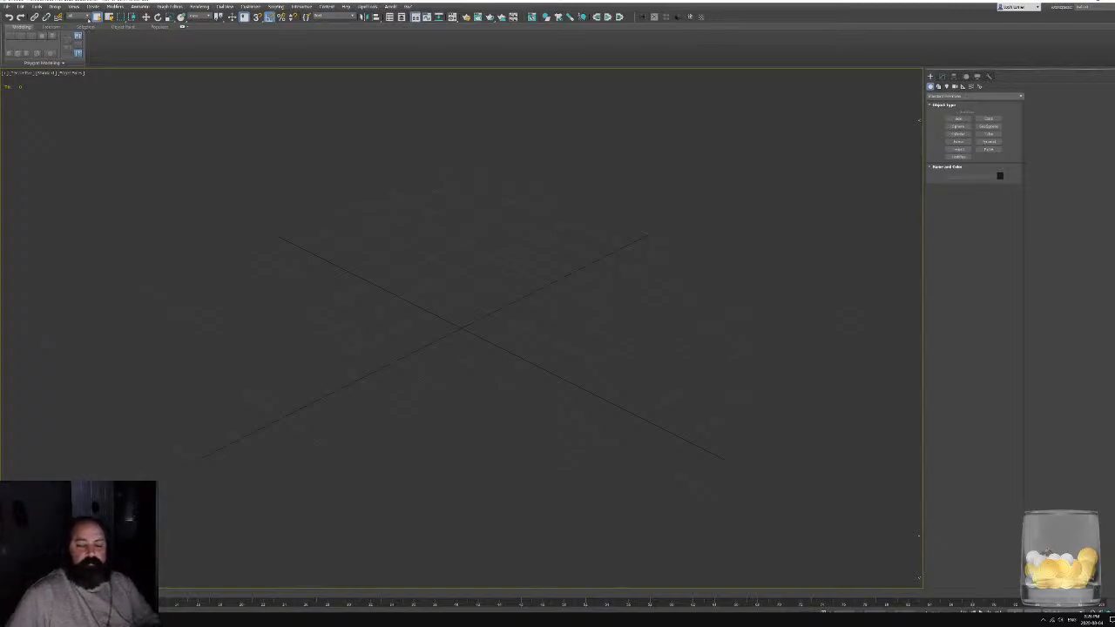
pyautogui.click(7, 7)
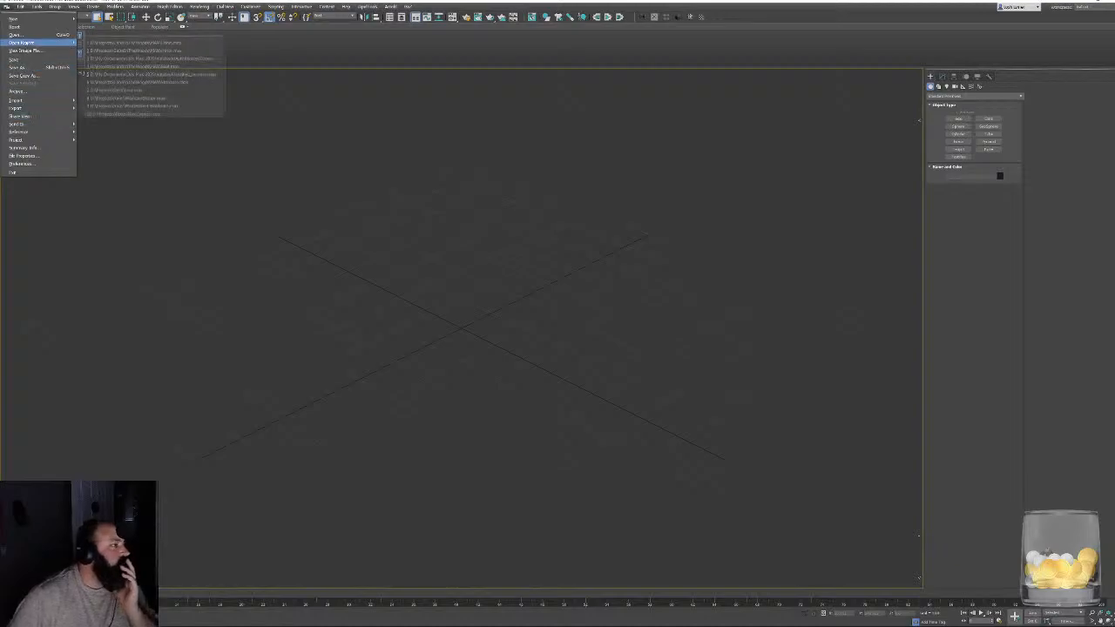
pyautogui.click(29, 37)
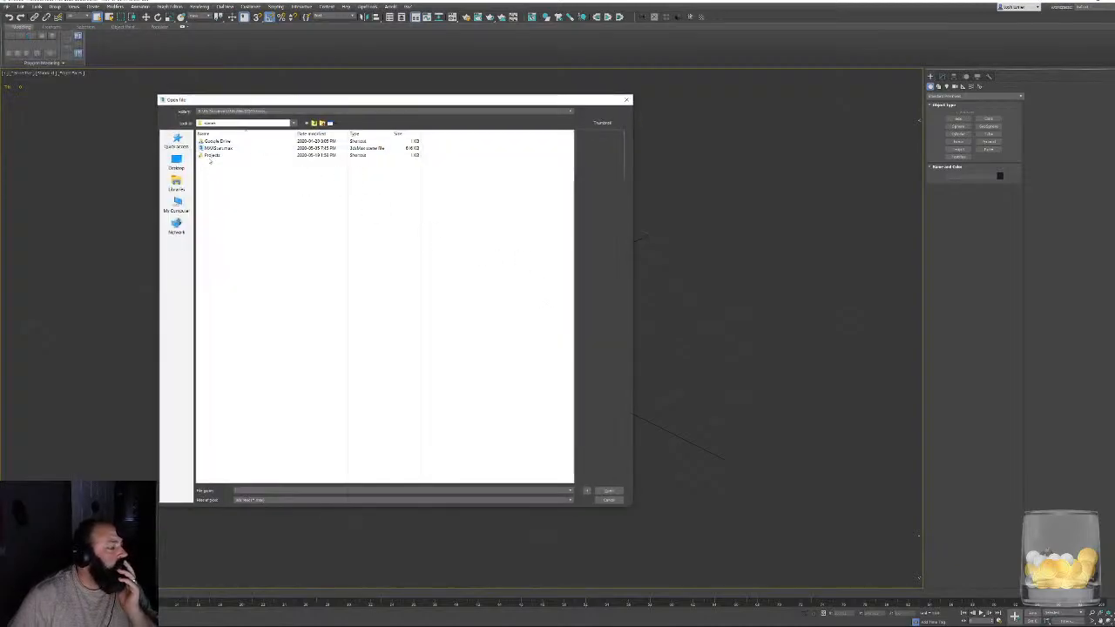
pyautogui.doubleClick(207, 157)
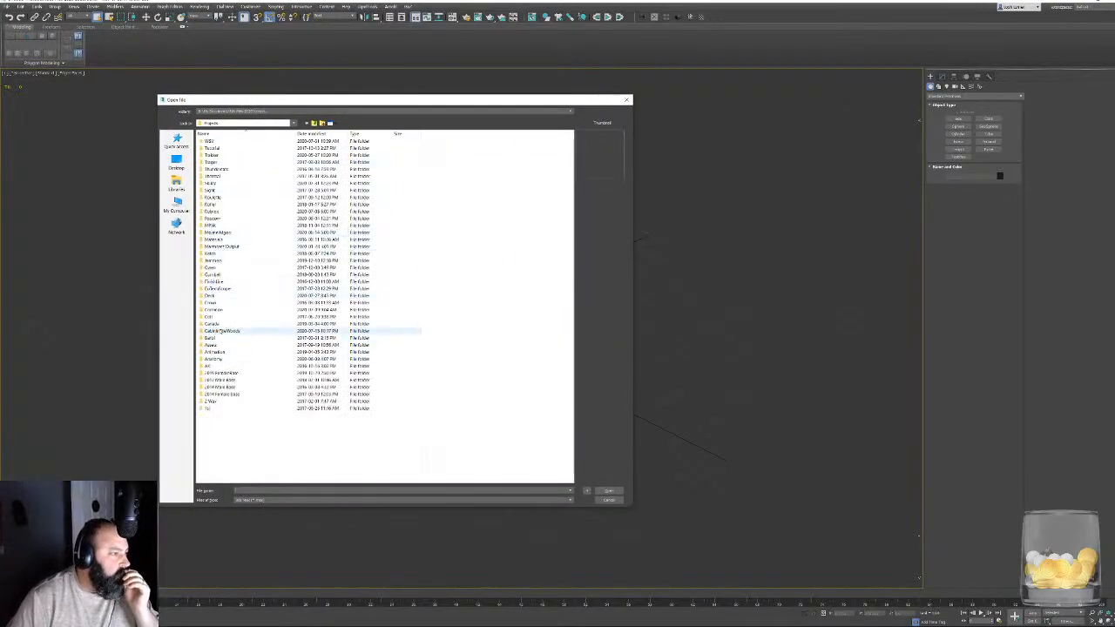
pyautogui.doubleClick(220, 330)
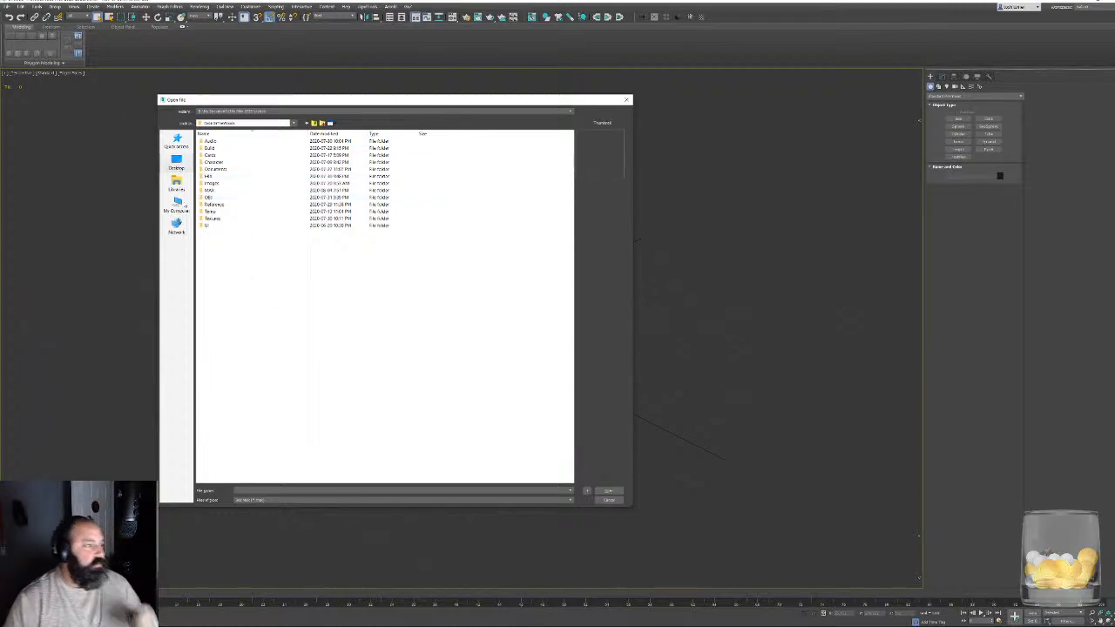
pyautogui.doubleClick(218, 162)
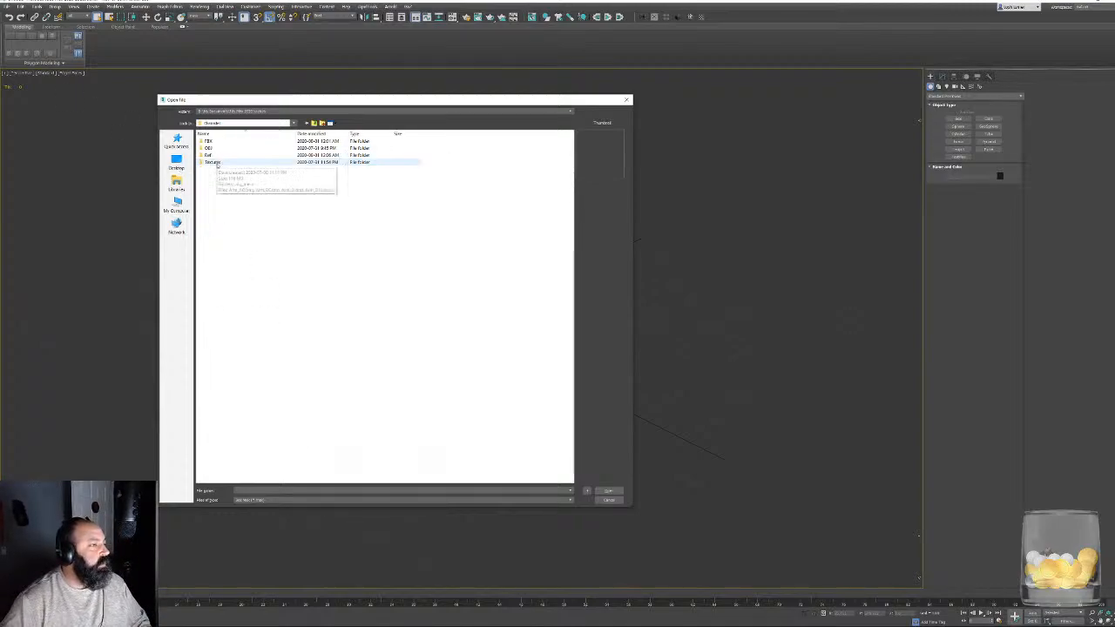
pyautogui.press('BackSpace')
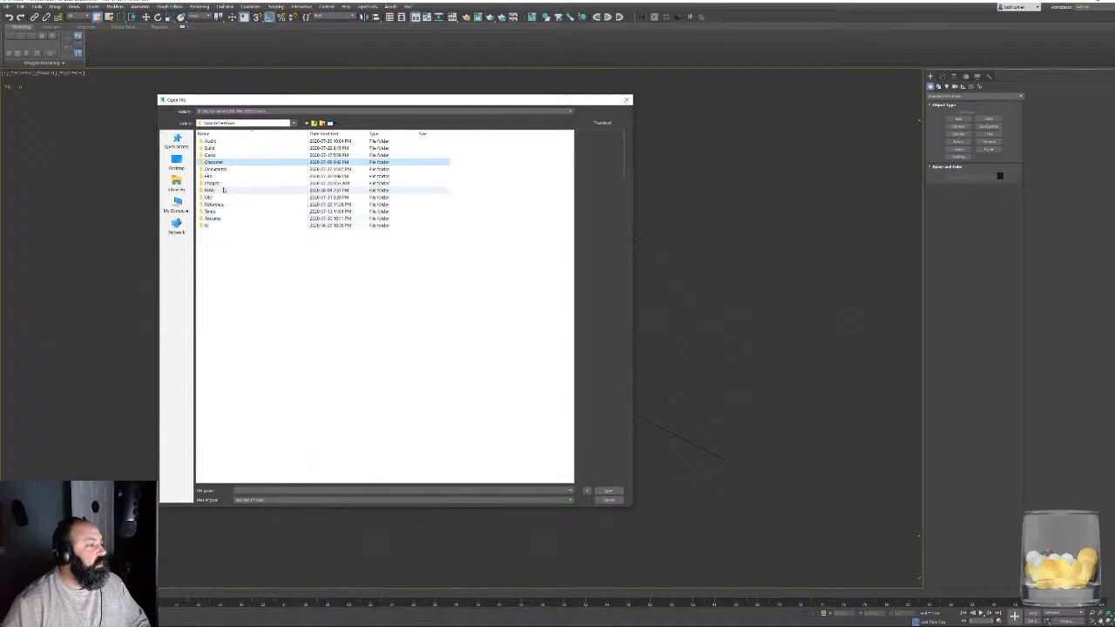
pyautogui.doubleClick(226, 190)
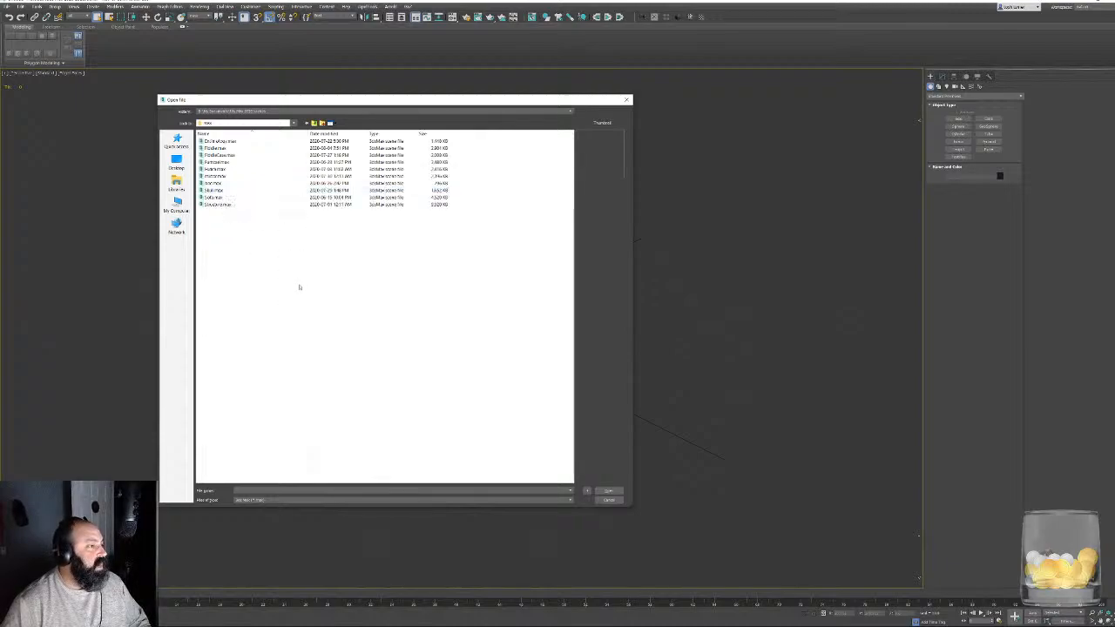
pyautogui.press('BackSpace')
pyautogui.click(627, 99)
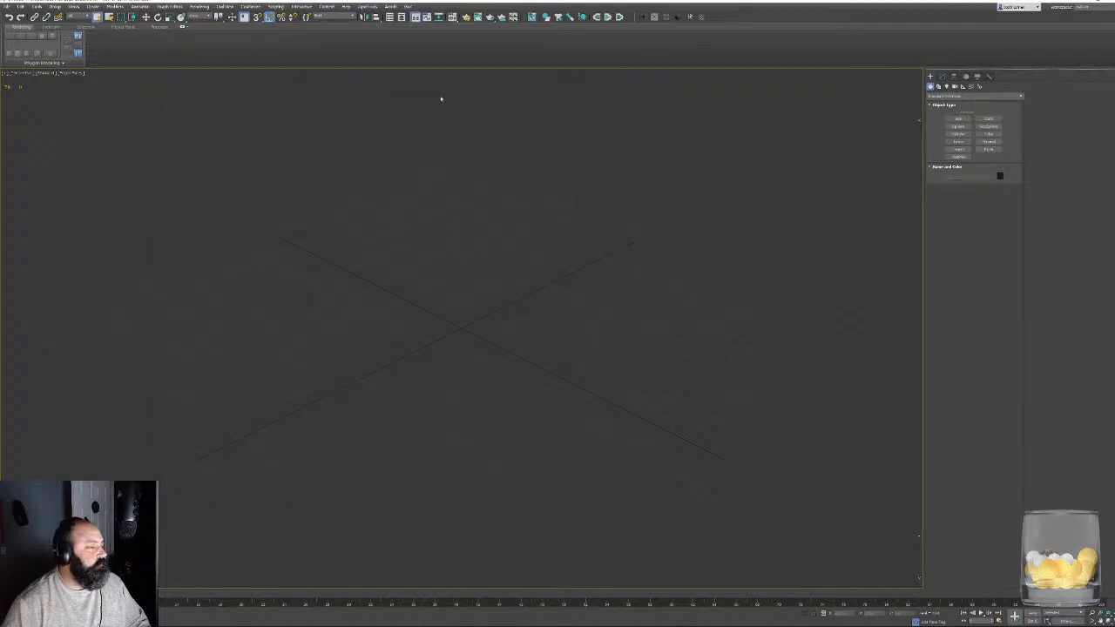
# - Import the full character FBX from the project's Character > FBX folder, keeping the current import settings
pyautogui.click(20, 7)
pyautogui.moveTo(44, 100)
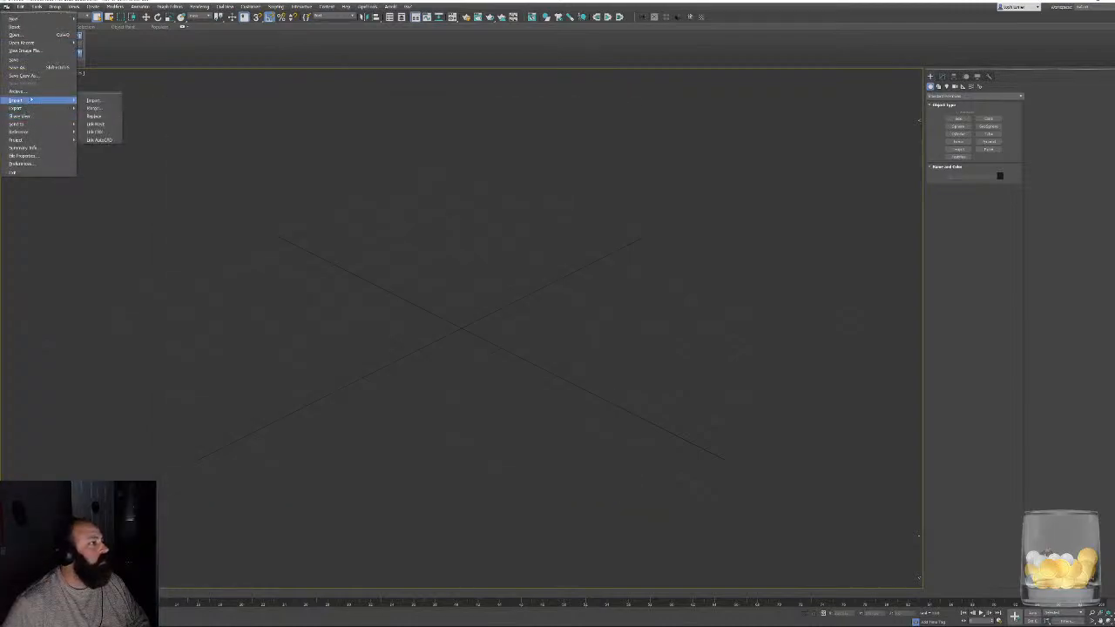
pyautogui.click(94, 101)
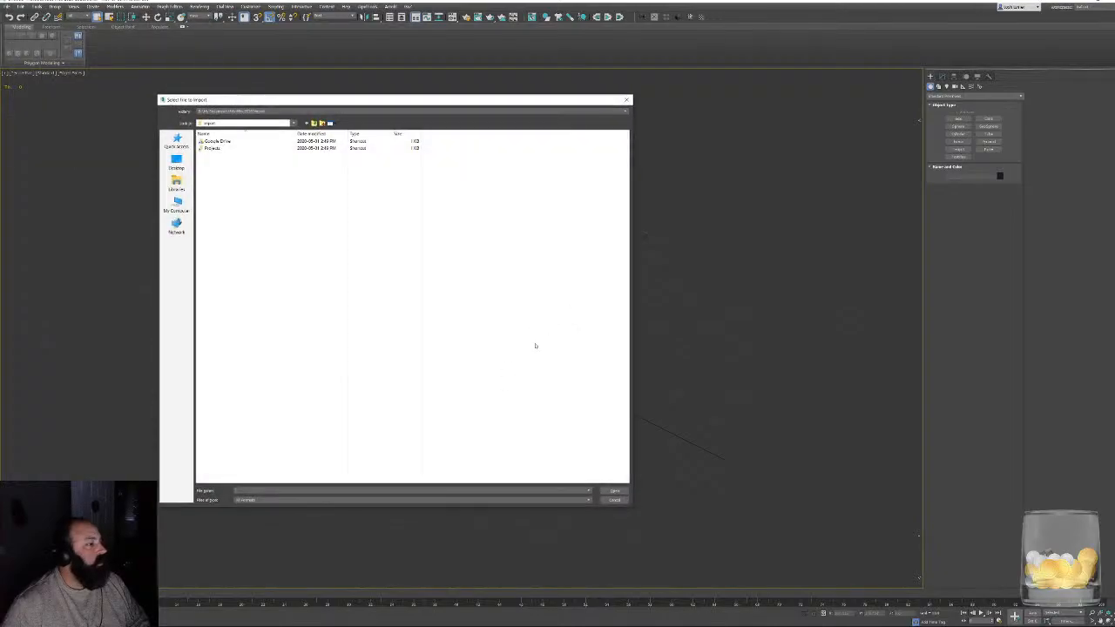
pyautogui.doubleClick(213, 148)
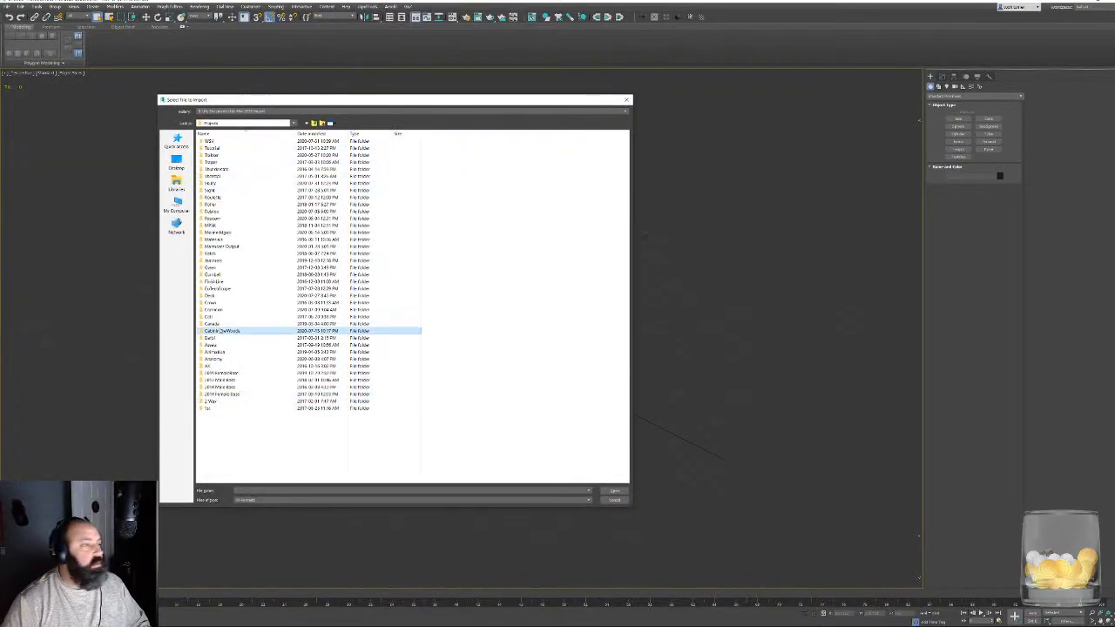
pyautogui.doubleClick(220, 331)
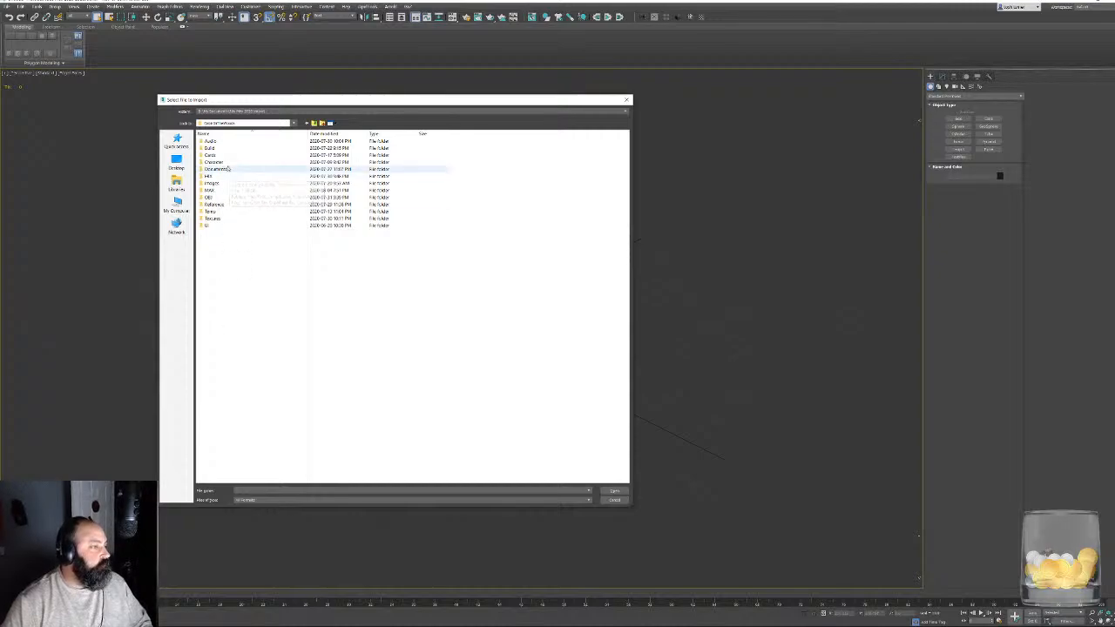
pyautogui.doubleClick(228, 169)
pyautogui.doubleClick(221, 166)
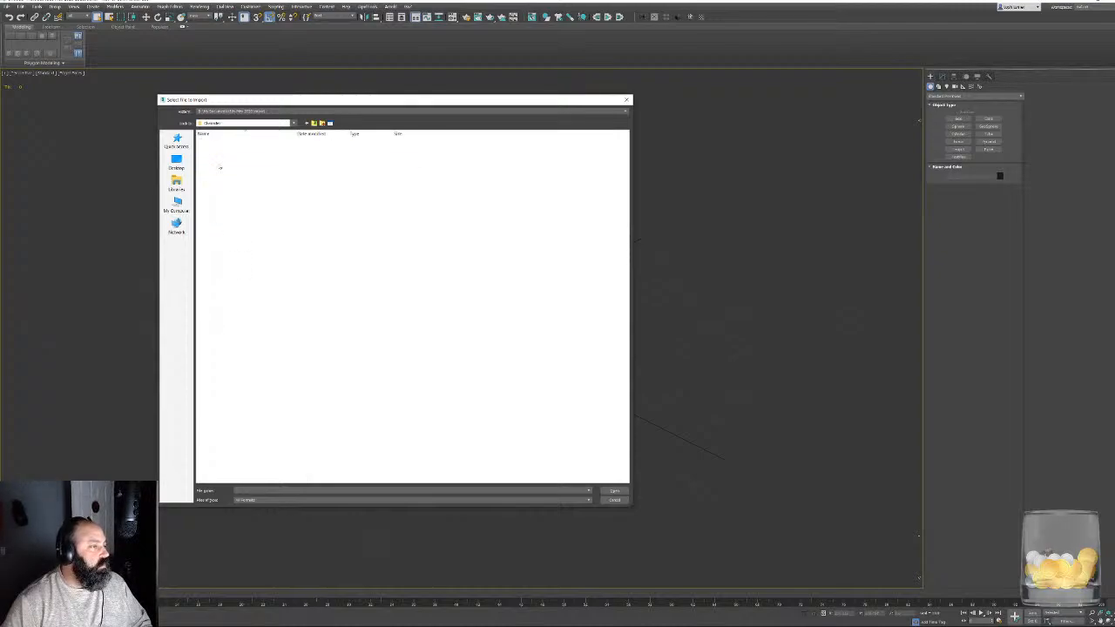
pyautogui.doubleClick(208, 140)
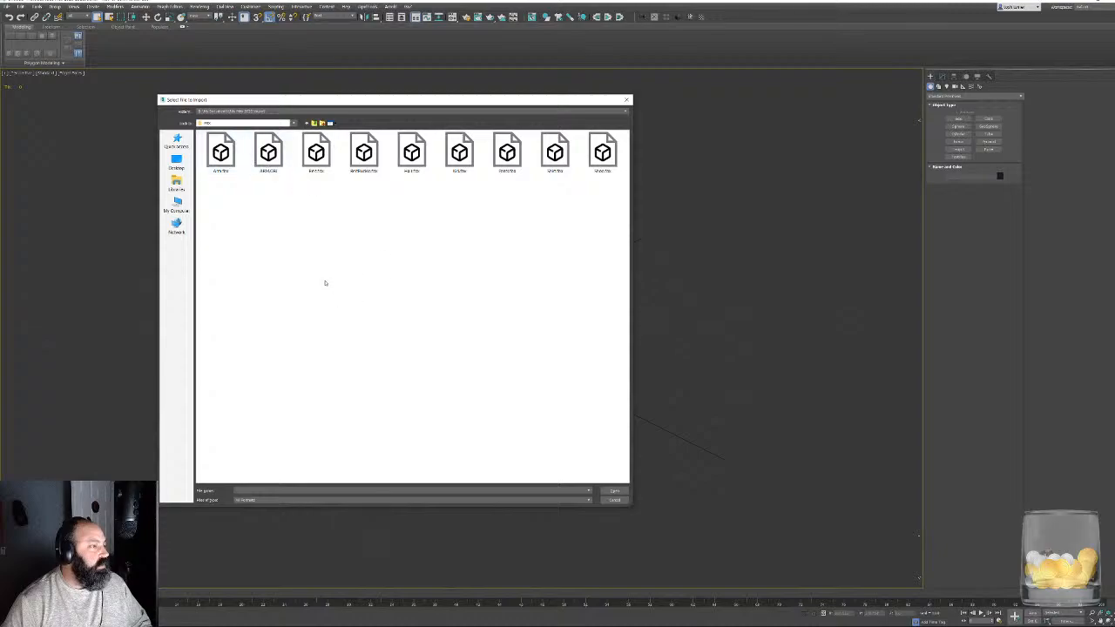
pyautogui.doubleClick(459, 152)
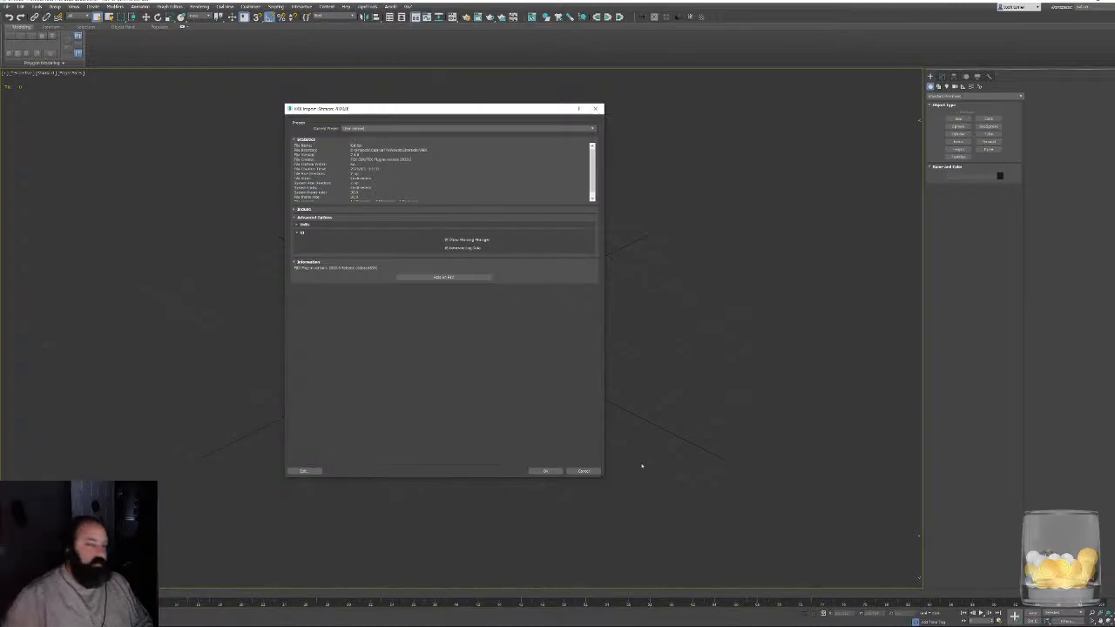
pyautogui.click(541, 471)
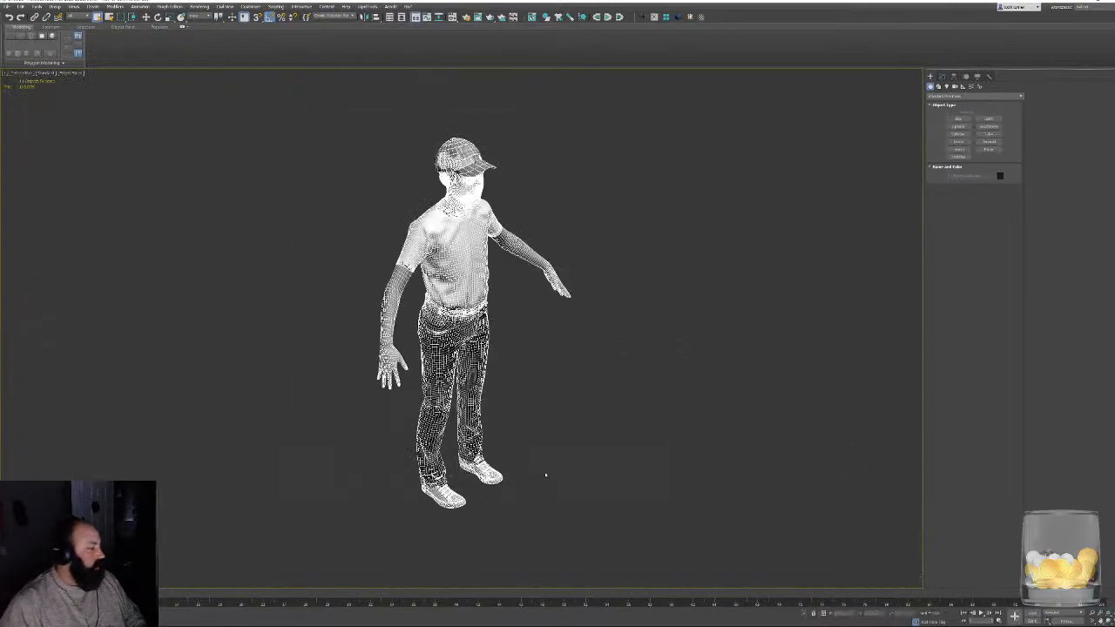
# - Display the imported character shaded with edged faces and select the baseball cap on its head
pyautogui.keyDown('alt'); pyautogui.moveTo(652, 345); pyautogui.dragTo(579, 260, button='middle'); pyautogui.keyUp('alt')
pyautogui.moveTo(578, 259); pyautogui.dragTo(607, 438, button='middle')
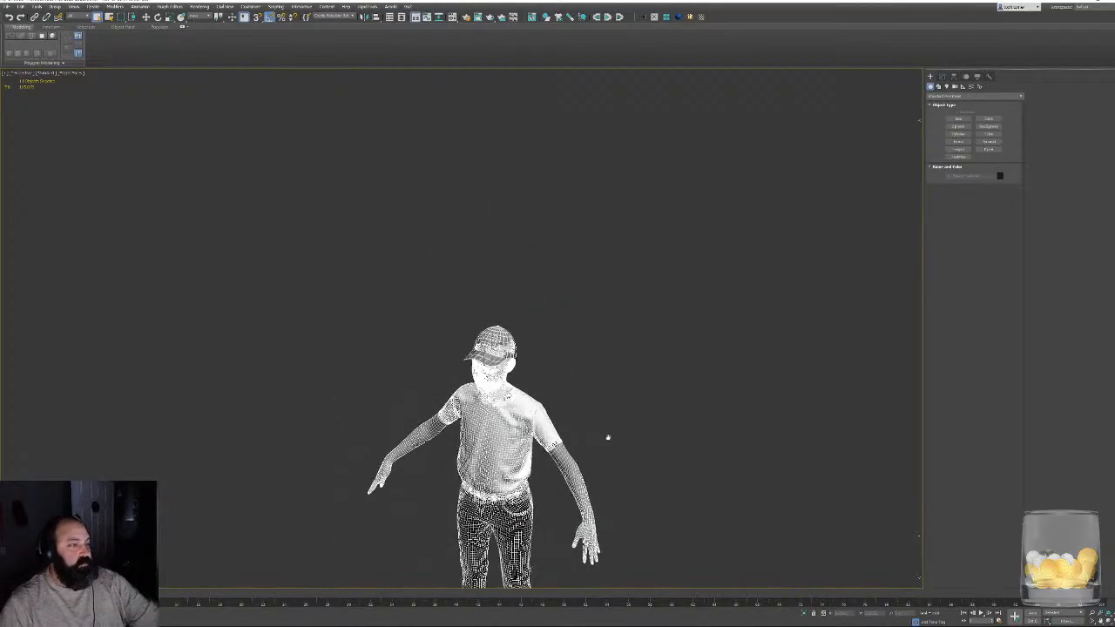
pyautogui.scroll(5, 653, 380)
pyautogui.scroll(5, 527, 369)
pyautogui.moveTo(653, 380)
pyautogui.mouseDown(button='middle')
pyautogui.moveTo(527, 369)
pyautogui.moveTo(637, 344)
pyautogui.moveTo(534, 241)
pyautogui.moveTo(550, 405)
pyautogui.moveTo(567, 349)
pyautogui.moveTo(736, 415)
pyautogui.mouseUp(button='middle')
pyautogui.press('F4')
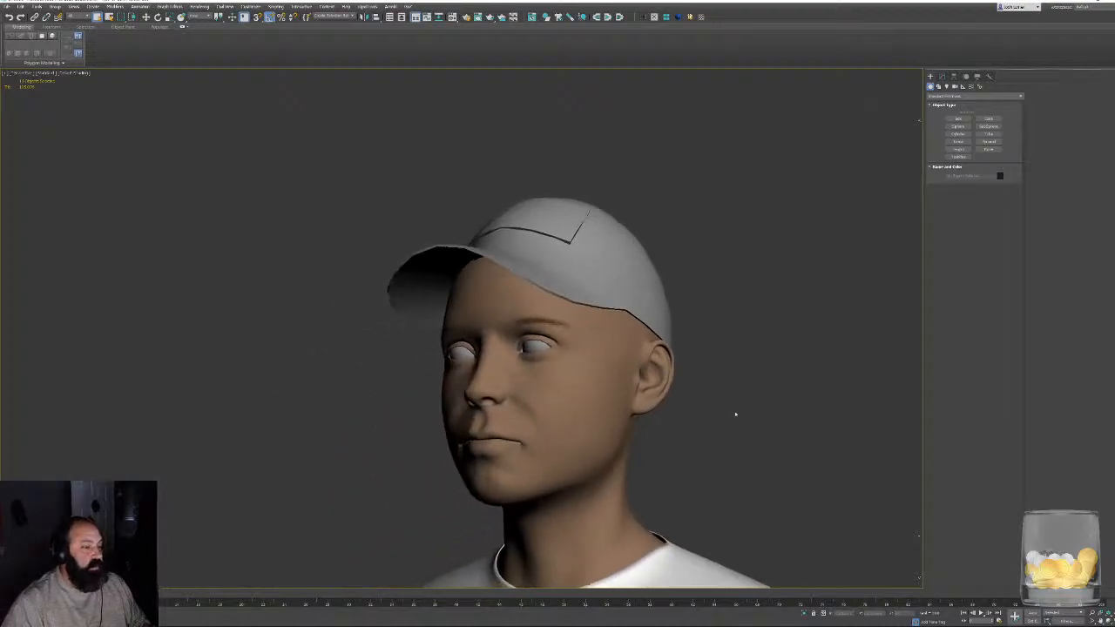
pyautogui.click(547, 261)
pyautogui.press('F4')
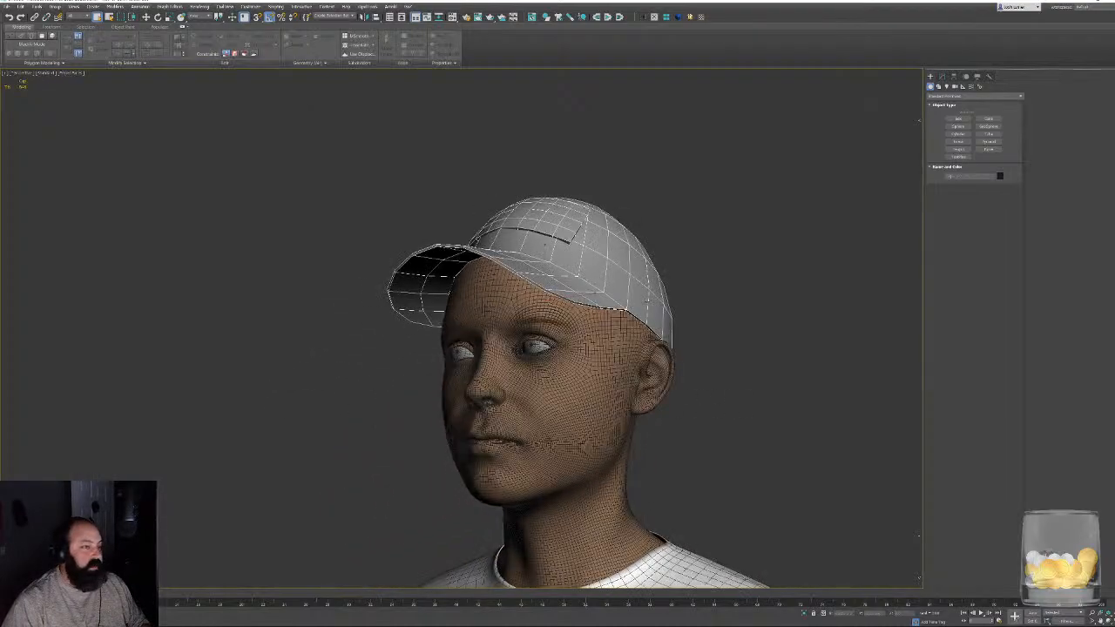
# - Add a TurboSmooth modifier to the cap and separate its surfaces by Smoothing Groups
pyautogui.keyDown('alt'); pyautogui.moveTo(736, 305); pyautogui.dragTo(807, 247, button='middle'); pyautogui.keyUp('alt')
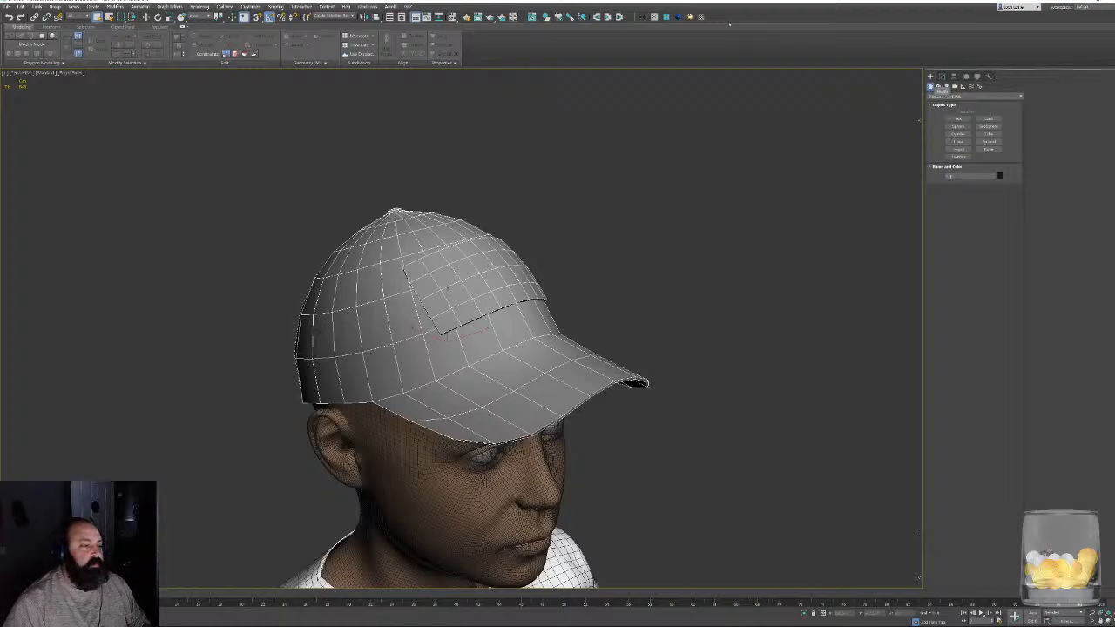
pyautogui.click(689, 17)
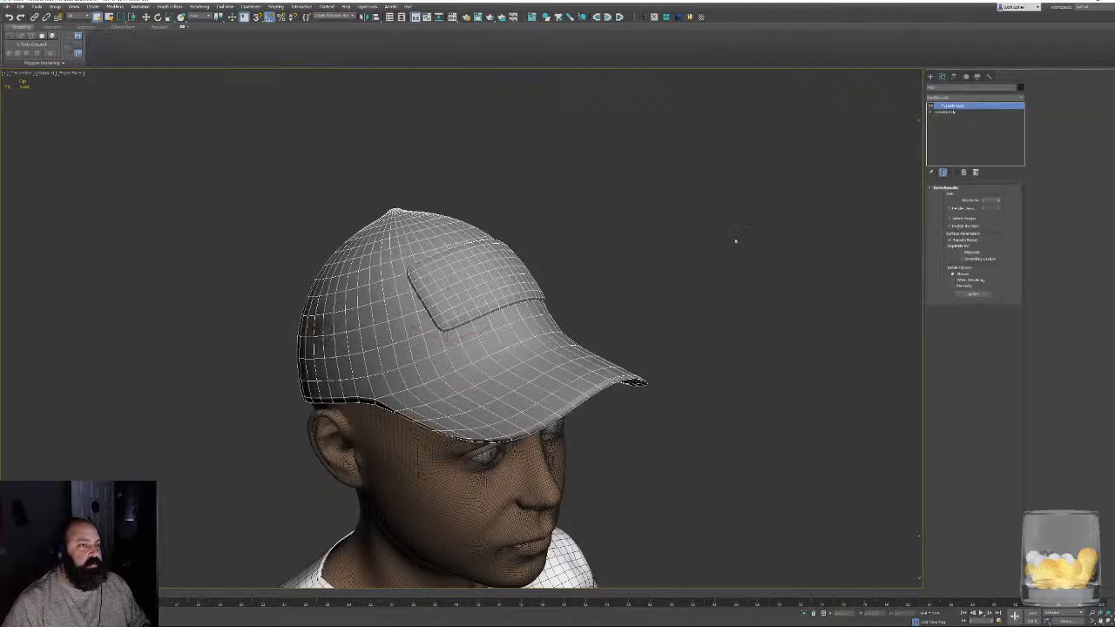
pyautogui.moveTo(736, 240); pyautogui.dragTo(722, 216, button='middle')
pyautogui.click(984, 259)
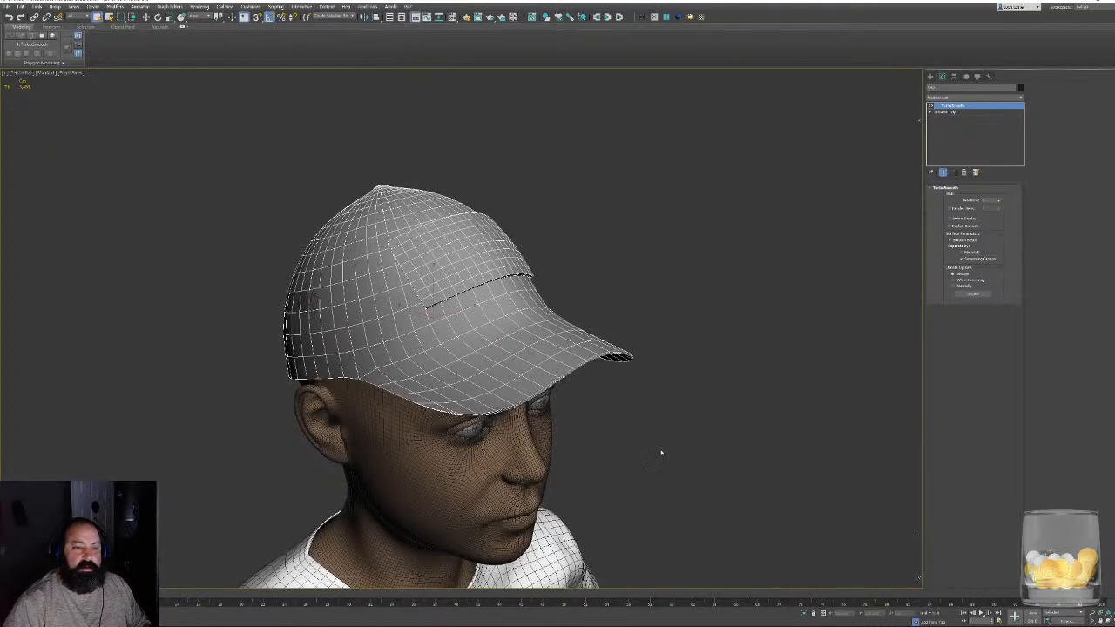
# - At the cap's Editable Poly level, select the vertices on both sides of the crown where the head pokes through, viewed in wireframe
pyautogui.keyDown('alt'); pyautogui.moveTo(659, 450); pyautogui.dragTo(819, 427, button='middle'); pyautogui.keyUp('alt')
pyautogui.scroll(4, 784, 425)
pyautogui.keyDown('alt'); pyautogui.moveTo(477, 379); pyautogui.dragTo(602, 258, button='middle'); pyautogui.keyUp('alt')
pyautogui.moveTo(588, 308); pyautogui.dragTo(566, 252, button='middle')
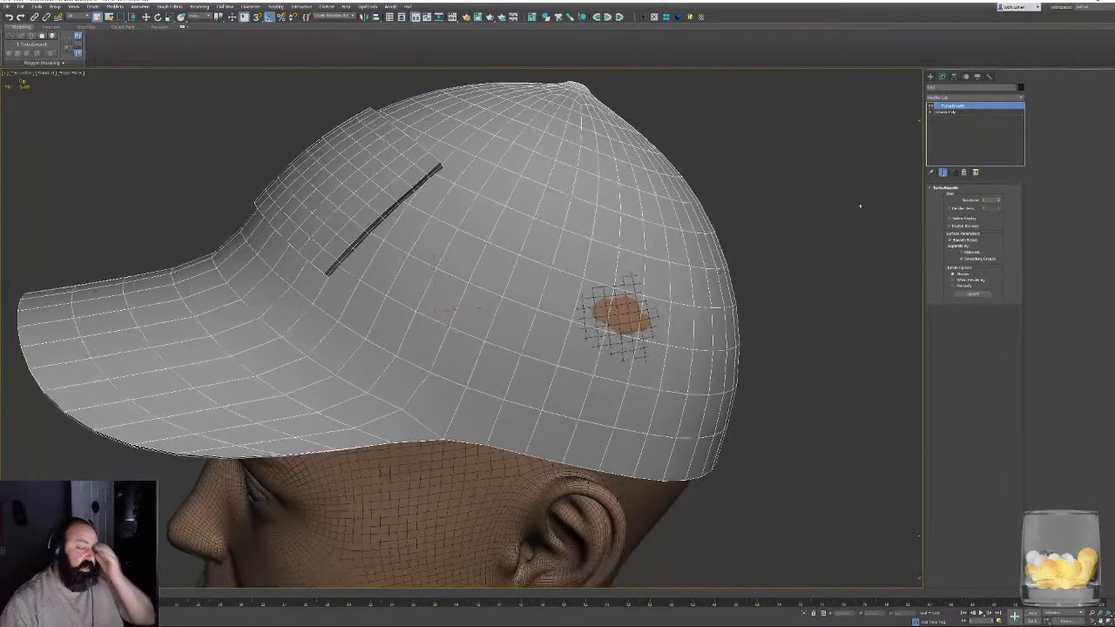
pyautogui.click(963, 113)
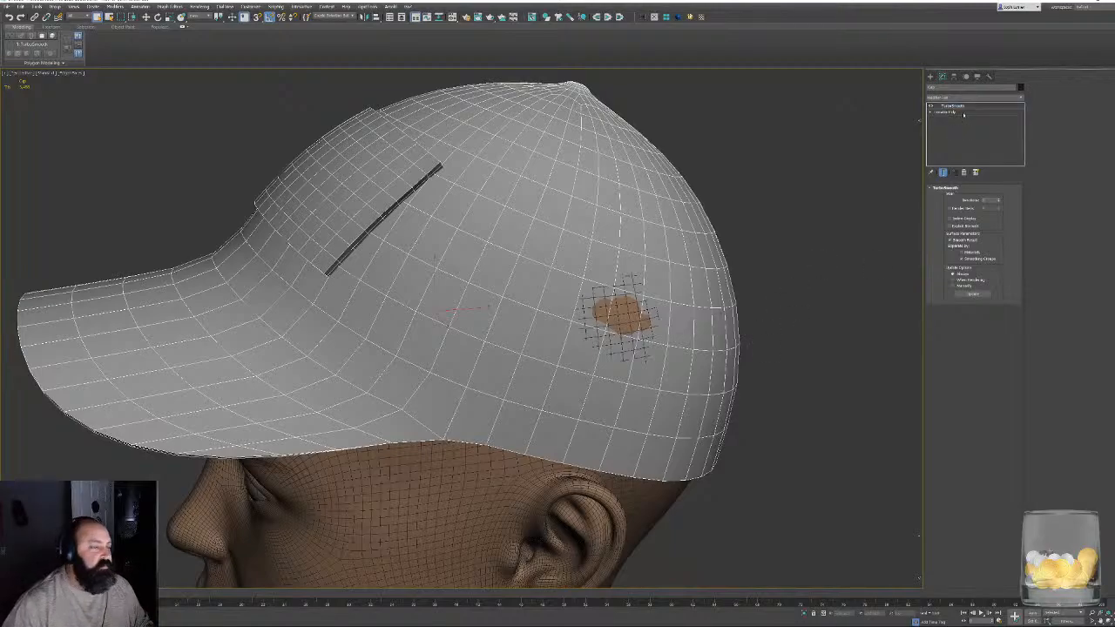
pyautogui.keyDown('alt'); pyautogui.moveTo(804, 343); pyautogui.dragTo(779, 324, button='middle'); pyautogui.keyUp('alt')
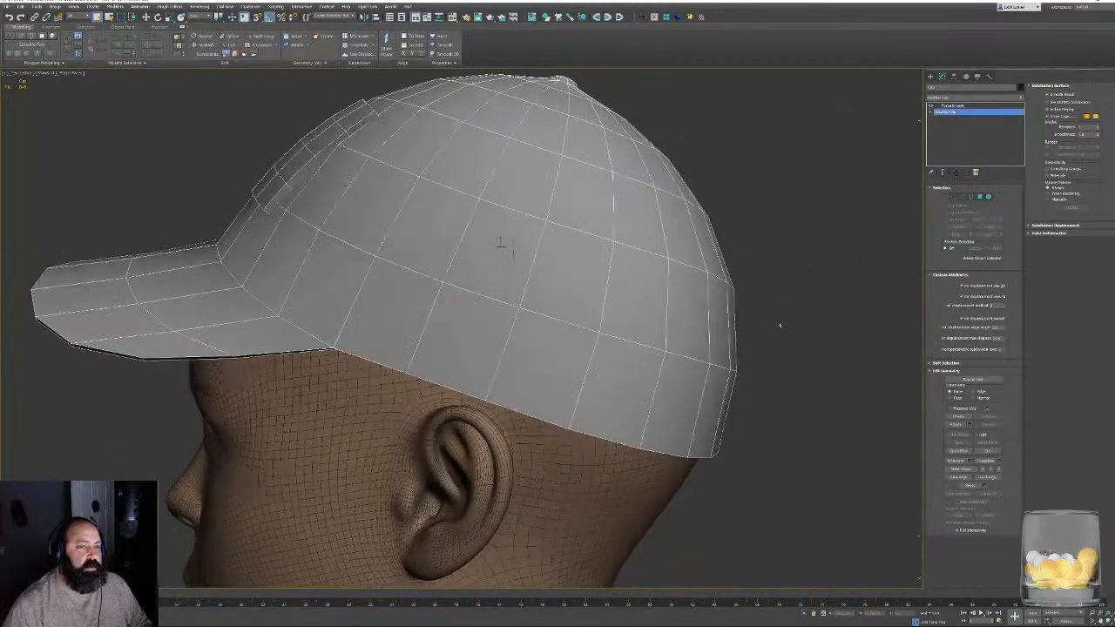
pyautogui.scroll(-3, 774, 325)
pyautogui.press('F3')
pyautogui.click(953, 196)
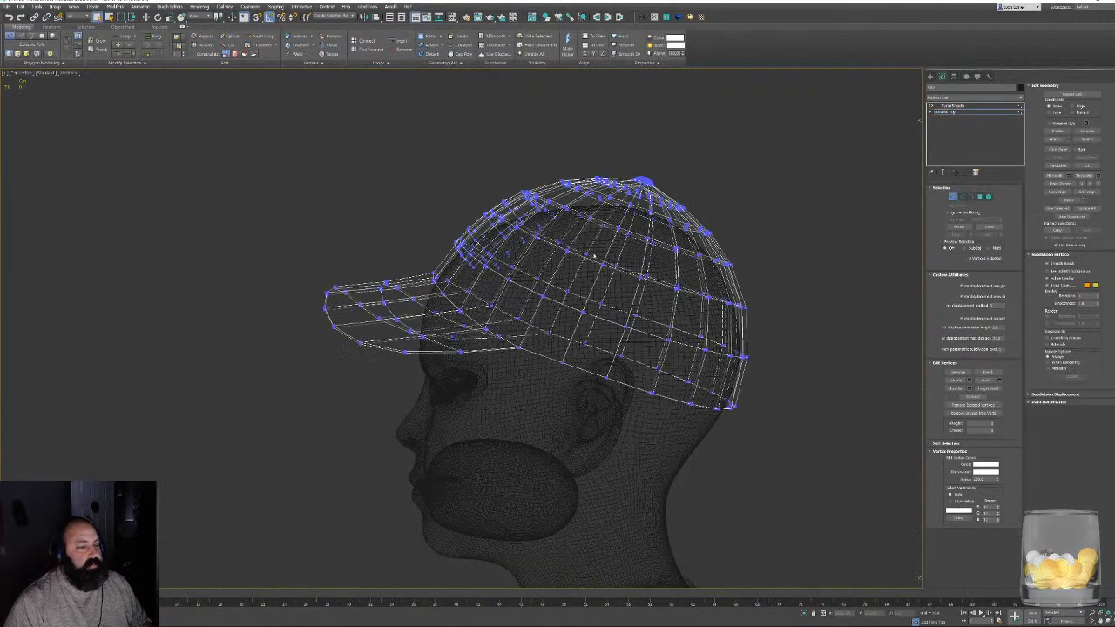
pyautogui.keyDown('alt'); pyautogui.moveTo(655, 290); pyautogui.dragTo(568, 310, button='middle'); pyautogui.keyUp('alt')
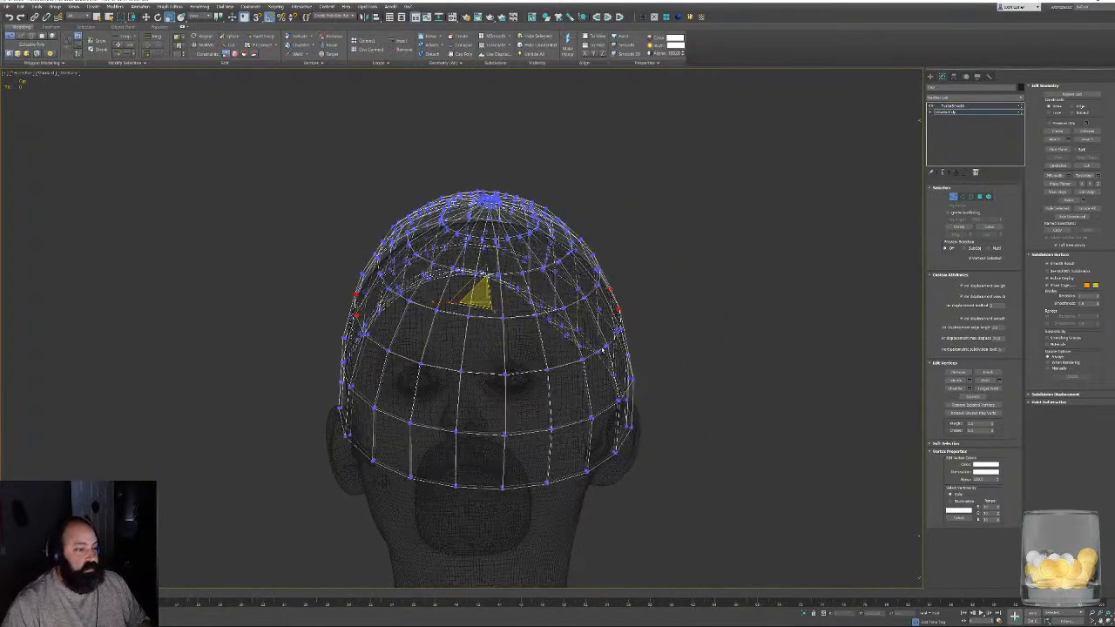
pyautogui.keyDown('alt'); pyautogui.moveTo(603, 349); pyautogui.dragTo(601, 345, button='middle'); pyautogui.keyUp('alt')
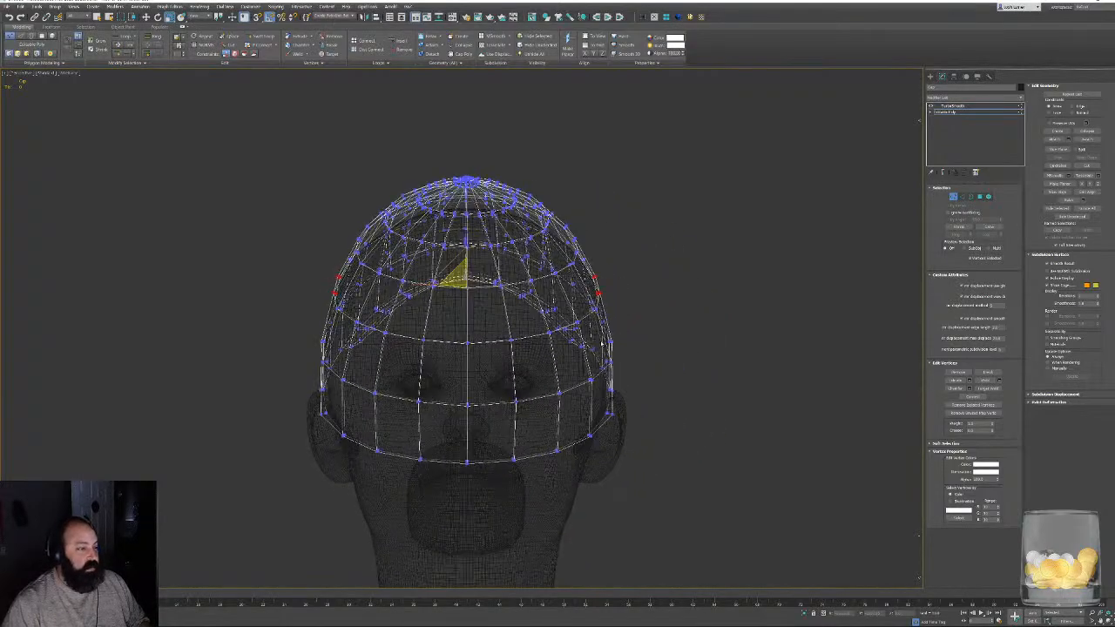
# - Enable Soft Selection for the cap's selected side vertices and reduce the falloff to limit it to the surrounding crown area
pyautogui.click(943, 276)
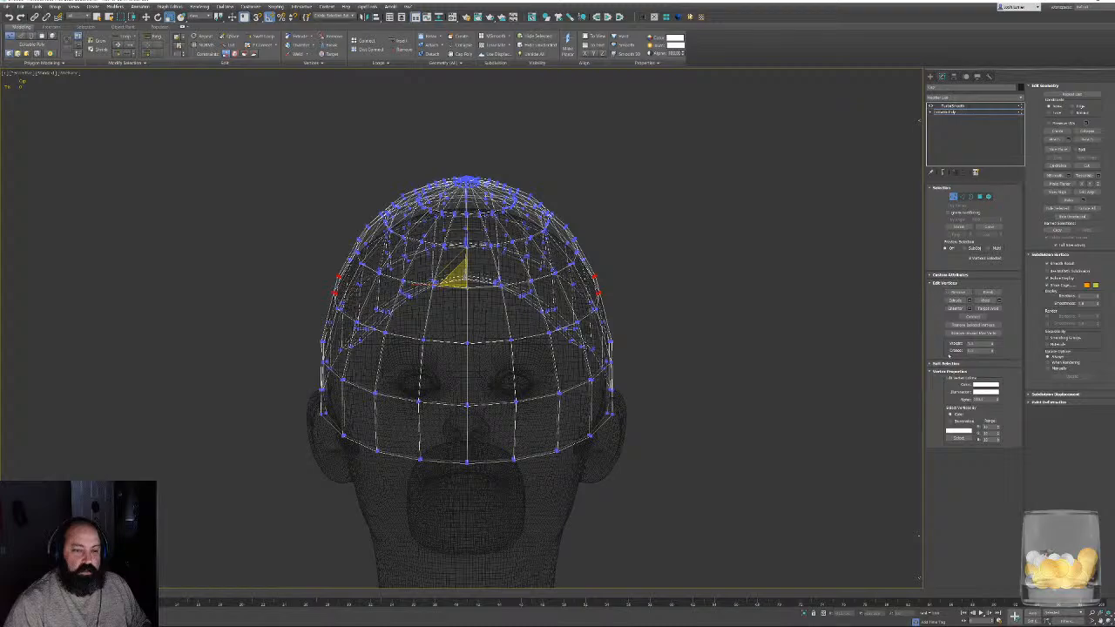
pyautogui.click(944, 364)
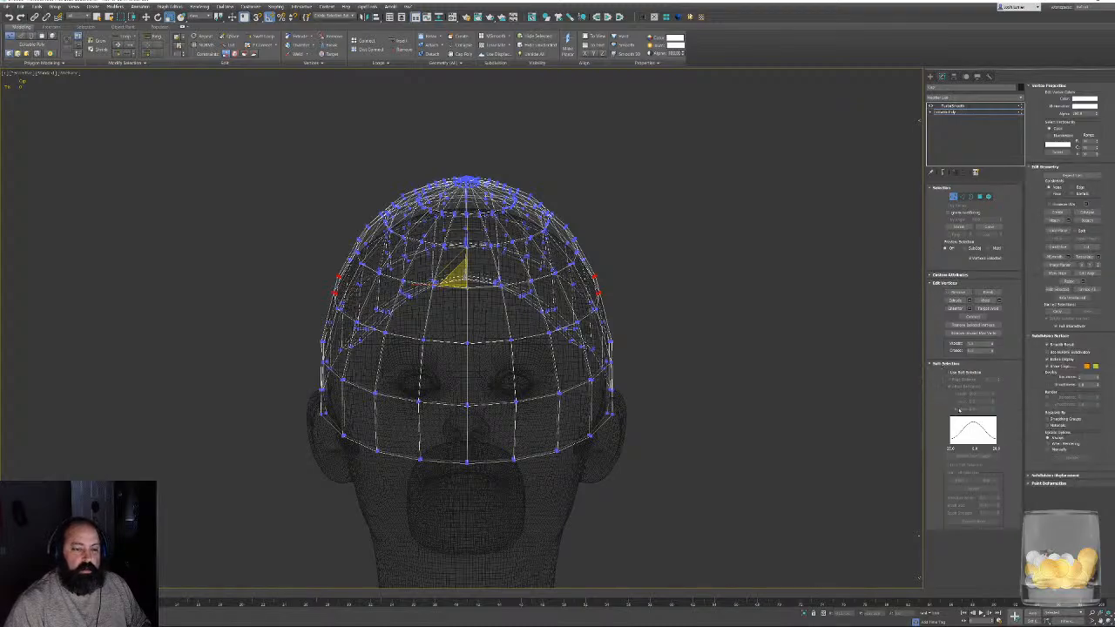
pyautogui.click(959, 373)
pyautogui.keyDown('alt'); pyautogui.moveTo(797, 365); pyautogui.dragTo(774, 420, button='middle'); pyautogui.keyUp('alt')
pyautogui.moveTo(994, 394); pyautogui.dragTo(978, 409)
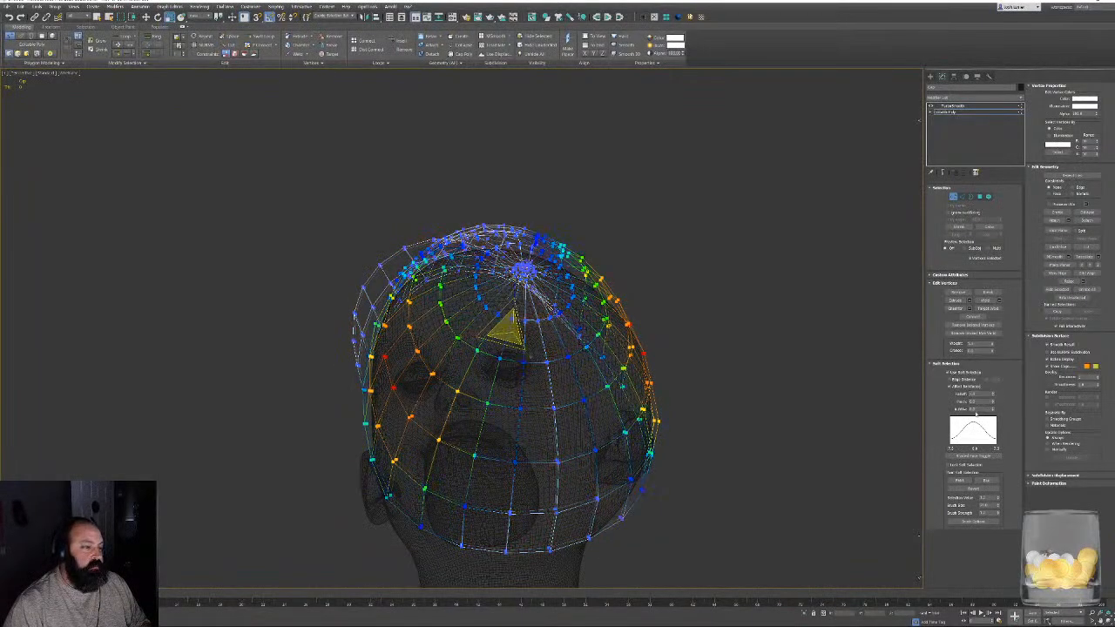
# - Scale the soft-selected side vertices slightly outward so the cap clears the head, checking the fit in shaded display
pyautogui.keyDown('alt'); pyautogui.moveTo(767, 366); pyautogui.dragTo(836, 349, button='middle'); pyautogui.keyUp('alt')
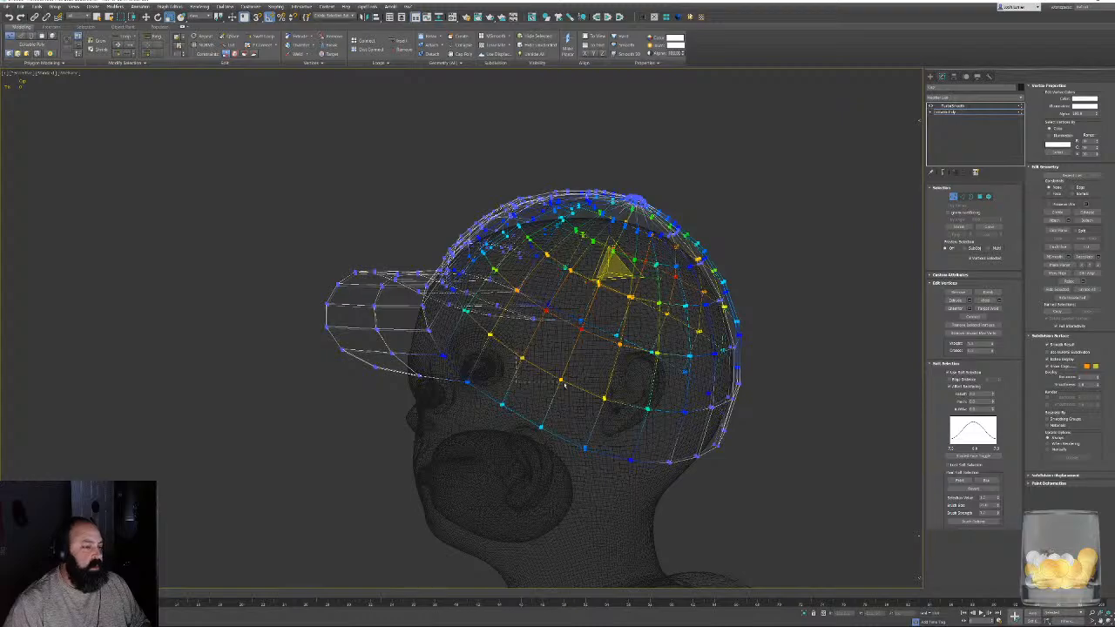
pyautogui.keyDown('alt'); pyautogui.moveTo(565, 385); pyautogui.dragTo(406, 330, button='middle'); pyautogui.keyUp('alt')
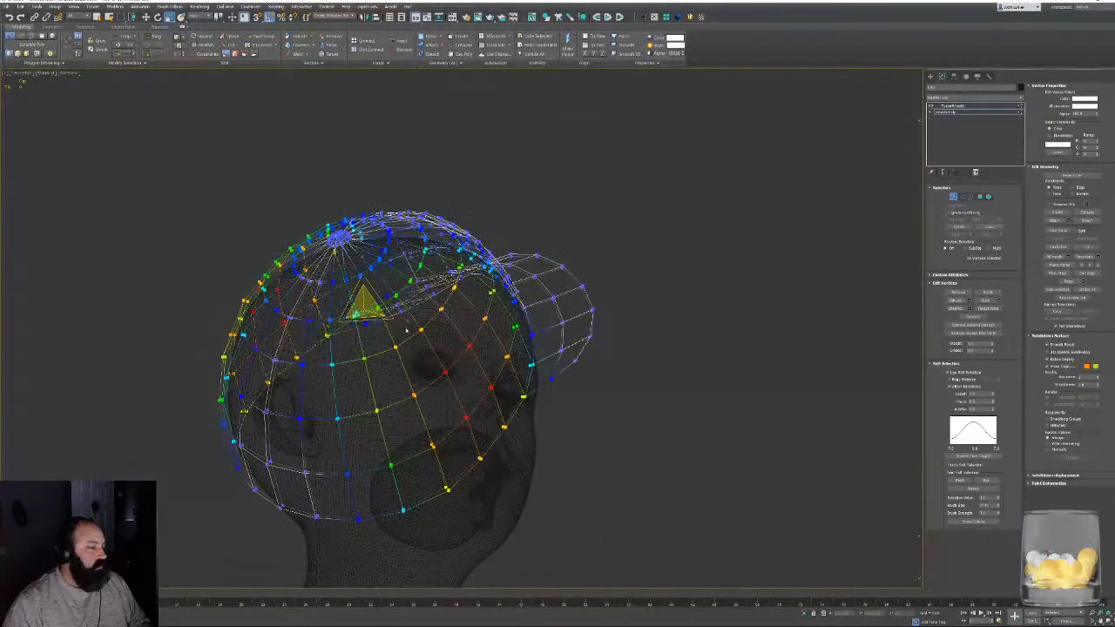
pyautogui.moveTo(399, 321); pyautogui.dragTo(400, 321)
pyautogui.press('F3')
pyautogui.moveTo(377, 307)
pyautogui.keyDown('alt'); pyautogui.mouseDown(button='middle')
pyautogui.moveTo(505, 340)
pyautogui.moveTo(358, 325)
pyautogui.mouseUp(button='middle'); pyautogui.keyUp('alt')
pyautogui.keyDown('alt'); pyautogui.moveTo(571, 394); pyautogui.dragTo(586, 426, button='middle'); pyautogui.keyUp('alt')
pyautogui.press('F3')
# - Move the soft-selected vertices at the back of the cap outward to clear the head, checking the fit in shaded display
pyautogui.scroll(5, 631, 366)
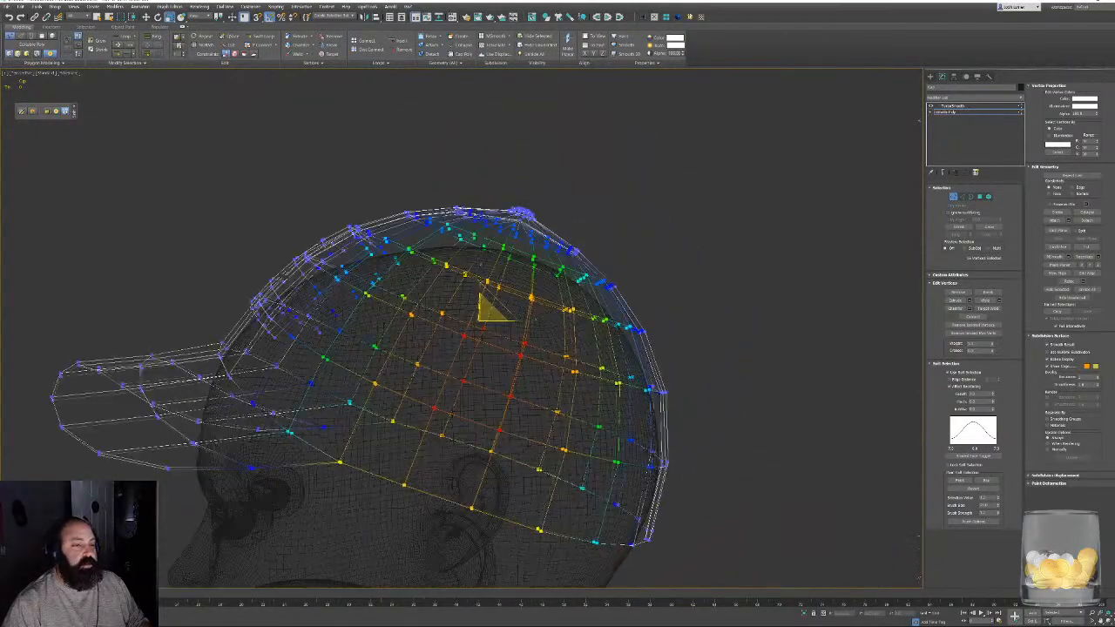
pyautogui.moveTo(627, 319)
pyautogui.mouseDown(button='middle')
pyautogui.moveTo(679, 287)
pyautogui.moveTo(712, 435)
pyautogui.moveTo(697, 361)
pyautogui.moveTo(736, 344)
pyautogui.mouseUp(button='middle')
pyautogui.scroll(-2, 714, 440)
pyautogui.moveTo(662, 372); pyautogui.dragTo(697, 377)
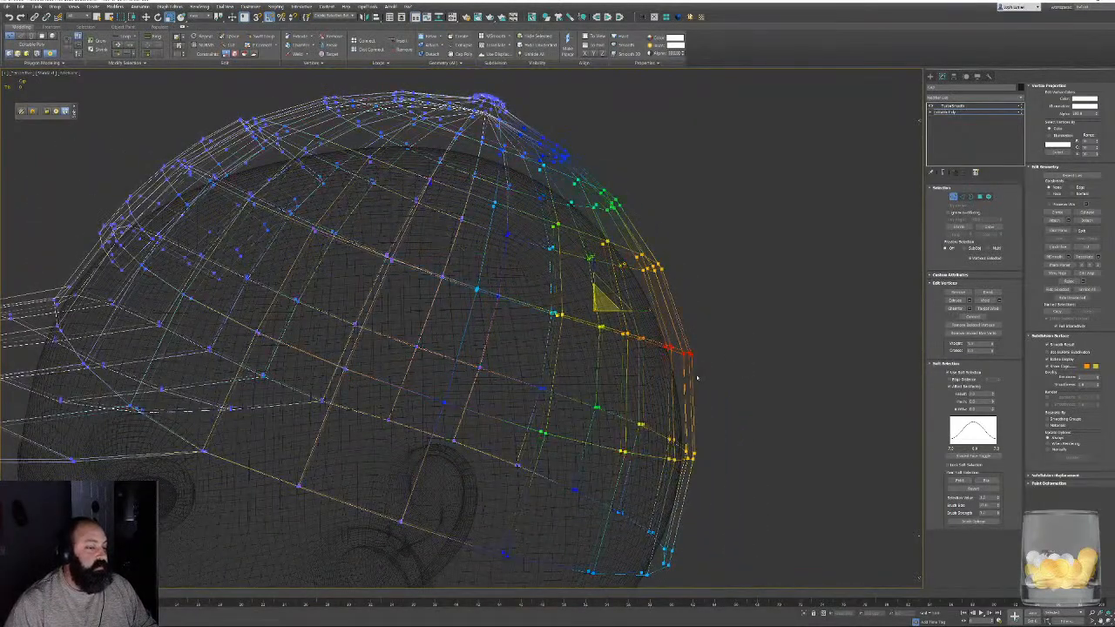
pyautogui.press('w')
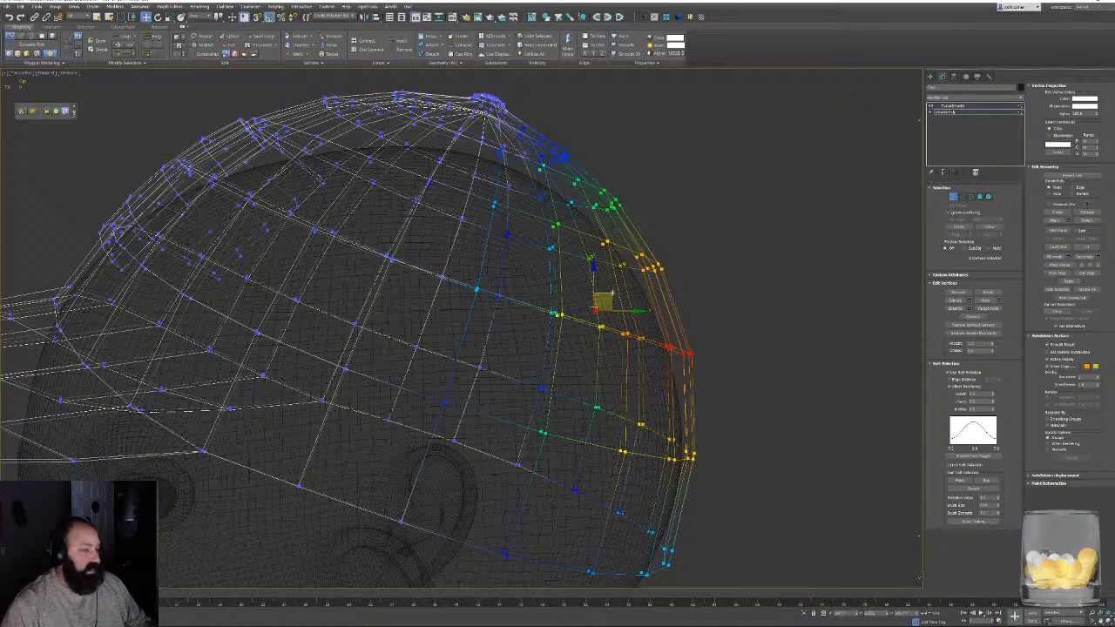
pyautogui.moveTo(601, 300)
pyautogui.keyDown('alt'); pyautogui.mouseDown(button='middle')
pyautogui.moveTo(669, 406)
pyautogui.moveTo(725, 292)
pyautogui.mouseUp(button='middle'); pyautogui.keyUp('alt')
pyautogui.press('F3')
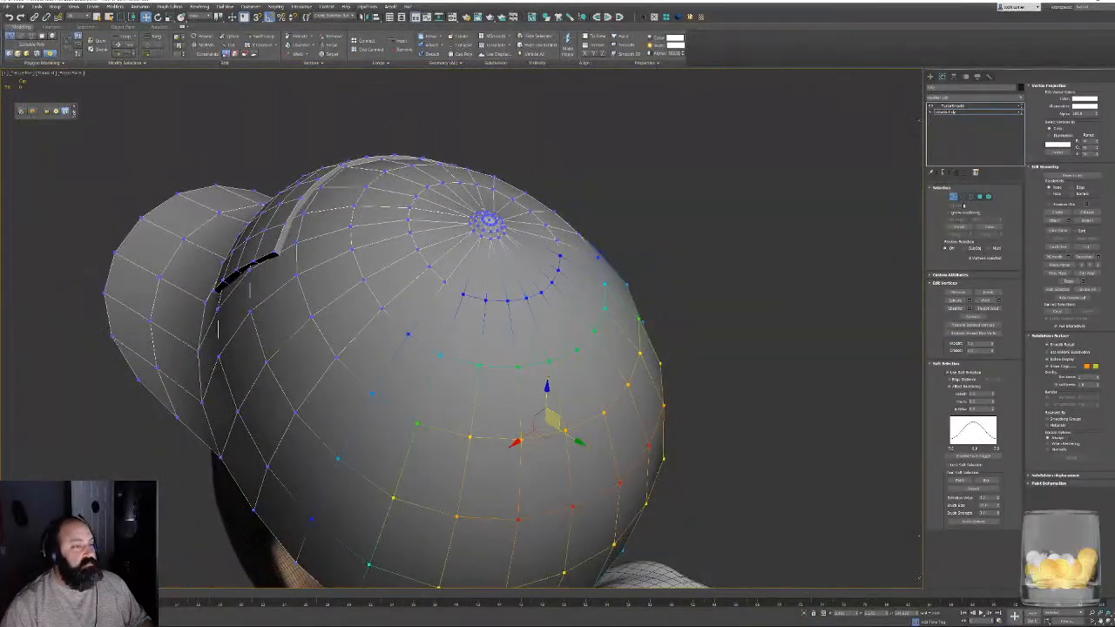
pyautogui.click(953, 197)
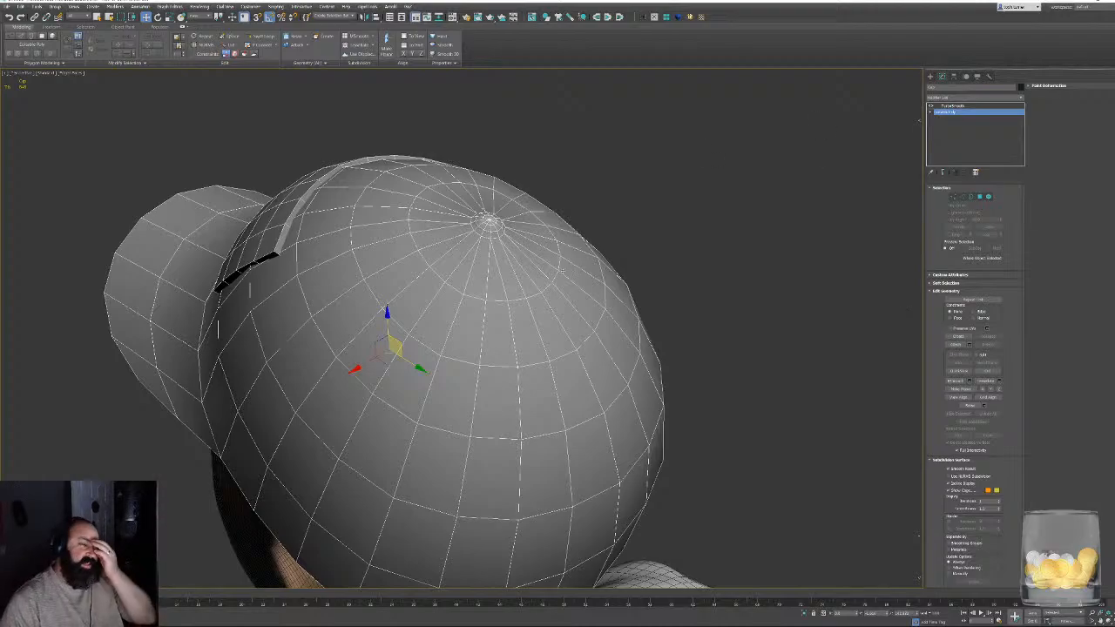
# - Select the ring of brim polygons next to the crown and disable Soft Selection
pyautogui.keyDown('alt'); pyautogui.moveTo(562, 271); pyautogui.dragTo(753, 151, button='middle'); pyautogui.keyUp('alt')
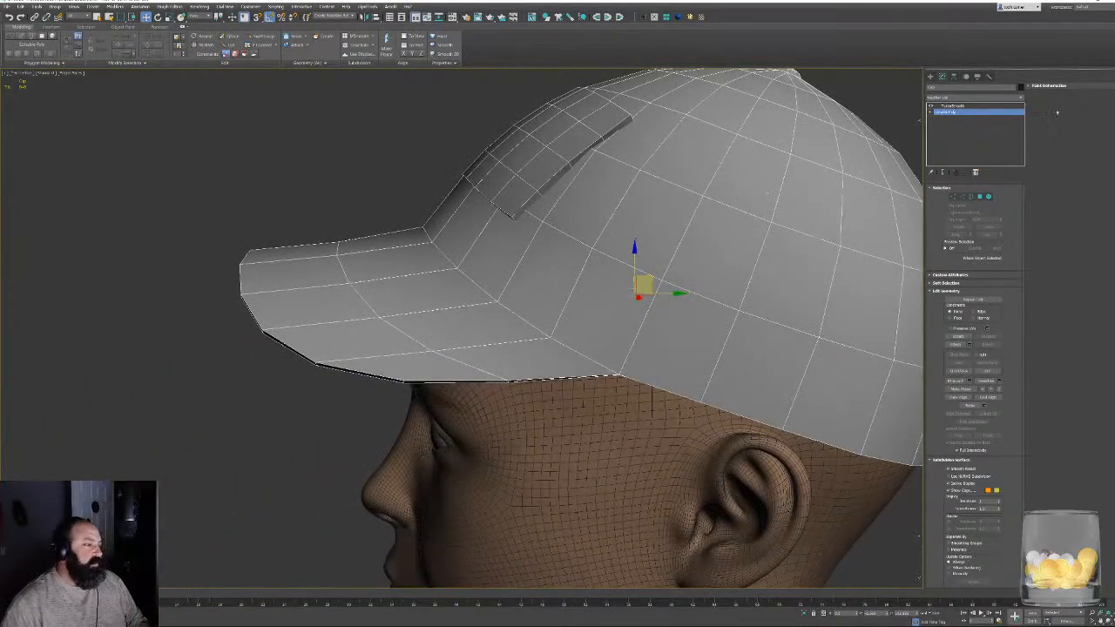
pyautogui.click(980, 198)
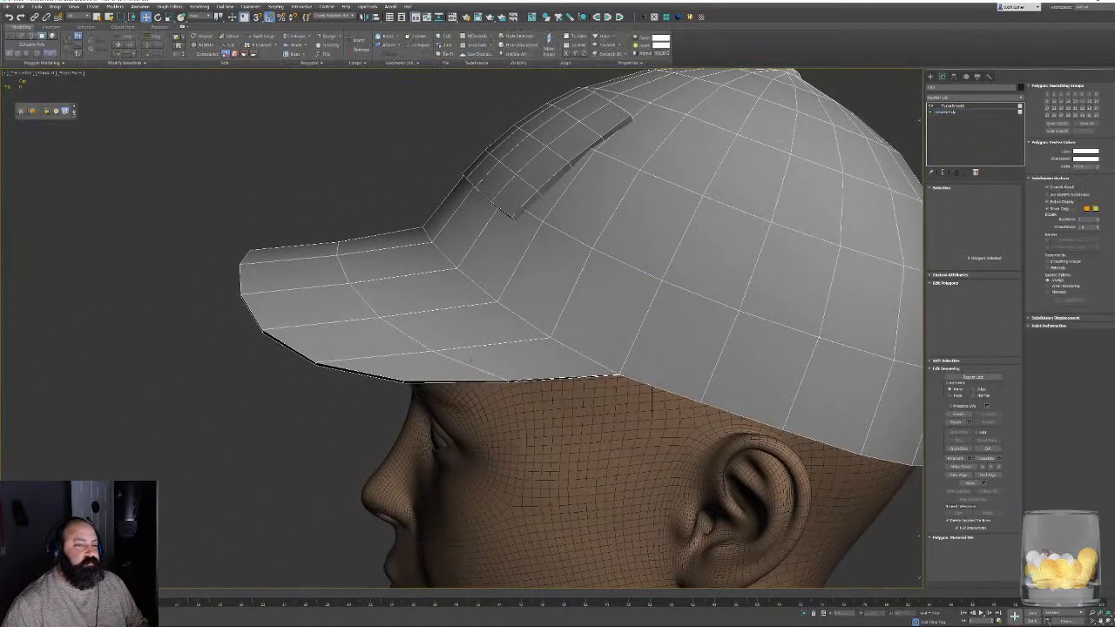
pyautogui.click(521, 355)
pyautogui.keyDown('shift'); pyautogui.click(455, 342); pyautogui.keyUp('shift')
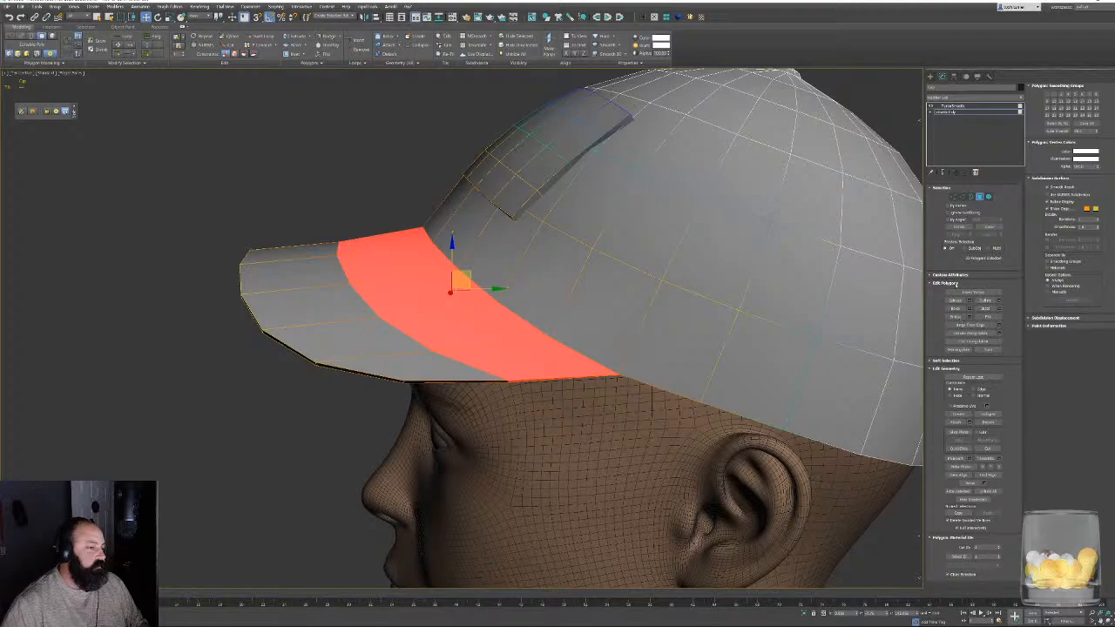
pyautogui.click(941, 361)
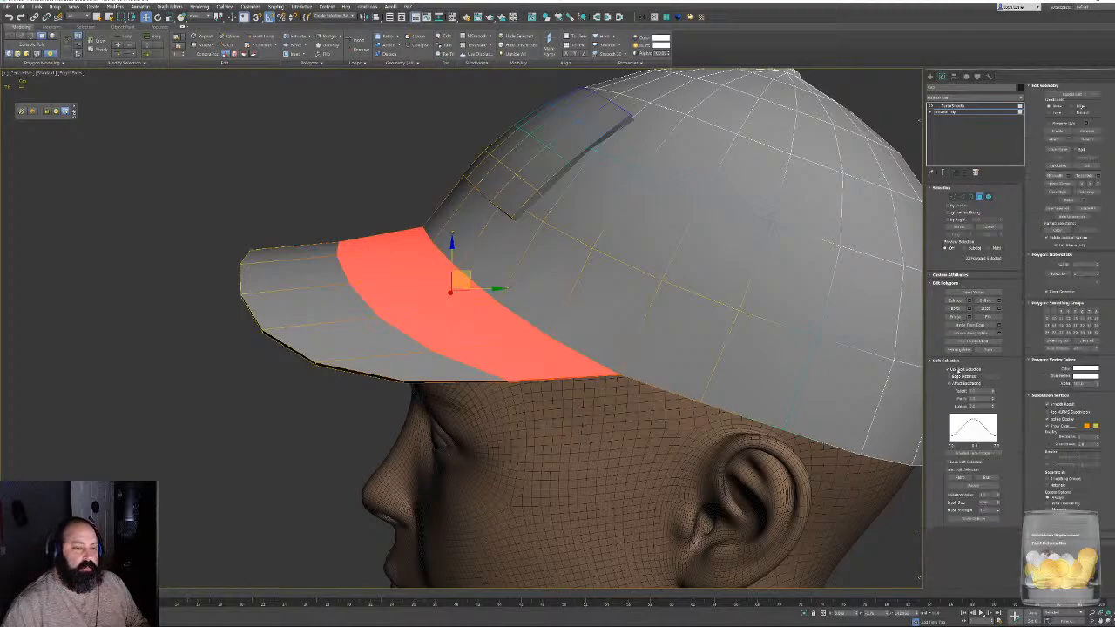
pyautogui.click(959, 370)
pyautogui.click(946, 360)
# - Extend the polygon selection to the whole brim, including its underside, and assign it a separate smoothing group from the crown
pyautogui.keyDown('alt'); pyautogui.moveTo(510, 383); pyautogui.dragTo(479, 311, button='middle'); pyautogui.keyUp('alt')
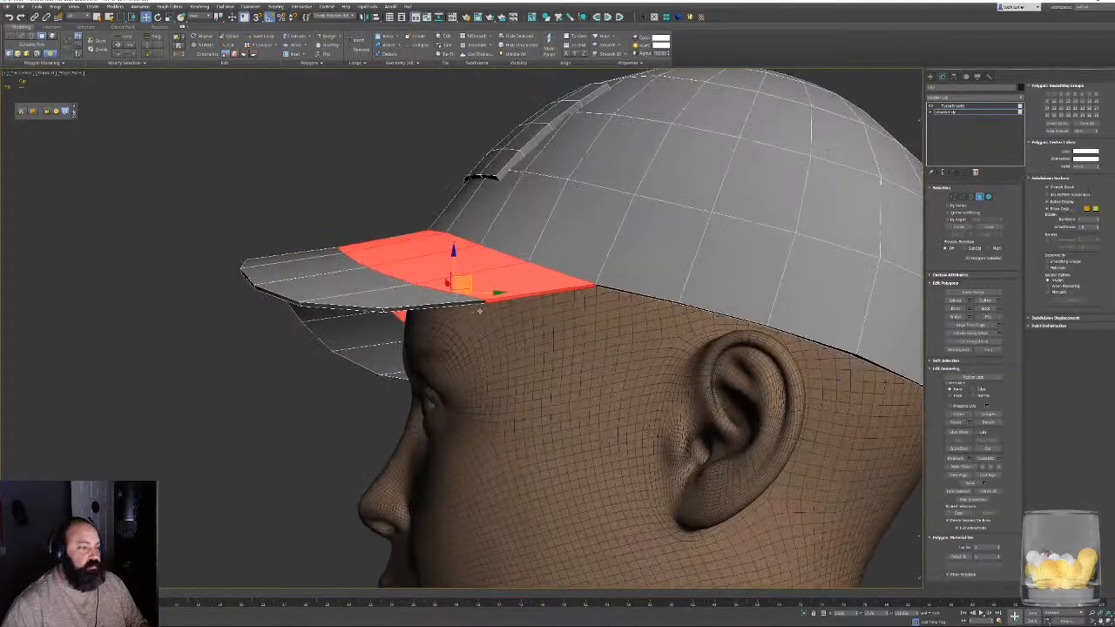
pyautogui.scroll(3, 479, 311)
pyautogui.keyDown('alt'); pyautogui.click(494, 294); pyautogui.keyUp('alt')
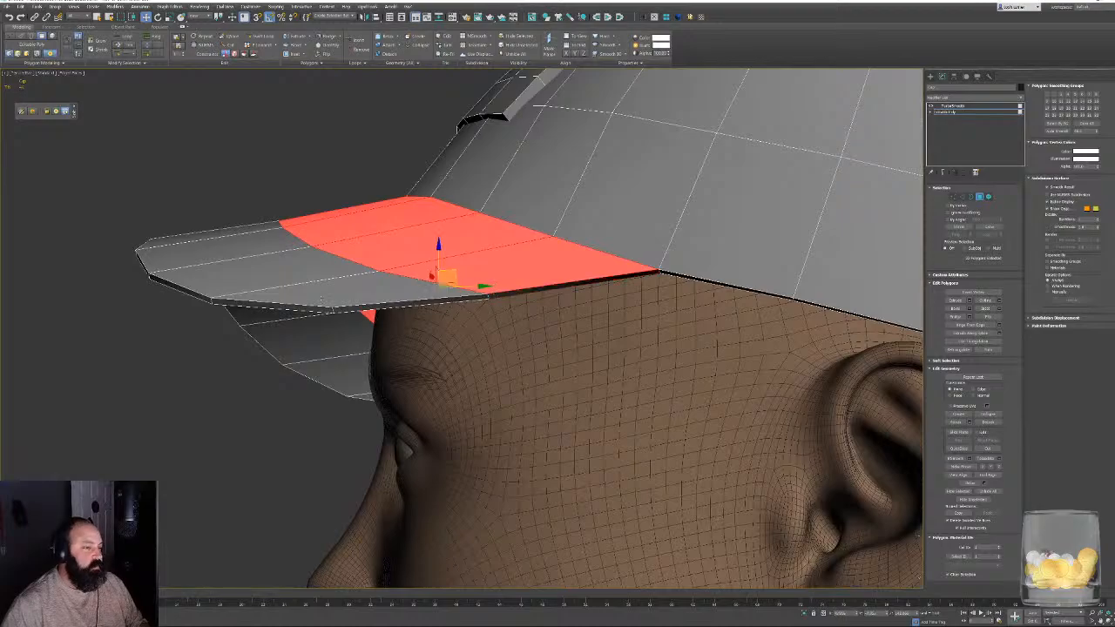
pyautogui.keyDown('shift'); pyautogui.click(321, 298); pyautogui.keyUp('shift')
pyautogui.keyDown('alt'); pyautogui.moveTo(287, 298); pyautogui.dragTo(278, 370, button='middle'); pyautogui.keyUp('alt')
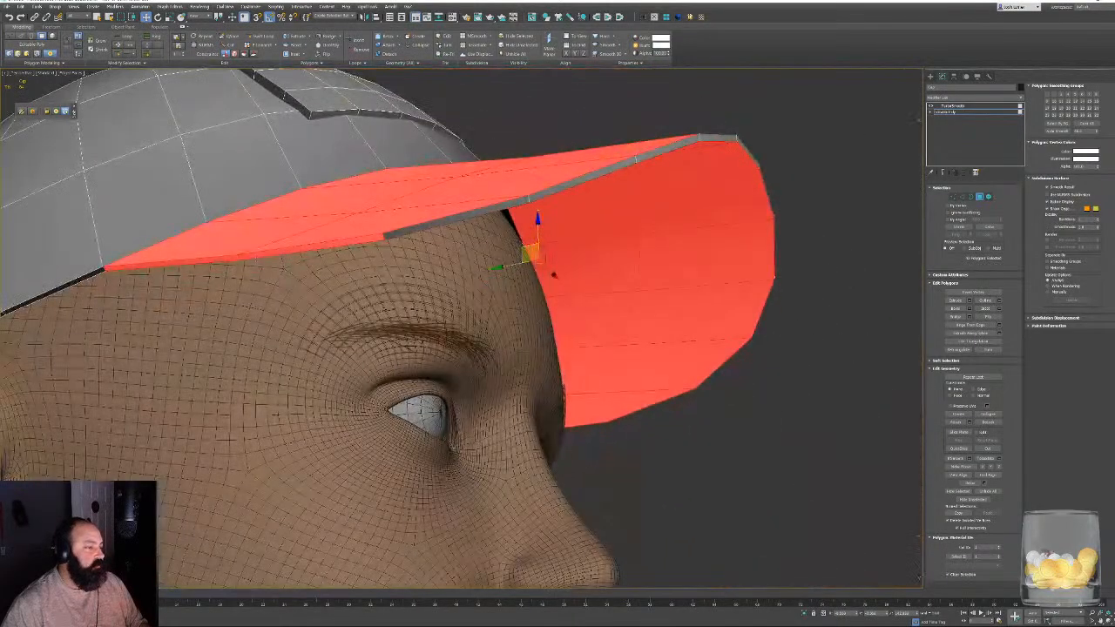
pyautogui.keyDown('alt'); pyautogui.click(246, 255); pyautogui.keyUp('alt')
pyautogui.keyDown('alt'); pyautogui.click(234, 257); pyautogui.keyUp('alt')
pyautogui.keyDown('alt'); pyautogui.moveTo(234, 257); pyautogui.dragTo(100, 300, button='middle'); pyautogui.keyUp('alt')
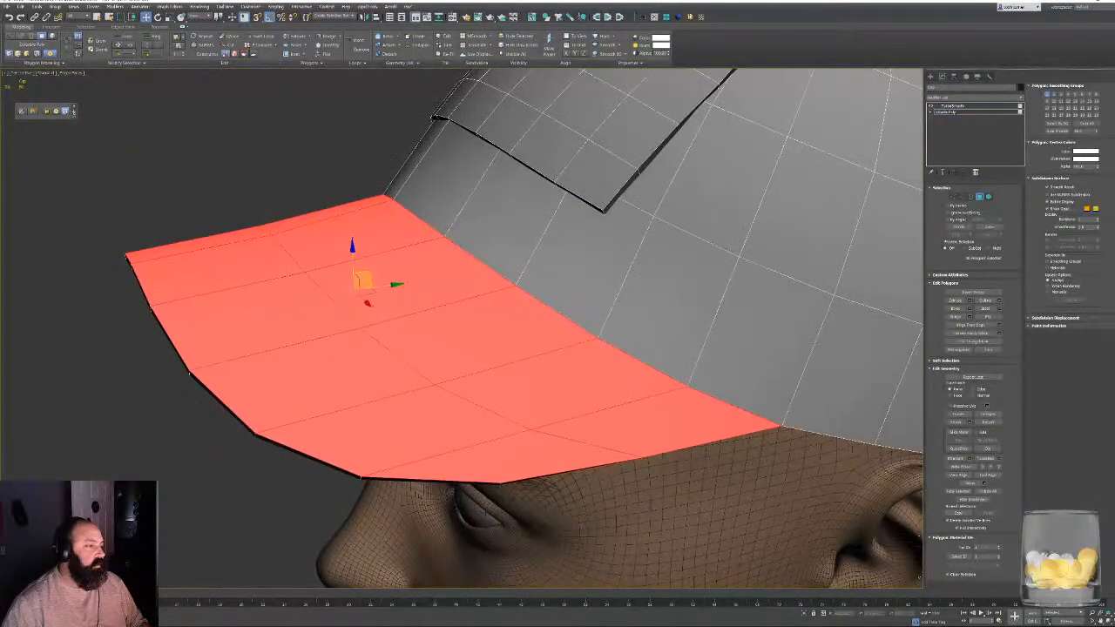
pyautogui.click(402, 161)
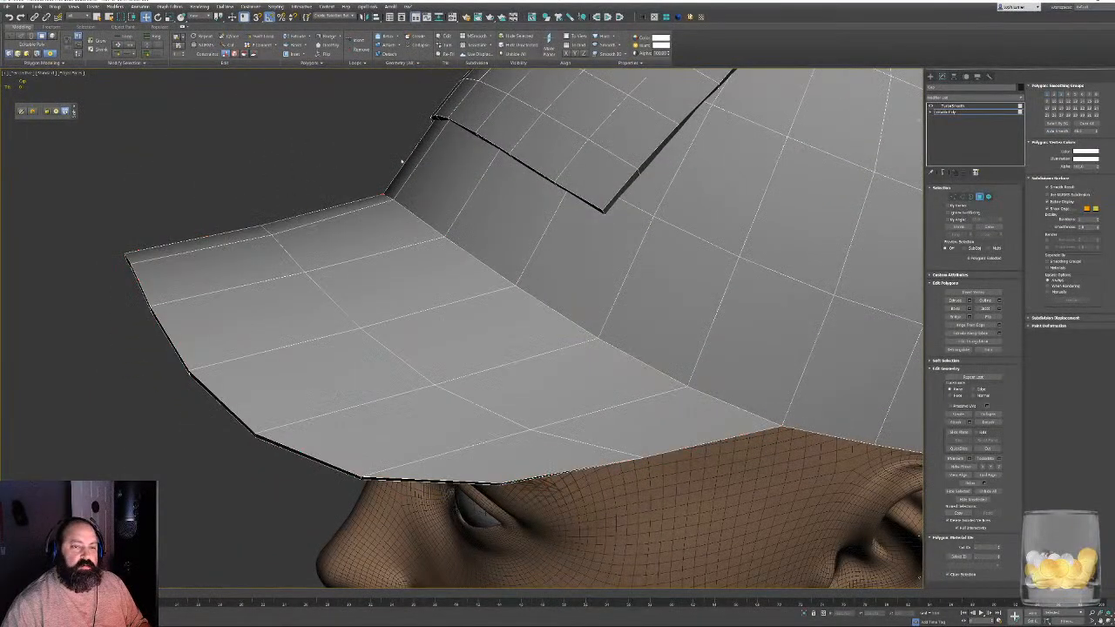
# - Select the inner ring of polygons on the small button at the top of the cap's crown
pyautogui.scroll(-6, 353, 253)
pyautogui.keyDown('alt'); pyautogui.moveTo(401, 161); pyautogui.dragTo(404, 197, button='middle'); pyautogui.keyUp('alt')
pyautogui.scroll(3, 404, 197)
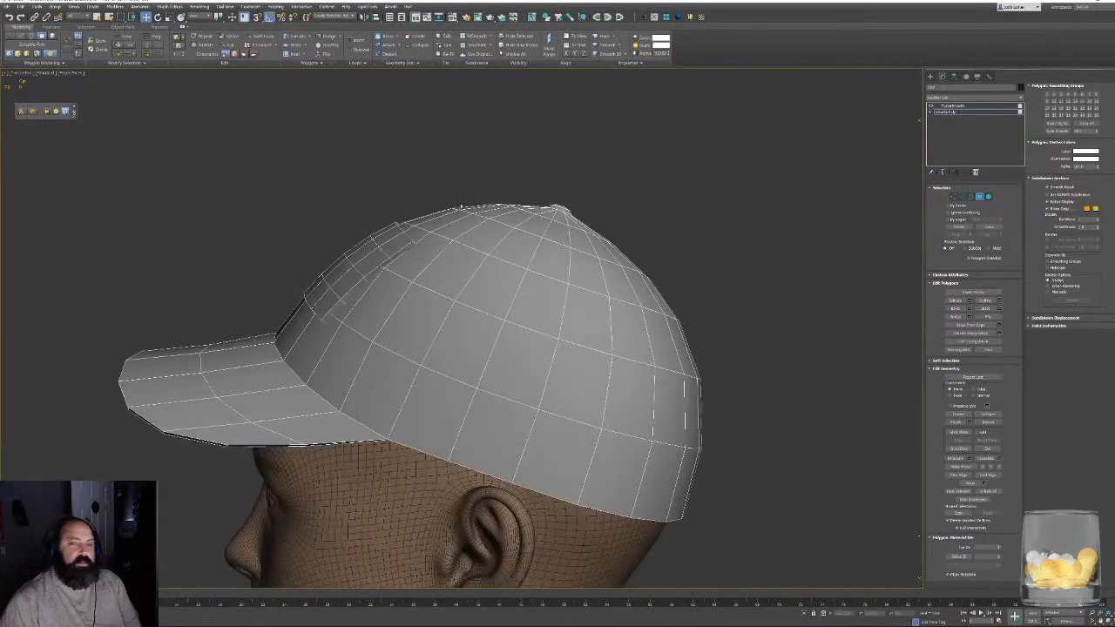
pyautogui.keyDown('alt'); pyautogui.moveTo(405, 197); pyautogui.dragTo(571, 303, button='middle'); pyautogui.keyUp('alt')
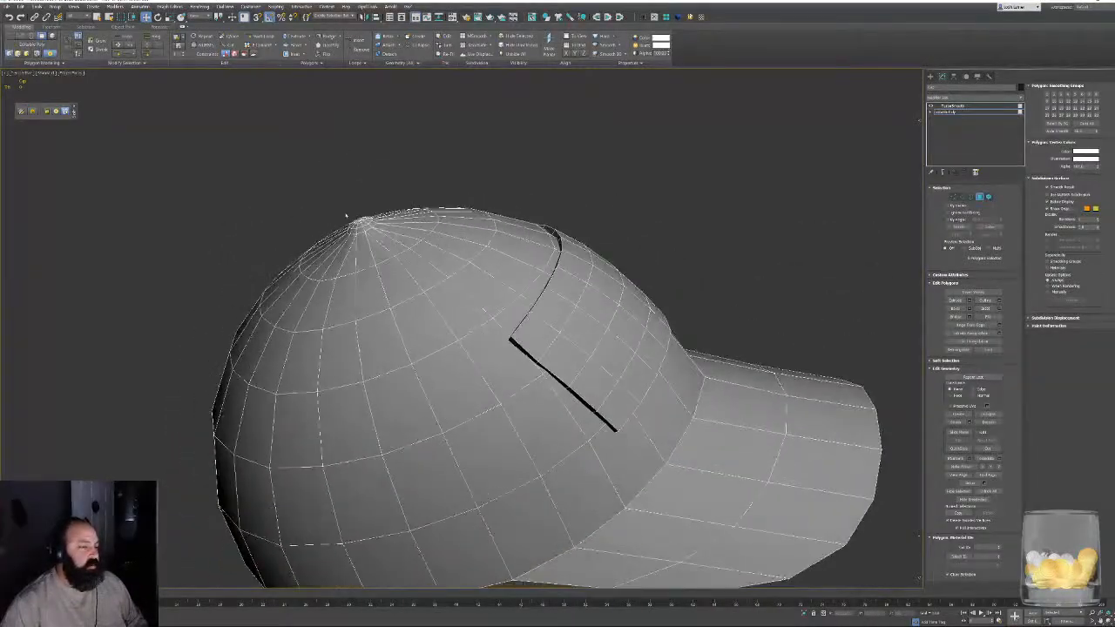
pyautogui.scroll(4, 346, 217)
pyautogui.moveTo(351, 192); pyautogui.dragTo(428, 364, button='middle')
pyautogui.scroll(4, 428, 365)
pyautogui.click(433, 298)
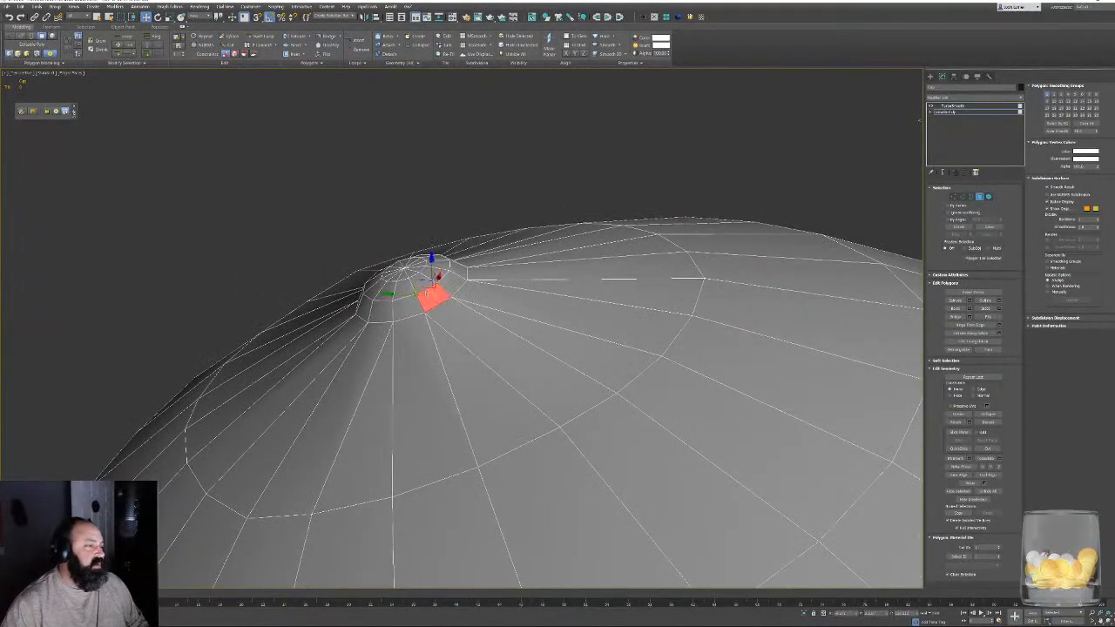
pyautogui.keyDown('shift'); pyautogui.click(406, 309); pyautogui.keyUp('shift')
pyautogui.keyDown('alt'); pyautogui.moveTo(406, 309); pyautogui.dragTo(406, 266, button='middle'); pyautogui.keyUp('alt')
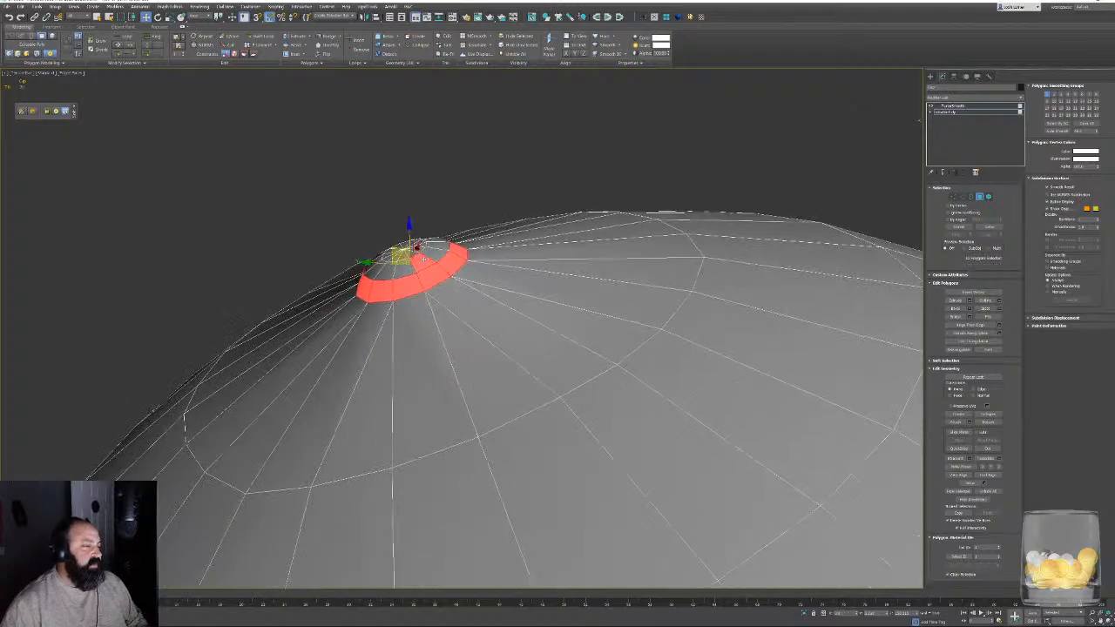
pyautogui.click(407, 265)
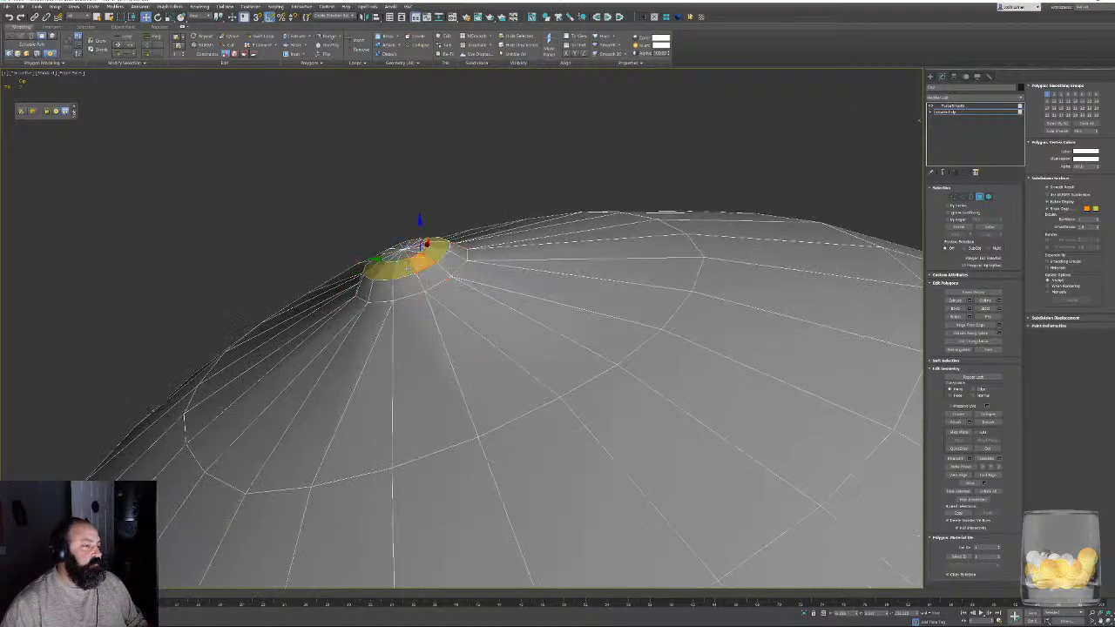
pyautogui.keyDown('shift'); pyautogui.click(419, 264); pyautogui.keyUp('shift')
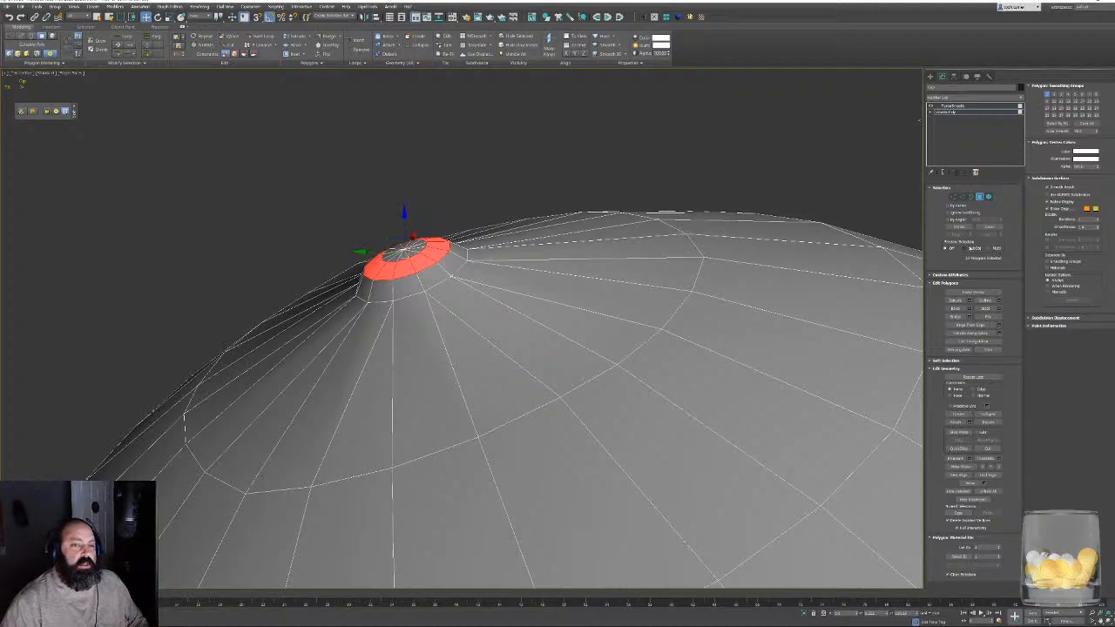
# - Grow the selection to the whole crown button, give it its own smoothing group and check the cap at the TurboSmooth level
pyautogui.click(987, 227)
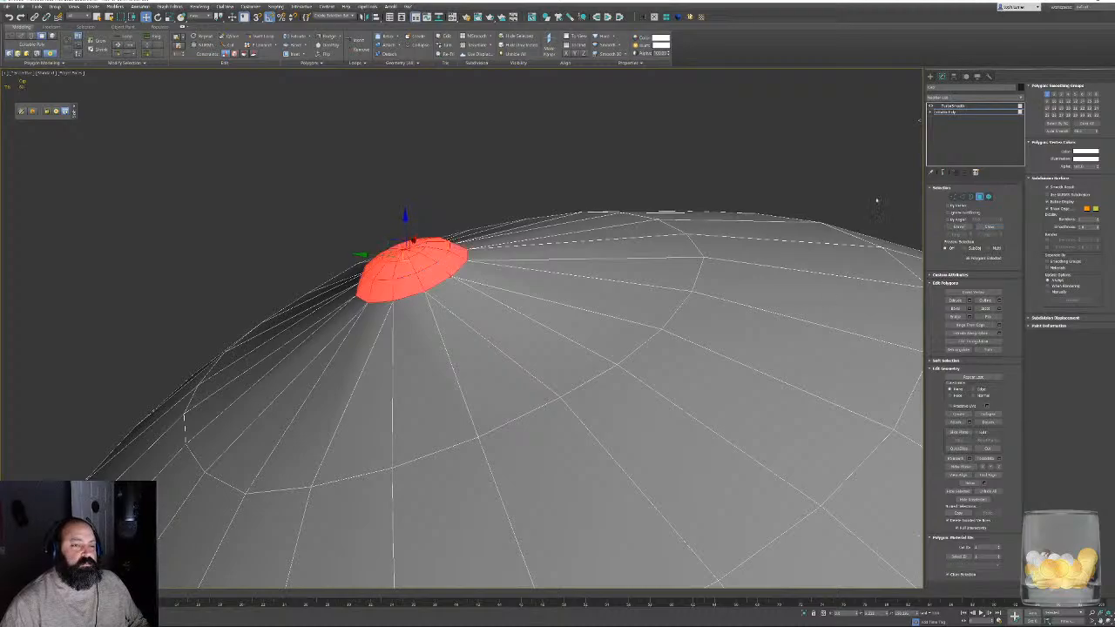
pyautogui.click(825, 138)
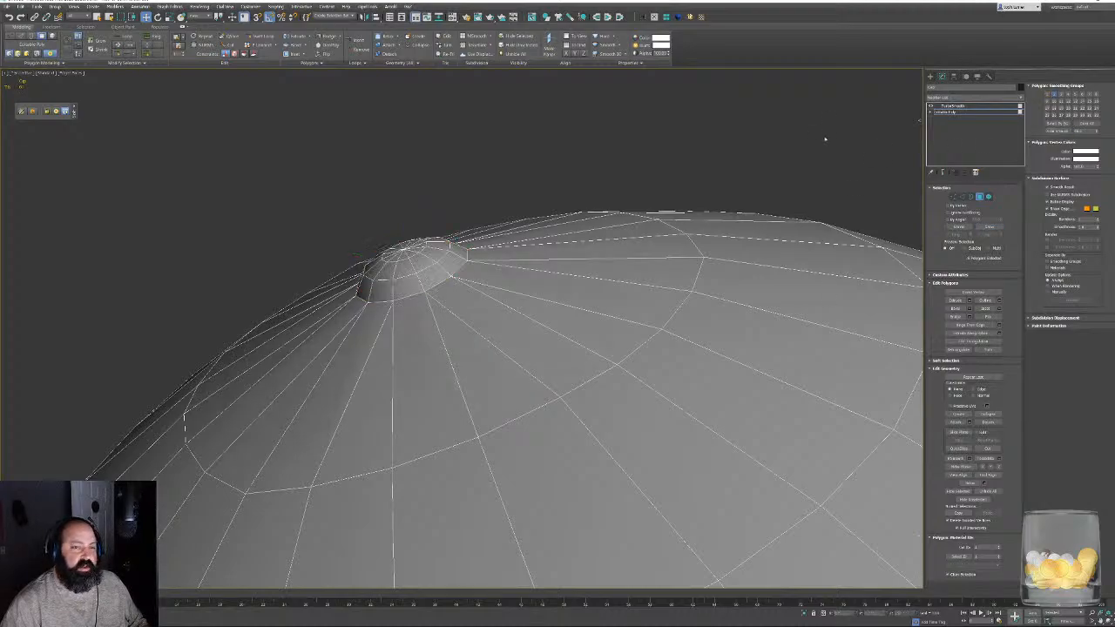
pyautogui.click(982, 197)
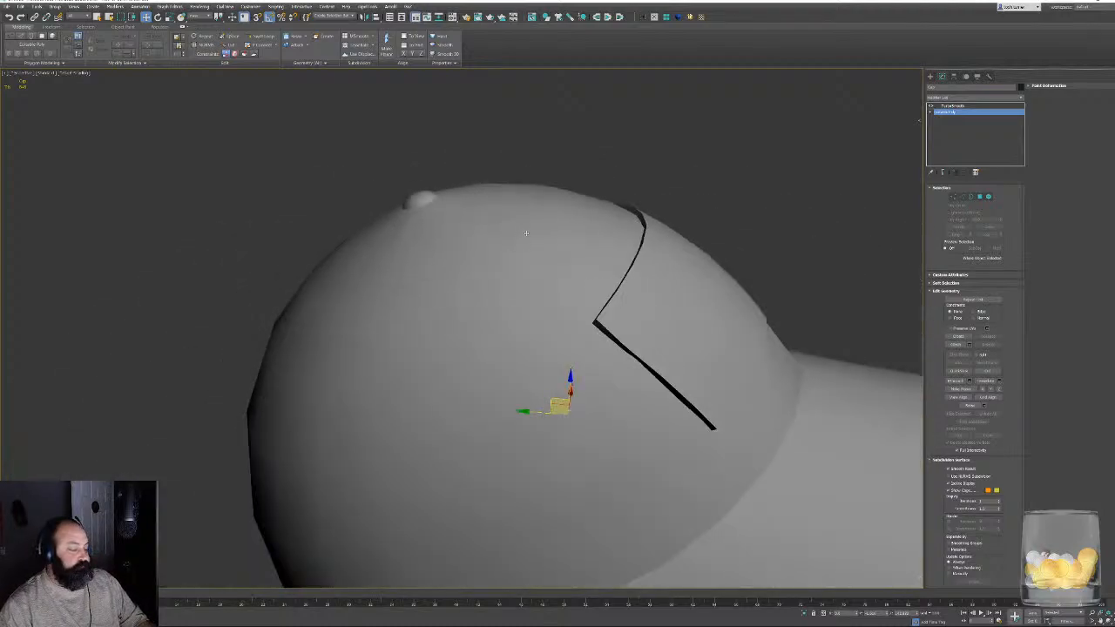
pyautogui.keyDown('alt'); pyautogui.moveTo(523, 234); pyautogui.dragTo(561, 236, button='middle'); pyautogui.keyUp('alt')
pyautogui.click(954, 105)
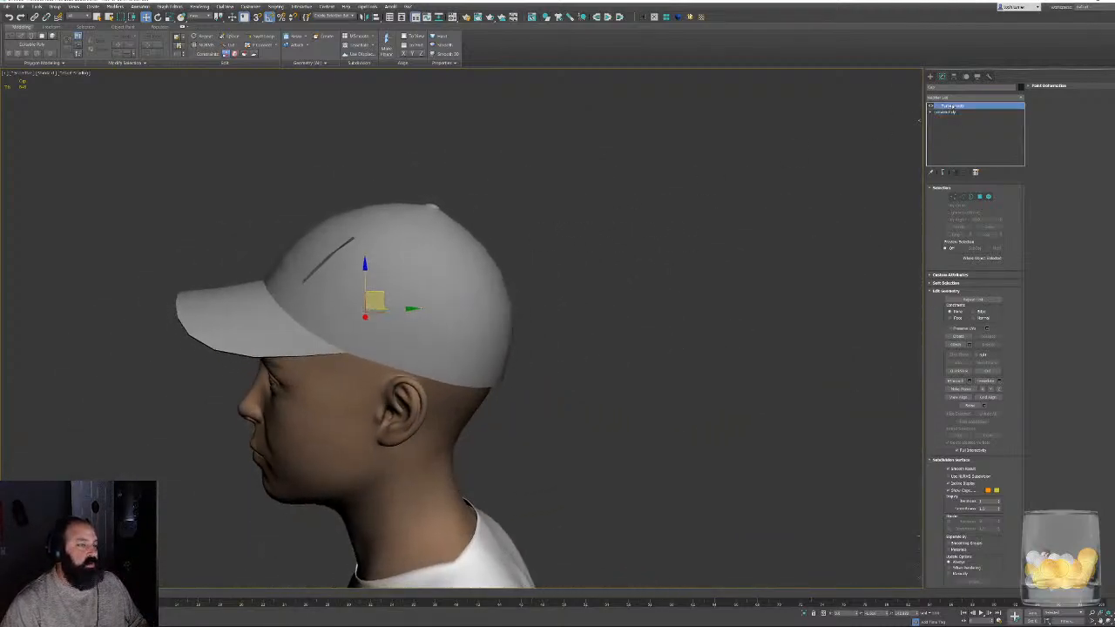
pyautogui.keyDown('alt'); pyautogui.moveTo(659, 331); pyautogui.dragTo(299, 266, button='middle'); pyautogui.keyUp('alt')
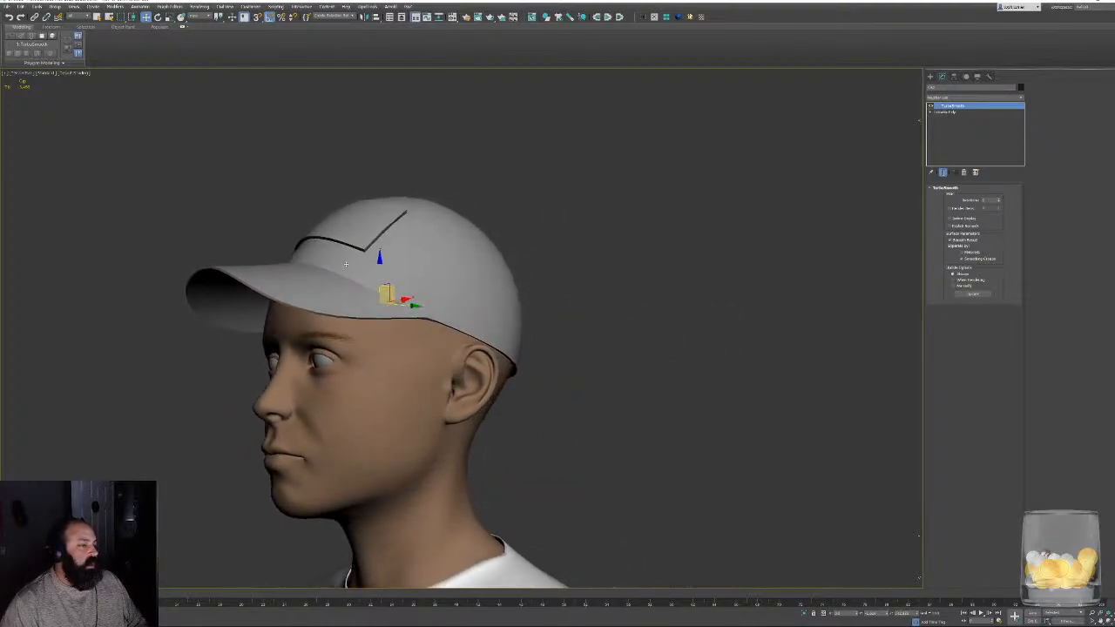
# - Try to collapse the smoothed cap into an Editable Poly and inspect it with edged faces
pyautogui.rightClick(423, 254)
pyautogui.click(434, 262)
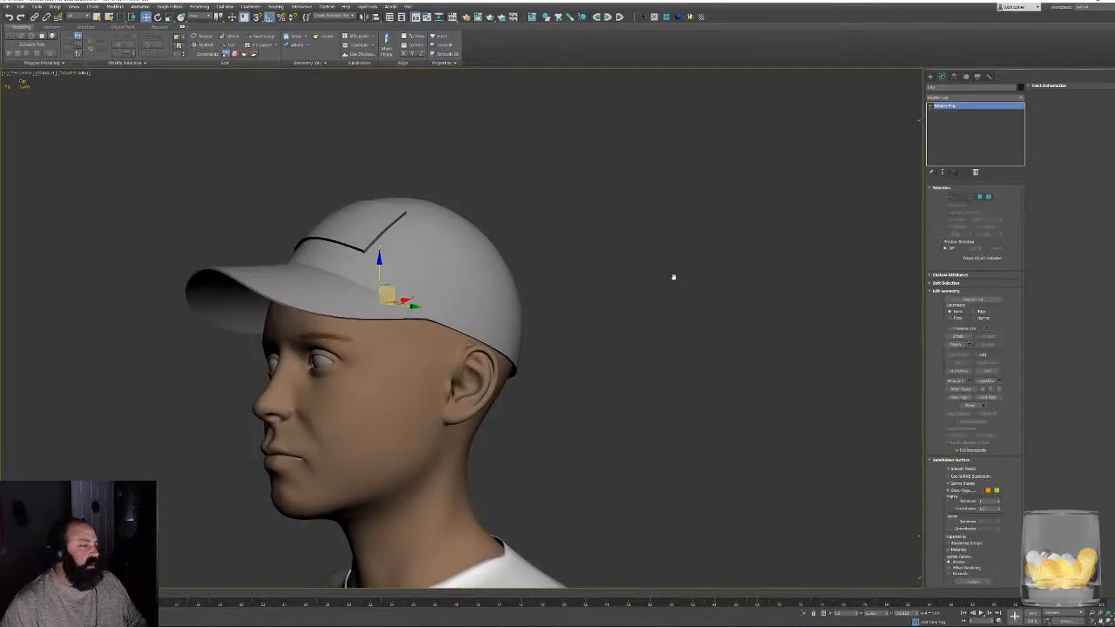
pyautogui.press('F4')
pyautogui.keyDown('alt'); pyautogui.moveTo(481, 234); pyautogui.dragTo(653, 299, button='middle'); pyautogui.keyUp('alt')
pyautogui.hotkey('ctrl', 't')
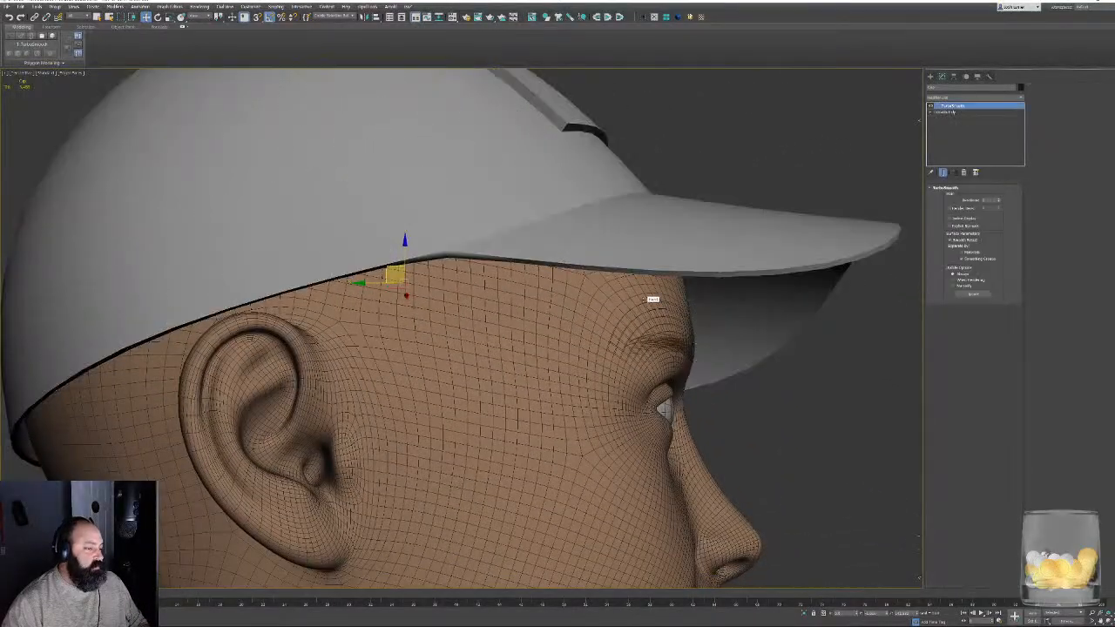
# - At the cap's Editable Poly level, select the loop of thin rim polygons running along its lower edge
pyautogui.keyDown('alt'); pyautogui.moveTo(565, 228); pyautogui.dragTo(575, 309, button='middle'); pyautogui.keyUp('alt')
pyautogui.scroll(3, 566, 268)
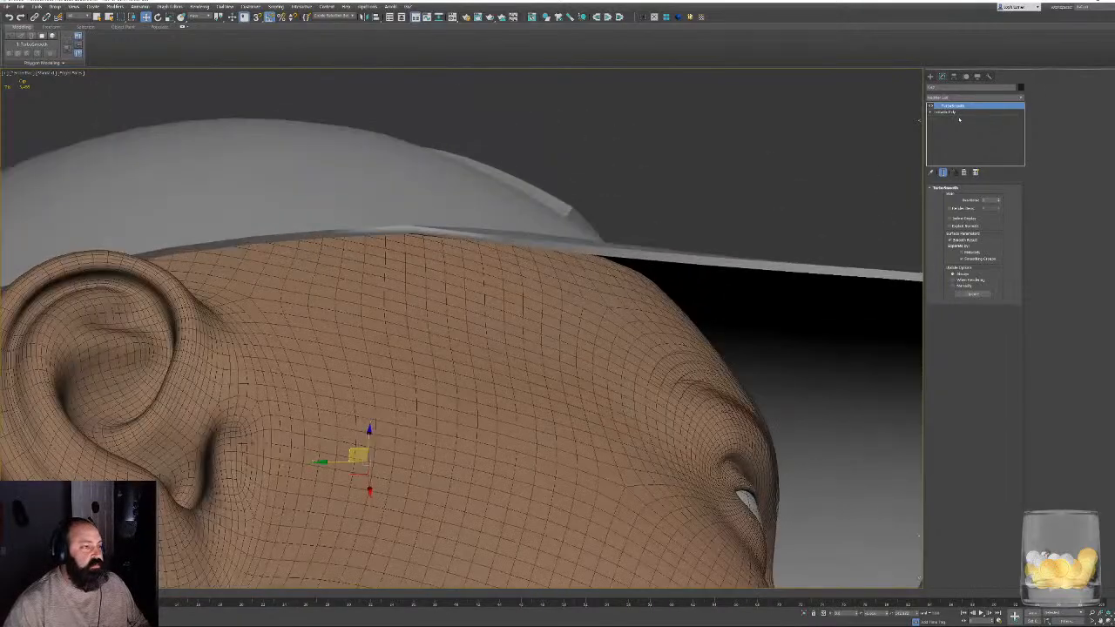
pyautogui.click(946, 112)
pyautogui.press('4')
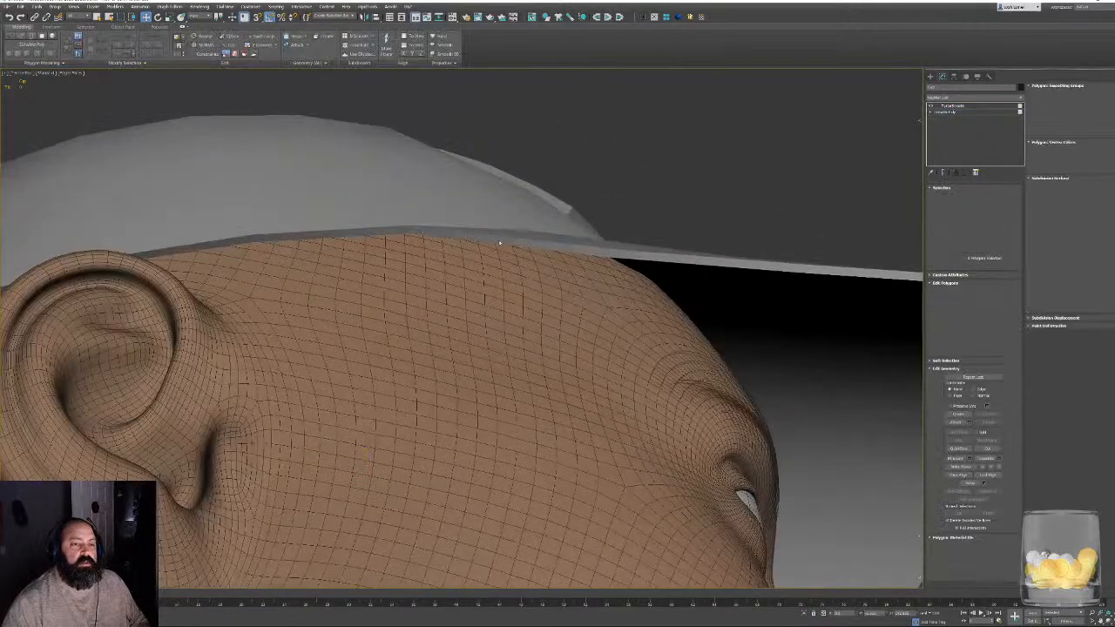
pyautogui.press('2')
pyautogui.click(499, 242)
pyautogui.keyDown('shift'); pyautogui.click(615, 253); pyautogui.keyUp('shift')
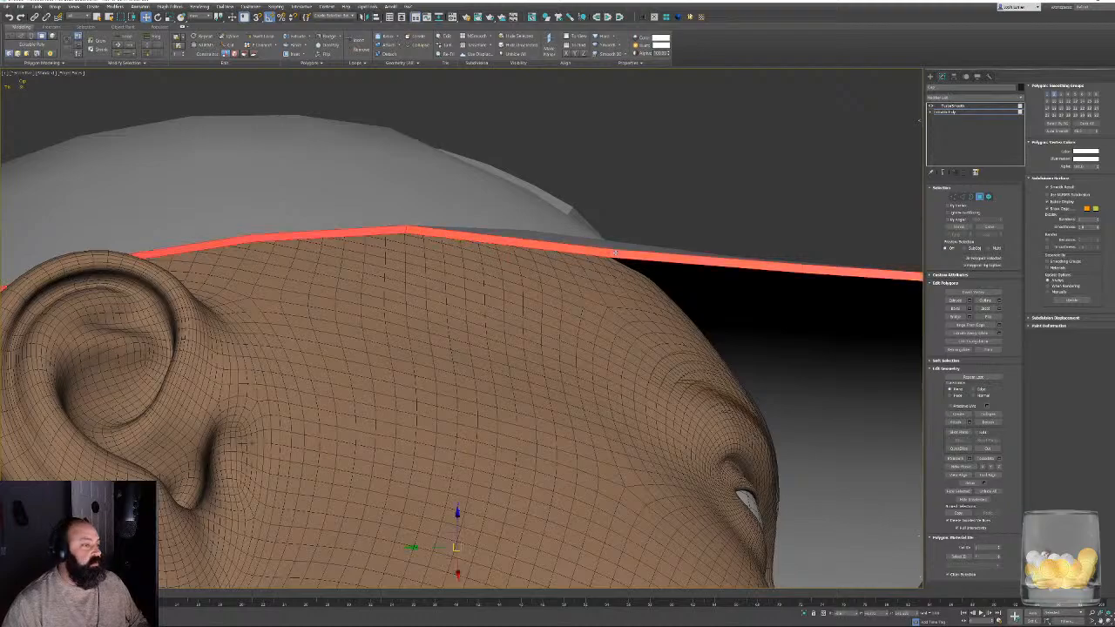
# - Deselect the rim polygons behind the brim on both sides, apply Auto Smooth to the brim's edge and leave polygon editing
pyautogui.keyDown('alt'); pyautogui.moveTo(615, 254); pyautogui.dragTo(349, 301, button='middle'); pyautogui.keyUp('alt')
pyautogui.scroll(-4, 297, 301)
pyautogui.moveTo(241, 317); pyautogui.dragTo(283, 240, button='middle')
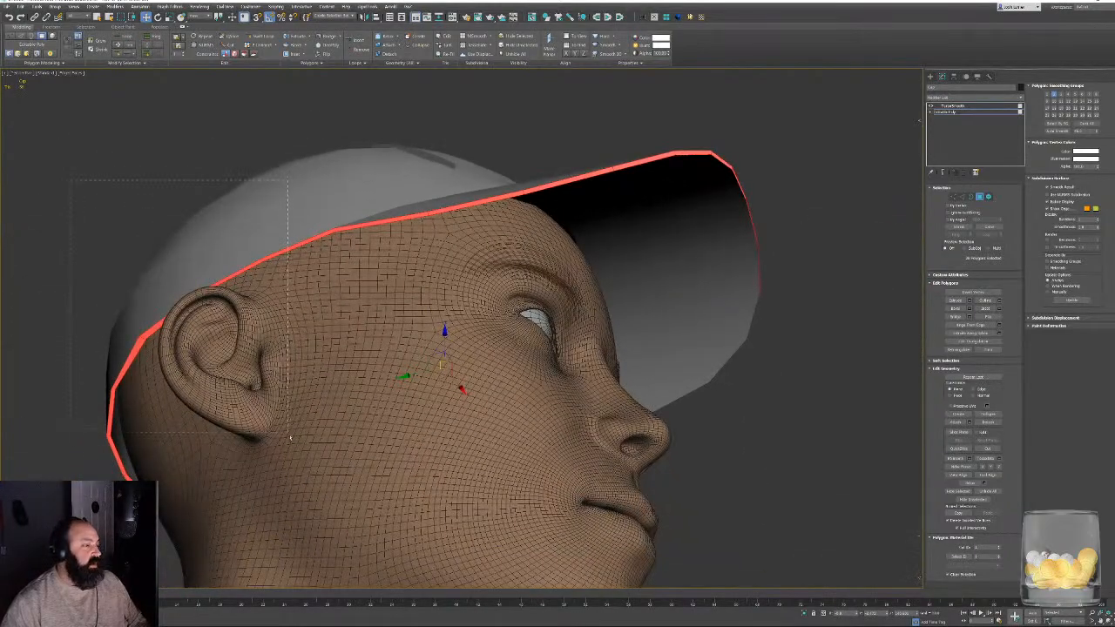
pyautogui.keyDown('alt'); pyautogui.moveTo(290, 439); pyautogui.dragTo(518, 408, button='middle'); pyautogui.keyUp('alt')
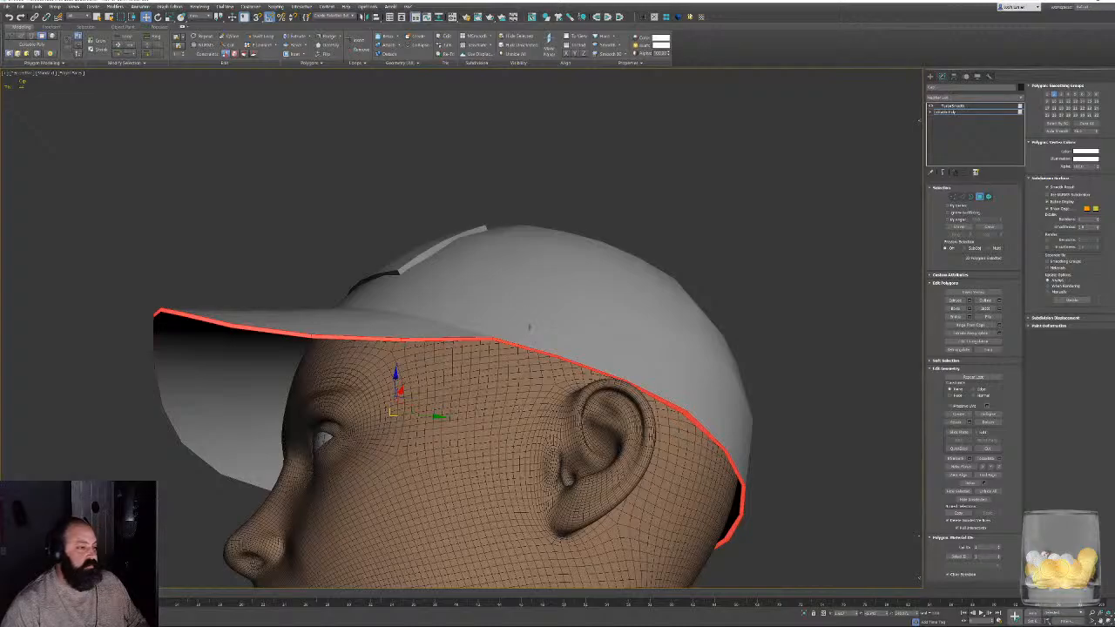
pyautogui.keyDown('alt'); pyautogui.moveTo(529, 327); pyautogui.dragTo(609, 418, button='middle'); pyautogui.keyUp('alt')
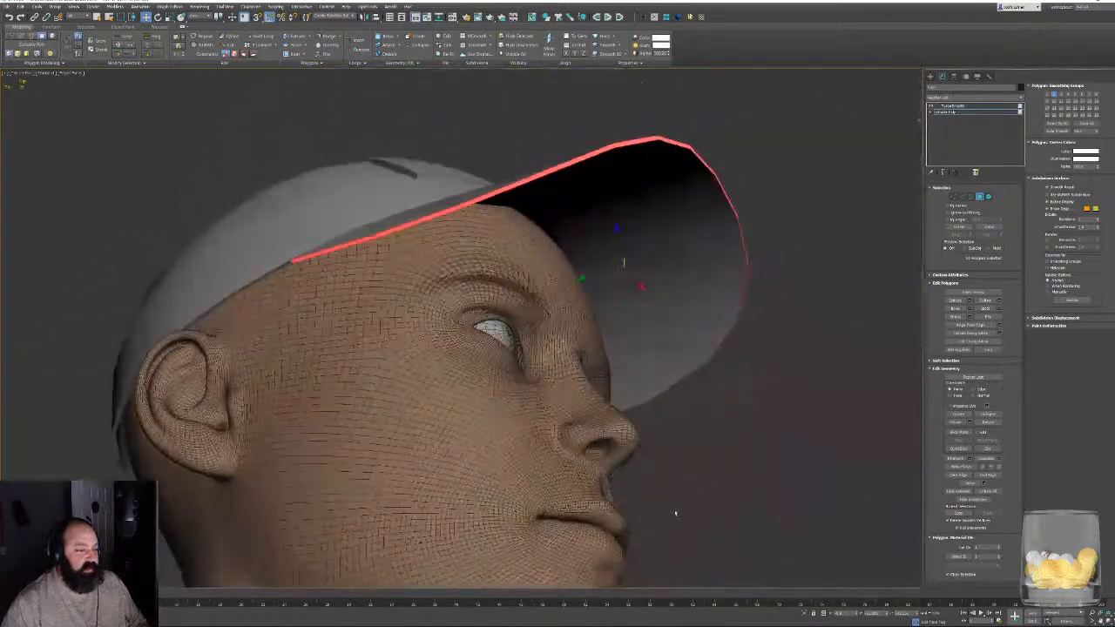
pyautogui.click(1065, 132)
pyautogui.click(979, 197)
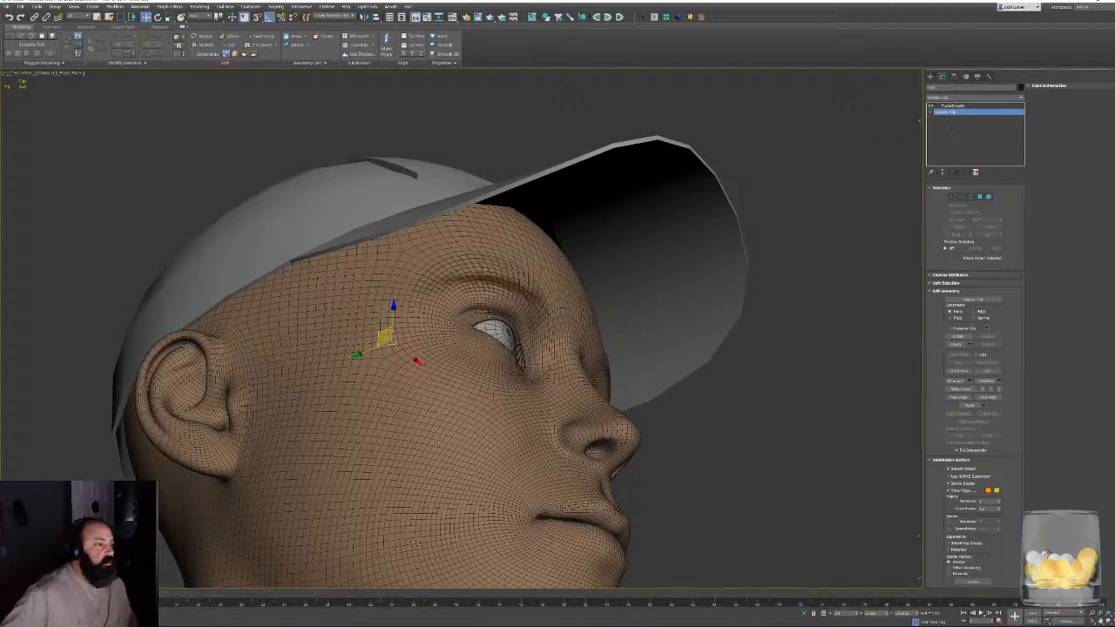
pyautogui.keyDown('alt'); pyautogui.moveTo(785, 163); pyautogui.dragTo(581, 277, button='middle'); pyautogui.keyUp('alt')
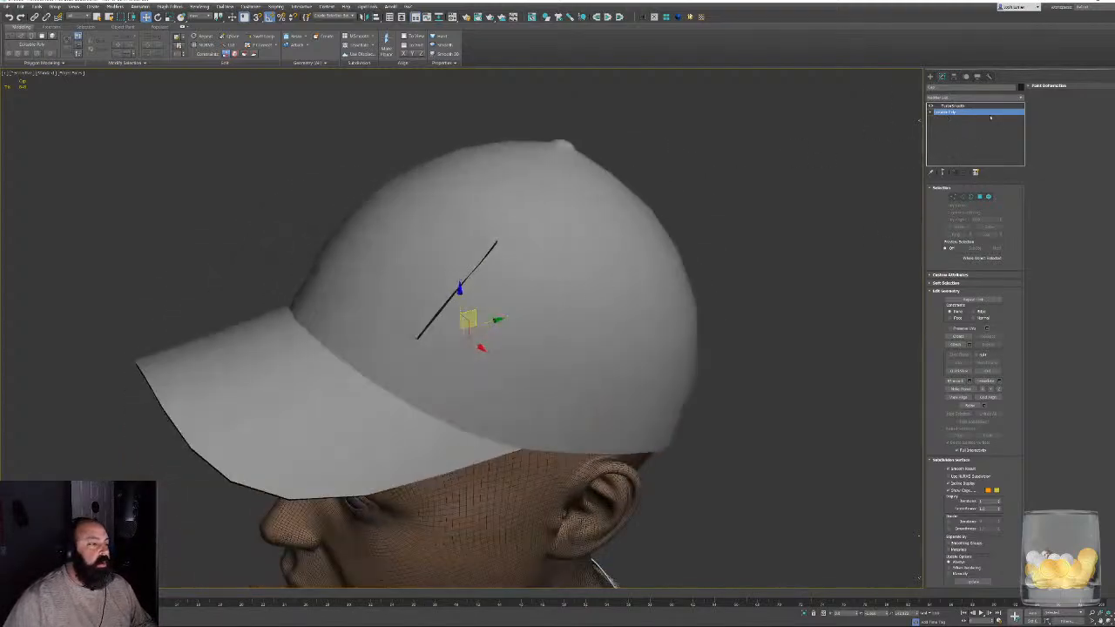
# - Try to collapse the TurboSmoothed cap into an Editable Poly, inspect its wireframe and undo back to the cap's base level
pyautogui.click(953, 106)
pyautogui.moveTo(657, 336)
pyautogui.keyDown('alt'); pyautogui.mouseDown(button='middle')
pyautogui.moveTo(633, 302)
pyautogui.moveTo(699, 284)
pyautogui.moveTo(699, 311)
pyautogui.moveTo(662, 299)
pyautogui.moveTo(676, 306)
pyautogui.moveTo(617, 351)
pyautogui.mouseUp(button='middle'); pyautogui.keyUp('alt')
pyautogui.press('F3')
pyautogui.press('F3')
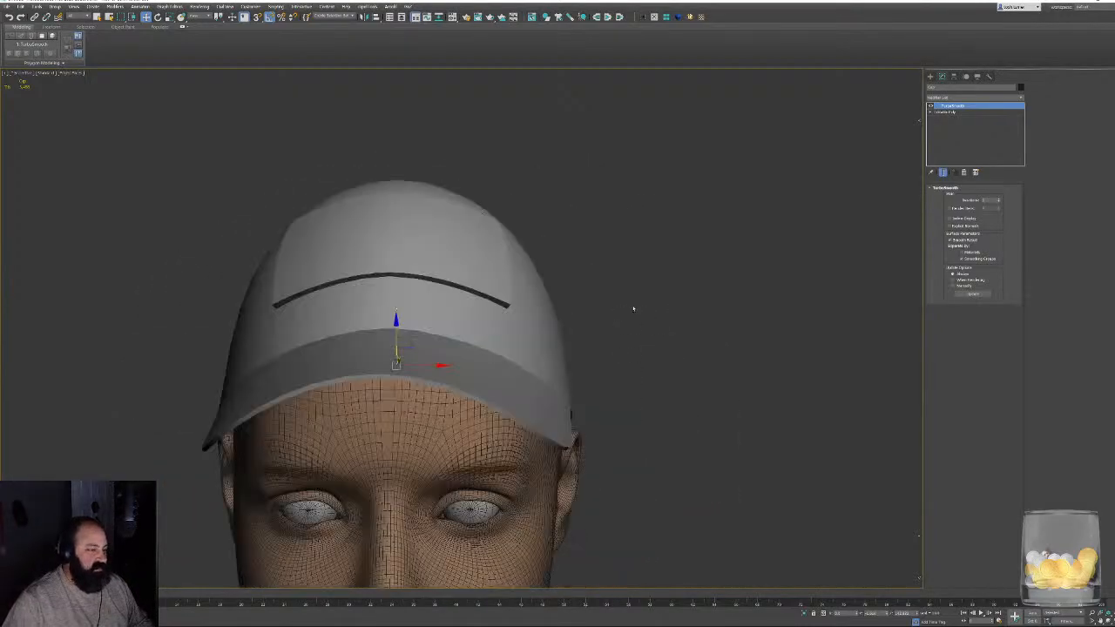
pyautogui.keyDown('alt'); pyautogui.moveTo(633, 308); pyautogui.dragTo(560, 294, button='middle'); pyautogui.keyUp('alt')
pyautogui.rightClick(560, 296)
pyautogui.click(571, 299)
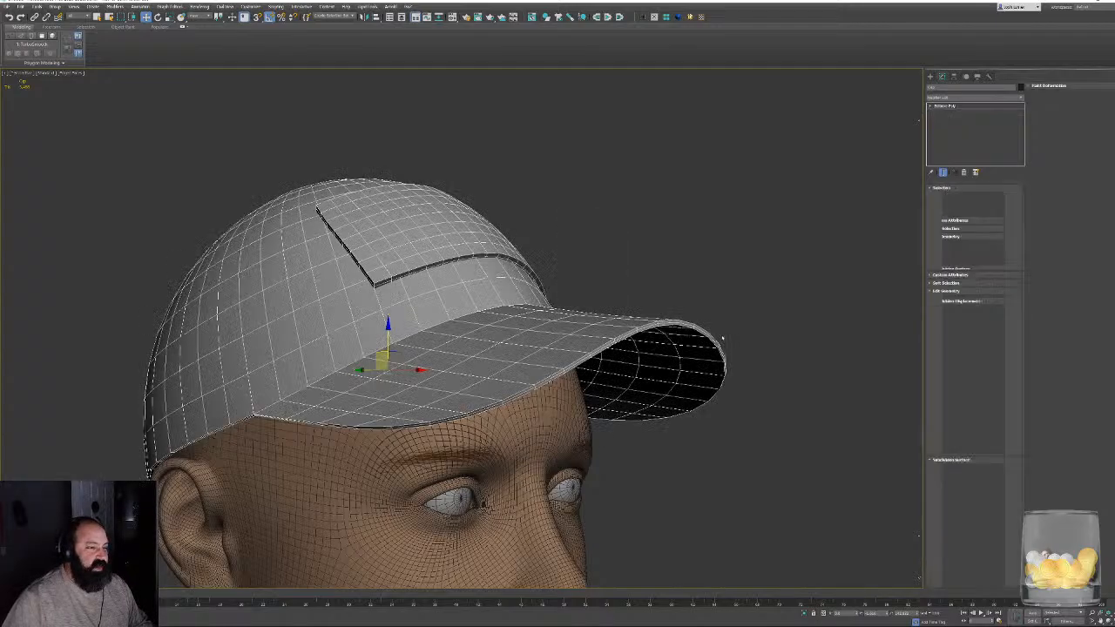
pyautogui.moveTo(723, 337)
pyautogui.keyDown('alt'); pyautogui.mouseDown(button='middle')
pyautogui.moveTo(672, 345)
pyautogui.moveTo(647, 374)
pyautogui.moveTo(656, 313)
pyautogui.moveTo(682, 314)
pyautogui.mouseUp(button='middle'); pyautogui.keyUp('alt')
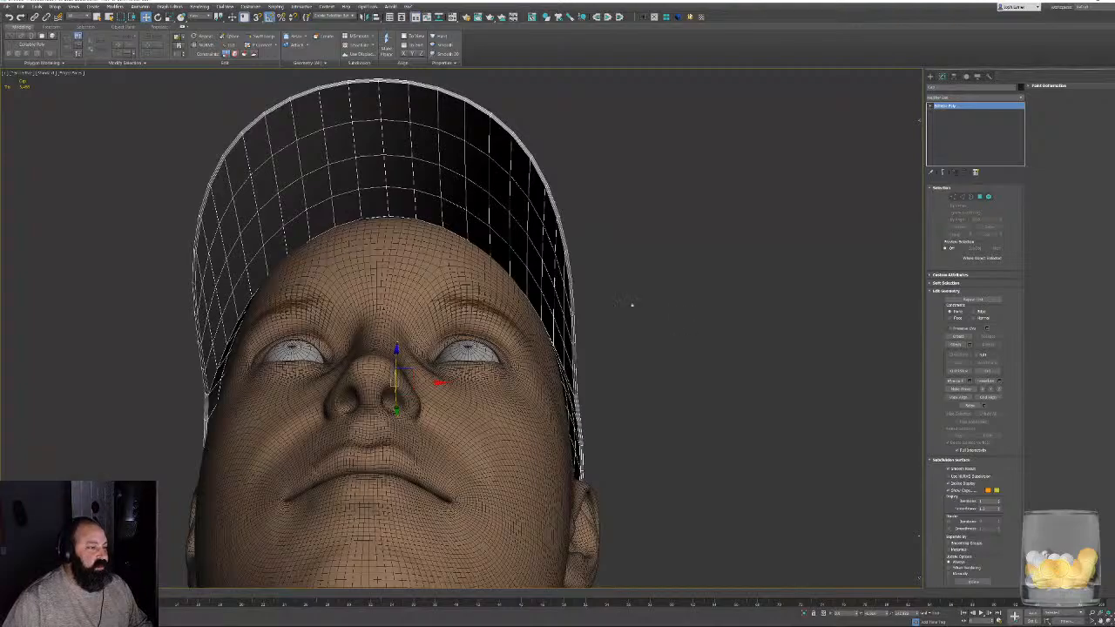
pyautogui.hotkey('ctrl', 't')
pyautogui.click(955, 112)
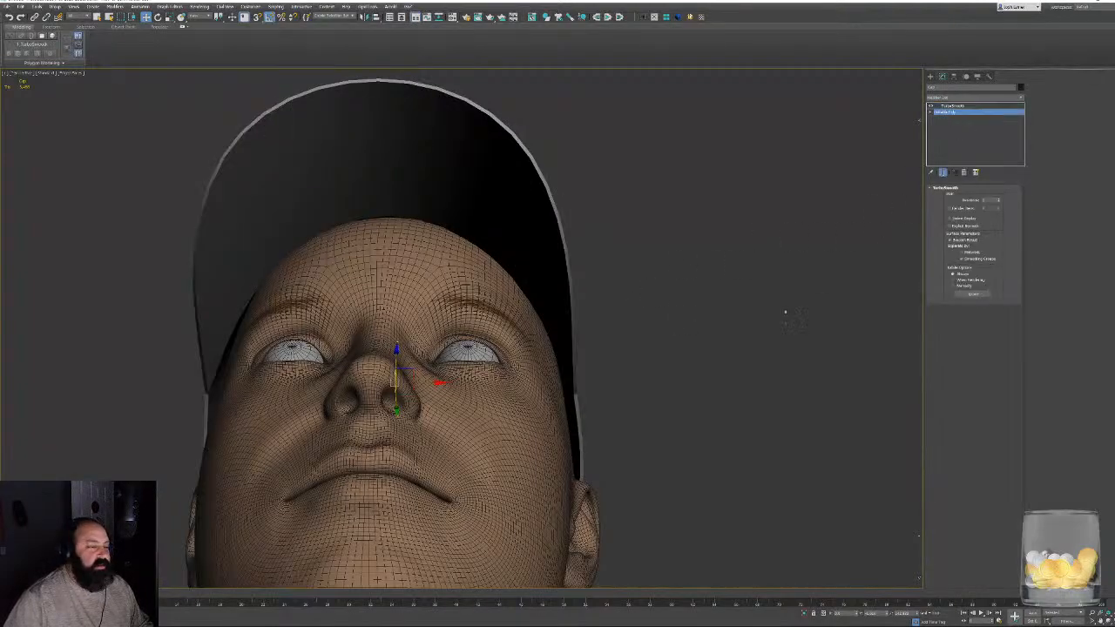
# - Select the vertices at both lower corners of the cap's raised front panel and enable soft selection
pyautogui.keyDown('alt'); pyautogui.moveTo(614, 296); pyautogui.dragTo(632, 362, button='middle'); pyautogui.keyUp('alt')
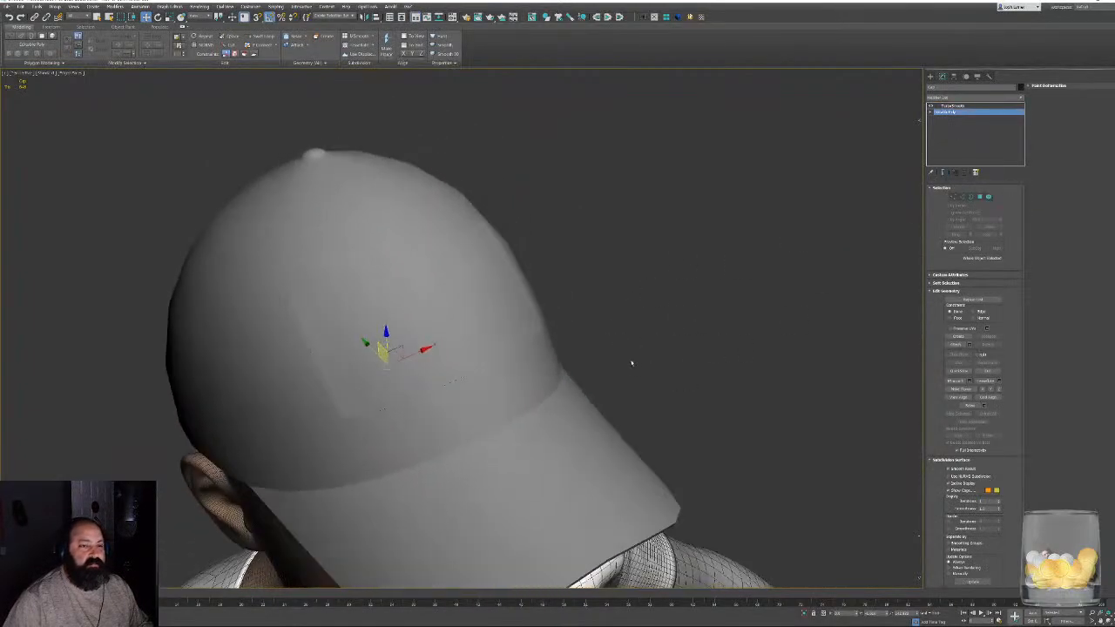
pyautogui.click(953, 197)
pyautogui.press('F3')
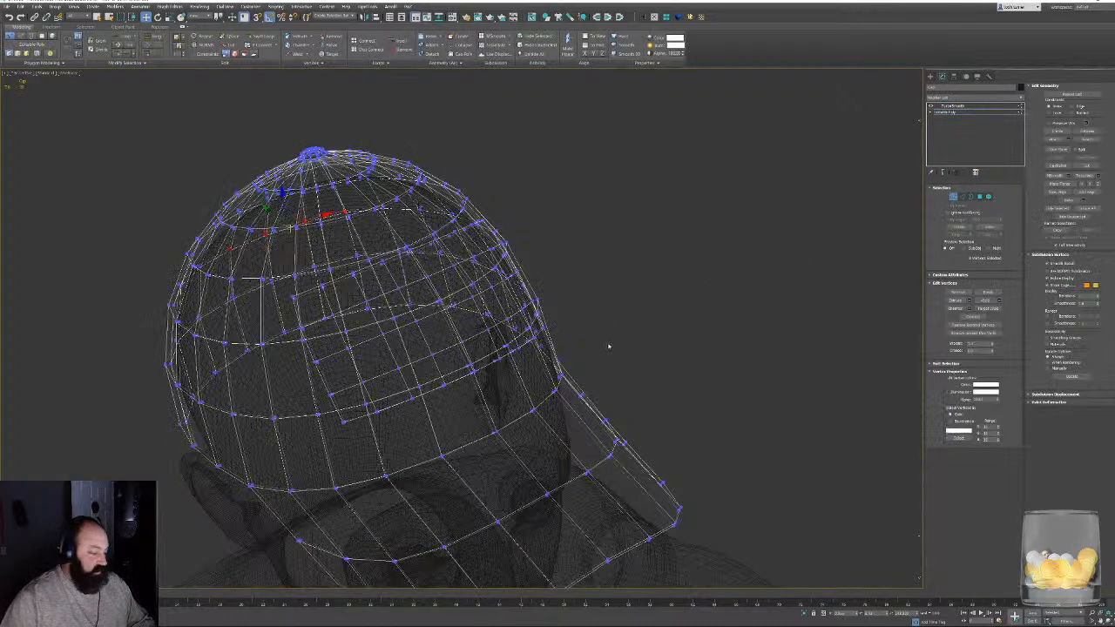
pyautogui.keyDown('alt'); pyautogui.moveTo(609, 347); pyautogui.dragTo(505, 348, button='middle'); pyautogui.keyUp('alt')
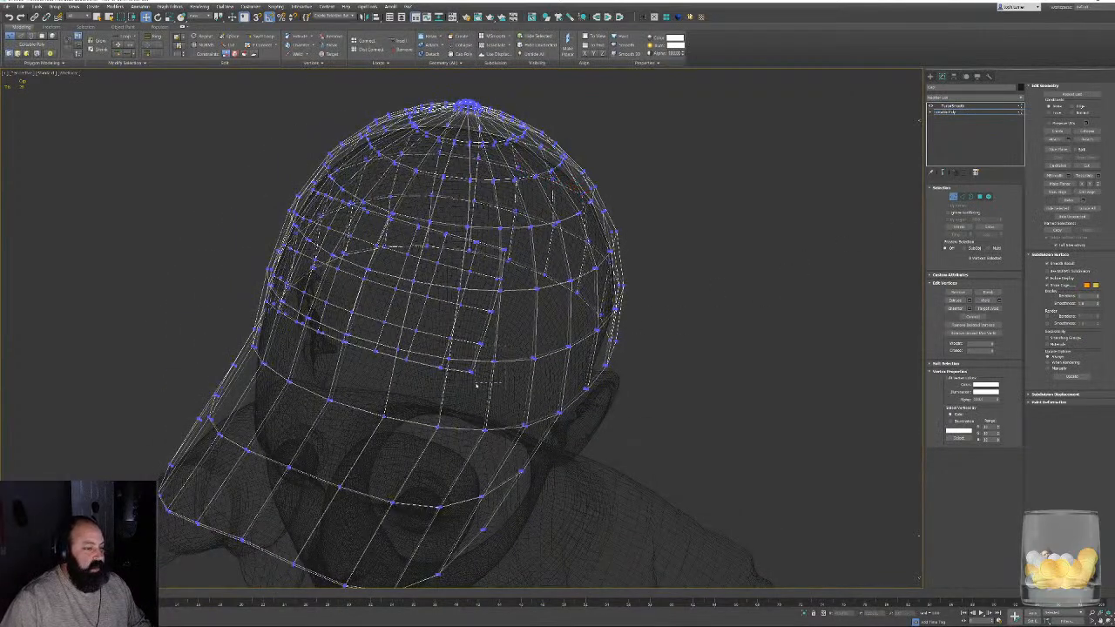
pyautogui.keyDown('alt'); pyautogui.moveTo(475, 383); pyautogui.dragTo(507, 368, button='middle'); pyautogui.keyUp('alt')
pyautogui.keyDown('ctrl'); pyautogui.click(277, 381); pyautogui.keyUp('ctrl')
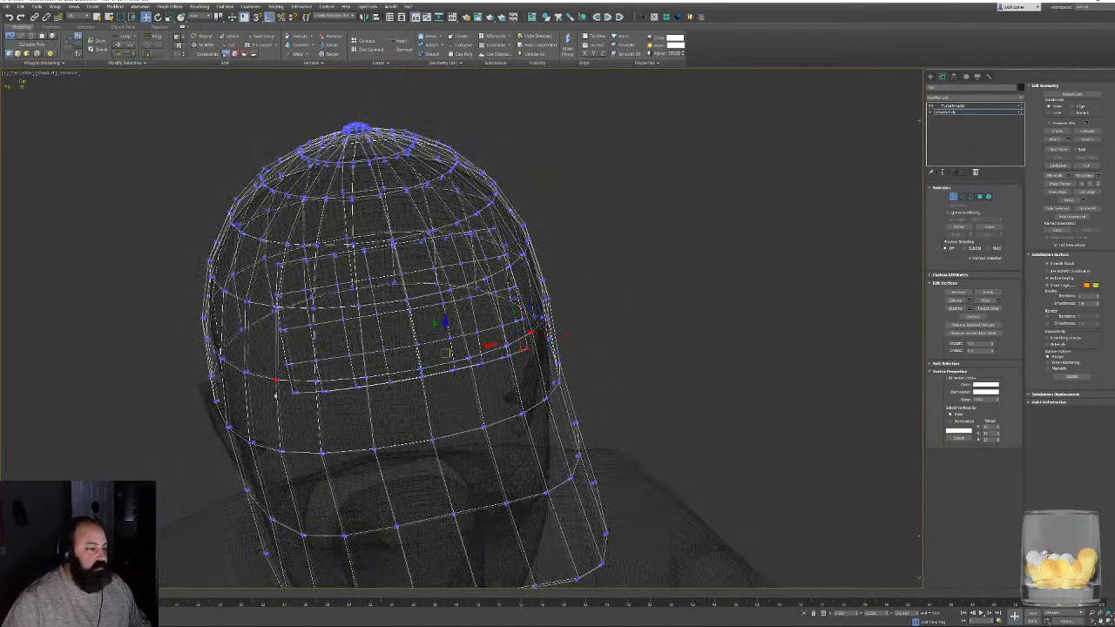
pyautogui.keyDown('ctrl'); pyautogui.click(297, 393); pyautogui.keyUp('ctrl')
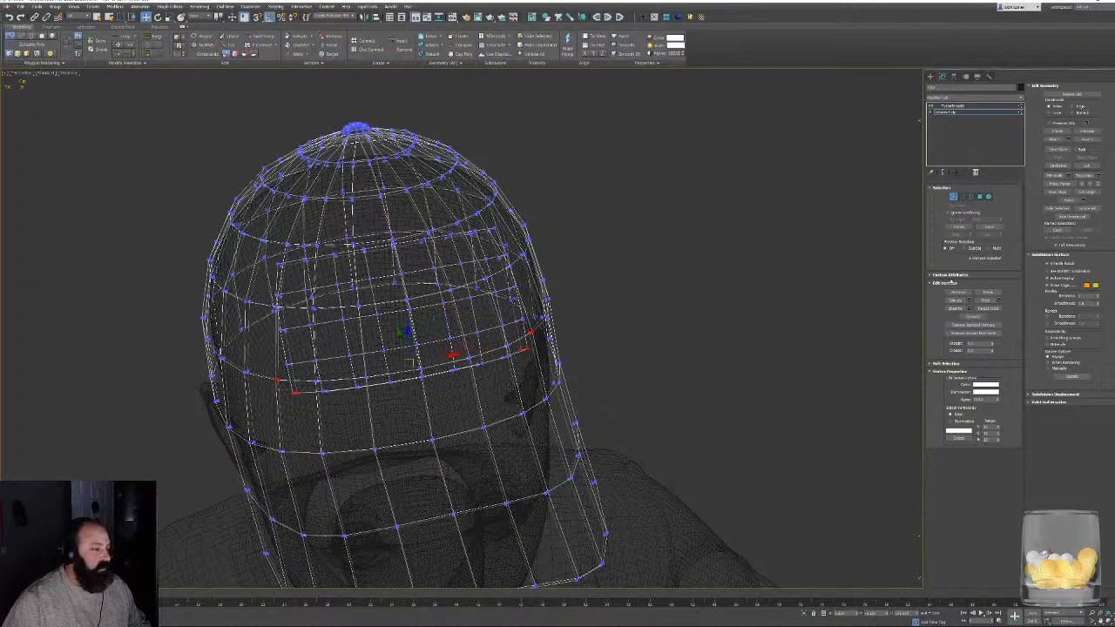
pyautogui.click(955, 364)
pyautogui.click(950, 373)
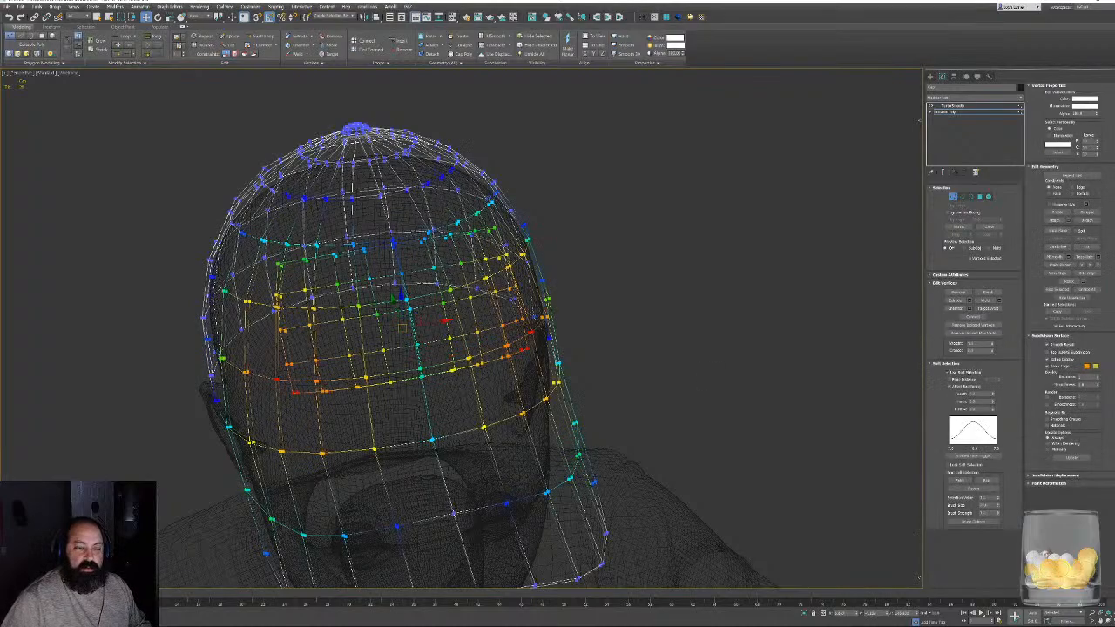
# - Check the soft selection falloff in shaded view, turn soft selection off and leave vertex editing
pyautogui.keyDown('alt'); pyautogui.moveTo(460, 303); pyautogui.dragTo(517, 312, button='middle'); pyautogui.keyUp('alt')
pyautogui.press('F3')
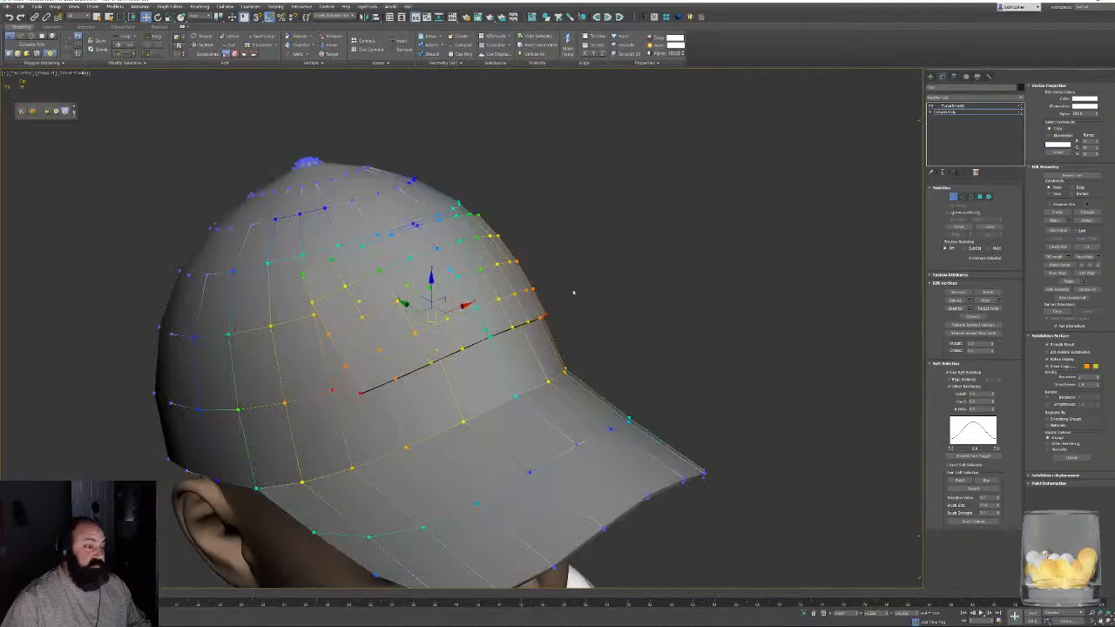
pyautogui.keyDown('alt'); pyautogui.moveTo(397, 271); pyautogui.dragTo(611, 309, button='middle'); pyautogui.keyUp('alt')
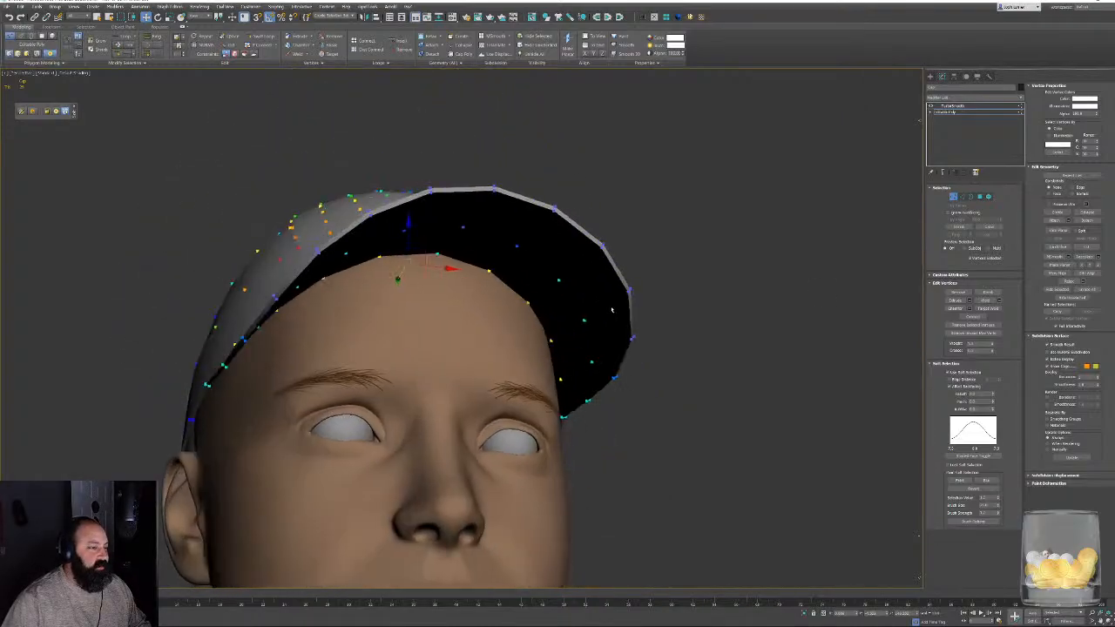
pyautogui.click(950, 372)
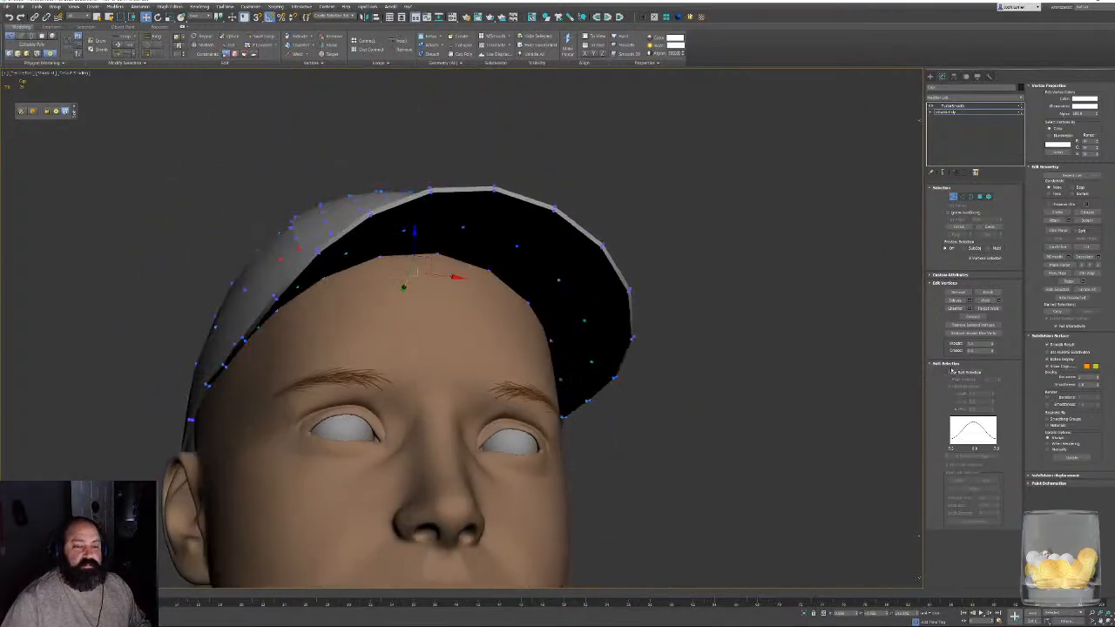
pyautogui.click(948, 364)
pyautogui.click(953, 197)
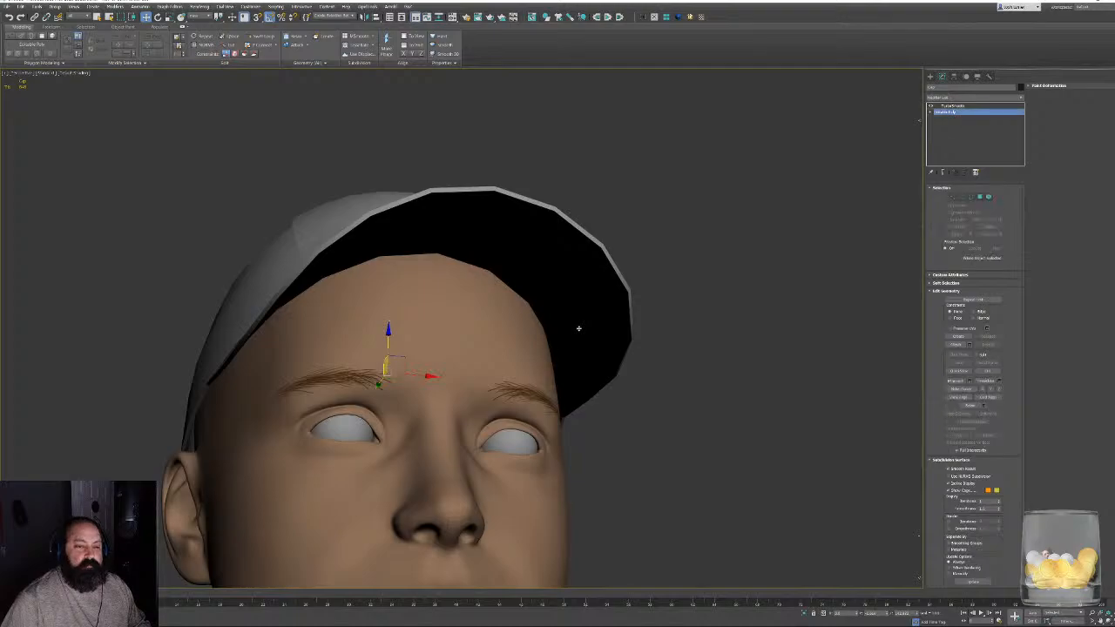
# - Convert the TurboSmoothed cap to an Editable Poly and display its edged faces
pyautogui.keyDown('alt'); pyautogui.moveTo(587, 280); pyautogui.dragTo(671, 241, button='middle'); pyautogui.keyUp('alt')
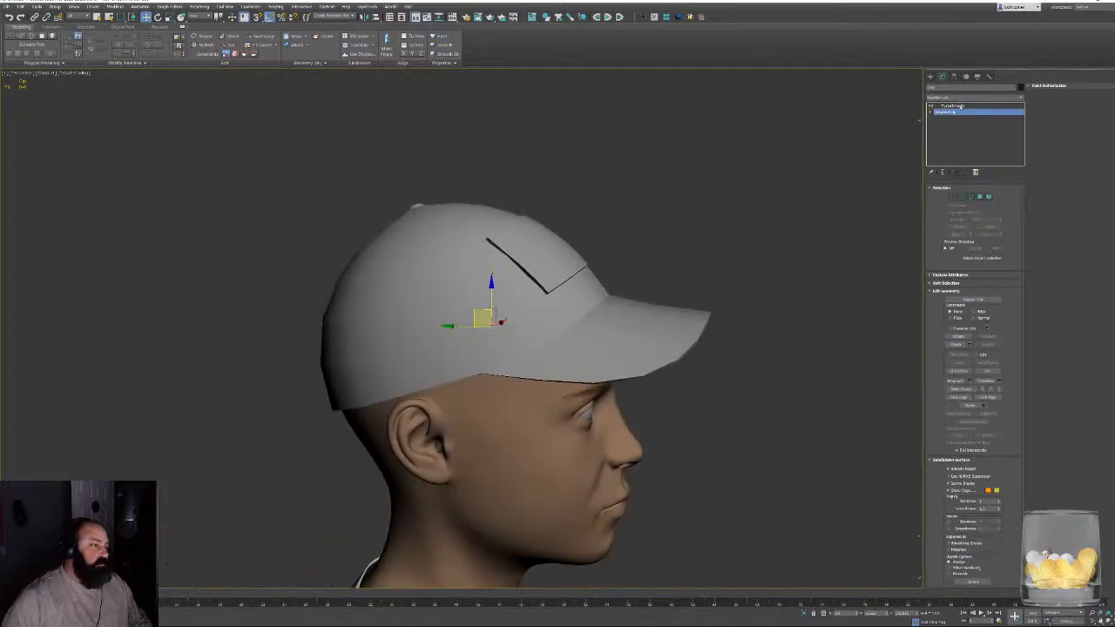
pyautogui.click(958, 105)
pyautogui.keyDown('alt'); pyautogui.moveTo(729, 302); pyautogui.dragTo(575, 287, button='middle'); pyautogui.keyUp('alt')
pyautogui.rightClick(446, 290)
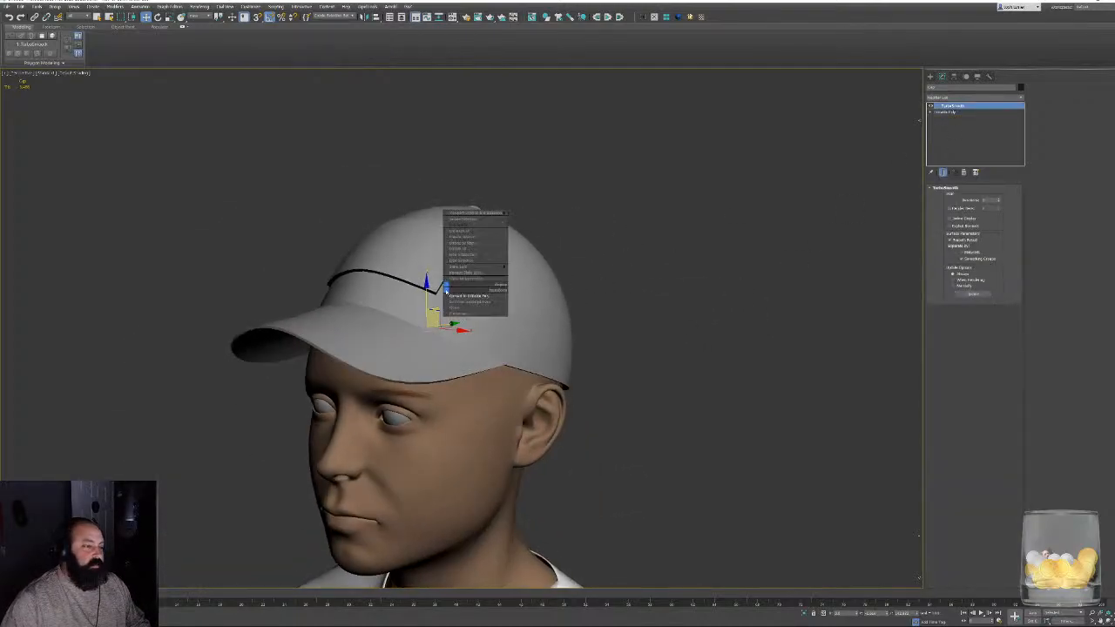
pyautogui.click(466, 296)
pyautogui.press('F4')
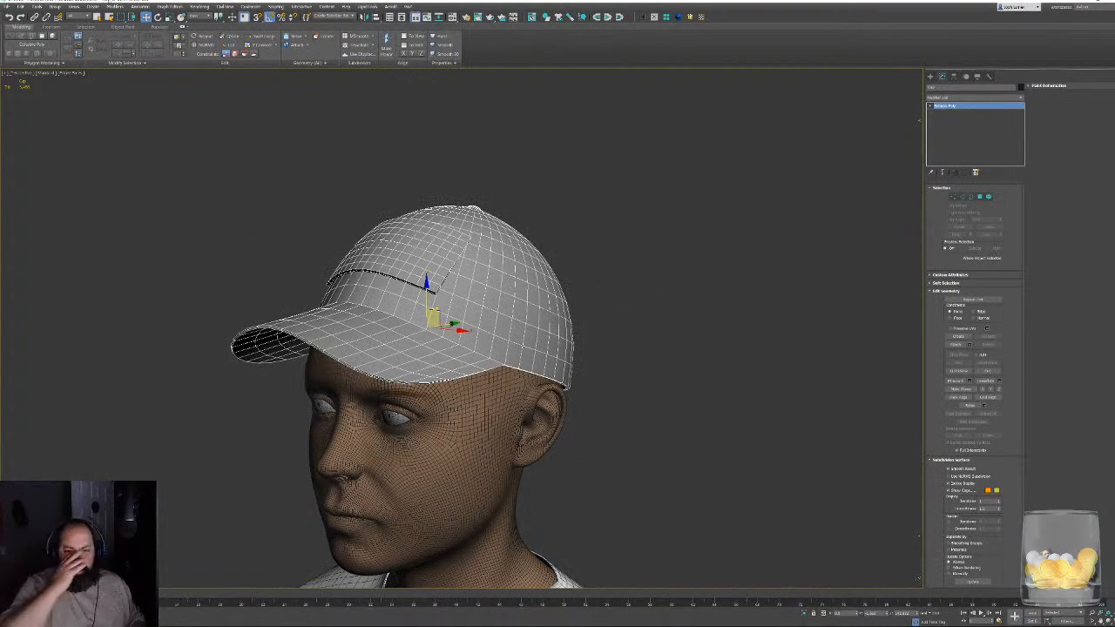
# - At the edge level, select the short edges around the front panel's raised border and along the brim's rim
pyautogui.keyDown('alt'); pyautogui.moveTo(380, 275); pyautogui.dragTo(375, 263, button='middle'); pyautogui.keyUp('alt')
pyautogui.scroll(6, 400, 254)
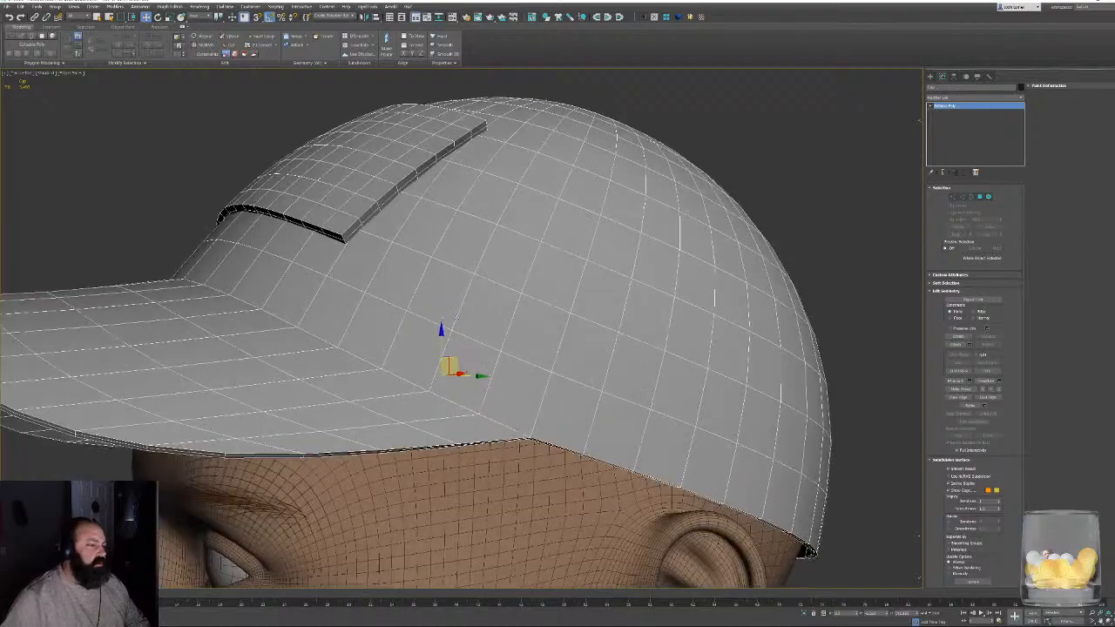
pyautogui.click(964, 197)
pyautogui.scroll(4, 349, 224)
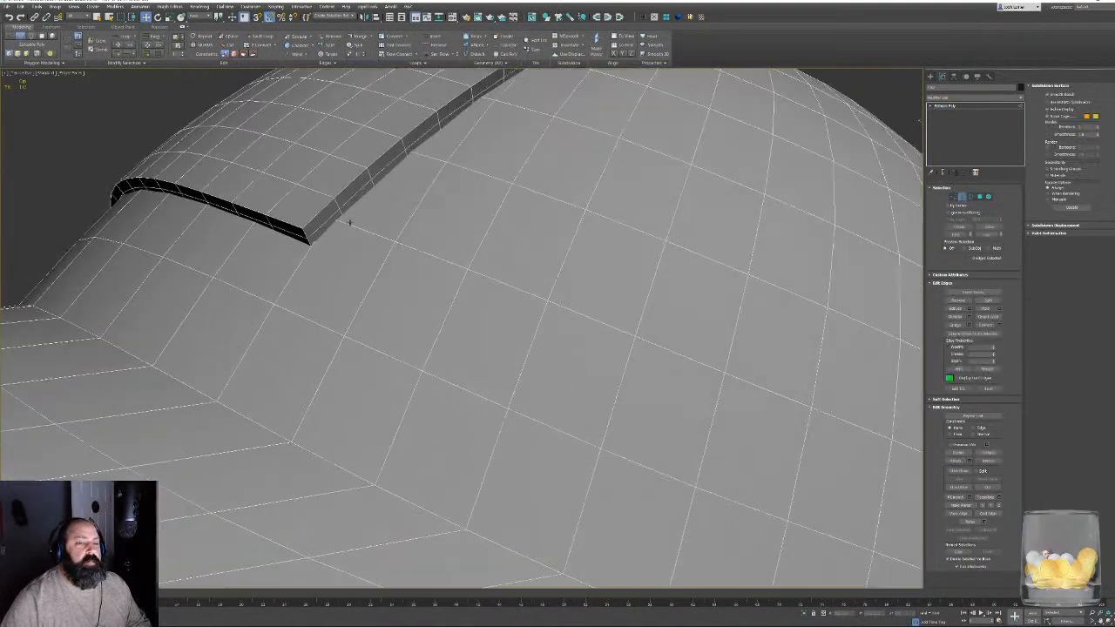
pyautogui.keyDown('alt'); pyautogui.moveTo(364, 293); pyautogui.dragTo(403, 343, button='middle'); pyautogui.keyUp('alt')
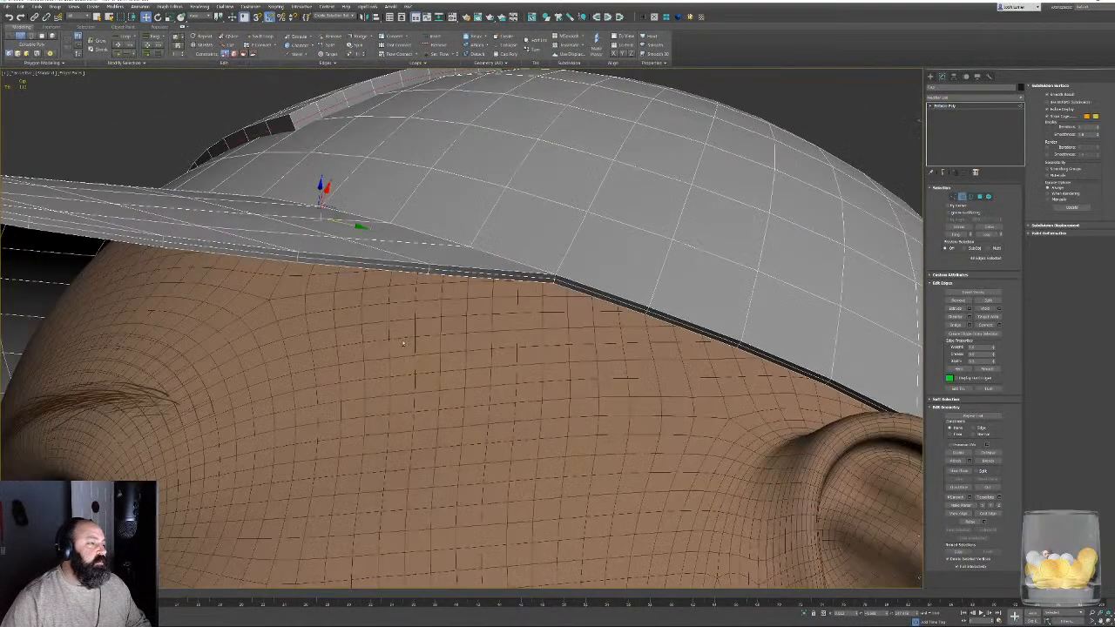
pyautogui.doubleClick(453, 265)
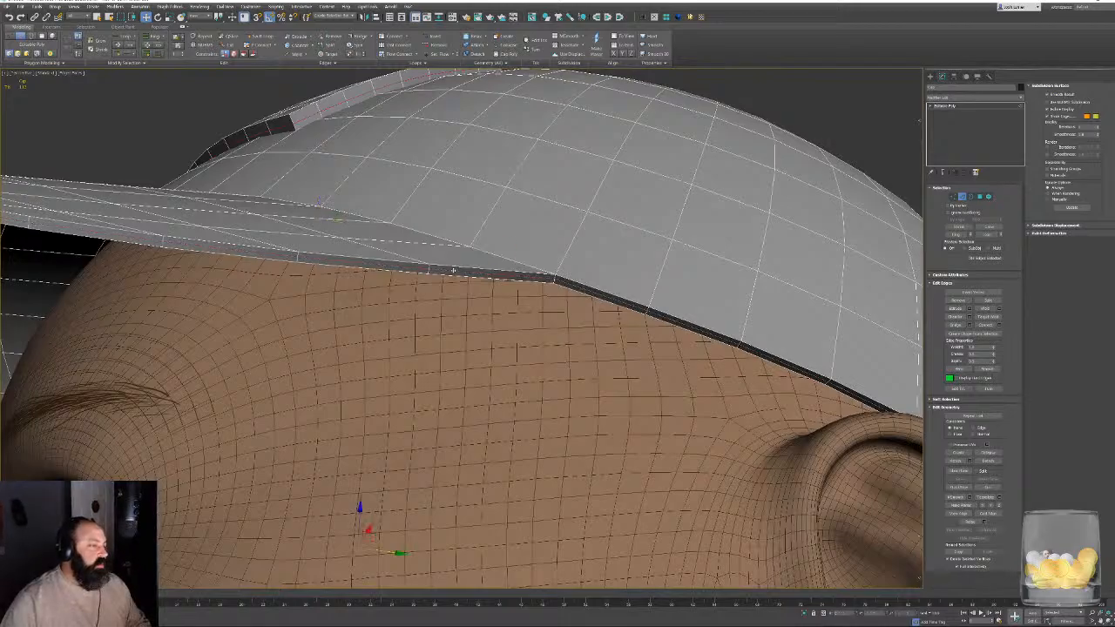
pyautogui.keyDown('alt'); pyautogui.moveTo(453, 266); pyautogui.dragTo(430, 370, button='middle'); pyautogui.keyUp('alt')
pyautogui.scroll(-5, 430, 371)
pyautogui.keyDown('alt'); pyautogui.moveTo(585, 304); pyautogui.dragTo(619, 383, button='middle'); pyautogui.keyUp('alt')
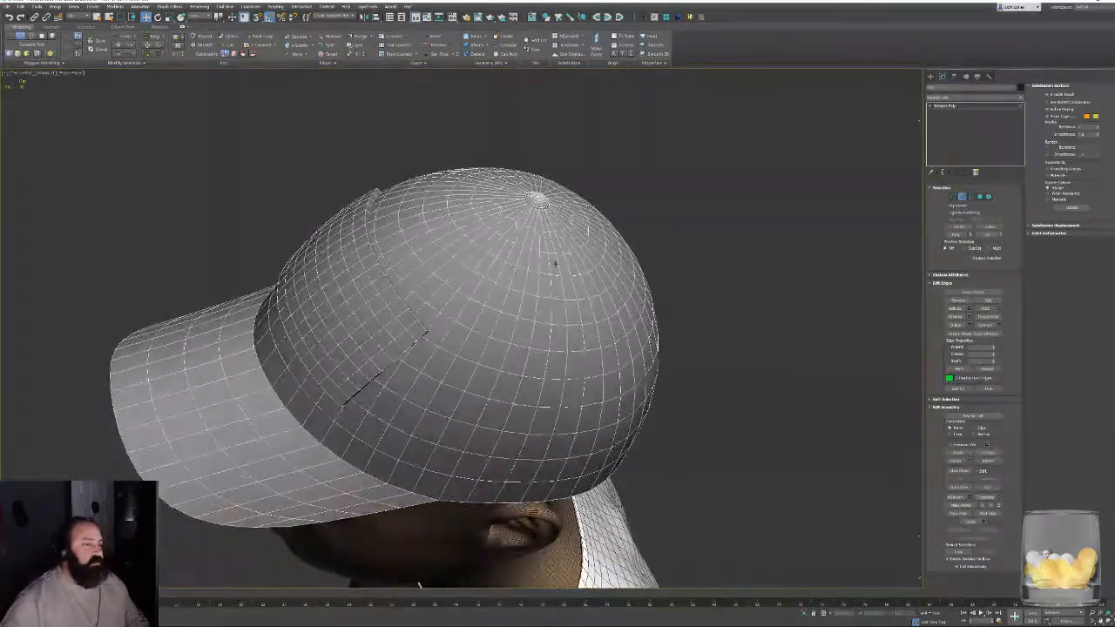
# - Check the crown's mesh, turn off edged faces and leave edge editing on the cap
pyautogui.scroll(4, 601, 475)
pyautogui.keyDown('alt'); pyautogui.moveTo(582, 315); pyautogui.dragTo(639, 253, button='middle'); pyautogui.keyUp('alt')
pyautogui.press('F4')
pyautogui.scroll(-7, 560, 276)
pyautogui.press('2')
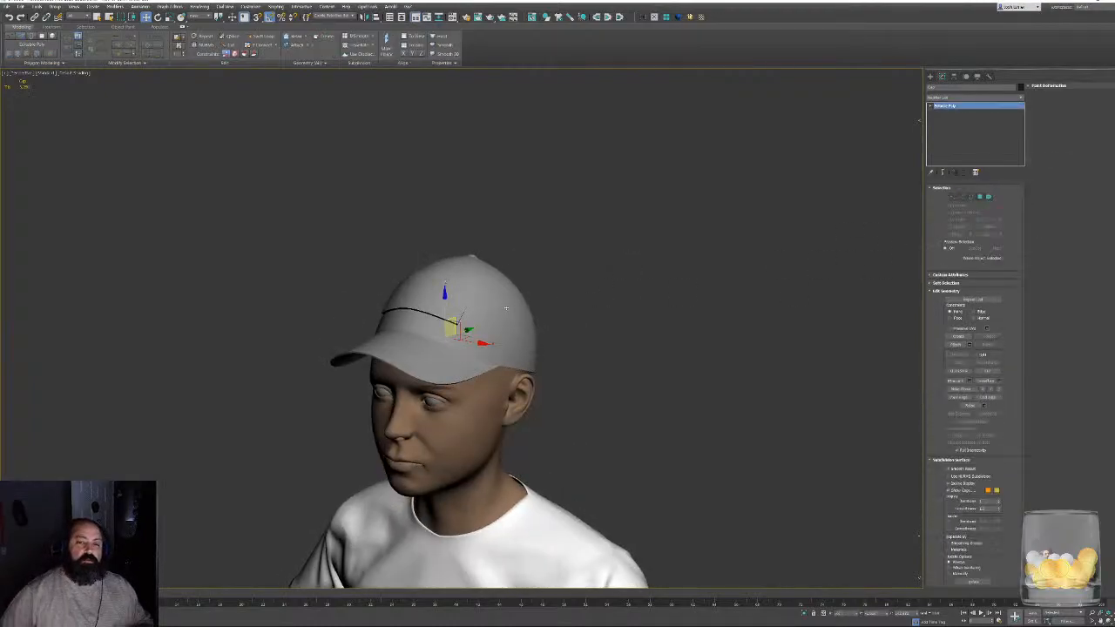
# - Examine how the finished cap looks on the head and on the whole character from the front and sides
pyautogui.scroll(5, 506, 307)
pyautogui.keyDown('alt'); pyautogui.moveTo(528, 281); pyautogui.dragTo(581, 279, button='middle'); pyautogui.keyUp('alt')
pyautogui.scroll(-5, 502, 262)
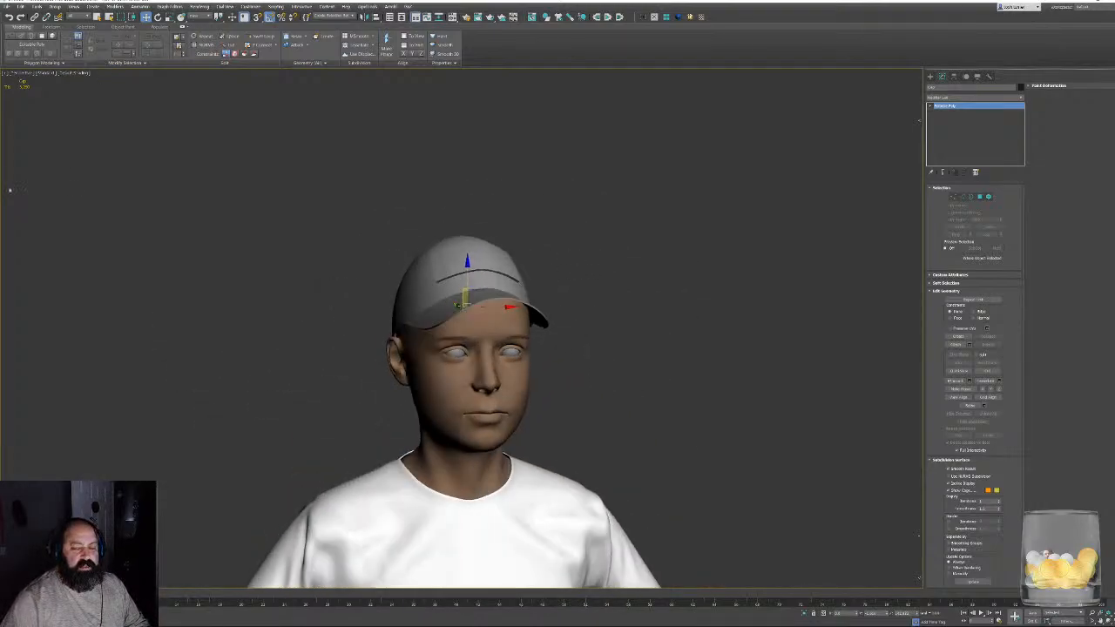
pyautogui.moveTo(522, 369); pyautogui.dragTo(509, 170, button='middle')
pyautogui.scroll(-4, 512, 184)
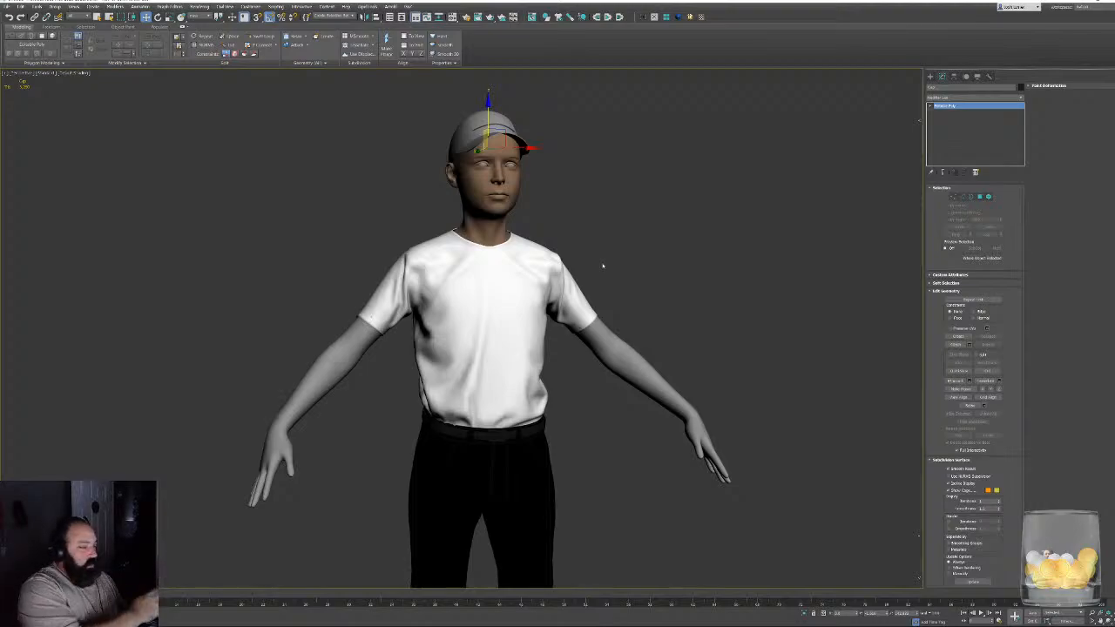
pyautogui.keyDown('alt'); pyautogui.moveTo(640, 336); pyautogui.dragTo(606, 308, button='middle'); pyautogui.keyUp('alt')
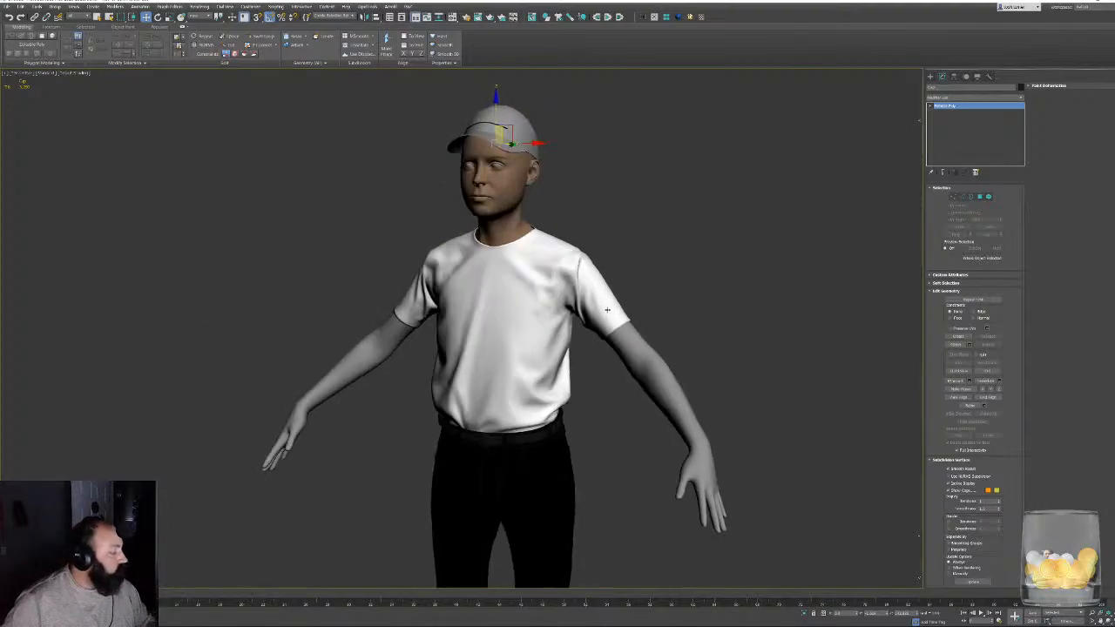
pyautogui.moveTo(537, 222); pyautogui.dragTo(547, 319, button='middle')
pyautogui.scroll(5, 547, 318)
pyautogui.keyDown('alt'); pyautogui.moveTo(560, 266); pyautogui.dragTo(592, 229, button='middle'); pyautogui.keyUp('alt')
pyautogui.moveTo(497, 251); pyautogui.dragTo(512, 299, button='middle')
pyautogui.scroll(7, 511, 280)
pyautogui.scroll(-5, 538, 286)
# - Select the eyebrows and examine the face, brim and cap profile from close up and from both sides
pyautogui.click(599, 277)
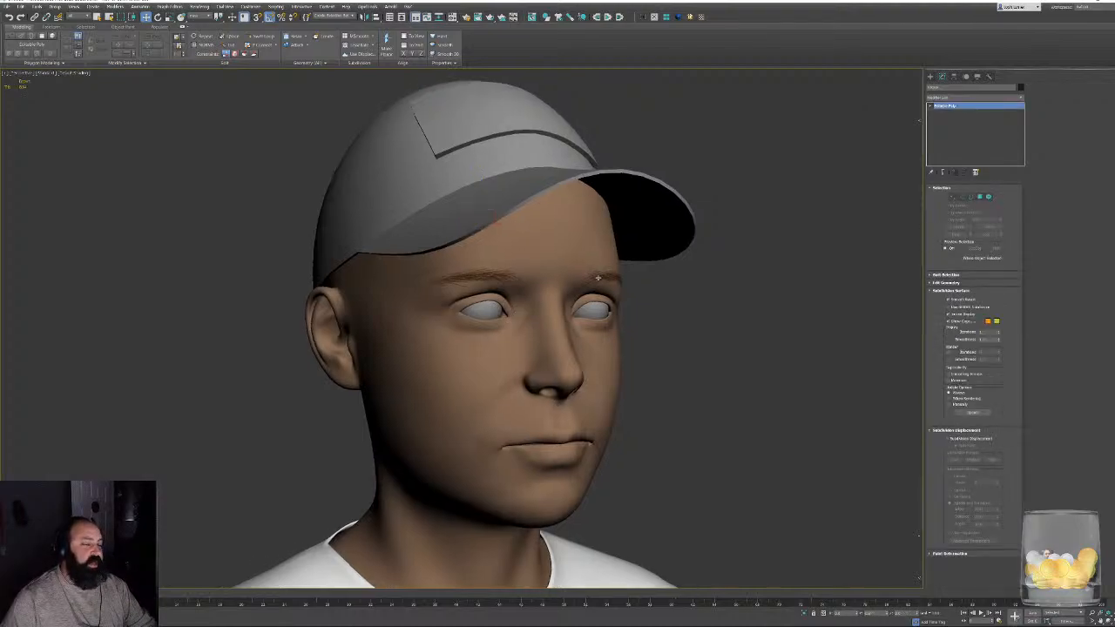
pyautogui.press('F4')
pyautogui.press('F4')
pyautogui.scroll(5, 613, 236)
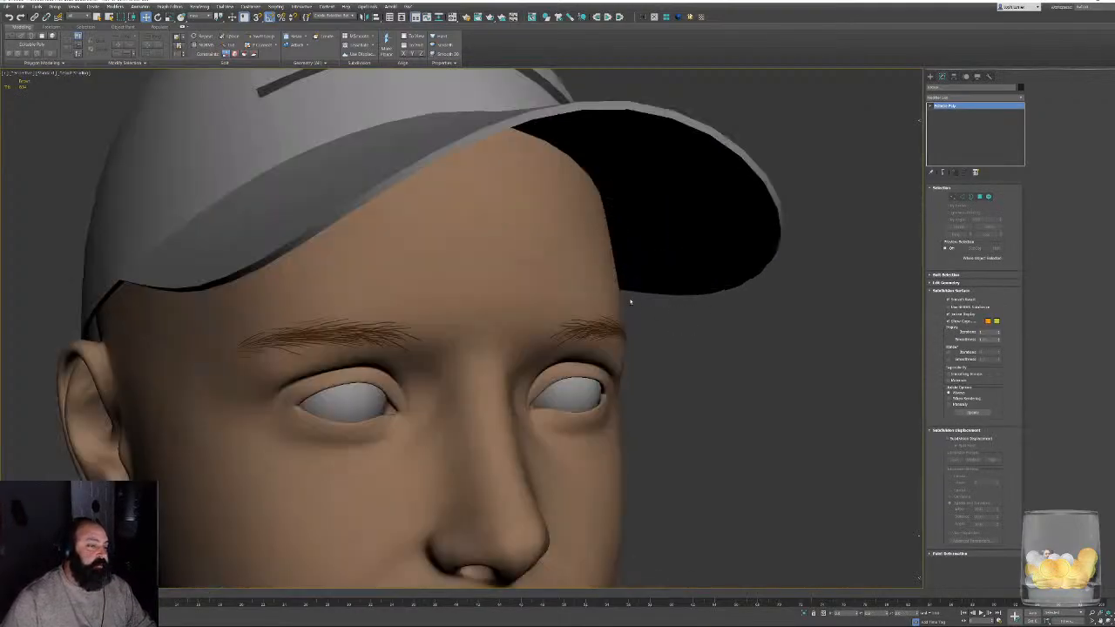
pyautogui.keyDown('alt'); pyautogui.moveTo(630, 301); pyautogui.dragTo(645, 301, button='middle'); pyautogui.keyUp('alt')
pyautogui.scroll(-5, 643, 308)
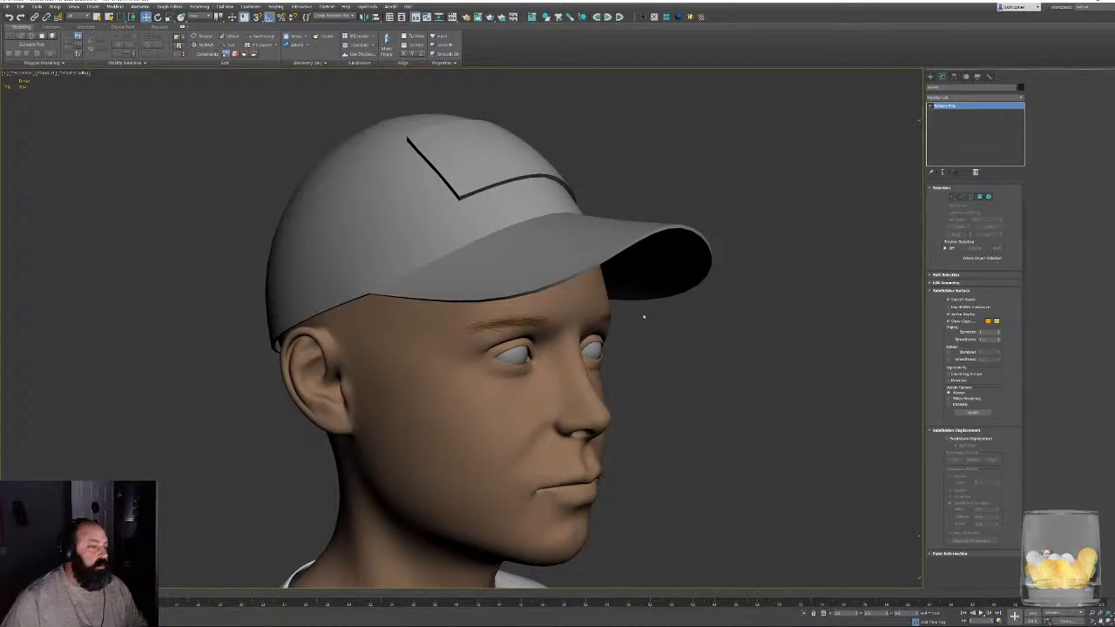
pyautogui.keyDown('alt'); pyautogui.moveTo(636, 317); pyautogui.dragTo(528, 308, button='middle'); pyautogui.keyUp('alt')
pyautogui.scroll(-5, 554, 331)
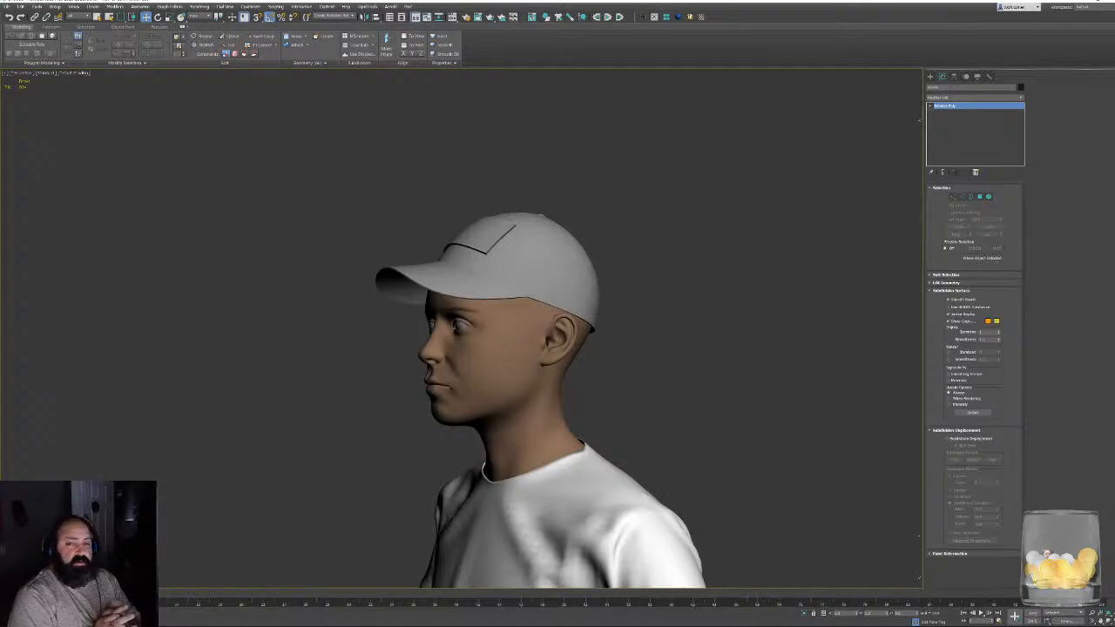
pyautogui.keyDown('alt'); pyautogui.moveTo(397, 355); pyautogui.dragTo(601, 373, button='middle'); pyautogui.keyUp('alt')
pyautogui.scroll(5, 473, 369)
pyautogui.scroll(-4, 710, 375)
# - Clear the selection and show edged faces on the shirt's hem where it meets the trousers' waistband
pyautogui.click(719, 369)
pyautogui.press('z')
pyautogui.scroll(5, 448, 290)
pyautogui.scroll(4, 448, 290)
pyautogui.keyDown('alt'); pyautogui.moveTo(567, 322); pyautogui.dragTo(514, 338, button='middle'); pyautogui.keyUp('alt')
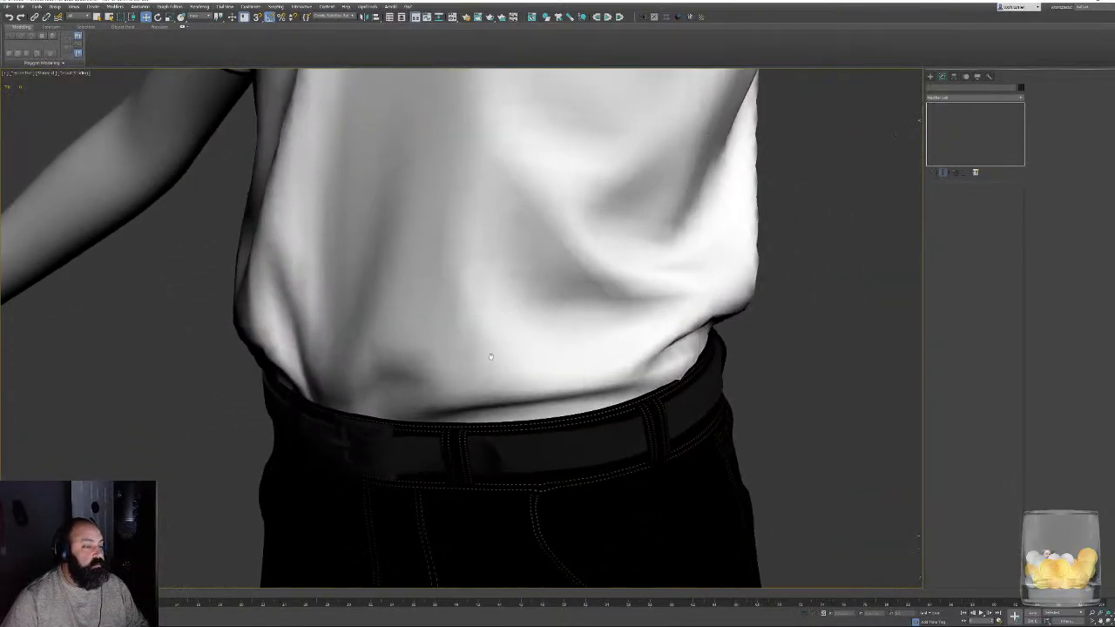
pyautogui.scroll(5, 688, 313)
pyautogui.press('F4')
pyautogui.keyDown('alt'); pyautogui.moveTo(622, 353); pyautogui.dragTo(559, 337, button='middle'); pyautogui.keyUp('alt')
pyautogui.scroll(4, 556, 337)
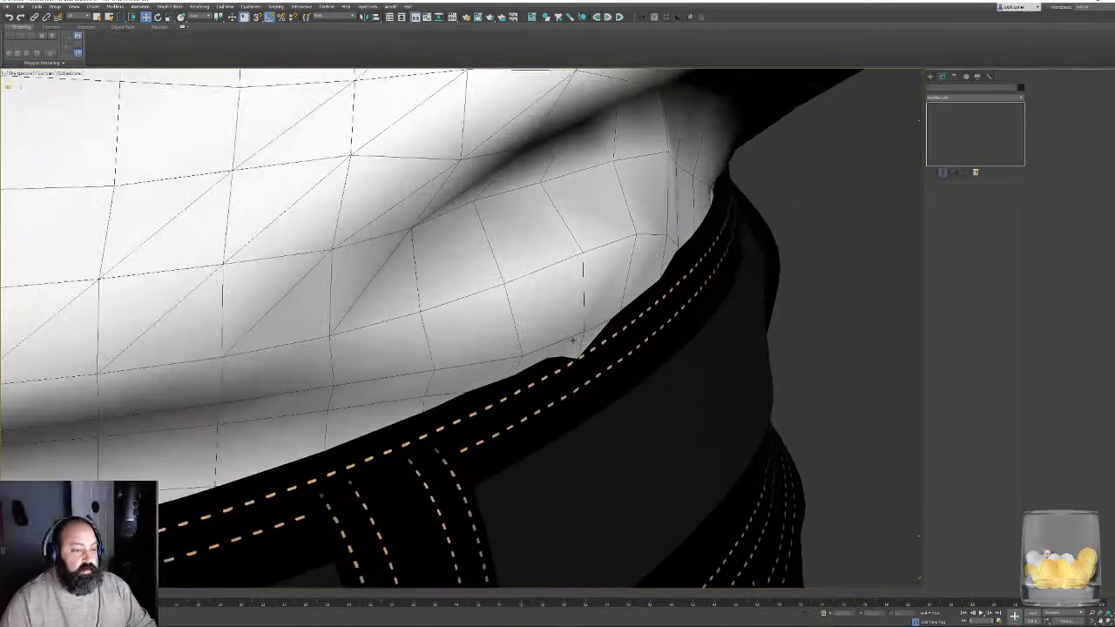
# - Select the shirt, enter vertex editing and move the hem vertex that pokes through the waistband's upper edge inward
pyautogui.click(557, 331)
pyautogui.press('1')
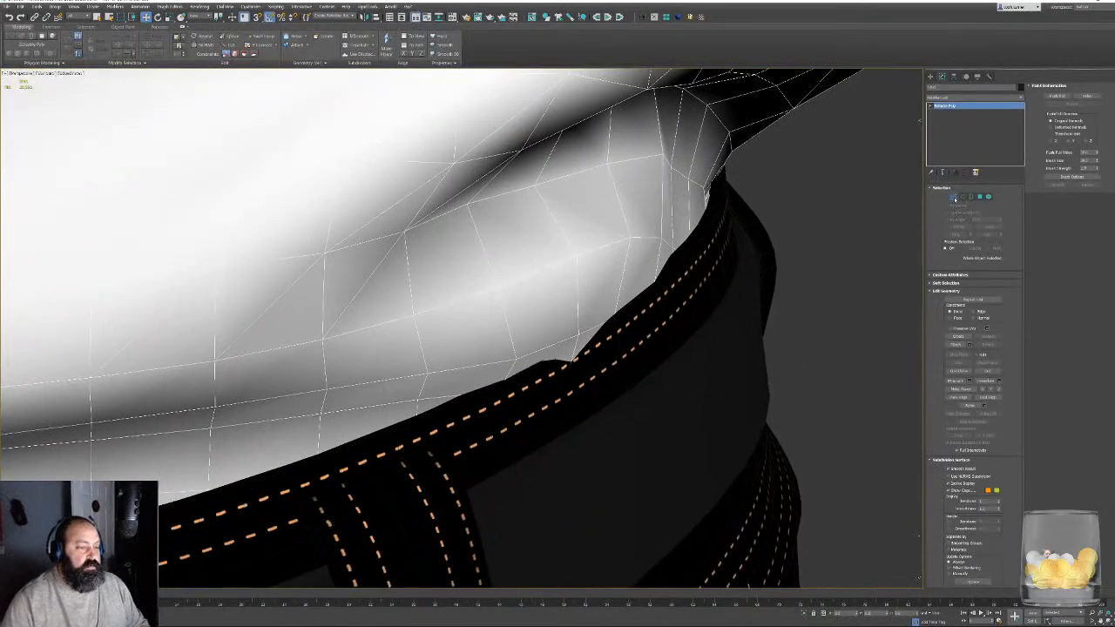
pyautogui.press('F3')
pyautogui.click(565, 391)
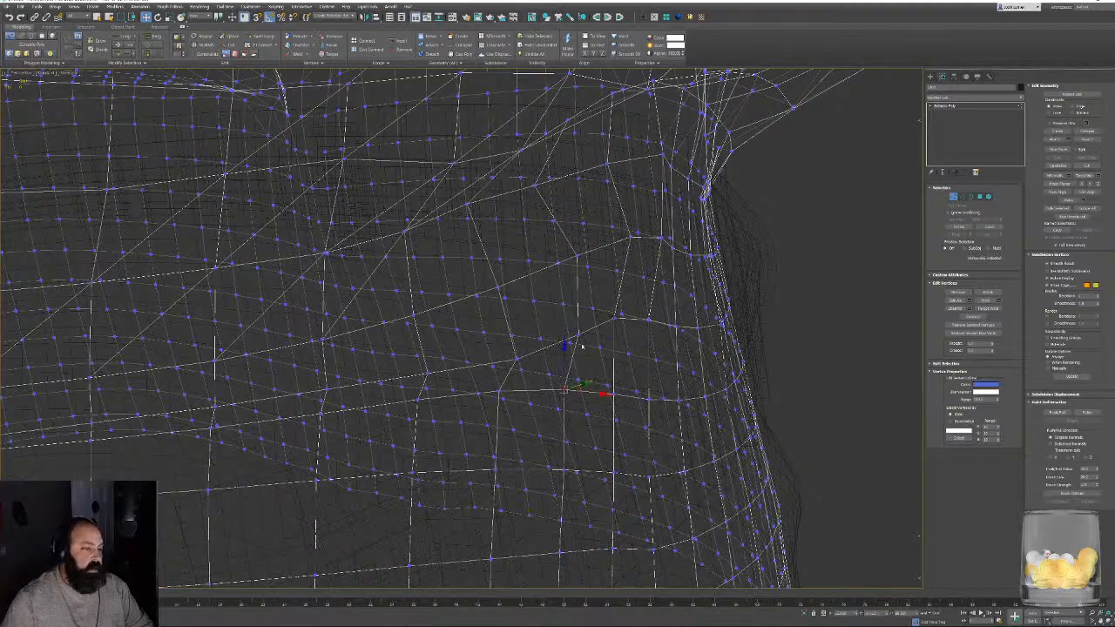
pyautogui.press('F3')
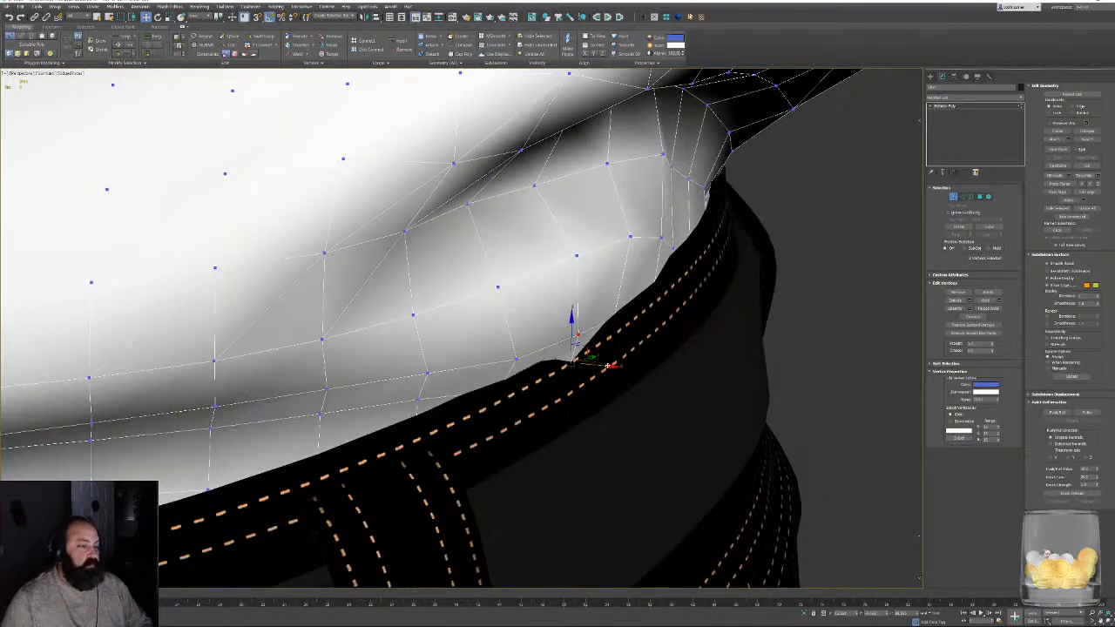
pyautogui.moveTo(599, 366)
pyautogui.keyDown('alt'); pyautogui.mouseDown(button='middle')
pyautogui.moveTo(467, 366)
pyautogui.moveTo(336, 346)
pyautogui.moveTo(436, 302)
pyautogui.mouseUp(button='middle'); pyautogui.keyUp('alt')
pyautogui.press('F3')
# - Move the shirt's hem vertices at the notch beside the front belt loop behind the waistband
pyautogui.press('F3')
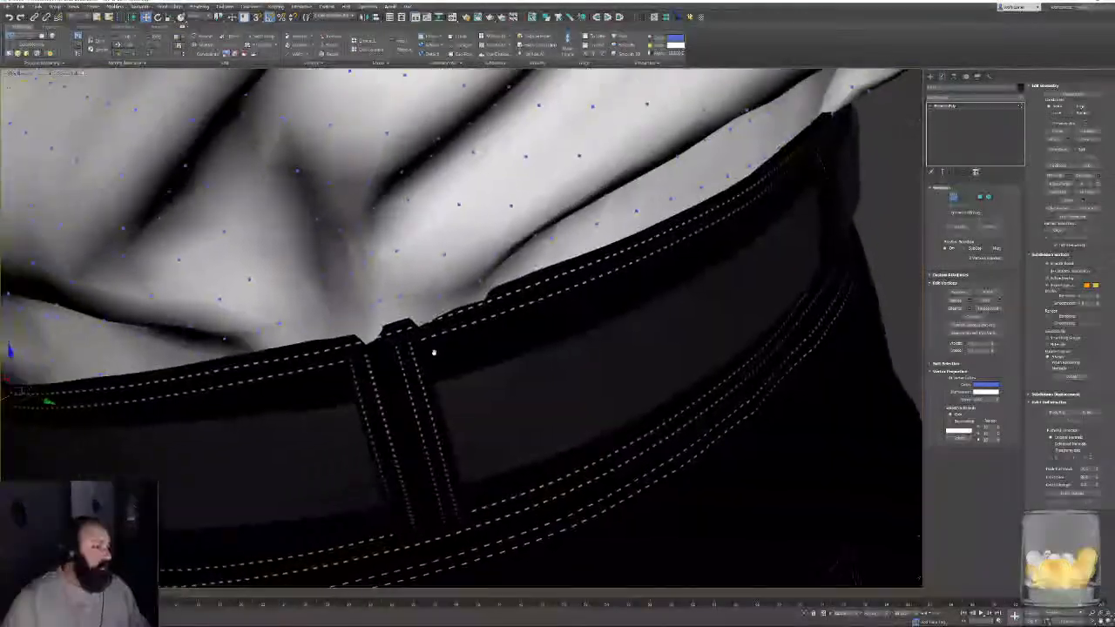
pyautogui.scroll(4, 433, 351)
pyautogui.press('F3')
pyautogui.click(374, 369)
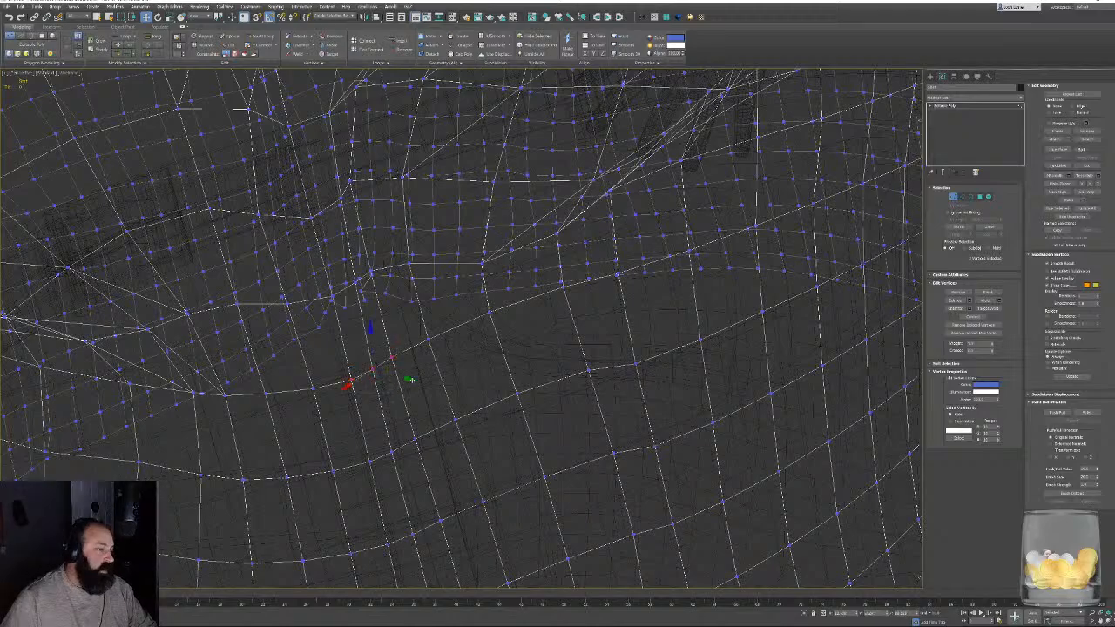
pyautogui.press('F3')
pyautogui.press('F3')
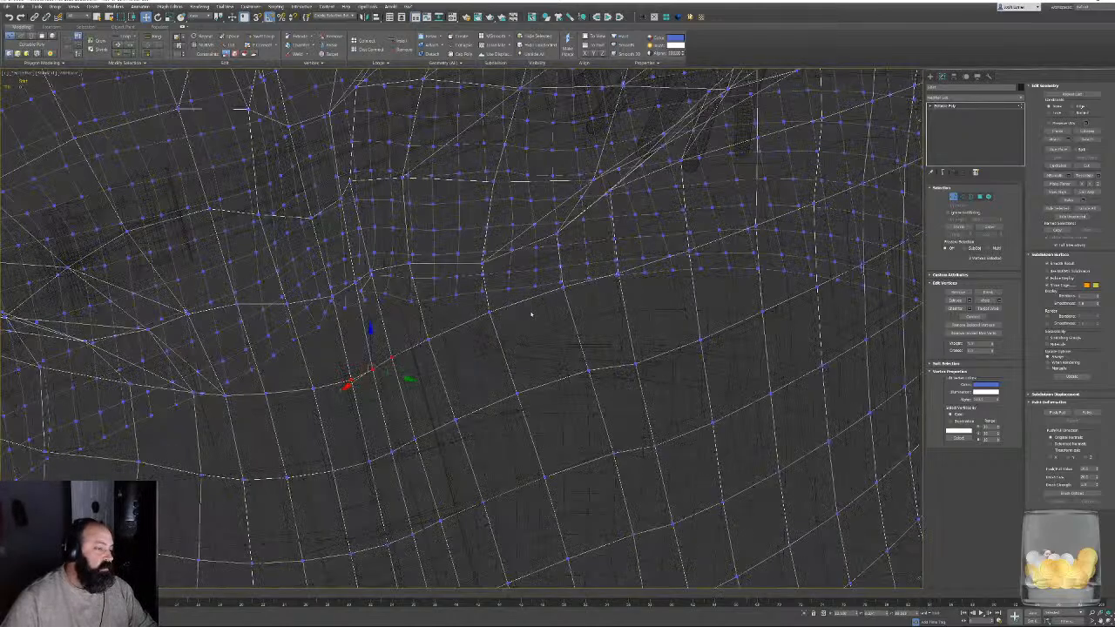
pyautogui.moveTo(531, 314)
pyautogui.keyDown('alt'); pyautogui.mouseDown(button='middle')
pyautogui.moveTo(540, 305)
pyautogui.moveTo(555, 333)
pyautogui.moveTo(650, 295)
pyautogui.mouseUp(button='middle'); pyautogui.keyUp('alt')
pyautogui.press('F3')
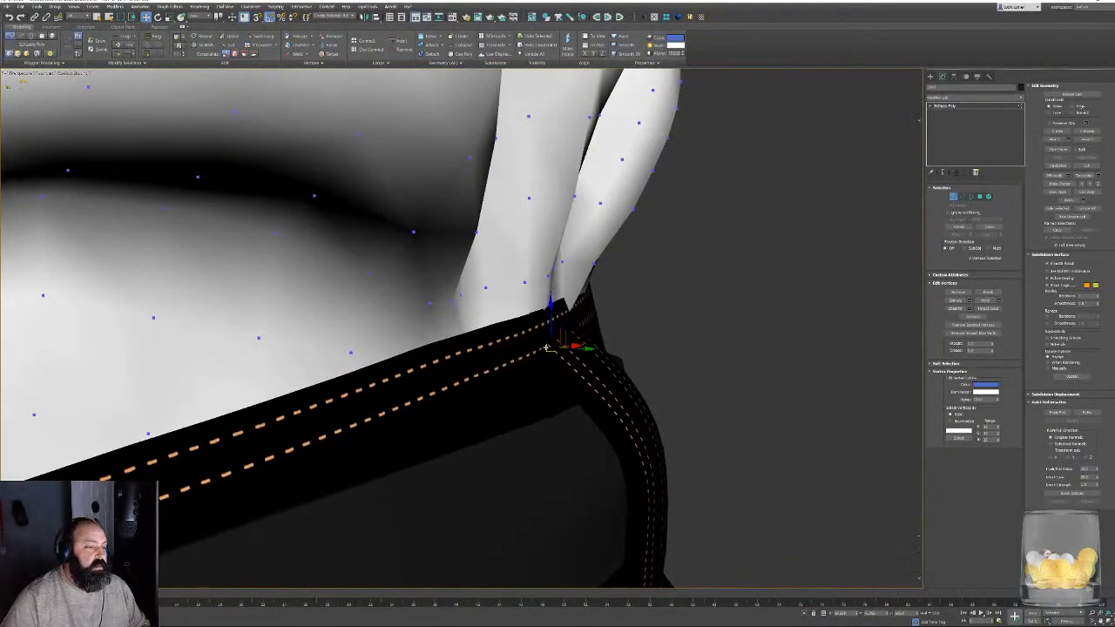
# - Adjust the hem vertices beside the side belt loop so the shirt tucks inside the waistband
pyautogui.keyDown('alt'); pyautogui.moveTo(546, 348); pyautogui.dragTo(609, 317, button='middle'); pyautogui.keyUp('alt')
pyautogui.press('F3')
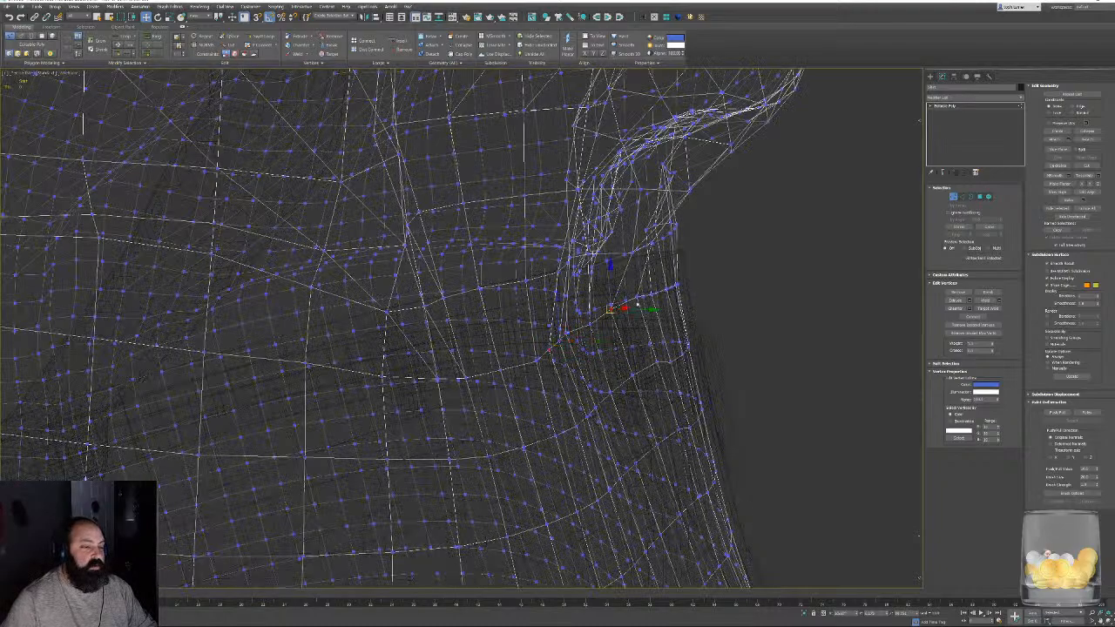
pyautogui.keyDown('ctrl'); pyautogui.click(638, 299); pyautogui.keyUp('ctrl')
pyautogui.press('F3')
pyautogui.moveTo(631, 298); pyautogui.dragTo(591, 359, button='middle')
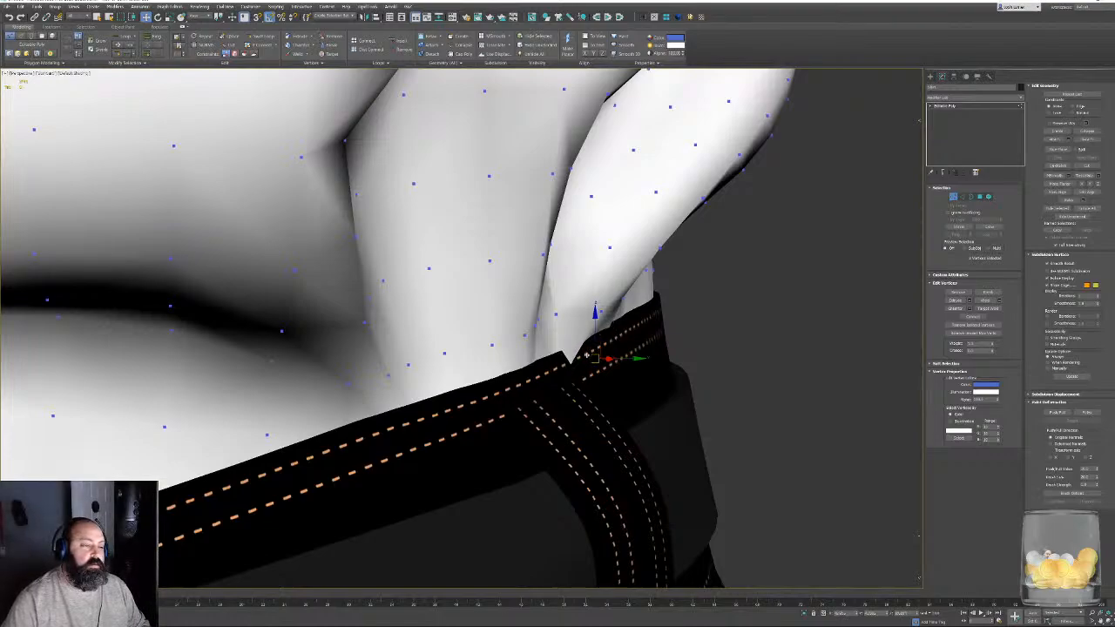
pyautogui.press('F3')
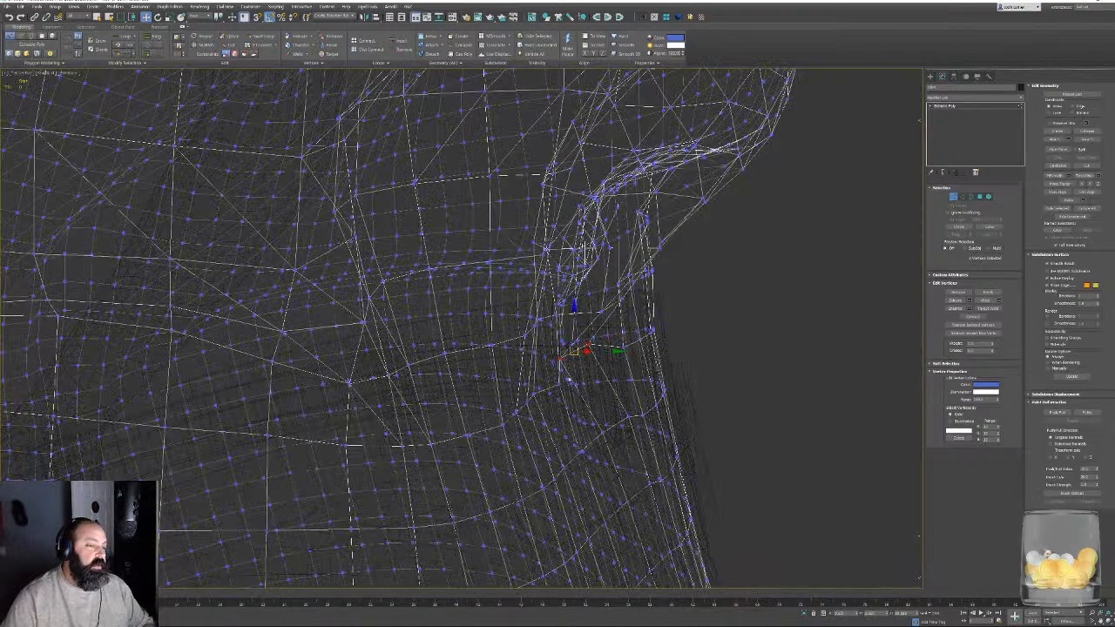
pyautogui.press('F3')
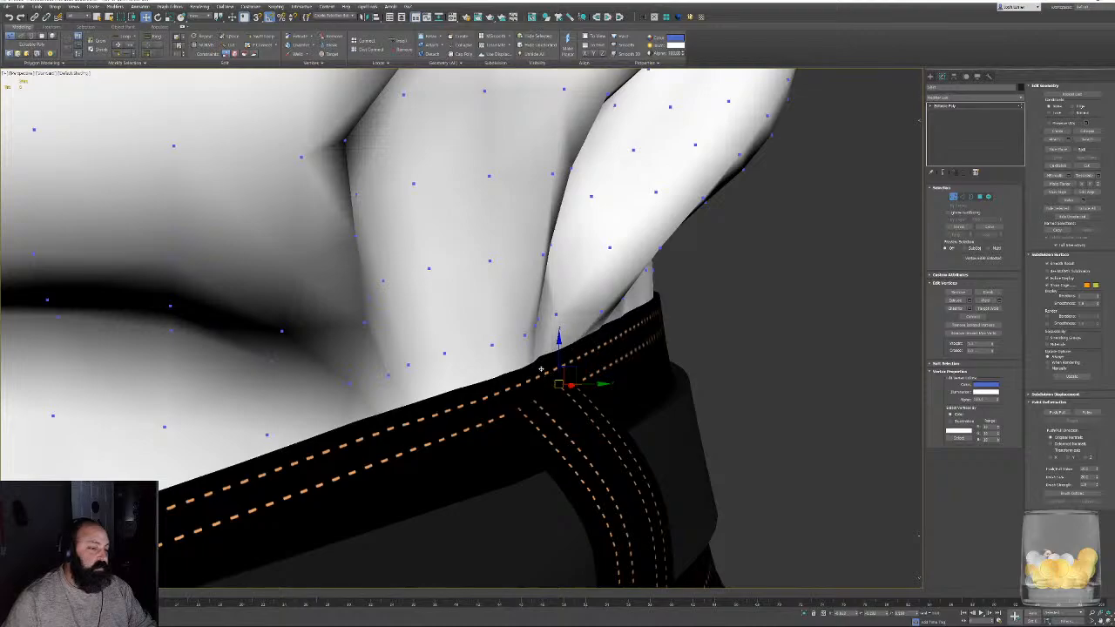
# - Select the hem vertices where the shirt pokes over the waistband above the next belt loop and pull them inside
pyautogui.keyDown('alt'); pyautogui.moveTo(542, 367); pyautogui.dragTo(375, 371, button='middle'); pyautogui.keyUp('alt')
pyautogui.scroll(-4, 558, 365)
pyautogui.moveTo(783, 341); pyautogui.dragTo(465, 398, button='middle')
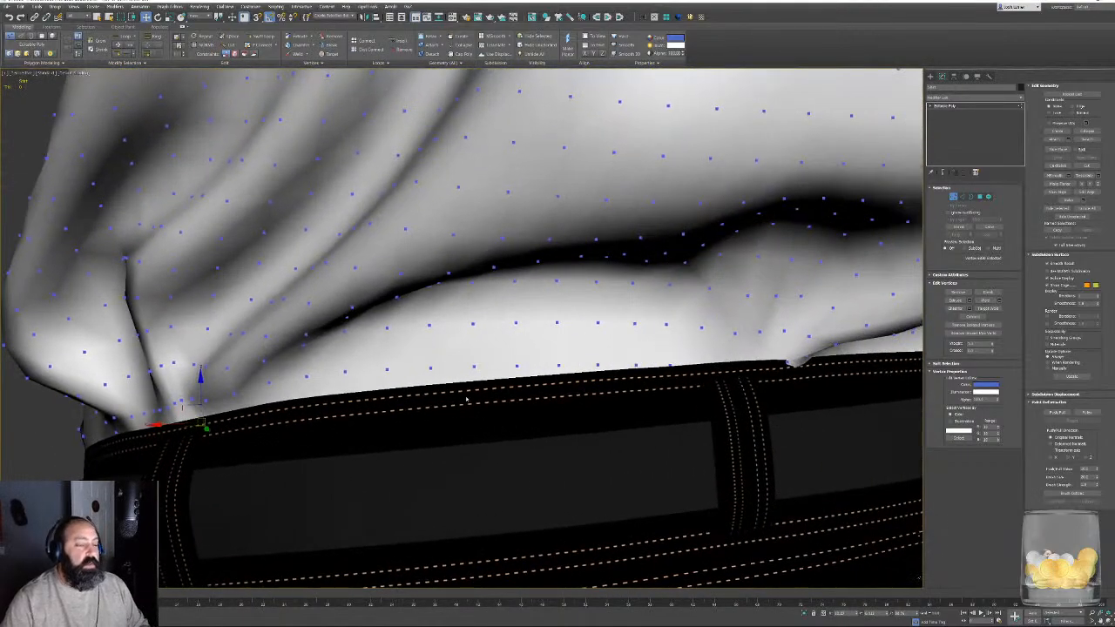
pyautogui.scroll(-3, 465, 398)
pyautogui.moveTo(590, 388); pyautogui.dragTo(547, 389, button='middle')
pyautogui.scroll(8, 548, 389)
pyautogui.press('F3')
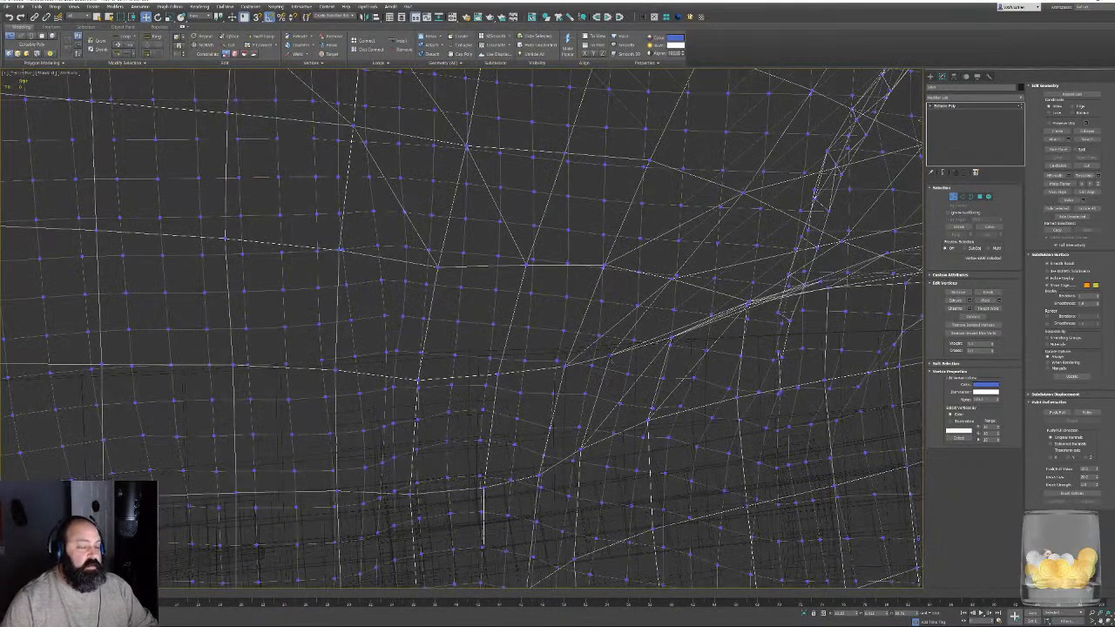
pyautogui.click(607, 353)
pyautogui.keyDown('alt'); pyautogui.moveTo(616, 356); pyautogui.dragTo(594, 350, button='middle'); pyautogui.keyUp('alt')
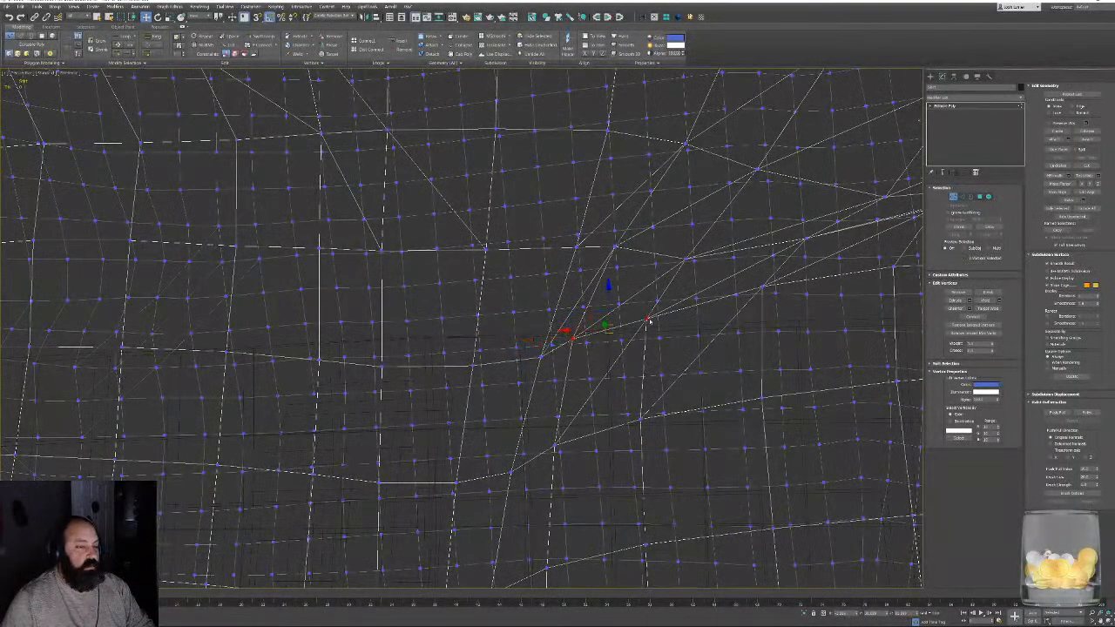
pyautogui.press('F3')
pyautogui.moveTo(672, 357)
pyautogui.keyDown('alt'); pyautogui.mouseDown(button='middle')
pyautogui.moveTo(628, 378)
pyautogui.moveTo(555, 377)
pyautogui.mouseUp(button='middle'); pyautogui.keyUp('alt')
pyautogui.scroll(5, 678, 361)
pyautogui.scroll(-4, 667, 362)
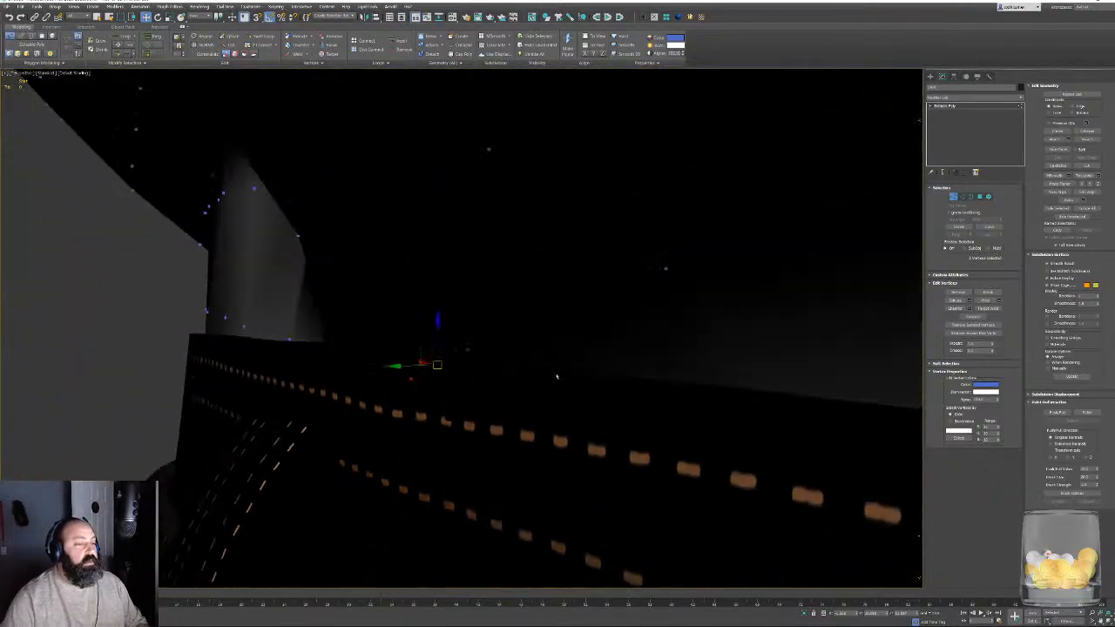
pyautogui.keyDown('alt'); pyautogui.moveTo(418, 360); pyautogui.dragTo(583, 350, button='middle'); pyautogui.keyUp('alt')
pyautogui.moveTo(585, 350); pyautogui.dragTo(556, 349)
# - Move the neighbouring hem vertices along the waistband inward from the fabric edge and clear the vertex selection
pyautogui.press('F3')
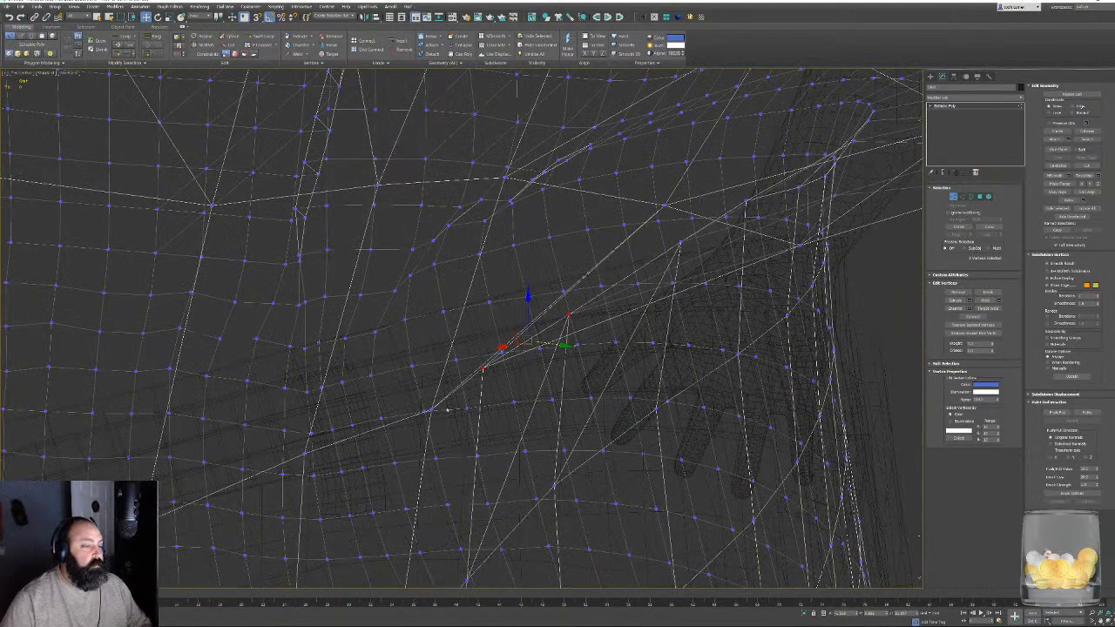
pyautogui.click(431, 413)
pyautogui.press('F3')
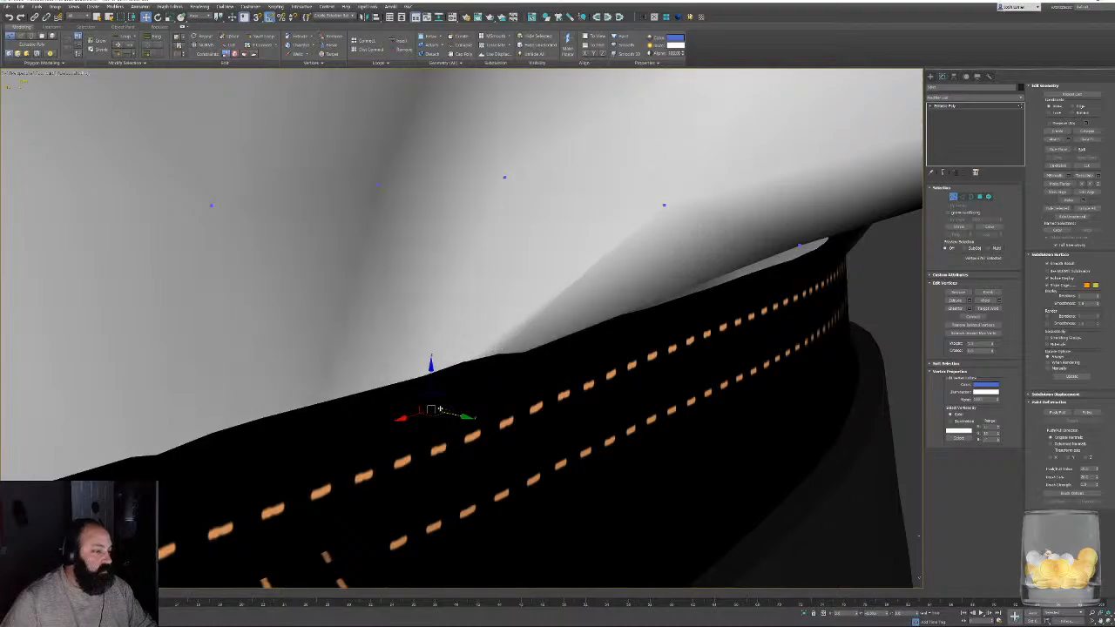
pyautogui.moveTo(440, 410)
pyautogui.keyDown('alt'); pyautogui.mouseDown(button='middle')
pyautogui.moveTo(478, 361)
pyautogui.moveTo(468, 371)
pyautogui.moveTo(506, 395)
pyautogui.moveTo(558, 392)
pyautogui.moveTo(587, 410)
pyautogui.mouseUp(button='middle'); pyautogui.keyUp('alt')
pyautogui.press('F3')
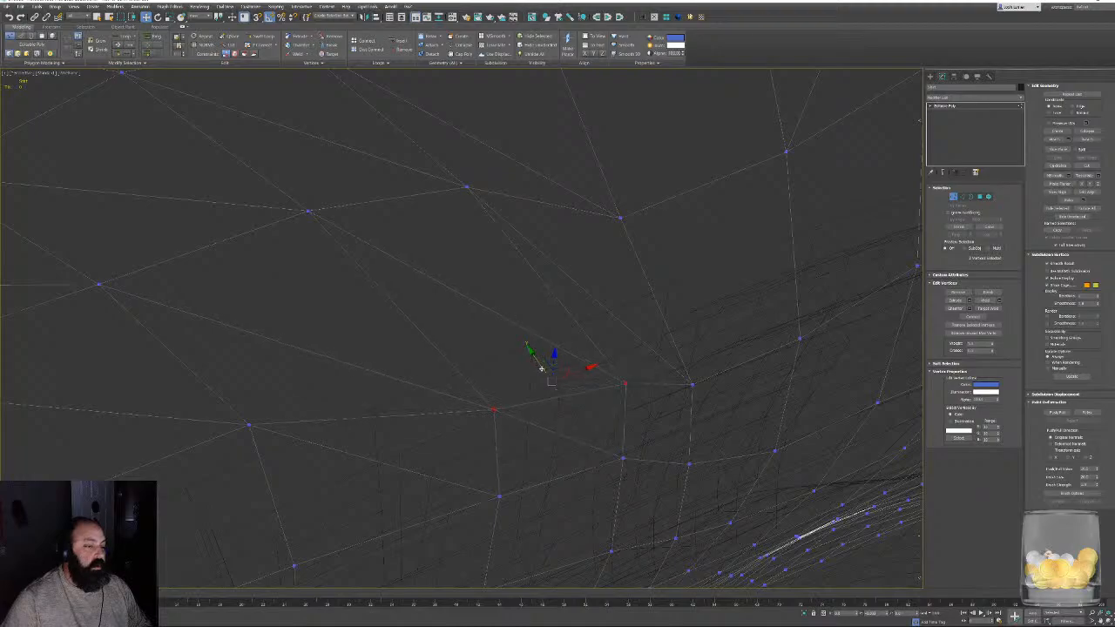
pyautogui.scroll(-5, 541, 368)
pyautogui.moveTo(541, 369)
pyautogui.keyDown('alt'); pyautogui.mouseDown(button='middle')
pyautogui.moveTo(480, 346)
pyautogui.moveTo(680, 442)
pyautogui.moveTo(660, 398)
pyautogui.moveTo(557, 396)
pyautogui.mouseUp(button='middle'); pyautogui.keyUp('alt')
pyautogui.press('F3')
pyautogui.click(694, 432)
# - Select the hem vertices behind the belt loop on the waistband's uneven stretch and shift them inside the trousers
pyautogui.scroll(5, 660, 398)
pyautogui.scroll(-3, 660, 398)
pyautogui.scroll(-3, 637, 363)
pyautogui.moveTo(636, 364)
pyautogui.keyDown('alt'); pyautogui.mouseDown(button='middle')
pyautogui.moveTo(653, 387)
pyautogui.moveTo(646, 464)
pyautogui.moveTo(480, 381)
pyautogui.moveTo(450, 418)
pyautogui.moveTo(284, 371)
pyautogui.moveTo(313, 418)
pyautogui.mouseUp(button='middle'); pyautogui.keyUp('alt')
pyautogui.scroll(3, 646, 464)
pyautogui.scroll(-3, 646, 463)
pyautogui.scroll(-2, 480, 382)
pyautogui.scroll(4, 480, 381)
pyautogui.press('F3')
pyautogui.scroll(3, 480, 413)
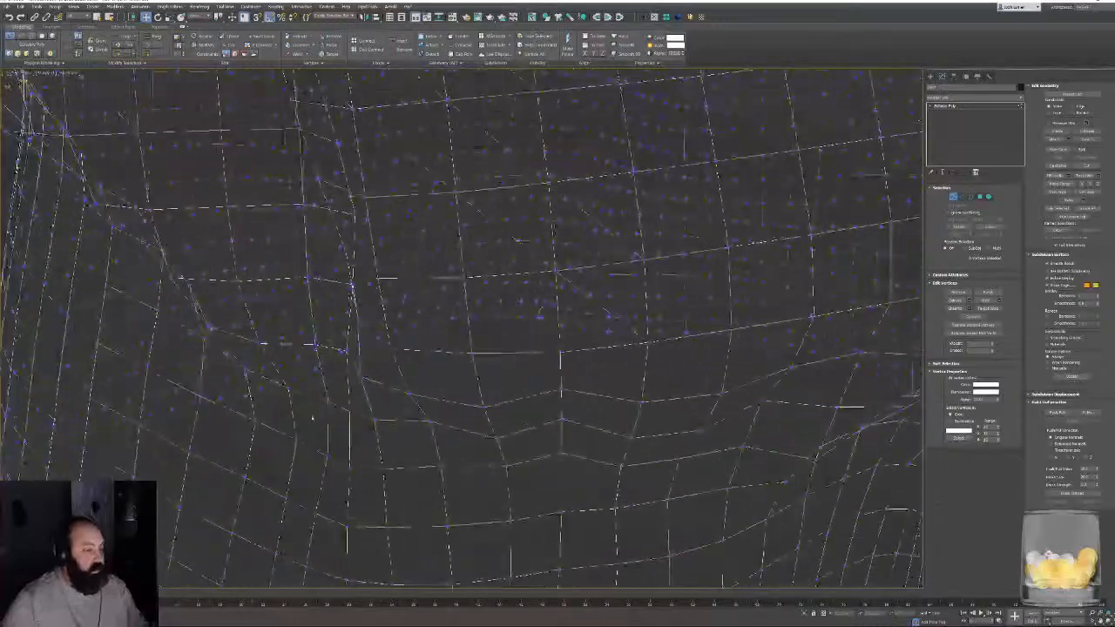
pyautogui.moveTo(395, 480); pyautogui.dragTo(396, 482)
pyautogui.moveTo(396, 481)
pyautogui.keyDown('alt'); pyautogui.mouseDown(button='middle')
pyautogui.moveTo(349, 455)
pyautogui.moveTo(390, 475)
pyautogui.moveTo(399, 442)
pyautogui.mouseUp(button='middle'); pyautogui.keyUp('alt')
pyautogui.press('F3')
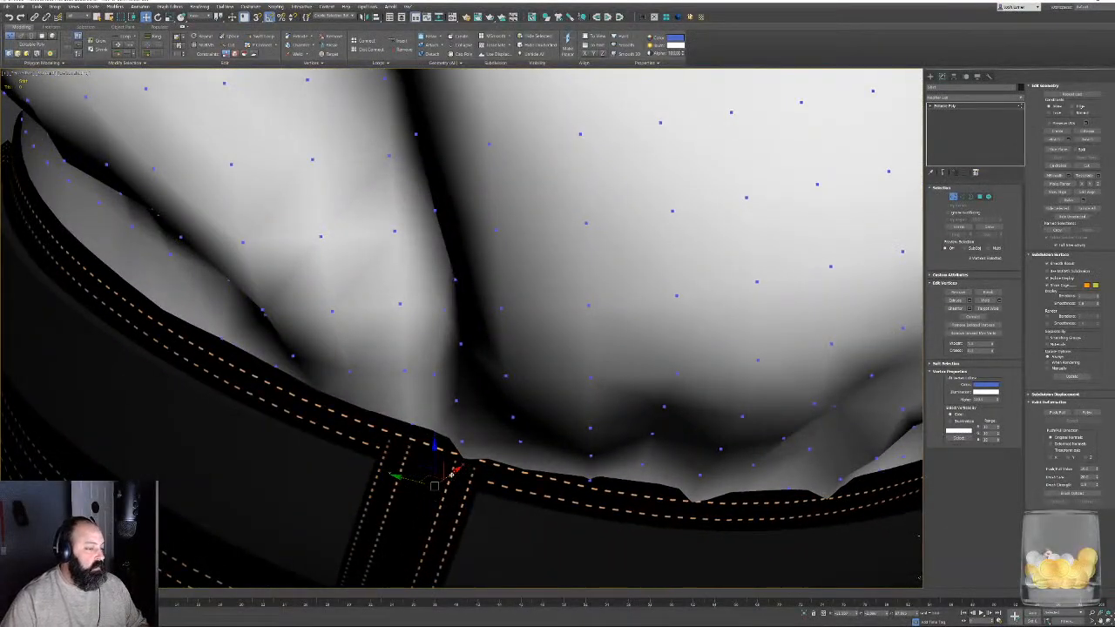
pyautogui.moveTo(454, 473); pyautogui.dragTo(458, 471)
# - Select the two rows of shirt vertices just above the hem beside the belt loop and shift them inward together
pyautogui.press('F3')
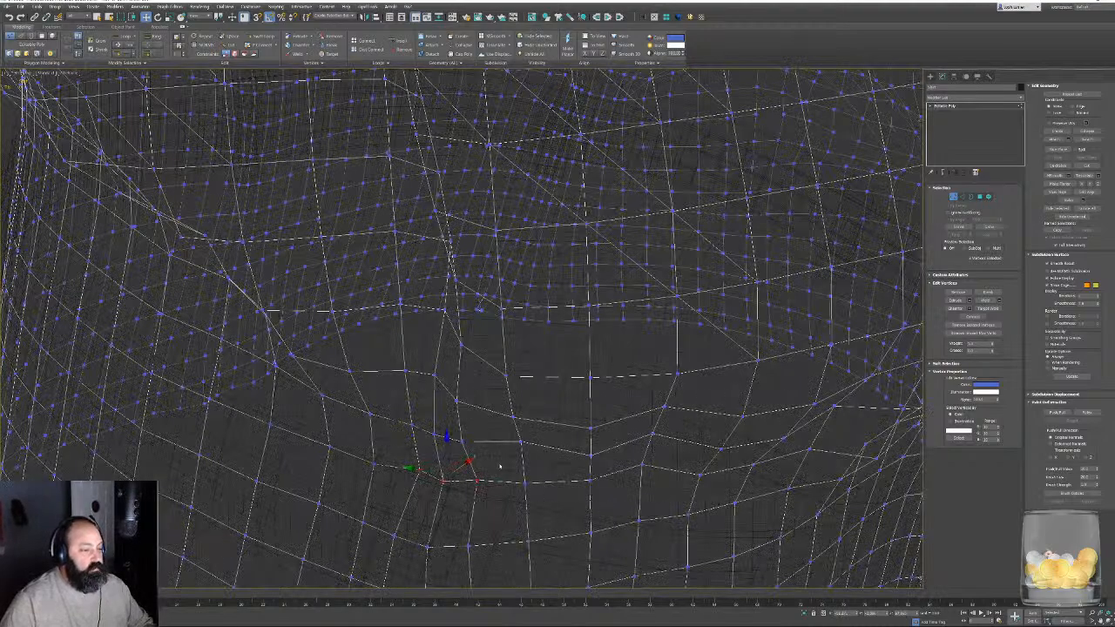
pyautogui.moveTo(410, 422); pyautogui.dragTo(575, 417)
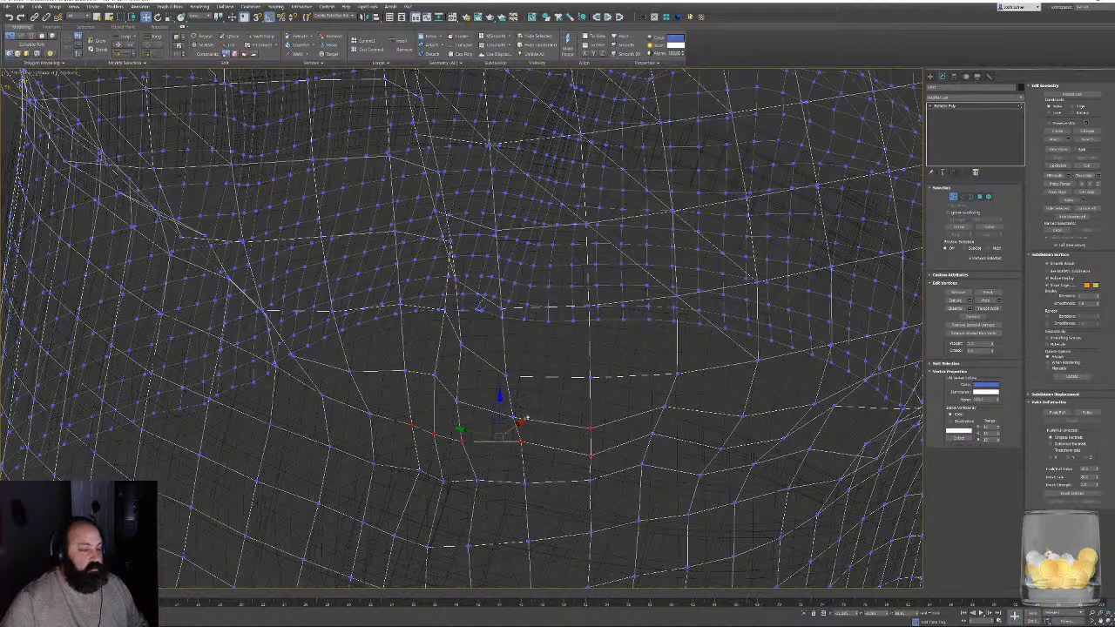
pyautogui.keyDown('ctrl'); pyautogui.click(513, 416); pyautogui.keyUp('ctrl')
pyautogui.keyDown('ctrl'); pyautogui.moveTo(675, 446); pyautogui.dragTo(676, 446); pyautogui.keyUp('ctrl')
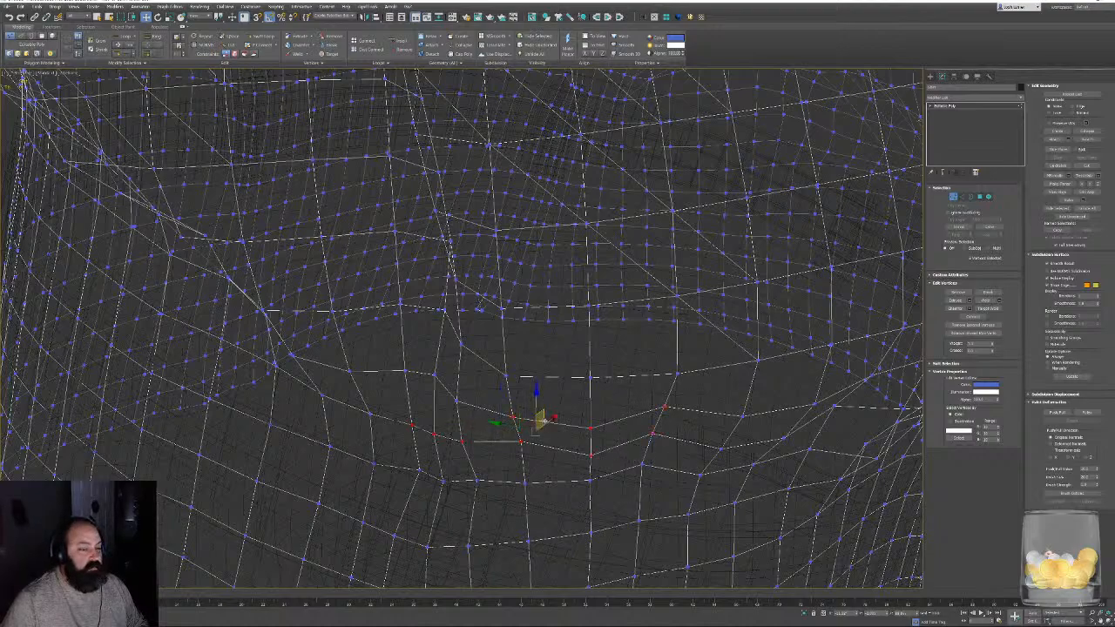
pyautogui.press('F3')
pyautogui.moveTo(549, 422); pyautogui.dragTo(567, 409)
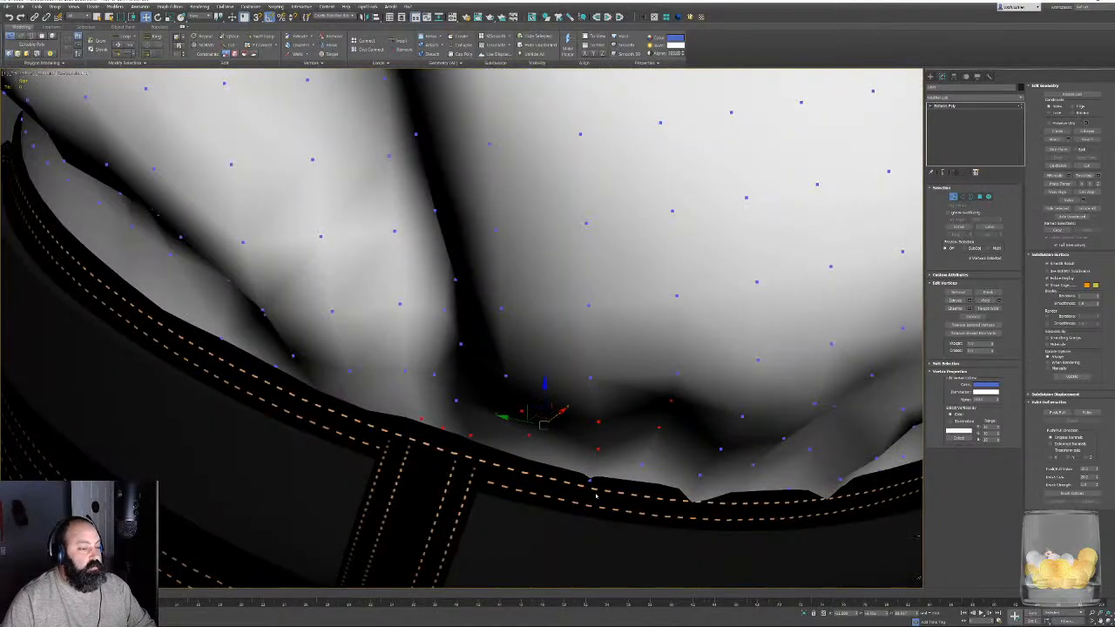
# - Move the single hem vertex at the first notch past the belt loop inside the waistband
pyautogui.press('F3')
pyautogui.click(590, 482)
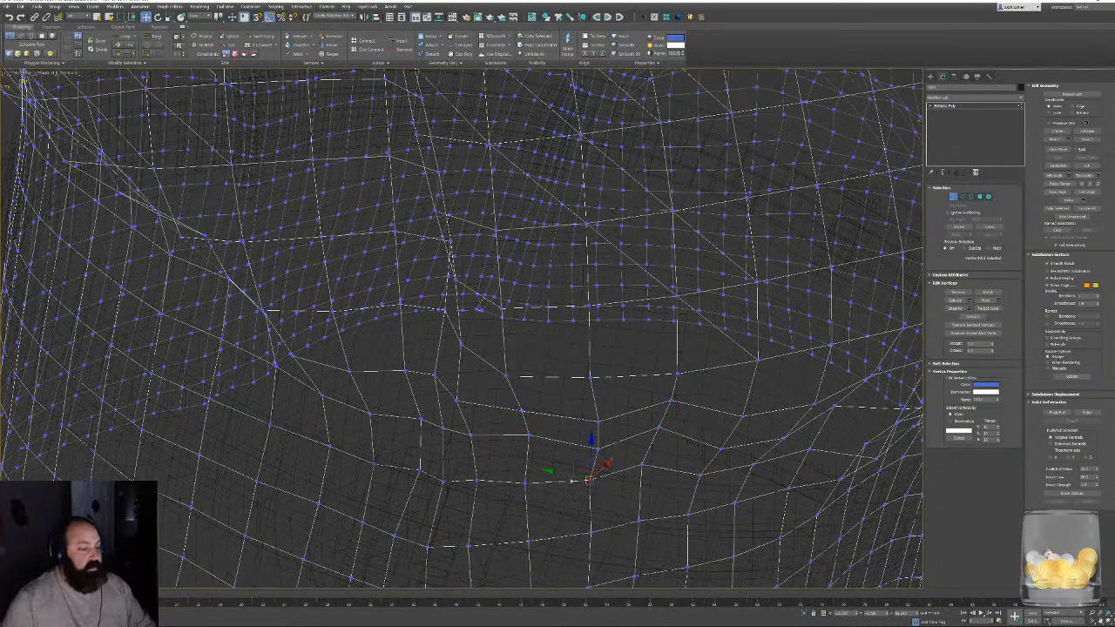
pyautogui.moveTo(565, 476); pyautogui.dragTo(605, 458)
pyautogui.press('F3')
# - Select the group of vertices around the next waistband notch and move them inward to tuck the shirt in
pyautogui.press('F3')
pyautogui.click(686, 514)
pyautogui.press('F3')
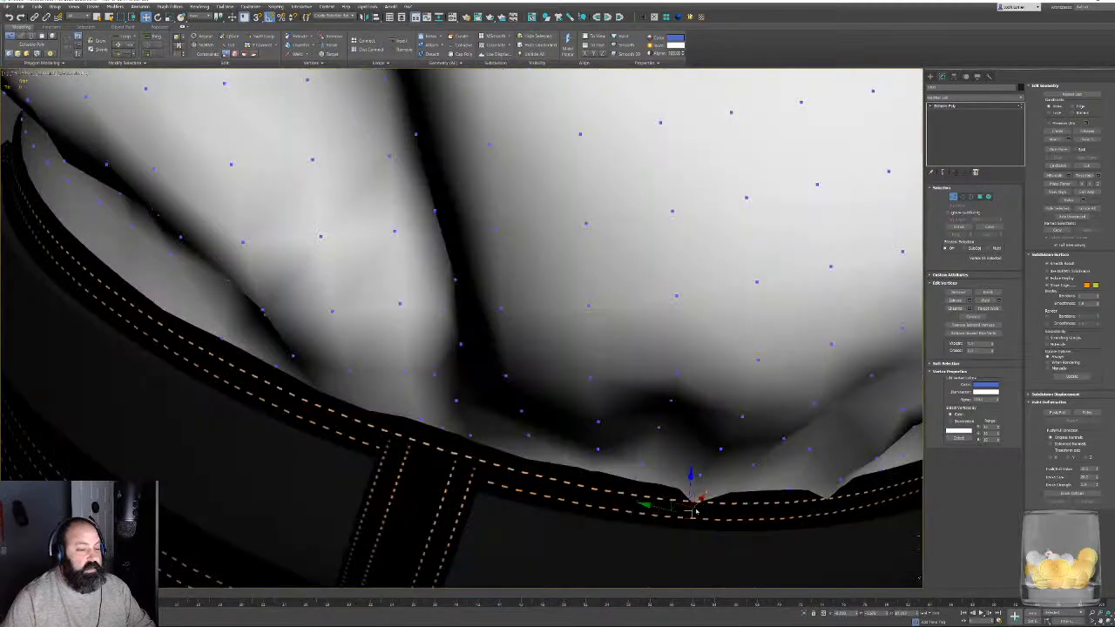
pyautogui.press('F3')
pyautogui.keyDown('ctrl'); pyautogui.click(700, 475); pyautogui.keyUp('ctrl')
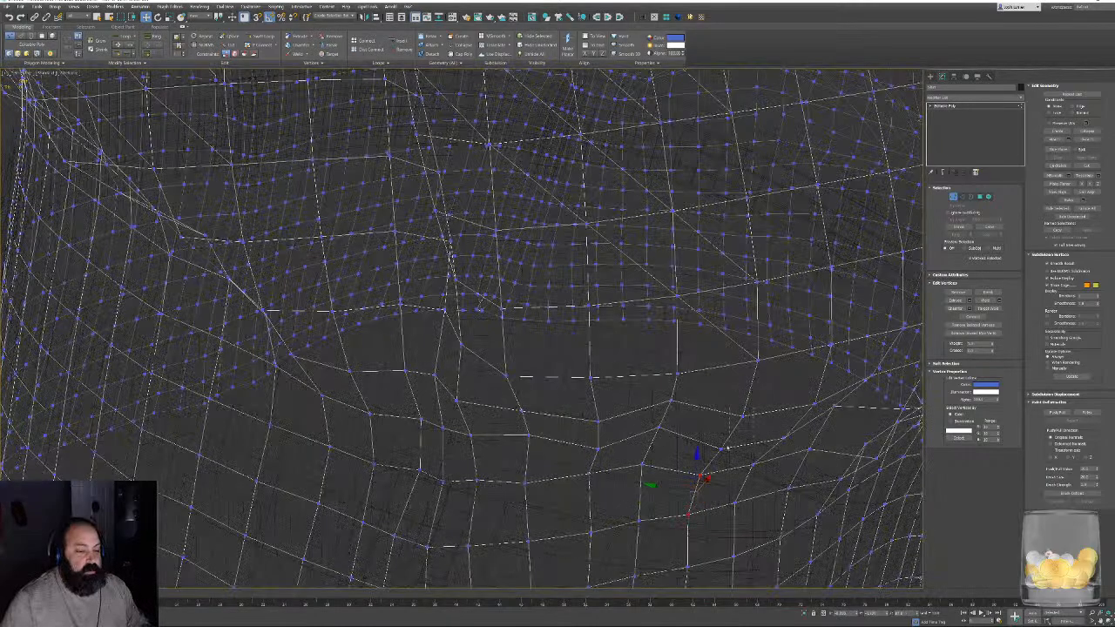
pyautogui.keyDown('ctrl'); pyautogui.moveTo(761, 407); pyautogui.dragTo(702, 473); pyautogui.keyUp('ctrl')
pyautogui.keyDown('alt'); pyautogui.click(755, 465); pyautogui.keyUp('alt')
pyautogui.moveTo(767, 475)
pyautogui.keyDown('alt'); pyautogui.mouseDown(button='middle')
pyautogui.moveTo(737, 486)
pyautogui.moveTo(485, 453)
pyautogui.moveTo(509, 449)
pyautogui.moveTo(432, 466)
pyautogui.moveTo(453, 428)
pyautogui.moveTo(495, 480)
pyautogui.moveTo(559, 416)
pyautogui.moveTo(542, 379)
pyautogui.mouseUp(button='middle'); pyautogui.keyUp('alt')
pyautogui.press('F3')
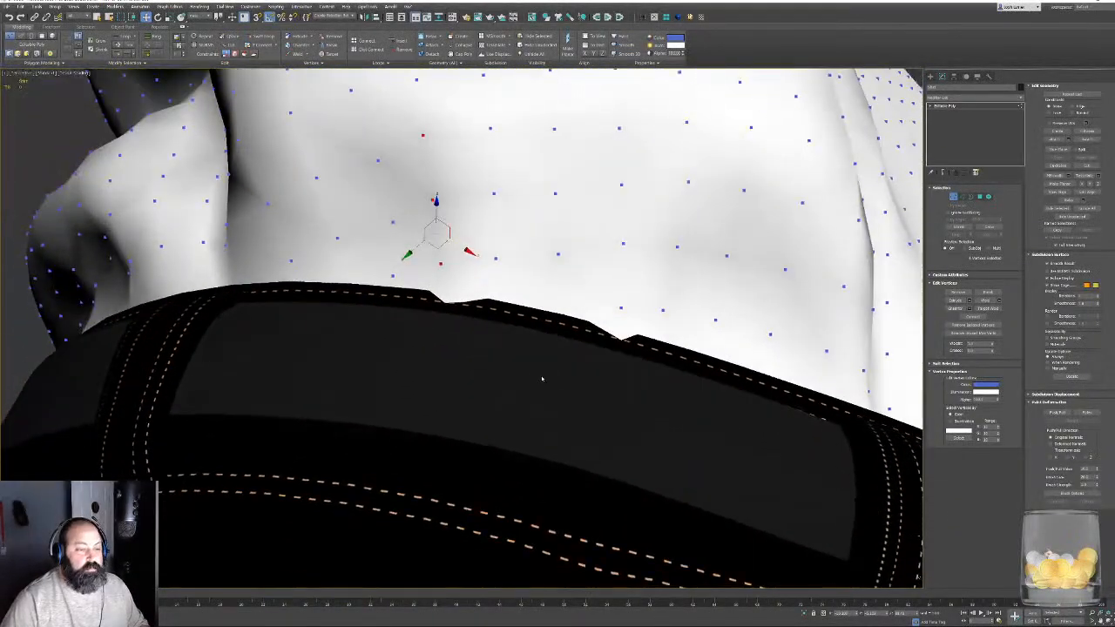
pyautogui.moveTo(438, 245); pyautogui.dragTo(439, 251)
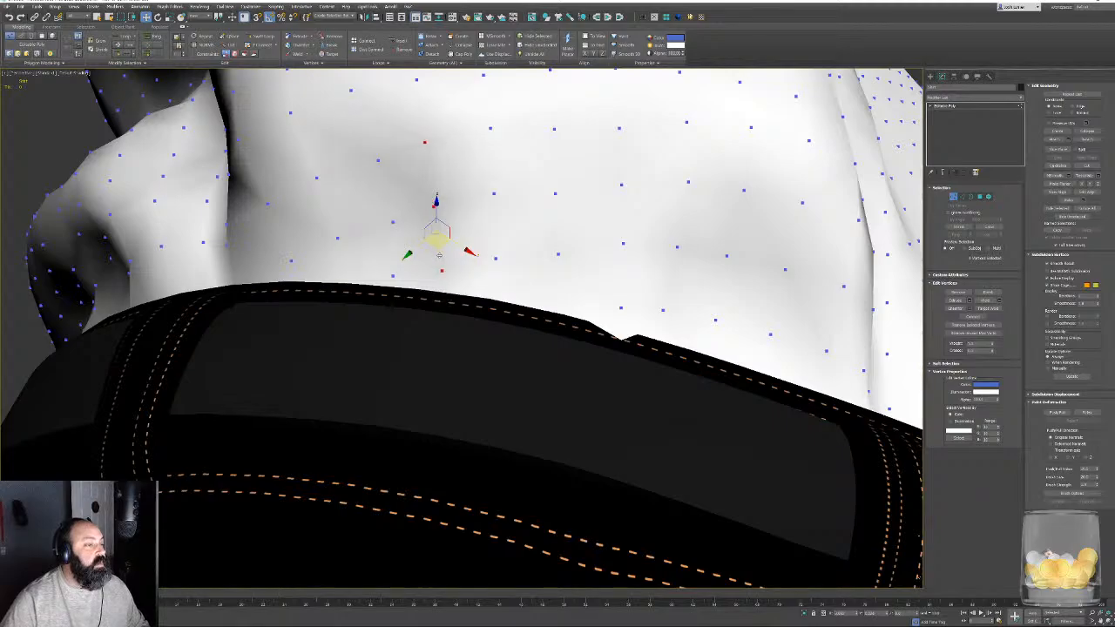
pyautogui.keyDown('alt'); pyautogui.moveTo(525, 282); pyautogui.dragTo(521, 324, button='middle'); pyautogui.keyUp('alt')
# - Move the hem vertices at the last notch on this waistband stretch inside the trousers and leave vertex editing
pyautogui.press('F3')
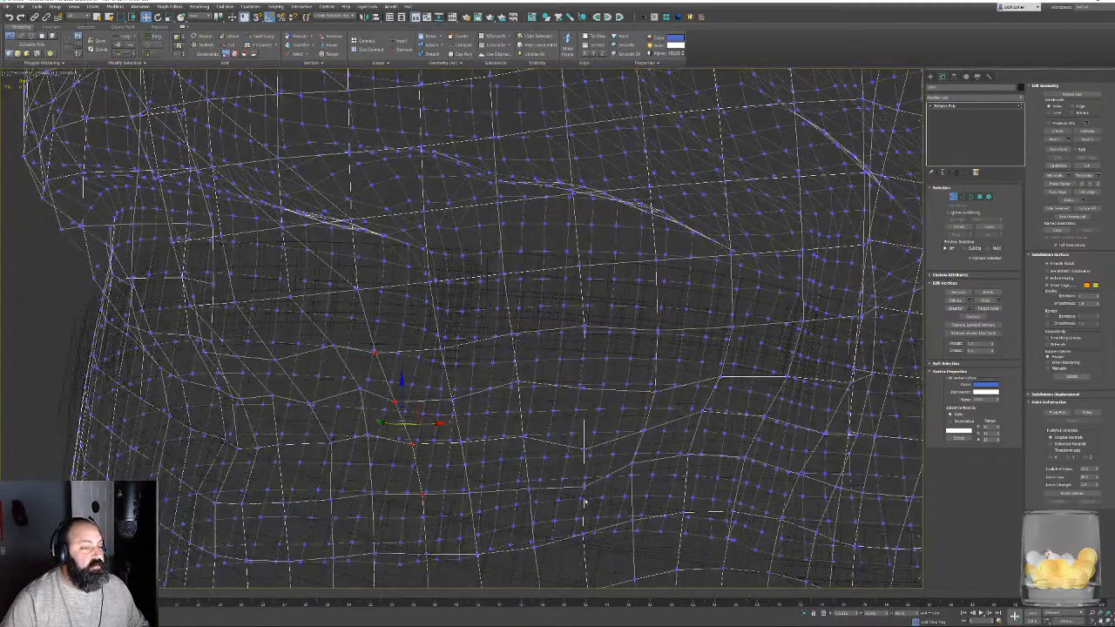
pyautogui.moveTo(585, 503)
pyautogui.keyDown('alt'); pyautogui.mouseDown(button='middle')
pyautogui.moveTo(576, 435)
pyautogui.moveTo(573, 466)
pyautogui.mouseUp(button='middle'); pyautogui.keyUp('alt')
pyautogui.moveTo(547, 436)
pyautogui.mouseDown()
pyautogui.moveTo(520, 474)
pyautogui.moveTo(514, 443)
pyautogui.mouseUp()
pyautogui.press('F3')
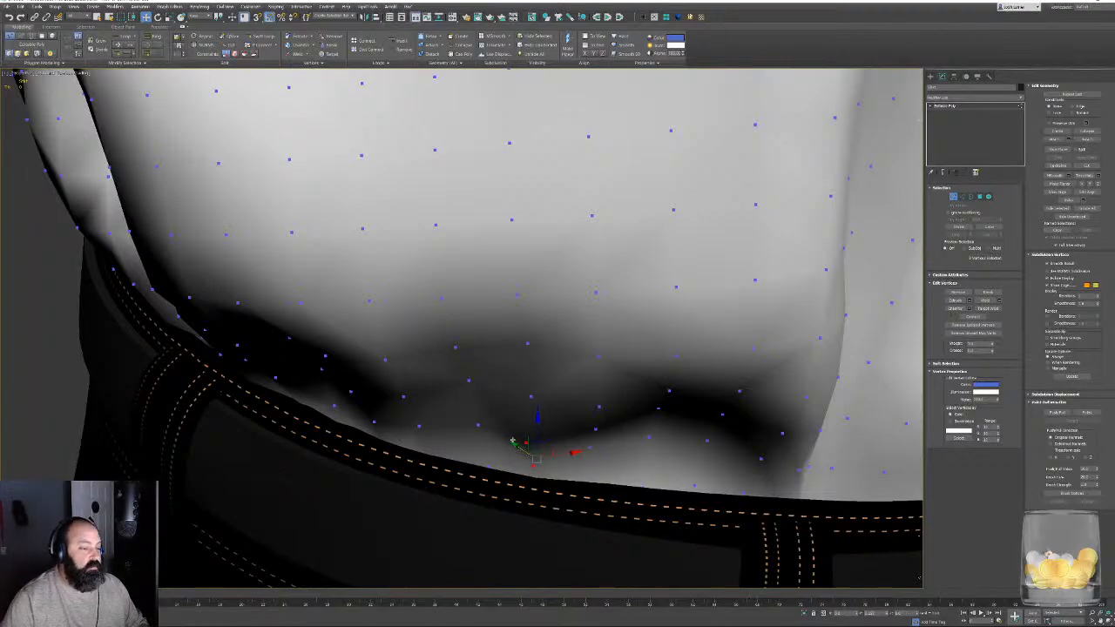
pyautogui.moveTo(765, 488); pyautogui.dragTo(809, 476, button='middle')
pyautogui.scroll(-4, 485, 490)
pyautogui.scroll(-3, 809, 475)
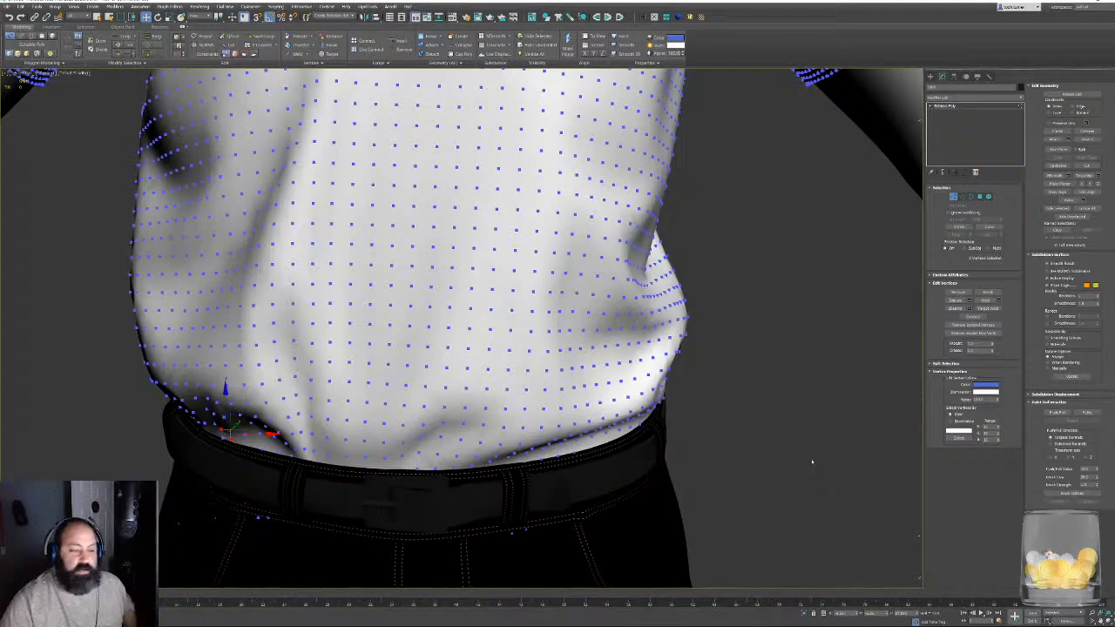
pyautogui.click(953, 197)
# - Examine the shirt, cap and whole character from the front and from an angled side view
pyautogui.scroll(-4, 593, 336)
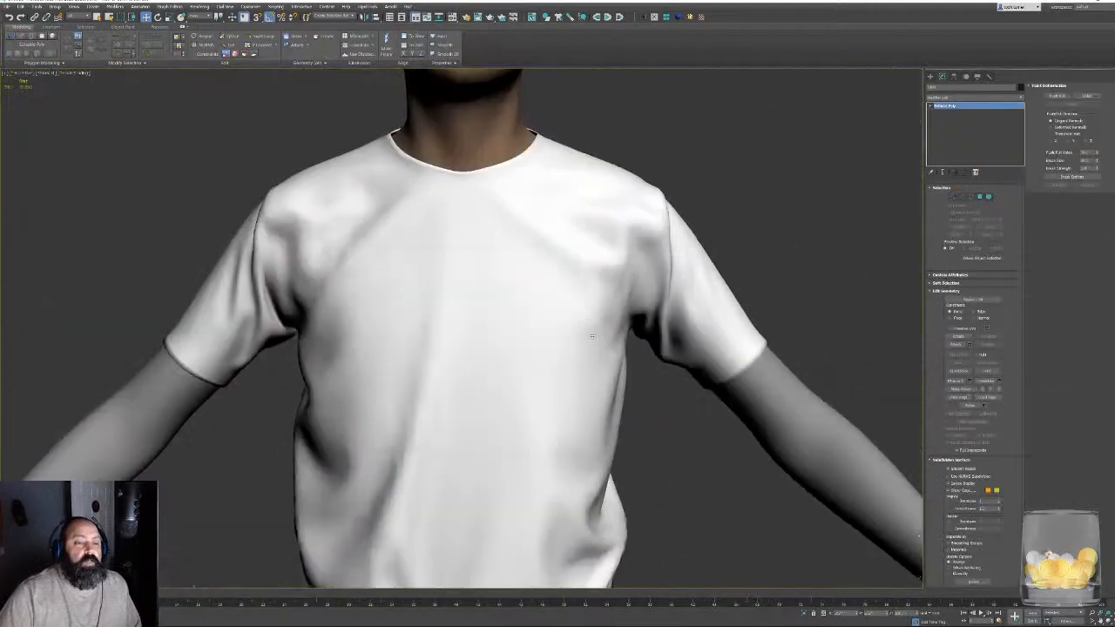
pyautogui.scroll(-4, 592, 336)
pyautogui.moveTo(654, 224); pyautogui.dragTo(616, 277, button='middle')
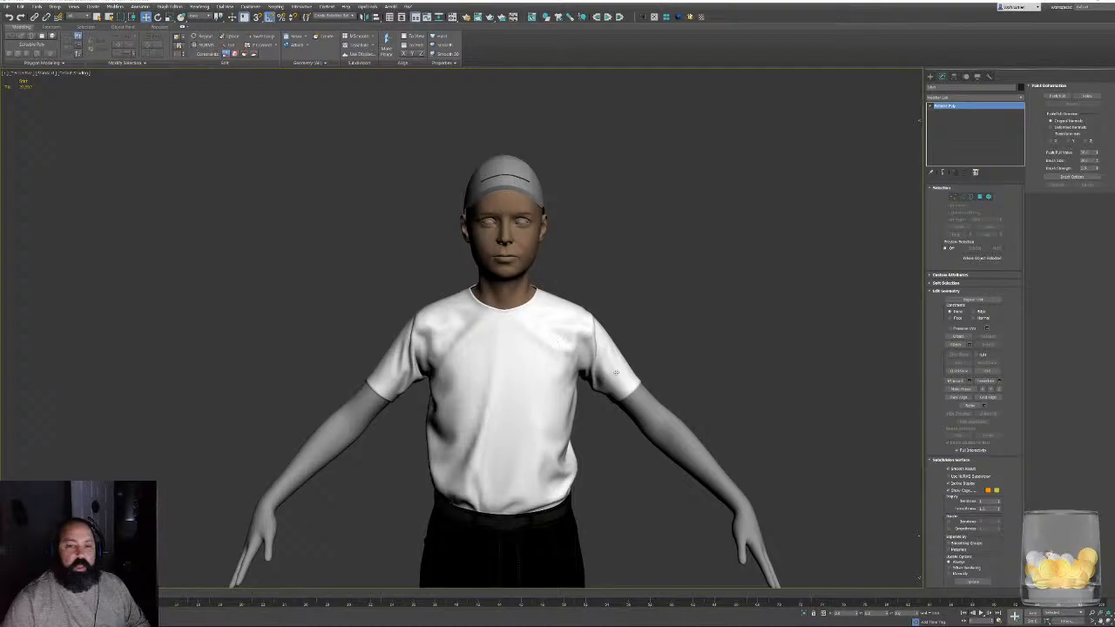
pyautogui.keyDown('alt'); pyautogui.moveTo(548, 414); pyautogui.dragTo(467, 434, button='middle'); pyautogui.keyUp('alt')
pyautogui.scroll(5, 523, 349)
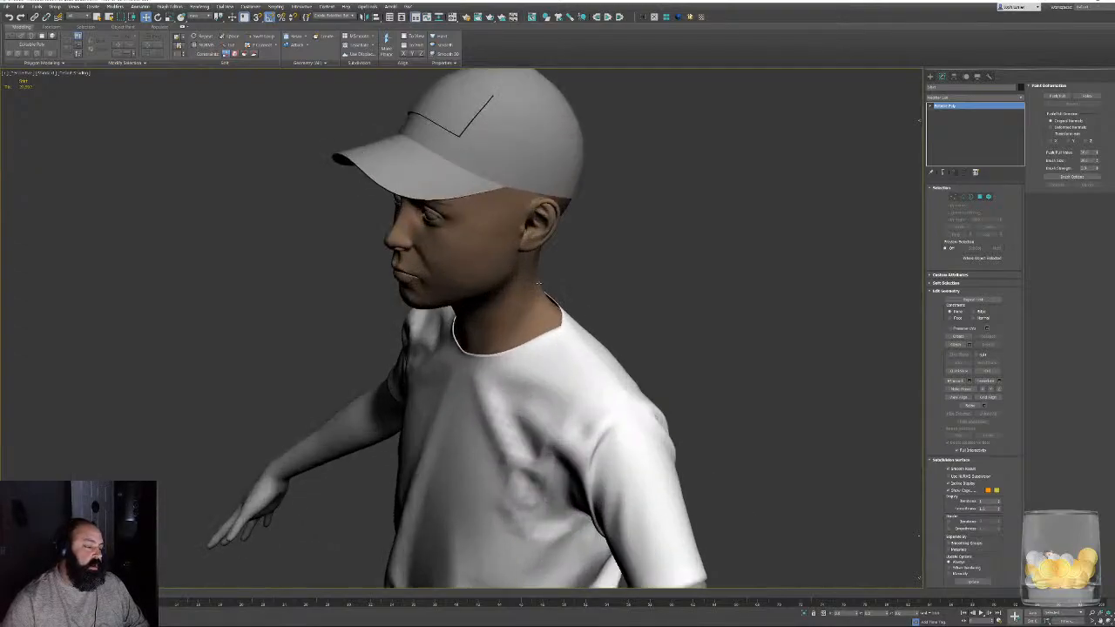
# - Examine the cap, head and face from behind, the side and the front, with and without edged faces, and clear the selection
pyautogui.moveTo(554, 287); pyautogui.dragTo(452, 325, button='middle')
pyautogui.scroll(3, 453, 325)
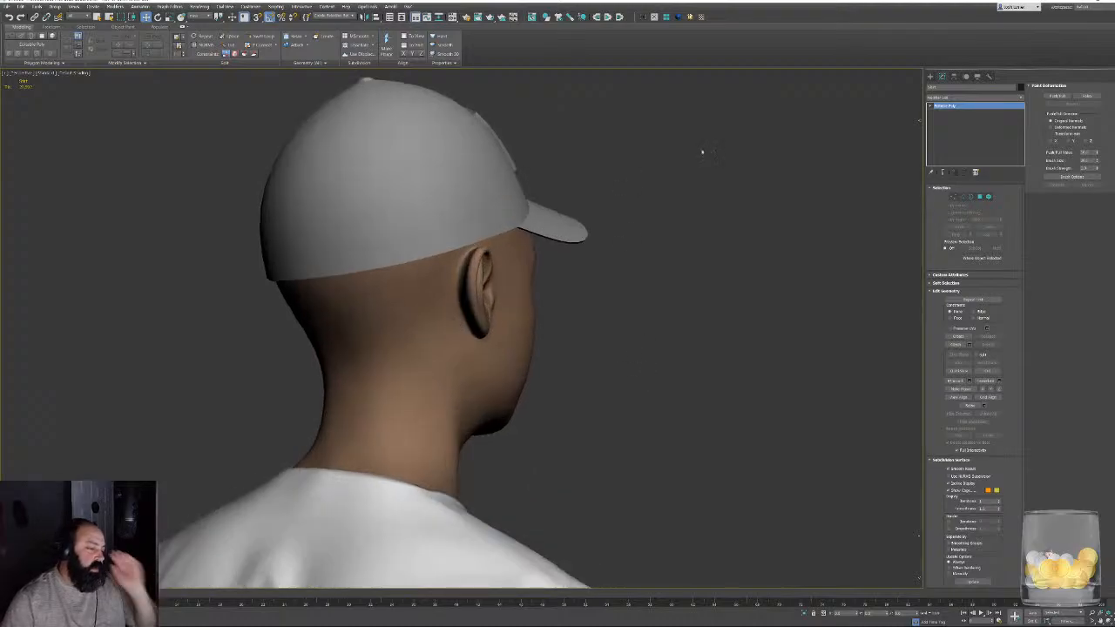
pyautogui.keyDown('alt'); pyautogui.moveTo(754, 184); pyautogui.dragTo(558, 300, button='middle'); pyautogui.keyUp('alt')
pyautogui.scroll(-3, 617, 289)
pyautogui.scroll(5, 522, 302)
pyautogui.press('F4')
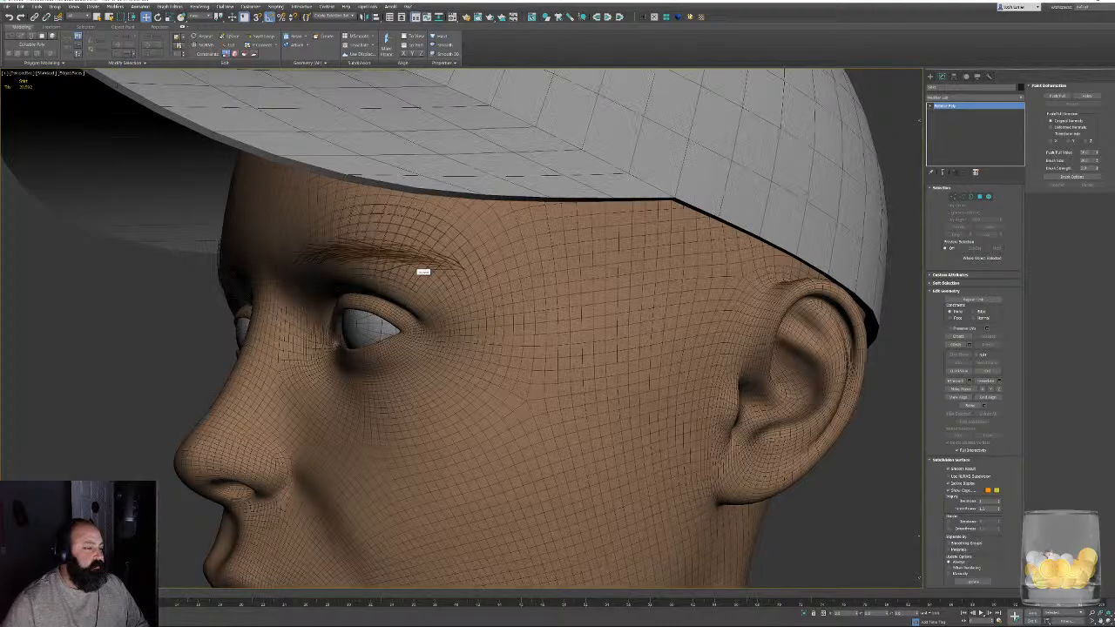
pyautogui.scroll(-2, 488, 313)
pyautogui.scroll(-5, 475, 311)
pyautogui.keyDown('alt'); pyautogui.moveTo(525, 331); pyautogui.dragTo(599, 328, button='middle'); pyautogui.keyUp('alt')
pyautogui.click(662, 335)
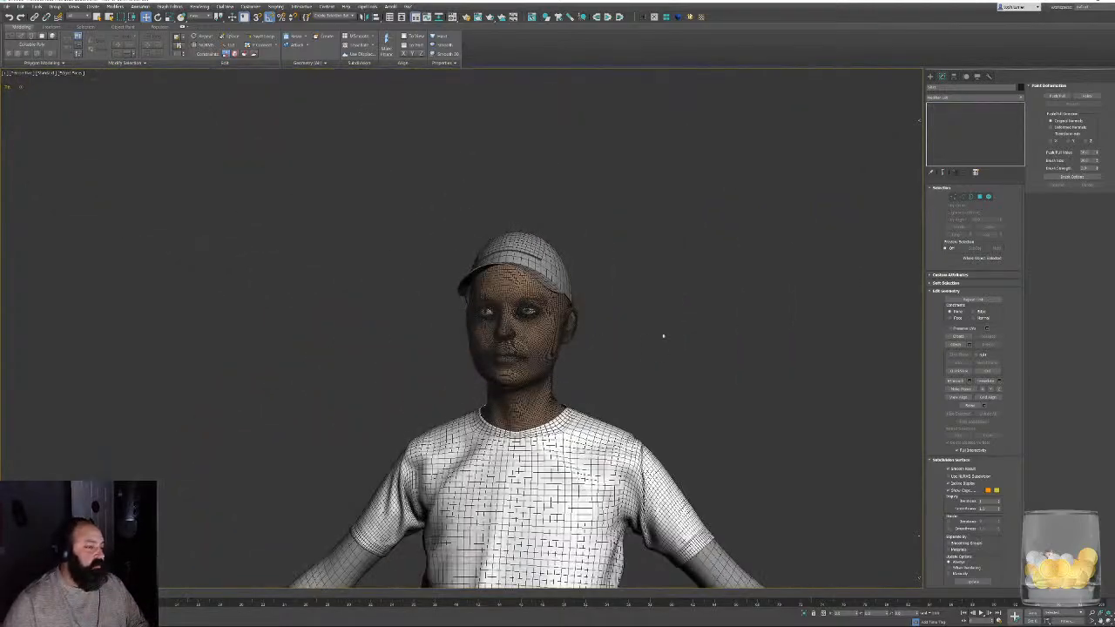
pyautogui.press('F4')
pyautogui.scroll(-6, 664, 334)
pyautogui.keyDown('alt'); pyautogui.moveTo(679, 354); pyautogui.dragTo(704, 378, button='middle'); pyautogui.keyUp('alt')
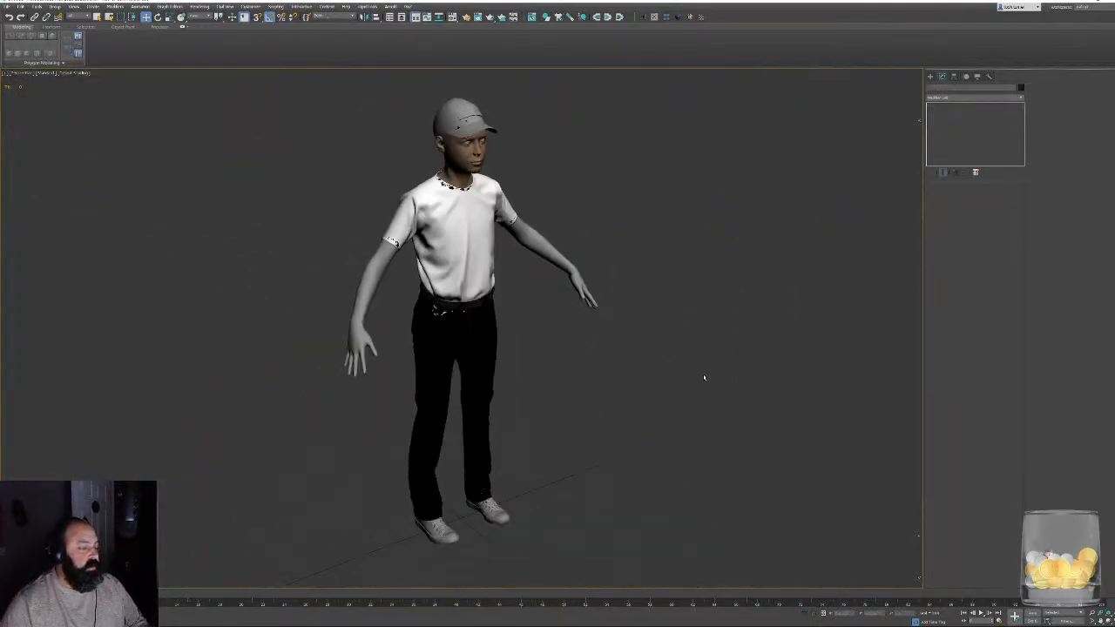
# - Select the shirt and compare its hidden hem with the trousers' waistband in wireframe and shaded views
pyautogui.scroll(2, 361, 289)
pyautogui.scroll(5, 410, 316)
pyautogui.press('F4')
pyautogui.moveTo(612, 345)
pyautogui.keyDown('alt'); pyautogui.mouseDown(button='middle')
pyautogui.moveTo(549, 373)
pyautogui.moveTo(546, 342)
pyautogui.mouseUp(button='middle'); pyautogui.keyUp('alt')
pyautogui.press('F3')
pyautogui.click(545, 298)
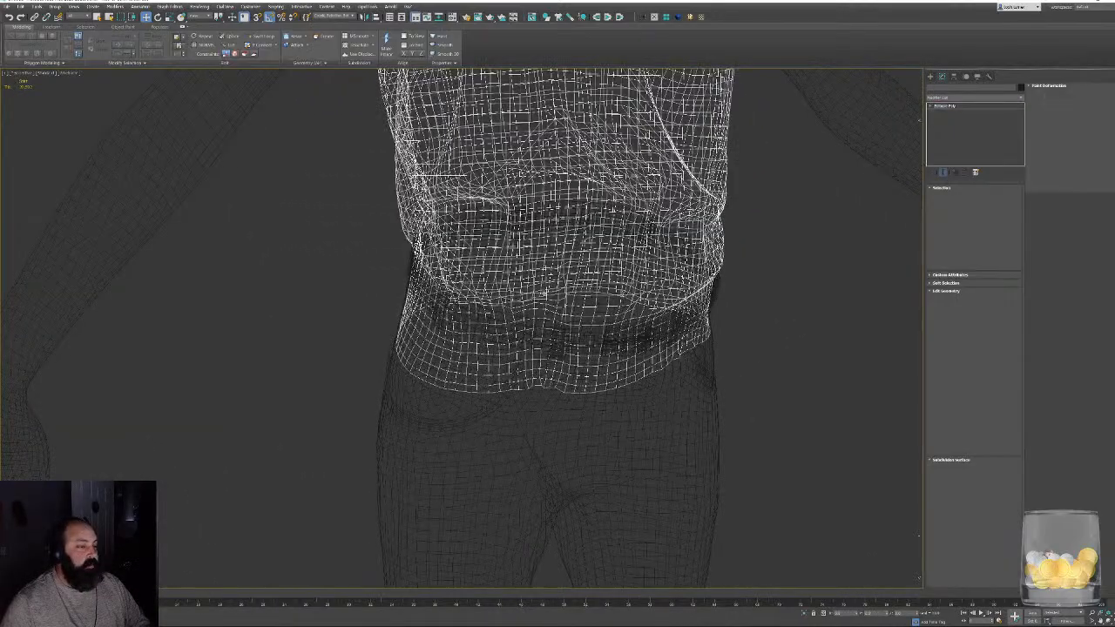
pyautogui.moveTo(546, 297)
pyautogui.keyDown('alt'); pyautogui.mouseDown(button='middle')
pyautogui.moveTo(519, 279)
pyautogui.moveTo(460, 335)
pyautogui.mouseUp(button='middle'); pyautogui.keyUp('alt')
pyautogui.press('F3')
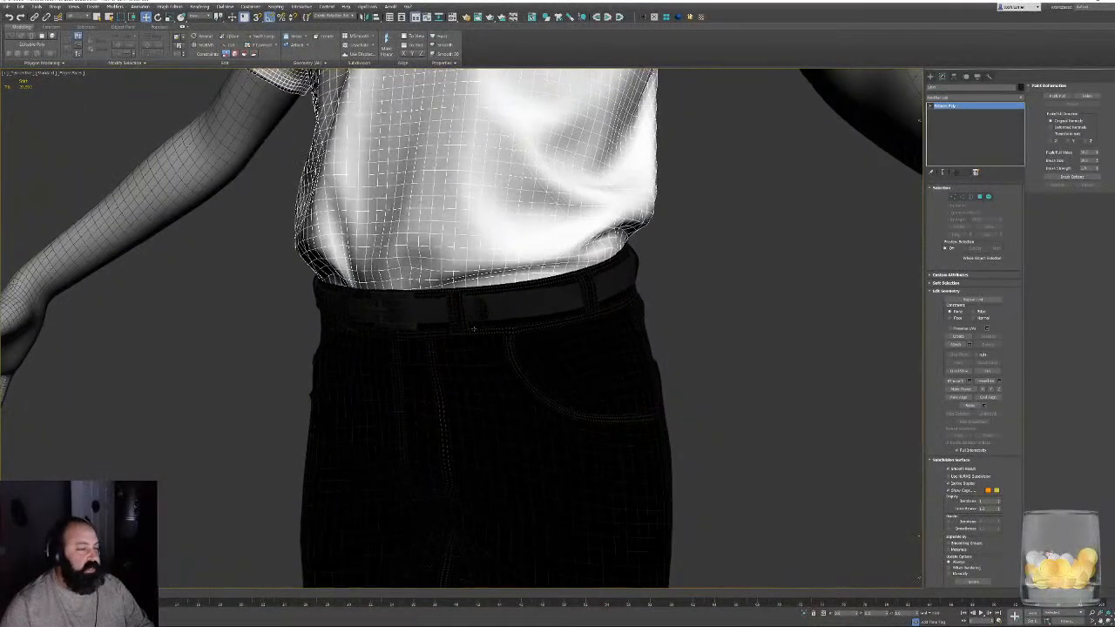
pyautogui.scroll(4, 461, 331)
pyautogui.press('F3')
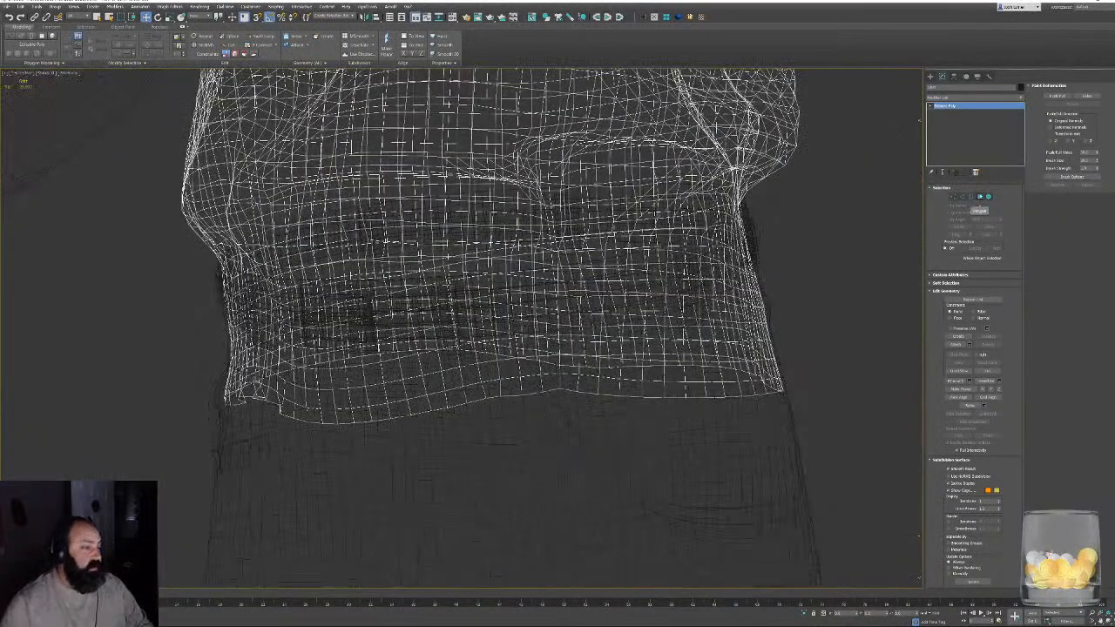
# - Enter polygon editing on the shirt and select a polygon loop around the waist at belt height as a trial
pyautogui.click(979, 197)
pyautogui.click(383, 307)
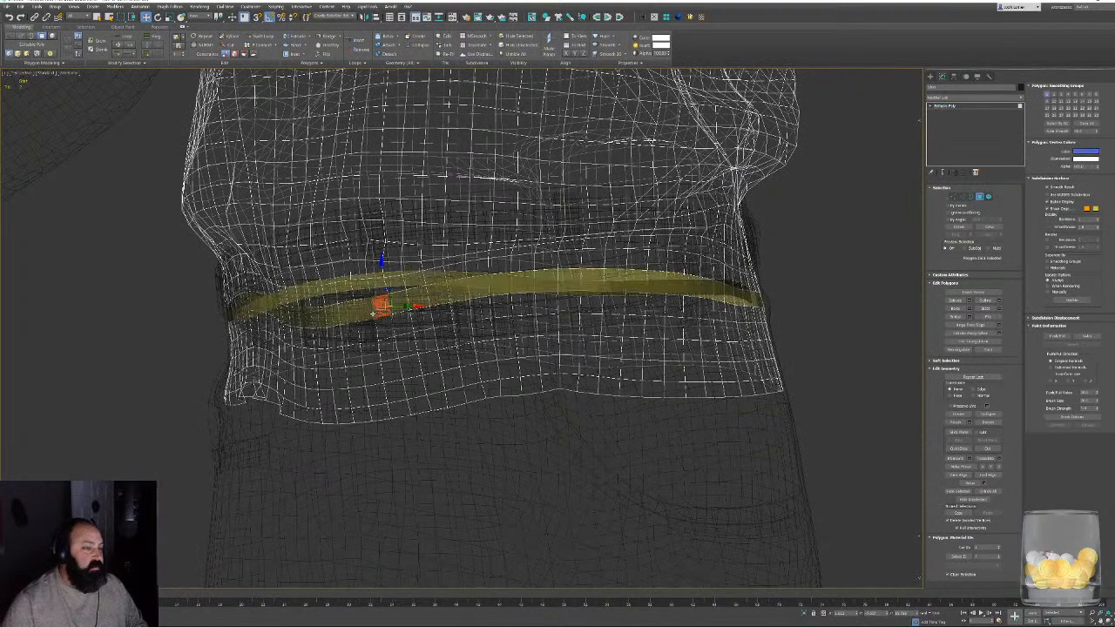
pyautogui.keyDown('shift'); pyautogui.click(394, 309); pyautogui.keyUp('shift')
pyautogui.press('F3')
pyautogui.keyDown('alt'); pyautogui.moveTo(434, 352); pyautogui.dragTo(472, 324, button='middle'); pyautogui.keyUp('alt')
pyautogui.press('F3')
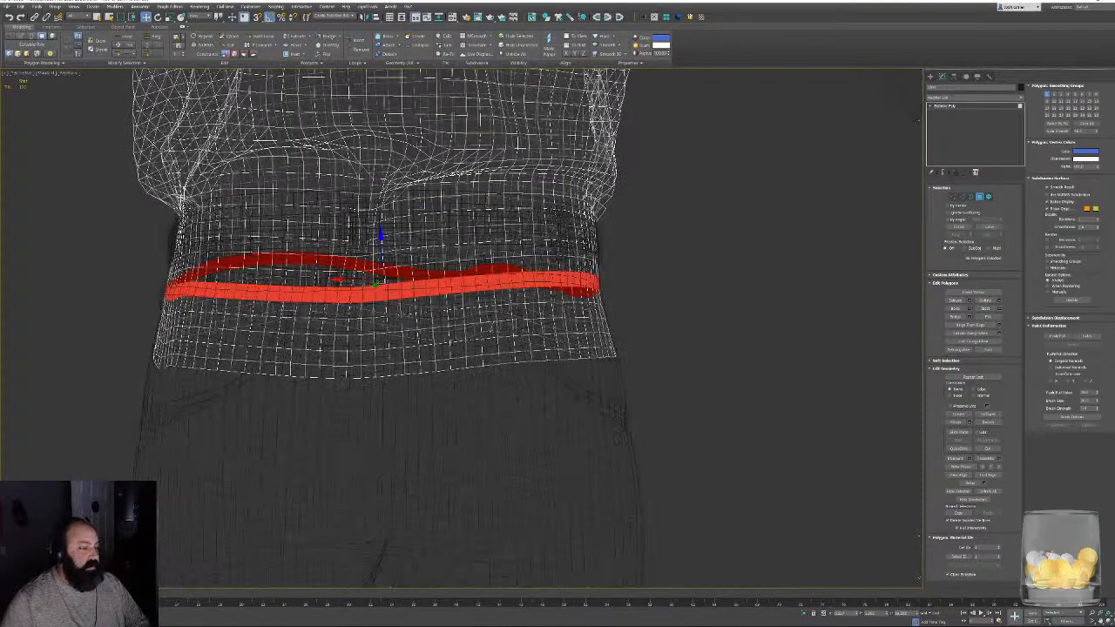
# - Try a slightly higher polygon loop around the shirt's waist and compare its position with the top of the waistband
pyautogui.keyDown('alt'); pyautogui.moveTo(460, 322); pyautogui.dragTo(329, 315, button='middle'); pyautogui.keyUp('alt')
pyautogui.click(512, 261)
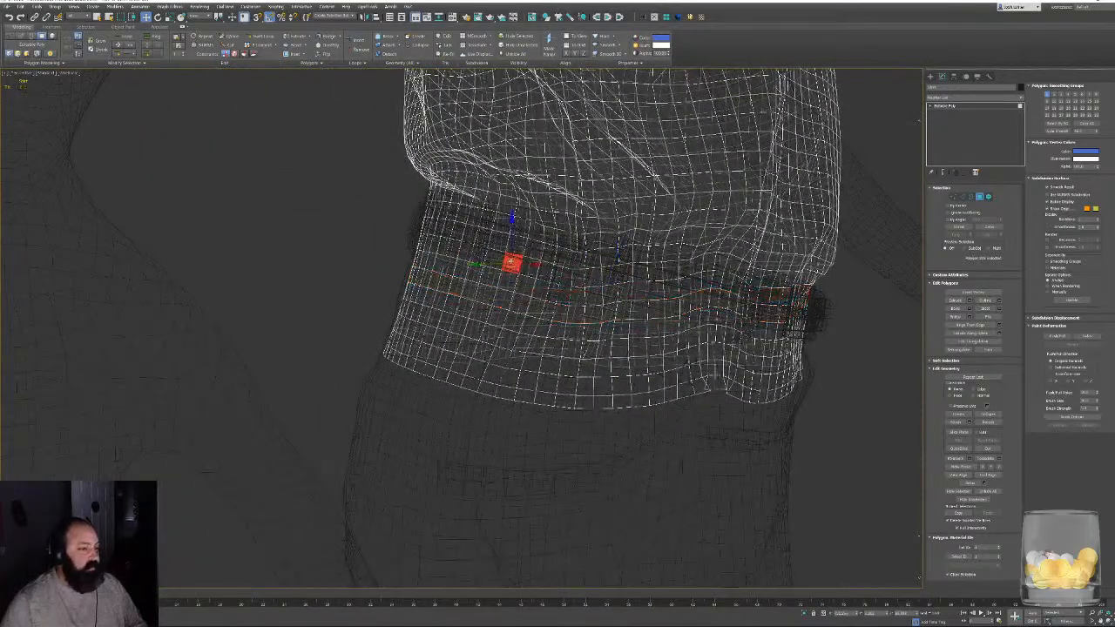
pyautogui.keyDown('shift'); pyautogui.click(529, 264); pyautogui.keyUp('shift')
pyautogui.press('F3')
pyautogui.keyDown('alt'); pyautogui.moveTo(742, 367); pyautogui.dragTo(636, 304, button='middle'); pyautogui.keyUp('alt')
pyautogui.scroll(2, 666, 329)
pyautogui.press('F3')
pyautogui.scroll(-4, 636, 304)
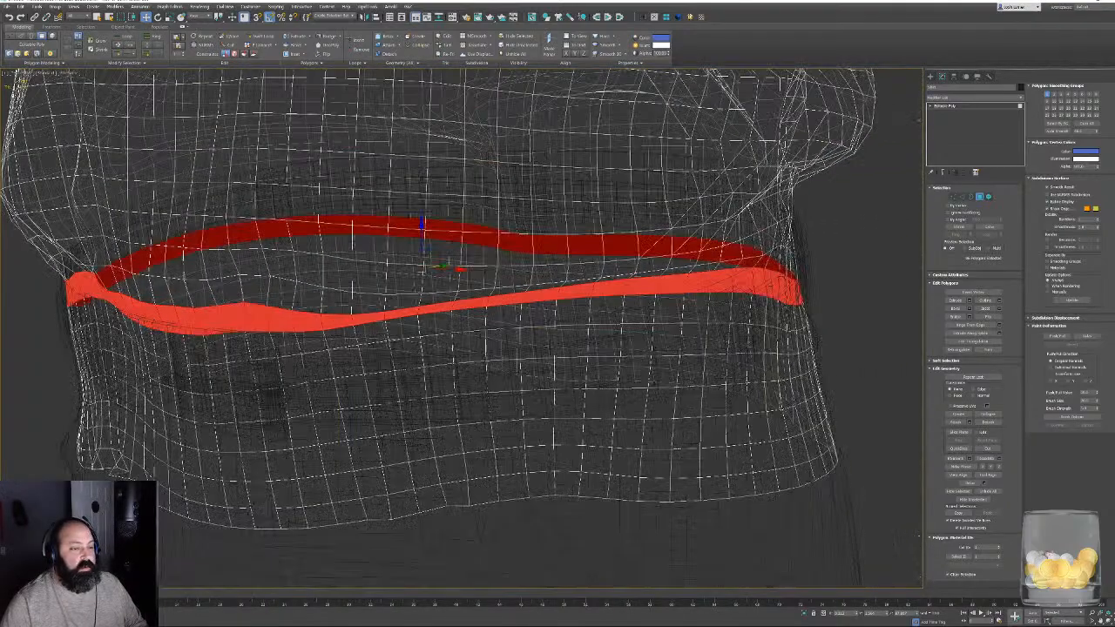
# - Select a lower polygon loop around the shirt's waist and check that it lies hidden behind the belt
pyautogui.click(572, 312)
pyautogui.keyDown('shift'); pyautogui.click(546, 341); pyautogui.keyUp('shift')
pyautogui.press('F3')
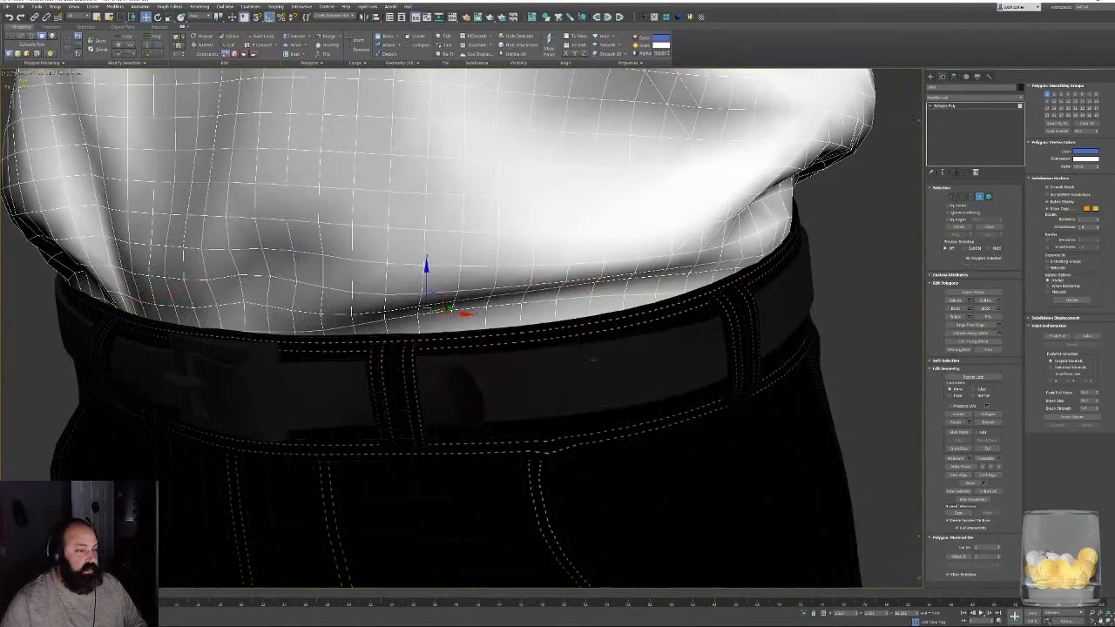
pyautogui.press('F4')
pyautogui.moveTo(587, 348)
pyautogui.keyDown('alt'); pyautogui.mouseDown(button='middle')
pyautogui.moveTo(734, 353)
pyautogui.moveTo(661, 378)
pyautogui.moveTo(460, 366)
pyautogui.moveTo(451, 381)
pyautogui.moveTo(434, 366)
pyautogui.moveTo(571, 392)
pyautogui.moveTo(505, 370)
pyautogui.moveTo(550, 325)
pyautogui.moveTo(493, 337)
pyautogui.mouseUp(button='middle'); pyautogui.keyUp('alt')
pyautogui.scroll(-3, 661, 378)
pyautogui.press('F3')
pyautogui.press('F3')
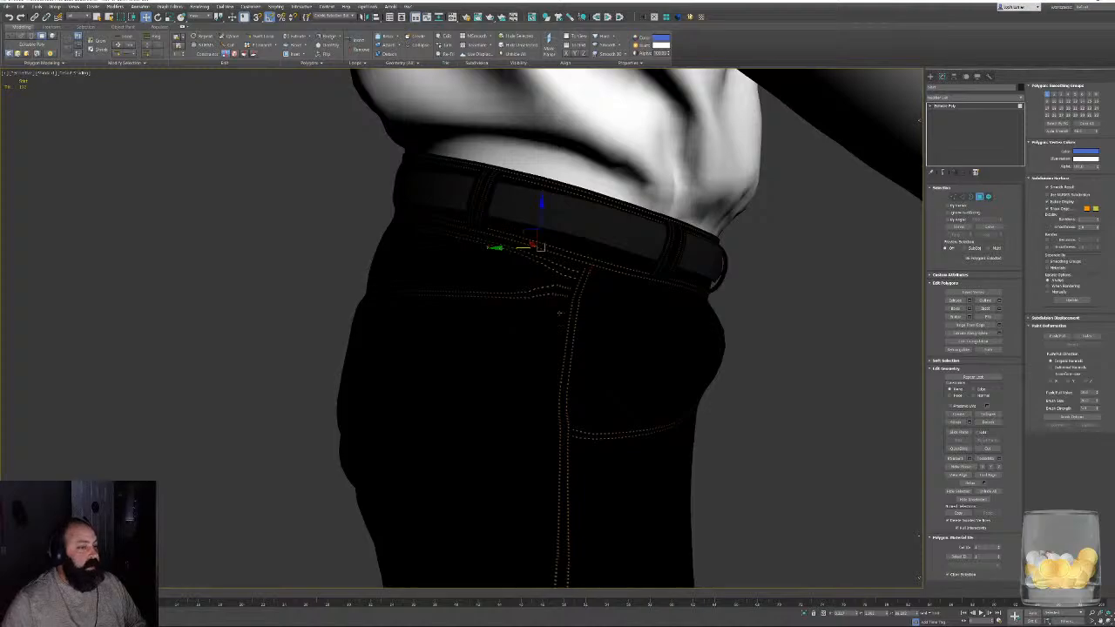
# - Extend the polygon selection from that loop down to the shirt's hem, delete the hidden band and leave polygon editing
pyautogui.moveTo(559, 314)
pyautogui.keyDown('alt'); pyautogui.mouseDown(button='middle')
pyautogui.moveTo(514, 302)
pyautogui.moveTo(735, 302)
pyautogui.mouseUp(button='middle'); pyautogui.keyUp('alt')
pyautogui.press('F3')
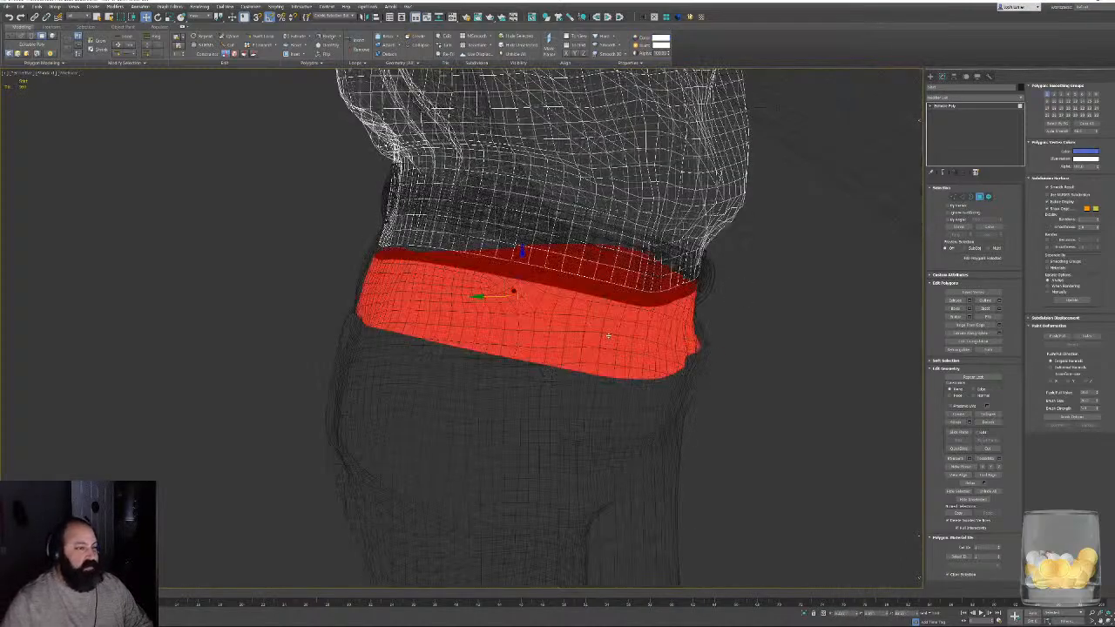
pyautogui.press('Delete')
pyautogui.moveTo(630, 376)
pyautogui.mouseDown(button='middle')
pyautogui.moveTo(513, 423)
pyautogui.moveTo(575, 388)
pyautogui.moveTo(575, 357)
pyautogui.moveTo(533, 350)
pyautogui.mouseUp(button='middle')
pyautogui.scroll(-4, 513, 423)
pyautogui.press('F3')
pyautogui.scroll(-4, 575, 357)
pyautogui.keyDown('alt'); pyautogui.moveTo(697, 304); pyautogui.dragTo(799, 282, button='middle'); pyautogui.keyUp('alt')
pyautogui.press('4')
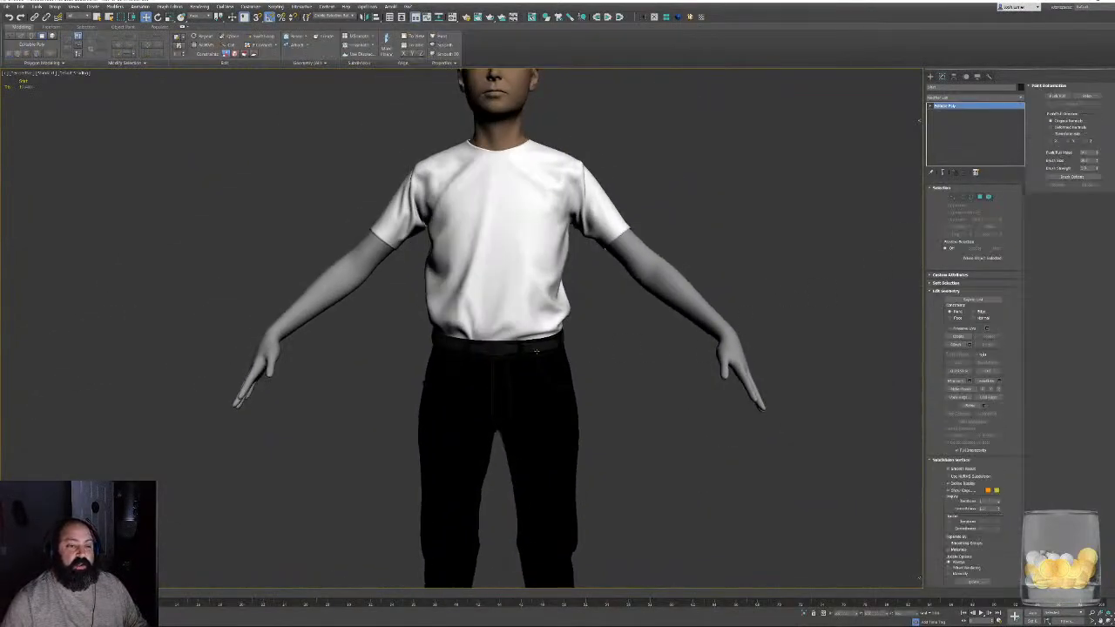
# - Examine the trimmed shirt, its waistline and the capped head from the front and at an angle
pyautogui.scroll(5, 527, 175)
pyautogui.keyDown('alt'); pyautogui.moveTo(324, 194); pyautogui.dragTo(409, 199, button='middle'); pyautogui.keyUp('alt')
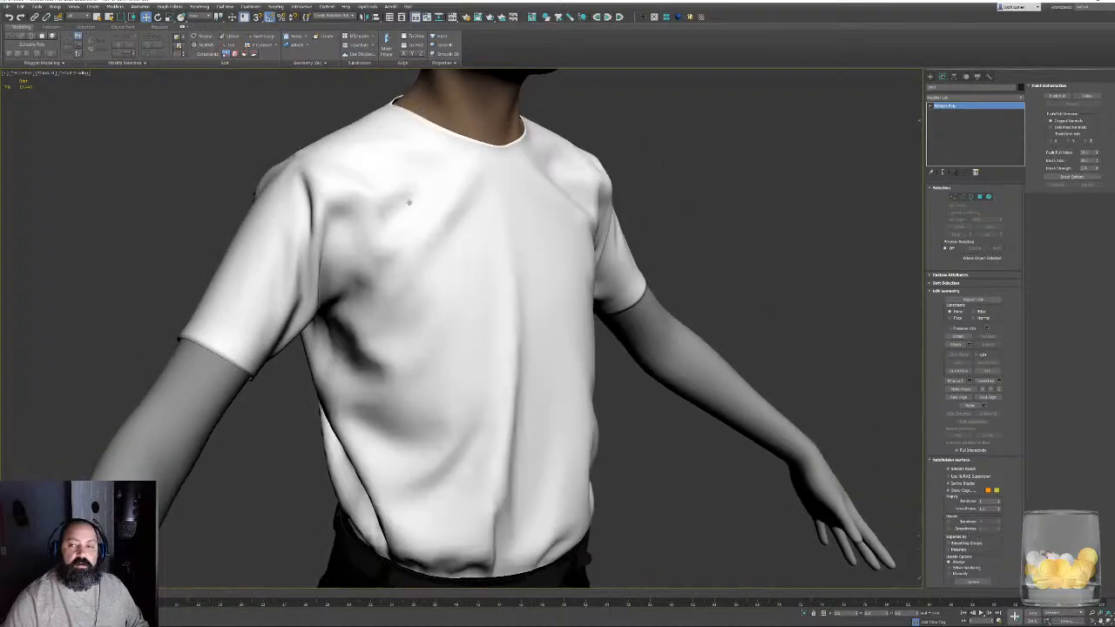
pyautogui.scroll(-4, 383, 221)
pyautogui.keyDown('alt'); pyautogui.moveTo(508, 249); pyautogui.dragTo(495, 254, button='middle'); pyautogui.keyUp('alt')
pyautogui.moveTo(494, 254); pyautogui.dragTo(476, 397, button='middle')
pyautogui.scroll(4, 547, 306)
pyautogui.scroll(-4, 477, 397)
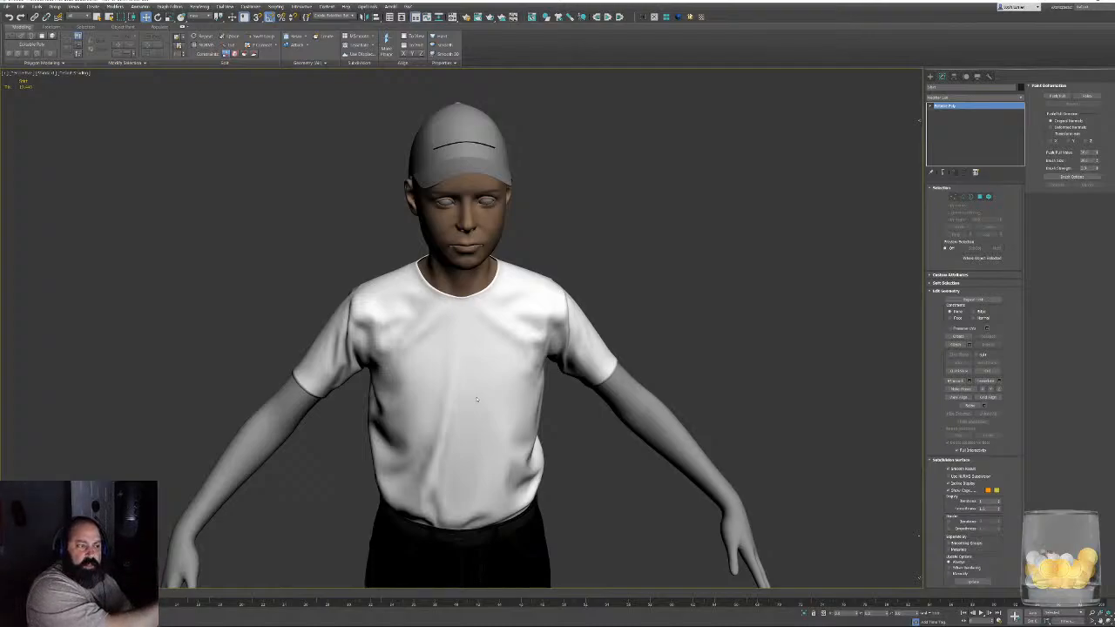
pyautogui.keyDown('alt'); pyautogui.moveTo(357, 184); pyautogui.dragTo(496, 206, button='middle'); pyautogui.keyUp('alt')
pyautogui.scroll(3, 518, 228)
pyautogui.scroll(-3, 519, 229)
pyautogui.scroll(-5, 497, 206)
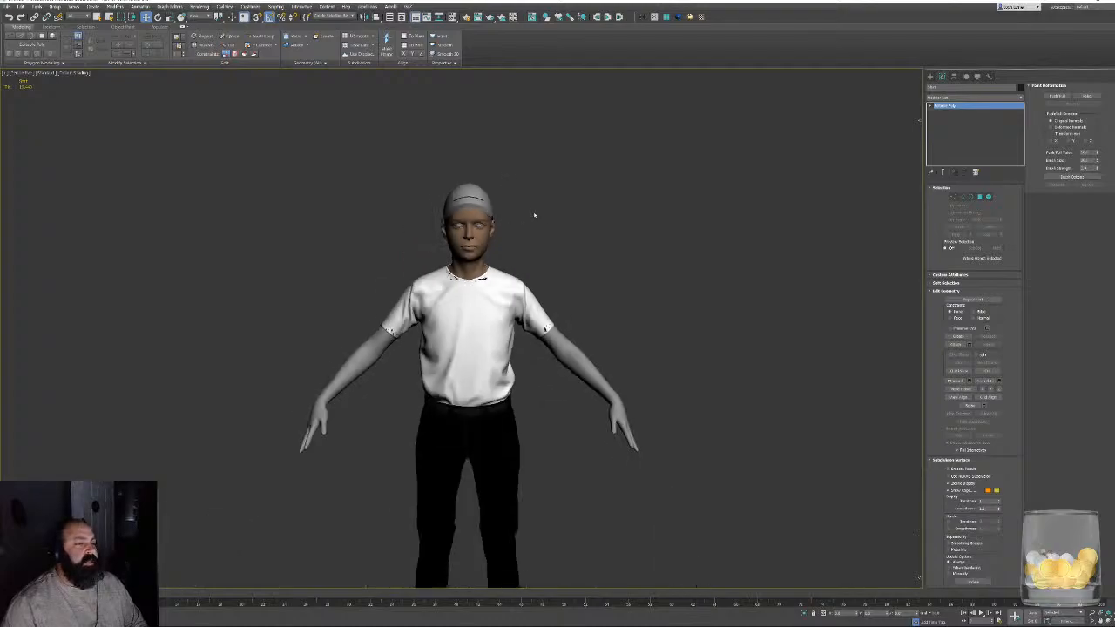
# - Clear the selection and examine the whole figure, the trousers and the face up close
pyautogui.click(569, 305)
pyautogui.keyDown('alt'); pyautogui.moveTo(537, 273); pyautogui.dragTo(475, 253, button='middle'); pyautogui.keyUp('alt')
pyautogui.scroll(4, 461, 244)
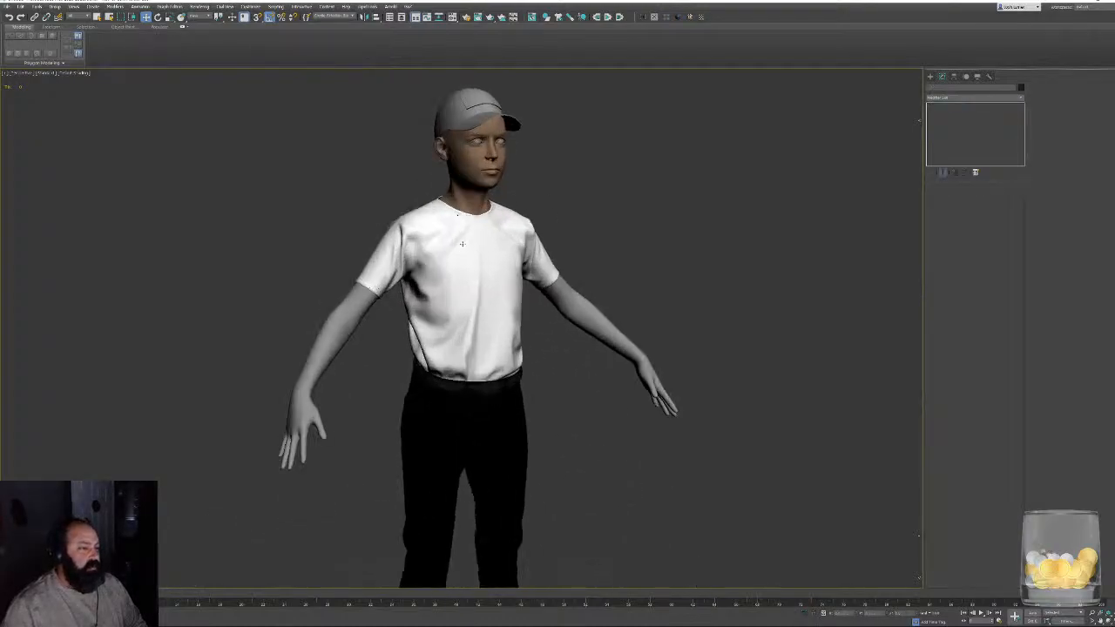
pyautogui.scroll(-5, 476, 262)
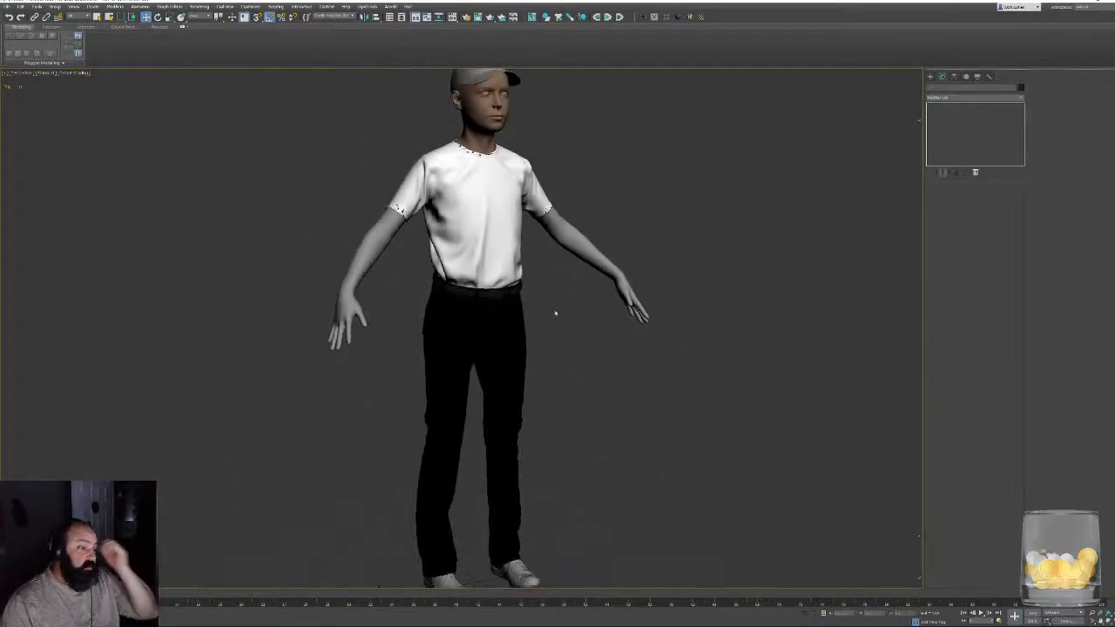
pyautogui.keyDown('alt'); pyautogui.moveTo(555, 311); pyautogui.dragTo(493, 291, button='middle'); pyautogui.keyUp('alt')
pyautogui.scroll(3, 488, 300)
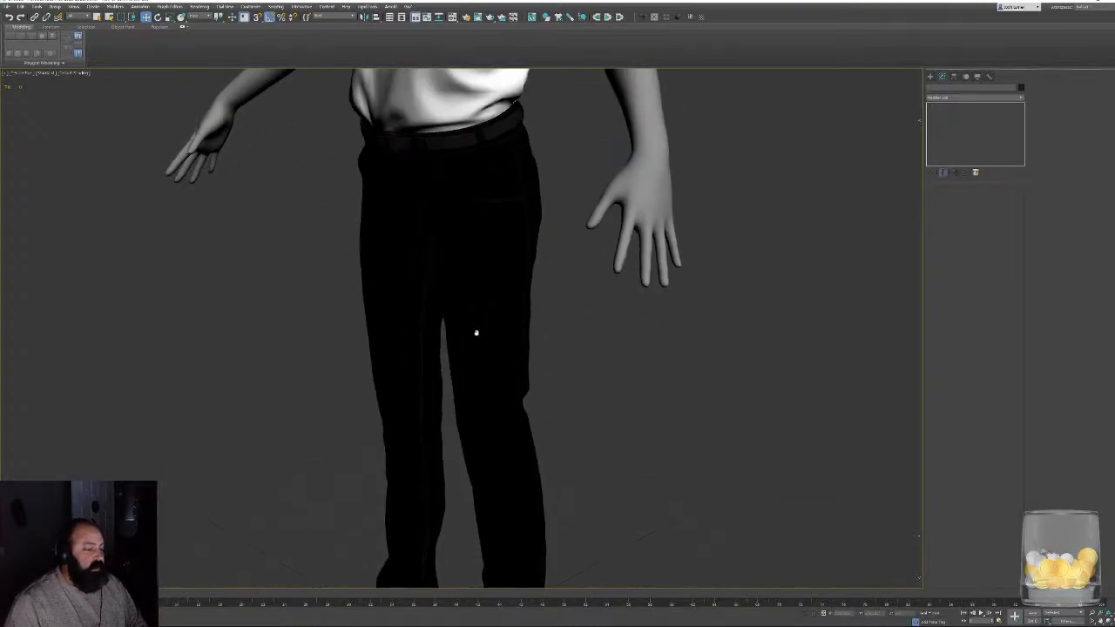
pyautogui.moveTo(475, 331); pyautogui.dragTo(454, 416, button='middle')
pyautogui.keyDown('alt'); pyautogui.moveTo(529, 305); pyautogui.dragTo(374, 381, button='middle'); pyautogui.keyUp('alt')
pyautogui.scroll(4, 475, 411)
pyautogui.moveTo(410, 338); pyautogui.dragTo(414, 469, button='middle')
pyautogui.scroll(2, 427, 392)
pyautogui.keyDown('alt'); pyautogui.moveTo(442, 320); pyautogui.dragTo(413, 380, button='middle'); pyautogui.keyUp('alt')
pyautogui.scroll(4, 511, 317)
pyautogui.keyDown('alt'); pyautogui.moveTo(511, 316); pyautogui.dragTo(435, 349, button='middle'); pyautogui.keyUp('alt')
# - Open the file import browser and go up the folder tree to the Projects folder
pyautogui.click(7, 6)
pyautogui.moveTo(35, 102)
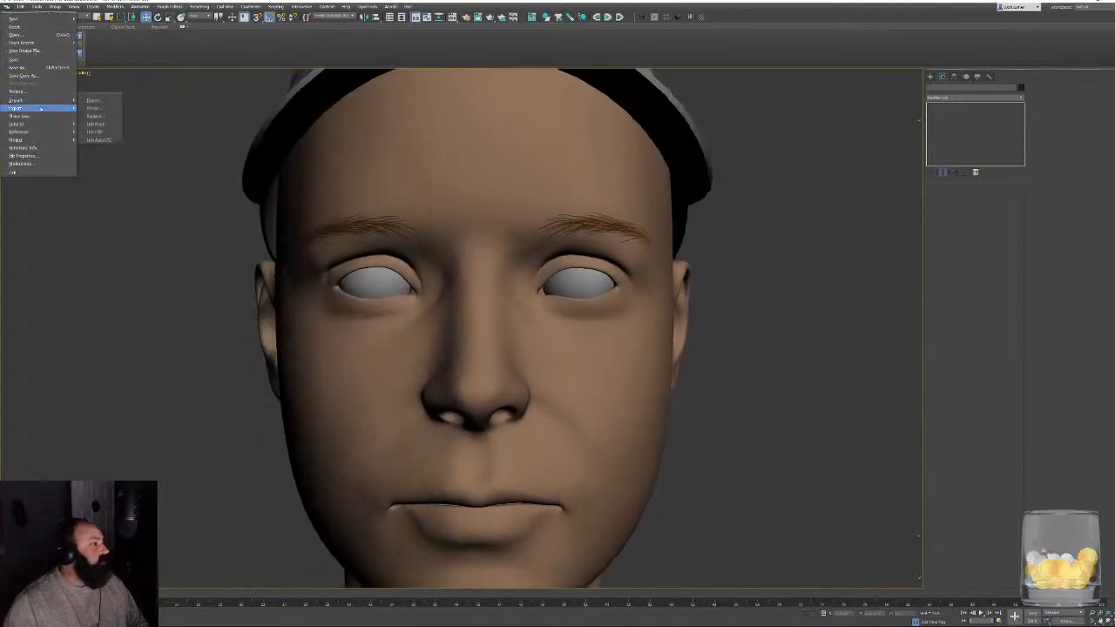
pyautogui.click(92, 101)
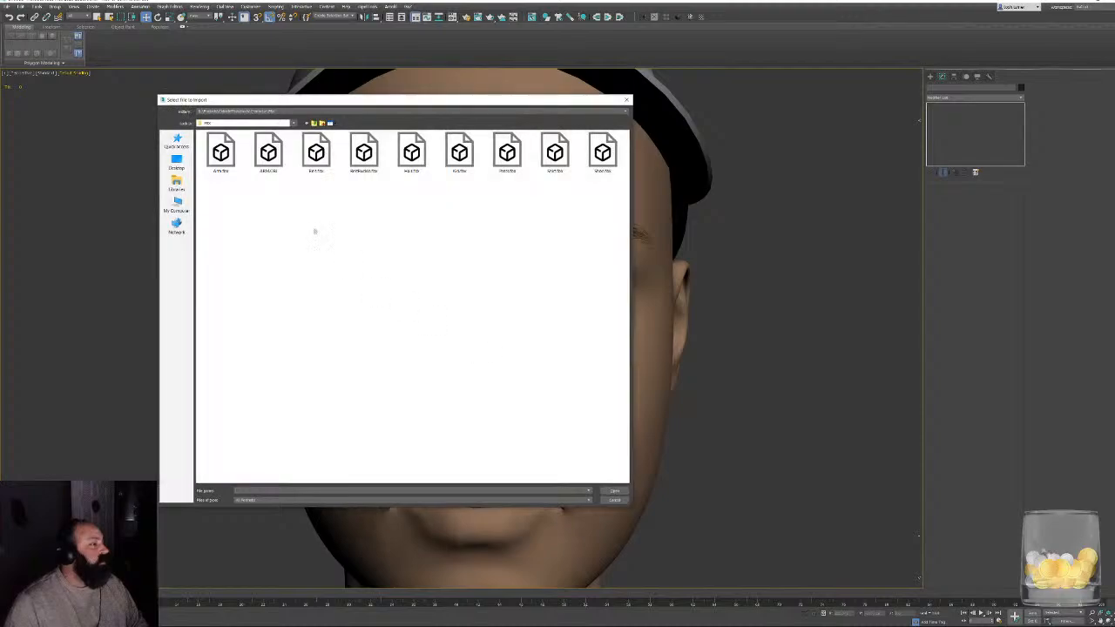
pyautogui.moveTo(367, 106); pyautogui.dragTo(452, 143)
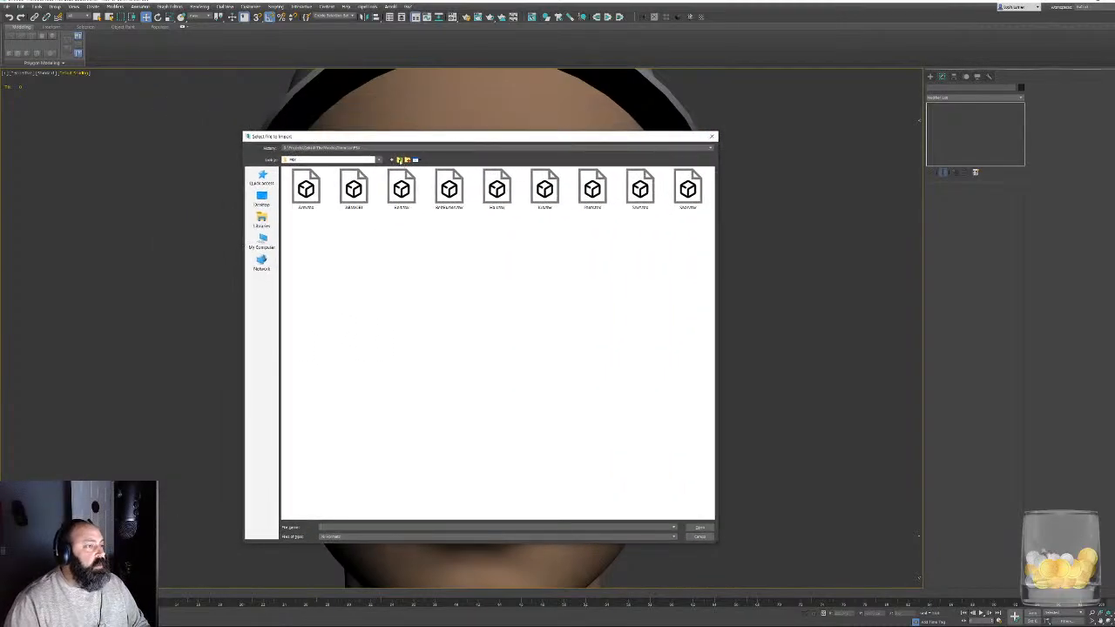
pyautogui.click(400, 161)
pyautogui.click(400, 160)
pyautogui.click(399, 161)
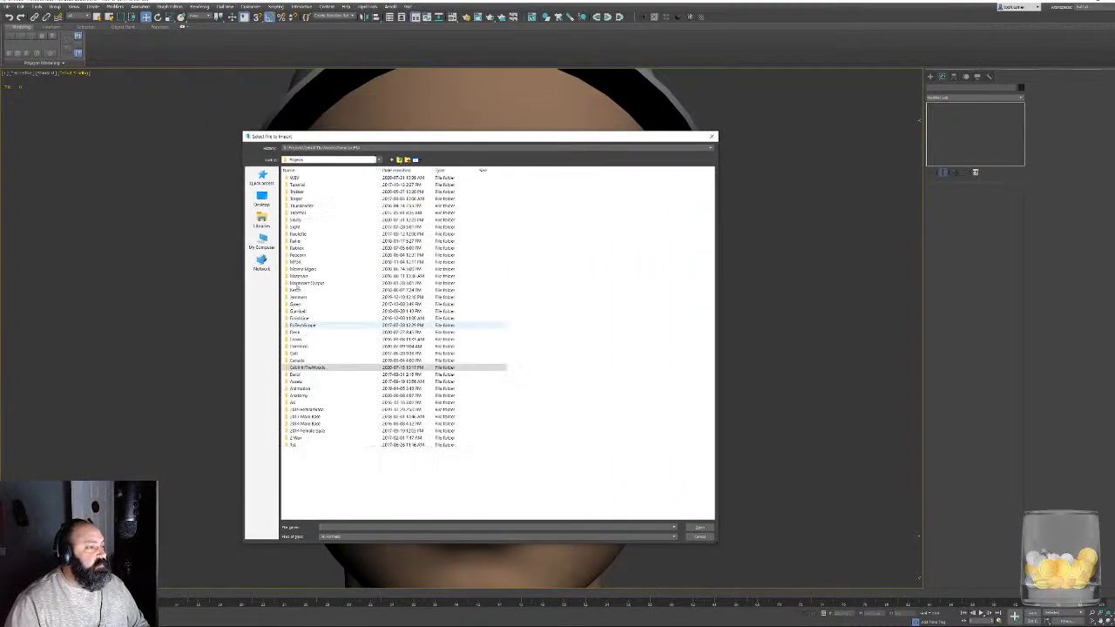
# - Browse to the folder holding the head's exported parts and import the eyebrows Alembic file with the default import options
pyautogui.doubleClick(305, 212)
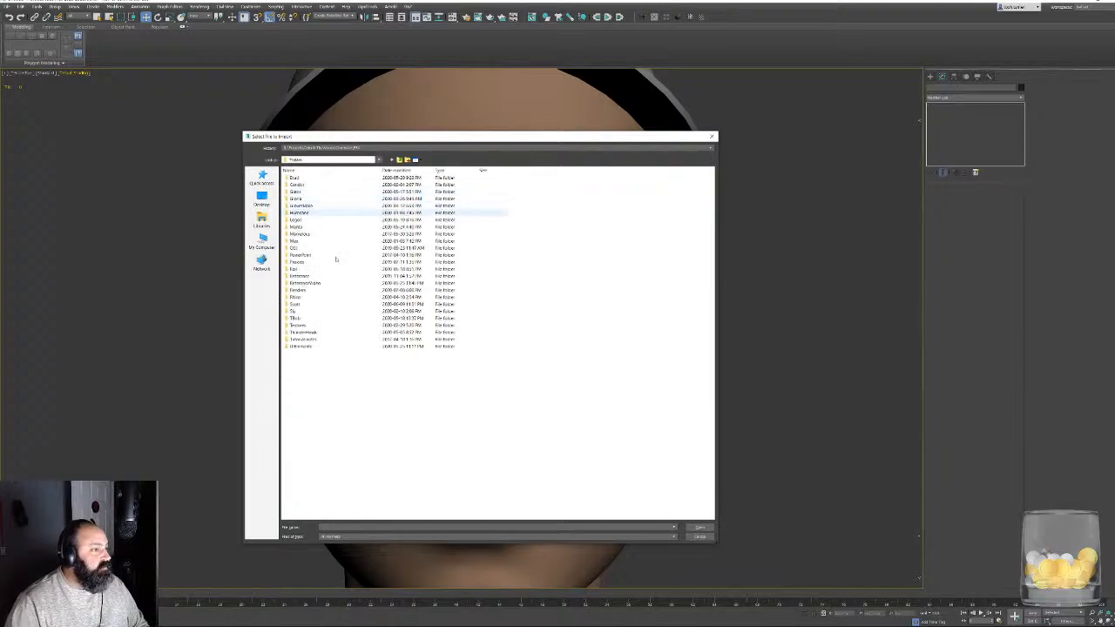
pyautogui.doubleClick(297, 298)
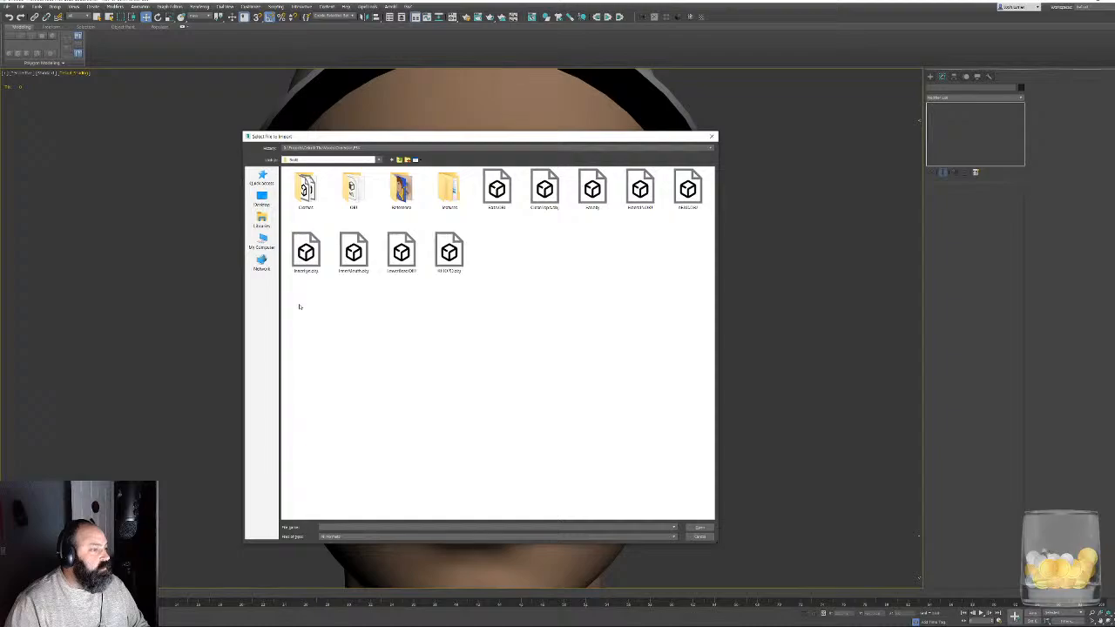
pyautogui.doubleClick(449, 189)
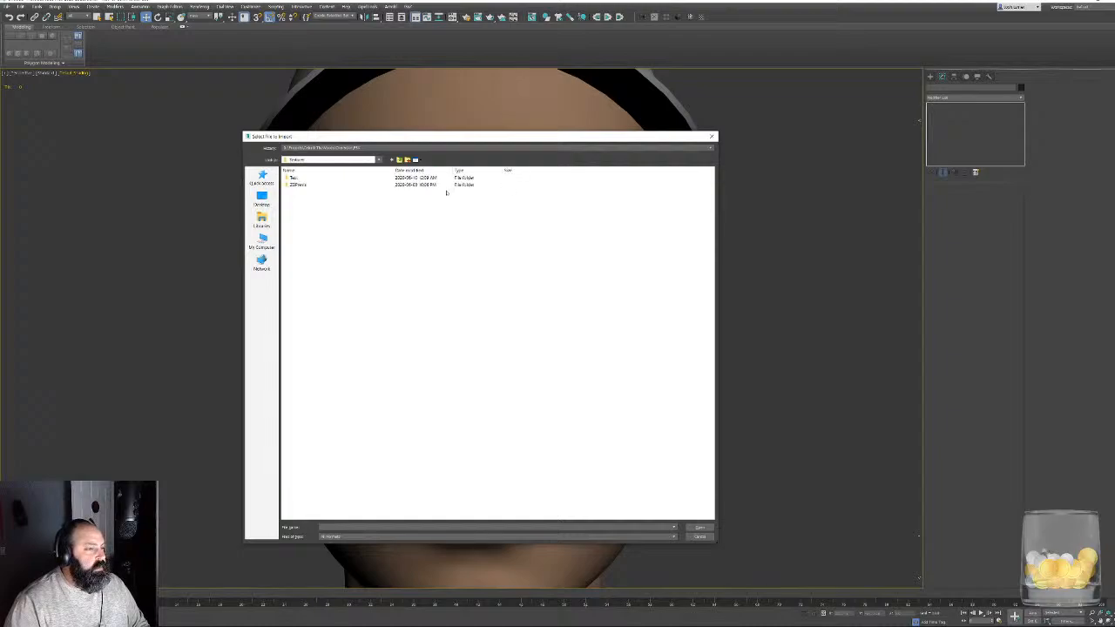
pyautogui.doubleClick(286, 177)
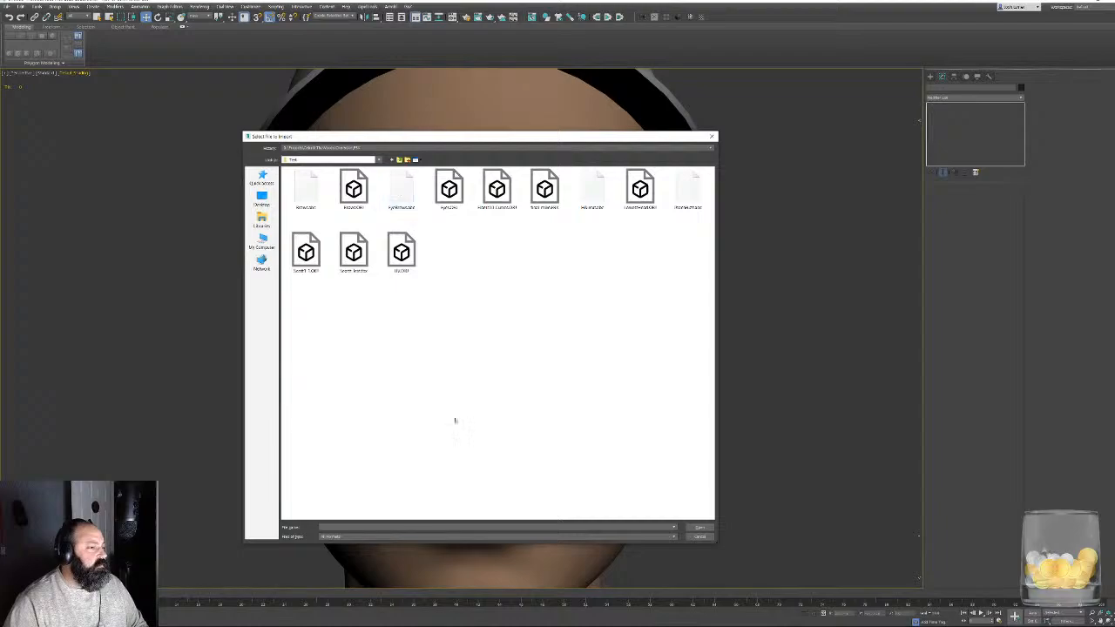
pyautogui.doubleClick(400, 187)
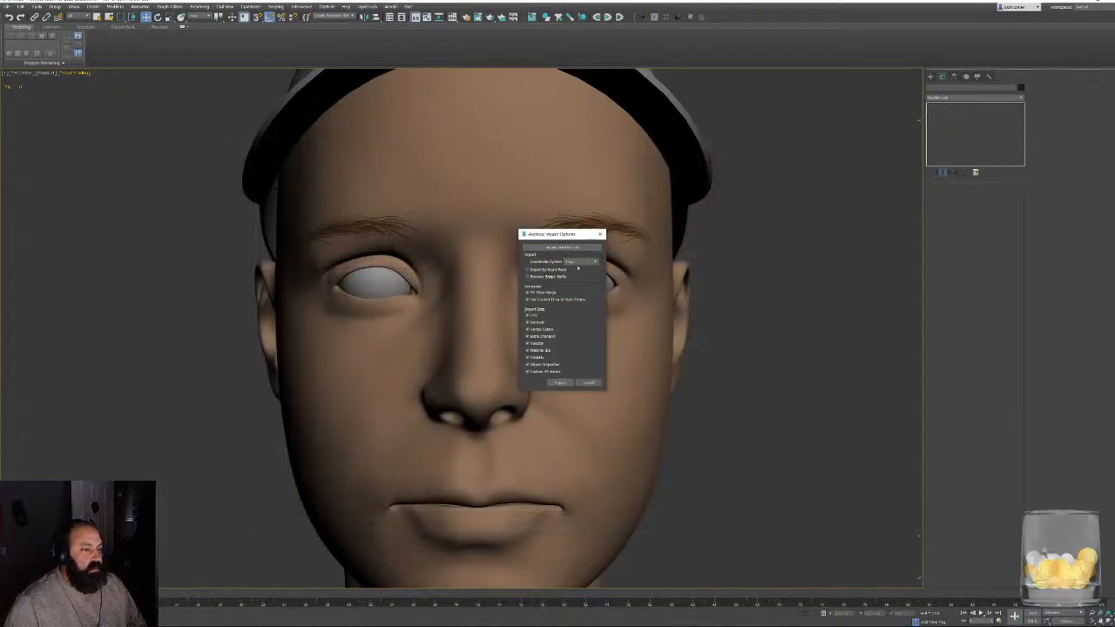
pyautogui.click(560, 384)
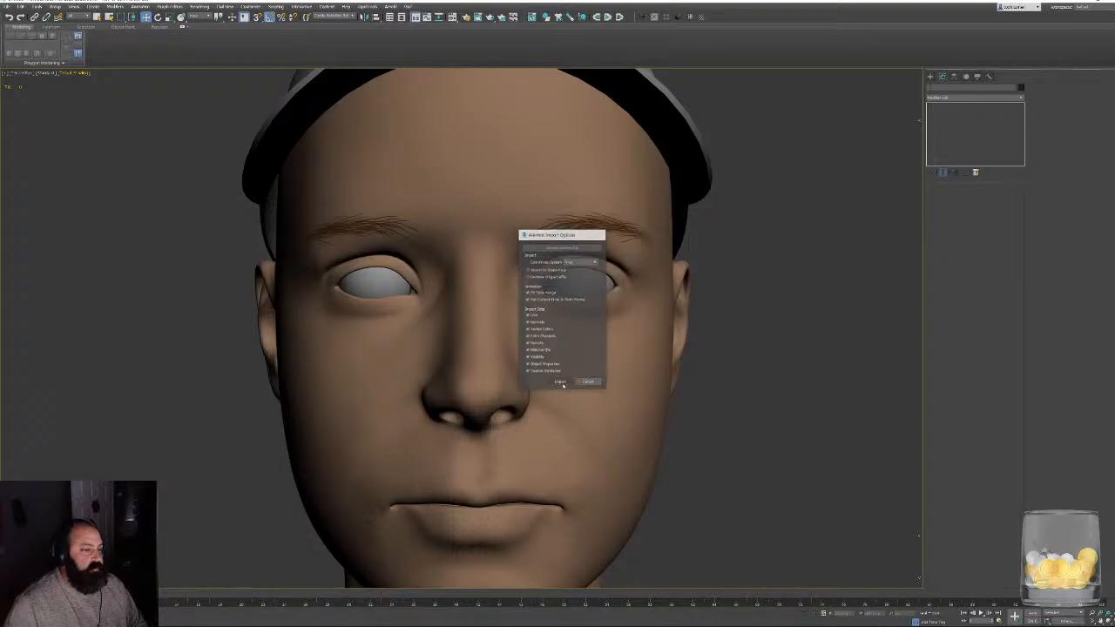
# - Examine the imported eyebrows against the existing ones on the face from both sides and from the front
pyautogui.keyDown('alt'); pyautogui.moveTo(540, 304); pyautogui.dragTo(523, 269, button='middle'); pyautogui.keyUp('alt')
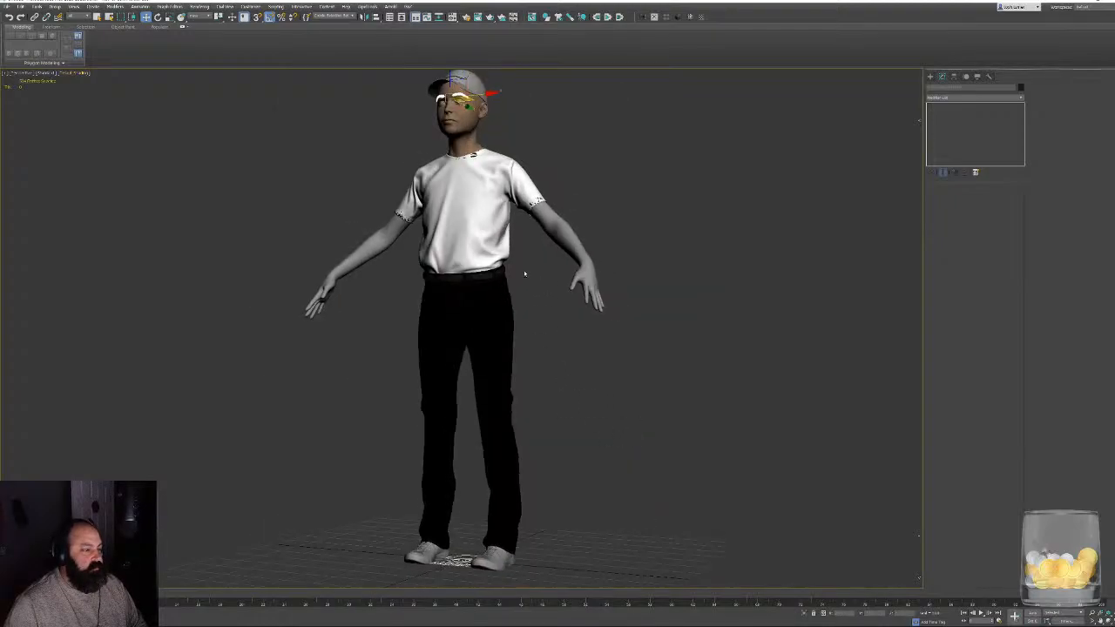
pyautogui.scroll(8, 462, 279)
pyautogui.scroll(8, 473, 228)
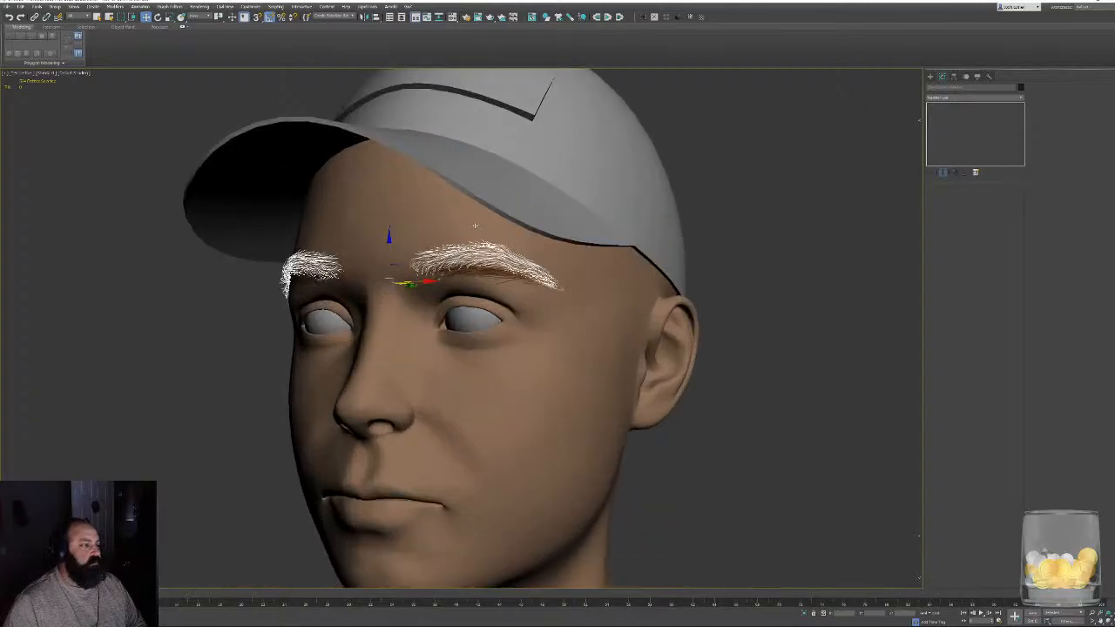
pyautogui.keyDown('alt'); pyautogui.moveTo(384, 261); pyautogui.dragTo(486, 284, button='middle'); pyautogui.keyUp('alt')
pyautogui.moveTo(486, 284); pyautogui.dragTo(420, 324, button='middle')
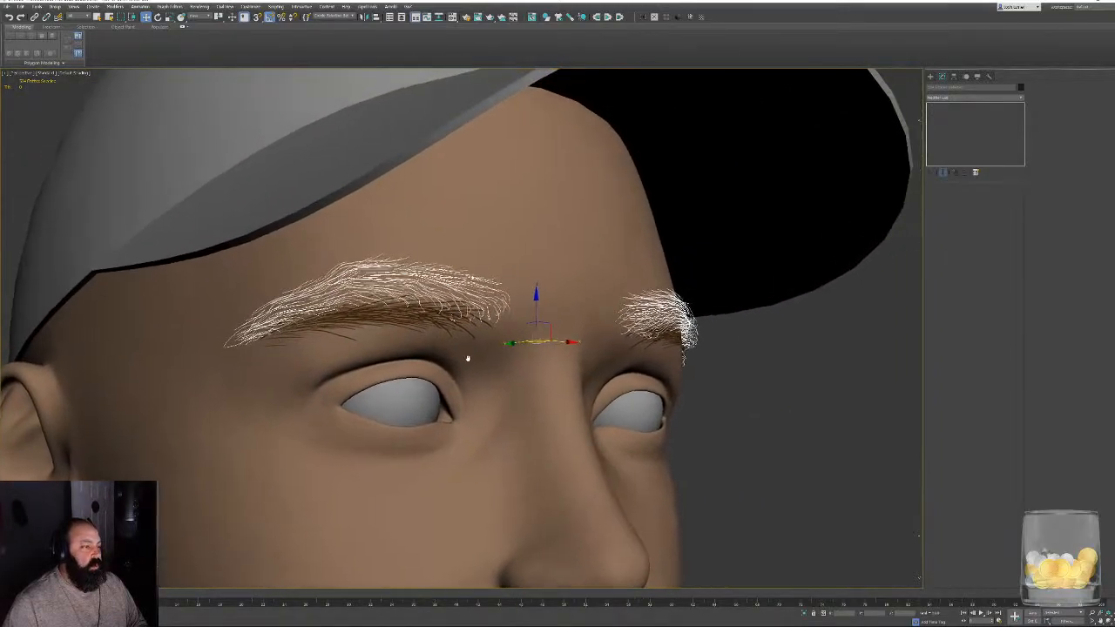
pyautogui.scroll(5, 466, 358)
pyautogui.keyDown('alt'); pyautogui.moveTo(465, 358); pyautogui.dragTo(353, 347, button='middle'); pyautogui.keyUp('alt')
pyautogui.scroll(-5, 662, 378)
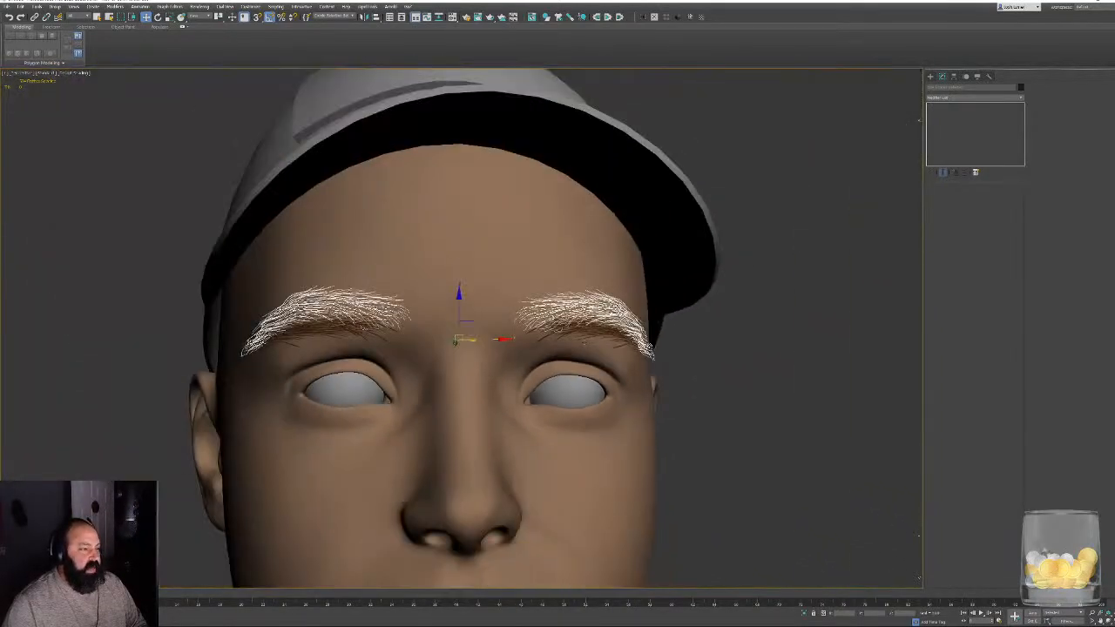
# - Isolate the imported eyebrow strand objects from the rest of the character
pyautogui.keyDown('alt'); pyautogui.moveTo(652, 381); pyautogui.dragTo(589, 342, button='middle'); pyautogui.keyUp('alt')
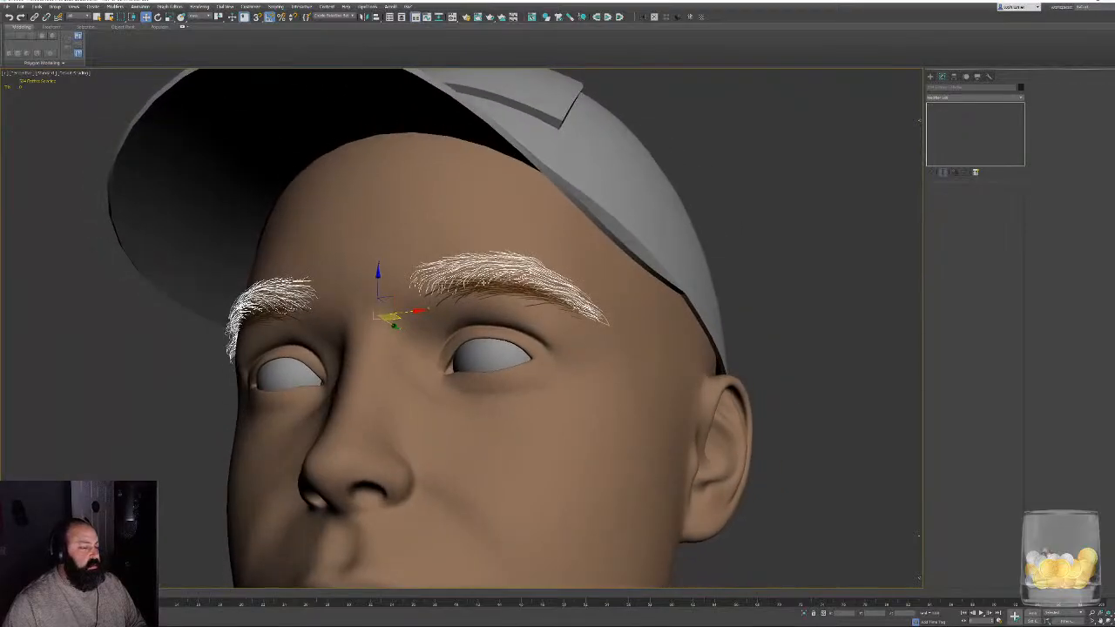
pyautogui.scroll(4, 490, 280)
pyautogui.press('F4')
pyautogui.press('F4')
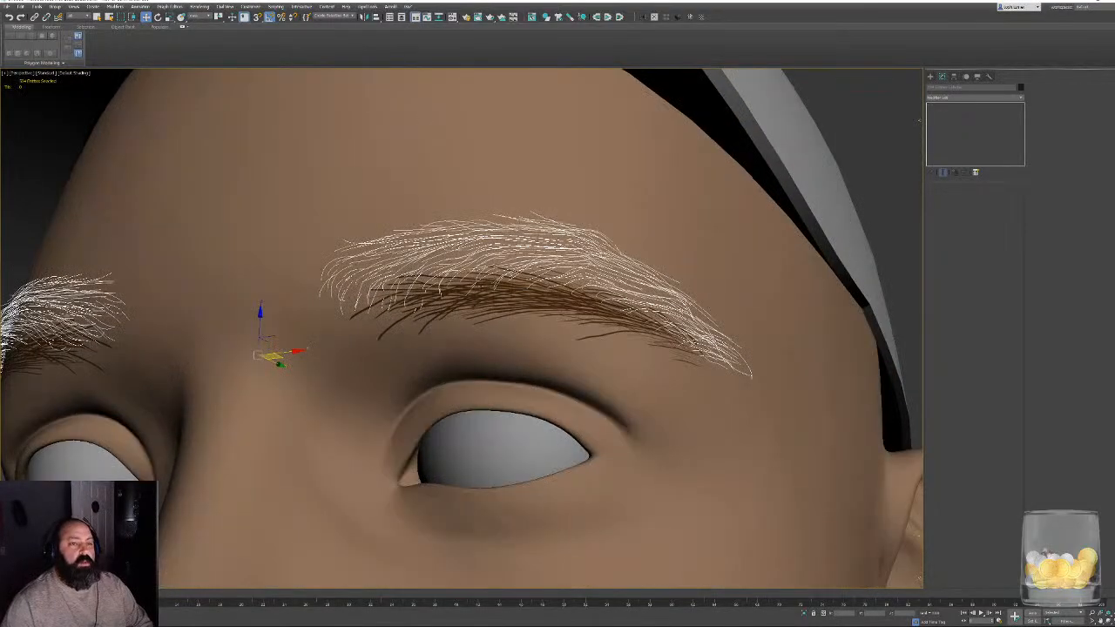
pyautogui.hotkey('alt', 'q')
pyautogui.keyDown('alt'); pyautogui.moveTo(496, 324); pyautogui.dragTo(422, 503, button='middle'); pyautogui.keyUp('alt')
pyautogui.press('z')
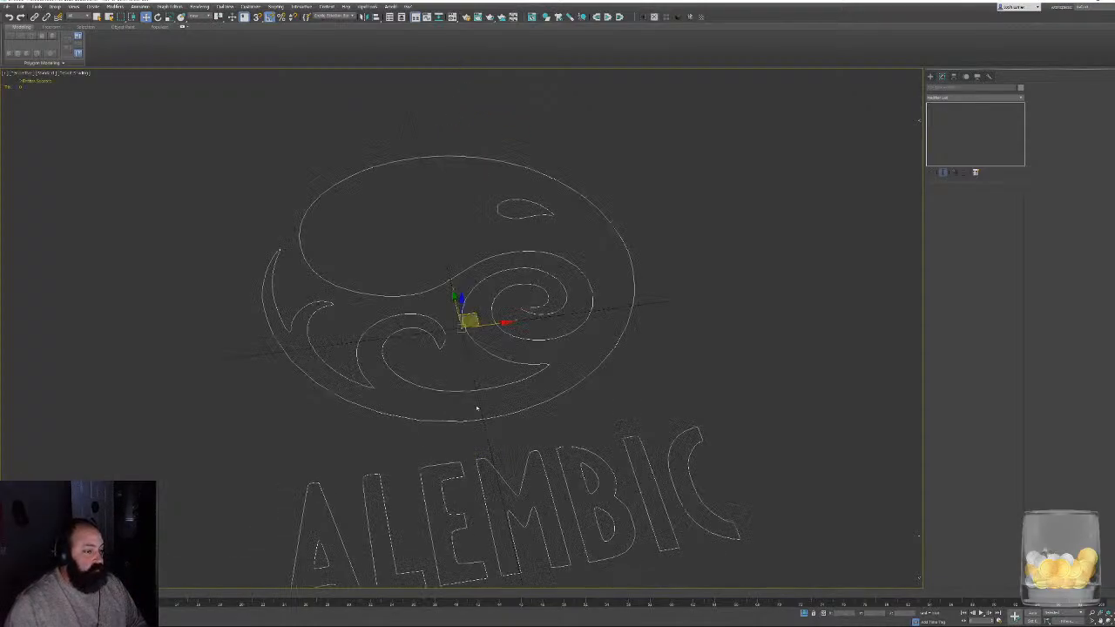
# - Delete the Alembic logo shape that came in with the imported eyebrows
pyautogui.keyDown('alt'); pyautogui.moveTo(478, 408); pyautogui.dragTo(460, 409, button='middle'); pyautogui.keyUp('alt')
pyautogui.moveTo(588, 318); pyautogui.dragTo(556, 365, button='middle')
pyautogui.scroll(-8, 556, 365)
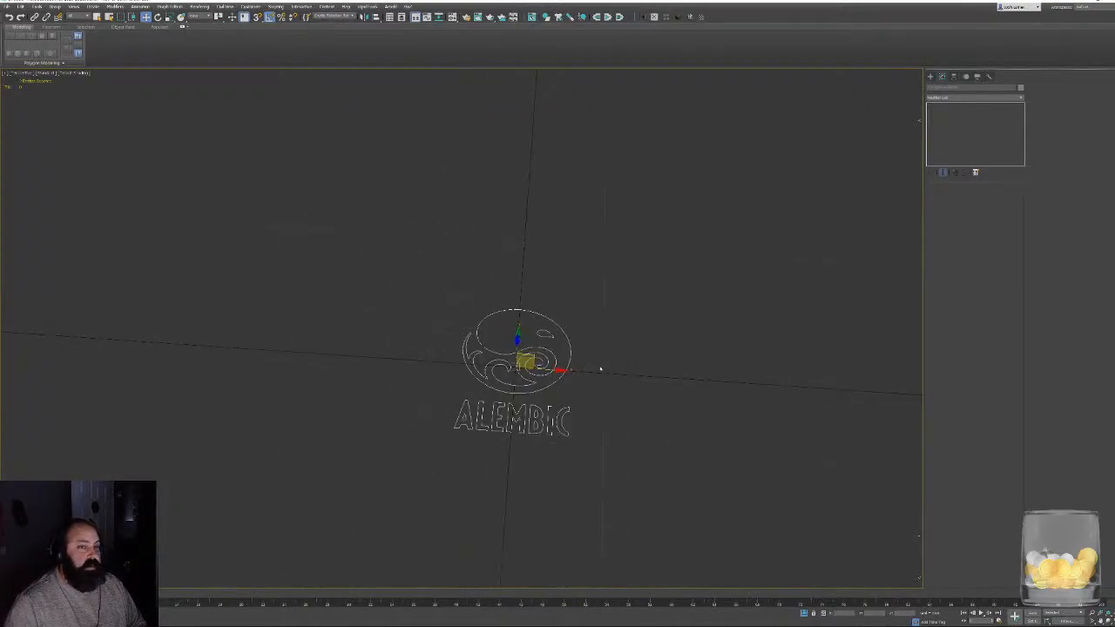
pyautogui.press('Delete')
pyautogui.hotkey('ctrl', 'z')
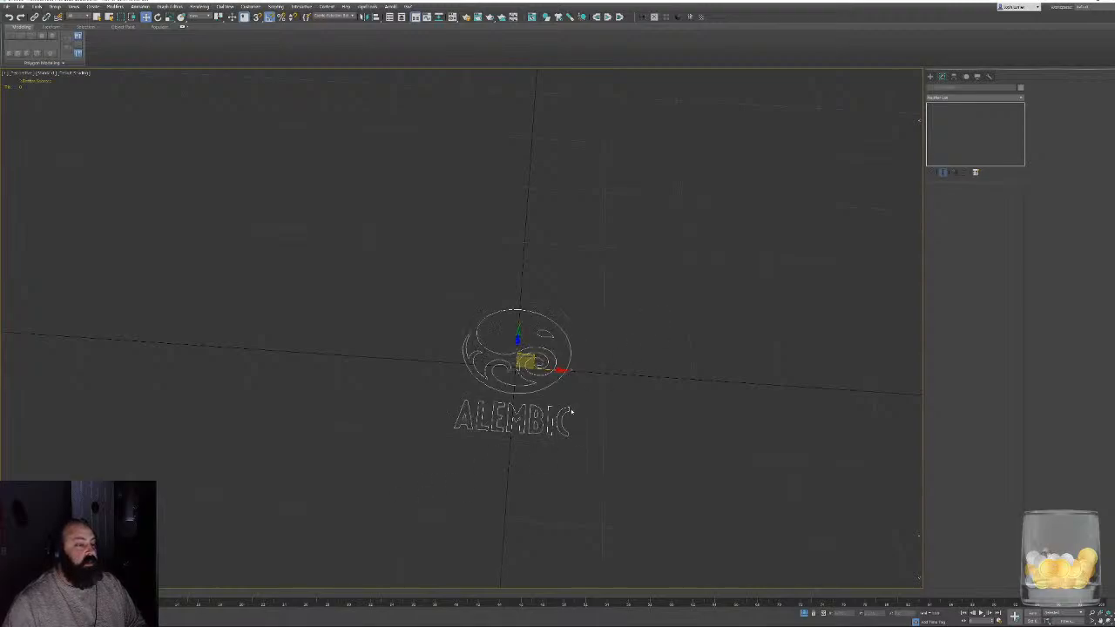
pyautogui.press('Delete')
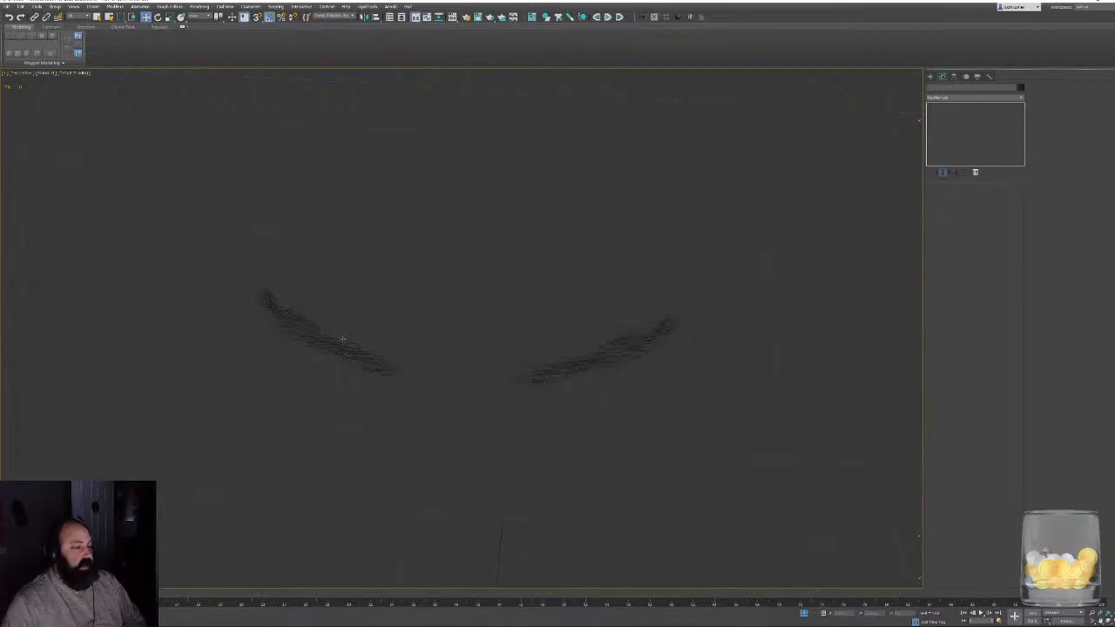
# - Select a single strand of the isolated eyebrows and examine its curve and the surrounding strands up close
pyautogui.click(340, 342)
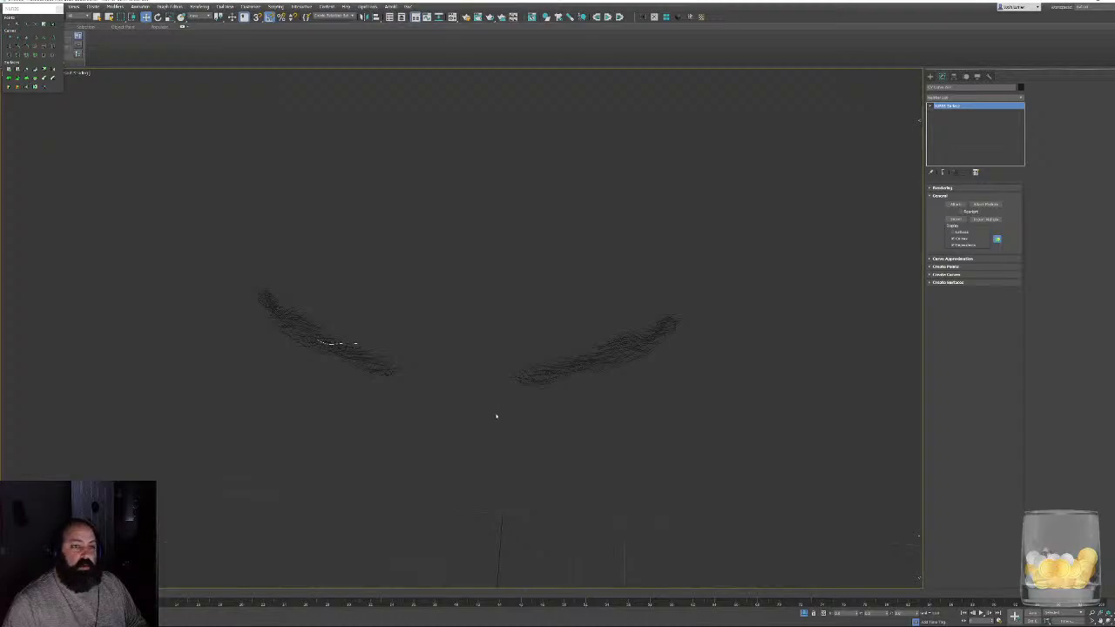
pyautogui.keyDown('alt'); pyautogui.moveTo(487, 338); pyautogui.dragTo(456, 337, button='middle'); pyautogui.keyUp('alt')
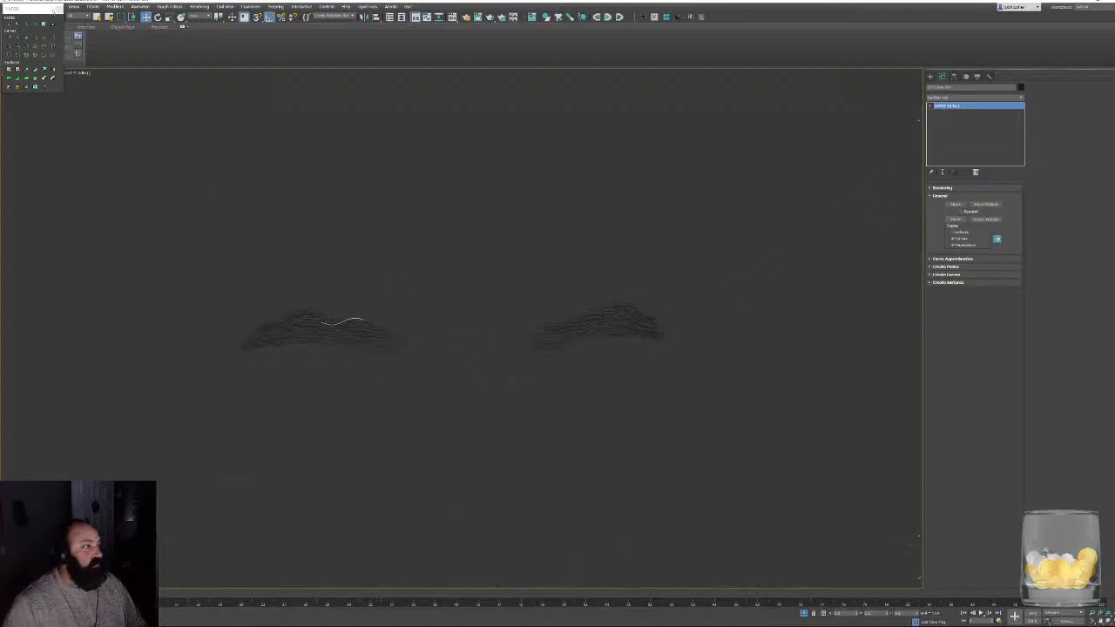
pyautogui.rightClick(506, 304)
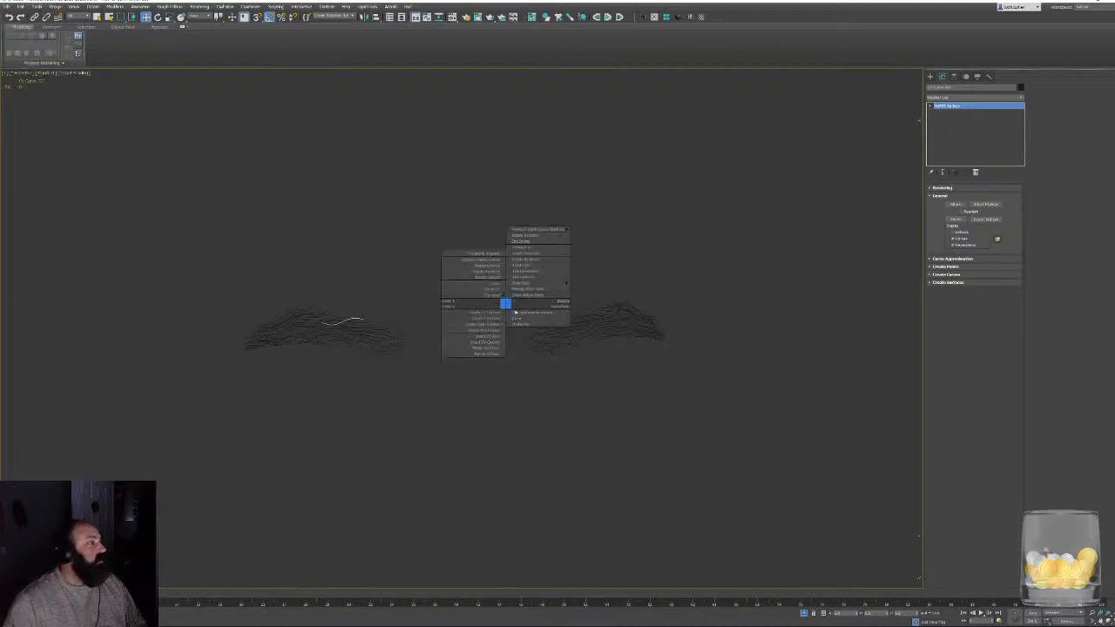
pyautogui.click(463, 354)
pyautogui.moveTo(451, 326); pyautogui.dragTo(478, 346, button='middle')
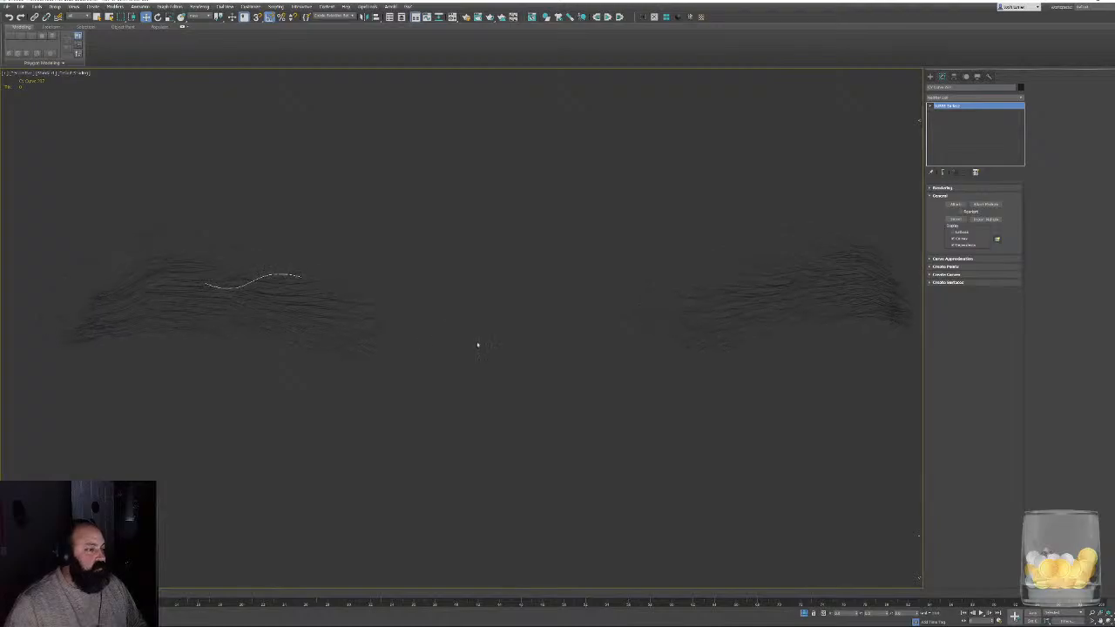
pyautogui.scroll(2, 478, 346)
pyautogui.keyDown('alt'); pyautogui.moveTo(323, 307); pyautogui.dragTo(396, 289, button='middle'); pyautogui.keyUp('alt')
pyautogui.scroll(4, 423, 282)
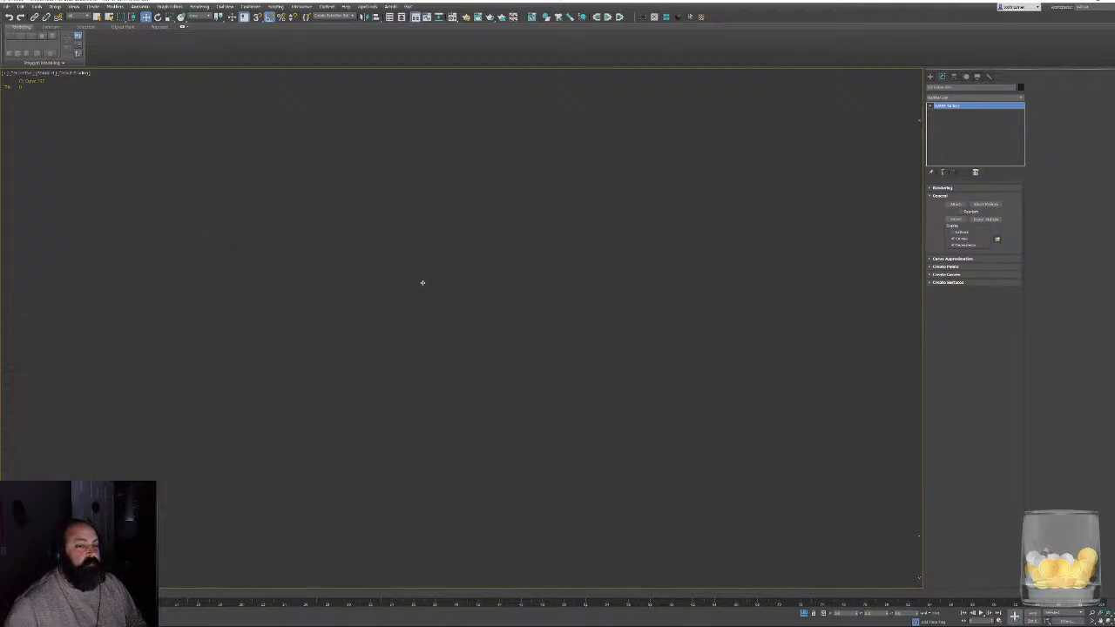
pyautogui.scroll(-5, 442, 297)
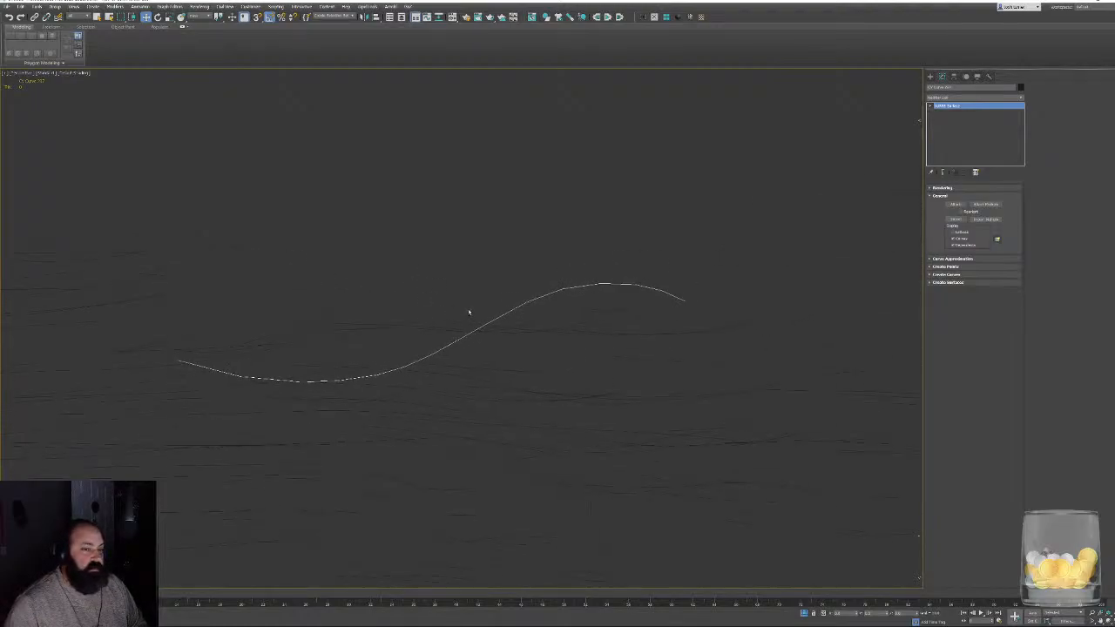
pyautogui.keyDown('alt'); pyautogui.moveTo(429, 314); pyautogui.dragTo(466, 315, button='middle'); pyautogui.keyUp('alt')
pyautogui.scroll(-8, 508, 316)
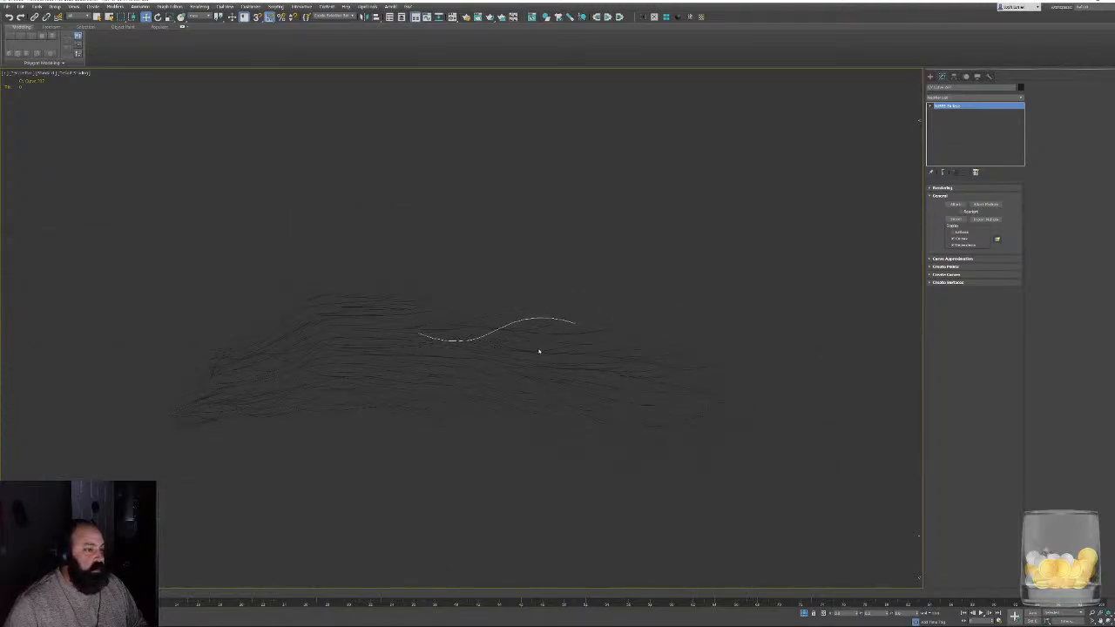
pyautogui.keyDown('alt'); pyautogui.moveTo(549, 344); pyautogui.dragTo(748, 245, button='middle'); pyautogui.keyUp('alt')
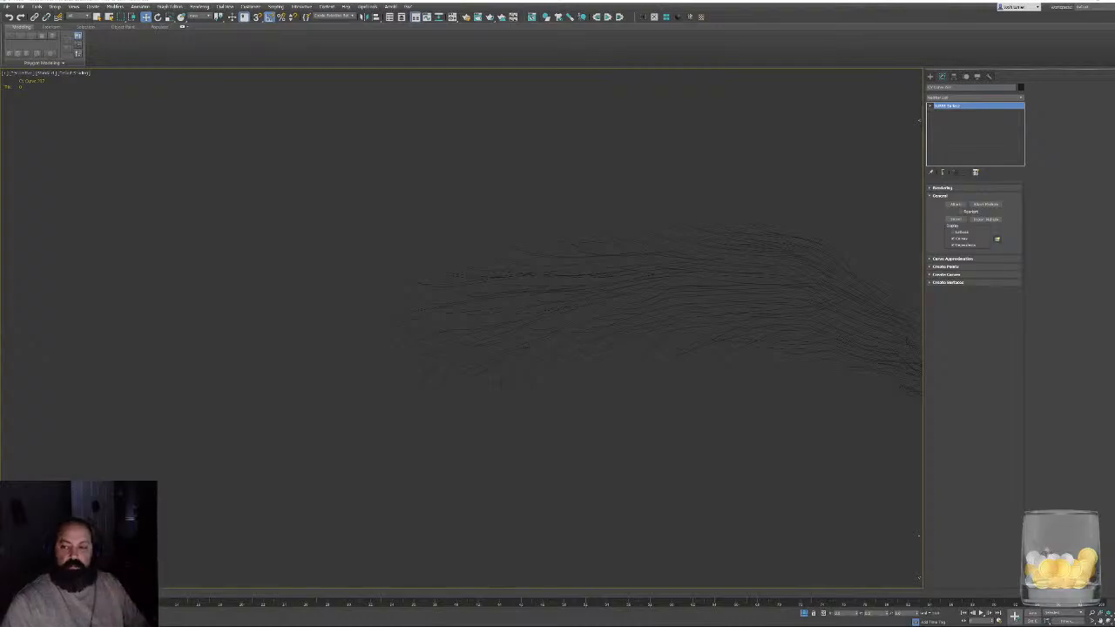
pyautogui.moveTo(565, 230); pyautogui.dragTo(551, 239, button='middle')
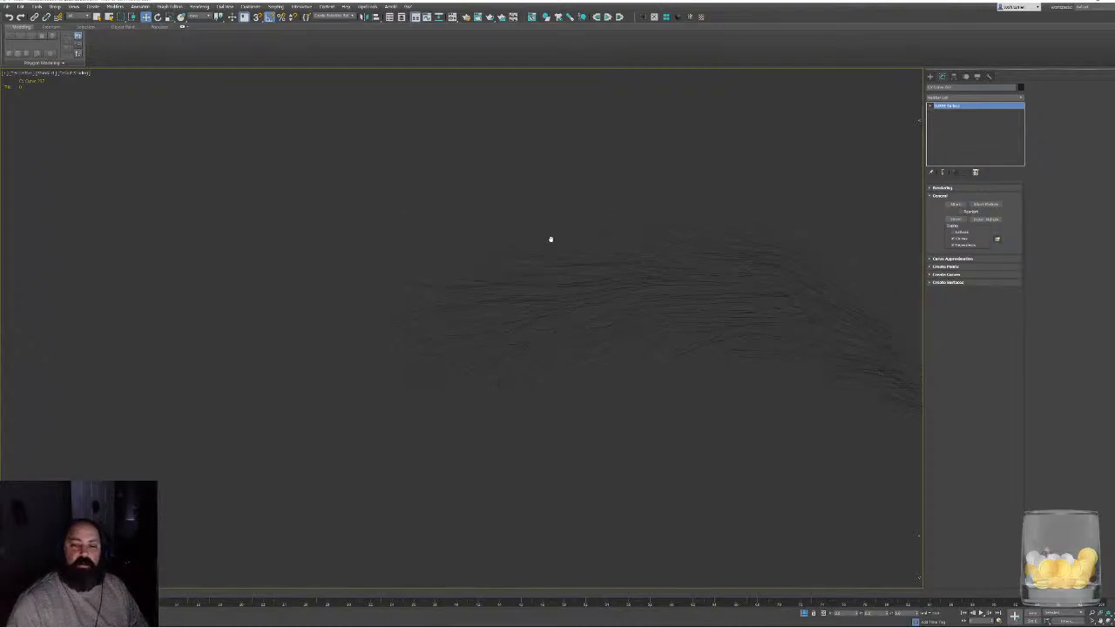
# - Try to create a CV surface from a single strand at the upper edge of the other eyebrow, and clear the selection
pyautogui.click(434, 242)
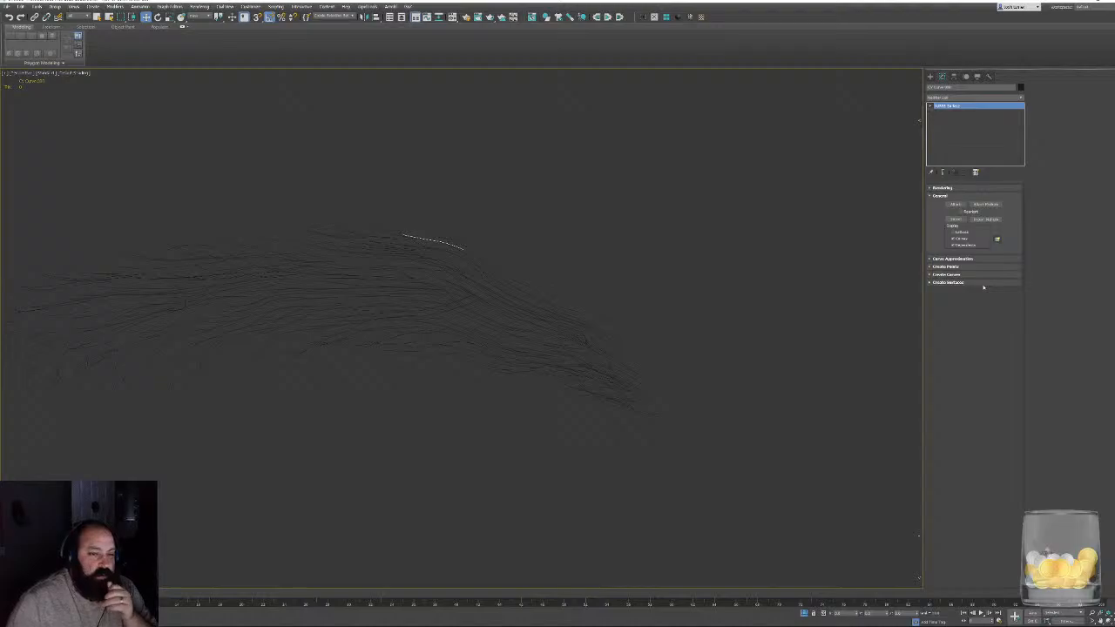
pyautogui.click(949, 282)
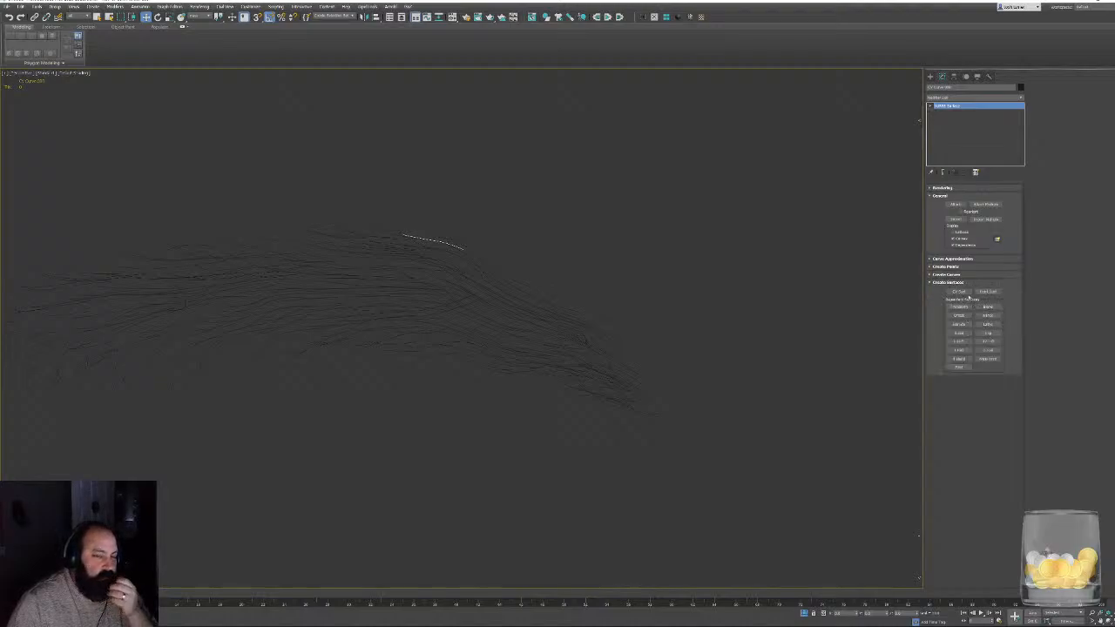
pyautogui.click(959, 292)
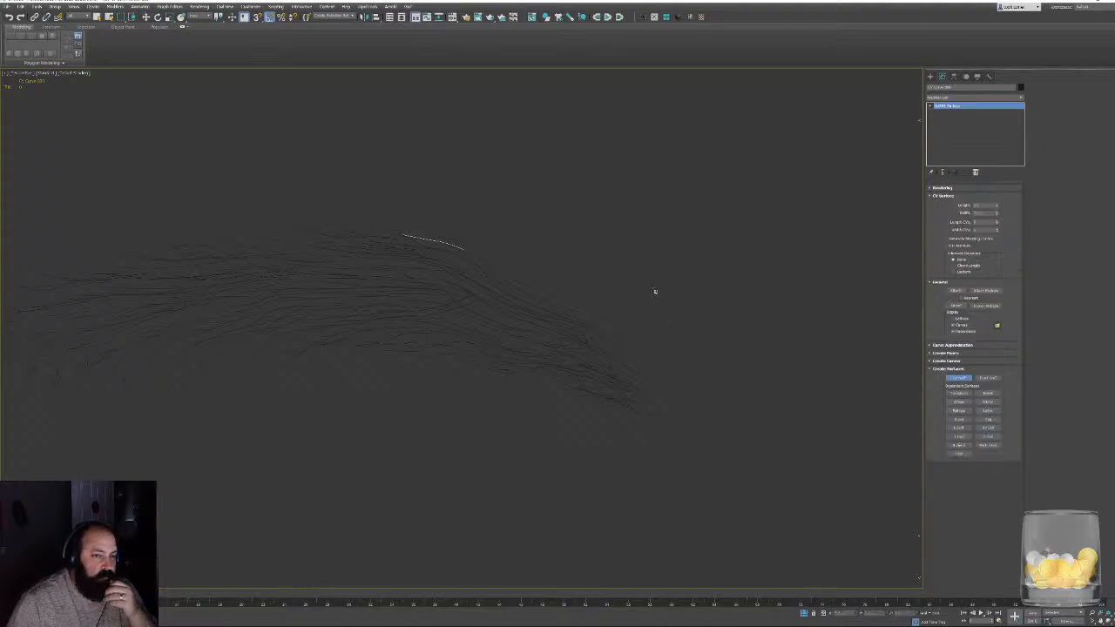
pyautogui.moveTo(537, 188); pyautogui.dragTo(540, 380, button='middle')
pyautogui.press('z')
pyautogui.keyDown('alt'); pyautogui.moveTo(579, 345); pyautogui.dragTo(573, 343, button='middle'); pyautogui.keyUp('alt')
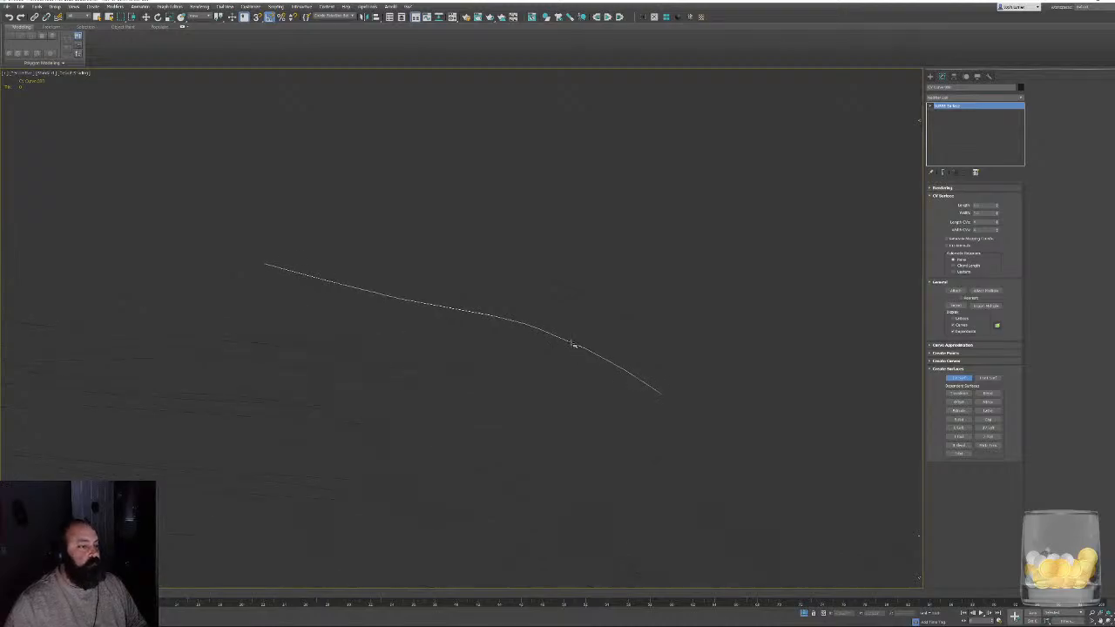
pyautogui.moveTo(574, 341); pyautogui.dragTo(606, 125)
pyautogui.keyDown('alt'); pyautogui.moveTo(758, 424); pyautogui.dragTo(722, 397, button='middle'); pyautogui.keyUp('alt')
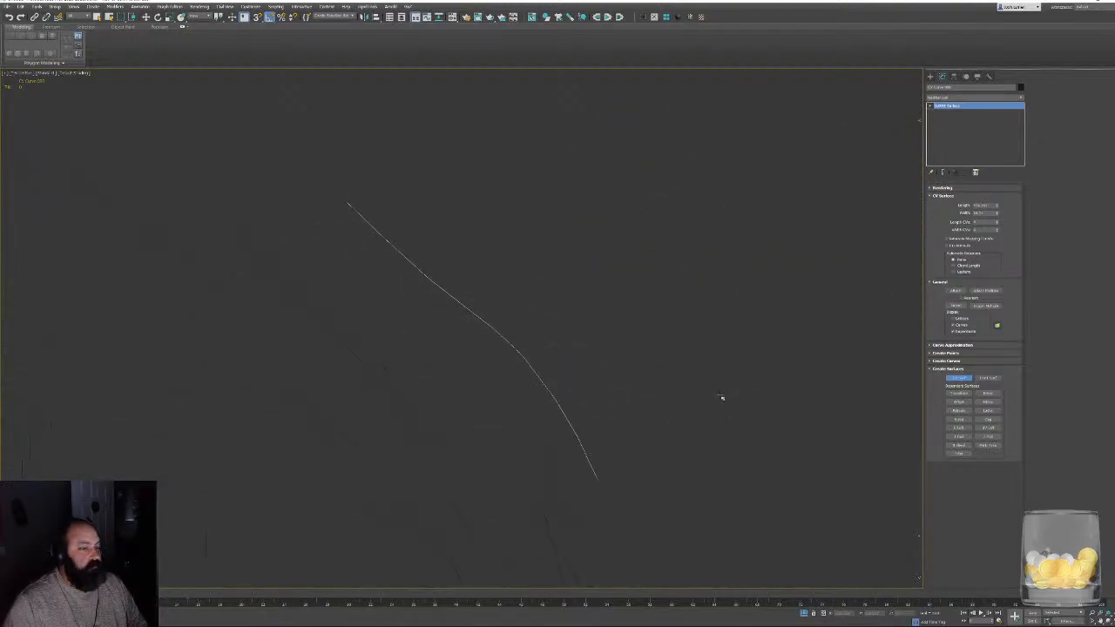
pyautogui.rightClick(685, 404)
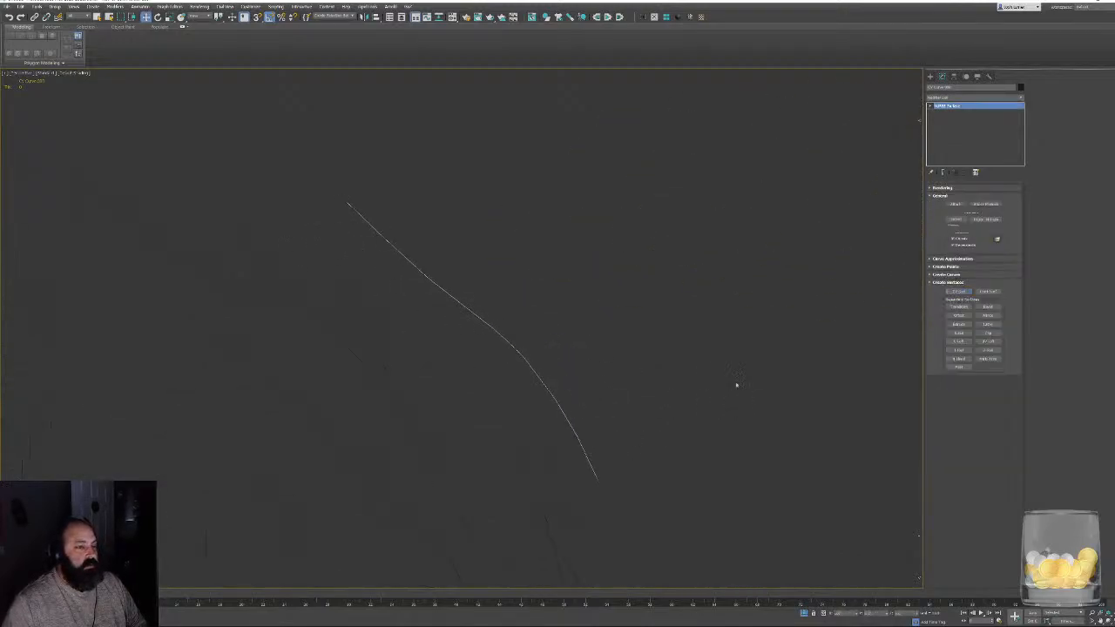
pyautogui.click(963, 283)
pyautogui.keyDown('alt'); pyautogui.moveTo(661, 359); pyautogui.dragTo(446, 350, button='middle'); pyautogui.keyUp('alt')
pyautogui.scroll(-8, 638, 334)
pyautogui.click(369, 356)
pyautogui.keyDown('alt'); pyautogui.moveTo(369, 356); pyautogui.dragTo(809, 293, button='middle'); pyautogui.keyUp('alt')
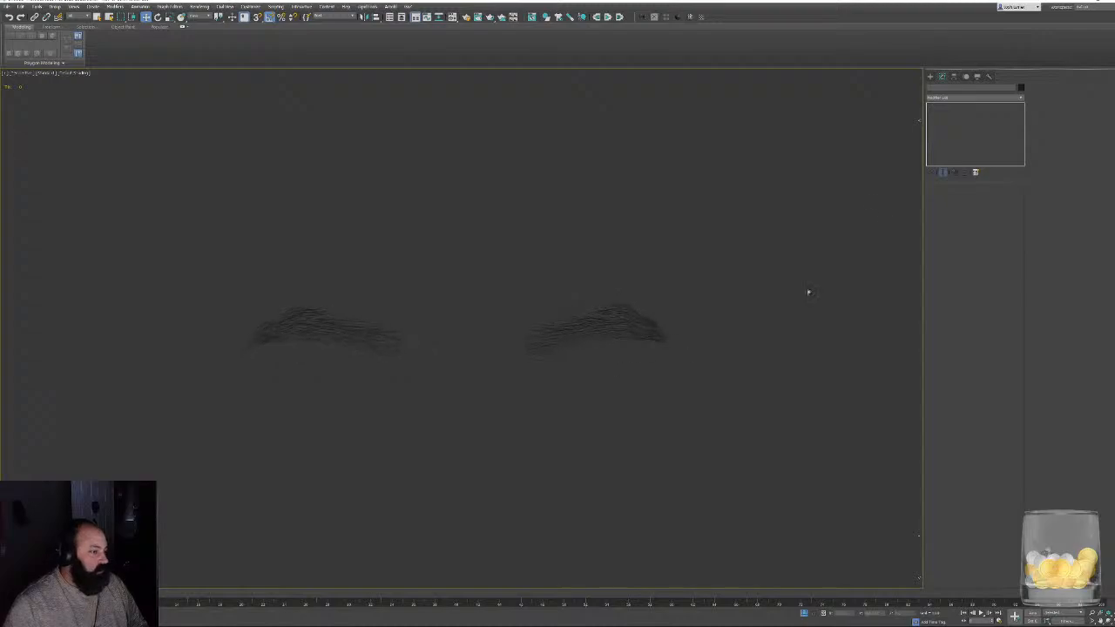
# - Draw a short straight line near the isolated eyebrows and open it for spline editing
pyautogui.click(930, 76)
pyautogui.click(938, 86)
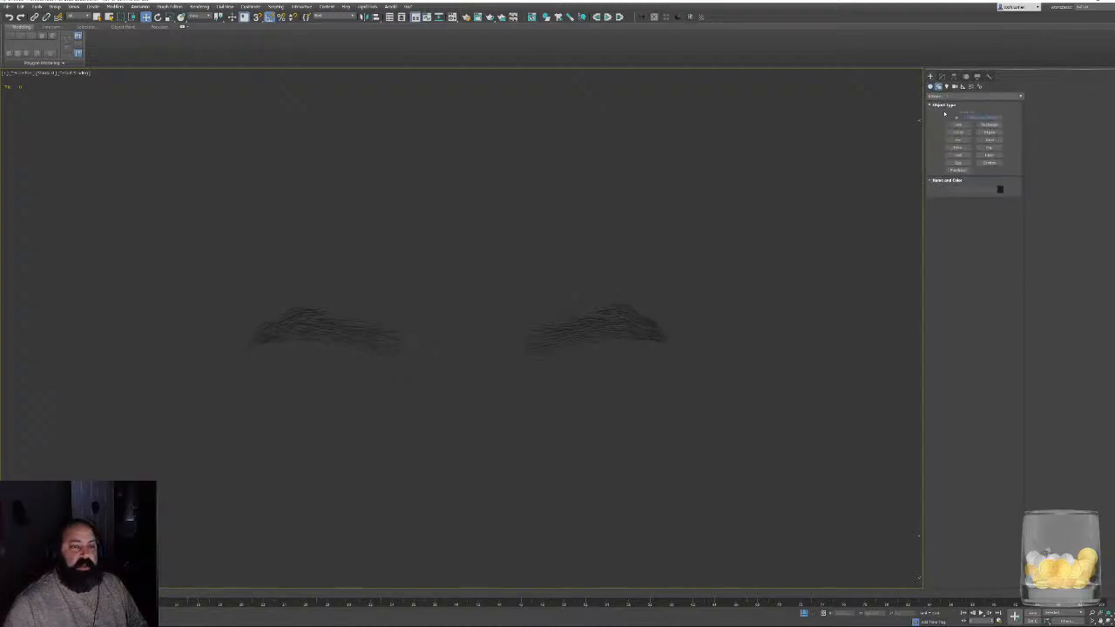
pyautogui.click(957, 124)
pyautogui.keyDown('alt'); pyautogui.moveTo(499, 324); pyautogui.dragTo(473, 438, button='middle'); pyautogui.keyUp('alt')
pyautogui.click(473, 438)
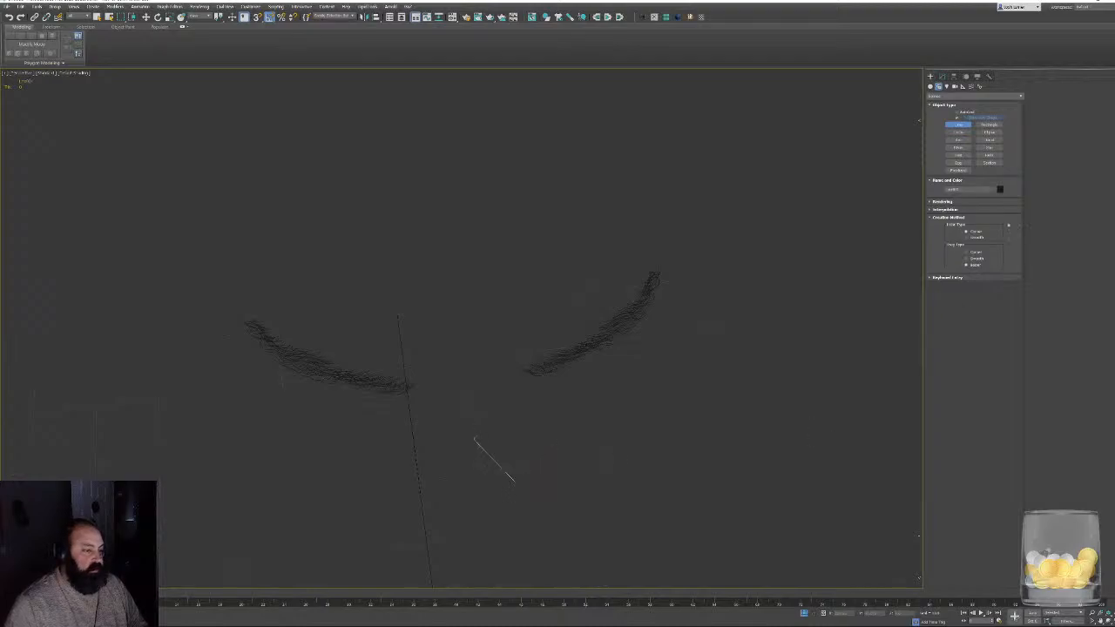
pyautogui.rightClick(630, 389)
pyautogui.rightClick(686, 355)
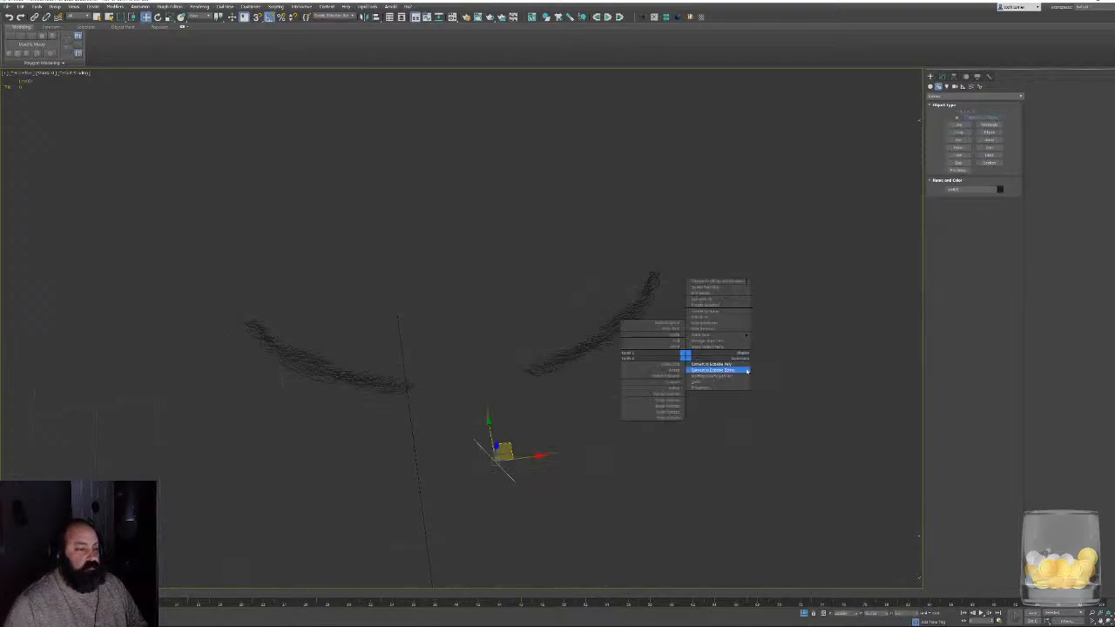
pyautogui.click(714, 370)
# - Try to attach the eyebrow strands to the new line, and undo the line's creation
pyautogui.click(1057, 132)
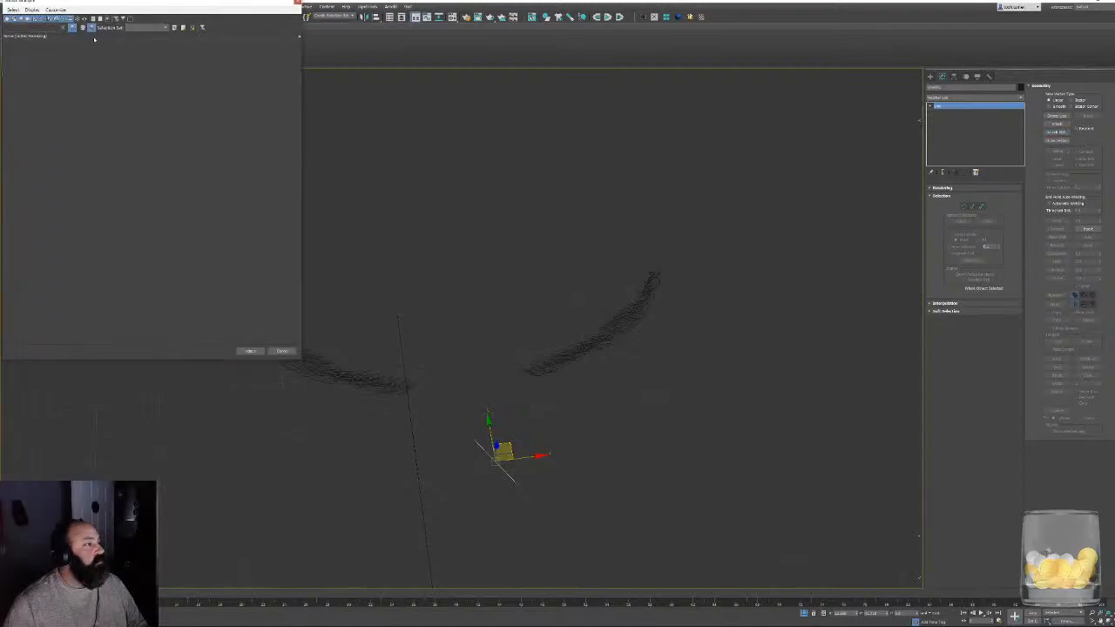
pyautogui.click(299, 2)
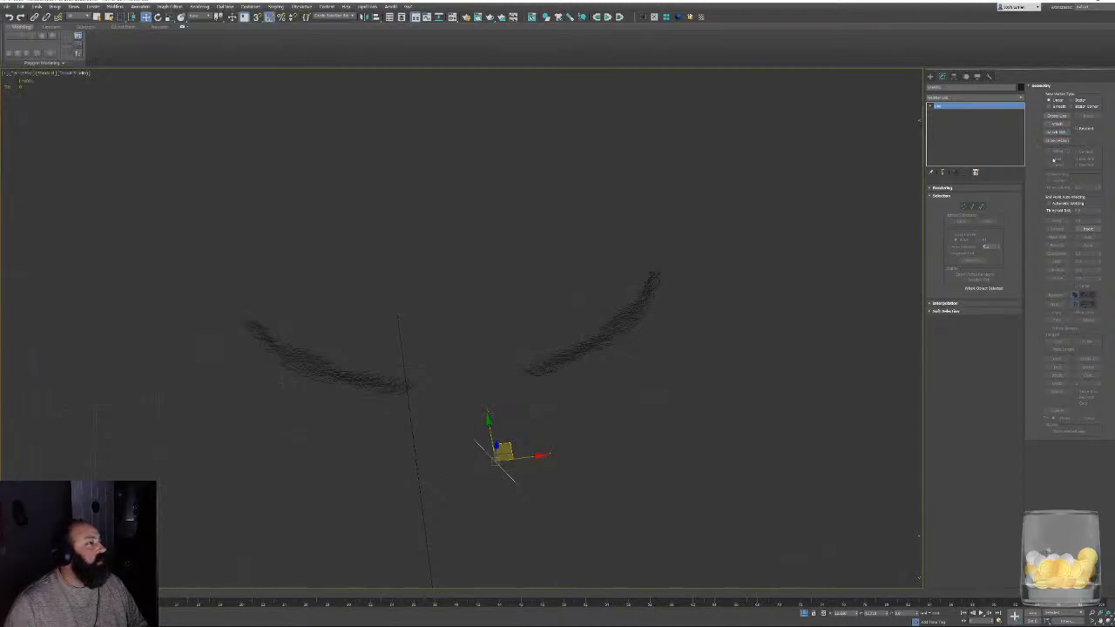
pyautogui.click(1057, 123)
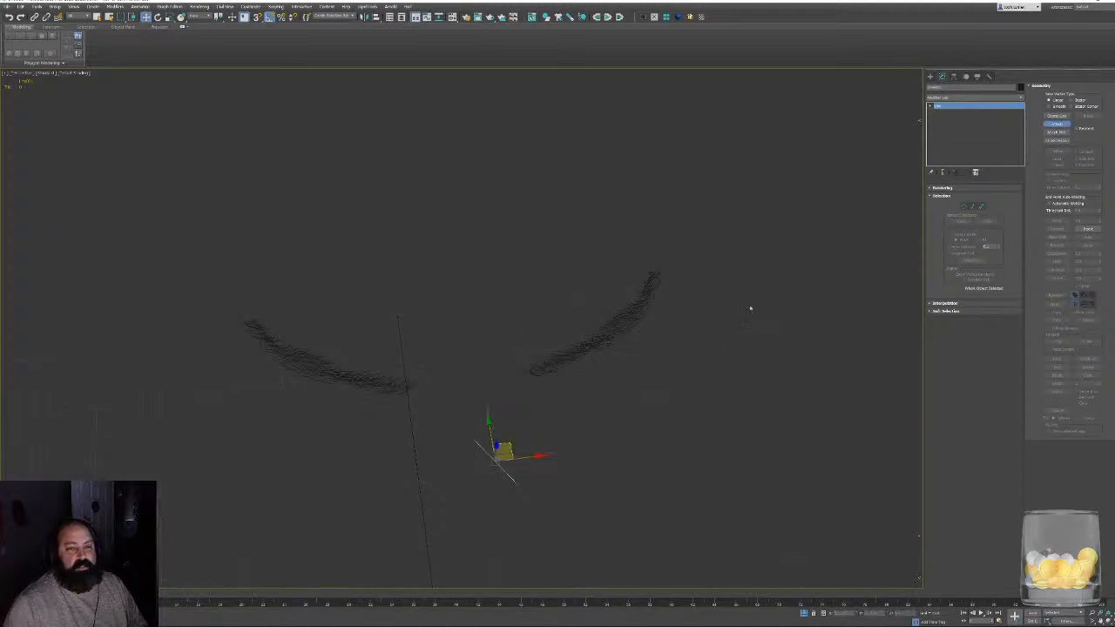
pyautogui.hotkey('ctrl', 'z')
pyautogui.hotkey('ctrl', 'z')
pyautogui.hotkey('ctrl', 'z')
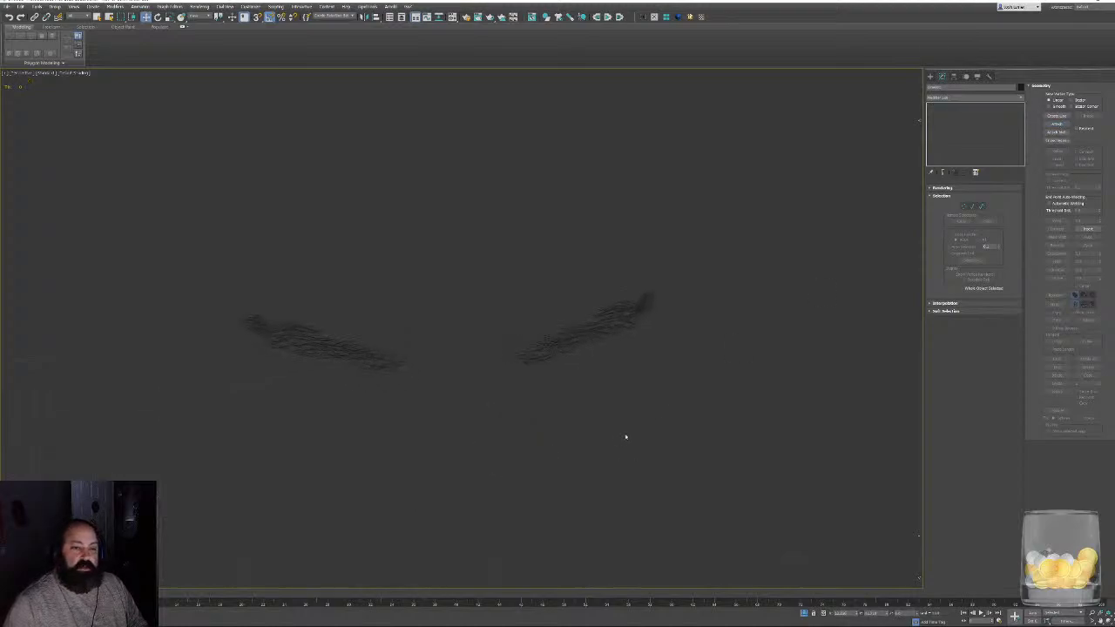
# - Delete the imported eyebrow strand curves and return to the full character
pyautogui.moveTo(284, 218); pyautogui.dragTo(667, 433)
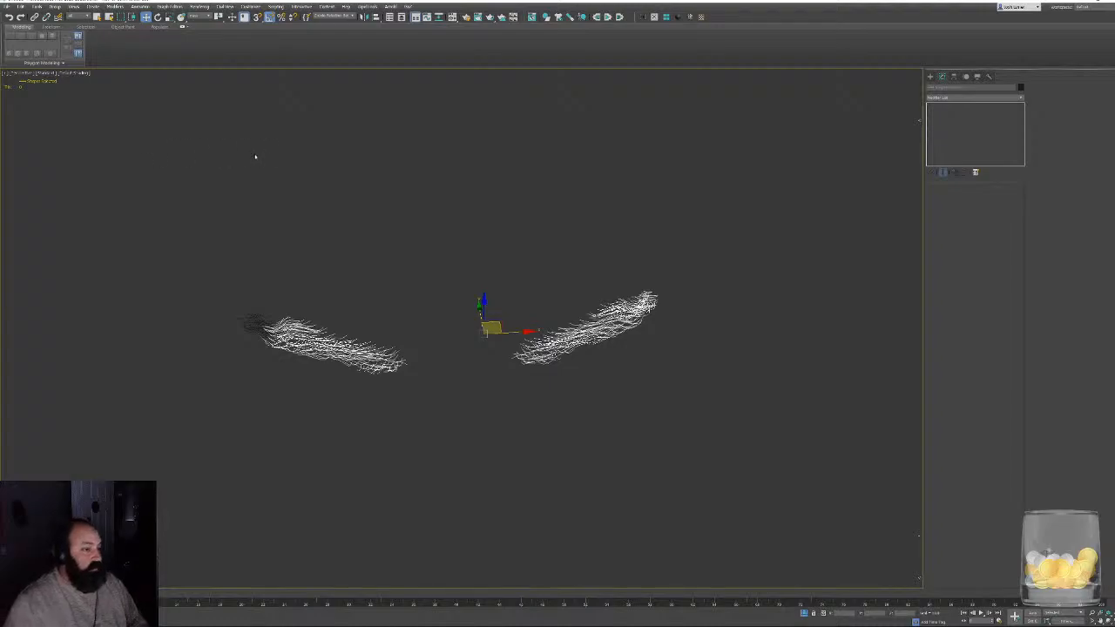
pyautogui.press('Delete')
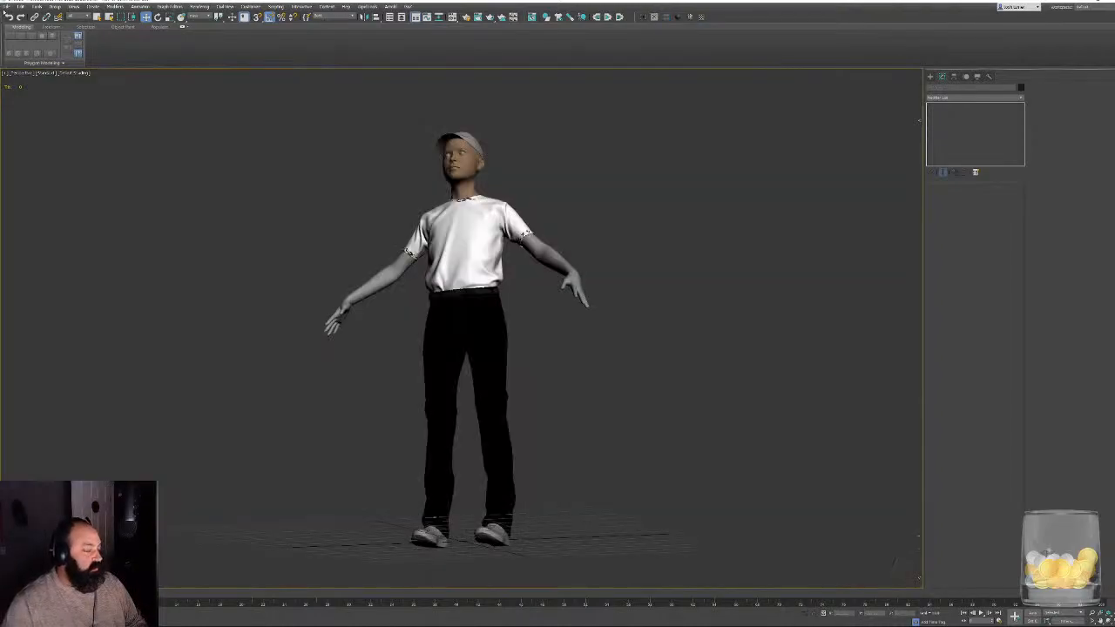
pyautogui.click(20, 6)
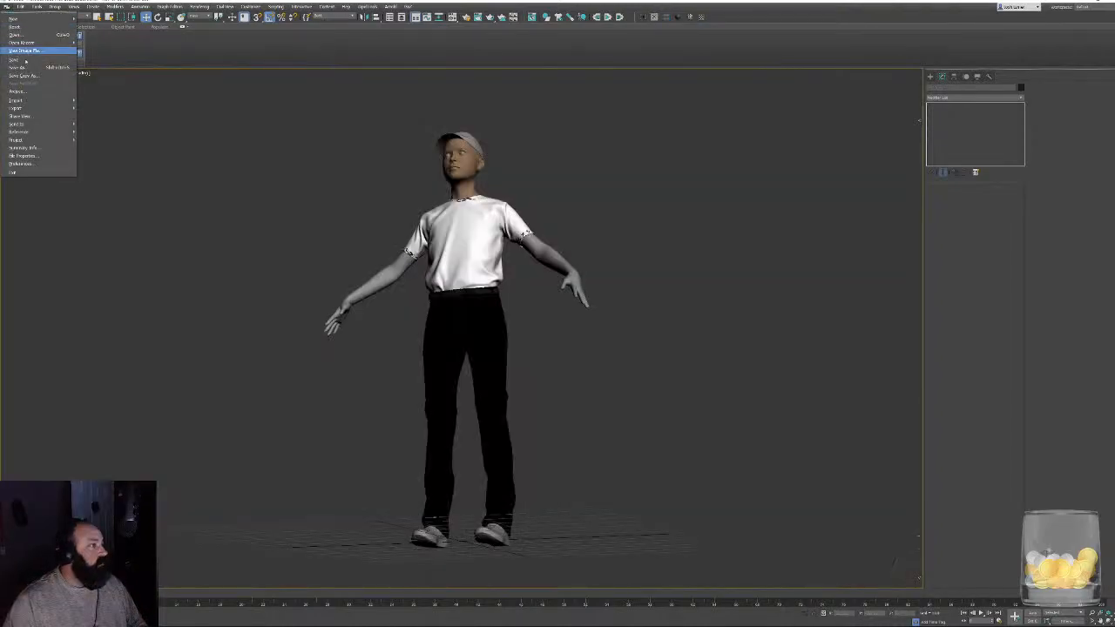
pyautogui.click(96, 103)
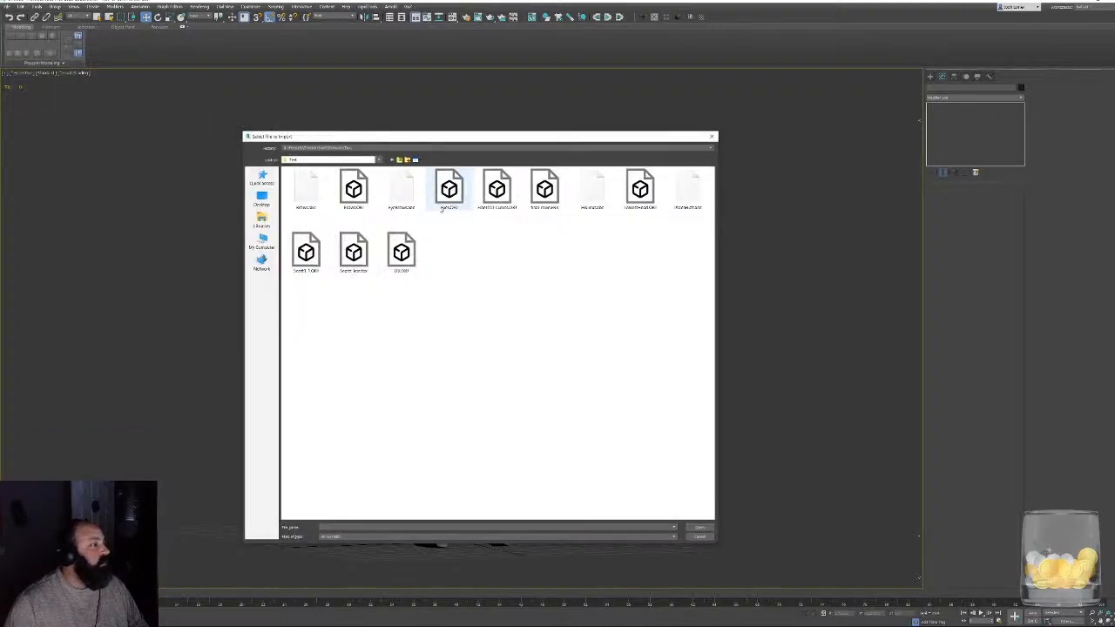
pyautogui.doubleClick(401, 187)
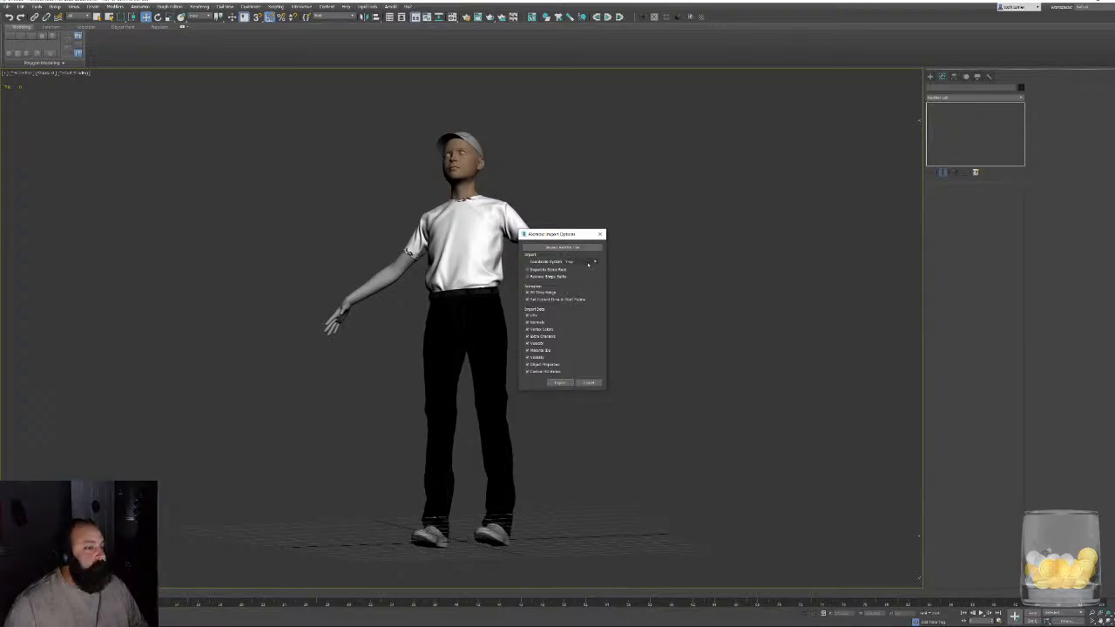
pyautogui.moveTo(566, 234); pyautogui.dragTo(631, 224)
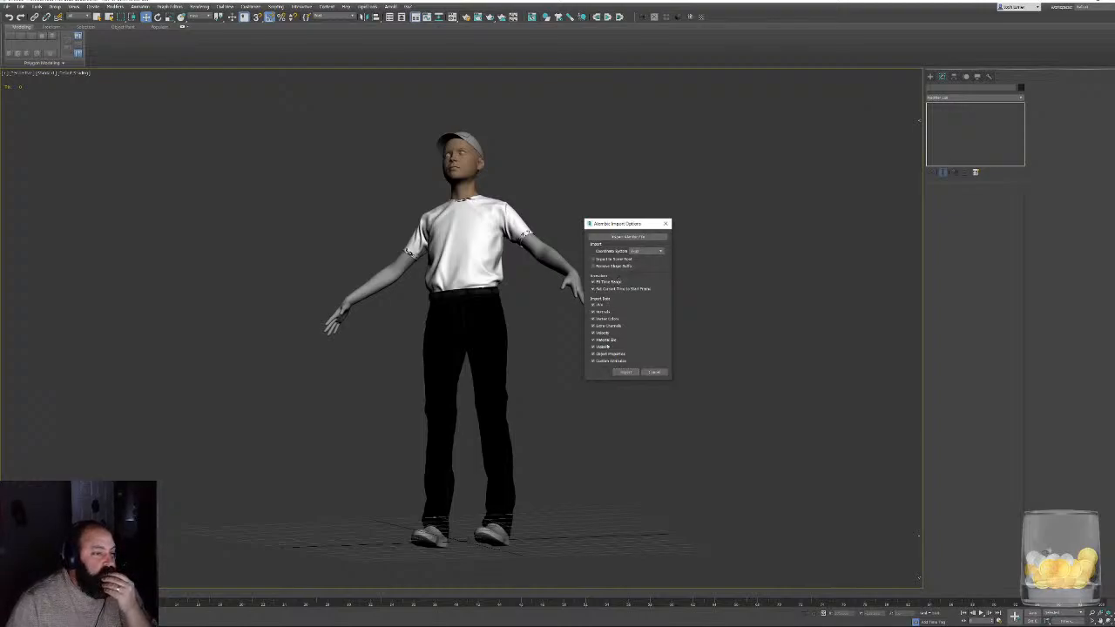
pyautogui.click(655, 372)
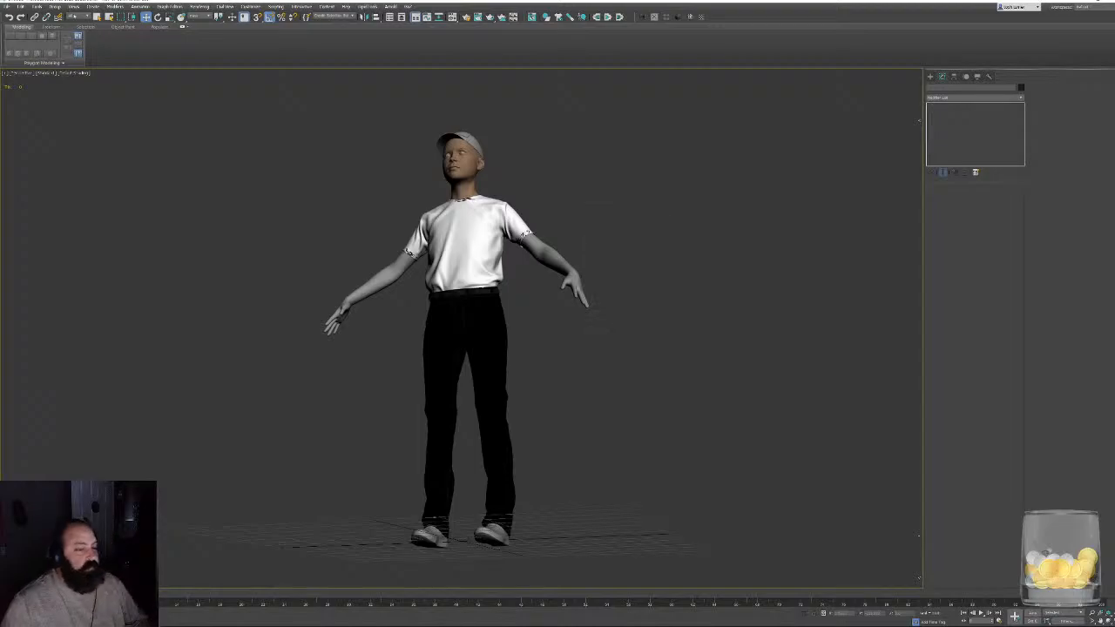
# - Try to import the brows OBJ file, skipping the object whose name conflicts with an existing one
pyautogui.click(20, 6)
pyautogui.moveTo(35, 102)
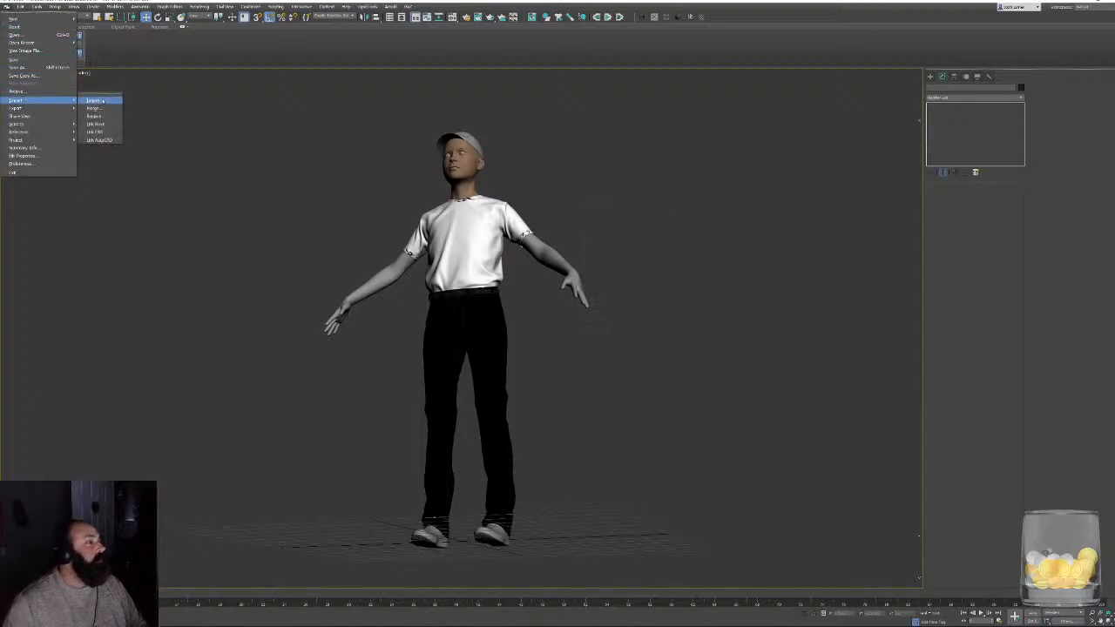
pyautogui.click(96, 101)
pyautogui.doubleClick(354, 186)
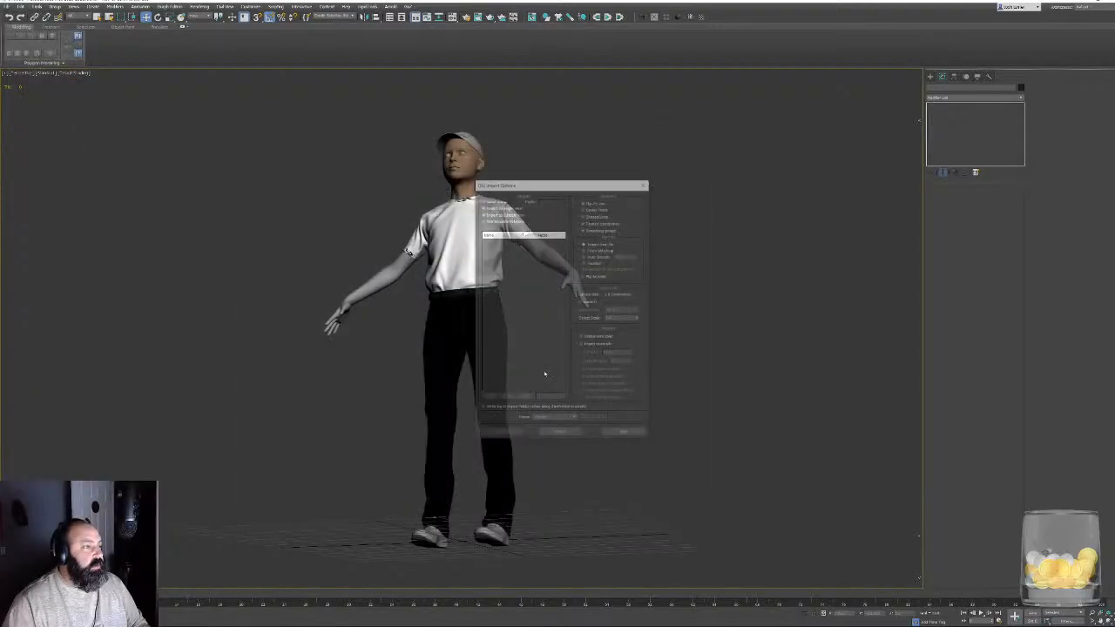
pyautogui.click(510, 434)
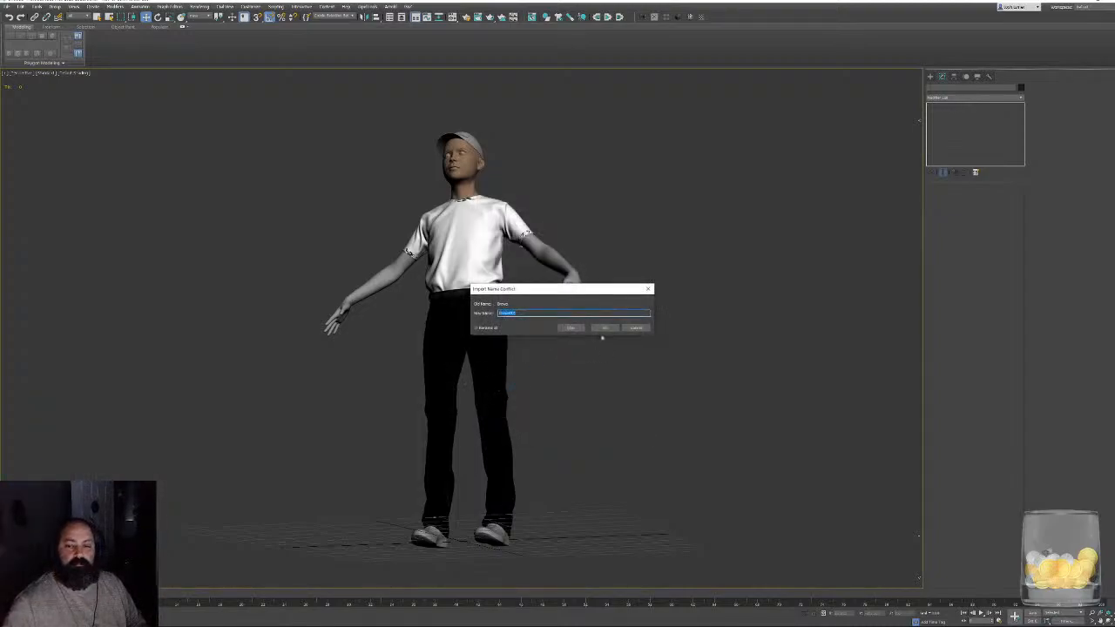
pyautogui.click(572, 329)
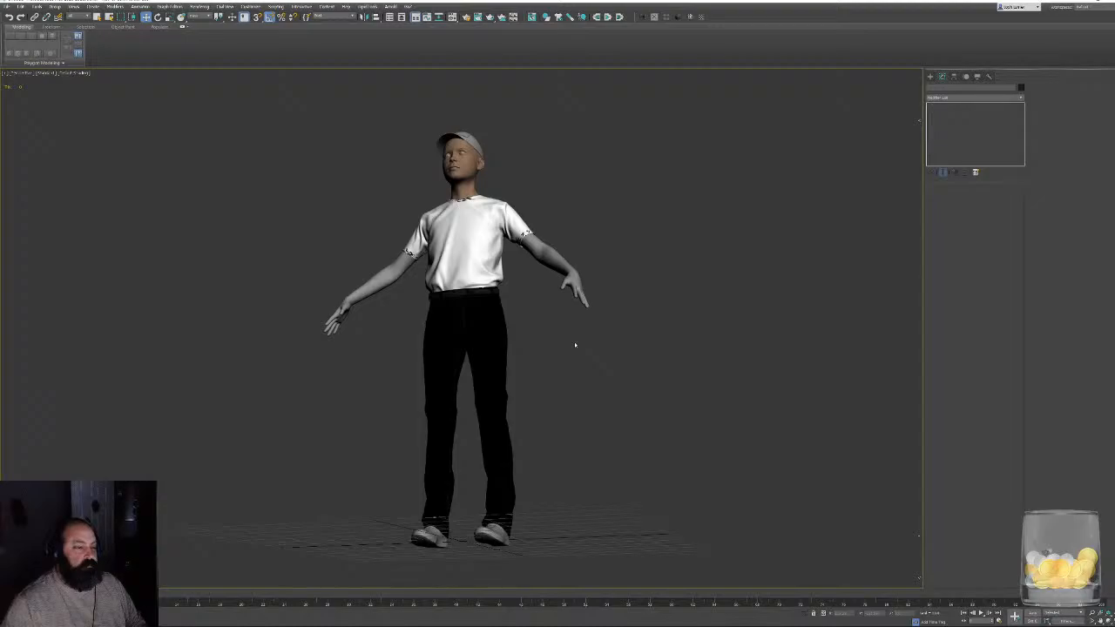
# - Import the brows OBJ mesh under the suggested new name to compare it with the eyebrow strands, and delete it
pyautogui.scroll(10, 451, 327)
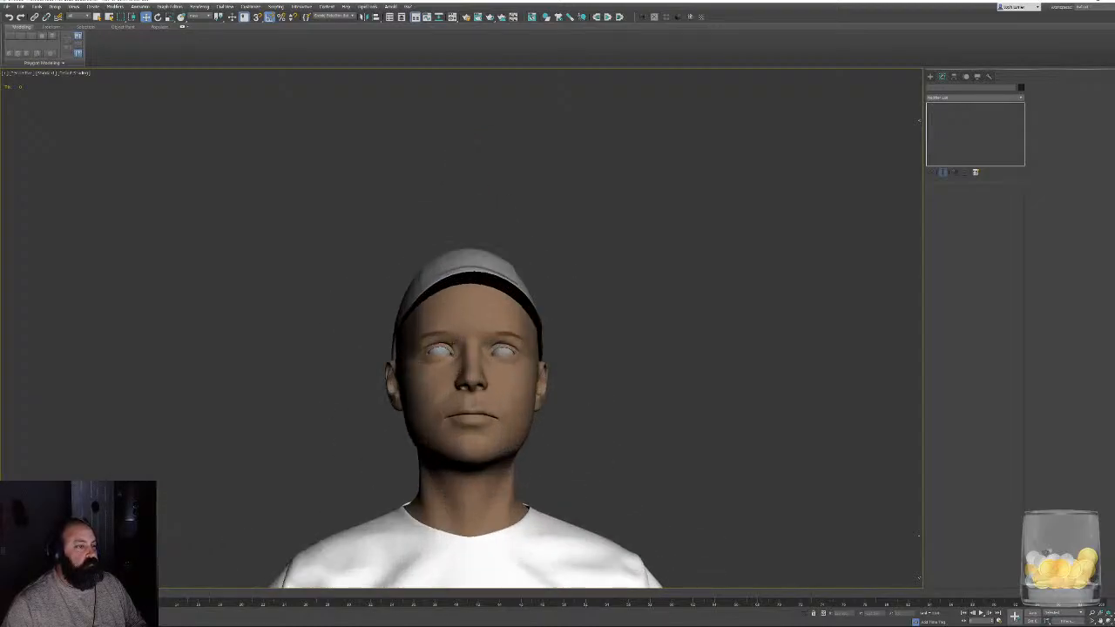
pyautogui.keyDown('alt'); pyautogui.moveTo(450, 327); pyautogui.dragTo(487, 279, button='middle'); pyautogui.keyUp('alt')
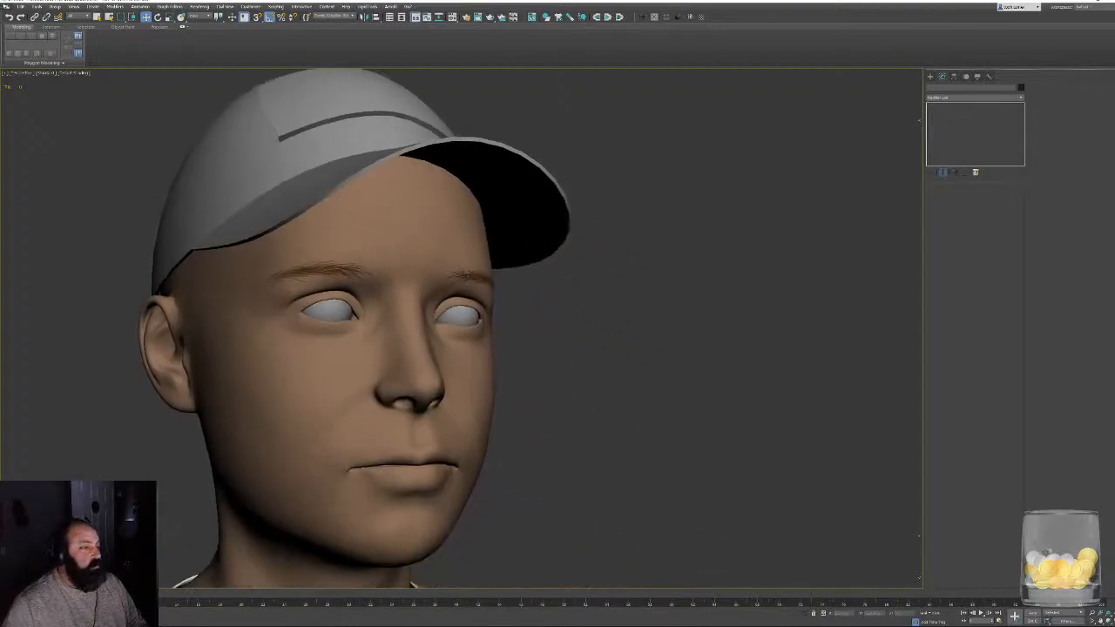
pyautogui.click(9, 7)
pyautogui.moveTo(26, 100)
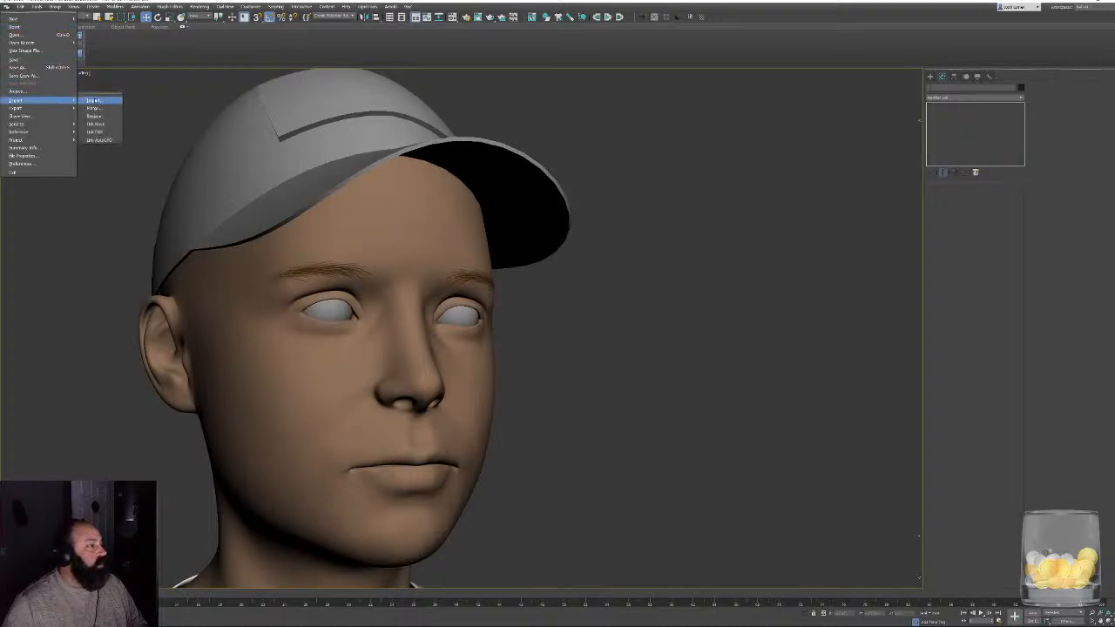
pyautogui.click(94, 101)
pyautogui.doubleClick(353, 189)
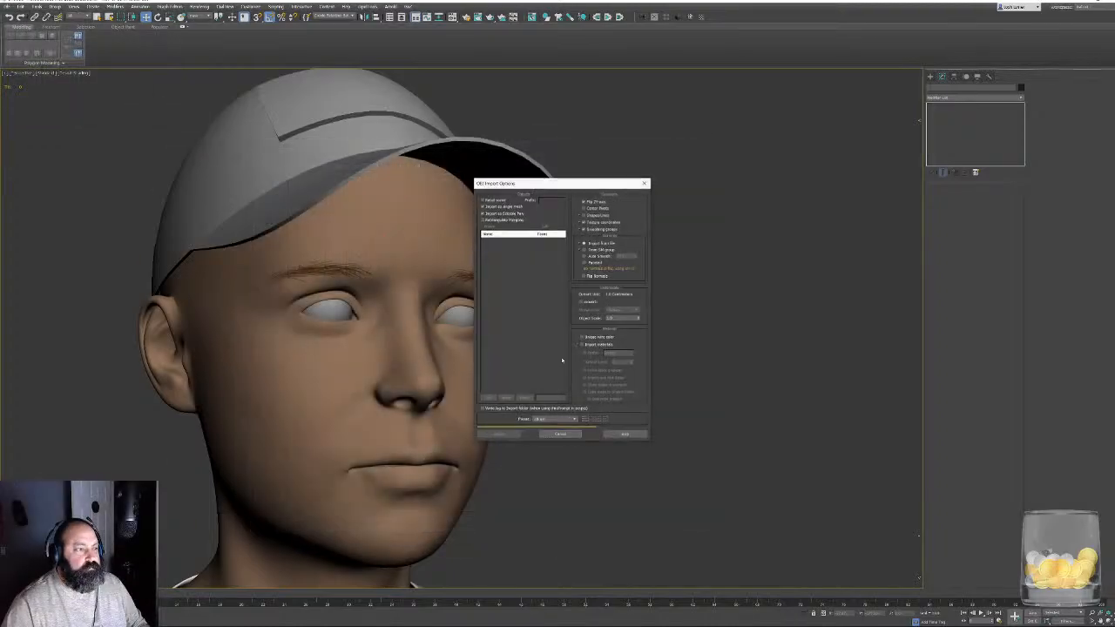
pyautogui.click(513, 433)
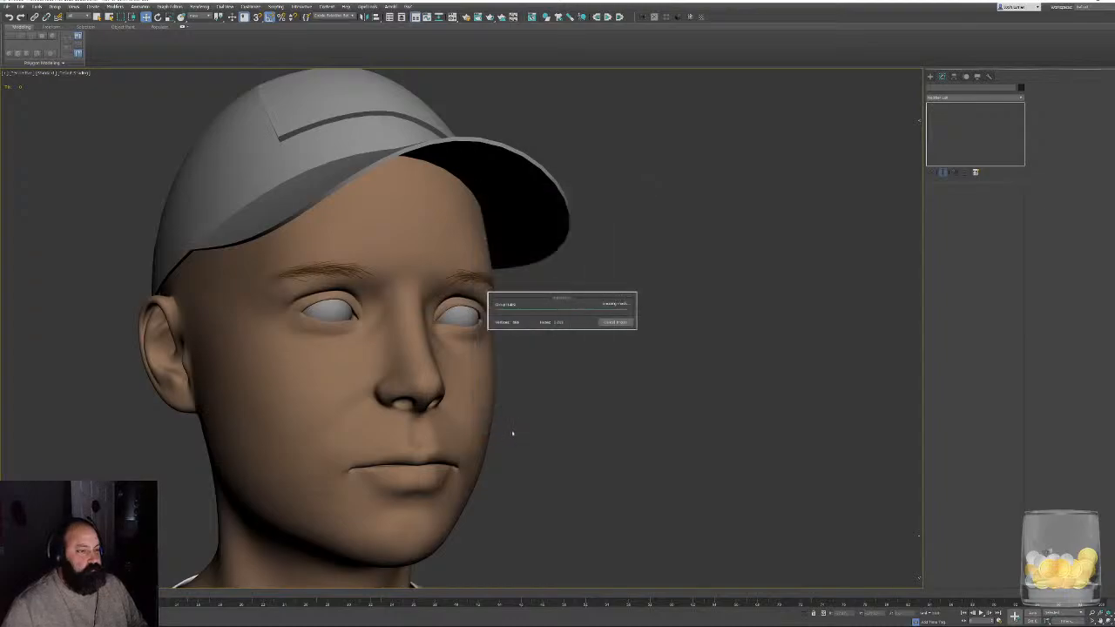
pyautogui.click(605, 329)
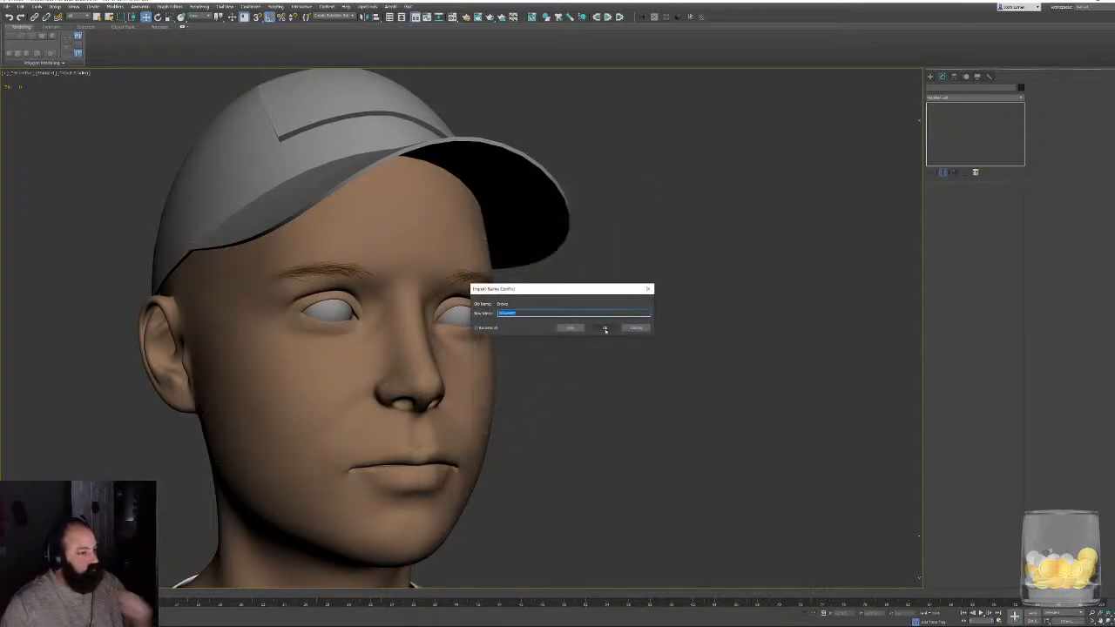
pyautogui.press('z')
pyautogui.keyDown('alt'); pyautogui.moveTo(601, 431); pyautogui.dragTo(619, 379, button='middle'); pyautogui.keyUp('alt')
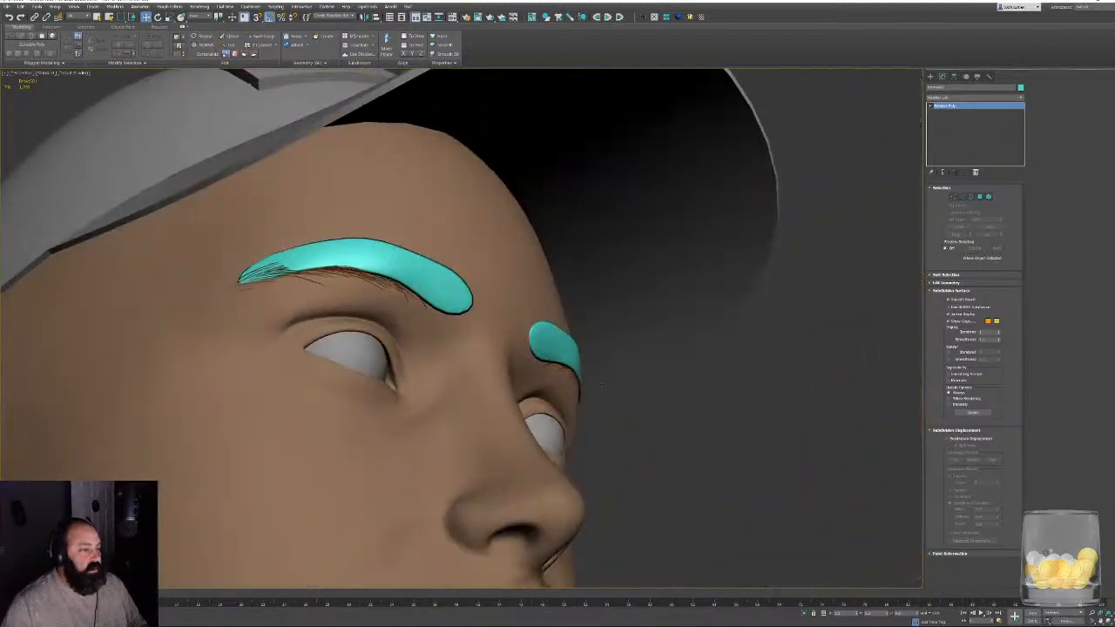
pyautogui.press('Delete')
pyautogui.click(7, 6)
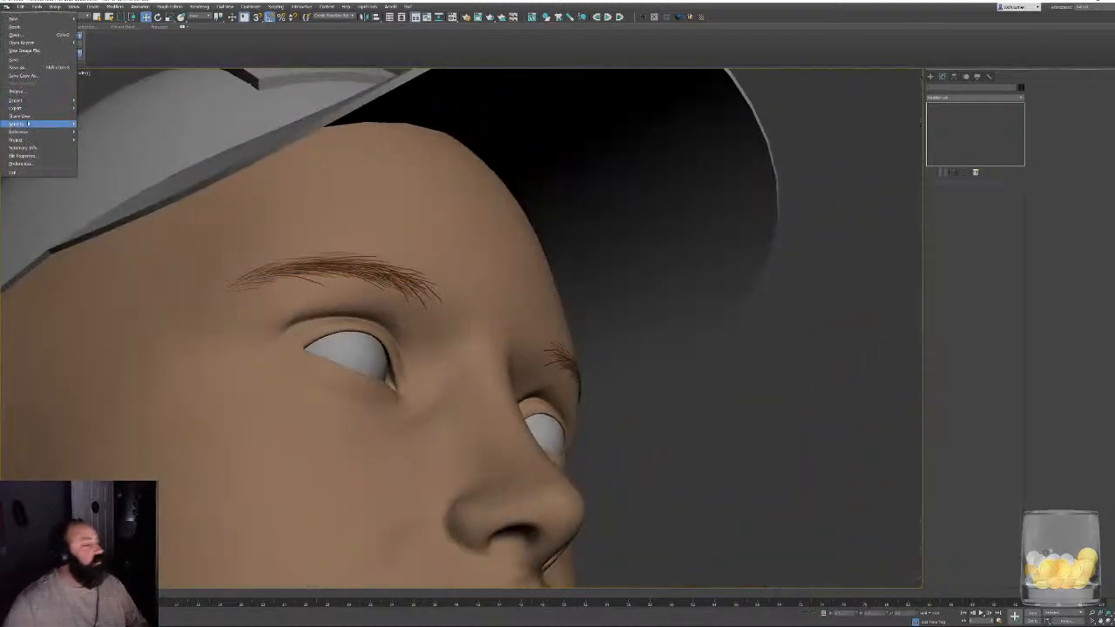
pyautogui.moveTo(53, 100)
pyautogui.click(93, 101)
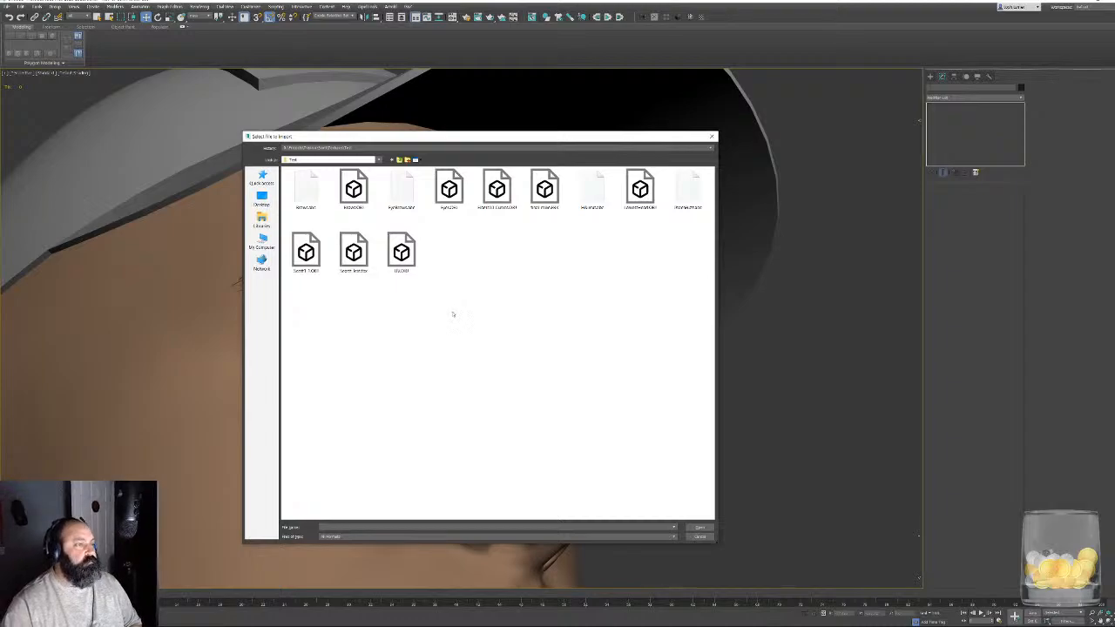
pyautogui.click(712, 136)
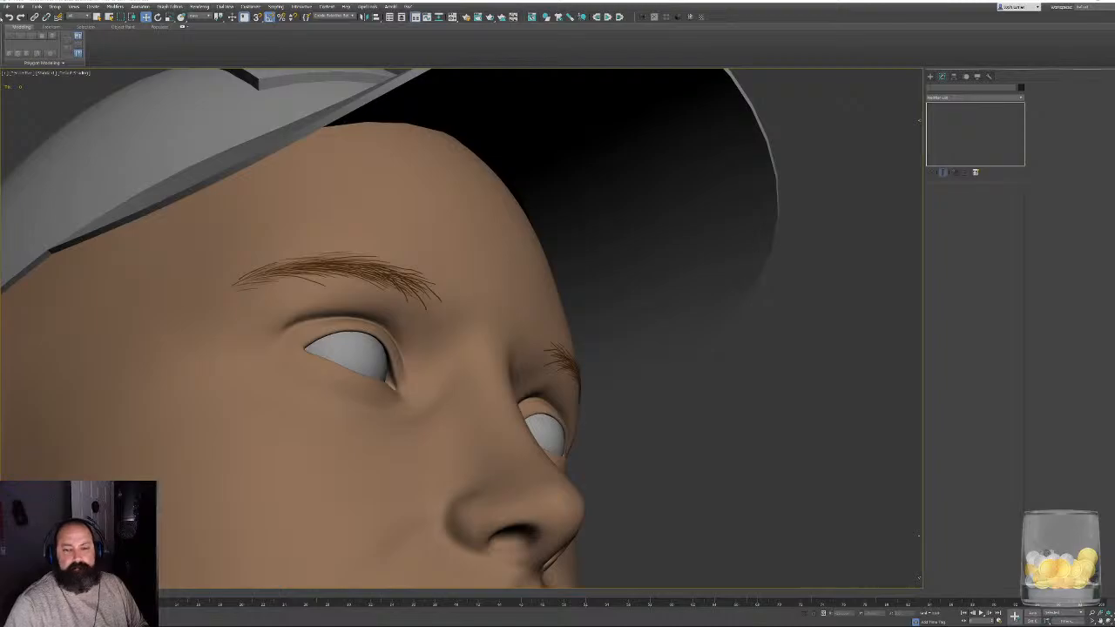
# - Import the eyebrows Alembic file with the default import options
pyautogui.click(18, 6)
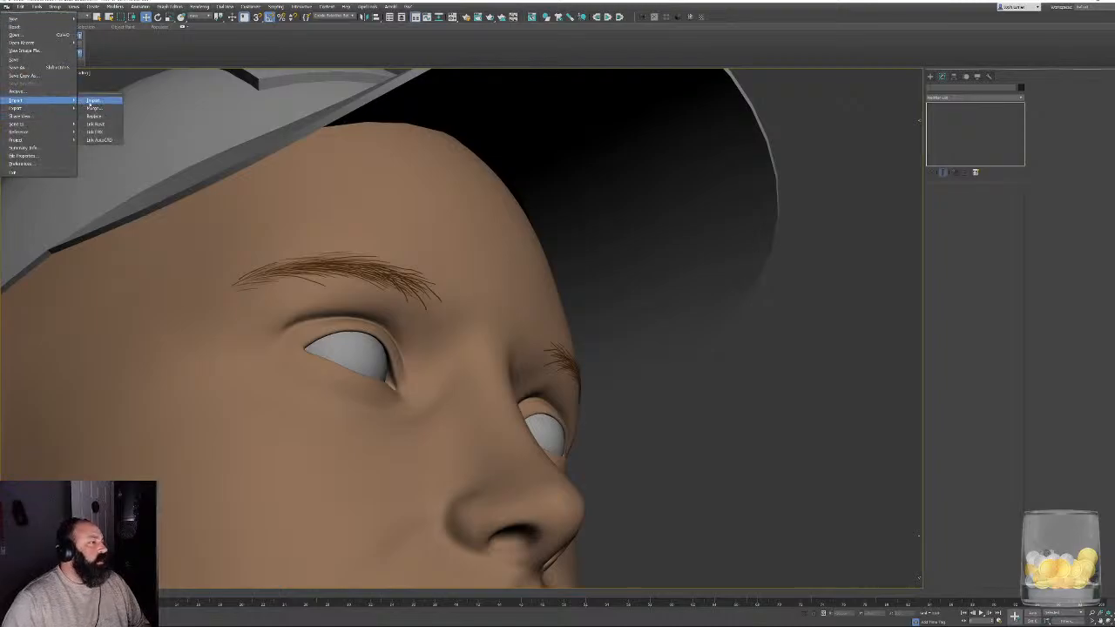
pyautogui.click(92, 101)
pyautogui.doubleClick(400, 186)
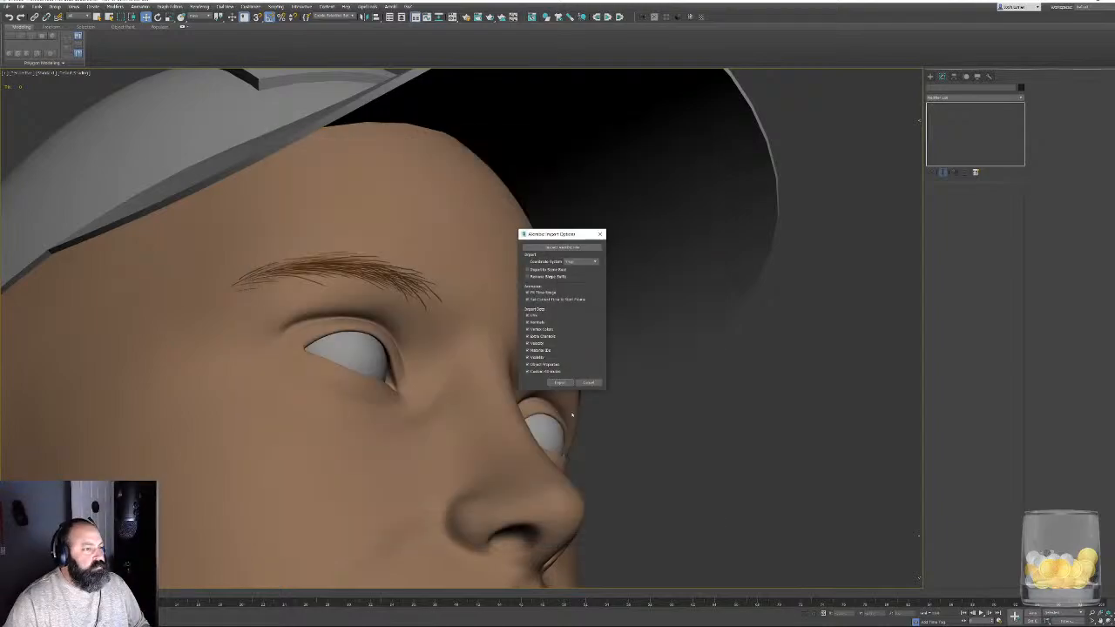
pyautogui.click(552, 382)
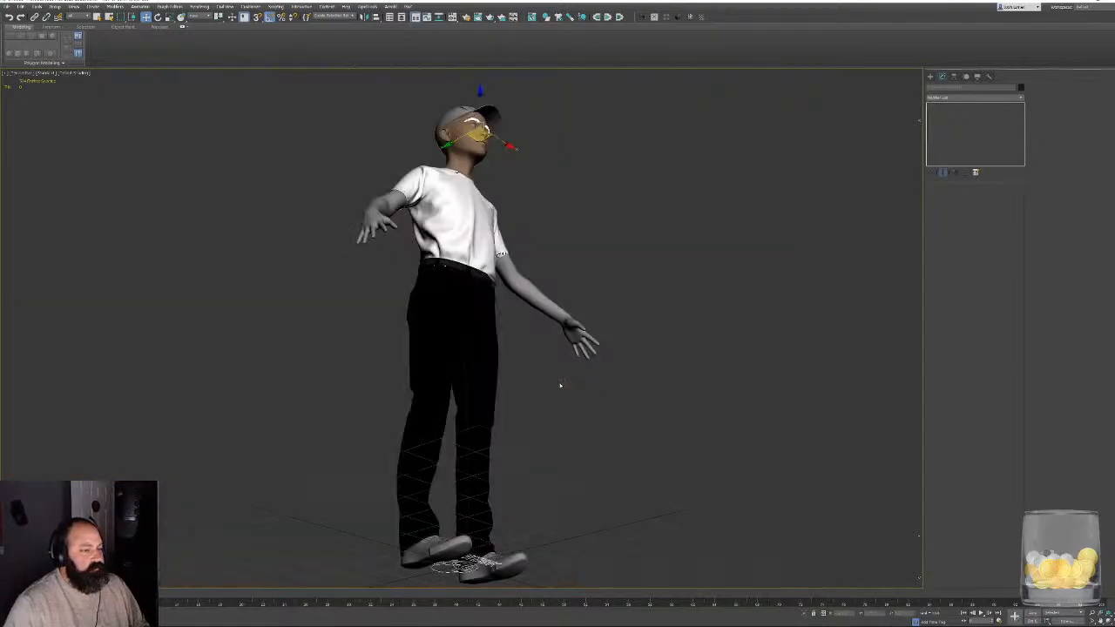
# - Hide the character geometry, delete the stray shapes at ground level, and select the imported eyebrow strands
pyautogui.hotkey('shift', 'g')
pyautogui.keyDown('alt'); pyautogui.moveTo(560, 293); pyautogui.dragTo(527, 317, button='middle'); pyautogui.keyUp('alt')
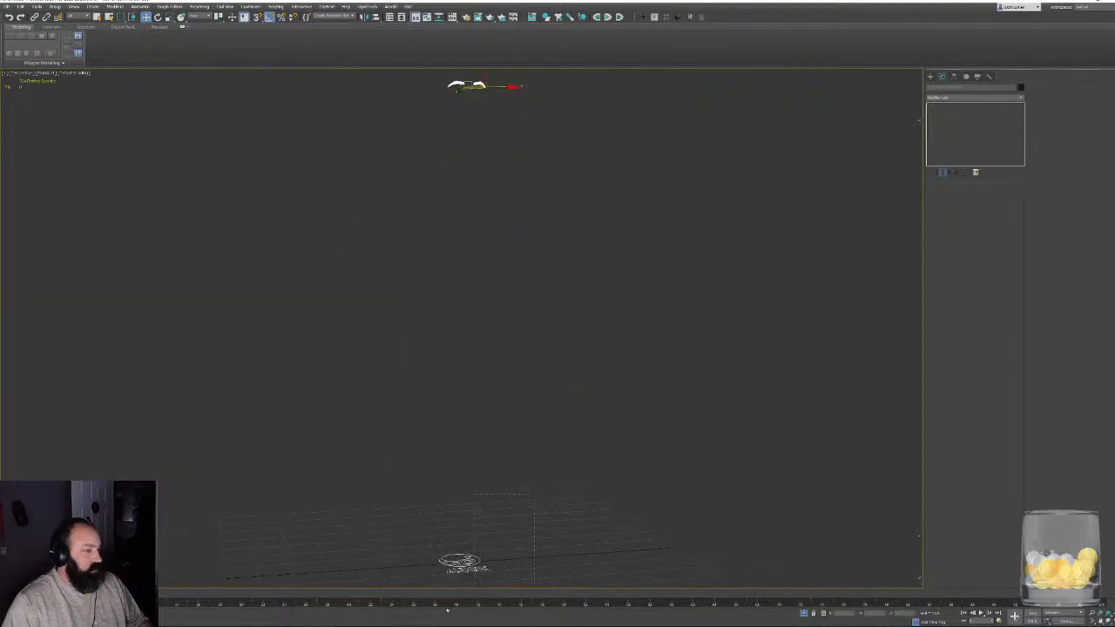
pyautogui.moveTo(392, 581); pyautogui.dragTo(553, 538)
pyautogui.press('Delete')
pyautogui.moveTo(425, 129); pyautogui.dragTo(522, 79)
pyautogui.press('z')
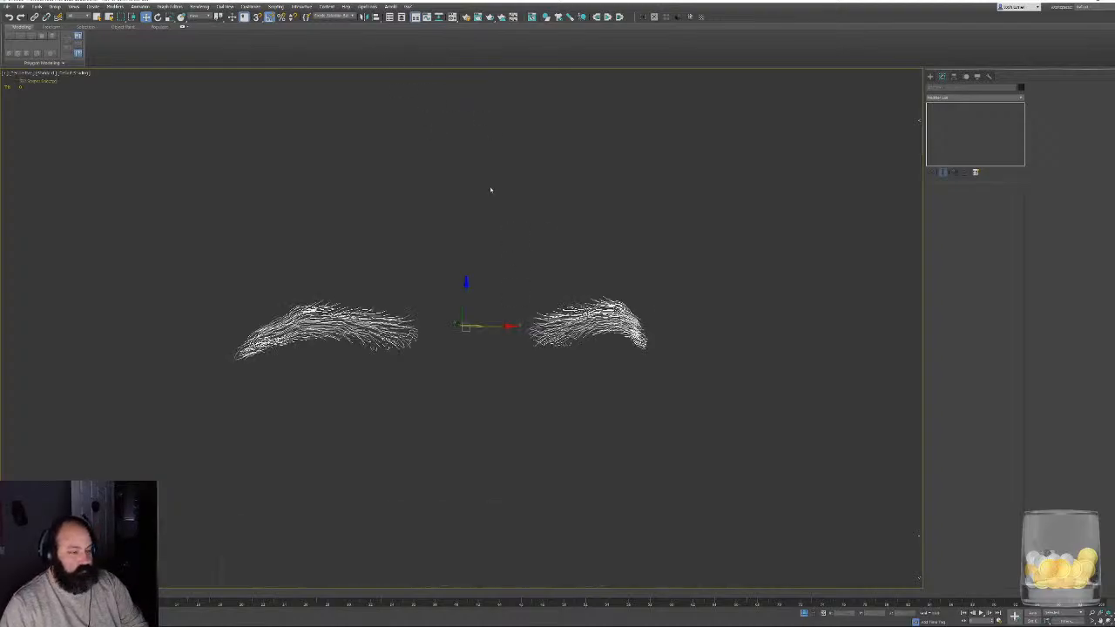
pyautogui.scroll(4, 478, 250)
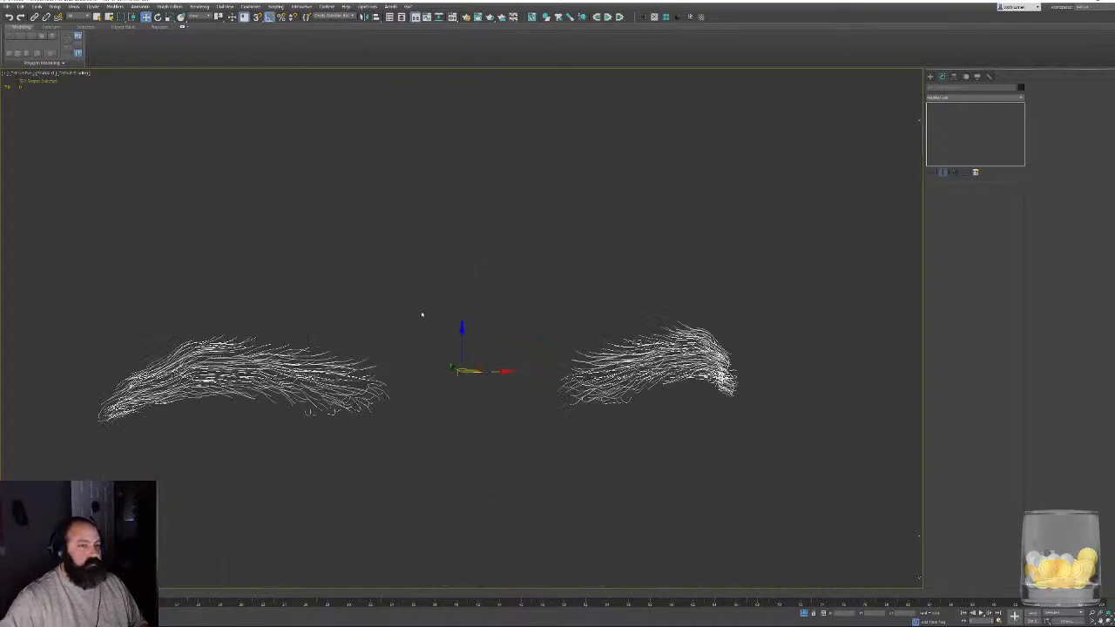
# - Try applying an Edit Mesh modifier to all the eyebrow strands and inspect the mesh with edged faces
pyautogui.click(418, 340)
pyautogui.moveTo(75, 241); pyautogui.dragTo(884, 525)
pyautogui.rightClick(467, 288)
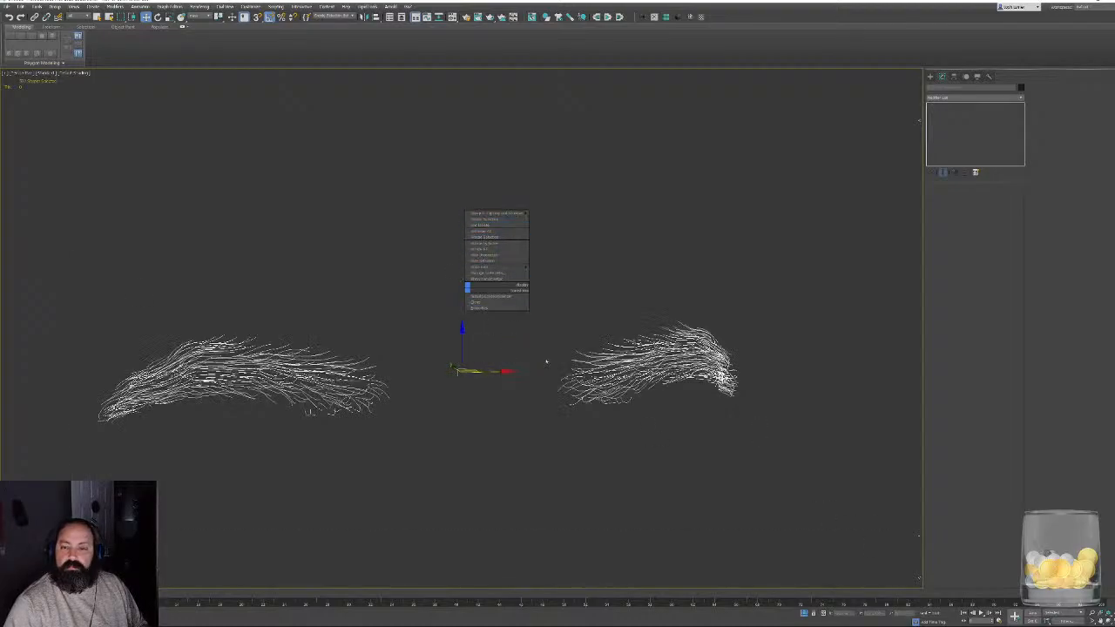
pyautogui.click(995, 120)
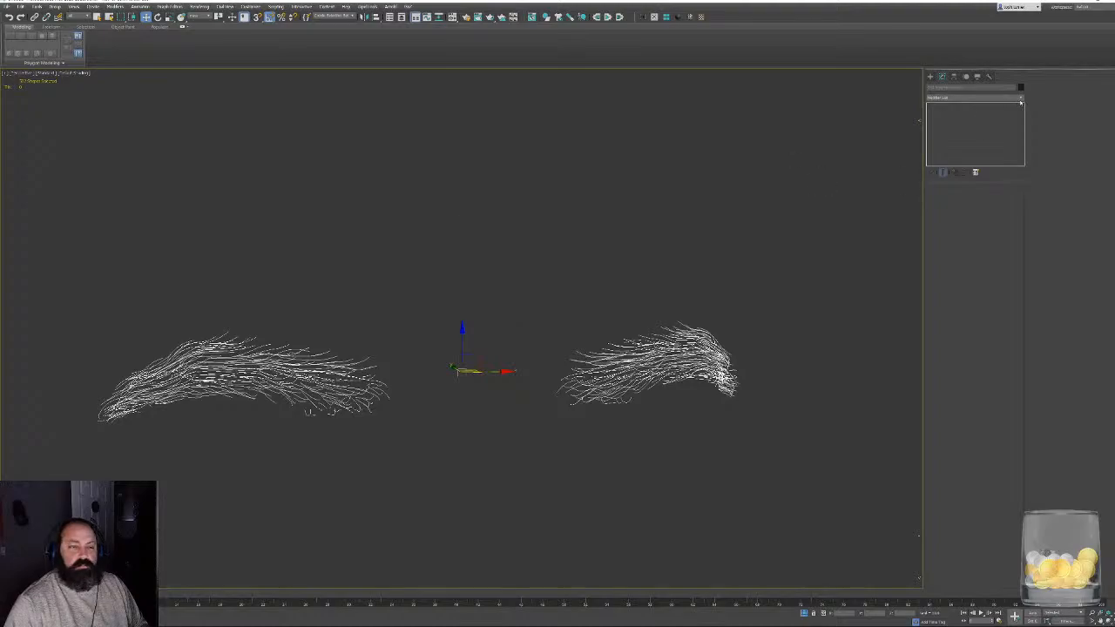
pyautogui.click(1019, 90)
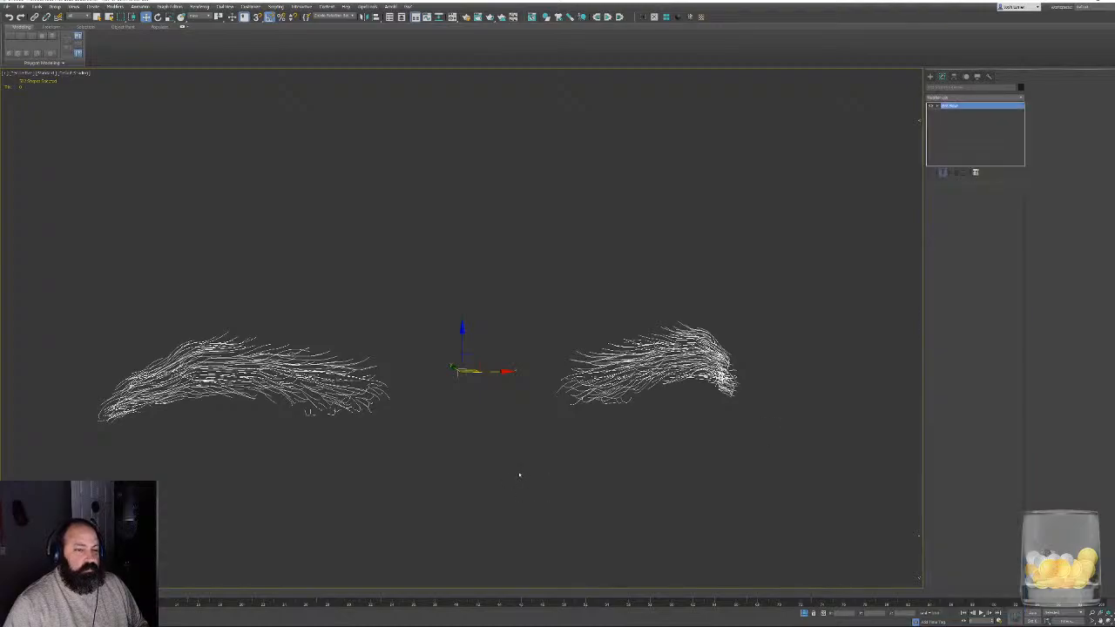
pyautogui.keyDown('alt'); pyautogui.moveTo(584, 433); pyautogui.dragTo(630, 408, button='middle'); pyautogui.keyUp('alt')
pyautogui.scroll(3, 314, 413)
pyautogui.press('F4')
pyautogui.moveTo(738, 366); pyautogui.dragTo(685, 368, button='middle')
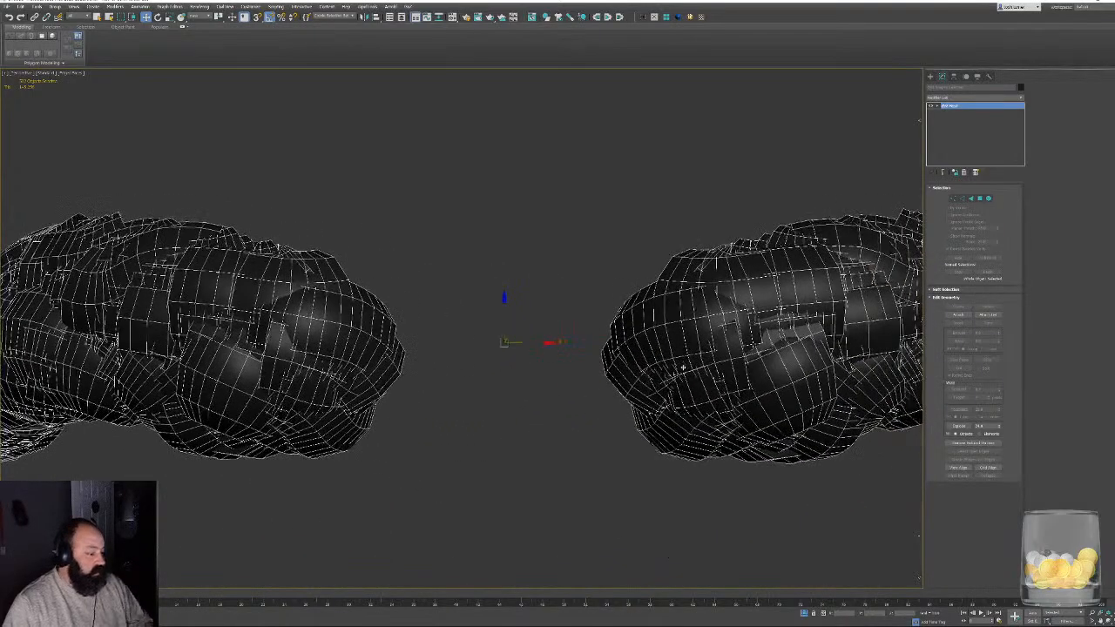
pyautogui.keyDown('alt'); pyautogui.moveTo(504, 356); pyautogui.dragTo(579, 364, button='middle'); pyautogui.keyUp('alt')
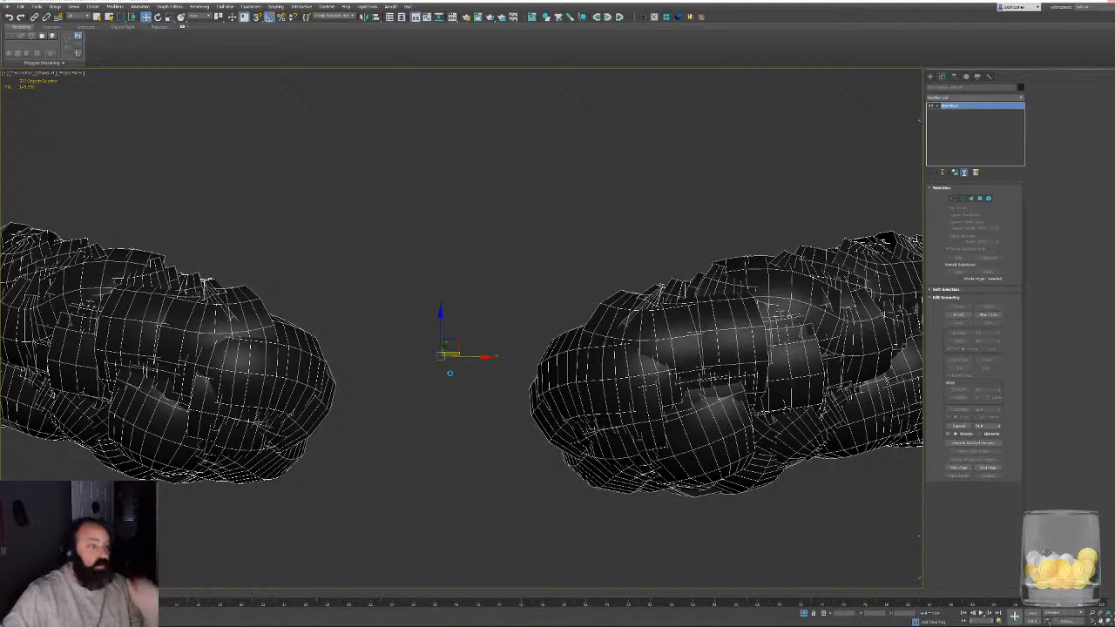
# - Undo the Edit Mesh modifier on the eyebrow strands
pyautogui.hotkey('ctrl', 'z')
pyautogui.moveTo(466, 412); pyautogui.dragTo(697, 386, button='middle')
pyautogui.scroll(-4, 396, 407)
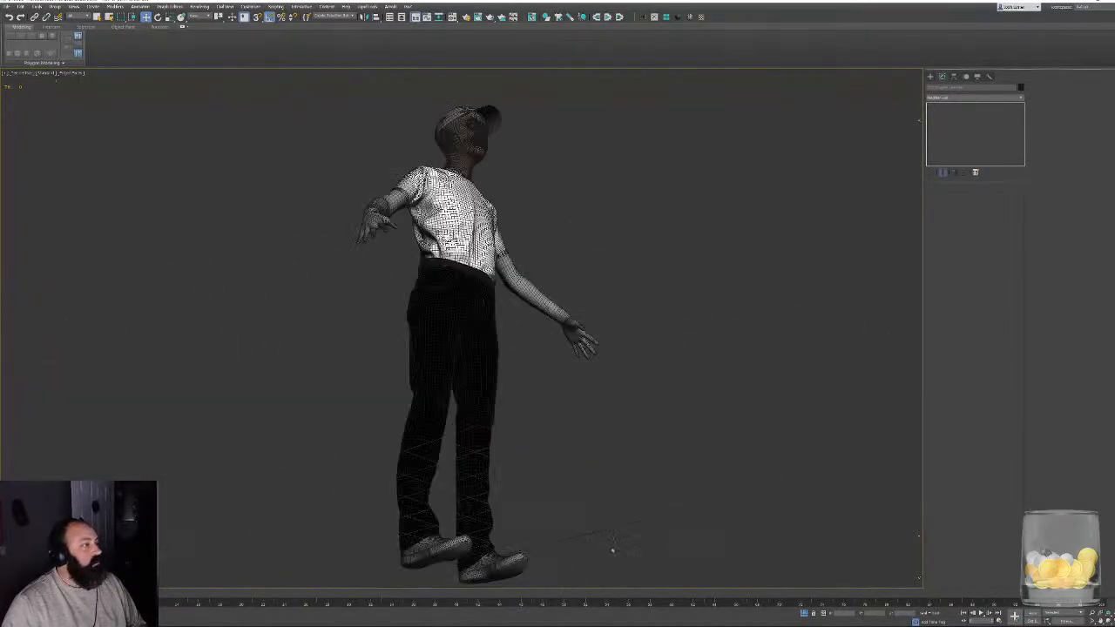
# - Return to the full character and examine the eyebrows on the face from the front and the side
pyautogui.scroll(5, 473, 403)
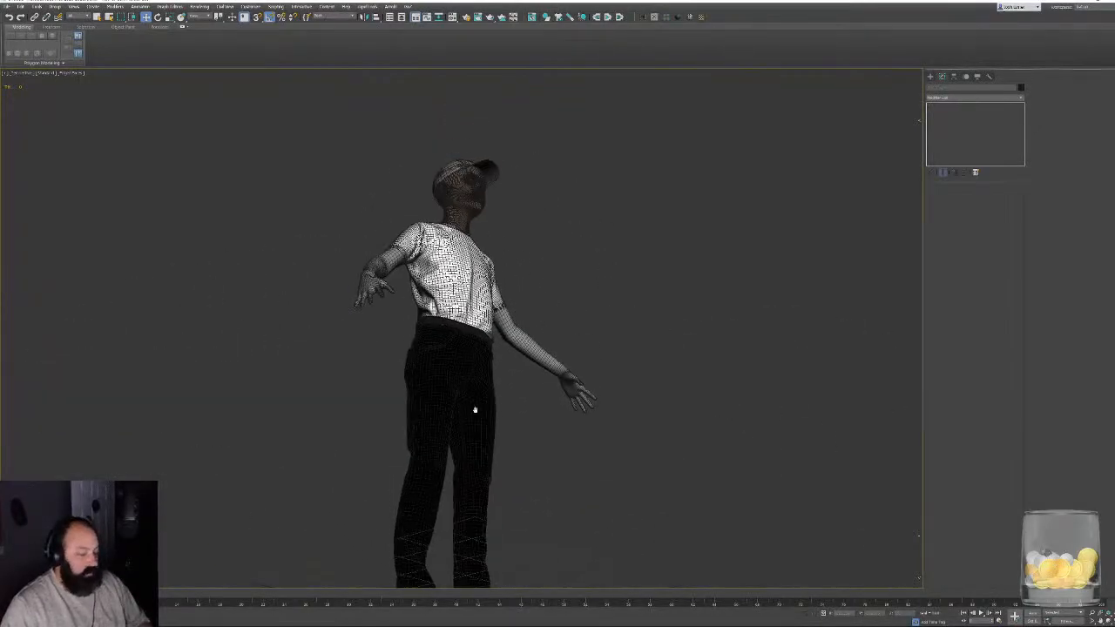
pyautogui.scroll(8, 521, 274)
pyautogui.keyDown('alt'); pyautogui.moveTo(549, 488); pyautogui.dragTo(218, 407, button='middle'); pyautogui.keyUp('alt')
pyautogui.scroll(-3, 461, 402)
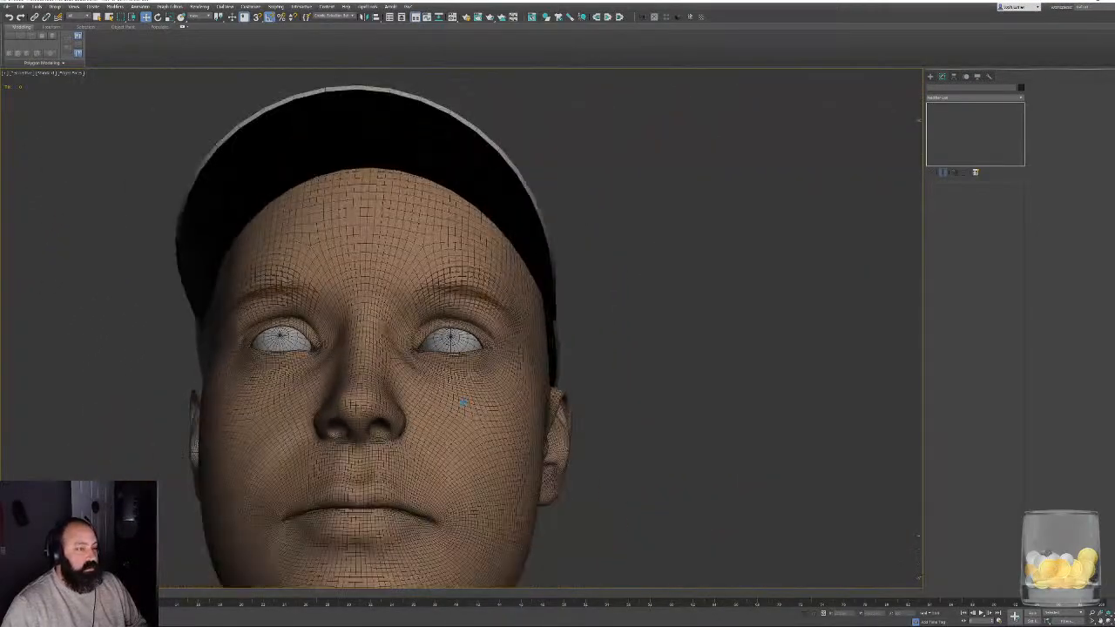
pyautogui.keyDown('alt'); pyautogui.moveTo(450, 412); pyautogui.dragTo(480, 426, button='middle'); pyautogui.keyUp('alt')
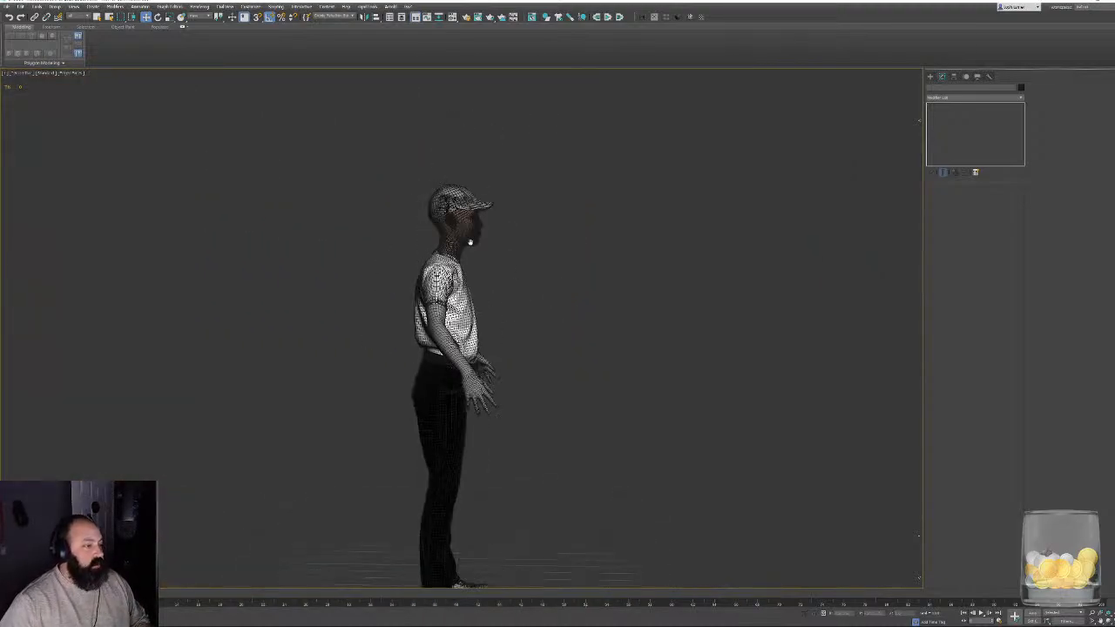
pyautogui.scroll(10, 472, 239)
pyautogui.moveTo(494, 311); pyautogui.dragTo(495, 260, button='middle')
pyautogui.moveTo(490, 611)
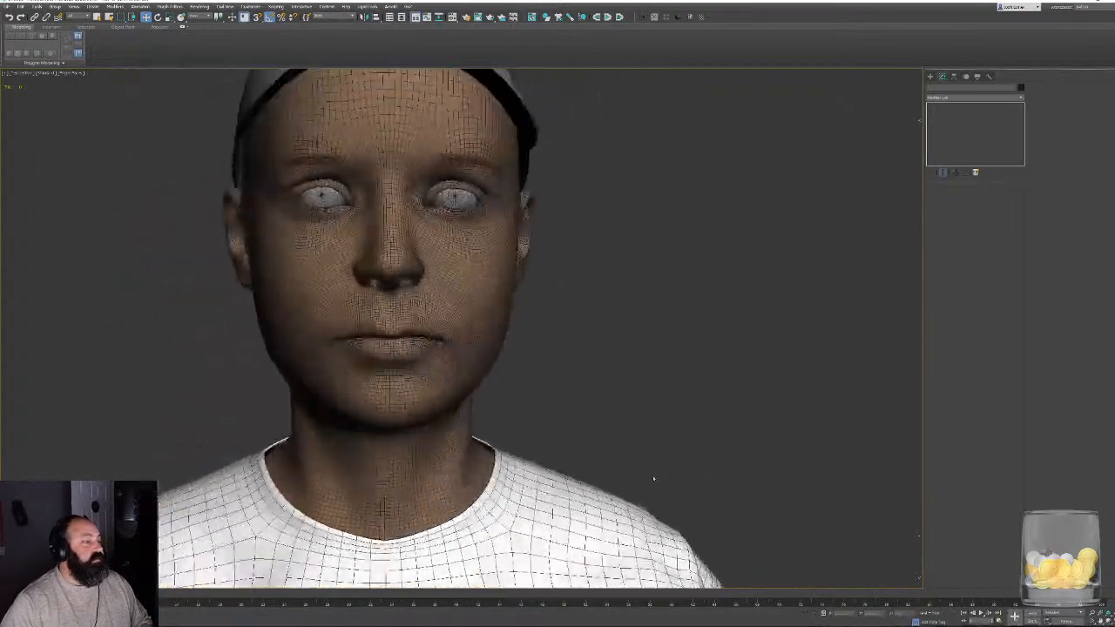
# - Turn off edged faces and examine the eyebrows on the character's face from the sides, up close and from the front
pyautogui.keyDown('alt'); pyautogui.moveTo(652, 476); pyautogui.dragTo(647, 476, button='middle'); pyautogui.keyUp('alt')
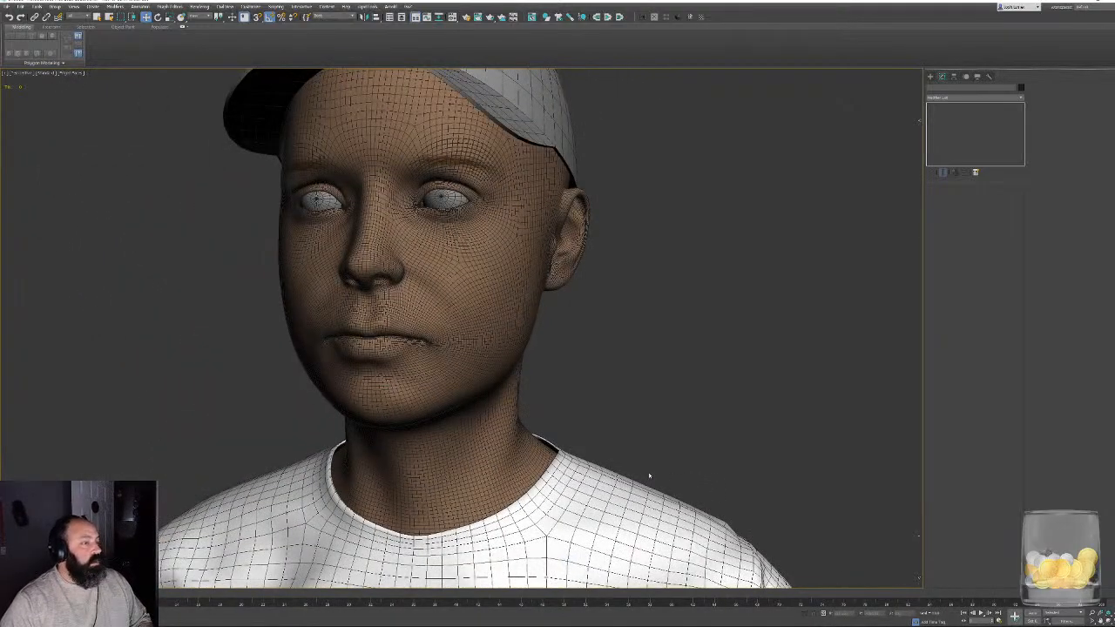
pyautogui.press('super')
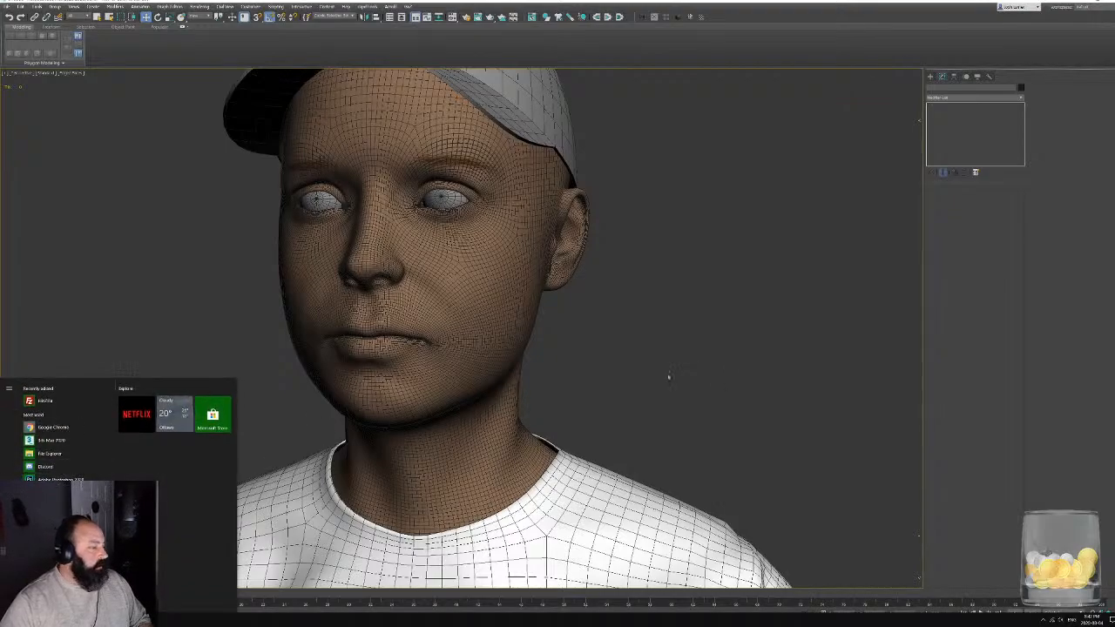
pyautogui.keyDown('alt'); pyautogui.moveTo(669, 376); pyautogui.dragTo(819, 496, button='middle'); pyautogui.keyUp('alt')
pyautogui.scroll(5, 756, 520)
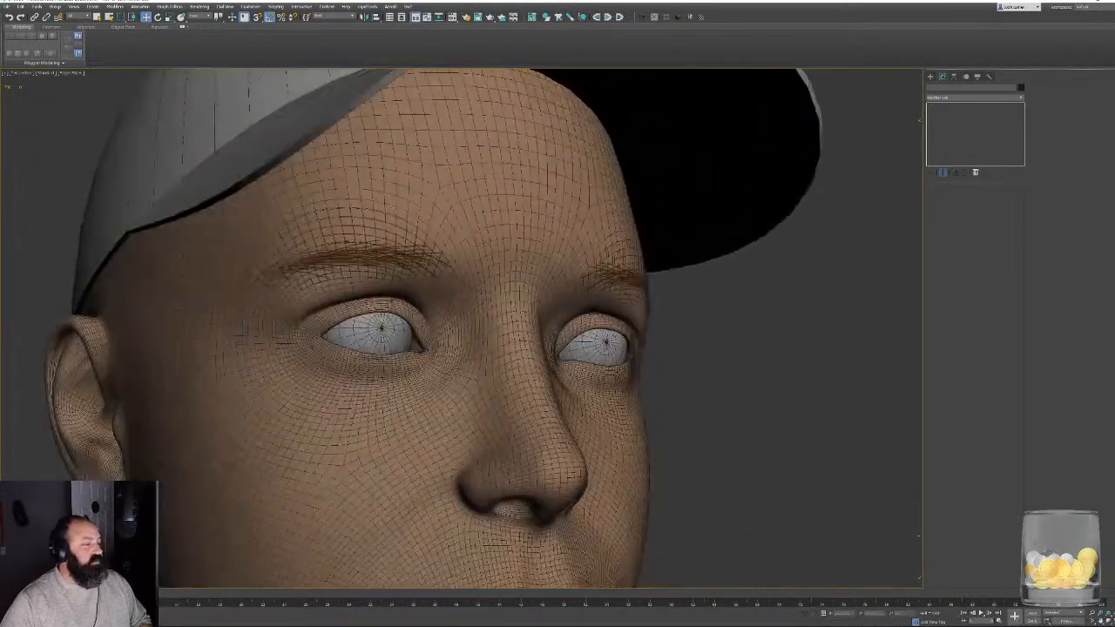
pyautogui.press('F4')
pyautogui.scroll(-8, 504, 407)
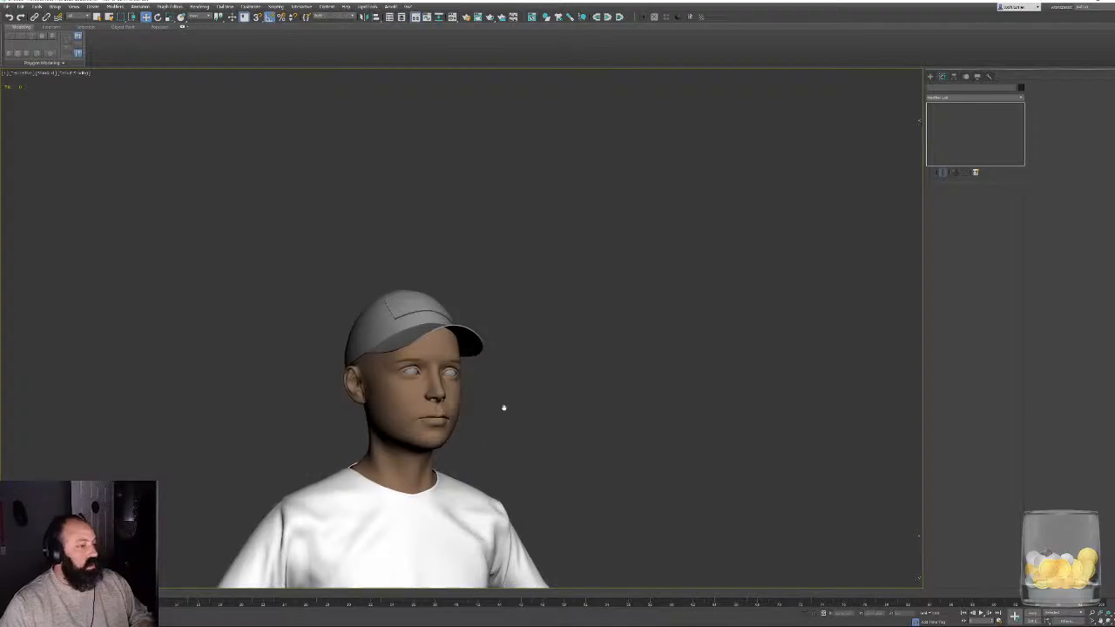
pyautogui.moveTo(504, 408); pyautogui.dragTo(510, 314, button='middle')
pyautogui.moveTo(605, 391)
pyautogui.keyDown('alt'); pyautogui.mouseDown(button='middle')
pyautogui.moveTo(567, 393)
pyautogui.moveTo(585, 393)
pyautogui.mouseUp(button='middle'); pyautogui.keyUp('alt')
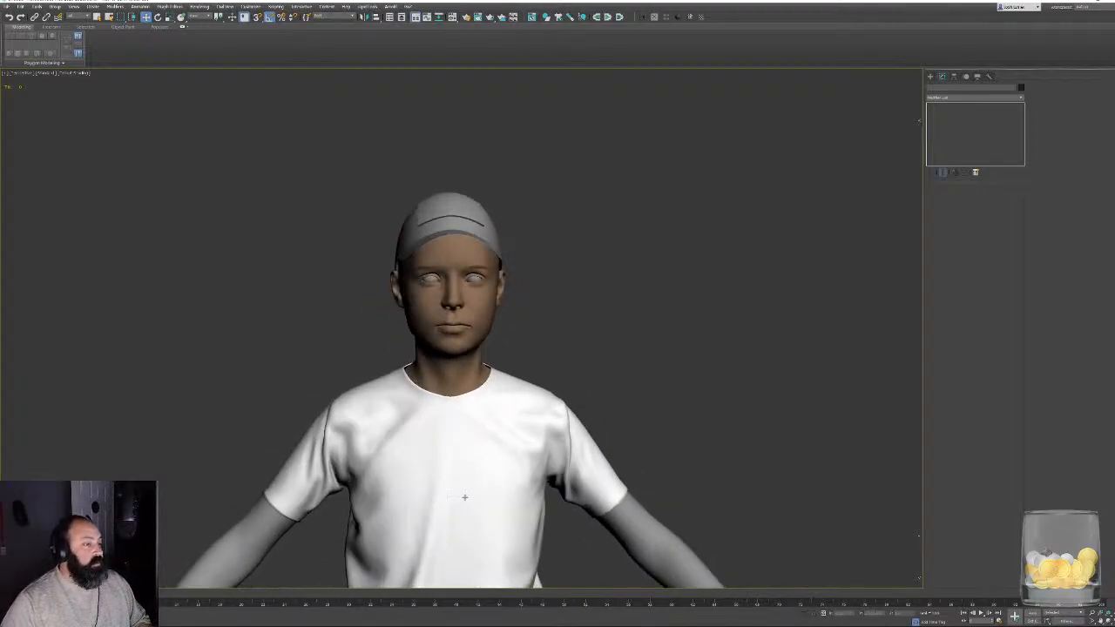
# - Switch to ZBrush and load the character tool from the Character folder of the CabinInTheWoods project
pyautogui.press('super')
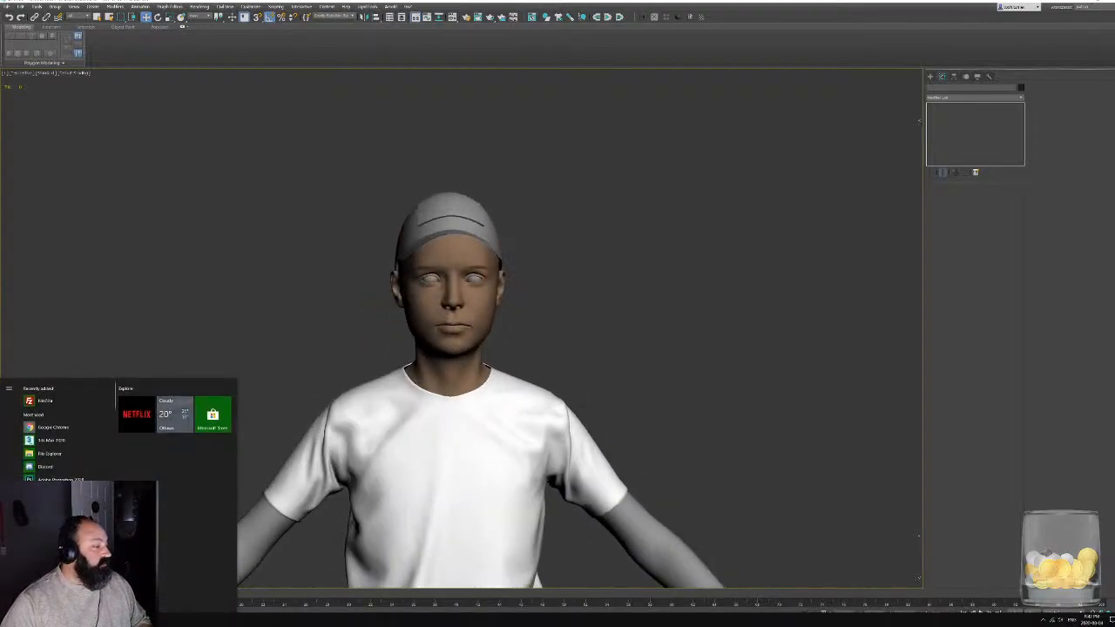
pyautogui.press('super')
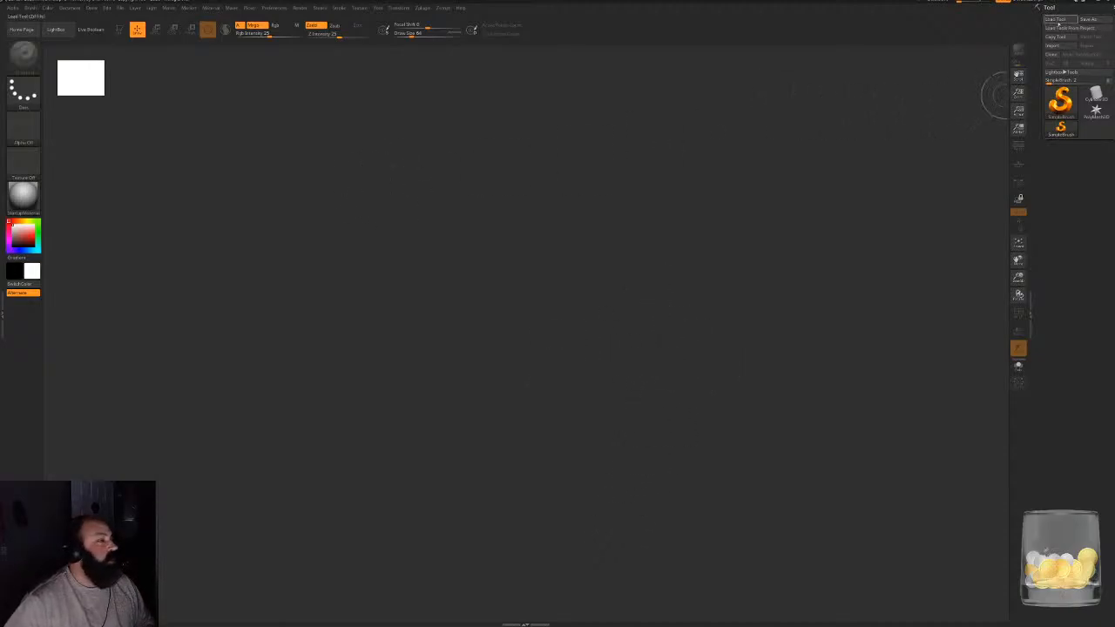
pyautogui.click(1059, 21)
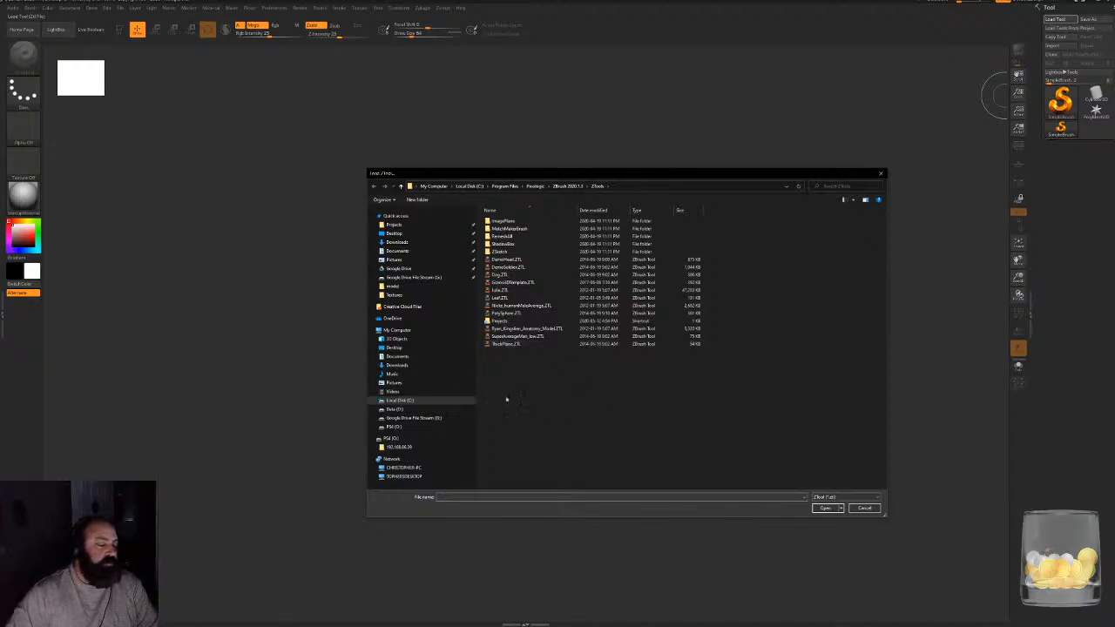
pyautogui.doubleClick(499, 321)
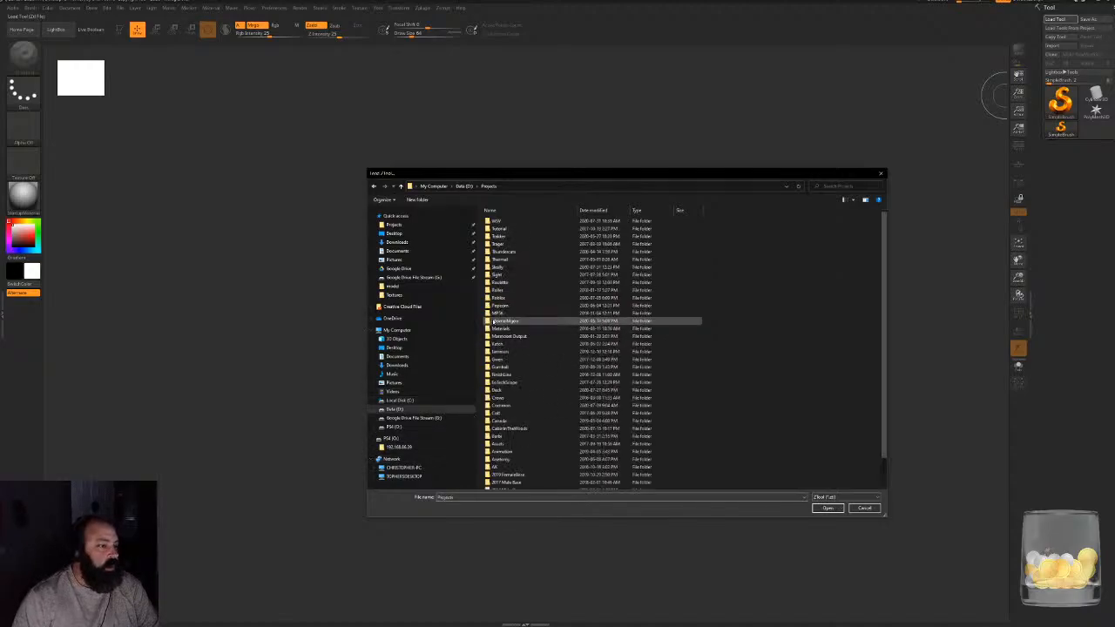
pyautogui.scroll(-1, 747, 391)
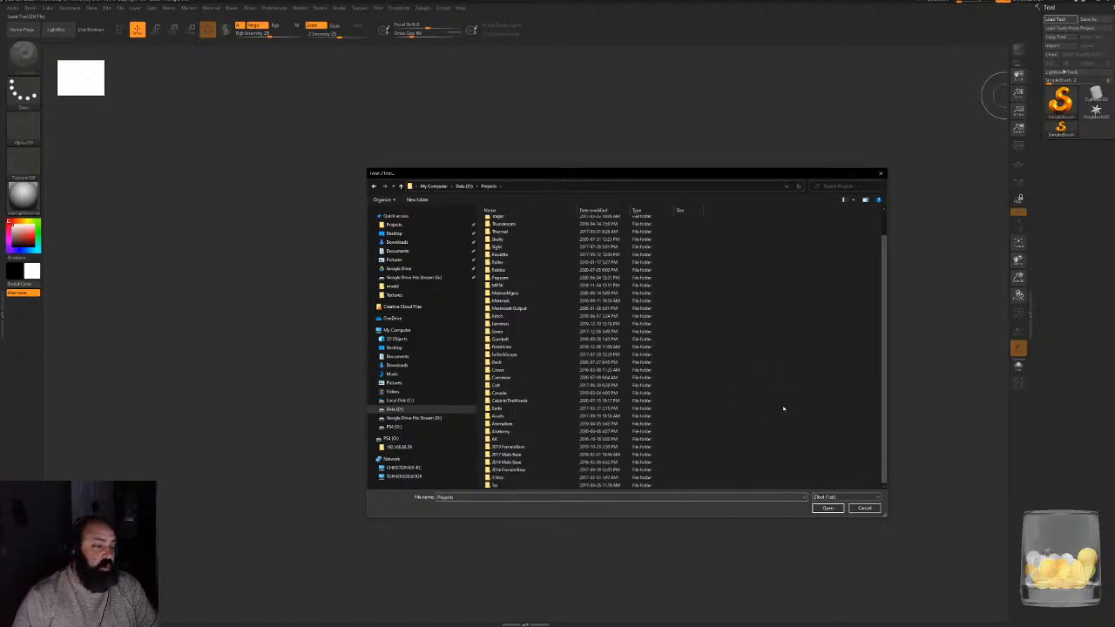
pyautogui.scroll(1, 768, 416)
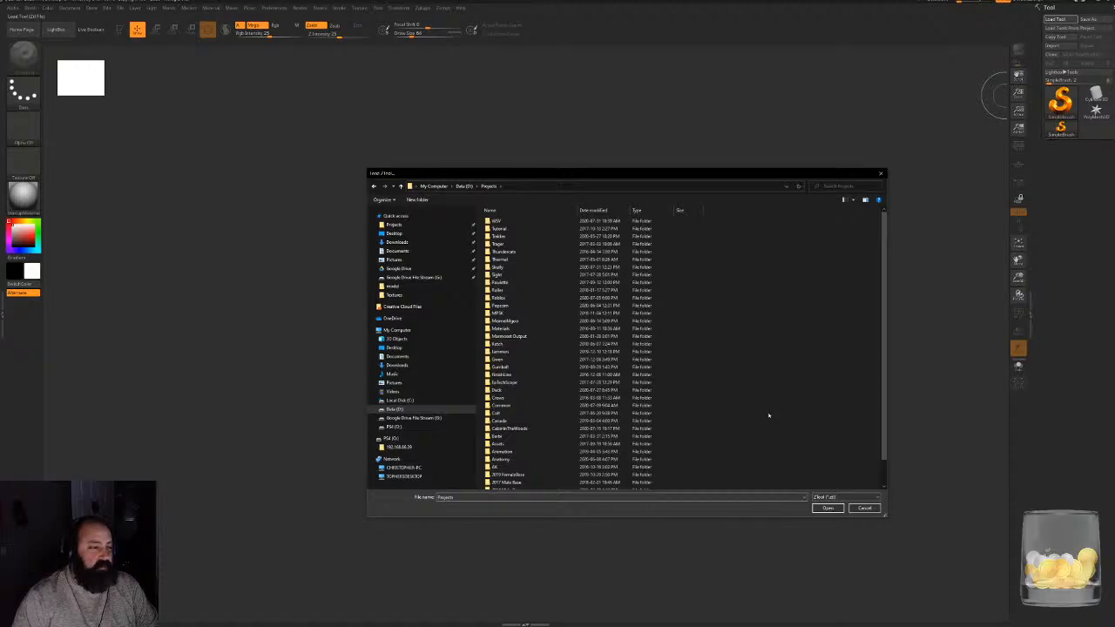
pyautogui.scroll(-1, 771, 435)
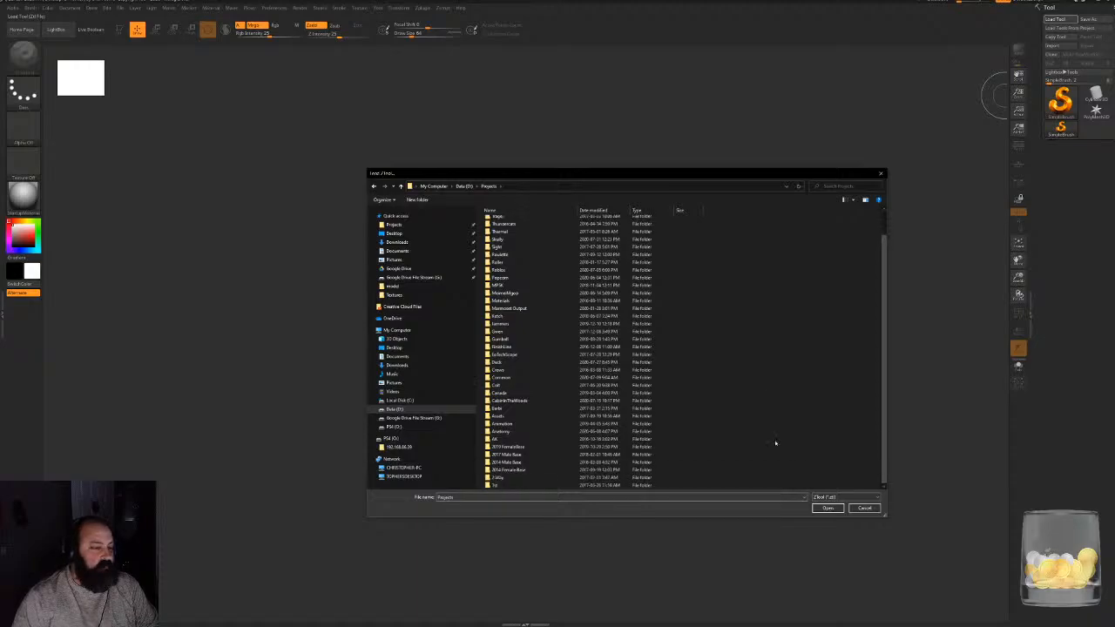
pyautogui.doubleClick(514, 401)
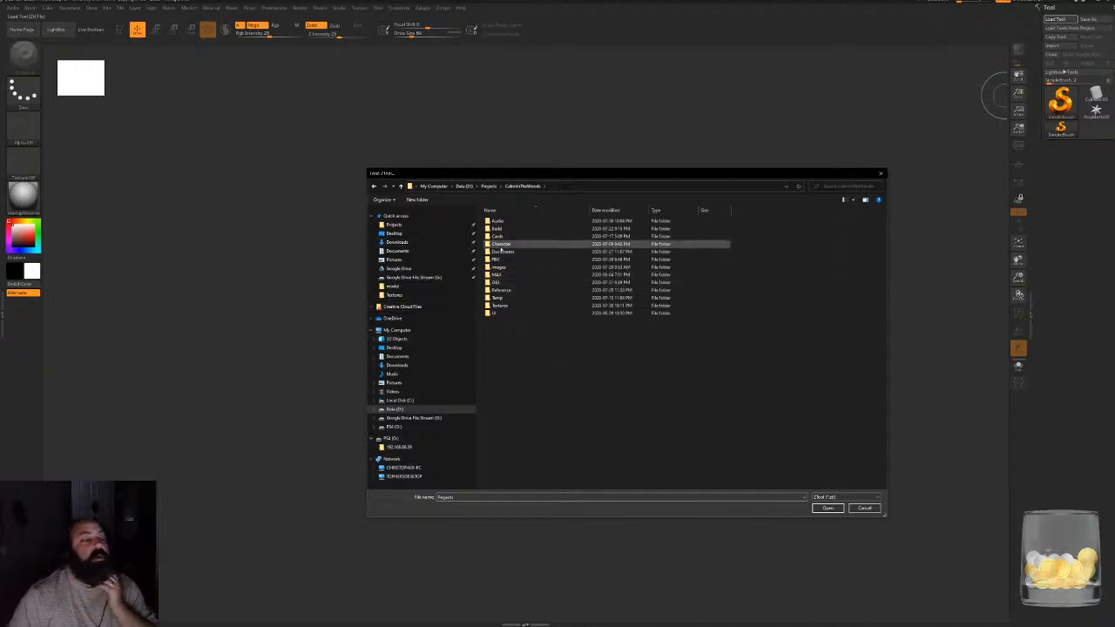
pyautogui.doubleClick(502, 245)
pyautogui.doubleClick(502, 252)
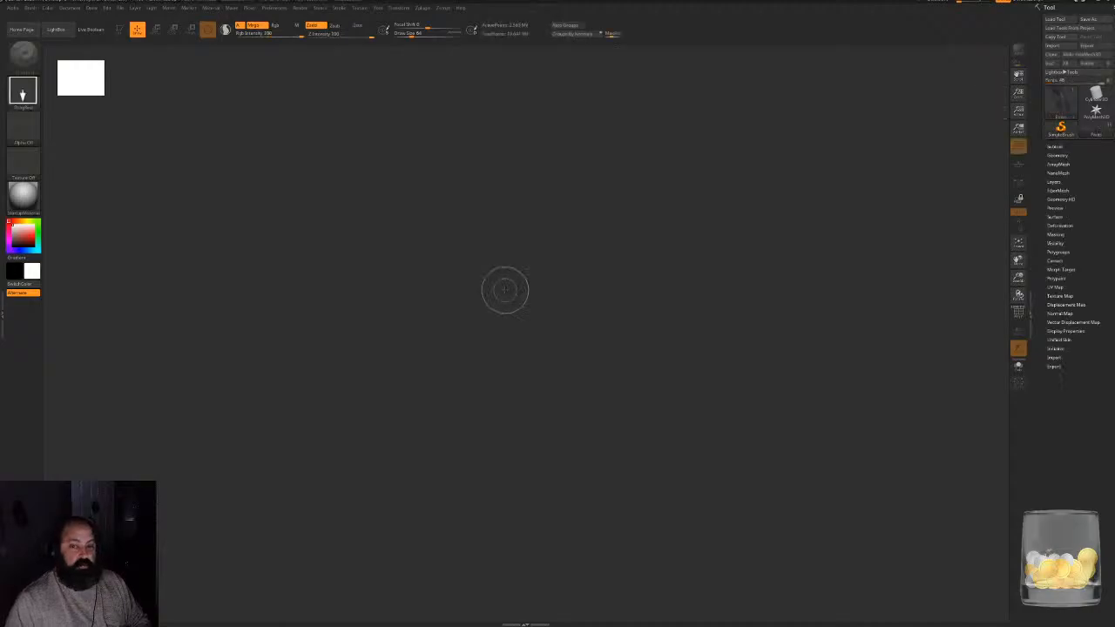
# - Draw the loaded character on the canvas, enter Edit mode and frame it in view
pyautogui.moveTo(518, 402); pyautogui.dragTo(524, 411)
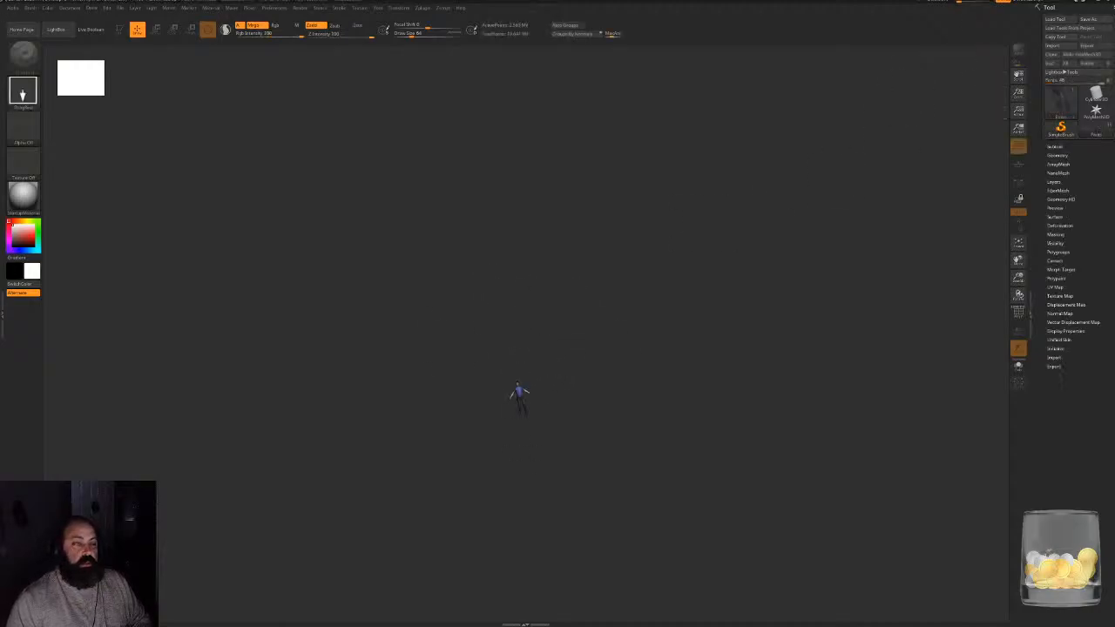
pyautogui.click(117, 30)
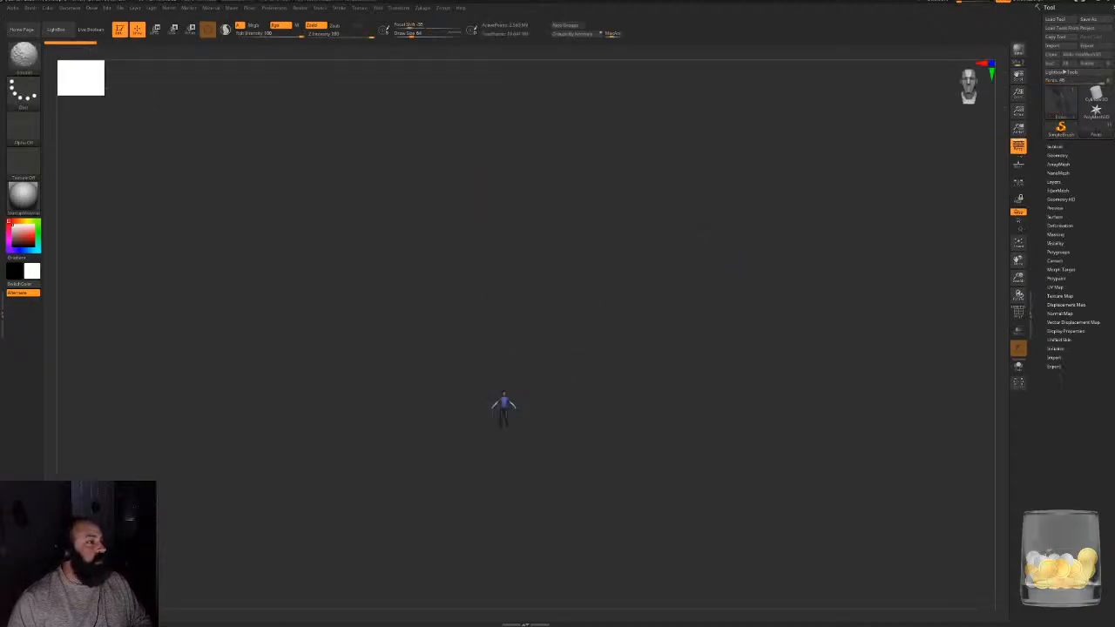
pyautogui.press('f')
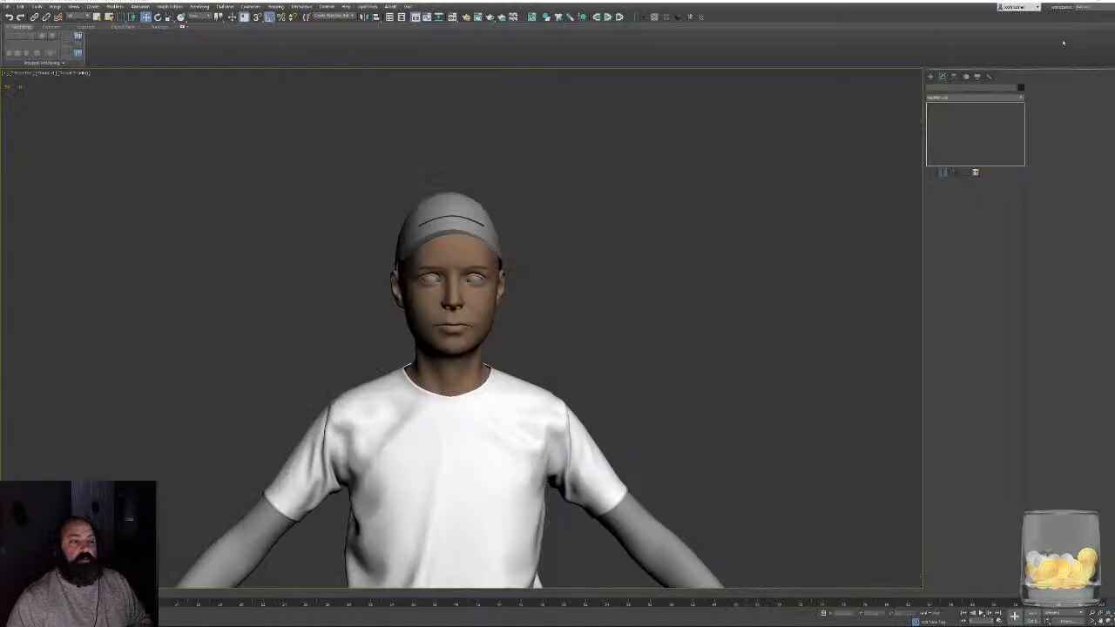
# - Minimize 3ds Max and launch Substance Painter from the desktop
pyautogui.click(1080, 3)
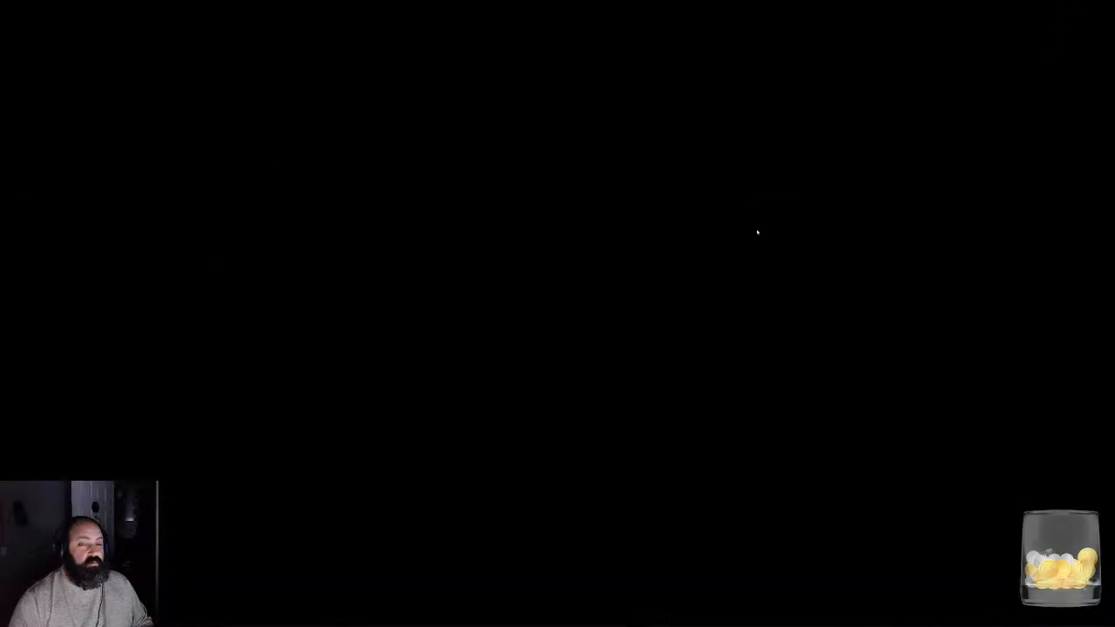
pyautogui.doubleClick(757, 232)
pyautogui.doubleClick(95, 209)
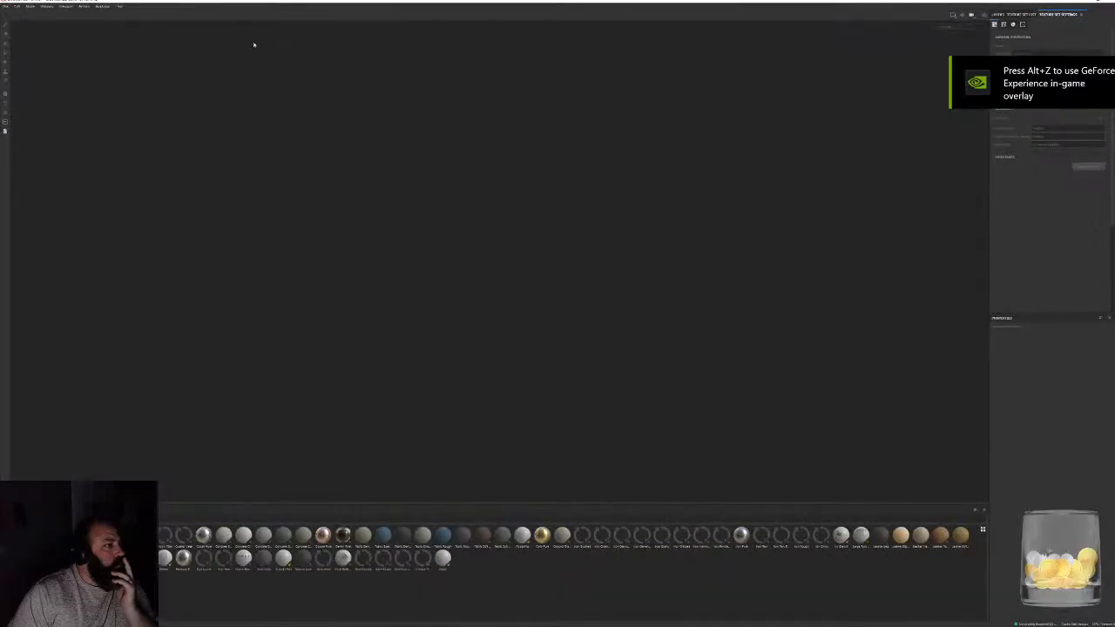
# - Start opening a saved project and look through the folders inside Projects on the Data drive
pyautogui.click(5, 7)
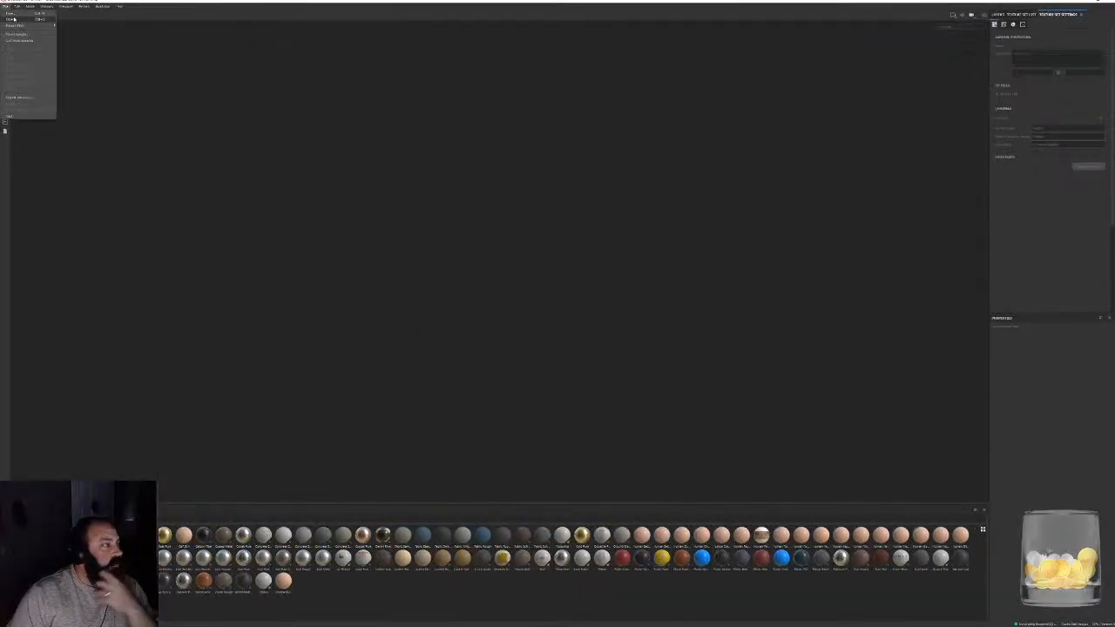
pyautogui.click(12, 19)
pyautogui.click(345, 151)
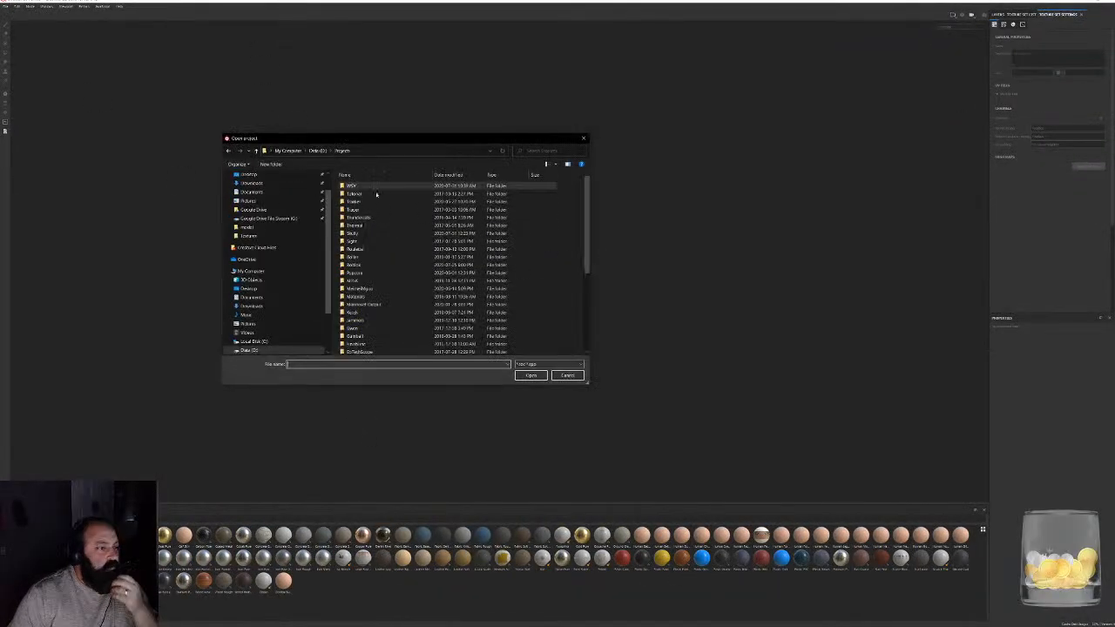
pyautogui.scroll(-6, 462, 322)
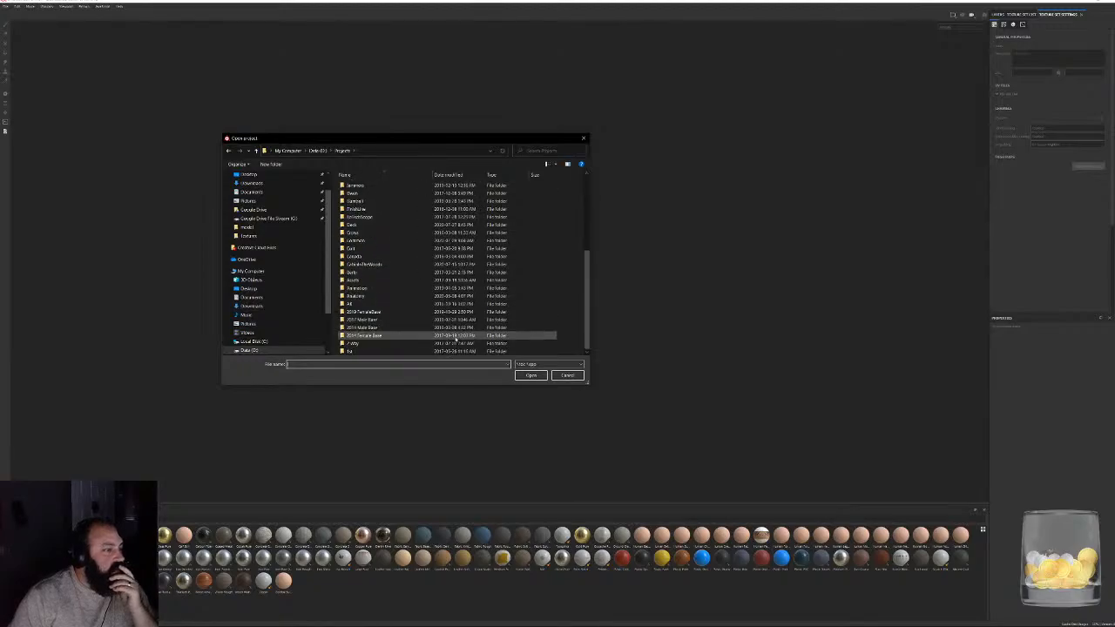
pyautogui.scroll(5, 418, 278)
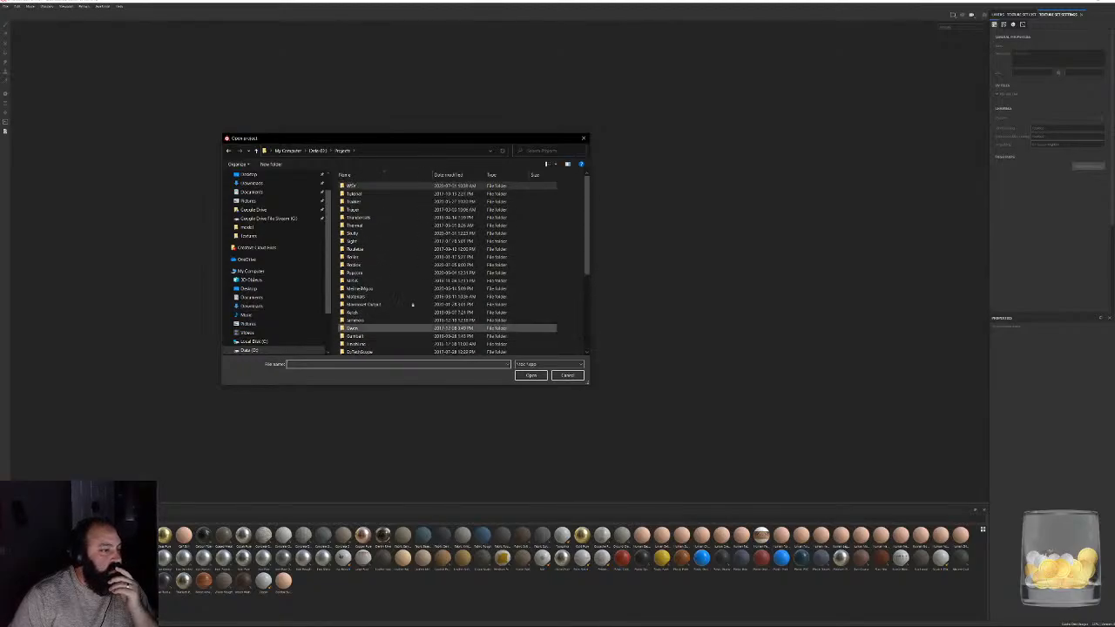
# - Find the Gator project's Texturing folder and open the main Gator.spp file rather than an autosave
pyautogui.doubleClick(365, 201)
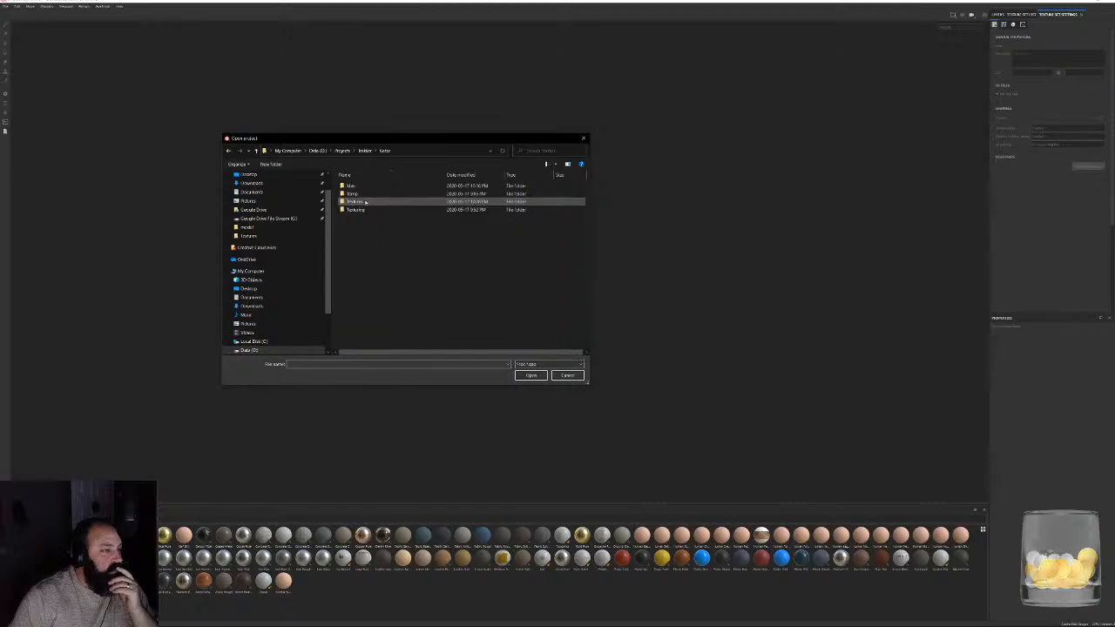
pyautogui.doubleClick(365, 201)
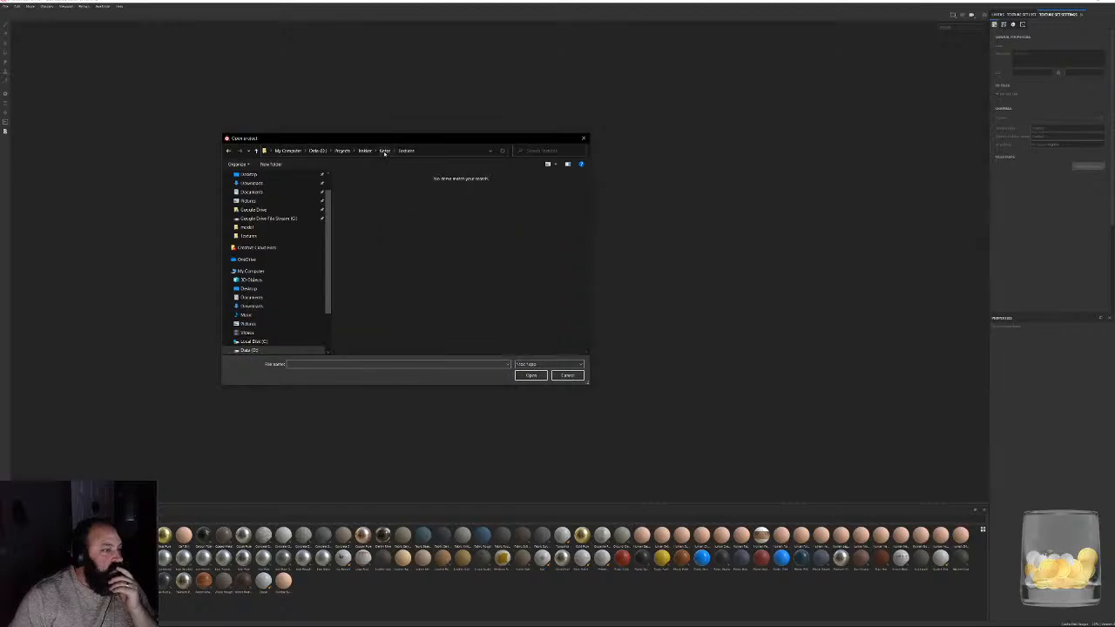
pyautogui.click(384, 150)
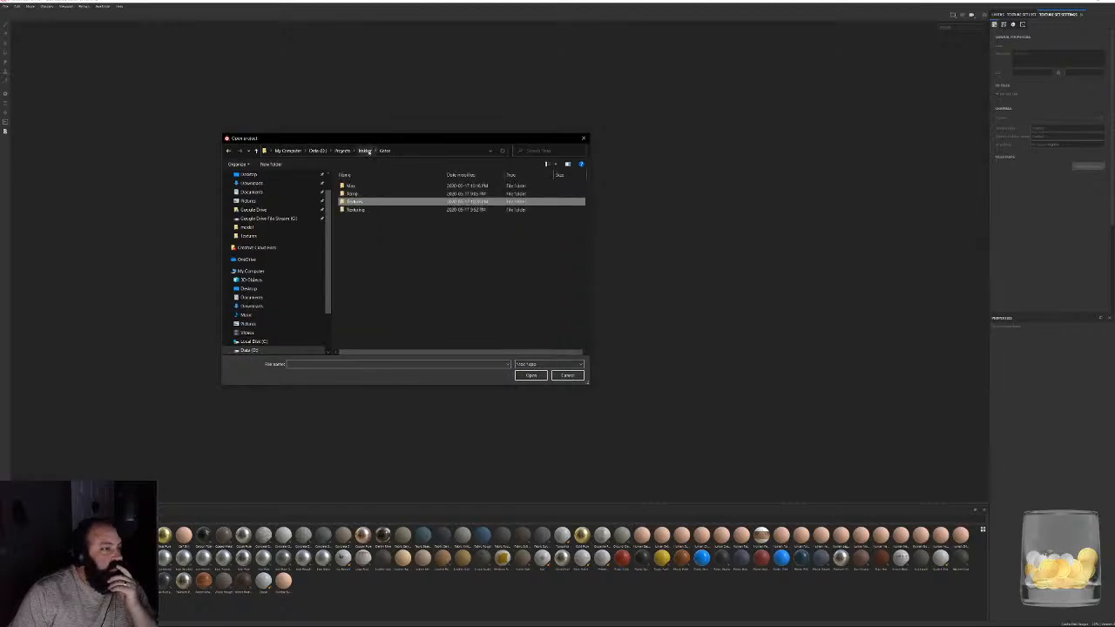
pyautogui.click(365, 151)
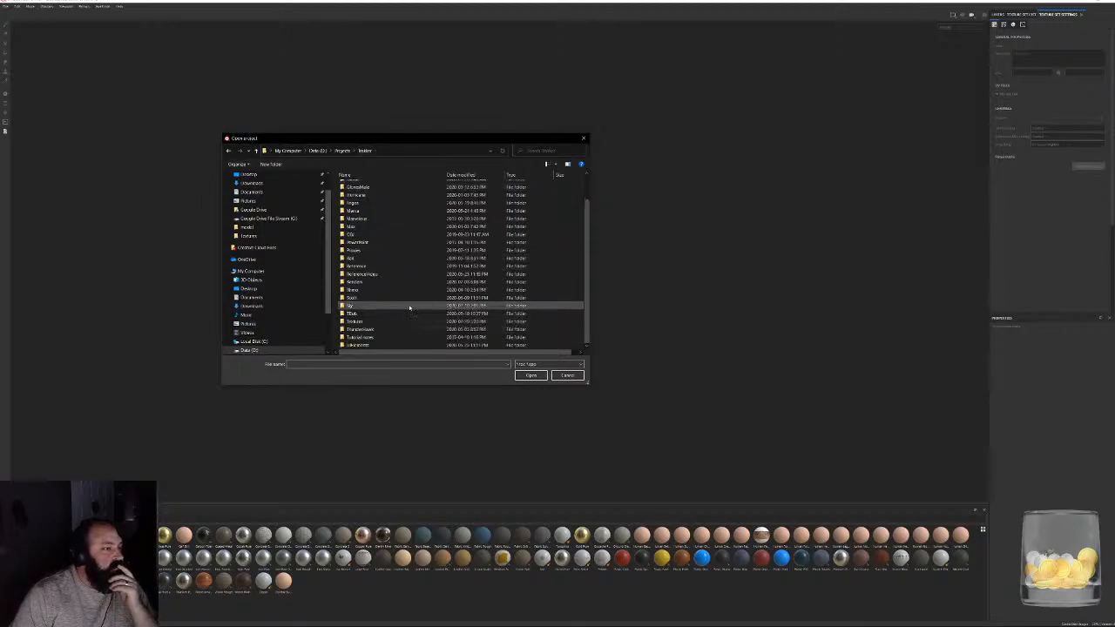
pyautogui.doubleClick(353, 202)
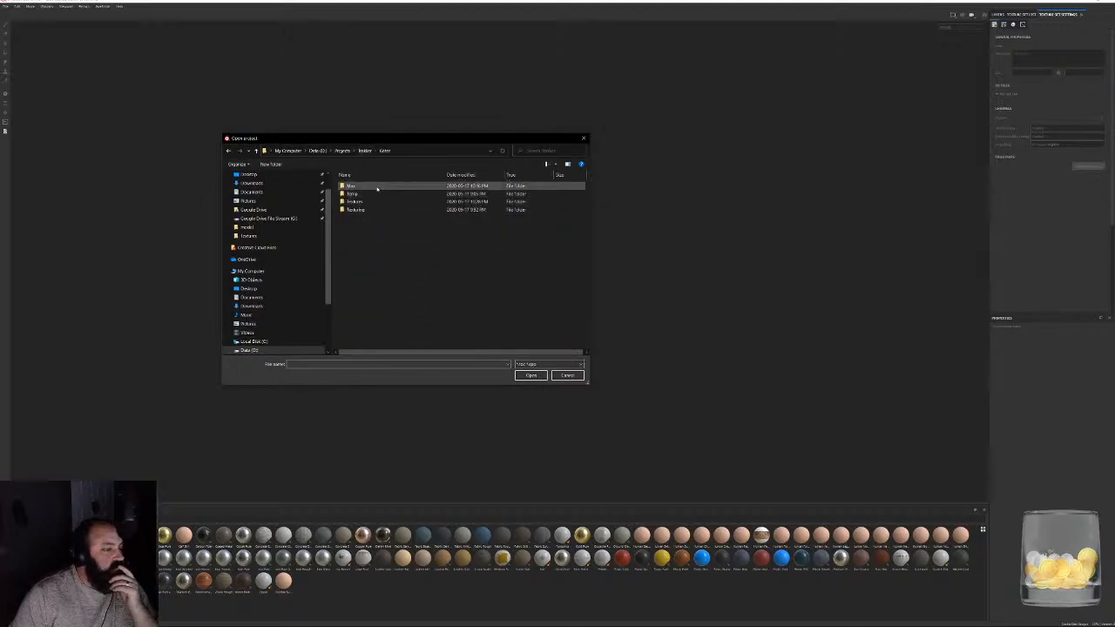
pyautogui.doubleClick(372, 196)
pyautogui.hotkey('alt', 'Left')
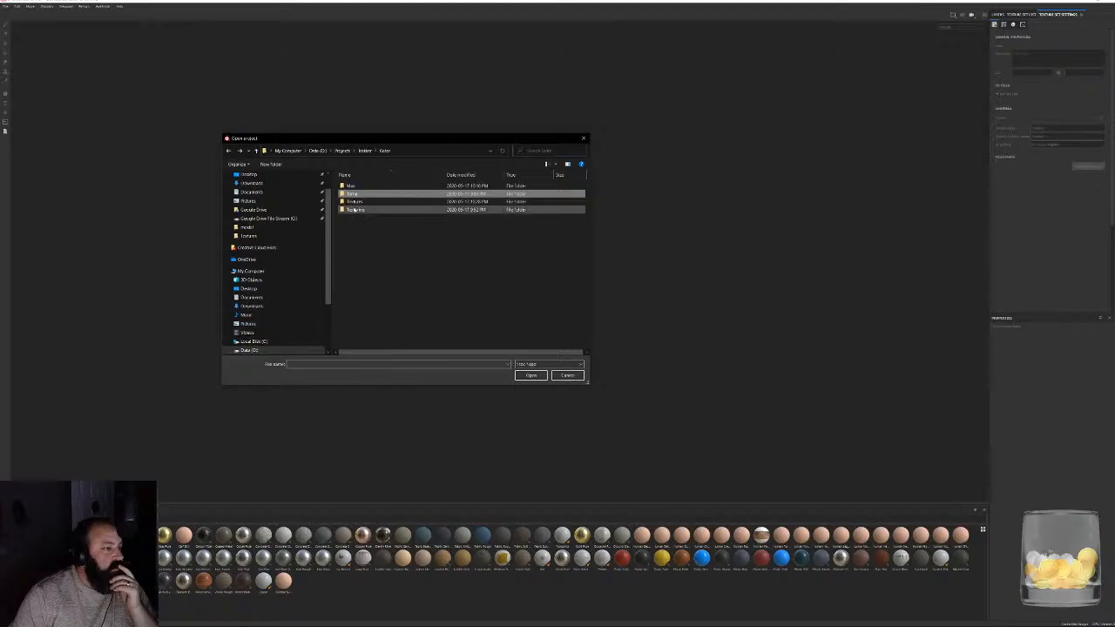
pyautogui.doubleClick(374, 210)
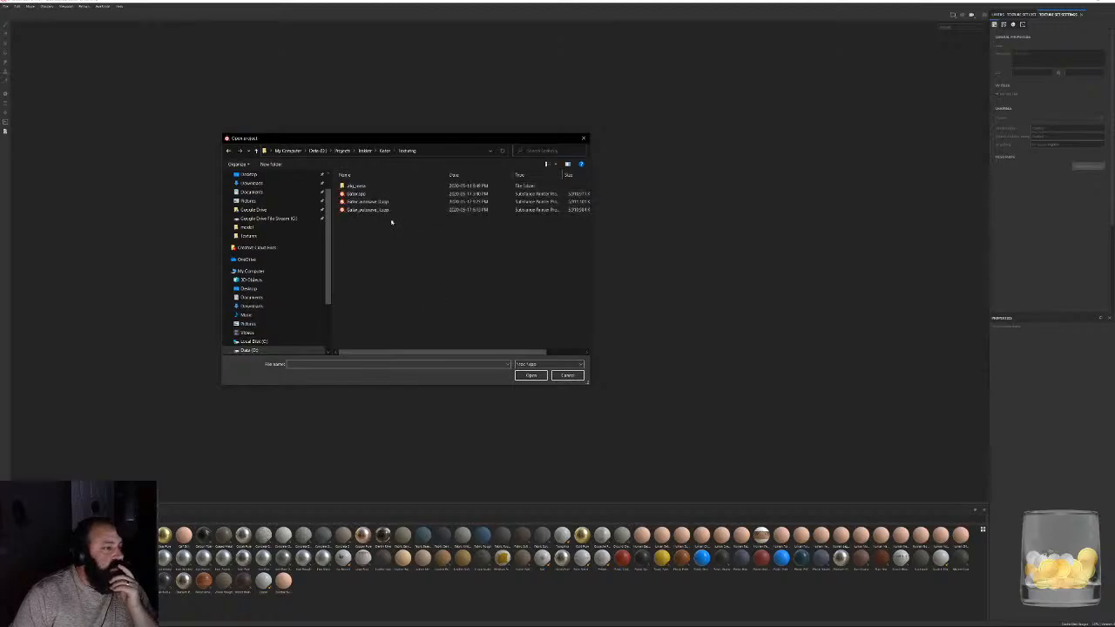
pyautogui.click(360, 195)
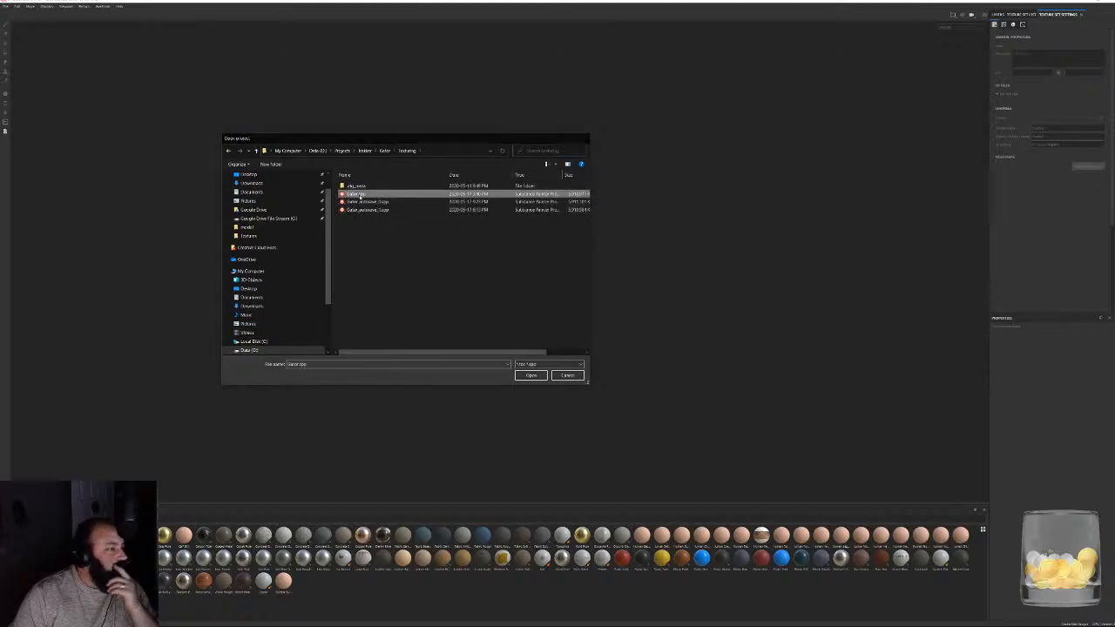
pyautogui.doubleClick(360, 195)
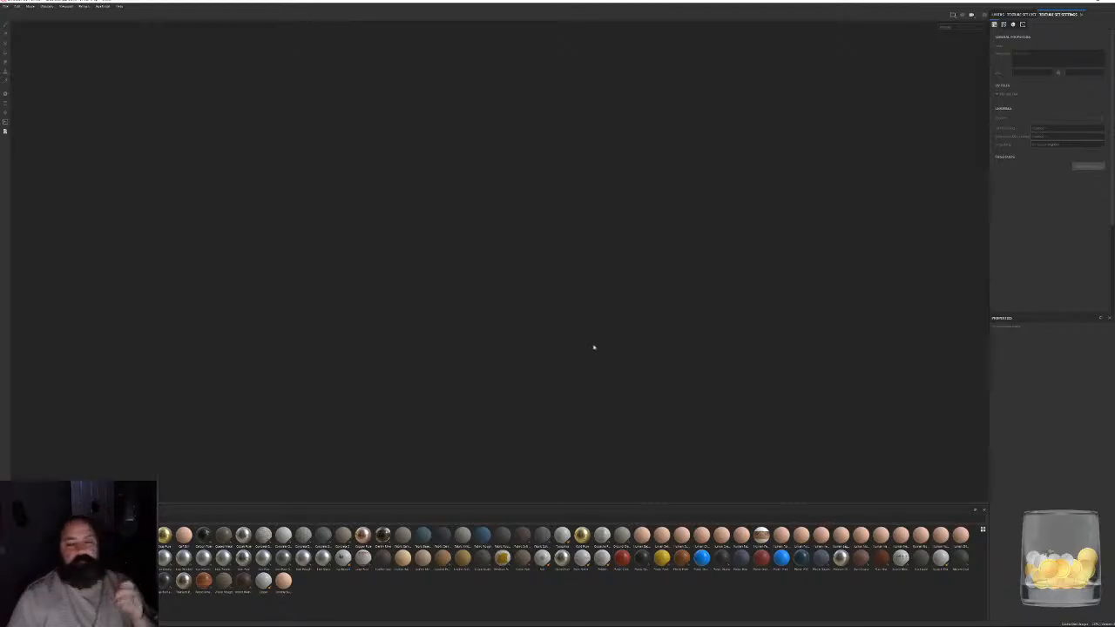
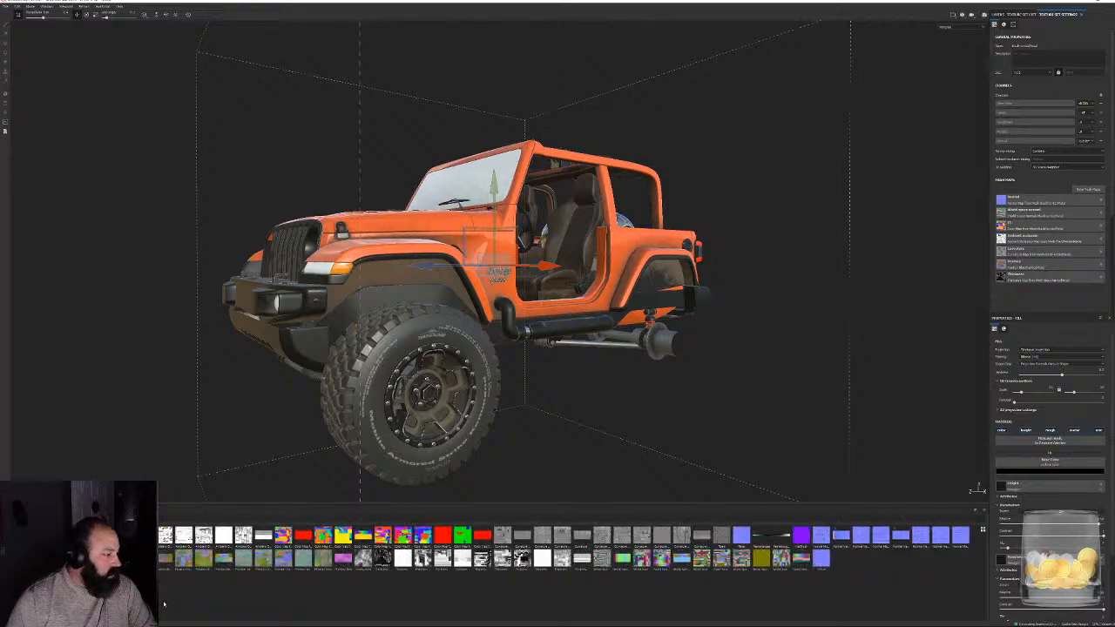
# - Examine the textured Jeep from its front wheel through the door opening to the tailgate with the Gator badge
pyautogui.scroll(2, 283, 441)
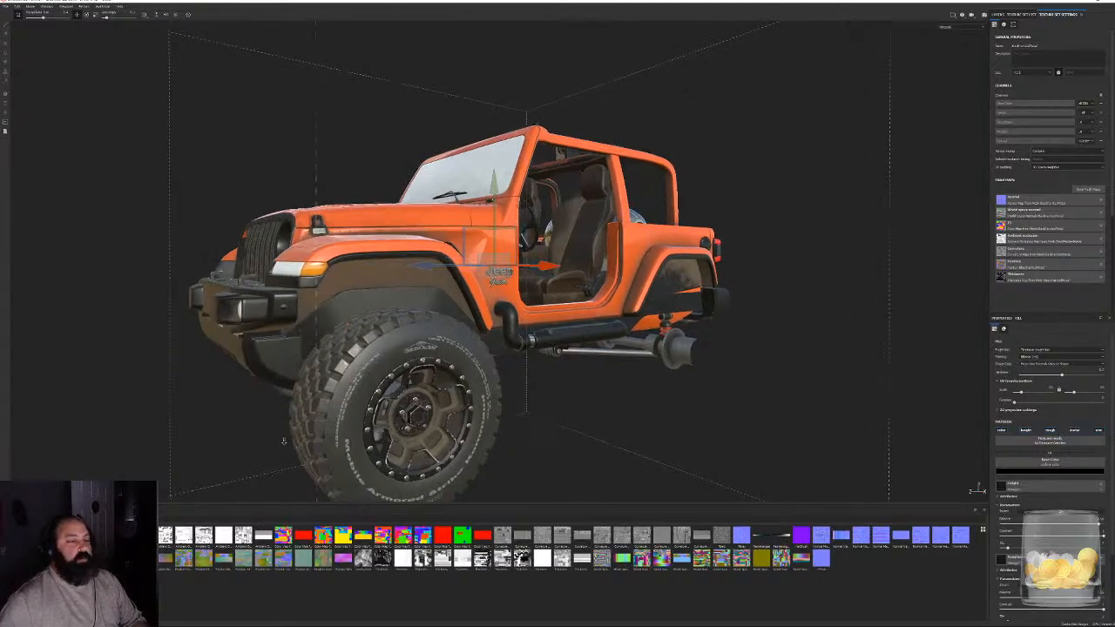
pyautogui.scroll(2, 283, 441)
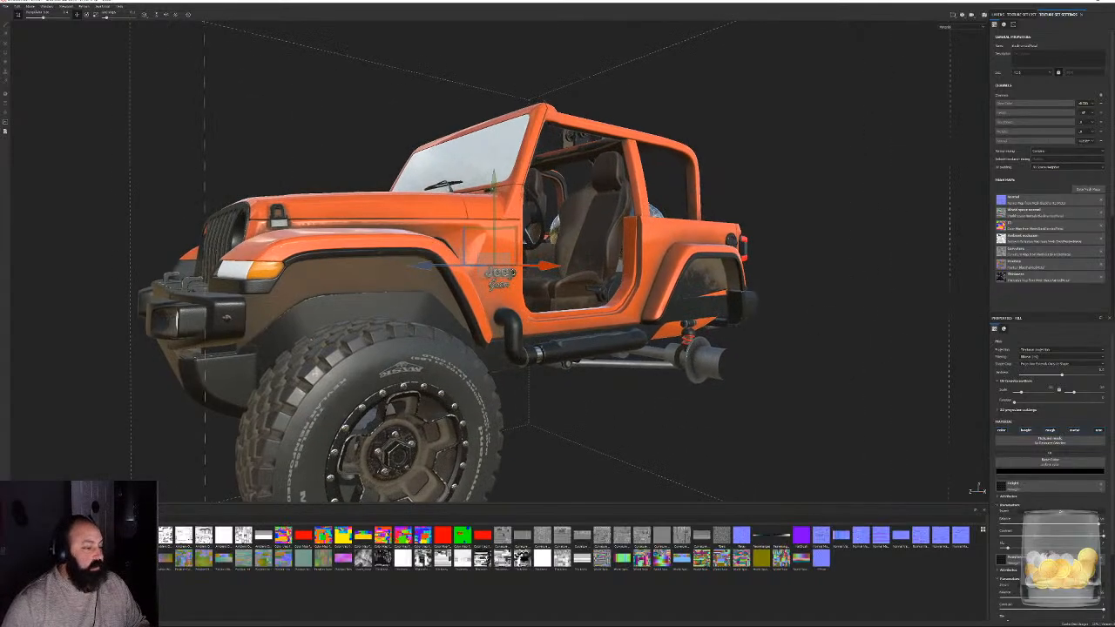
pyautogui.moveTo(124, 535)
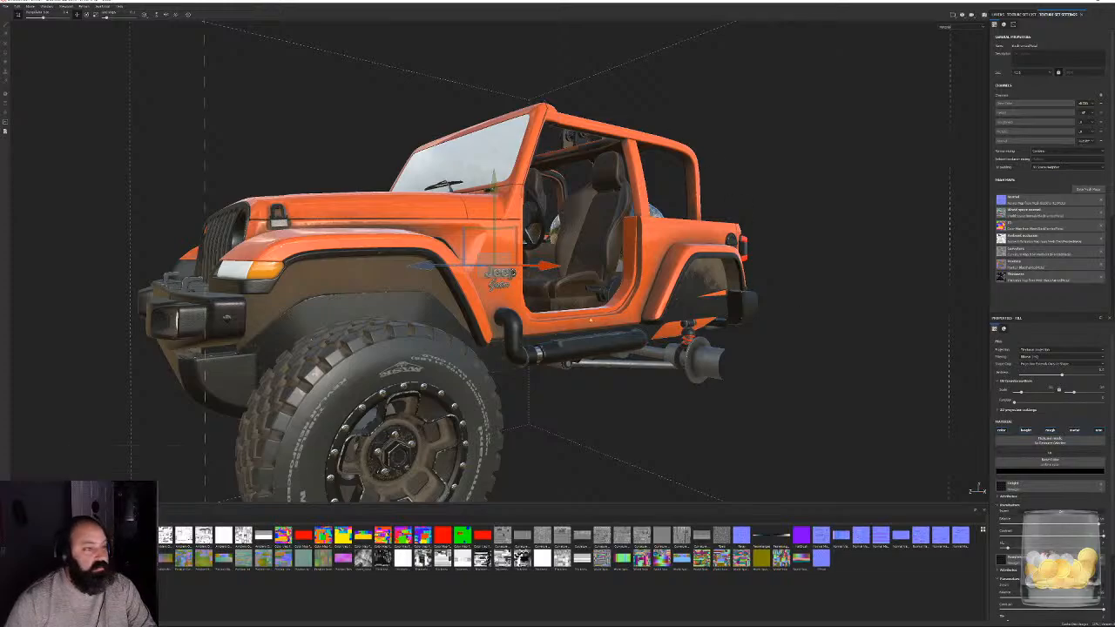
pyautogui.keyDown('alt'); pyautogui.moveTo(586, 284); pyautogui.dragTo(481, 302); pyautogui.keyUp('alt')
pyautogui.scroll(5, 480, 303)
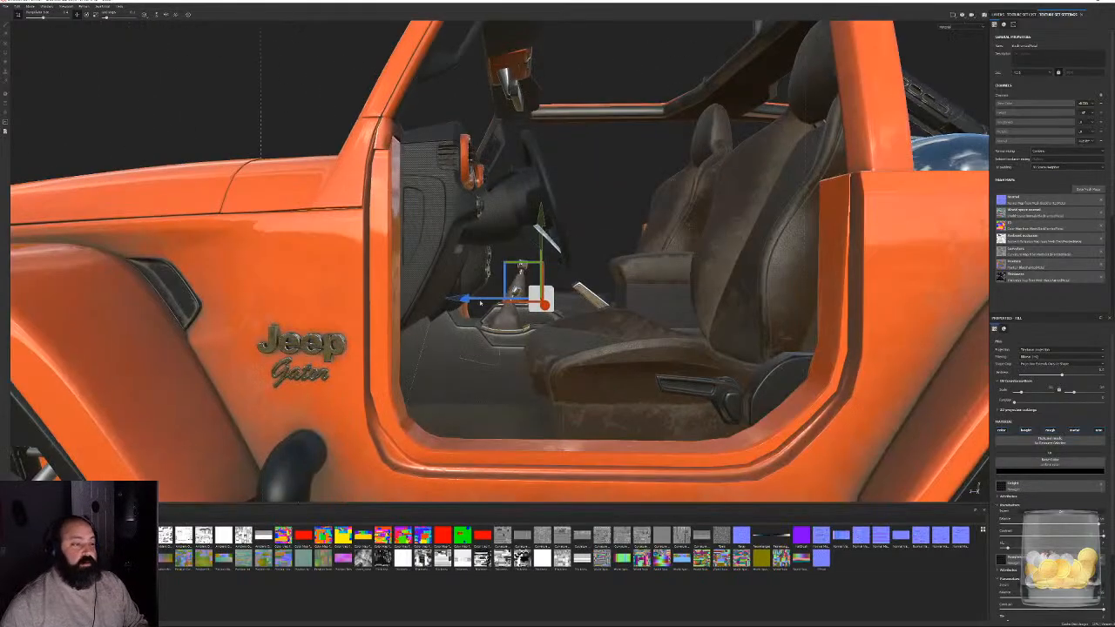
pyautogui.keyDown('alt'); pyautogui.moveTo(480, 303); pyautogui.dragTo(534, 235, button='middle'); pyautogui.keyUp('alt')
pyautogui.scroll(-6, 534, 235)
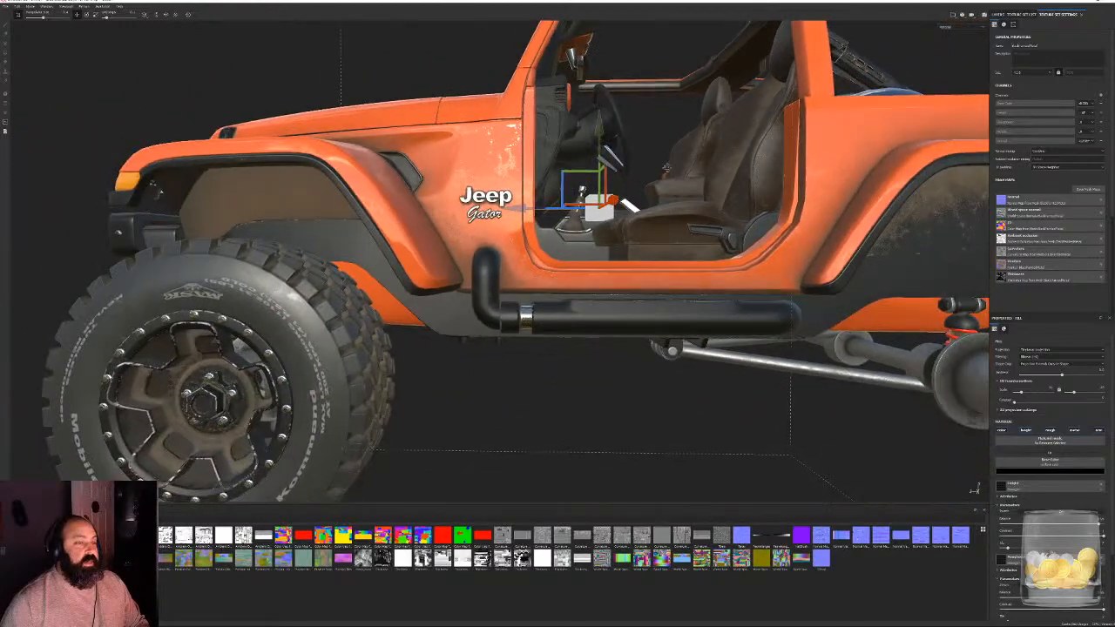
pyautogui.keyDown('alt'); pyautogui.moveTo(536, 155); pyautogui.dragTo(288, 170); pyautogui.keyUp('alt')
pyautogui.scroll(5, 488, 244)
pyautogui.keyDown('alt'); pyautogui.moveTo(557, 209); pyautogui.dragTo(470, 279, button='middle'); pyautogui.keyUp('alt')
pyautogui.keyDown('alt'); pyautogui.moveTo(488, 288); pyautogui.dragTo(475, 261); pyautogui.keyUp('alt')
pyautogui.keyDown('alt'); pyautogui.moveTo(488, 270); pyautogui.dragTo(402, 165, button='middle'); pyautogui.keyUp('alt')
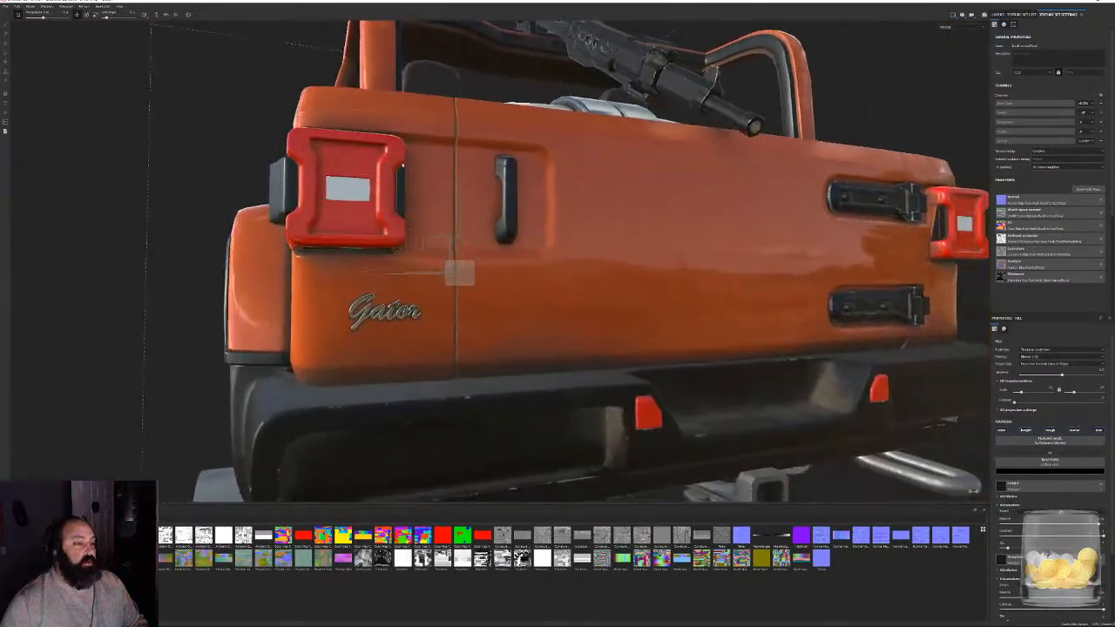
pyautogui.keyDown('alt'); pyautogui.moveTo(460, 272); pyautogui.dragTo(440, 234); pyautogui.keyUp('alt')
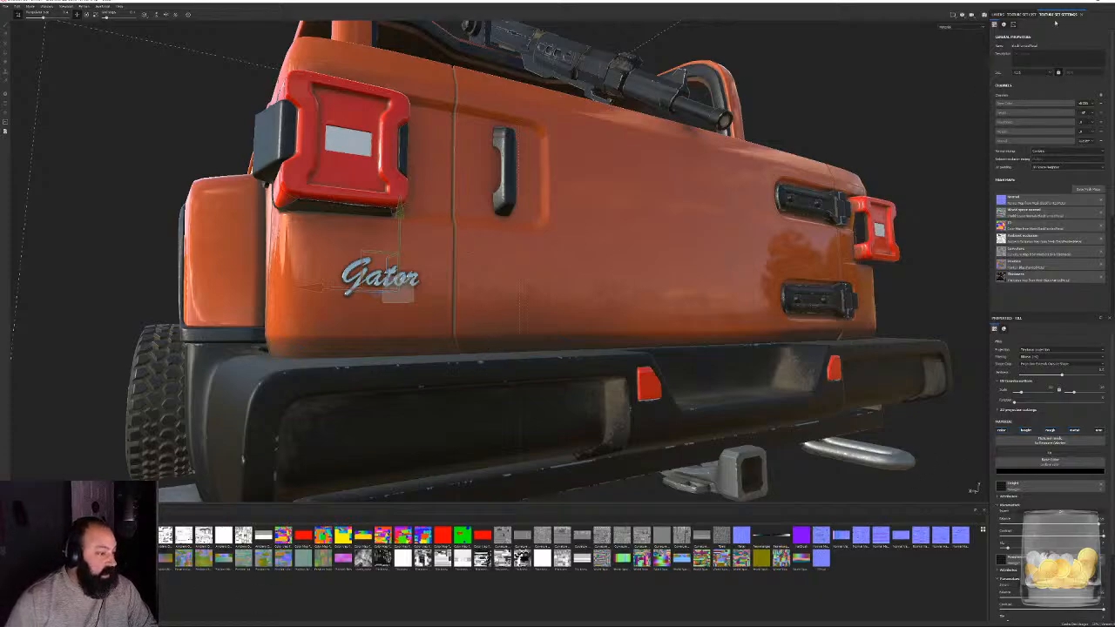
# - Toggle the car paint texture set's visibility to check what it covers, and isolate it in the viewport
pyautogui.click(1021, 14)
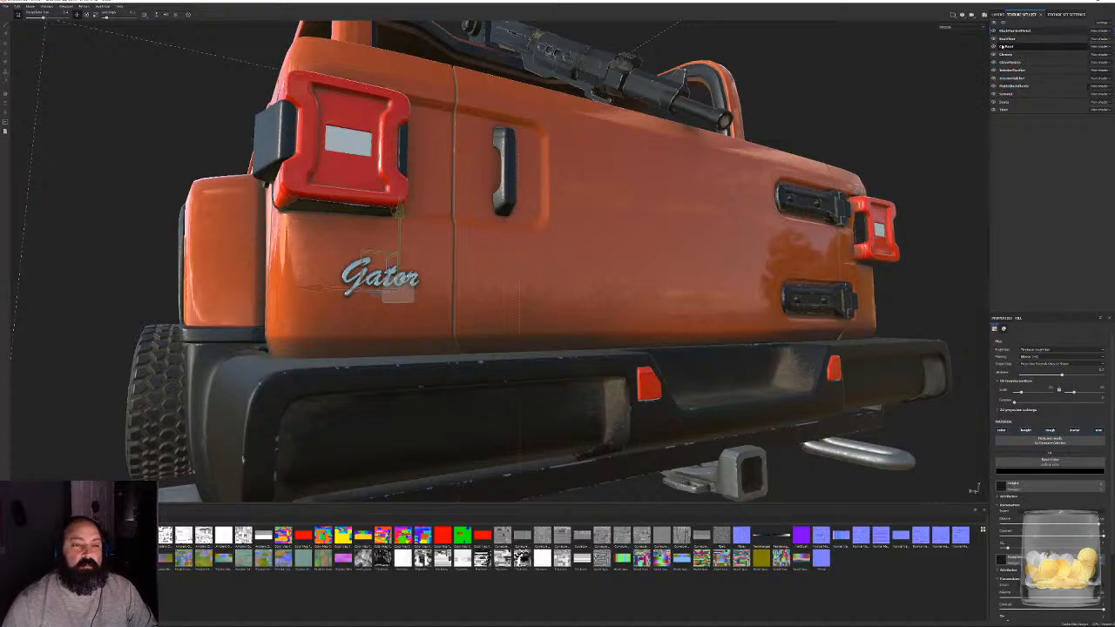
pyautogui.click(994, 46)
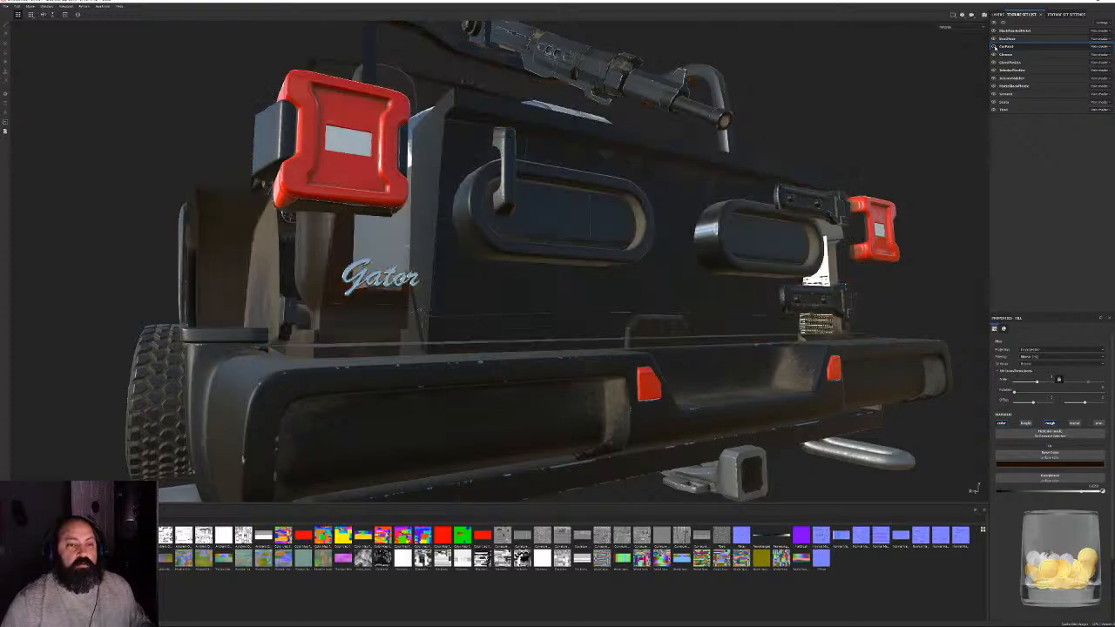
pyautogui.click(994, 46)
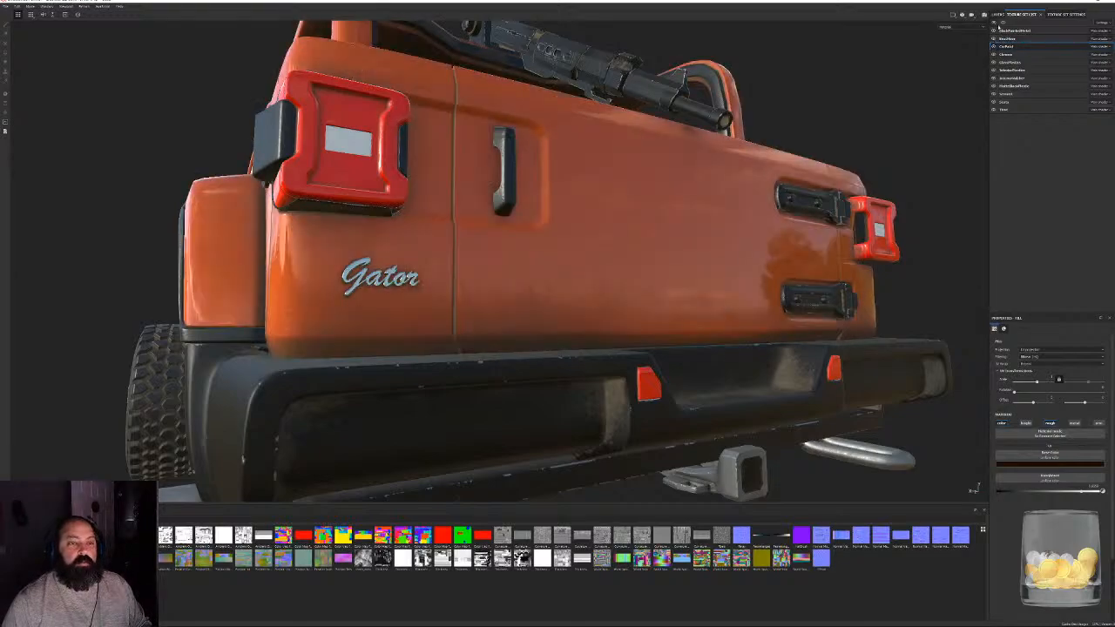
pyautogui.click(1003, 23)
# - Examine the dark baked shading around the Jeep Gator lettering and panels on the isolated body
pyautogui.keyDown('alt'); pyautogui.moveTo(403, 219); pyautogui.dragTo(610, 289); pyautogui.keyUp('alt')
pyautogui.scroll(3, 610, 288)
pyautogui.keyDown('alt'); pyautogui.moveTo(610, 288); pyautogui.dragTo(493, 316, button='middle'); pyautogui.keyUp('alt')
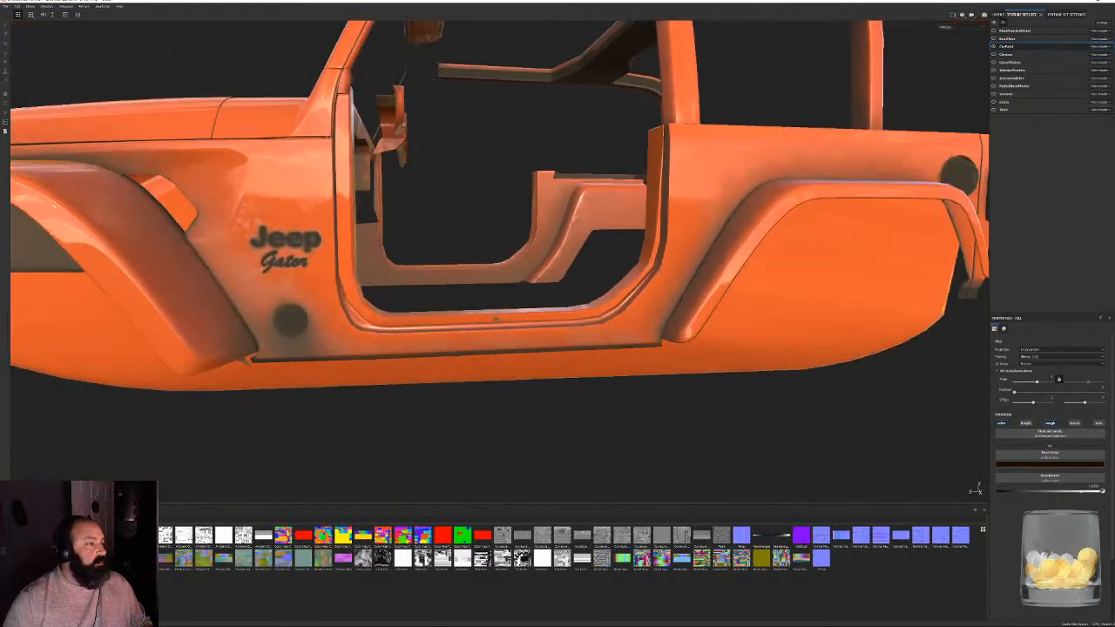
pyautogui.scroll(3, 388, 279)
pyautogui.keyDown('alt'); pyautogui.moveTo(388, 278); pyautogui.dragTo(617, 273, button='middle'); pyautogui.keyUp('alt')
pyautogui.keyDown('alt'); pyautogui.moveTo(713, 244); pyautogui.dragTo(364, 238, button='middle'); pyautogui.keyUp('alt')
pyautogui.keyDown('alt'); pyautogui.moveTo(364, 237); pyautogui.dragTo(563, 323, button='right'); pyautogui.keyUp('alt')
pyautogui.keyDown('alt'); pyautogui.moveTo(564, 323); pyautogui.dragTo(363, 220, button='middle'); pyautogui.keyUp('alt')
pyautogui.keyDown('alt'); pyautogui.moveTo(363, 219); pyautogui.dragTo(340, 244); pyautogui.keyUp('alt')
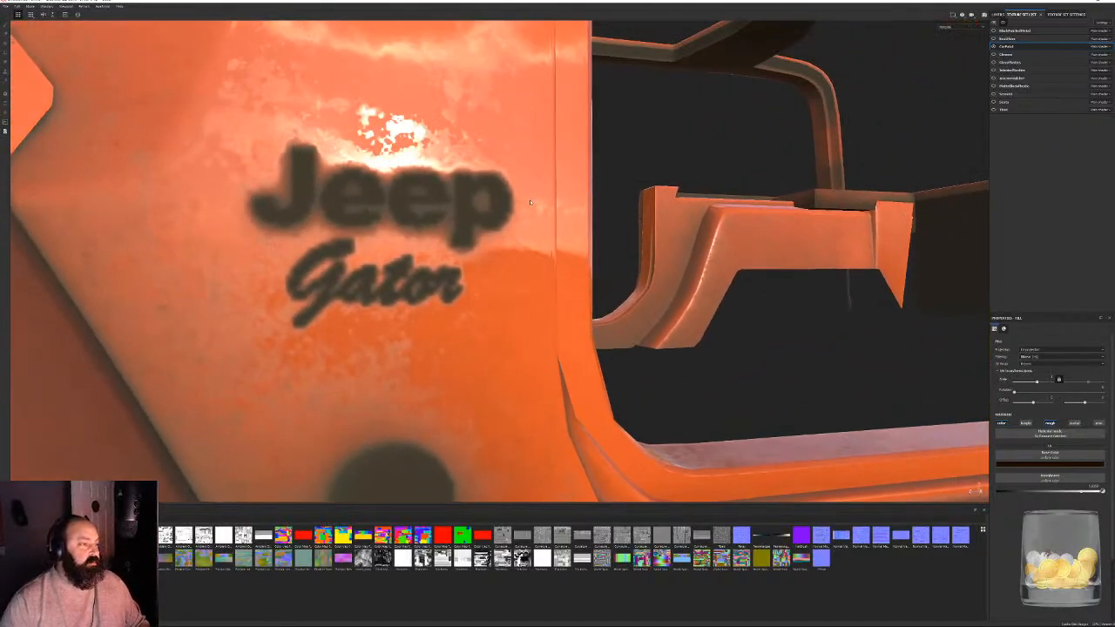
pyautogui.keyDown('alt'); pyautogui.moveTo(299, 150); pyautogui.dragTo(478, 243); pyautogui.keyUp('alt')
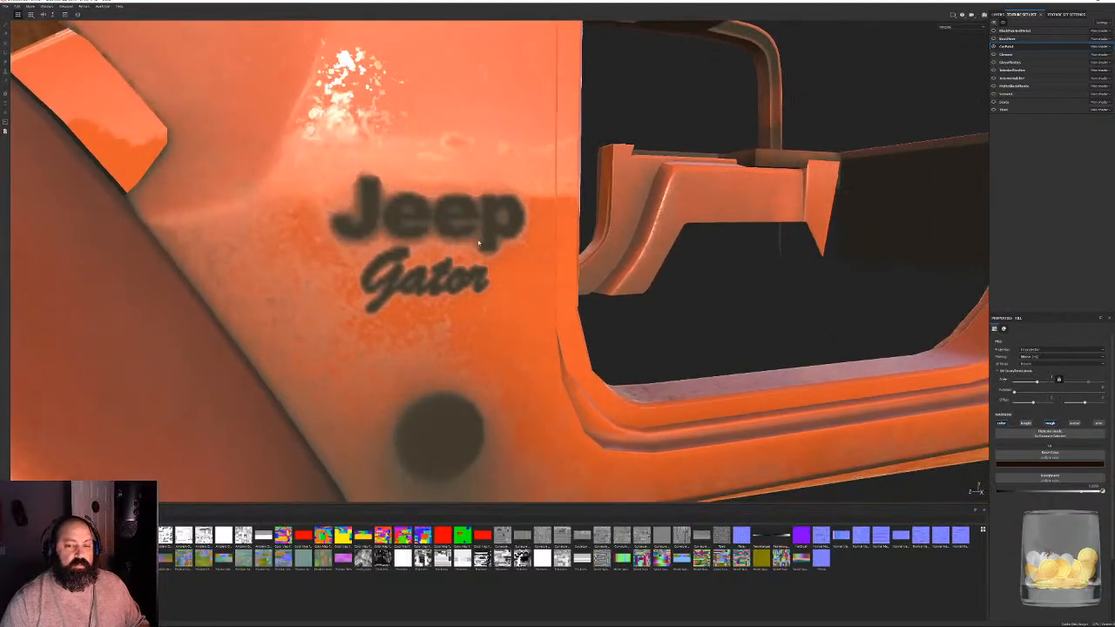
pyautogui.scroll(-5, 480, 246)
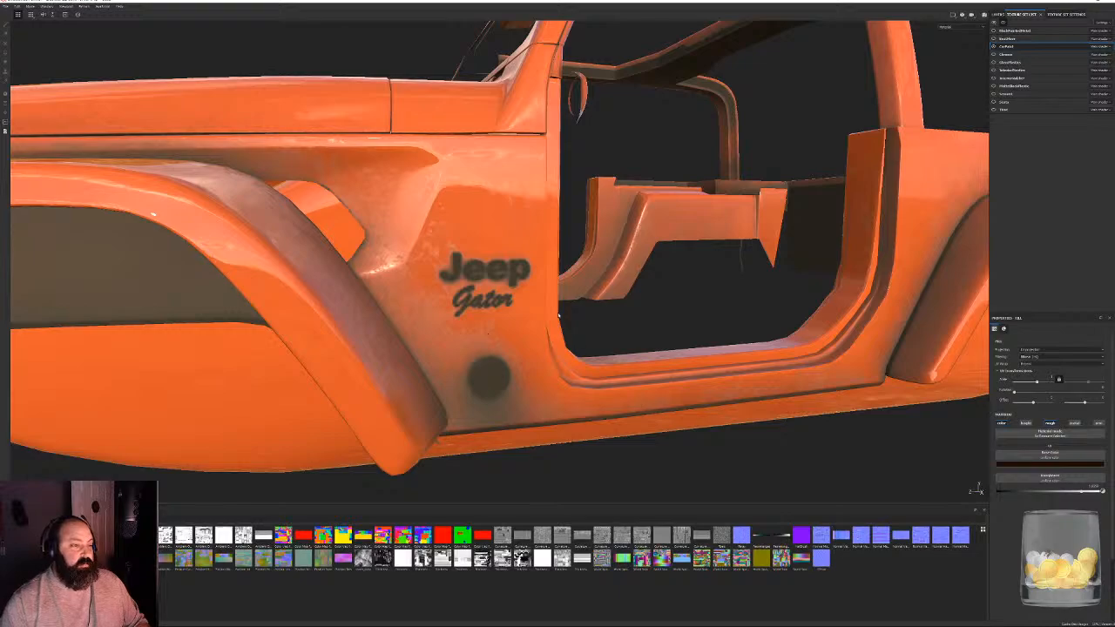
pyautogui.scroll(8, 558, 322)
pyautogui.scroll(-4, 388, 244)
pyautogui.keyDown('alt'); pyautogui.moveTo(217, 187); pyautogui.dragTo(356, 171, button='middle'); pyautogui.keyUp('alt')
pyautogui.keyDown('alt'); pyautogui.moveTo(356, 172); pyautogui.dragTo(325, 248); pyautogui.keyUp('alt')
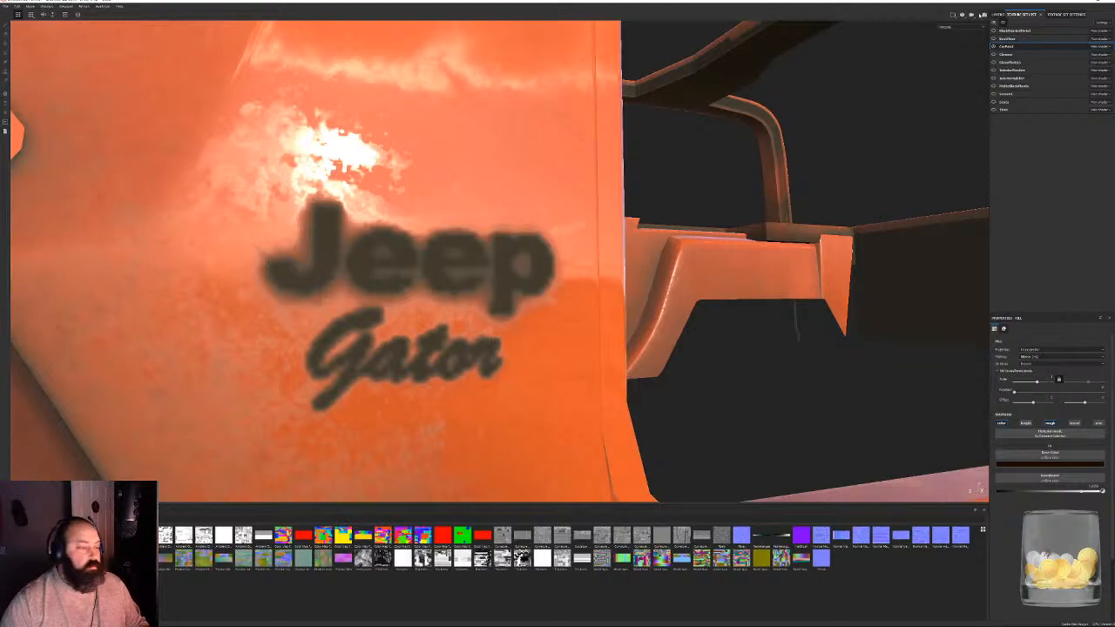
# - Show only the ambient occlusion mesh map in the viewport and inspect it around the Jeep Gator lettering
pyautogui.click(996, 16)
pyautogui.click(977, 27)
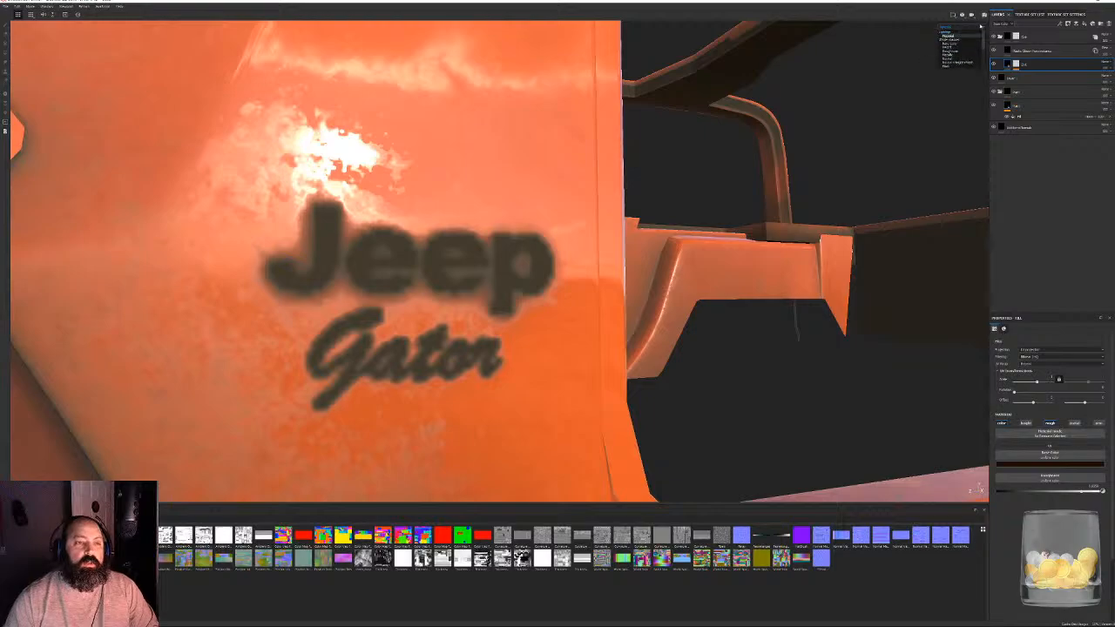
pyautogui.click(971, 51)
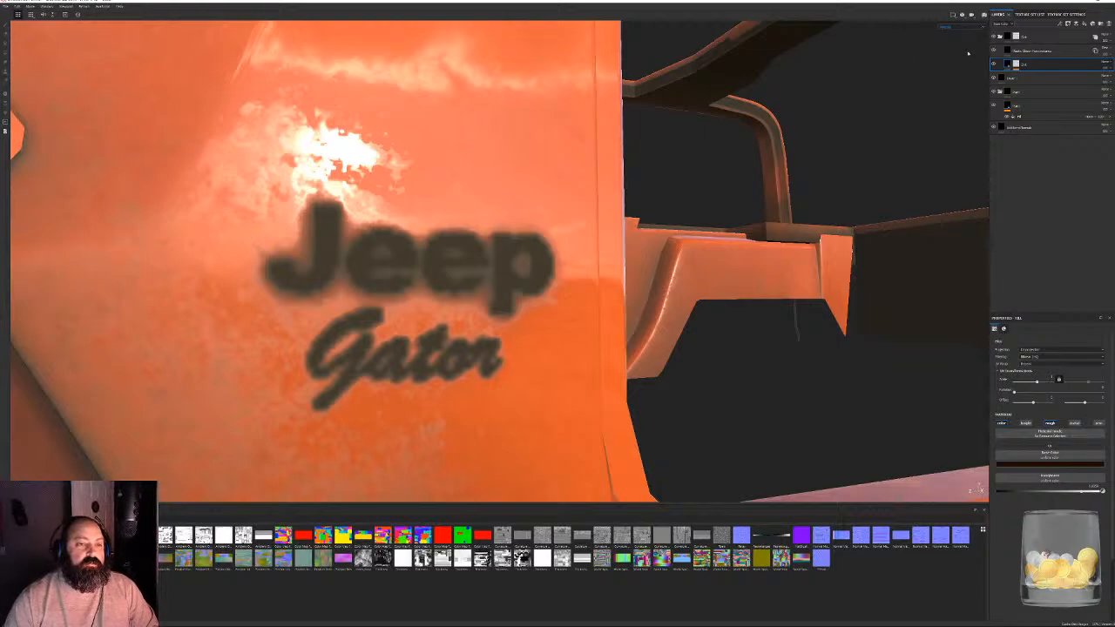
pyautogui.press('f')
pyautogui.keyDown('alt'); pyautogui.moveTo(542, 291); pyautogui.dragTo(370, 244, button='middle'); pyautogui.keyUp('alt')
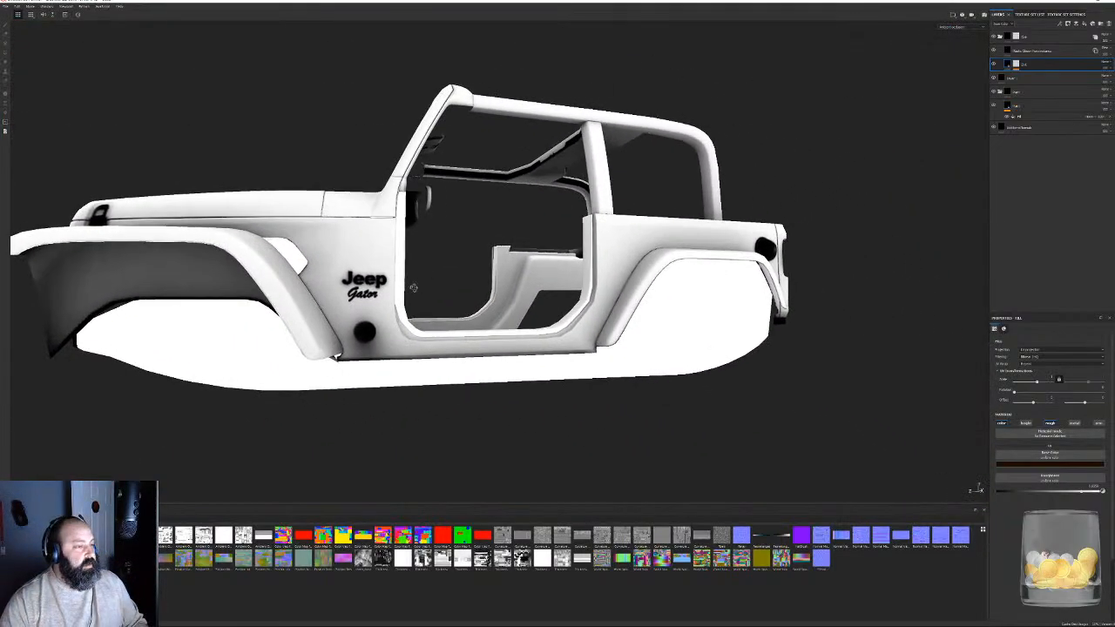
pyautogui.scroll(3, 523, 270)
pyautogui.keyDown('alt'); pyautogui.moveTo(627, 270); pyautogui.dragTo(331, 216); pyautogui.keyUp('alt')
pyautogui.keyDown('alt'); pyautogui.moveTo(704, 283); pyautogui.dragTo(560, 313); pyautogui.keyUp('alt')
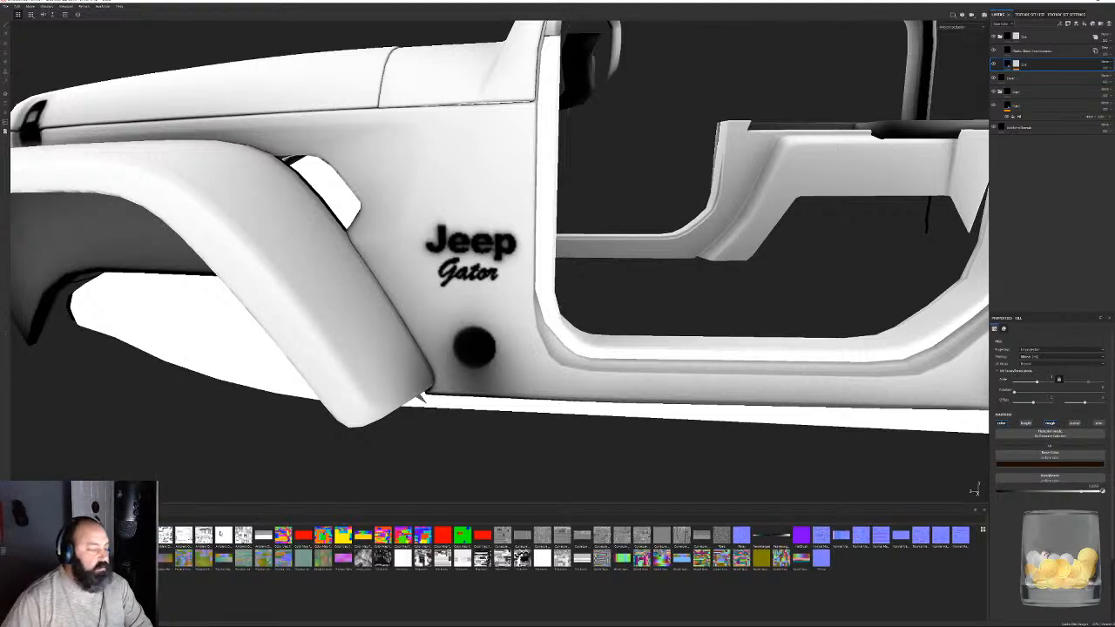
# - Open the texture set's settings to check its mesh maps, search the shelf for "car" and clear the search
pyautogui.click(1081, 14)
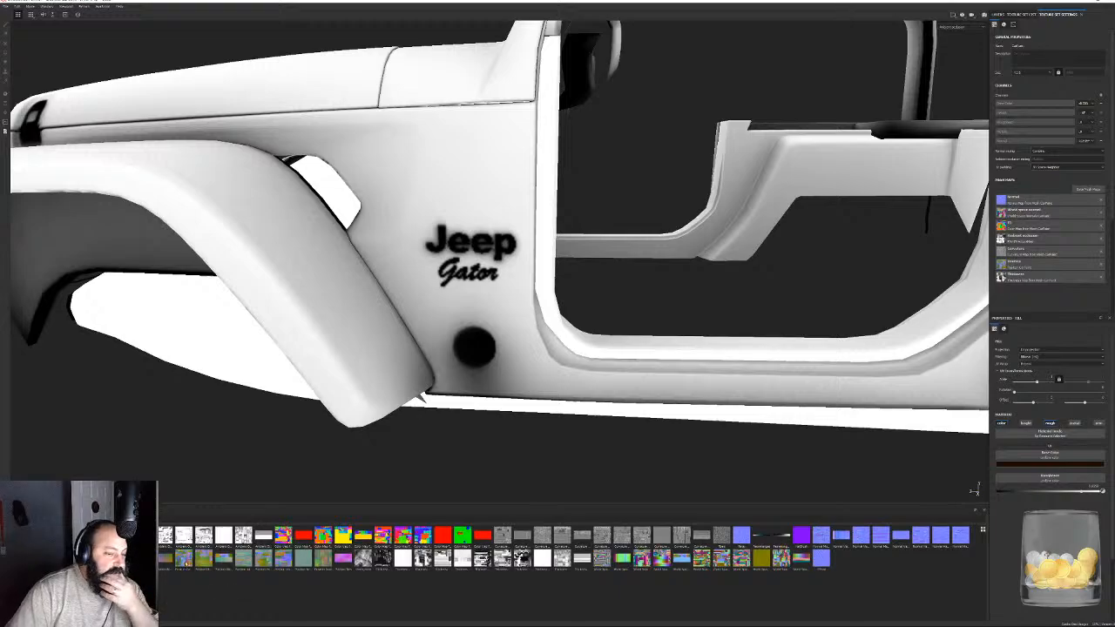
pyautogui.moveTo(180, 559)
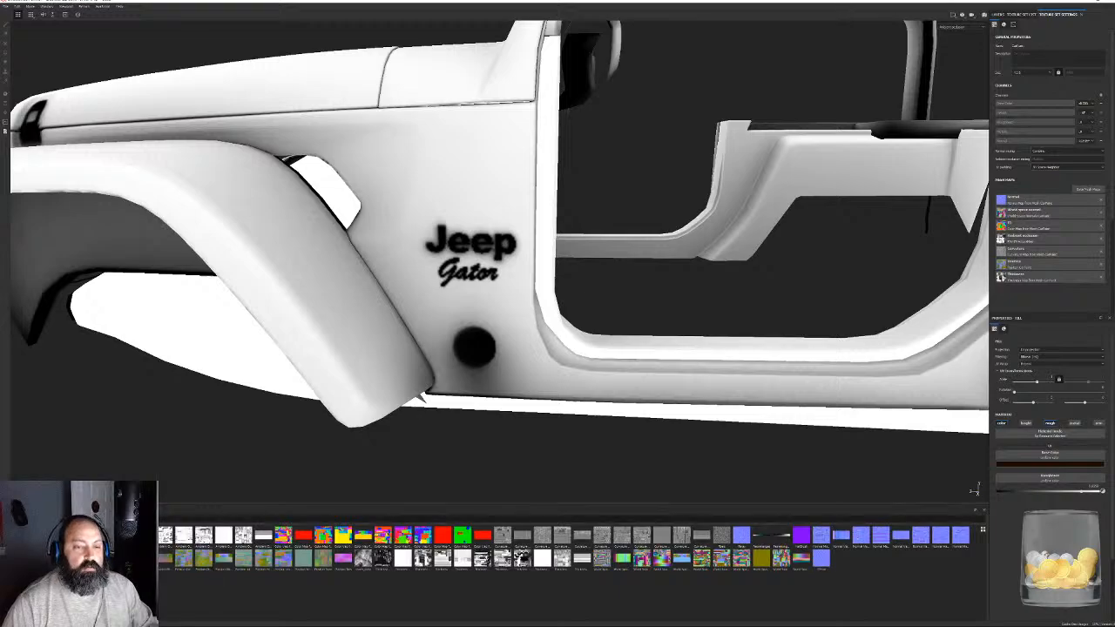
pyautogui.write('car')
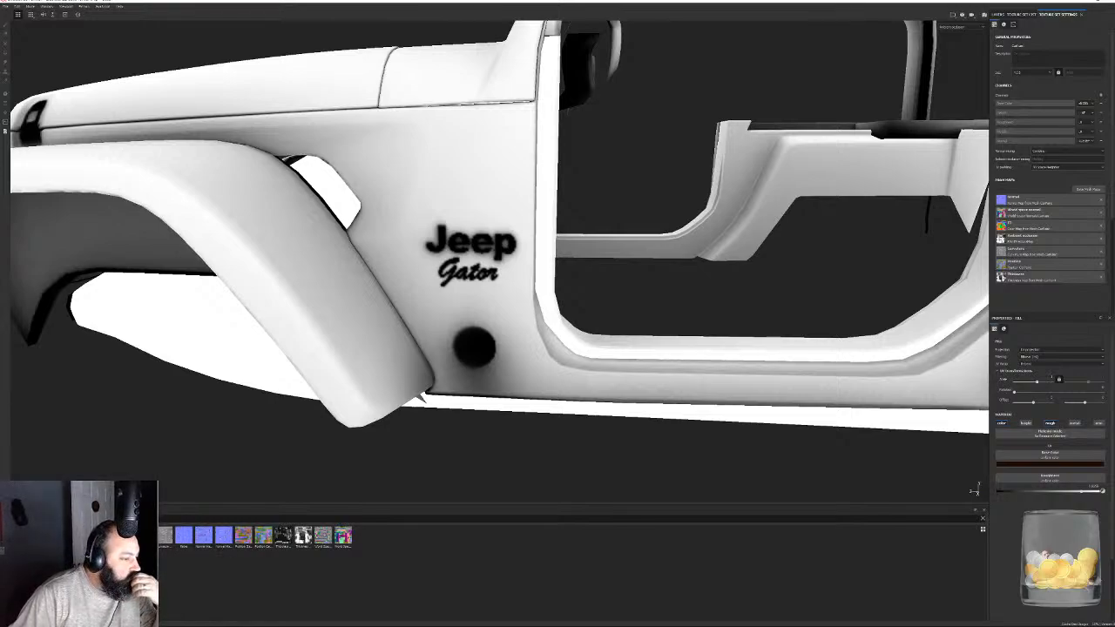
pyautogui.write('b')
pyautogui.press('BackSpace')
pyautogui.press('BackSpace')
pyautogui.press('BackSpace')
pyautogui.press('BackSpace')
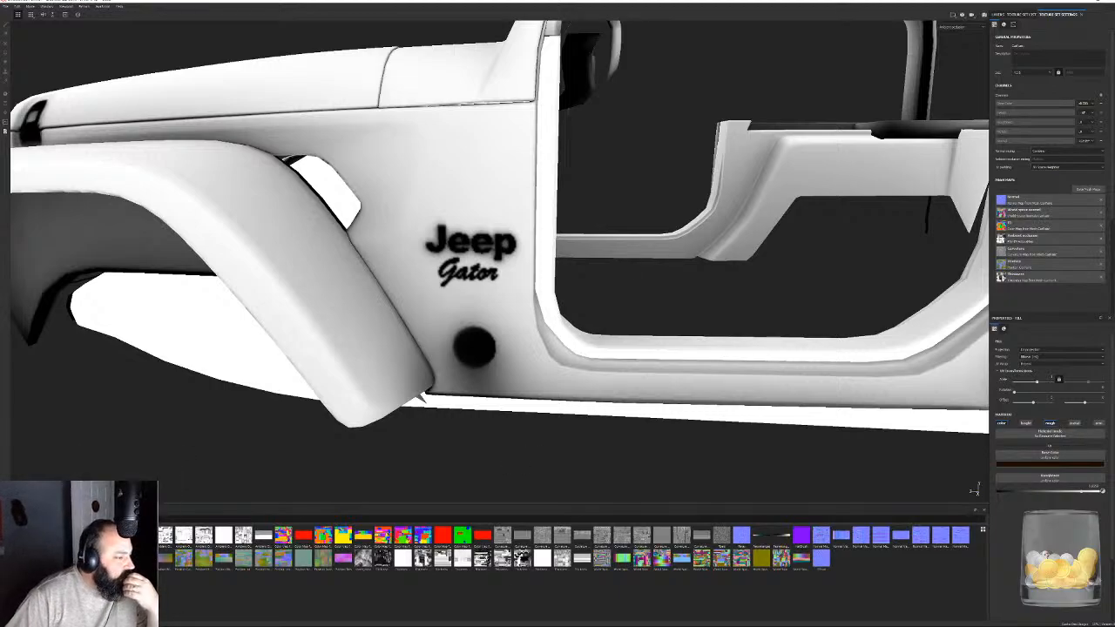
# - Examine the occlusion shading across the hood, fenders, door frame and side lettering of the body
pyautogui.keyDown('alt'); pyautogui.moveTo(628, 161); pyautogui.dragTo(453, 166, button='right'); pyautogui.keyUp('alt')
pyautogui.keyDown('alt'); pyautogui.moveTo(592, 140); pyautogui.dragTo(696, 175); pyautogui.keyUp('alt')
pyautogui.keyDown('alt'); pyautogui.moveTo(697, 174); pyautogui.dragTo(804, 334, button='right'); pyautogui.keyUp('alt')
pyautogui.keyDown('alt'); pyautogui.moveTo(804, 334); pyautogui.dragTo(697, 386); pyautogui.keyUp('alt')
pyautogui.keyDown('alt'); pyautogui.moveTo(697, 386); pyautogui.dragTo(426, 206, button='right'); pyautogui.keyUp('alt')
pyautogui.keyDown('alt'); pyautogui.moveTo(427, 207); pyautogui.dragTo(514, 240); pyautogui.keyUp('alt')
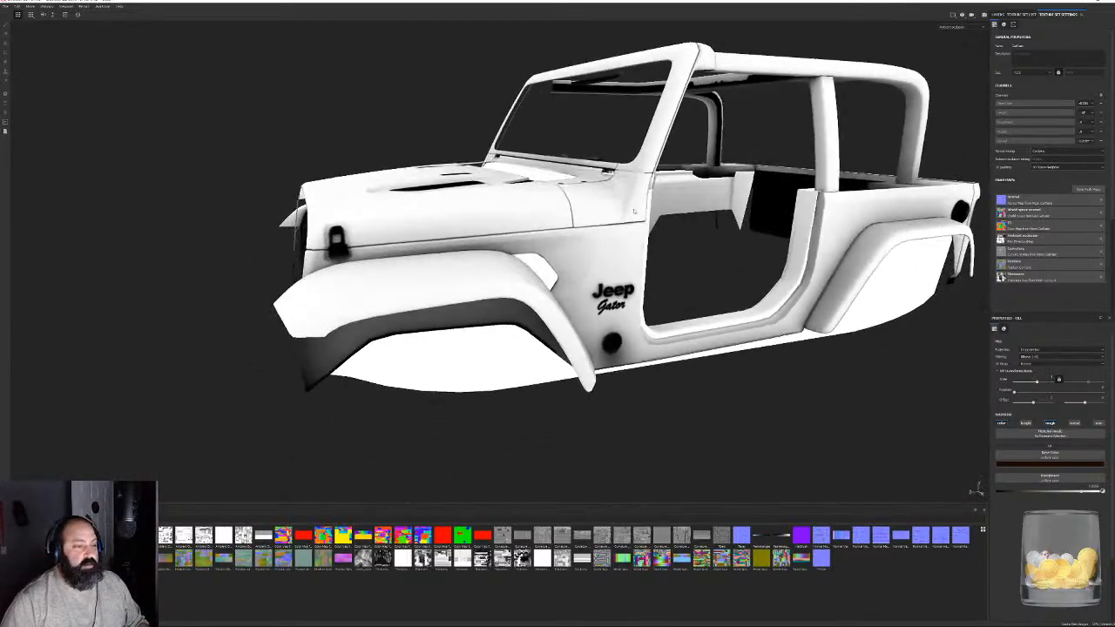
pyautogui.keyDown('alt'); pyautogui.moveTo(514, 240); pyautogui.dragTo(615, 296, button='right'); pyautogui.keyUp('alt')
pyautogui.keyDown('alt'); pyautogui.moveTo(614, 296); pyautogui.dragTo(568, 258, button='middle'); pyautogui.keyUp('alt')
pyautogui.keyDown('alt'); pyautogui.moveTo(569, 260); pyautogui.dragTo(622, 214); pyautogui.keyUp('alt')
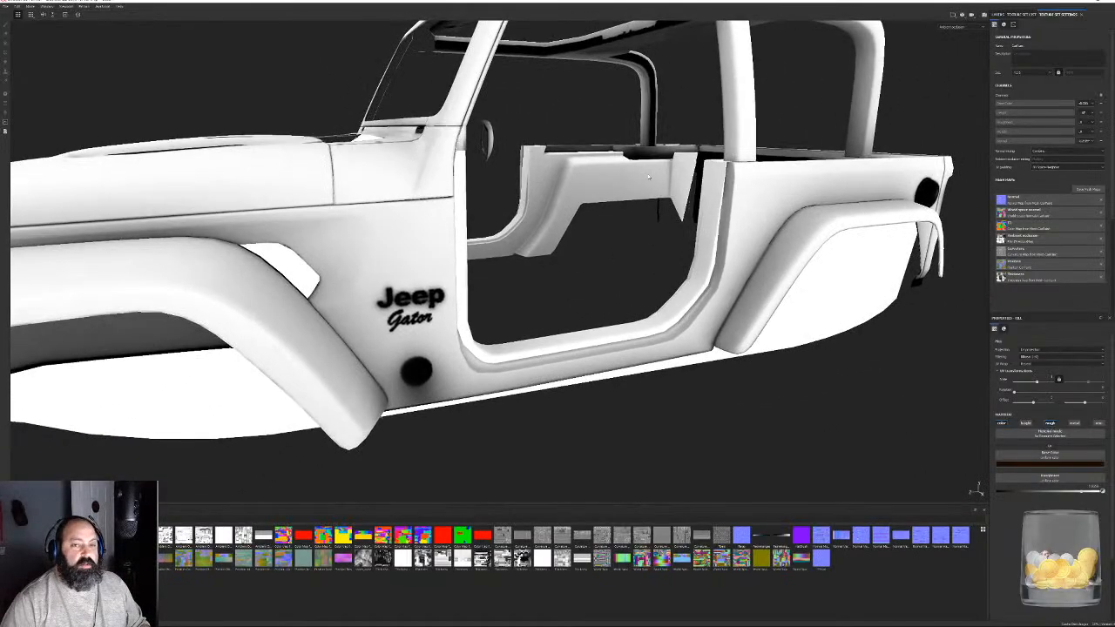
pyautogui.keyDown('alt'); pyautogui.moveTo(475, 233); pyautogui.dragTo(644, 274); pyautogui.keyUp('alt')
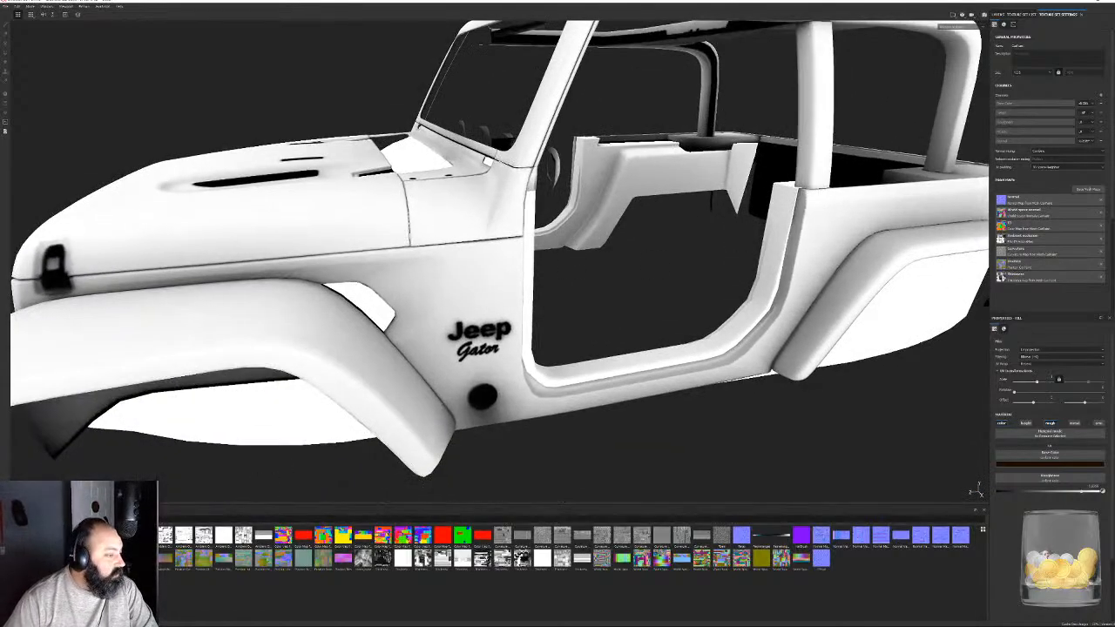
# - Filter the shelf by "car" and export the body's ambient occlusion map to the Gator project's Texturing folder
pyautogui.write('car')
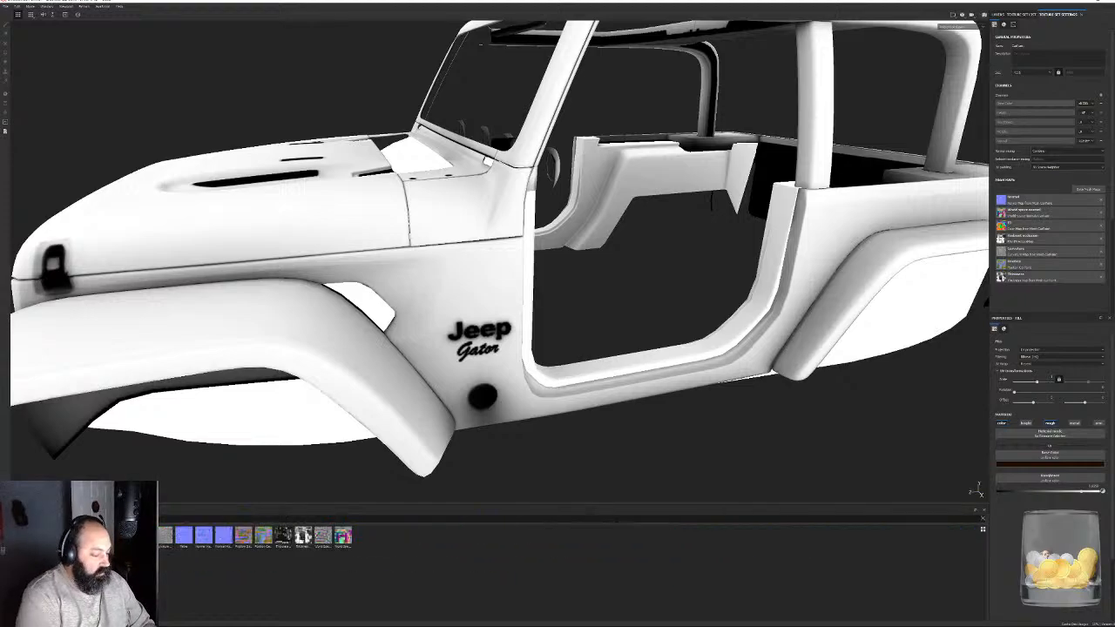
pyautogui.moveTo(126, 536)
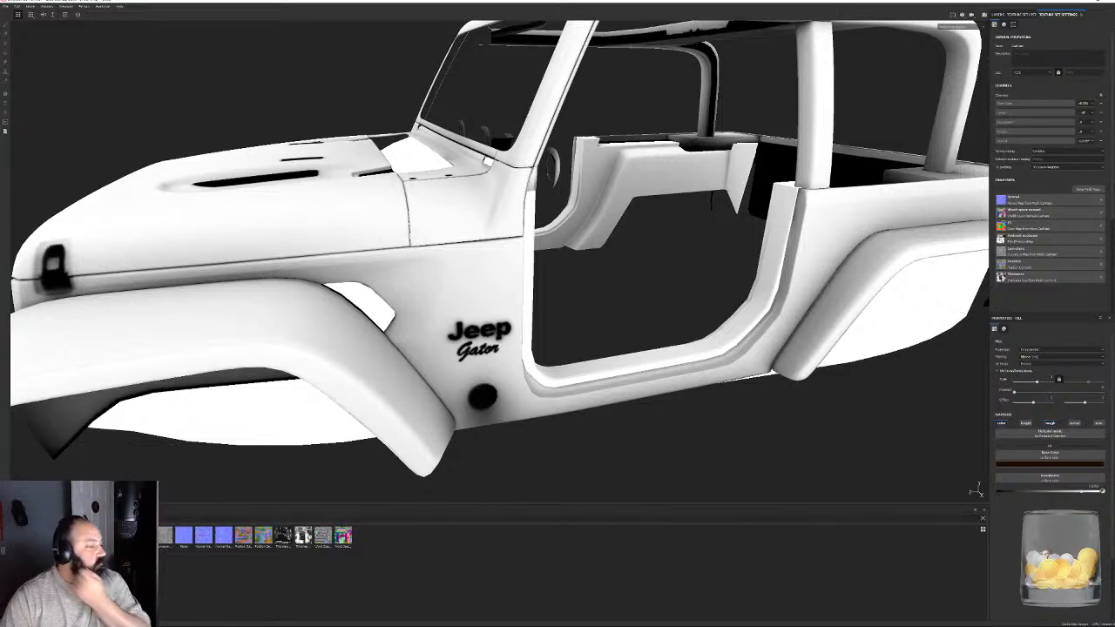
pyautogui.moveTo(166, 533)
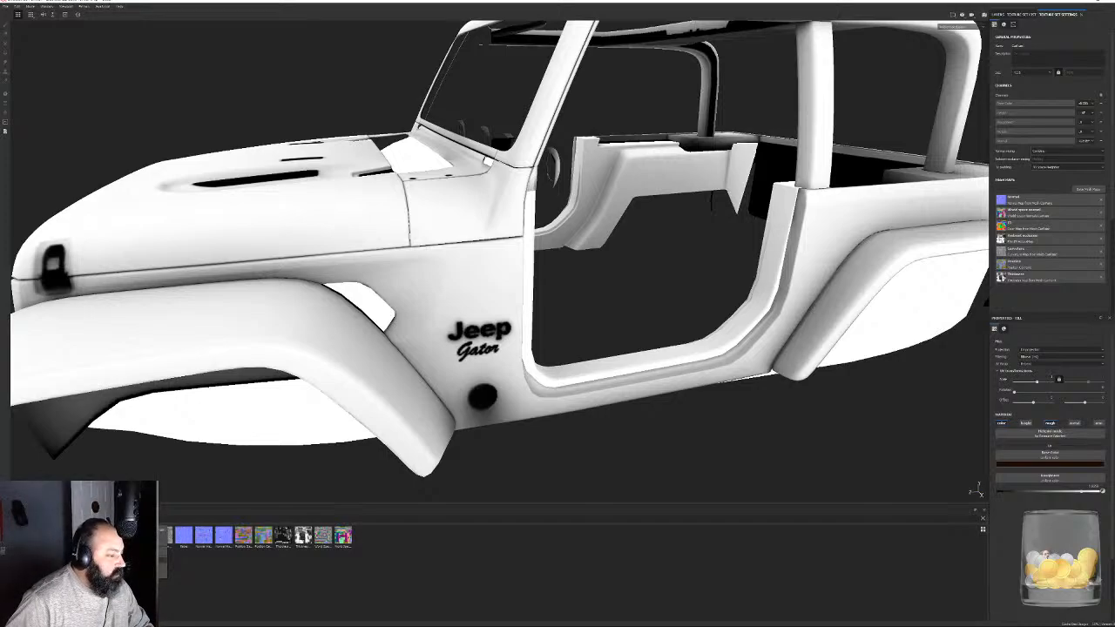
pyautogui.click(144, 562)
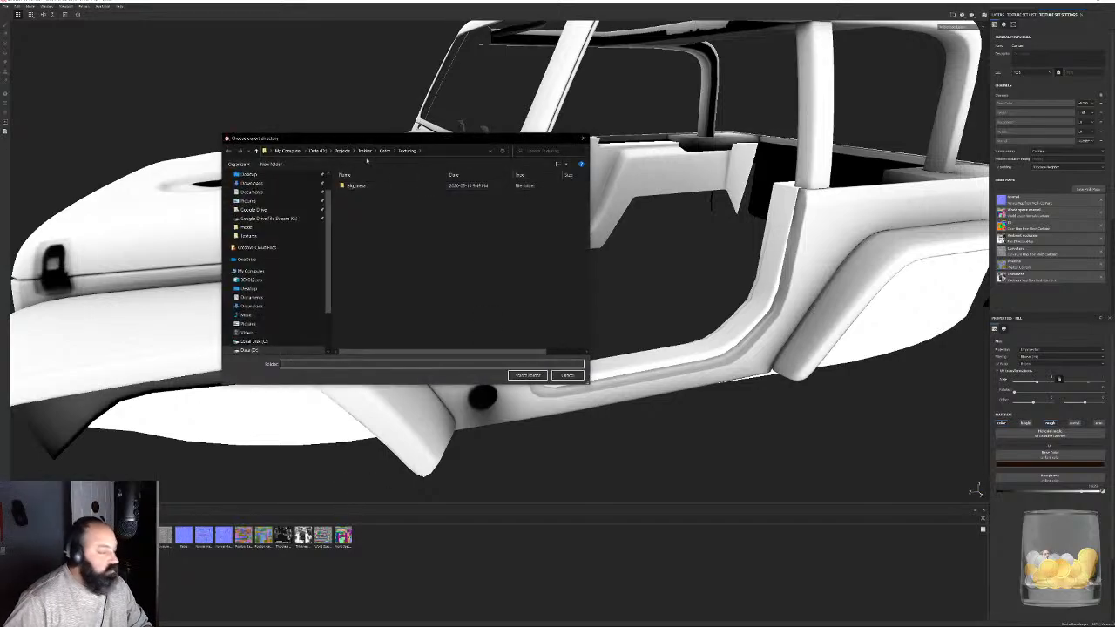
pyautogui.click(527, 375)
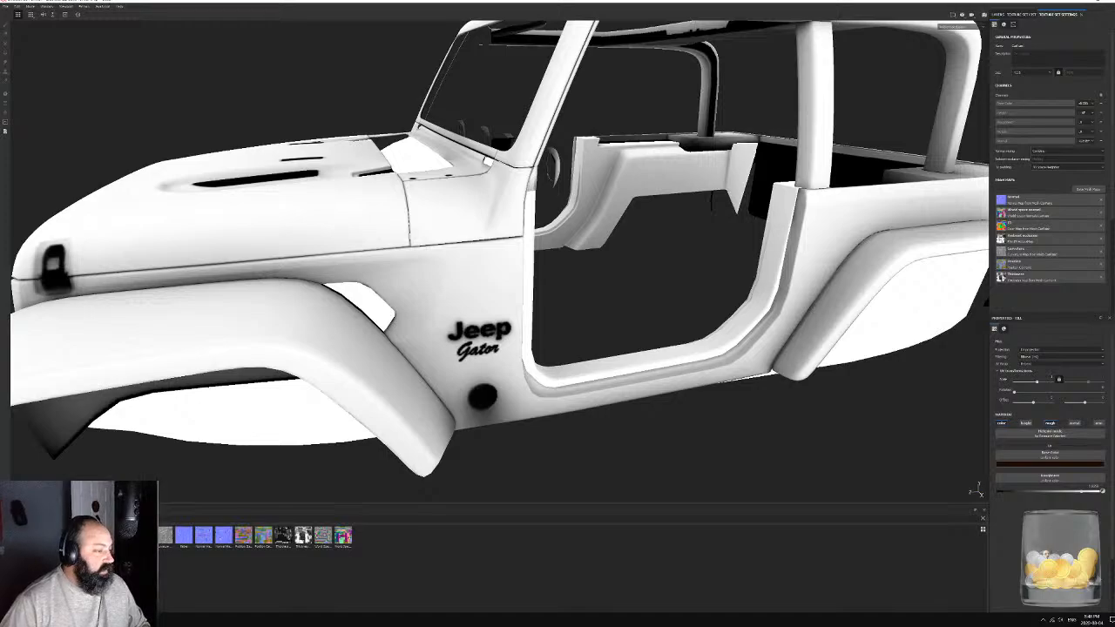
# - Switch to Photoshop and open Ambient Occlusion Map from Mesh CarPaint.png from the Gator project's Texturing folder
pyautogui.press('super')
pyautogui.click(61, 478)
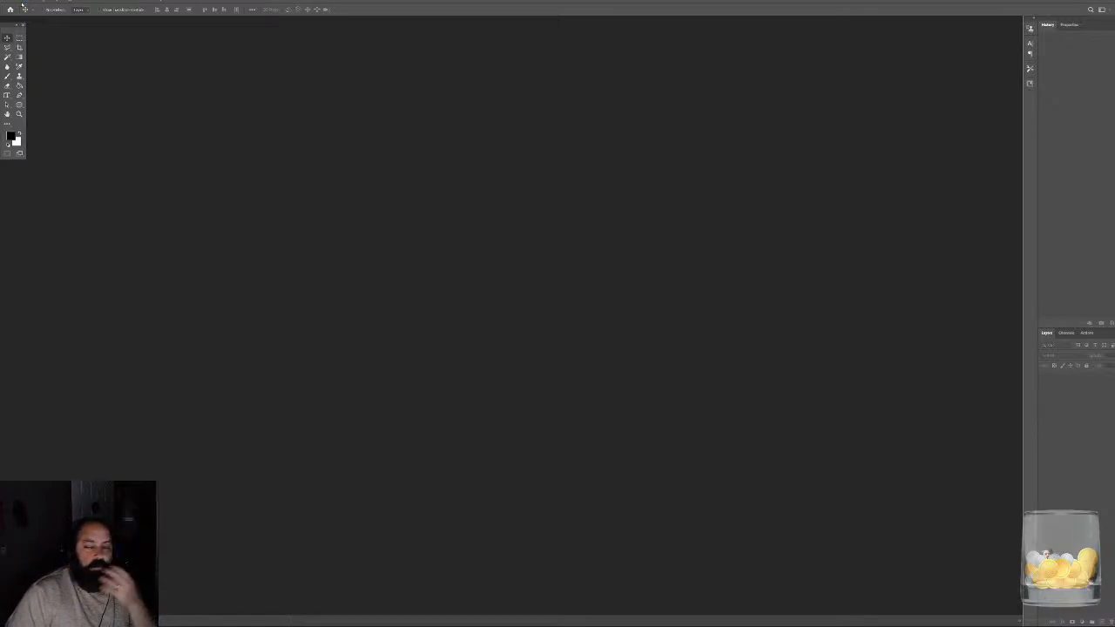
pyautogui.click(23, 3)
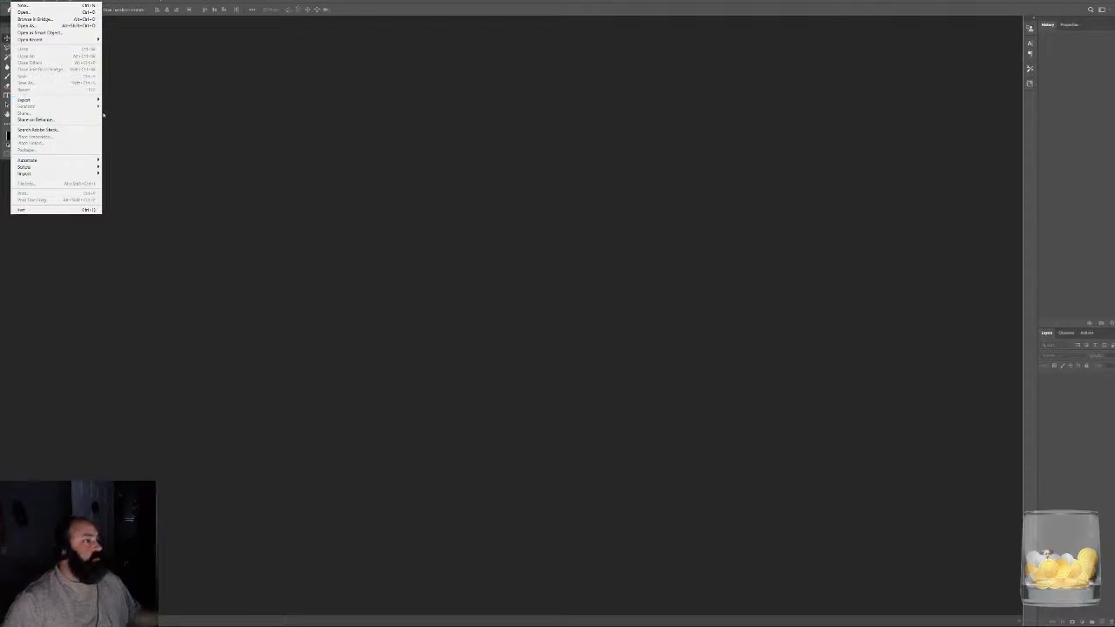
pyautogui.click(44, 6)
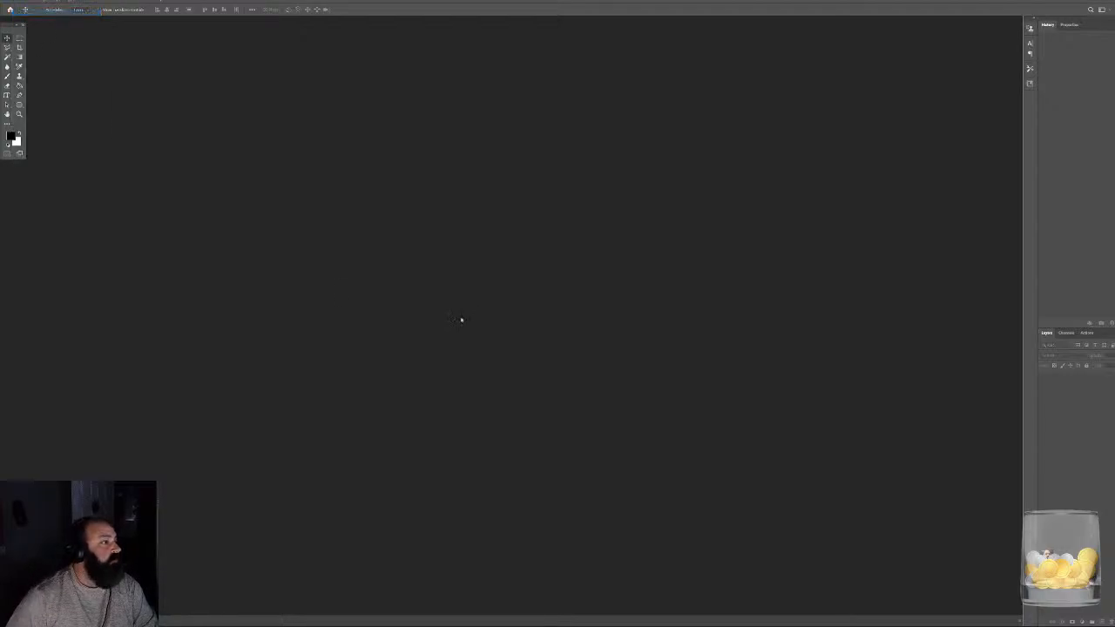
pyautogui.click(284, 195)
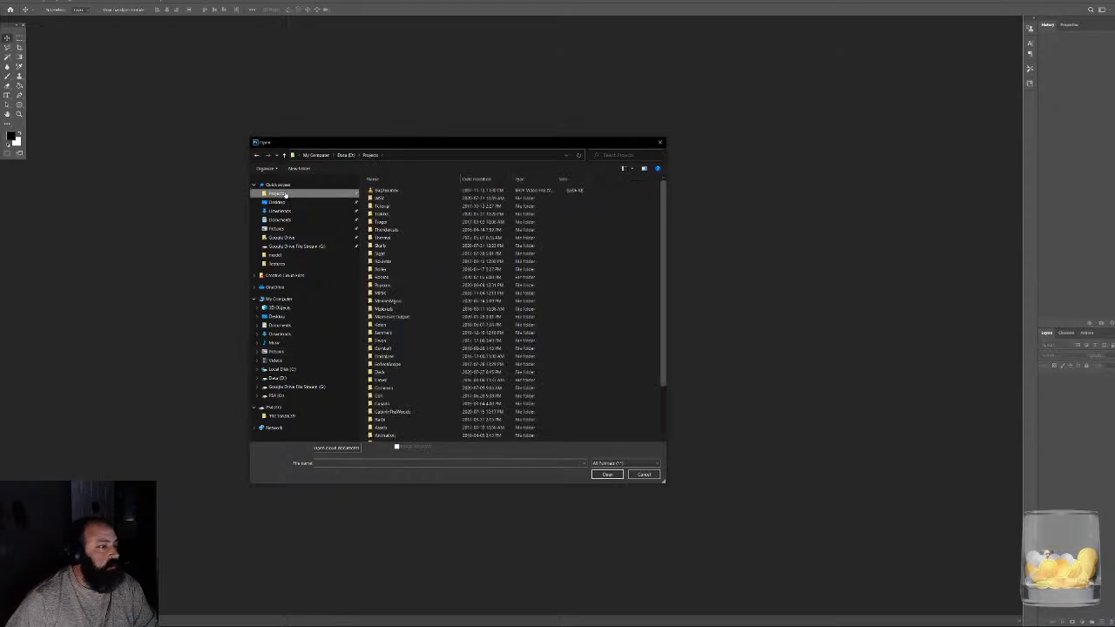
pyautogui.doubleClick(384, 214)
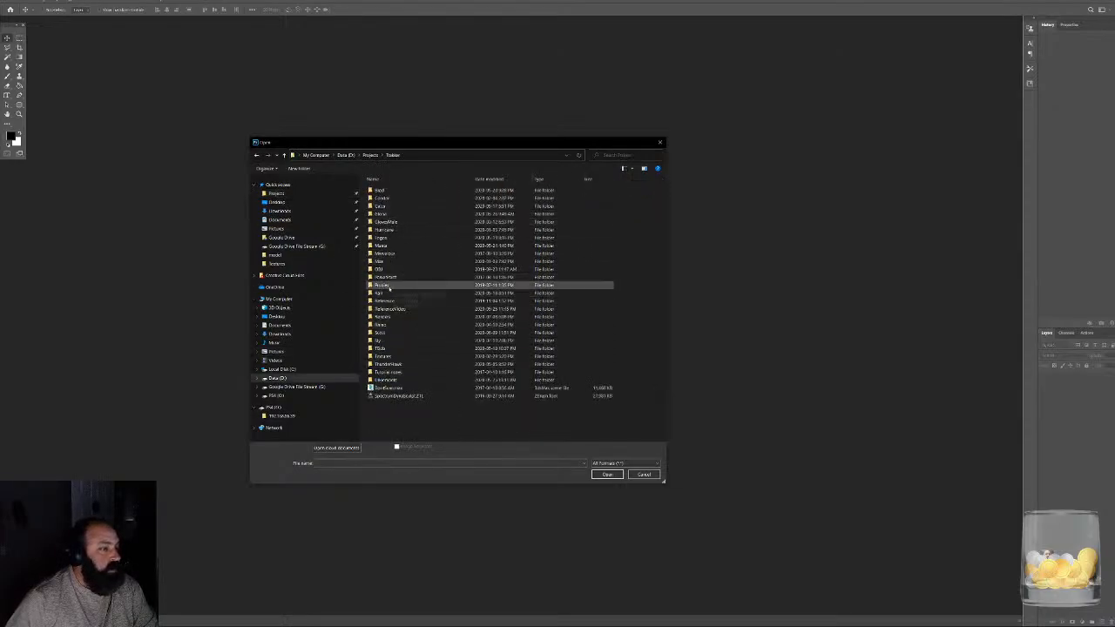
pyautogui.doubleClick(384, 206)
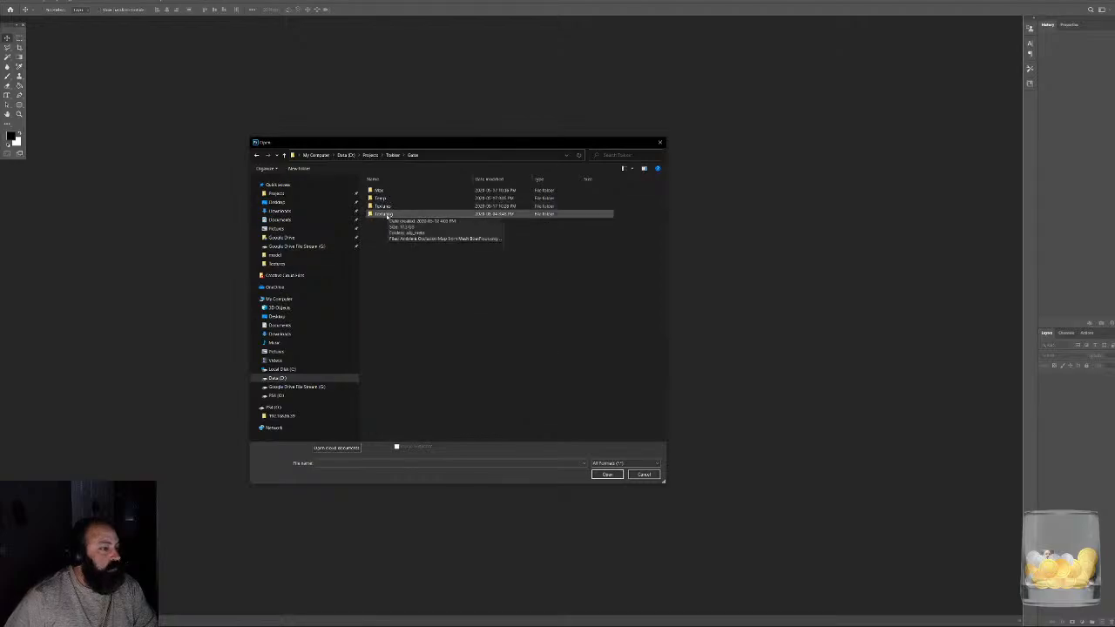
pyautogui.doubleClick(383, 213)
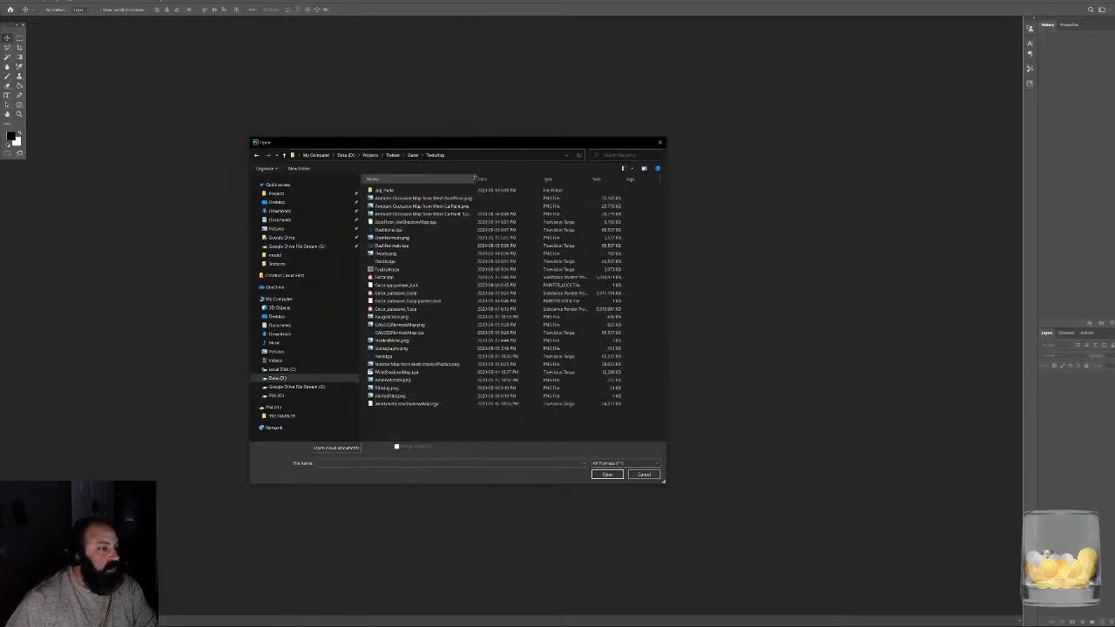
pyautogui.doubleClick(476, 180)
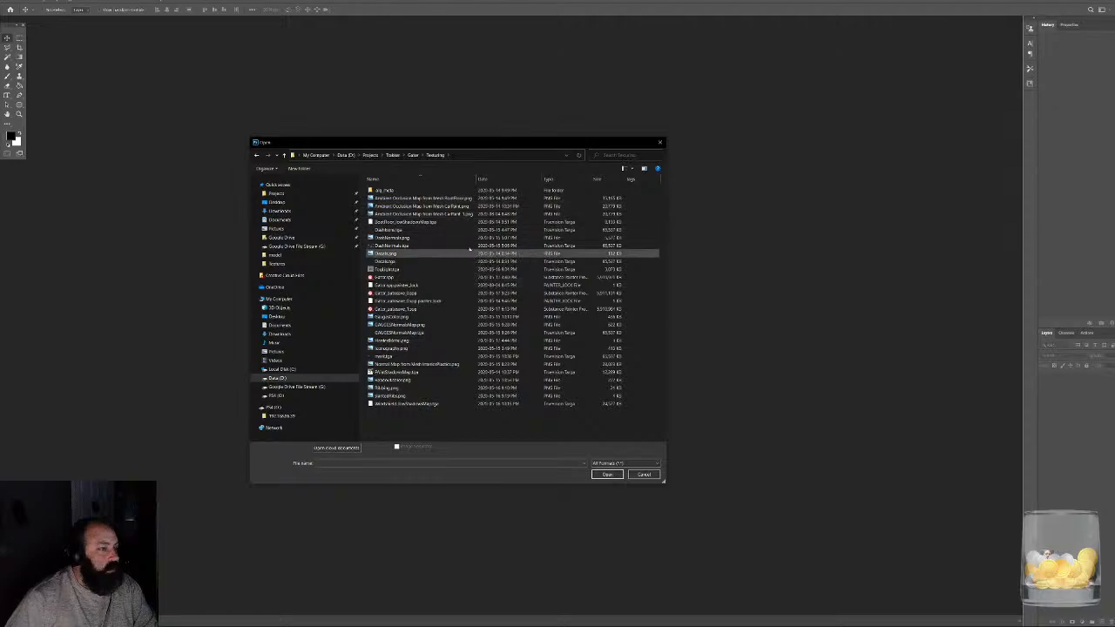
pyautogui.doubleClick(435, 211)
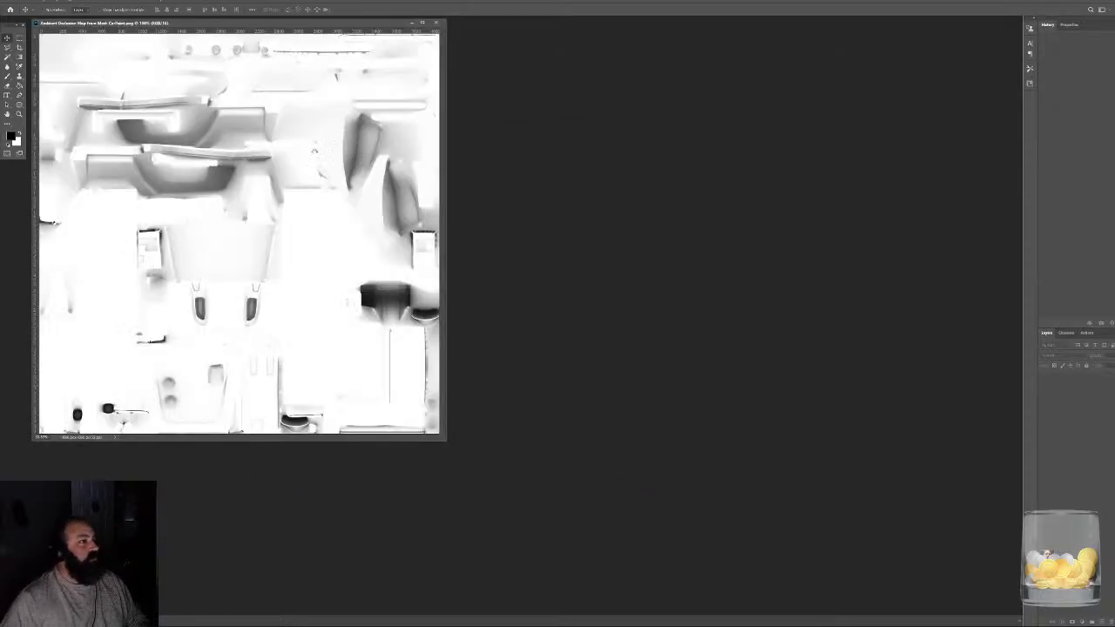
# - Open PaintShadowMap.tga from the Texturing folder and arrange its window side by side with the ambient occlusion map
pyautogui.moveTo(224, 29); pyautogui.dragTo(719, 55)
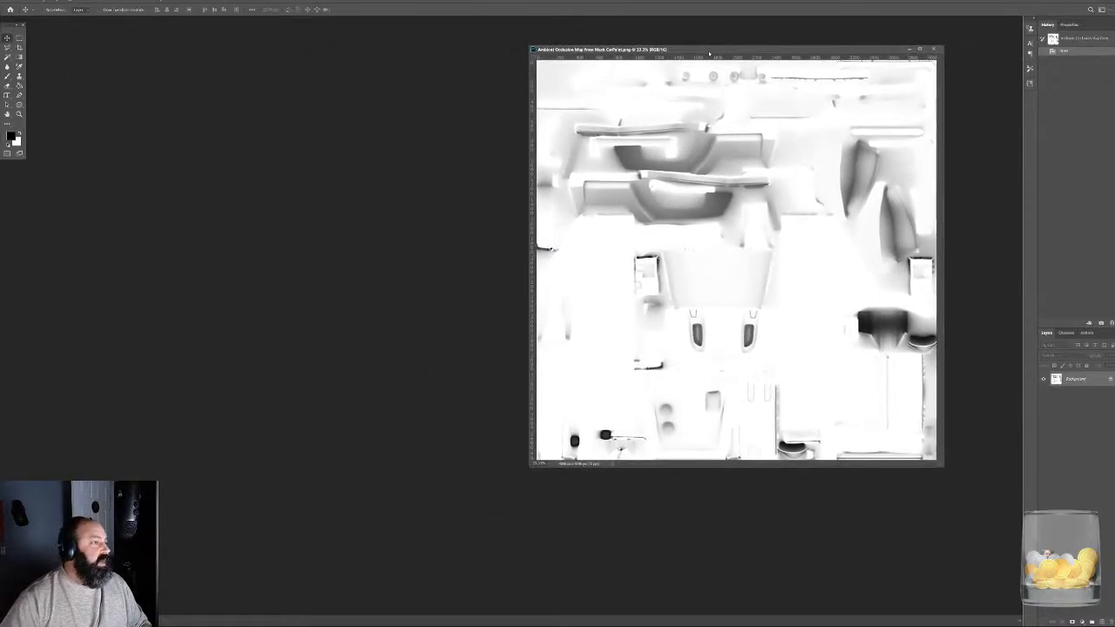
pyautogui.click(16, 1)
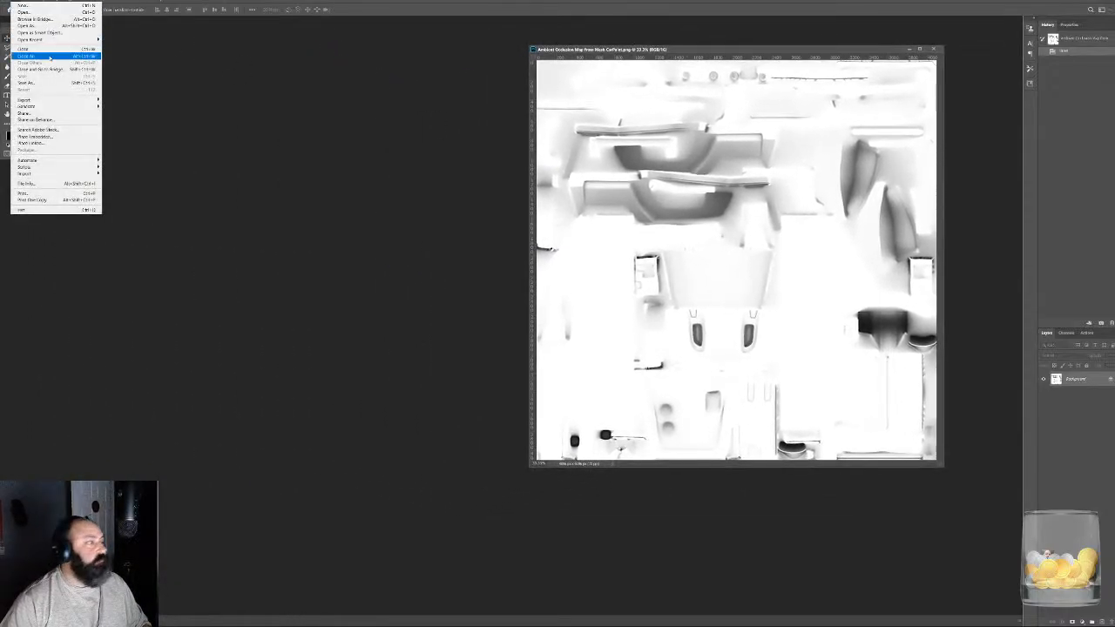
pyautogui.click(44, 12)
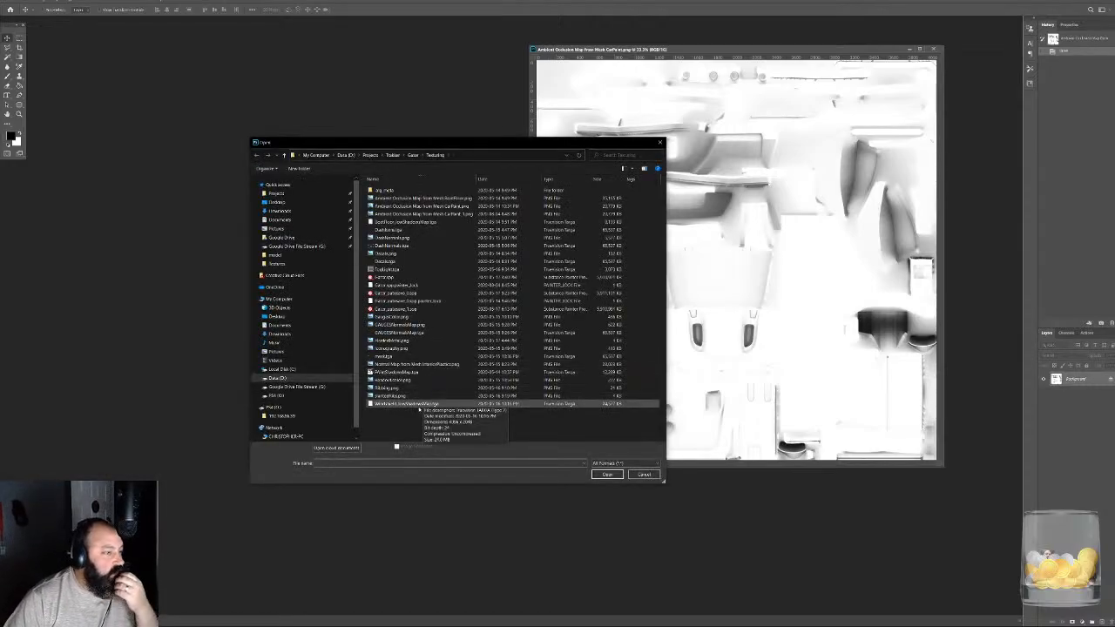
pyautogui.click(403, 388)
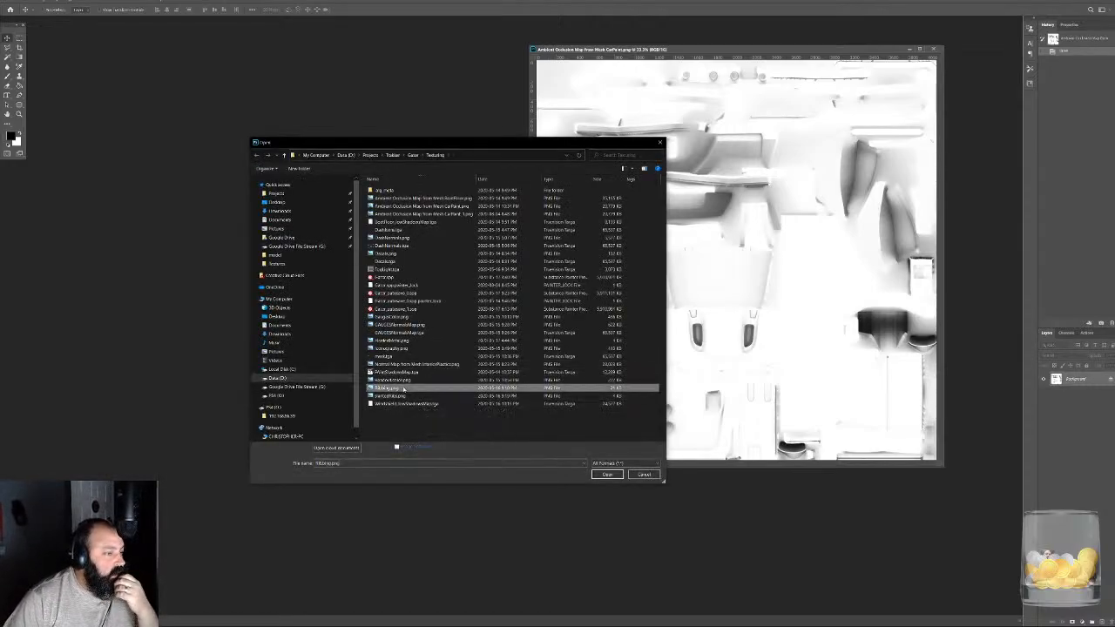
pyautogui.press('p')
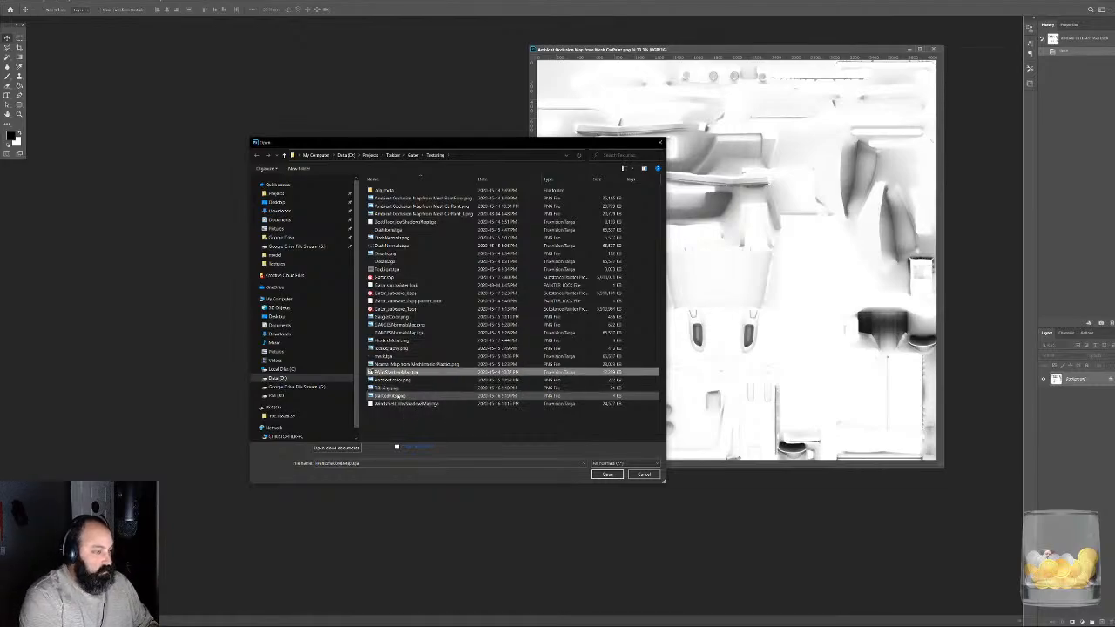
pyautogui.click(607, 474)
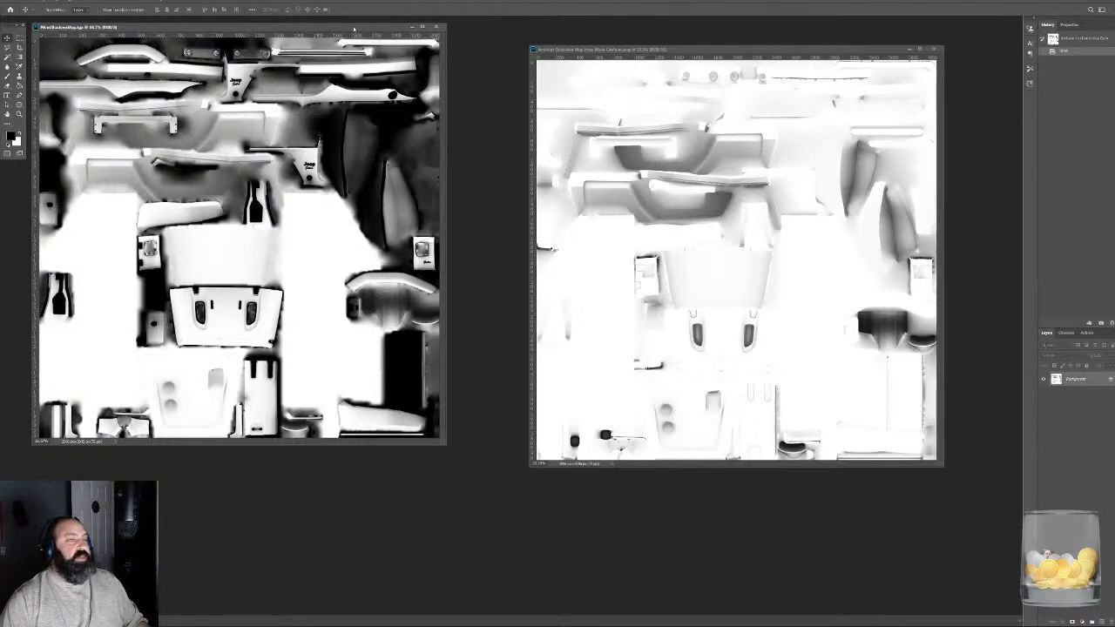
pyautogui.moveTo(357, 31); pyautogui.dragTo(435, 53)
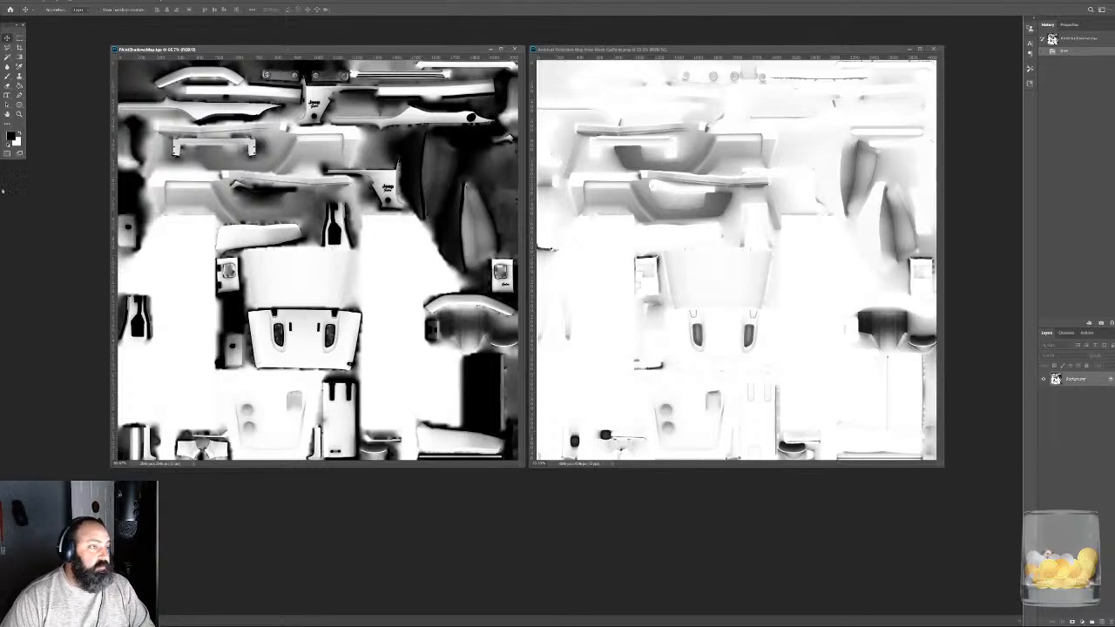
# - Compare the side panel with the Jeep Gator lettering in both maps, examining the shading around the letter edges
pyautogui.click(19, 113)
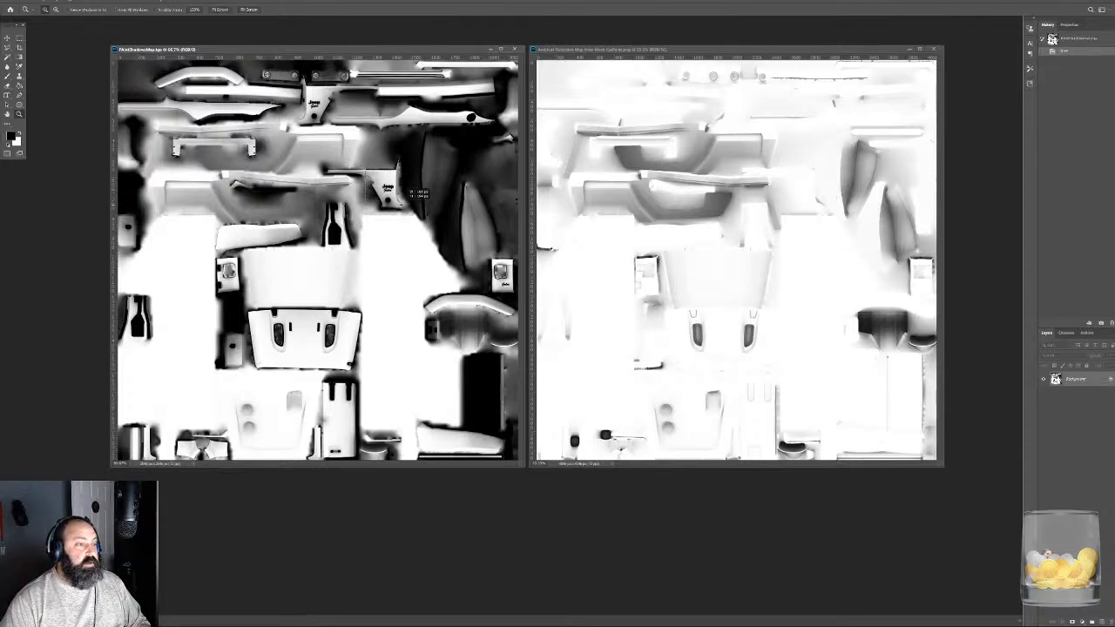
pyautogui.moveTo(364, 169); pyautogui.dragTo(404, 211)
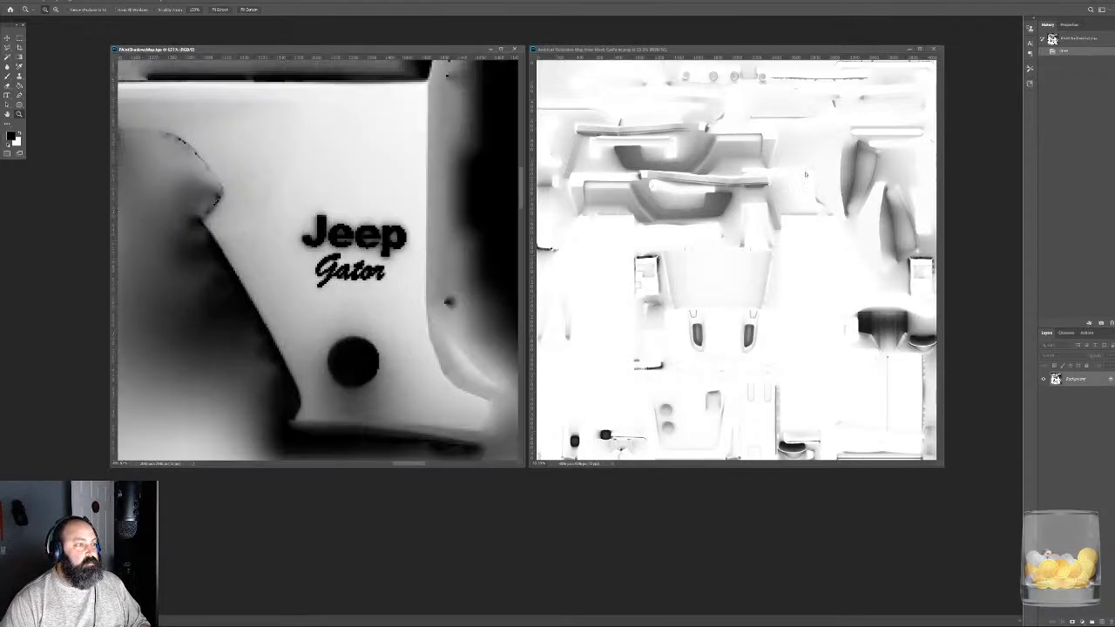
pyautogui.moveTo(832, 177); pyautogui.dragTo(848, 218)
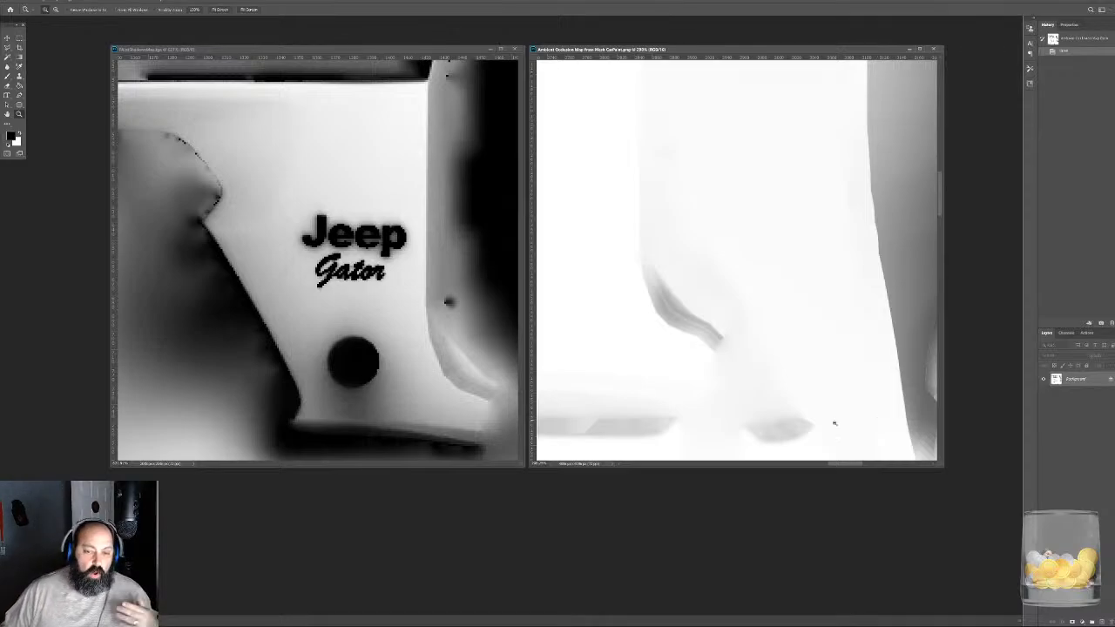
pyautogui.keyDown('alt'); pyautogui.scroll(-6, 677, 222); pyautogui.keyUp('alt')
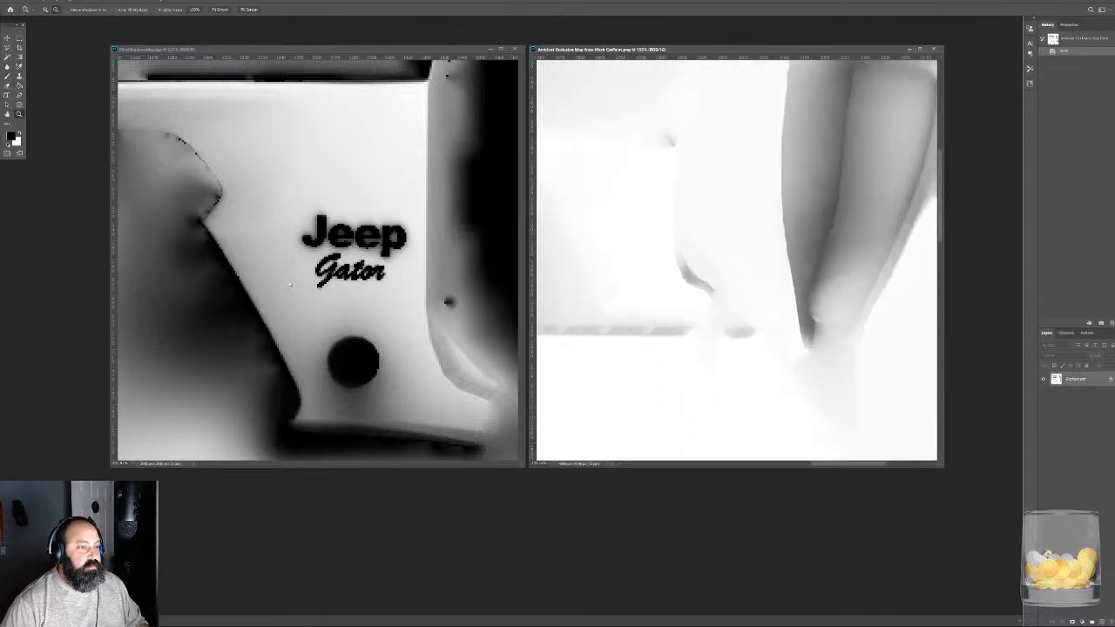
pyautogui.keyDown('alt'); pyautogui.scroll(-7, 290, 283); pyautogui.keyUp('alt')
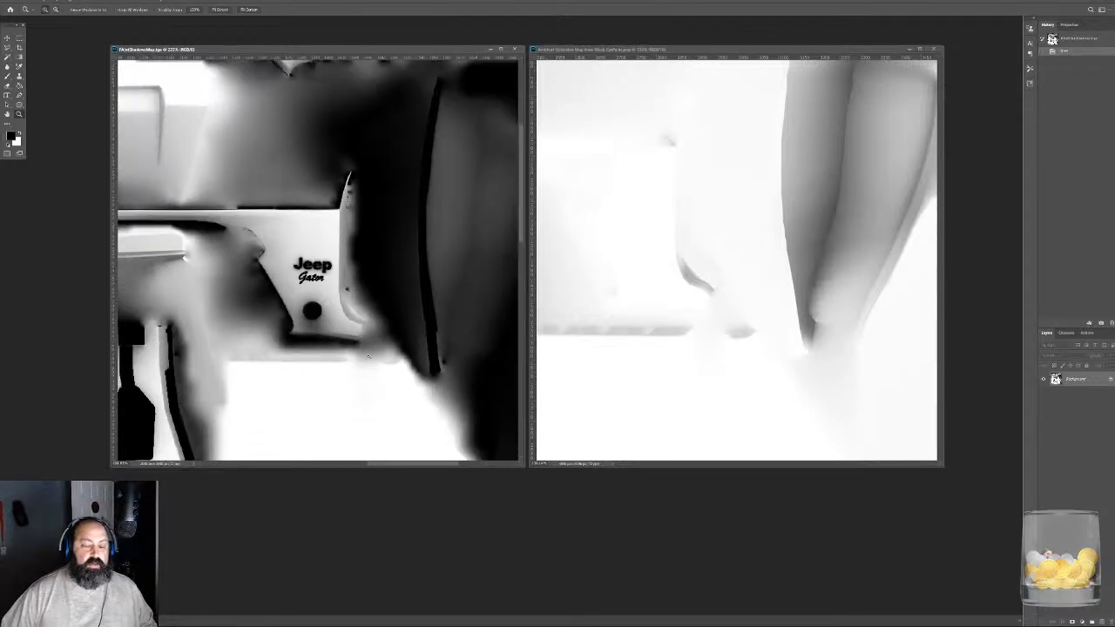
pyautogui.keyDown('alt'); pyautogui.scroll(8, 310, 280); pyautogui.keyUp('alt')
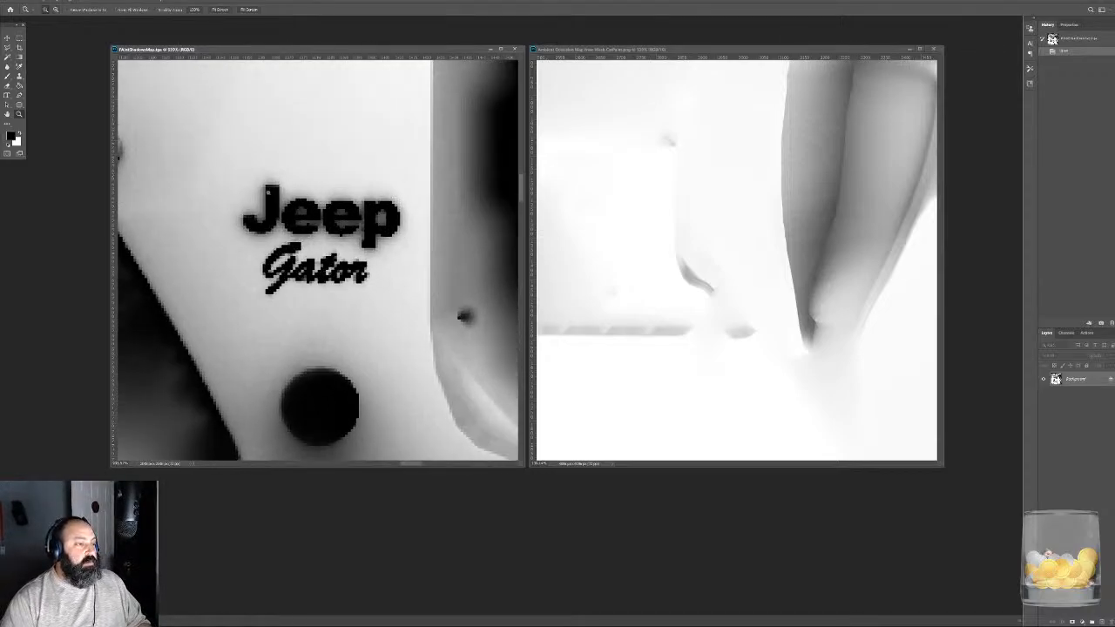
pyautogui.keyDown('alt'); pyautogui.scroll(8, 262, 231); pyautogui.keyUp('alt')
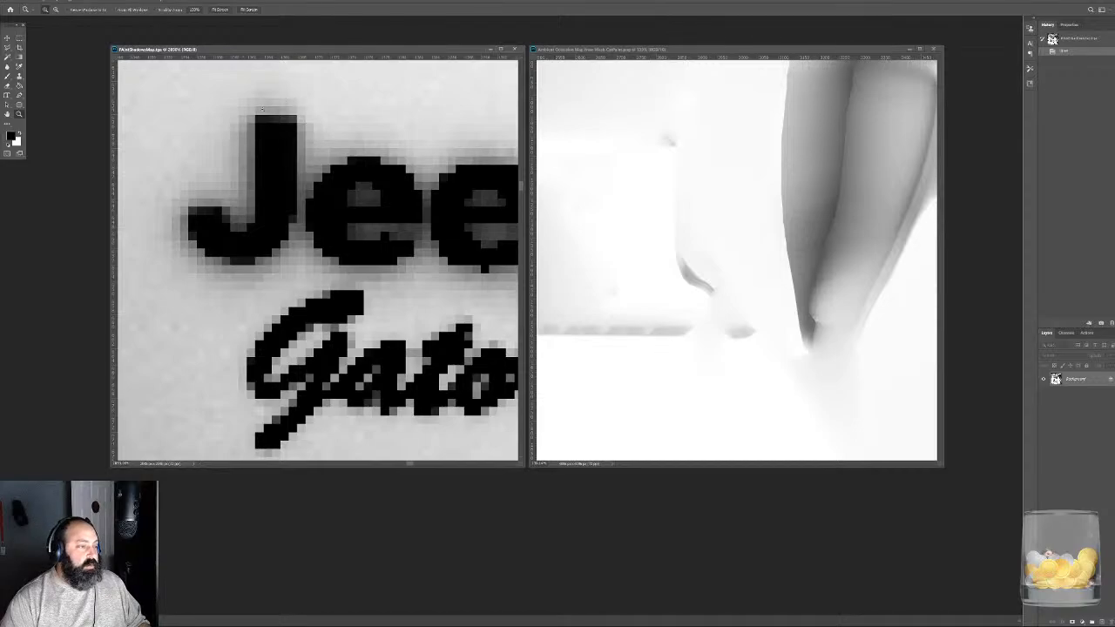
pyautogui.keyDown('alt'); pyautogui.scroll(-10, 247, 224); pyautogui.keyUp('alt')
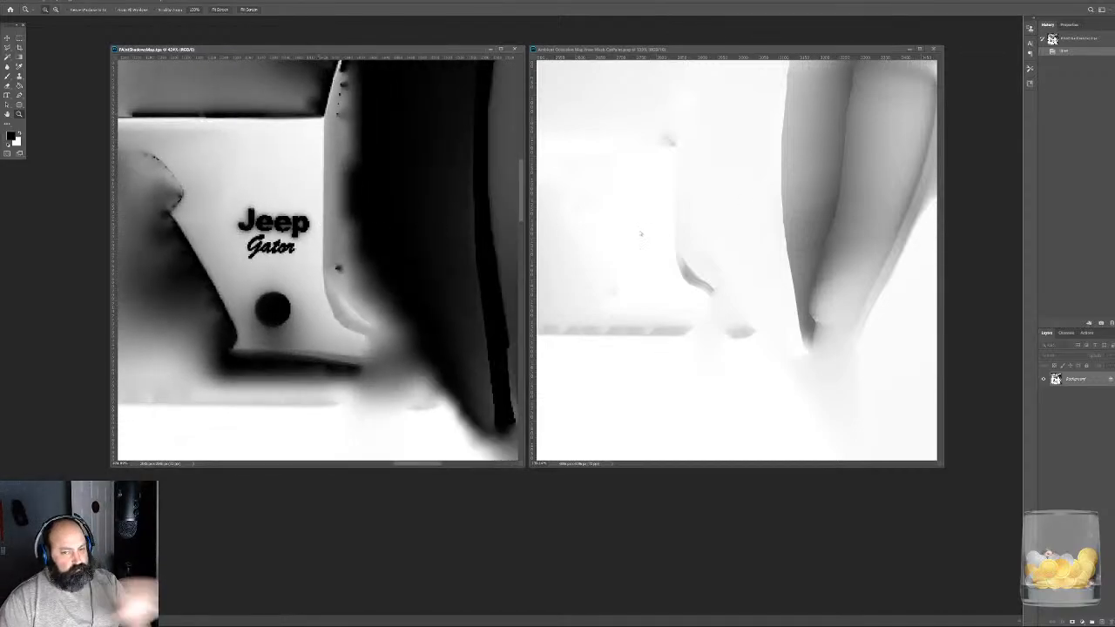
# - Compare the complete UV layouts and overall shading of the paint shadow map and the ambient occlusion map
pyautogui.keyDown('alt'); pyautogui.scroll(-4, 766, 265); pyautogui.keyUp('alt')
pyautogui.keyDown('alt'); pyautogui.scroll(-5, 721, 301); pyautogui.keyUp('alt')
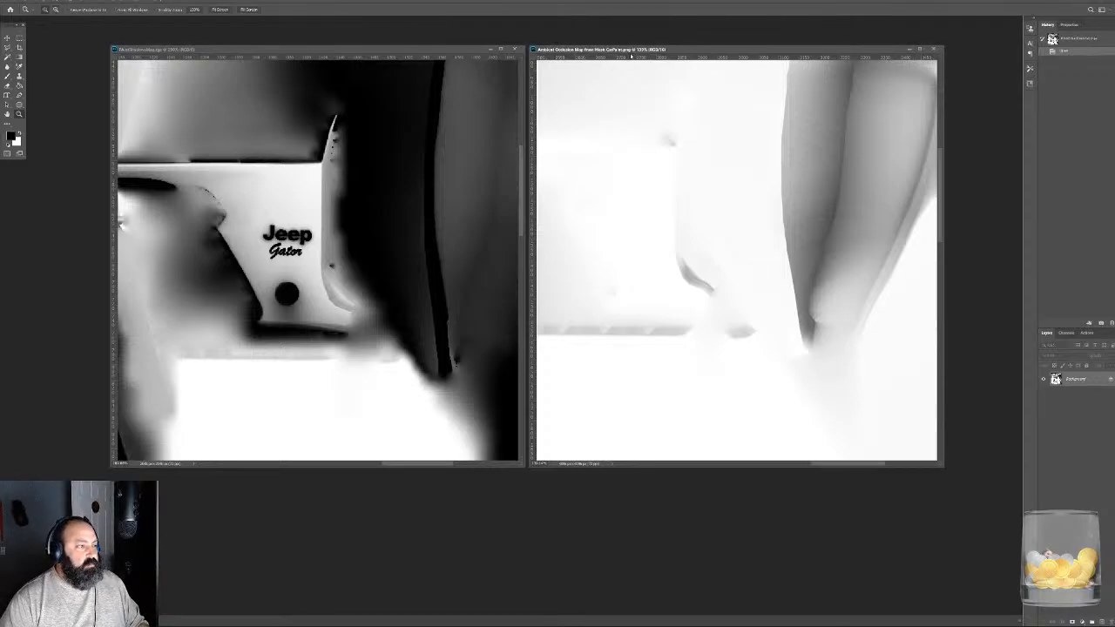
pyautogui.keyDown('alt'); pyautogui.scroll(-5, 720, 302); pyautogui.keyUp('alt')
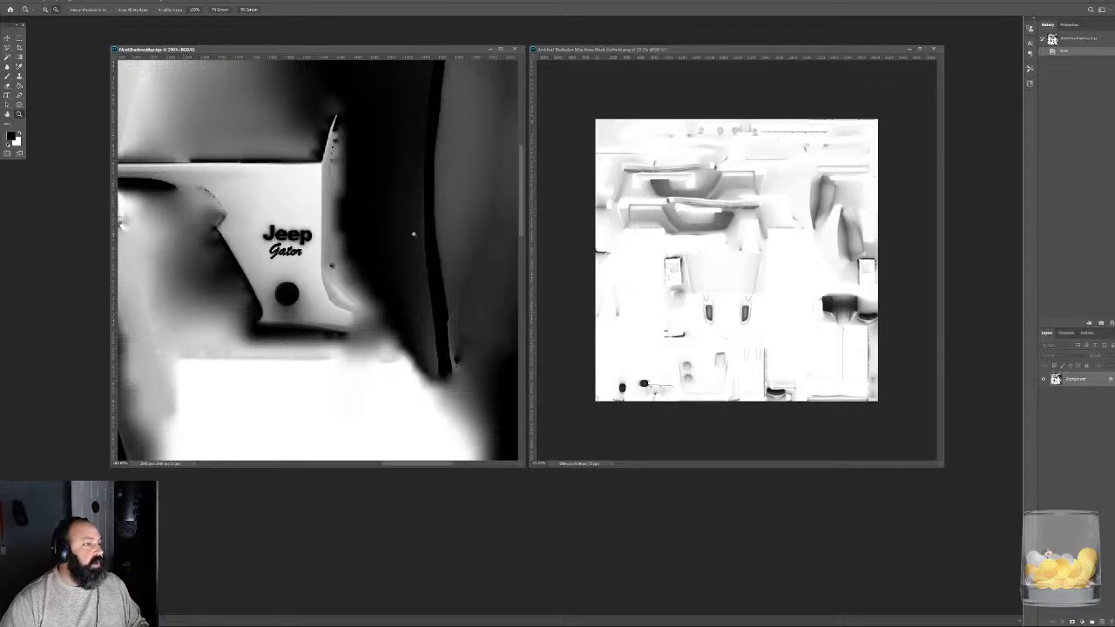
pyautogui.keyDown('alt'); pyautogui.scroll(-5, 410, 232); pyautogui.keyUp('alt')
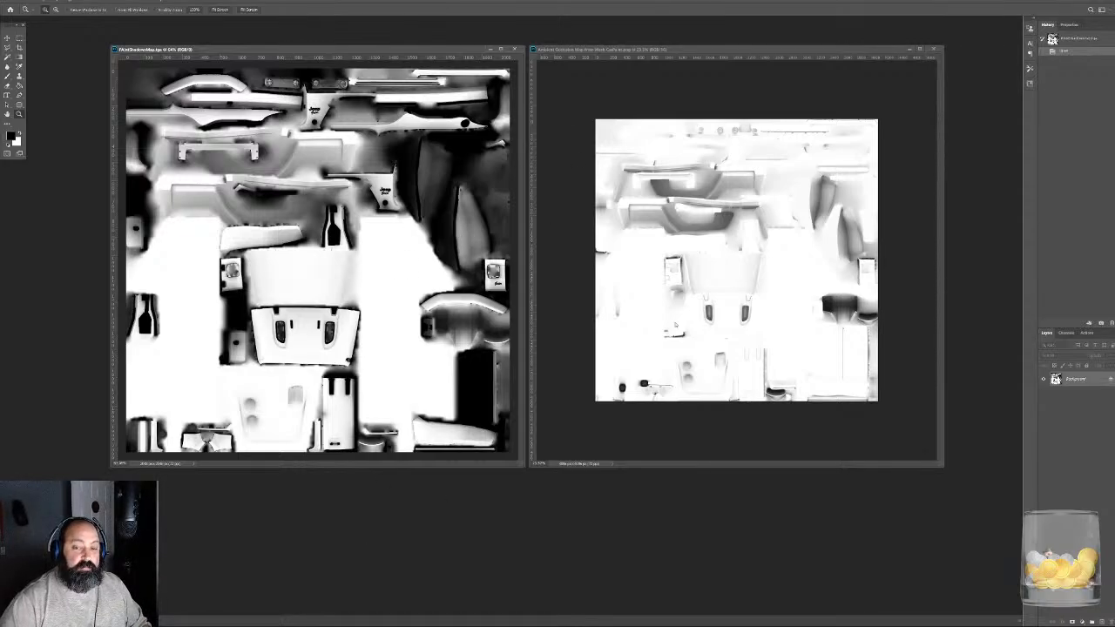
pyautogui.click(743, 86)
pyautogui.keyDown('alt'); pyautogui.scroll(12, 719, 195); pyautogui.keyUp('alt')
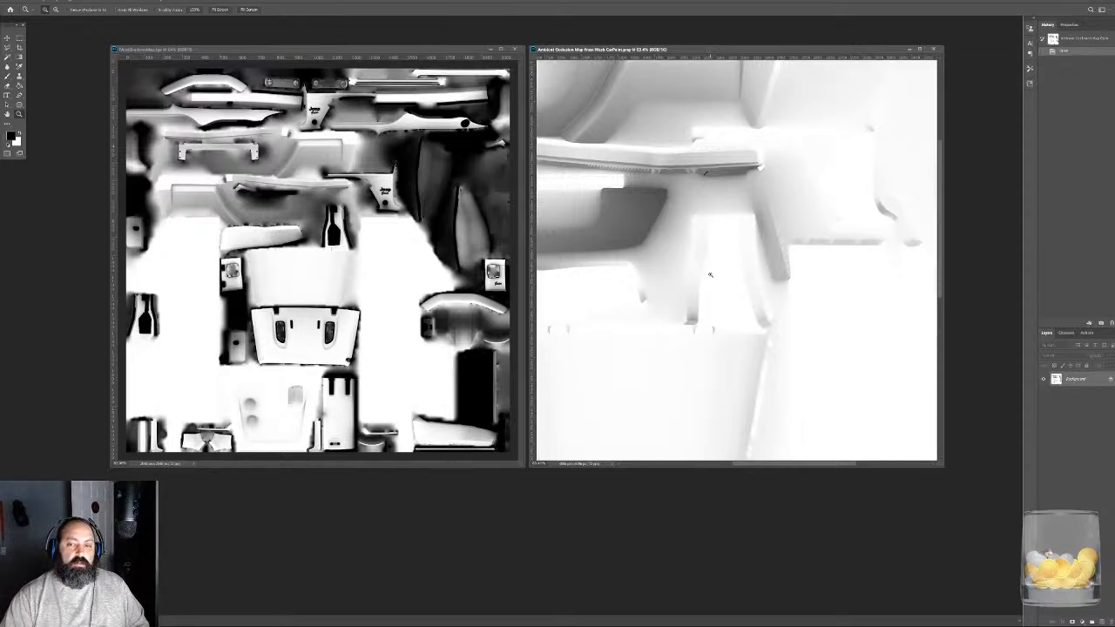
pyautogui.keyDown('alt'); pyautogui.scroll(-5, 720, 258); pyautogui.keyUp('alt')
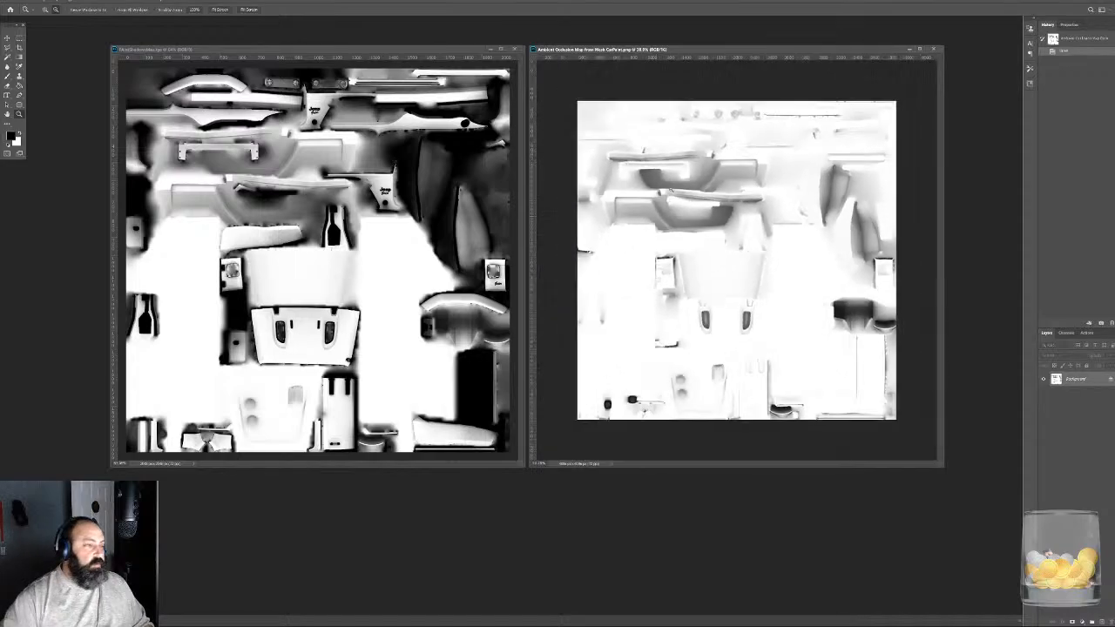
pyautogui.keyDown('alt'); pyautogui.scroll(3, 558, 187); pyautogui.keyUp('alt')
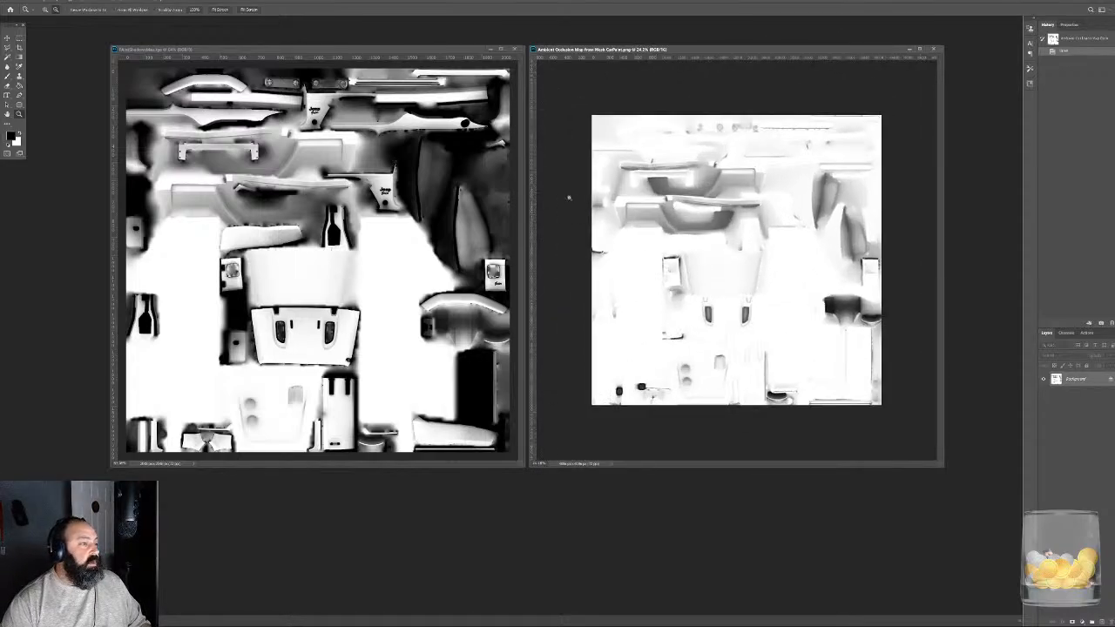
pyautogui.keyDown('alt'); pyautogui.scroll(1, 429, 177); pyautogui.keyUp('alt')
pyautogui.keyDown('alt'); pyautogui.scroll(-3, 429, 177); pyautogui.keyUp('alt')
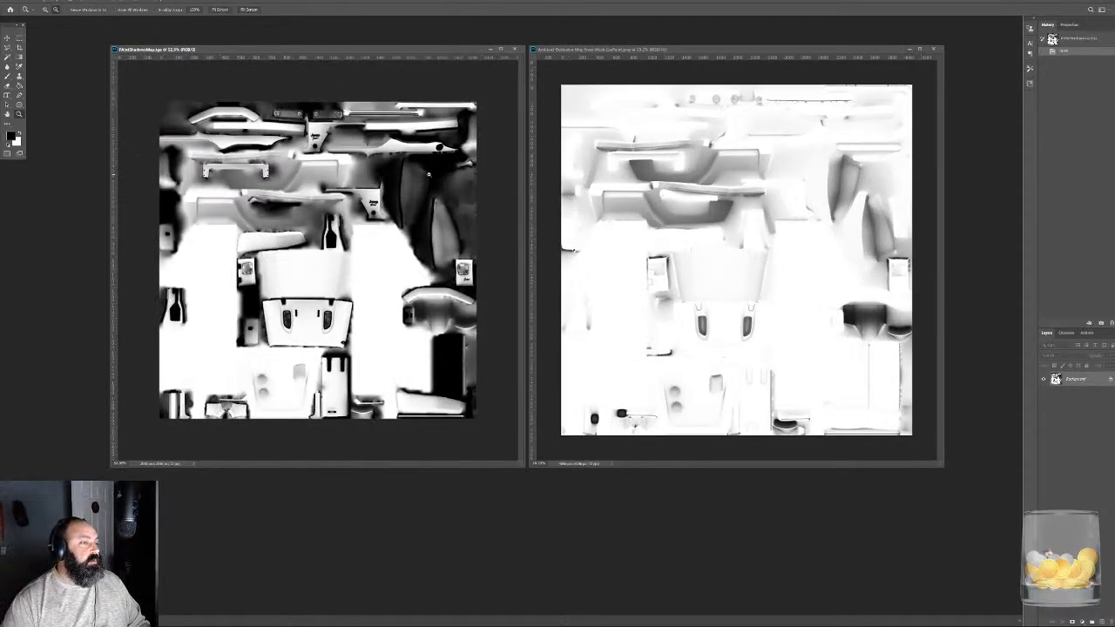
# - Compare the upper Jeep Gator panel and the row of round details above it in both maps
pyautogui.keyDown('alt'); pyautogui.scroll(5, 379, 196); pyautogui.keyUp('alt')
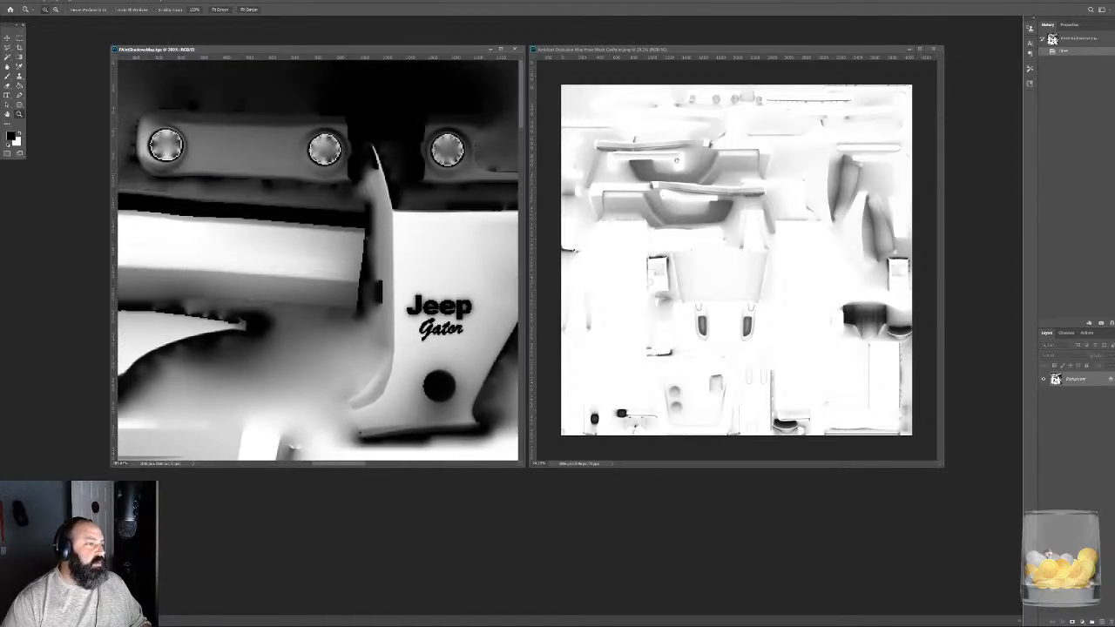
pyautogui.keyDown('alt'); pyautogui.scroll(5, 709, 113); pyautogui.keyUp('alt')
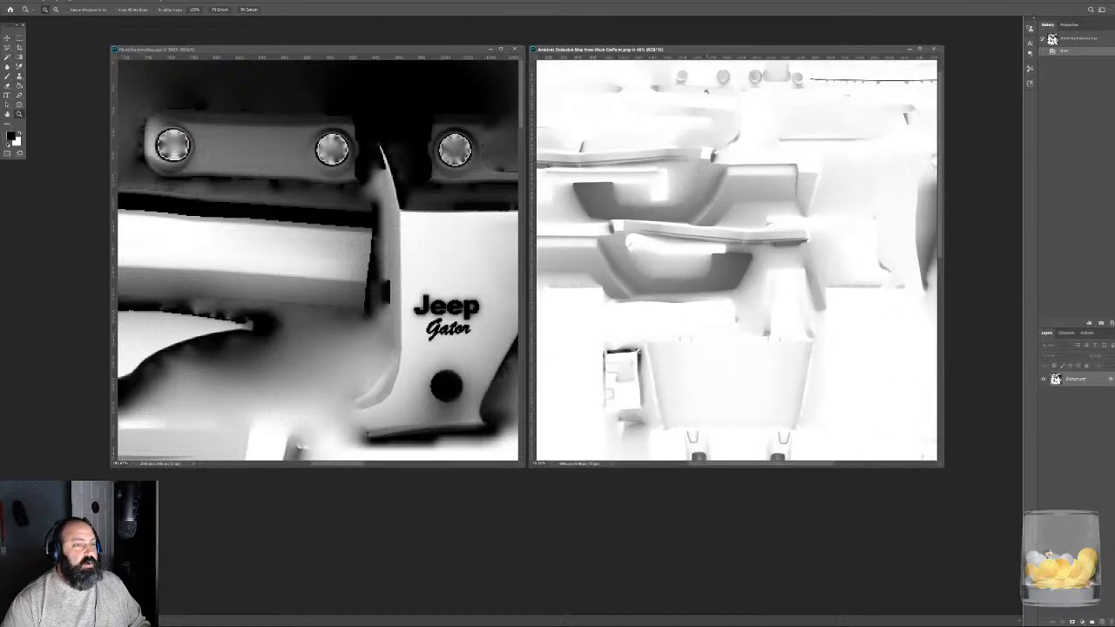
pyautogui.click(737, 95)
pyautogui.moveTo(737, 95); pyautogui.dragTo(739, 291)
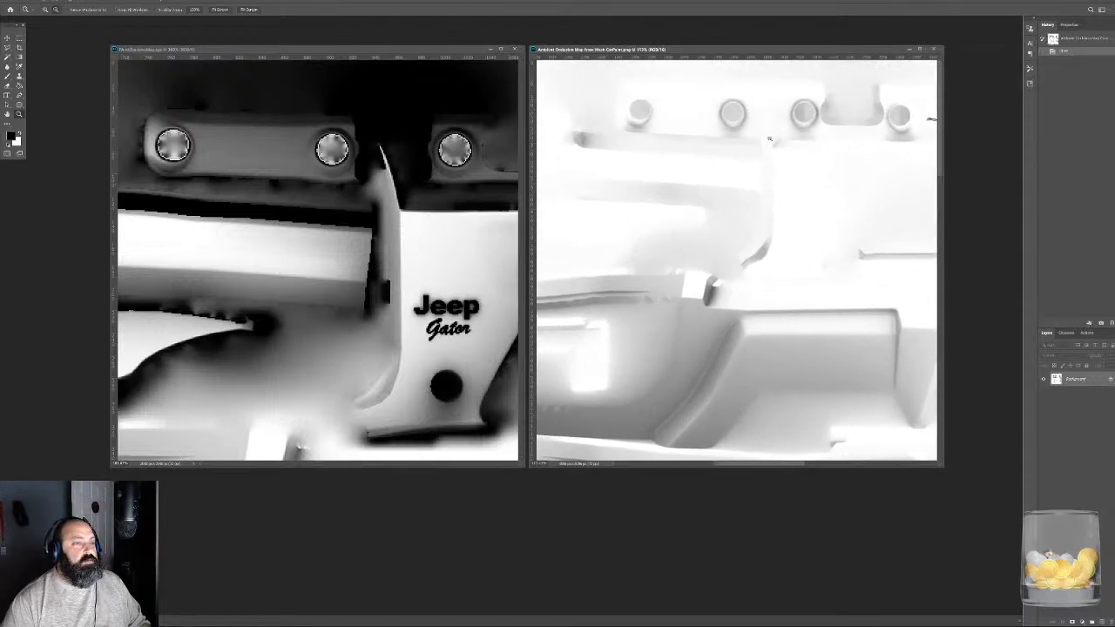
pyautogui.keyDown('alt'); pyautogui.scroll(3, 737, 290); pyautogui.keyUp('alt')
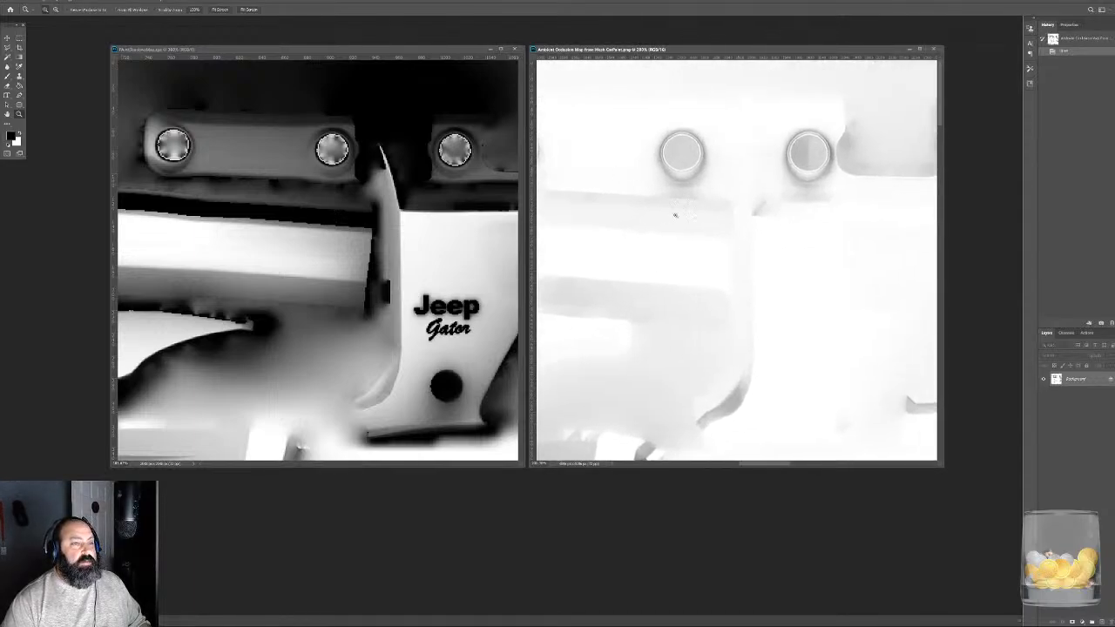
# - Close the paint shadow map and the ambient occlusion map, and switch to Substance Painter
pyautogui.moveTo(675, 214); pyautogui.dragTo(748, 217)
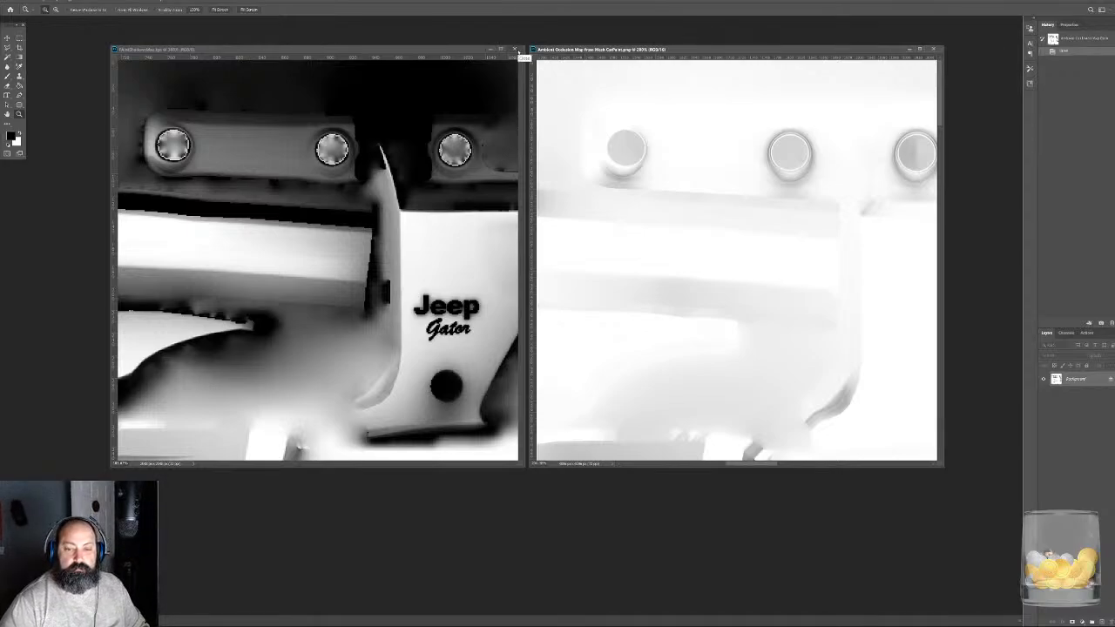
pyautogui.click(516, 50)
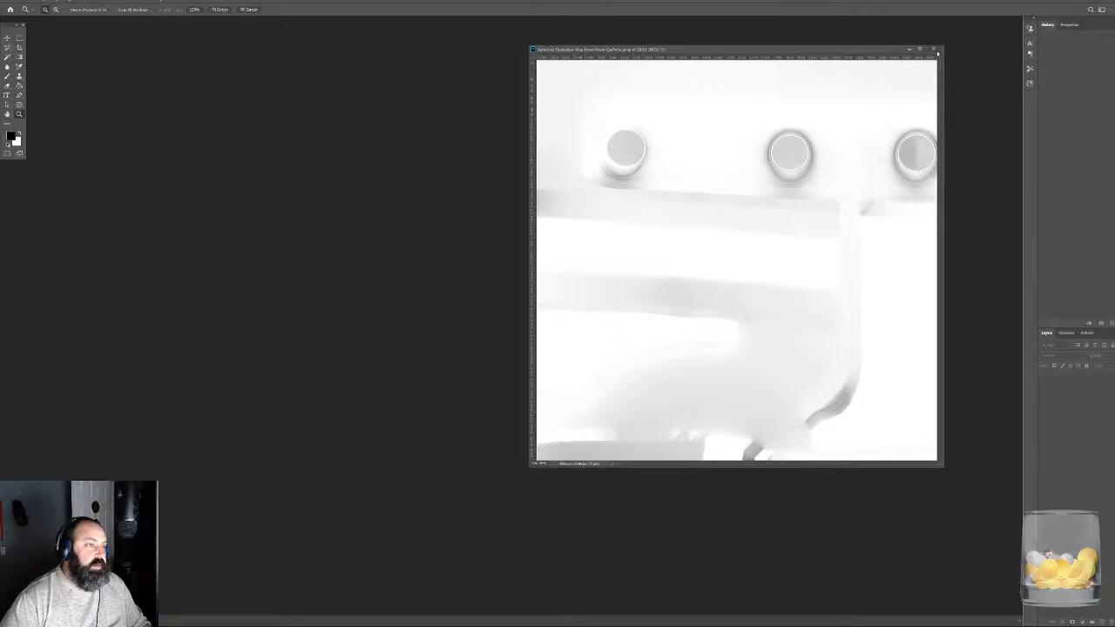
pyautogui.click(933, 49)
pyautogui.hotkey('alt', 'Tab')
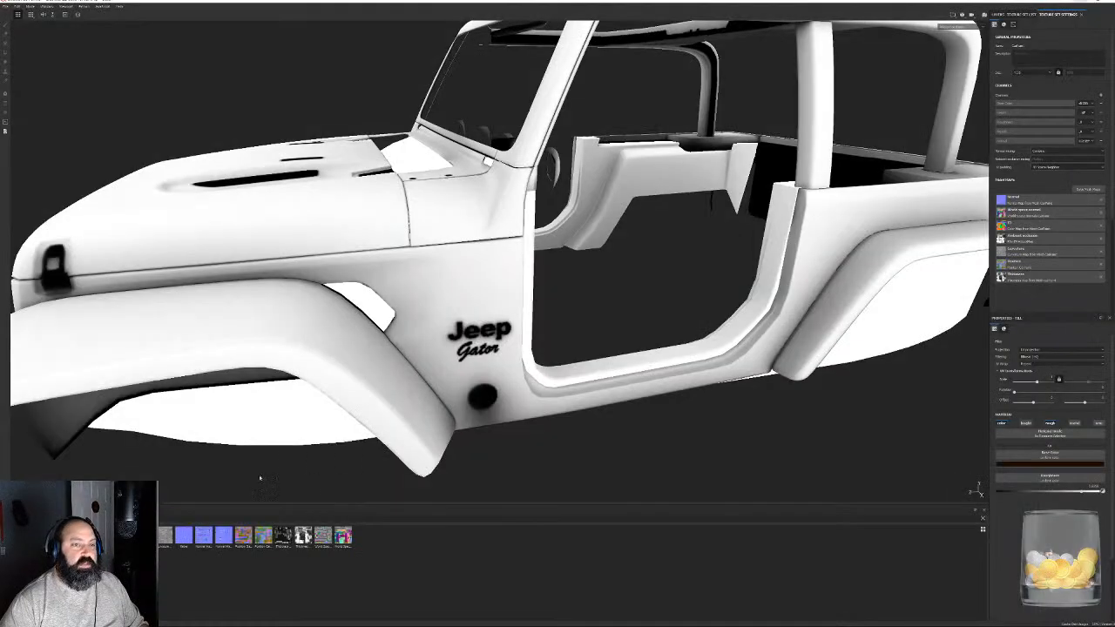
# - Try Self Occlusion set to Always in the ambient occlusion bake settings, restore Only Same Mesh Name, and close the baking settings without baking
pyautogui.click(1084, 190)
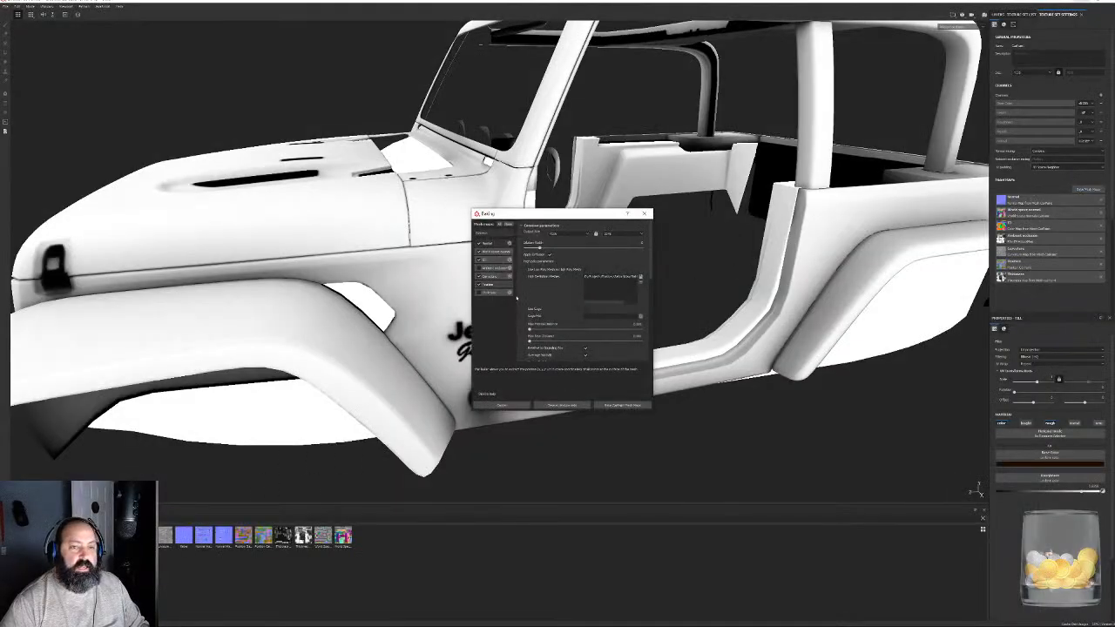
pyautogui.click(492, 269)
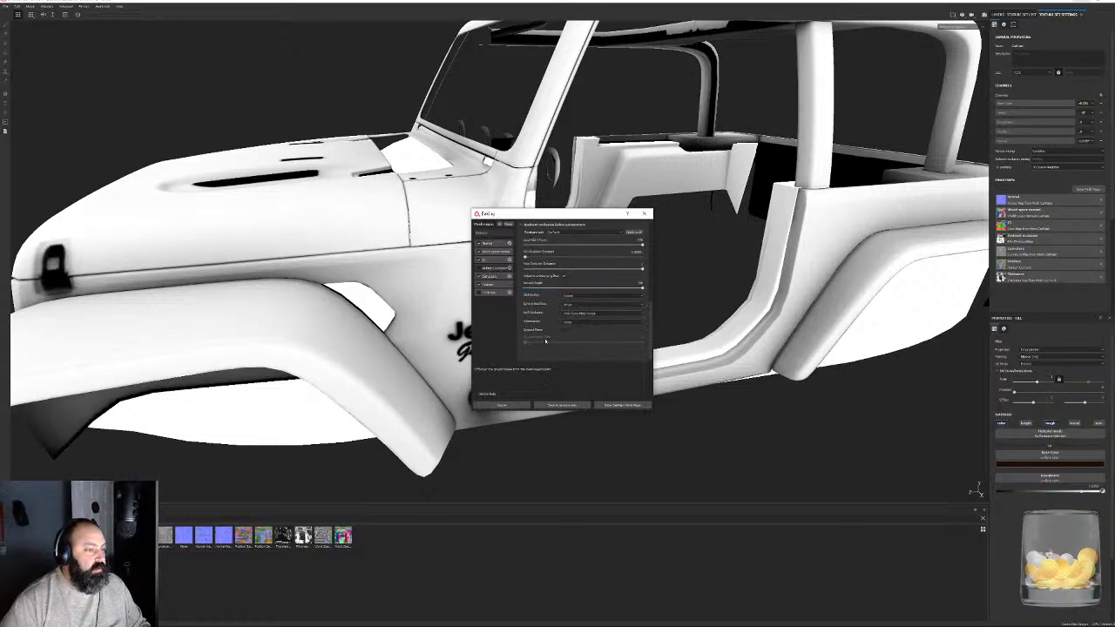
pyautogui.click(582, 316)
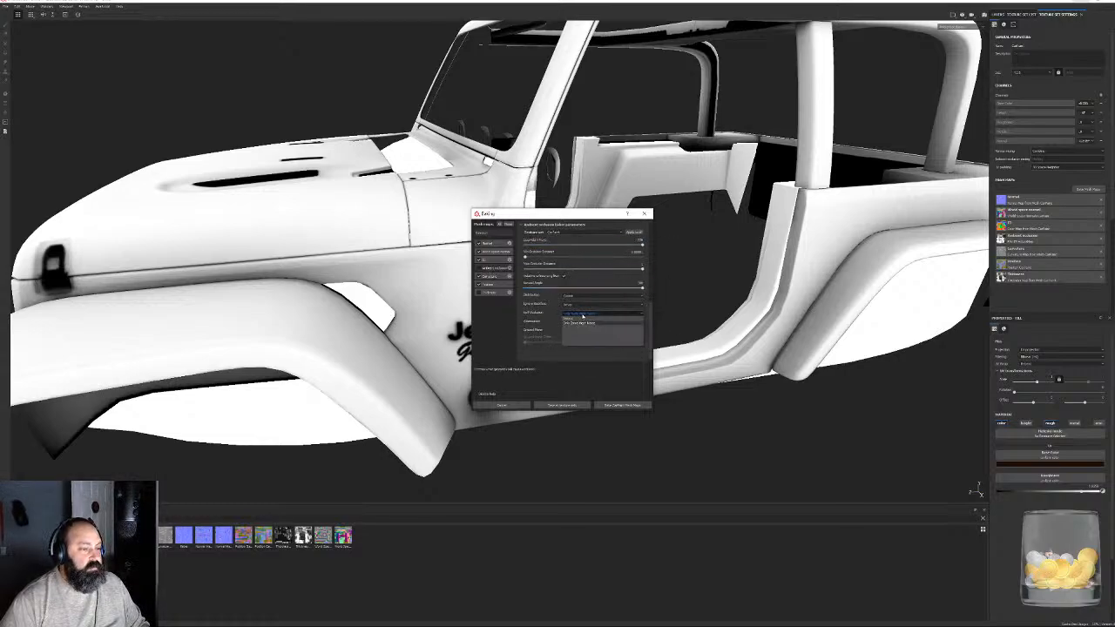
pyautogui.click(577, 321)
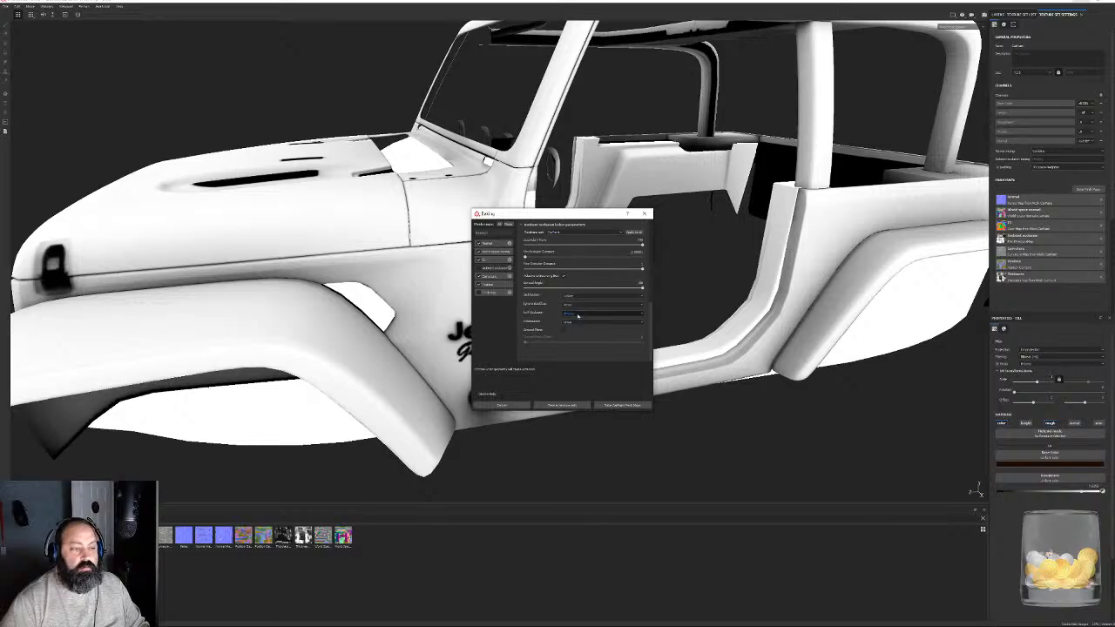
pyautogui.click(577, 314)
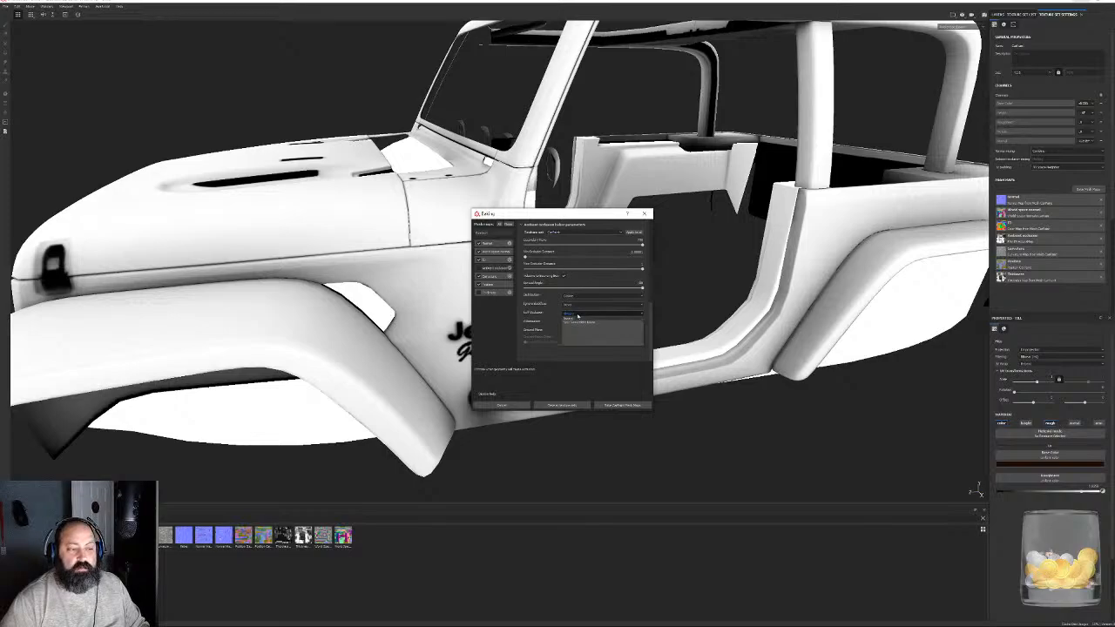
pyautogui.click(578, 323)
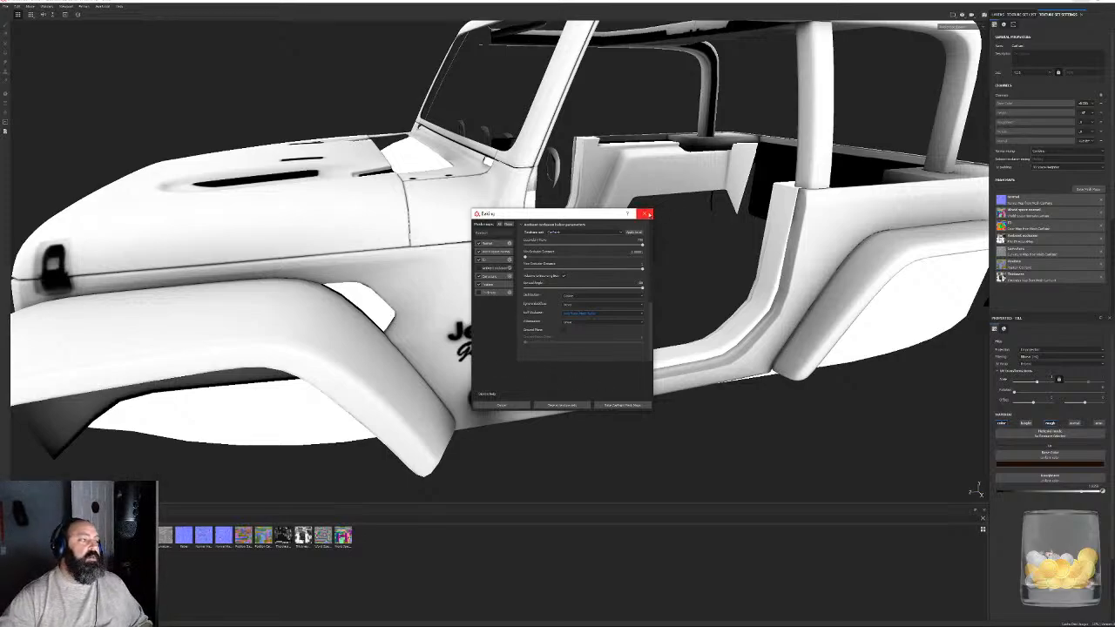
pyautogui.click(645, 214)
# - Examine the ambient occlusion shading on the isolated body's roll cage, tailgate and rear Gator lettering
pyautogui.scroll(-5, 627, 216)
pyautogui.keyDown('alt'); pyautogui.moveTo(627, 216); pyautogui.dragTo(396, 287); pyautogui.keyUp('alt')
pyautogui.keyDown('alt'); pyautogui.moveTo(396, 288); pyautogui.dragTo(445, 391, button='middle'); pyautogui.keyUp('alt')
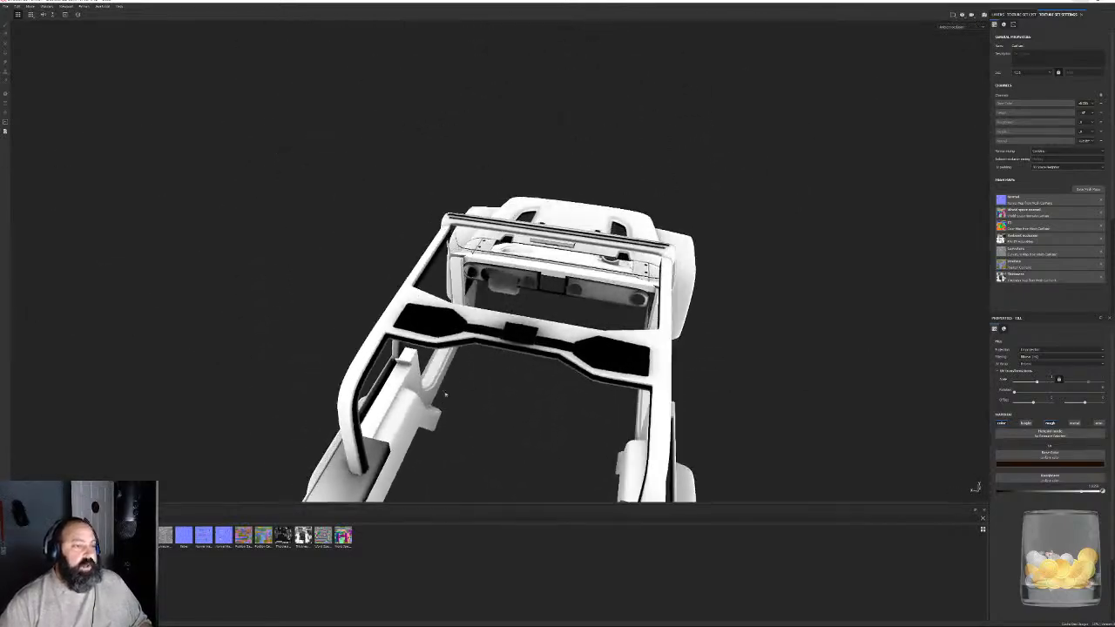
pyautogui.keyDown('alt'); pyautogui.moveTo(446, 391); pyautogui.dragTo(360, 413); pyautogui.keyUp('alt')
pyautogui.scroll(3, 540, 389)
pyautogui.keyDown('alt'); pyautogui.moveTo(360, 413); pyautogui.dragTo(294, 105, button='right'); pyautogui.keyUp('alt')
pyautogui.keyDown('alt'); pyautogui.moveTo(437, 218); pyautogui.dragTo(486, 109); pyautogui.keyUp('alt')
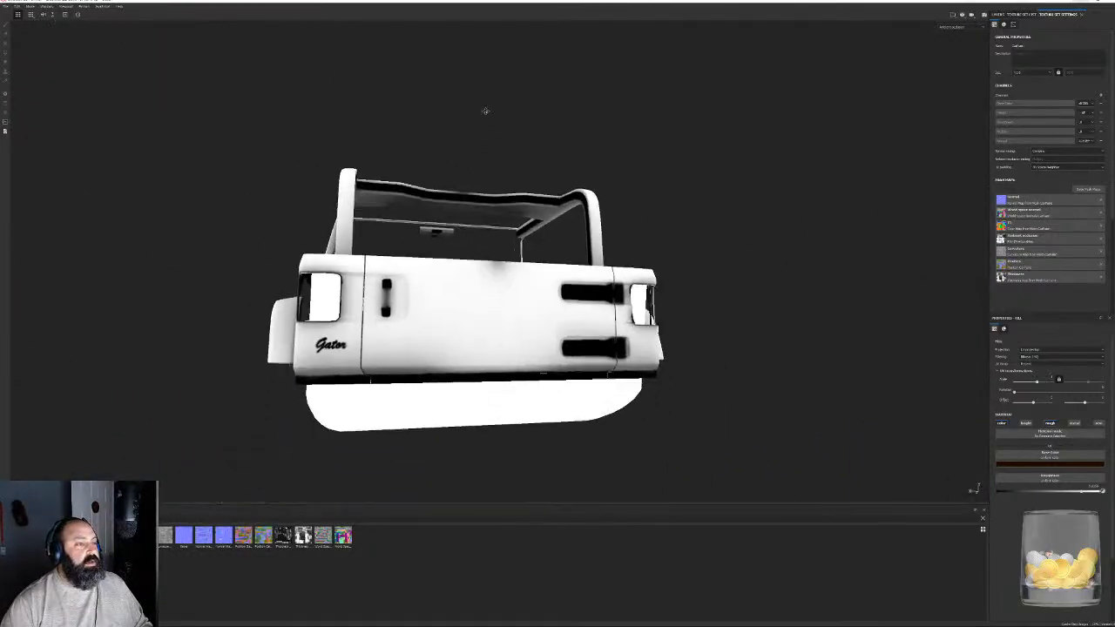
pyautogui.keyDown('alt'); pyautogui.moveTo(485, 110); pyautogui.dragTo(392, 335, button='right'); pyautogui.keyUp('alt')
pyautogui.keyDown('alt'); pyautogui.moveTo(392, 336); pyautogui.dragTo(458, 316); pyautogui.keyUp('alt')
pyautogui.keyDown('alt'); pyautogui.moveTo(543, 200); pyautogui.dragTo(428, 304); pyautogui.keyUp('alt')
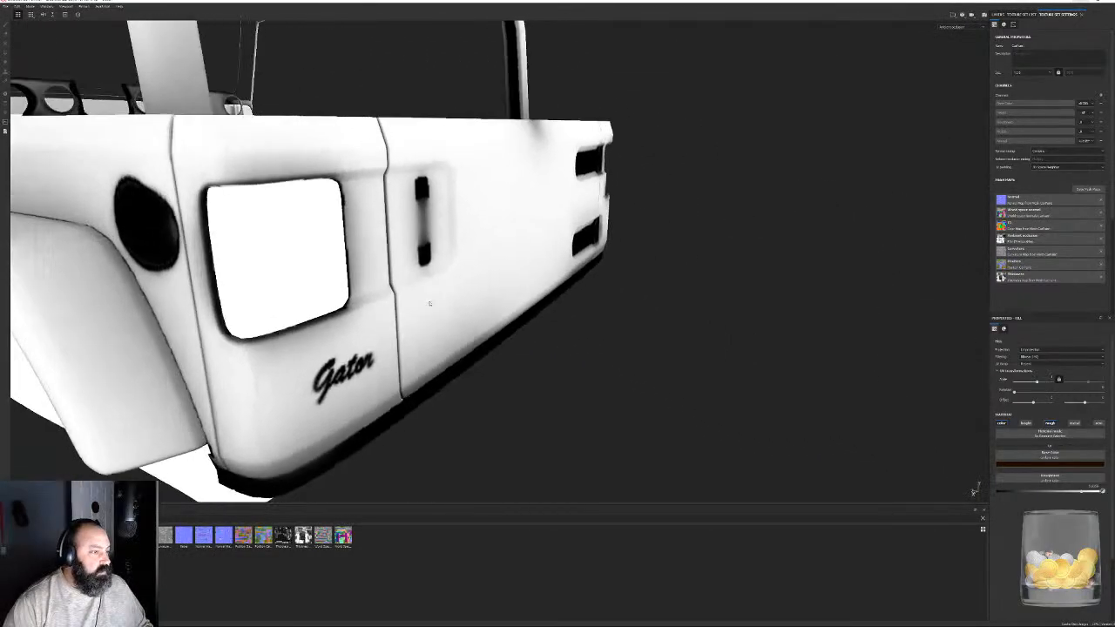
# - Examine the ambient occlusion shading along the isolated body's side, door opening and front end
pyautogui.keyDown('alt'); pyautogui.moveTo(427, 304); pyautogui.dragTo(487, 148, button='right'); pyautogui.keyUp('alt')
pyautogui.keyDown('alt'); pyautogui.moveTo(610, 217); pyautogui.dragTo(592, 283); pyautogui.keyUp('alt')
pyautogui.keyDown('alt'); pyautogui.moveTo(592, 283); pyautogui.dragTo(635, 279, button='right'); pyautogui.keyUp('alt')
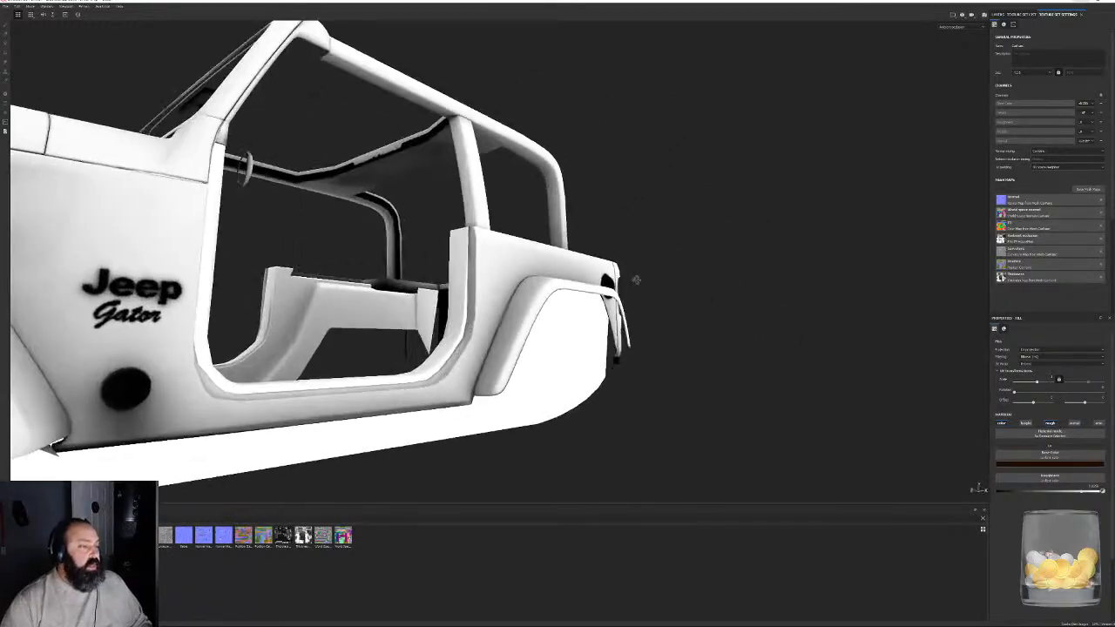
pyautogui.keyDown('alt'); pyautogui.moveTo(453, 274); pyautogui.dragTo(635, 291, button='middle'); pyautogui.keyUp('alt')
pyautogui.keyDown('alt'); pyautogui.moveTo(635, 291); pyautogui.dragTo(540, 287); pyautogui.keyUp('alt')
pyautogui.keyDown('alt'); pyautogui.moveTo(540, 287); pyautogui.dragTo(335, 199, button='right'); pyautogui.keyUp('alt')
pyautogui.keyDown('alt'); pyautogui.moveTo(335, 198); pyautogui.dragTo(287, 219); pyautogui.keyUp('alt')
# - Display the full material in the viewport and show all texture sets of the Jeep again
pyautogui.click(955, 28)
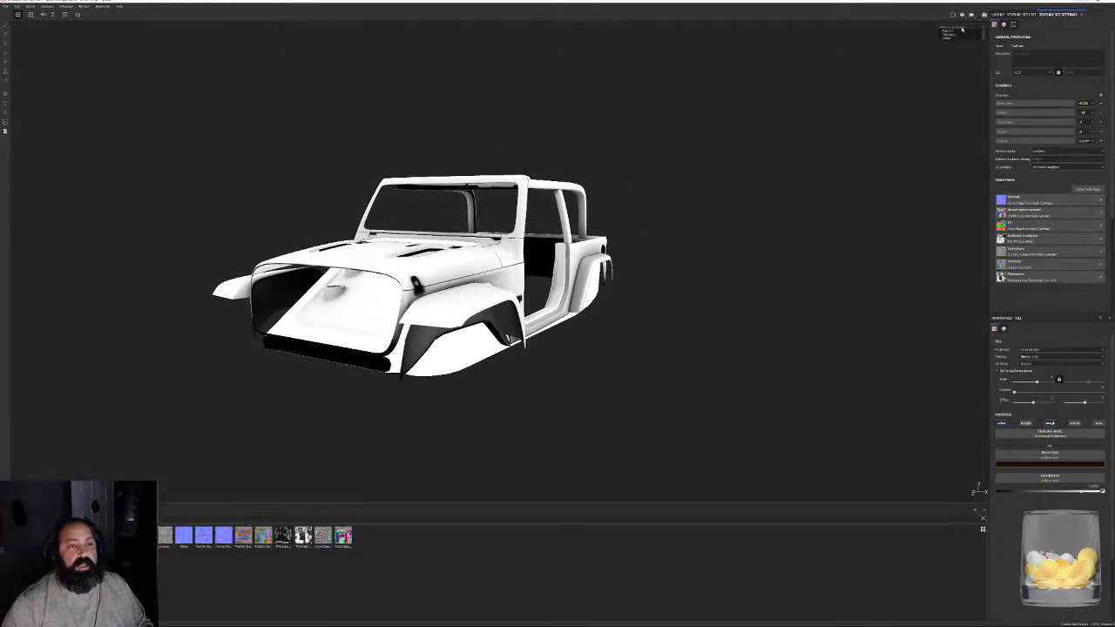
pyautogui.click(955, 37)
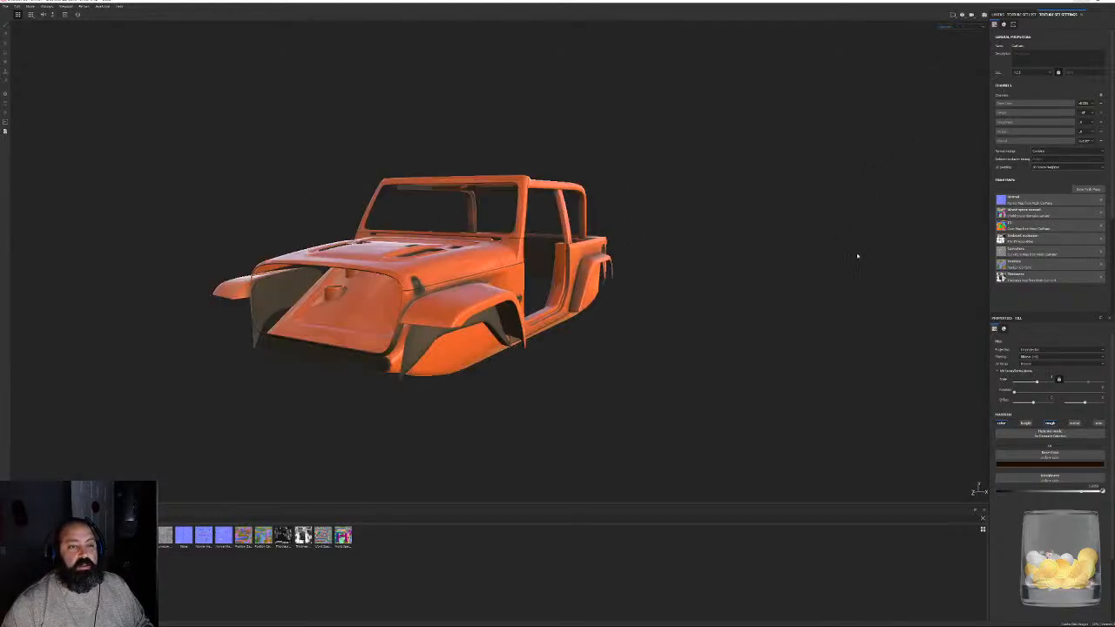
pyautogui.keyDown('alt'); pyautogui.moveTo(859, 253); pyautogui.dragTo(627, 245); pyautogui.keyUp('alt')
pyautogui.keyDown('alt'); pyautogui.moveTo(627, 245); pyautogui.dragTo(762, 205, button='right'); pyautogui.keyUp('alt')
pyautogui.keyDown('alt'); pyautogui.moveTo(762, 205); pyautogui.dragTo(700, 175); pyautogui.keyUp('alt')
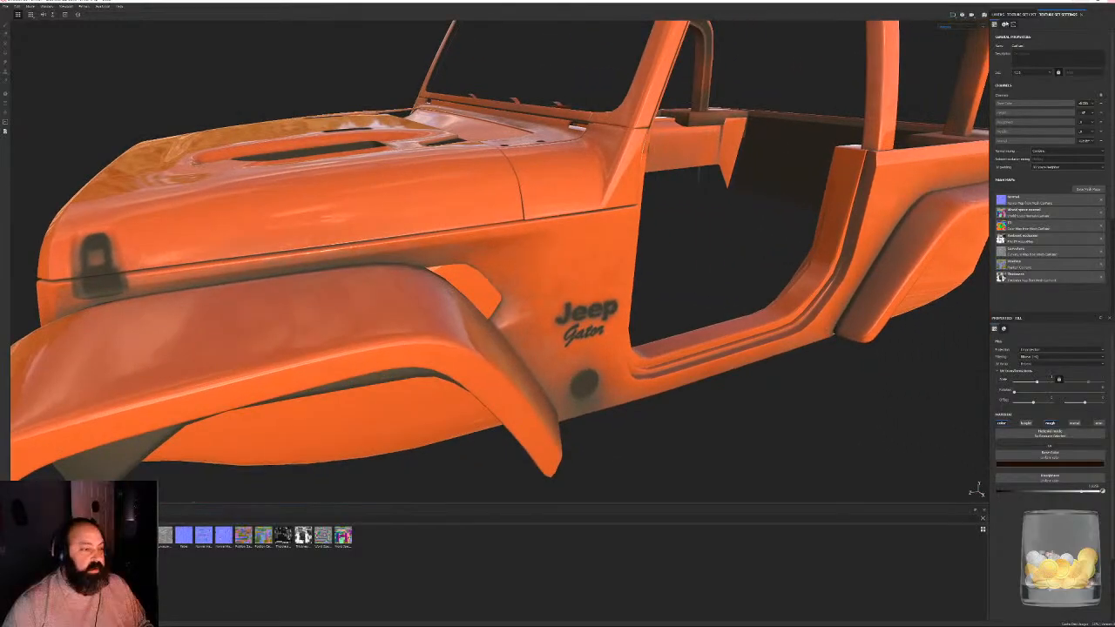
pyautogui.click(1022, 15)
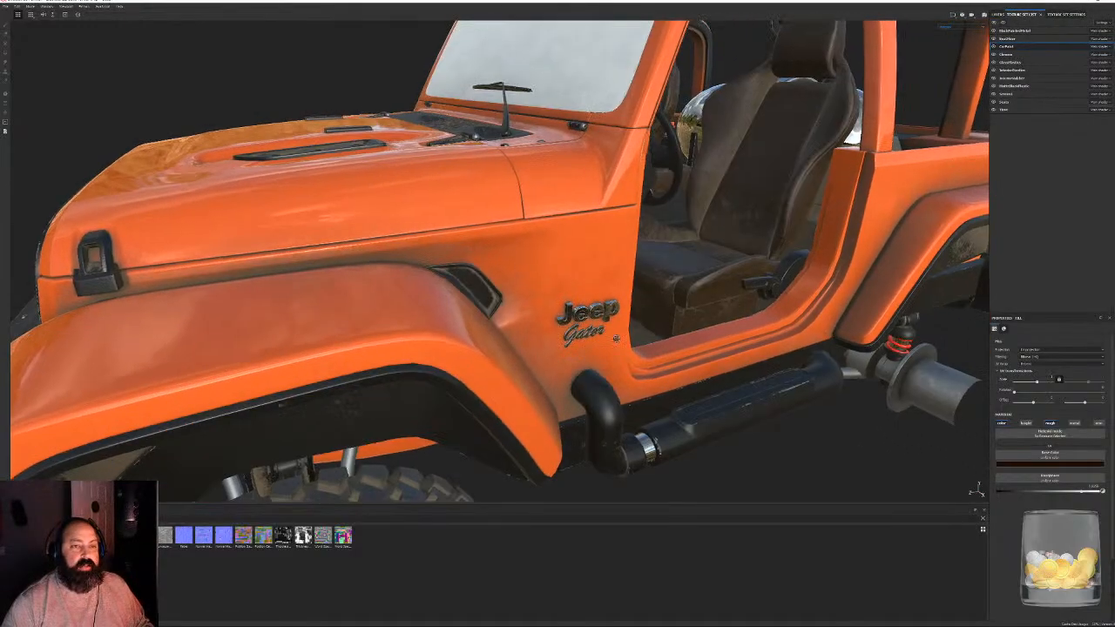
# - Examine the textured Jeep Gator lettering up close and the surrounding side panel, door opening and driver's seat
pyautogui.keyDown('alt'); pyautogui.moveTo(662, 287); pyautogui.dragTo(688, 261); pyautogui.keyUp('alt')
pyautogui.keyDown('alt'); pyautogui.moveTo(688, 262); pyautogui.dragTo(685, 314, button='right'); pyautogui.keyUp('alt')
pyautogui.keyDown('alt'); pyautogui.moveTo(685, 314); pyautogui.dragTo(550, 310); pyautogui.keyUp('alt')
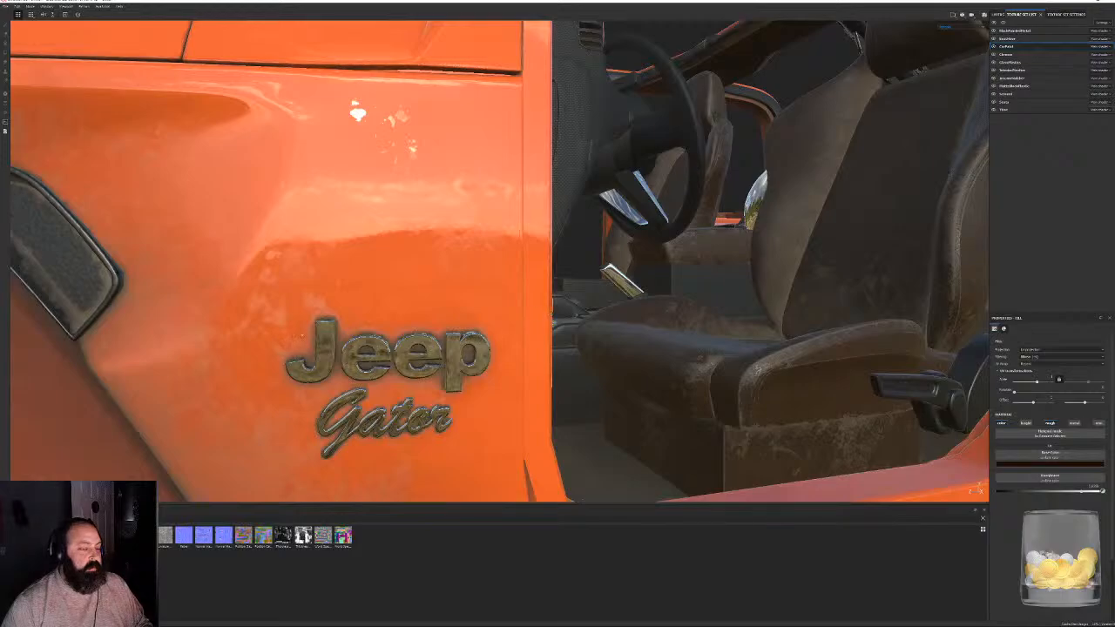
pyautogui.keyDown('alt'); pyautogui.moveTo(283, 381); pyautogui.dragTo(609, 322, button='right'); pyautogui.keyUp('alt')
pyautogui.keyDown('alt'); pyautogui.moveTo(610, 322); pyautogui.dragTo(505, 275); pyautogui.keyUp('alt')
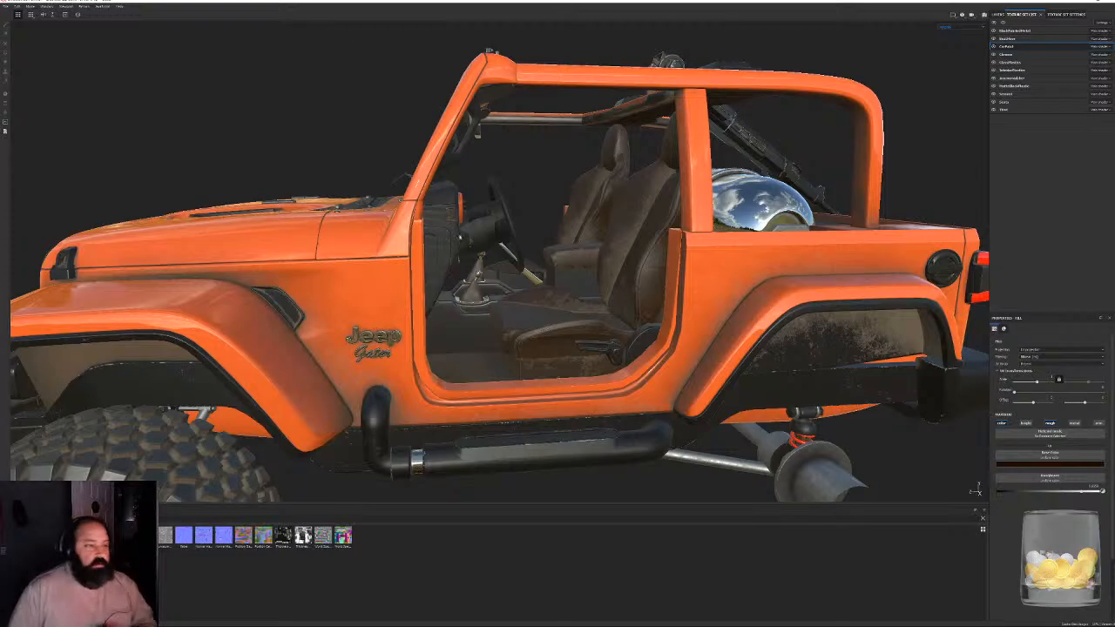
pyautogui.keyDown('alt'); pyautogui.moveTo(523, 275); pyautogui.dragTo(427, 305); pyautogui.keyUp('alt')
pyautogui.keyDown('alt'); pyautogui.moveTo(427, 305); pyautogui.dragTo(490, 319, button='right'); pyautogui.keyUp('alt')
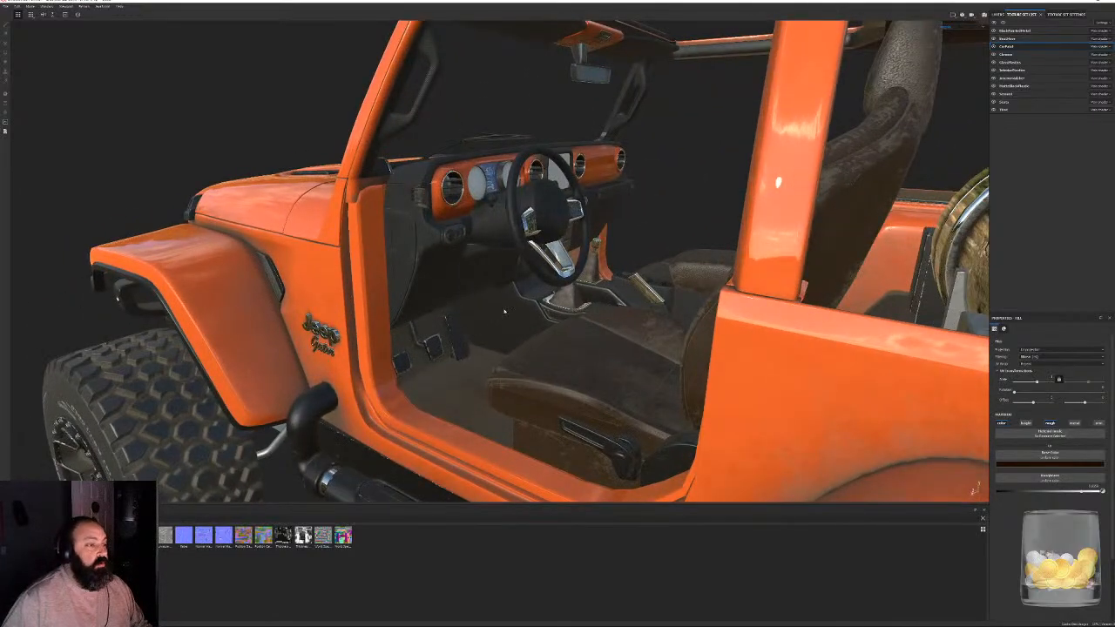
pyautogui.keyDown('alt'); pyautogui.moveTo(504, 311); pyautogui.dragTo(558, 287); pyautogui.keyUp('alt')
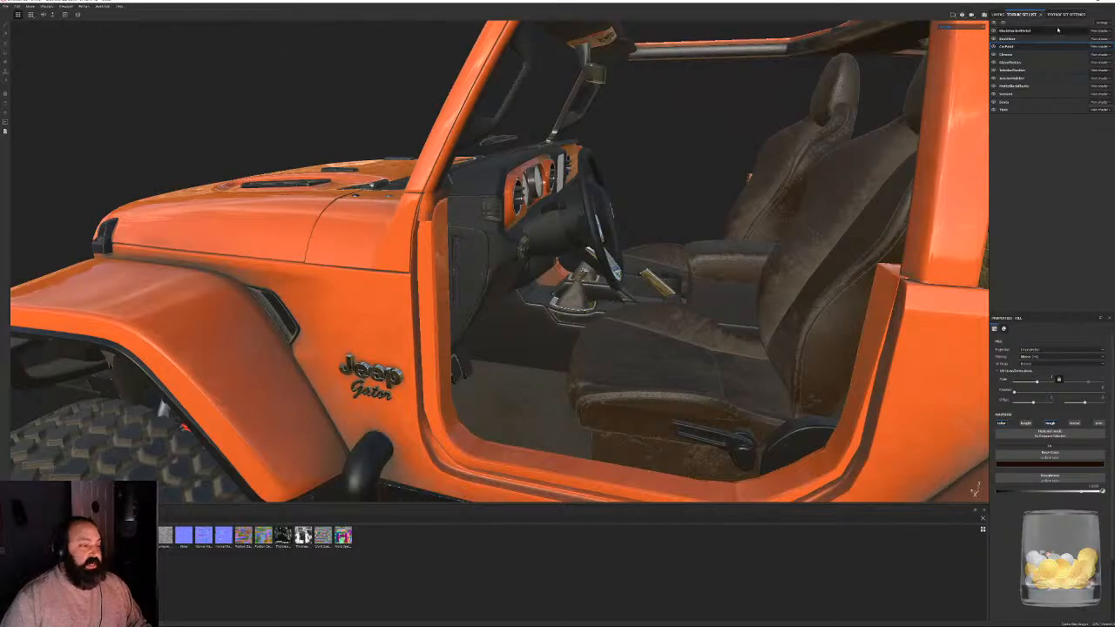
# - View the body paint's layer stack and inspect the dashboard, centre console and passenger side of the textured interior
pyautogui.click(996, 15)
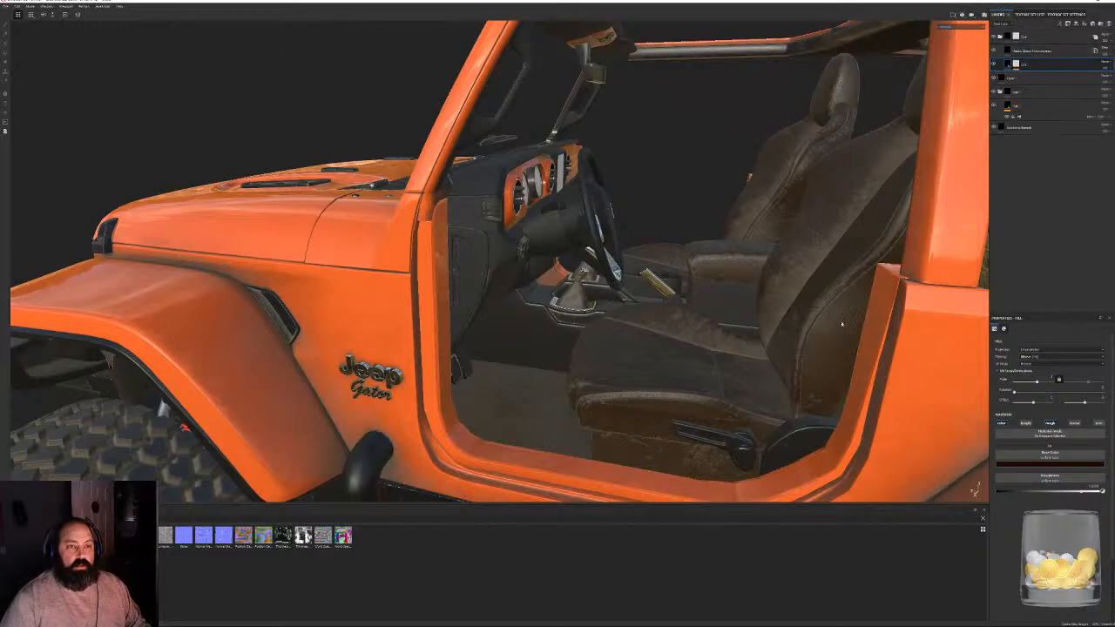
pyautogui.keyDown('alt'); pyautogui.moveTo(842, 323); pyautogui.dragTo(392, 219); pyautogui.keyUp('alt')
pyautogui.scroll(-3, 618, 206)
pyautogui.keyDown('alt'); pyautogui.moveTo(827, 228); pyautogui.dragTo(559, 223); pyautogui.keyUp('alt')
pyautogui.scroll(8, 566, 222)
pyautogui.keyDown('alt'); pyautogui.moveTo(565, 221); pyautogui.dragTo(592, 410, button='middle'); pyautogui.keyUp('alt')
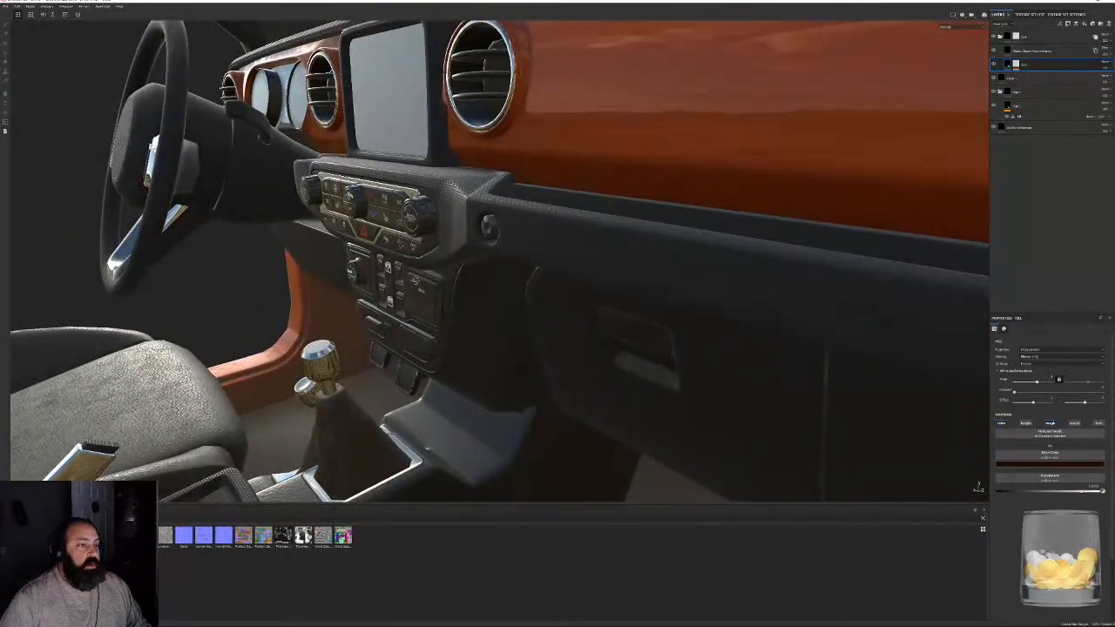
pyautogui.keyDown('alt'); pyautogui.moveTo(426, 448); pyautogui.dragTo(601, 266); pyautogui.keyUp('alt')
pyautogui.scroll(-8, 629, 233)
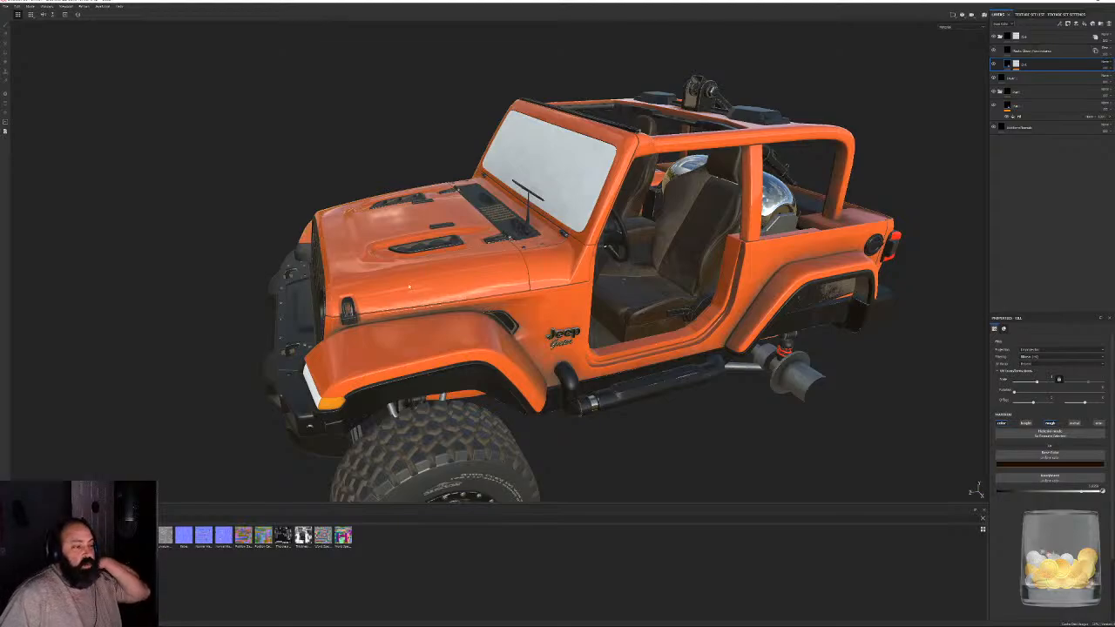
# - Inspect the textured Jeep's exterior and the vents, hinges and rubber bumpers on its hood
pyautogui.keyDown('alt'); pyautogui.moveTo(409, 287); pyautogui.dragTo(602, 281); pyautogui.keyUp('alt')
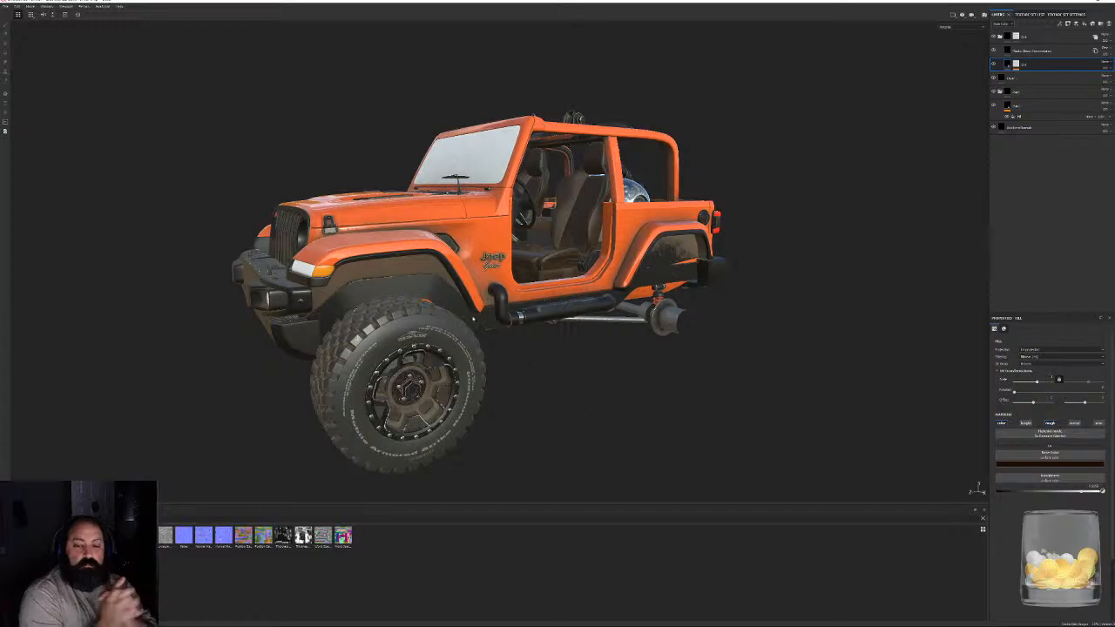
pyautogui.keyDown('alt'); pyautogui.moveTo(473, 319); pyautogui.dragTo(545, 348); pyautogui.keyUp('alt')
pyautogui.keyDown('alt'); pyautogui.moveTo(545, 349); pyautogui.dragTo(667, 445, button='middle'); pyautogui.keyUp('alt')
pyautogui.keyDown('alt'); pyautogui.moveTo(666, 444); pyautogui.dragTo(470, 281, button='right'); pyautogui.keyUp('alt')
pyautogui.keyDown('alt'); pyautogui.moveTo(471, 280); pyautogui.dragTo(508, 272); pyautogui.keyUp('alt')
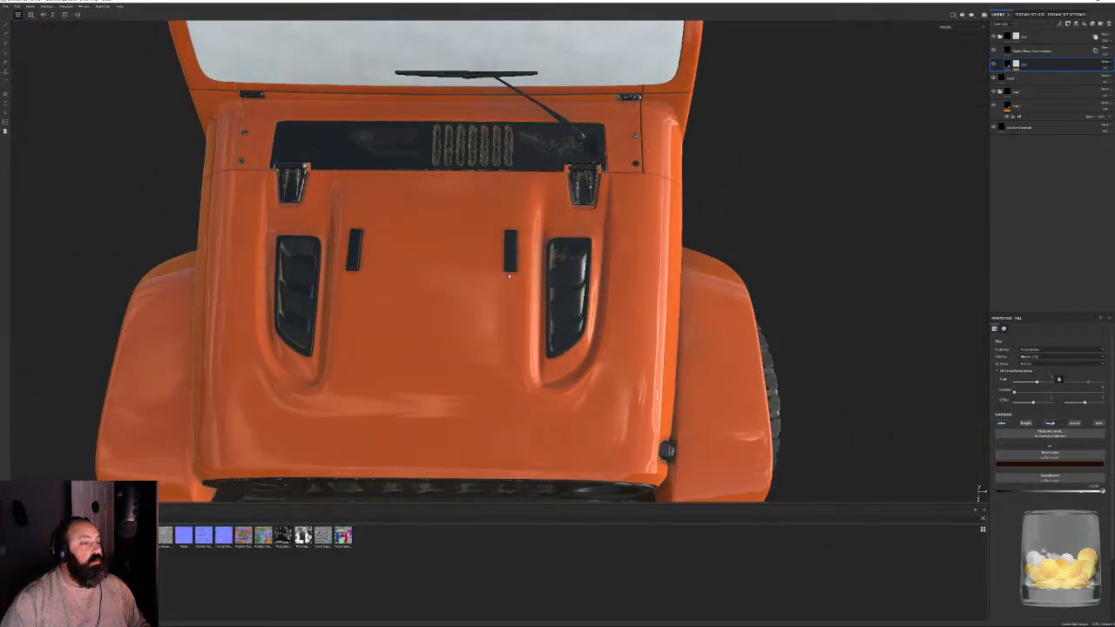
pyautogui.keyDown('alt'); pyautogui.moveTo(508, 273); pyautogui.dragTo(524, 197, button='middle'); pyautogui.keyUp('alt')
pyautogui.keyDown('alt'); pyautogui.moveTo(610, 217); pyautogui.dragTo(615, 229); pyautogui.keyUp('alt')
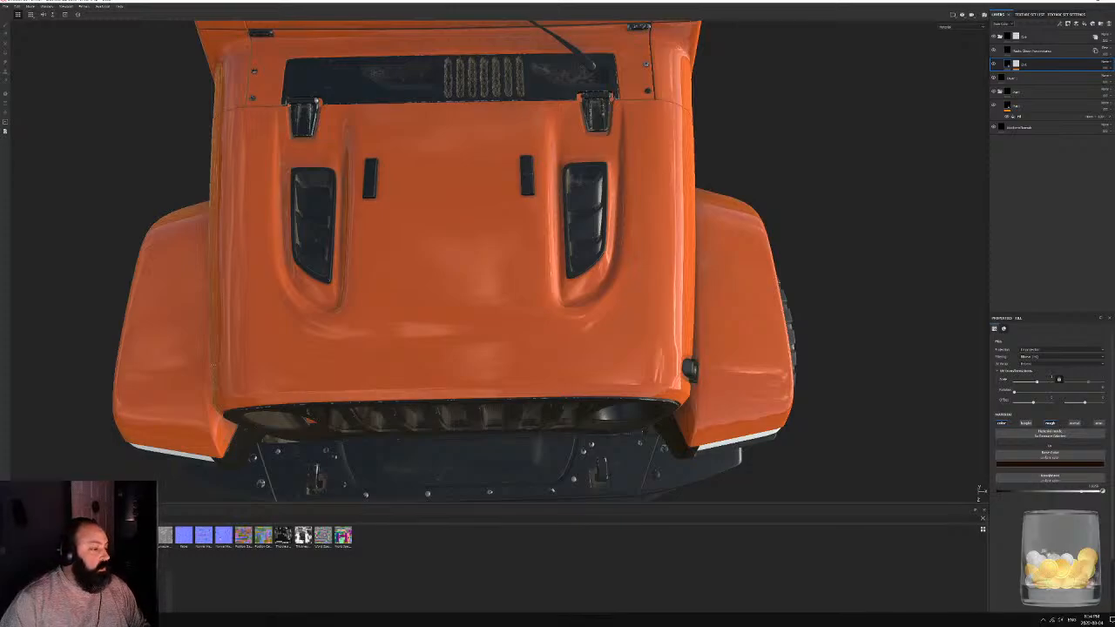
# - Display the ambient occlusion map in the viewport and isolate the CarPaint texture set for a close look at the hood
pyautogui.click(946, 27)
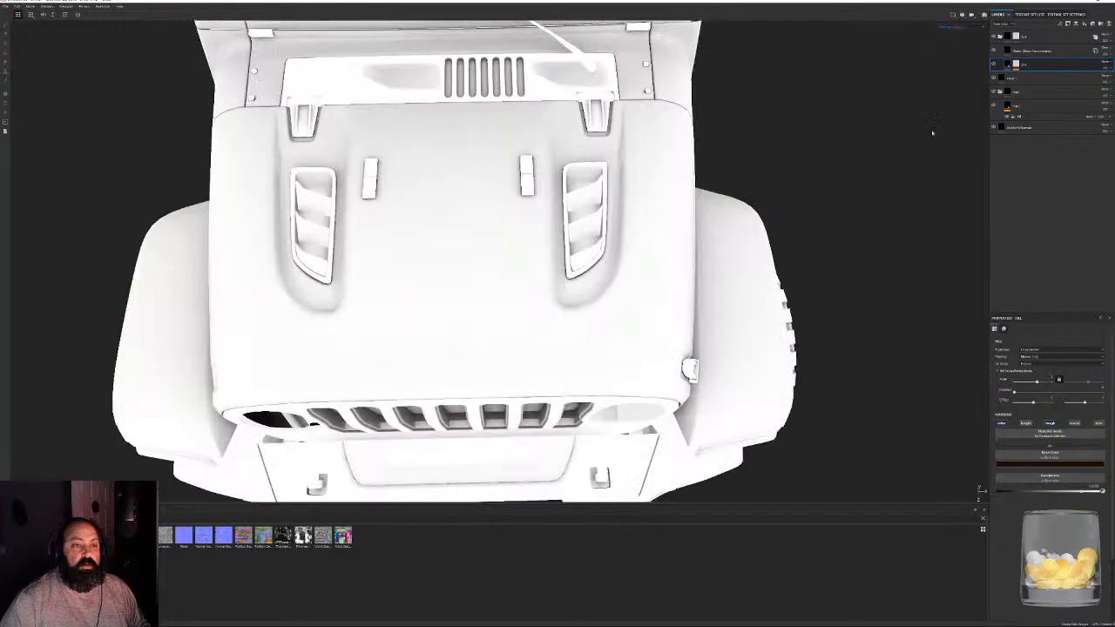
pyautogui.click(957, 52)
pyautogui.click(1066, 15)
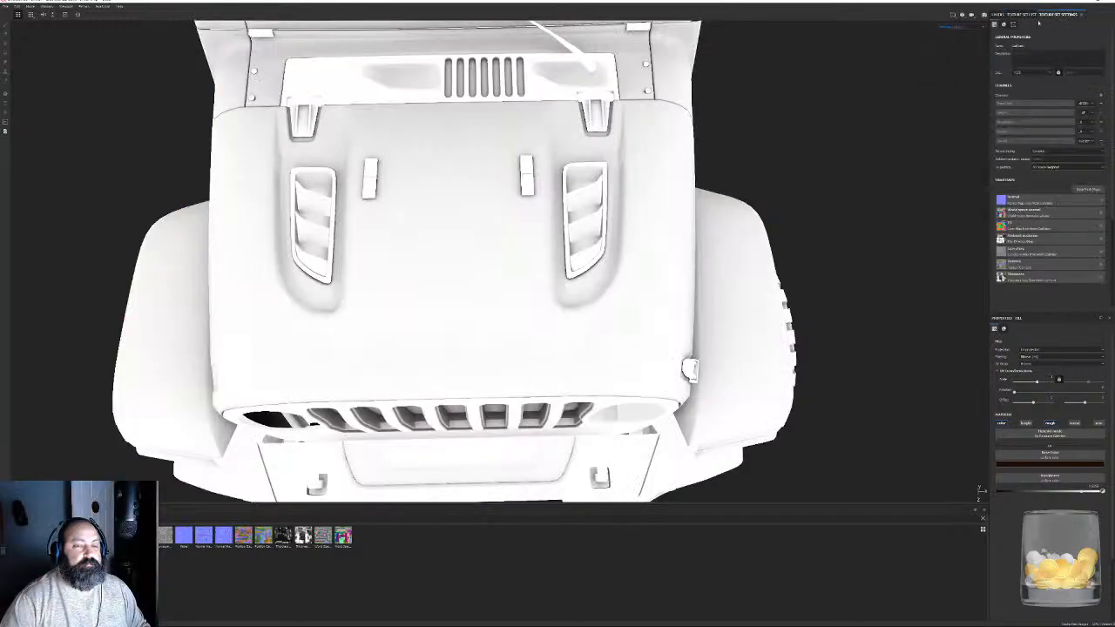
pyautogui.click(1018, 15)
pyautogui.click(1002, 23)
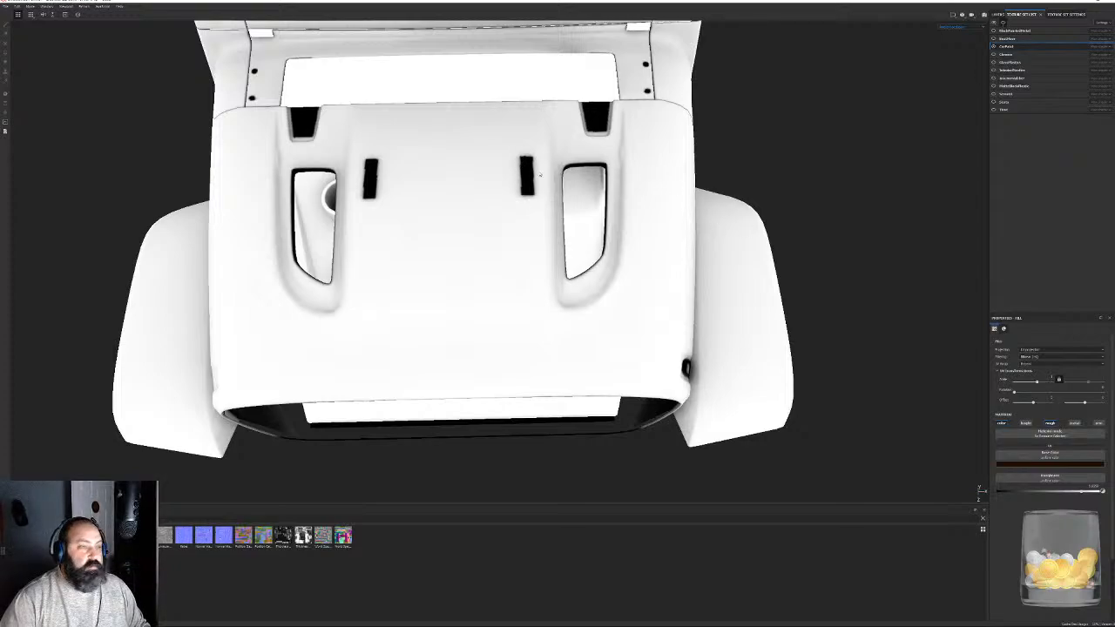
pyautogui.scroll(3, 566, 165)
pyautogui.keyDown('alt'); pyautogui.moveTo(634, 242); pyautogui.dragTo(560, 253); pyautogui.keyUp('alt')
pyautogui.scroll(4, 560, 254)
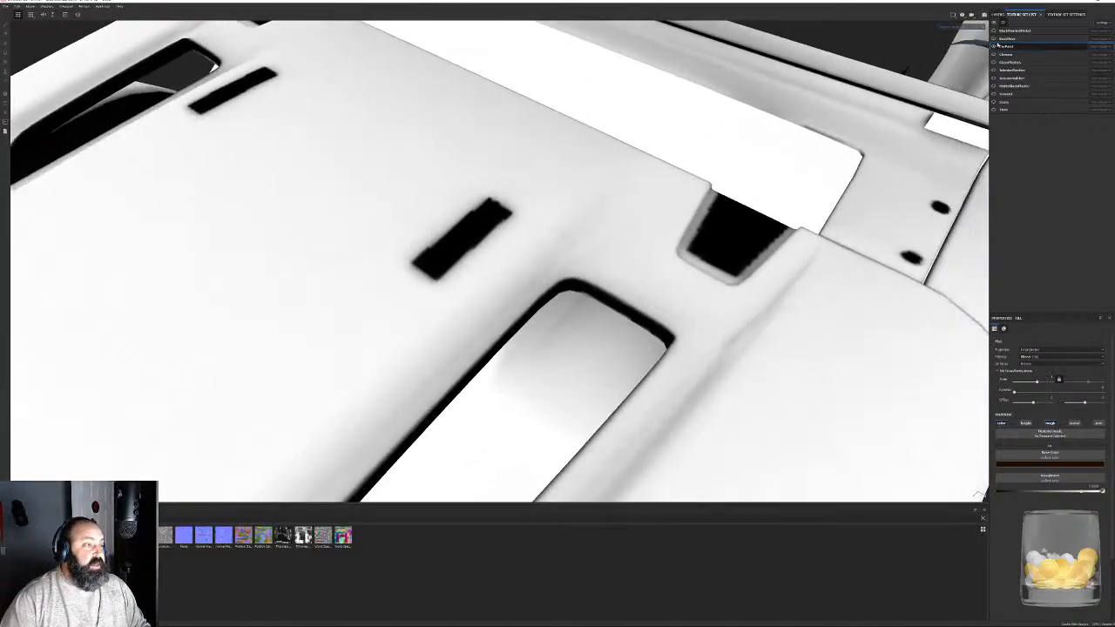
# - Show all texture sets again and examine the ambient occlusion on the hood details and the Jeep Gator side panel
pyautogui.click(1005, 23)
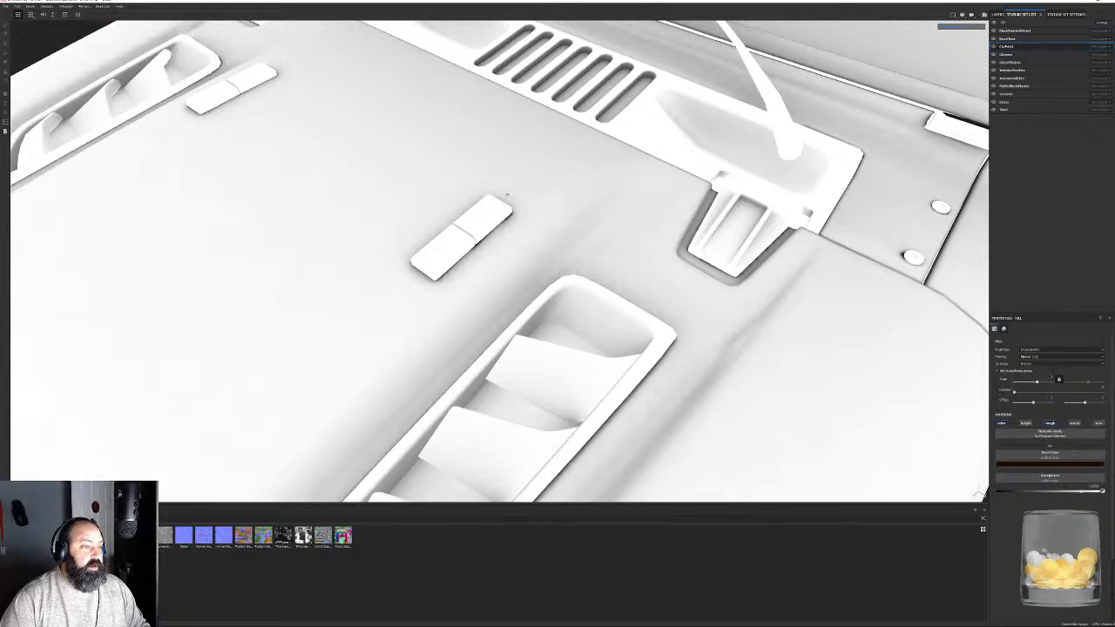
pyautogui.scroll(-6, 802, 275)
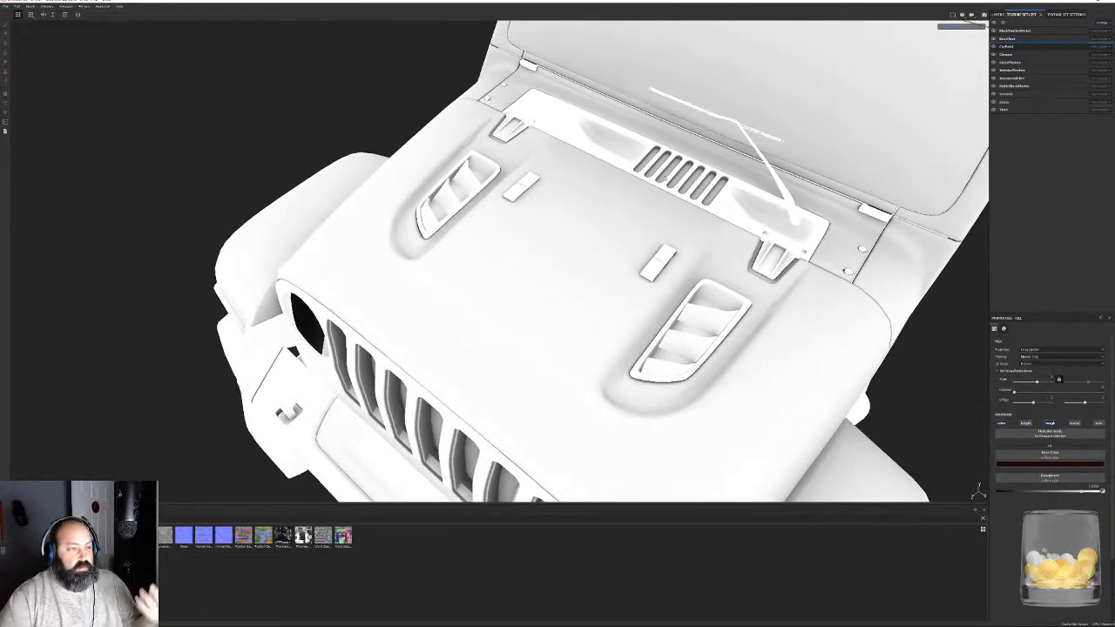
pyautogui.keyDown('alt'); pyautogui.moveTo(674, 224); pyautogui.dragTo(418, 198); pyautogui.keyUp('alt')
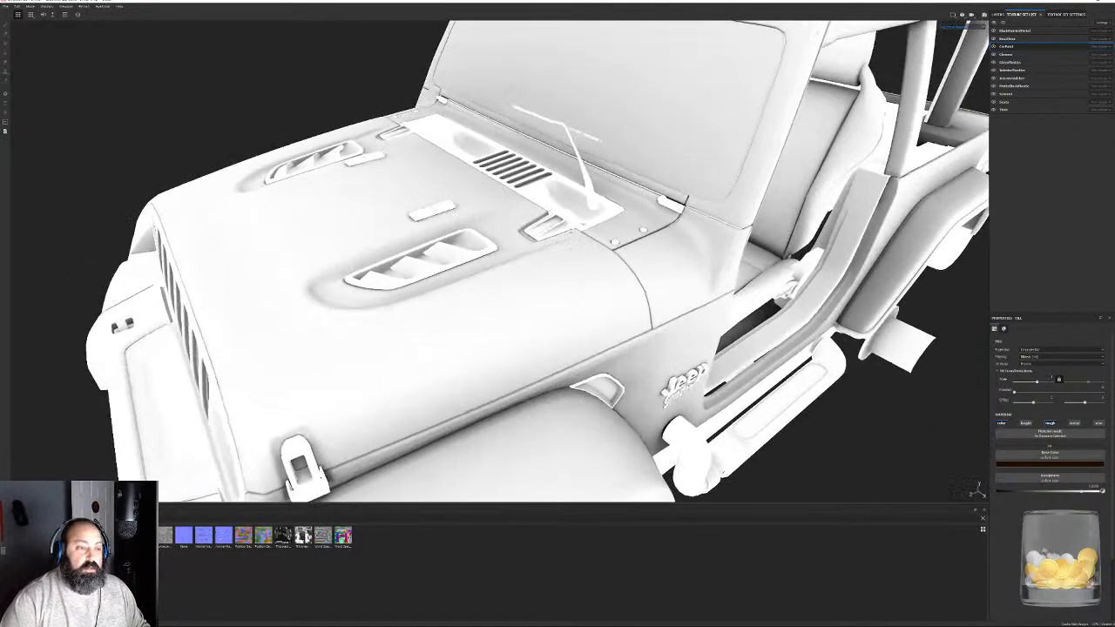
pyautogui.keyDown('alt'); pyautogui.moveTo(717, 301); pyautogui.dragTo(640, 266, button='middle'); pyautogui.keyUp('alt')
pyautogui.scroll(-3, 640, 267)
pyautogui.keyDown('alt'); pyautogui.moveTo(640, 267); pyautogui.dragTo(581, 204); pyautogui.keyUp('alt')
pyautogui.keyDown('alt'); pyautogui.moveTo(740, 222); pyautogui.dragTo(696, 160, button='middle'); pyautogui.keyUp('alt')
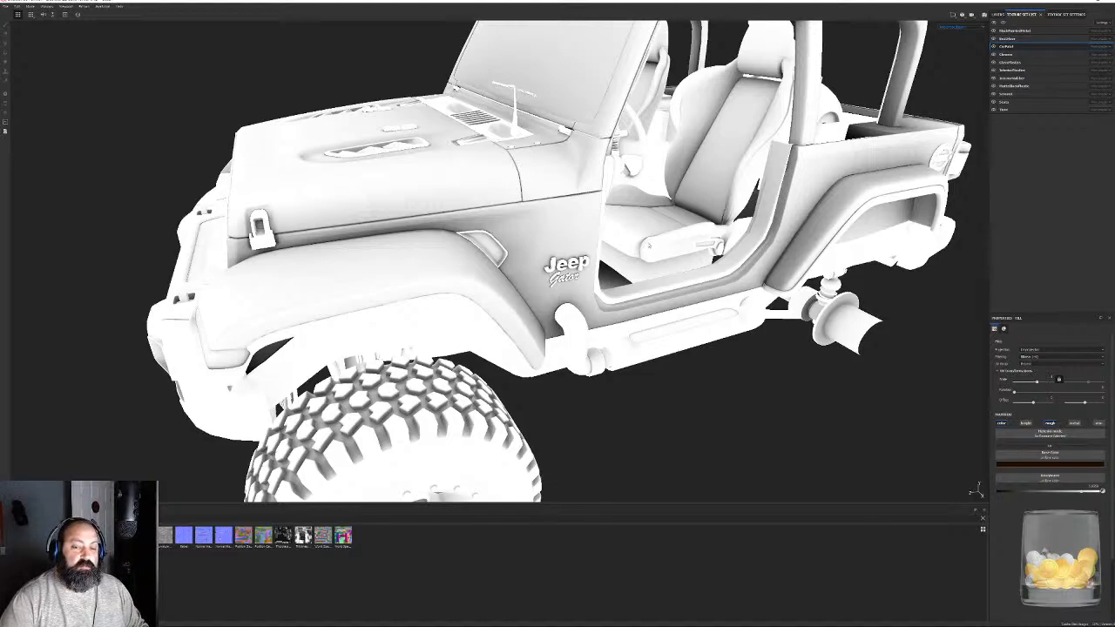
# - Examine the ambient occlusion around the side lettering, door opening and pedal footwell
pyautogui.keyDown('alt'); pyautogui.moveTo(674, 229); pyautogui.dragTo(655, 209); pyautogui.keyUp('alt')
pyautogui.moveTo(647, 264)
pyautogui.keyDown('alt'); pyautogui.mouseDown()
pyautogui.moveTo(595, 231)
pyautogui.moveTo(578, 183)
pyautogui.moveTo(650, 255)
pyautogui.mouseUp(); pyautogui.keyUp('alt')
pyautogui.keyDown('alt'); pyautogui.moveTo(650, 255); pyautogui.dragTo(657, 337, button='right'); pyautogui.keyUp('alt')
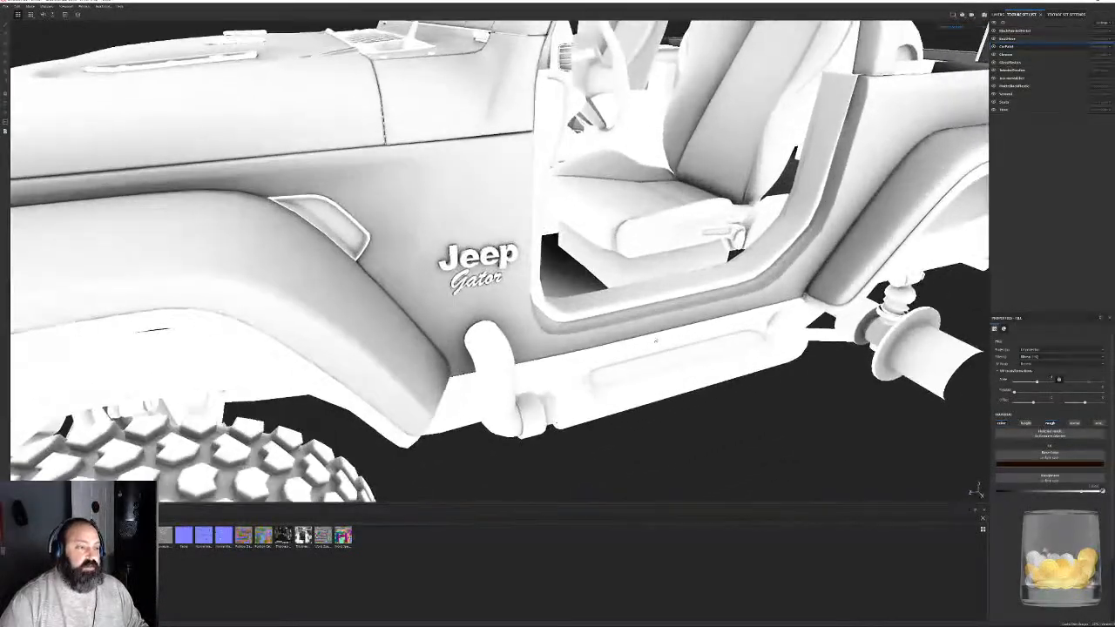
pyautogui.keyDown('alt'); pyautogui.moveTo(656, 336); pyautogui.dragTo(588, 186); pyautogui.keyUp('alt')
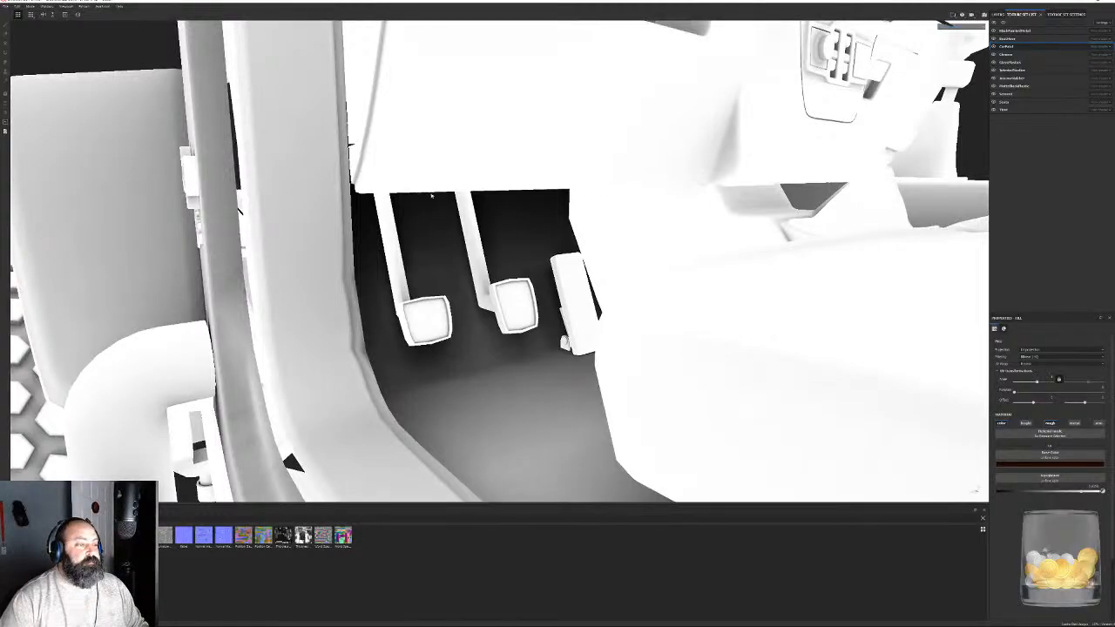
pyautogui.moveTo(568, 262)
pyautogui.keyDown('alt'); pyautogui.mouseDown()
pyautogui.moveTo(562, 297)
pyautogui.moveTo(567, 261)
pyautogui.mouseUp(); pyautogui.keyUp('alt')
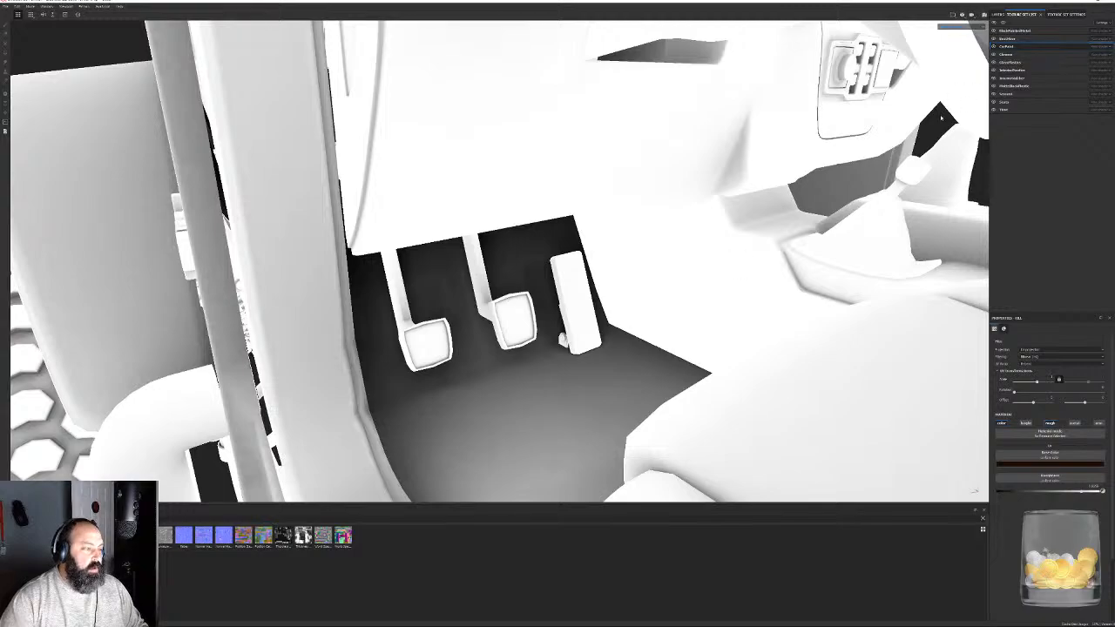
# - View the CarPaint texture set's settings and inspect the ambient occlusion on the footwell, the whole Jeep and its side lettering
pyautogui.click(1066, 14)
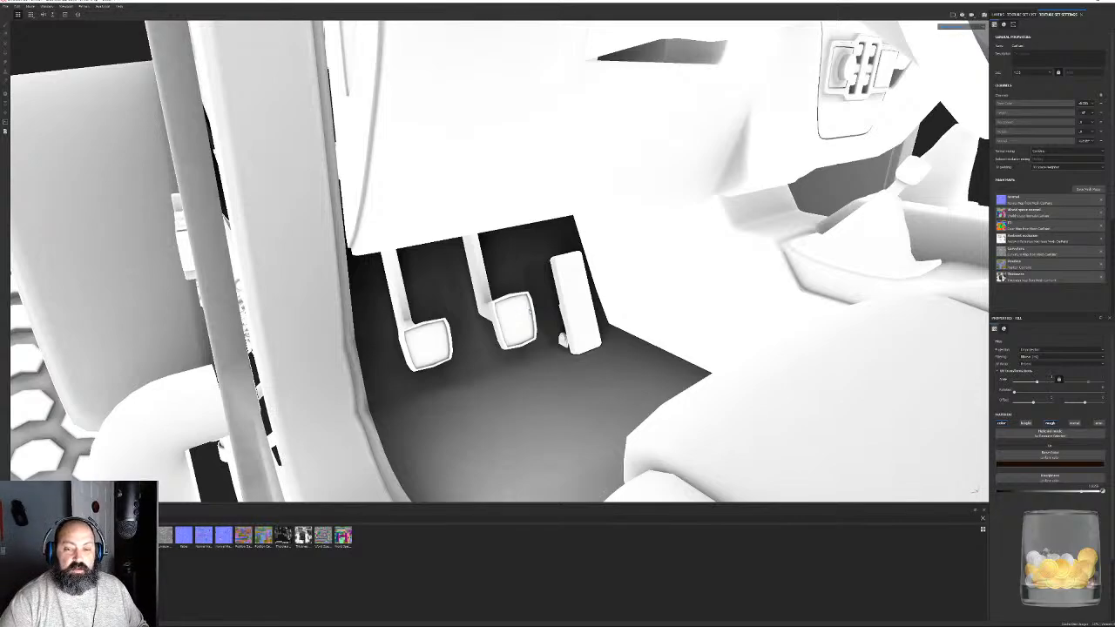
pyautogui.scroll(-8, 530, 310)
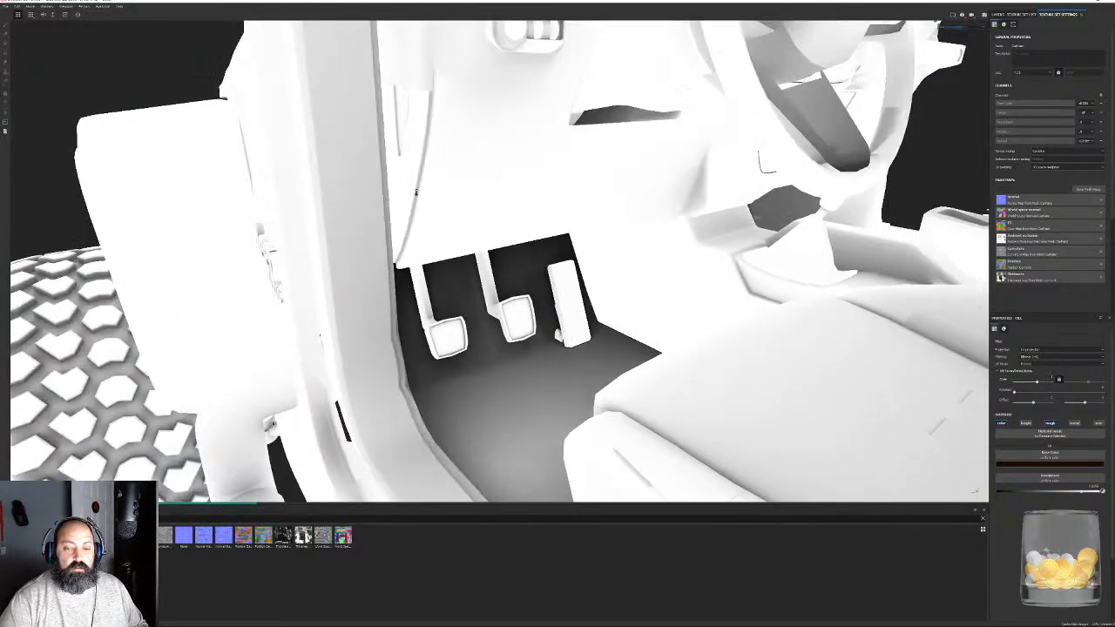
pyautogui.keyDown('alt'); pyautogui.moveTo(530, 308); pyautogui.dragTo(575, 284); pyautogui.keyUp('alt')
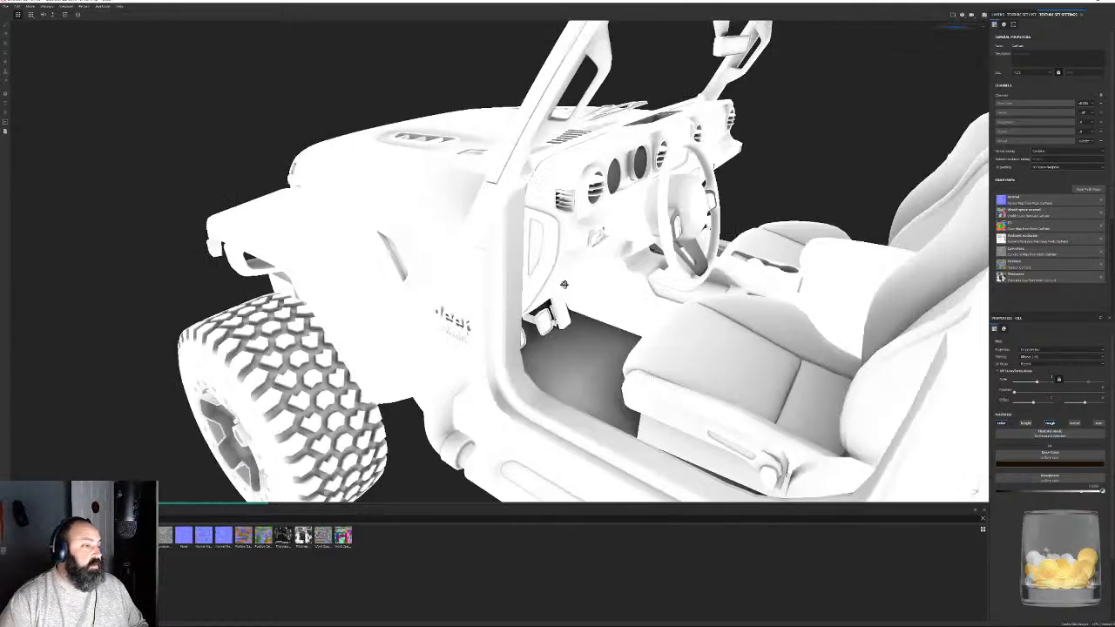
pyautogui.scroll(-2, 593, 261)
pyautogui.scroll(-3, 609, 279)
pyautogui.keyDown('alt'); pyautogui.moveTo(709, 294); pyautogui.dragTo(590, 285, button='middle'); pyautogui.keyUp('alt')
pyautogui.keyDown('alt'); pyautogui.moveTo(590, 285); pyautogui.dragTo(667, 301); pyautogui.keyUp('alt')
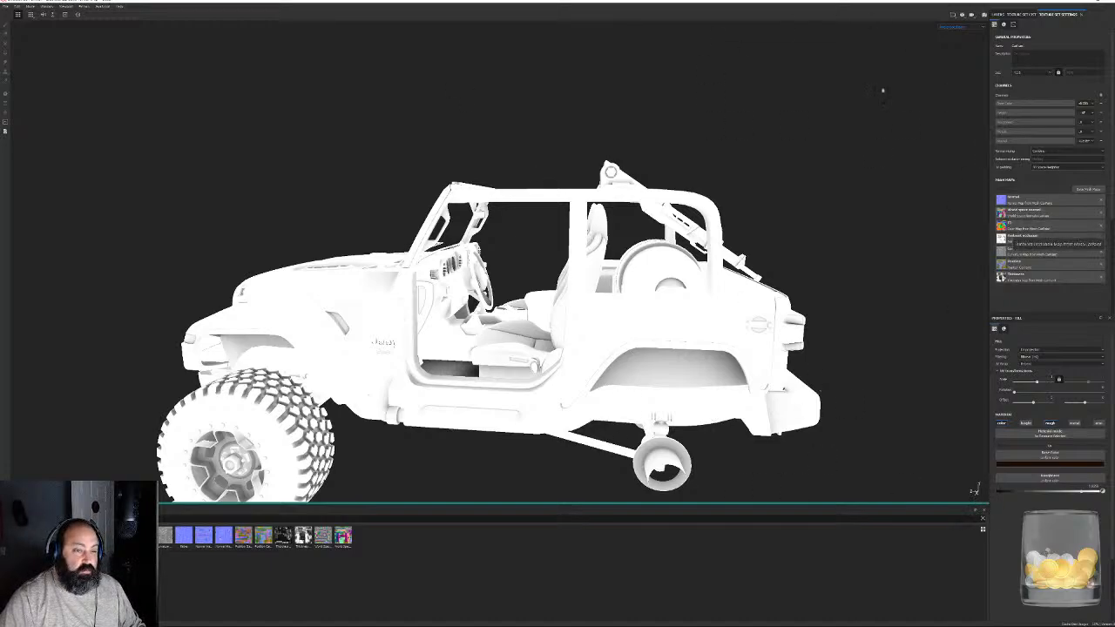
pyautogui.keyDown('alt'); pyautogui.moveTo(488, 383); pyautogui.dragTo(505, 394); pyautogui.keyUp('alt')
pyautogui.scroll(6, 507, 397)
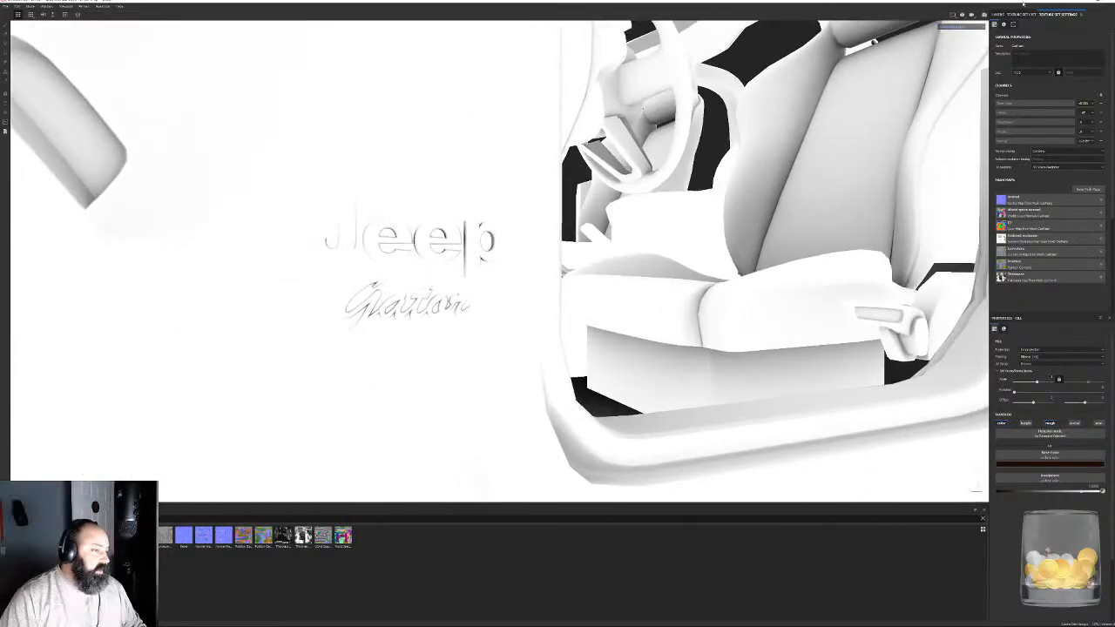
# - Isolate the CarPaint texture set and examine its ambient occlusion on the hood, windshield frame, door opening and rear body
pyautogui.click(1019, 14)
pyautogui.click(1004, 23)
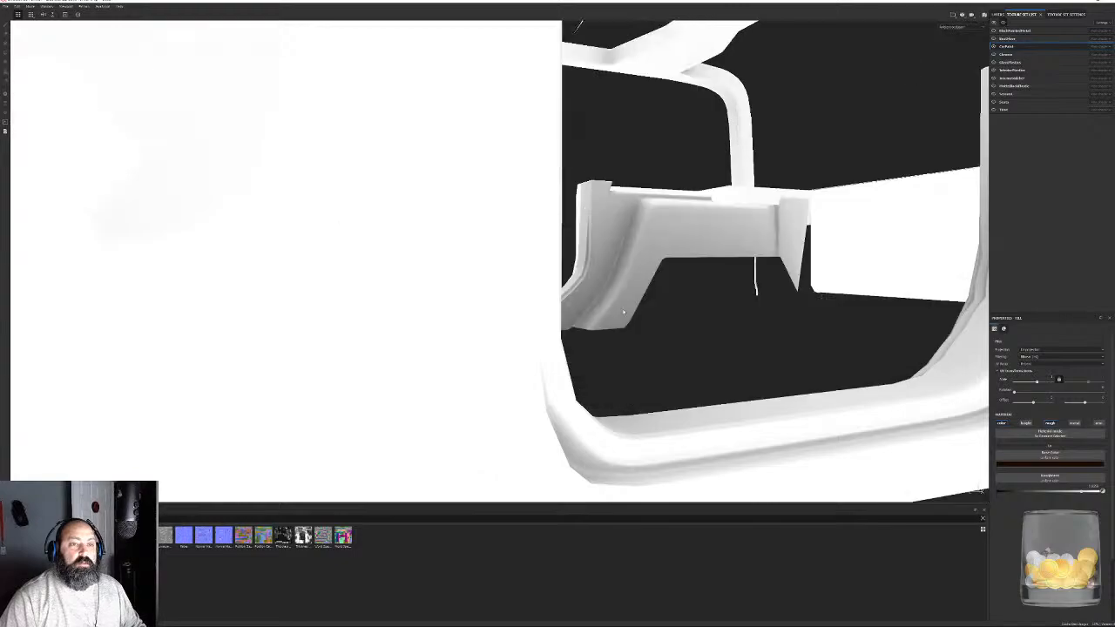
pyautogui.scroll(-10, 357, 217)
pyautogui.keyDown('alt'); pyautogui.moveTo(357, 217); pyautogui.dragTo(622, 406); pyautogui.keyUp('alt')
pyautogui.scroll(8, 663, 446)
pyautogui.keyDown('alt'); pyautogui.moveTo(663, 446); pyautogui.dragTo(535, 247); pyautogui.keyUp('alt')
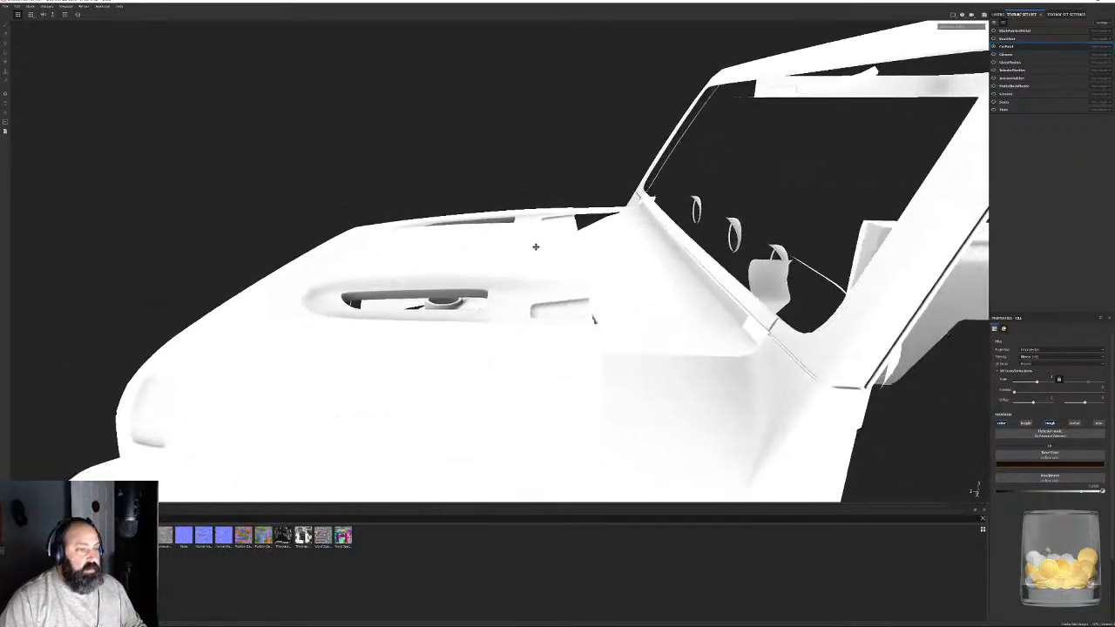
pyautogui.keyDown('alt'); pyautogui.moveTo(535, 247); pyautogui.dragTo(441, 246, button='middle'); pyautogui.keyUp('alt')
pyautogui.keyDown('alt'); pyautogui.moveTo(441, 246); pyautogui.dragTo(376, 246); pyautogui.keyUp('alt')
pyautogui.keyDown('alt'); pyautogui.moveTo(375, 247); pyautogui.dragTo(520, 105, button='middle'); pyautogui.keyUp('alt')
pyautogui.keyDown('alt'); pyautogui.moveTo(520, 105); pyautogui.dragTo(470, 226); pyautogui.keyUp('alt')
pyautogui.scroll(-5, 421, 304)
pyautogui.keyDown('alt'); pyautogui.moveTo(470, 227); pyautogui.dragTo(518, 151, button='middle'); pyautogui.keyUp('alt')
pyautogui.keyDown('alt'); pyautogui.moveTo(518, 151); pyautogui.dragTo(488, 174); pyautogui.keyUp('alt')
pyautogui.keyDown('alt'); pyautogui.moveTo(488, 174); pyautogui.dragTo(562, 273, button='middle'); pyautogui.keyUp('alt')
pyautogui.keyDown('alt'); pyautogui.moveTo(563, 273); pyautogui.dragTo(610, 236); pyautogui.keyUp('alt')
pyautogui.keyDown('alt'); pyautogui.moveTo(610, 236); pyautogui.dragTo(674, 220, button='middle'); pyautogui.keyUp('alt')
pyautogui.scroll(-5, 674, 220)
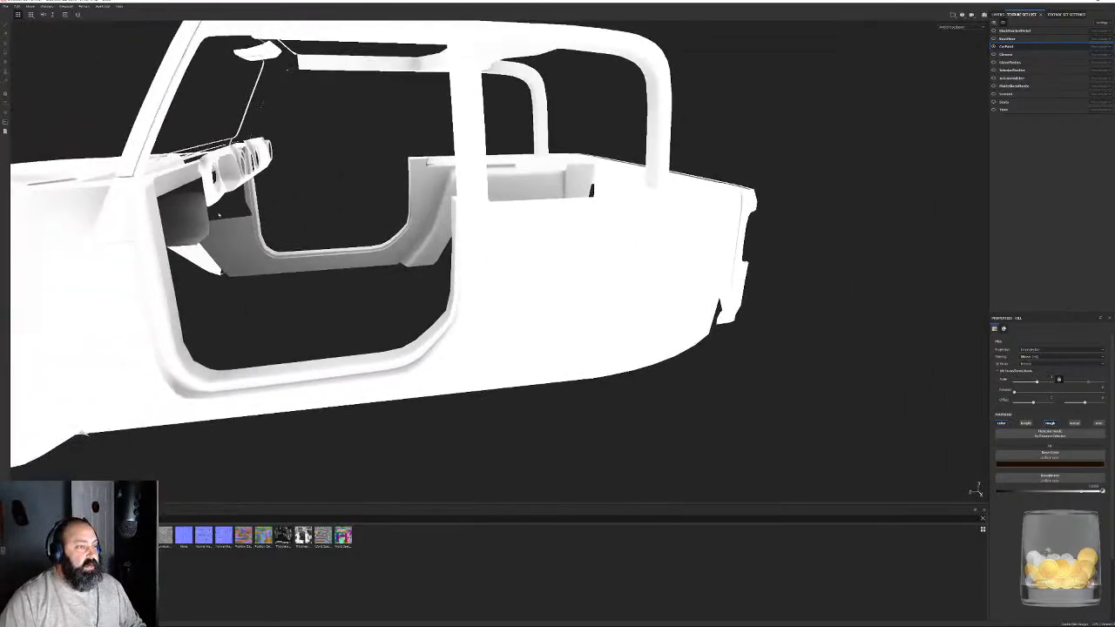
# - Inspect the isolated body's ambient occlusion inside the hood vents, at the openings beneath the body and around the door
pyautogui.keyDown('alt'); pyautogui.moveTo(426, 204); pyautogui.dragTo(662, 209, button='middle'); pyautogui.keyUp('alt')
pyautogui.keyDown('alt'); pyautogui.moveTo(662, 122); pyautogui.dragTo(680, 179); pyautogui.keyUp('alt')
pyautogui.scroll(3, 679, 179)
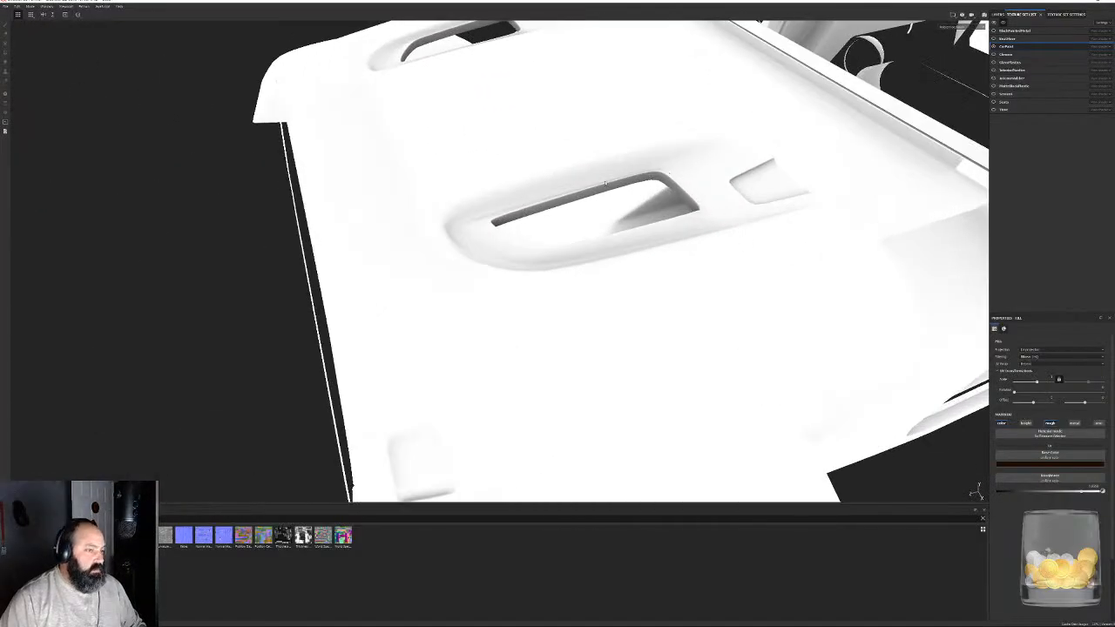
pyautogui.keyDown('alt'); pyautogui.moveTo(527, 231); pyautogui.dragTo(636, 181); pyautogui.keyUp('alt')
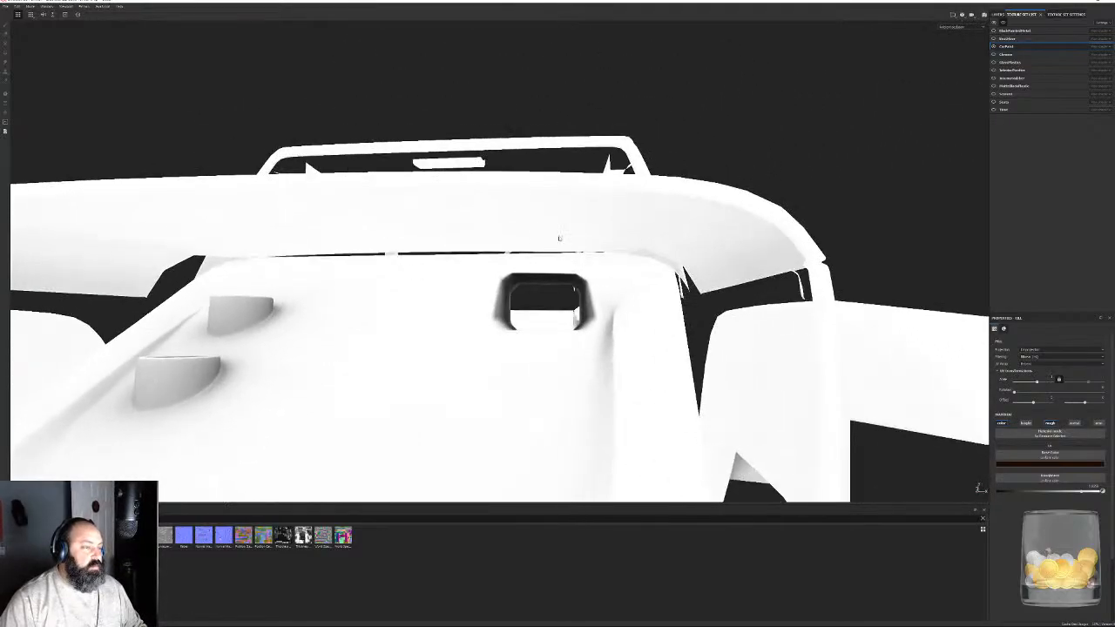
pyautogui.keyDown('alt'); pyautogui.moveTo(559, 238); pyautogui.dragTo(542, 292); pyautogui.keyUp('alt')
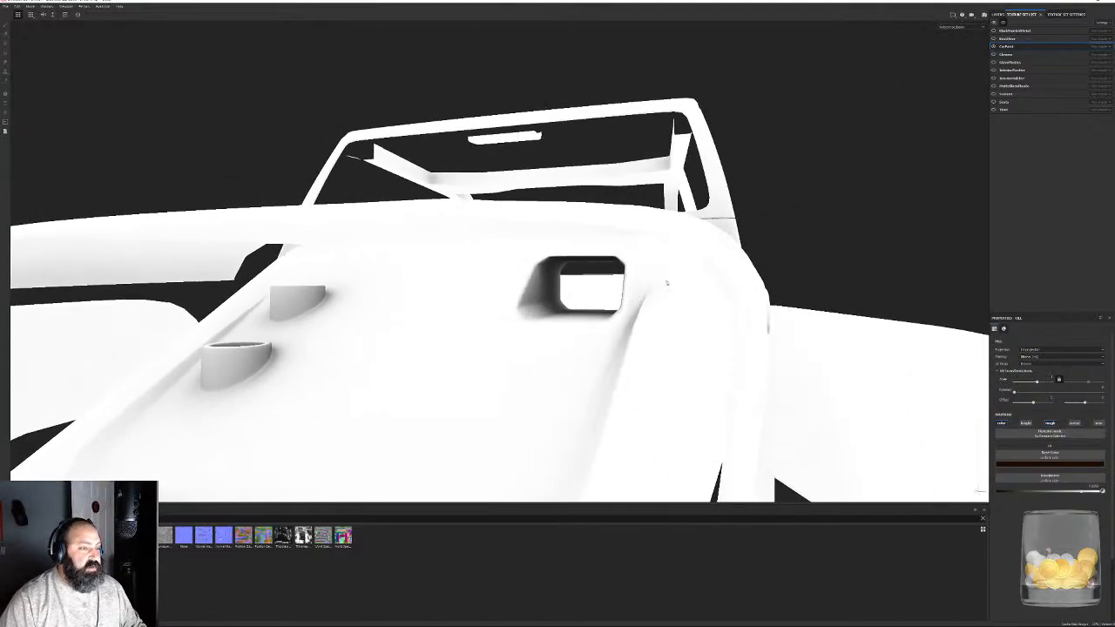
pyautogui.scroll(-4, 677, 252)
pyautogui.keyDown('alt'); pyautogui.moveTo(677, 252); pyautogui.dragTo(775, 234); pyautogui.keyUp('alt')
pyautogui.keyDown('alt'); pyautogui.moveTo(774, 234); pyautogui.dragTo(290, 212, button='middle'); pyautogui.keyUp('alt')
pyautogui.scroll(-3, 291, 212)
pyautogui.keyDown('alt'); pyautogui.moveTo(291, 211); pyautogui.dragTo(430, 237); pyautogui.keyUp('alt')
pyautogui.scroll(3, 431, 237)
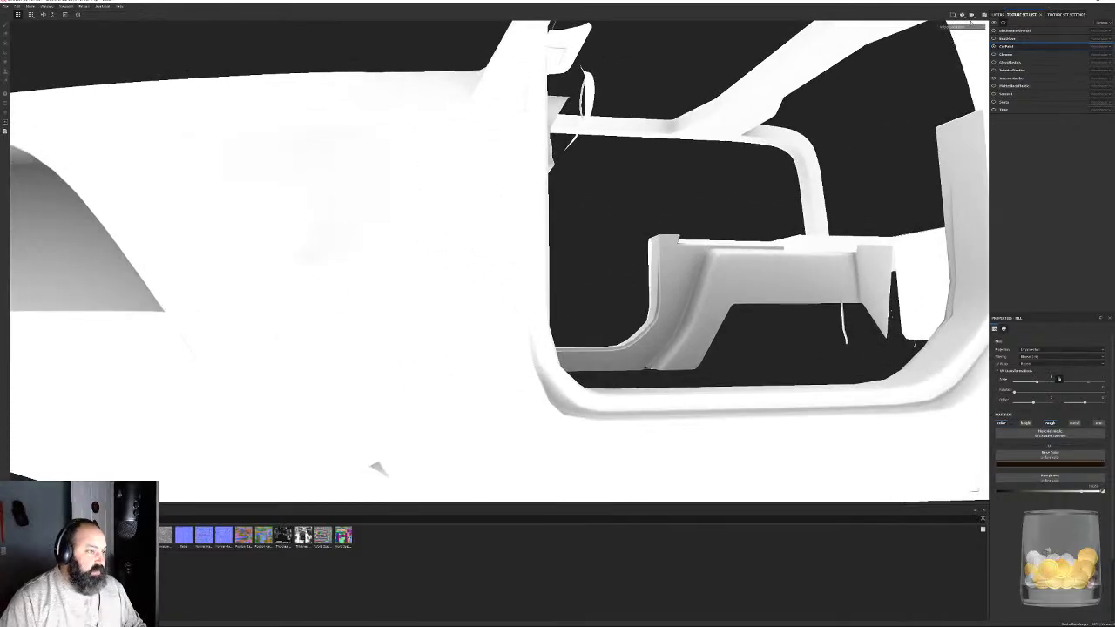
# - Display the full material in the viewport and inspect the orange paint on the isolated fender, door opening and hood
pyautogui.click(951, 26)
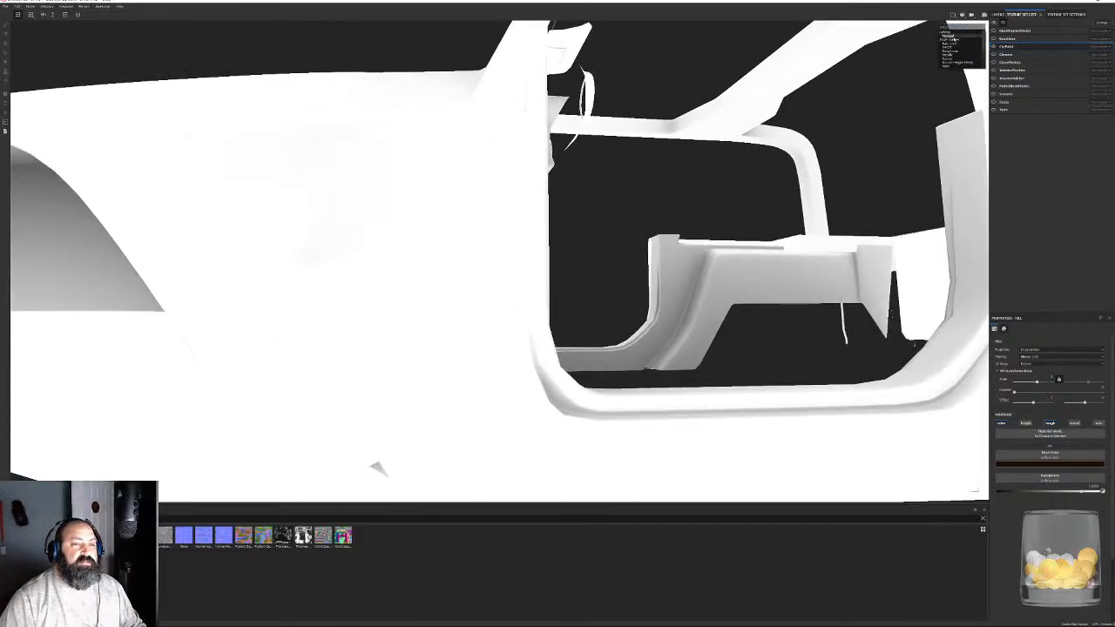
pyautogui.click(954, 39)
pyautogui.keyDown('alt'); pyautogui.moveTo(521, 203); pyautogui.dragTo(610, 232); pyautogui.keyUp('alt')
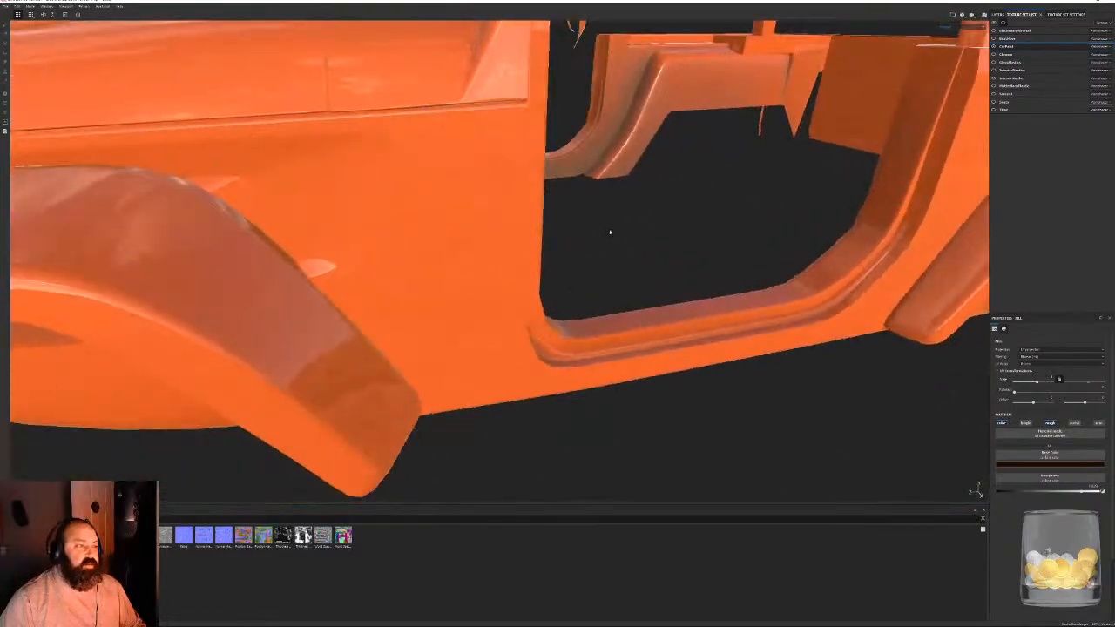
pyautogui.keyDown('alt'); pyautogui.moveTo(610, 232); pyautogui.dragTo(747, 348, button='right'); pyautogui.keyUp('alt')
pyautogui.keyDown('alt'); pyautogui.moveTo(746, 348); pyautogui.dragTo(810, 383); pyautogui.keyUp('alt')
pyautogui.keyDown('alt'); pyautogui.moveTo(601, 252); pyautogui.dragTo(660, 256); pyautogui.keyUp('alt')
pyautogui.click(1079, 63)
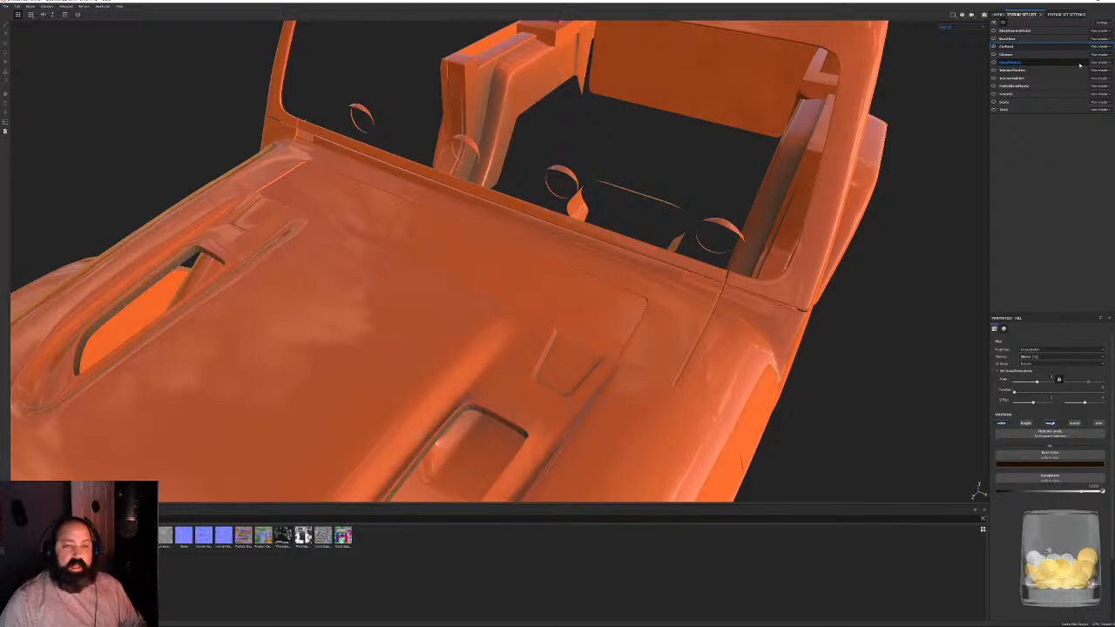
# - View the CarPaint texture set's settings again and check the painted shading around the Jeep Gator lettering and rear fender
pyautogui.keyDown('alt'); pyautogui.moveTo(746, 194); pyautogui.dragTo(616, 304); pyautogui.keyUp('alt')
pyautogui.keyDown('alt'); pyautogui.moveTo(613, 304); pyautogui.dragTo(702, 305, button='middle'); pyautogui.keyUp('alt')
pyautogui.scroll(5, 662, 318)
pyautogui.keyDown('alt'); pyautogui.moveTo(601, 338); pyautogui.dragTo(579, 350); pyautogui.keyUp('alt')
pyautogui.click(1064, 13)
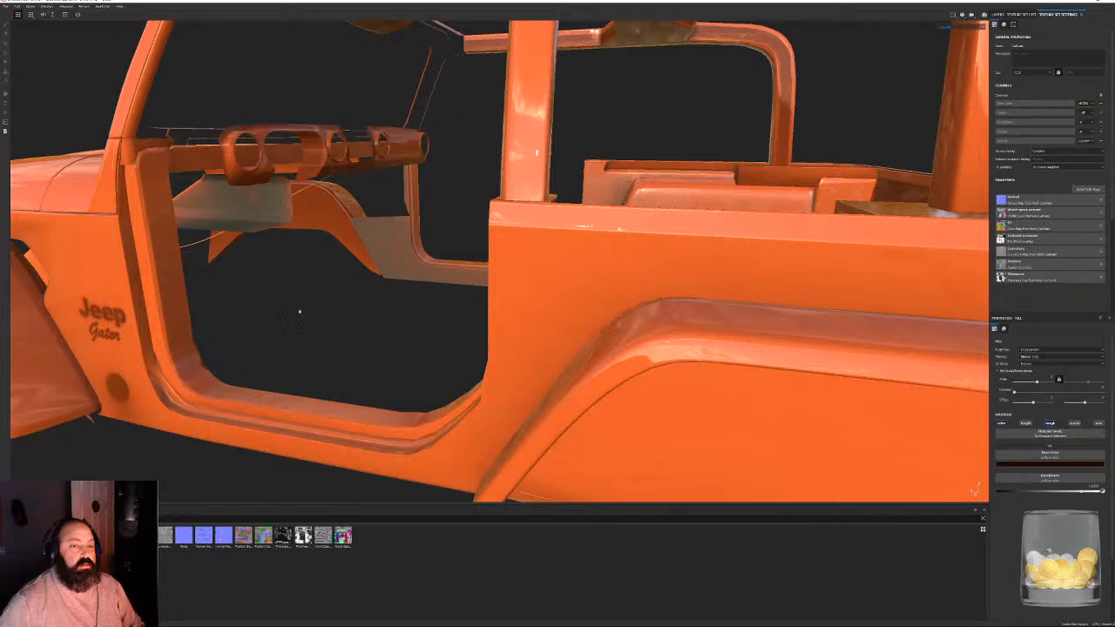
pyautogui.keyDown('alt'); pyautogui.moveTo(298, 312); pyautogui.dragTo(282, 339); pyautogui.keyUp('alt')
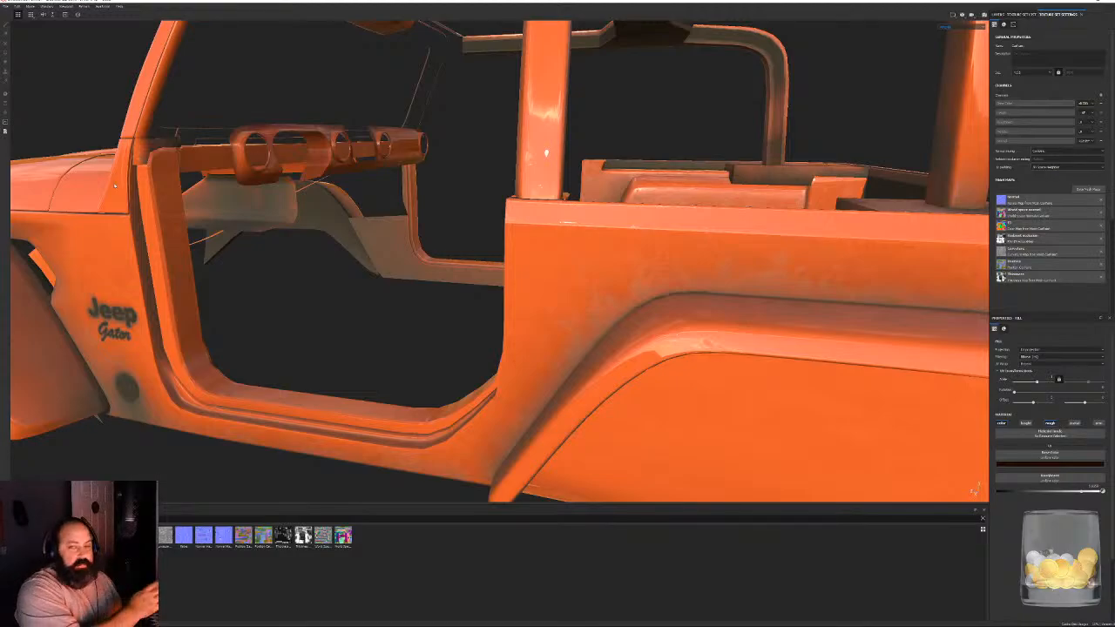
# - Inspect the occlusion-driven dirt on the isolated body's lettering, fenders, door frame and underside from several angles
pyautogui.rightClick(238, 340)
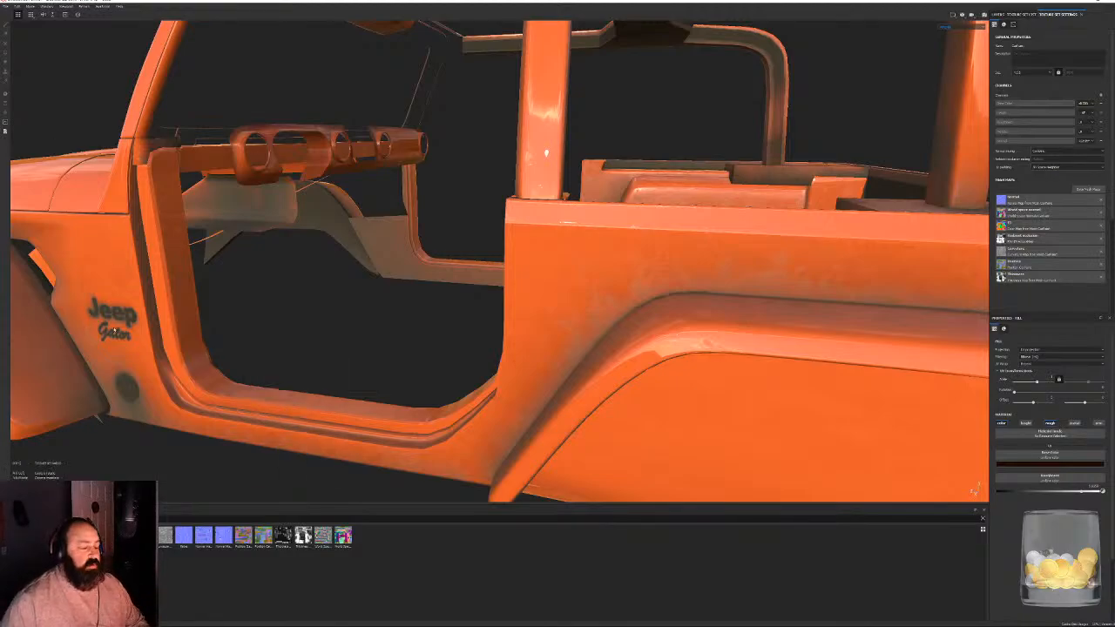
pyautogui.keyDown('alt'); pyautogui.moveTo(174, 287); pyautogui.dragTo(331, 304); pyautogui.keyUp('alt')
pyautogui.keyDown('alt'); pyautogui.moveTo(331, 305); pyautogui.dragTo(275, 304, button='right'); pyautogui.keyUp('alt')
pyautogui.keyDown('alt'); pyautogui.moveTo(275, 304); pyautogui.dragTo(523, 331); pyautogui.keyUp('alt')
pyautogui.keyDown('alt'); pyautogui.moveTo(522, 331); pyautogui.dragTo(739, 526, button='right'); pyautogui.keyUp('alt')
pyautogui.keyDown('alt'); pyautogui.moveTo(740, 525); pyautogui.dragTo(583, 383); pyautogui.keyUp('alt')
pyautogui.keyDown('alt'); pyautogui.moveTo(584, 383); pyautogui.dragTo(520, 365, button='right'); pyautogui.keyUp('alt')
pyautogui.keyDown('alt'); pyautogui.moveTo(519, 365); pyautogui.dragTo(562, 383); pyautogui.keyUp('alt')
pyautogui.keyDown('alt'); pyautogui.moveTo(562, 384); pyautogui.dragTo(615, 369, button='right'); pyautogui.keyUp('alt')
pyautogui.keyDown('alt'); pyautogui.moveTo(615, 370); pyautogui.dragTo(395, 126); pyautogui.keyUp('alt')
pyautogui.keyDown('alt'); pyautogui.moveTo(395, 126); pyautogui.dragTo(349, 144, button='right'); pyautogui.keyUp('alt')
pyautogui.keyDown('alt'); pyautogui.moveTo(349, 143); pyautogui.dragTo(490, 243); pyautogui.keyUp('alt')
pyautogui.keyDown('alt'); pyautogui.moveTo(539, 299); pyautogui.dragTo(465, 227); pyautogui.keyUp('alt')
pyautogui.keyDown('alt'); pyautogui.moveTo(145, 125); pyautogui.dragTo(113, 209, button='right'); pyautogui.keyUp('alt')
pyautogui.keyDown('alt'); pyautogui.moveTo(558, 279); pyautogui.dragTo(702, 215); pyautogui.keyUp('alt')
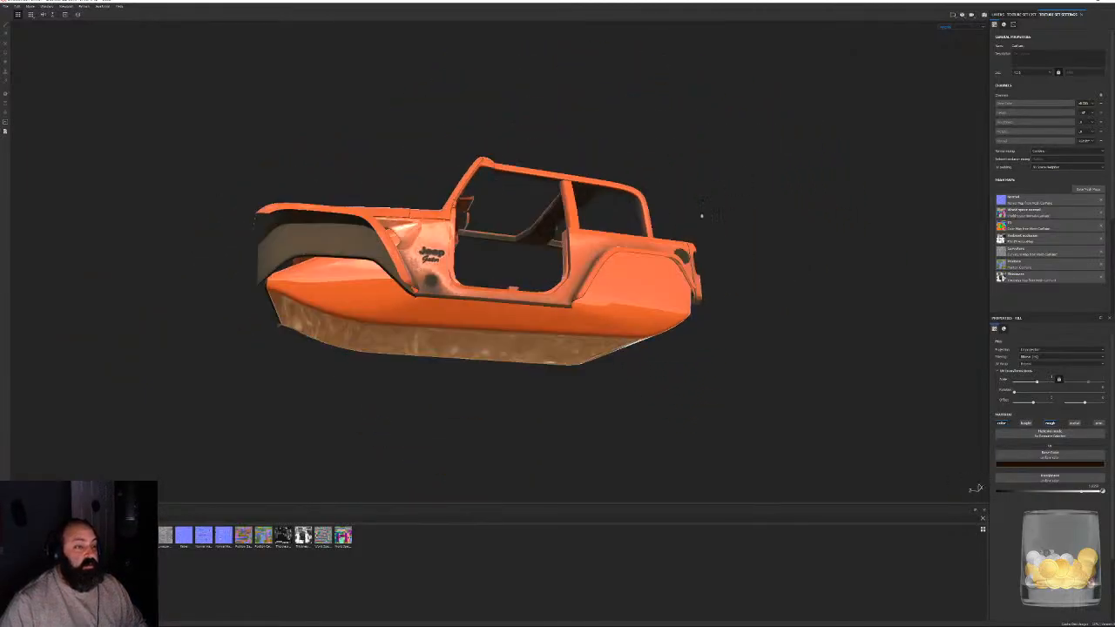
# - Close Substance Painter without saving the modified Jeep project and switch to ZBrush
pyautogui.click(1107, 2)
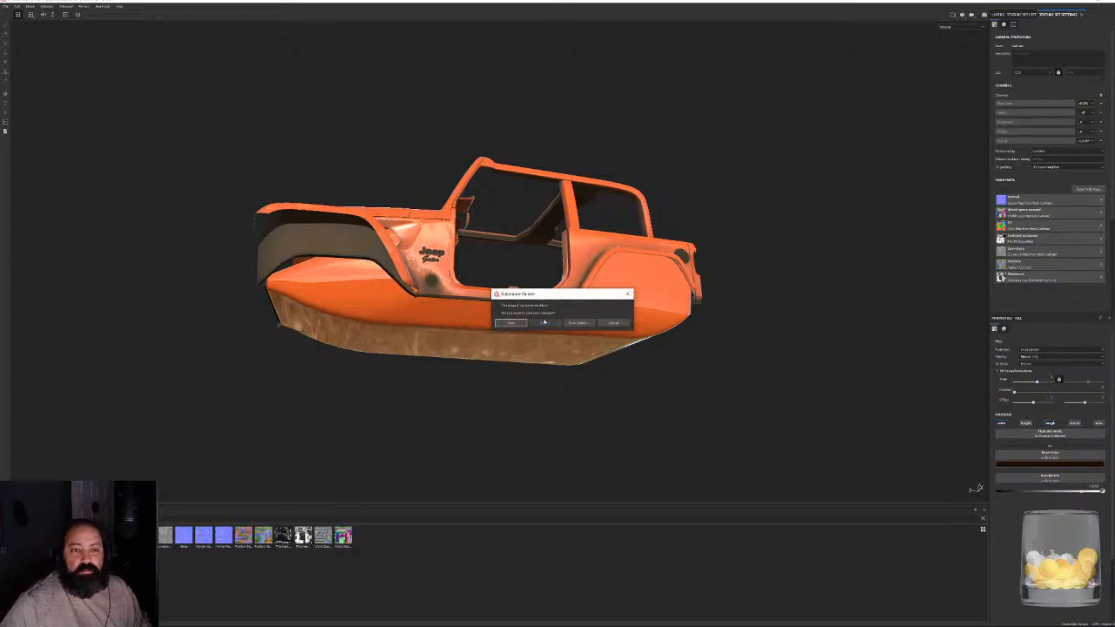
pyautogui.click(542, 326)
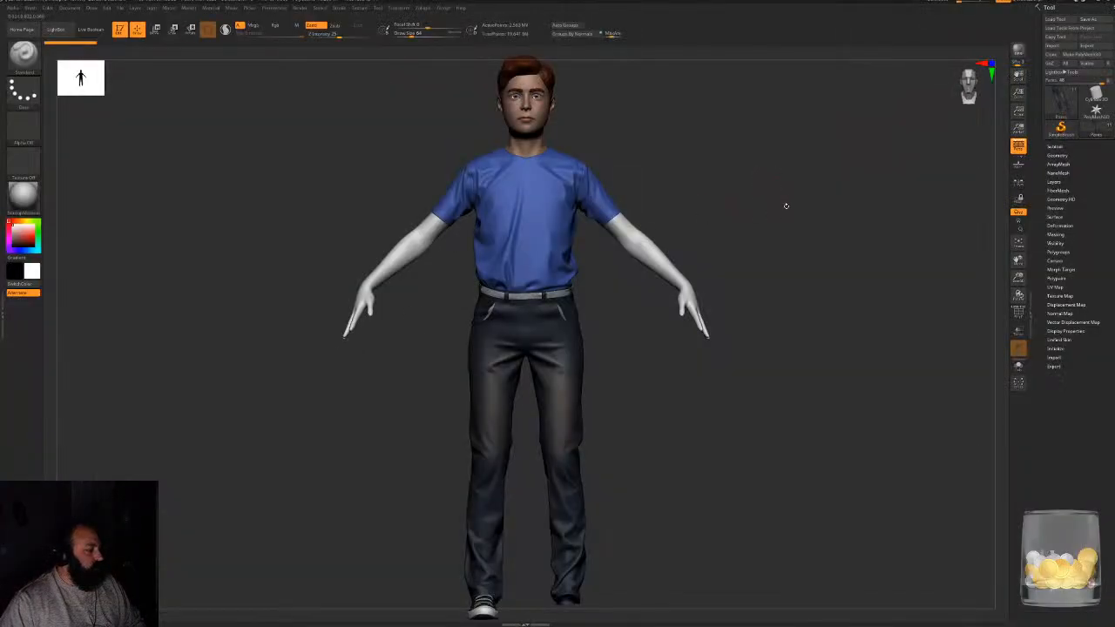
# - Look over the clothed character's trousers, shirt, arms and head in the viewport
pyautogui.keyDown('alt'); pyautogui.moveTo(784, 199); pyautogui.dragTo(804, 236); pyautogui.keyUp('alt')
pyautogui.press('shift')
pyautogui.press('f')
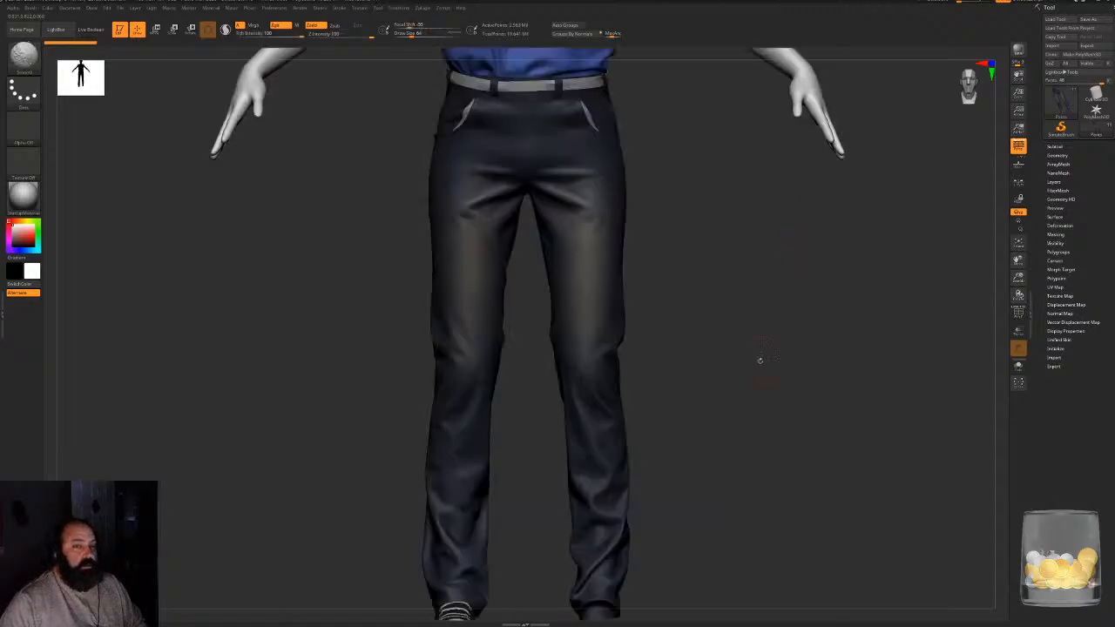
pyautogui.keyDown('alt'); pyautogui.moveTo(791, 334); pyautogui.dragTo(774, 601); pyautogui.keyUp('alt')
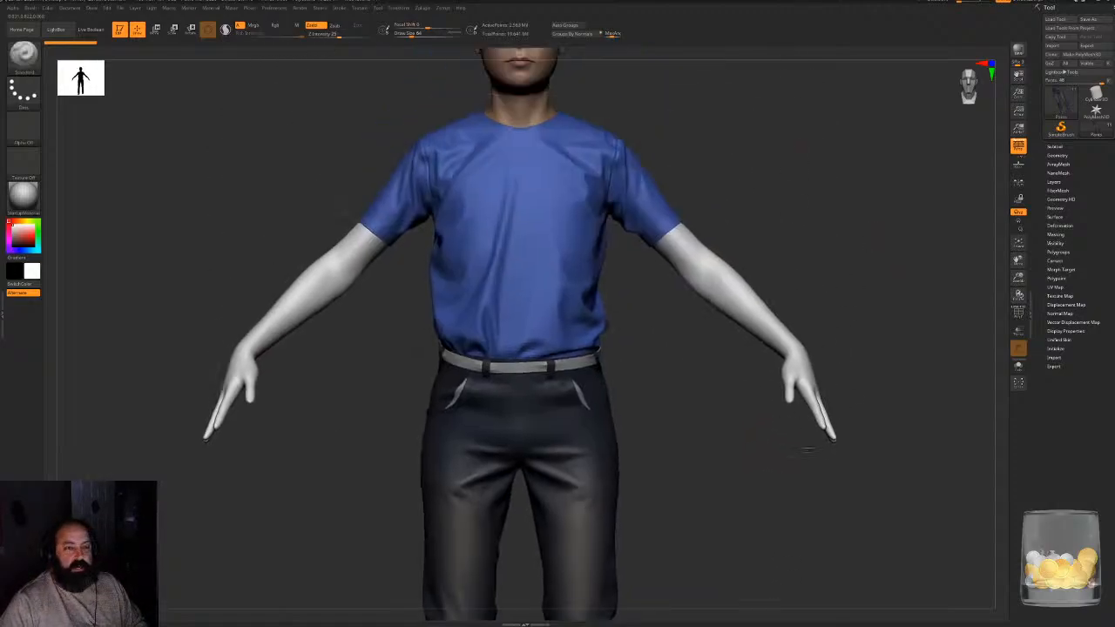
pyautogui.keyDown('alt'); pyautogui.moveTo(673, 87); pyautogui.dragTo(694, 357); pyautogui.keyUp('alt')
# - Select the character's head subtool, show it in Solo mode and face it towards the view
pyautogui.keyDown('alt'); pyautogui.click(539, 283); pyautogui.keyUp('alt')
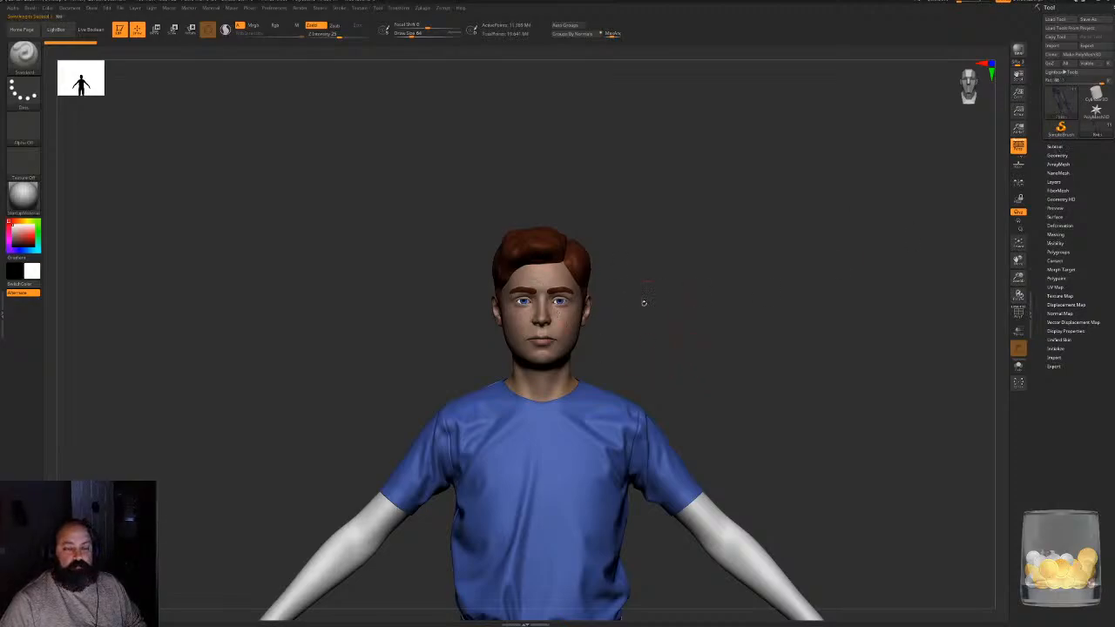
pyautogui.moveTo(723, 292); pyautogui.dragTo(668, 285)
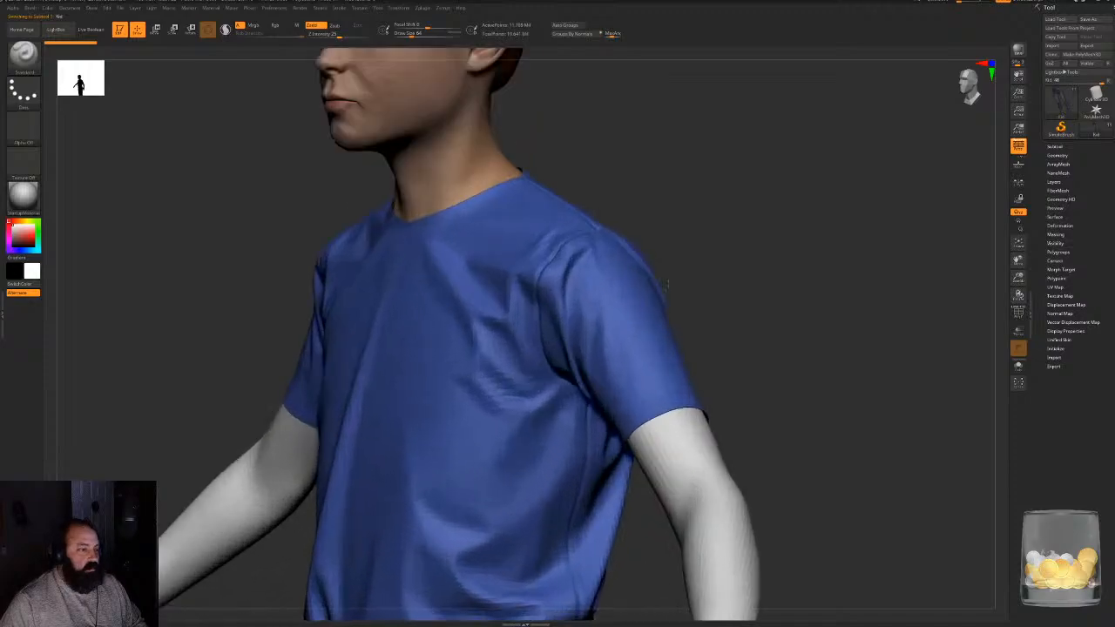
pyautogui.keyDown('alt'); pyautogui.moveTo(649, 162); pyautogui.dragTo(759, 463); pyautogui.keyUp('alt')
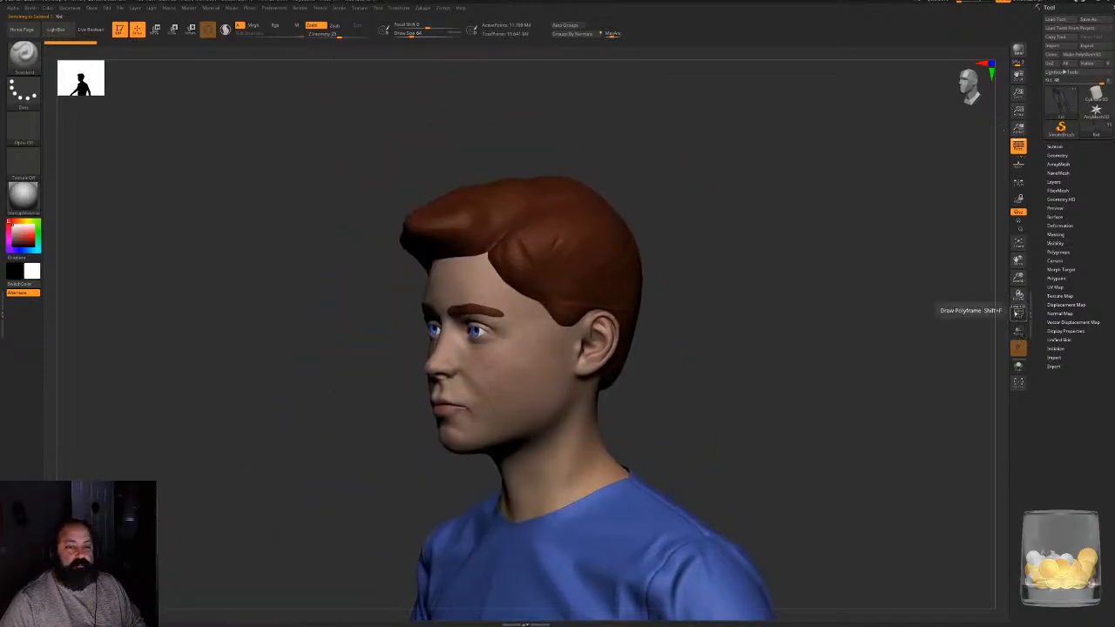
pyautogui.click(1018, 365)
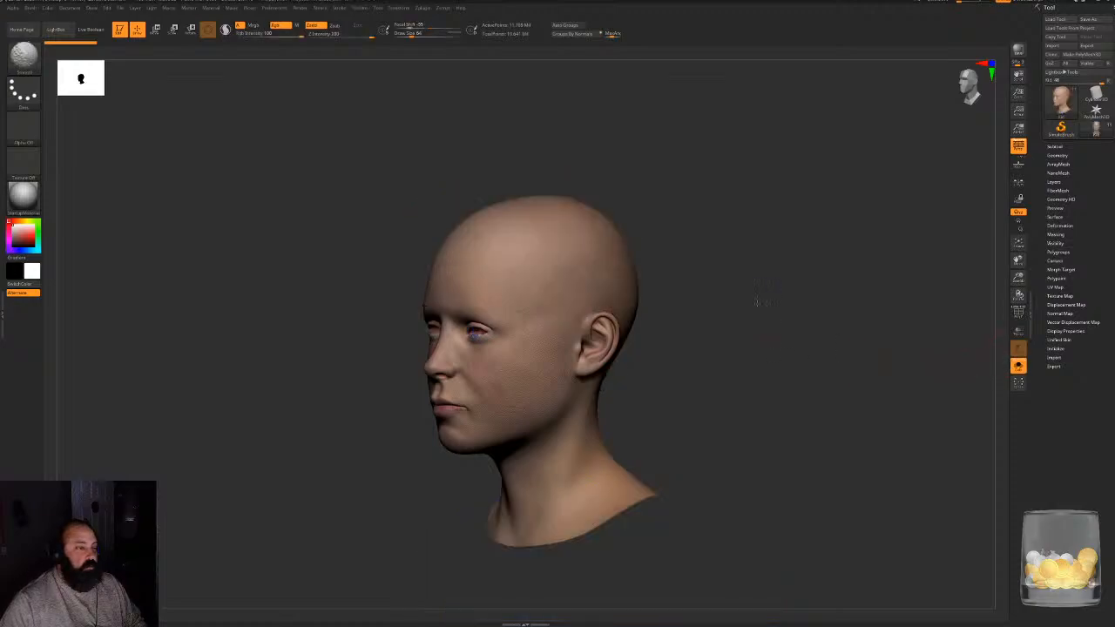
pyautogui.moveTo(776, 286)
pyautogui.mouseDown()
pyautogui.moveTo(805, 278)
pyautogui.moveTo(789, 279)
pyautogui.mouseUp()
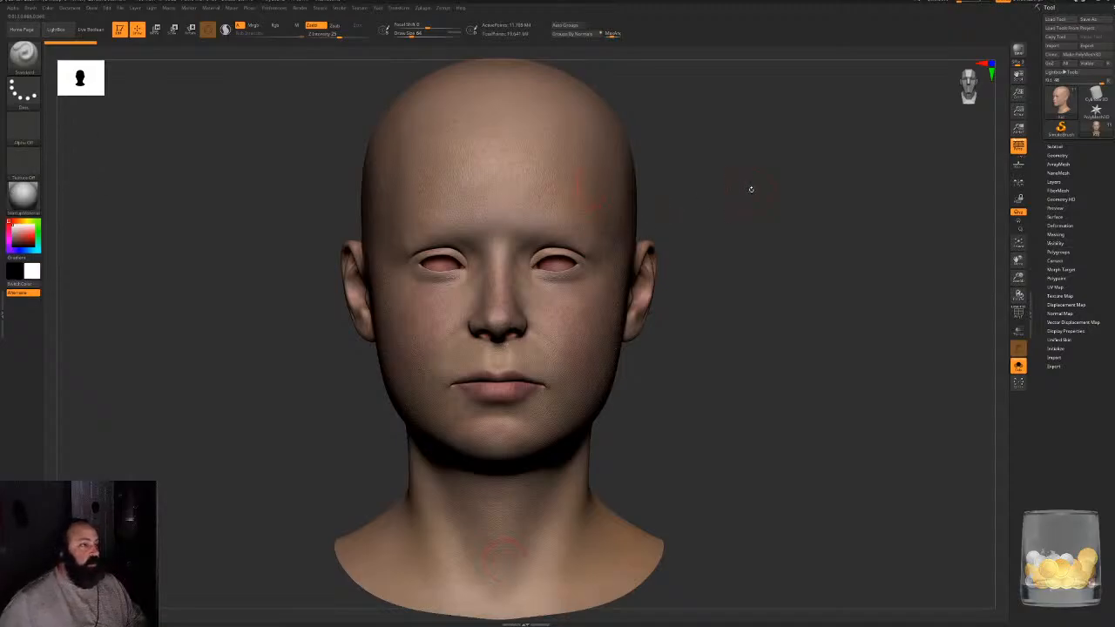
pyautogui.moveTo(751, 189)
pyautogui.mouseDown()
pyautogui.moveTo(744, 214)
pyautogui.moveTo(751, 202)
pyautogui.mouseUp()
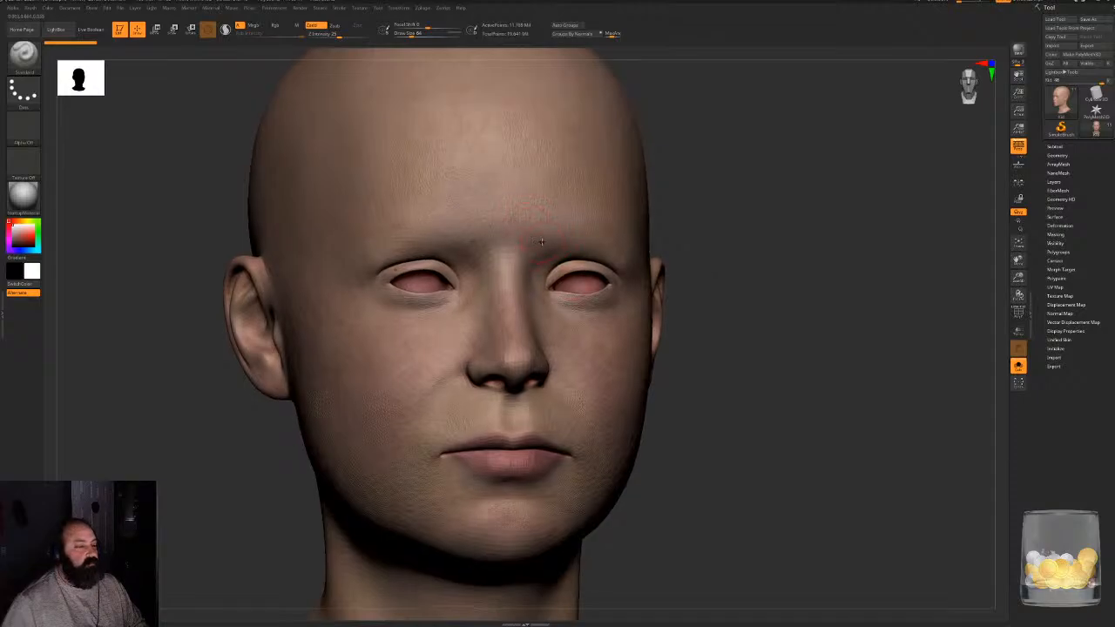
# - Reduce the brush's draw size and paint symmetrical masks in the shape of both eyebrows on the head
pyautogui.press('space')
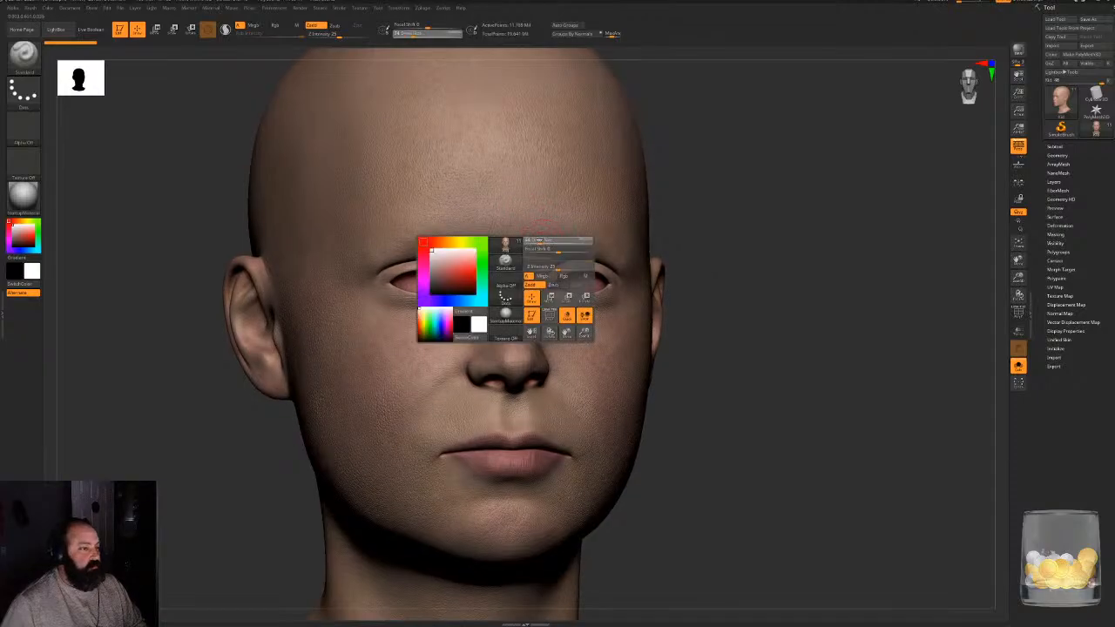
pyautogui.moveTo(540, 242); pyautogui.dragTo(567, 220)
pyautogui.moveTo(478, 234)
pyautogui.keyDown('ctrl'); pyautogui.mouseDown()
pyautogui.moveTo(528, 225)
pyautogui.moveTo(580, 239)
pyautogui.moveTo(488, 219)
pyautogui.moveTo(474, 237)
pyautogui.moveTo(525, 214)
pyautogui.moveTo(573, 233)
pyautogui.mouseUp(); pyautogui.keyUp('ctrl')
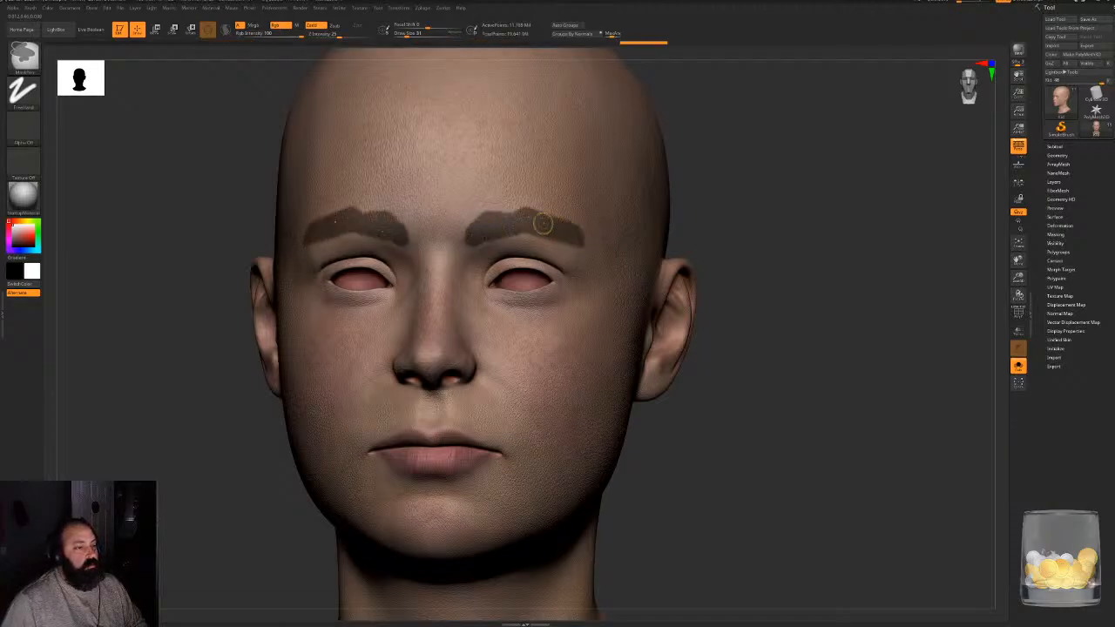
# - Refine the edges and inner ends of the eyebrow masks and check their shape from an angle
pyautogui.keyDown('ctrl'); pyautogui.keyDown('alt'); pyautogui.moveTo(497, 213); pyautogui.dragTo(456, 242); pyautogui.keyUp('alt'); pyautogui.keyUp('ctrl')
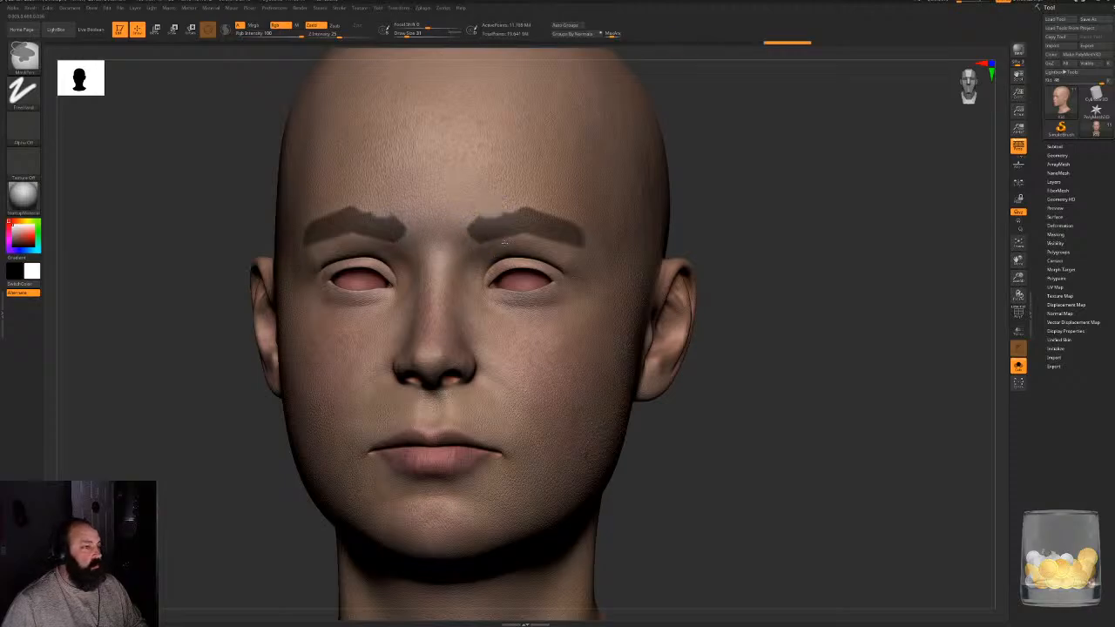
pyautogui.moveTo(803, 248)
pyautogui.keyDown('ctrl'); pyautogui.mouseDown()
pyautogui.moveTo(751, 244)
pyautogui.moveTo(787, 238)
pyautogui.moveTo(817, 264)
pyautogui.moveTo(784, 252)
pyautogui.moveTo(645, 305)
pyautogui.moveTo(701, 292)
pyautogui.mouseUp(); pyautogui.keyUp('ctrl')
pyautogui.hotkey('ctrl', 'z')
pyautogui.keyDown('ctrl'); pyautogui.moveTo(530, 245); pyautogui.dragTo(570, 262); pyautogui.keyUp('ctrl')
pyautogui.moveTo(945, 252)
pyautogui.mouseDown()
pyautogui.moveTo(775, 261)
pyautogui.moveTo(793, 260)
pyautogui.mouseUp()
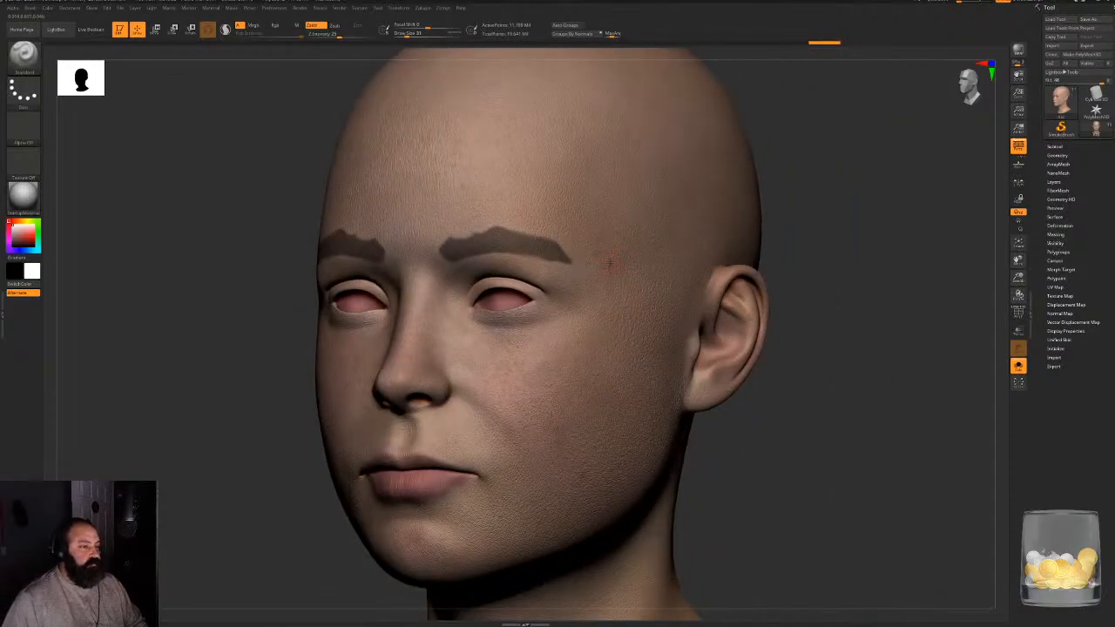
# - Generate a FiberMesh preview from the eyebrow masks and view it from the side of the head
pyautogui.moveTo(771, 204); pyautogui.dragTo(838, 196)
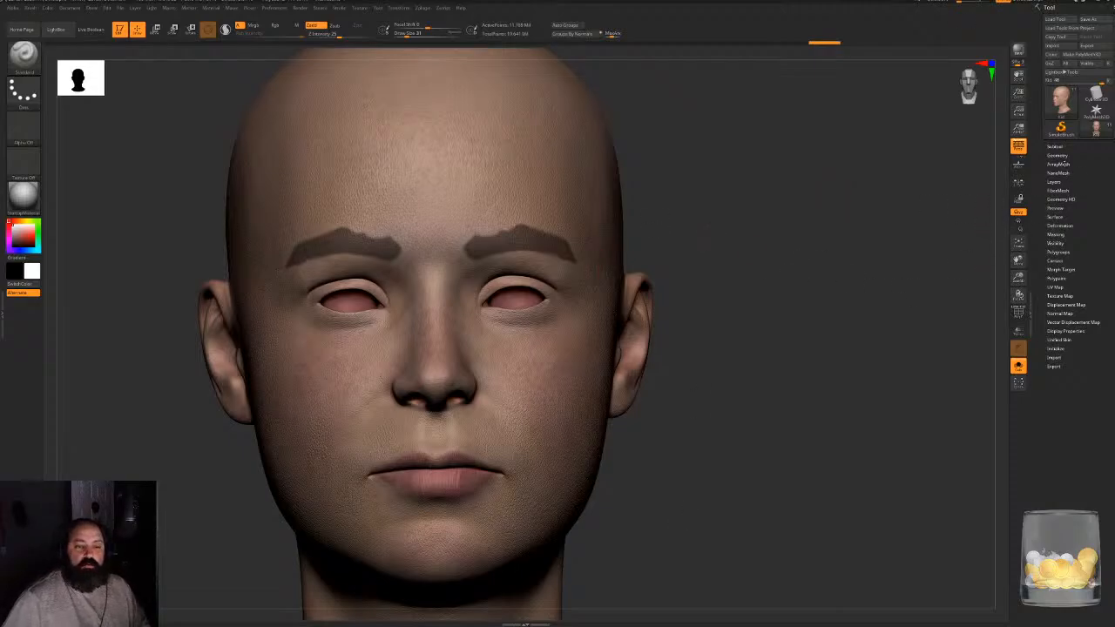
pyautogui.click(1055, 190)
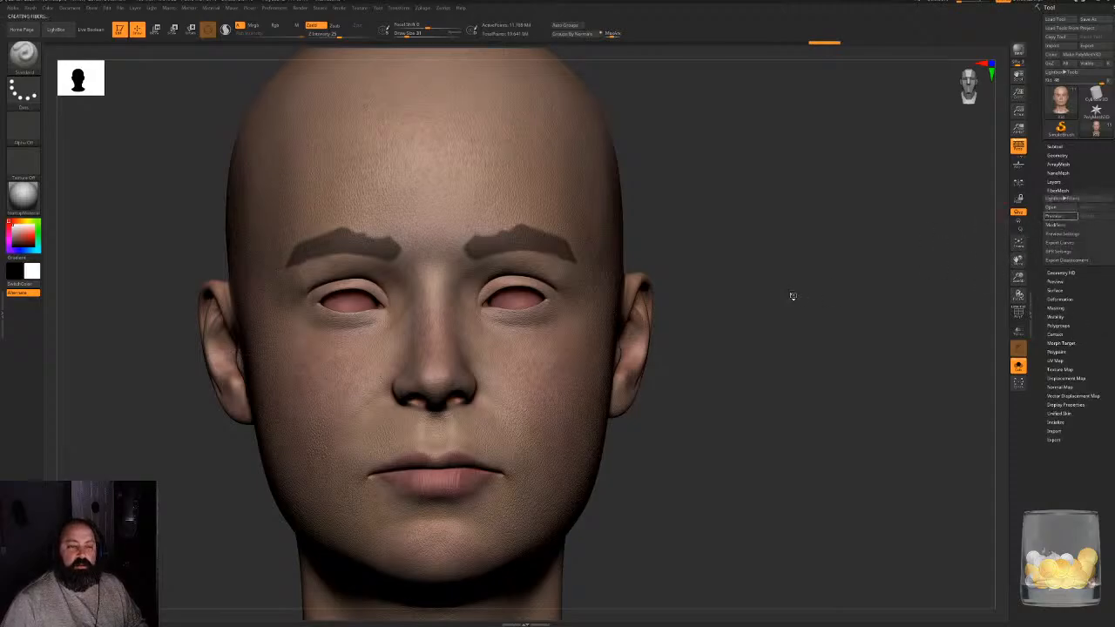
pyautogui.moveTo(823, 275); pyautogui.dragTo(744, 295)
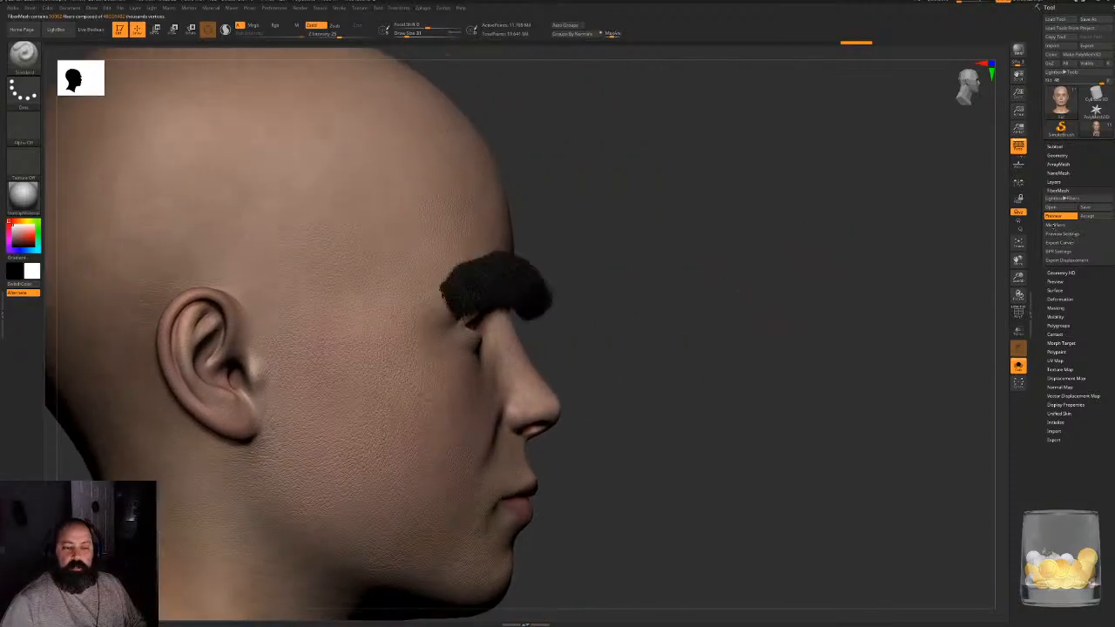
# - Open the FiberMesh modifiers and lower the maximum fibers to about 0.42 to thin out the eyebrows
pyautogui.click(1054, 225)
pyautogui.moveTo(702, 359); pyautogui.dragTo(647, 339)
pyautogui.keyDown('alt'); pyautogui.moveTo(621, 301); pyautogui.dragTo(685, 325); pyautogui.keyUp('alt')
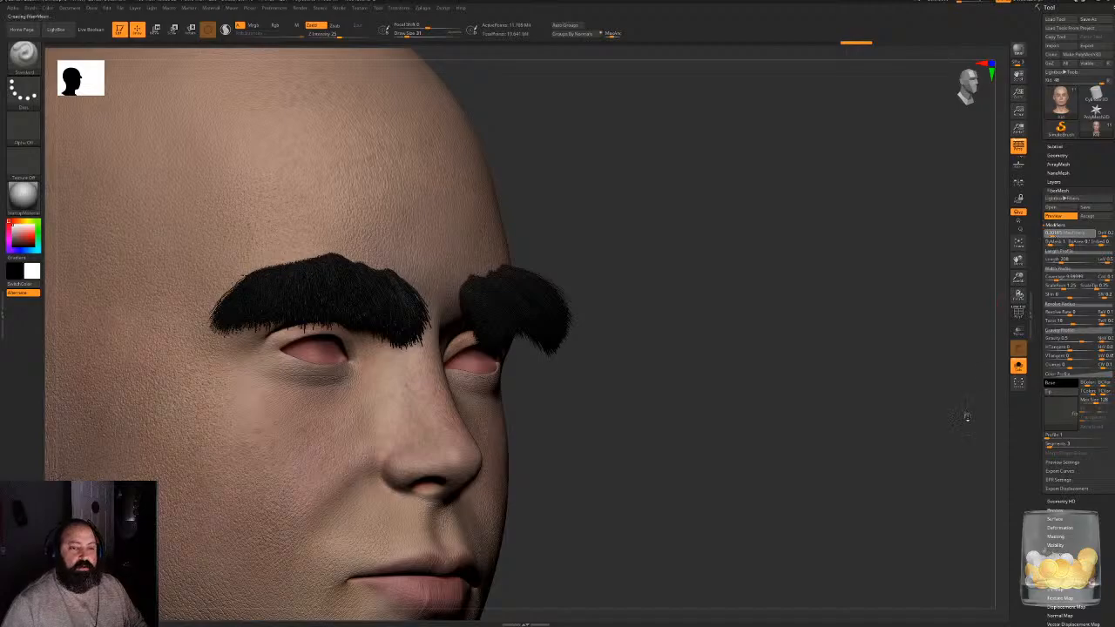
pyautogui.moveTo(842, 467)
pyautogui.mouseDown()
pyautogui.moveTo(769, 438)
pyautogui.moveTo(770, 427)
pyautogui.moveTo(876, 456)
pyautogui.mouseUp()
pyautogui.keyDown('alt'); pyautogui.moveTo(829, 277); pyautogui.dragTo(833, 294); pyautogui.keyUp('alt')
pyautogui.keyDown('alt'); pyautogui.moveTo(821, 252); pyautogui.dragTo(916, 247); pyautogui.keyUp('alt')
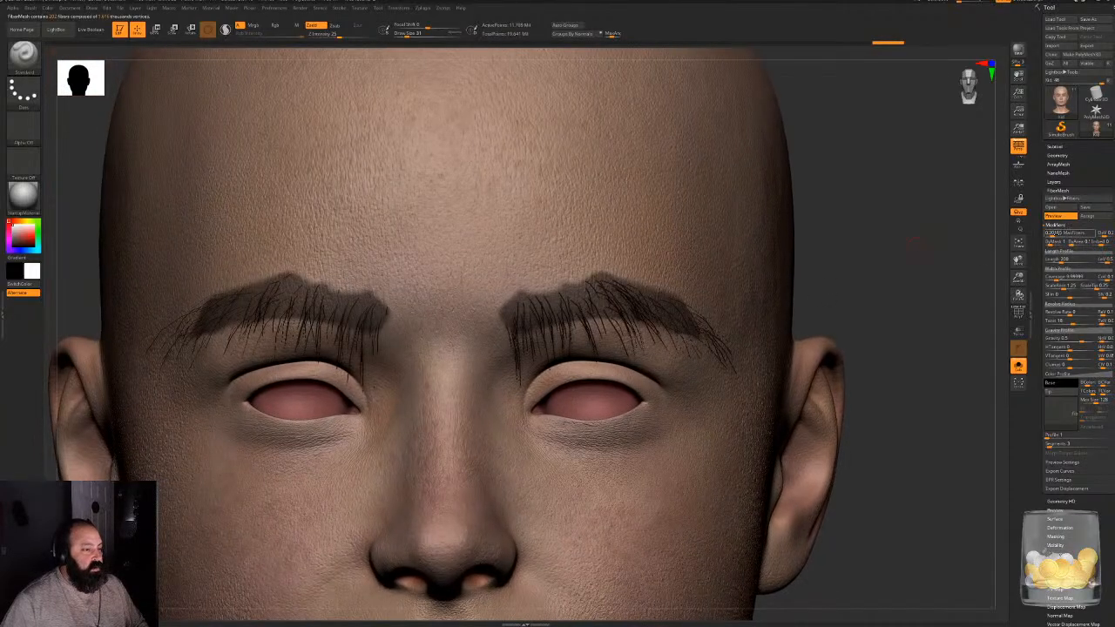
pyautogui.click(1051, 234)
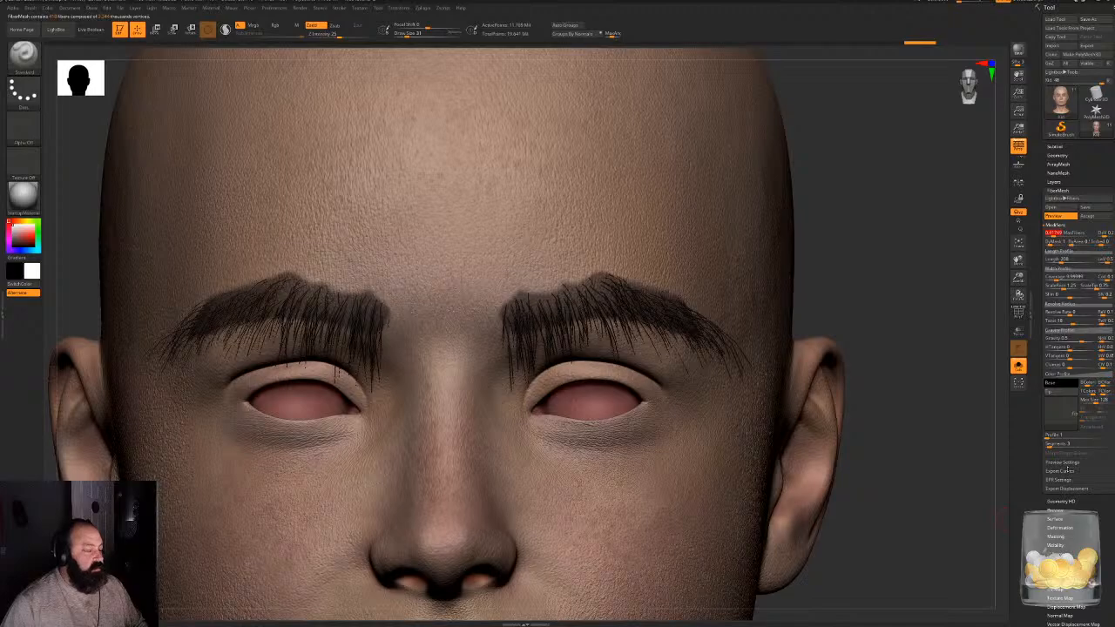
# - Shorten the eyebrow fibers with the Length modifier, judging them from the side, front and below
pyautogui.moveTo(897, 282); pyautogui.dragTo(804, 361)
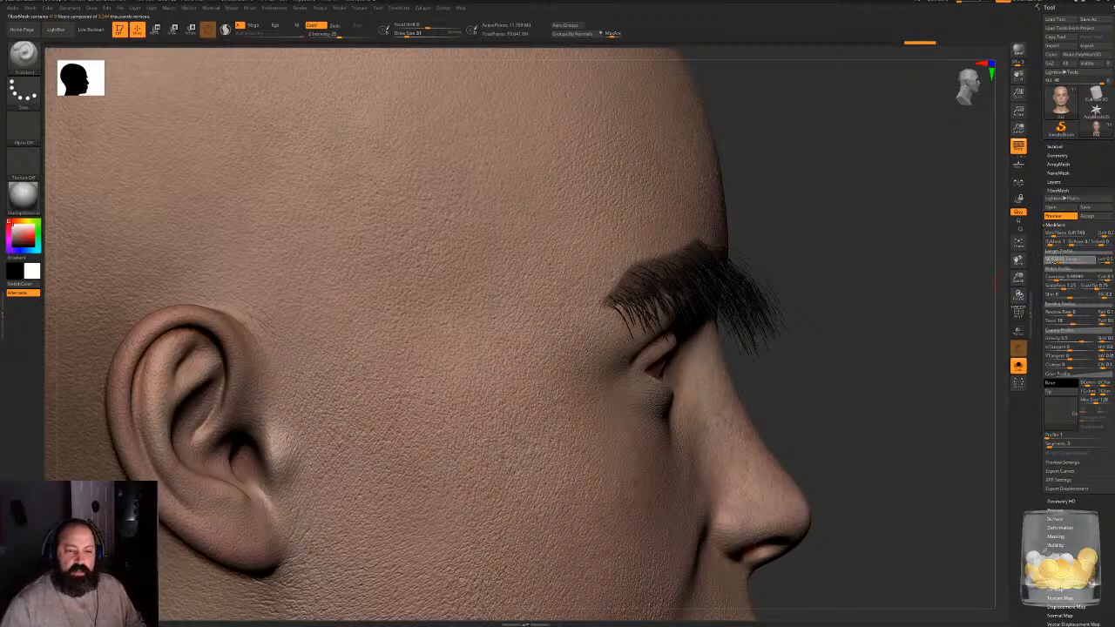
pyautogui.click(1056, 259)
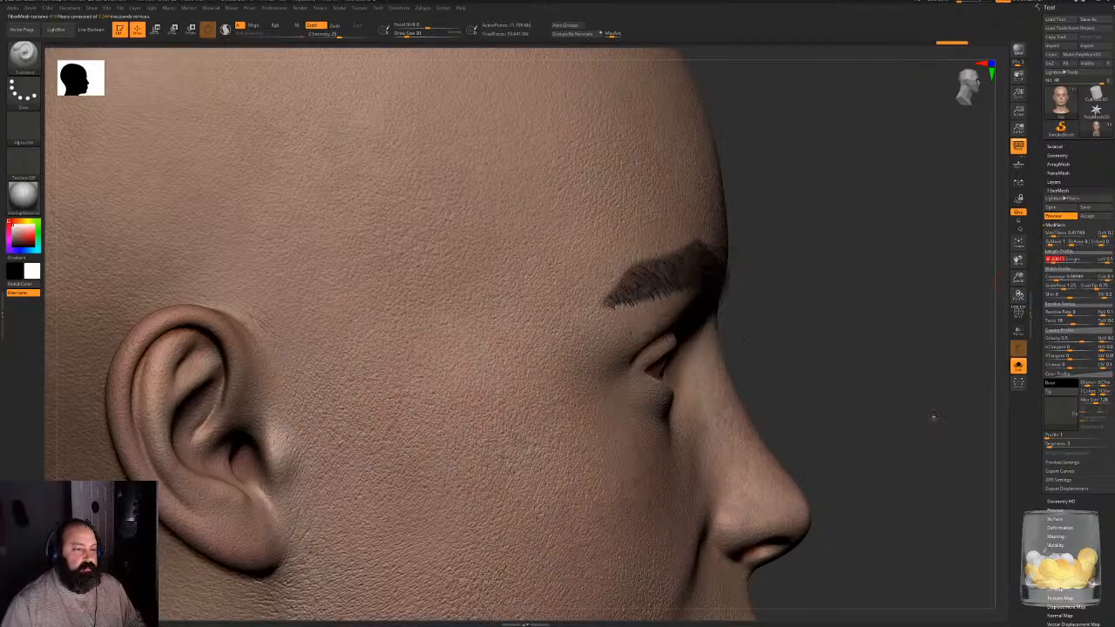
pyautogui.moveTo(931, 416); pyautogui.dragTo(936, 364)
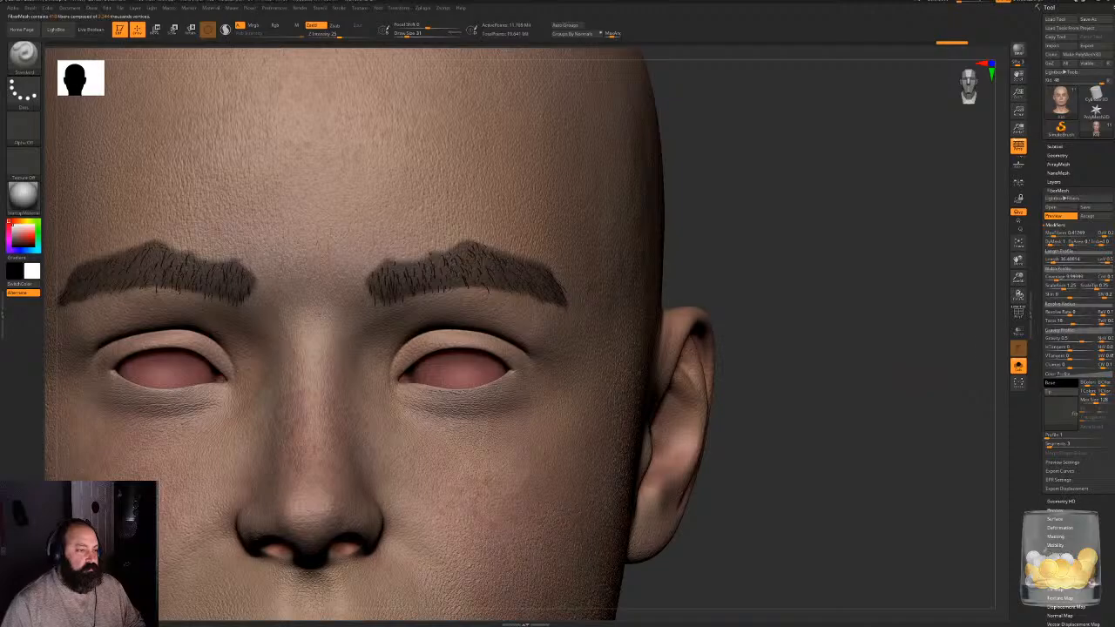
pyautogui.click(1055, 259)
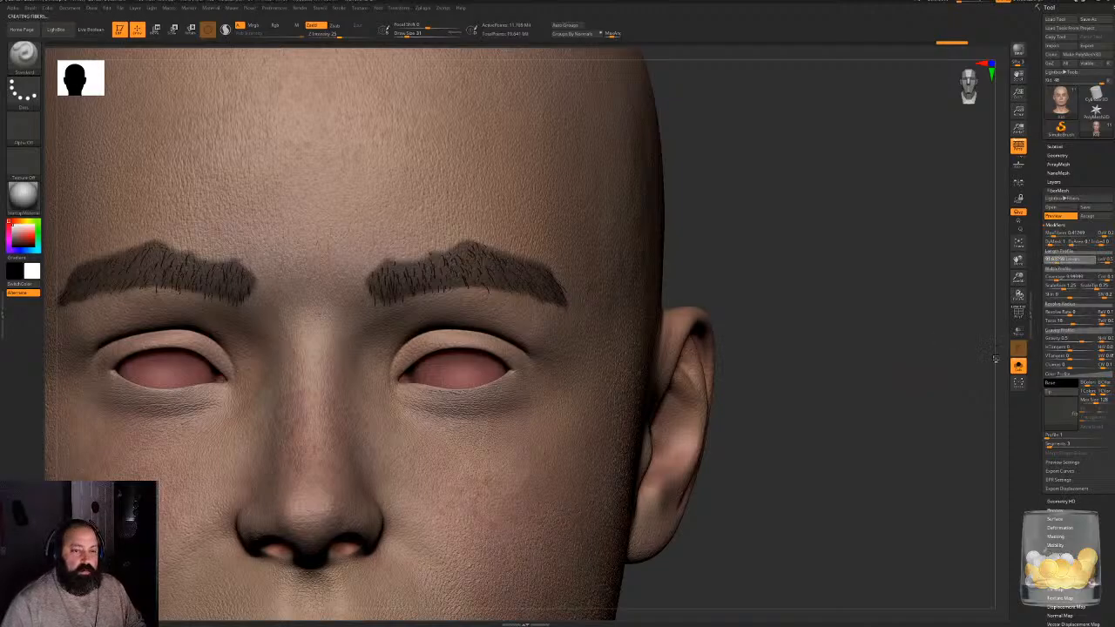
pyautogui.moveTo(996, 358); pyautogui.dragTo(776, 348)
pyautogui.moveTo(871, 281); pyautogui.dragTo(822, 257)
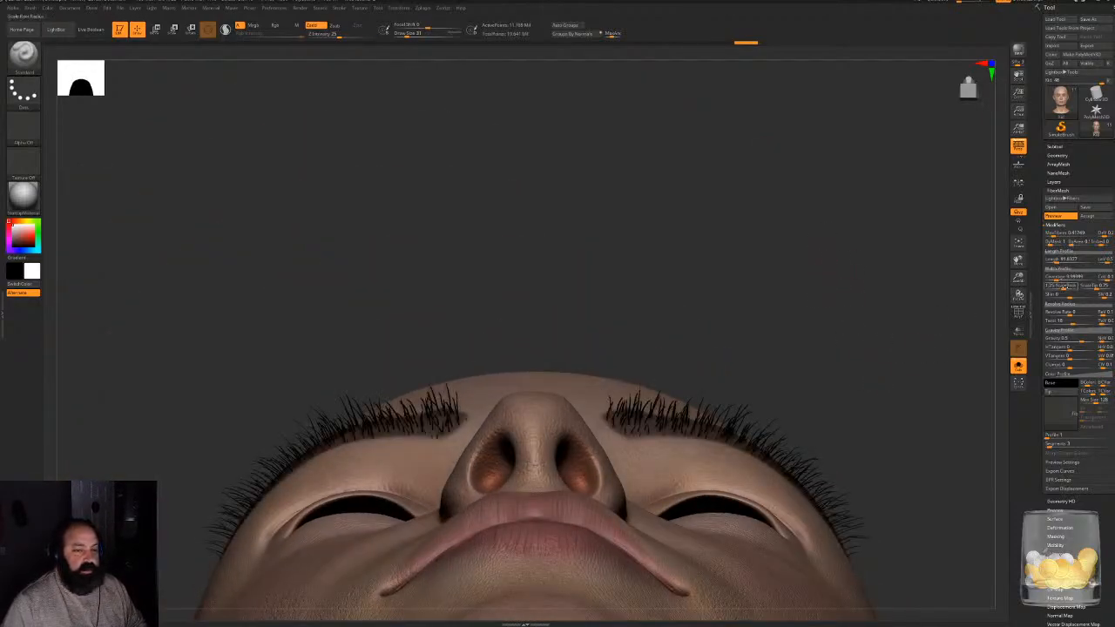
# - Raise the fiber coverage to thicken the hairs, and set the root scale to 1 and the tip scale to 0.01
pyautogui.click(1065, 276)
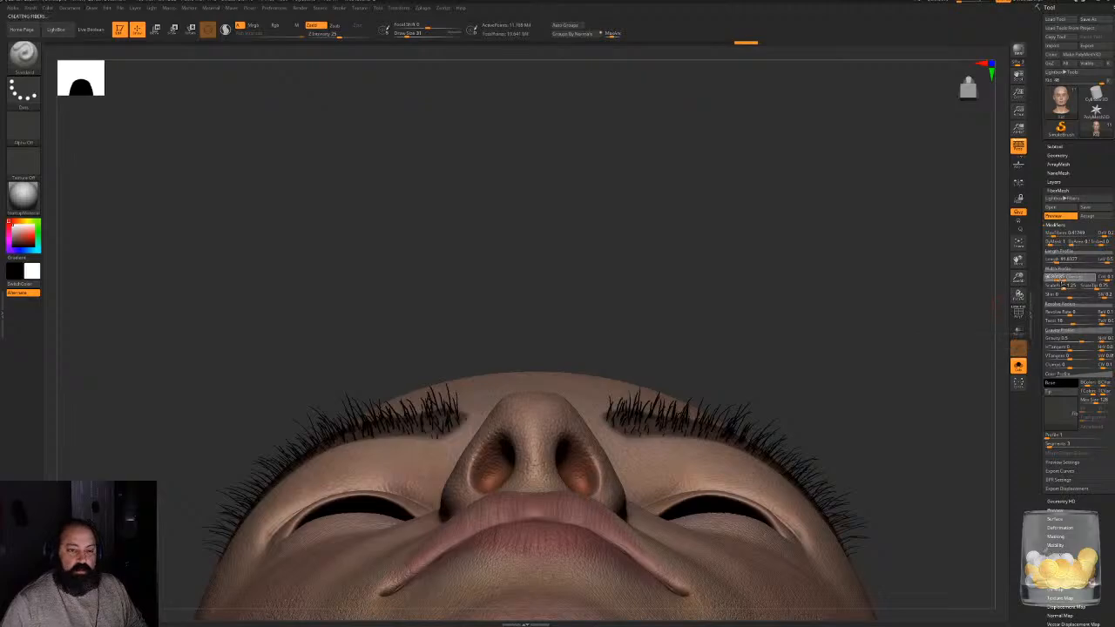
pyautogui.moveTo(784, 304); pyautogui.dragTo(776, 345)
pyautogui.moveTo(954, 226); pyautogui.dragTo(995, 301)
pyautogui.moveTo(939, 353); pyautogui.dragTo(916, 261)
pyautogui.keyDown('alt'); pyautogui.moveTo(967, 409); pyautogui.dragTo(878, 345); pyautogui.keyUp('alt')
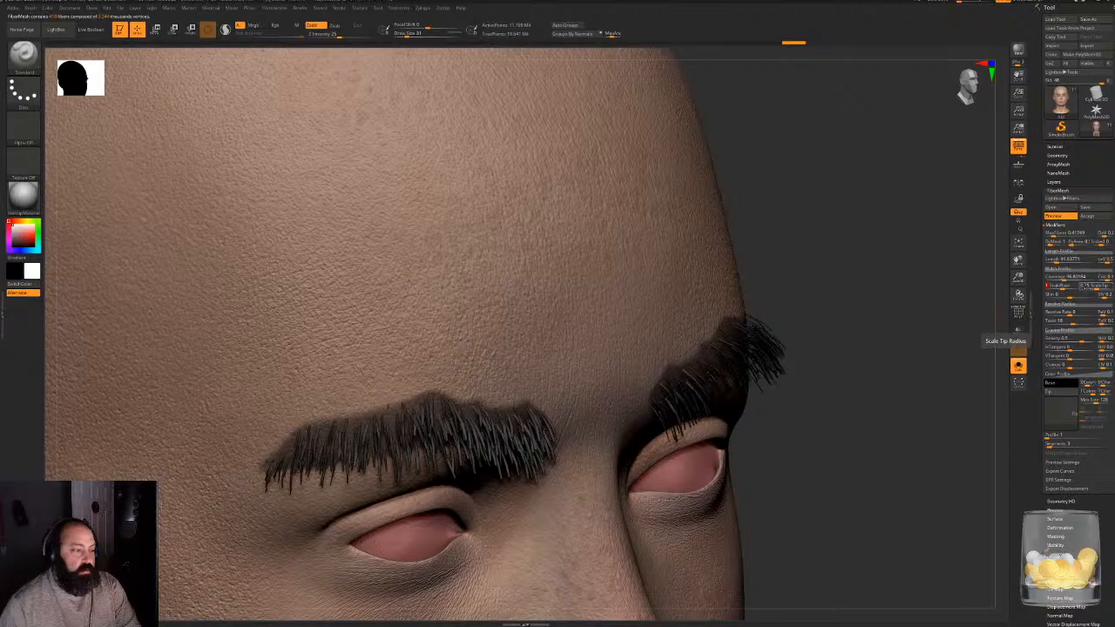
pyautogui.click(1085, 286)
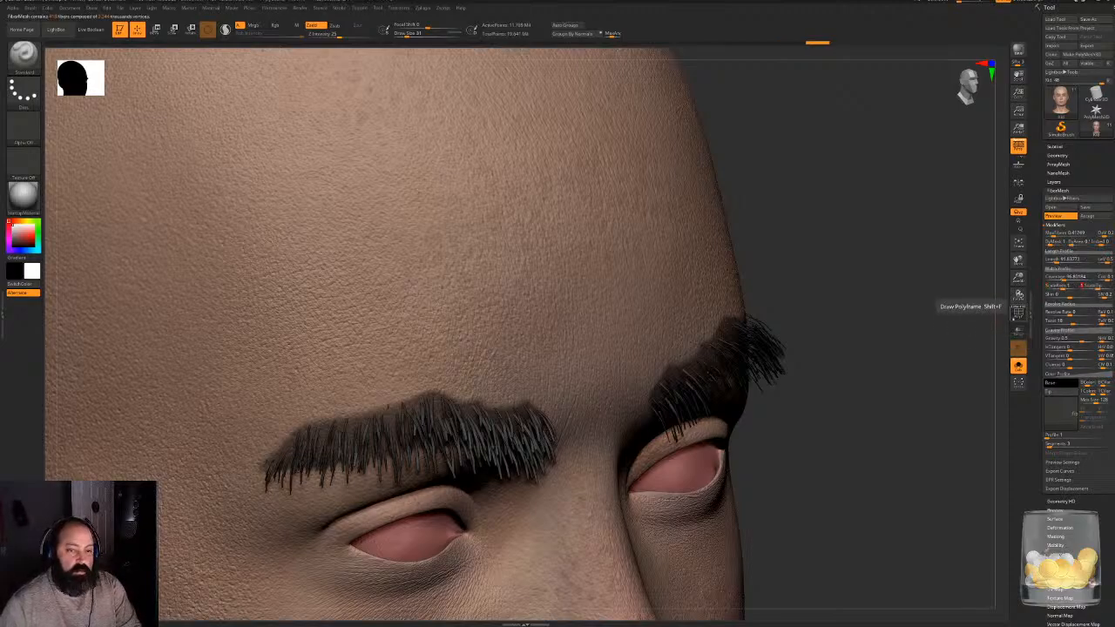
pyautogui.click(1086, 286)
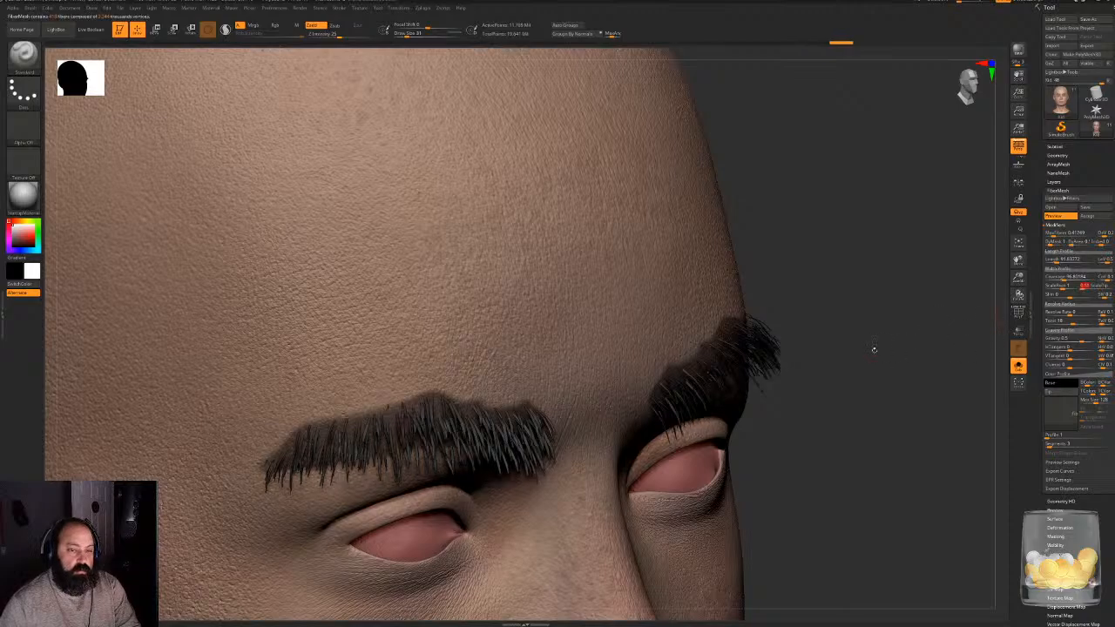
# - Check the tapered eyebrow fibers from several angles and accept the FiberMesh as a separate subtool
pyautogui.moveTo(880, 346); pyautogui.dragTo(784, 314)
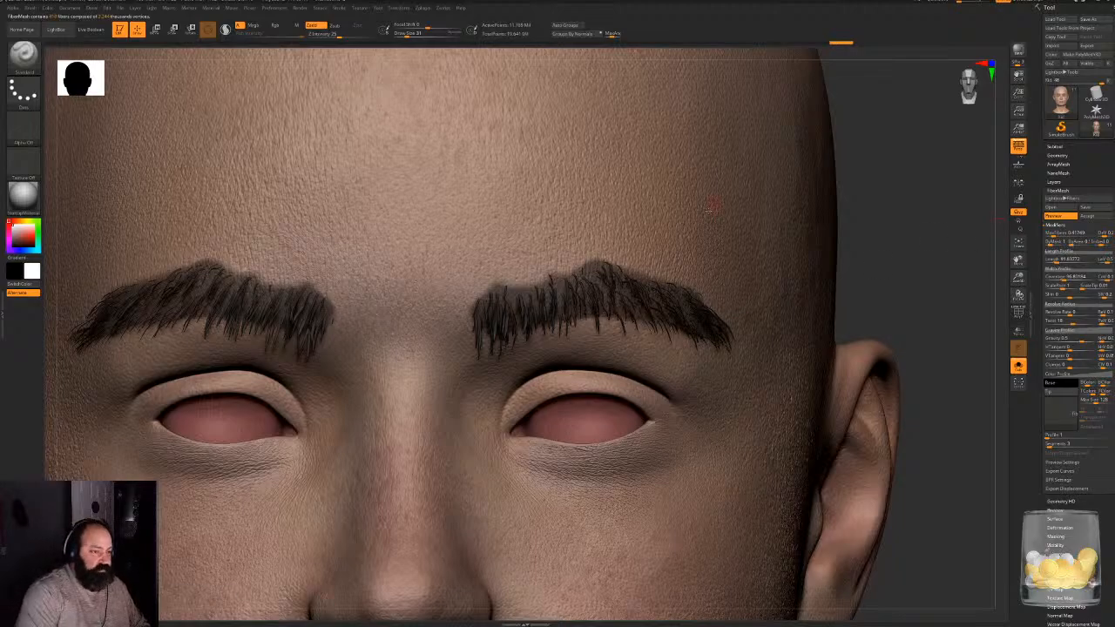
pyautogui.moveTo(897, 229); pyautogui.dragTo(924, 216)
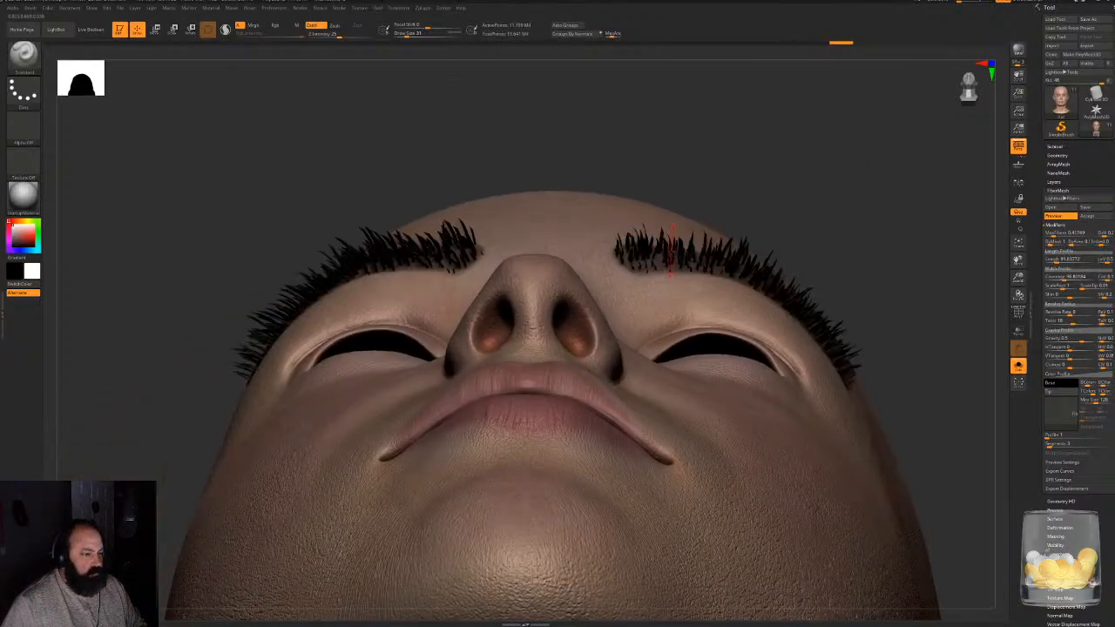
pyautogui.moveTo(830, 173); pyautogui.dragTo(854, 222)
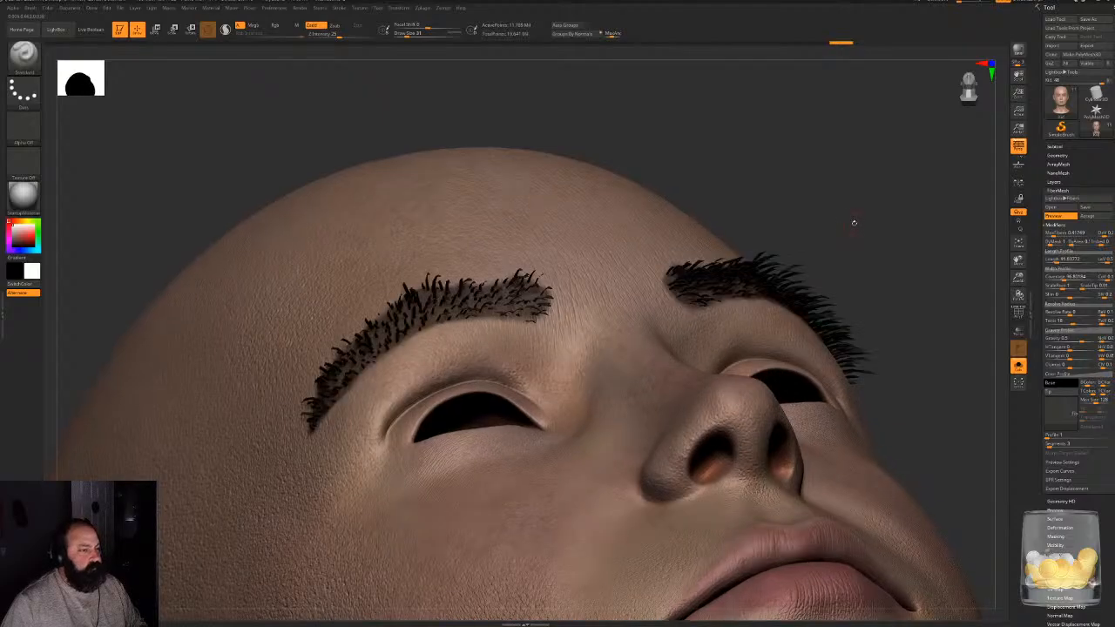
pyautogui.moveTo(824, 186); pyautogui.dragTo(821, 242)
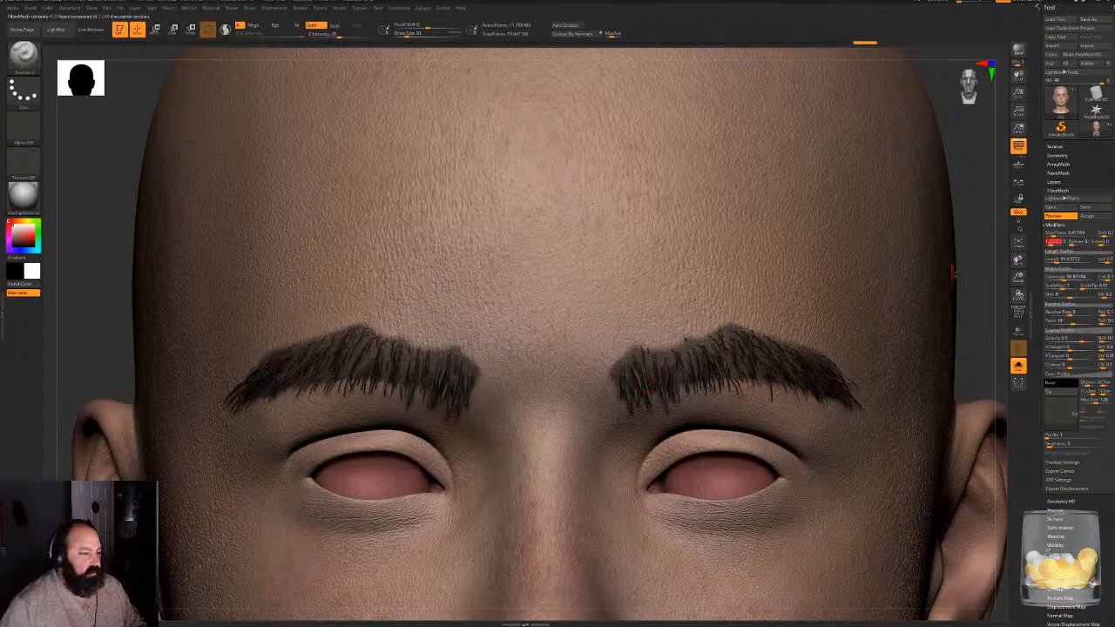
pyautogui.moveTo(983, 275)
pyautogui.keyDown('alt'); pyautogui.mouseDown()
pyautogui.moveTo(918, 267)
pyautogui.moveTo(938, 231)
pyautogui.moveTo(723, 204)
pyautogui.moveTo(786, 226)
pyautogui.mouseUp(); pyautogui.keyUp('alt')
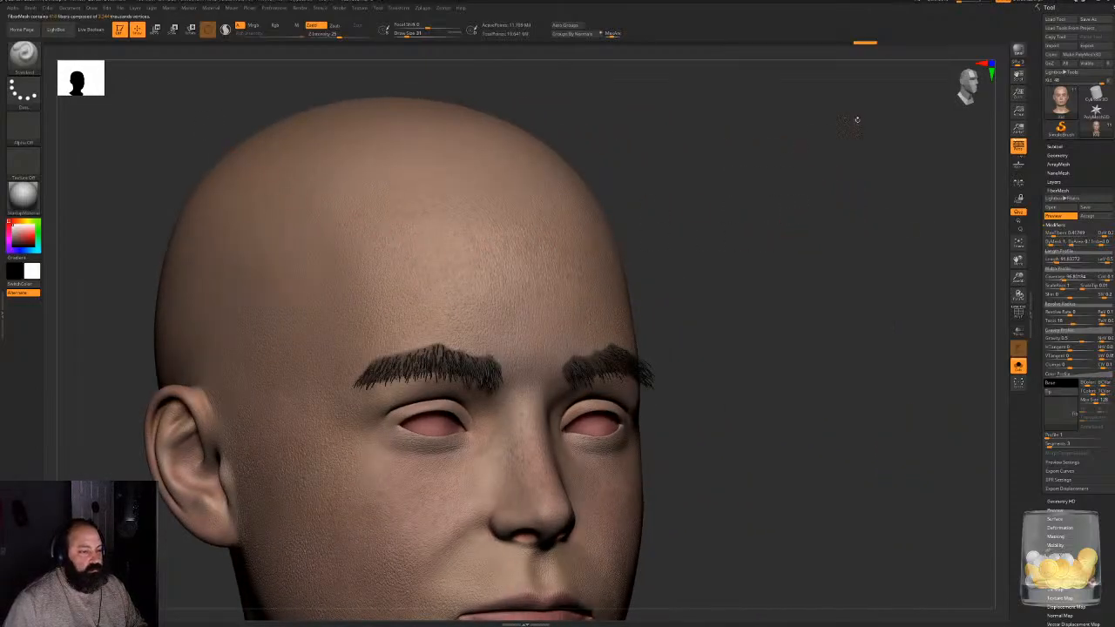
pyautogui.click(1088, 216)
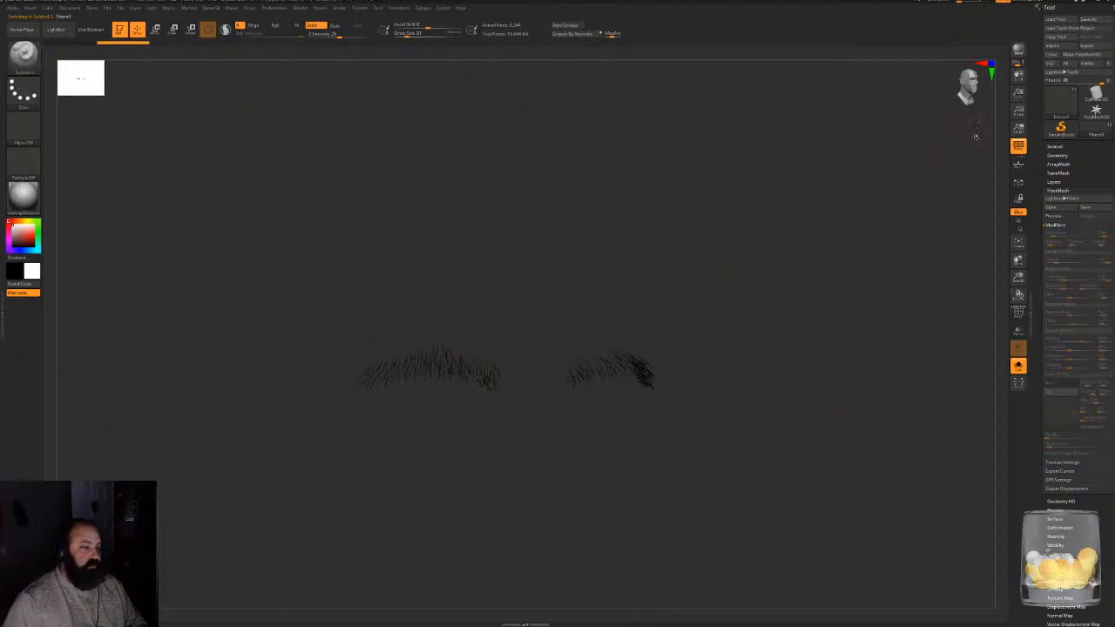
# - Turn off Solo mode and rename the new fiber subtool "brows"
pyautogui.click(1019, 367)
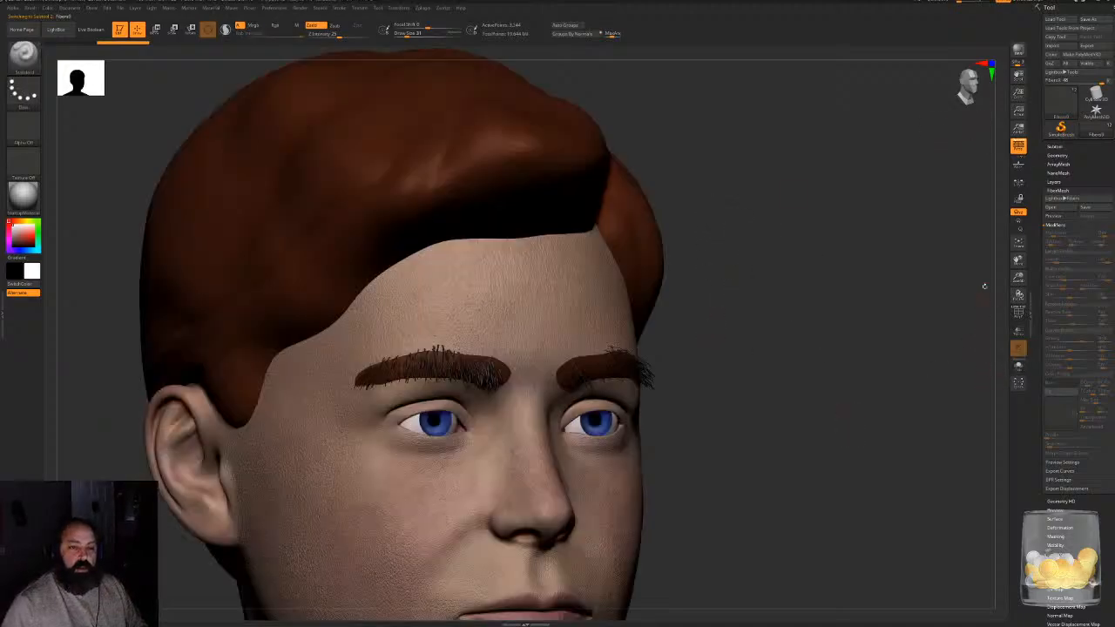
pyautogui.click(1048, 146)
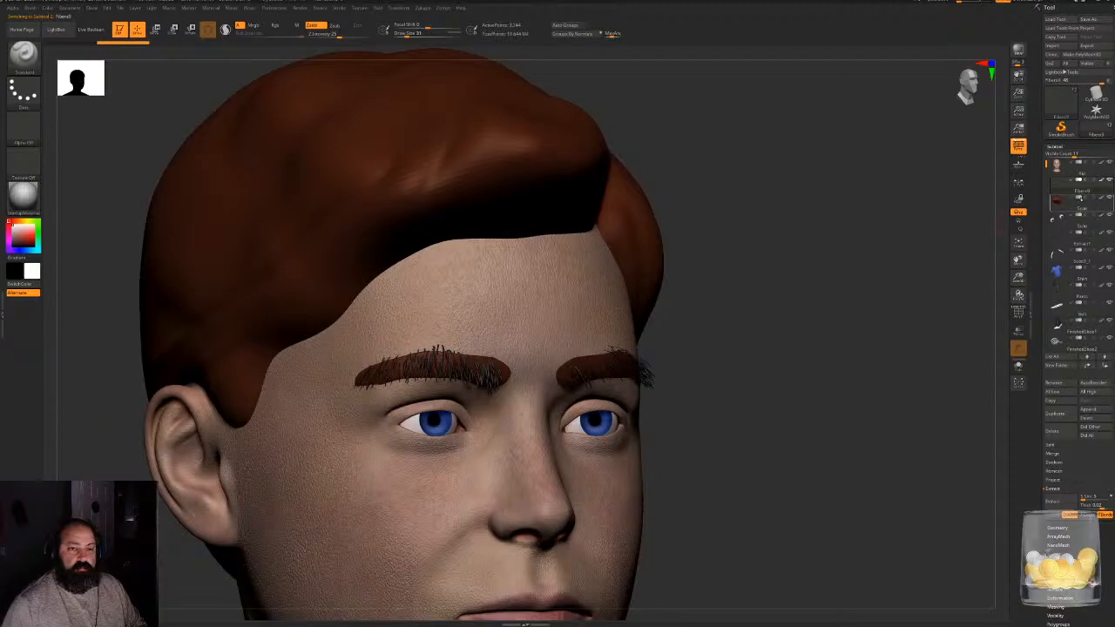
pyautogui.click(1050, 186)
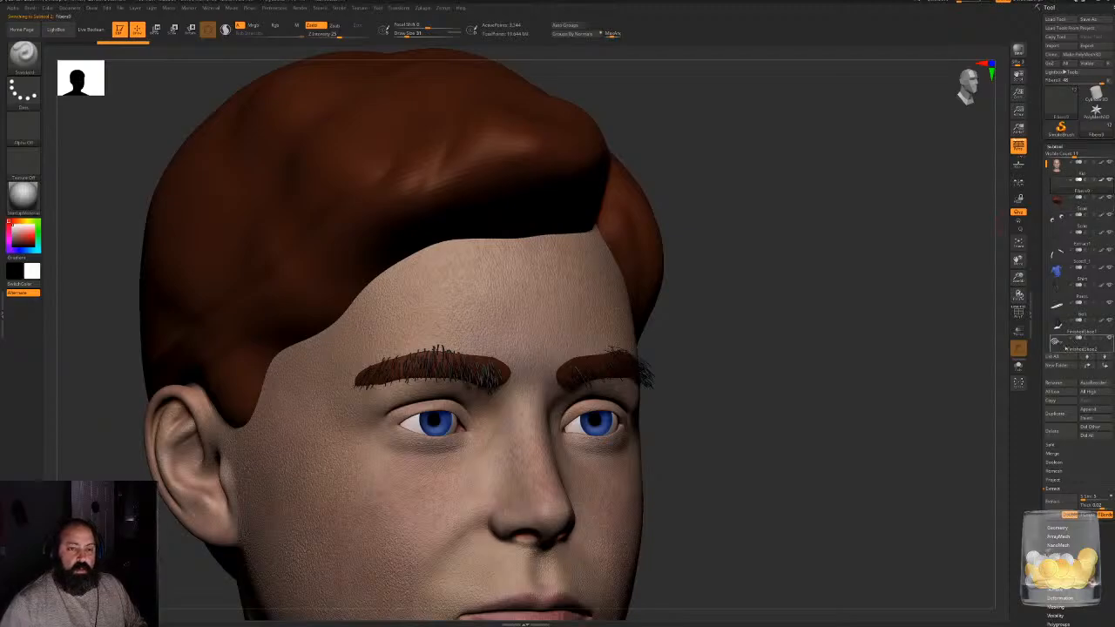
pyautogui.click(1053, 383)
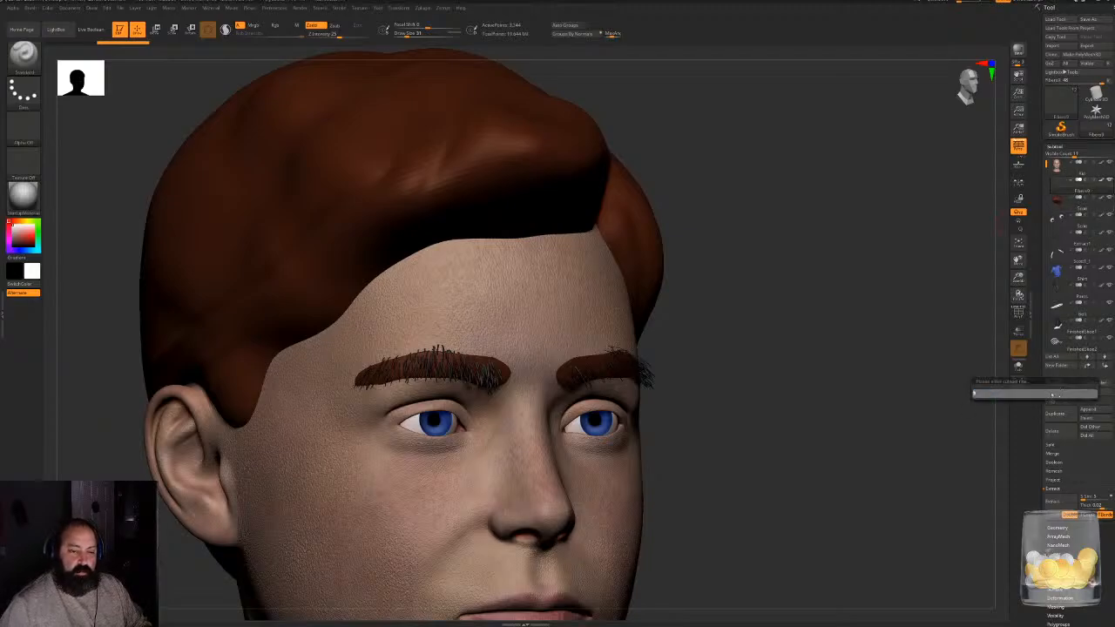
pyautogui.write('brows')
pyautogui.press('Return')
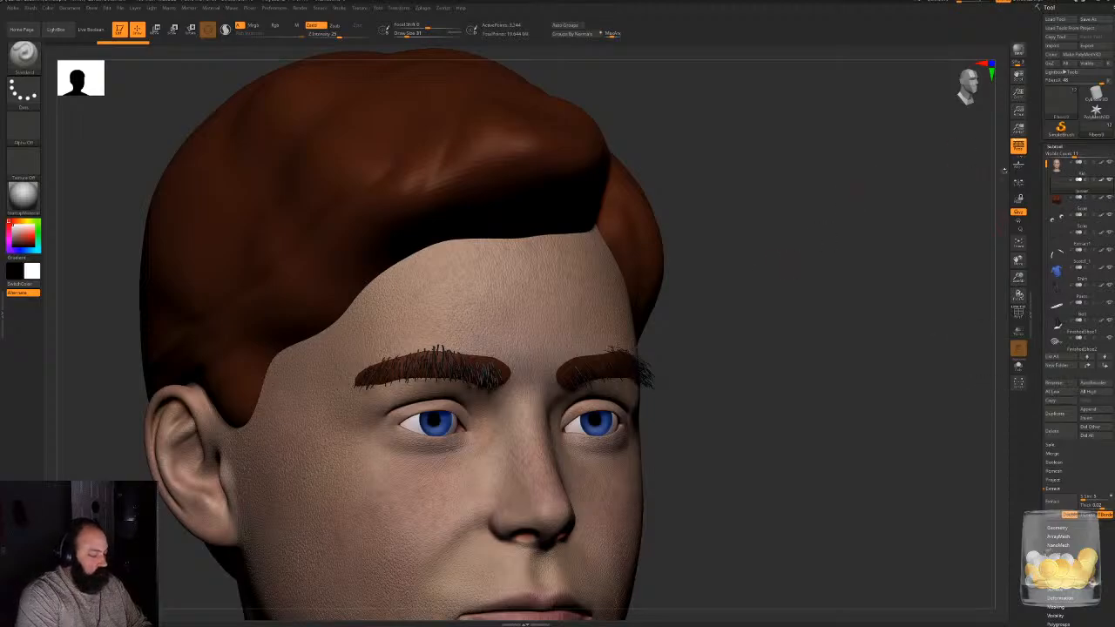
# - Hide all subtools except the brow fibers and the head, and view the brows from above
pyautogui.keyDown('shift'); pyautogui.click(1109, 180); pyautogui.keyUp('shift')
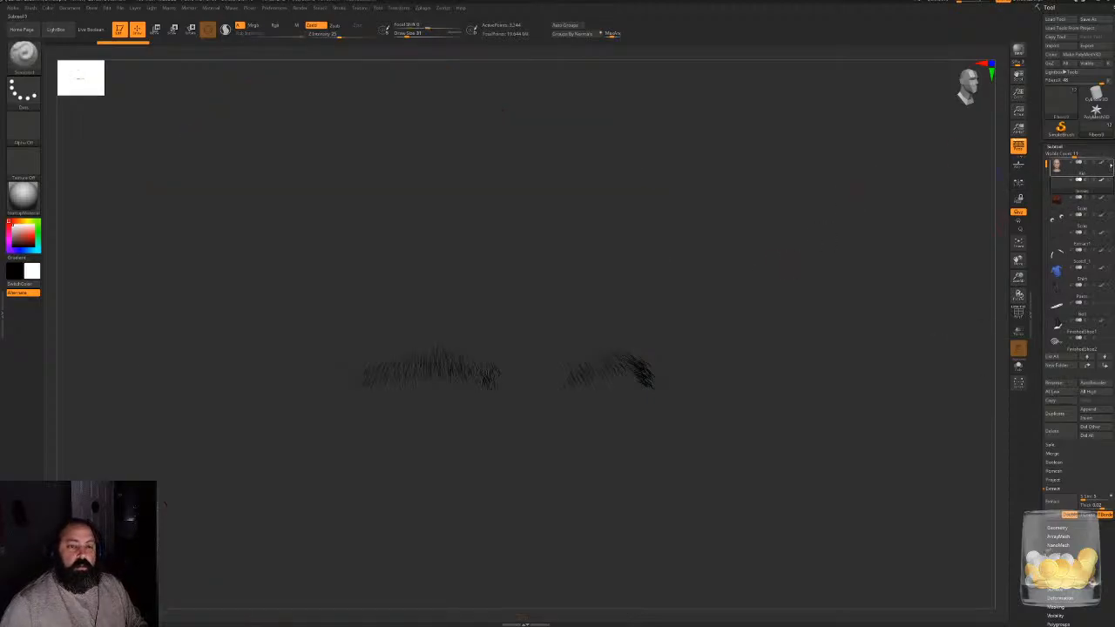
pyautogui.click(1108, 163)
pyautogui.moveTo(807, 286); pyautogui.dragTo(792, 308)
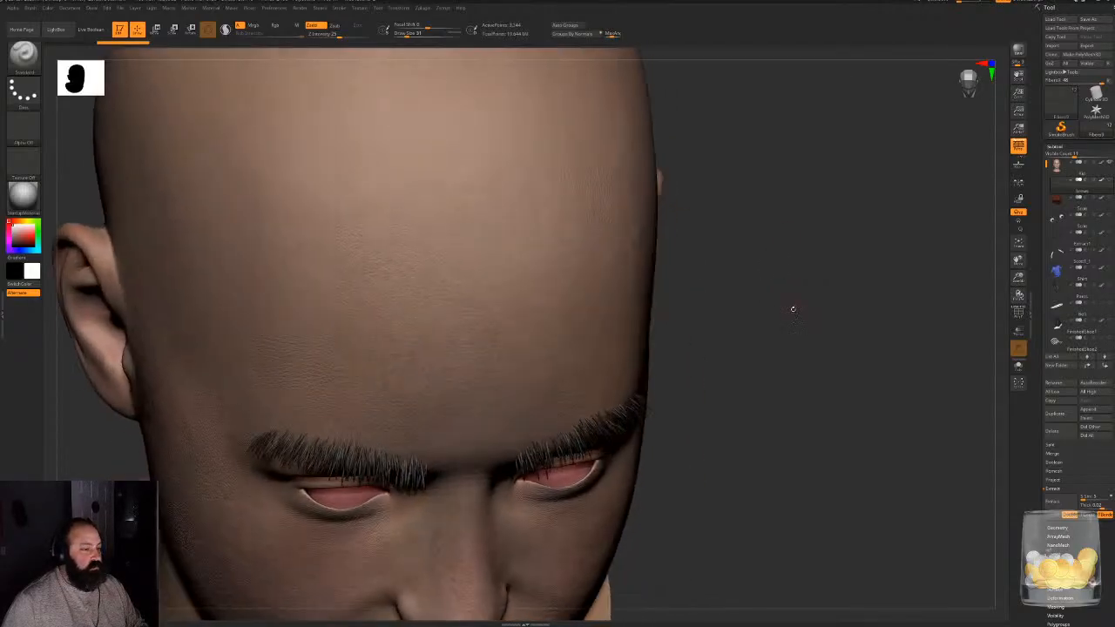
# - Choose the GroomerStrong brush, lower its Z intensity and enlarge its draw size to about 108
pyautogui.press('b')
pyautogui.press('g')
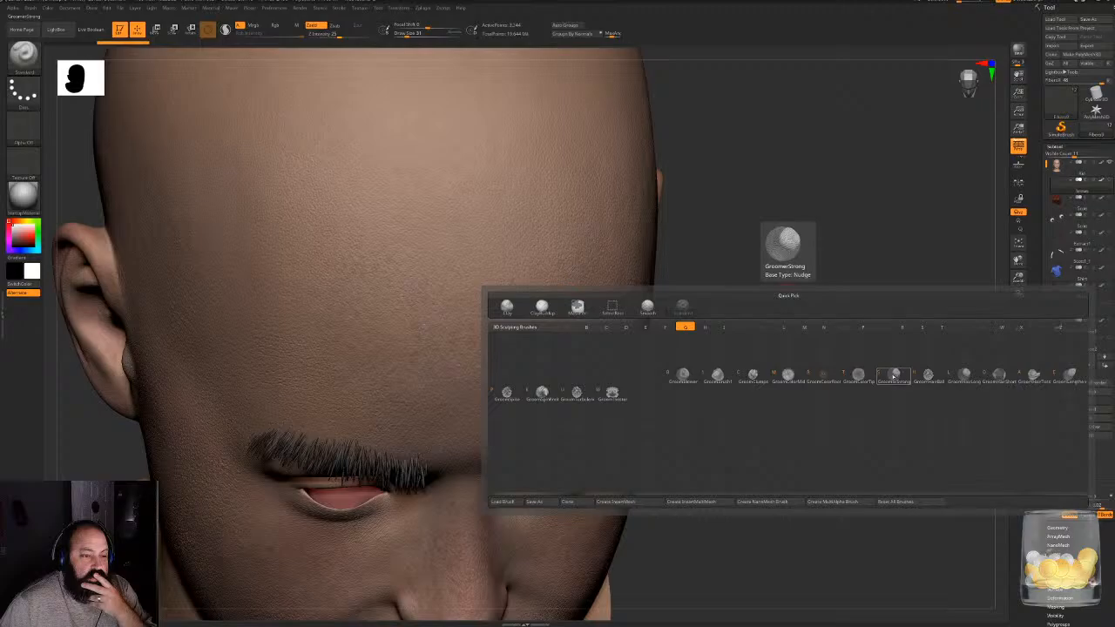
pyautogui.click(895, 375)
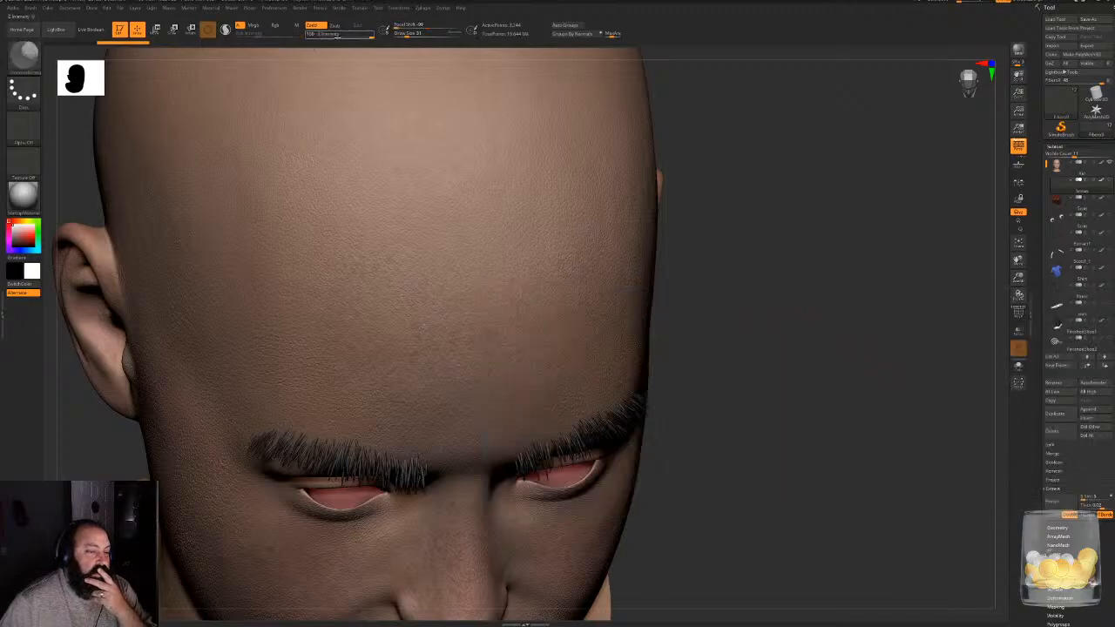
pyautogui.moveTo(677, 296); pyautogui.dragTo(767, 292)
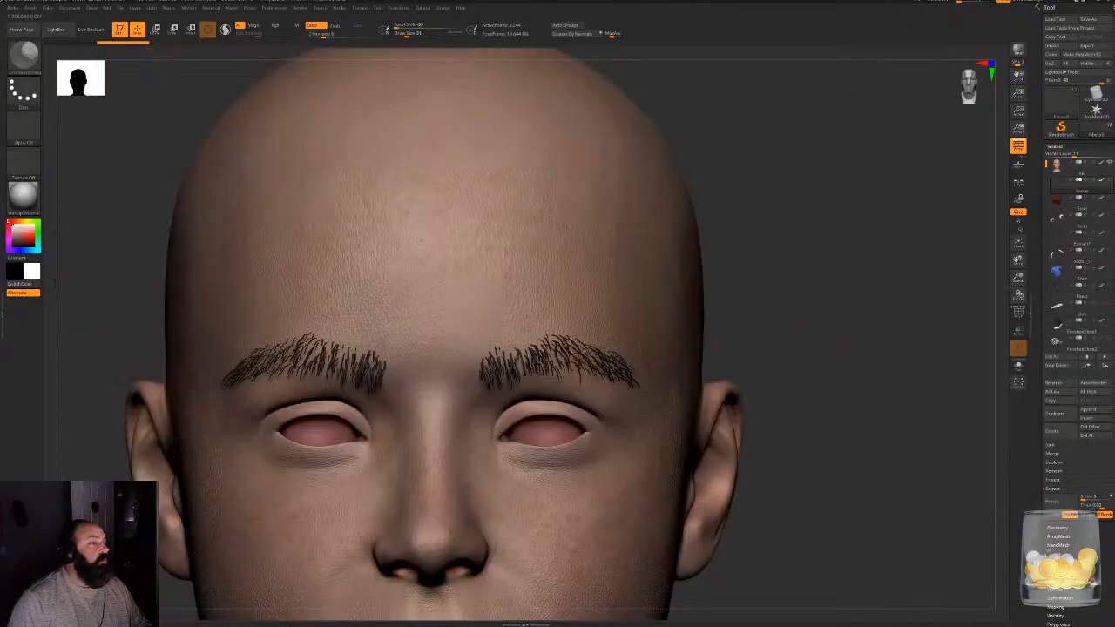
pyautogui.press('space')
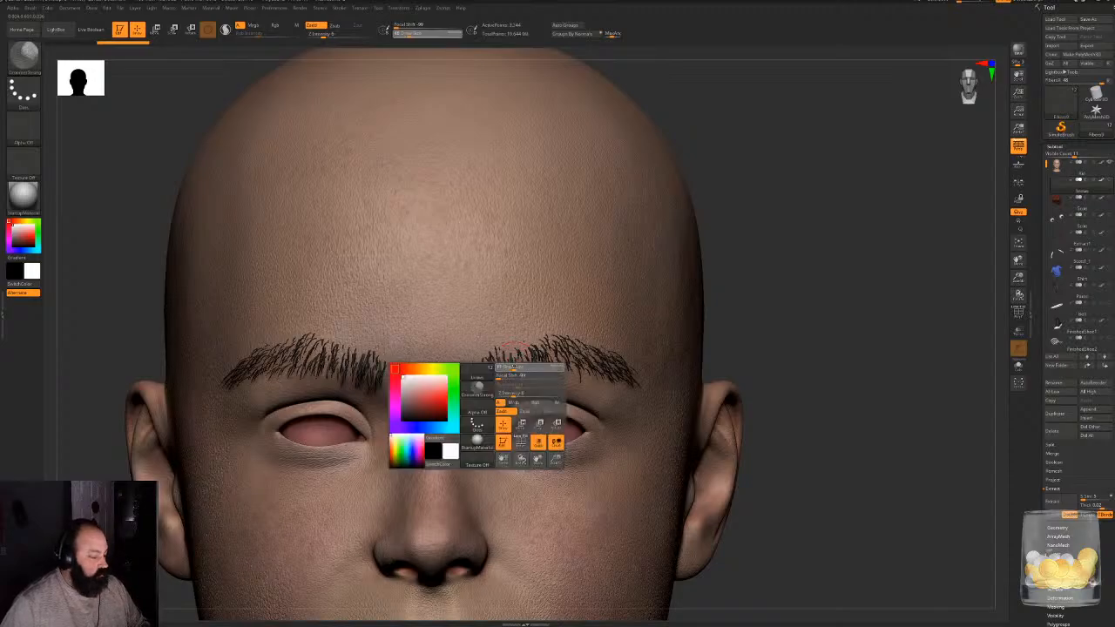
pyautogui.click(515, 367)
# - Comb the inner brow fibers outward, working from above and below the head
pyautogui.moveTo(777, 307)
pyautogui.keyDown('alt'); pyautogui.mouseDown()
pyautogui.moveTo(811, 340)
pyautogui.moveTo(846, 267)
pyautogui.moveTo(840, 364)
pyautogui.moveTo(847, 355)
pyautogui.mouseUp(); pyautogui.keyUp('alt')
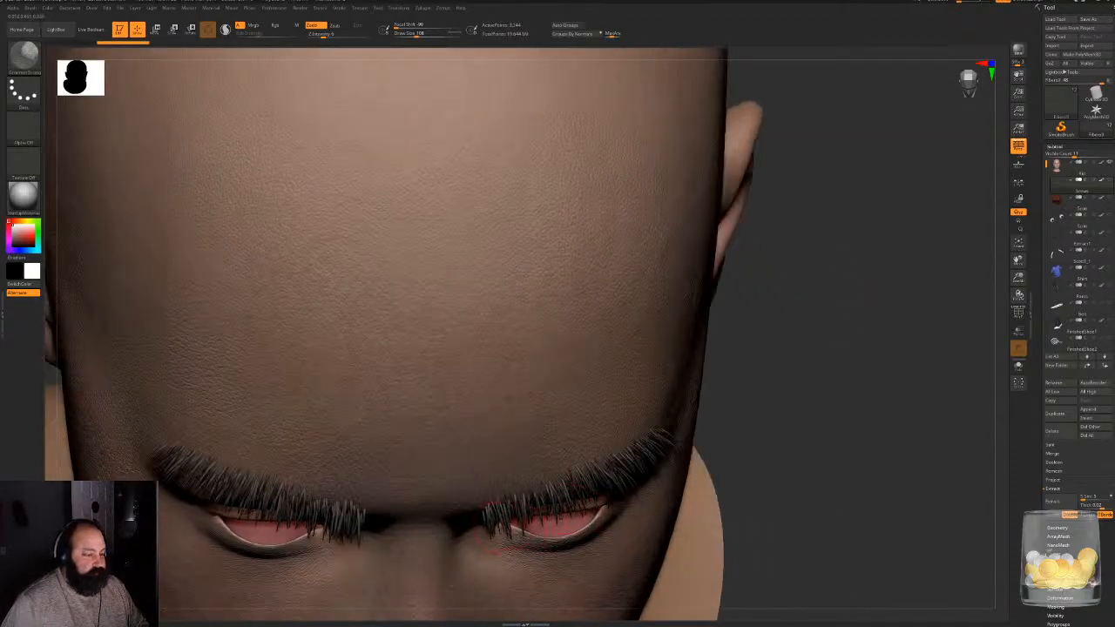
pyautogui.moveTo(493, 525); pyautogui.dragTo(525, 514)
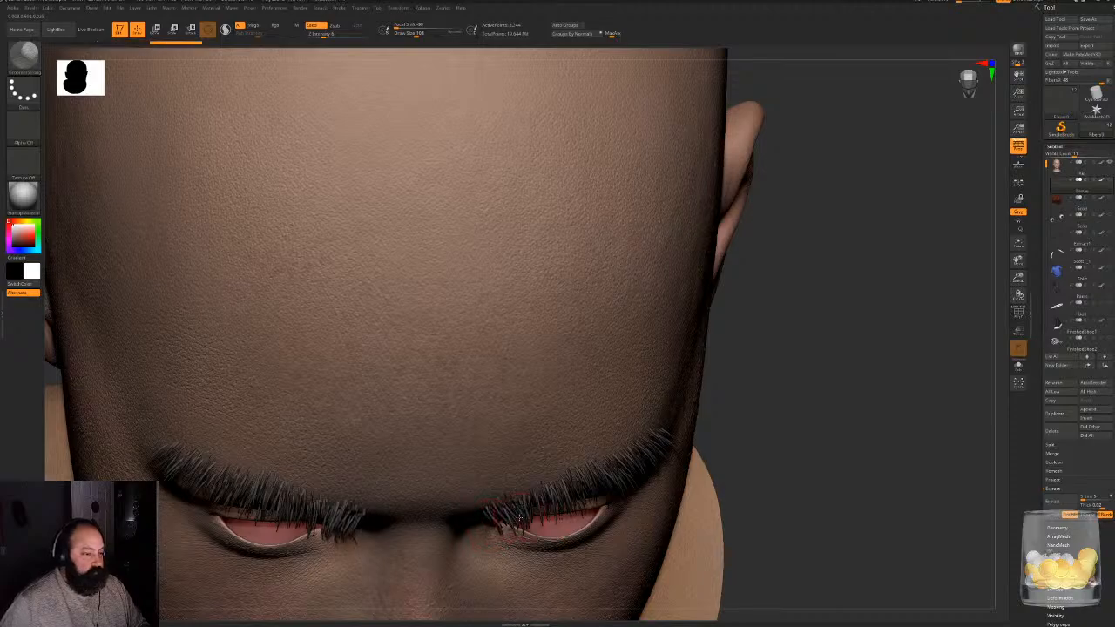
pyautogui.moveTo(819, 381); pyautogui.dragTo(696, 348)
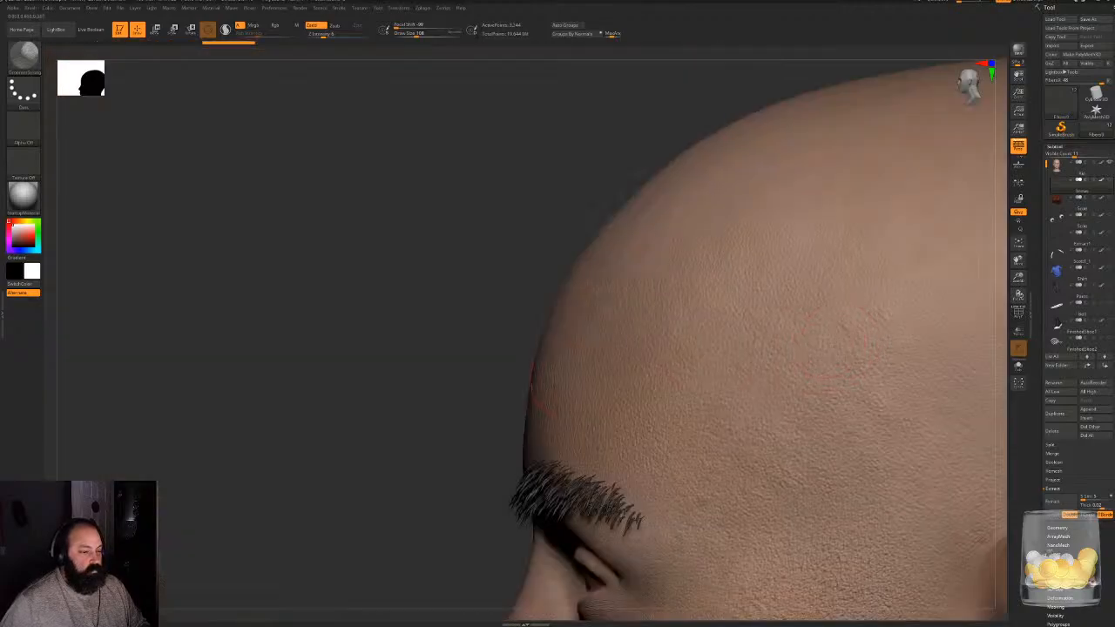
pyautogui.moveTo(457, 388)
pyautogui.mouseDown()
pyautogui.moveTo(846, 311)
pyautogui.moveTo(846, 269)
pyautogui.moveTo(759, 331)
pyautogui.moveTo(655, 246)
pyautogui.moveTo(470, 228)
pyautogui.mouseUp()
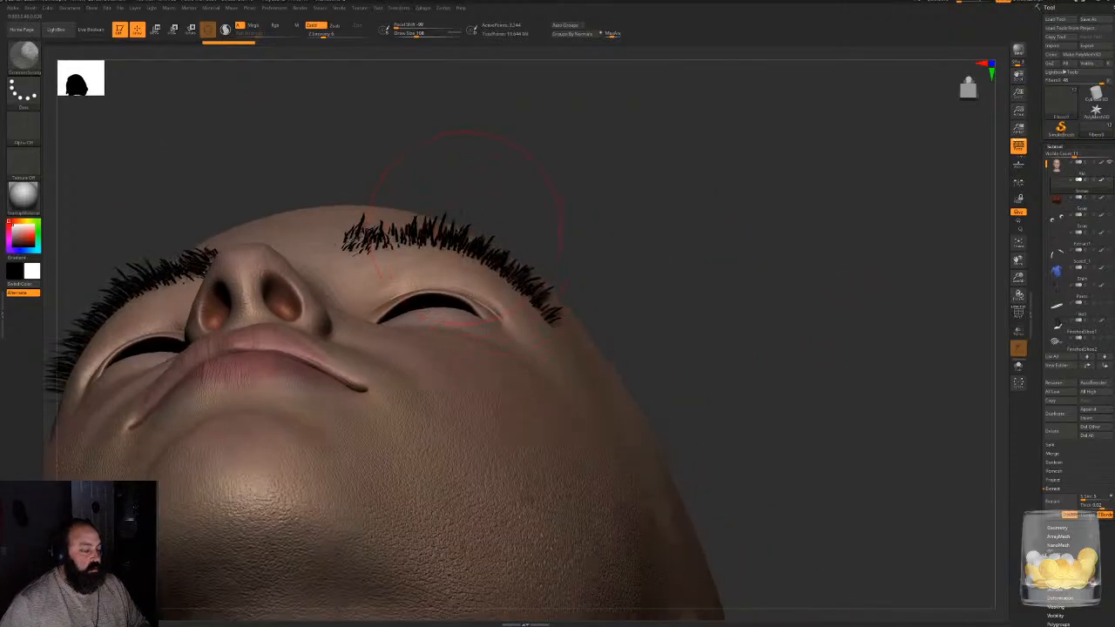
pyautogui.moveTo(376, 236)
pyautogui.mouseDown()
pyautogui.moveTo(475, 232)
pyautogui.moveTo(590, 254)
pyautogui.moveTo(617, 239)
pyautogui.moveTo(516, 259)
pyautogui.mouseUp()
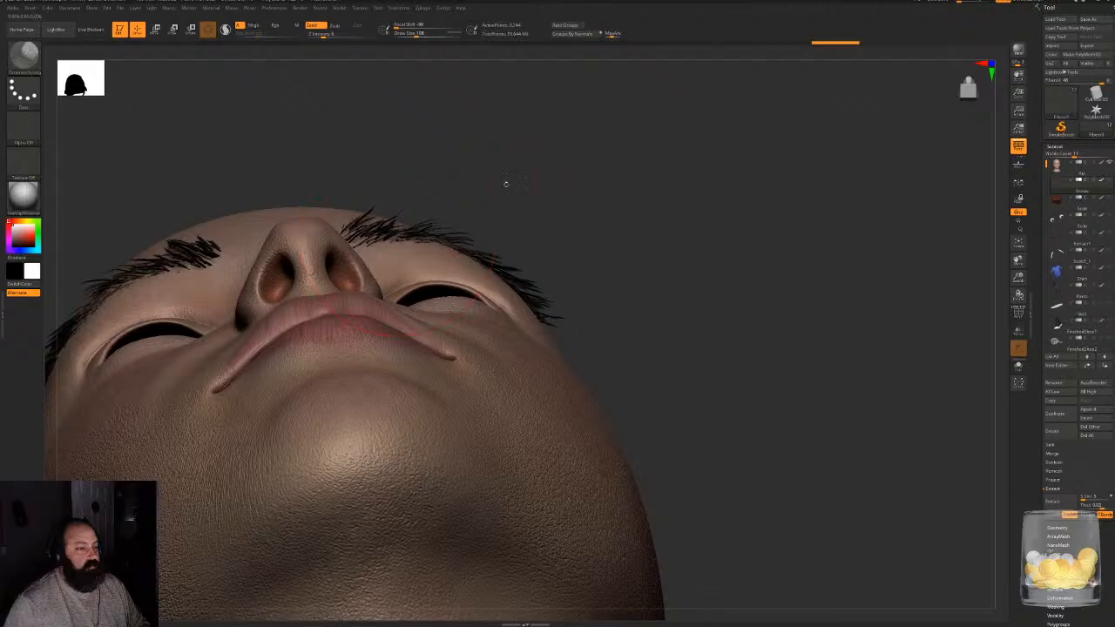
# - Try combing the inner end of the brow from front and three-quarter views, and undo the unwanted strokes
pyautogui.moveTo(506, 182); pyautogui.dragTo(523, 252)
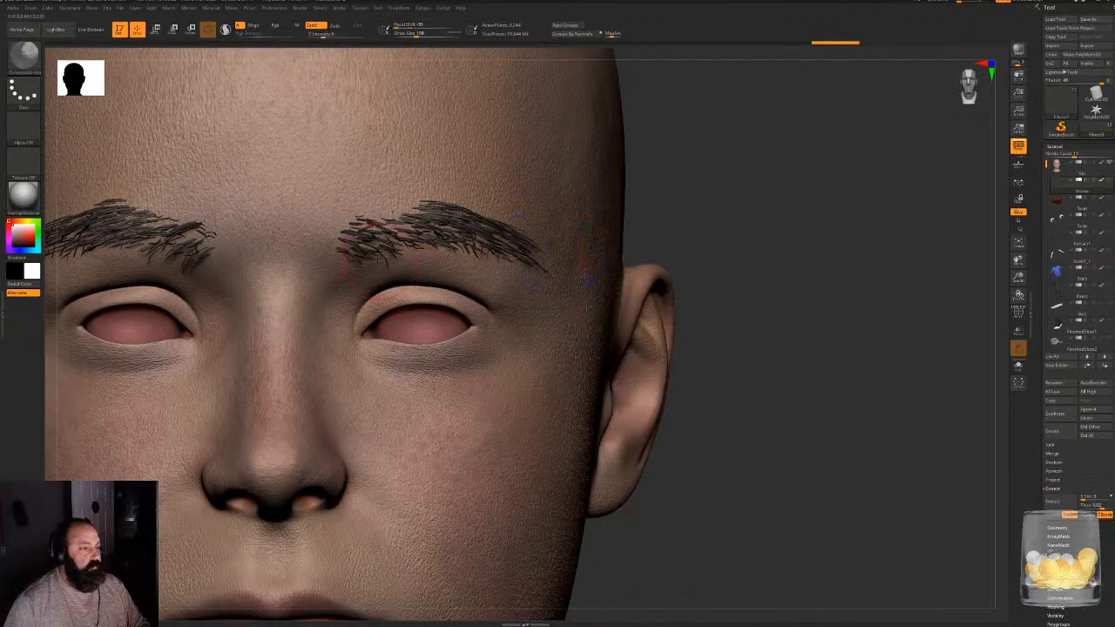
pyautogui.moveTo(364, 255); pyautogui.dragTo(425, 240)
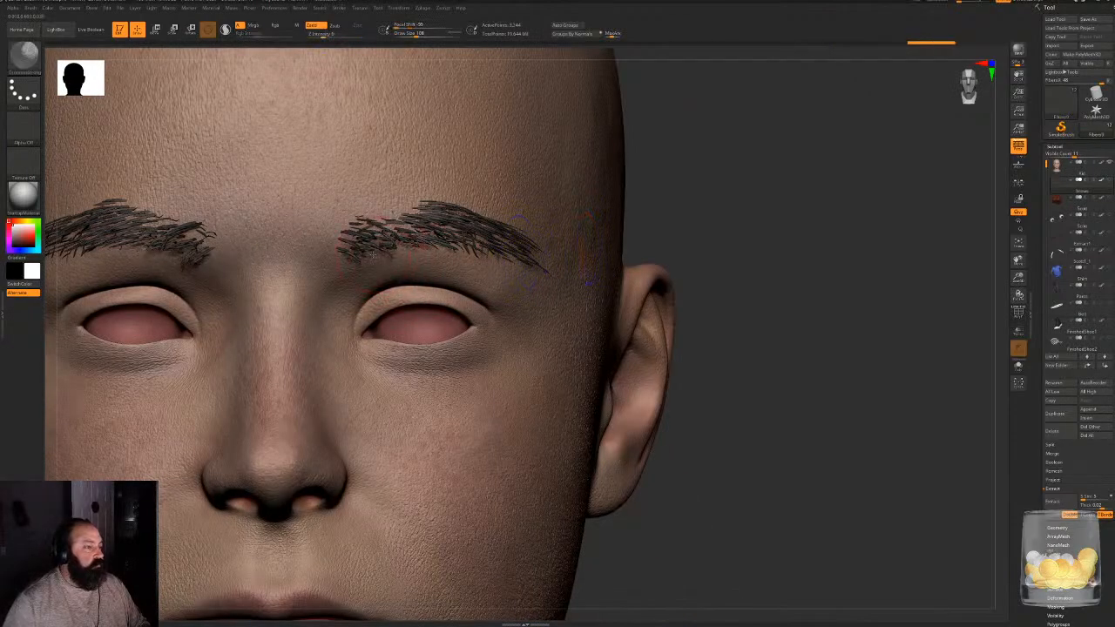
pyautogui.hotkey('ctrl', 'z')
pyautogui.hotkey('ctrl', 'z')
pyautogui.hotkey('ctrl', 'z')
pyautogui.hotkey('ctrl', 'z')
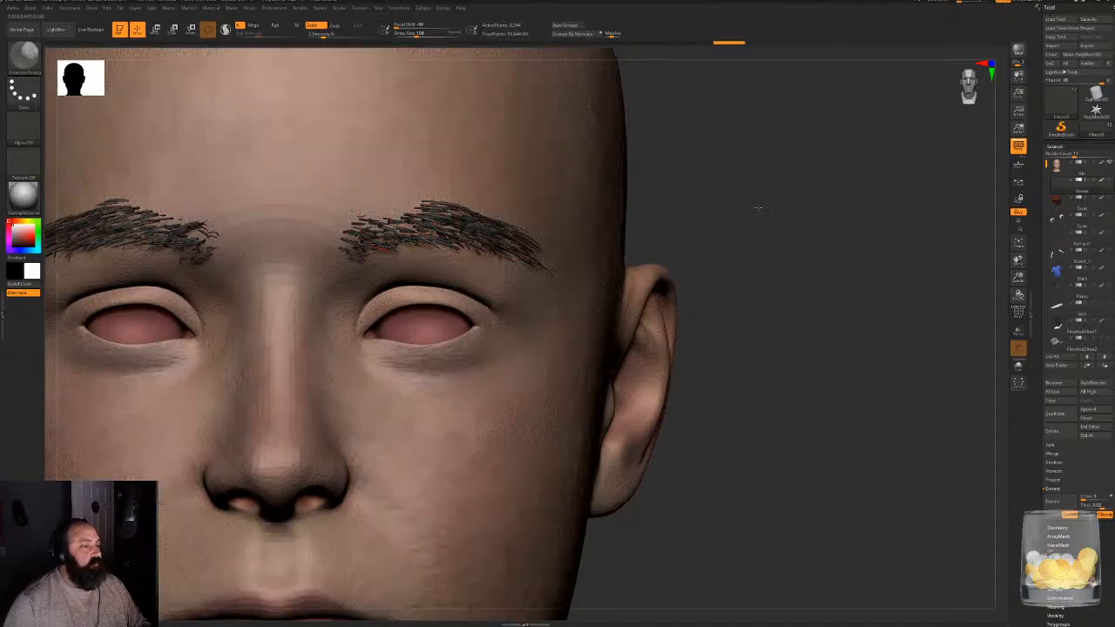
pyautogui.moveTo(758, 208)
pyautogui.mouseDown()
pyautogui.moveTo(514, 266)
pyautogui.moveTo(551, 254)
pyautogui.moveTo(547, 244)
pyautogui.moveTo(571, 261)
pyautogui.mouseUp()
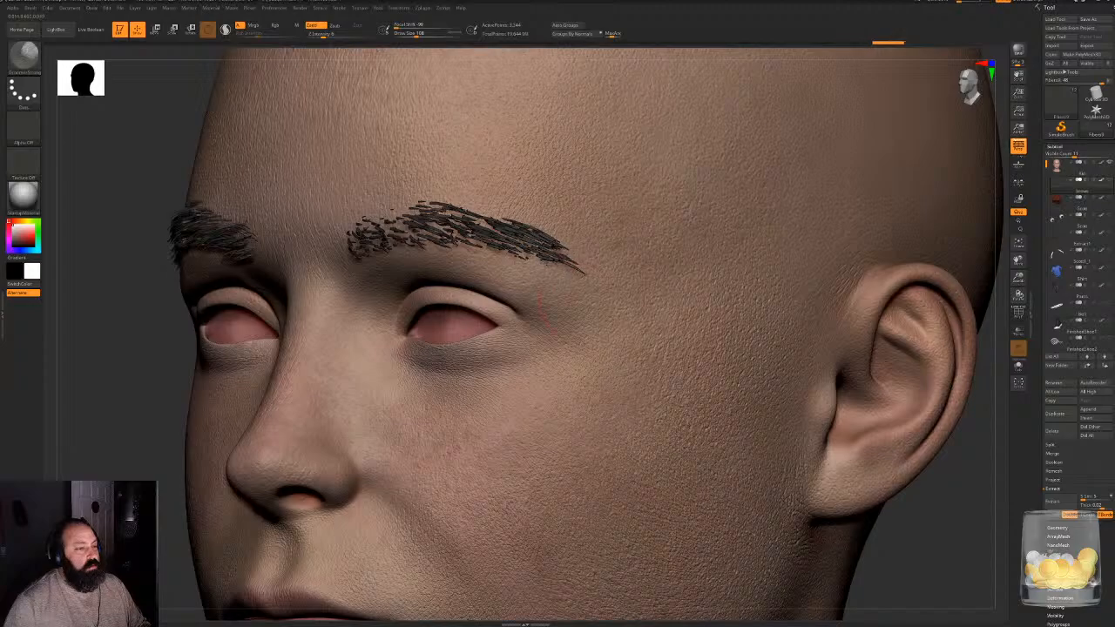
pyautogui.moveTo(144, 393); pyautogui.dragTo(409, 399)
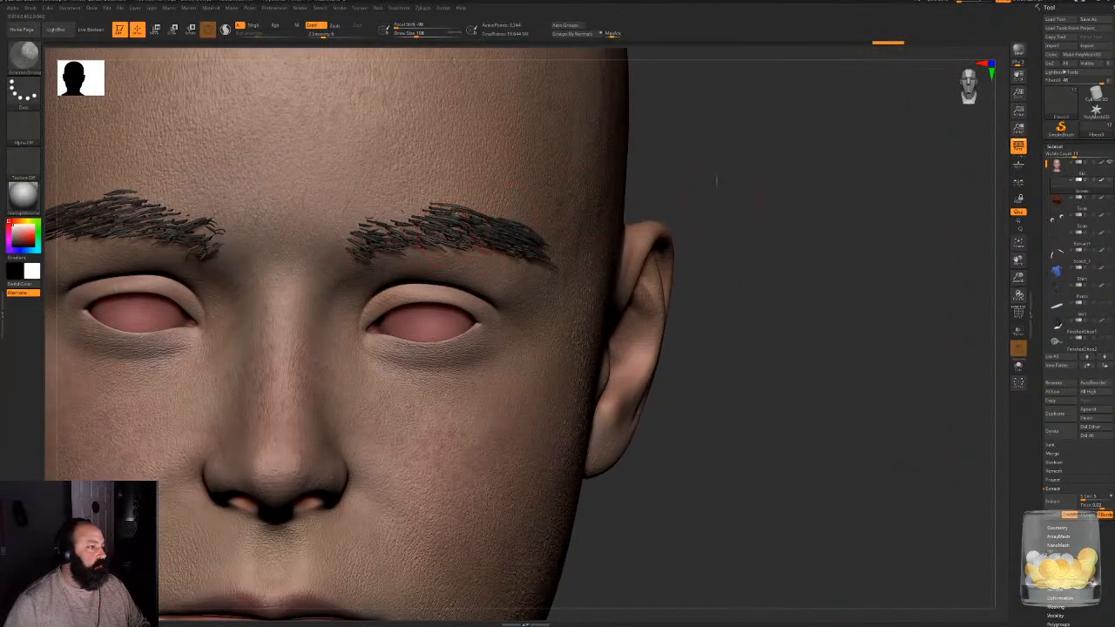
pyautogui.moveTo(710, 314)
pyautogui.mouseDown()
pyautogui.moveTo(683, 181)
pyautogui.moveTo(694, 179)
pyautogui.mouseUp()
pyautogui.moveTo(341, 248)
pyautogui.mouseDown()
pyautogui.moveTo(388, 225)
pyautogui.moveTo(416, 241)
pyautogui.mouseUp()
pyautogui.hotkey('ctrl', 'z')
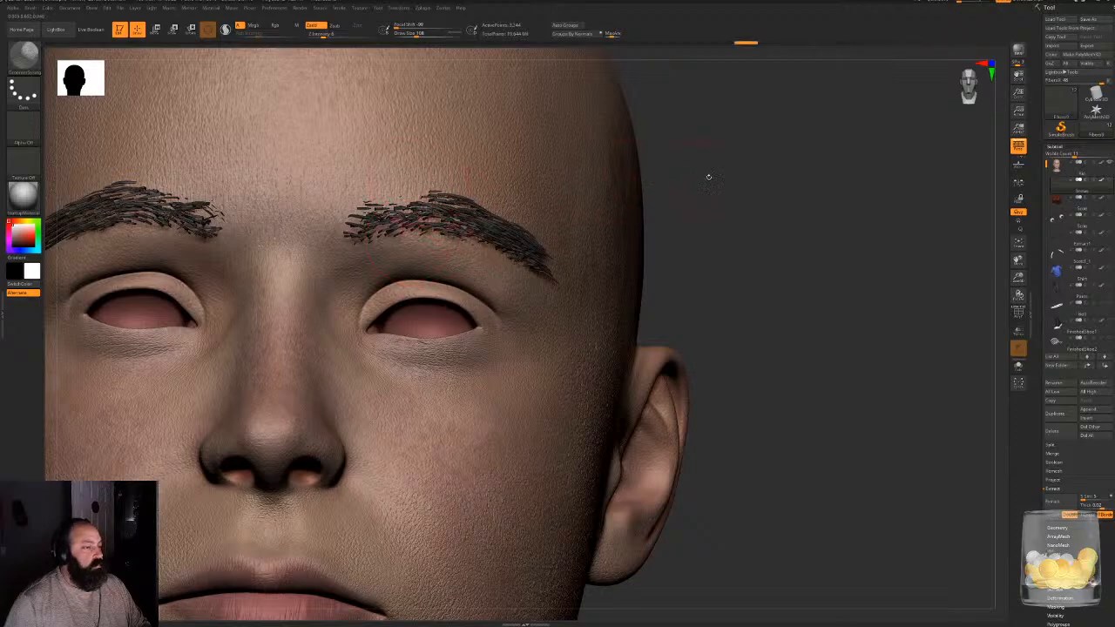
# - Comb the fibers along the brow and its outer tail from a low angle, undoing the unwanted tail strokes
pyautogui.keyDown('alt'); pyautogui.moveTo(672, 164); pyautogui.dragTo(814, 186); pyautogui.keyUp('alt')
pyautogui.moveTo(343, 239)
pyautogui.mouseDown()
pyautogui.moveTo(359, 252)
pyautogui.moveTo(265, 235)
pyautogui.moveTo(161, 280)
pyautogui.moveTo(122, 258)
pyautogui.mouseUp()
pyautogui.moveTo(906, 236)
pyautogui.mouseDown()
pyautogui.moveTo(871, 184)
pyautogui.moveTo(868, 168)
pyautogui.moveTo(882, 160)
pyautogui.mouseUp()
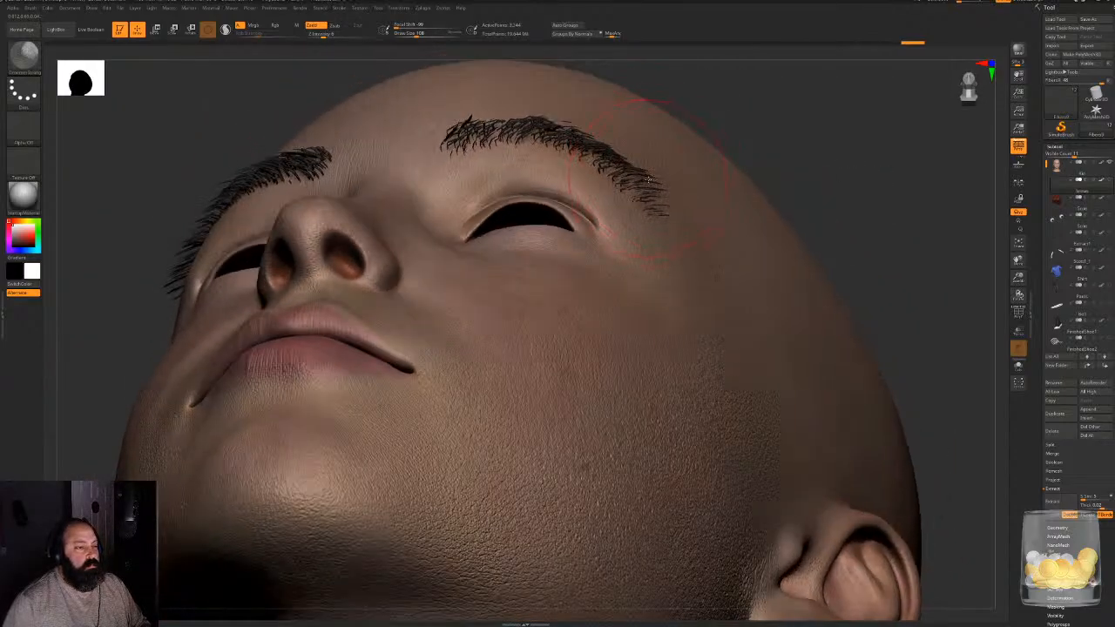
pyautogui.moveTo(603, 157); pyautogui.dragTo(653, 206)
pyautogui.hotkey('ctrl', 'z')
pyautogui.hotkey('ctrl', 'z')
pyautogui.hotkey('ctrl', 'z')
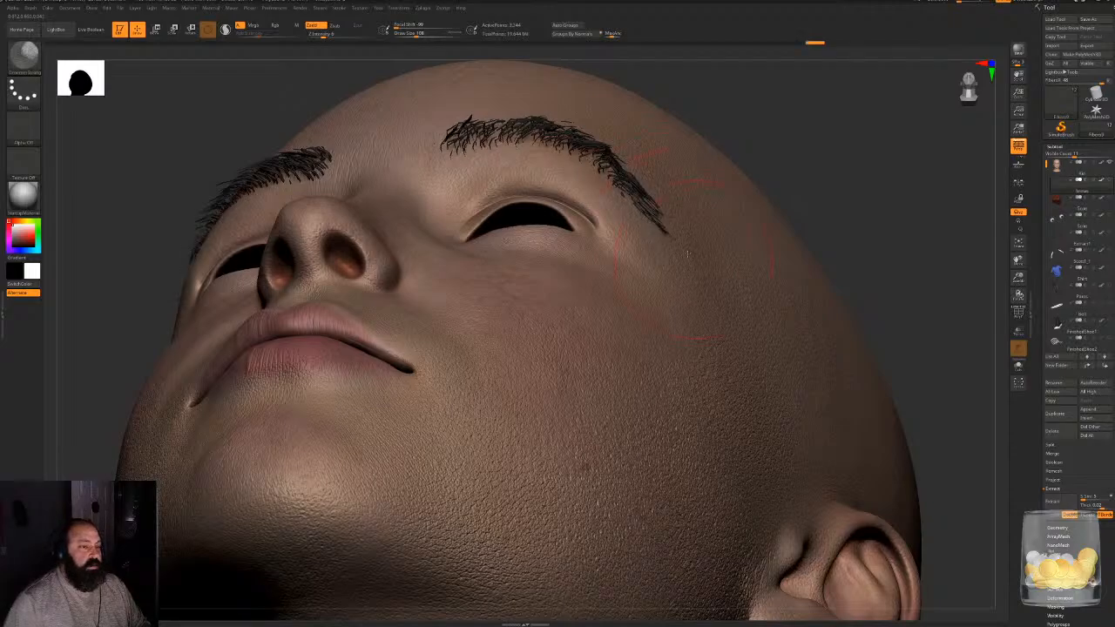
pyautogui.moveTo(597, 166)
pyautogui.mouseDown()
pyautogui.moveTo(658, 209)
pyautogui.moveTo(672, 181)
pyautogui.mouseUp()
# - Choose the GroomClumps brush and clump the fibers together from the middle of the brow to its tail
pyautogui.moveTo(800, 140); pyautogui.dragTo(808, 193)
pyautogui.press('b')
pyautogui.press('g')
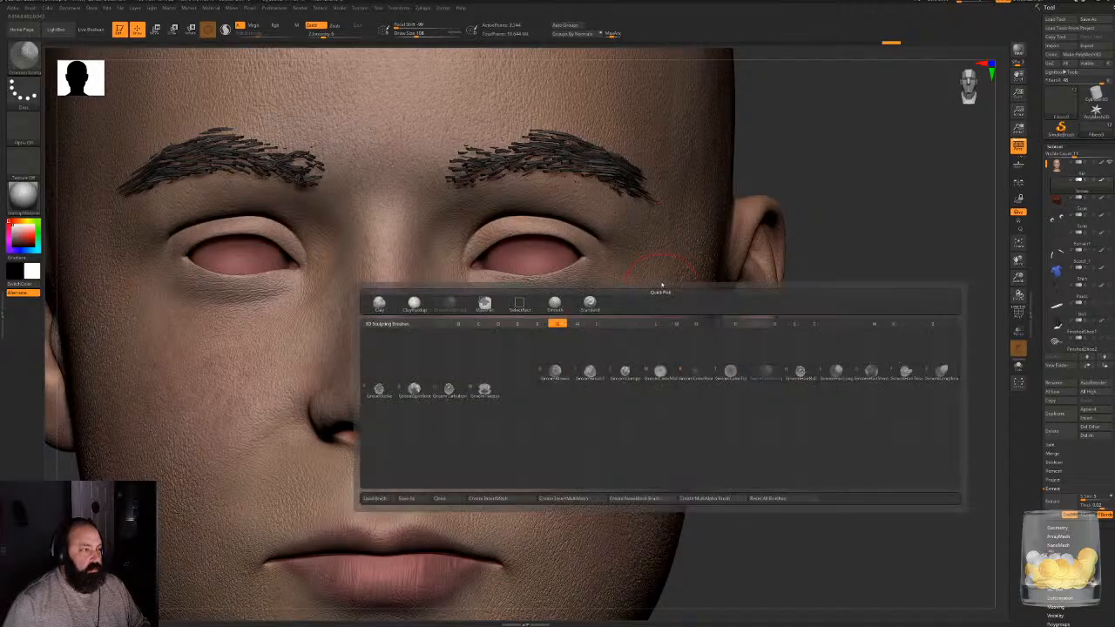
pyautogui.press('s')
pyautogui.press('b')
pyautogui.press('g')
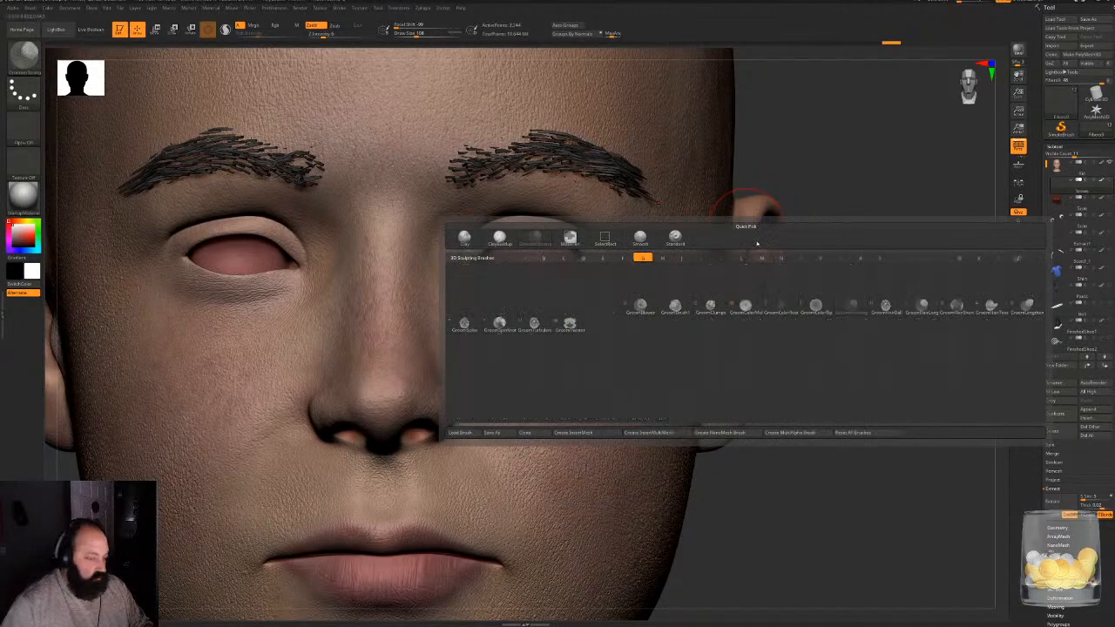
pyautogui.click(710, 307)
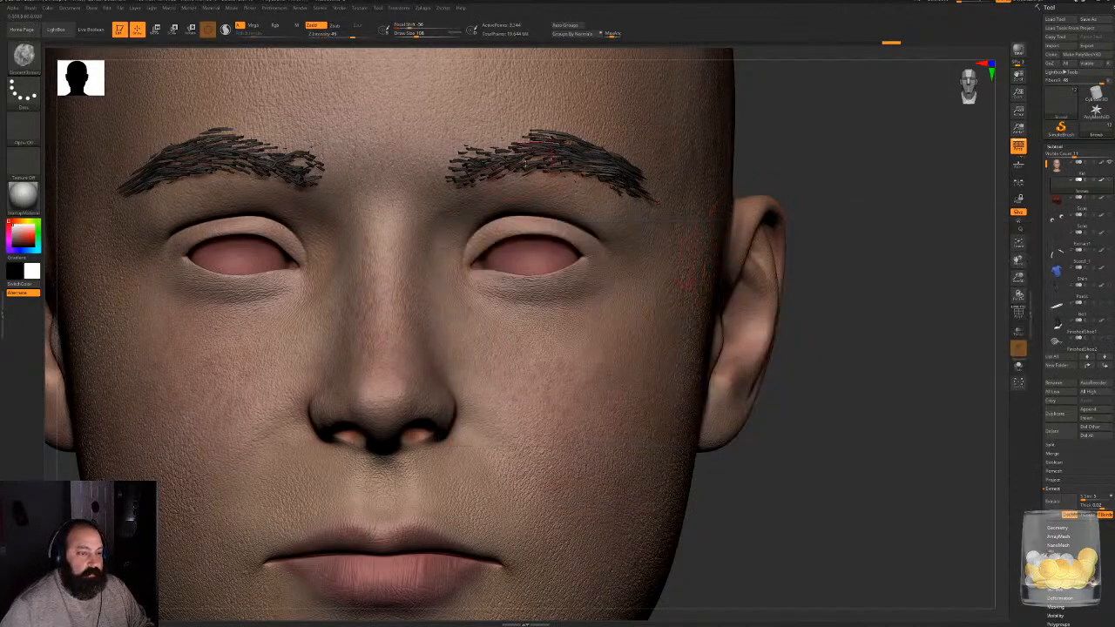
pyautogui.moveTo(477, 161)
pyautogui.mouseDown()
pyautogui.moveTo(505, 173)
pyautogui.moveTo(562, 149)
pyautogui.moveTo(610, 168)
pyautogui.mouseUp()
pyautogui.moveTo(841, 172); pyautogui.dragTo(767, 176)
pyautogui.moveTo(620, 164); pyautogui.dragTo(652, 170)
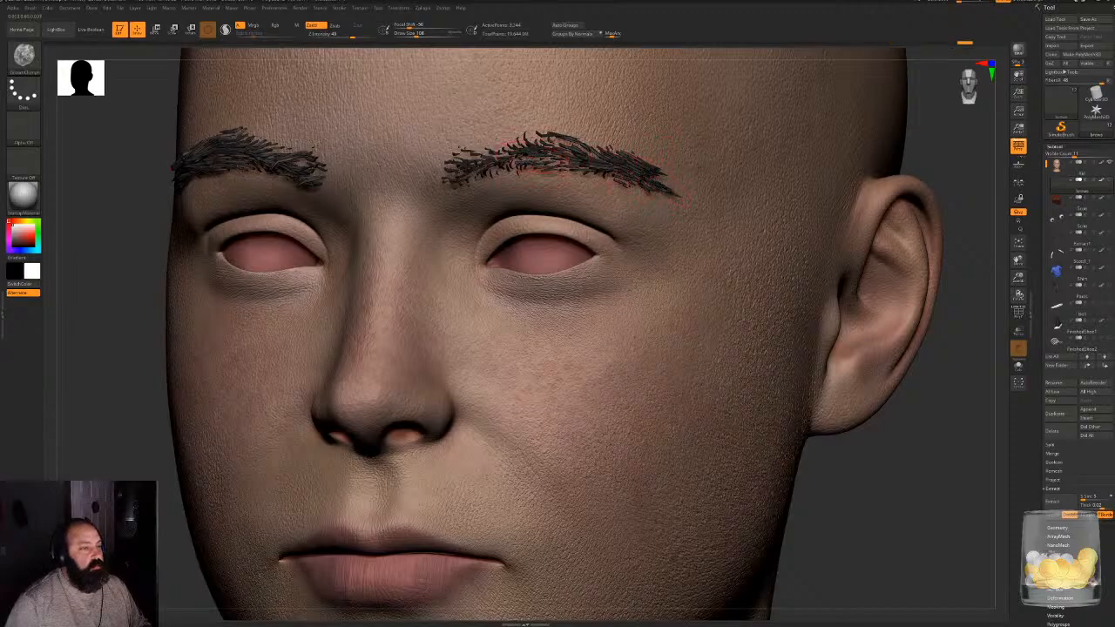
pyautogui.moveTo(553, 154); pyautogui.dragTo(592, 150)
# - Check the clumped brows on the whole head and close up from the front and both sides
pyautogui.keyDown('alt'); pyautogui.moveTo(131, 410); pyautogui.dragTo(131, 244); pyautogui.keyUp('alt')
pyautogui.keyDown('shift'); pyautogui.moveTo(776, 252); pyautogui.dragTo(708, 330); pyautogui.keyUp('shift')
pyautogui.moveTo(619, 322); pyautogui.dragTo(711, 311)
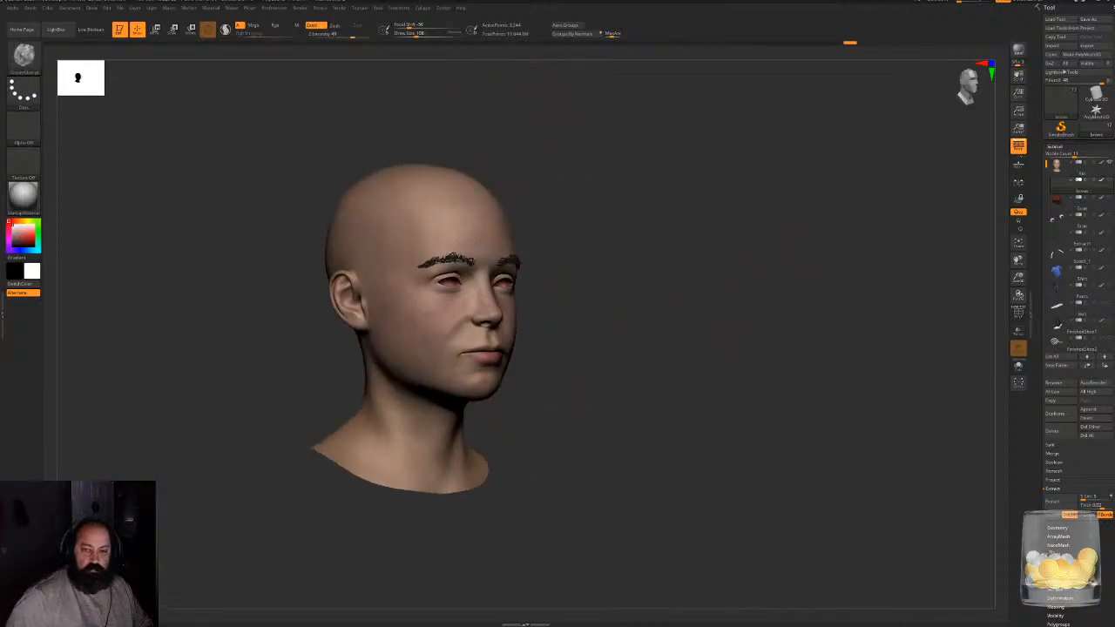
pyautogui.keyDown('alt'); pyautogui.moveTo(703, 269); pyautogui.dragTo(818, 252); pyautogui.keyUp('alt')
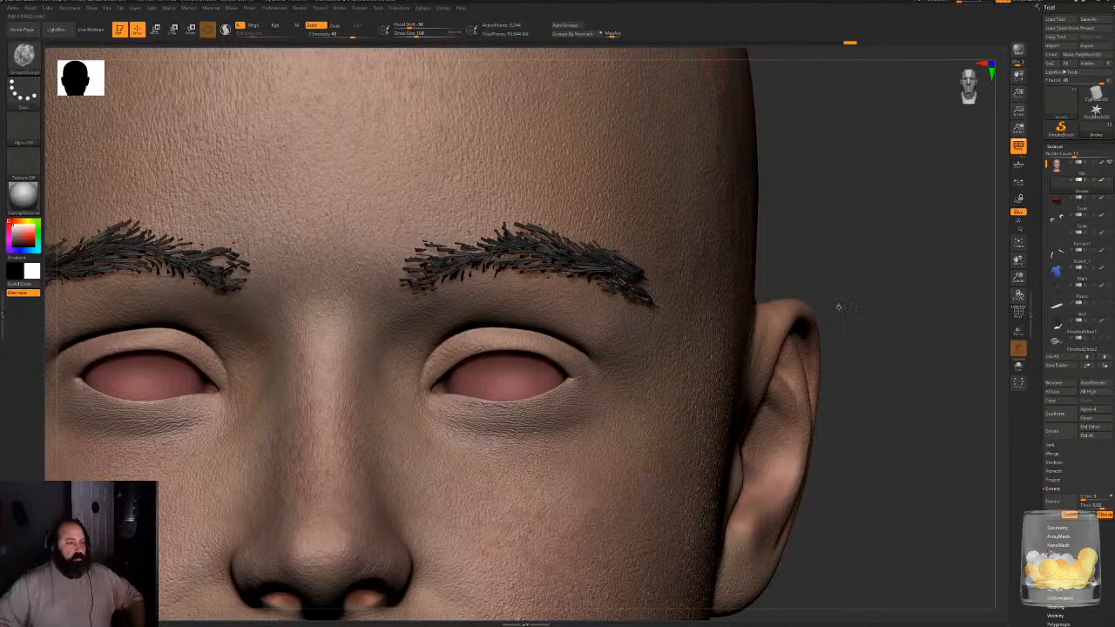
pyautogui.moveTo(897, 338); pyautogui.dragTo(66, 348)
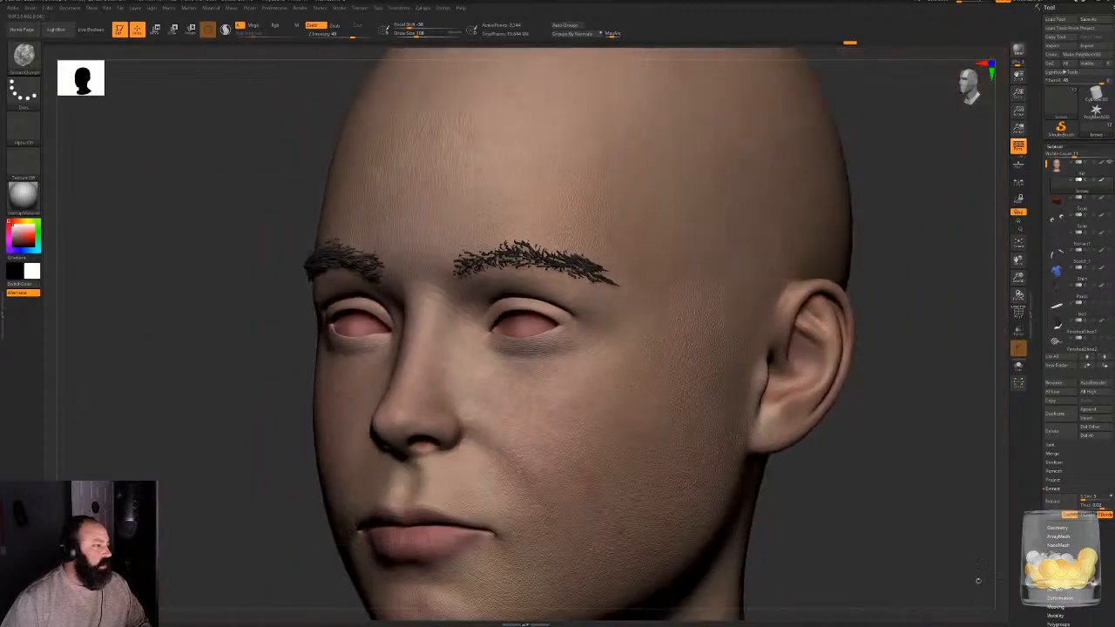
pyautogui.keyDown('alt'); pyautogui.moveTo(858, 515); pyautogui.dragTo(820, 532); pyautogui.keyUp('alt')
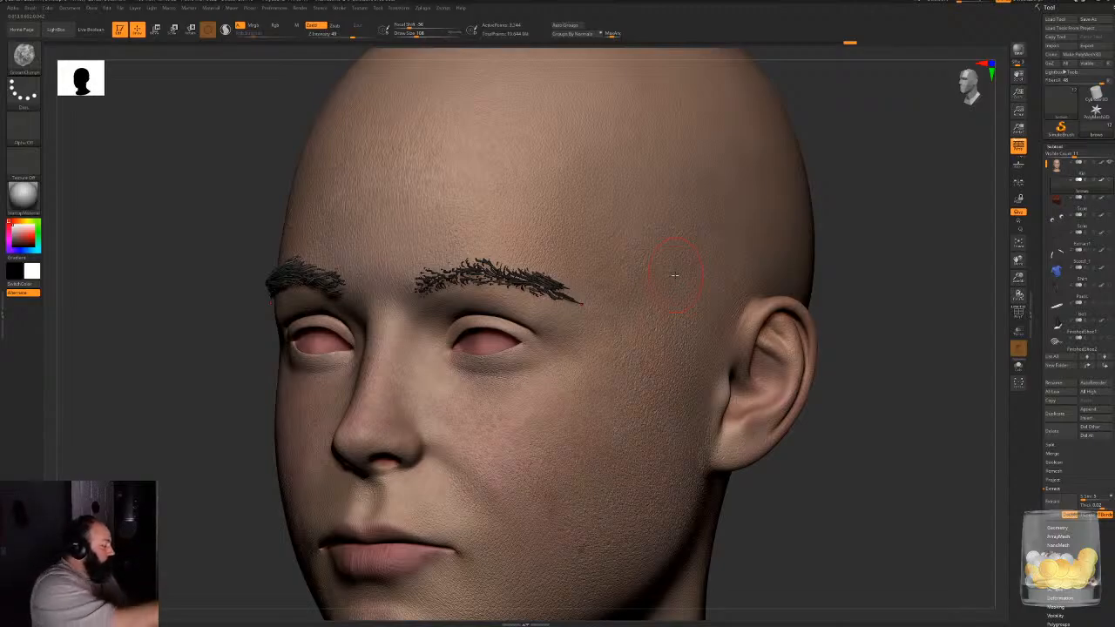
# - Make a BPR render of the head and convert the rendered brow fibers to geometry with Convert BPR To Geo
pyautogui.hotkey('shift', 'r')
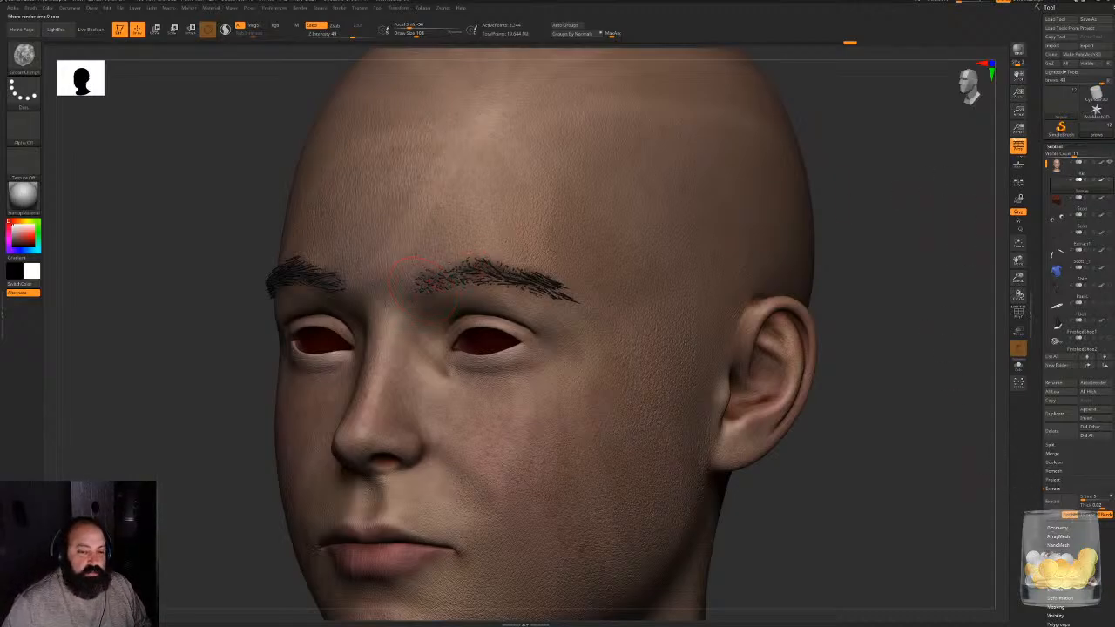
pyautogui.click(1057, 527)
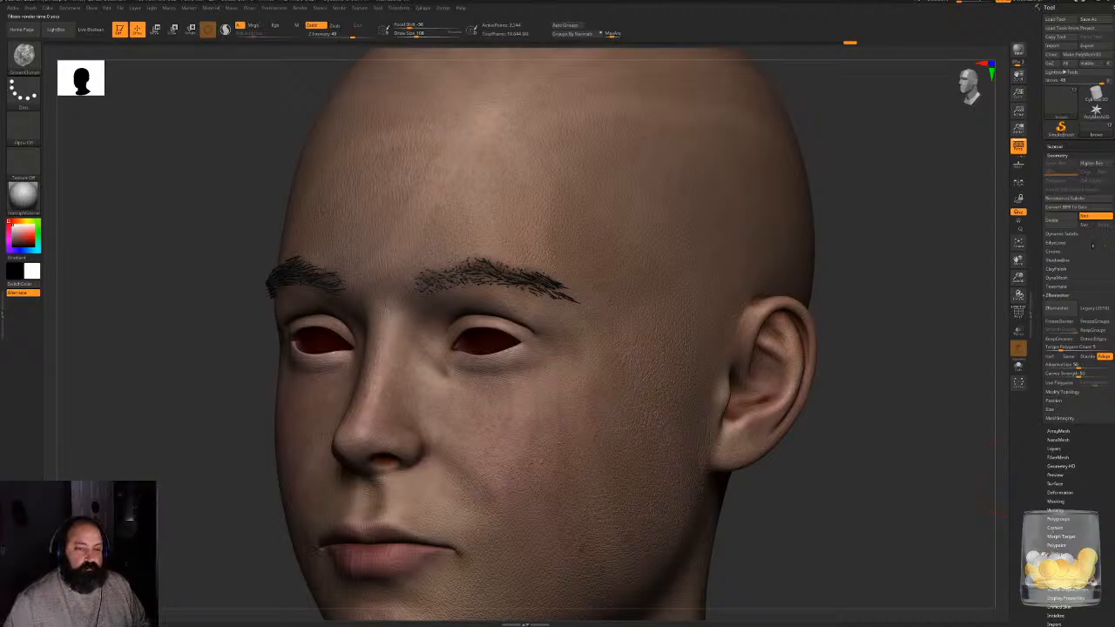
pyautogui.click(1050, 295)
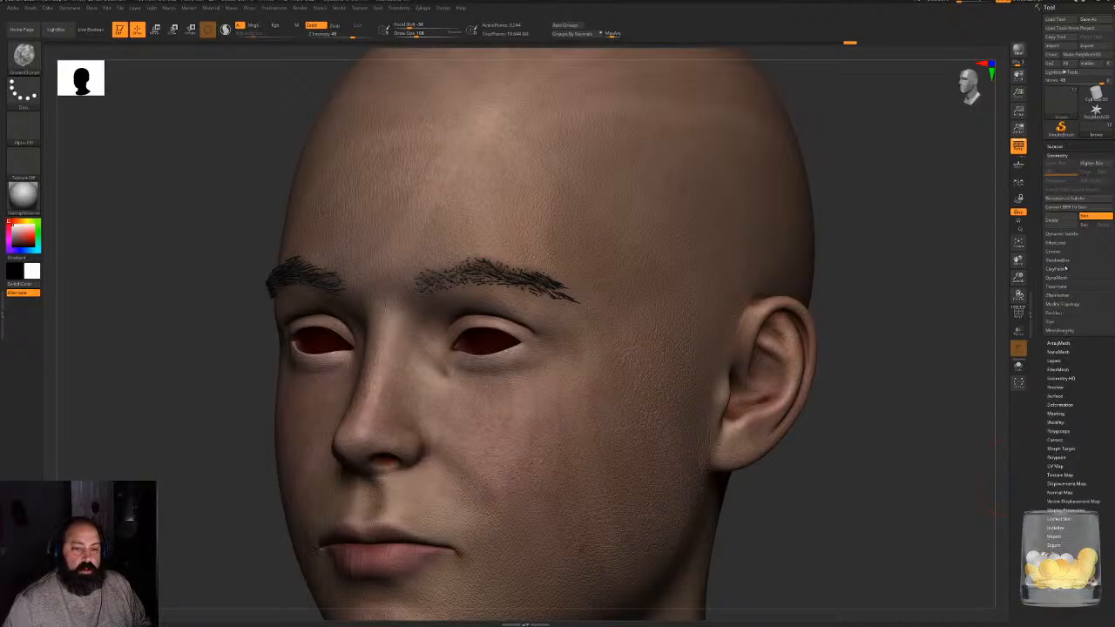
pyautogui.click(1069, 208)
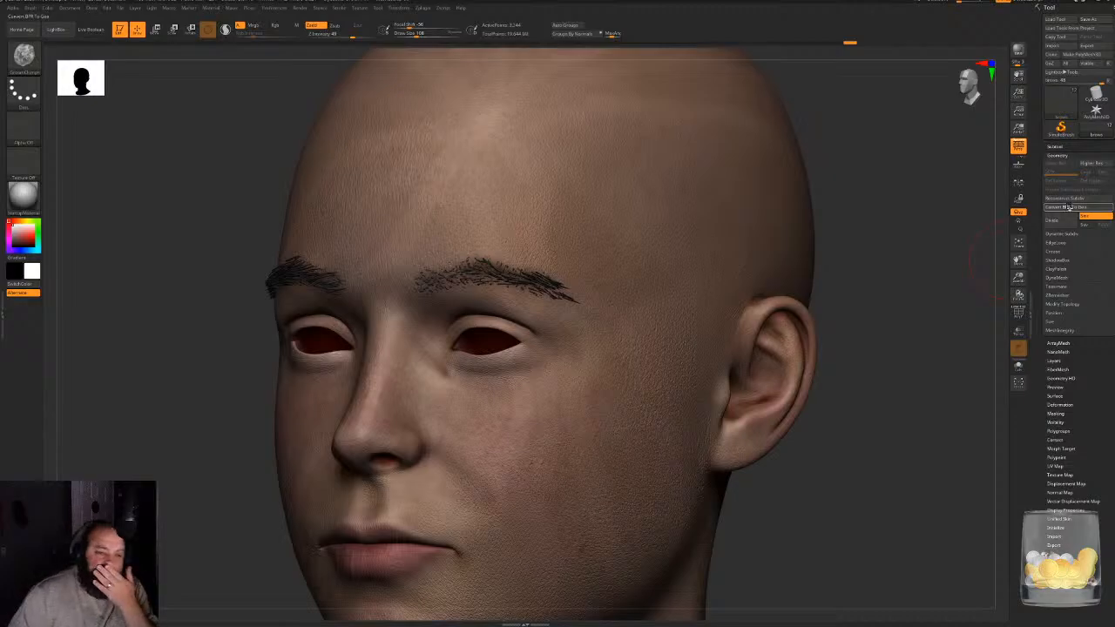
# - Inspect the converted brow geometry close up and on the whole head
pyautogui.moveTo(871, 204); pyautogui.dragTo(967, 215)
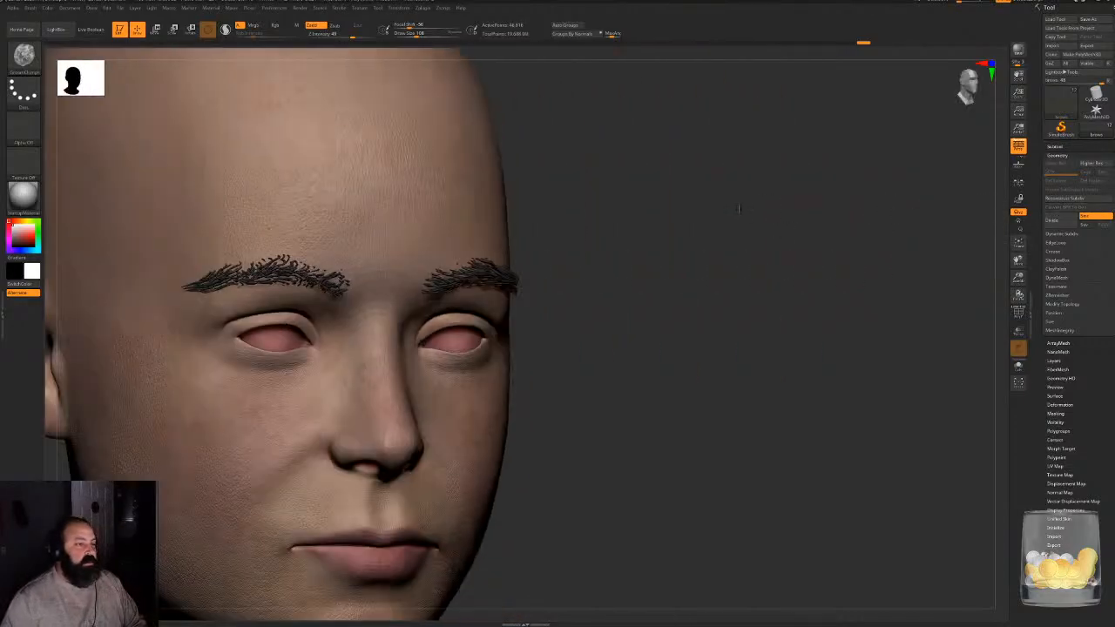
pyautogui.keyDown('alt'); pyautogui.moveTo(766, 218); pyautogui.dragTo(758, 444); pyautogui.keyUp('alt')
pyautogui.moveTo(854, 349)
pyautogui.mouseDown()
pyautogui.moveTo(850, 336)
pyautogui.moveTo(741, 348)
pyautogui.moveTo(689, 383)
pyautogui.mouseUp()
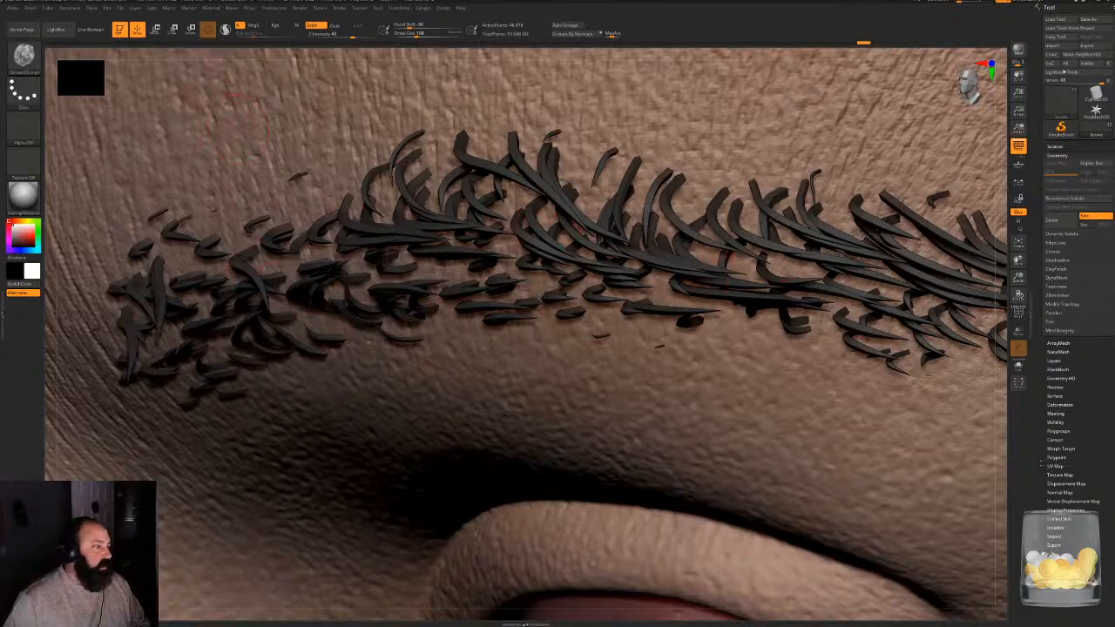
pyautogui.keyDown('alt'); pyautogui.moveTo(1007, 483); pyautogui.dragTo(967, 261); pyautogui.keyUp('alt')
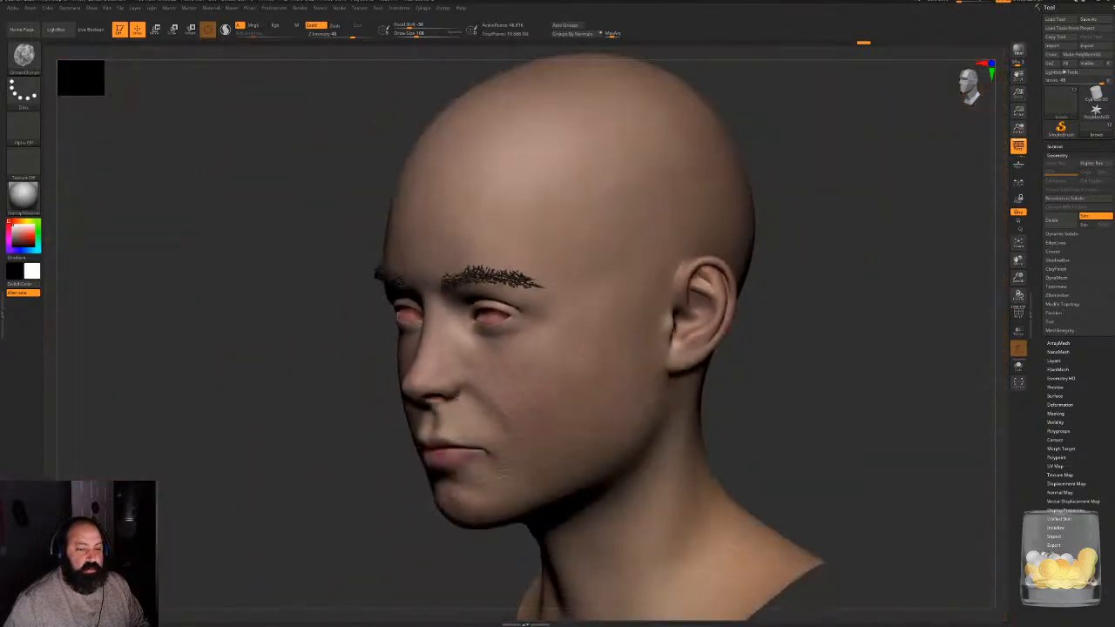
pyautogui.moveTo(889, 253); pyautogui.dragTo(939, 249)
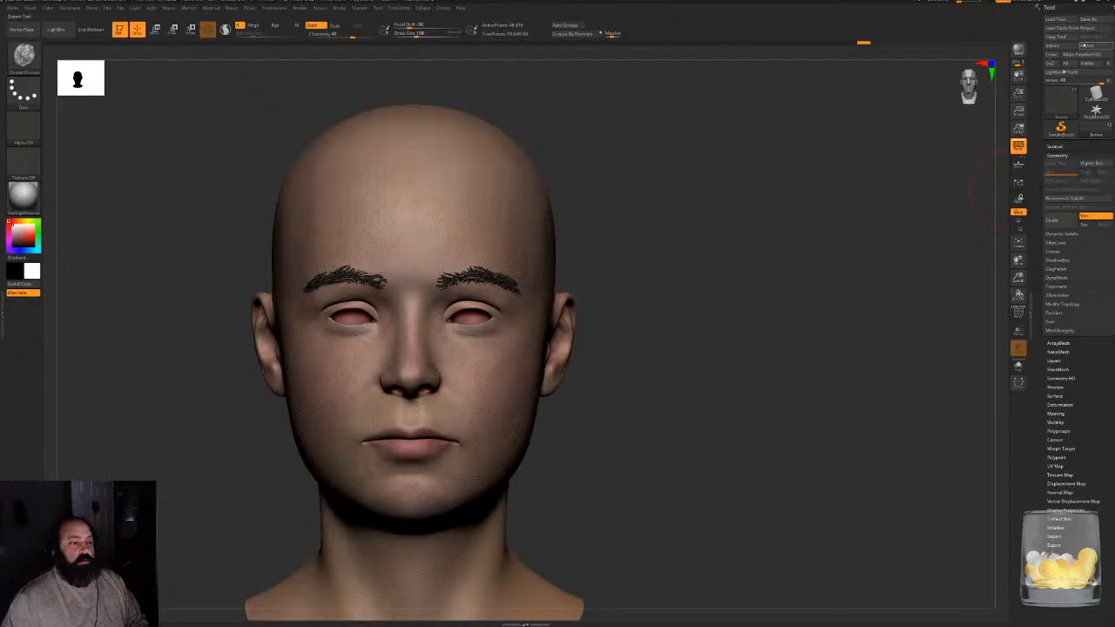
# - Export the brow mesh in OBJ format to the character project's OBJ folder
pyautogui.click(1086, 46)
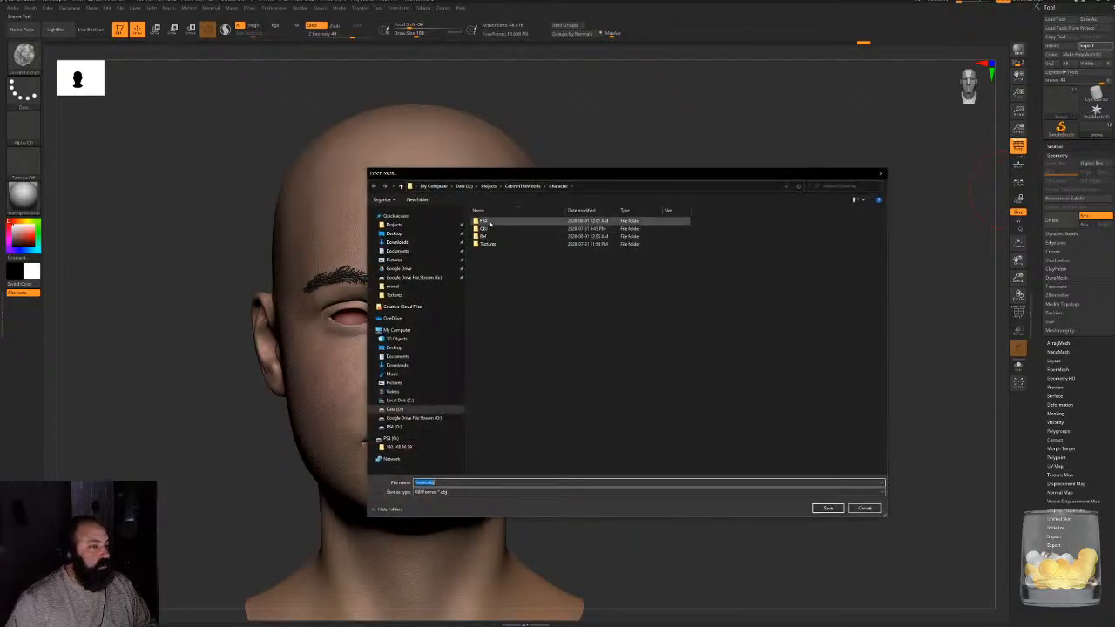
pyautogui.doubleClick(485, 229)
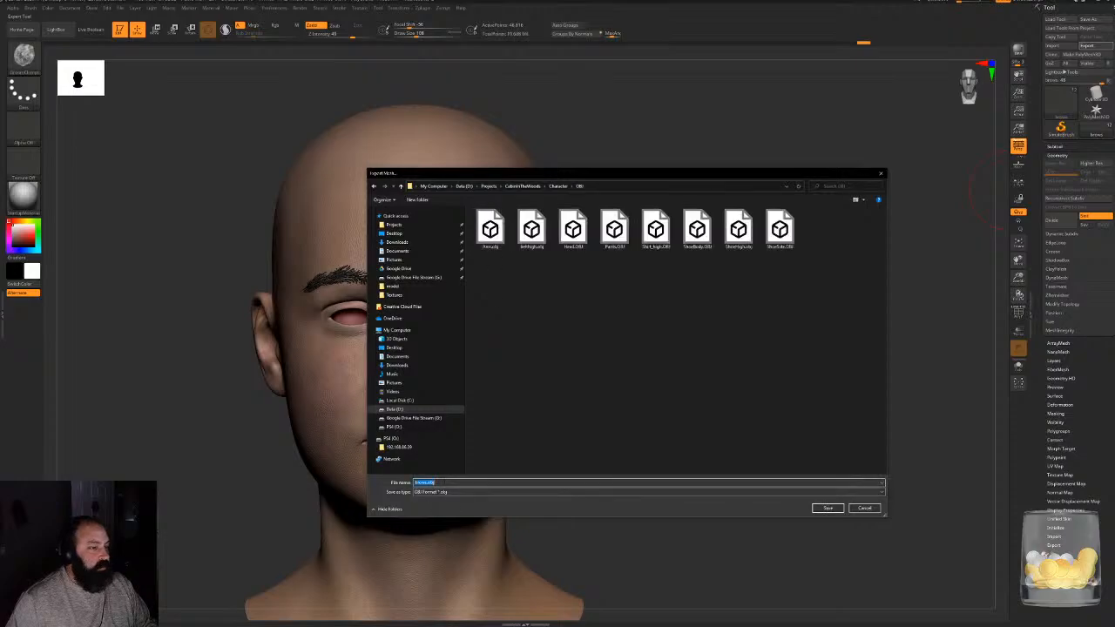
pyautogui.click(829, 508)
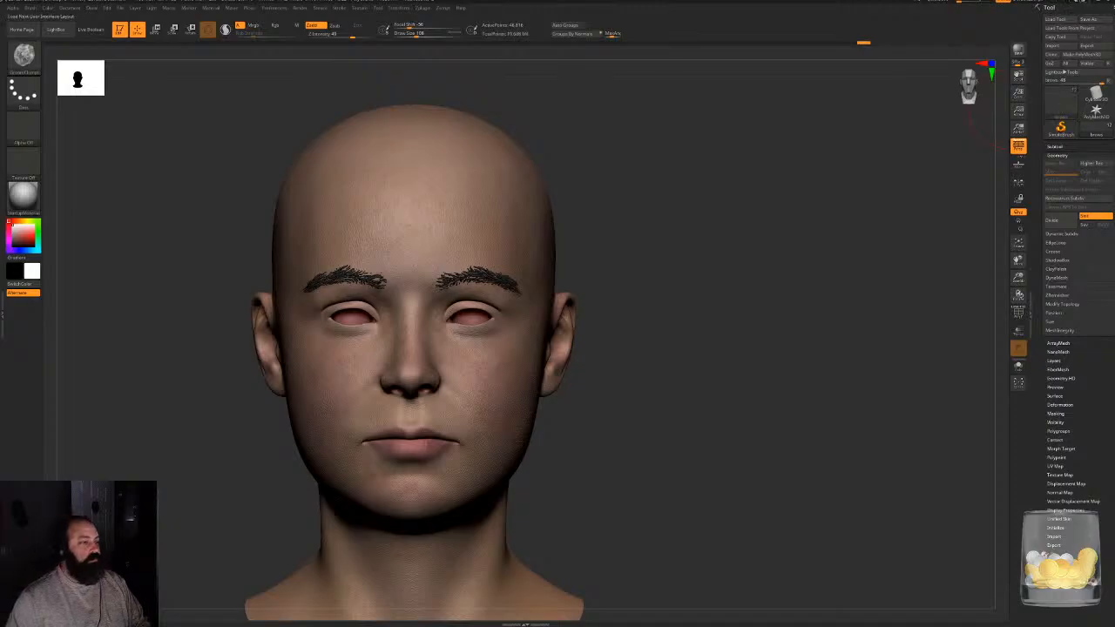
# - Switch to 3ds Max and frame the character's capped head in the viewport
pyautogui.click(1040, 13)
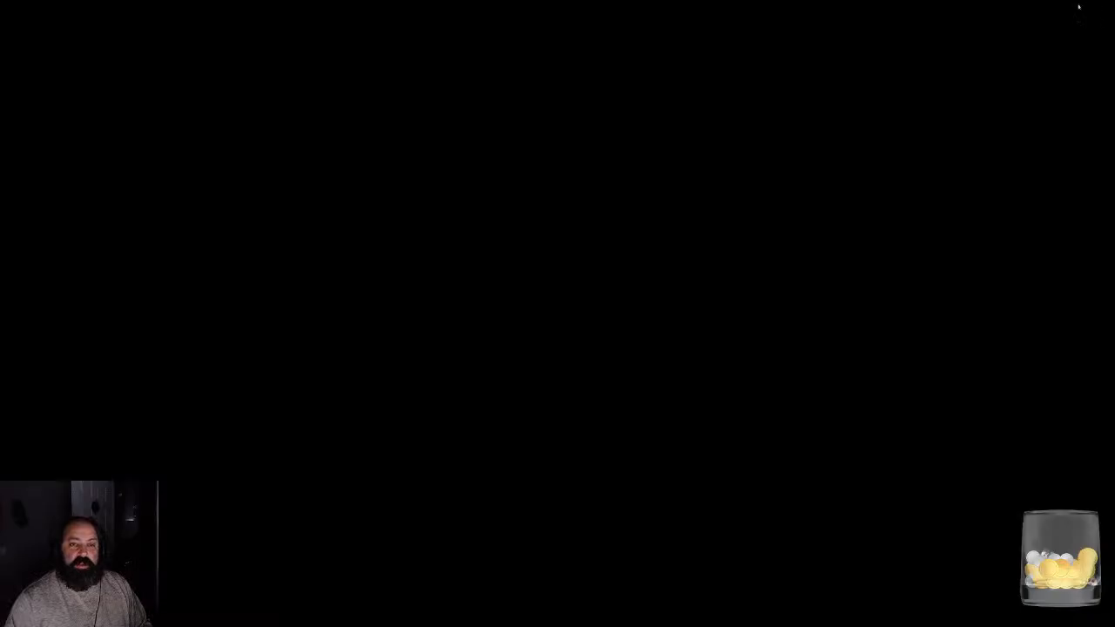
pyautogui.press('super')
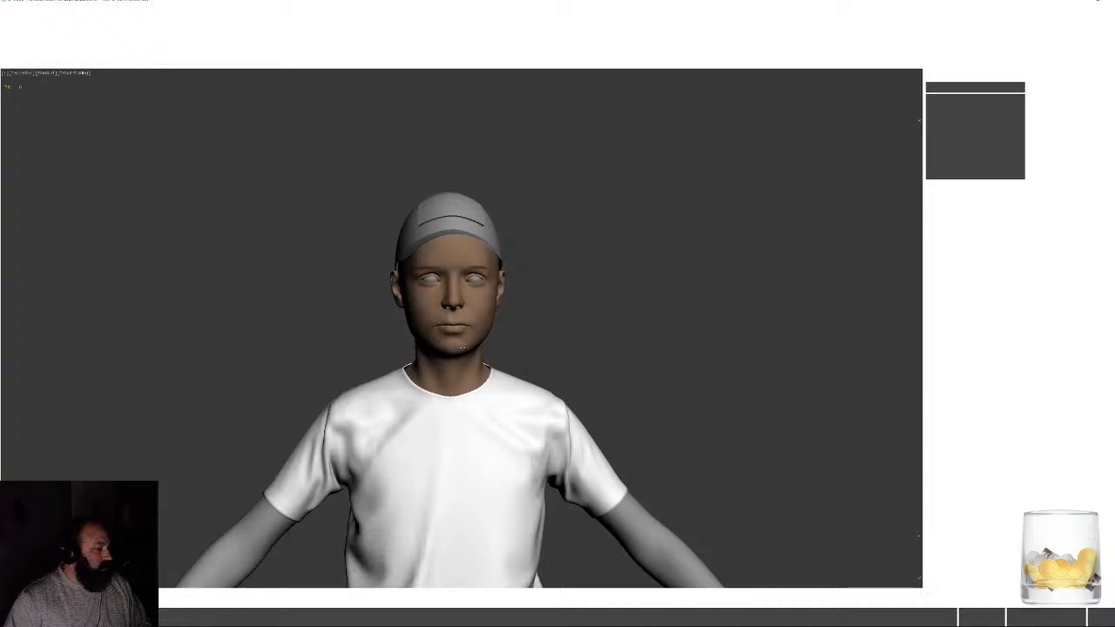
pyautogui.keyDown('alt'); pyautogui.moveTo(651, 299); pyautogui.dragTo(560, 278, button='middle'); pyautogui.keyUp('alt')
pyautogui.moveTo(487, 260); pyautogui.dragTo(493, 297, button='middle')
pyautogui.scroll(8, 493, 297)
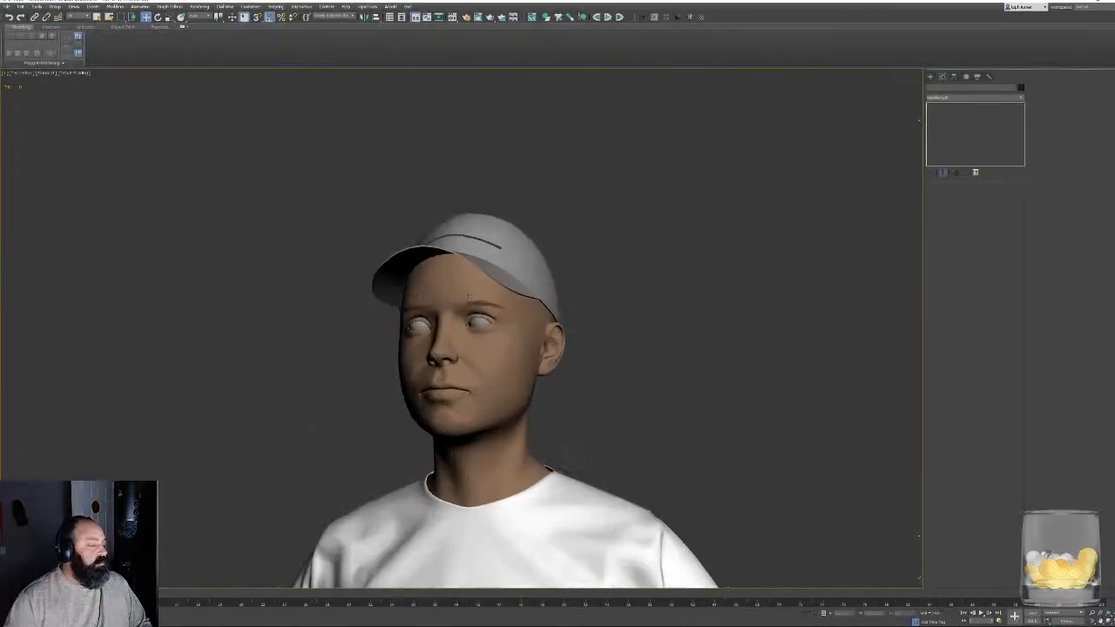
# - Delete the old eyebrow mesh from the character's face
pyautogui.scroll(5, 493, 297)
pyautogui.click(534, 321)
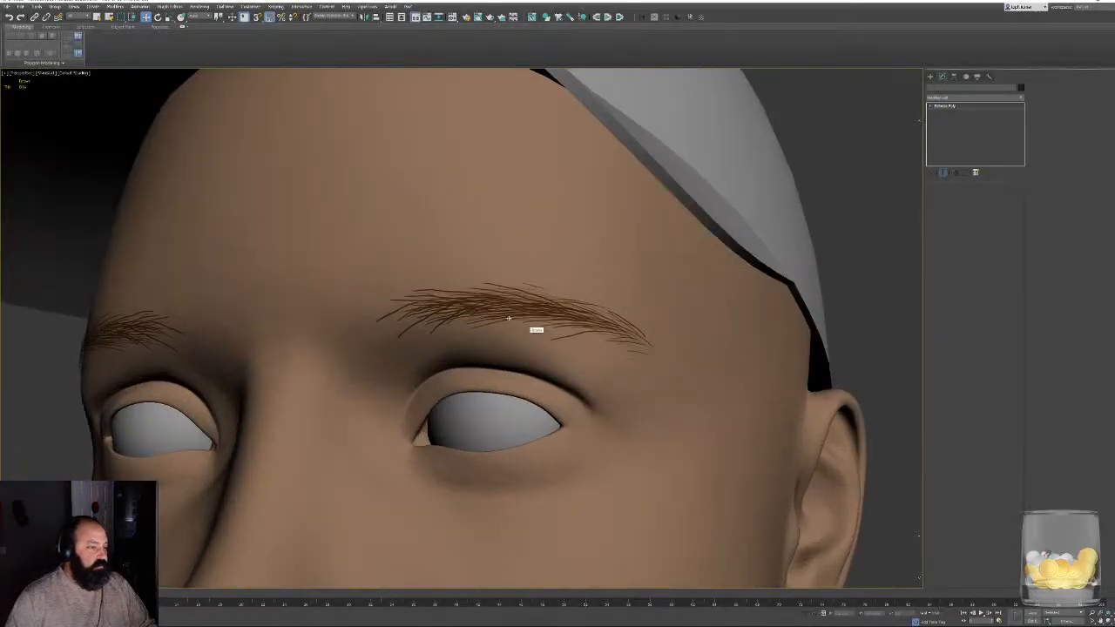
pyautogui.press('Delete')
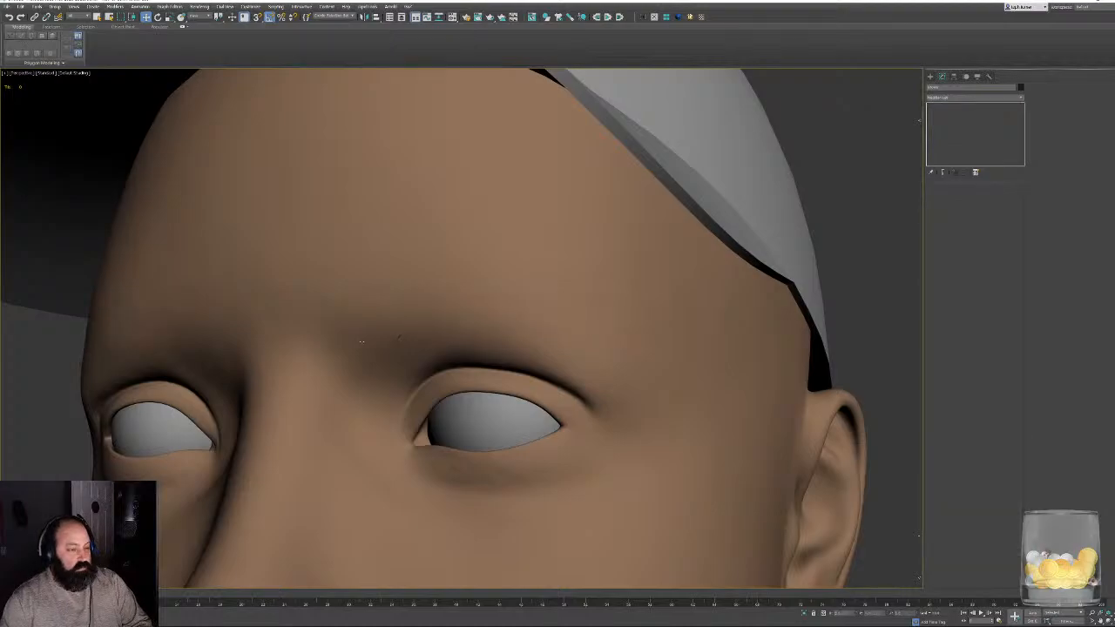
# - Import the exported brow OBJ file from the CabinInTheWoods project's character OBJ folder, keeping the default import options
pyautogui.scroll(-4, 361, 342)
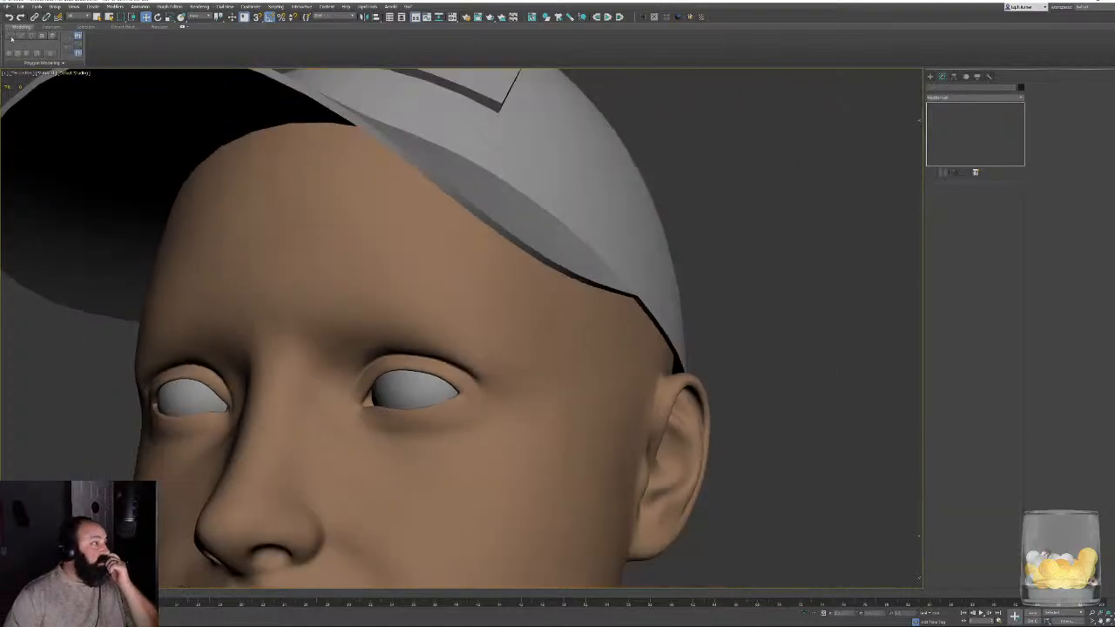
pyautogui.click(19, 6)
pyautogui.moveTo(53, 100)
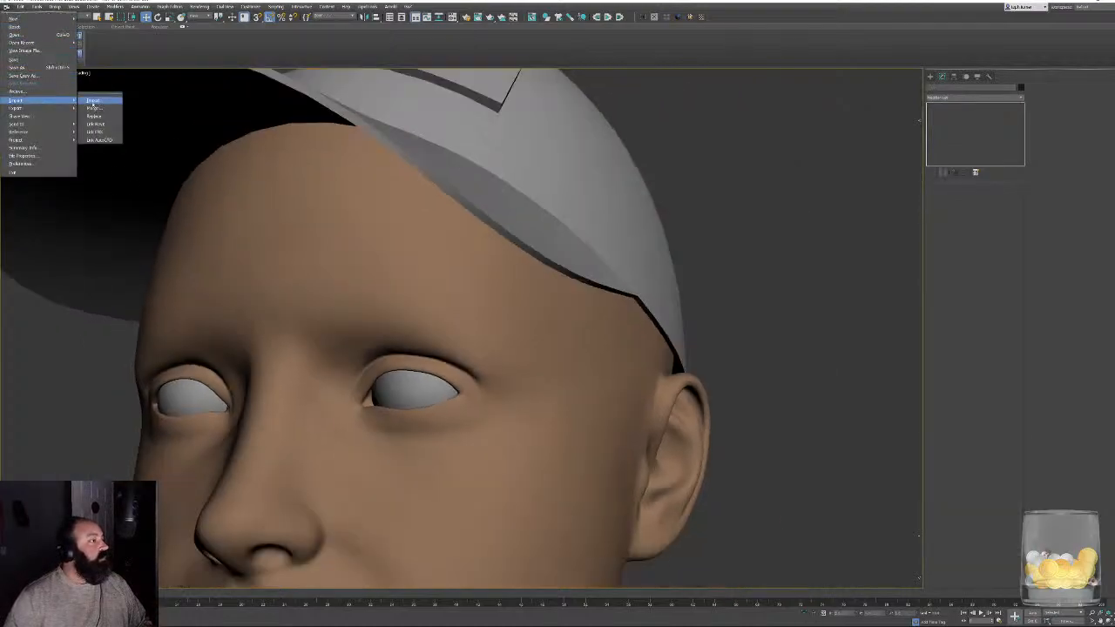
pyautogui.click(93, 101)
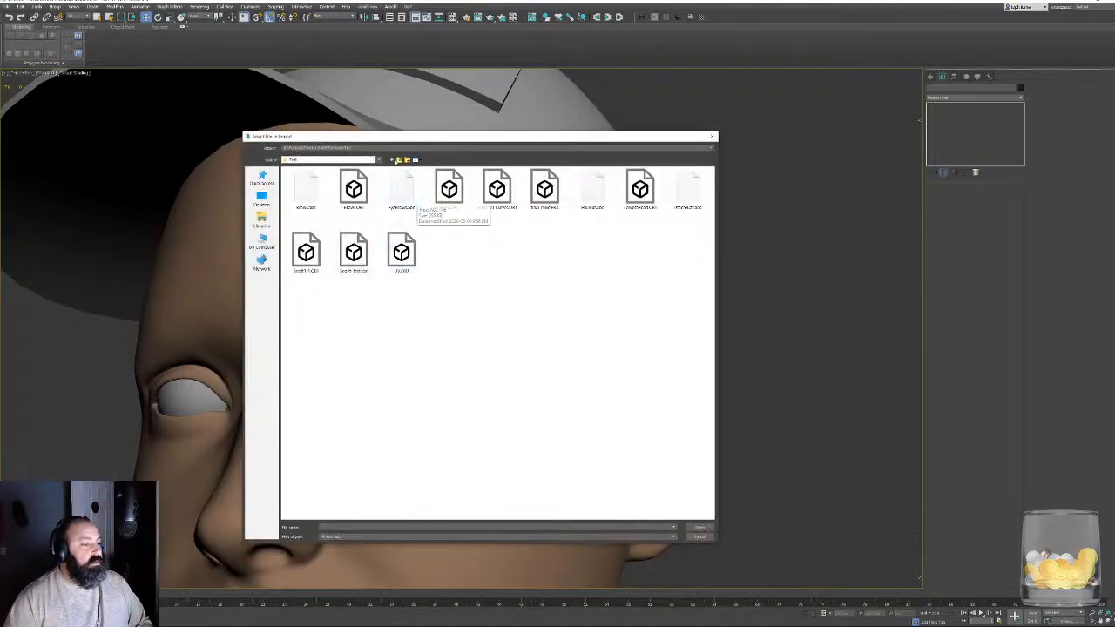
pyautogui.click(399, 160)
pyautogui.click(399, 160)
pyautogui.click(399, 160)
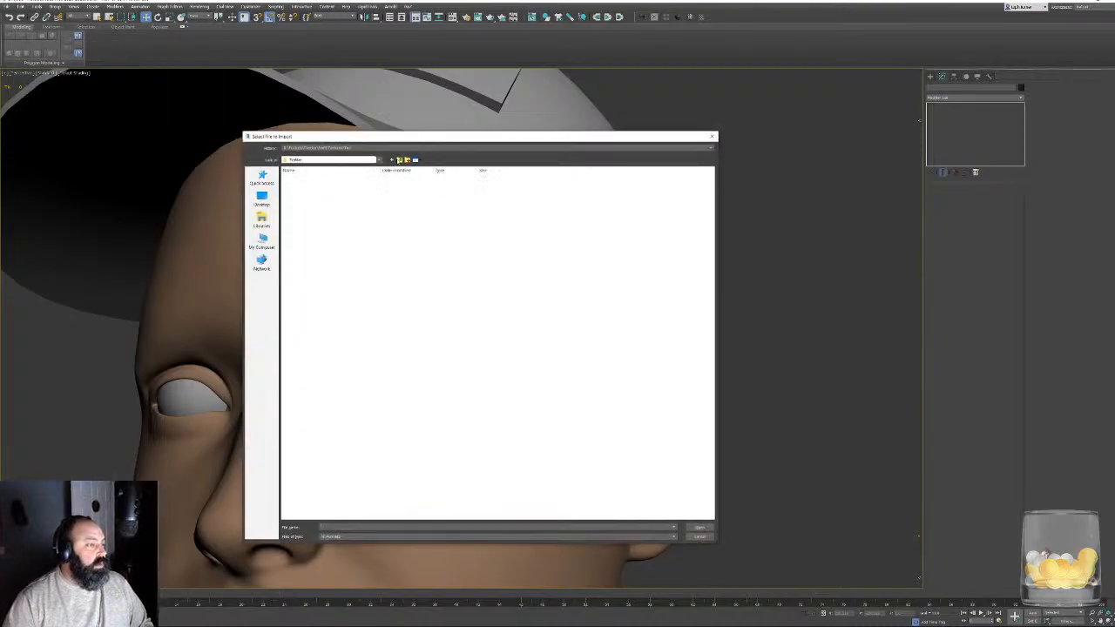
pyautogui.click(399, 161)
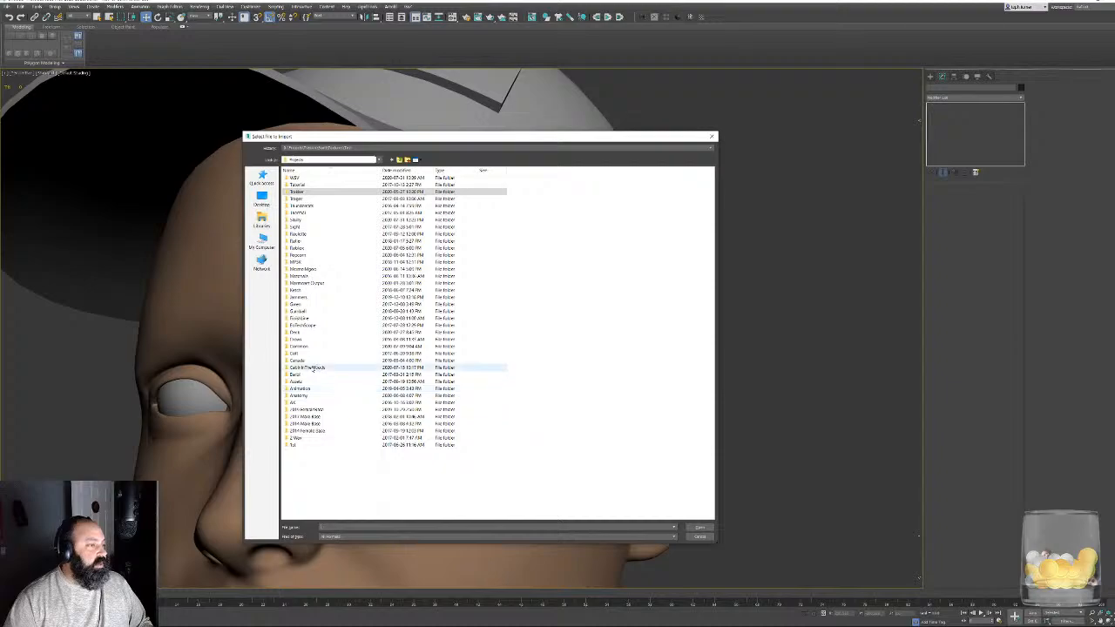
pyautogui.doubleClick(309, 368)
pyautogui.doubleClick(299, 199)
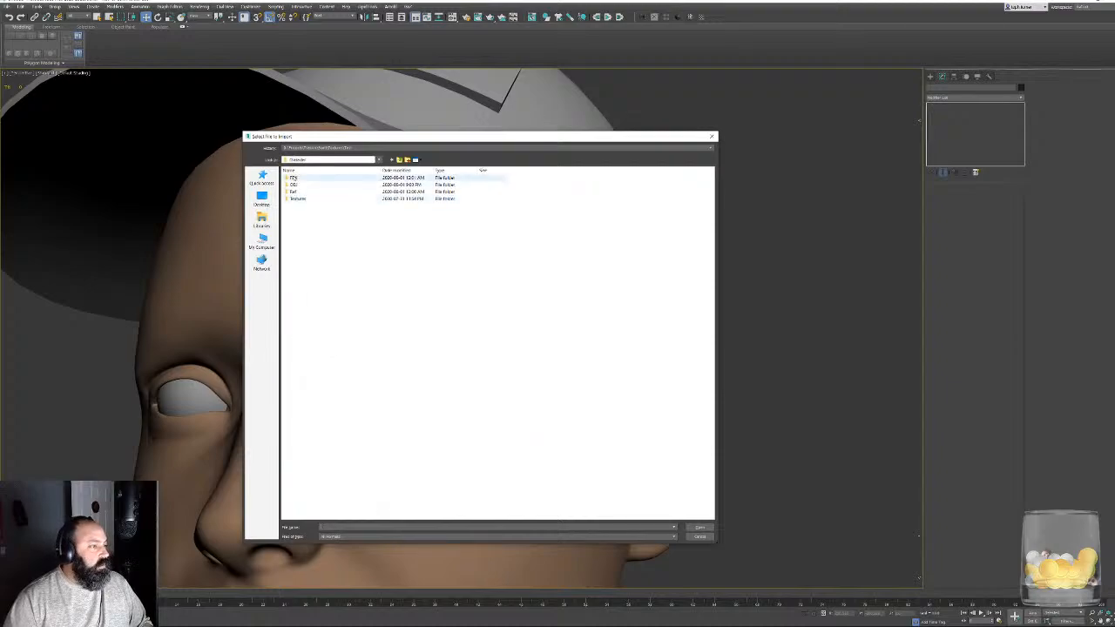
pyautogui.doubleClick(293, 178)
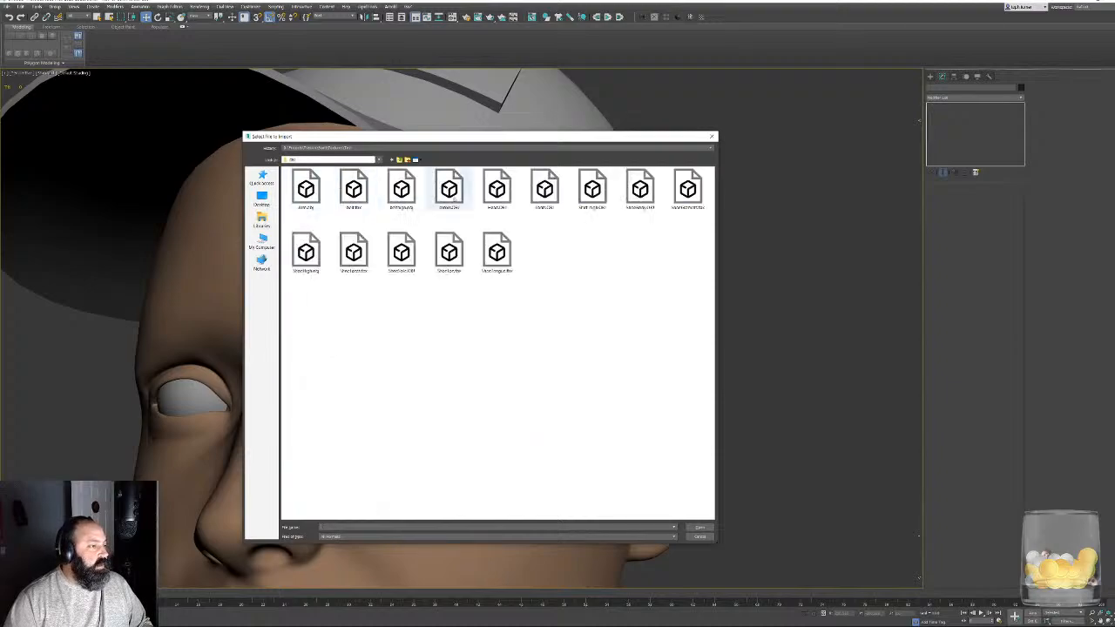
pyautogui.doubleClick(449, 189)
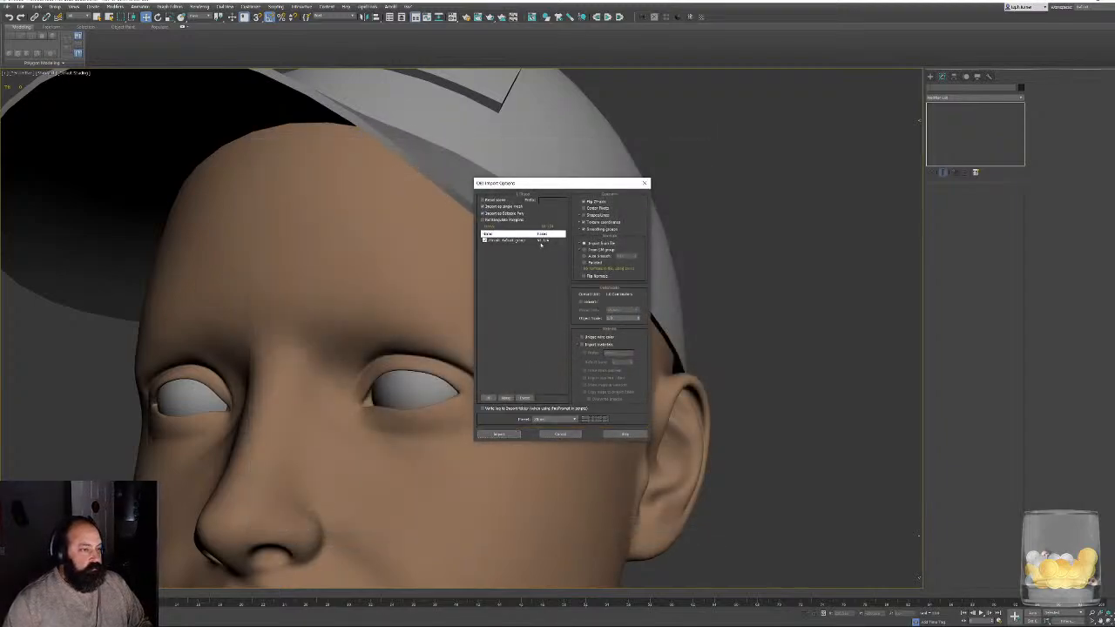
pyautogui.click(500, 433)
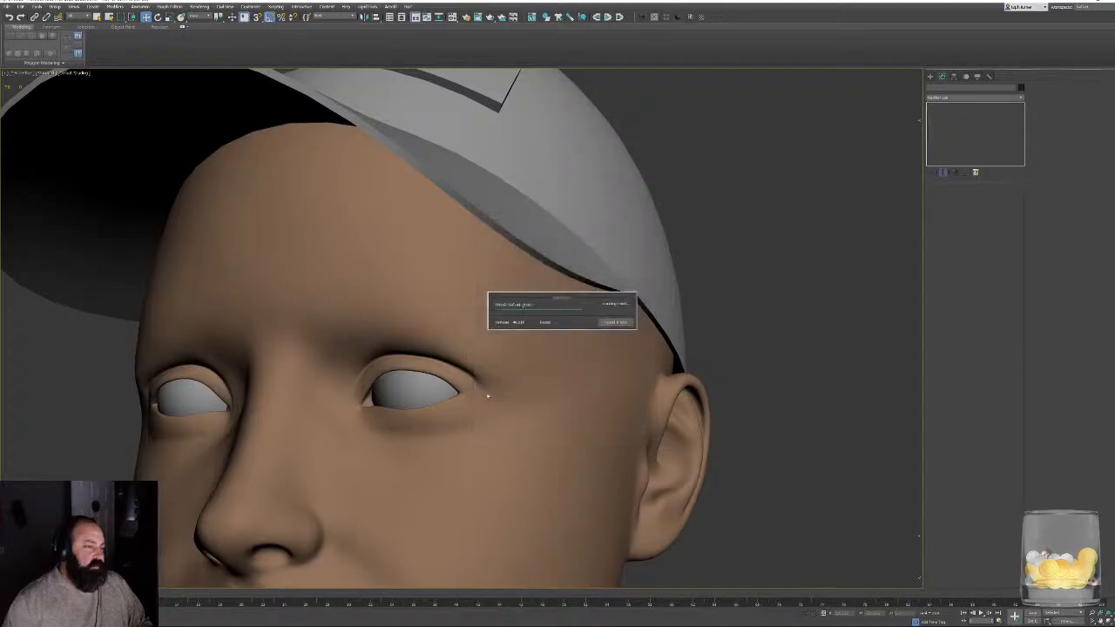
# - Examine the imported brow strands' density and placement close up from several angles with edged faces shown
pyautogui.keyDown('alt'); pyautogui.moveTo(406, 263); pyautogui.dragTo(525, 269, button='middle'); pyautogui.keyUp('alt')
pyautogui.scroll(10, 584, 318)
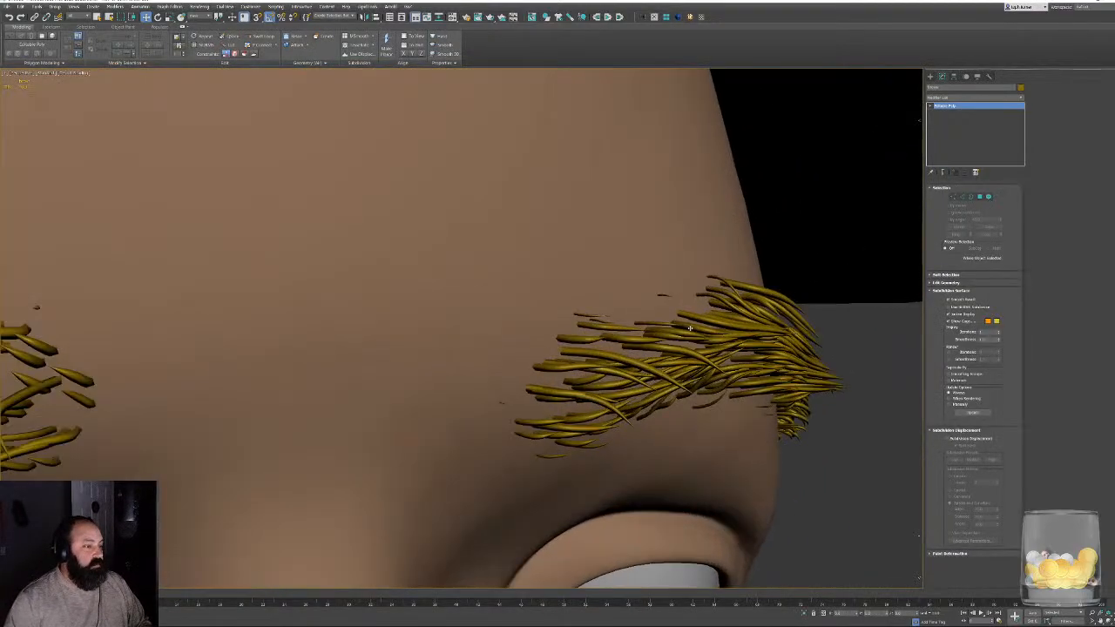
pyautogui.press('F4')
pyautogui.keyDown('alt'); pyautogui.moveTo(649, 350); pyautogui.dragTo(741, 298, button='middle'); pyautogui.keyUp('alt')
pyautogui.scroll(-3, 596, 339)
pyautogui.scroll(8, 741, 299)
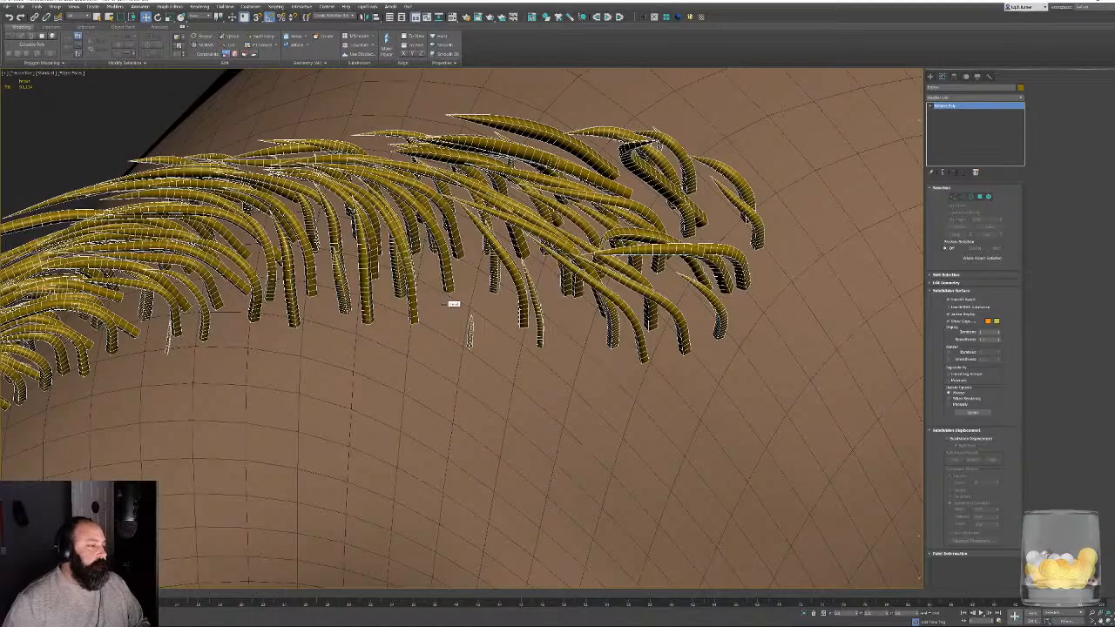
pyautogui.scroll(-2, 444, 304)
pyautogui.keyDown('alt'); pyautogui.moveTo(444, 304); pyautogui.dragTo(557, 274, button='middle'); pyautogui.keyUp('alt')
pyautogui.scroll(-8, 634, 264)
pyautogui.scroll(4, 783, 291)
pyautogui.moveTo(702, 288)
pyautogui.keyDown('alt'); pyautogui.mouseDown(button='middle')
pyautogui.moveTo(670, 283)
pyautogui.moveTo(691, 300)
pyautogui.mouseUp(button='middle'); pyautogui.keyUp('alt')
pyautogui.scroll(4, 670, 283)
pyautogui.scroll(8, 378, 346)
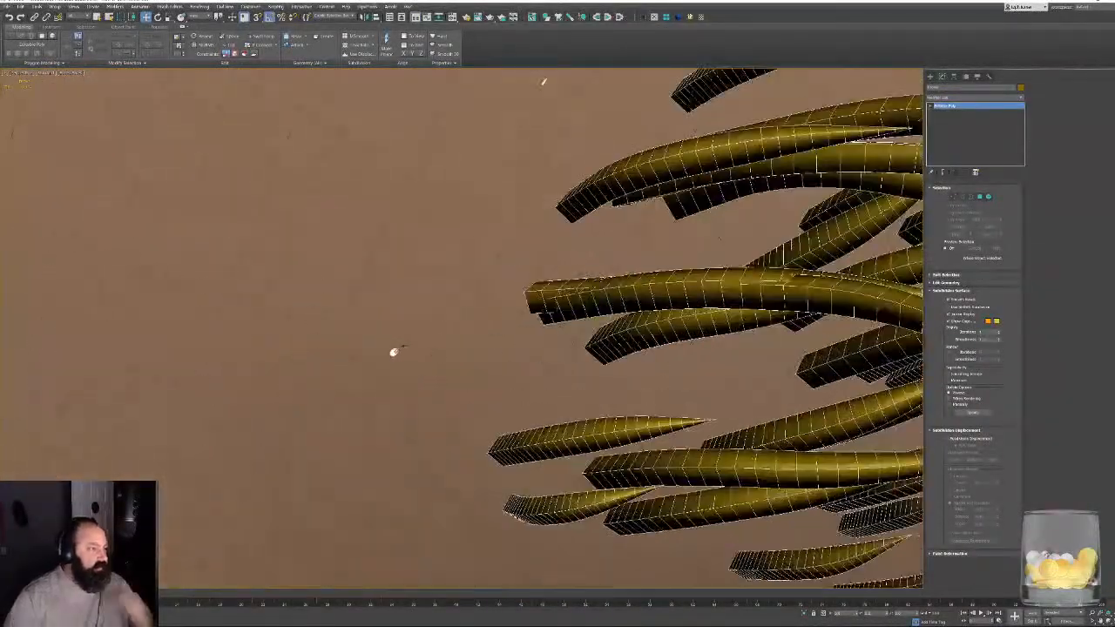
pyautogui.press('F3')
pyautogui.press('F3')
pyautogui.scroll(-8, 396, 344)
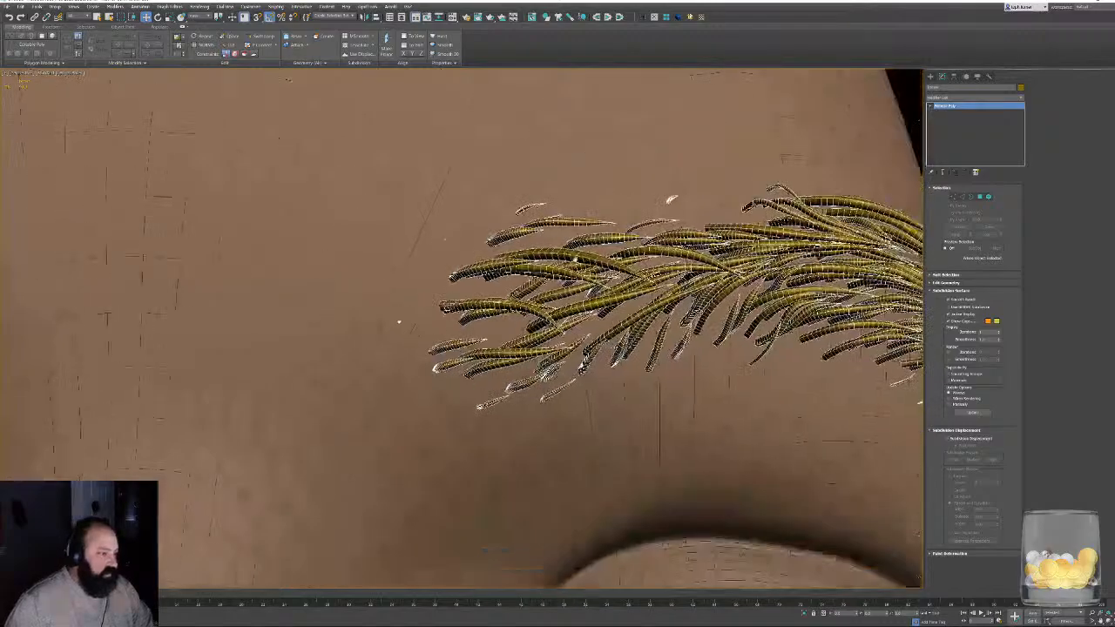
pyautogui.keyDown('alt'); pyautogui.moveTo(669, 201); pyautogui.dragTo(540, 202, button='middle'); pyautogui.keyUp('alt')
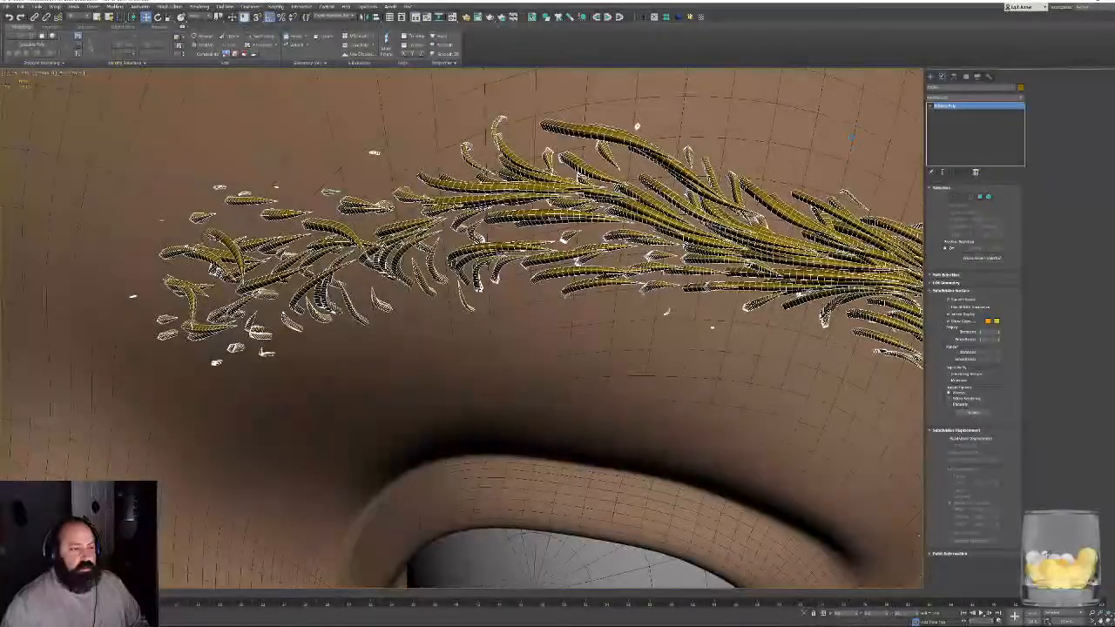
# - Add a ProOptimizer modifier to the brow mesh, calculate it and set the vertex percentage to 1
pyautogui.click(1021, 98)
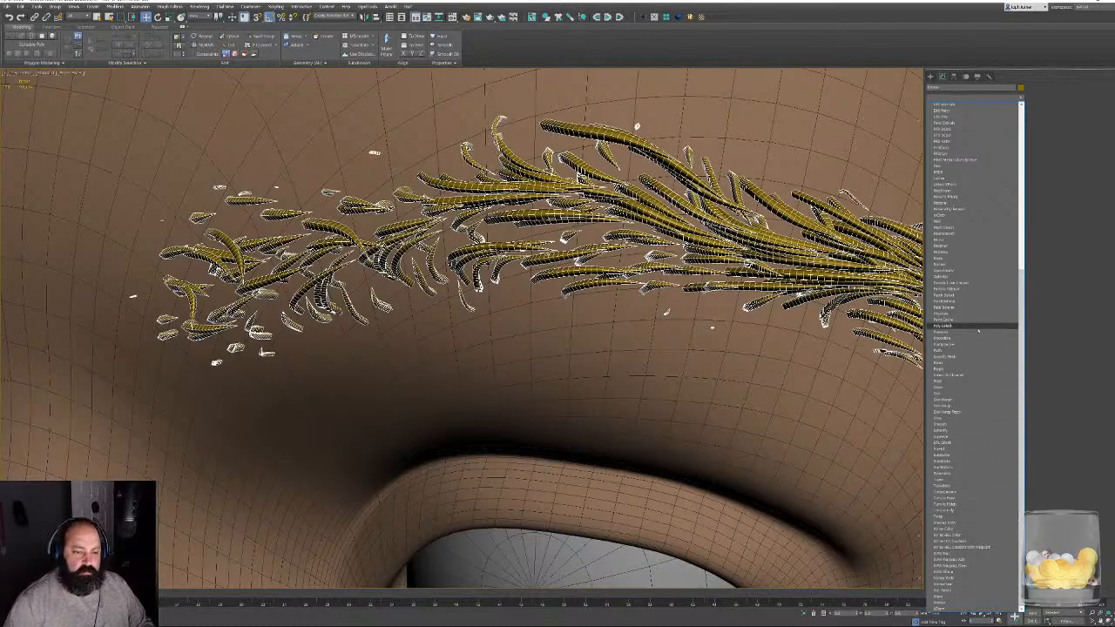
pyautogui.click(978, 339)
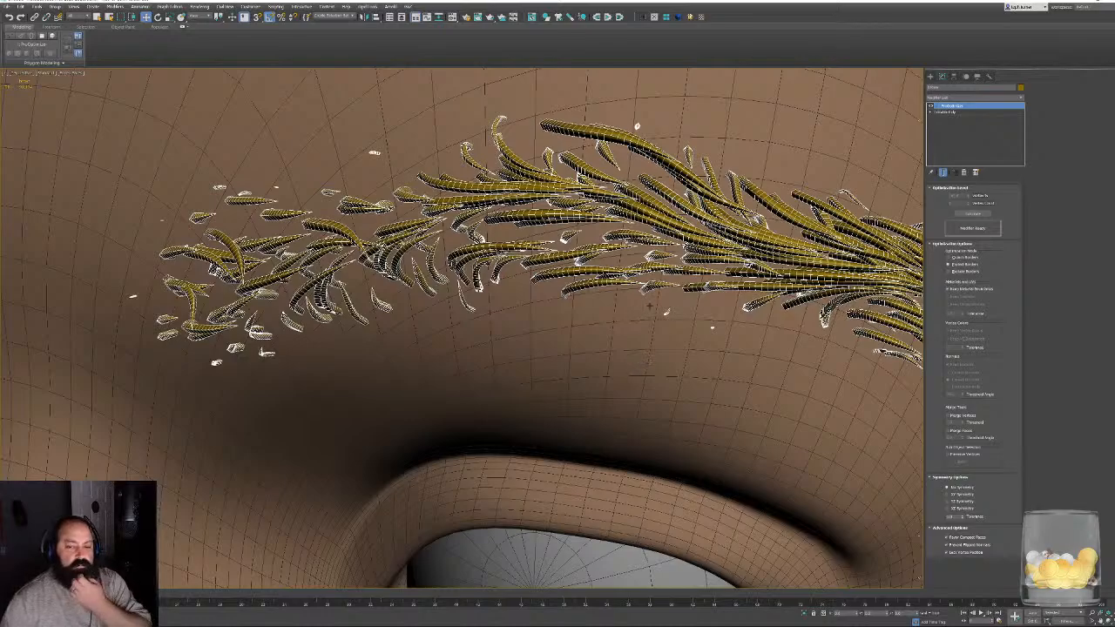
pyautogui.moveTo(649, 306); pyautogui.dragTo(608, 328, button='middle')
pyautogui.click(987, 213)
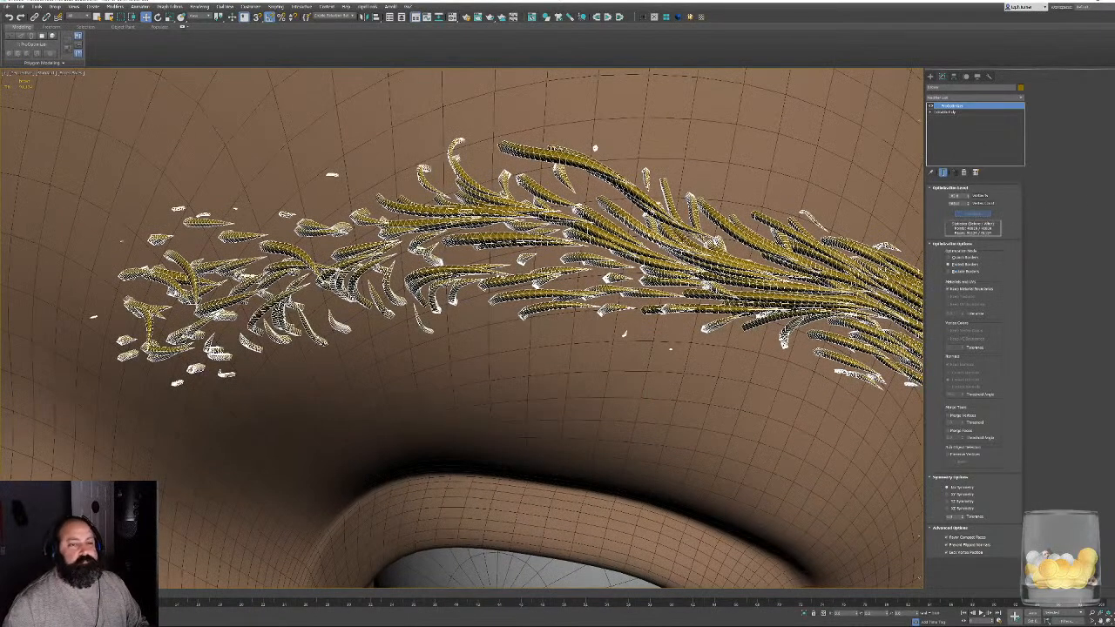
pyautogui.keyDown('alt'); pyautogui.moveTo(624, 334); pyautogui.dragTo(40, 386, button='middle'); pyautogui.keyUp('alt')
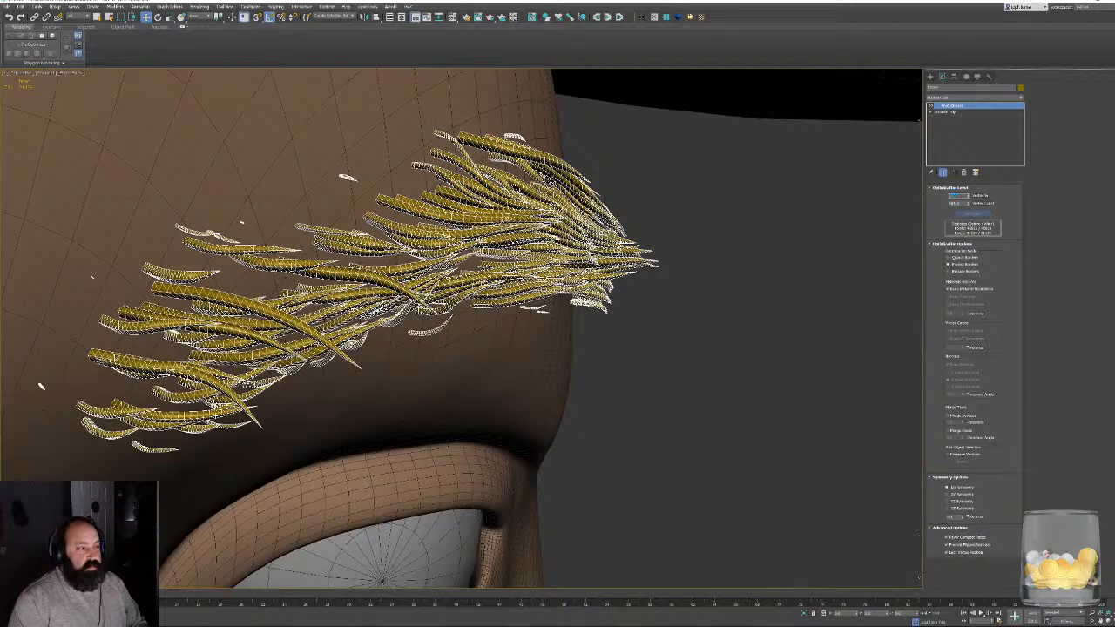
pyautogui.write('1')
pyautogui.press('Return')
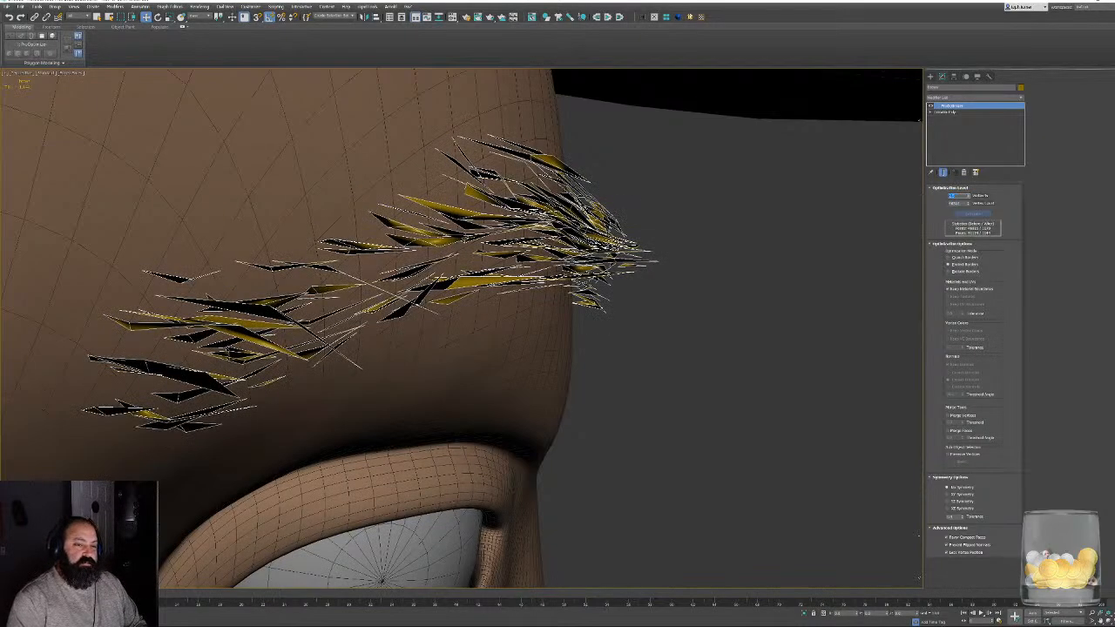
# - Check the optimized brows from the side and front, with edged faces turned off
pyautogui.keyDown('alt'); pyautogui.moveTo(450, 330); pyautogui.dragTo(375, 306, button='middle'); pyautogui.keyUp('alt')
pyautogui.scroll(-4, 540, 278)
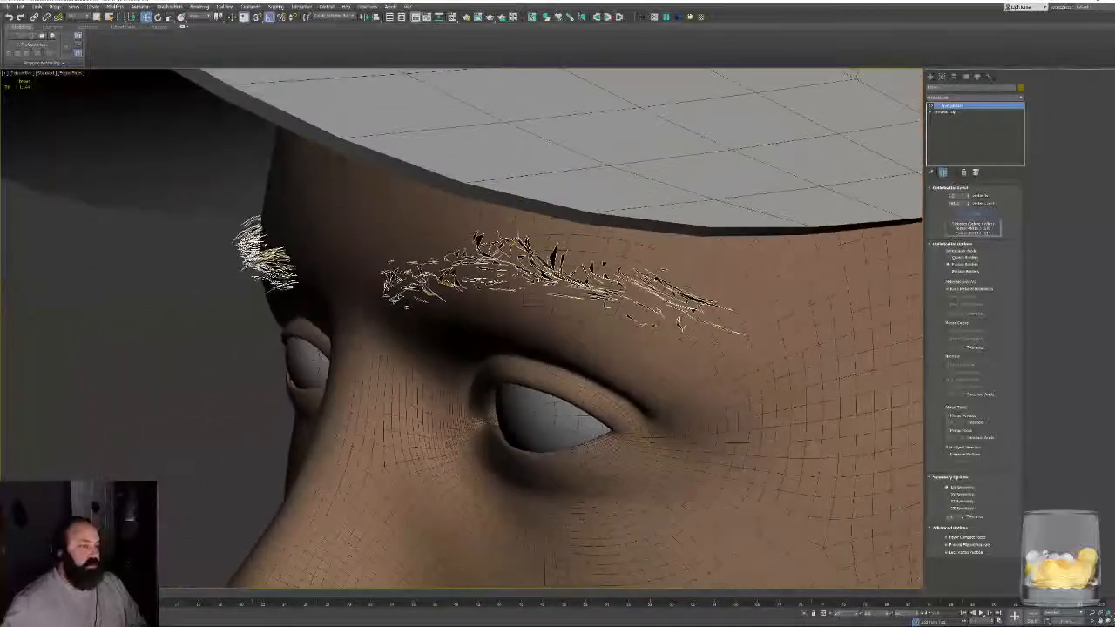
pyautogui.keyDown('alt'); pyautogui.moveTo(540, 279); pyautogui.dragTo(675, 287, button='middle'); pyautogui.keyUp('alt')
pyautogui.scroll(-4, 574, 294)
pyautogui.press('F4')
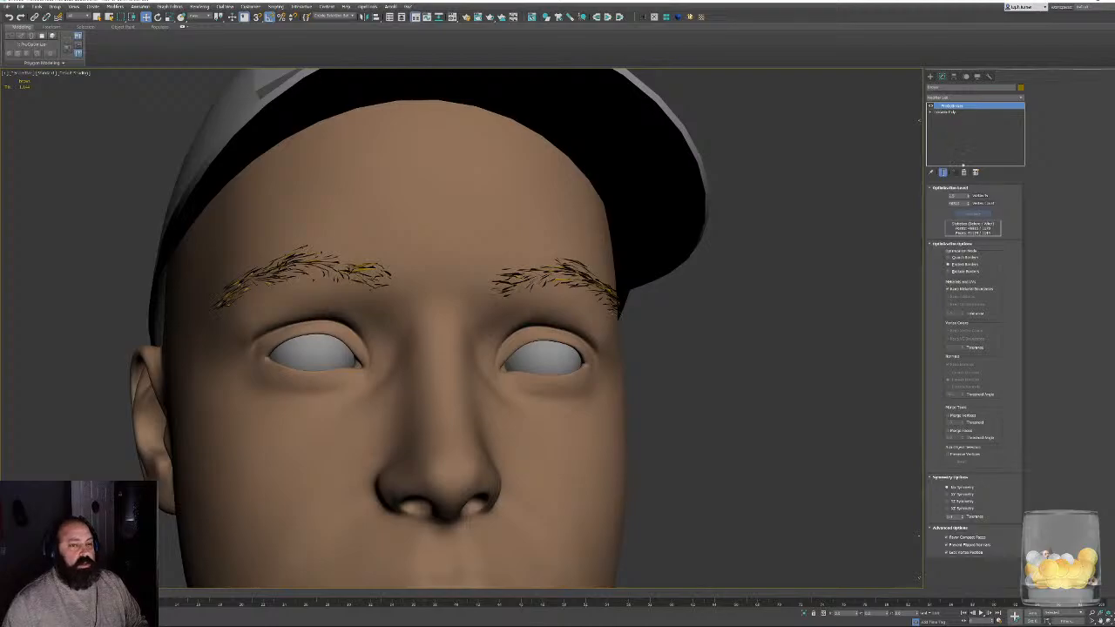
# - Remove the ProOptimizer modifier and delete the imported brow mesh
pyautogui.click(963, 172)
pyautogui.moveTo(738, 381); pyautogui.dragTo(712, 361, button='middle')
pyautogui.press('Delete')
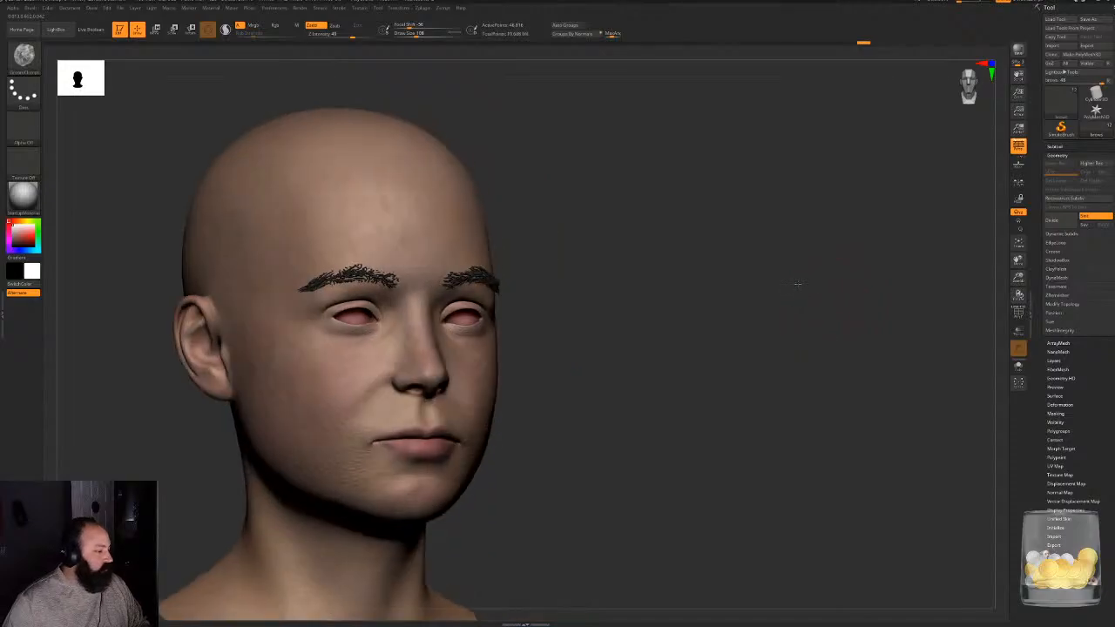
# - Switch to ZBrush, undo the brows' BPR-to-geometry conversion and inspect the brow fibers with PolyFrame shown
pyautogui.keyDown('ctrl'); pyautogui.moveTo(798, 284); pyautogui.dragTo(705, 436, button='right'); pyautogui.keyUp('ctrl')
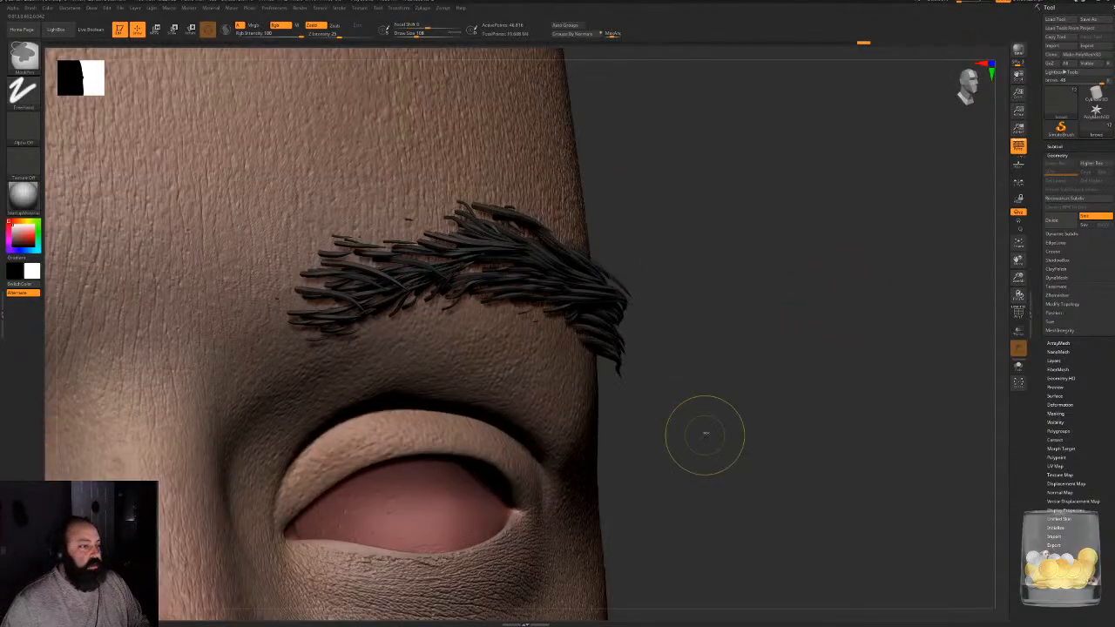
pyautogui.hotkey('ctrl', 'z')
pyautogui.moveTo(735, 255)
pyautogui.mouseDown()
pyautogui.moveTo(836, 270)
pyautogui.moveTo(737, 273)
pyautogui.mouseUp()
pyautogui.keyDown('shift'); pyautogui.moveTo(737, 275); pyautogui.dragTo(742, 275, button='right'); pyautogui.keyUp('shift')
pyautogui.hotkey('shift', 'f')
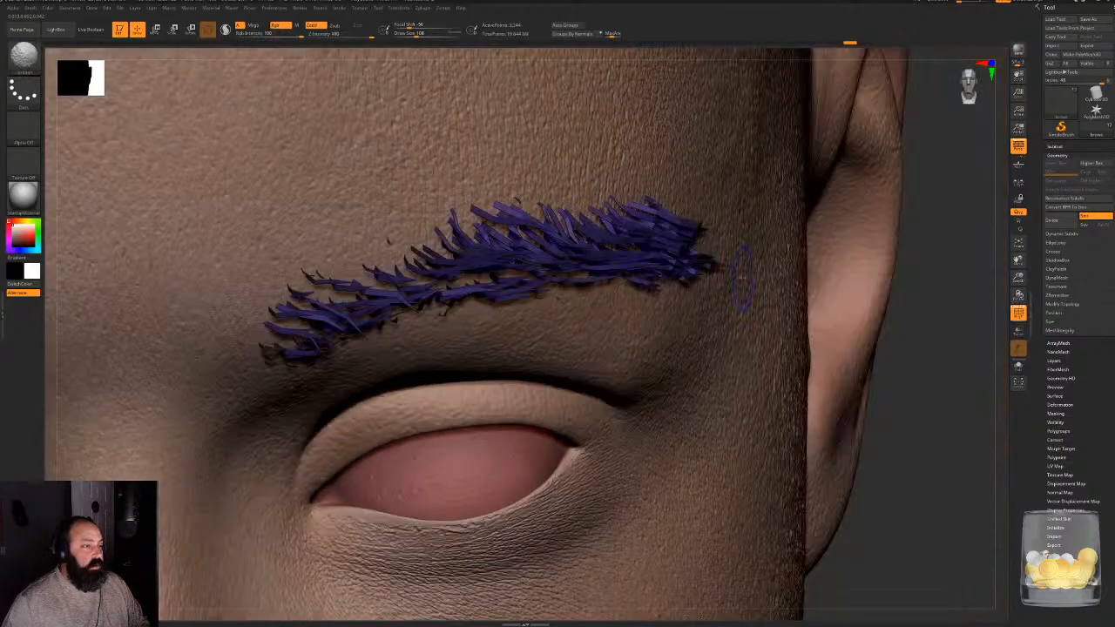
pyautogui.moveTo(953, 391); pyautogui.dragTo(854, 390)
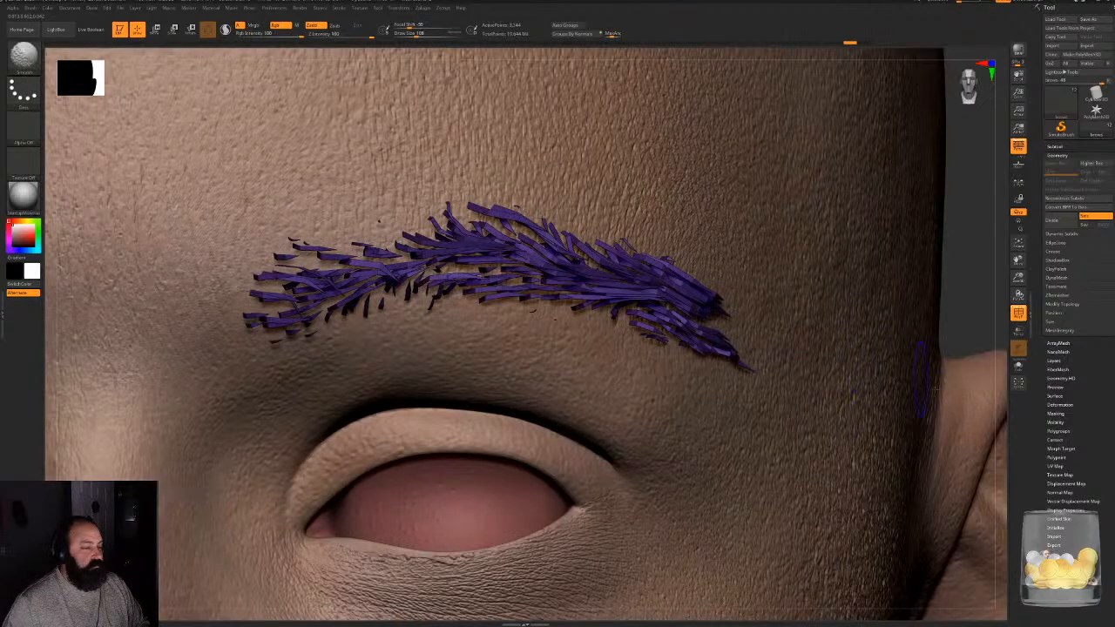
# - Export the unconverted brow fibers in OBJ format, overwriting the existing brow file in the character's OBJ folder
pyautogui.click(1087, 45)
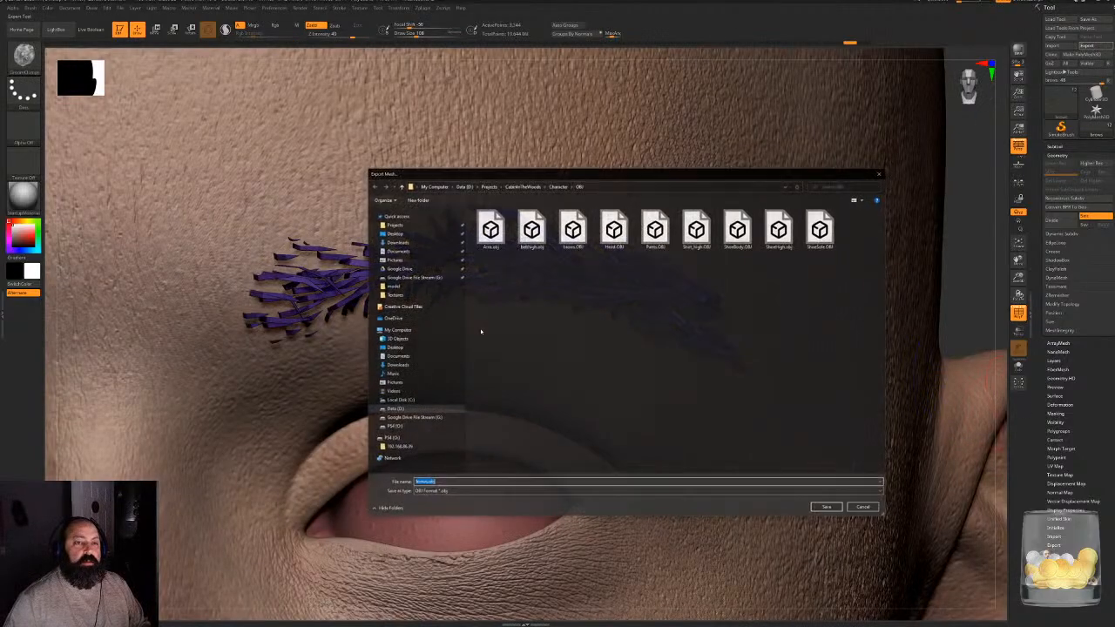
pyautogui.click(455, 492)
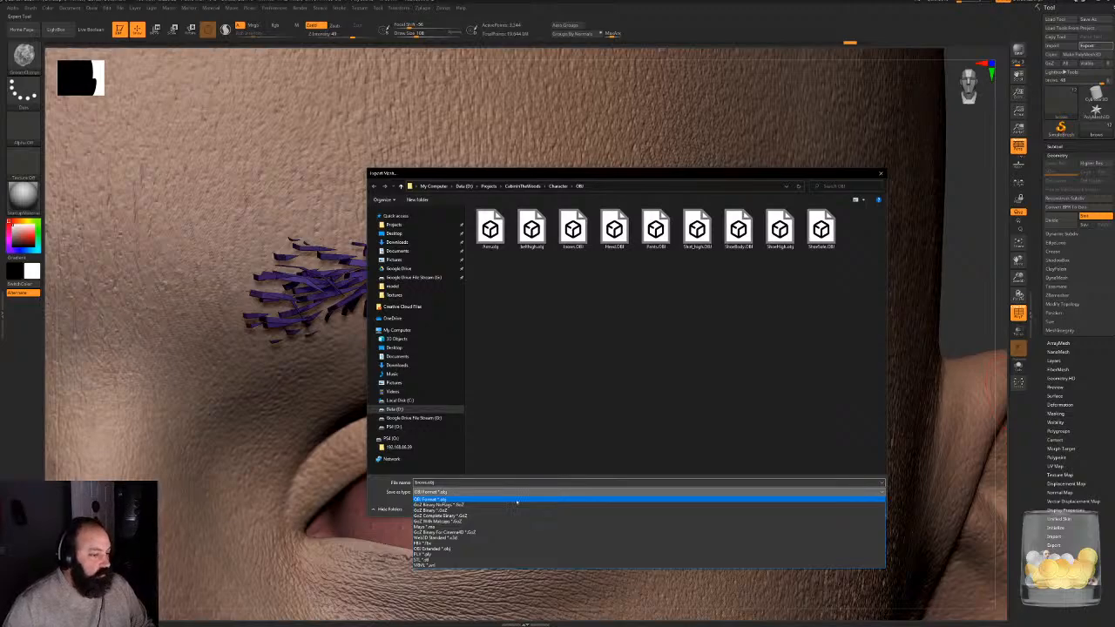
pyautogui.click(547, 371)
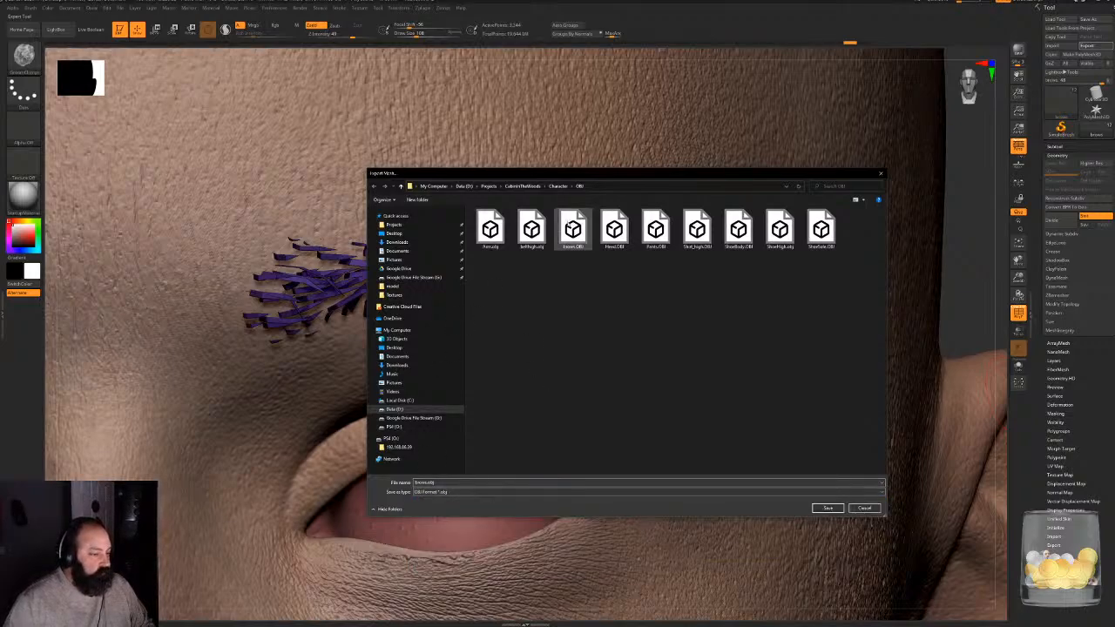
pyautogui.doubleClick(573, 234)
pyautogui.click(590, 317)
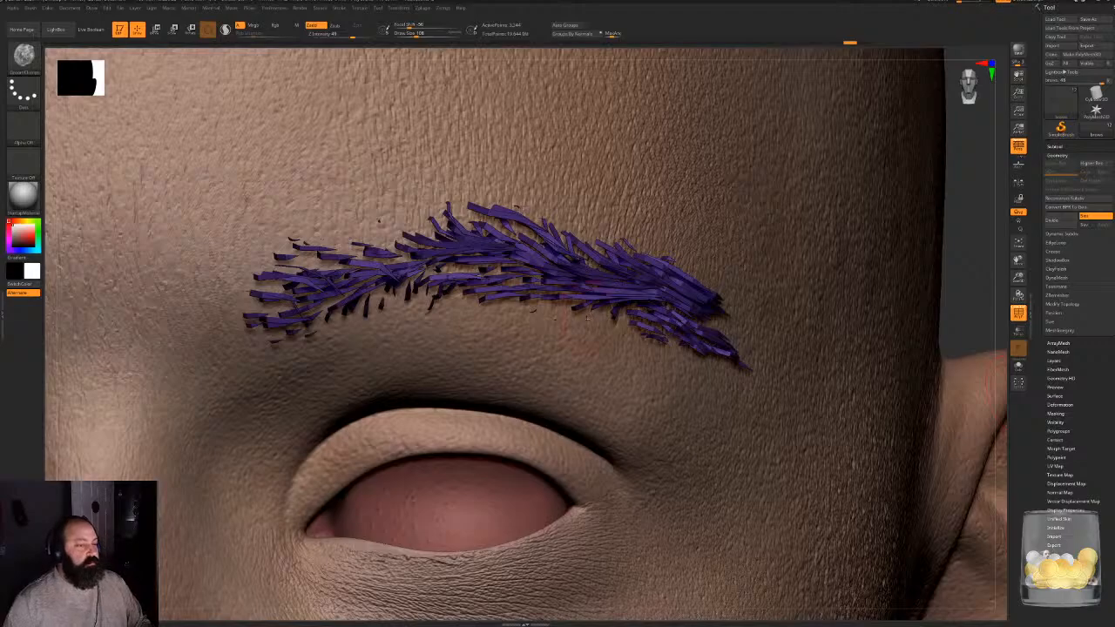
# - Switch to 3ds Max and import the re-exported brow OBJ file onto the character's head
pyautogui.click(1100, 2)
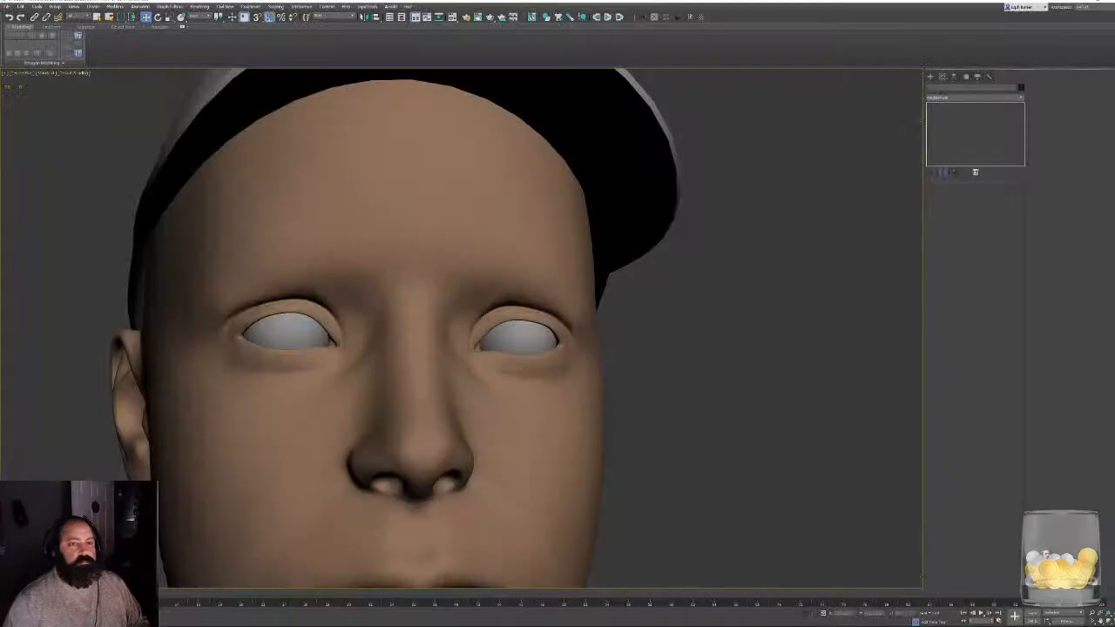
pyautogui.click(20, 6)
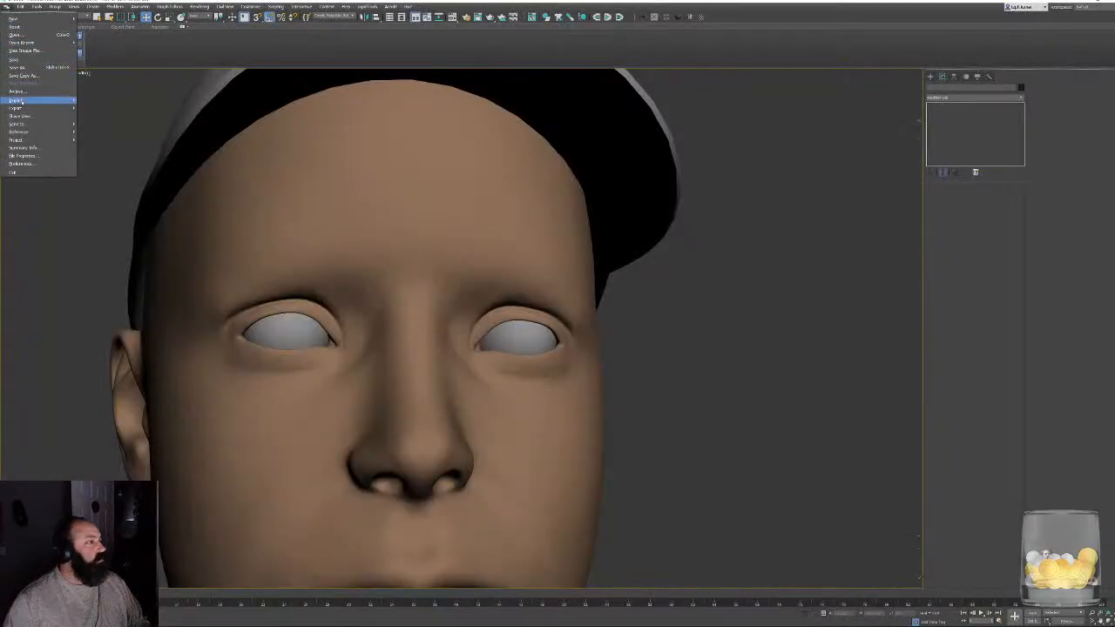
pyautogui.moveTo(39, 100)
pyautogui.click(95, 101)
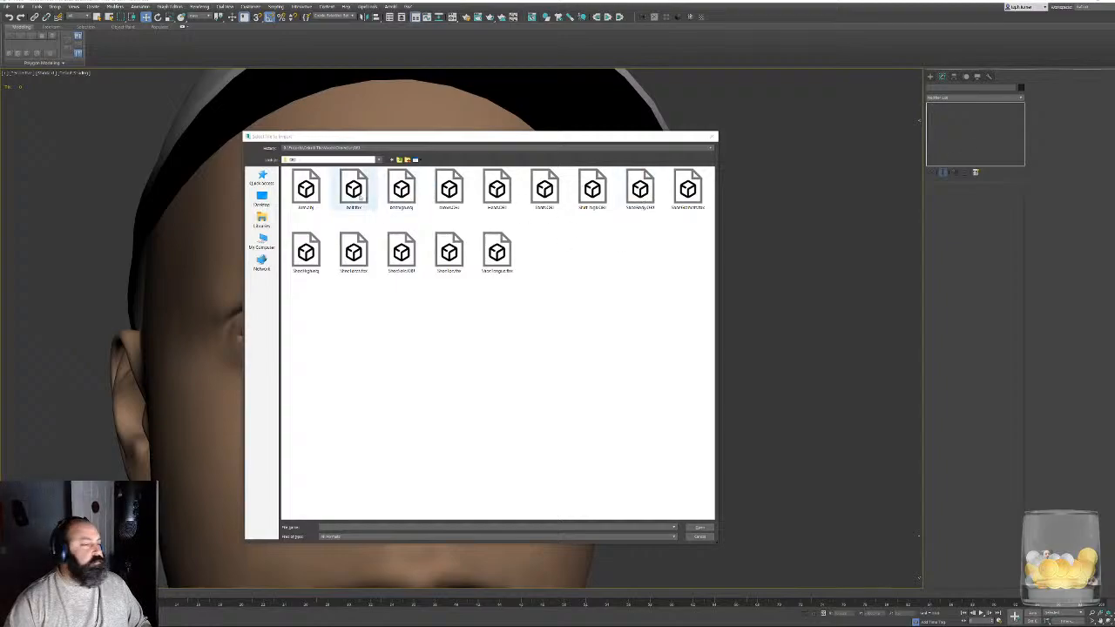
pyautogui.click(450, 191)
pyautogui.doubleClick(449, 193)
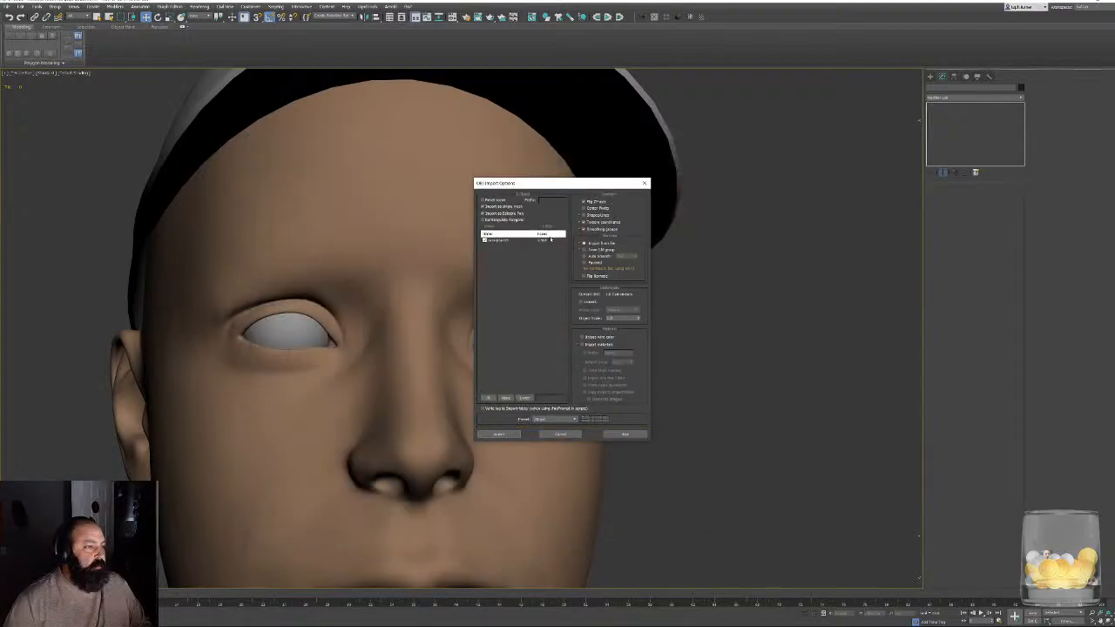
pyautogui.click(496, 433)
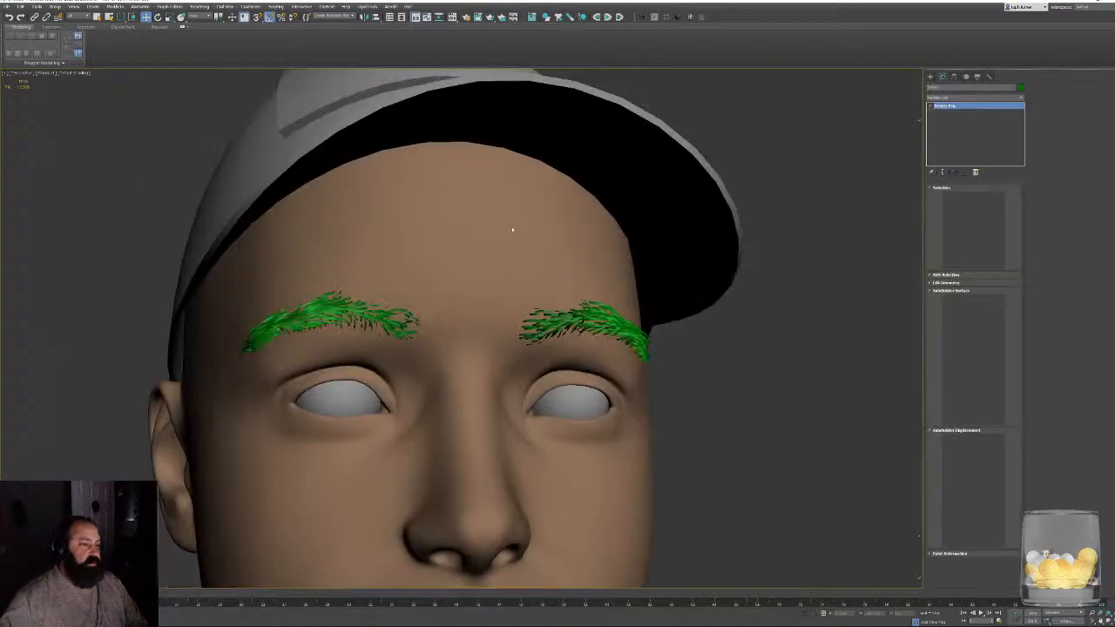
pyautogui.keyDown('alt'); pyautogui.moveTo(513, 230); pyautogui.dragTo(581, 303, button='middle'); pyautogui.keyUp('alt')
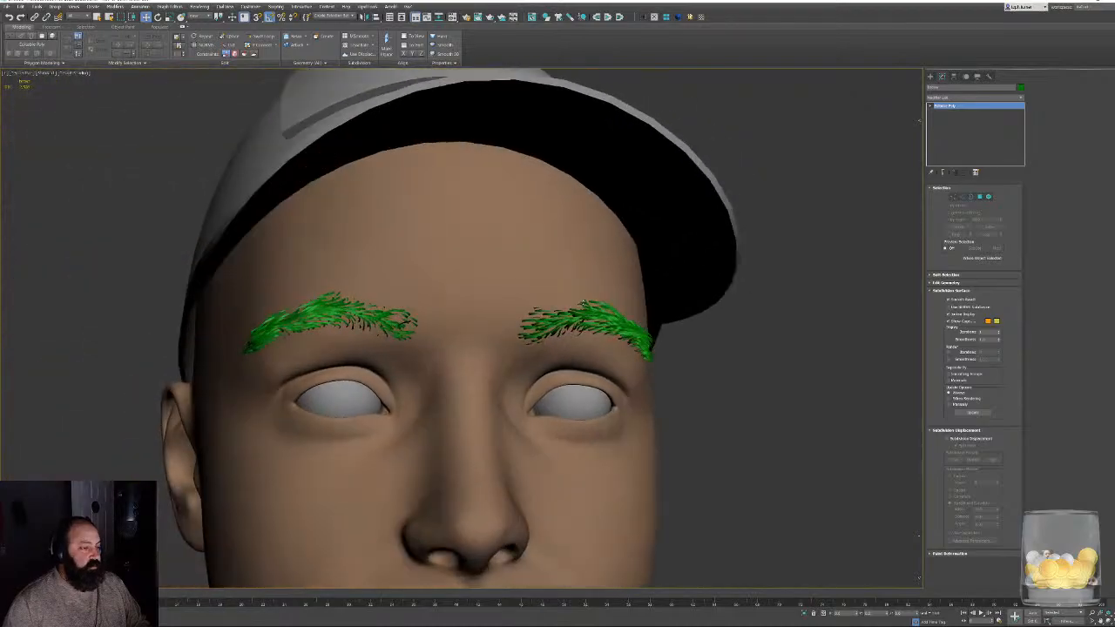
# - Change the imported brows' object color to black and deselect them
pyautogui.click(1021, 87)
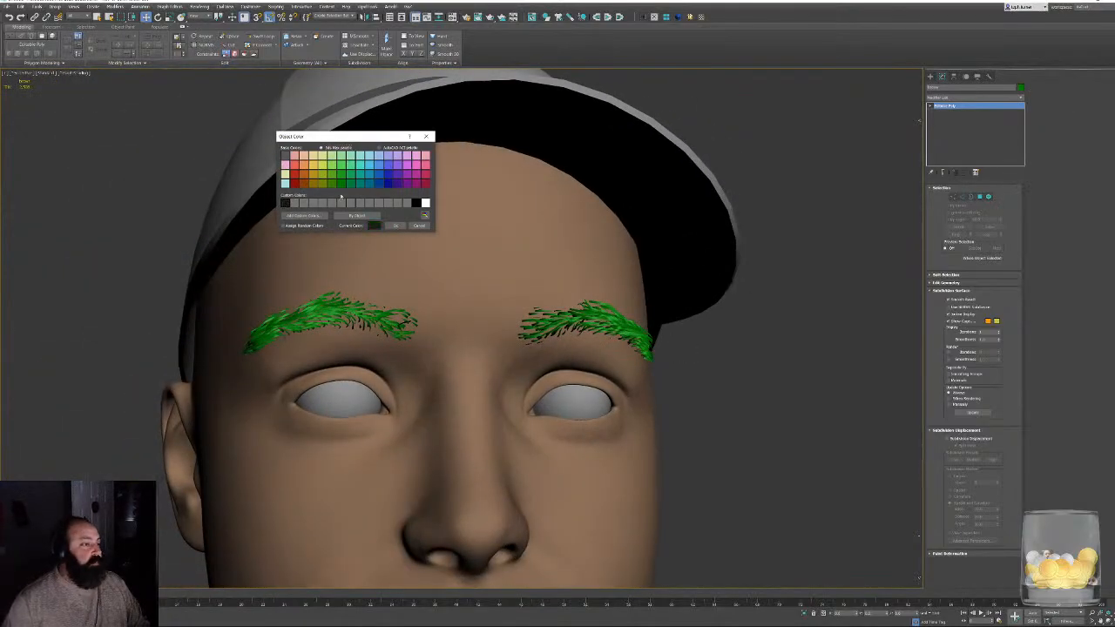
pyautogui.click(396, 225)
pyautogui.keyDown('alt'); pyautogui.moveTo(702, 391); pyautogui.dragTo(533, 315, button='middle'); pyautogui.keyUp('alt')
pyautogui.click(681, 337)
# - Inspect the lighter brow strips from the side and close up with edged faces shown
pyautogui.scroll(-4, 680, 336)
pyautogui.scroll(5, 560, 368)
pyautogui.moveTo(624, 313); pyautogui.dragTo(616, 447, button='middle')
pyautogui.scroll(5, 616, 447)
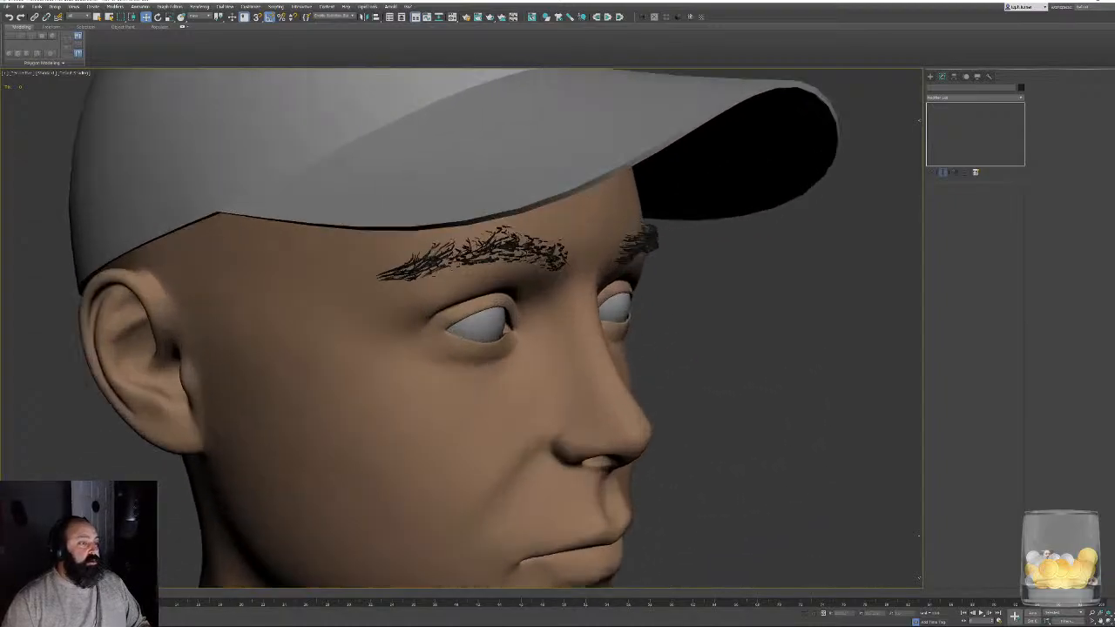
pyautogui.press('F4')
pyautogui.moveTo(457, 280); pyautogui.dragTo(431, 290, button='middle')
pyautogui.scroll(5, 502, 277)
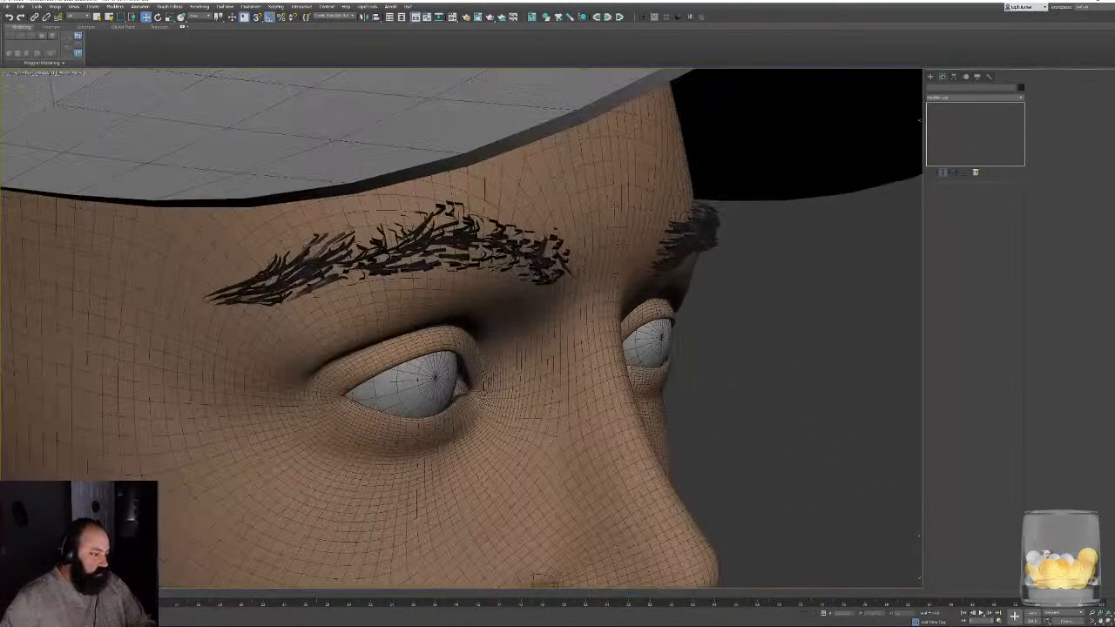
pyautogui.keyDown('alt'); pyautogui.moveTo(502, 277); pyautogui.dragTo(466, 281, button='middle'); pyautogui.keyUp('alt')
pyautogui.scroll(5, 471, 251)
pyautogui.scroll(3, 471, 251)
pyautogui.scroll(-2, 471, 251)
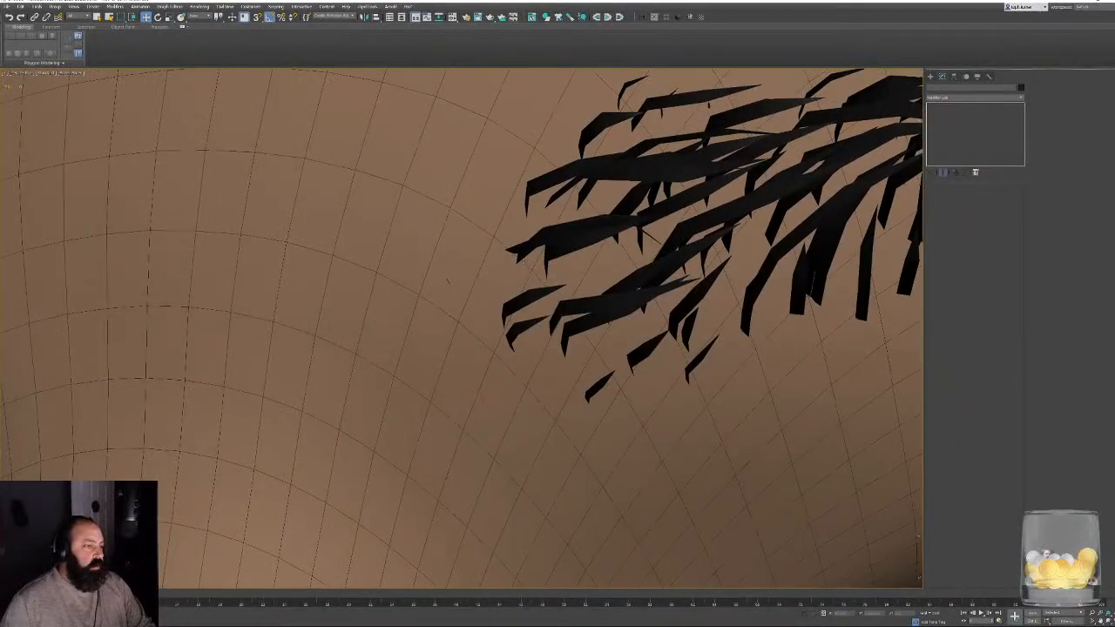
# - Select the stray hair strip beside the brow's inner end at element level in wireframe view
pyautogui.click(532, 248)
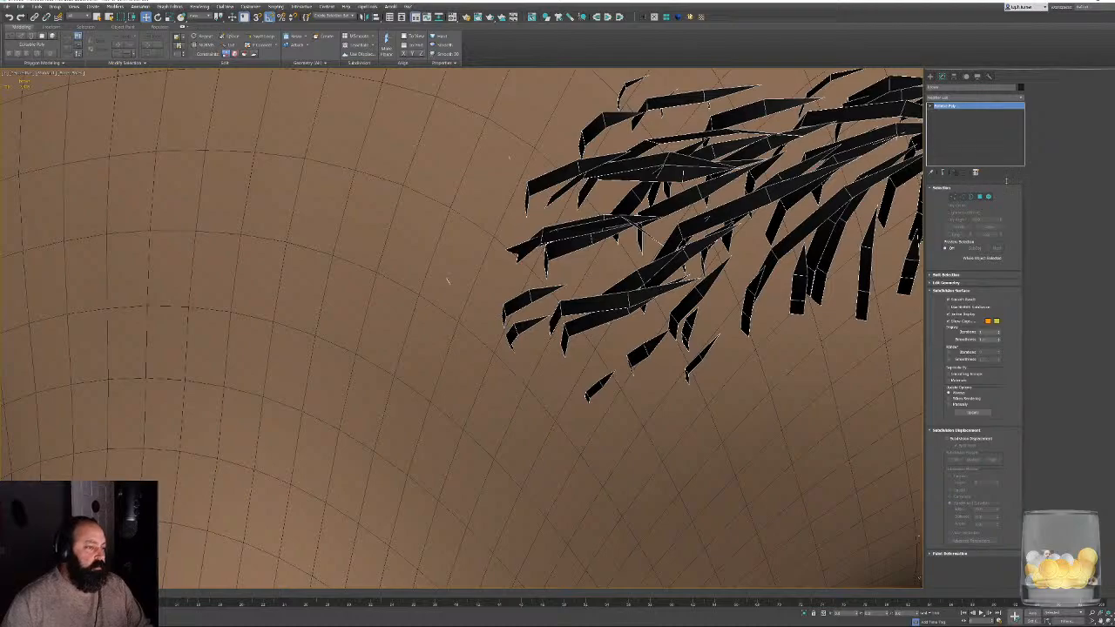
pyautogui.click(989, 197)
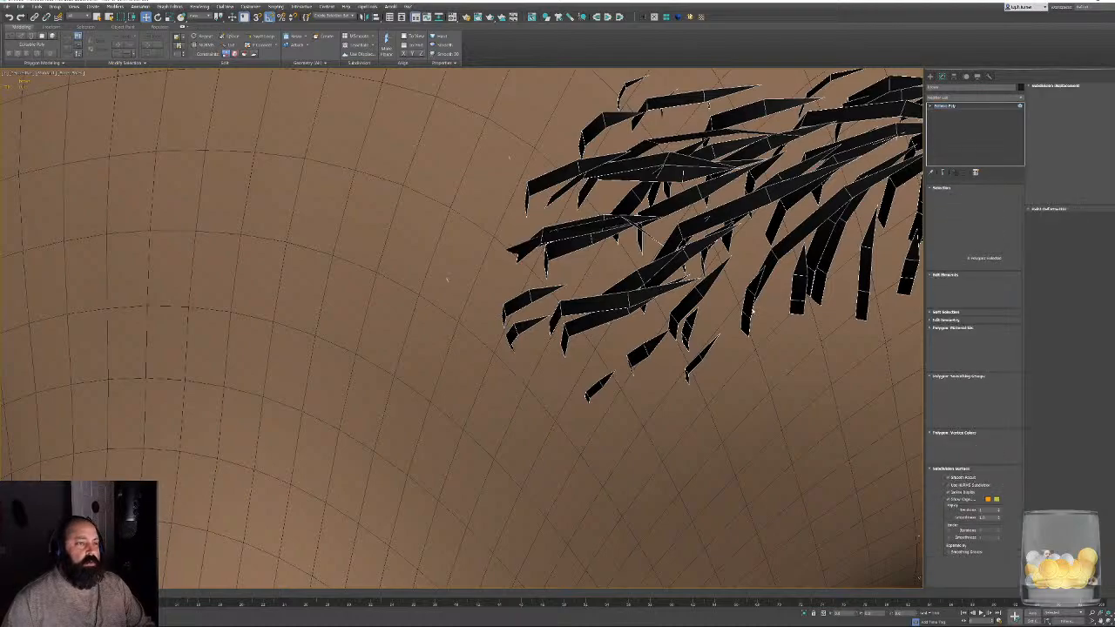
pyautogui.press('F3')
pyautogui.moveTo(520, 172); pyautogui.dragTo(499, 145)
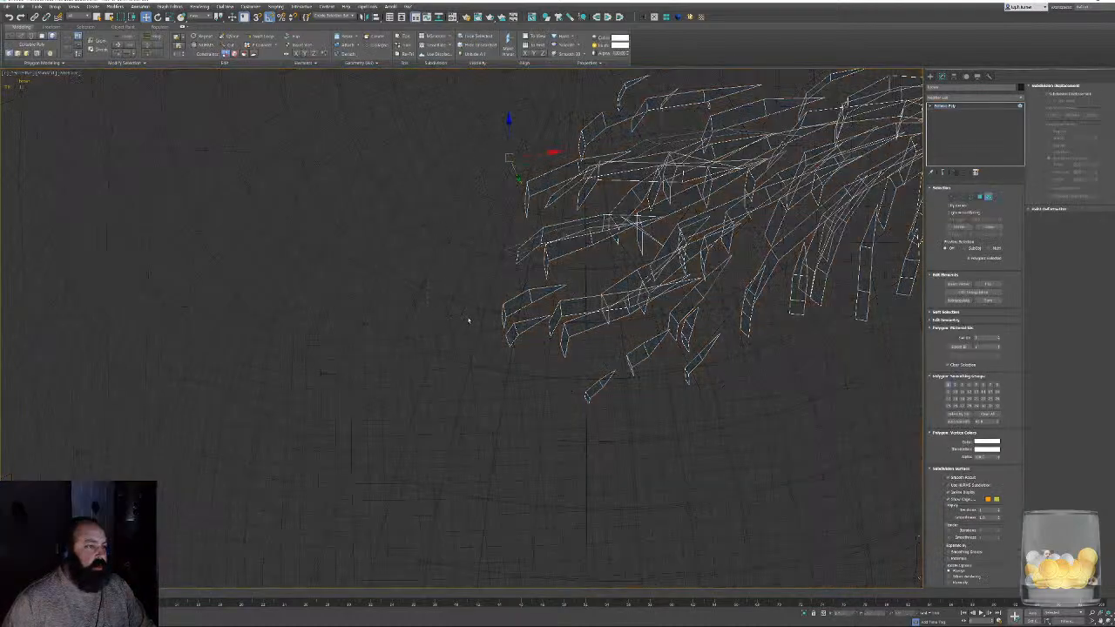
pyautogui.keyDown('alt'); pyautogui.moveTo(468, 319); pyautogui.dragTo(396, 416, button='middle'); pyautogui.keyUp('alt')
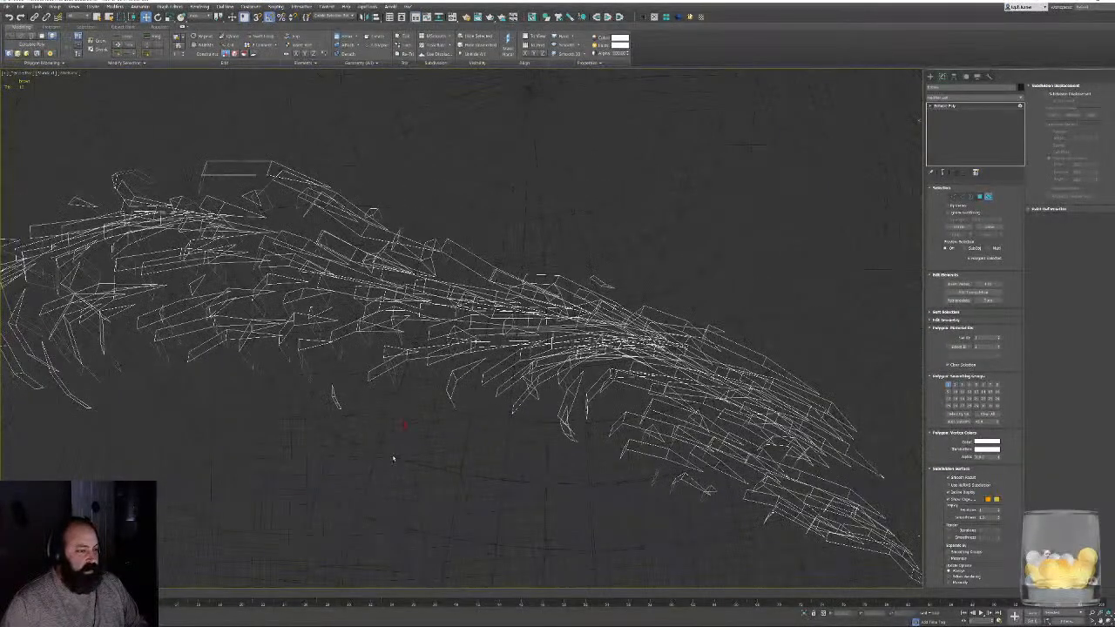
# - Examine the brow strips in wireframe for stray pieces, then return to shaded view and deselect the mesh
pyautogui.keyDown('alt'); pyautogui.moveTo(521, 441); pyautogui.dragTo(505, 423, button='middle'); pyautogui.keyUp('alt')
pyautogui.moveTo(316, 392); pyautogui.dragTo(610, 324, button='middle')
pyautogui.scroll(4, 473, 357)
pyautogui.keyDown('alt'); pyautogui.moveTo(453, 403); pyautogui.dragTo(467, 420, button='middle'); pyautogui.keyUp('alt')
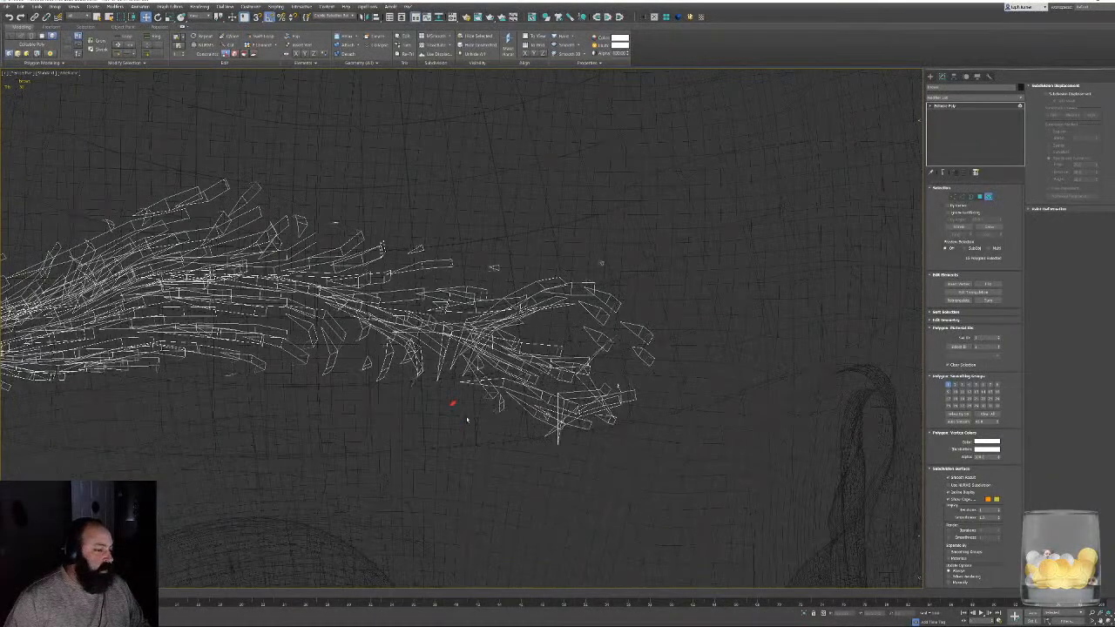
pyautogui.keyDown('alt'); pyautogui.moveTo(555, 268); pyautogui.dragTo(572, 354, button='middle'); pyautogui.keyUp('alt')
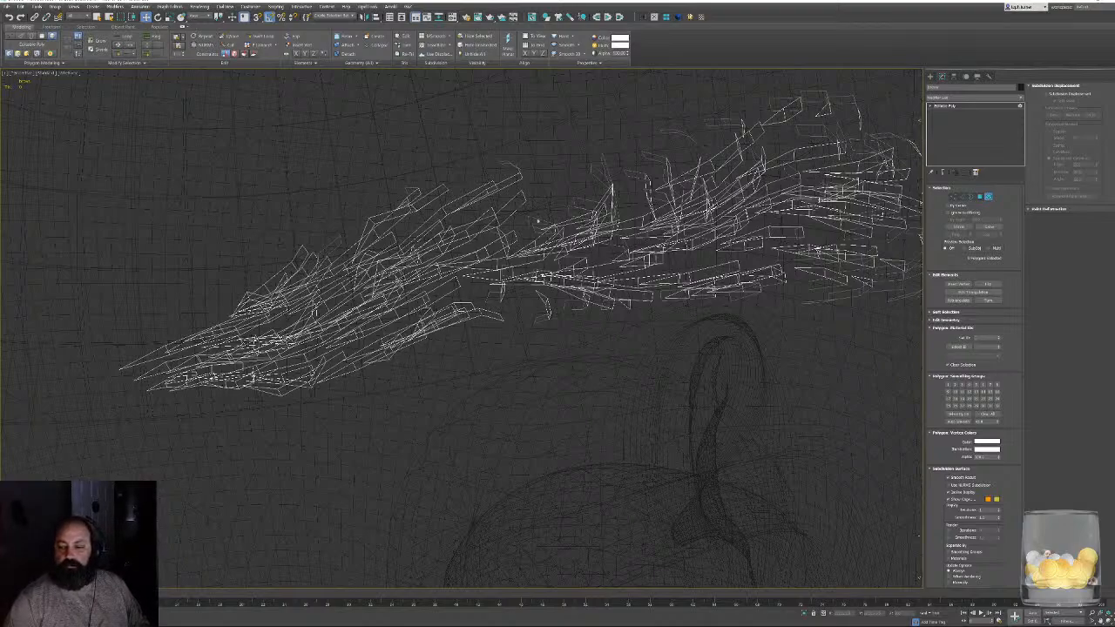
pyautogui.keyDown('alt'); pyautogui.moveTo(537, 215); pyautogui.dragTo(478, 172, button='middle'); pyautogui.keyUp('alt')
pyautogui.scroll(-5, 483, 179)
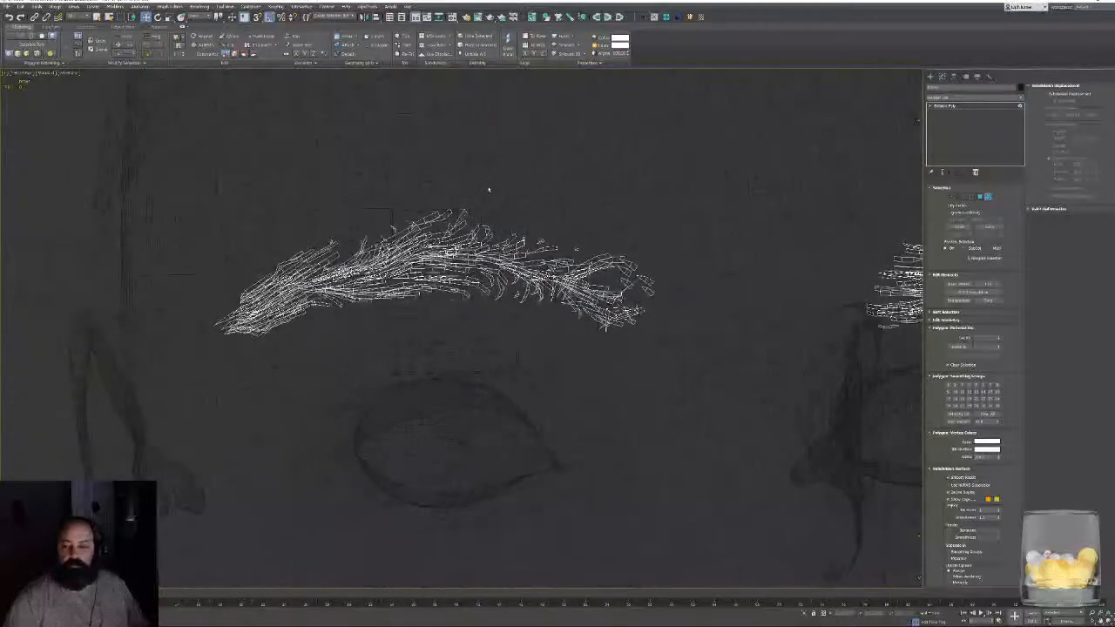
pyautogui.moveTo(573, 231)
pyautogui.mouseDown(button='middle')
pyautogui.moveTo(513, 250)
pyautogui.moveTo(415, 235)
pyautogui.mouseUp(button='middle')
pyautogui.press('F3')
pyautogui.scroll(-3, 513, 250)
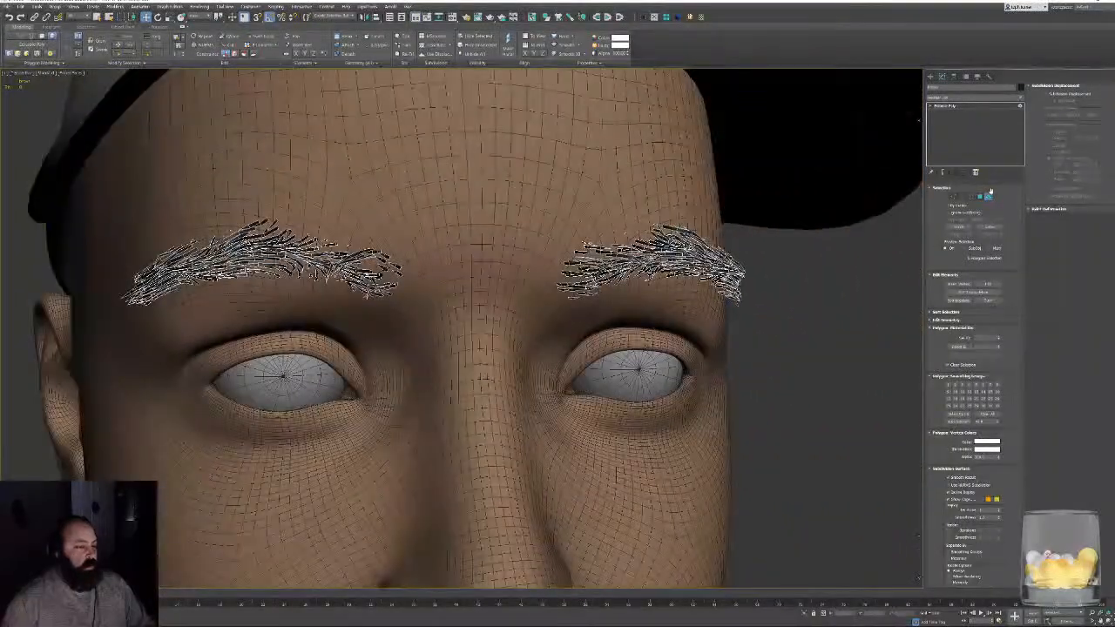
pyautogui.click(773, 344)
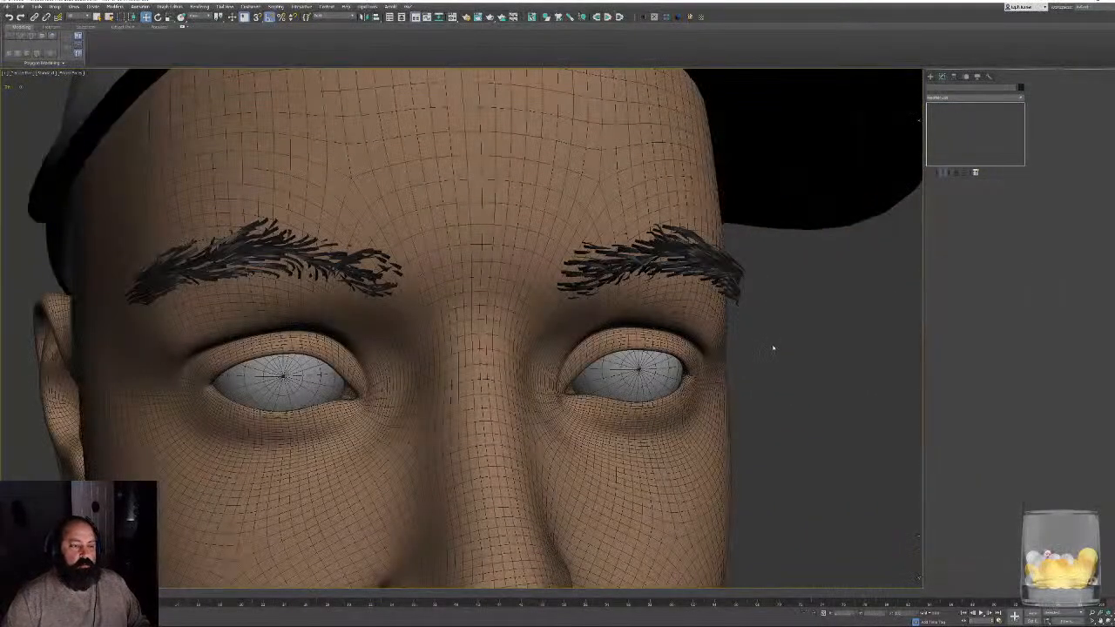
# - Turn off edged faces and check the brows on the capped head from a distance
pyautogui.press('F4')
pyautogui.press('z')
pyautogui.keyDown('alt'); pyautogui.moveTo(771, 363); pyautogui.dragTo(601, 357, button='middle'); pyautogui.keyUp('alt')
pyautogui.moveTo(457, 218); pyautogui.dragTo(558, 349, button='middle')
pyautogui.scroll(4, 469, 358)
pyautogui.scroll(4, 557, 348)
pyautogui.moveTo(557, 279); pyautogui.dragTo(544, 412, button='middle')
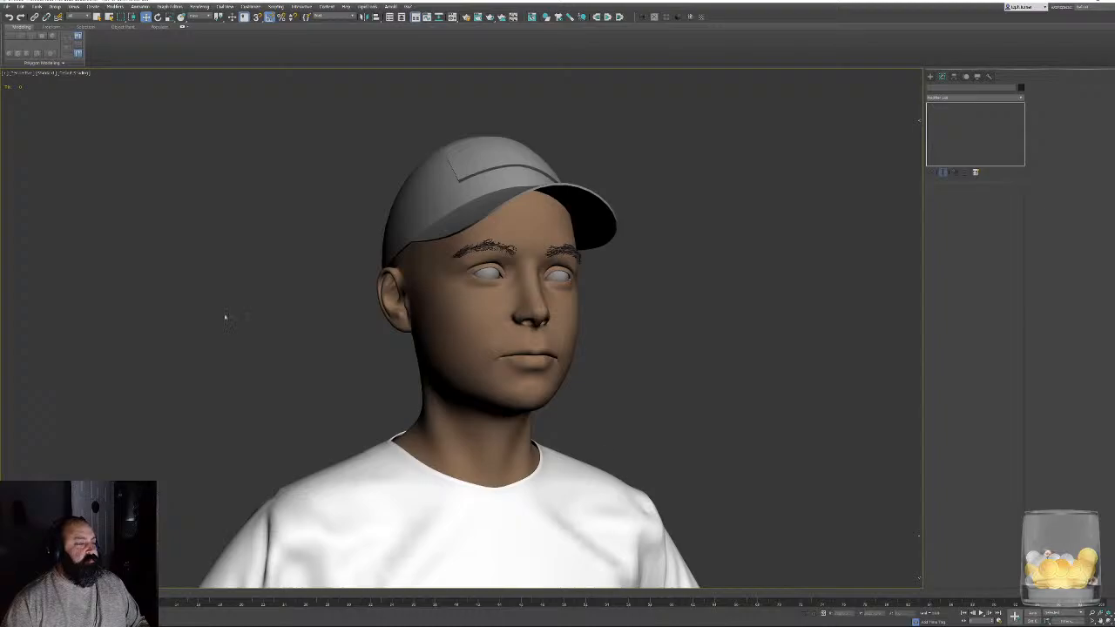
# - Preview the character with a different viewport rendering quality, then restore the previous setting
pyautogui.click(43, 73)
pyautogui.click(74, 88)
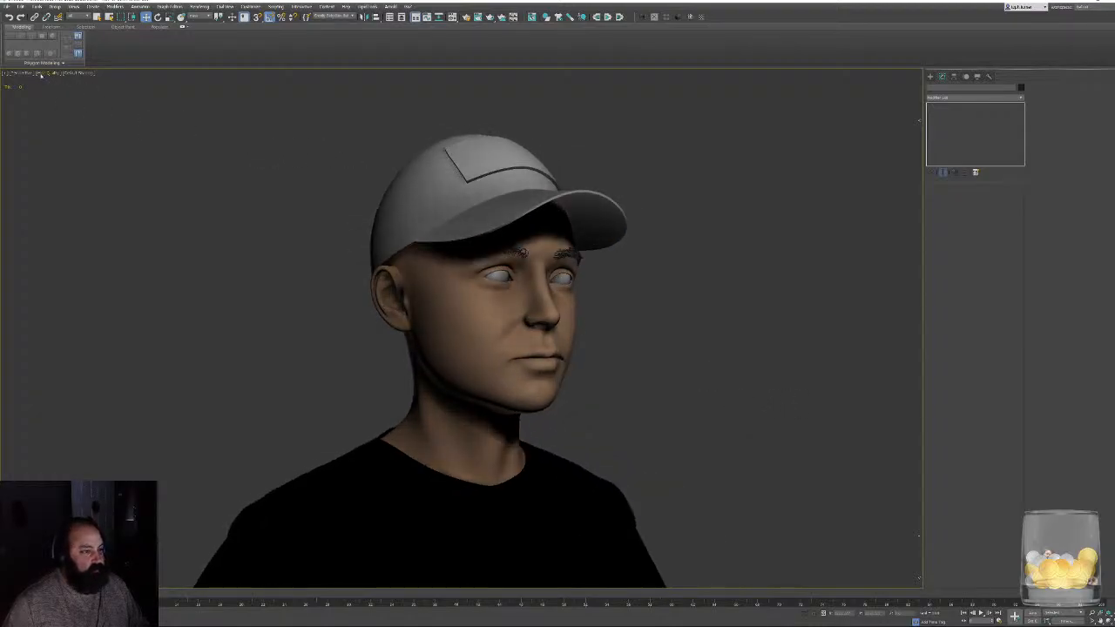
pyautogui.click(40, 74)
pyautogui.click(61, 94)
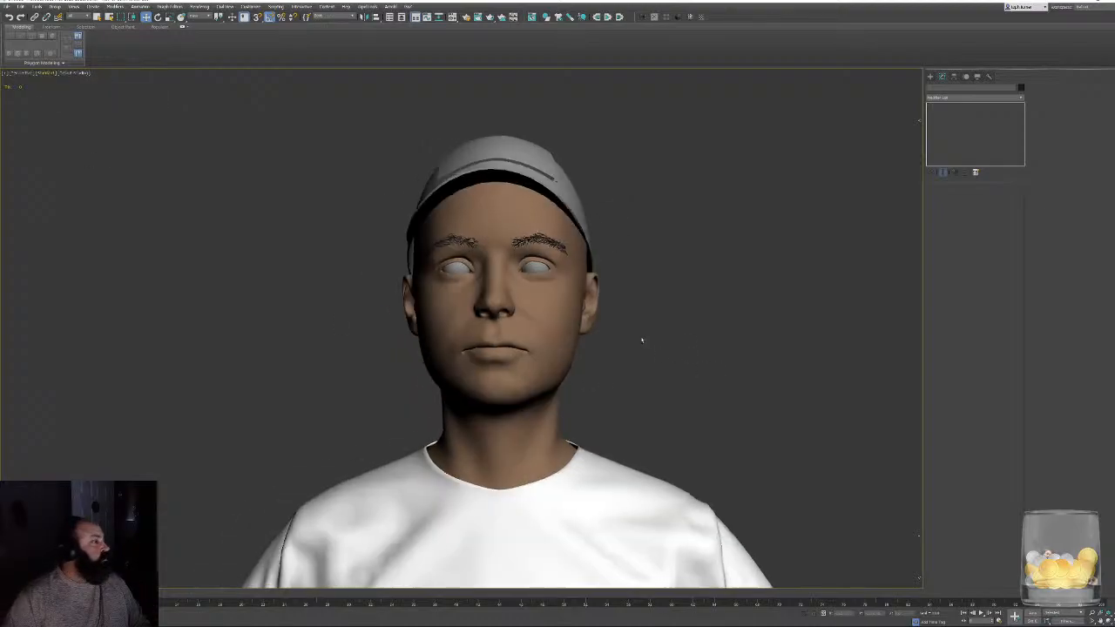
# - Select the character's cap and send it to ZBrush with GoZ
pyautogui.press('z')
pyautogui.keyDown('alt'); pyautogui.moveTo(642, 340); pyautogui.dragTo(678, 352, button='middle'); pyautogui.keyUp('alt')
pyautogui.press('super')
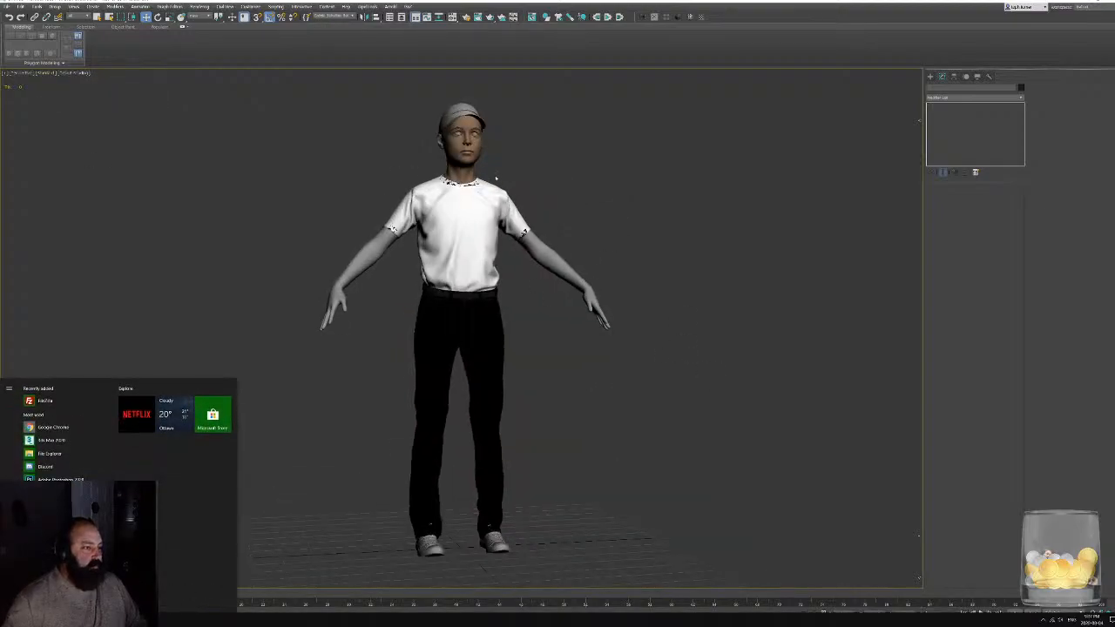
pyautogui.moveTo(497, 179); pyautogui.dragTo(507, 283, button='middle')
pyautogui.scroll(5, 503, 270)
pyautogui.click(442, 259)
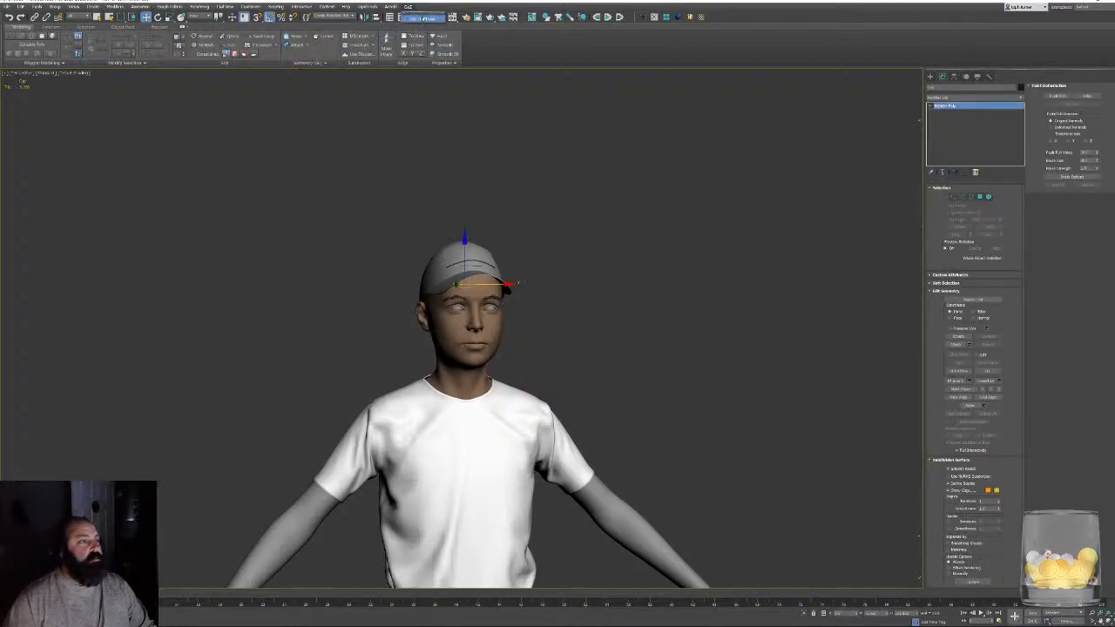
pyautogui.click(423, 19)
pyautogui.moveTo(401, 625)
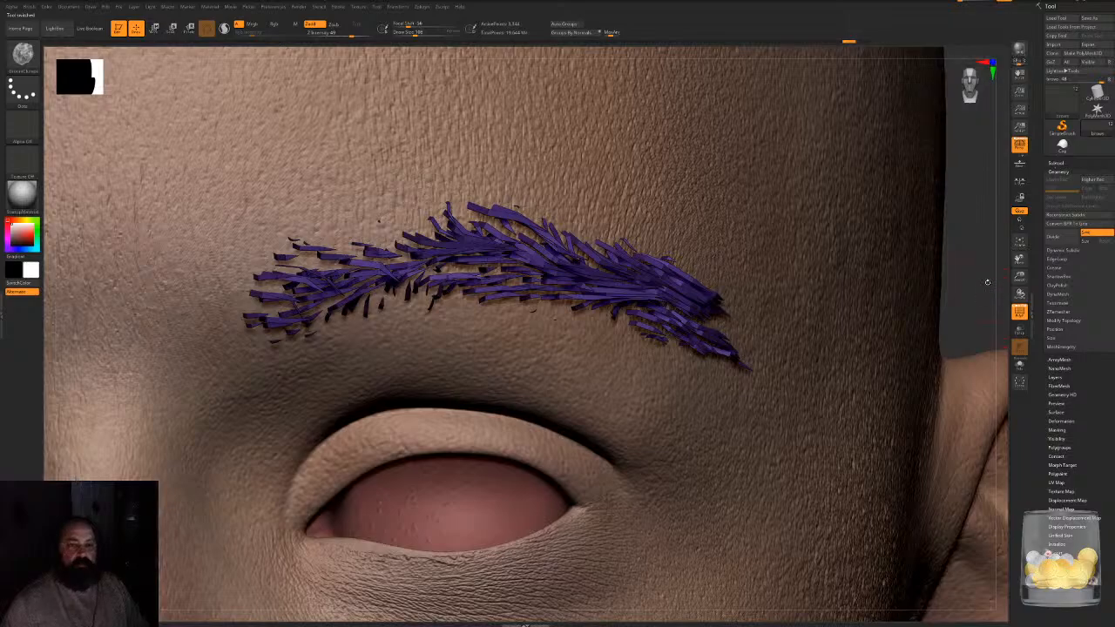
# - Append the transferred cap to the head's subtools and check its fit from the back and side
pyautogui.keyDown('ctrl'); pyautogui.moveTo(871, 366); pyautogui.dragTo(871, 131, button='right'); pyautogui.keyUp('ctrl')
pyautogui.moveTo(836, 226); pyautogui.dragTo(952, 233, button='right')
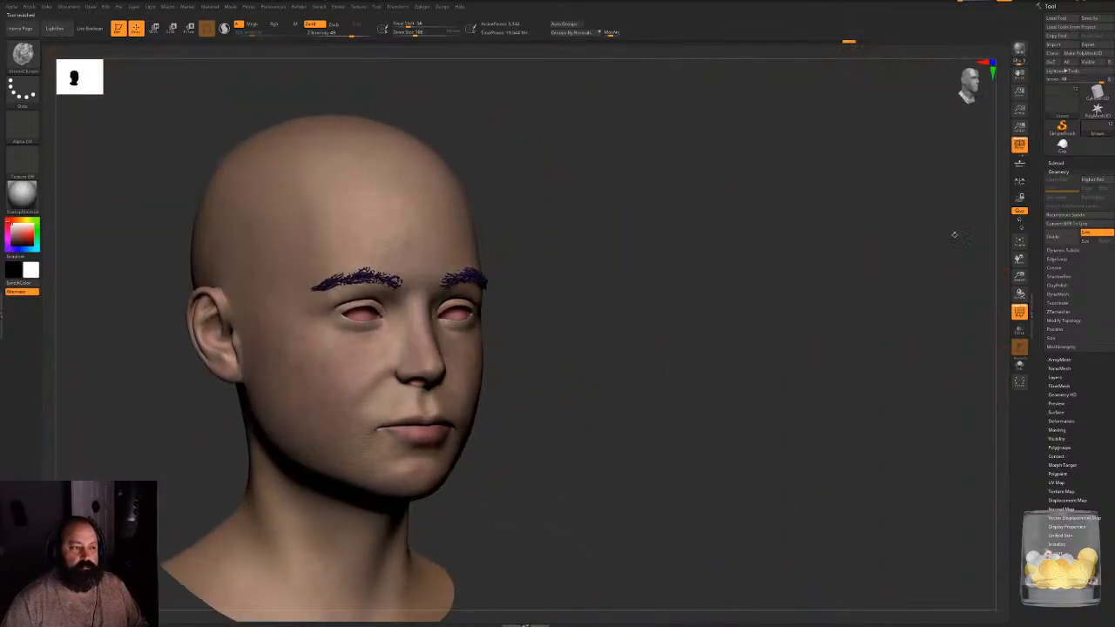
pyautogui.click(1057, 163)
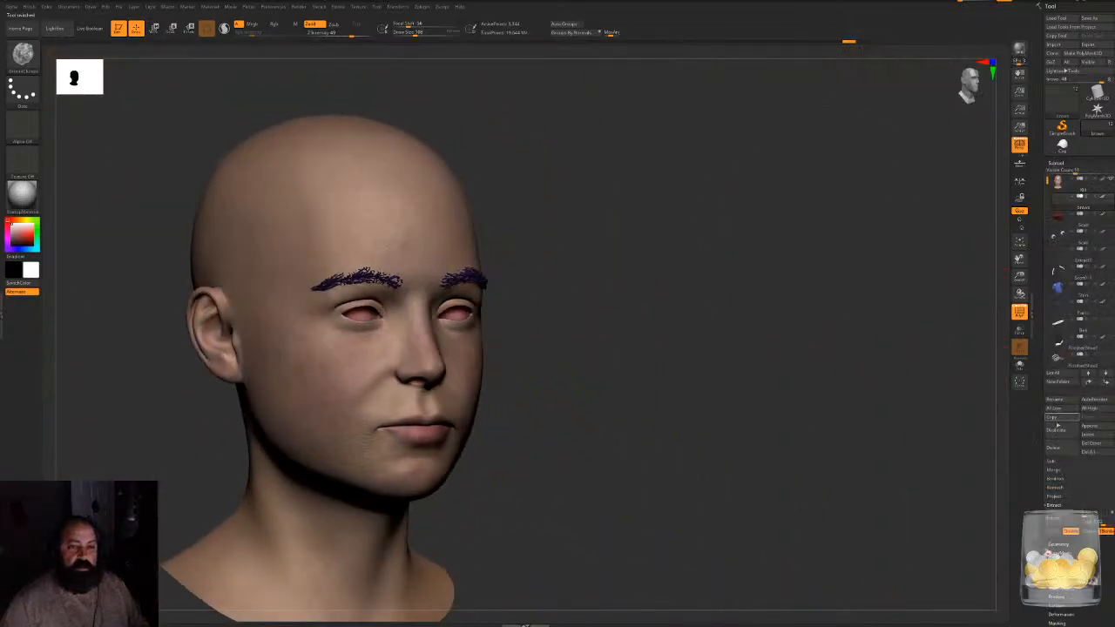
pyautogui.click(1095, 426)
pyautogui.click(878, 443)
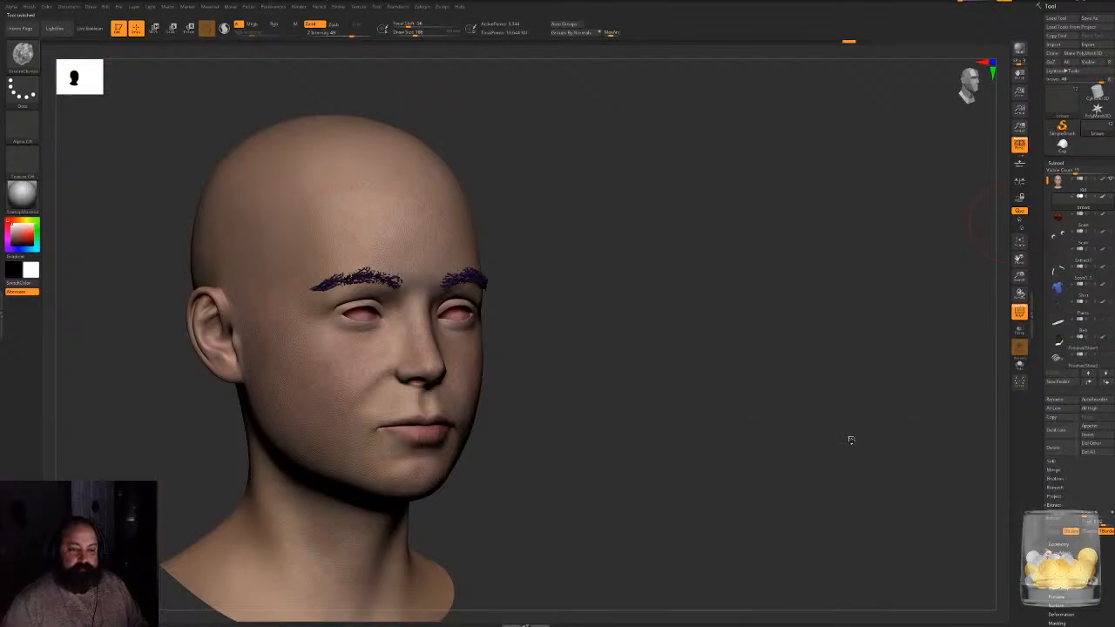
pyautogui.moveTo(676, 278); pyautogui.dragTo(338, 316)
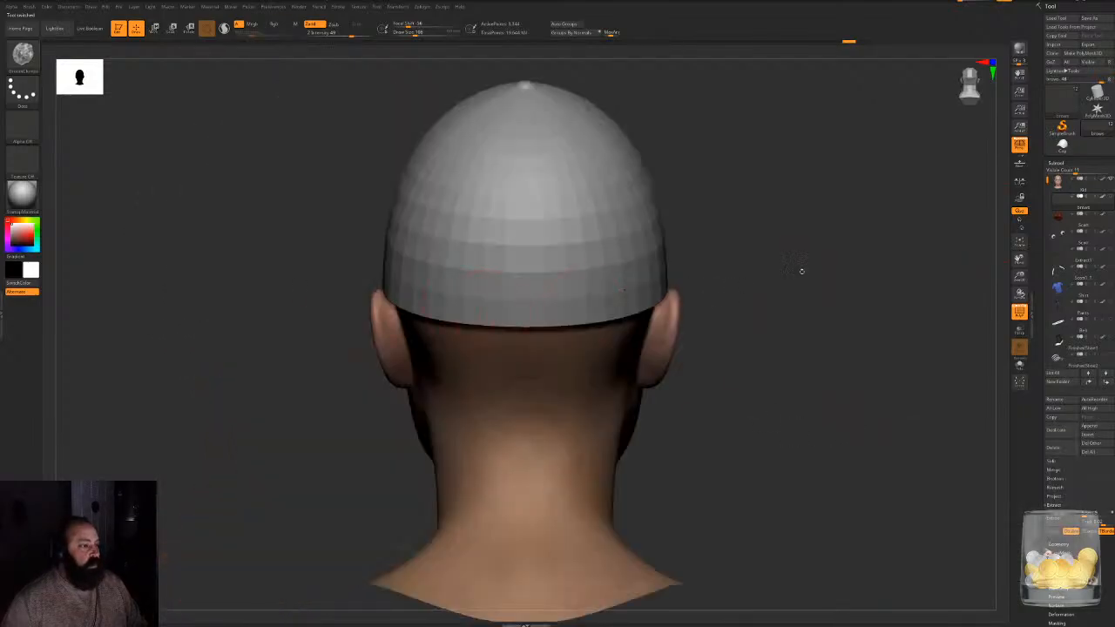
pyautogui.moveTo(801, 271); pyautogui.dragTo(699, 279)
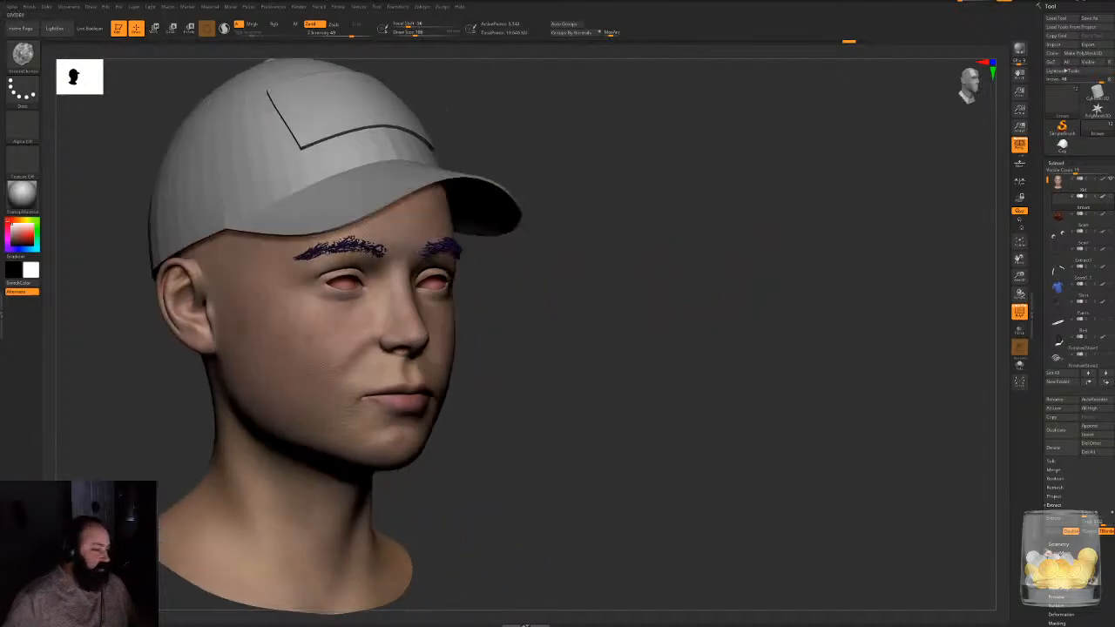
pyautogui.moveTo(679, 197); pyautogui.dragTo(892, 179)
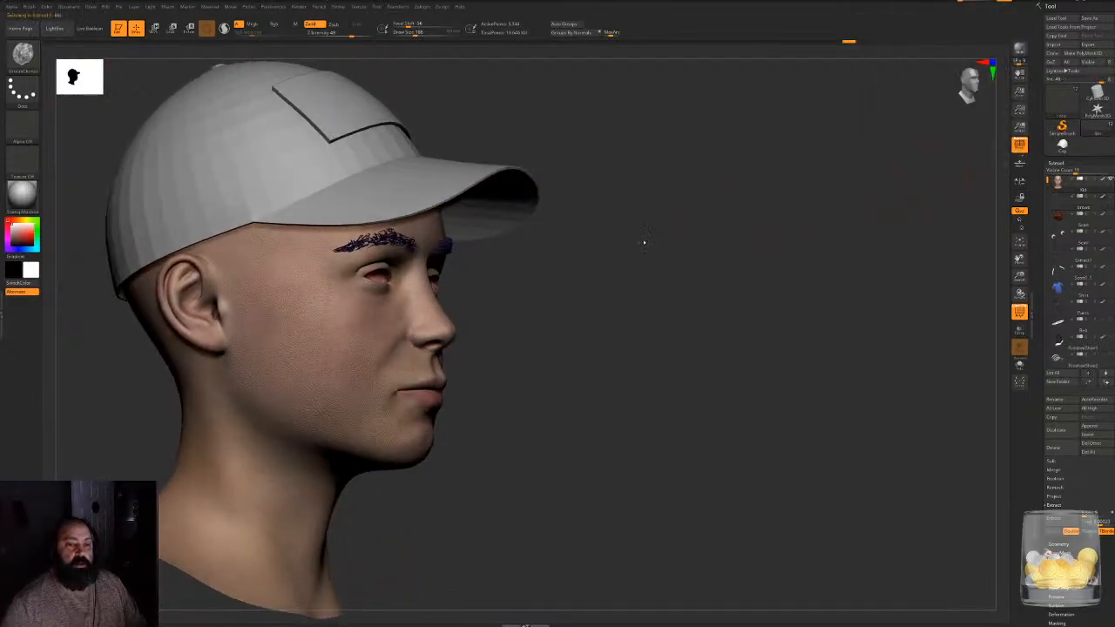
# - Make the head the active subtool, turn off PolyFrame and show the brows
pyautogui.moveTo(611, 278)
pyautogui.keyDown('alt'); pyautogui.mouseDown()
pyautogui.moveTo(634, 276)
pyautogui.moveTo(712, 319)
pyautogui.mouseUp(); pyautogui.keyUp('alt')
pyautogui.hotkey('shift', 'f')
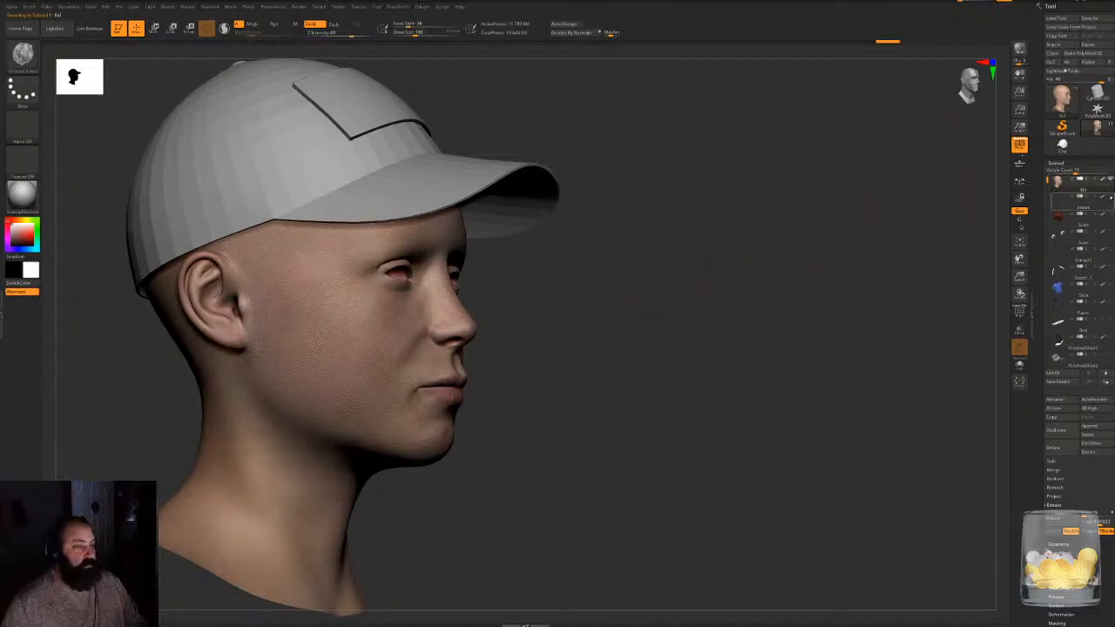
pyautogui.click(1111, 198)
# - Enlarge the brush and mask a tapered sideburn on the head in front of the ear, below the cap's edge
pyautogui.moveTo(769, 291); pyautogui.dragTo(649, 298)
pyautogui.moveTo(739, 302); pyautogui.dragTo(601, 301)
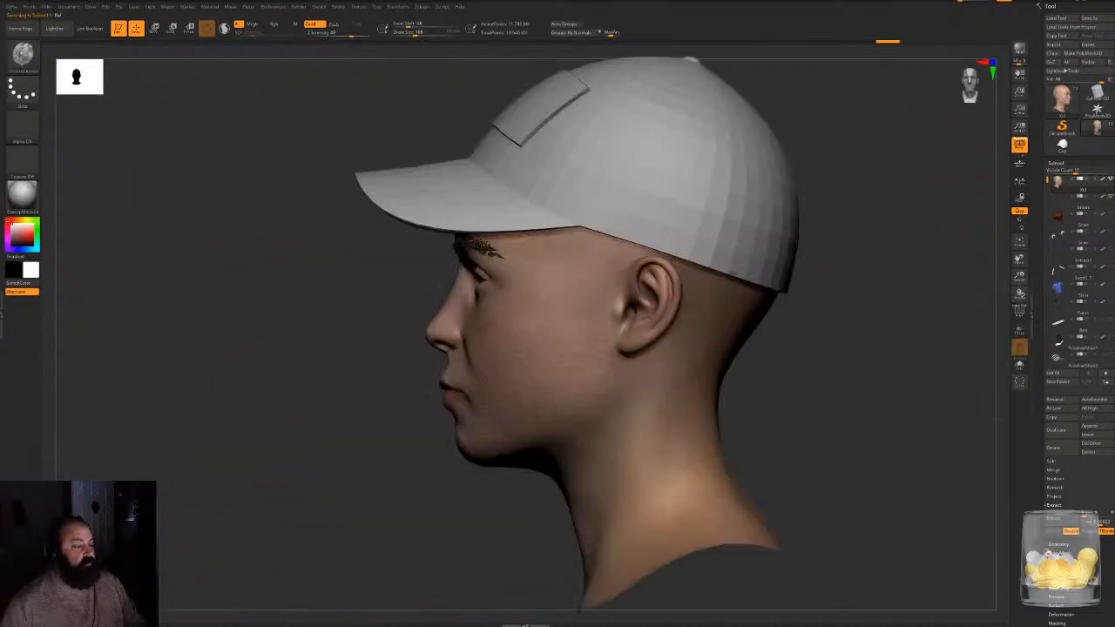
pyautogui.moveTo(932, 240)
pyautogui.keyDown('alt'); pyautogui.mouseDown()
pyautogui.moveTo(764, 252)
pyautogui.moveTo(769, 307)
pyautogui.mouseUp(); pyautogui.keyUp('alt')
pyautogui.press('space')
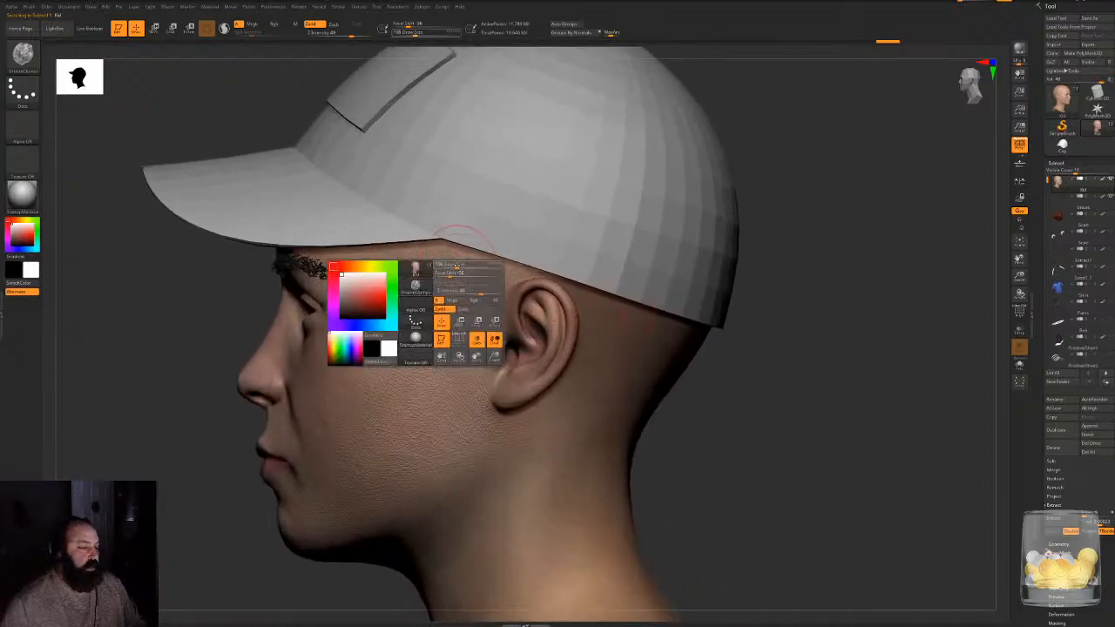
pyautogui.moveTo(456, 265)
pyautogui.mouseDown()
pyautogui.moveTo(458, 326)
pyautogui.moveTo(514, 253)
pyautogui.mouseUp()
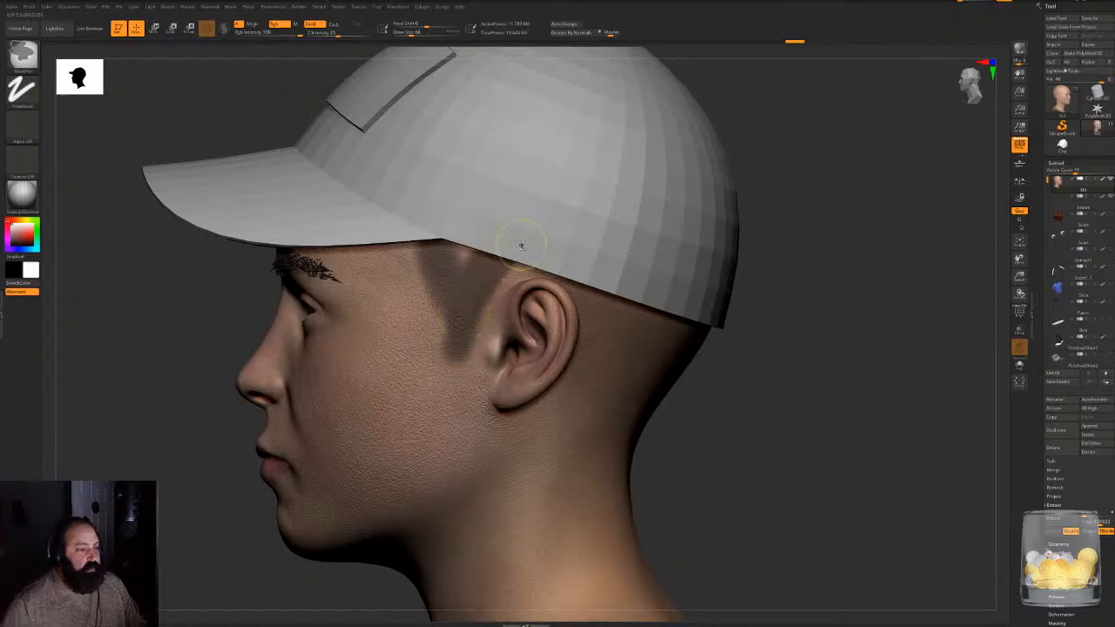
pyautogui.moveTo(804, 214)
pyautogui.mouseDown()
pyautogui.moveTo(837, 176)
pyautogui.moveTo(581, 200)
pyautogui.mouseUp()
pyautogui.moveTo(878, 207); pyautogui.dragTo(862, 324)
# - Move the cap subtool to the head of the subtool list, directly above the head, and reactivate the head subtool
pyautogui.moveTo(1048, 181); pyautogui.dragTo(1048, 284)
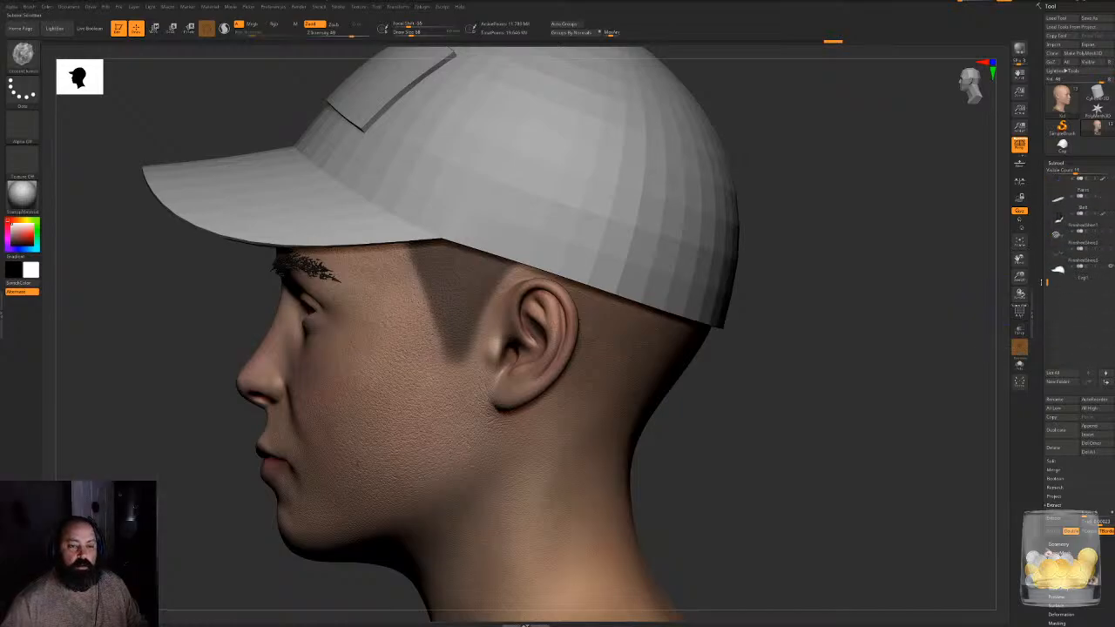
pyautogui.click(1059, 273)
pyautogui.click(1088, 382)
pyautogui.click(1088, 382)
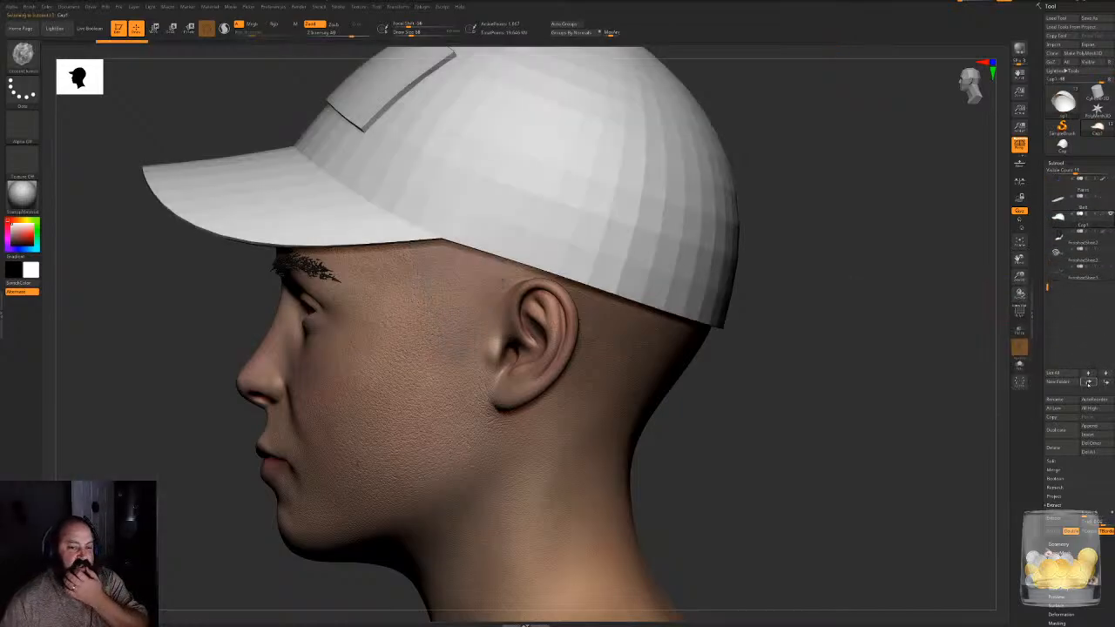
pyautogui.click(1088, 381)
pyautogui.click(1088, 382)
pyautogui.click(1088, 382)
pyautogui.click(1088, 381)
pyautogui.click(1088, 382)
pyautogui.click(1088, 381)
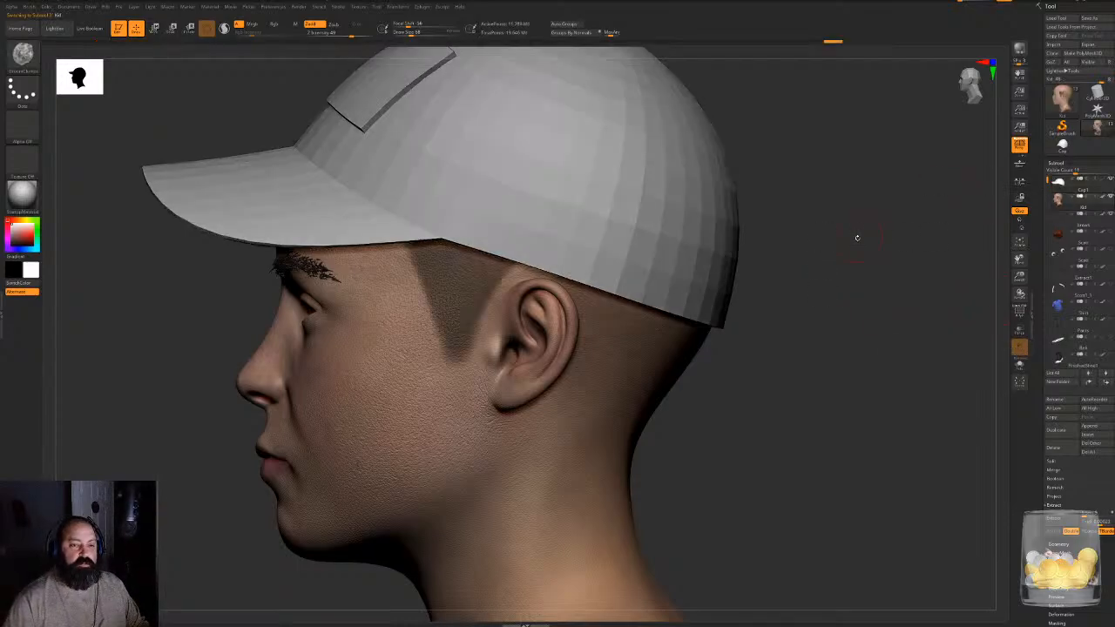
# - Turn on transparency to see the head through the cap and extend the mask above the ear under the cap
pyautogui.moveTo(856, 239); pyautogui.dragTo(913, 226)
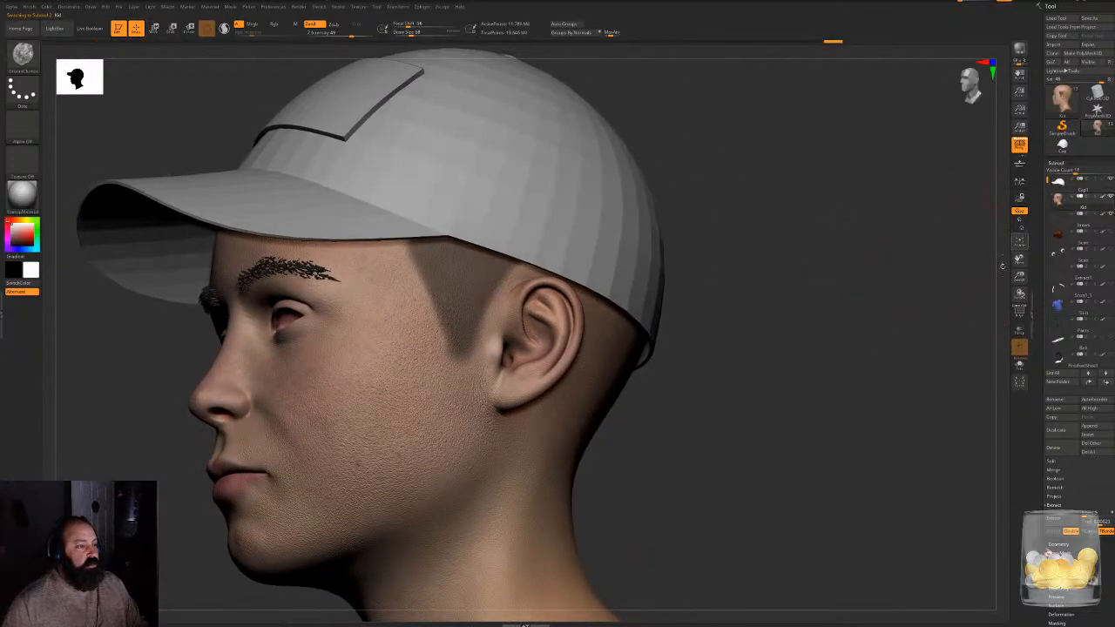
pyautogui.click(1019, 330)
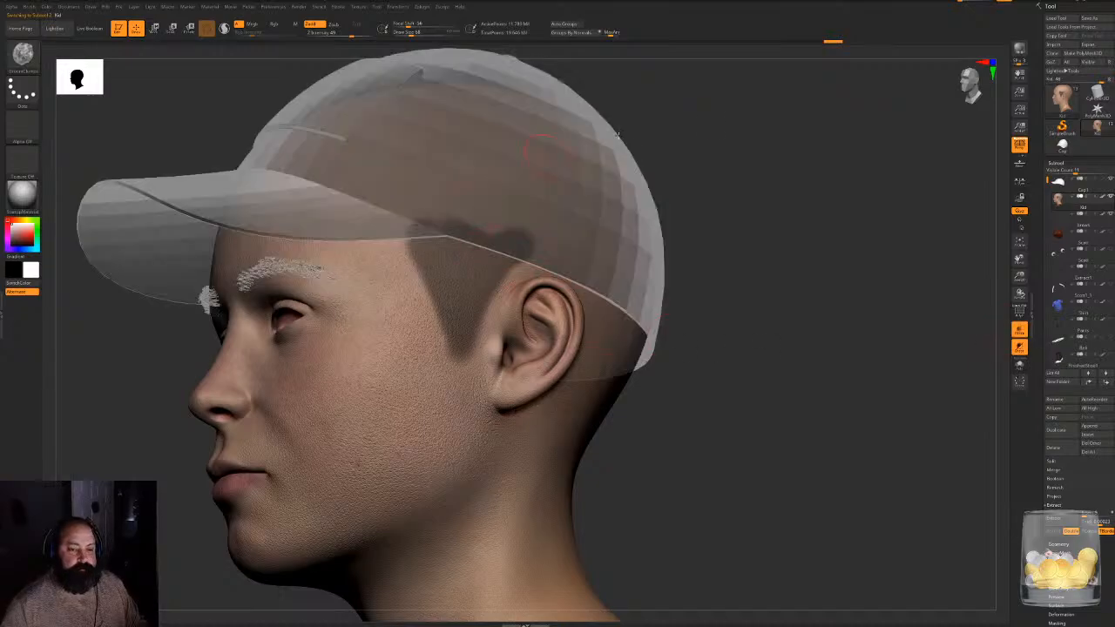
pyautogui.keyDown('shift'); pyautogui.moveTo(715, 132); pyautogui.dragTo(666, 135); pyautogui.keyUp('shift')
pyautogui.moveTo(367, 194)
pyautogui.keyDown('ctrl'); pyautogui.mouseDown()
pyautogui.moveTo(414, 244)
pyautogui.moveTo(378, 199)
pyautogui.moveTo(506, 216)
pyautogui.mouseUp(); pyautogui.keyUp('ctrl')
pyautogui.moveTo(775, 145); pyautogui.dragTo(915, 150)
pyautogui.keyDown('alt'); pyautogui.moveTo(558, 188); pyautogui.dragTo(758, 218); pyautogui.keyUp('alt')
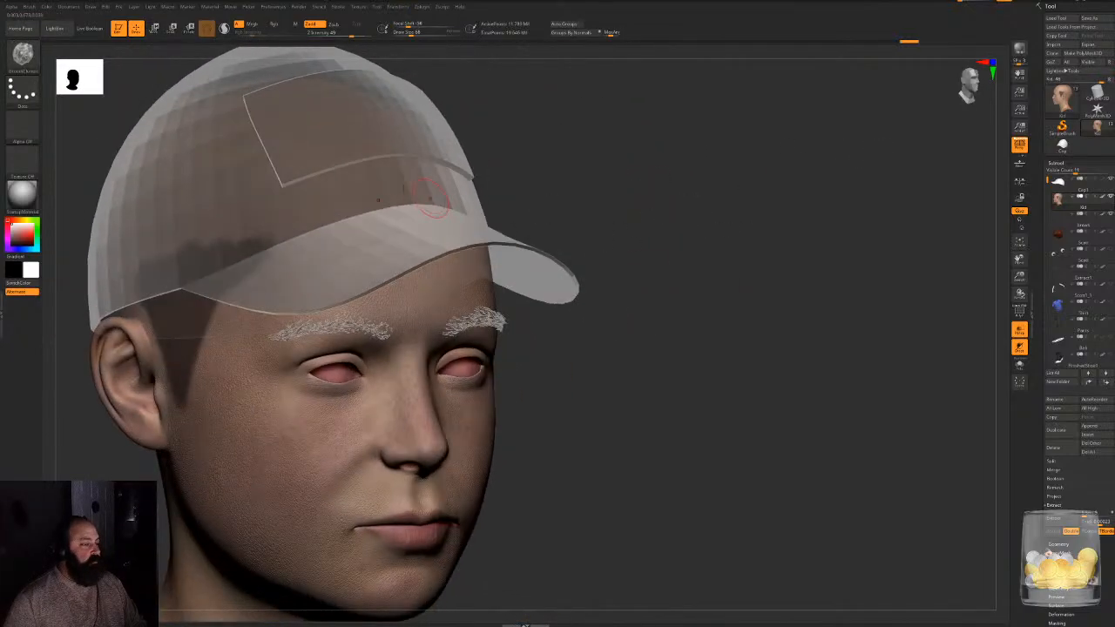
# - Extend the mask as a hairline band across the forehead under the cap and widen the upper sideburn
pyautogui.moveTo(391, 154)
pyautogui.keyDown('ctrl'); pyautogui.mouseDown()
pyautogui.moveTo(424, 154)
pyautogui.moveTo(228, 228)
pyautogui.mouseUp(); pyautogui.keyUp('ctrl')
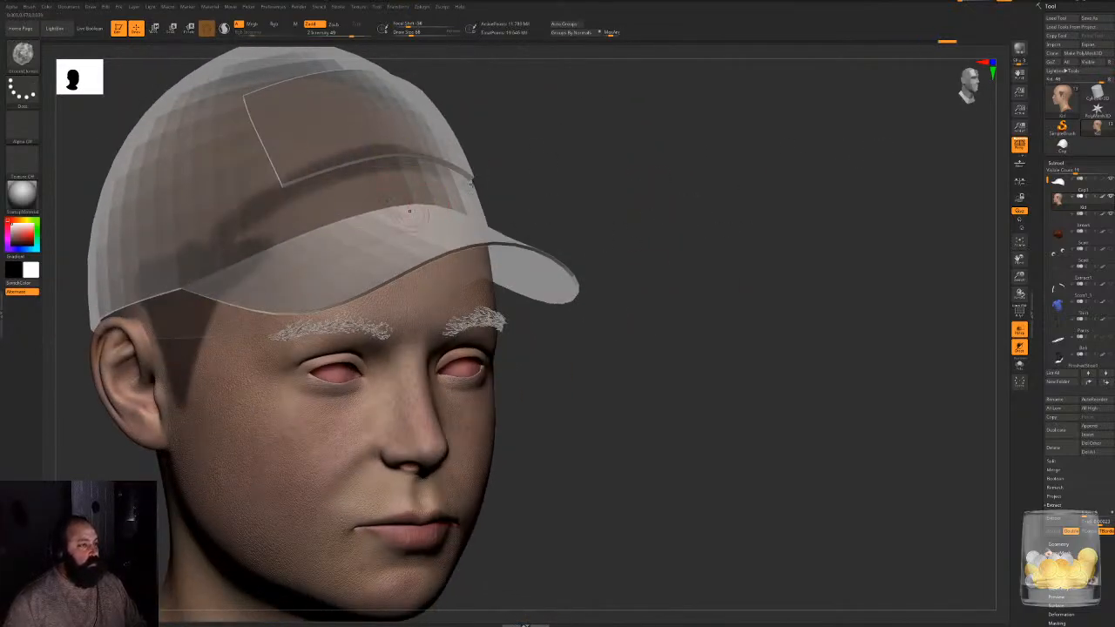
pyautogui.moveTo(609, 149)
pyautogui.mouseDown()
pyautogui.moveTo(734, 150)
pyautogui.moveTo(701, 152)
pyautogui.mouseUp()
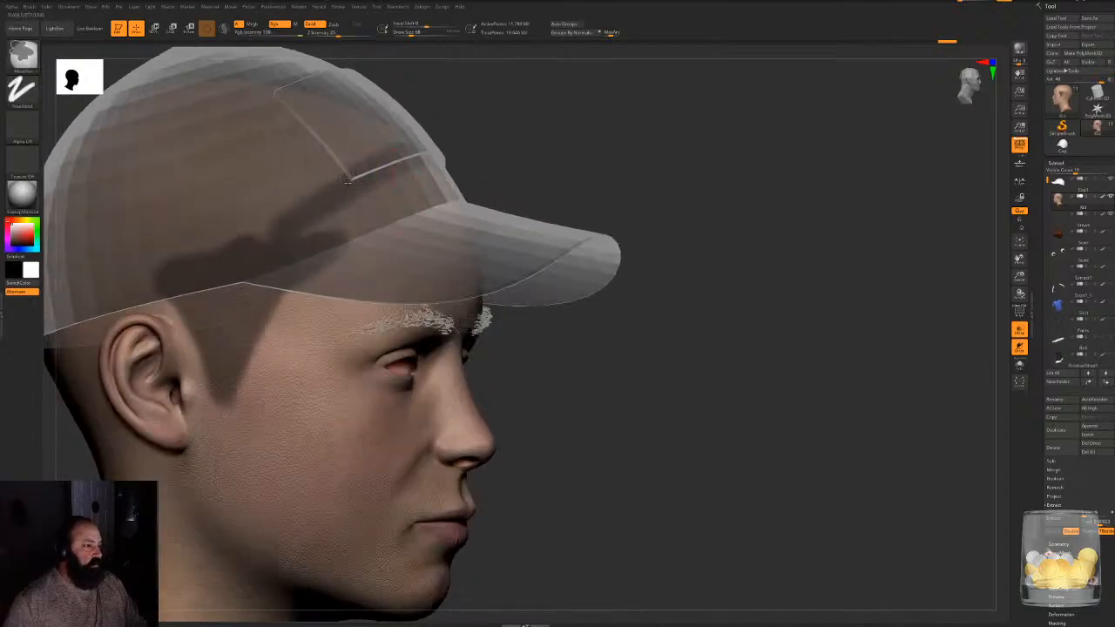
pyautogui.moveTo(348, 181)
pyautogui.keyDown('ctrl'); pyautogui.mouseDown()
pyautogui.moveTo(343, 224)
pyautogui.moveTo(327, 241)
pyautogui.mouseUp(); pyautogui.keyUp('ctrl')
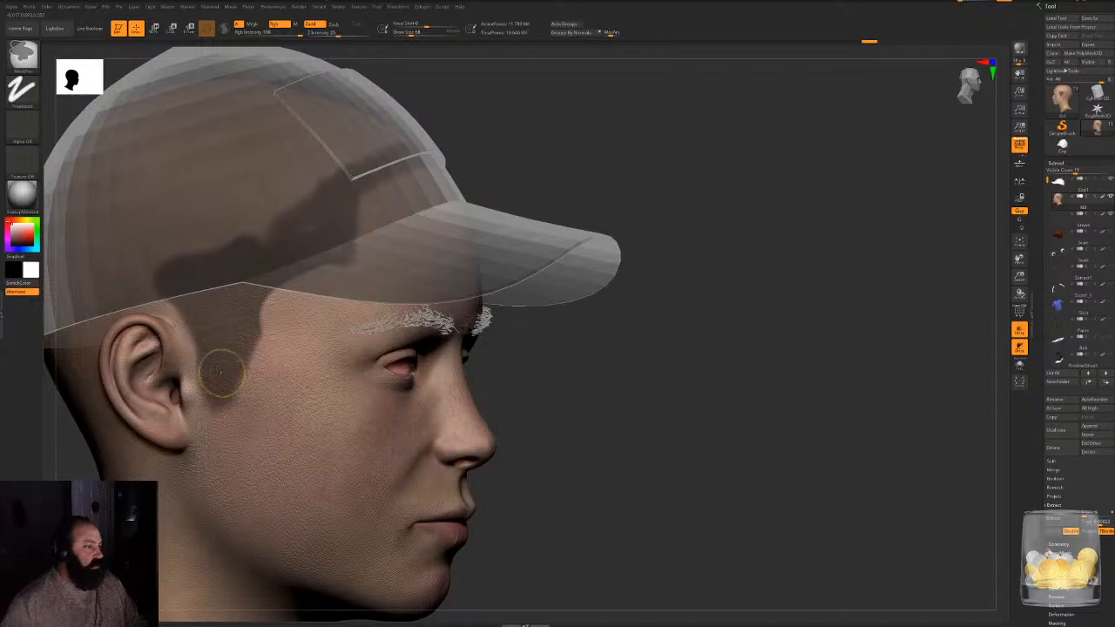
pyautogui.moveTo(689, 219)
pyautogui.mouseDown()
pyautogui.moveTo(614, 219)
pyautogui.moveTo(676, 219)
pyautogui.mouseUp()
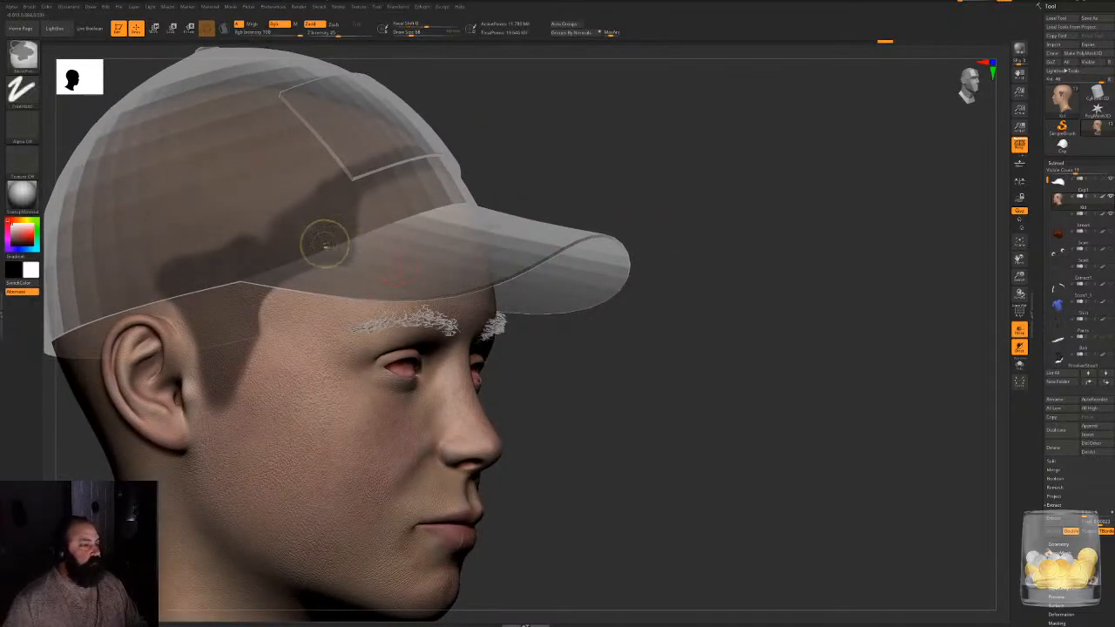
# - Erase the mask band from the forehead, keeping the masked area at the temples
pyautogui.moveTo(296, 220)
pyautogui.keyDown('ctrl'); pyautogui.keyDown('alt'); pyautogui.mouseDown()
pyautogui.moveTo(335, 235)
pyautogui.moveTo(338, 202)
pyautogui.moveTo(380, 151)
pyautogui.mouseUp(); pyautogui.keyUp('alt'); pyautogui.keyUp('ctrl')
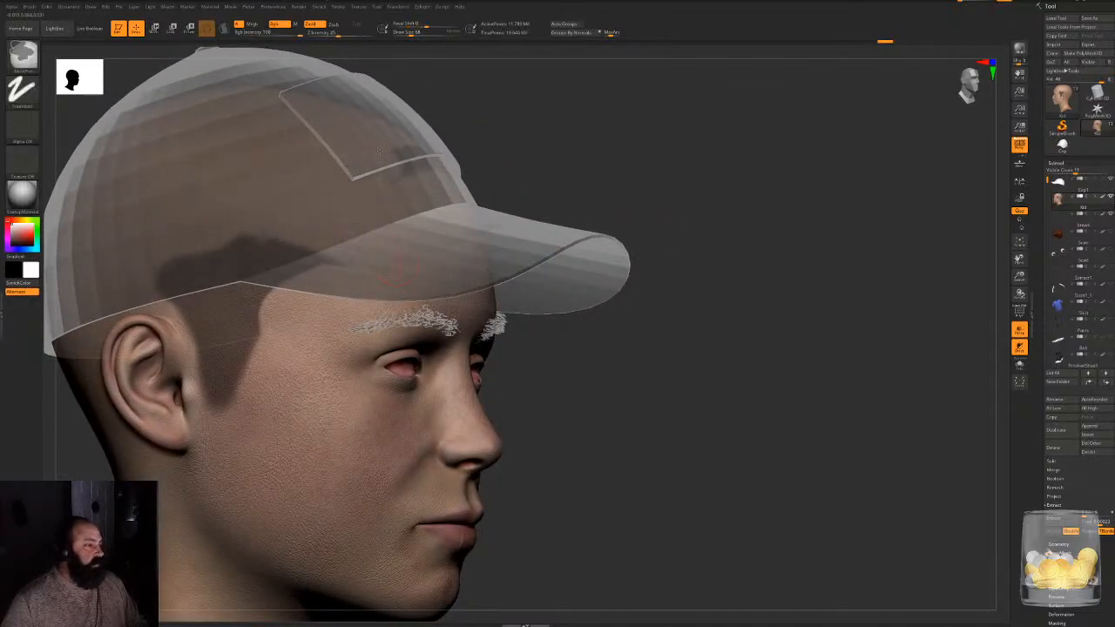
pyautogui.moveTo(694, 120); pyautogui.dragTo(582, 130)
pyautogui.keyDown('ctrl'); pyautogui.keyDown('alt'); pyautogui.moveTo(443, 154); pyautogui.dragTo(351, 169); pyautogui.keyUp('alt'); pyautogui.keyUp('ctrl')
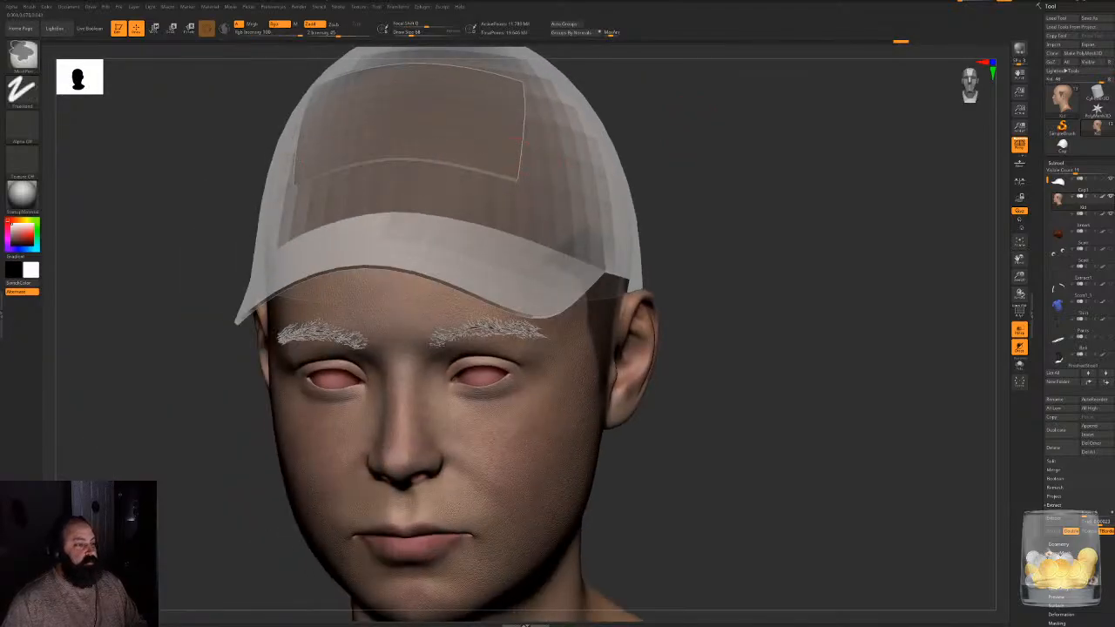
pyautogui.moveTo(773, 168); pyautogui.dragTo(488, 256)
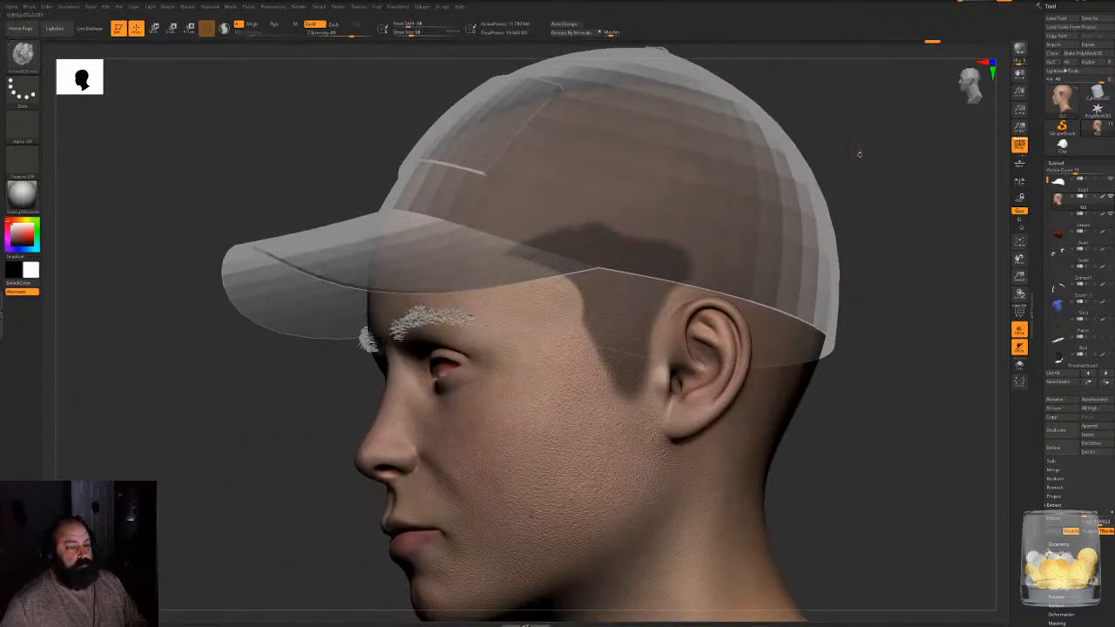
# - Reduce the brush size and mask the temple just inside the cap's lower edge
pyautogui.moveTo(859, 154); pyautogui.dragTo(997, 84)
pyautogui.moveTo(906, 125)
pyautogui.mouseDown()
pyautogui.moveTo(722, 203)
pyautogui.moveTo(713, 227)
pyautogui.moveTo(696, 228)
pyautogui.mouseUp()
pyautogui.press('space')
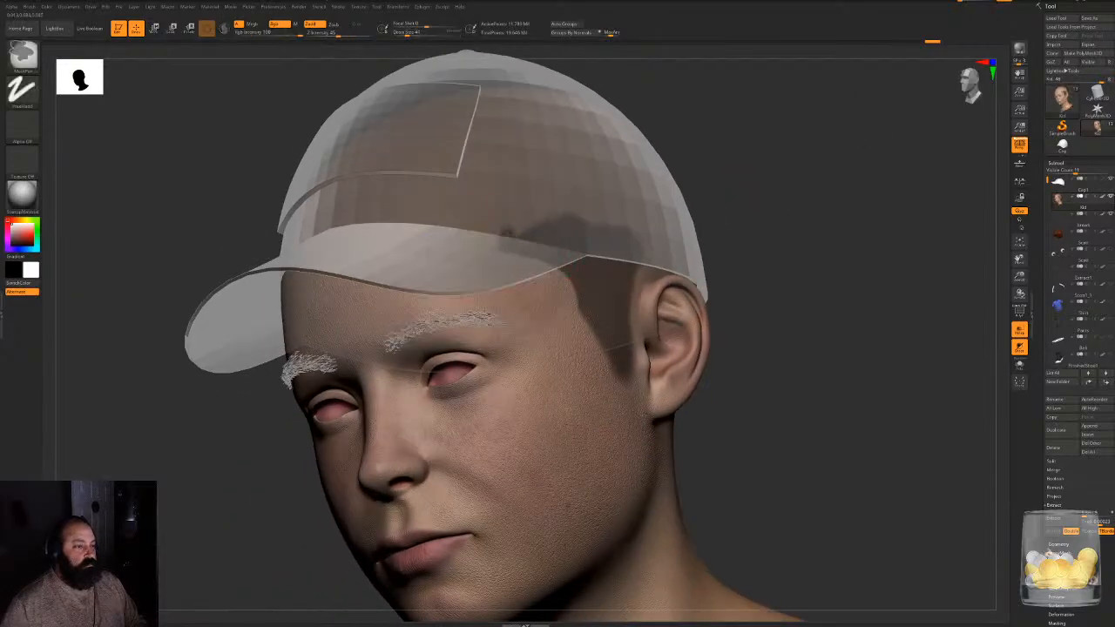
pyautogui.moveTo(503, 225)
pyautogui.keyDown('ctrl'); pyautogui.mouseDown()
pyautogui.moveTo(501, 246)
pyautogui.moveTo(533, 223)
pyautogui.mouseUp(); pyautogui.keyUp('ctrl')
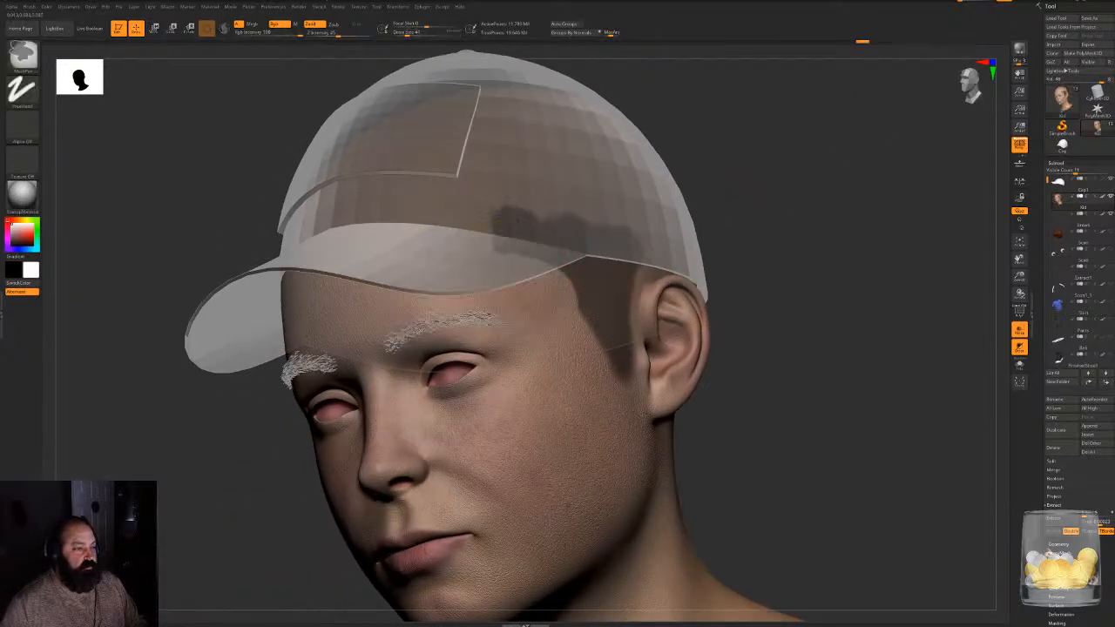
pyautogui.moveTo(718, 208); pyautogui.dragTo(754, 166)
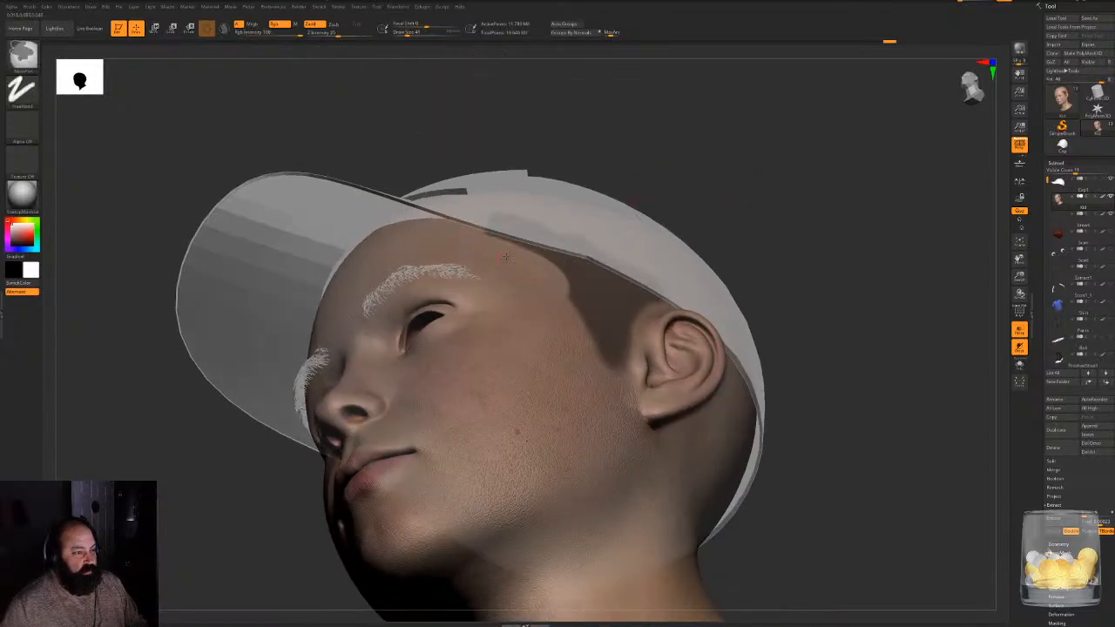
pyautogui.moveTo(741, 206)
pyautogui.mouseDown()
pyautogui.moveTo(760, 277)
pyautogui.moveTo(751, 306)
pyautogui.mouseUp()
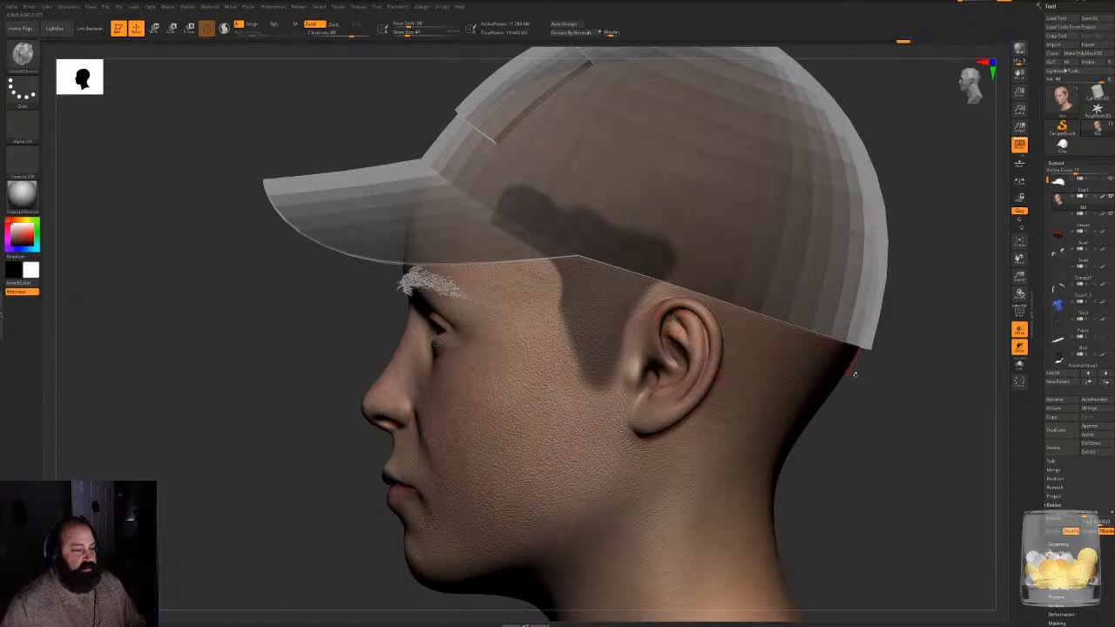
# - Continue the mask along the cap's edge above the ear and down the area behind it
pyautogui.keyDown('alt'); pyautogui.moveTo(882, 386); pyautogui.dragTo(745, 374); pyautogui.keyUp('alt')
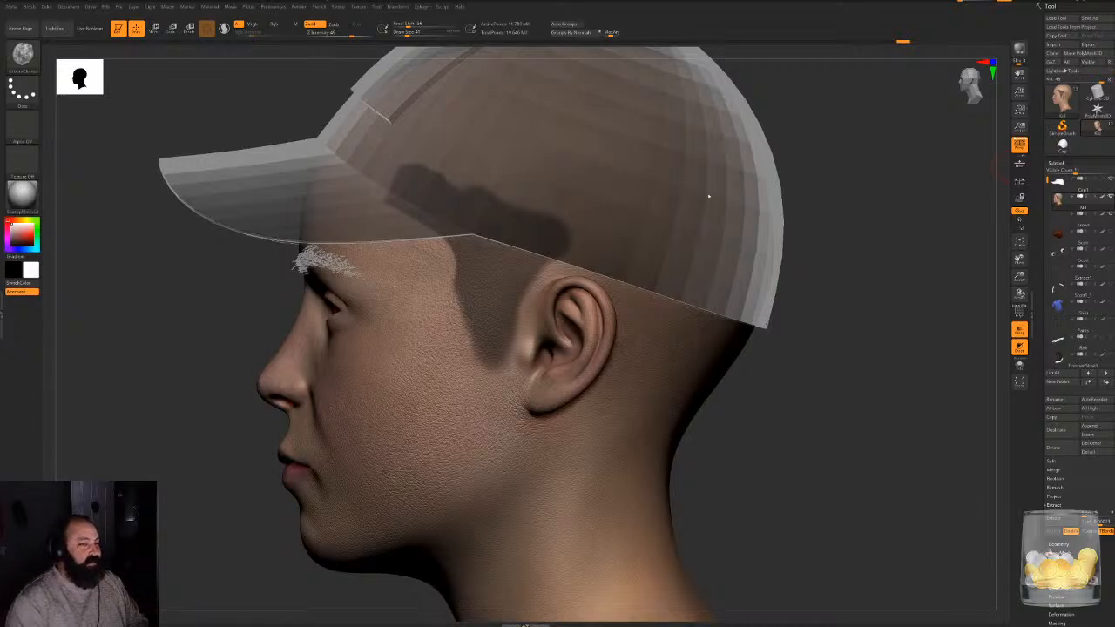
pyautogui.moveTo(882, 298)
pyautogui.keyDown('shift'); pyautogui.mouseDown()
pyautogui.moveTo(911, 291)
pyautogui.moveTo(760, 298)
pyautogui.mouseUp(); pyautogui.keyUp('shift')
pyautogui.moveTo(390, 277)
pyautogui.keyDown('ctrl'); pyautogui.mouseDown()
pyautogui.moveTo(455, 279)
pyautogui.moveTo(475, 308)
pyautogui.moveTo(480, 348)
pyautogui.mouseUp(); pyautogui.keyUp('ctrl')
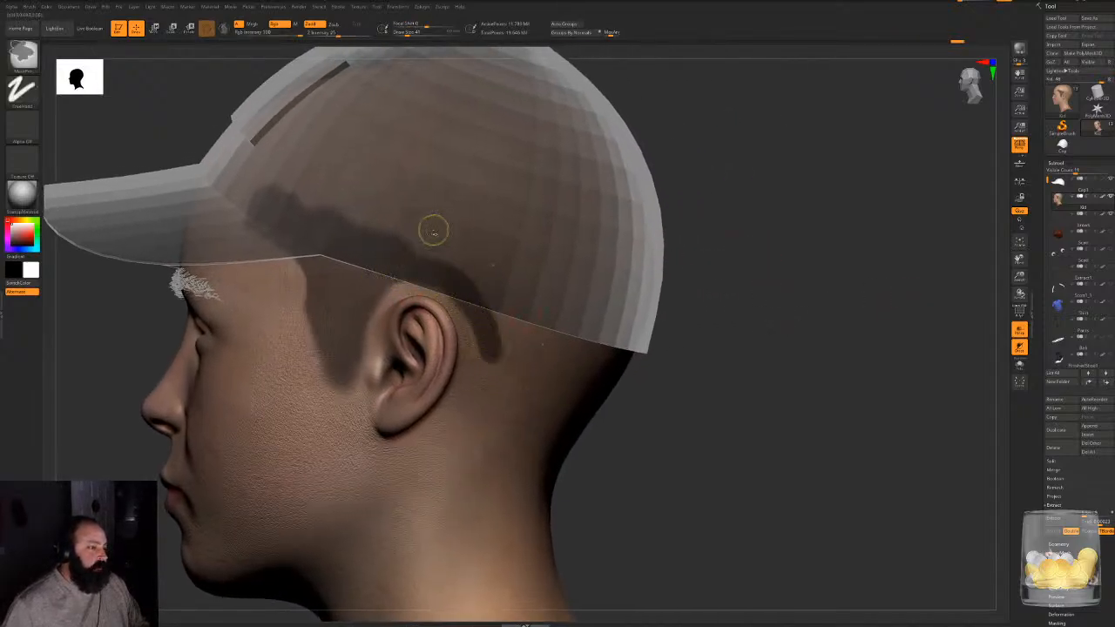
pyautogui.keyDown('ctrl'); pyautogui.moveTo(389, 242); pyautogui.dragTo(494, 297); pyautogui.keyUp('ctrl')
pyautogui.moveTo(773, 304); pyautogui.dragTo(695, 307)
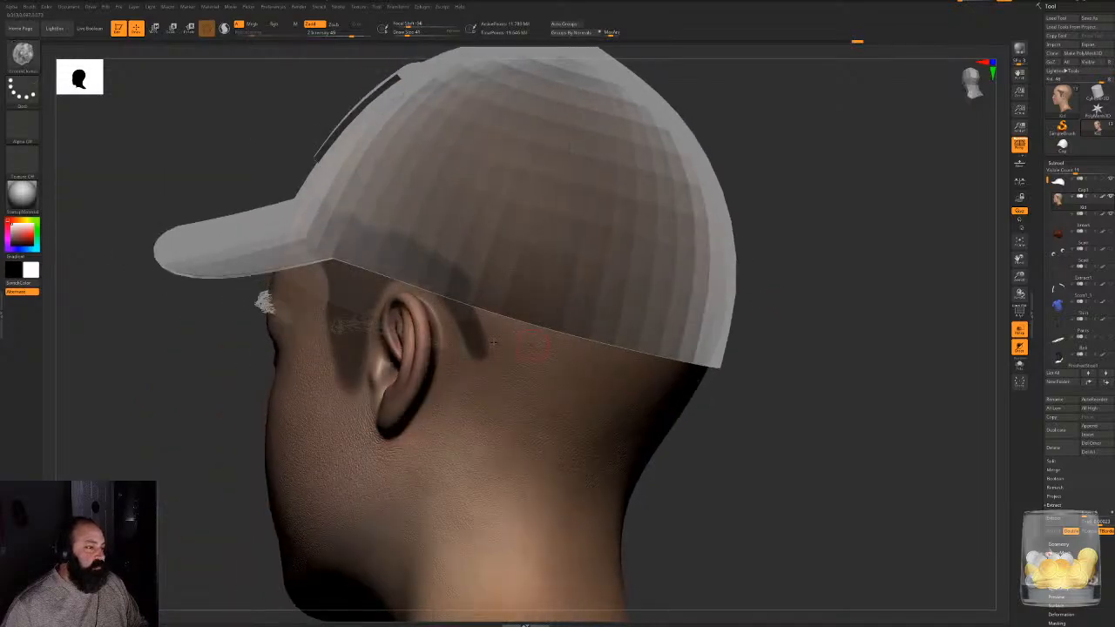
pyautogui.keyDown('ctrl'); pyautogui.moveTo(441, 286); pyautogui.dragTo(488, 384); pyautogui.keyUp('ctrl')
pyautogui.keyDown('ctrl'); pyautogui.moveTo(468, 338); pyautogui.dragTo(469, 412); pyautogui.keyUp('ctrl')
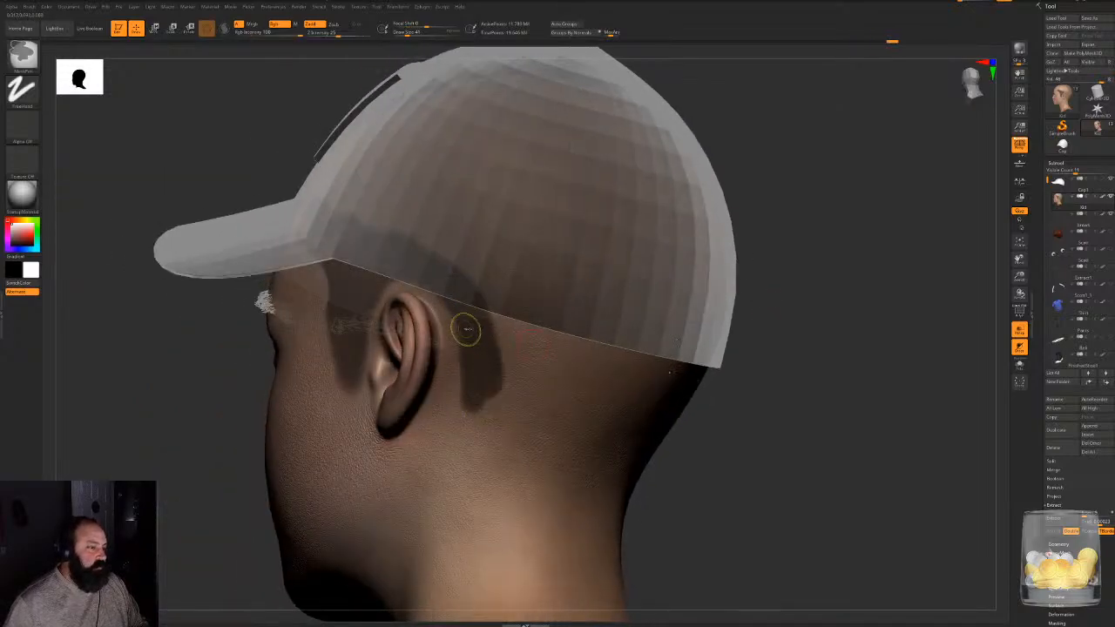
# - Mask the back of the head from behind the ear down to the nape and touch up the temple's mask edge
pyautogui.moveTo(465, 326)
pyautogui.keyDown('ctrl'); pyautogui.mouseDown()
pyautogui.moveTo(466, 418)
pyautogui.moveTo(495, 426)
pyautogui.moveTo(490, 374)
pyautogui.moveTo(553, 427)
pyautogui.moveTo(595, 437)
pyautogui.mouseUp(); pyautogui.keyUp('ctrl')
pyautogui.moveTo(749, 448); pyautogui.dragTo(649, 448)
pyautogui.moveTo(518, 473)
pyautogui.keyDown('ctrl'); pyautogui.mouseDown()
pyautogui.moveTo(599, 471)
pyautogui.moveTo(601, 448)
pyautogui.moveTo(535, 352)
pyautogui.moveTo(497, 336)
pyautogui.moveTo(506, 309)
pyautogui.moveTo(708, 373)
pyautogui.moveTo(697, 410)
pyautogui.moveTo(662, 383)
pyautogui.moveTo(652, 399)
pyautogui.mouseUp(); pyautogui.keyUp('ctrl')
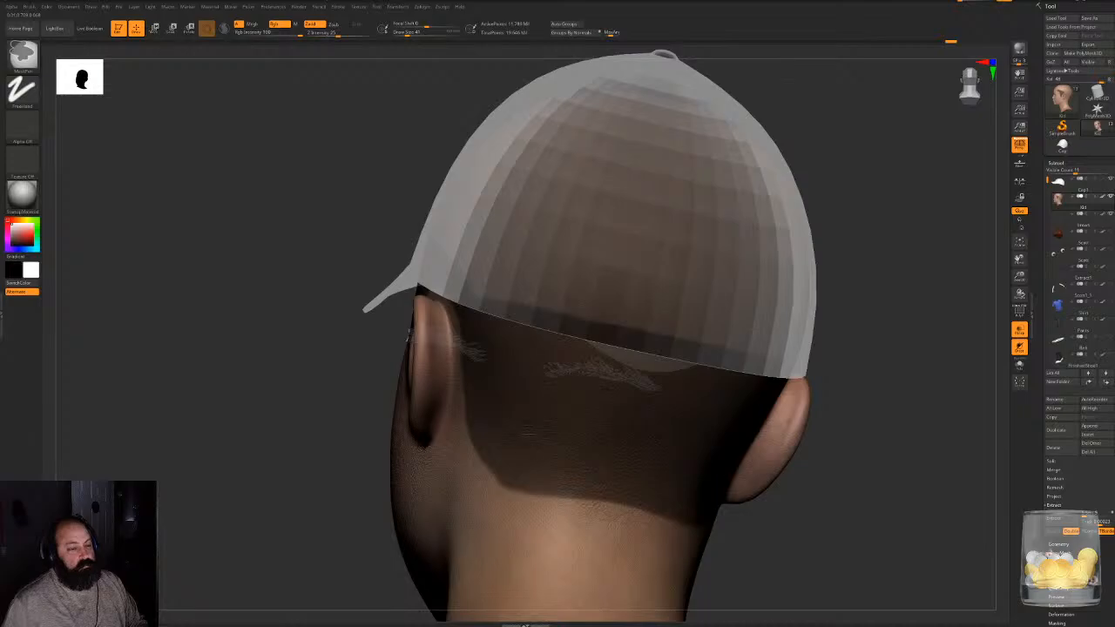
pyautogui.moveTo(828, 257)
pyautogui.mouseDown()
pyautogui.moveTo(516, 309)
pyautogui.moveTo(566, 307)
pyautogui.moveTo(523, 288)
pyautogui.mouseUp()
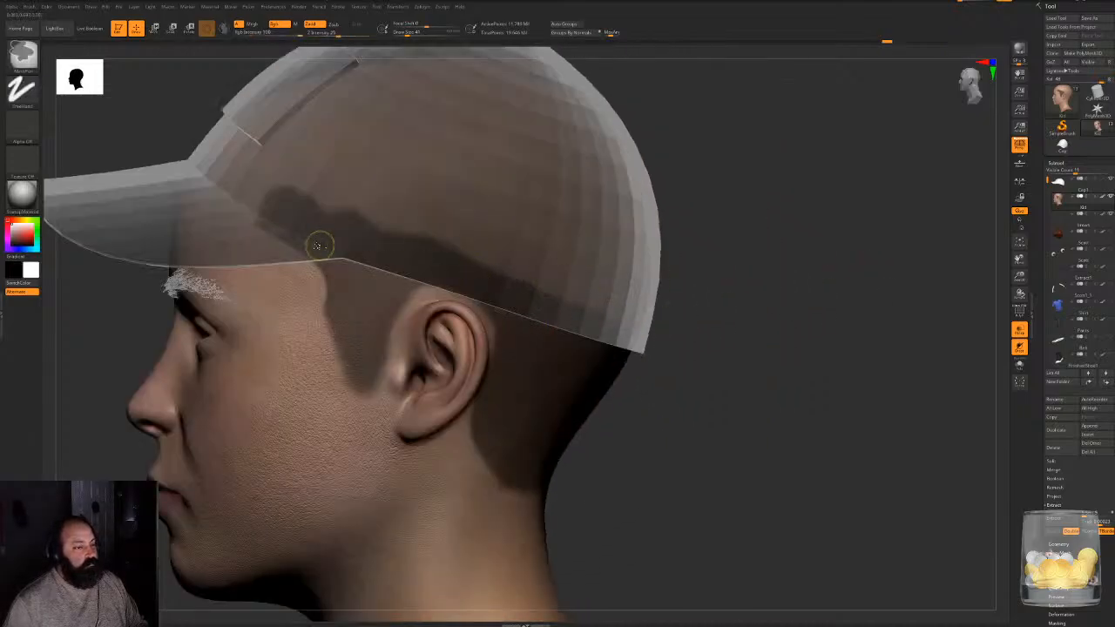
pyautogui.keyDown('ctrl'); pyautogui.moveTo(351, 237); pyautogui.dragTo(299, 212); pyautogui.keyUp('ctrl')
pyautogui.keyDown('alt'); pyautogui.moveTo(756, 350); pyautogui.dragTo(732, 288); pyautogui.keyUp('alt')
pyautogui.moveTo(683, 298)
pyautogui.mouseDown()
pyautogui.moveTo(572, 301)
pyautogui.moveTo(700, 351)
pyautogui.moveTo(815, 341)
pyautogui.moveTo(811, 326)
pyautogui.mouseUp()
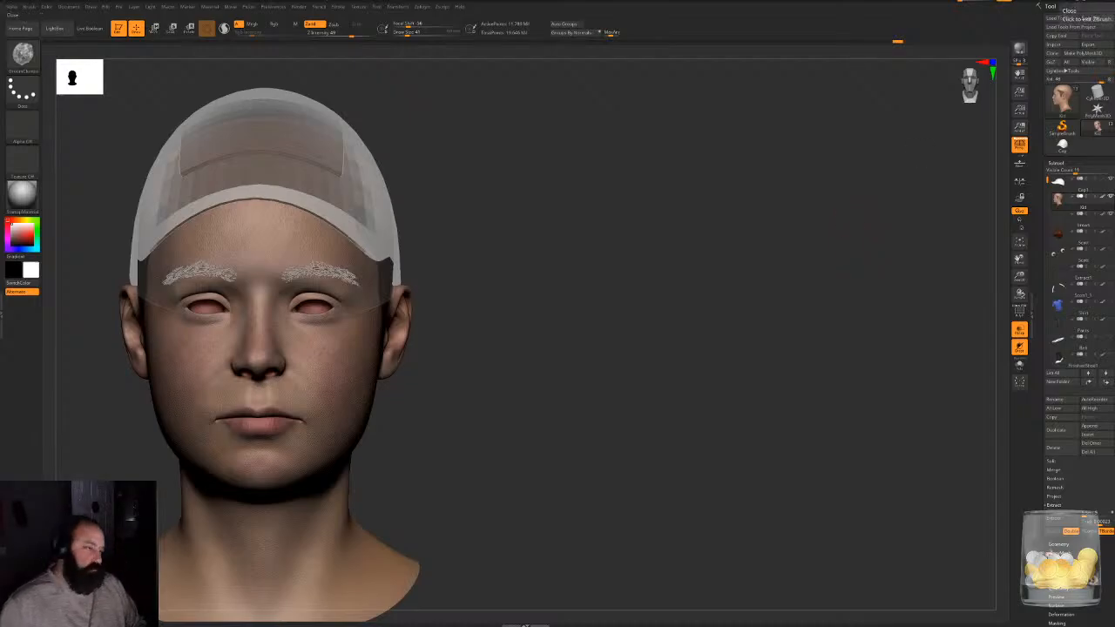
# - Turn off transparency and check the masked sideburn and nape against the cap from the side and back
pyautogui.click(1019, 329)
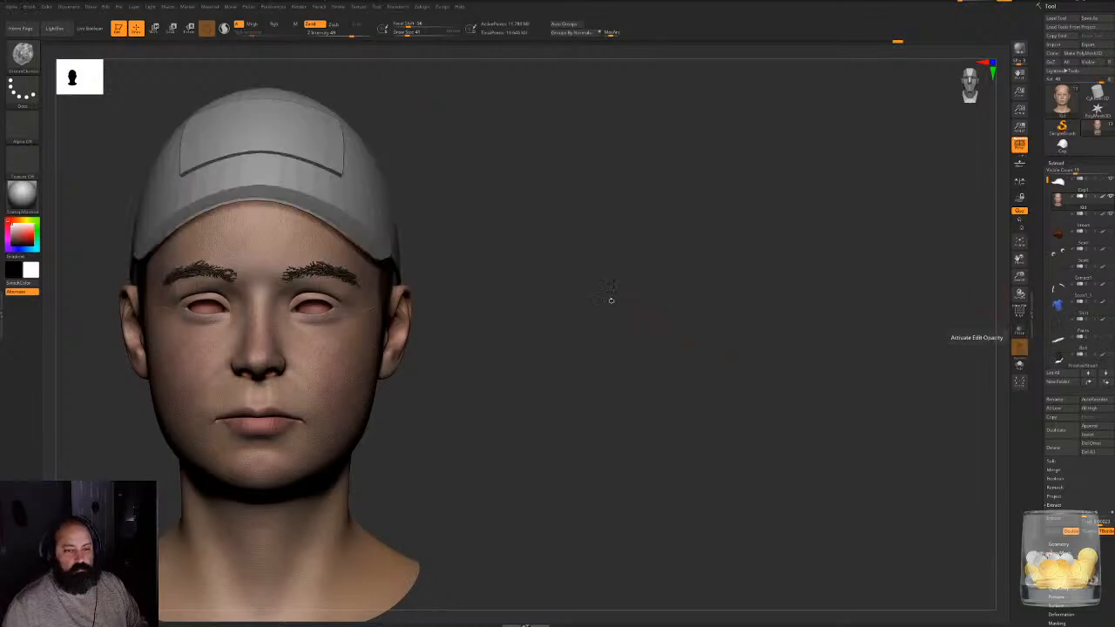
pyautogui.moveTo(611, 300); pyautogui.dragTo(748, 317)
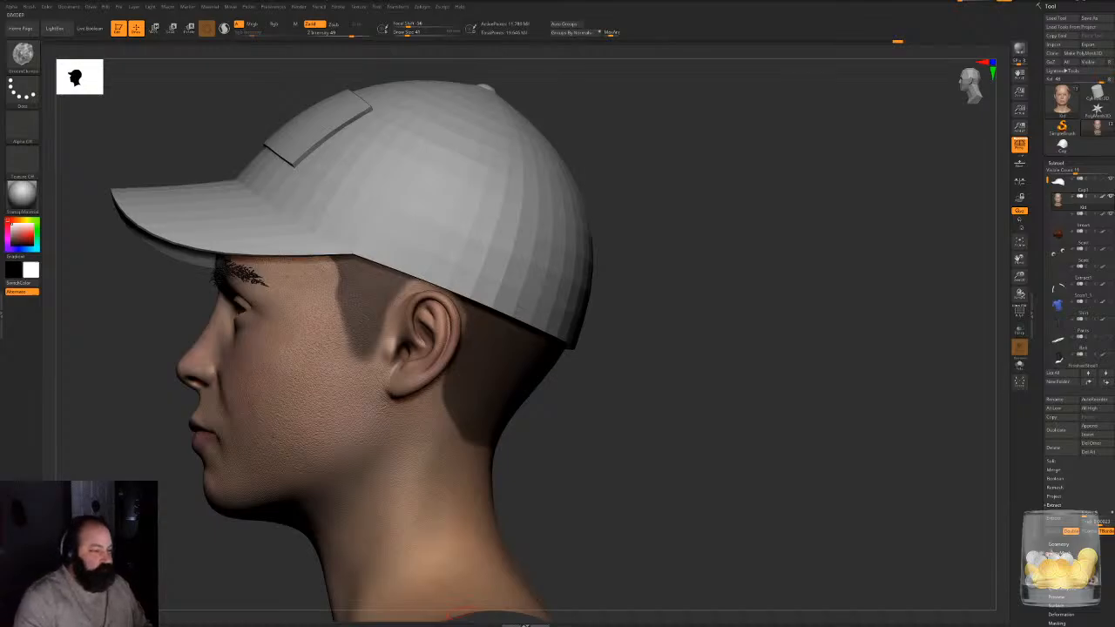
pyautogui.moveTo(667, 203)
pyautogui.mouseDown()
pyautogui.moveTo(704, 200)
pyautogui.moveTo(708, 259)
pyautogui.mouseUp()
pyautogui.press('b')
pyautogui.press('m')
pyautogui.press('v')
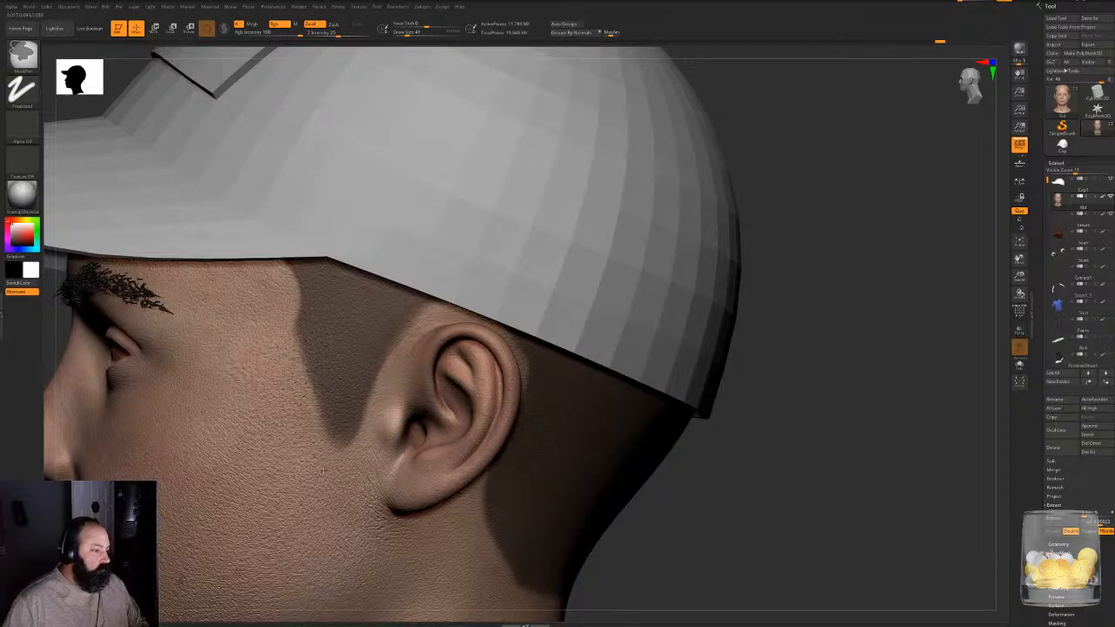
pyautogui.moveTo(688, 464)
pyautogui.keyDown('alt'); pyautogui.mouseDown()
pyautogui.moveTo(686, 402)
pyautogui.moveTo(654, 408)
pyautogui.mouseUp(); pyautogui.keyUp('alt')
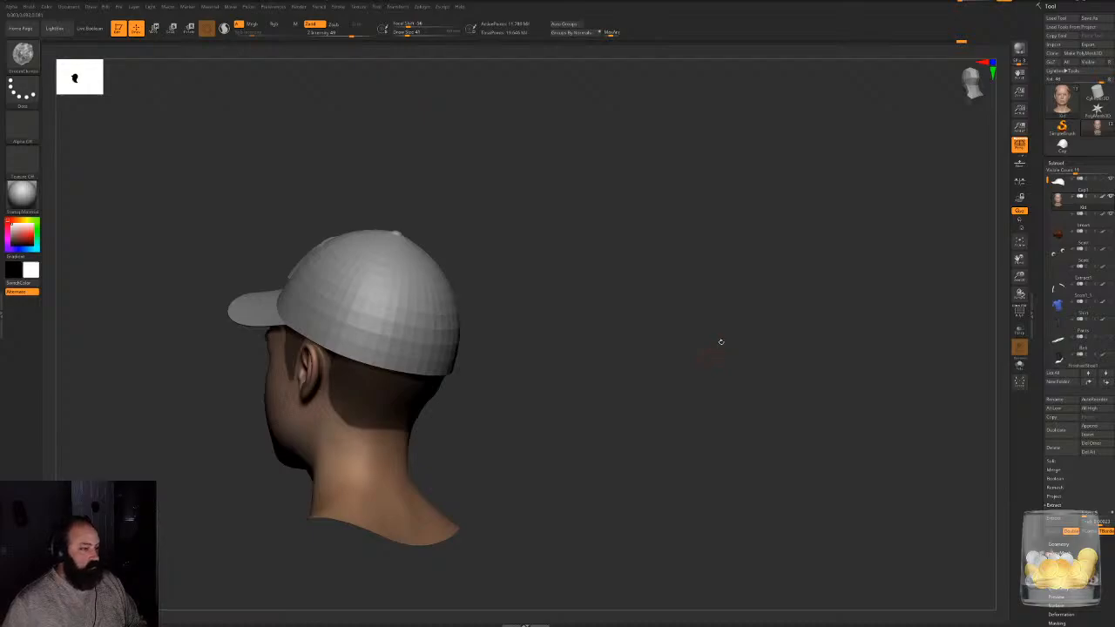
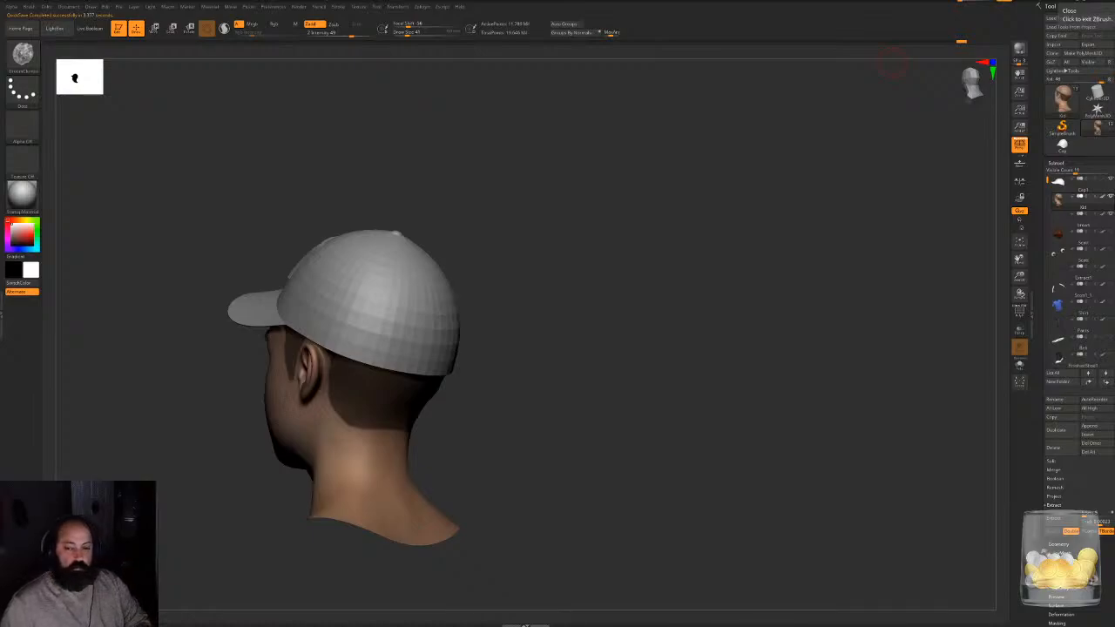
# - Start a FiberMesh preview on the head's masked hair area
pyautogui.moveTo(590, 214); pyautogui.dragTo(684, 189)
pyautogui.moveTo(685, 244); pyautogui.dragTo(796, 279)
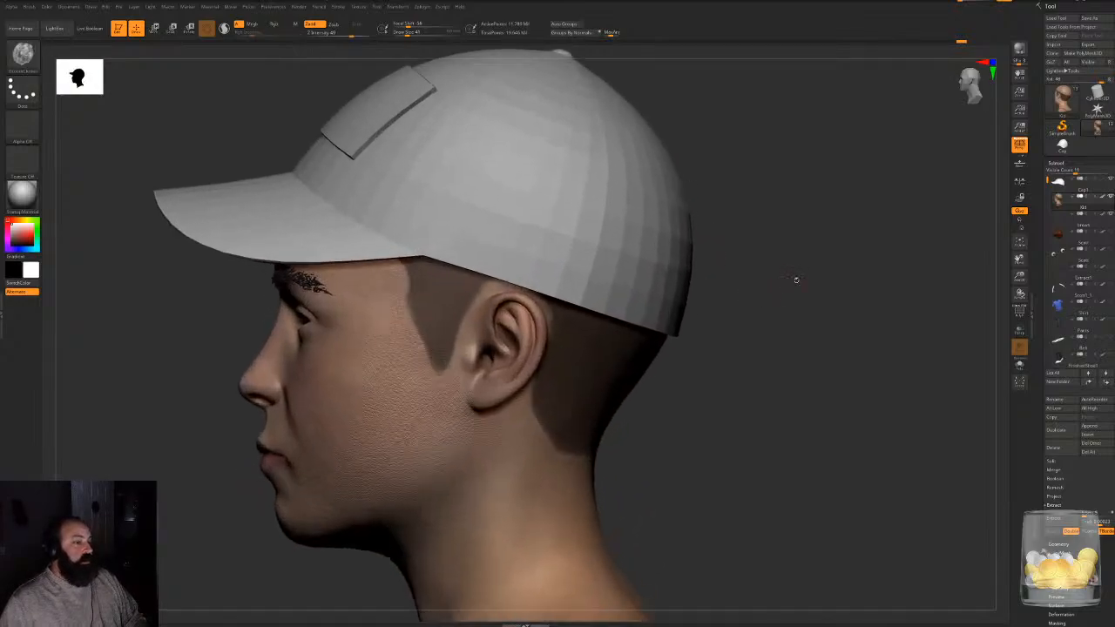
pyautogui.keyDown('alt'); pyautogui.moveTo(805, 321); pyautogui.dragTo(784, 247); pyautogui.keyUp('alt')
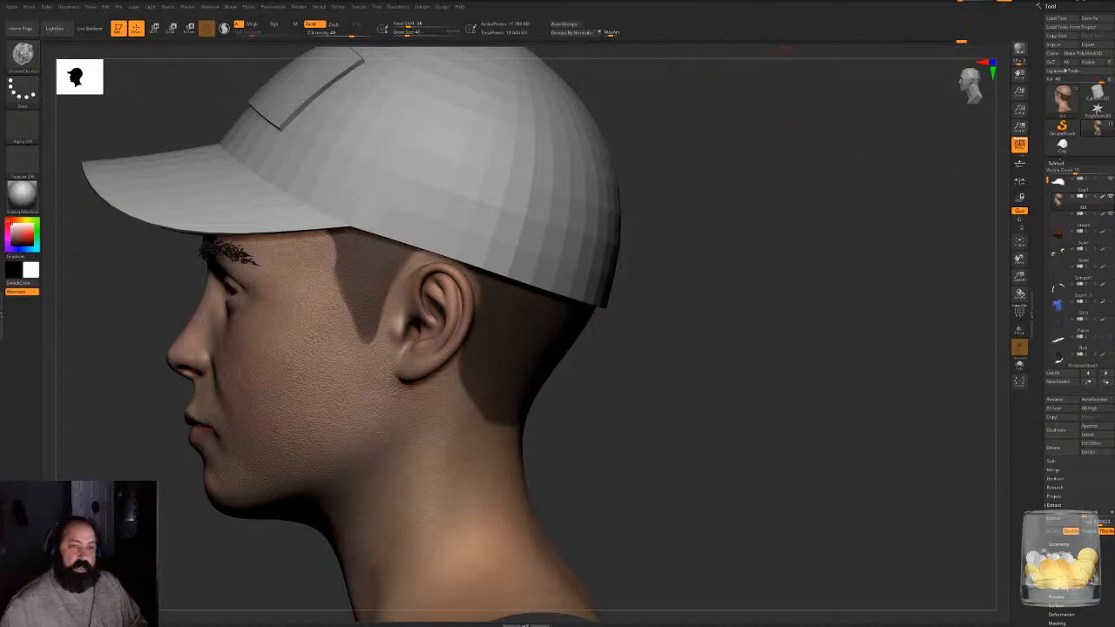
pyautogui.click(1059, 163)
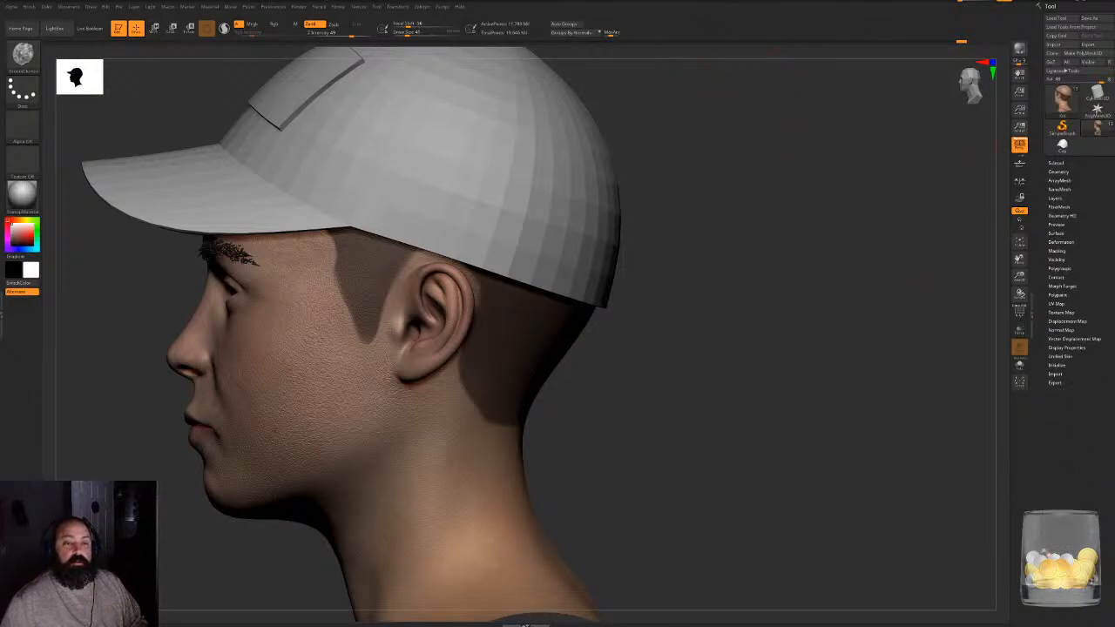
pyautogui.moveTo(949, 329); pyautogui.dragTo(883, 327)
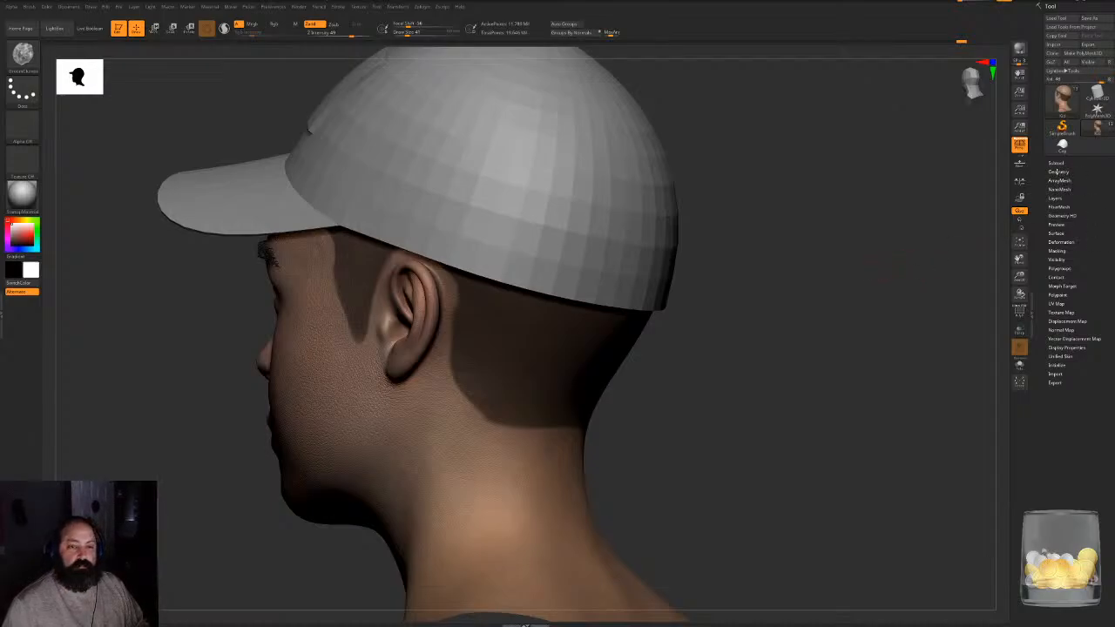
pyautogui.click(1059, 207)
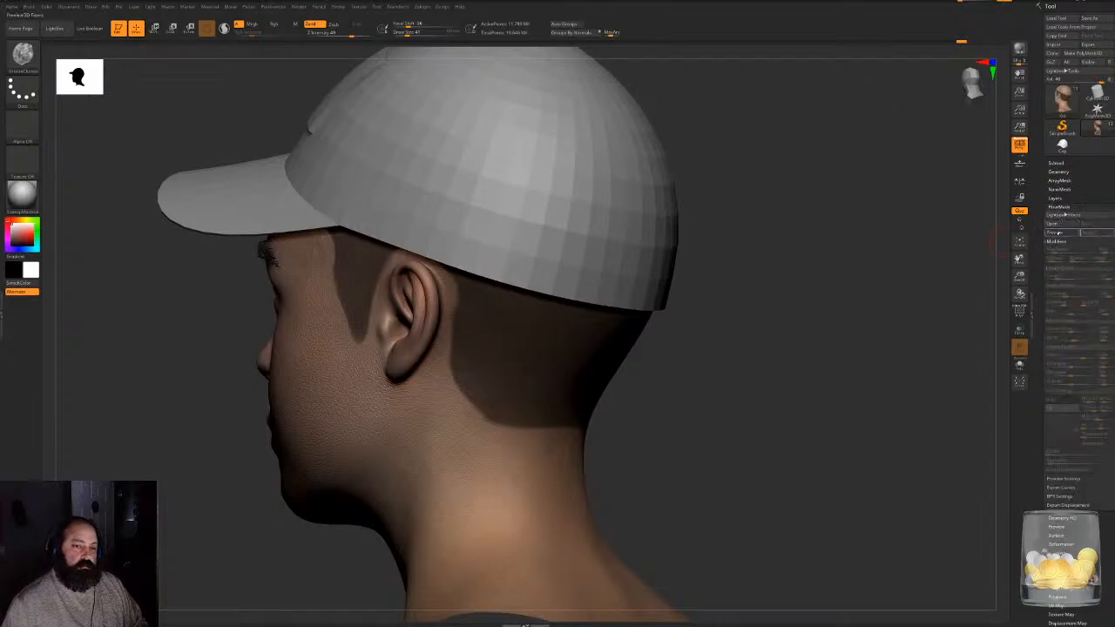
pyautogui.click(1059, 233)
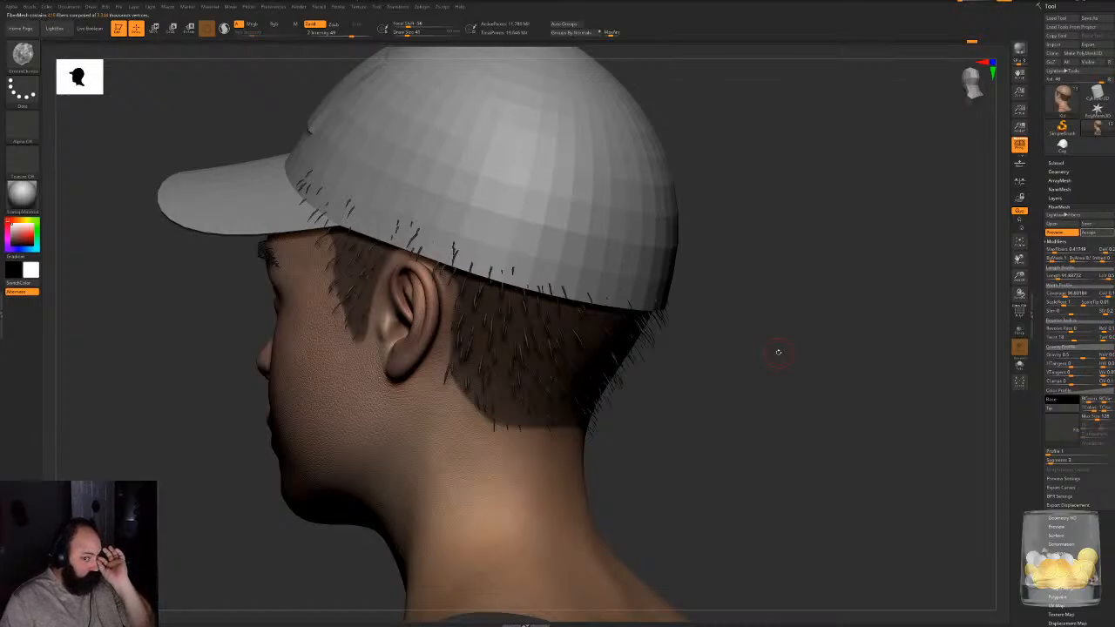
# - Try a denser hair preview by raising the FiberMesh maximum fibers to about 21 and check both sides of the head
pyautogui.moveTo(778, 343); pyautogui.dragTo(809, 413)
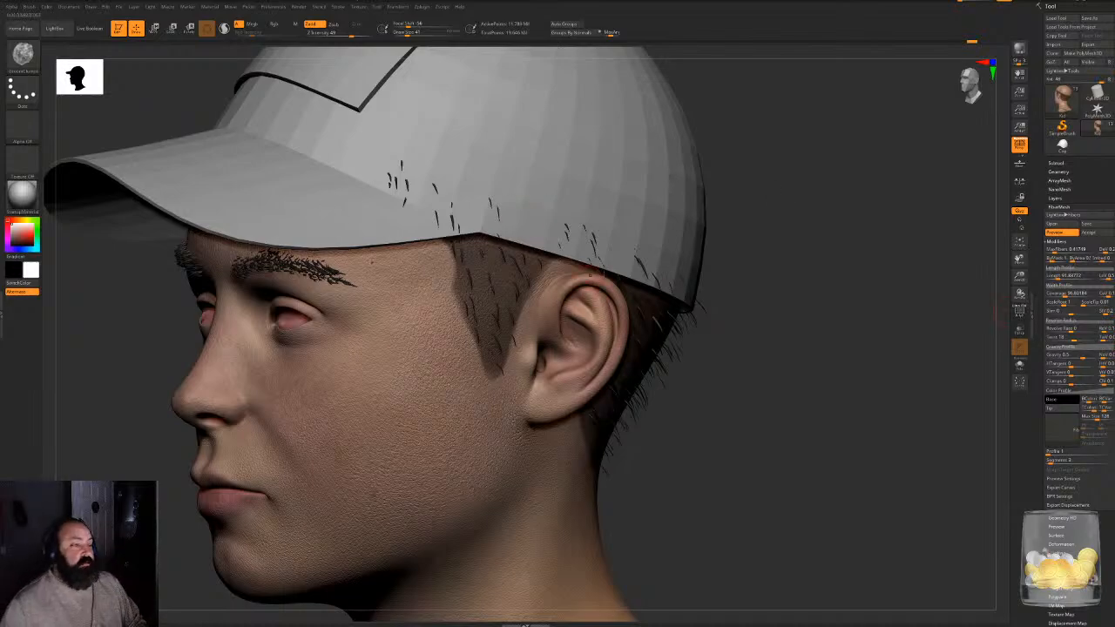
pyautogui.moveTo(751, 324); pyautogui.dragTo(858, 335)
pyautogui.moveTo(921, 476); pyautogui.dragTo(494, 241)
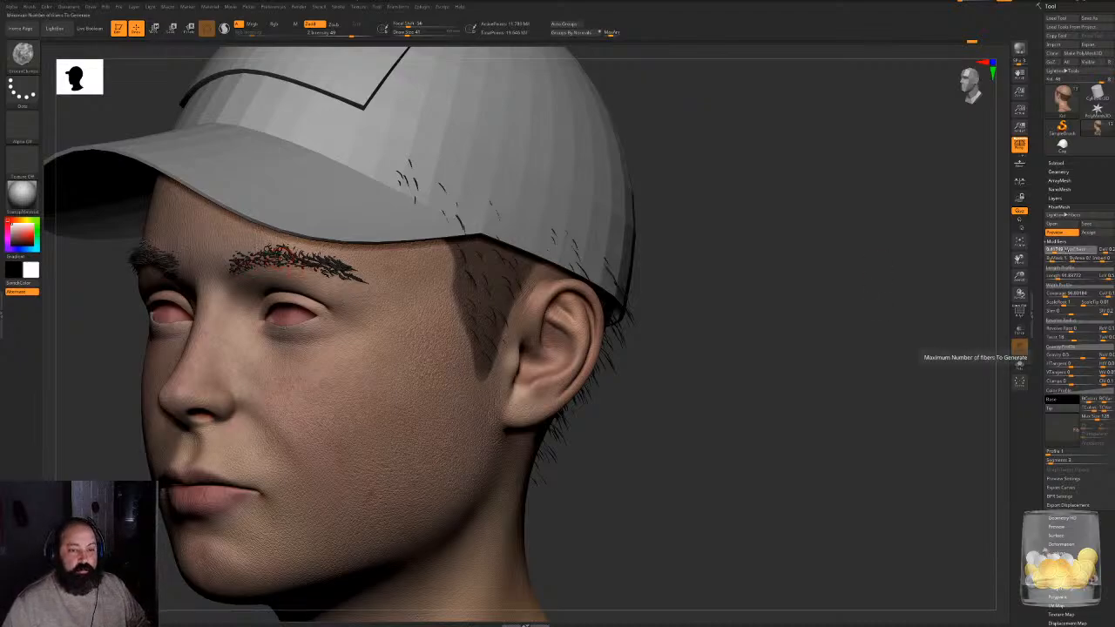
pyautogui.click(1066, 250)
pyautogui.moveTo(1055, 250); pyautogui.dragTo(1065, 250)
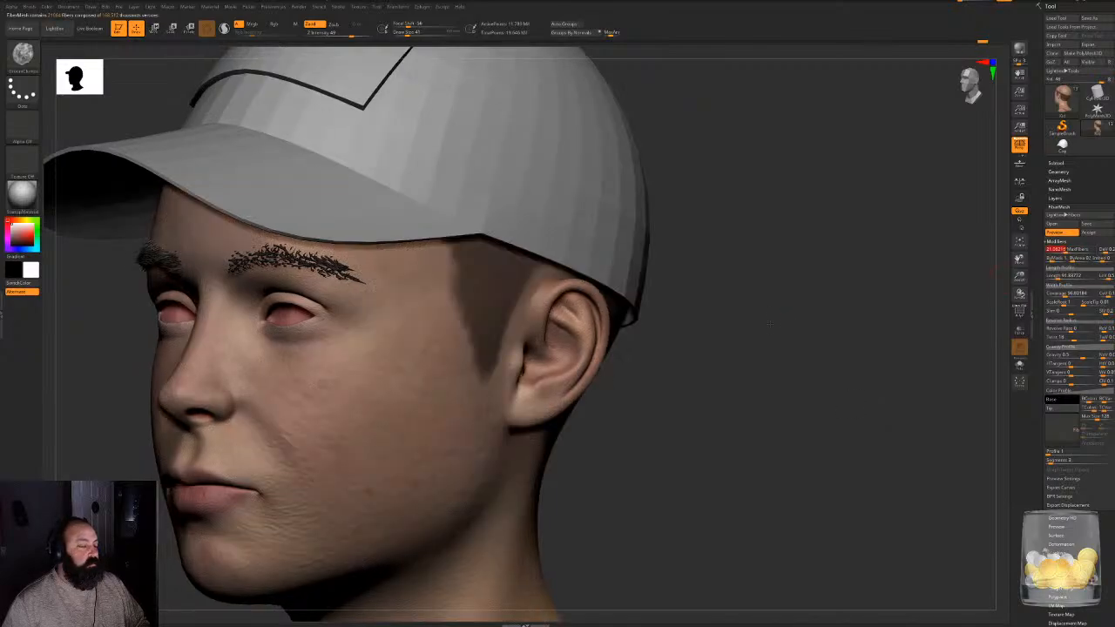
pyautogui.keyDown('shift'); pyautogui.moveTo(770, 324); pyautogui.dragTo(778, 390); pyautogui.keyUp('shift')
pyautogui.keyDown('shift'); pyautogui.moveTo(906, 422); pyautogui.dragTo(859, 430); pyautogui.keyUp('shift')
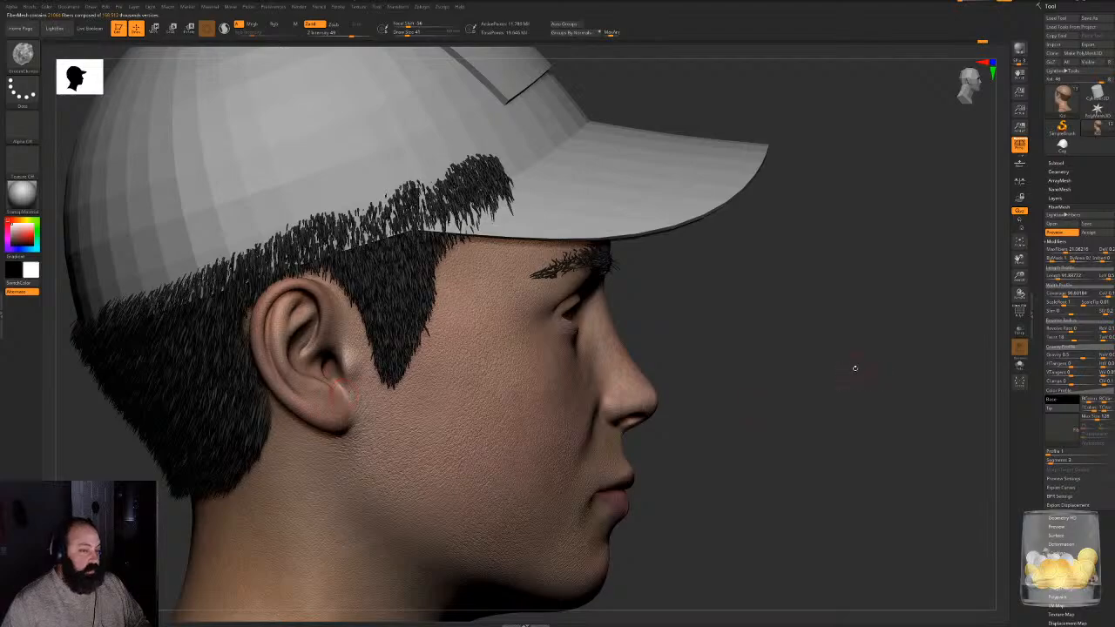
# - Thin out the hair preview by reducing the maximum fibers to about 2.1
pyautogui.click(1064, 250)
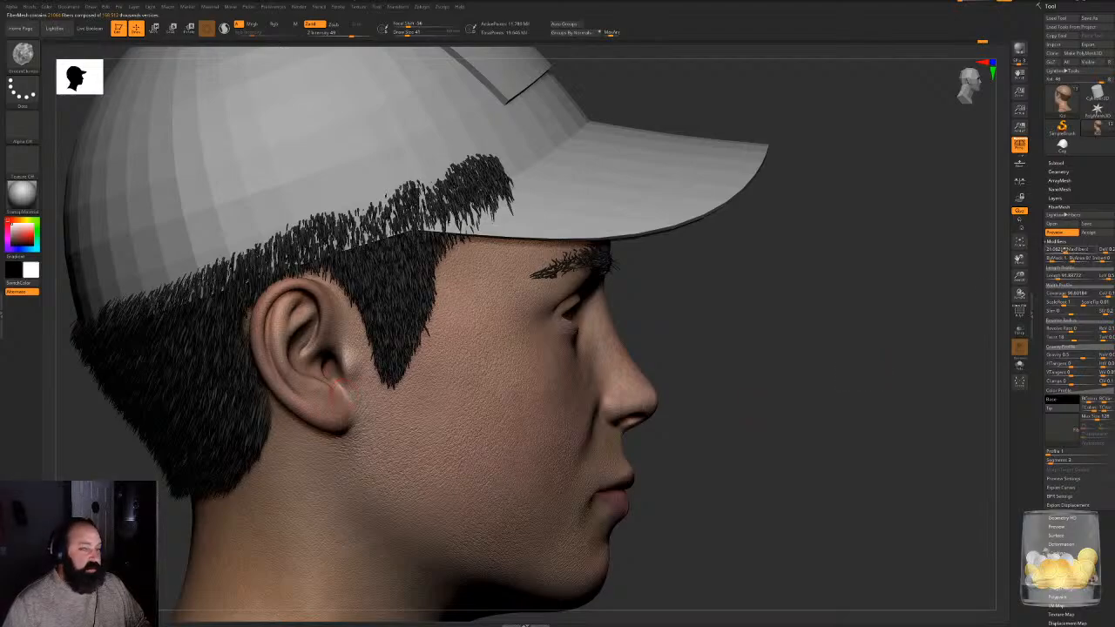
pyautogui.moveTo(1064, 250); pyautogui.dragTo(1060, 250)
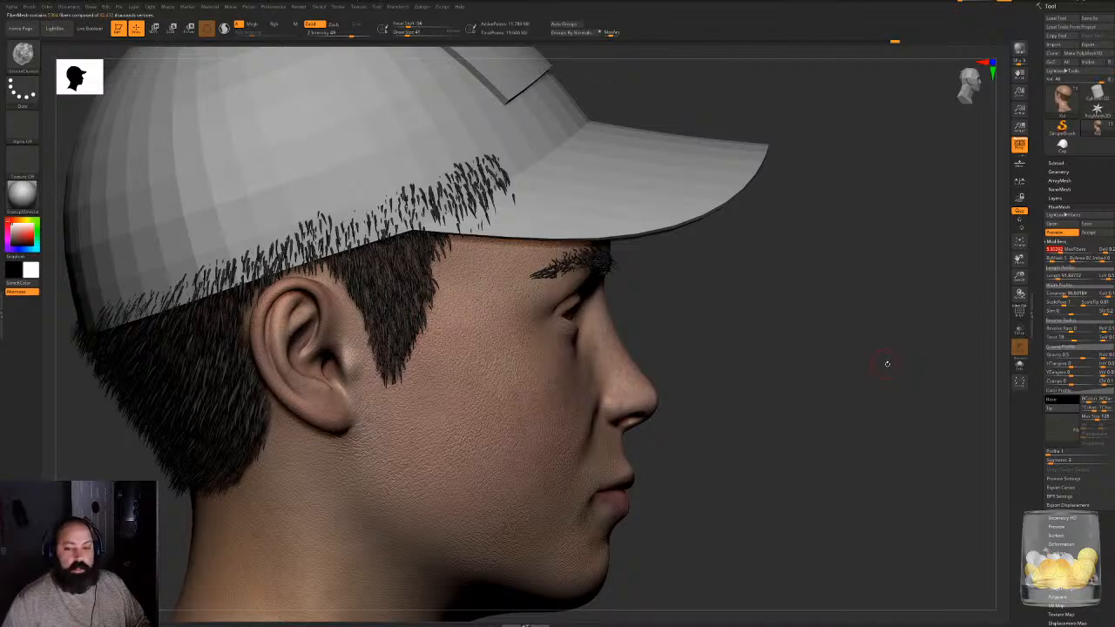
pyautogui.keyDown('alt'); pyautogui.moveTo(888, 366); pyautogui.dragTo(955, 410); pyautogui.keyUp('alt')
pyautogui.keyDown('alt'); pyautogui.moveTo(969, 488); pyautogui.dragTo(828, 441); pyautogui.keyUp('alt')
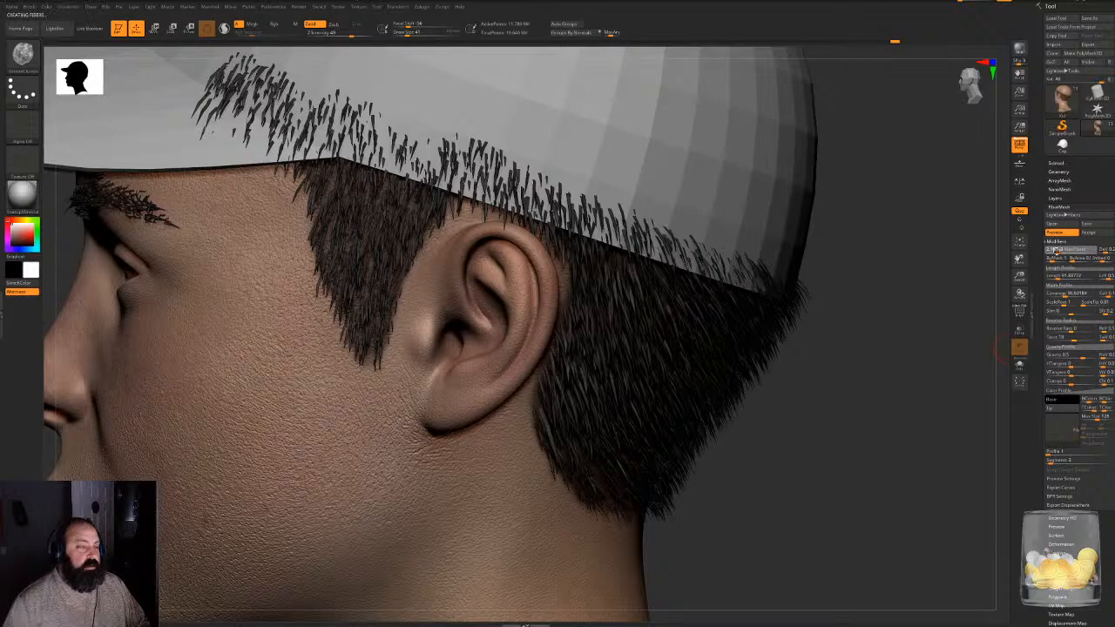
pyautogui.click(1055, 251)
pyautogui.moveTo(747, 412); pyautogui.dragTo(645, 335)
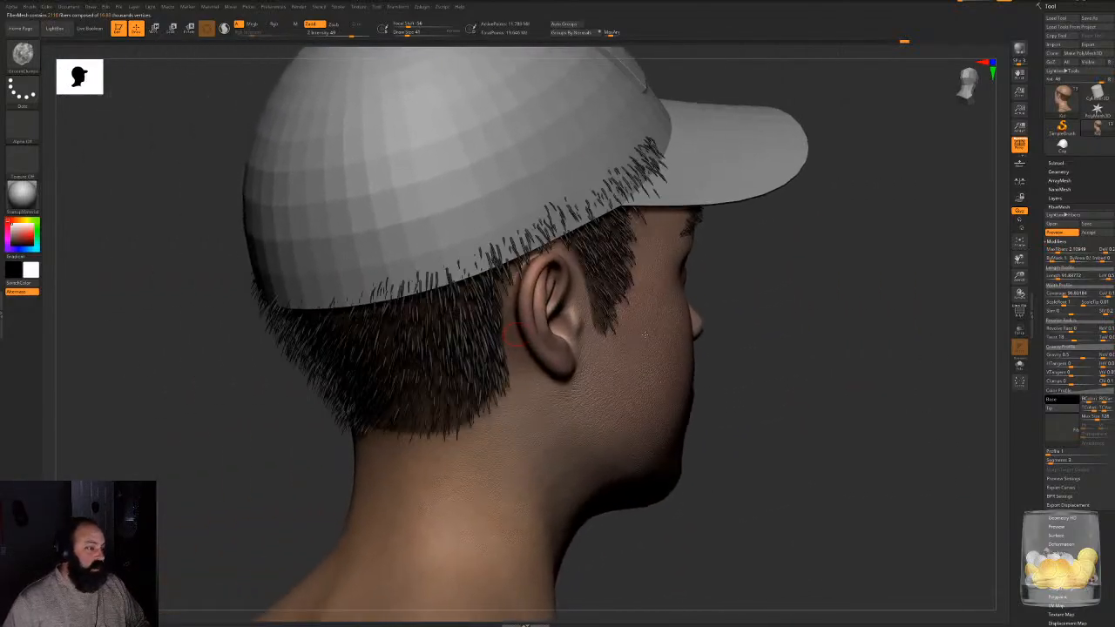
# - Widen the previewed hair fibers by raising their coverage to more than 400, checking the side and back of the head
pyautogui.click(1077, 276)
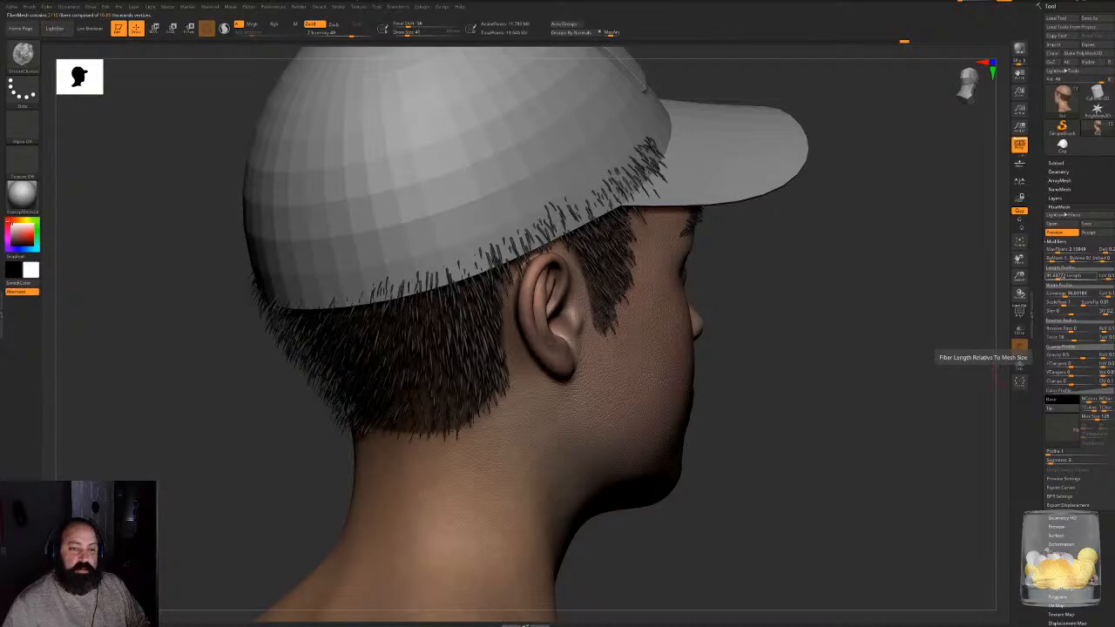
pyautogui.click(1062, 276)
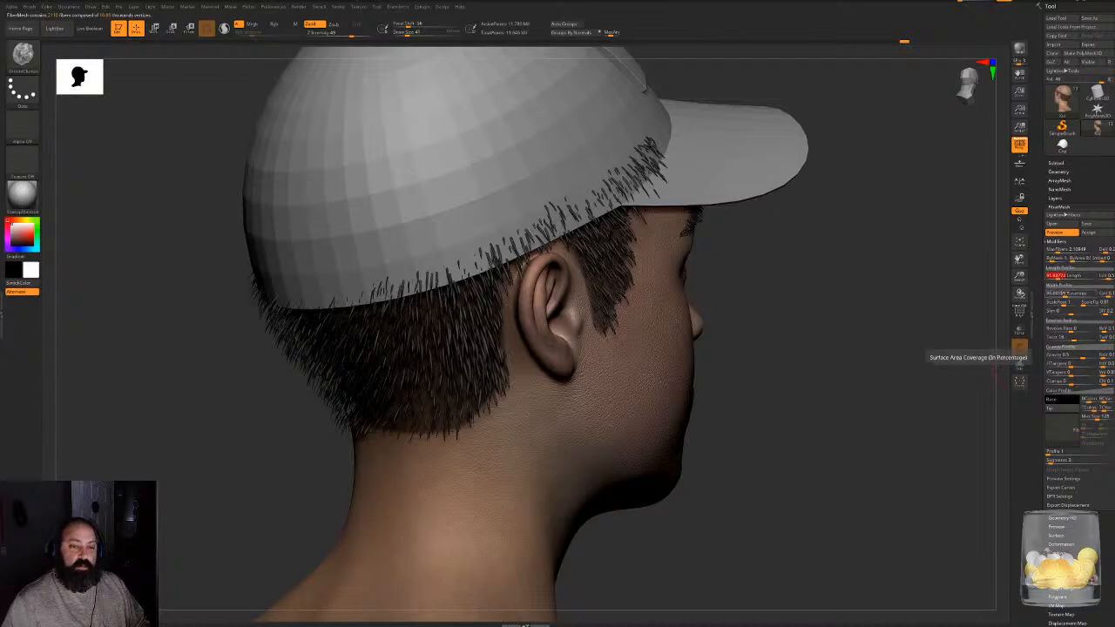
pyautogui.moveTo(1064, 294); pyautogui.dragTo(1069, 294)
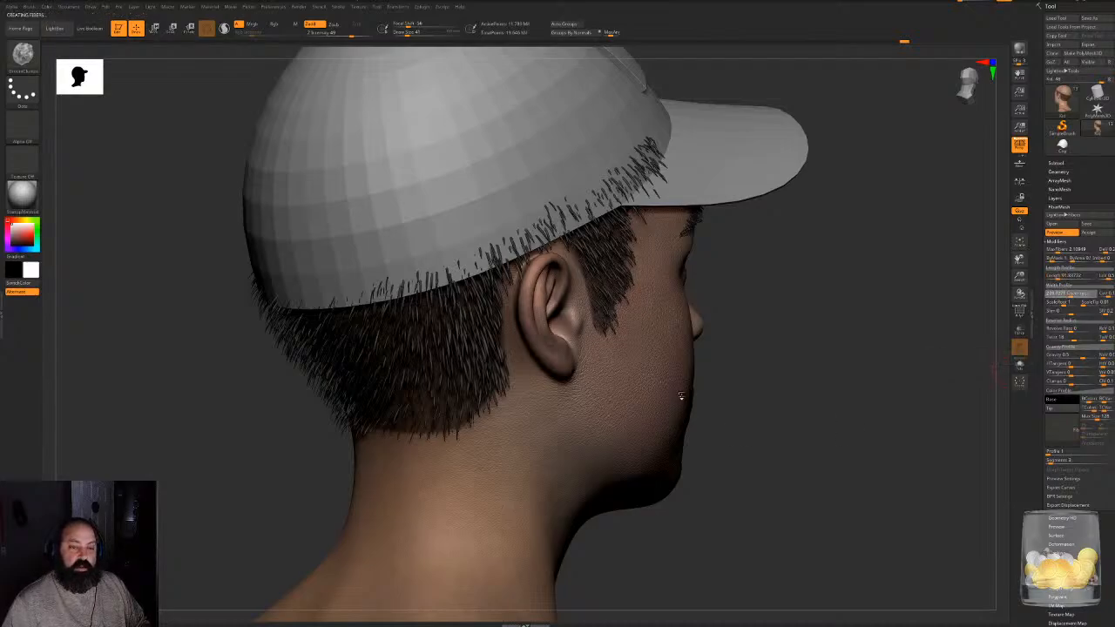
pyautogui.moveTo(851, 374); pyautogui.dragTo(930, 350)
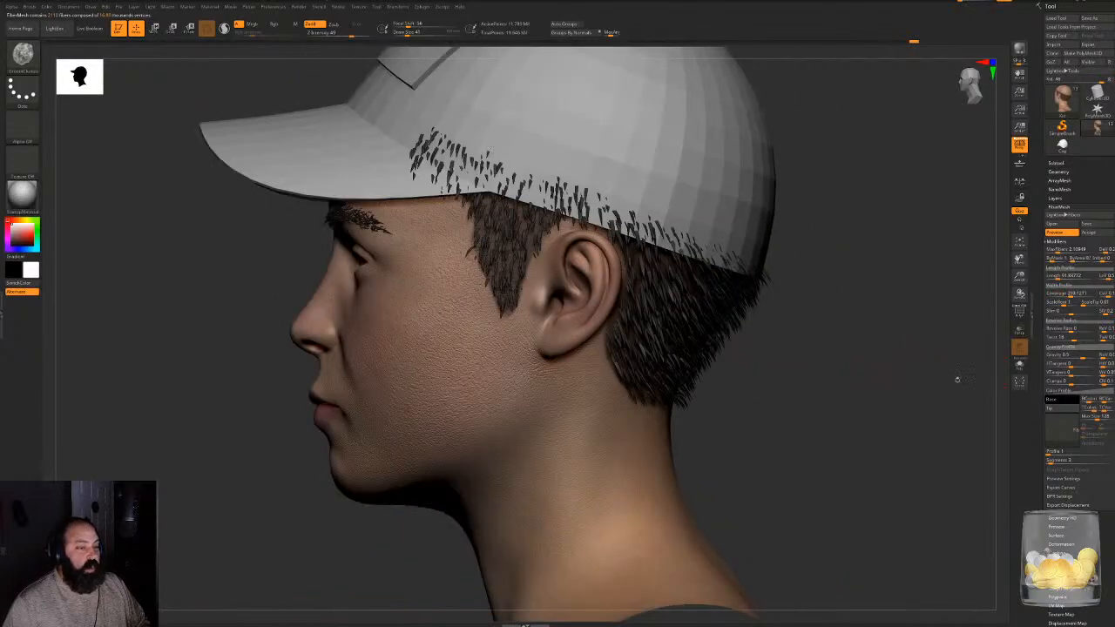
pyautogui.moveTo(833, 327); pyautogui.dragTo(910, 383)
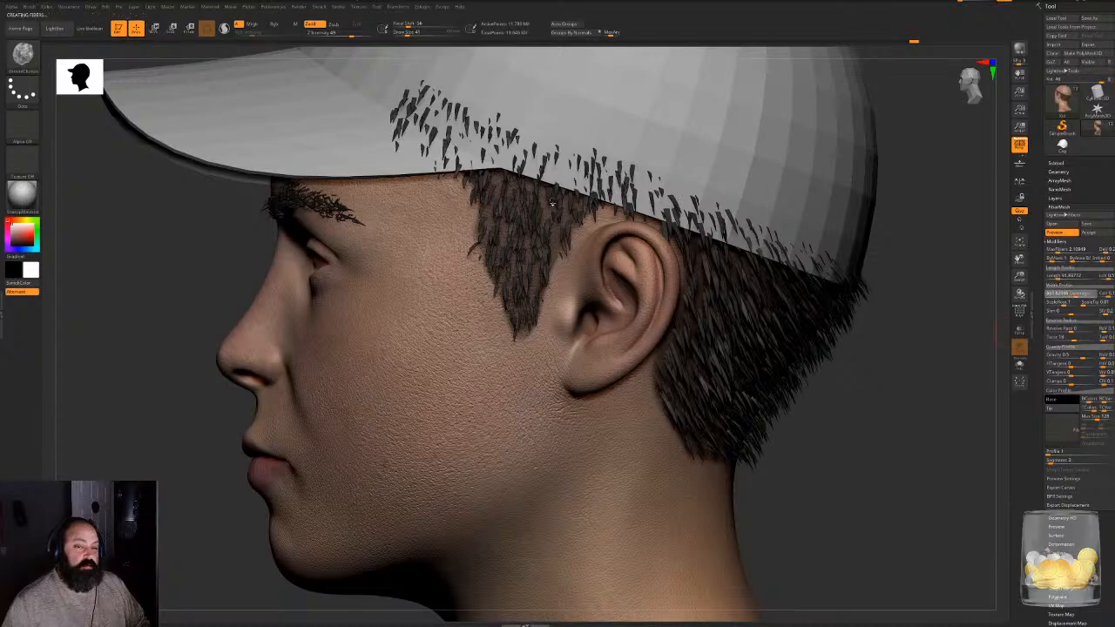
pyautogui.moveTo(808, 426); pyautogui.dragTo(944, 488)
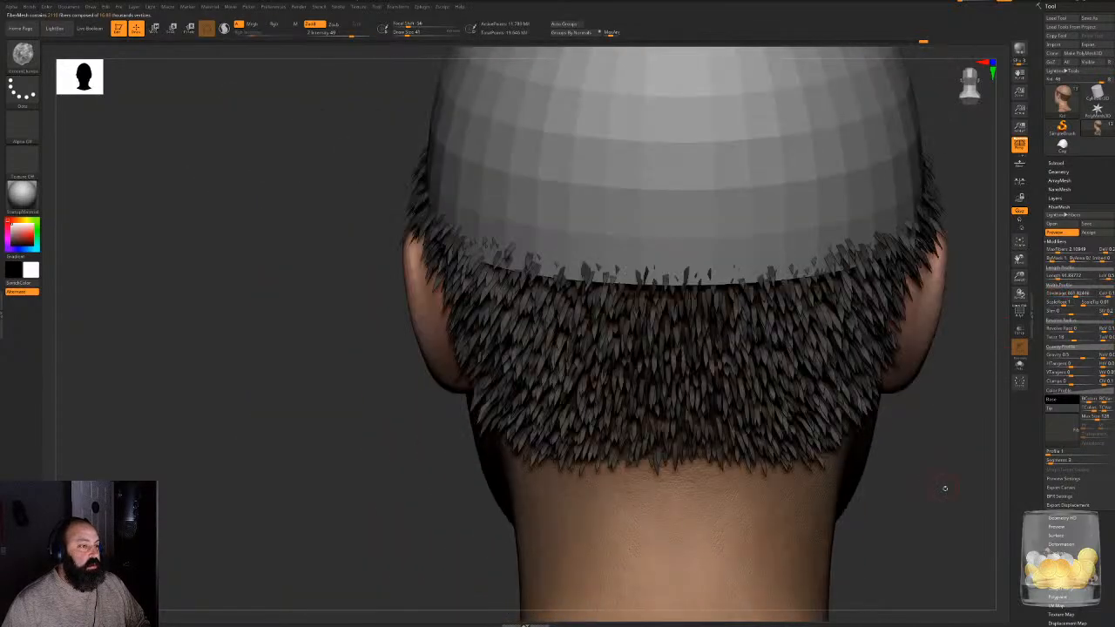
# - Inspect the hair fibers from both sides and the back, and accept the FiberMesh preview as a new subtool
pyautogui.press('f')
pyautogui.moveTo(815, 398); pyautogui.dragTo(575, 375)
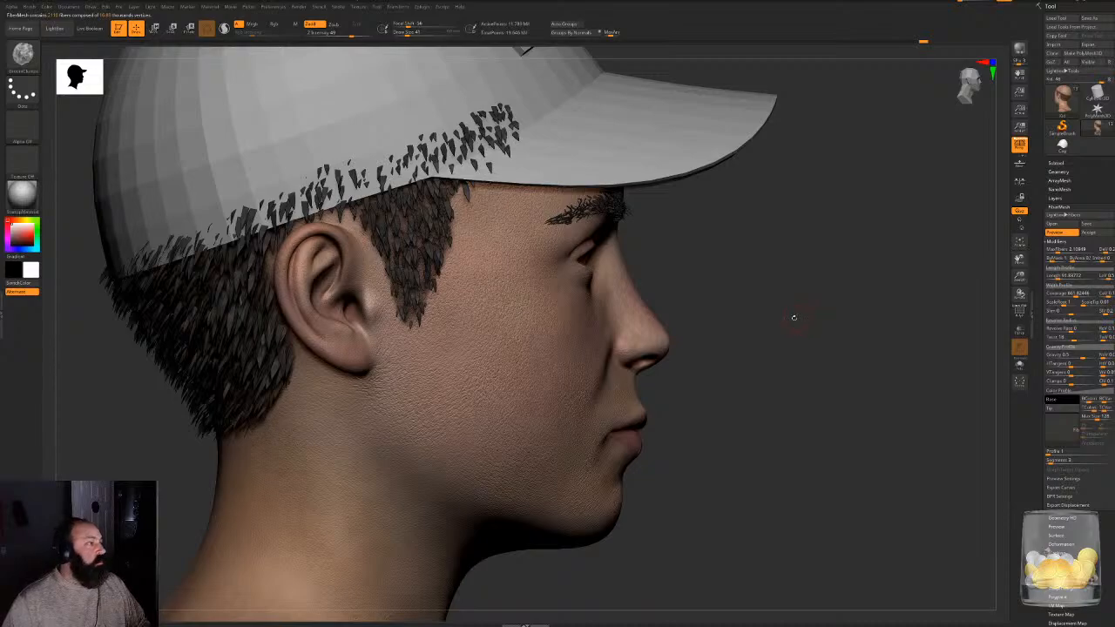
pyautogui.moveTo(793, 317); pyautogui.dragTo(869, 401)
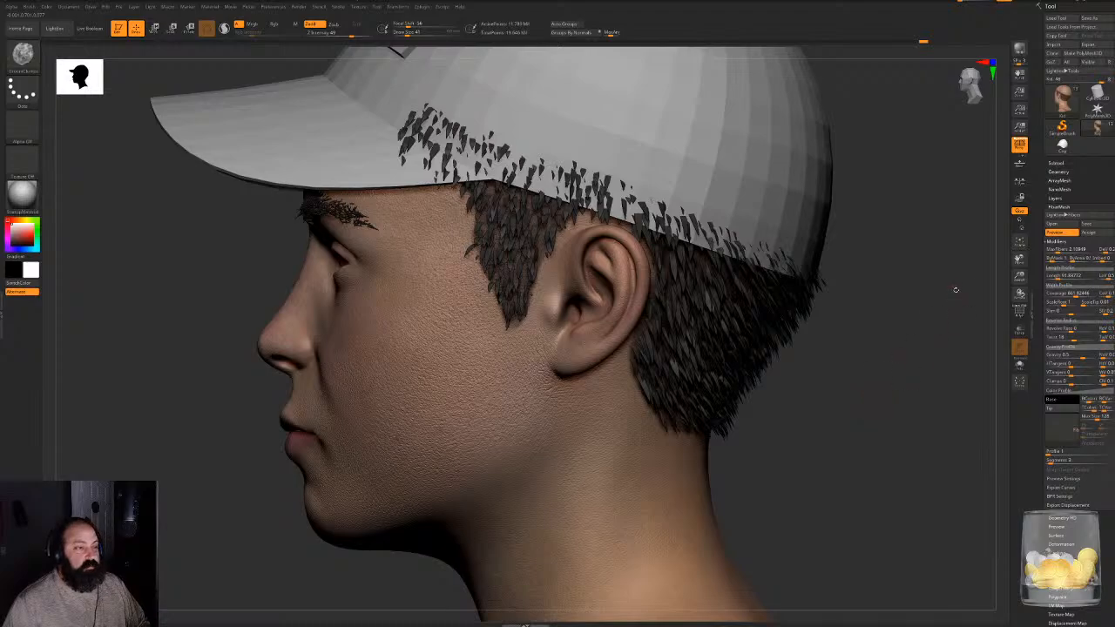
pyautogui.moveTo(956, 290); pyautogui.dragTo(927, 337)
pyautogui.moveTo(960, 414); pyautogui.dragTo(930, 440)
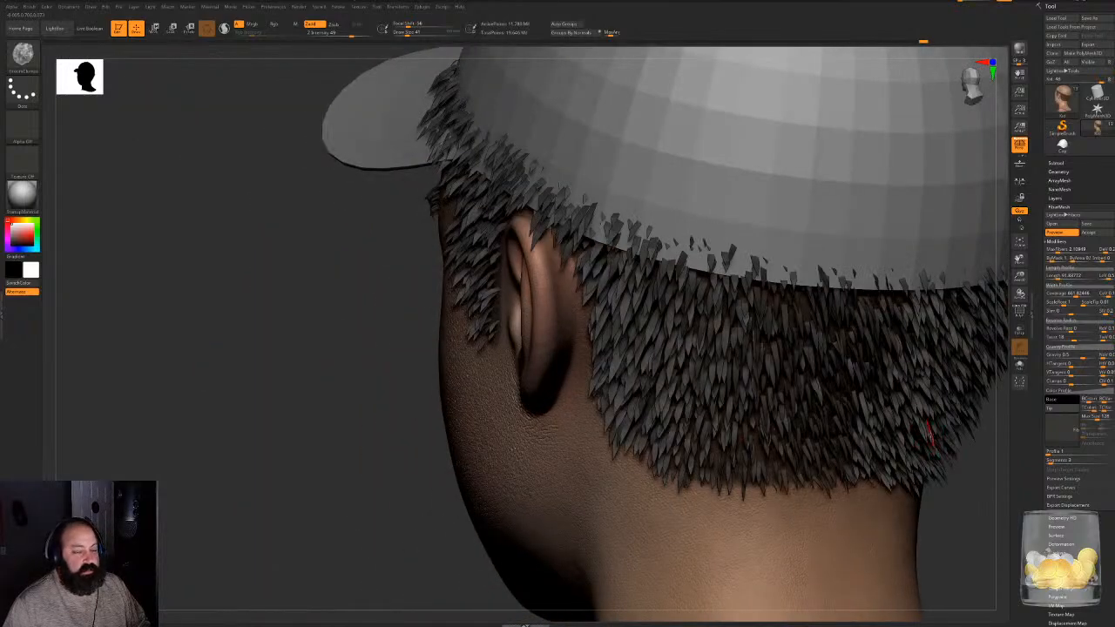
pyautogui.click(1089, 233)
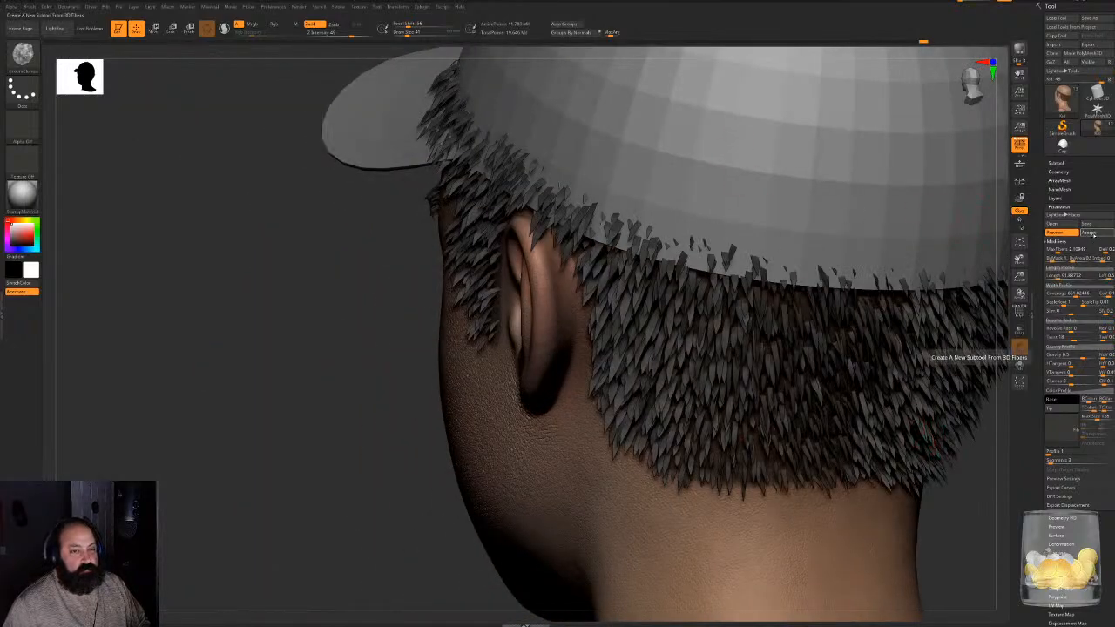
pyautogui.click(998, 358)
pyautogui.moveTo(241, 326); pyautogui.dragTo(803, 452)
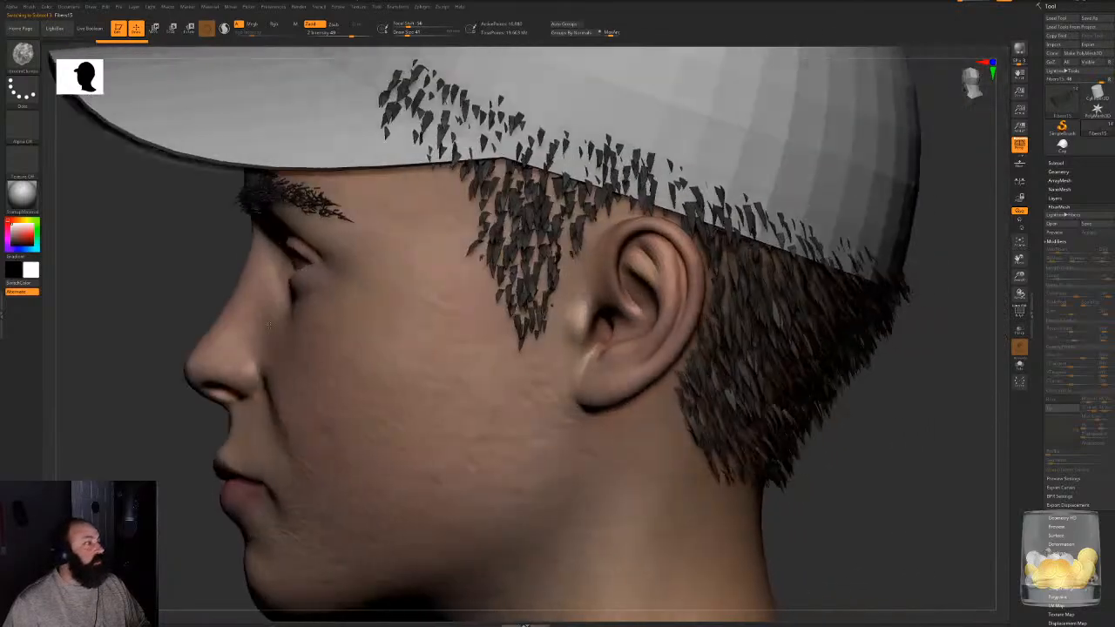
pyautogui.keyDown('alt'); pyautogui.moveTo(871, 471); pyautogui.dragTo(470, 475); pyautogui.keyUp('alt')
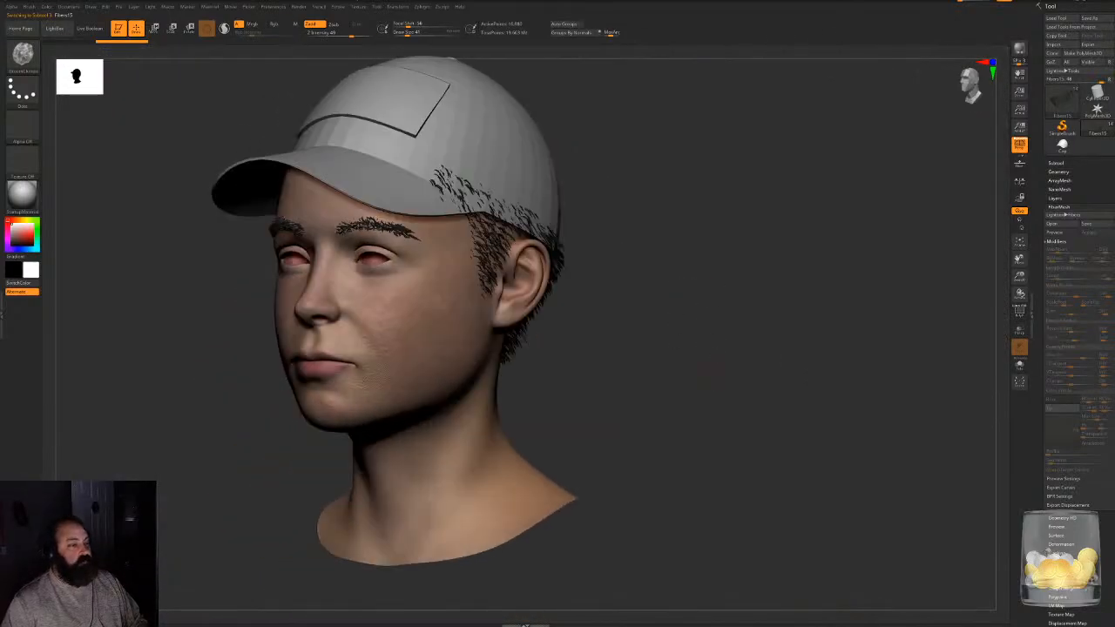
# - Choose the GroomHairShort brush for the new fiber subtool and enlarge its draw size
pyautogui.click(1056, 162)
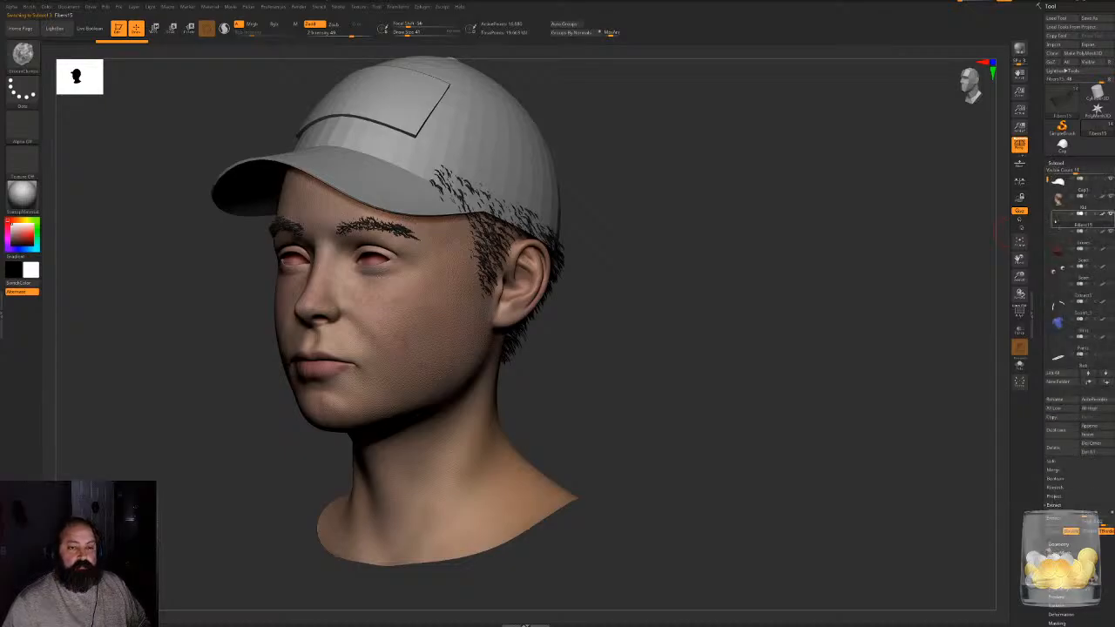
pyautogui.moveTo(1055, 220)
pyautogui.moveTo(680, 349); pyautogui.dragTo(420, 384)
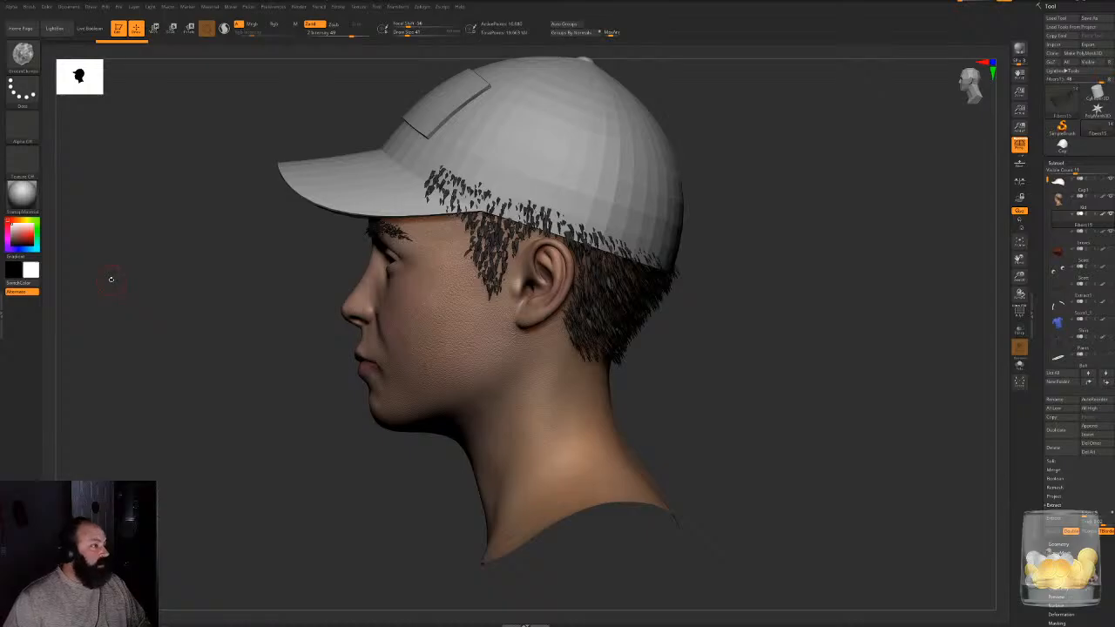
pyautogui.press('b')
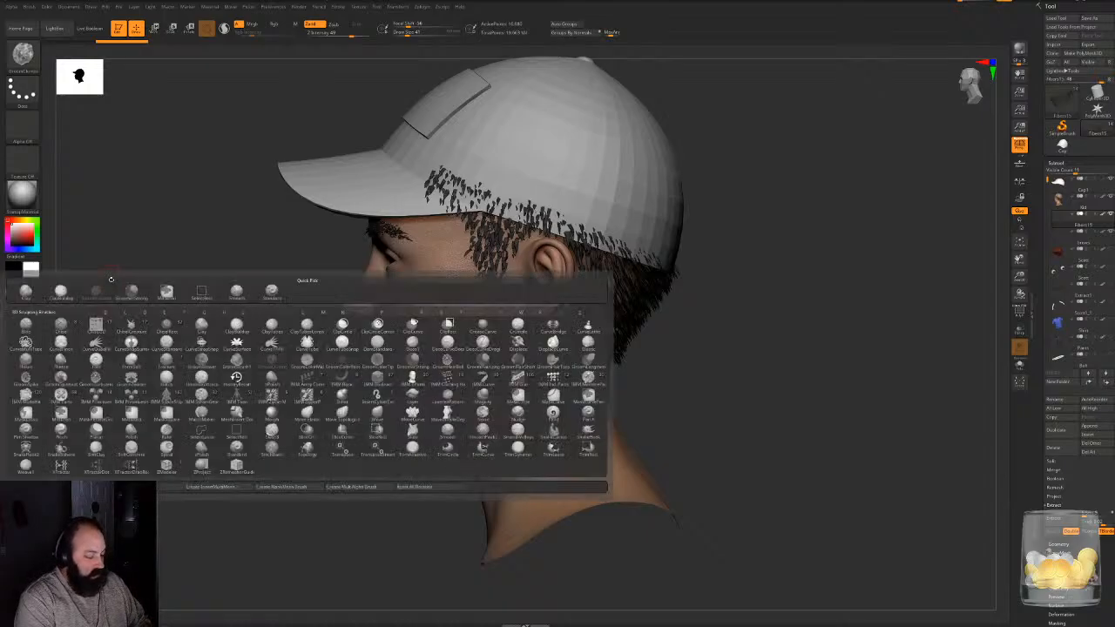
pyautogui.press('g')
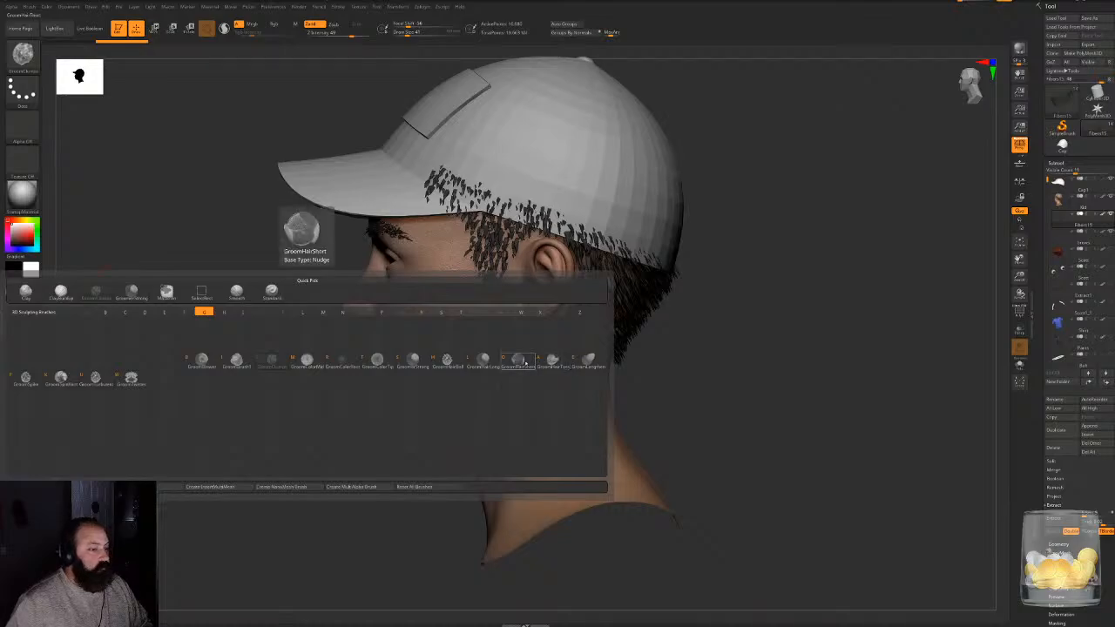
pyautogui.click(526, 362)
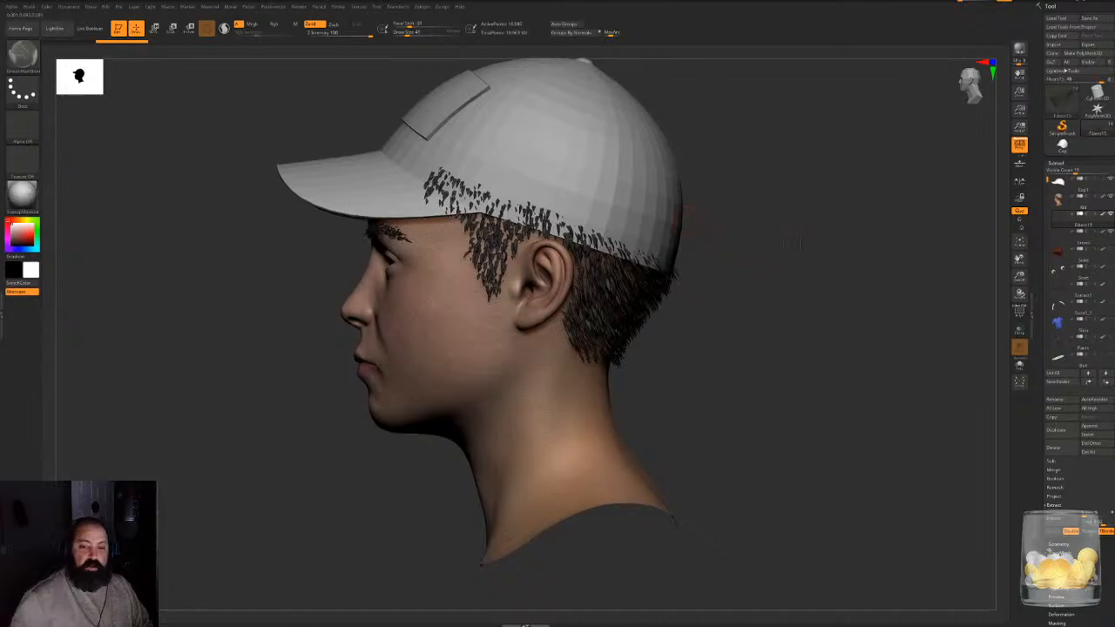
pyautogui.moveTo(756, 193)
pyautogui.keyDown('alt'); pyautogui.mouseDown()
pyautogui.moveTo(784, 228)
pyautogui.moveTo(822, 215)
pyautogui.moveTo(609, 218)
pyautogui.mouseUp(); pyautogui.keyUp('alt')
pyautogui.press('space')
pyautogui.moveTo(689, 222); pyautogui.dragTo(788, 218)
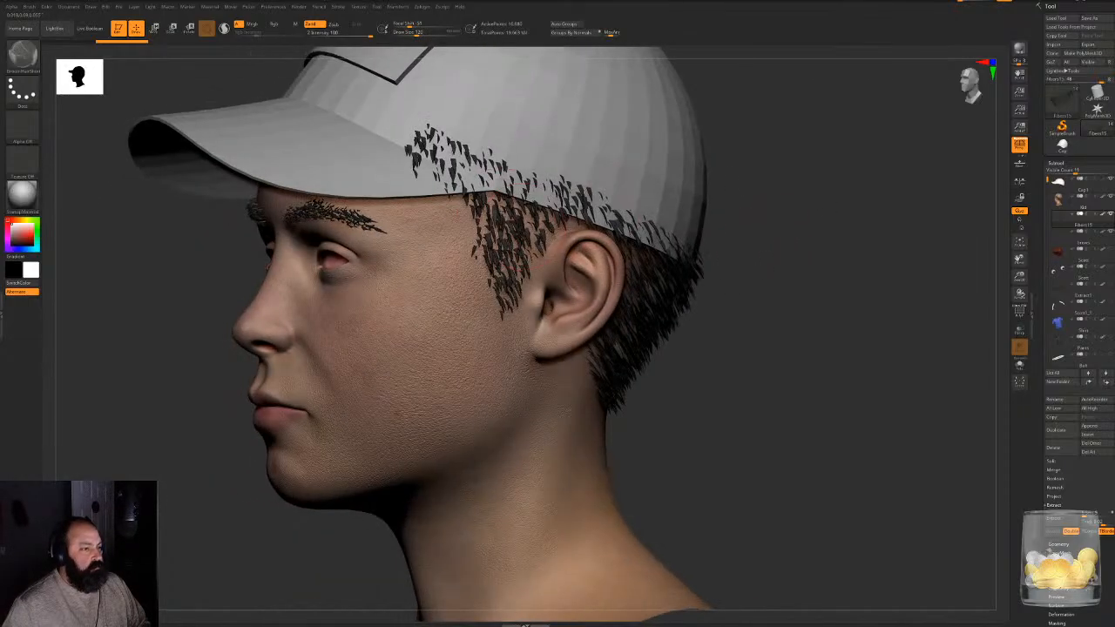
# - Comb the sideburn and temple fibers downward along the cap's edge in front of the ear with short groom strokes
pyautogui.moveTo(501, 202); pyautogui.dragTo(508, 230)
pyautogui.moveTo(840, 179); pyautogui.dragTo(775, 172)
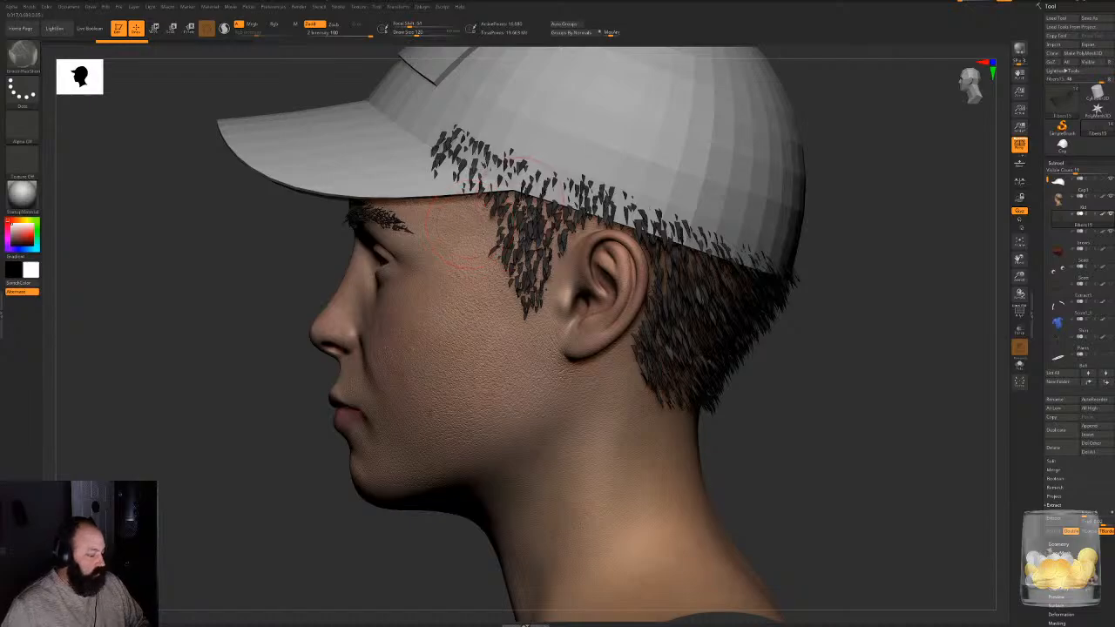
pyautogui.moveTo(523, 199); pyautogui.dragTo(531, 263)
pyautogui.moveTo(505, 225); pyautogui.dragTo(525, 296)
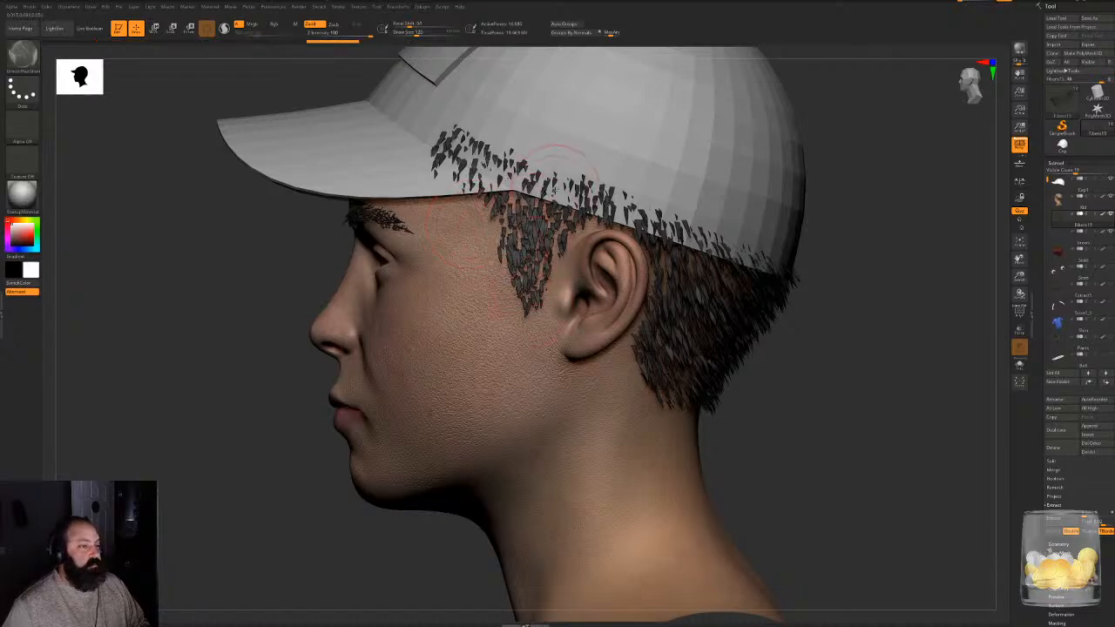
pyautogui.moveTo(556, 188); pyautogui.dragTo(558, 214)
pyautogui.moveTo(508, 144); pyautogui.dragTo(500, 171)
pyautogui.moveTo(453, 141); pyautogui.dragTo(466, 172)
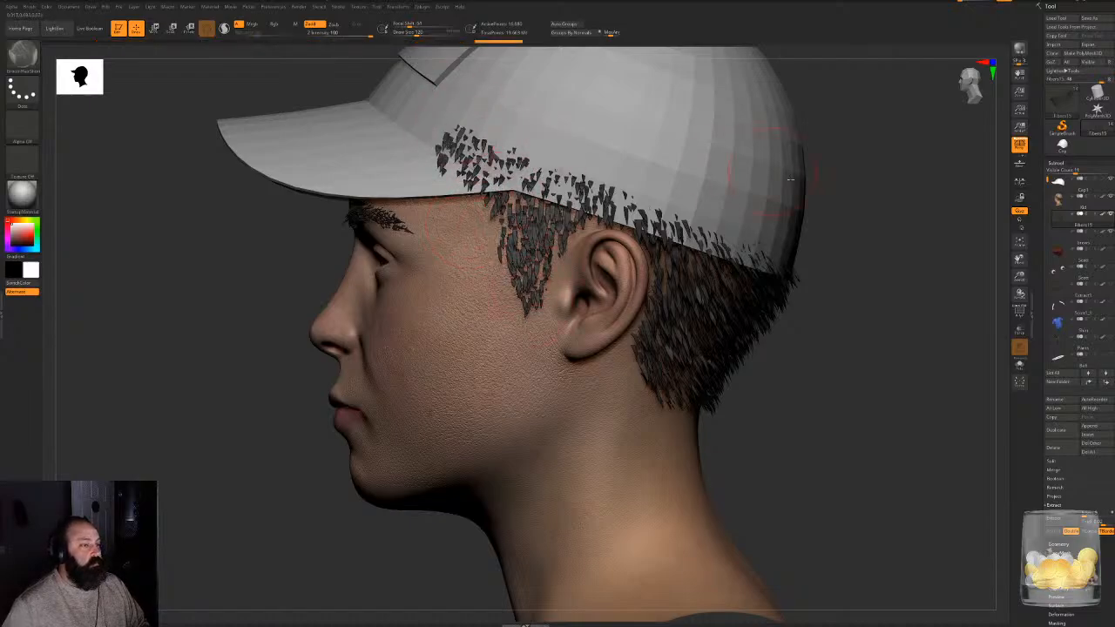
# - Comb the fibers at the left temple and behind the left ear downward with the GroomHairShort brush
pyautogui.moveTo(893, 261); pyautogui.dragTo(810, 264)
pyautogui.moveTo(518, 174); pyautogui.dragTo(526, 206)
pyautogui.moveTo(593, 218)
pyautogui.mouseDown()
pyautogui.moveTo(599, 284)
pyautogui.moveTo(578, 286)
pyautogui.moveTo(596, 366)
pyautogui.mouseUp()
pyautogui.moveTo(659, 253); pyautogui.dragTo(662, 348)
pyautogui.moveTo(754, 265)
pyautogui.mouseDown()
pyautogui.moveTo(761, 338)
pyautogui.moveTo(746, 383)
pyautogui.mouseUp()
pyautogui.moveTo(753, 287); pyautogui.dragTo(725, 401)
pyautogui.moveTo(658, 314); pyautogui.dragTo(648, 435)
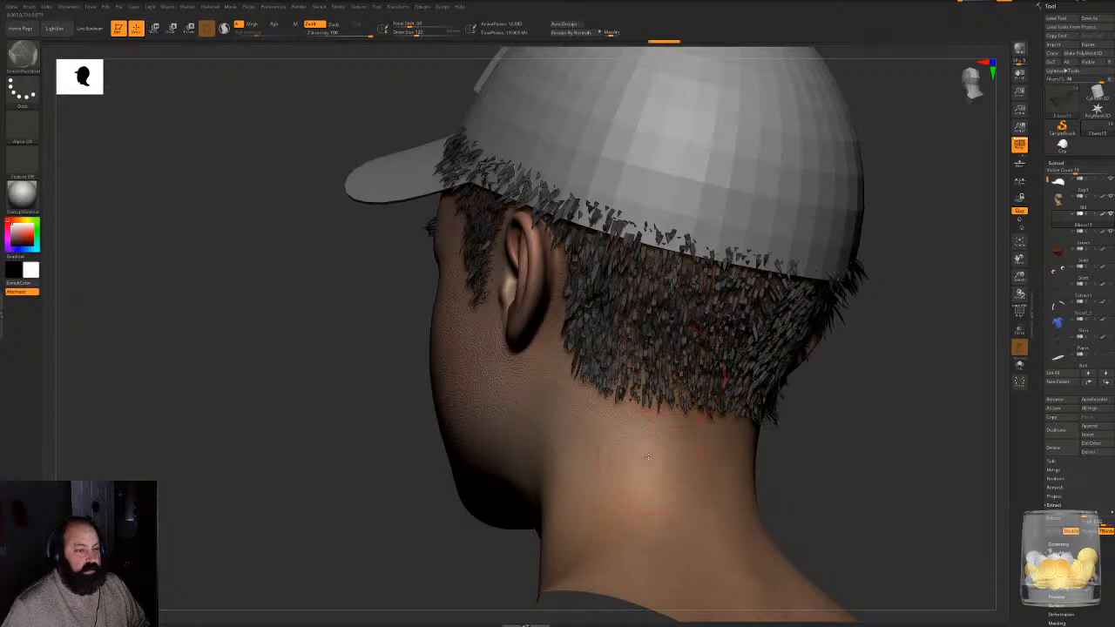
# - Continue combing the short fibers downward from the cap's rear edge across the back of the head to the nape
pyautogui.moveTo(620, 316); pyautogui.dragTo(622, 457)
pyautogui.moveTo(582, 235); pyautogui.dragTo(587, 383)
pyautogui.moveTo(915, 386)
pyautogui.mouseDown()
pyautogui.moveTo(863, 401)
pyautogui.moveTo(836, 392)
pyautogui.mouseUp()
pyautogui.moveTo(751, 280); pyautogui.dragTo(752, 365)
pyautogui.moveTo(773, 283)
pyautogui.mouseDown()
pyautogui.moveTo(768, 380)
pyautogui.moveTo(805, 383)
pyautogui.mouseUp()
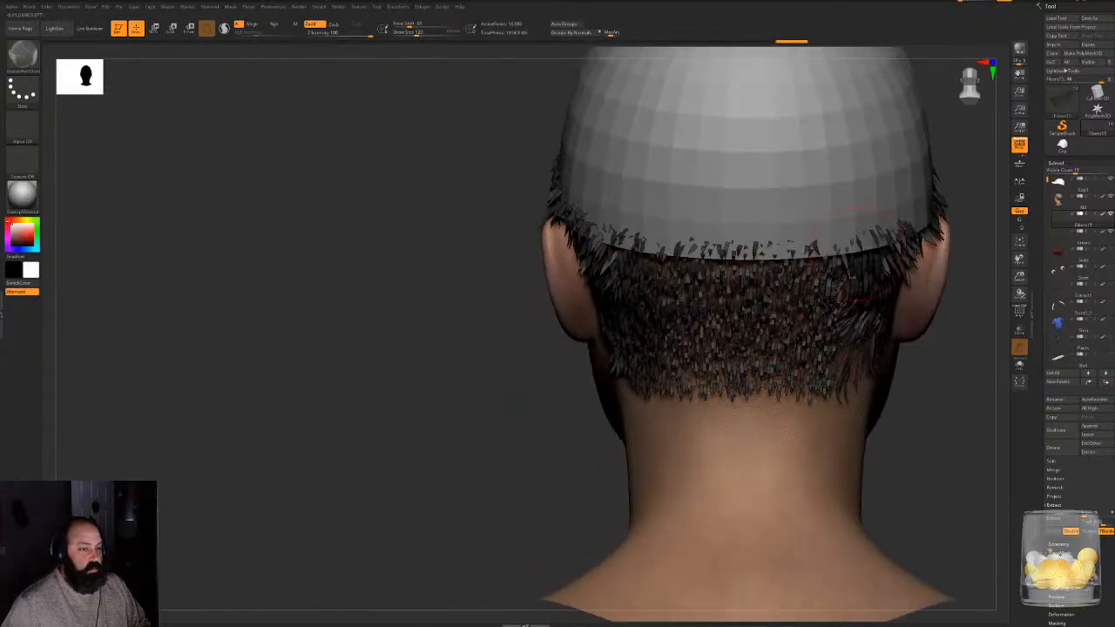
pyautogui.moveTo(858, 254); pyautogui.dragTo(847, 375)
pyautogui.moveTo(897, 252); pyautogui.dragTo(877, 357)
# - Smooth the fibers behind the left ear with long downward groom strokes from the cap edge to the hairline
pyautogui.moveTo(922, 418)
pyautogui.keyDown('alt'); pyautogui.mouseDown()
pyautogui.moveTo(913, 401)
pyautogui.moveTo(928, 338)
pyautogui.moveTo(956, 327)
pyautogui.mouseUp(); pyautogui.keyUp('alt')
pyautogui.keyDown('alt'); pyautogui.moveTo(957, 327); pyautogui.dragTo(520, 370); pyautogui.keyUp('alt')
pyautogui.moveTo(563, 324); pyautogui.dragTo(563, 434)
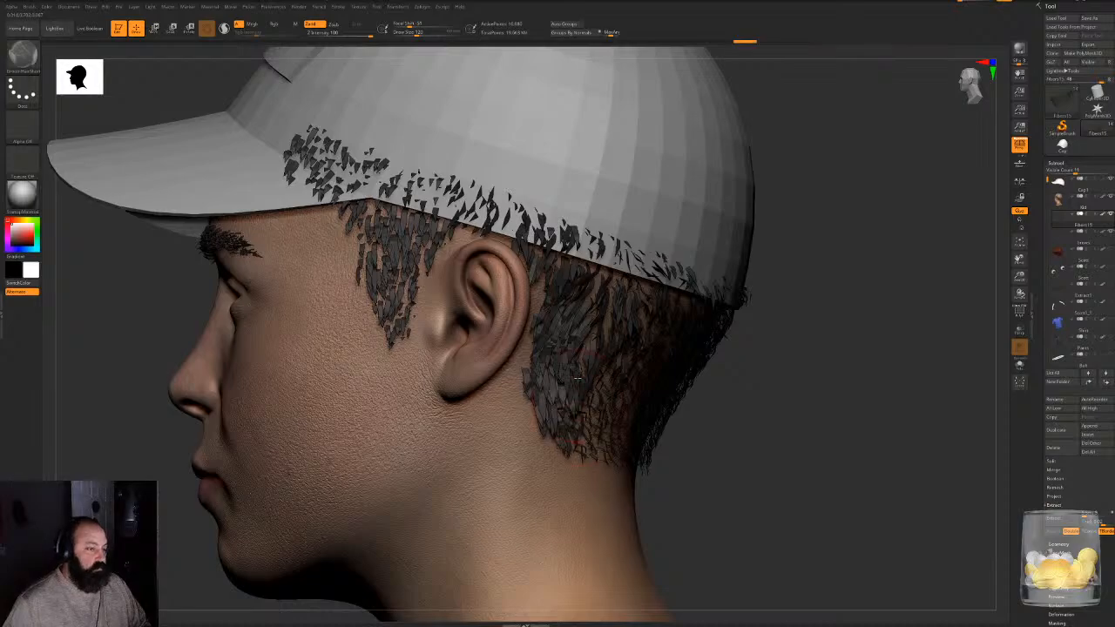
pyautogui.moveTo(603, 301); pyautogui.dragTo(598, 446)
pyautogui.moveTo(717, 448); pyautogui.dragTo(657, 449)
pyautogui.moveTo(624, 307); pyautogui.dragTo(618, 449)
pyautogui.moveTo(812, 373); pyautogui.dragTo(733, 367)
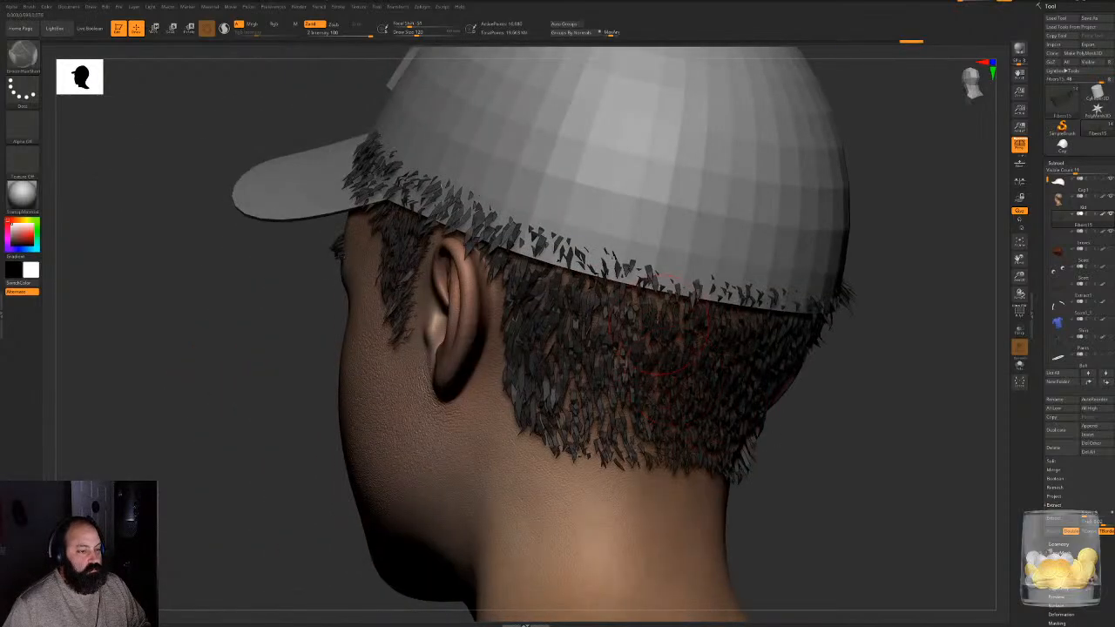
pyautogui.moveTo(660, 305); pyautogui.dragTo(646, 446)
# - Comb the lower fibers at the left rear of the head down toward the neck hairline
pyautogui.moveTo(925, 372); pyautogui.dragTo(832, 368)
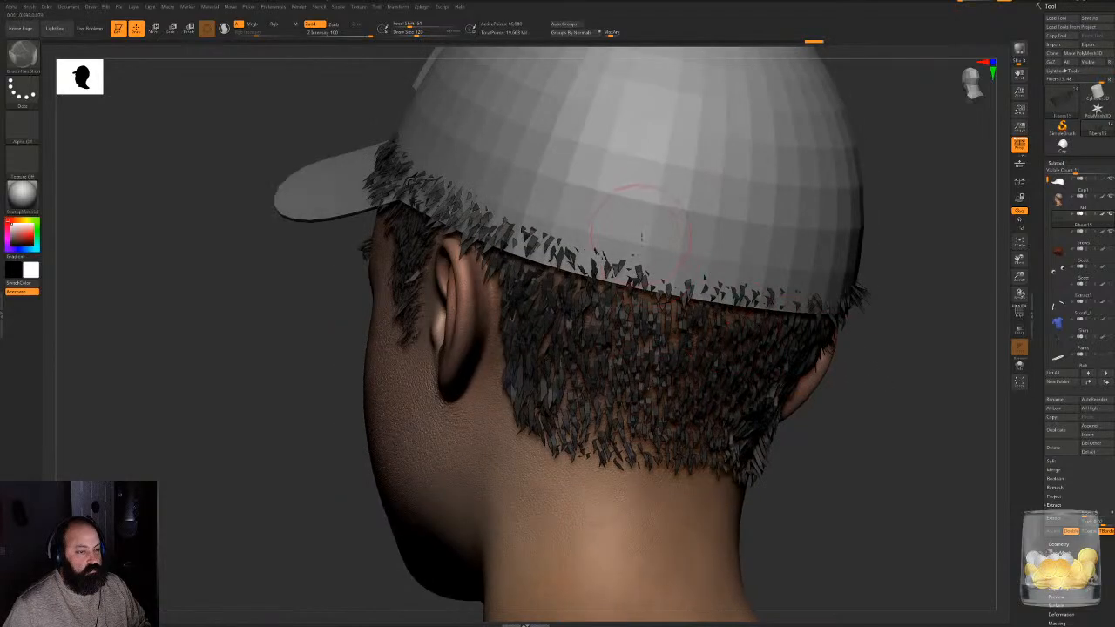
pyautogui.moveTo(682, 385); pyautogui.dragTo(679, 436)
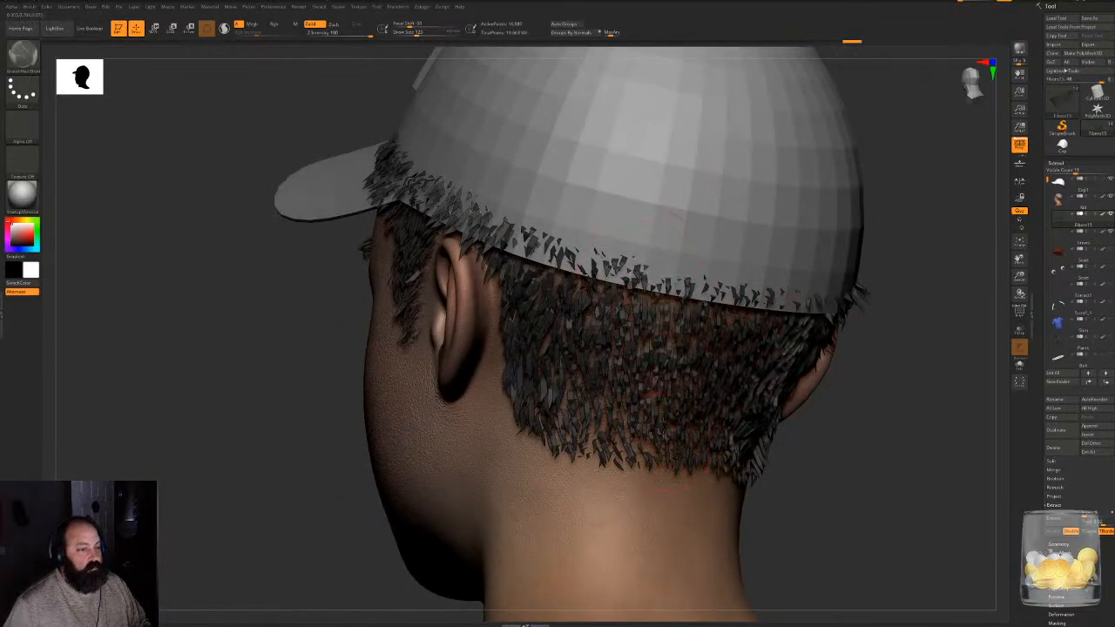
pyautogui.moveTo(717, 370)
pyautogui.mouseDown()
pyautogui.moveTo(710, 439)
pyautogui.moveTo(675, 490)
pyautogui.mouseUp()
pyautogui.moveTo(606, 417); pyautogui.dragTo(603, 460)
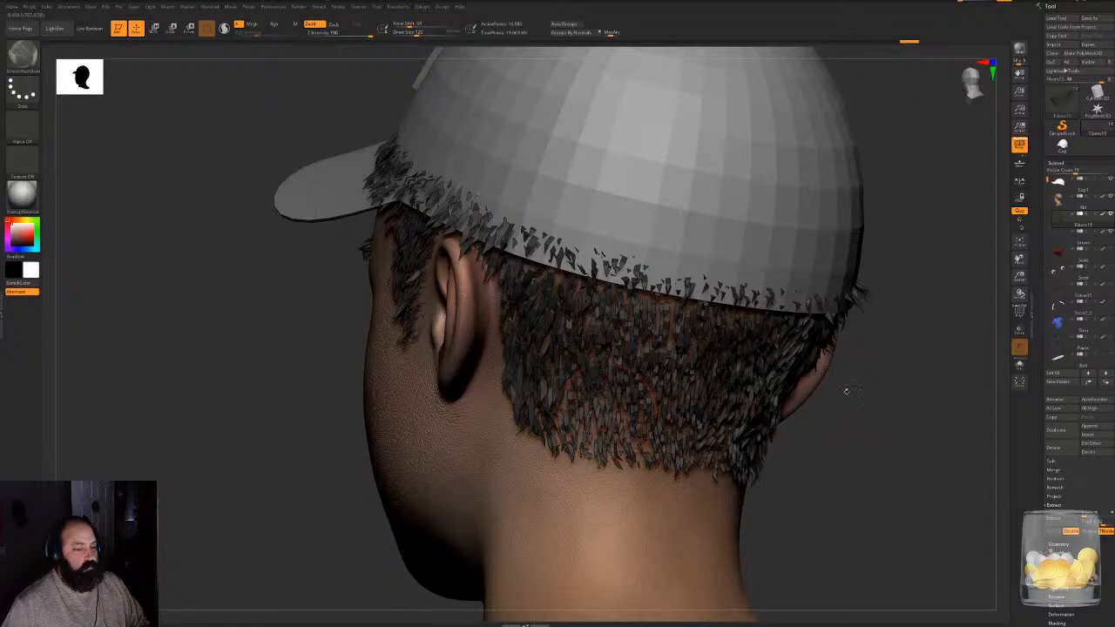
# - Switch to another Groom brush, one with a striped alpha, and comb the fibers behind the right ear downward
pyautogui.moveTo(844, 404)
pyautogui.keyDown('alt'); pyautogui.mouseDown()
pyautogui.moveTo(824, 375)
pyautogui.moveTo(844, 371)
pyautogui.moveTo(839, 346)
pyautogui.moveTo(841, 402)
pyautogui.mouseUp(); pyautogui.keyUp('alt')
pyautogui.moveTo(476, 450); pyautogui.dragTo(573, 272)
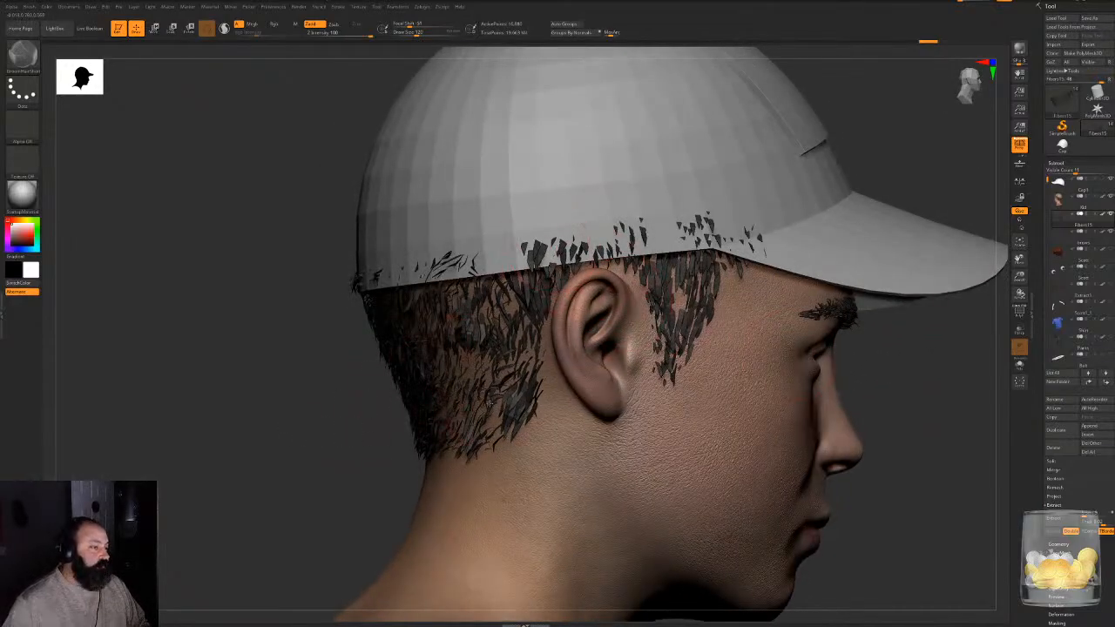
pyautogui.press('b')
pyautogui.press('g')
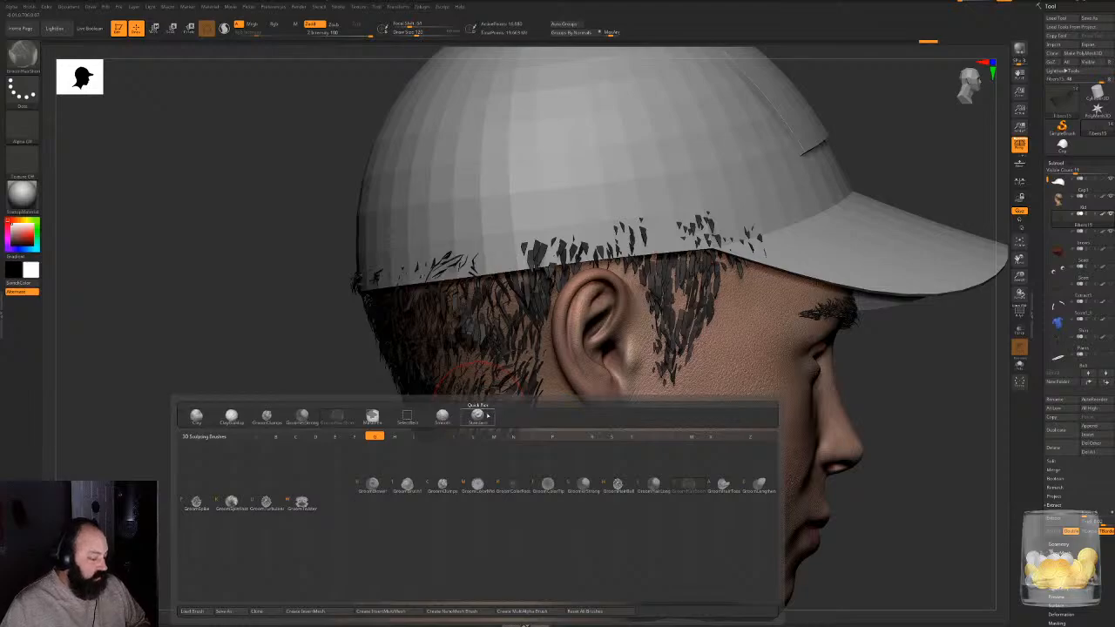
pyautogui.click(442, 484)
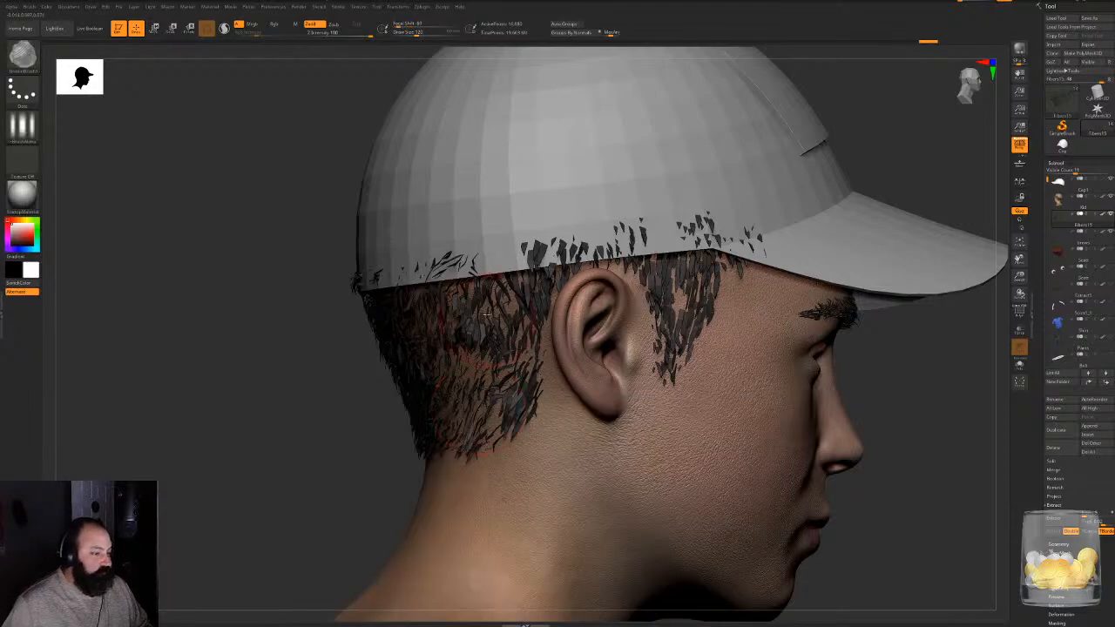
pyautogui.moveTo(485, 353); pyautogui.dragTo(477, 418)
pyautogui.moveTo(515, 322); pyautogui.dragTo(514, 392)
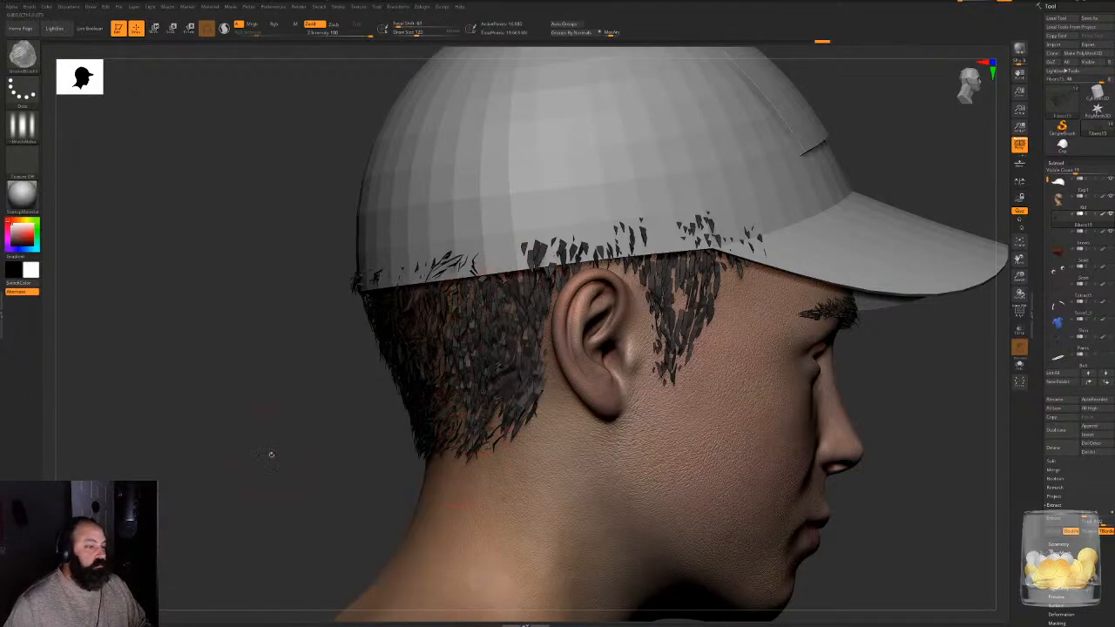
# - Comb the left sideburn fibers downward from the cap edge with two strokes
pyautogui.moveTo(271, 455); pyautogui.dragTo(722, 462)
pyautogui.moveTo(365, 292); pyautogui.dragTo(372, 388)
pyautogui.moveTo(350, 257)
pyautogui.mouseDown()
pyautogui.moveTo(398, 362)
pyautogui.moveTo(380, 436)
pyautogui.mouseUp()
# - Comb the fibers down the back of the head and tidy the ends along the nape hairline
pyautogui.moveTo(615, 349); pyautogui.dragTo(451, 343)
pyautogui.moveTo(425, 274); pyautogui.dragTo(442, 401)
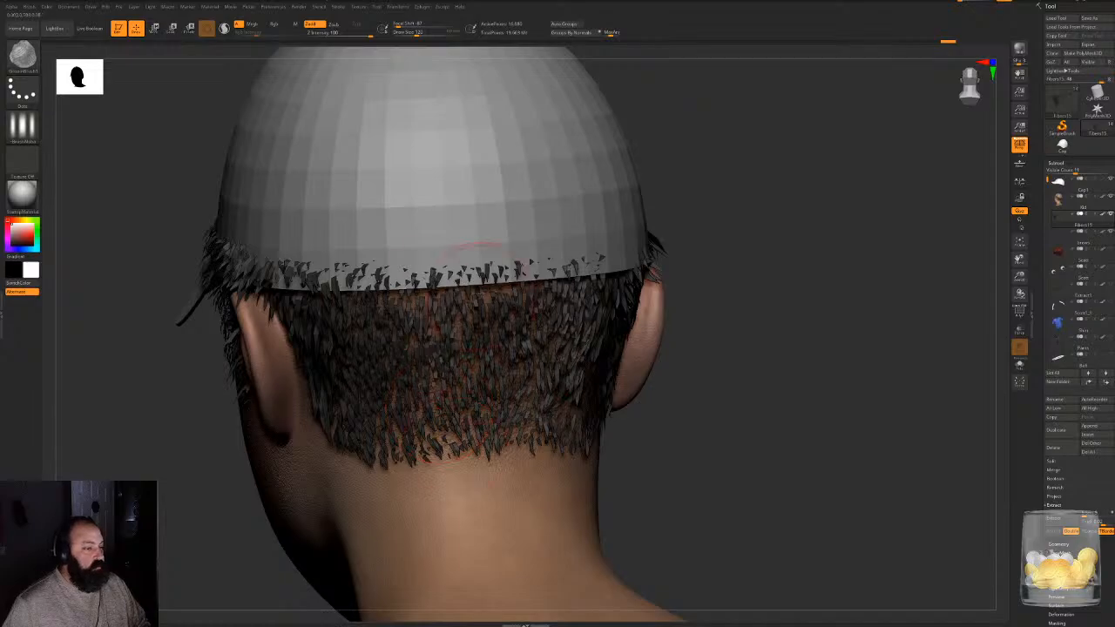
pyautogui.moveTo(479, 298); pyautogui.dragTo(490, 396)
pyautogui.moveTo(527, 318); pyautogui.dragTo(555, 422)
pyautogui.moveTo(439, 401); pyautogui.dragTo(442, 435)
pyautogui.moveTo(479, 399); pyautogui.dragTo(532, 475)
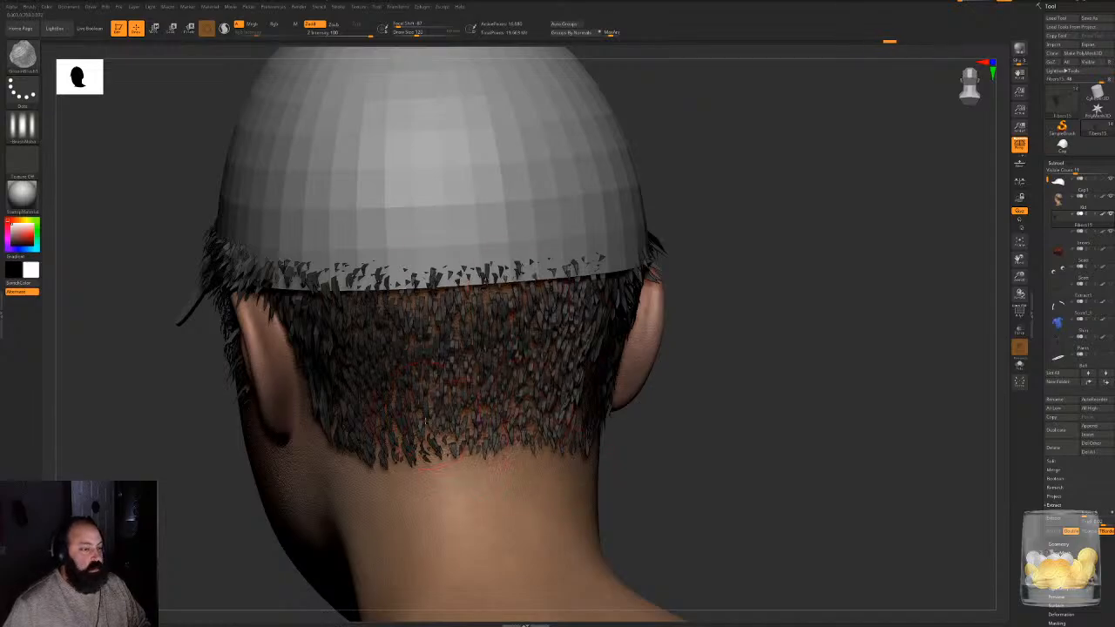
pyautogui.moveTo(426, 422); pyautogui.dragTo(439, 454)
pyautogui.moveTo(390, 418); pyautogui.dragTo(397, 457)
pyautogui.moveTo(364, 418); pyautogui.dragTo(373, 446)
# - Comb the fibers between the right rear of the cap and the right ear downward
pyautogui.moveTo(770, 376); pyautogui.dragTo(632, 362)
pyautogui.moveTo(535, 266)
pyautogui.mouseDown()
pyautogui.moveTo(536, 357)
pyautogui.moveTo(562, 387)
pyautogui.mouseUp()
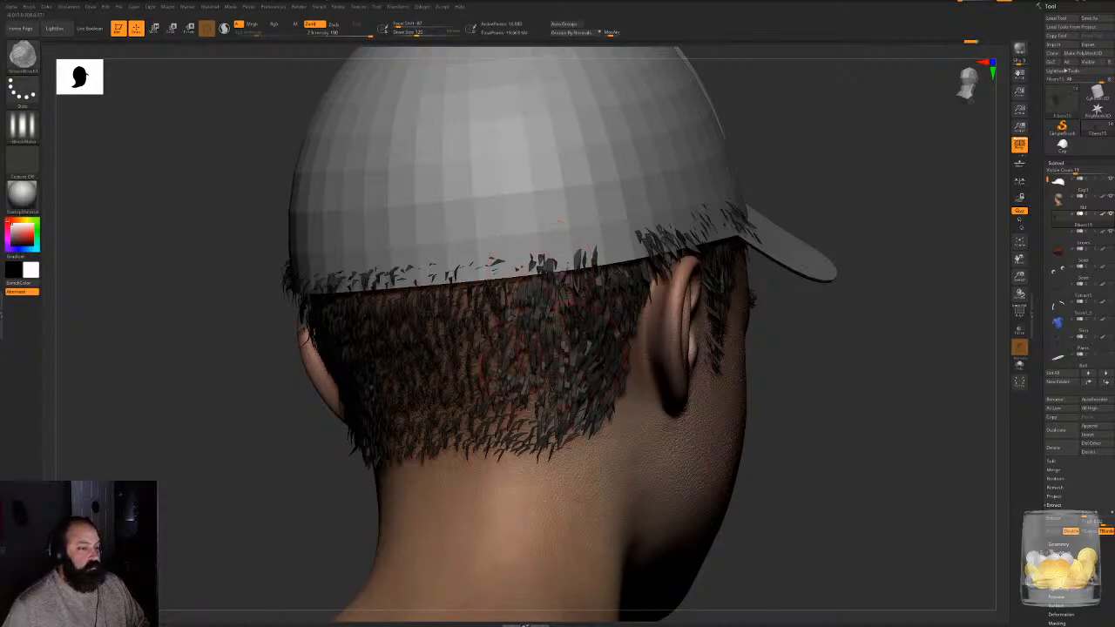
pyautogui.moveTo(591, 324); pyautogui.dragTo(582, 392)
pyautogui.moveTo(622, 271); pyautogui.dragTo(623, 331)
# - Comb the right sideburn fibers downward and the fibers just above the right ear down and backward
pyautogui.moveTo(797, 409); pyautogui.dragTo(671, 413)
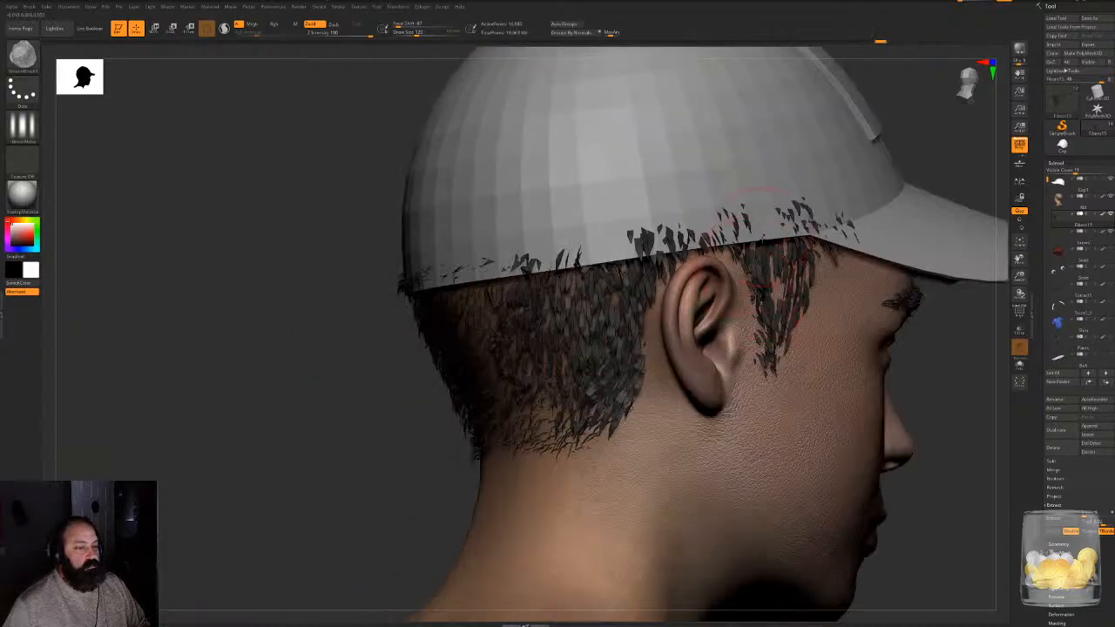
pyautogui.moveTo(759, 239); pyautogui.dragTo(777, 315)
pyautogui.moveTo(805, 249)
pyautogui.mouseDown()
pyautogui.moveTo(800, 300)
pyautogui.moveTo(767, 371)
pyautogui.mouseUp()
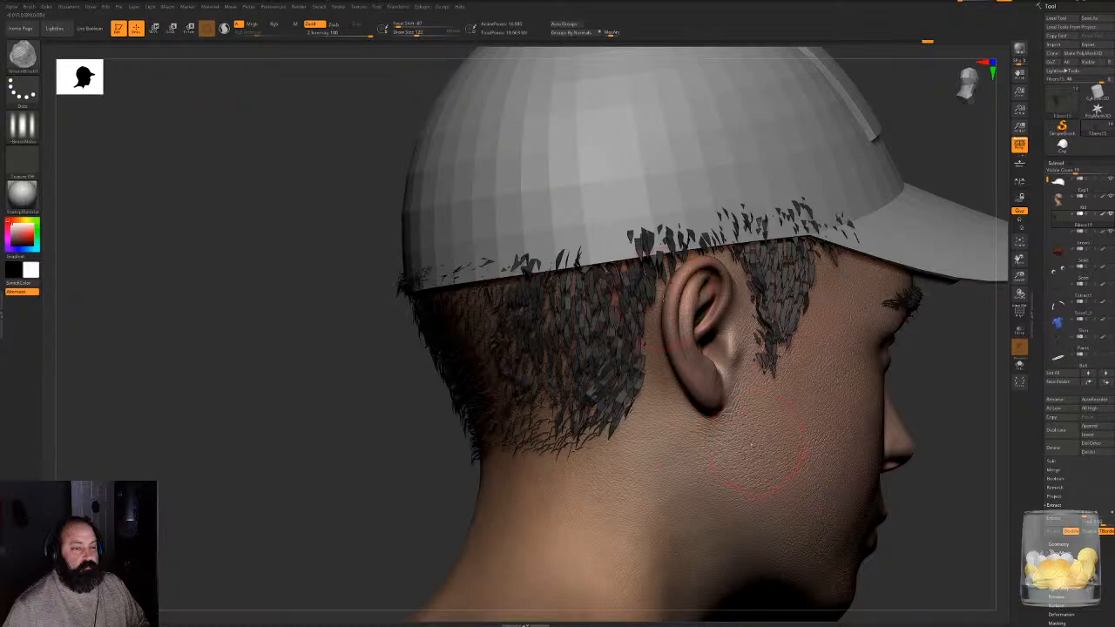
pyautogui.moveTo(674, 235)
pyautogui.mouseDown()
pyautogui.moveTo(666, 283)
pyautogui.moveTo(643, 270)
pyautogui.mouseUp()
# - Comb the fibers on the right rear of the head down from the cap edge to the nape
pyautogui.moveTo(288, 422)
pyautogui.mouseDown()
pyautogui.moveTo(355, 424)
pyautogui.moveTo(336, 421)
pyautogui.mouseUp()
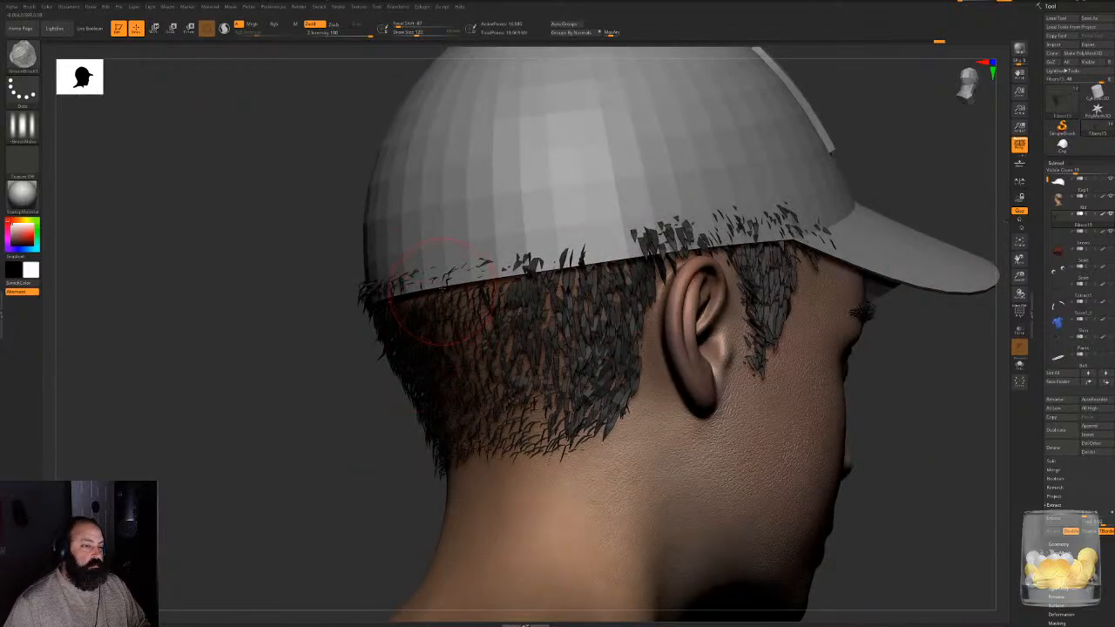
pyautogui.moveTo(442, 290); pyautogui.dragTo(455, 327)
pyautogui.moveTo(270, 450); pyautogui.dragTo(359, 448)
pyautogui.moveTo(449, 279)
pyautogui.mouseDown()
pyautogui.moveTo(425, 293)
pyautogui.moveTo(415, 347)
pyautogui.moveTo(499, 443)
pyautogui.mouseUp()
pyautogui.moveTo(517, 402); pyautogui.dragTo(538, 449)
# - Groom the left temple once, make the other subtools transparent, and undo the last change
pyautogui.moveTo(769, 420)
pyautogui.keyDown('alt'); pyautogui.mouseDown()
pyautogui.moveTo(759, 349)
pyautogui.moveTo(847, 330)
pyautogui.mouseUp(); pyautogui.keyUp('alt')
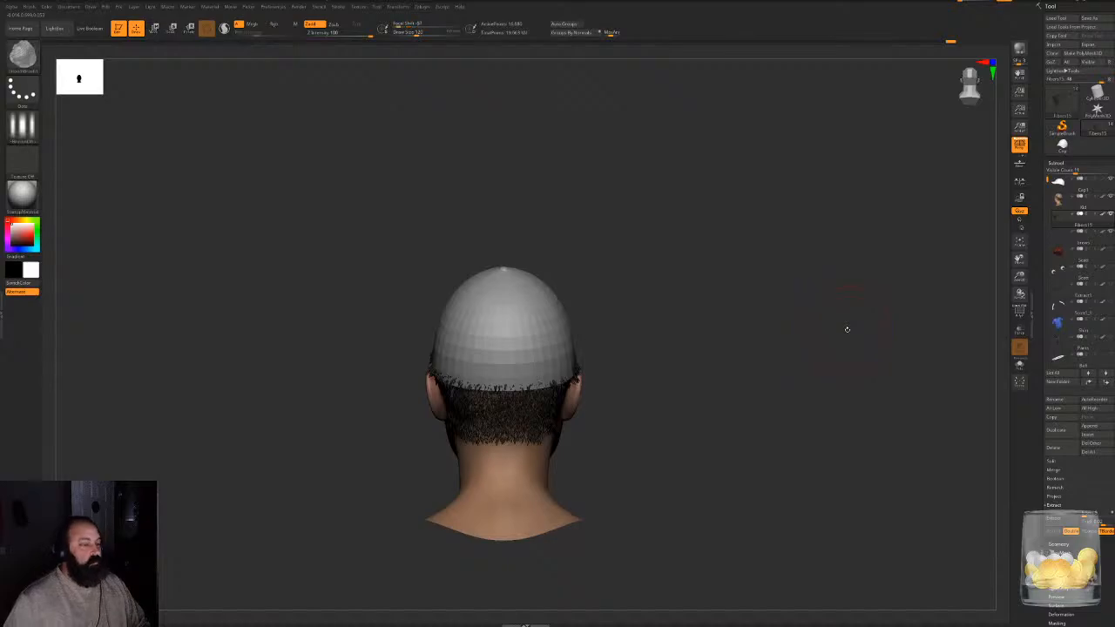
pyautogui.moveTo(640, 335); pyautogui.dragTo(695, 340)
pyautogui.keyDown('alt'); pyautogui.moveTo(695, 340); pyautogui.dragTo(845, 305); pyautogui.keyUp('alt')
pyautogui.moveTo(256, 227)
pyautogui.mouseDown()
pyautogui.moveTo(265, 257)
pyautogui.moveTo(324, 270)
pyautogui.mouseUp()
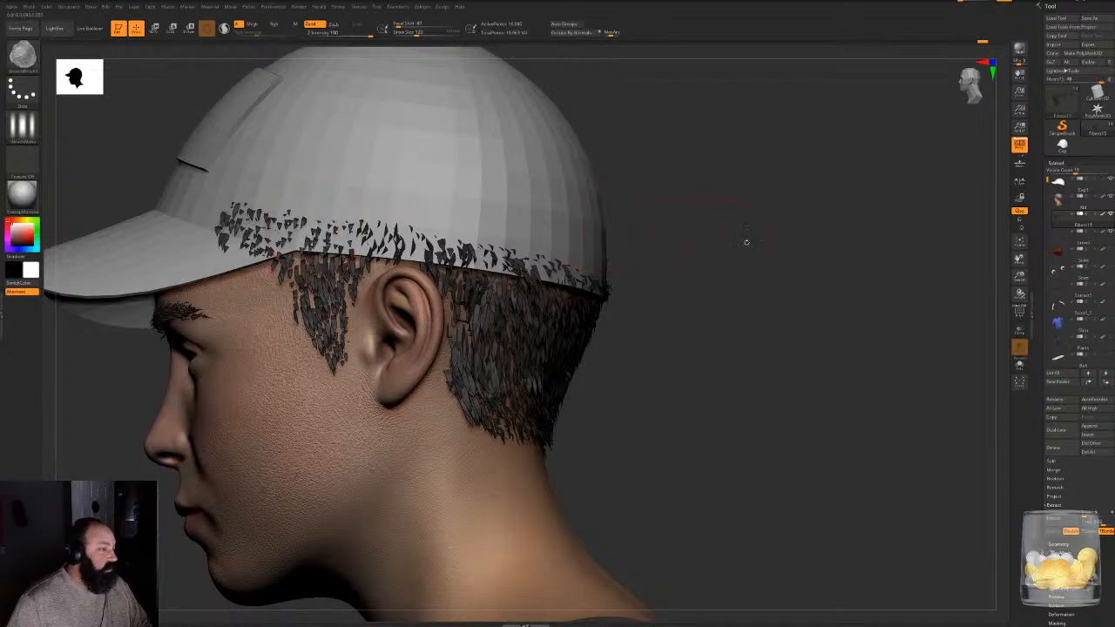
pyautogui.click(1019, 330)
pyautogui.hotkey('ctrl', 'z')
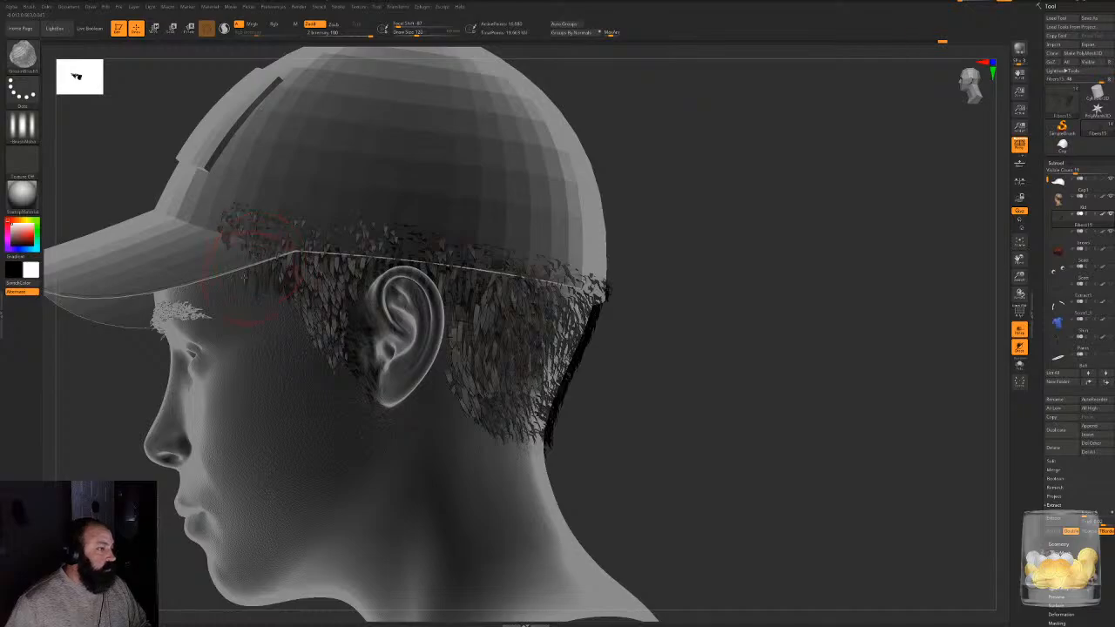
# - Comb the fibers overlapping the cap above and behind the left ear downward while the cap is transparent
pyautogui.moveTo(699, 265); pyautogui.dragTo(492, 260)
pyautogui.moveTo(396, 244); pyautogui.dragTo(432, 300)
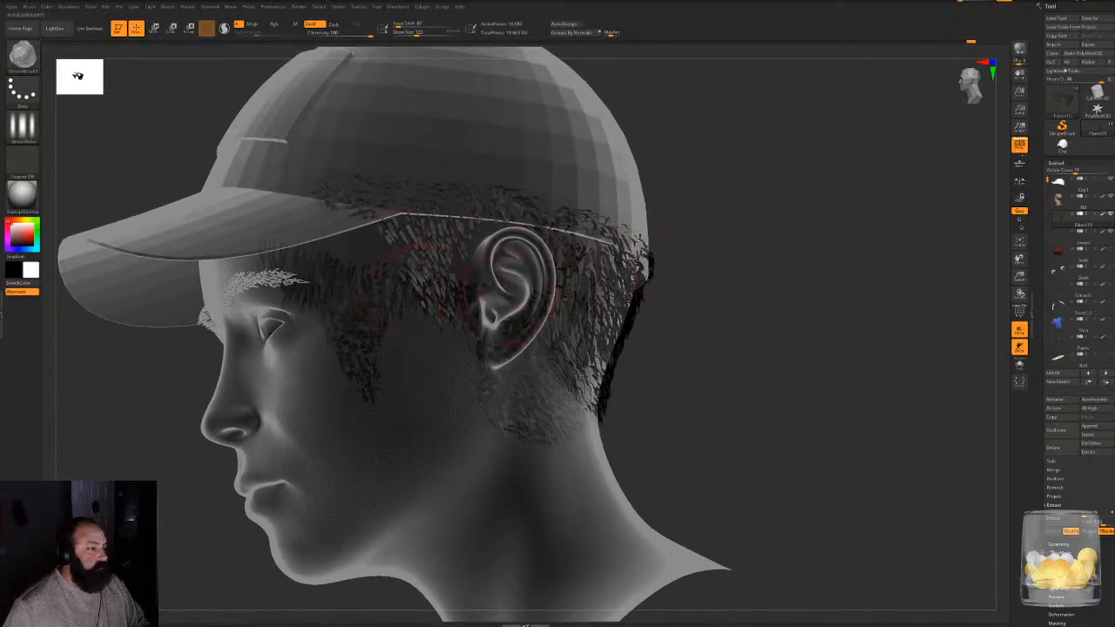
pyautogui.moveTo(775, 224); pyautogui.dragTo(374, 217)
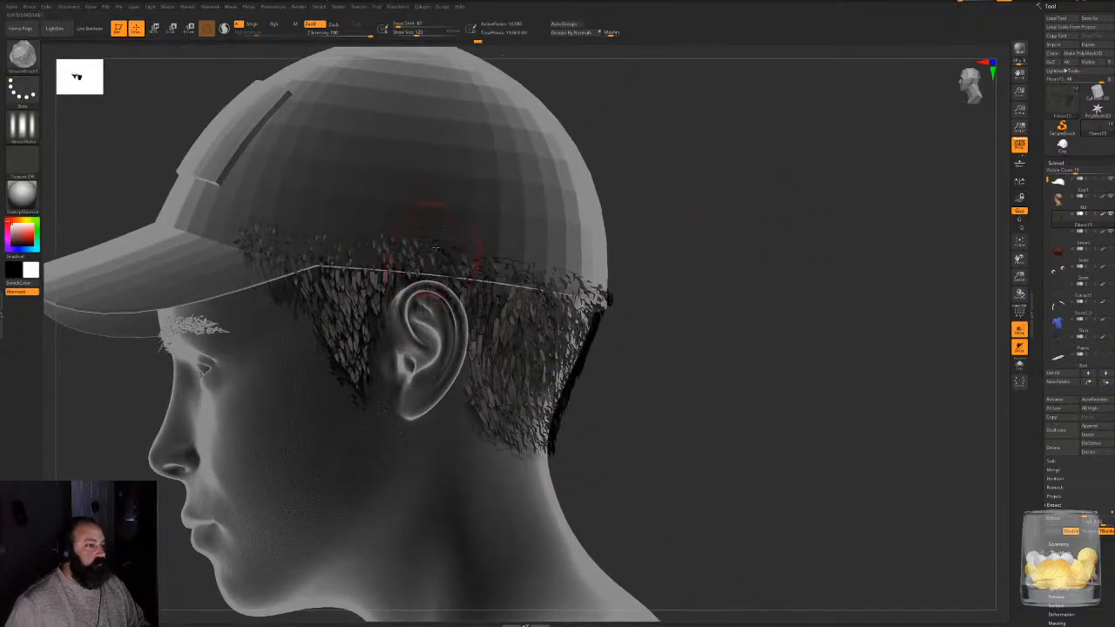
pyautogui.moveTo(462, 265); pyautogui.dragTo(475, 283)
pyautogui.moveTo(827, 278); pyautogui.dragTo(558, 279)
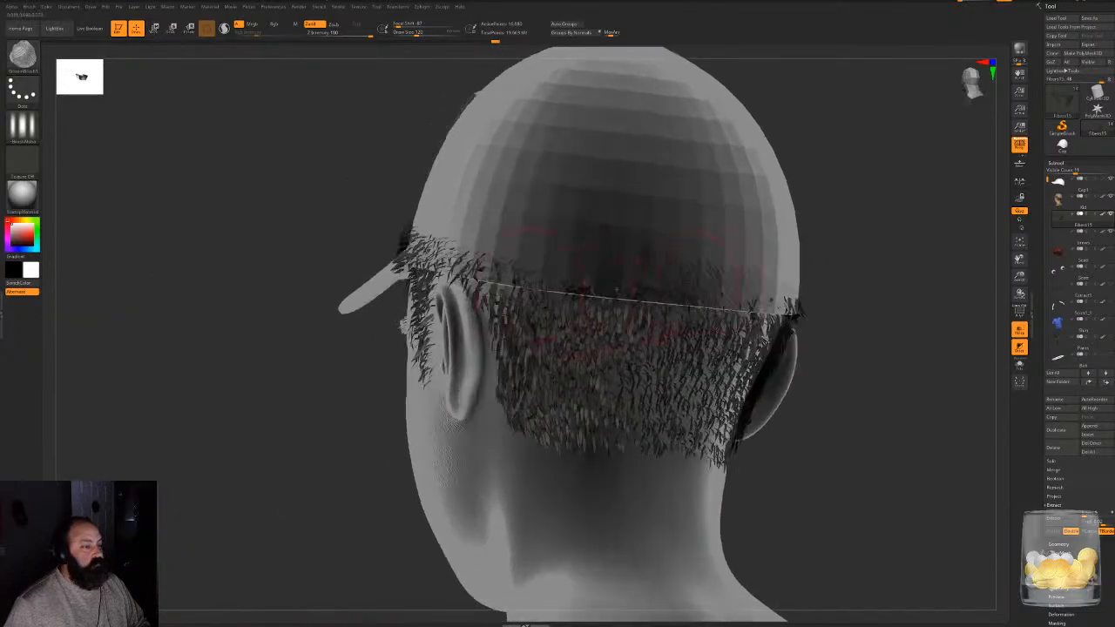
pyautogui.moveTo(477, 269); pyautogui.dragTo(504, 314)
# - Groom the fibers along the transparent cap's edge around the right temple and above the right ear
pyautogui.moveTo(858, 283); pyautogui.dragTo(662, 265)
pyautogui.moveTo(896, 259); pyautogui.dragTo(571, 255)
pyautogui.keyDown('alt'); pyautogui.moveTo(945, 205); pyautogui.dragTo(641, 291); pyautogui.keyUp('alt')
pyautogui.moveTo(821, 251)
pyautogui.mouseDown()
pyautogui.moveTo(631, 314)
pyautogui.moveTo(714, 265)
pyautogui.mouseUp()
pyautogui.moveTo(727, 305); pyautogui.dragTo(754, 252)
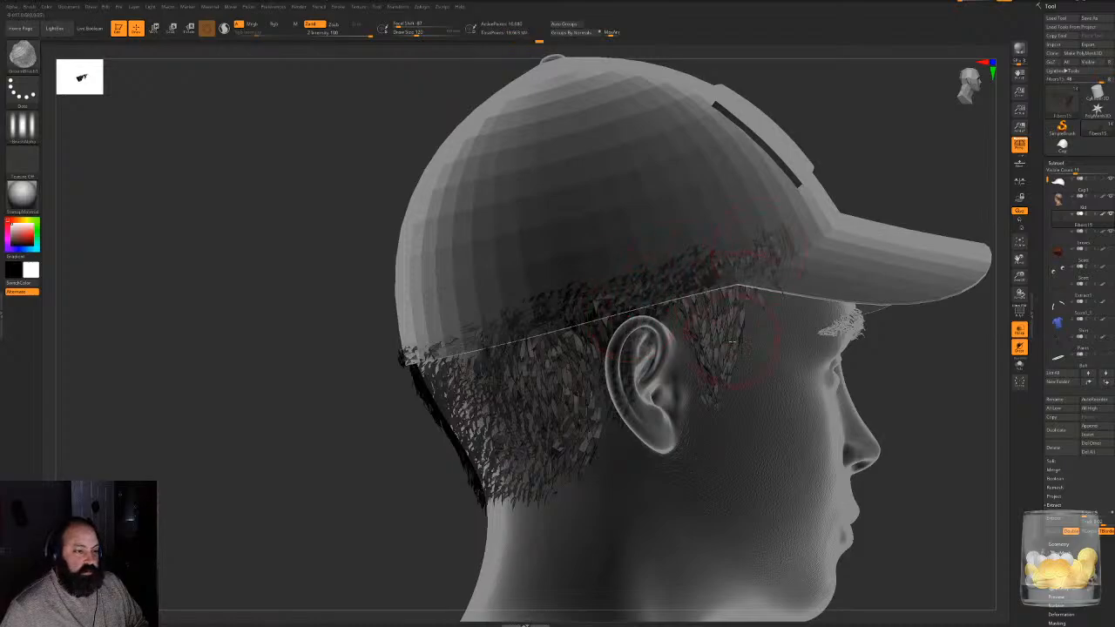
pyautogui.moveTo(870, 181); pyautogui.dragTo(736, 287)
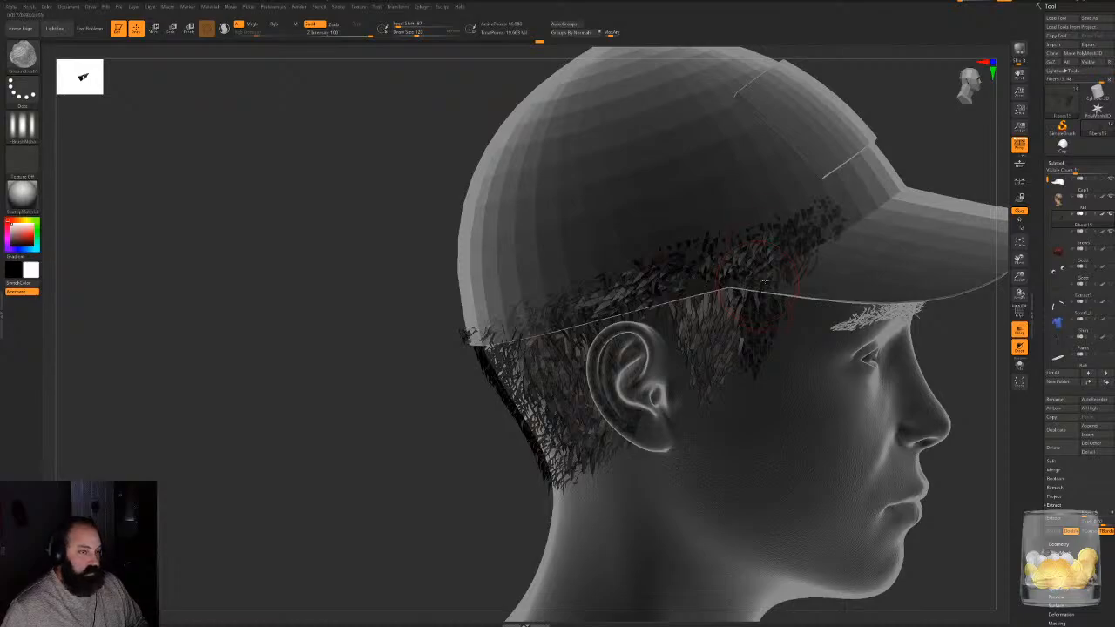
pyautogui.moveTo(883, 128); pyautogui.dragTo(788, 157)
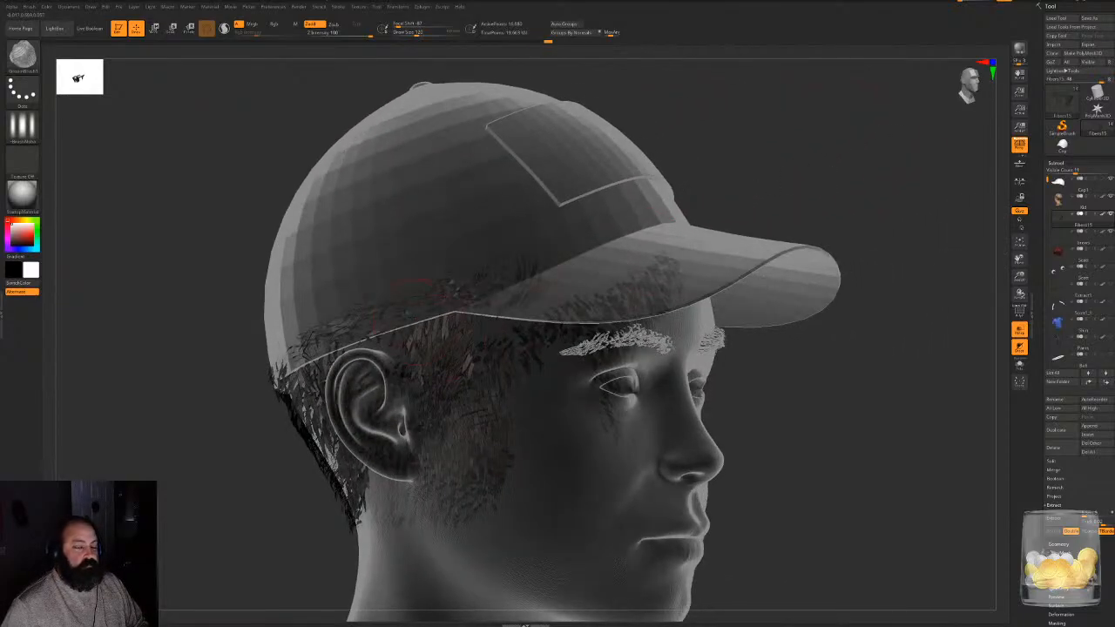
pyautogui.moveTo(367, 328)
pyautogui.mouseDown()
pyautogui.moveTo(296, 364)
pyautogui.moveTo(279, 397)
pyautogui.mouseUp()
# - Examine the groomed hair from the back and both sides of the head
pyautogui.moveTo(207, 429)
pyautogui.mouseDown()
pyautogui.moveTo(314, 418)
pyautogui.moveTo(383, 427)
pyautogui.moveTo(351, 454)
pyautogui.moveTo(342, 370)
pyautogui.moveTo(436, 440)
pyautogui.moveTo(556, 248)
pyautogui.moveTo(488, 296)
pyautogui.mouseUp()
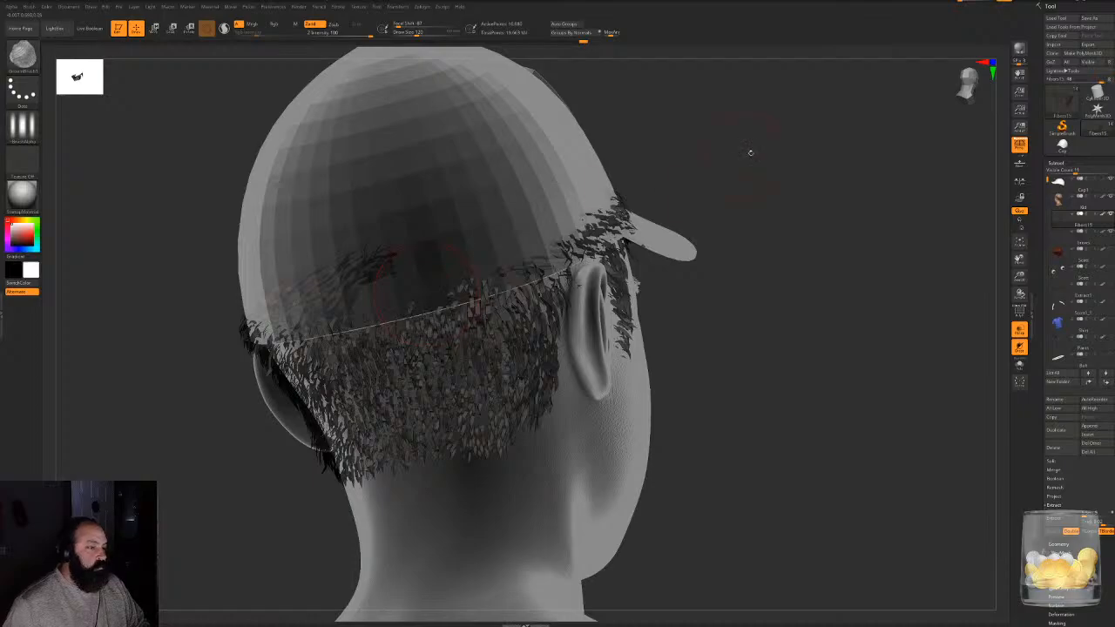
pyautogui.moveTo(750, 152); pyautogui.dragTo(836, 159)
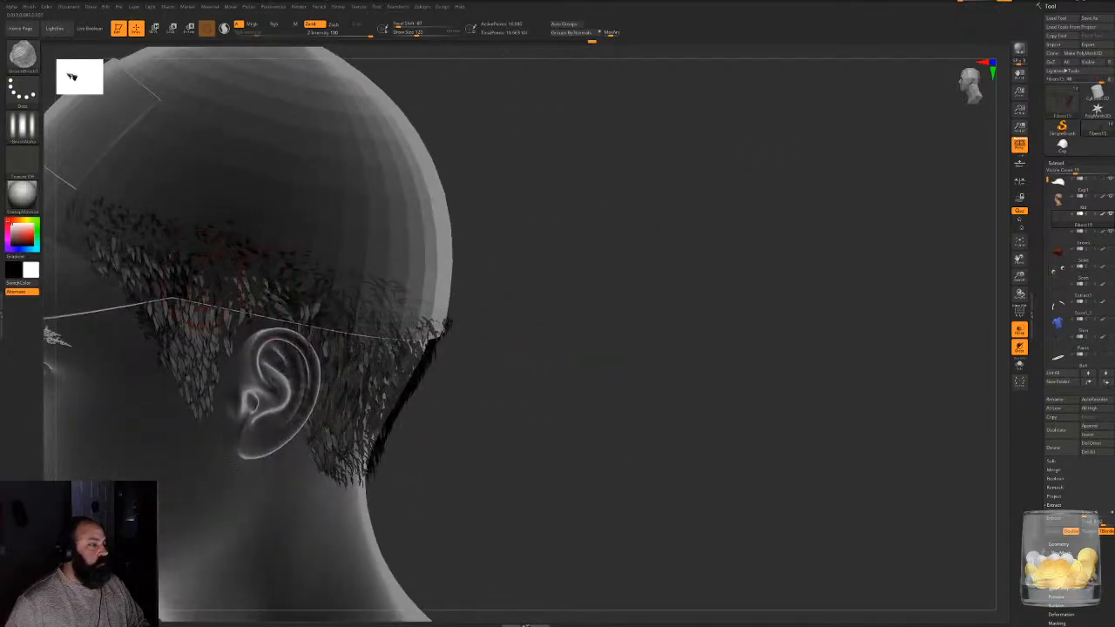
pyautogui.moveTo(484, 298); pyautogui.dragTo(424, 271)
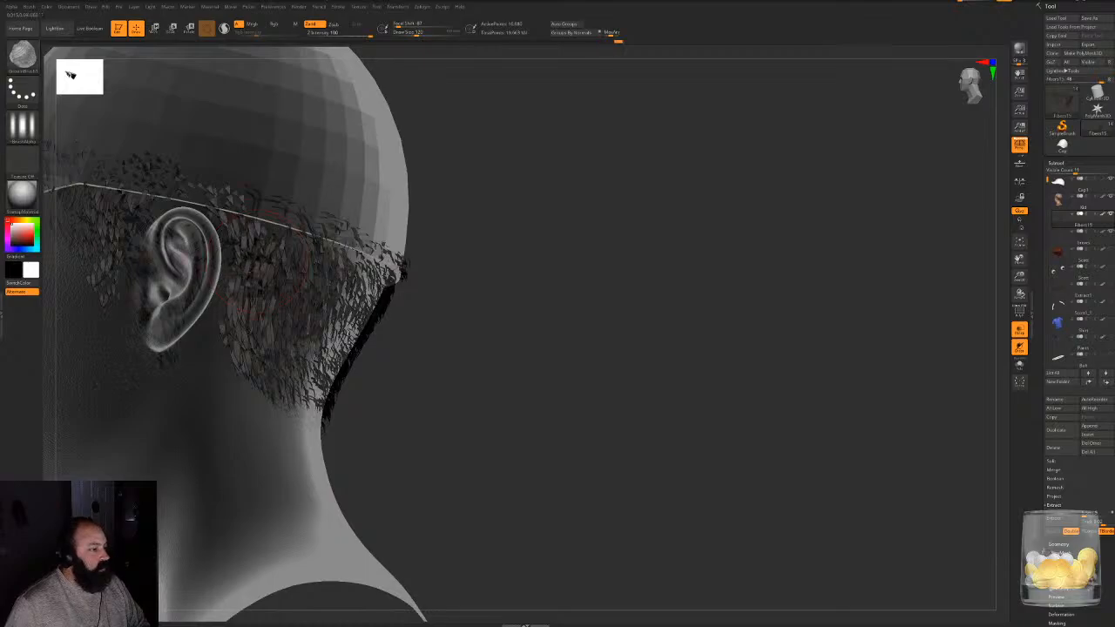
pyautogui.moveTo(697, 296); pyautogui.dragTo(456, 260)
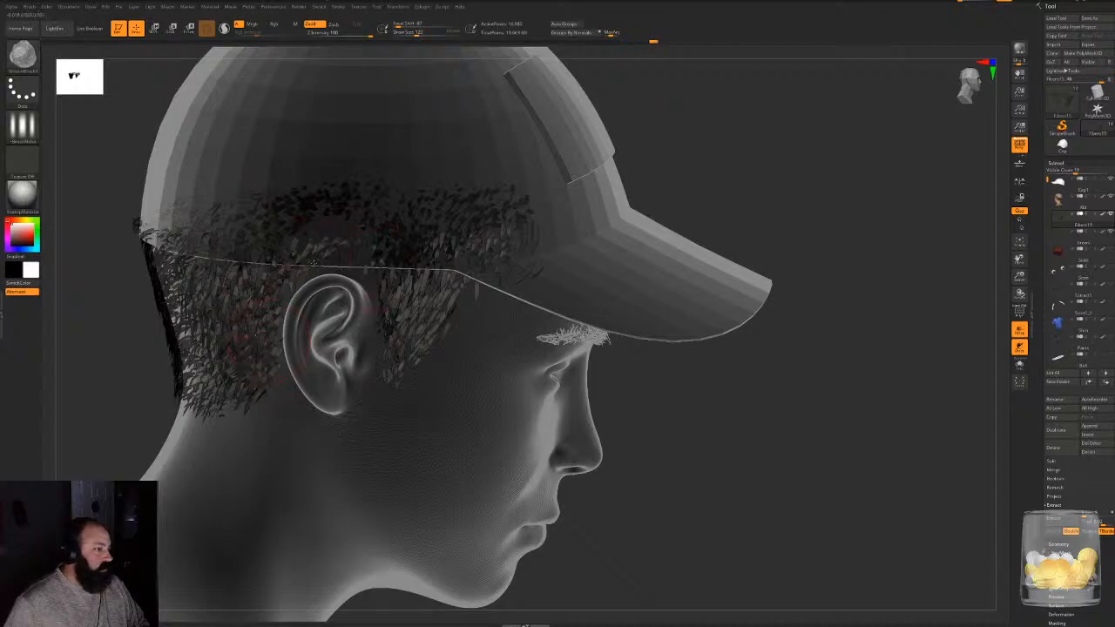
pyautogui.moveTo(109, 378)
pyautogui.mouseDown()
pyautogui.moveTo(457, 369)
pyautogui.moveTo(470, 399)
pyautogui.mouseUp()
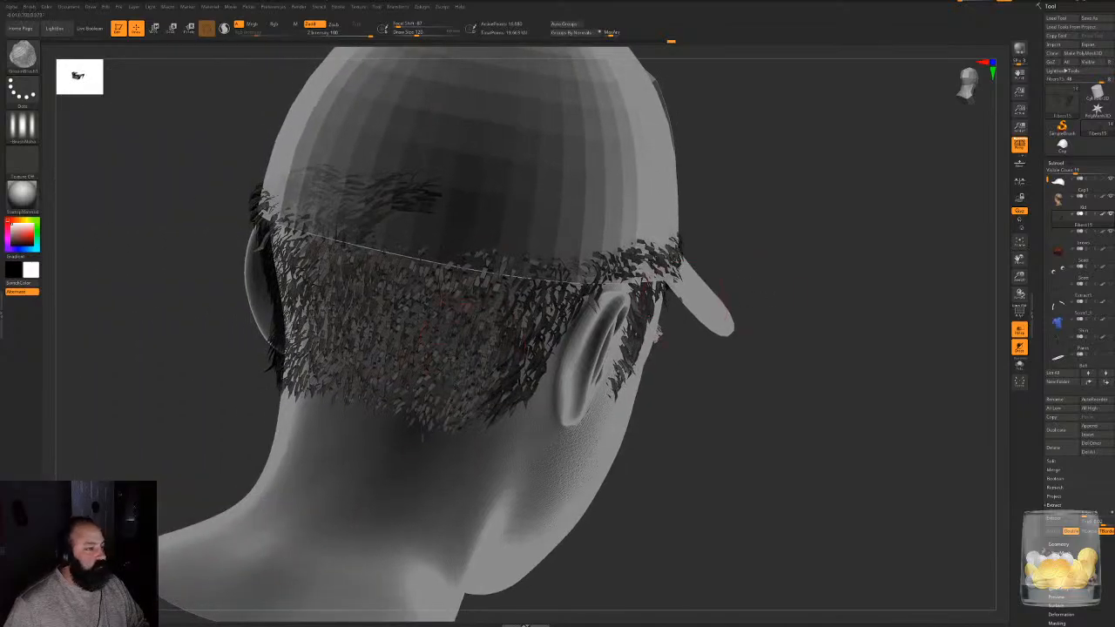
pyautogui.moveTo(179, 431); pyautogui.dragTo(453, 416)
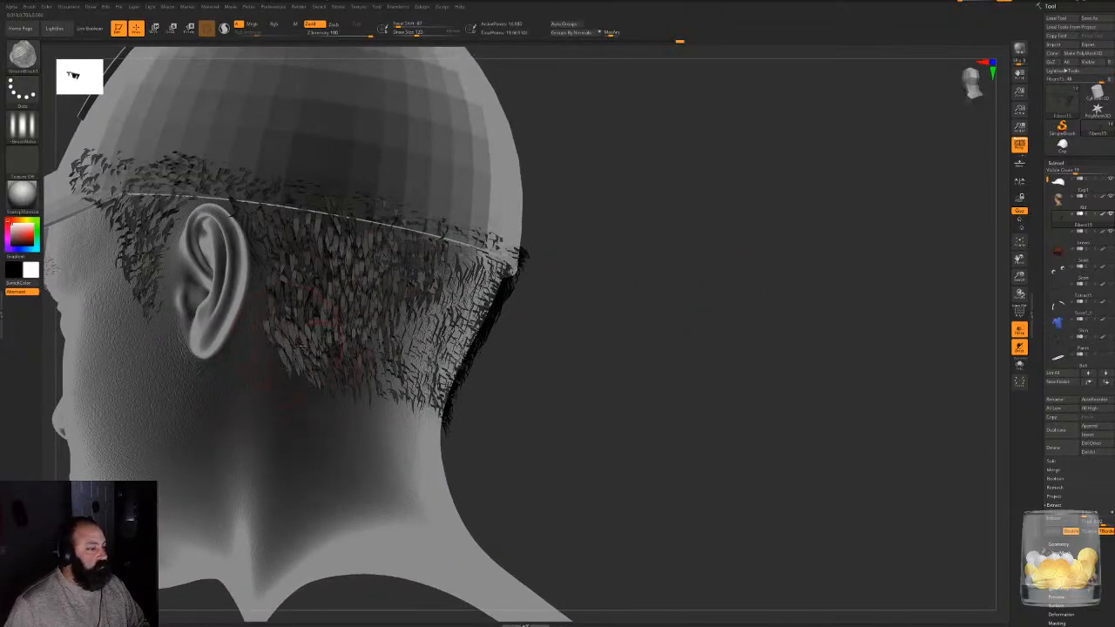
# - Export the hair fibers as an OBJ file named Hat in the Character project's OBJ folder
pyautogui.moveTo(538, 336); pyautogui.dragTo(609, 388)
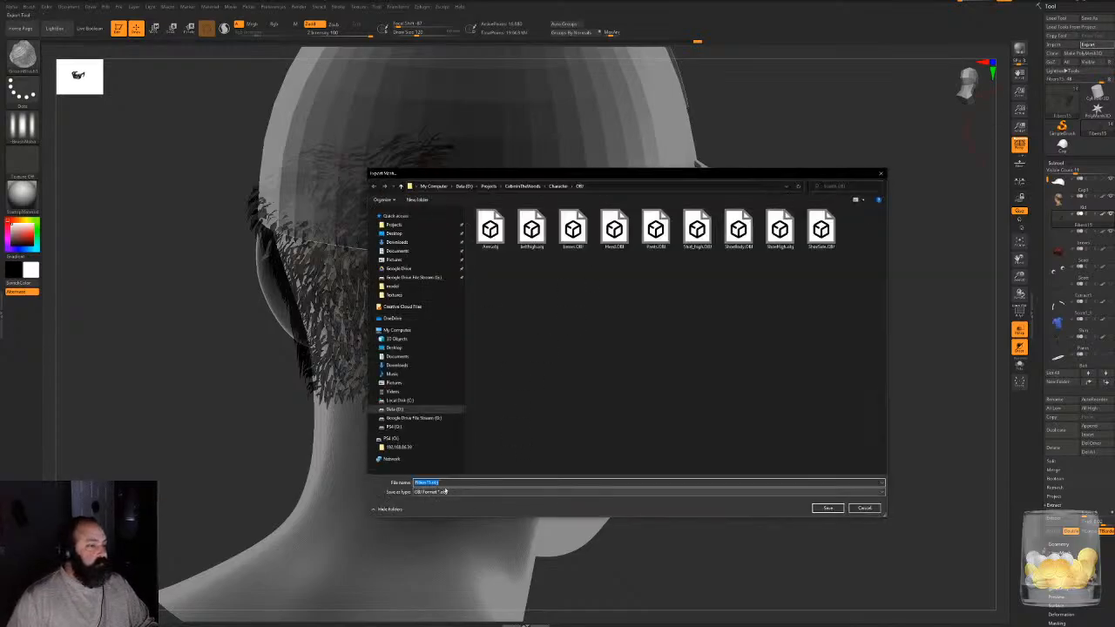
pyautogui.write('Hat')
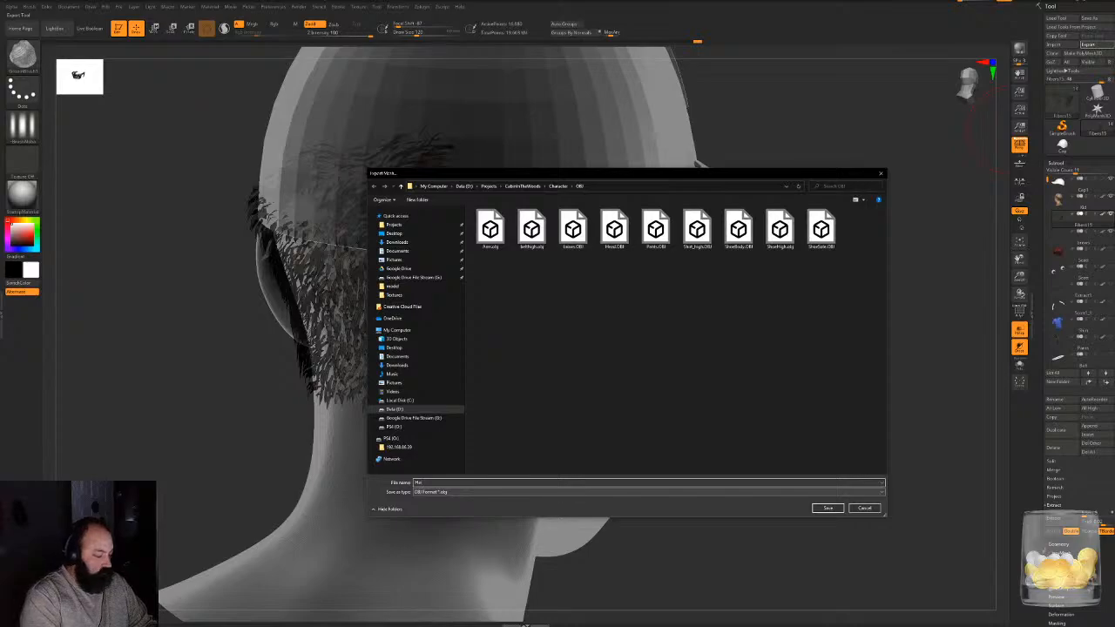
pyautogui.press('Return')
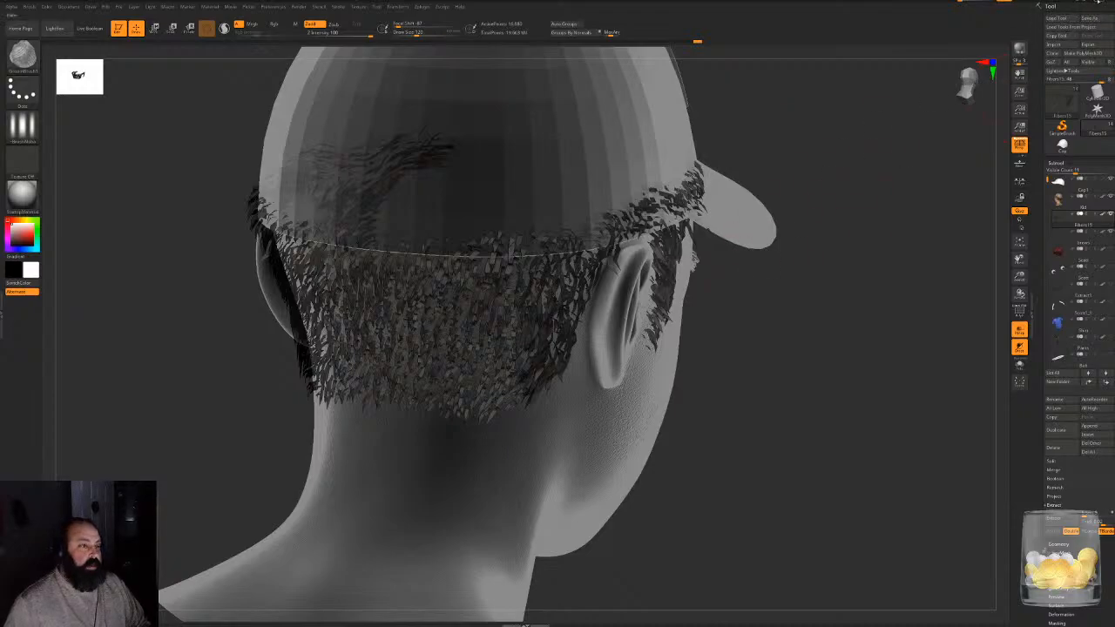
# - Switch to 3ds Max and import the exported hair OBJ from the project's OBJ folder
pyautogui.press('super')
pyautogui.click(374, 620)
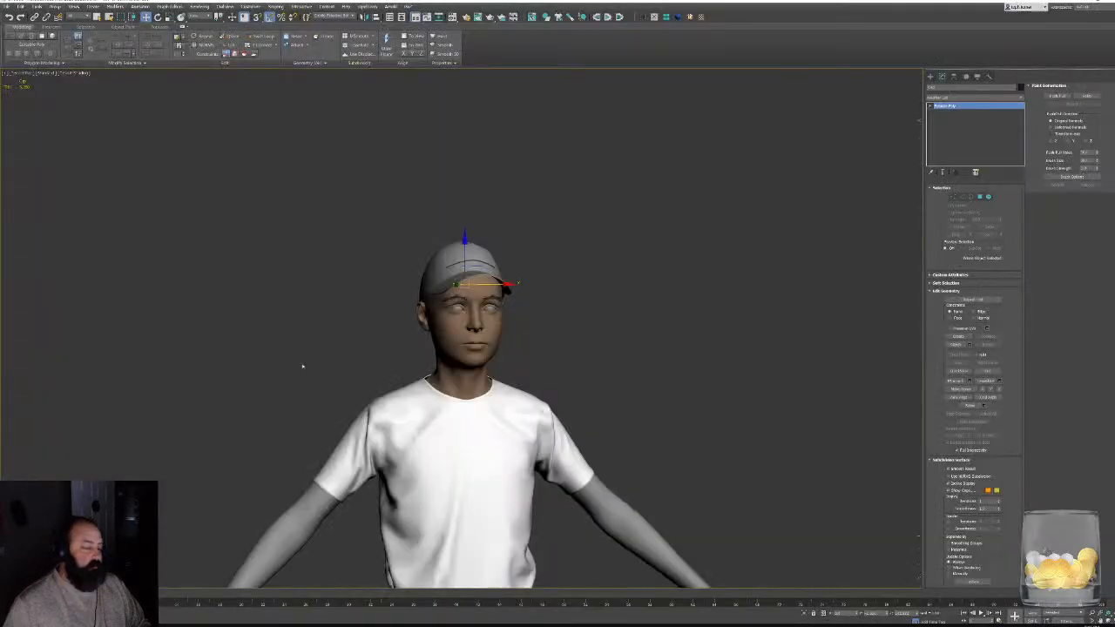
pyautogui.click(7, 6)
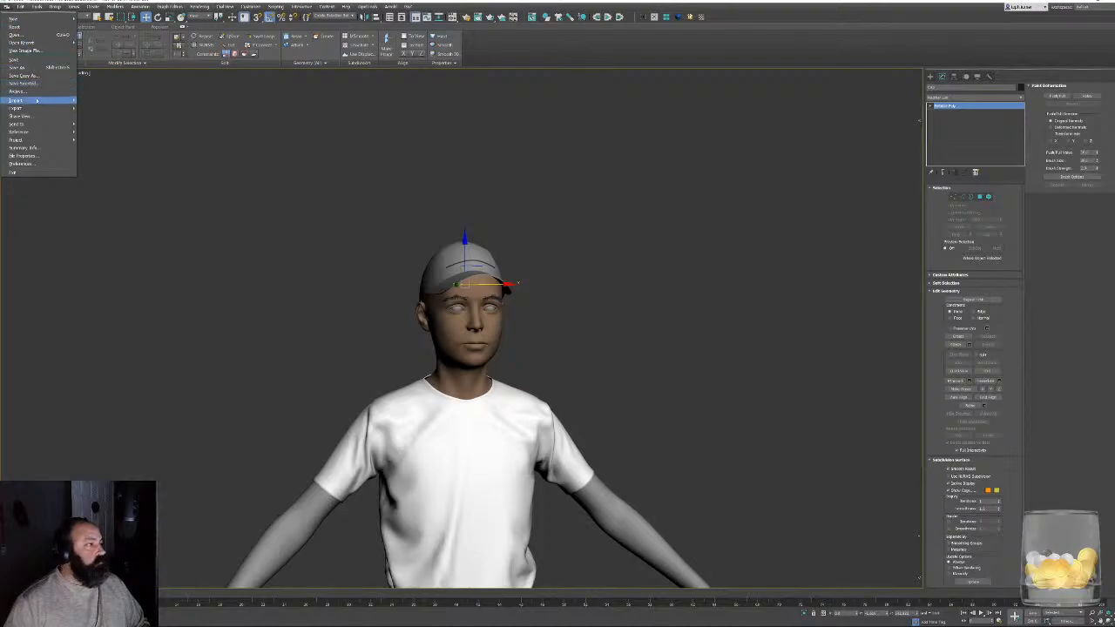
pyautogui.moveTo(37, 100)
pyautogui.click(90, 105)
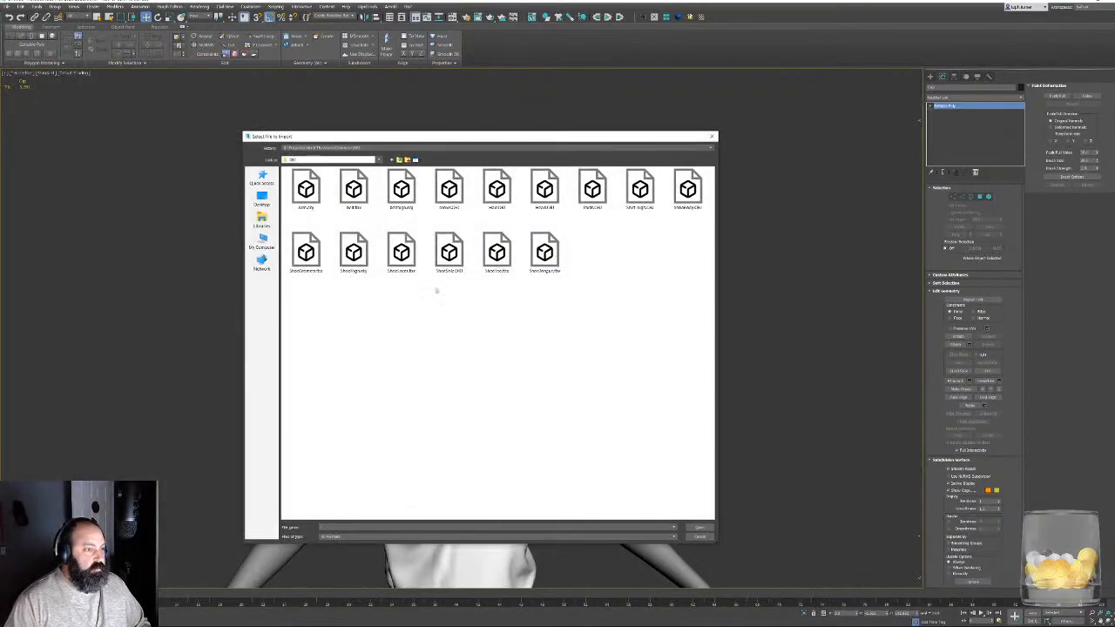
pyautogui.doubleClick(496, 189)
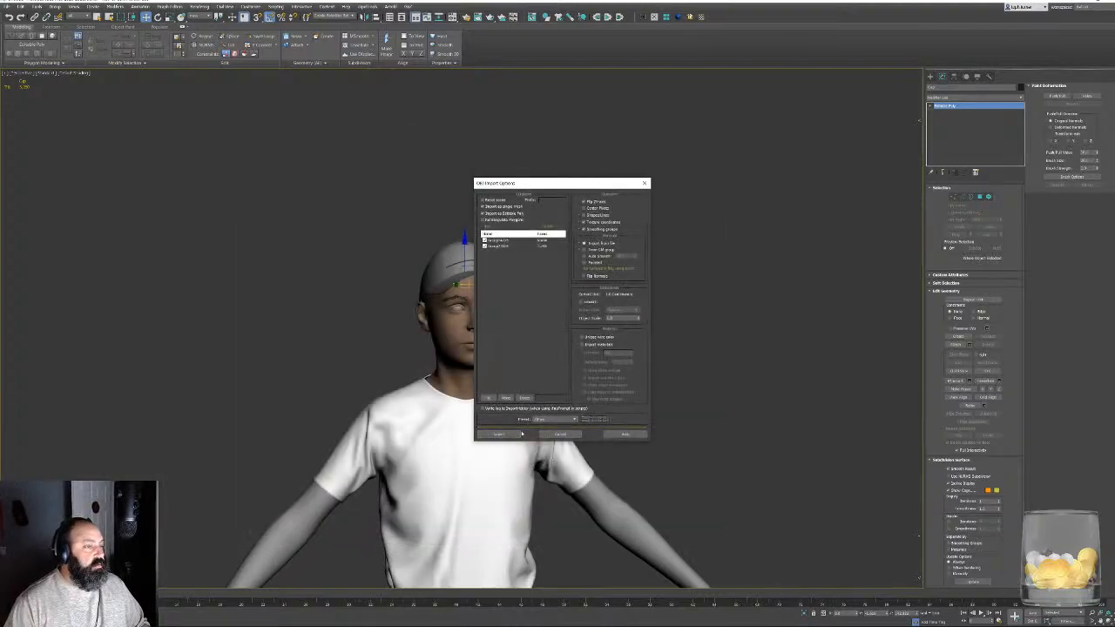
pyautogui.click(518, 434)
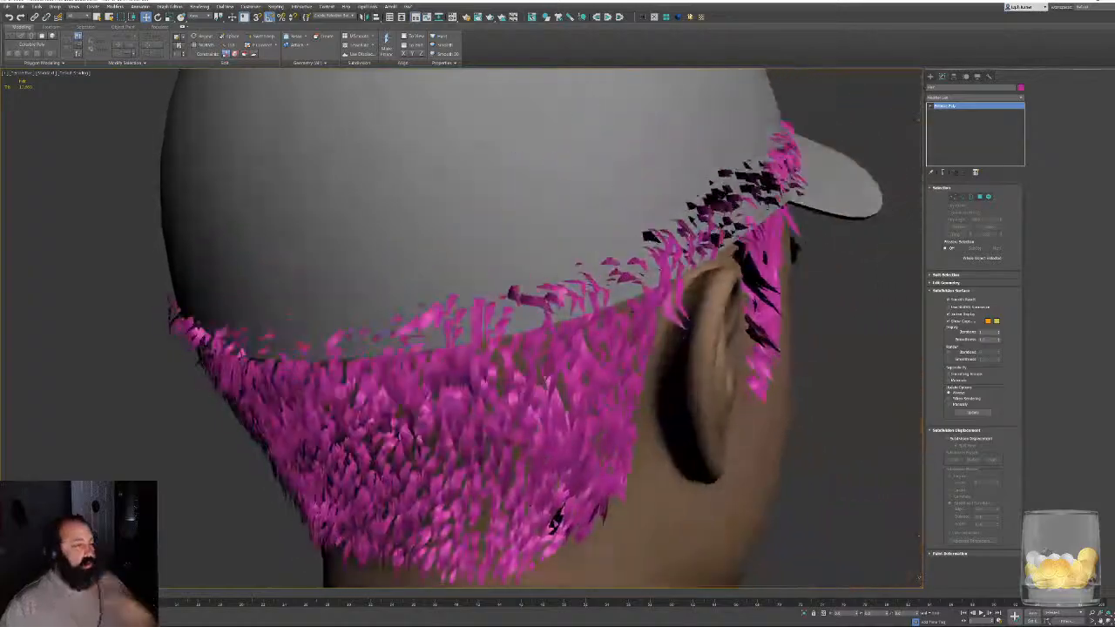
# - Inspect the imported hair strands at the back of the head, set the hair's object color to black, and deselect it
pyautogui.keyDown('alt'); pyautogui.moveTo(523, 227); pyautogui.dragTo(558, 200, button='middle'); pyautogui.keyUp('alt')
pyautogui.scroll(8, 610, 201)
pyautogui.scroll(6, 558, 199)
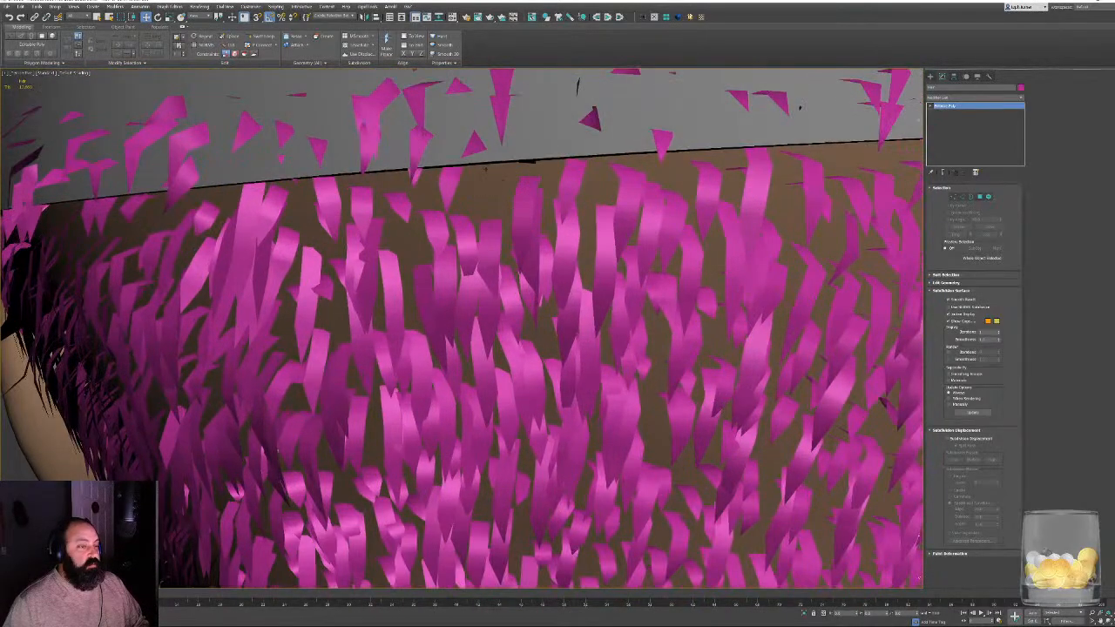
pyautogui.scroll(-8, 480, 215)
pyautogui.keyDown('alt'); pyautogui.moveTo(480, 214); pyautogui.dragTo(494, 246, button='middle'); pyautogui.keyUp('alt')
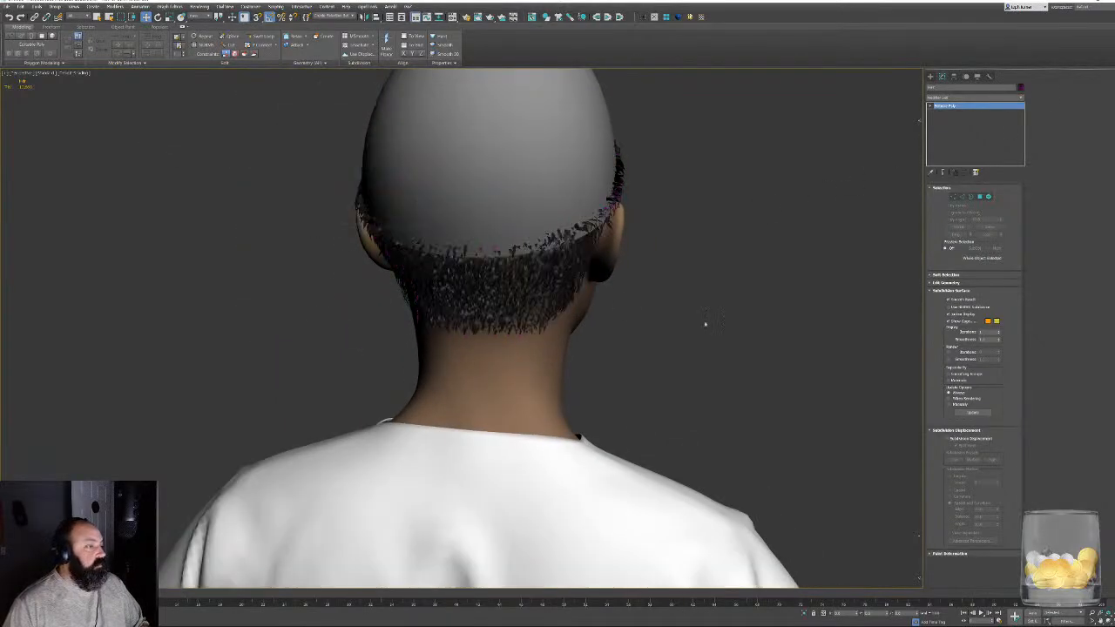
pyautogui.click(706, 316)
# - Examine the black hair below the cap from behind the left ear and across the back of the head
pyautogui.keyDown('alt'); pyautogui.moveTo(707, 316); pyautogui.dragTo(640, 324, button='middle'); pyautogui.keyUp('alt')
pyautogui.keyDown('alt'); pyautogui.moveTo(640, 323); pyautogui.dragTo(618, 317, button='middle'); pyautogui.keyUp('alt')
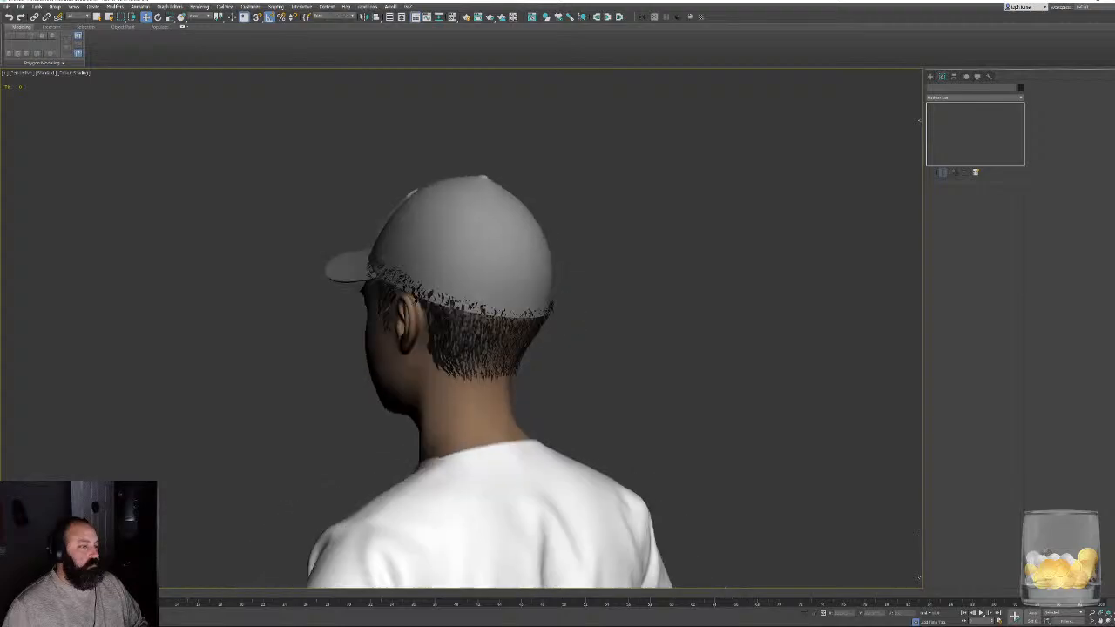
pyautogui.scroll(10, 471, 290)
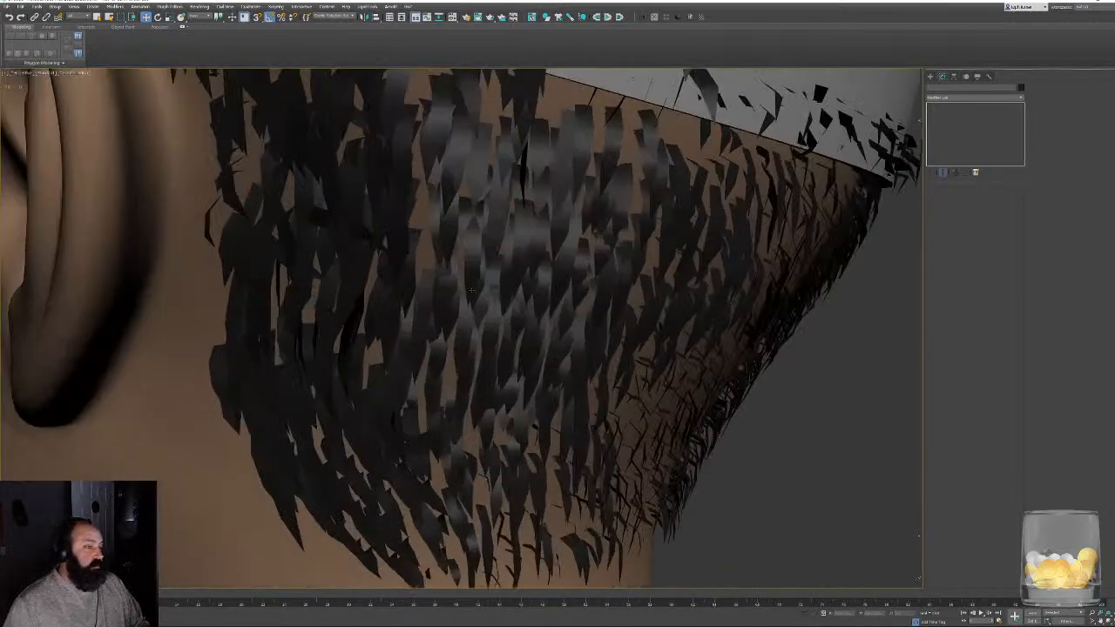
pyautogui.scroll(-8, 471, 291)
pyautogui.keyDown('alt'); pyautogui.moveTo(480, 291); pyautogui.dragTo(509, 291, button='middle'); pyautogui.keyUp('alt')
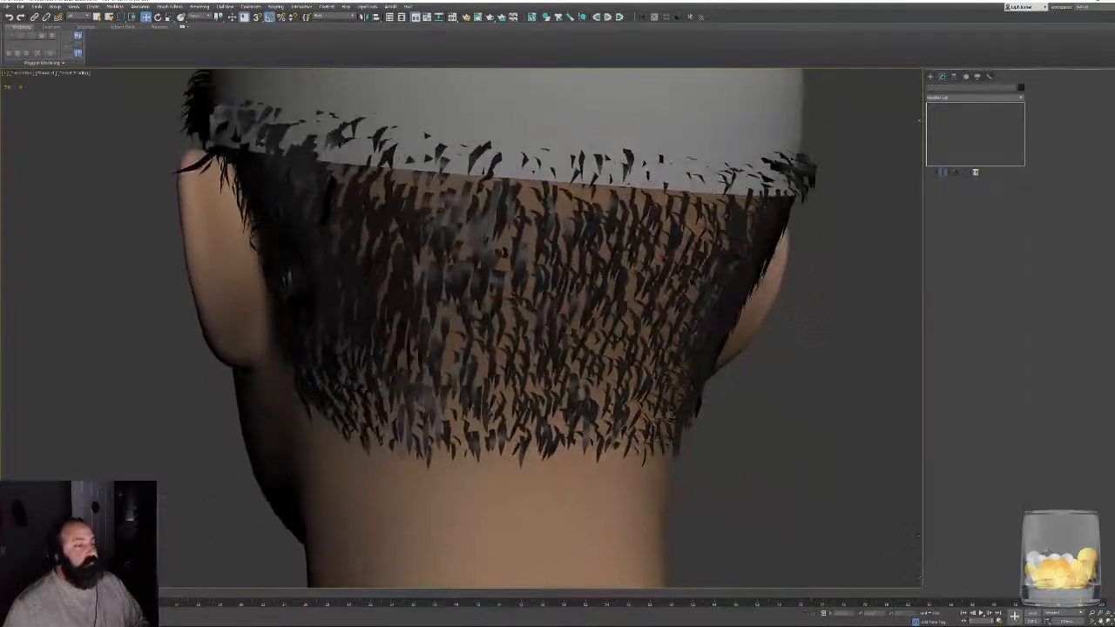
pyautogui.scroll(-6, 609, 305)
pyautogui.keyDown('alt'); pyautogui.moveTo(734, 316); pyautogui.dragTo(641, 262, button='middle'); pyautogui.keyUp('alt')
pyautogui.scroll(-5, 732, 312)
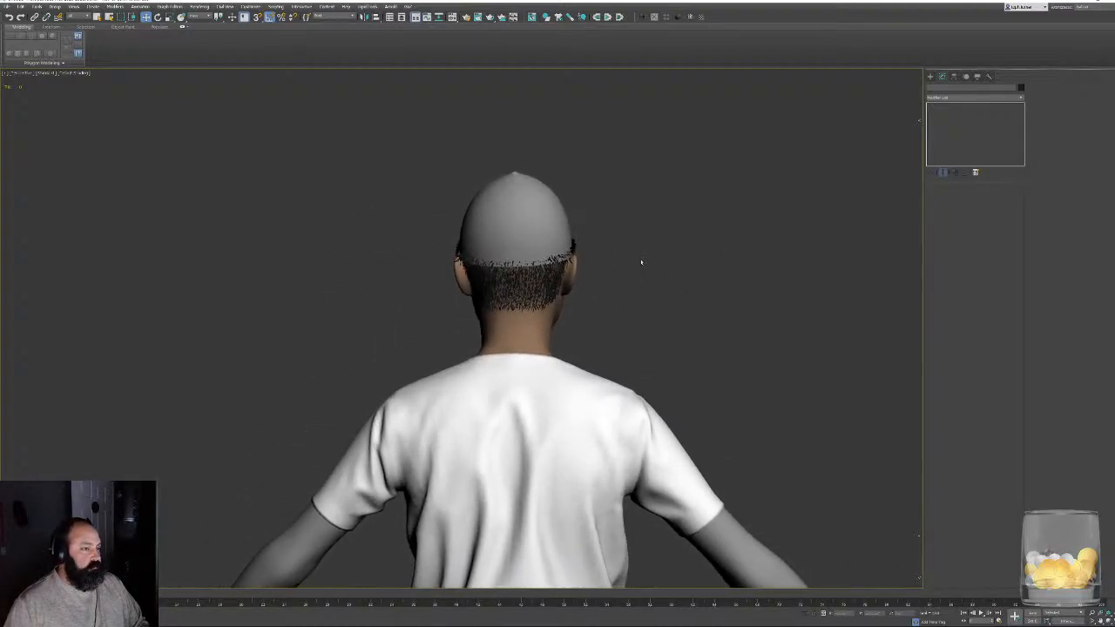
# - Try High Quality viewport rendering on the character, then restore the Standard setting
pyautogui.click(50, 73)
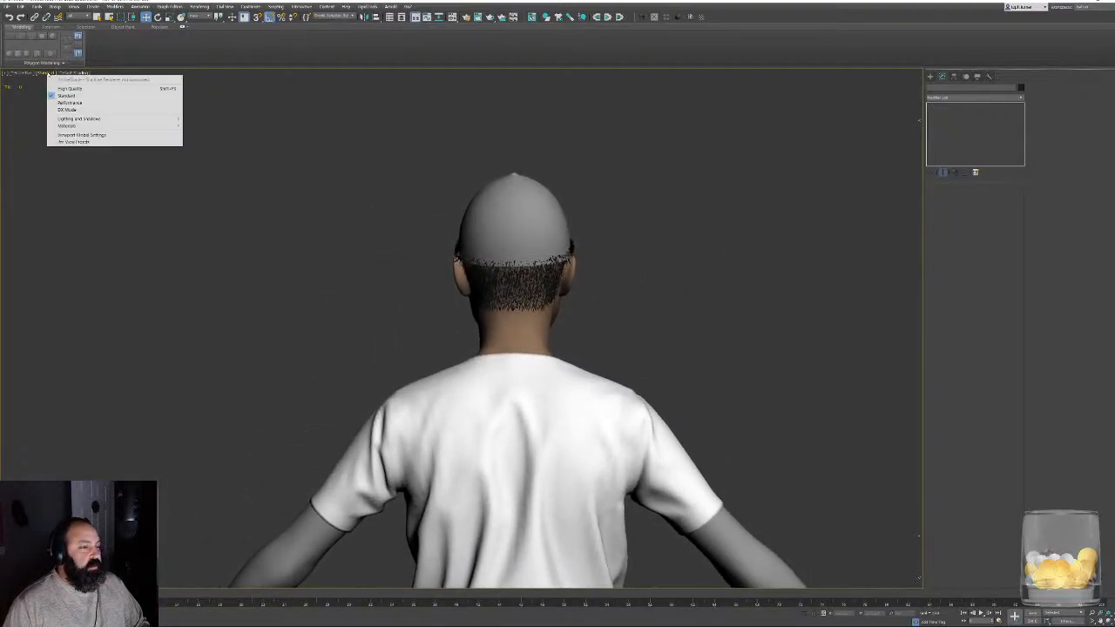
pyautogui.click(70, 86)
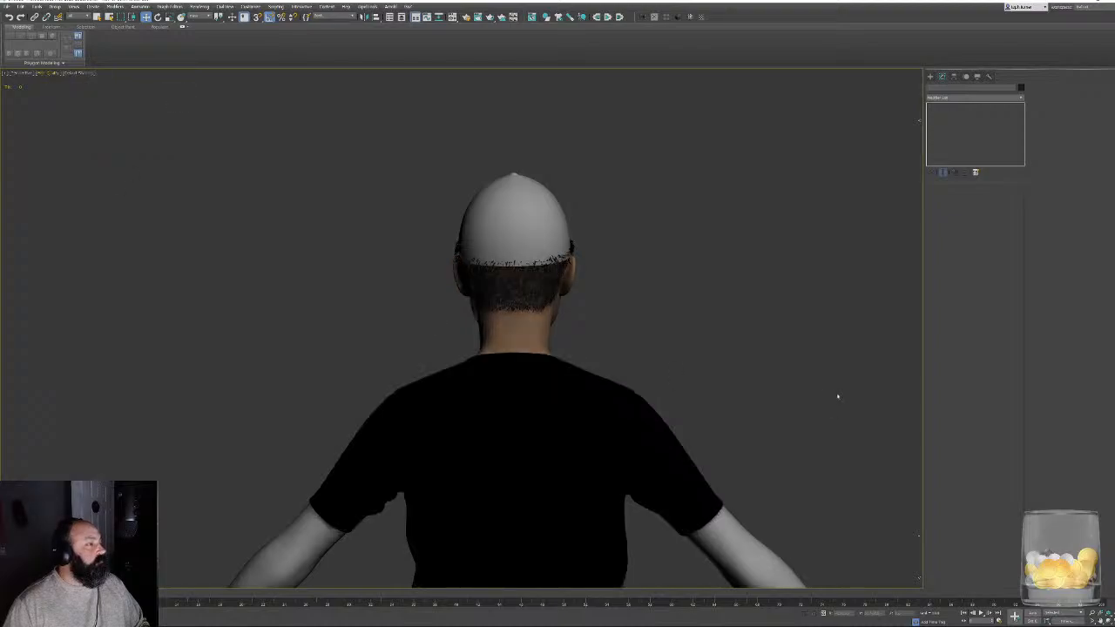
pyautogui.scroll(5, 652, 317)
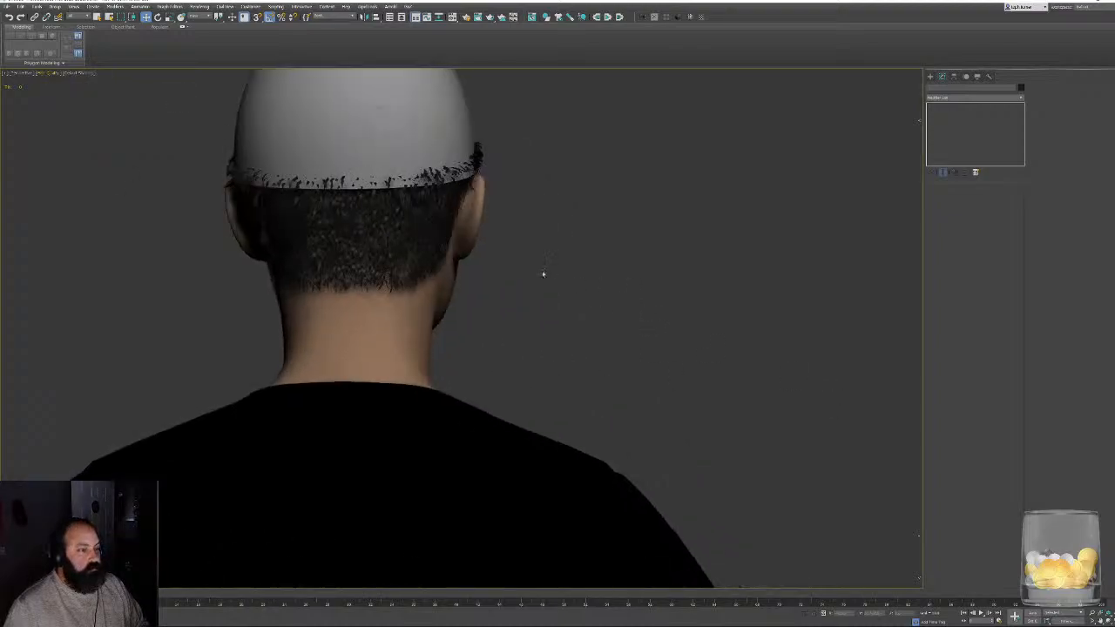
pyautogui.moveTo(404, 251); pyautogui.dragTo(564, 305, button='middle')
pyautogui.keyDown('alt'); pyautogui.moveTo(457, 251); pyautogui.dragTo(579, 340, button='middle'); pyautogui.keyUp('alt')
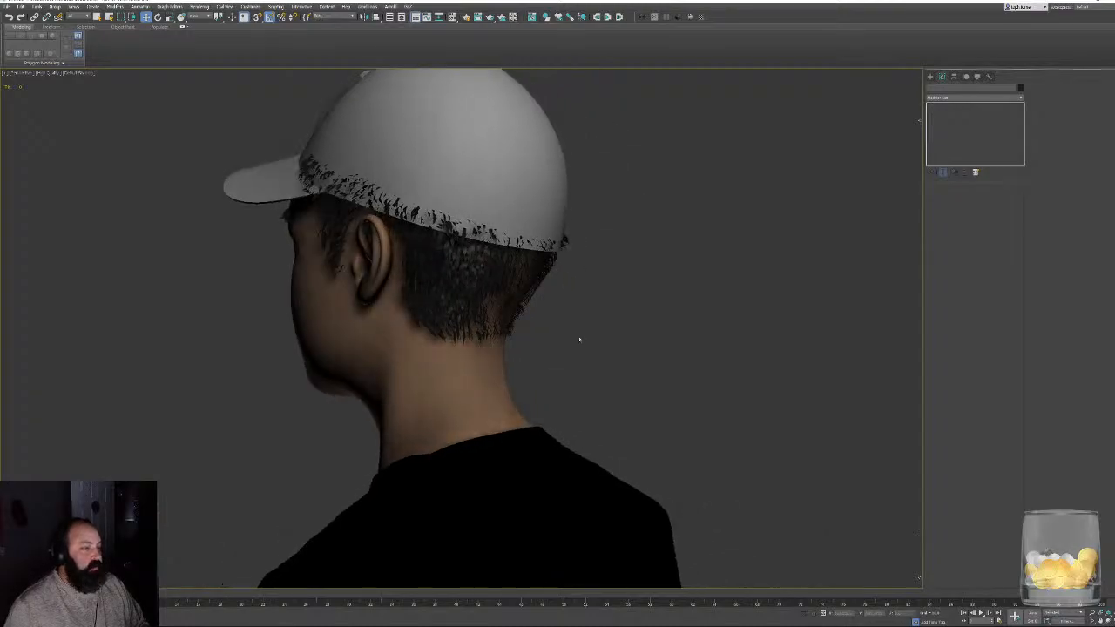
pyautogui.click(55, 75)
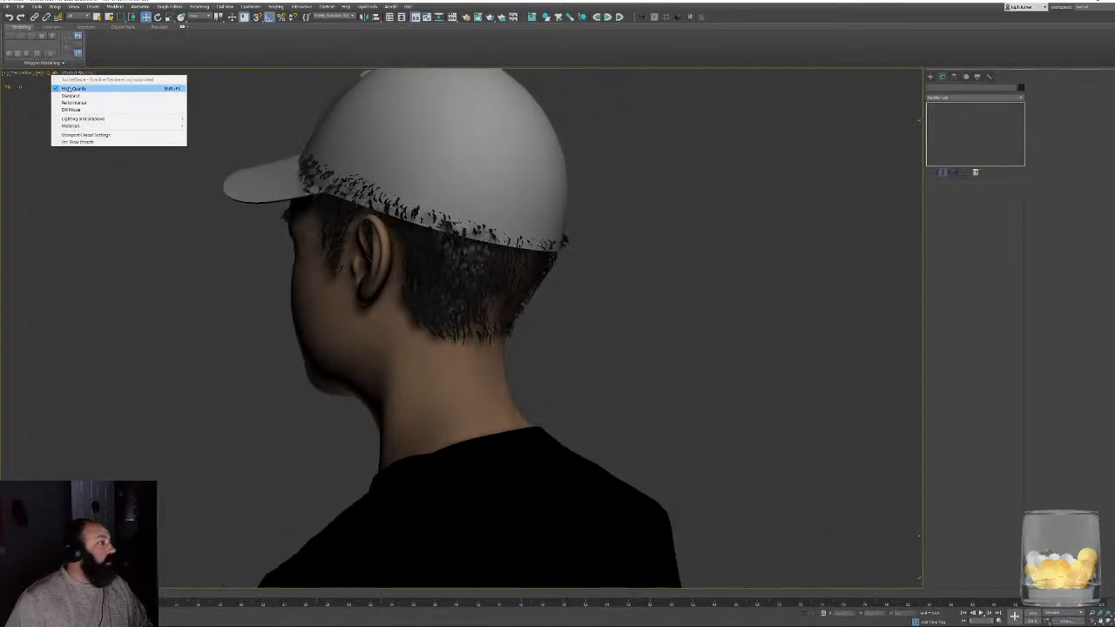
pyautogui.click(67, 88)
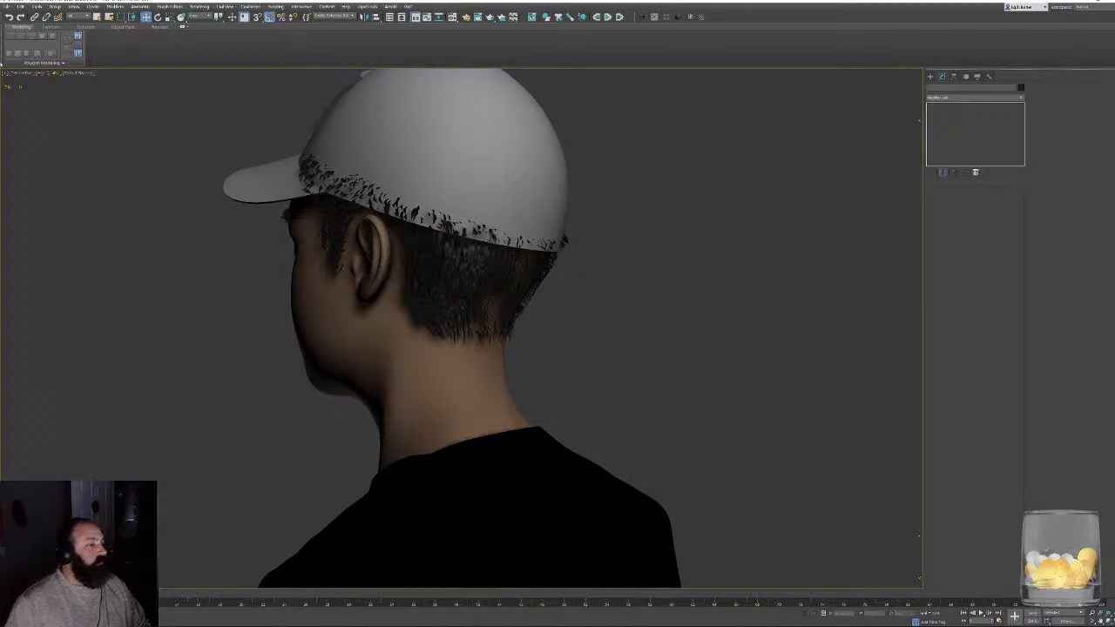
pyautogui.click(52, 75)
pyautogui.click(65, 94)
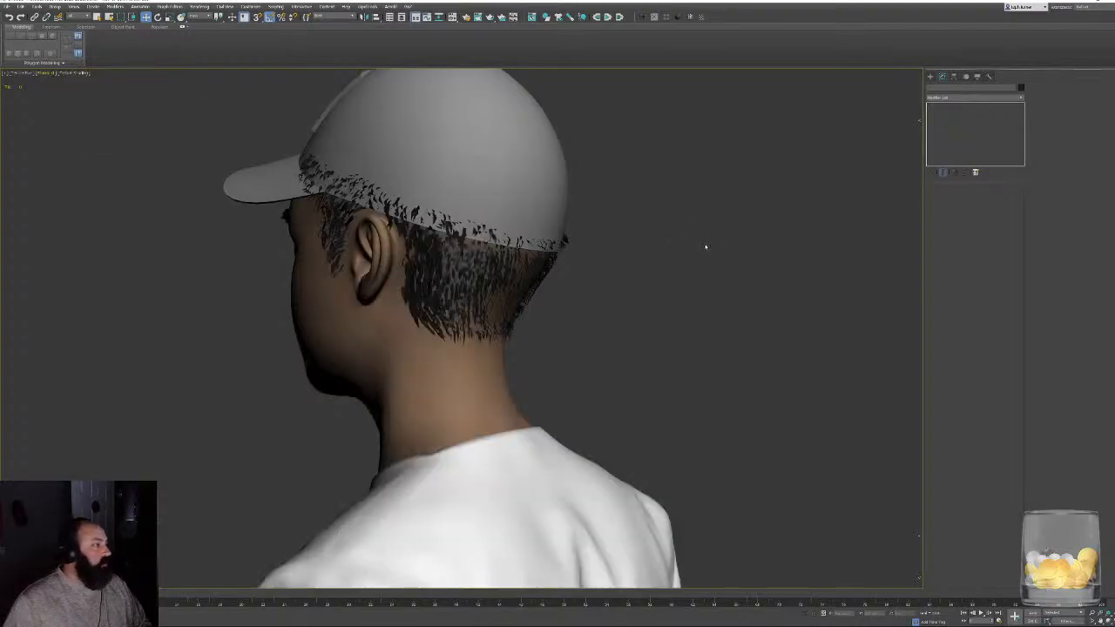
# - Examine the hair strands overlapping the cap above the right ear and around both temples
pyautogui.keyDown('alt'); pyautogui.moveTo(671, 226); pyautogui.dragTo(557, 235, button='middle'); pyautogui.keyUp('alt')
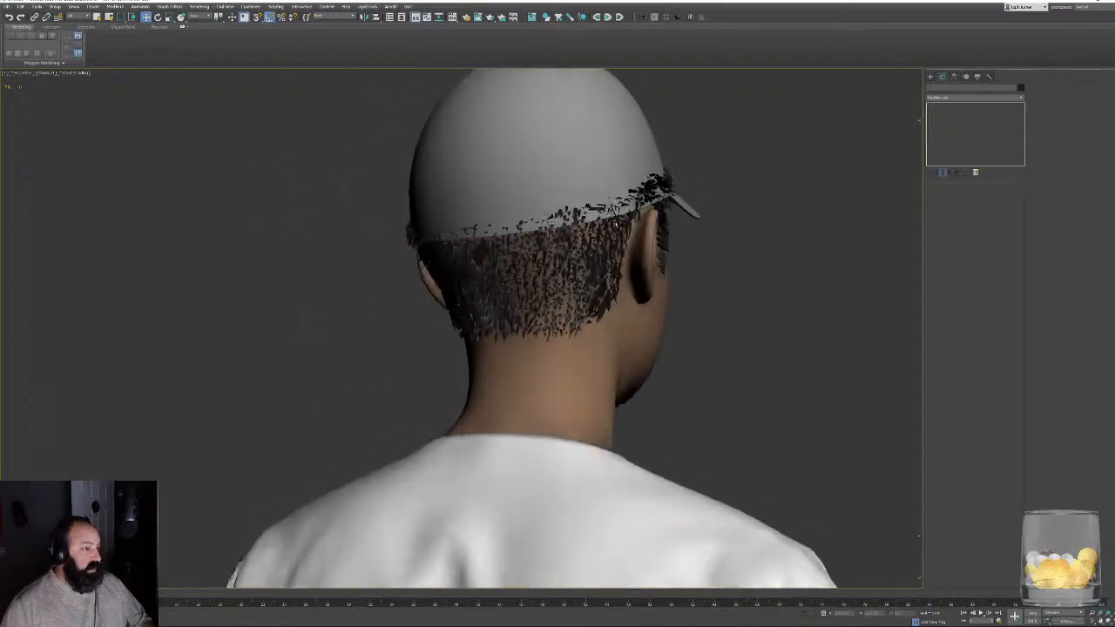
pyautogui.scroll(4, 532, 261)
pyautogui.keyDown('alt'); pyautogui.moveTo(627, 270); pyautogui.dragTo(540, 262, button='middle'); pyautogui.keyUp('alt')
pyautogui.moveTo(584, 257); pyautogui.dragTo(569, 346, button='middle')
pyautogui.scroll(2, 692, 209)
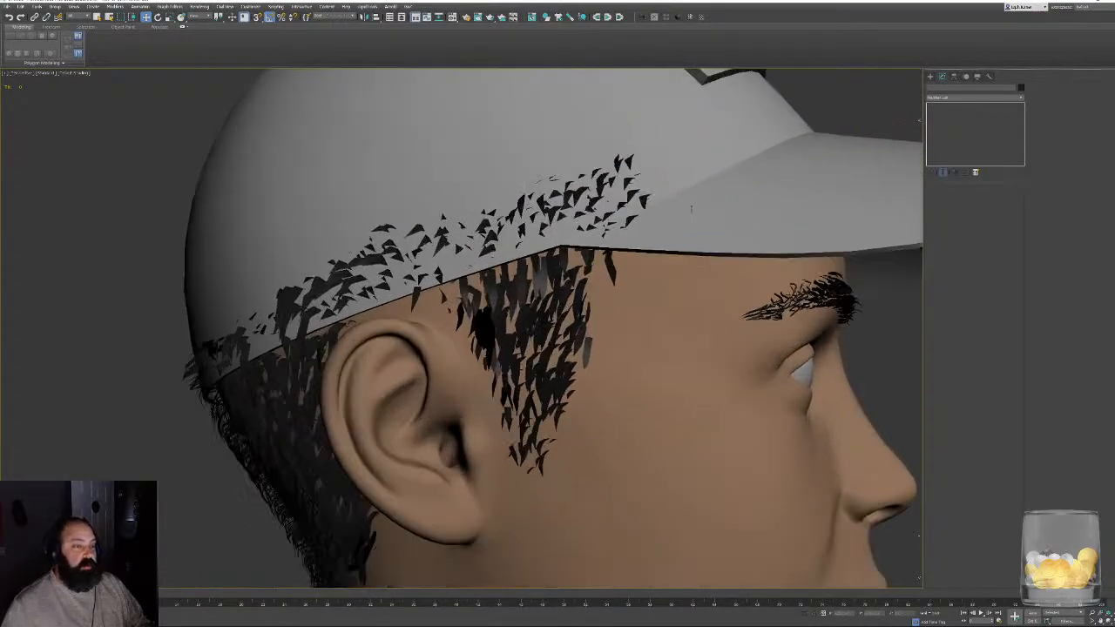
pyautogui.keyDown('alt'); pyautogui.moveTo(656, 209); pyautogui.dragTo(535, 202, button='middle'); pyautogui.keyUp('alt')
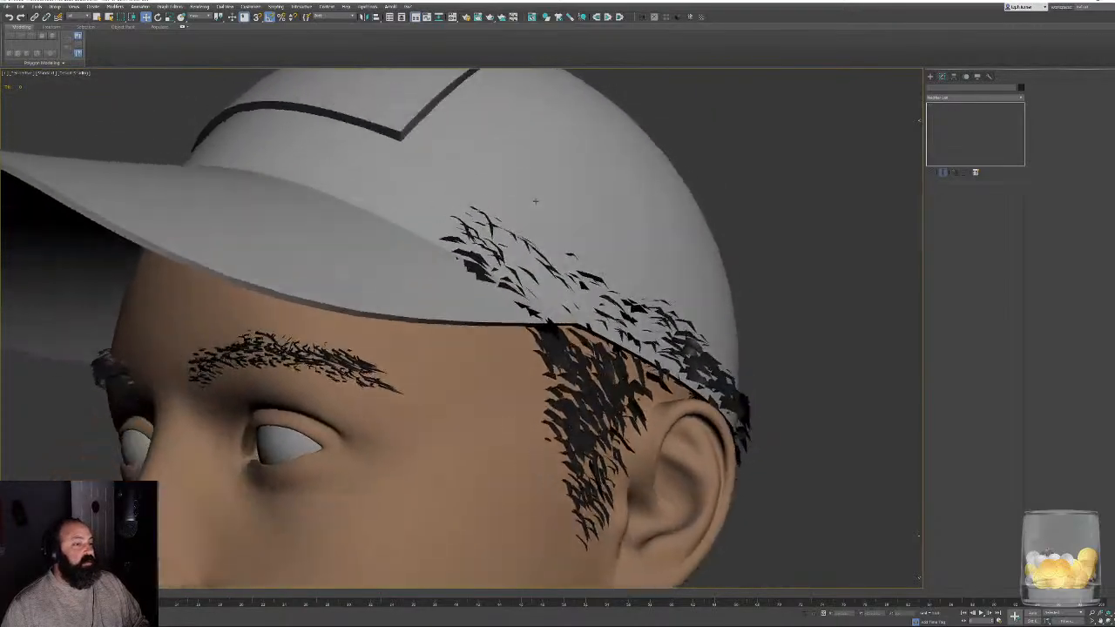
# - Select the hair mesh, display its wireframe edges, and enable Element selection on the Editable Poly
pyautogui.click(742, 402)
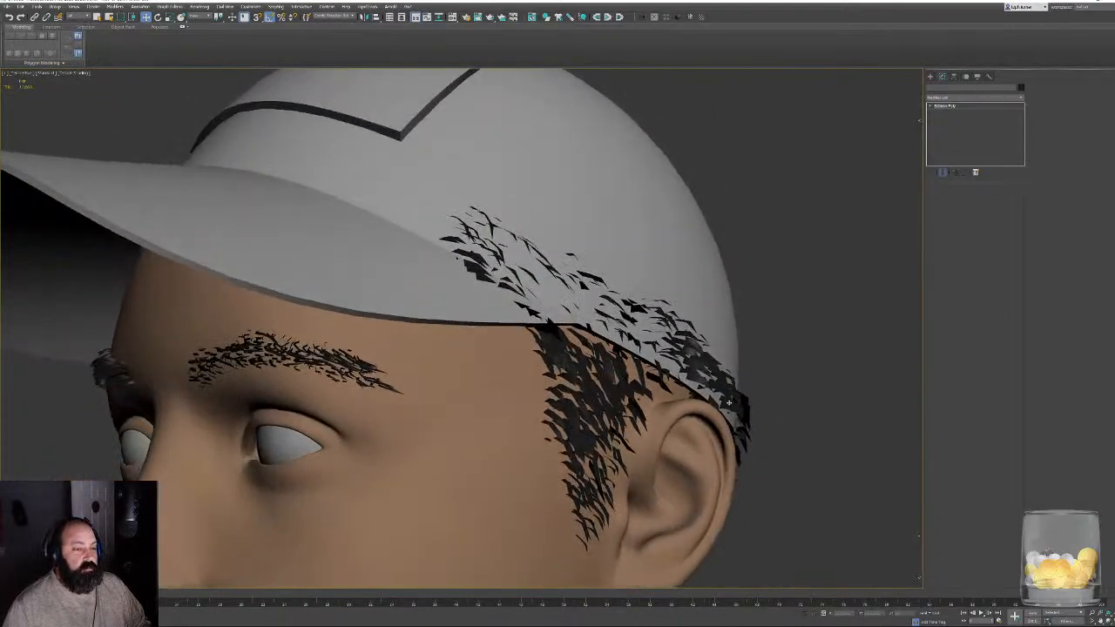
pyautogui.keyDown('alt'); pyautogui.moveTo(436, 396); pyautogui.dragTo(766, 350, button='middle'); pyautogui.keyUp('alt')
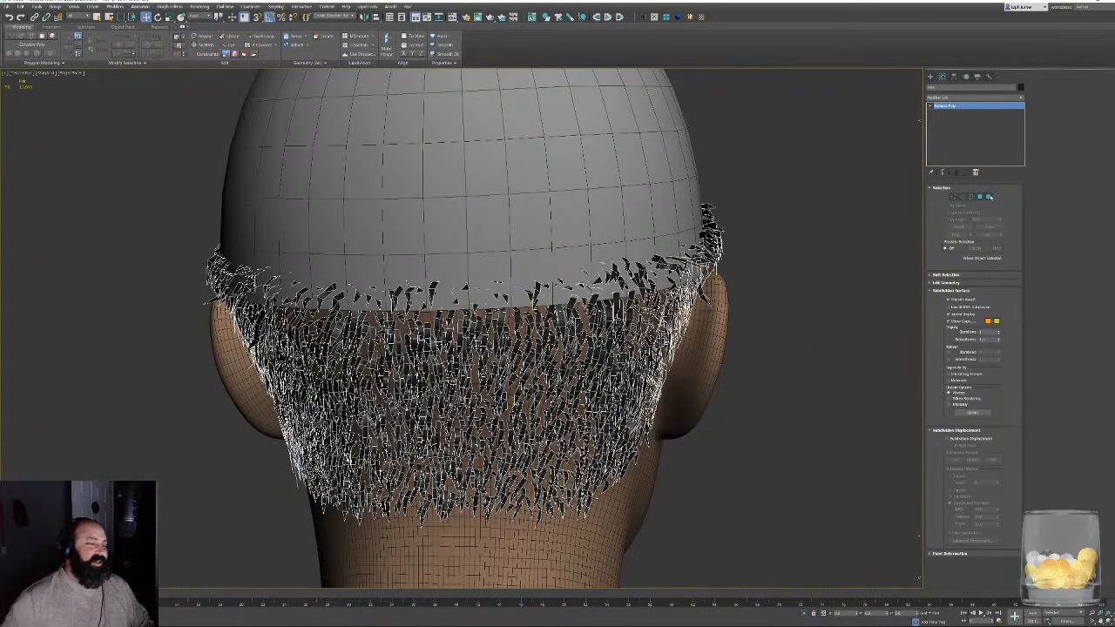
pyautogui.click(990, 197)
# - Select the hair strand elements overlapping the cap above the left temple, from the brim toward the left ear
pyautogui.keyDown('alt'); pyautogui.moveTo(757, 264); pyautogui.dragTo(530, 227, button='middle'); pyautogui.keyUp('alt')
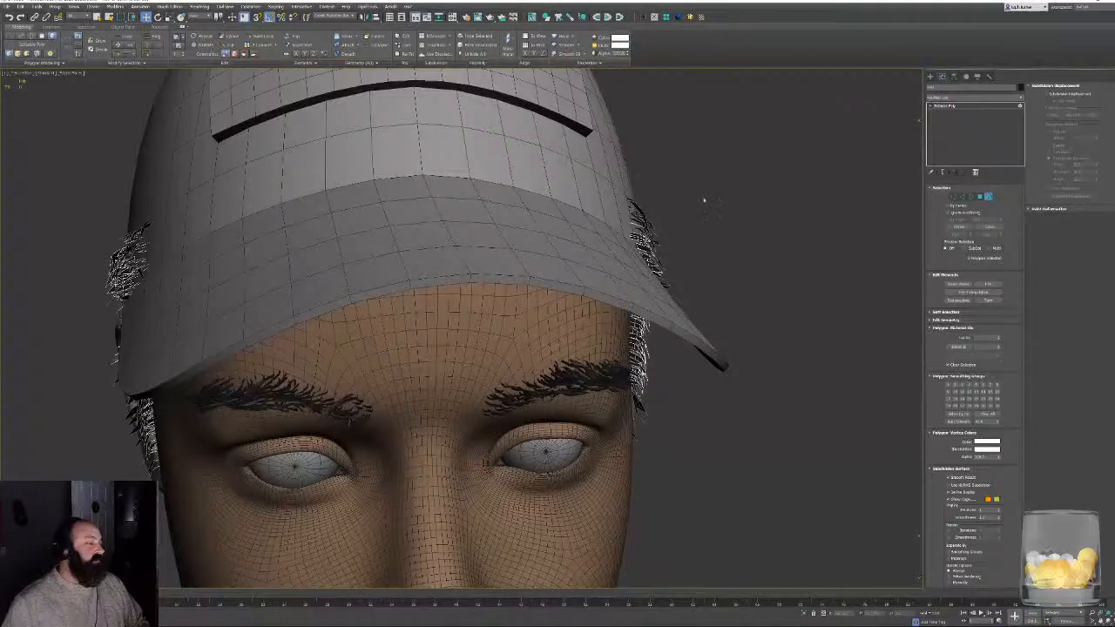
pyautogui.moveTo(703, 201); pyautogui.dragTo(633, 249)
pyautogui.keyDown('alt'); pyautogui.moveTo(740, 222); pyautogui.dragTo(536, 179, button='middle'); pyautogui.keyUp('alt')
pyautogui.scroll(3, 323, 192)
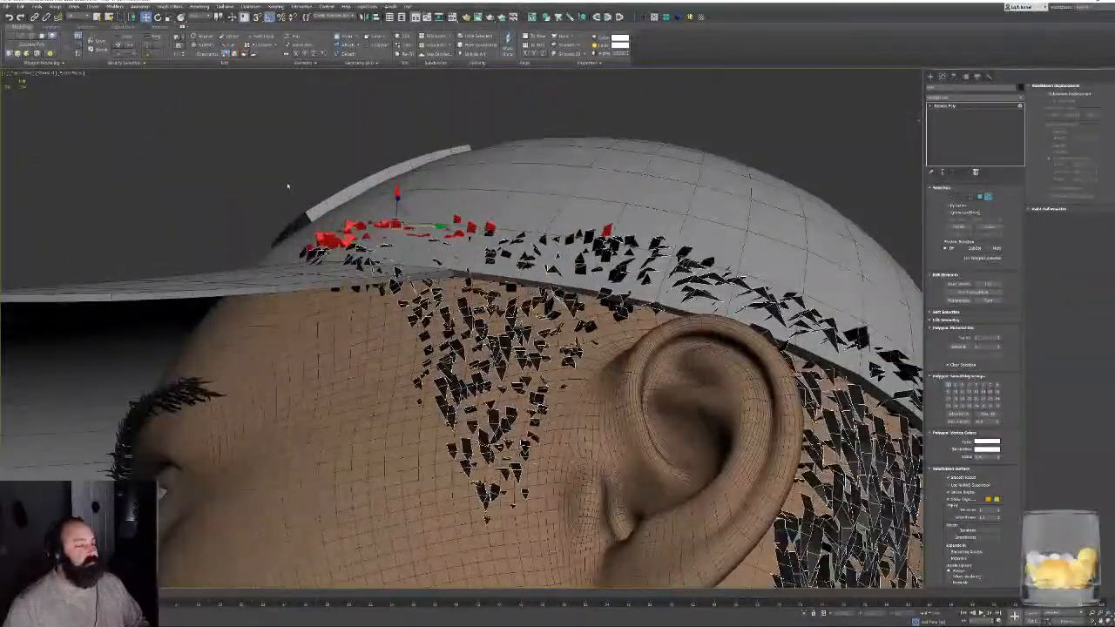
pyautogui.keyDown('ctrl'); pyautogui.moveTo(279, 195); pyautogui.dragTo(377, 270); pyautogui.keyUp('ctrl')
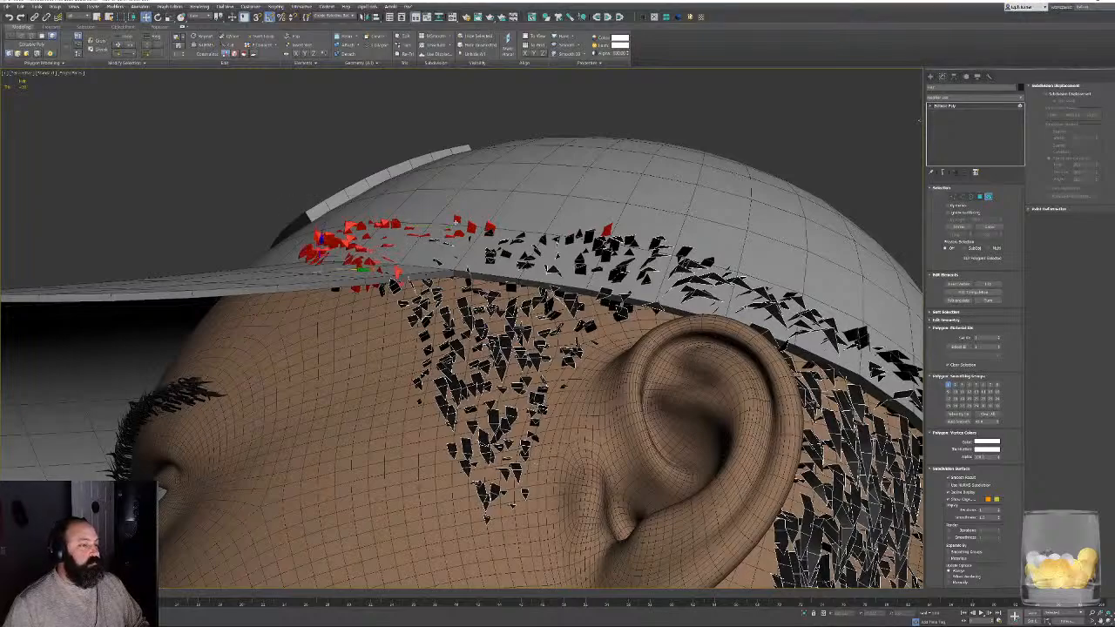
pyautogui.keyDown('ctrl'); pyautogui.moveTo(384, 209); pyautogui.dragTo(513, 268); pyautogui.keyUp('ctrl')
pyautogui.keyDown('alt'); pyautogui.moveTo(514, 268); pyautogui.dragTo(570, 253, button='middle'); pyautogui.keyUp('alt')
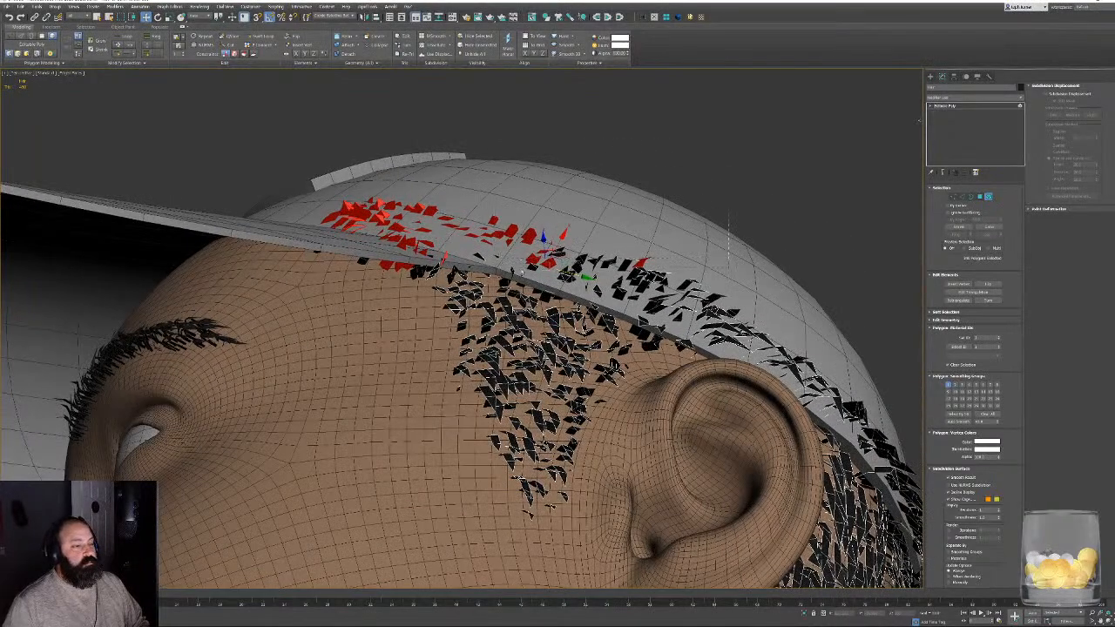
pyautogui.keyDown('ctrl'); pyautogui.moveTo(522, 272); pyautogui.dragTo(521, 271); pyautogui.keyUp('ctrl')
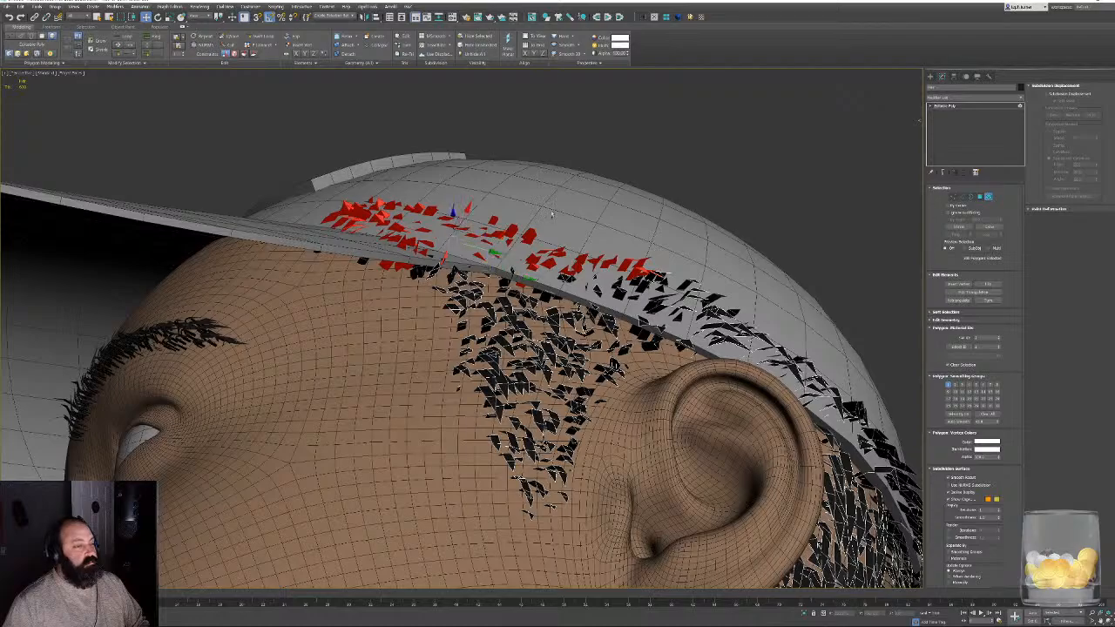
# - Add the strand elements overlapping the cap above and just behind the left ear to the selection
pyautogui.keyDown('alt'); pyautogui.moveTo(551, 214); pyautogui.dragTo(518, 273, button='middle'); pyautogui.keyUp('alt')
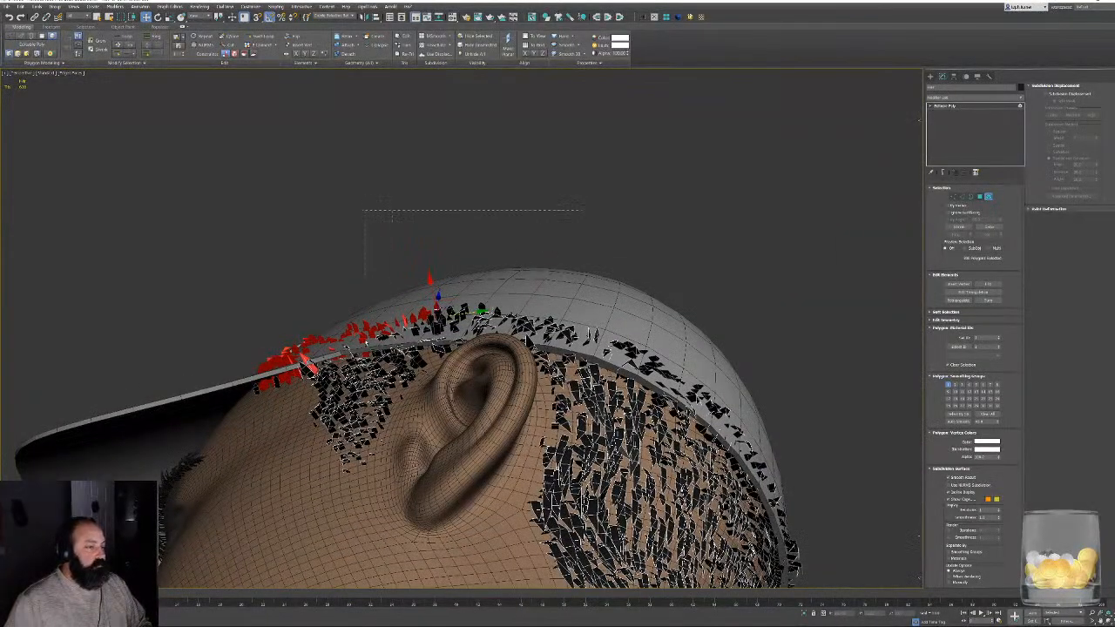
pyautogui.keyDown('alt'); pyautogui.moveTo(672, 357); pyautogui.dragTo(683, 417, button='middle'); pyautogui.keyUp('alt')
pyautogui.scroll(4, 470, 409)
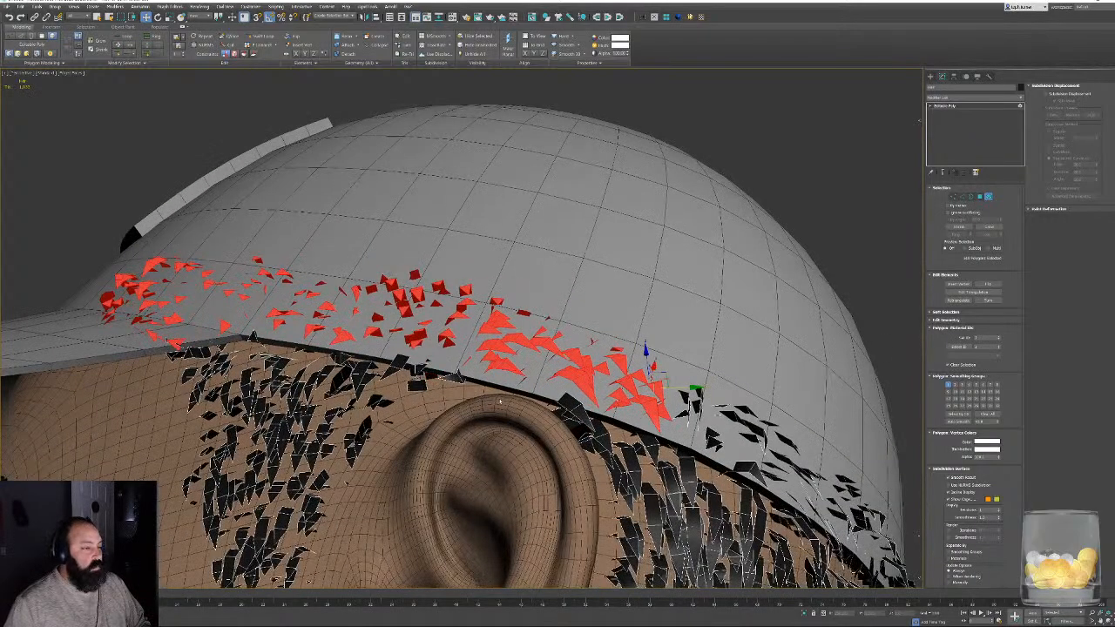
pyautogui.keyDown('alt'); pyautogui.moveTo(500, 402); pyautogui.dragTo(445, 406, button='middle'); pyautogui.keyUp('alt')
pyautogui.keyDown('alt'); pyautogui.moveTo(439, 194); pyautogui.dragTo(436, 173, button='middle'); pyautogui.keyUp('alt')
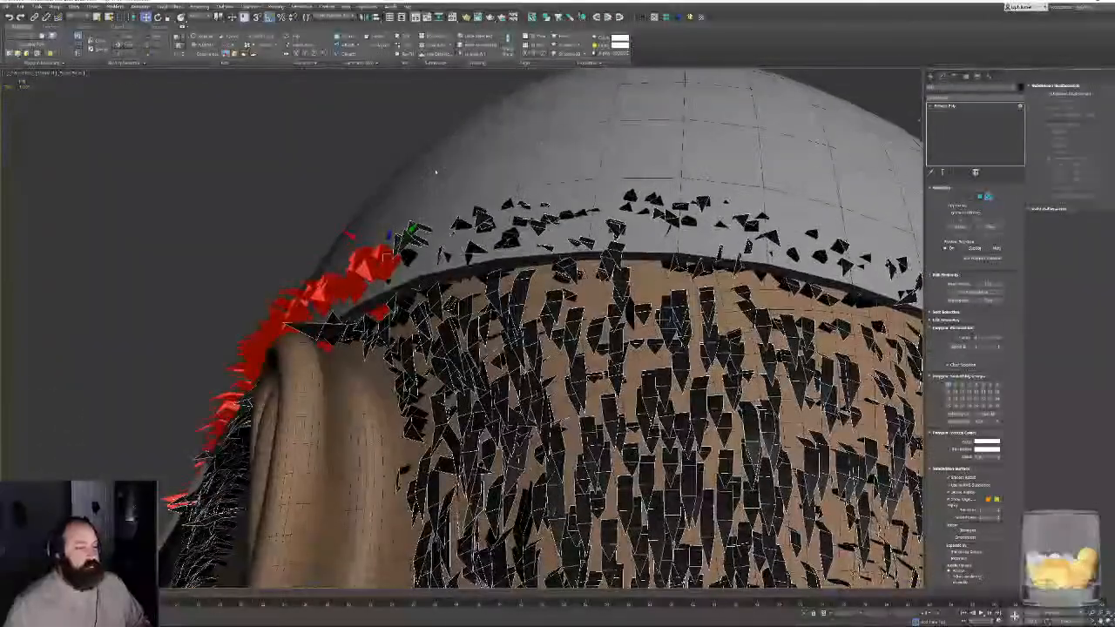
# - Add the strand elements overlapping the back of the cap, from behind the left ear toward the right ear, to the selection
pyautogui.keyDown('ctrl'); pyautogui.moveTo(702, 251); pyautogui.dragTo(702, 253); pyautogui.keyUp('ctrl')
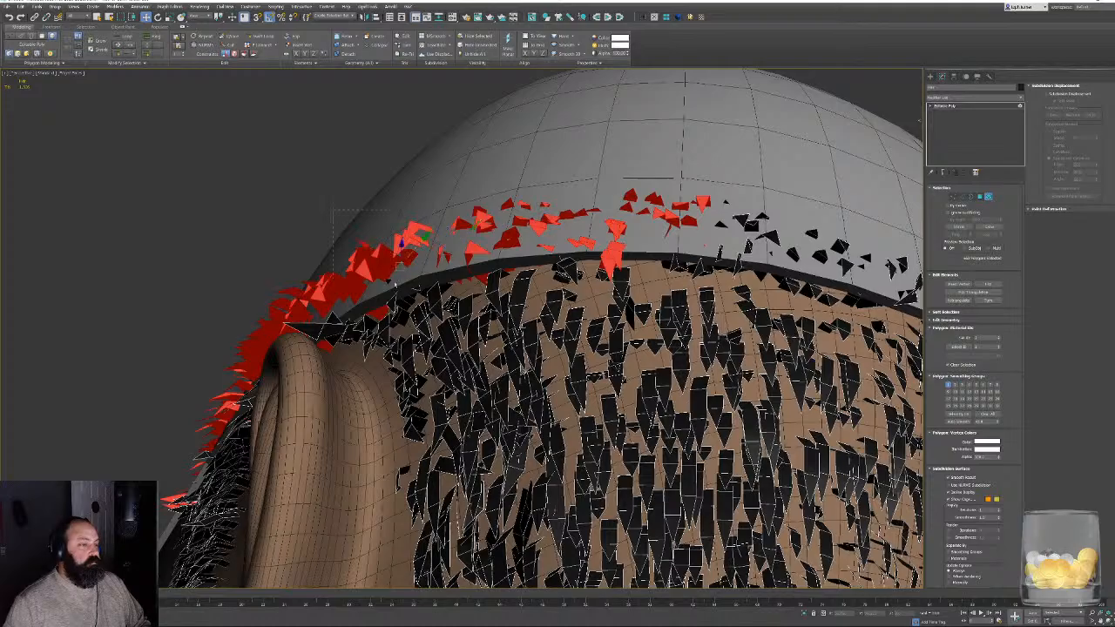
pyautogui.keyDown('alt'); pyautogui.moveTo(705, 245); pyautogui.dragTo(575, 349, button='middle'); pyautogui.keyUp('alt')
pyautogui.scroll(-3, 689, 331)
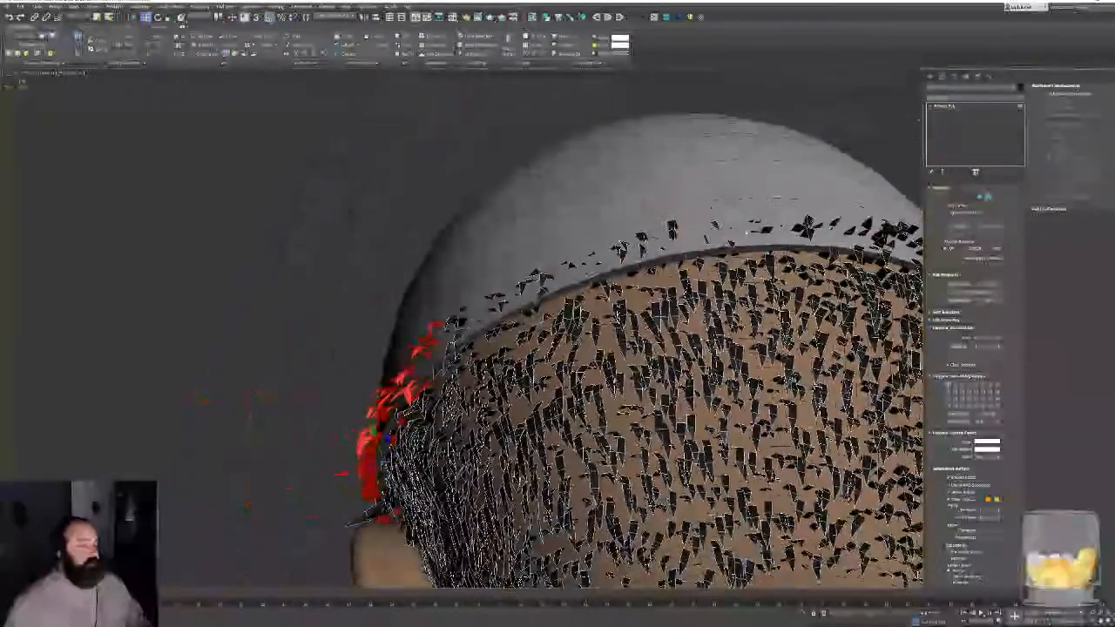
pyautogui.keyDown('alt'); pyautogui.moveTo(782, 207); pyautogui.dragTo(480, 238, button='middle'); pyautogui.keyUp('alt')
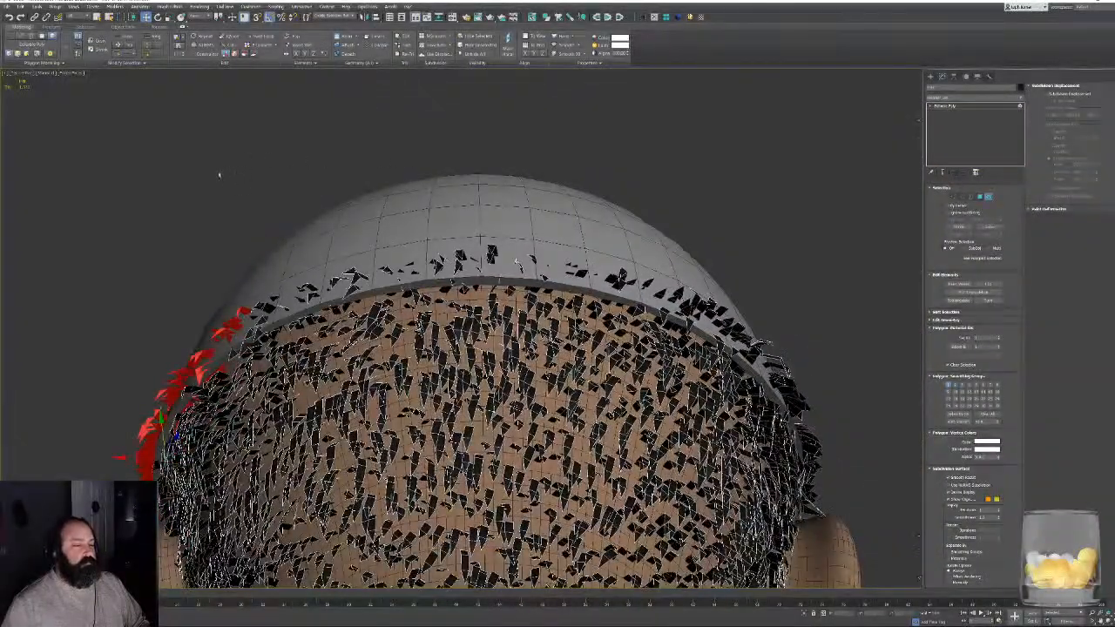
pyautogui.keyDown('ctrl'); pyautogui.moveTo(620, 277); pyautogui.dragTo(620, 277); pyautogui.keyUp('ctrl')
pyautogui.keyDown('alt'); pyautogui.moveTo(620, 277); pyautogui.dragTo(241, 191, button='middle'); pyautogui.keyUp('alt')
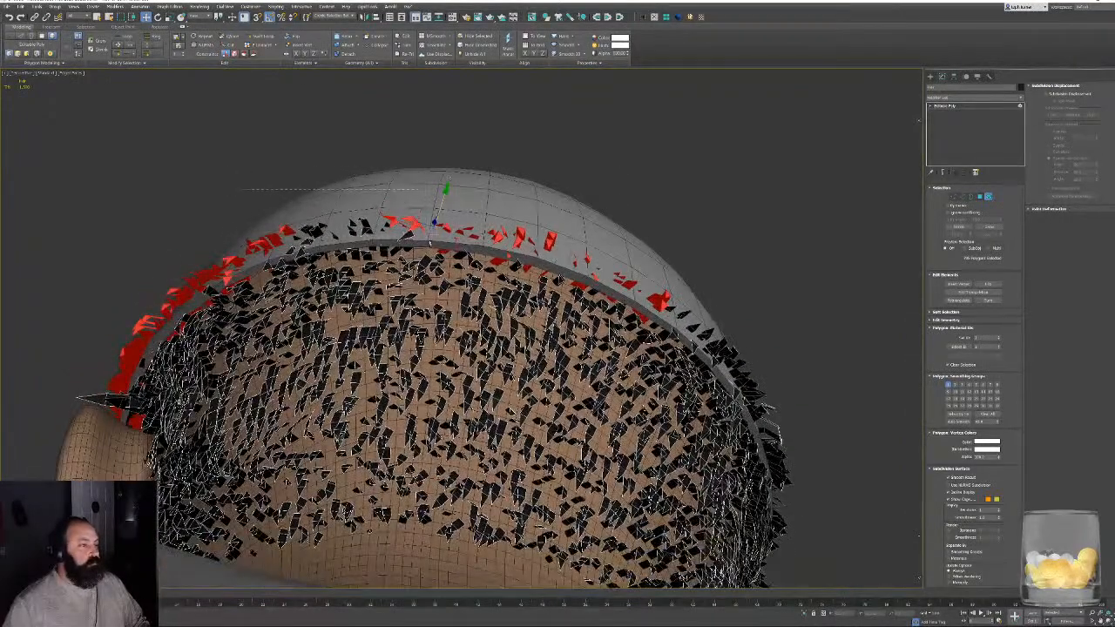
pyautogui.keyDown('ctrl'); pyautogui.moveTo(241, 190); pyautogui.dragTo(244, 219); pyautogui.keyUp('ctrl')
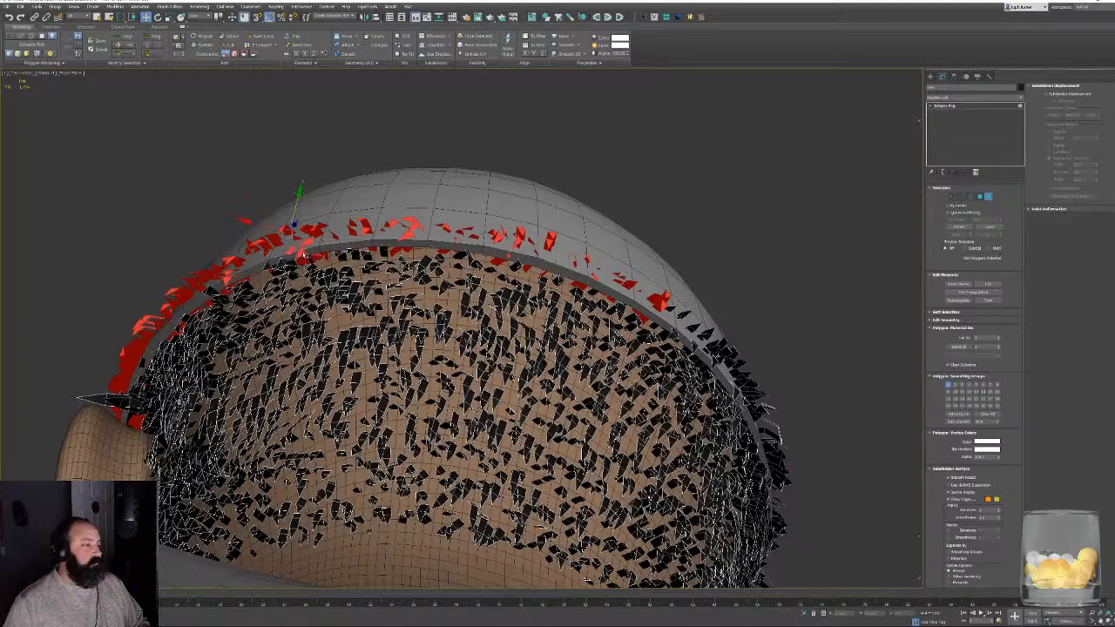
pyautogui.keyDown('alt'); pyautogui.moveTo(558, 249); pyautogui.dragTo(408, 557, button='middle'); pyautogui.keyUp('alt')
# - Add the strand elements overlapping the cap above the right ear and right temple, and delete the selected strands
pyautogui.scroll(4, 522, 423)
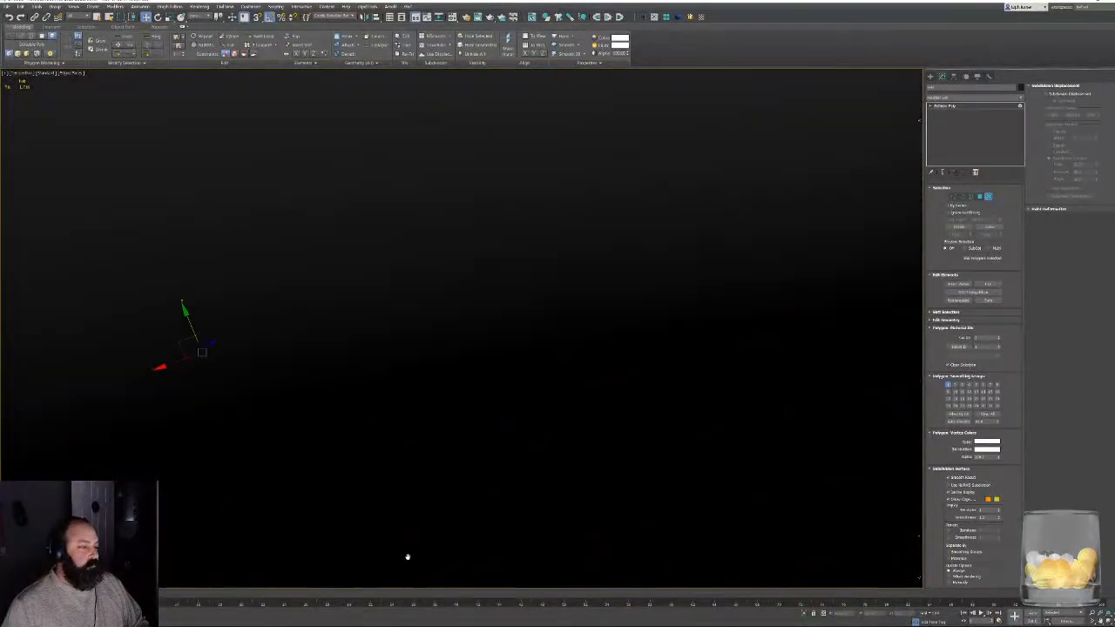
pyautogui.scroll(-6, 408, 556)
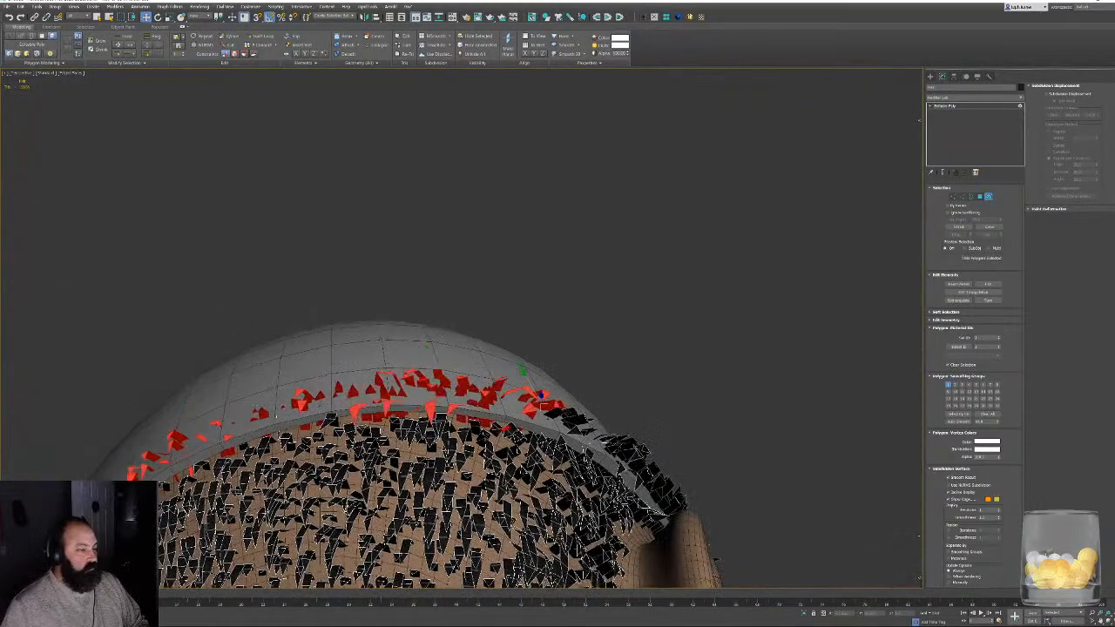
pyautogui.scroll(5, 514, 383)
pyautogui.scroll(-5, 461, 475)
pyautogui.keyDown('alt'); pyautogui.moveTo(466, 471); pyautogui.dragTo(526, 305, button='middle'); pyautogui.keyUp('alt')
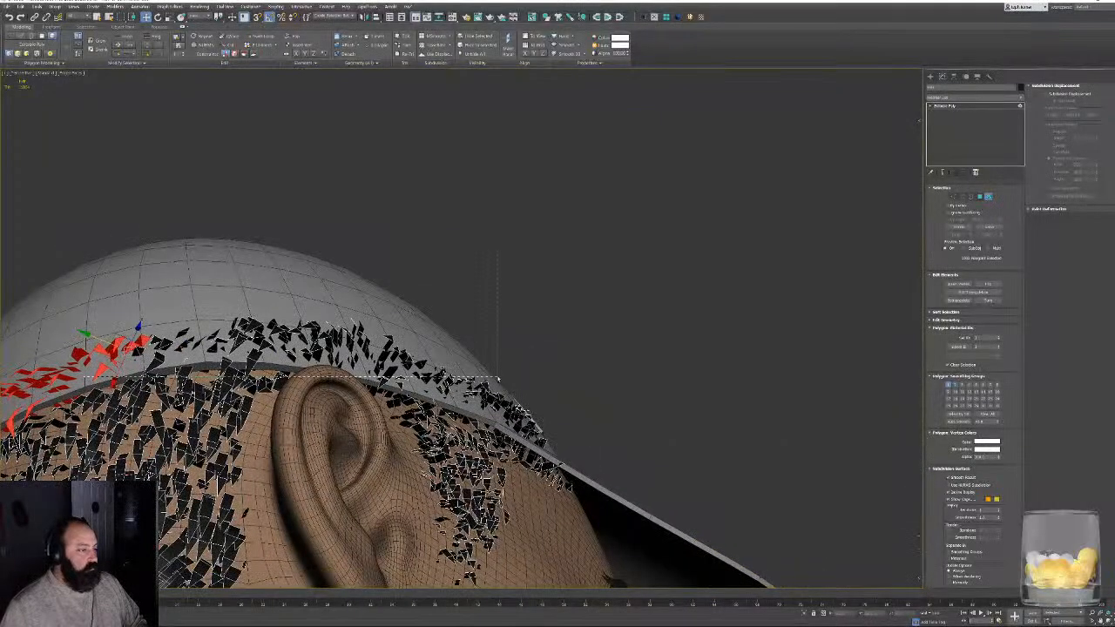
pyautogui.keyDown('alt'); pyautogui.moveTo(538, 364); pyautogui.dragTo(284, 316, button='middle'); pyautogui.keyUp('alt')
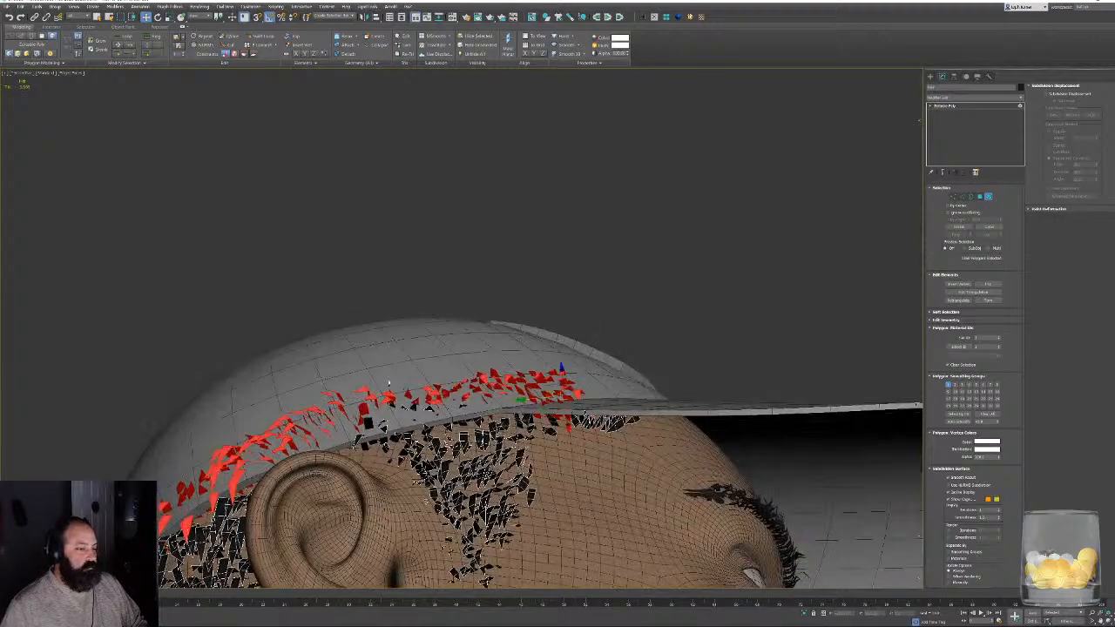
pyautogui.keyDown('alt'); pyautogui.moveTo(477, 387); pyautogui.dragTo(545, 365, button='middle'); pyautogui.keyUp('alt')
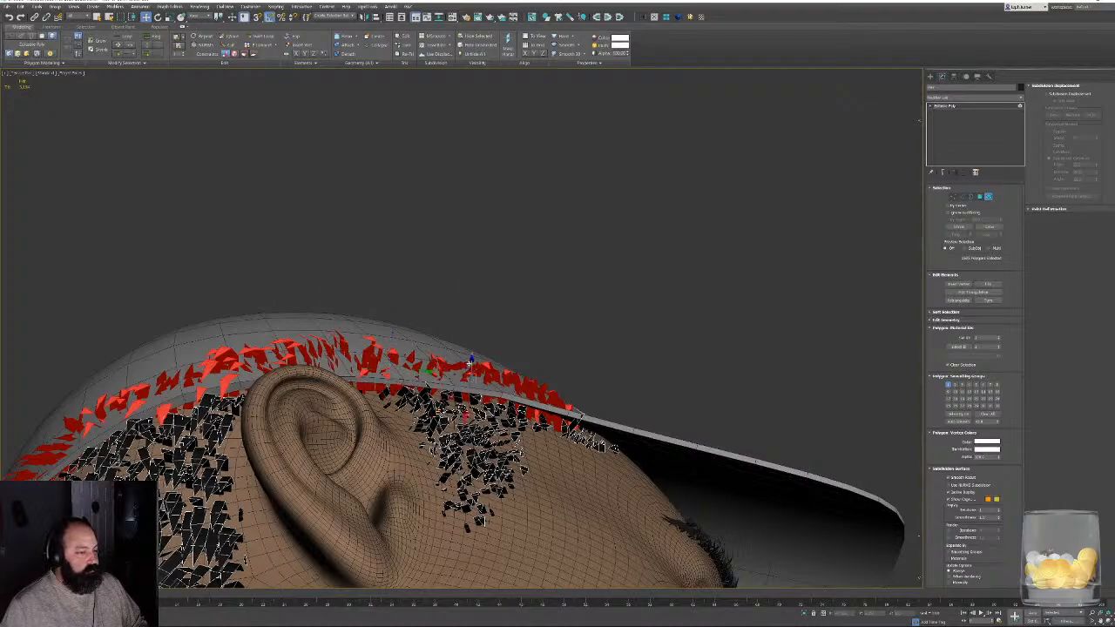
pyautogui.keyDown('alt'); pyautogui.moveTo(470, 364); pyautogui.dragTo(621, 446, button='middle'); pyautogui.keyUp('alt')
# - Select the leftover strand elements hidden under the cap in wireframe display and delete them, returning to shaded display
pyautogui.scroll(-3, 708, 357)
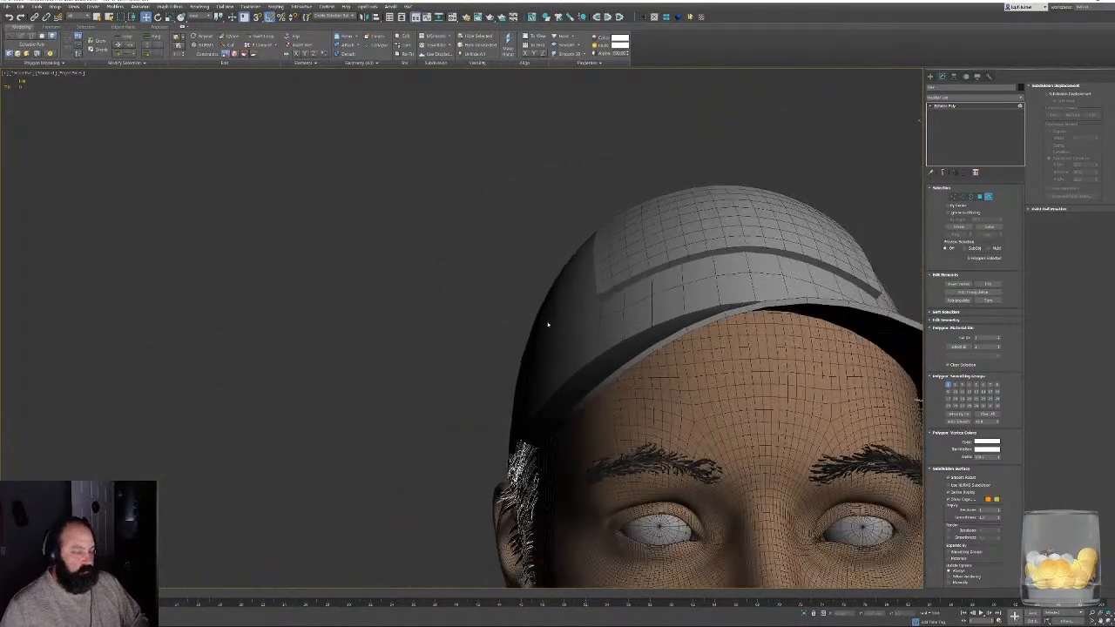
pyautogui.keyDown('alt'); pyautogui.moveTo(548, 324); pyautogui.dragTo(629, 329, button='middle'); pyautogui.keyUp('alt')
pyautogui.scroll(3, 564, 373)
pyautogui.keyDown('alt'); pyautogui.moveTo(436, 362); pyautogui.dragTo(714, 156, button='middle'); pyautogui.keyUp('alt')
pyautogui.moveTo(171, 286)
pyautogui.mouseDown(button='middle')
pyautogui.moveTo(455, 291)
pyautogui.moveTo(592, 354)
pyautogui.mouseUp(button='middle')
pyautogui.scroll(3, 345, 296)
pyautogui.scroll(5, 343, 266)
pyautogui.click(345, 268)
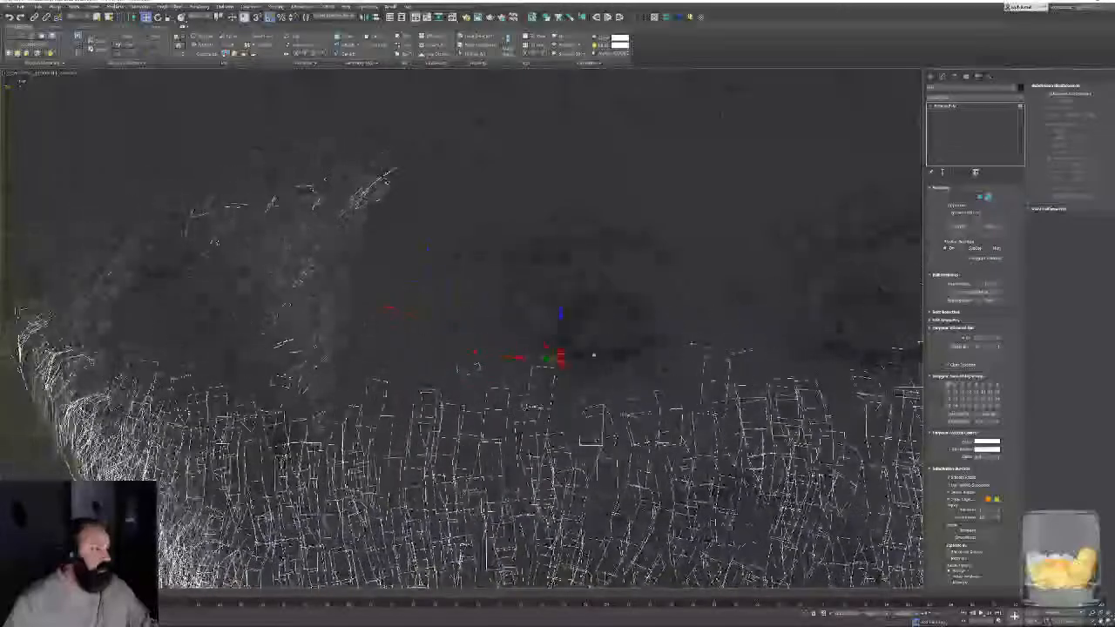
pyautogui.press('F3')
pyautogui.keyDown('alt'); pyautogui.moveTo(497, 284); pyautogui.dragTo(688, 346, button='middle'); pyautogui.keyUp('alt')
pyautogui.scroll(-4, 508, 278)
pyautogui.scroll(3, 541, 234)
pyautogui.scroll(-4, 659, 343)
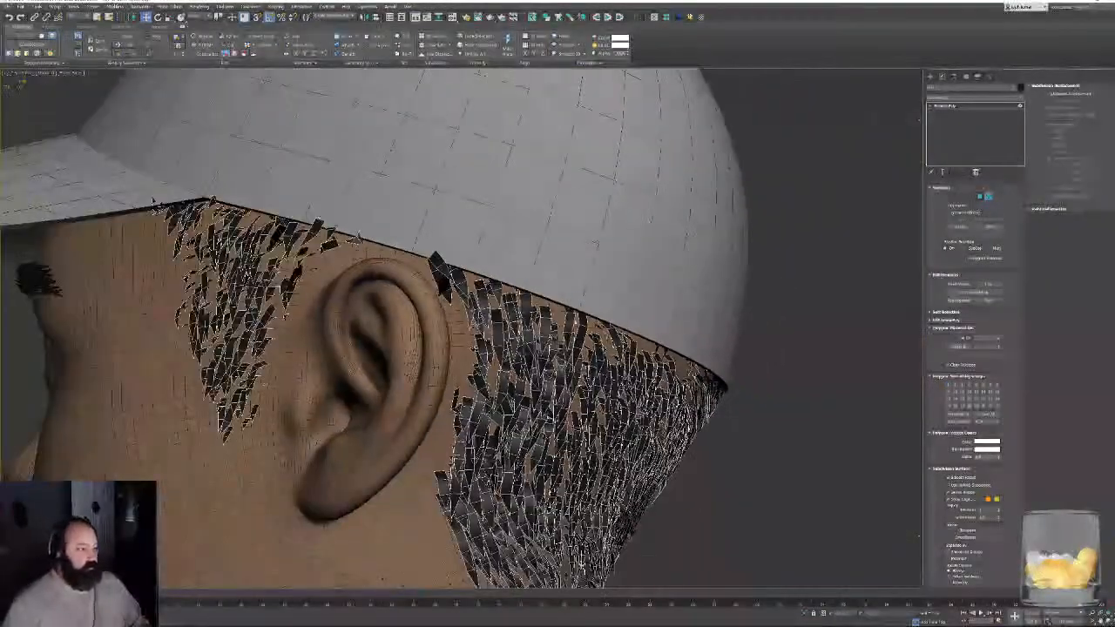
# - Move the stray strand element just behind the top of the left ear below the cap's edge
pyautogui.keyDown('alt'); pyautogui.moveTo(523, 305); pyautogui.dragTo(557, 375, button='middle'); pyautogui.keyUp('alt')
pyautogui.scroll(4, 557, 374)
pyautogui.click(418, 312)
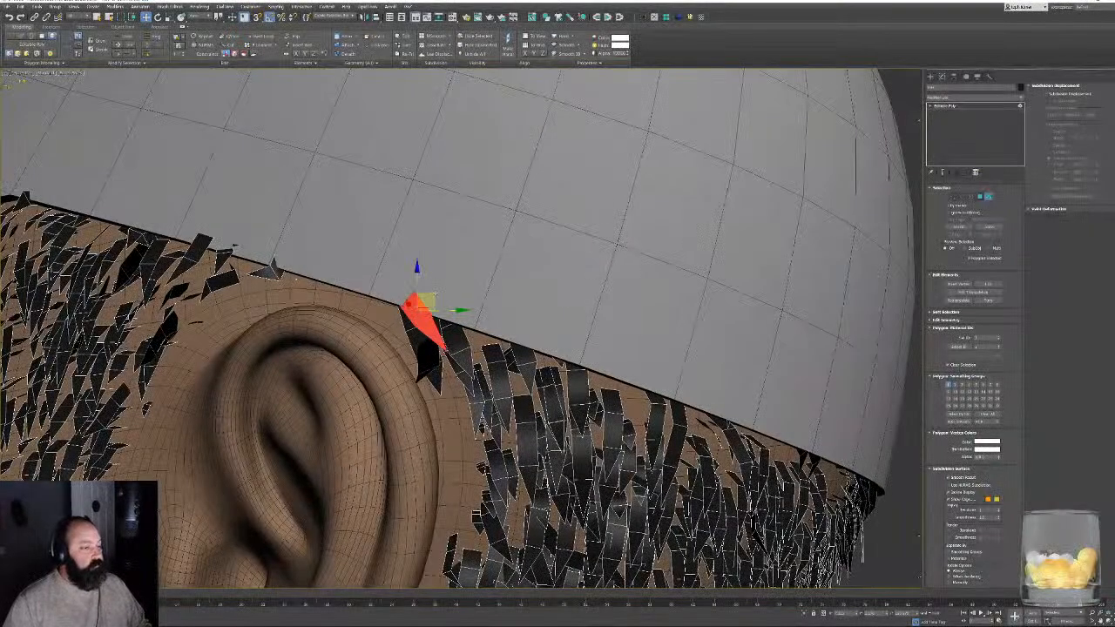
pyautogui.moveTo(426, 302); pyautogui.dragTo(512, 341)
pyautogui.keyDown('alt'); pyautogui.moveTo(512, 341); pyautogui.dragTo(534, 340, button='middle'); pyautogui.keyUp('alt')
pyautogui.moveTo(196, 228); pyautogui.dragTo(574, 321, button='middle')
# - Move the protruding strand elements in front of the left ear below the cap's edge and leave Element selection
pyautogui.click(605, 336)
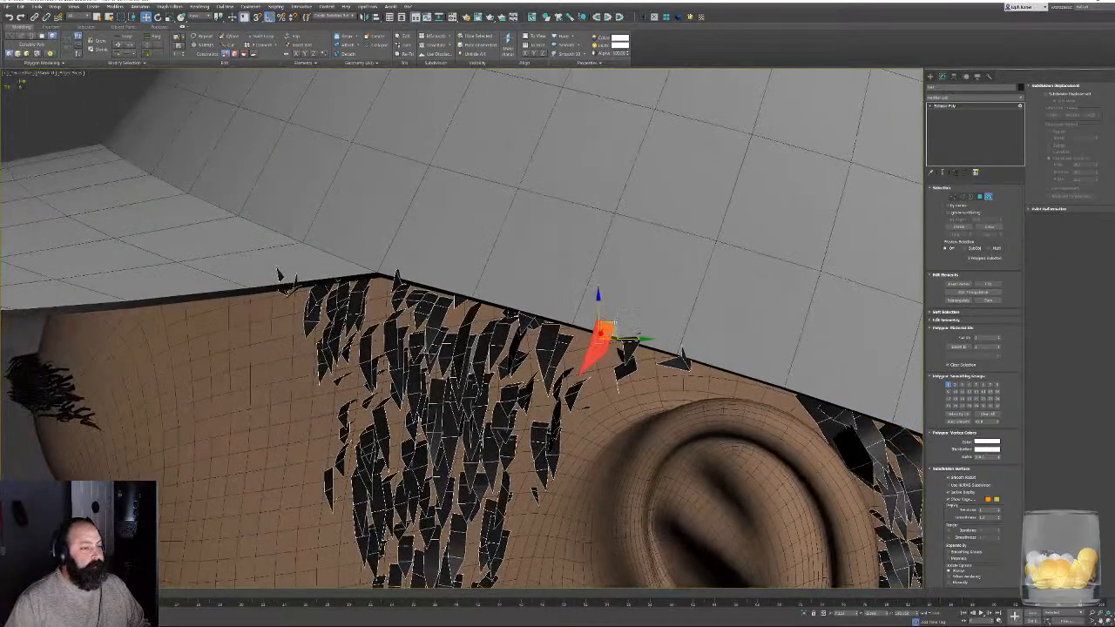
pyautogui.moveTo(607, 341)
pyautogui.mouseDown()
pyautogui.moveTo(698, 345)
pyautogui.moveTo(629, 344)
pyautogui.mouseUp()
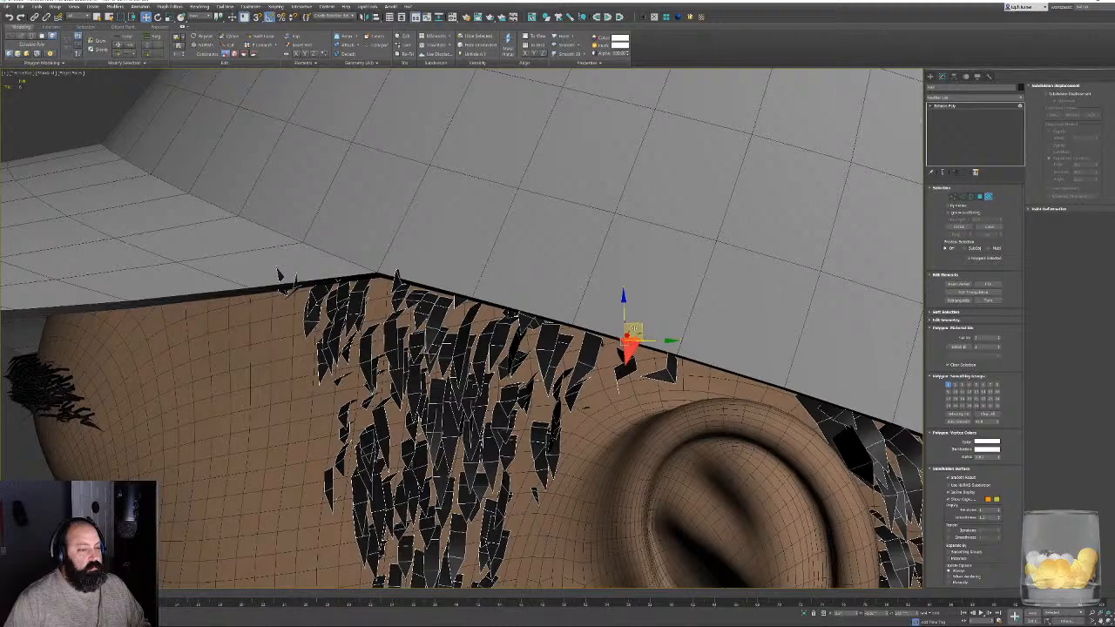
pyautogui.moveTo(639, 333); pyautogui.dragTo(631, 343)
pyautogui.click(51, 118)
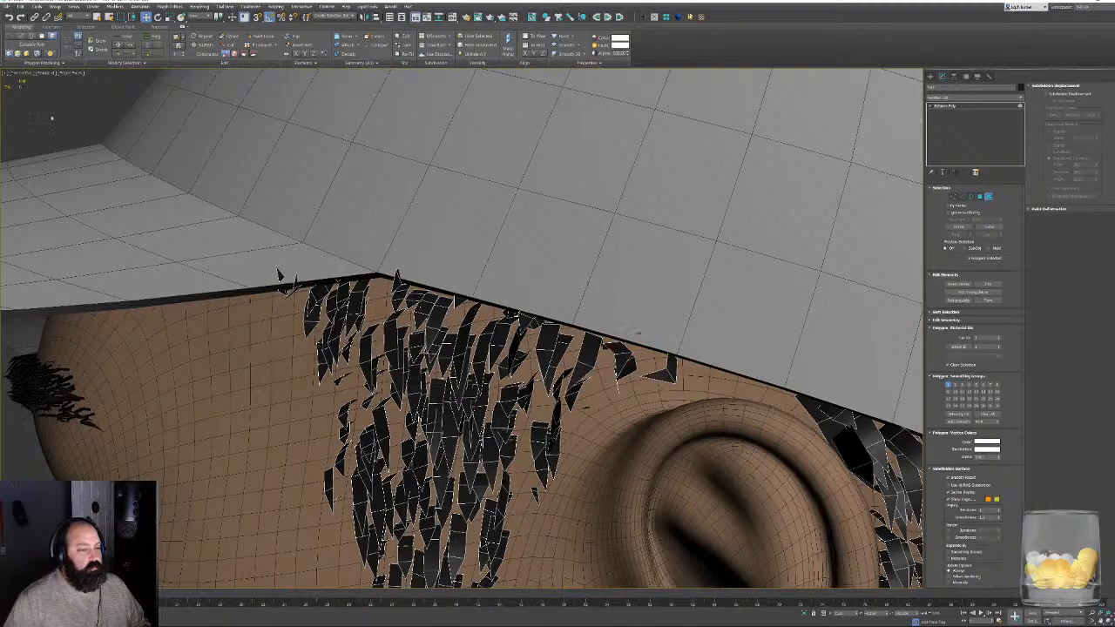
pyautogui.click(988, 197)
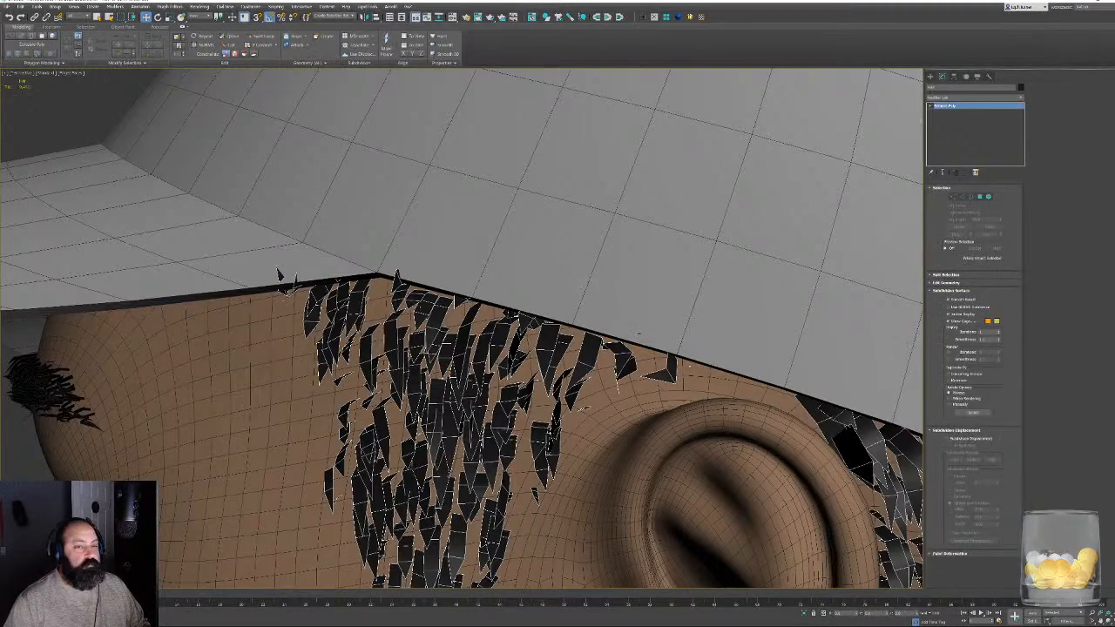
# - Frame the hair from behind, deselect it, and hide the wireframe edges
pyautogui.press('z')
pyautogui.keyDown('alt'); pyautogui.moveTo(645, 375); pyautogui.dragTo(510, 374, button='middle'); pyautogui.keyUp('alt')
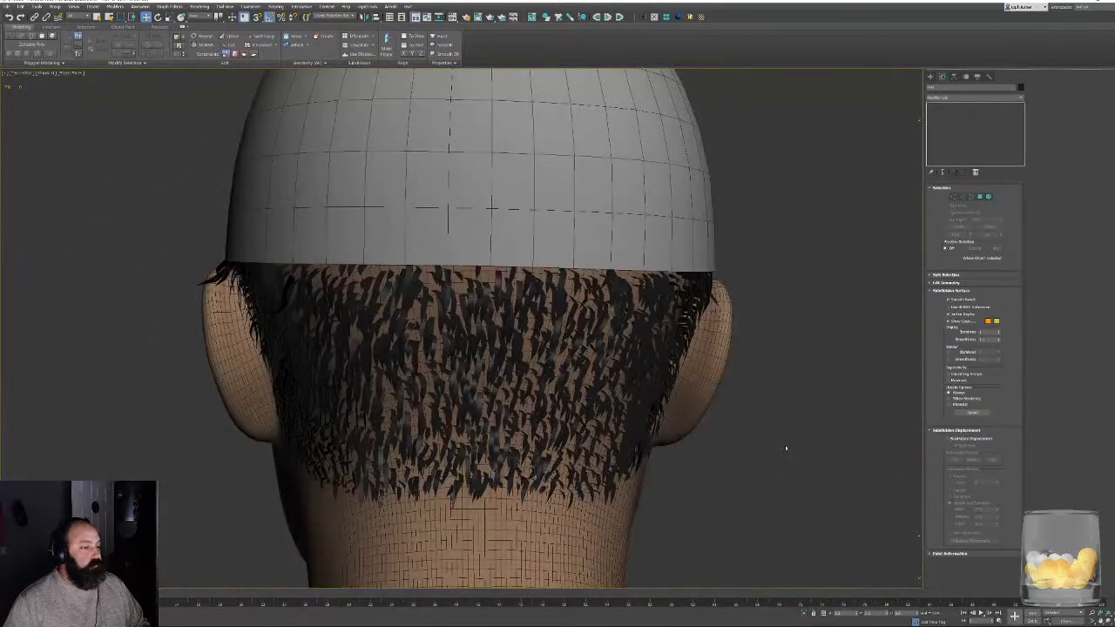
pyautogui.click(787, 448)
pyautogui.scroll(-6, 741, 395)
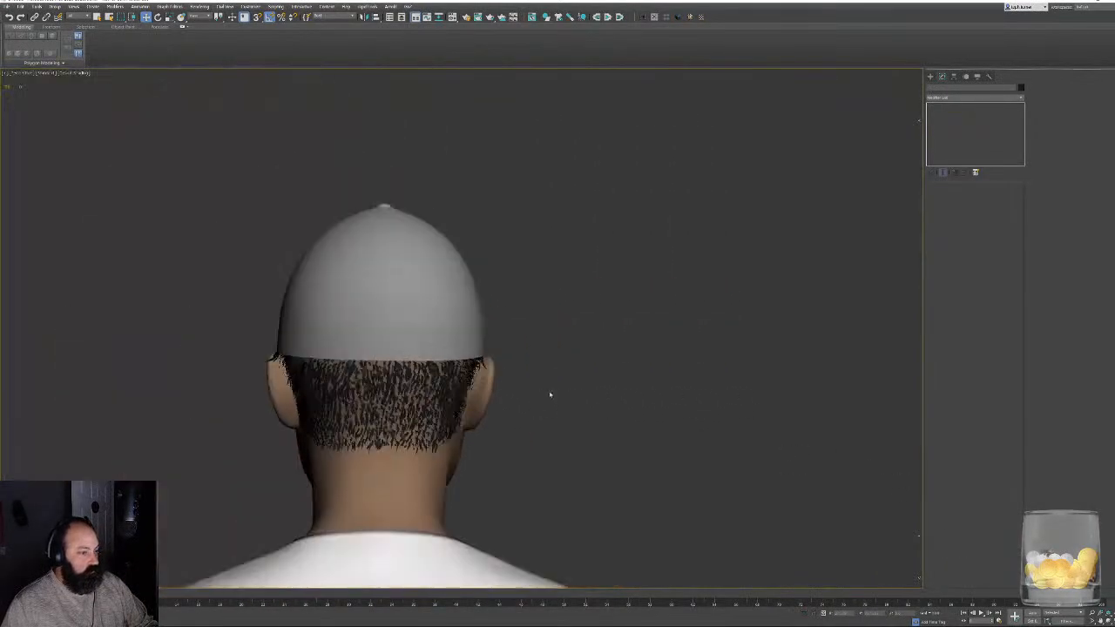
# - Examine the trimmed hair around both sides of the head, along the cap's edge and down to the nape
pyautogui.keyDown('alt'); pyautogui.moveTo(550, 391); pyautogui.dragTo(574, 379, button='middle'); pyautogui.keyUp('alt')
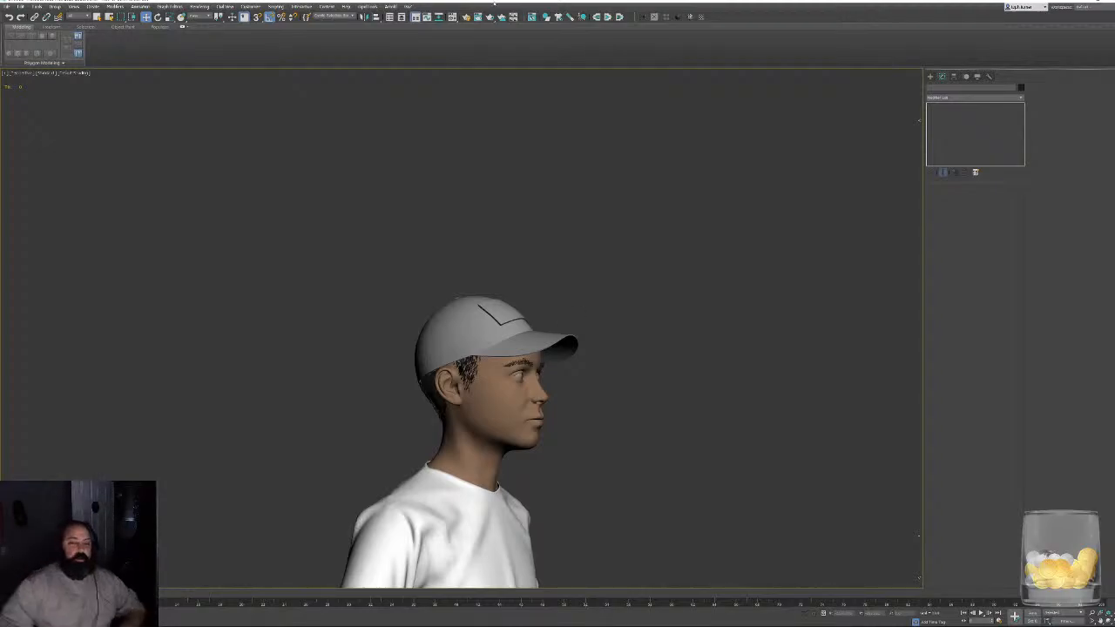
pyautogui.keyDown('alt'); pyautogui.moveTo(751, 353); pyautogui.dragTo(677, 352, button='middle'); pyautogui.keyUp('alt')
pyautogui.scroll(5, 483, 388)
pyautogui.keyDown('alt'); pyautogui.moveTo(484, 387); pyautogui.dragTo(335, 361, button='middle'); pyautogui.keyUp('alt')
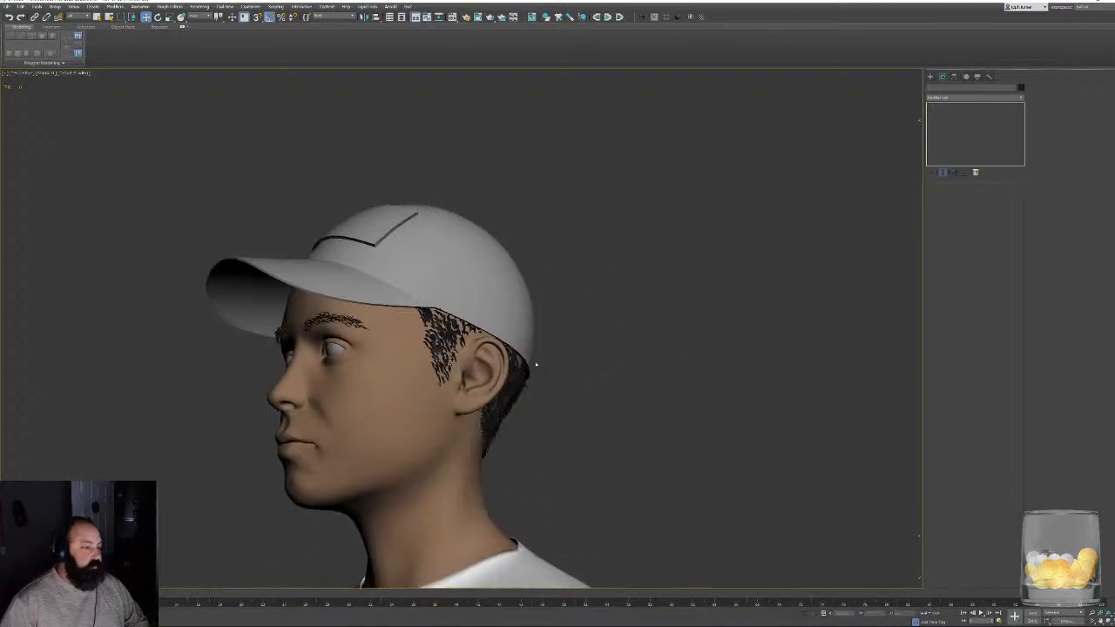
pyautogui.scroll(5, 331, 359)
pyautogui.keyDown('alt'); pyautogui.moveTo(601, 255); pyautogui.dragTo(526, 287, button='middle'); pyautogui.keyUp('alt')
pyautogui.scroll(-3, 525, 287)
pyautogui.keyDown('alt'); pyautogui.moveTo(688, 279); pyautogui.dragTo(585, 282, button='middle'); pyautogui.keyUp('alt')
pyautogui.scroll(10, 635, 398)
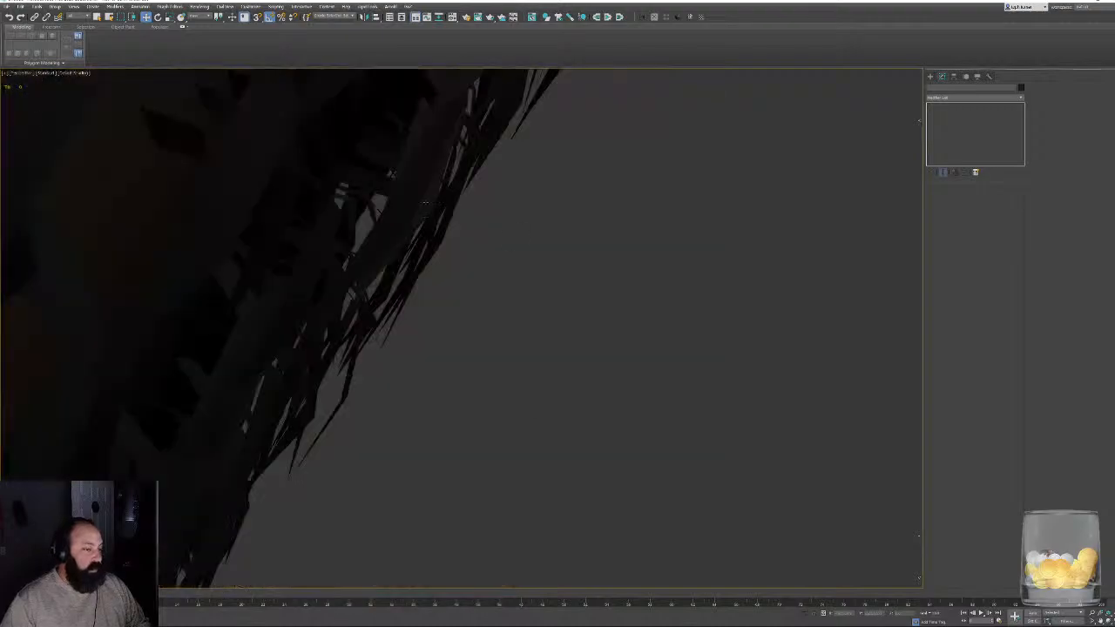
pyautogui.keyDown('alt'); pyautogui.moveTo(436, 208); pyautogui.dragTo(409, 204, button='middle'); pyautogui.keyUp('alt')
pyautogui.scroll(-8, 483, 276)
pyautogui.scroll(6, 453, 248)
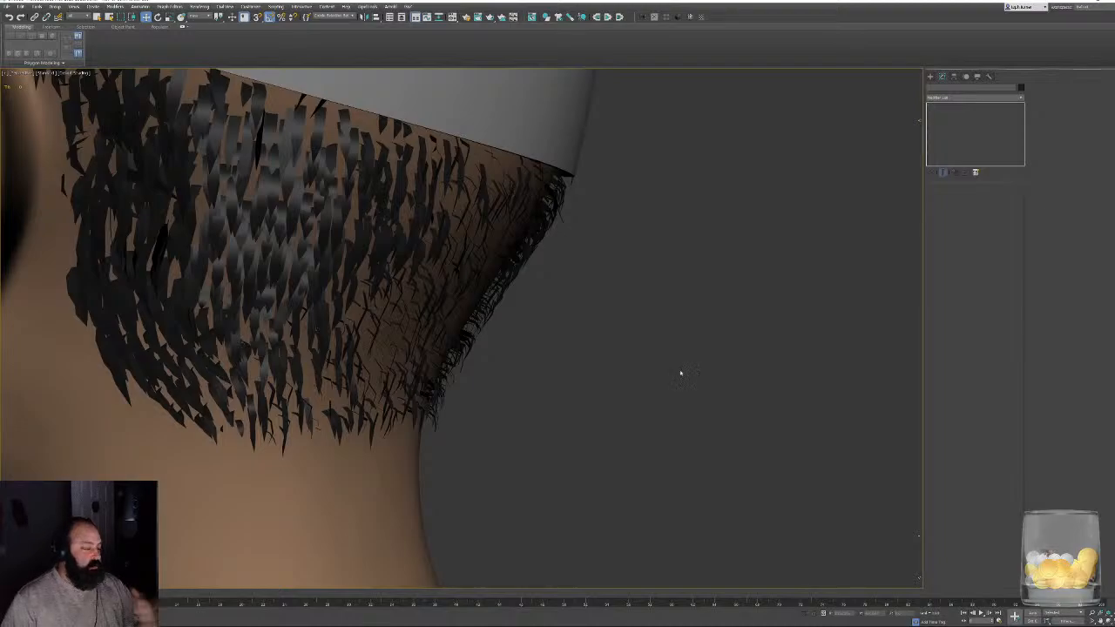
pyautogui.keyDown('alt'); pyautogui.moveTo(681, 374); pyautogui.dragTo(648, 354, button='middle'); pyautogui.keyUp('alt')
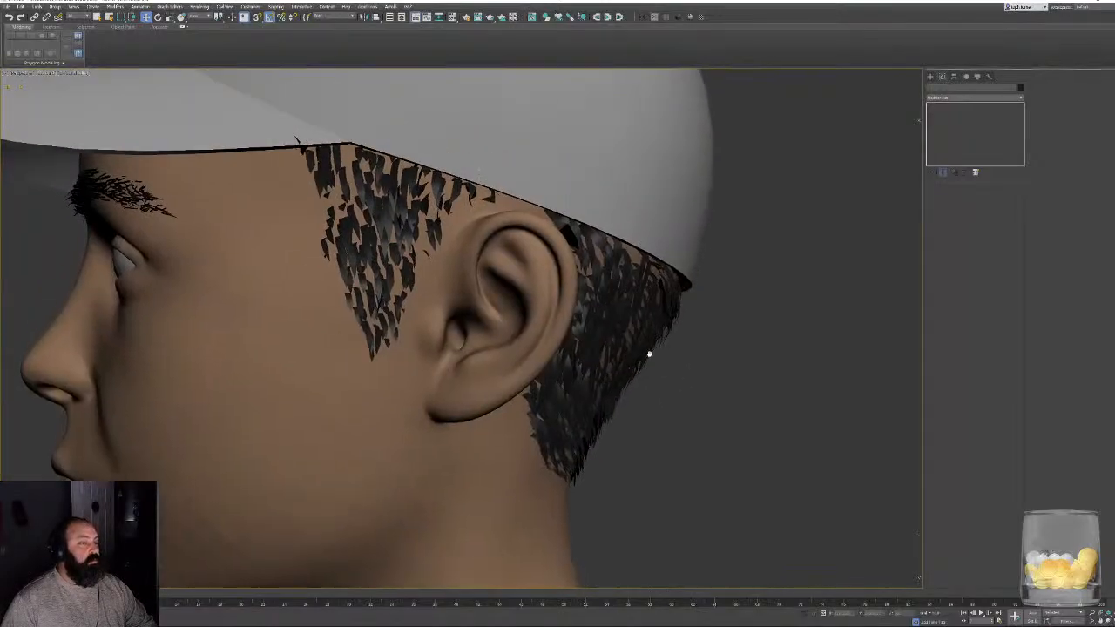
# - Render the left side of the head, inspect the hair up close, render the changed view again, and close the render window
pyautogui.hotkey('shift', 'q')
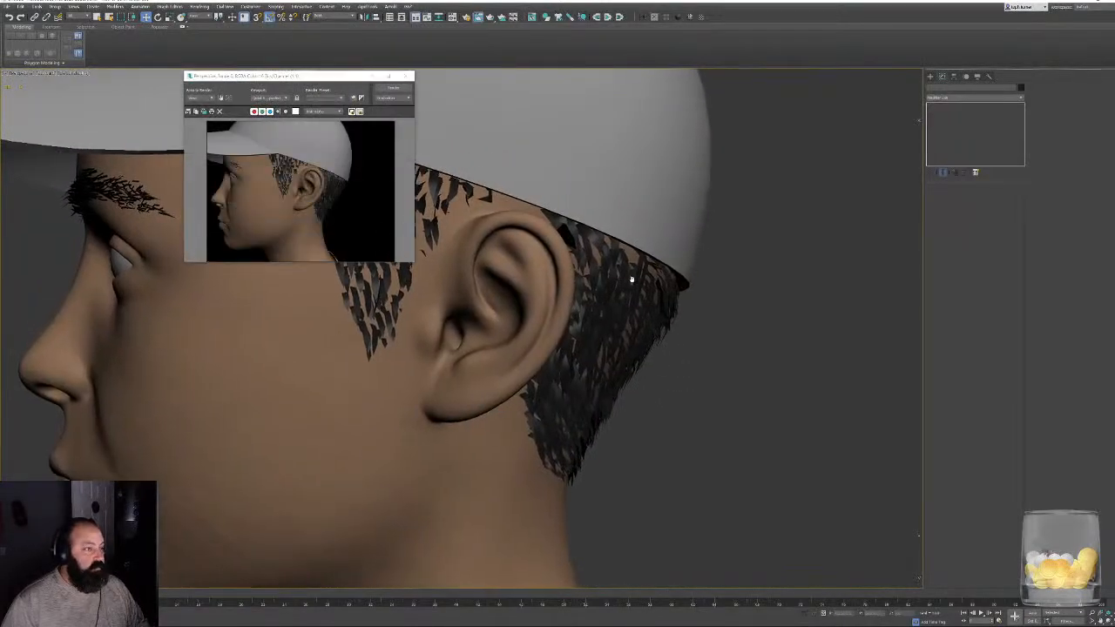
pyautogui.scroll(9, 631, 279)
pyautogui.keyDown('alt'); pyautogui.moveTo(631, 279); pyautogui.dragTo(585, 253, button='middle'); pyautogui.keyUp('alt')
pyautogui.scroll(-3, 697, 301)
pyautogui.scroll(-3, 258, 259)
pyautogui.keyDown('alt'); pyautogui.moveTo(584, 334); pyautogui.dragTo(799, 530, button='middle'); pyautogui.keyUp('alt')
pyautogui.keyDown('alt'); pyautogui.moveTo(588, 392); pyautogui.dragTo(561, 352, button='middle'); pyautogui.keyUp('alt')
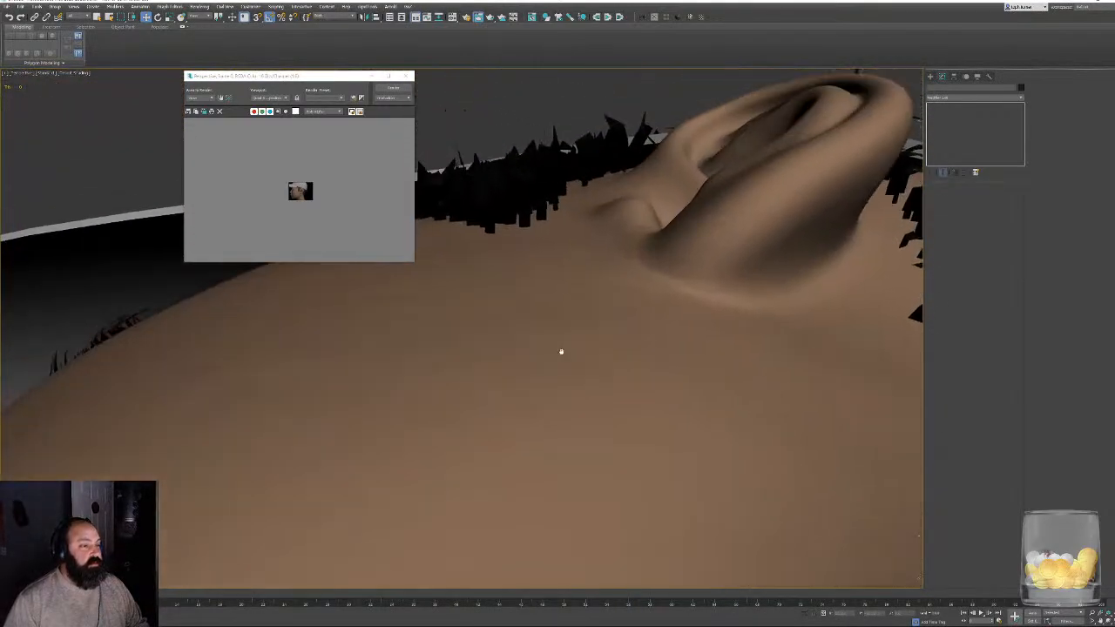
pyautogui.scroll(4, 321, 178)
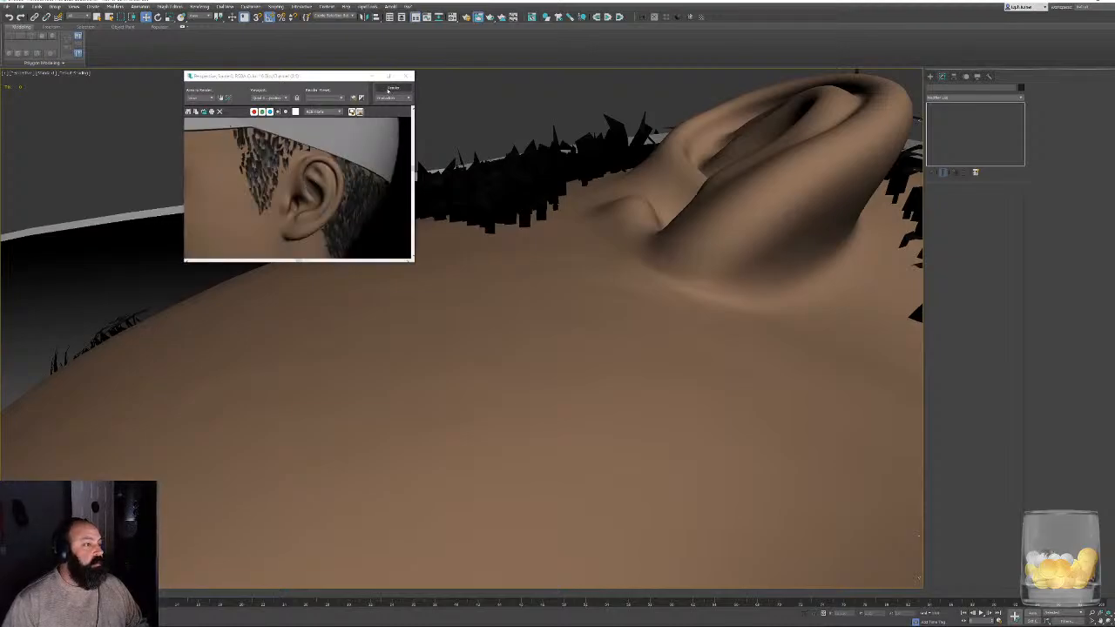
pyautogui.click(389, 91)
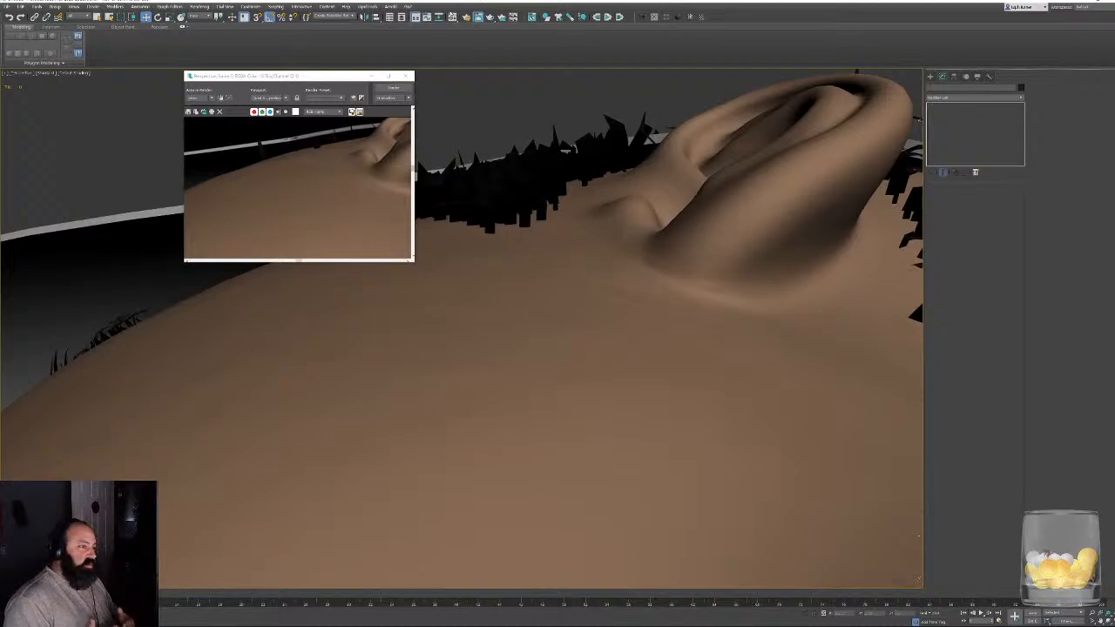
pyautogui.click(407, 76)
# - Select the hair mesh at the back of the head and display its wireframe edges
pyautogui.keyDown('alt'); pyautogui.moveTo(623, 198); pyautogui.dragTo(659, 237, button='middle'); pyautogui.keyUp('alt')
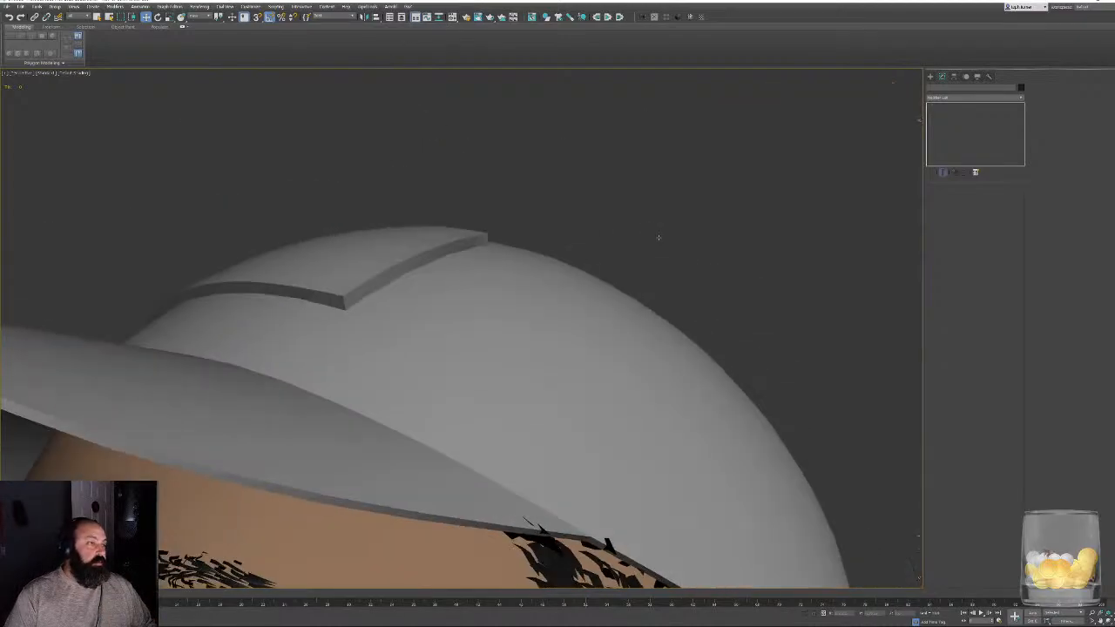
pyautogui.press('z')
pyautogui.keyDown('alt'); pyautogui.moveTo(691, 271); pyautogui.dragTo(610, 305, button='middle'); pyautogui.keyUp('alt')
pyautogui.scroll(4, 542, 156)
pyautogui.moveTo(542, 139); pyautogui.dragTo(575, 375, button='middle')
pyautogui.scroll(2, 557, 328)
pyautogui.keyDown('alt'); pyautogui.moveTo(557, 328); pyautogui.dragTo(353, 280, button='middle'); pyautogui.keyUp('alt')
pyautogui.keyDown('alt'); pyautogui.moveTo(533, 301); pyautogui.dragTo(459, 312, button='middle'); pyautogui.keyUp('alt')
pyautogui.scroll(4, 458, 312)
pyautogui.scroll(3, 522, 362)
pyautogui.click(470, 301)
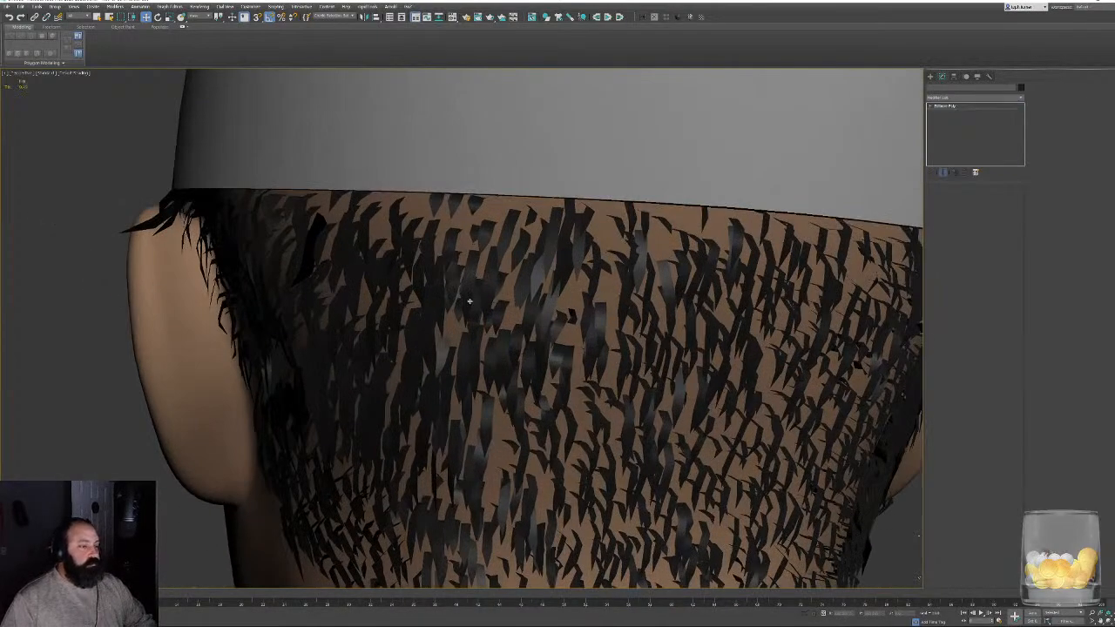
pyautogui.press('F4')
# - Mirror the selected hair across the X axis as a copy and clear the selection
pyautogui.moveTo(540, 305); pyautogui.dragTo(409, 300, button='middle')
pyautogui.scroll(-5, 408, 301)
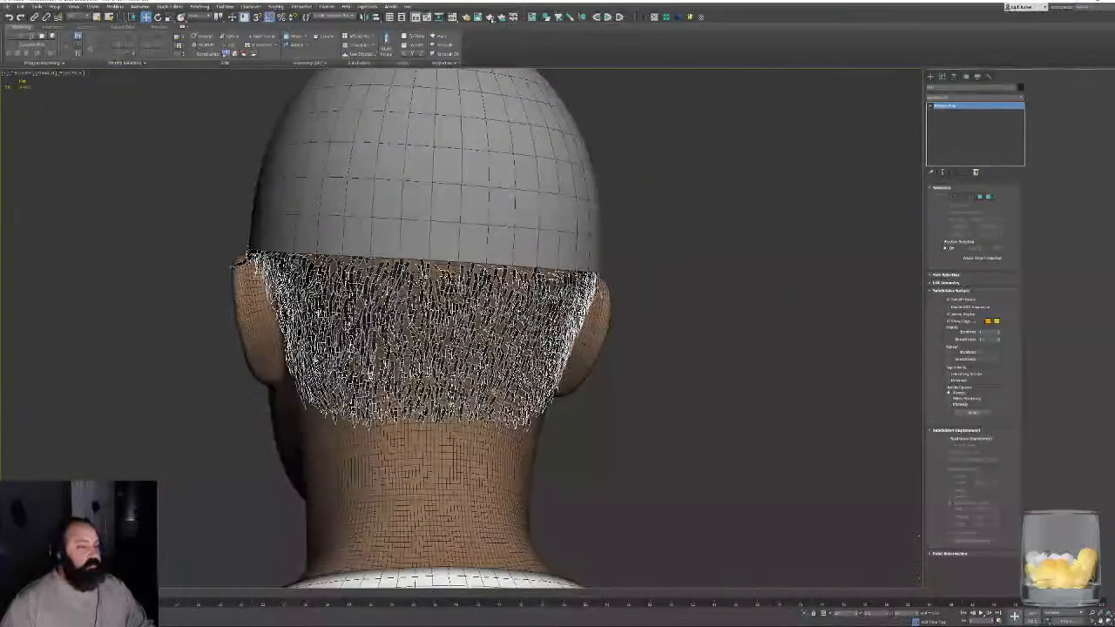
pyautogui.keyDown('alt'); pyautogui.moveTo(603, 83); pyautogui.dragTo(558, 85, button='middle'); pyautogui.keyUp('alt')
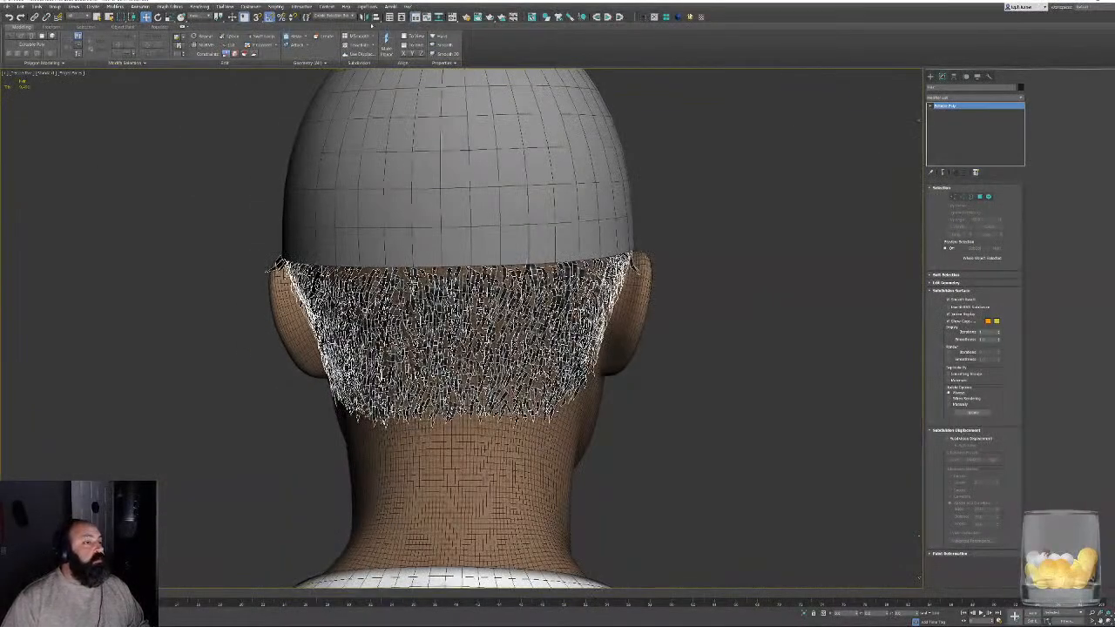
pyautogui.click(364, 17)
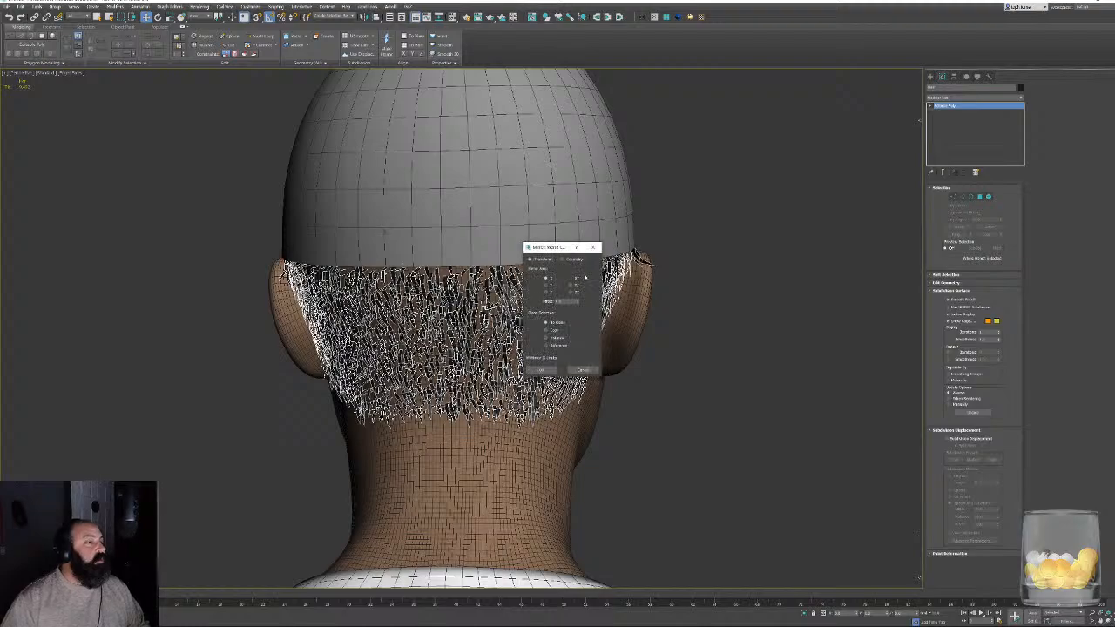
pyautogui.click(546, 331)
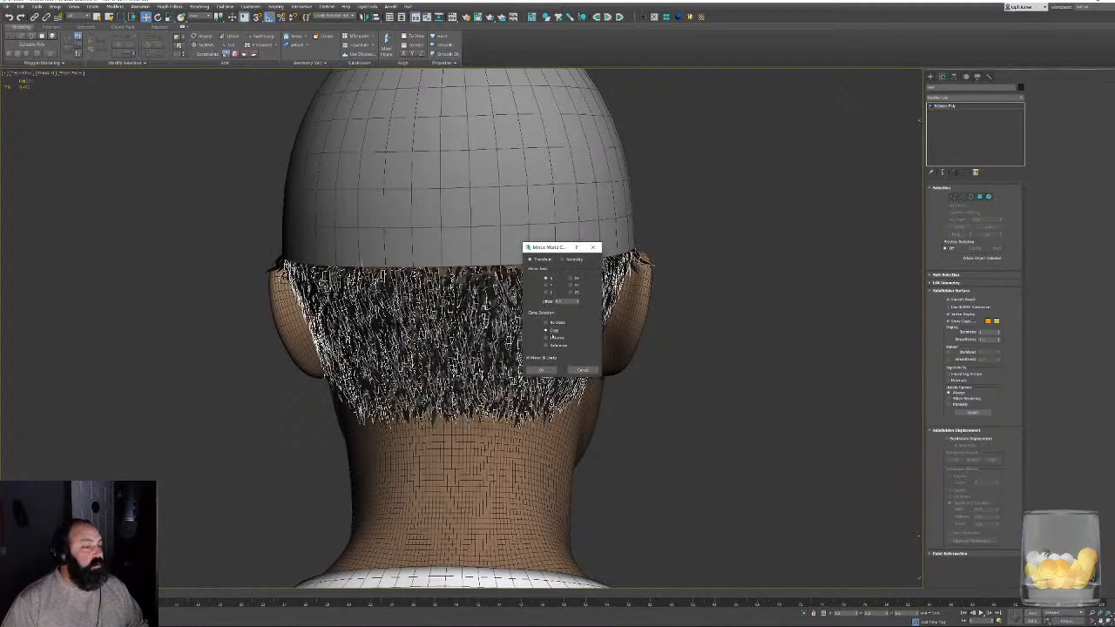
pyautogui.click(544, 370)
pyautogui.click(680, 406)
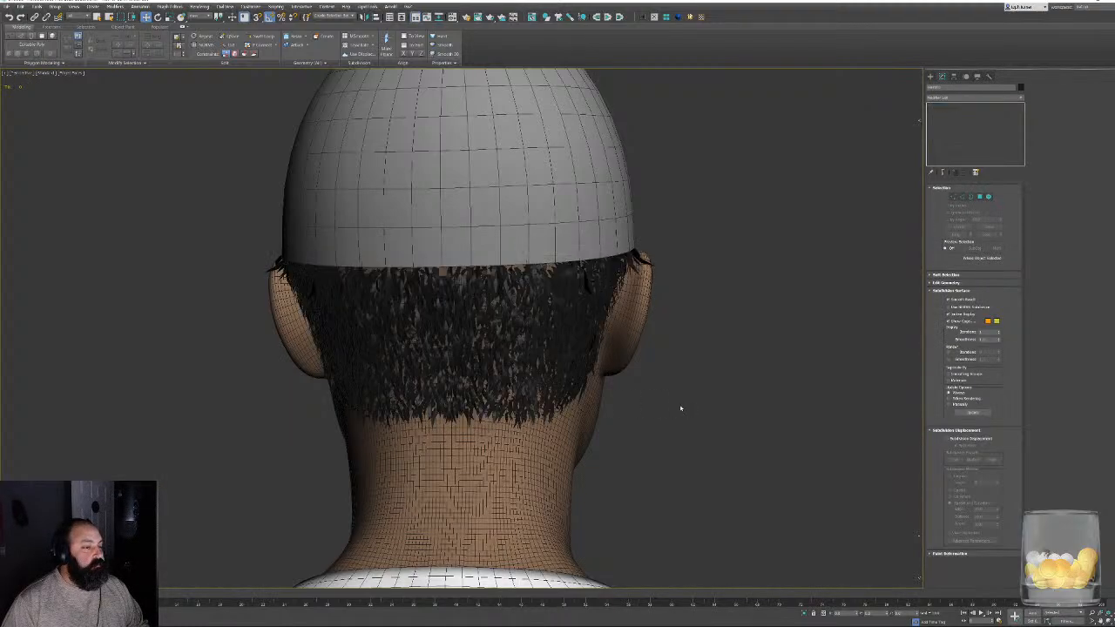
# - Examine the doubled hair coverage behind both ears and across the nape with the wireframe edges hidden
pyautogui.keyDown('alt'); pyautogui.moveTo(747, 338); pyautogui.dragTo(526, 326, button='middle'); pyautogui.keyUp('alt')
pyautogui.scroll(5, 533, 338)
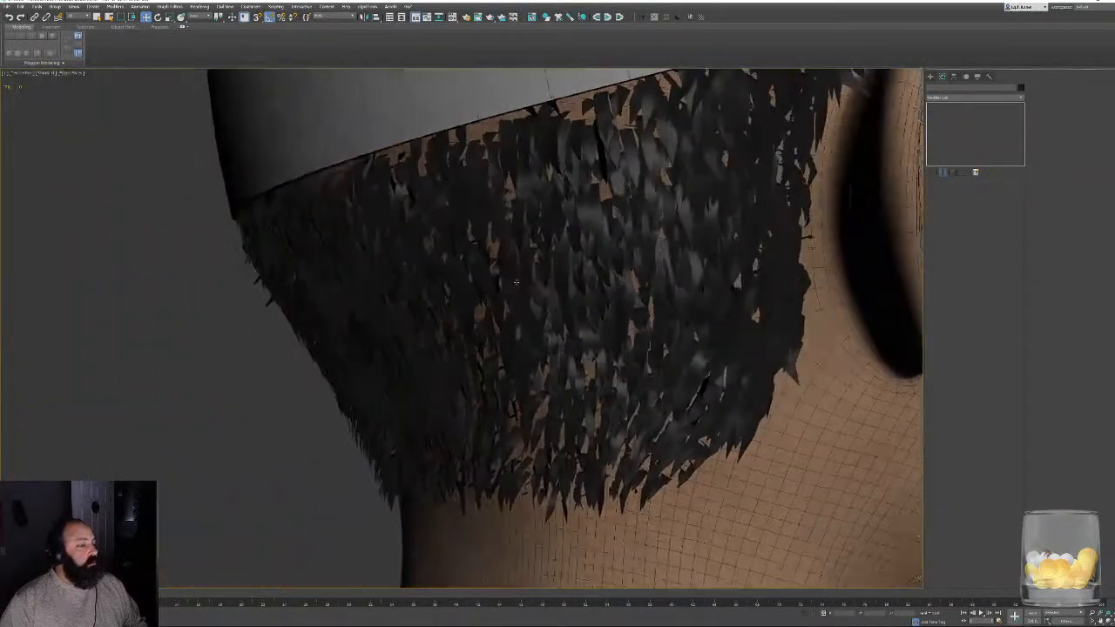
pyautogui.scroll(-6, 569, 269)
pyautogui.moveTo(570, 269); pyautogui.dragTo(416, 344, button='middle')
pyautogui.press('F4')
pyautogui.keyDown('alt'); pyautogui.moveTo(470, 306); pyautogui.dragTo(326, 338, button='middle'); pyautogui.keyUp('alt')
pyautogui.scroll(4, 329, 341)
pyautogui.moveTo(448, 321); pyautogui.dragTo(615, 260, button='middle')
pyautogui.scroll(-4, 501, 248)
pyautogui.keyDown('alt'); pyautogui.moveTo(666, 324); pyautogui.dragTo(254, 320, button='middle'); pyautogui.keyUp('alt')
pyautogui.scroll(4, 332, 274)
pyautogui.moveTo(580, 292); pyautogui.dragTo(564, 336, button='middle')
pyautogui.scroll(3, 564, 336)
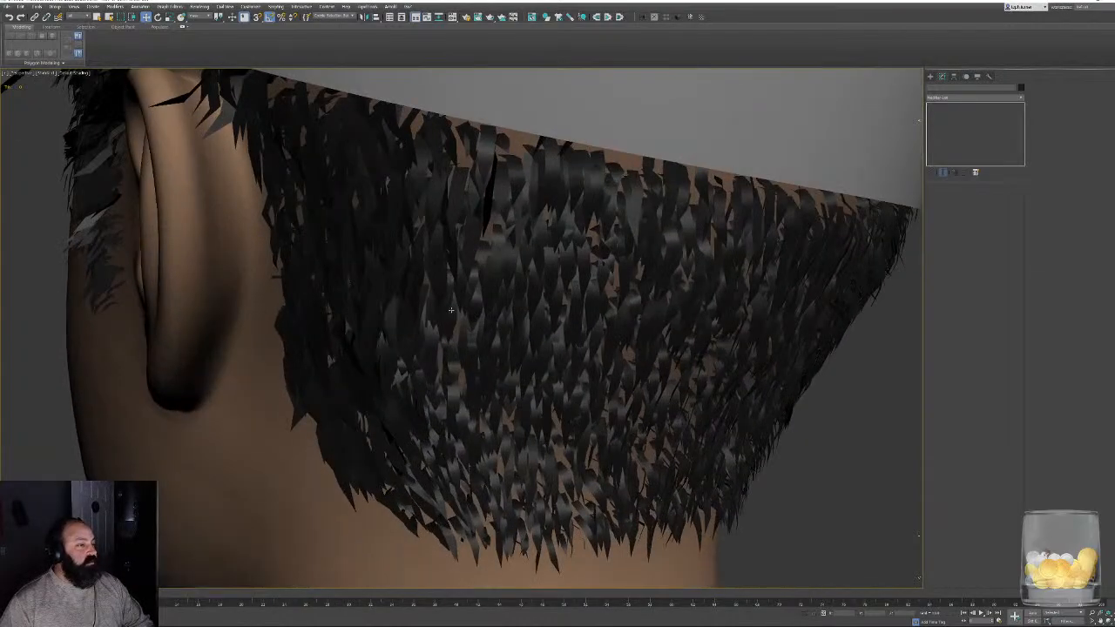
# - Display the wireframe edges, select both the original hair and its mirrored copy, and clear the selection
pyautogui.press('F4')
pyautogui.click(409, 307)
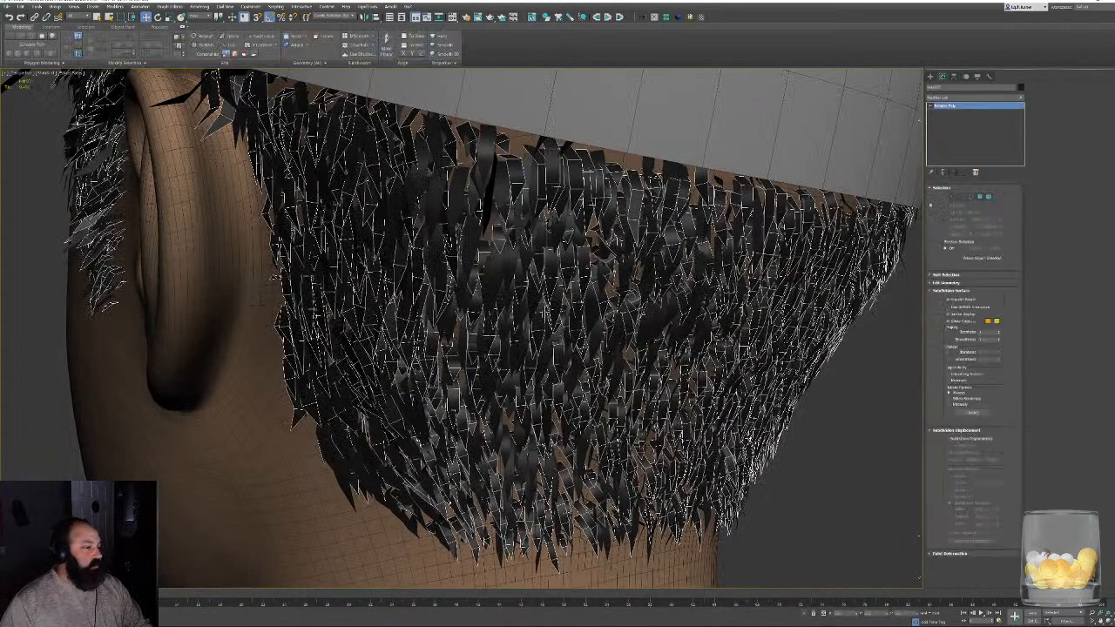
pyautogui.moveTo(769, 298); pyautogui.dragTo(709, 293, button='middle')
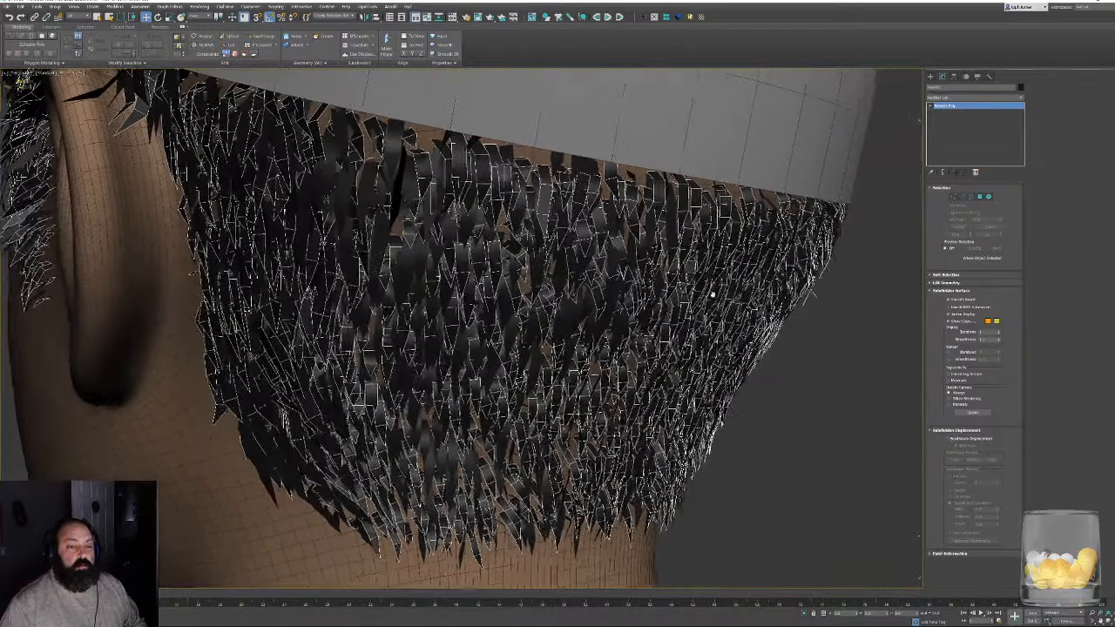
pyautogui.scroll(-2, 709, 293)
pyautogui.keyDown('ctrl'); pyautogui.click(557, 260); pyautogui.keyUp('ctrl')
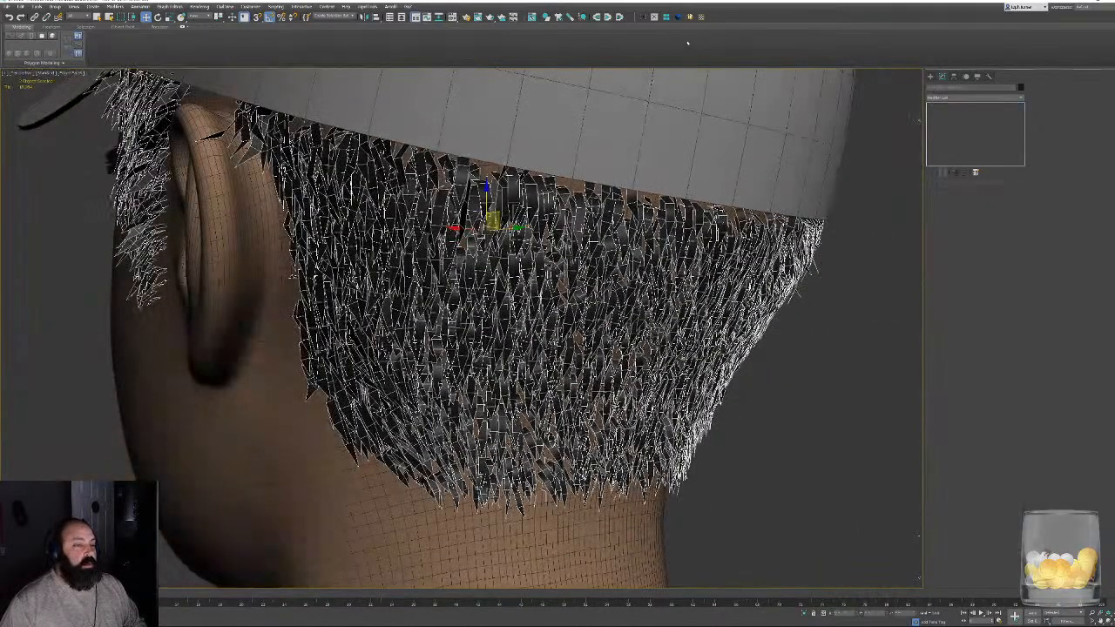
pyautogui.click(807, 325)
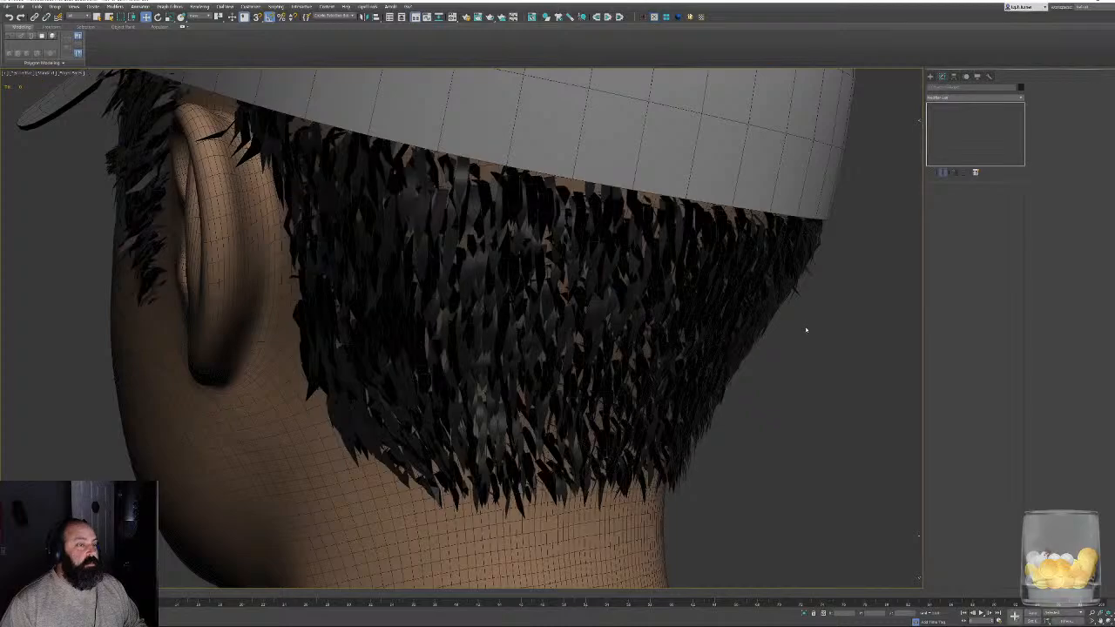
# - Flip the normals of all polygons in the darkened hair mesh and leave polygon editing
pyautogui.click(666, 285)
pyautogui.scroll(2, 532, 231)
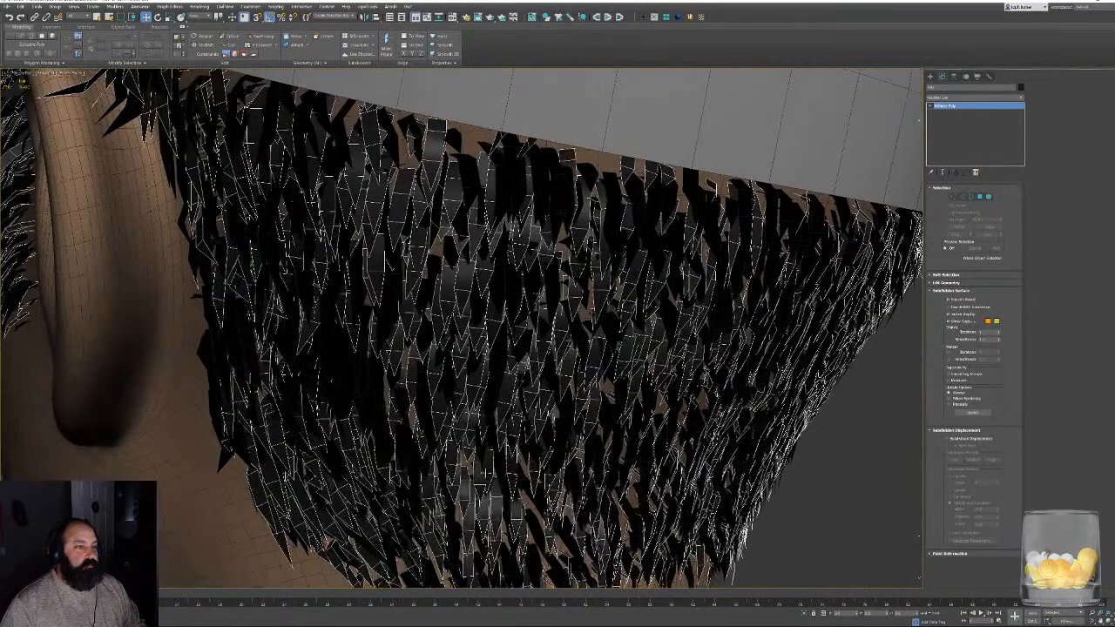
pyautogui.scroll(-4, 667, 262)
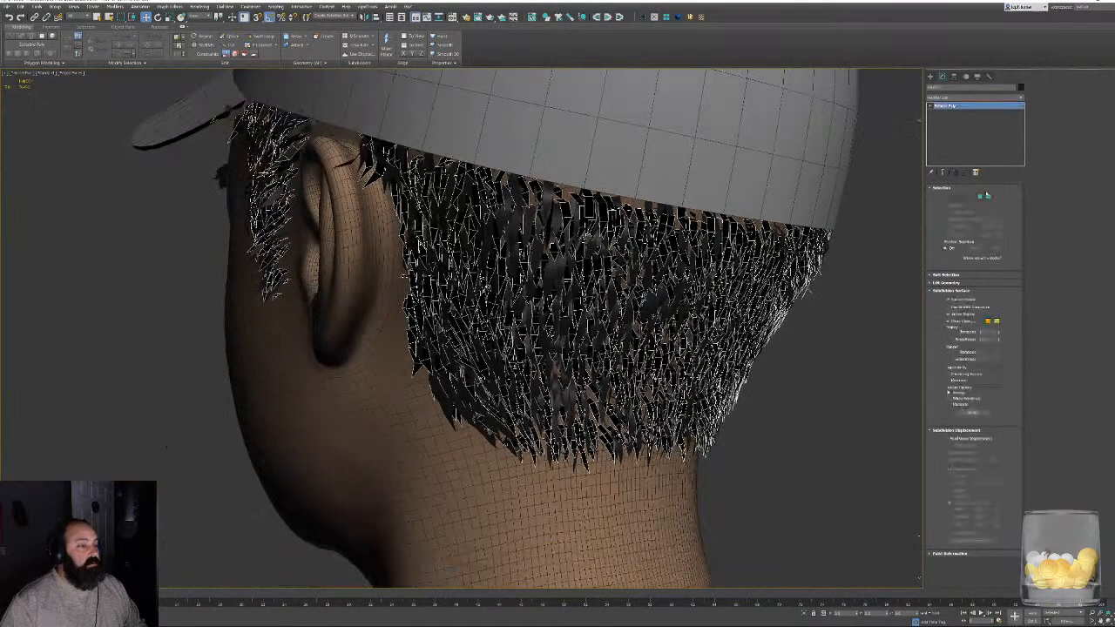
pyautogui.click(979, 197)
pyautogui.hotkey('ctrl', 'a')
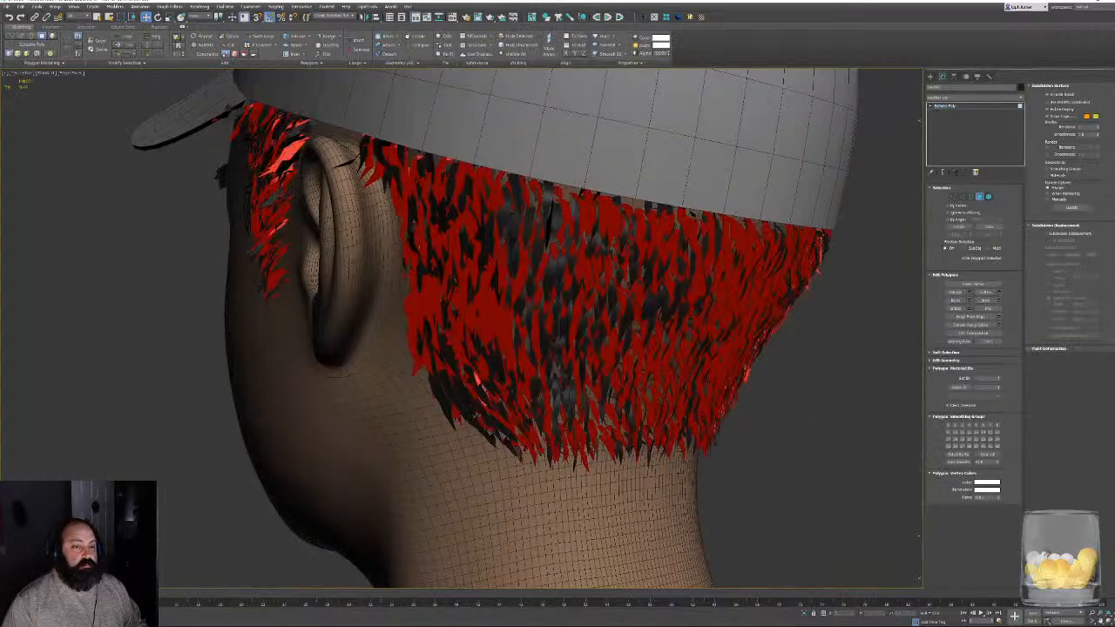
pyautogui.keyDown('alt'); pyautogui.moveTo(864, 418); pyautogui.dragTo(688, 457, button='middle'); pyautogui.keyUp('alt')
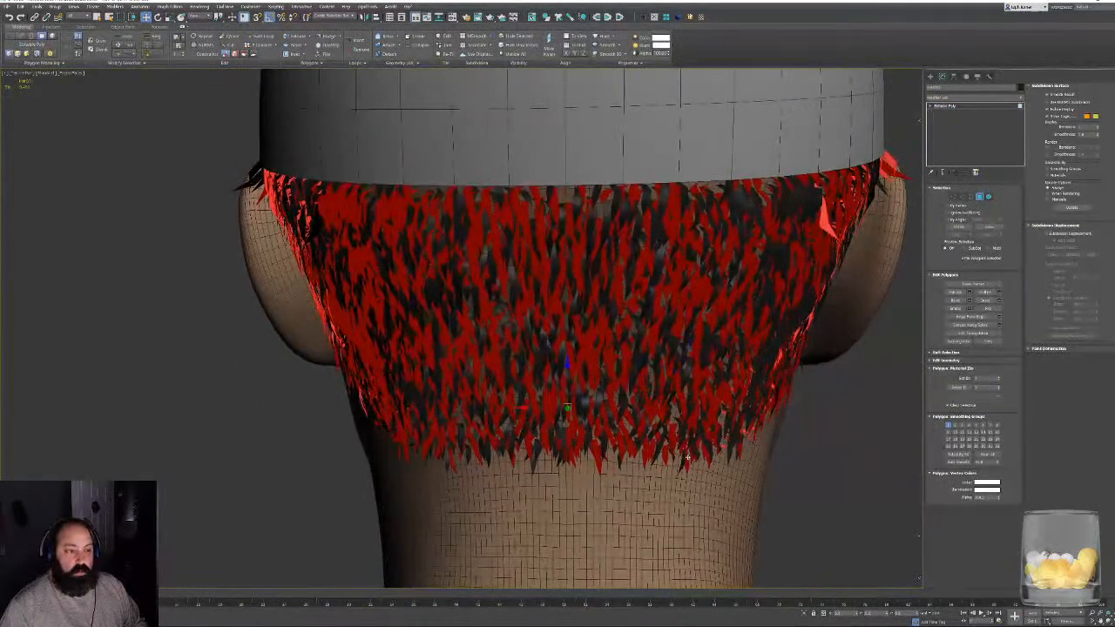
pyautogui.click(989, 308)
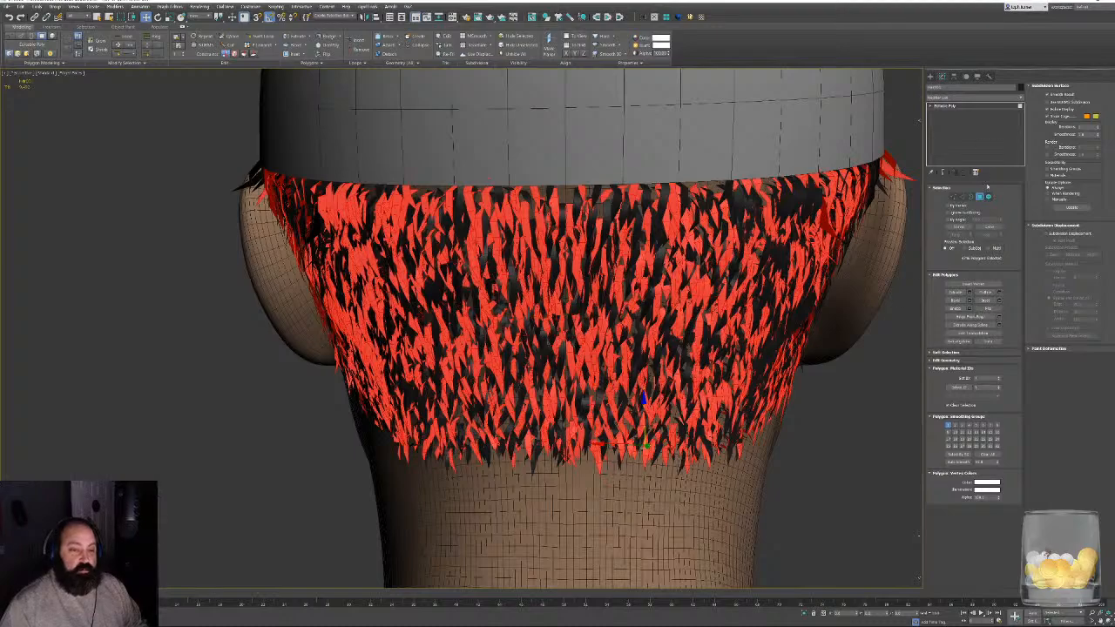
pyautogui.click(982, 198)
pyautogui.hotkey('ctrl', 'z')
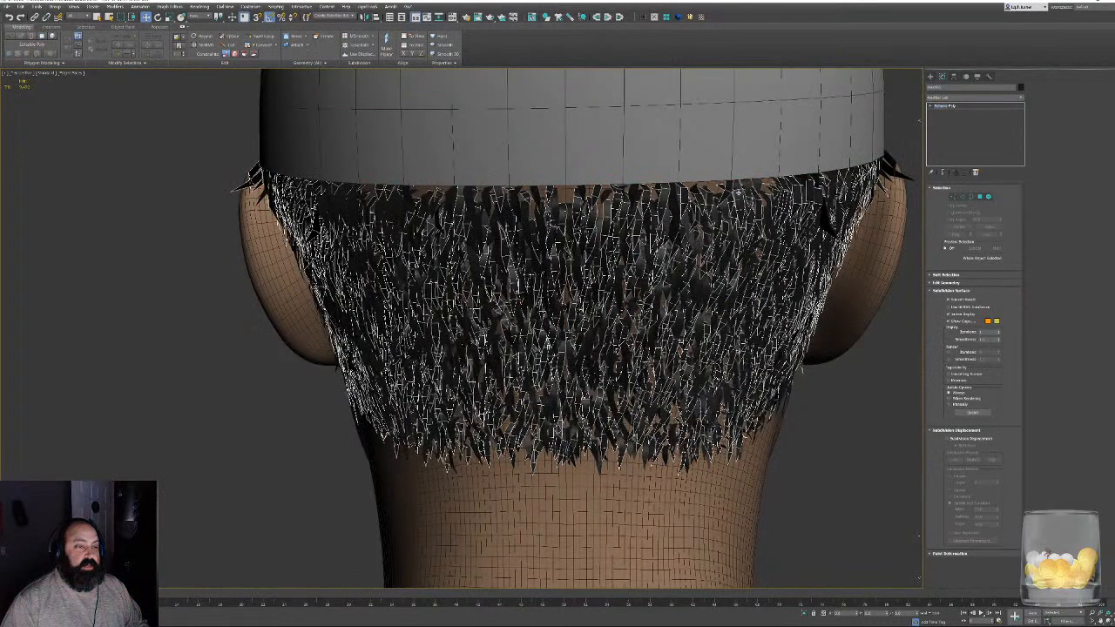
# - Attach the other hair mesh to the selected one to form a single object
pyautogui.click(941, 283)
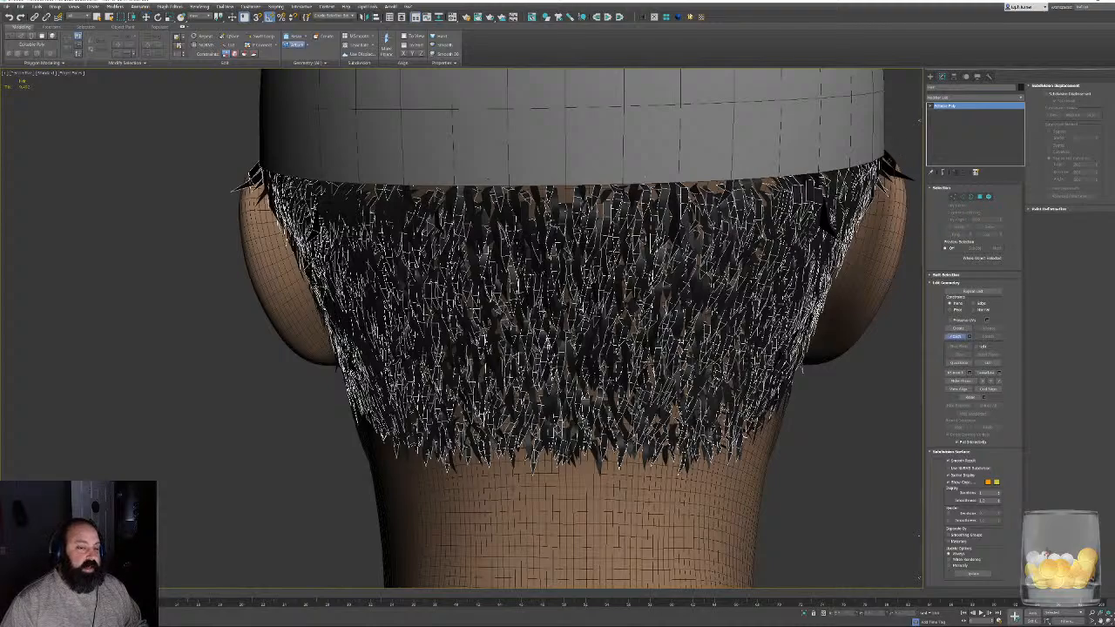
pyautogui.click(898, 163)
pyautogui.moveTo(723, 409); pyautogui.dragTo(719, 410, button='middle')
# - Examine the combined hair at the nape's centre, along the cap's edge and from the side, toggling the wireframe edges
pyautogui.press('F4')
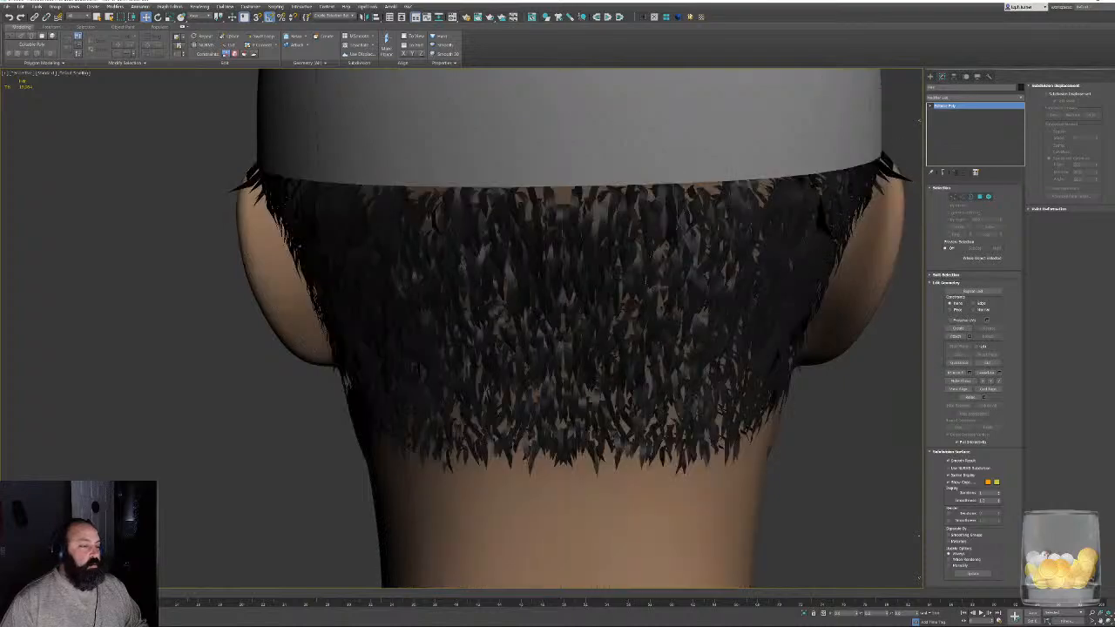
pyautogui.scroll(-5, 580, 369)
pyautogui.moveTo(580, 368)
pyautogui.keyDown('alt'); pyautogui.mouseDown(button='middle')
pyautogui.moveTo(612, 354)
pyautogui.moveTo(582, 358)
pyautogui.mouseUp(button='middle'); pyautogui.keyUp('alt')
pyautogui.scroll(5, 581, 357)
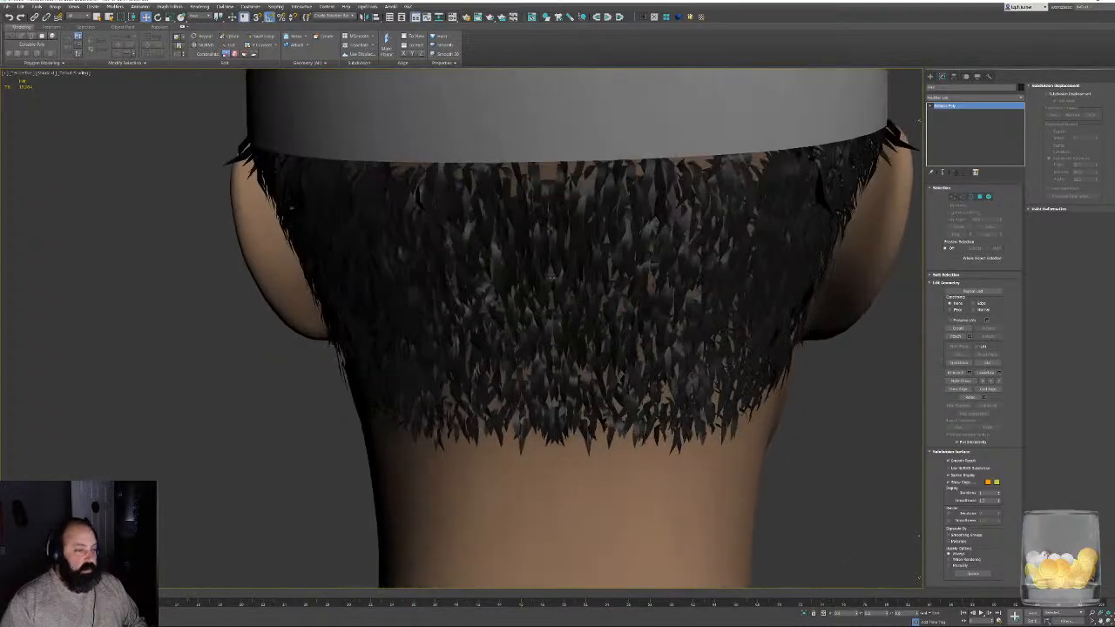
pyautogui.scroll(8, 594, 436)
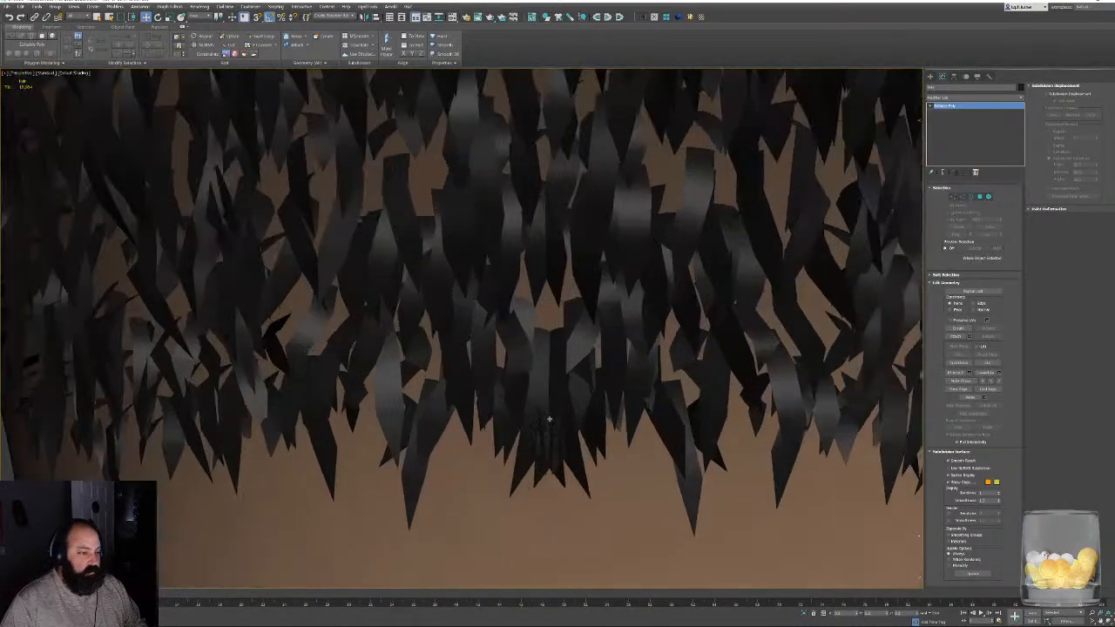
pyautogui.press('F4')
pyautogui.scroll(2, 557, 265)
pyautogui.scroll(-8, 557, 264)
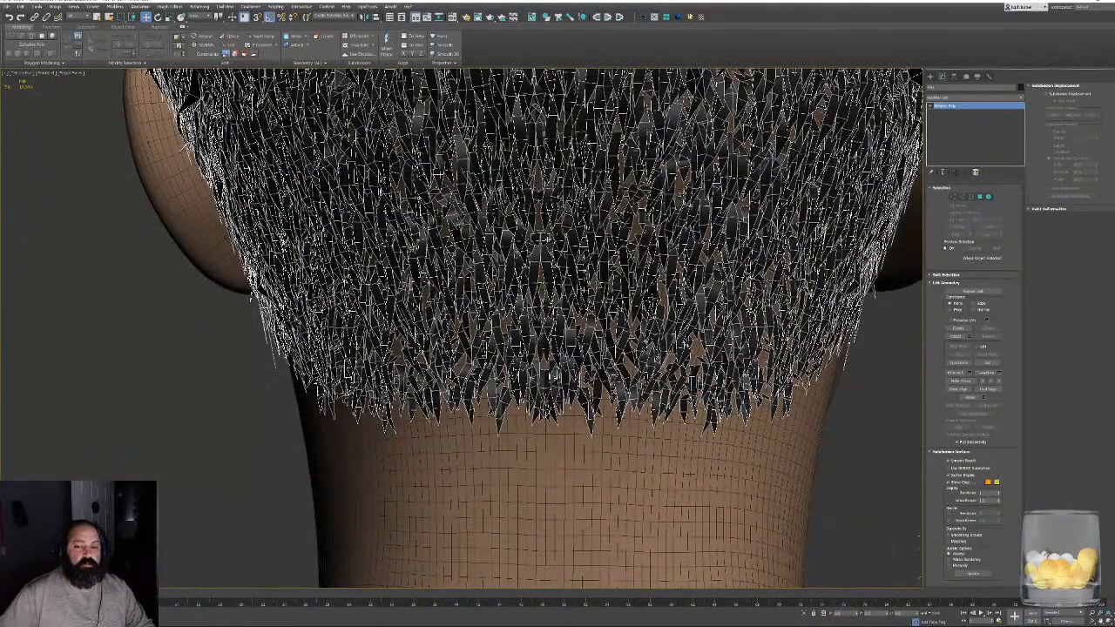
pyautogui.press('F4')
pyautogui.scroll(-5, 547, 238)
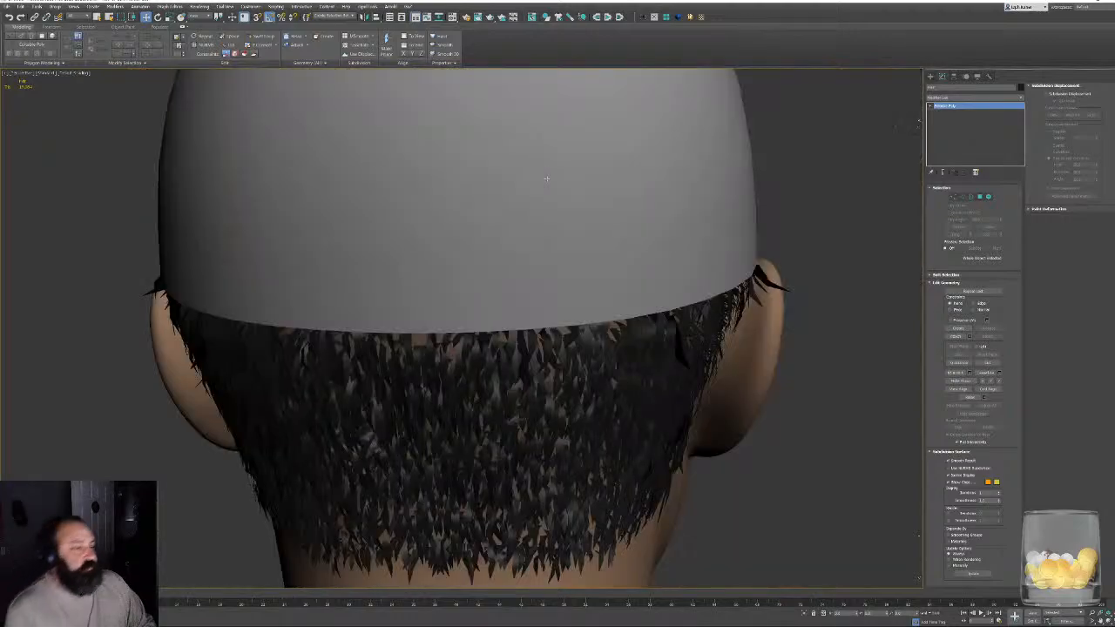
pyautogui.scroll(-10, 643, 202)
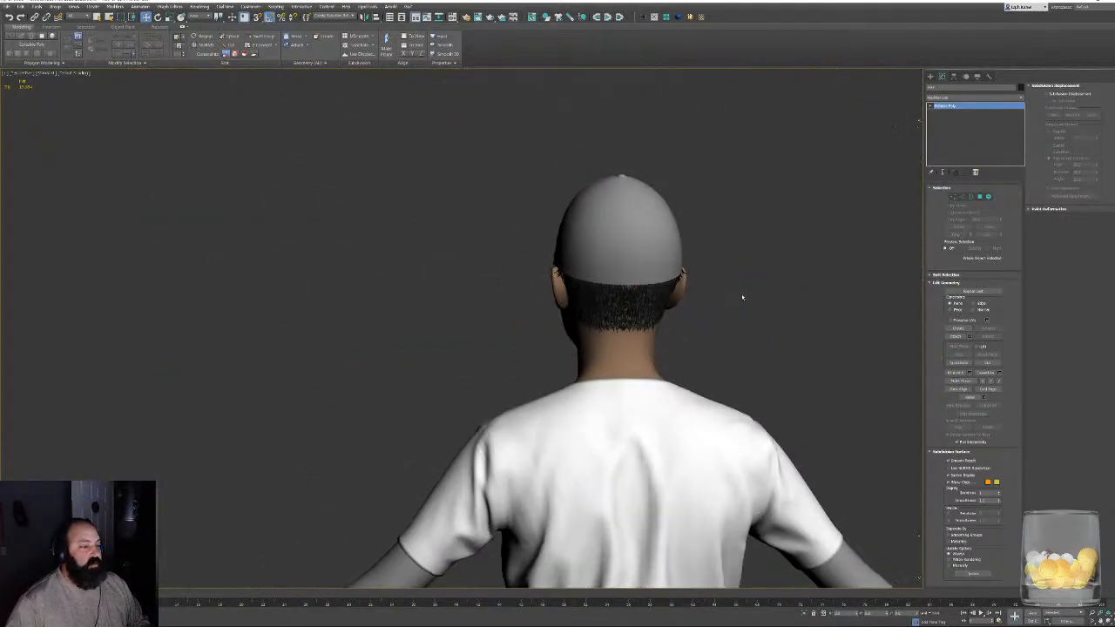
pyautogui.keyDown('alt'); pyautogui.moveTo(653, 339); pyautogui.dragTo(585, 332, button='middle'); pyautogui.keyUp('alt')
pyautogui.scroll(4, 586, 332)
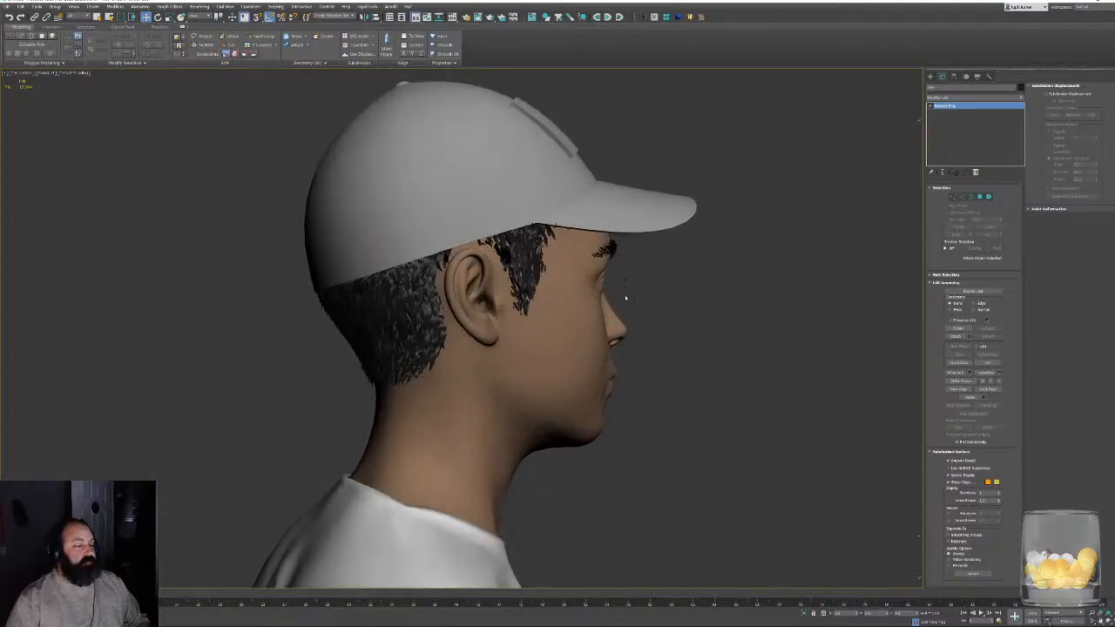
# - Display the wireframe edges and isolate the head, hair, eyebrows and cap
pyautogui.press('F4')
pyautogui.moveTo(615, 260); pyautogui.dragTo(608, 262)
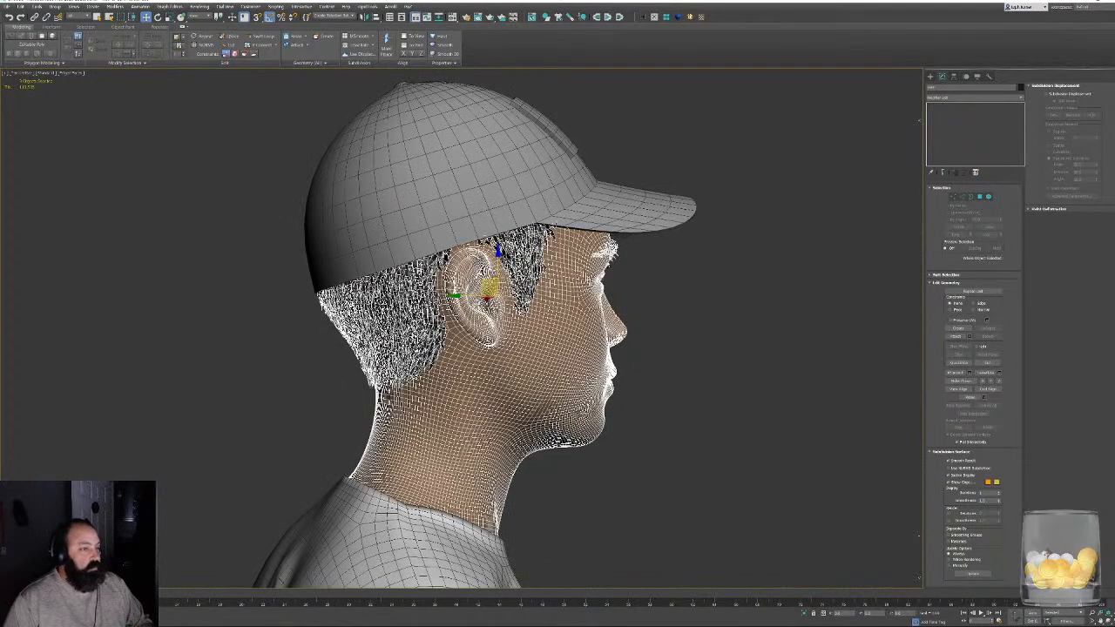
pyautogui.keyDown('ctrl'); pyautogui.click(670, 228); pyautogui.keyUp('ctrl')
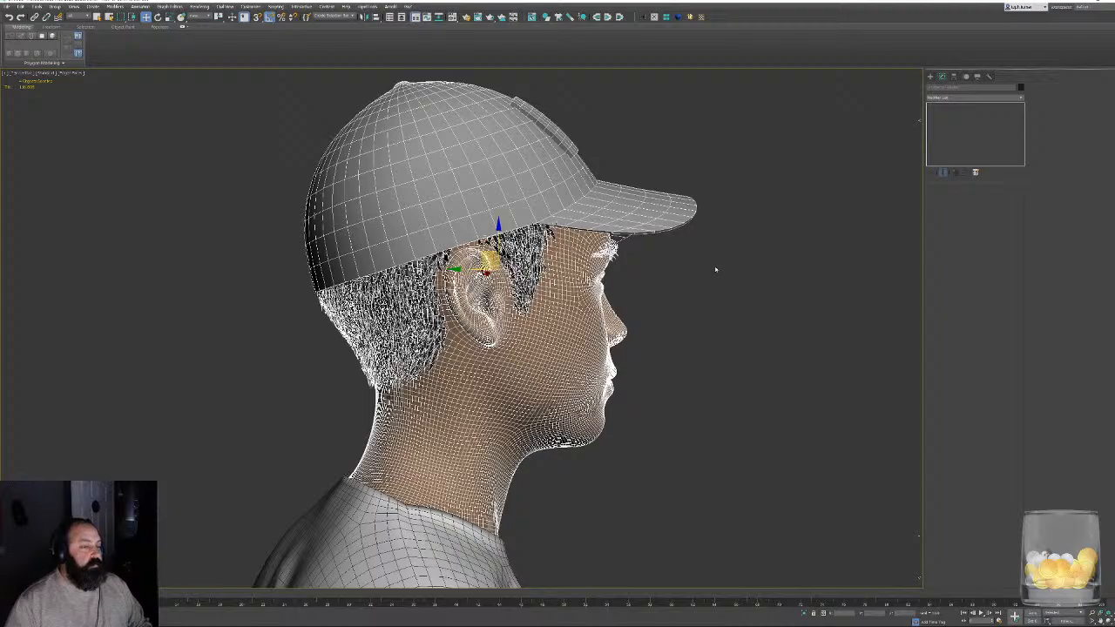
pyautogui.hotkey('alt', 'q')
pyautogui.keyDown('alt'); pyautogui.moveTo(719, 274); pyautogui.dragTo(843, 132, button='middle'); pyautogui.keyUp('alt')
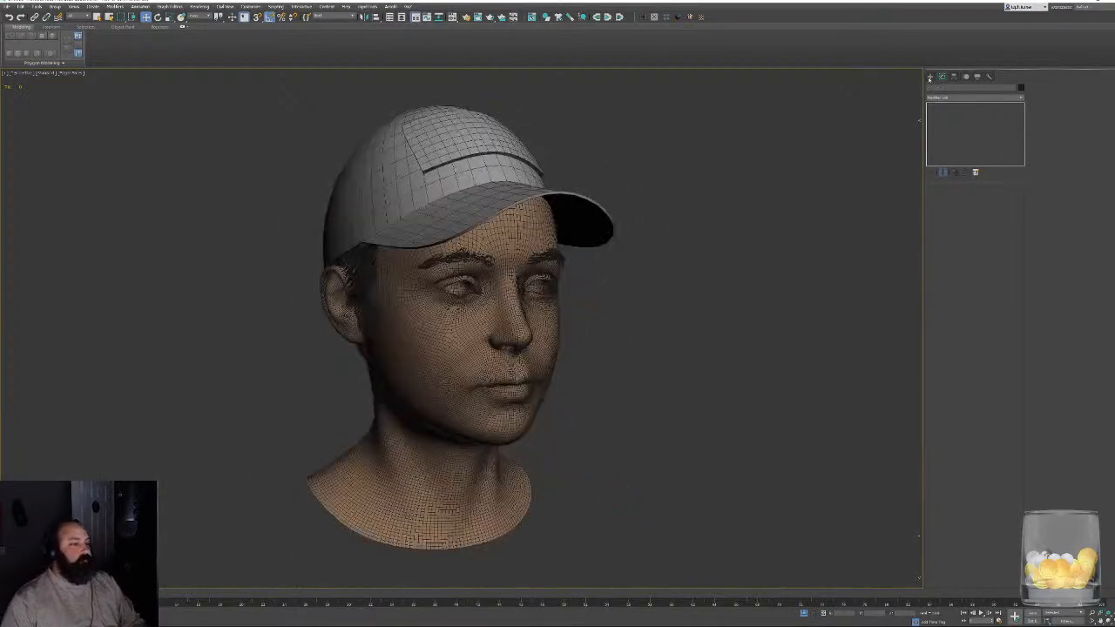
# - Create a standard Skylight in the empty space beside the head and end light creation
pyautogui.click(930, 76)
pyautogui.click(980, 87)
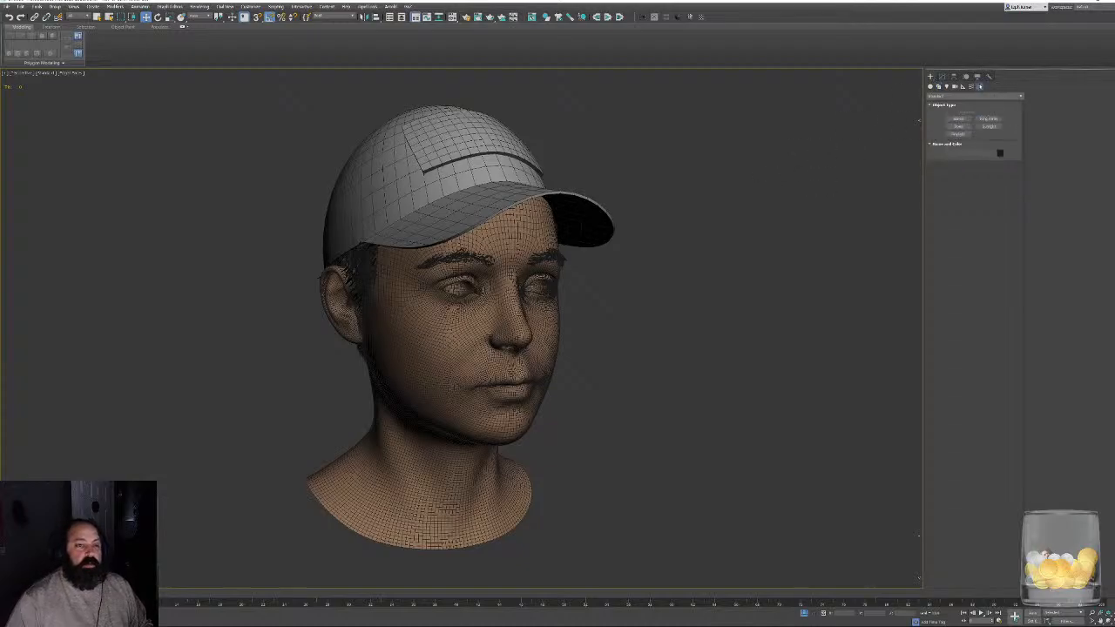
pyautogui.click(946, 87)
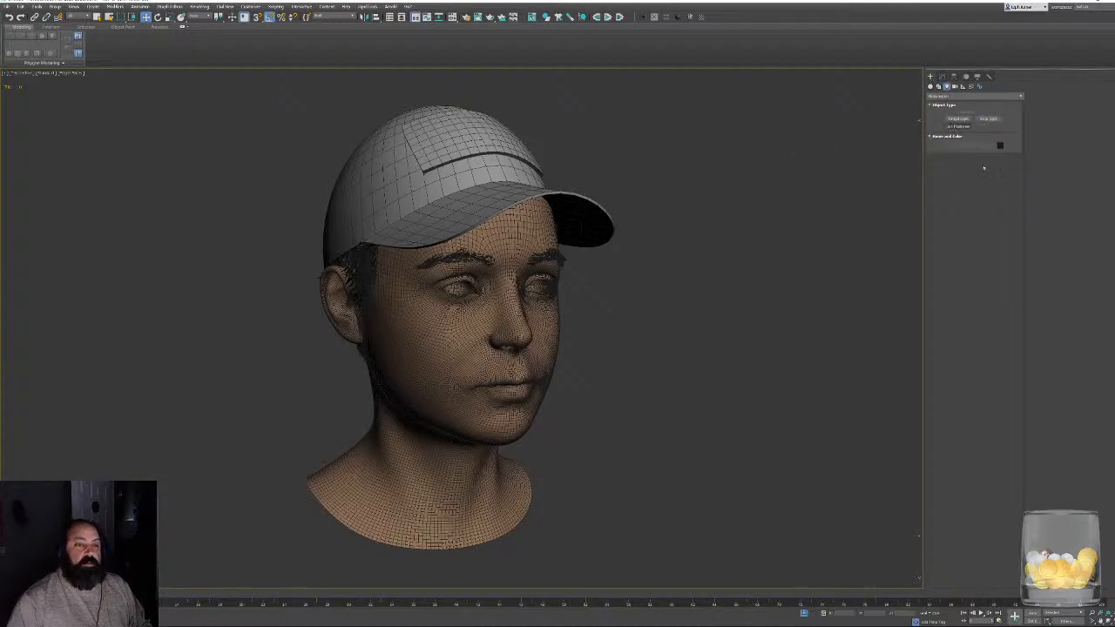
pyautogui.click(949, 96)
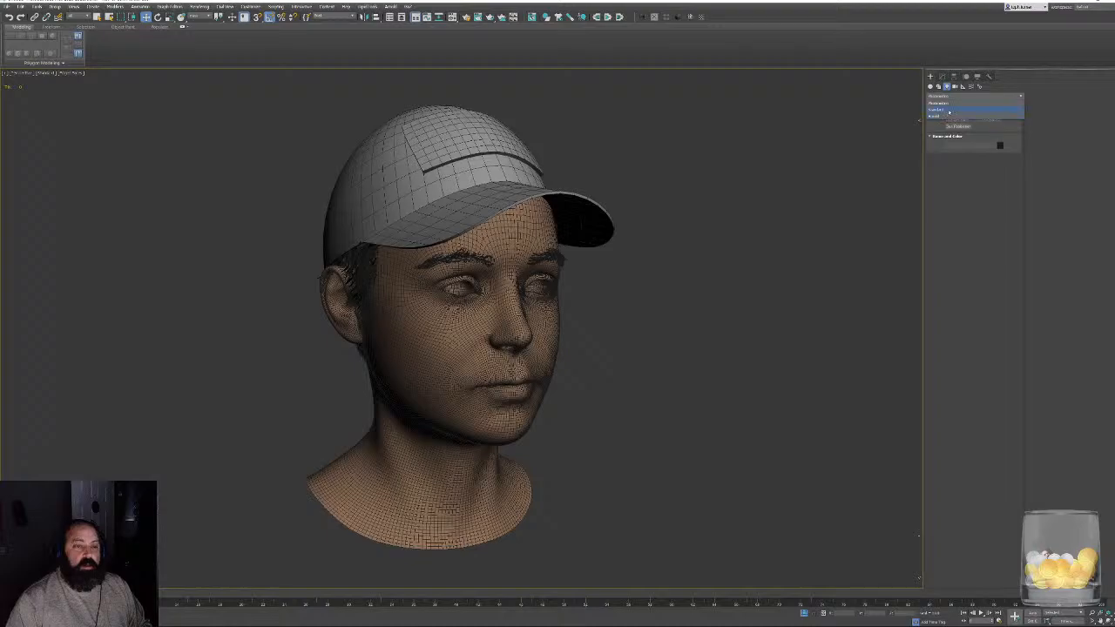
pyautogui.click(949, 110)
pyautogui.click(988, 133)
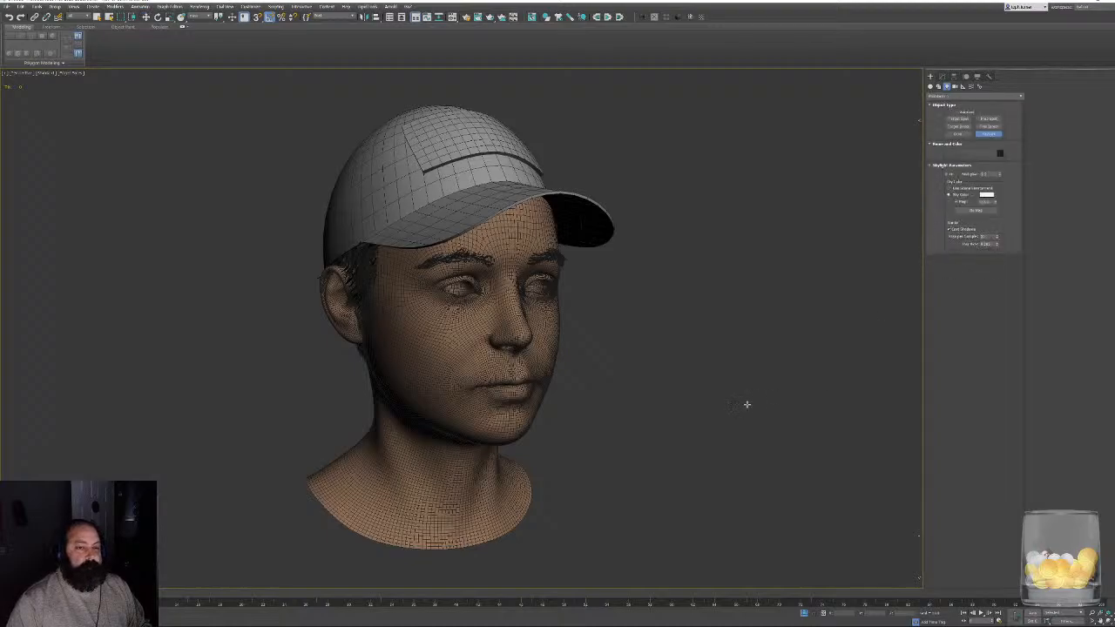
pyautogui.rightClick(837, 379)
# - Select the head mesh, view it from the front and side, and select the combined hair mesh instead
pyautogui.click(528, 361)
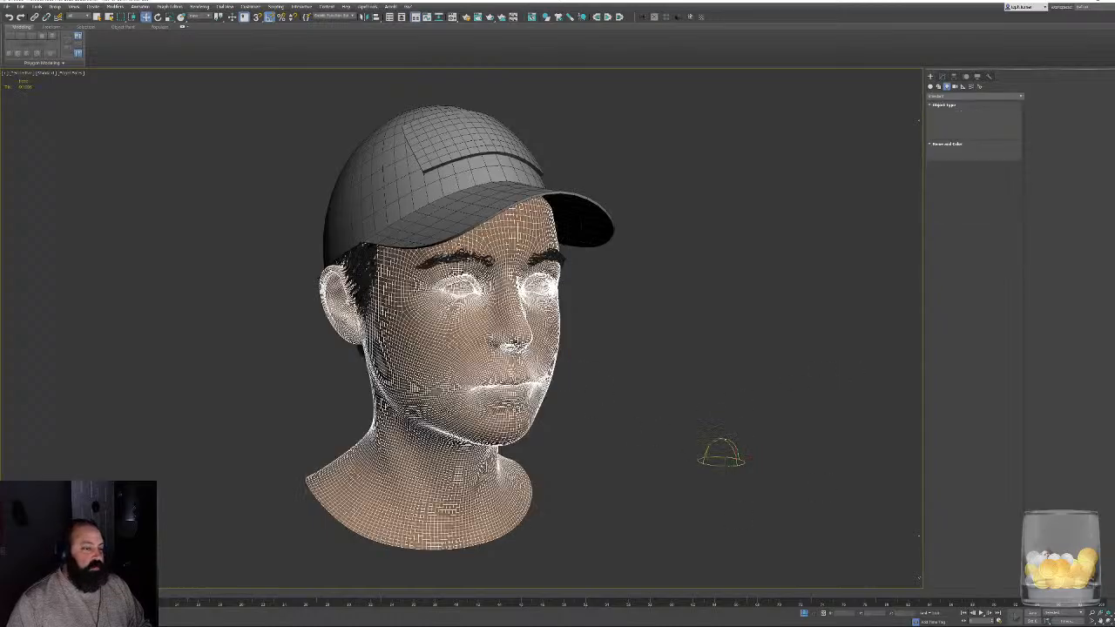
pyautogui.keyDown('alt'); pyautogui.moveTo(710, 327); pyautogui.dragTo(627, 326, button='middle'); pyautogui.keyUp('alt')
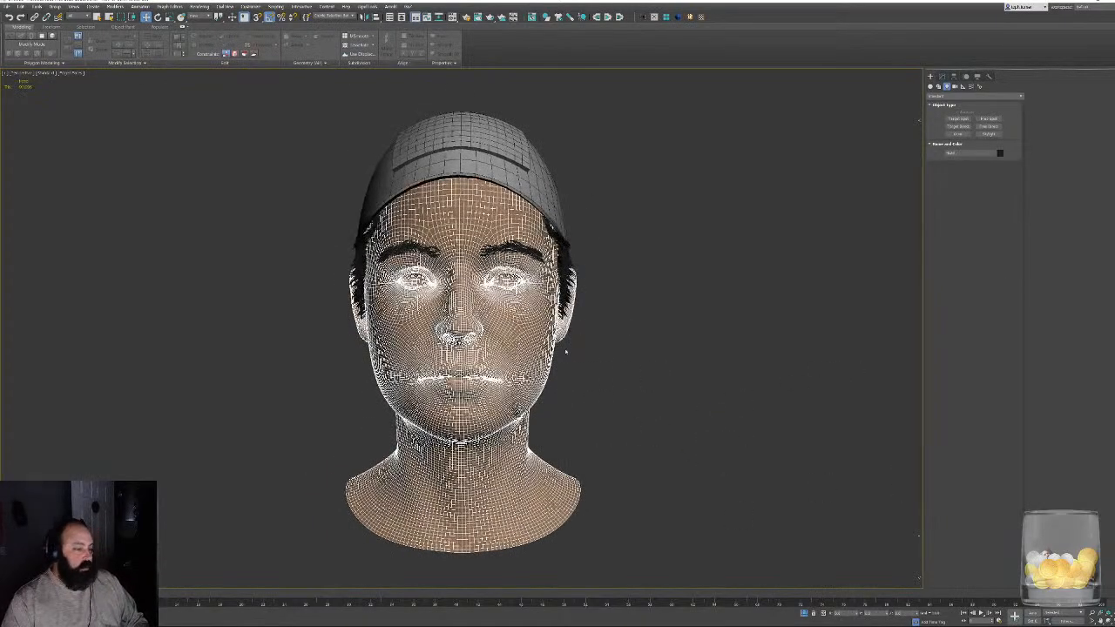
pyautogui.keyDown('alt'); pyautogui.moveTo(557, 326); pyautogui.dragTo(649, 319, button='middle'); pyautogui.keyUp('alt')
pyautogui.scroll(5, 410, 300)
pyautogui.click(405, 280)
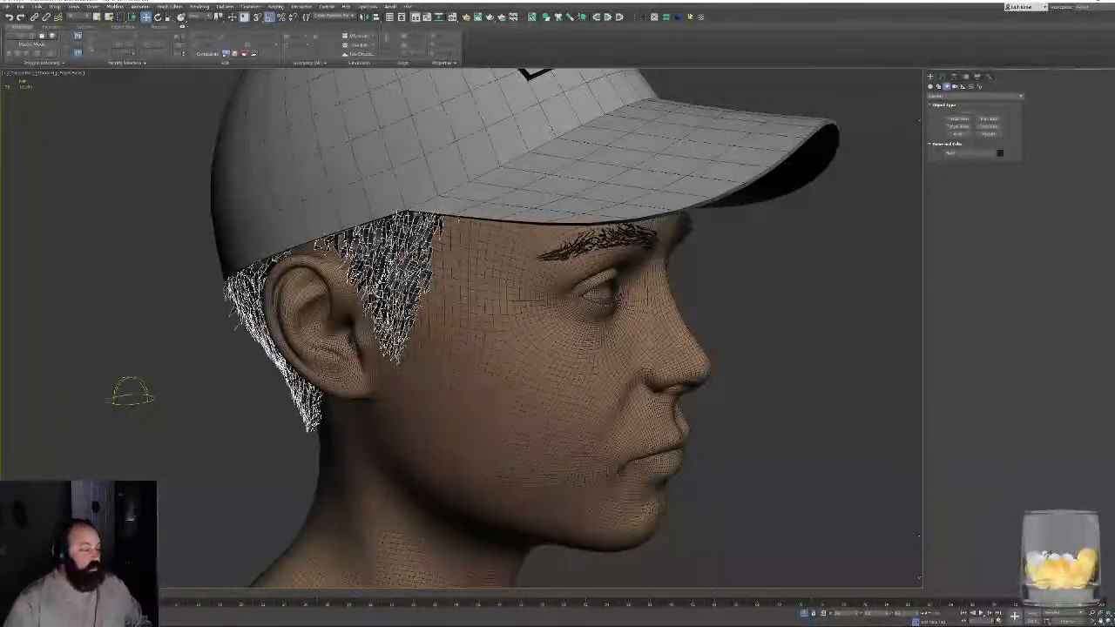
# - Add the eyebrows to the hair selection, apply a Shell modifier to both and reduce its outer amount to thin the strands
pyautogui.keyDown('alt'); pyautogui.moveTo(406, 280); pyautogui.dragTo(349, 239, button='middle'); pyautogui.keyUp('alt')
pyautogui.keyDown('alt'); pyautogui.moveTo(623, 337); pyautogui.dragTo(605, 347, button='middle'); pyautogui.keyUp('alt')
pyautogui.click(942, 77)
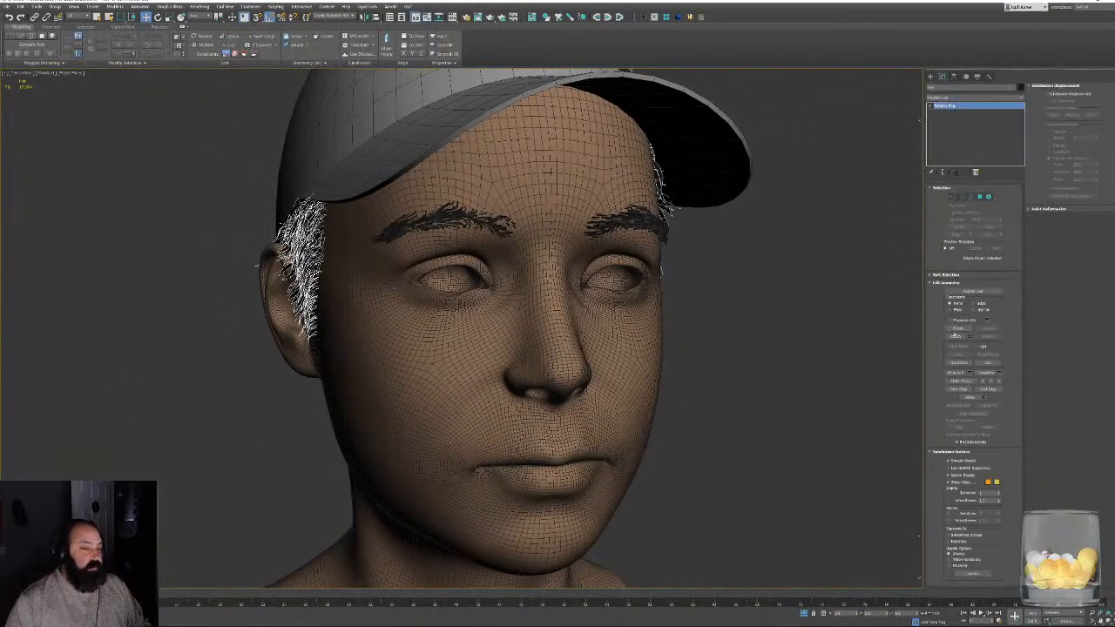
pyautogui.click(453, 218)
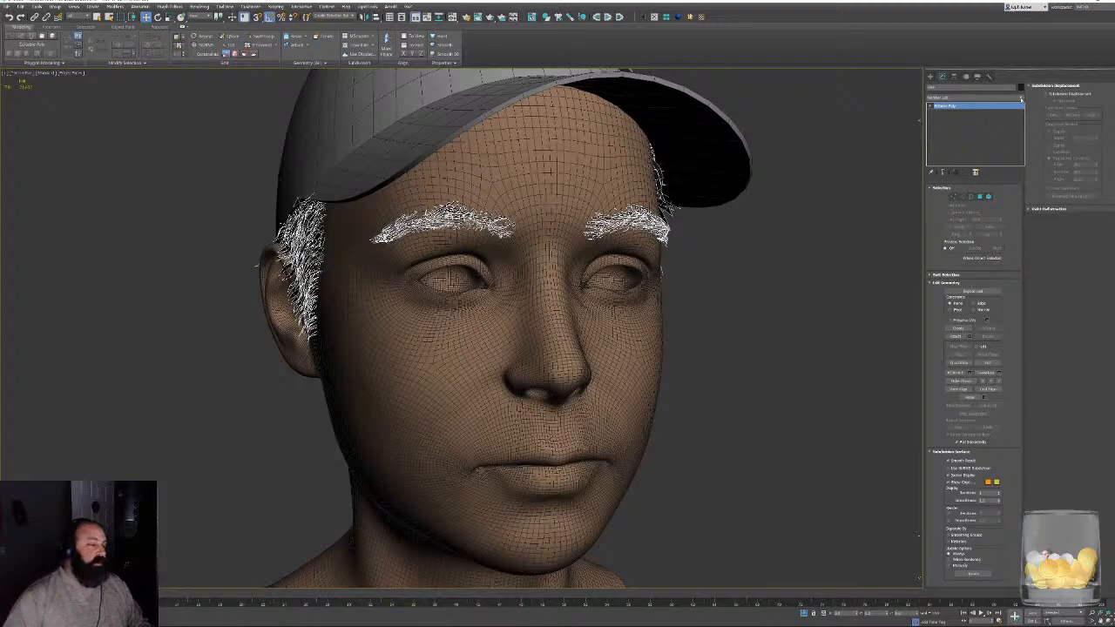
pyautogui.click(1021, 98)
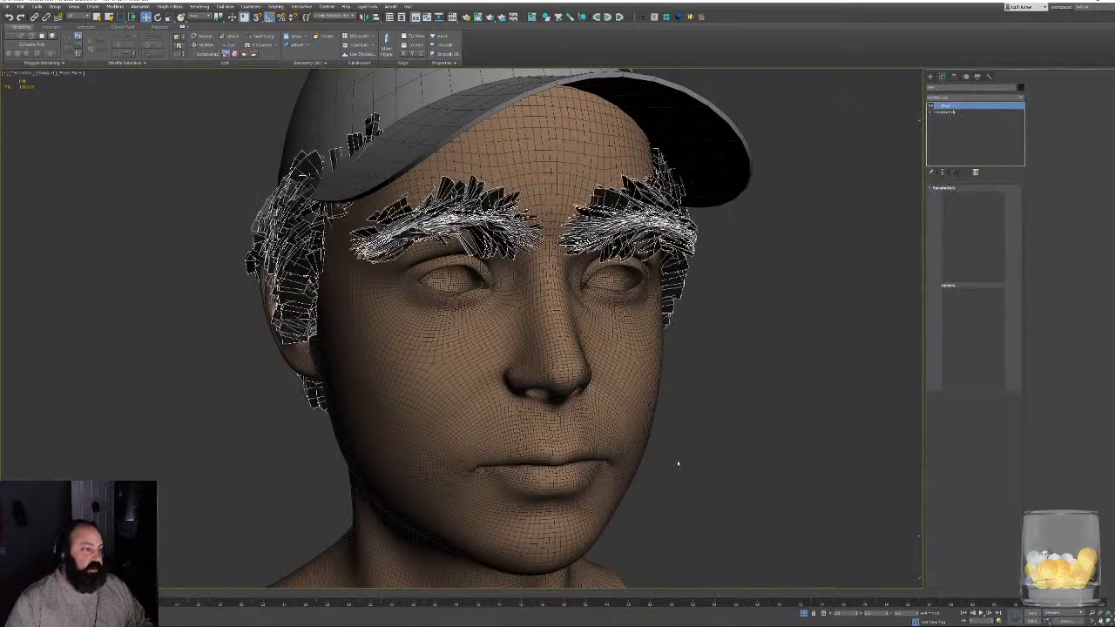
pyautogui.keyDown('alt'); pyautogui.moveTo(677, 460); pyautogui.dragTo(950, 366, button='middle'); pyautogui.keyUp('alt')
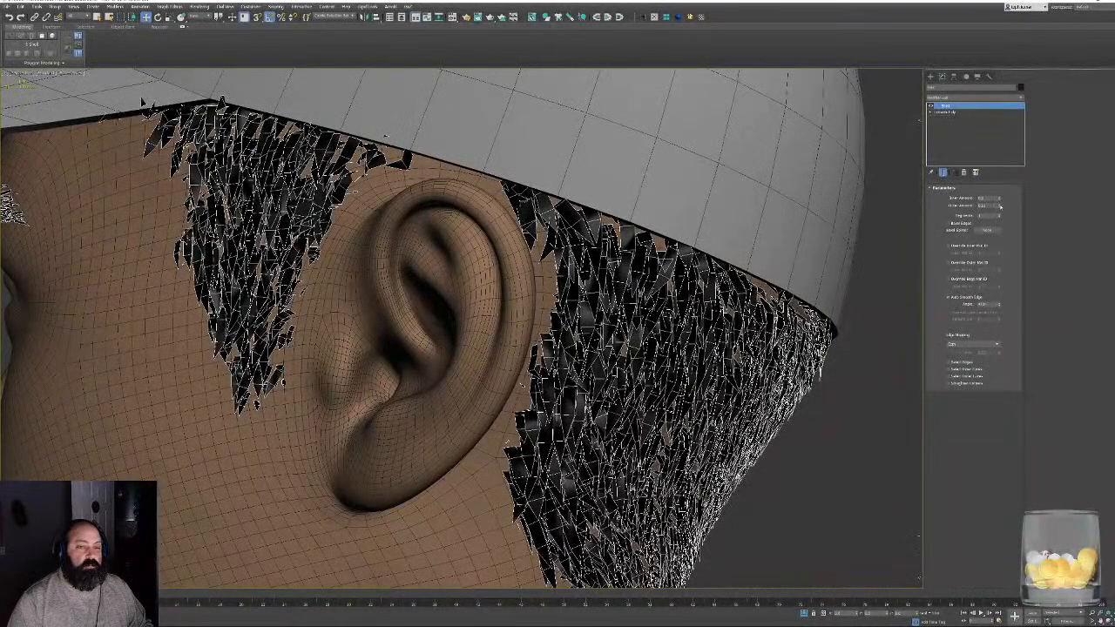
# - Examine the thickness of the shelled hair around the ear and the back of the head, and deselect it
pyautogui.keyDown('alt'); pyautogui.moveTo(749, 505); pyautogui.dragTo(610, 523, button='middle'); pyautogui.keyUp('alt')
pyautogui.scroll(6, 610, 526)
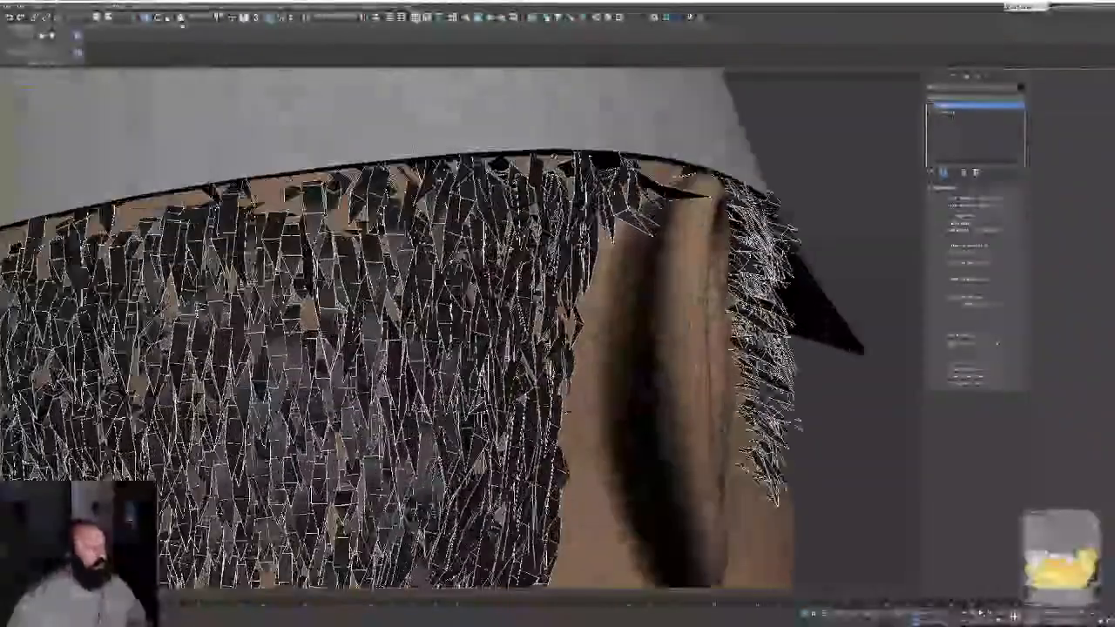
pyautogui.scroll(3, 523, 254)
pyautogui.scroll(-10, 526, 255)
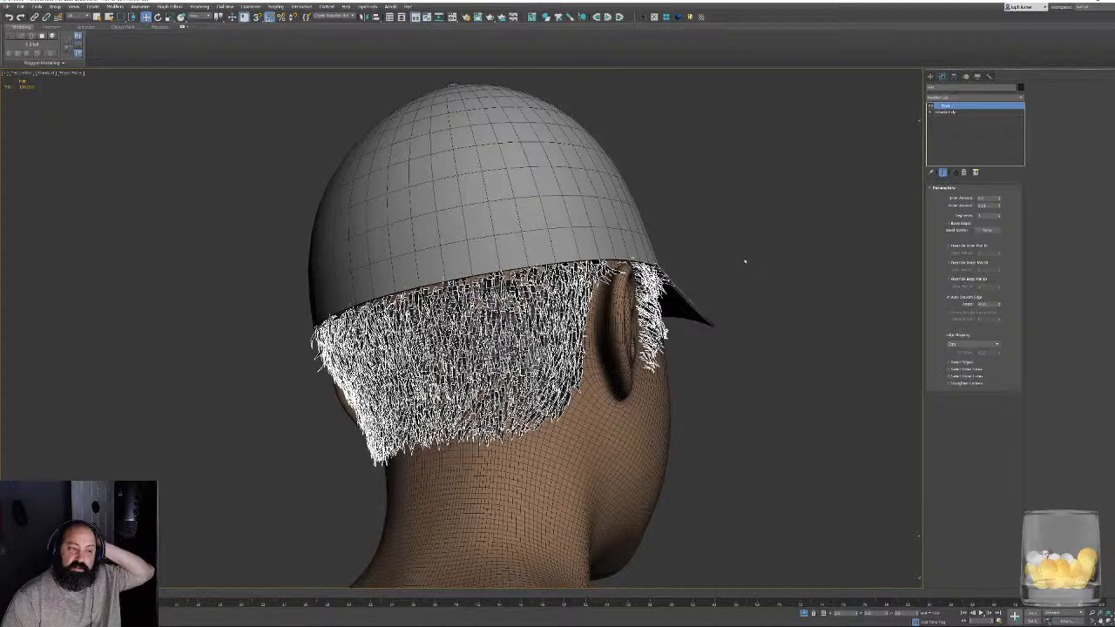
pyautogui.click(745, 261)
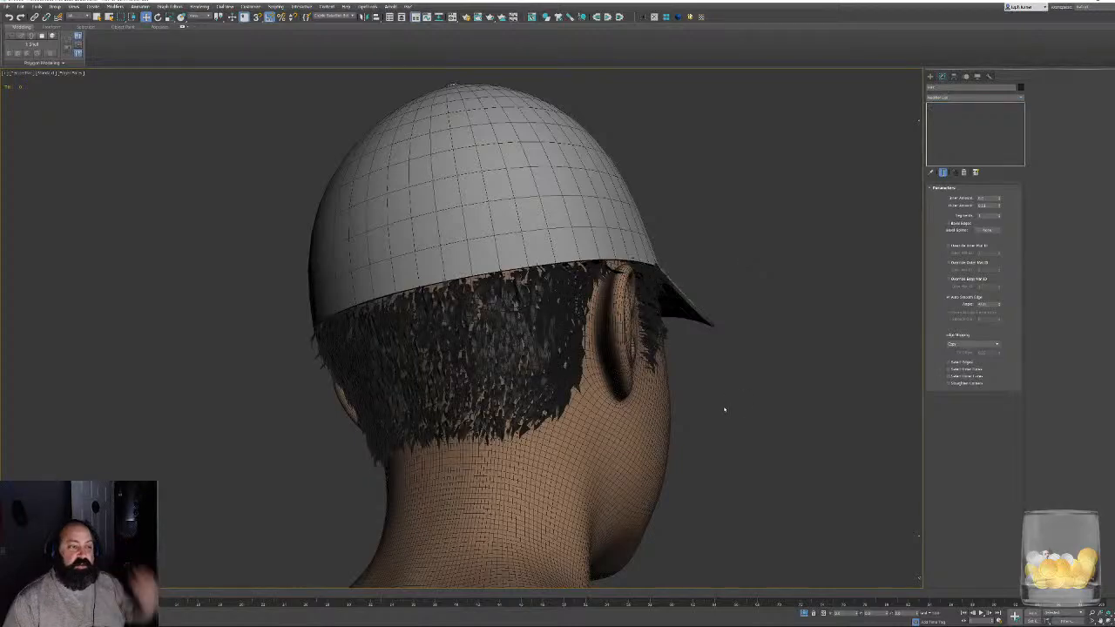
# - Hide the wireframe edges and select the head mesh
pyautogui.press('F4')
pyautogui.keyDown('alt'); pyautogui.moveTo(722, 380); pyautogui.dragTo(549, 403, button='middle'); pyautogui.keyUp('alt')
pyautogui.click(647, 356)
pyautogui.scroll(-4, 644, 358)
pyautogui.keyDown('alt'); pyautogui.moveTo(644, 358); pyautogui.dragTo(497, 370, button='middle'); pyautogui.keyUp('alt')
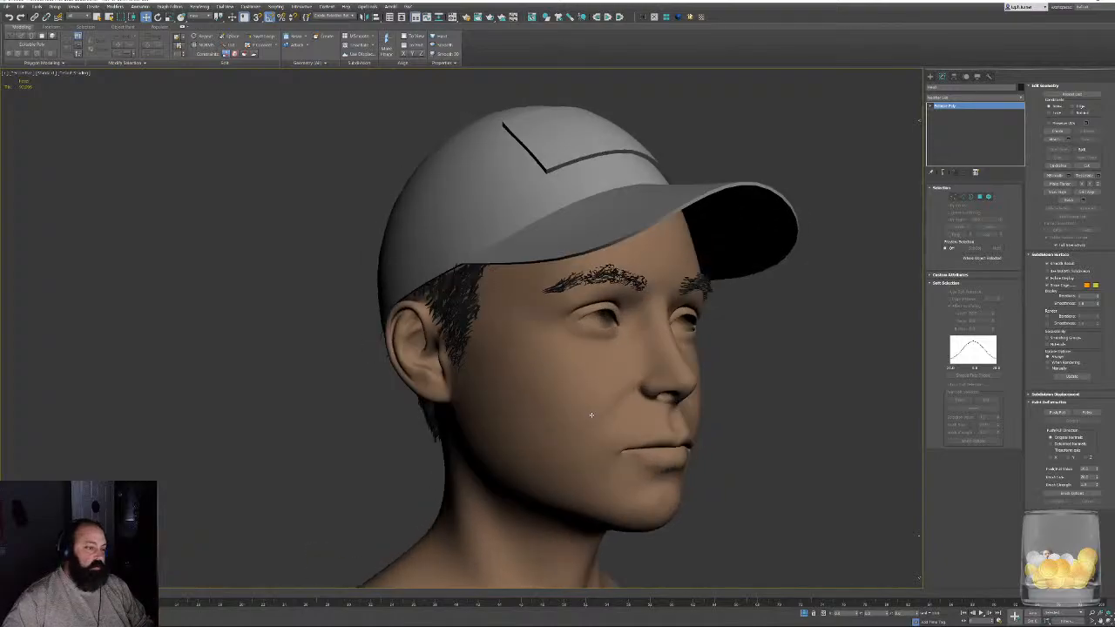
pyautogui.press('F4')
pyautogui.press('F4')
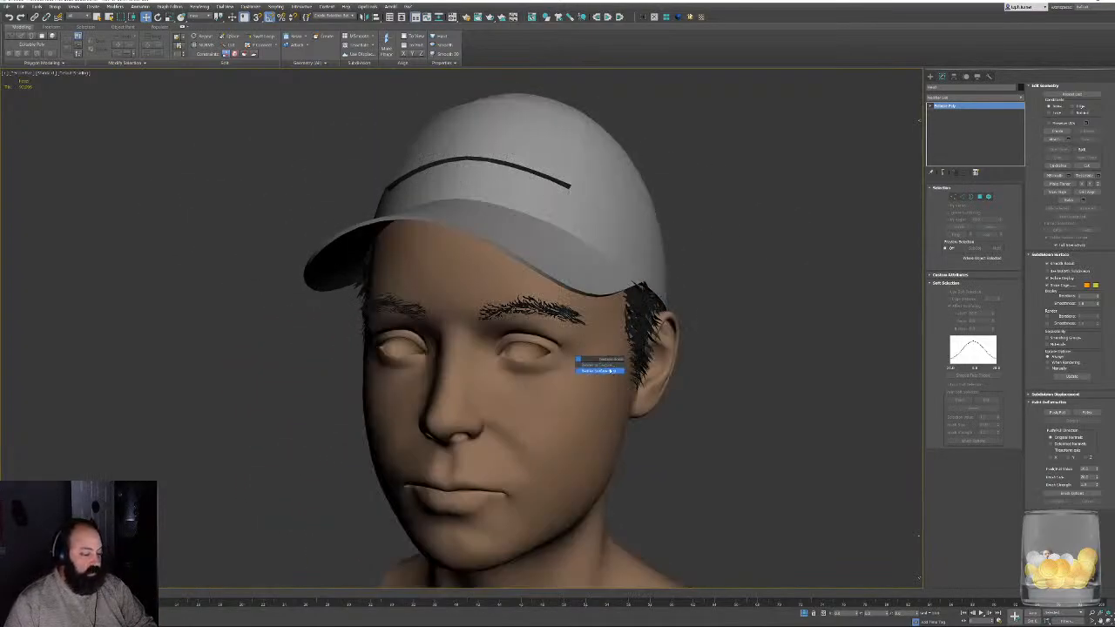
# - Open the Render To Texture settings for the selected head and show them in full
pyautogui.keyDown('alt'); pyautogui.moveTo(598, 372); pyautogui.dragTo(536, 339, button='middle'); pyautogui.keyUp('alt')
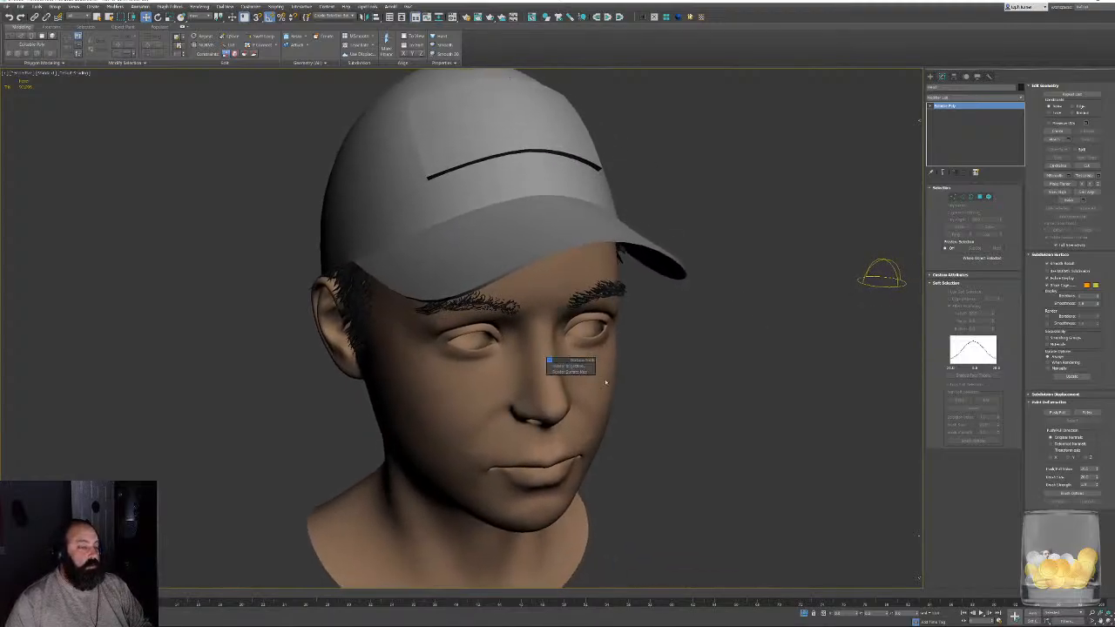
pyautogui.press('0')
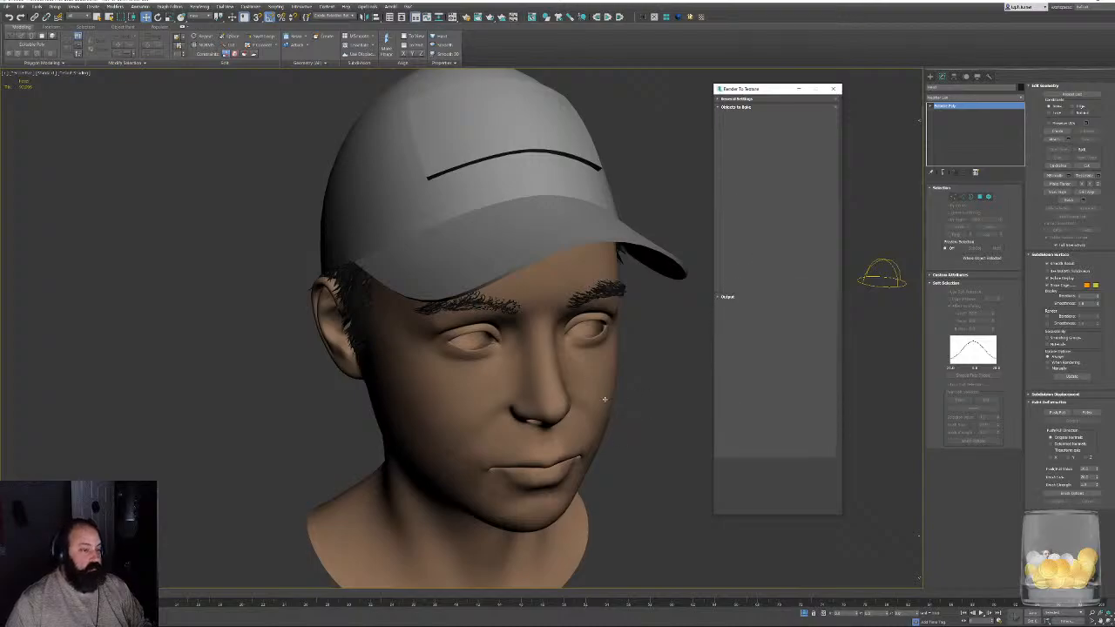
pyautogui.moveTo(787, 515); pyautogui.dragTo(787, 523)
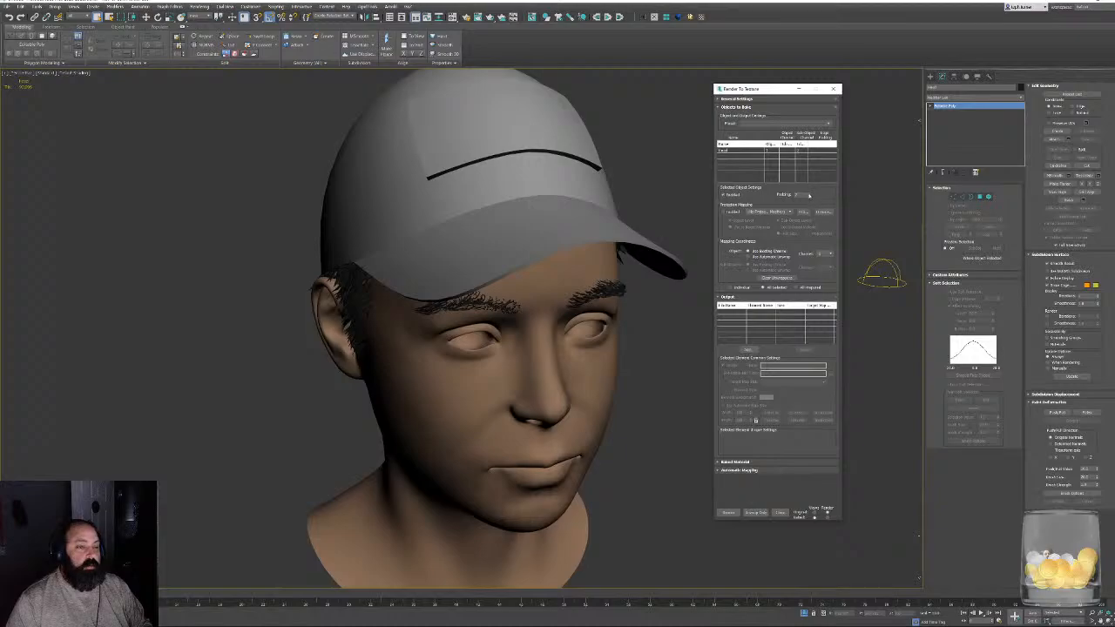
pyautogui.click(723, 212)
pyautogui.click(803, 211)
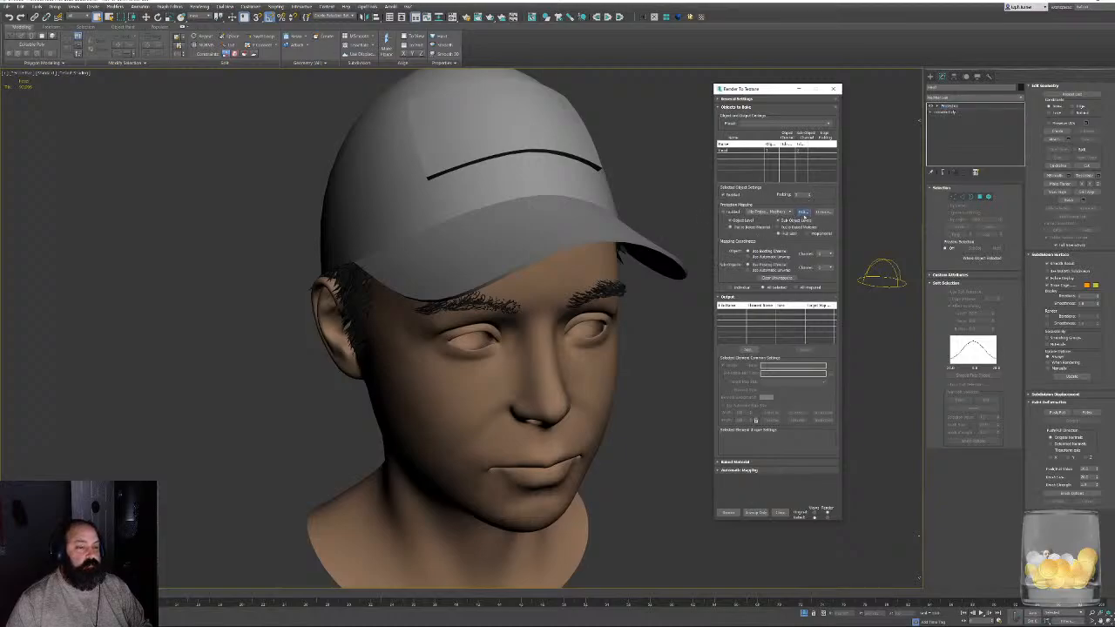
pyautogui.click(282, 351)
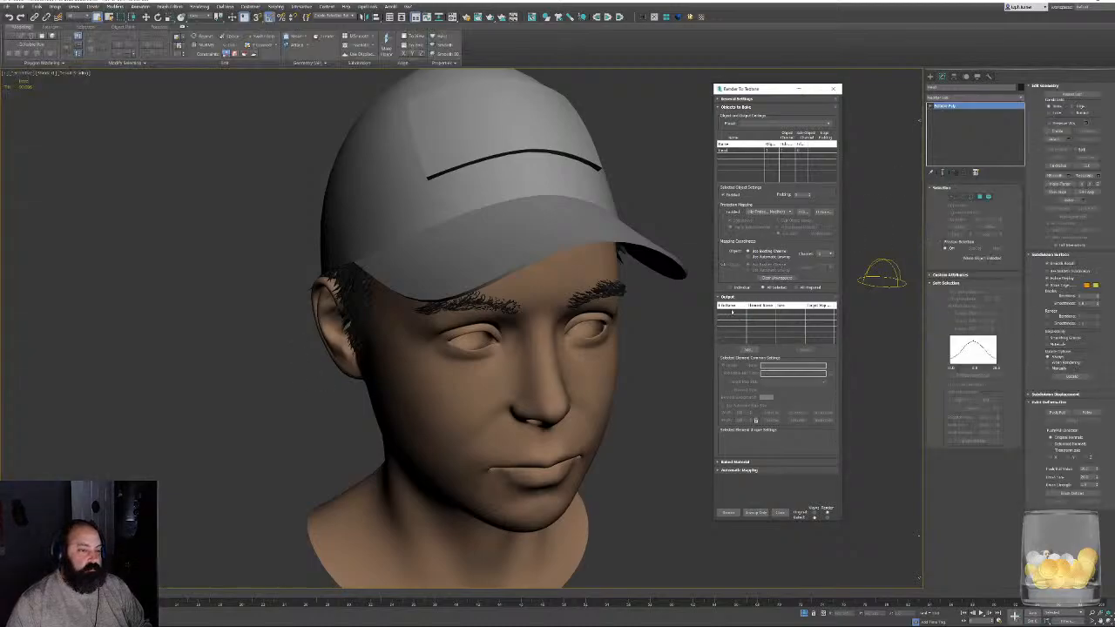
# - Add a ShadowsMap output element to the head's texture bake
pyautogui.click(746, 350)
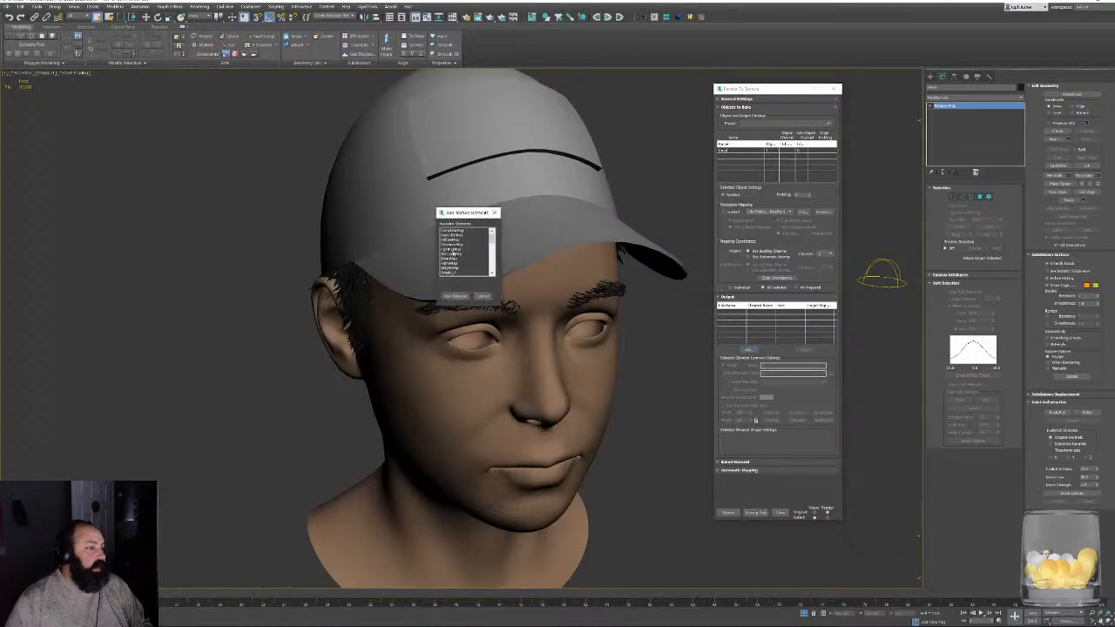
pyautogui.scroll(-3, 457, 254)
pyautogui.scroll(-5, 456, 255)
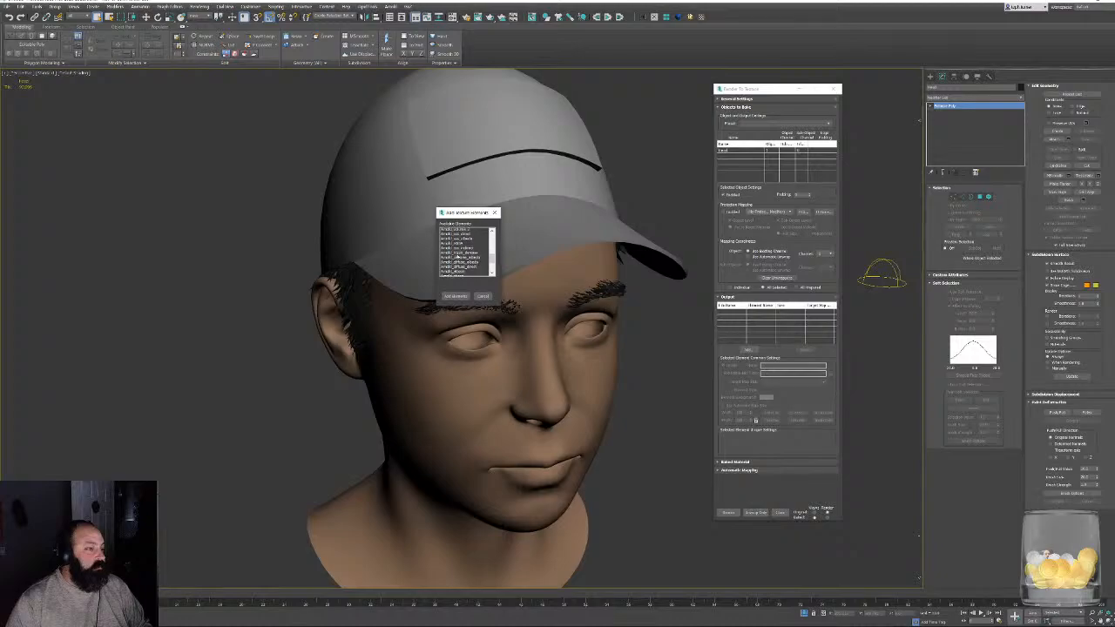
pyautogui.moveTo(491, 269); pyautogui.dragTo(494, 226)
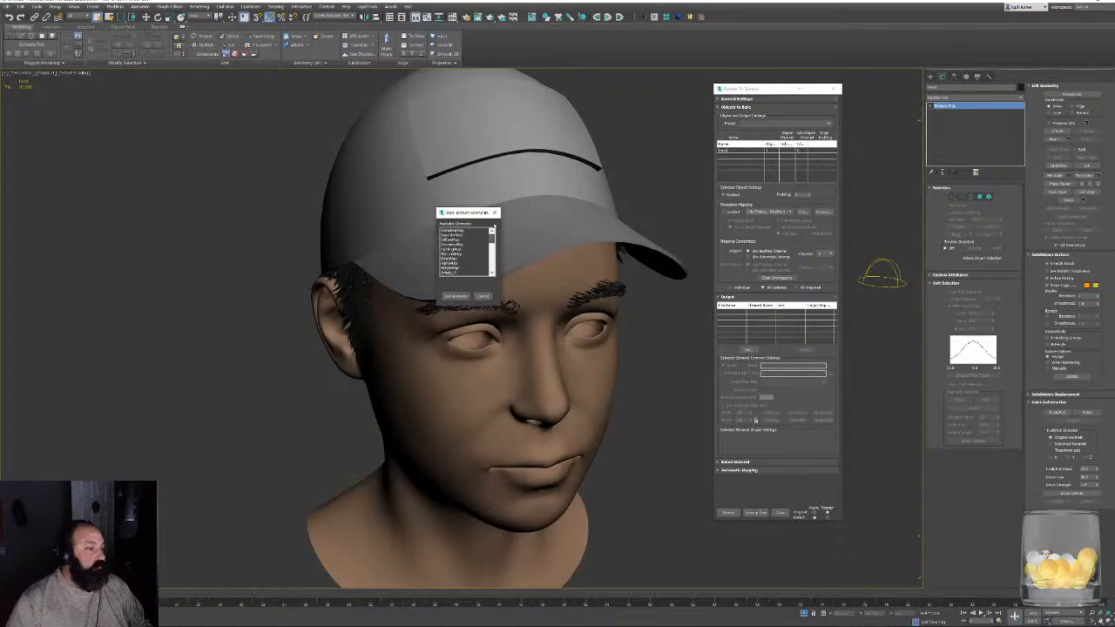
pyautogui.click(452, 244)
pyautogui.click(455, 296)
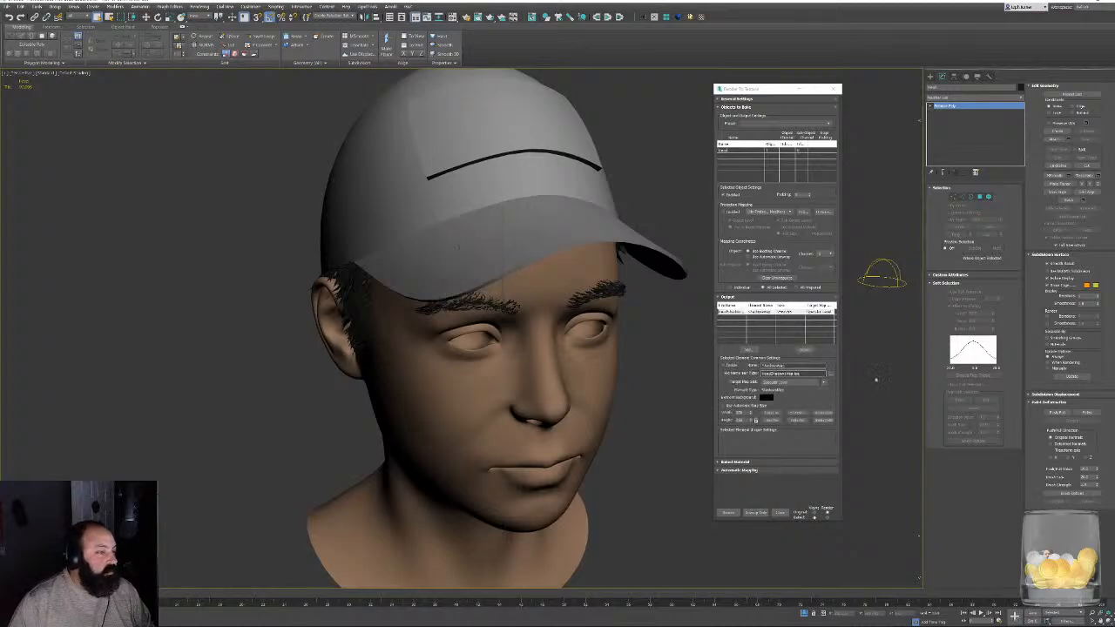
# - Set the shadow map's output to a Targa file in the CabinInTheWoods project's character Textures folder, accepting the default name and image options
pyautogui.click(830, 374)
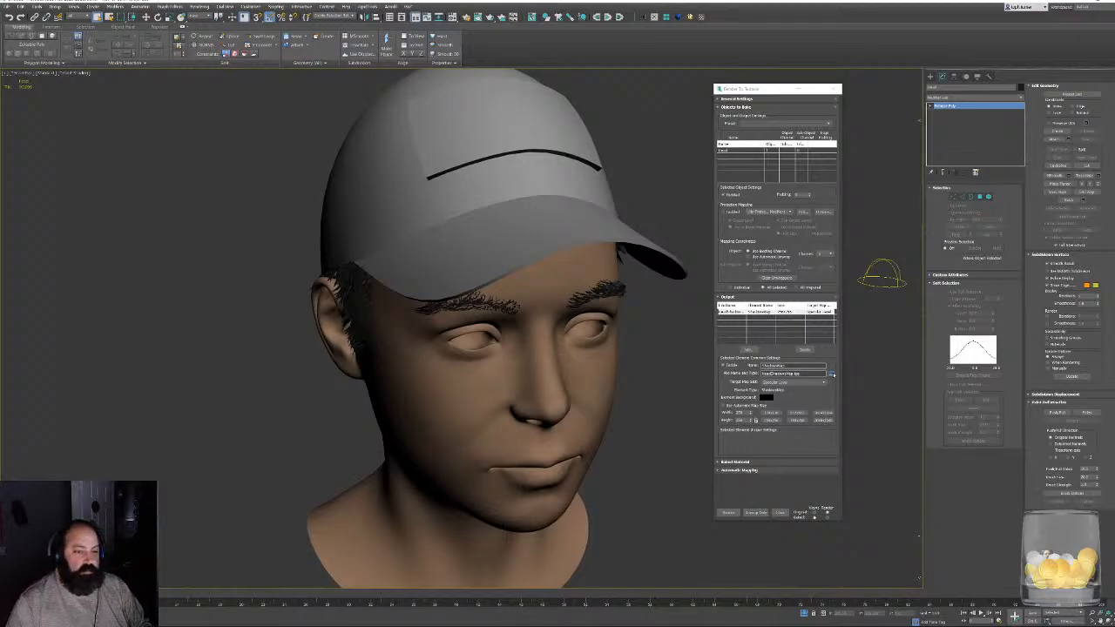
pyautogui.moveTo(766, 99); pyautogui.dragTo(550, 151)
pyautogui.click(454, 194)
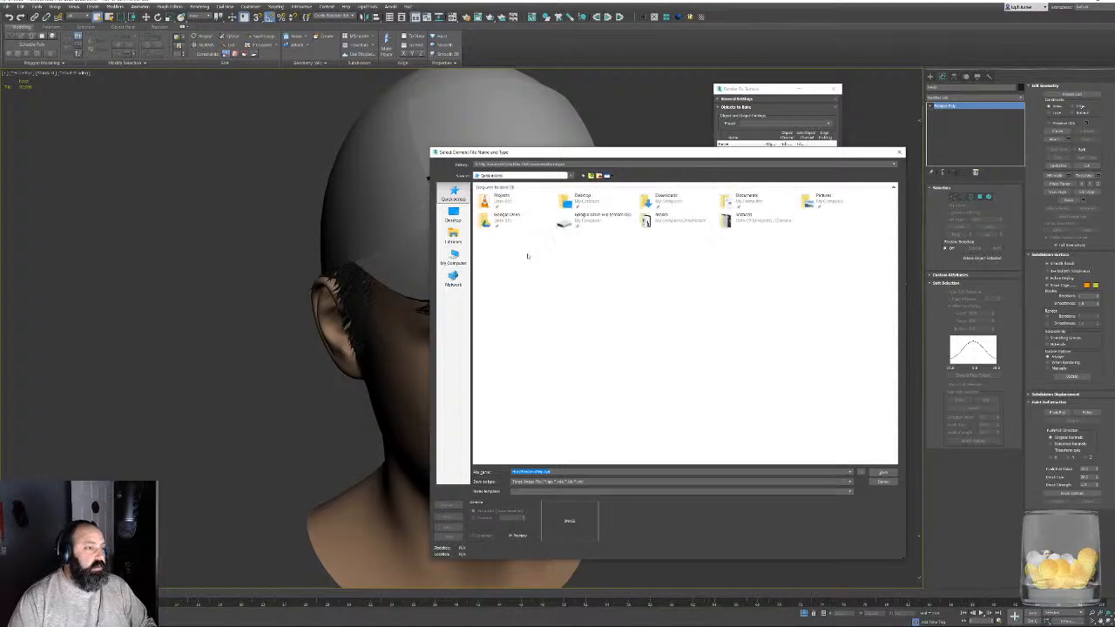
pyautogui.doubleClick(504, 206)
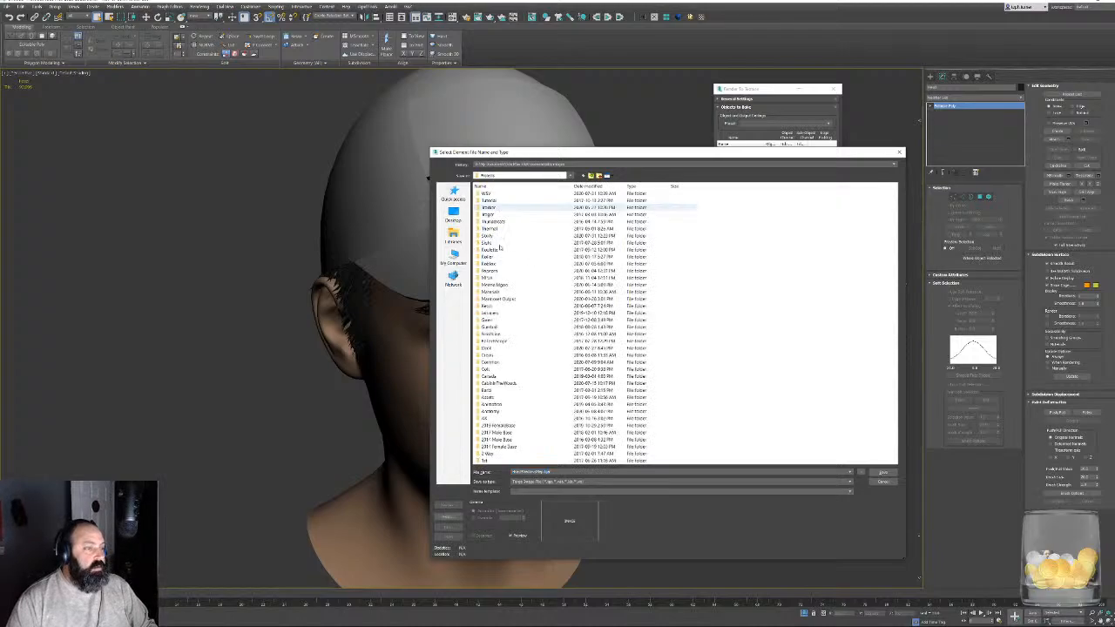
pyautogui.doubleClick(495, 390)
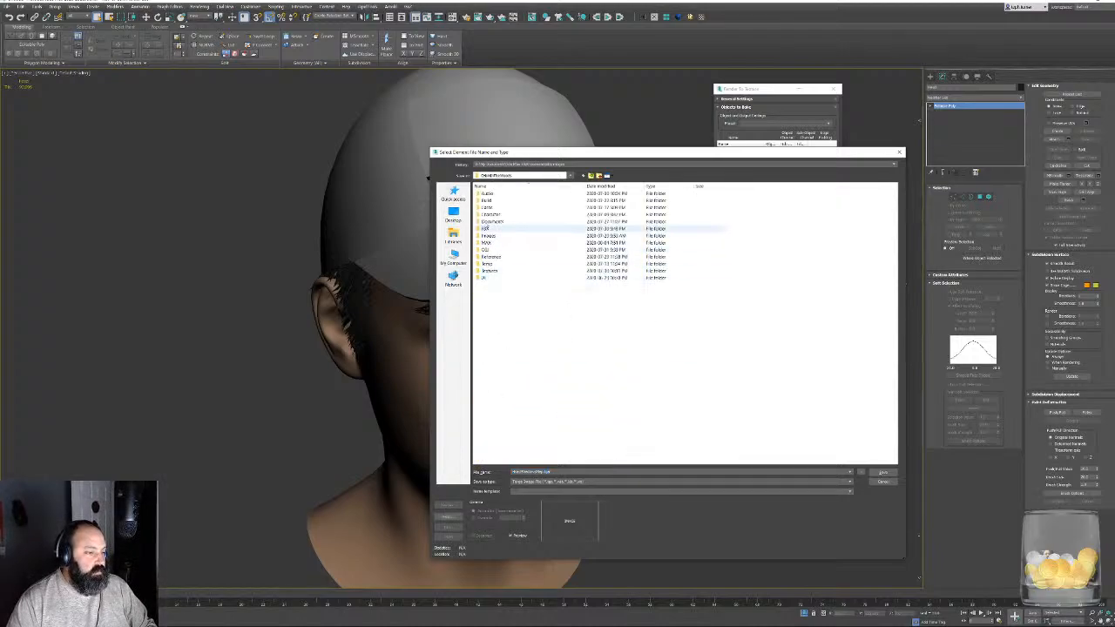
pyautogui.doubleClick(492, 214)
pyautogui.doubleClick(491, 214)
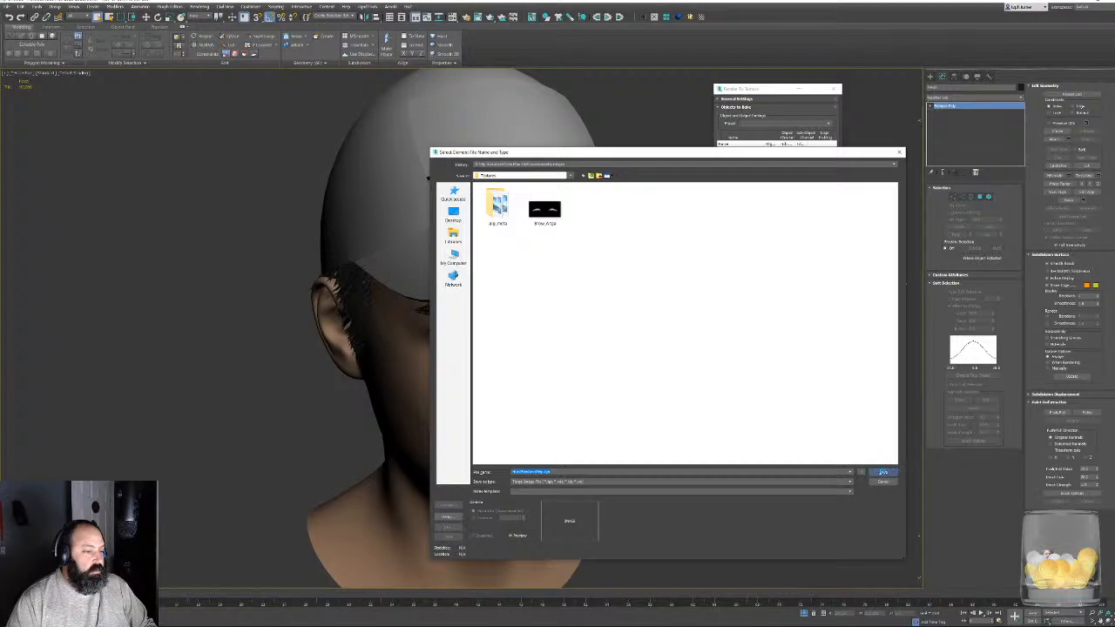
pyautogui.click(883, 473)
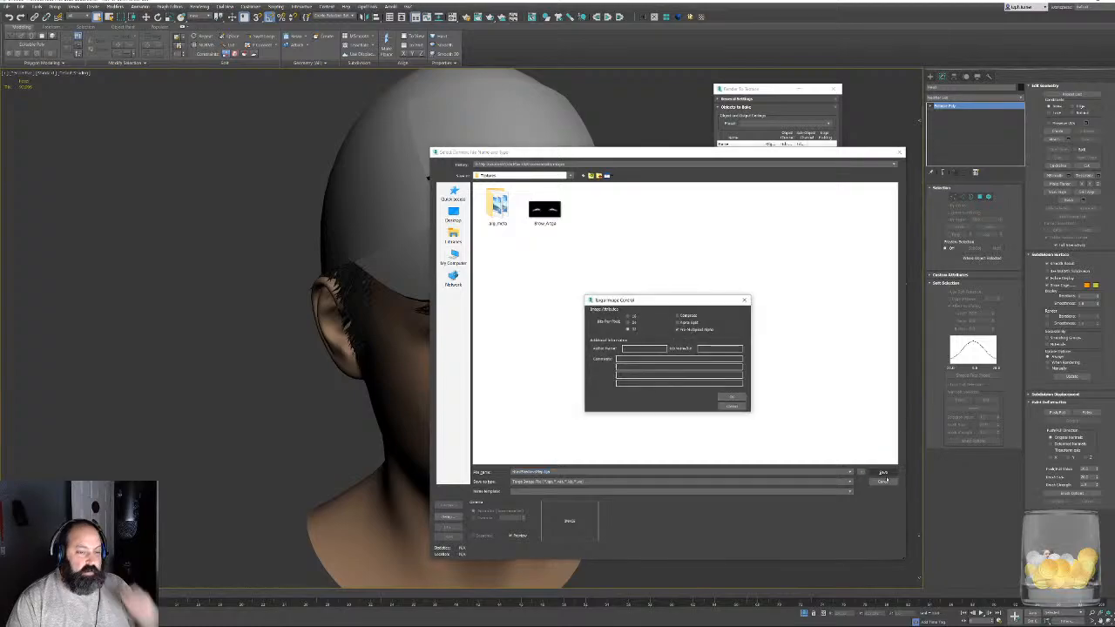
pyautogui.click(730, 398)
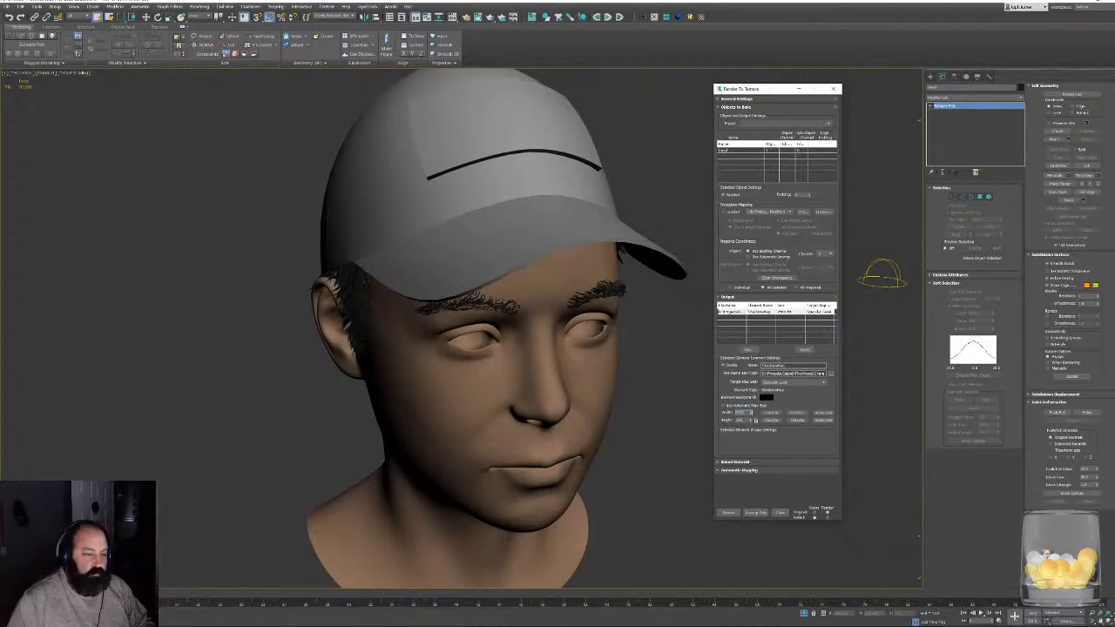
# - Set the shadow map's size to 4096 × 4096 and render the bake
pyautogui.press('Tab')
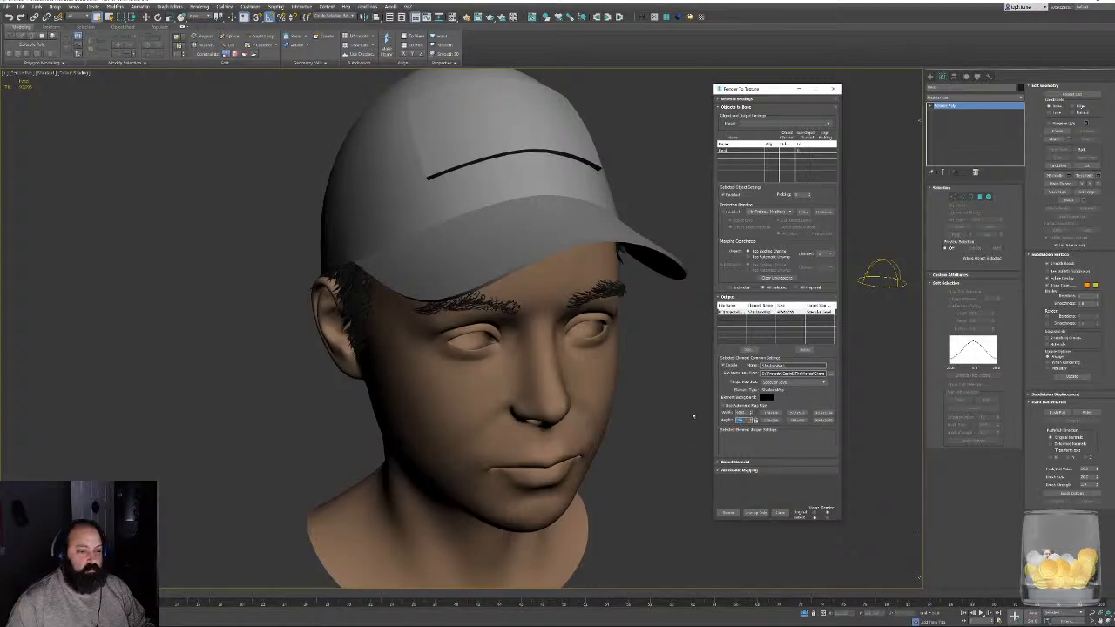
pyautogui.write('4096')
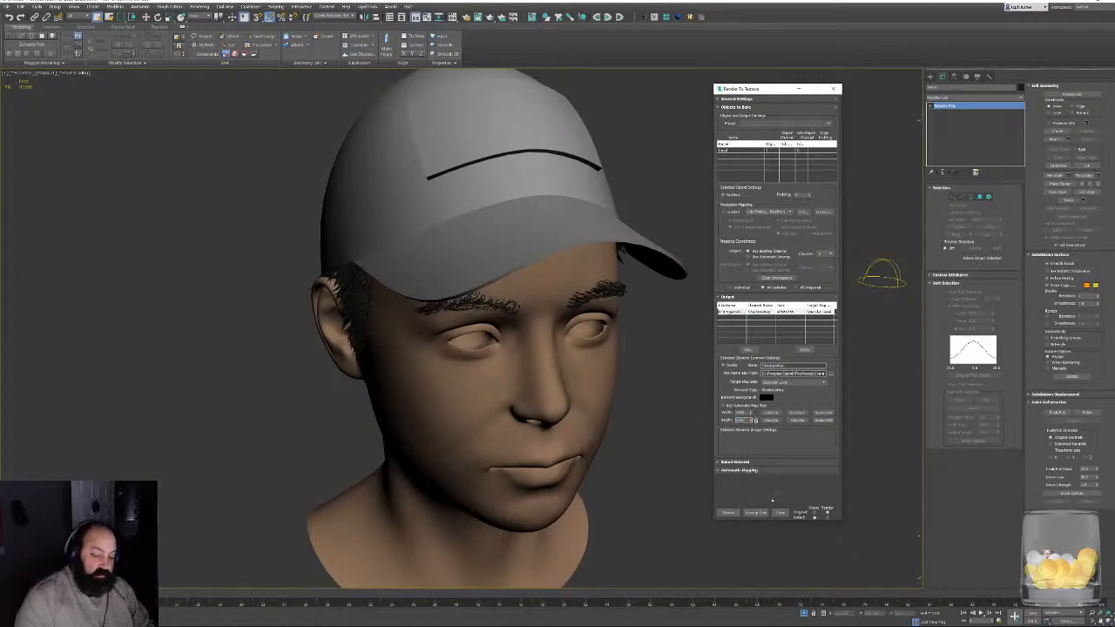
pyautogui.click(729, 512)
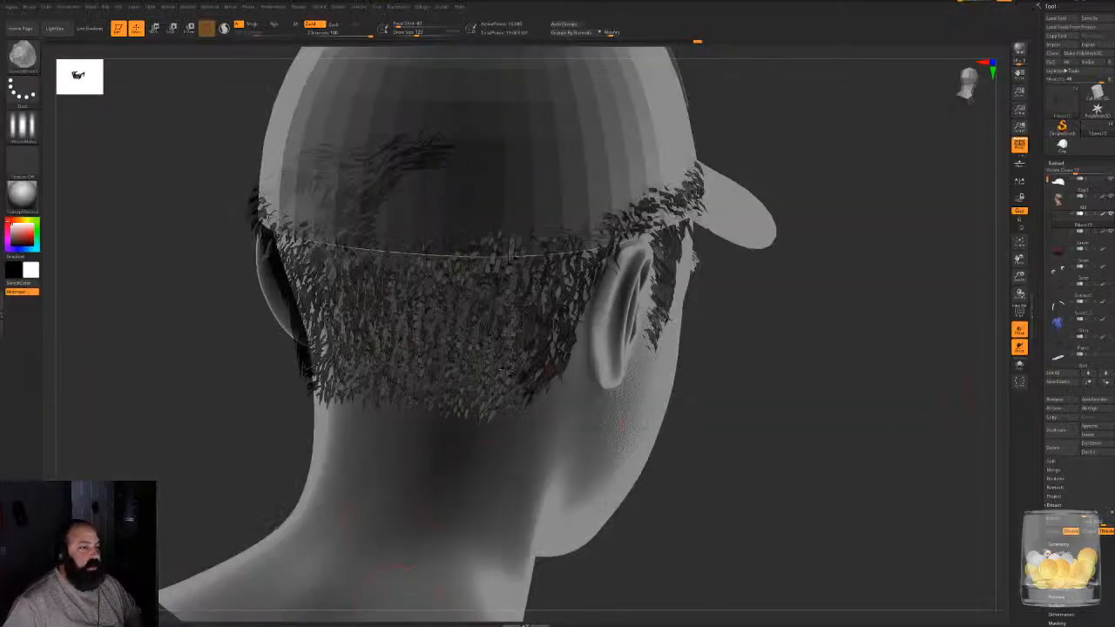
# - Close ZBrush without saving the project and return to the 3ds Max bake
pyautogui.click(1109, 1)
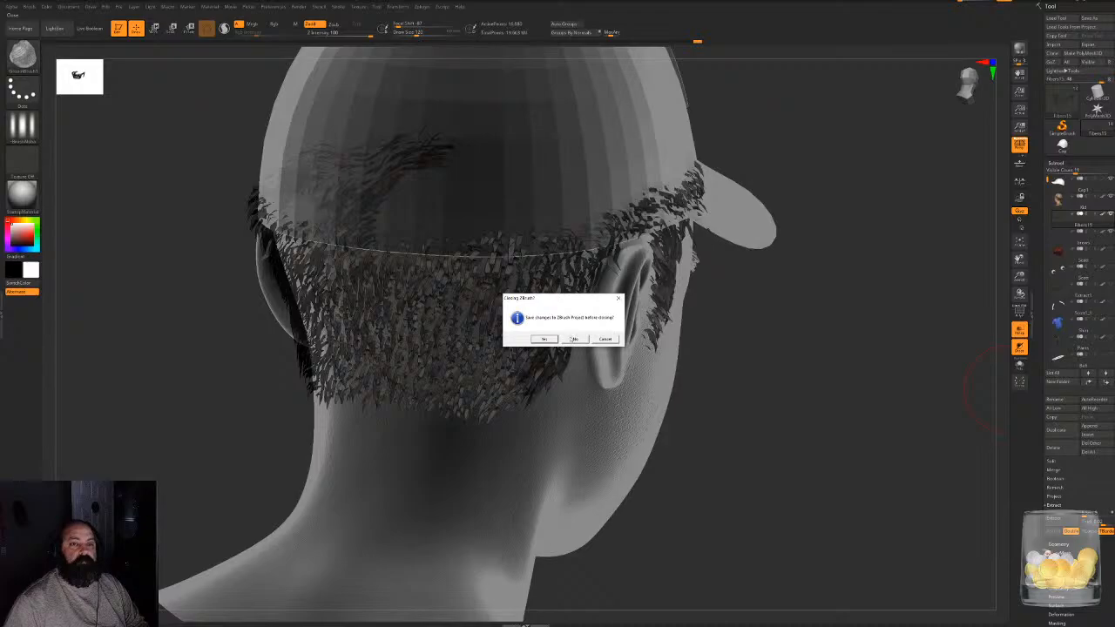
pyautogui.click(574, 339)
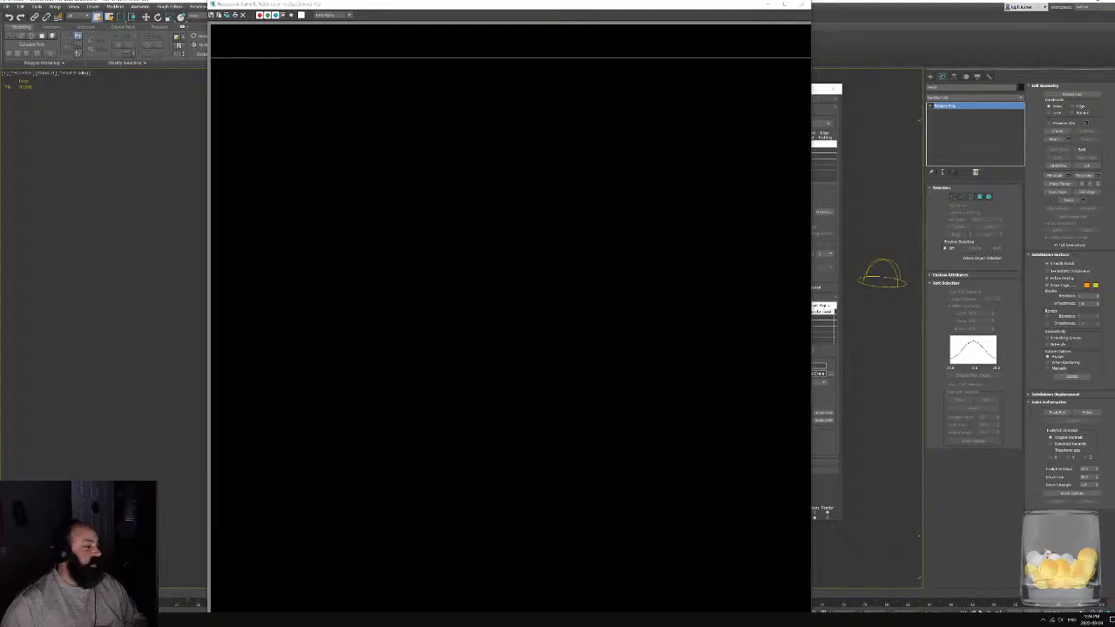
pyautogui.hotkey('alt', 'Tab')
pyautogui.click(758, 90)
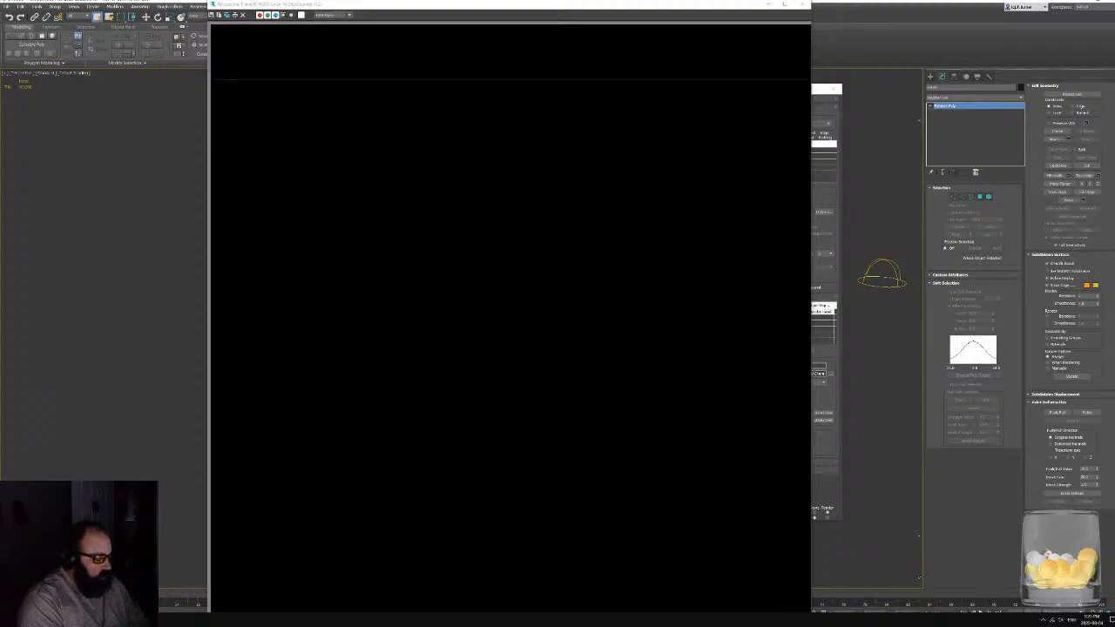
# - Launch the Epic Games Launcher and browse the vault assets in the Unreal Engine library
pyautogui.press('super')
pyautogui.write('epic')
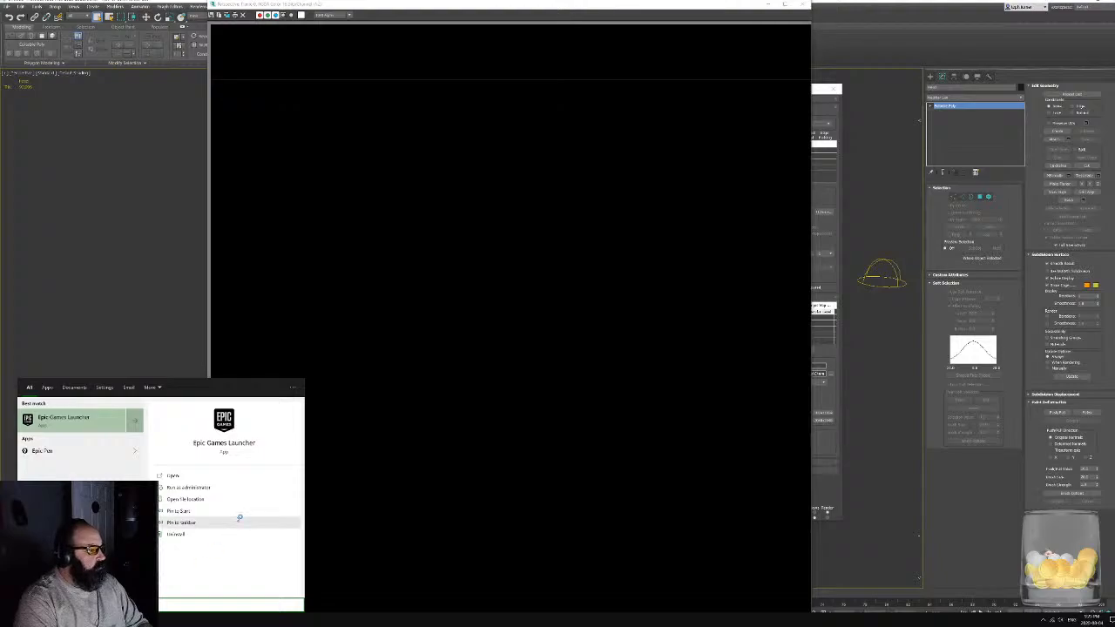
pyautogui.press('Return')
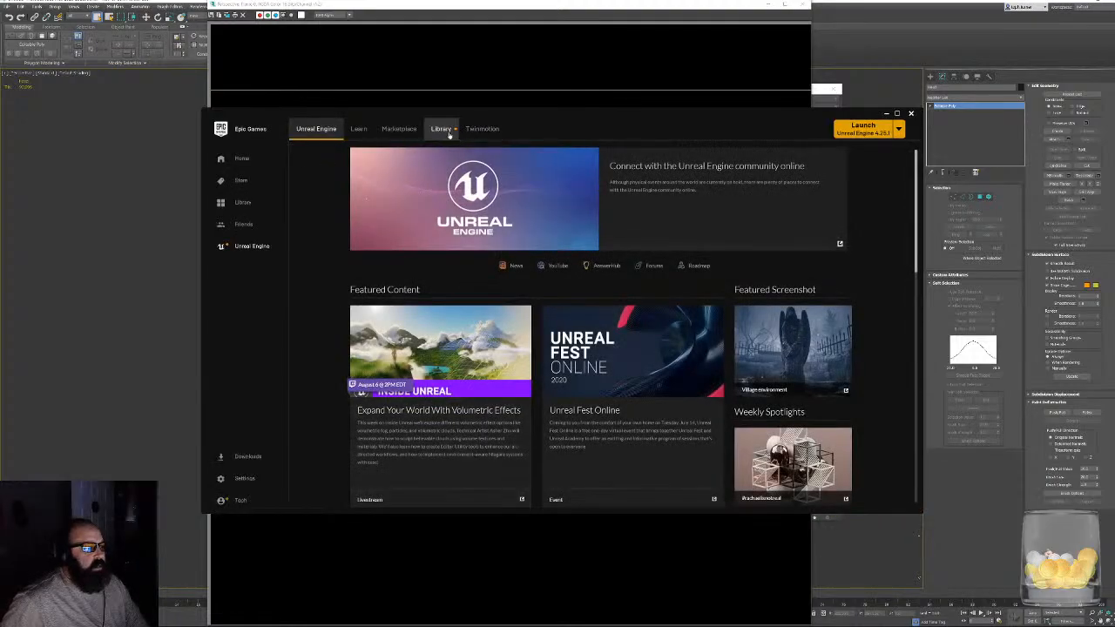
pyautogui.click(441, 129)
pyautogui.scroll(-5, 560, 293)
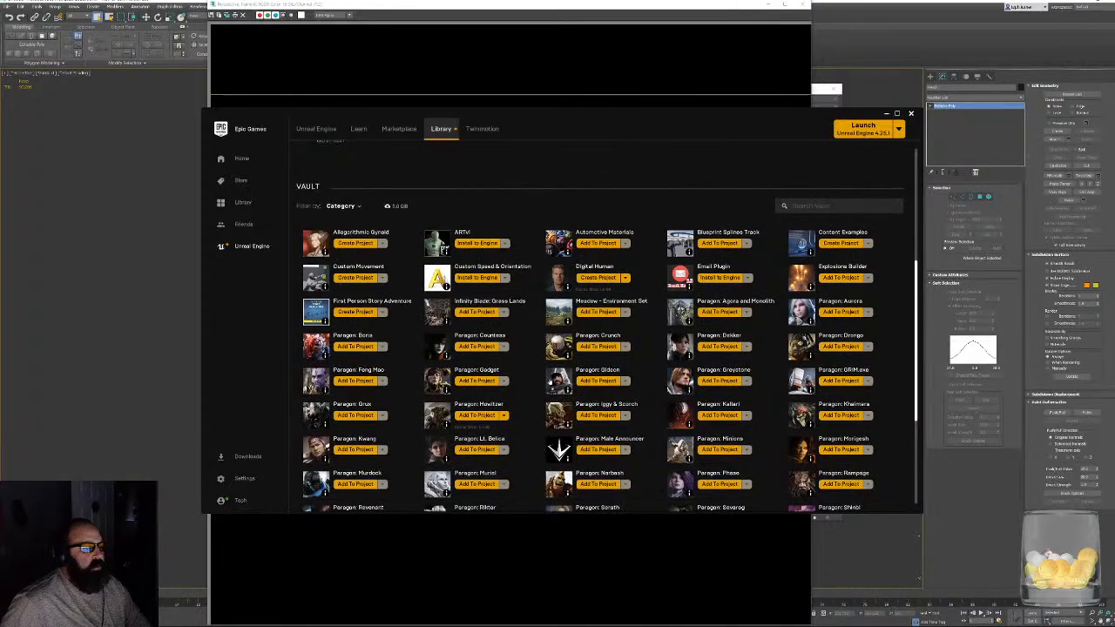
pyautogui.scroll(-1, 616, 389)
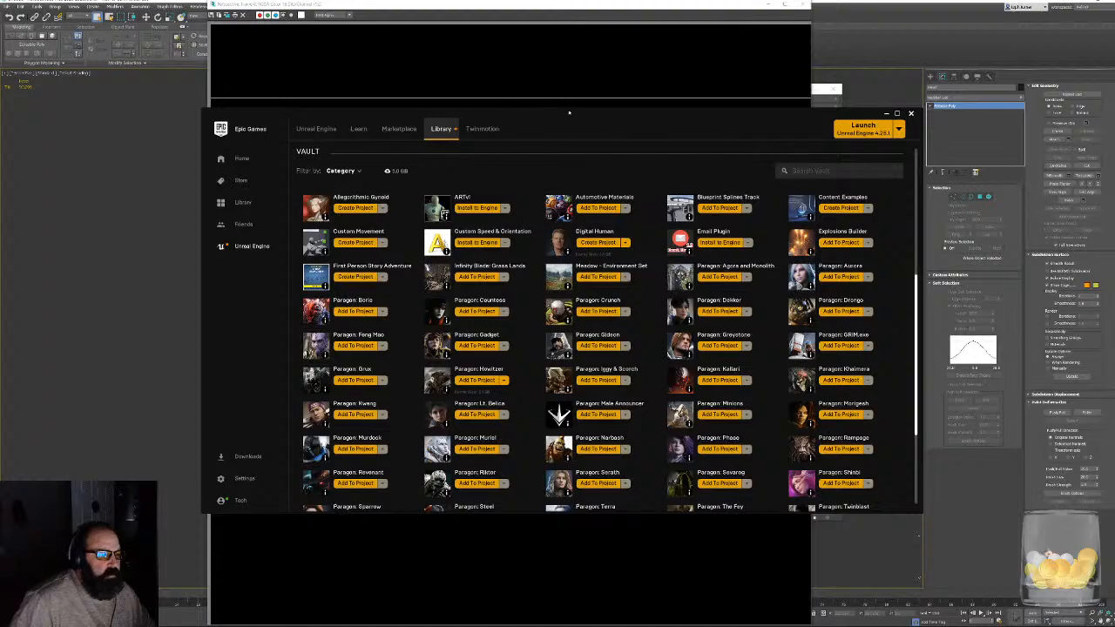
# - Enlarge the launcher window to look over the vault's Paragon and environment assets, and close the launcher
pyautogui.moveTo(569, 112); pyautogui.dragTo(541, 29)
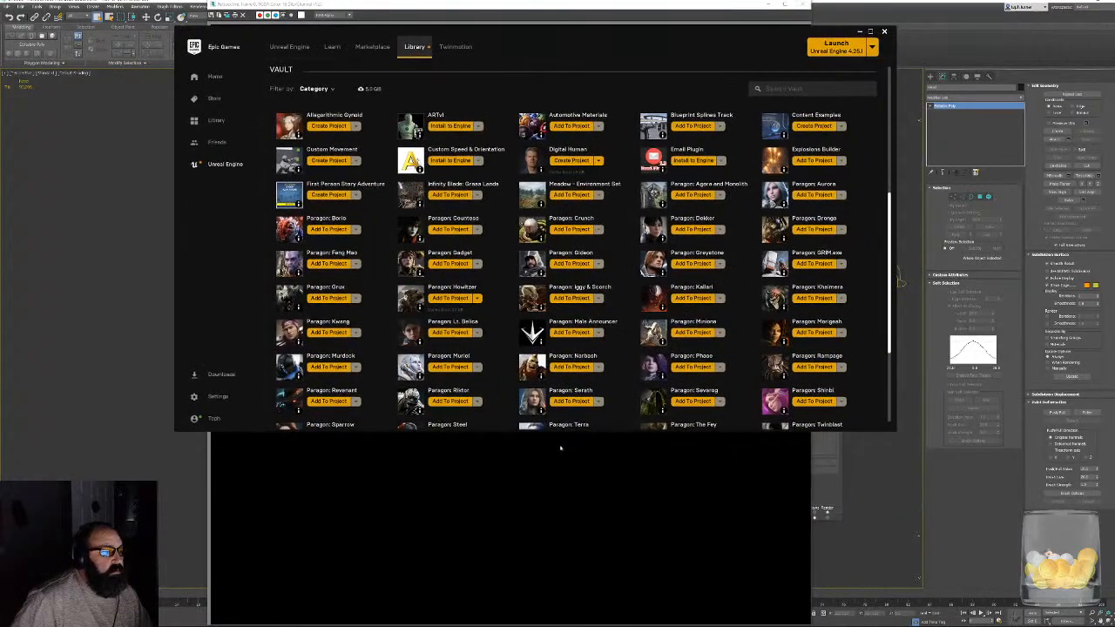
pyautogui.moveTo(566, 432); pyautogui.dragTo(557, 596)
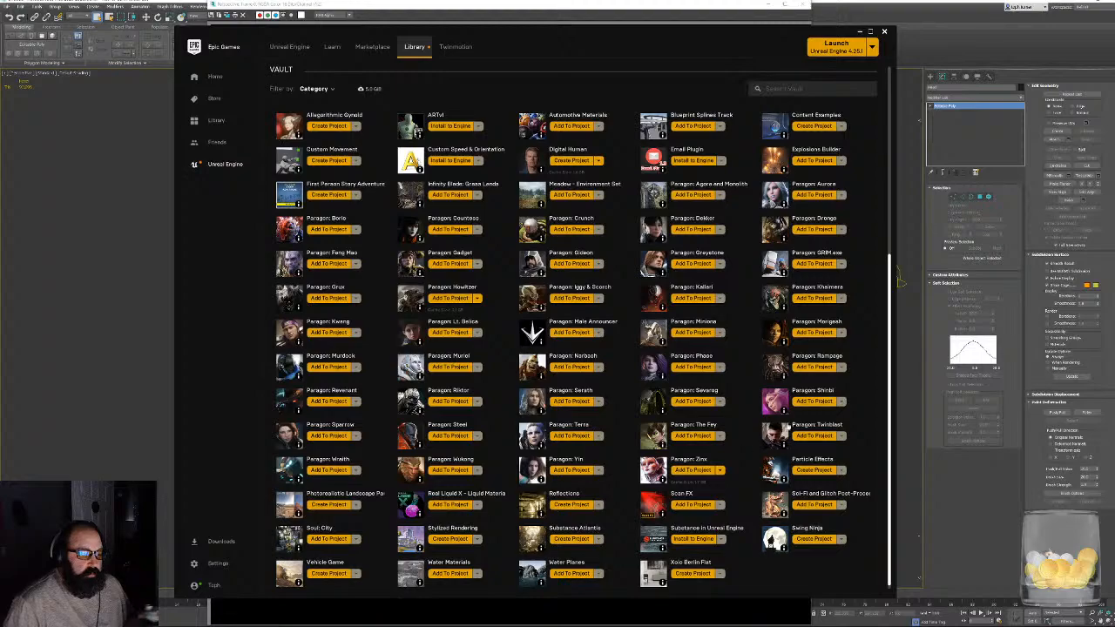
pyautogui.moveTo(783, 407)
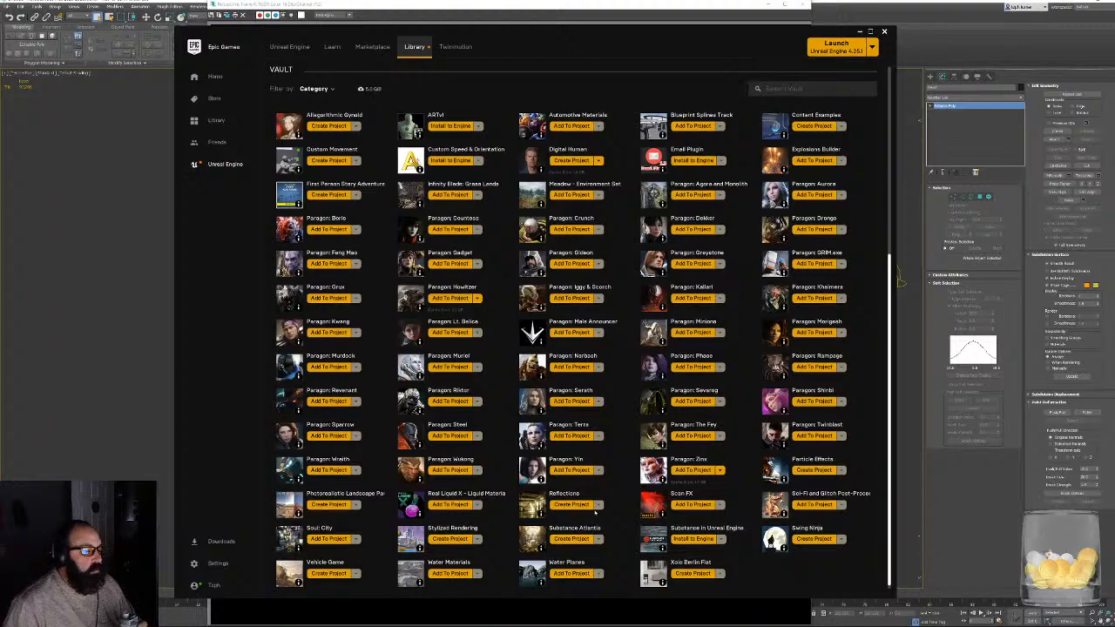
pyautogui.moveTo(420, 480)
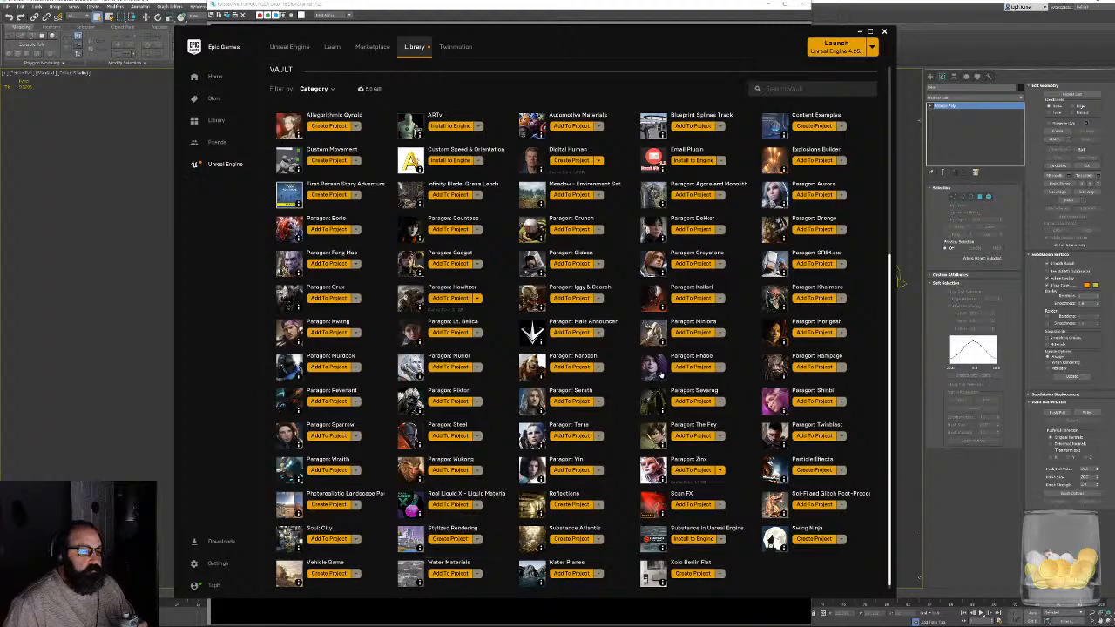
pyautogui.moveTo(662, 374)
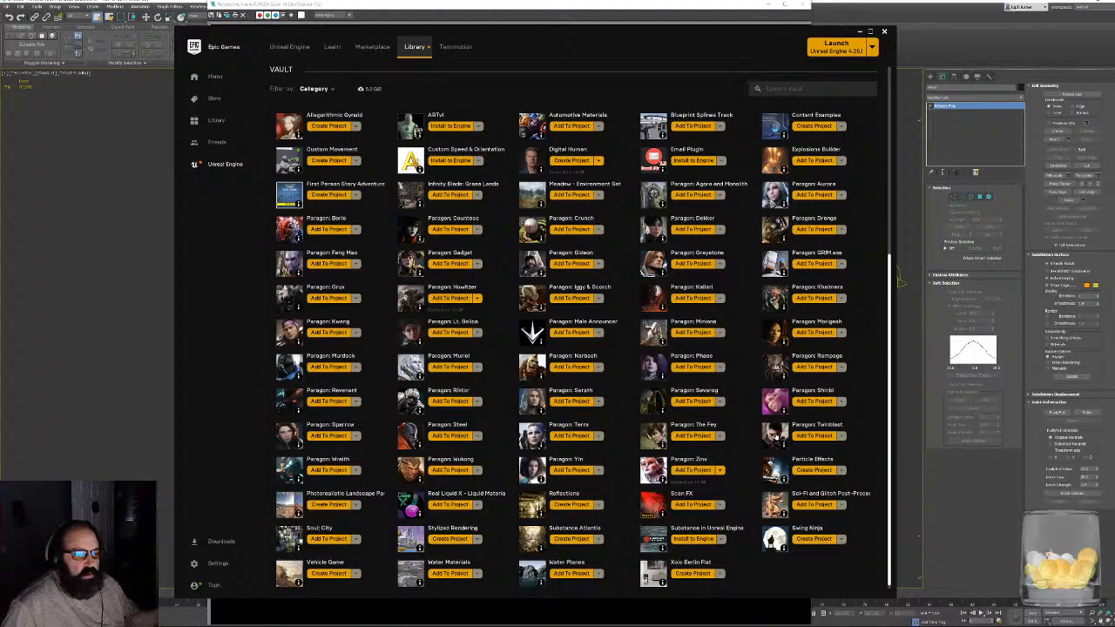
pyautogui.scroll(-1, 575, 348)
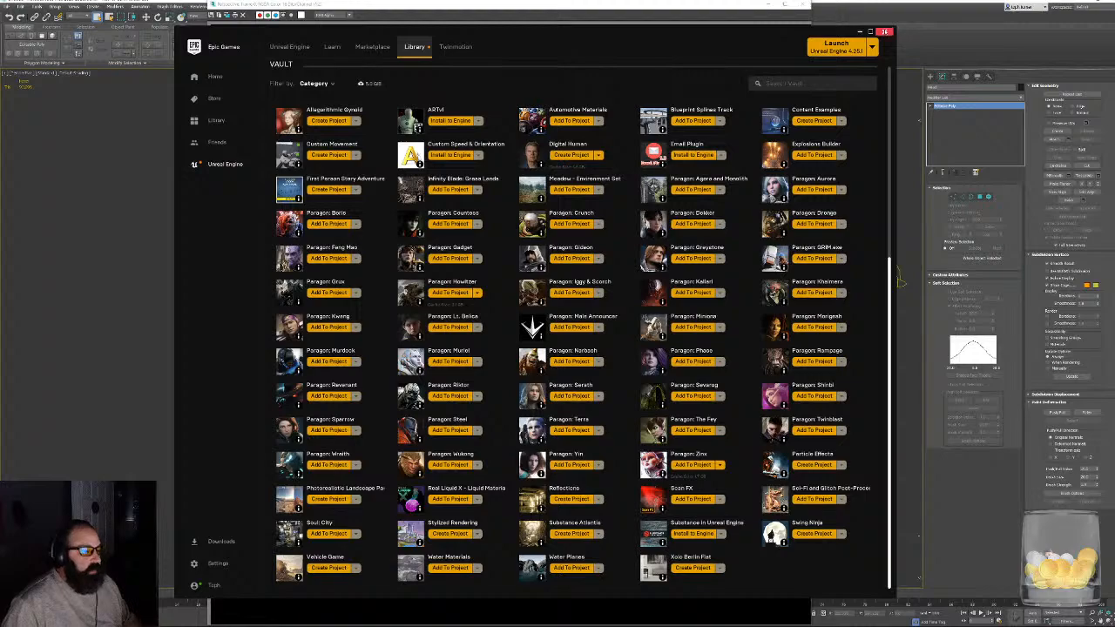
pyautogui.click(884, 32)
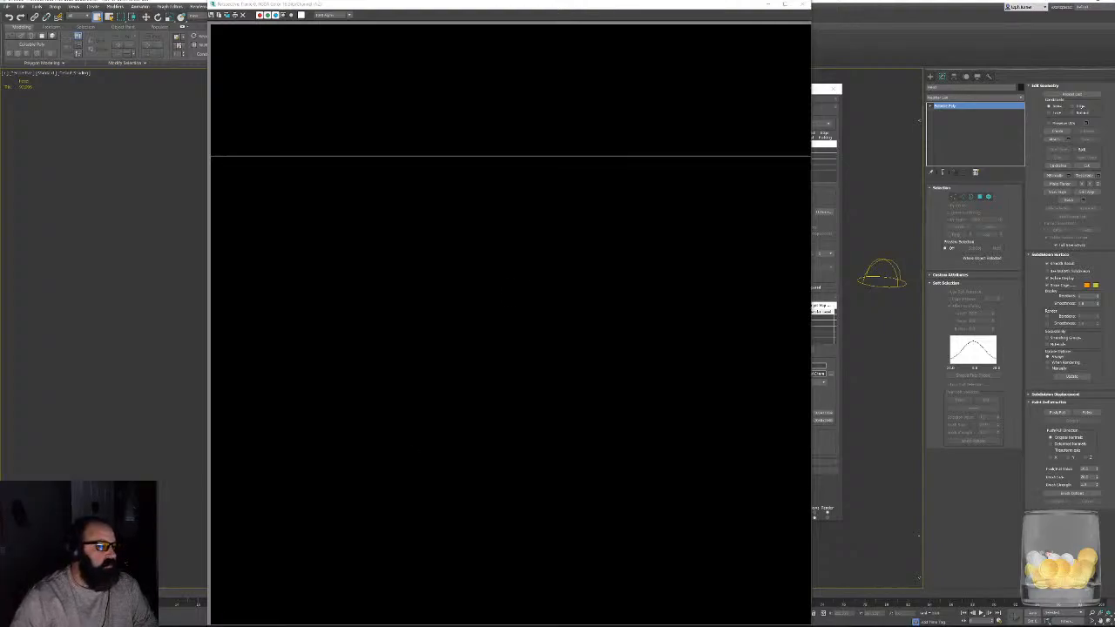
# - Browse to the Unreal Projects folder on the Data drive in File Explorer and open the CabinInTheWoods project file
pyautogui.moveTo(426, 624)
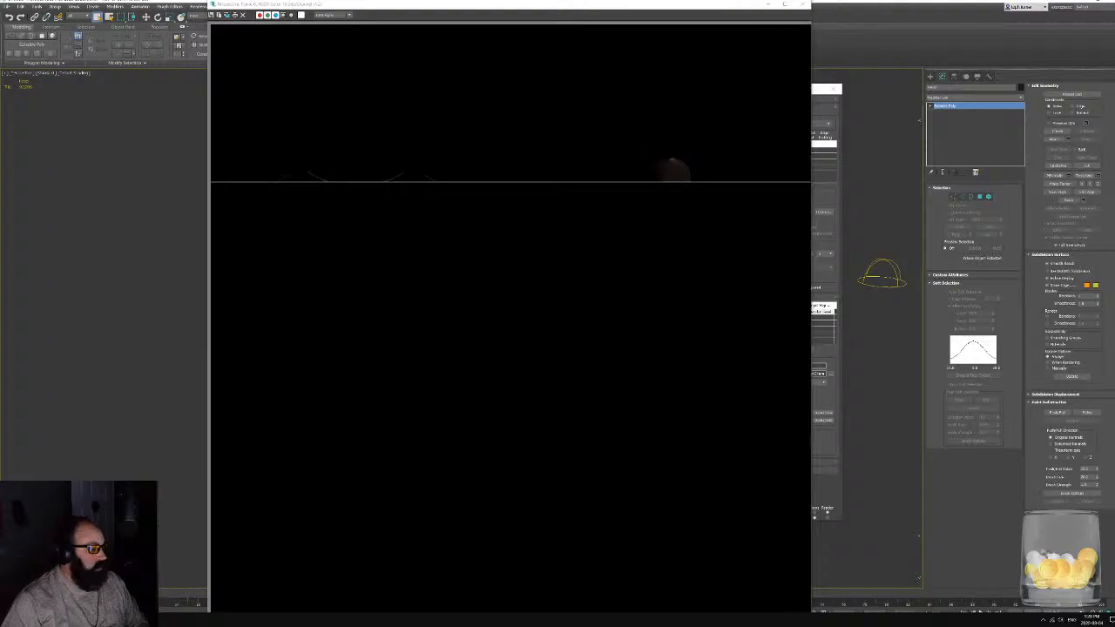
pyautogui.press('super+e')
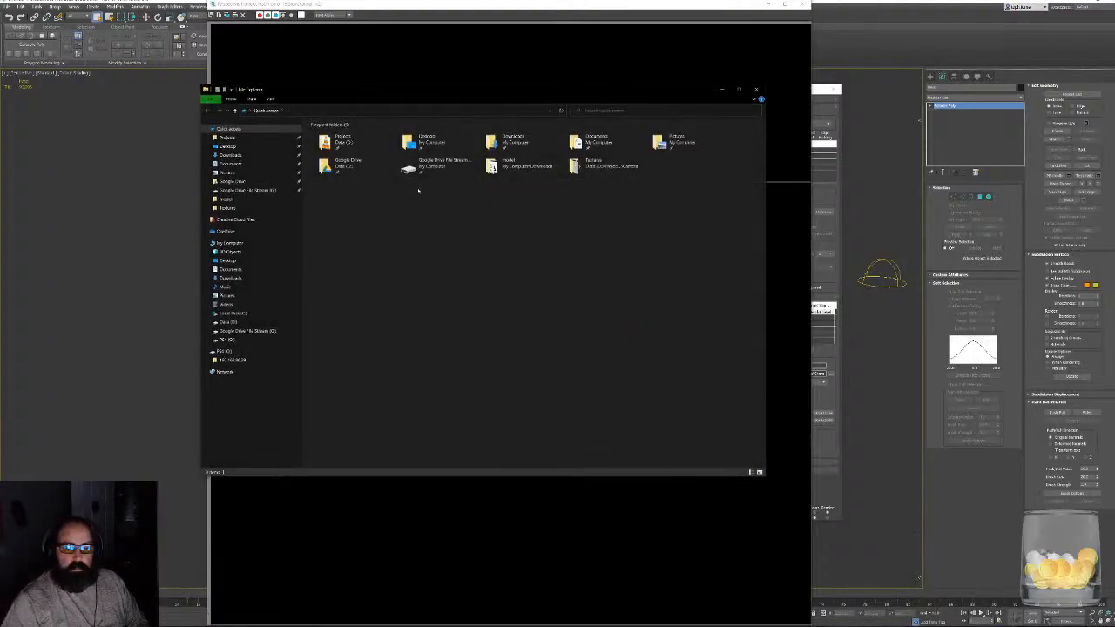
pyautogui.doubleClick(336, 142)
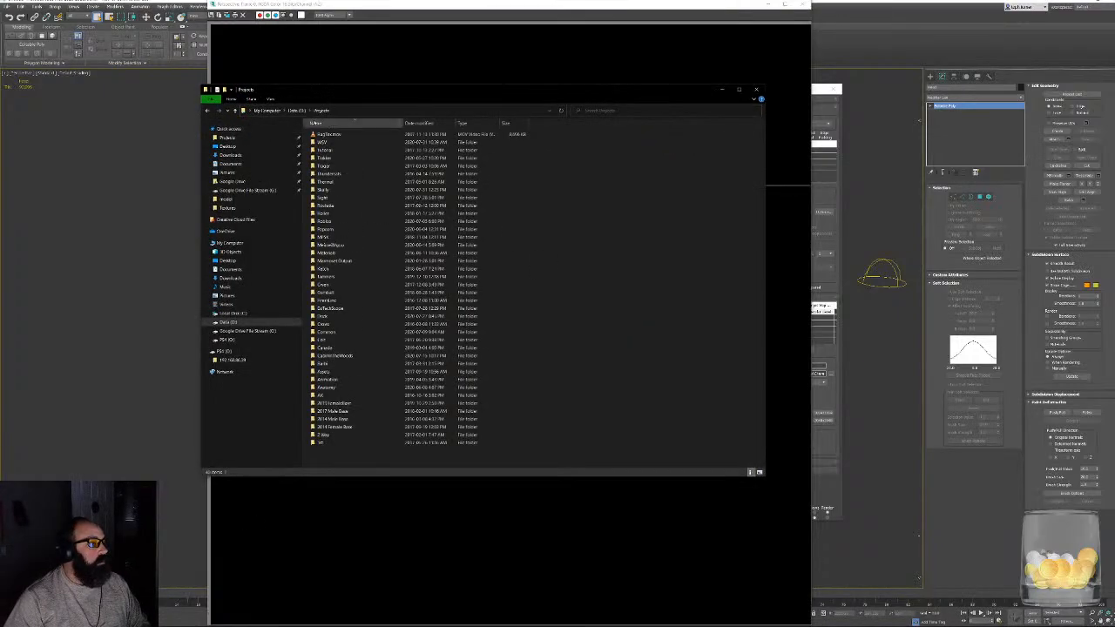
pyautogui.click(296, 109)
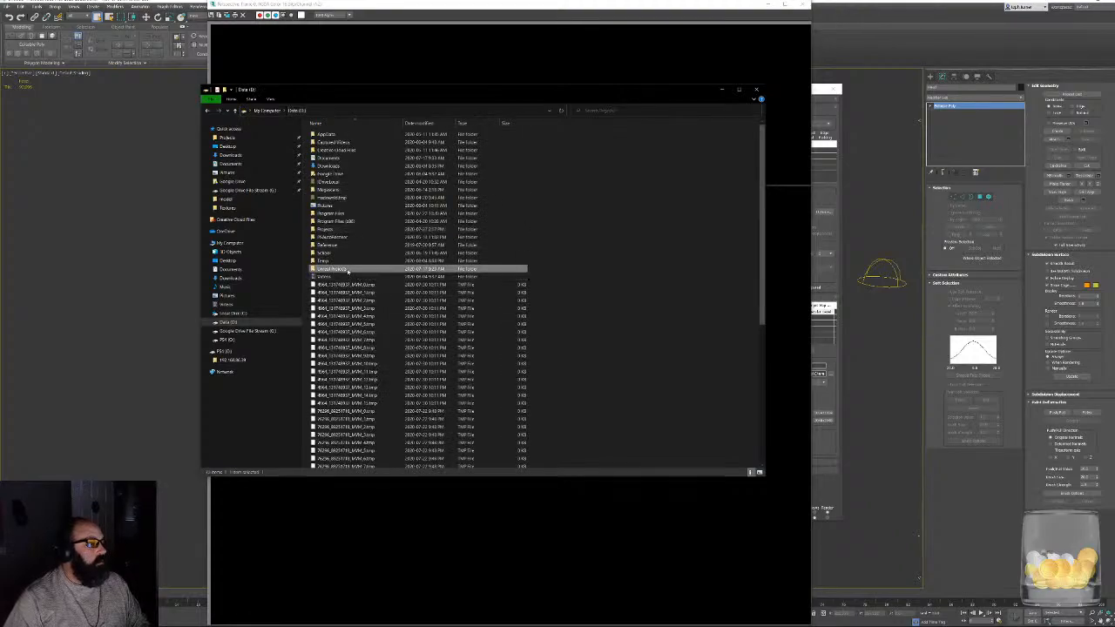
pyautogui.doubleClick(347, 270)
pyautogui.doubleClick(331, 133)
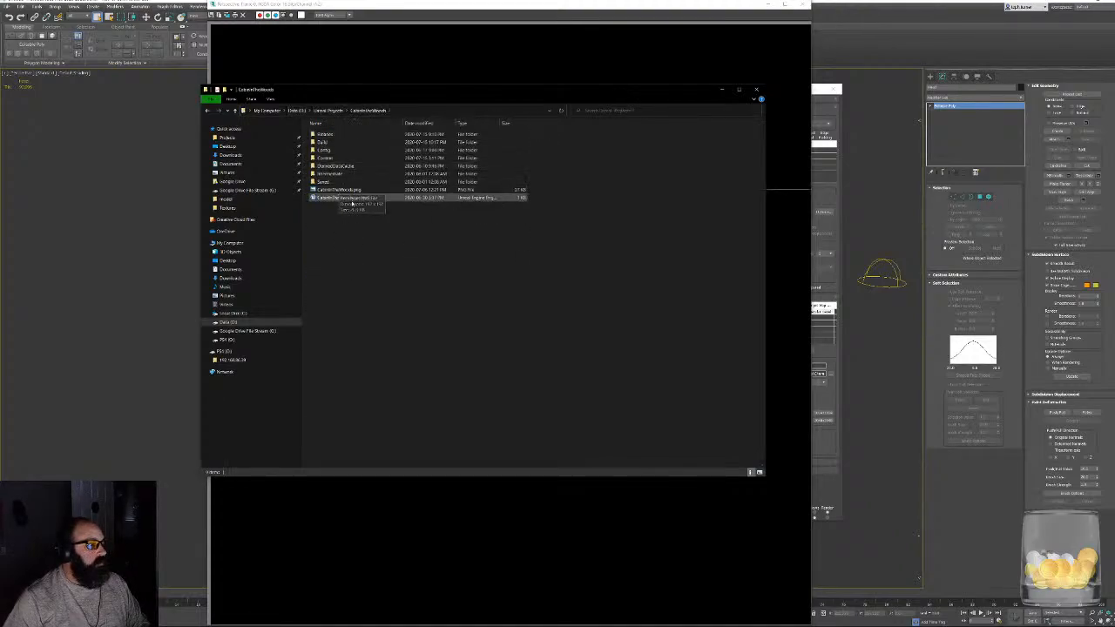
pyautogui.doubleClick(352, 199)
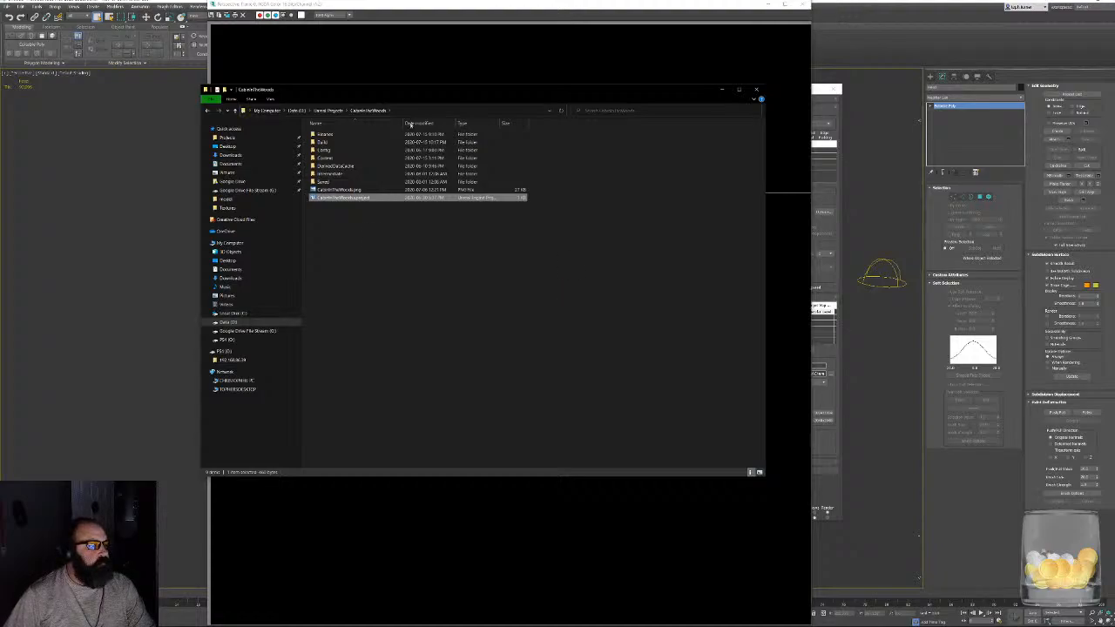
# - Permanently delete the save file in the project's Saved\SaveGames folder and close File Explorer
pyautogui.doubleClick(324, 181)
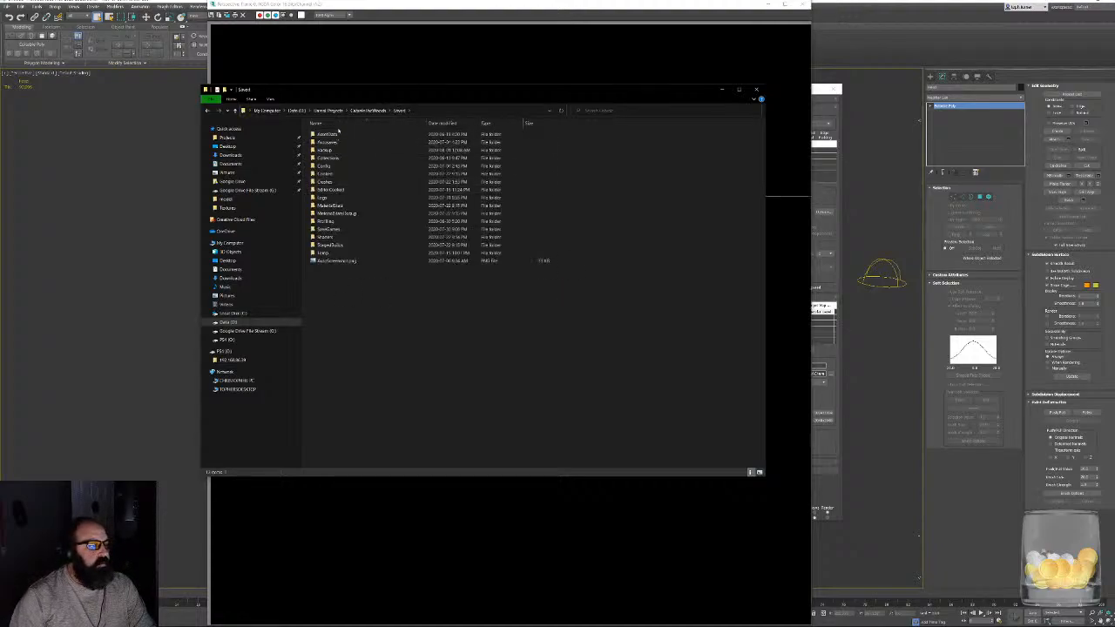
pyautogui.doubleClick(347, 229)
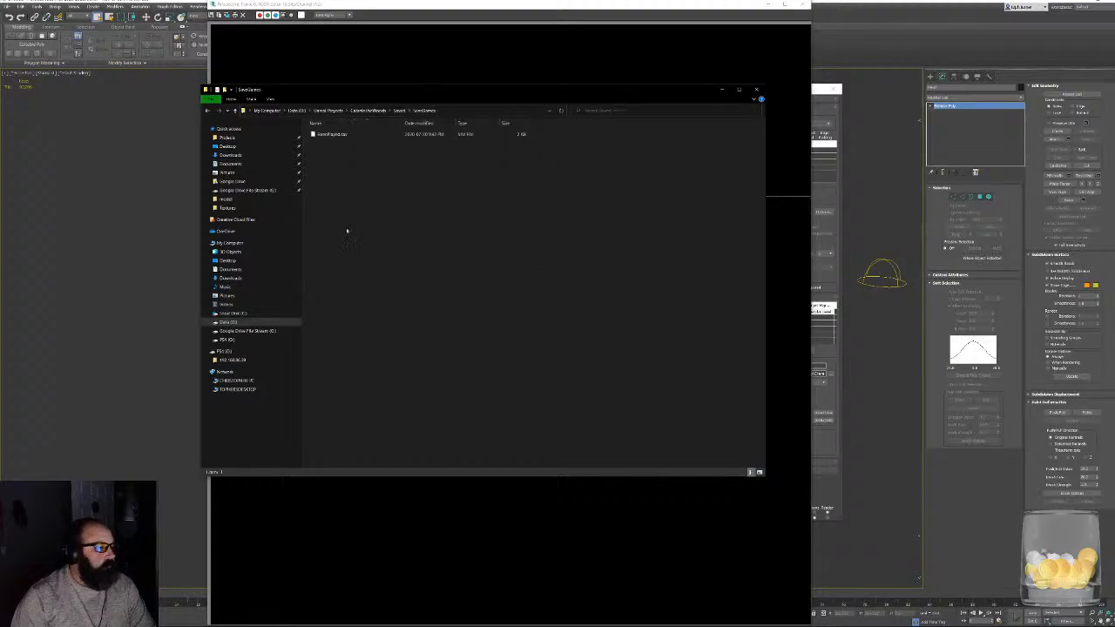
pyautogui.click(345, 135)
pyautogui.press('Delete')
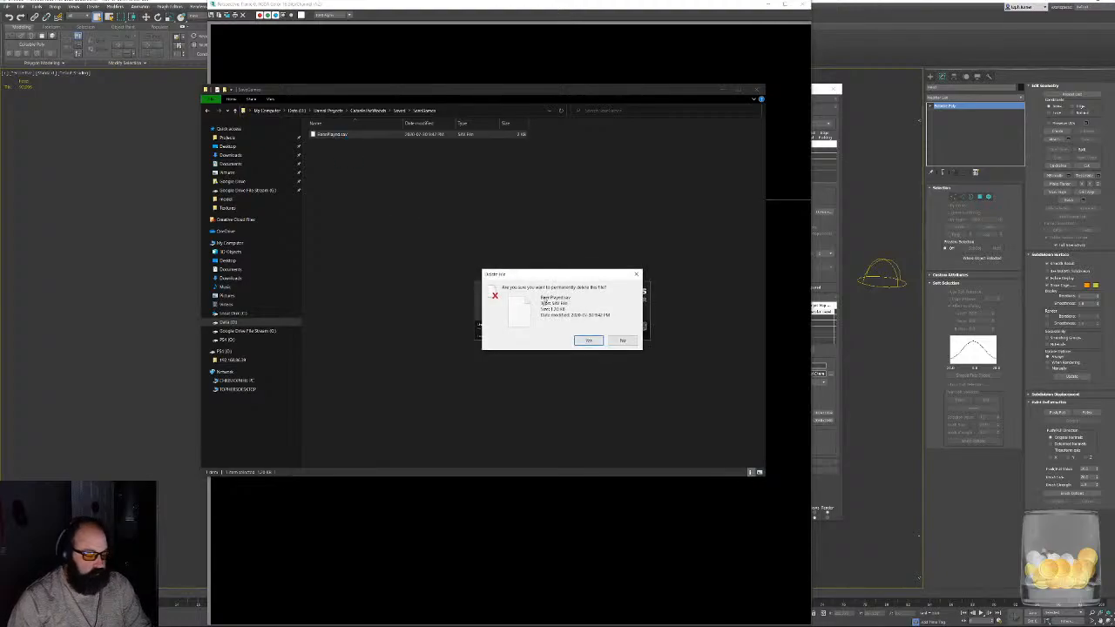
pyautogui.click(584, 341)
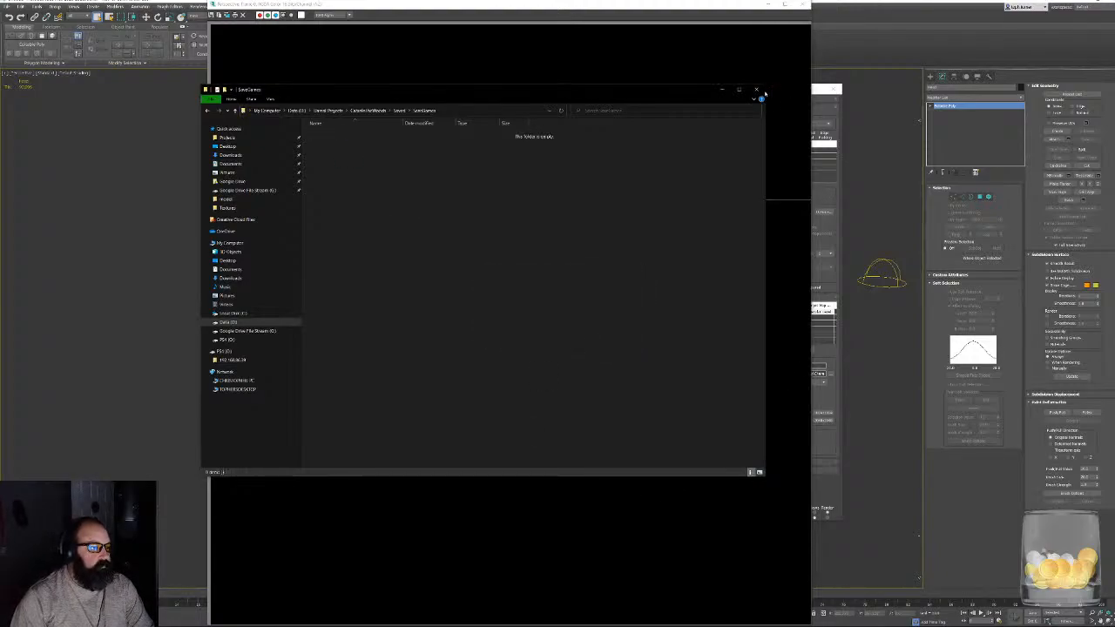
pyautogui.click(757, 89)
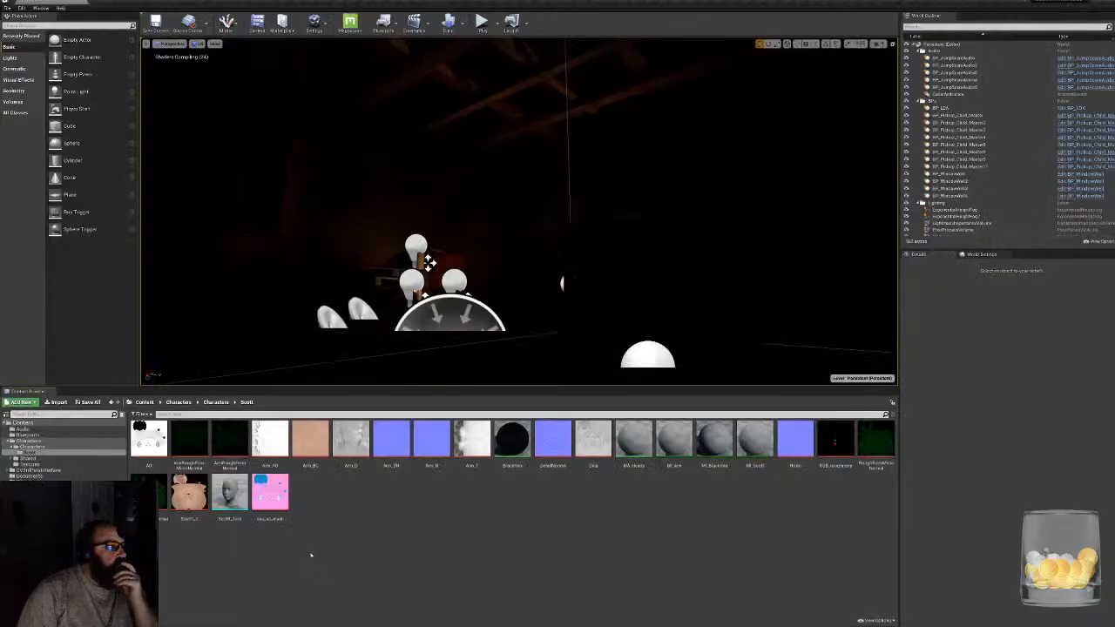
# - Open the MA_Heads material in Unreal Editor, examine its whole node graph, and close it
pyautogui.click(642, 433)
pyautogui.doubleClick(642, 433)
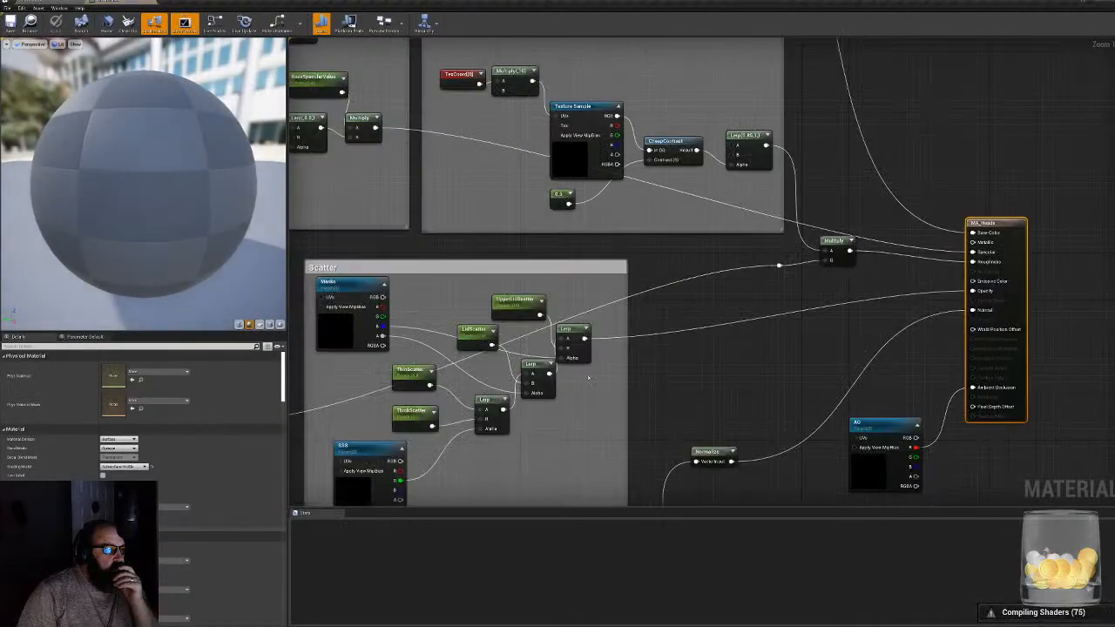
pyautogui.moveTo(388, 188); pyautogui.dragTo(913, 170, button='right')
pyautogui.scroll(-4, 785, 216)
pyautogui.moveTo(794, 256); pyautogui.dragTo(540, 350, button='right')
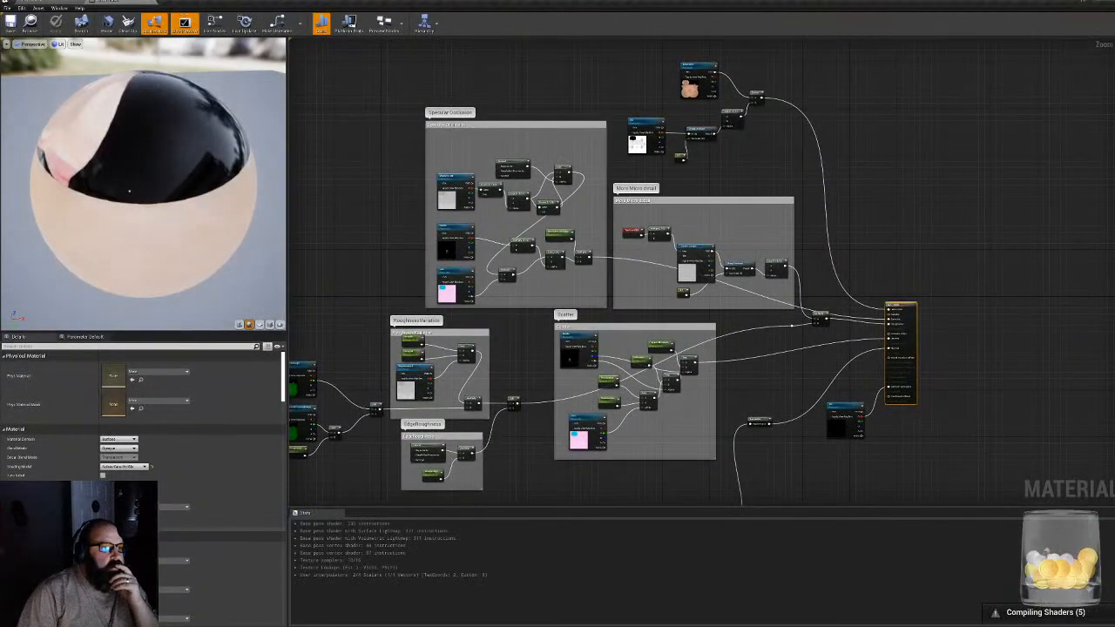
pyautogui.click(151, 2)
pyautogui.click(448, 540)
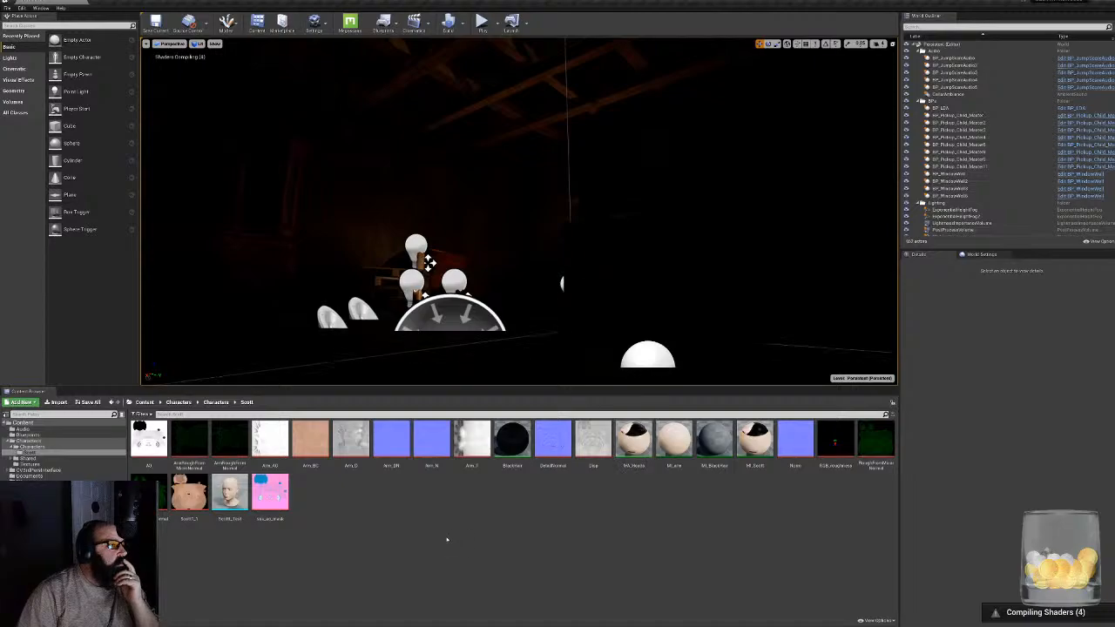
# - Inspect the MI_BlackHair instance and the BlackHair material with their sphere previews, closing each editor after viewing
pyautogui.doubleClick(719, 443)
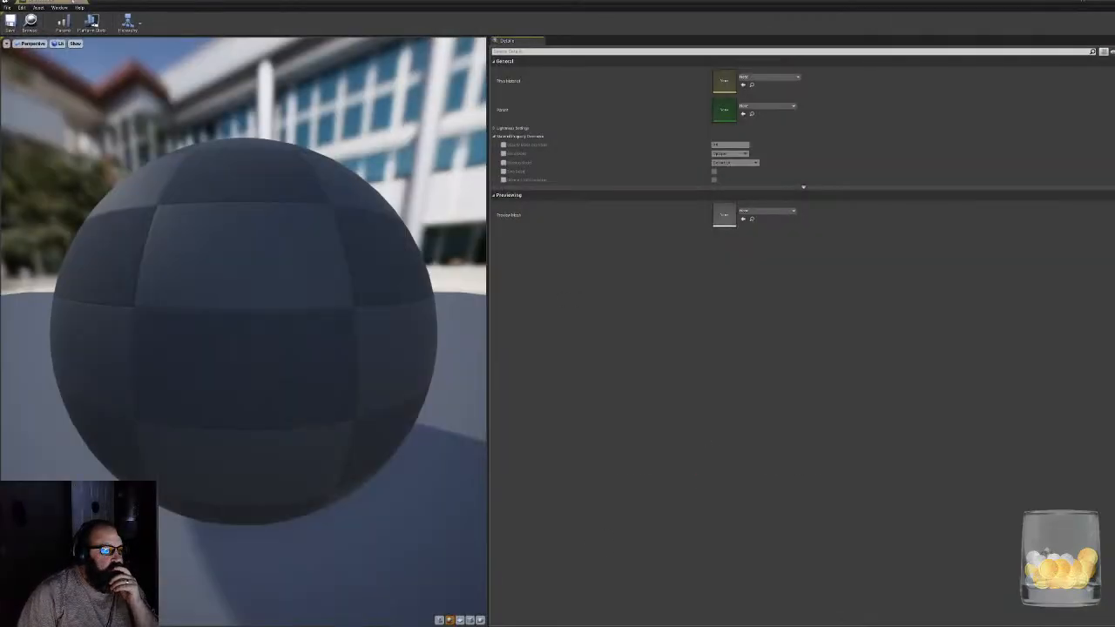
pyautogui.click(81, 1)
pyautogui.click(479, 544)
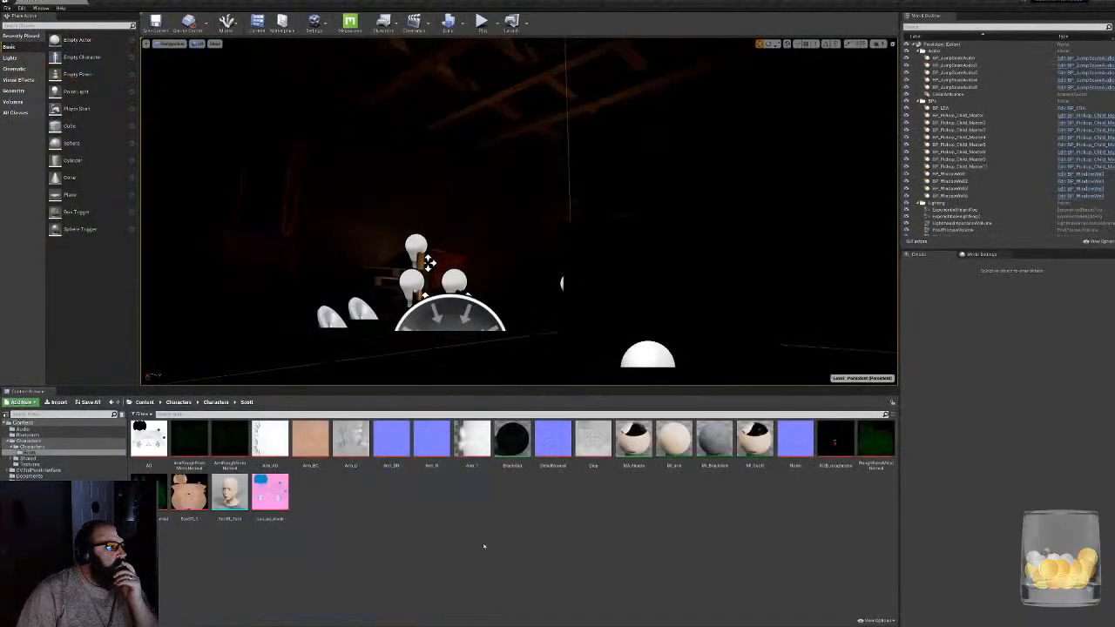
pyautogui.doubleClick(513, 438)
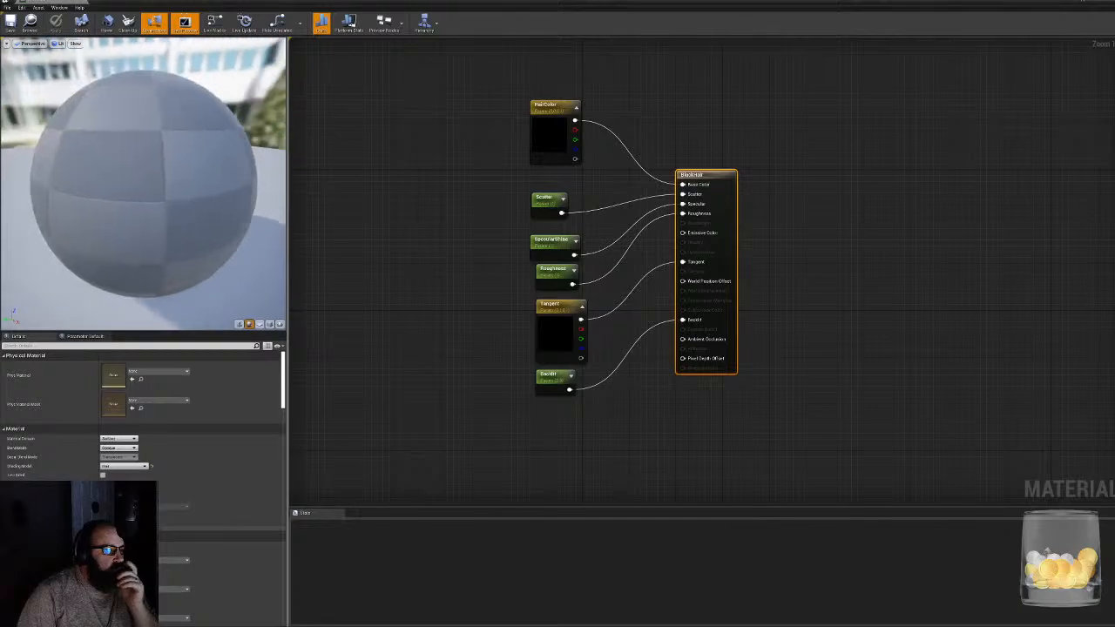
pyautogui.click(361, 312)
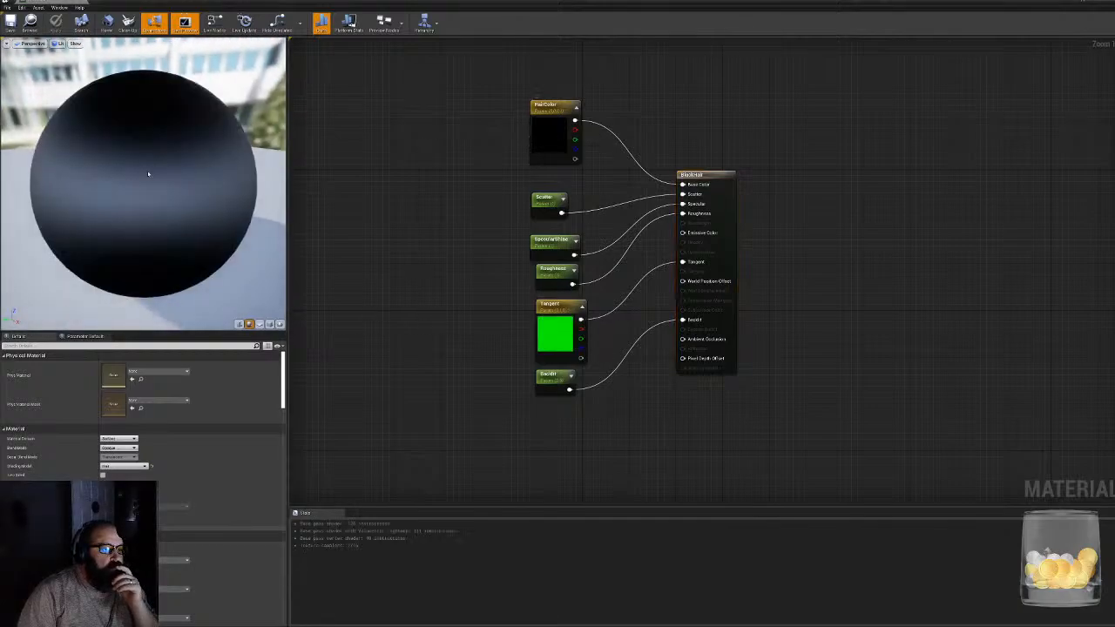
pyautogui.moveTo(147, 174); pyautogui.dragTo(147, 92)
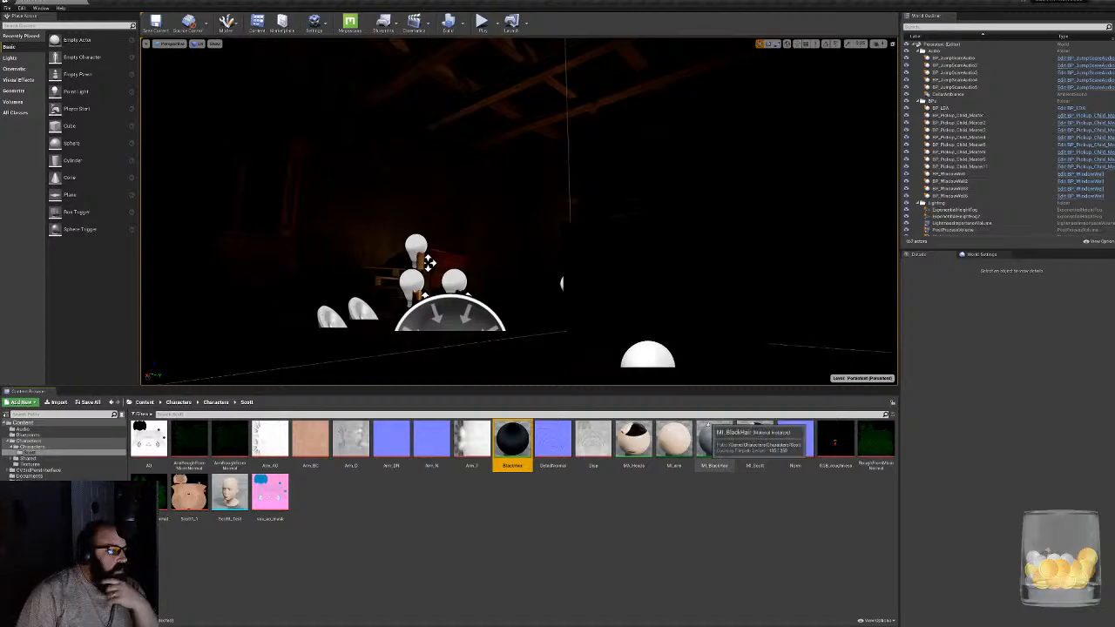
pyautogui.doubleClick(712, 438)
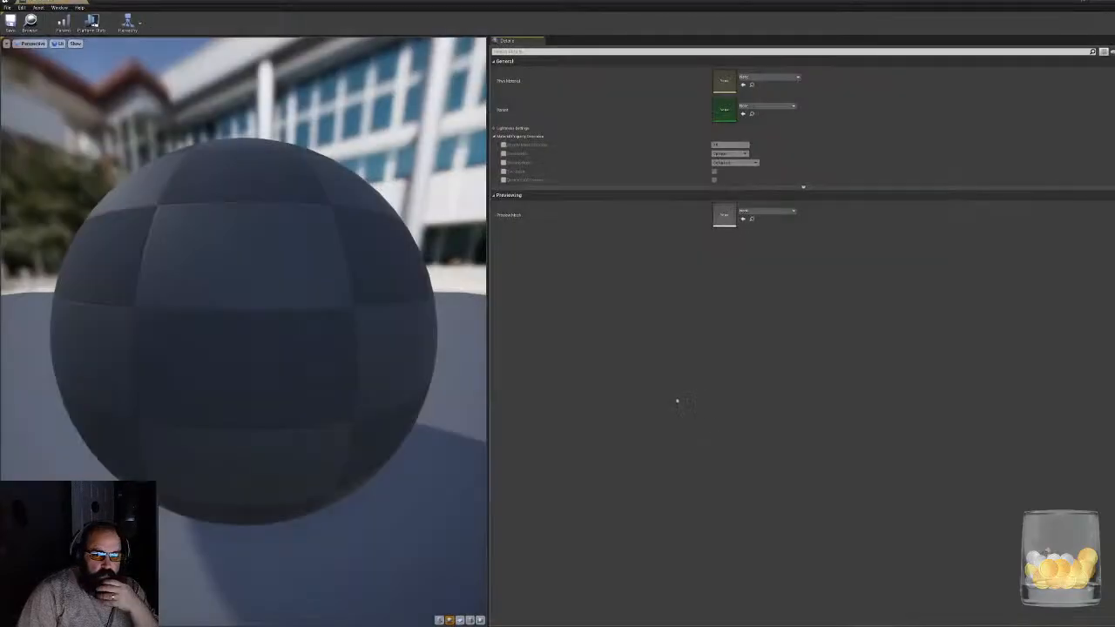
pyautogui.moveTo(272, 237); pyautogui.dragTo(283, 278)
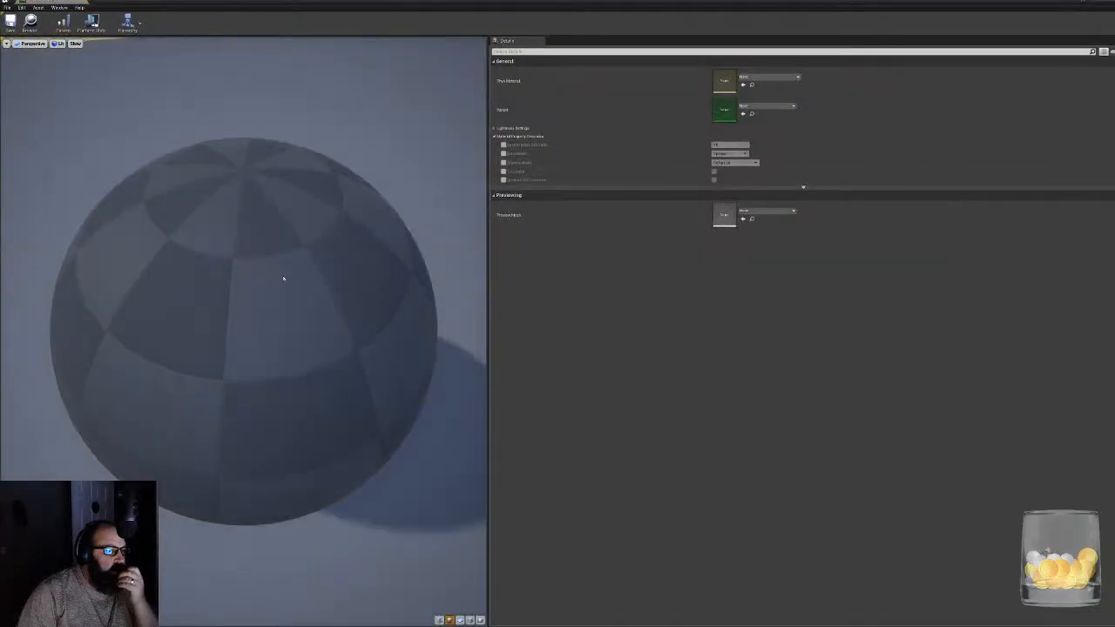
pyautogui.click(82, 2)
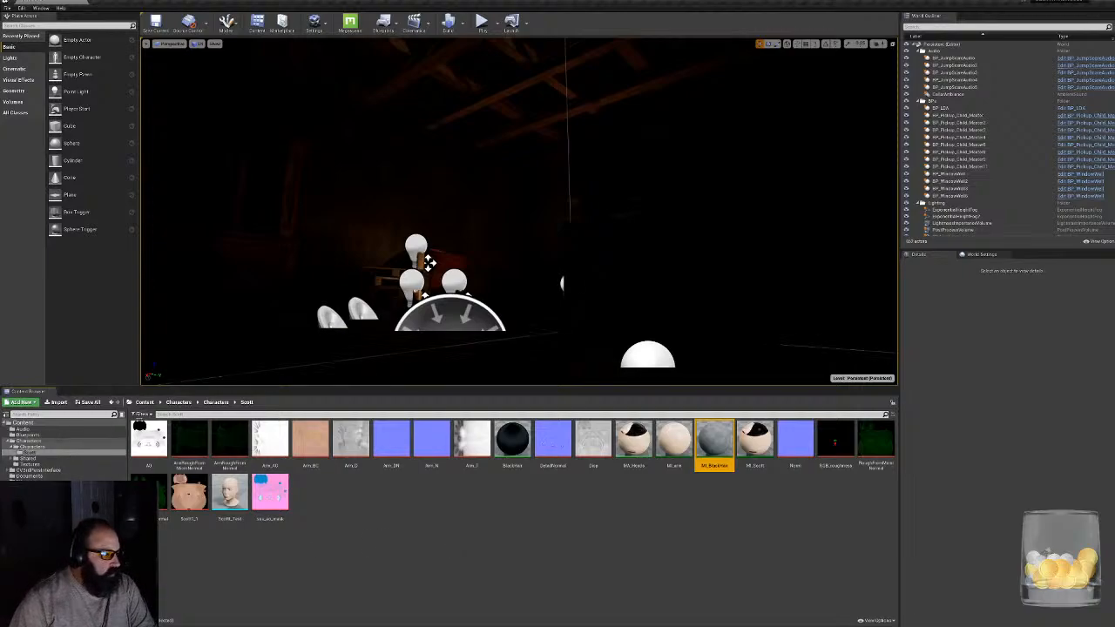
# - Open the CabinInTheWoods map from the Maps folder and view the cabin interior in game view
pyautogui.click(26, 494)
pyautogui.doubleClick(151, 446)
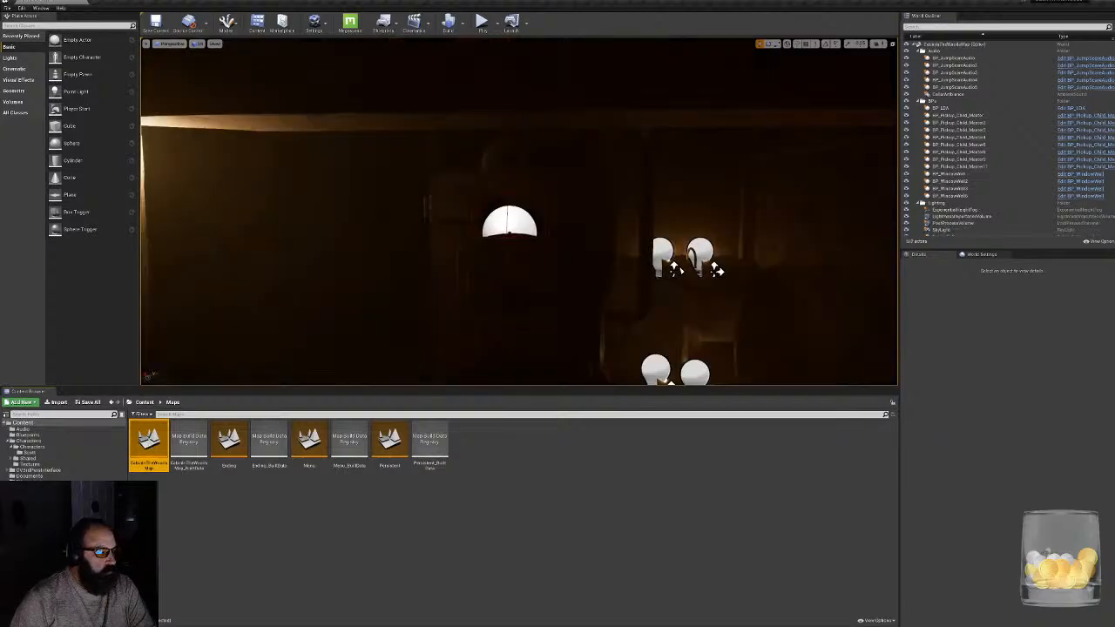
pyautogui.moveTo(519, 212); pyautogui.dragTo(975, 292, button='right')
pyautogui.press('g')
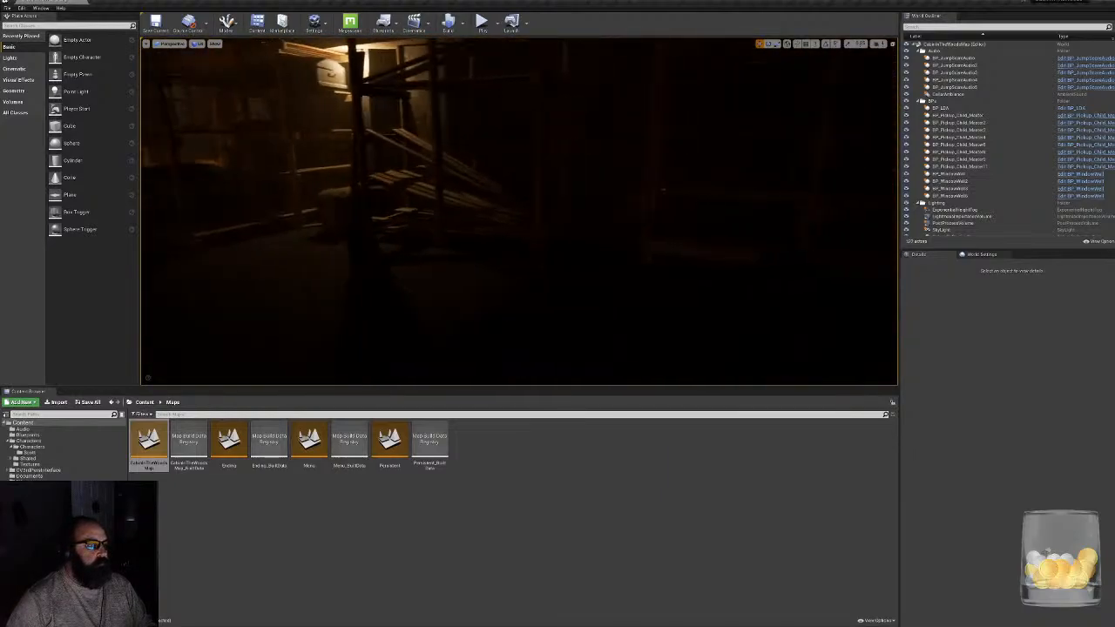
pyautogui.moveTo(571, 275); pyautogui.dragTo(620, 295, button='right')
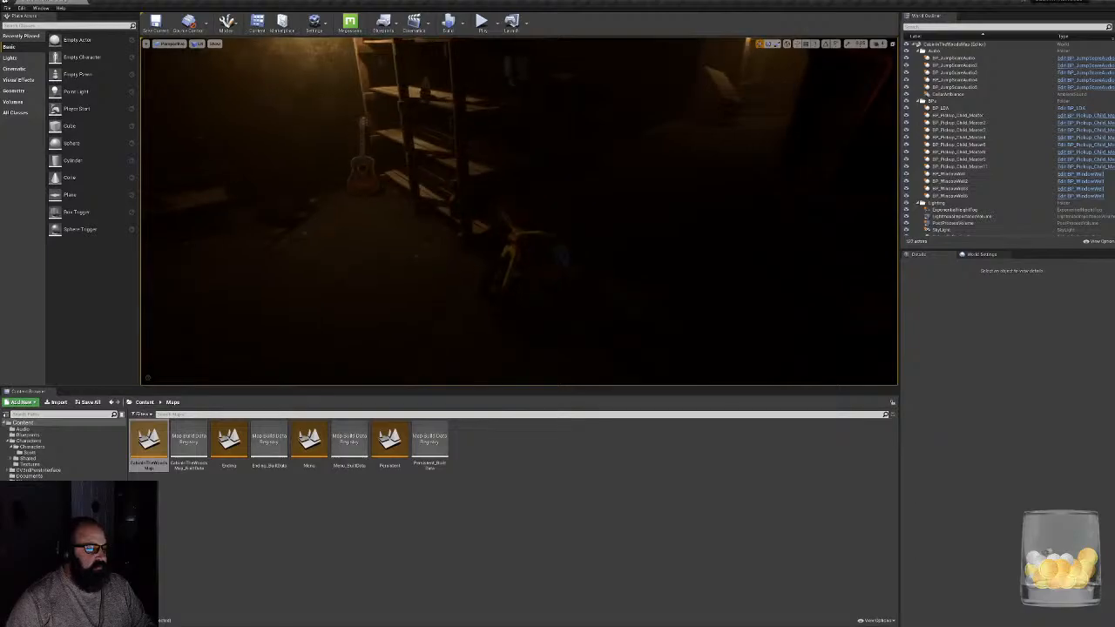
# - Select the BP_JumpScareBigWheel tricycle, look around the cabin, and turn off game view to show its trigger volumes
pyautogui.click(532, 262)
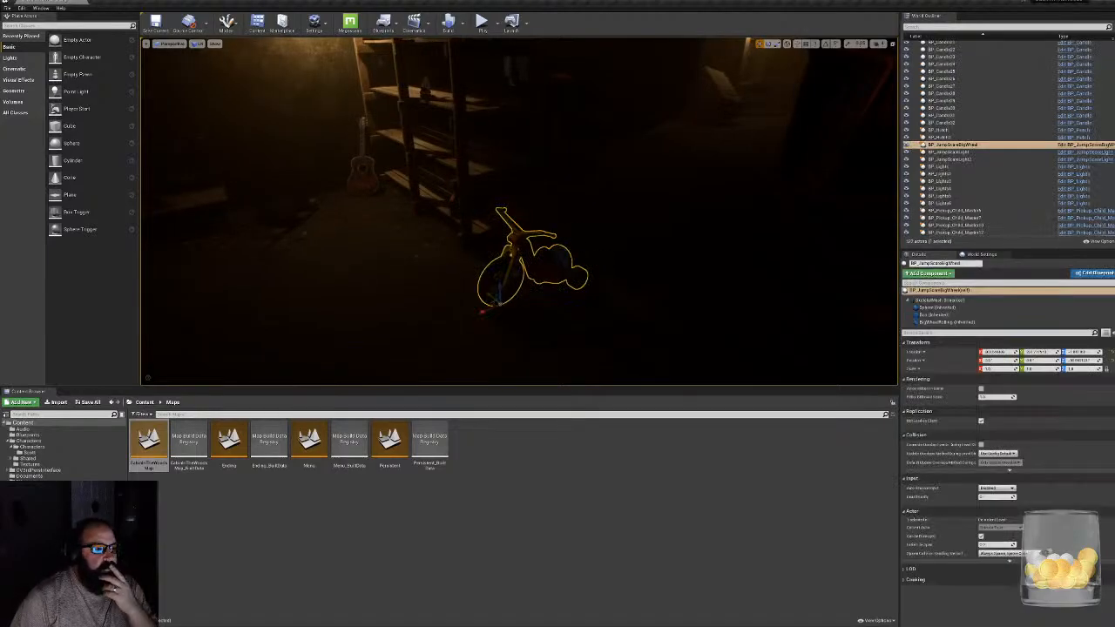
pyautogui.moveTo(532, 261); pyautogui.dragTo(688, 253, button='right')
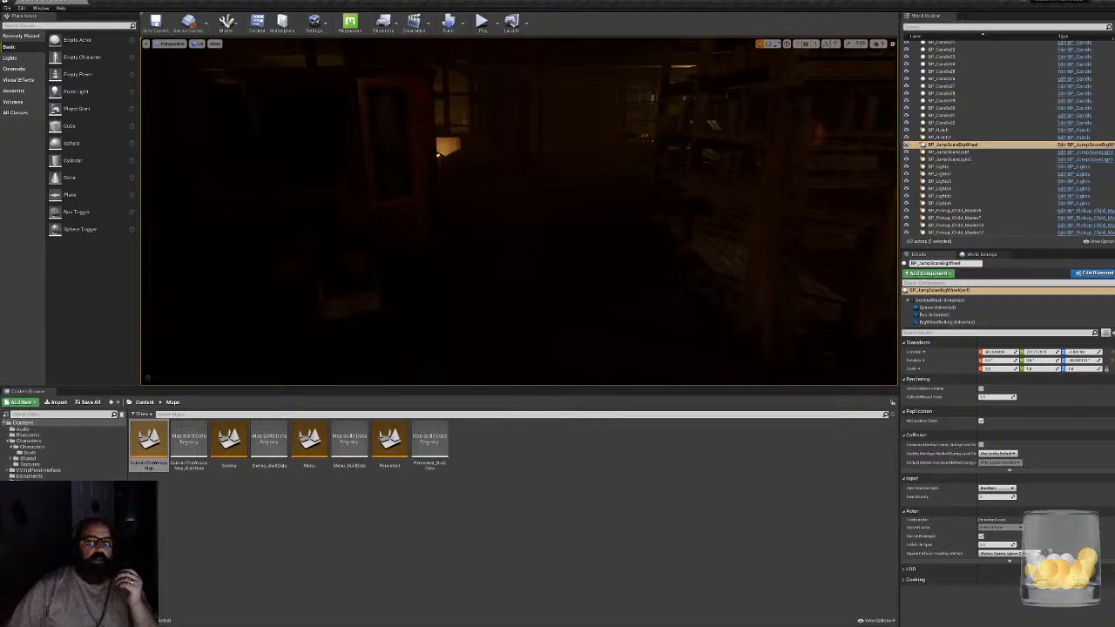
pyautogui.moveTo(688, 253); pyautogui.dragTo(538, 194, button='right')
pyautogui.press('g')
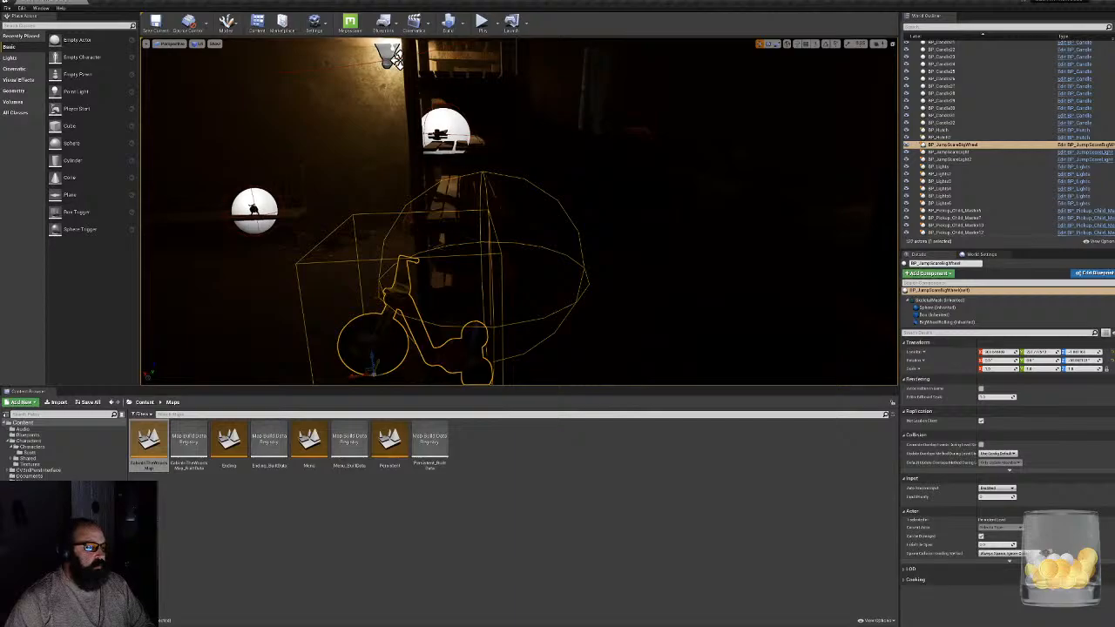
# - Play the level in game view, walk the mannequin past the shelves and tricycle, and stop the play session
pyautogui.press('g')
pyautogui.moveTo(538, 193); pyautogui.dragTo(565, 207, button='right')
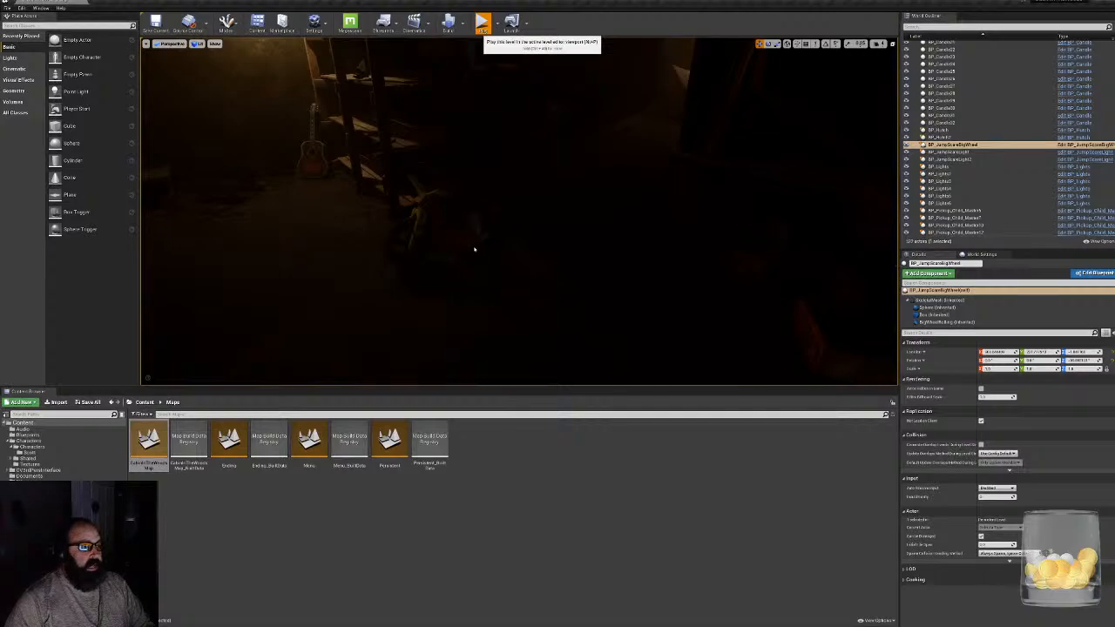
pyautogui.hotkey('alt', 'p')
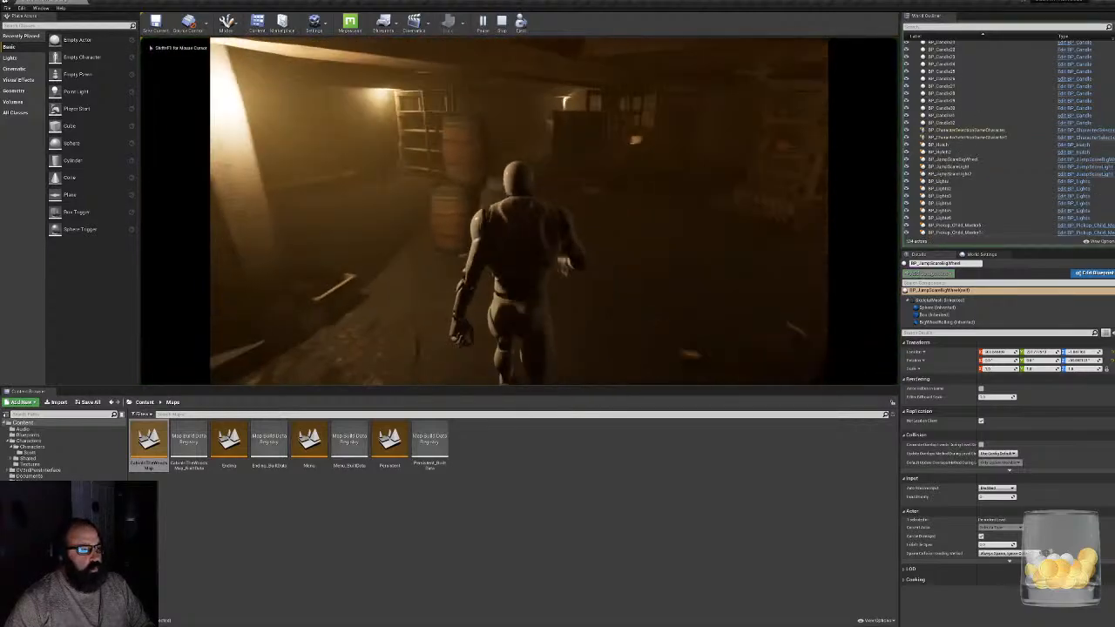
pyautogui.press('w')
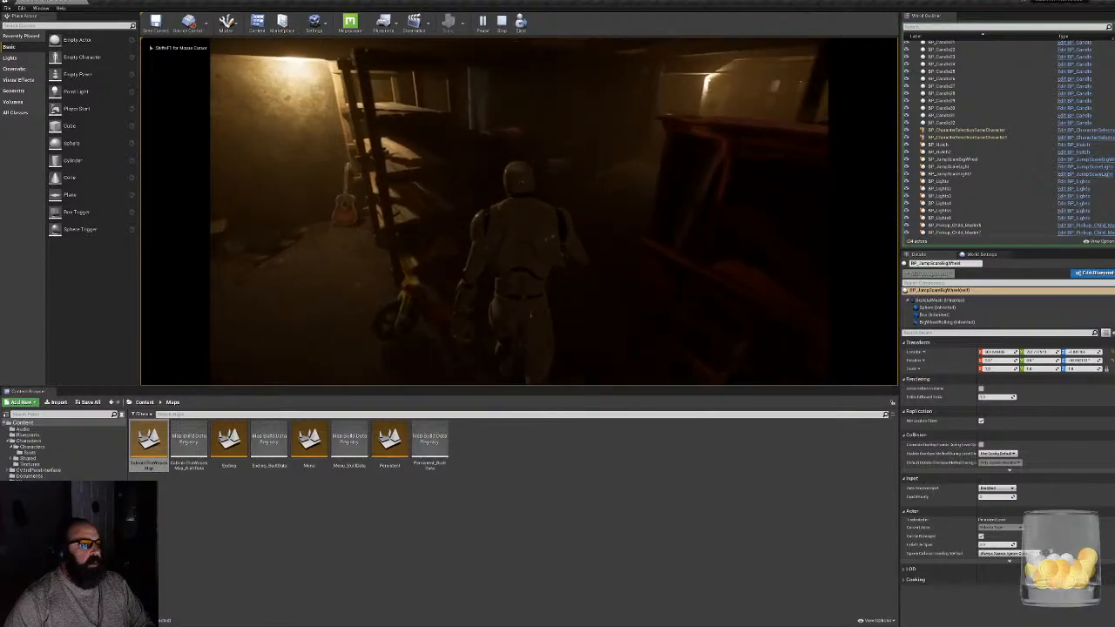
pyautogui.press('w')
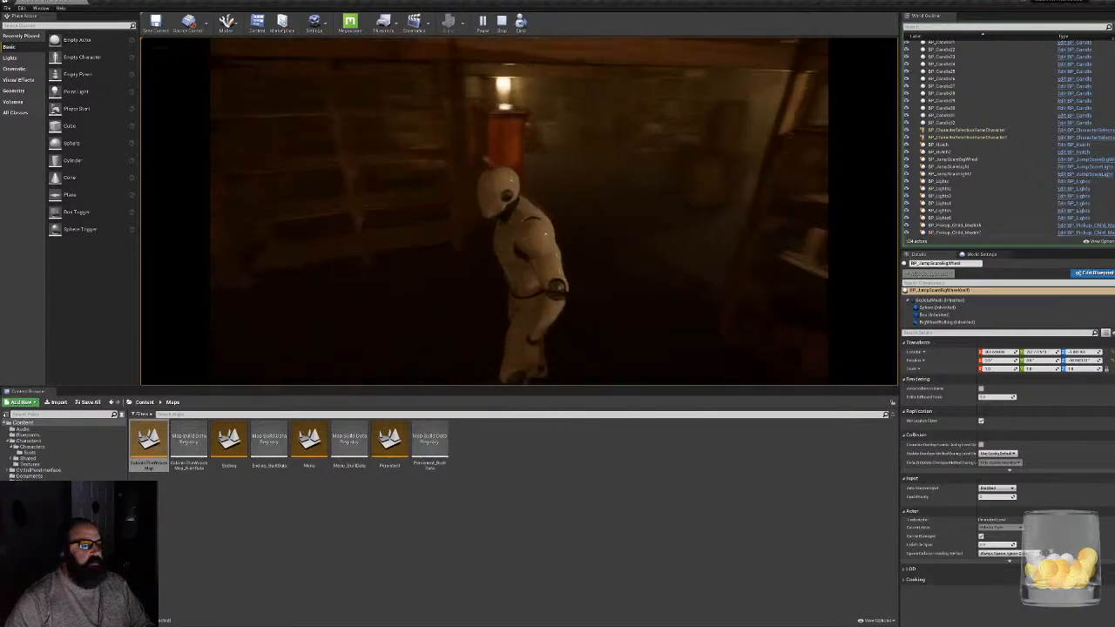
pyautogui.press('w')
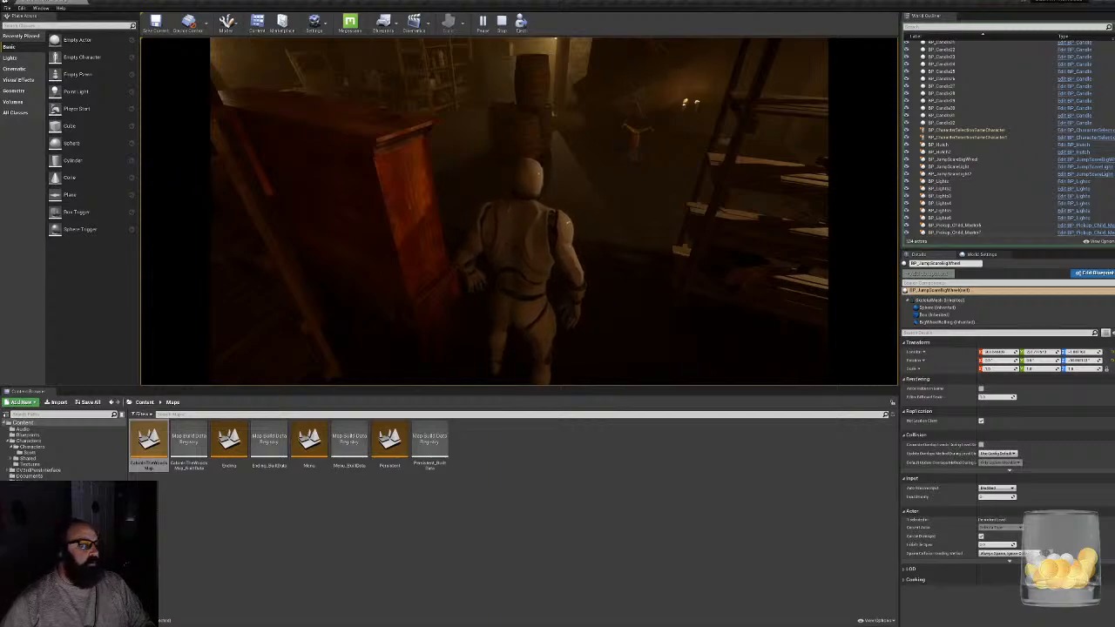
pyautogui.press('Escape')
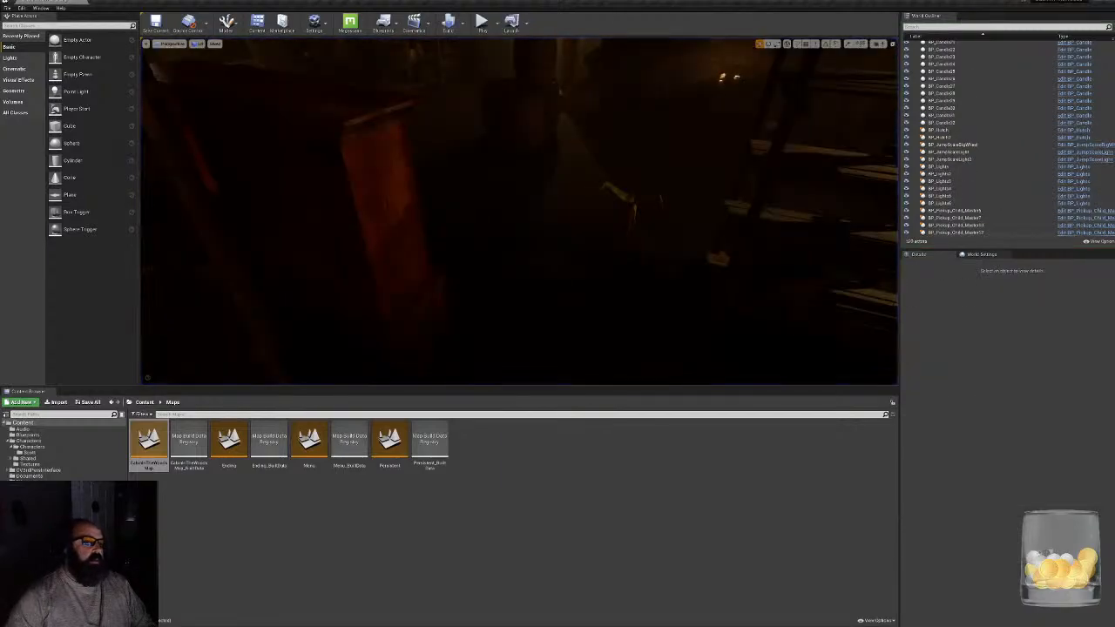
# - Show the editor icons and reposition the first PlayerStart in the cabin's open area facing the candles
pyautogui.moveTo(519, 211); pyautogui.dragTo(823, 256, button='right')
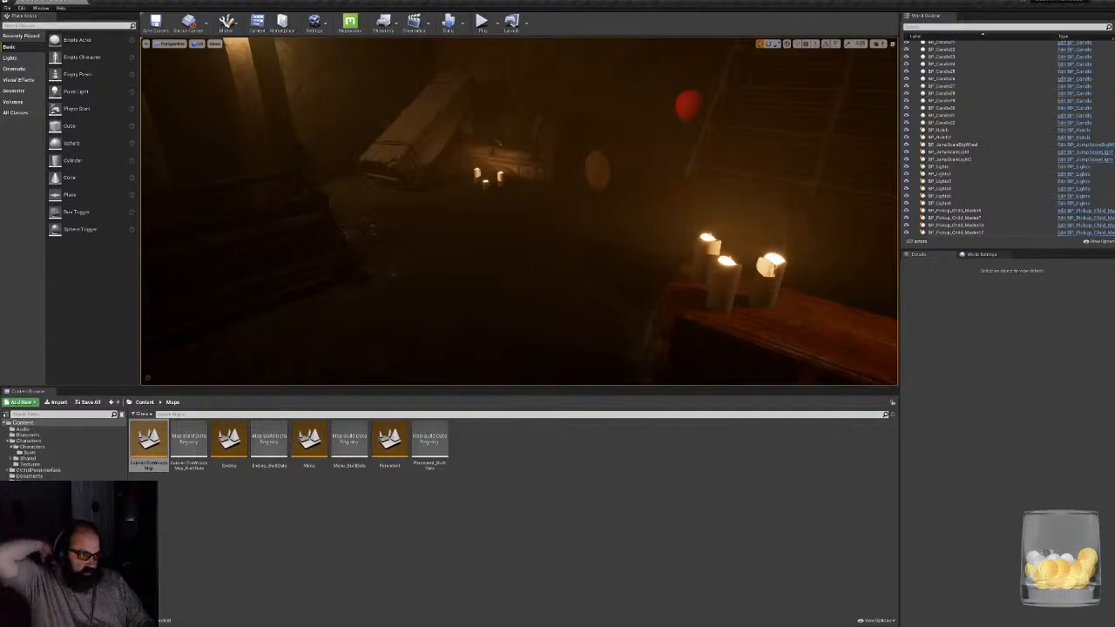
pyautogui.moveTo(523, 226); pyautogui.dragTo(776, 228, button='right')
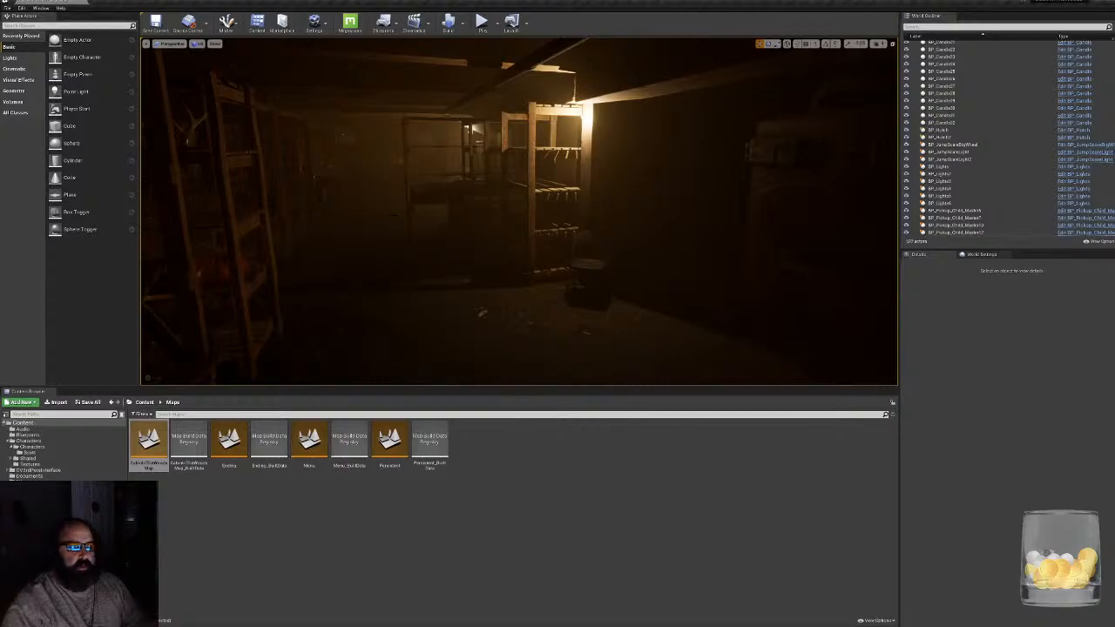
pyautogui.moveTo(519, 218); pyautogui.dragTo(512, 255, button='right')
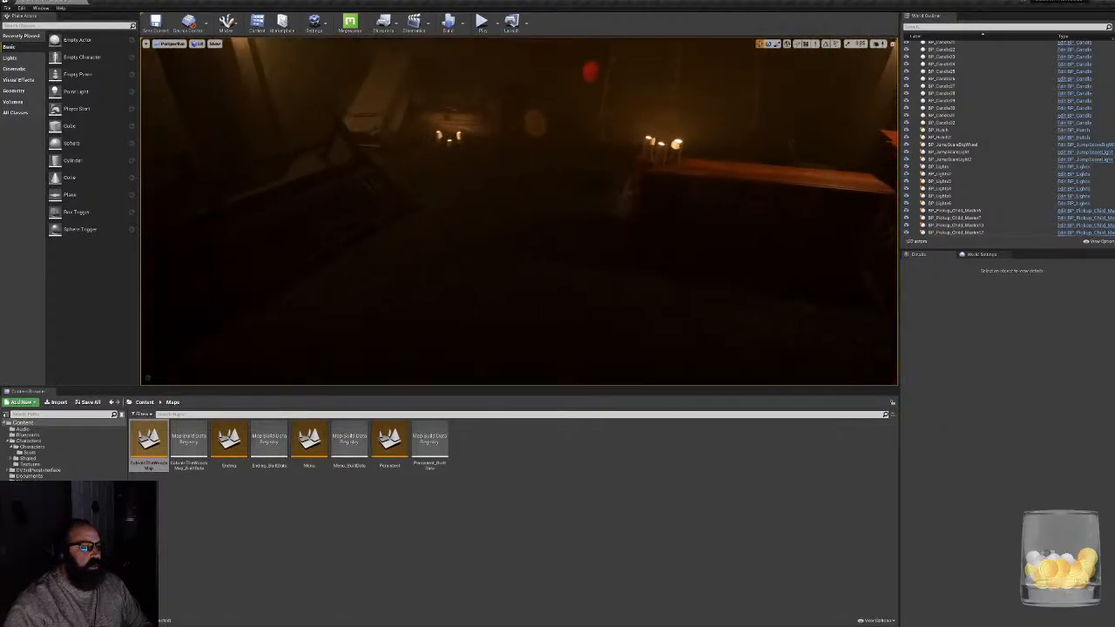
pyautogui.press('g')
pyautogui.click(515, 103)
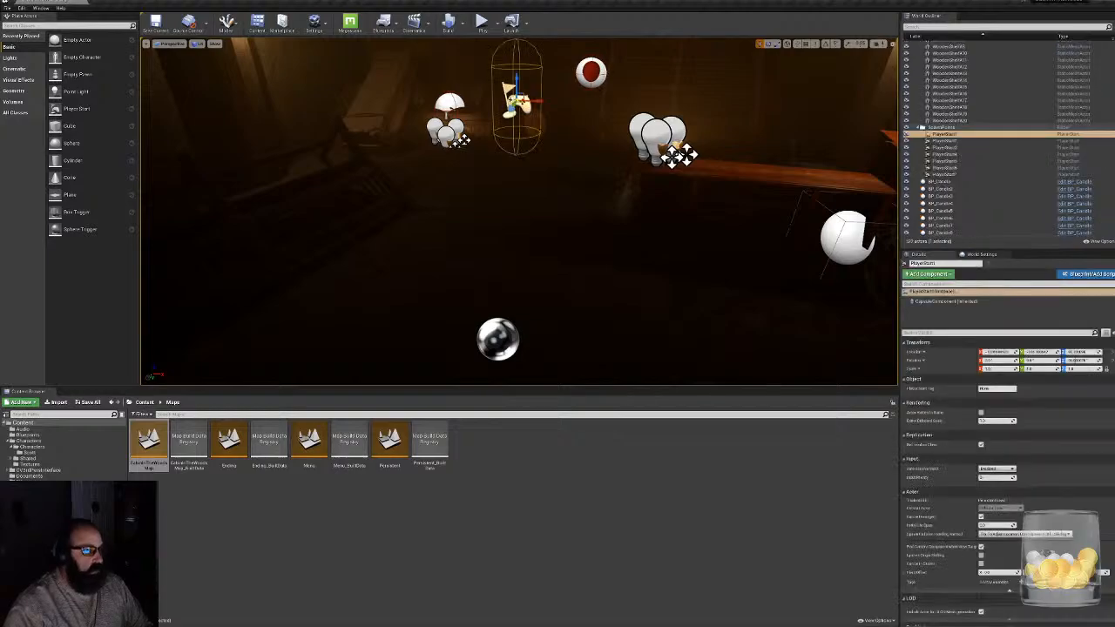
pyautogui.moveTo(516, 104); pyautogui.dragTo(435, 139, button='right')
pyautogui.moveTo(838, 148); pyautogui.dragTo(165, 109)
pyautogui.moveTo(166, 109); pyautogui.dragTo(53, 111, button='right')
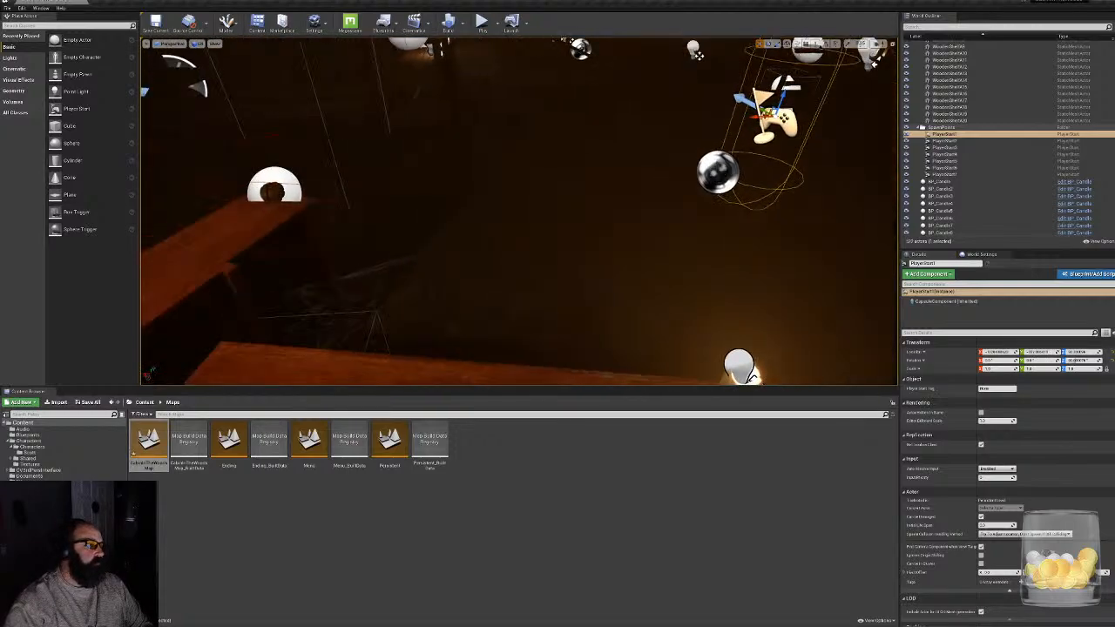
pyautogui.moveTo(765, 113); pyautogui.dragTo(475, 123)
# - Turn game view back on and look over the open floor between the broken wood and the candlelit table
pyautogui.moveTo(519, 211); pyautogui.dragTo(544, 181, button='right')
pyautogui.press('g')
pyautogui.press('s')
pyautogui.press('w')
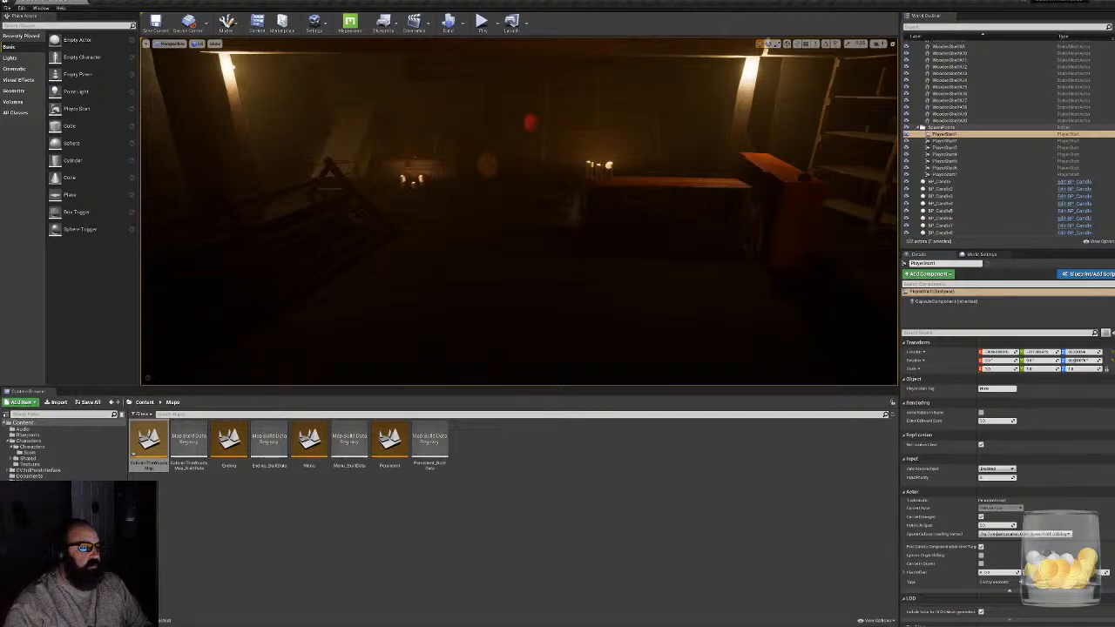
pyautogui.moveTo(544, 181); pyautogui.dragTo(415, 171, button='right')
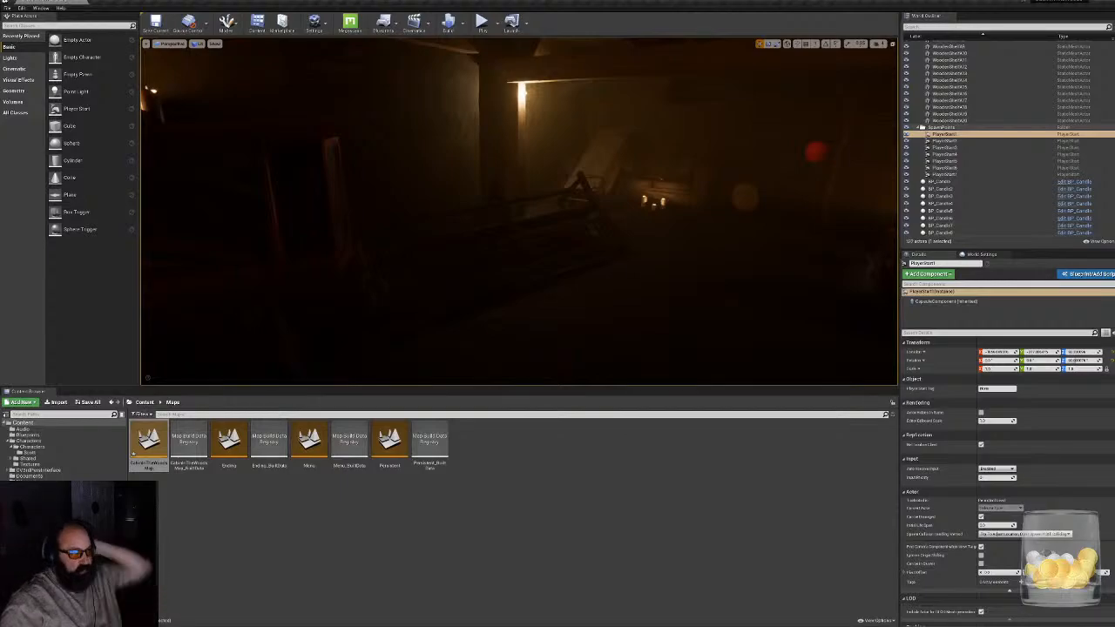
# - Browse the project's Meshes, interface and preset folders, and open the 3D_Assets folder inside MegaScans
pyautogui.click(27, 446)
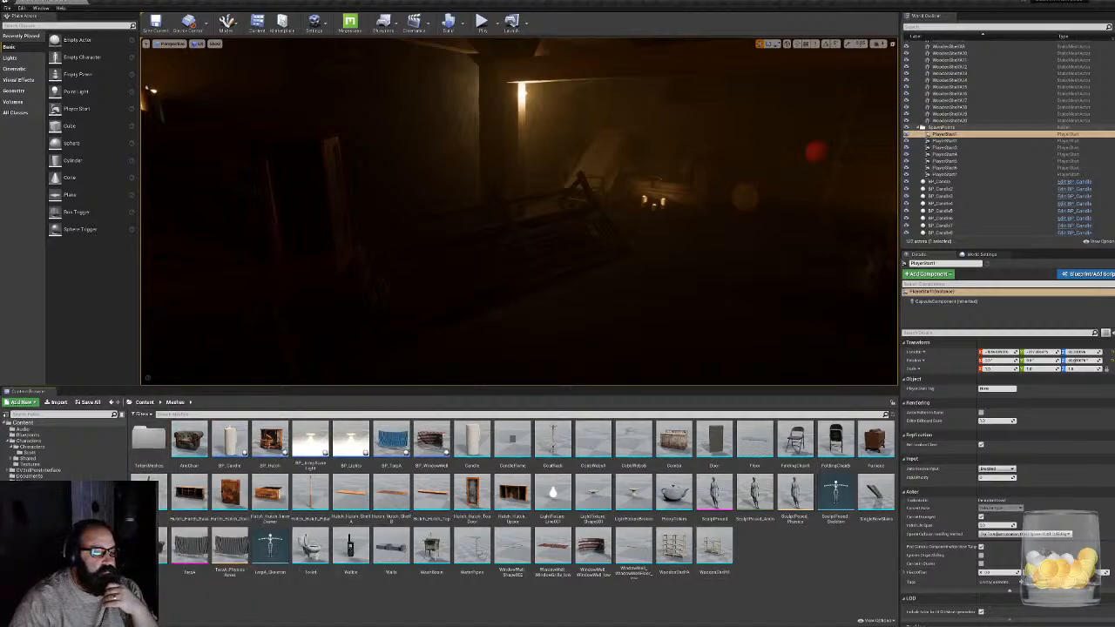
pyautogui.click(39, 471)
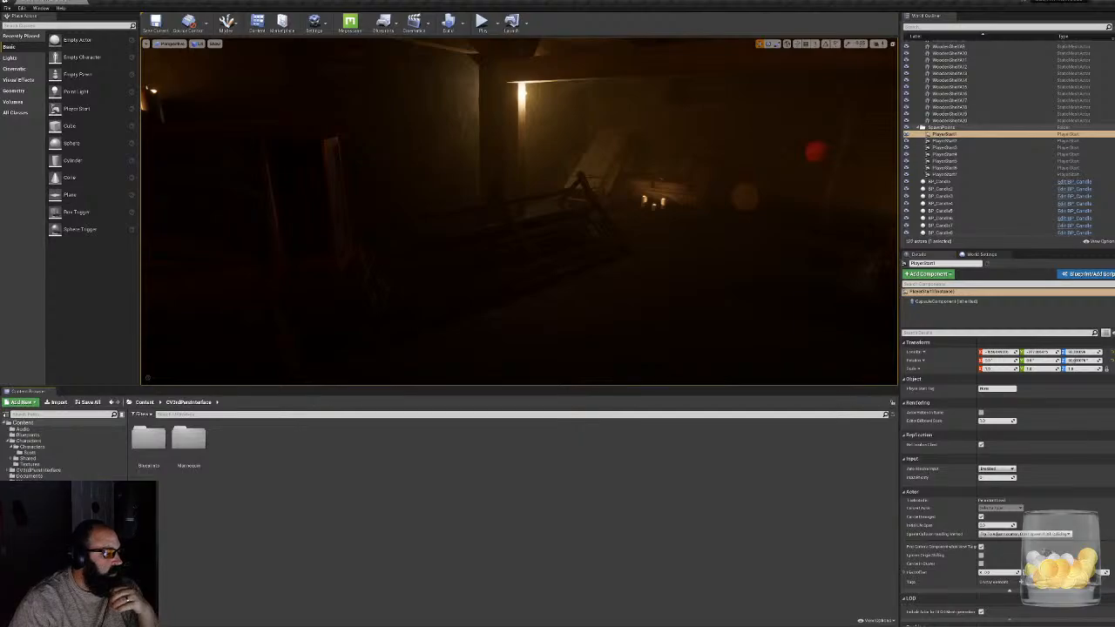
pyautogui.click(30, 506)
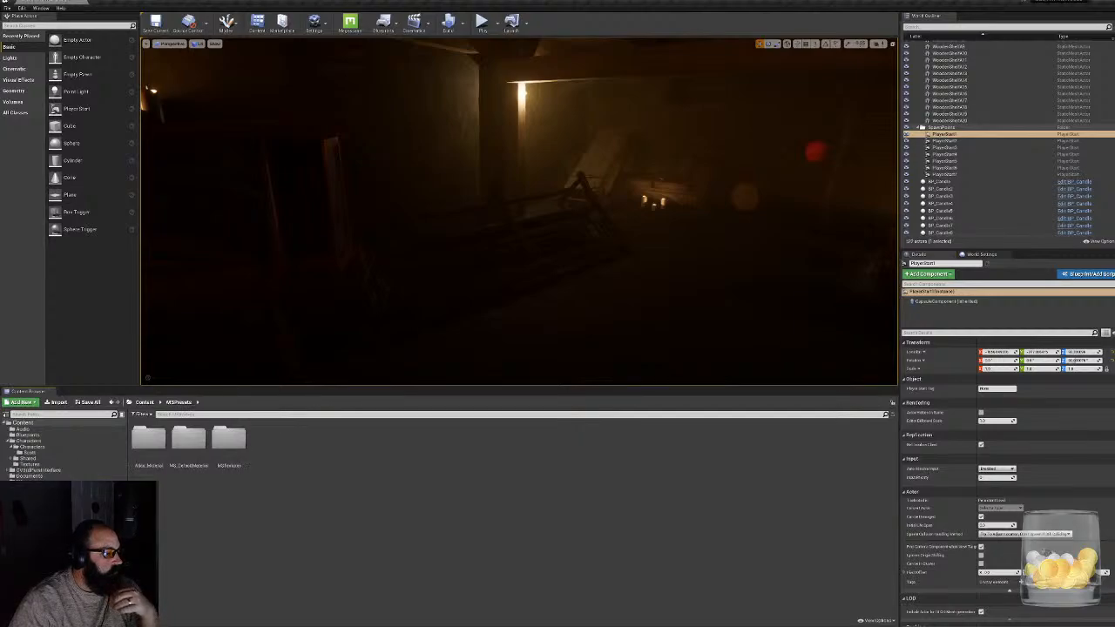
pyautogui.click(30, 499)
pyautogui.doubleClick(150, 446)
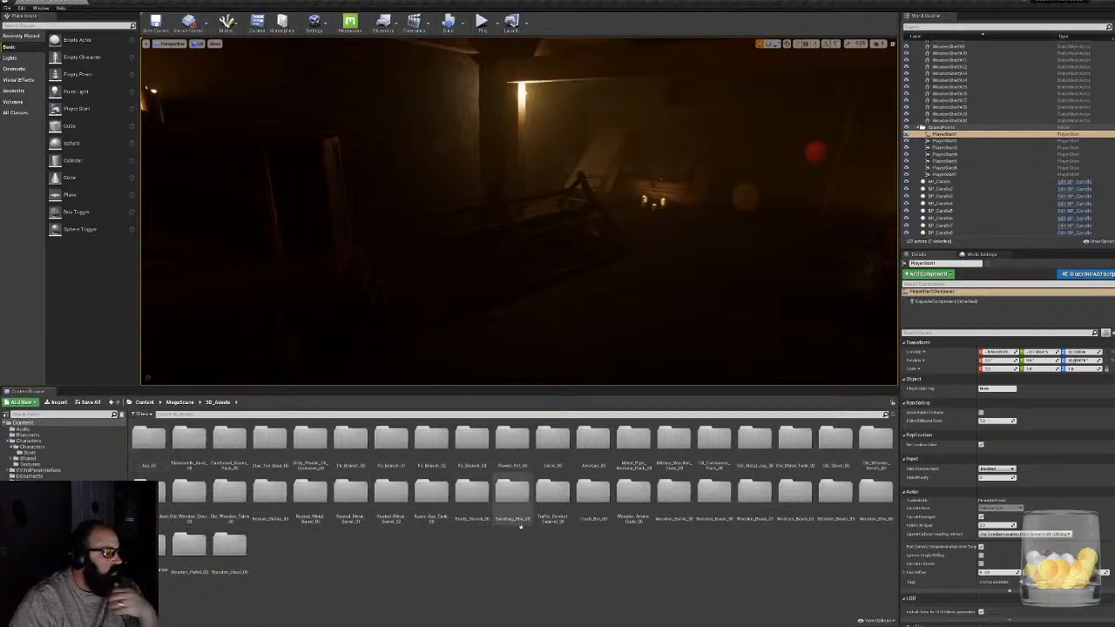
# - Check the contents of the Military_Wooden_Crate_00, Cardboard_Boxes_Pack_00, Old_Stove_00 and Old_Wooden_Bench_00 asset folders
pyautogui.doubleClick(684, 451)
pyautogui.hotkey('alt', 'Left')
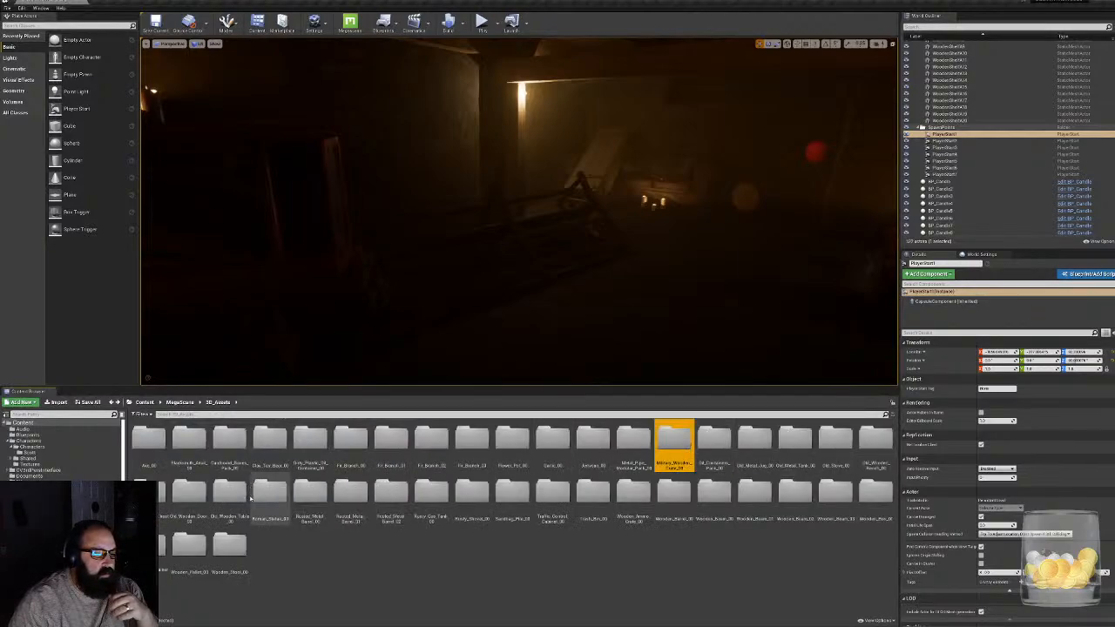
pyautogui.doubleClick(230, 440)
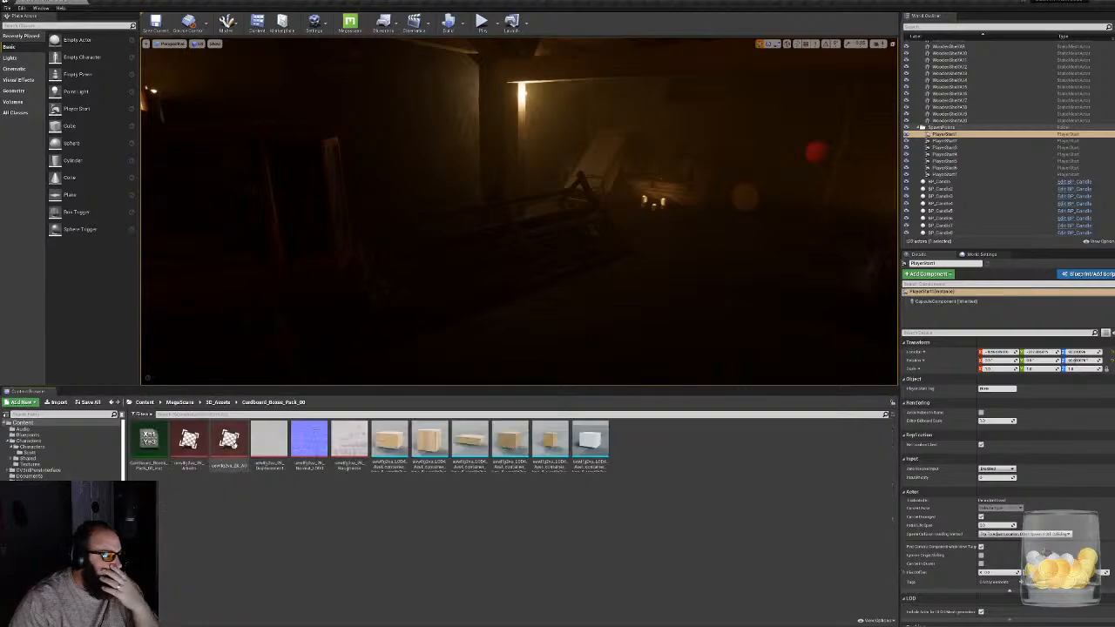
pyautogui.hotkey('alt', 'Left')
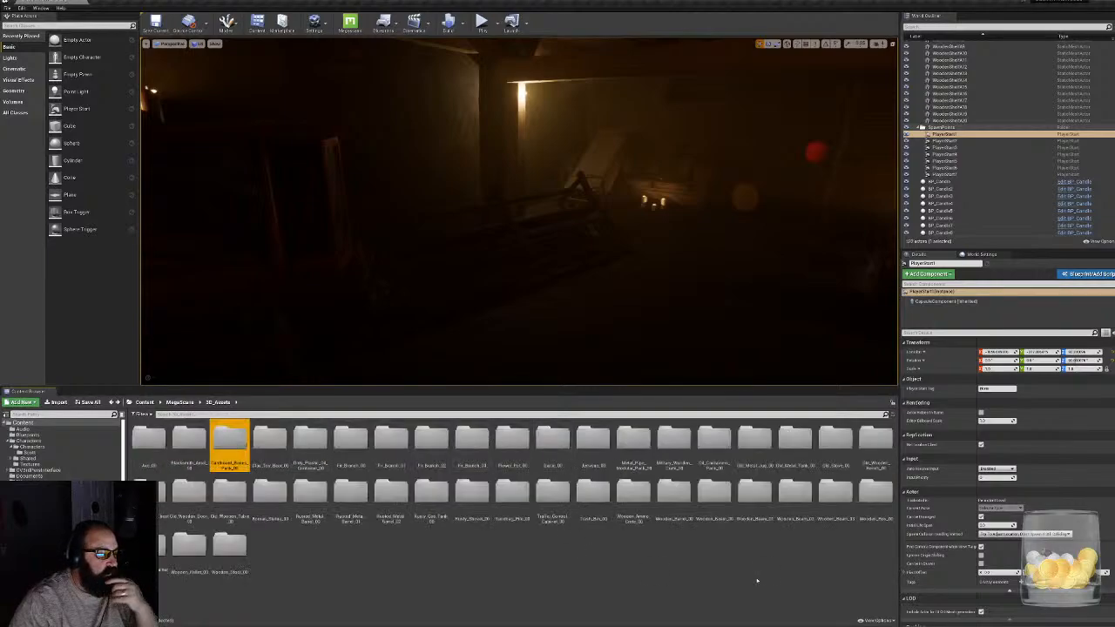
pyautogui.doubleClick(836, 440)
pyautogui.hotkey('alt', 'Left')
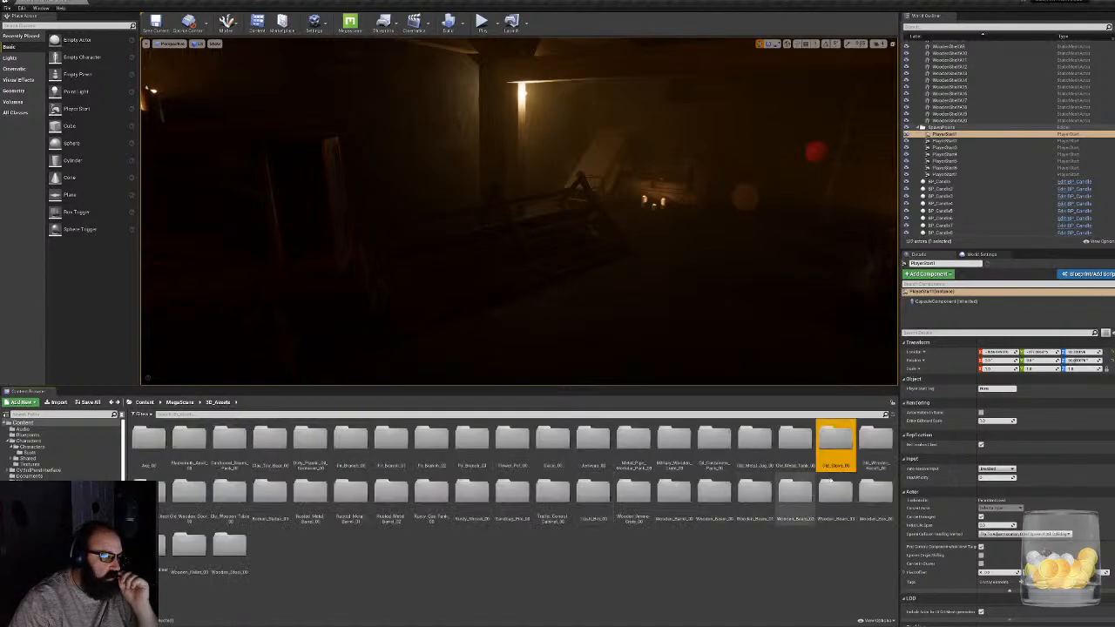
pyautogui.doubleClick(868, 442)
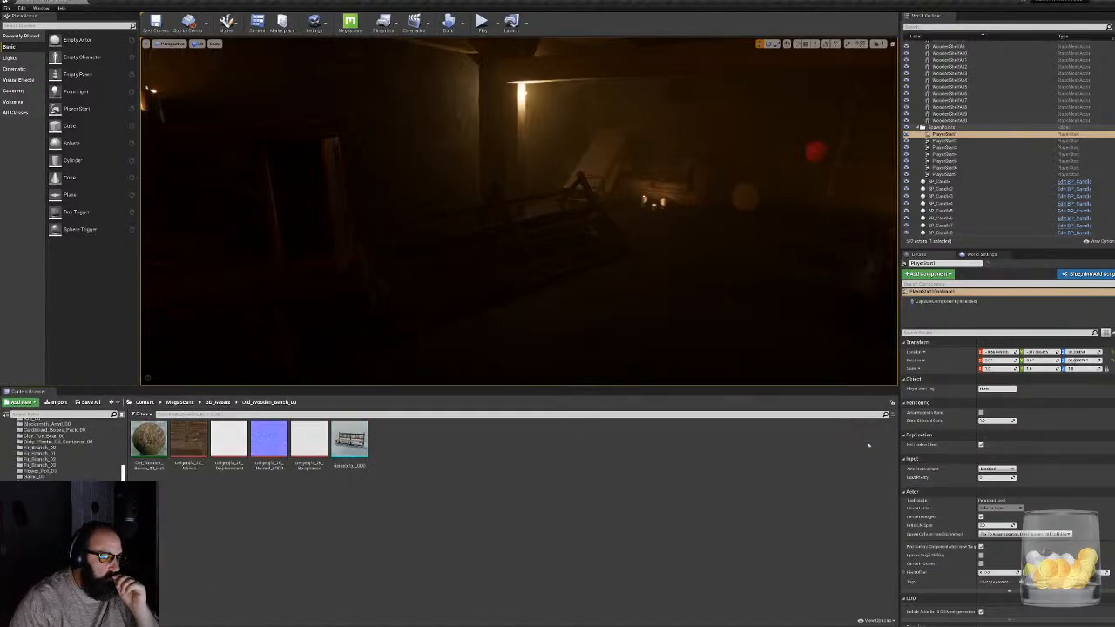
pyautogui.hotkey('alt', 'Left')
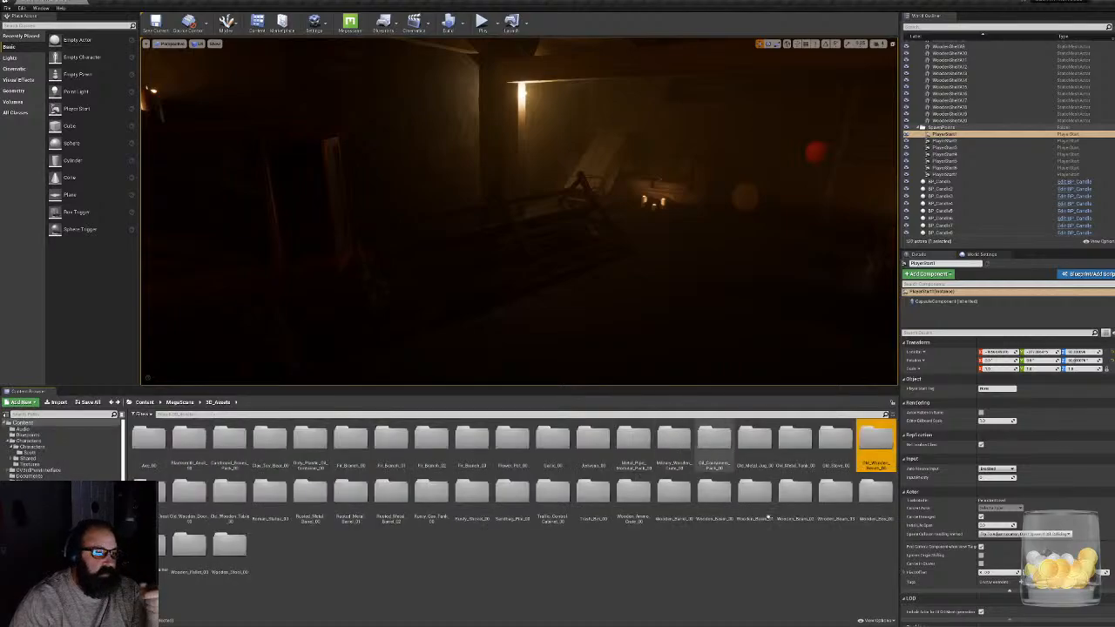
# - Check the Wooden_Box_00 and Wooden_Pallet_00 asset folders and the neighbouring wooden prop folders
pyautogui.doubleClick(878, 493)
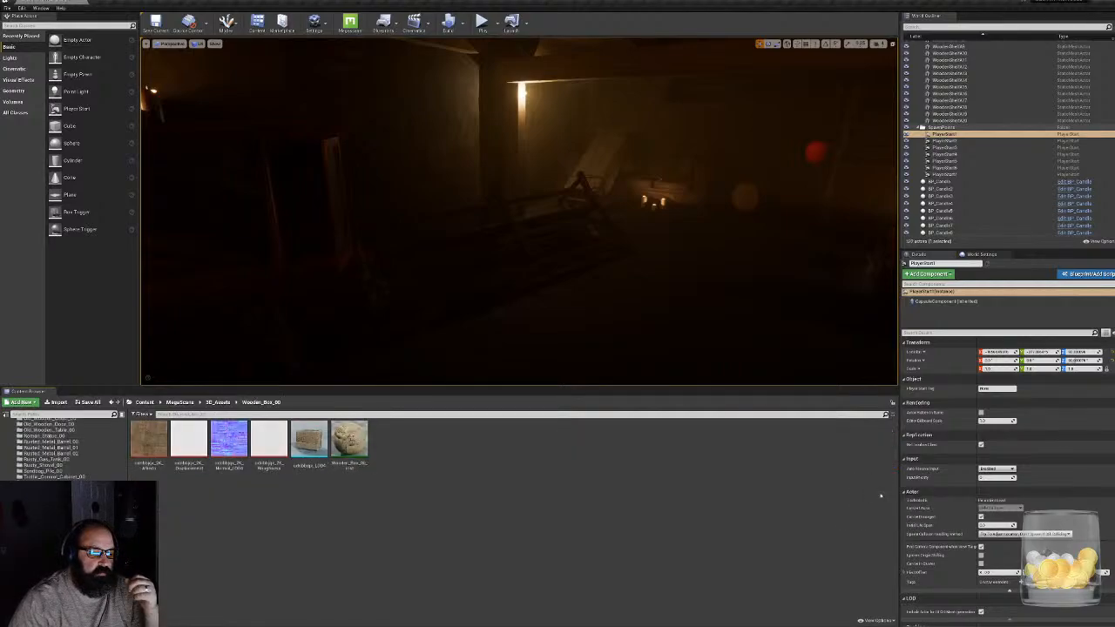
pyautogui.hotkey('alt', 'Left')
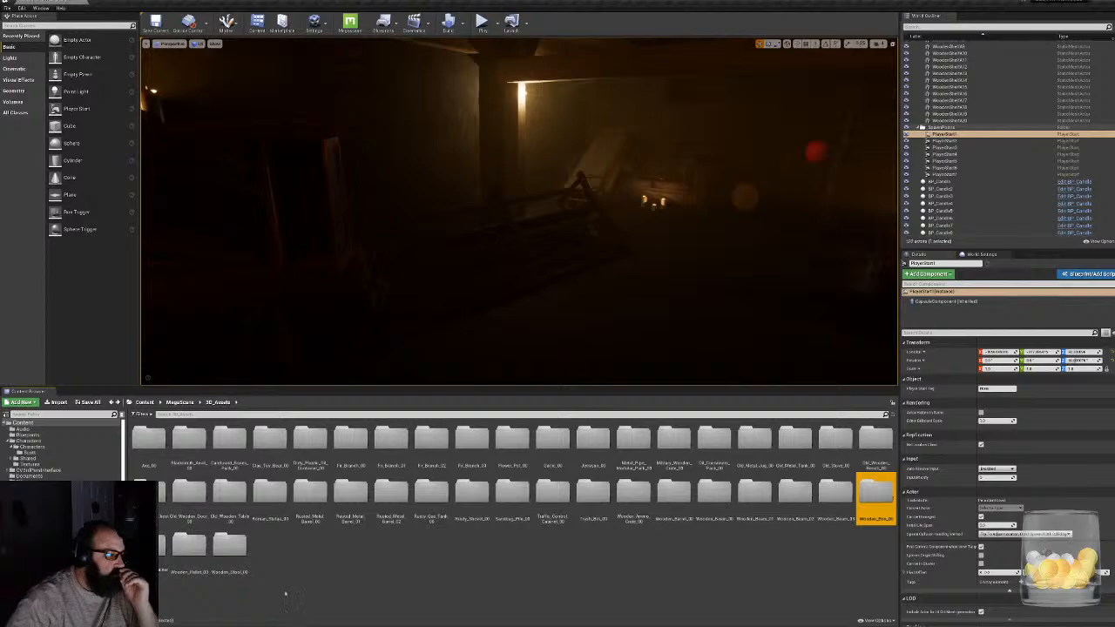
pyautogui.doubleClick(159, 539)
pyautogui.hotkey('alt', 'Left')
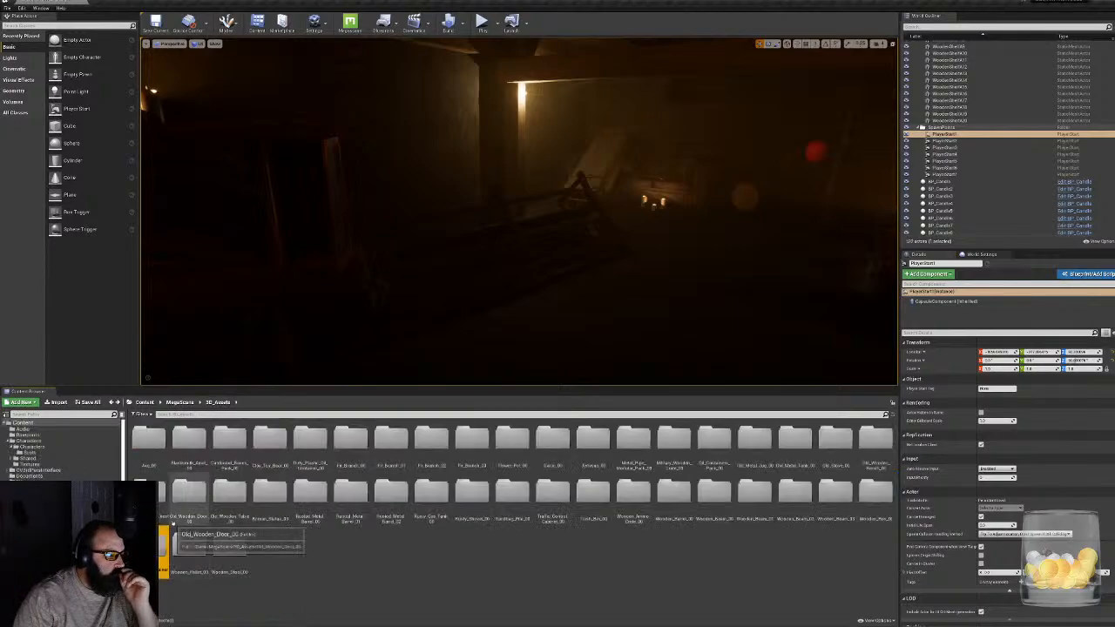
pyautogui.doubleClick(202, 546)
pyautogui.hotkey('alt', 'Left')
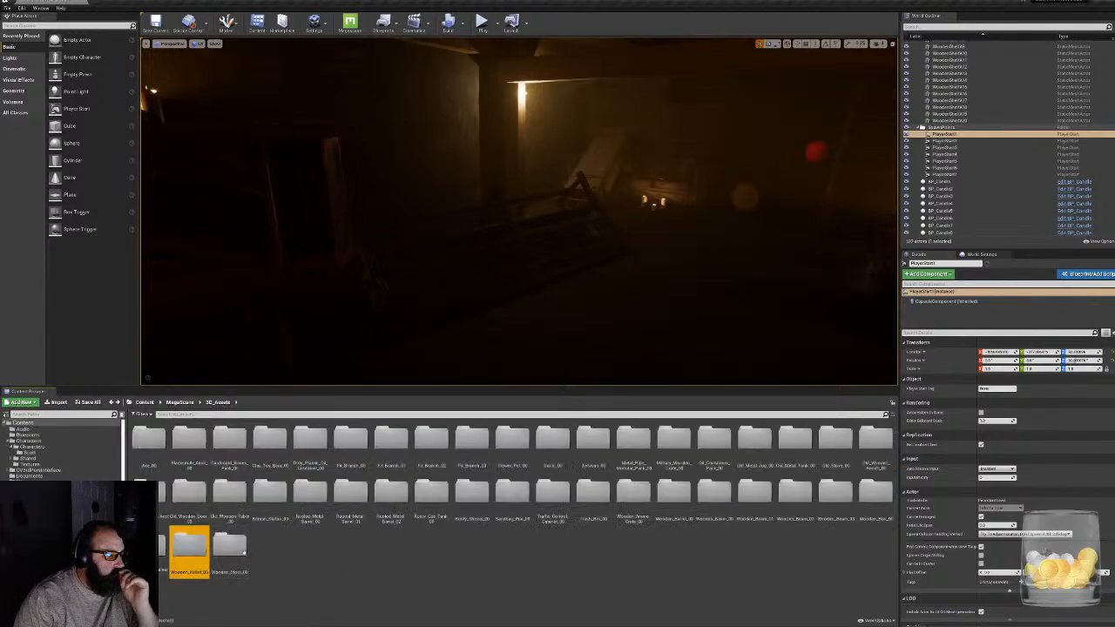
pyautogui.doubleClick(230, 546)
pyautogui.hotkey('alt', 'Left')
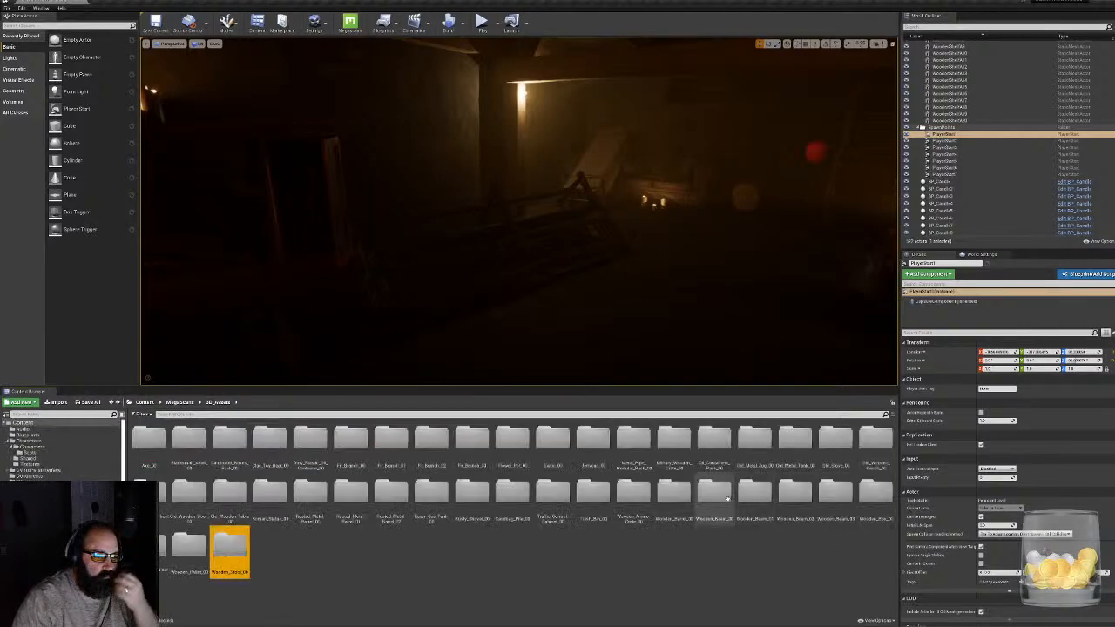
# - Place the mesh from the Wooden_Ammo_Crate_00 folder in the cabin and drop it to the floor
pyautogui.doubleClick(631, 493)
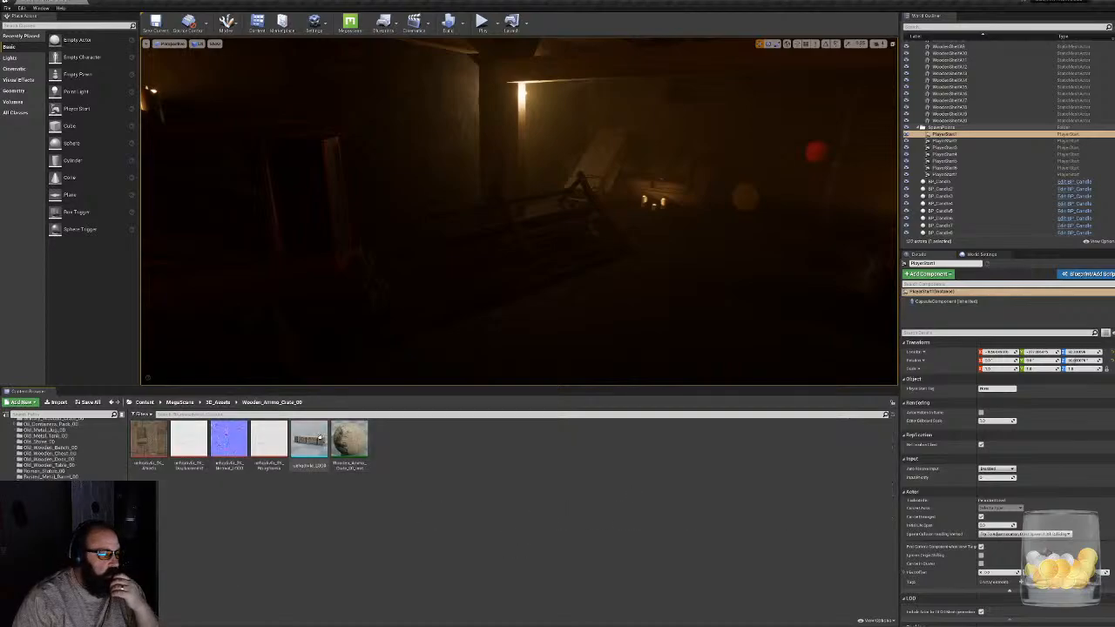
pyautogui.moveTo(319, 438); pyautogui.dragTo(742, 287)
pyautogui.moveTo(742, 287); pyautogui.dragTo(832, 242, button='right')
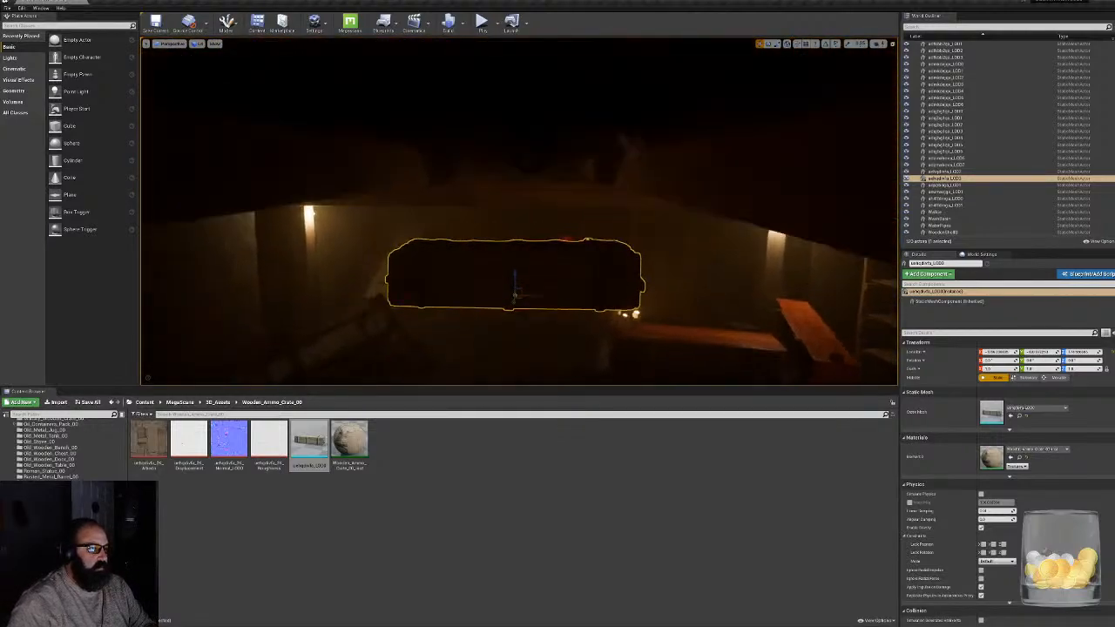
pyautogui.press('h')
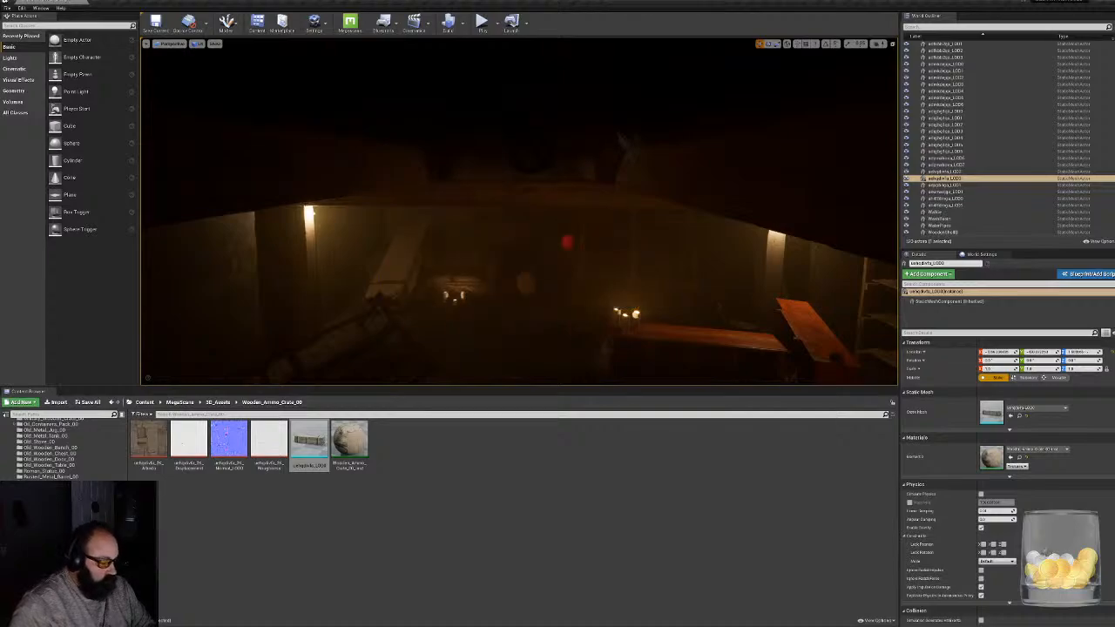
pyautogui.moveTo(523, 226); pyautogui.dragTo(506, 357, button='right')
# - Rotate the ammo crate and move it across the floor toward the red wooden table, and return to the 3D_Assets folder
pyautogui.press('e')
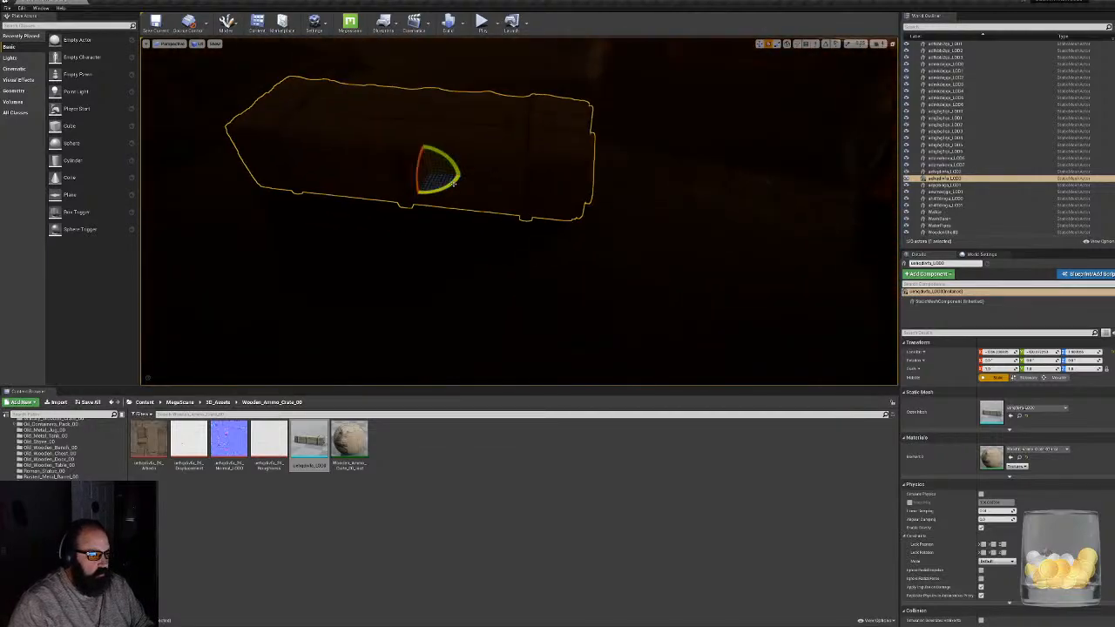
pyautogui.moveTo(446, 183); pyautogui.dragTo(414, 195)
pyautogui.press('w')
pyautogui.moveTo(418, 195); pyautogui.dragTo(396, 135, button='right')
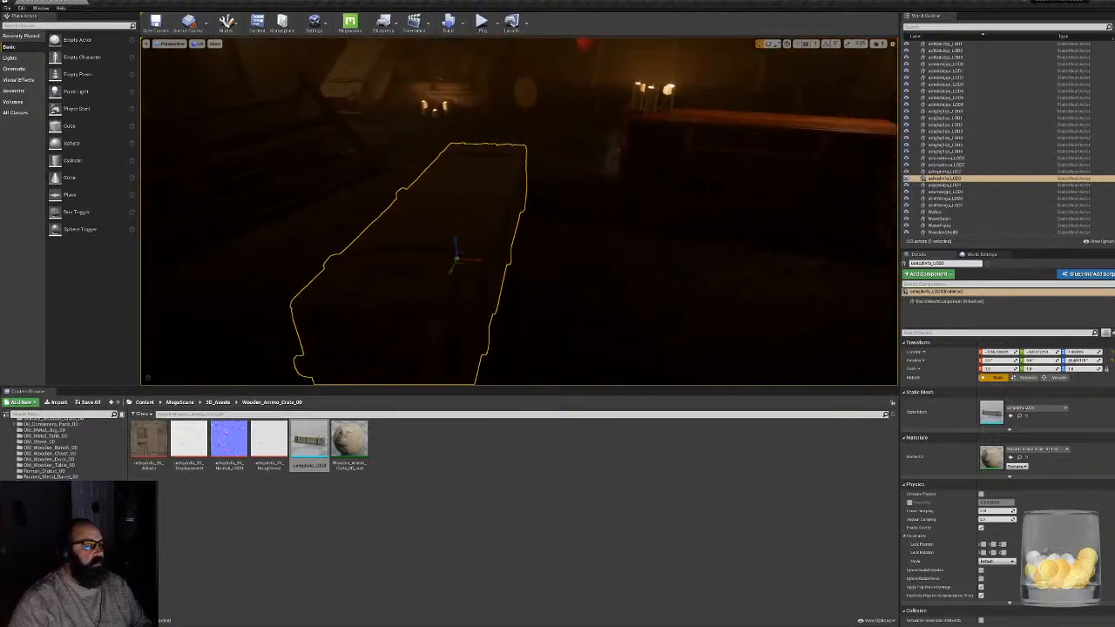
pyautogui.moveTo(471, 259); pyautogui.dragTo(642, 275)
pyautogui.moveTo(642, 274); pyautogui.dragTo(620, 265, button='right')
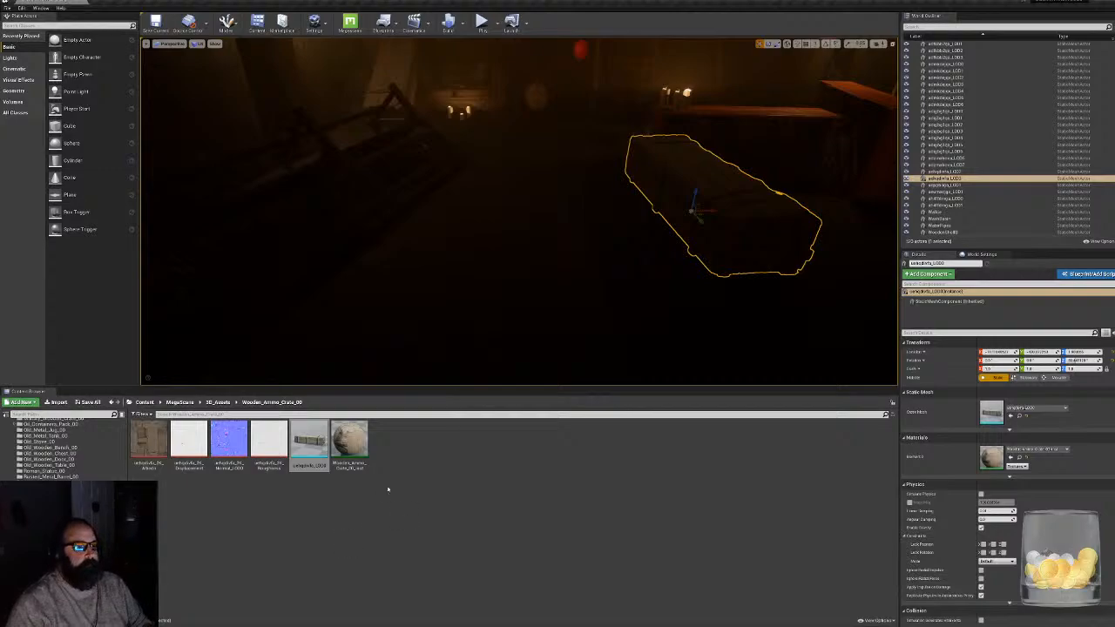
pyautogui.hotkey('alt', 'Left')
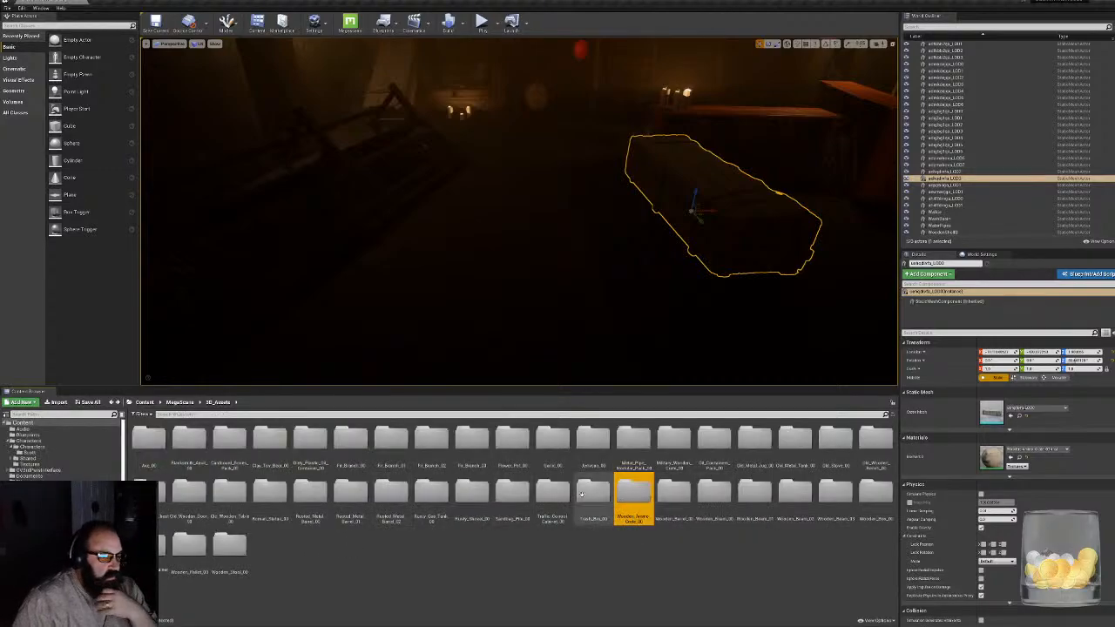
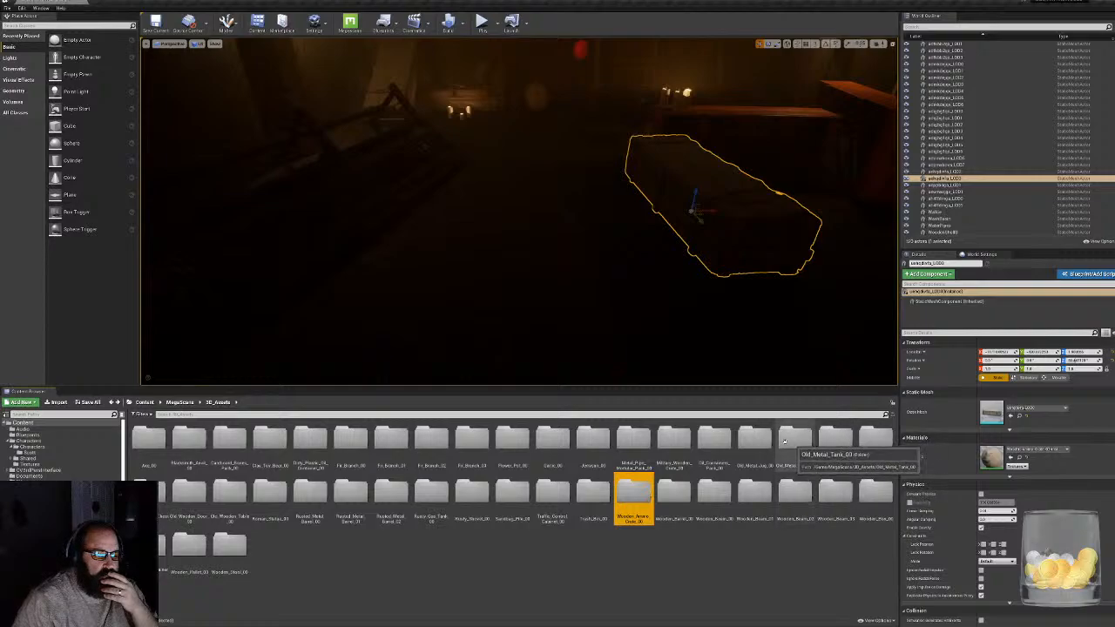
# - Check the Military_Wooden_Crate_00 folder among the 3D_Assets folders and delete the selected crate from the level
pyautogui.doubleClick(664, 434)
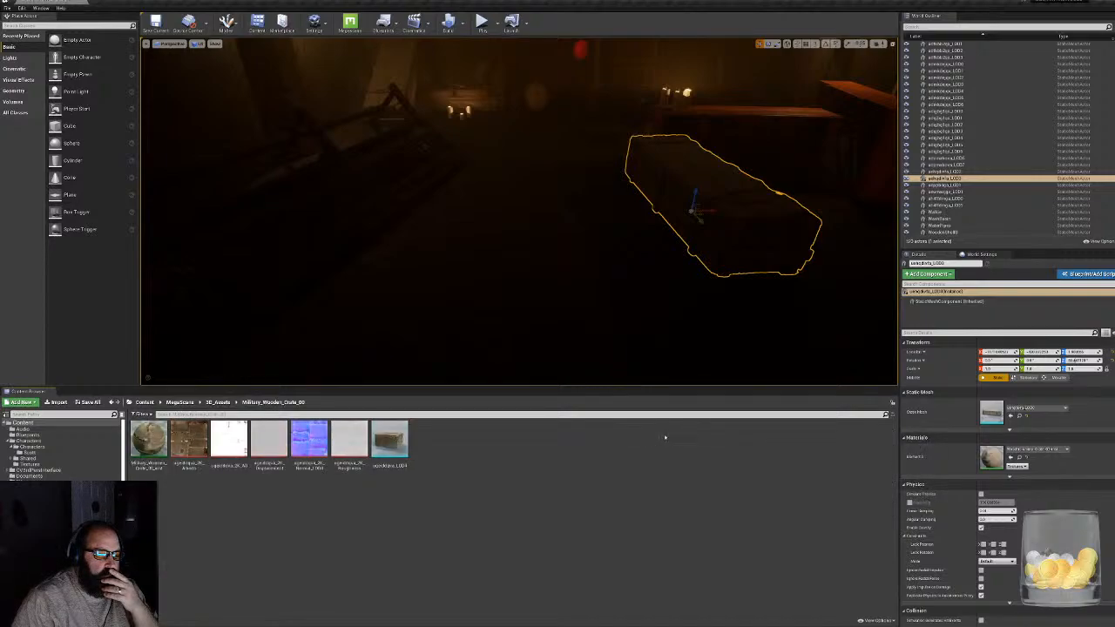
pyautogui.hotkey('alt', 'Left')
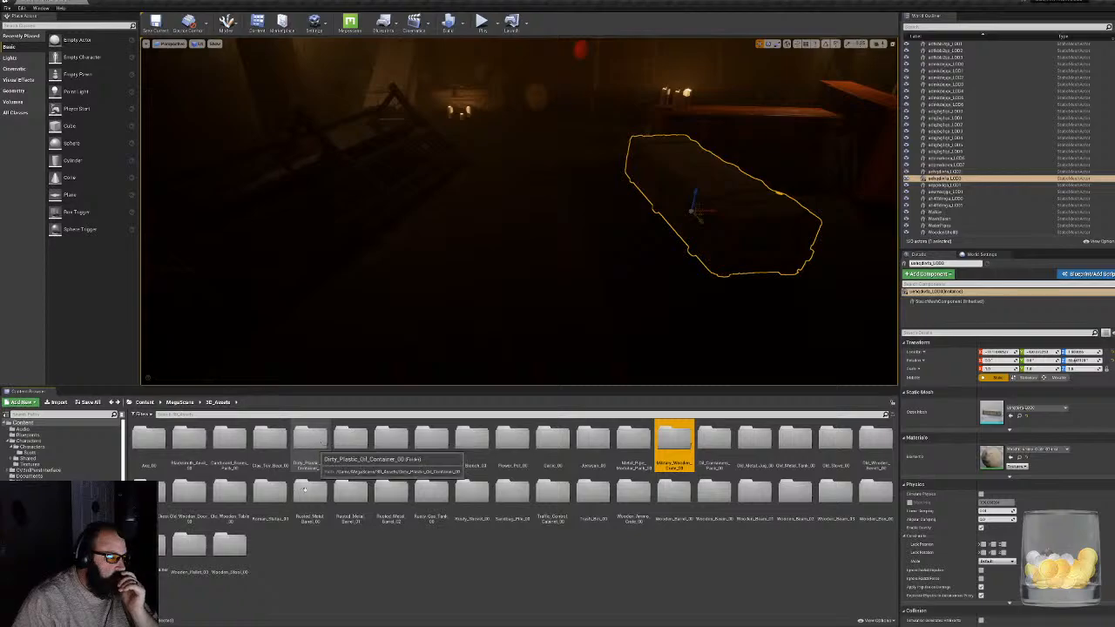
pyautogui.click(189, 492)
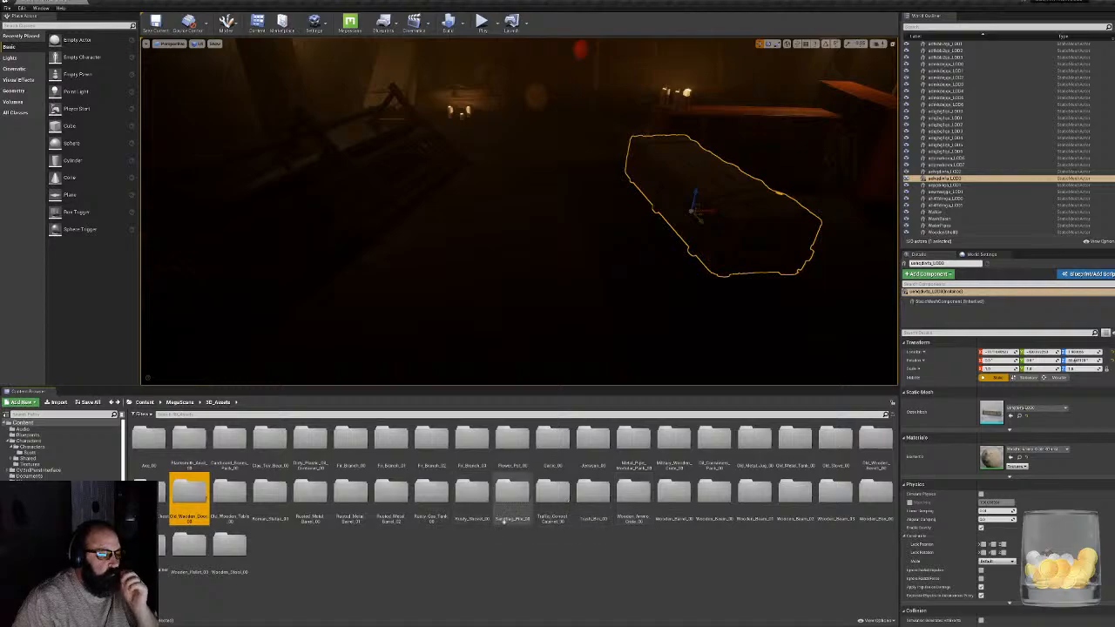
pyautogui.click(512, 493)
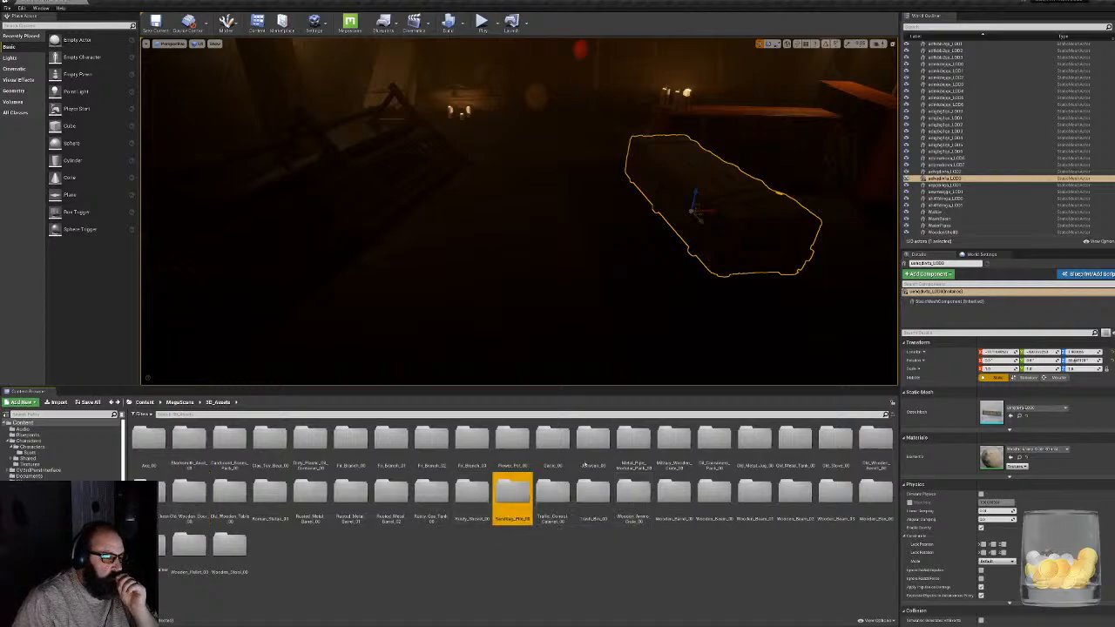
pyautogui.moveTo(523, 217); pyautogui.dragTo(544, 184, button='right')
pyautogui.press('Delete')
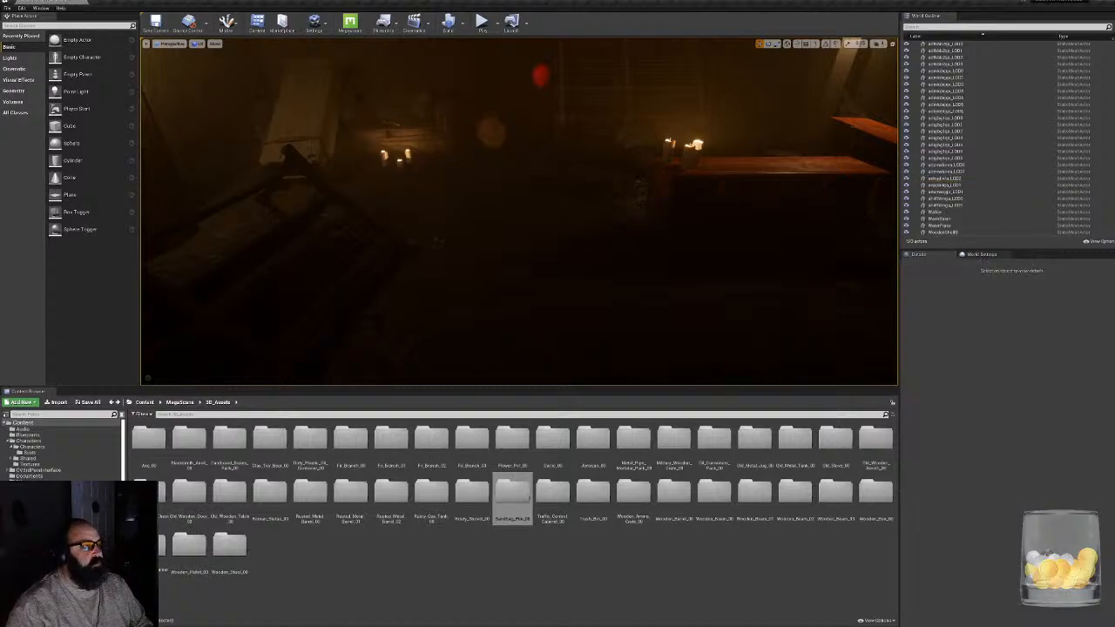
# - Switch to Quixel Bridge by launching it, and postpone the offered update
pyautogui.press('super')
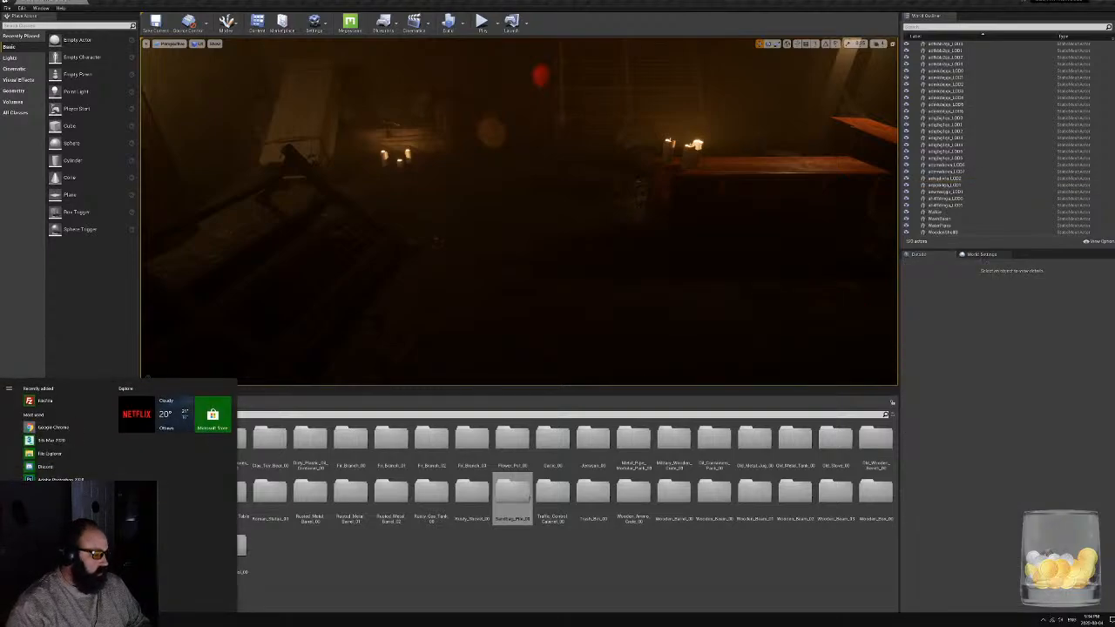
pyautogui.write('bridge')
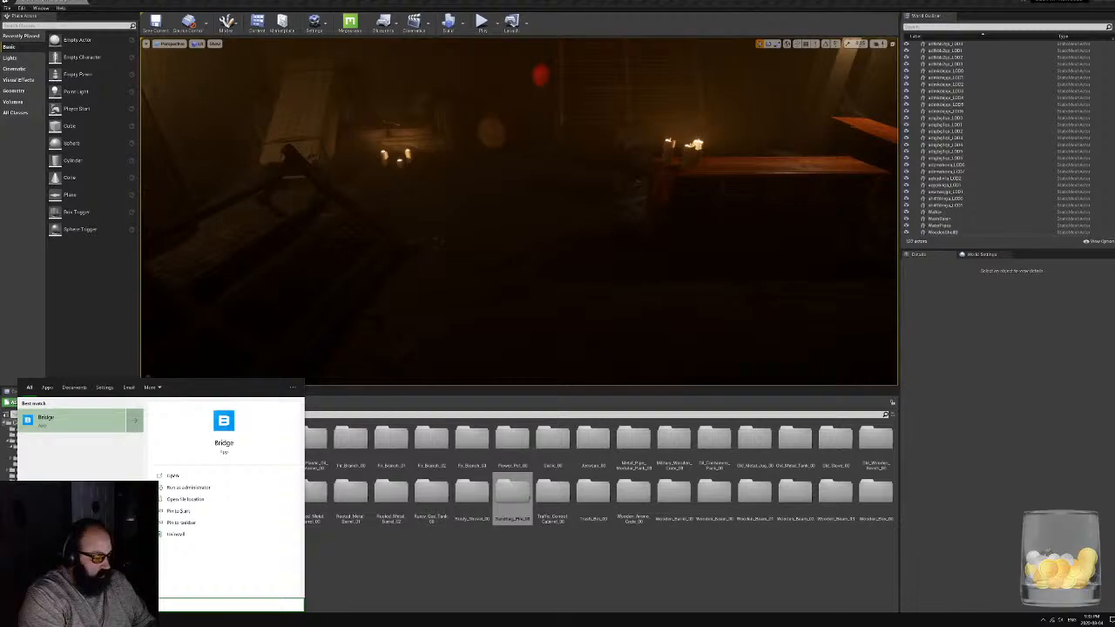
pyautogui.press('Return')
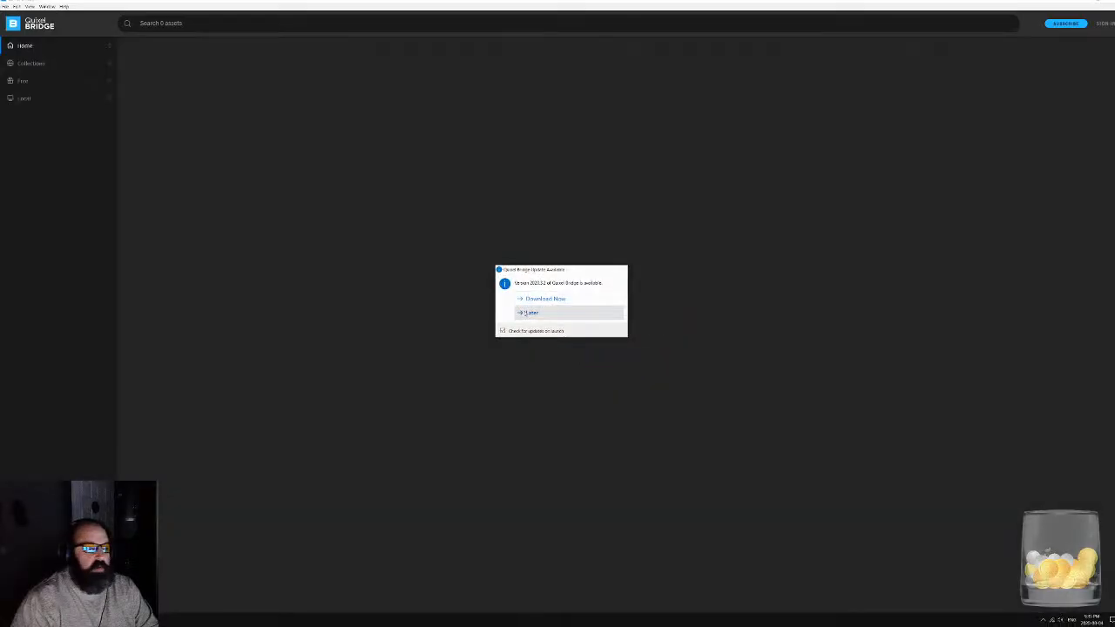
pyautogui.click(513, 315)
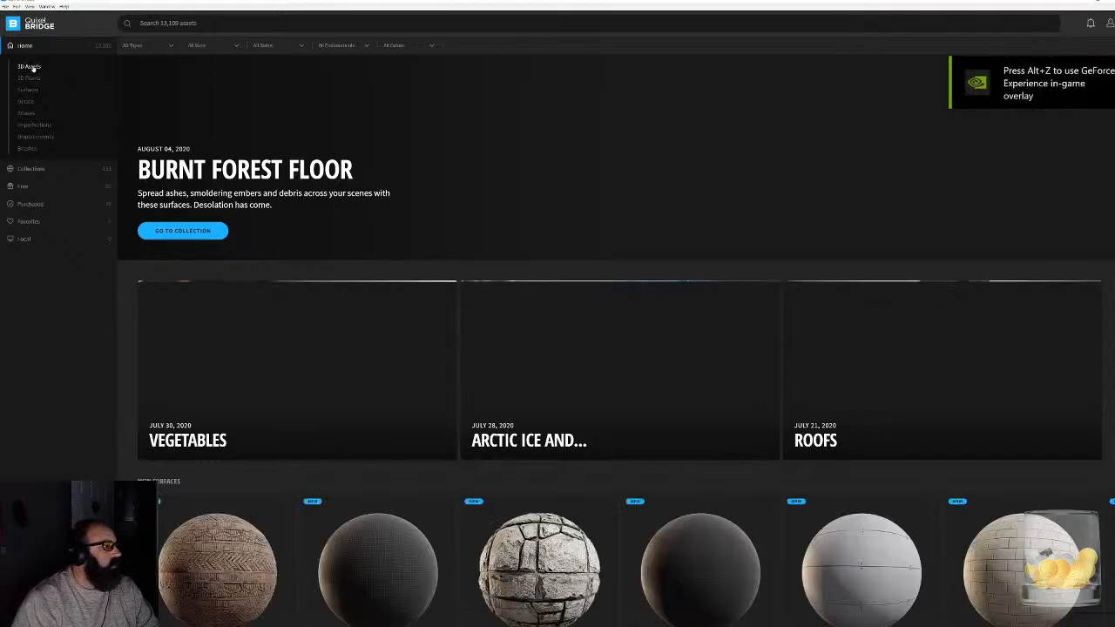
# - Browse the 3D Assets category for a suitable prop and download the Old Wooden Trough
pyautogui.click(31, 68)
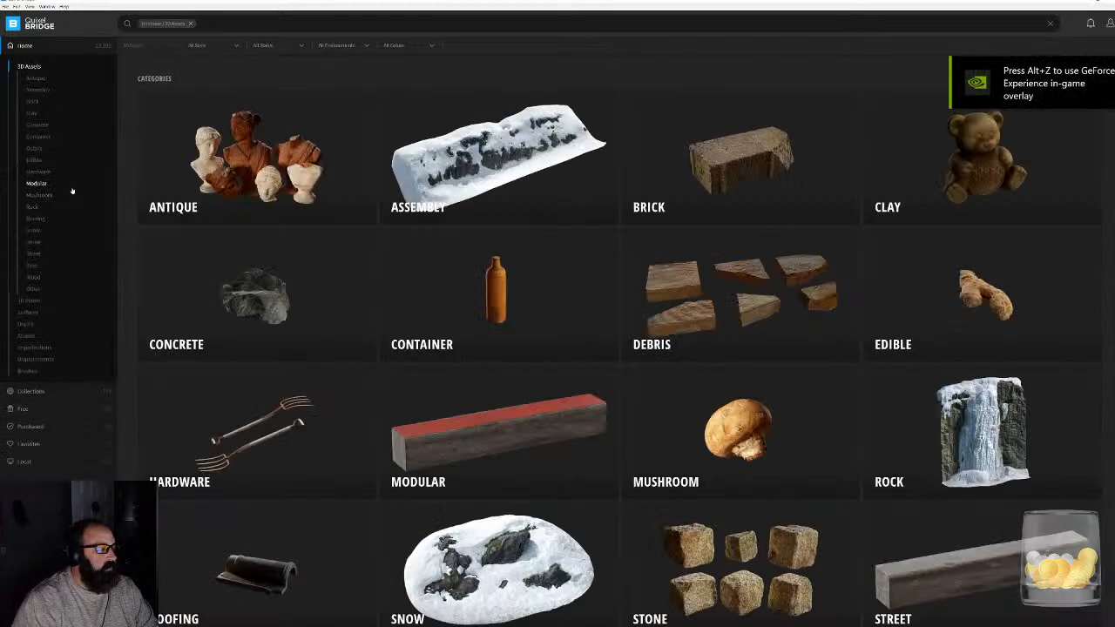
pyautogui.scroll(-1, 552, 291)
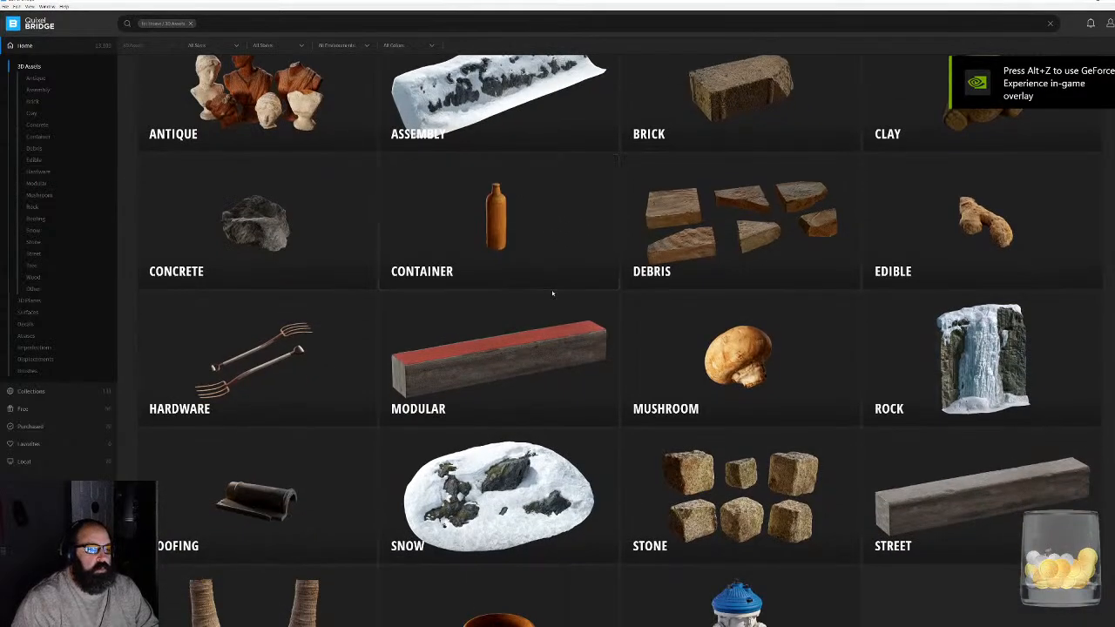
pyautogui.scroll(-3, 558, 301)
pyautogui.scroll(-5, 549, 300)
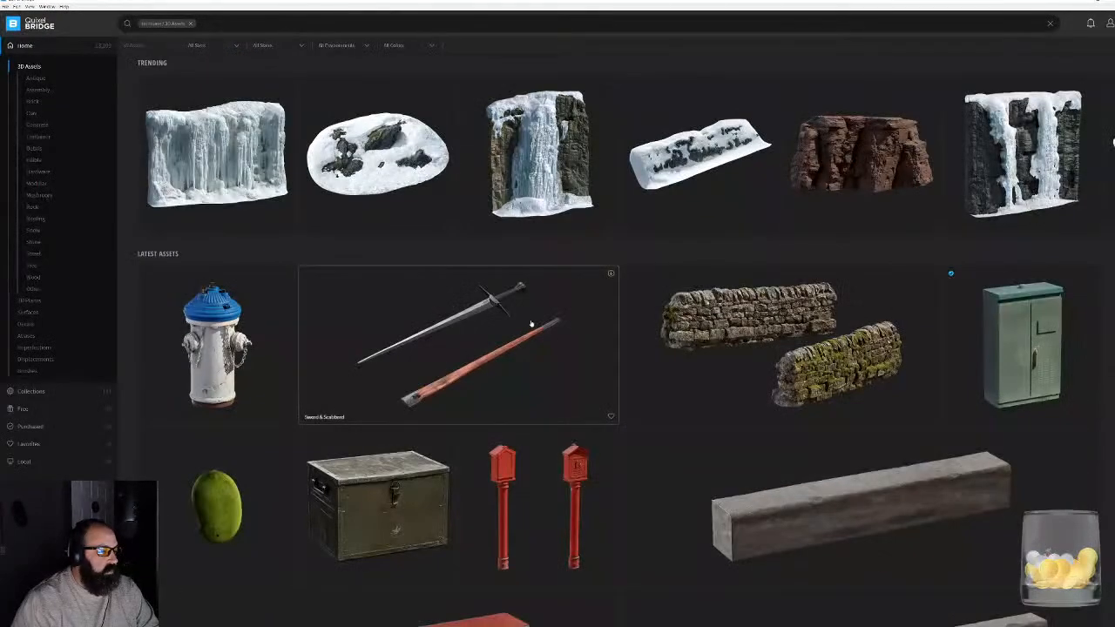
pyautogui.scroll(-2, 533, 329)
pyautogui.scroll(-6, 533, 330)
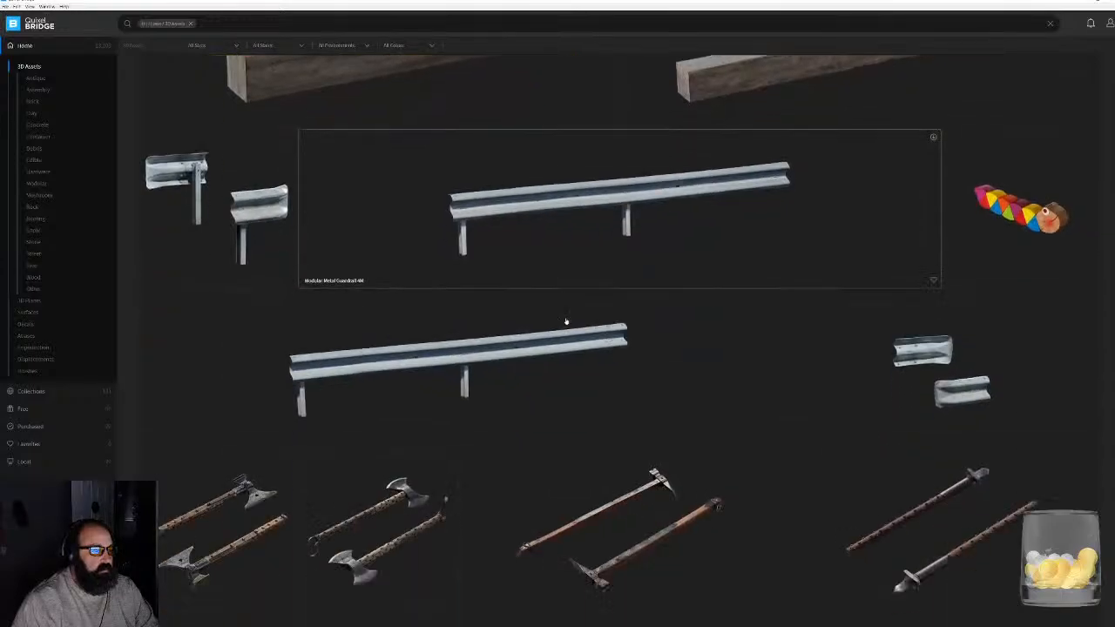
pyautogui.scroll(-8, 570, 320)
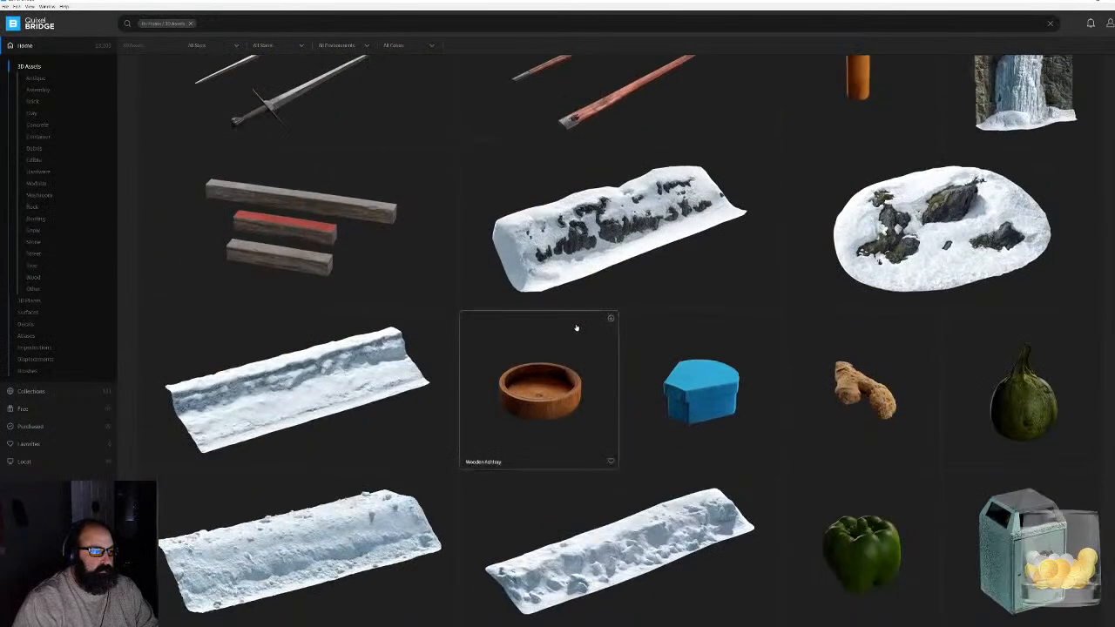
pyautogui.scroll(-2, 584, 318)
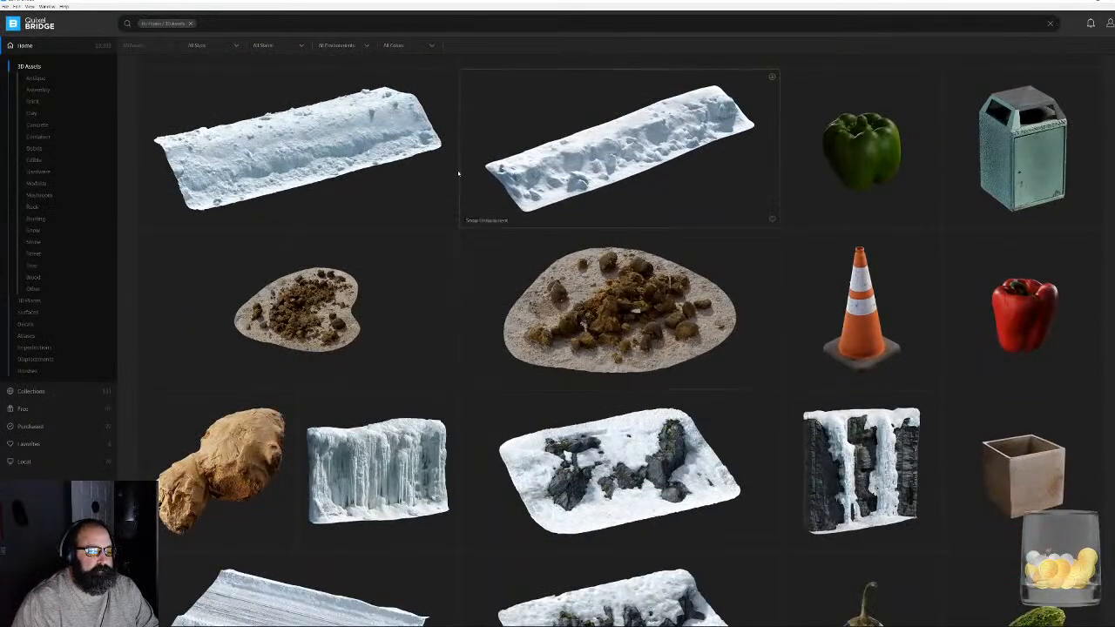
pyautogui.scroll(-5, 344, 151)
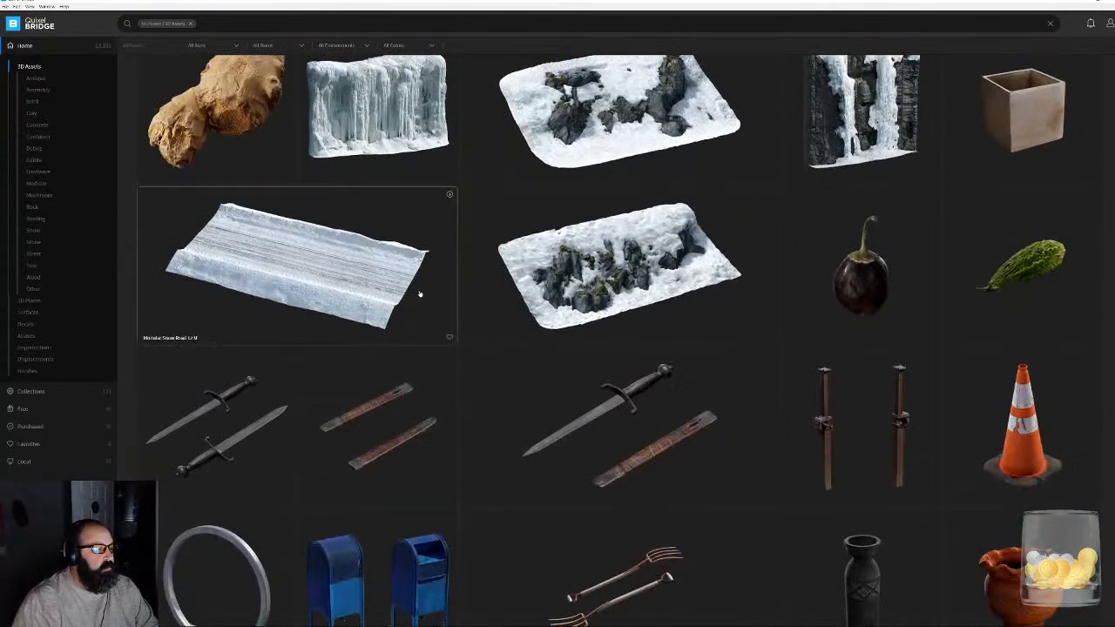
pyautogui.scroll(-3, 624, 261)
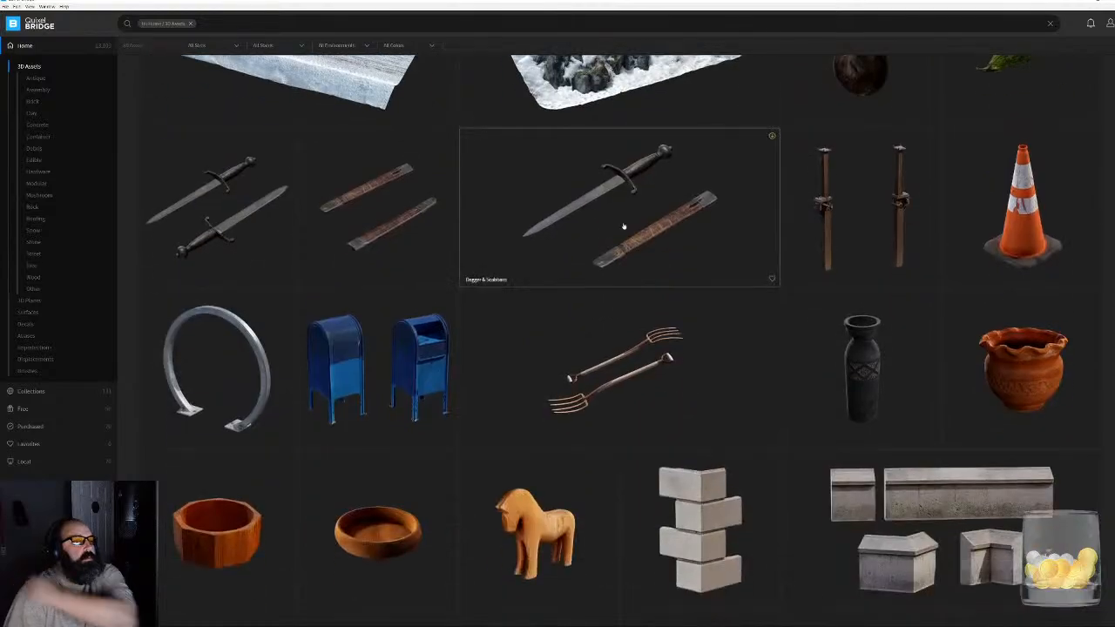
pyautogui.scroll(-4, 623, 226)
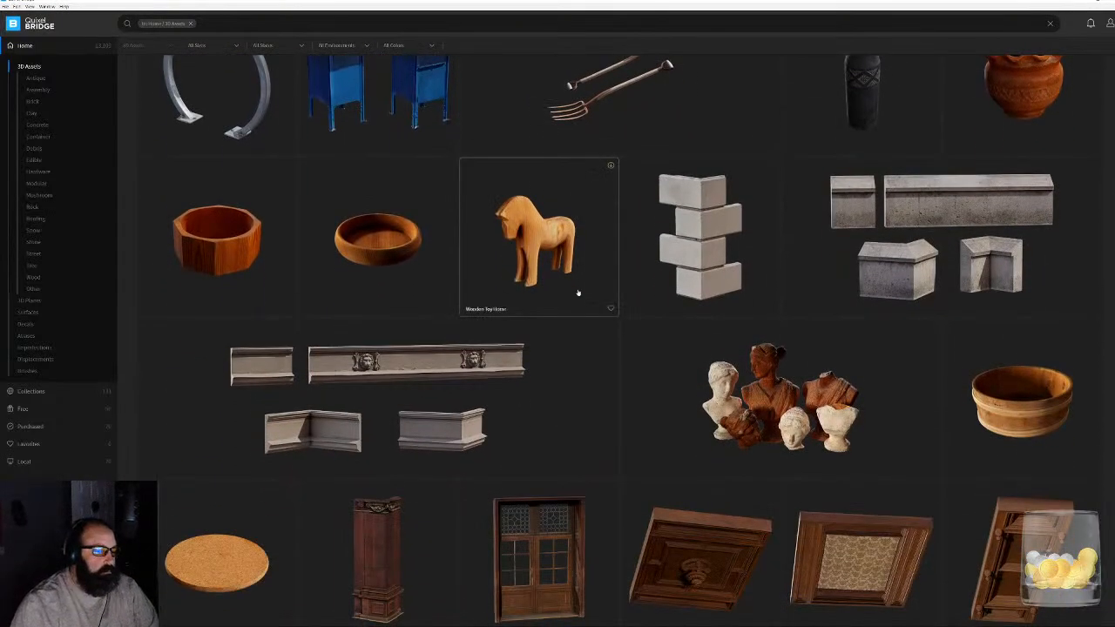
pyautogui.scroll(-3, 581, 293)
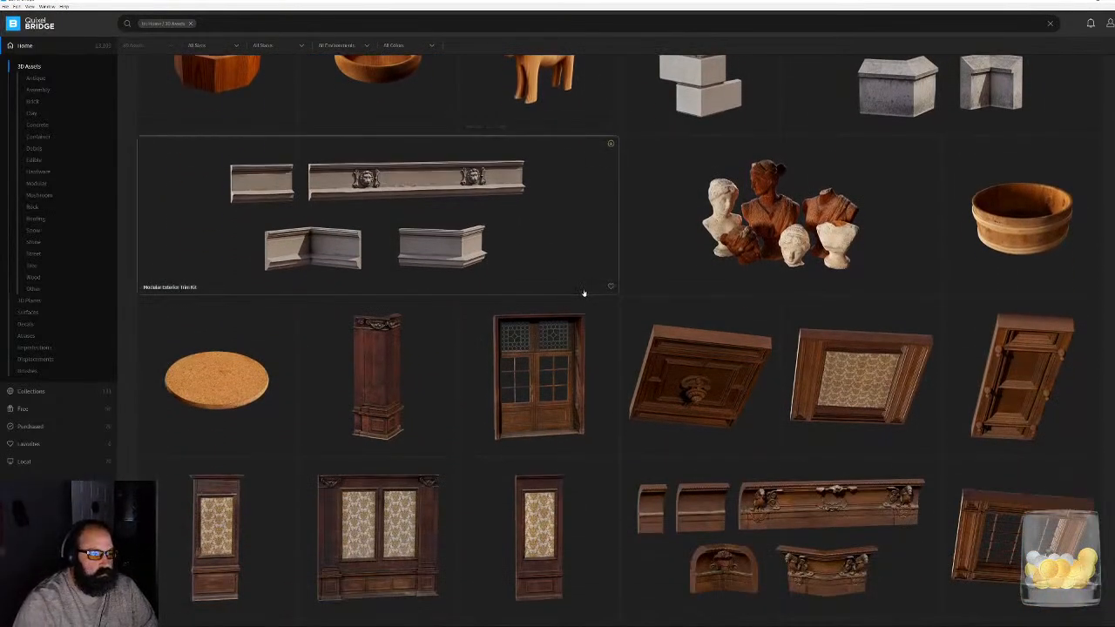
pyautogui.scroll(-7, 492, 209)
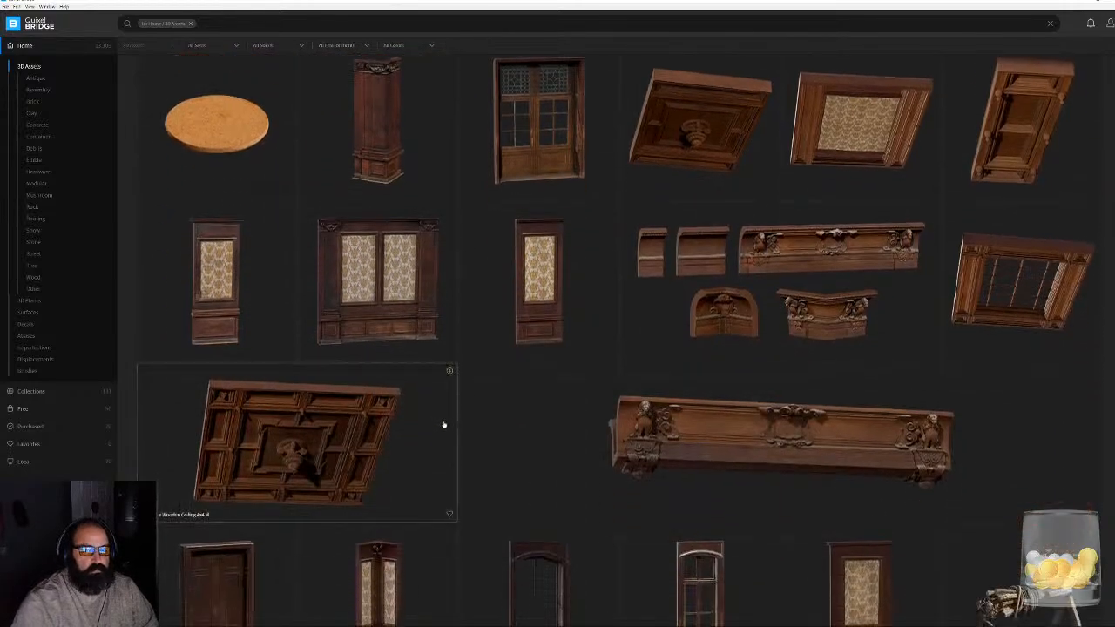
pyautogui.scroll(-2, 533, 385)
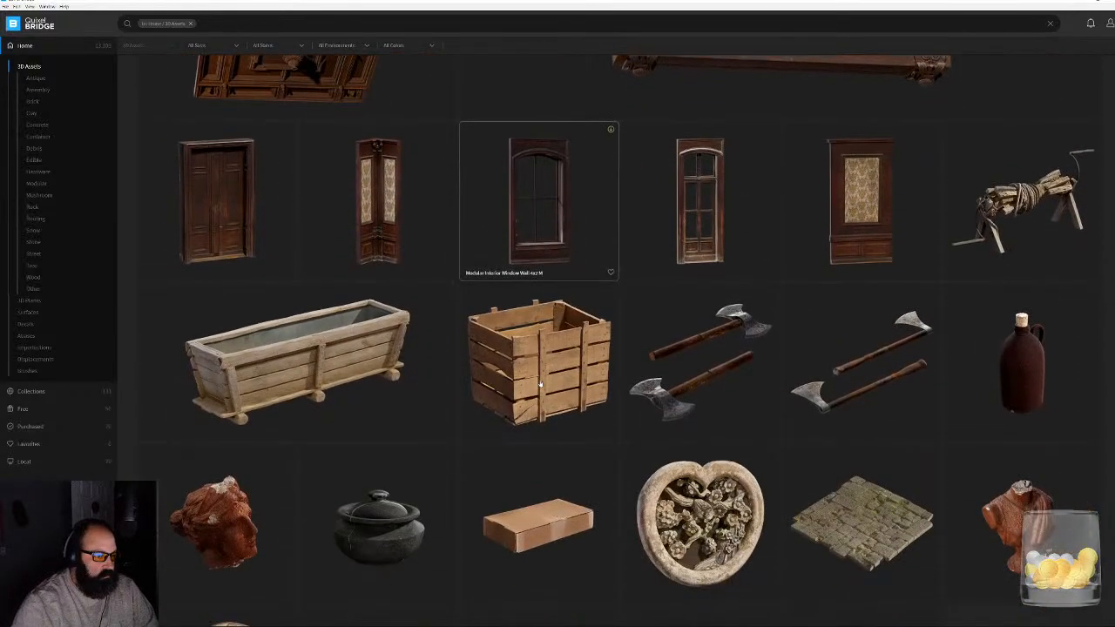
pyautogui.click(337, 372)
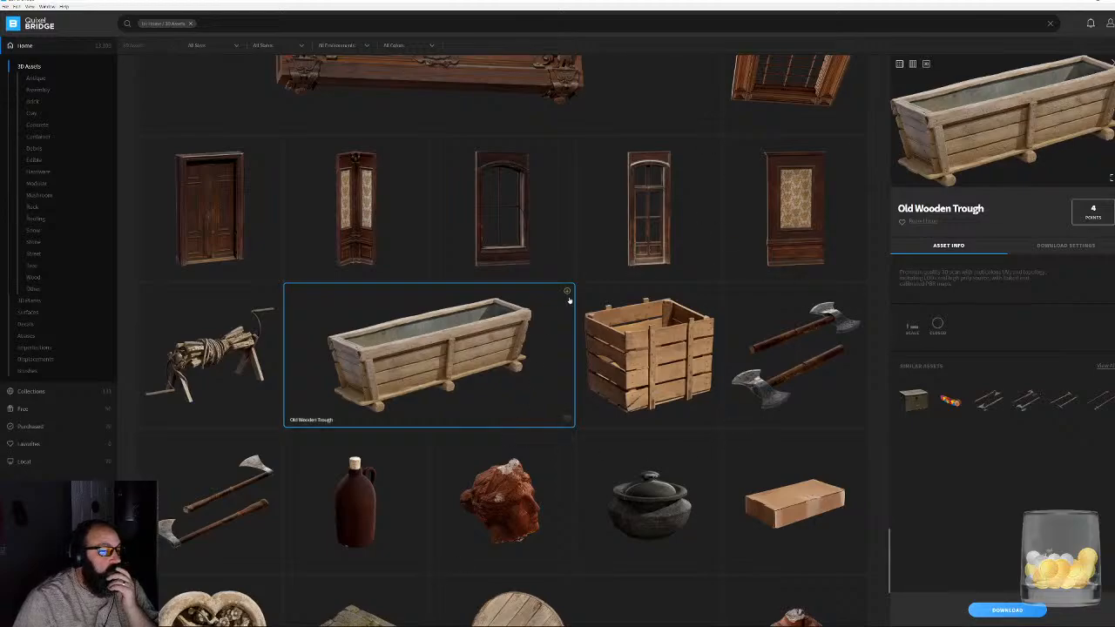
pyautogui.click(567, 291)
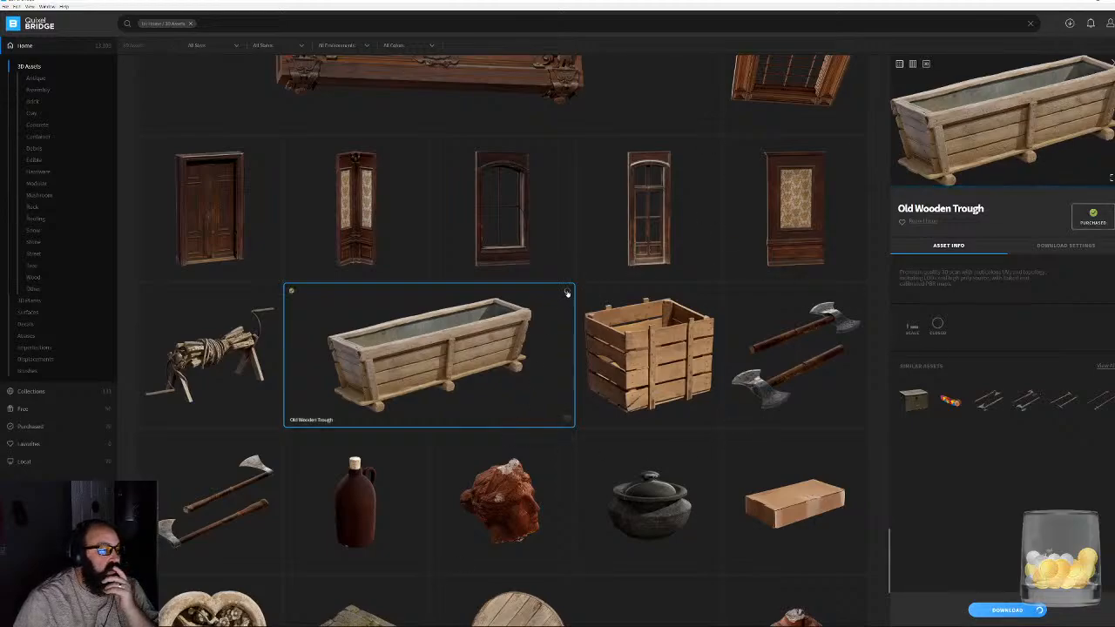
# - Find the Wooden Ammo Crate further down the 3D Assets listing and download it
pyautogui.scroll(-2, 592, 304)
pyautogui.scroll(-4, 572, 315)
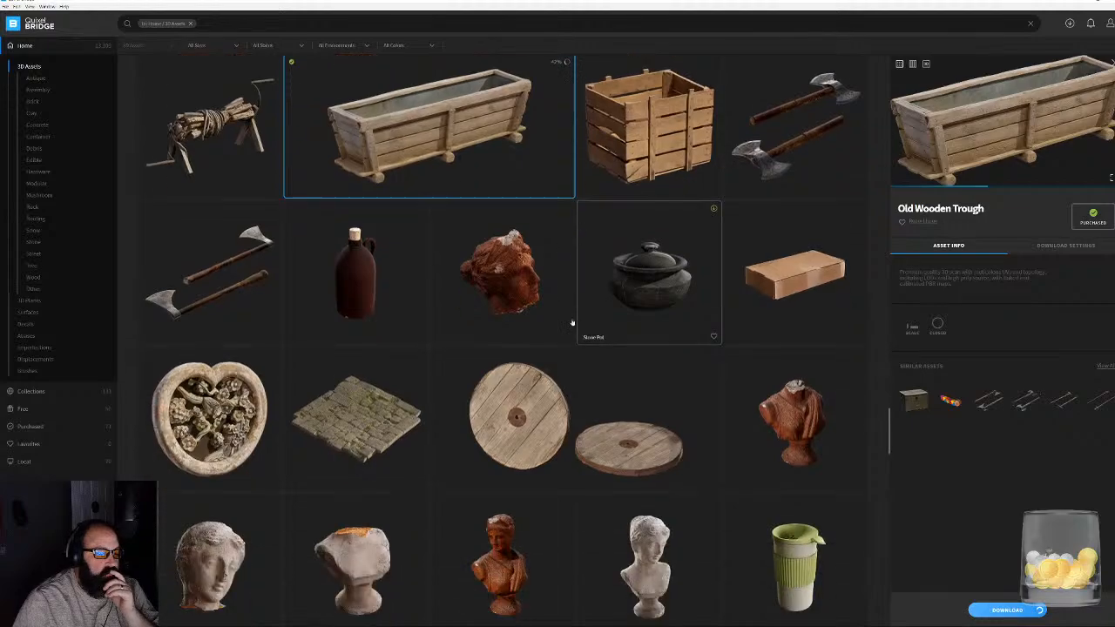
pyautogui.scroll(-5, 571, 311)
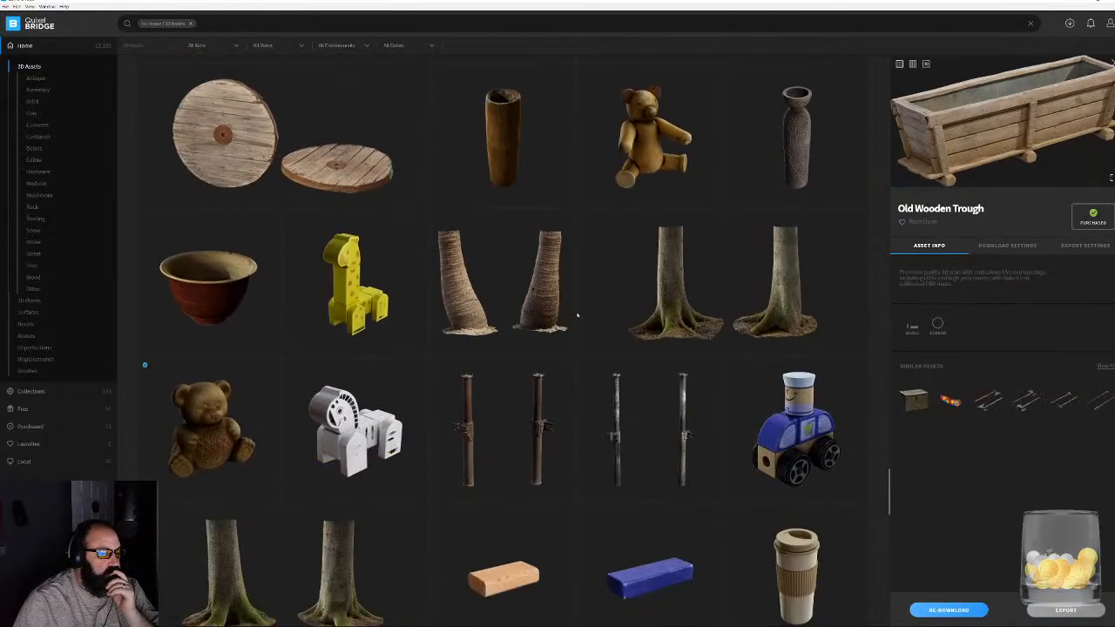
pyautogui.scroll(-4, 576, 319)
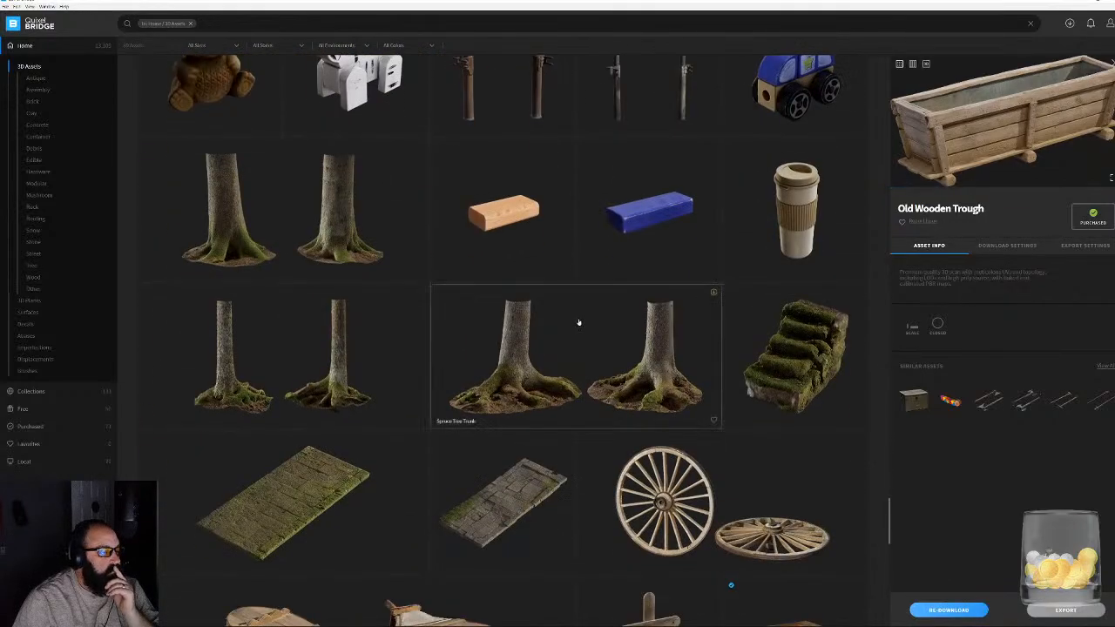
pyautogui.scroll(-3, 578, 330)
pyautogui.scroll(-5, 580, 336)
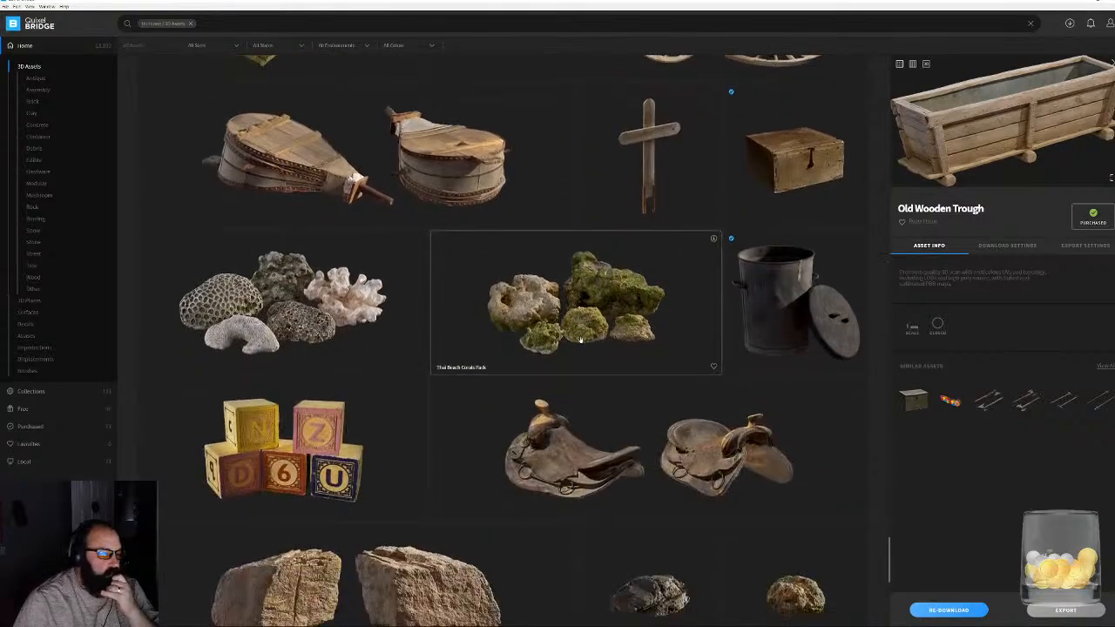
pyautogui.scroll(-4, 583, 341)
pyautogui.scroll(-3, 579, 346)
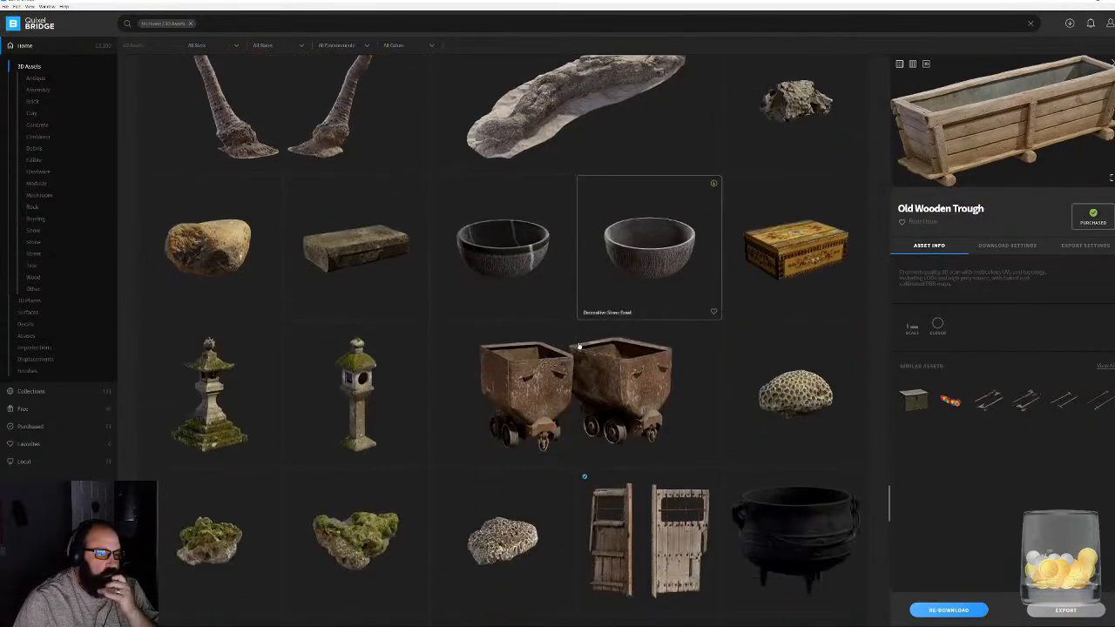
pyautogui.scroll(-10, 580, 348)
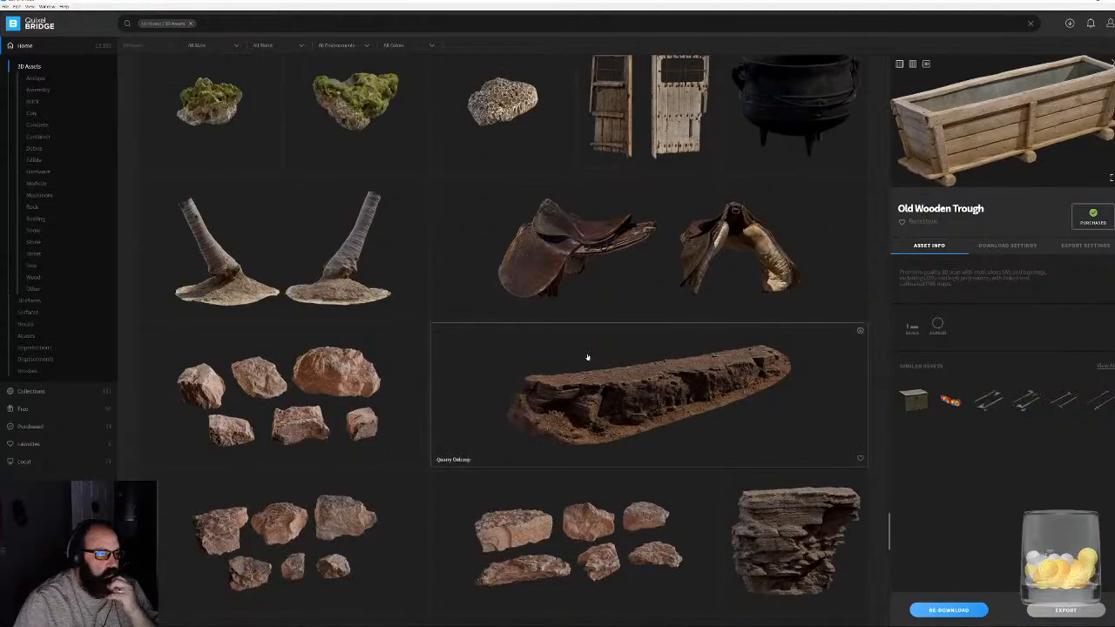
pyautogui.scroll(-8, 584, 375)
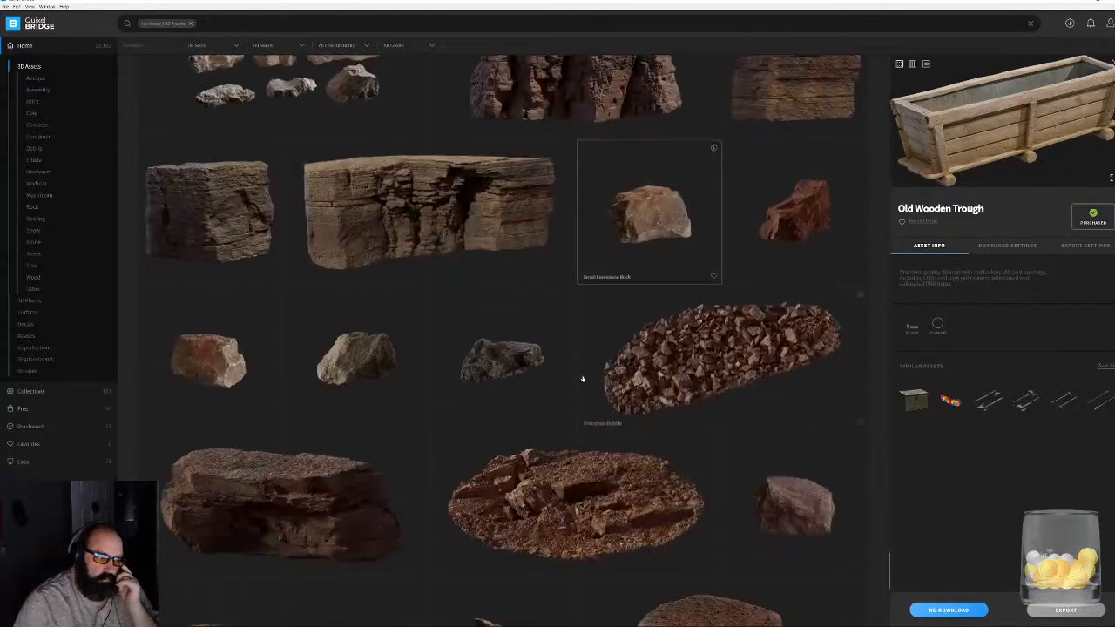
pyautogui.scroll(-8, 599, 355)
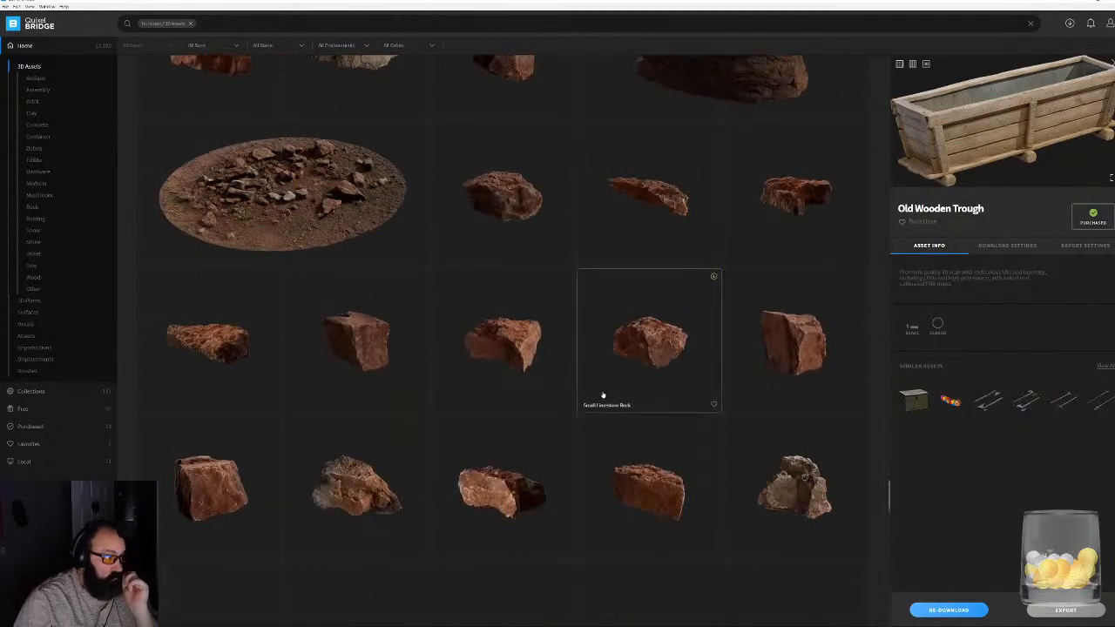
pyautogui.scroll(-8, 619, 425)
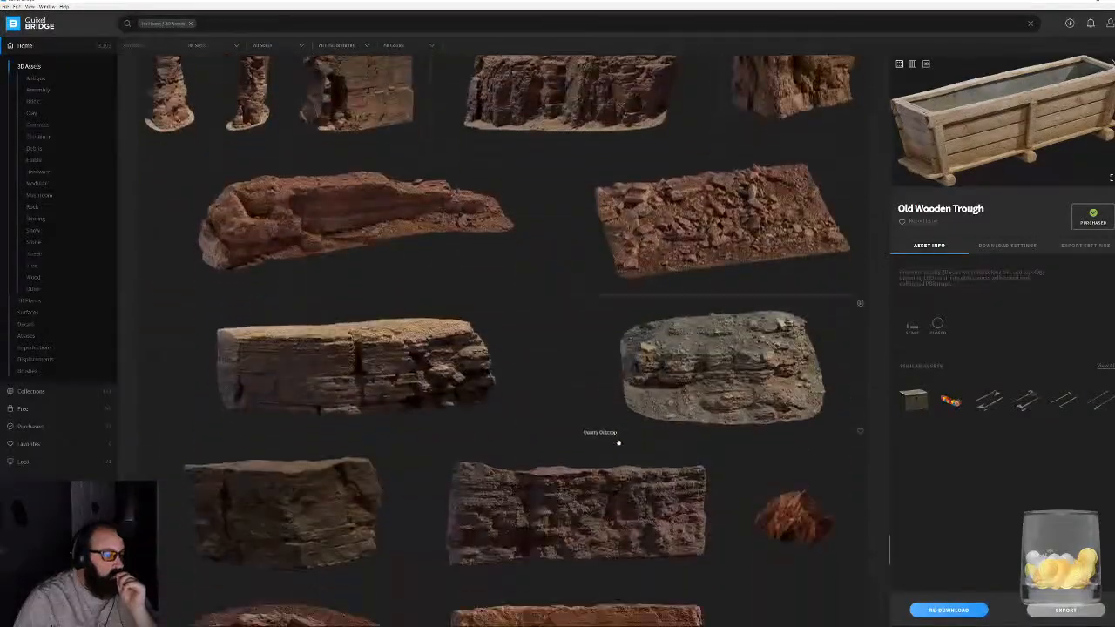
pyautogui.scroll(-8, 616, 473)
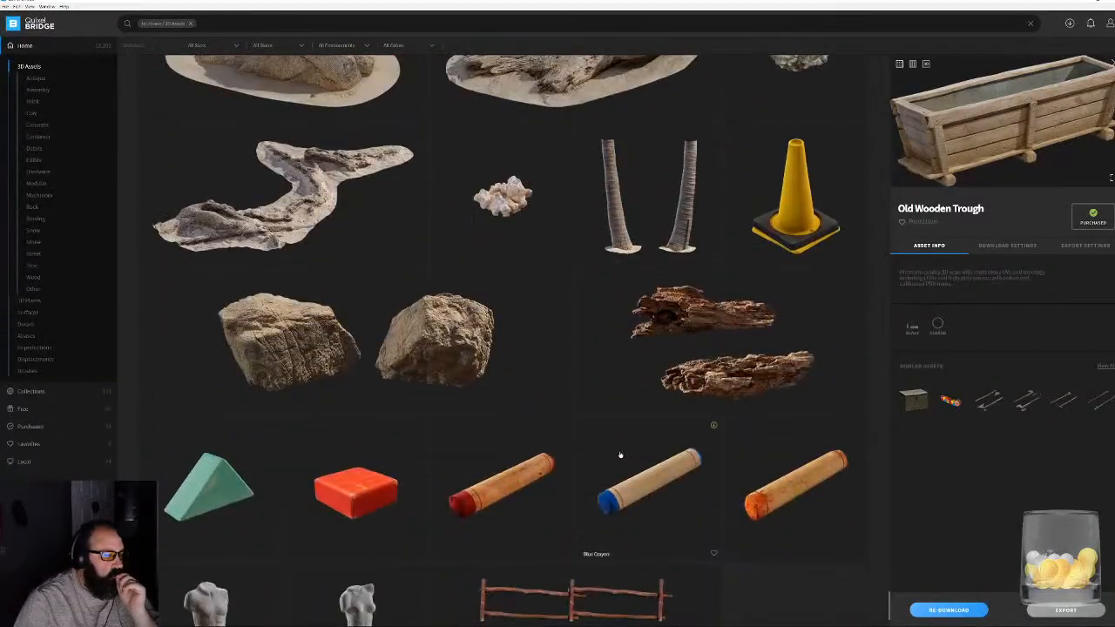
pyautogui.scroll(-6, 372, 129)
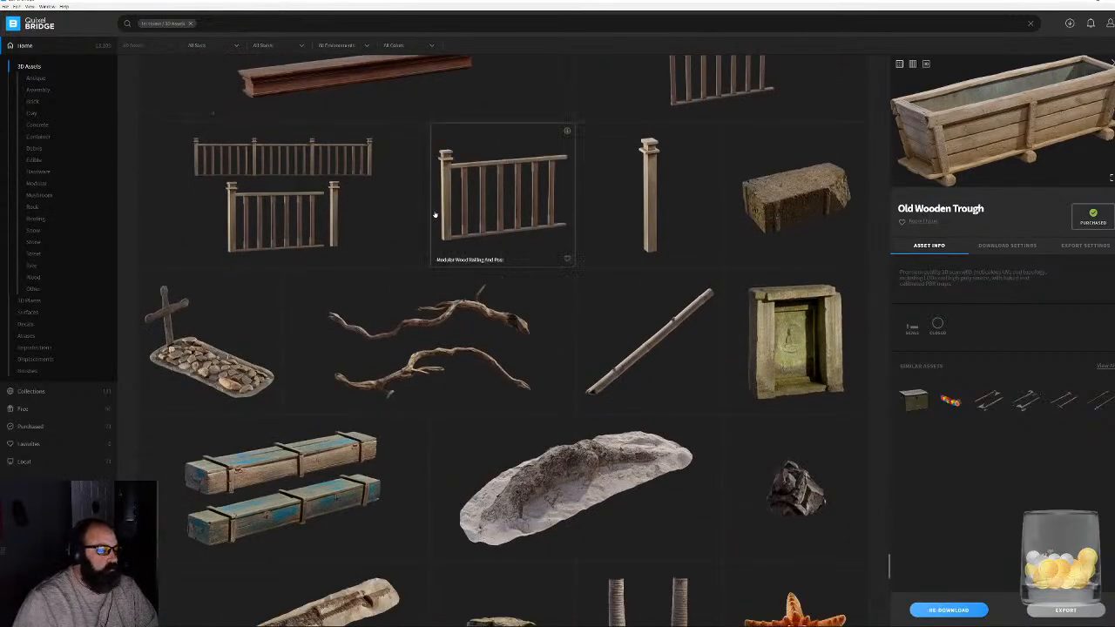
pyautogui.scroll(-2, 435, 215)
pyautogui.click(283, 378)
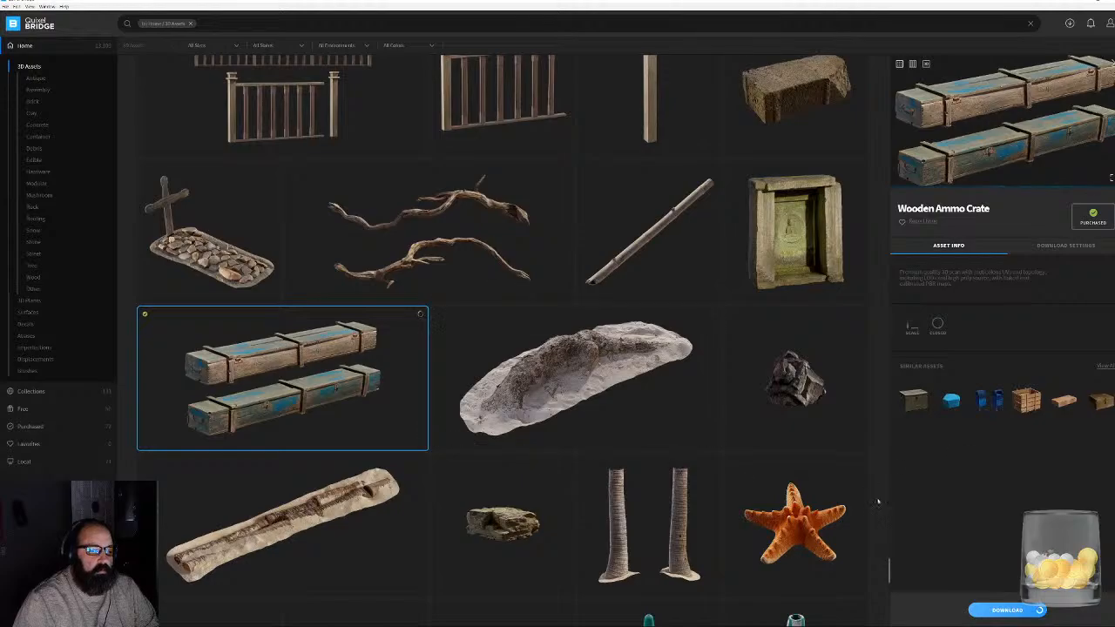
# - Find the Old Wooden Trough in the 3D Assets listing and export it to Unreal Engine
pyautogui.moveTo(889, 570); pyautogui.dragTo(936, 276)
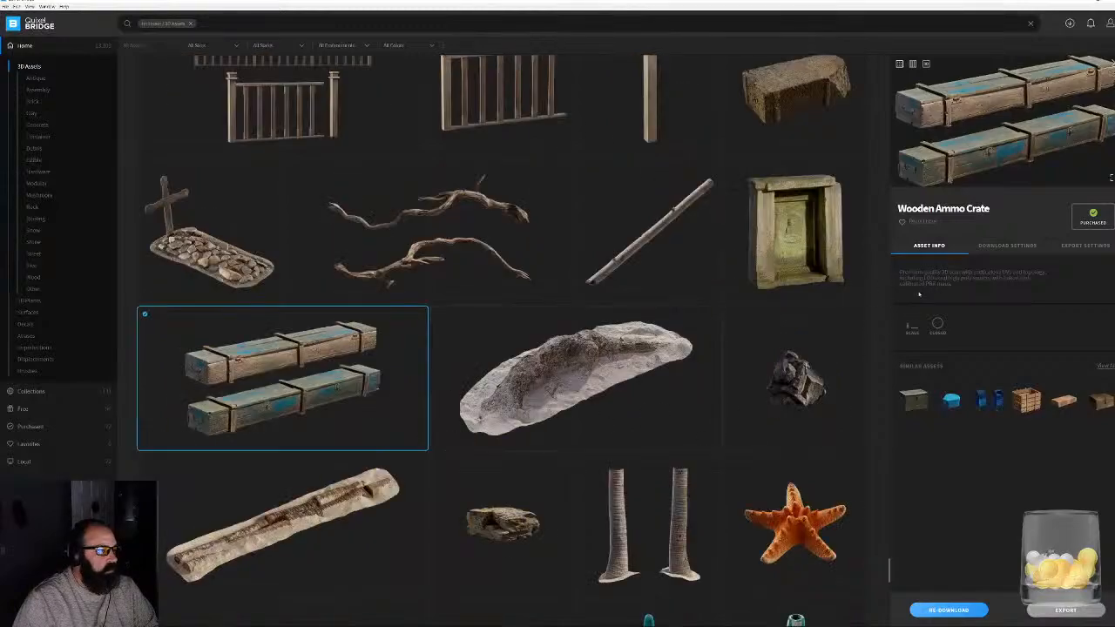
pyautogui.click(887, 193)
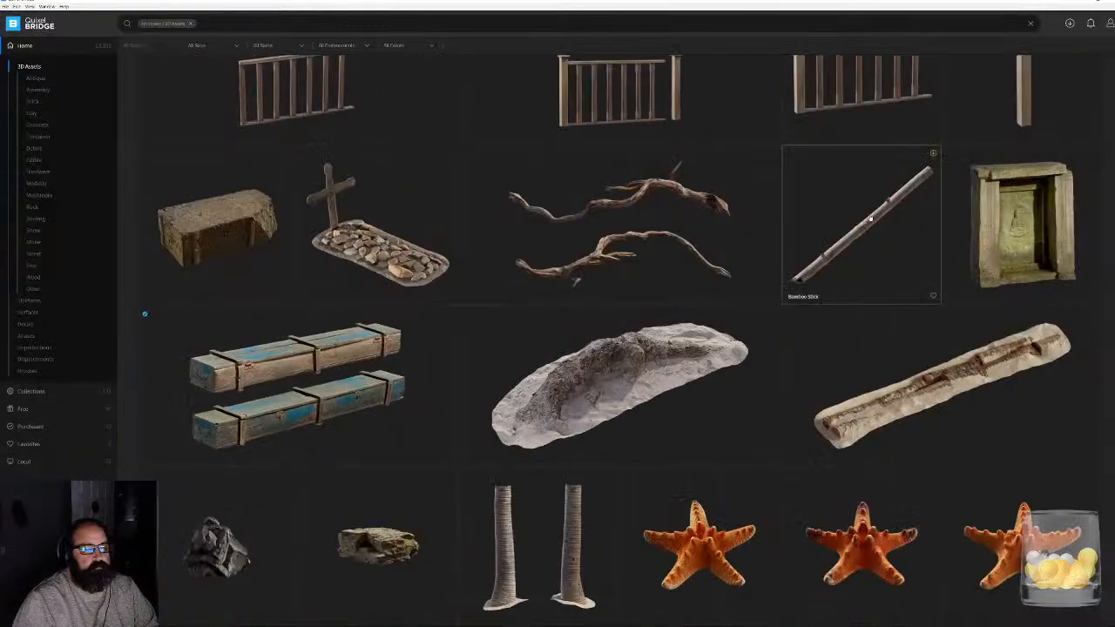
pyautogui.scroll(1, 740, 398)
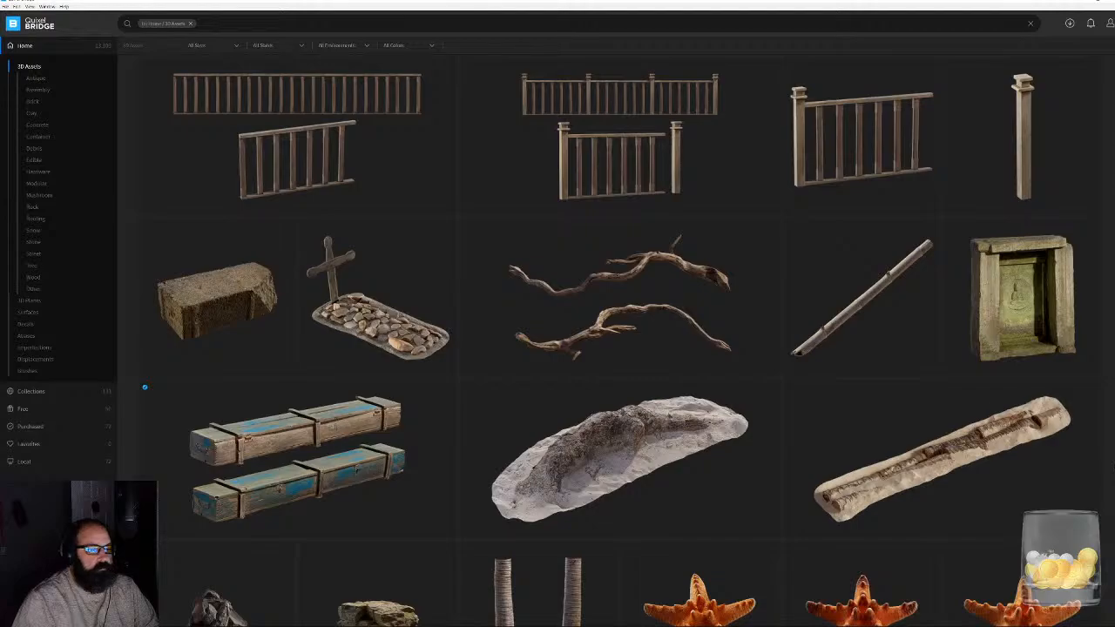
pyautogui.moveTo(1110, 86); pyautogui.dragTo(1102, 131)
pyautogui.scroll(-14, 610, 339)
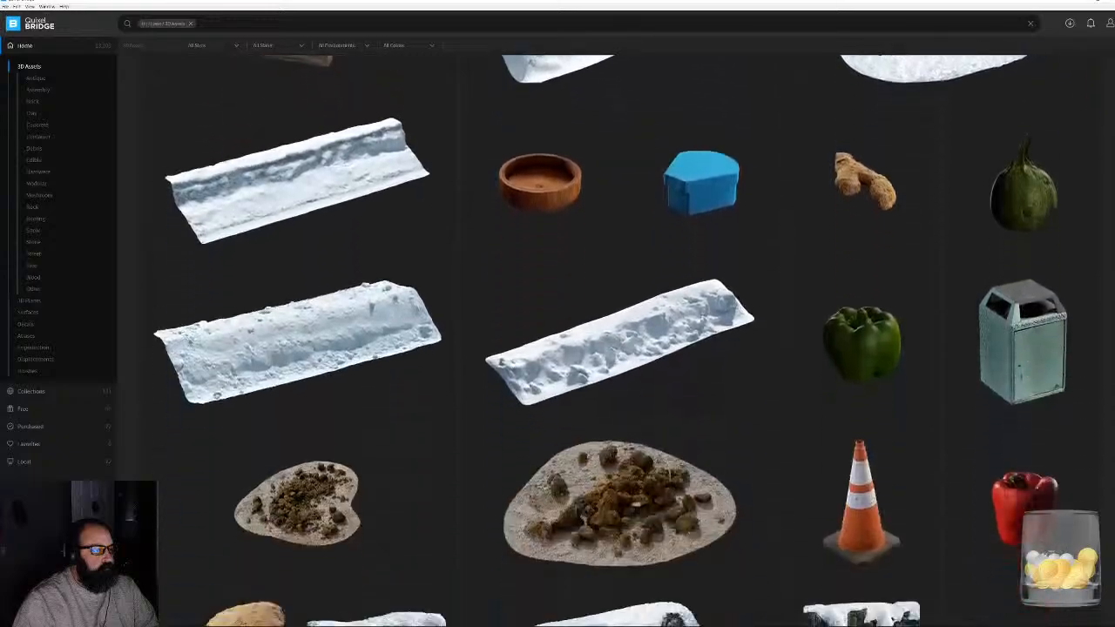
pyautogui.scroll(-16, 610, 340)
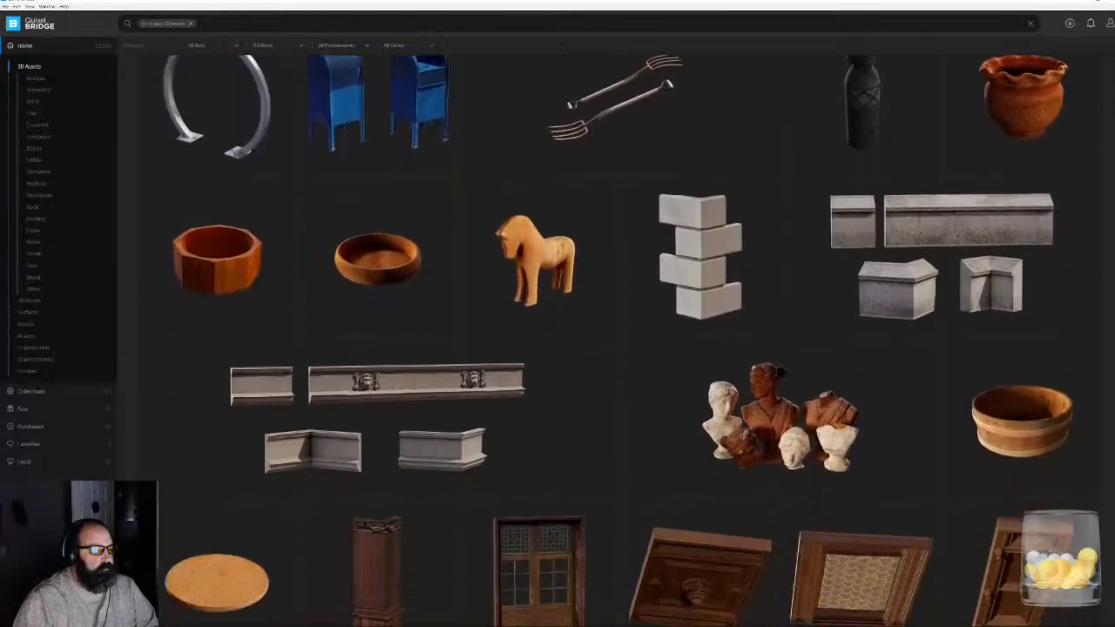
pyautogui.scroll(-6, 610, 340)
pyautogui.scroll(6, 610, 340)
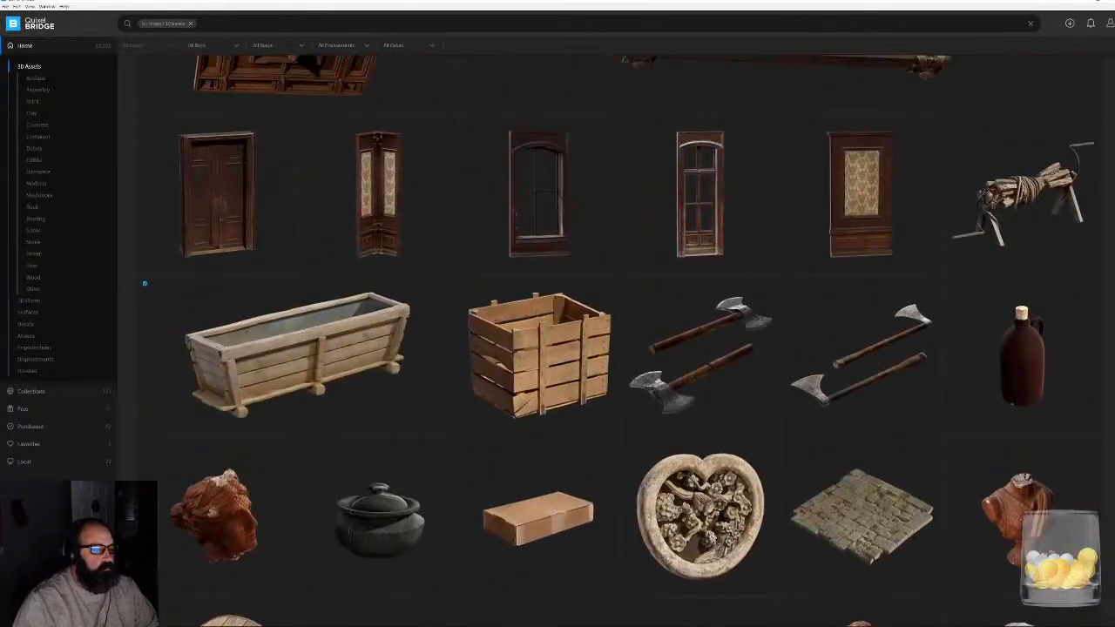
pyautogui.click(449, 284)
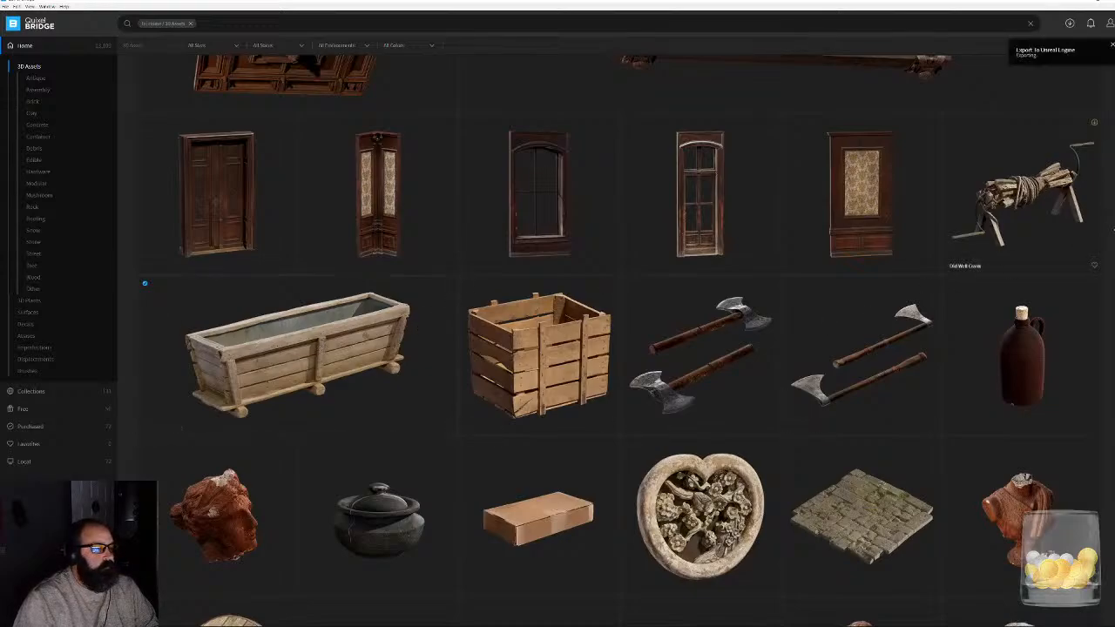
# - Export the Wooden Ammo Crate to Unreal Engine and dismiss the message log shown in the editor
pyautogui.scroll(-10, 1023, 193)
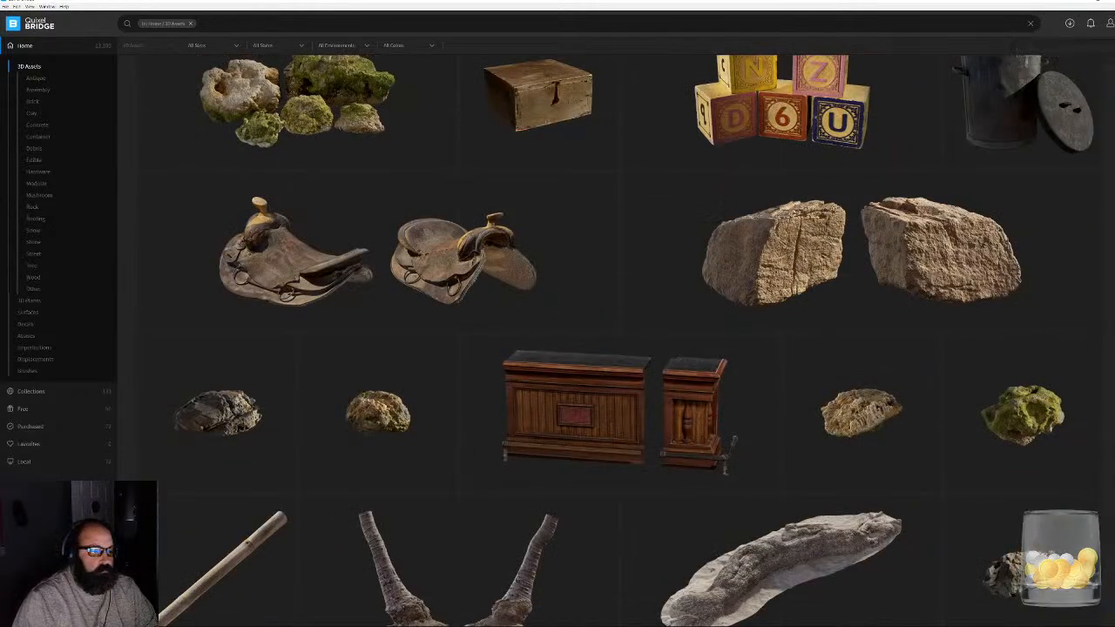
pyautogui.scroll(-20, 610, 340)
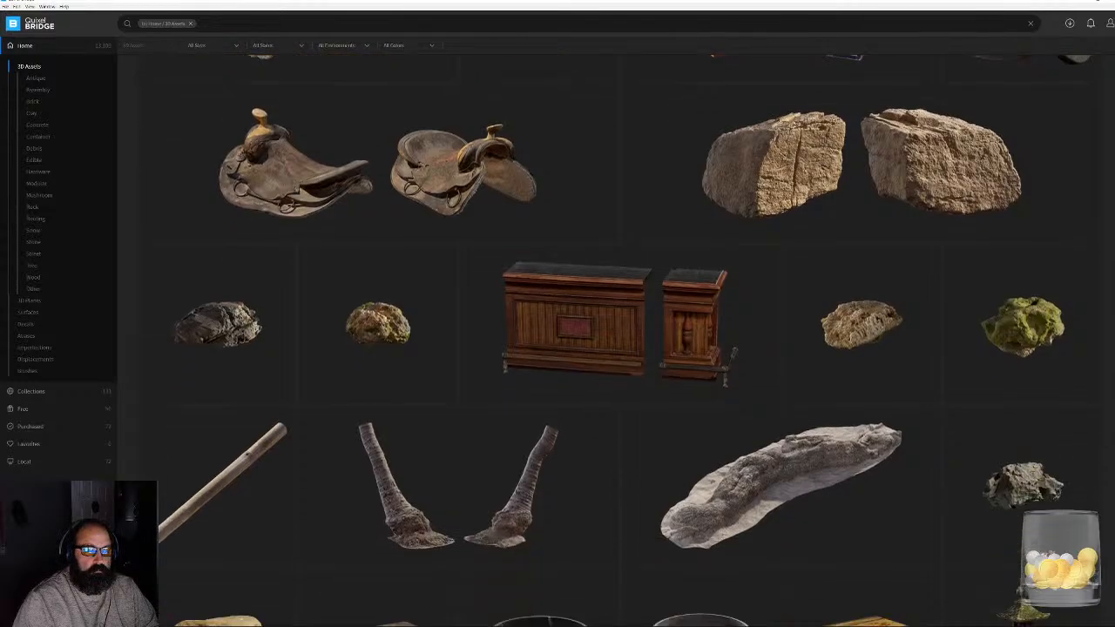
pyautogui.scroll(-3, 610, 339)
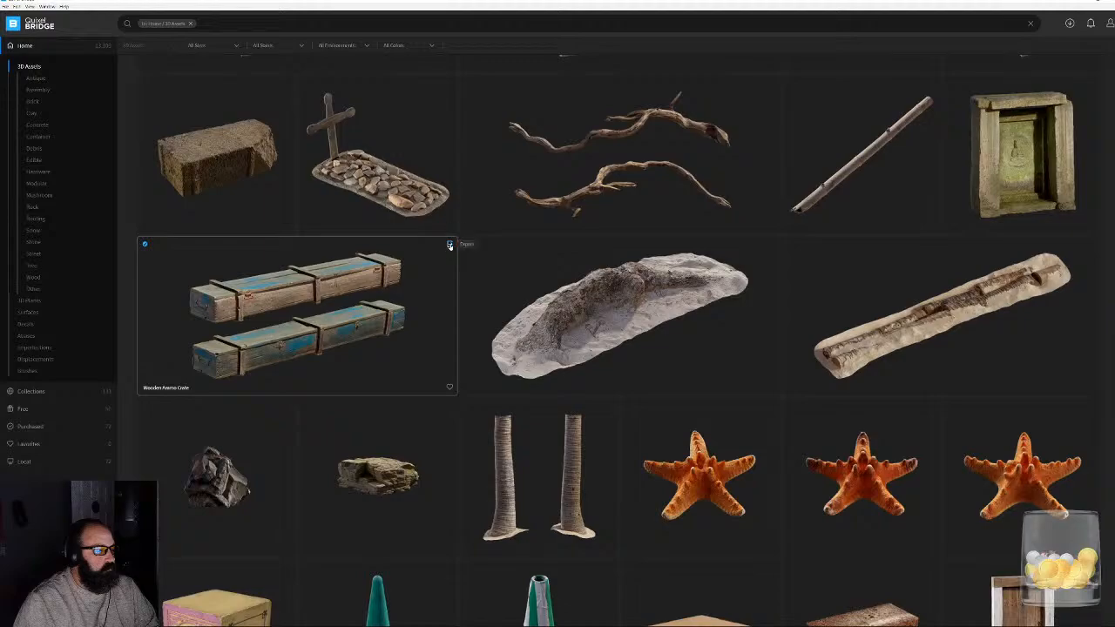
pyautogui.click(449, 245)
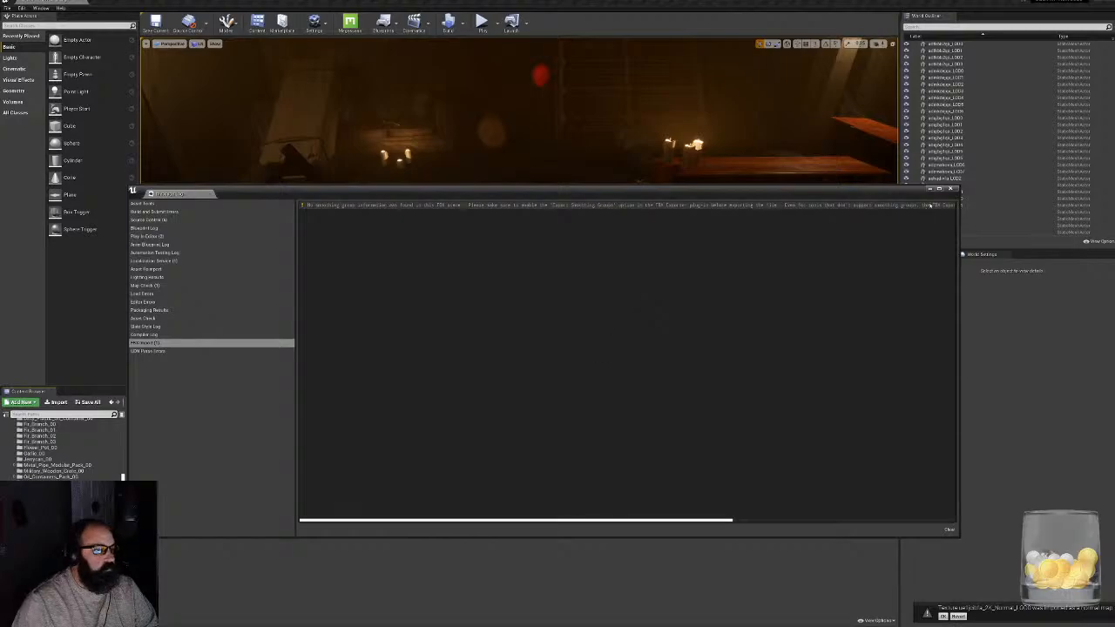
pyautogui.click(950, 188)
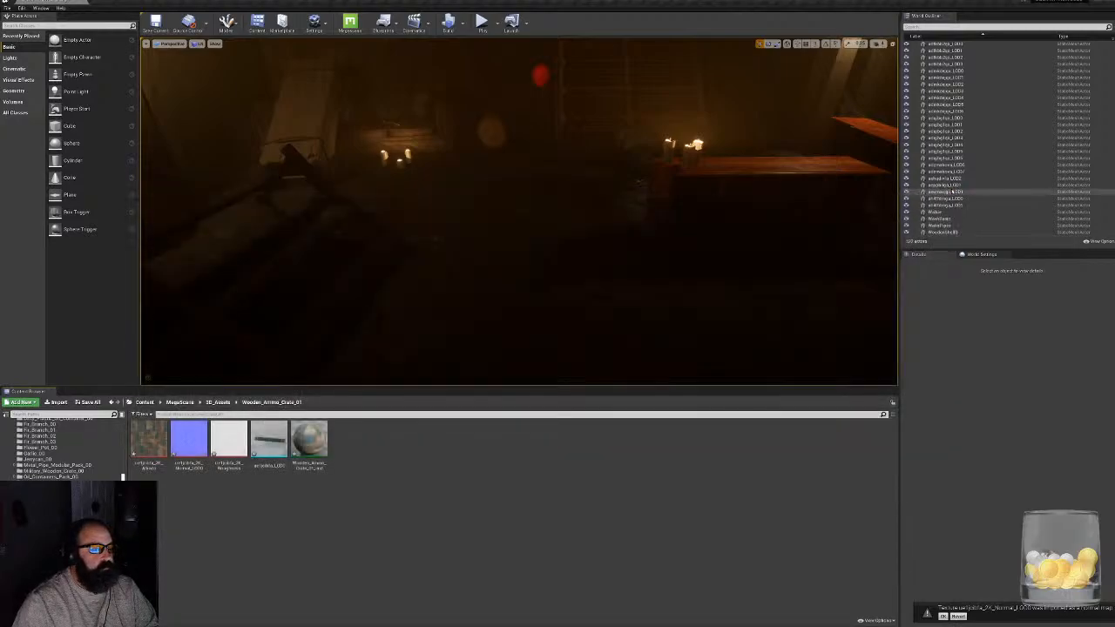
# - Place the Wooden_Ammo_Crate_01 mesh on the dark floor in front of the candlelit table and rotate it lengthwise into the room
pyautogui.click(269, 440)
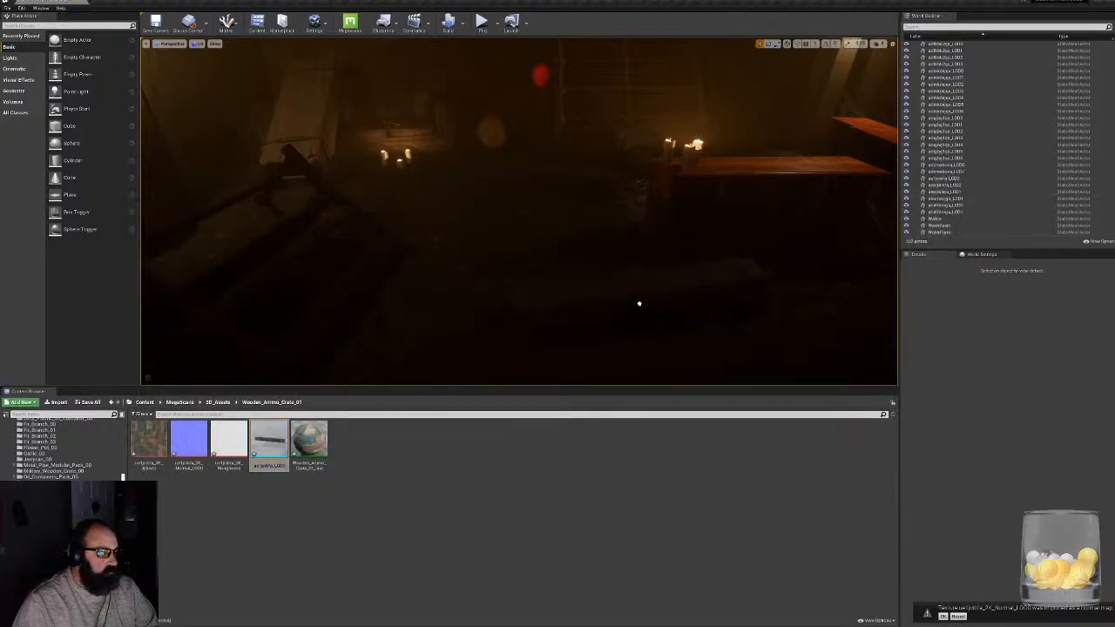
pyautogui.moveTo(640, 304); pyautogui.dragTo(631, 281)
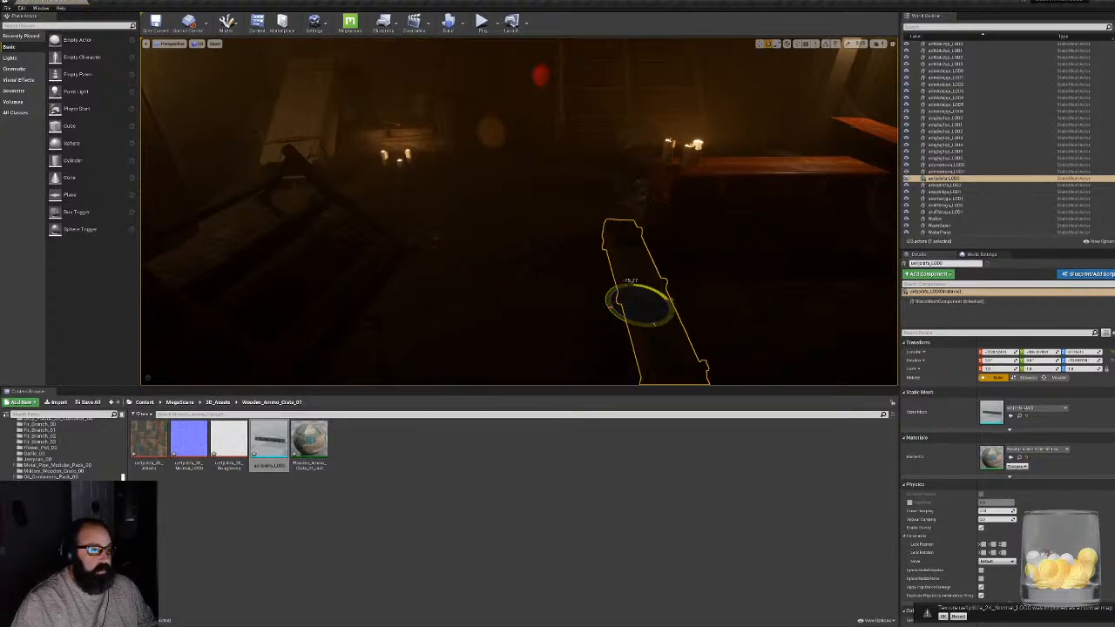
pyautogui.moveTo(640, 291); pyautogui.dragTo(666, 323, button='right')
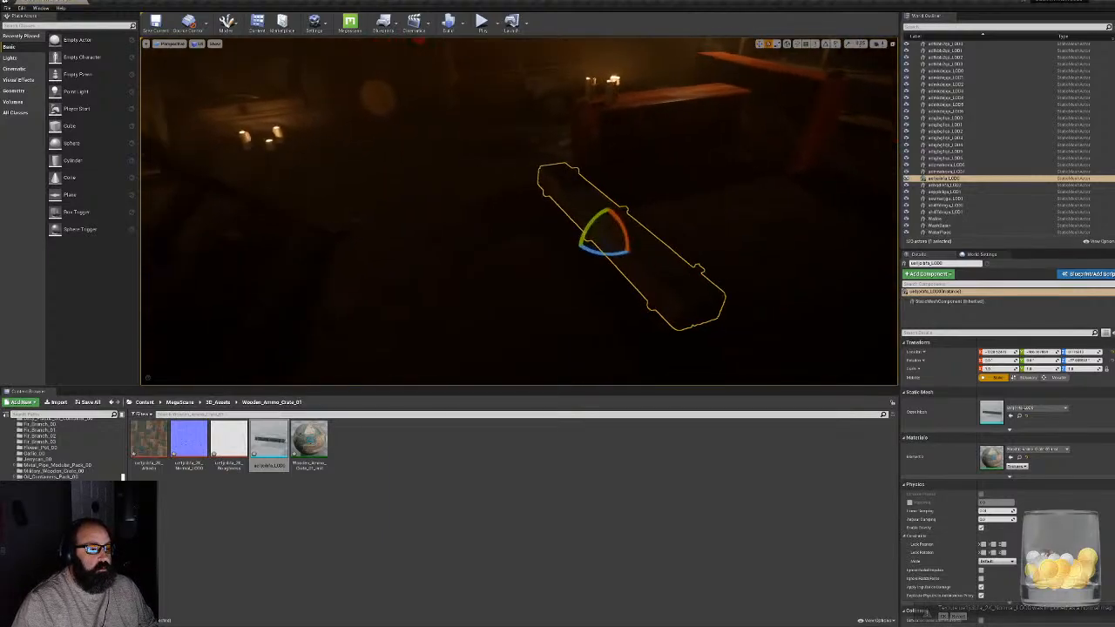
pyautogui.moveTo(621, 231); pyautogui.dragTo(637, 232)
# - Stack a duplicate of the ammo crate on top of the first one, turned and shifted slightly out of line
pyautogui.moveTo(627, 211); pyautogui.dragTo(660, 280, button='right')
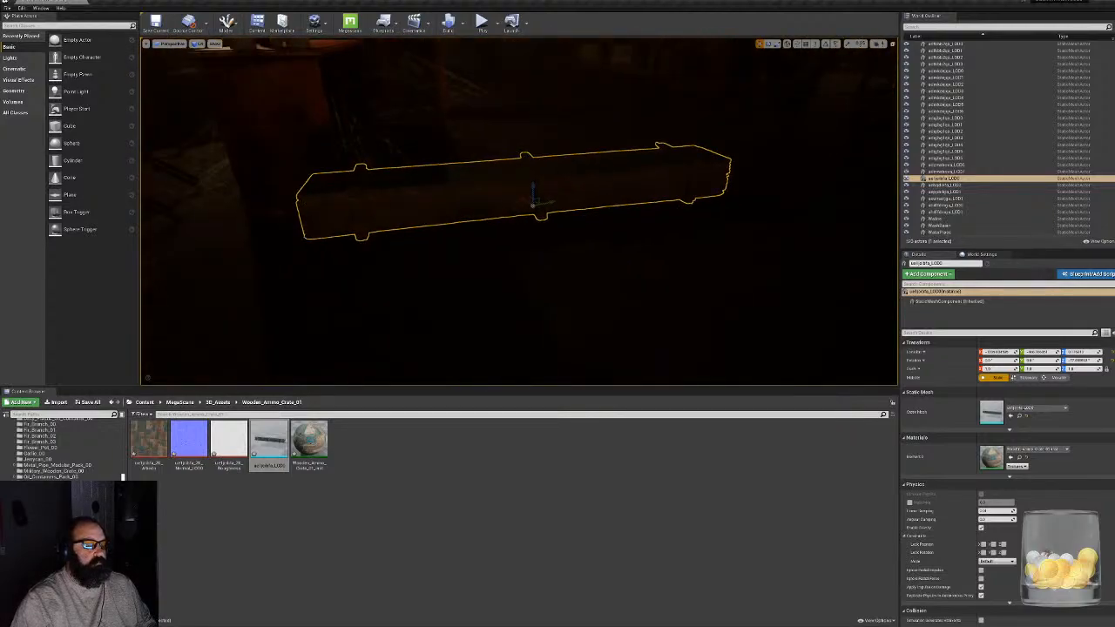
pyautogui.keyDown('alt'); pyautogui.moveTo(534, 191); pyautogui.dragTo(587, 136); pyautogui.keyUp('alt')
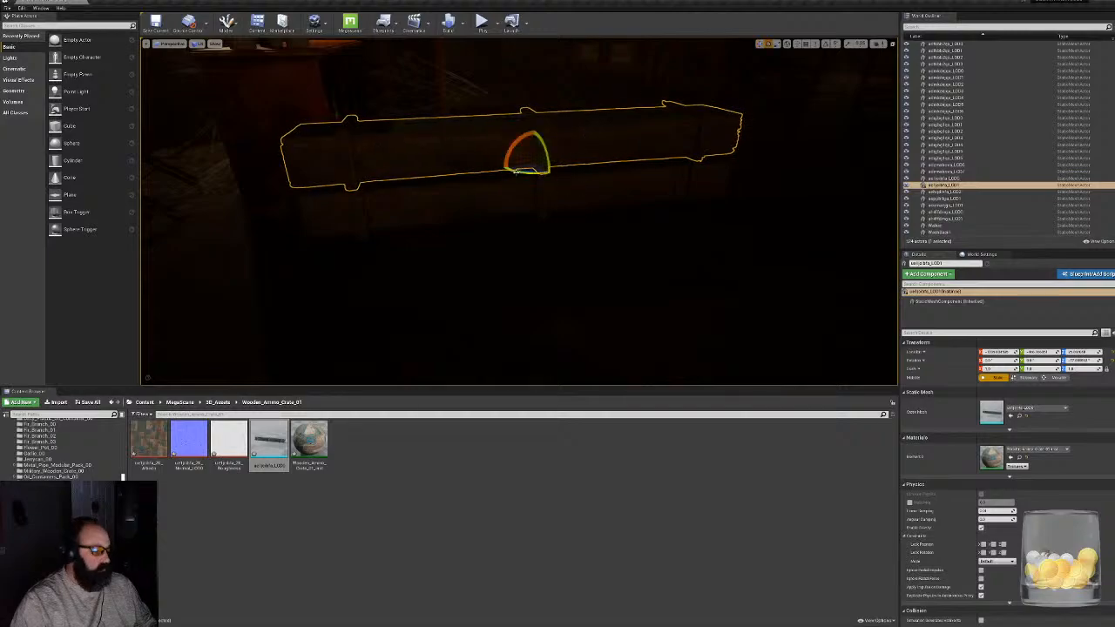
pyautogui.moveTo(515, 171); pyautogui.dragTo(559, 157)
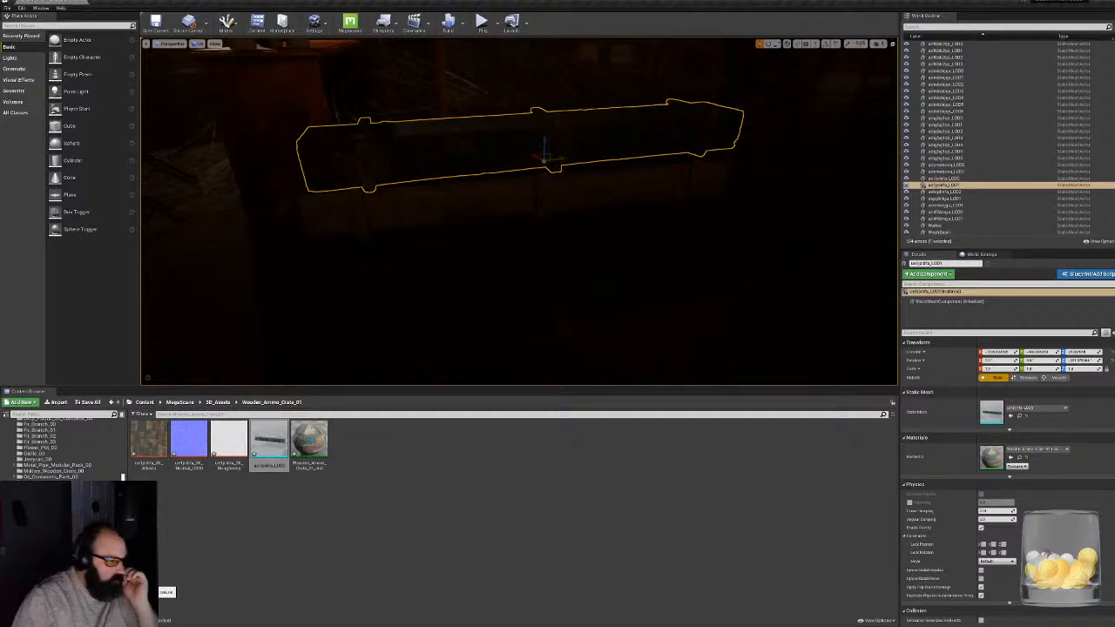
# - Look through the wooden prop folders in 3D_Assets, including Wooden_Ammo_Crate_00, Wooden_Box_00, Wooden_Container_00 and Wooden_Stool_00, for another prop
pyautogui.click(98, 578)
pyautogui.scroll(-5, 101, 545)
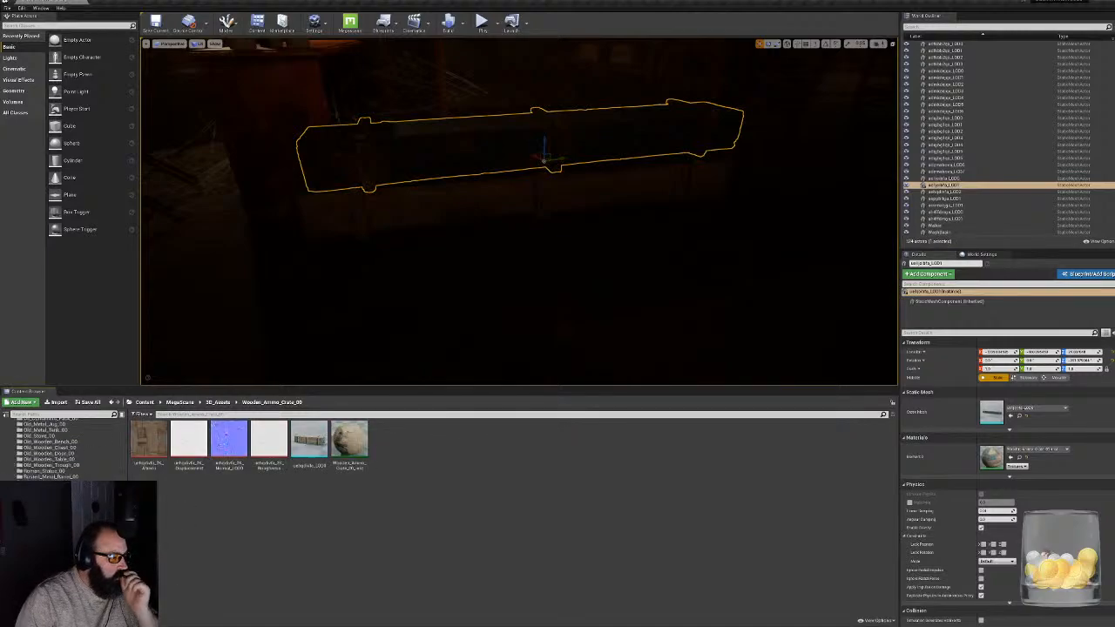
pyautogui.click(70, 542)
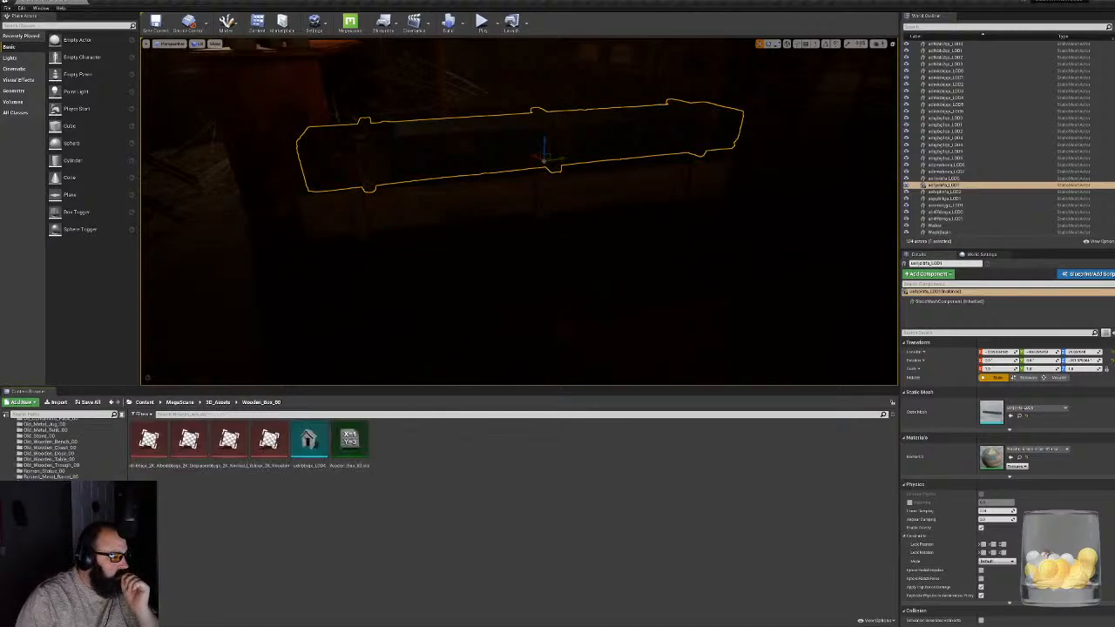
pyautogui.click(70, 550)
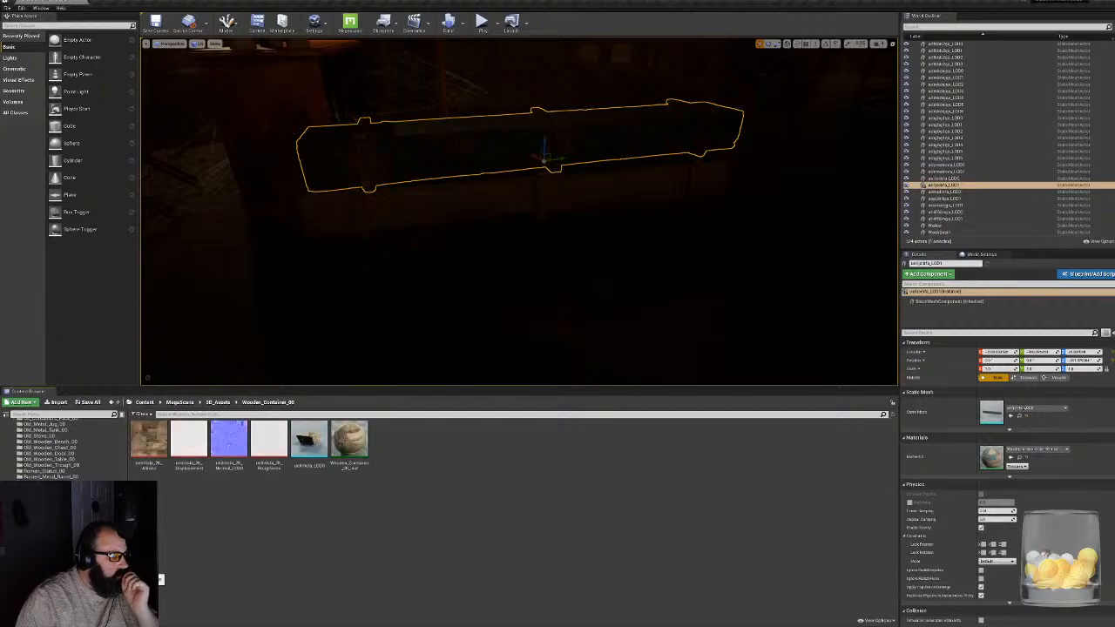
pyautogui.click(69, 556)
pyautogui.click(70, 562)
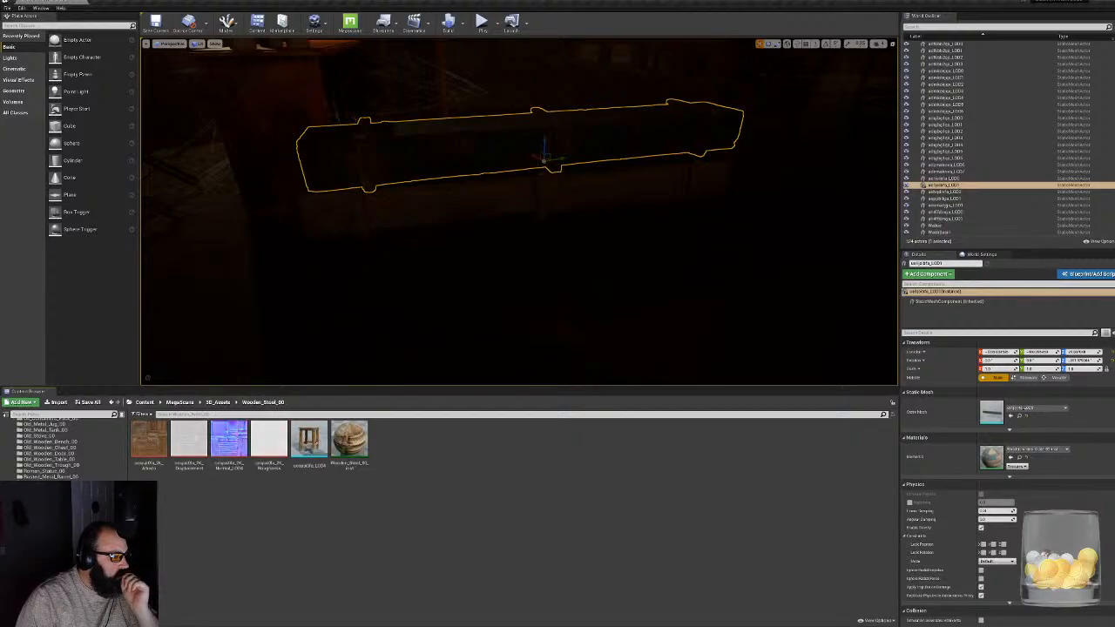
pyautogui.click(70, 567)
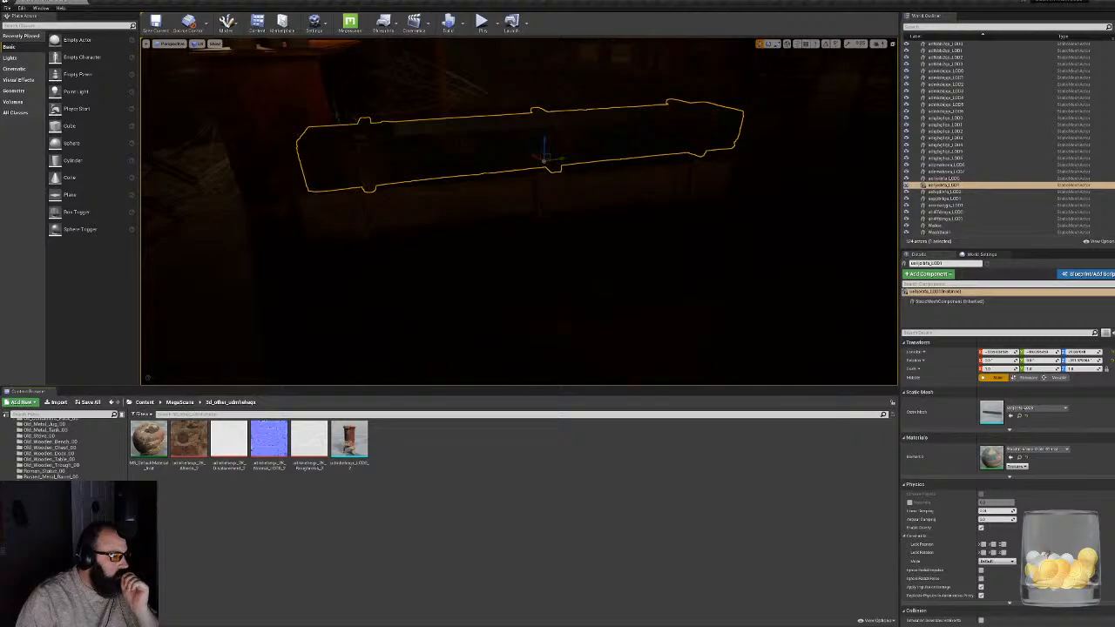
# - Review the 3D_Assets folders one by one from Axe_00 down to Old_Wooden_Chest_00 for a suitable prop
pyautogui.press('Left')
pyautogui.press('Down')
pyautogui.press('Down')
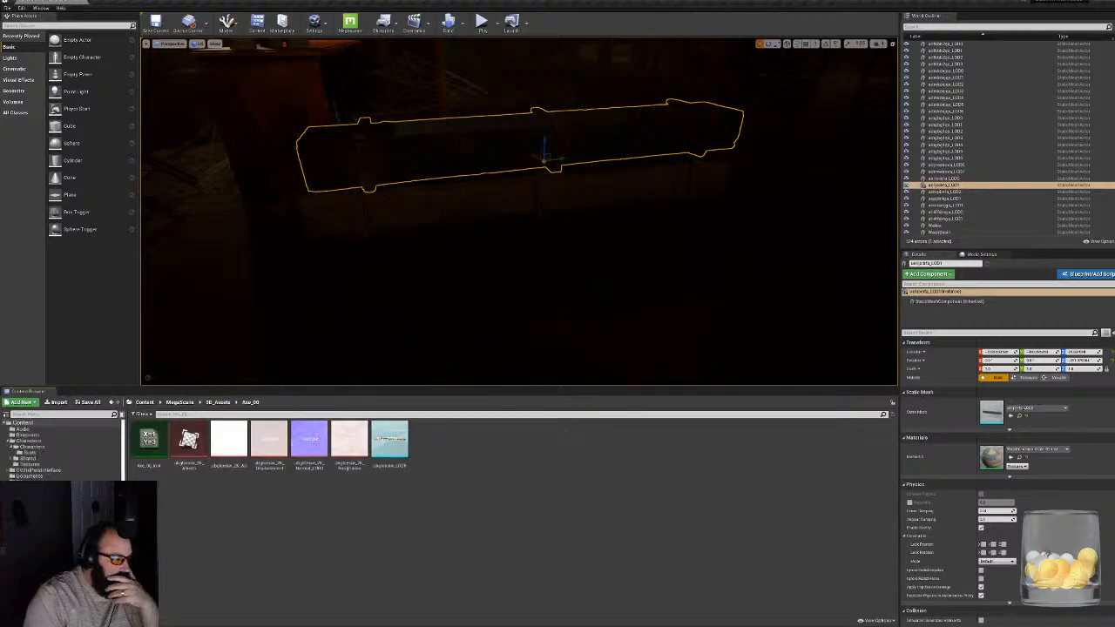
pyautogui.press('Down')
pyautogui.press('Down')
pyautogui.press('Down')
pyautogui.press('Down')
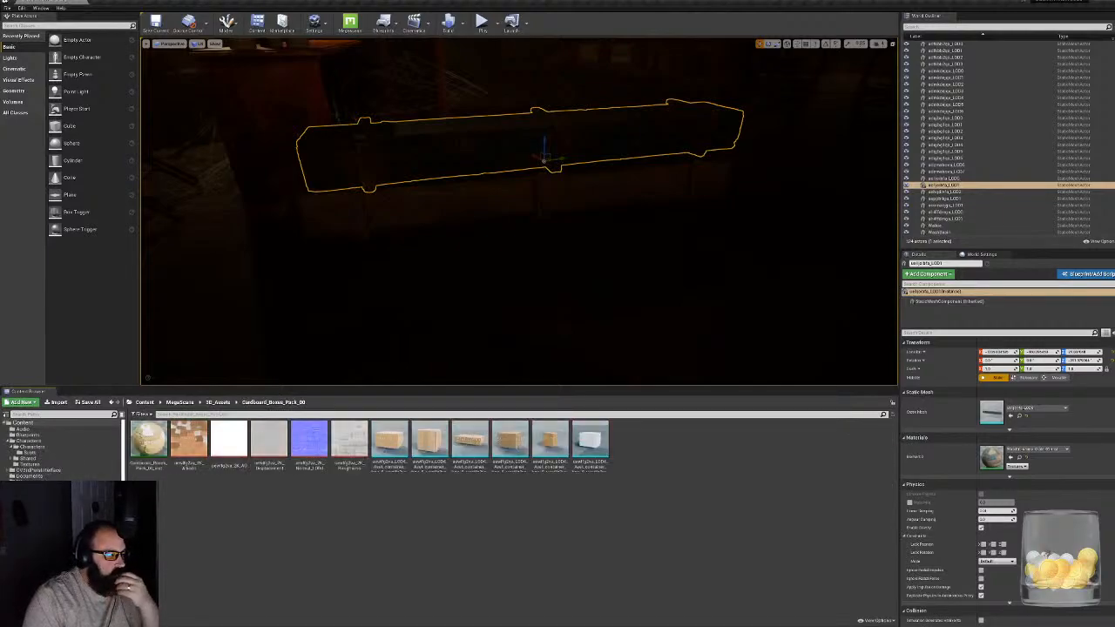
pyautogui.press('Down')
pyautogui.press('Down')
pyautogui.press('Down')
pyautogui.press('Down')
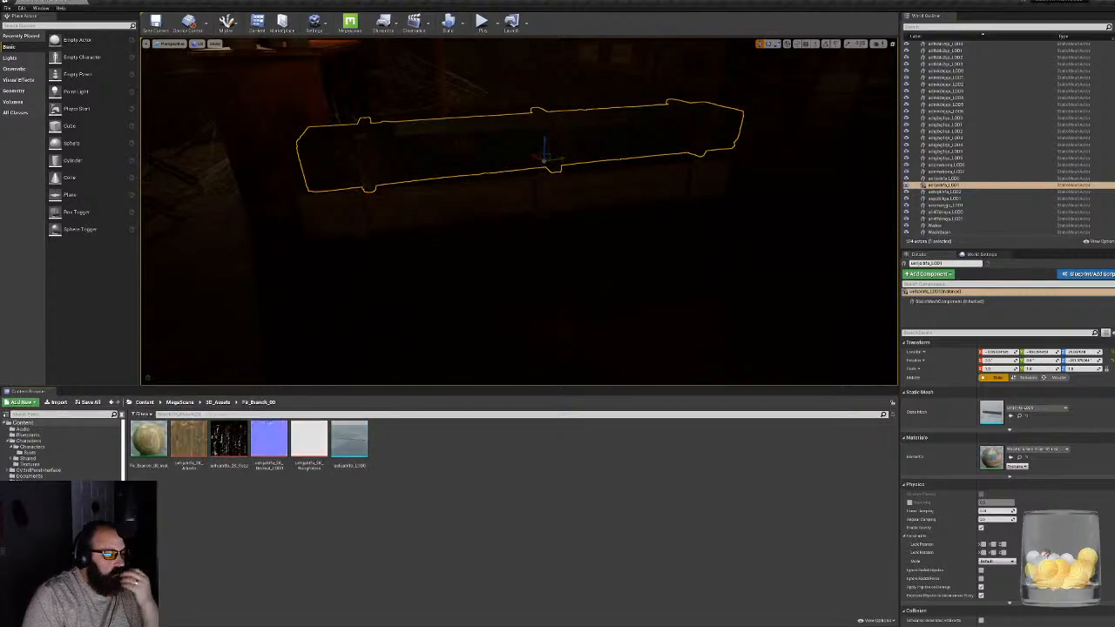
pyautogui.press('Down')
pyautogui.press('Down')
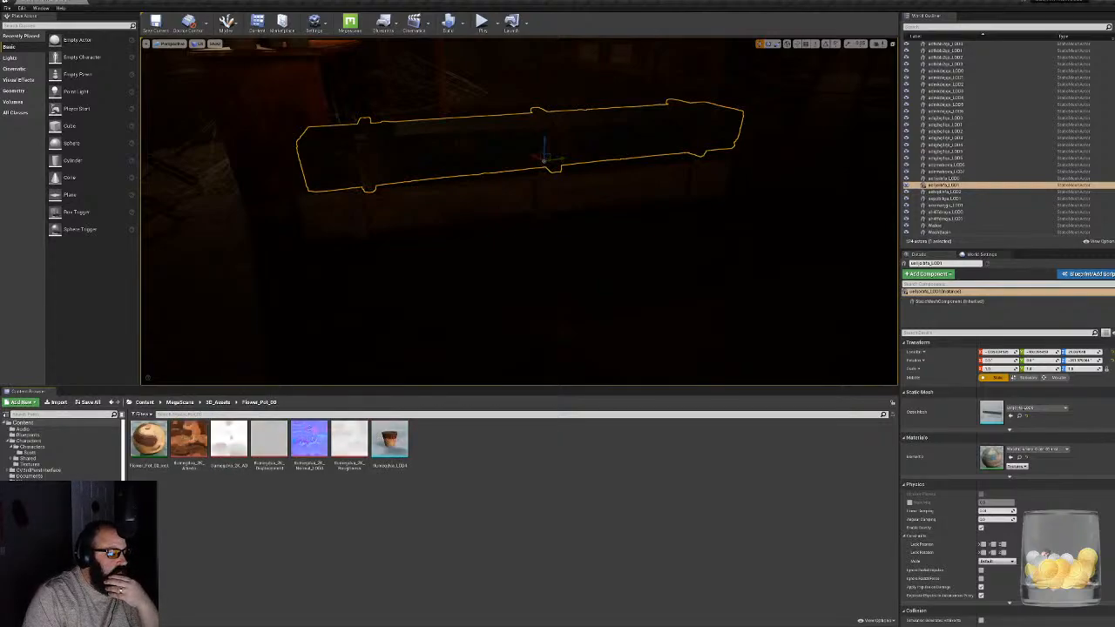
pyautogui.press('Down')
pyautogui.press('Down')
pyautogui.press('Down')
pyautogui.press('Down')
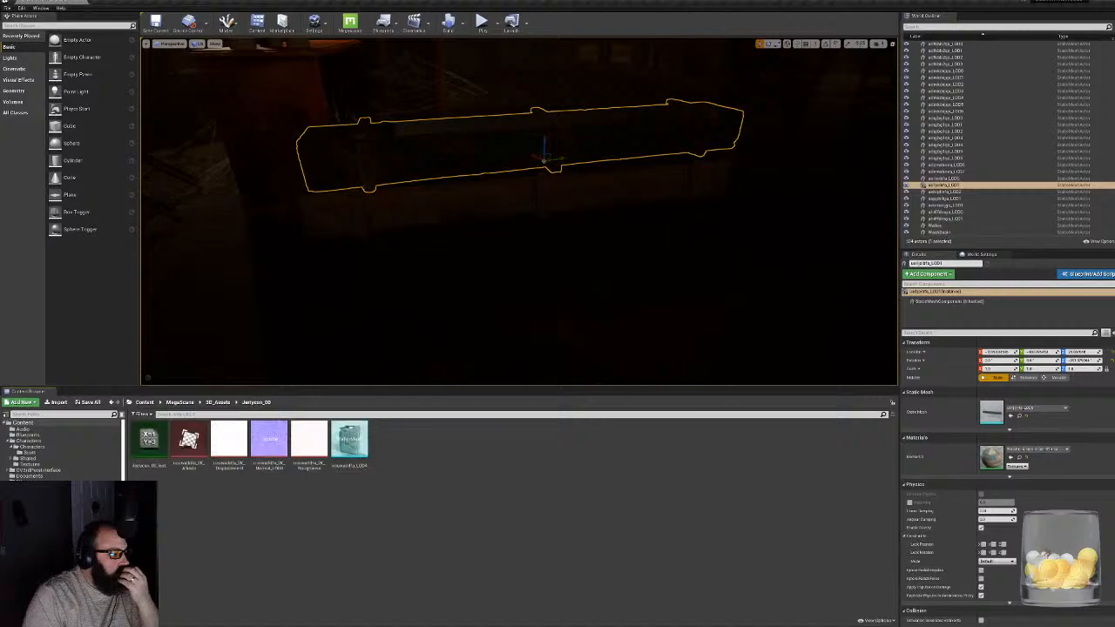
pyautogui.press('Down')
pyautogui.press('Down')
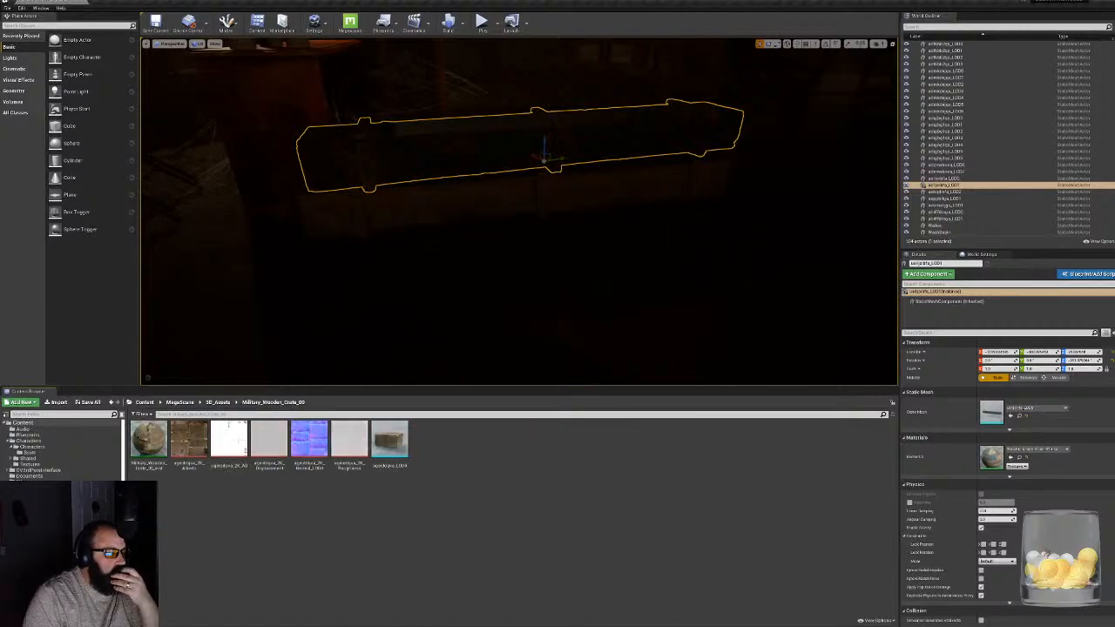
pyautogui.press('Down')
pyautogui.press('Down')
pyautogui.press('Down')
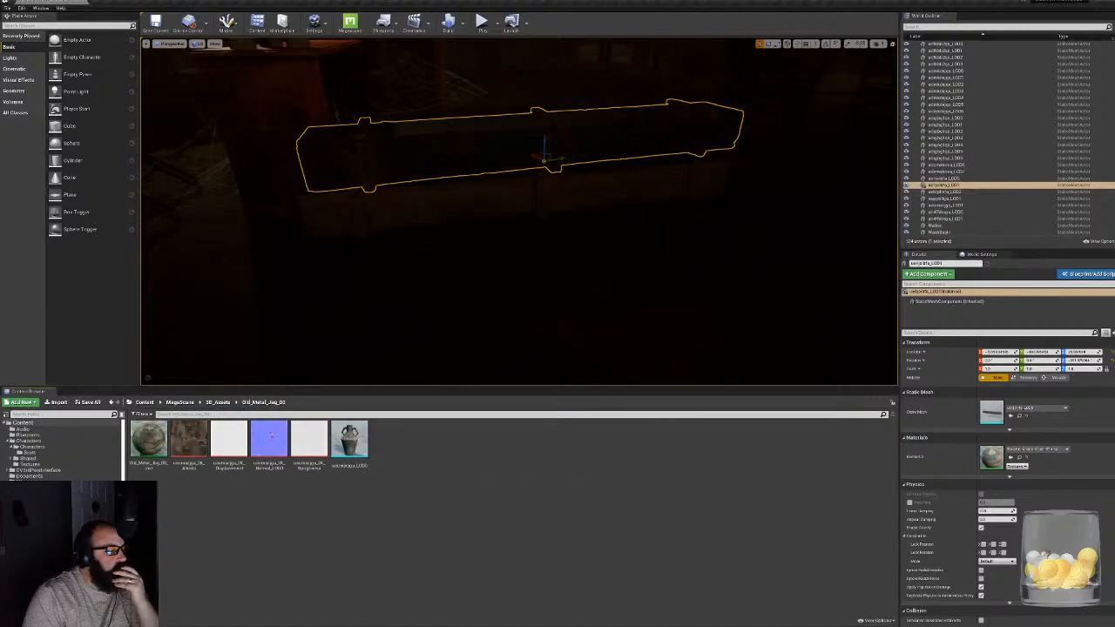
pyautogui.press('Down')
pyautogui.press('Down')
pyautogui.press('Down')
pyautogui.press('Down')
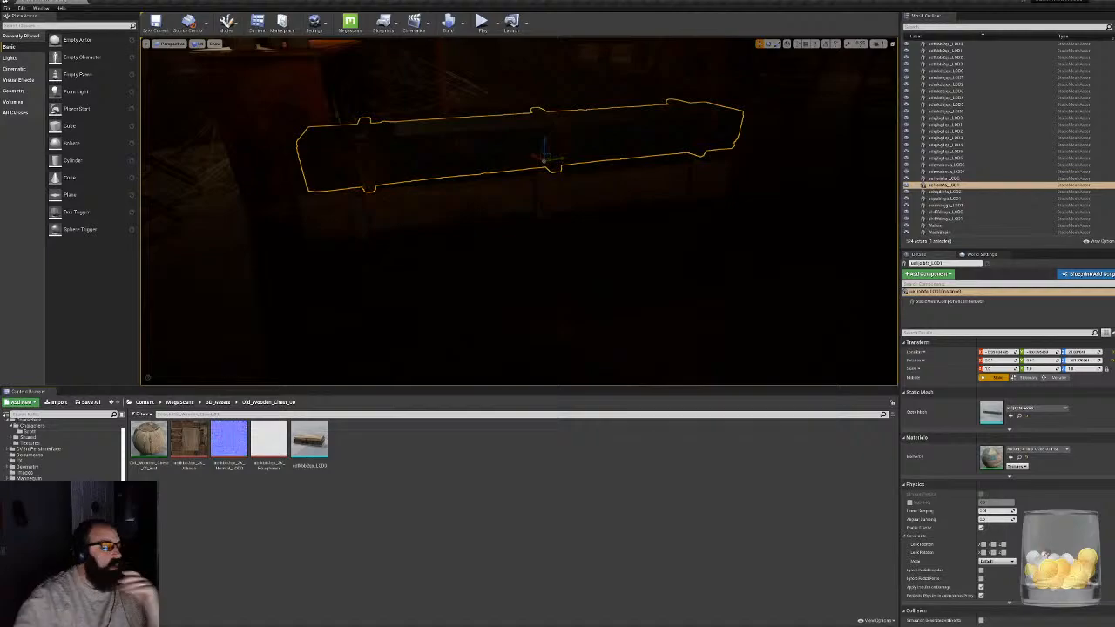
# - Place the Old_Wooden_Chest_00 mesh on the open floor, rotate it lengthwise into the room and move it closer to the camera
pyautogui.moveTo(522, 209); pyautogui.dragTo(688, 209, button='right')
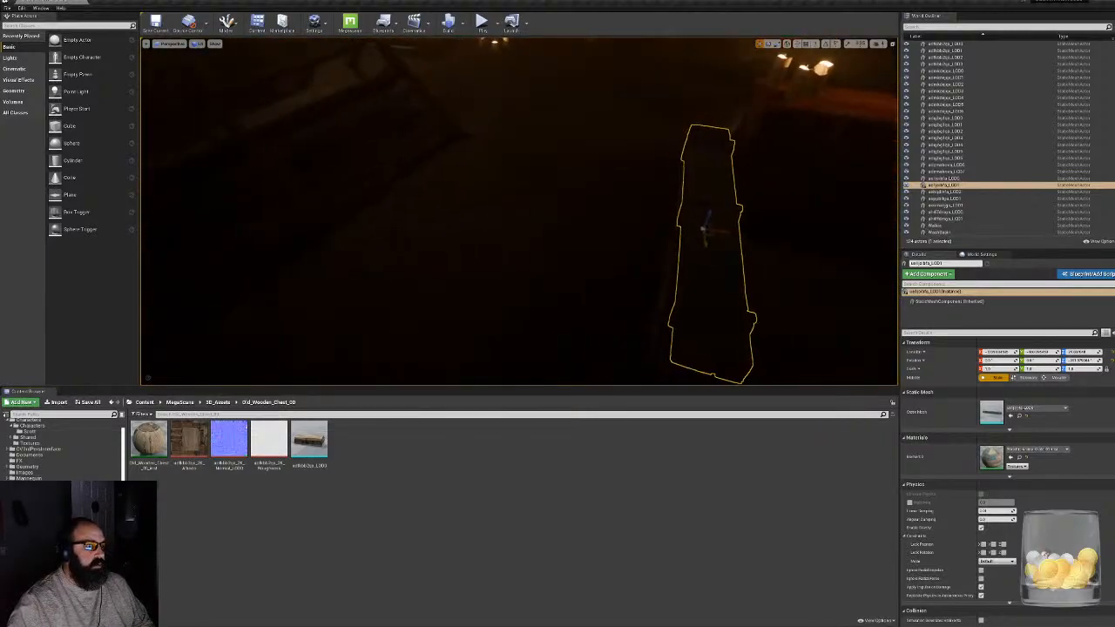
pyautogui.moveTo(312, 440); pyautogui.dragTo(307, 314)
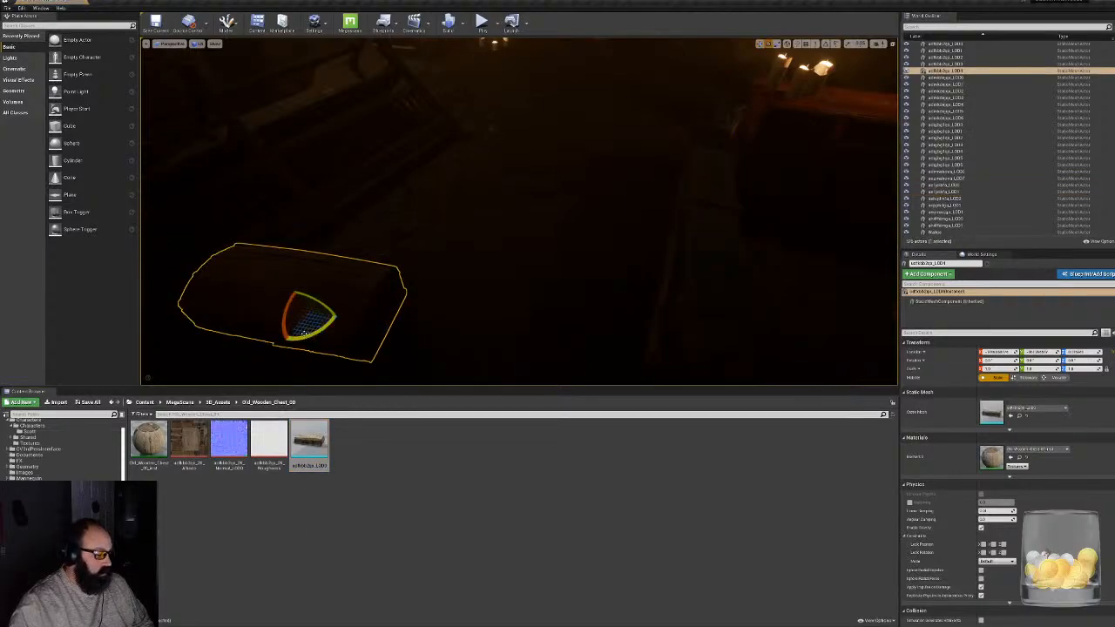
pyautogui.moveTo(304, 332); pyautogui.dragTo(306, 297, button='right')
pyautogui.moveTo(467, 324); pyautogui.dragTo(489, 328)
pyautogui.moveTo(489, 328)
pyautogui.mouseDown(button='right')
pyautogui.moveTo(470, 301)
pyautogui.moveTo(505, 327)
pyautogui.moveTo(479, 331)
pyautogui.moveTo(492, 331)
pyautogui.mouseUp(button='right')
pyautogui.moveTo(675, 316)
pyautogui.mouseDown()
pyautogui.moveTo(692, 289)
pyautogui.moveTo(667, 322)
pyautogui.mouseUp()
pyautogui.moveTo(667, 322); pyautogui.dragTo(692, 288, button='right')
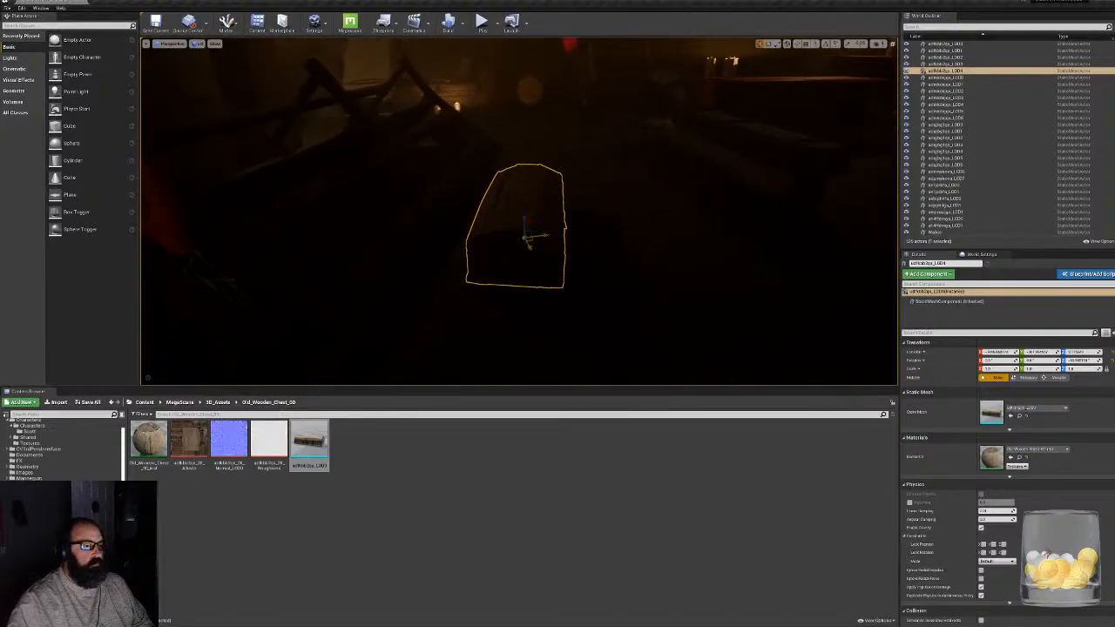
pyautogui.moveTo(533, 241); pyautogui.dragTo(491, 289)
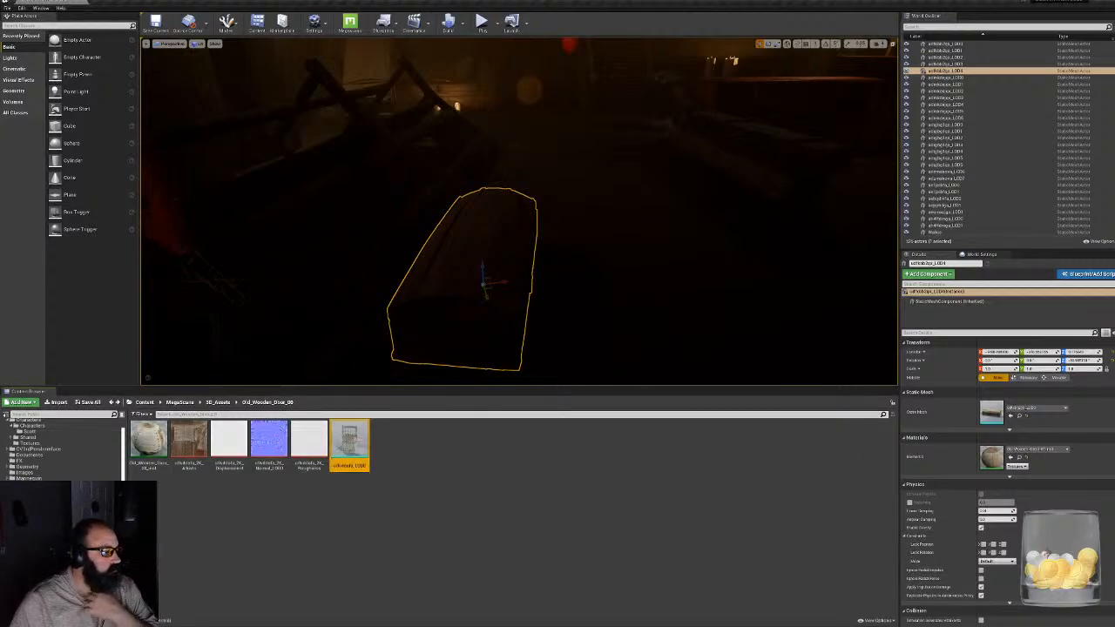
# - Place the Old_Wooden_Trough_00 mesh on the open floor near the tables and slide it sideways into clear space
pyautogui.scroll(-5, 62, 449)
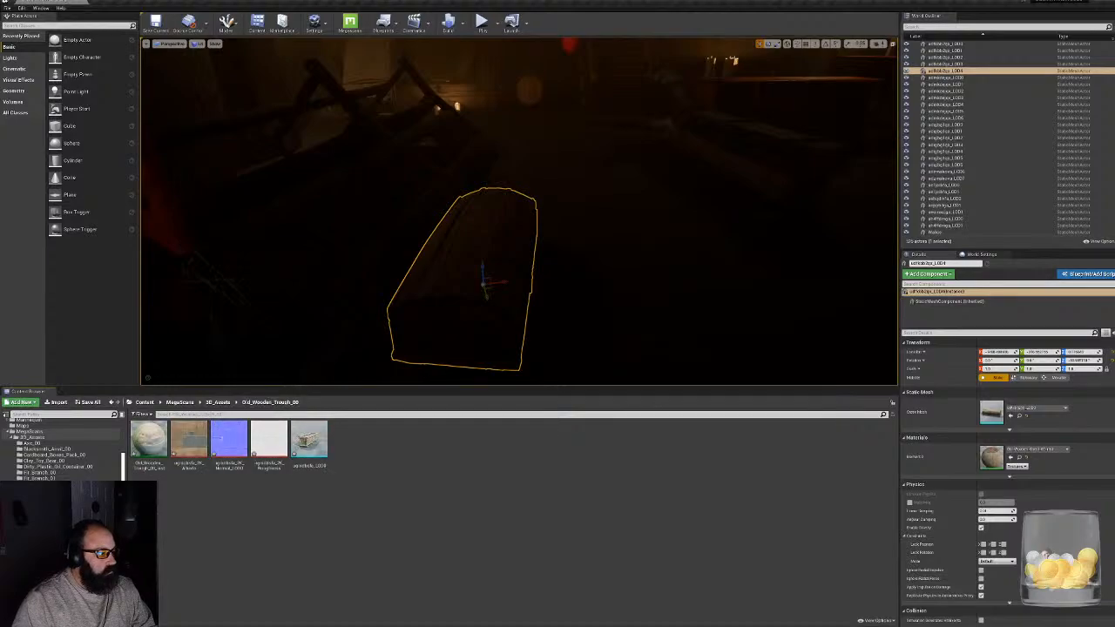
pyautogui.moveTo(519, 212); pyautogui.dragTo(719, 190, button='right')
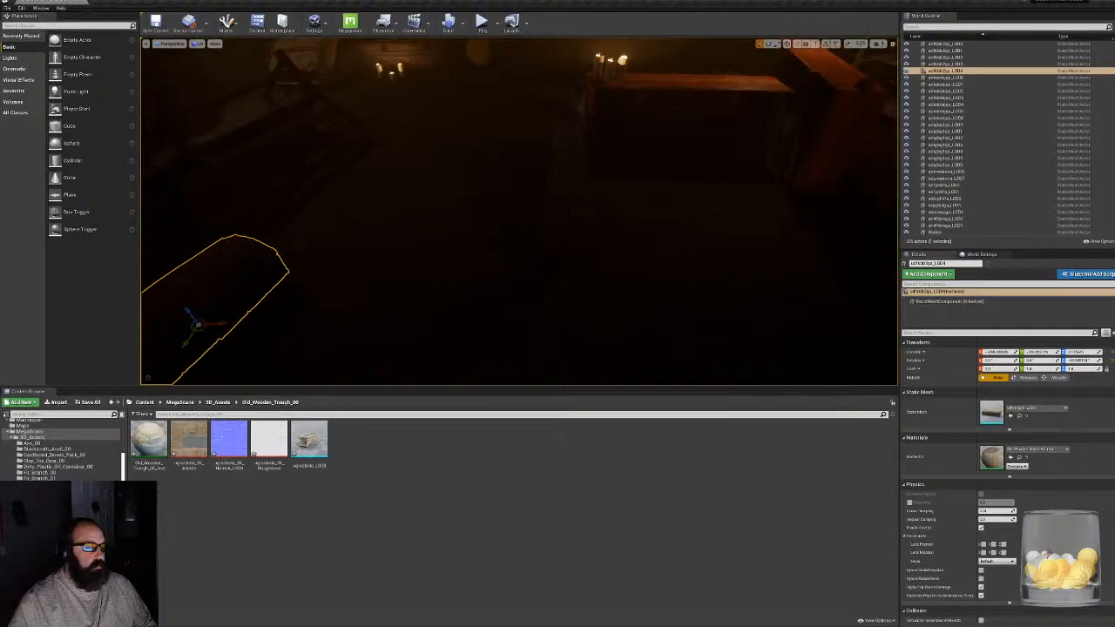
pyautogui.moveTo(310, 441); pyautogui.dragTo(590, 363)
pyautogui.moveTo(590, 362); pyautogui.dragTo(858, 329, button='right')
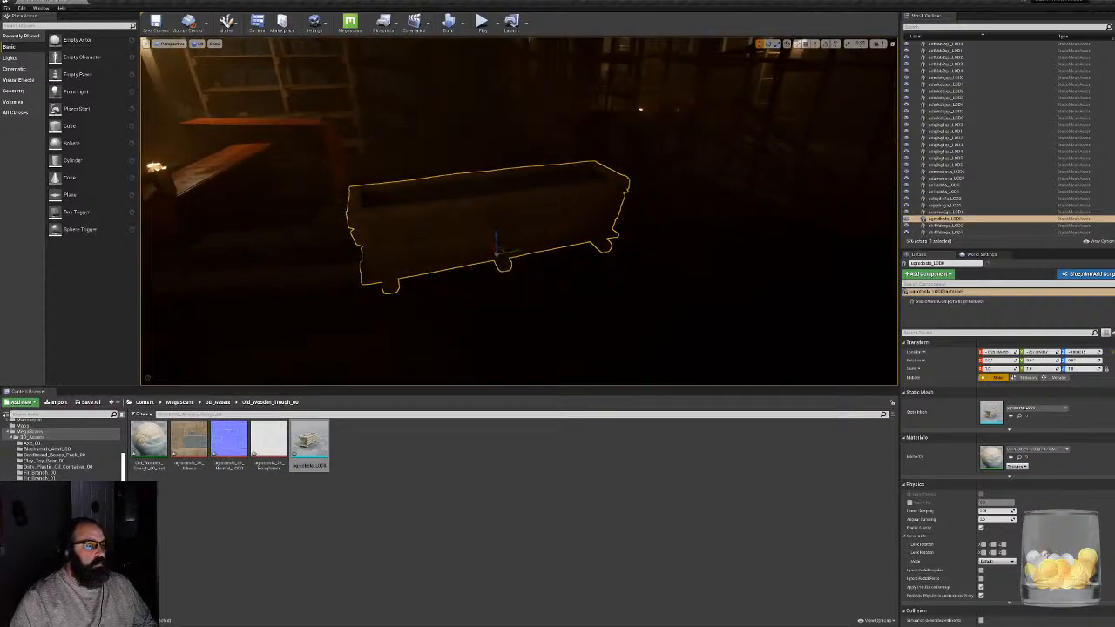
pyautogui.moveTo(504, 247); pyautogui.dragTo(551, 246)
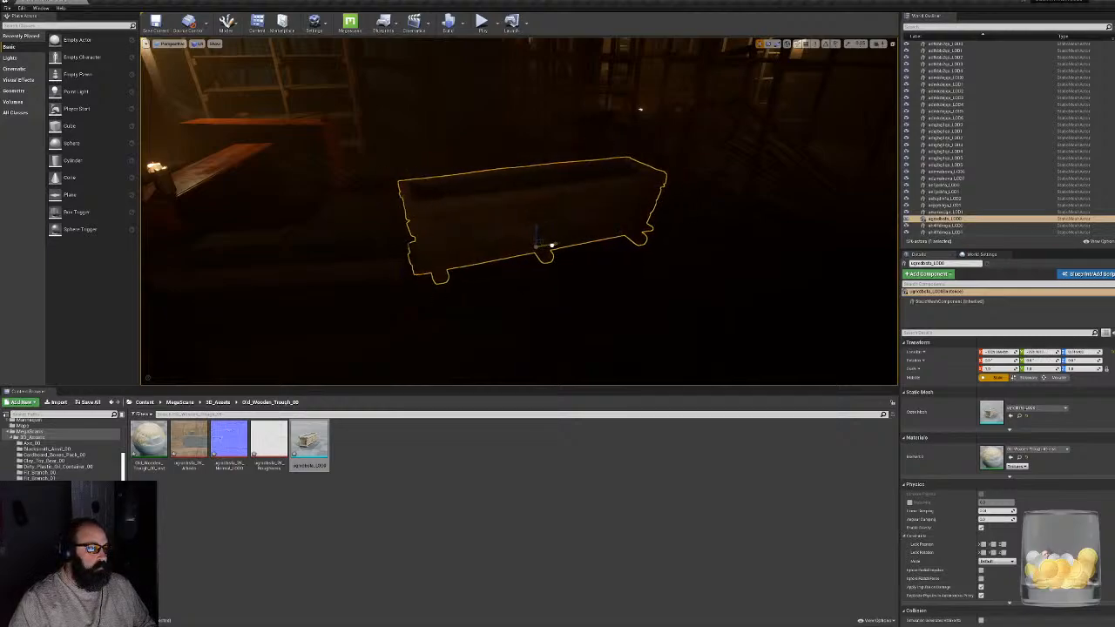
pyautogui.moveTo(552, 245); pyautogui.dragTo(410, 240, button='right')
# - Move the wooden trough across the open floor and rotate it so it runs lengthwise into the room
pyautogui.keyDown('ctrl'); pyautogui.click(536, 306); pyautogui.keyUp('ctrl')
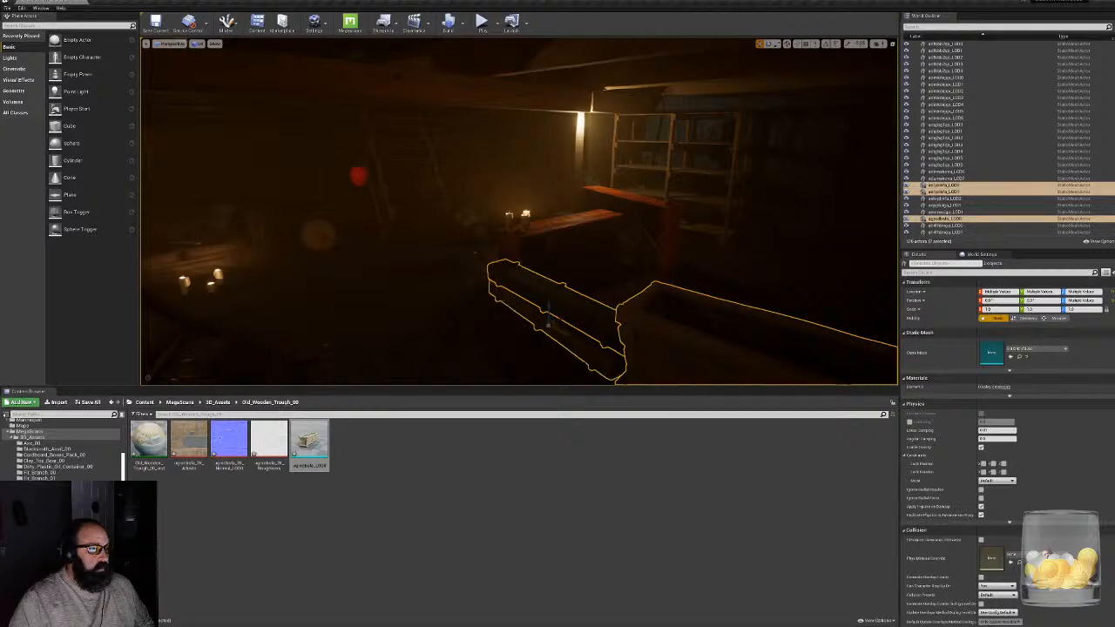
pyautogui.moveTo(555, 326); pyautogui.dragTo(485, 293)
pyautogui.moveTo(485, 293)
pyautogui.mouseDown(button='right')
pyautogui.moveTo(644, 301)
pyautogui.moveTo(435, 306)
pyautogui.moveTo(478, 305)
pyautogui.mouseUp(button='right')
pyautogui.click(601, 254)
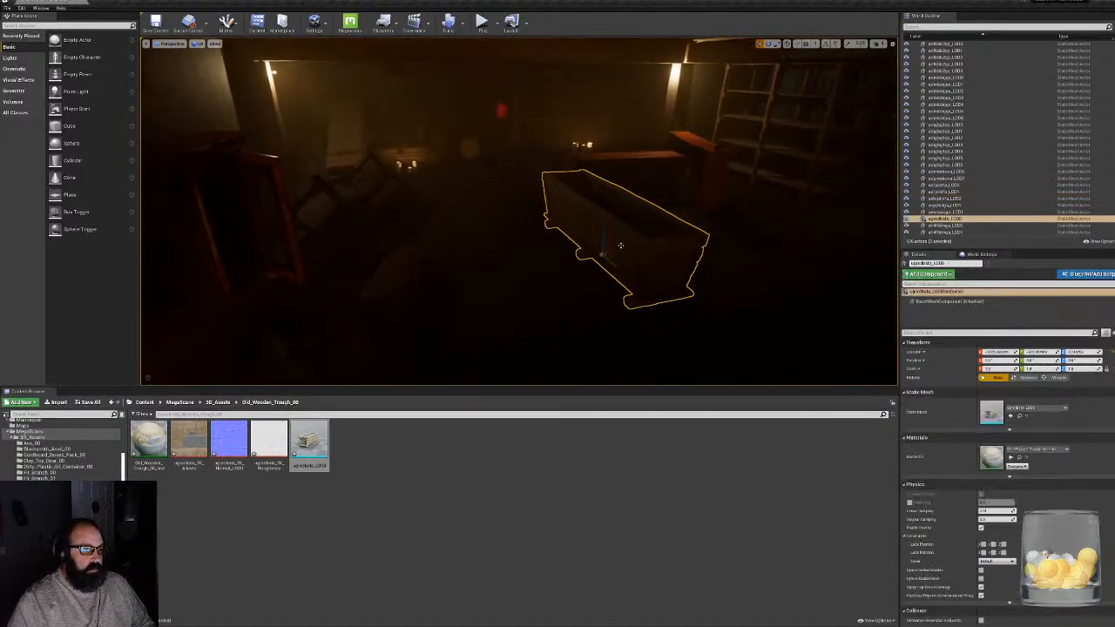
pyautogui.moveTo(609, 265); pyautogui.dragTo(634, 252)
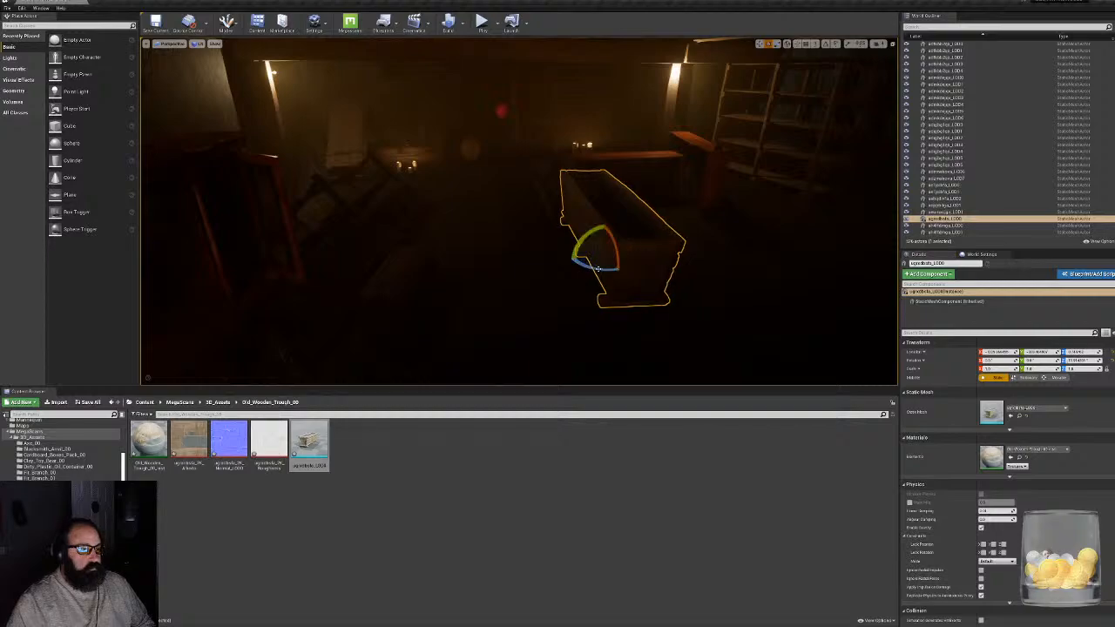
pyautogui.moveTo(620, 253); pyautogui.dragTo(603, 257)
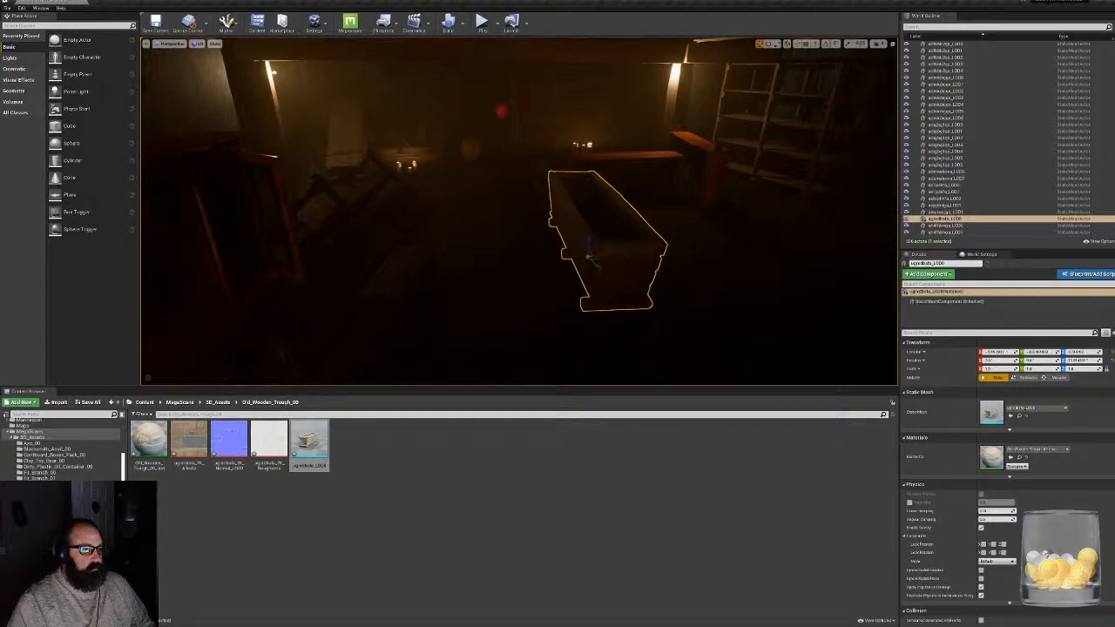
pyautogui.press('s')
pyautogui.moveTo(604, 257)
pyautogui.mouseDown(button='right')
pyautogui.moveTo(629, 259)
pyautogui.moveTo(601, 249)
pyautogui.moveTo(596, 269)
pyautogui.mouseUp(button='right')
pyautogui.press('w')
pyautogui.press('s')
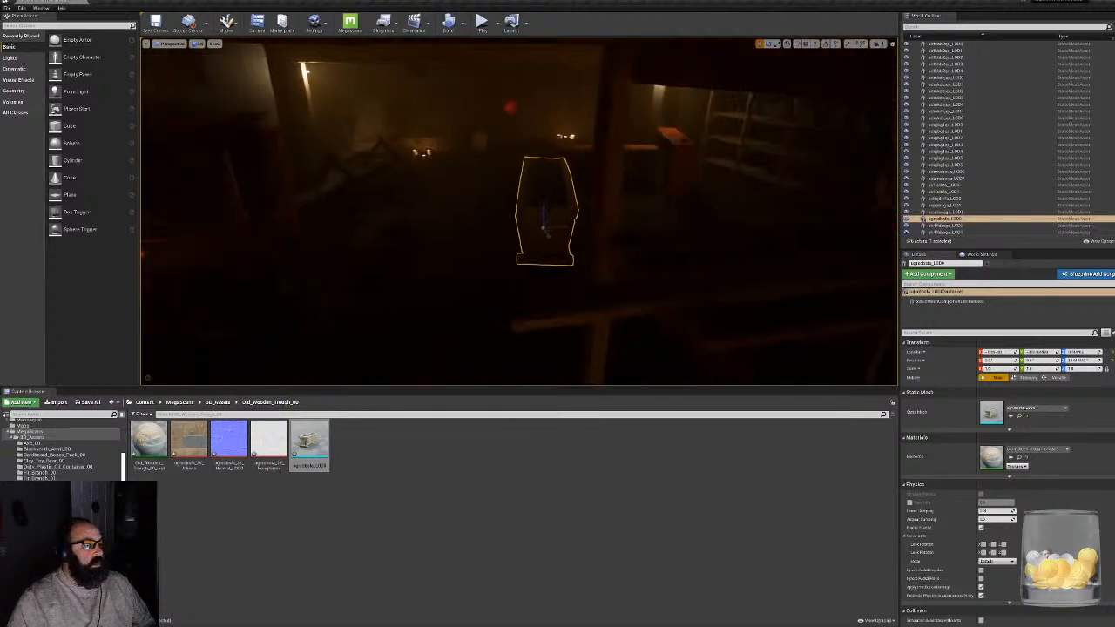
pyautogui.moveTo(562, 220); pyautogui.dragTo(582, 221, button='right')
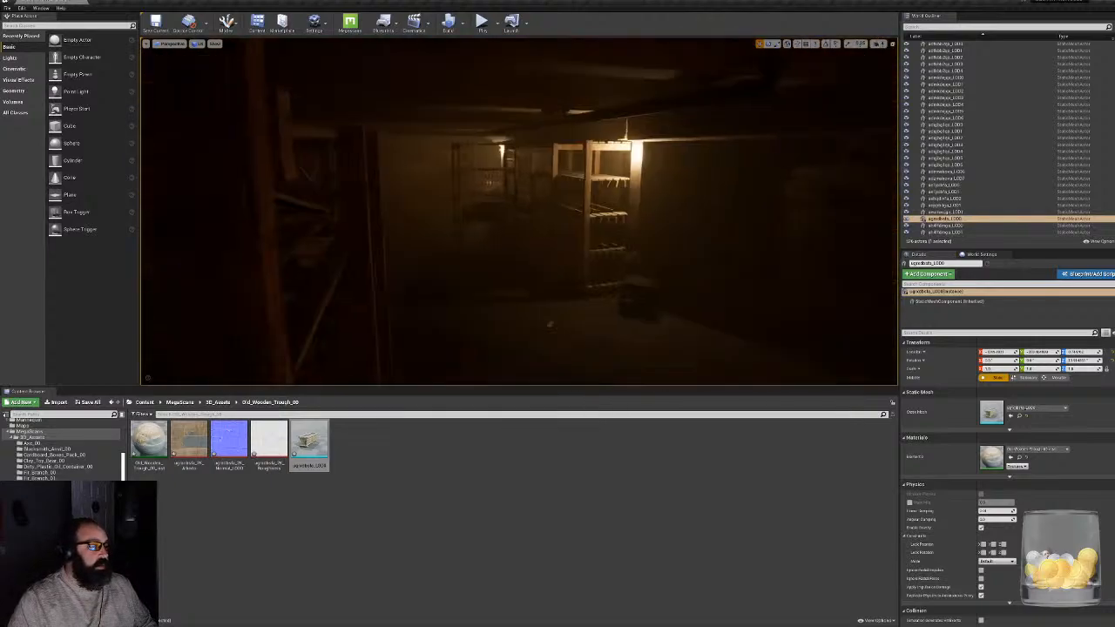
# - Move the BP_JumpScareBigWheel actor from beside the wooden shelving to the open floor near the end of the trough
pyautogui.click(343, 213)
pyautogui.click(406, 181)
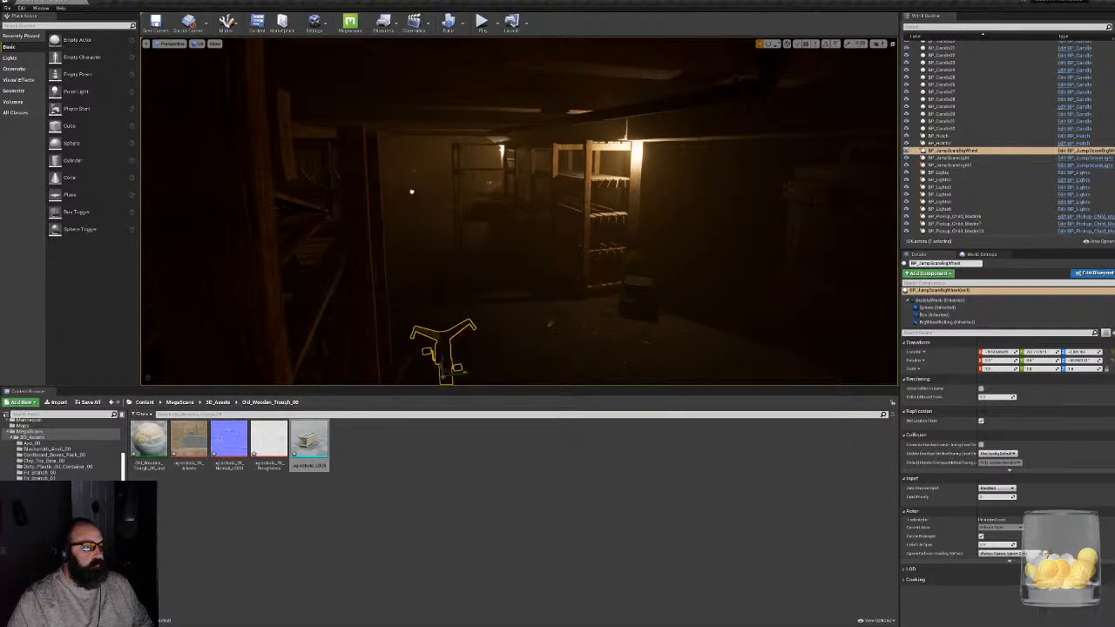
pyautogui.moveTo(519, 212); pyautogui.dragTo(461, 270, button='right')
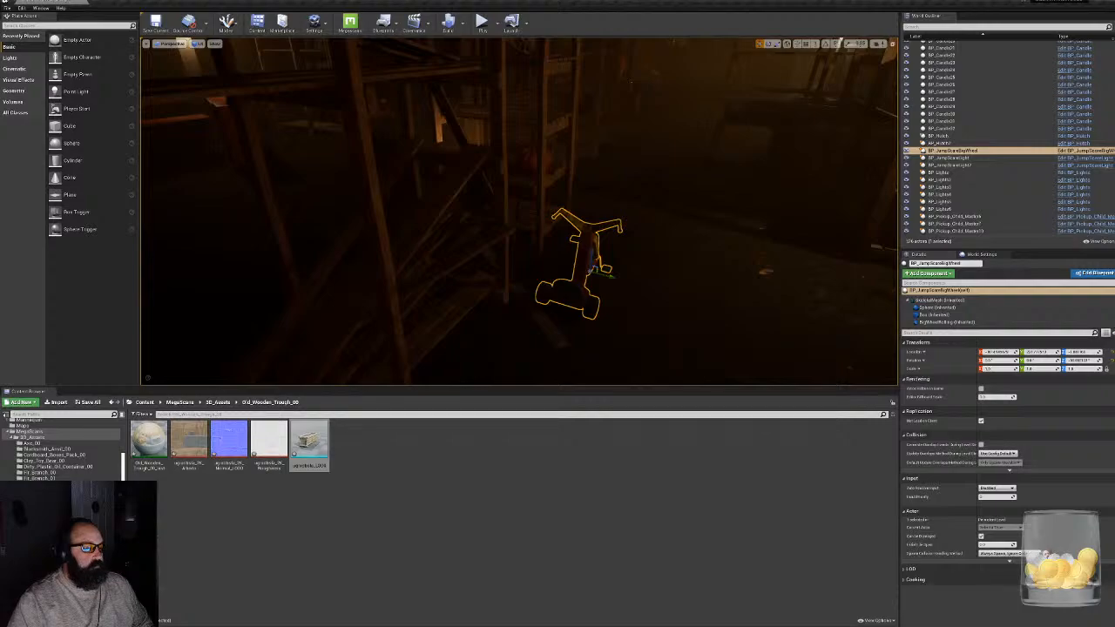
pyautogui.moveTo(611, 276); pyautogui.dragTo(353, 243)
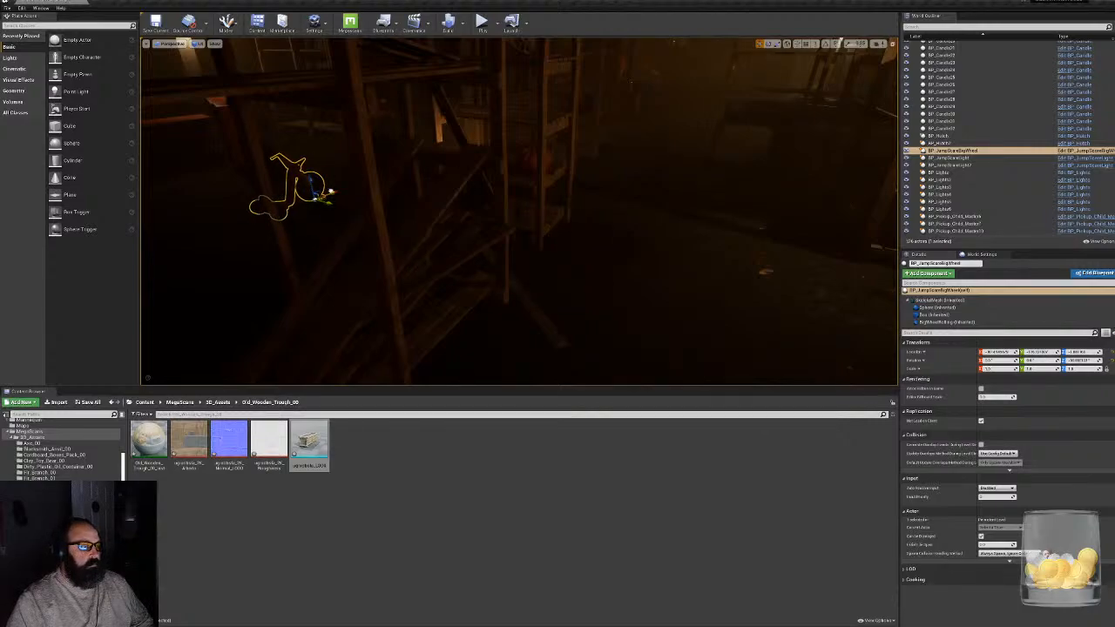
pyautogui.moveTo(519, 212); pyautogui.dragTo(453, 192, button='right')
pyautogui.moveTo(519, 212); pyautogui.dragTo(463, 214, button='right')
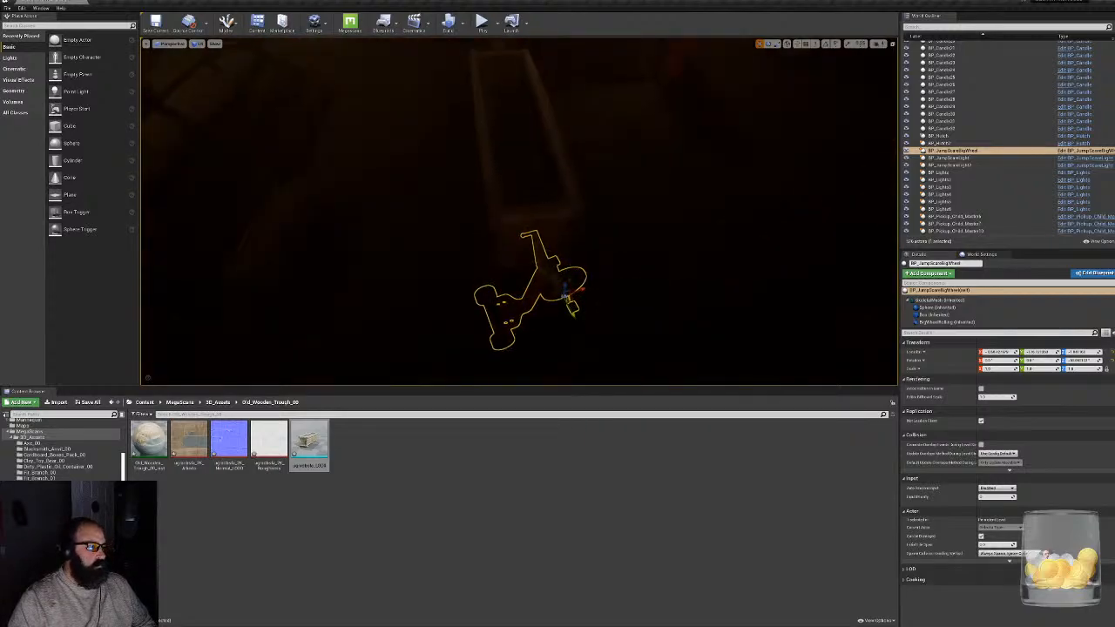
# - Rotate the big wheel to line up with the trough and position it on the floor between the trough and the chest
pyautogui.moveTo(544, 317); pyautogui.dragTo(575, 265)
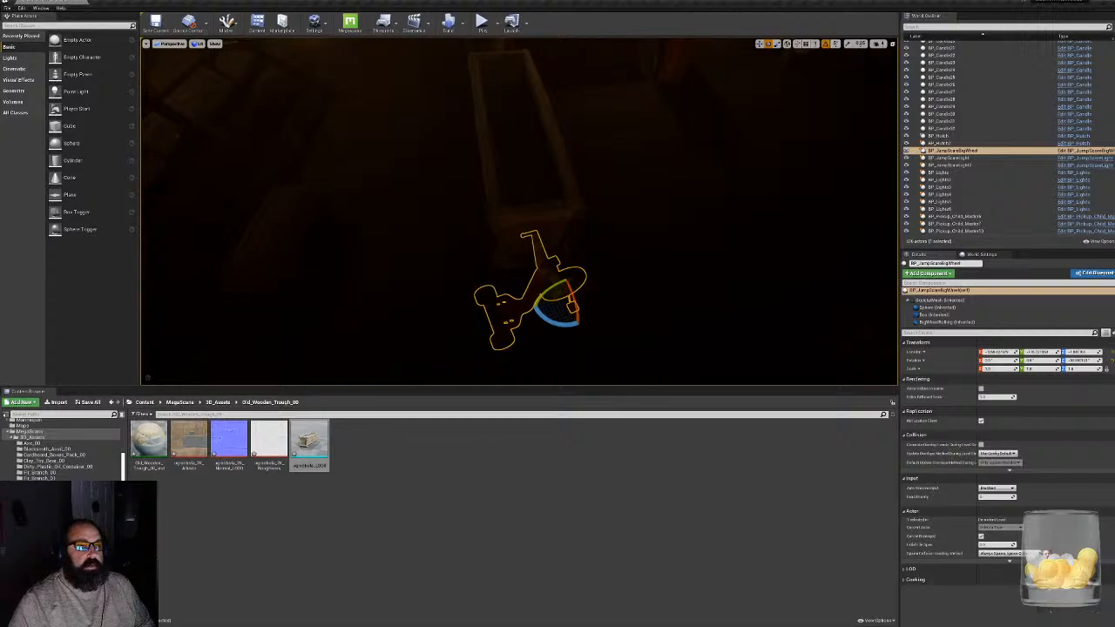
pyautogui.moveTo(539, 315); pyautogui.dragTo(471, 286)
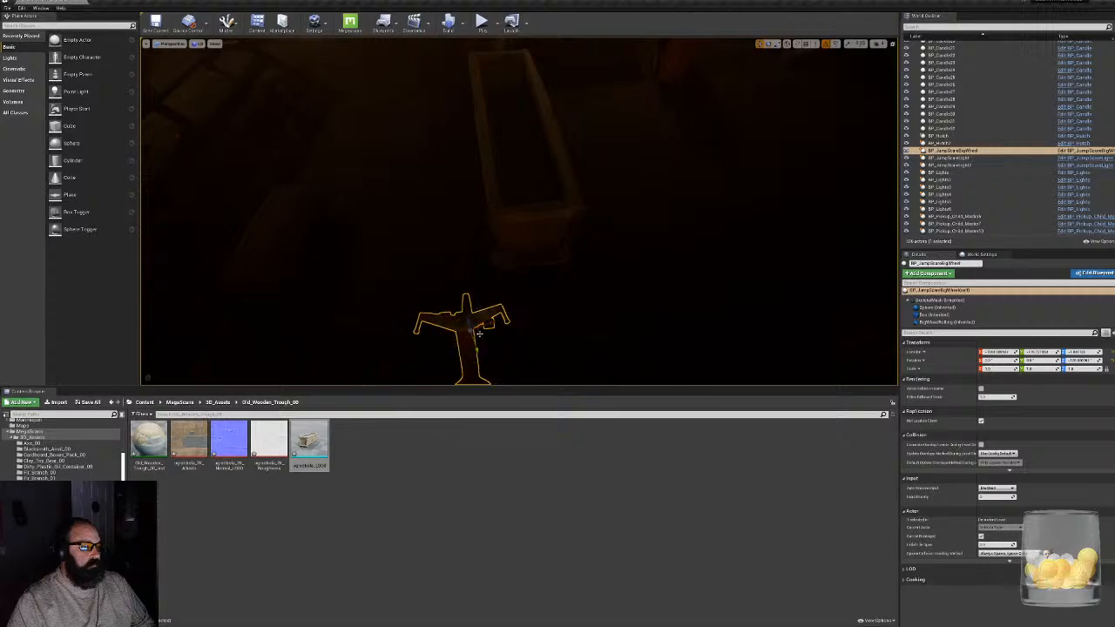
pyautogui.moveTo(477, 334); pyautogui.dragTo(458, 276)
pyautogui.moveTo(458, 276); pyautogui.dragTo(451, 218, button='right')
pyautogui.press('f')
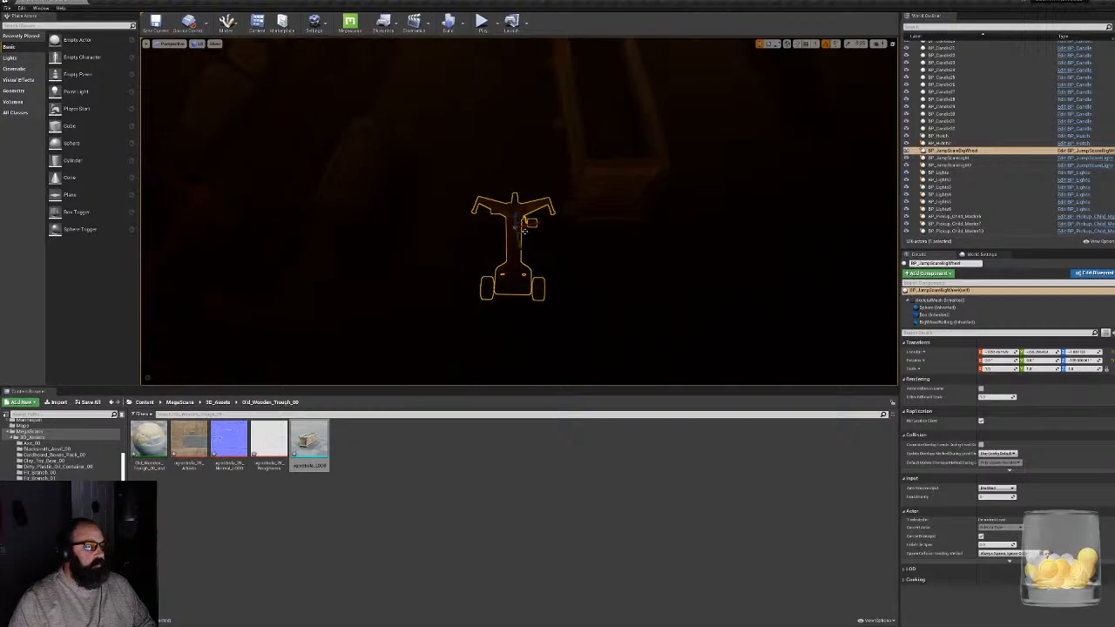
pyautogui.moveTo(511, 223); pyautogui.dragTo(487, 176)
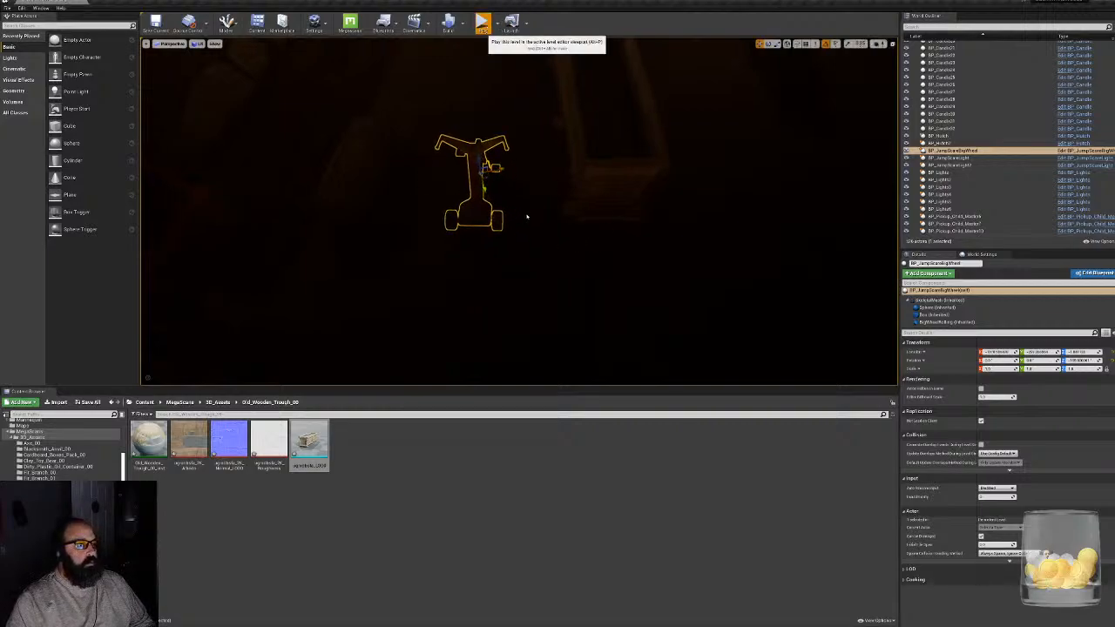
# - Play-test the level by walking the character around the trough, big wheel, balloon and shelving to check the layout and collision
pyautogui.hotkey('alt', 'p')
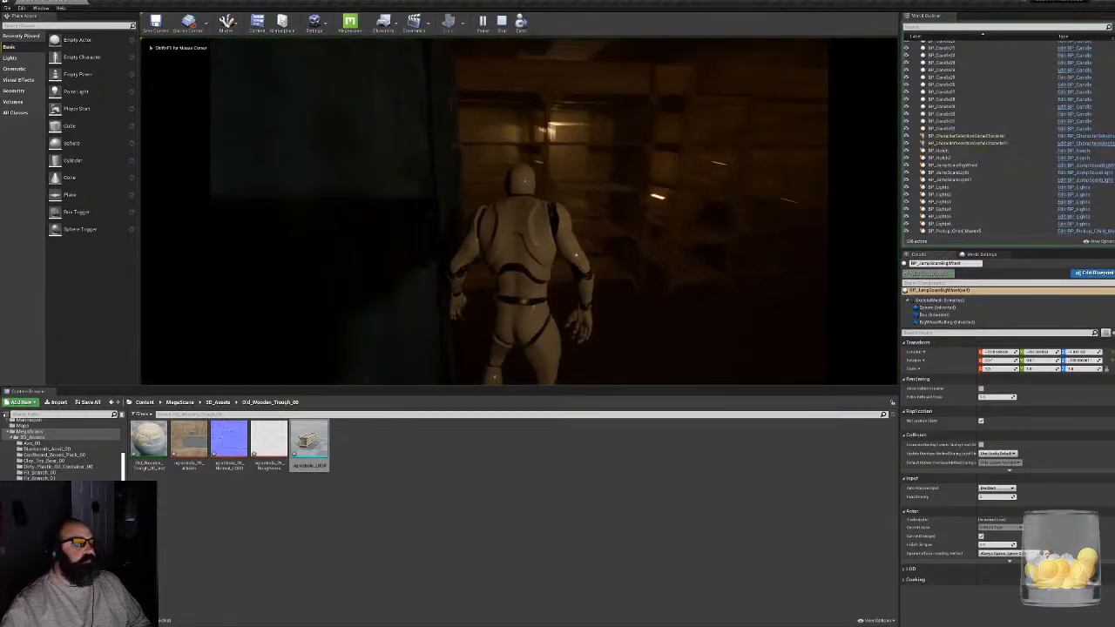
pyautogui.press('w')
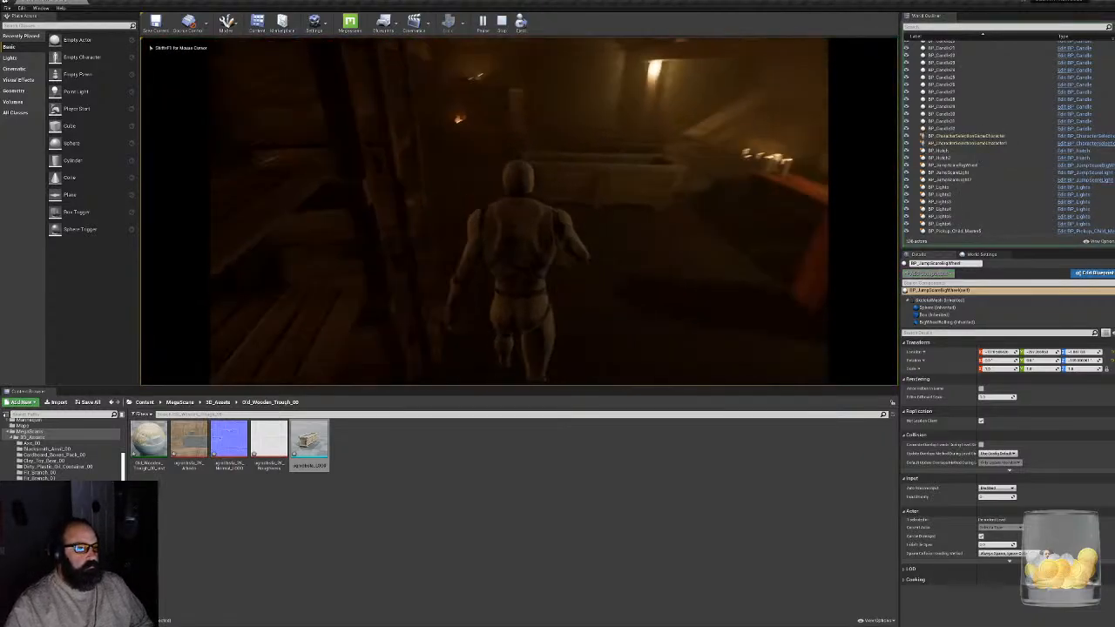
pyautogui.press('w')
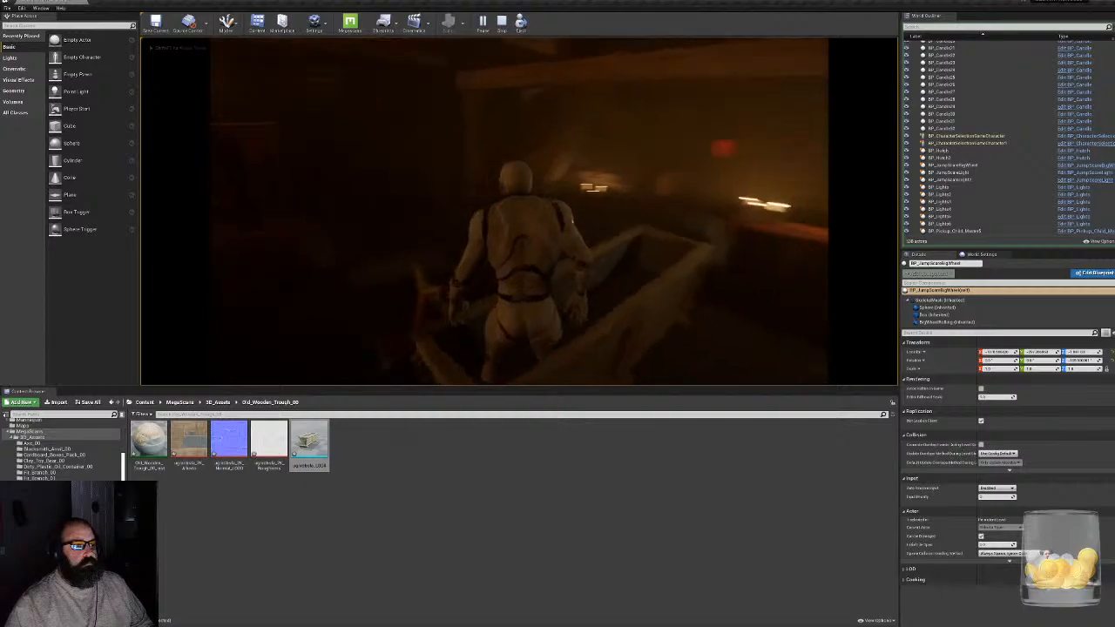
pyautogui.press('w')
pyautogui.press('s')
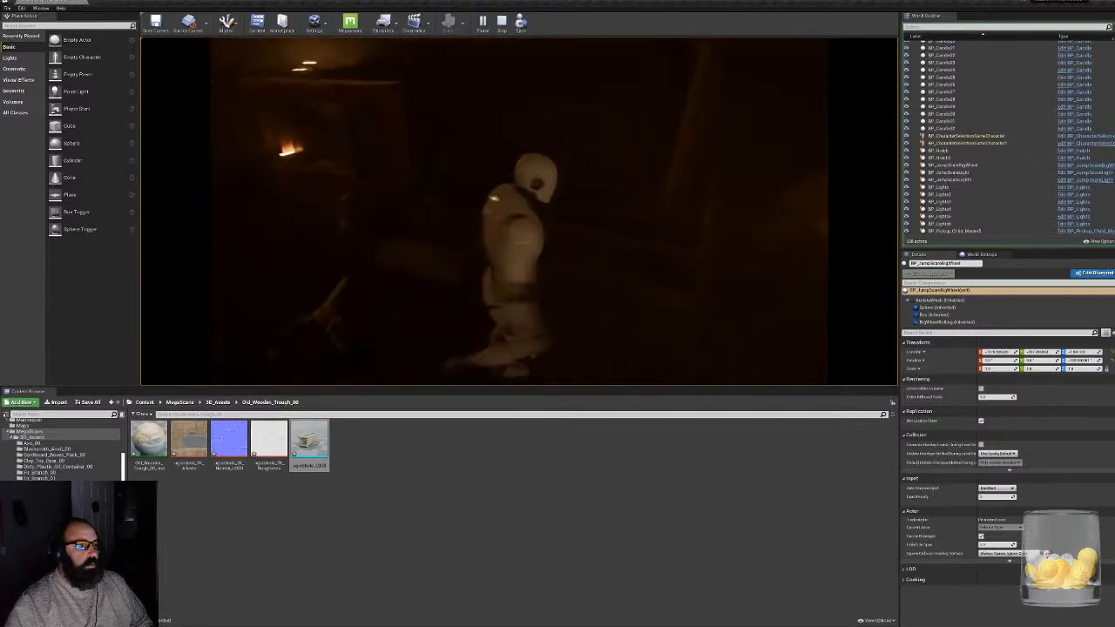
pyautogui.press('w')
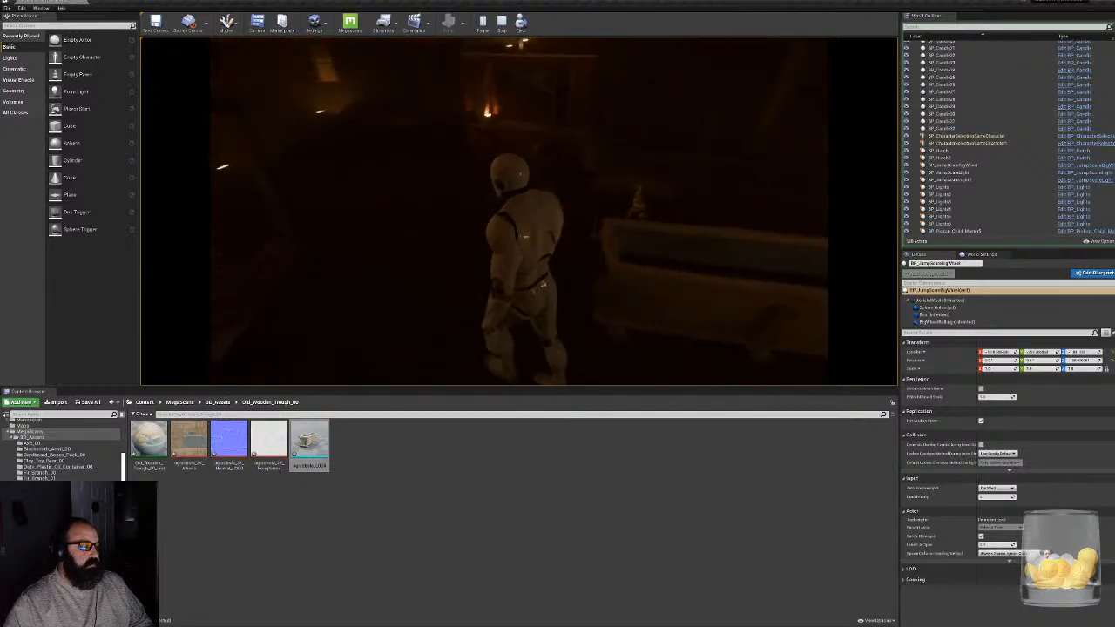
pyautogui.press('w')
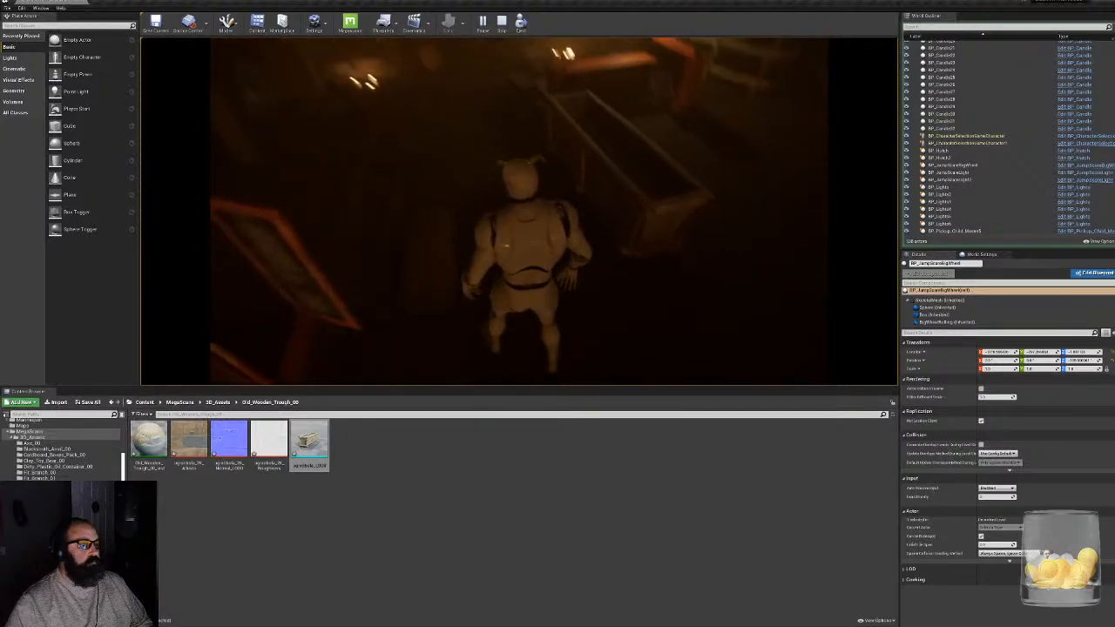
pyautogui.press('w')
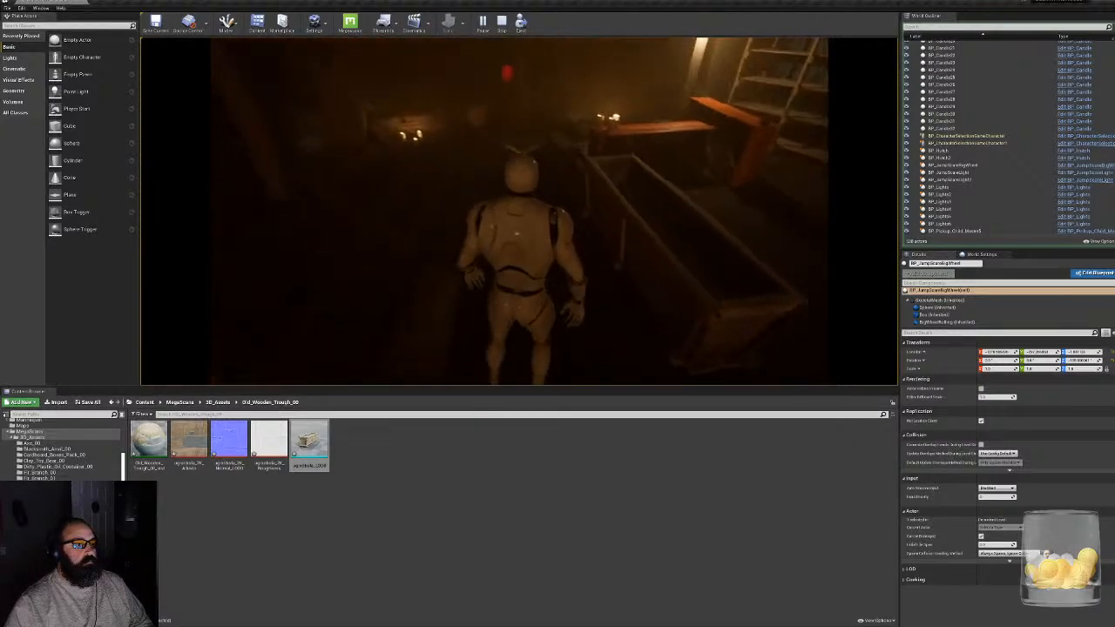
pyautogui.press('w')
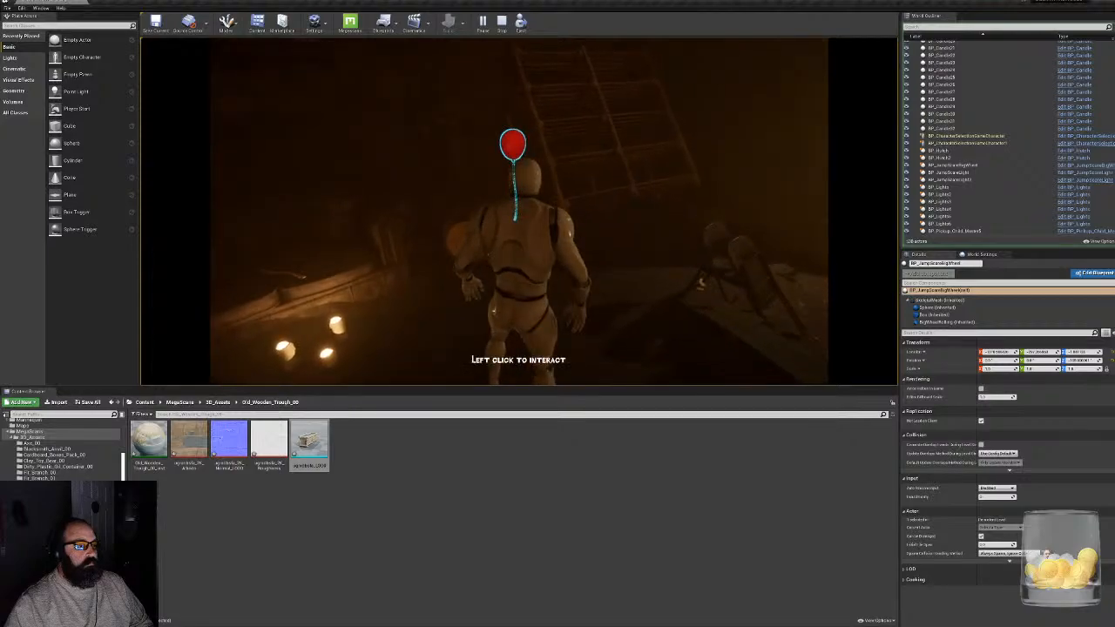
pyautogui.press('w')
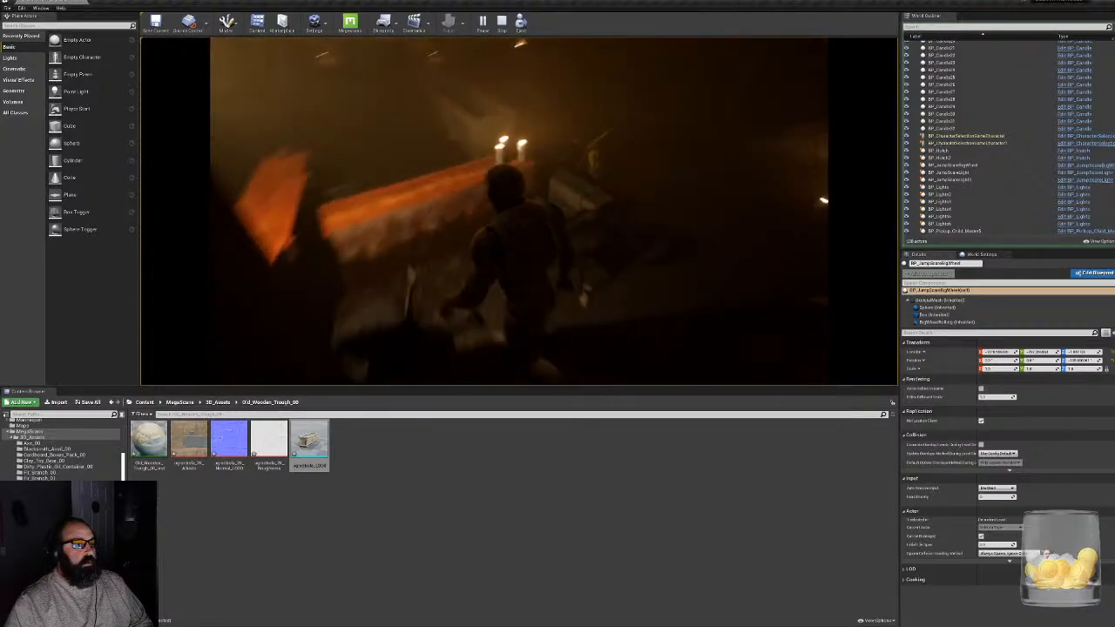
pyautogui.press('w')
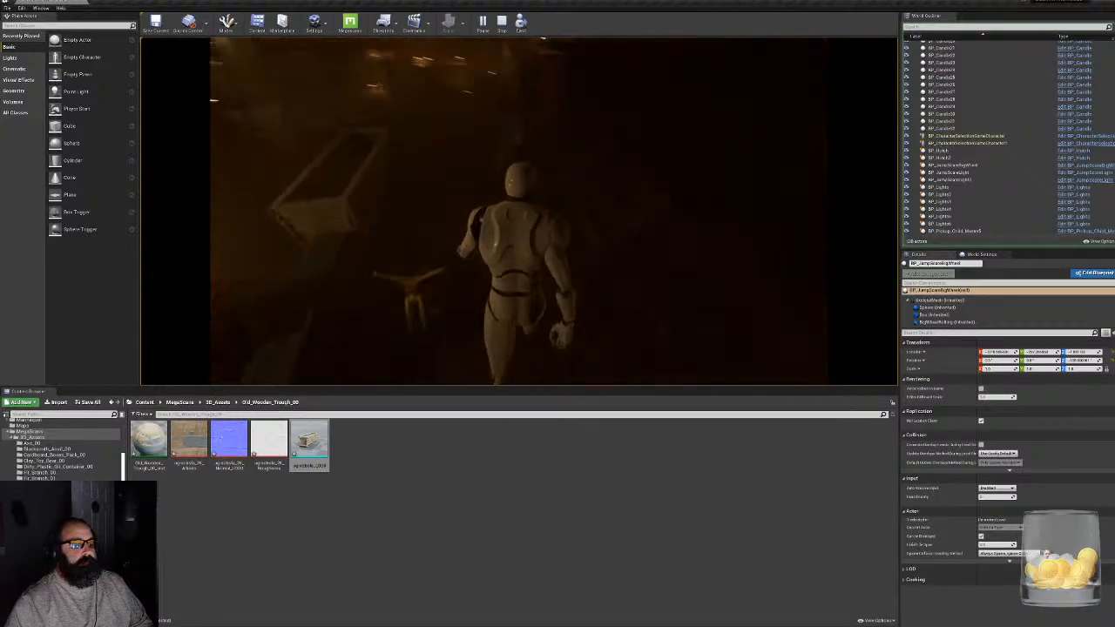
pyautogui.press('w')
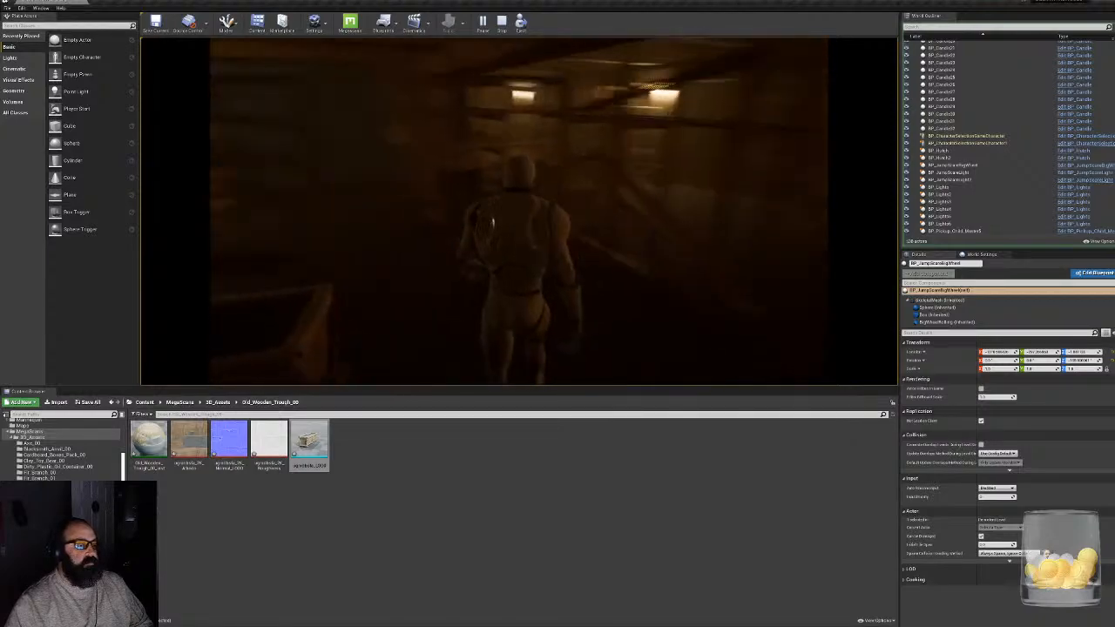
pyautogui.press('w')
pyautogui.press('Escape')
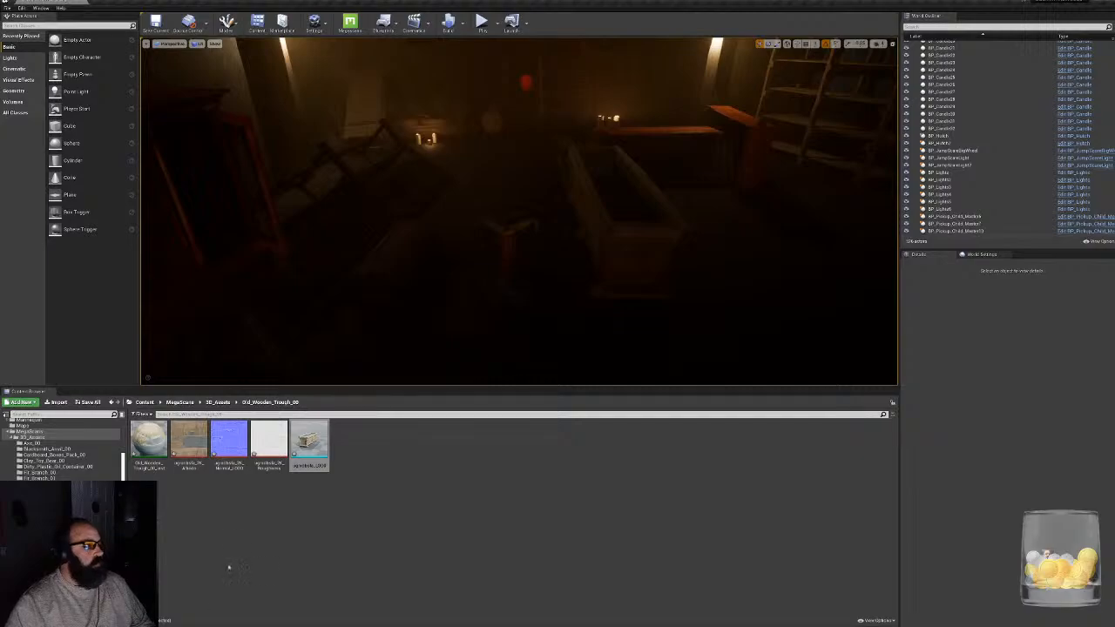
# - Add a box simplified collision to the Old_Wooden_Trough_00 static mesh
pyautogui.doubleClick(309, 445)
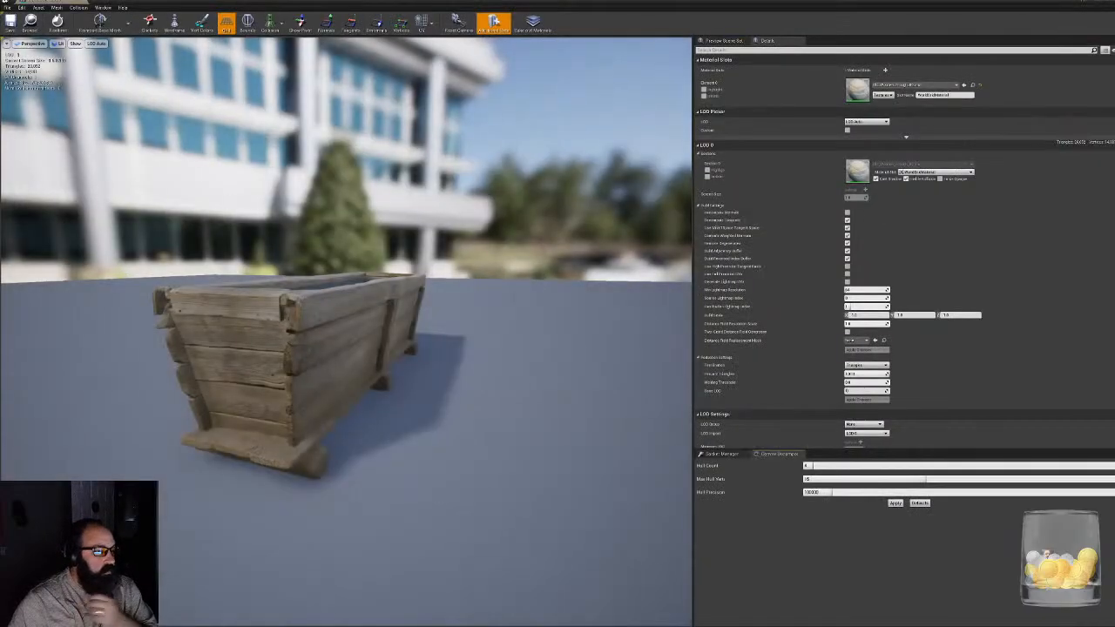
pyautogui.click(78, 7)
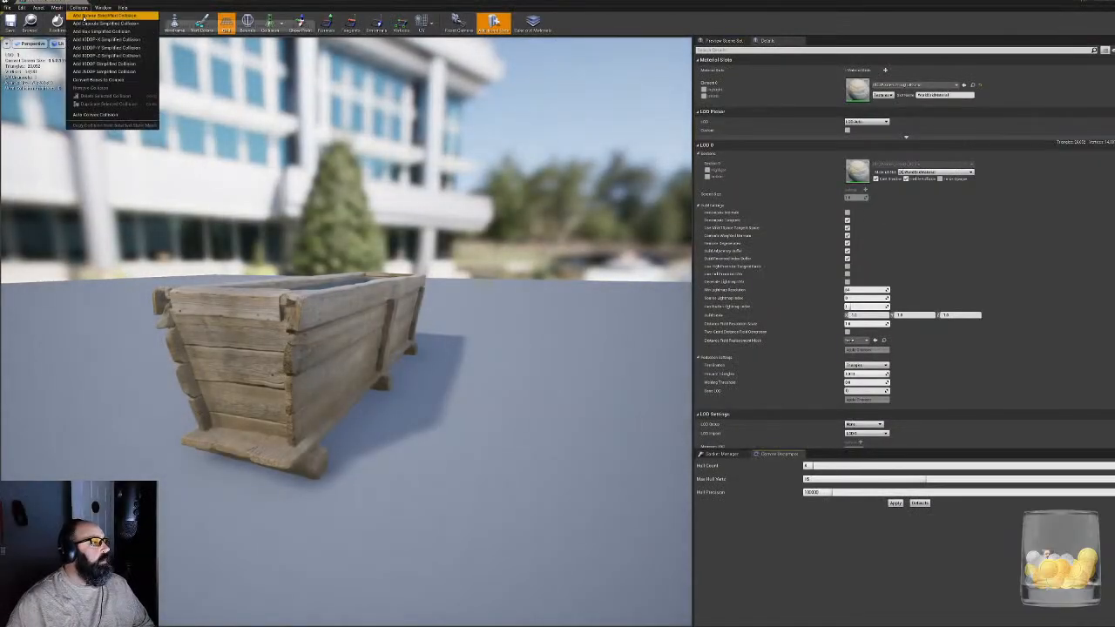
pyautogui.click(108, 31)
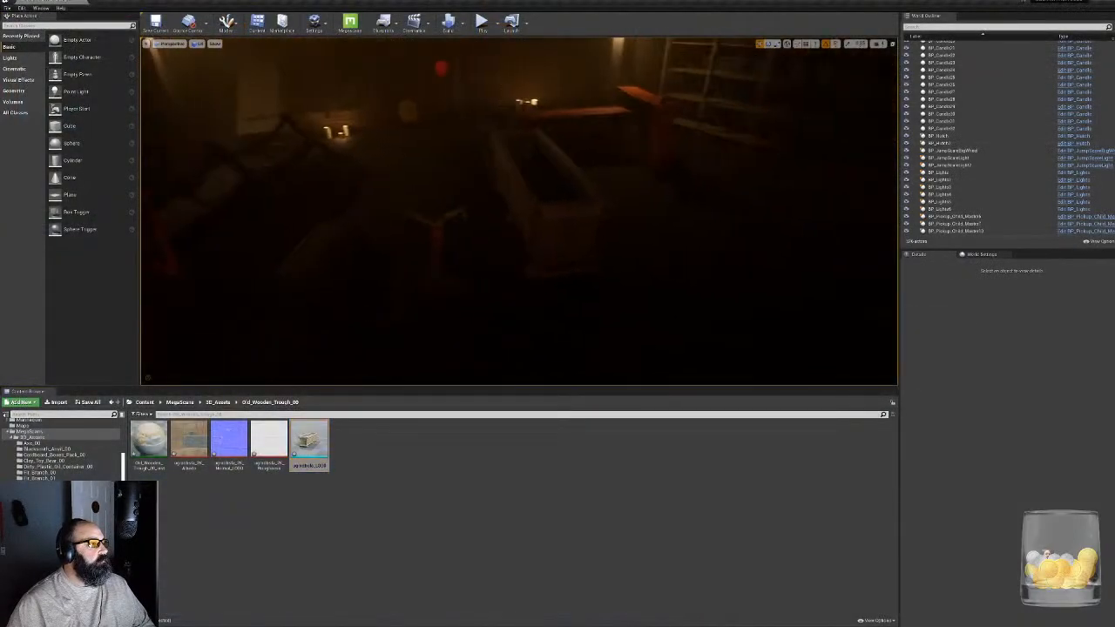
# - Add a box simplified collision to the static mesh of the old wooden chest beside the trough
pyautogui.click(447, 187)
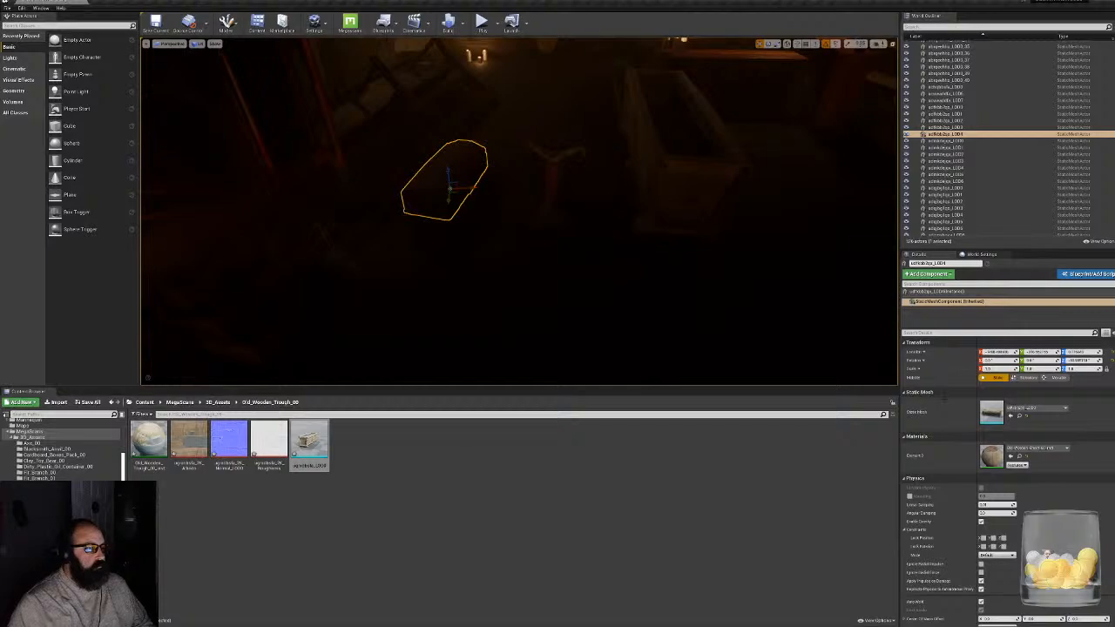
pyautogui.hotkey('ctrl', 'b')
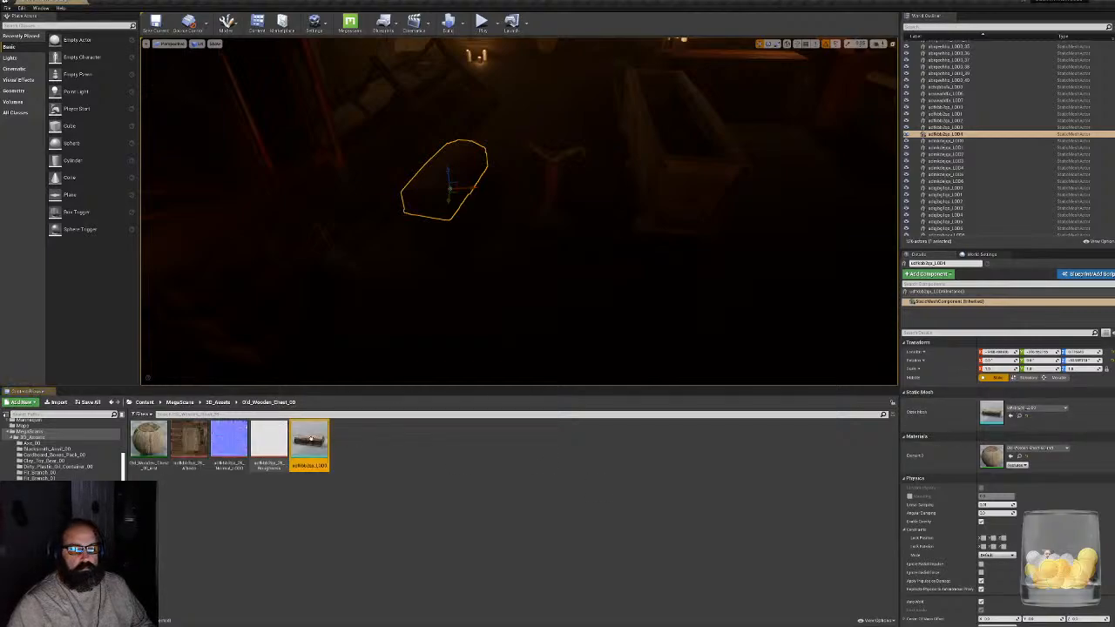
pyautogui.doubleClick(310, 439)
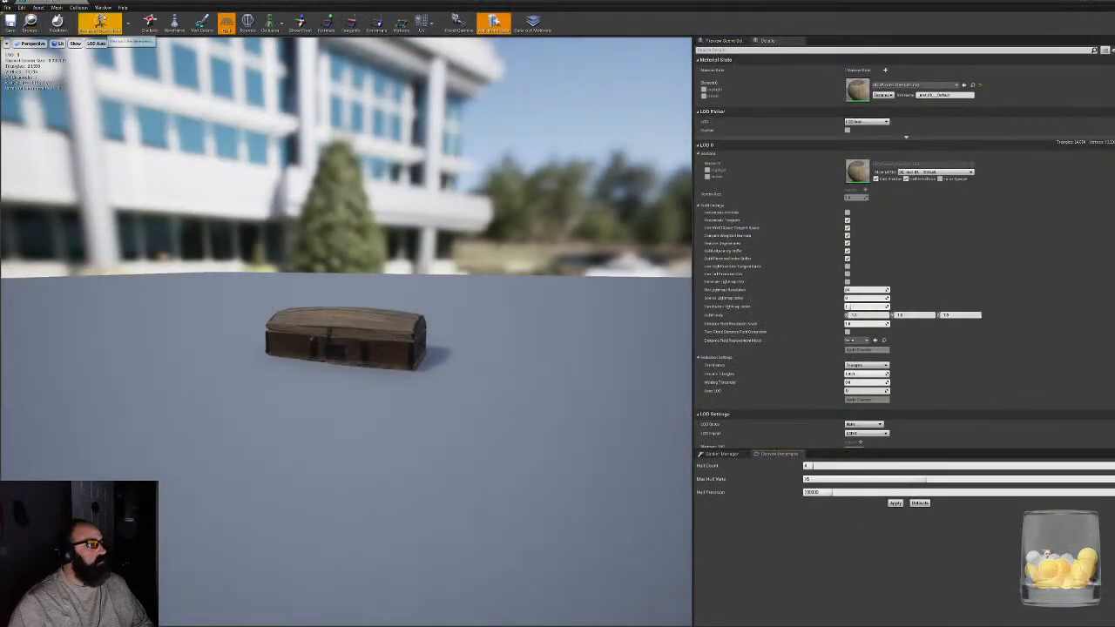
pyautogui.click(78, 7)
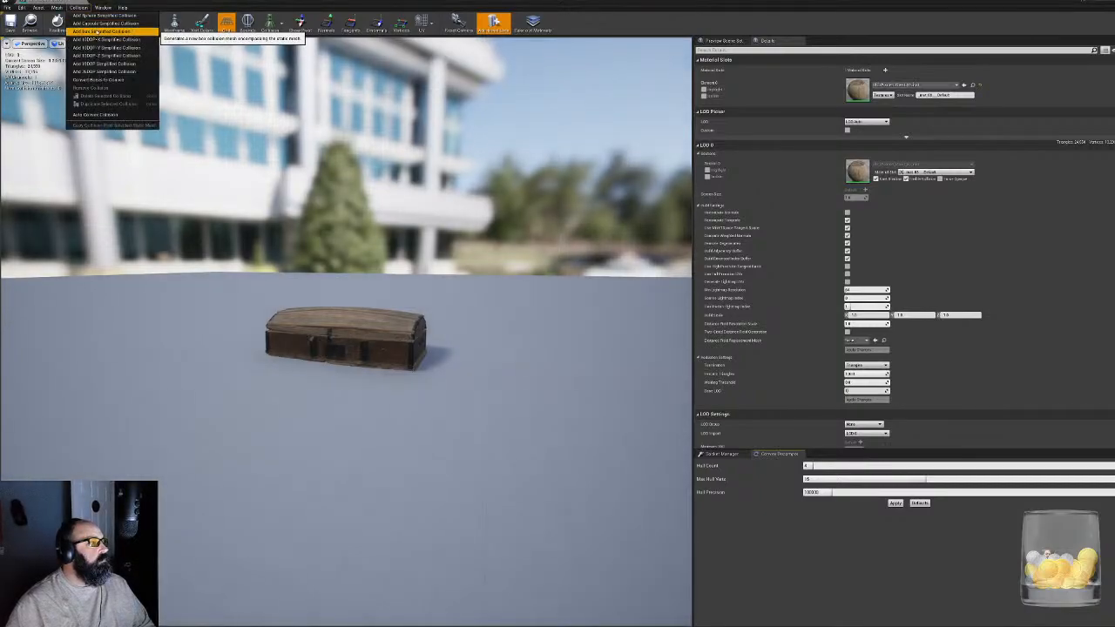
pyautogui.click(131, 33)
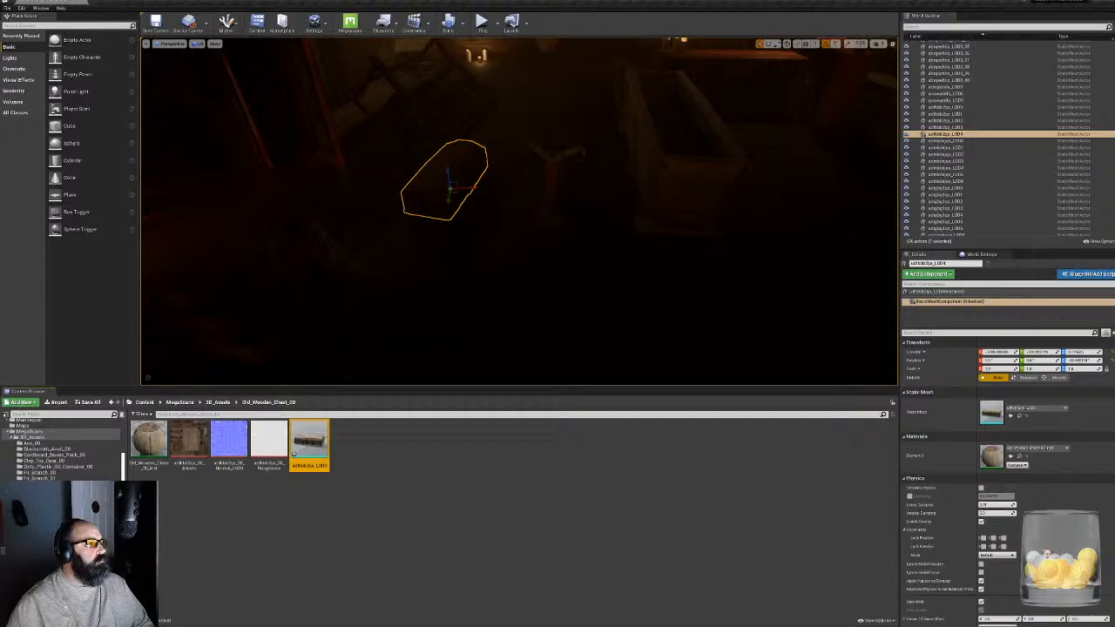
# - Add a box simplified collision to the Wooden_Ammo_Crate_01 static mesh used by the long crate near the trough
pyautogui.press('w')
pyautogui.moveTo(519, 218); pyautogui.dragTo(532, 170, button='right')
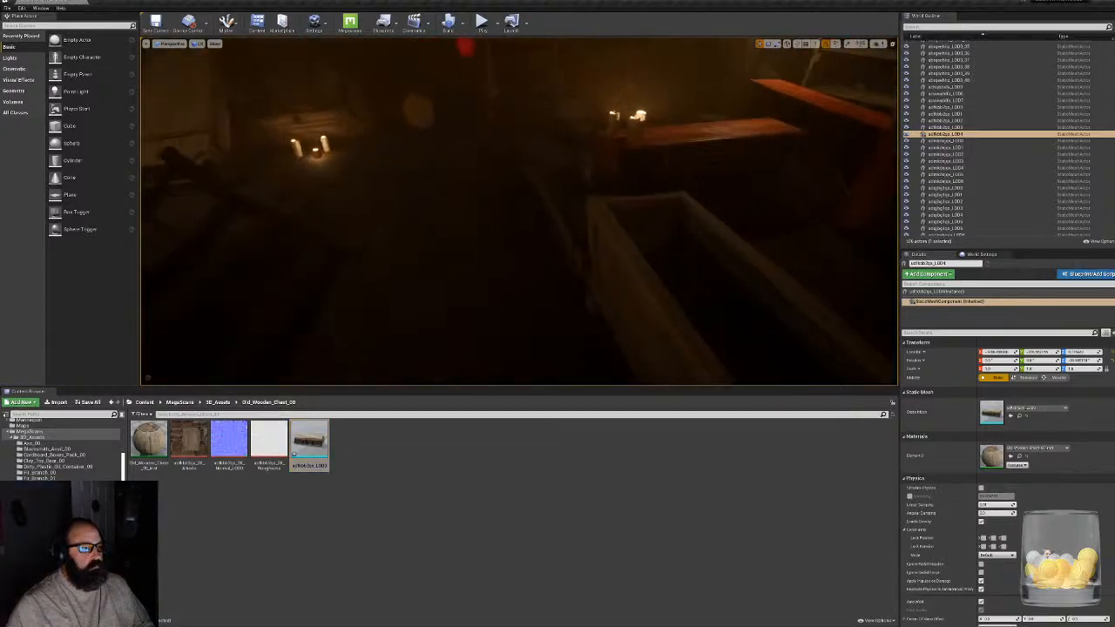
pyautogui.click(567, 179)
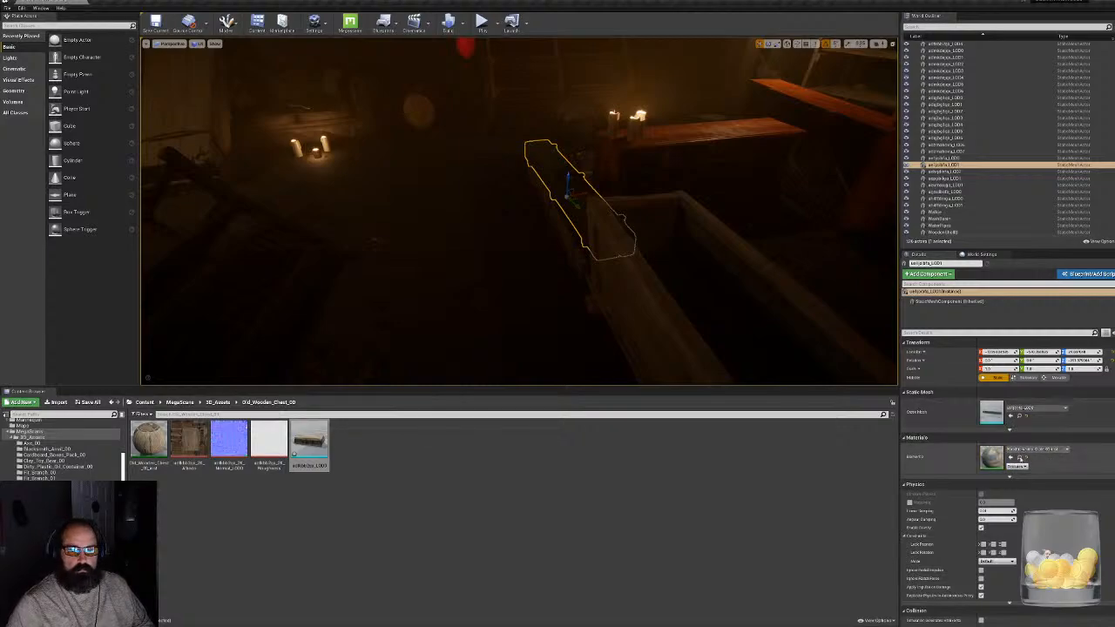
pyautogui.click(1019, 458)
pyautogui.click(1019, 415)
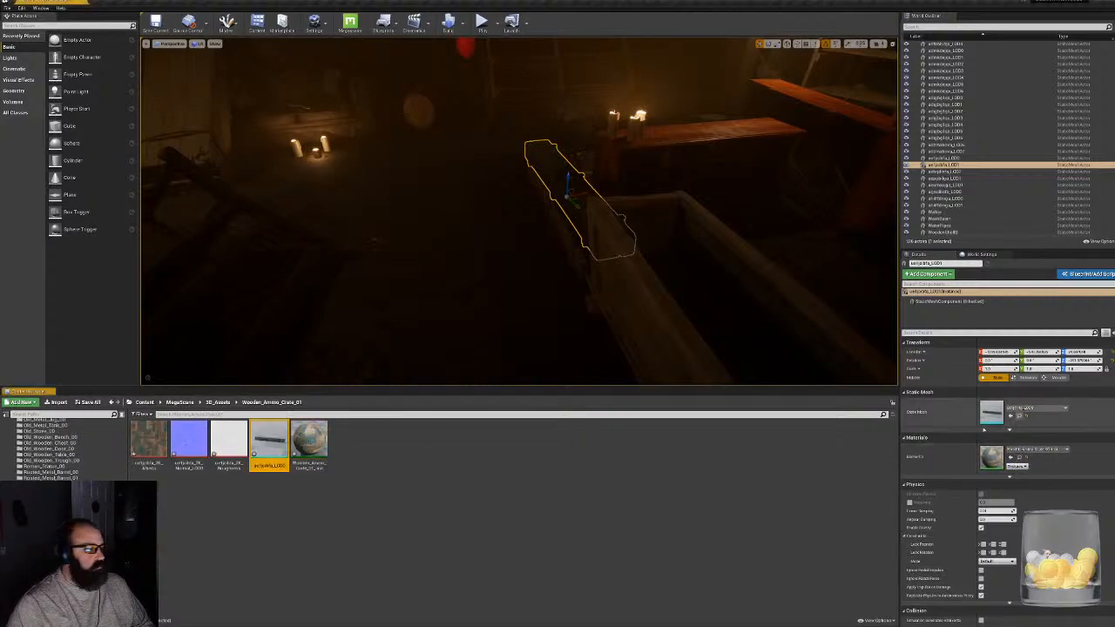
pyautogui.doubleClick(261, 432)
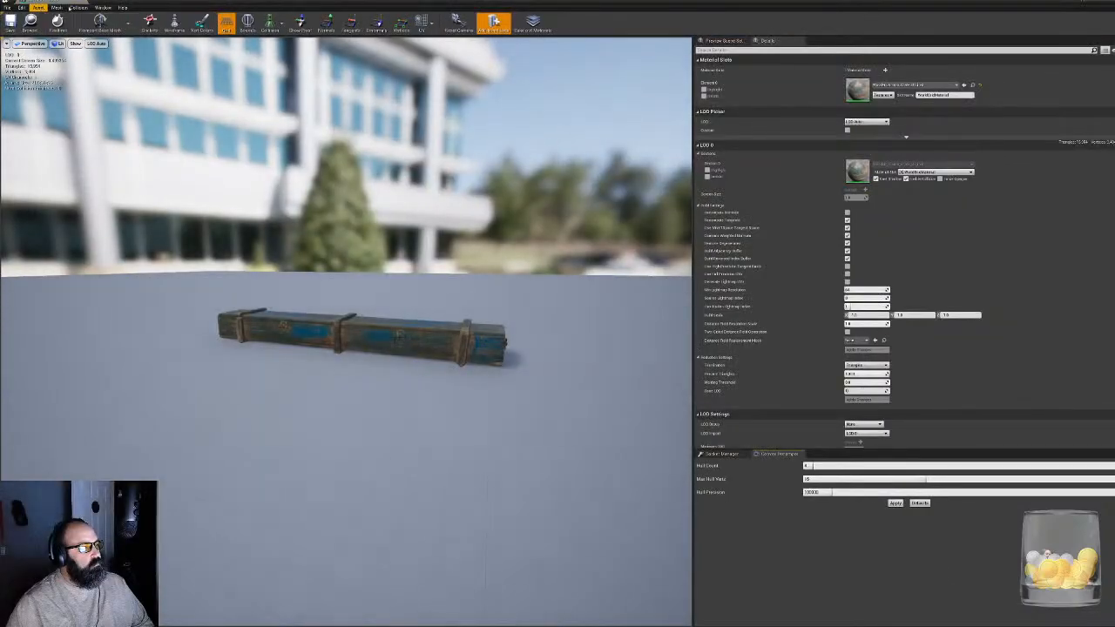
pyautogui.click(78, 7)
pyautogui.click(94, 31)
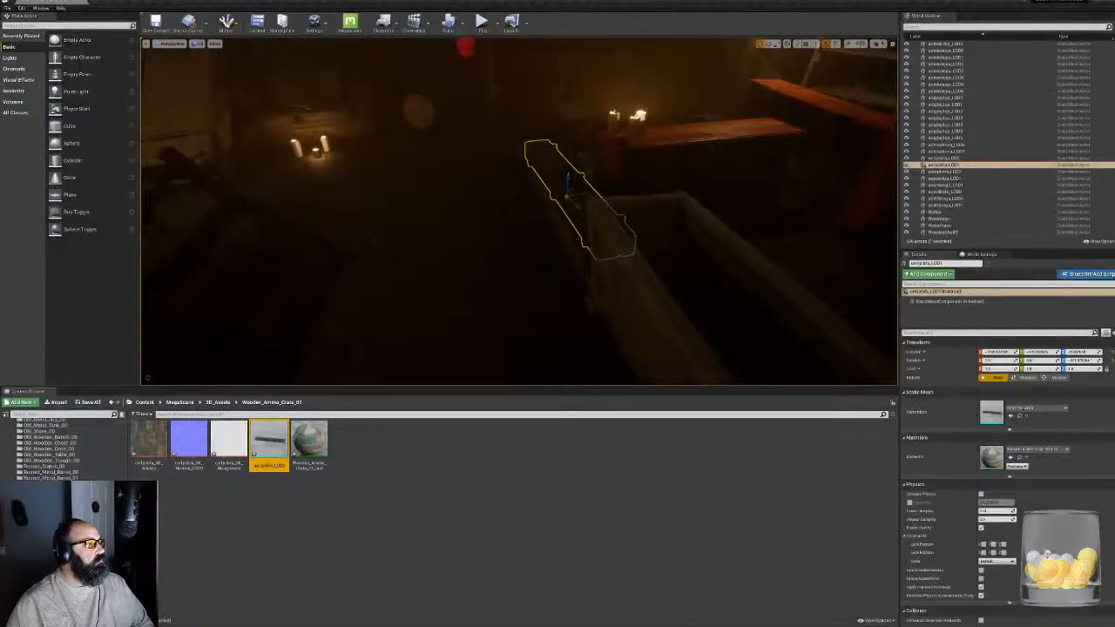
# - Return to the MegaScans folder in the project content
pyautogui.moveTo(540, 209); pyautogui.dragTo(410, 228, button='right')
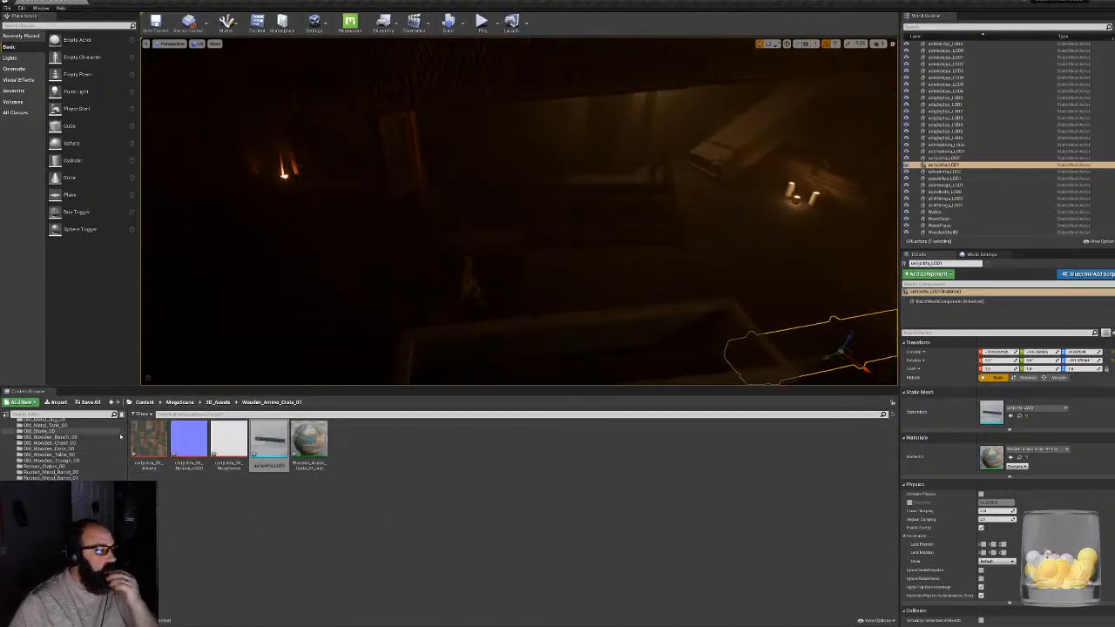
pyautogui.scroll(10, 110, 438)
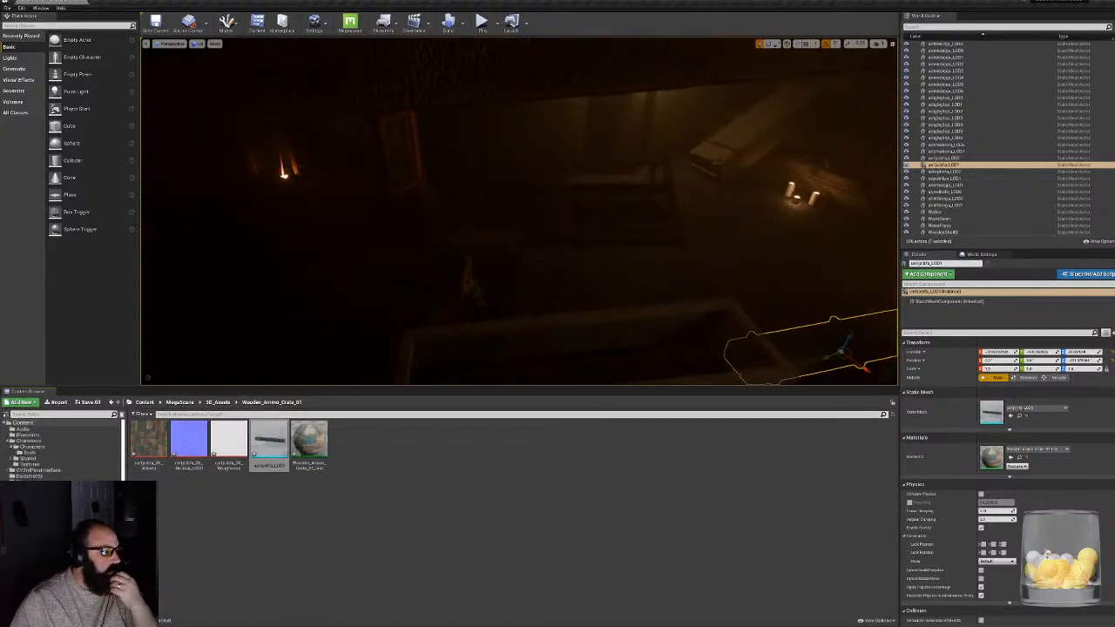
pyautogui.click(179, 402)
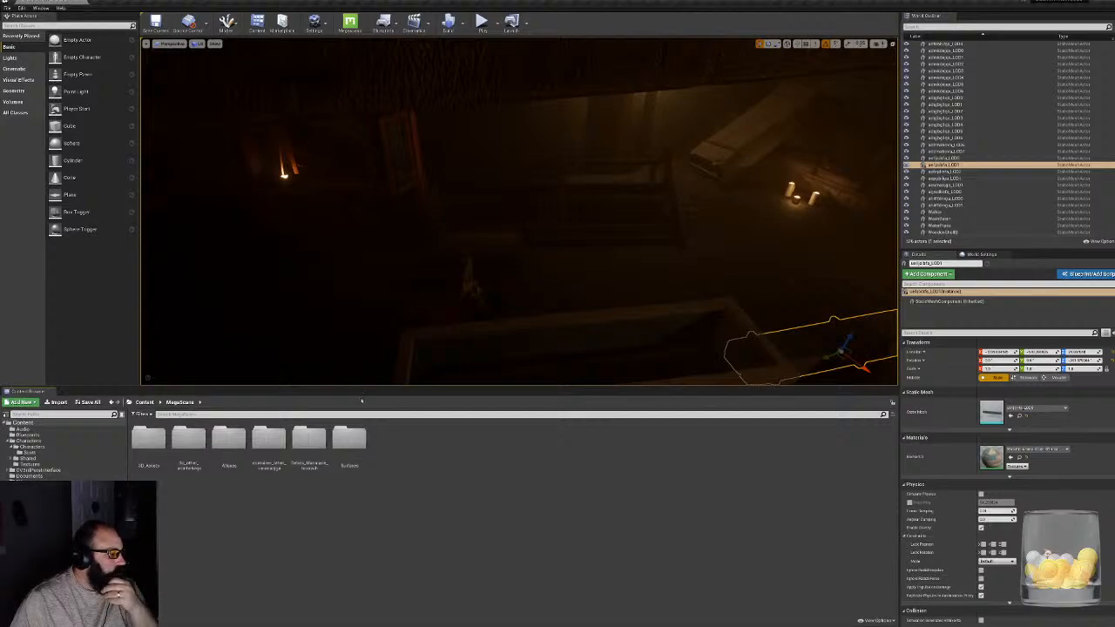
# - Try duplicating the upper ammo crate near the candlelit table and tilting the copy beside the crate stack
pyautogui.moveTo(520, 212); pyautogui.dragTo(519, 305, button='right')
pyautogui.press('Escape')
pyautogui.moveTo(520, 212); pyautogui.dragTo(501, 135, button='right')
pyautogui.click(537, 266)
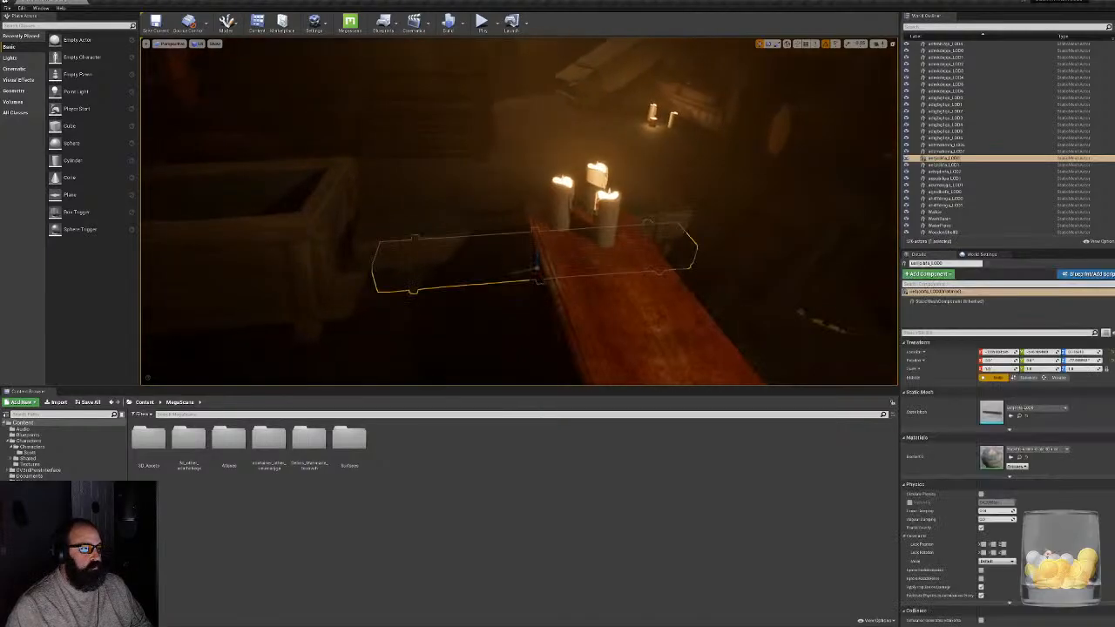
pyautogui.click(535, 195)
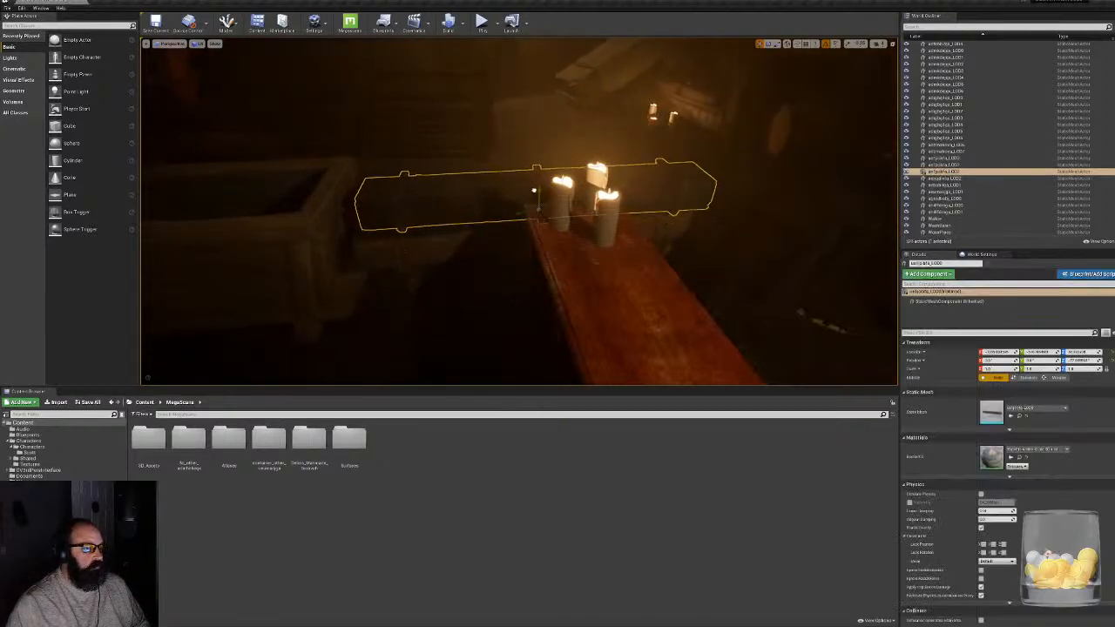
pyautogui.keyDown('alt'); pyautogui.moveTo(539, 206); pyautogui.dragTo(589, 177); pyautogui.keyUp('alt')
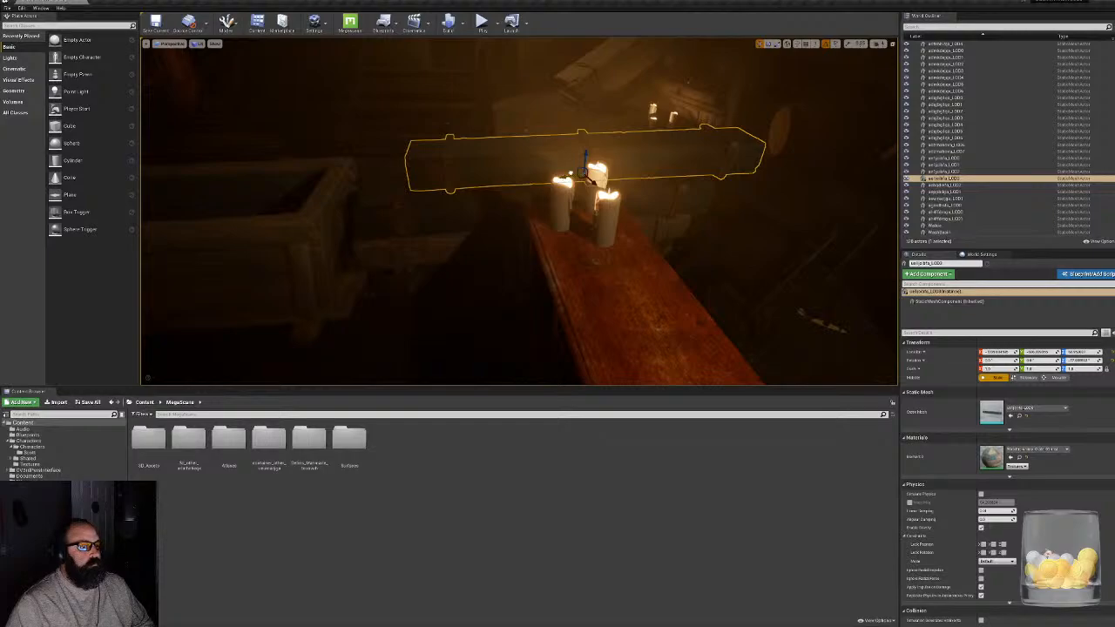
pyautogui.moveTo(589, 177); pyautogui.dragTo(715, 164, button='right')
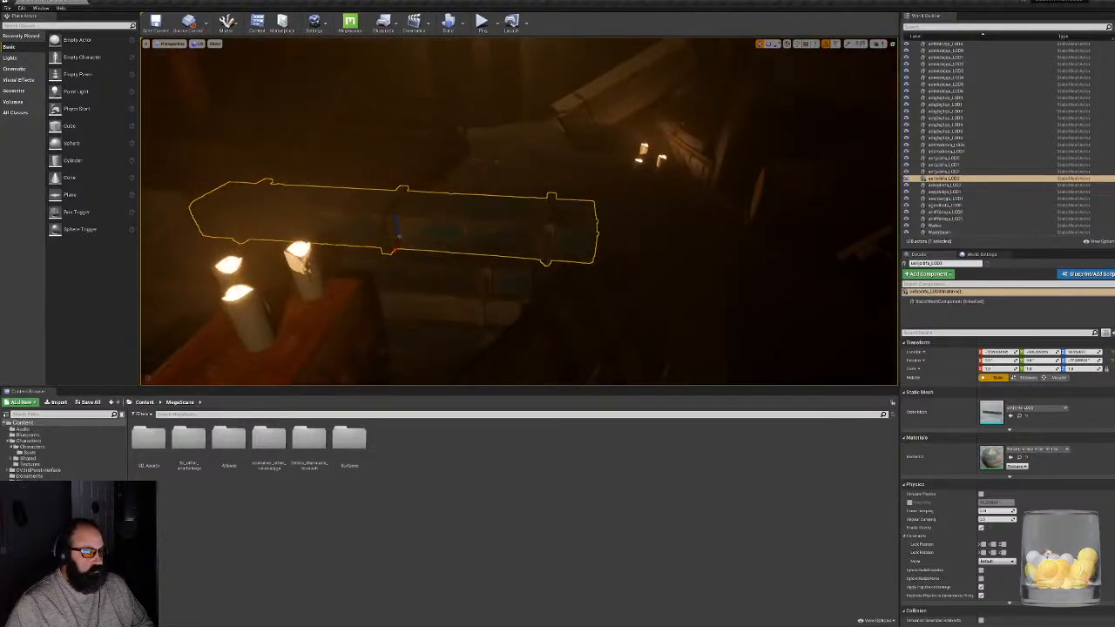
pyautogui.moveTo(414, 214); pyautogui.dragTo(569, 273)
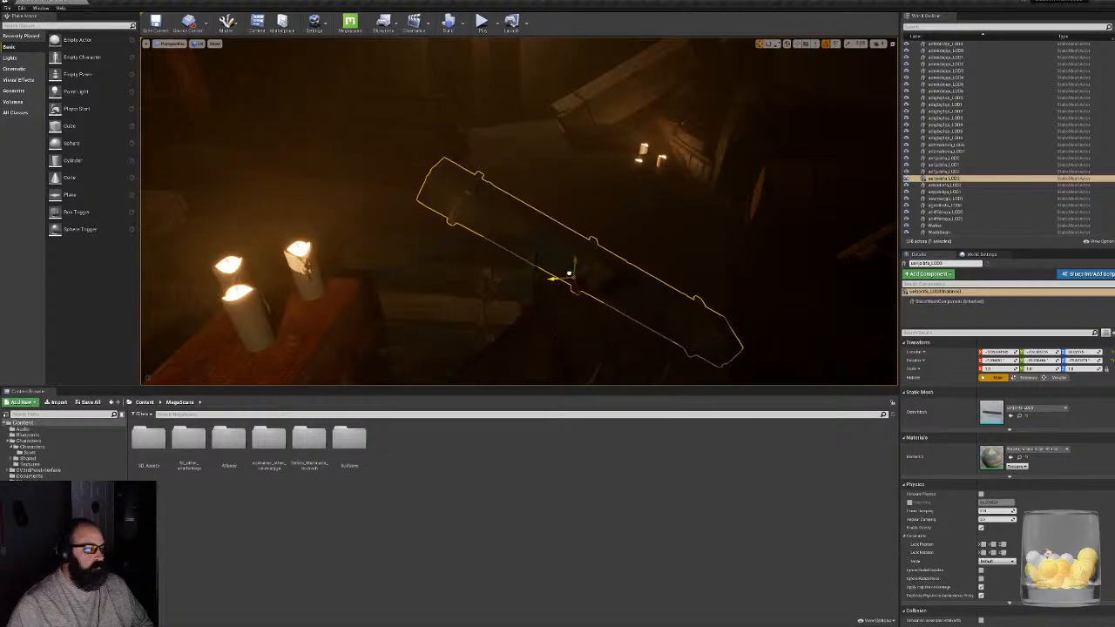
# - Try repositioning the tilted ammo crate copy around the stack, and delete it
pyautogui.moveTo(569, 275); pyautogui.dragTo(509, 370, button='right')
pyautogui.moveTo(535, 279); pyautogui.dragTo(443, 289)
pyautogui.moveTo(443, 289); pyautogui.dragTo(469, 337, button='right')
pyautogui.hotkey('ctrl', 'z')
pyautogui.hotkey('ctrl', 'z')
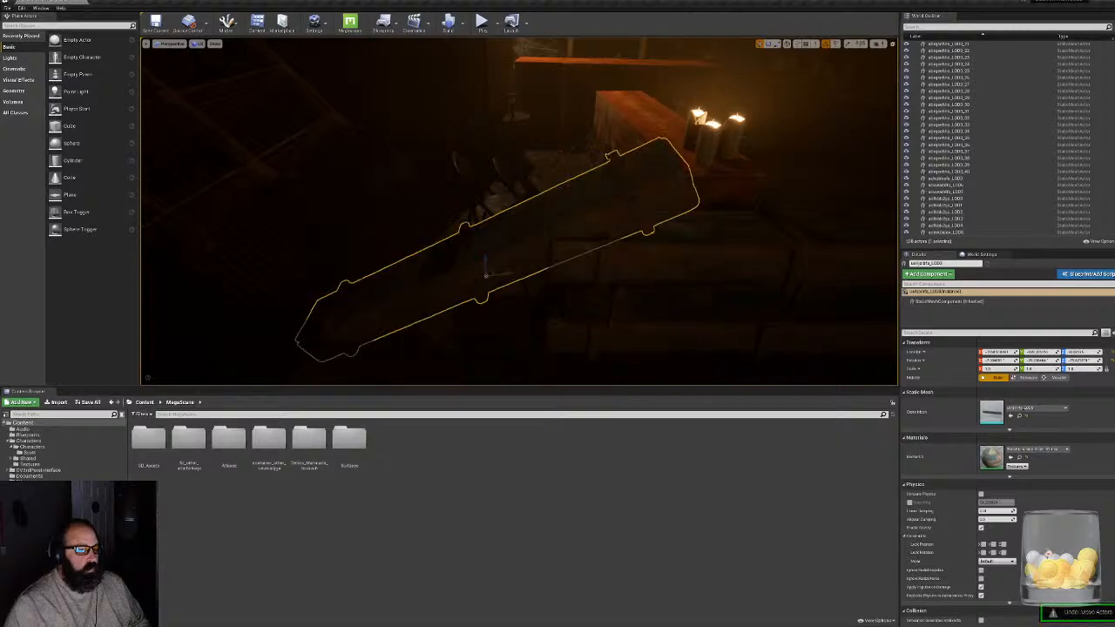
pyautogui.moveTo(486, 279); pyautogui.dragTo(422, 275, button='right')
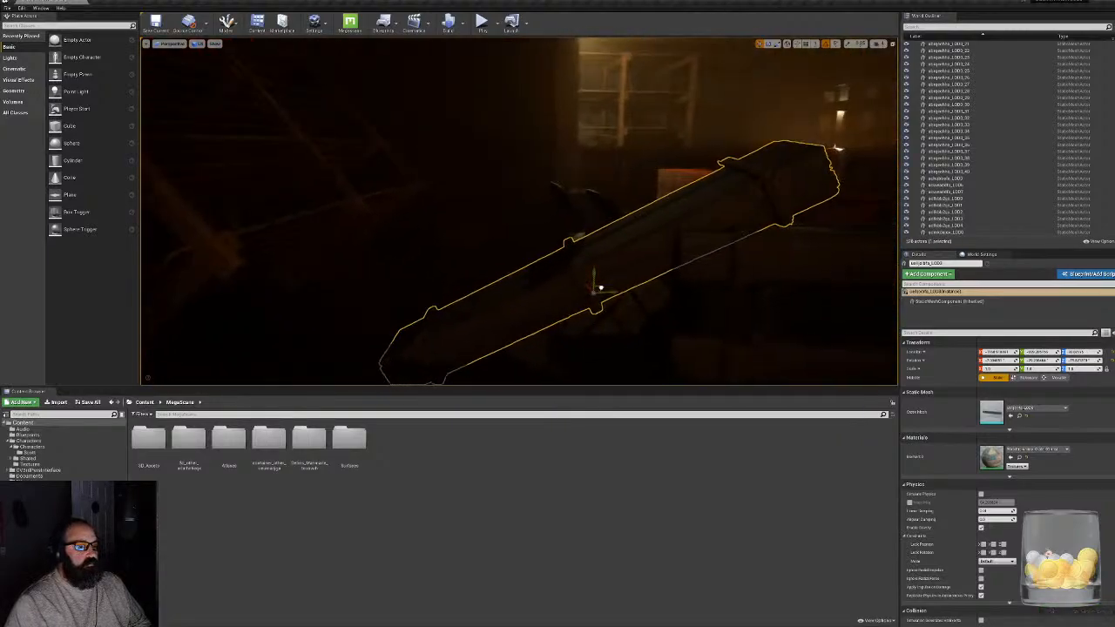
pyautogui.moveTo(600, 288); pyautogui.dragTo(719, 208)
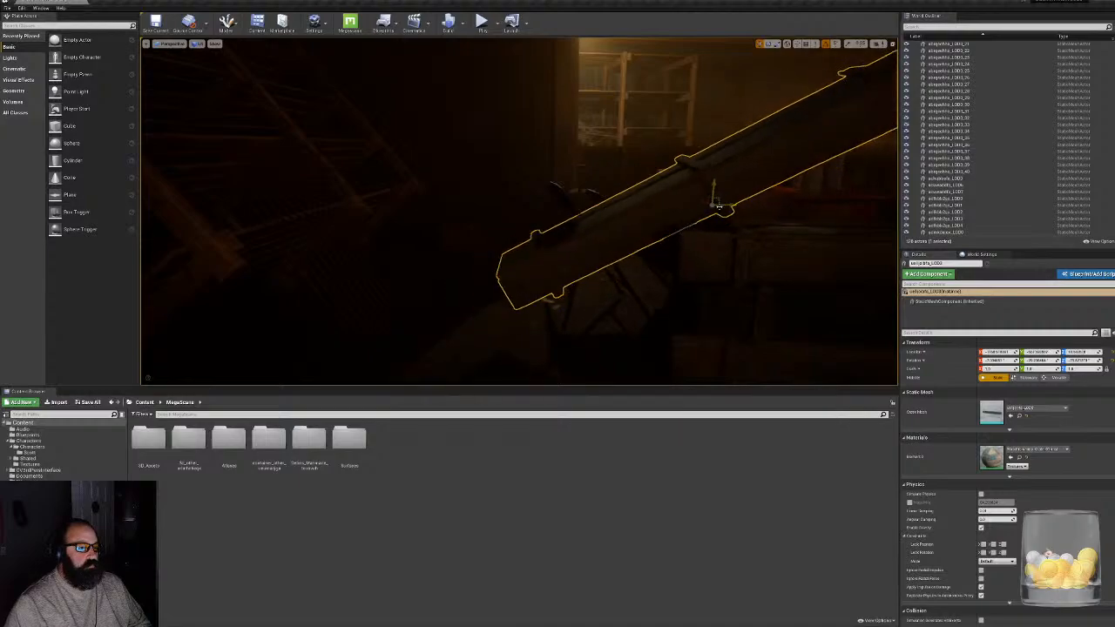
pyautogui.press('Delete')
# - Duplicate the upper ammo crate, then rotate and place the copy leaning down between the trough and the candlelit table
pyautogui.moveTo(718, 207); pyautogui.dragTo(740, 224, button='right')
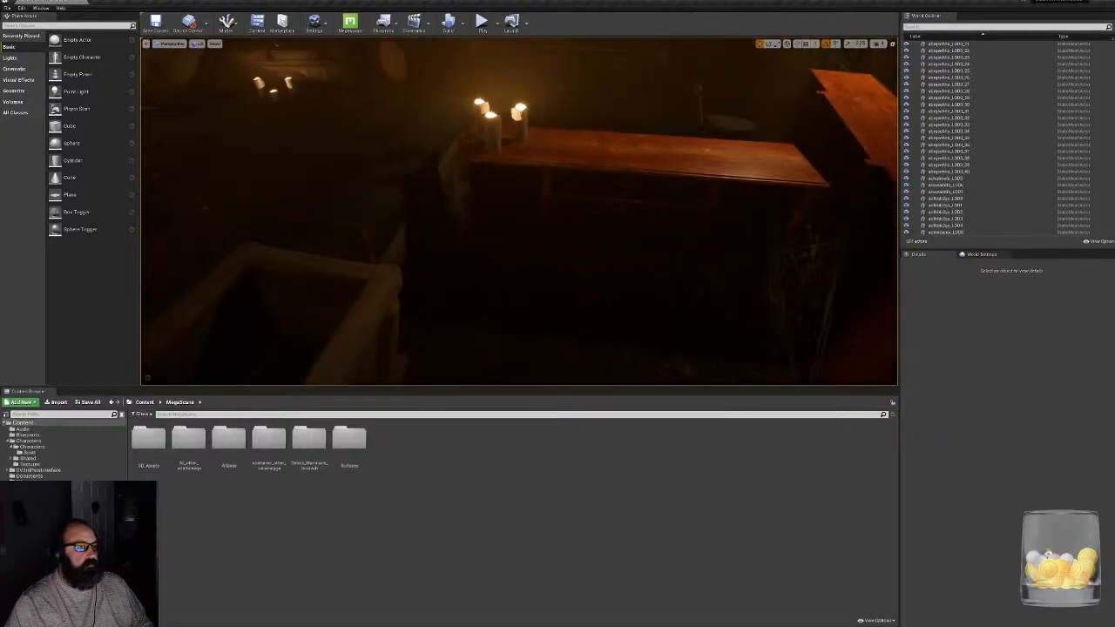
pyautogui.click(406, 176)
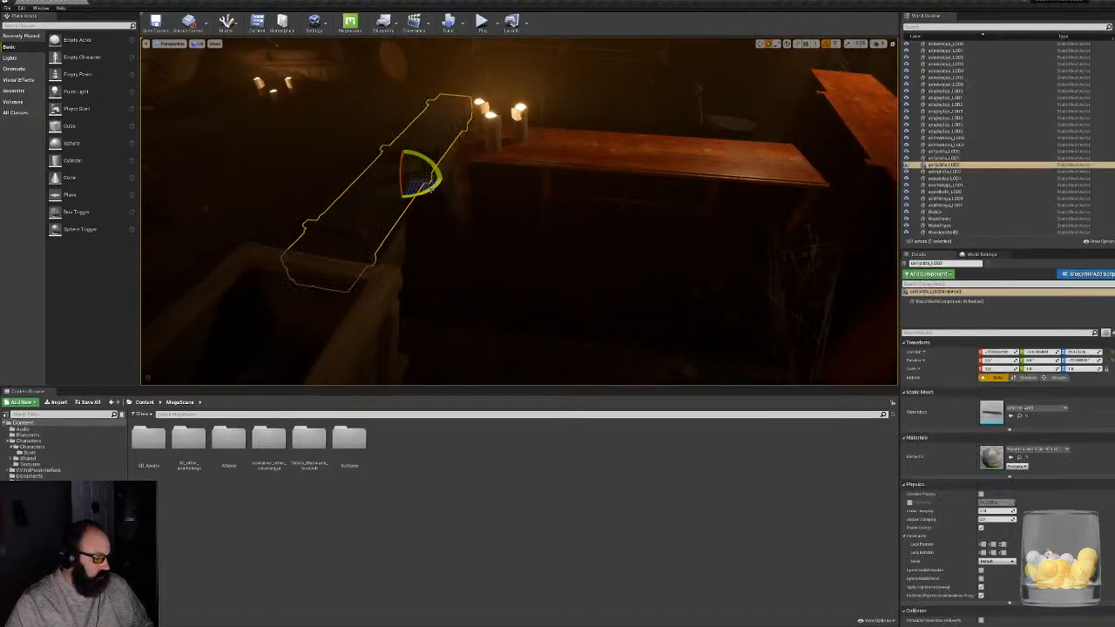
pyautogui.keyDown('alt'); pyautogui.moveTo(431, 187); pyautogui.dragTo(383, 236); pyautogui.keyUp('alt')
pyautogui.moveTo(422, 228); pyautogui.dragTo(488, 281)
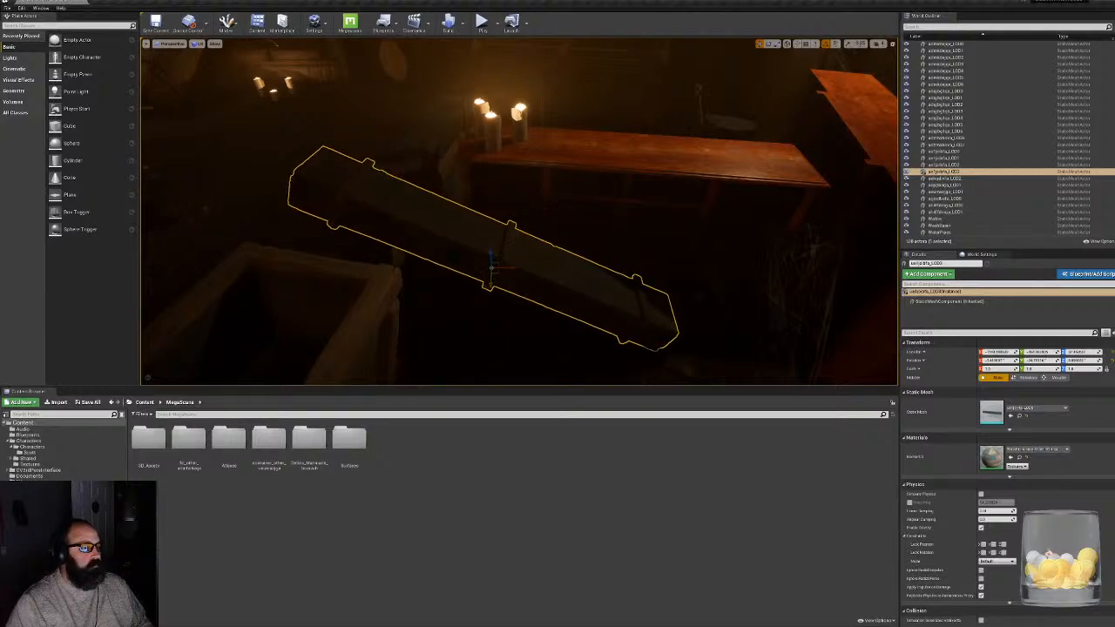
pyautogui.moveTo(509, 268)
pyautogui.mouseDown()
pyautogui.moveTo(473, 264)
pyautogui.moveTo(490, 271)
pyautogui.mouseUp()
pyautogui.moveTo(491, 270); pyautogui.dragTo(335, 335, button='right')
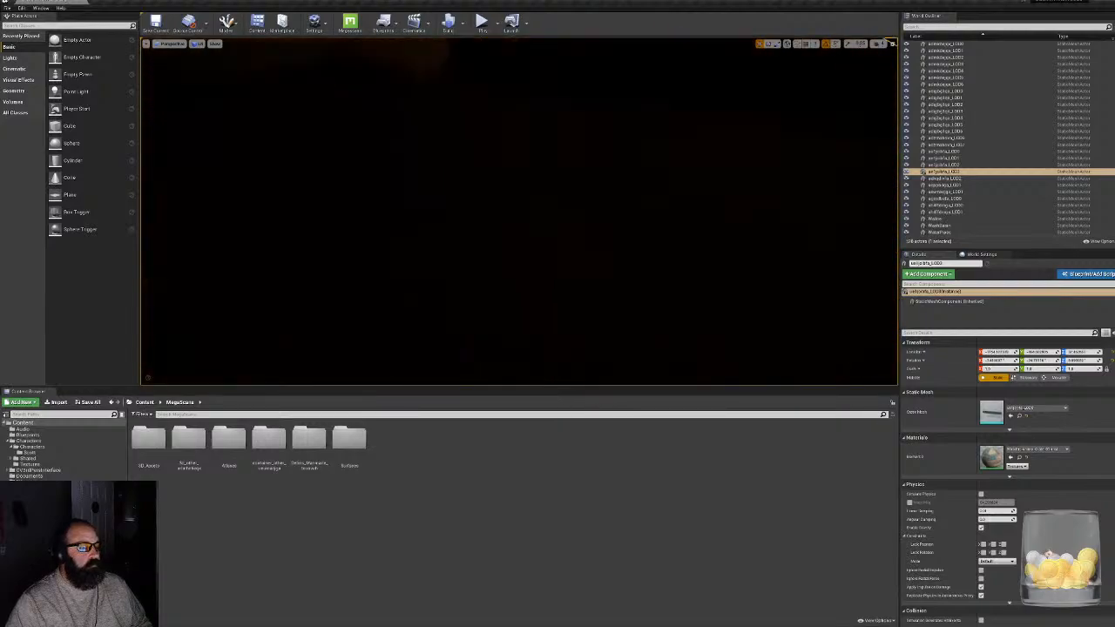
pyautogui.click(611, 253)
pyautogui.moveTo(611, 253); pyautogui.dragTo(740, 188, button='right')
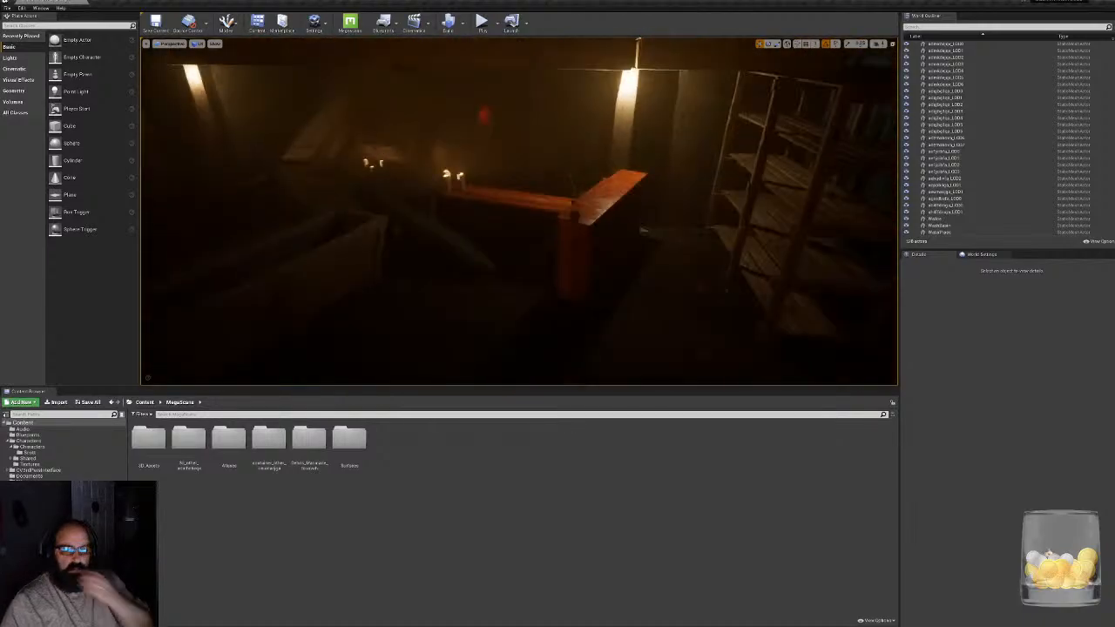
# - Switch to 3ds Max to check the rendered character head texture, and return to the level in Unreal Editor
pyautogui.press('super')
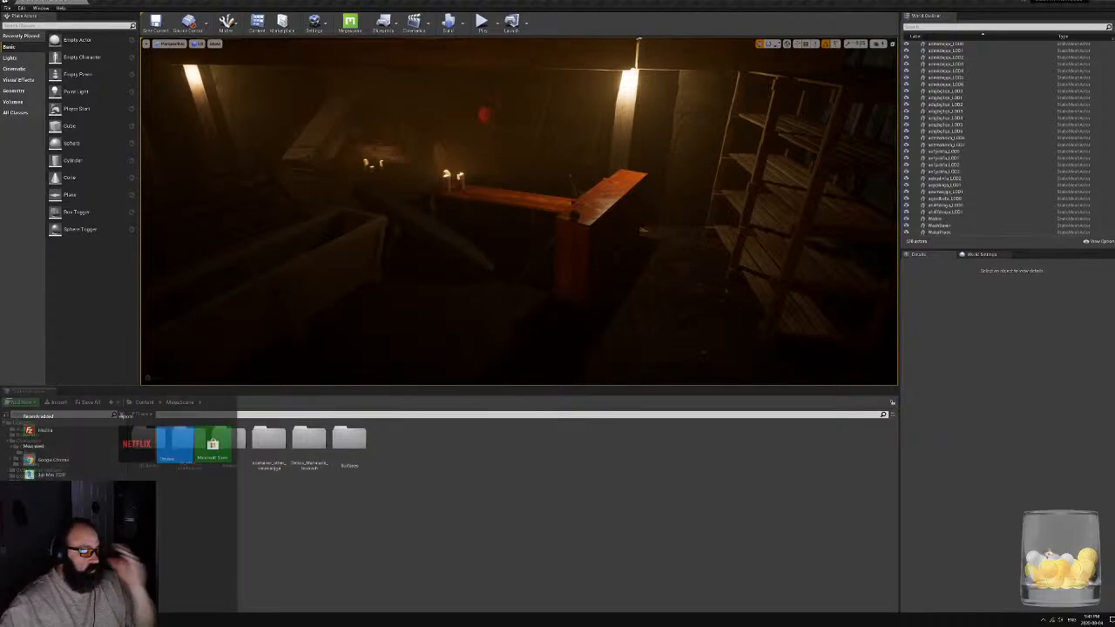
pyautogui.hotkey('alt', 'Tab')
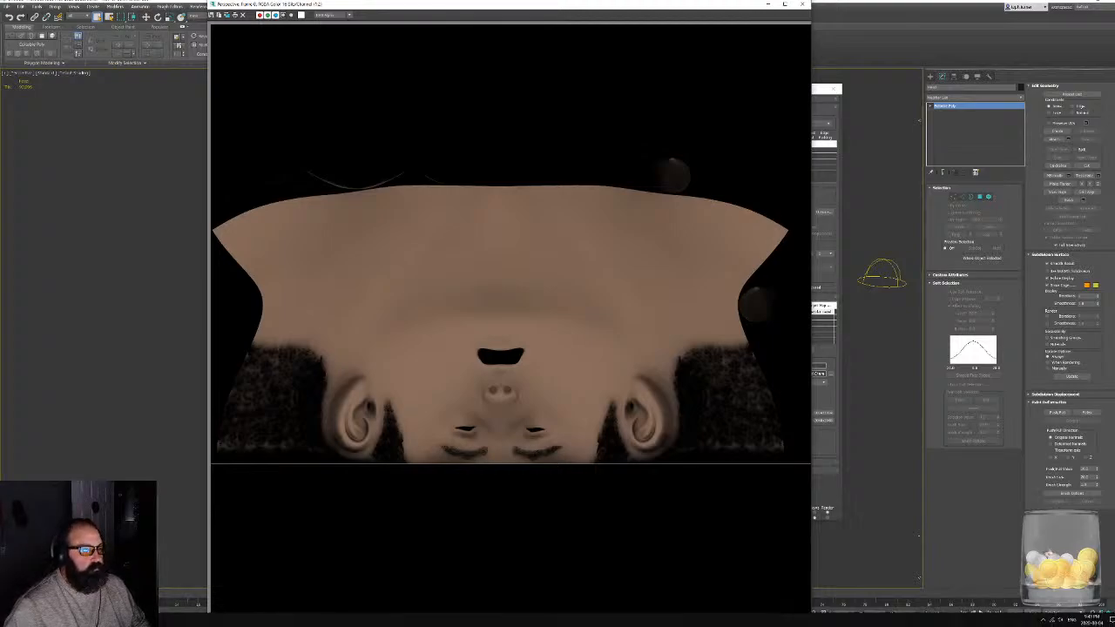
pyautogui.press('super')
pyautogui.click(266, 621)
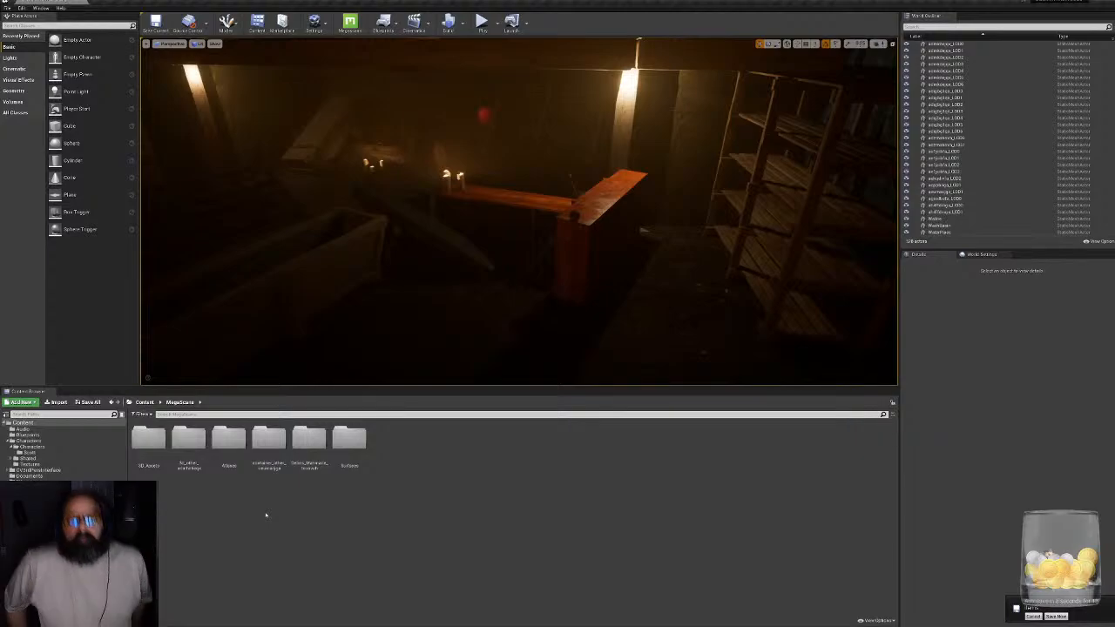
# - Inspect the area around the red wooden tables and shelving, and select the round pickup item on the table end
pyautogui.moveTo(643, 230); pyautogui.dragTo(174, 235, button='right')
pyautogui.press('w')
pyautogui.press('s')
pyautogui.press('w')
pyautogui.press('w')
pyautogui.moveTo(519, 212); pyautogui.dragTo(309, 266, button='right')
pyautogui.press('w')
pyautogui.press('w')
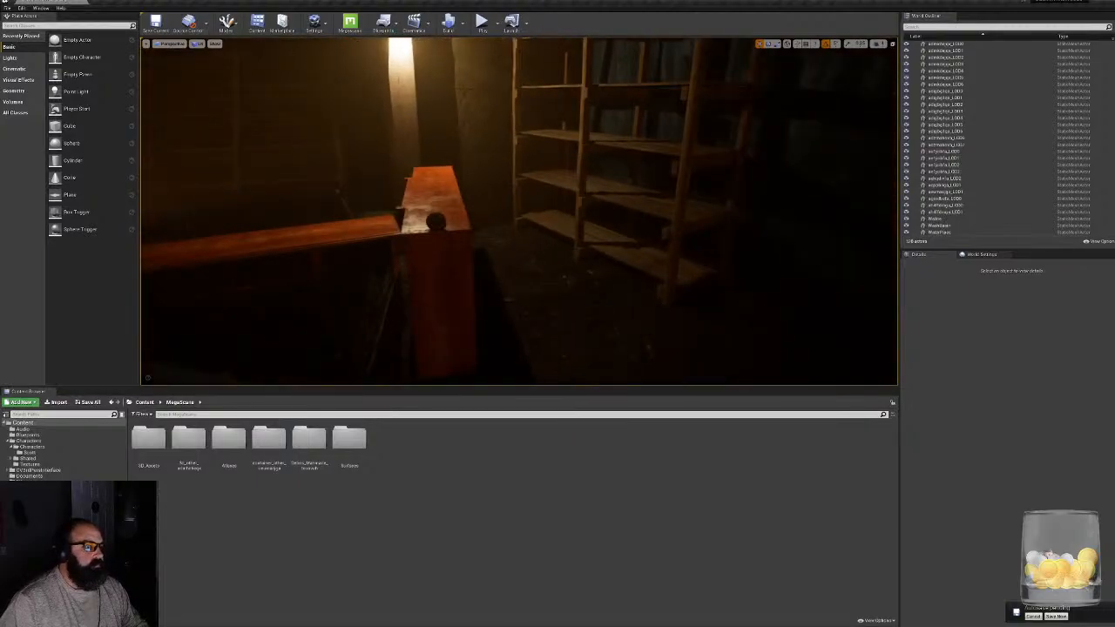
pyautogui.click(435, 220)
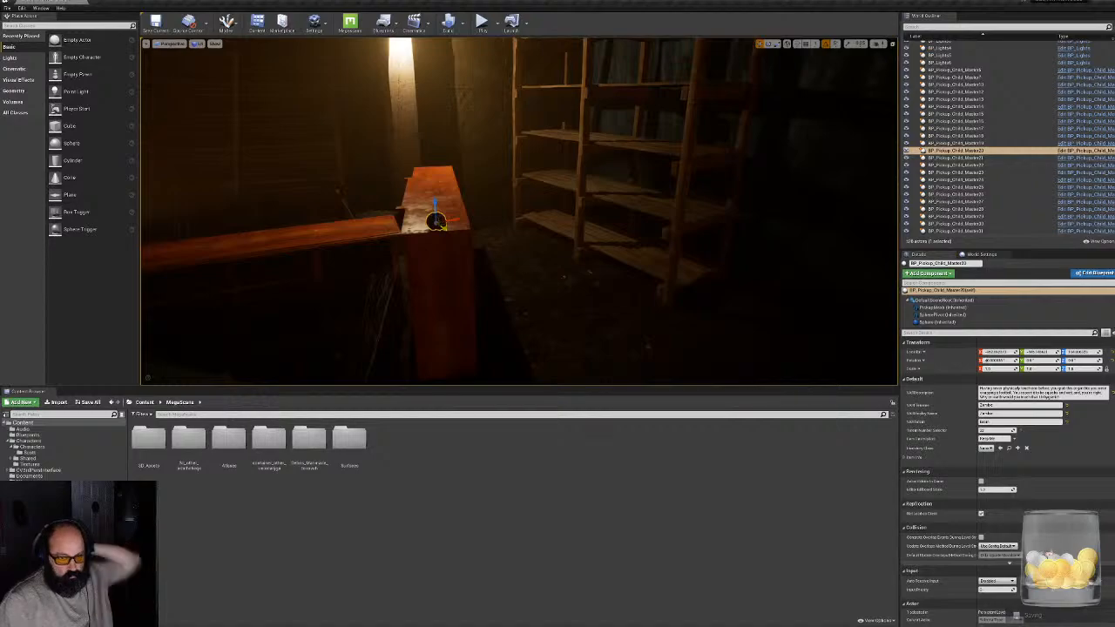
# - Look over the shelving aisle and open the Characters folder in the project content
pyautogui.moveTo(436, 222); pyautogui.dragTo(170, 166, button='right')
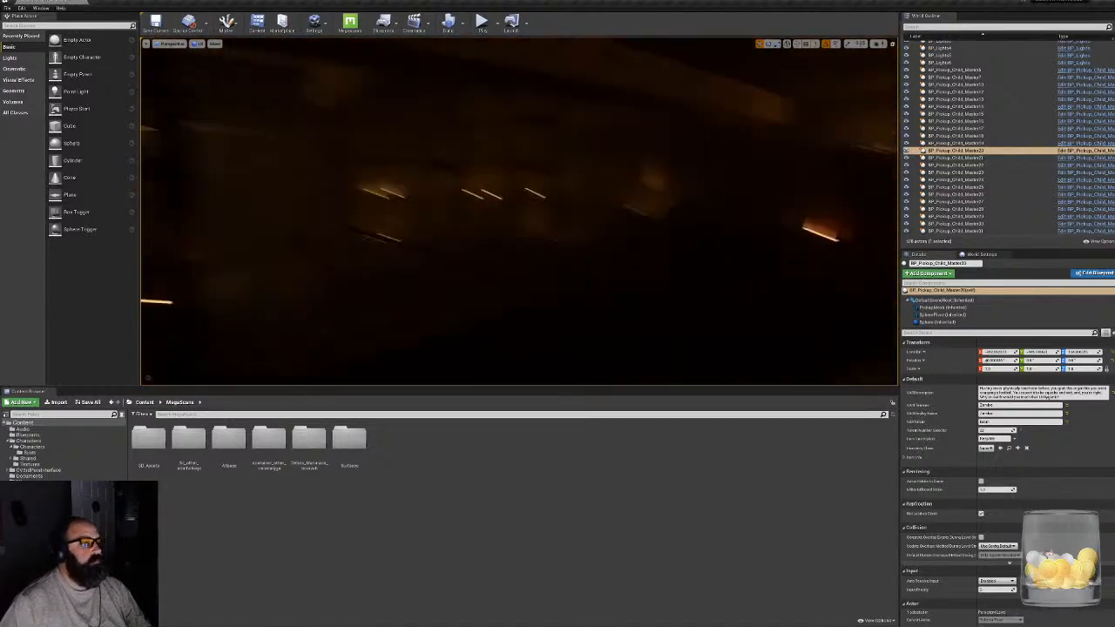
pyautogui.moveTo(519, 211); pyautogui.dragTo(287, 209, button='right')
pyautogui.press('w')
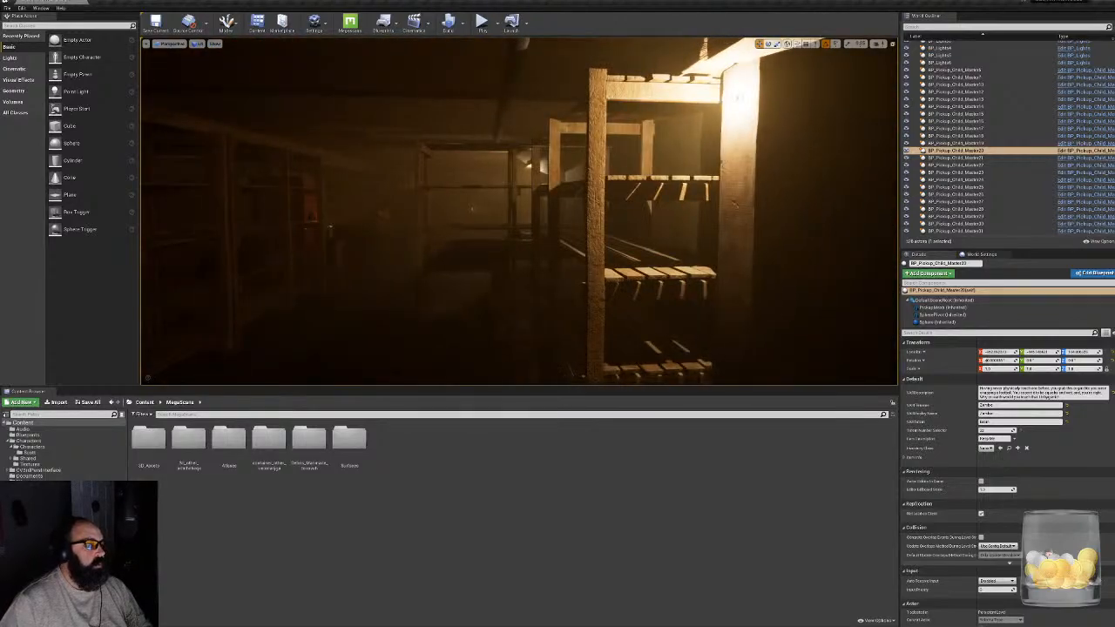
pyautogui.moveTo(519, 211); pyautogui.dragTo(436, 246, button='right')
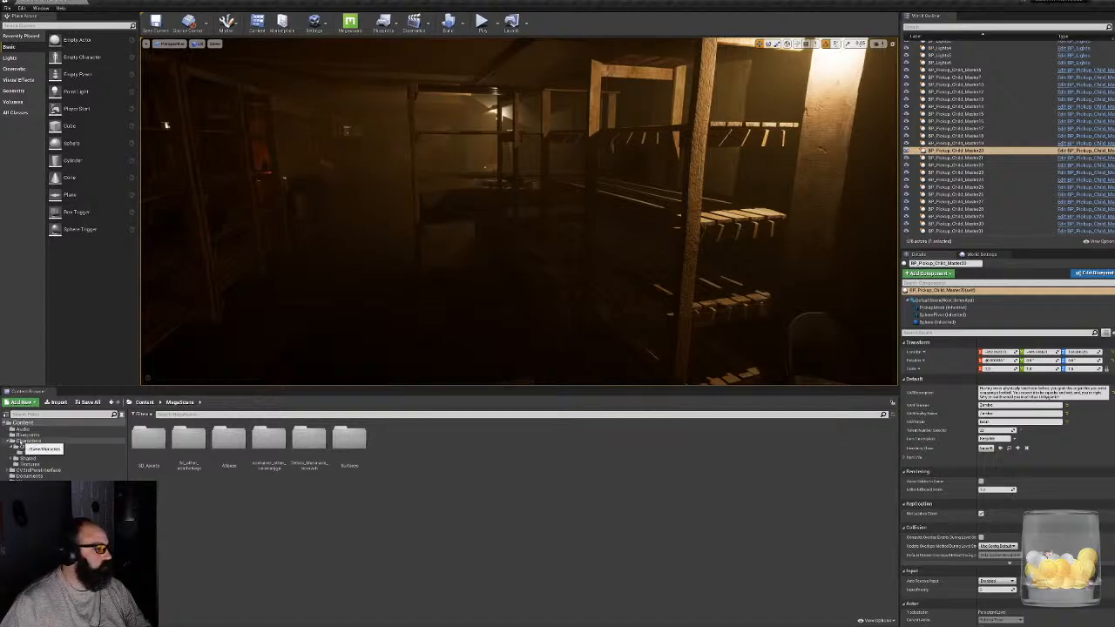
pyautogui.click(26, 440)
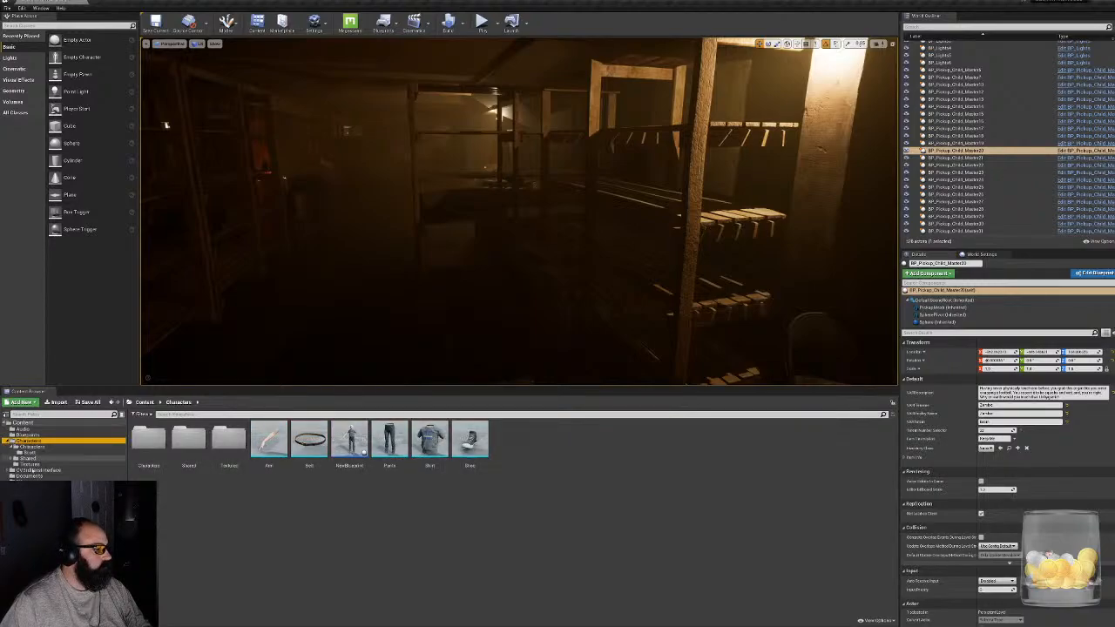
# - Browse the CV3rdPersInterface blueprints to the BaseBPs folder and select the BP_Pickup_Child_Master asset
pyautogui.click(34, 469)
pyautogui.doubleClick(149, 436)
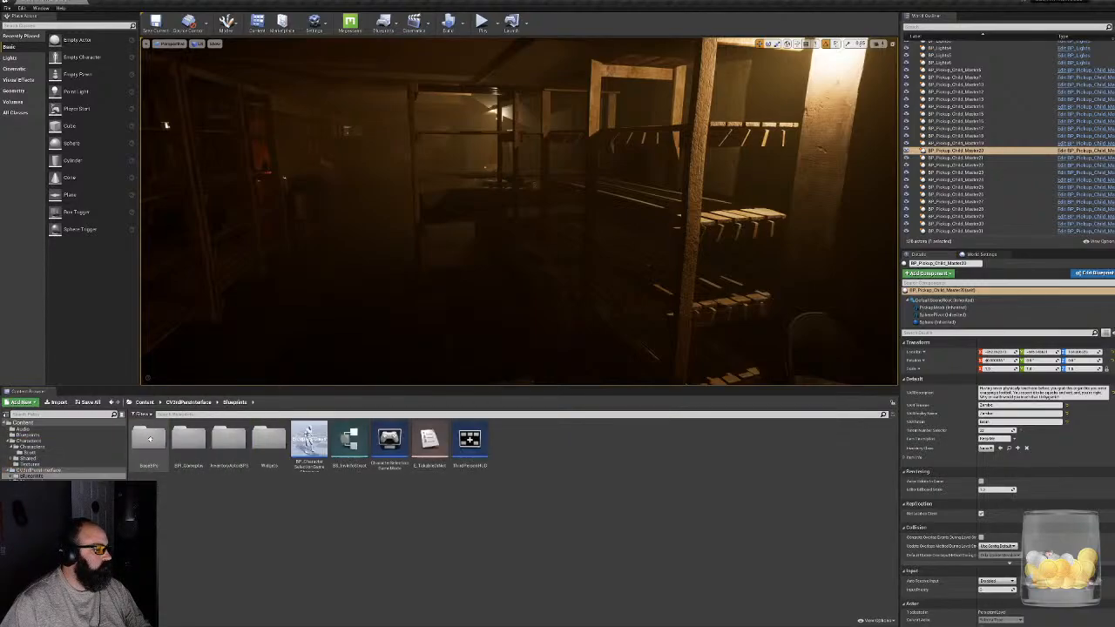
pyautogui.doubleClick(185, 447)
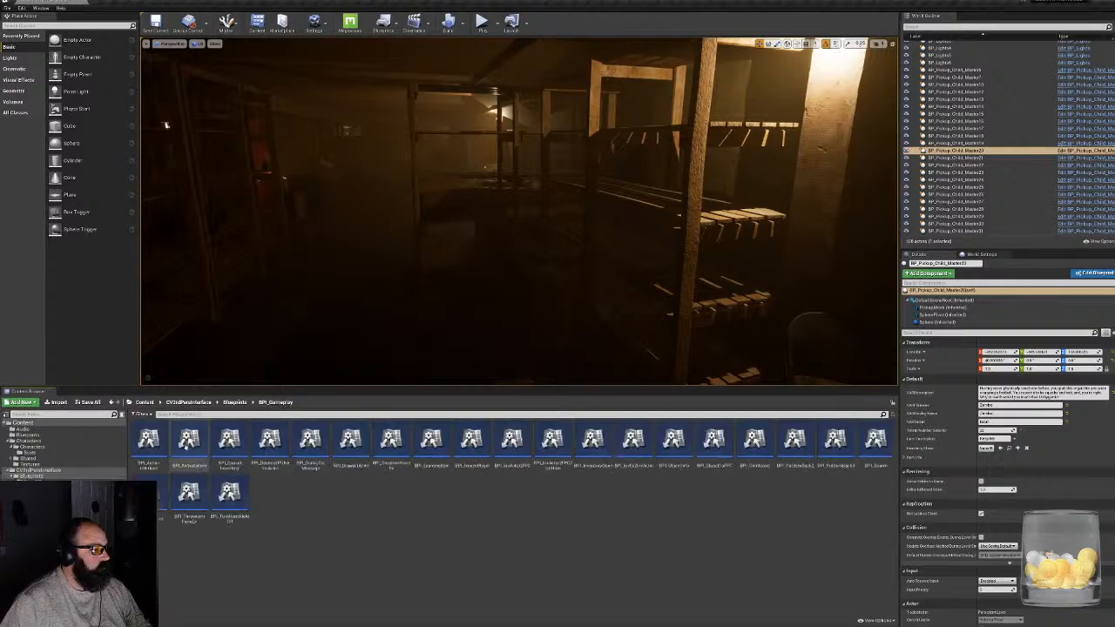
pyautogui.hotkey('alt', 'Left')
pyautogui.doubleClick(155, 440)
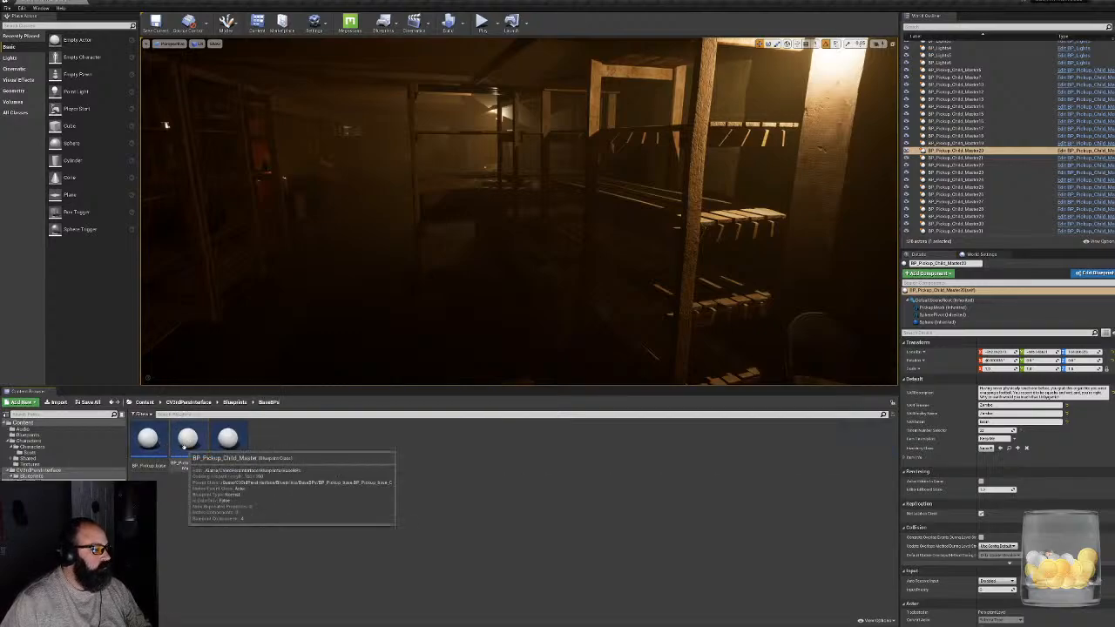
pyautogui.click(203, 448)
# - Place a BP_Pickup_Child_Master on the lit slatted shelf beside the wooden post and set its item number to the brain
pyautogui.moveTo(519, 209); pyautogui.dragTo(558, 198, button='right')
pyautogui.press('w')
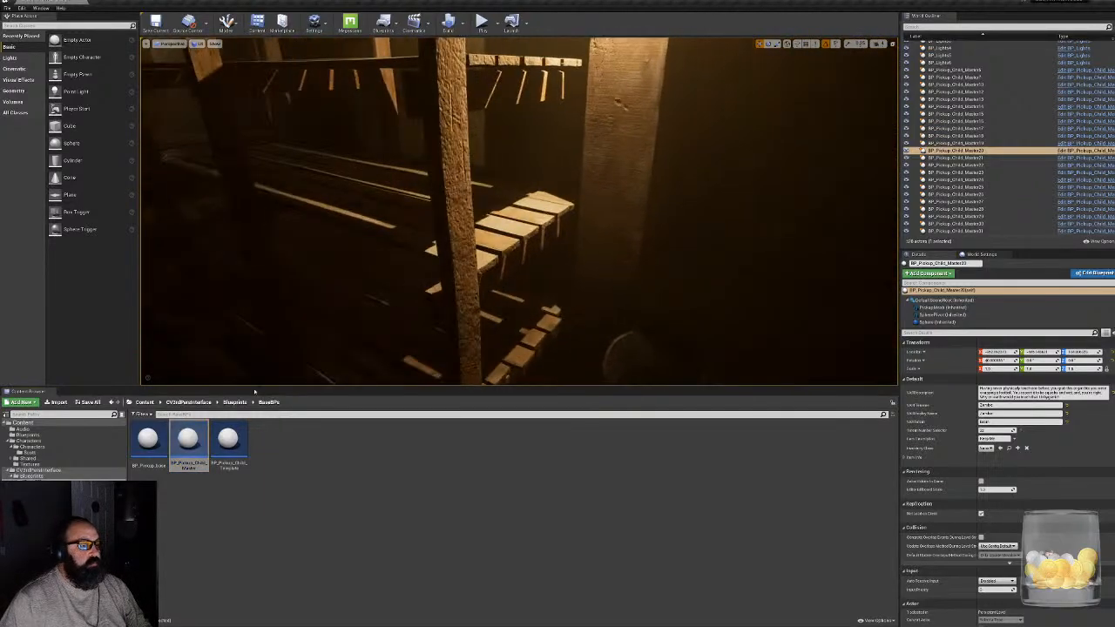
pyautogui.moveTo(182, 439); pyautogui.dragTo(499, 211)
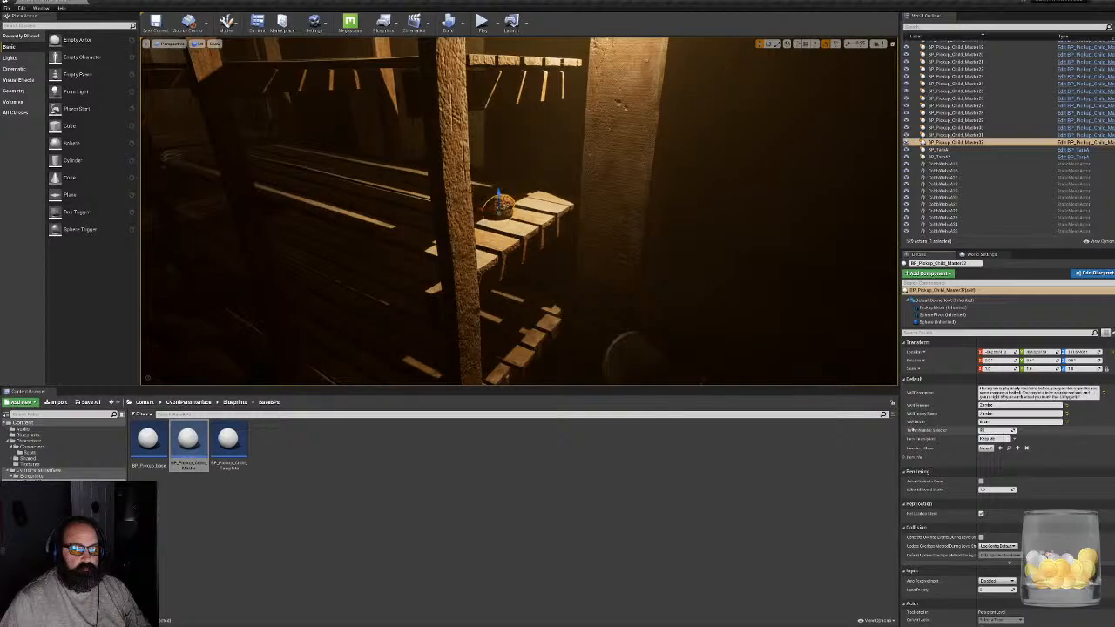
pyautogui.press('w')
pyautogui.moveTo(557, 226); pyautogui.dragTo(532, 202, button='right')
pyautogui.moveTo(483, 289); pyautogui.dragTo(377, 302)
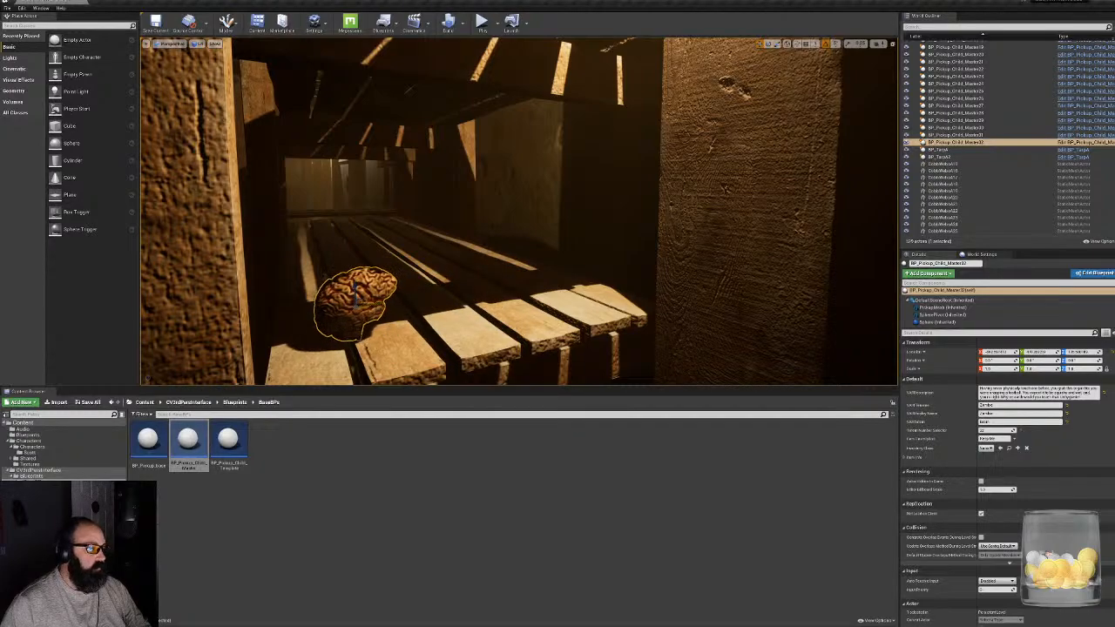
# - Place another BP_Pickup_Child_Master on the seat of the old chair beside the red table and switch it to the brain item
pyautogui.moveTo(377, 302); pyautogui.dragTo(249, 321, button='right')
pyautogui.press('s')
pyautogui.press('w')
pyautogui.moveTo(192, 436); pyautogui.dragTo(468, 284)
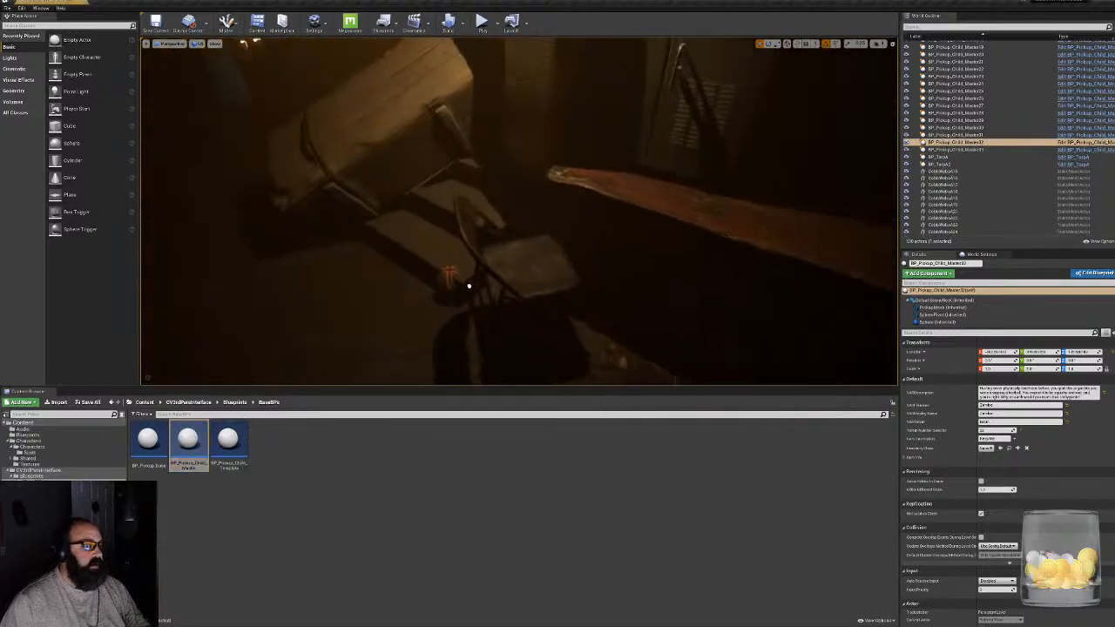
pyautogui.click(524, 267)
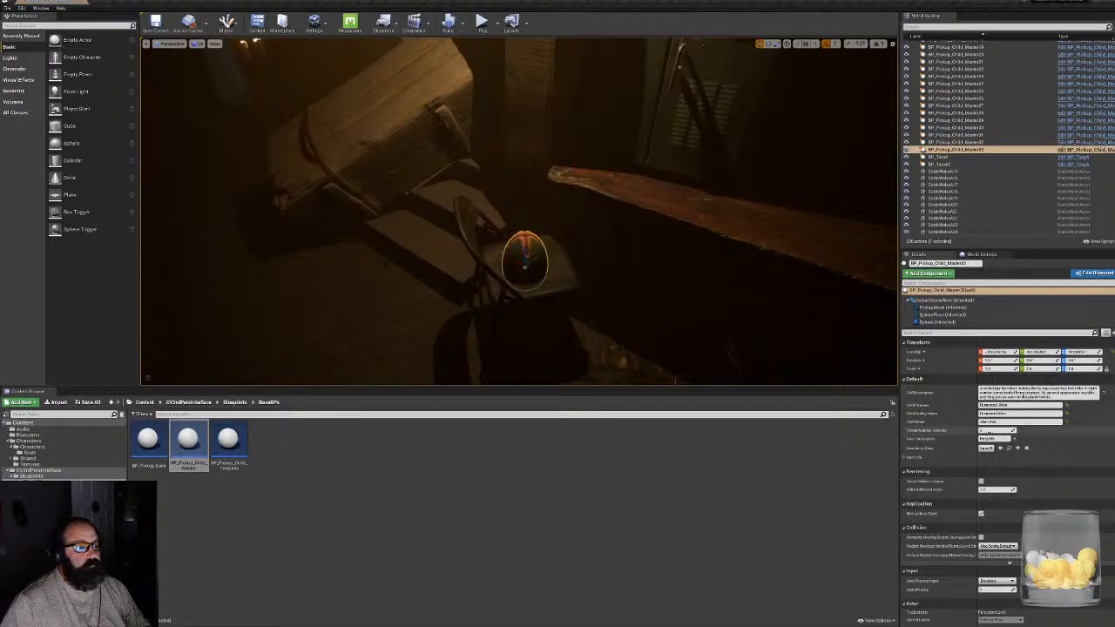
pyautogui.press('Return')
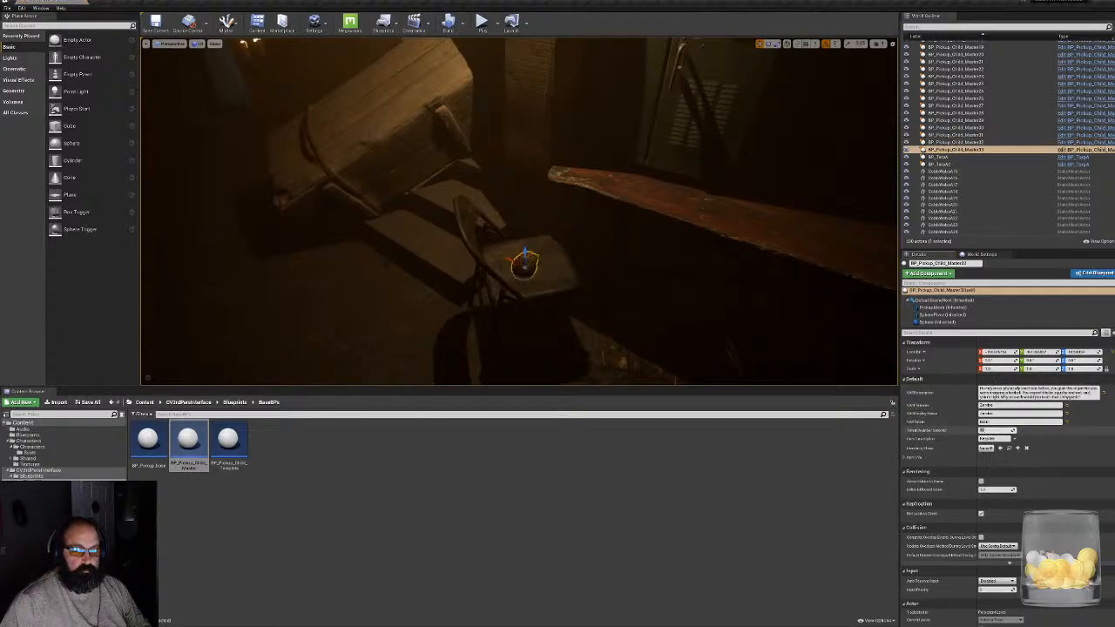
pyautogui.moveTo(680, 322); pyautogui.dragTo(679, 353, button='right')
pyautogui.press('w')
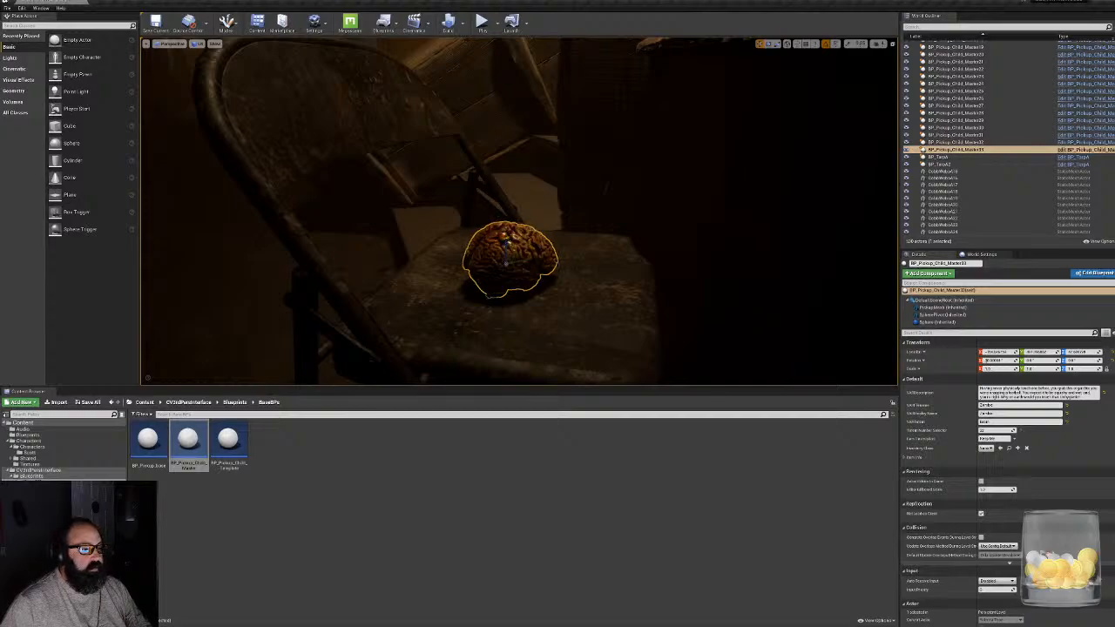
# - Add a BP_Pickup_Child_Master to a lower board of the dark wooden shelving and change its item number to the brain
pyautogui.press('s')
pyautogui.moveTo(522, 262); pyautogui.dragTo(610, 287, button='right')
pyautogui.press('Escape')
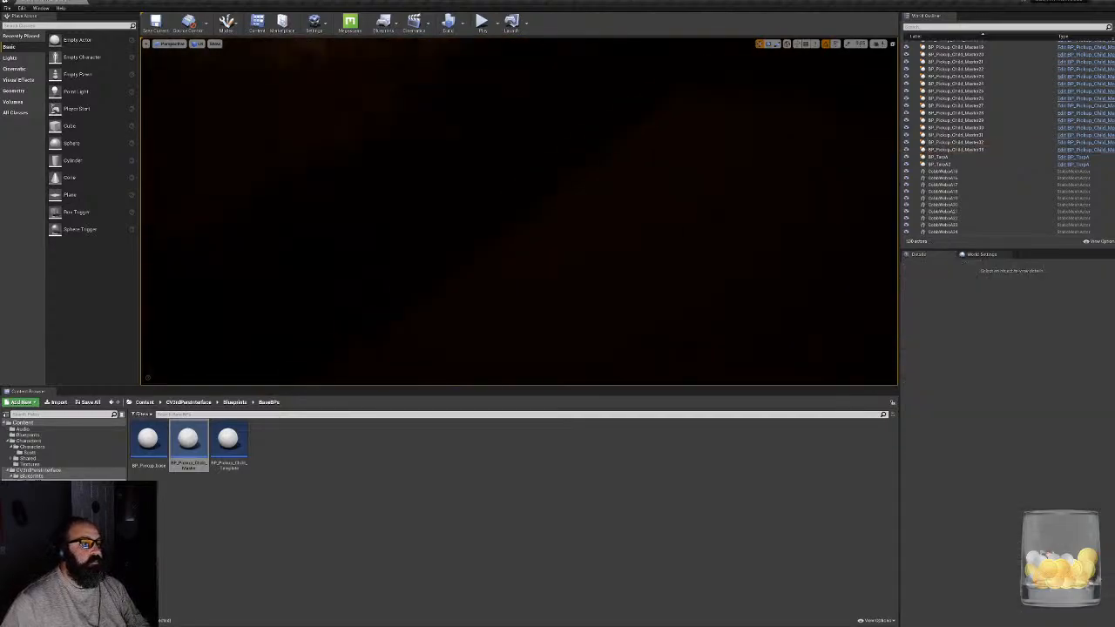
pyautogui.moveTo(523, 218); pyautogui.dragTo(697, 209, button='right')
pyautogui.press('w')
pyautogui.moveTo(610, 209); pyautogui.dragTo(240, 234, button='right')
pyautogui.moveTo(180, 436); pyautogui.dragTo(489, 247)
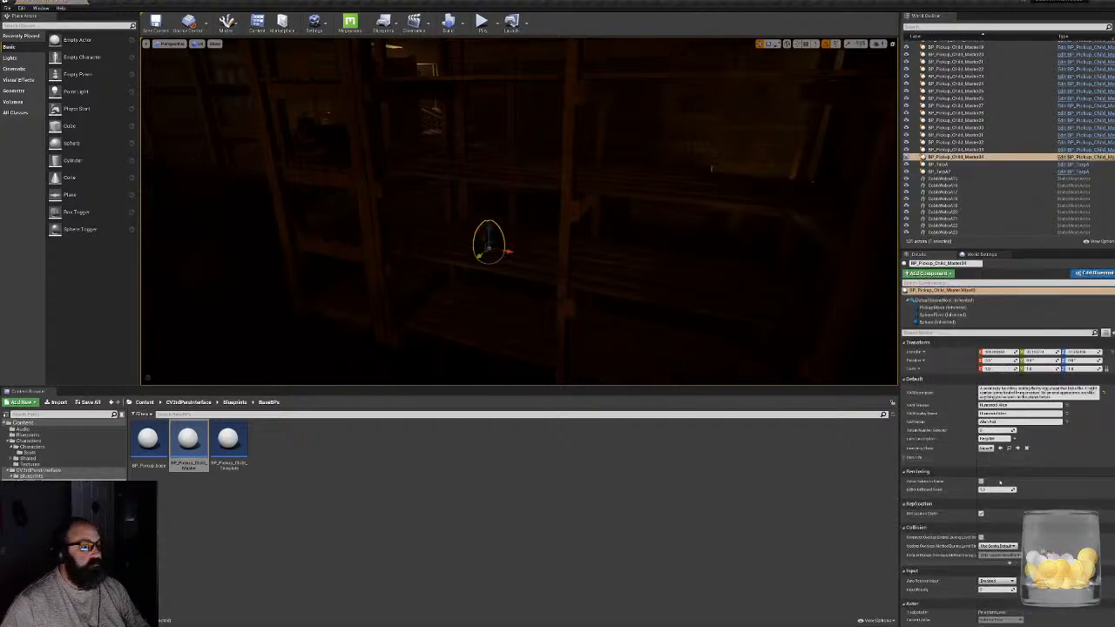
pyautogui.moveTo(995, 431); pyautogui.dragTo(1009, 431)
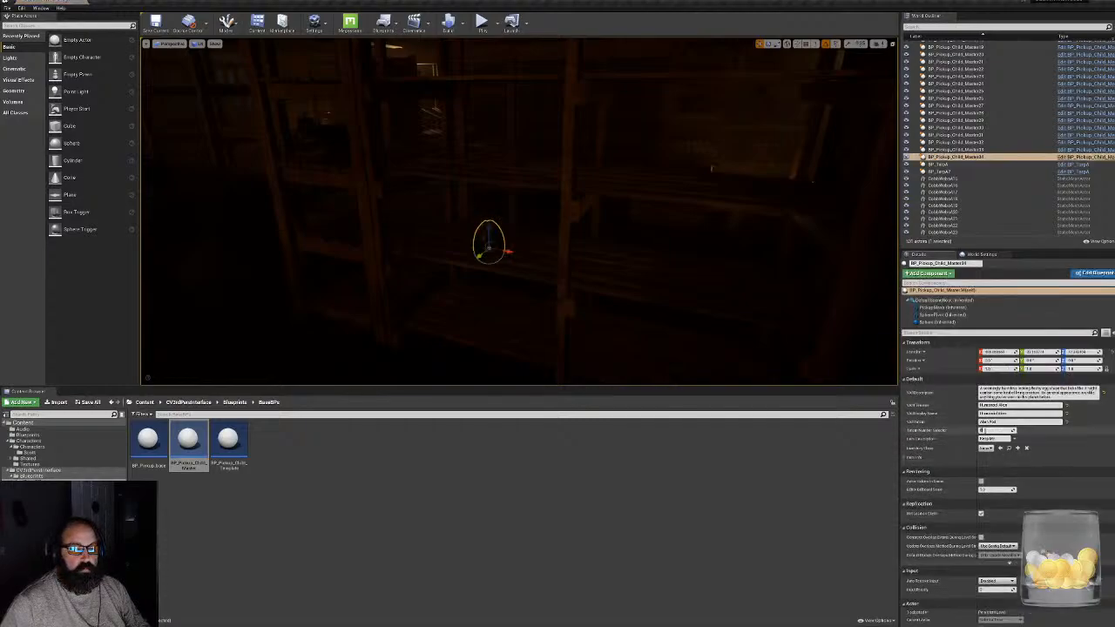
pyautogui.press('Return')
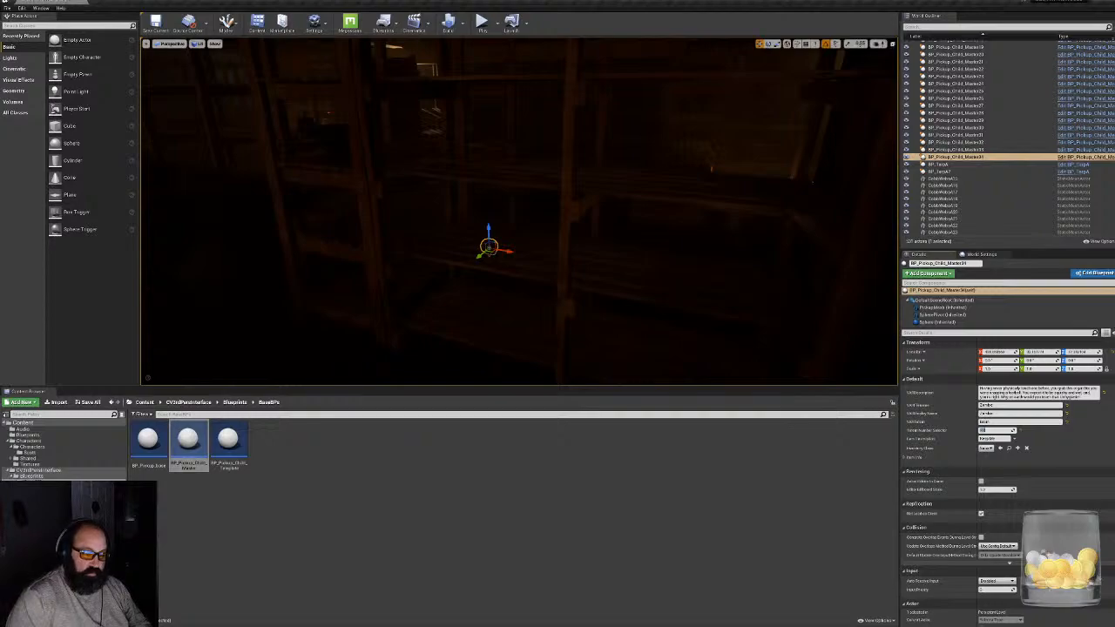
# - Rotate the brain pickup on the dark shelf board
pyautogui.moveTo(680, 270)
pyautogui.mouseDown(button='right')
pyautogui.moveTo(592, 261)
pyautogui.moveTo(610, 274)
pyautogui.moveTo(601, 270)
pyautogui.moveTo(671, 275)
pyautogui.moveTo(675, 292)
pyautogui.mouseUp(button='right')
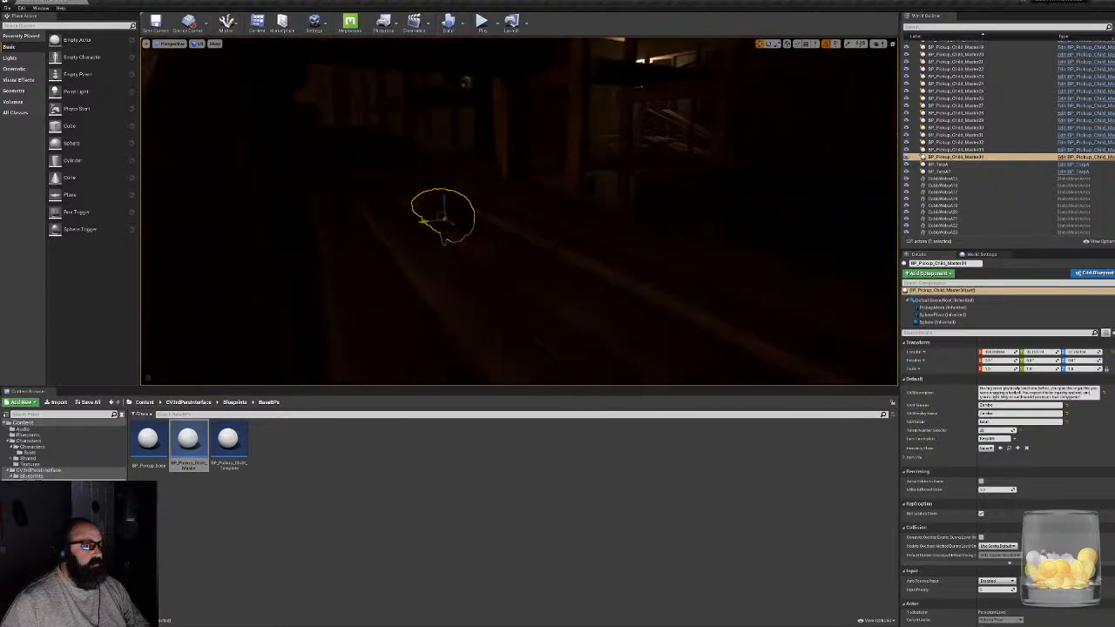
pyautogui.moveTo(428, 225); pyautogui.dragTo(446, 253)
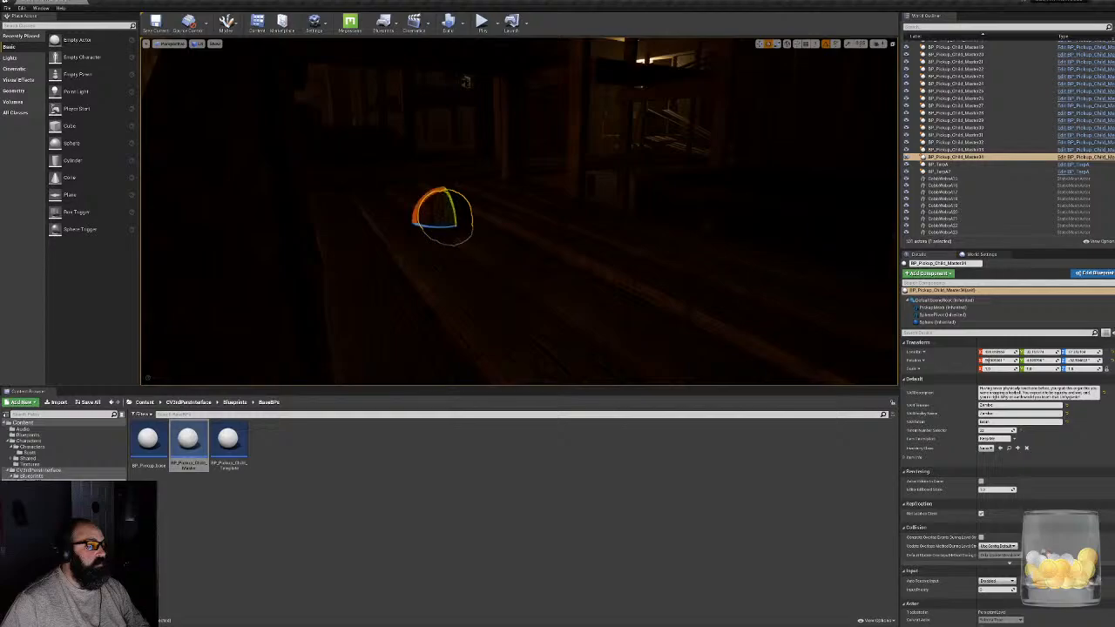
pyautogui.moveTo(443, 200); pyautogui.dragTo(355, 226)
# - Place a BP_Pickup_Child_Master on the stacked sandbags and set its item number to 39 for the brain
pyautogui.moveTo(355, 226); pyautogui.dragTo(227, 244, button='right')
pyautogui.click(459, 192)
pyautogui.moveTo(459, 192); pyautogui.dragTo(392, 193, button='right')
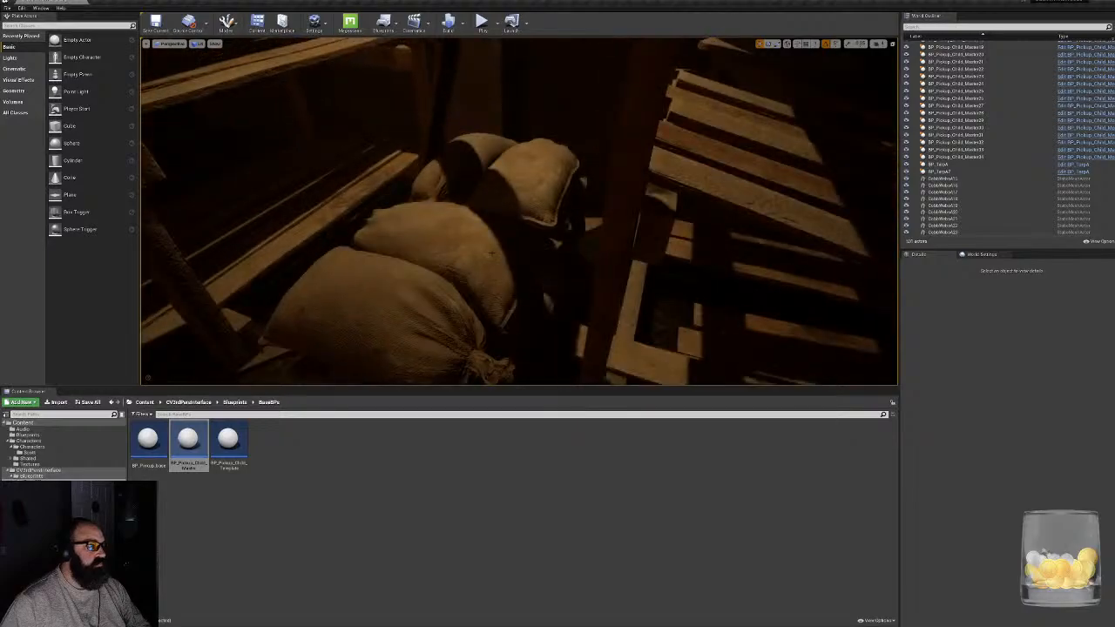
pyautogui.moveTo(201, 446); pyautogui.dragTo(461, 194)
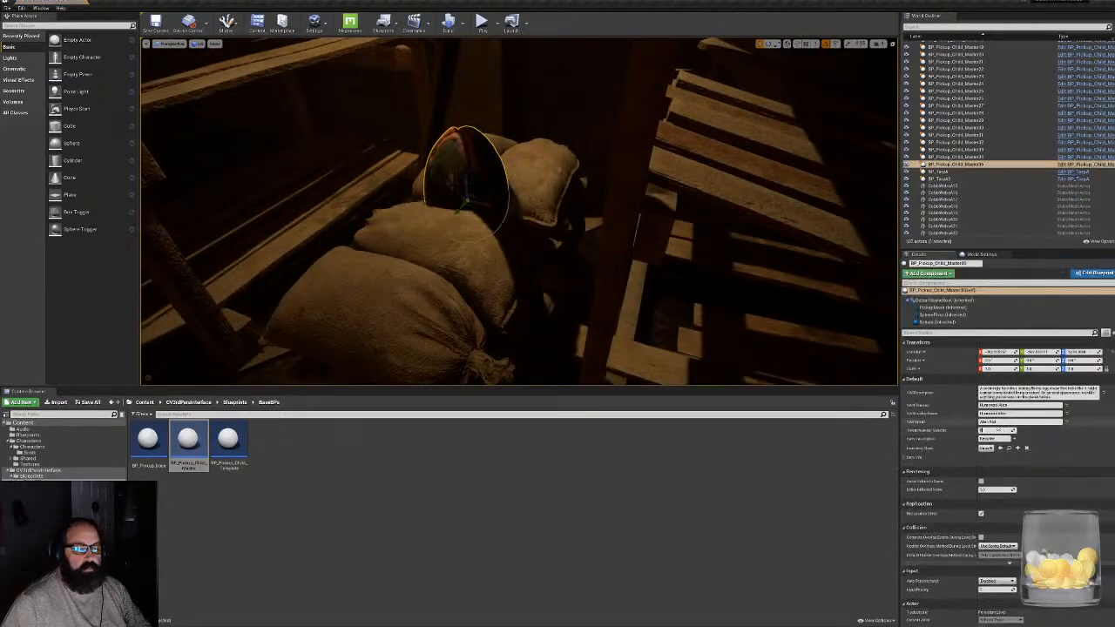
pyautogui.write('39')
pyautogui.press('Return')
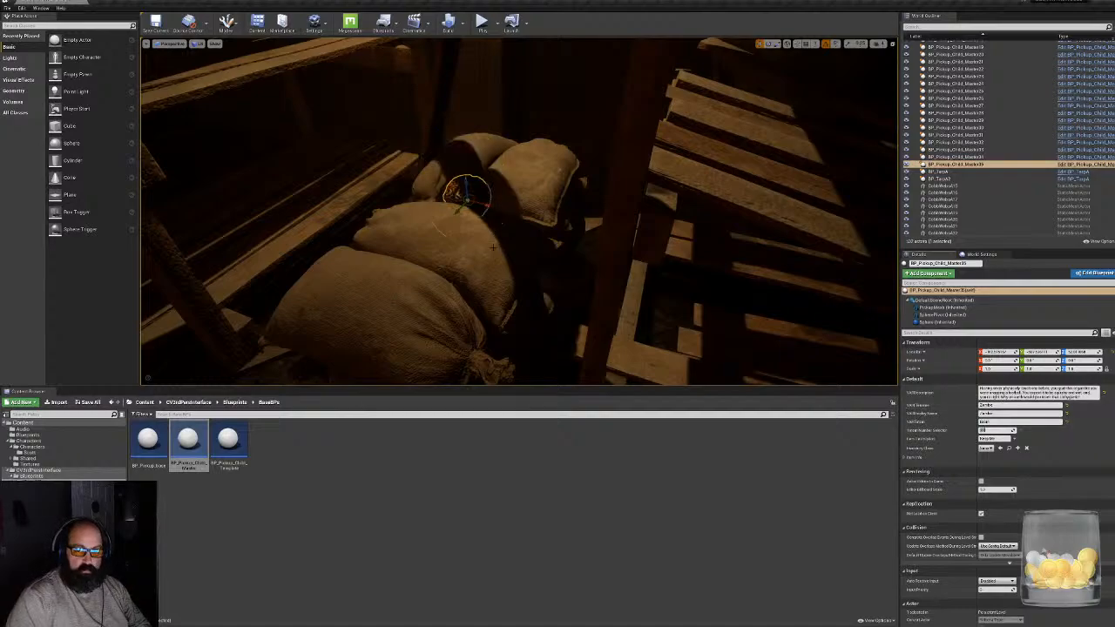
# - Deselect the pickup, enlarge the level viewport, and examine the shelving, cabinet and candlelit areas of the room
pyautogui.moveTo(503, 224); pyautogui.dragTo(784, 175, button='right')
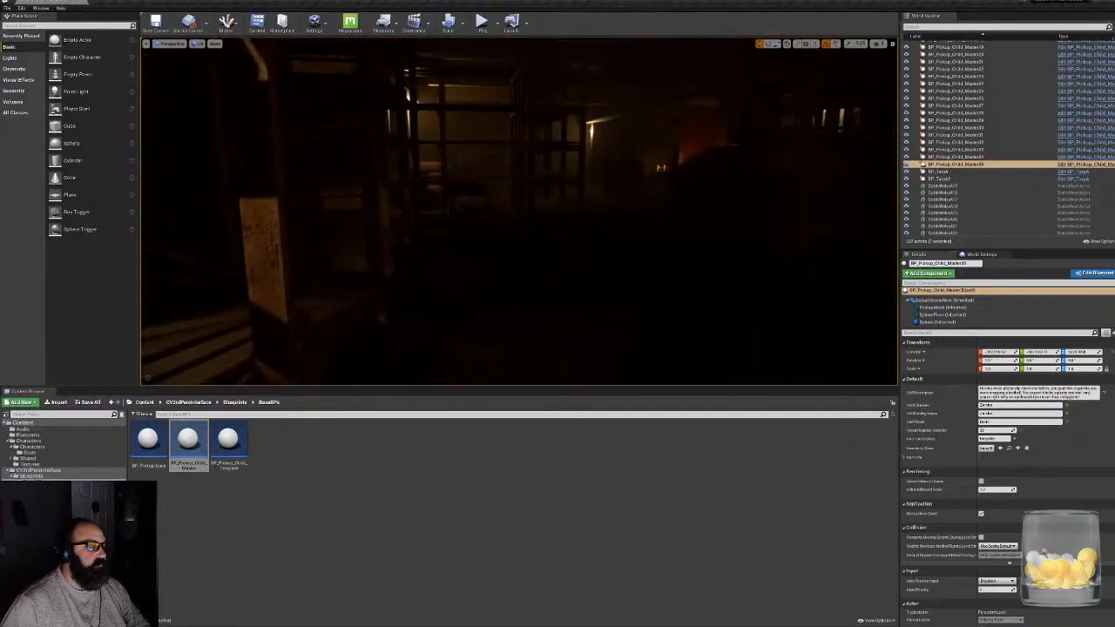
pyautogui.moveTo(520, 211); pyautogui.dragTo(228, 310, button='right')
pyautogui.press('Escape')
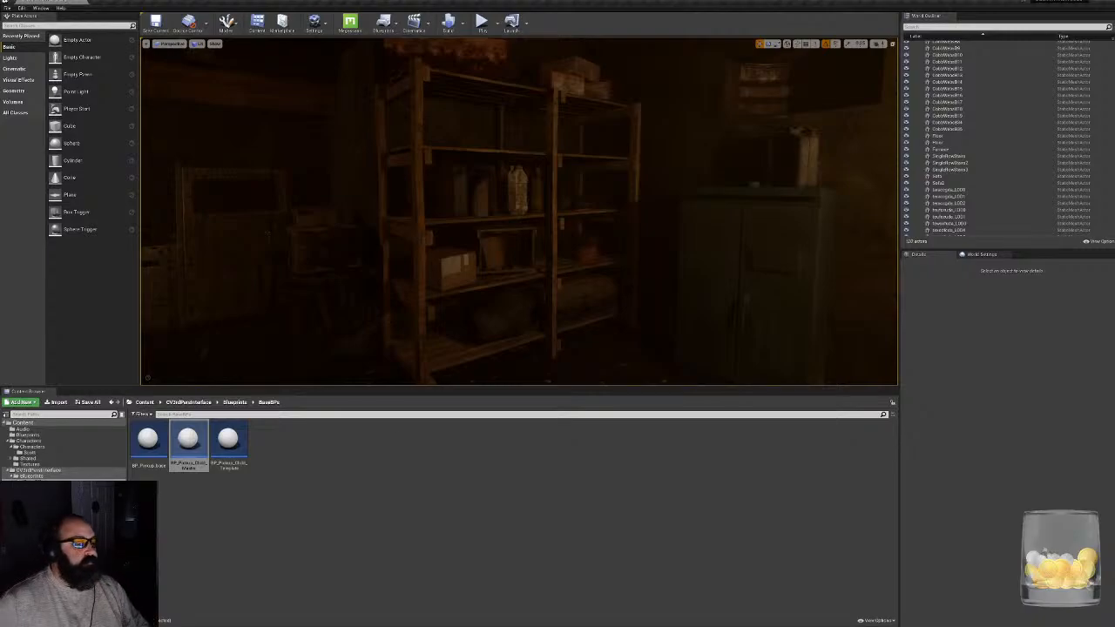
pyautogui.press('super')
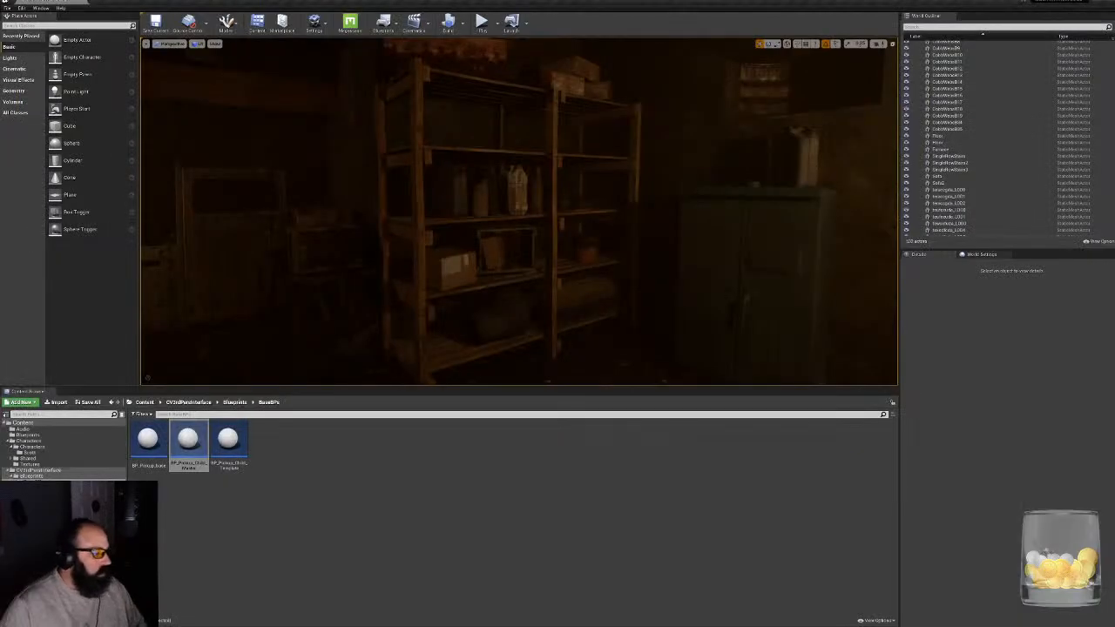
pyautogui.moveTo(496, 387); pyautogui.dragTo(502, 545)
pyautogui.moveTo(519, 291)
pyautogui.mouseDown(button='right')
pyautogui.moveTo(292, 284)
pyautogui.moveTo(209, 301)
pyautogui.moveTo(292, 296)
pyautogui.moveTo(241, 336)
pyautogui.moveTo(168, 351)
pyautogui.moveTo(150, 348)
pyautogui.moveTo(174, 343)
pyautogui.moveTo(131, 347)
pyautogui.moveTo(165, 322)
pyautogui.moveTo(118, 331)
pyautogui.moveTo(155, 328)
pyautogui.moveTo(122, 323)
pyautogui.moveTo(130, 328)
pyautogui.moveTo(128, 315)
pyautogui.moveTo(193, 321)
pyautogui.moveTo(263, 302)
pyautogui.moveTo(206, 292)
pyautogui.moveTo(289, 288)
pyautogui.moveTo(147, 283)
pyautogui.moveTo(153, 309)
pyautogui.moveTo(505, 248)
pyautogui.moveTo(392, 243)
pyautogui.moveTo(362, 272)
pyautogui.moveTo(444, 291)
pyautogui.moveTo(335, 277)
pyautogui.moveTo(305, 257)
pyautogui.mouseUp(button='right')
pyautogui.press('w')
pyautogui.press('w')
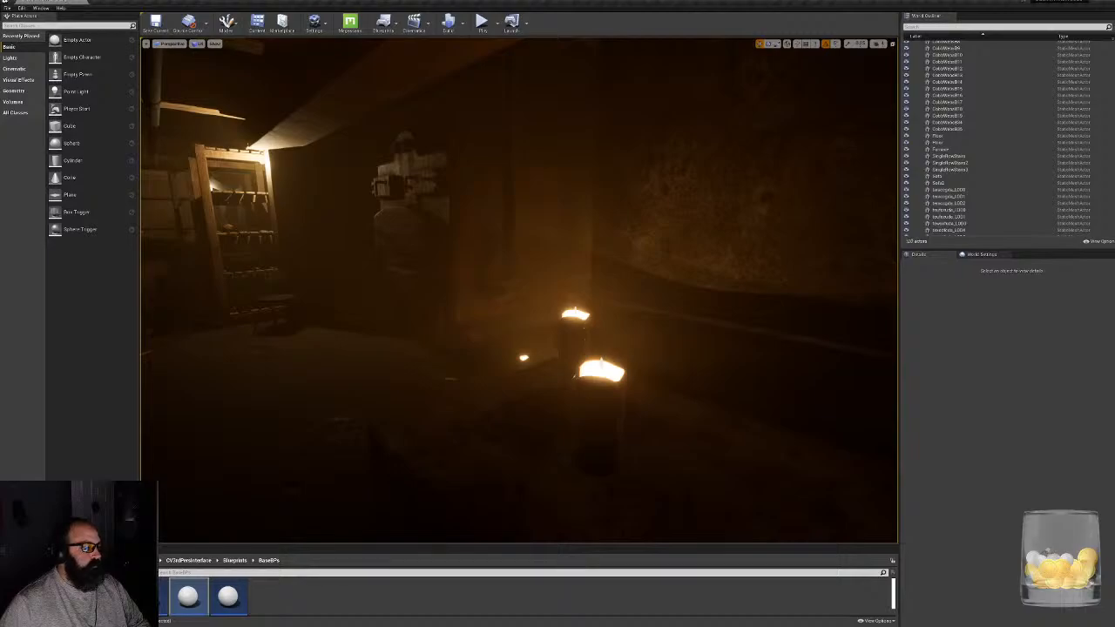
pyautogui.moveTo(304, 257); pyautogui.dragTo(155, 277, button='right')
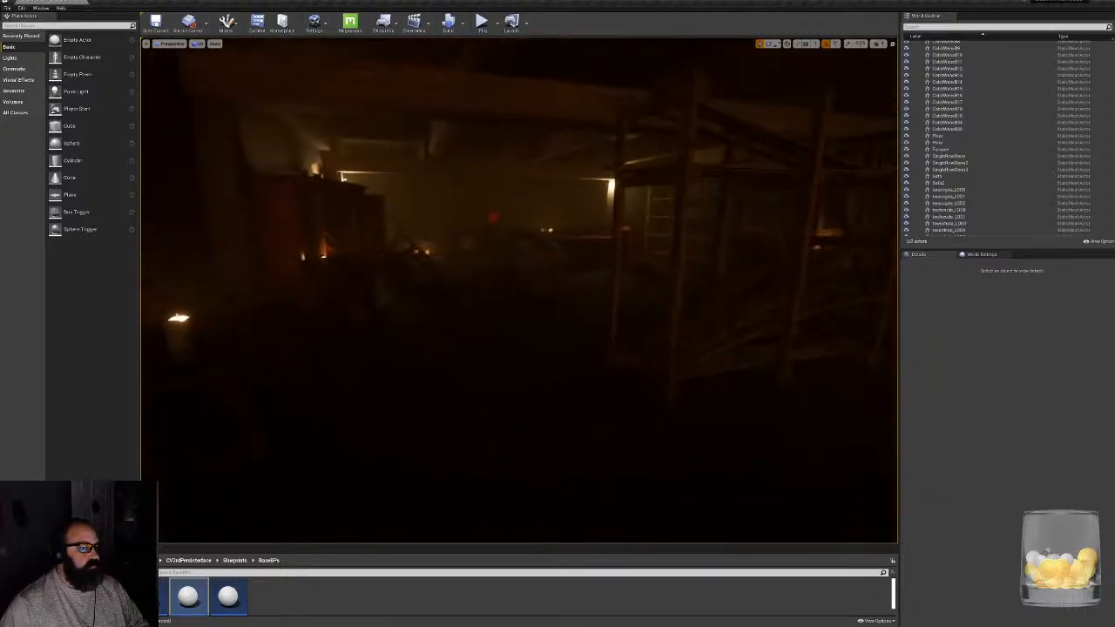
# - Save all modified content, including the map and the wooden trough and ammo crate assets, and make the content browser taller
pyautogui.hotkey('ctrl', 'shift', 's')
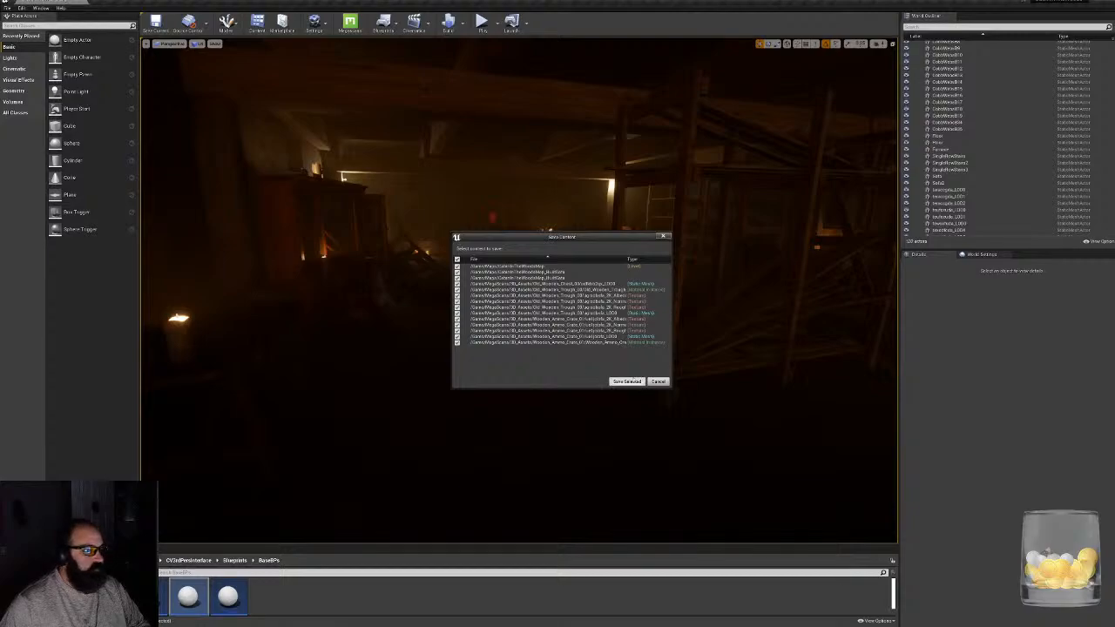
pyautogui.click(626, 380)
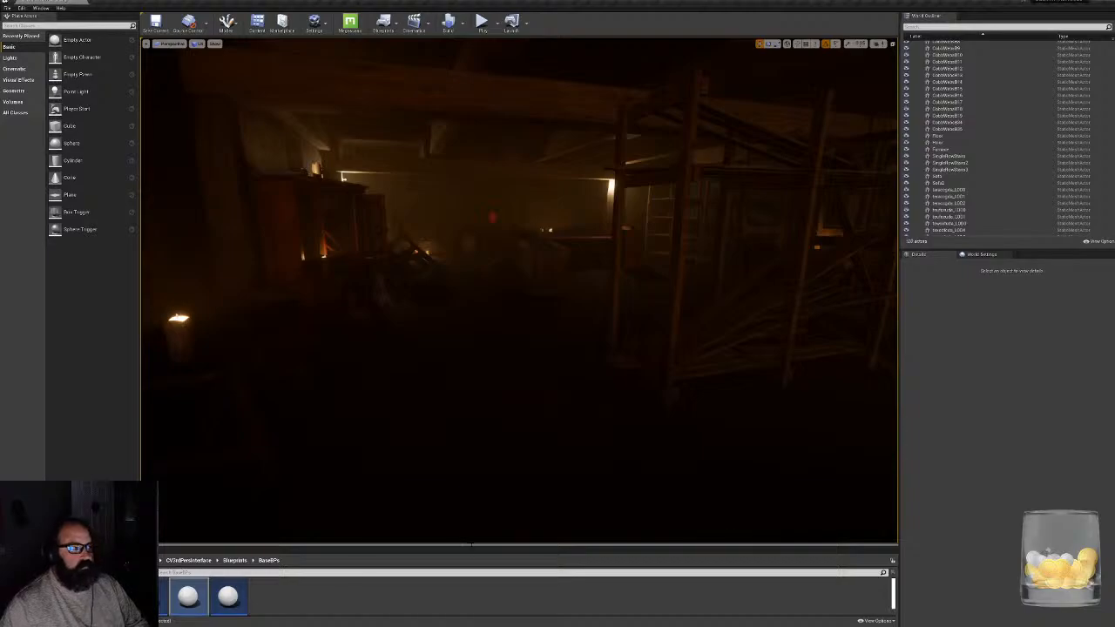
pyautogui.moveTo(468, 544); pyautogui.dragTo(473, 476)
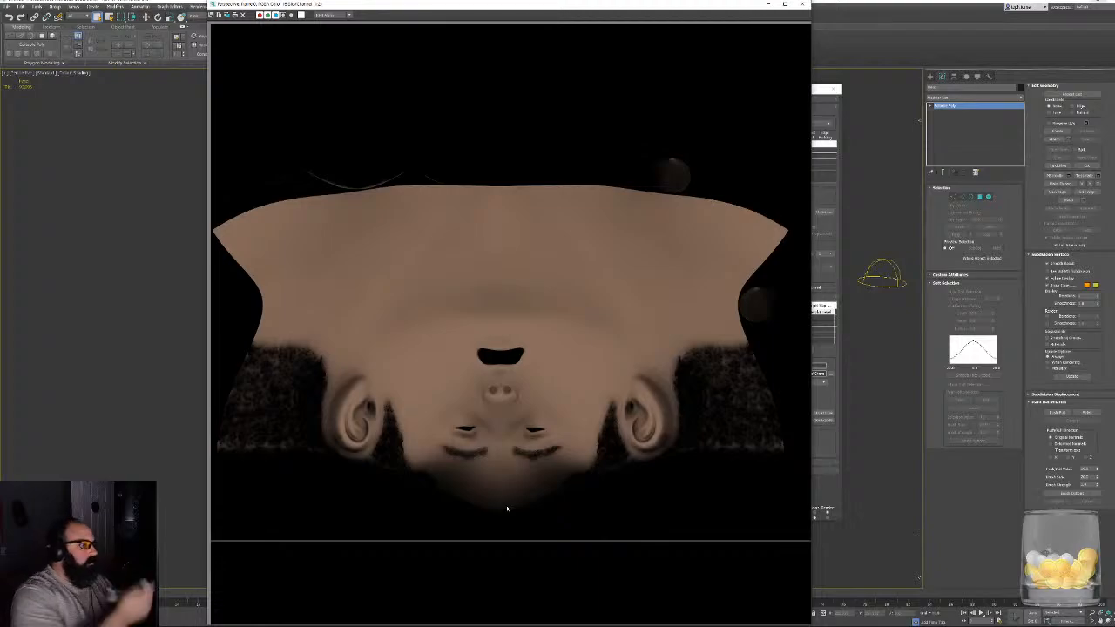
# - Select the bull paperweight pickup on the dark wooden table and rotate it to face a new direction
pyautogui.moveTo(409, 625)
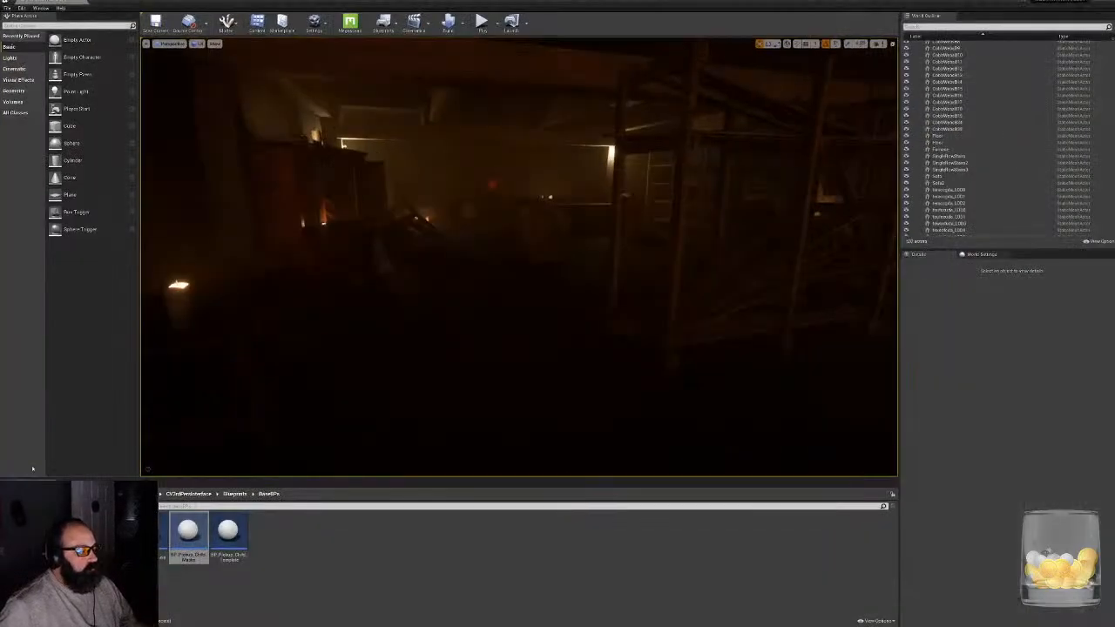
pyautogui.moveTo(709, 261); pyautogui.dragTo(819, 217, button='right')
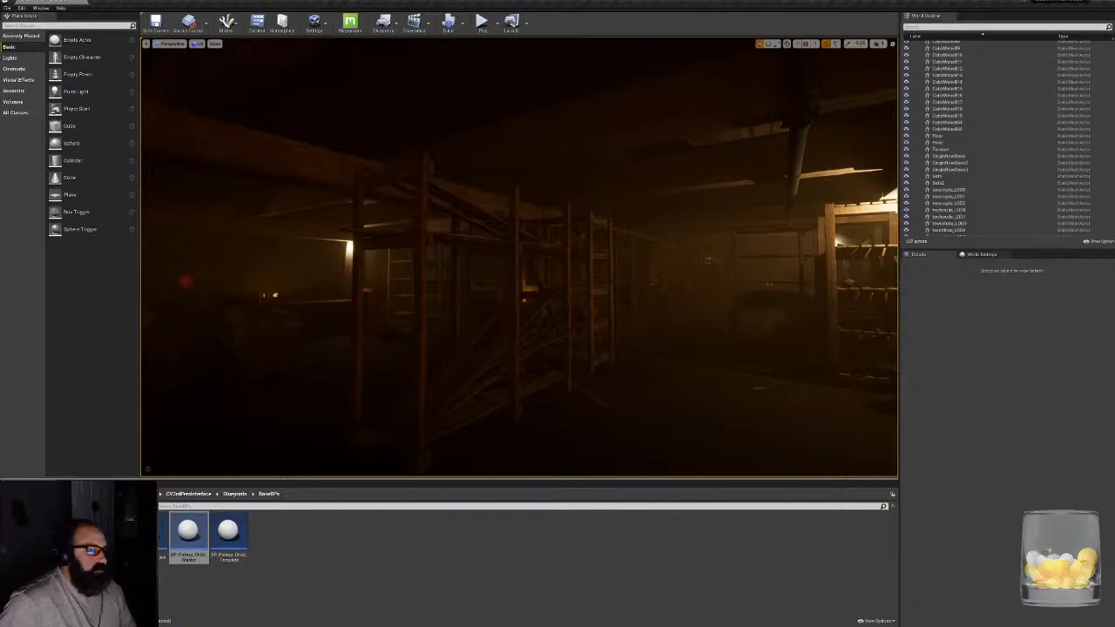
pyautogui.moveTo(523, 261); pyautogui.dragTo(280, 257, button='right')
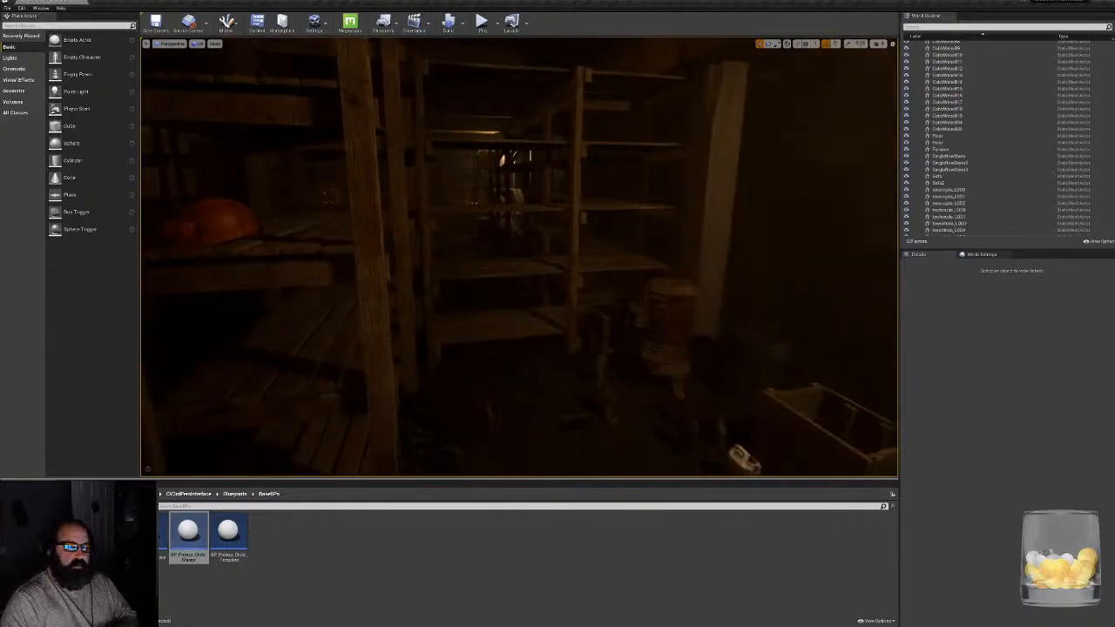
pyautogui.moveTo(280, 258); pyautogui.dragTo(344, 258, button='right')
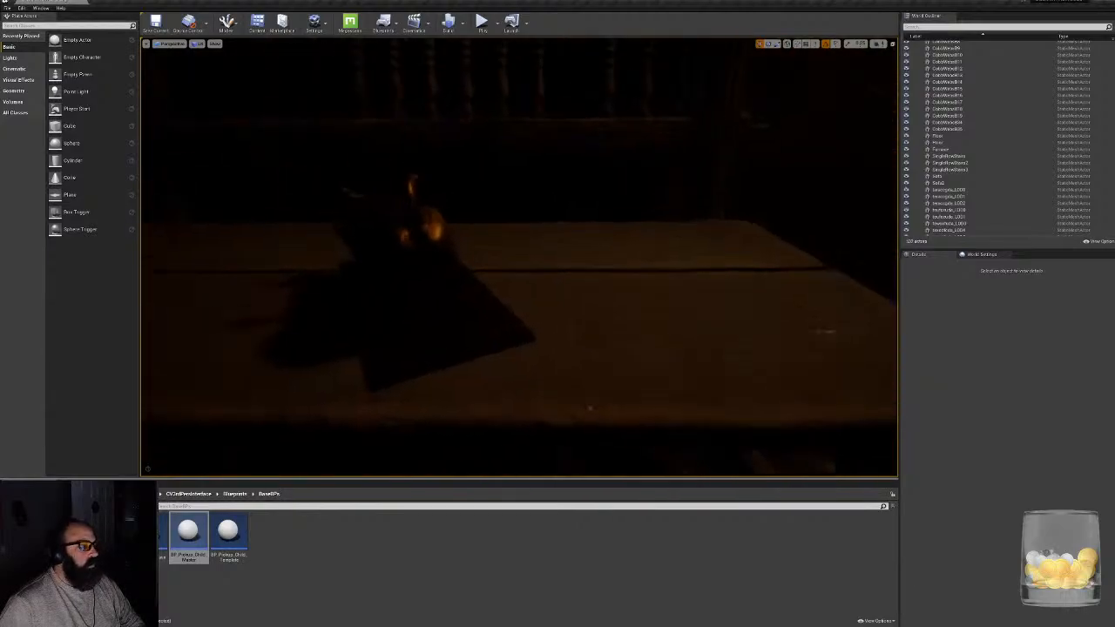
pyautogui.click(403, 258)
pyautogui.moveTo(409, 277); pyautogui.dragTo(455, 246)
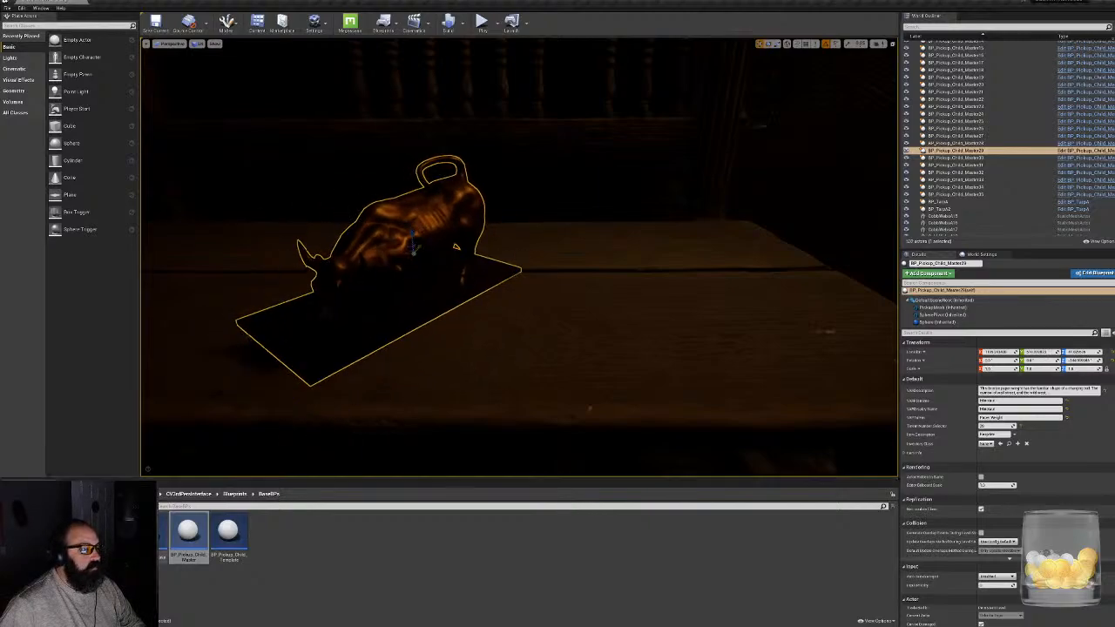
# - Save the modified level map and its related data
pyautogui.hotkey('ctrl', 'shift', 's')
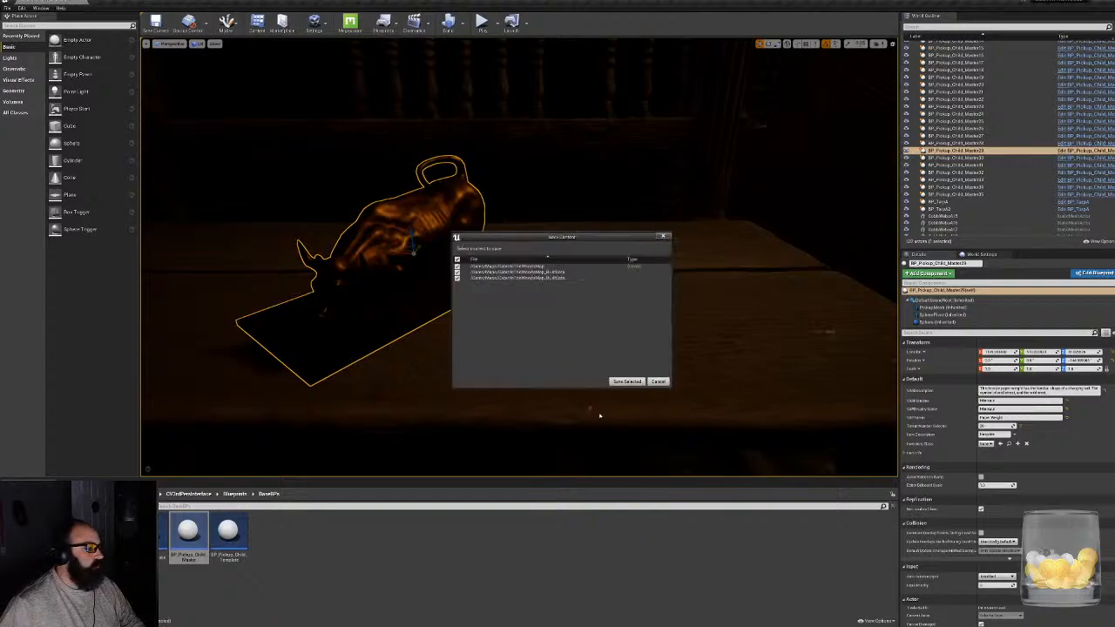
pyautogui.click(627, 382)
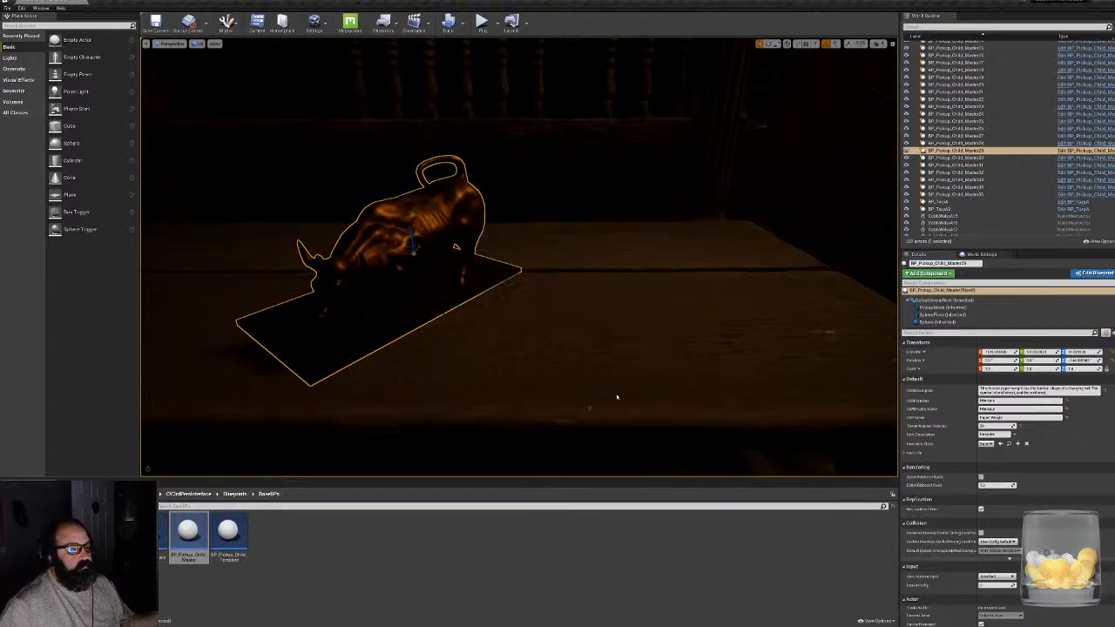
pyautogui.press('super')
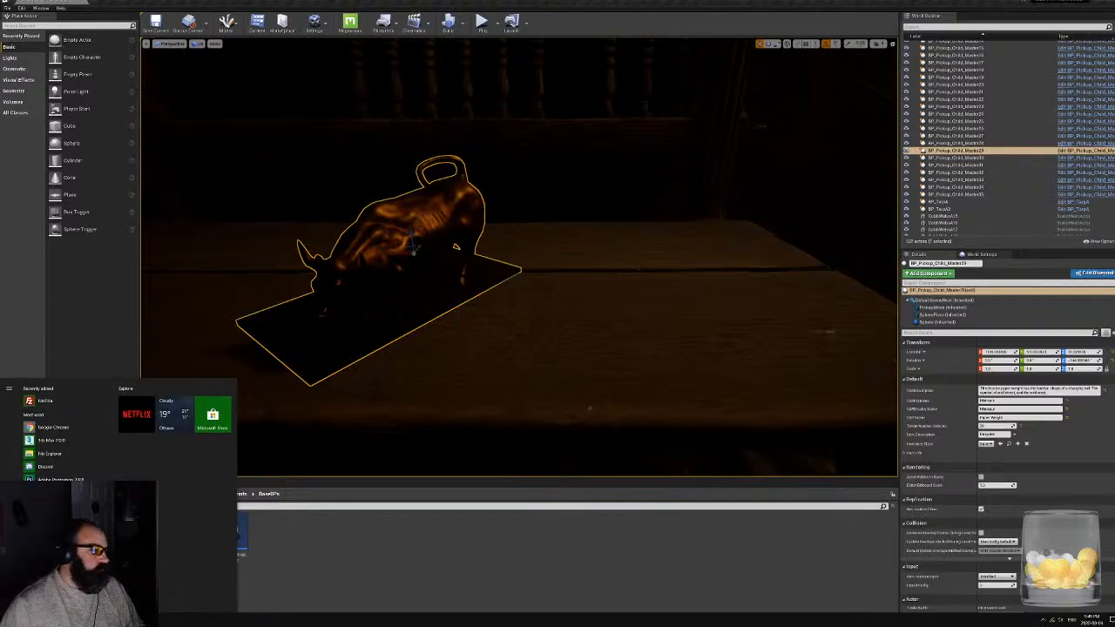
# - Switch to Google Chrome and search Google Images for "metal garage shelves"
pyautogui.press('super')
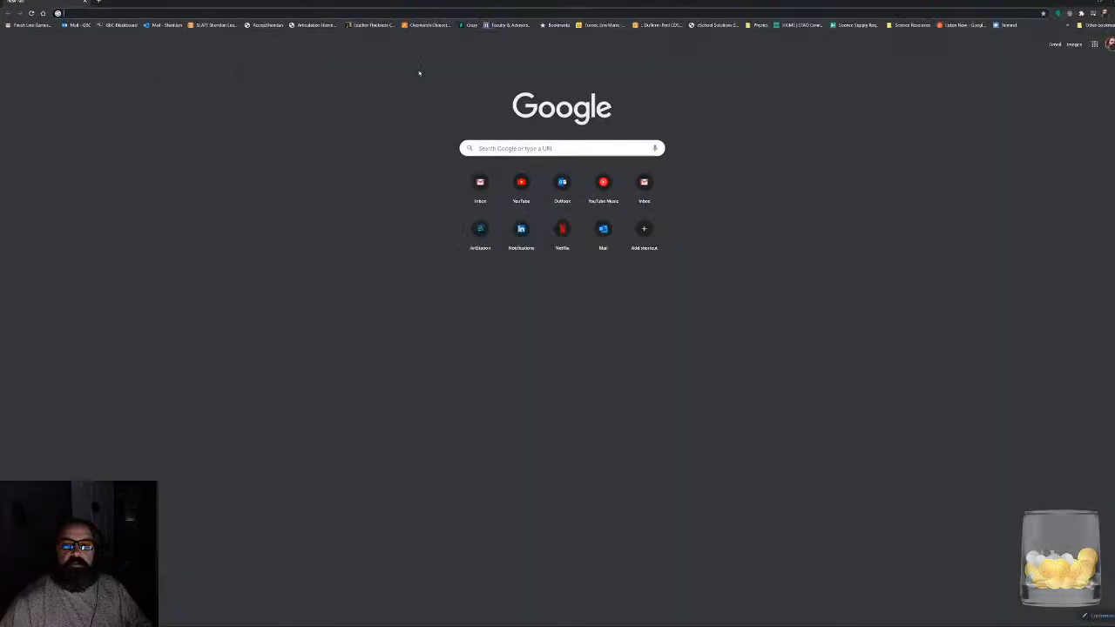
pyautogui.write('met')
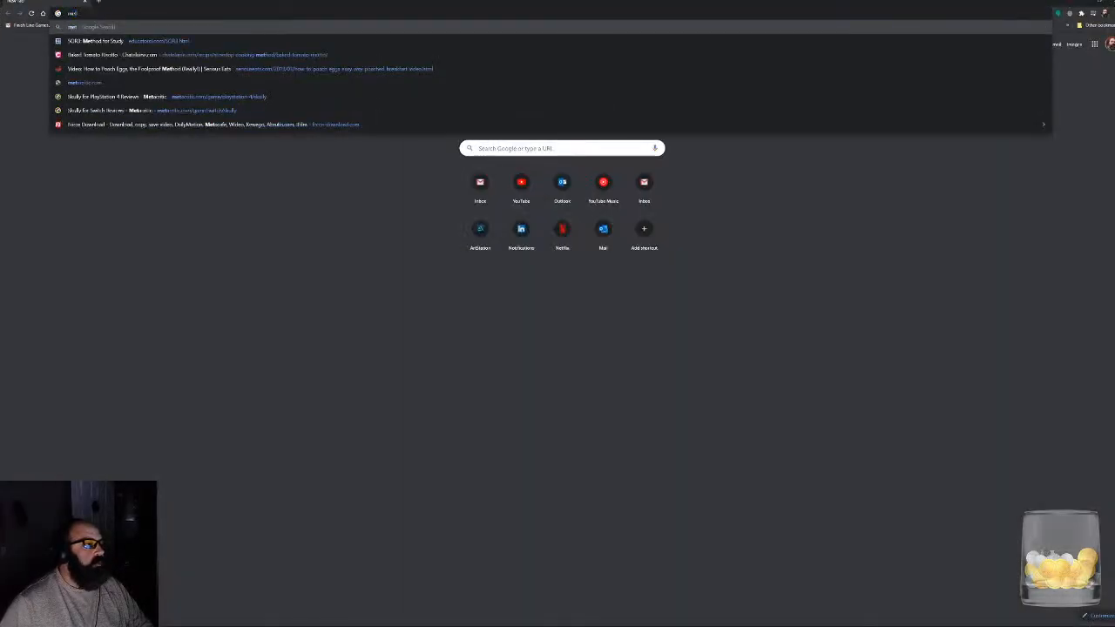
pyautogui.write('al gar')
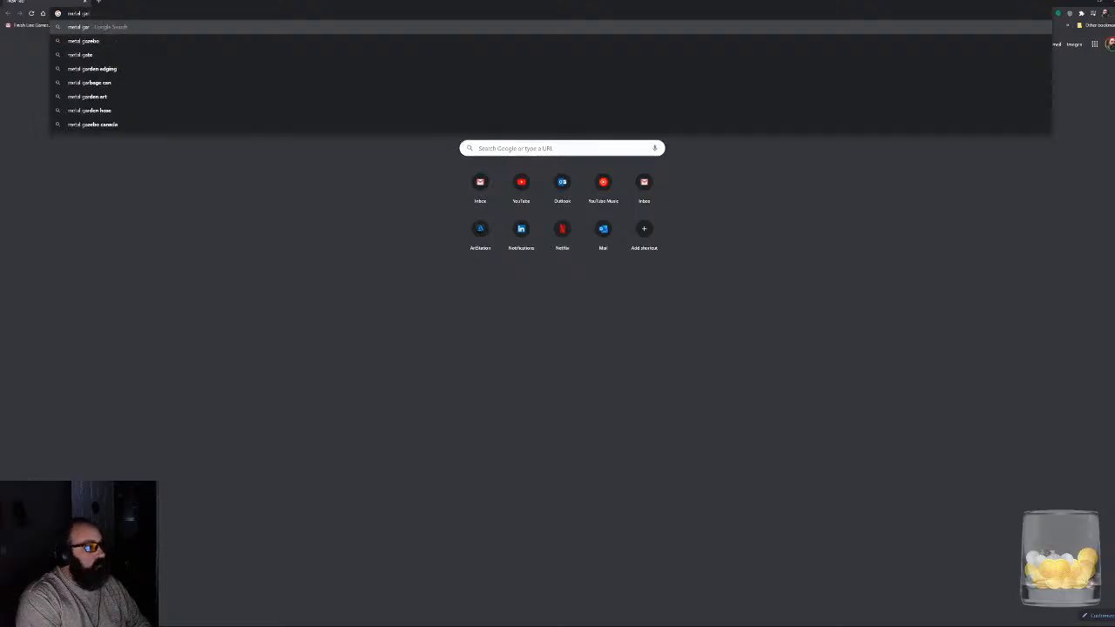
pyautogui.write('age shelves')
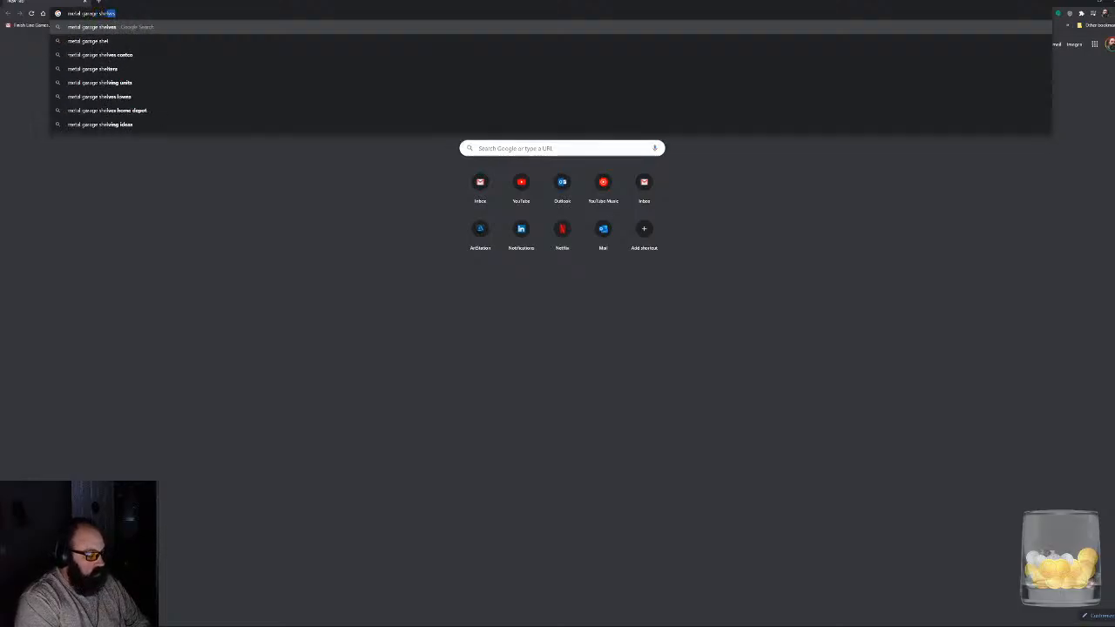
pyautogui.press('Return')
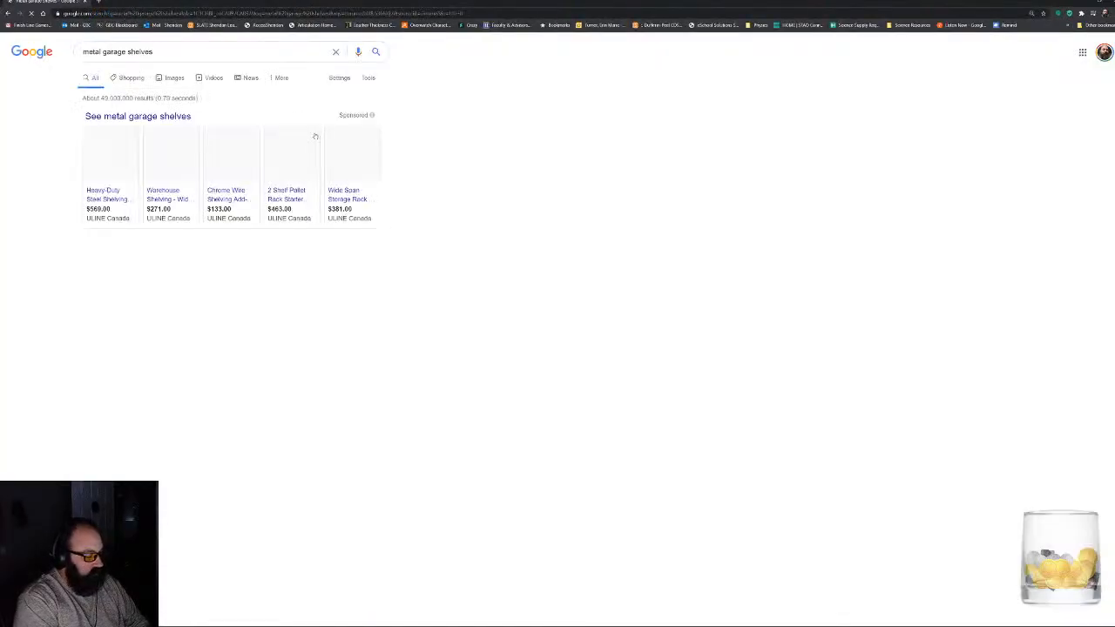
pyautogui.click(166, 80)
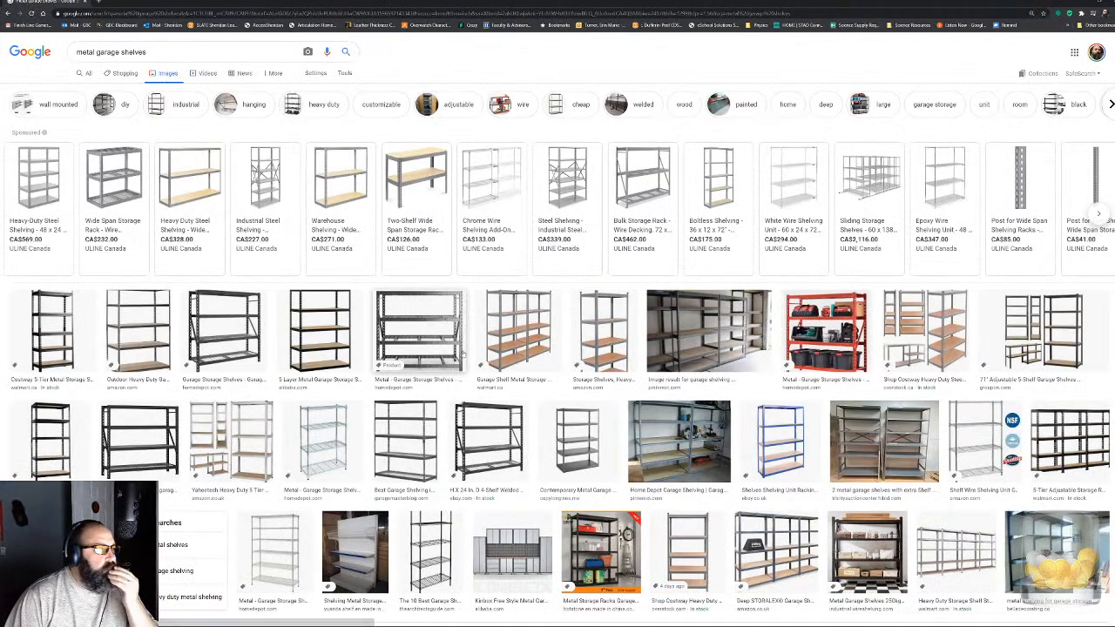
# - Preview the welded steel unit, wall-mounted metal shelving, blue corner shelves and wooden tote shelves among the image results
pyautogui.click(381, 301)
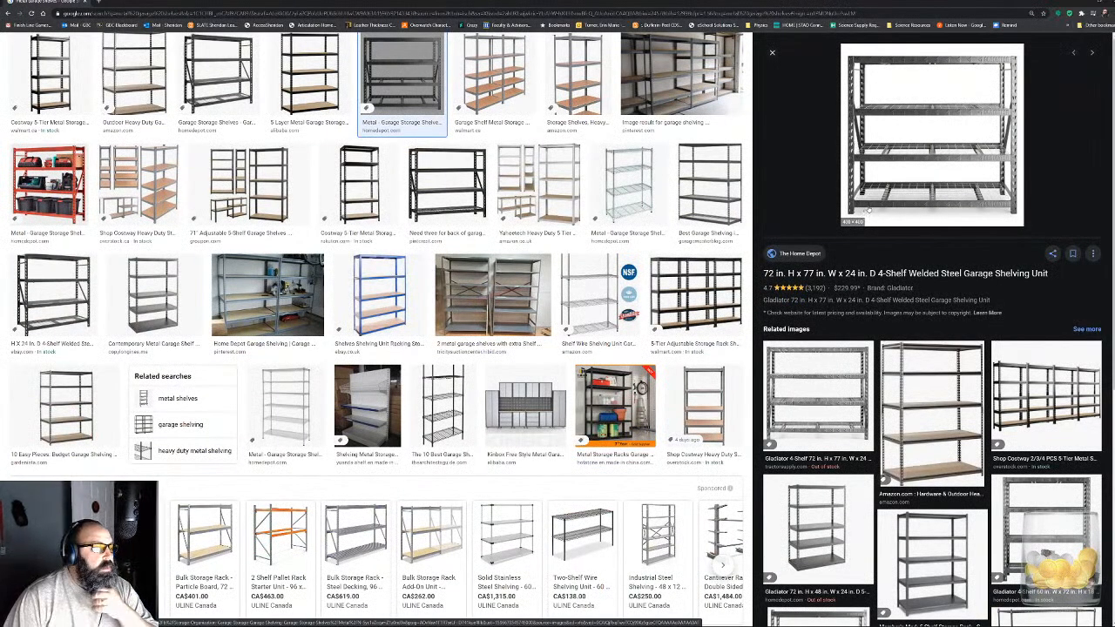
pyautogui.click(772, 54)
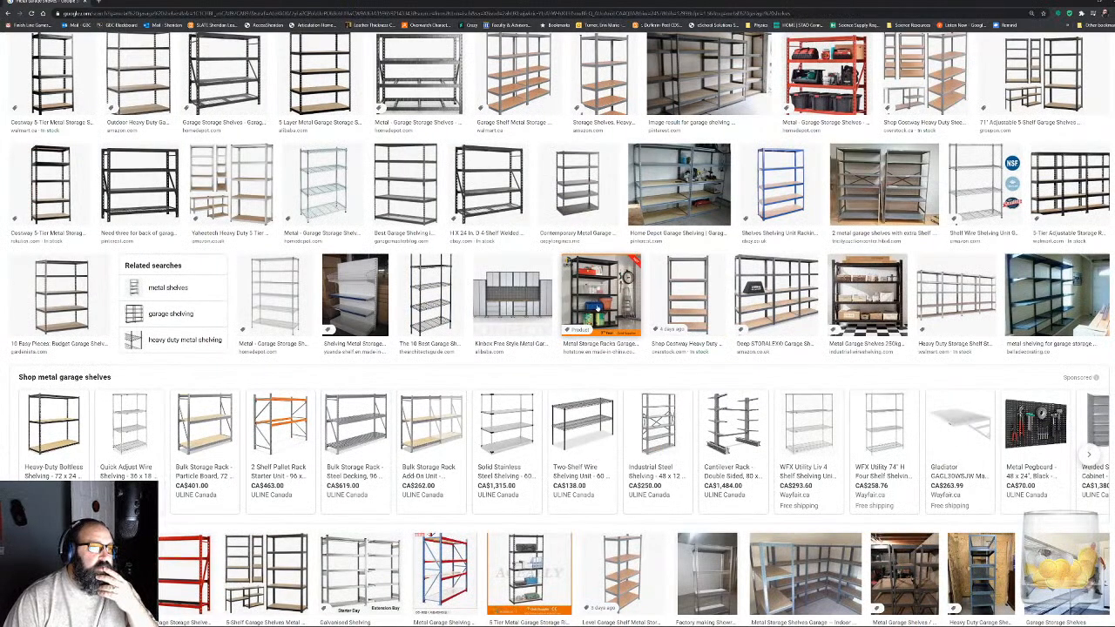
pyautogui.scroll(2, 597, 313)
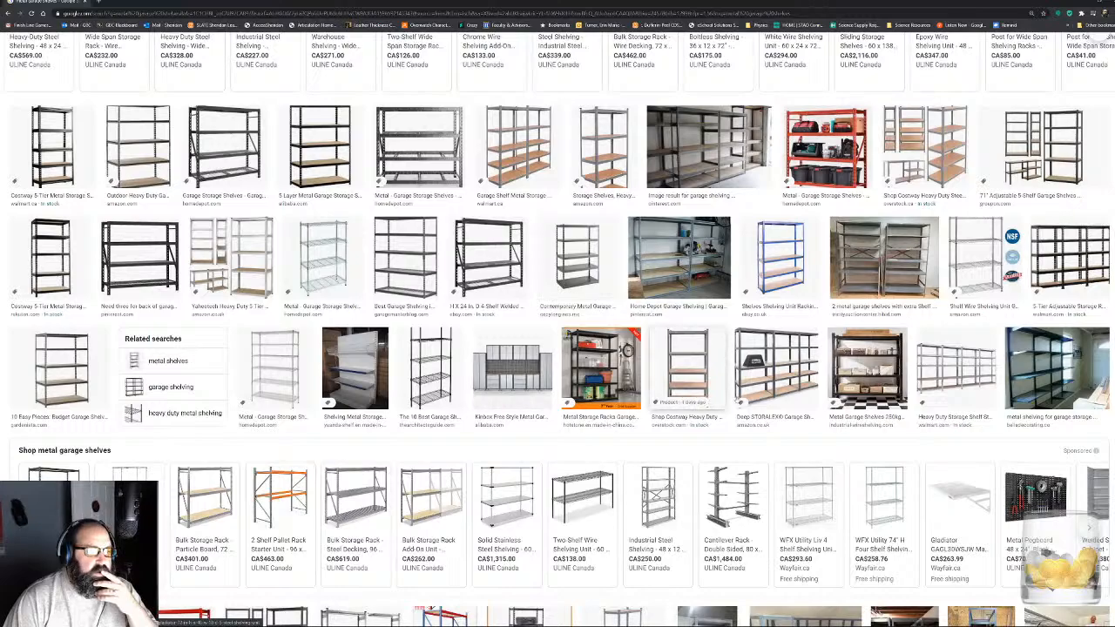
pyautogui.click(1030, 360)
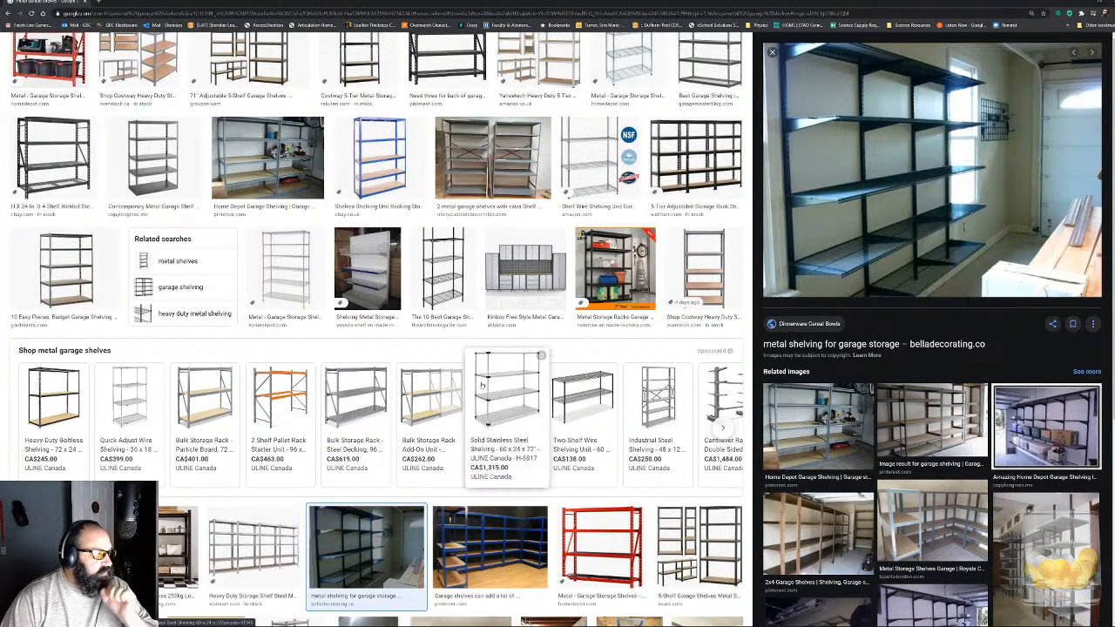
pyautogui.scroll(-2, 482, 384)
pyautogui.click(461, 399)
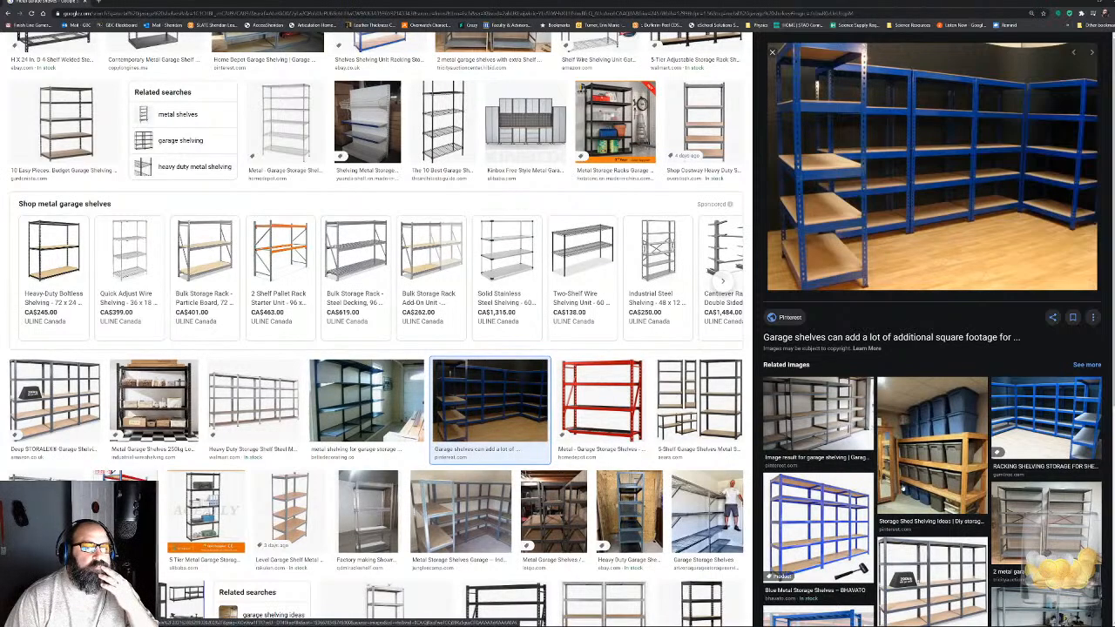
pyautogui.click(932, 444)
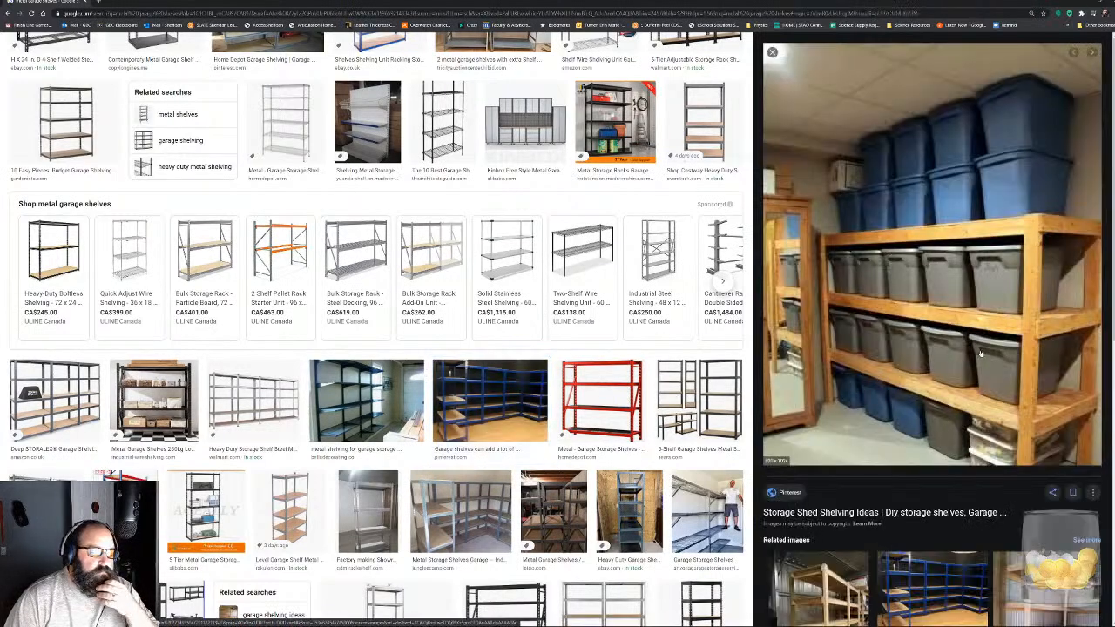
# - Browse further through the shelf images and preview the black heavy-duty metal rack stocked with boxes
pyautogui.scroll(-2, 389, 461)
pyautogui.scroll(-1, 389, 462)
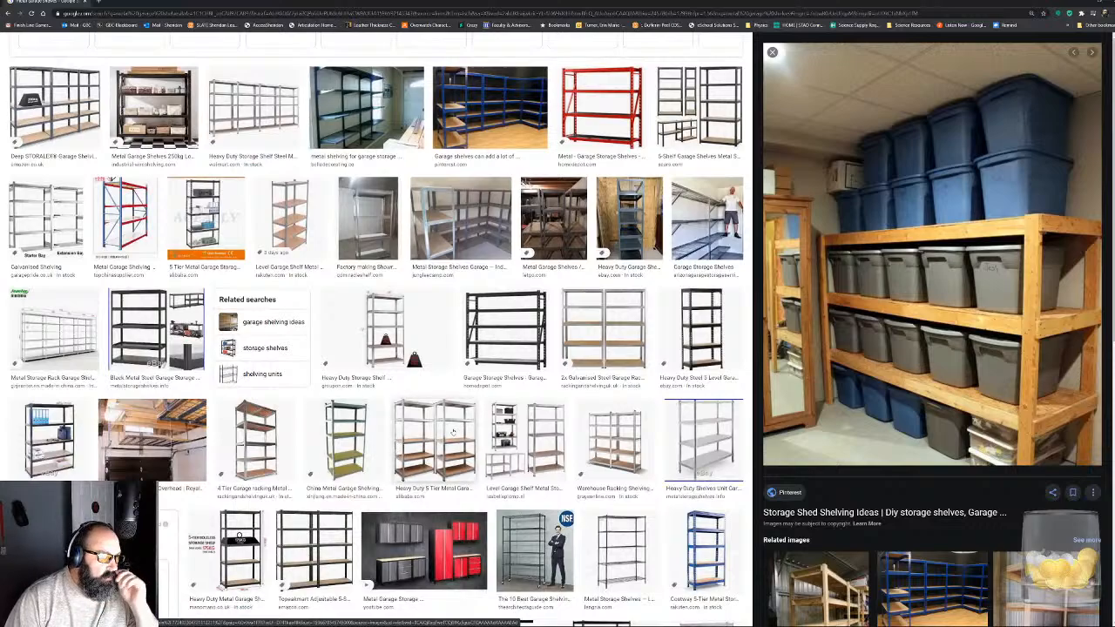
pyautogui.scroll(-3, 451, 453)
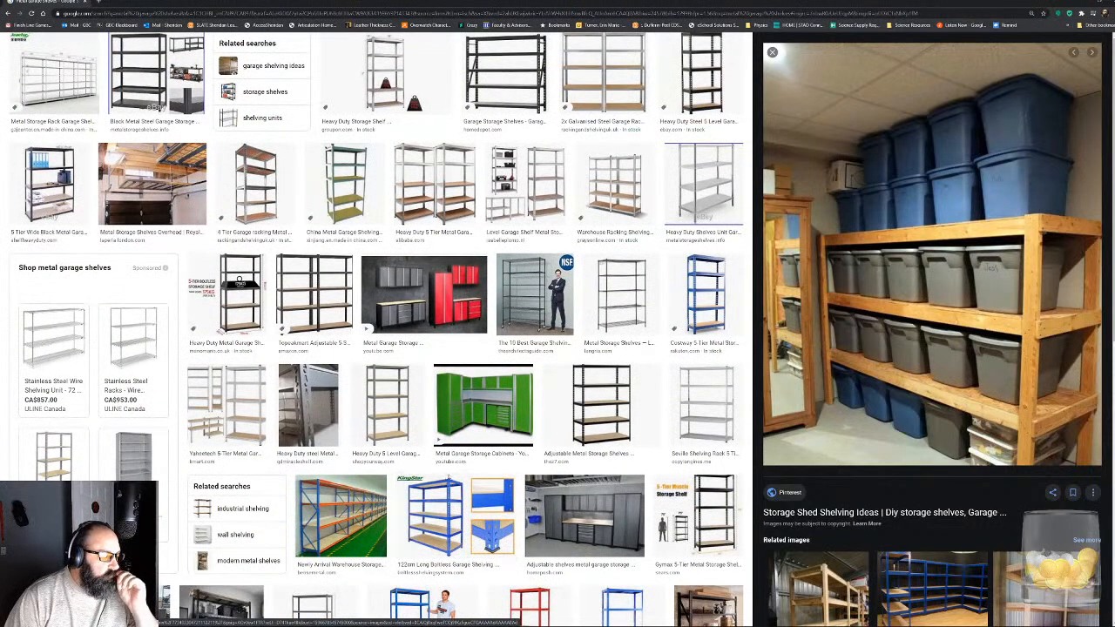
pyautogui.scroll(-2, 450, 453)
pyautogui.scroll(-2, 451, 484)
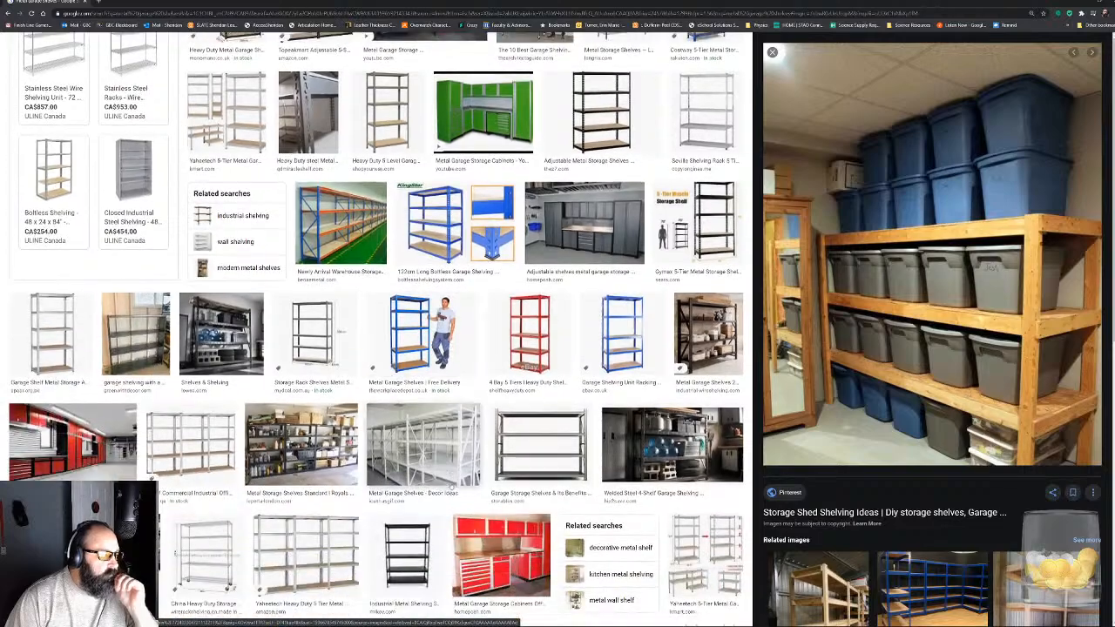
pyautogui.click(688, 340)
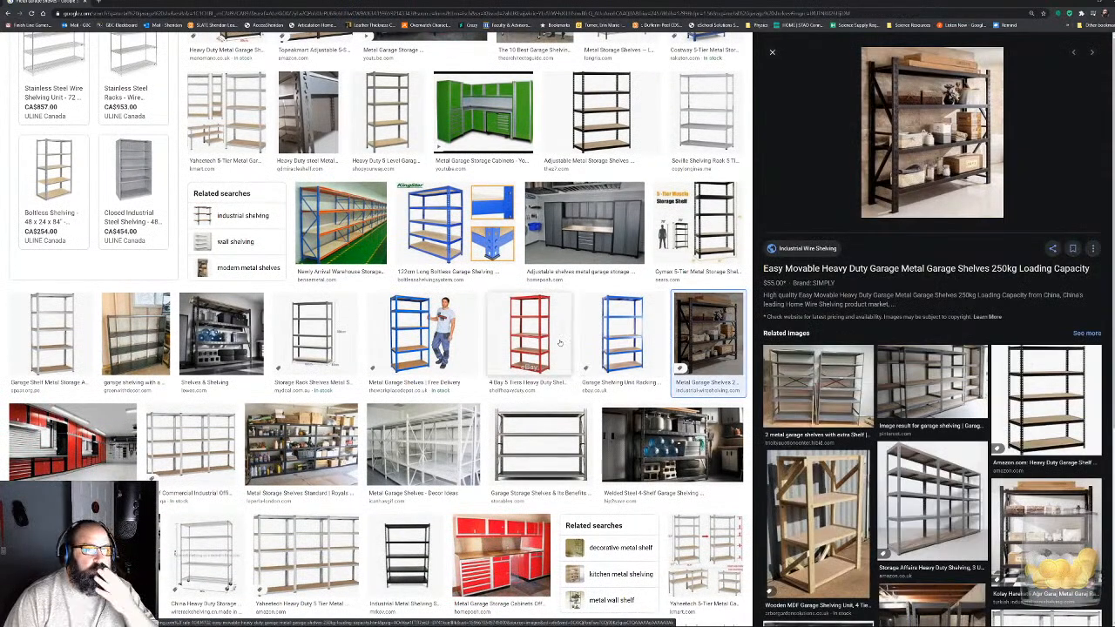
# - Look through more garage shelf results and preview the 5-tier black metal racking with wooden boards
pyautogui.scroll(-4, 450, 372)
pyautogui.scroll(-5, 451, 372)
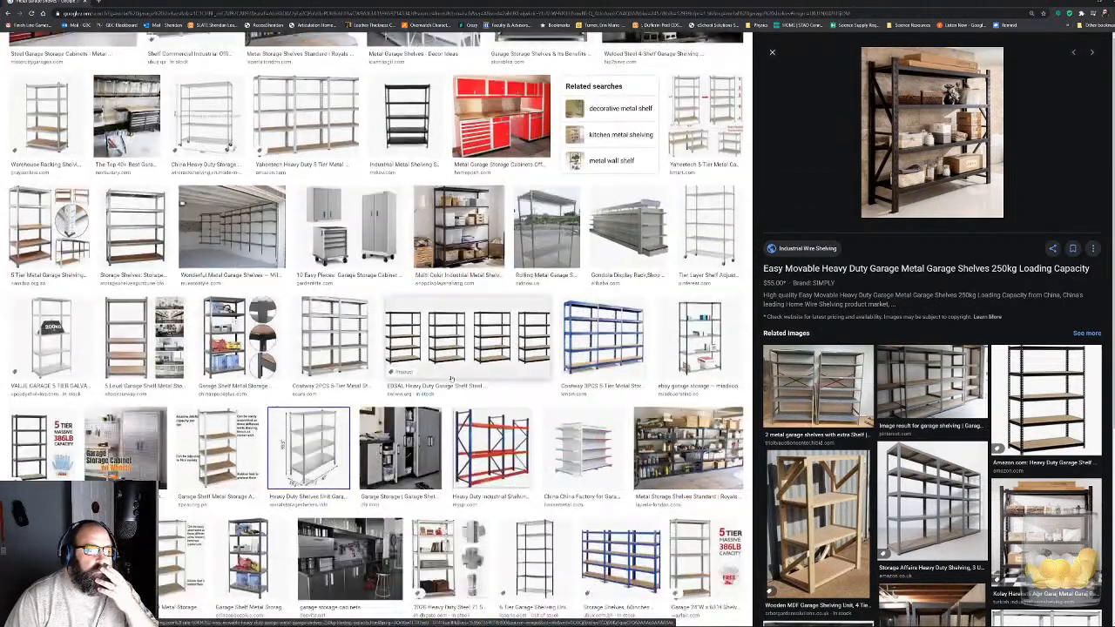
pyautogui.scroll(-3, 466, 394)
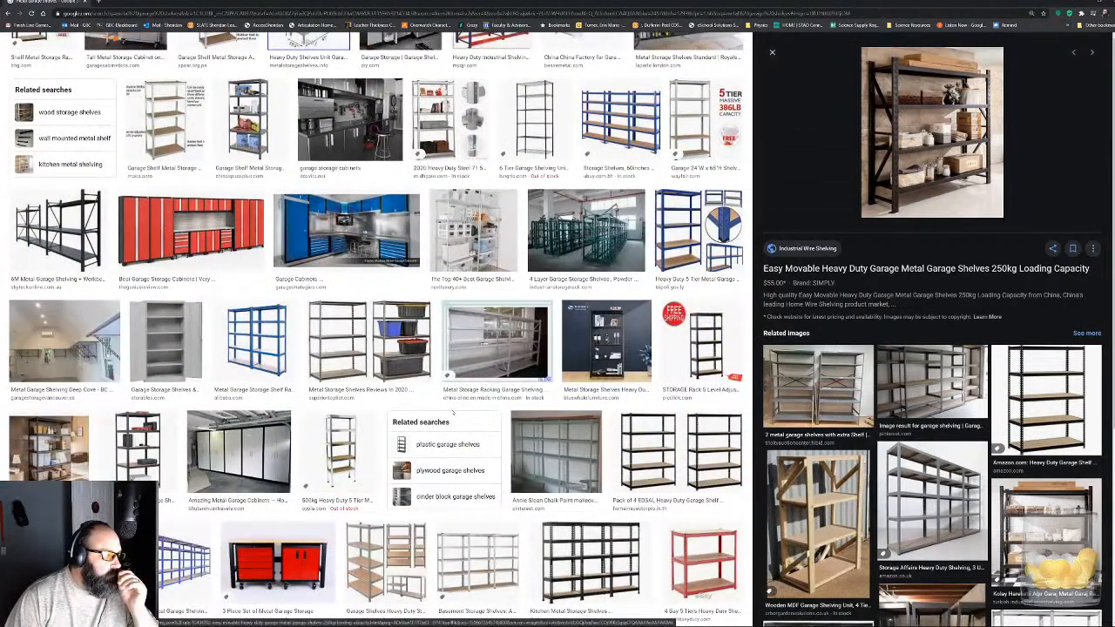
pyautogui.scroll(-3, 452, 413)
pyautogui.scroll(-1, 570, 353)
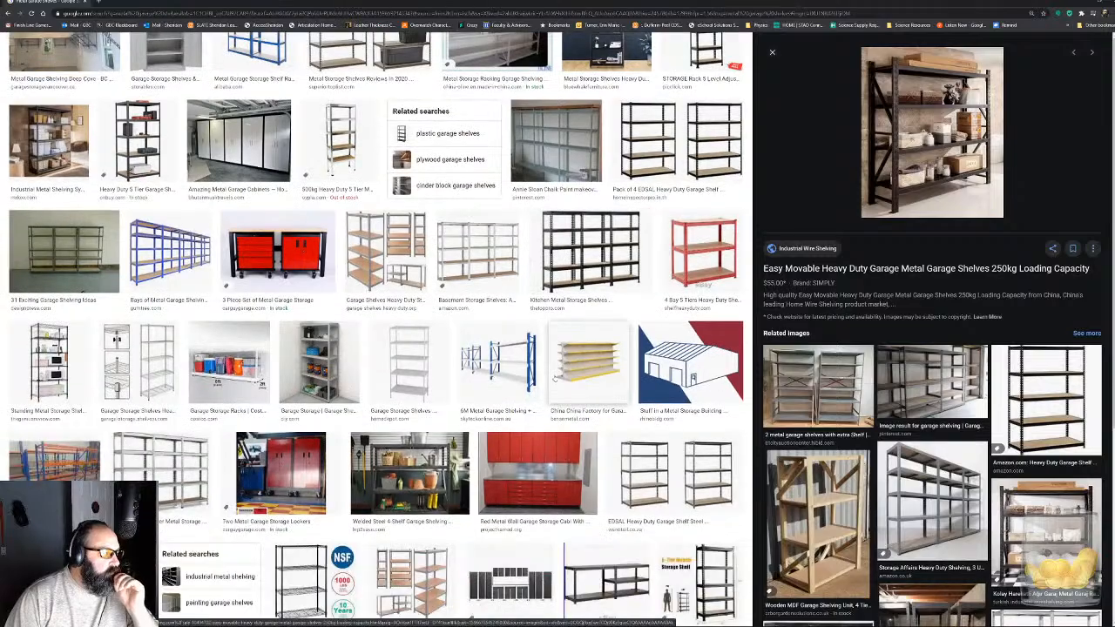
pyautogui.scroll(-3, 555, 377)
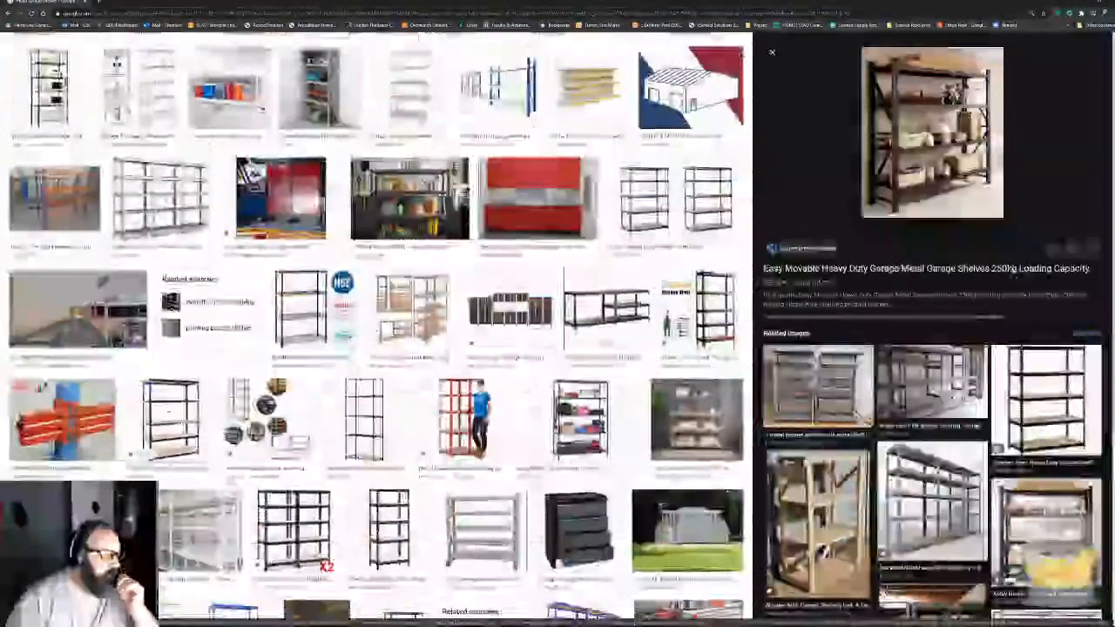
pyautogui.click(168, 413)
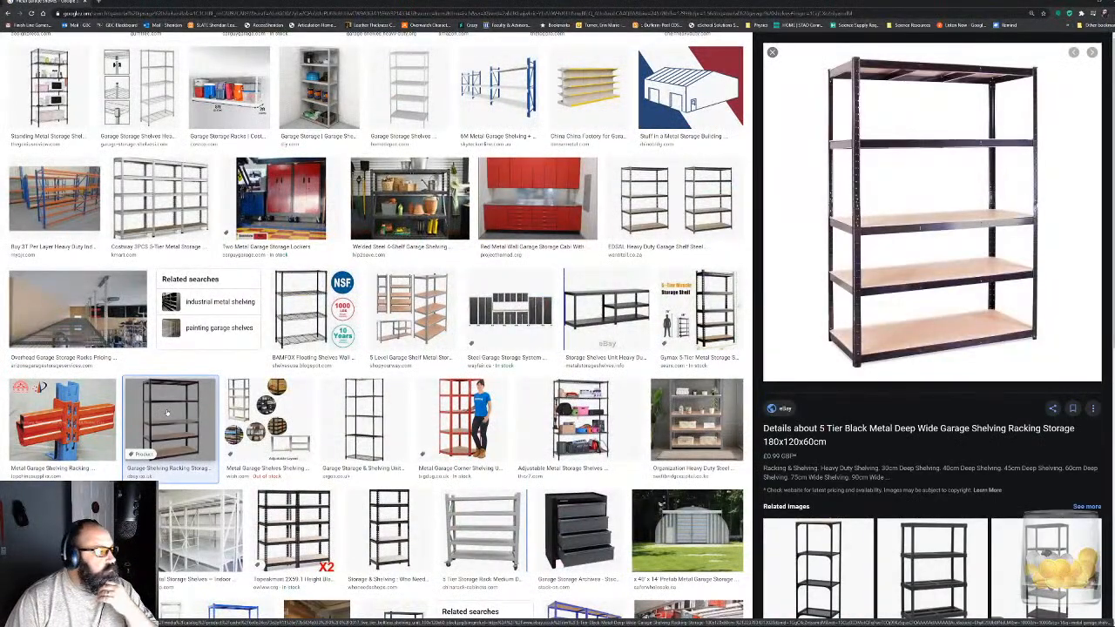
# - Check the remaining shelf results, return to the first ones, and preview the Costway 5-level garage shelf
pyautogui.scroll(-3, 393, 438)
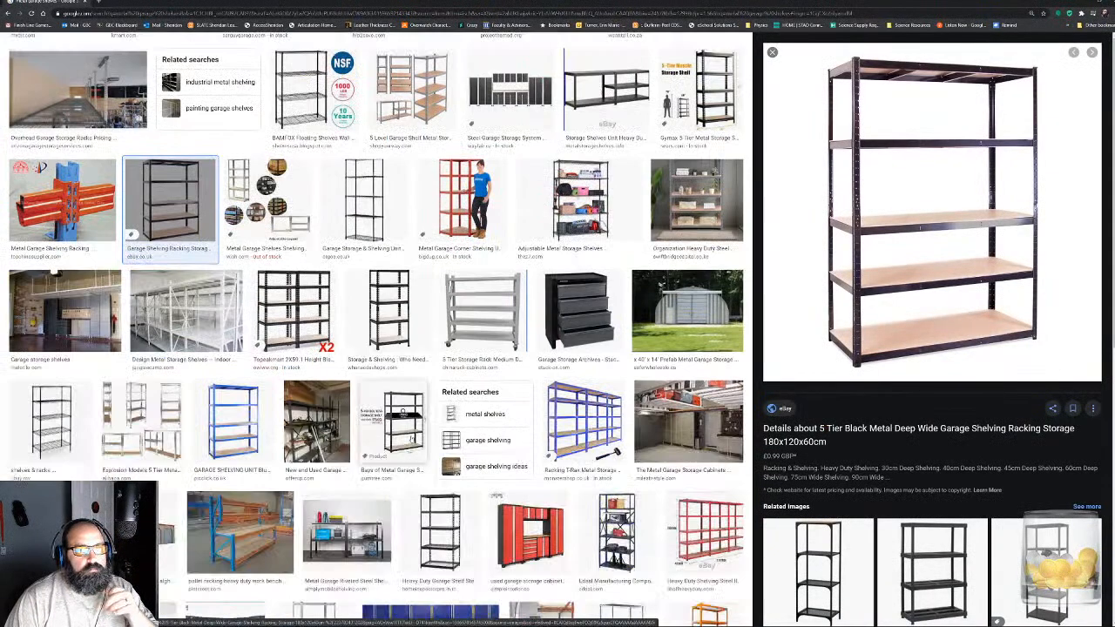
pyautogui.scroll(-2, 419, 441)
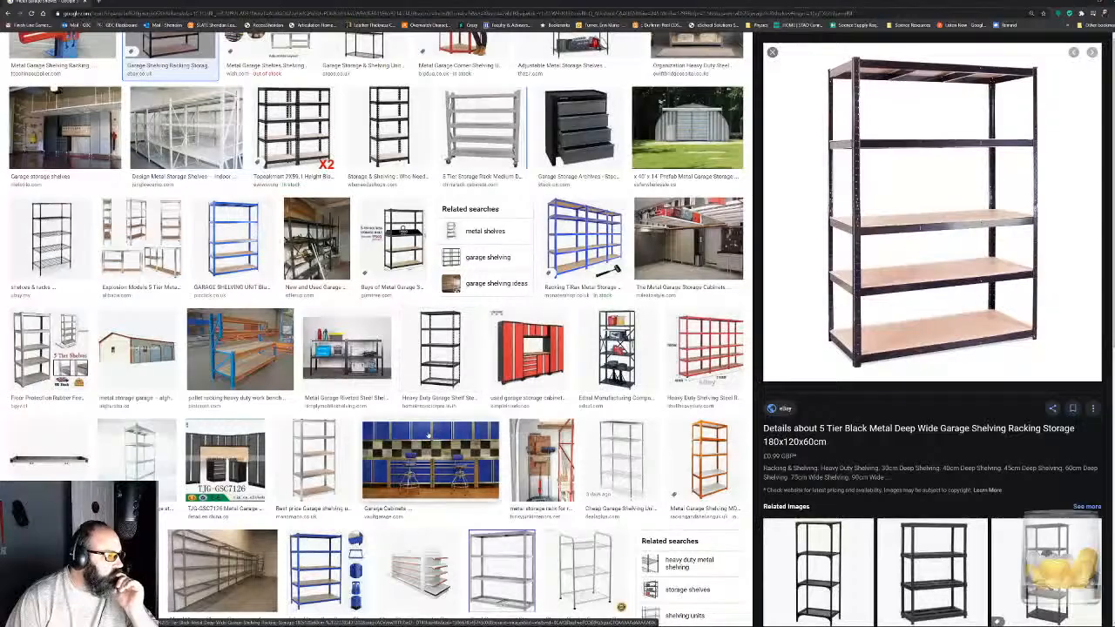
pyautogui.scroll(-4, 327, 404)
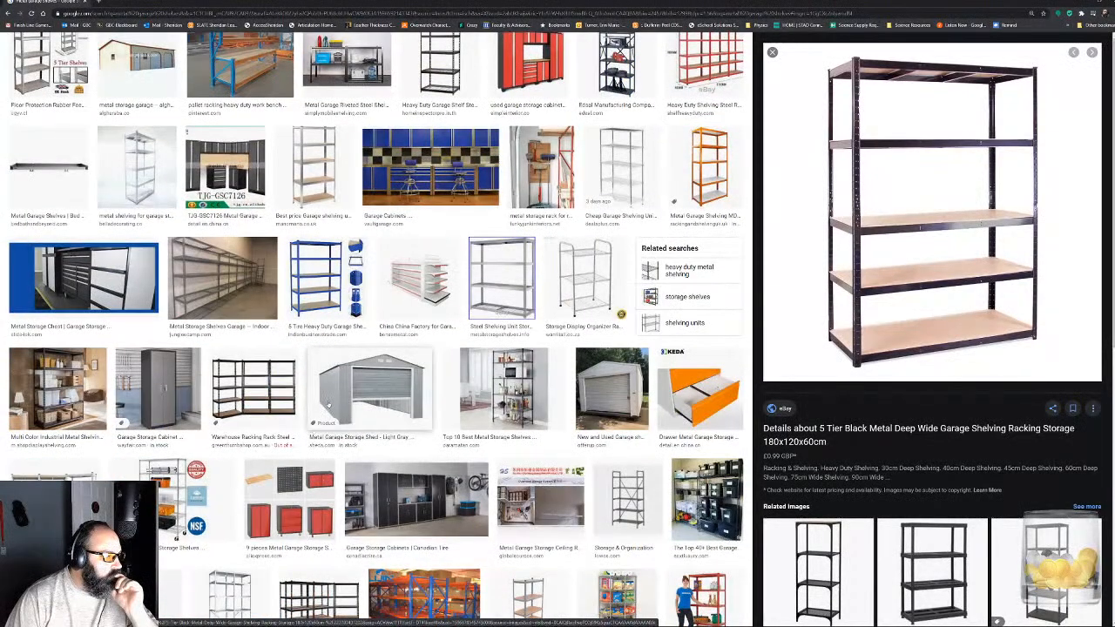
pyautogui.scroll(10, 307, 419)
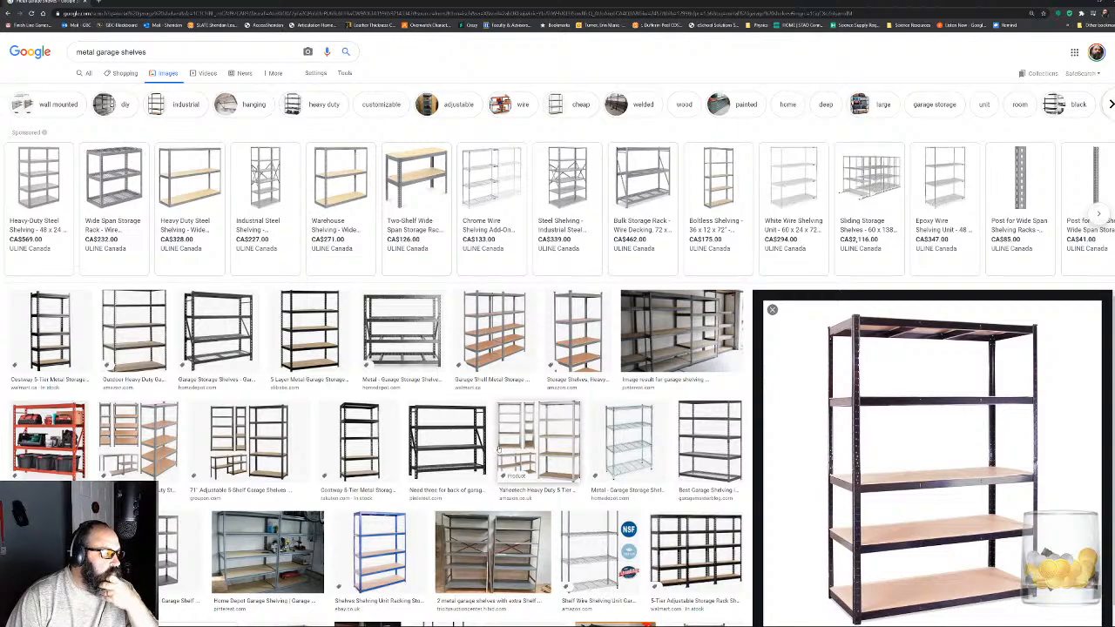
pyautogui.click(157, 438)
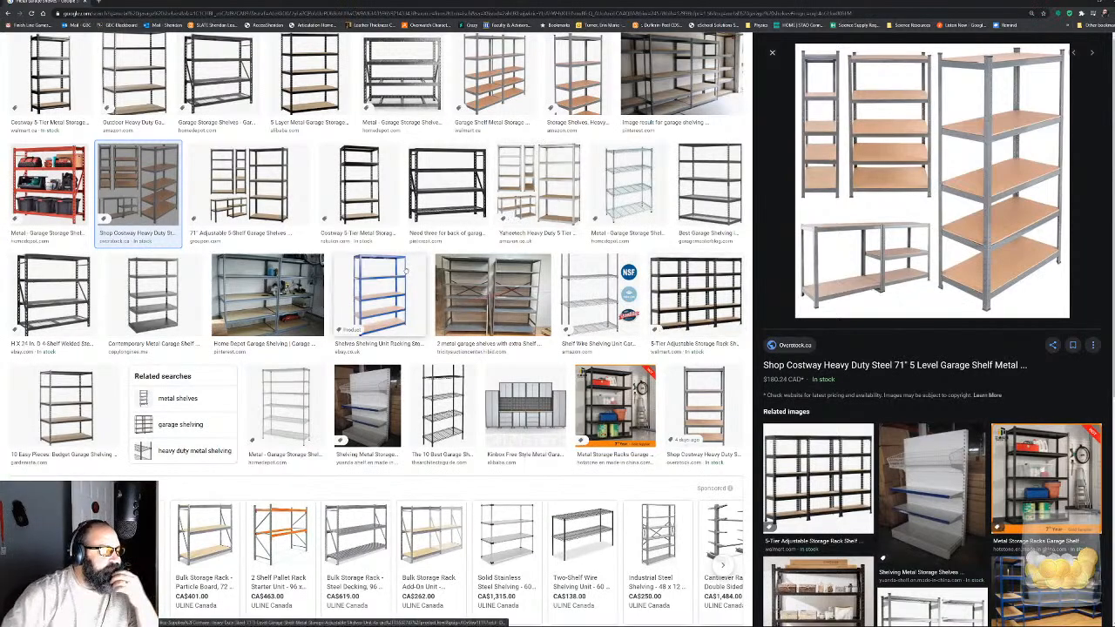
pyautogui.scroll(-3, 388, 292)
pyautogui.scroll(6, 388, 293)
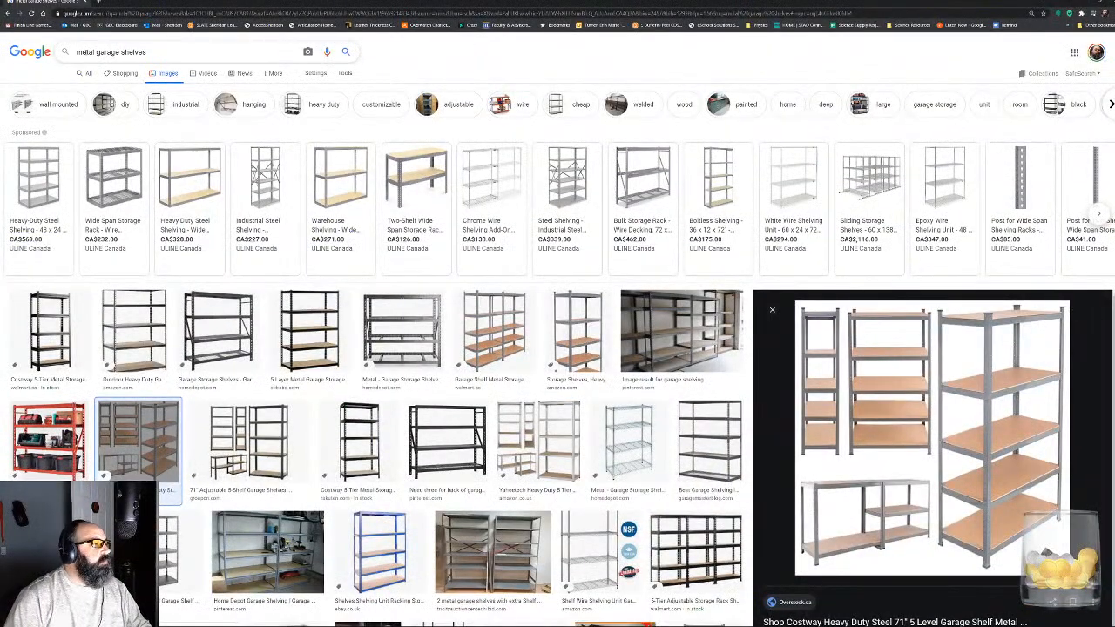
# - Change the image search to "wall garage shelves" and look through the results
pyautogui.doubleClick(88, 52)
pyautogui.write('wall')
pyautogui.press('Return')
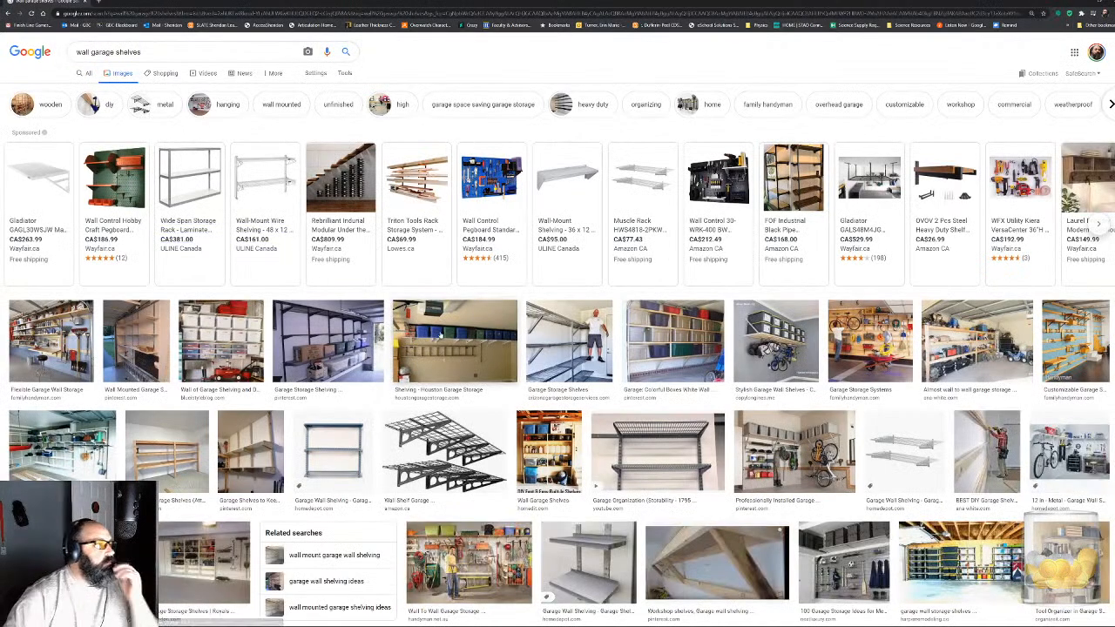
pyautogui.scroll(-3, 441, 336)
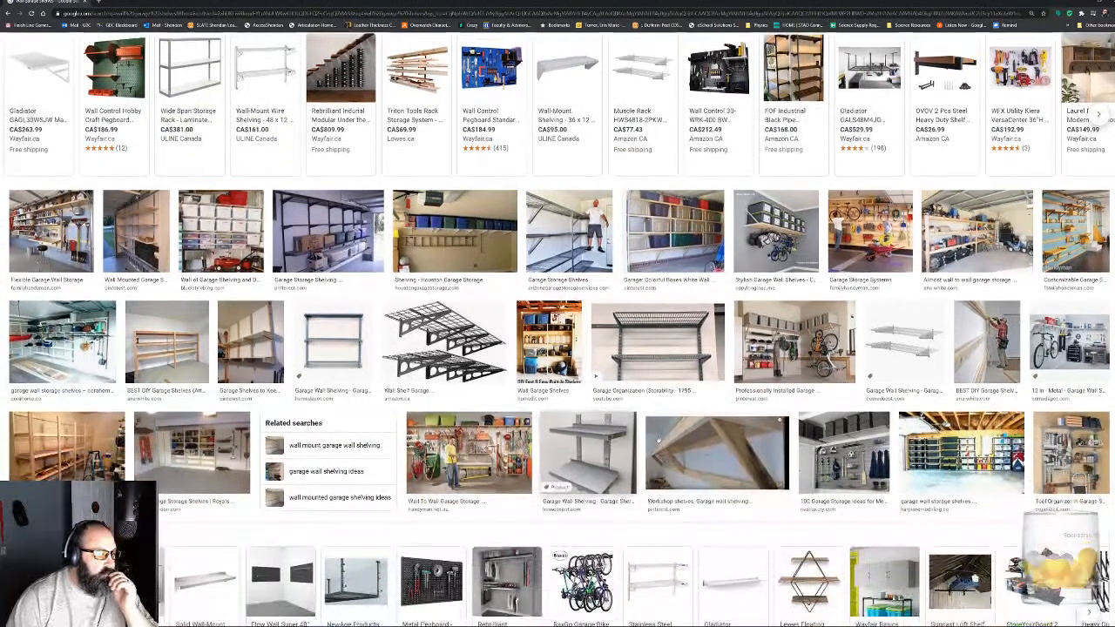
# - Switch back to Unreal Editor and examine the room's walls, wooden slatted shelving and candlelit areas
pyautogui.click(697, 512)
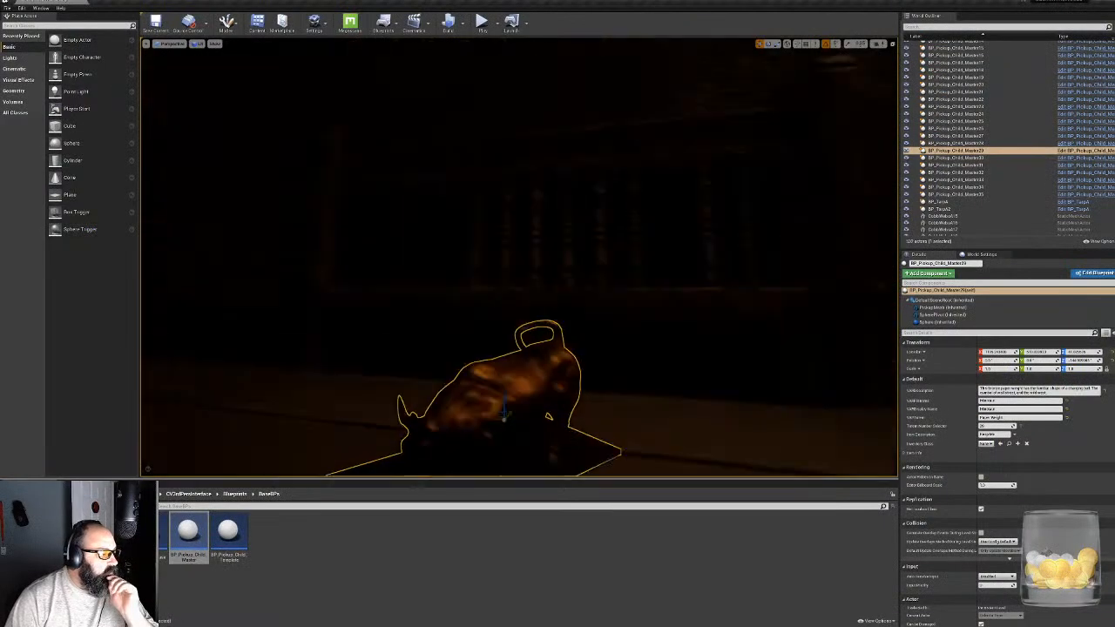
pyautogui.moveTo(519, 259); pyautogui.dragTo(533, 209, button='right')
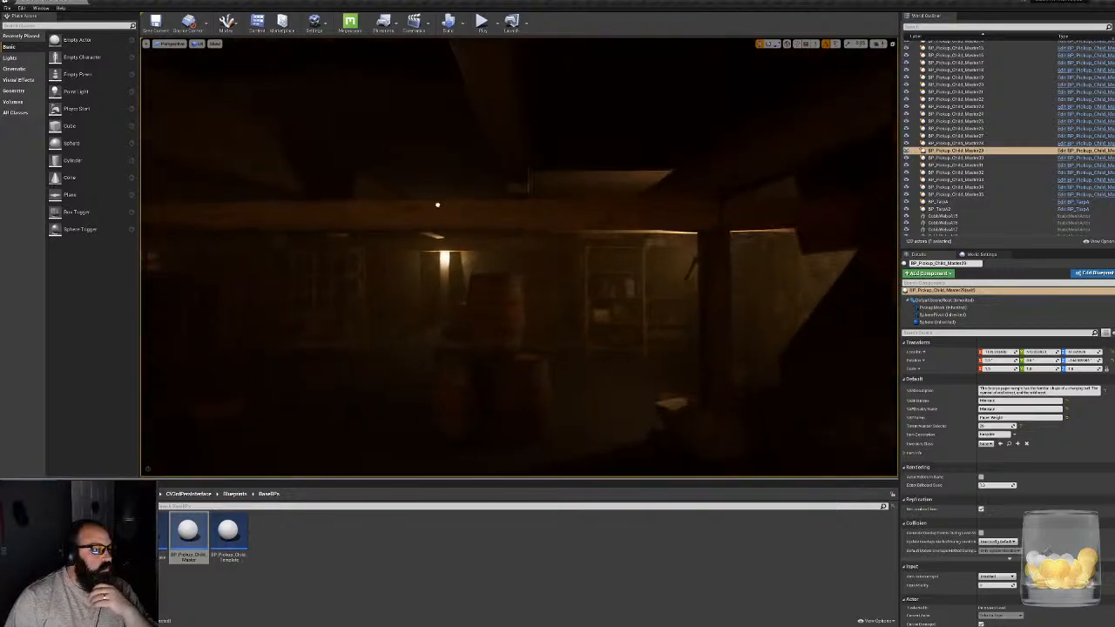
pyautogui.press('w')
pyautogui.moveTo(519, 259); pyautogui.dragTo(253, 258, button='right')
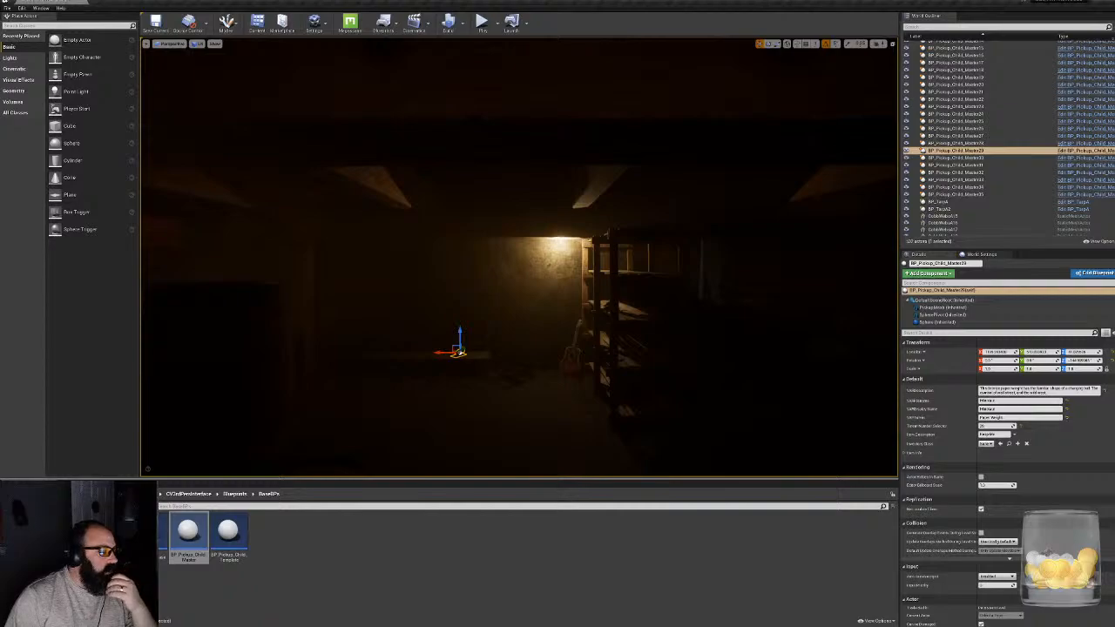
pyautogui.press('w')
pyautogui.moveTo(519, 259); pyautogui.dragTo(767, 259, button='right')
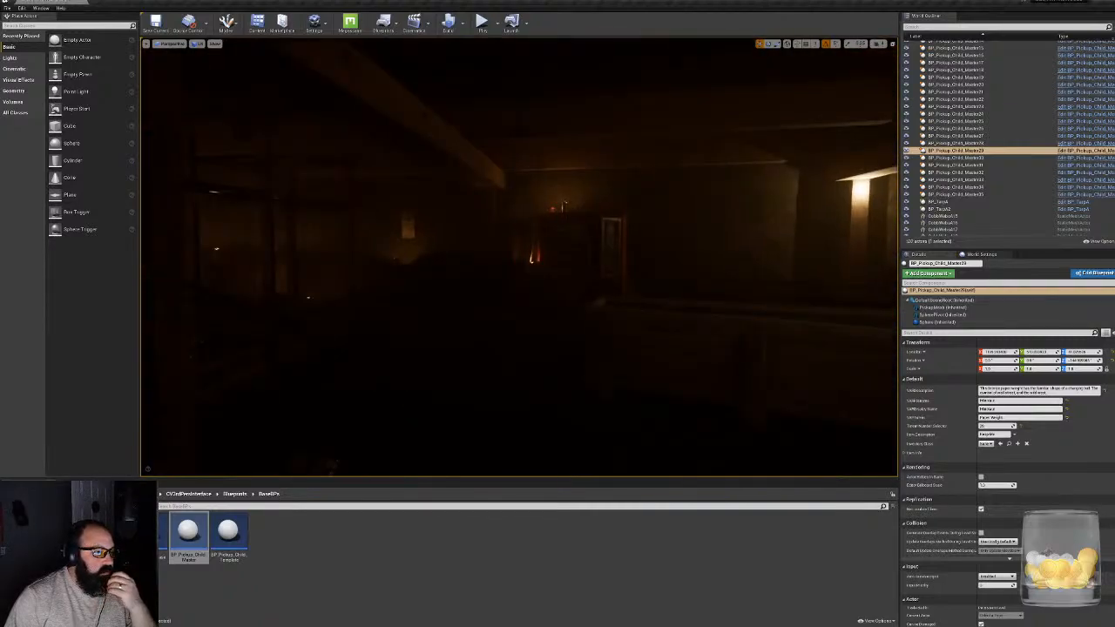
pyautogui.moveTo(519, 258); pyautogui.dragTo(627, 259, button='right')
pyautogui.moveTo(520, 259); pyautogui.dragTo(436, 259, button='right')
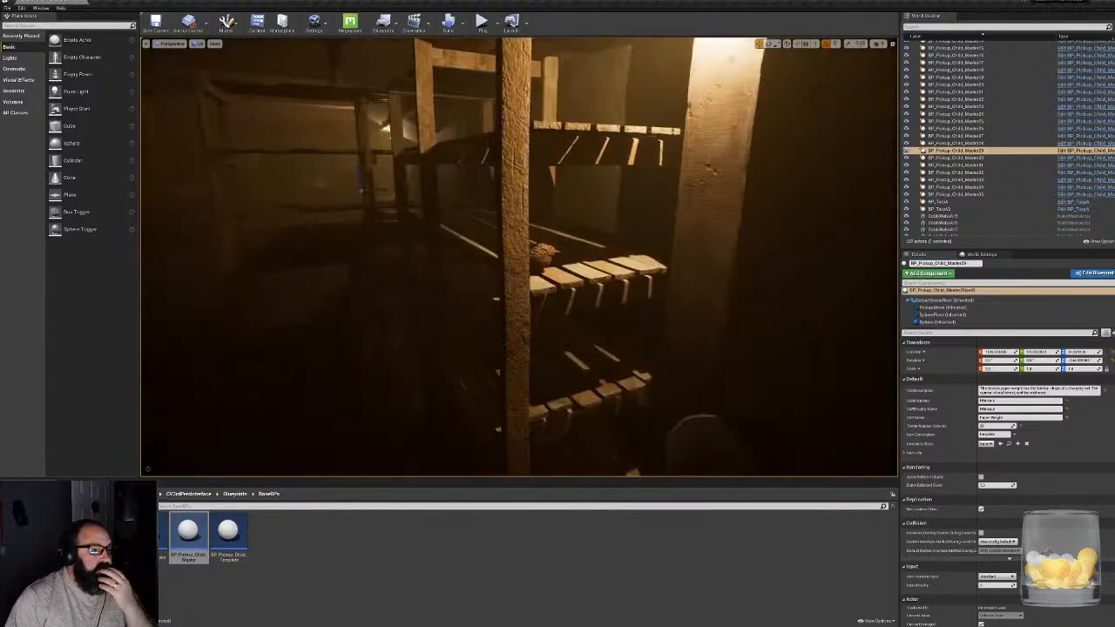
pyautogui.moveTo(519, 259)
pyautogui.mouseDown(button='right')
pyautogui.moveTo(253, 248)
pyautogui.moveTo(383, 261)
pyautogui.moveTo(270, 262)
pyautogui.moveTo(282, 266)
pyautogui.moveTo(530, 259)
pyautogui.mouseUp(button='right')
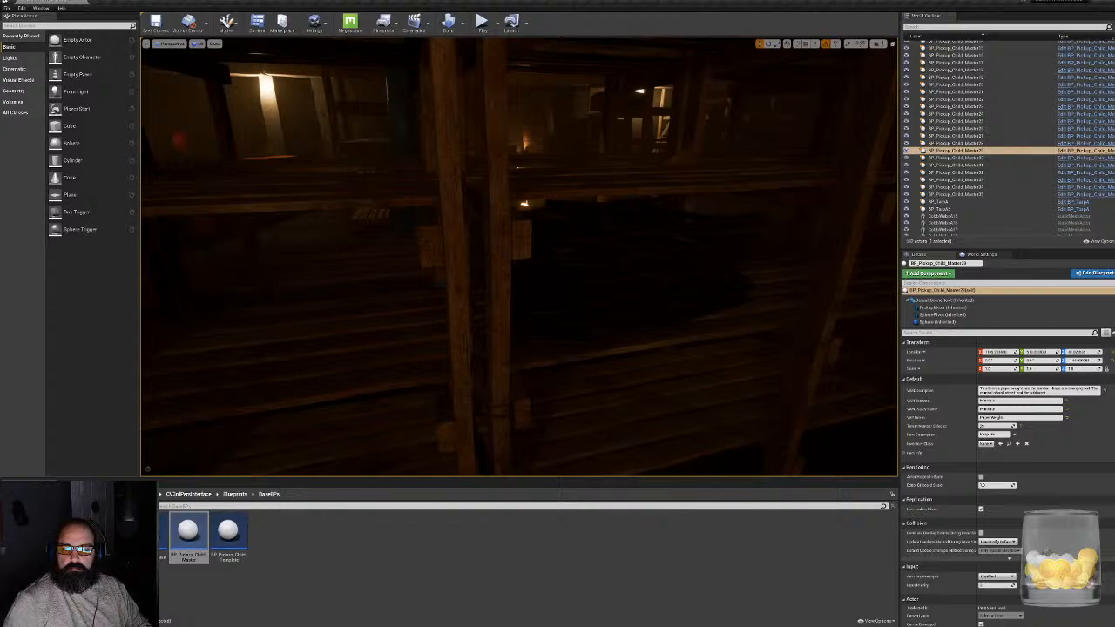
# - Switch to 3ds Max, zoom out on the baked head texture, and shrink and reposition its render window over the capped character
pyautogui.moveTo(519, 259); pyautogui.dragTo(557, 228, button='right')
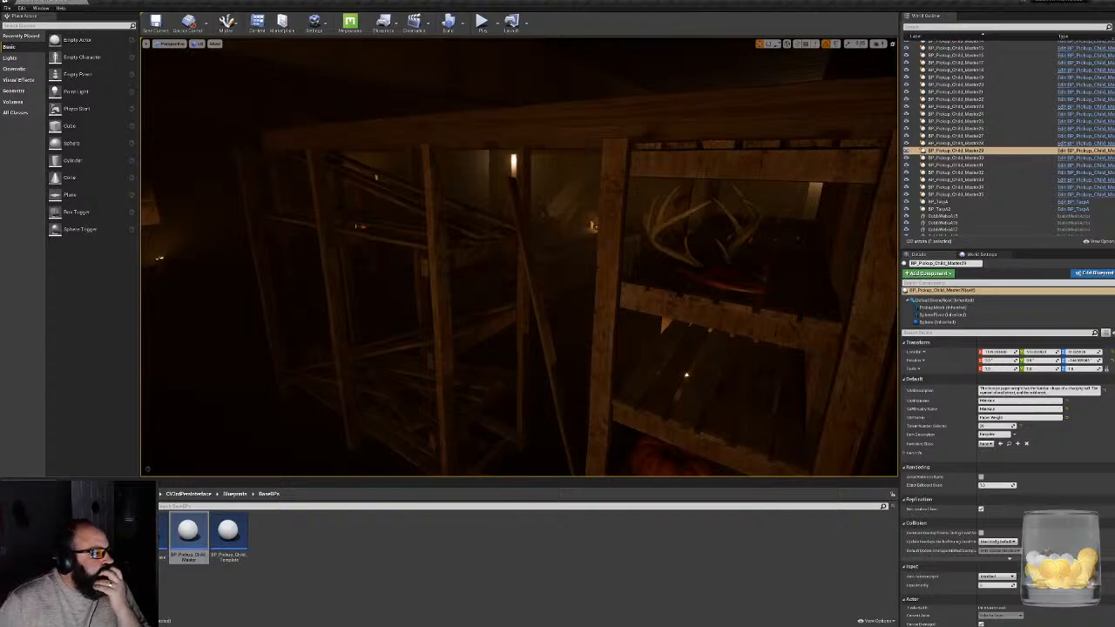
pyautogui.press('super')
pyautogui.hotkey('alt', 'Tab')
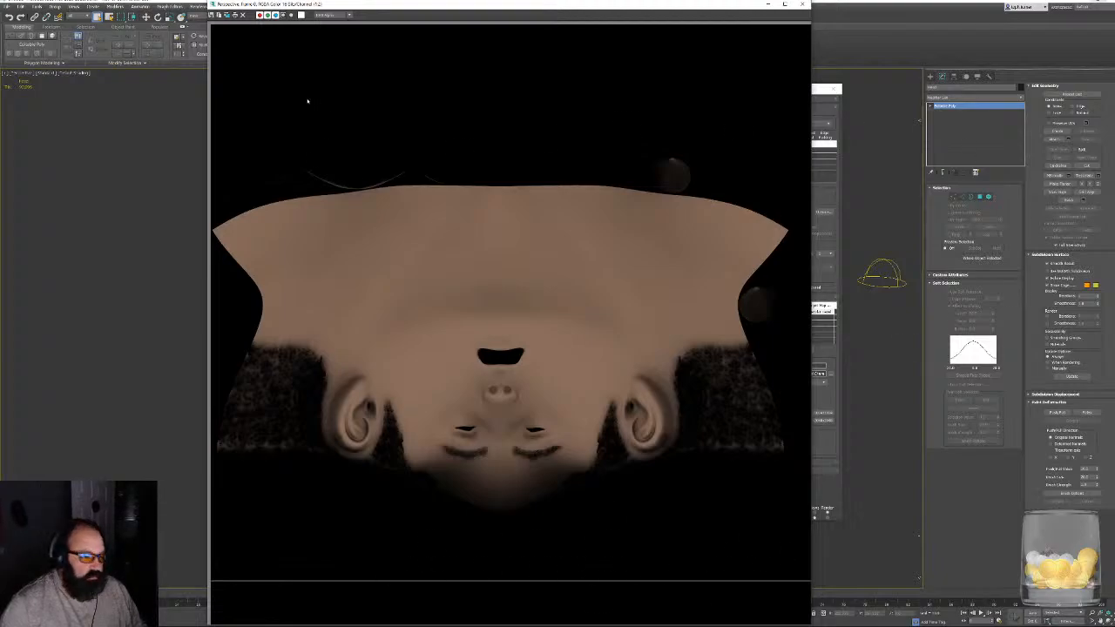
pyautogui.moveTo(488, 3); pyautogui.dragTo(386, 38)
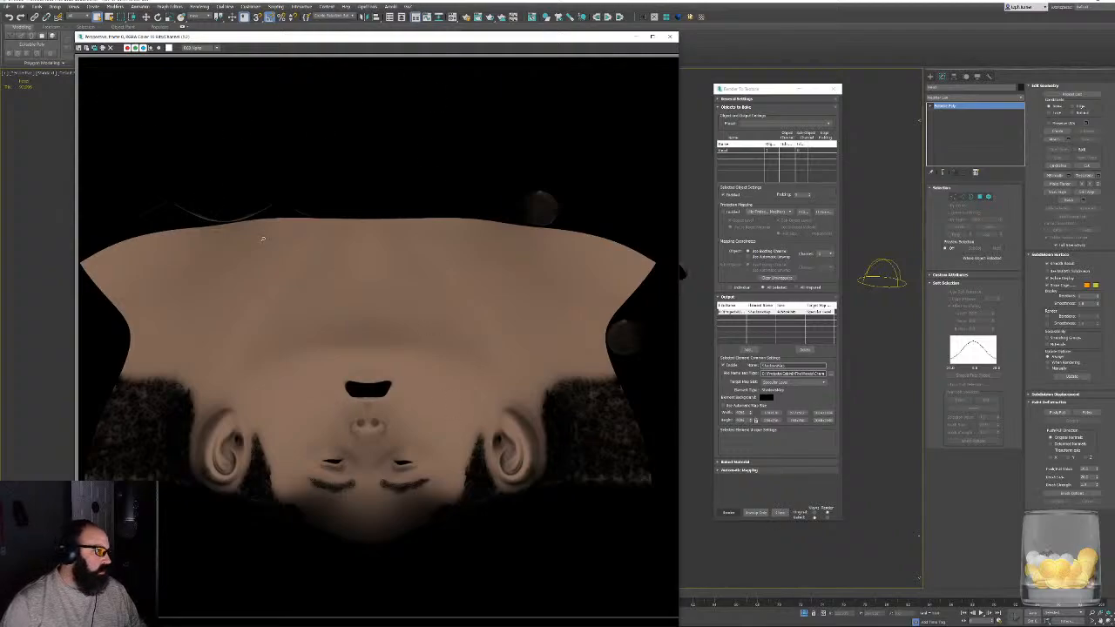
pyautogui.scroll(-1, 263, 239)
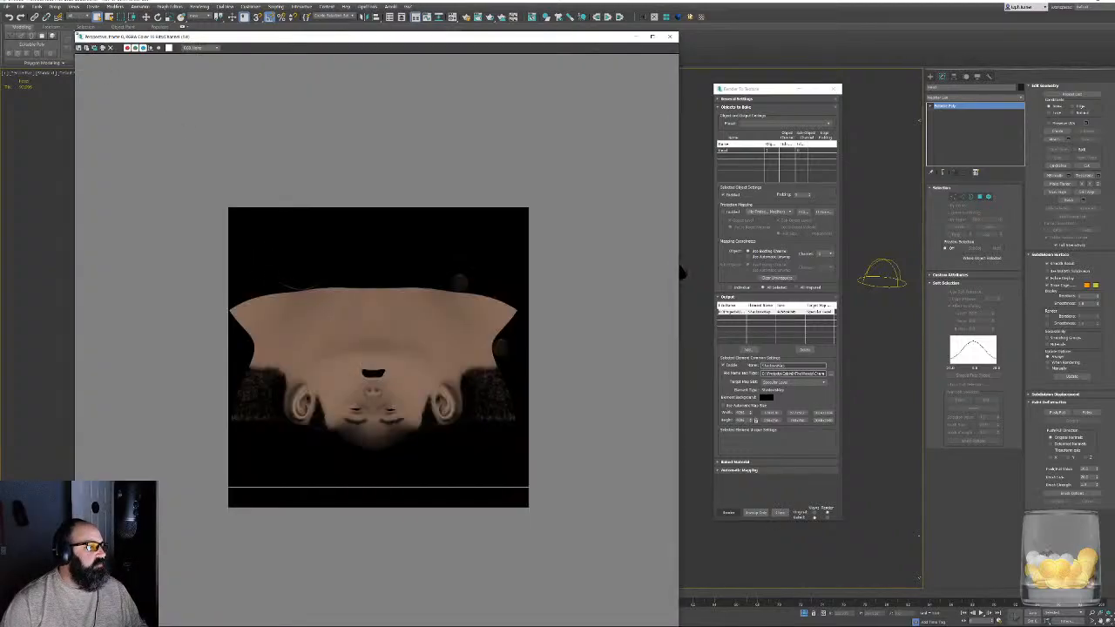
pyautogui.moveTo(76, 32); pyautogui.dragTo(234, 297)
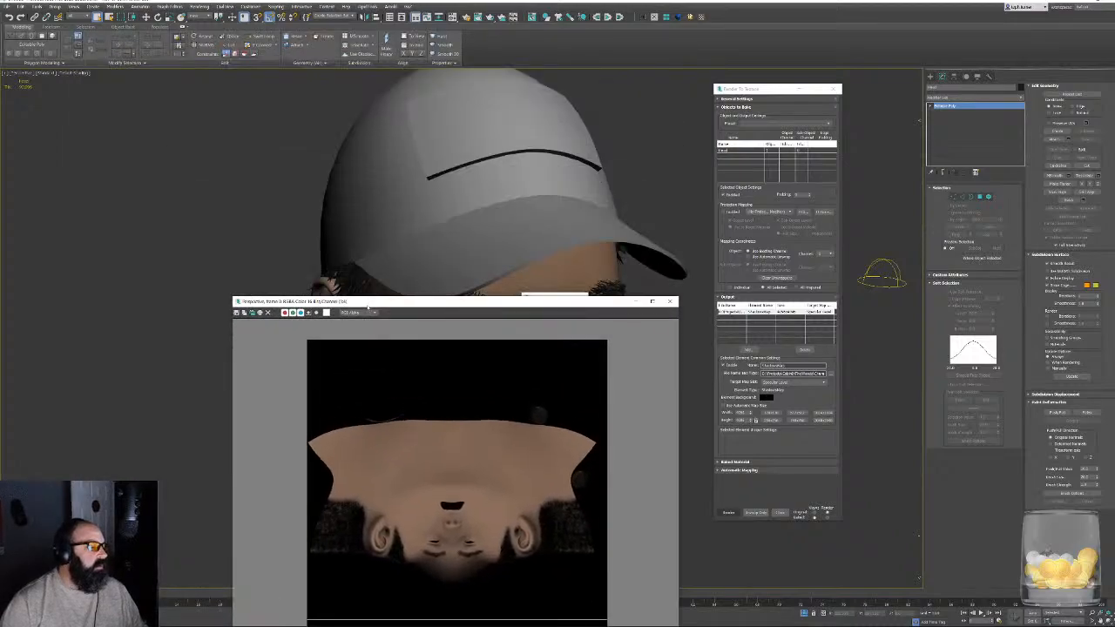
pyautogui.moveTo(367, 306); pyautogui.dragTo(362, 92)
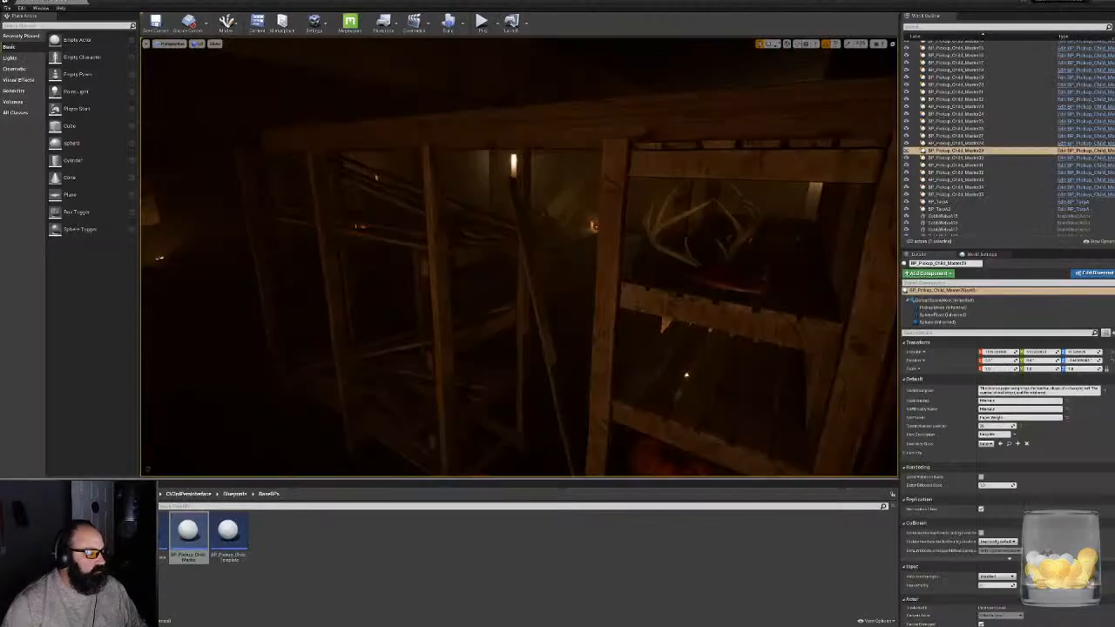
# - Switch back to Unreal Editor, enlarge the content browser to view the Meshes assets, and open the TotemMeshes folder
pyautogui.moveTo(519, 258); pyautogui.dragTo(178, 244, button='right')
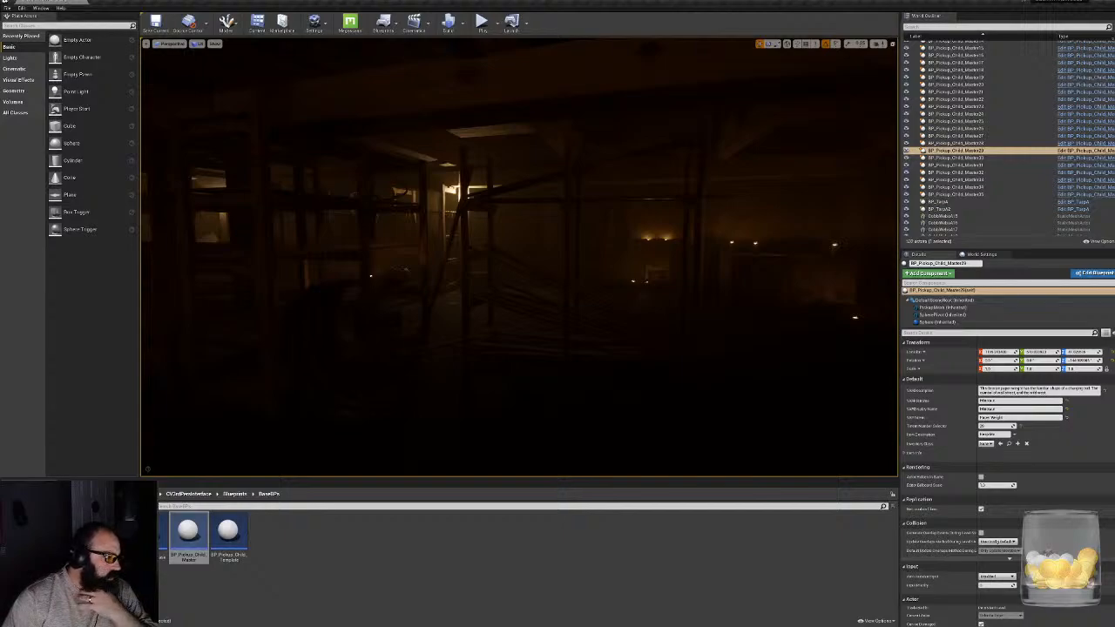
pyautogui.click(79, 558)
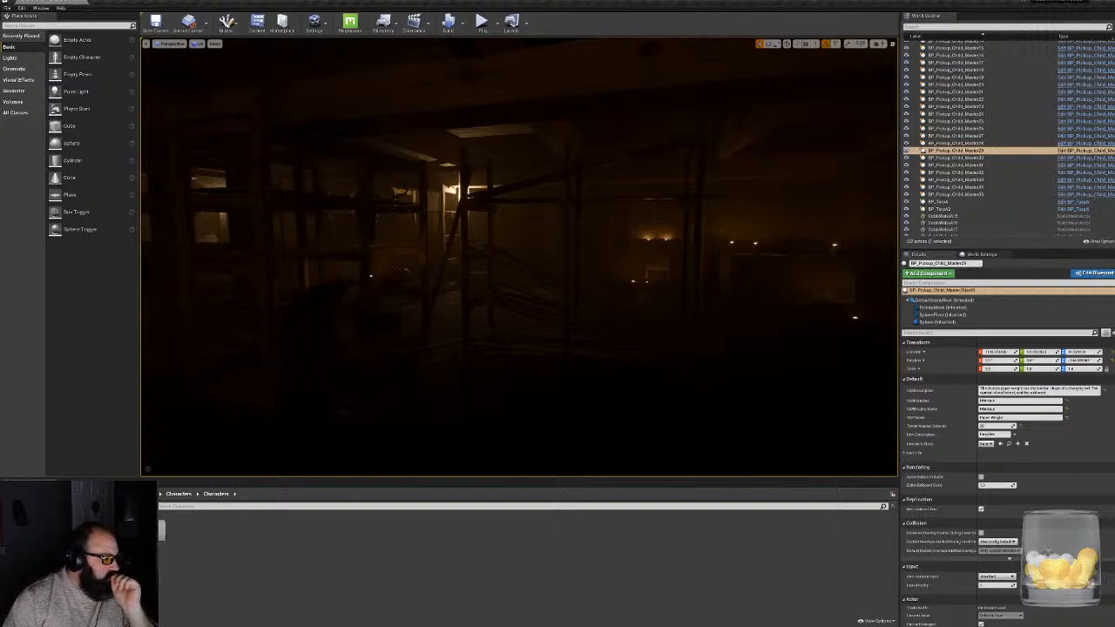
pyautogui.click(79, 571)
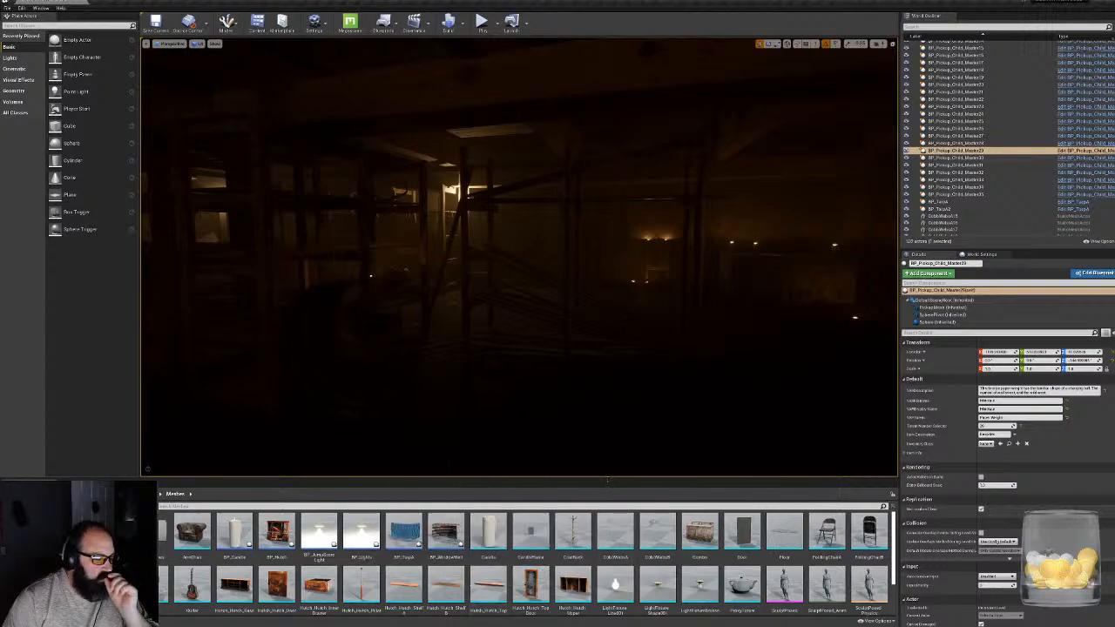
pyautogui.moveTo(611, 481); pyautogui.dragTo(618, 406)
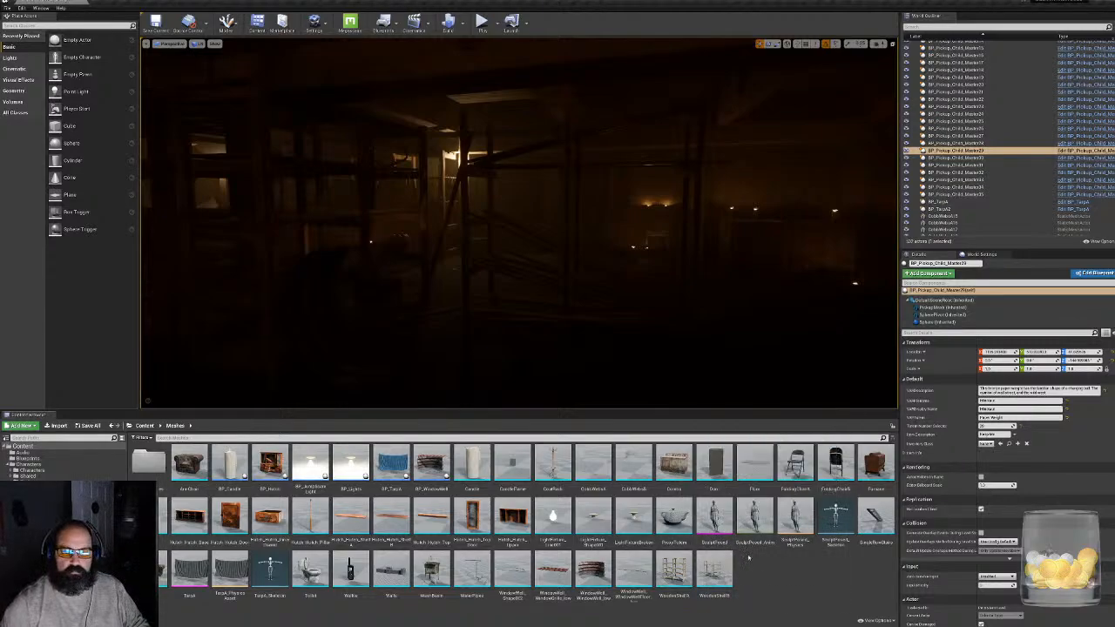
pyautogui.click(682, 522)
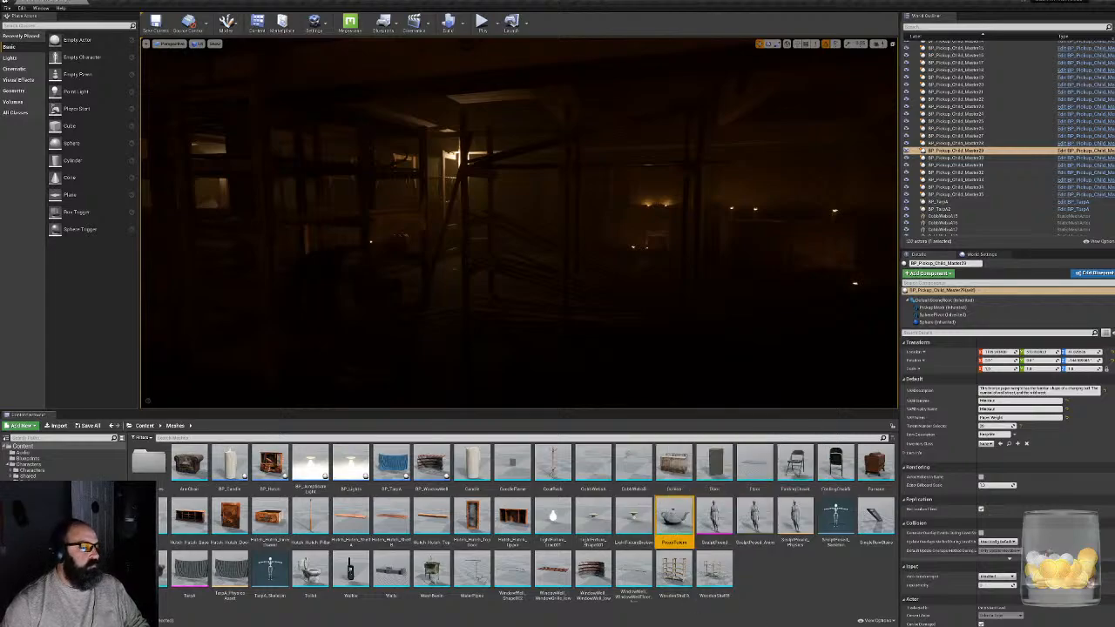
pyautogui.doubleClick(143, 462)
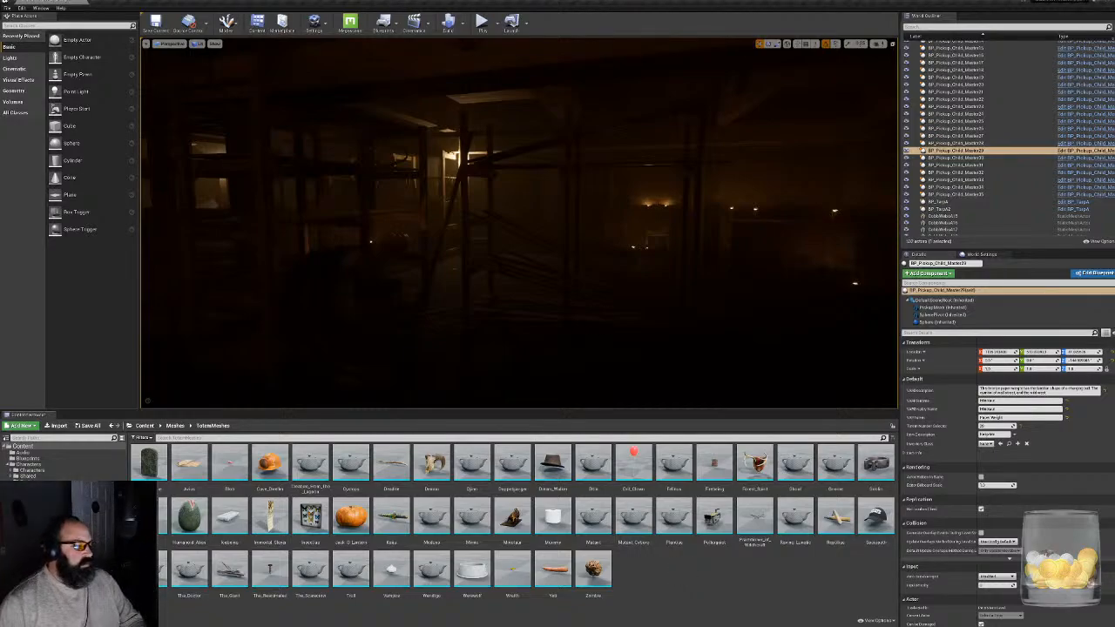
# - Return to 3ds Max and reposition the baked head texture's render window
pyautogui.click(1091, 2)
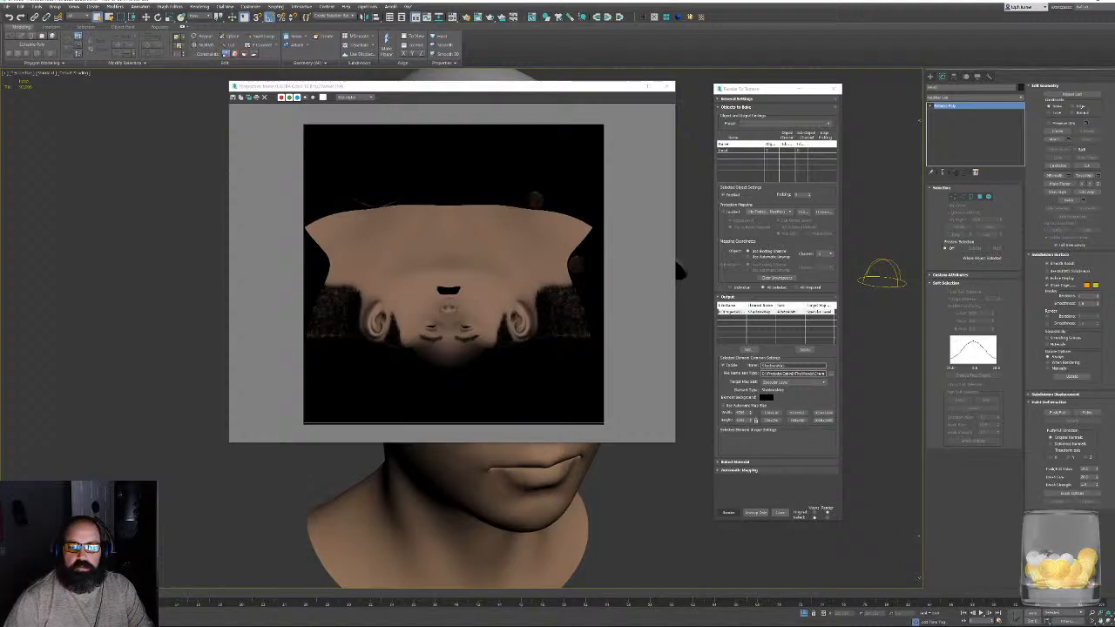
pyautogui.click(200, 164)
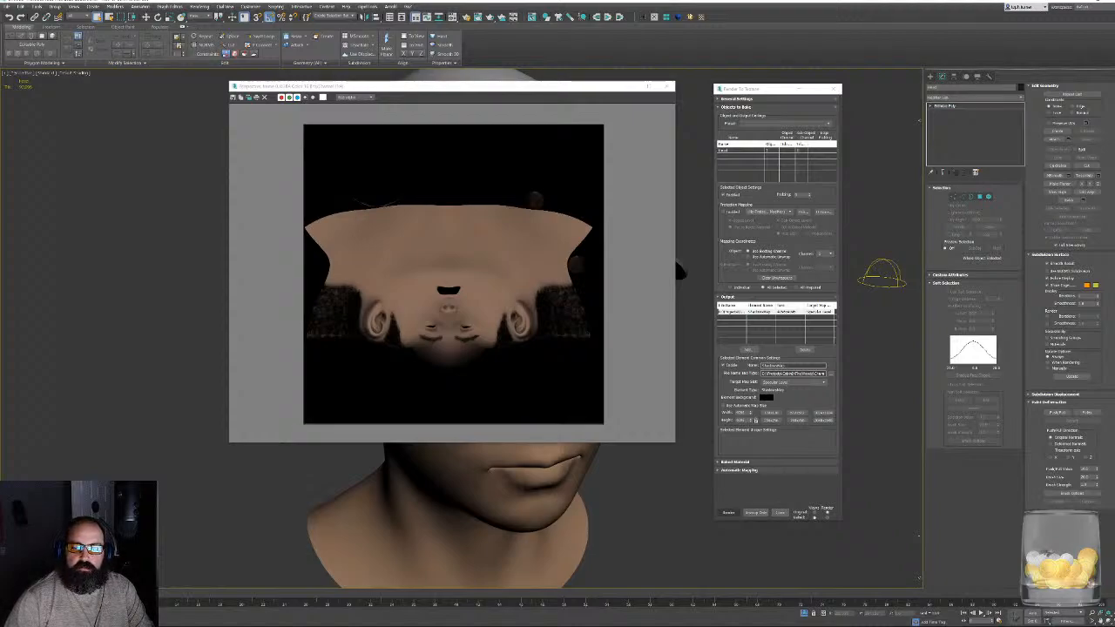
pyautogui.moveTo(481, 86); pyautogui.dragTo(446, 100)
# - Switch to Photoshop and open HeadShadowMap.tga from the Projects > CabinInTheWoods > Character > Textures folder
pyautogui.hotkey('alt', 'Tab')
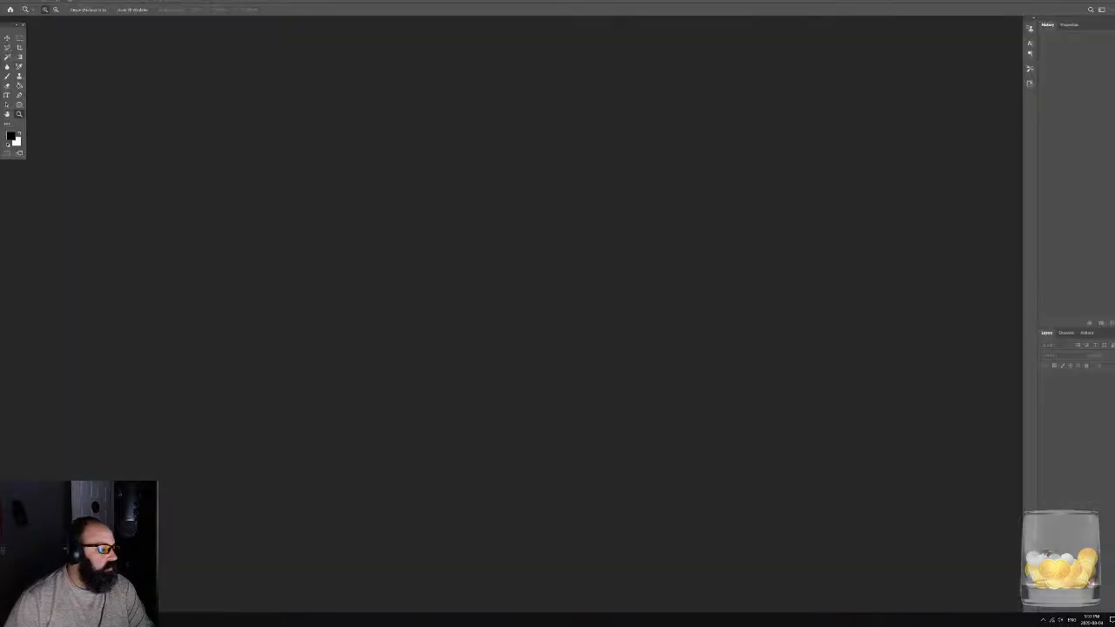
pyautogui.click(15, 1)
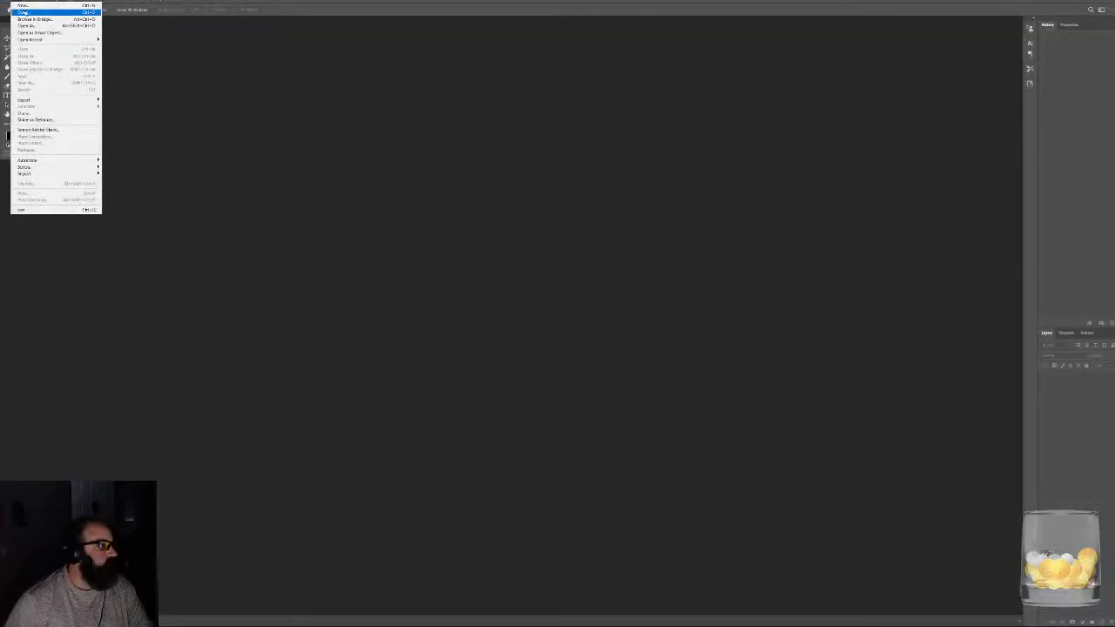
pyautogui.click(26, 15)
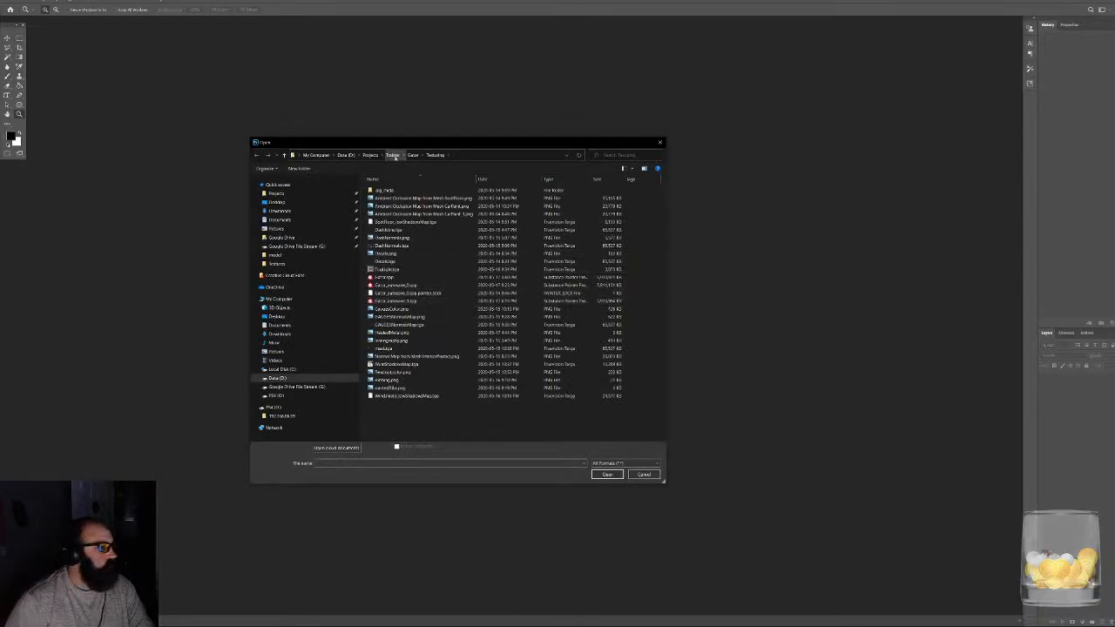
pyautogui.click(370, 155)
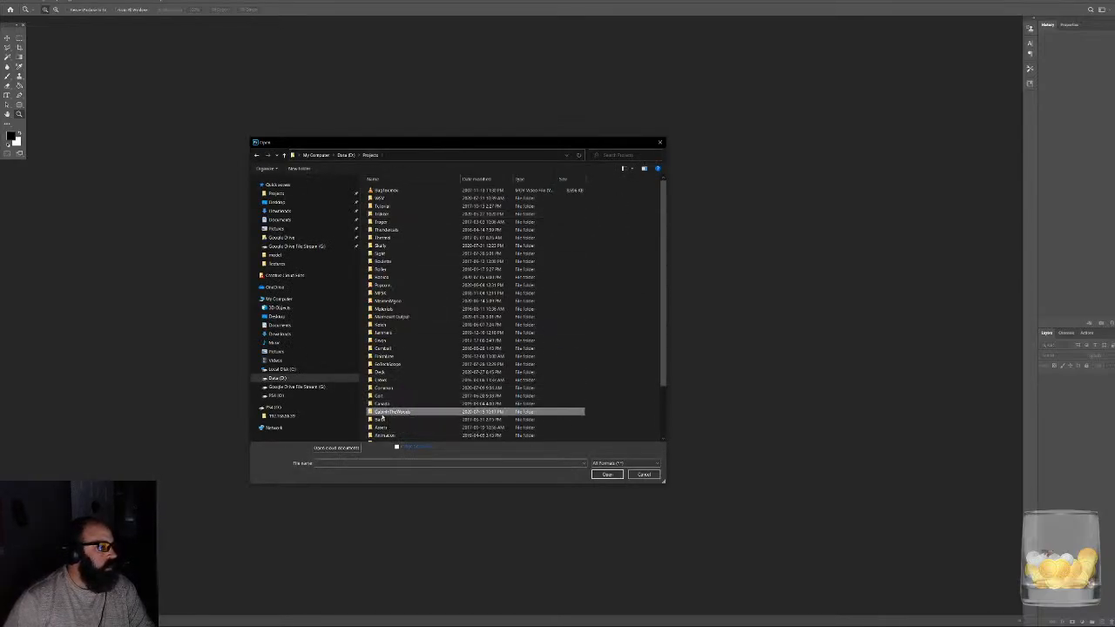
pyautogui.doubleClick(384, 412)
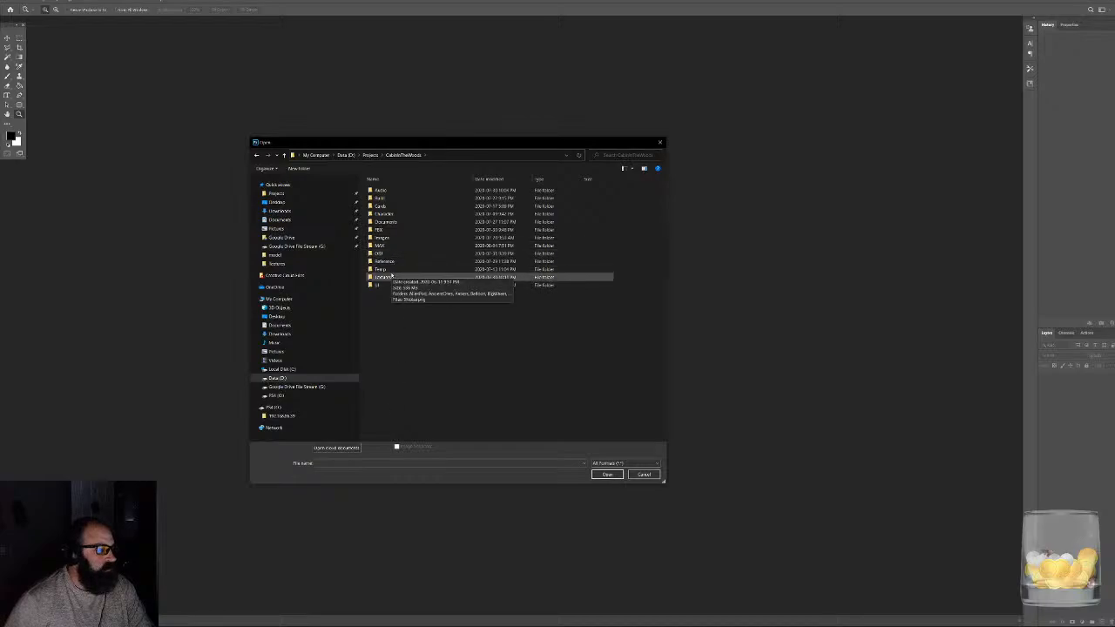
pyautogui.doubleClick(384, 214)
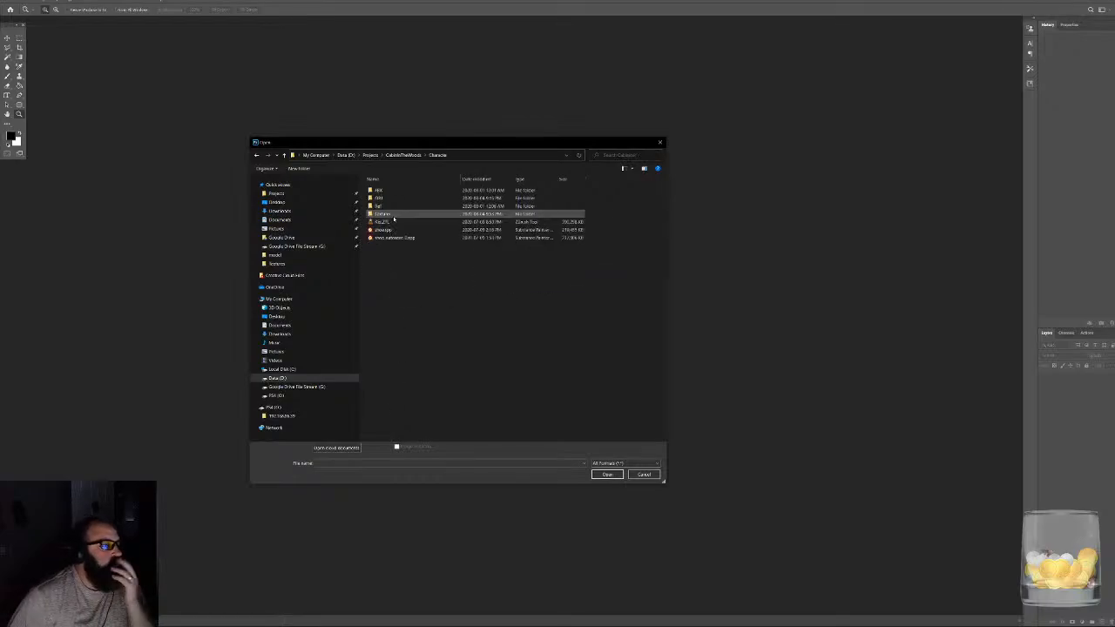
pyautogui.doubleClick(390, 215)
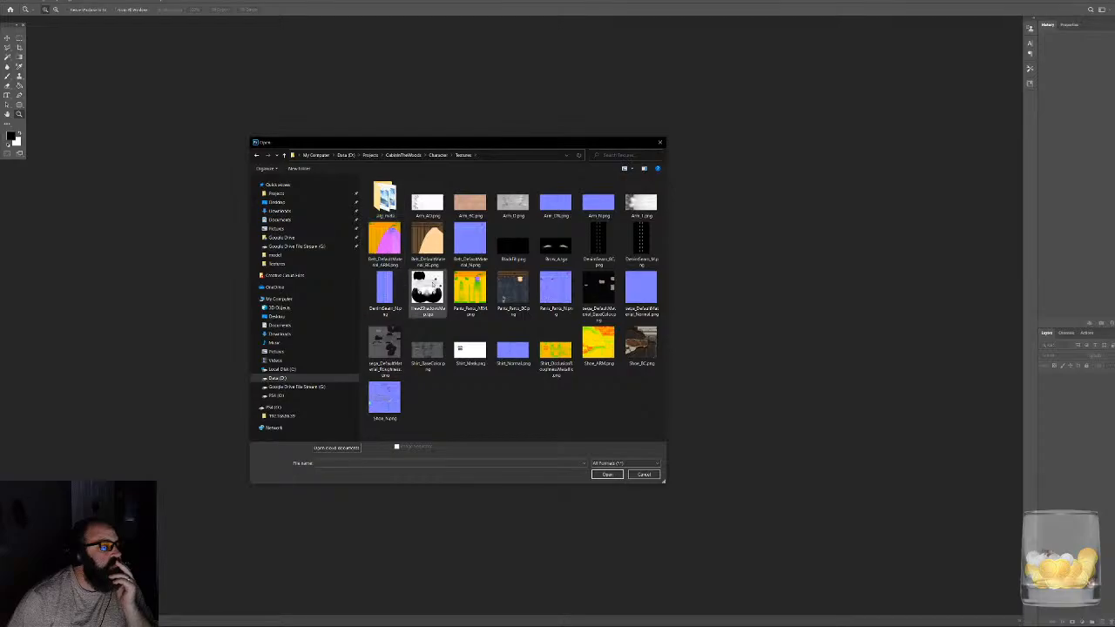
pyautogui.doubleClick(430, 284)
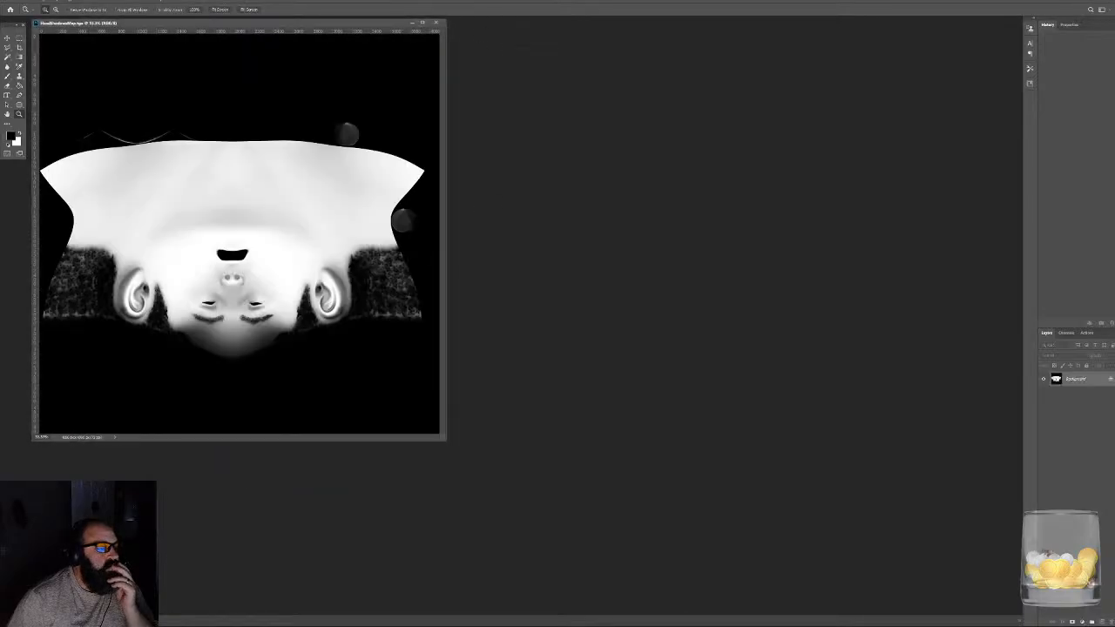
# - Open the head skin colour BMP from the other character project's Textures > Test folder under Projects
pyautogui.click(16, 1)
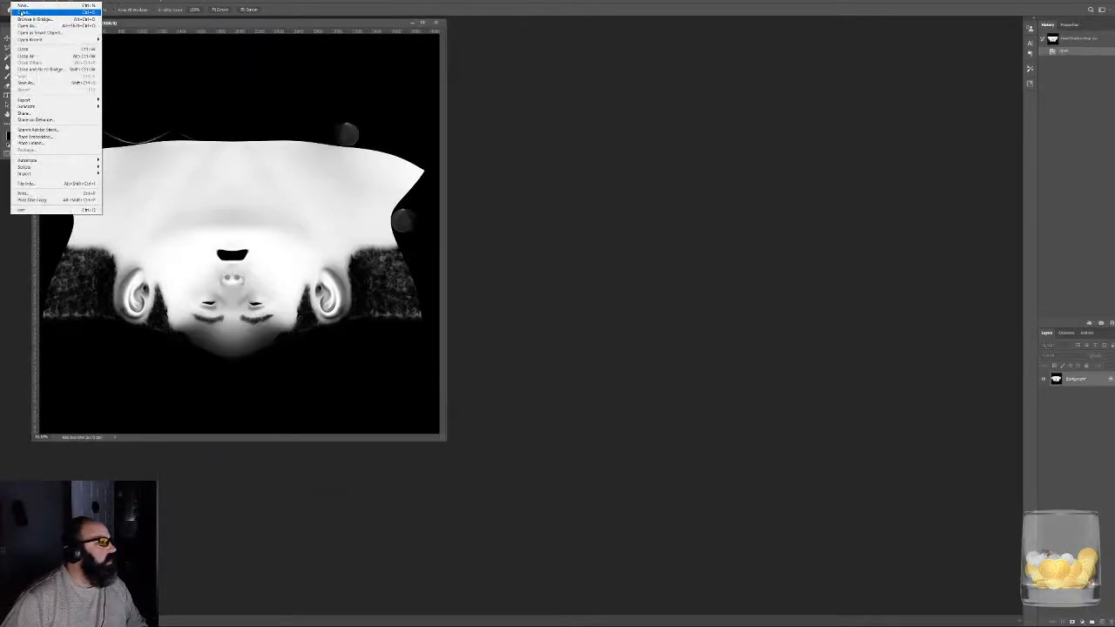
pyautogui.click(25, 12)
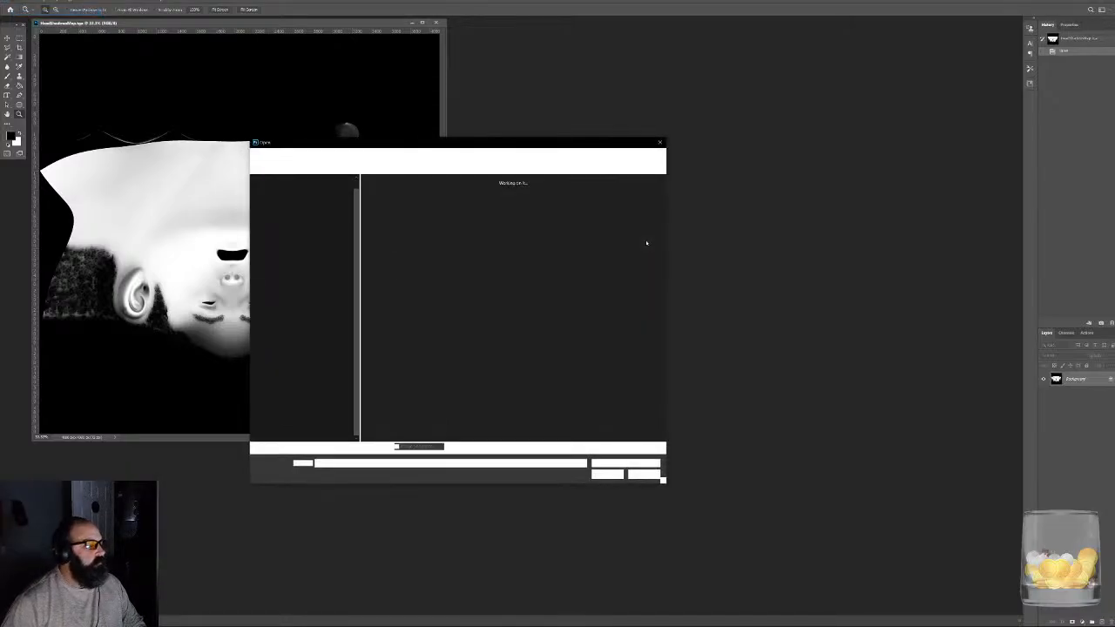
pyautogui.moveTo(507, 150); pyautogui.dragTo(649, 128)
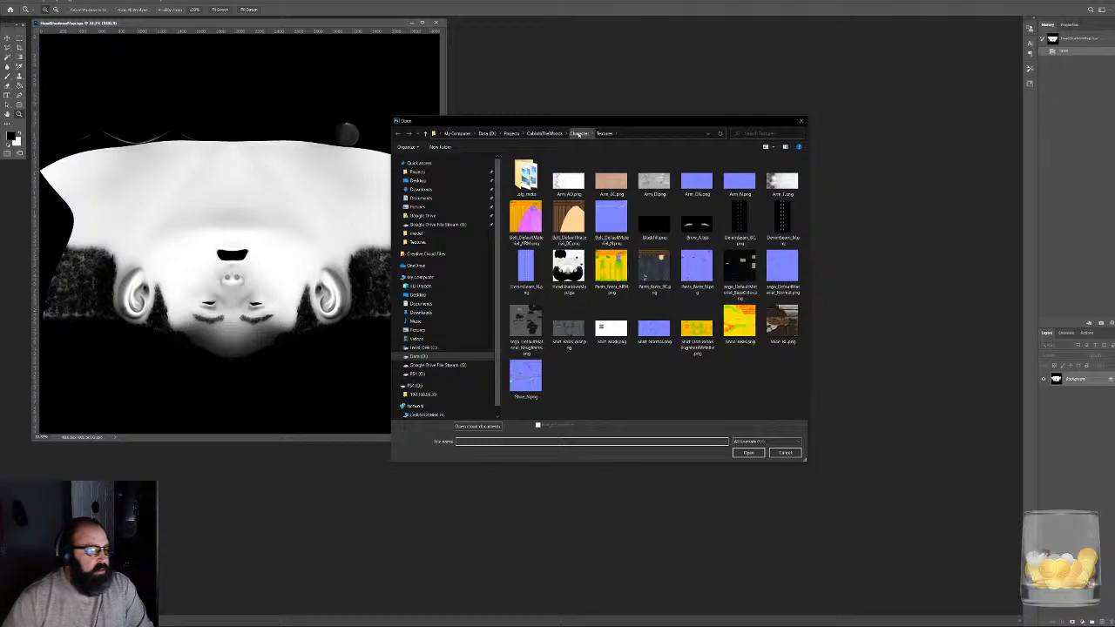
pyautogui.click(511, 134)
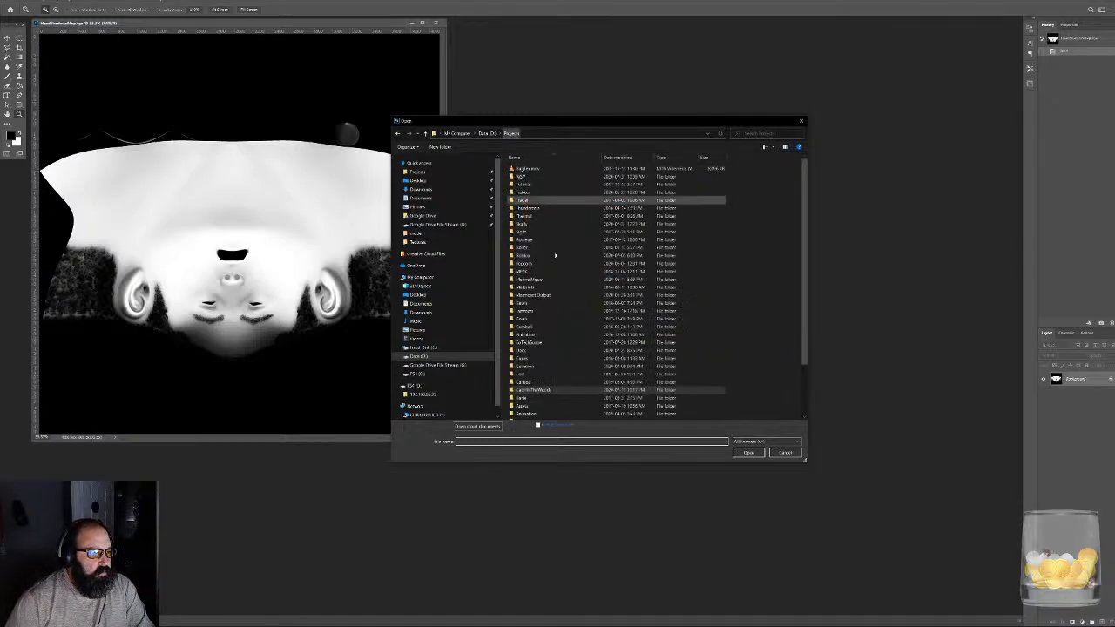
pyautogui.doubleClick(533, 193)
pyautogui.doubleClick(527, 311)
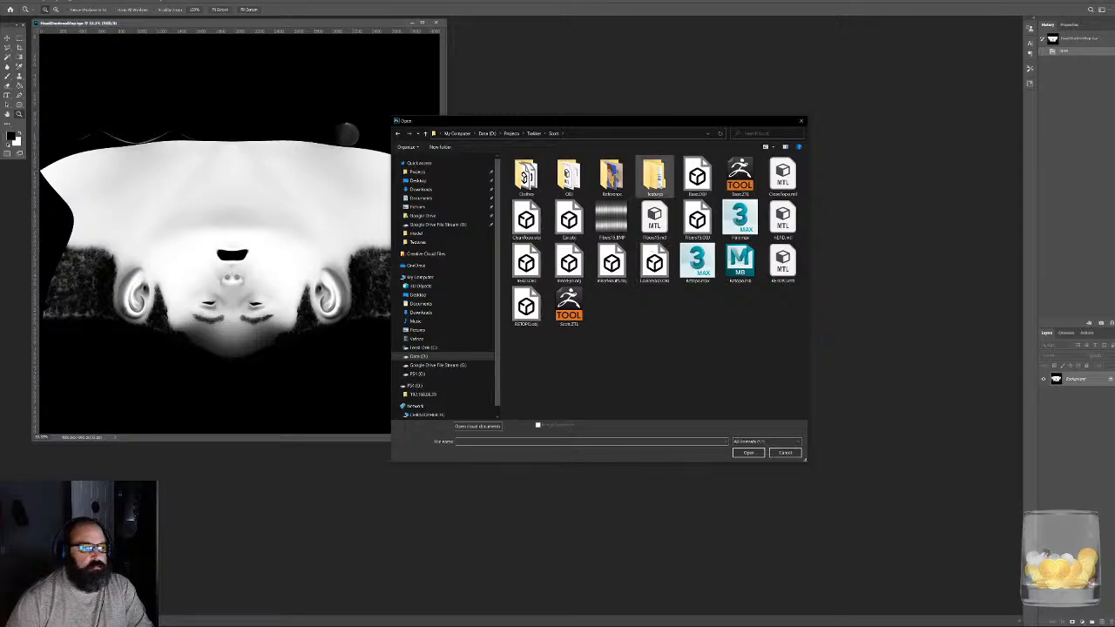
pyautogui.doubleClick(658, 184)
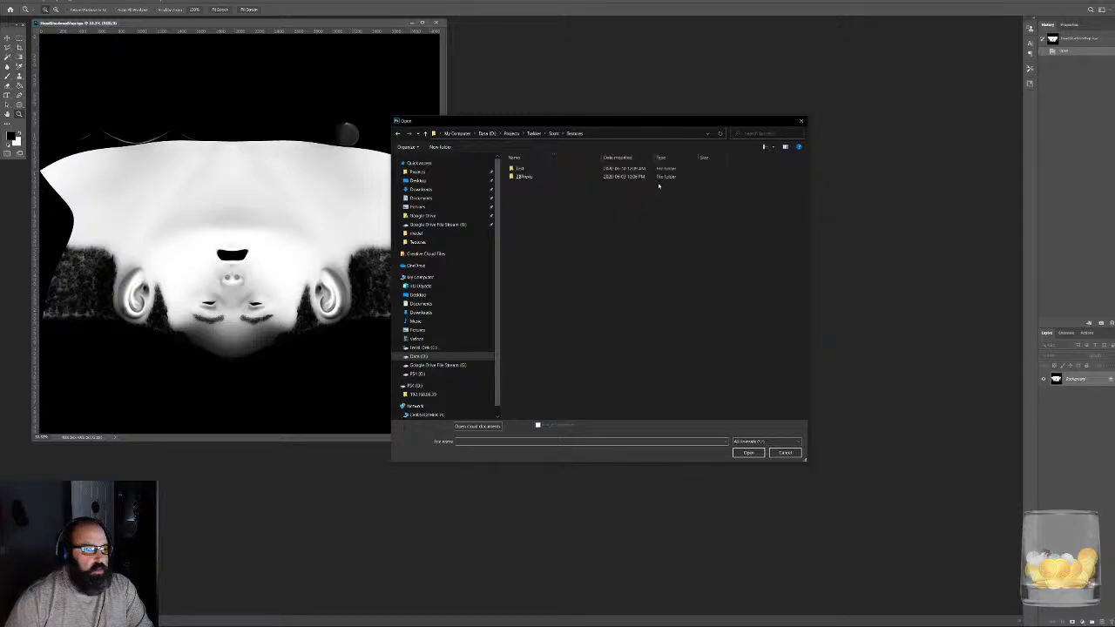
pyautogui.doubleClick(520, 168)
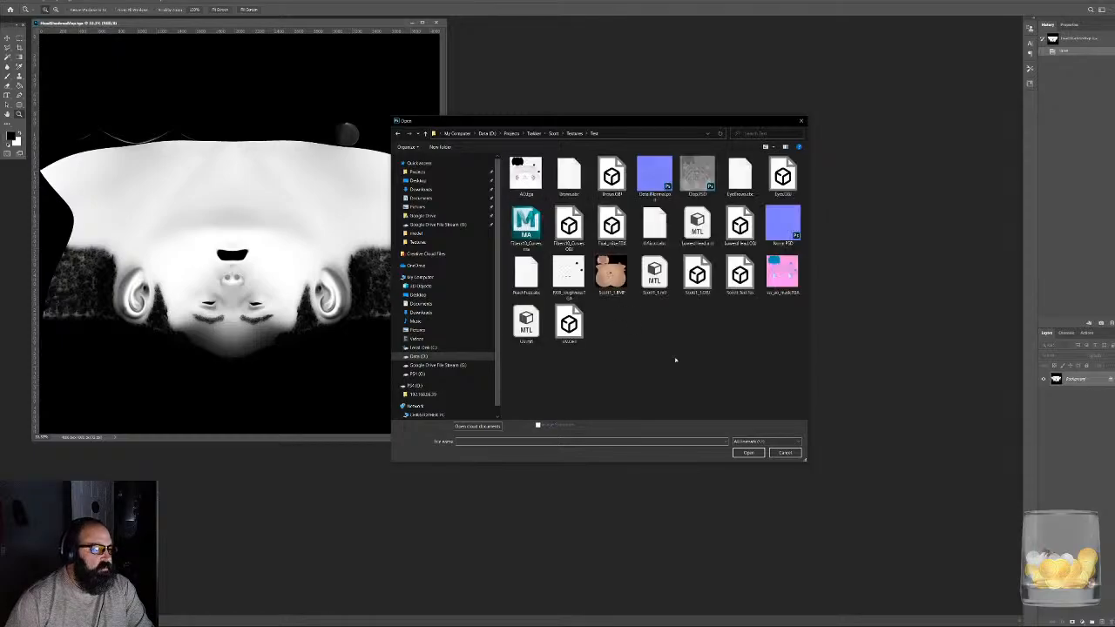
pyautogui.doubleClick(611, 275)
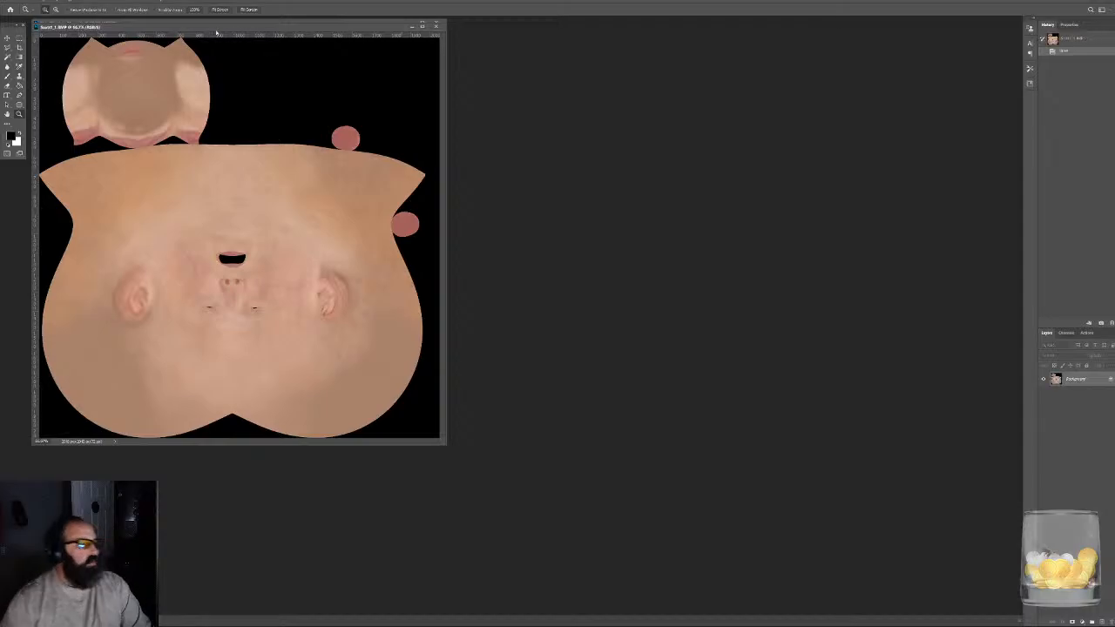
# - Place the skin texture and head shadow map side by side, and select the shadow map's entire canvas
pyautogui.moveTo(231, 42); pyautogui.dragTo(664, 72)
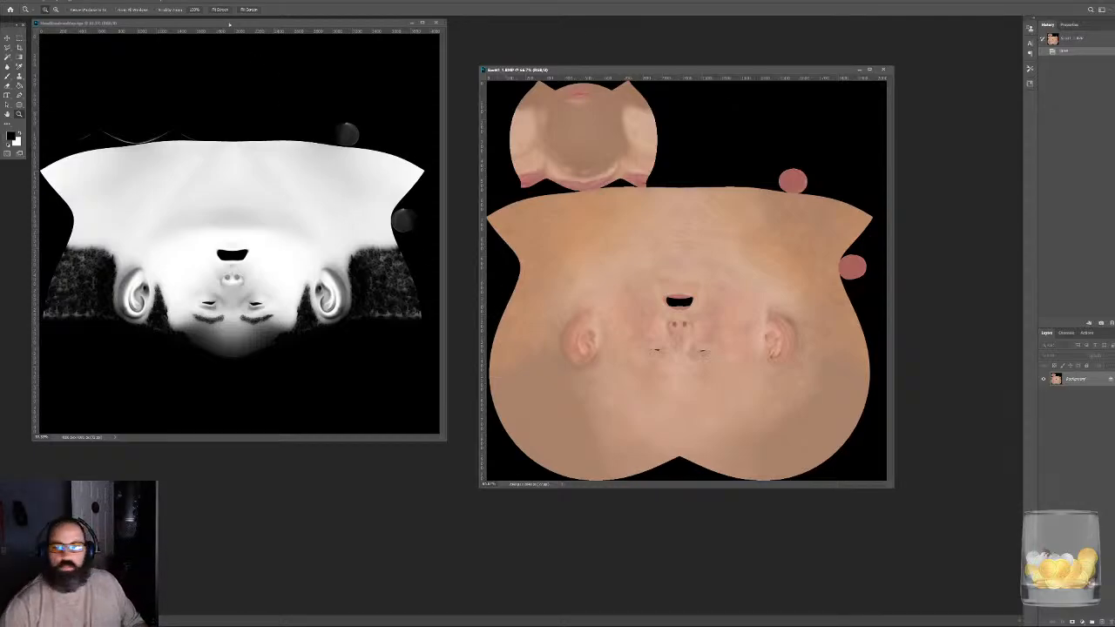
pyautogui.moveTo(230, 25); pyautogui.dragTo(243, 61)
pyautogui.hotkey('ctrl', 'a')
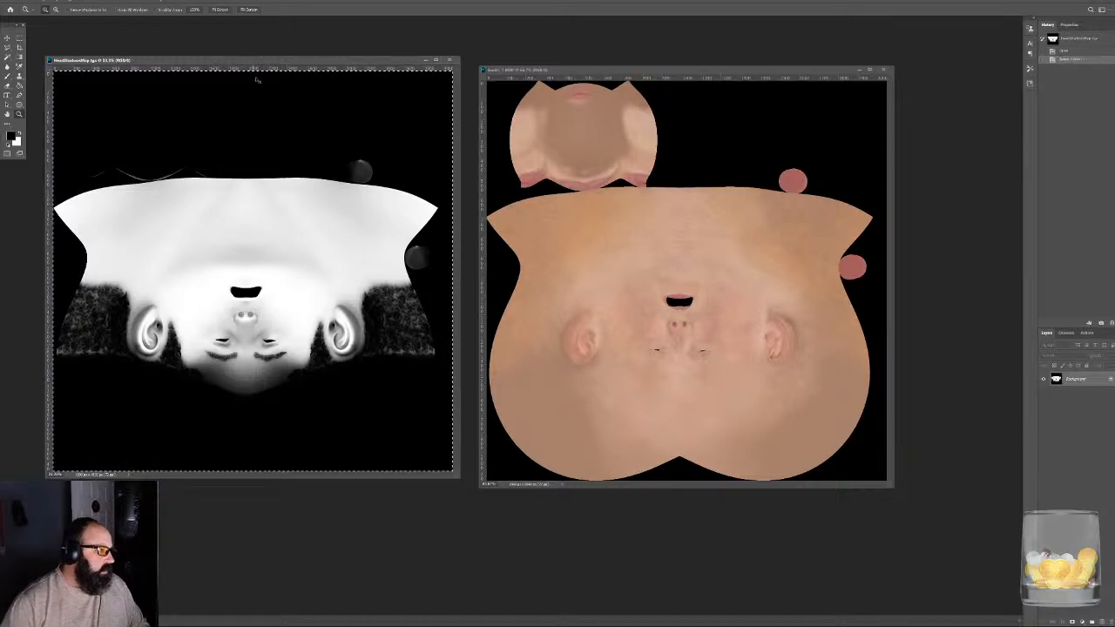
# - Close the head shadow map and reposition the skin texture's window in the workspace
pyautogui.click(449, 59)
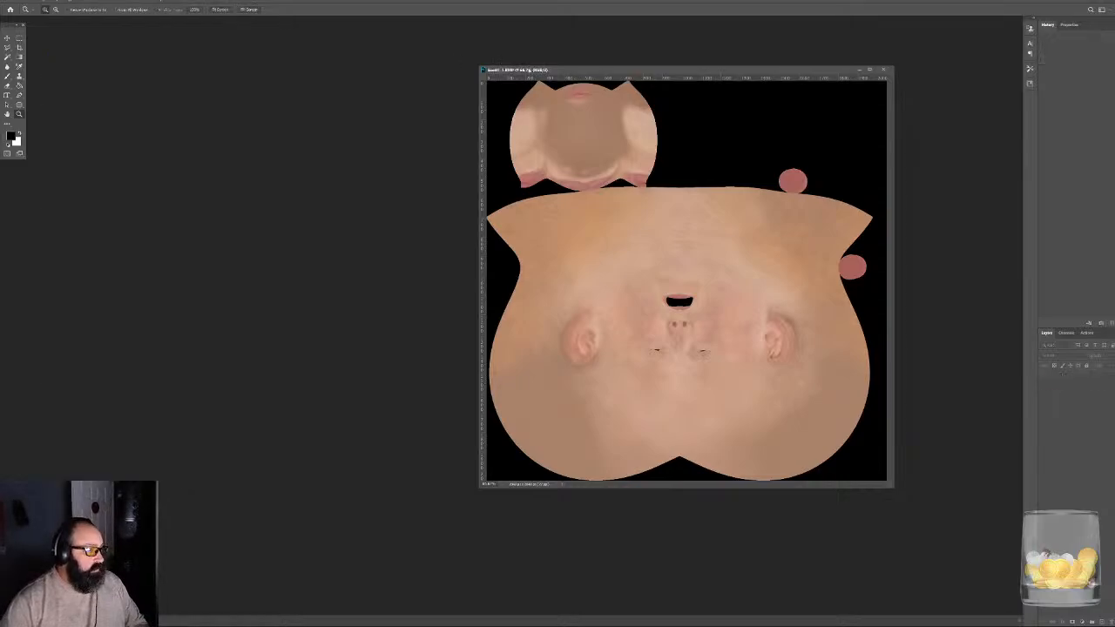
pyautogui.moveTo(575, 71); pyautogui.dragTo(428, 61)
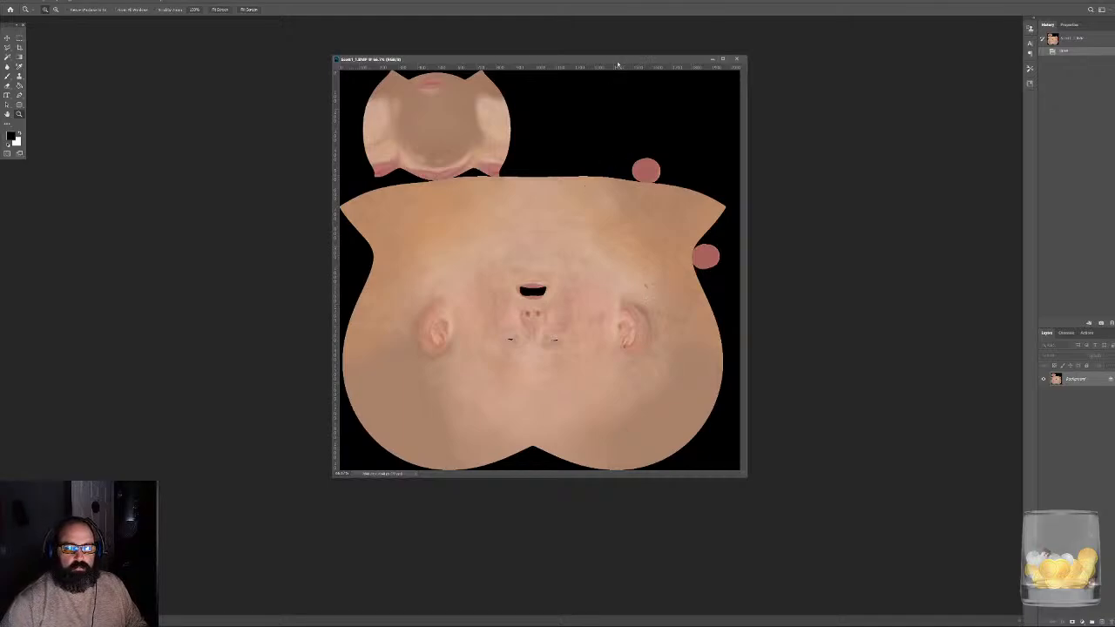
pyautogui.moveTo(618, 63); pyautogui.dragTo(514, 74)
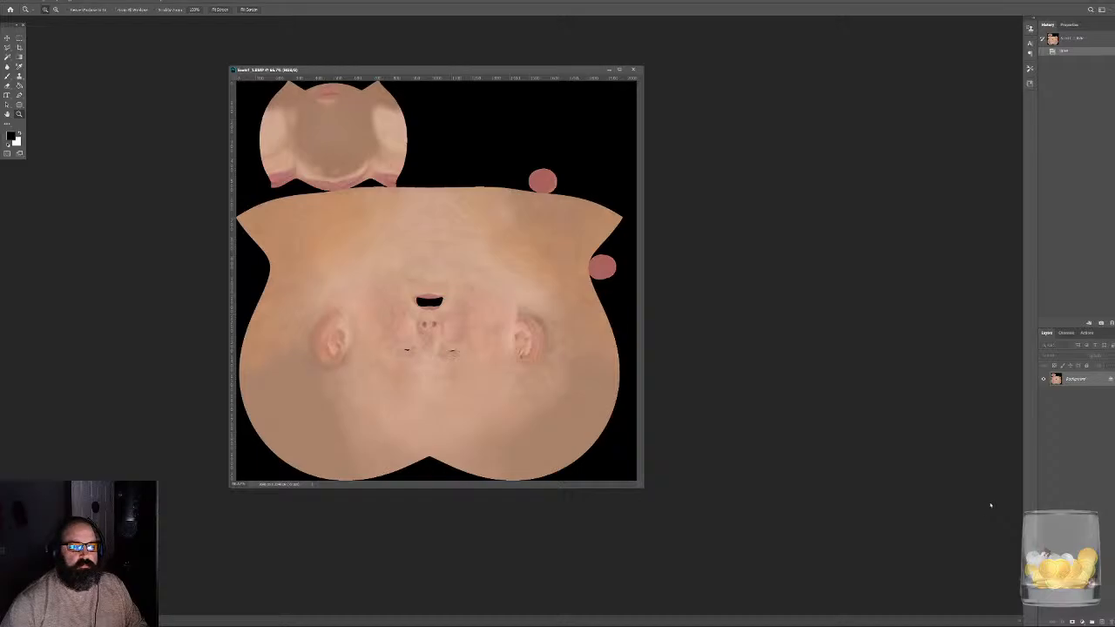
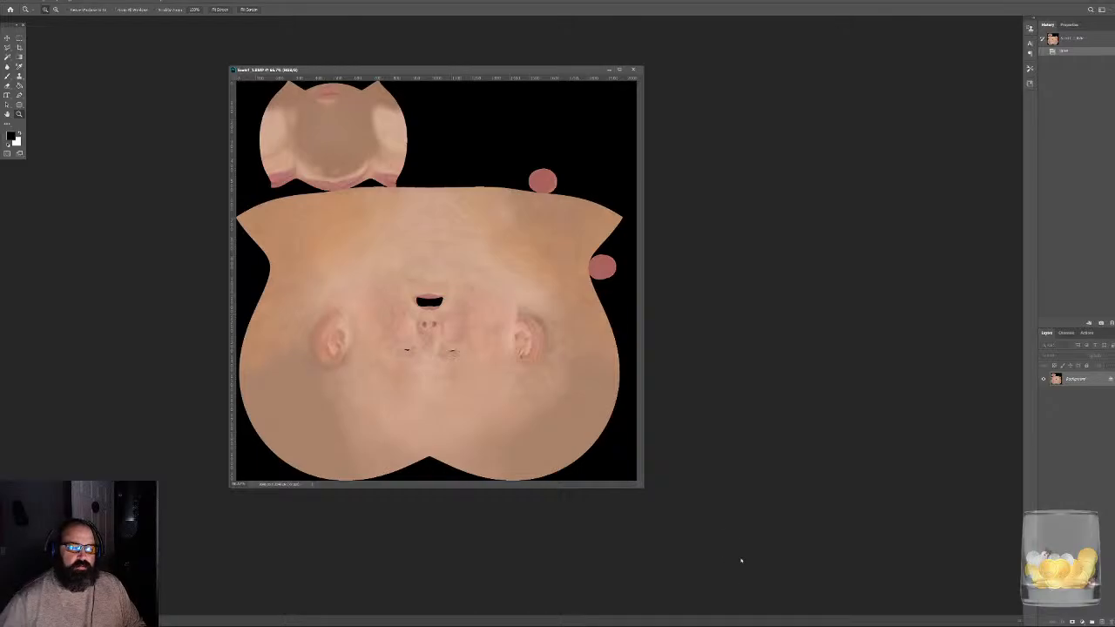
# - Check the skin texture's colour channels by isolating the blue channel, and return to the full-colour layer view
pyautogui.click(1067, 332)
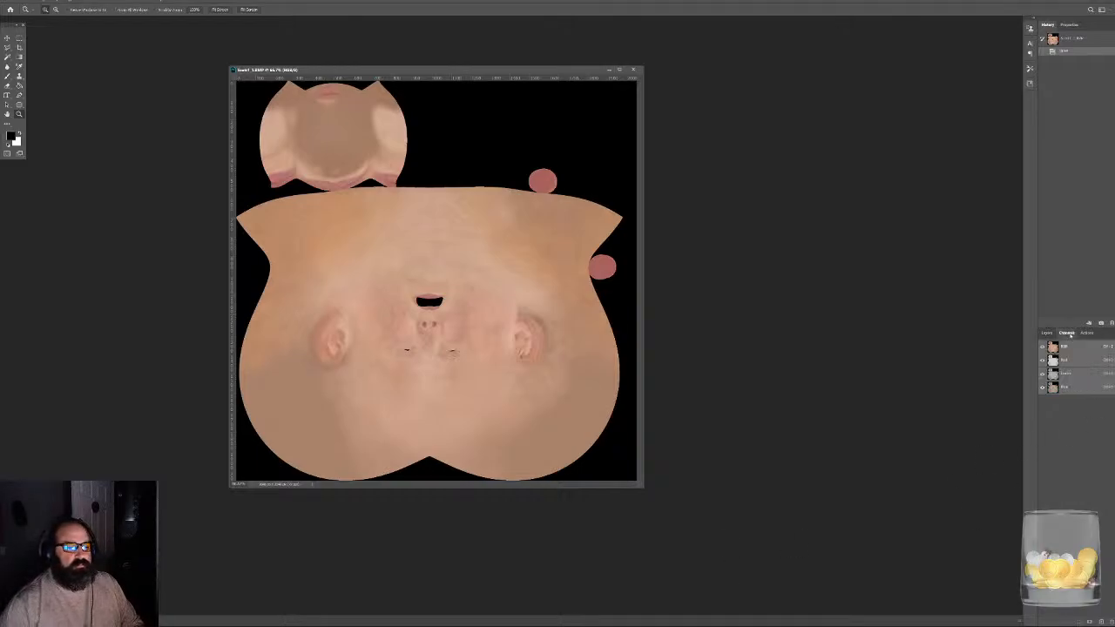
pyautogui.click(1073, 394)
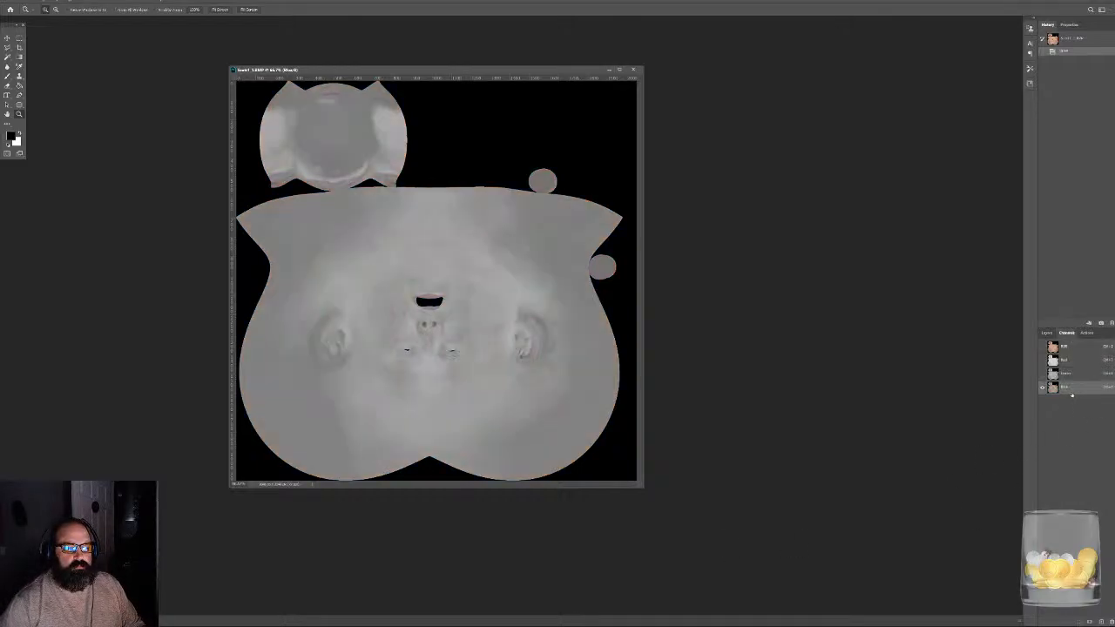
pyautogui.click(1071, 347)
pyautogui.click(1048, 332)
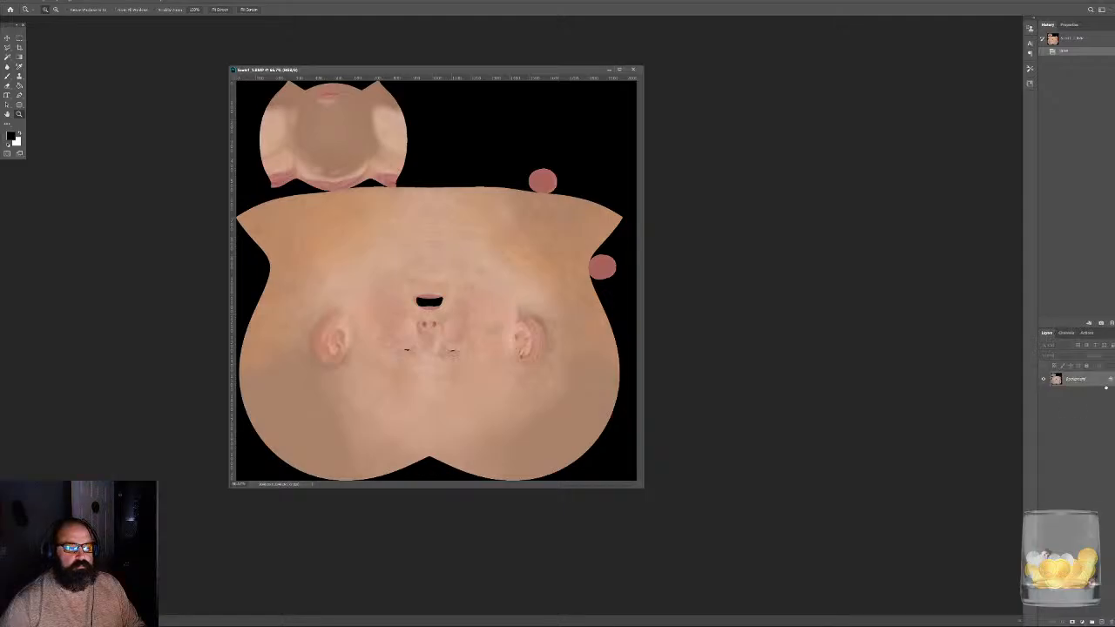
# - Unlock the skin texture's background layer and clear all black areas using a non-contiguous Magic Wand selection
pyautogui.click(1108, 381)
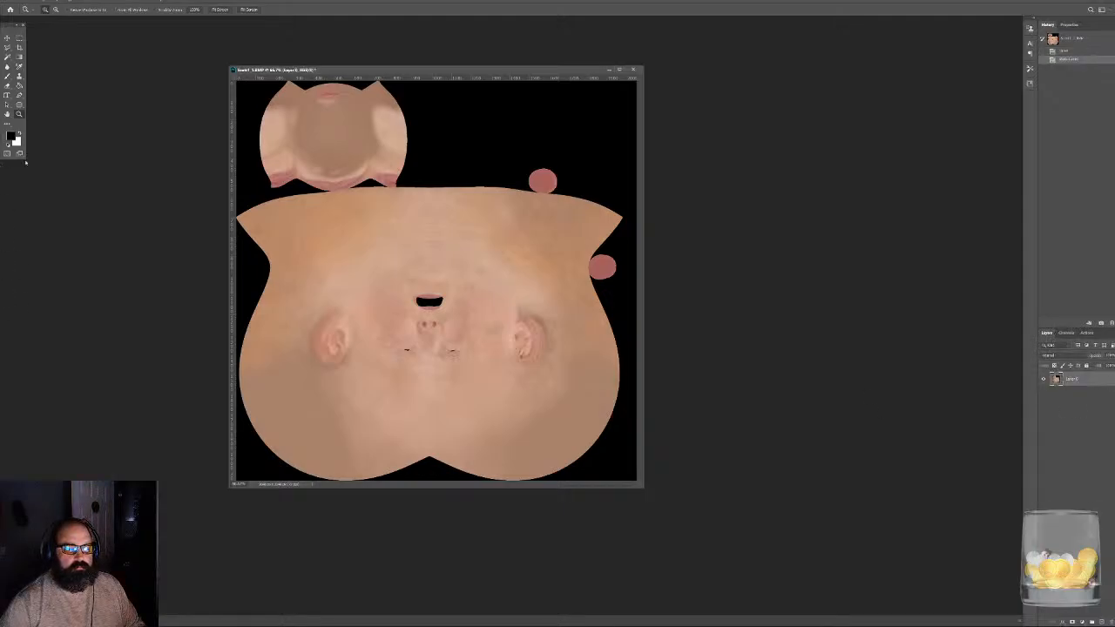
pyautogui.click(7, 57)
pyautogui.click(475, 135)
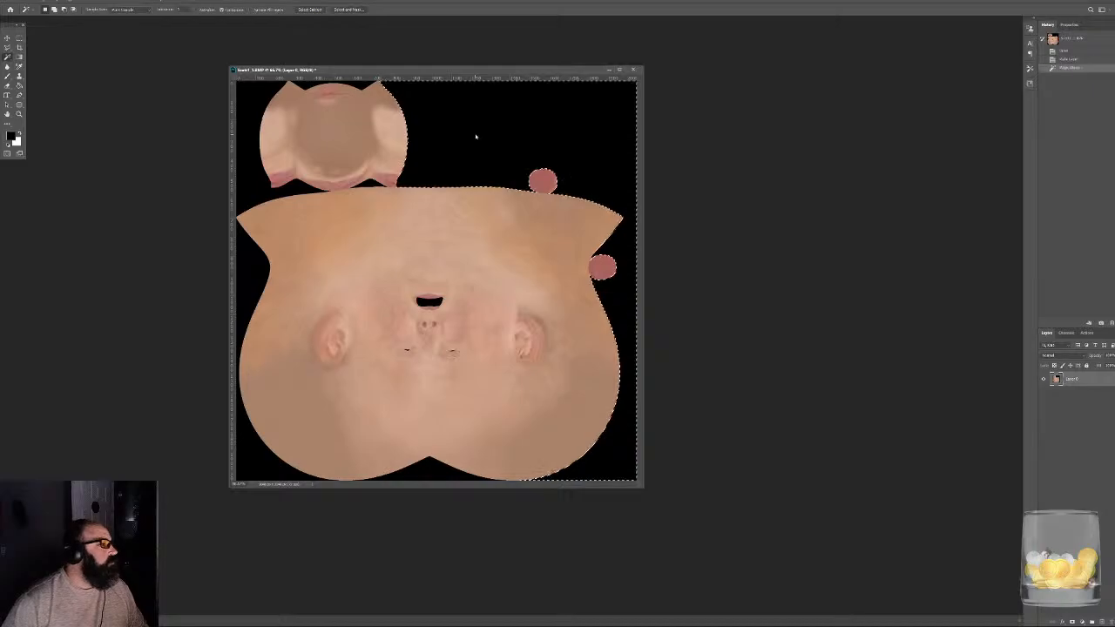
pyautogui.click(235, 10)
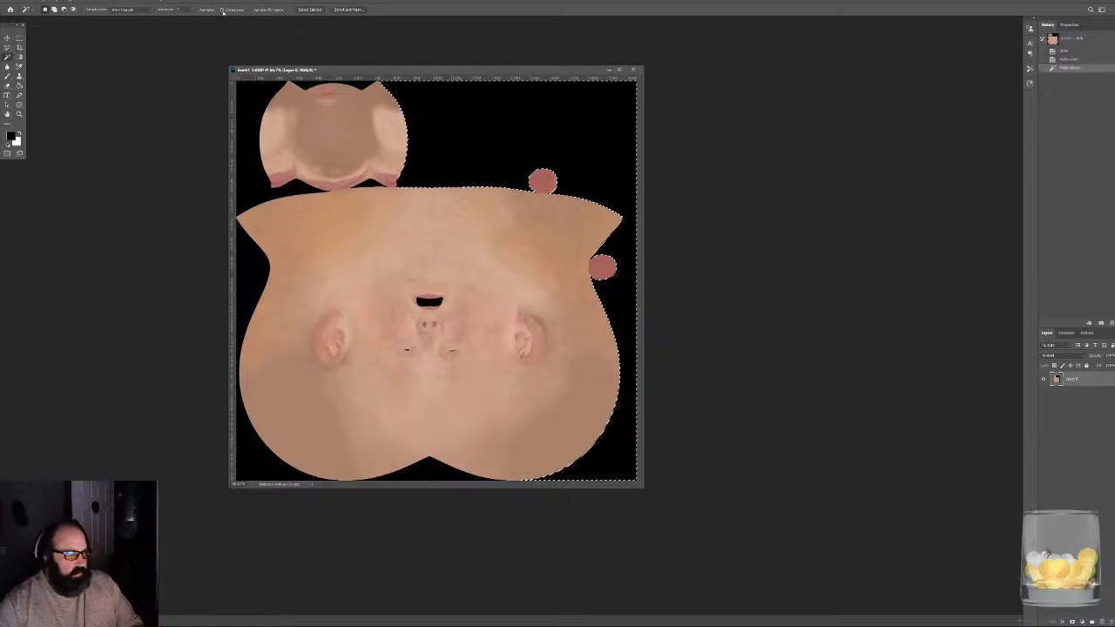
pyautogui.click(512, 160)
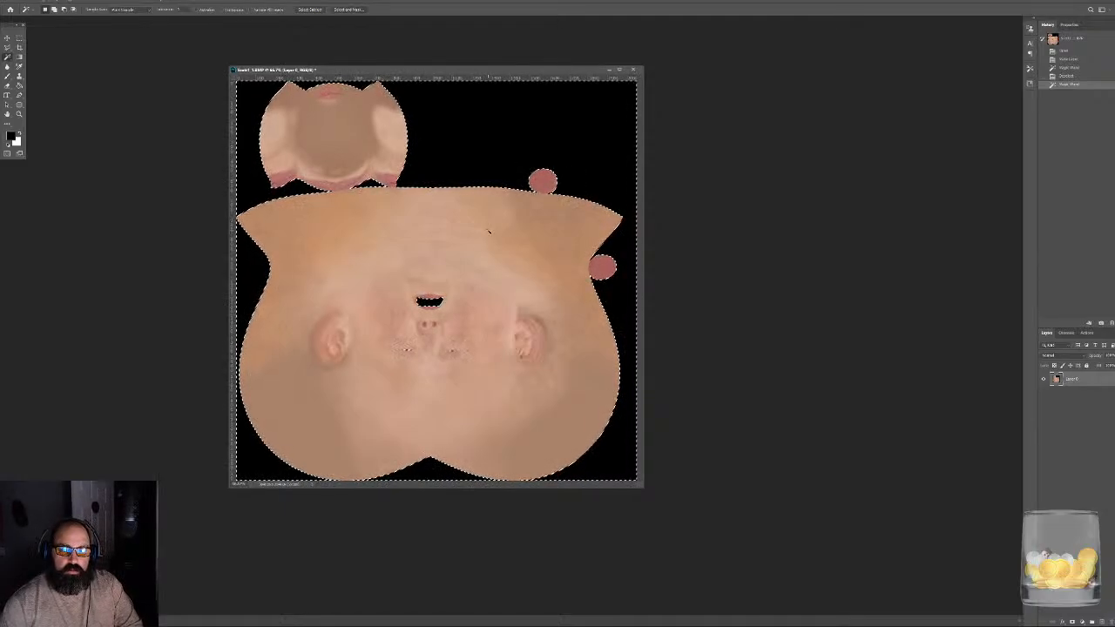
pyautogui.press('Delete')
pyautogui.hotkey('ctrl', 'd')
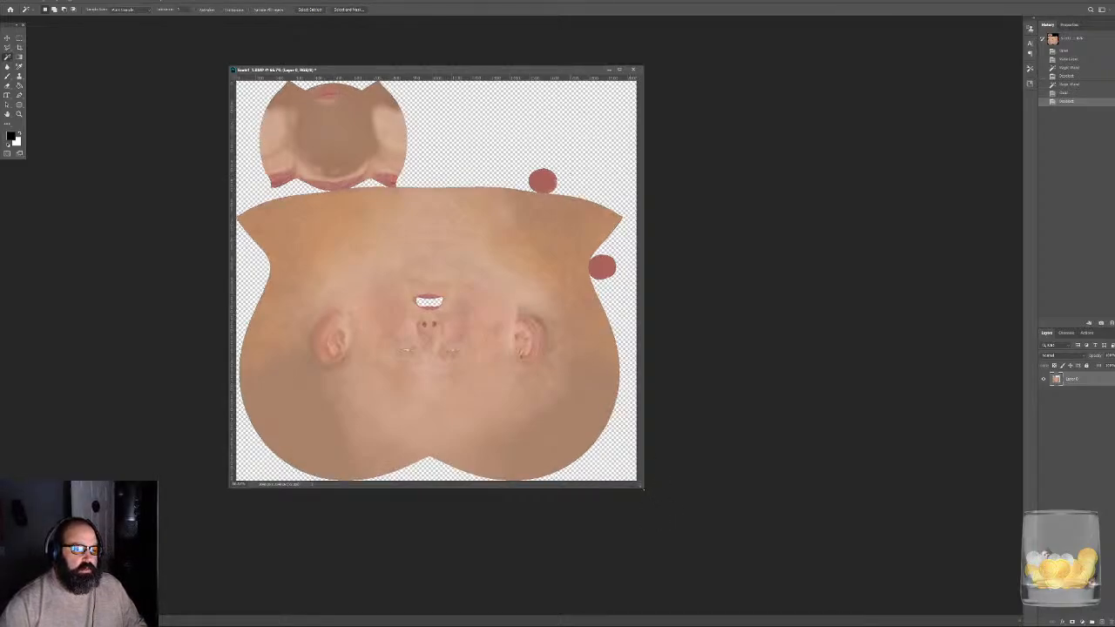
# - Enlarge the skin texture's window and paste the copied head shadow map as a new layer
pyautogui.moveTo(643, 489); pyautogui.dragTo(718, 558)
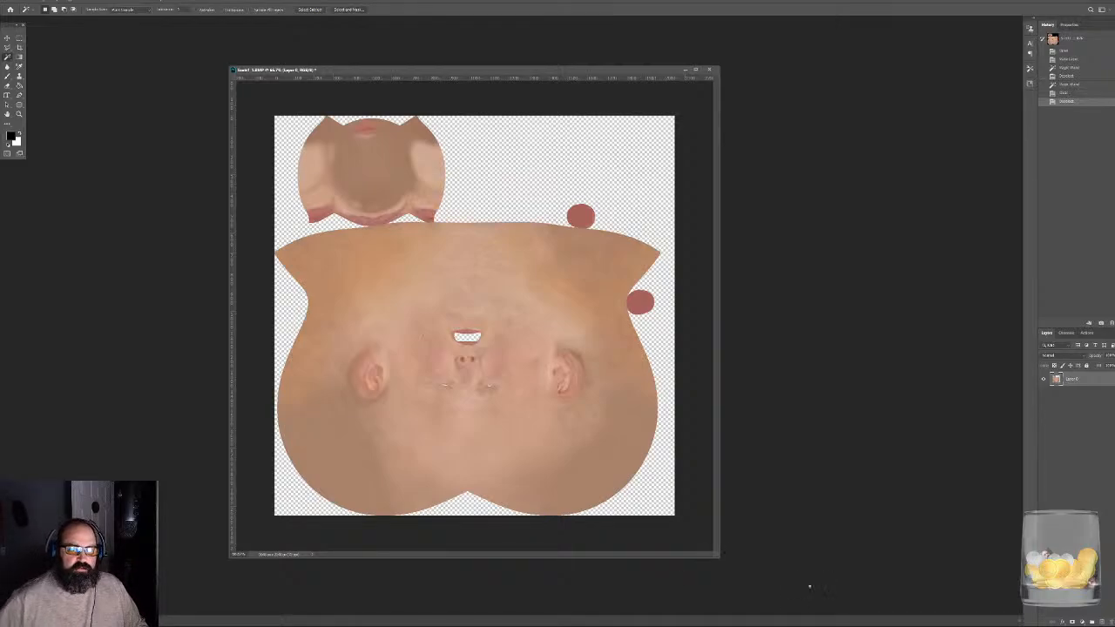
pyautogui.hotkey('ctrl', 'v')
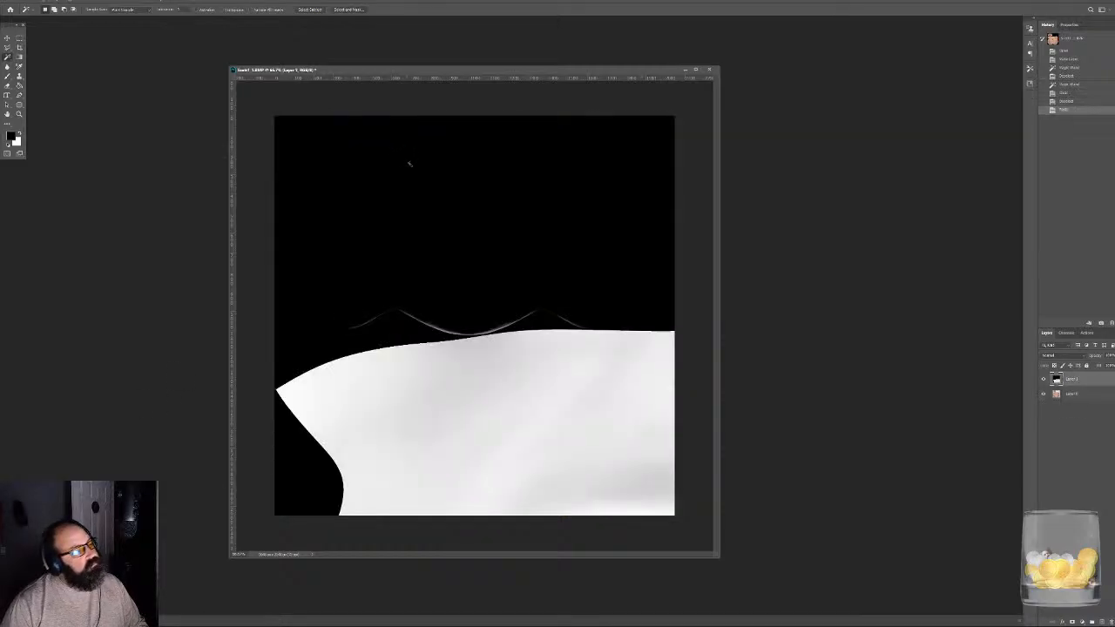
pyautogui.hotkey('ctrl', '-')
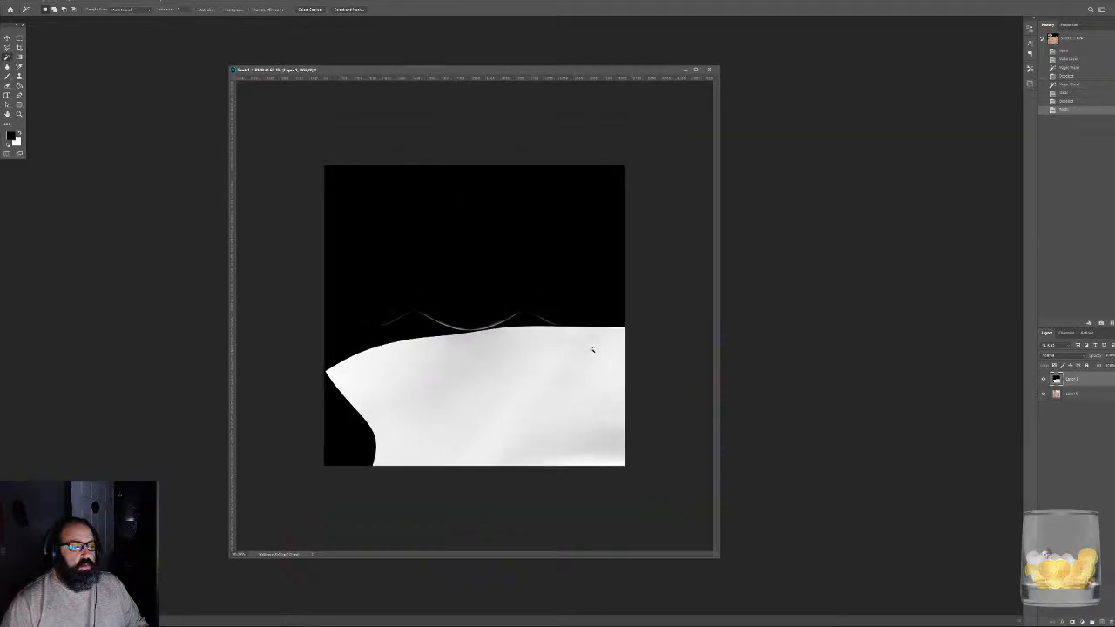
# - Scale down and reposition the shadow map layer so it fits the canvas and lines up with the skin texture
pyautogui.press('v')
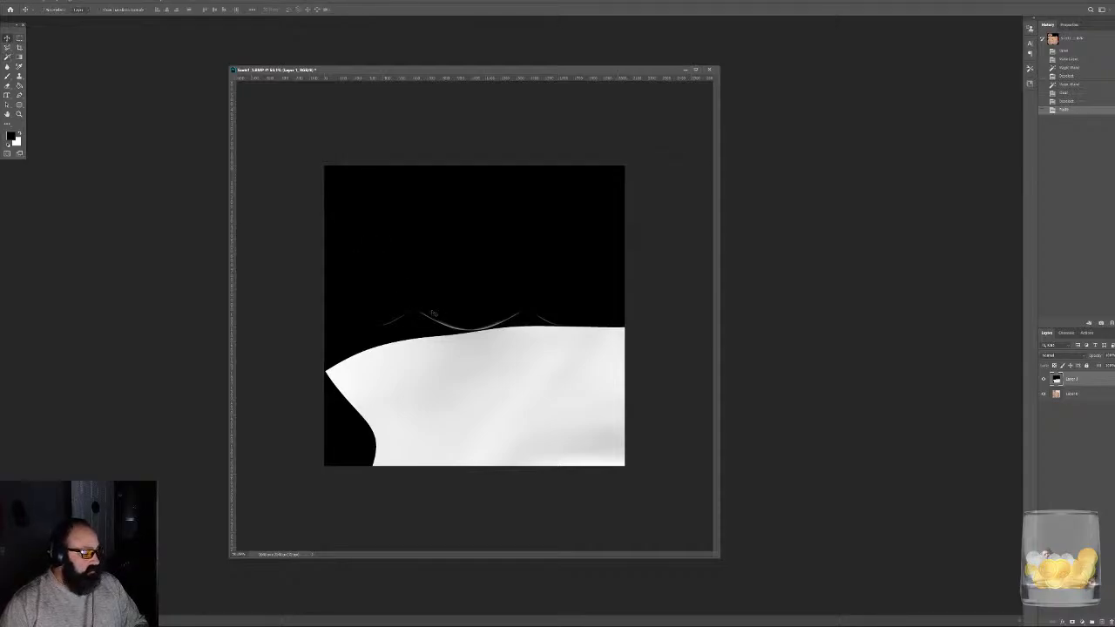
pyautogui.hotkey('ctrl', 't')
pyautogui.moveTo(415, 288); pyautogui.dragTo(536, 363)
pyautogui.moveTo(600, 402); pyautogui.dragTo(393, 207)
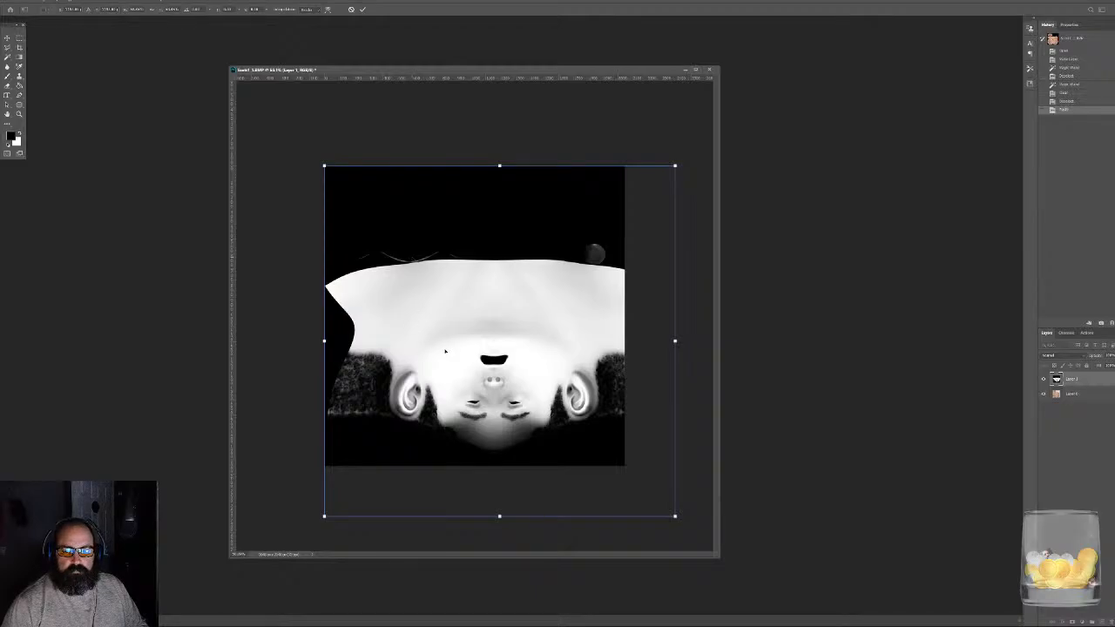
pyautogui.moveTo(675, 515); pyautogui.dragTo(624, 461)
pyautogui.press('Return')
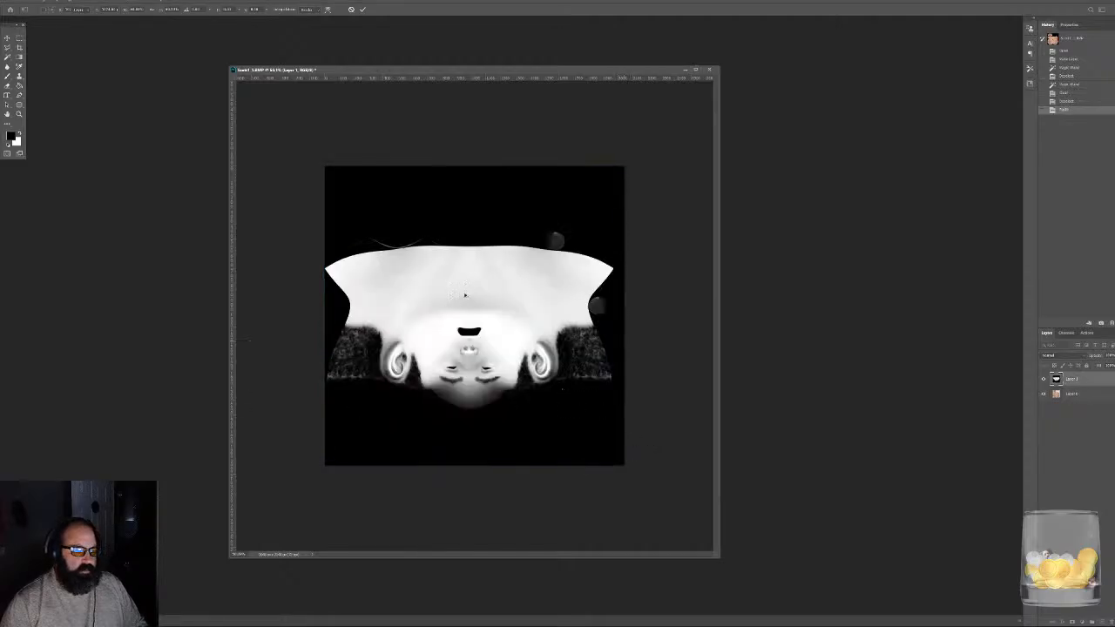
# - Try blending the shadow map layer over the skin with Overlay, and lower its opacity
pyautogui.keyDown('alt'); pyautogui.scroll(4, 465, 314); pyautogui.keyUp('alt')
pyautogui.click(1064, 358)
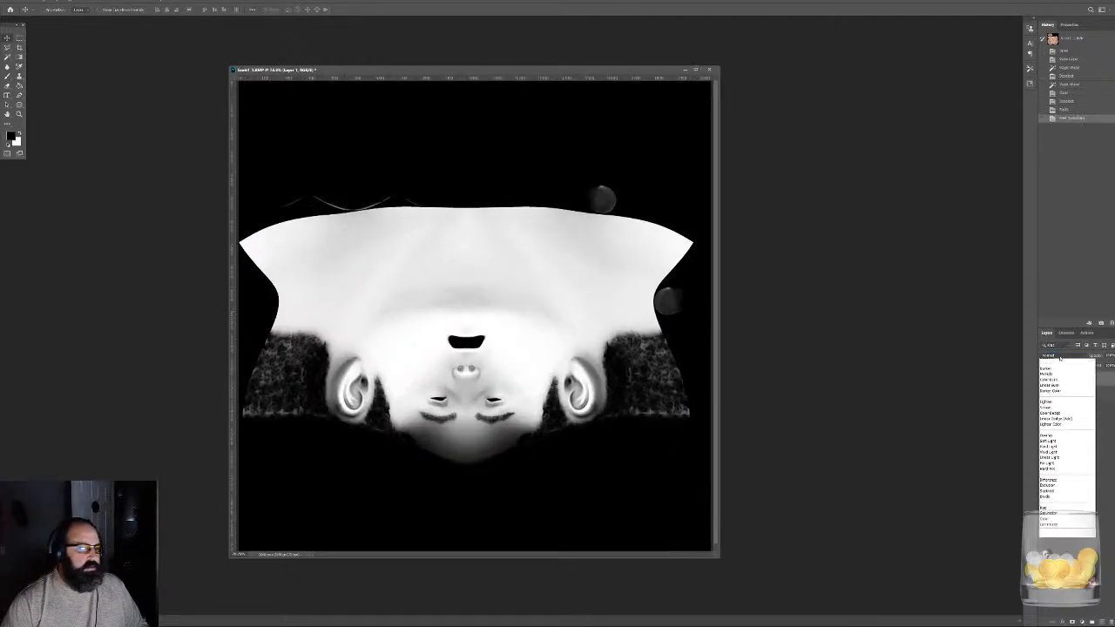
pyautogui.click(1061, 441)
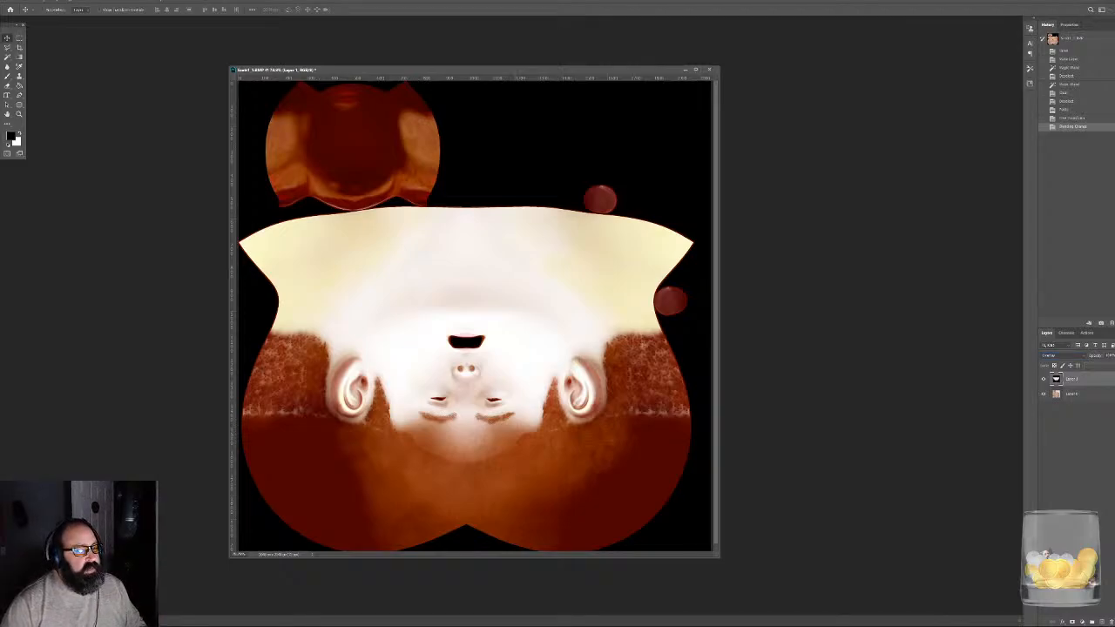
pyautogui.moveTo(1099, 366)
pyautogui.mouseDown()
pyautogui.moveTo(1070, 372)
pyautogui.moveTo(1100, 367)
pyautogui.moveTo(1084, 365)
pyautogui.mouseUp()
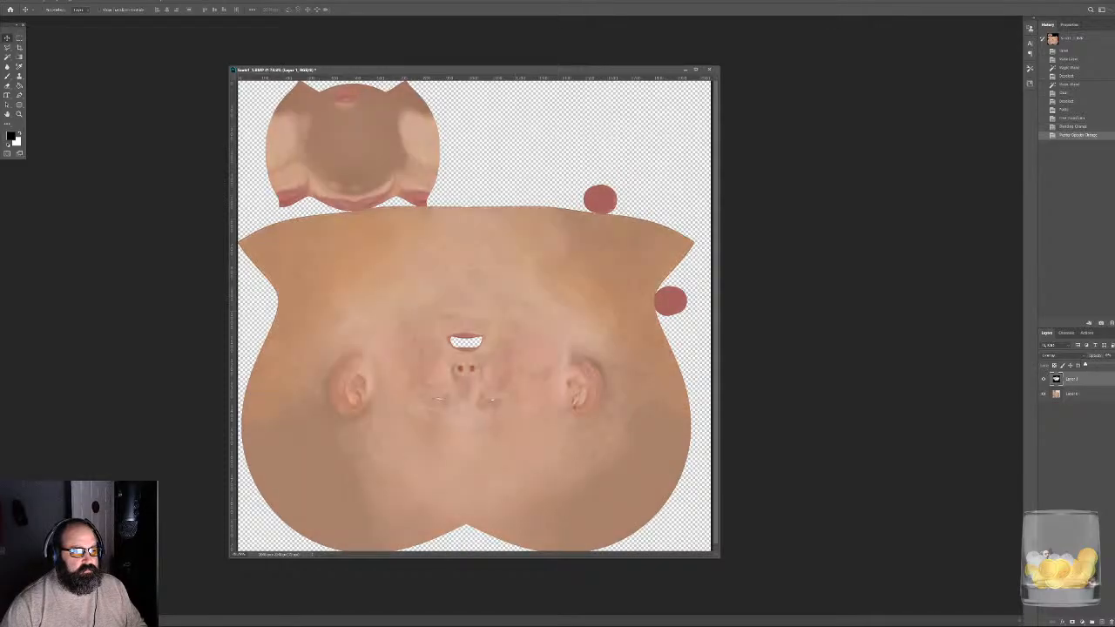
# - Set the shadow map layer's blend mode to Multiply and raise its opacity to darken the skin partially
pyautogui.click(1058, 356)
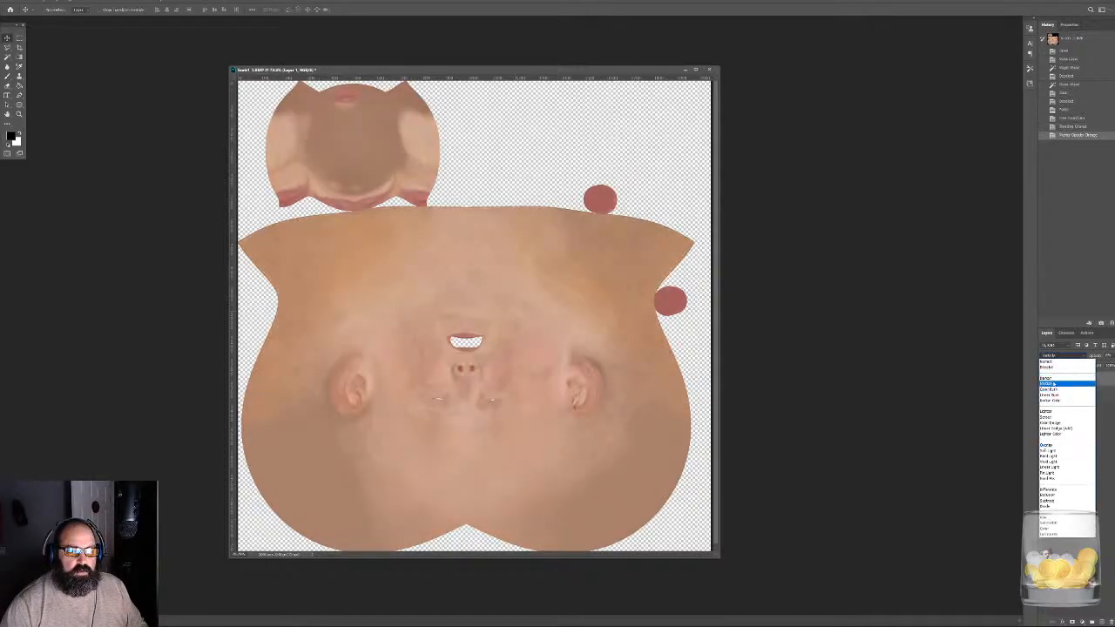
pyautogui.click(1056, 380)
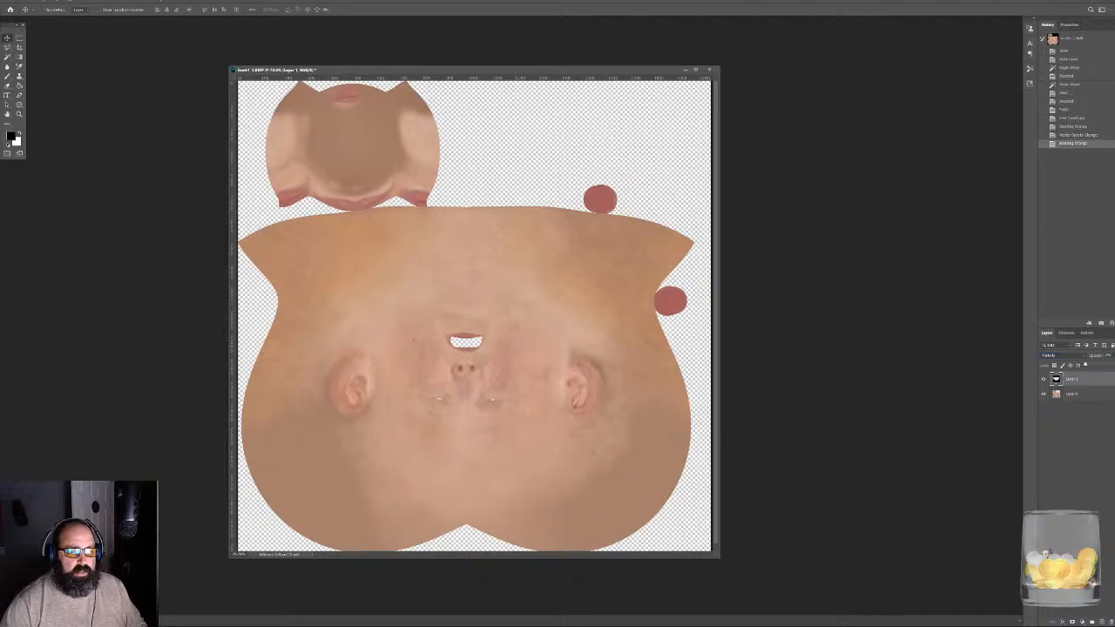
pyautogui.moveTo(1085, 364)
pyautogui.mouseDown()
pyautogui.moveTo(1114, 364)
pyautogui.moveTo(1098, 365)
pyautogui.mouseUp()
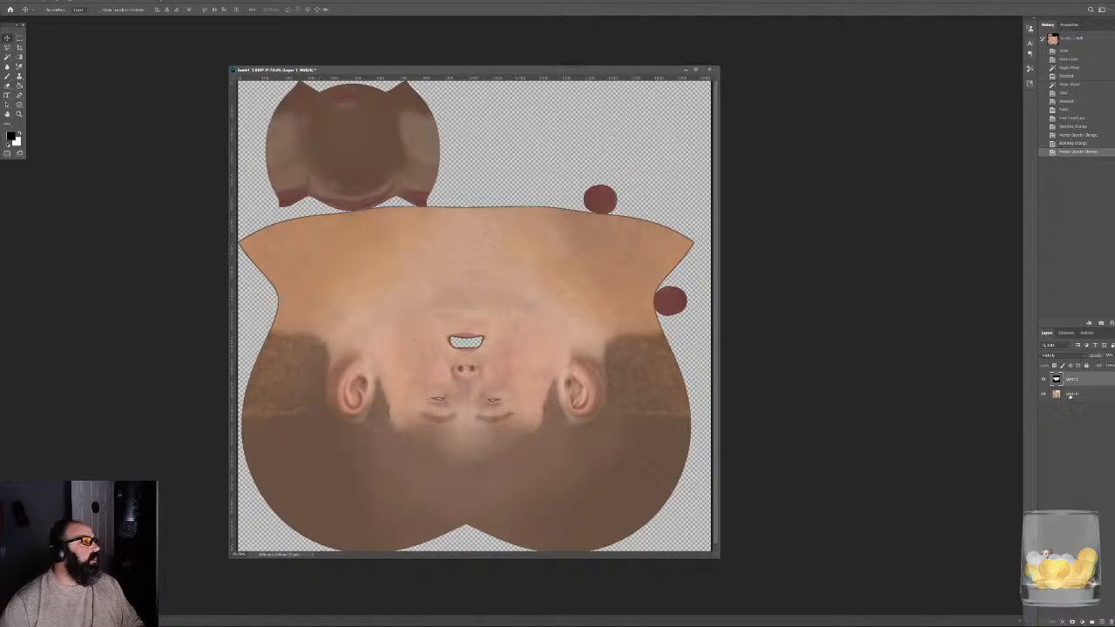
# - Select the skin layer's transparent areas with the Magic Wand and clear them from the shadow map layer
pyautogui.click(1071, 397)
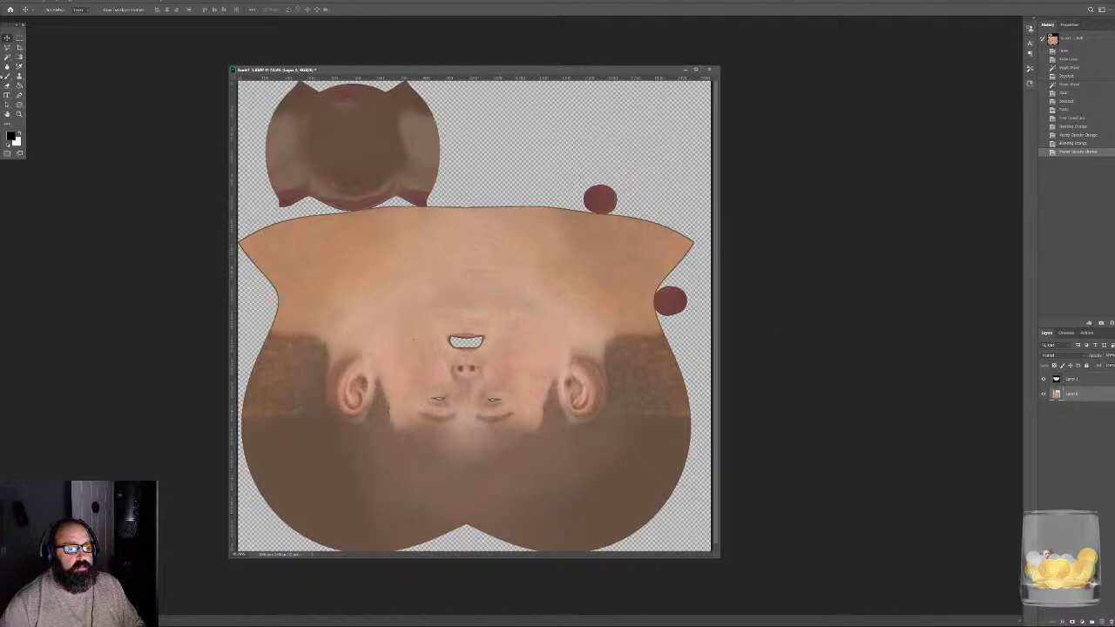
pyautogui.click(7, 57)
pyautogui.click(510, 143)
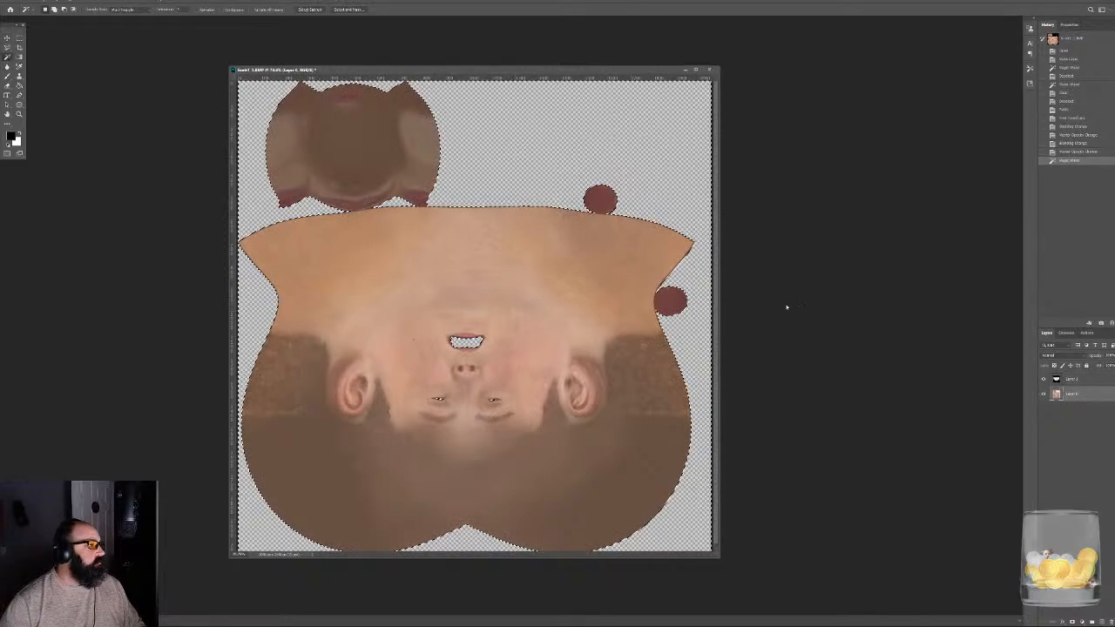
pyautogui.click(1056, 379)
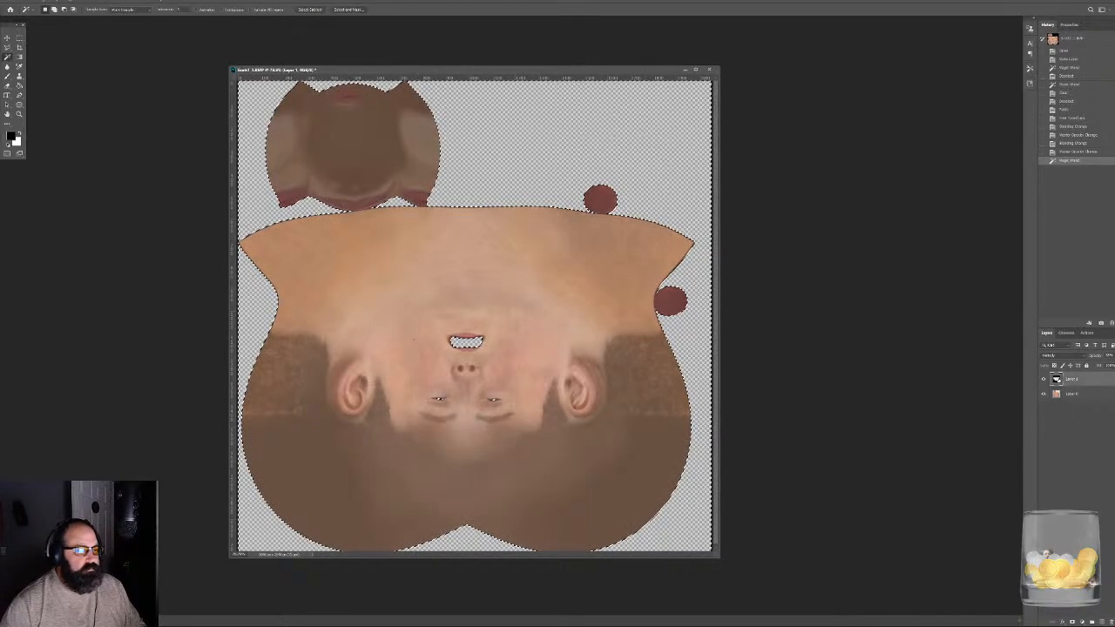
pyautogui.press('Delete')
pyautogui.hotkey('ctrl', 'd')
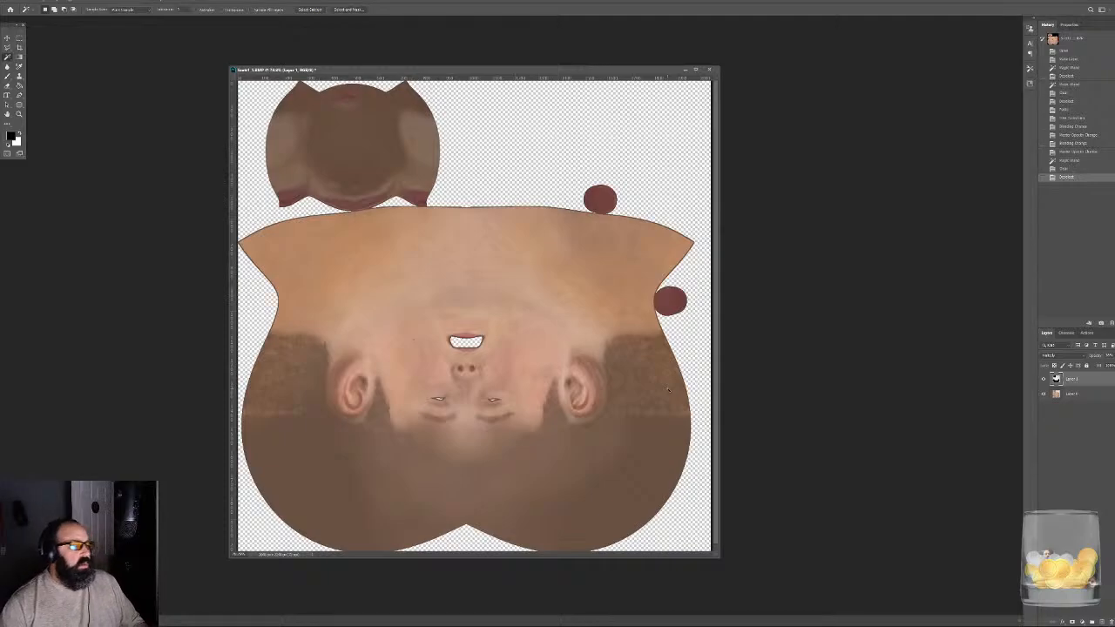
# - Start saving a copy of the combined head texture in the Projects > CabinInTheWoods > Character > Textures folder
pyautogui.hotkey('ctrl', 'shift', 's')
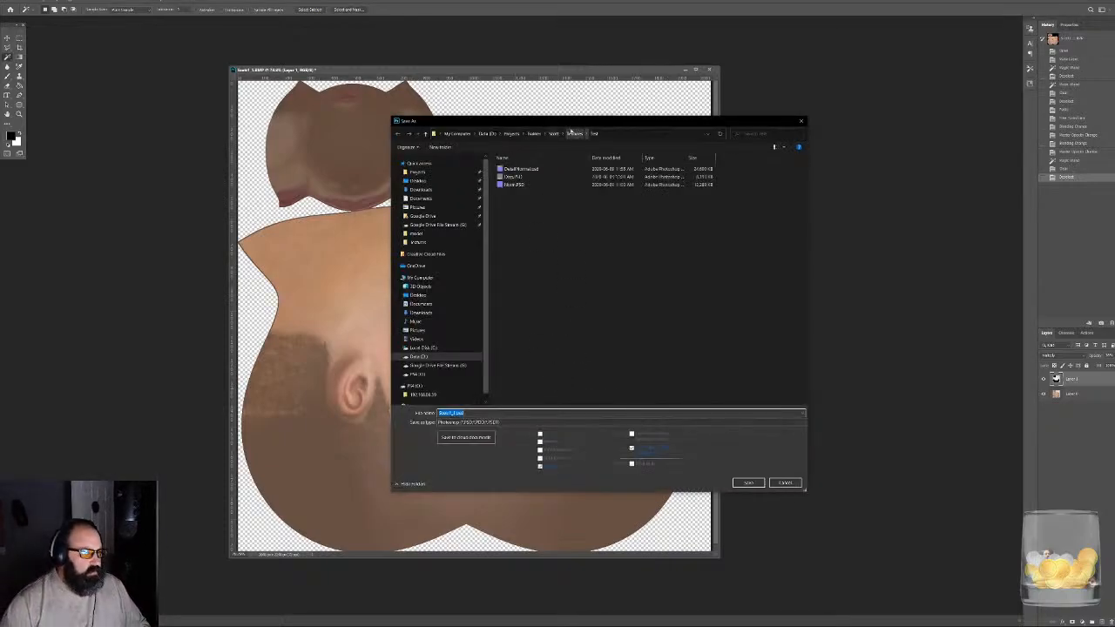
pyautogui.click(511, 134)
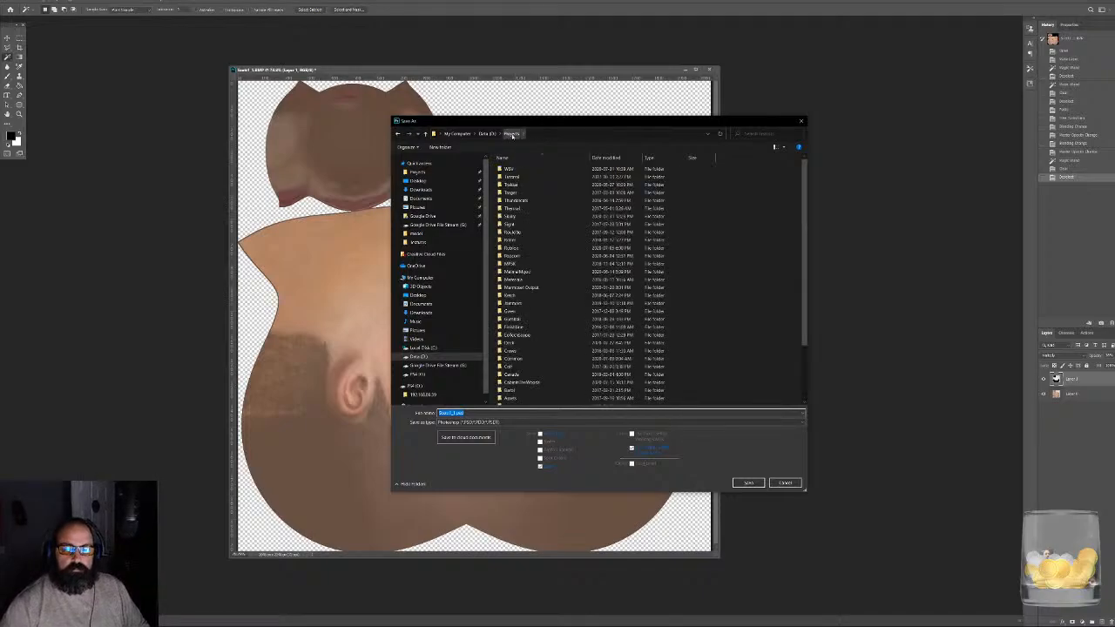
pyautogui.click(744, 226)
pyautogui.scroll(-3, 727, 243)
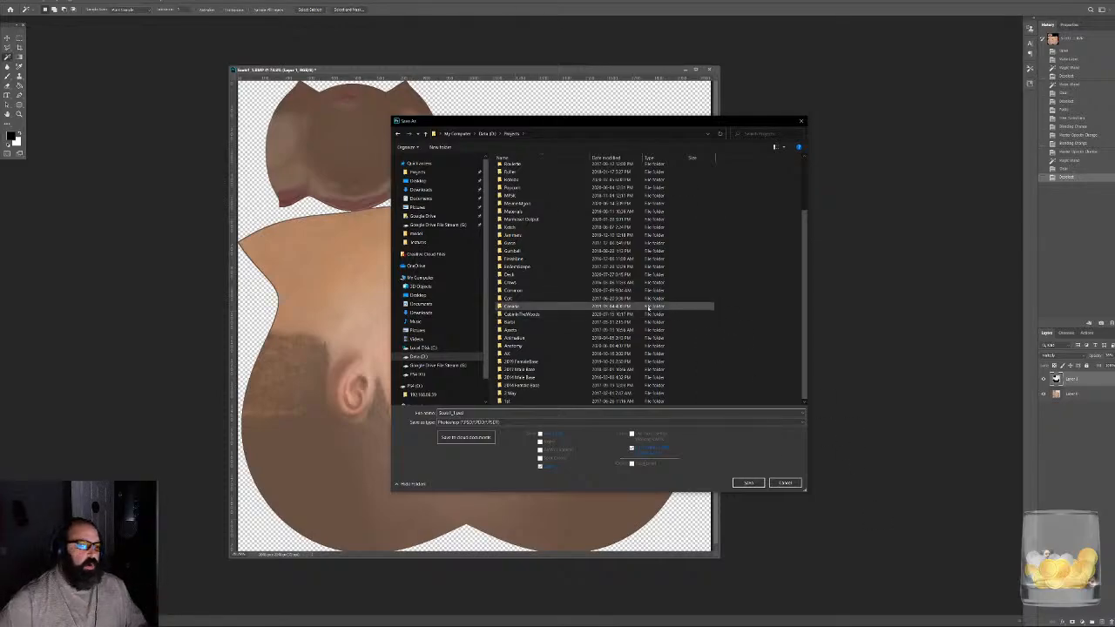
pyautogui.doubleClick(549, 313)
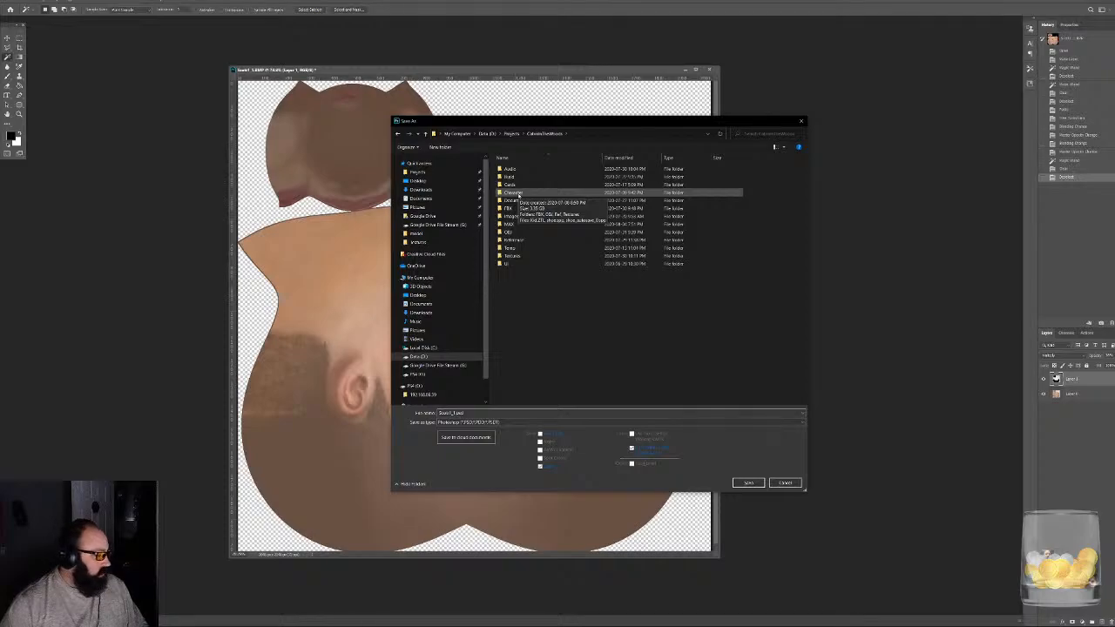
pyautogui.doubleClick(515, 194)
pyautogui.doubleClick(514, 192)
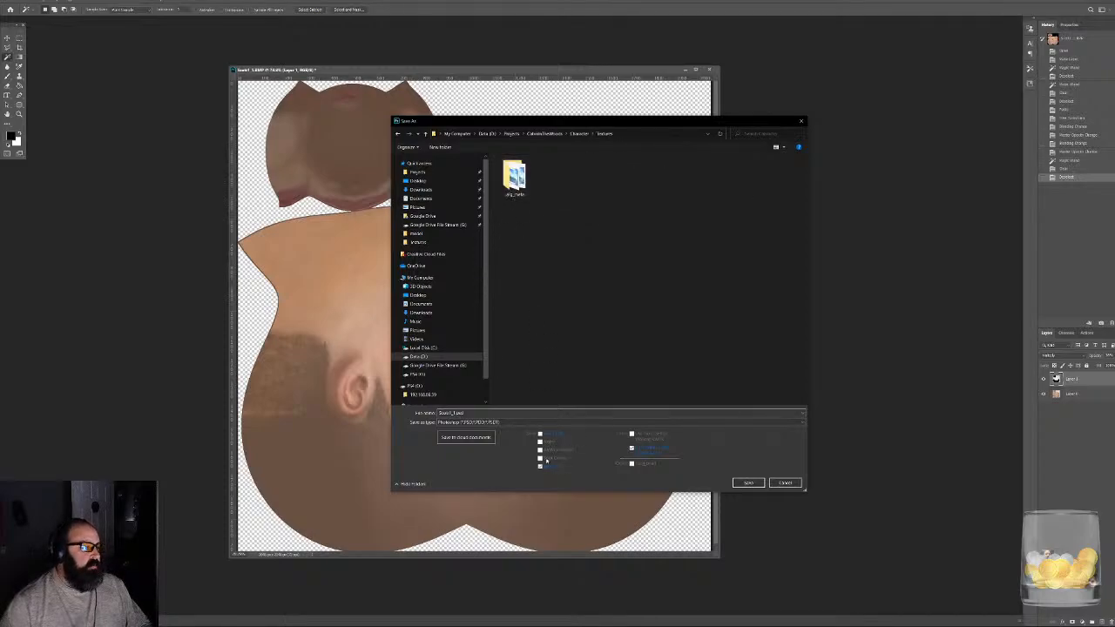
# - Save the head texture in Targa format under the name Head_BC.tga
pyautogui.click(497, 422)
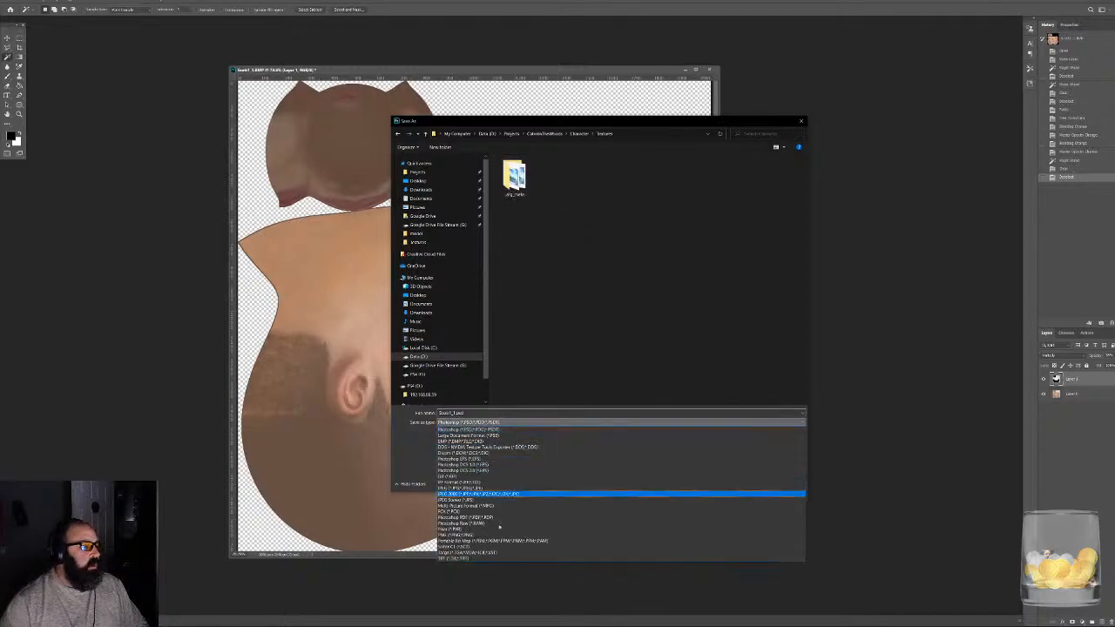
pyautogui.click(480, 553)
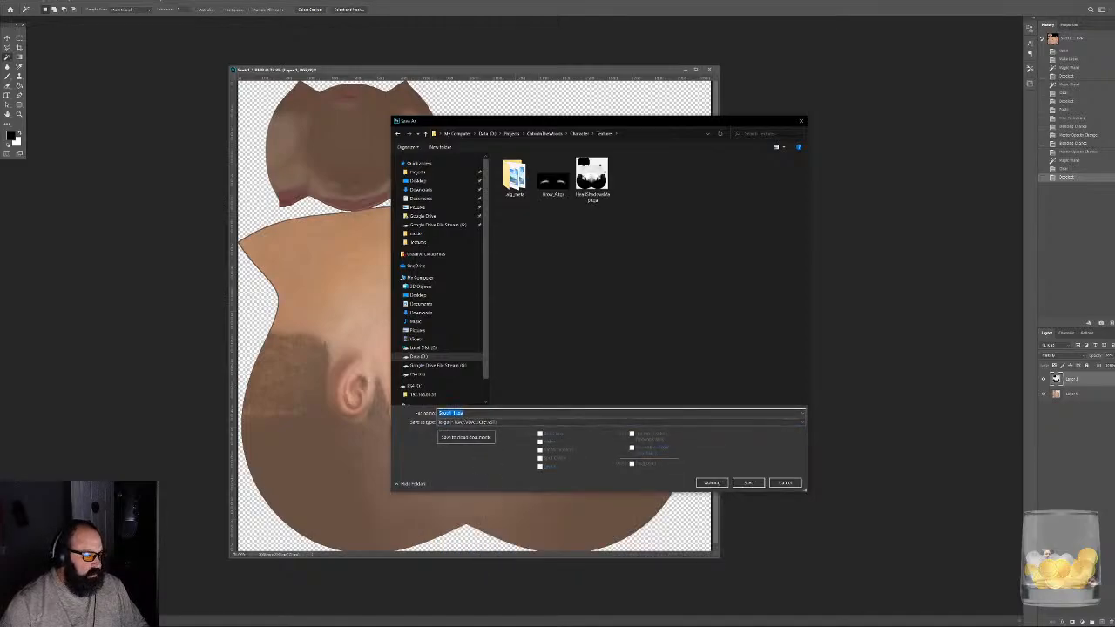
pyautogui.moveTo(456, 413); pyautogui.dragTo(328, 424)
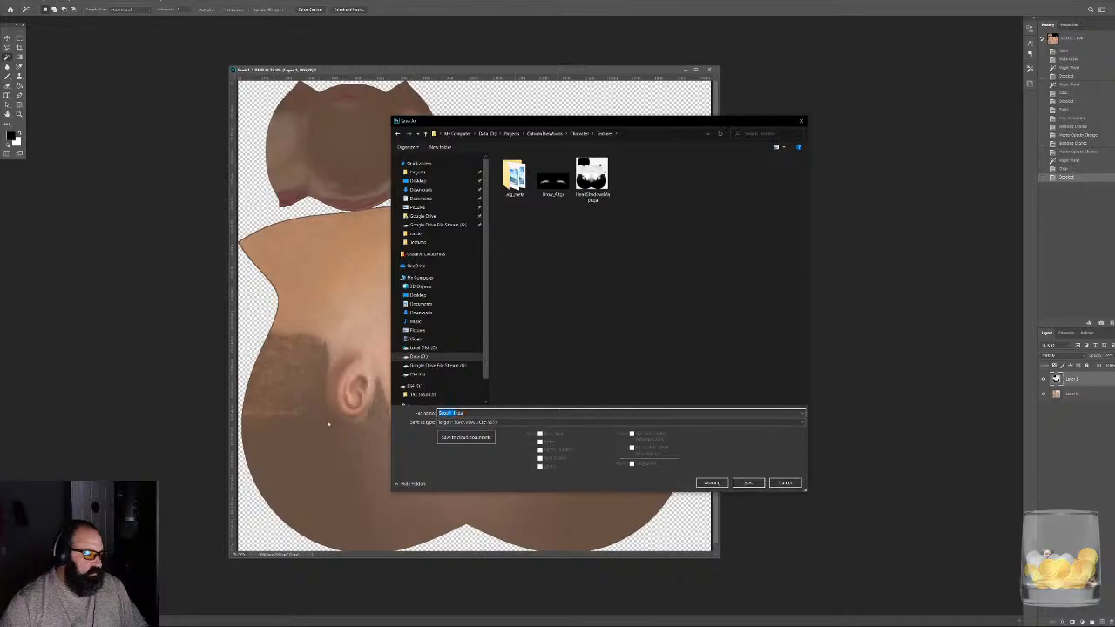
pyautogui.write('Head')
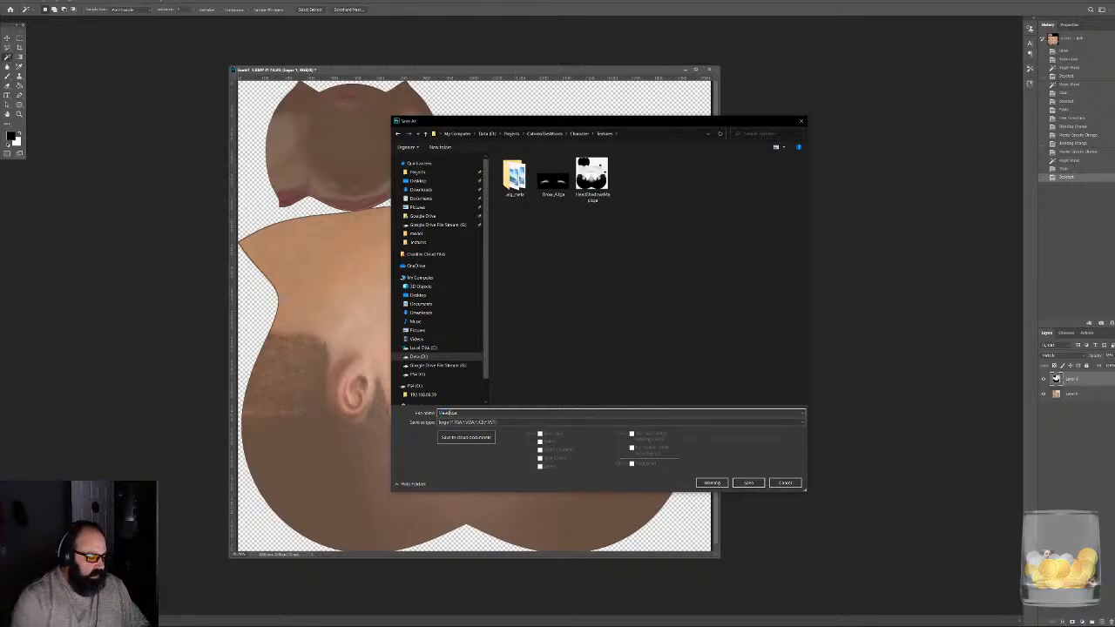
pyautogui.write('_BCol')
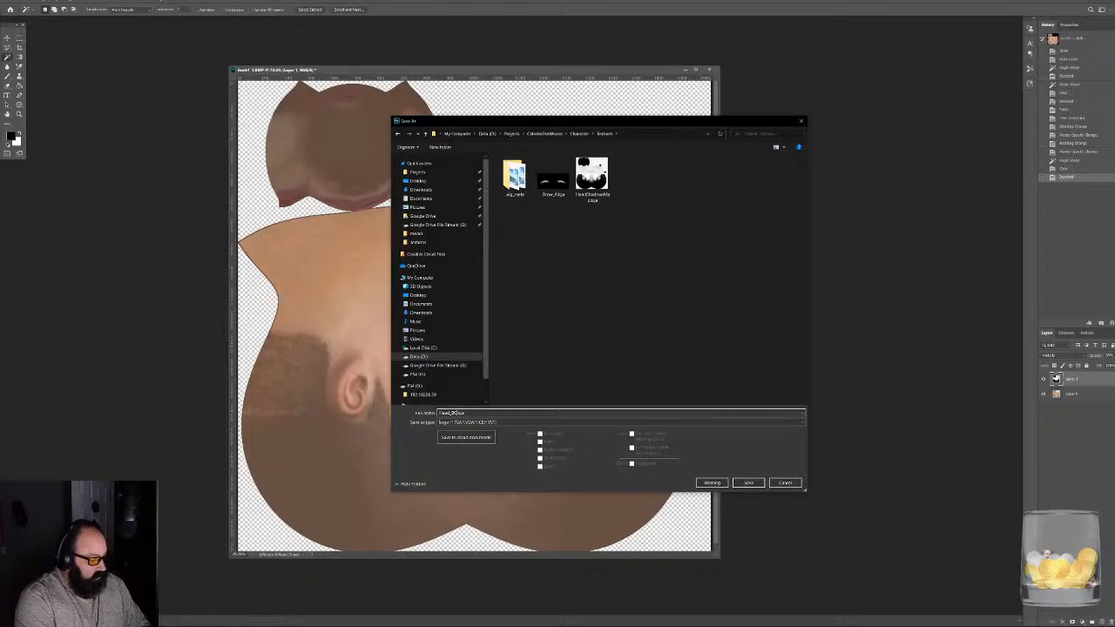
pyautogui.press('Return')
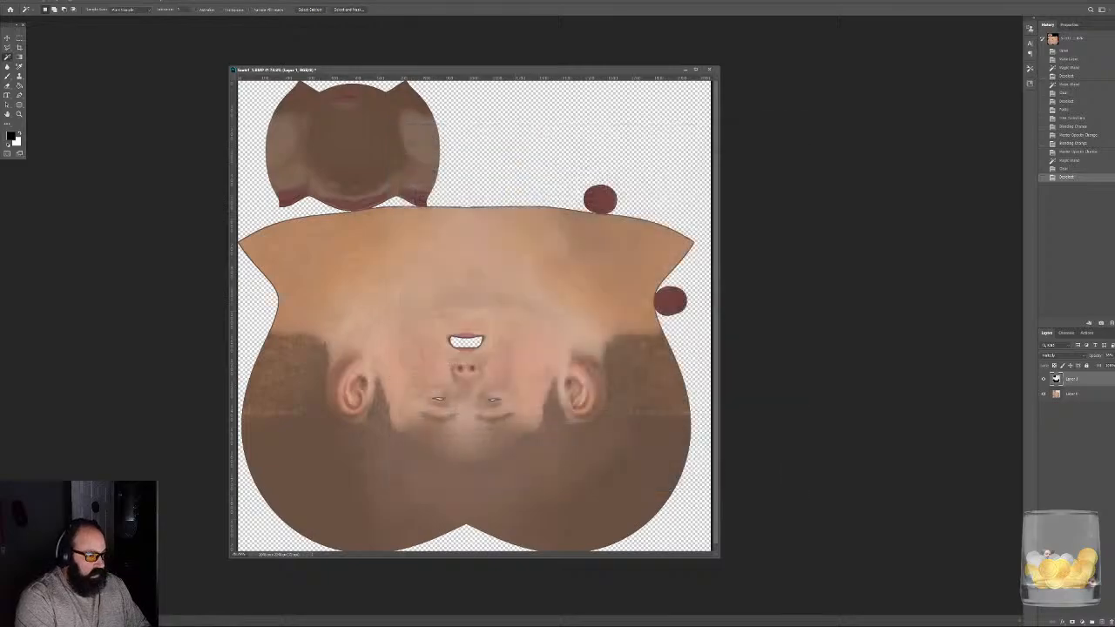
# - Merge the shadow map into the skin layer and fill the texture's transparent areas with the Flaming Pear Solidify B filter
pyautogui.click(523, 182)
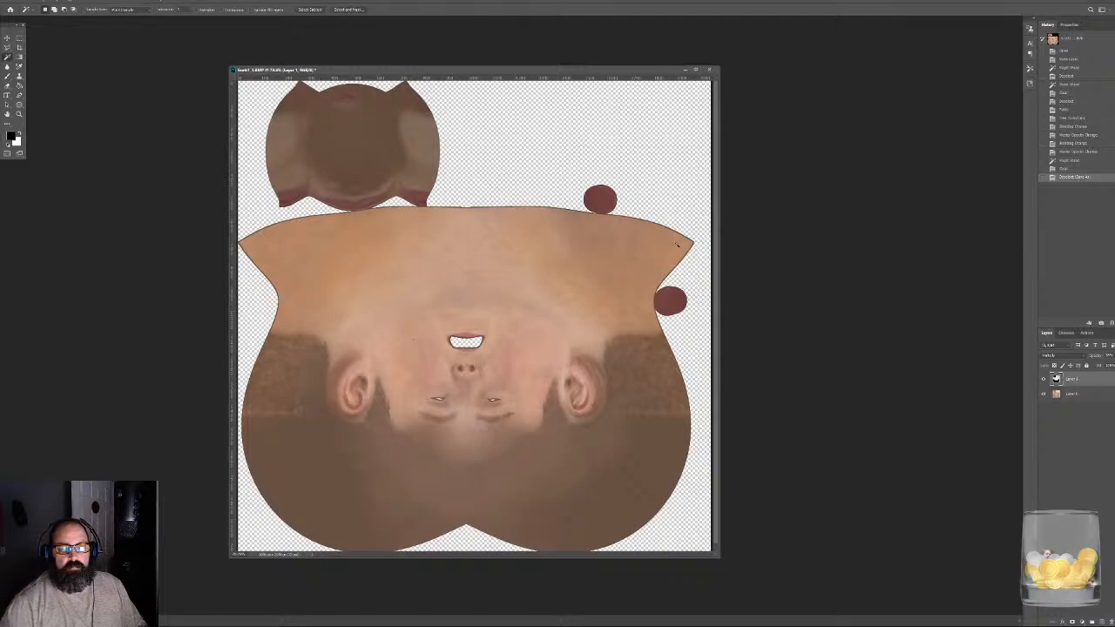
pyautogui.hotkey('ctrl', 'e')
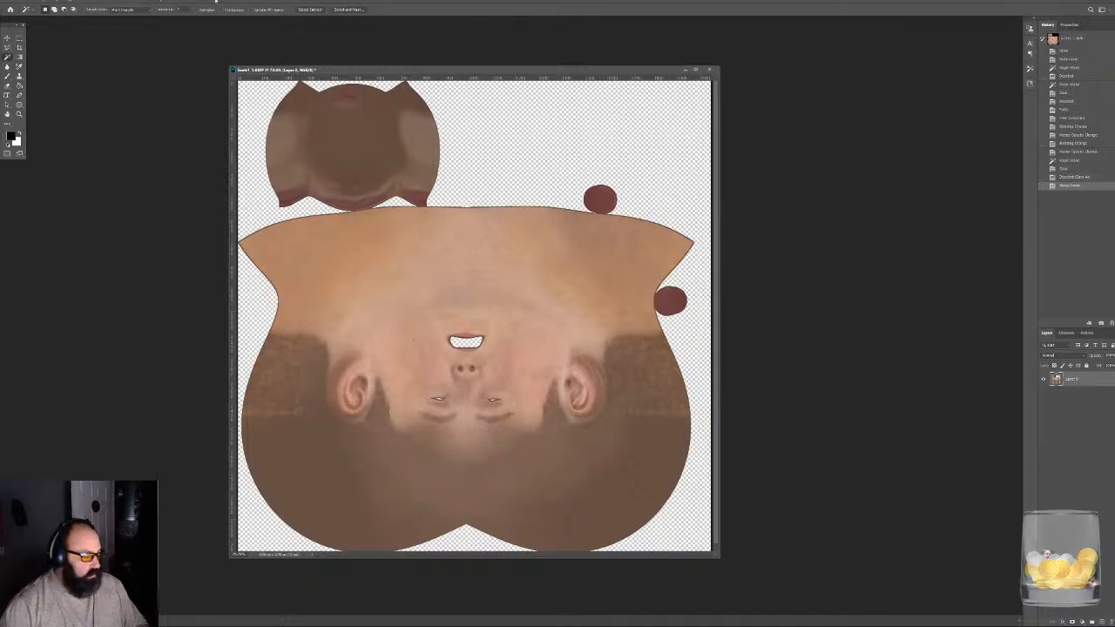
pyautogui.click(102, 2)
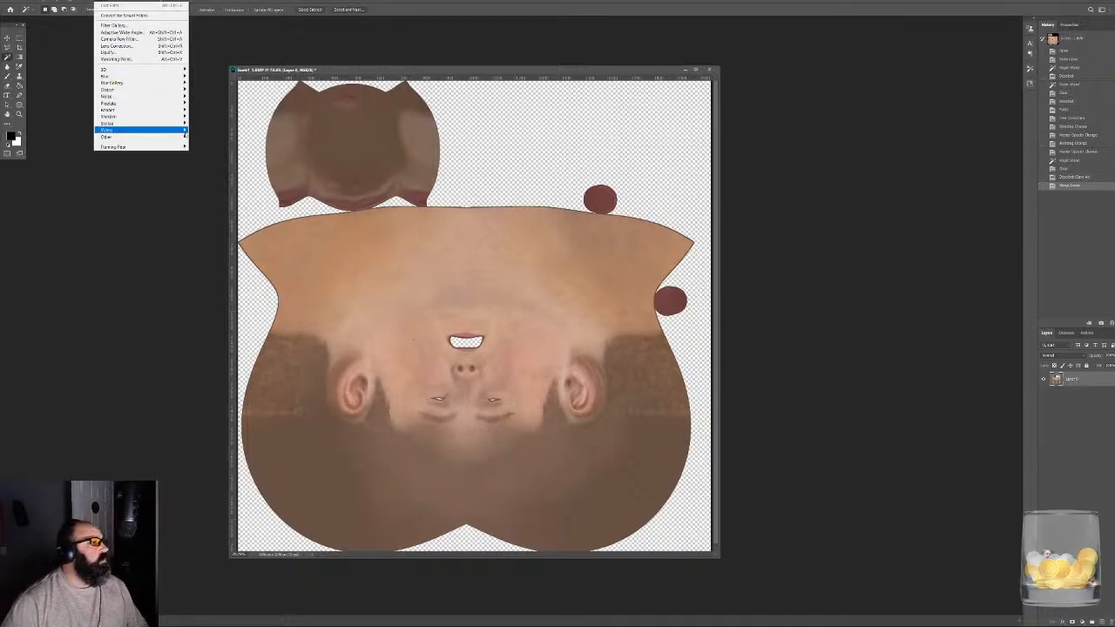
pyautogui.moveTo(148, 90)
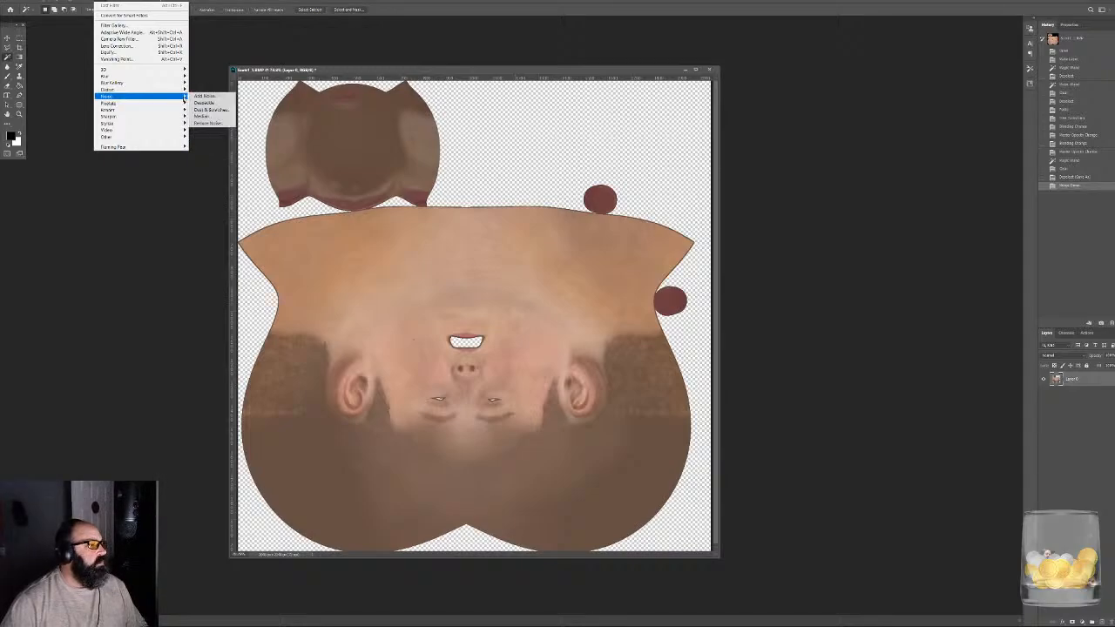
pyautogui.moveTo(179, 146)
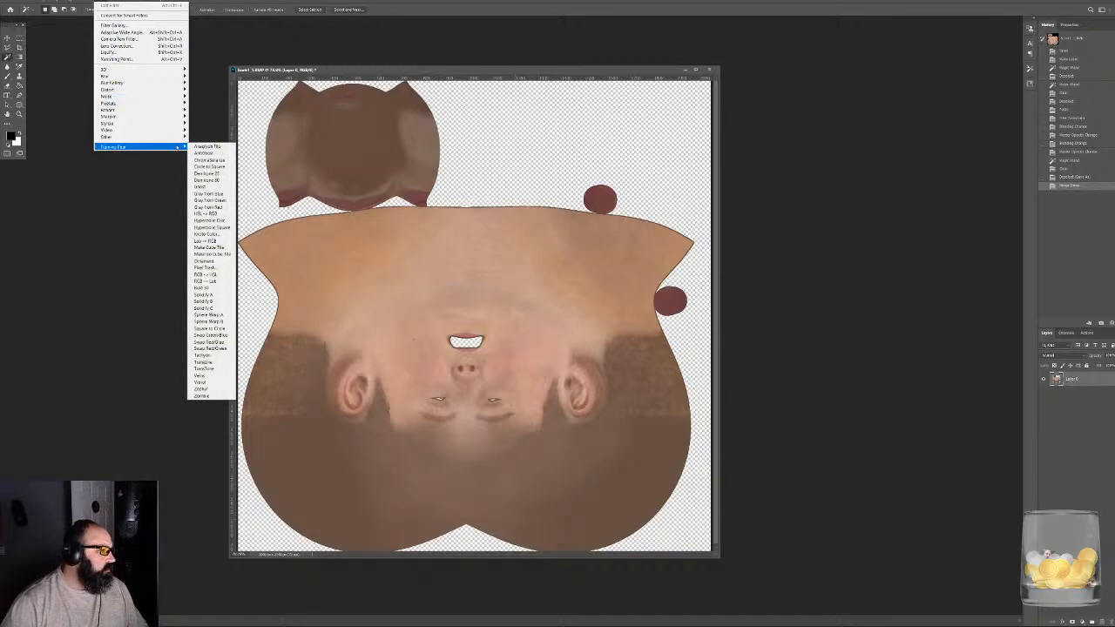
pyautogui.click(209, 302)
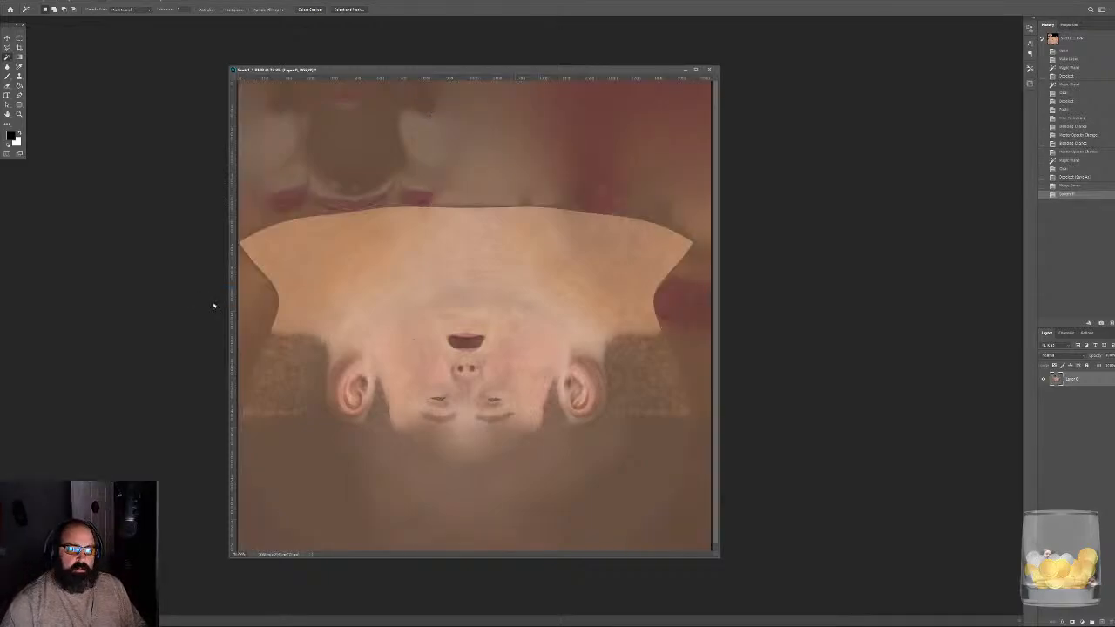
# - Save the filled head texture in Targa format over Head_BC.tga in the Projects > CabinInTheWoods > Character > Textures folder
pyautogui.hotkey('ctrl', 'shift', 's')
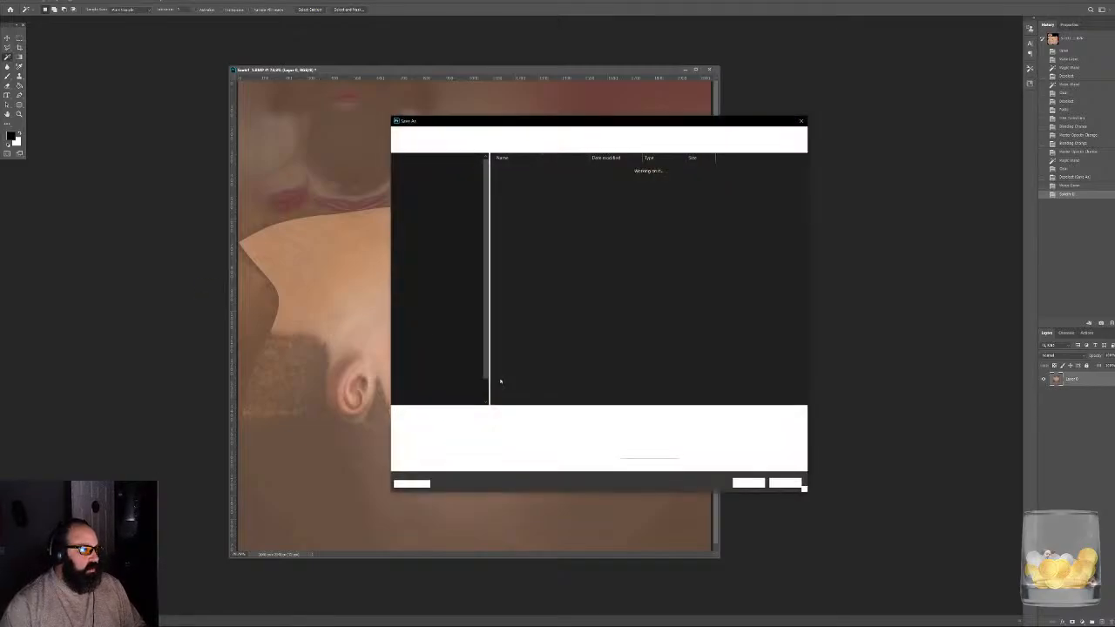
pyautogui.click(462, 422)
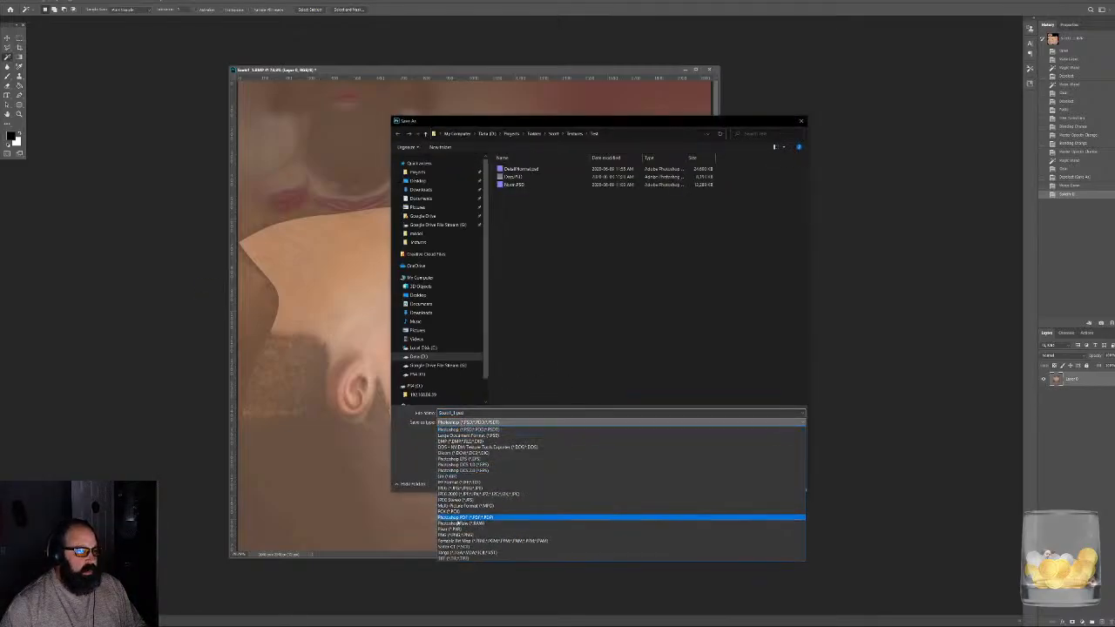
pyautogui.click(466, 550)
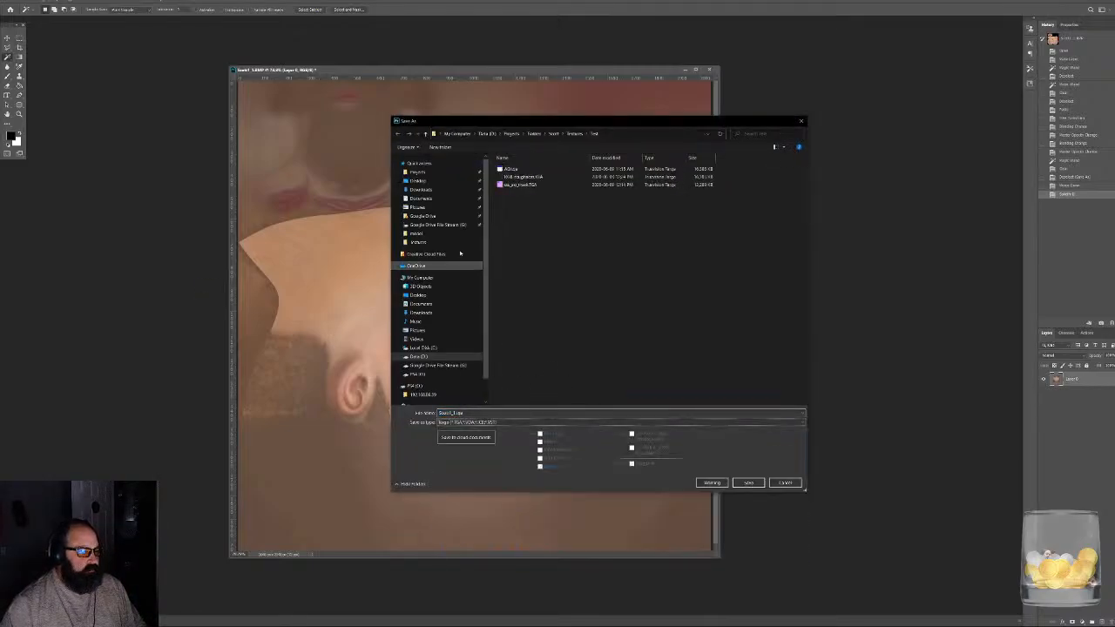
pyautogui.click(418, 173)
pyautogui.doubleClick(537, 383)
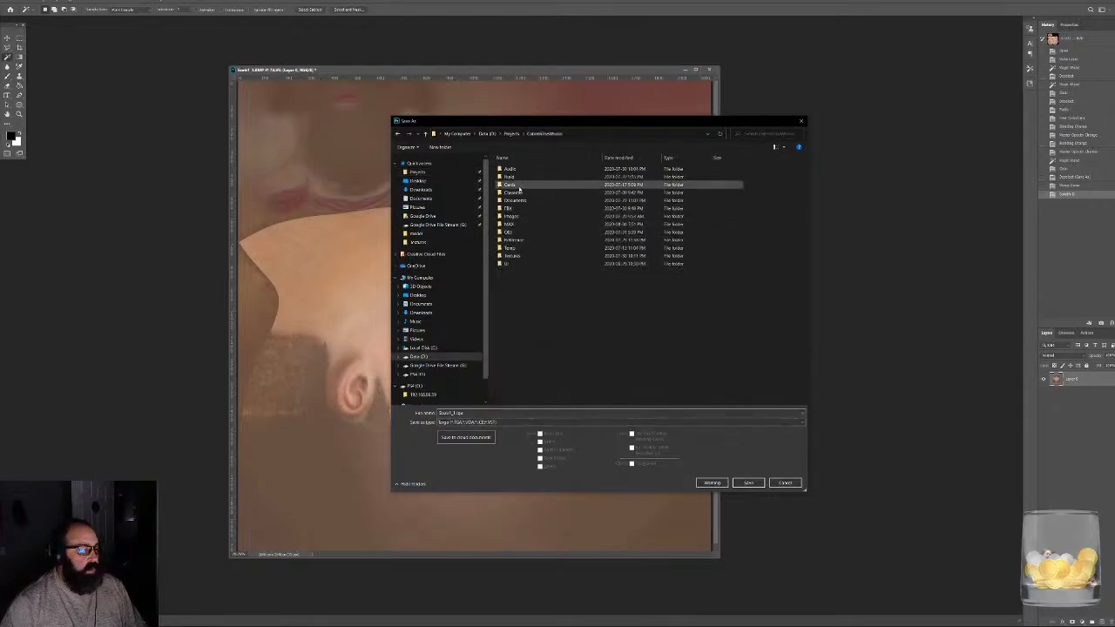
pyautogui.doubleClick(516, 193)
pyautogui.doubleClick(518, 192)
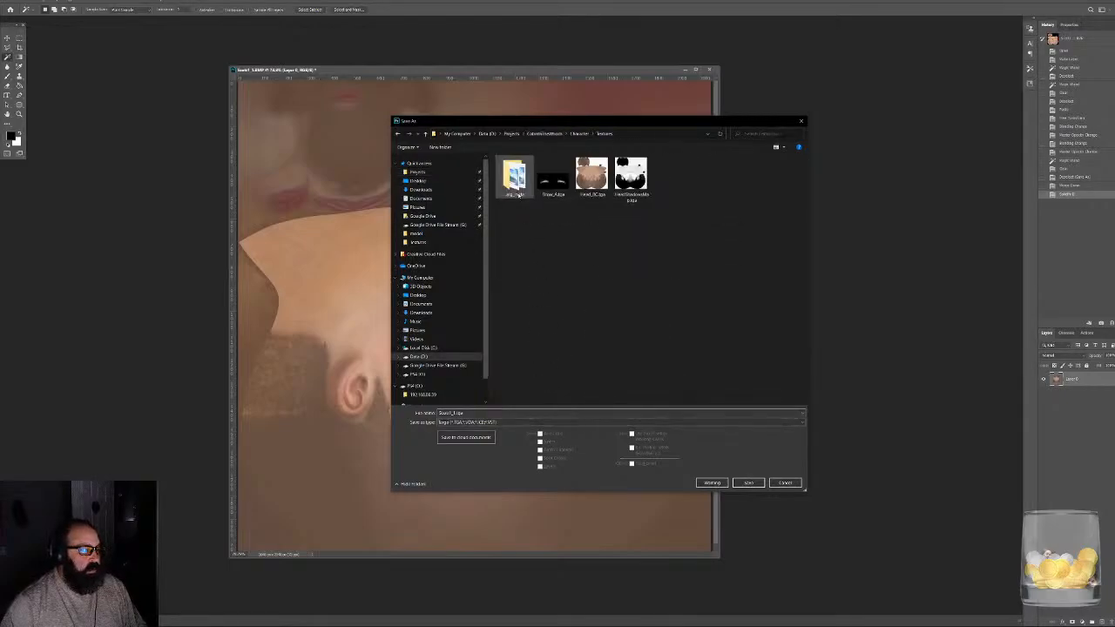
pyautogui.doubleClick(593, 178)
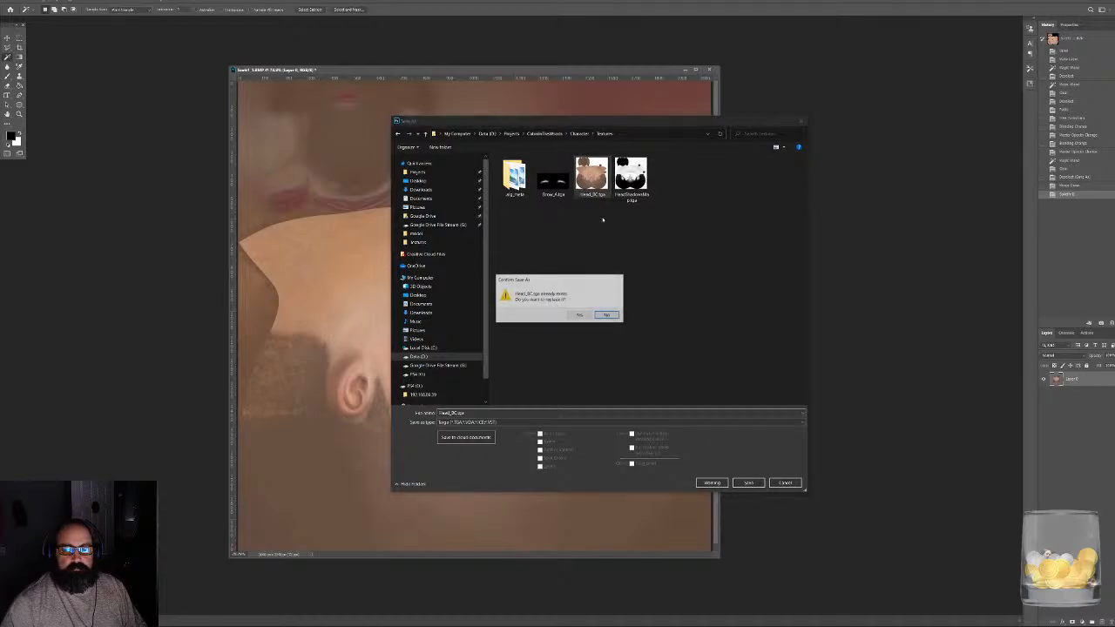
pyautogui.click(579, 315)
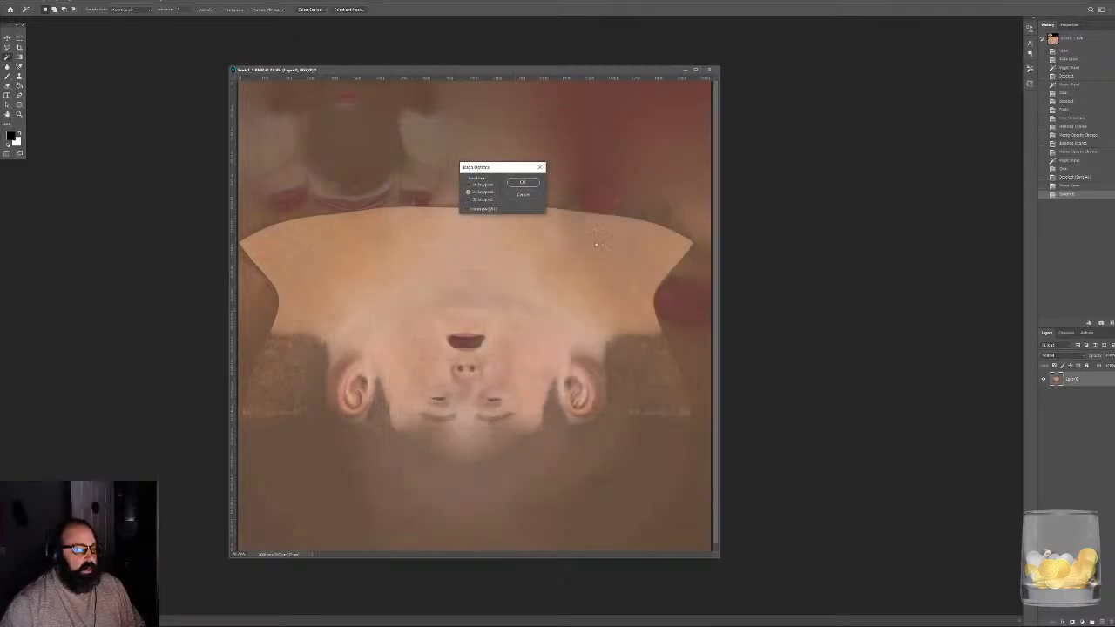
pyautogui.click(521, 182)
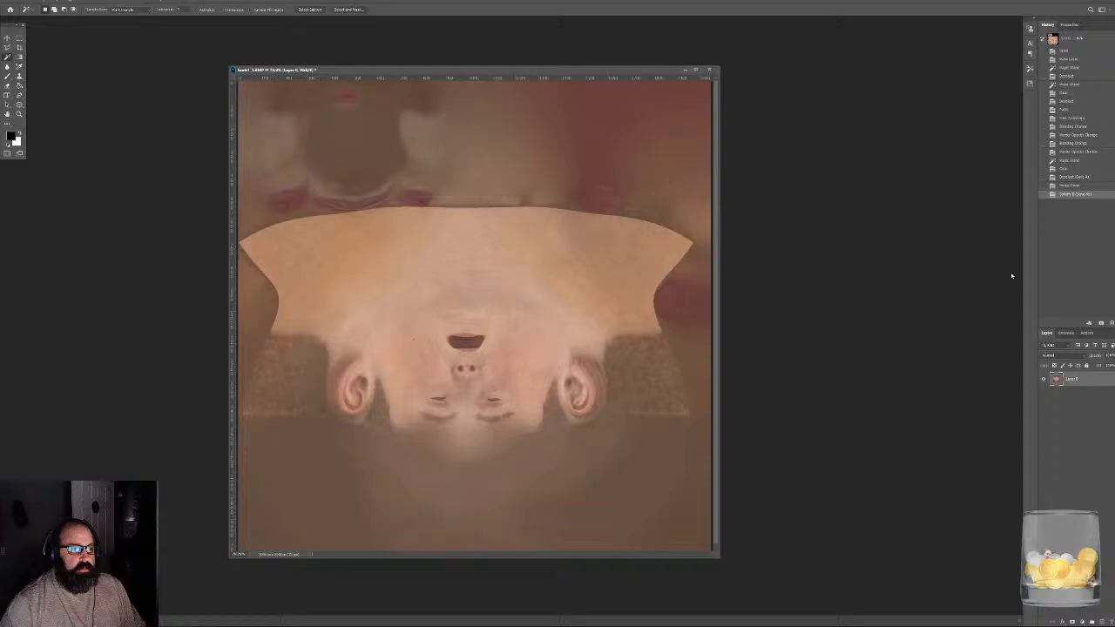
pyautogui.click(1068, 333)
pyautogui.click(1048, 333)
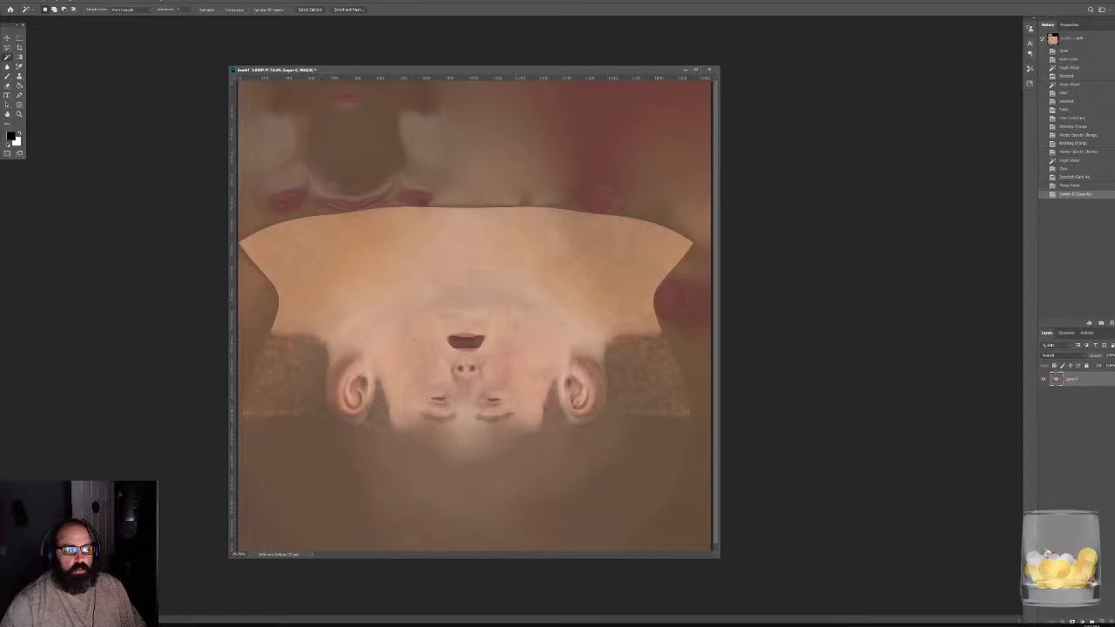
# - Switch to Unreal Editor and reimport the head colour texture in the character's own subfolder of Characters > Characters from its existing source
pyautogui.press('super')
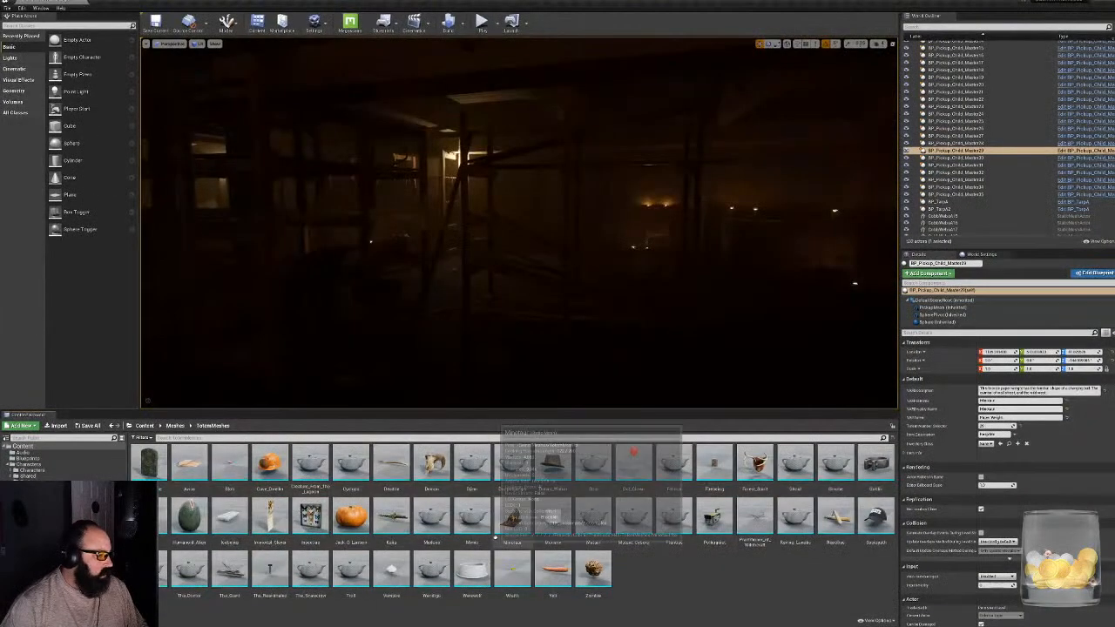
pyautogui.click(31, 470)
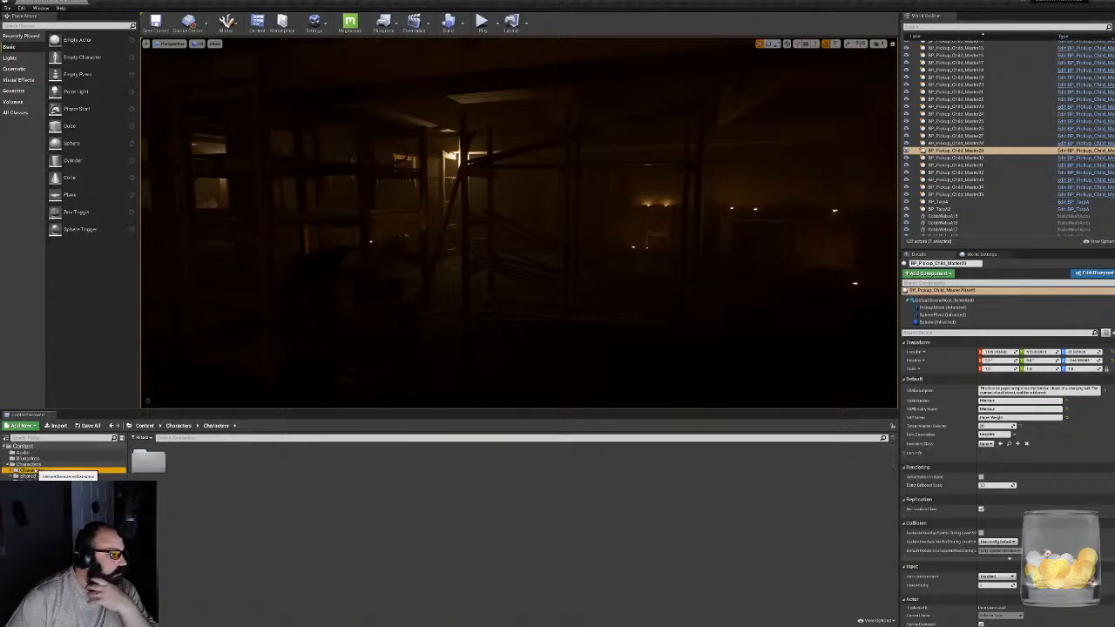
pyautogui.doubleClick(147, 457)
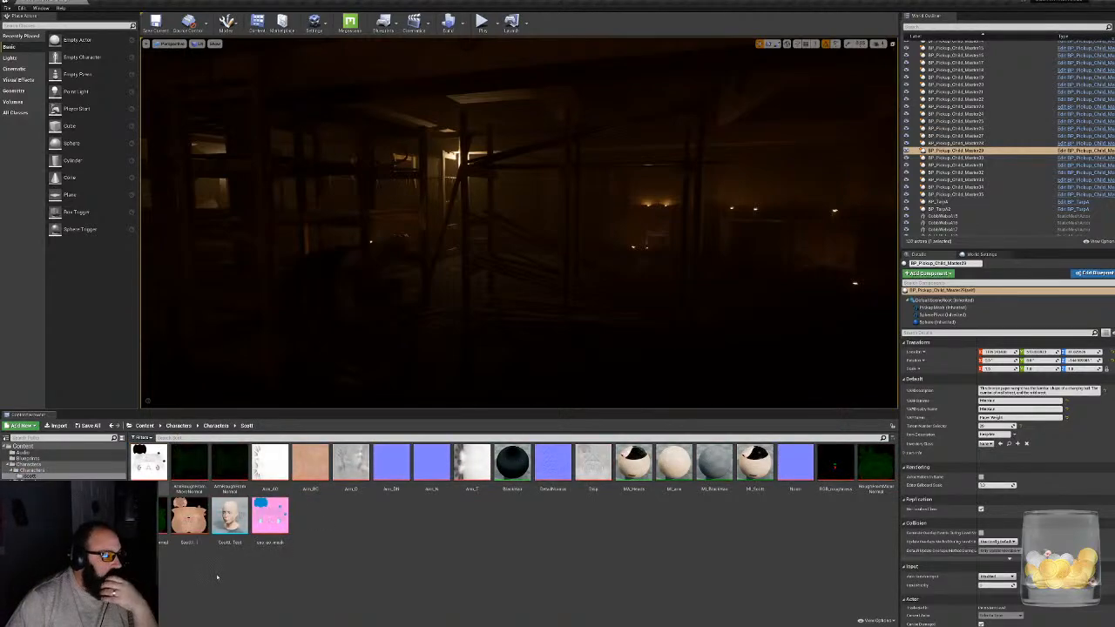
pyautogui.rightClick(190, 513)
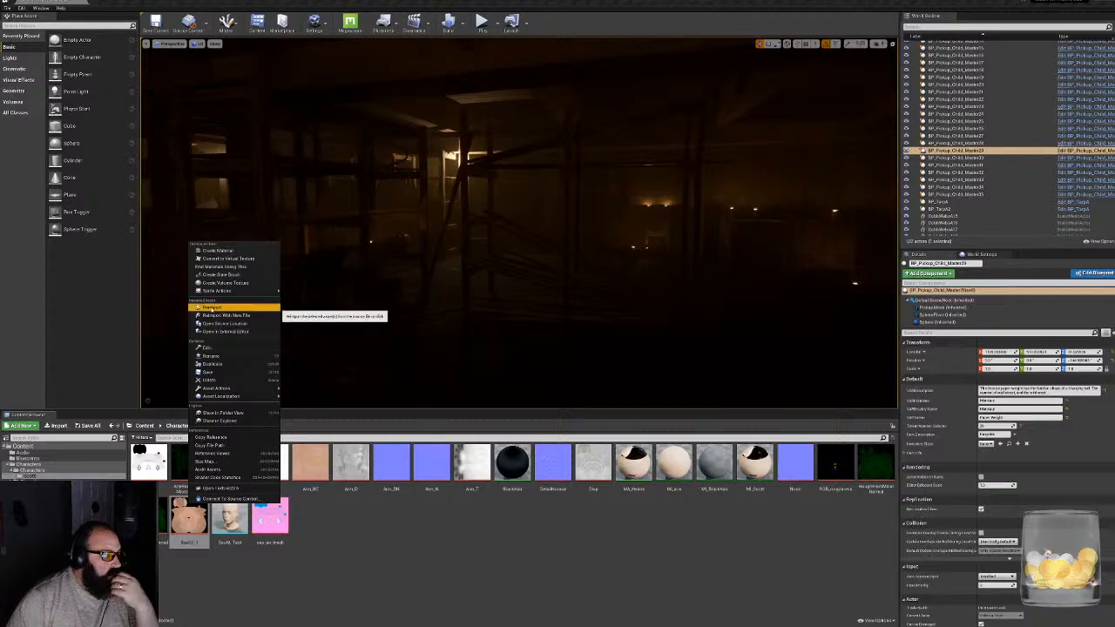
pyautogui.click(211, 308)
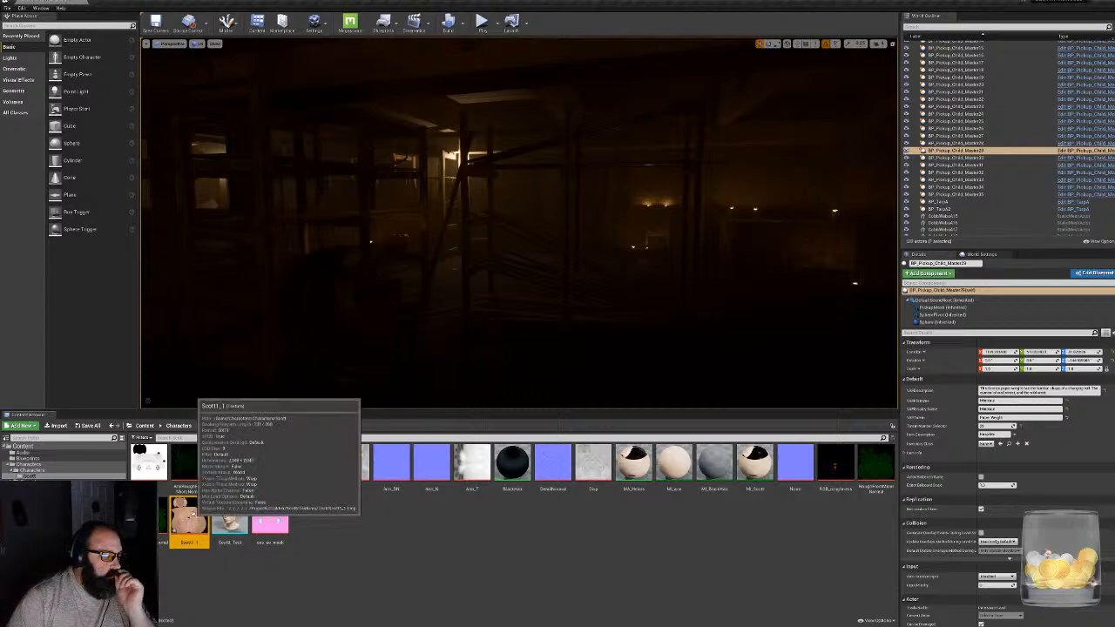
# - Reimport the head colour texture with a new source file, Head_BC.tga, from Projects > CabinInTheWoods > Character > Textures
pyautogui.rightClick(193, 517)
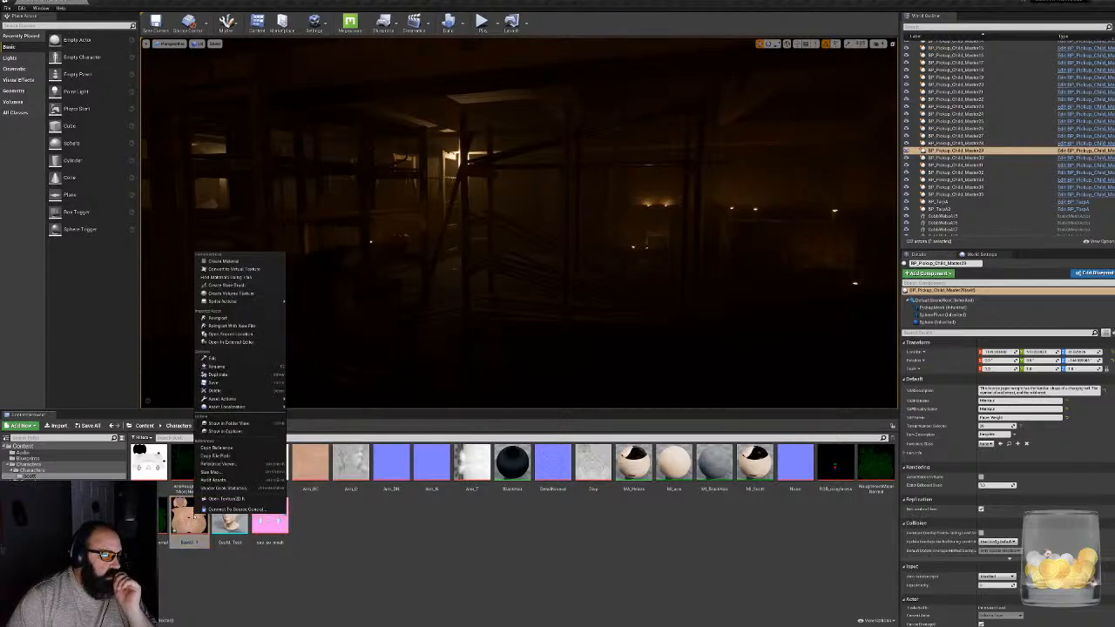
pyautogui.click(250, 327)
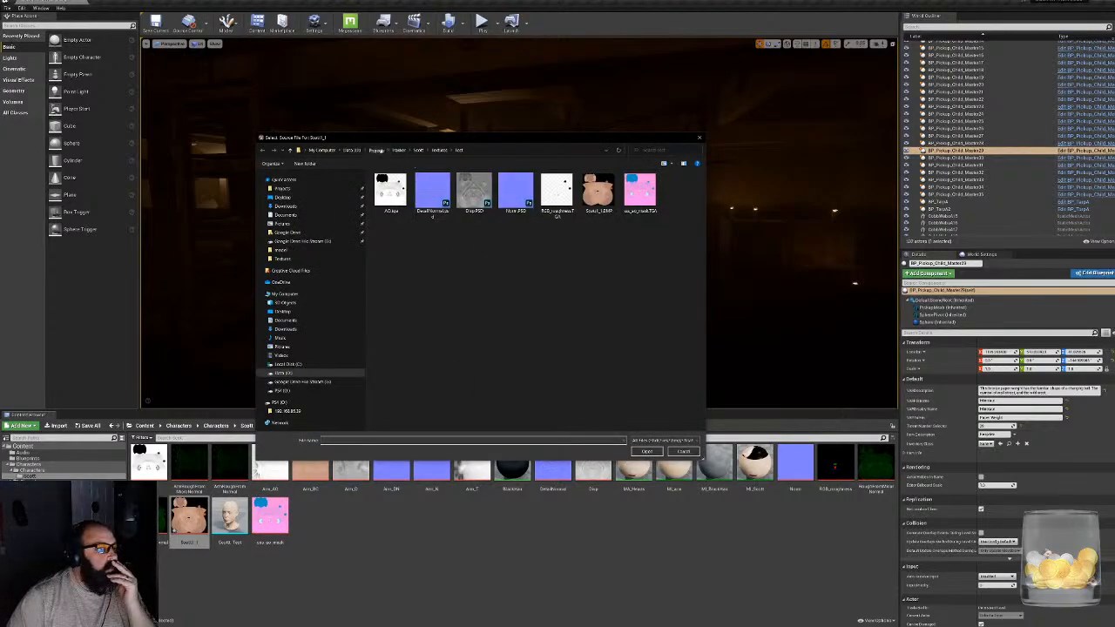
pyautogui.click(376, 150)
pyautogui.scroll(-3, 522, 320)
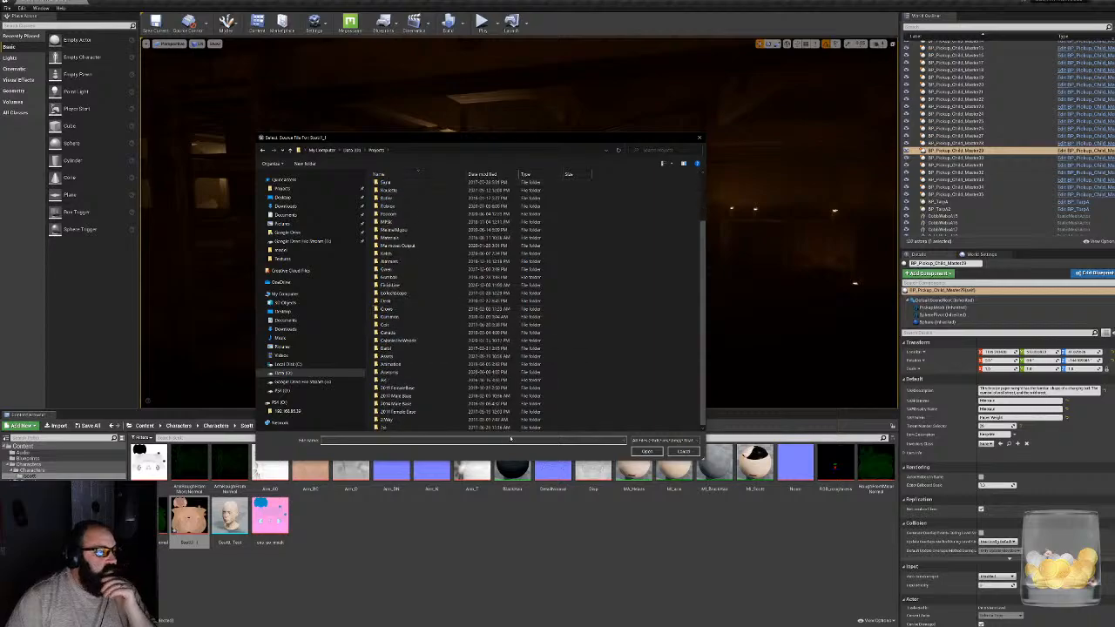
pyautogui.doubleClick(404, 340)
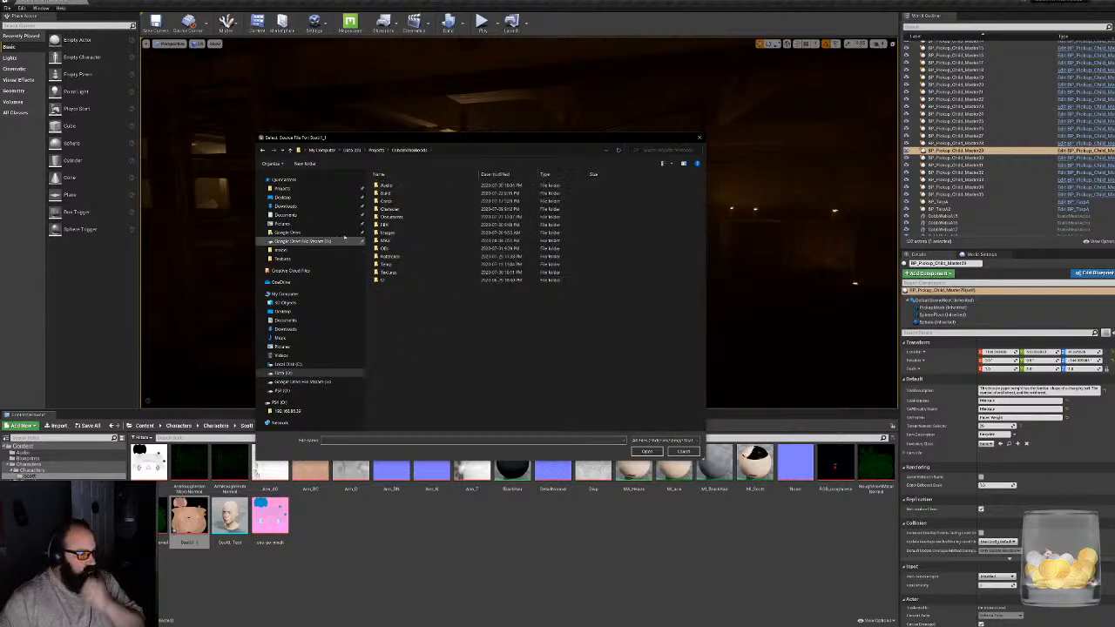
pyautogui.doubleClick(411, 209)
pyautogui.doubleClick(414, 209)
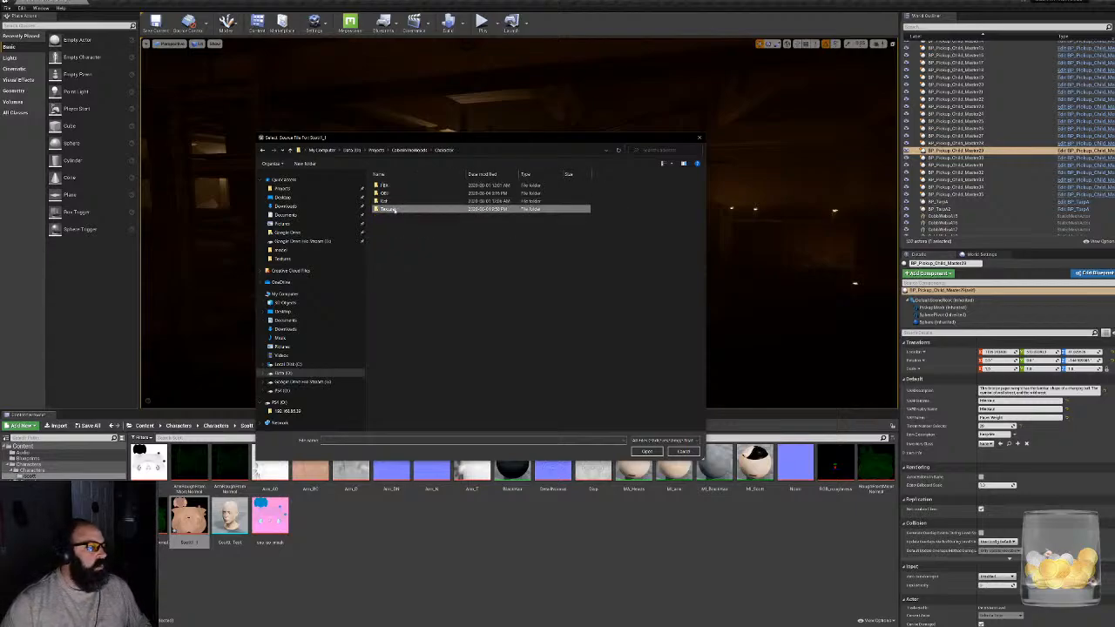
pyautogui.click(681, 242)
pyautogui.doubleClick(670, 243)
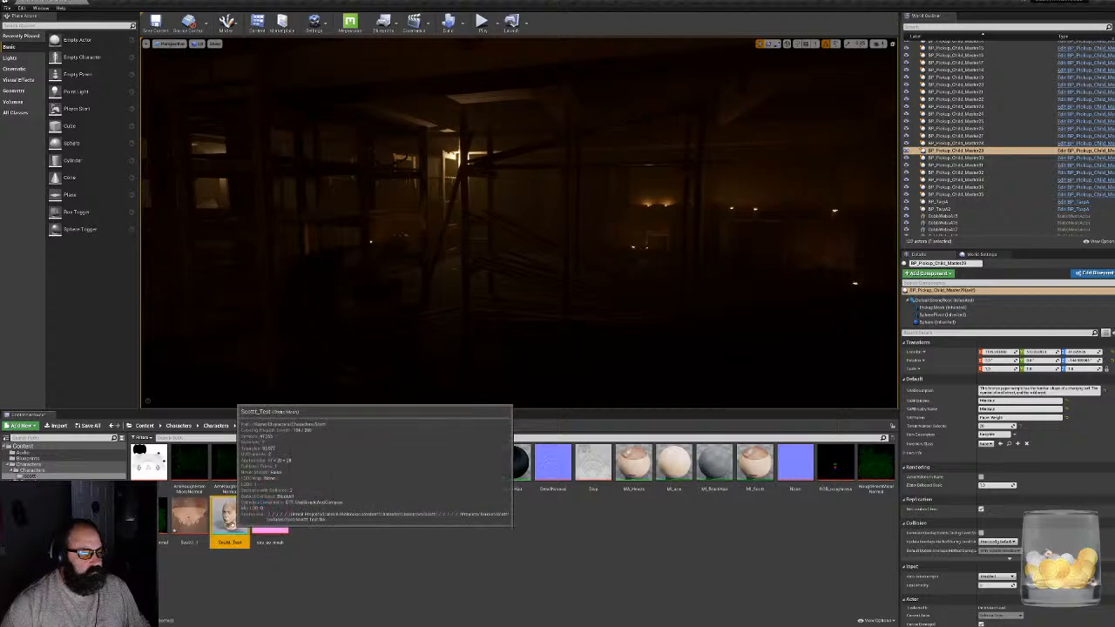
# - Open the test head mesh and examine the reimported skin texture on it from several angles
pyautogui.doubleClick(229, 516)
pyautogui.moveTo(348, 349); pyautogui.dragTo(331, 326)
pyautogui.moveTo(348, 331); pyautogui.dragTo(476, 338, button='right')
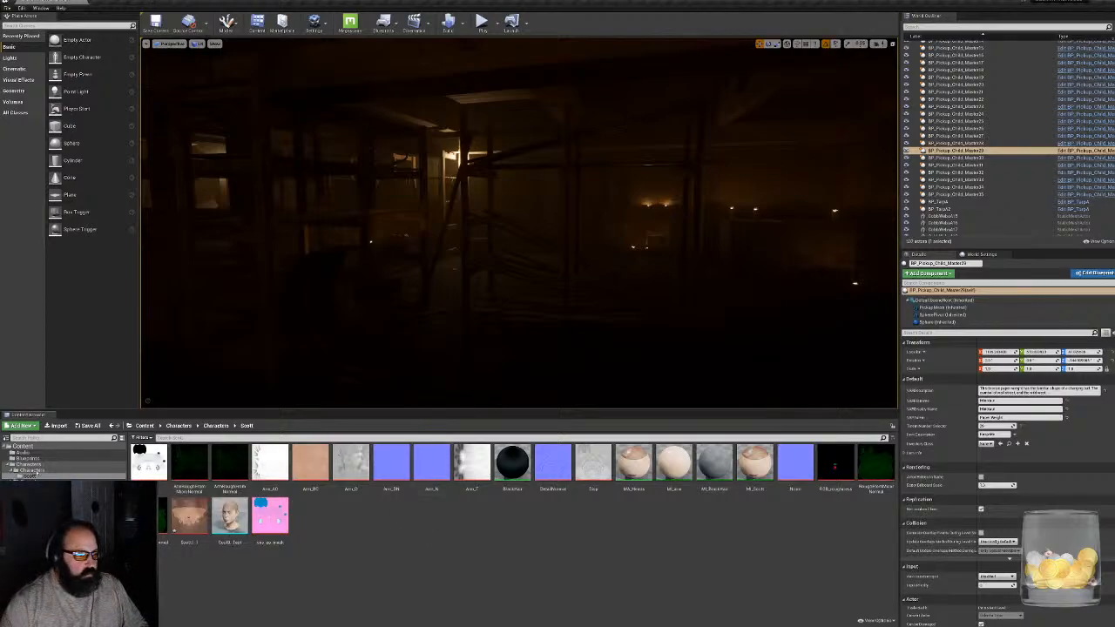
# - Browse the project content back up to the main Characters folder with the clothing meshes
pyautogui.click(29, 470)
pyautogui.click(341, 535)
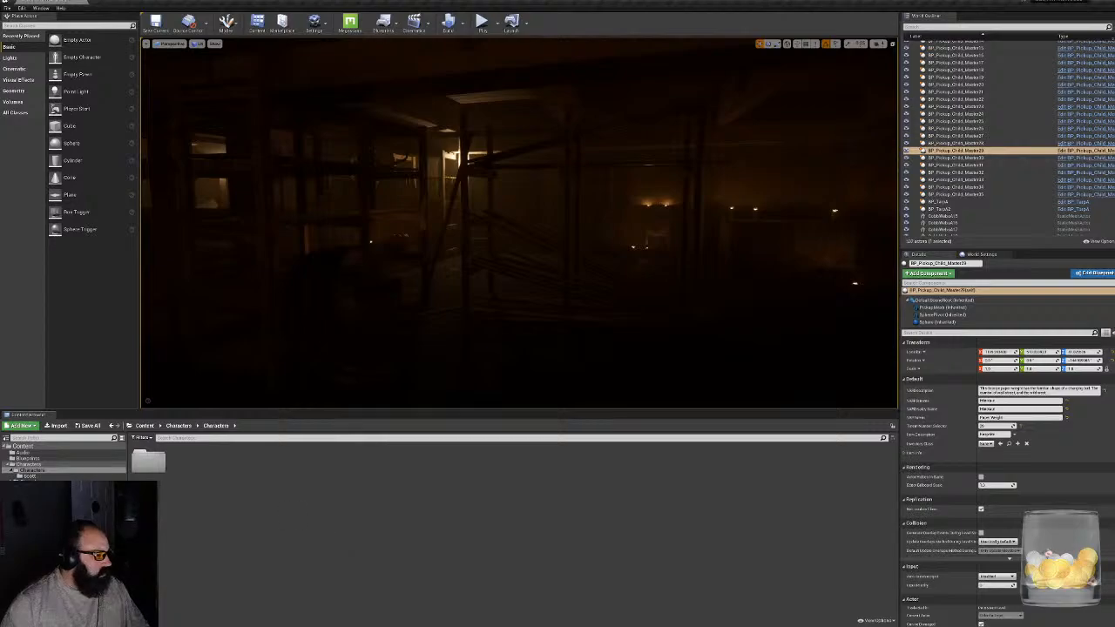
pyautogui.click(17, 470)
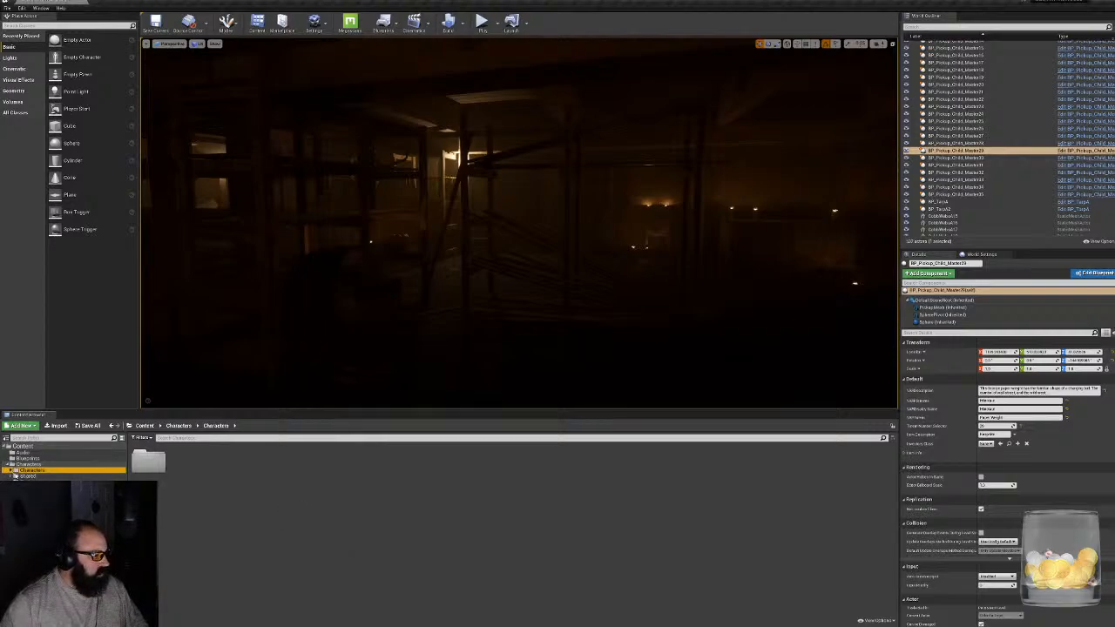
pyautogui.click(20, 464)
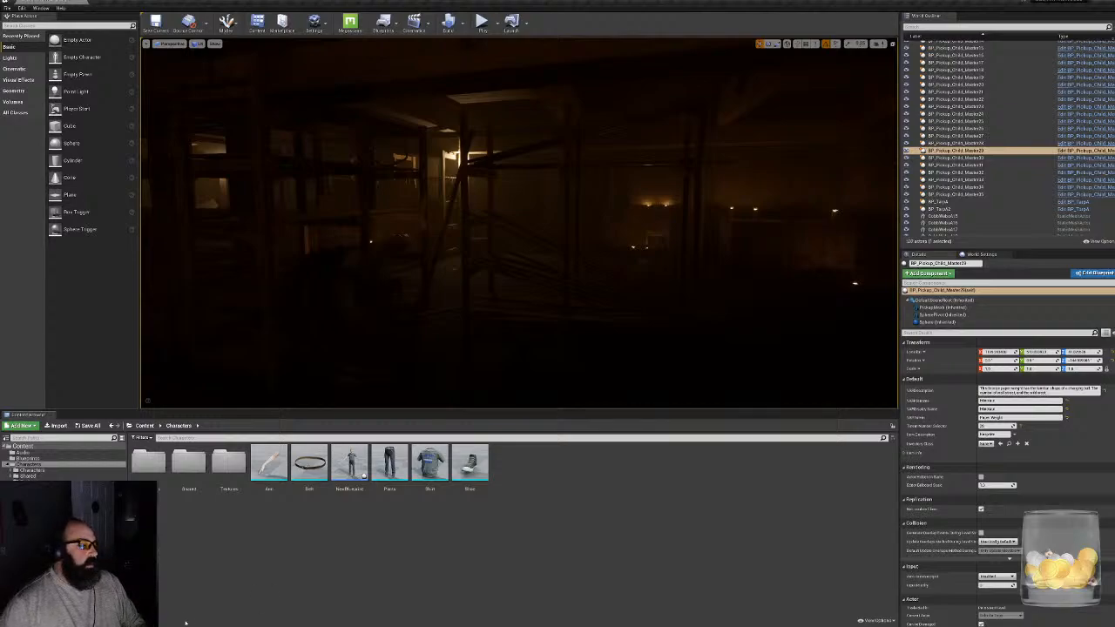
# - Switch to 3ds Max, close the baked texture and Render To Texture windows, and clear the selection
pyautogui.press('super')
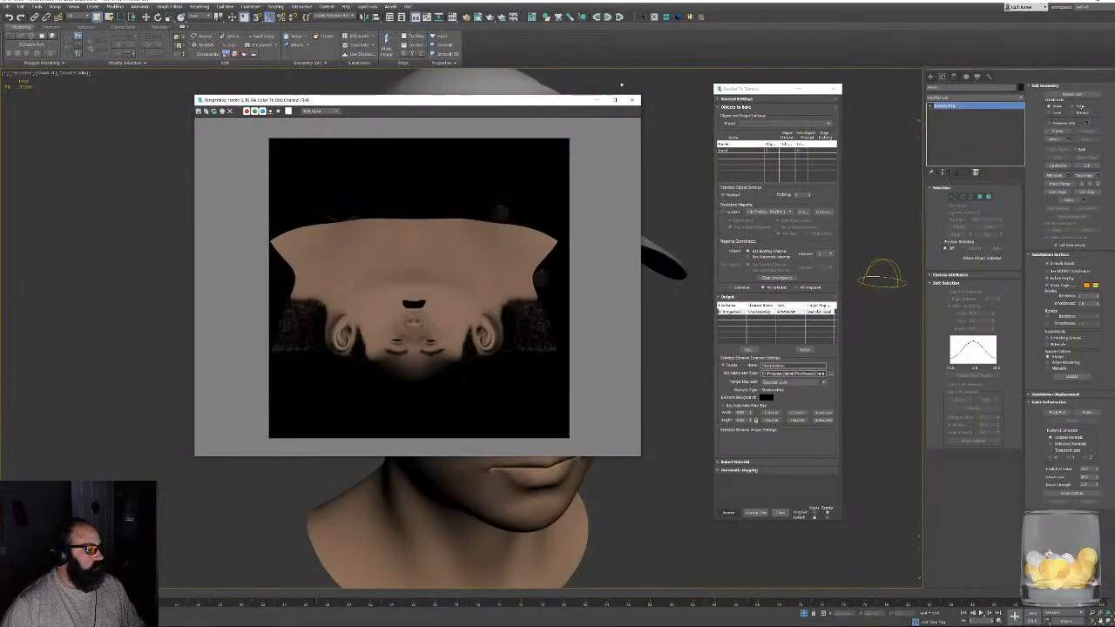
pyautogui.click(634, 100)
pyautogui.click(835, 88)
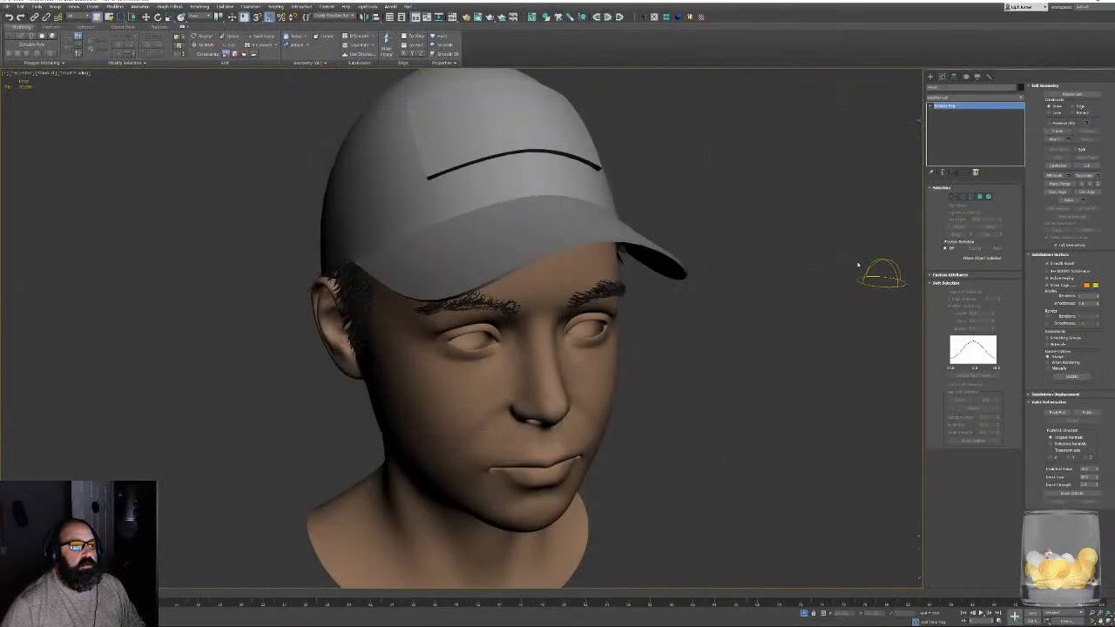
pyautogui.click(883, 277)
pyautogui.click(694, 313)
pyautogui.moveTo(694, 313)
pyautogui.keyDown('alt'); pyautogui.mouseDown(button='middle')
pyautogui.moveTo(709, 282)
pyautogui.moveTo(685, 332)
pyautogui.mouseUp(button='middle'); pyautogui.keyUp('alt')
# - Remove the Shell modifier from the hair and eyebrow mesh and assign it a new material named Hair
pyautogui.press('m')
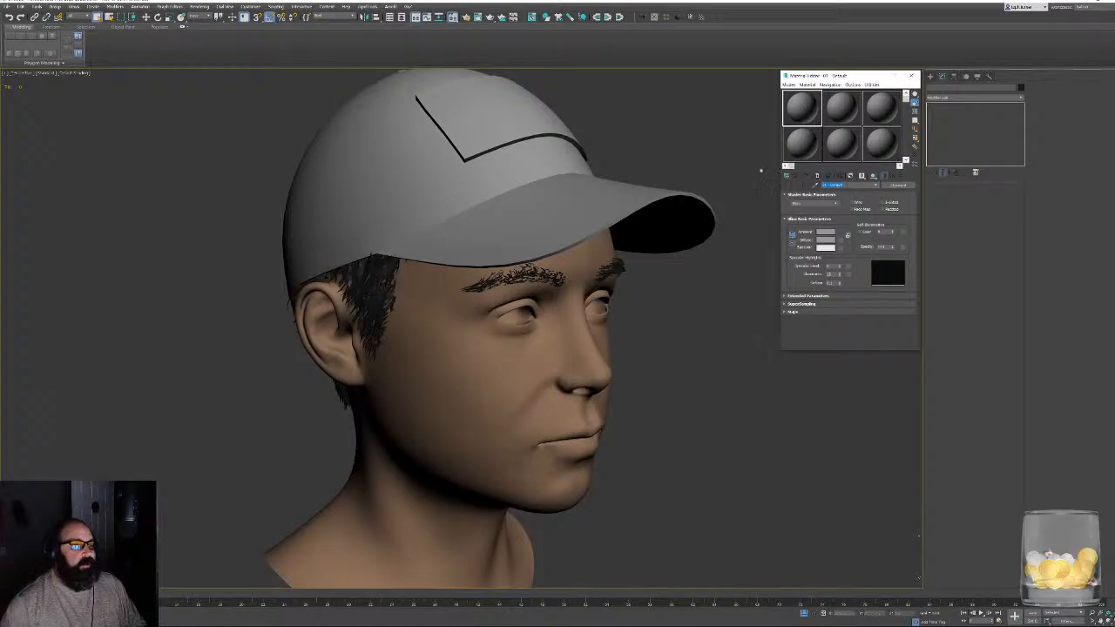
pyautogui.write('Hair')
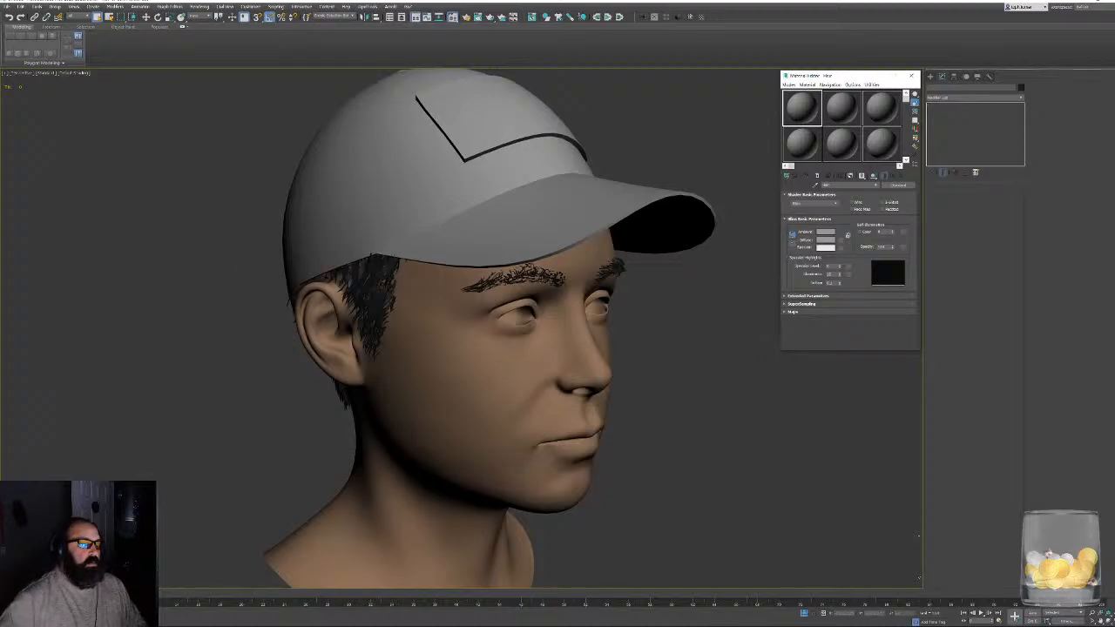
pyautogui.press('F4')
pyautogui.click(375, 302)
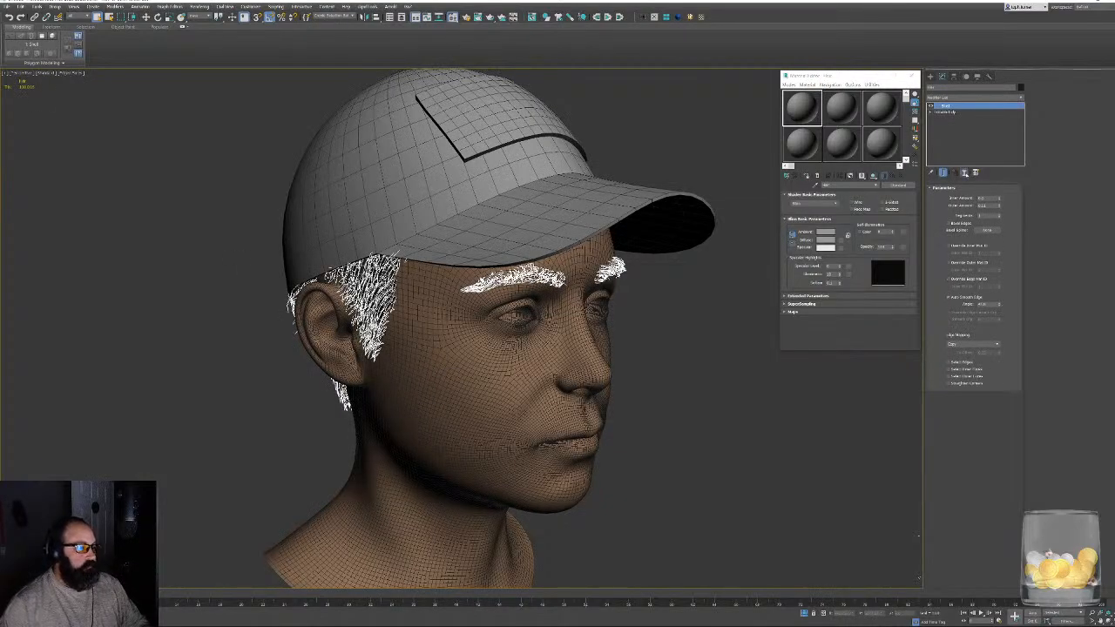
pyautogui.click(965, 173)
pyautogui.click(807, 177)
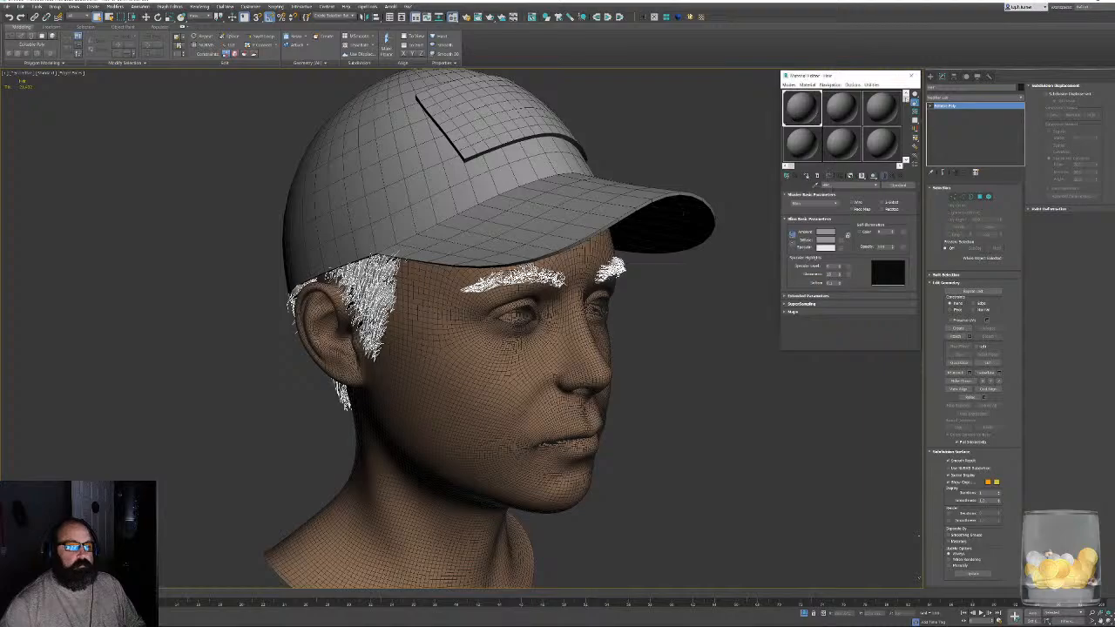
pyautogui.click(911, 76)
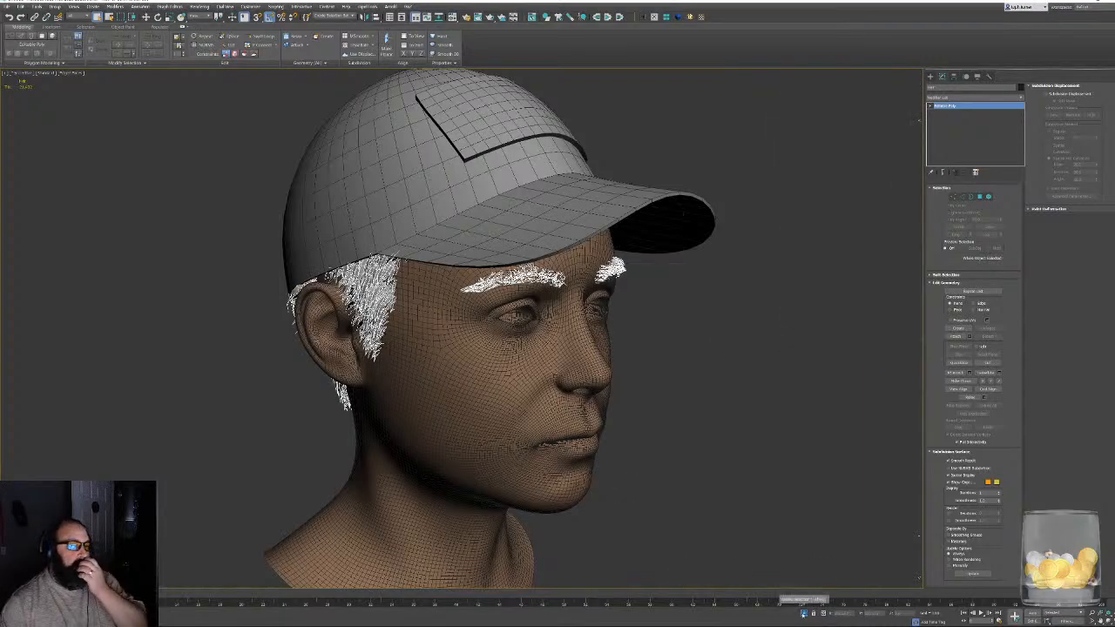
# - End the isolation of the head meshes and select all of the character's meshes
pyautogui.keyDown('alt'); pyautogui.moveTo(734, 331); pyautogui.dragTo(752, 353, button='middle'); pyautogui.keyUp('alt')
pyautogui.scroll(-6, 699, 346)
pyautogui.keyDown('alt'); pyautogui.moveTo(715, 393); pyautogui.dragTo(717, 189, button='middle'); pyautogui.keyUp('alt')
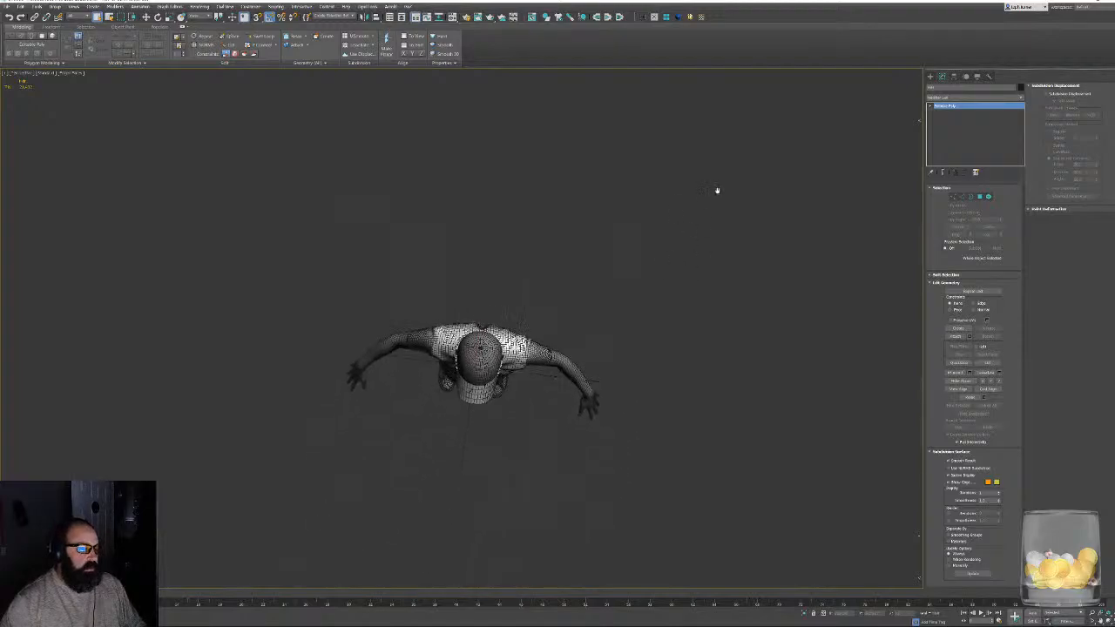
pyautogui.click(657, 453)
pyautogui.keyDown('alt'); pyautogui.moveTo(655, 450); pyautogui.dragTo(640, 373, button='middle'); pyautogui.keyUp('alt')
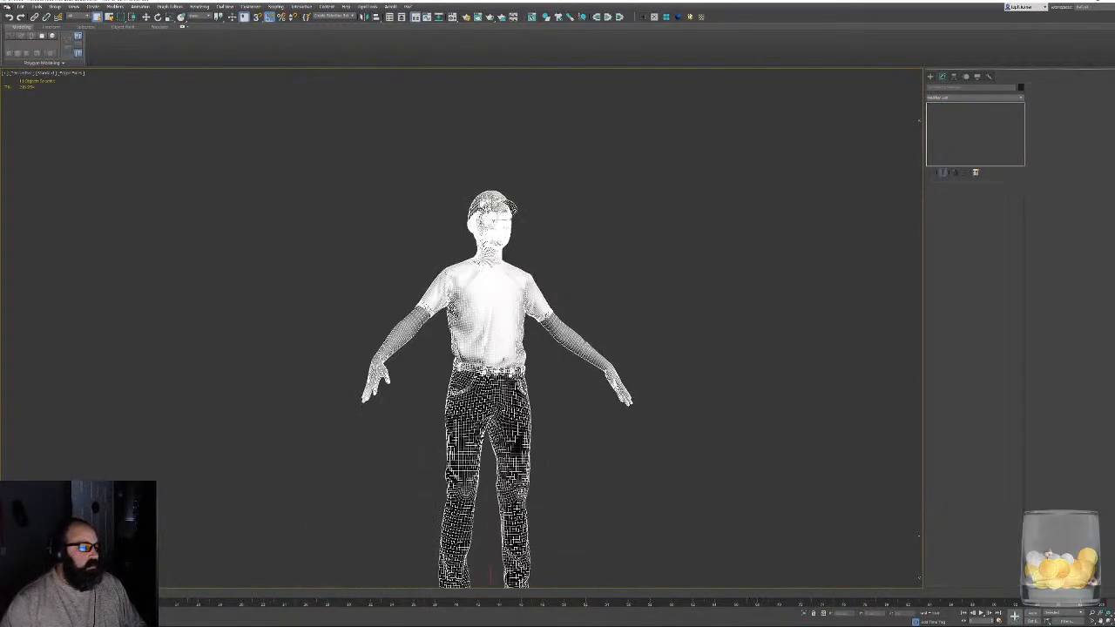
# - Start exporting the selected objects and browse to Projects > CabinInTheWoods > Character > FBX
pyautogui.click(7, 6)
pyautogui.moveTo(61, 110)
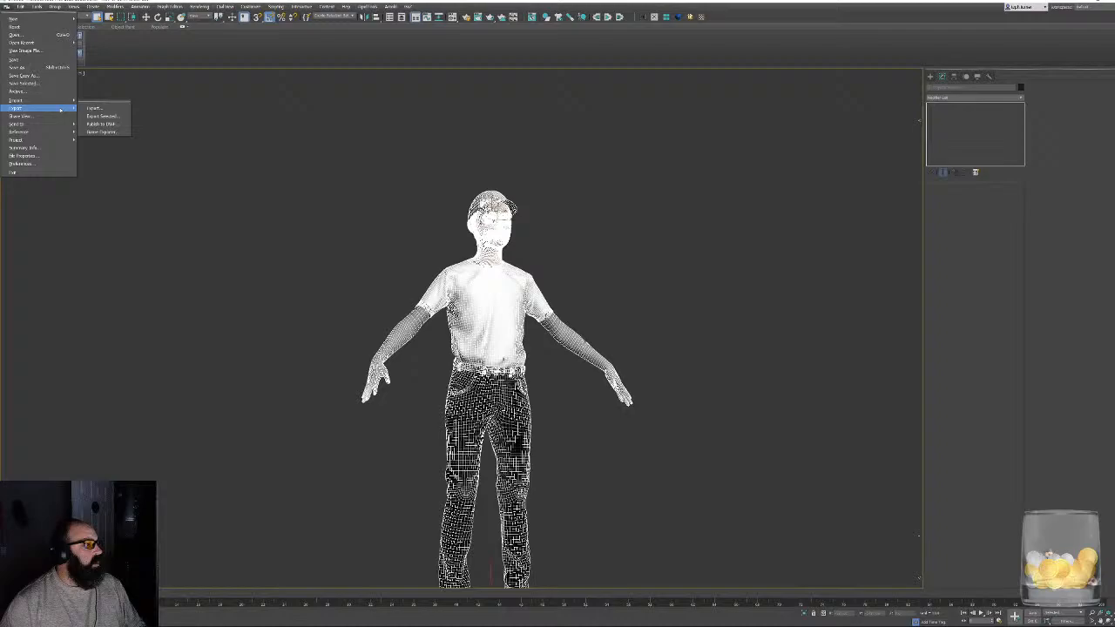
pyautogui.click(113, 116)
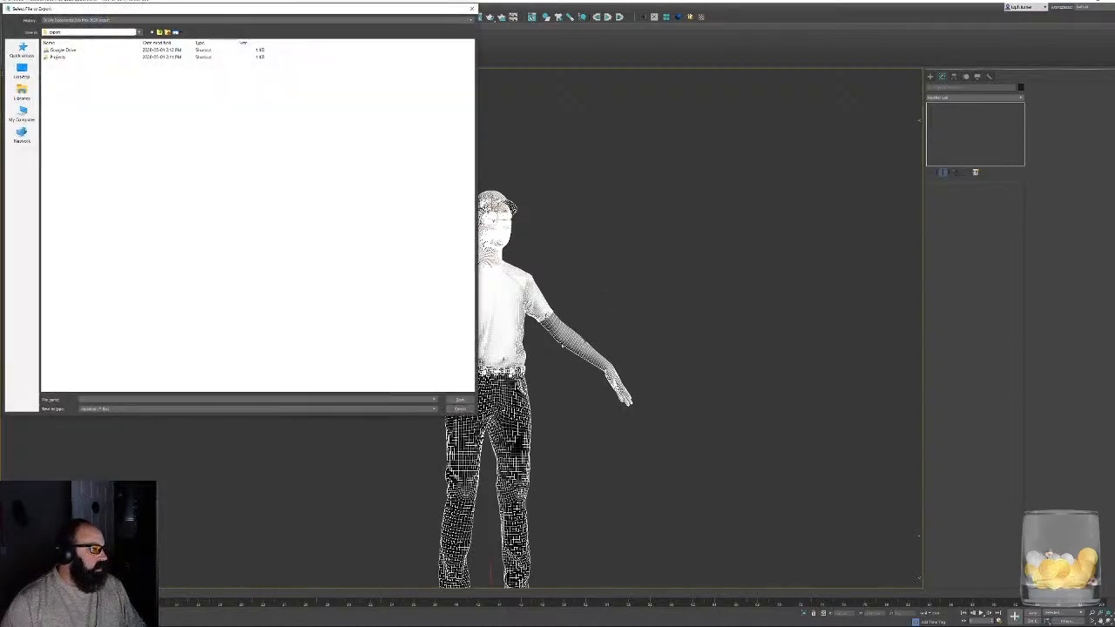
pyautogui.doubleClick(54, 57)
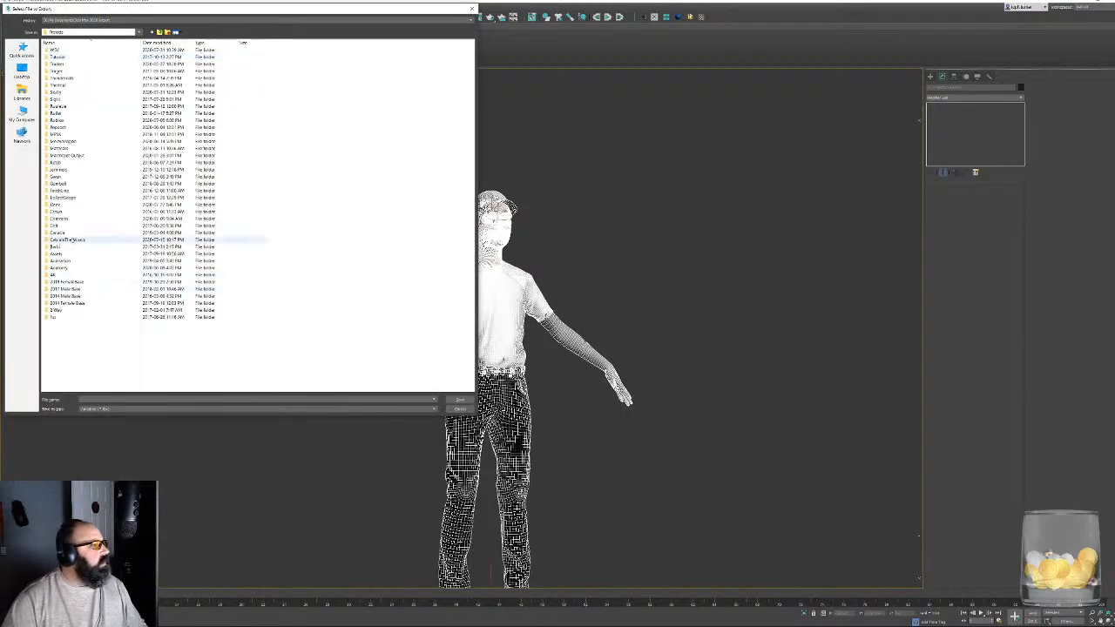
pyautogui.doubleClick(68, 240)
pyautogui.doubleClick(54, 85)
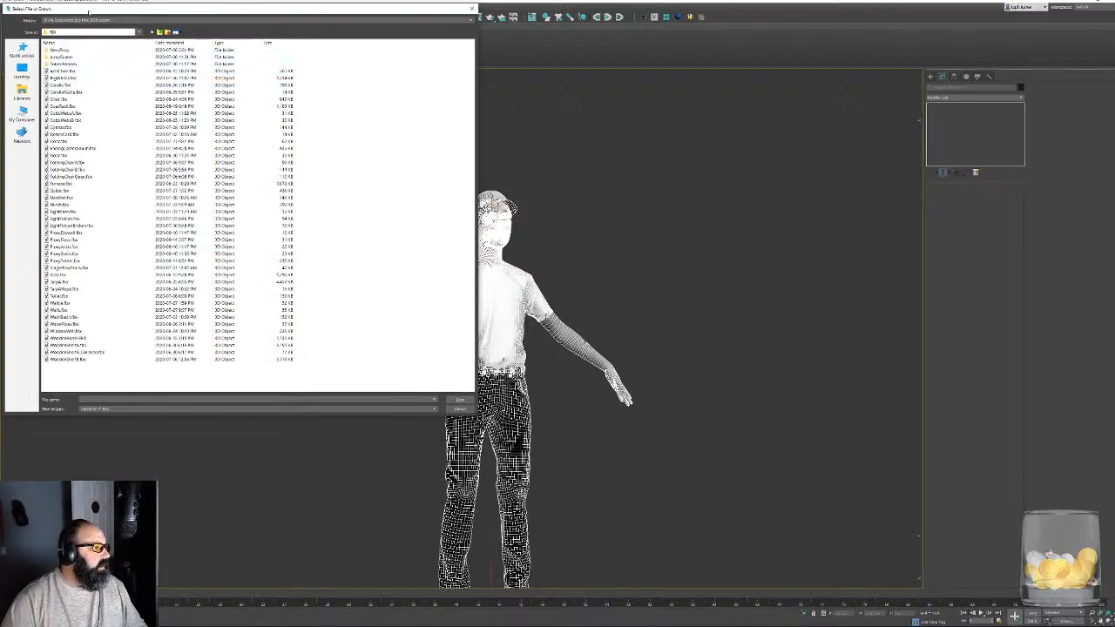
pyautogui.moveTo(89, 12); pyautogui.dragTo(265, 90)
pyautogui.click(336, 110)
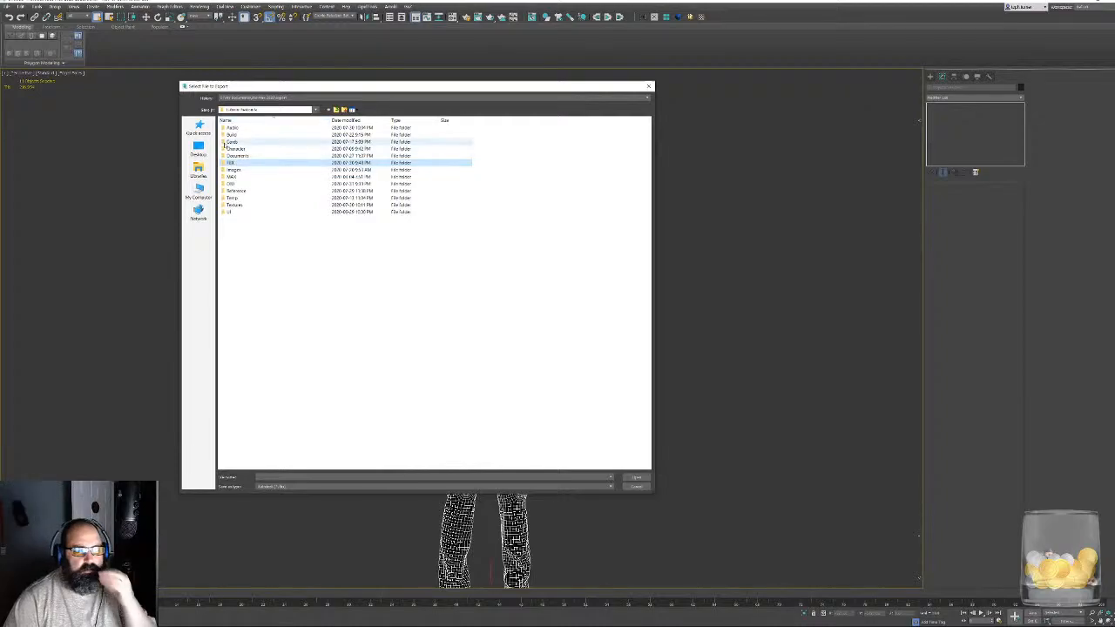
pyautogui.doubleClick(231, 148)
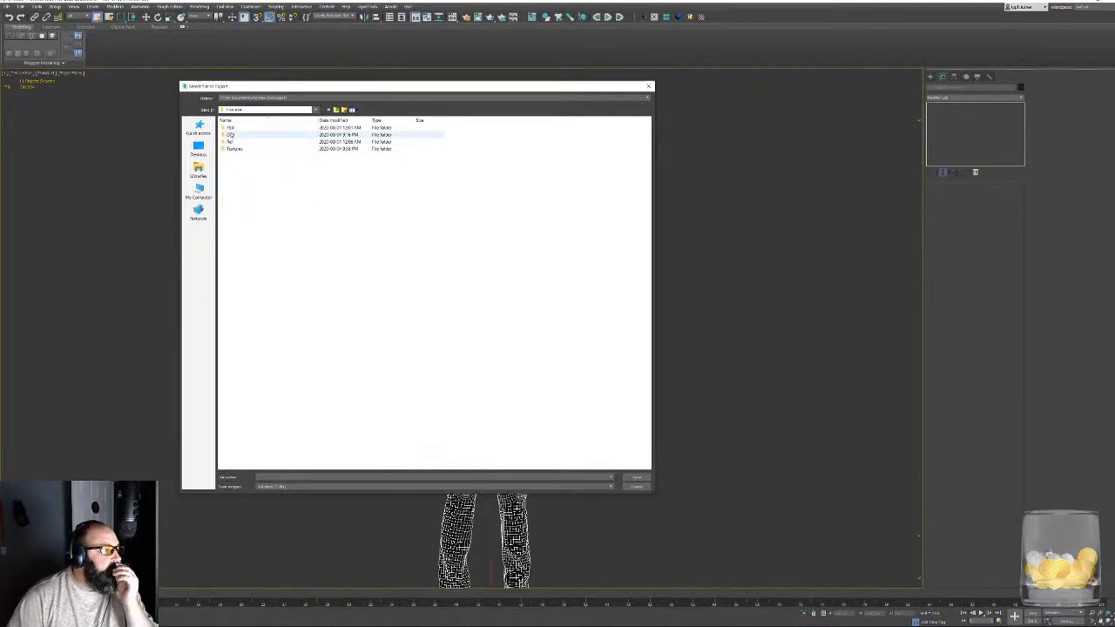
pyautogui.doubleClick(230, 127)
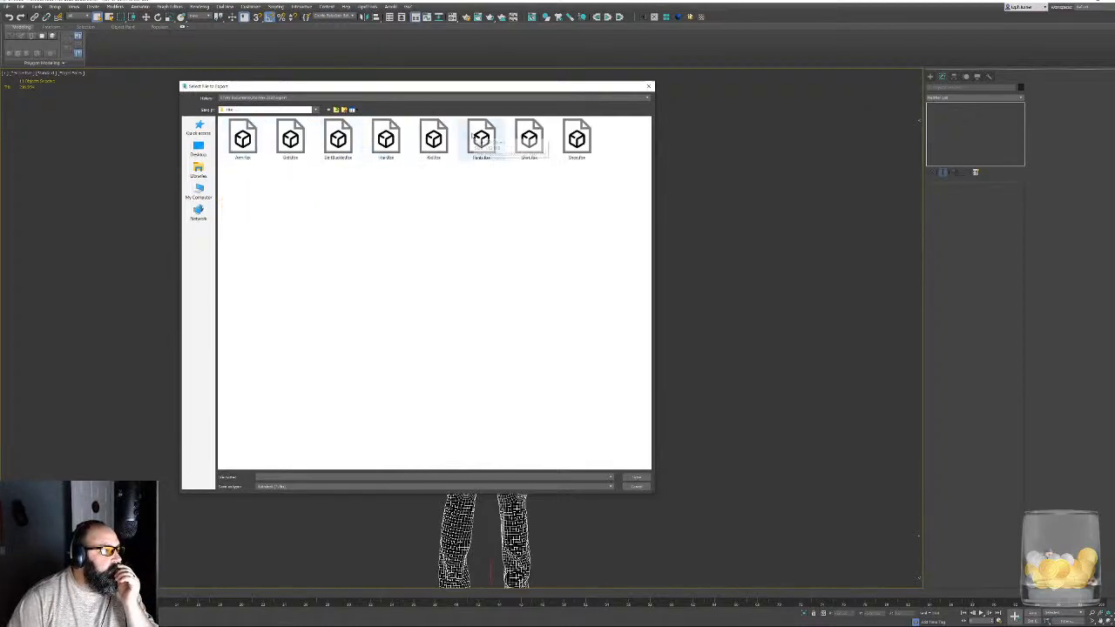
# - Export the selection over Kid.fbx with the current FBX settings, and dismiss the export warnings
pyautogui.doubleClick(433, 139)
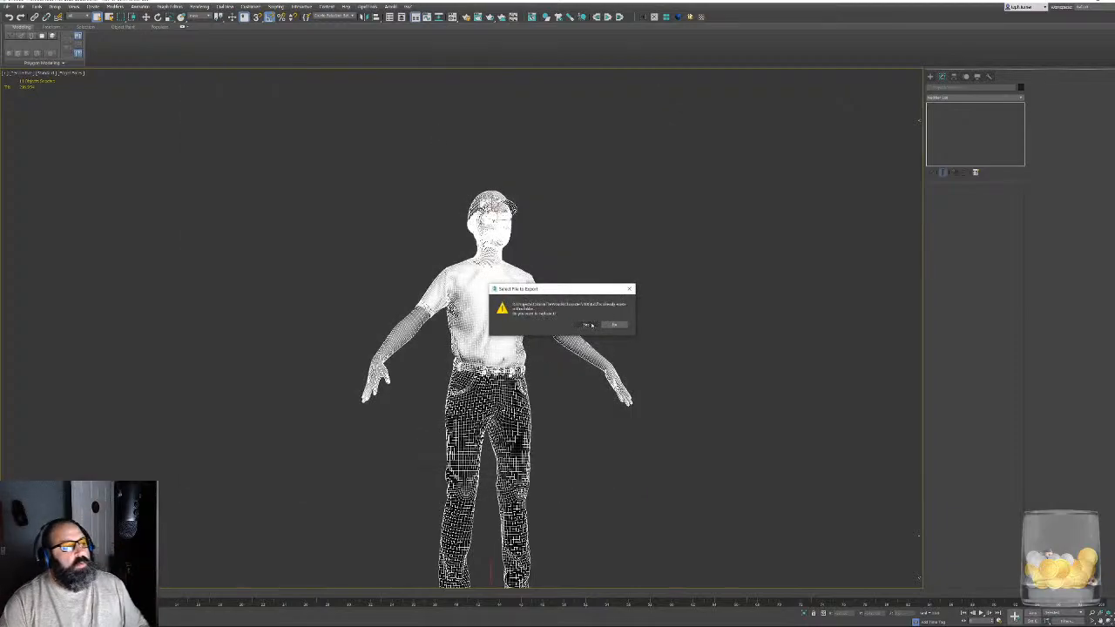
pyautogui.click(589, 325)
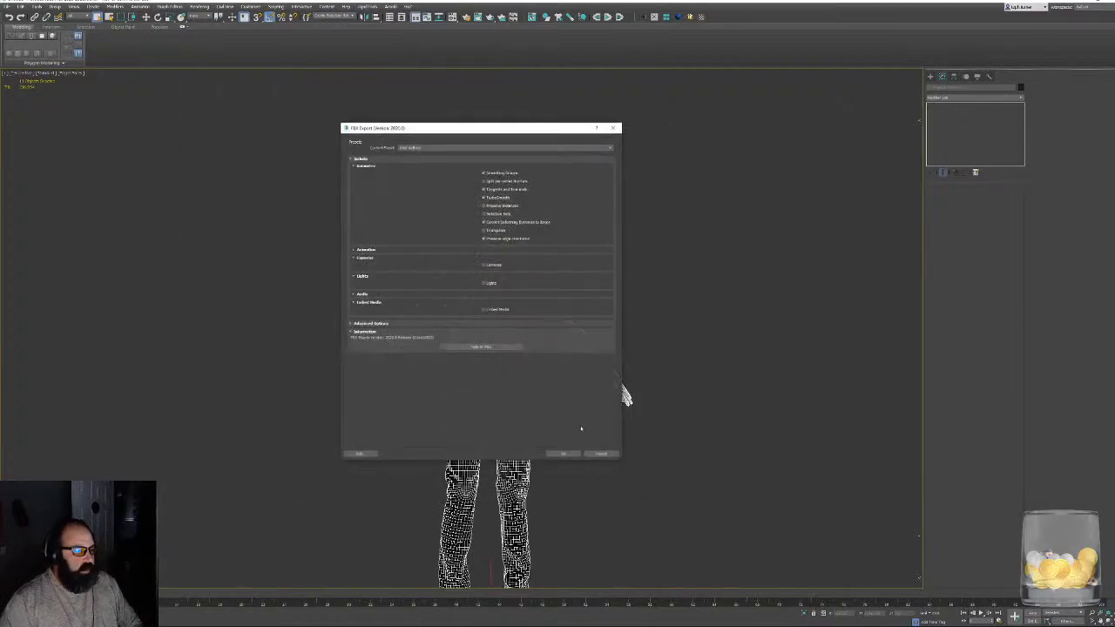
pyautogui.click(562, 454)
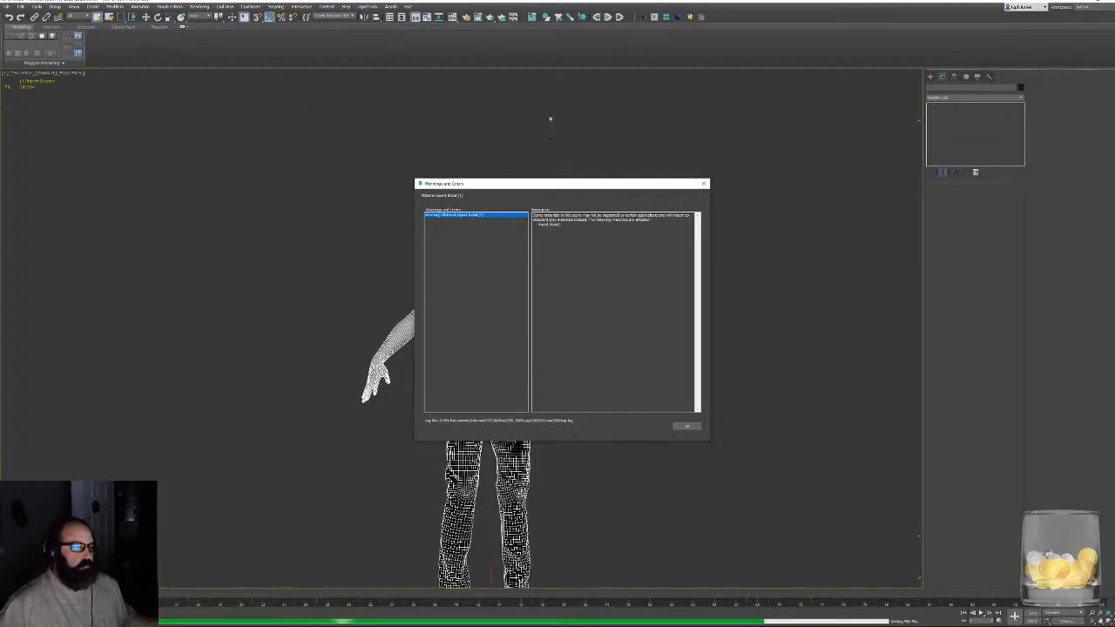
pyautogui.click(696, 427)
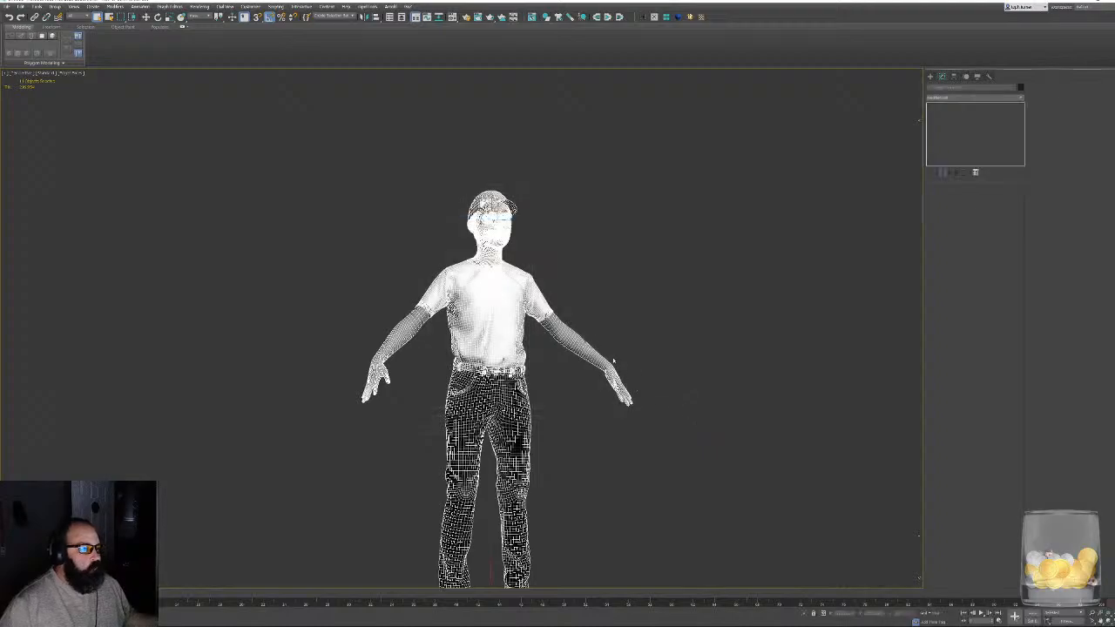
# - Load the cap's material into the second sample slot of the Material Editor and rename it Hat
pyautogui.moveTo(564, 242); pyautogui.dragTo(547, 366, button='middle')
pyautogui.scroll(5, 547, 365)
pyautogui.scroll(2, 547, 362)
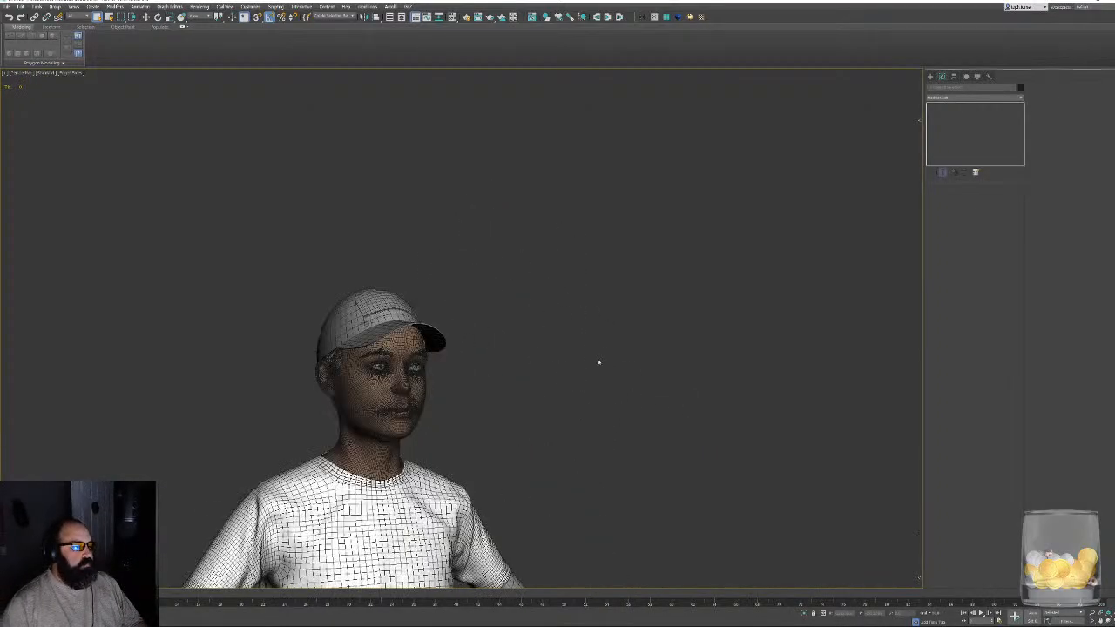
pyautogui.press('m')
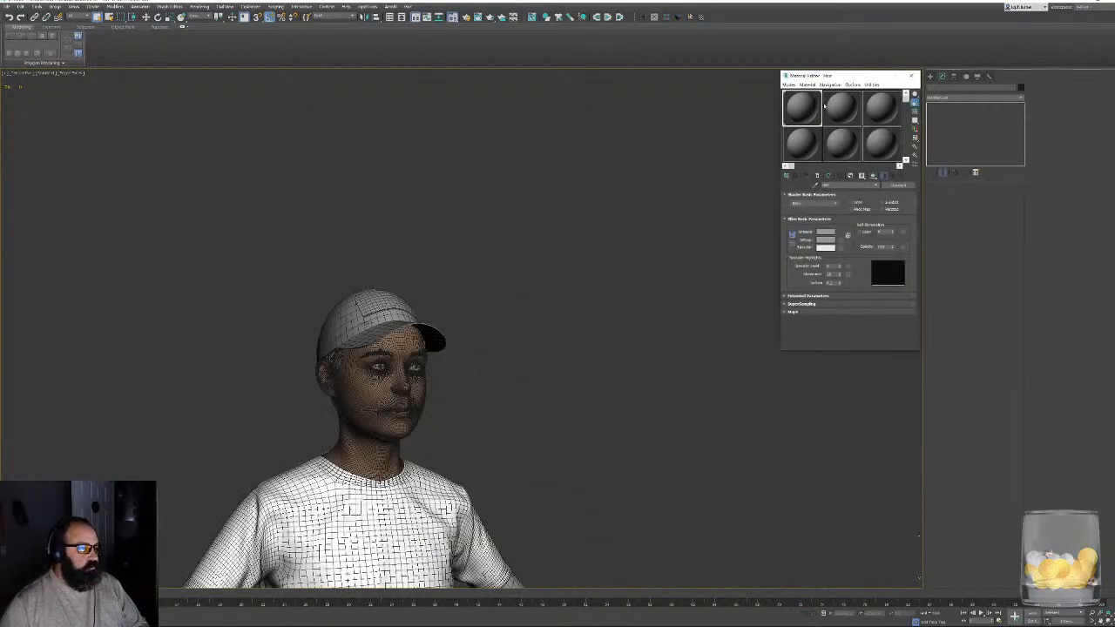
pyautogui.click(829, 104)
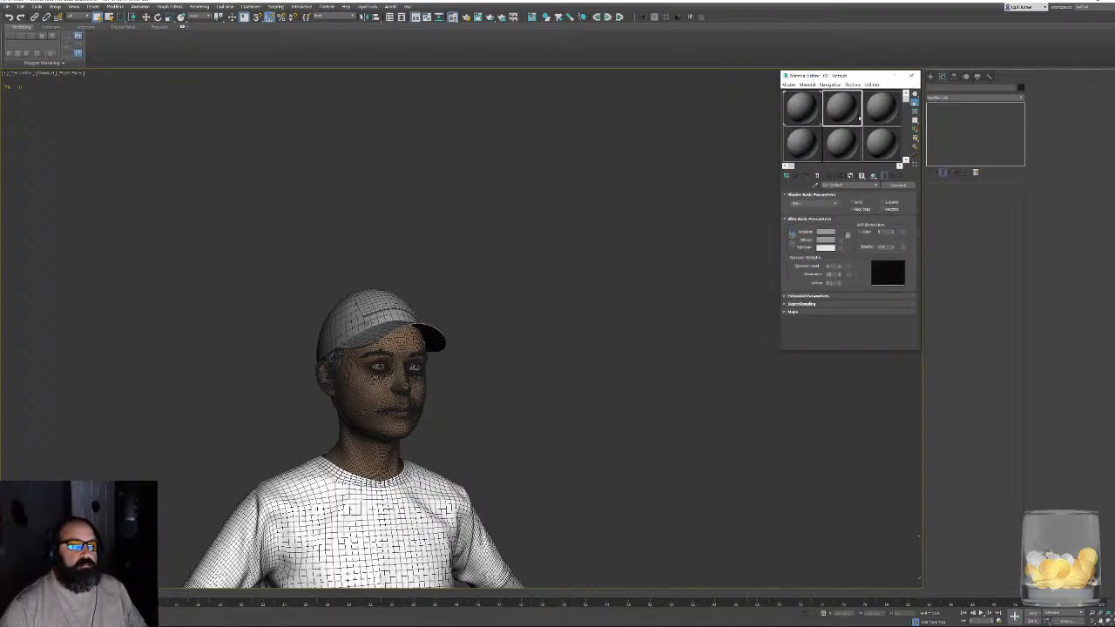
pyautogui.scroll(3, 530, 353)
pyautogui.keyDown('alt'); pyautogui.moveTo(530, 353); pyautogui.dragTo(452, 376, button='middle'); pyautogui.keyUp('alt')
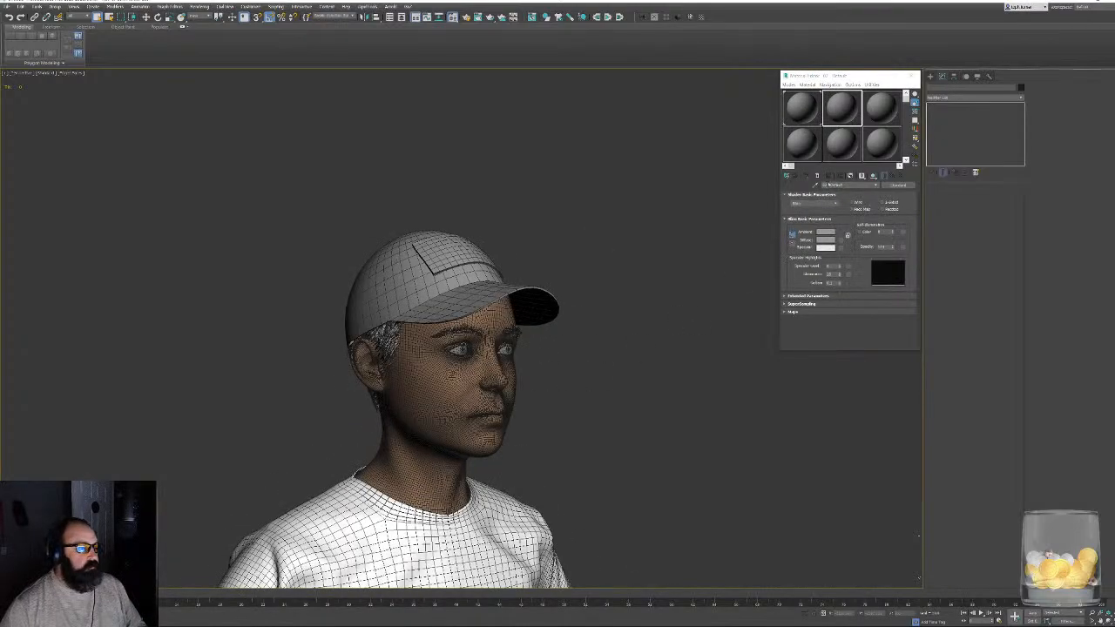
pyautogui.click(815, 185)
pyautogui.click(391, 272)
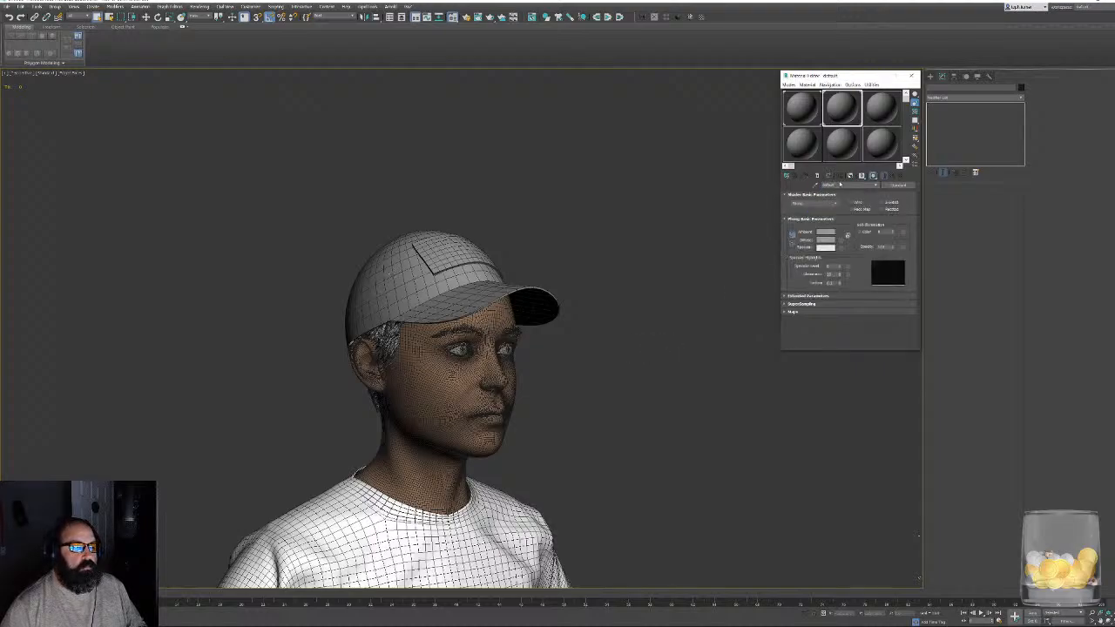
pyautogui.doubleClick(841, 184)
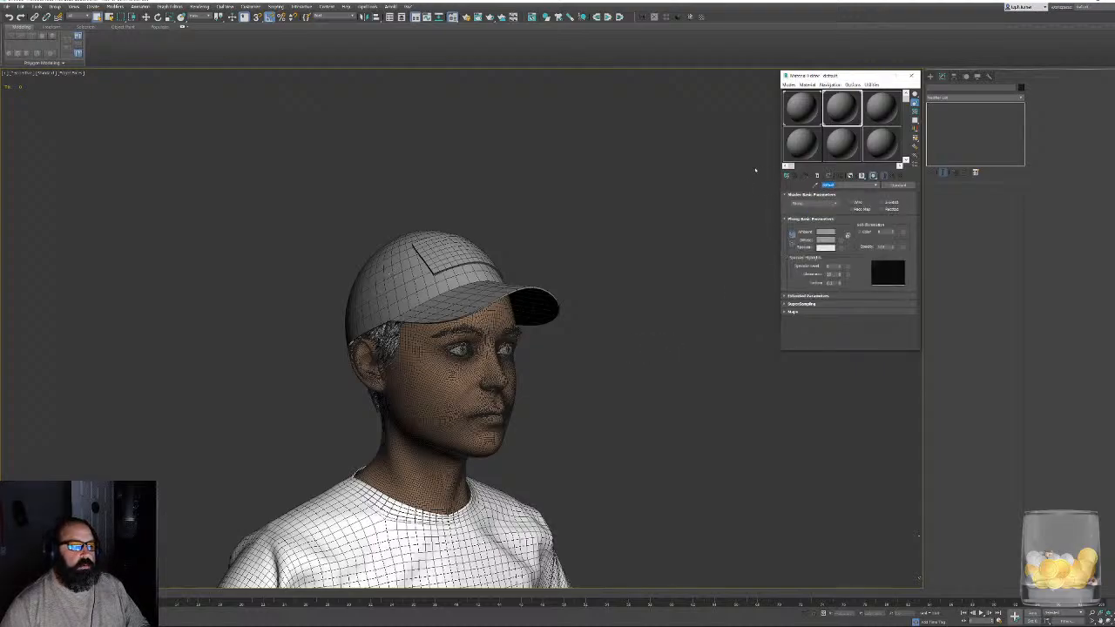
pyautogui.write('Hat')
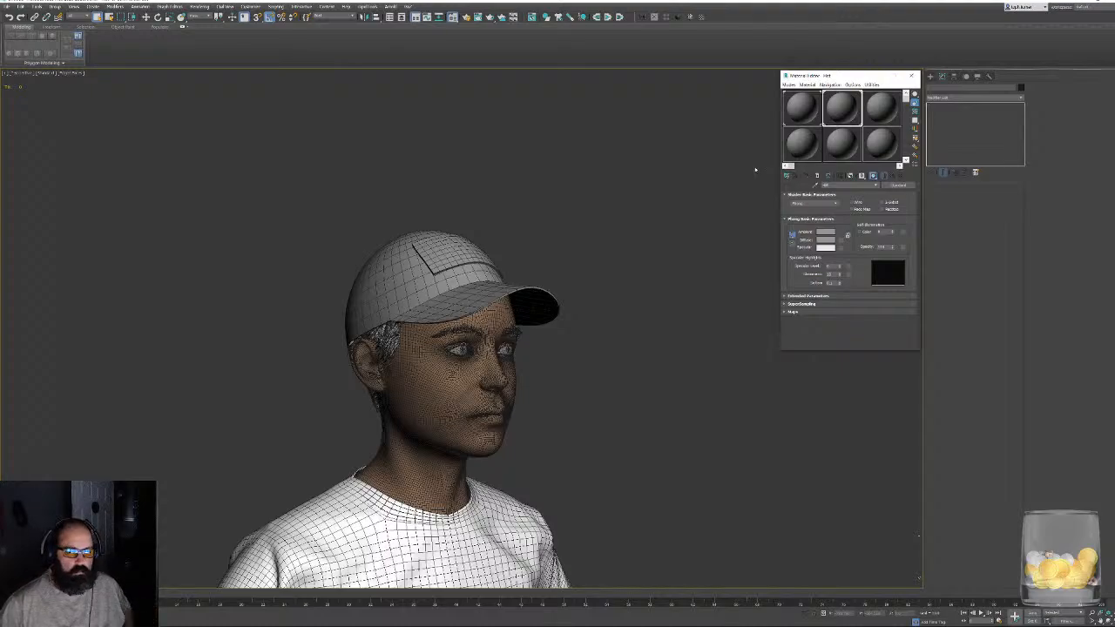
# - Load the material of the character's head into the third sample slot of the Material Editor
pyautogui.keyDown('alt'); pyautogui.moveTo(518, 213); pyautogui.dragTo(490, 229, button='middle'); pyautogui.keyUp('alt')
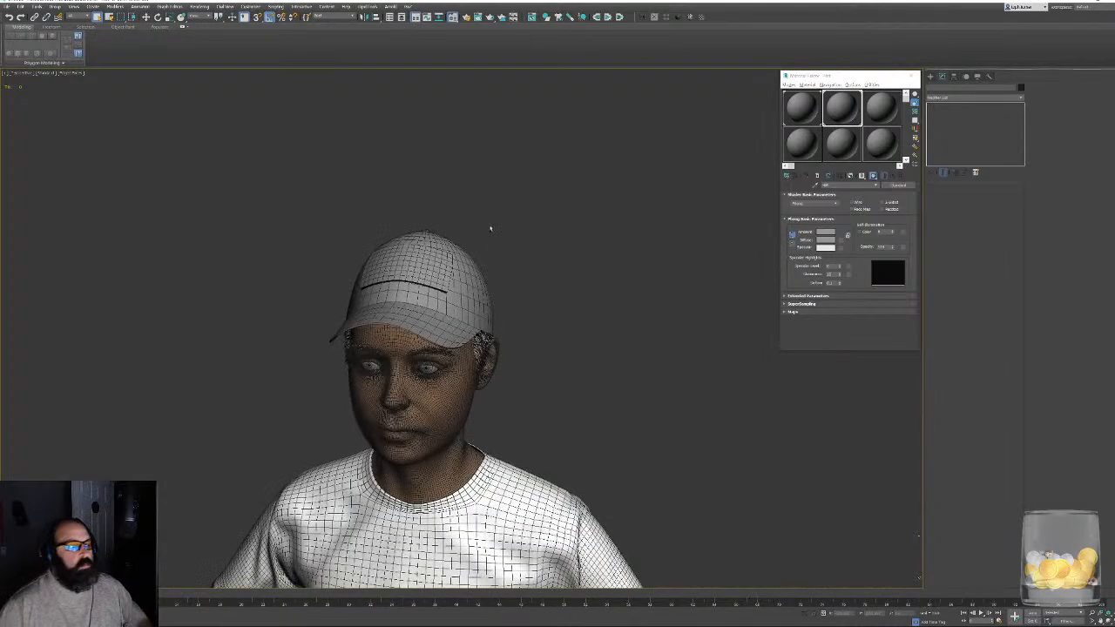
pyautogui.scroll(3, 453, 261)
pyautogui.moveTo(416, 291)
pyautogui.keyDown('alt'); pyautogui.mouseDown(button='middle')
pyautogui.moveTo(386, 298)
pyautogui.moveTo(410, 301)
pyautogui.mouseUp(button='middle'); pyautogui.keyUp('alt')
pyautogui.moveTo(537, 426); pyautogui.dragTo(514, 206, button='middle')
pyautogui.scroll(-5, 563, 236)
pyautogui.click(891, 105)
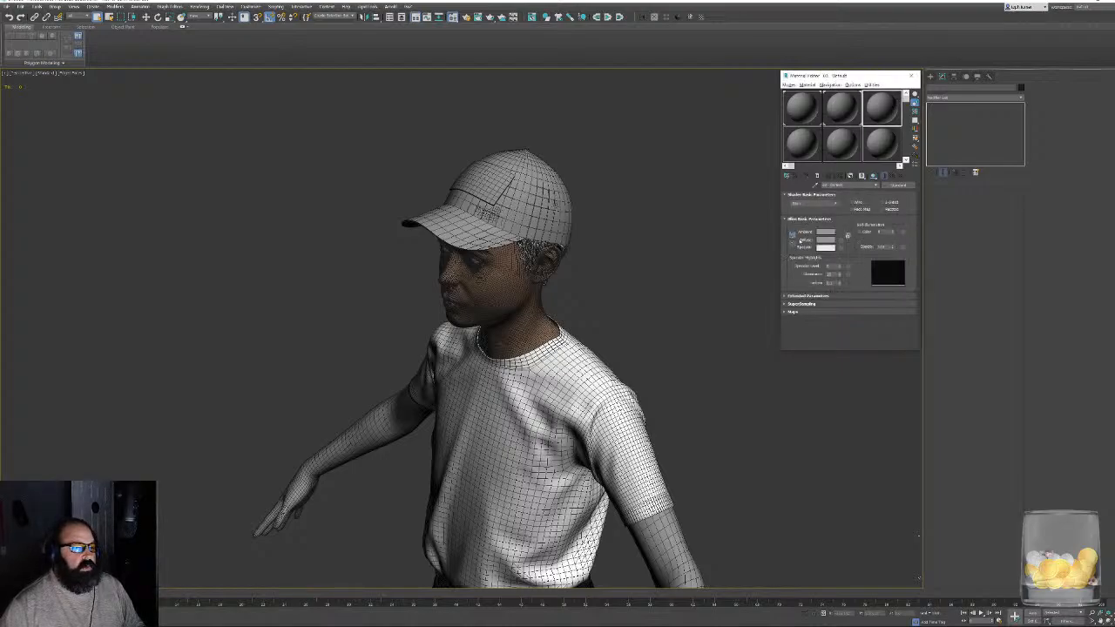
pyautogui.keyDown('alt'); pyautogui.moveTo(544, 348); pyautogui.dragTo(592, 303, button='middle'); pyautogui.keyUp('alt')
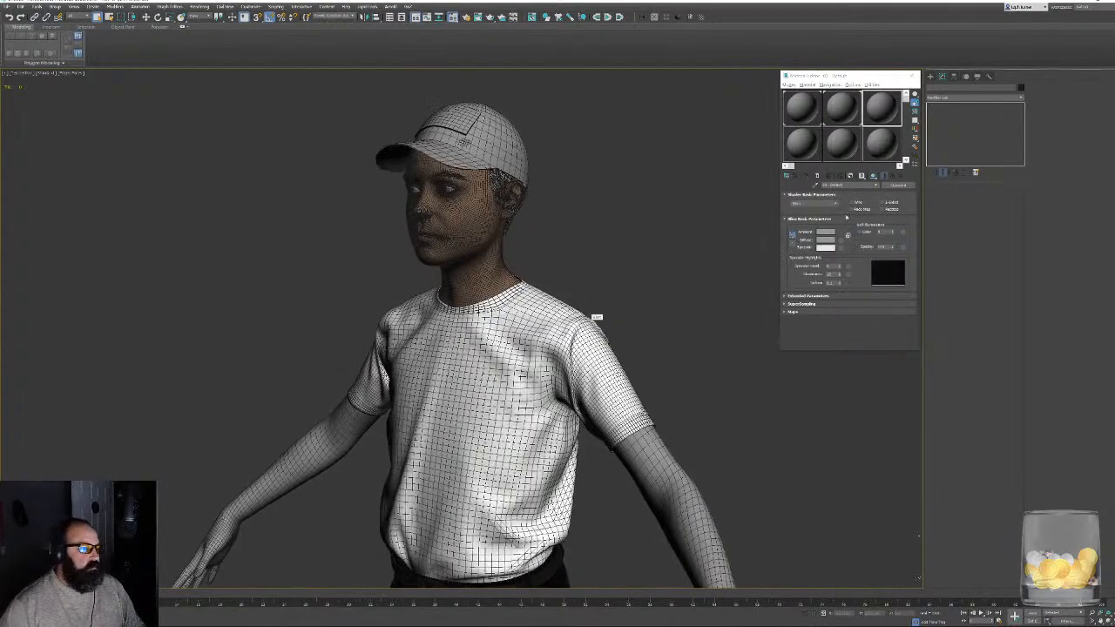
pyautogui.click(817, 186)
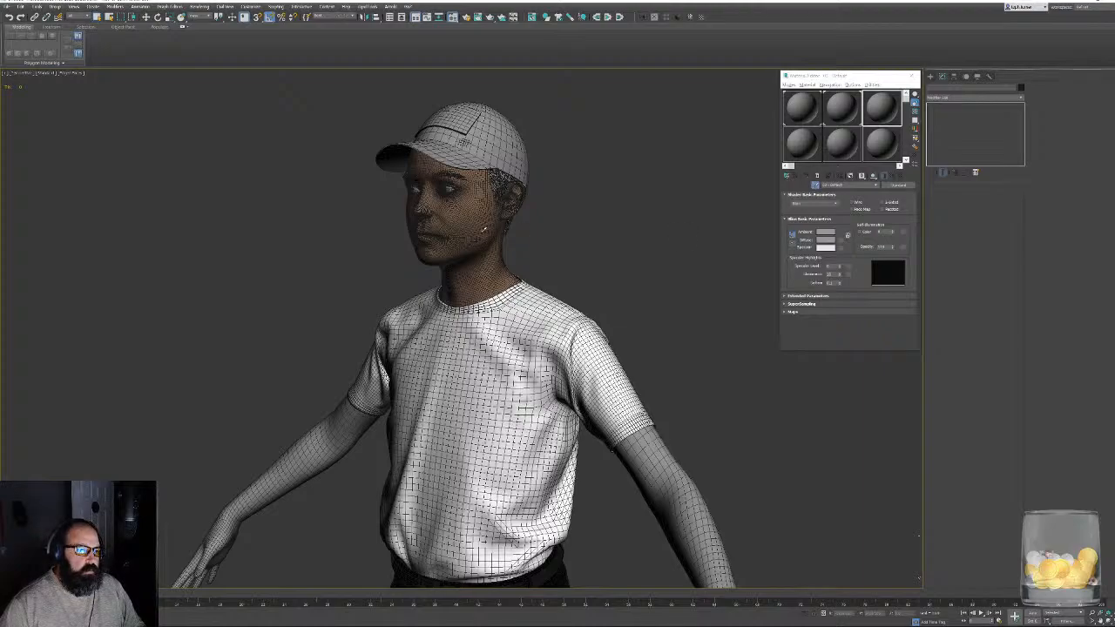
pyautogui.click(490, 232)
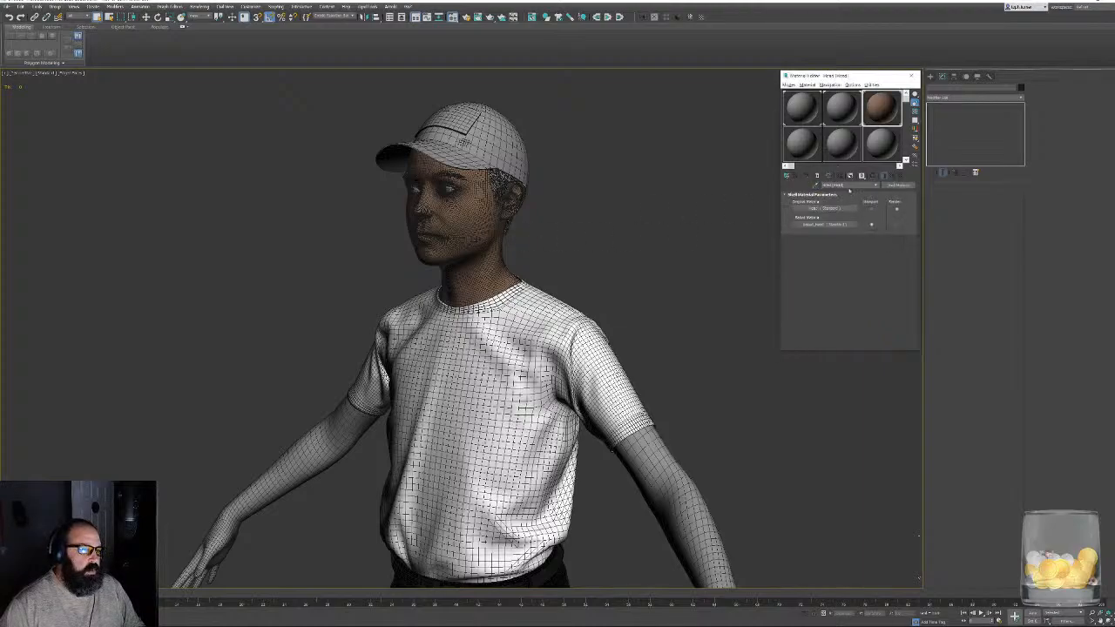
# - Replace the head's baked Shell material with a Standard material
pyautogui.rightClick(894, 190)
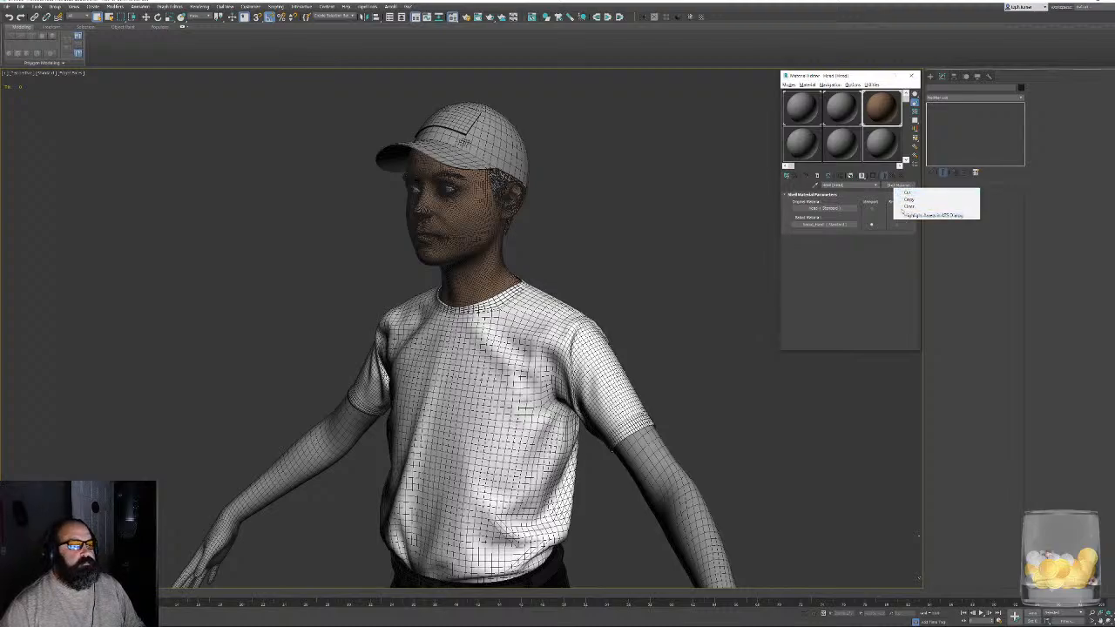
pyautogui.click(891, 184)
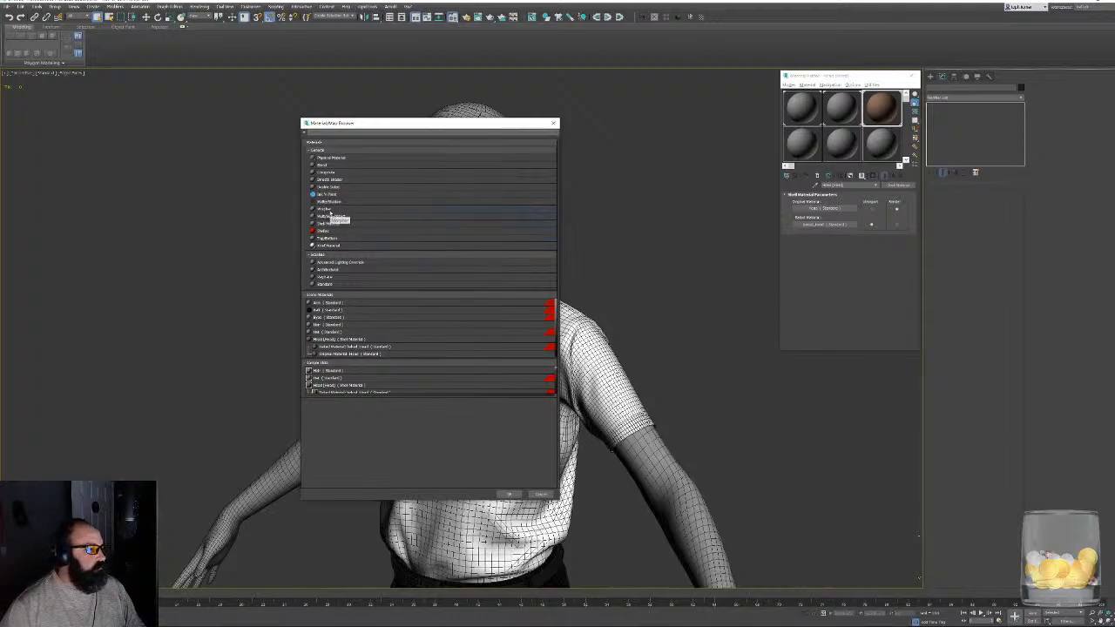
pyautogui.doubleClick(329, 284)
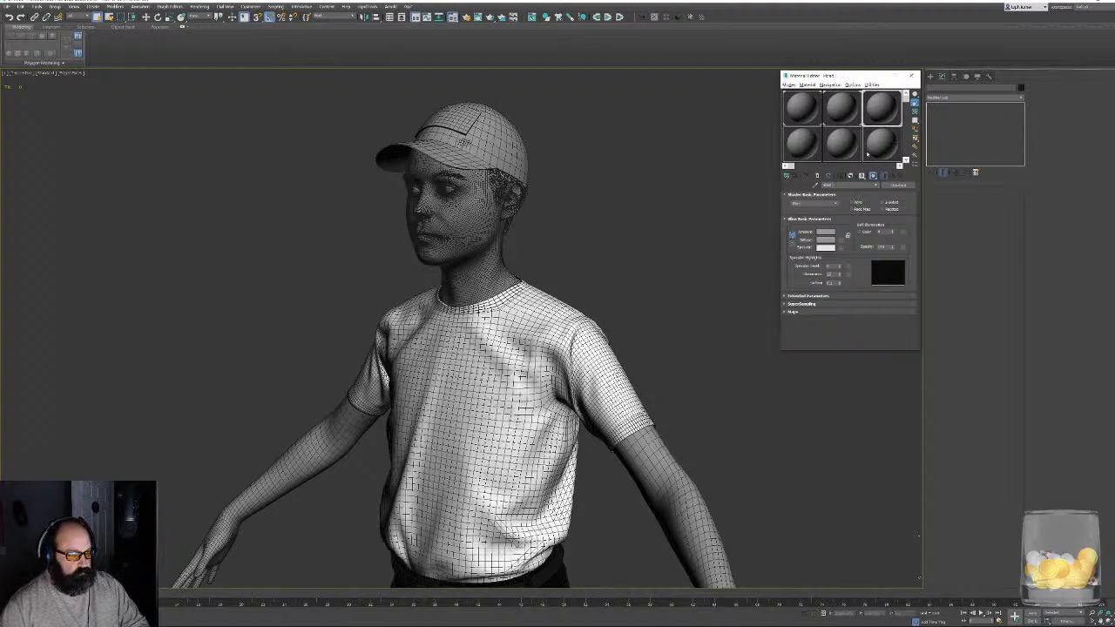
# - Load the T-shirt's material into the fourth sample slot of the Material Editor
pyautogui.click(801, 144)
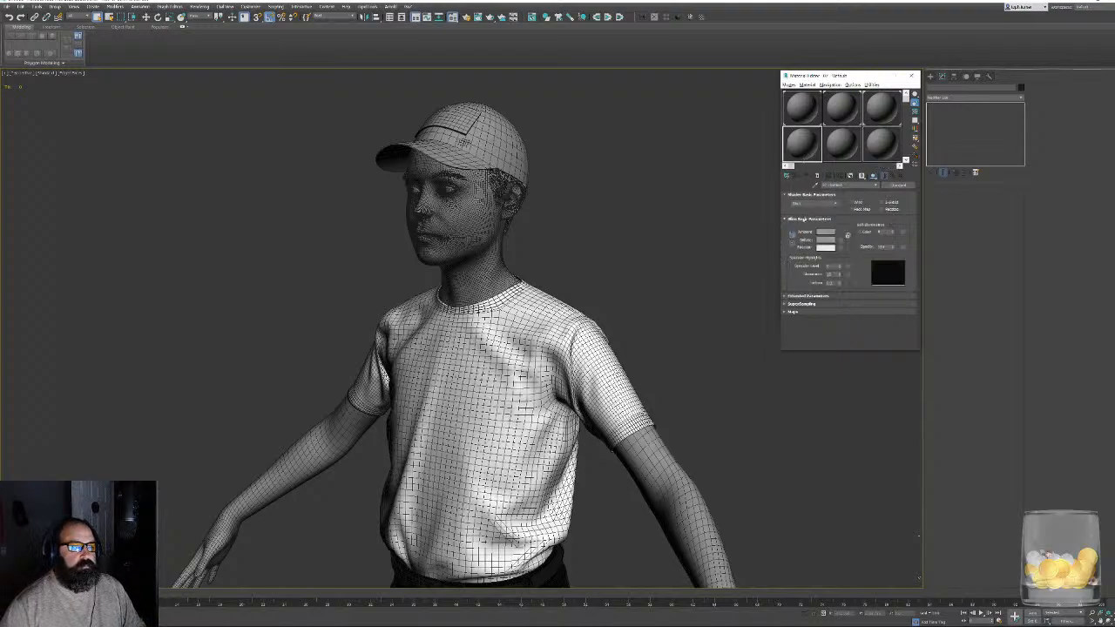
pyautogui.click(817, 185)
pyautogui.click(557, 366)
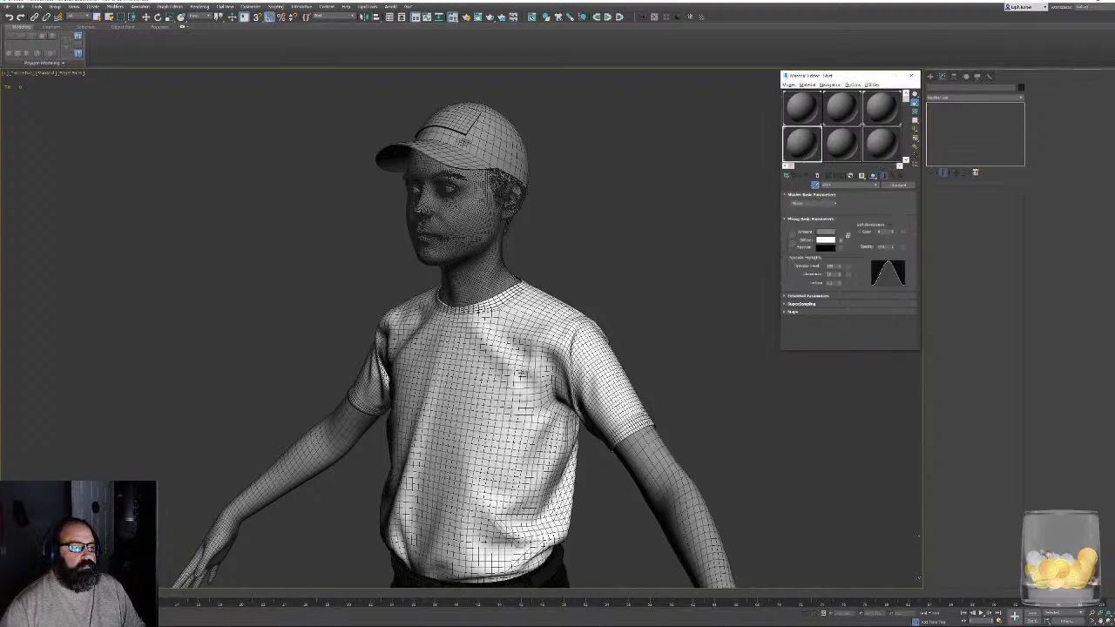
# - Hide the edged faces and copy the ambient grey onto the diffuse colour of the T-shirt's material
pyautogui.keyDown('alt'); pyautogui.moveTo(470, 375); pyautogui.dragTo(557, 330, button='middle'); pyautogui.keyUp('alt')
pyautogui.press('F4')
pyautogui.scroll(-4, 556, 330)
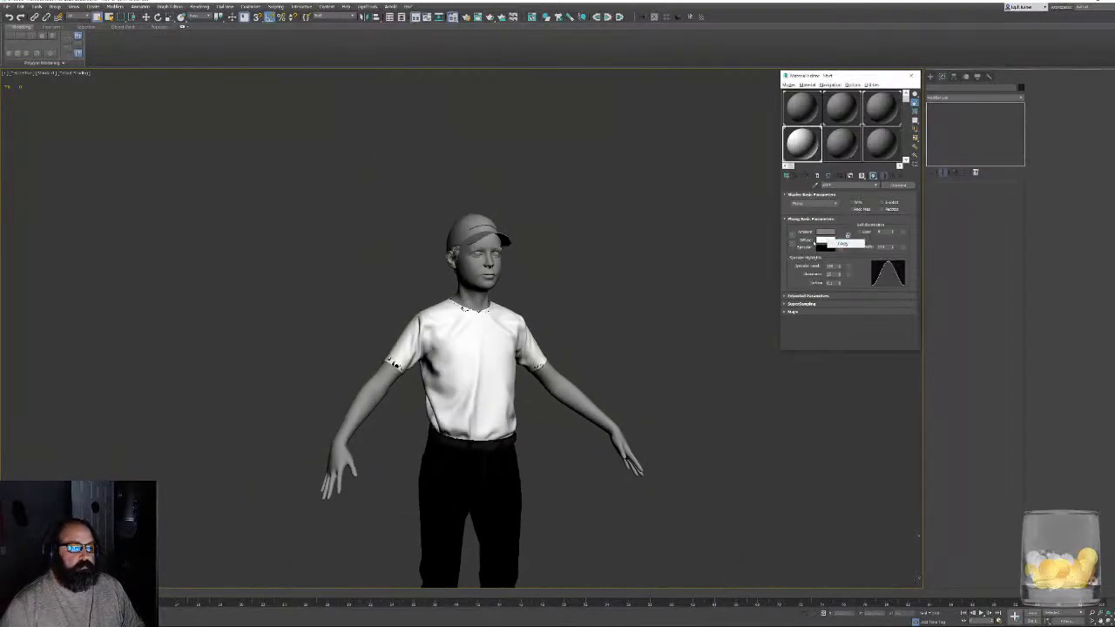
pyautogui.moveTo(822, 231); pyautogui.dragTo(820, 240)
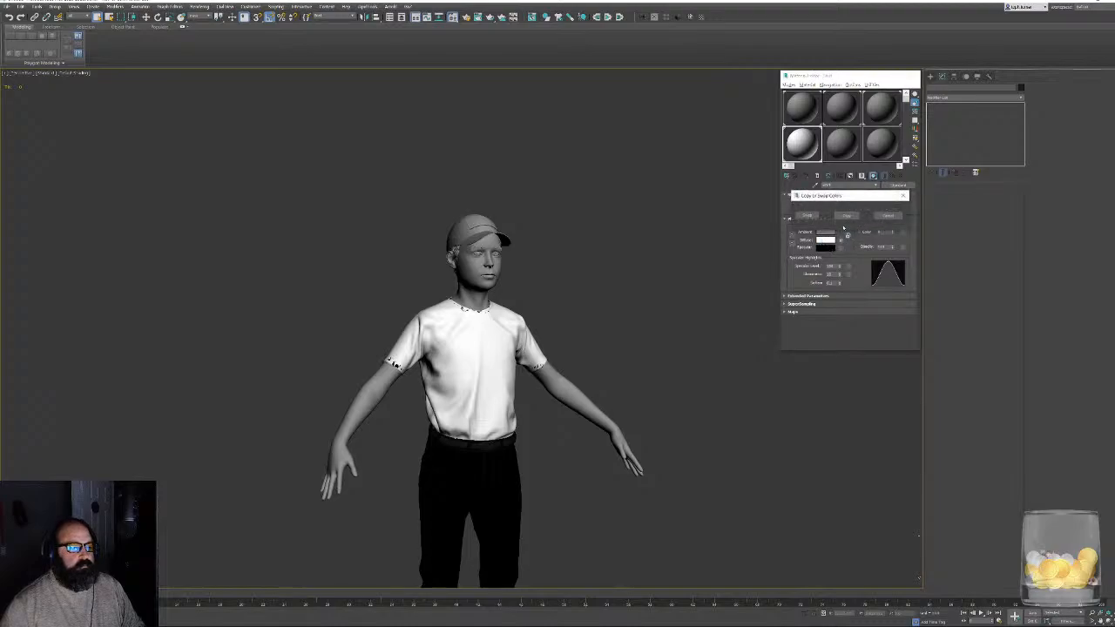
pyautogui.click(846, 216)
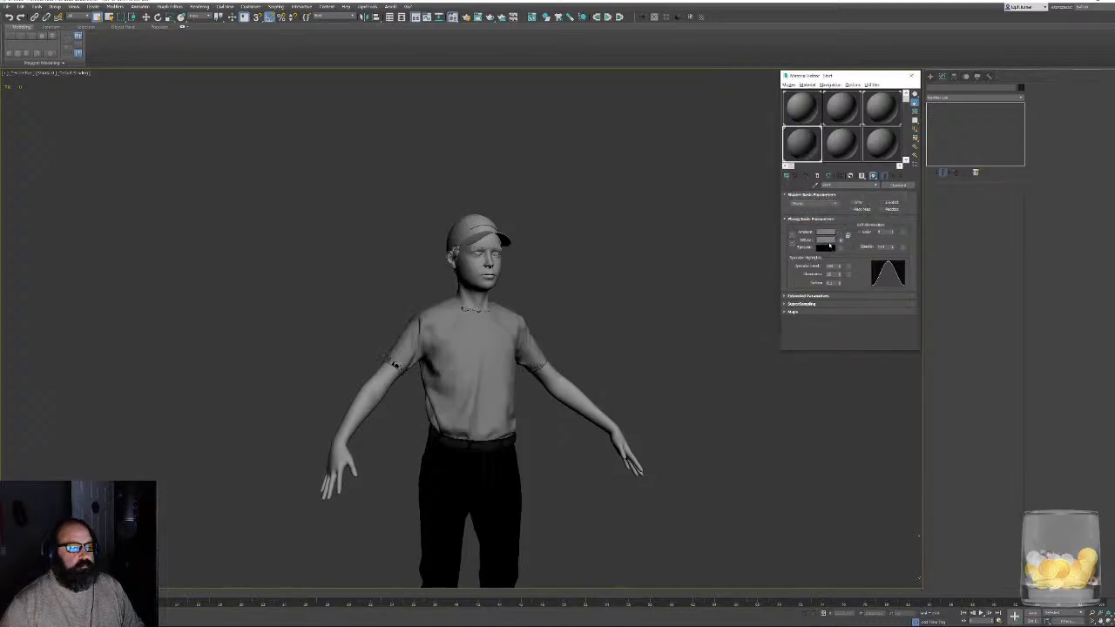
# - Try to copy the grey diffuse colour onto the specular colour of the T-shirt's material
pyautogui.moveTo(826, 249); pyautogui.dragTo(826, 248)
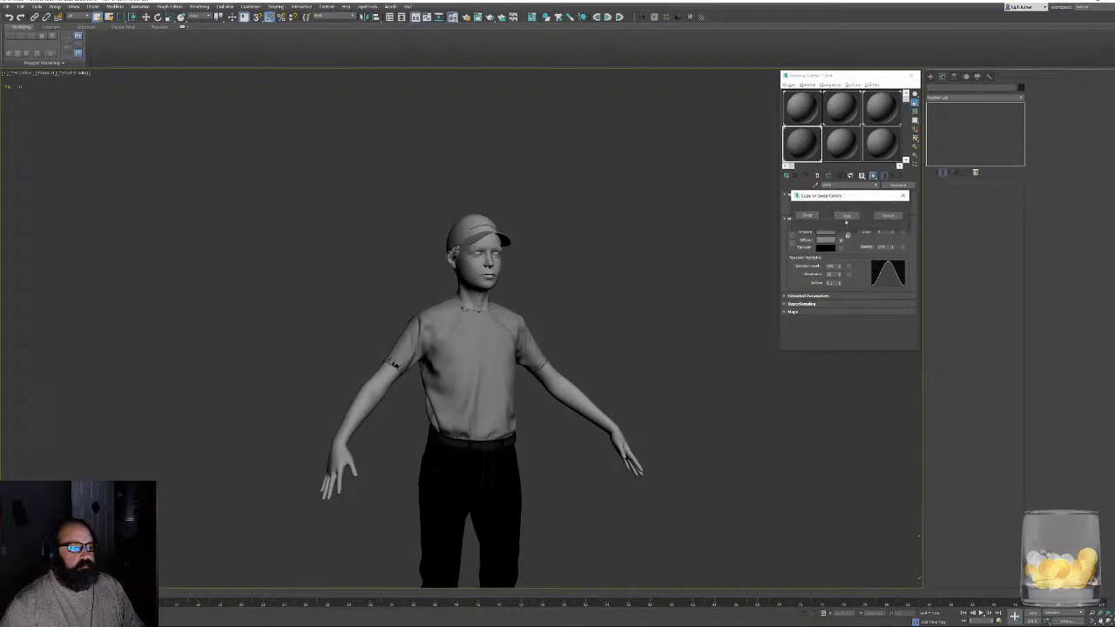
pyautogui.click(846, 217)
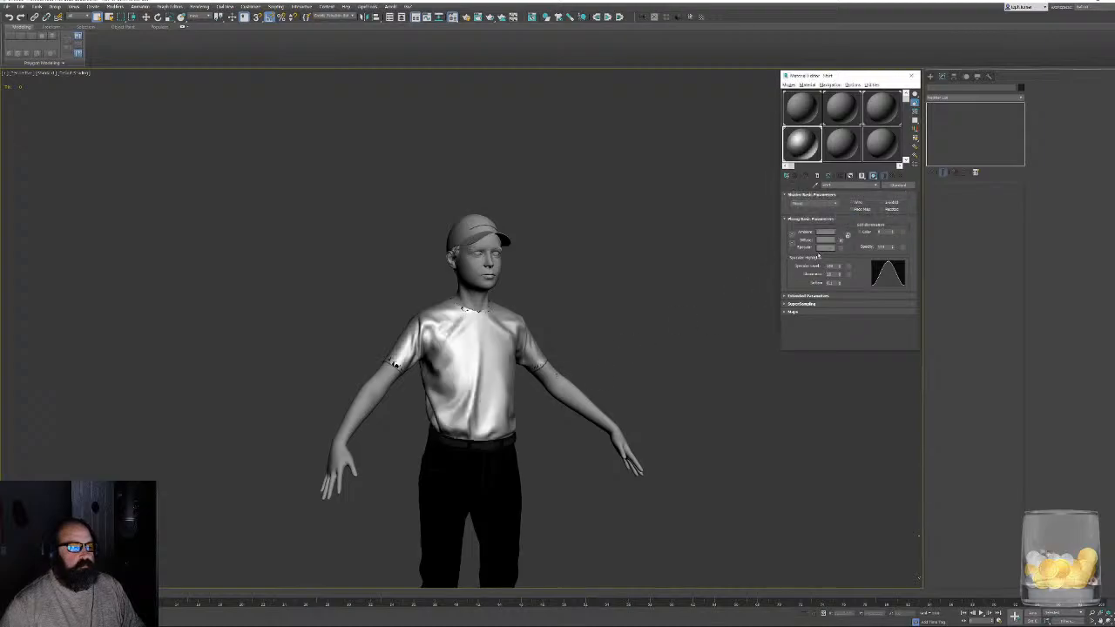
pyautogui.hotkey('ctrl', 'z')
# - Select all of the character's meshes, export the selection as FBX over the existing Kid.fbx, and close the Material Editor
pyautogui.moveTo(662, 346); pyautogui.dragTo(681, 248, button='middle')
pyautogui.keyDown('alt'); pyautogui.moveTo(681, 249); pyautogui.dragTo(605, 364, button='middle'); pyautogui.keyUp('alt')
pyautogui.scroll(3, 564, 378)
pyautogui.scroll(-4, 606, 364)
pyautogui.keyDown('alt'); pyautogui.moveTo(436, 207); pyautogui.dragTo(461, 268, button='middle'); pyautogui.keyUp('alt')
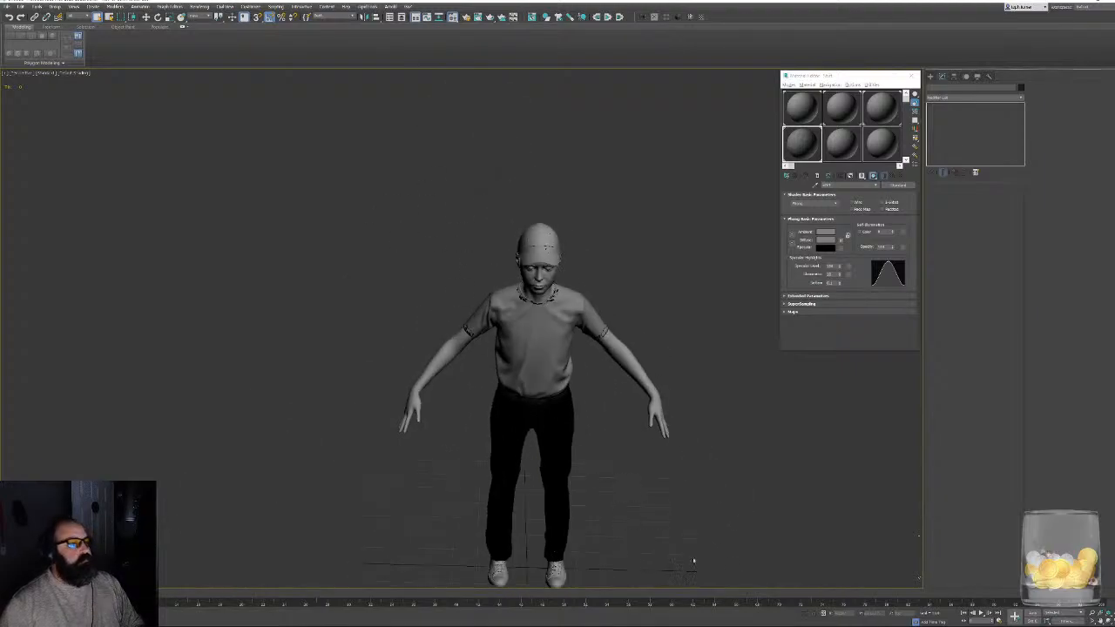
pyautogui.hotkey('ctrl', 'a')
pyautogui.press('F3')
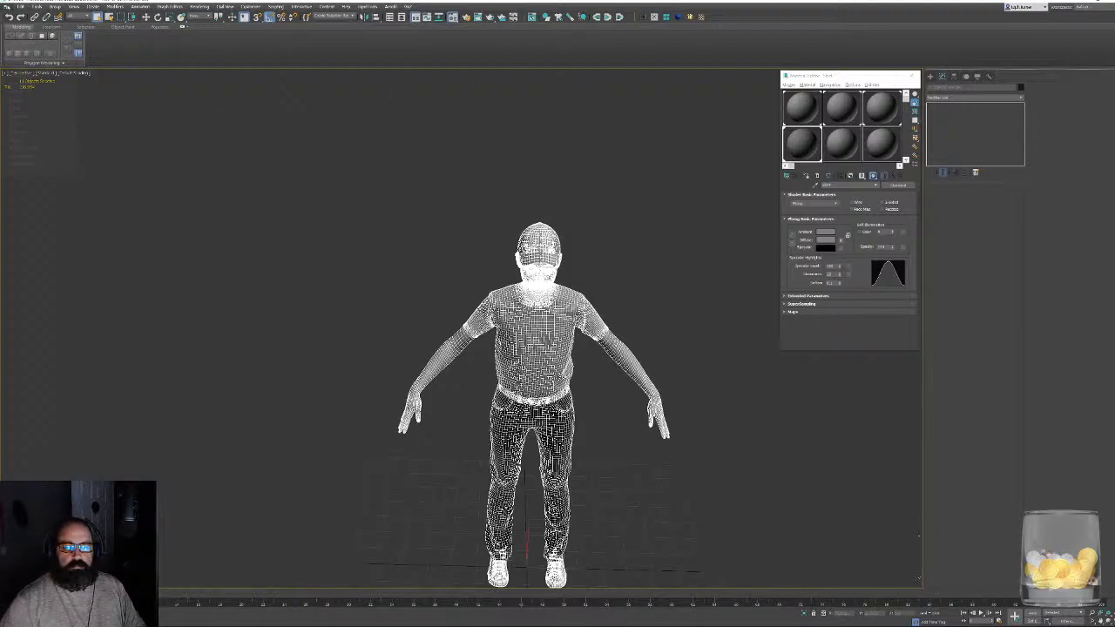
pyautogui.click(7, 6)
pyautogui.moveTo(69, 108)
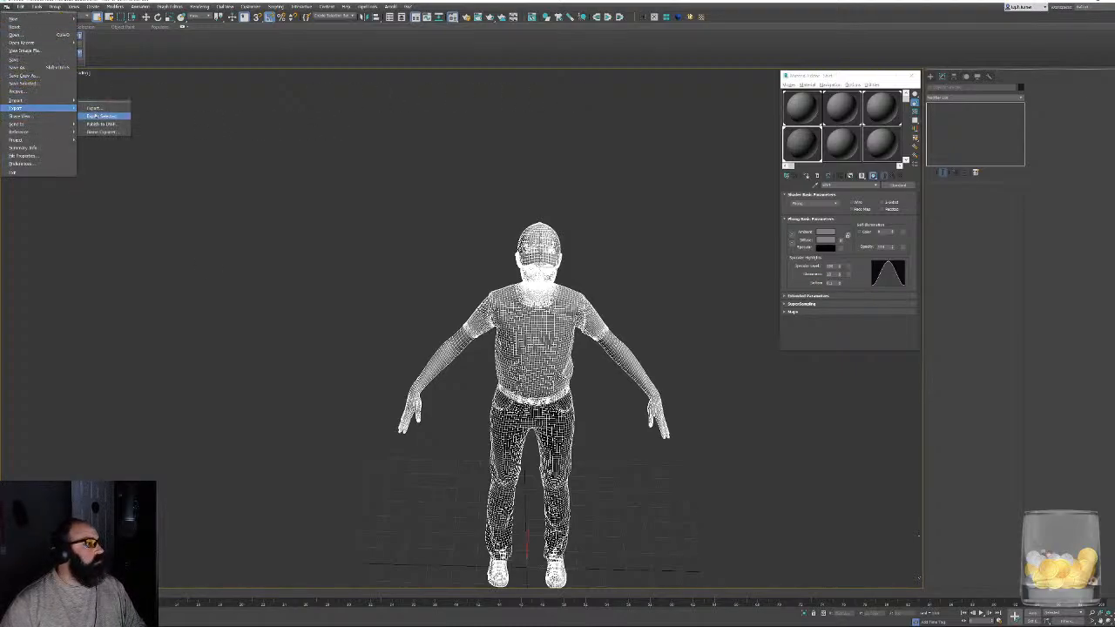
pyautogui.click(101, 115)
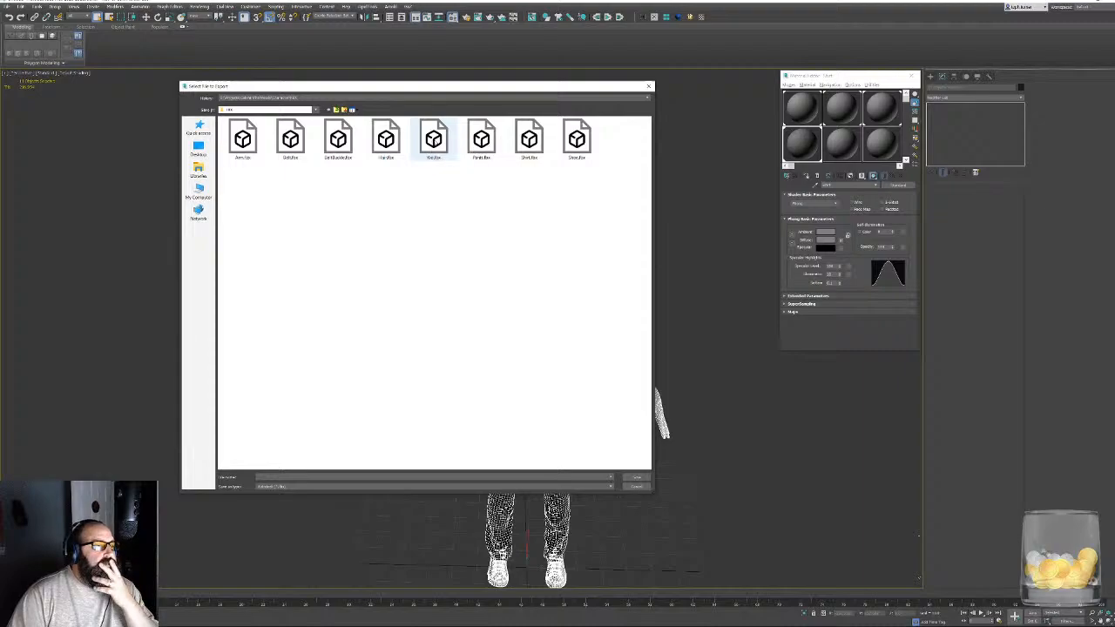
pyautogui.doubleClick(433, 139)
pyautogui.click(584, 326)
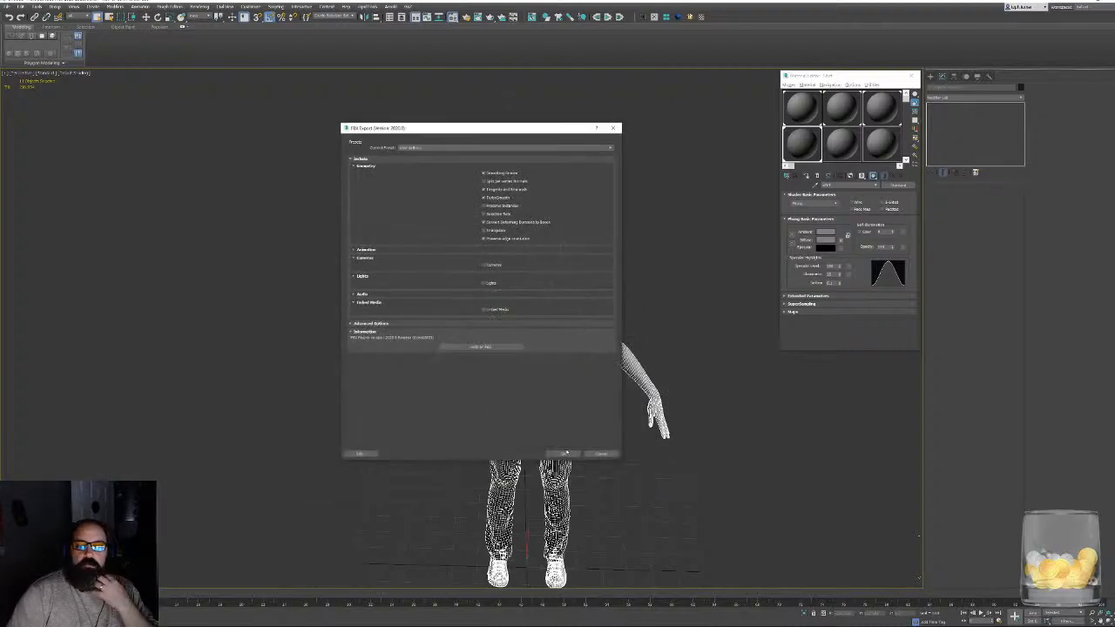
pyautogui.click(564, 454)
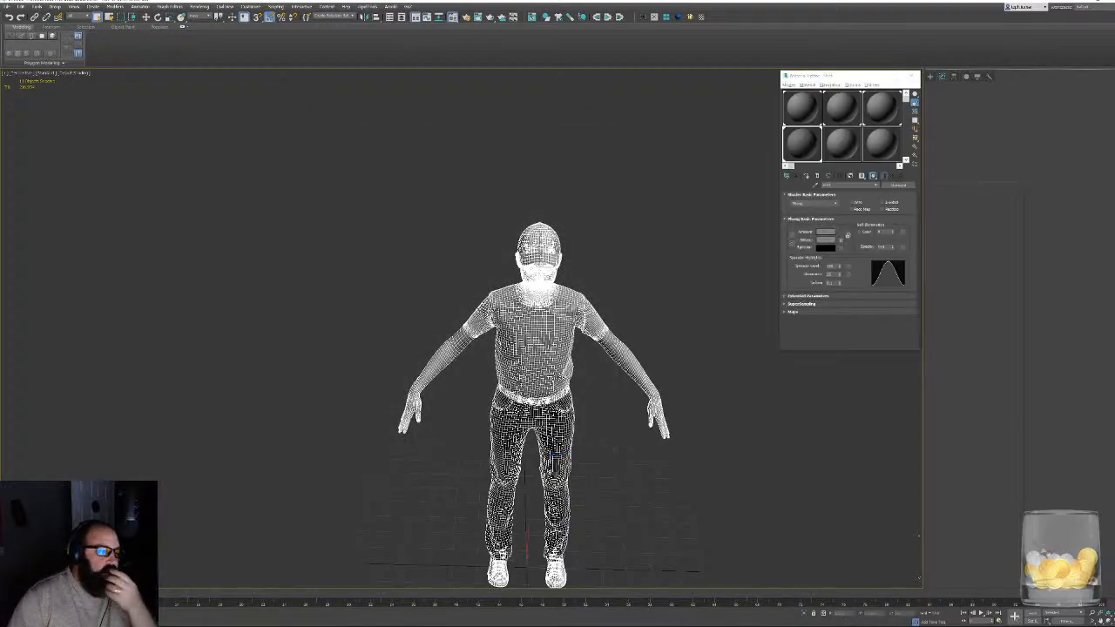
pyautogui.click(912, 76)
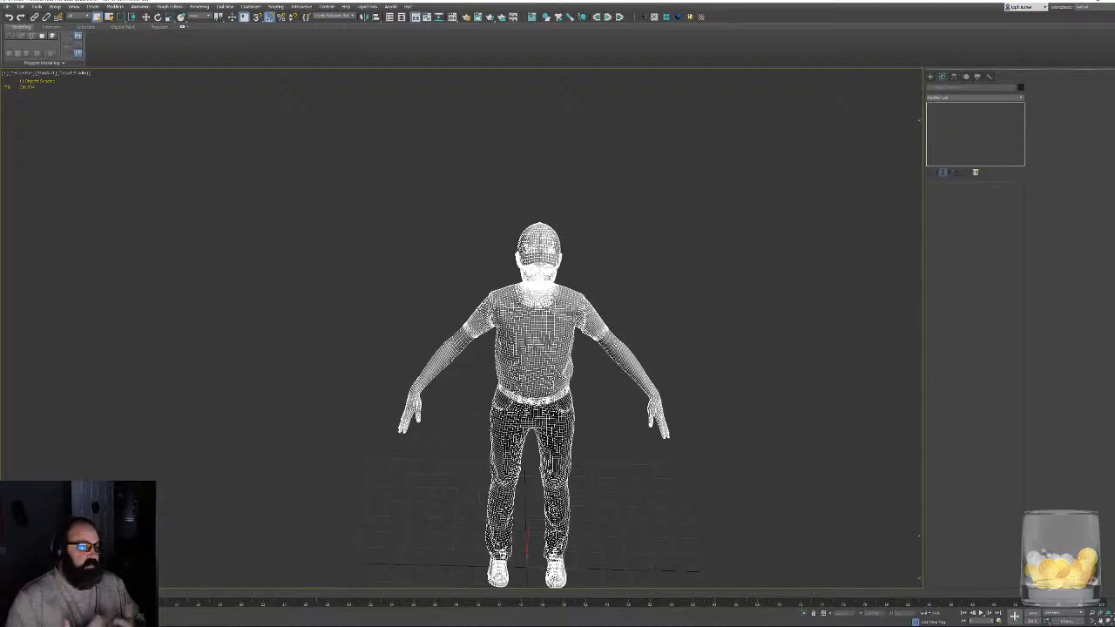
# - Switch to Unreal Editor and import Kid.fbx into the Characters folder as a static mesh
pyautogui.click(1082, 2)
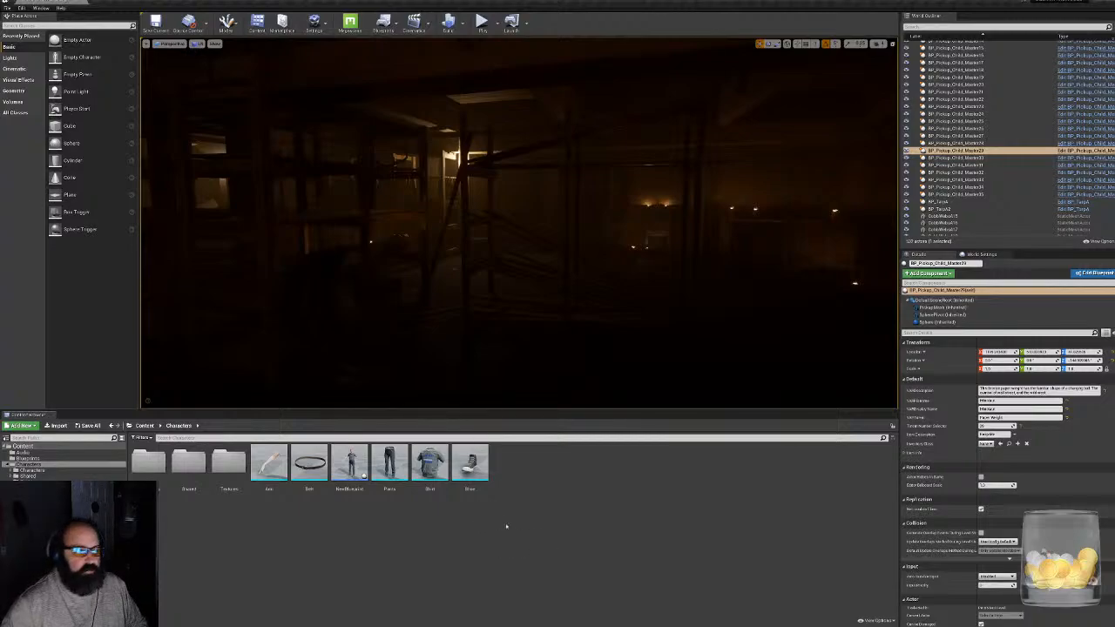
pyautogui.click(55, 425)
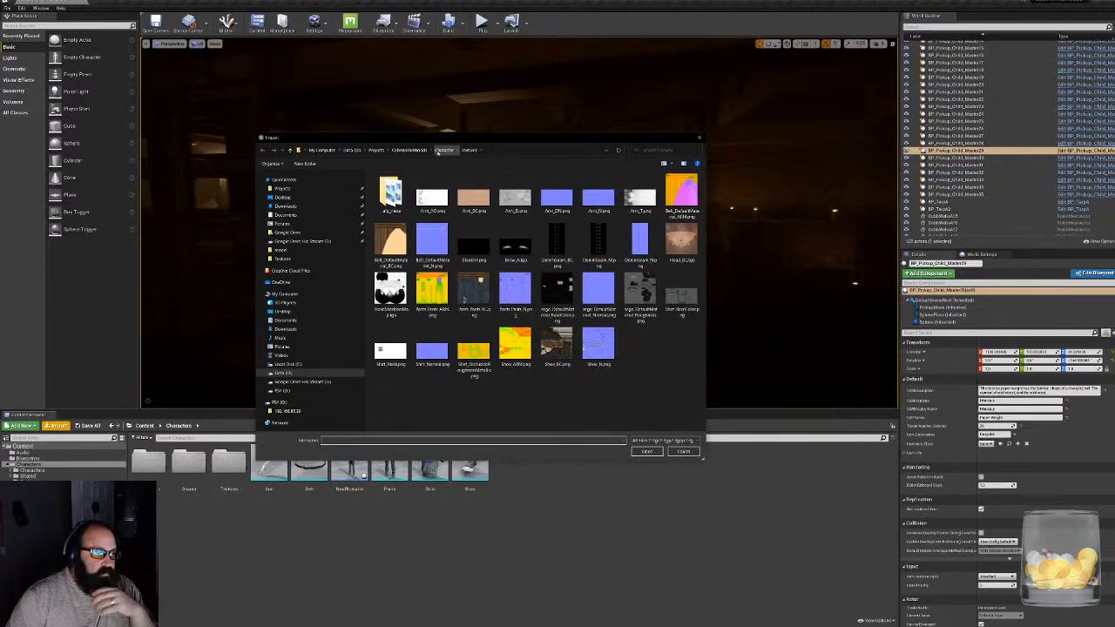
pyautogui.click(444, 150)
pyautogui.doubleClick(392, 196)
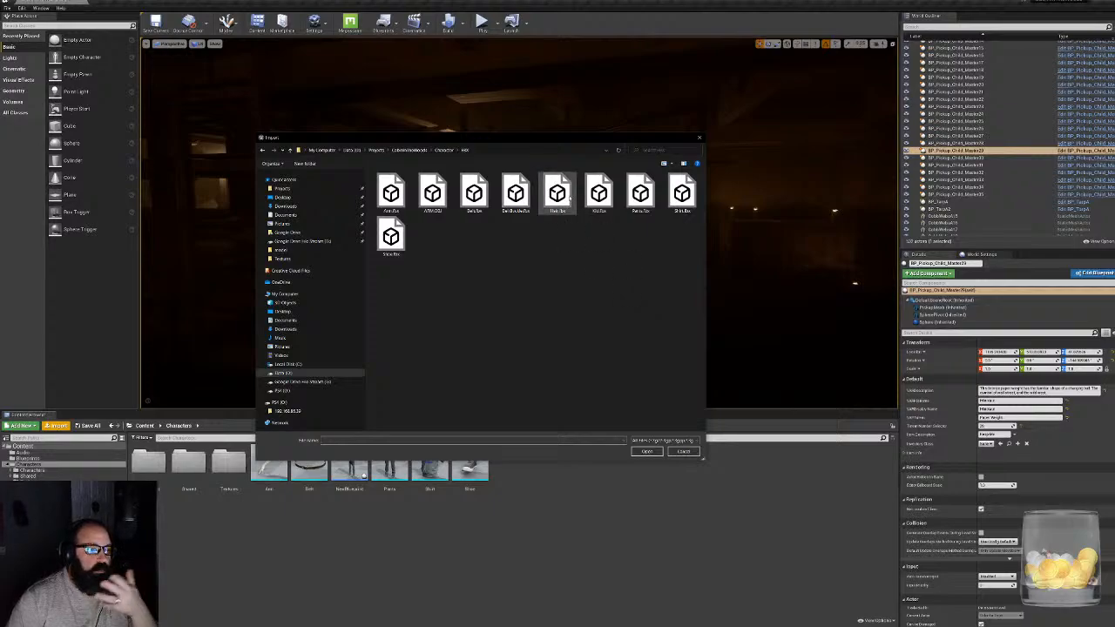
pyautogui.doubleClick(599, 193)
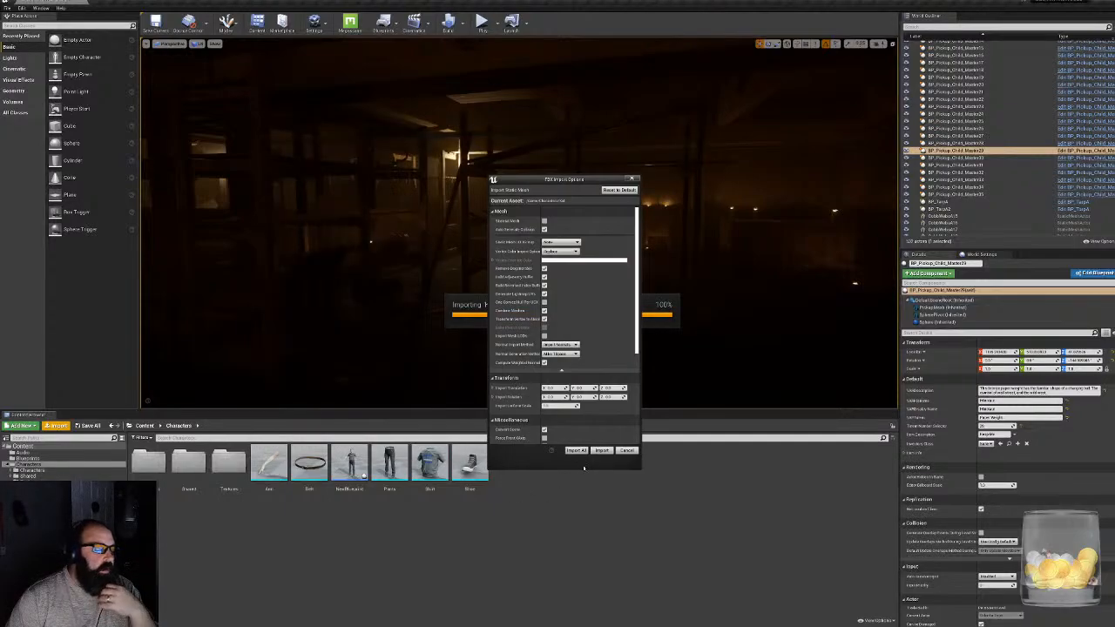
pyautogui.click(602, 451)
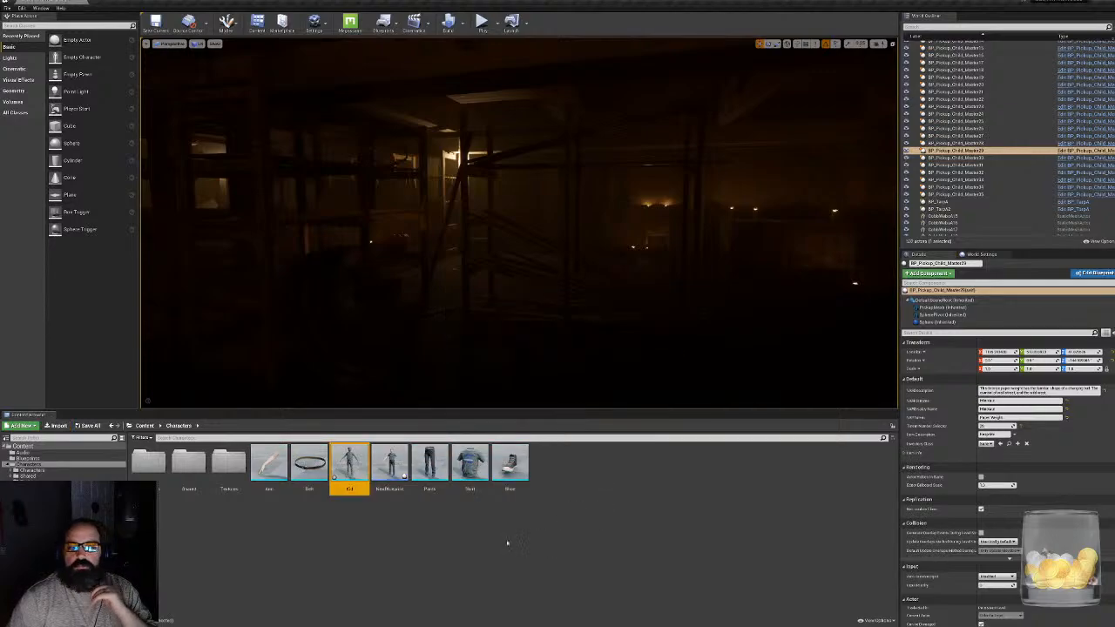
# - Open the Kid mesh in an enlarged floating editor and show the Characters subfolder holding the skin and hair materials
pyautogui.doubleClick(346, 456)
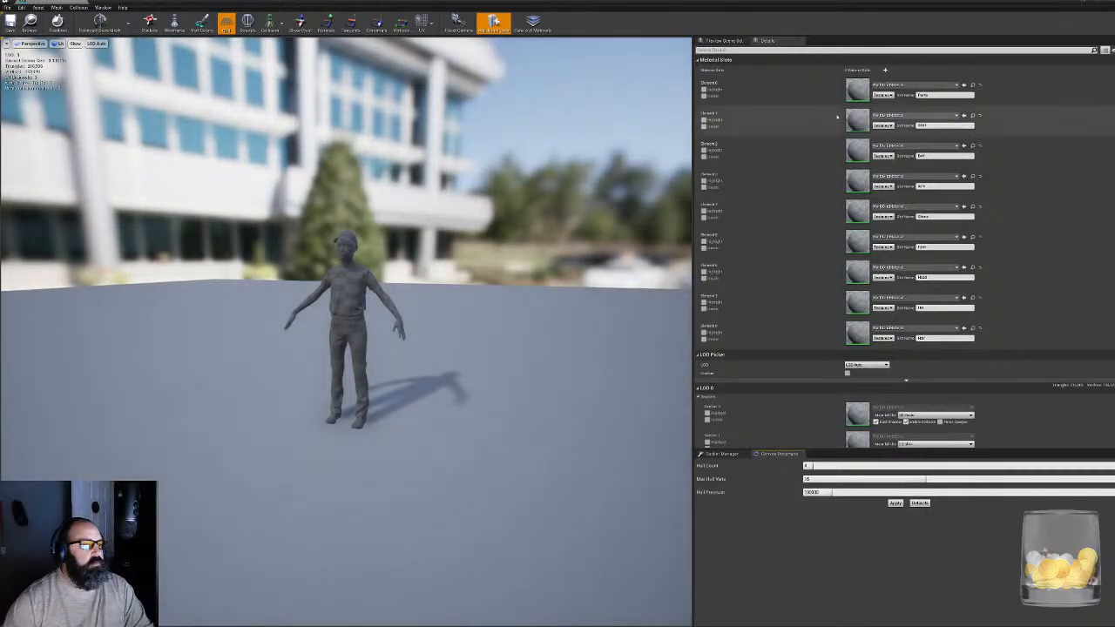
pyautogui.moveTo(33, 2); pyautogui.dragTo(502, 57)
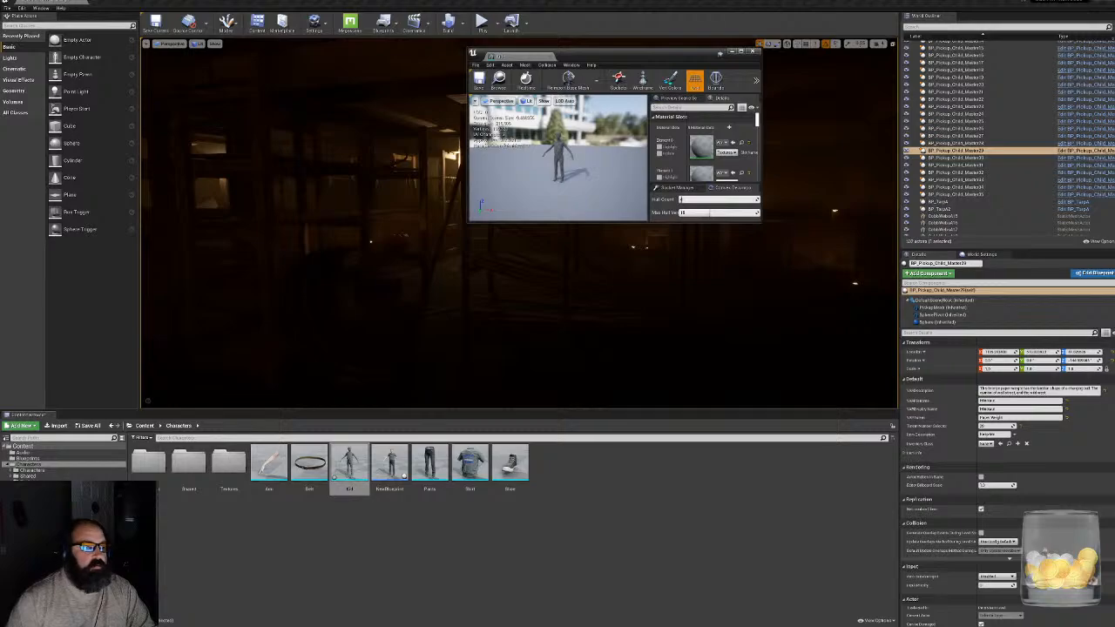
pyautogui.moveTo(763, 224); pyautogui.dragTo(867, 394)
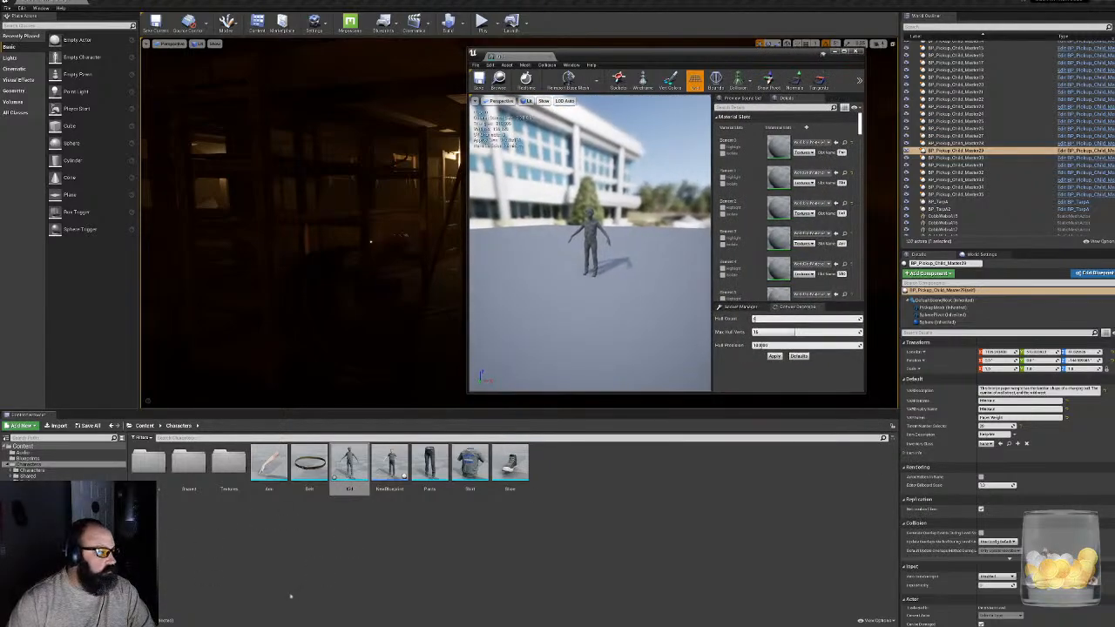
pyautogui.click(147, 469)
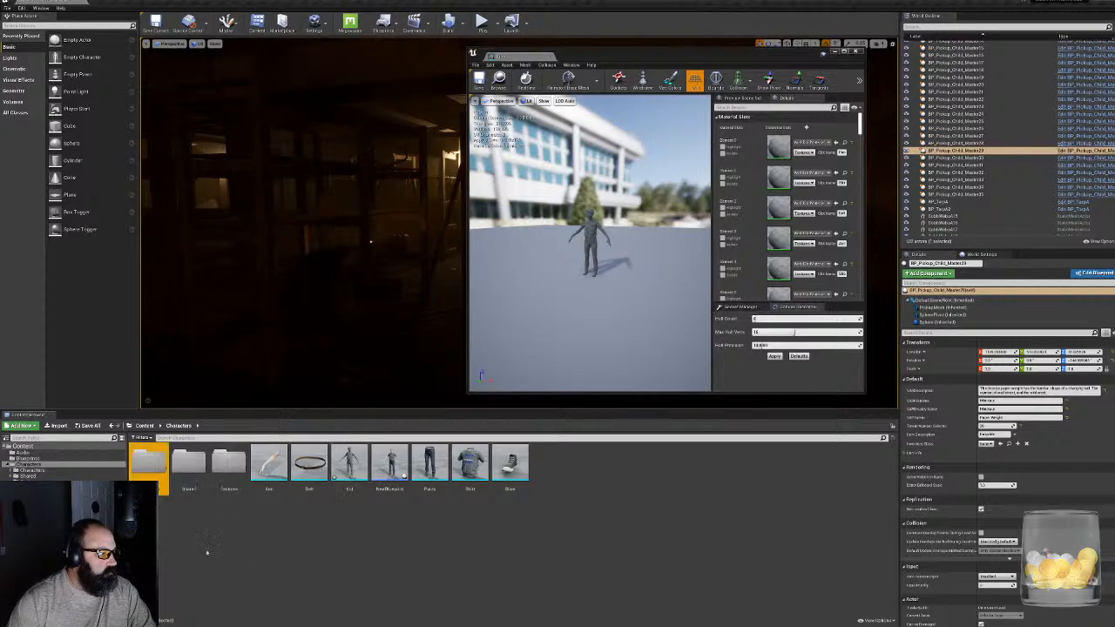
pyautogui.doubleClick(147, 466)
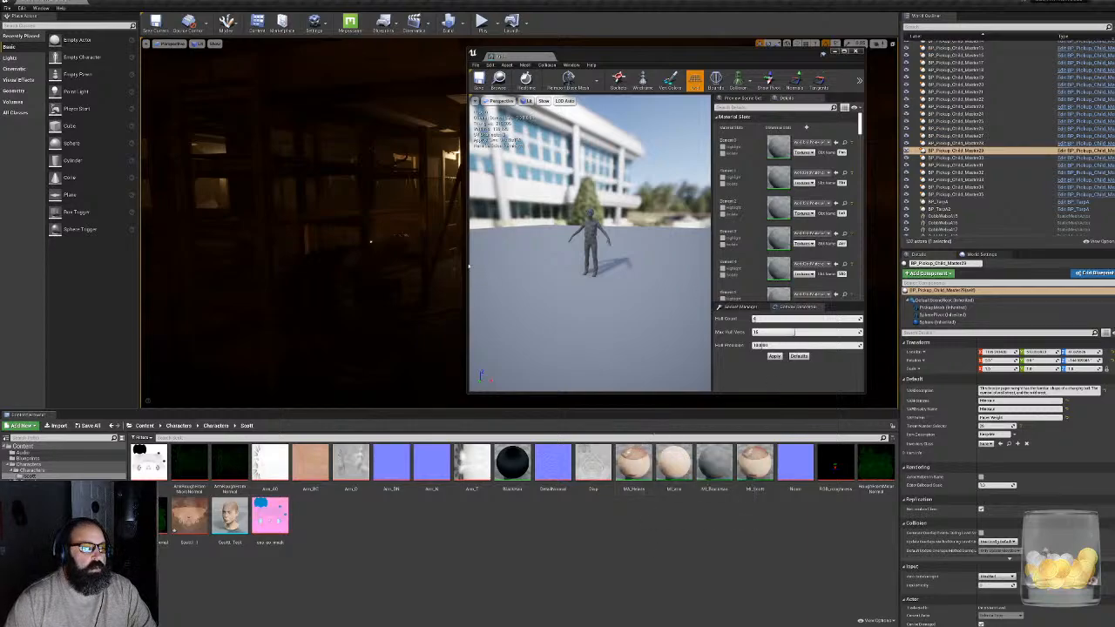
pyautogui.moveTo(466, 261); pyautogui.dragTo(294, 262)
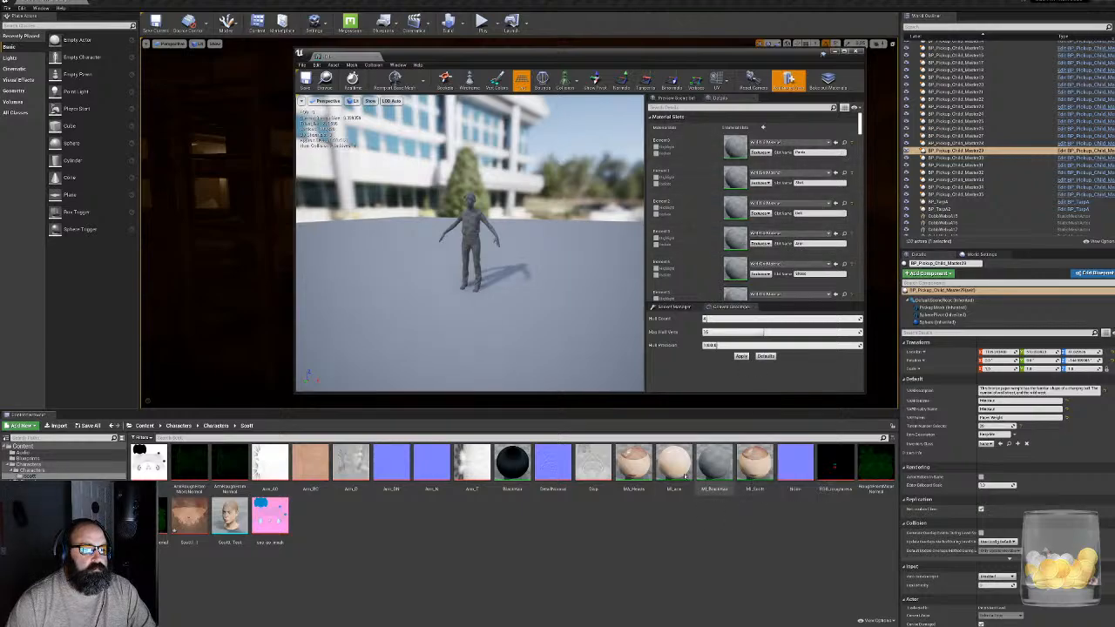
# - Assign the arm material instance to the mesh's Arm slot and the character's face material instance to its Head slot
pyautogui.moveTo(673, 466); pyautogui.dragTo(737, 238)
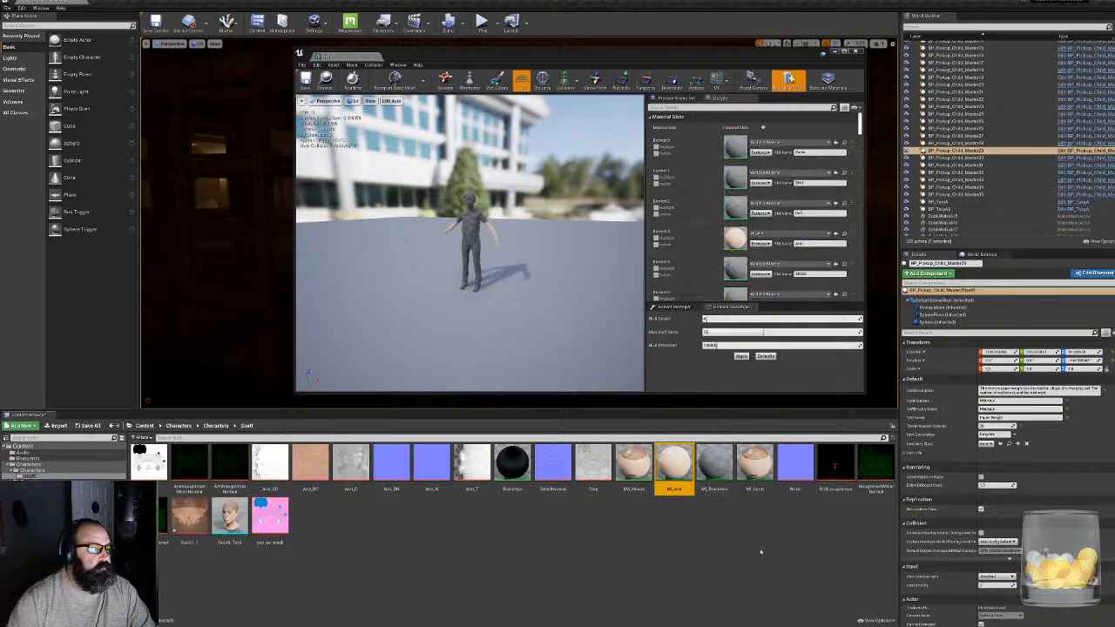
pyautogui.click(635, 466)
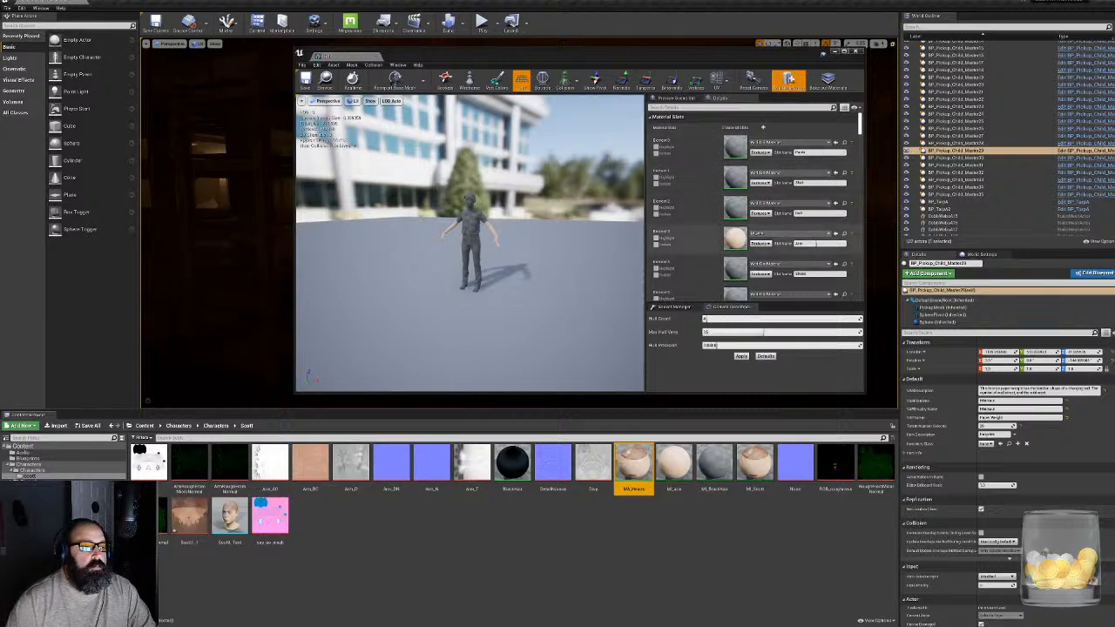
pyautogui.scroll(-1, 798, 272)
pyautogui.scroll(-4, 798, 272)
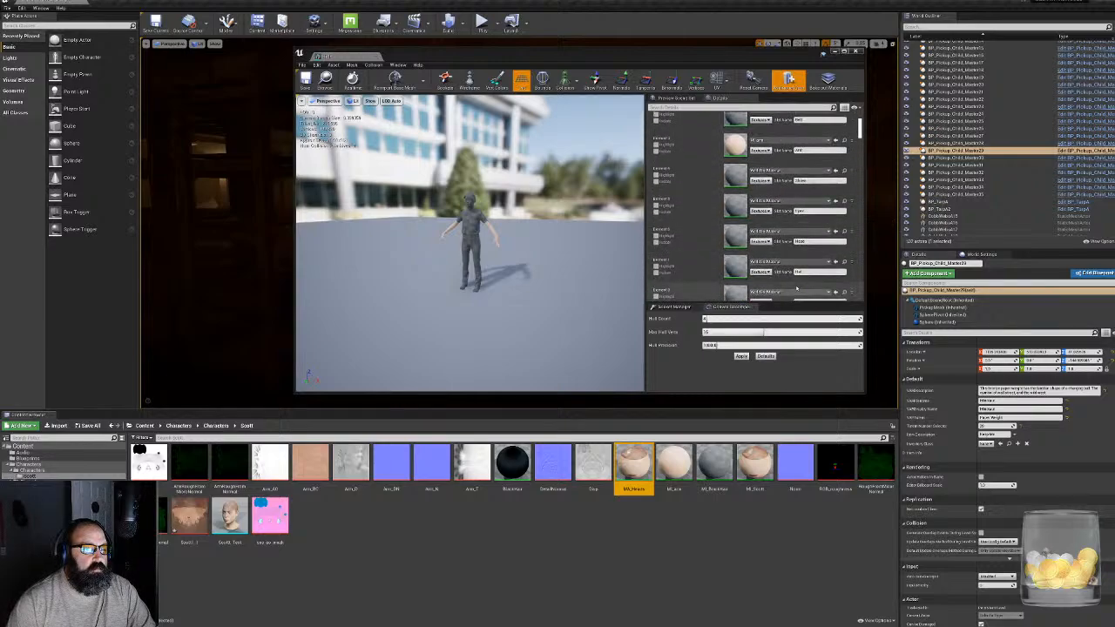
pyautogui.scroll(-1, 784, 292)
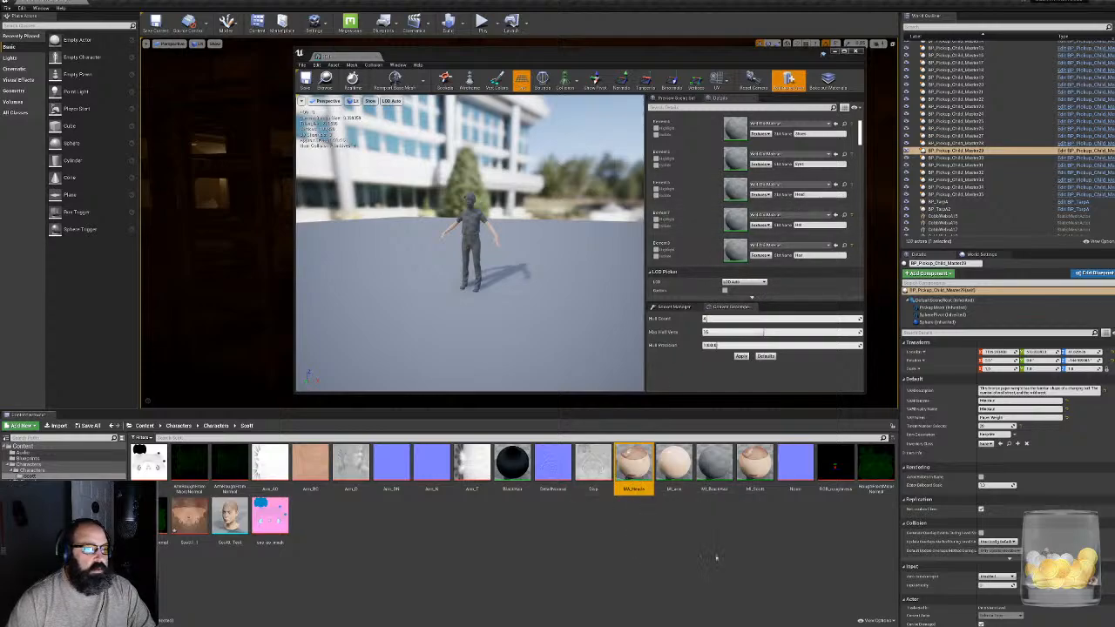
pyautogui.click(754, 466)
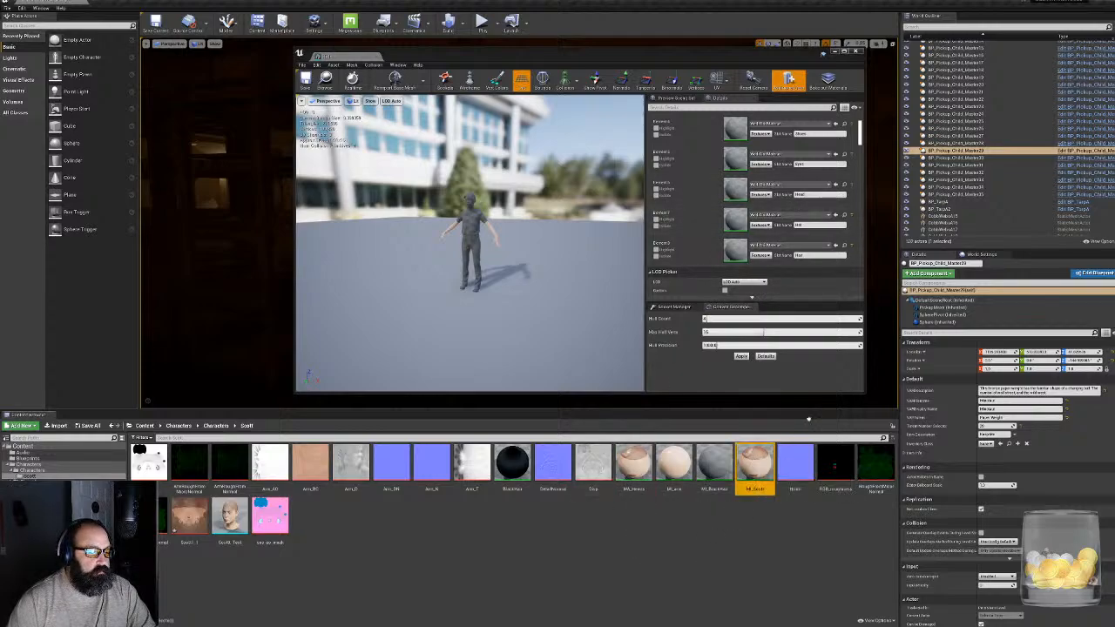
pyautogui.moveTo(808, 419); pyautogui.dragTo(736, 187)
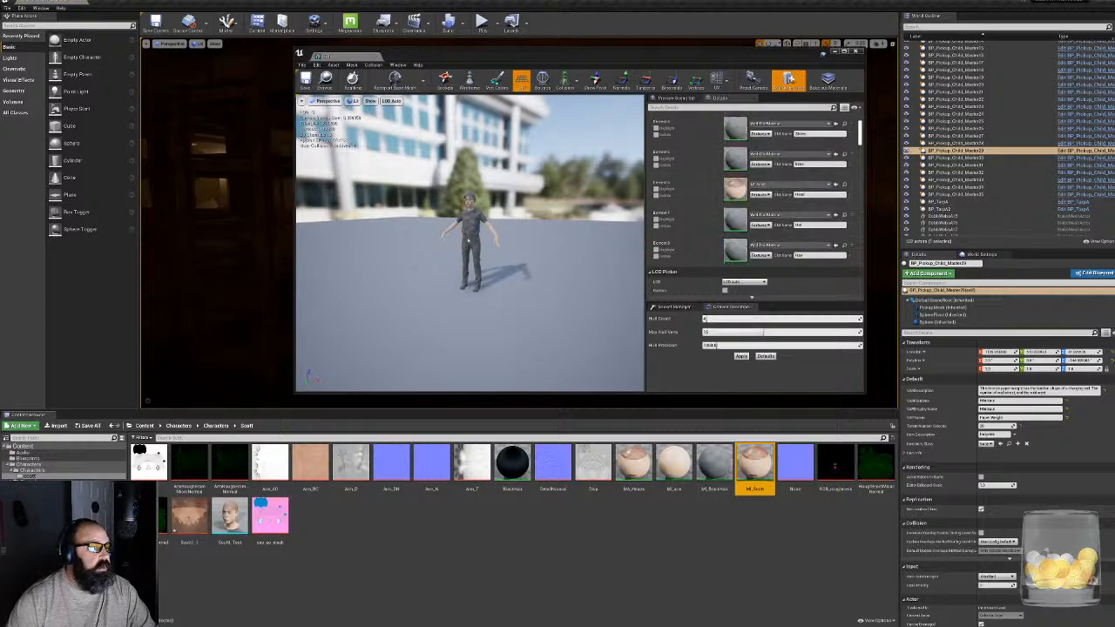
# - Assign the BlackHair material to the mesh's Hair slot
pyautogui.scroll(5, 470, 244)
pyautogui.scroll(3, 465, 241)
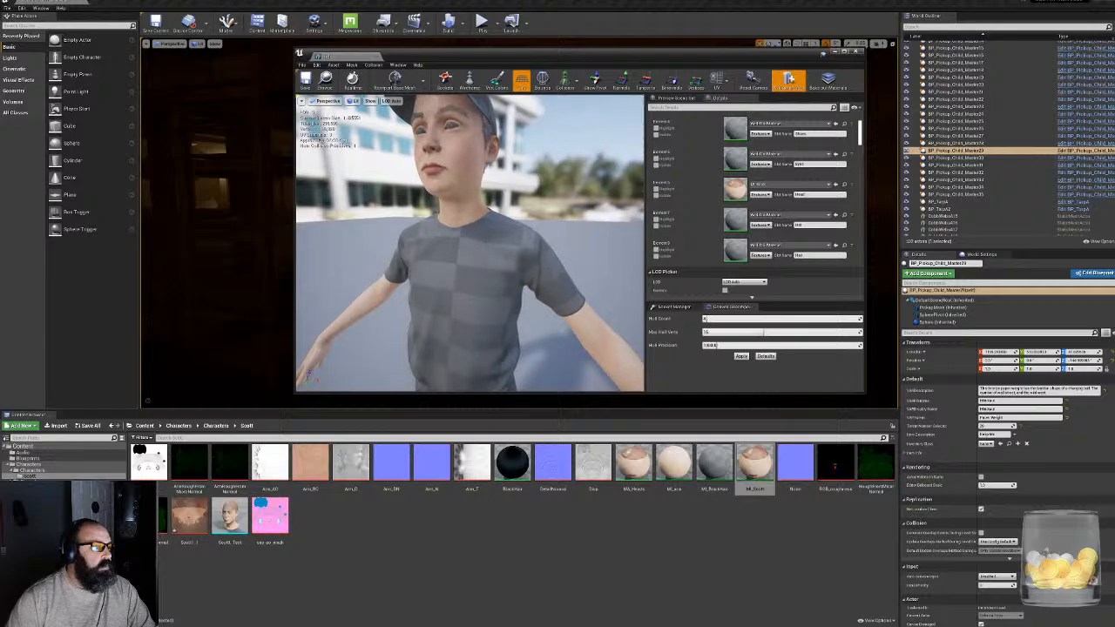
pyautogui.moveTo(466, 241); pyautogui.dragTo(475, 338)
pyautogui.moveTo(492, 259); pyautogui.dragTo(554, 236)
pyautogui.scroll(4, 491, 258)
pyautogui.moveTo(492, 258); pyautogui.dragTo(471, 262)
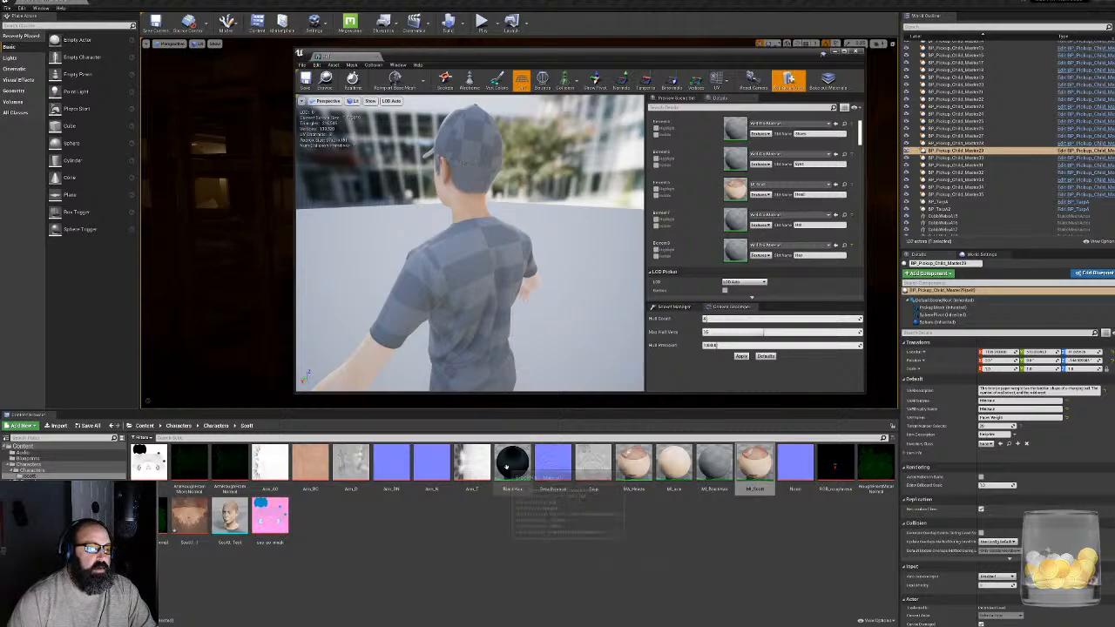
pyautogui.moveTo(512, 462); pyautogui.dragTo(734, 249)
# - Inspect the hair from the side and back of the head and open the BlackHair material
pyautogui.moveTo(508, 204); pyautogui.dragTo(409, 183, button='right')
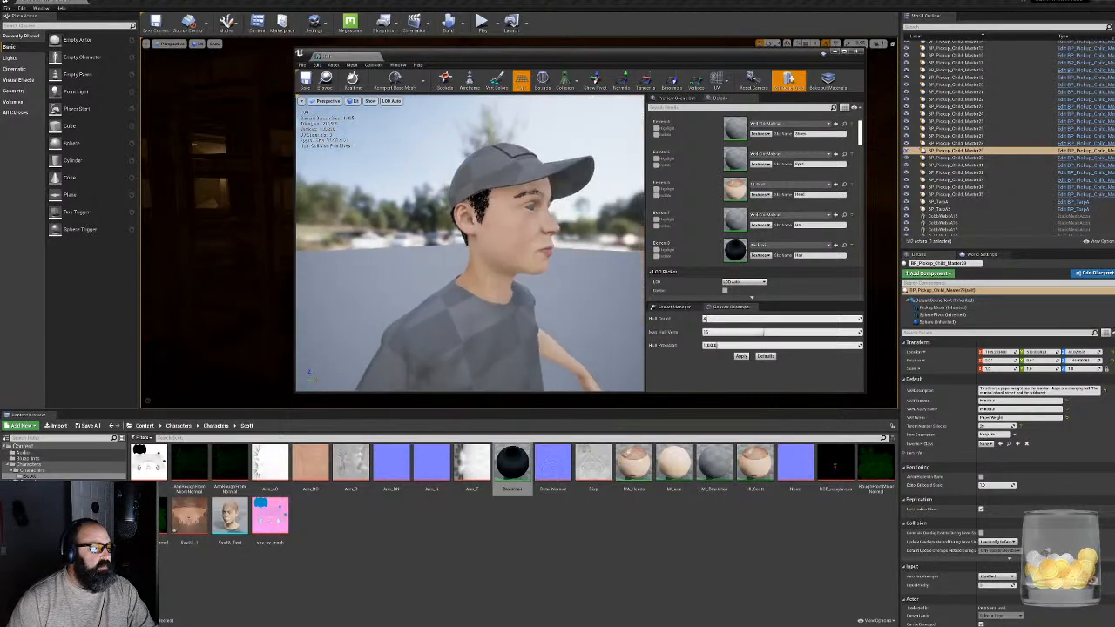
pyautogui.scroll(-6, 552, 255)
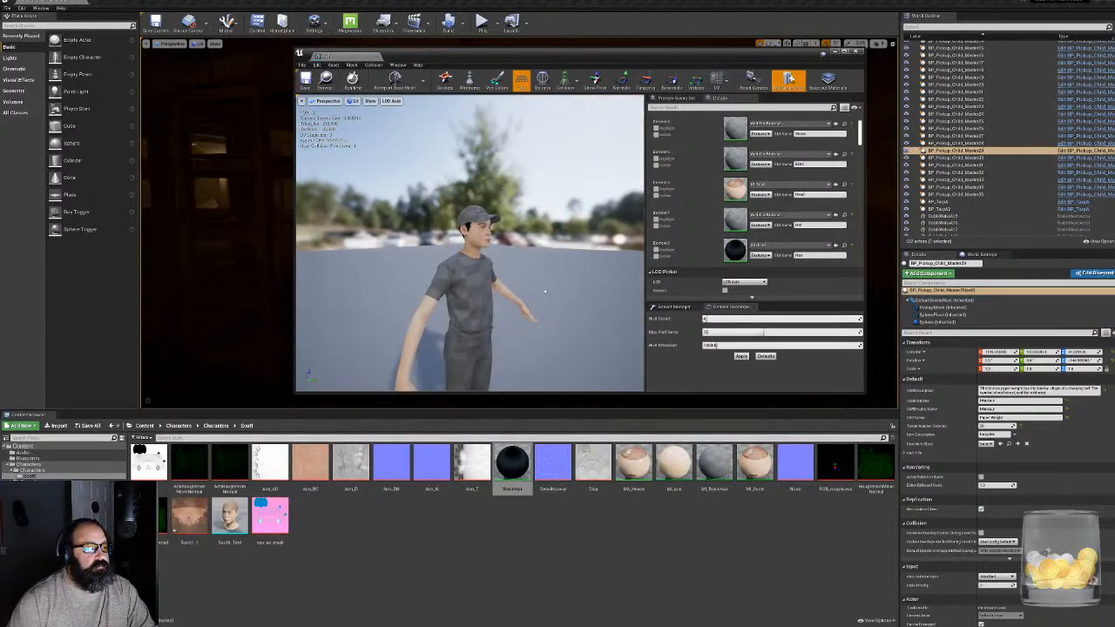
pyautogui.moveTo(545, 291); pyautogui.dragTo(474, 302, button='right')
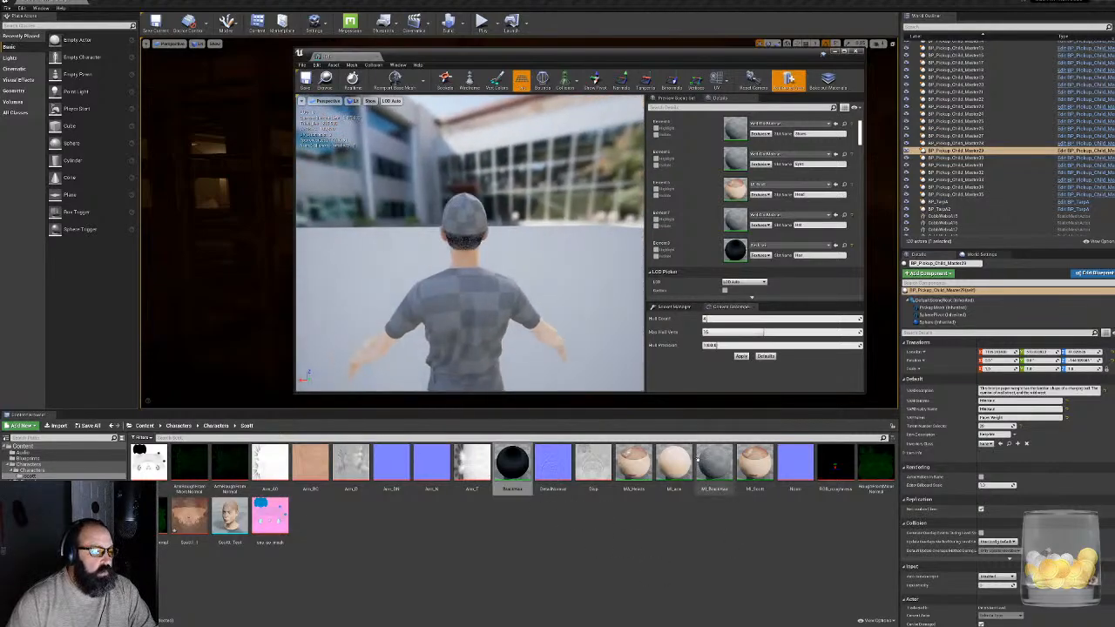
pyautogui.doubleClick(507, 466)
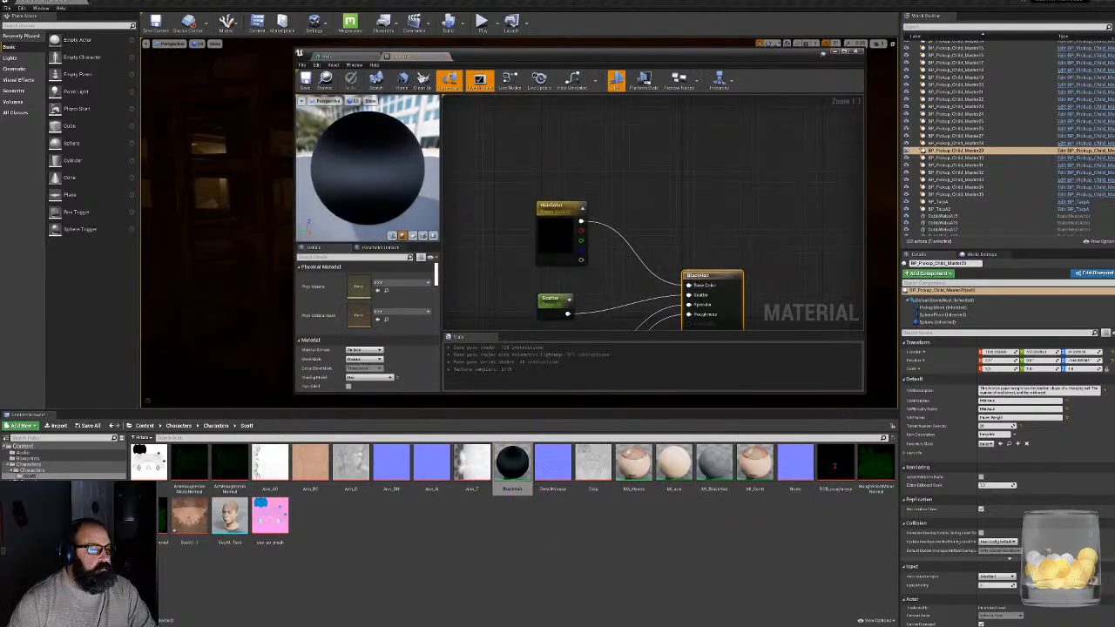
# - Open the MI_BlackHair material instance, assign BlackHair as its parent and enable its hair colour override
pyautogui.click(442, 56)
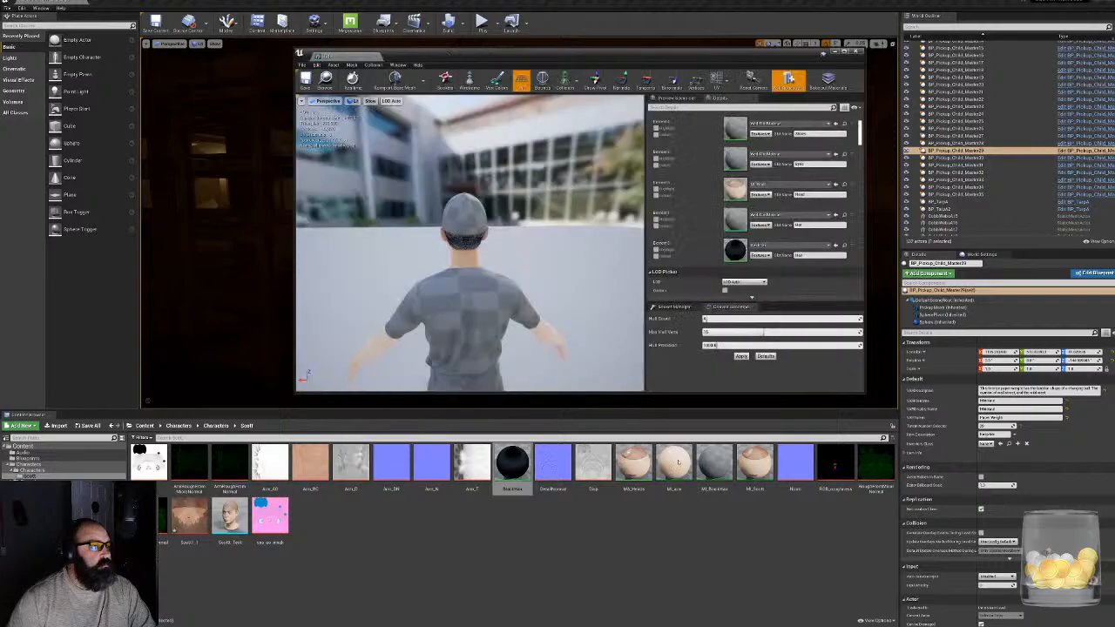
pyautogui.doubleClick(716, 466)
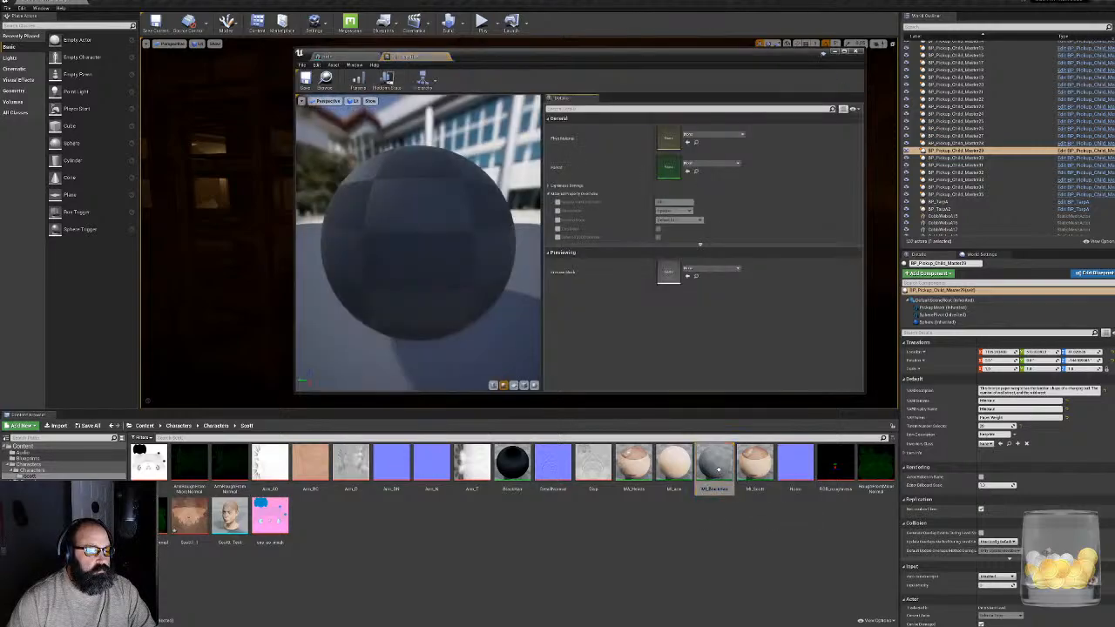
pyautogui.moveTo(512, 462); pyautogui.dragTo(675, 167)
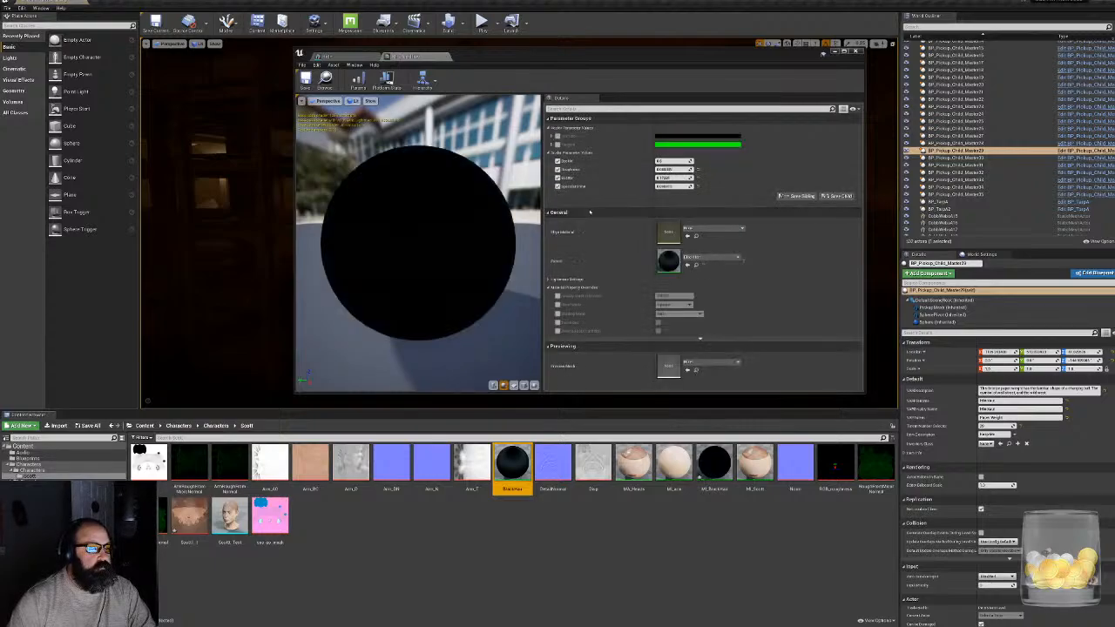
pyautogui.click(557, 136)
pyautogui.click(557, 144)
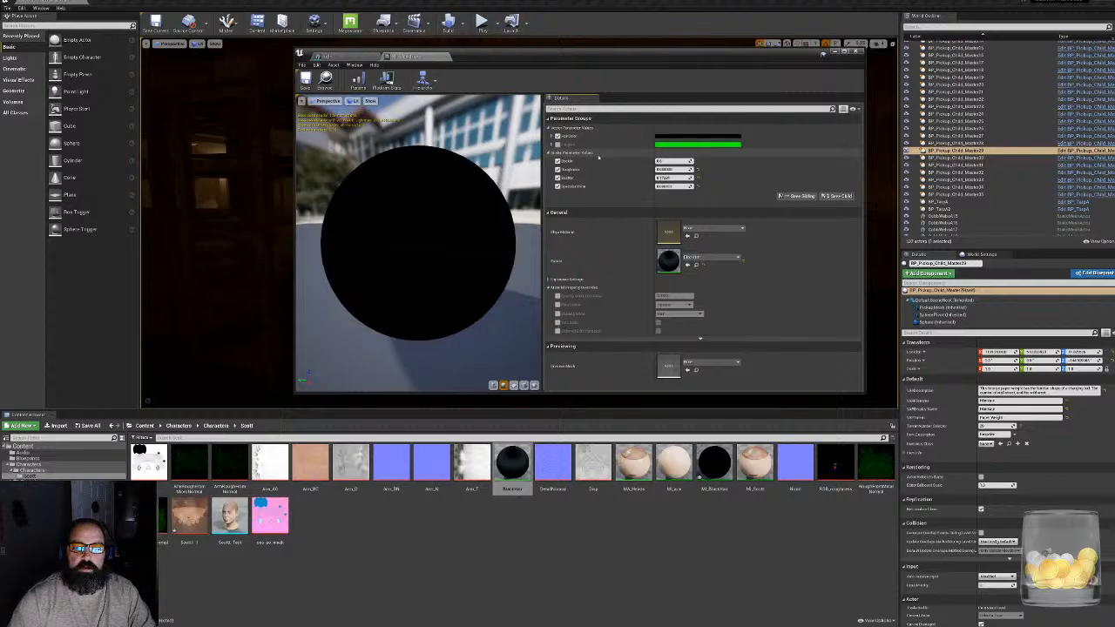
# - Change the instance's hair colour to a dark olive-gold, with hue about 45, saturation about 0.72 and value about 0.25
pyautogui.moveTo(571, 62); pyautogui.dragTo(569, 121)
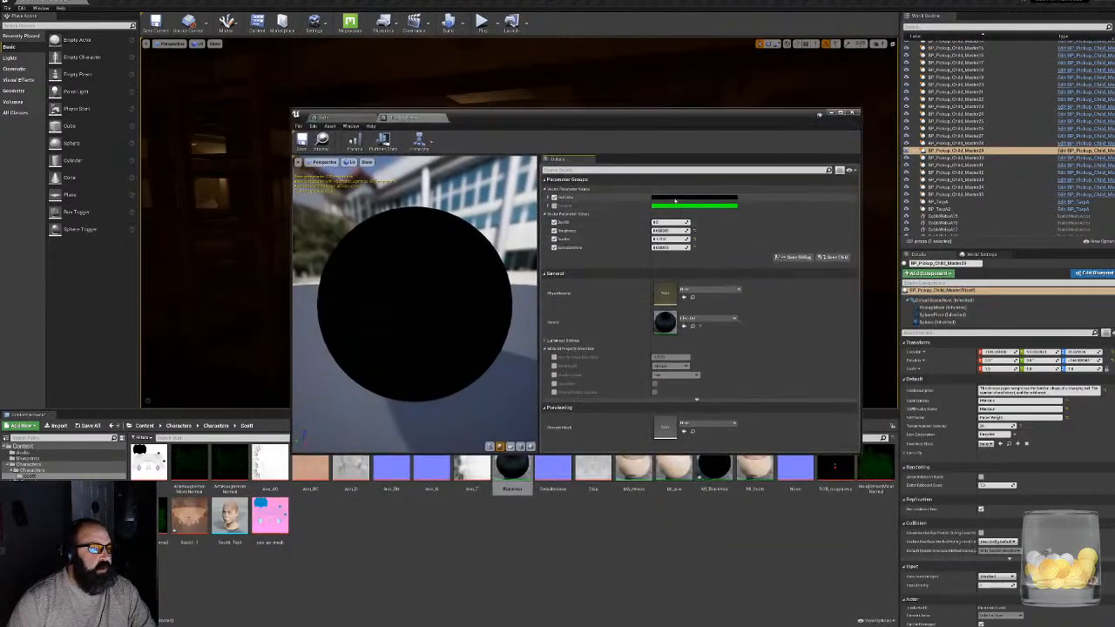
pyautogui.click(548, 197)
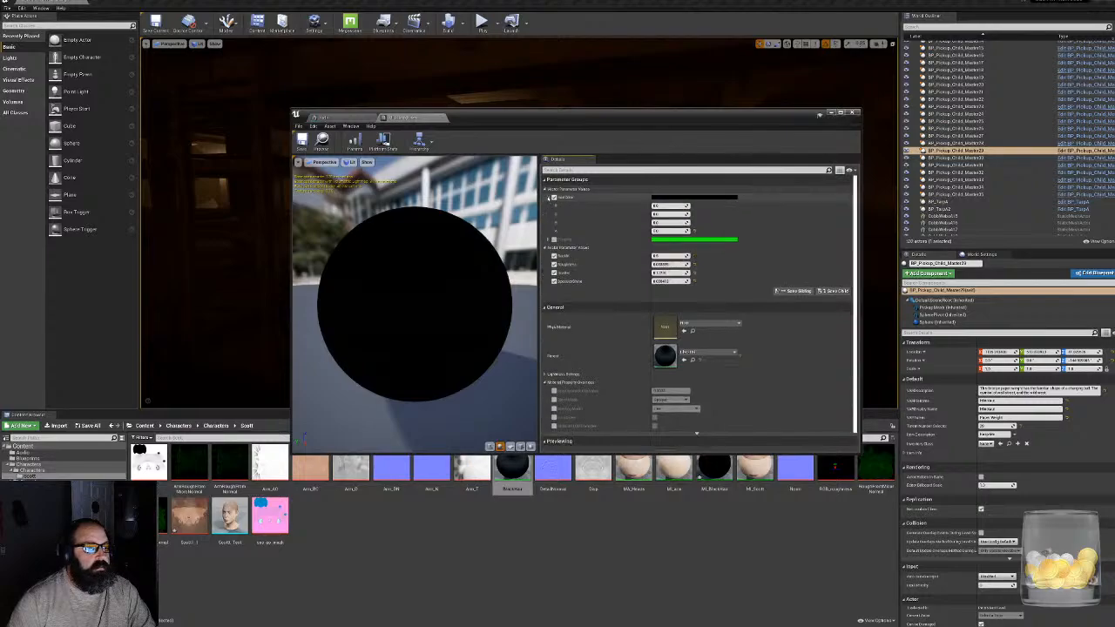
pyautogui.click(695, 199)
pyautogui.moveTo(718, 255); pyautogui.dragTo(790, 260)
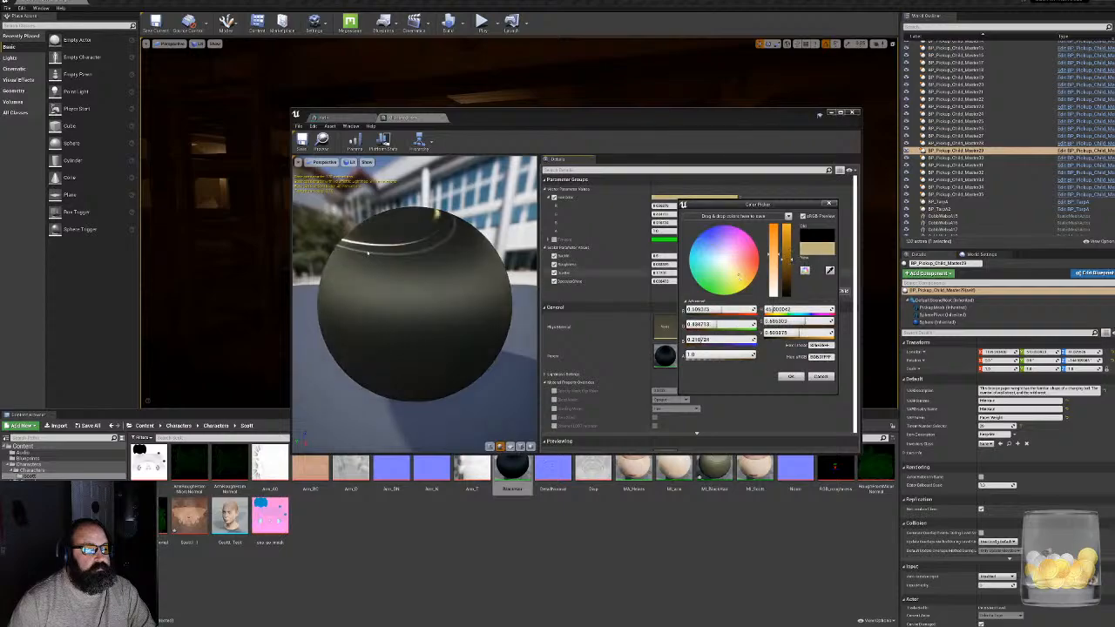
pyautogui.moveTo(462, 291); pyautogui.dragTo(435, 353)
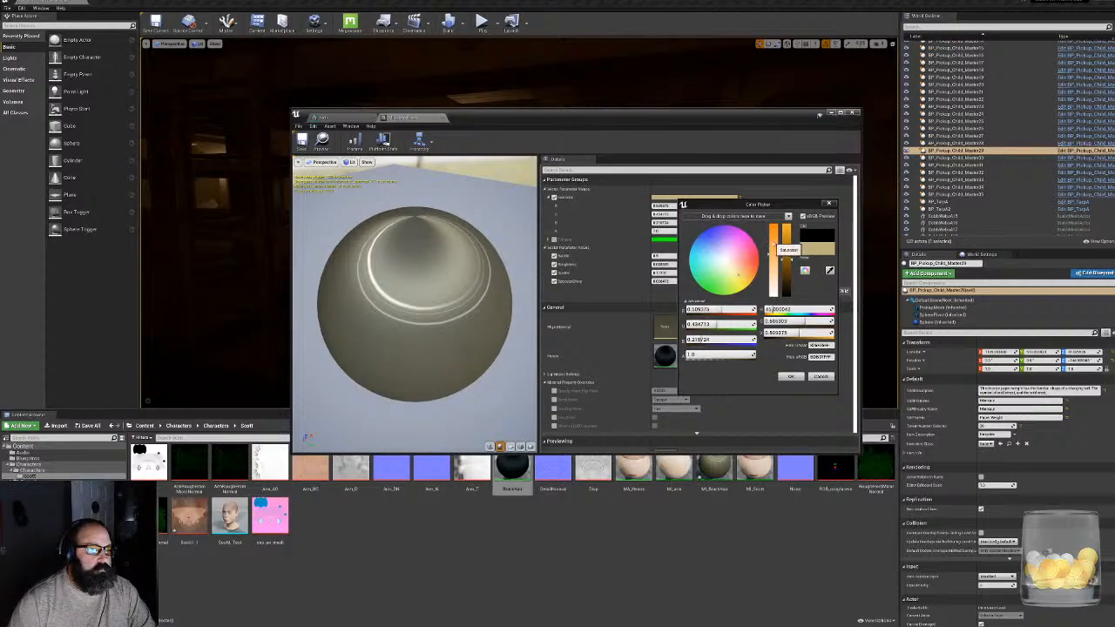
pyautogui.moveTo(787, 260); pyautogui.dragTo(788, 279)
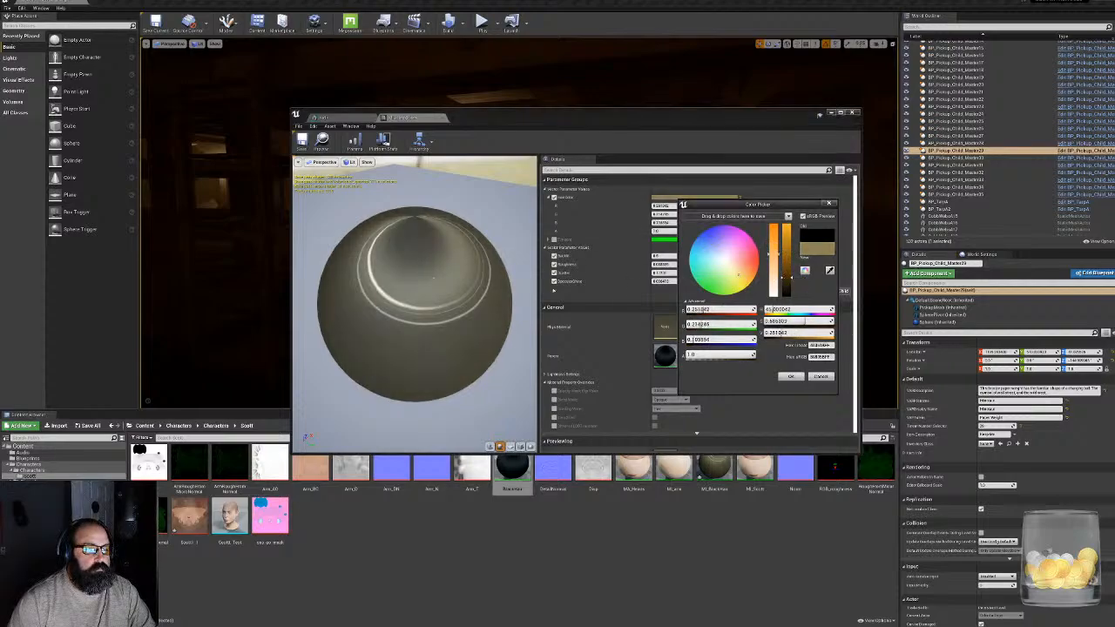
pyautogui.moveTo(462, 322); pyautogui.dragTo(436, 253)
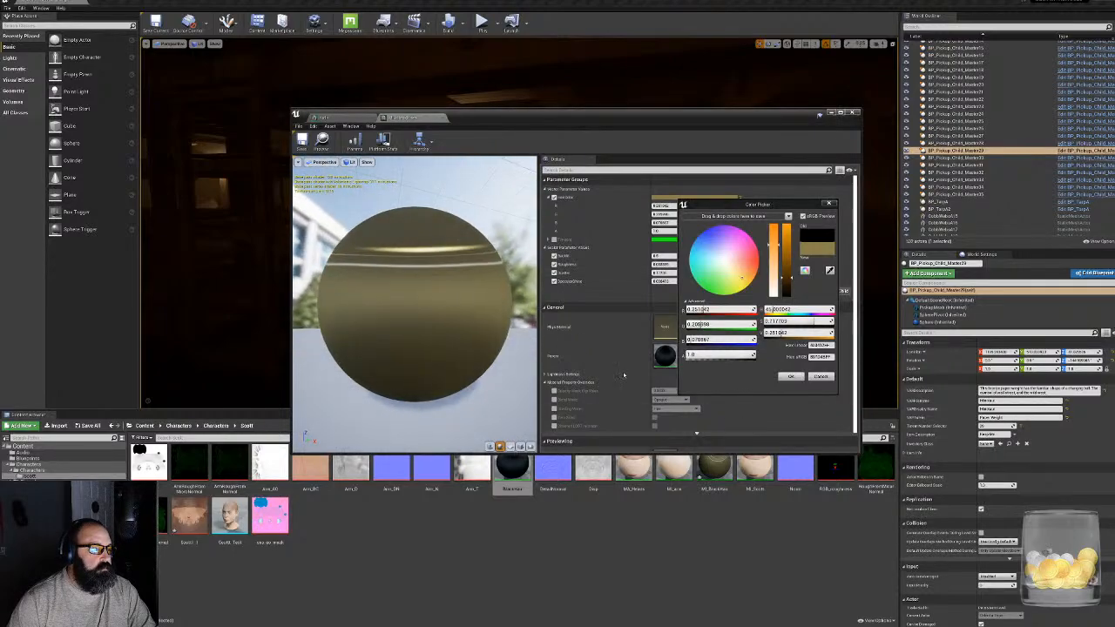
# - Assign the MI_BlackHair instance to the Kid mesh's Hair slot and view the character from the side
pyautogui.click(353, 117)
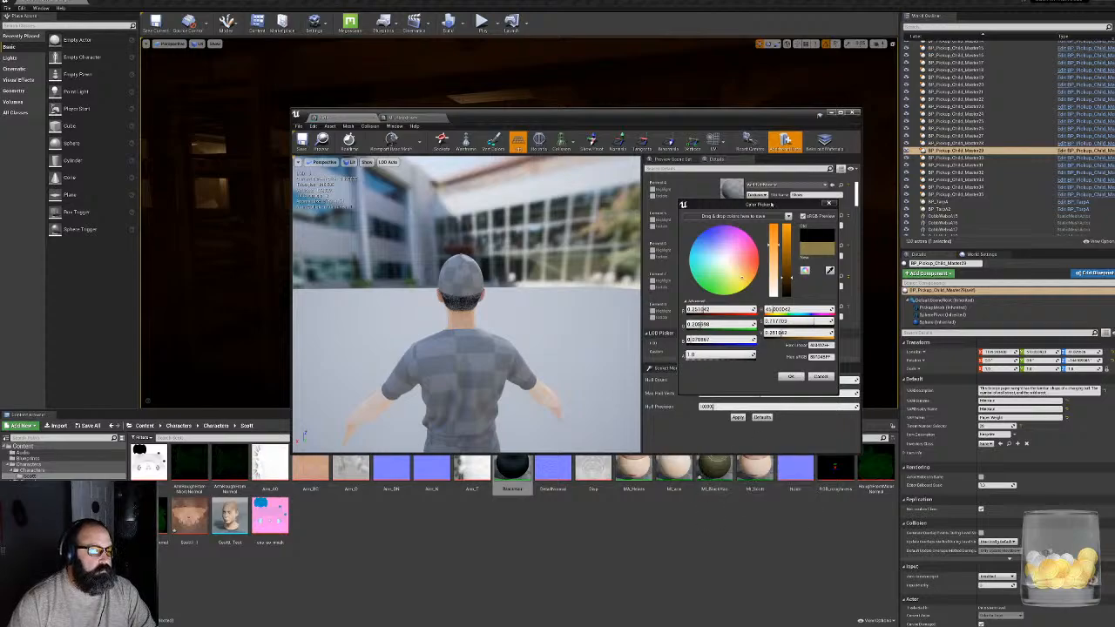
pyautogui.moveTo(772, 208); pyautogui.dragTo(994, 252)
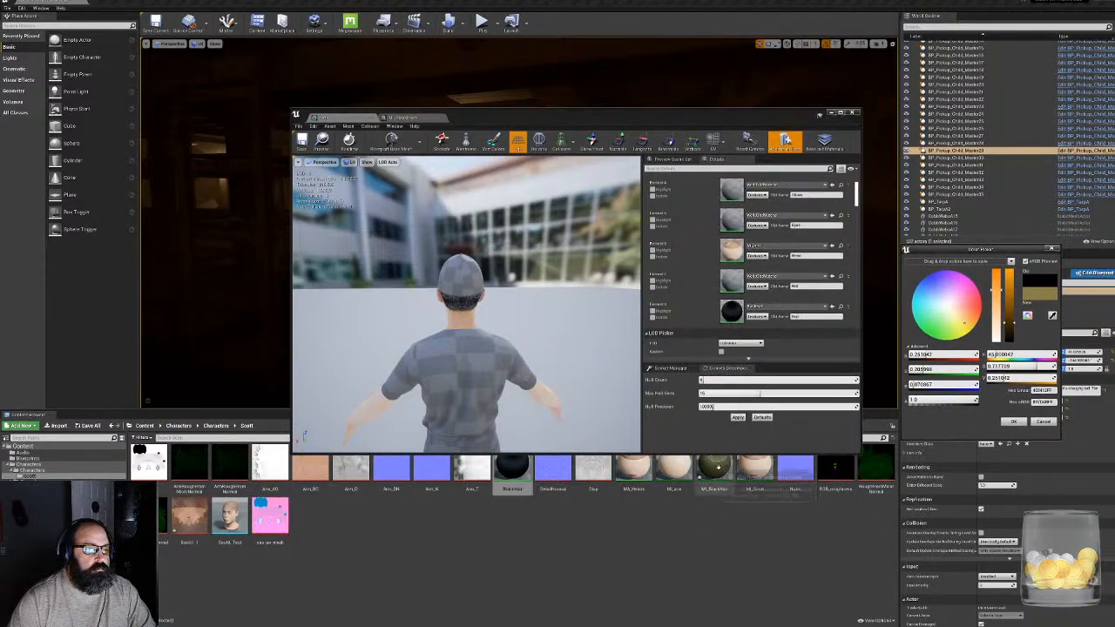
pyautogui.moveTo(714, 470); pyautogui.dragTo(732, 311)
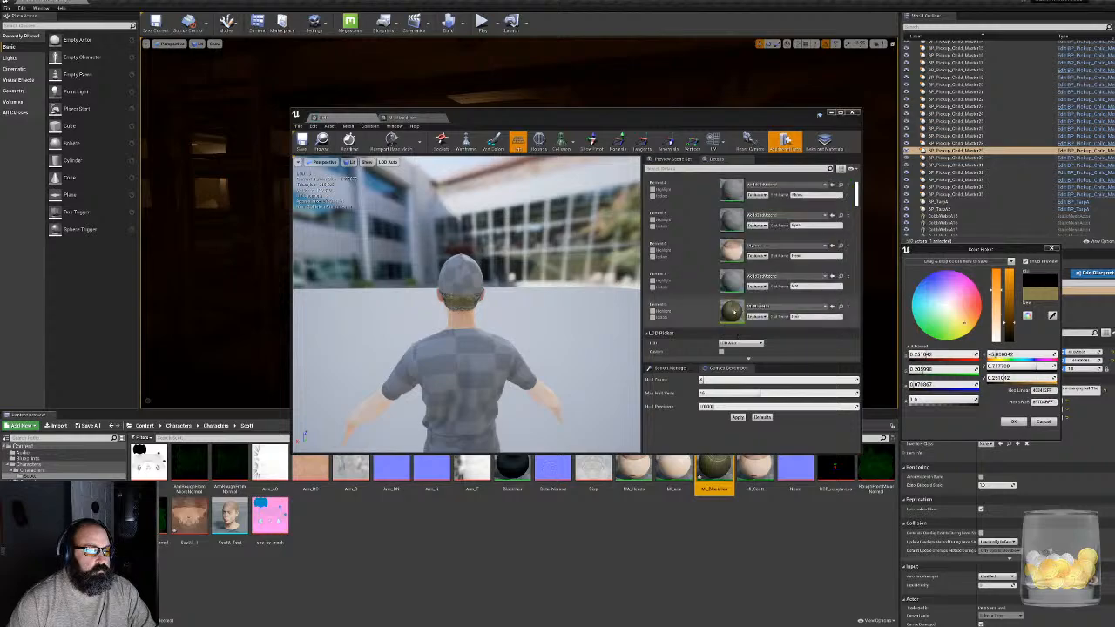
pyautogui.moveTo(549, 349); pyautogui.dragTo(440, 344, button='right')
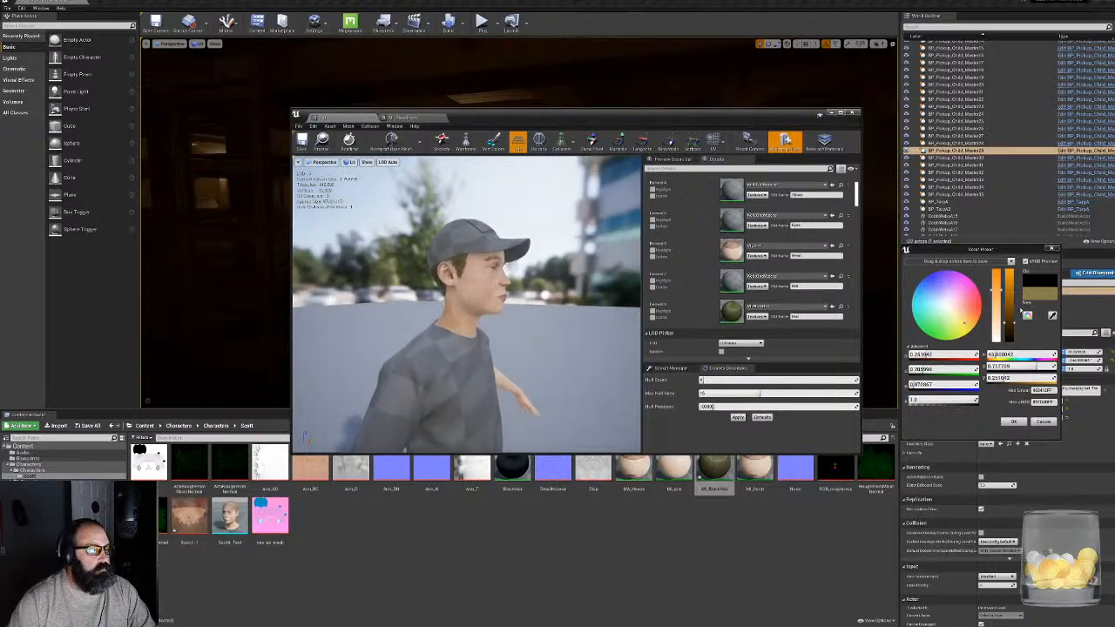
# - Darken the hair colour, turn off the sRGB preview and shift the hue slightly towards orange
pyautogui.moveTo(1012, 325); pyautogui.dragTo(1010, 331)
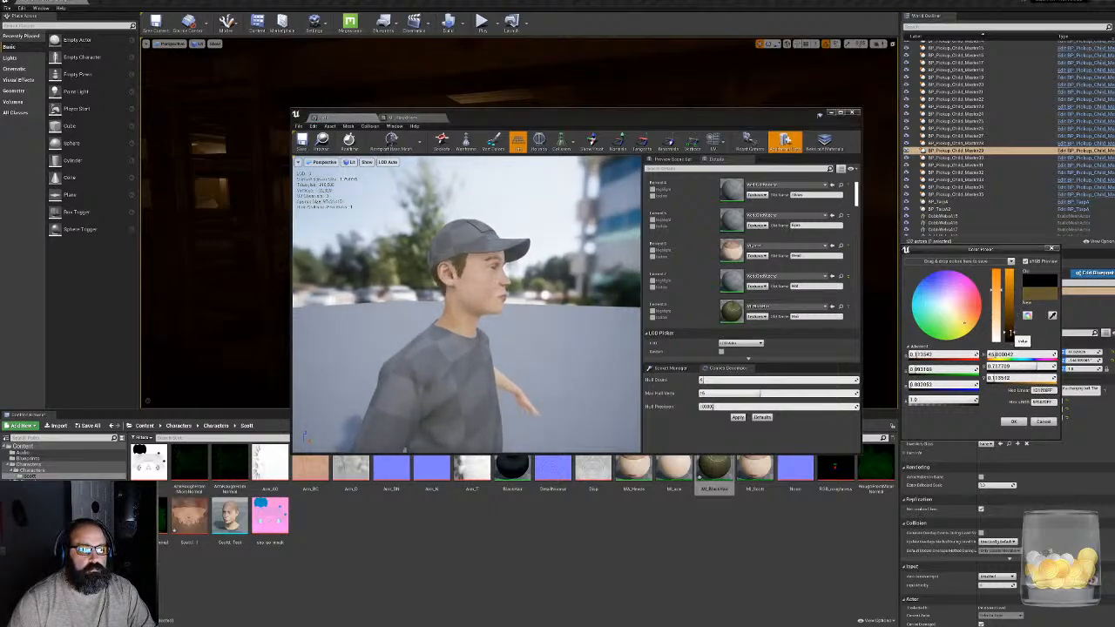
pyautogui.click(1026, 262)
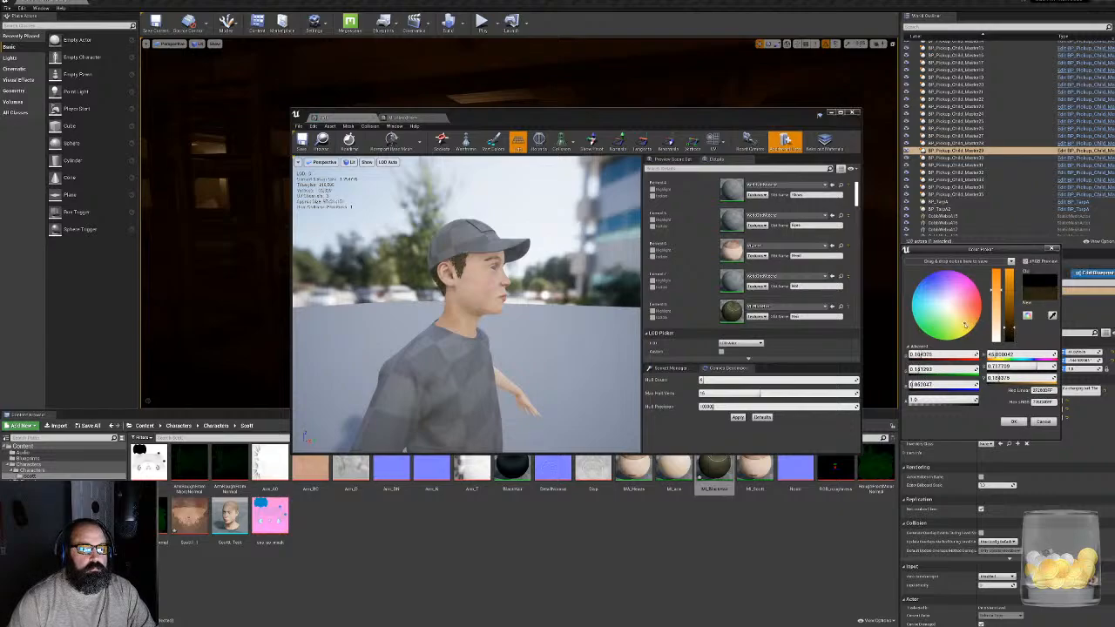
pyautogui.moveTo(964, 325); pyautogui.dragTo(968, 324)
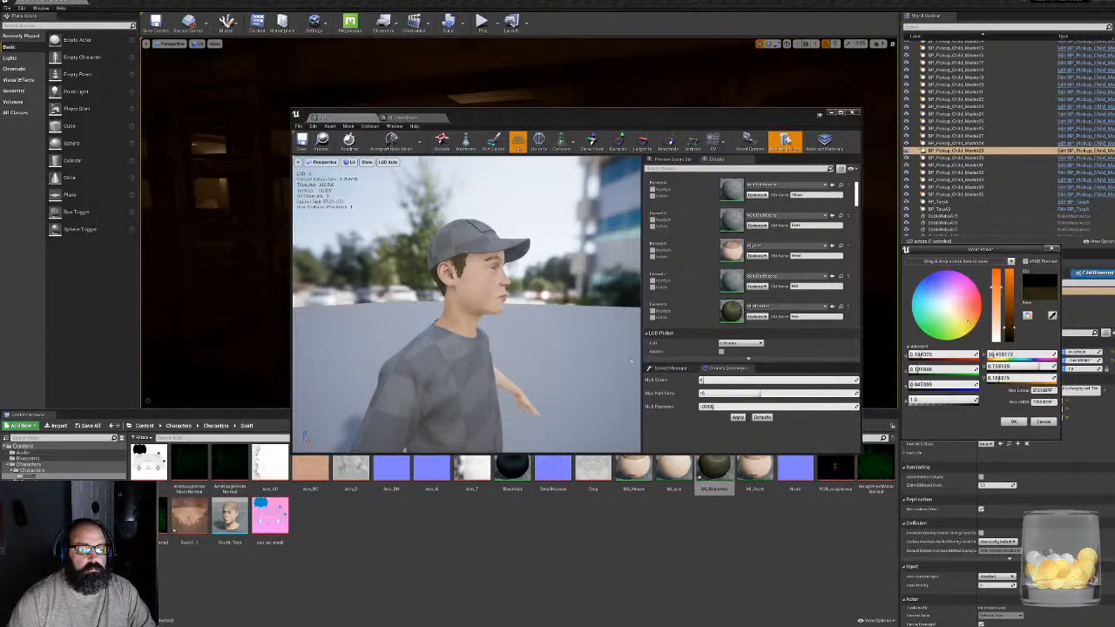
# - Examine the recoloured hair up close on the back of the character's head
pyautogui.moveTo(514, 313); pyautogui.dragTo(592, 309, button='right')
pyautogui.press('s')
pyautogui.press('a')
pyautogui.press('w')
pyautogui.press('s')
pyautogui.press('w')
pyautogui.press('s')
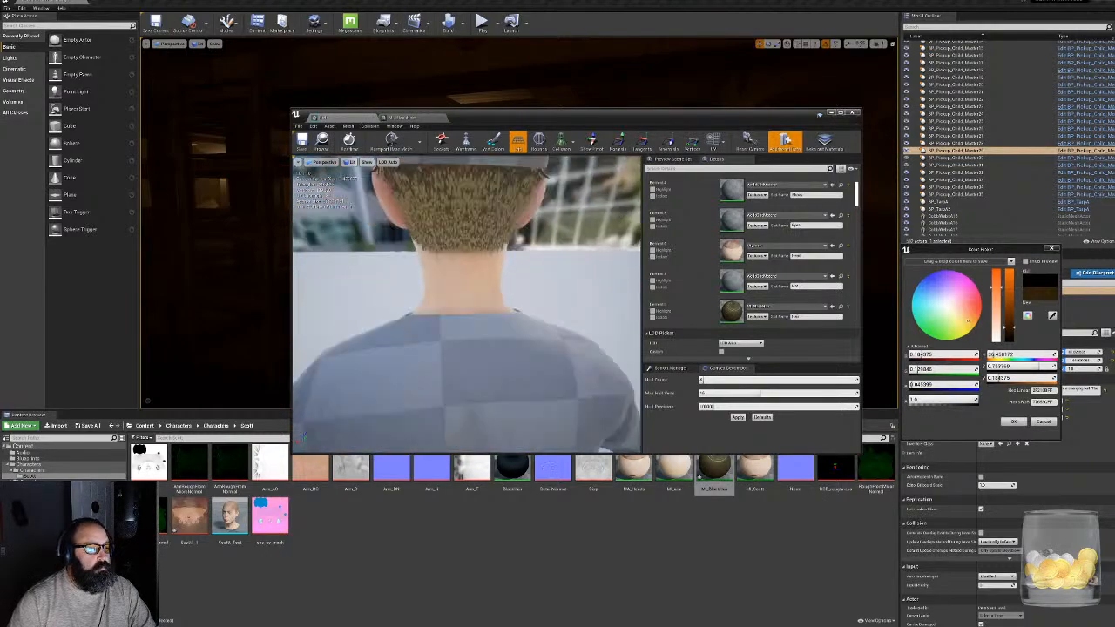
pyautogui.moveTo(488, 305); pyautogui.dragTo(524, 304, button='right')
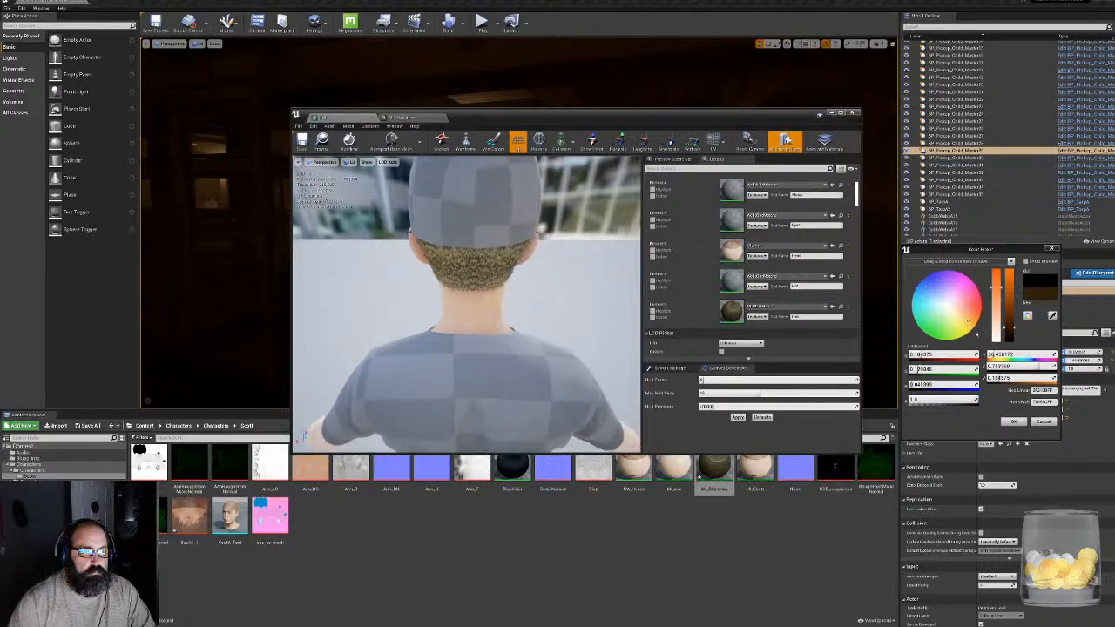
# - Set the hair colour to an orange-brown with hue about 20 and value about 0.41, and accept it
pyautogui.moveTo(969, 321); pyautogui.dragTo(976, 309)
pyautogui.moveTo(531, 332); pyautogui.dragTo(401, 322, button='right')
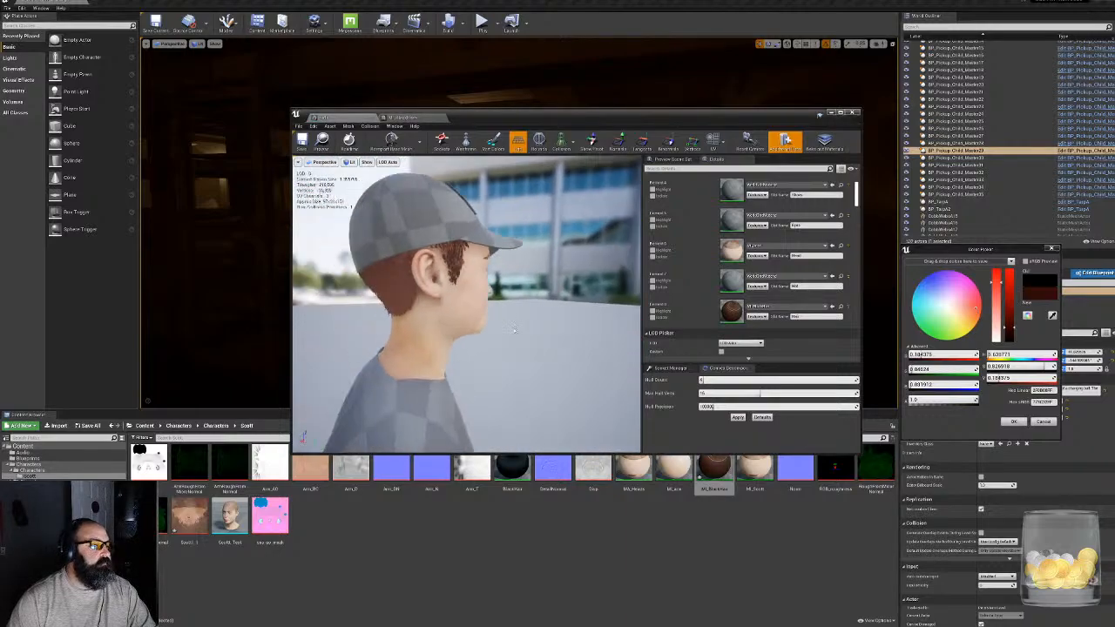
pyautogui.click(1012, 315)
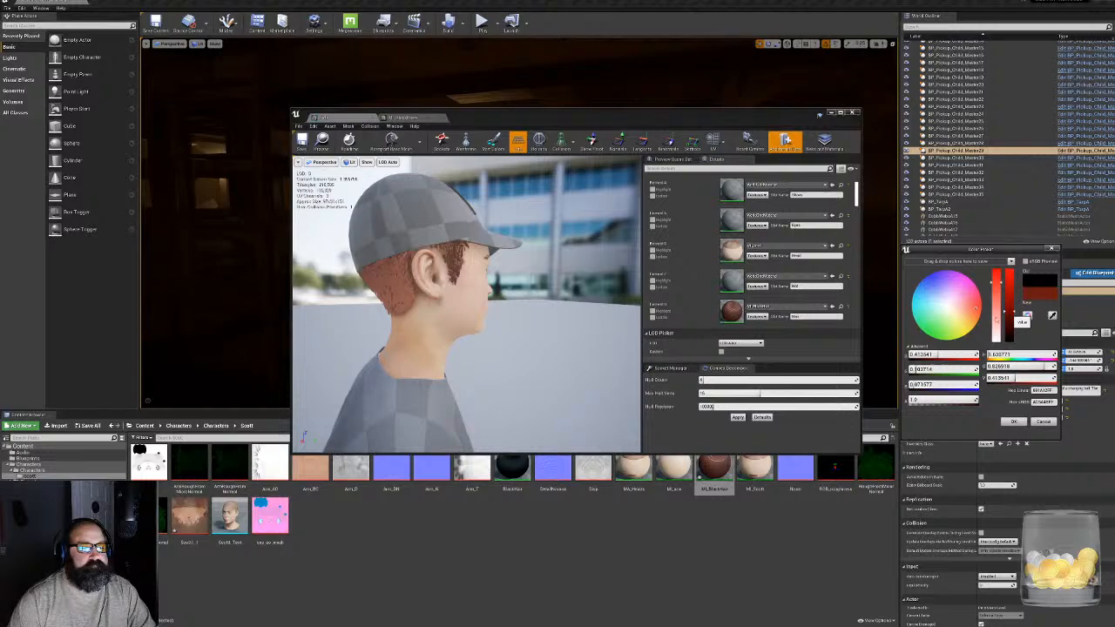
pyautogui.moveTo(488, 305); pyautogui.dragTo(568, 313, button='right')
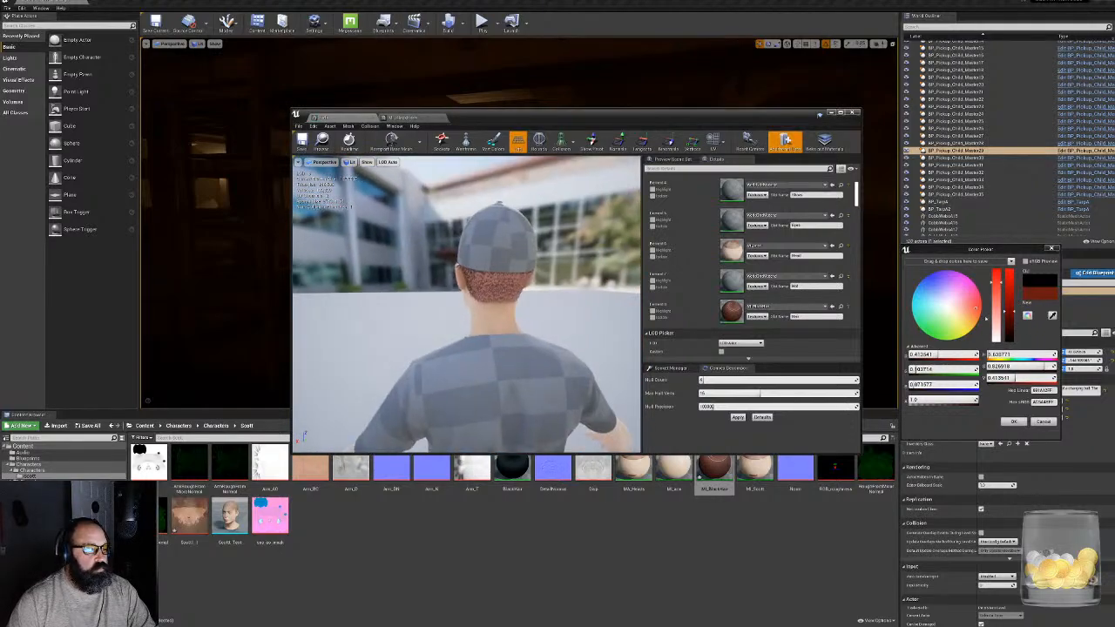
pyautogui.click(974, 314)
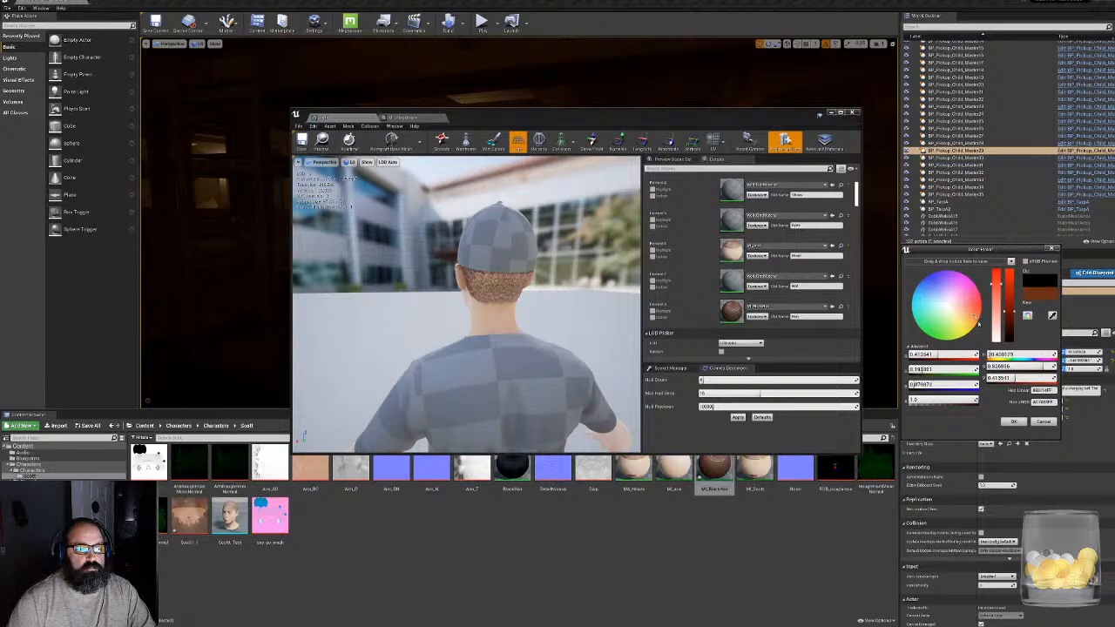
pyautogui.click(1013, 422)
pyautogui.moveTo(471, 305); pyautogui.dragTo(612, 306, button='right')
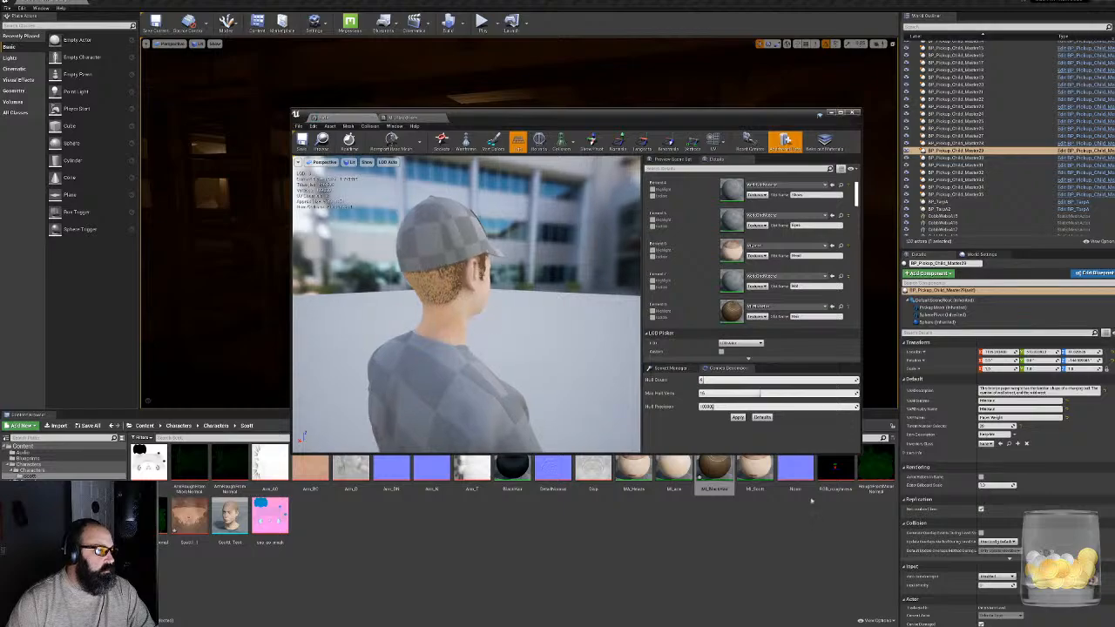
# - Reopen MI_BlackHair in its own floating window beside the mesh editor and collapse the hair colour's channel values
pyautogui.doubleClick(716, 468)
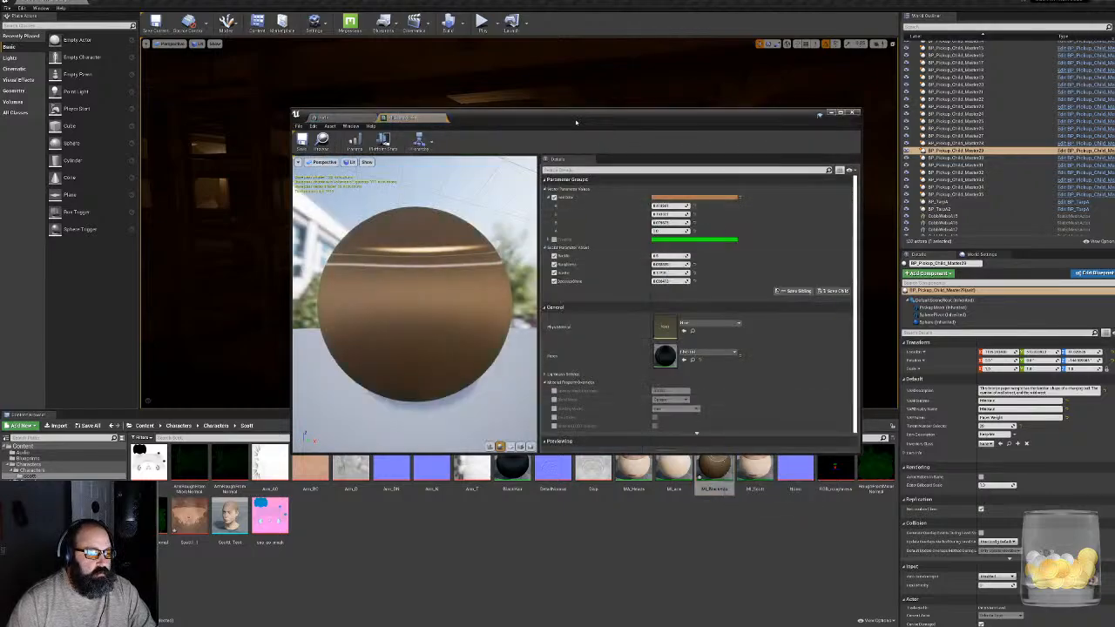
pyautogui.moveTo(578, 115); pyautogui.dragTo(521, 100)
pyautogui.moveTo(356, 99); pyautogui.dragTo(622, 302)
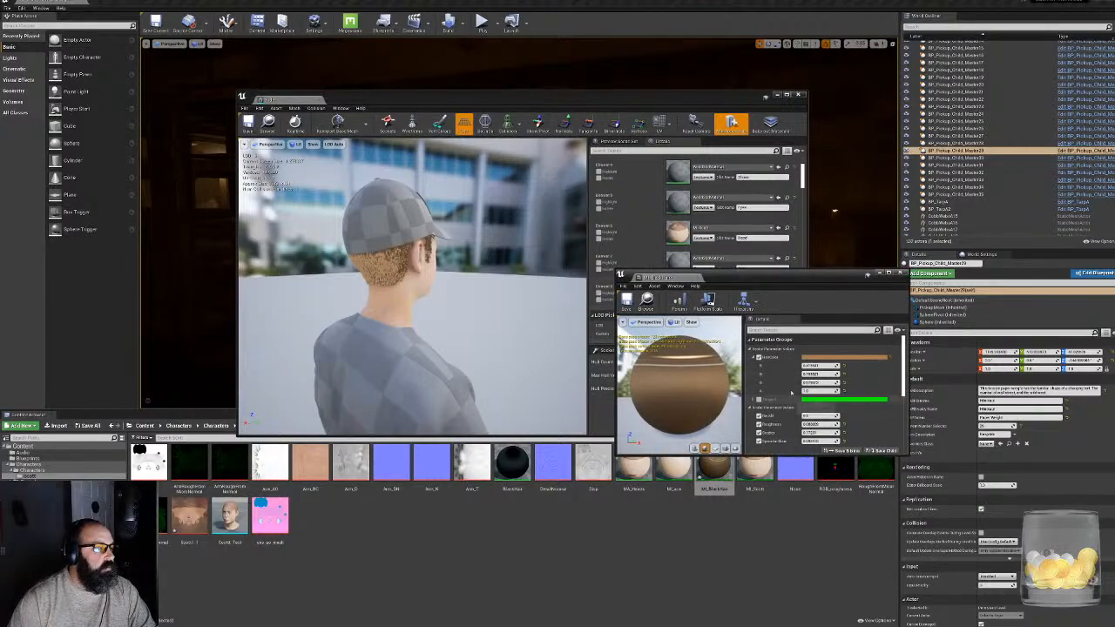
pyautogui.click(754, 358)
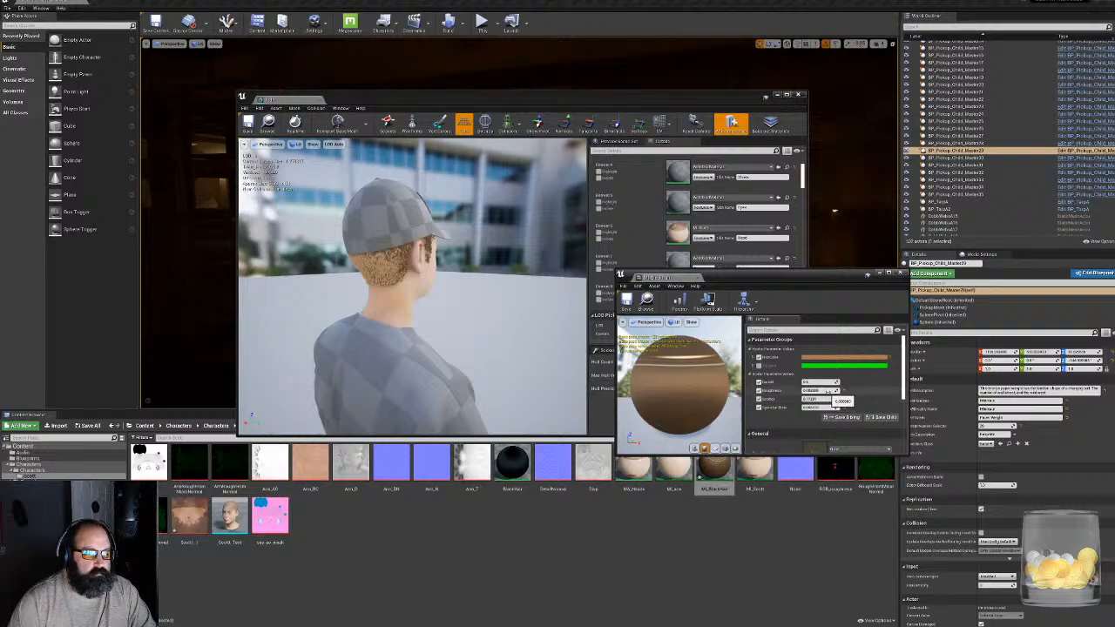
# - Adjust the hair instance's roughness, scatter and other scalar parameters for a softer sheen, and close its editor
pyautogui.moveTo(824, 390); pyautogui.dragTo(828, 390)
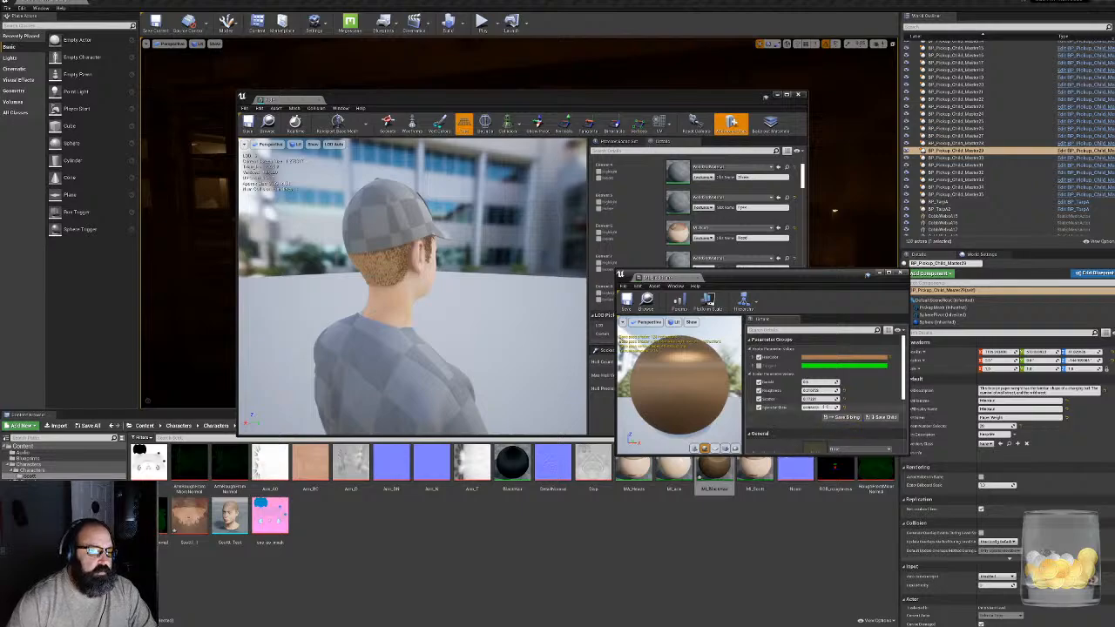
pyautogui.moveTo(822, 399)
pyautogui.mouseDown()
pyautogui.moveTo(810, 399)
pyautogui.moveTo(834, 399)
pyautogui.moveTo(809, 399)
pyautogui.moveTo(828, 407)
pyautogui.mouseUp()
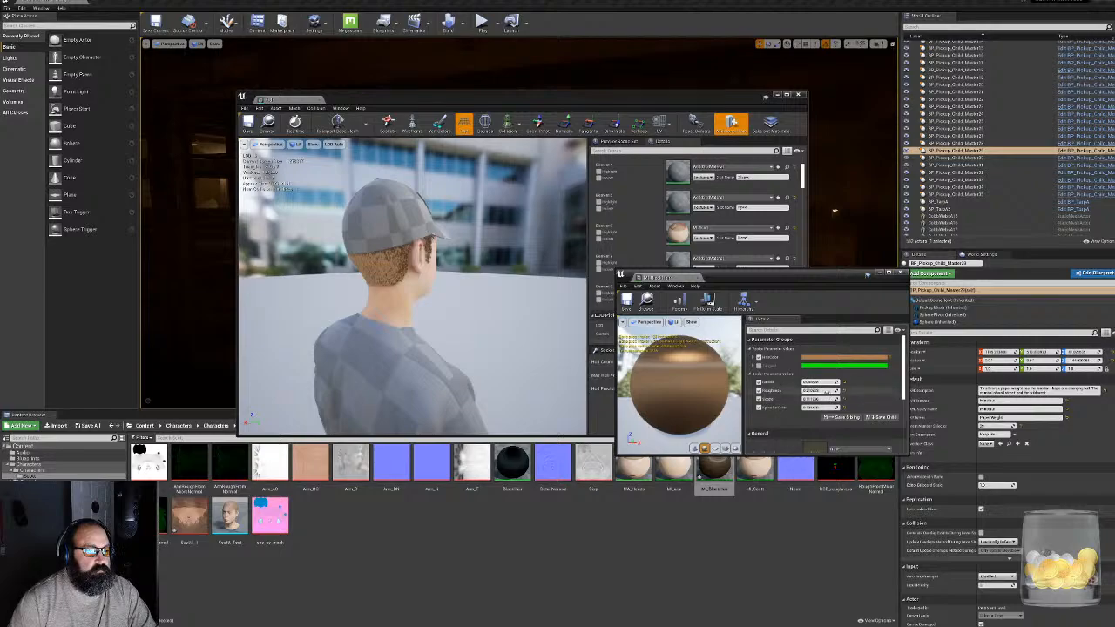
pyautogui.moveTo(827, 391)
pyautogui.mouseDown()
pyautogui.moveTo(814, 391)
pyautogui.moveTo(824, 392)
pyautogui.mouseUp()
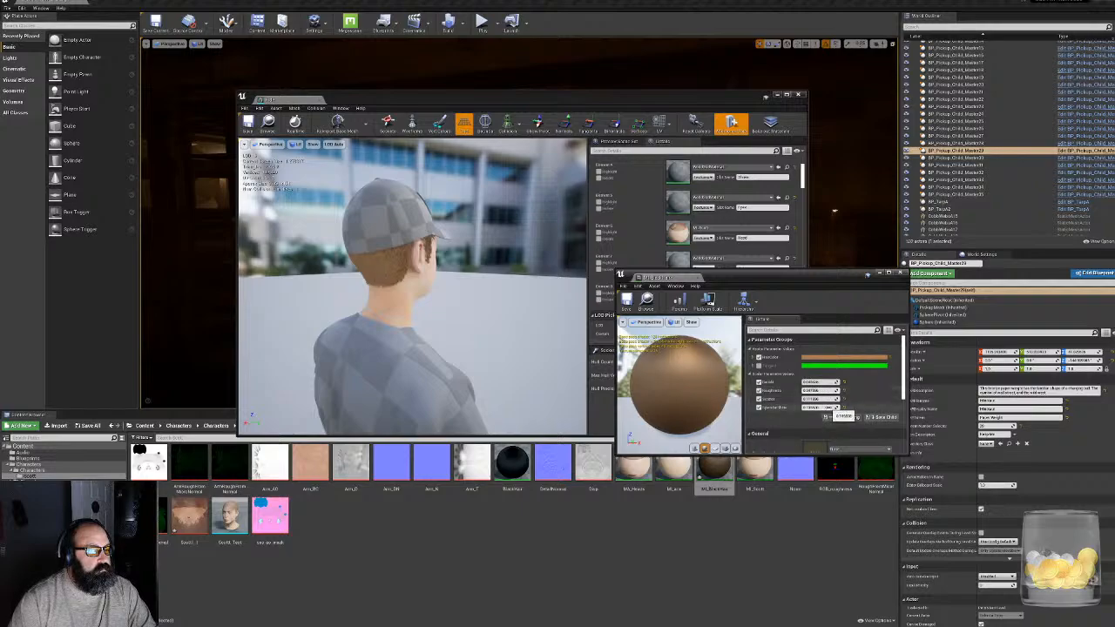
pyautogui.moveTo(827, 407); pyautogui.dragTo(832, 407)
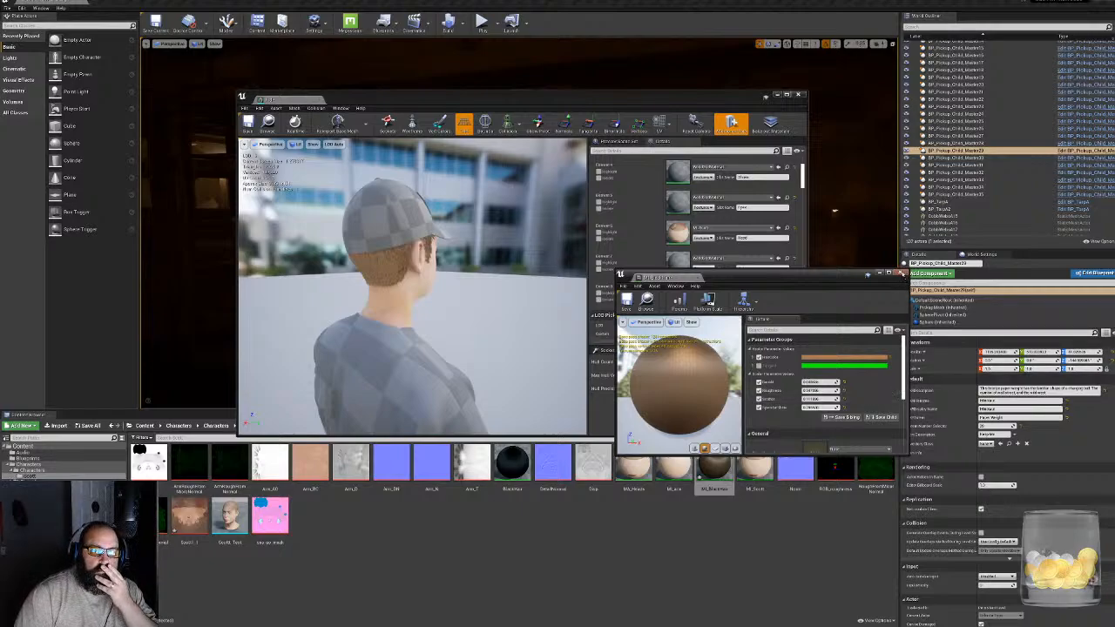
pyautogui.click(900, 272)
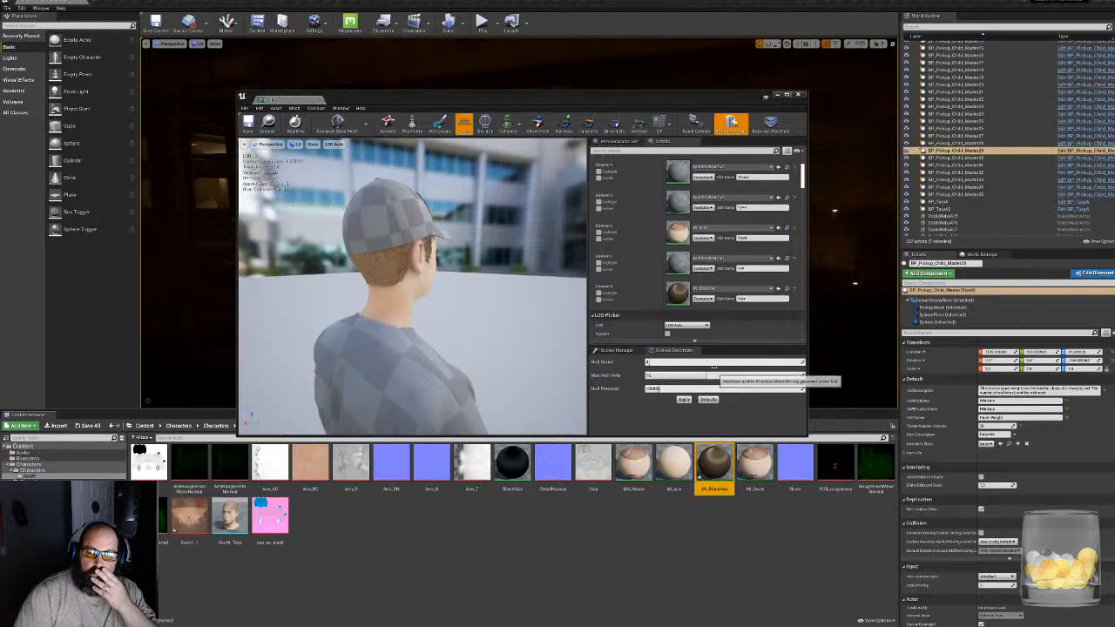
# - Show the clothing assets in the characters' Textures folder and assign MA_Pants to the mesh's pants slot
pyautogui.moveTo(542, 241); pyautogui.dragTo(460, 283, button='right')
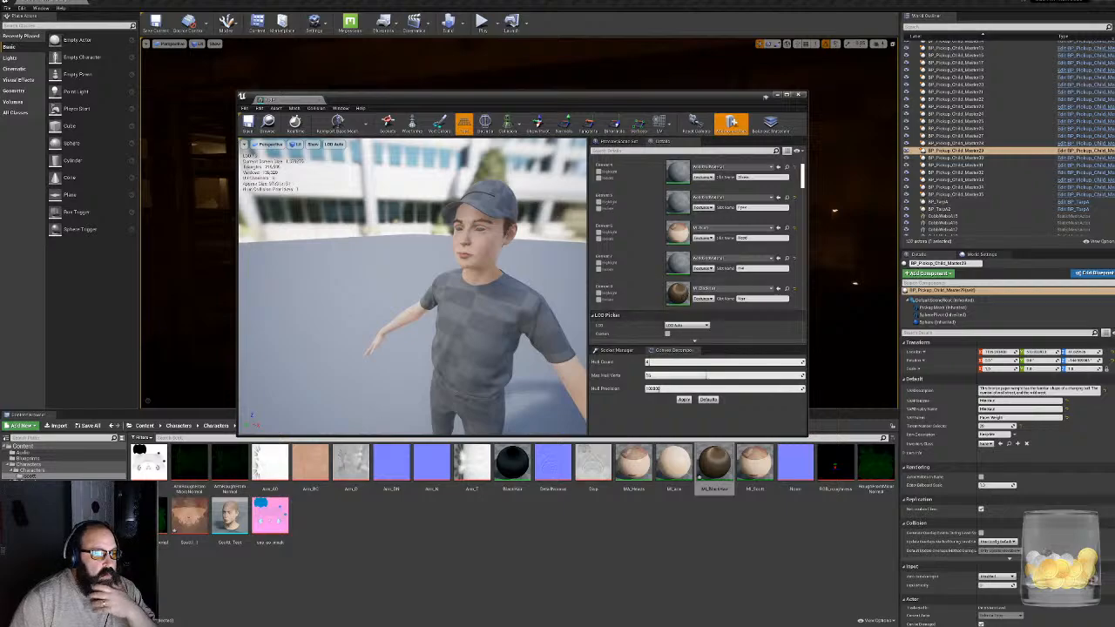
pyautogui.click(31, 487)
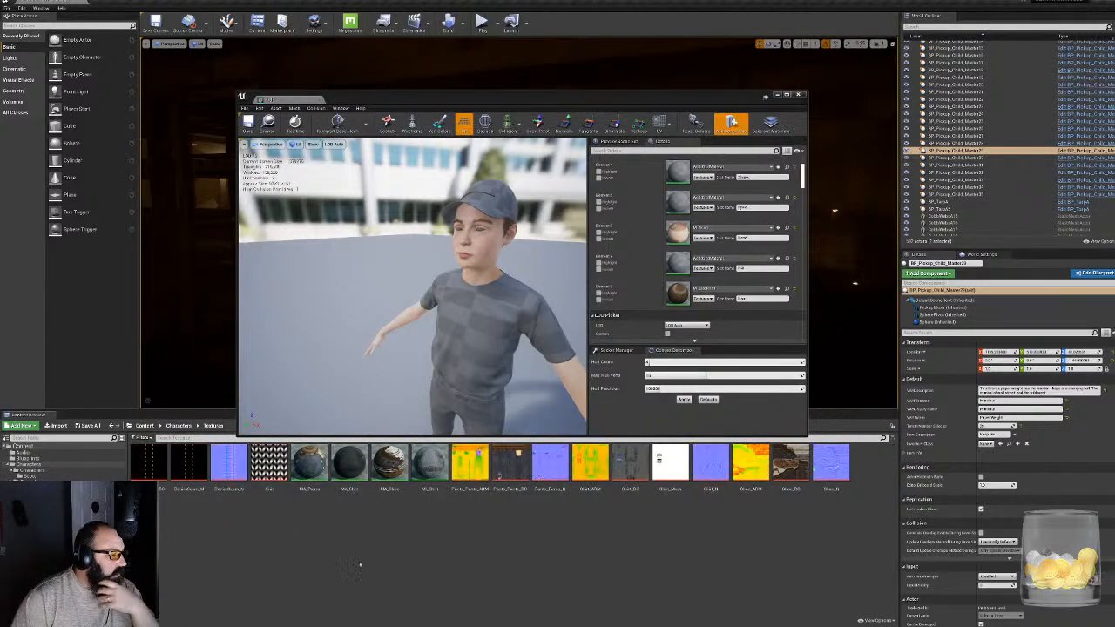
pyautogui.scroll(4, 751, 239)
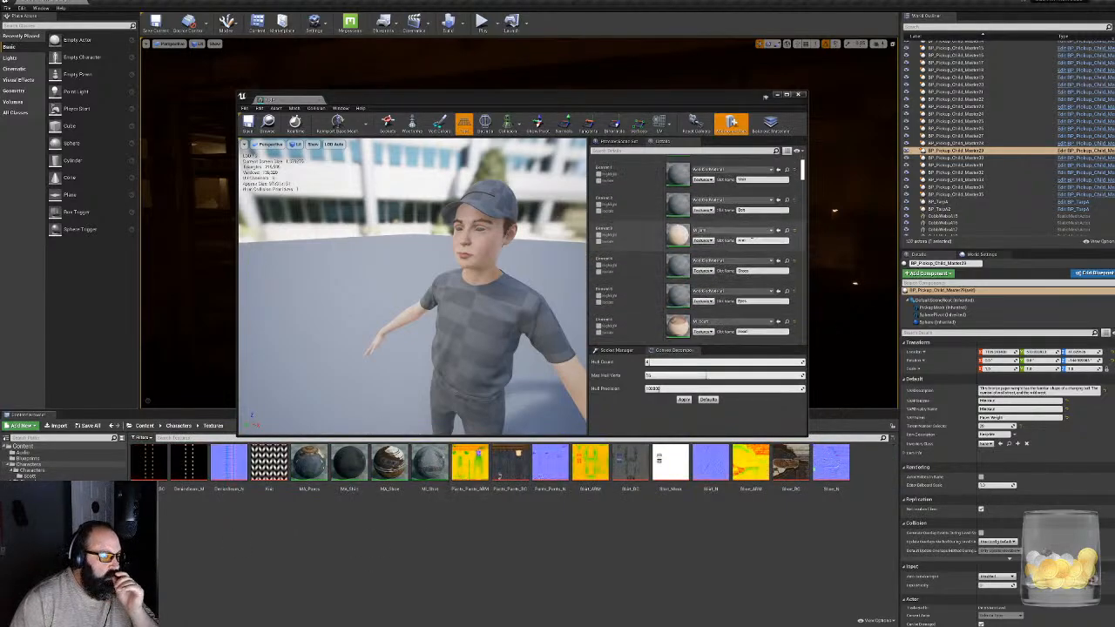
pyautogui.scroll(2, 751, 240)
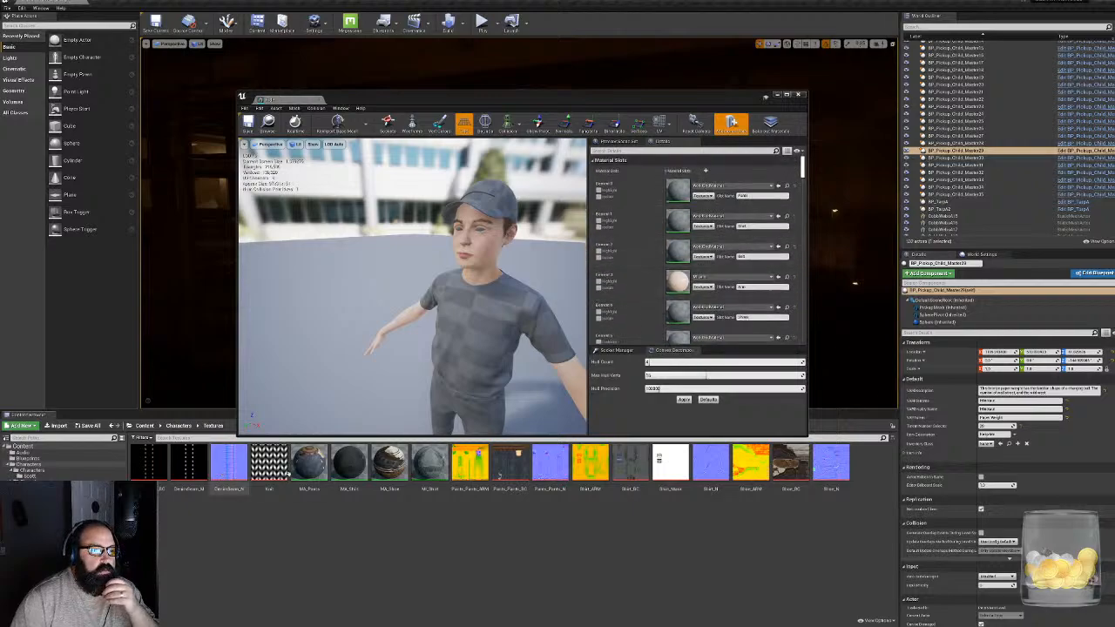
pyautogui.moveTo(302, 470); pyautogui.dragTo(673, 188)
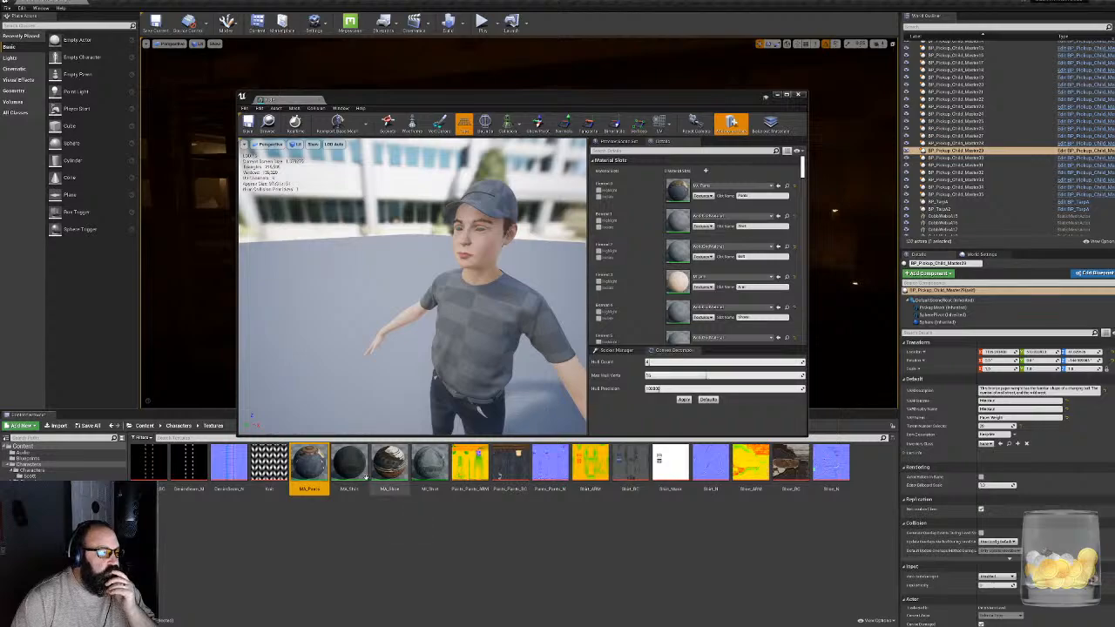
# - Try MA_Shirt on the shirt slot, check it on the body, and replace it with the grey MI_Shirt
pyautogui.moveTo(346, 470); pyautogui.dragTo(679, 223)
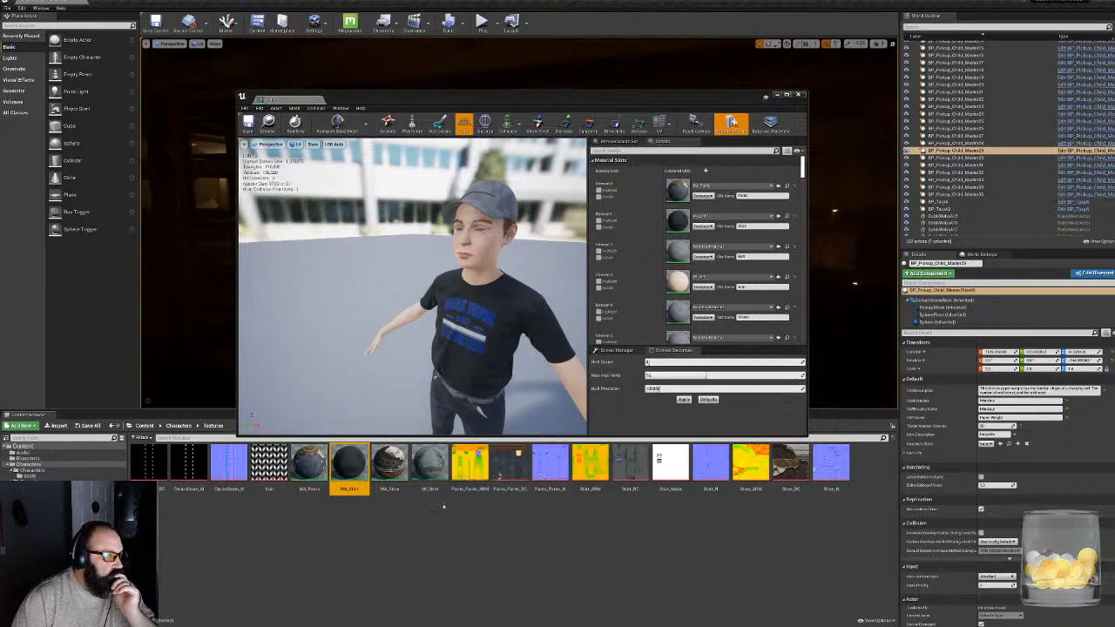
pyautogui.moveTo(435, 348)
pyautogui.mouseDown(button='right')
pyautogui.moveTo(488, 335)
pyautogui.moveTo(427, 353)
pyautogui.moveTo(405, 327)
pyautogui.moveTo(422, 344)
pyautogui.moveTo(453, 339)
pyautogui.moveTo(414, 335)
pyautogui.moveTo(450, 340)
pyautogui.moveTo(432, 340)
pyautogui.mouseUp(button='right')
pyautogui.moveTo(429, 461); pyautogui.dragTo(678, 221)
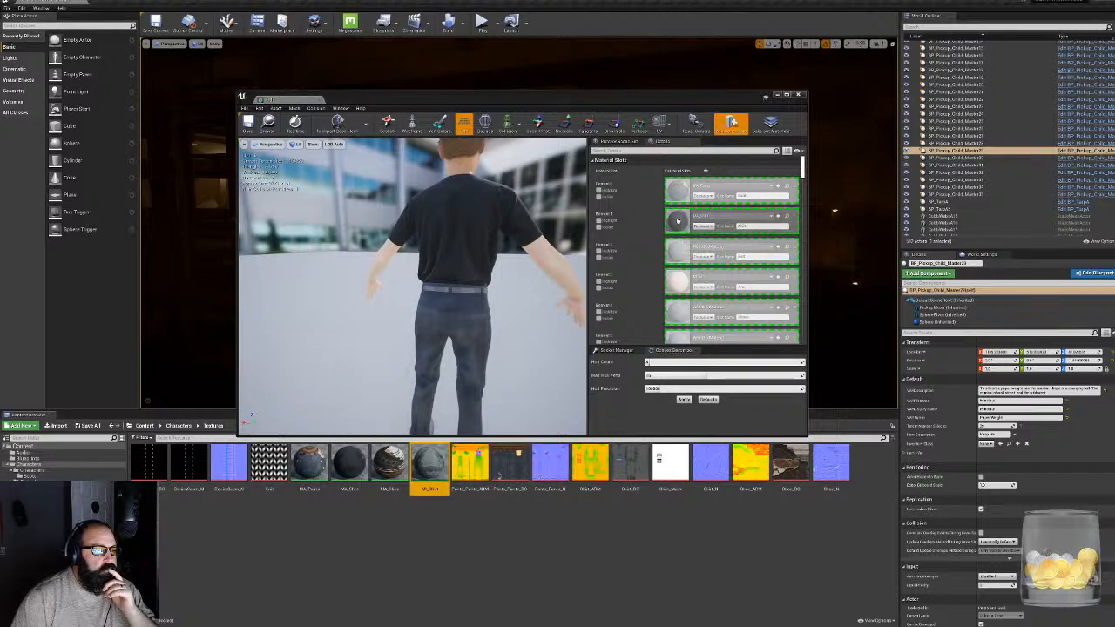
# - Assign MA_Shoe to the character's shoes slot and MA_Pants to the belt slot
pyautogui.moveTo(414, 287); pyautogui.dragTo(366, 321, button='right')
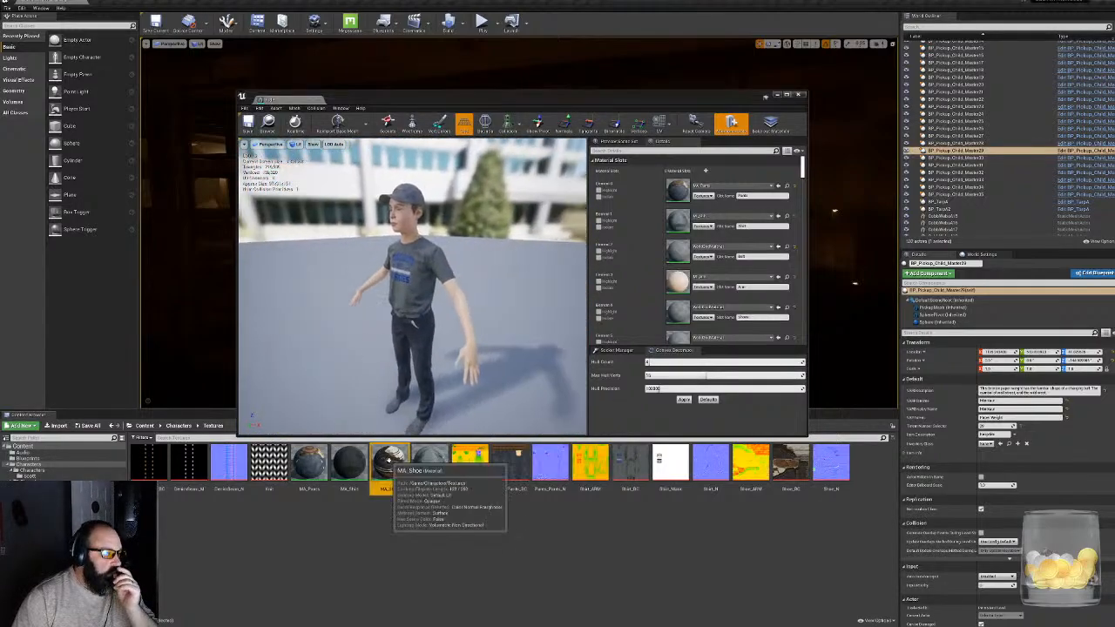
pyautogui.moveTo(389, 462); pyautogui.dragTo(683, 308)
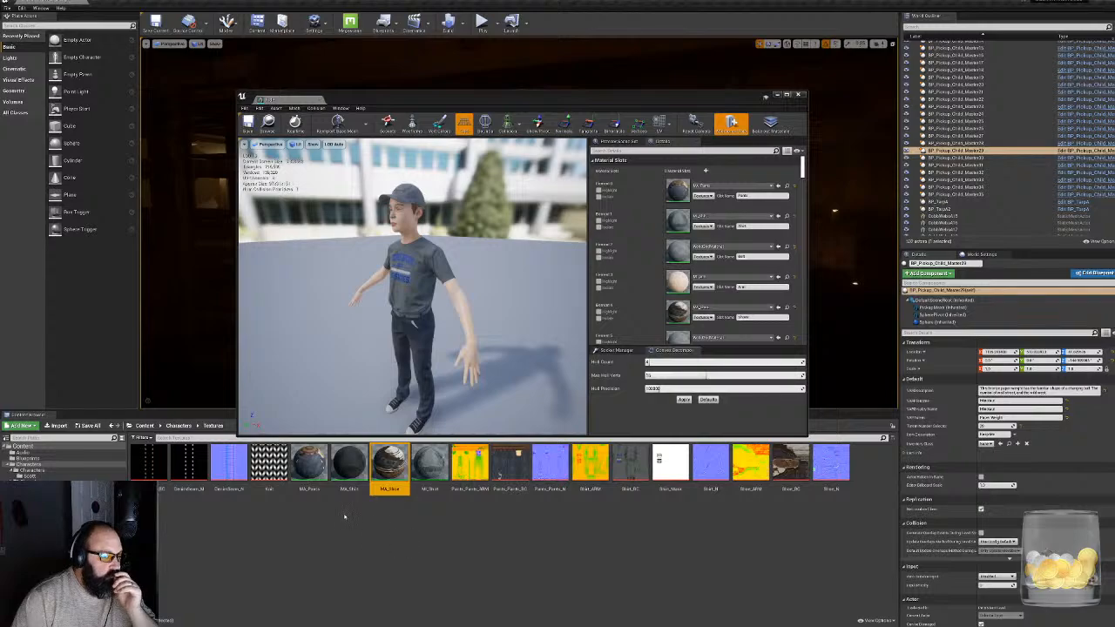
pyautogui.moveTo(309, 470); pyautogui.dragTo(677, 247)
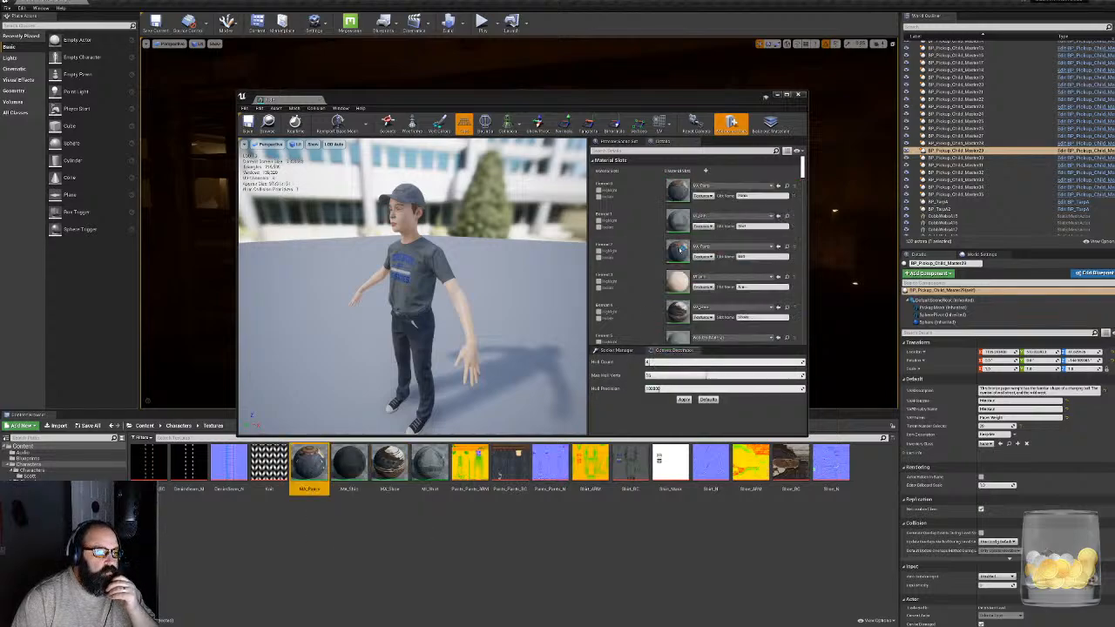
# - Find the eye materials in the Shared folder and assign M_EyeRefractiveMike_L_Inst to the character's eyes slot
pyautogui.moveTo(412, 286)
pyautogui.mouseDown(button='right')
pyautogui.moveTo(402, 286)
pyautogui.moveTo(431, 287)
pyautogui.moveTo(393, 298)
pyautogui.moveTo(427, 289)
pyautogui.moveTo(414, 288)
pyautogui.mouseUp(button='right')
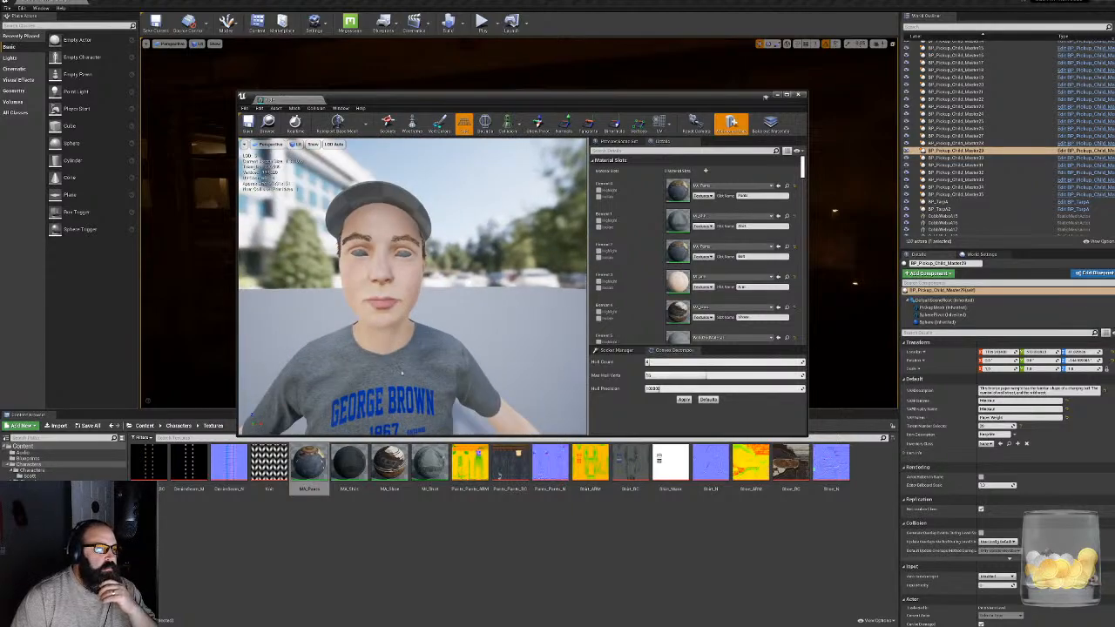
pyautogui.click(299, 534)
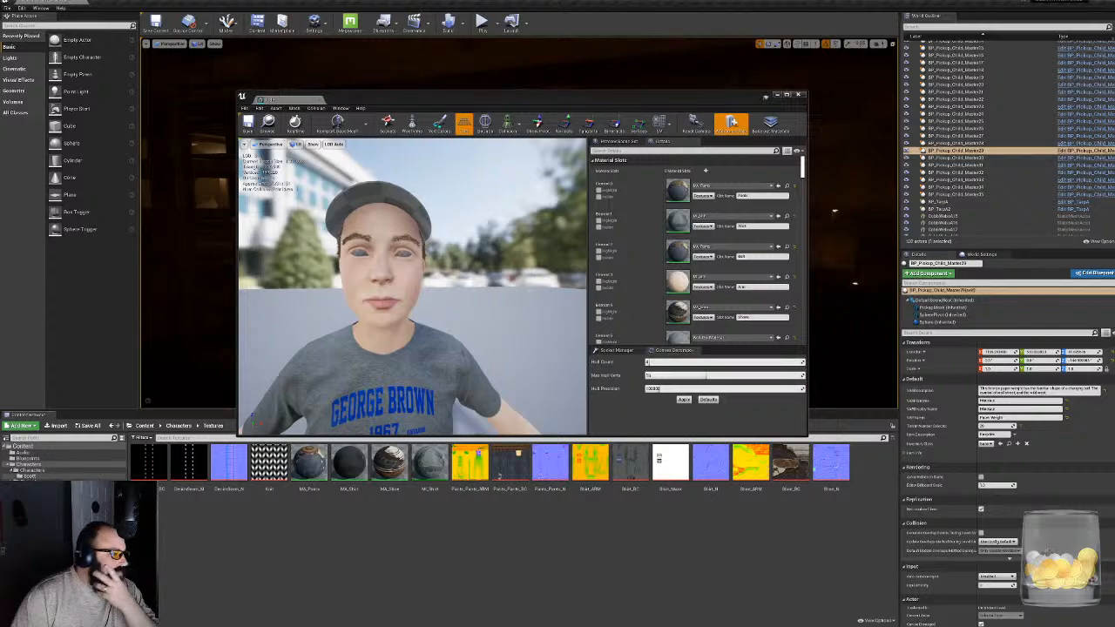
pyautogui.click(31, 483)
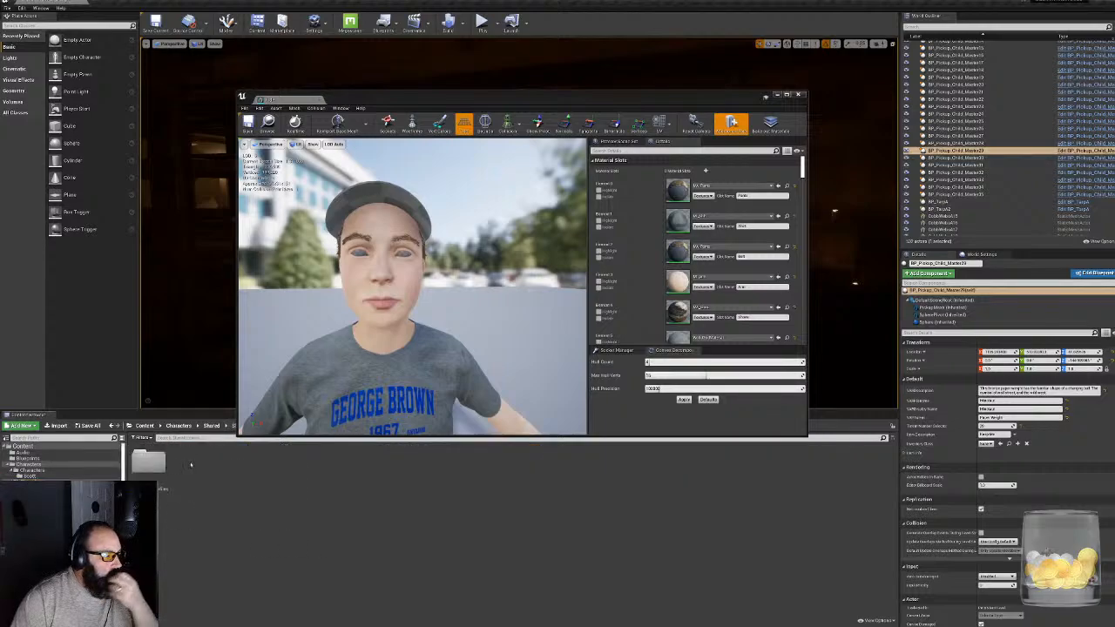
pyautogui.click(187, 470)
pyautogui.doubleClick(187, 470)
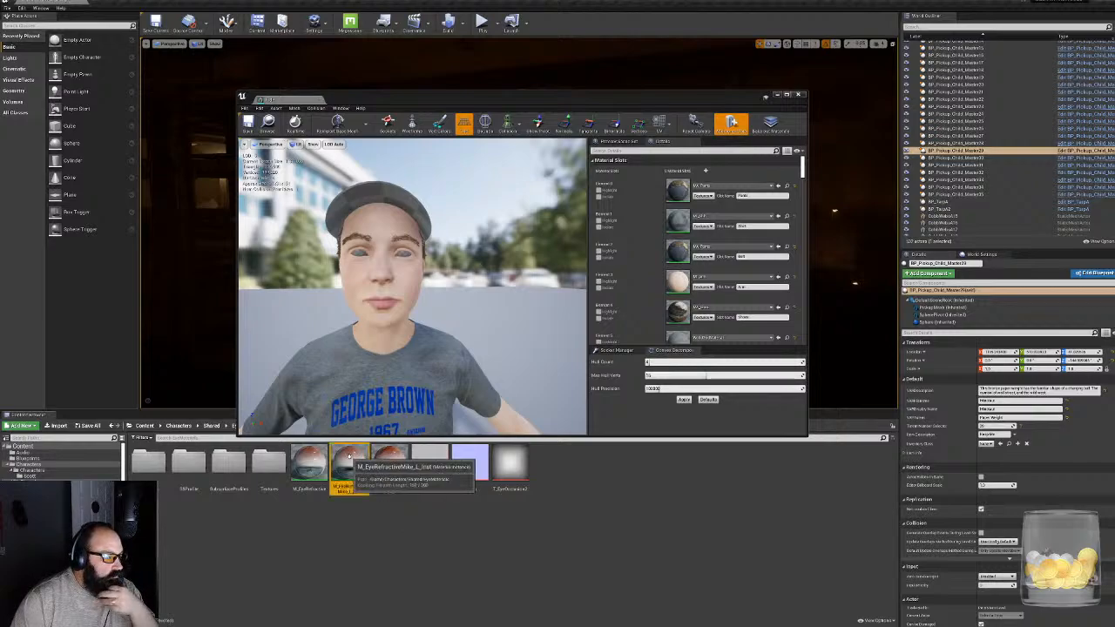
pyautogui.moveTo(349, 464); pyautogui.dragTo(679, 306)
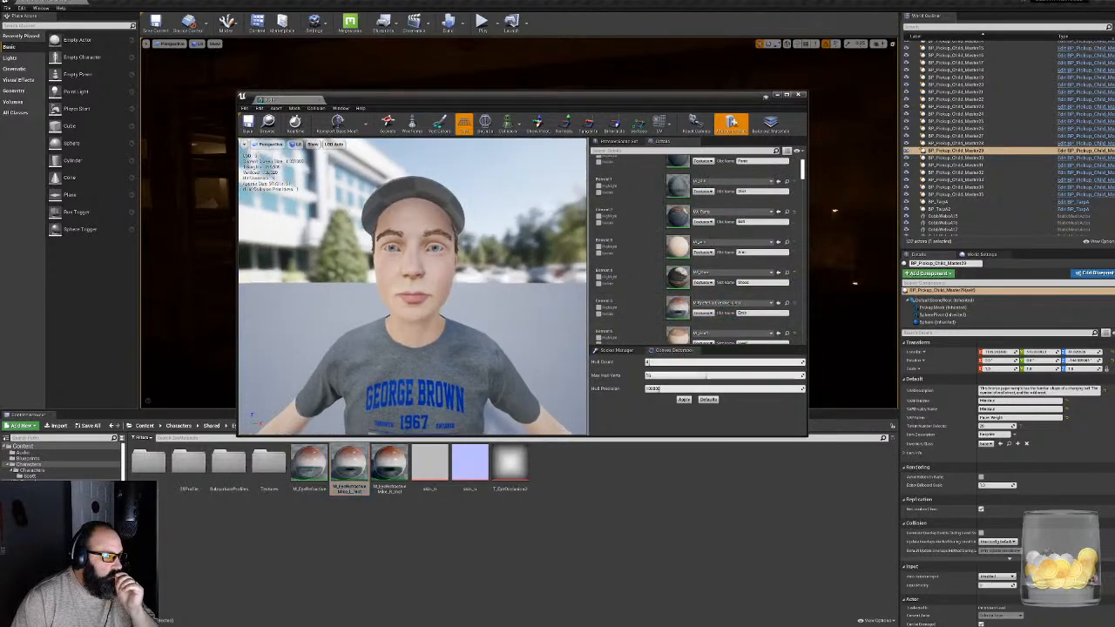
# - Examine the fully textured character from the front, back and side
pyautogui.scroll(-6, 413, 286)
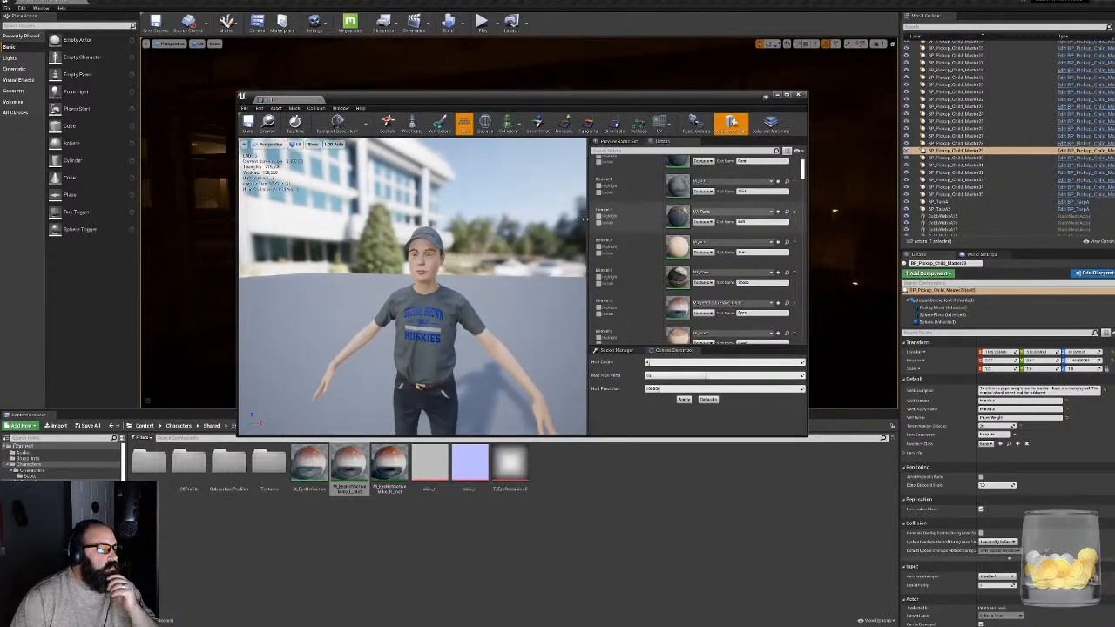
pyautogui.scroll(-3, 413, 286)
pyautogui.moveTo(413, 287)
pyautogui.mouseDown(button='right')
pyautogui.moveTo(340, 286)
pyautogui.moveTo(437, 286)
pyautogui.moveTo(403, 286)
pyautogui.moveTo(418, 286)
pyautogui.mouseUp(button='right')
pyautogui.moveTo(413, 287); pyautogui.dragTo(422, 331)
pyautogui.moveTo(413, 286); pyautogui.dragTo(413, 310, button='right')
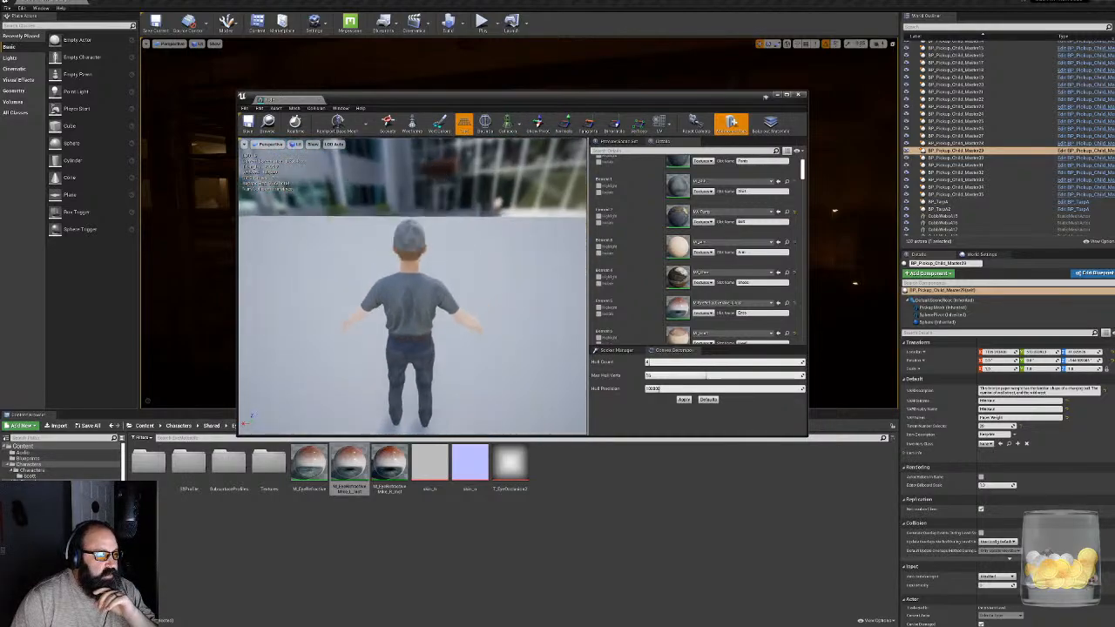
pyautogui.moveTo(413, 287); pyautogui.dragTo(349, 248)
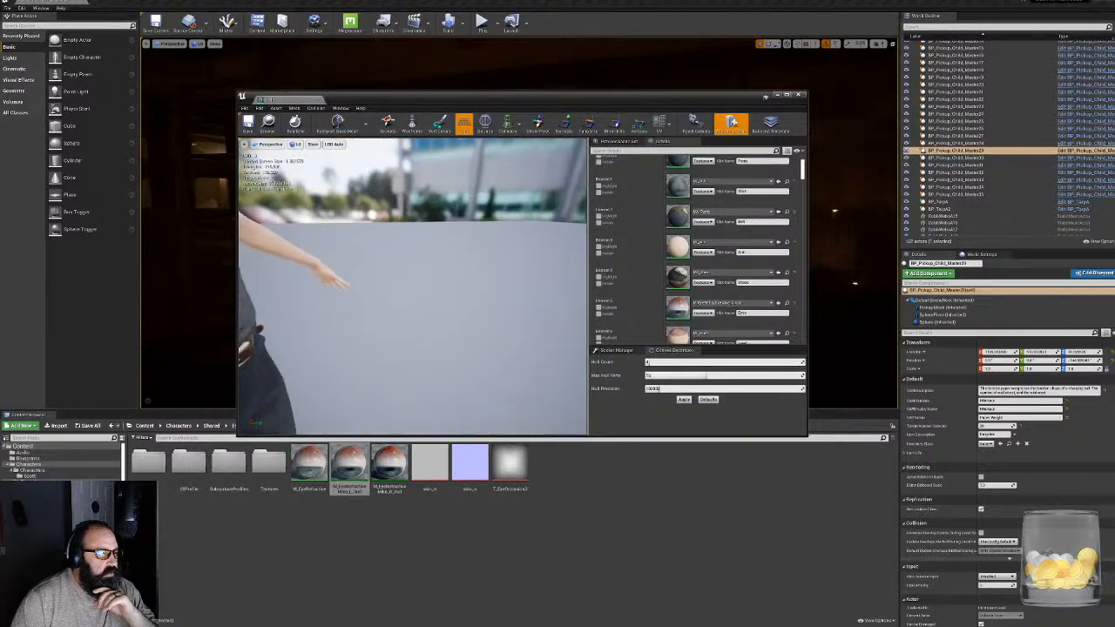
pyautogui.moveTo(539, 261); pyautogui.dragTo(488, 313)
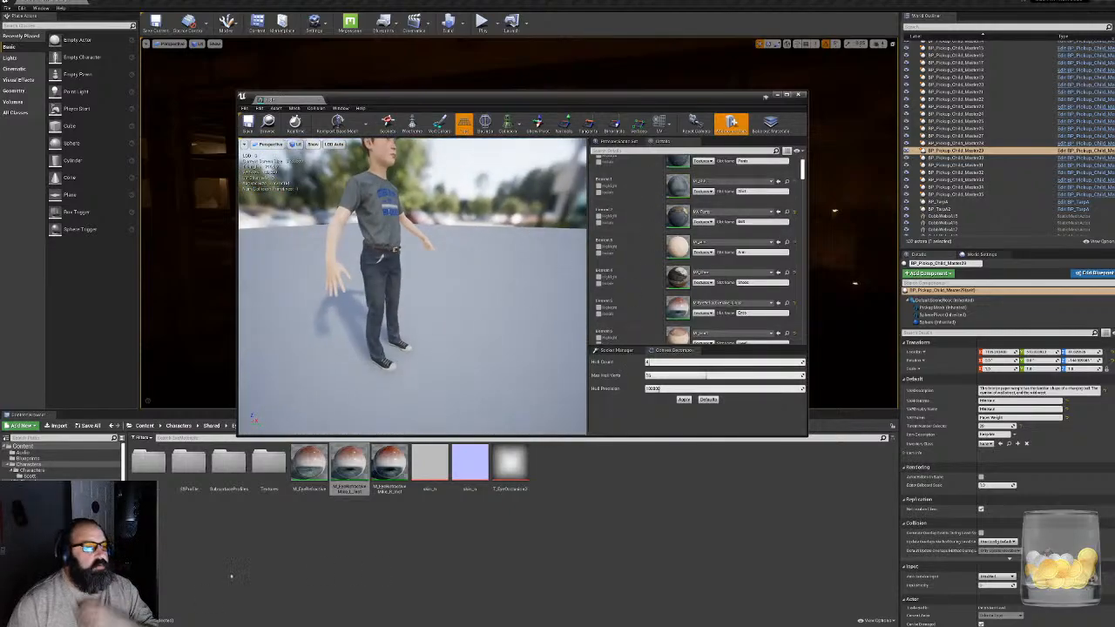
# - Return to the character's own asset folder and open the MI_Arm material instance
pyautogui.hotkey('alt', 'Left')
pyautogui.doubleClick(206, 477)
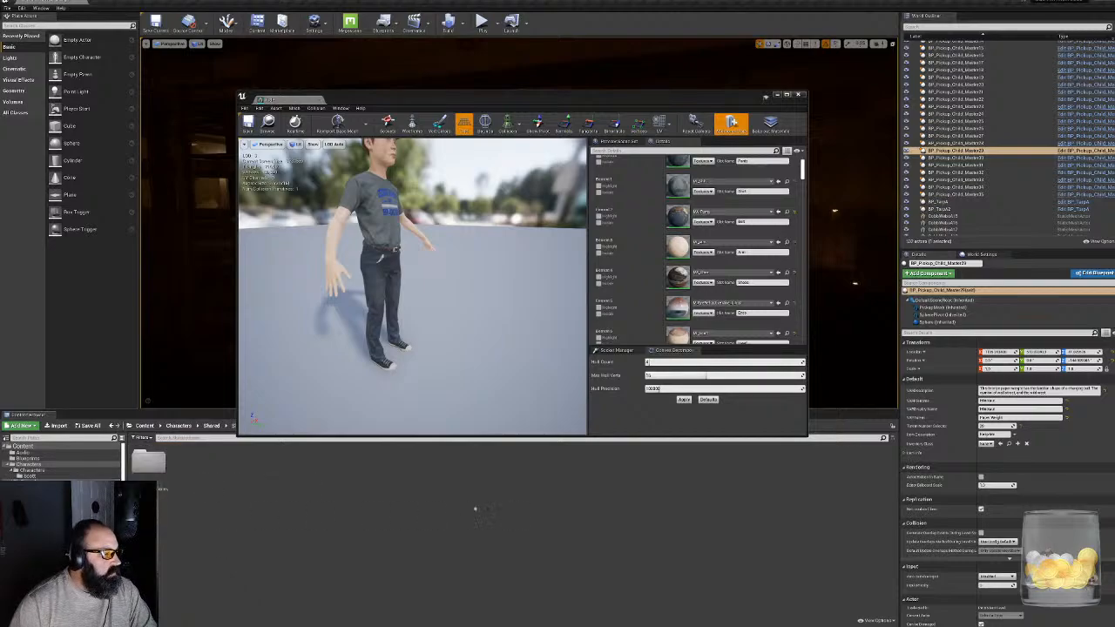
pyautogui.doubleClick(146, 461)
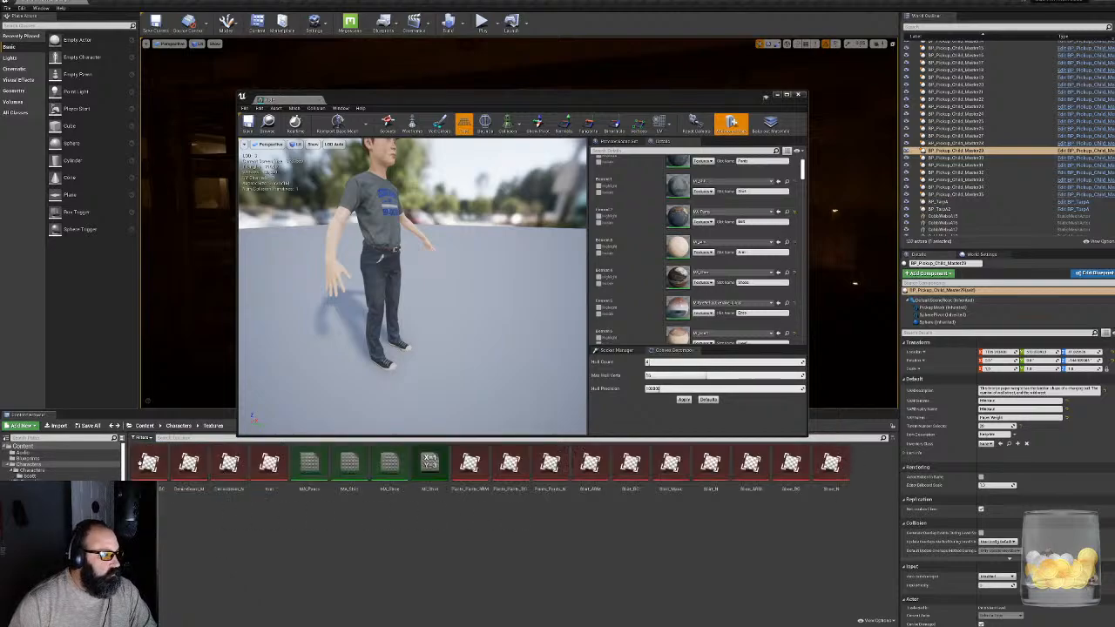
pyautogui.click(35, 477)
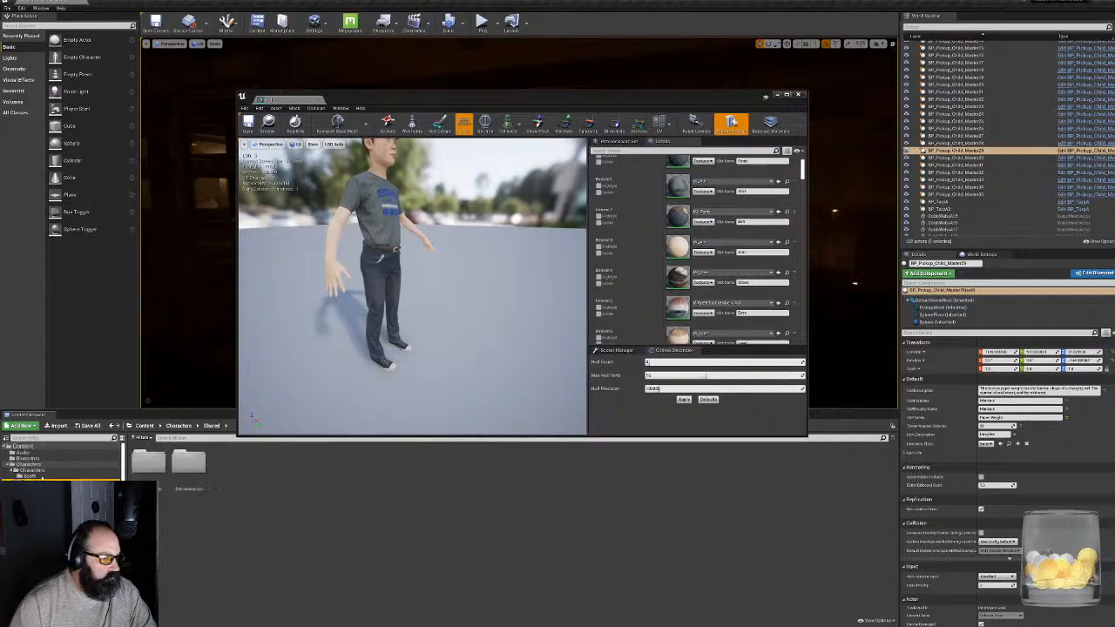
pyautogui.click(29, 476)
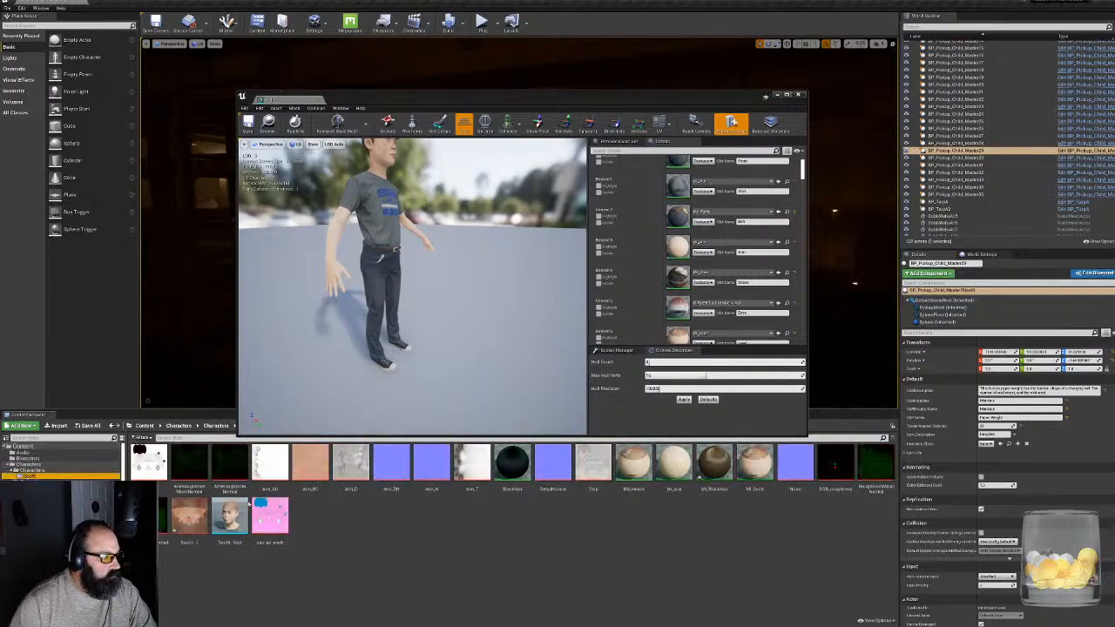
pyautogui.doubleClick(673, 450)
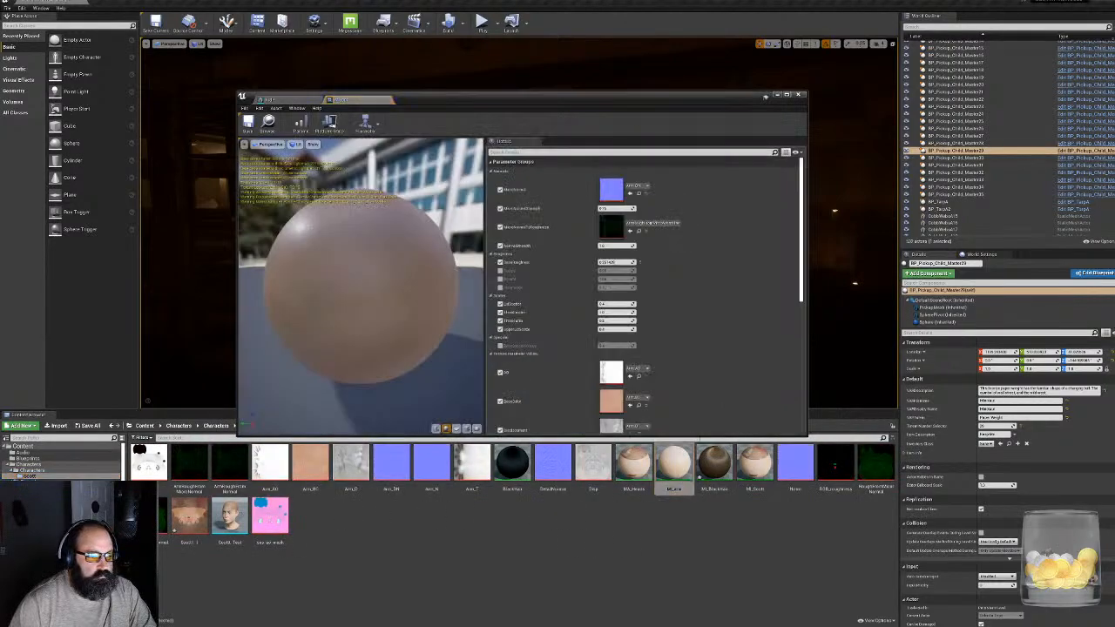
# - Float the MI_Arm editor in its own window over the mesh editor and enlarge it
pyautogui.click(356, 101)
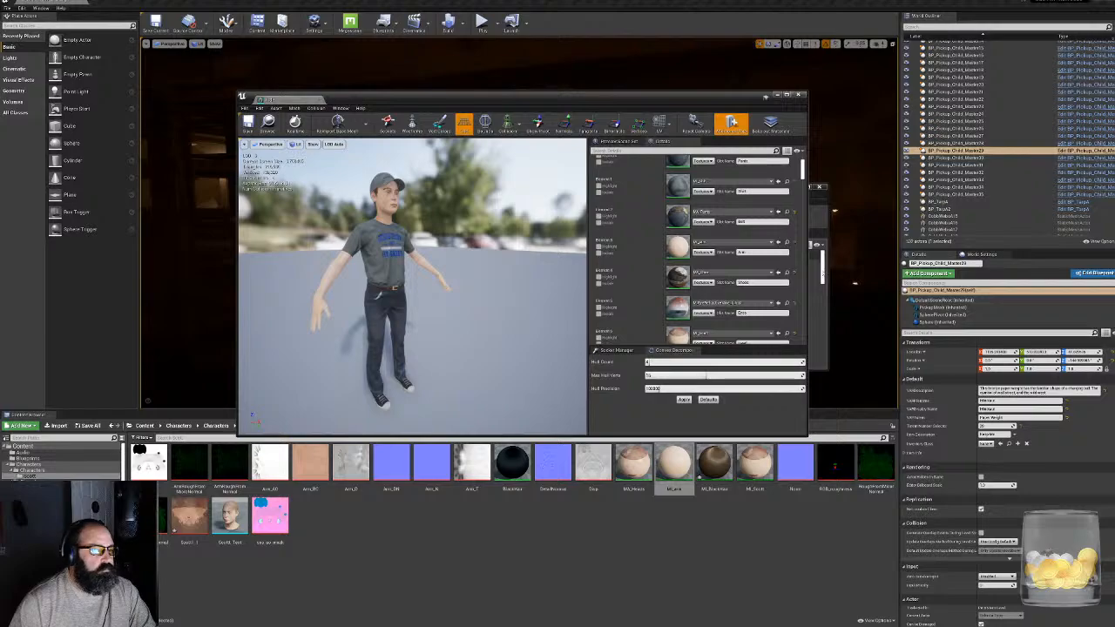
pyautogui.click(819, 301)
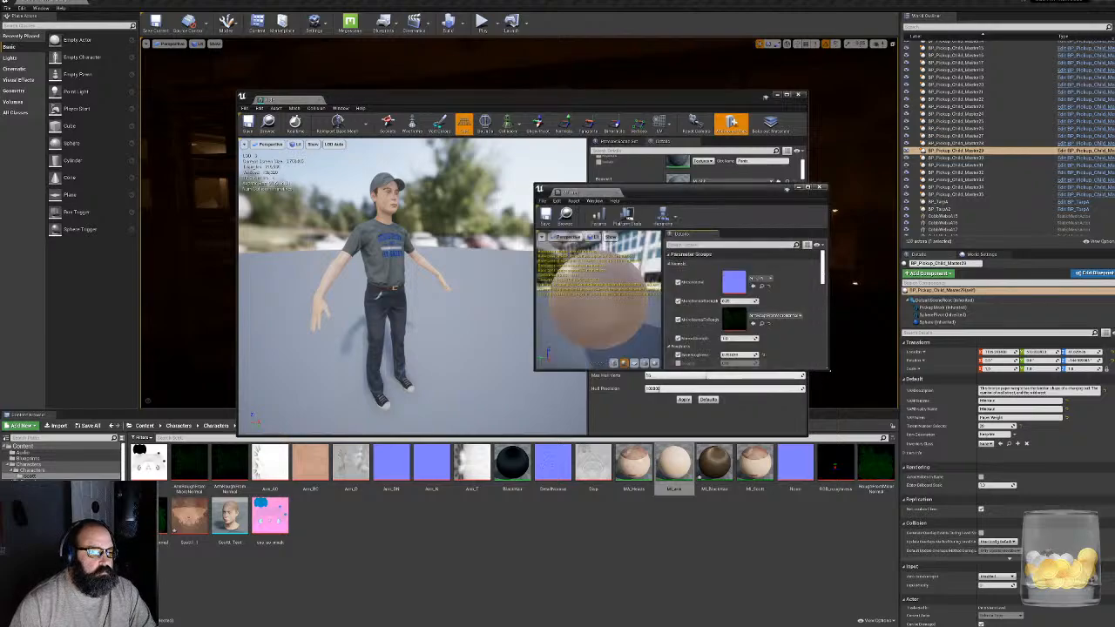
pyautogui.moveTo(829, 369); pyautogui.dragTo(858, 529)
# - Enable the arm material's specular override and lower it to reduce the skin's shine, checking the arm and hand up close
pyautogui.scroll(-1, 816, 470)
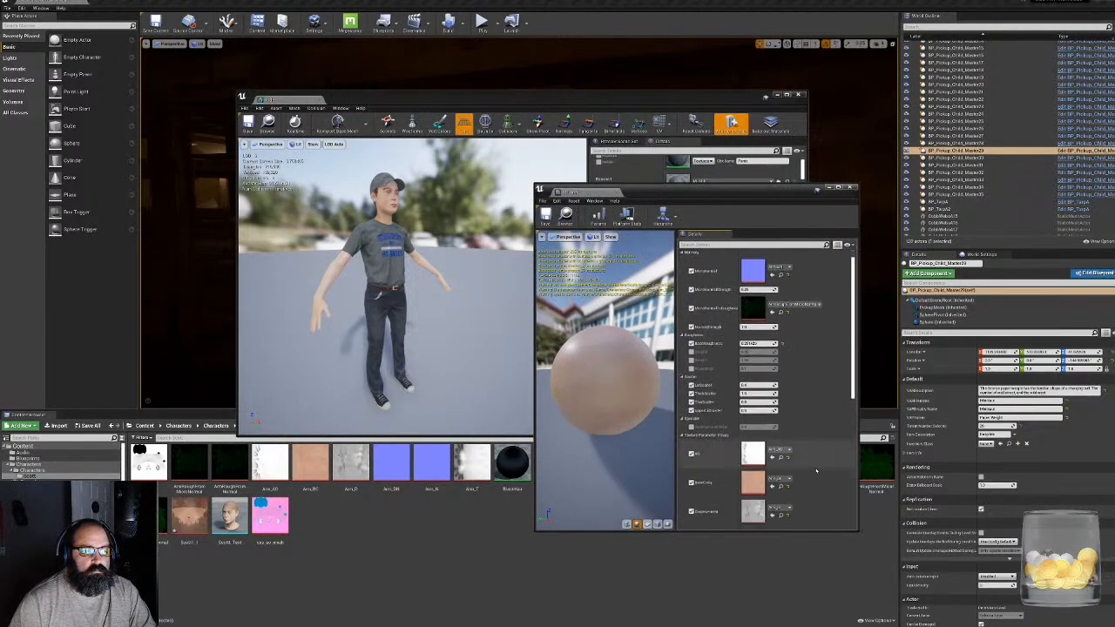
pyautogui.scroll(-1, 819, 471)
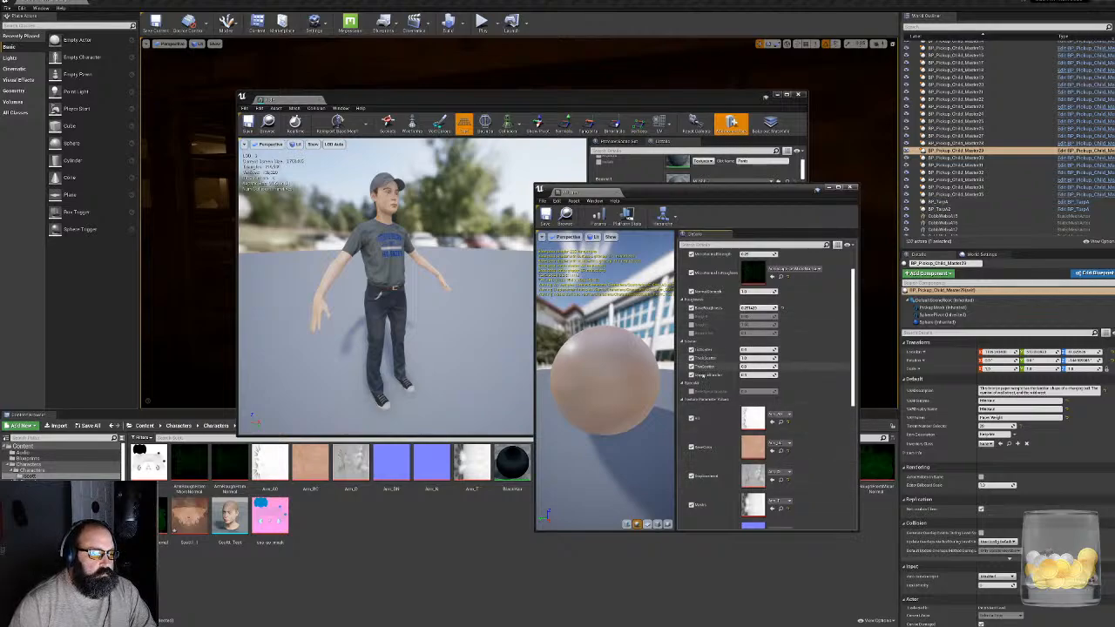
pyautogui.scroll(-1, 710, 425)
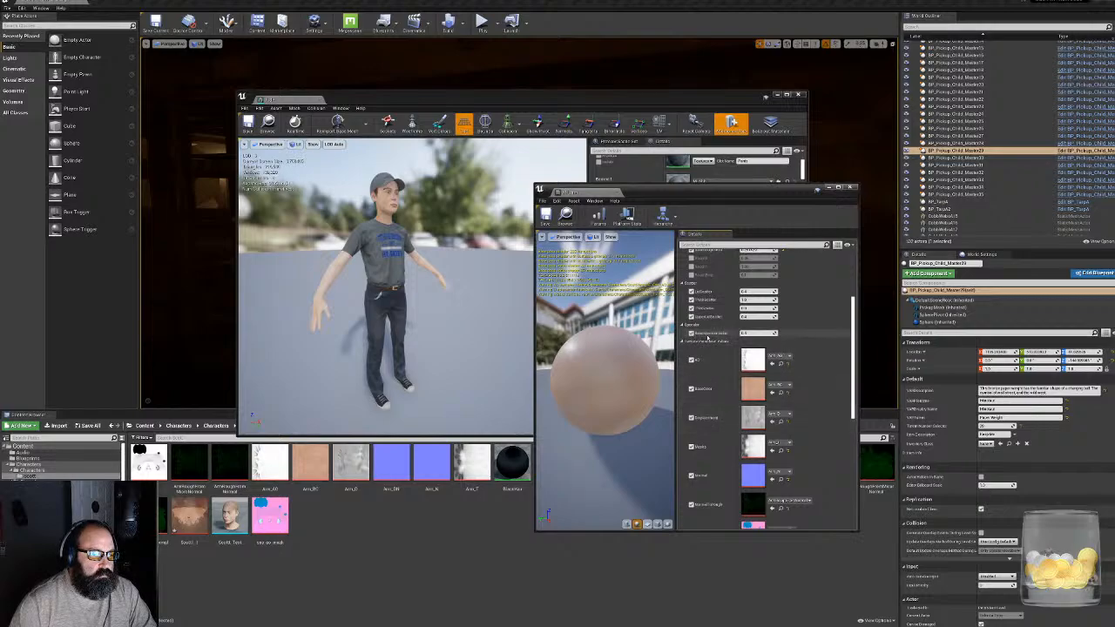
pyautogui.moveTo(461, 296); pyautogui.dragTo(514, 305, button='right')
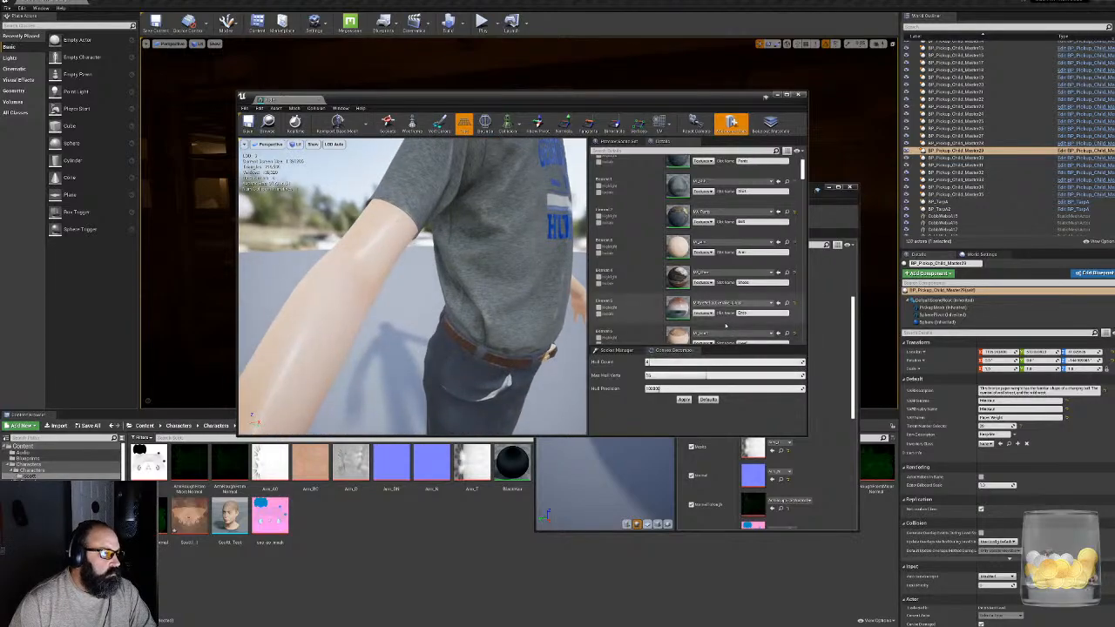
pyautogui.click(852, 329)
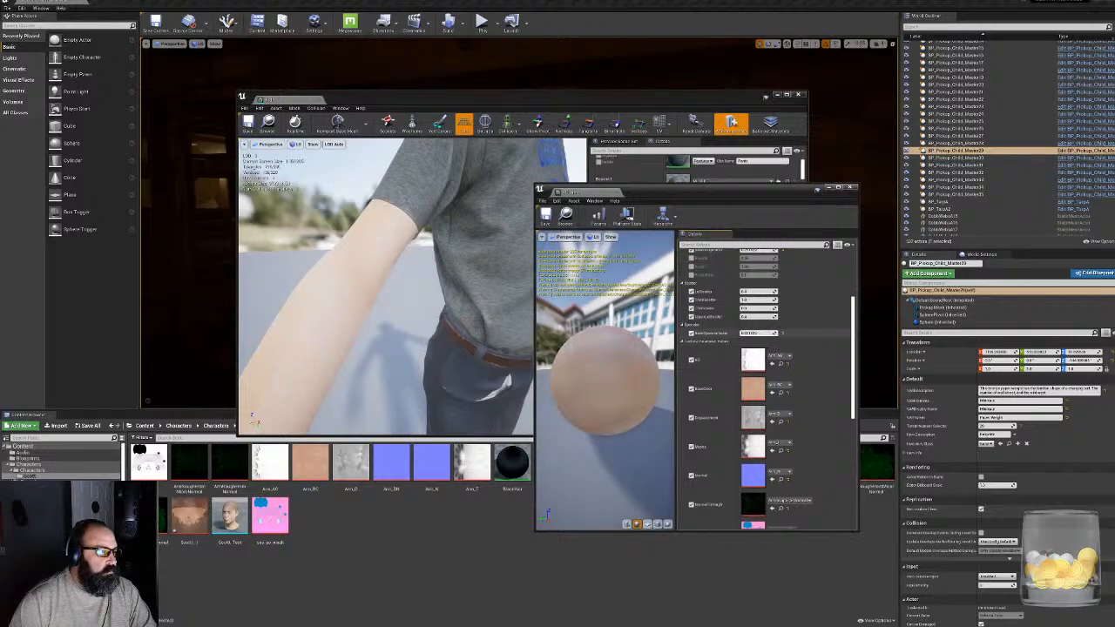
pyautogui.moveTo(392, 287); pyautogui.dragTo(374, 270)
pyautogui.scroll(-5, 641, 332)
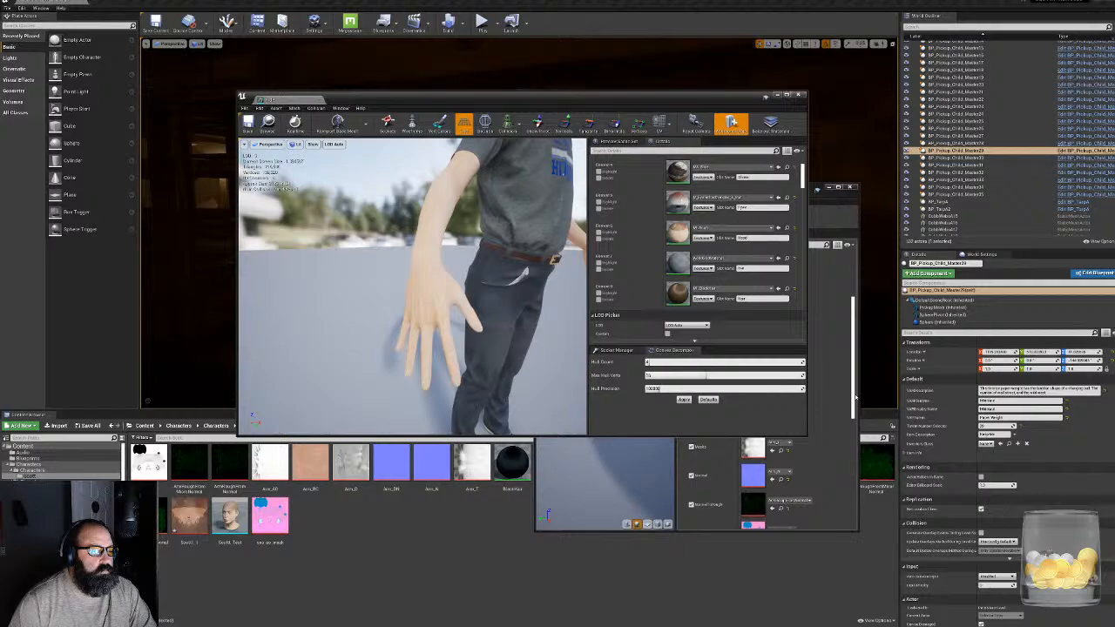
# - Collapse the Roughness, Scatter and Specular parameter groups in the arm material instance
pyautogui.moveTo(854, 398); pyautogui.dragTo(846, 483)
pyautogui.scroll(10, 847, 483)
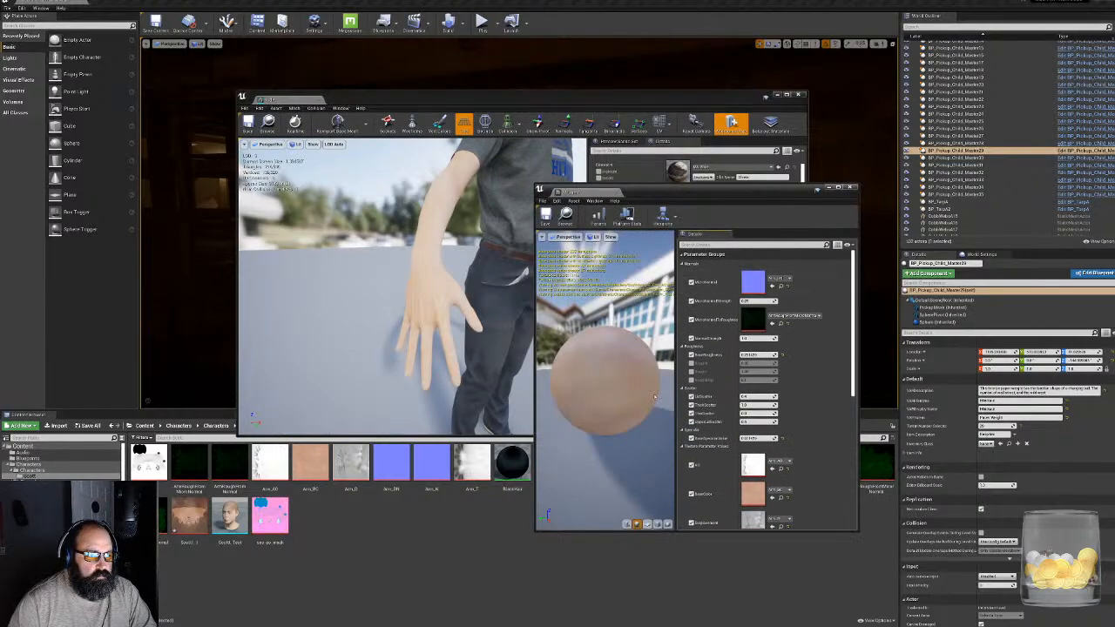
pyautogui.click(683, 346)
pyautogui.click(683, 353)
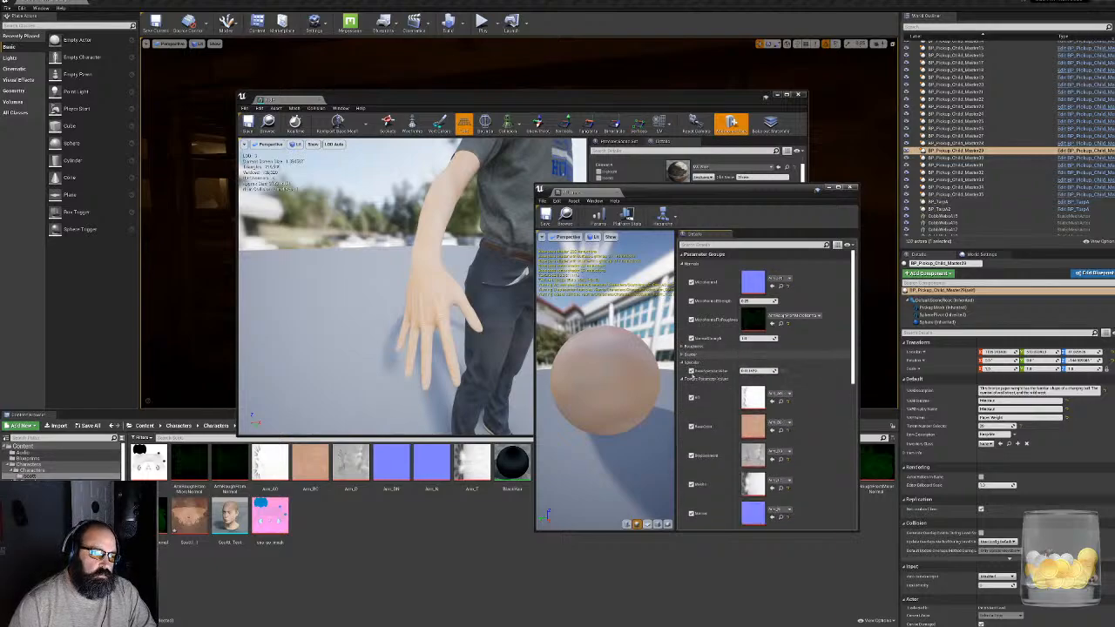
pyautogui.click(683, 361)
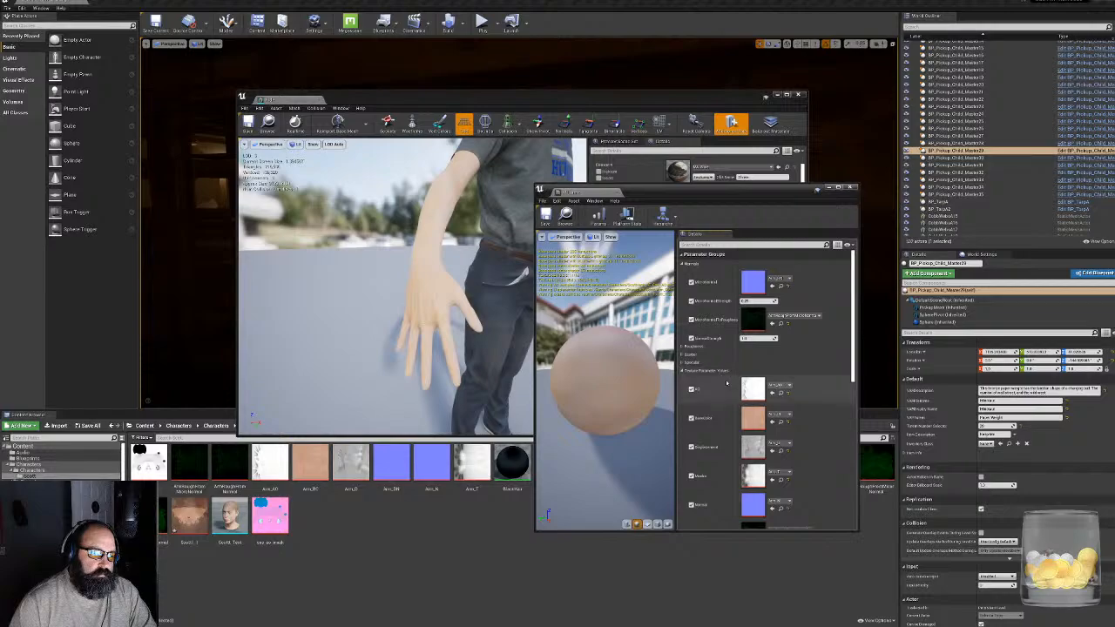
# - Collapse the texture parameter group, close the MI_Arm editor and inspect the arm on the character mesh
pyautogui.click(683, 370)
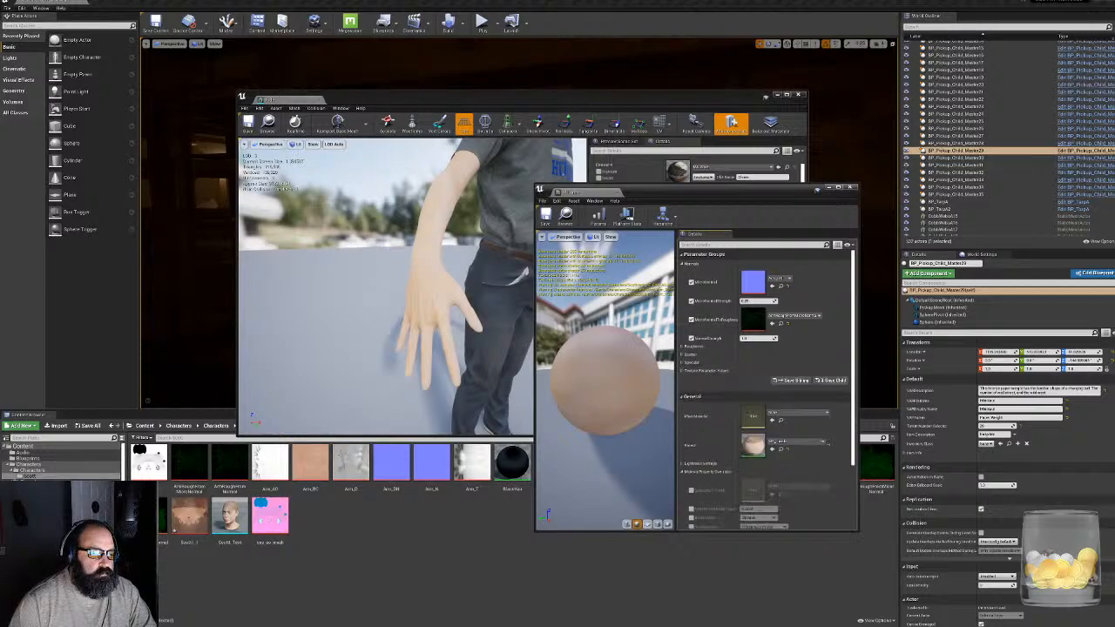
pyautogui.click(850, 187)
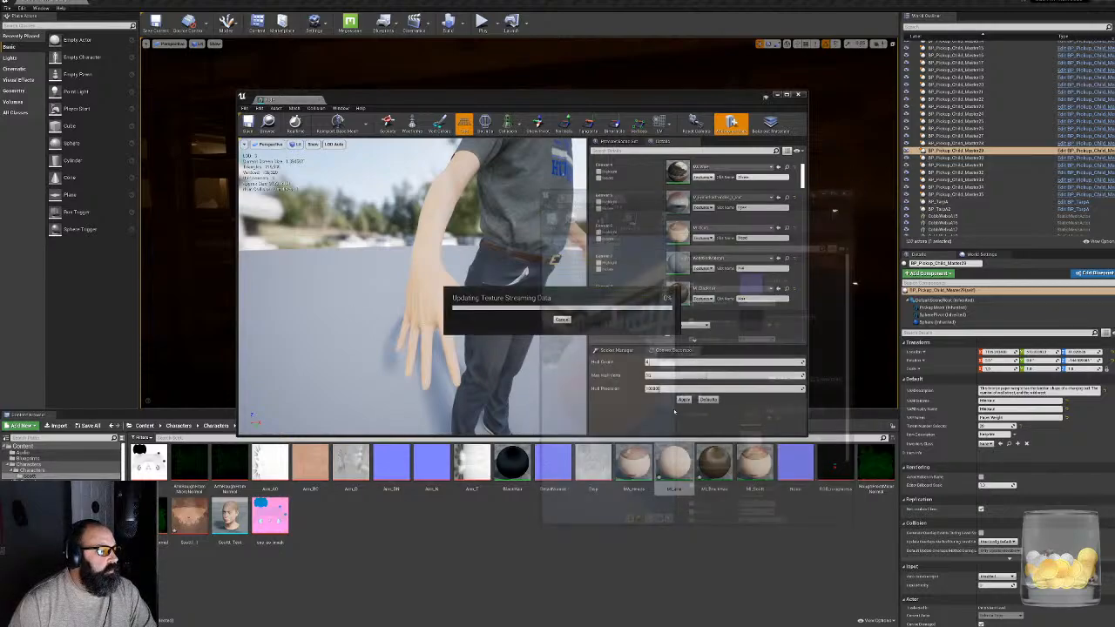
pyautogui.click(433, 561)
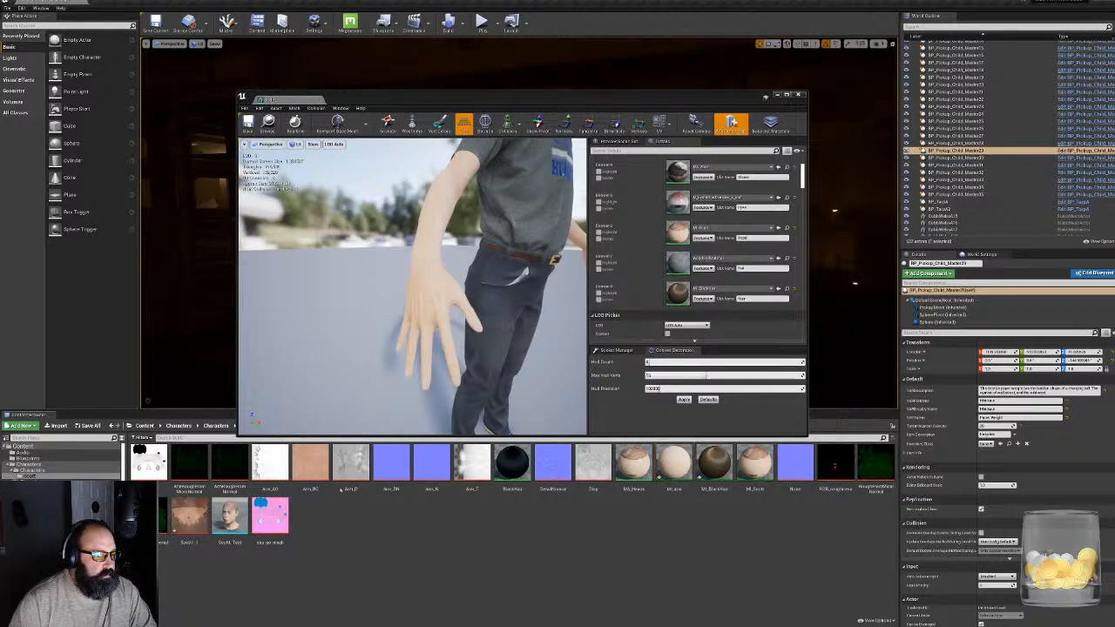
pyautogui.moveTo(348, 349); pyautogui.dragTo(300, 344, button='right')
pyautogui.moveTo(413, 287); pyautogui.dragTo(449, 289, button='right')
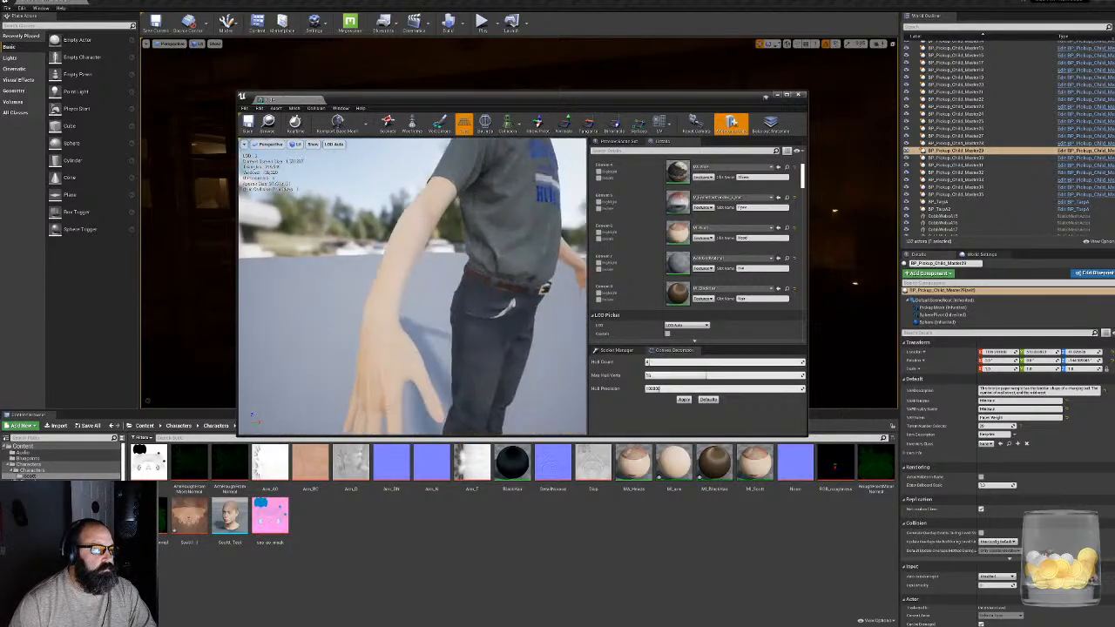
# - Reopen the MI_Arm material instance, float its editor over the mesh editor and enlarge it
pyautogui.doubleClick(674, 466)
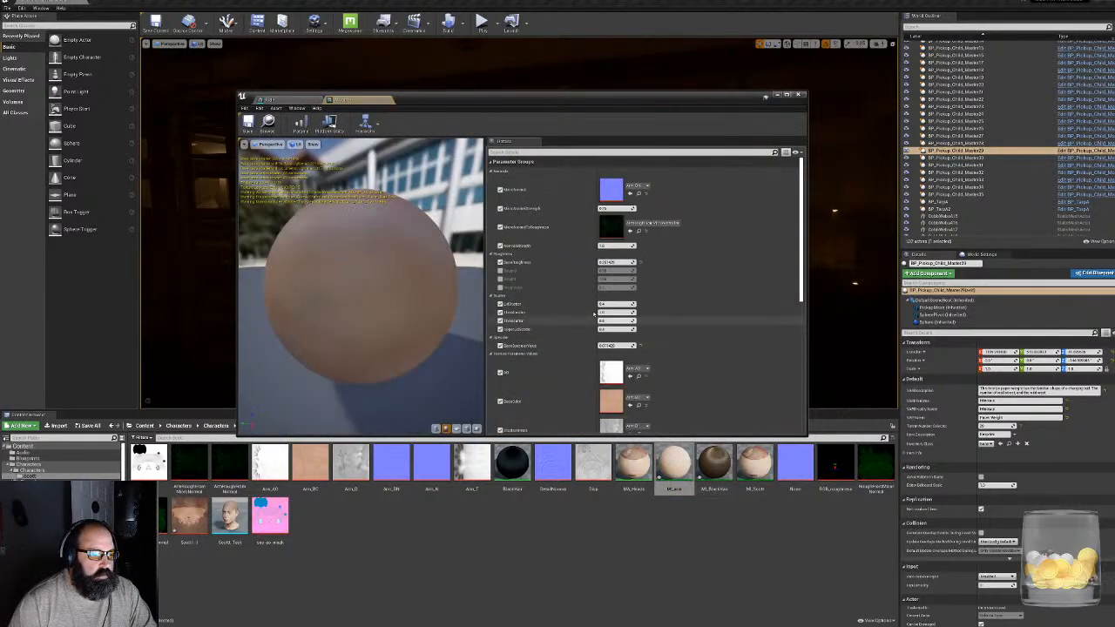
pyautogui.moveTo(515, 112)
pyautogui.mouseDown()
pyautogui.moveTo(579, 118)
pyautogui.moveTo(514, 98)
pyautogui.mouseUp()
pyautogui.moveTo(364, 85); pyautogui.dragTo(613, 133)
pyautogui.moveTo(845, 309); pyautogui.dragTo(945, 535)
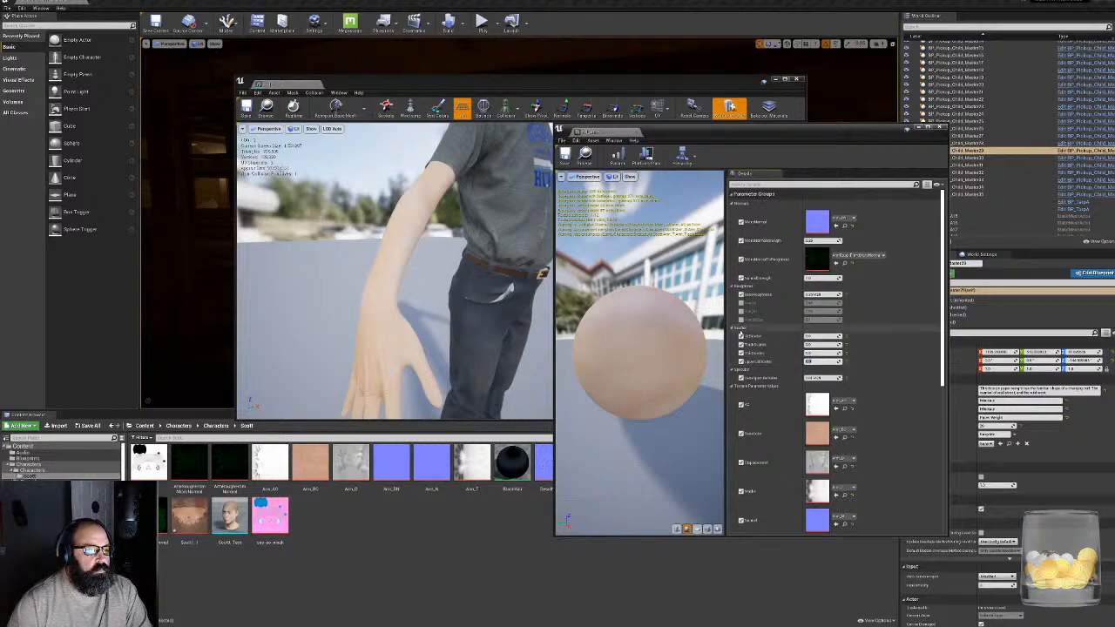
# - Replace the pink mask in the arm material's last texture parameter with the Arm_AO texture
pyautogui.scroll(-4, 791, 482)
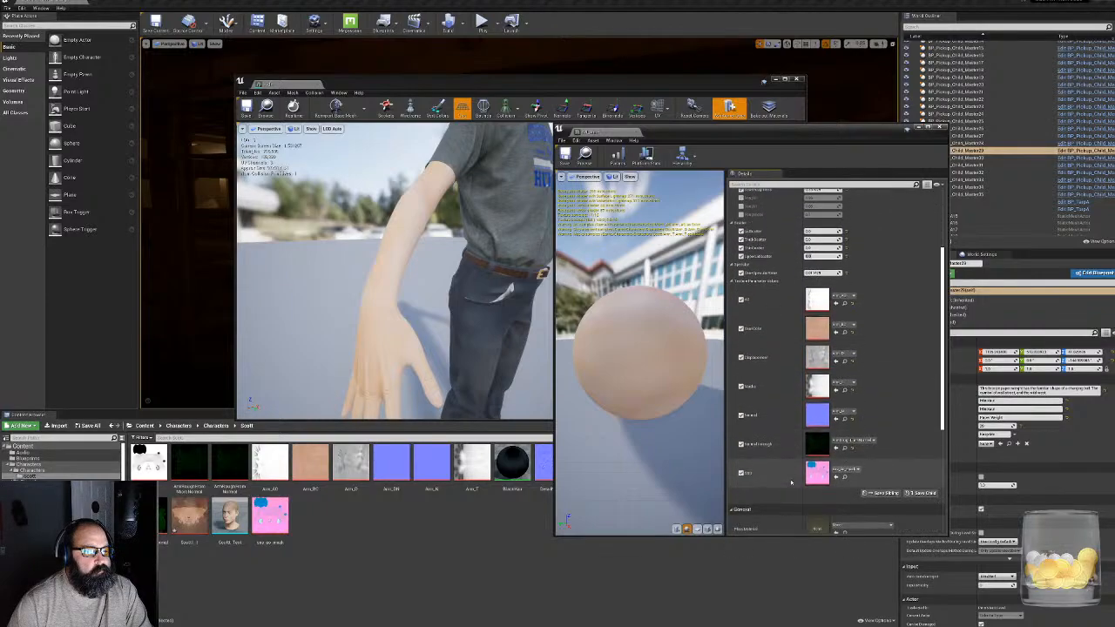
pyautogui.click(741, 473)
pyautogui.click(740, 473)
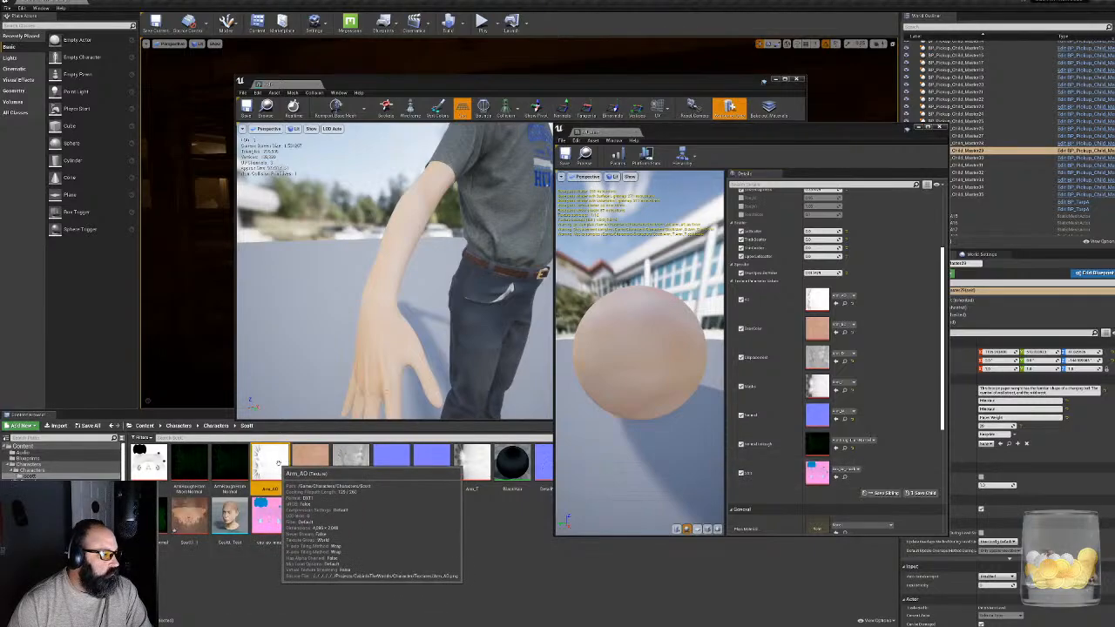
pyautogui.moveTo(270, 461); pyautogui.dragTo(818, 476)
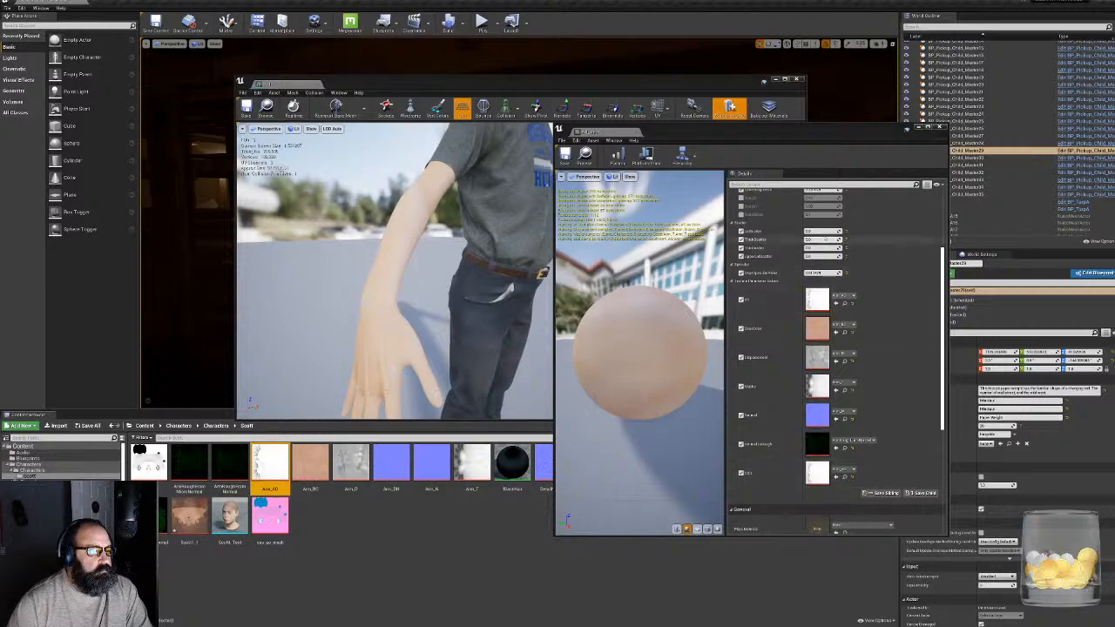
# - Set the scatter values of the arm material instance to 1
pyautogui.click(825, 238)
pyautogui.write('1')
pyautogui.click(819, 240)
pyautogui.write('1')
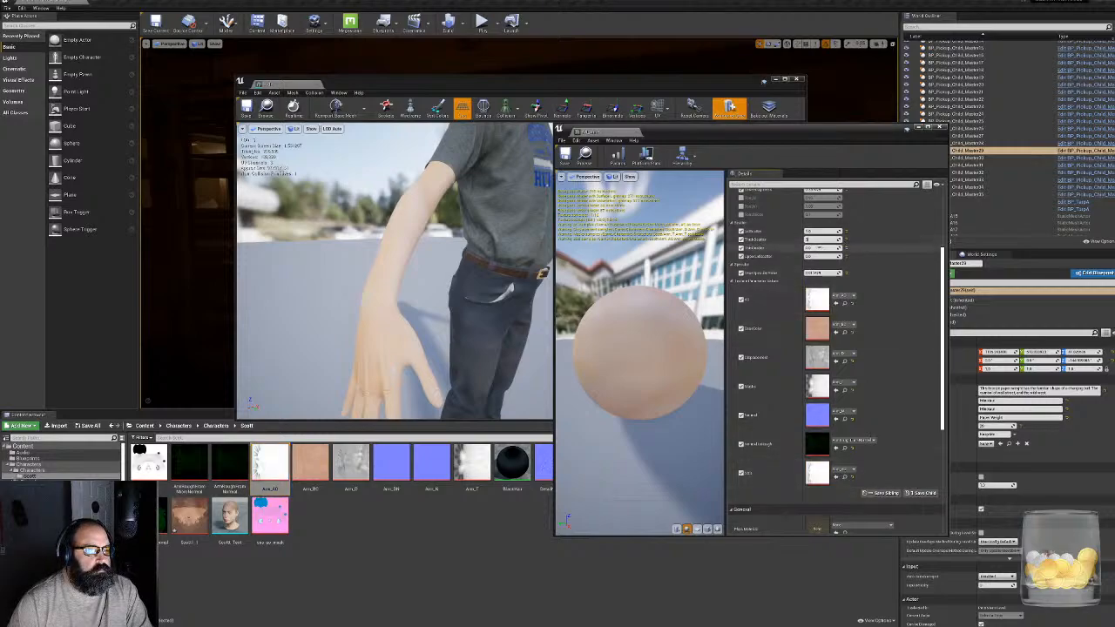
pyautogui.click(821, 256)
pyautogui.write('1')
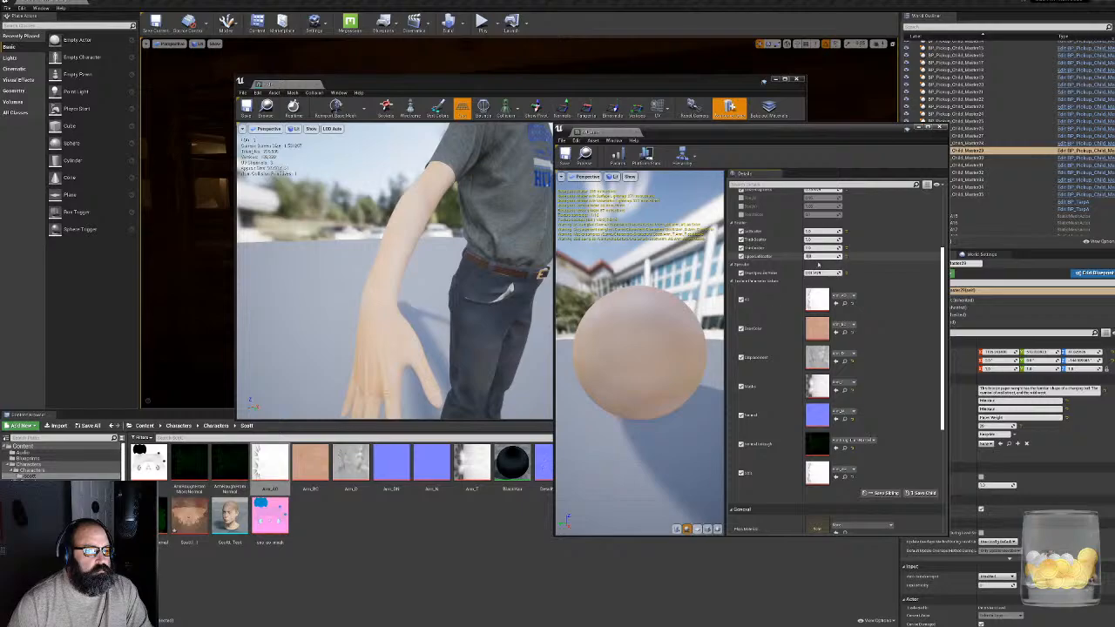
# - Inspect the character's arms from behind in the mesh editor and close both the mesh and arm material editors
pyautogui.moveTo(488, 270); pyautogui.dragTo(392, 265, button='right')
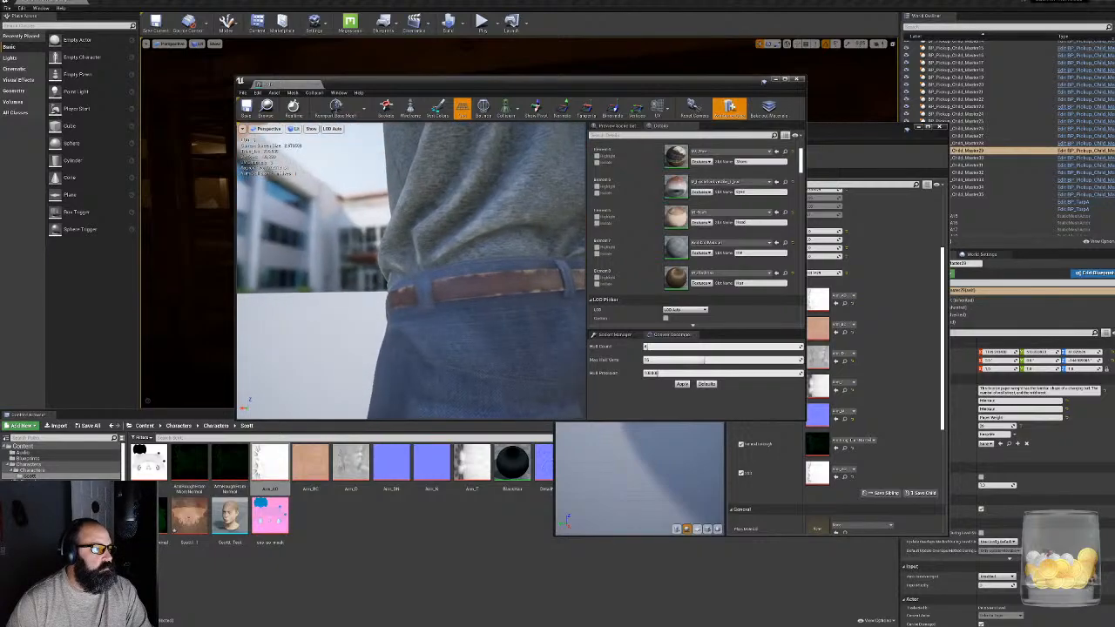
pyautogui.moveTo(364, 351)
pyautogui.mouseDown(button='right')
pyautogui.moveTo(383, 350)
pyautogui.moveTo(364, 350)
pyautogui.mouseUp(button='right')
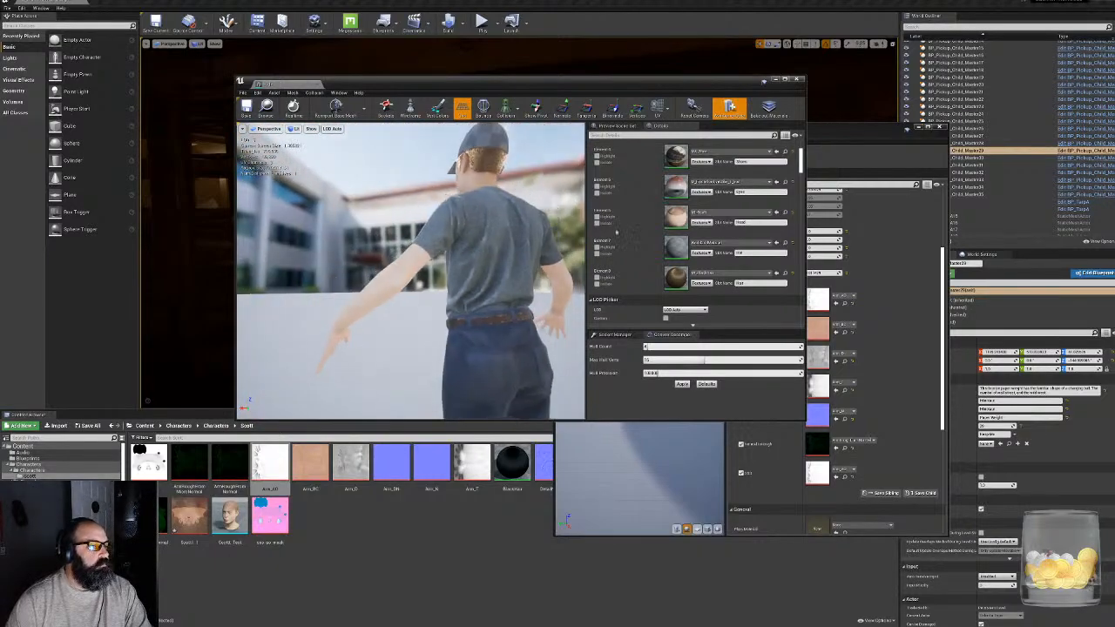
pyautogui.click(796, 80)
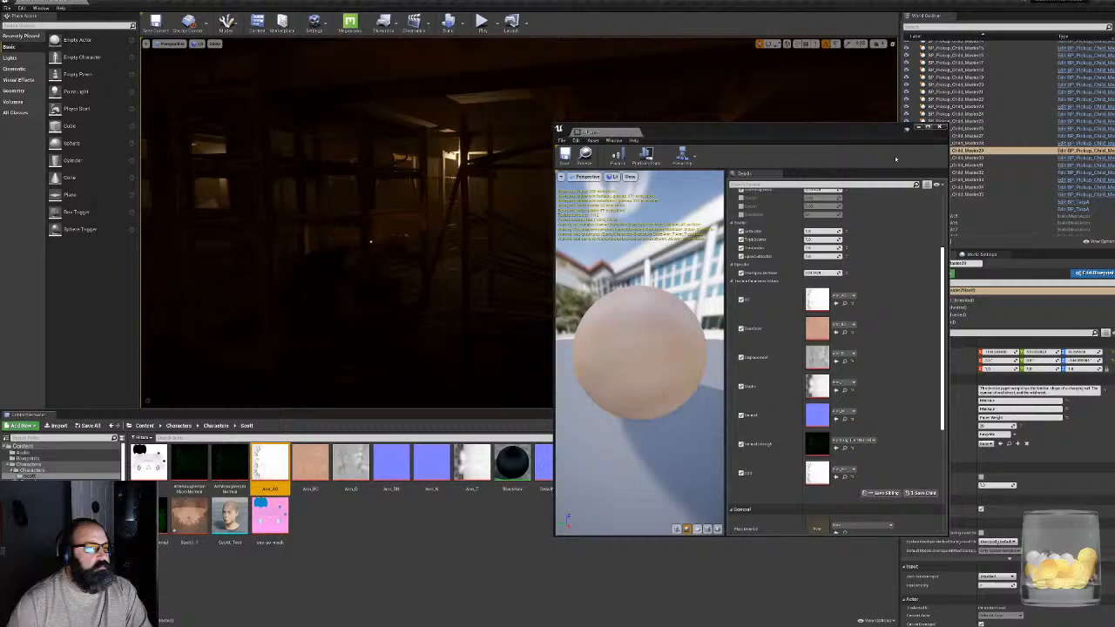
pyautogui.click(939, 128)
# - Place the Kid static mesh from the Characters folder in the cabin level and view the character up close
pyautogui.moveTo(530, 375); pyautogui.dragTo(453, 405, button='right')
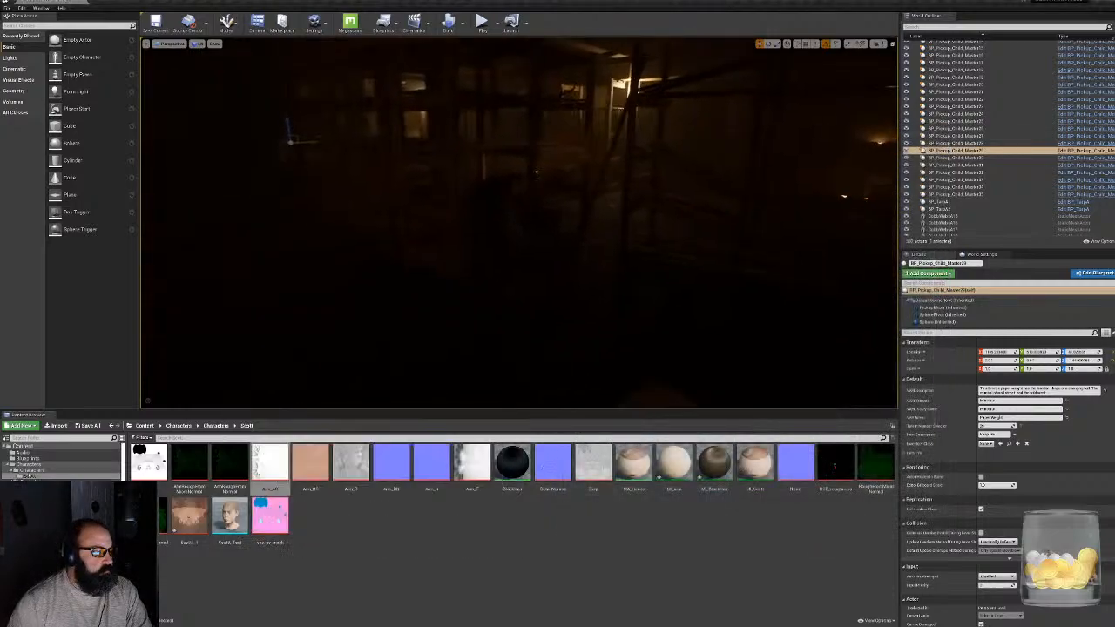
pyautogui.click(32, 471)
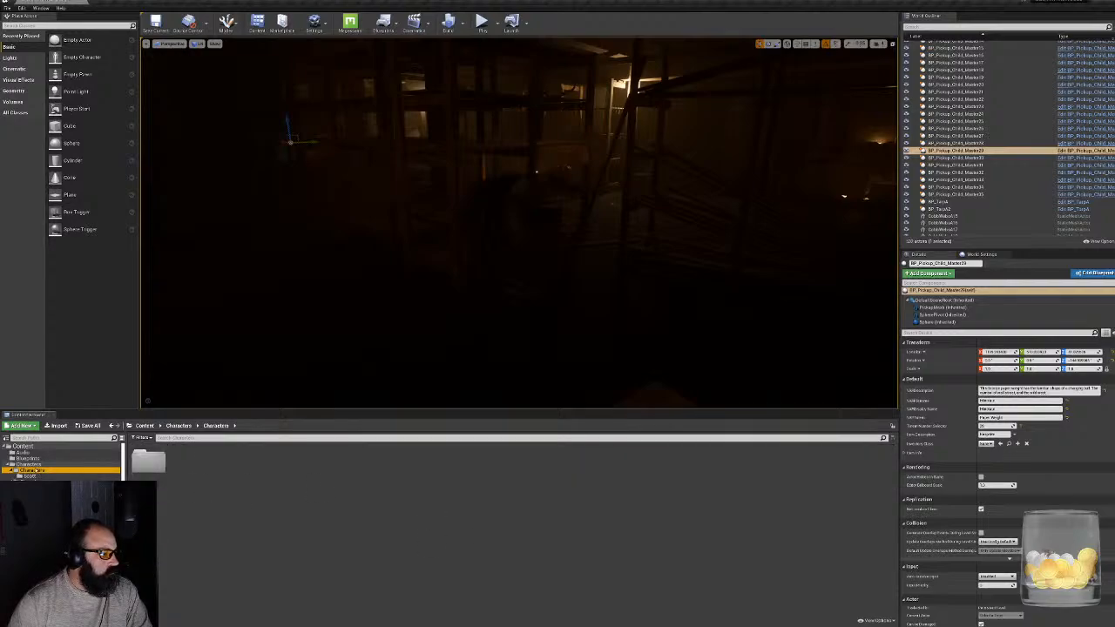
pyautogui.click(25, 465)
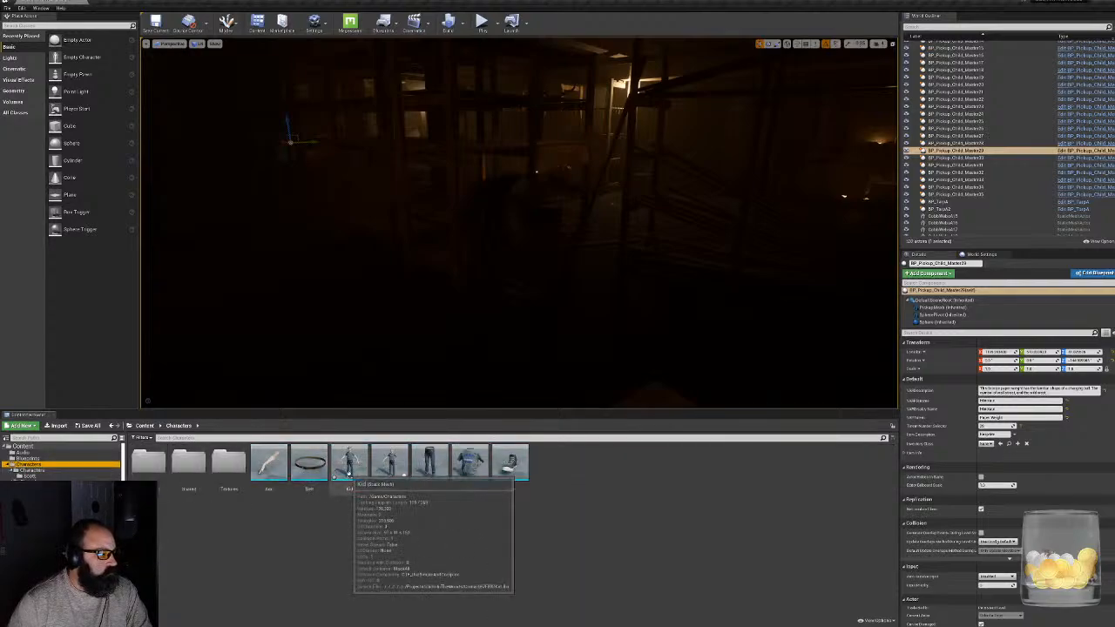
pyautogui.moveTo(349, 471); pyautogui.dragTo(517, 357)
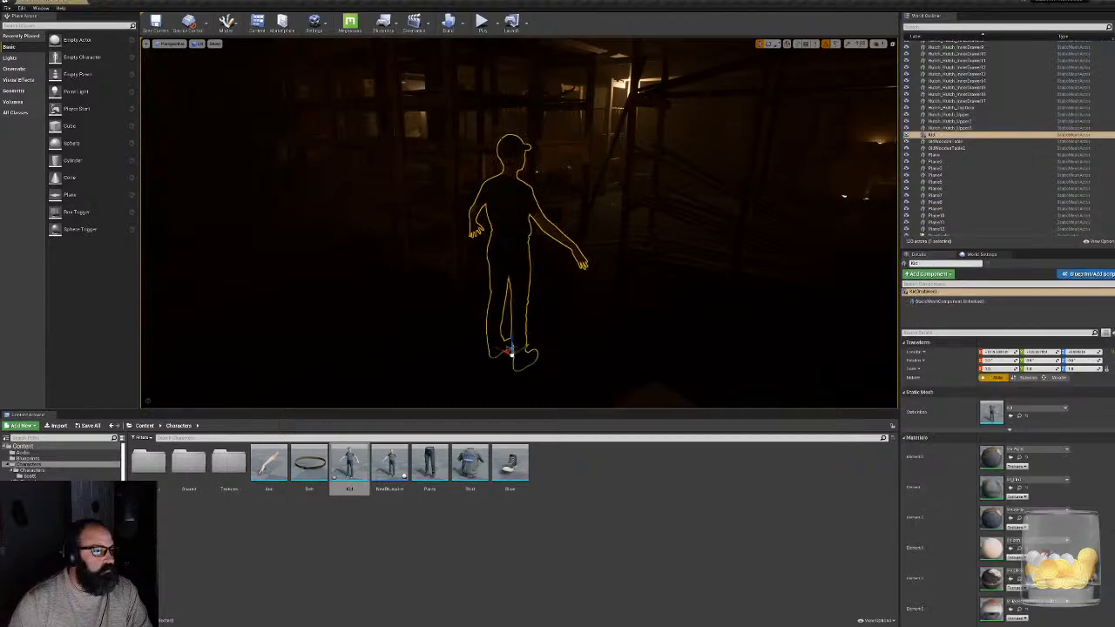
pyautogui.press('g')
pyautogui.moveTo(516, 357); pyautogui.dragTo(733, 310, button='right')
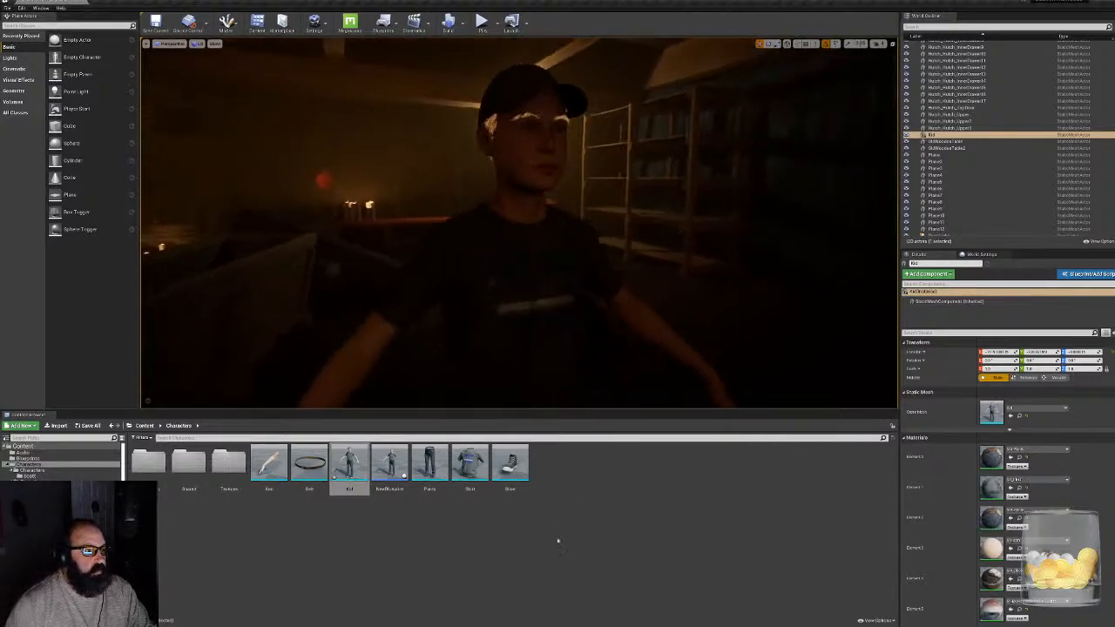
pyautogui.doubleClick(229, 462)
pyautogui.hotkey('alt', 'Left')
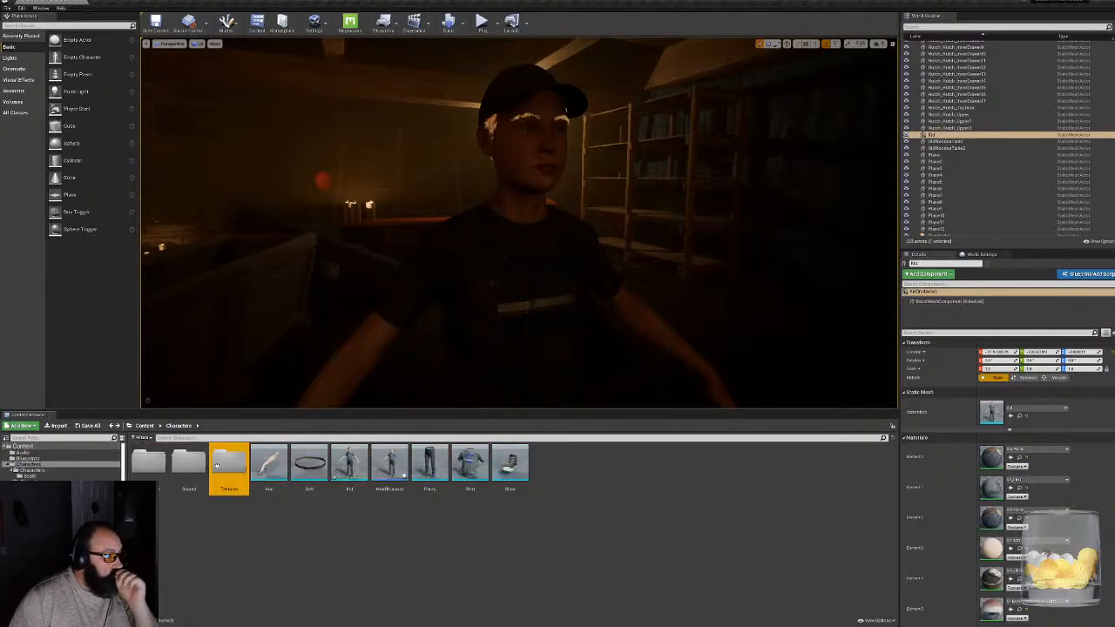
pyautogui.doubleClick(189, 463)
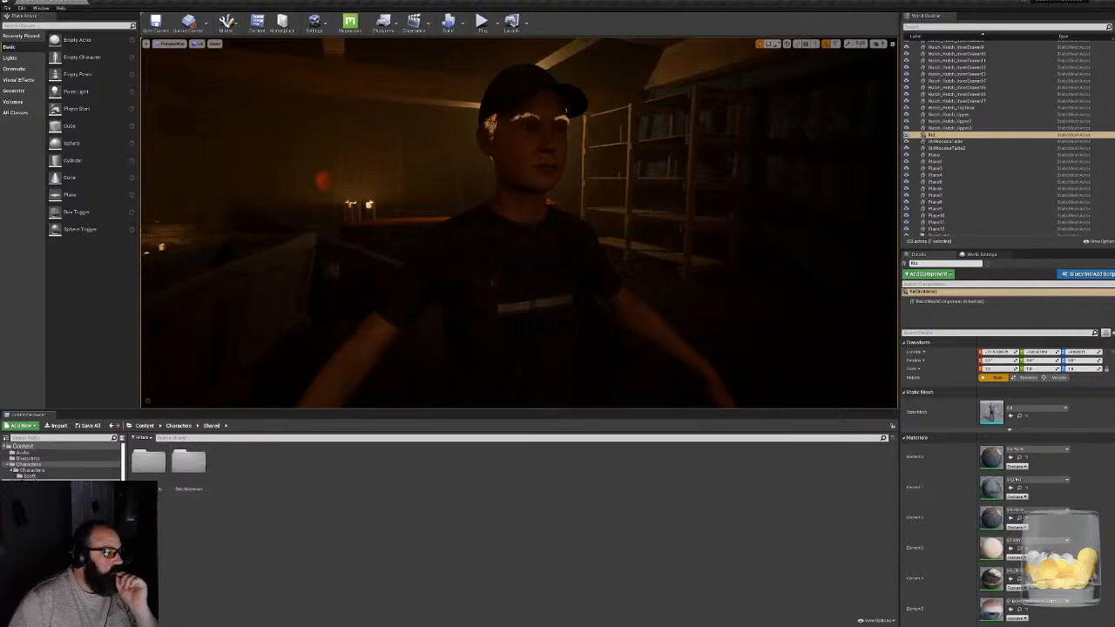
# - Locate the hair material from the placed character's last material slot, open it and float its editor below the character's head
pyautogui.scroll(-2, 1008, 481)
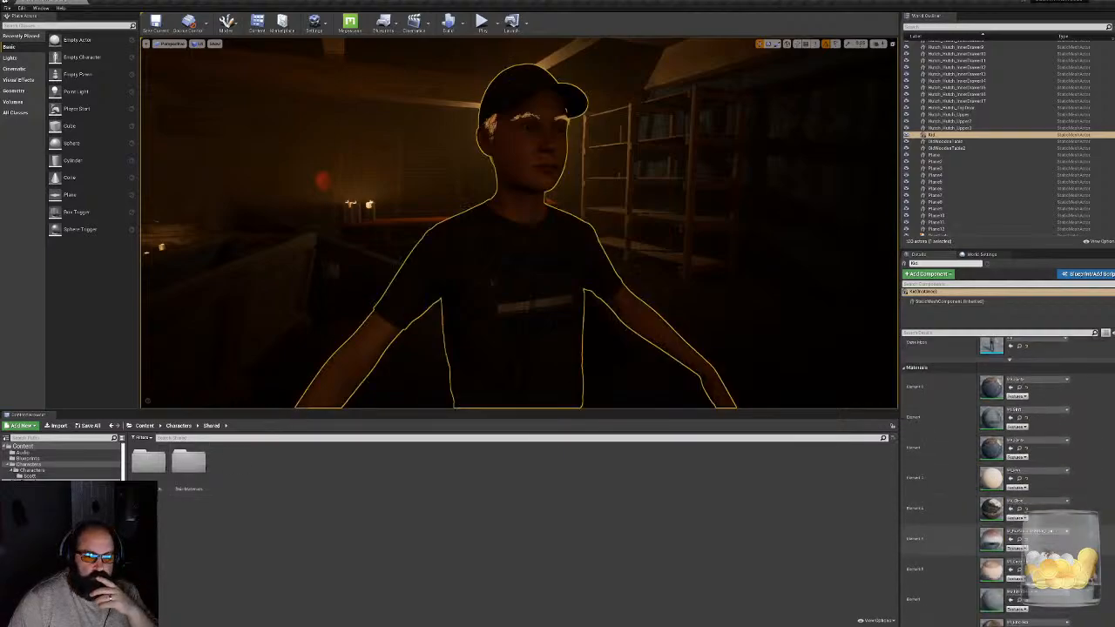
pyautogui.scroll(-3, 1038, 541)
pyautogui.click(1019, 527)
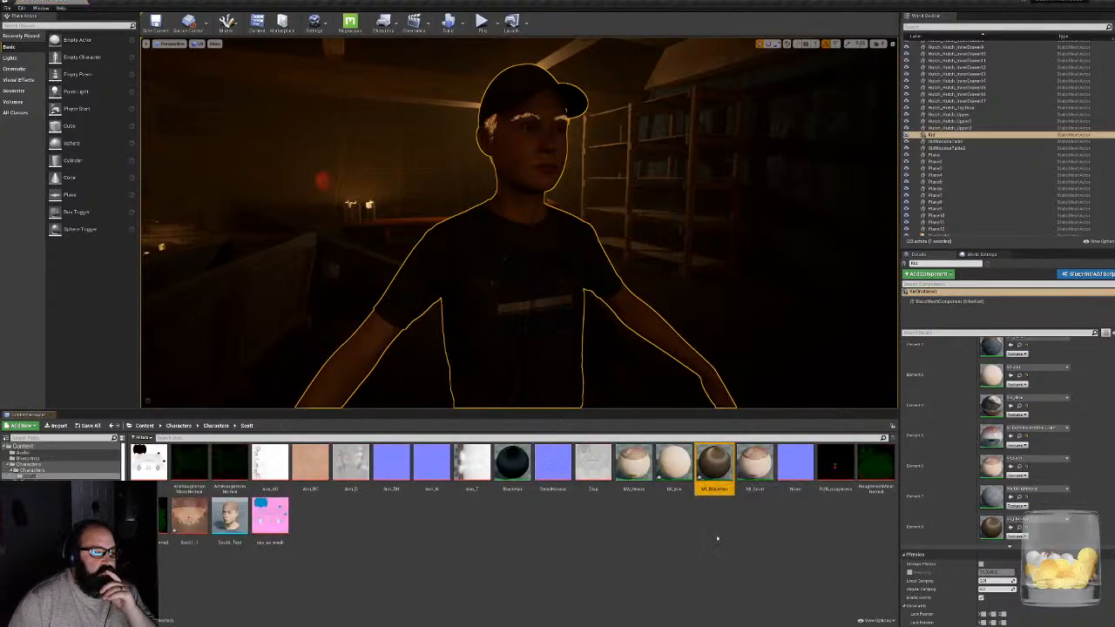
pyautogui.doubleClick(716, 468)
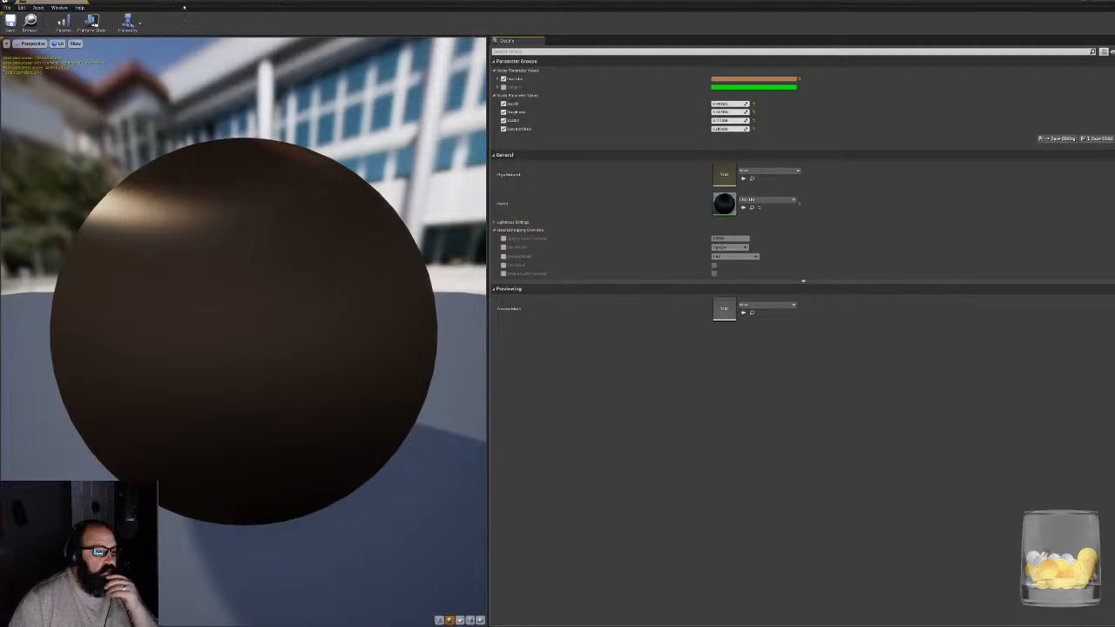
pyautogui.moveTo(188, 3); pyautogui.dragTo(414, 378)
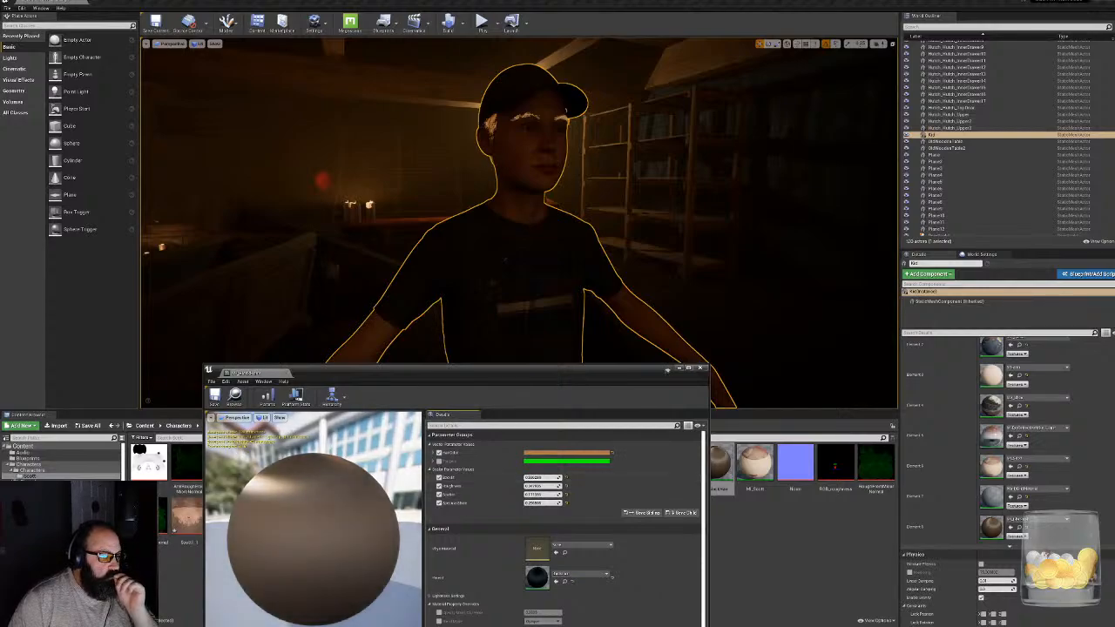
# - Reset the hair material's scalar parameters, including roughness, scatter and specular, to their defaults
pyautogui.moveTo(540, 477); pyautogui.dragTo(558, 477)
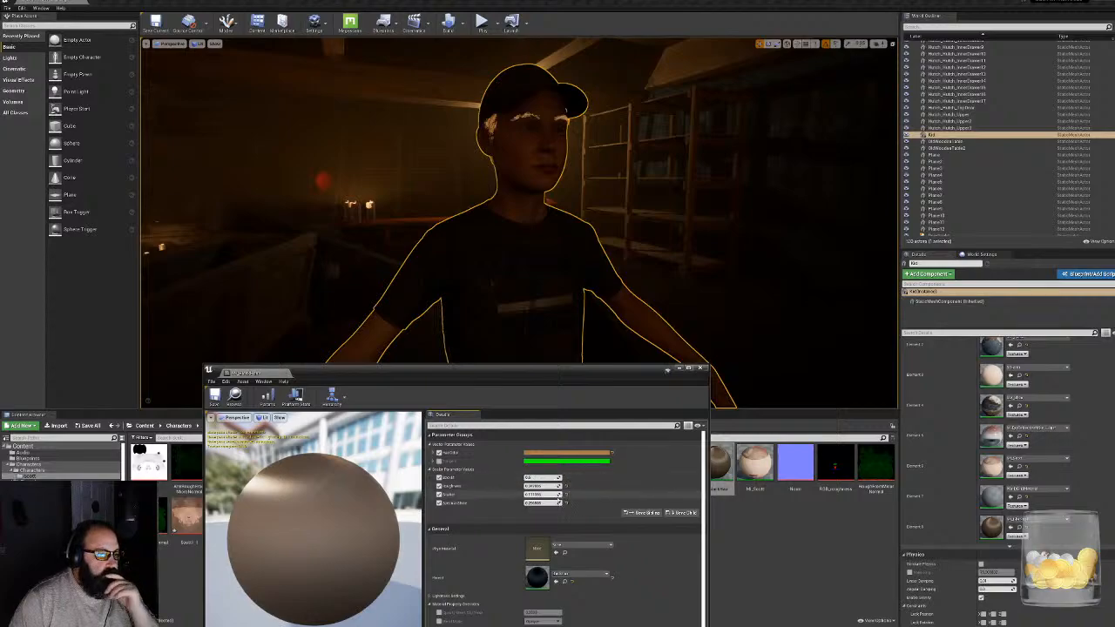
pyautogui.moveTo(540, 494); pyautogui.dragTo(525, 495)
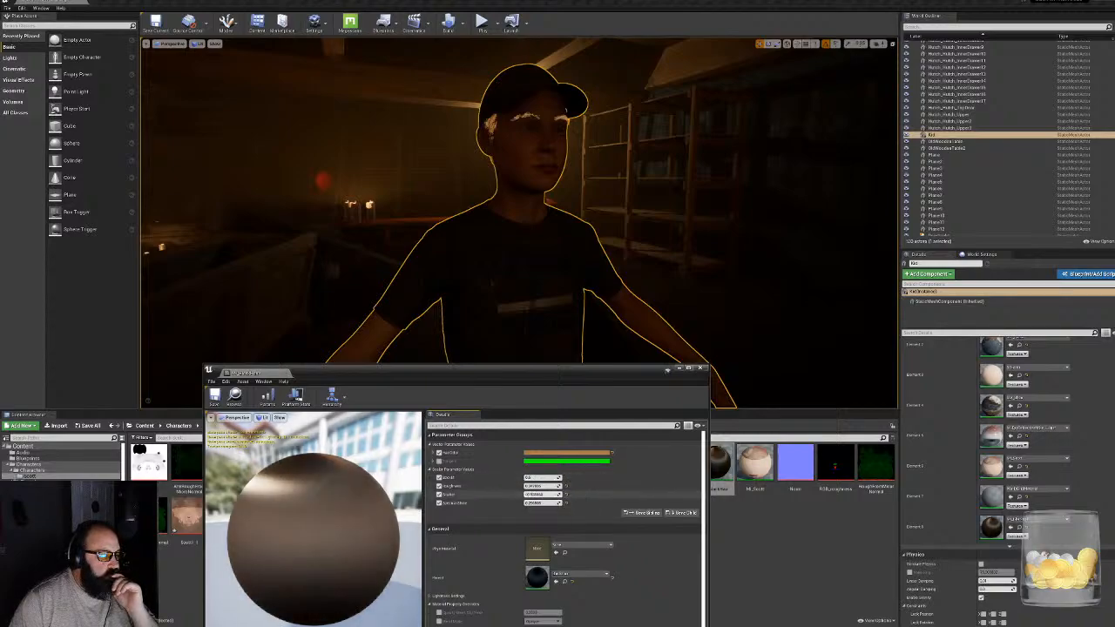
pyautogui.click(565, 494)
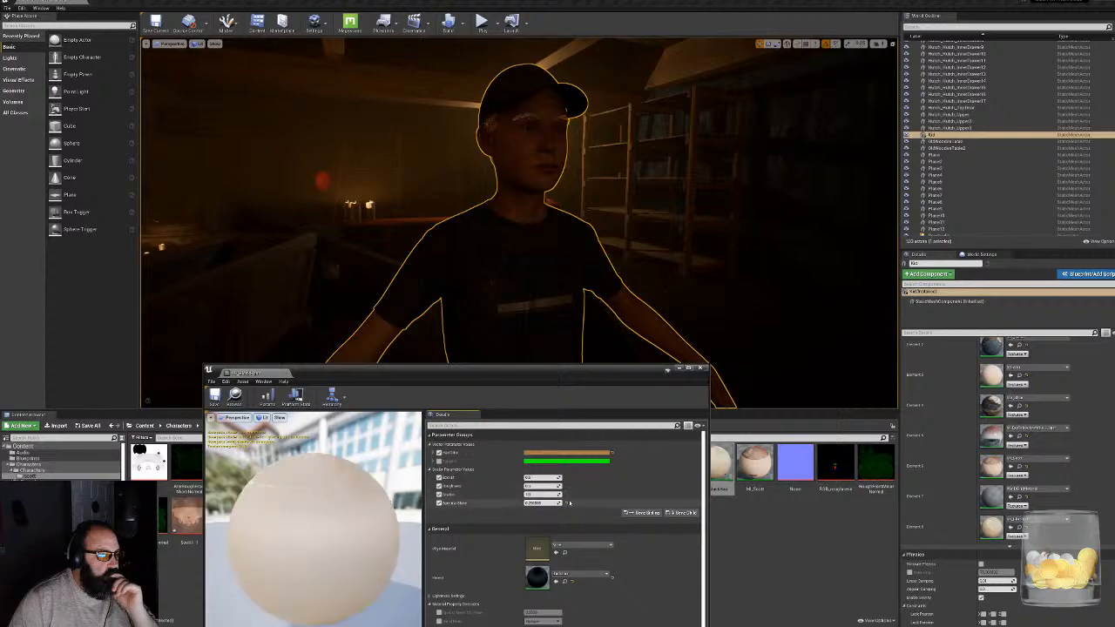
pyautogui.click(565, 503)
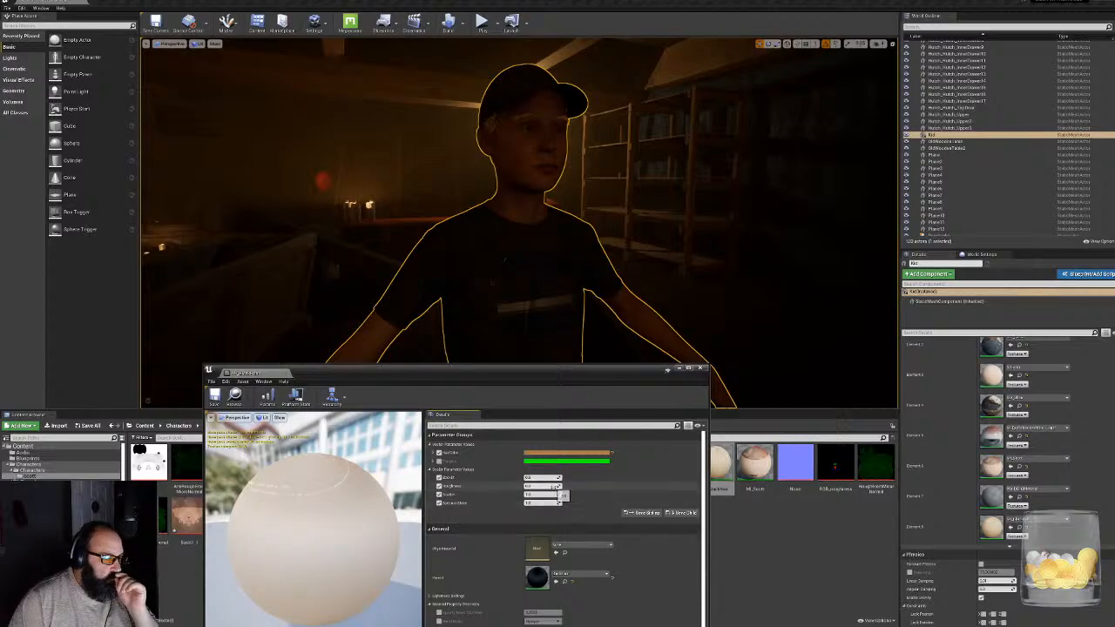
# - Raise the hair material's roughness to broaden the highlight on the hair at the back of the character's head
pyautogui.moveTo(592, 288); pyautogui.dragTo(775, 283, button='right')
pyautogui.press('a')
pyautogui.press('w')
pyautogui.moveTo(522, 262); pyautogui.dragTo(479, 258, button='right')
pyautogui.press('s')
pyautogui.press('a')
pyautogui.press('w')
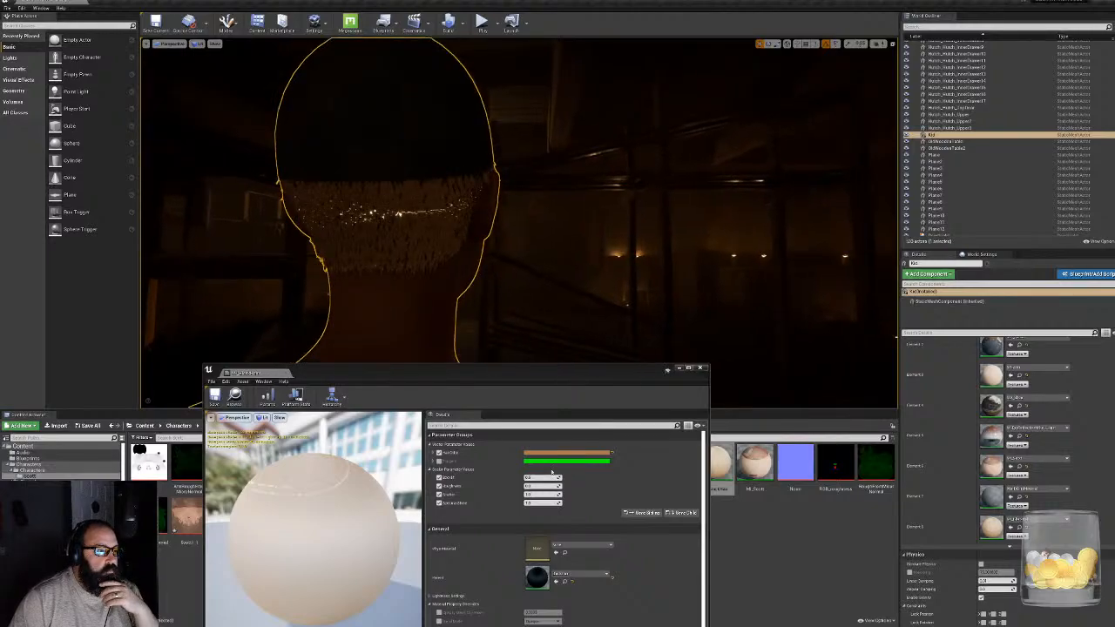
pyautogui.moveTo(544, 486)
pyautogui.mouseDown()
pyautogui.moveTo(561, 486)
pyautogui.moveTo(543, 487)
pyautogui.mouseUp()
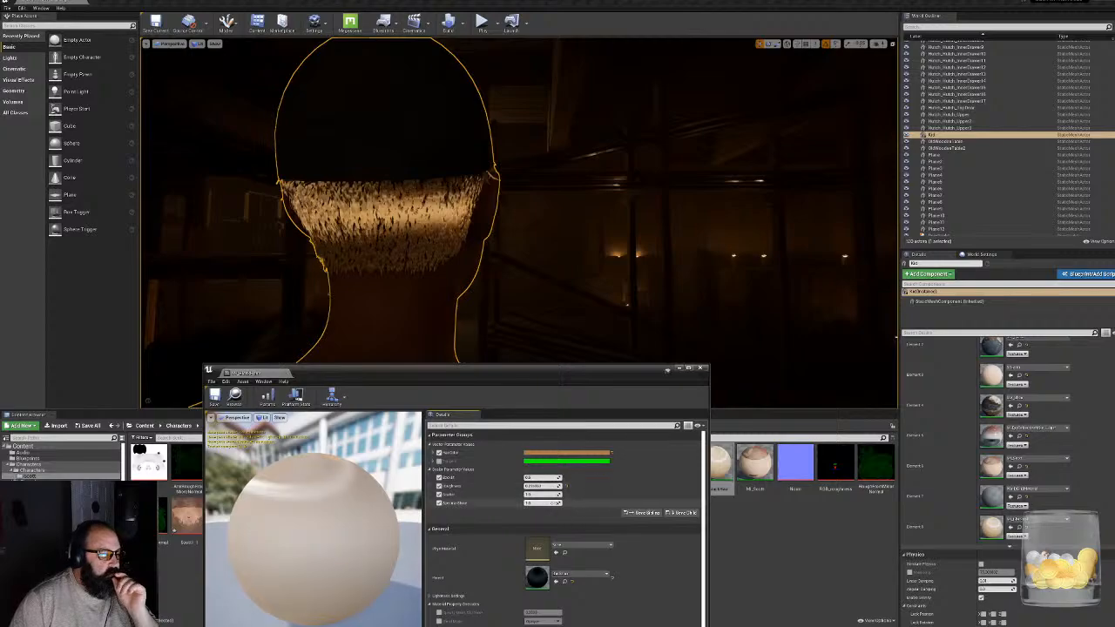
# - Fine-tune the hair material's scalar values, including specular, roughness and scatter, and check the sideburns and eyebrows from the side
pyautogui.moveTo(542, 502); pyautogui.dragTo(551, 503)
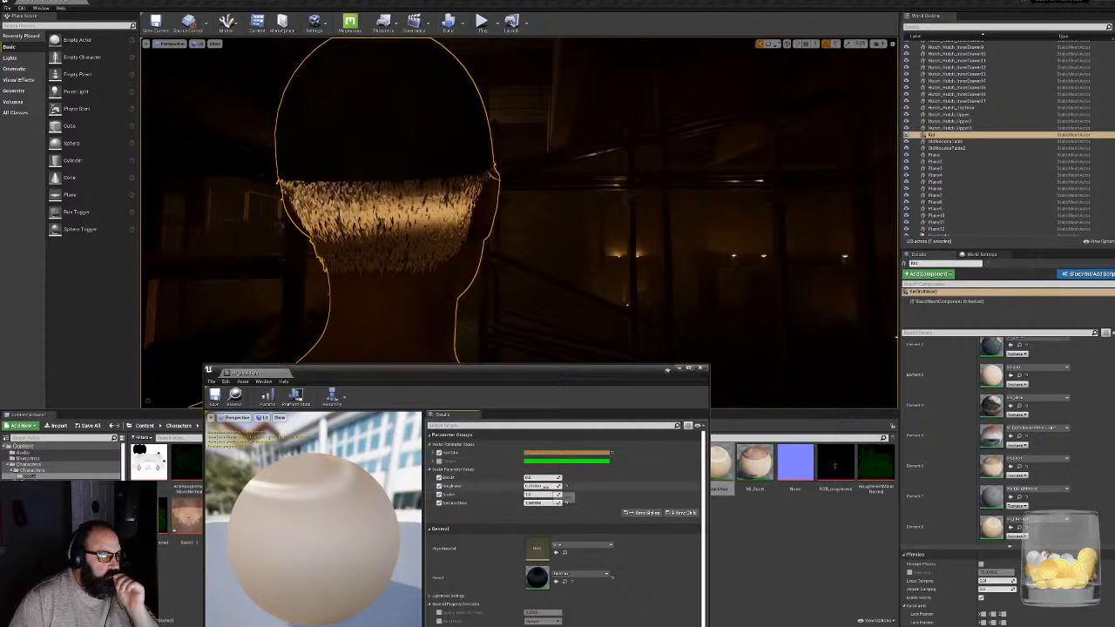
pyautogui.moveTo(543, 486); pyautogui.dragTo(552, 486)
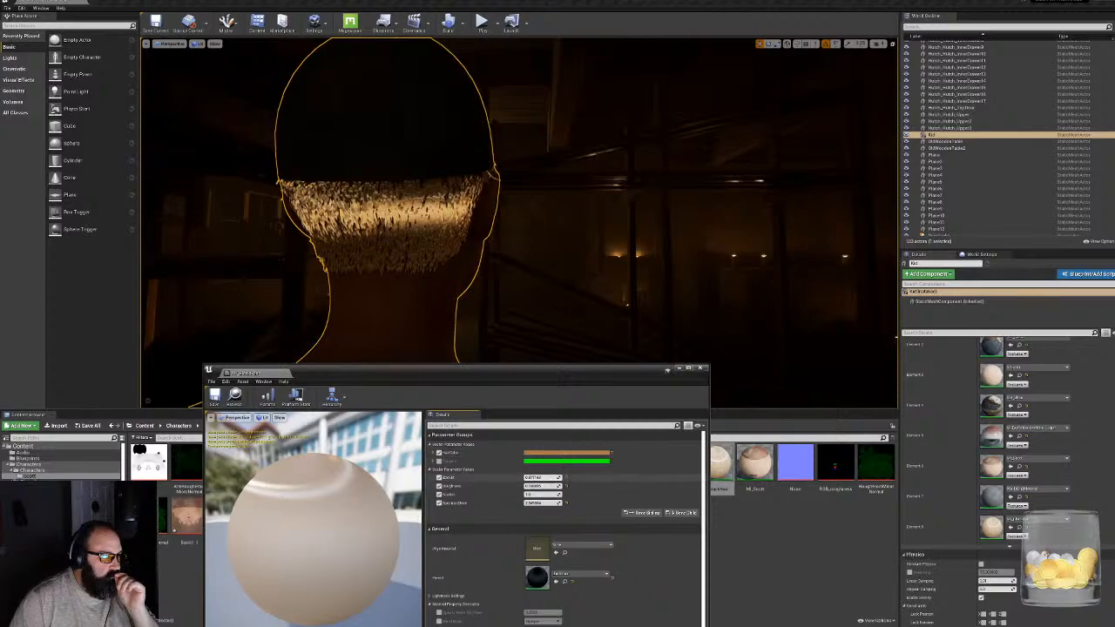
pyautogui.moveTo(539, 477)
pyautogui.mouseDown()
pyautogui.moveTo(521, 477)
pyautogui.moveTo(538, 477)
pyautogui.moveTo(524, 495)
pyautogui.moveTo(547, 495)
pyautogui.mouseUp()
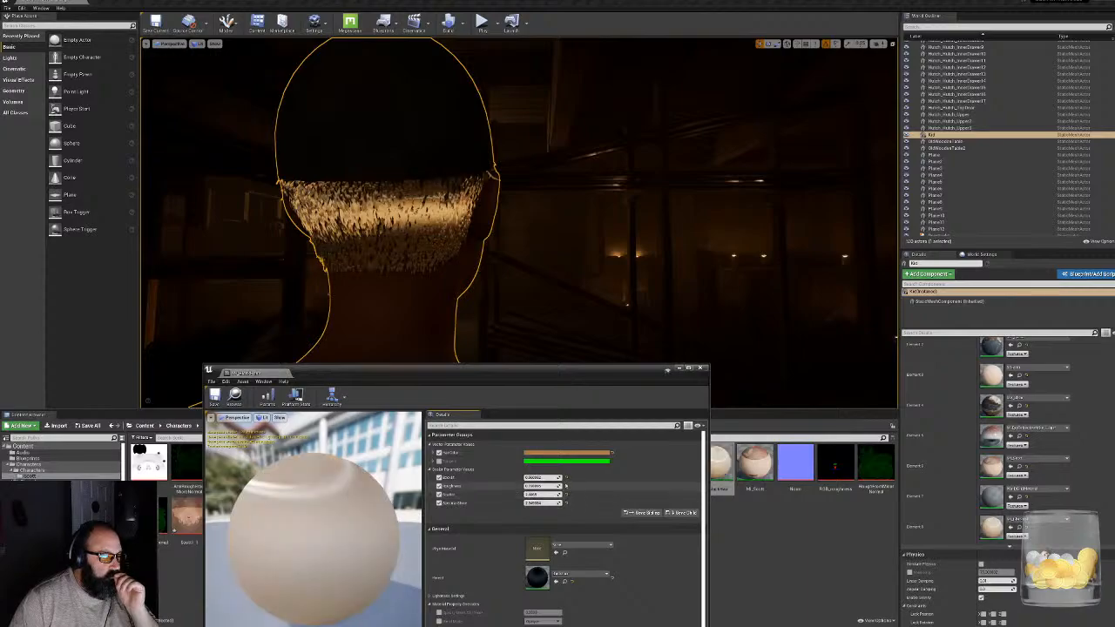
pyautogui.moveTo(538, 252); pyautogui.dragTo(357, 247, button='right')
pyautogui.press('w')
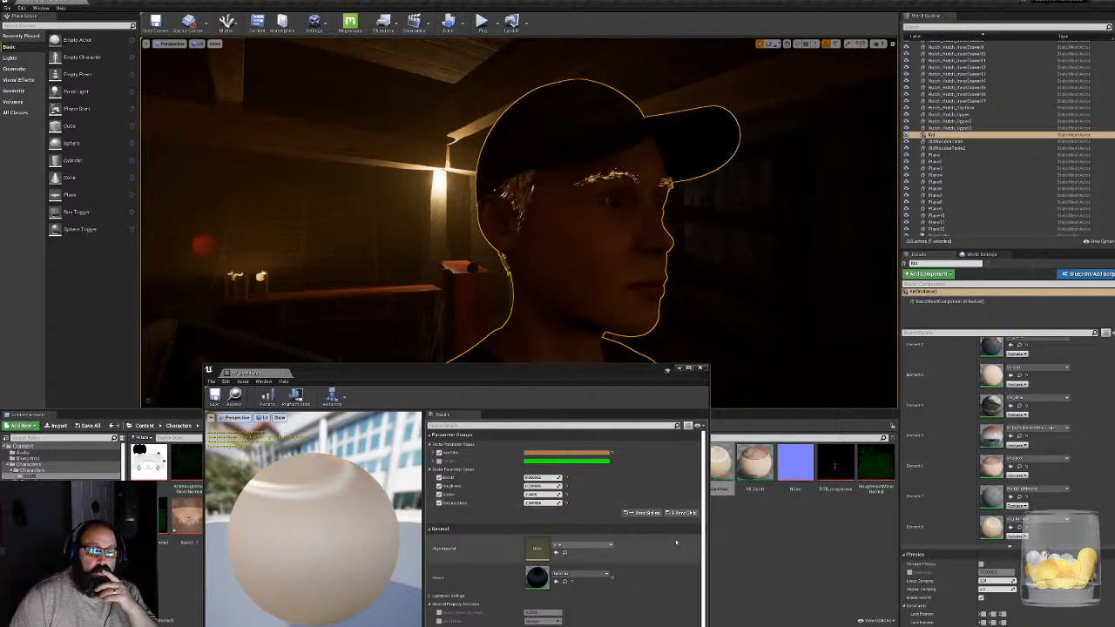
# - Examine the hair material's highlight by turning its preview sphere, and close the material instance editor
pyautogui.moveTo(568, 372); pyautogui.dragTo(557, 308)
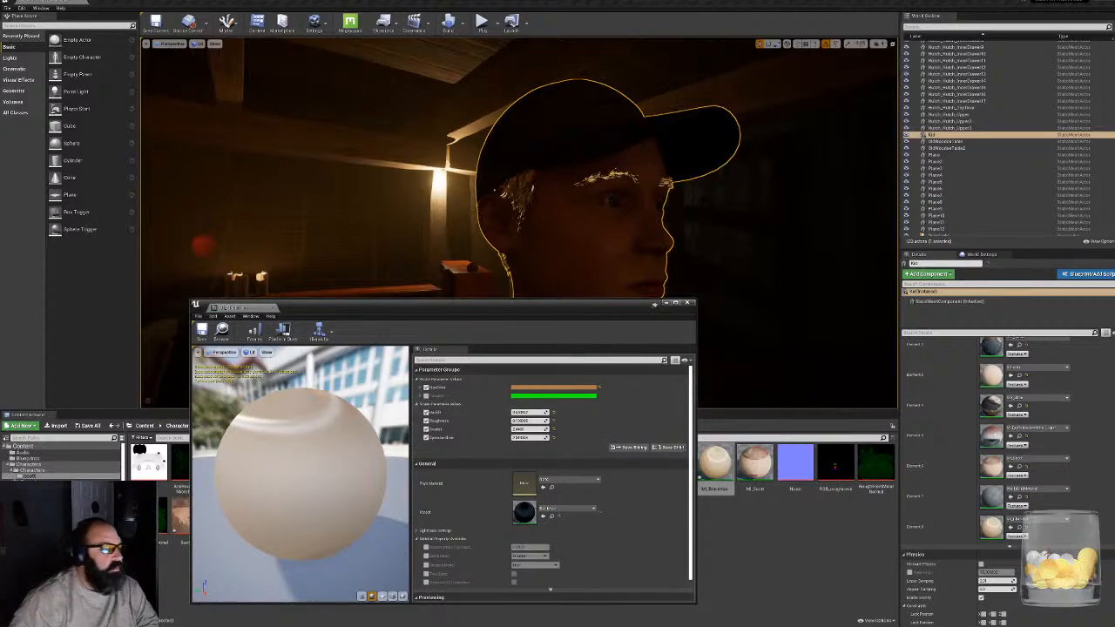
pyautogui.moveTo(301, 475); pyautogui.dragTo(282, 426)
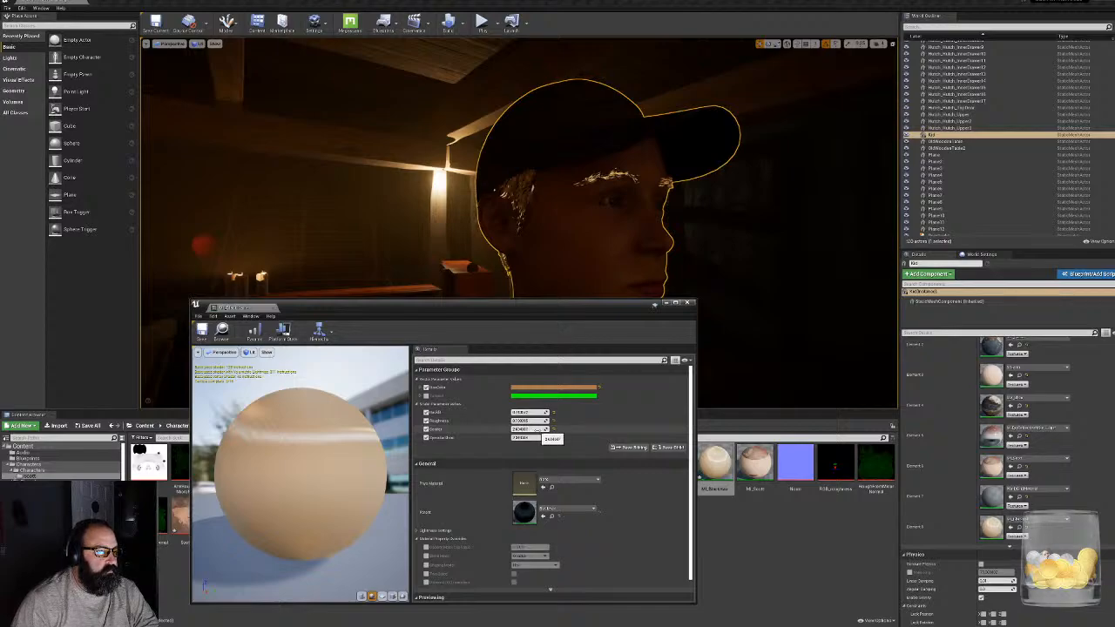
pyautogui.click(687, 304)
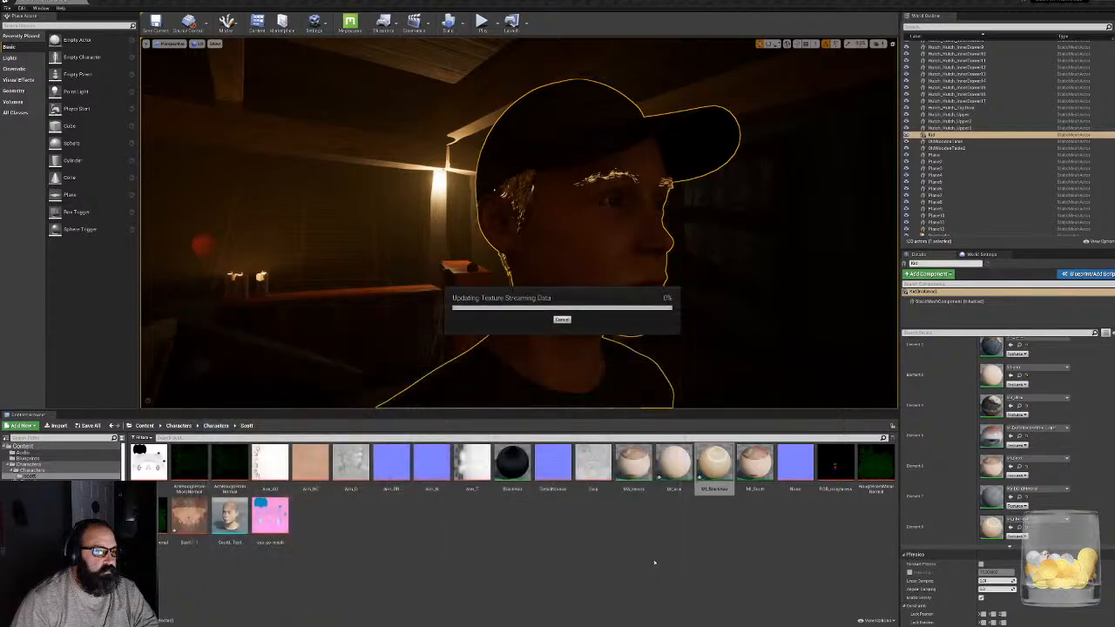
# - Open the parent hair material and try the Default Lit shading model in place of Hair
pyautogui.doubleClick(508, 475)
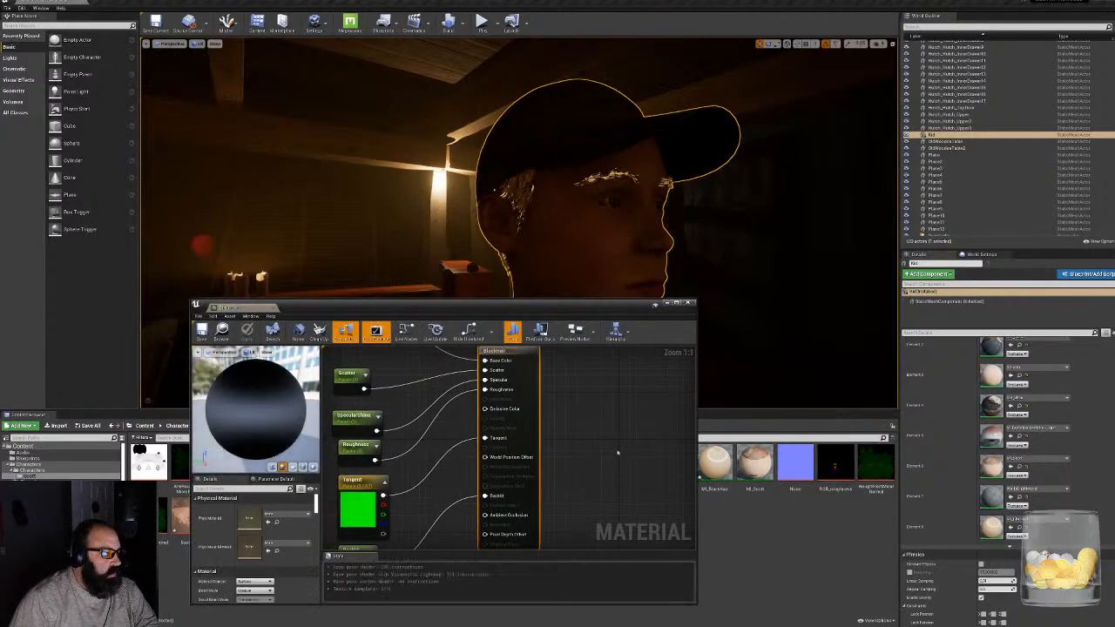
pyautogui.click(547, 505)
pyautogui.scroll(-2, 252, 549)
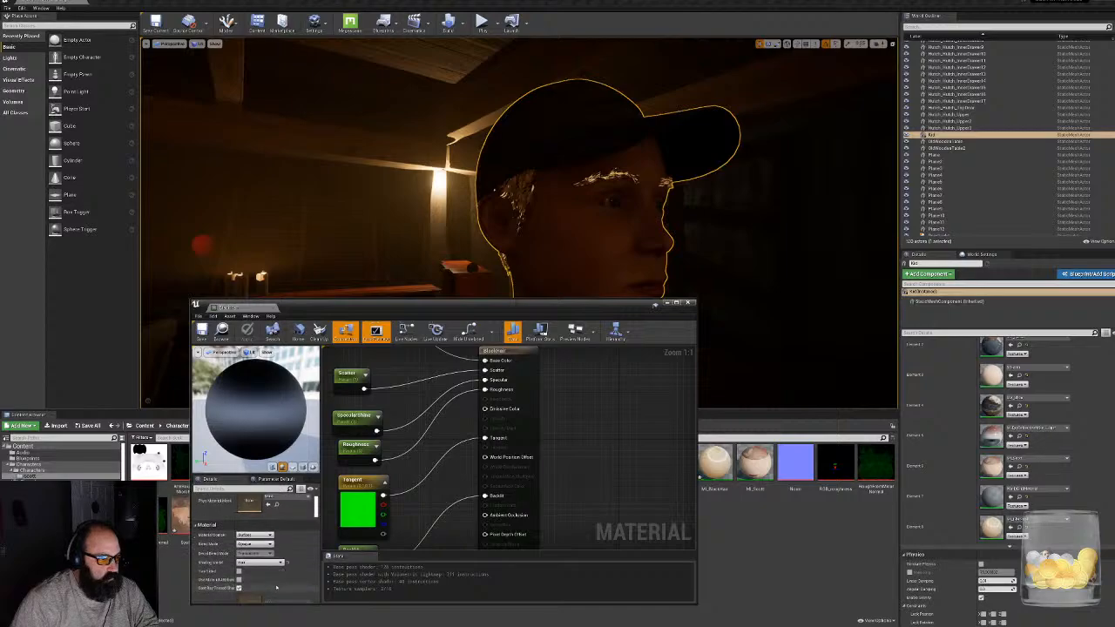
pyautogui.click(279, 562)
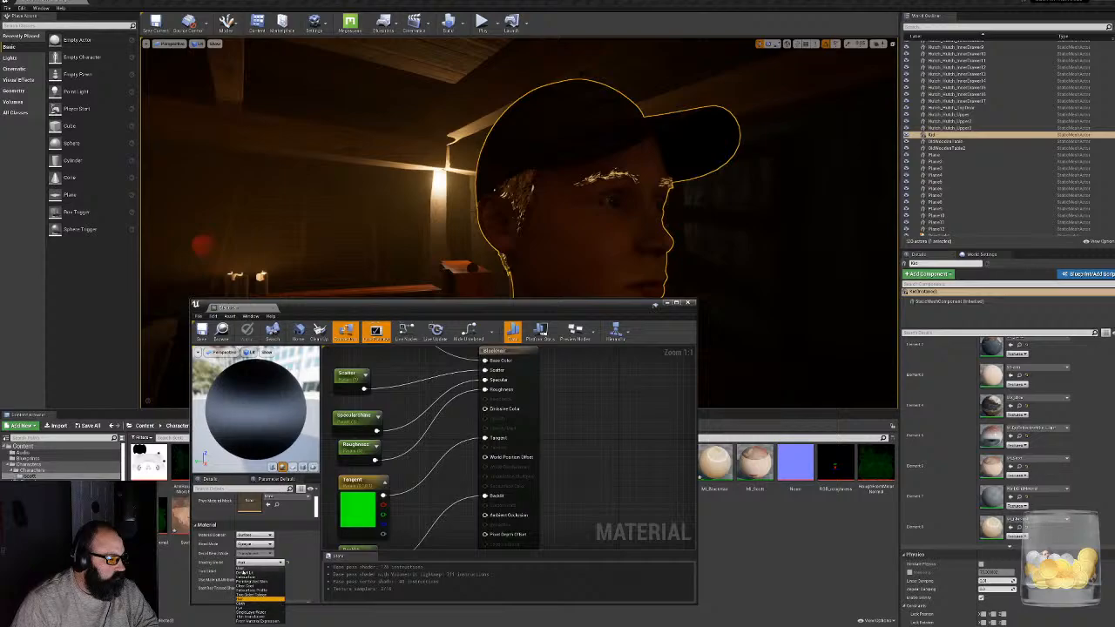
pyautogui.click(246, 573)
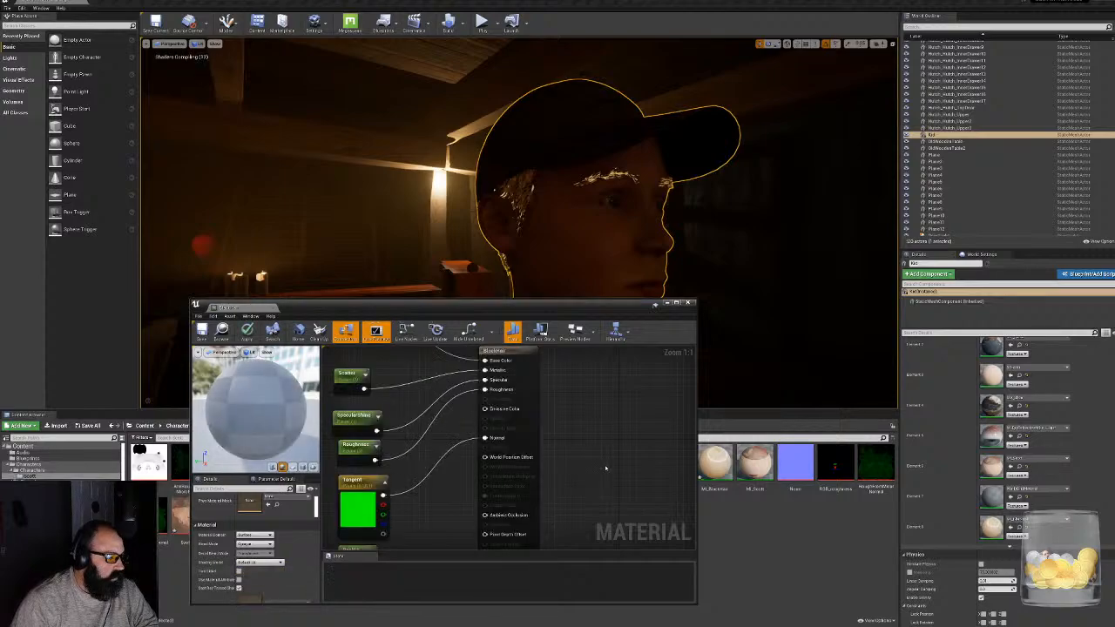
pyautogui.moveTo(593, 451); pyautogui.dragTo(641, 464, button='right')
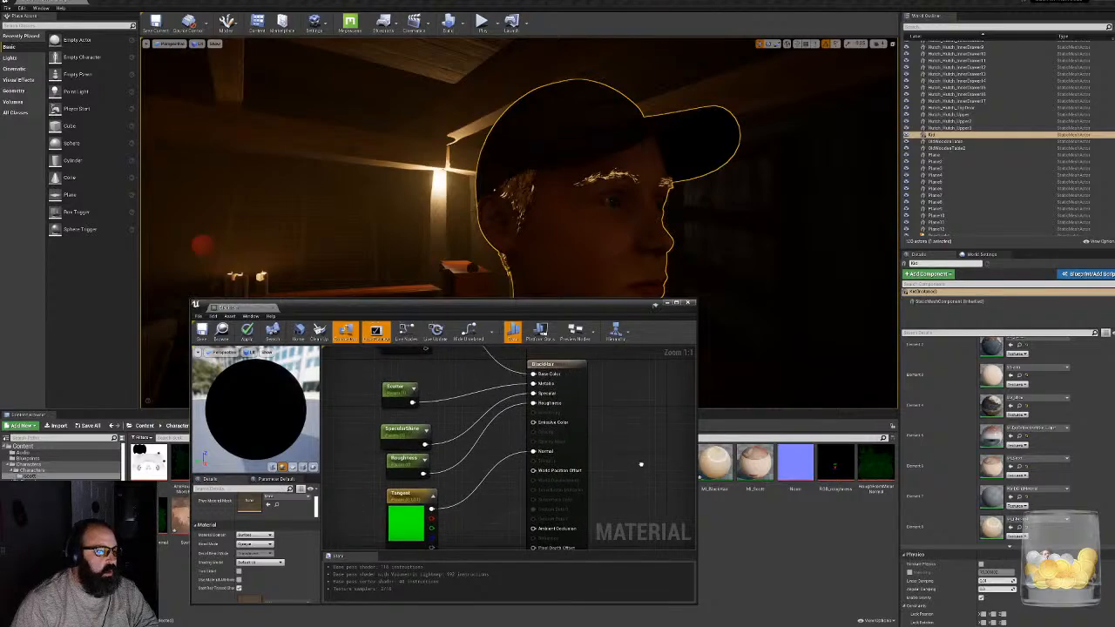
pyautogui.click(258, 544)
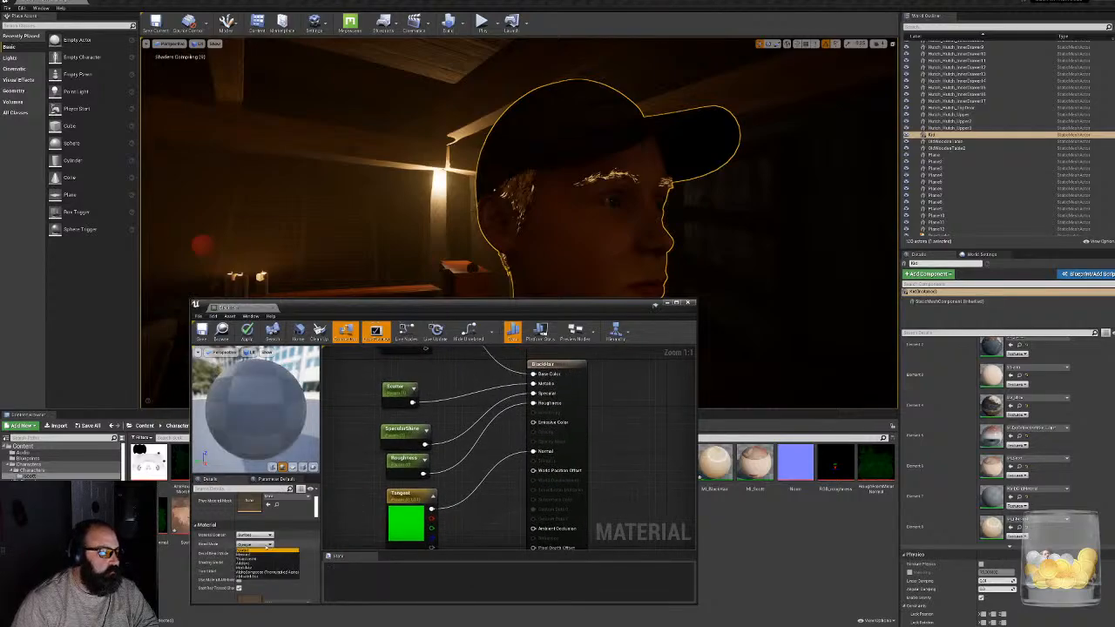
pyautogui.click(267, 545)
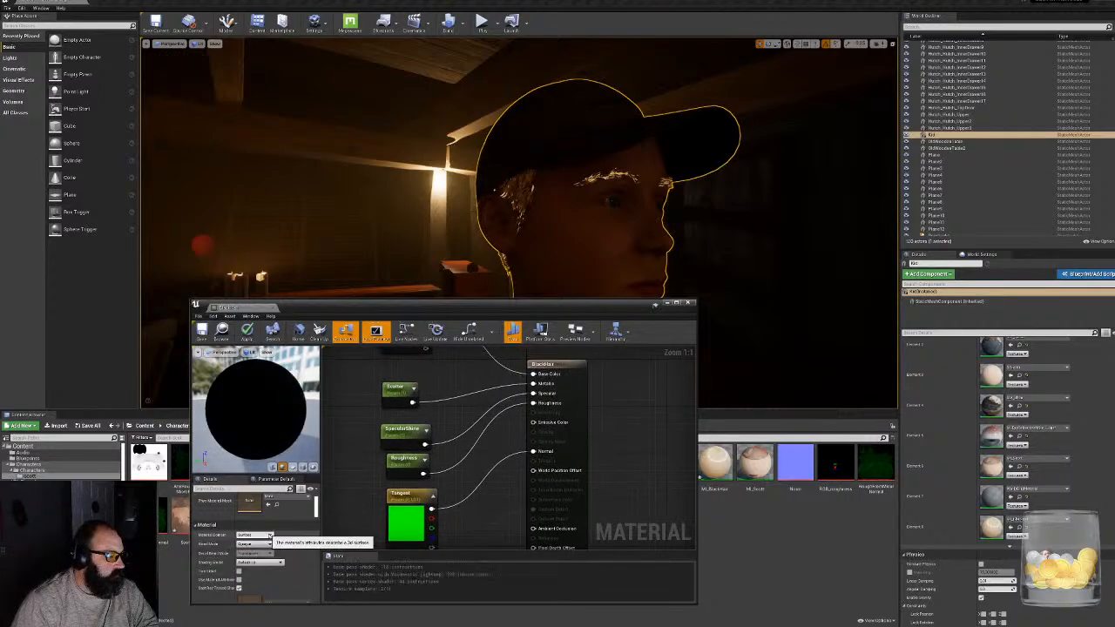
pyautogui.click(270, 535)
pyautogui.click(248, 540)
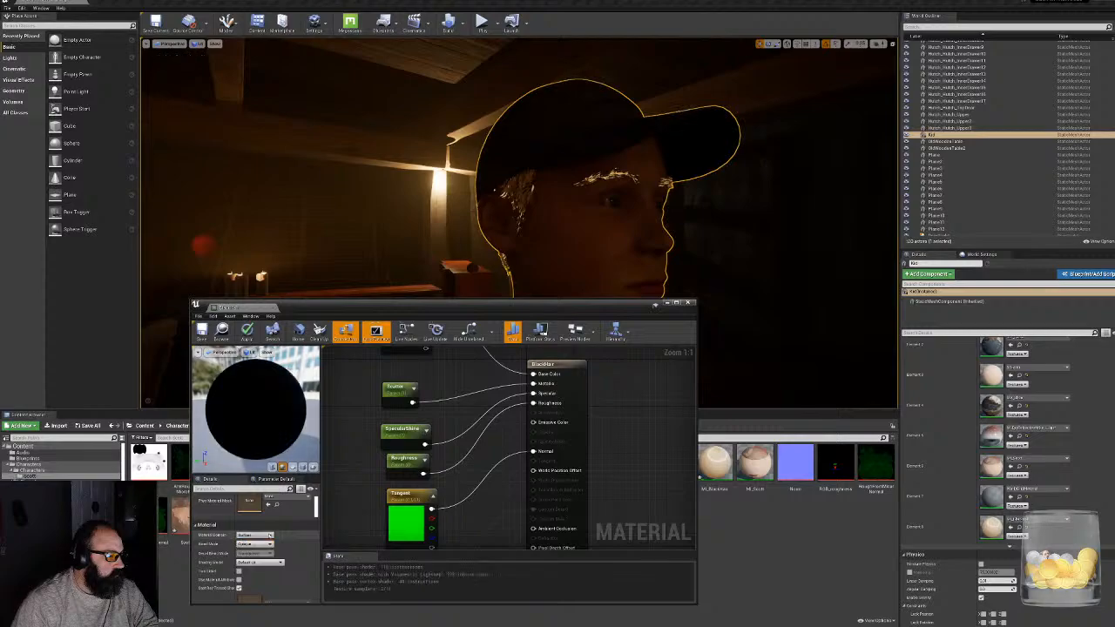
# - Set the parent hair material's shading model back to Hair, save the material and close its editor
pyautogui.click(258, 564)
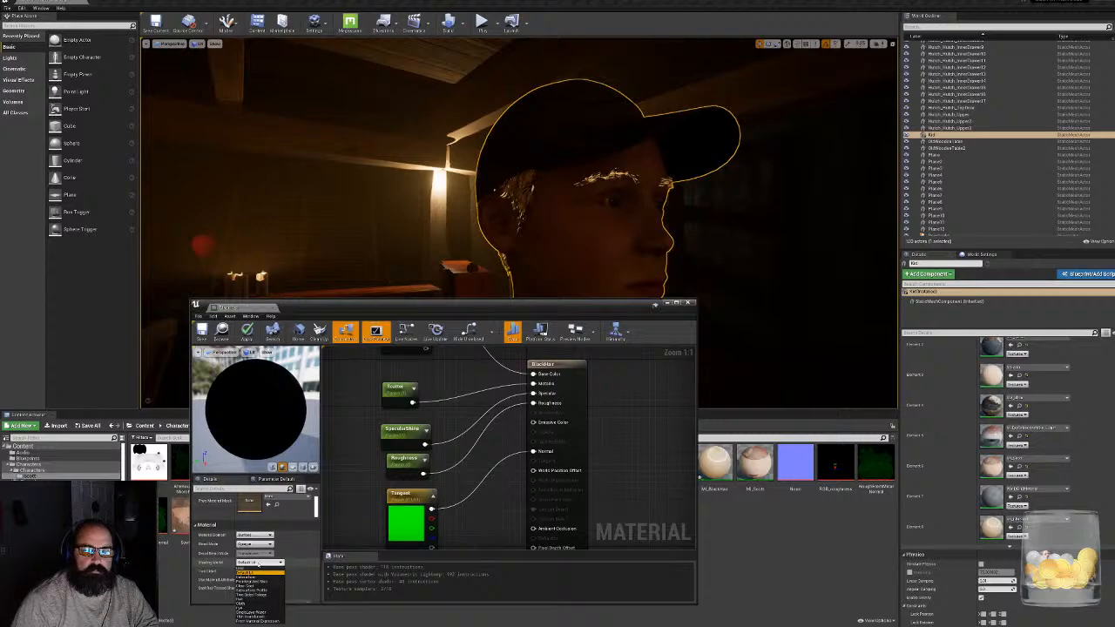
pyautogui.scroll(-1, 287, 560)
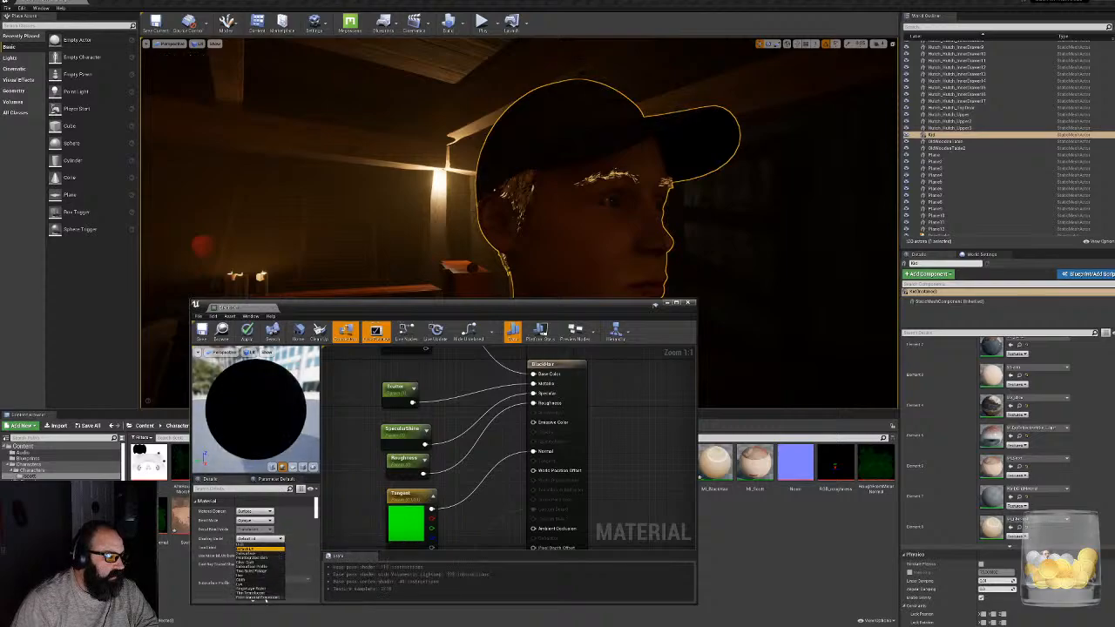
pyautogui.click(240, 578)
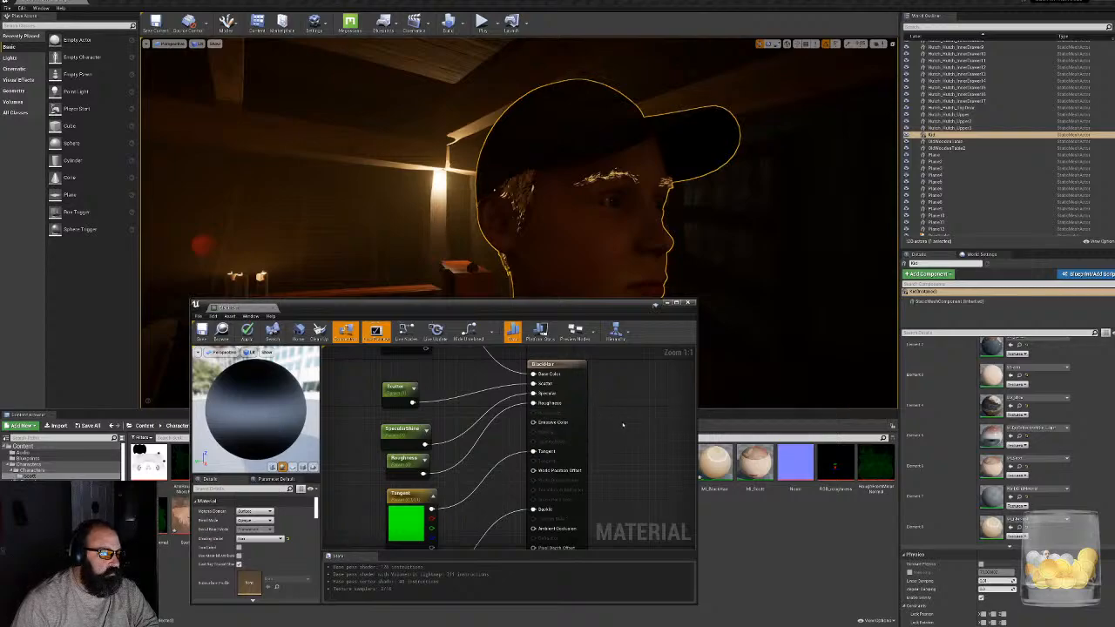
pyautogui.click(255, 511)
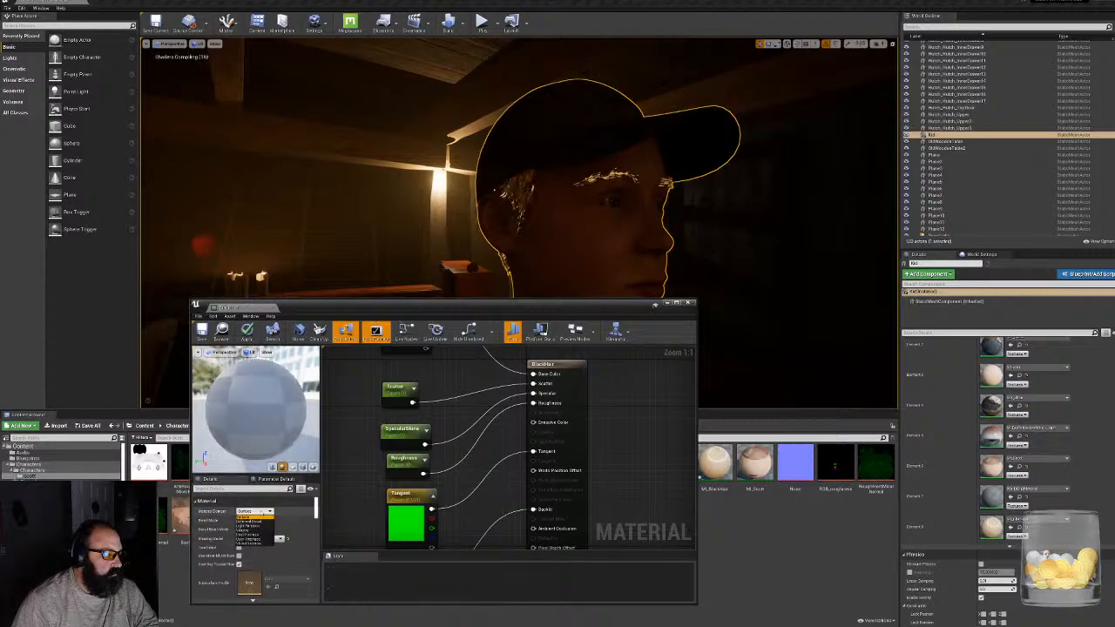
pyautogui.click(261, 515)
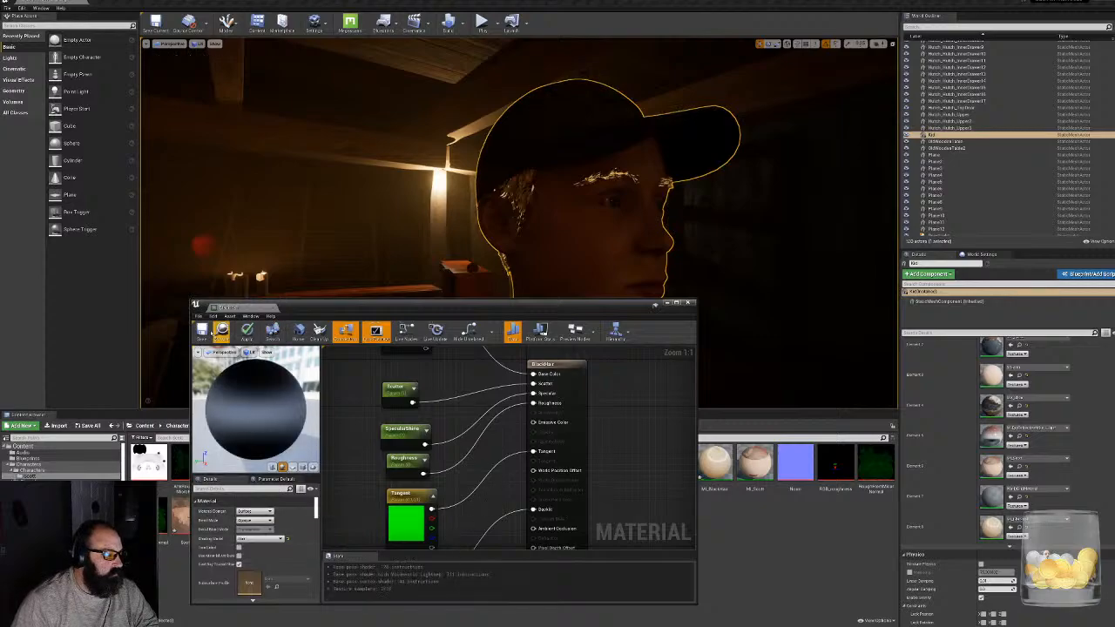
pyautogui.click(203, 331)
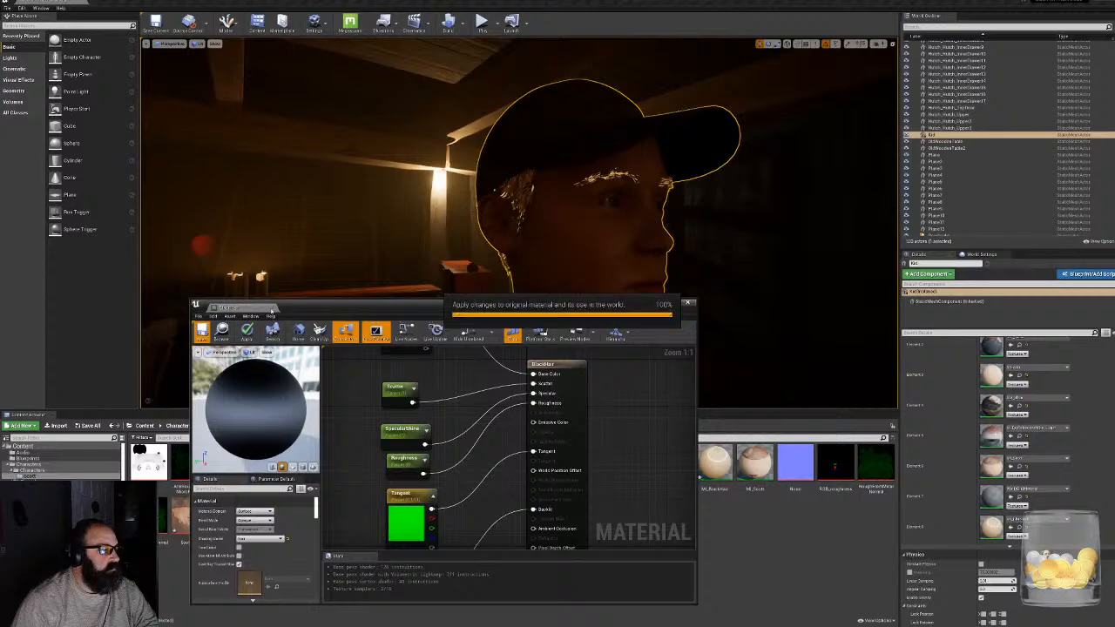
pyautogui.click(272, 309)
# - Hide the editor overlays, show the viewport fullscreen and check the character from behind and from the front
pyautogui.moveTo(375, 235); pyautogui.dragTo(392, 278)
pyautogui.moveTo(519, 227); pyautogui.dragTo(520, 267, button='right')
pyautogui.press('g')
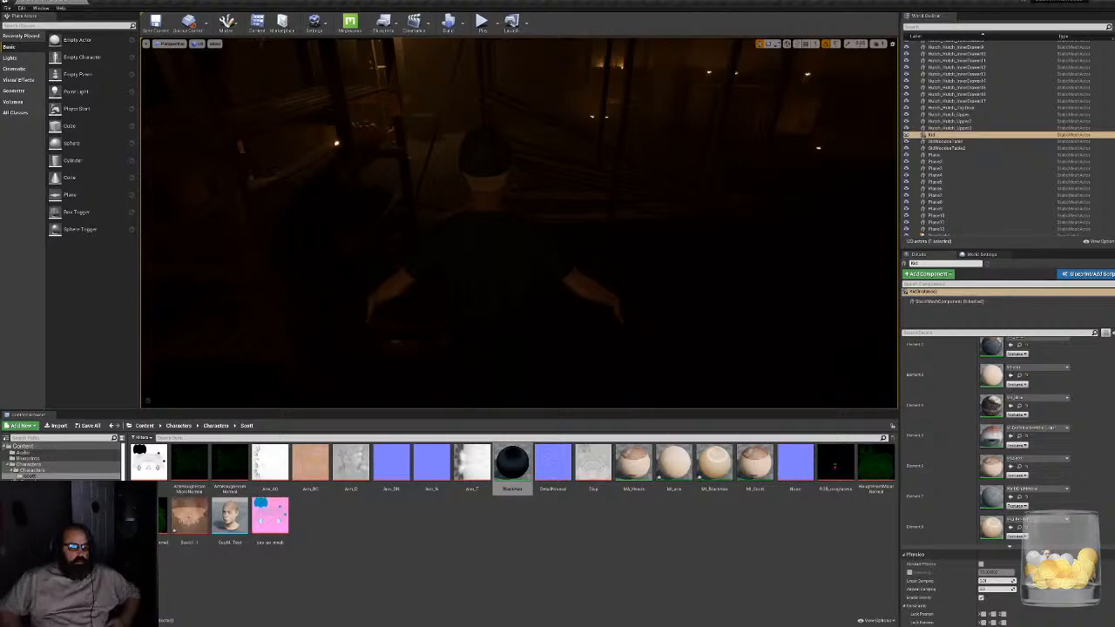
pyautogui.press('F11')
pyautogui.moveTo(557, 313)
pyautogui.mouseDown(button='right')
pyautogui.moveTo(662, 318)
pyautogui.moveTo(741, 305)
pyautogui.moveTo(696, 331)
pyautogui.moveTo(566, 244)
pyautogui.moveTo(601, 250)
pyautogui.mouseUp(button='right')
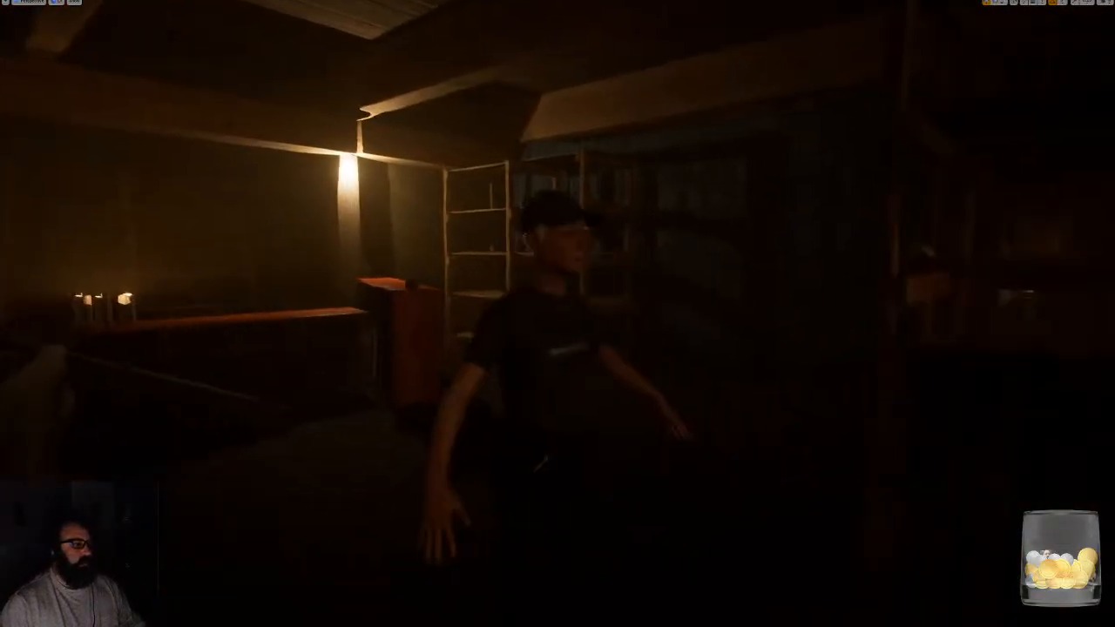
# - Select the character and move it across the cabin floor to a spot beside the long red cabinet
pyautogui.click(558, 348)
pyautogui.moveTo(558, 348); pyautogui.dragTo(556, 525, button='right')
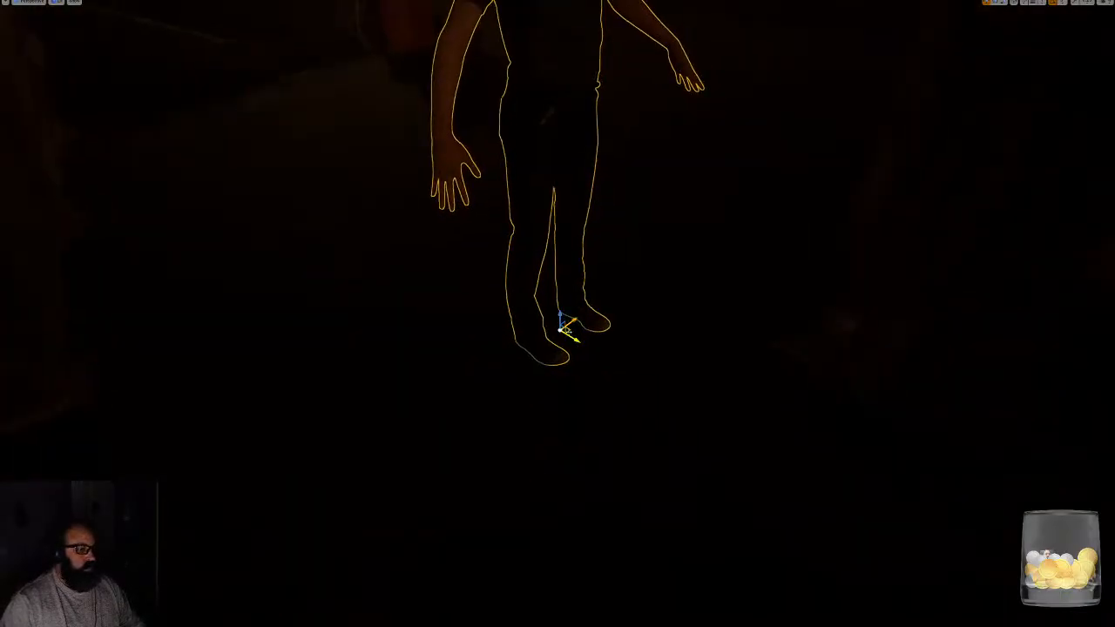
pyautogui.moveTo(569, 331); pyautogui.dragTo(559, 77)
pyautogui.moveTo(559, 77); pyautogui.dragTo(409, 33, button='right')
pyautogui.press('w')
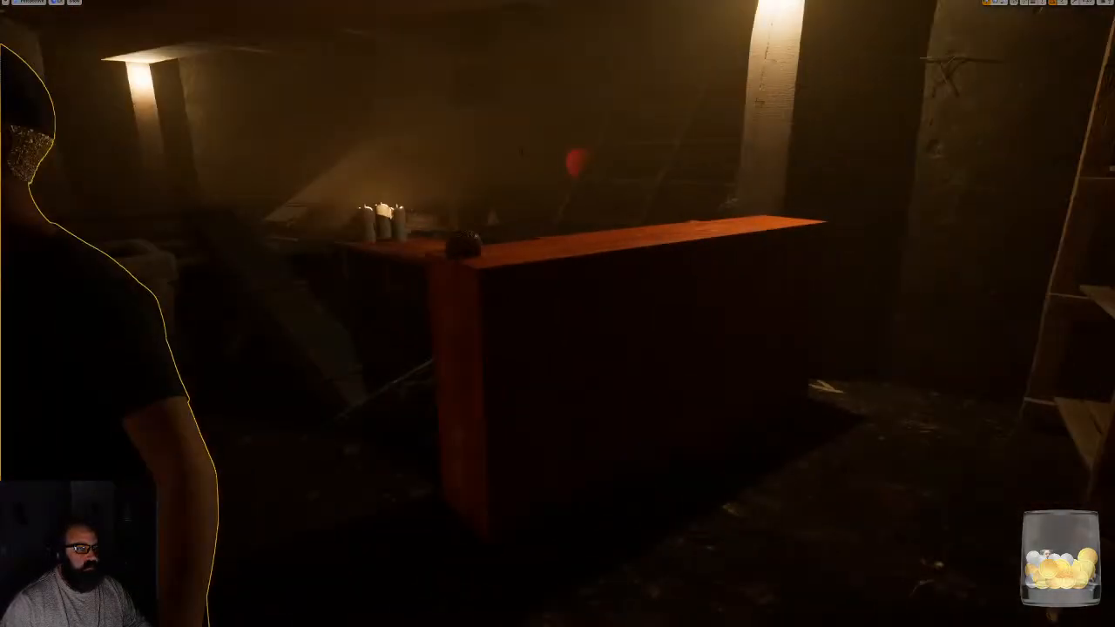
# - Fly around the character with the overlays hidden and examine how the cabin light falls on it from behind
pyautogui.press('g')
pyautogui.moveTo(557, 314); pyautogui.dragTo(325, 305, button='right')
pyautogui.press('d')
pyautogui.press('s')
pyautogui.press('w')
pyautogui.press('e')
pyautogui.press('s')
pyautogui.press('d')
pyautogui.press('q')
pyautogui.press('s')
pyautogui.press('a')
pyautogui.press('e')
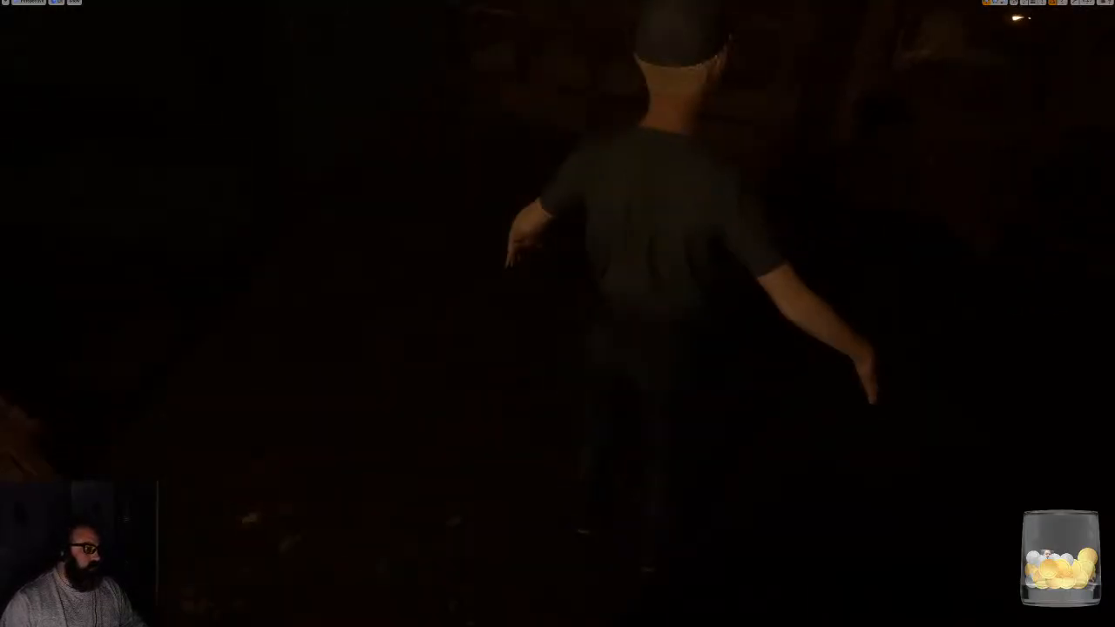
# - Select the character and move it across the floor to stand beside the wooden table and the chair
pyautogui.click(655, 227)
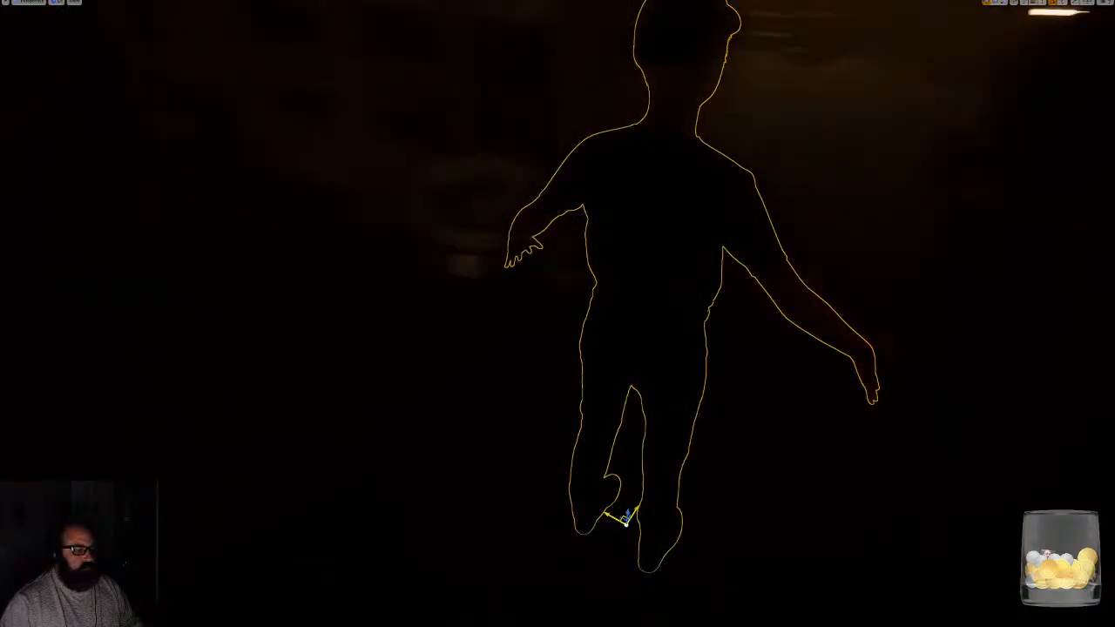
pyautogui.keyDown('shift'); pyautogui.moveTo(625, 521); pyautogui.dragTo(666, 488); pyautogui.keyUp('shift')
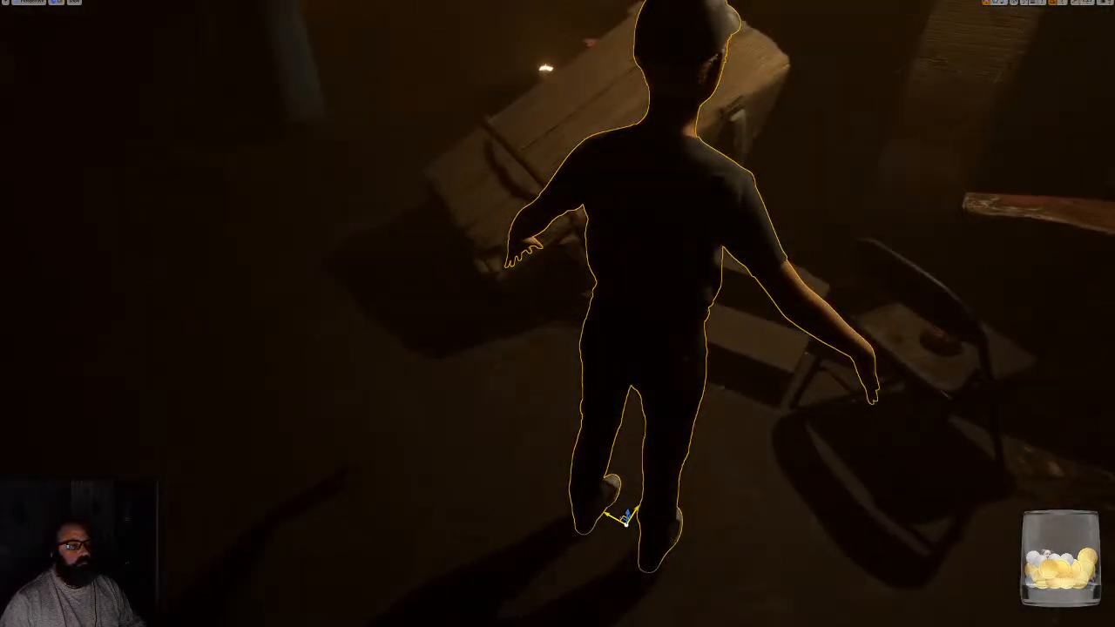
pyautogui.moveTo(666, 488); pyautogui.dragTo(1076, 338, button='right')
pyautogui.press('g')
# - Frame the character, check its lit face and shirt from the front without overlays, and leave the fullscreen view
pyautogui.press('g')
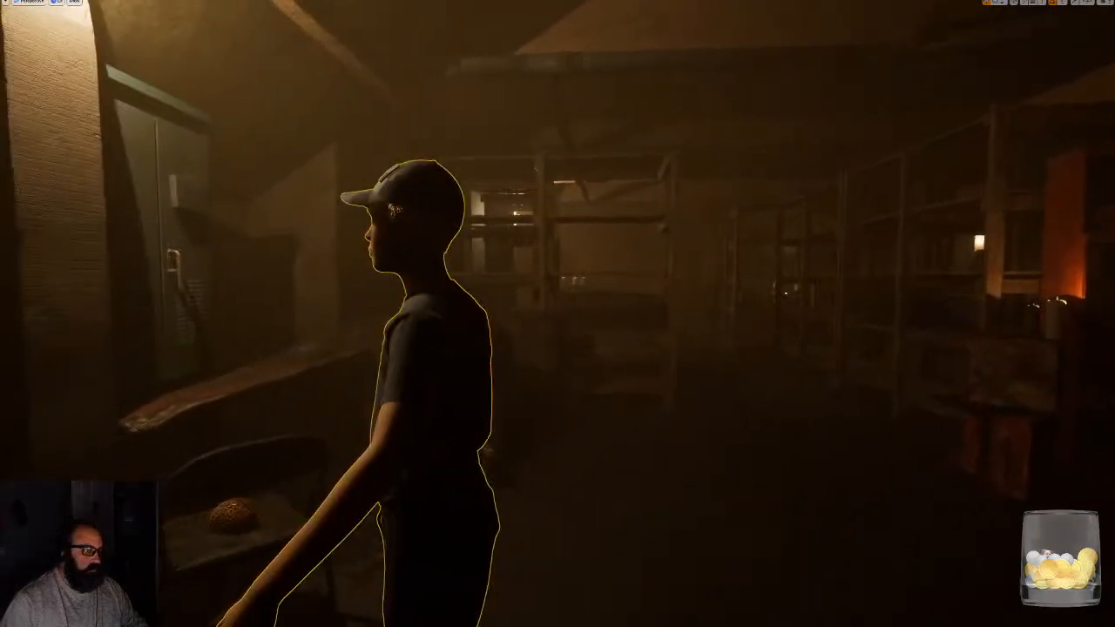
pyautogui.press('f')
pyautogui.moveTo(462, 475); pyautogui.dragTo(864, 512)
pyautogui.moveTo(863, 513); pyautogui.dragTo(838, 435, button='right')
pyautogui.press('g')
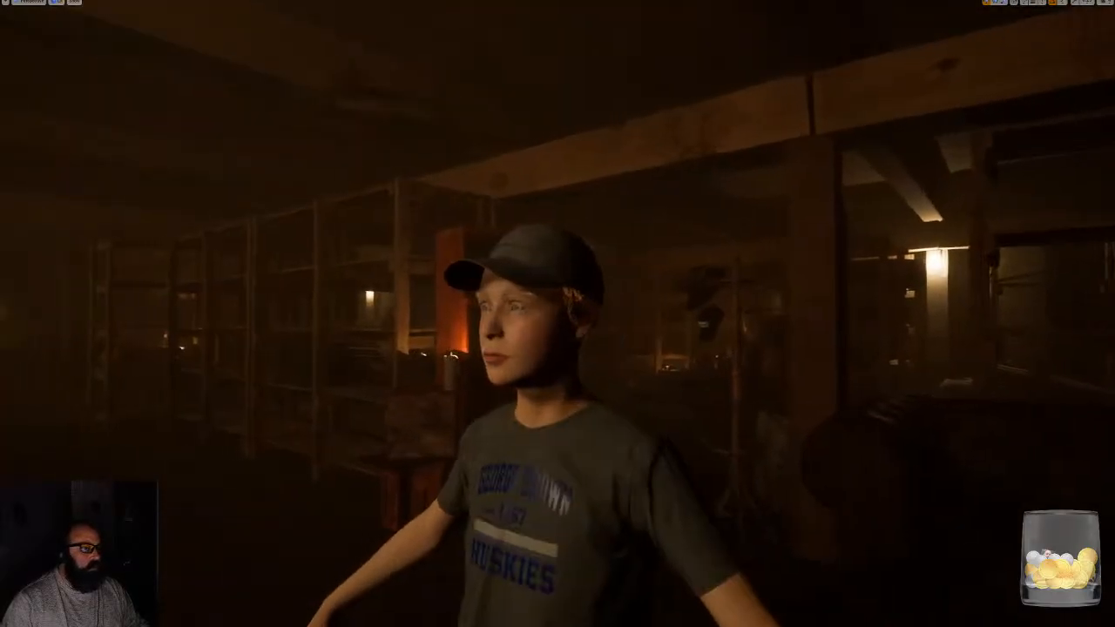
pyautogui.press('F11')
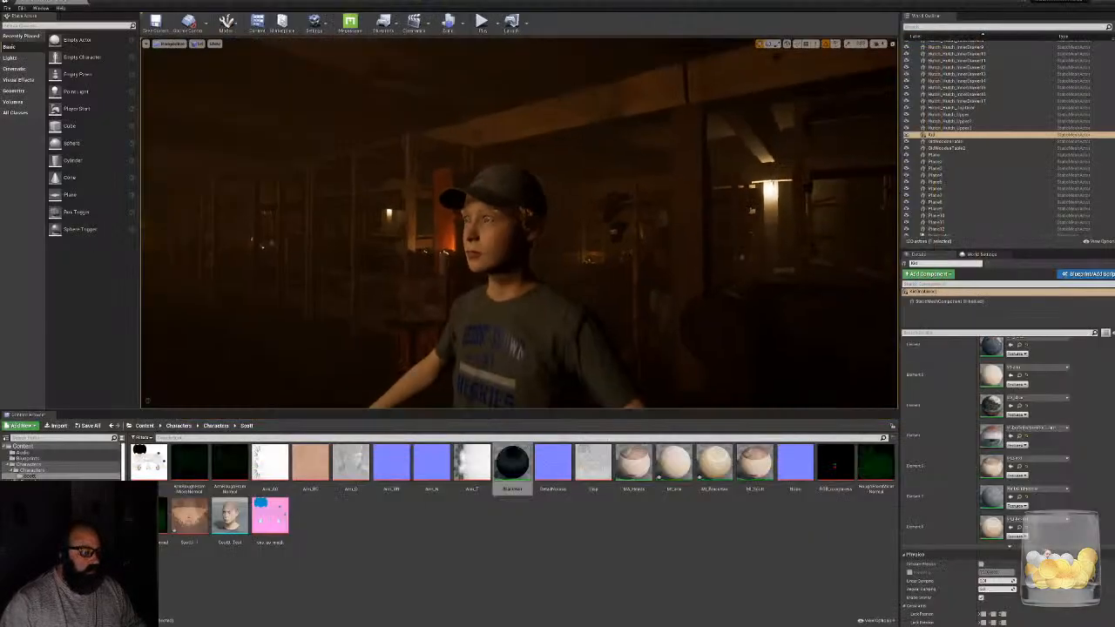
# - Open the hair material instance and darken its hair color to a deep brown with a brightness of about 0.07
pyautogui.doubleClick(716, 466)
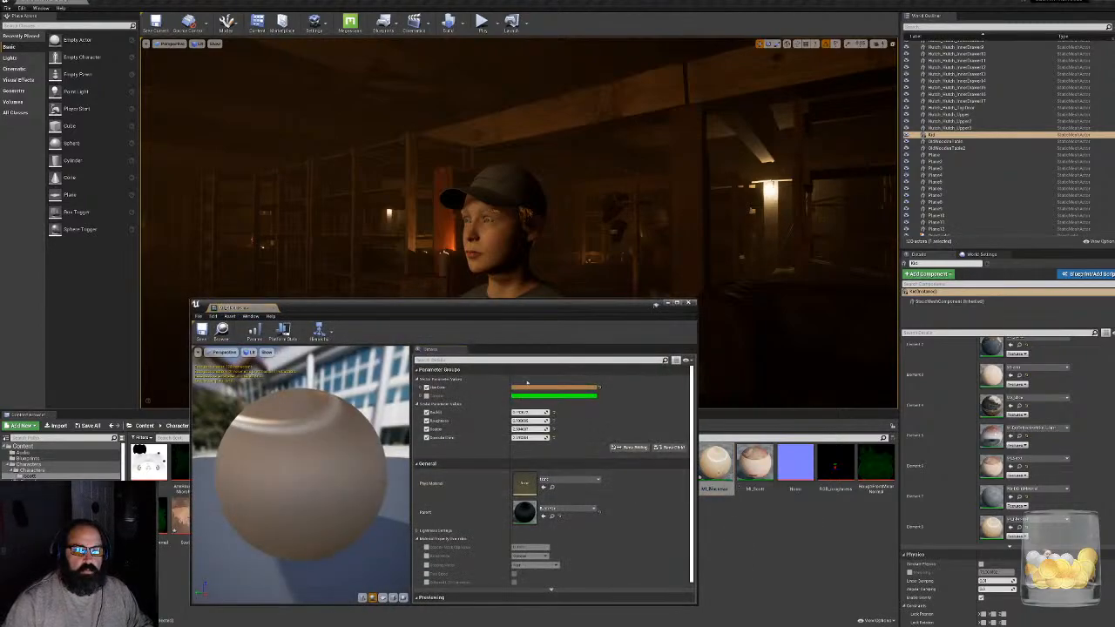
pyautogui.click(532, 387)
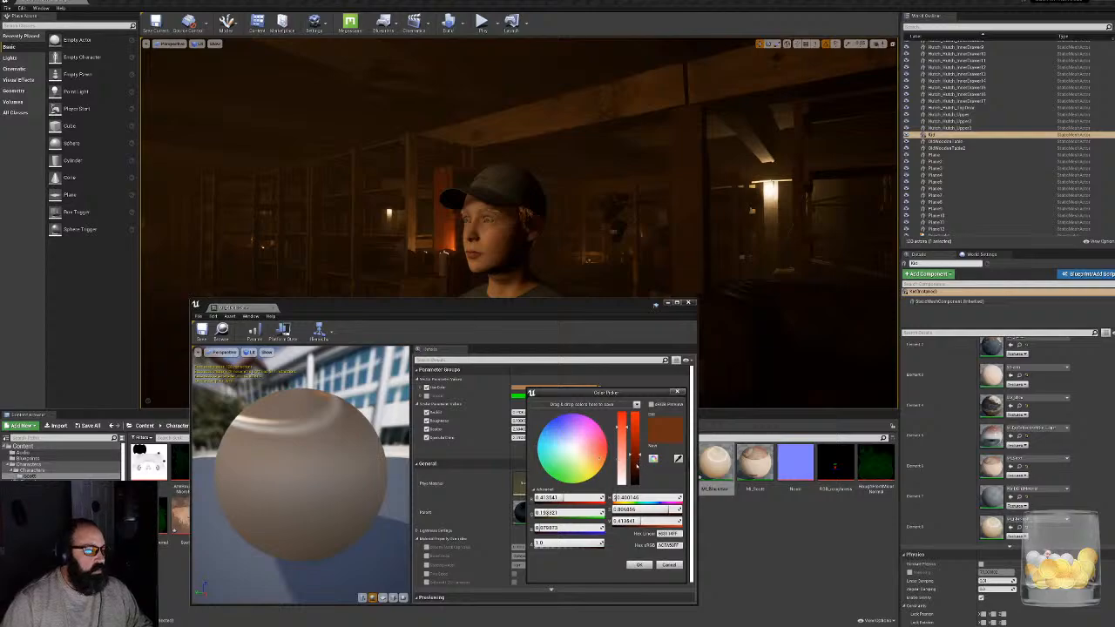
pyautogui.moveTo(636, 465); pyautogui.dragTo(636, 480)
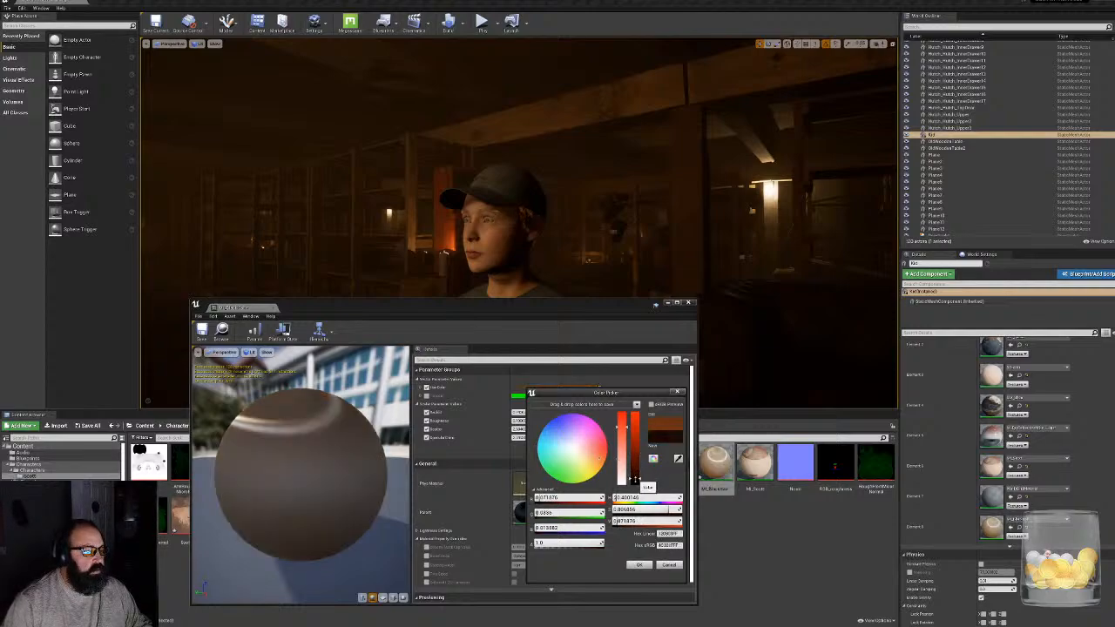
pyautogui.click(639, 564)
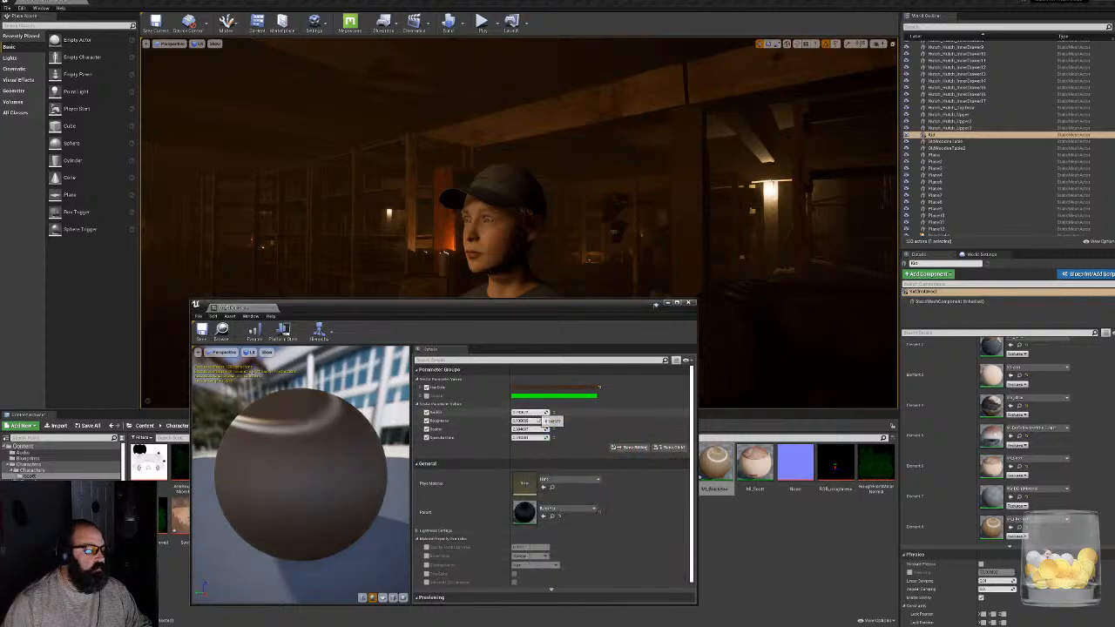
# - Adjust the hair material's backlight and roughness values, lower its scatter, and close the material instance editor
pyautogui.moveTo(537, 413); pyautogui.dragTo(547, 415)
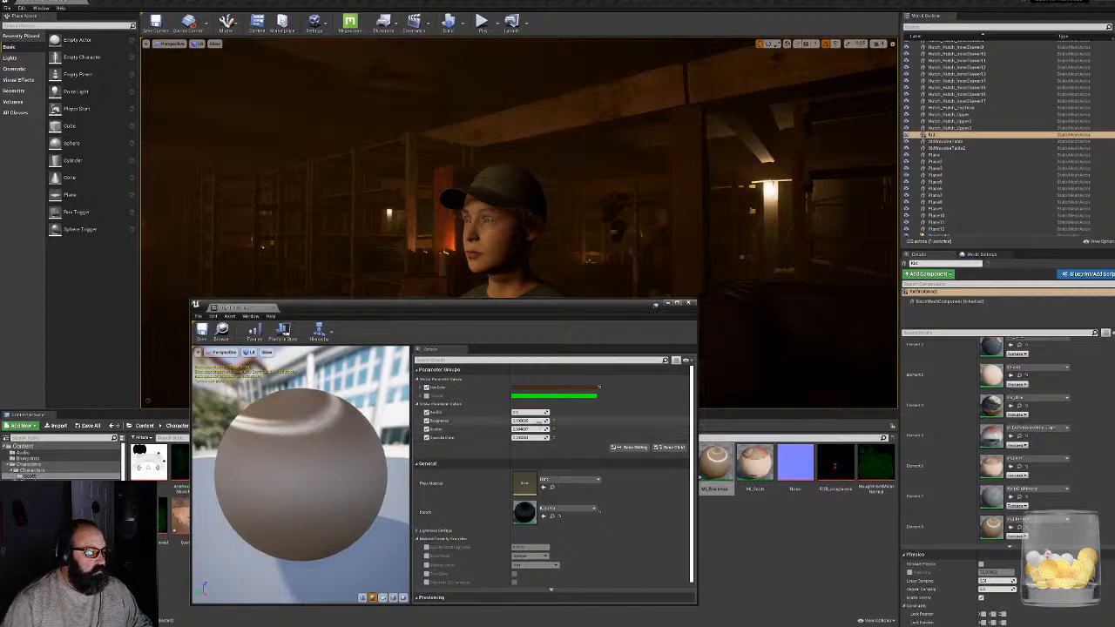
pyautogui.moveTo(530, 420); pyautogui.dragTo(525, 421)
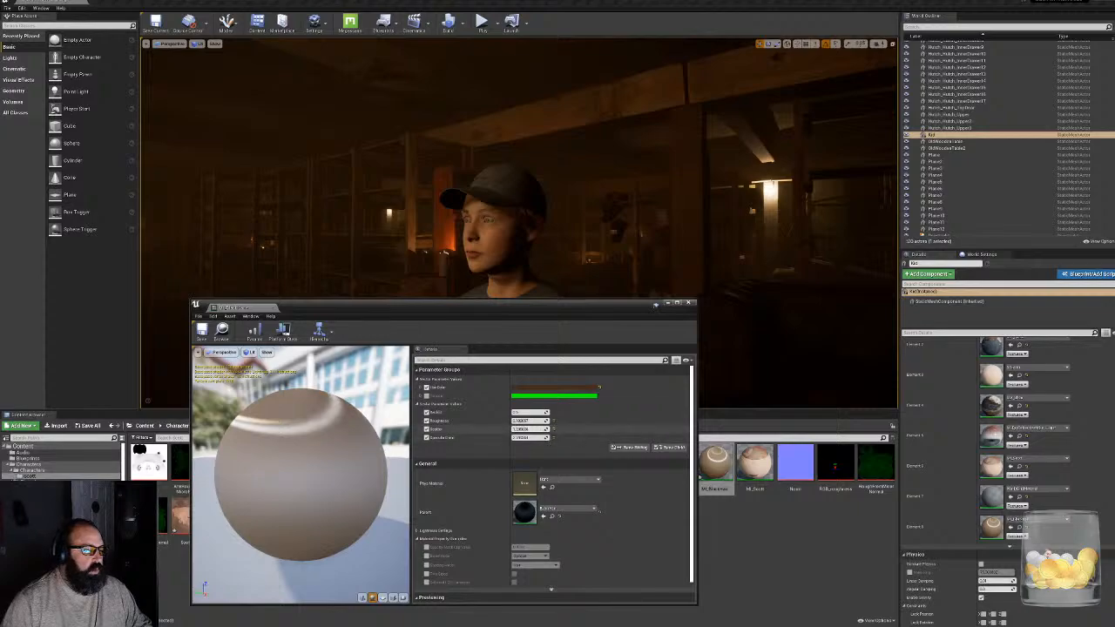
pyautogui.moveTo(539, 428); pyautogui.dragTo(522, 428)
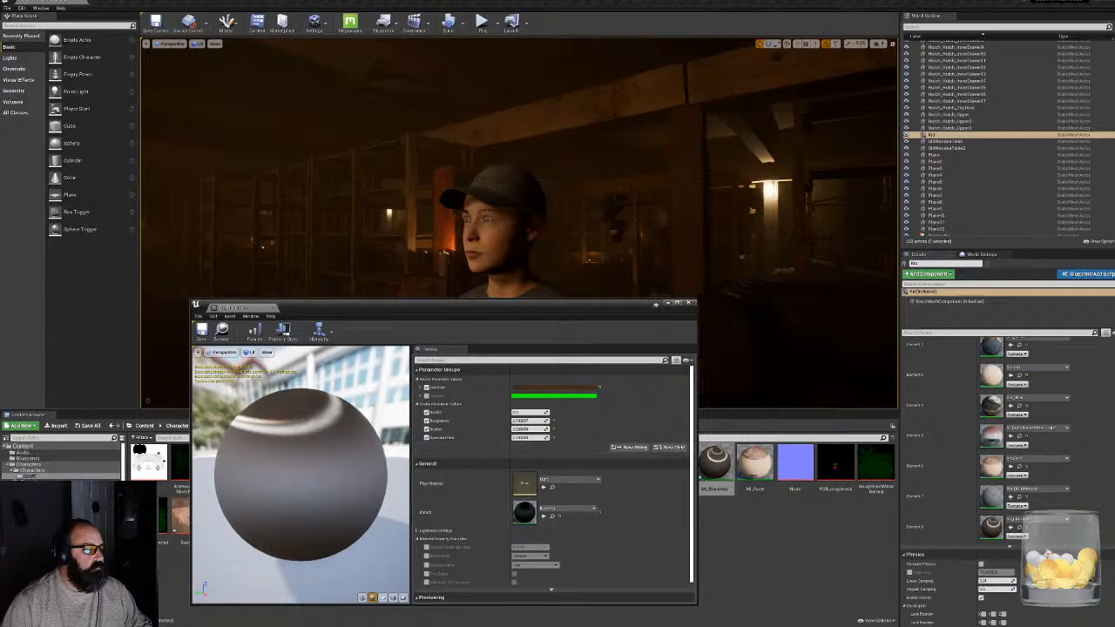
pyautogui.click(687, 304)
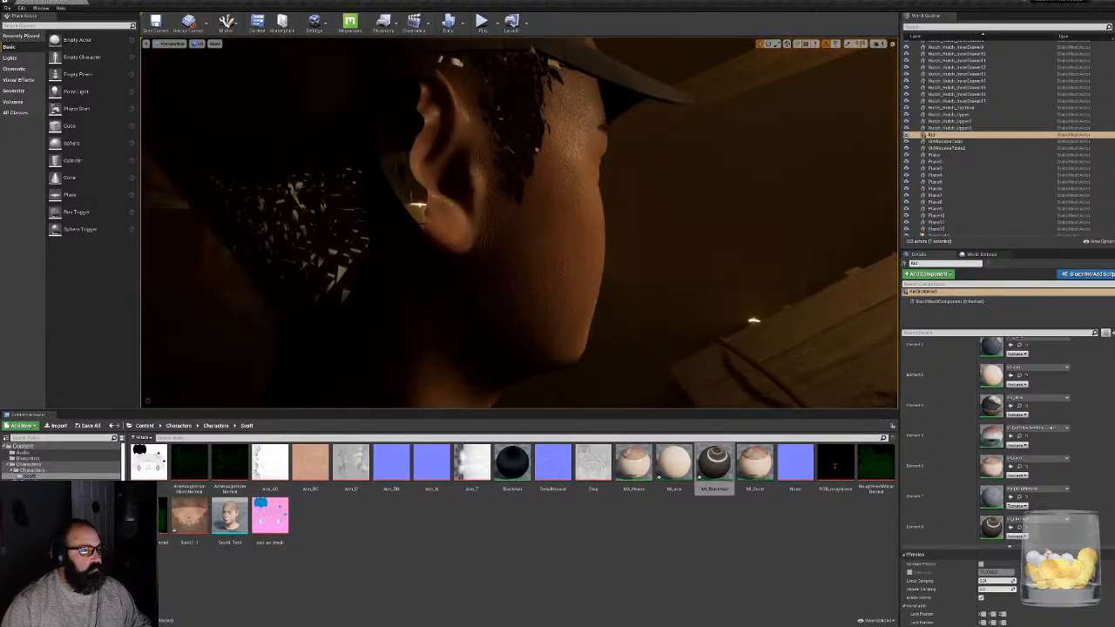
# - Reopen the hair material instance, adjust its roughness, and close the editor to check the hair on the character's head
pyautogui.doubleClick(715, 462)
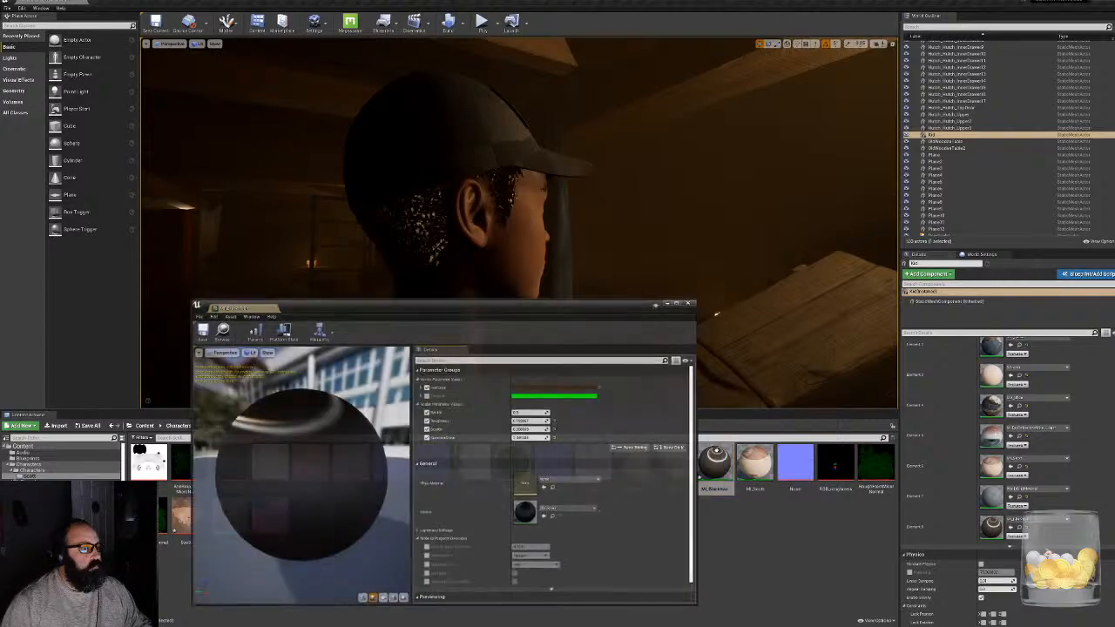
pyautogui.moveTo(527, 422); pyautogui.dragTo(546, 438)
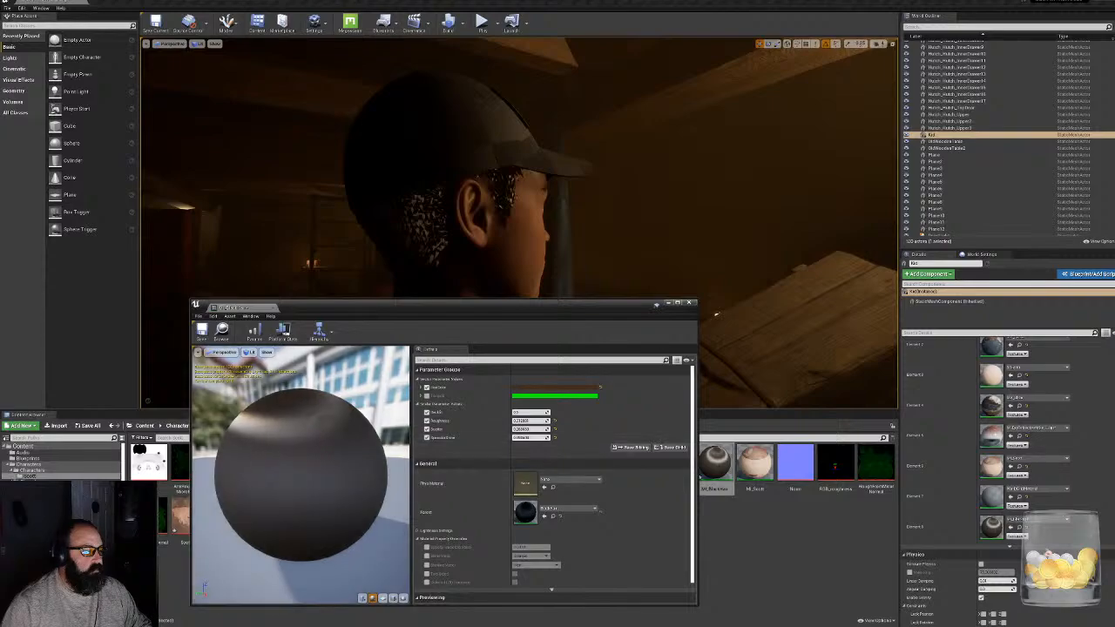
pyautogui.click(691, 303)
pyautogui.moveTo(575, 235); pyautogui.dragTo(669, 253, button='right')
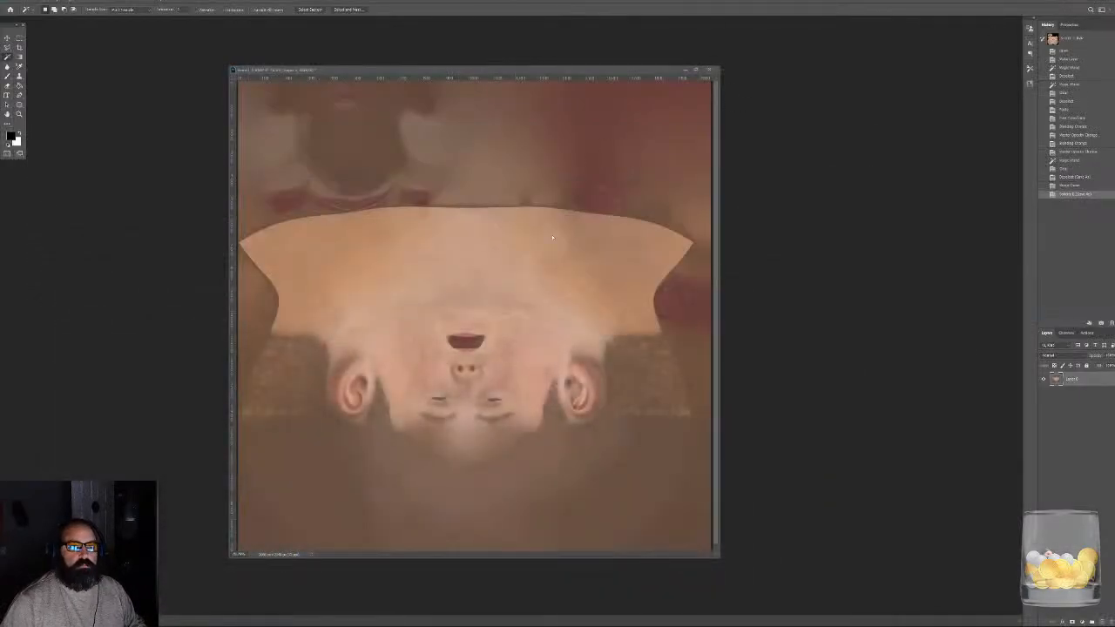
# - Switch to Photoshop, close the face texture without saving and exit, and close the browser's garage shelf image search
pyautogui.click(709, 69)
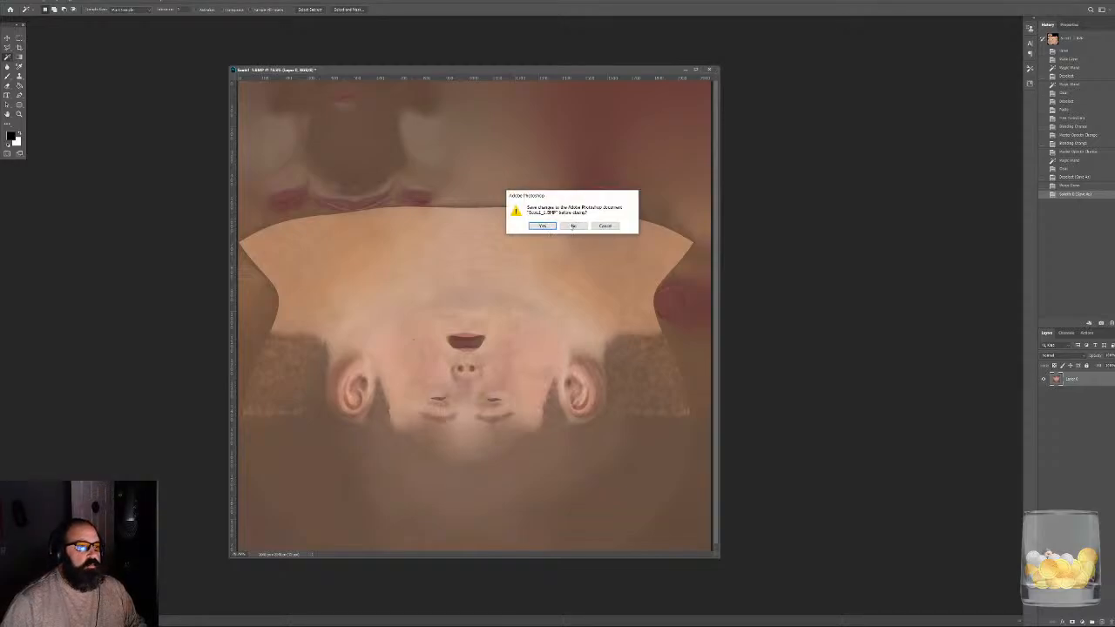
pyautogui.click(573, 225)
pyautogui.click(1094, 1)
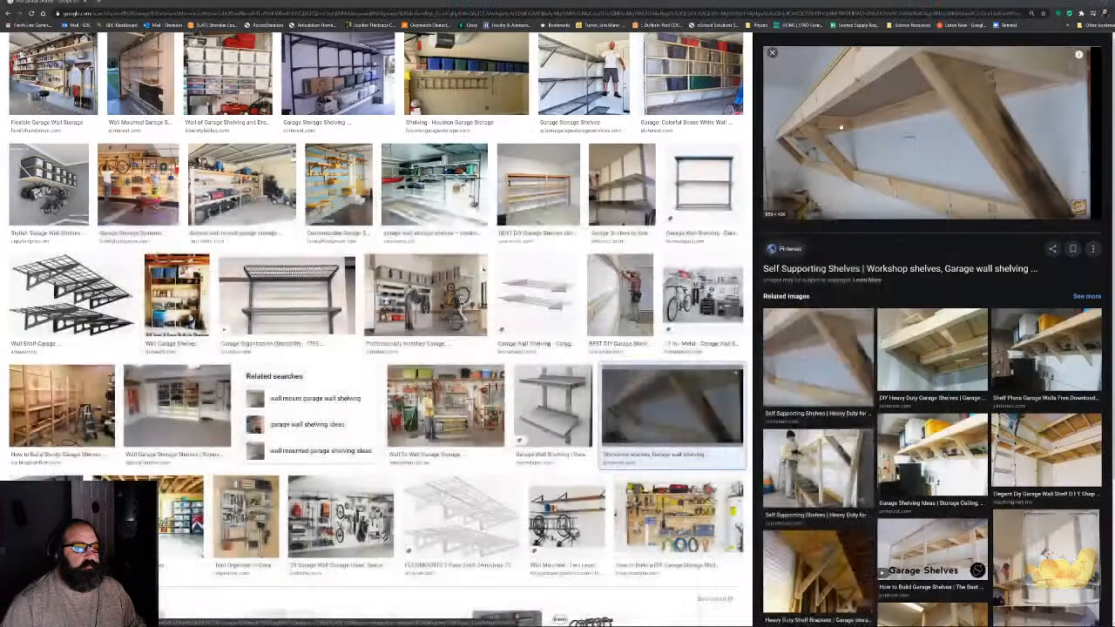
pyautogui.click(88, 1)
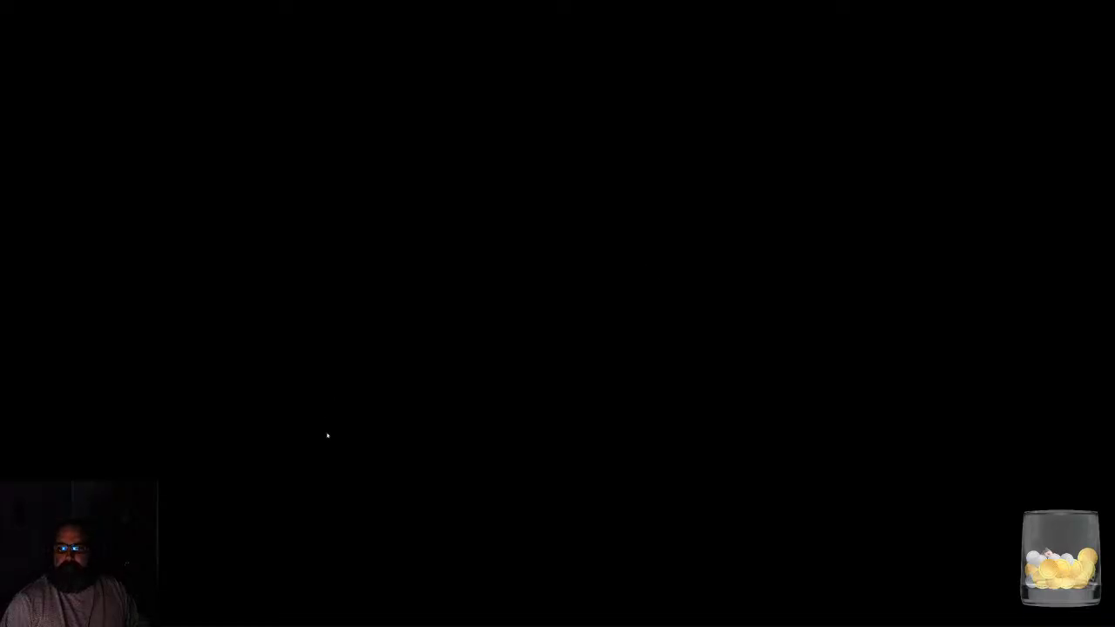
# - Switch to Mixamo in the browser, search the animations for "walk", and go to the second page of results
pyautogui.moveTo(339, 624)
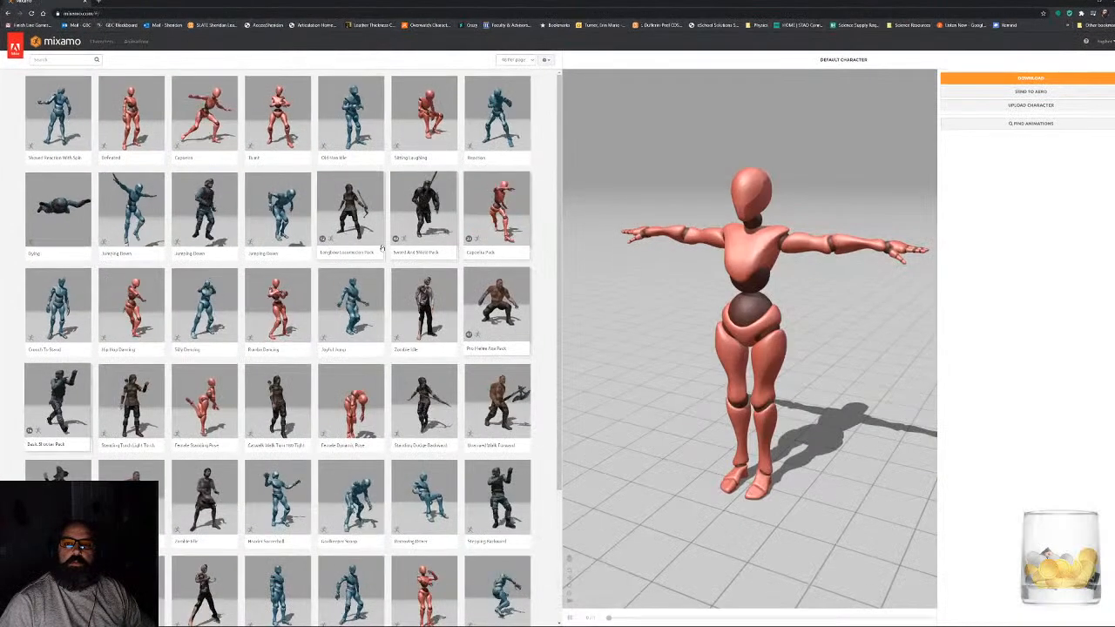
pyautogui.click(49, 60)
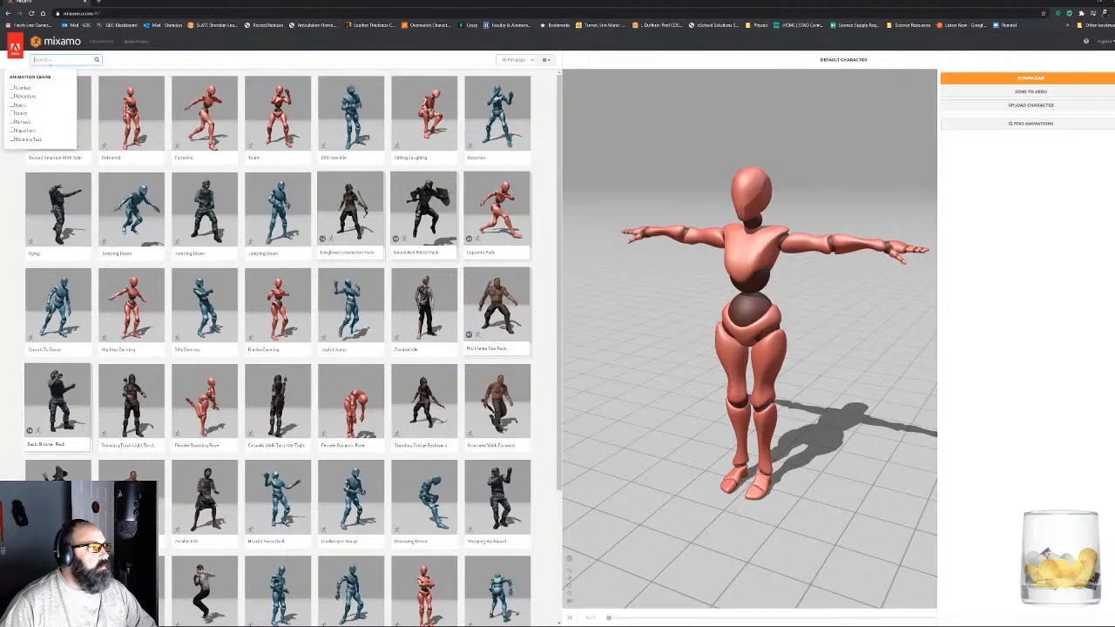
pyautogui.write('walk')
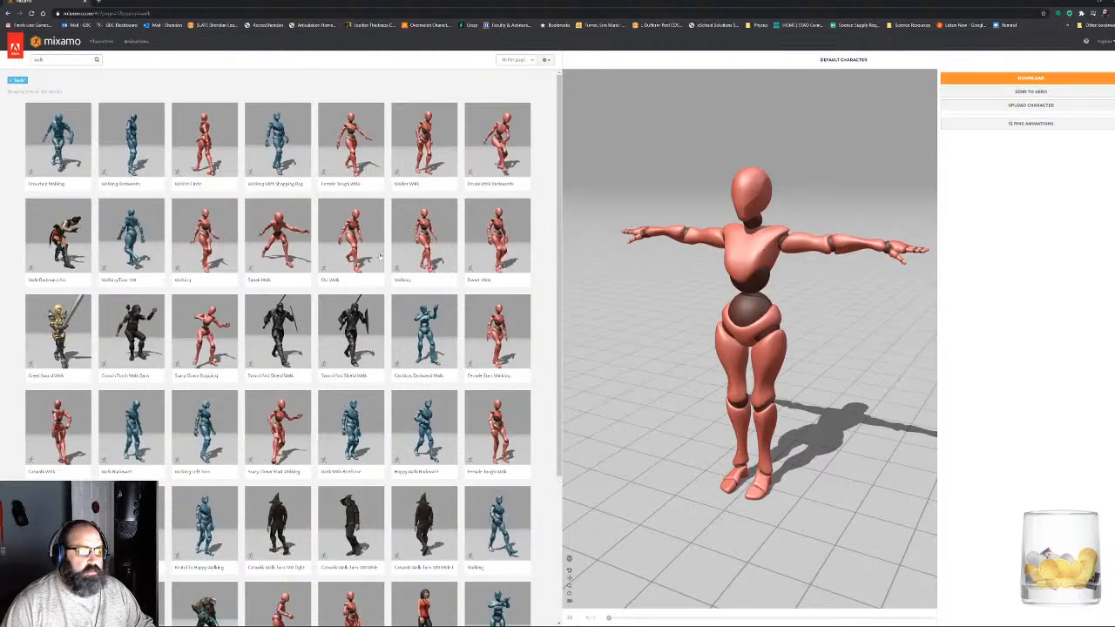
pyautogui.moveTo(779, 345); pyautogui.dragTo(777, 311)
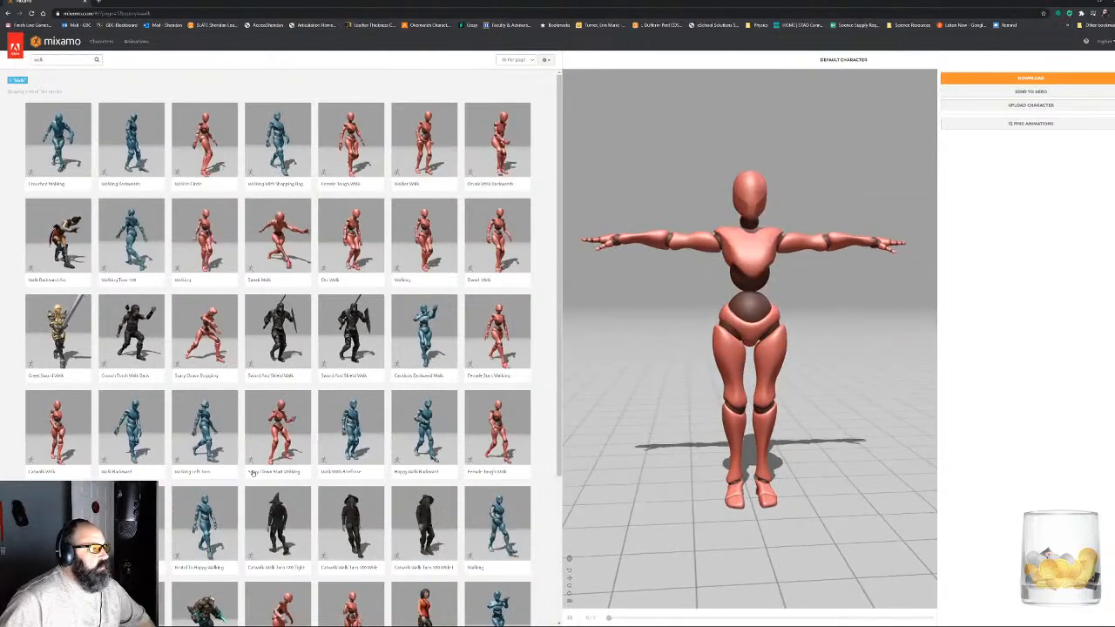
pyautogui.scroll(-2, 239, 464)
pyautogui.scroll(-1, 239, 463)
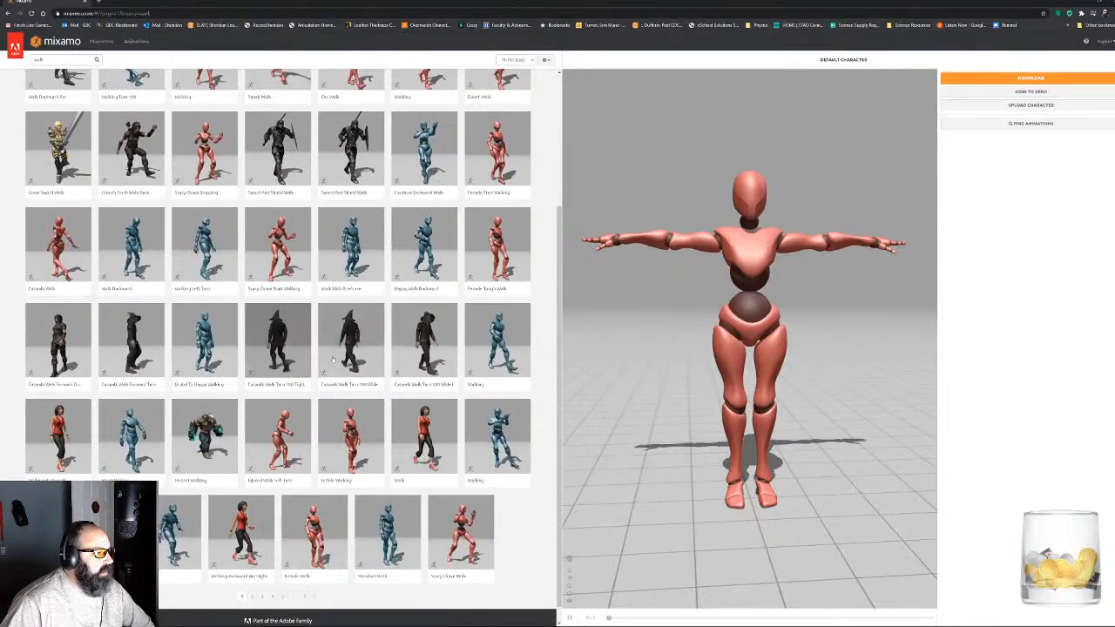
pyautogui.scroll(-1, 320, 403)
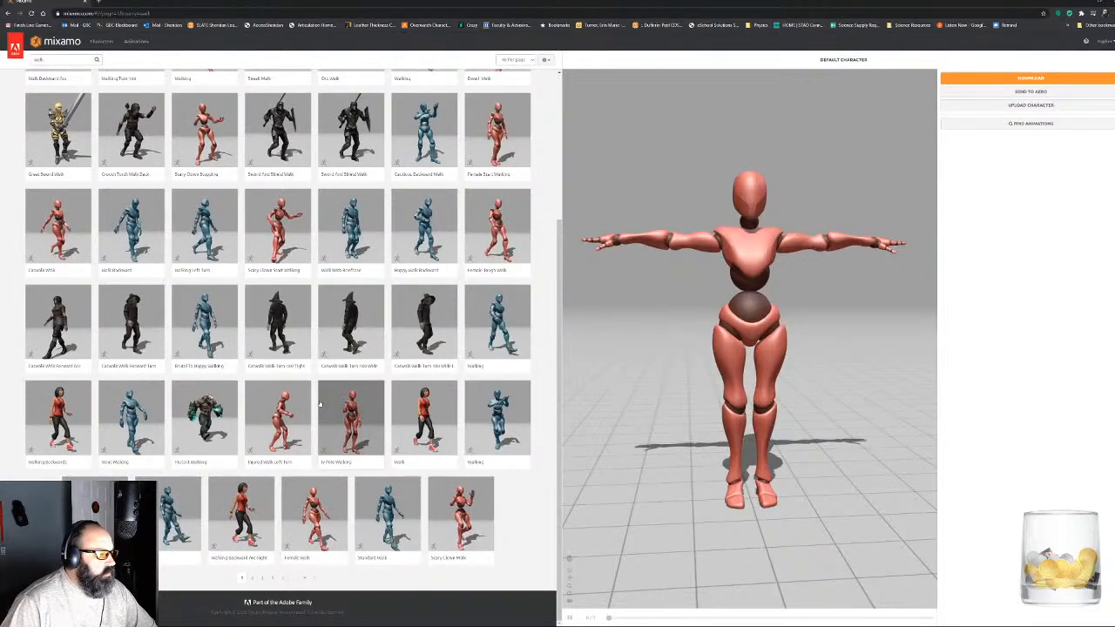
pyautogui.click(252, 578)
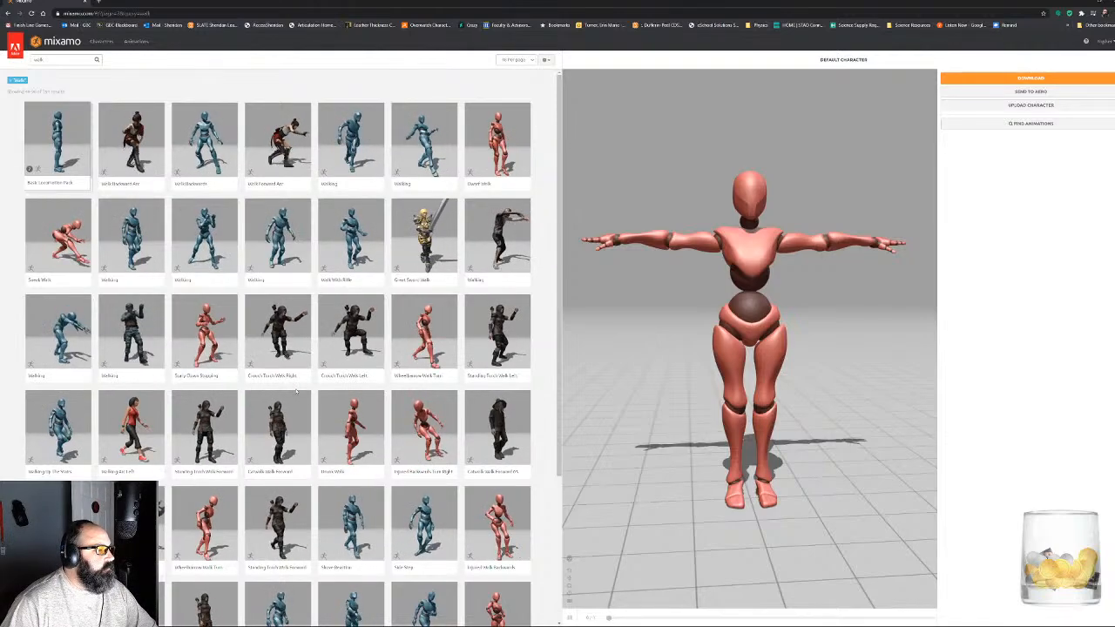
# - Apply the blue figure's Walking animation from the second row to the default character and make it play in place
pyautogui.click(142, 235)
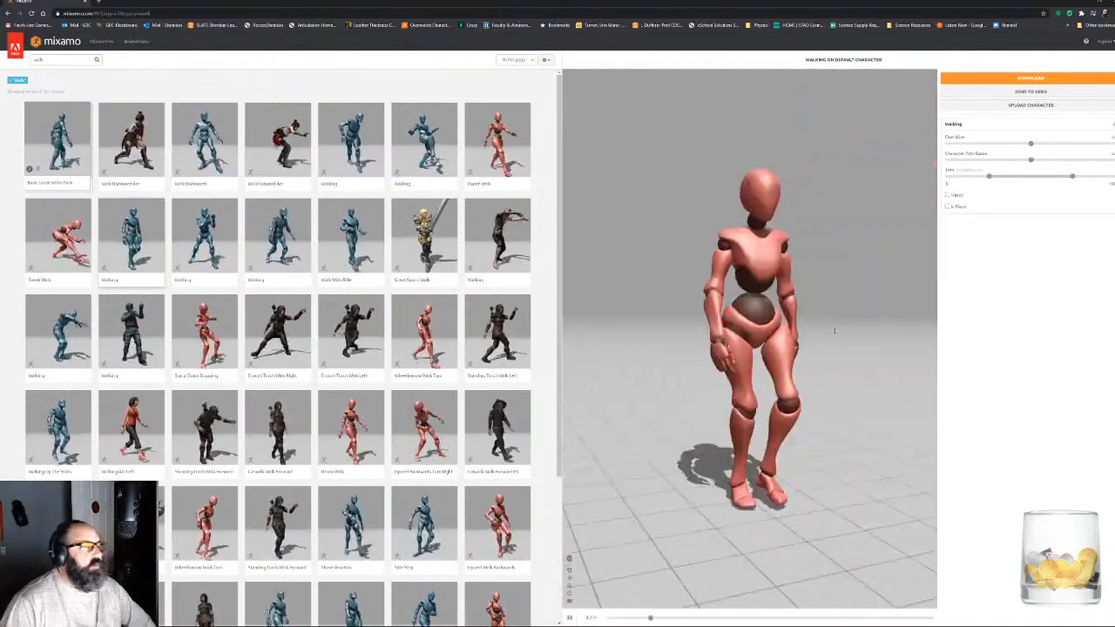
pyautogui.moveTo(835, 331); pyautogui.dragTo(640, 398)
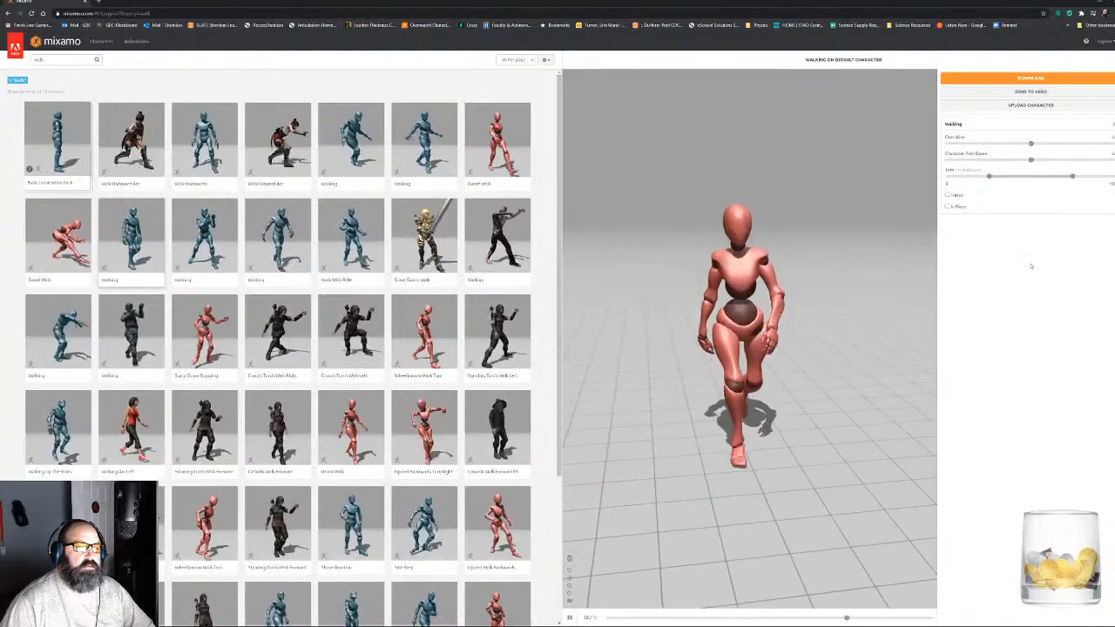
pyautogui.click(947, 206)
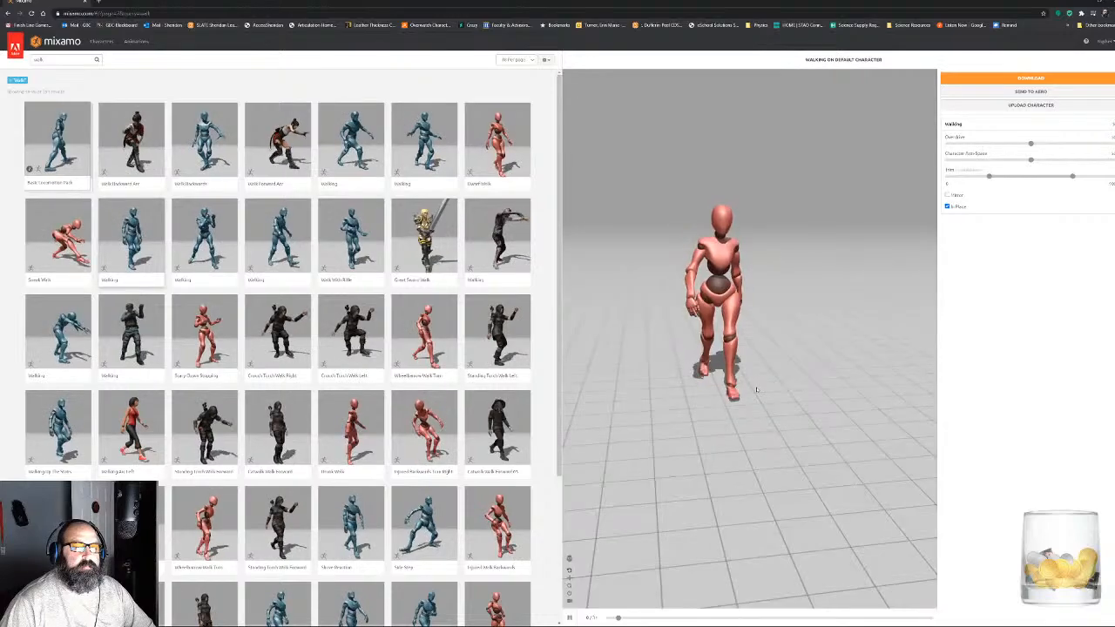
pyautogui.moveTo(757, 362); pyautogui.dragTo(940, 385)
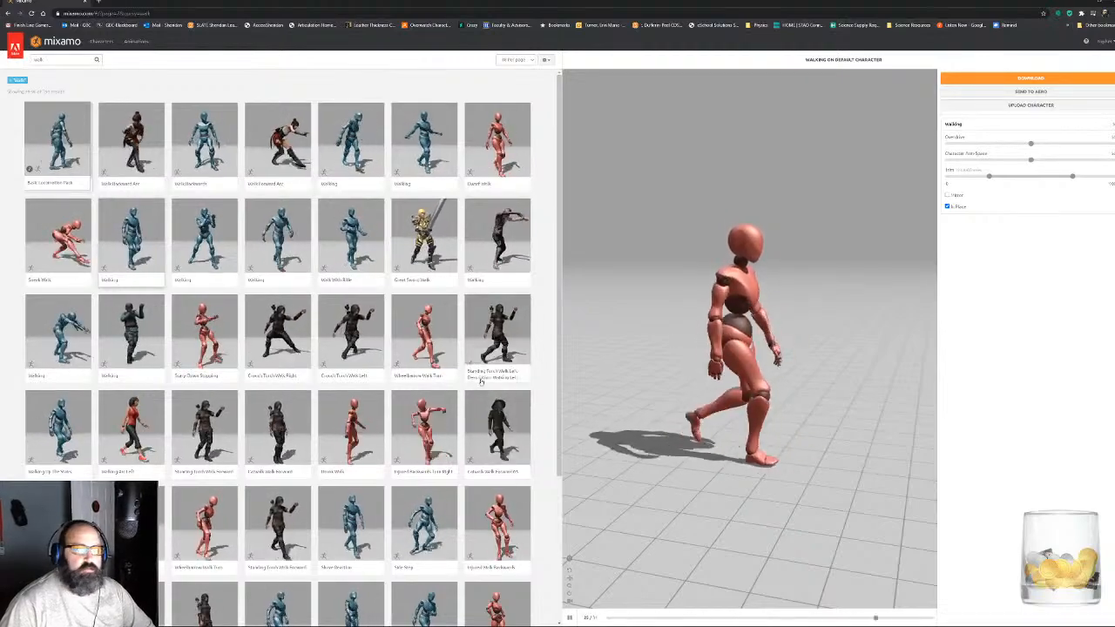
# - Go to the third page of walk results and lower the Overdrive of the applied Walking animation
pyautogui.scroll(-1, 279, 349)
pyautogui.scroll(-1, 390, 380)
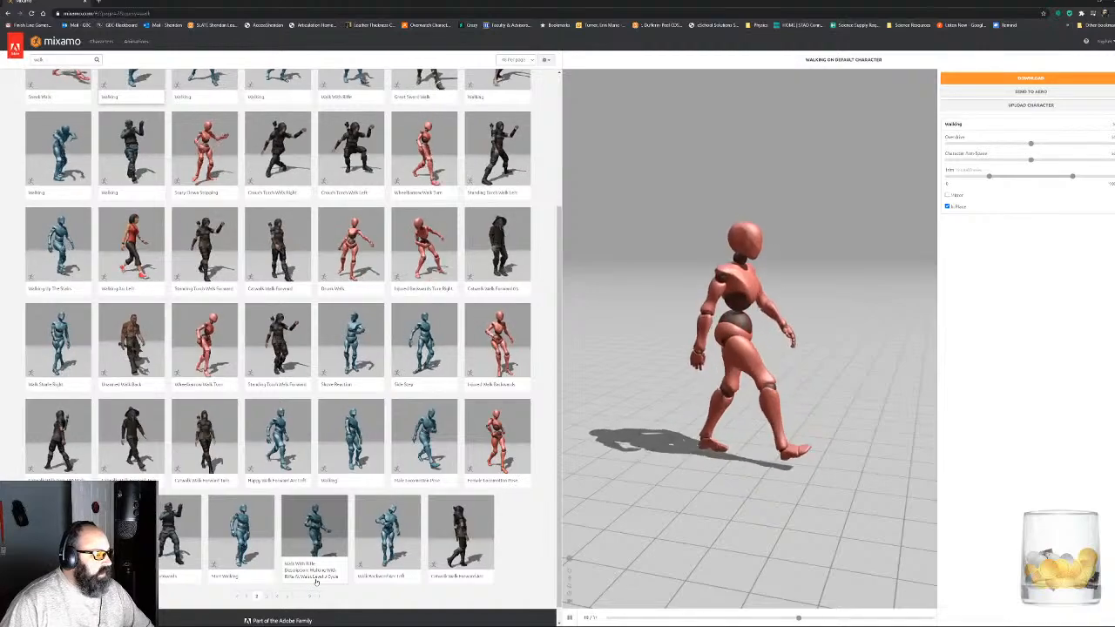
pyautogui.click(268, 597)
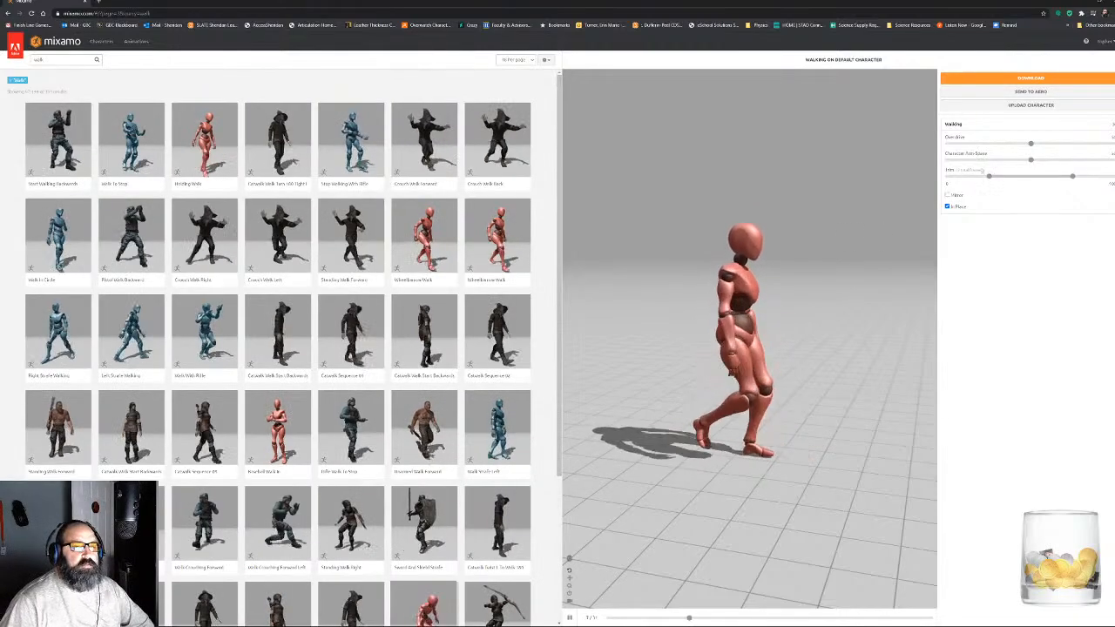
pyautogui.moveTo(1030, 143); pyautogui.dragTo(959, 145)
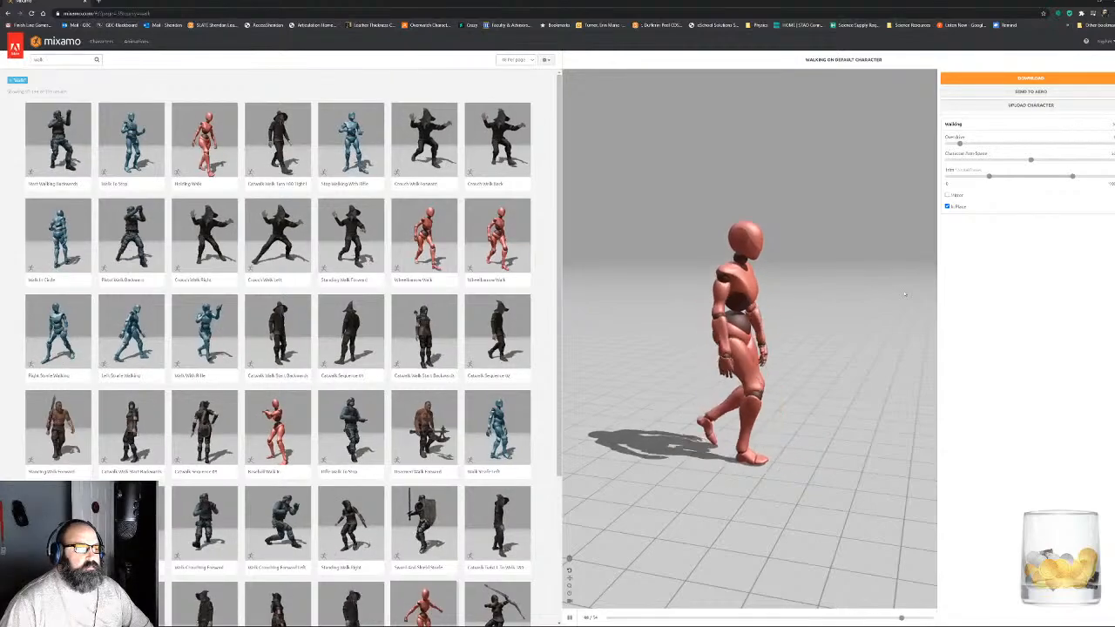
pyautogui.moveTo(965, 145); pyautogui.dragTo(969, 143)
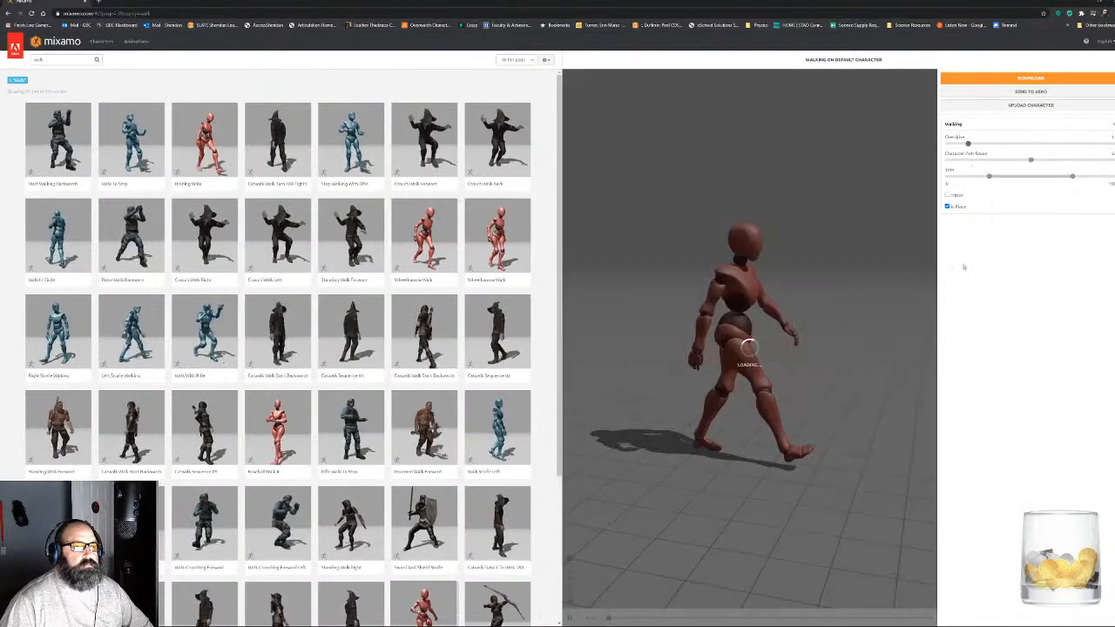
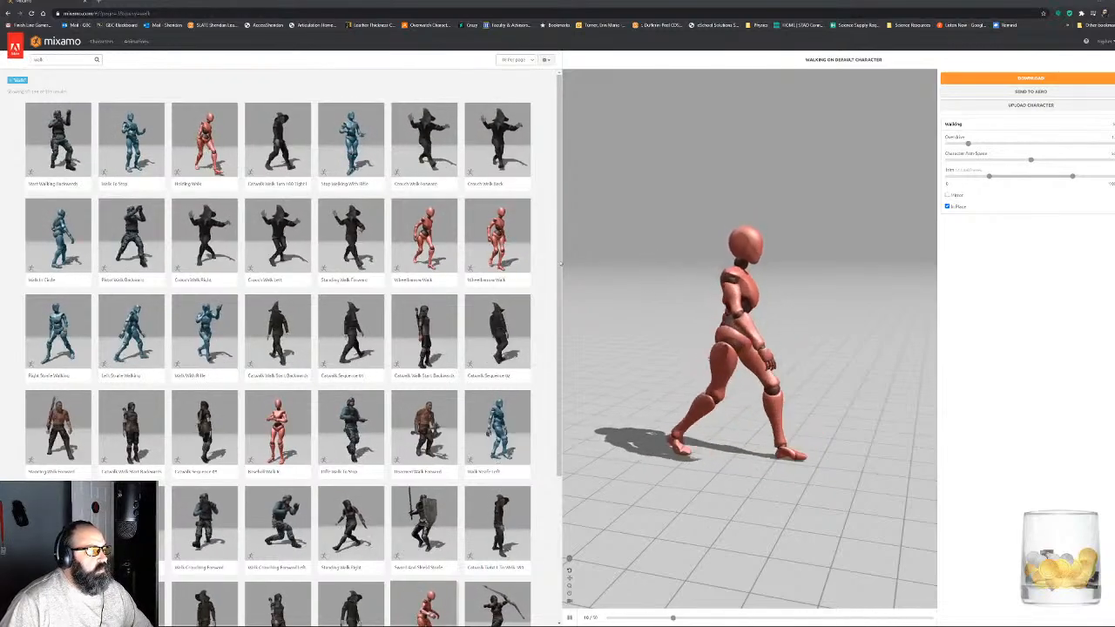
# - Open the fourth page of walk results, and apply the Injured Walking animation to the default character, playing in place
pyautogui.scroll(-1, 442, 283)
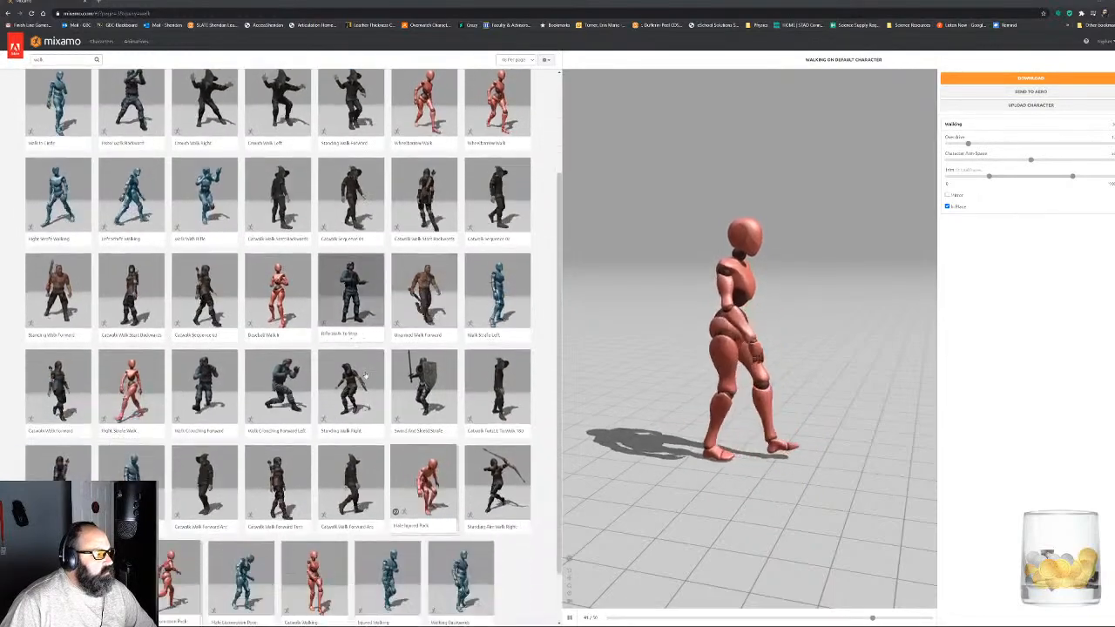
pyautogui.scroll(-3, 365, 374)
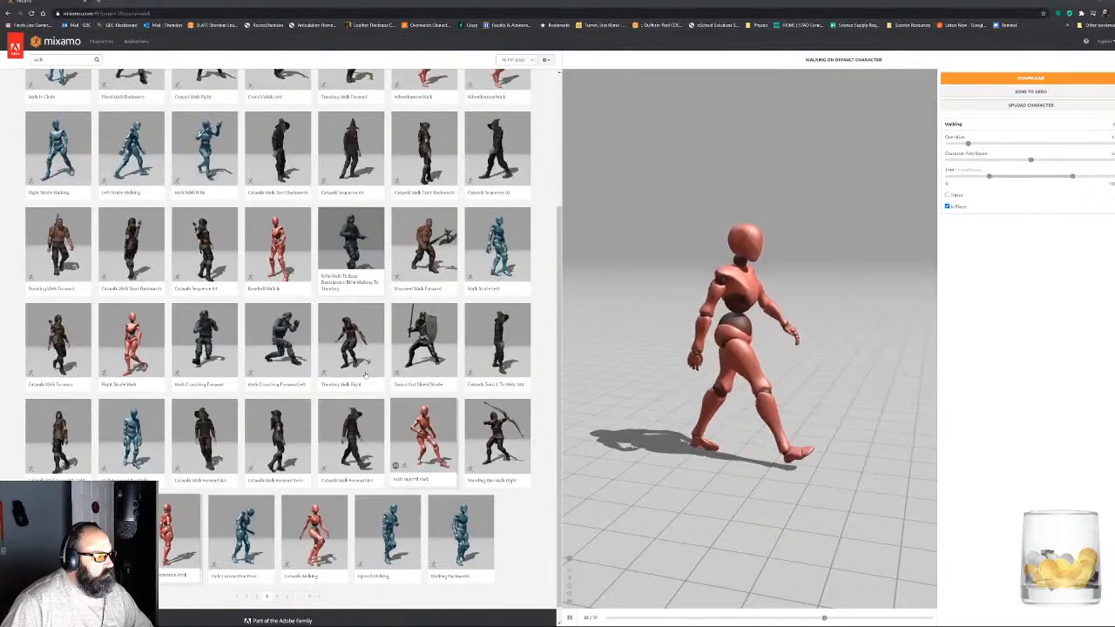
pyautogui.click(391, 562)
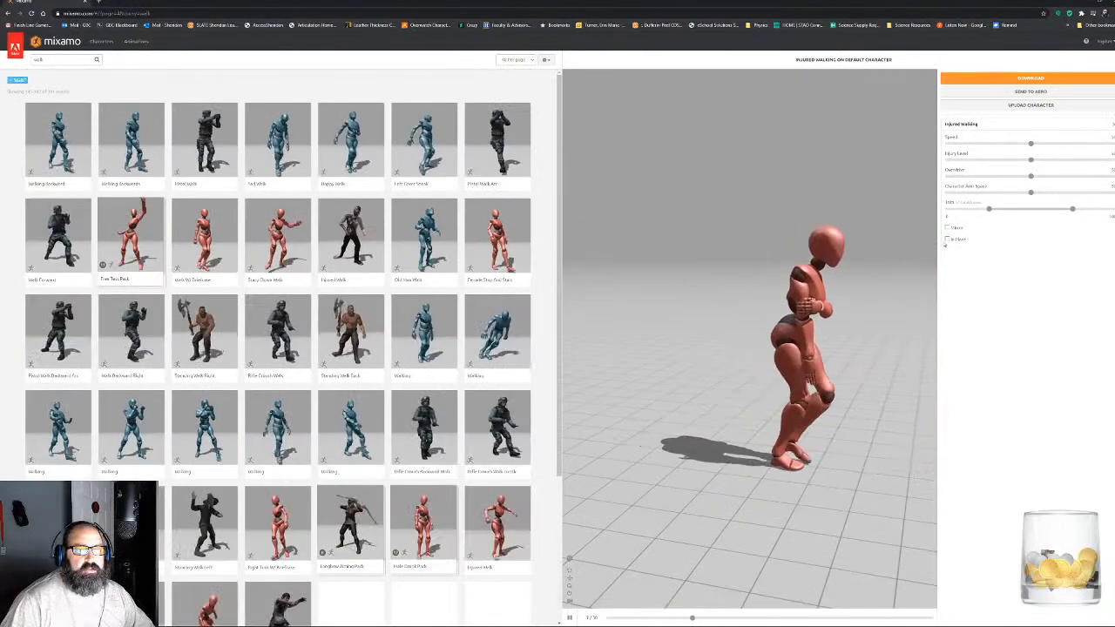
pyautogui.click(947, 239)
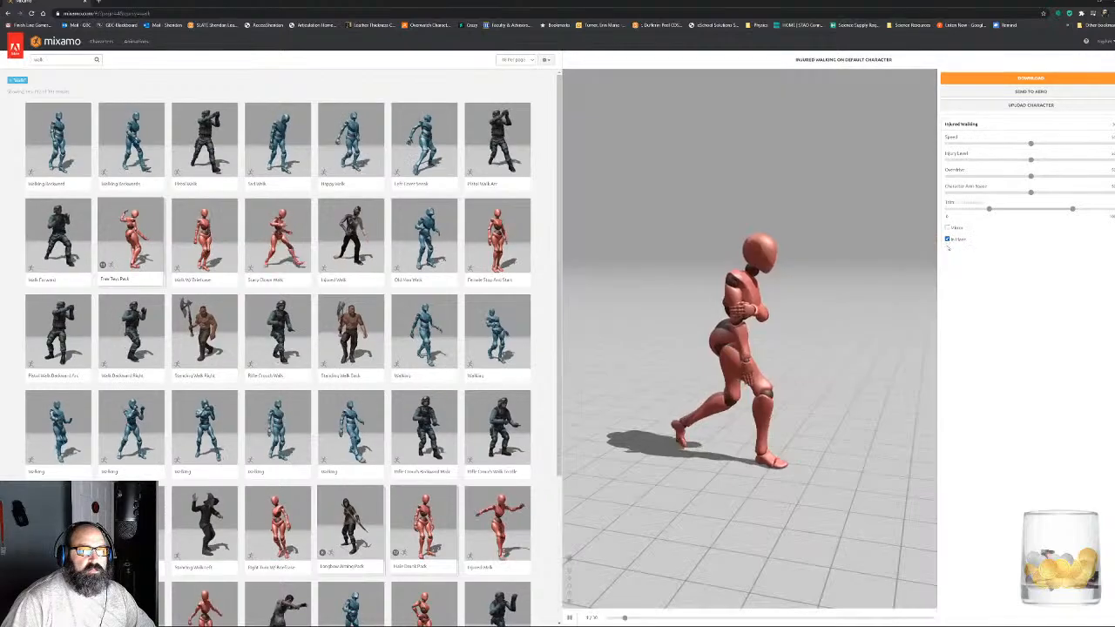
# - Lower the Speed and Overdrive of Injured Walking, raise its Injury Level, and check the motion from the front
pyautogui.moveTo(1031, 142); pyautogui.dragTo(1065, 161)
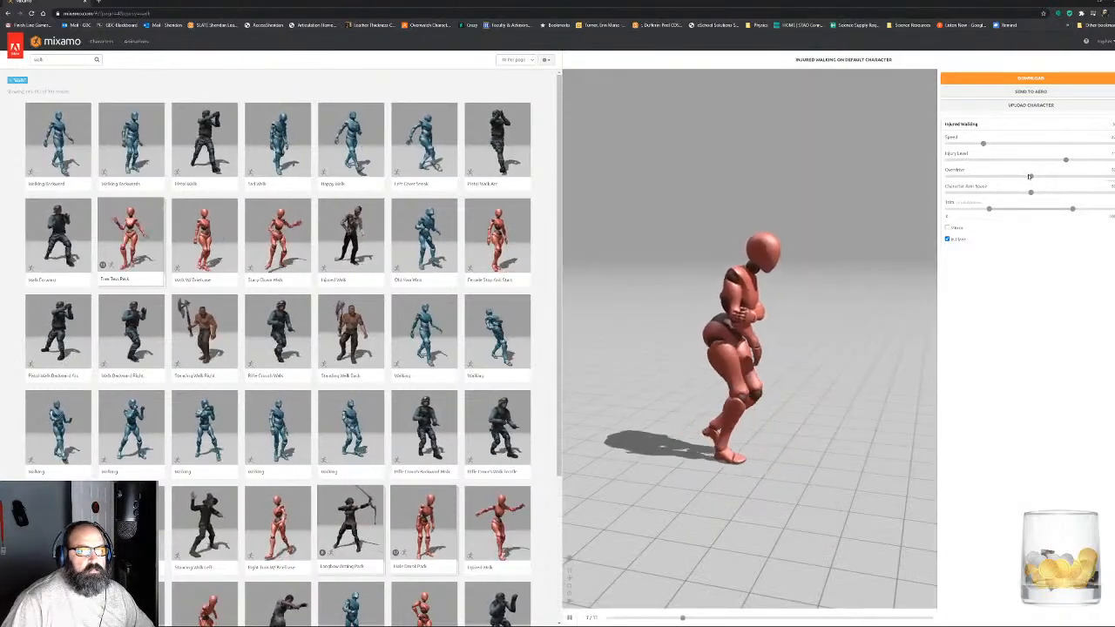
pyautogui.moveTo(1030, 177); pyautogui.dragTo(983, 176)
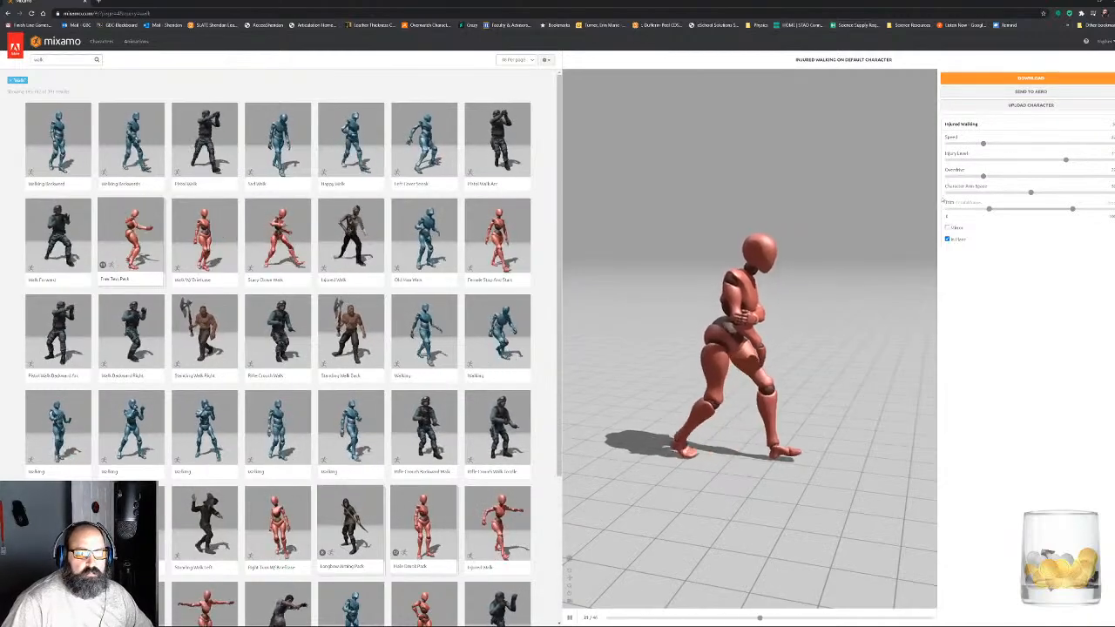
pyautogui.moveTo(804, 307); pyautogui.dragTo(721, 249)
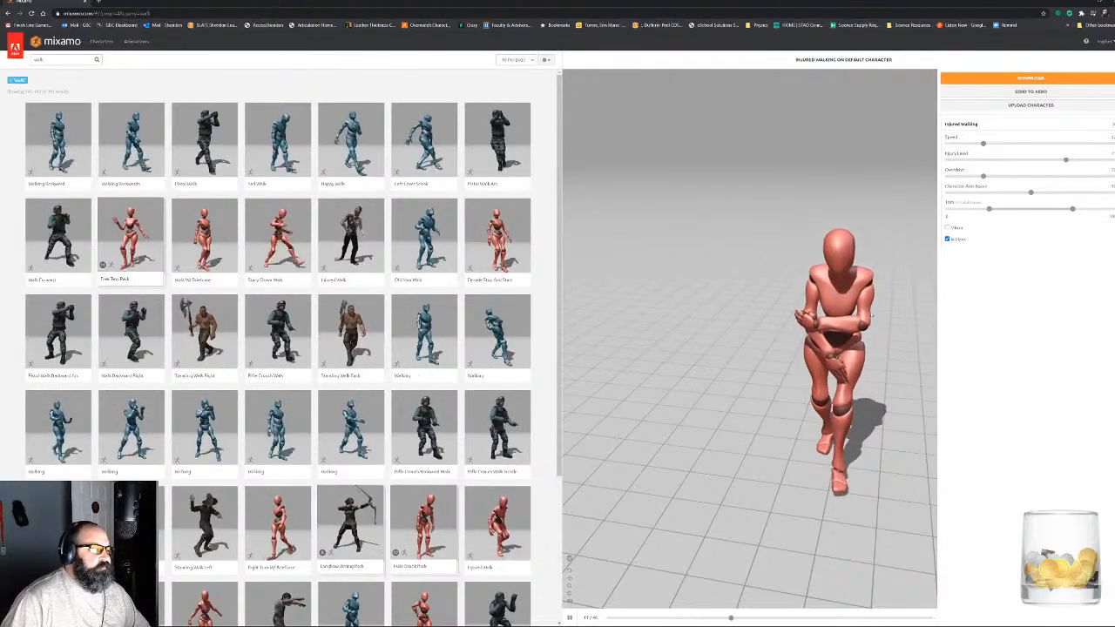
pyautogui.moveTo(872, 316); pyautogui.dragTo(825, 302)
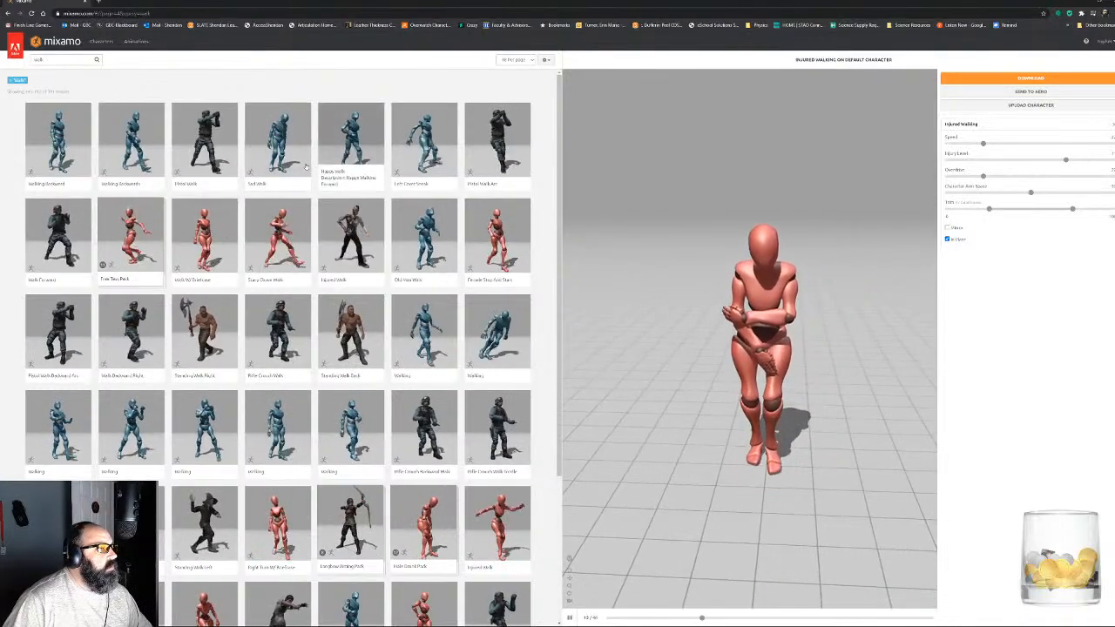
# - Apply the Sad Walk animation, and upload Kid.fbx from the FBX subfolder of the cabin project's Character folder as the new character
pyautogui.click(276, 154)
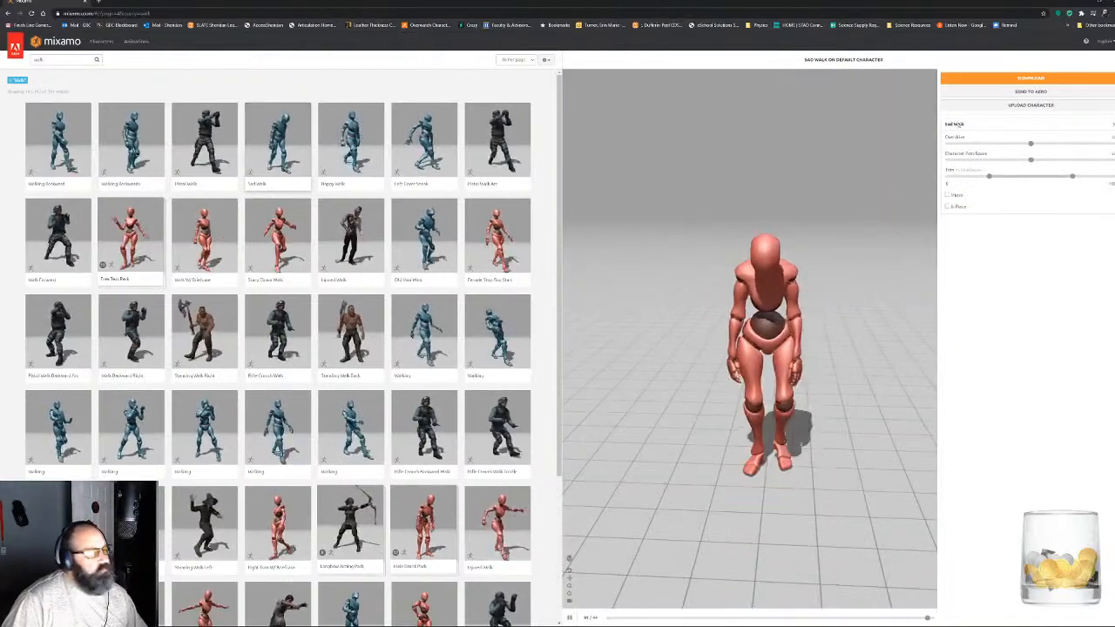
pyautogui.click(1064, 106)
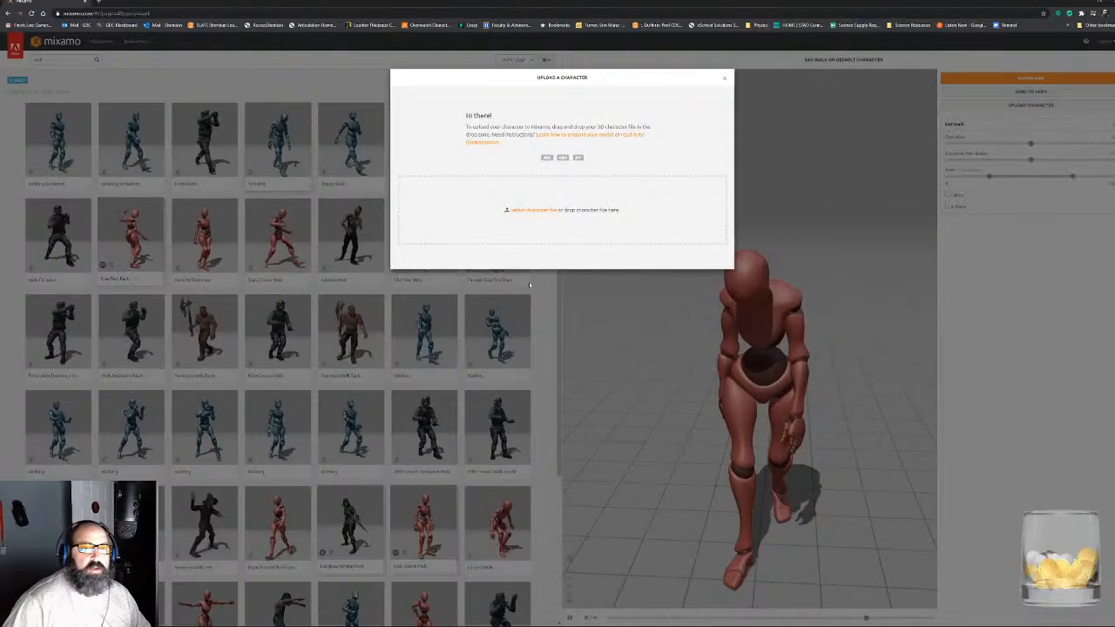
pyautogui.click(539, 210)
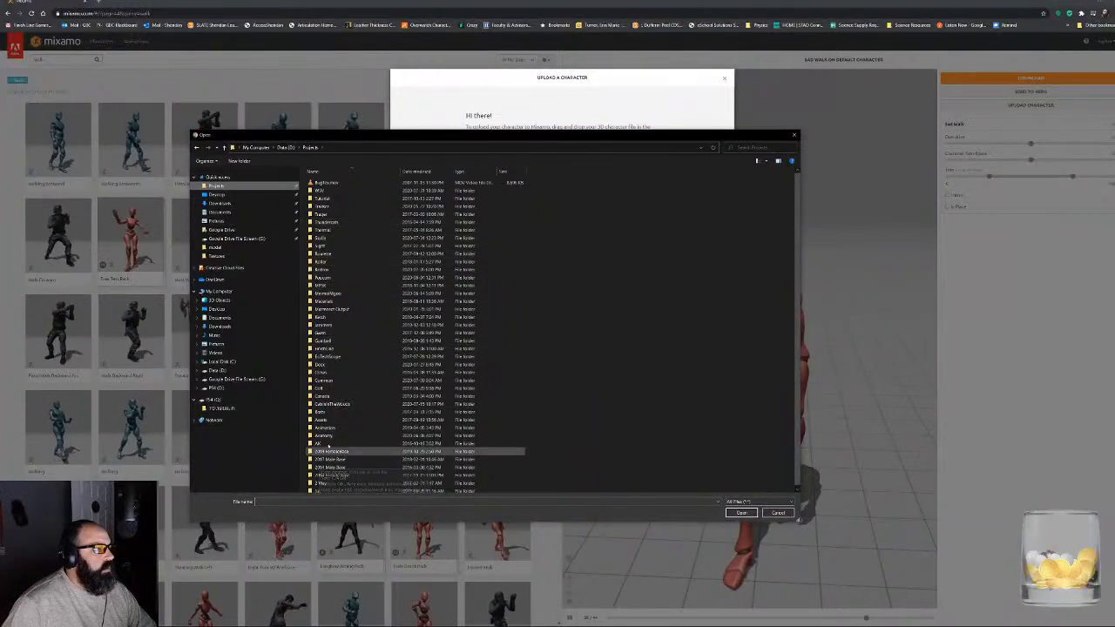
pyautogui.doubleClick(332, 405)
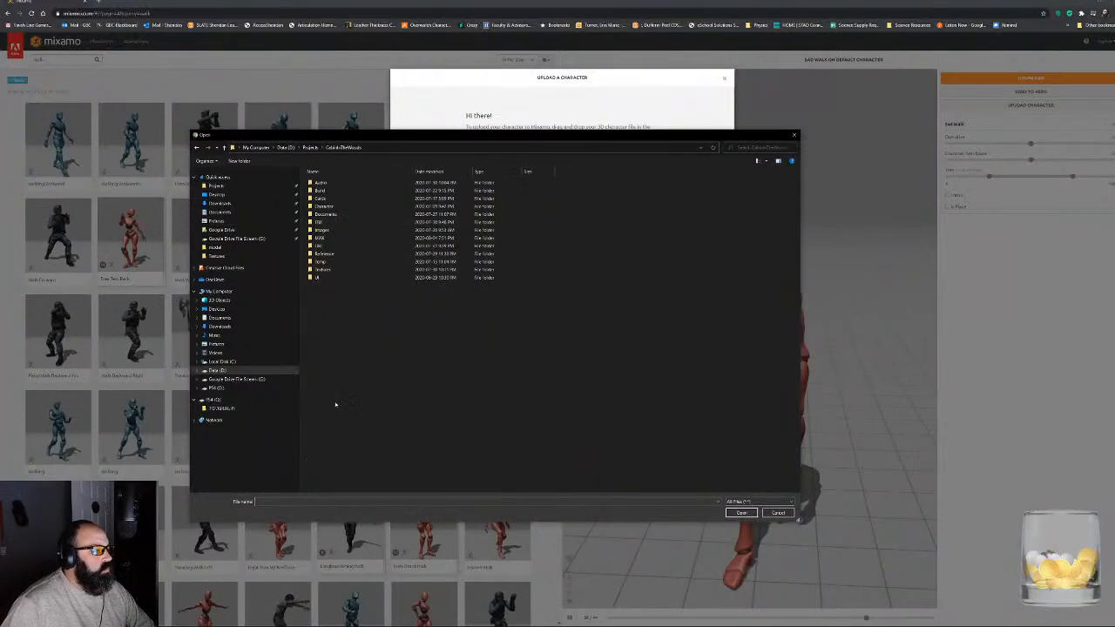
pyautogui.doubleClick(325, 214)
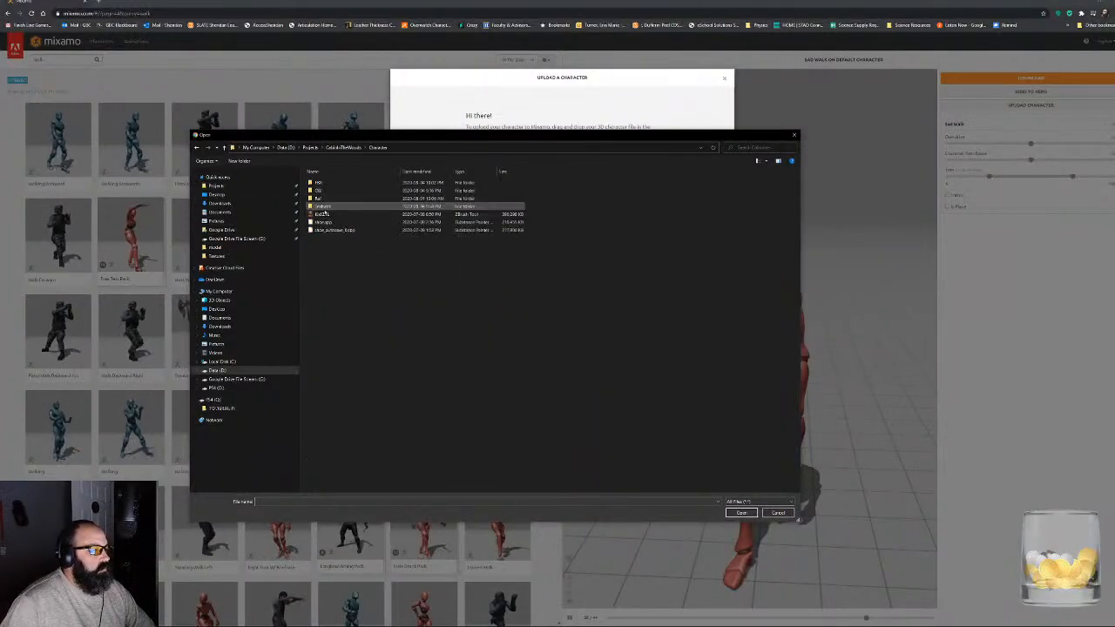
pyautogui.doubleClick(327, 189)
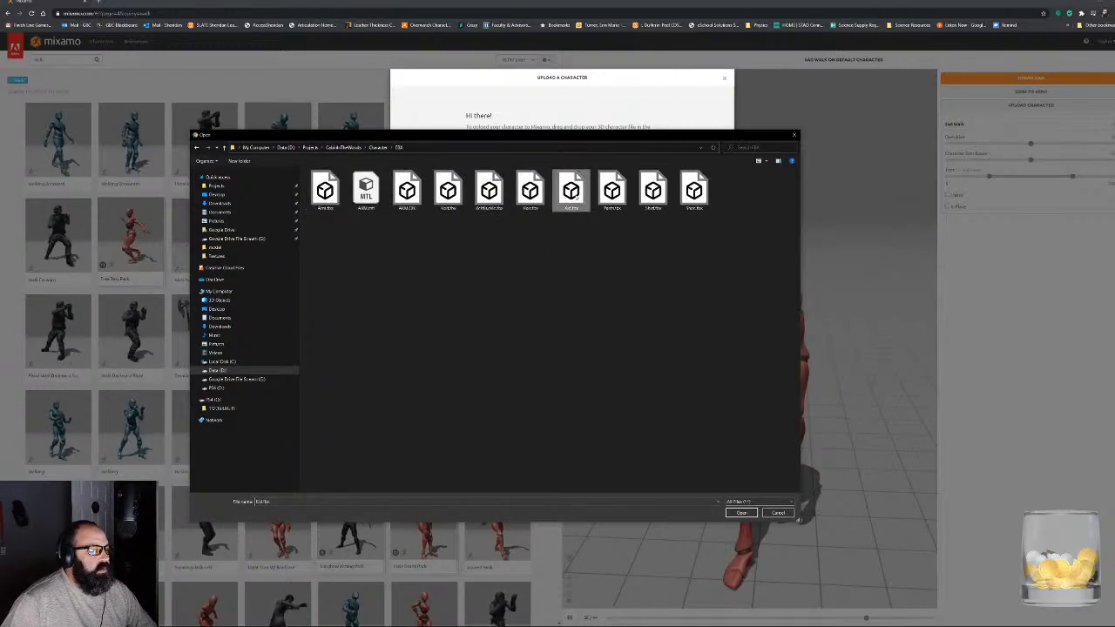
pyautogui.doubleClick(570, 190)
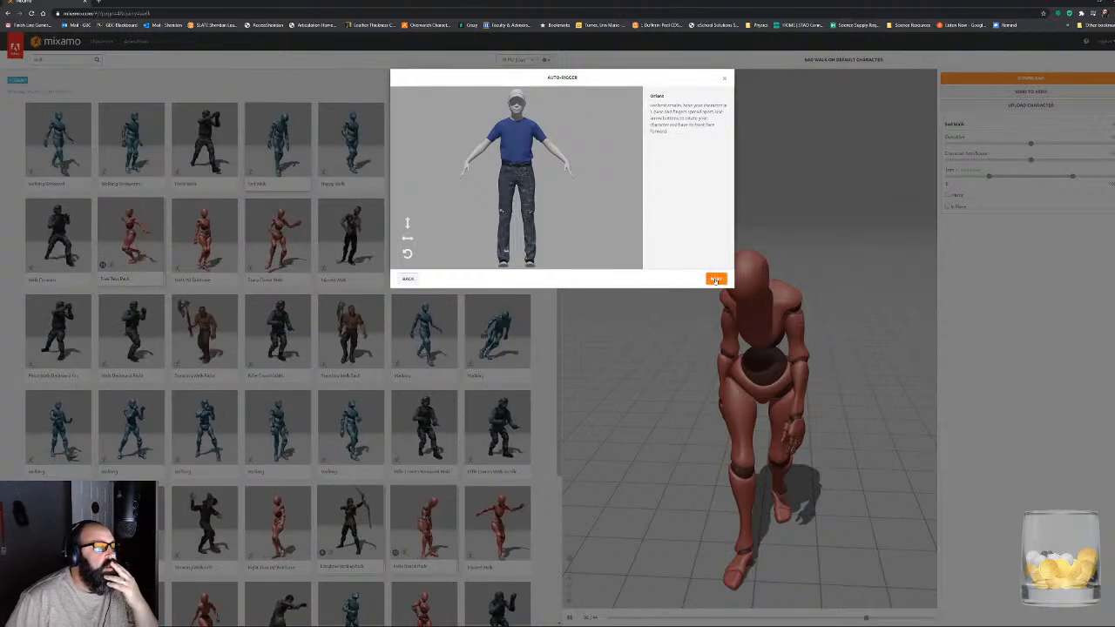
# - Accept the character's orientation and place the chin, wrist, elbow, knee and groin markers symmetrically on the body
pyautogui.click(715, 279)
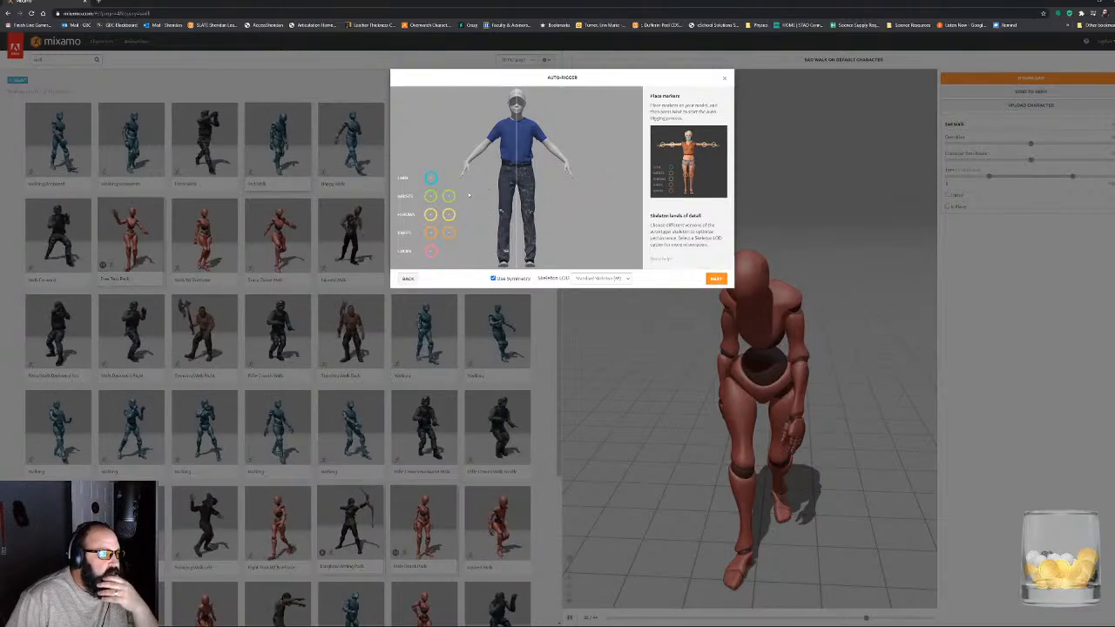
pyautogui.moveTo(430, 178); pyautogui.dragTo(516, 113)
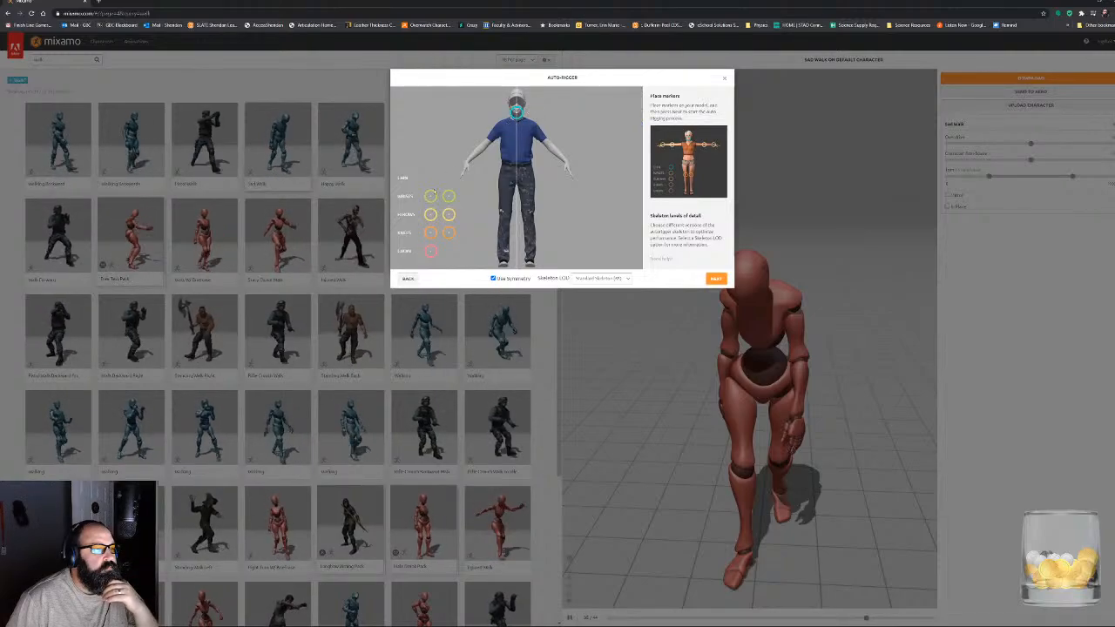
pyautogui.moveTo(430, 196)
pyautogui.mouseDown()
pyautogui.moveTo(448, 194)
pyautogui.moveTo(467, 163)
pyautogui.mouseUp()
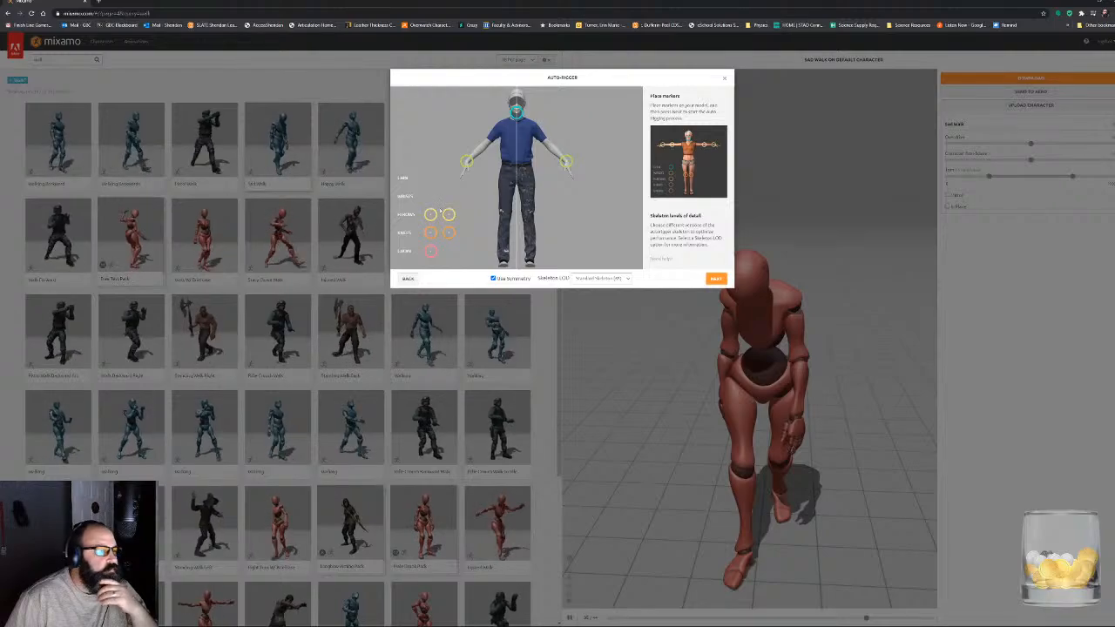
pyautogui.moveTo(430, 214); pyautogui.dragTo(485, 146)
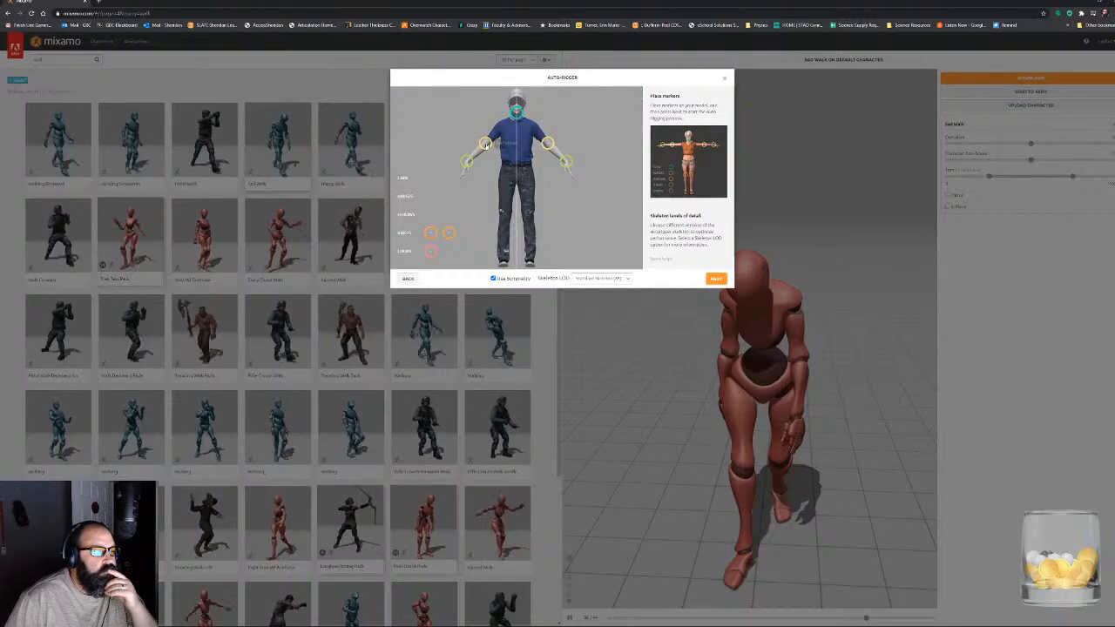
pyautogui.moveTo(448, 233); pyautogui.dragTo(505, 212)
pyautogui.moveTo(430, 251); pyautogui.dragTo(516, 179)
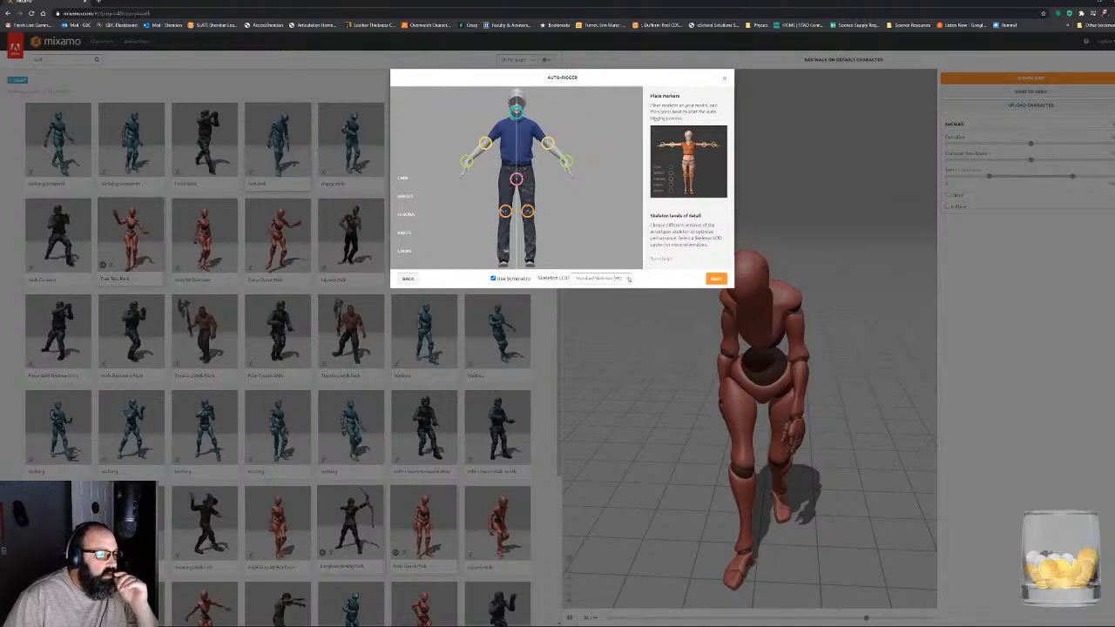
# - Auto-rig the character with the Standard Skeleton (65) and accept the rigged result
pyautogui.click(627, 277)
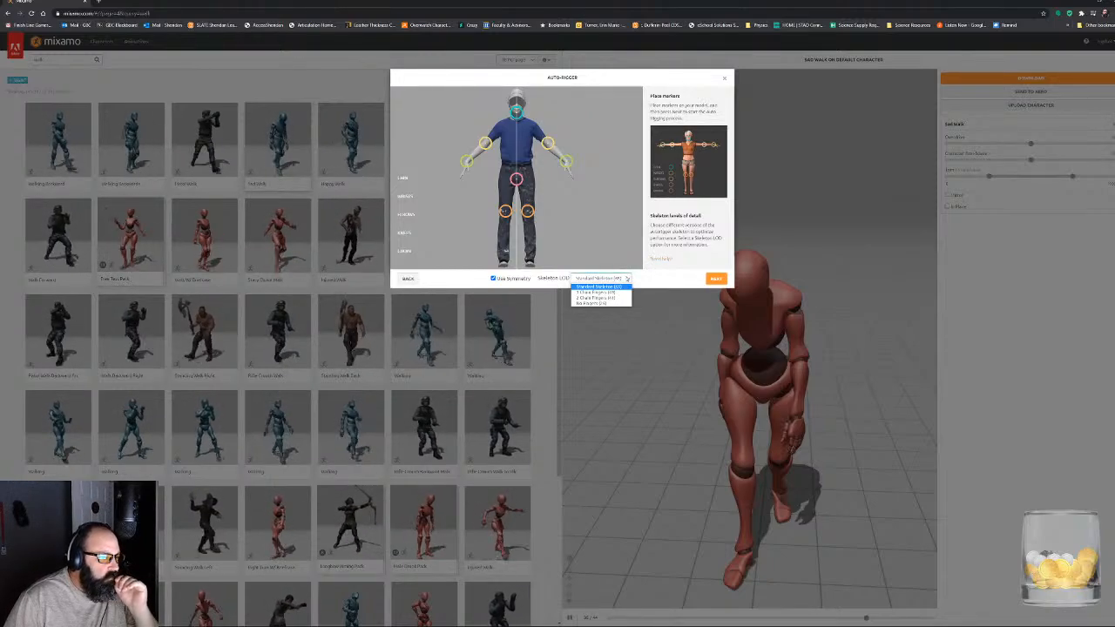
pyautogui.click(627, 278)
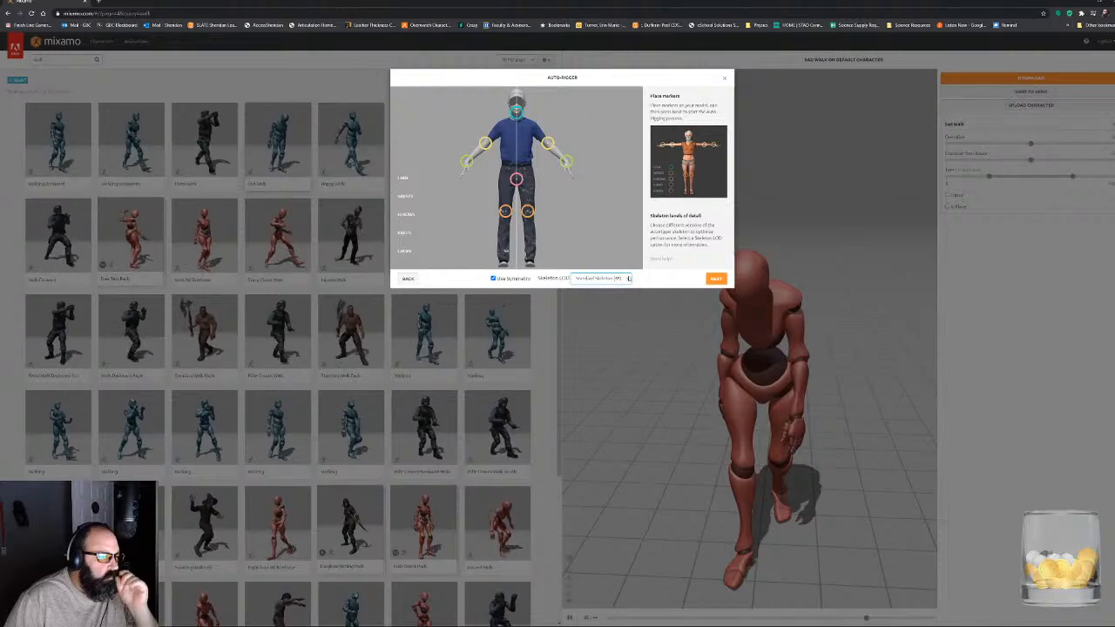
pyautogui.click(716, 279)
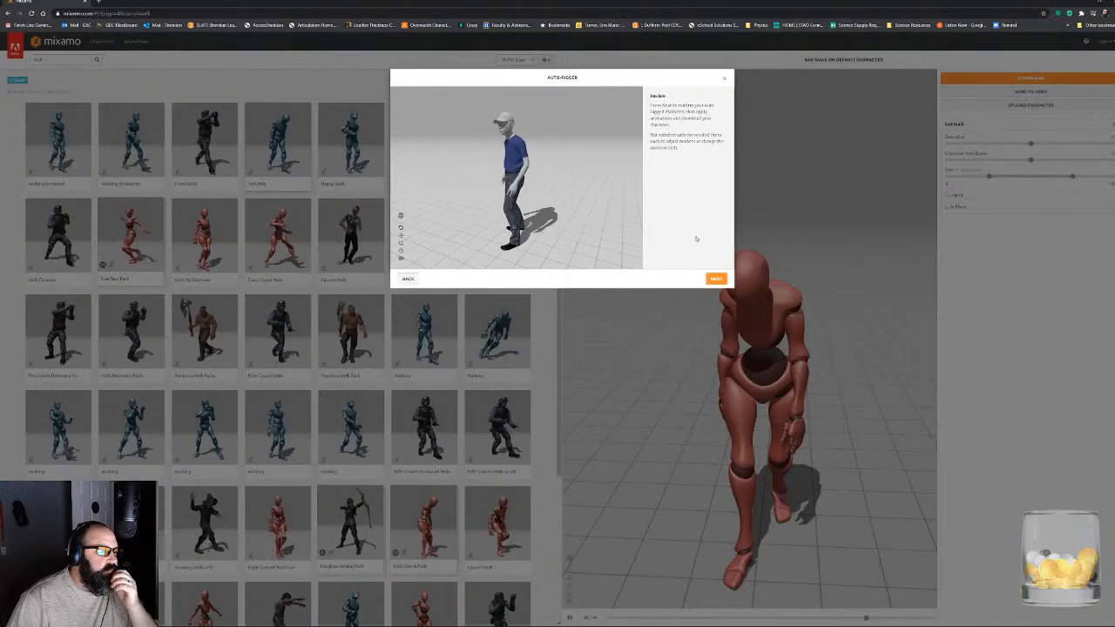
pyautogui.click(716, 279)
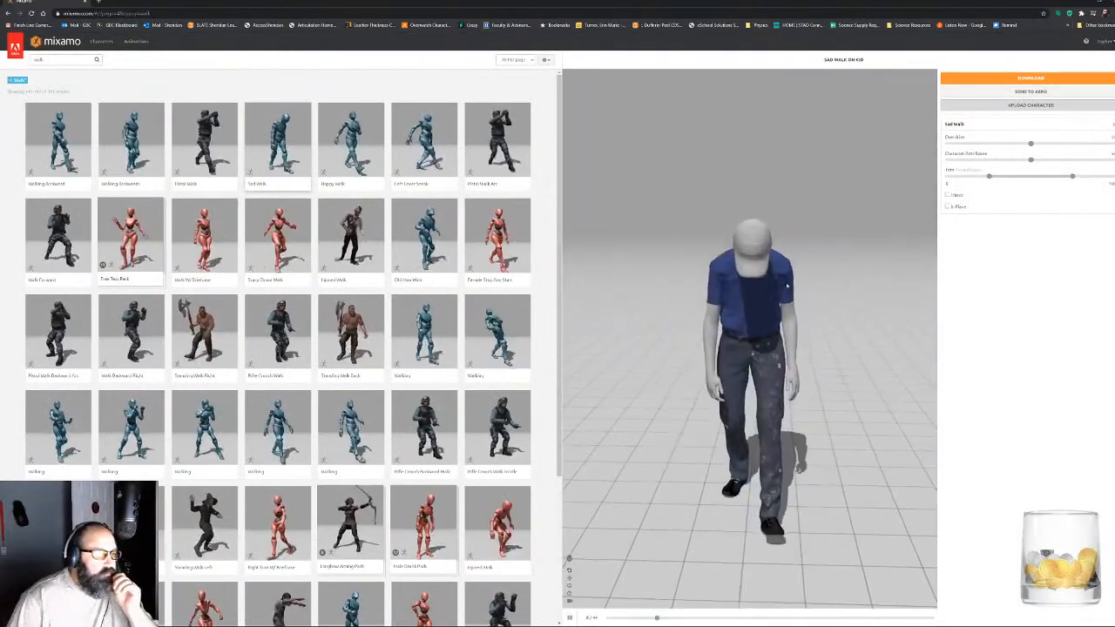
# - Make the Sad Walk play in place on the uploaded character and examine it from the side, back and front
pyautogui.moveTo(784, 286); pyautogui.dragTo(844, 297)
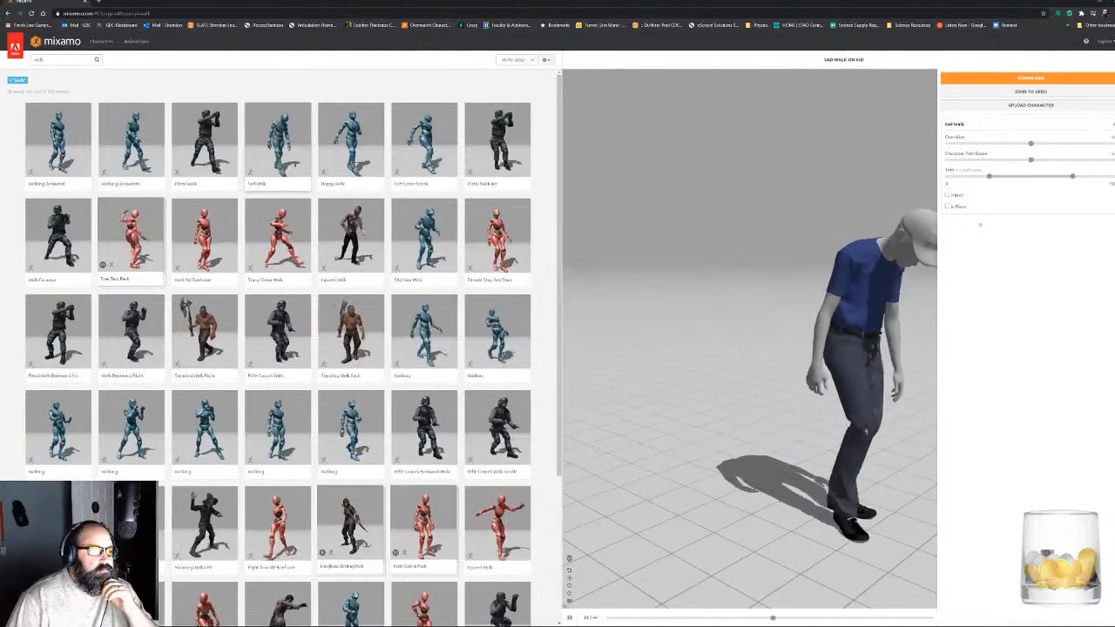
pyautogui.click(947, 206)
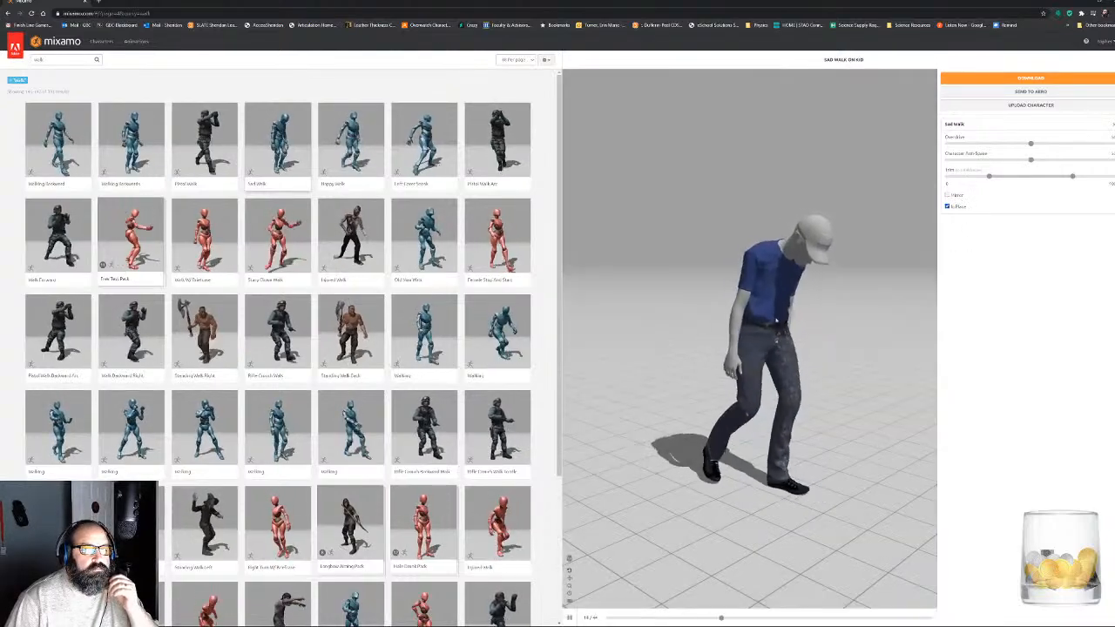
pyautogui.moveTo(791, 329); pyautogui.dragTo(778, 306)
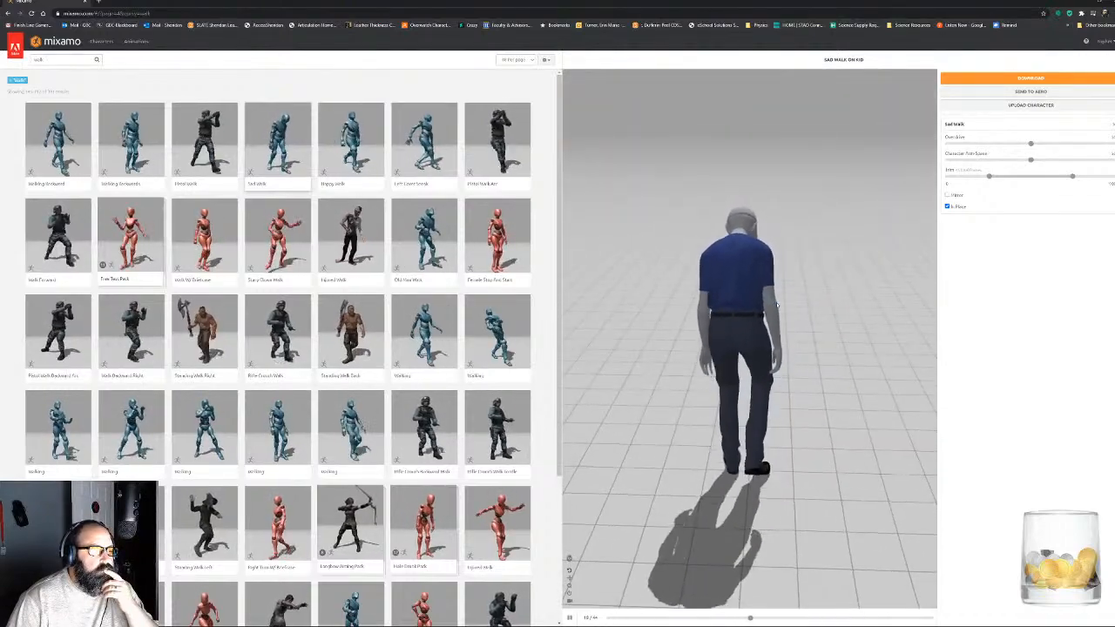
pyautogui.moveTo(778, 306); pyautogui.dragTo(575, 277)
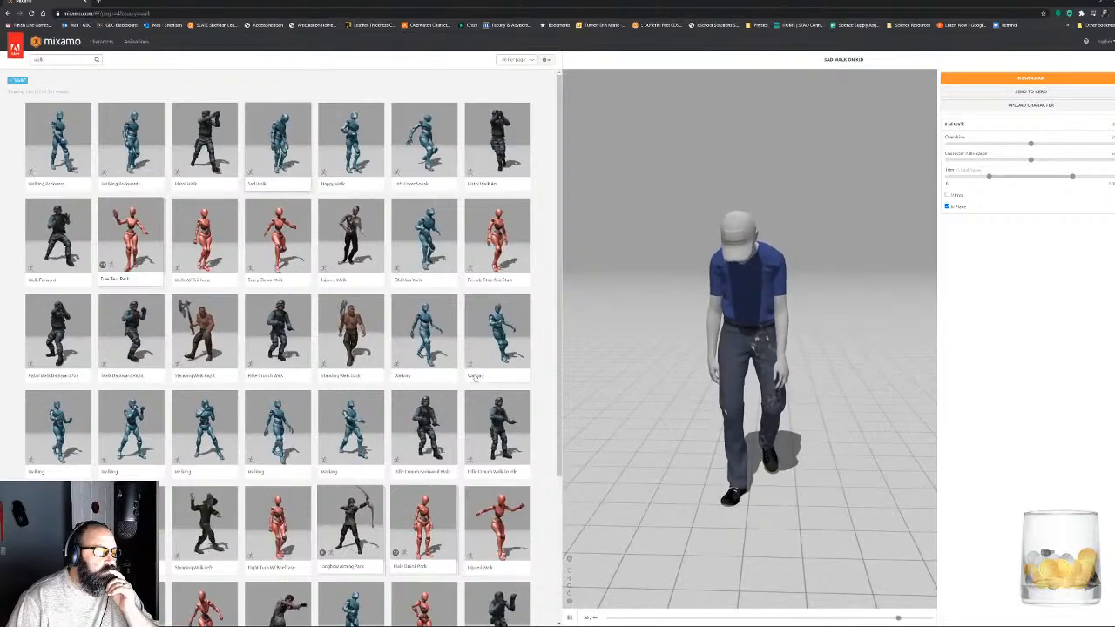
# - Browse the remaining walk results on the fourth page and the fifth page, and go on to the sixth page
pyautogui.scroll(-3, 384, 383)
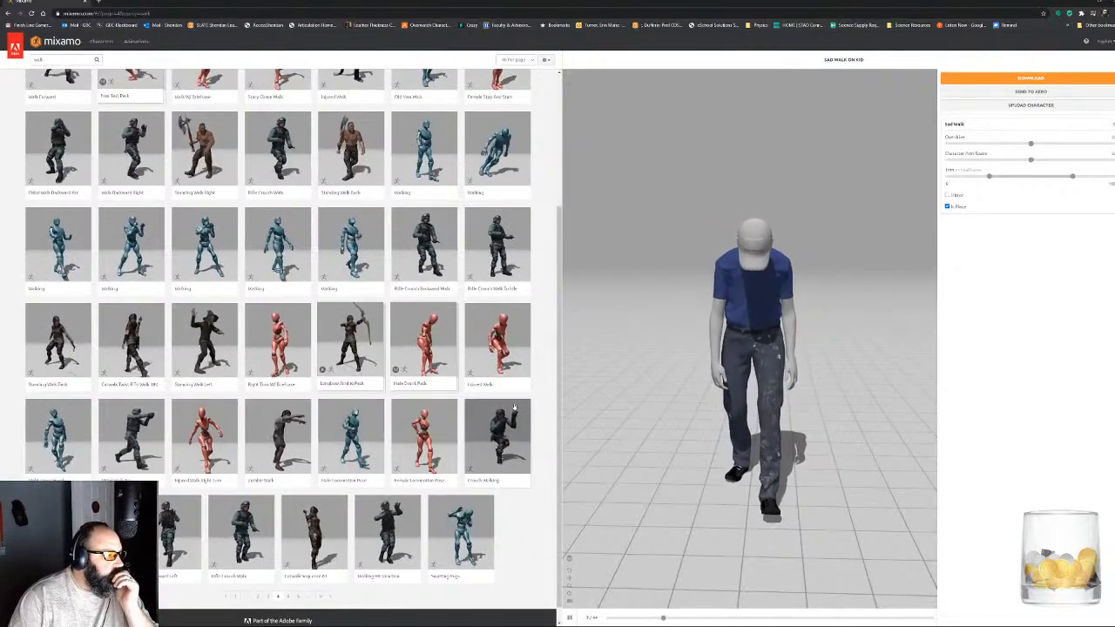
pyautogui.moveTo(716, 335); pyautogui.dragTo(800, 331)
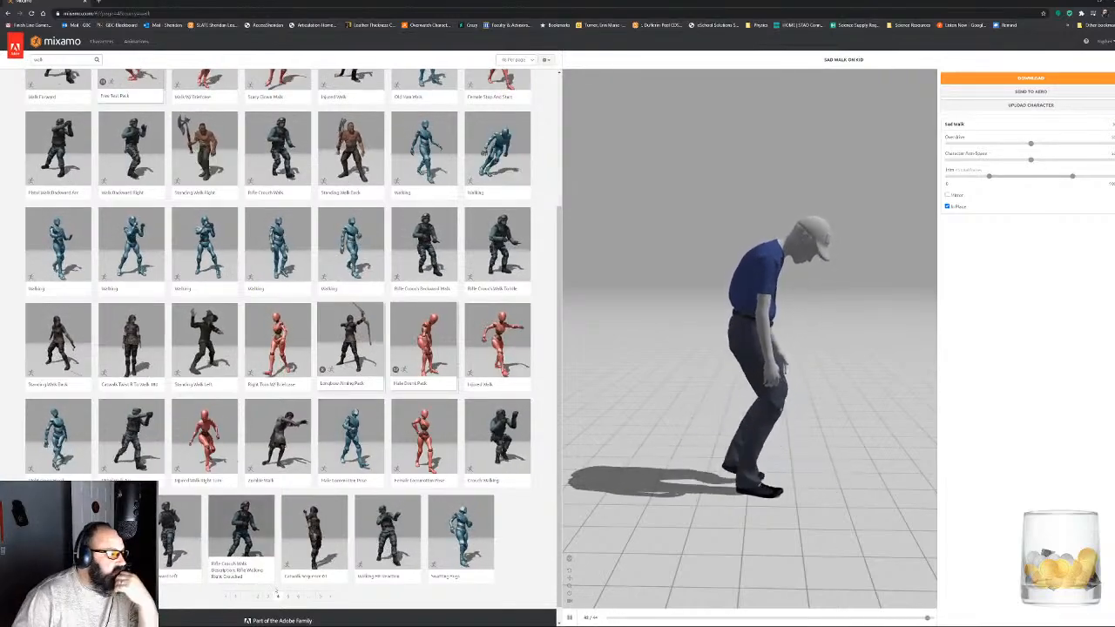
pyautogui.click(288, 596)
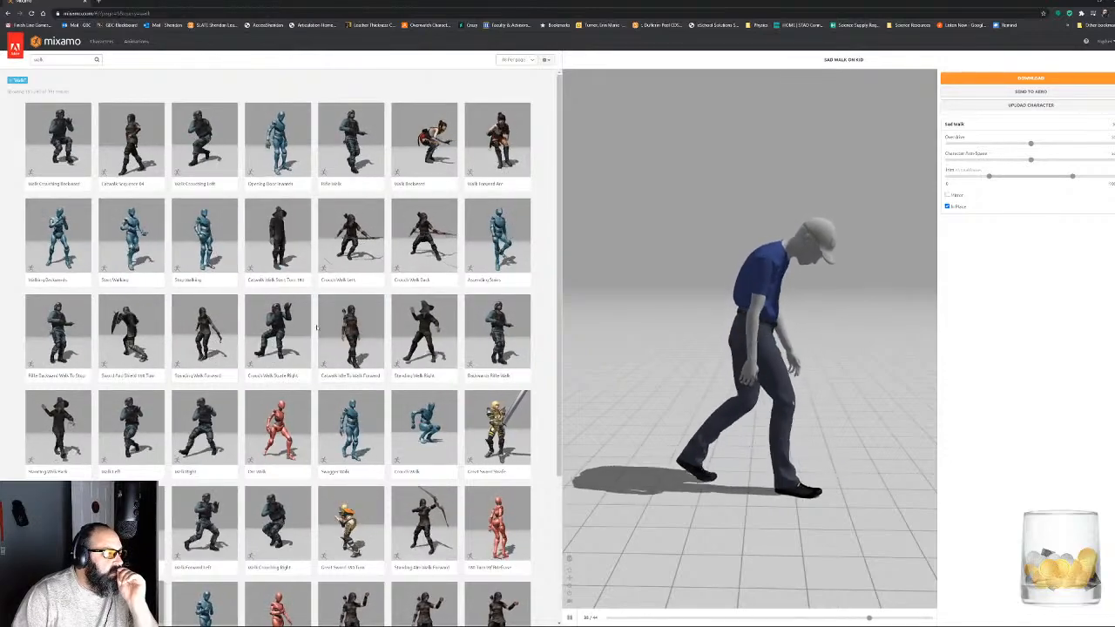
pyautogui.scroll(-2, 452, 329)
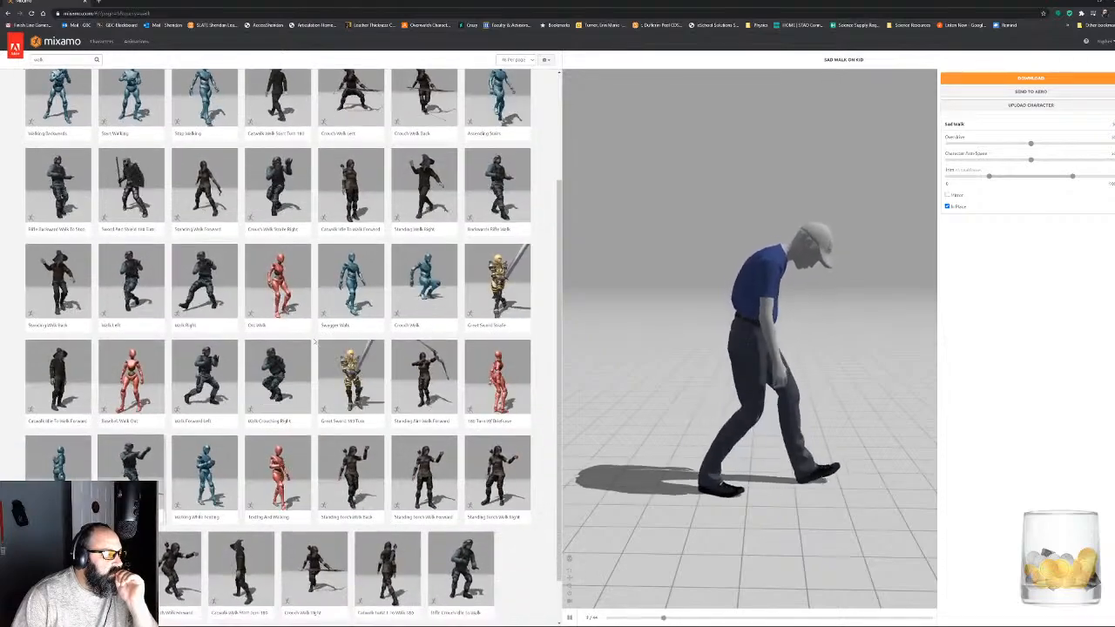
pyautogui.scroll(-1, 313, 339)
pyautogui.scroll(-1, 314, 344)
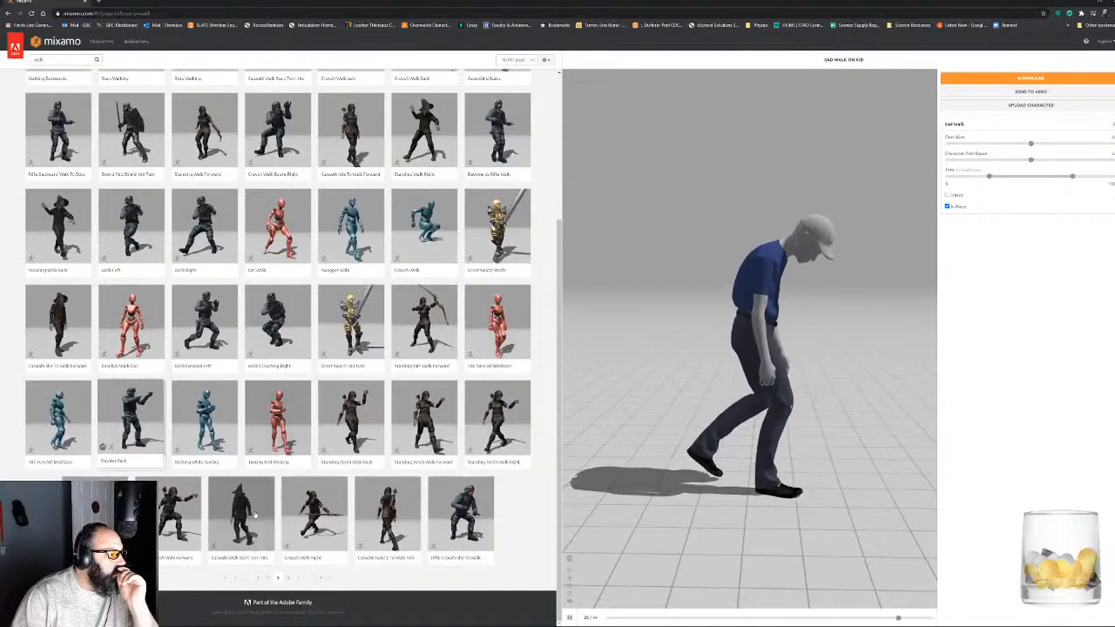
pyautogui.click(288, 580)
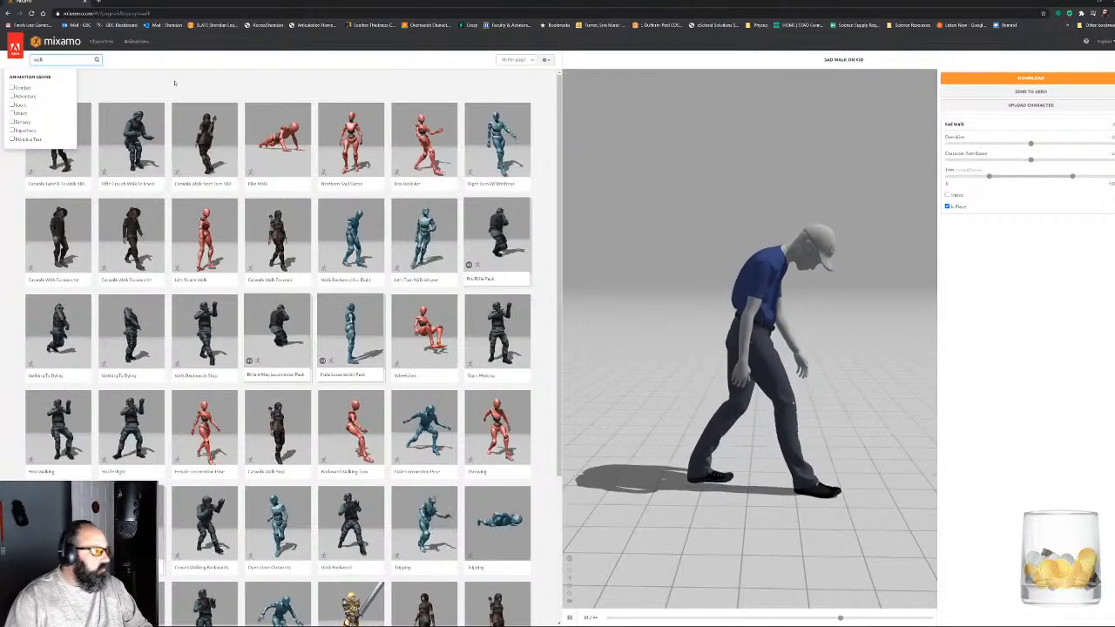
# - Search the animations for "depressed walk"
pyautogui.write('pressed')
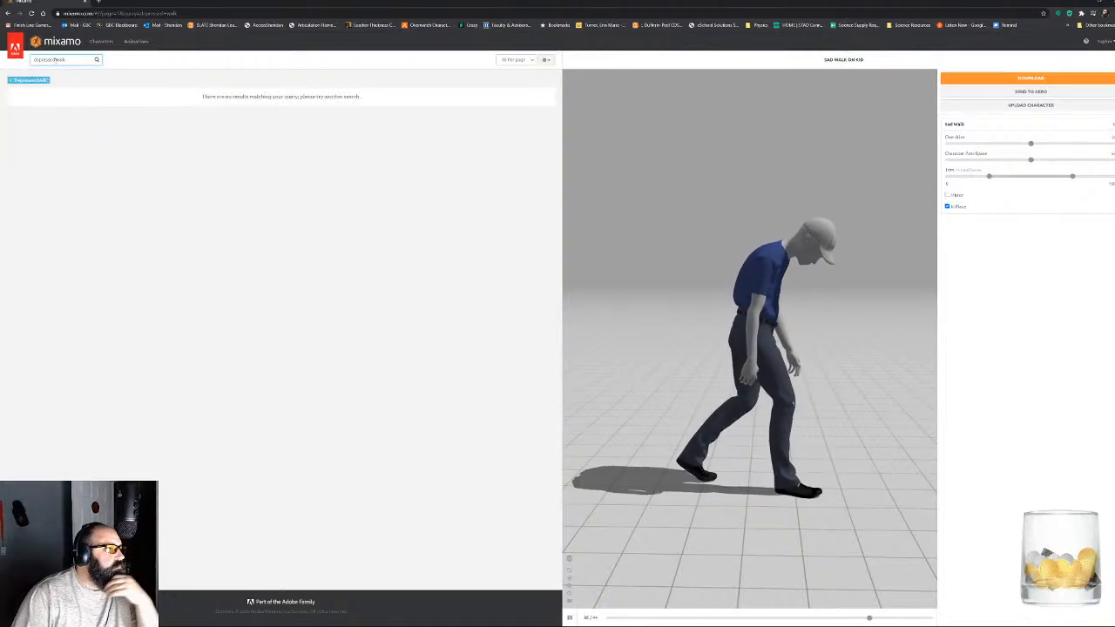
# - Search the animations for "walk", and refine the search to "scared walk"
pyautogui.doubleClick(49, 60)
pyautogui.press('Return')
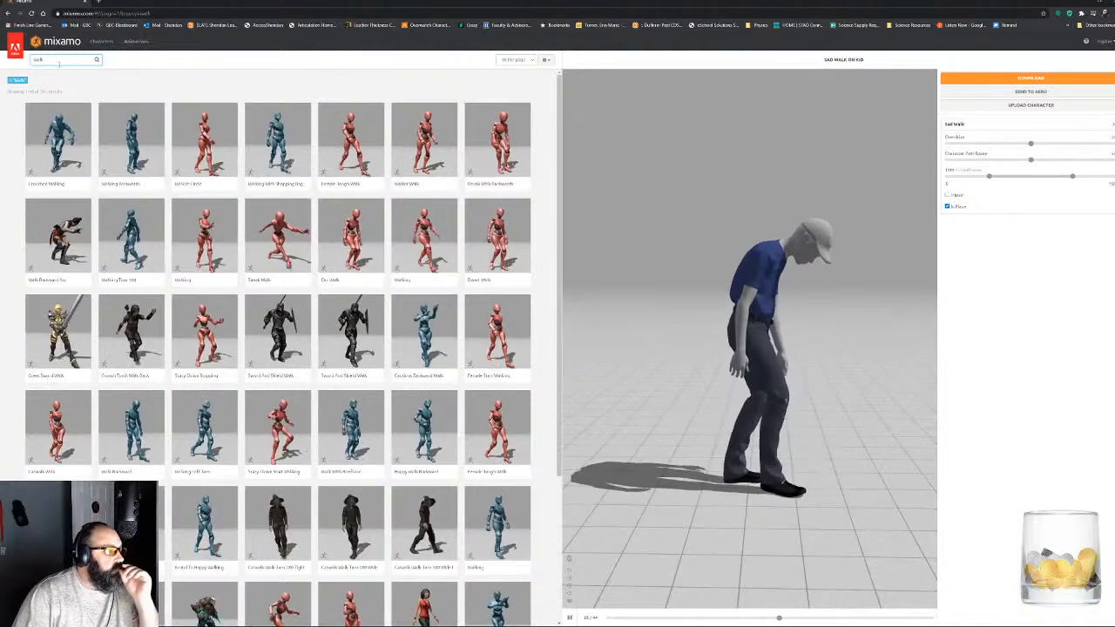
pyautogui.write('scared')
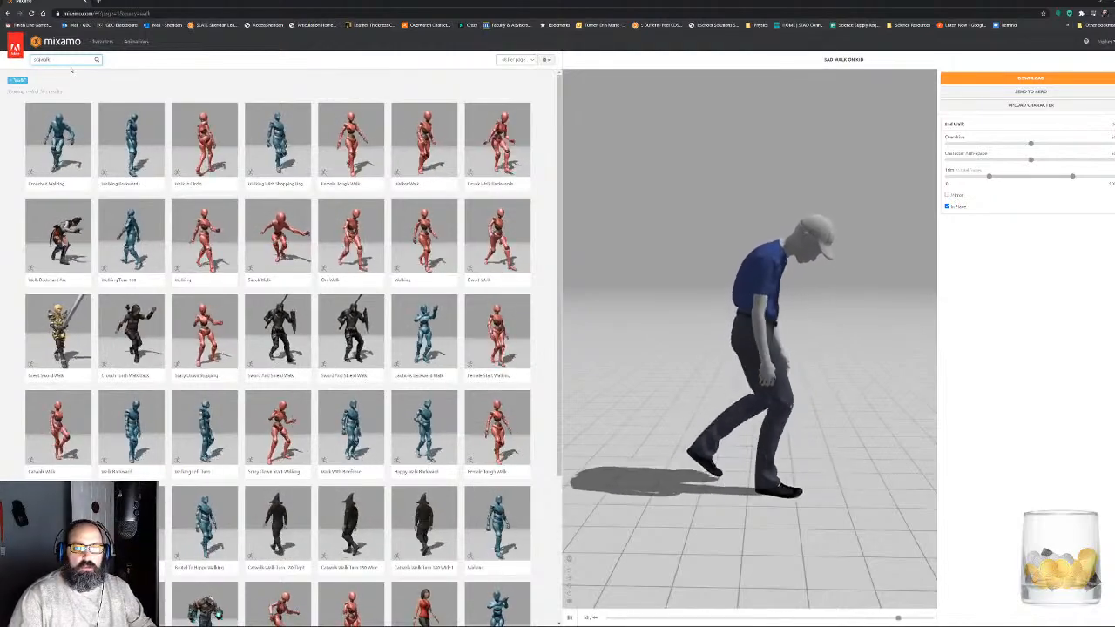
pyautogui.press('Return')
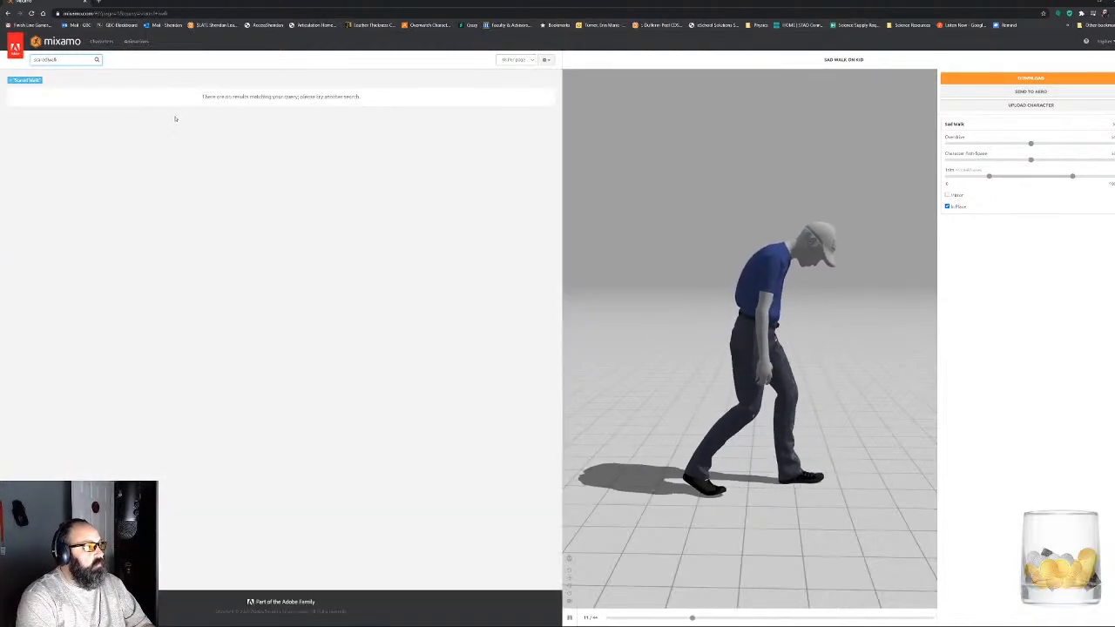
# - Search the animations for "scared" and examine the Terrified animation on the character from the opposite side
pyautogui.click(50, 59)
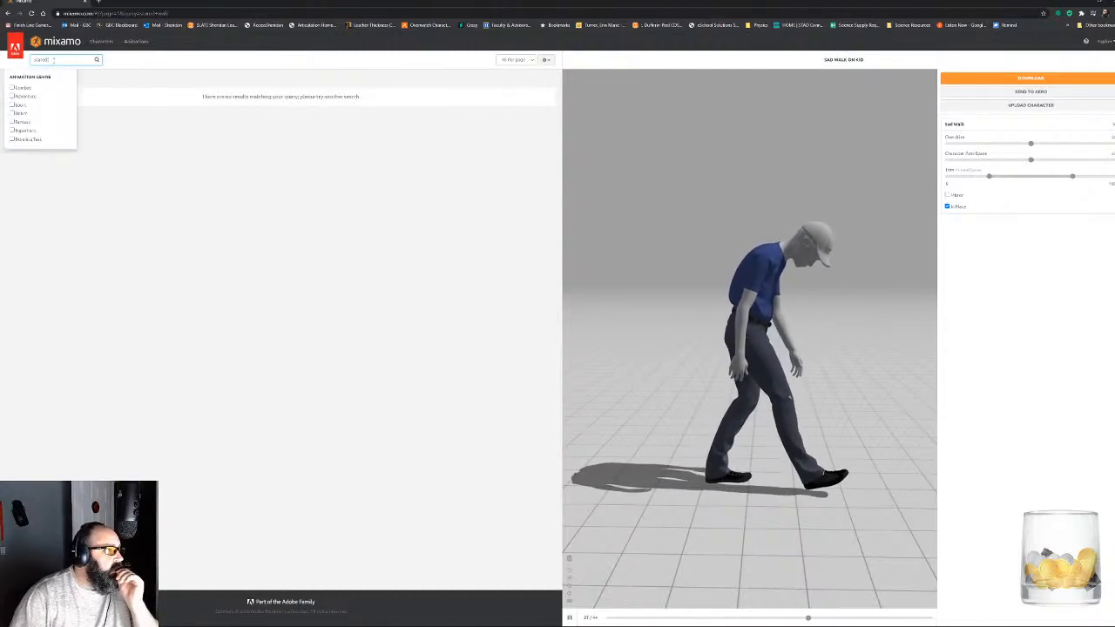
pyautogui.press('Return')
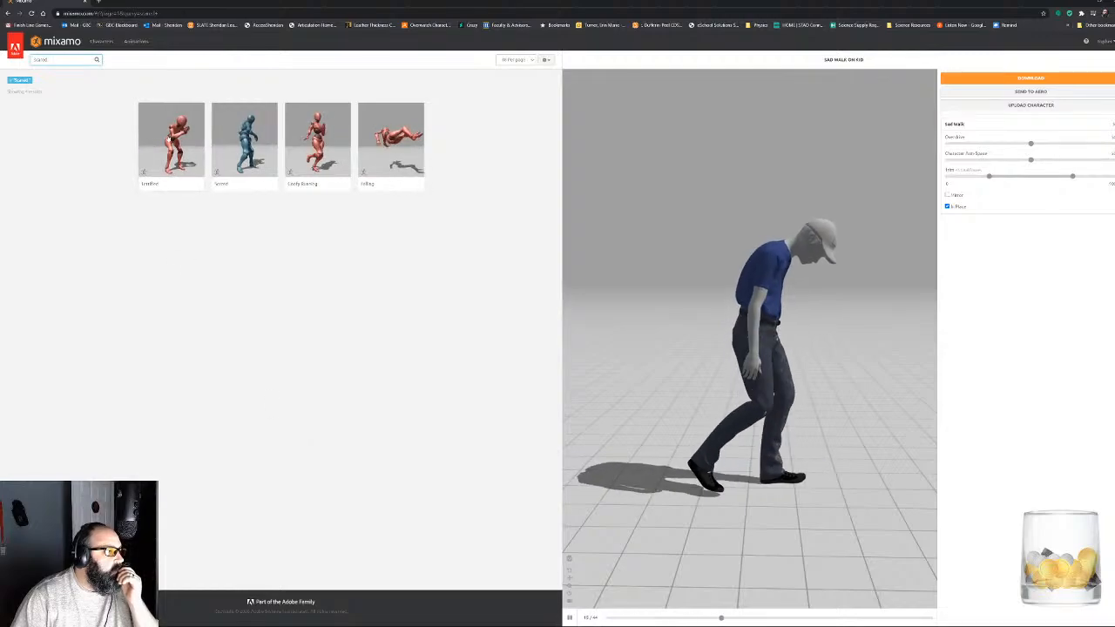
pyautogui.click(171, 139)
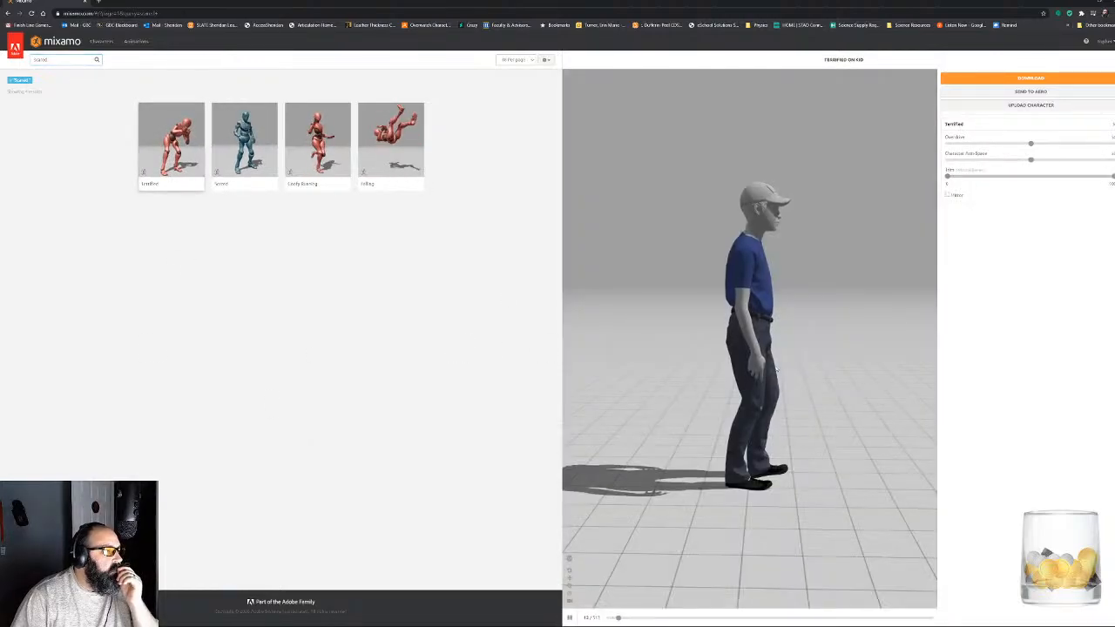
pyautogui.moveTo(756, 381); pyautogui.dragTo(899, 278)
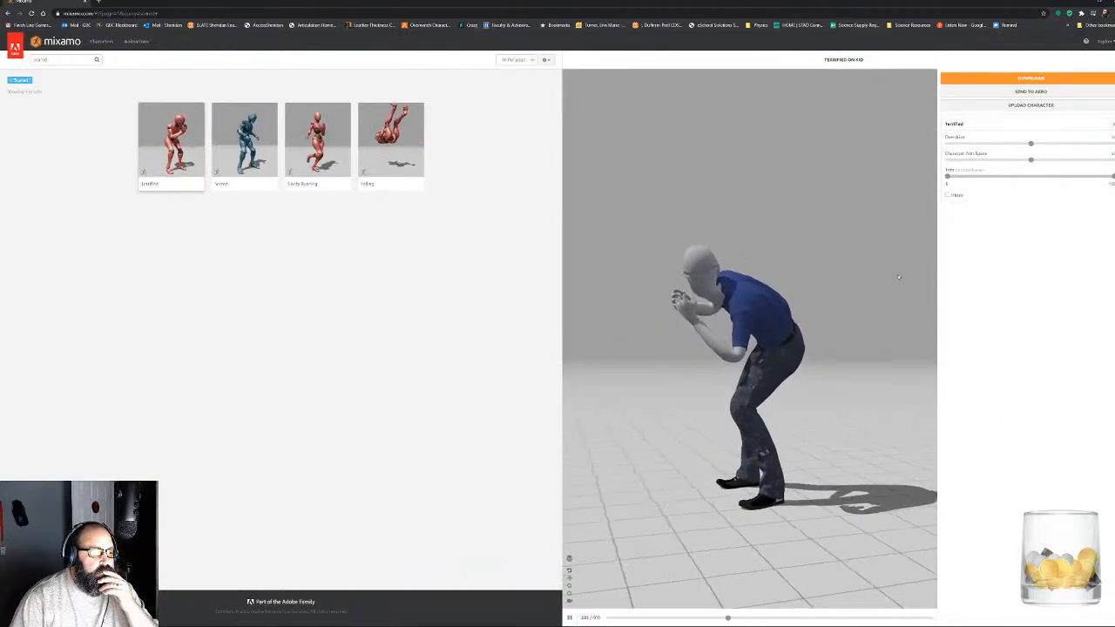
# - Search the animations for "walking" and examine the IV Pole Walking animation on the character from the back and front
pyautogui.click(74, 61)
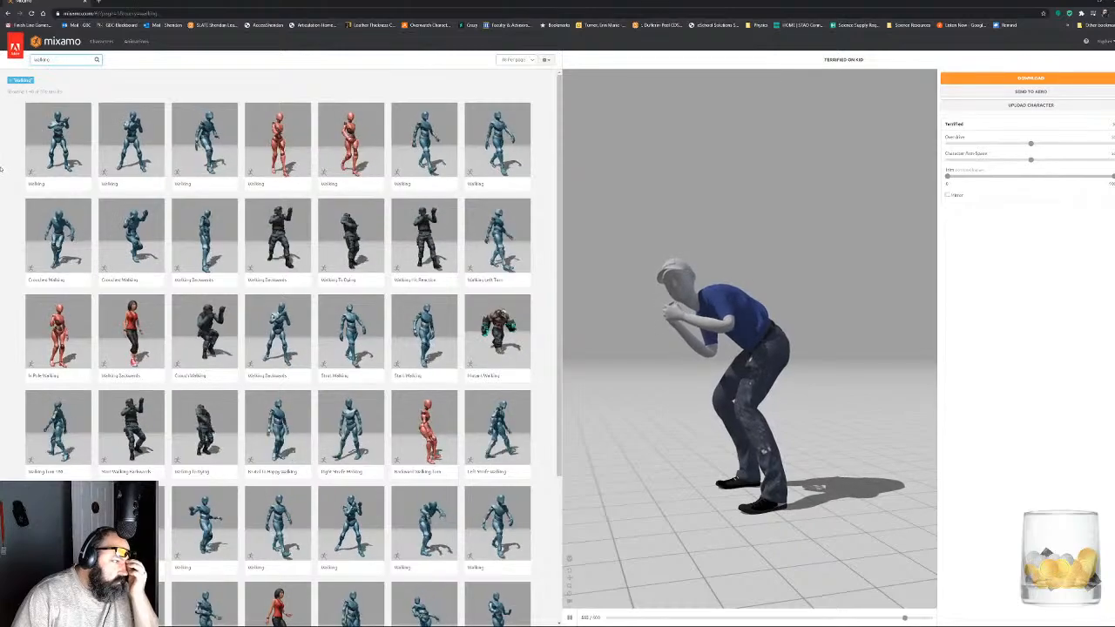
pyautogui.click(46, 351)
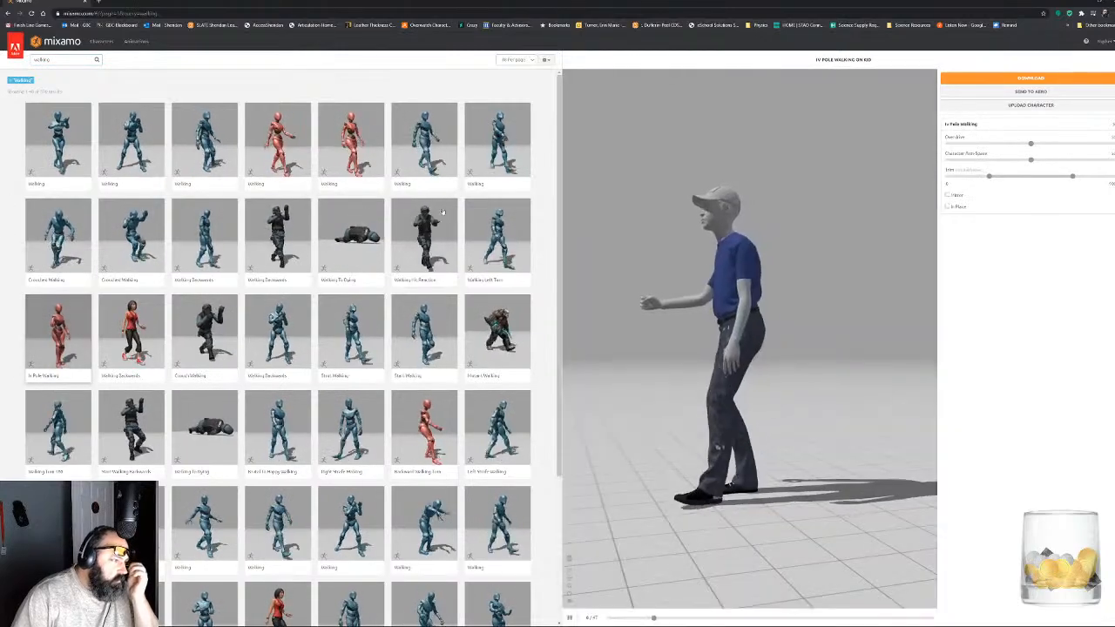
pyautogui.moveTo(857, 259); pyautogui.dragTo(718, 328)
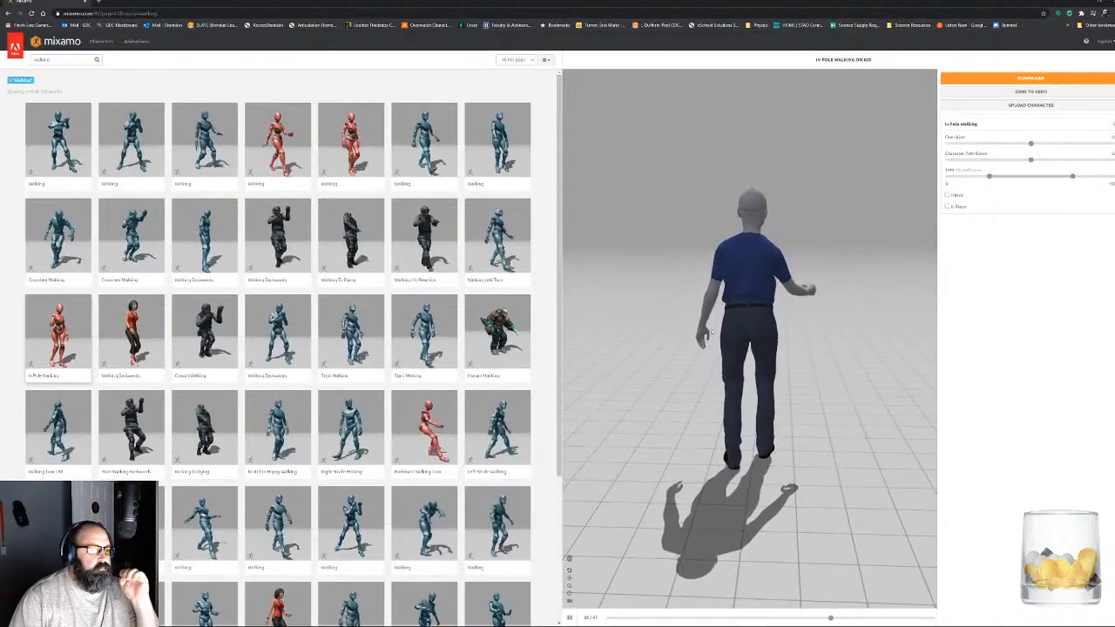
pyautogui.moveTo(798, 307); pyautogui.dragTo(604, 312)
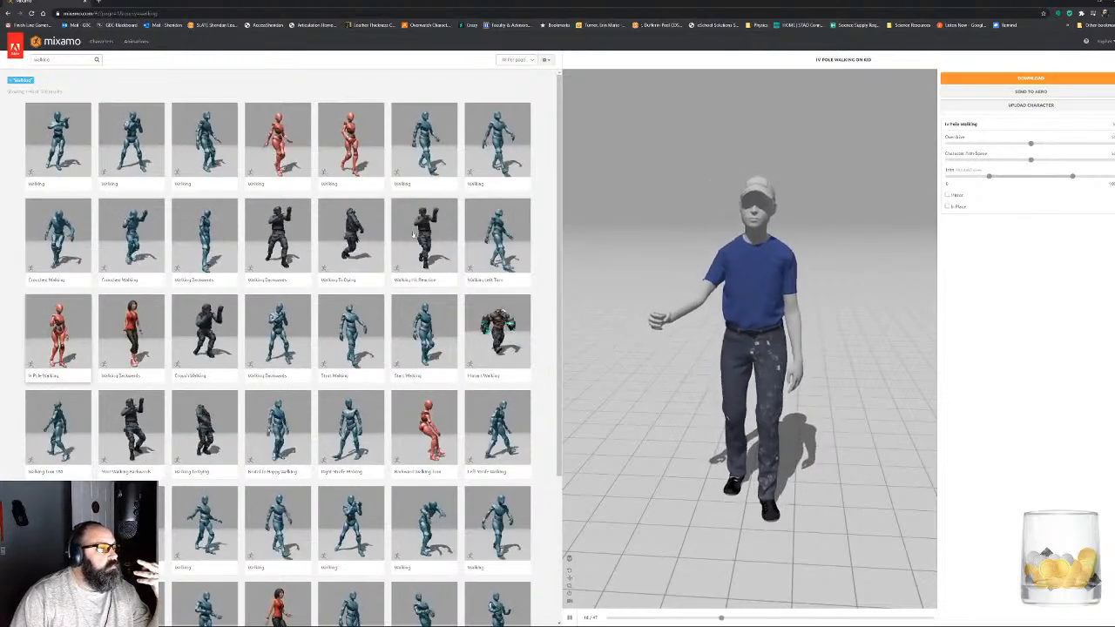
# - Preview two Walking animations in place, the fourth in the first row and one in the last row, viewing the second from behind
pyautogui.click(293, 155)
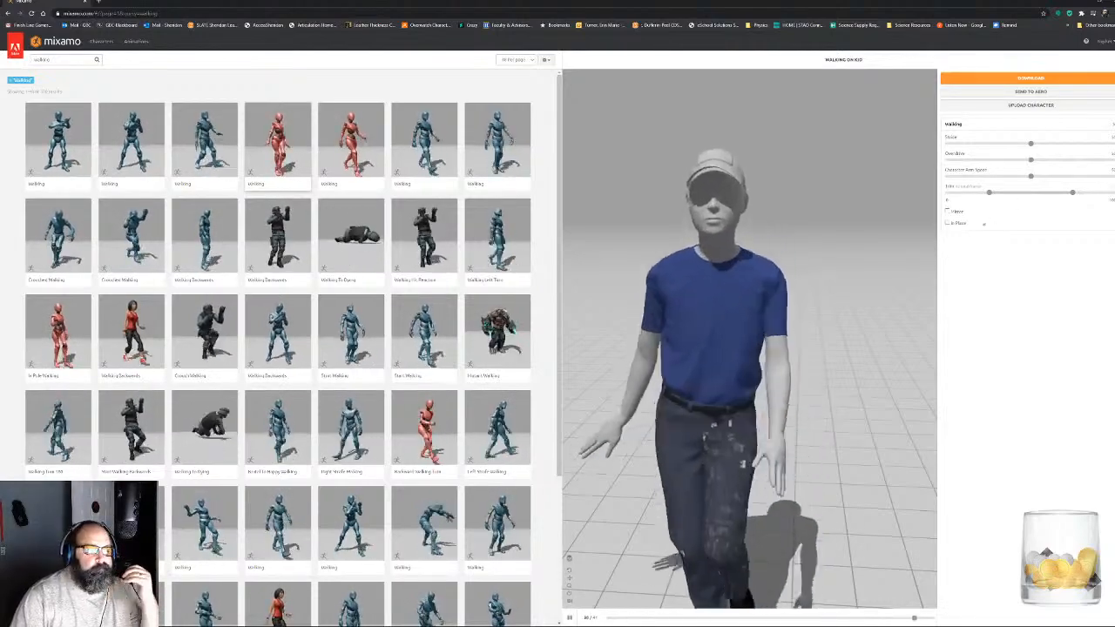
pyautogui.click(963, 223)
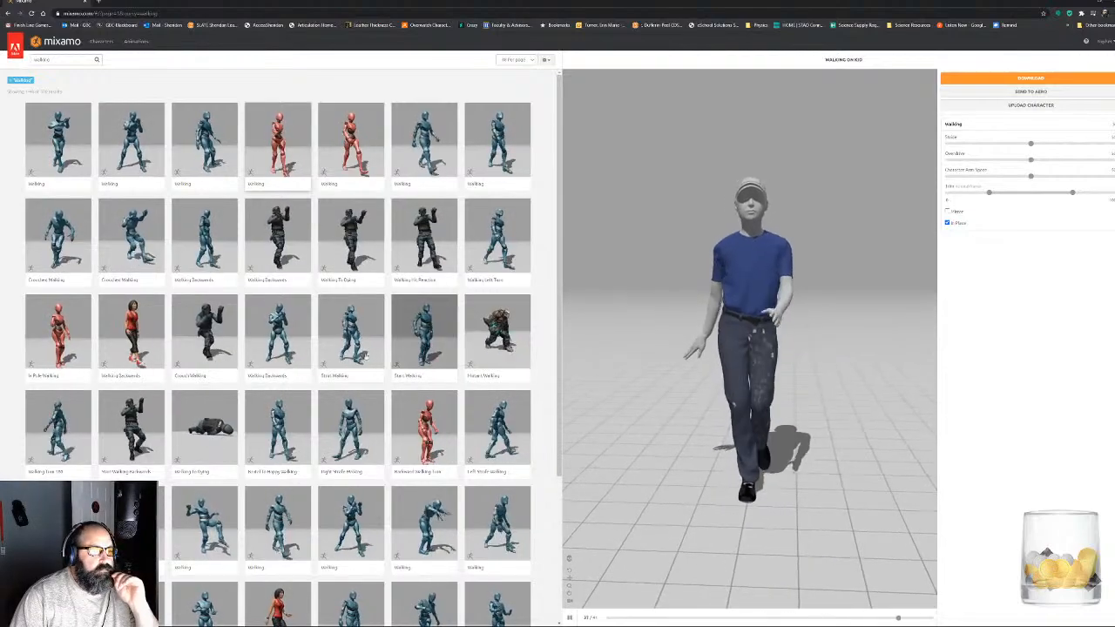
pyautogui.scroll(-3, 361, 285)
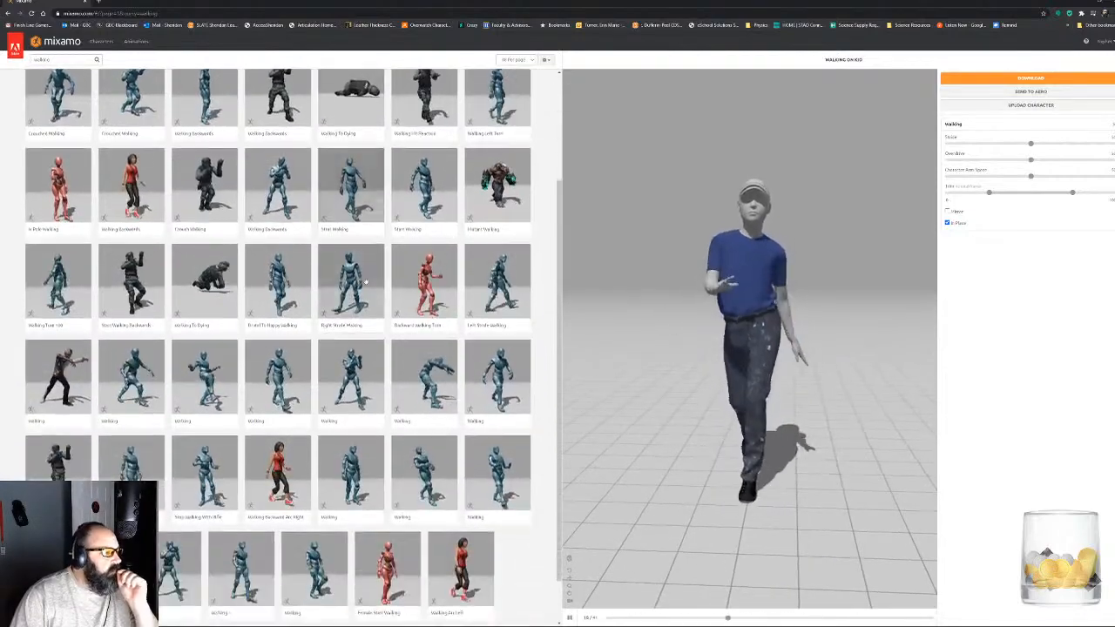
pyautogui.scroll(-1, 365, 280)
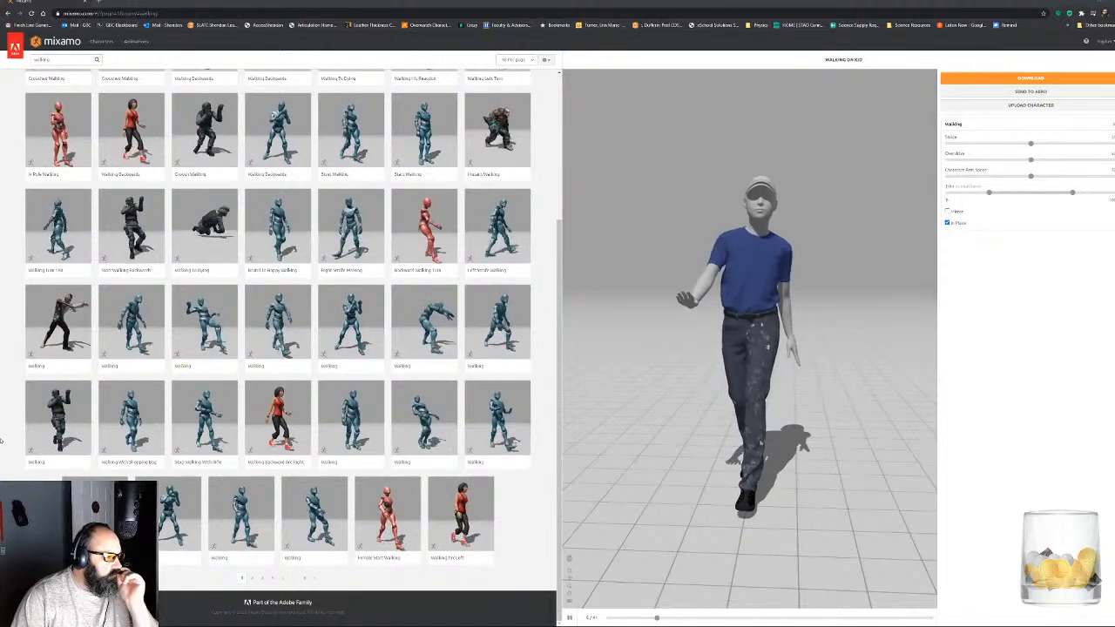
pyautogui.click(253, 514)
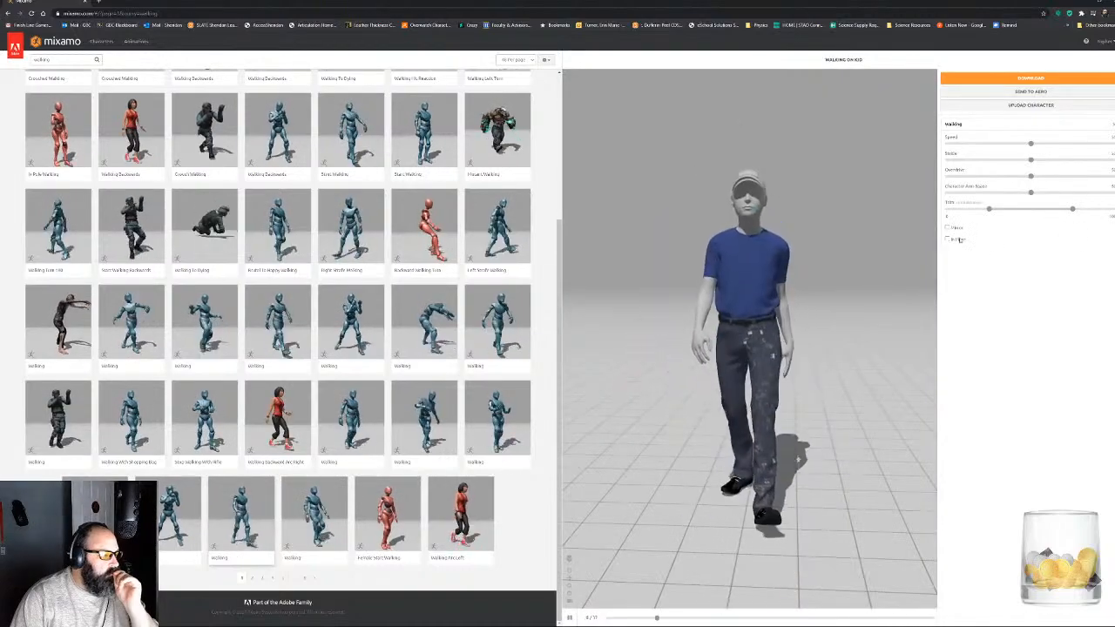
pyautogui.click(946, 238)
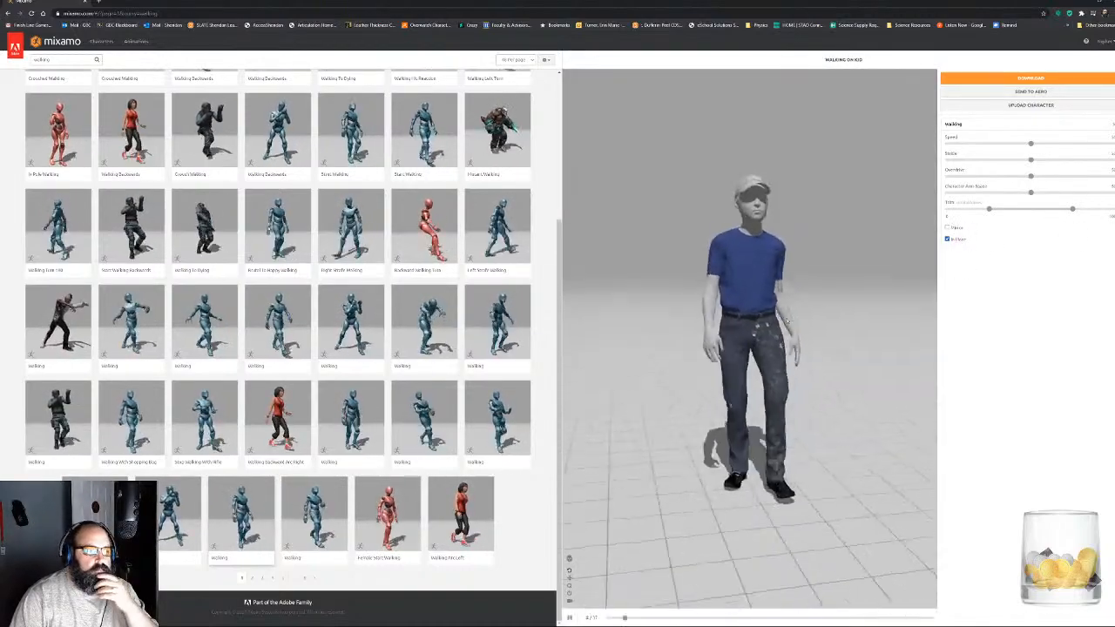
pyautogui.moveTo(766, 328); pyautogui.dragTo(954, 356)
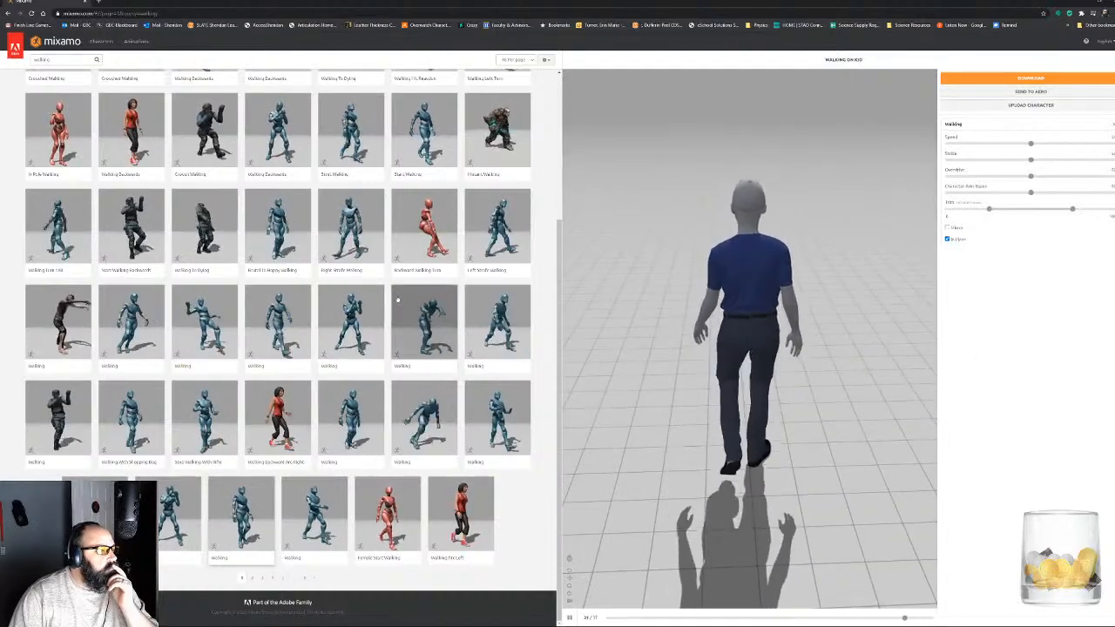
# - Browse the second page of the walking results and go on to the third page
pyautogui.click(251, 579)
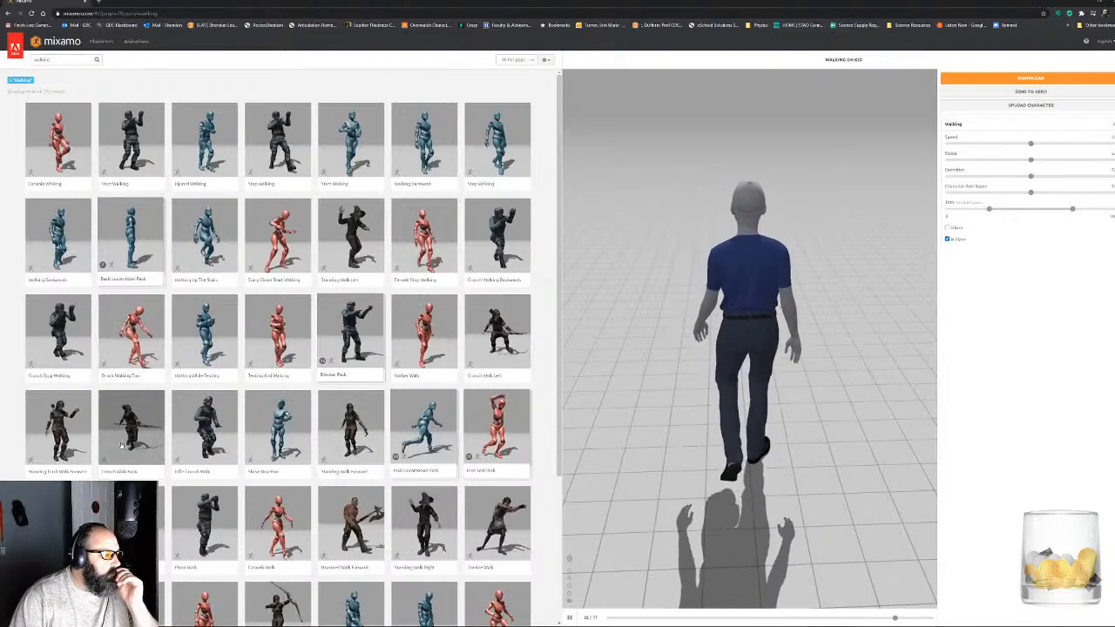
pyautogui.scroll(-3, 170, 452)
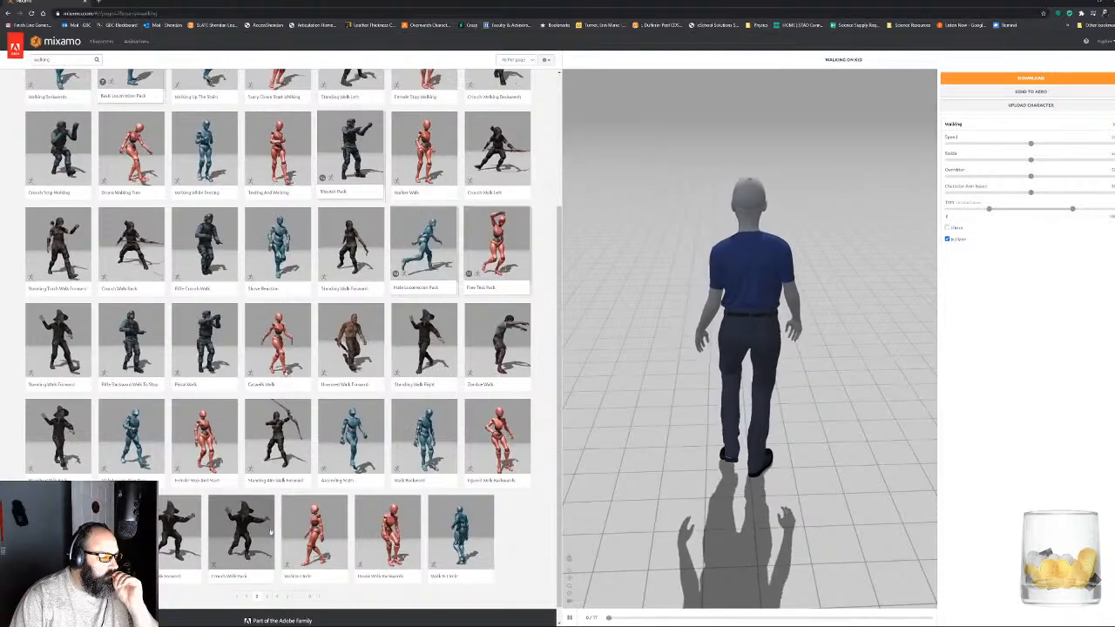
pyautogui.click(265, 596)
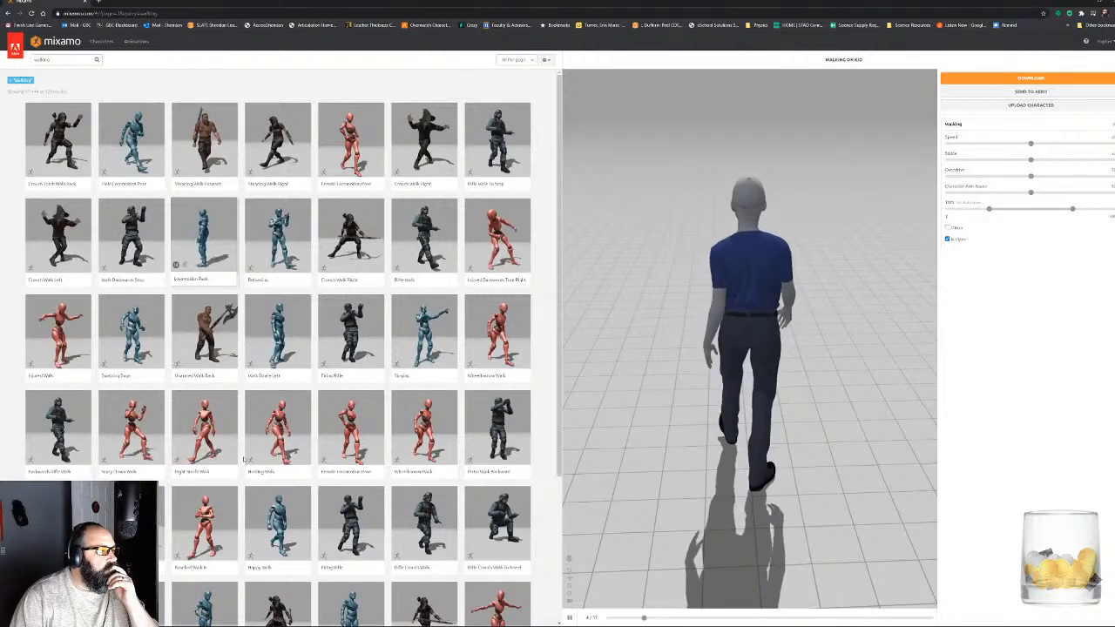
# - Play the Pistol Walk Backward animation in place on the character and examine it from the side
pyautogui.click(467, 452)
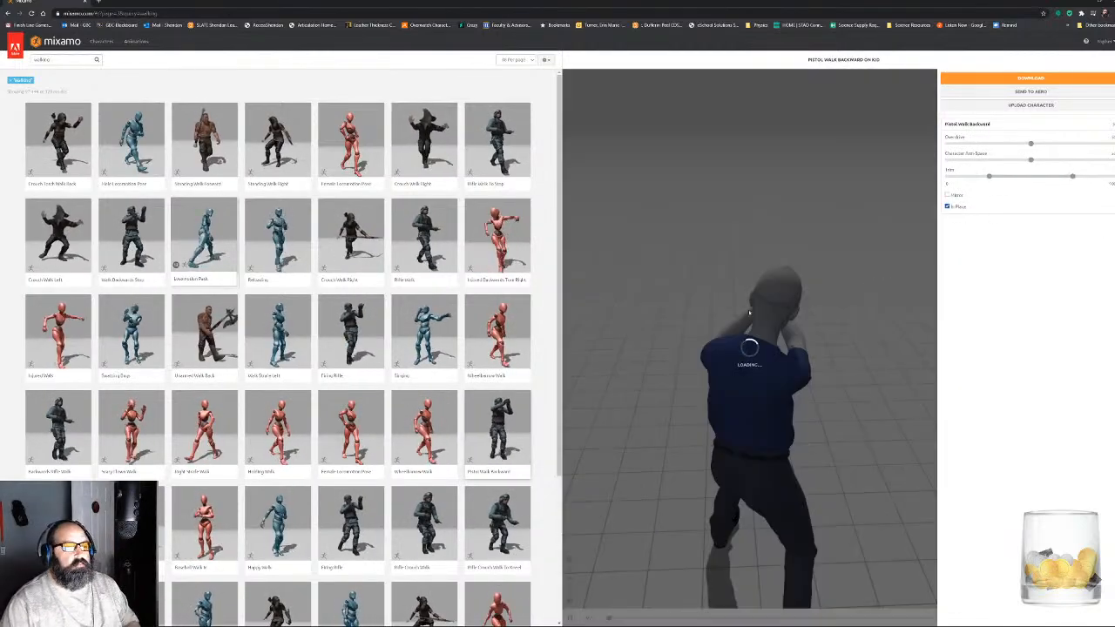
pyautogui.click(948, 207)
pyautogui.moveTo(719, 294); pyautogui.dragTo(734, 305)
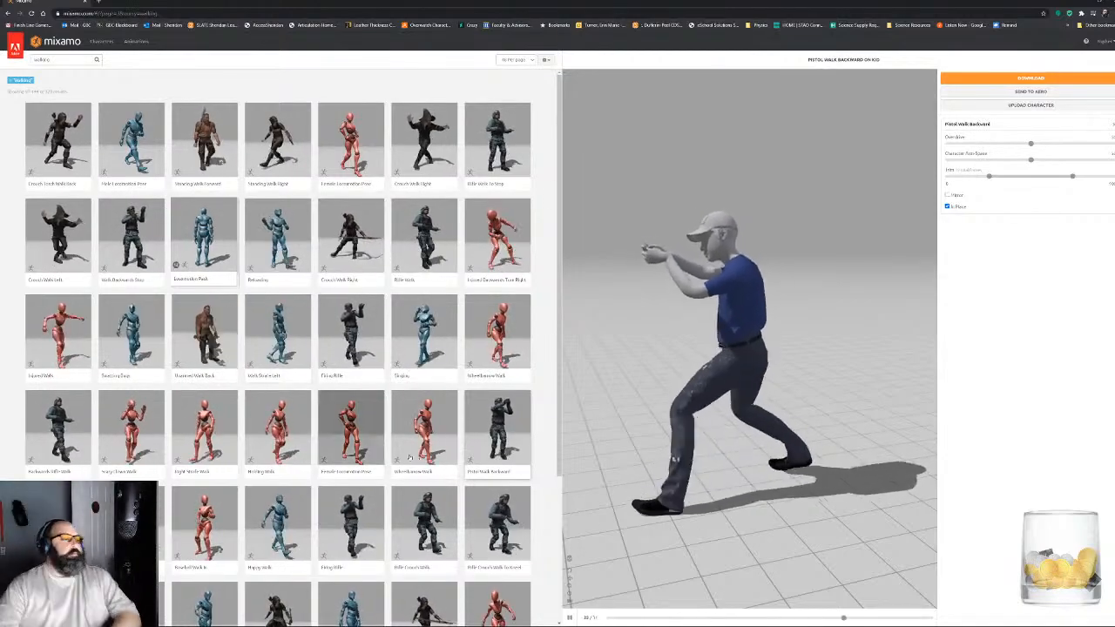
# - Play the Holding Walk animation in place on the character and examine it from the front
pyautogui.click(270, 427)
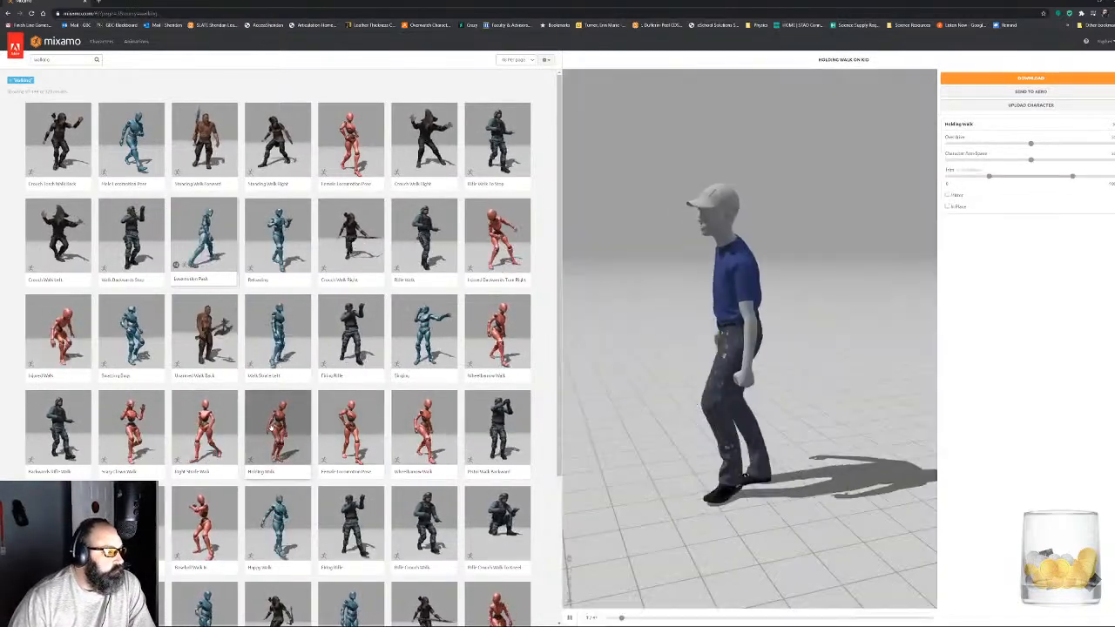
pyautogui.click(948, 207)
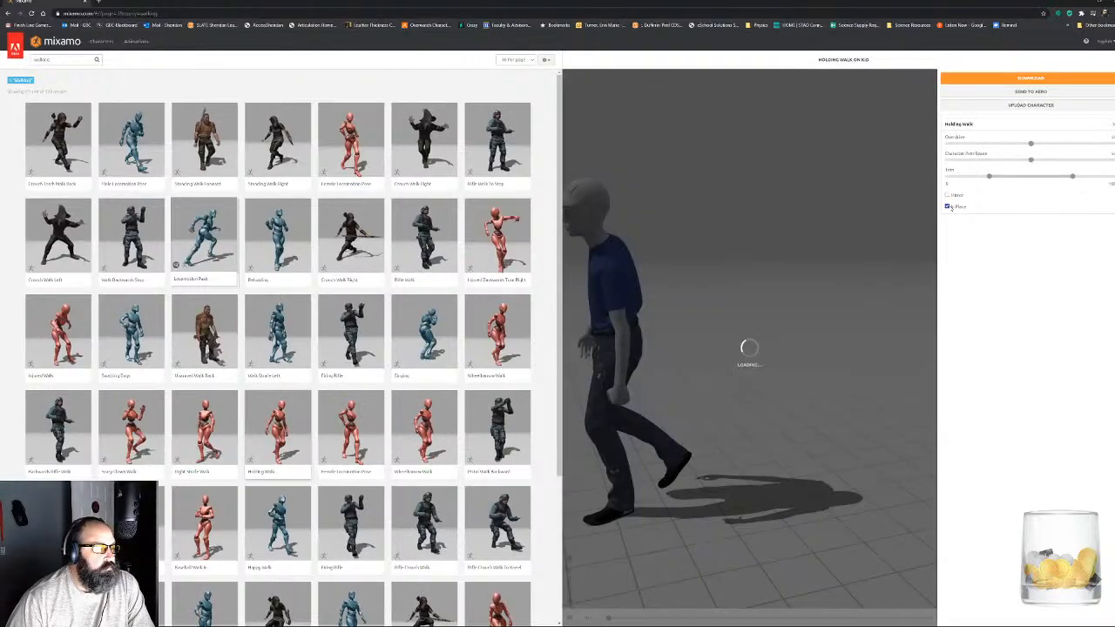
pyautogui.moveTo(898, 347); pyautogui.dragTo(811, 303)
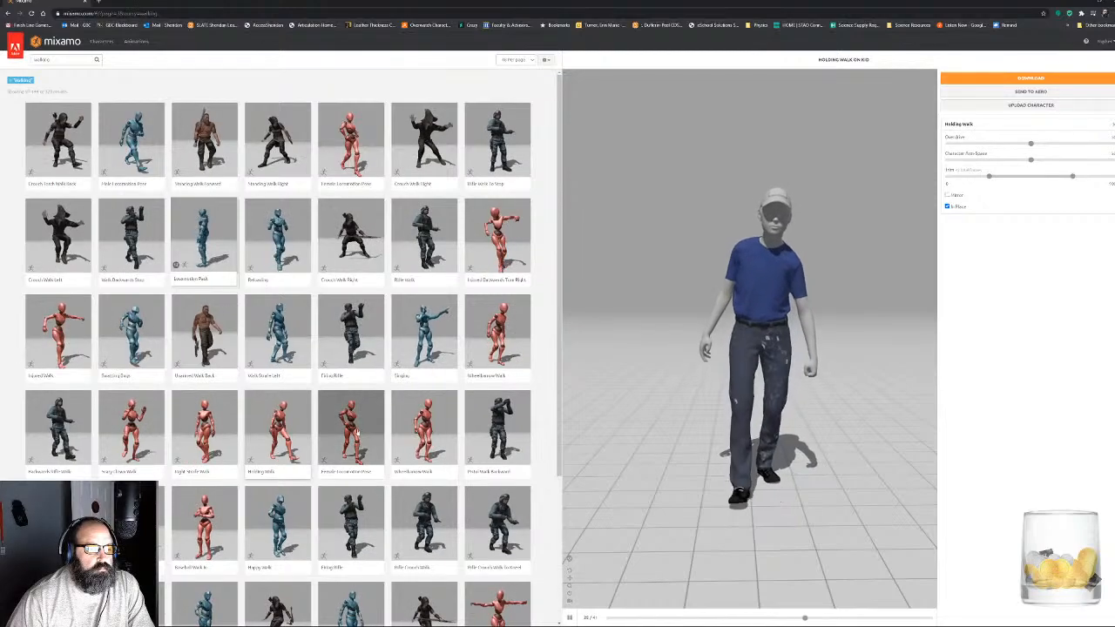
# - Play the Swagger Walk animation in place on the character and examine it from the side
pyautogui.scroll(-2, 292, 396)
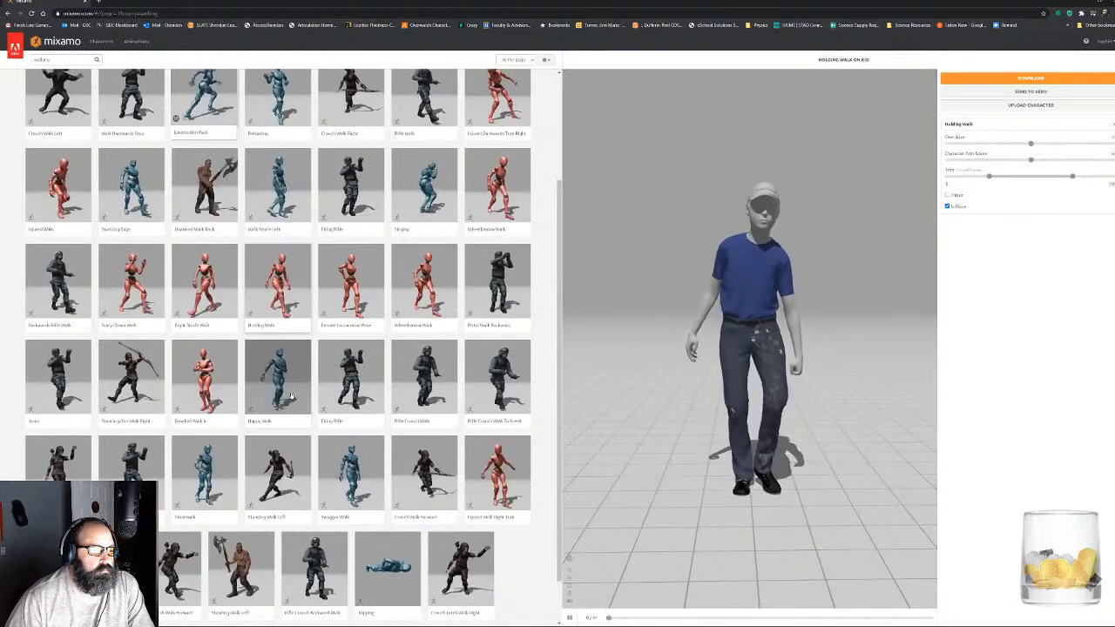
pyautogui.click(351, 475)
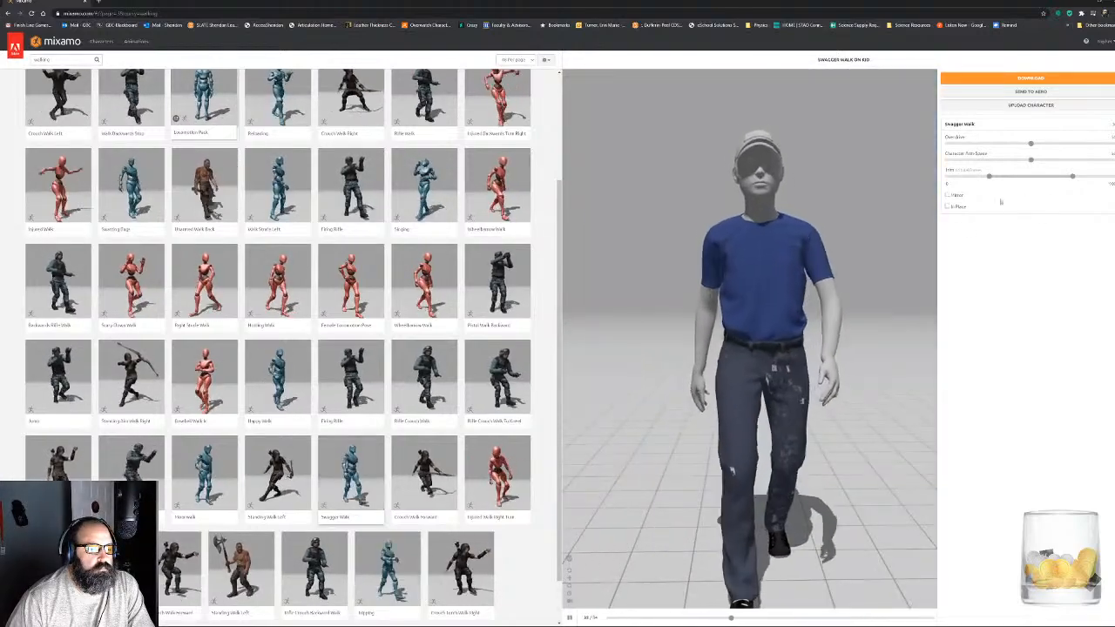
pyautogui.click(948, 207)
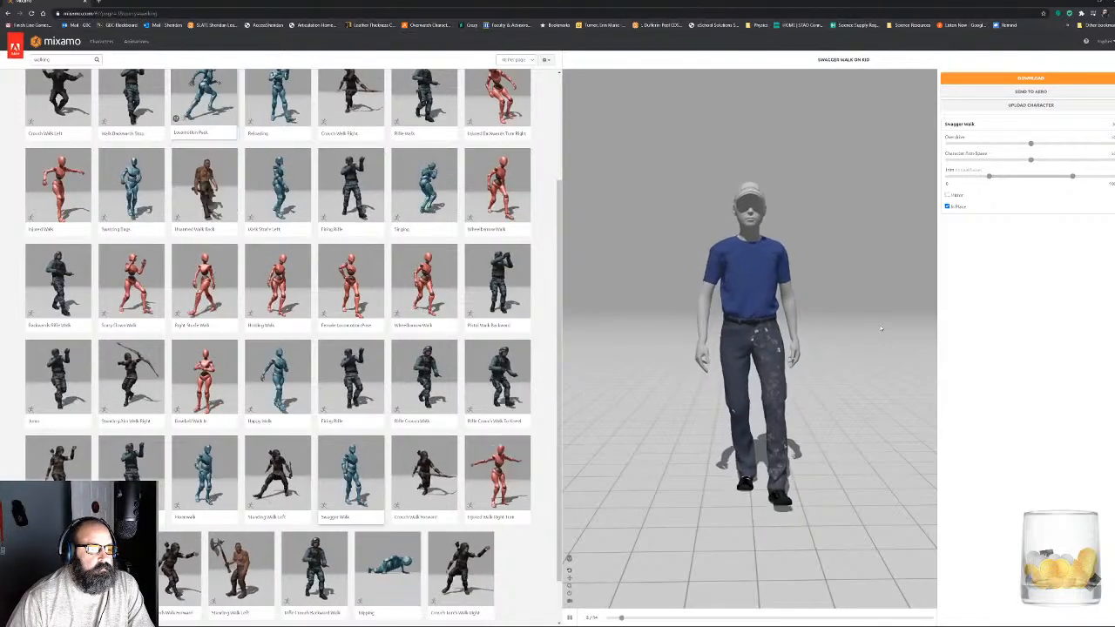
pyautogui.moveTo(841, 340); pyautogui.dragTo(887, 337)
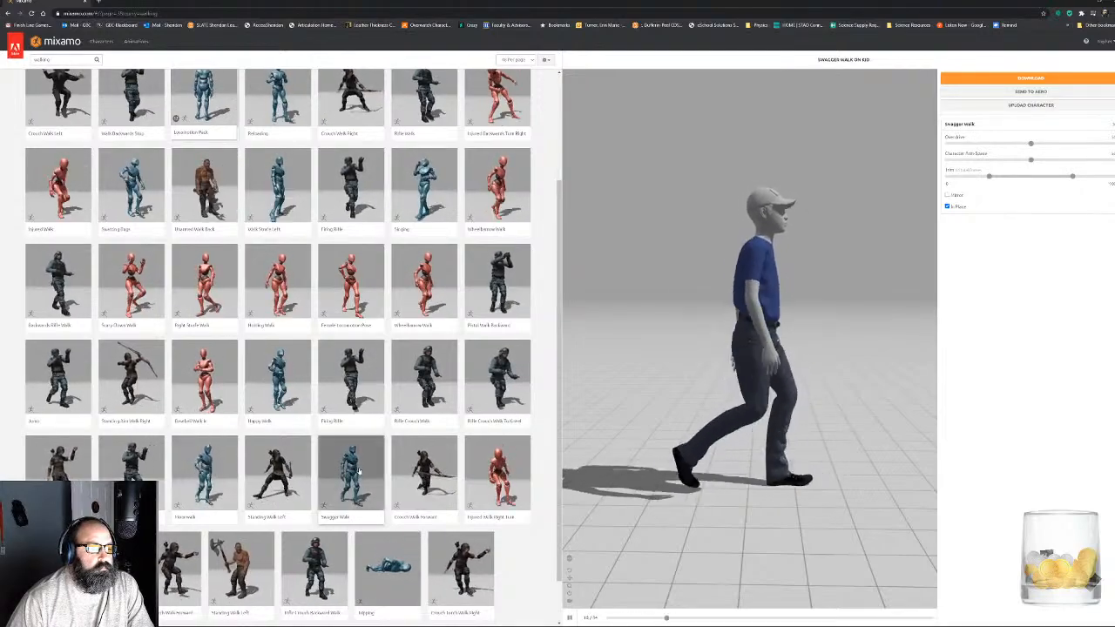
# - Browse the fourth page of the walking results and preview Walk Forward Arc Right on the character
pyautogui.scroll(-1, 357, 472)
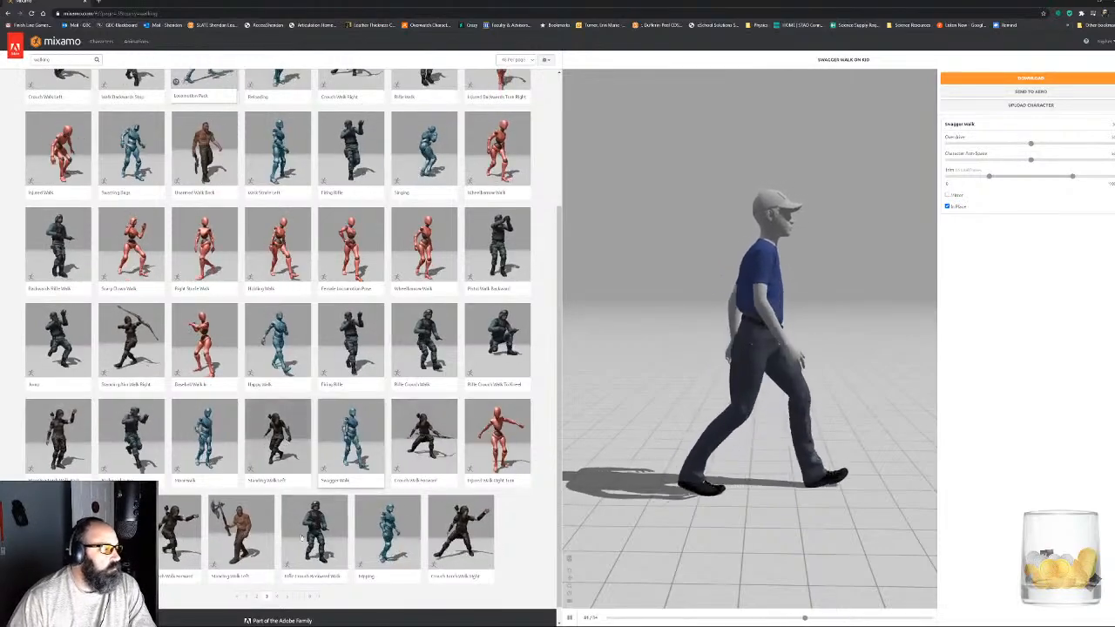
pyautogui.click(277, 597)
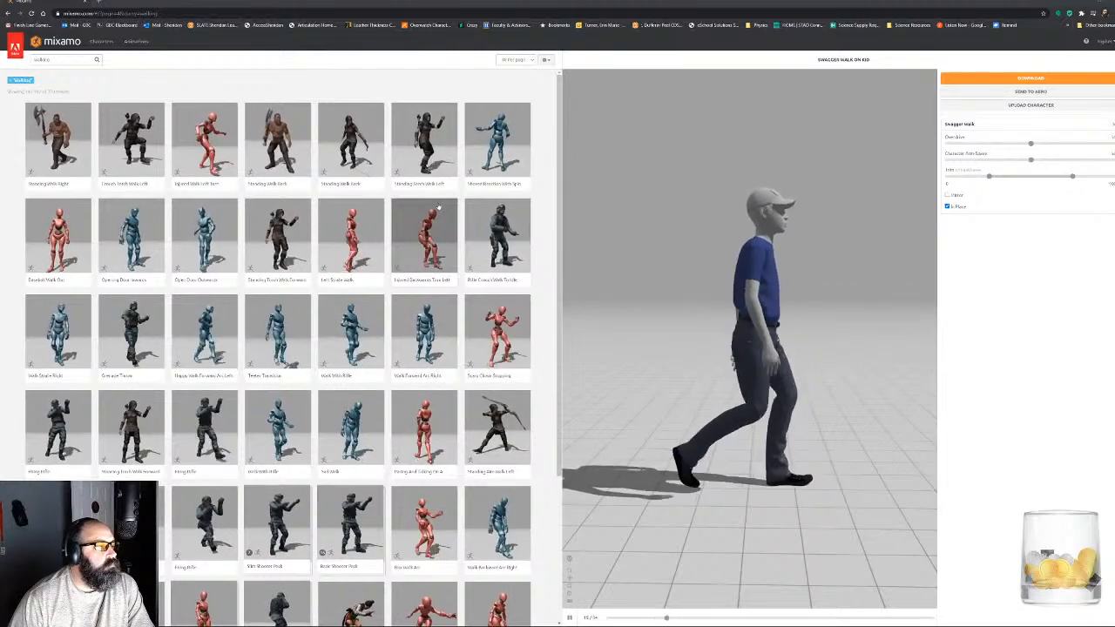
pyautogui.scroll(-1, 435, 202)
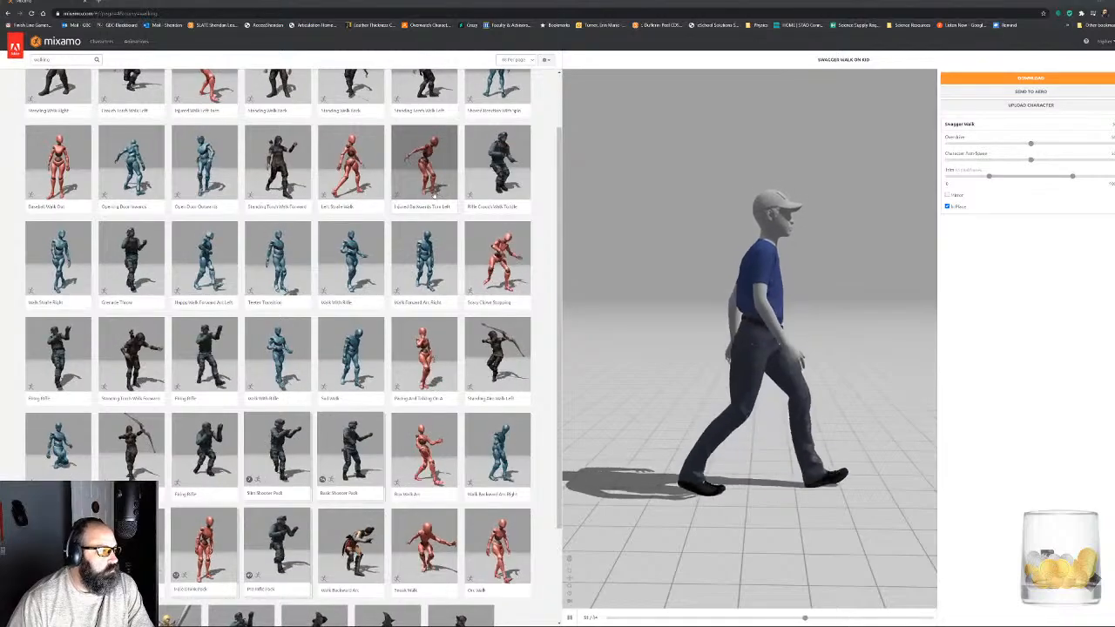
pyautogui.click(427, 259)
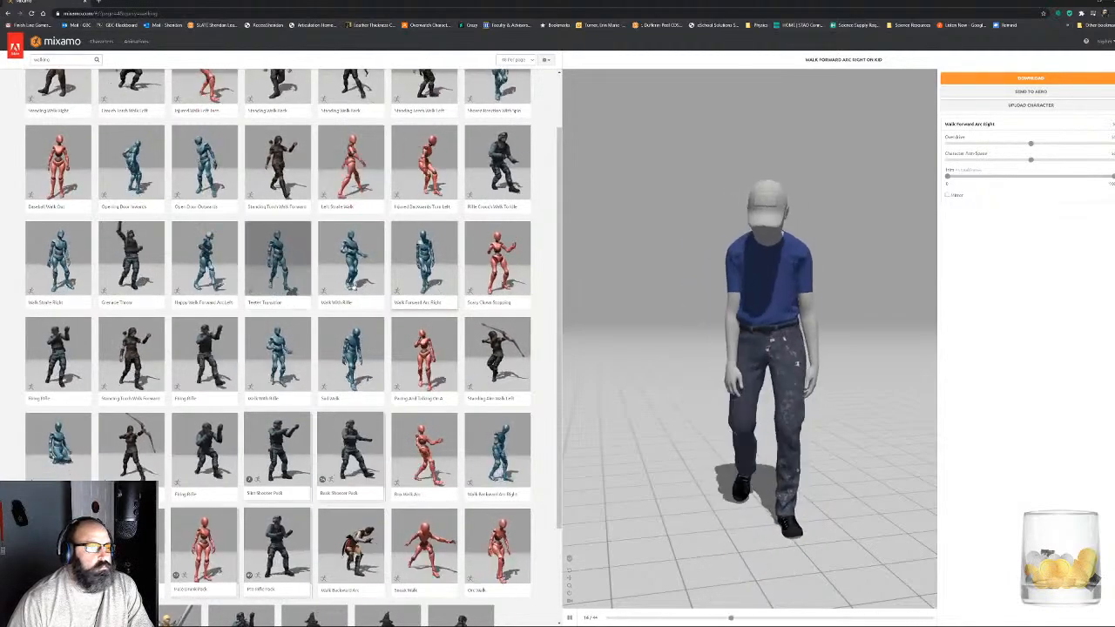
pyautogui.scroll(-1, 356, 315)
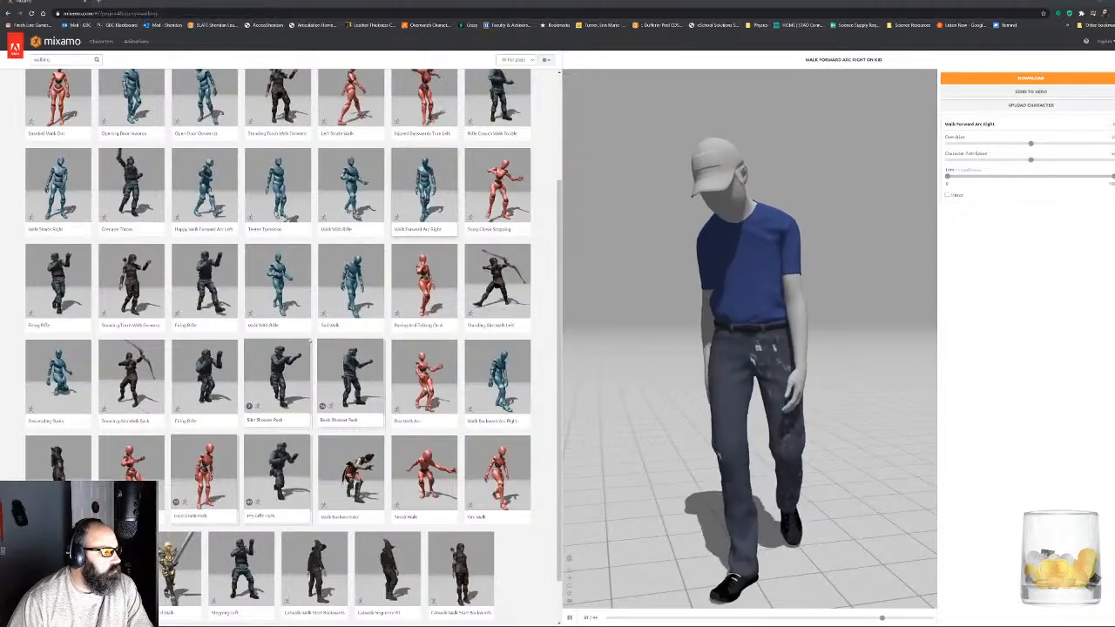
# - Browse the fifth and sixth pages of the walking results for another suitable walk animation
pyautogui.scroll(-1, 318, 344)
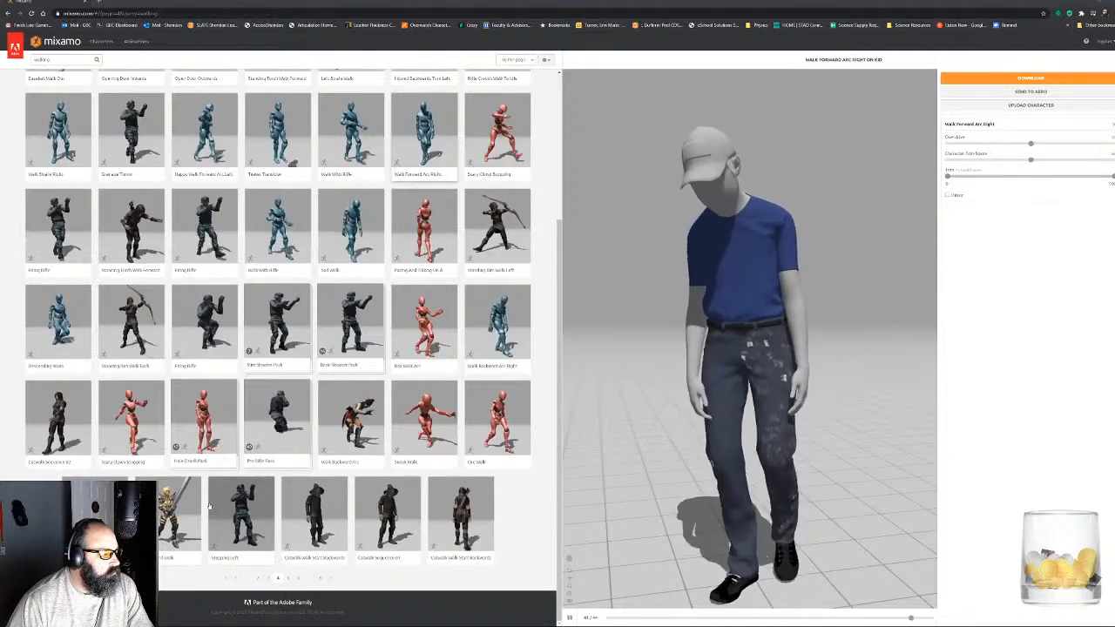
pyautogui.click(289, 579)
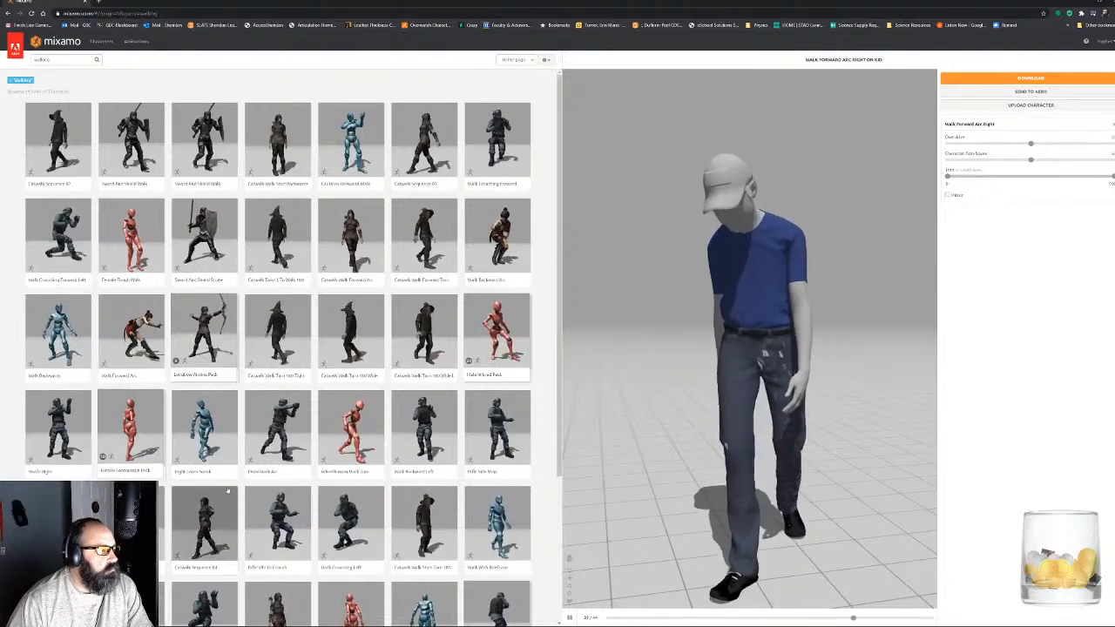
pyautogui.scroll(-3, 234, 487)
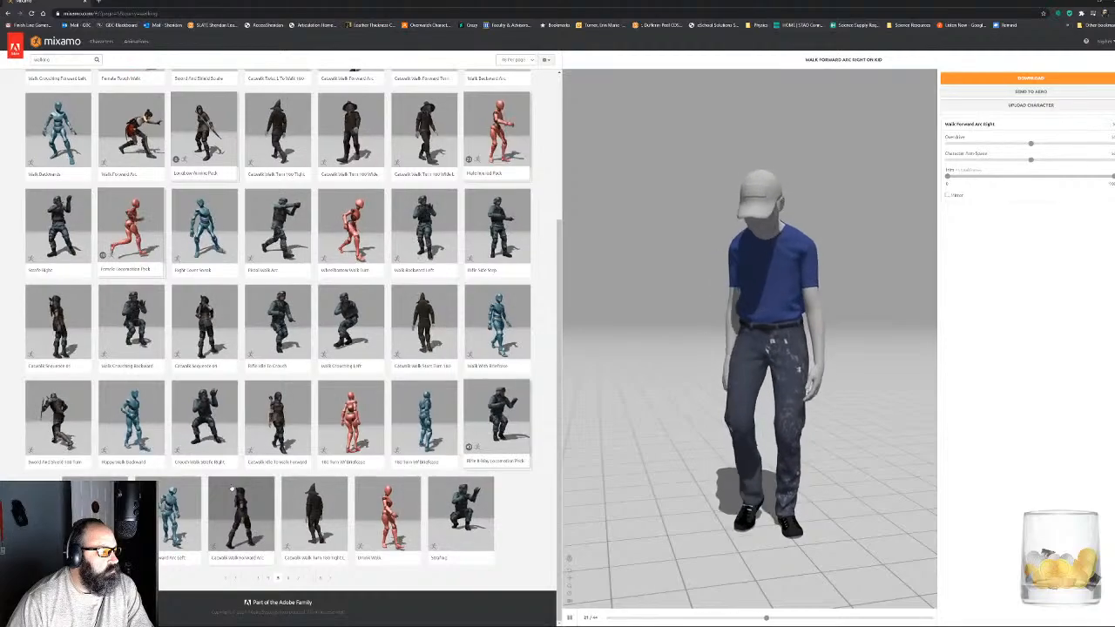
pyautogui.click(287, 578)
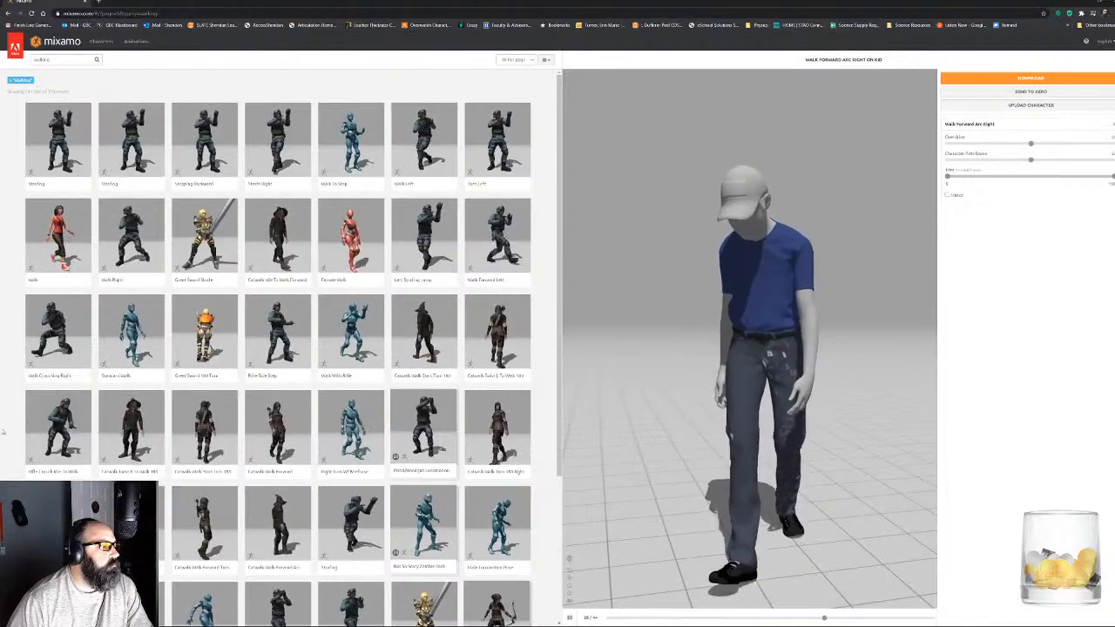
# - Apply the Standard Walk animation in place with reduced Overdrive and examine it on the character from the side and front
pyautogui.click(131, 334)
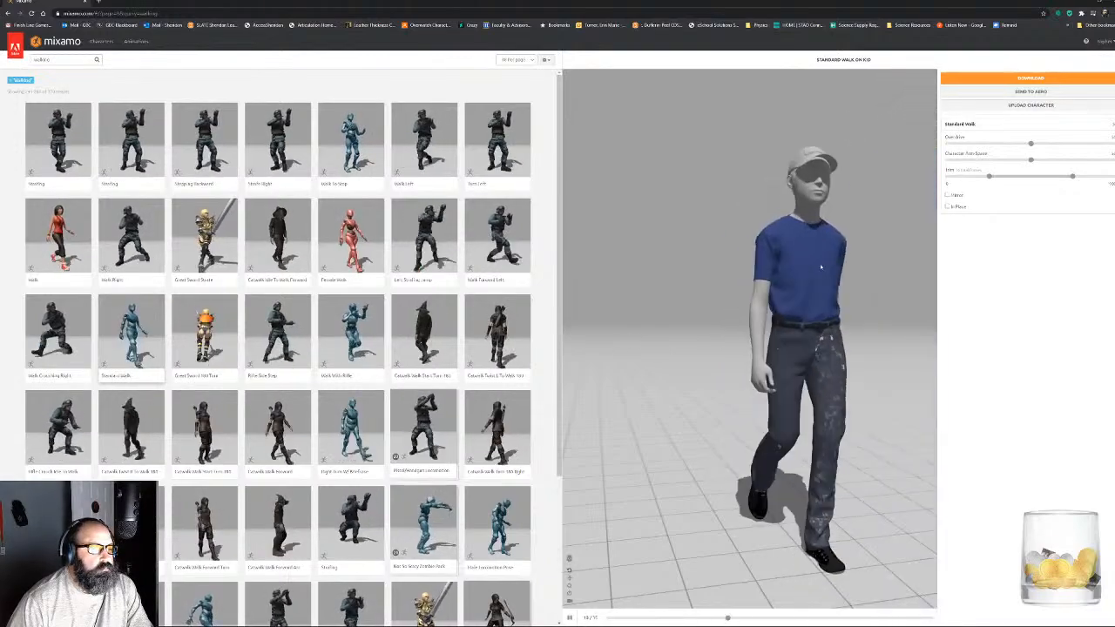
pyautogui.moveTo(1030, 144); pyautogui.dragTo(971, 144)
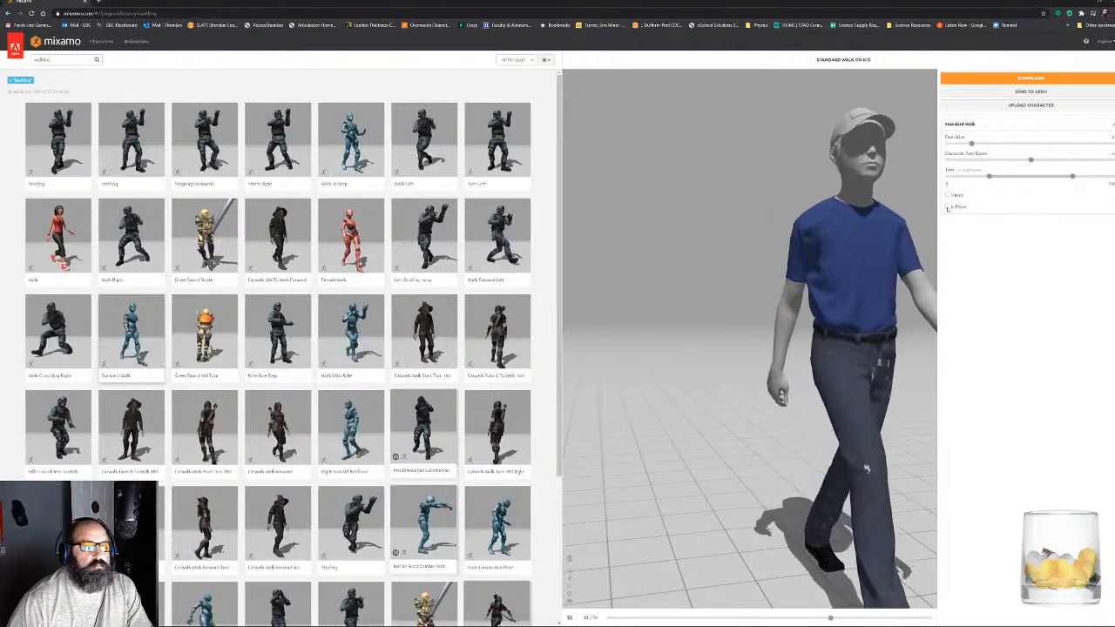
pyautogui.click(948, 208)
pyautogui.moveTo(761, 305); pyautogui.dragTo(855, 312)
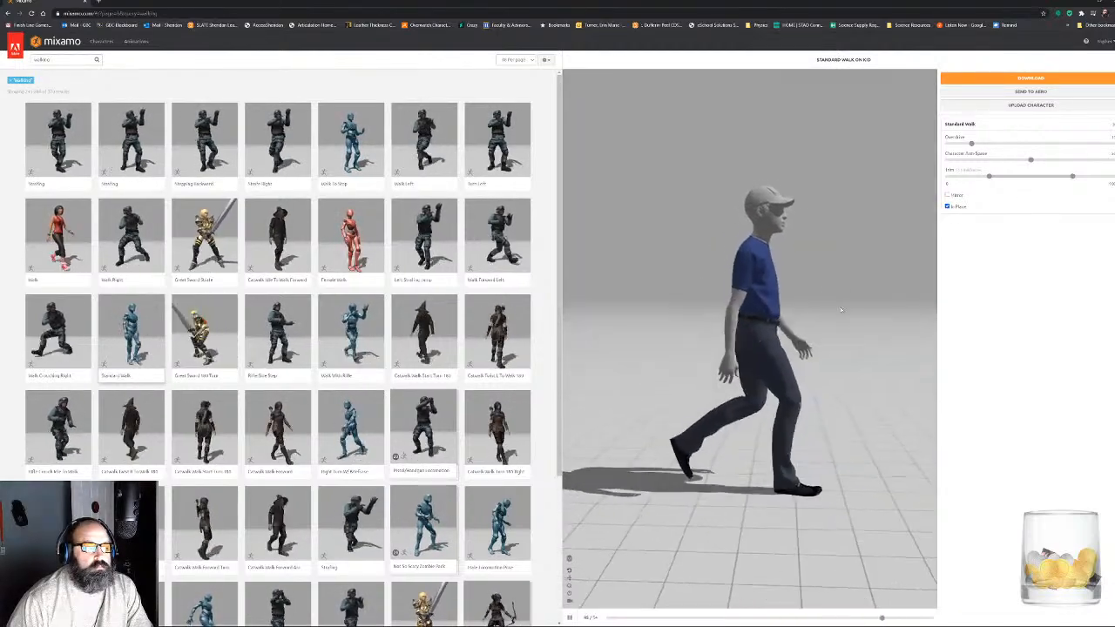
pyautogui.moveTo(971, 143); pyautogui.dragTo(983, 144)
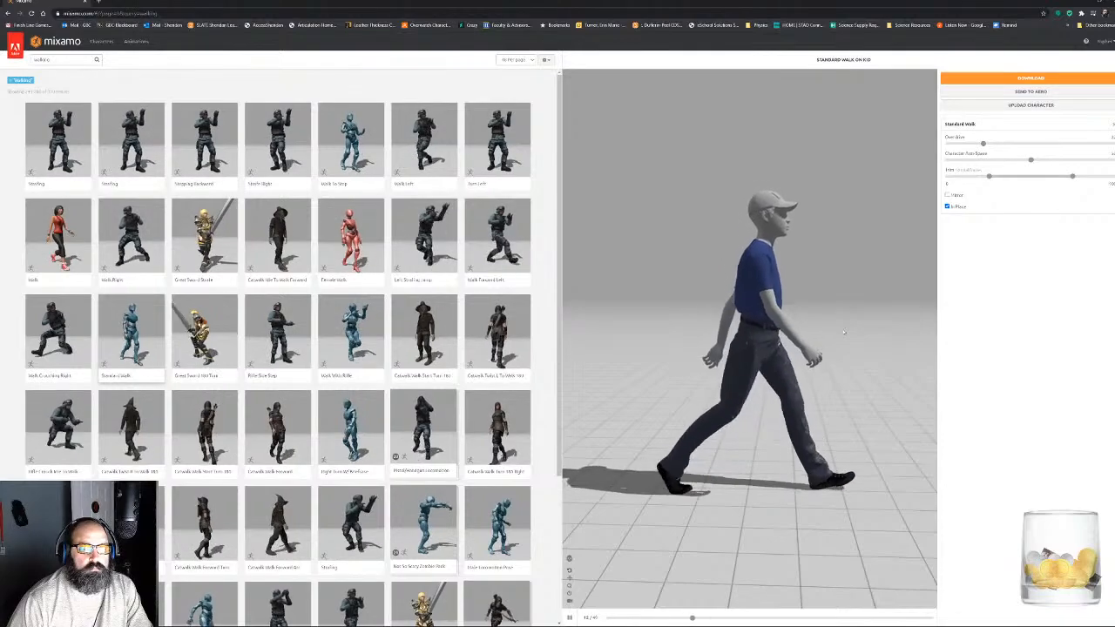
pyautogui.moveTo(844, 332); pyautogui.dragTo(749, 332)
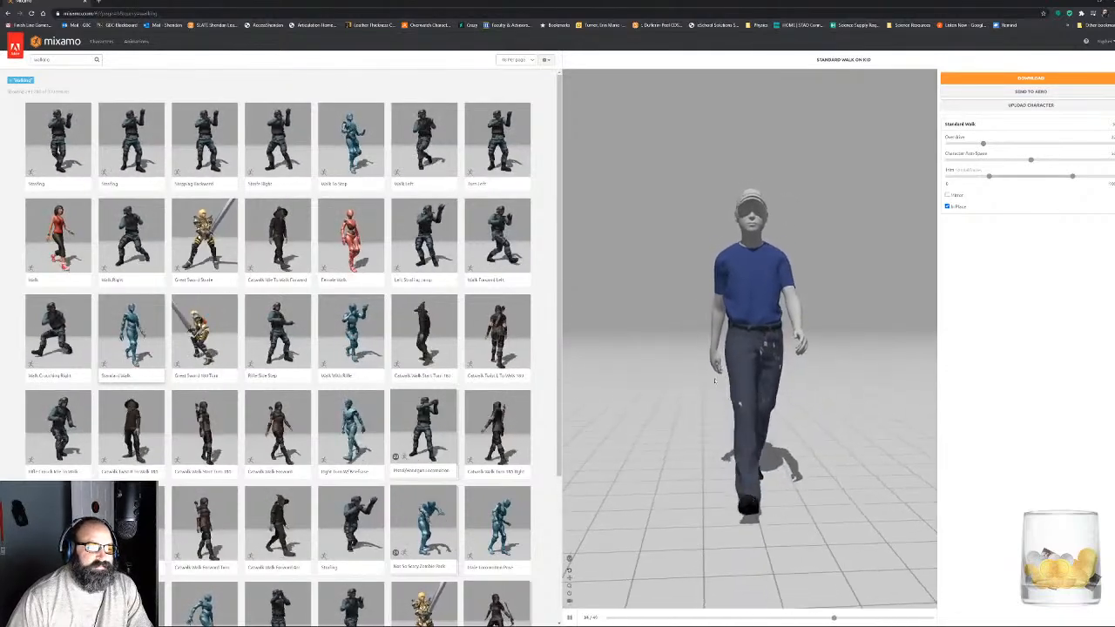
# - Widen the Character Arm-Space of the Standard Walk and examine the arm swing from behind
pyautogui.scroll(-2, 372, 417)
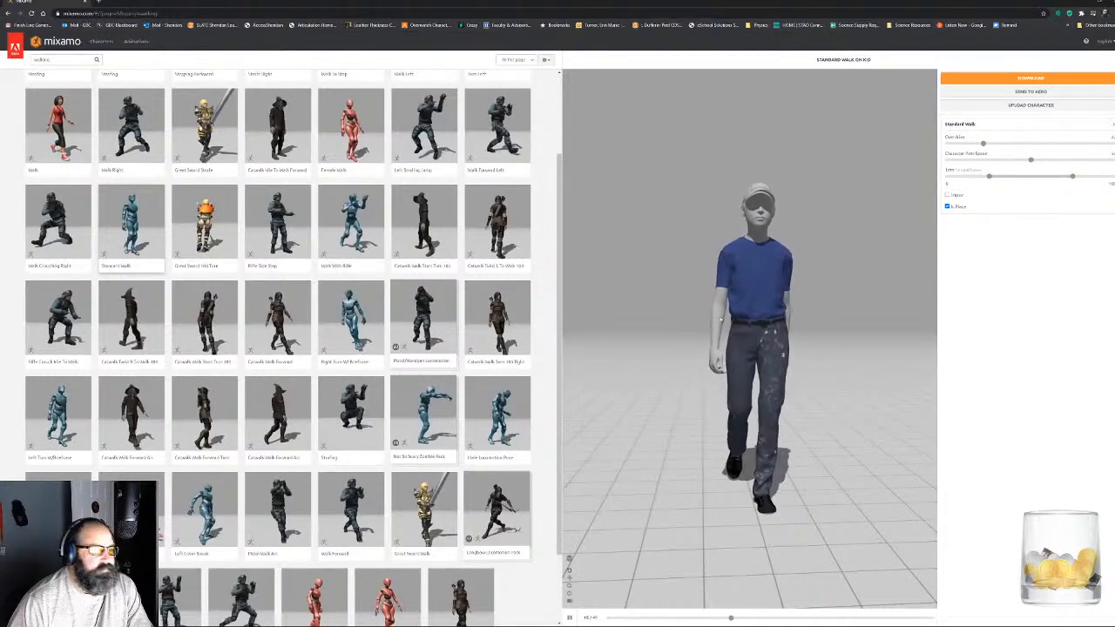
pyautogui.moveTo(667, 323); pyautogui.dragTo(876, 340)
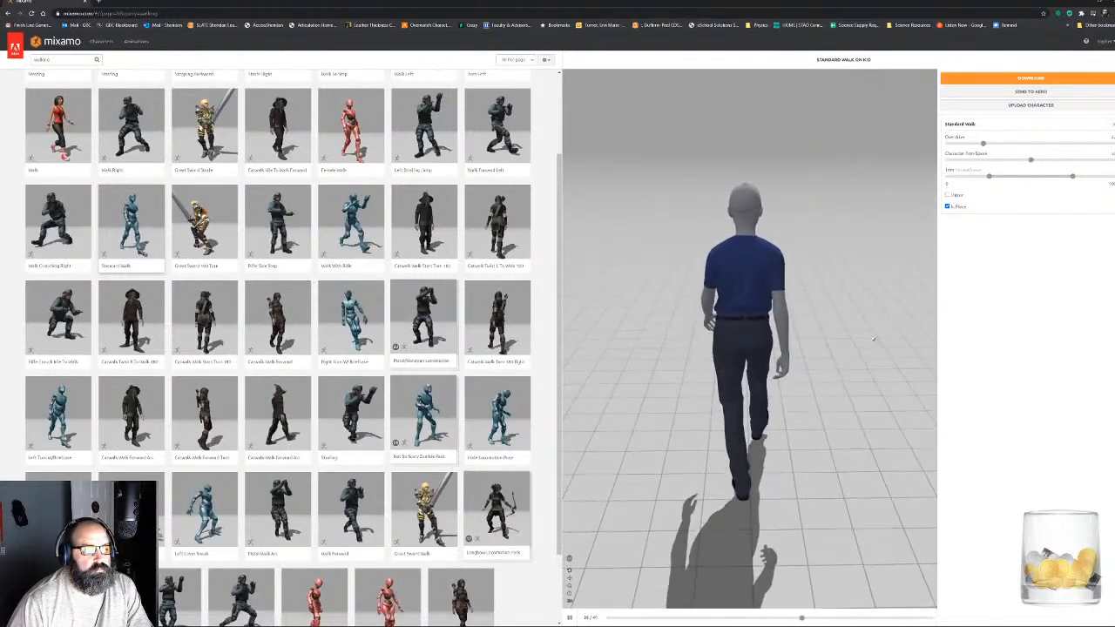
pyautogui.moveTo(876, 341); pyautogui.dragTo(782, 422, button='middle')
pyautogui.scroll(3, 780, 422)
pyautogui.moveTo(780, 422); pyautogui.dragTo(797, 390)
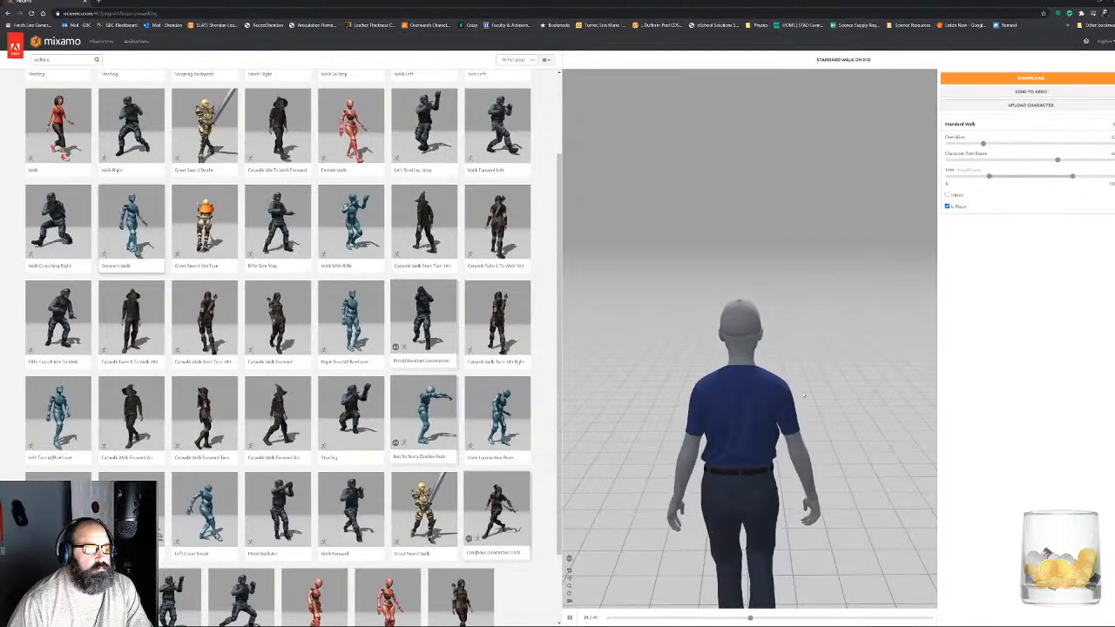
pyautogui.moveTo(804, 396); pyautogui.dragTo(801, 305, button='middle')
pyautogui.moveTo(802, 304); pyautogui.dragTo(798, 356)
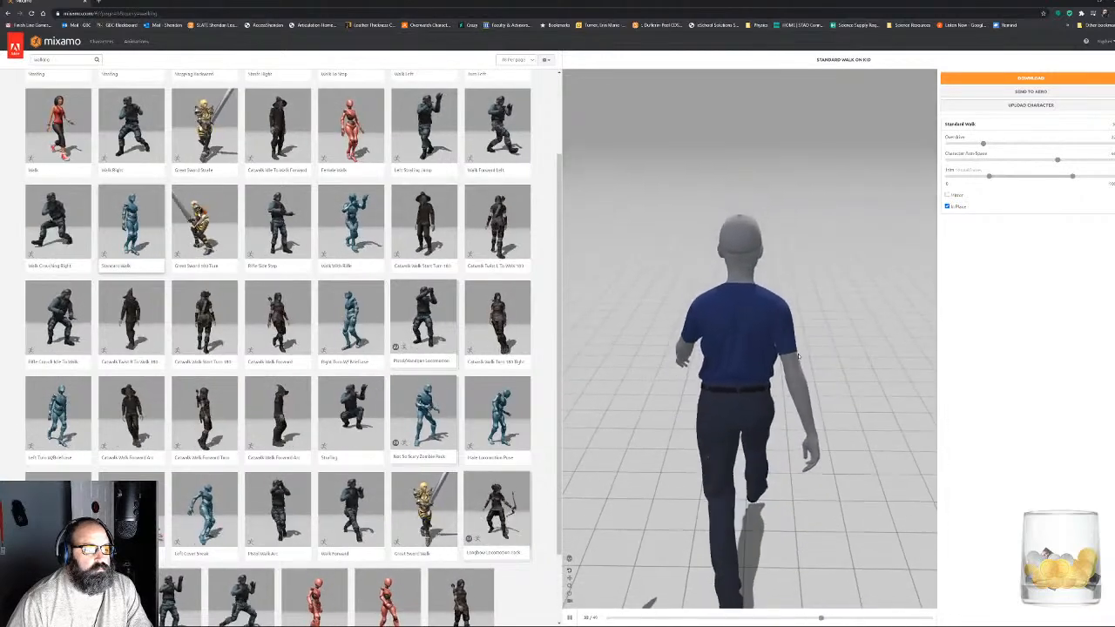
pyautogui.moveTo(798, 356); pyautogui.dragTo(808, 381, button='middle')
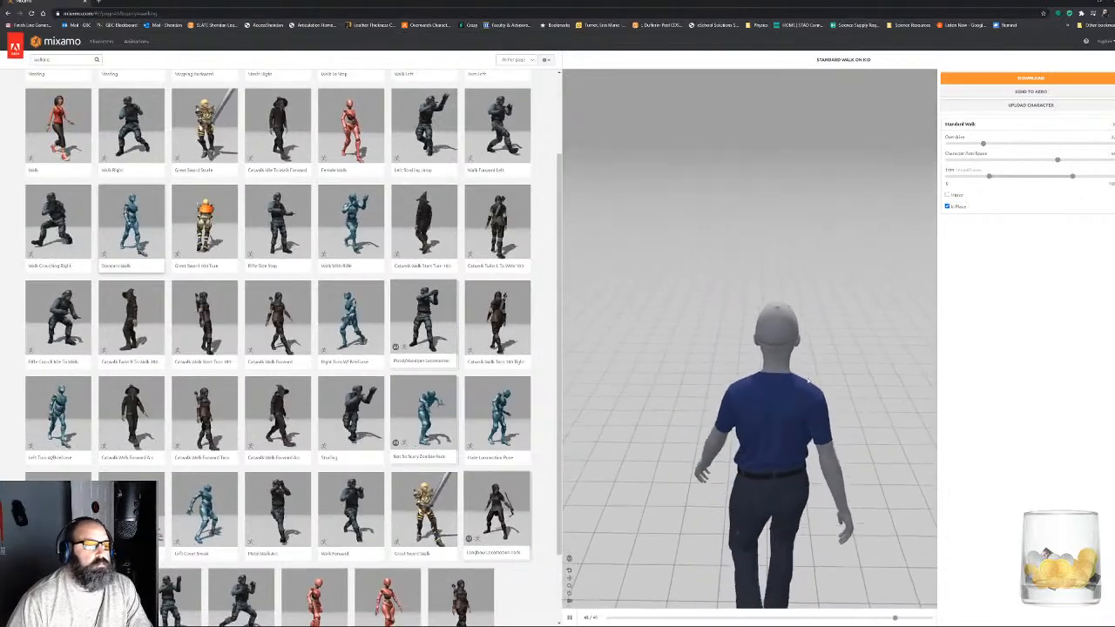
# - Apply the Dwarf Walk animation in place, reduce its Overdrive, and examine it on the character from the side
pyautogui.scroll(-1, 484, 377)
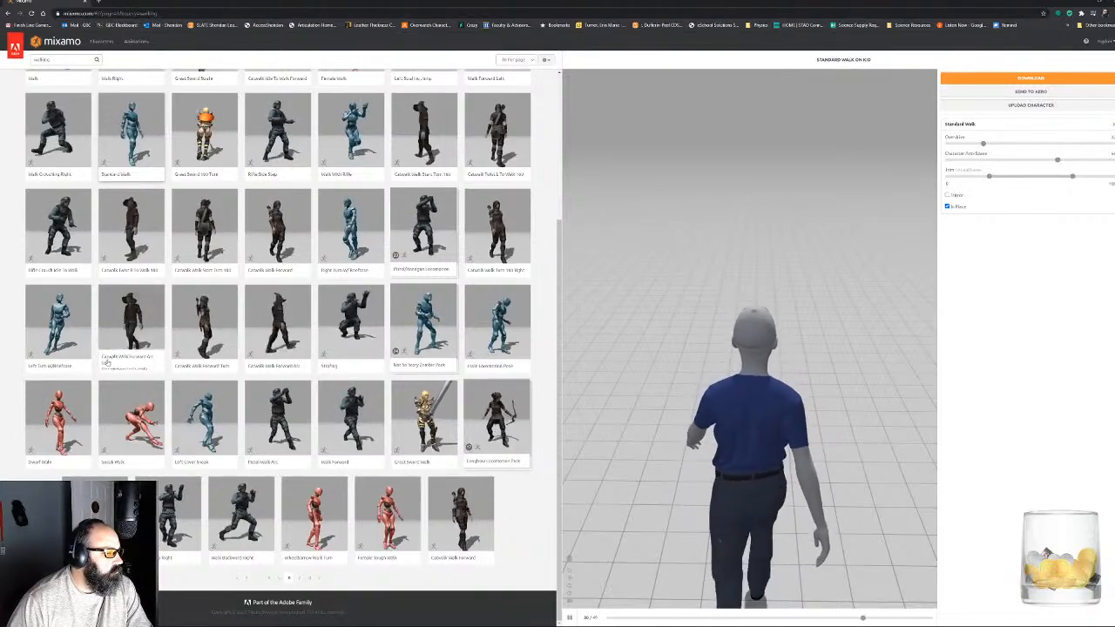
pyautogui.click(67, 419)
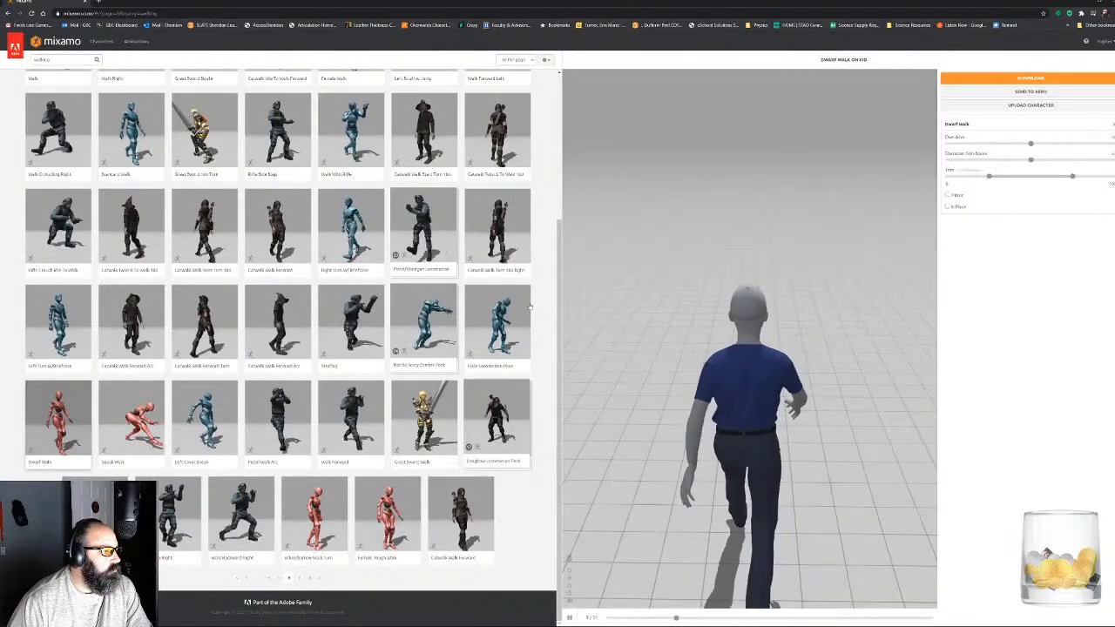
pyautogui.click(947, 206)
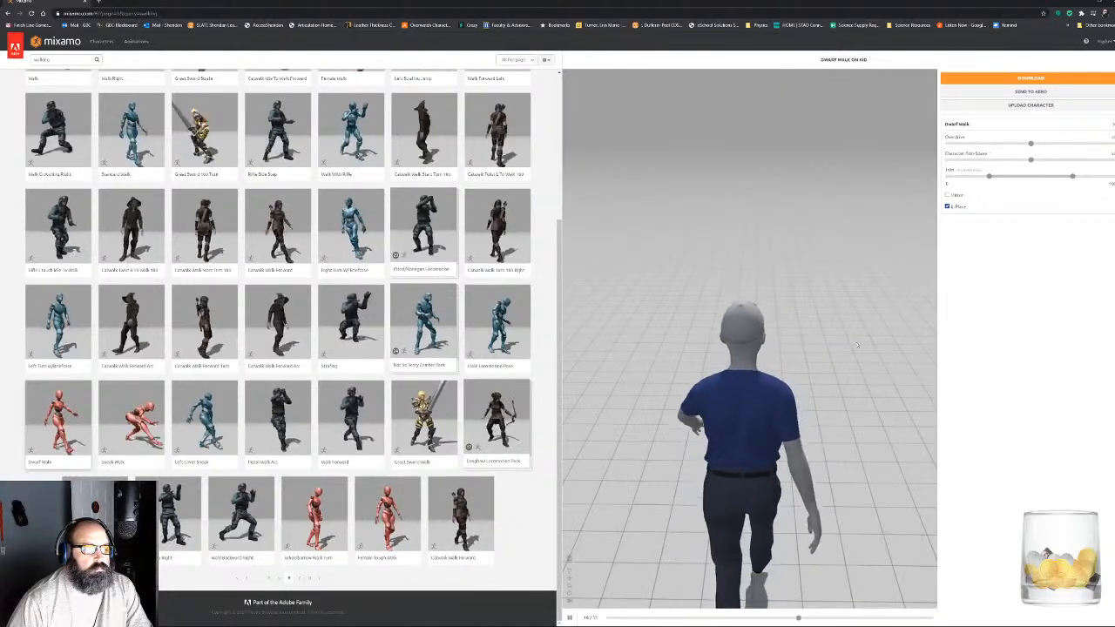
pyautogui.moveTo(897, 409); pyautogui.dragTo(676, 373)
pyautogui.moveTo(688, 383); pyautogui.dragTo(714, 291, button='middle')
pyautogui.moveTo(715, 291); pyautogui.dragTo(719, 306)
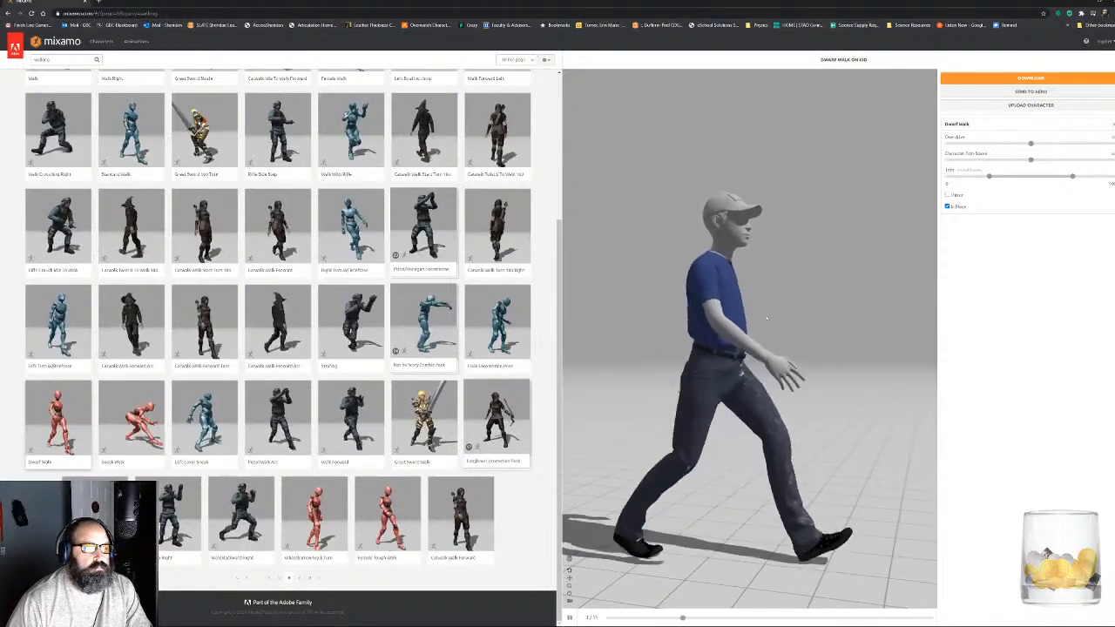
pyautogui.moveTo(1030, 145); pyautogui.dragTo(1002, 145)
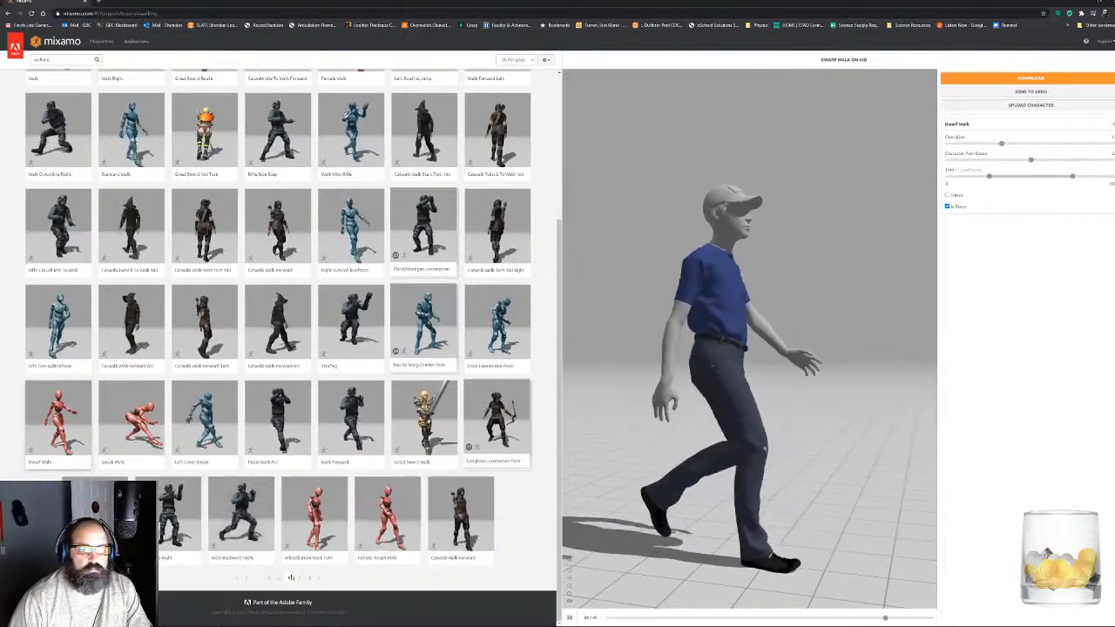
# - Browse the seventh and eighth pages of the walking results and view the character from behind
pyautogui.click(299, 579)
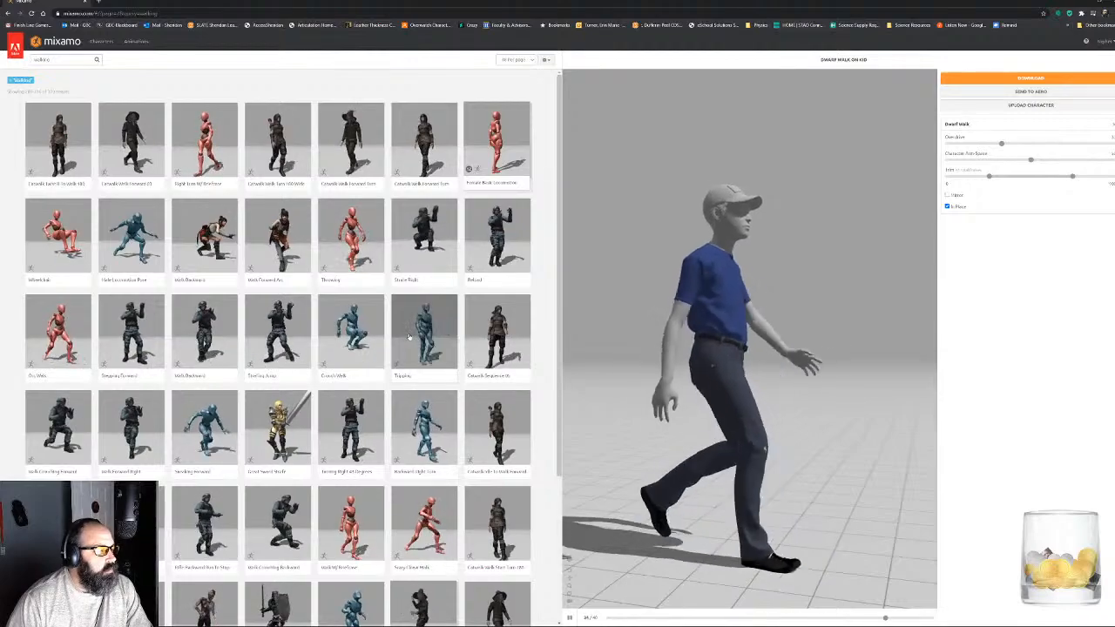
pyautogui.scroll(-3, 409, 337)
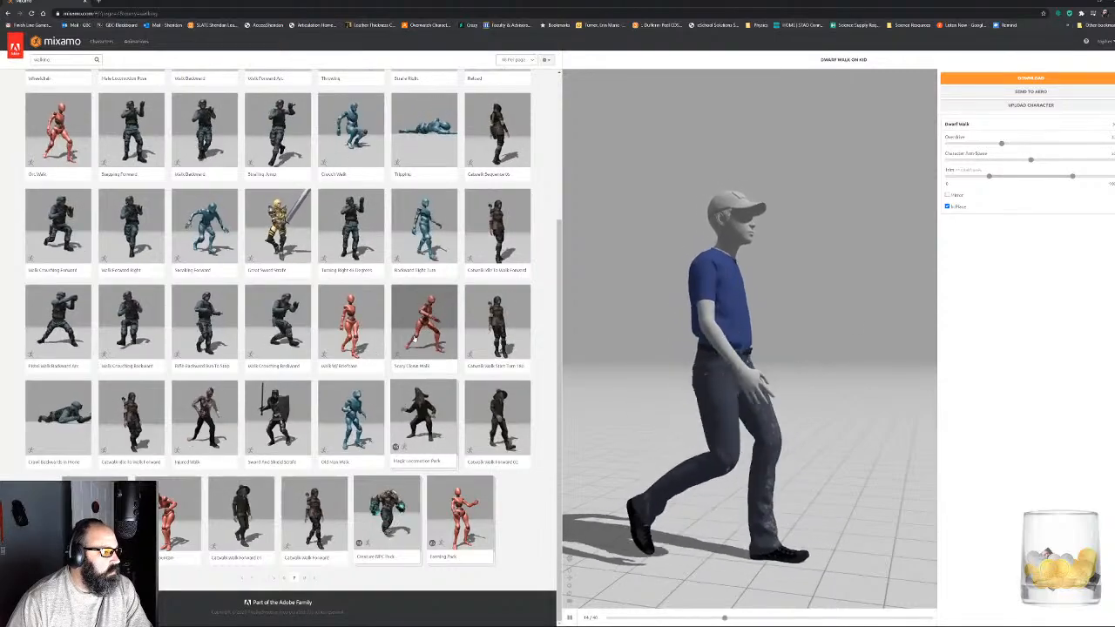
pyautogui.click(304, 579)
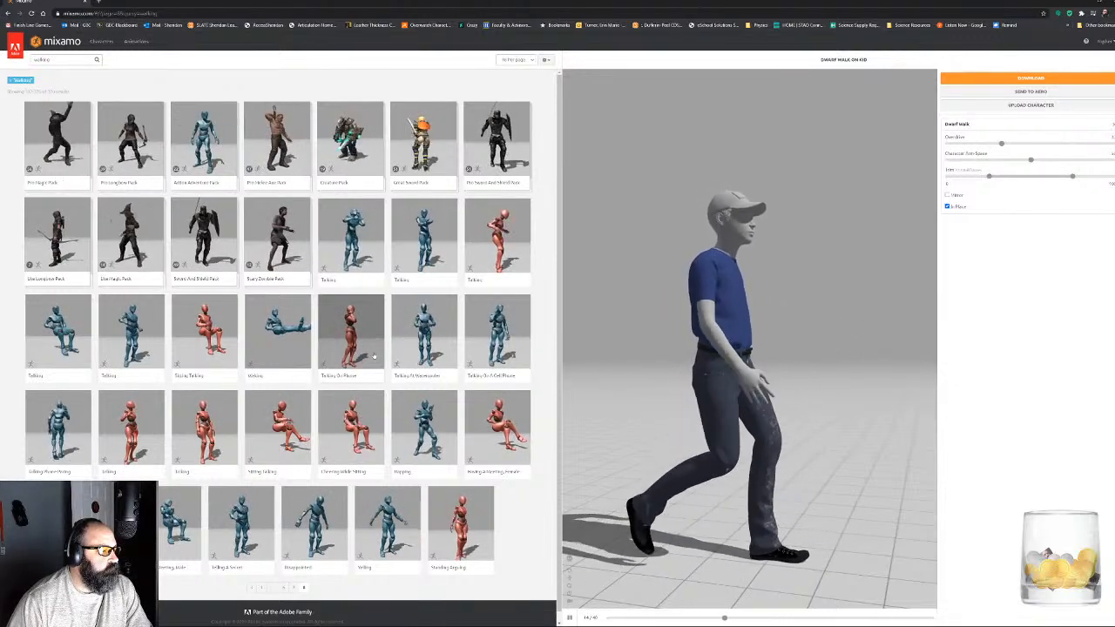
pyautogui.moveTo(775, 332); pyautogui.dragTo(802, 349)
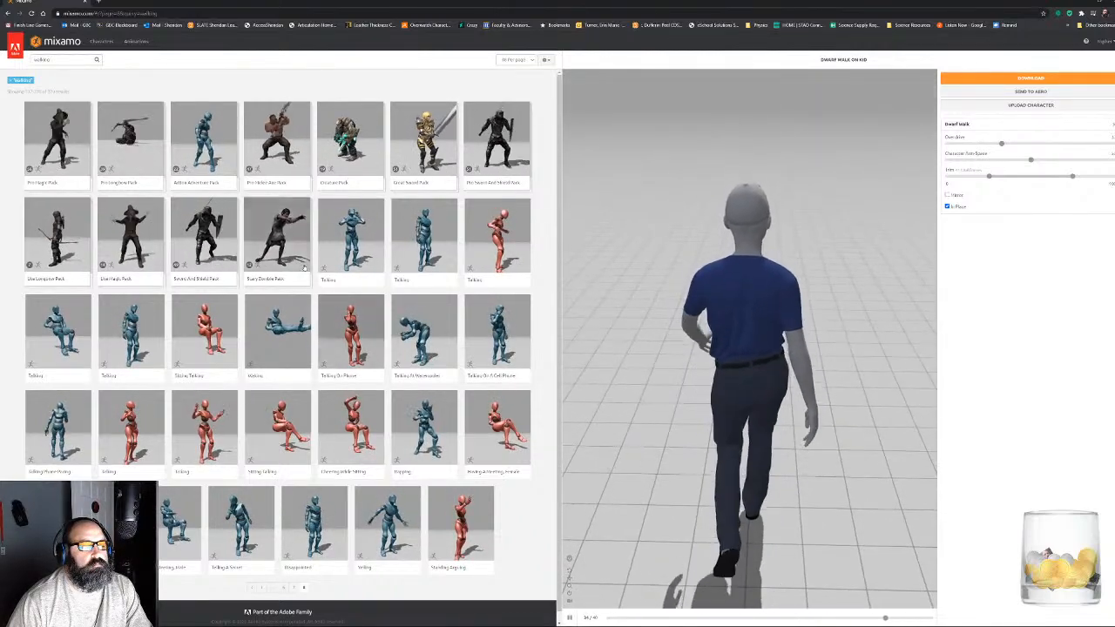
# - Search the animation library for "standard walk"
pyautogui.moveTo(67, 60); pyautogui.dragTo(6, 61)
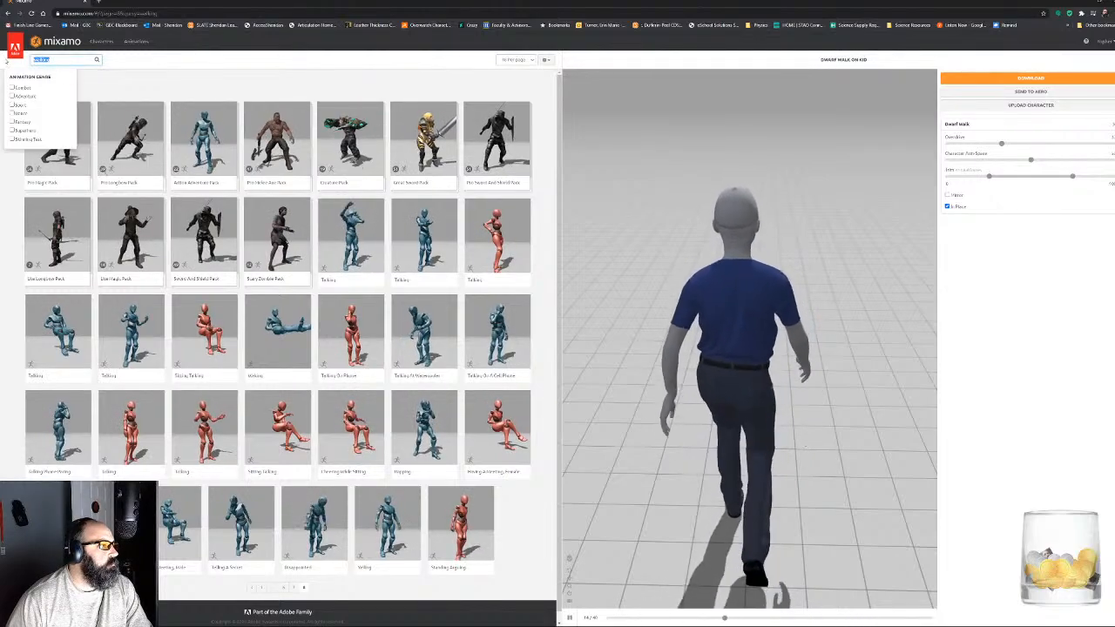
pyautogui.write('standard')
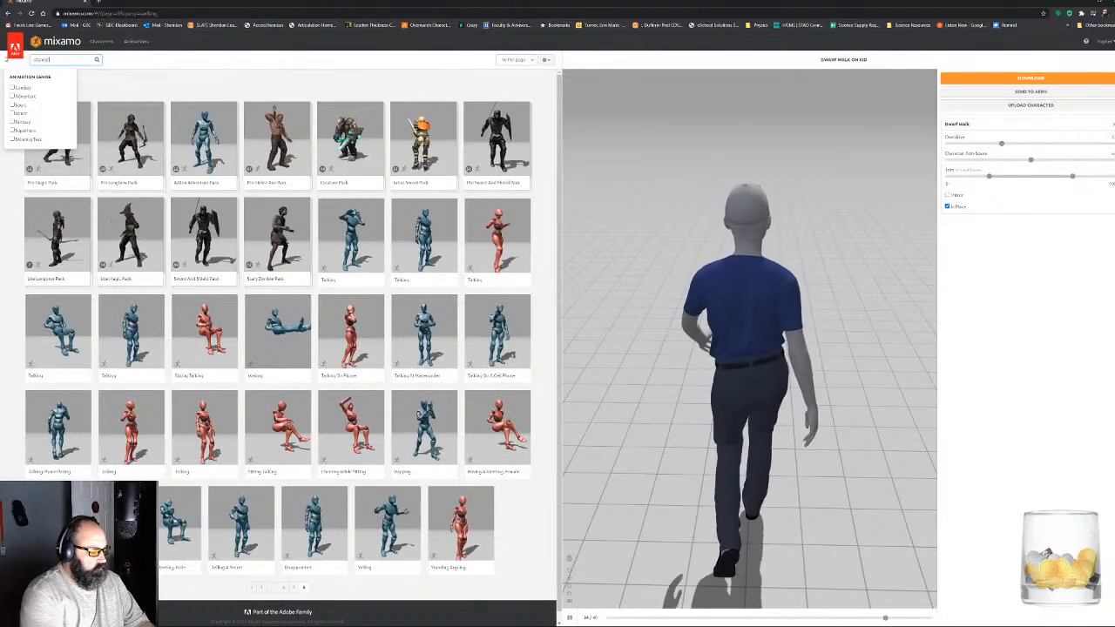
pyautogui.write(' walk')
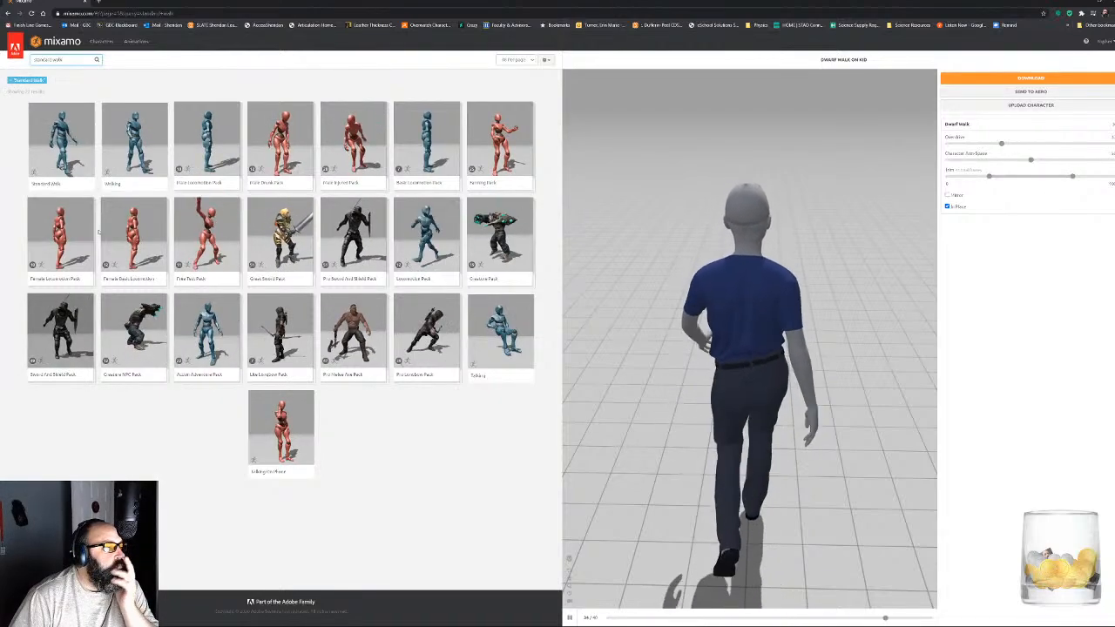
# - Try the Walking animation in place on the character with reduced Speed and a wider Character Arm-Space
pyautogui.click(135, 139)
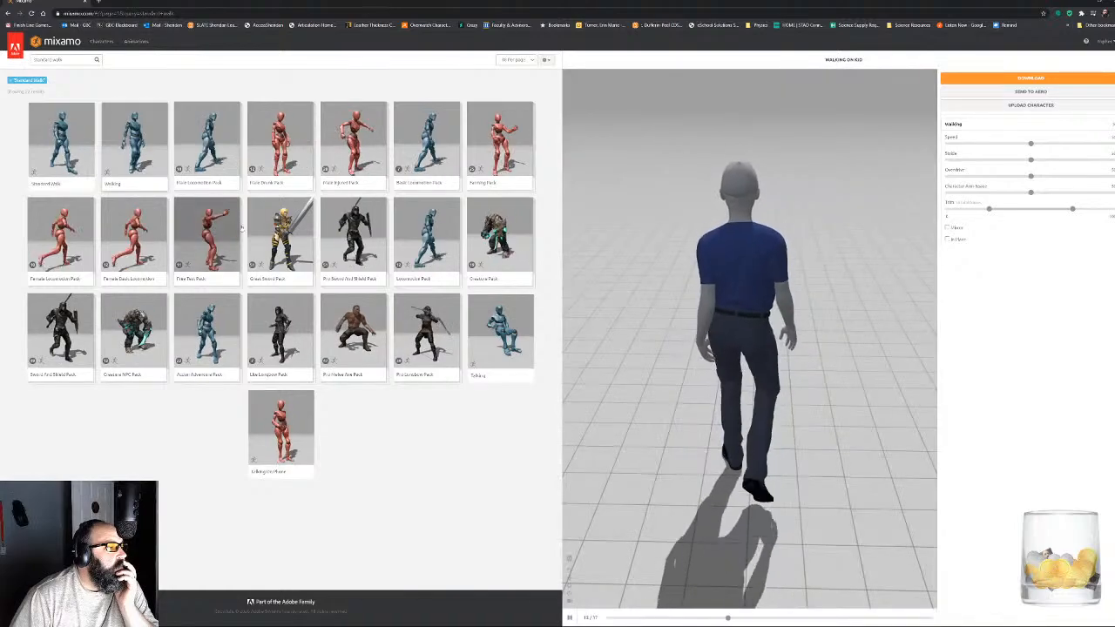
pyautogui.click(947, 238)
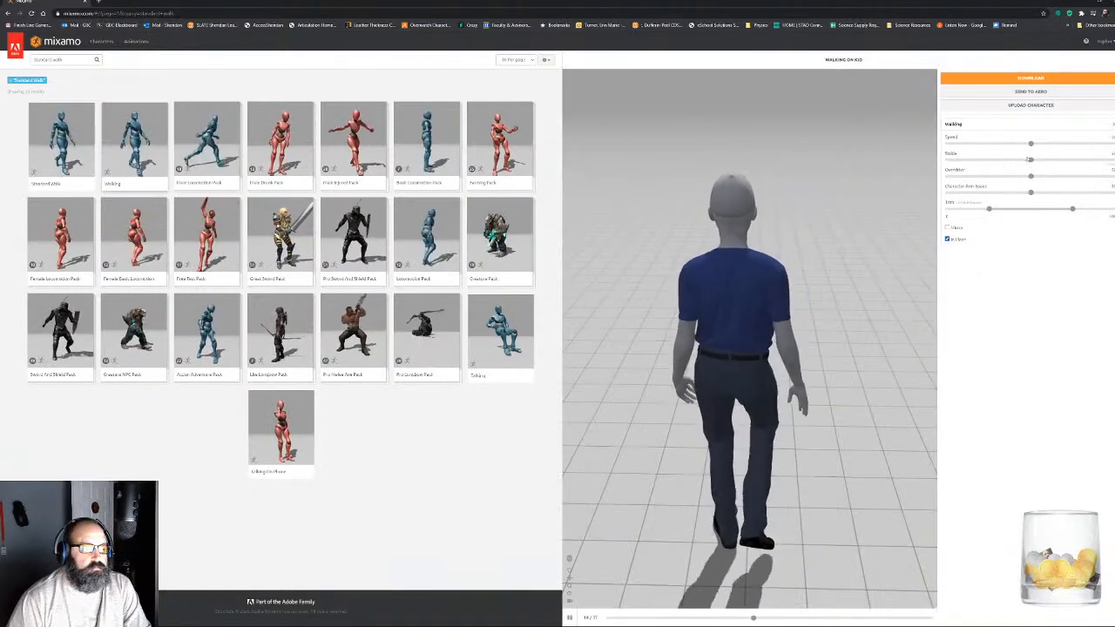
pyautogui.moveTo(1029, 159); pyautogui.dragTo(982, 145)
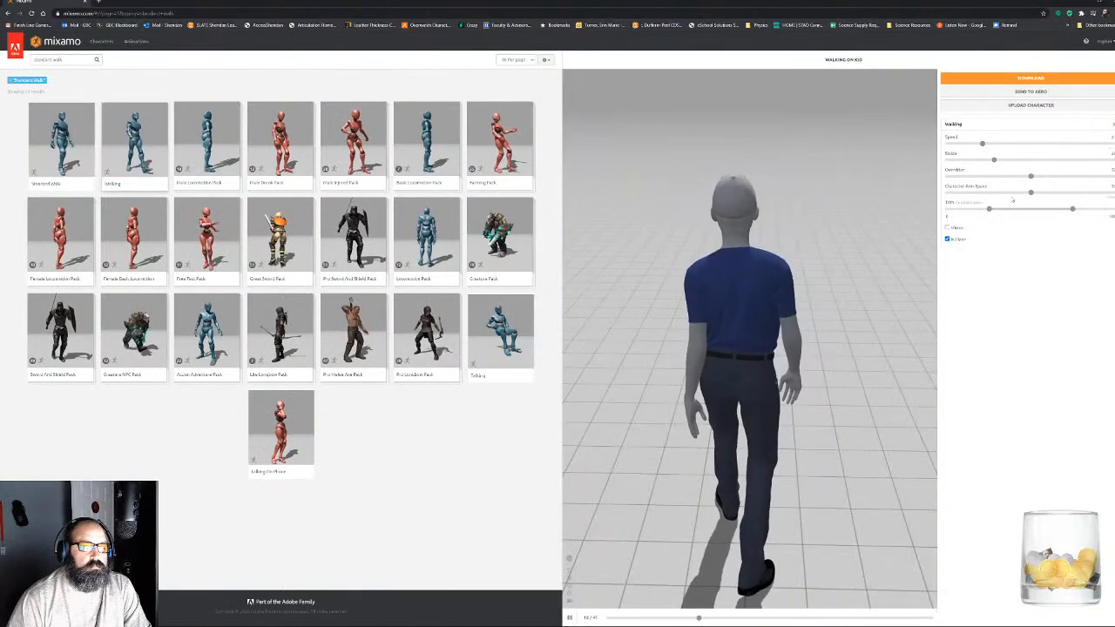
pyautogui.moveTo(1030, 193); pyautogui.dragTo(1048, 193)
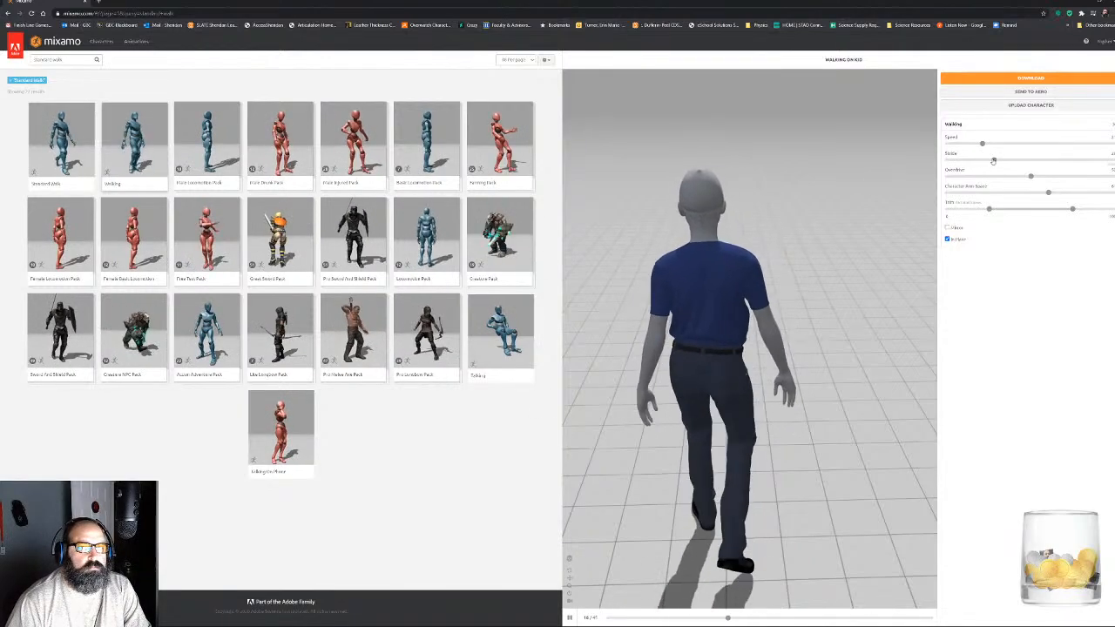
pyautogui.moveTo(969, 162); pyautogui.dragTo(968, 161)
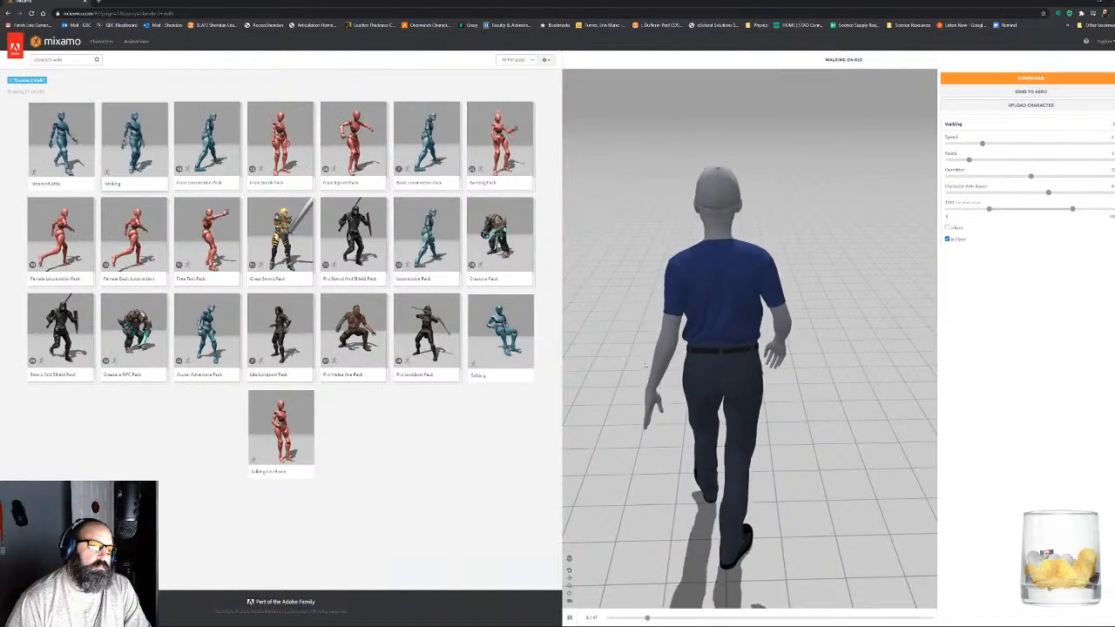
# - Apply the Standard Walk animation in place with reduced Overdrive and a slightly wider Character Arm-Space
pyautogui.click(73, 143)
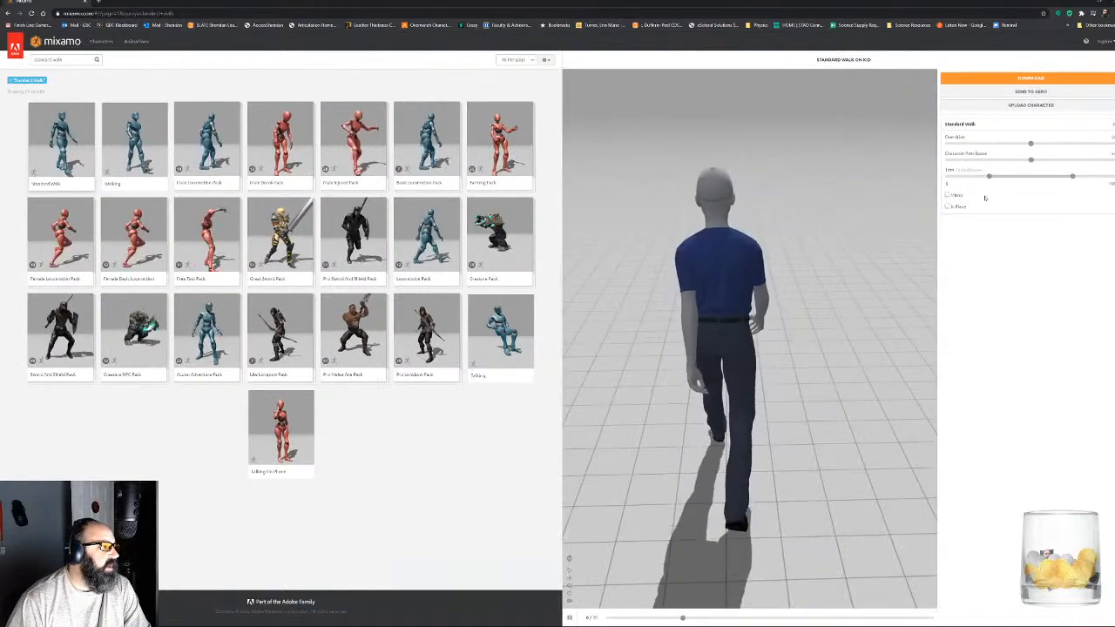
pyautogui.click(960, 207)
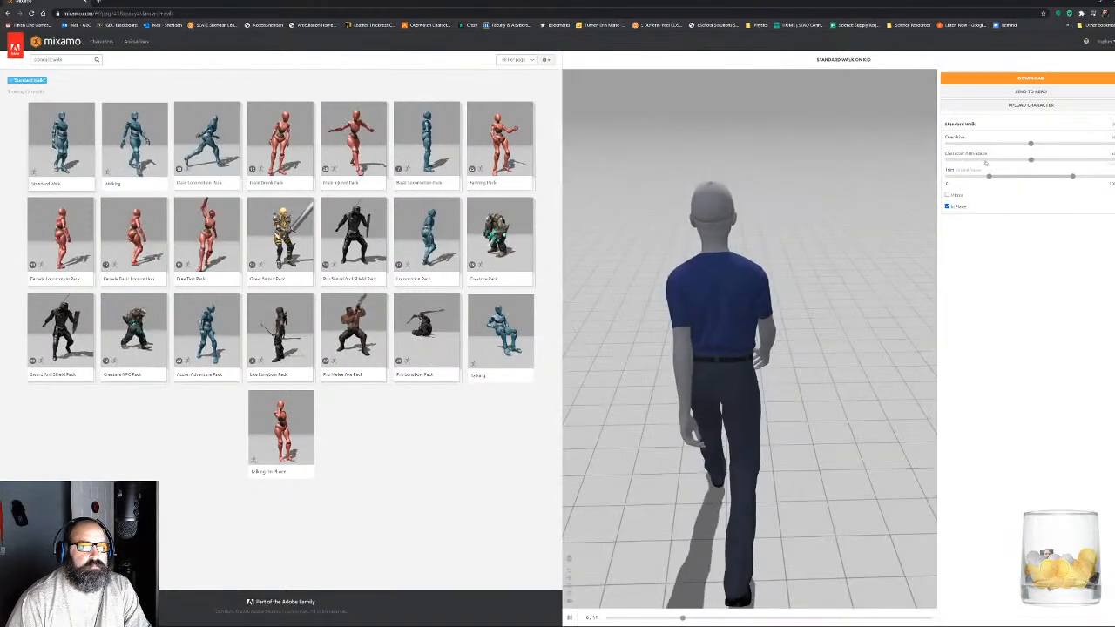
pyautogui.moveTo(991, 146); pyautogui.dragTo(987, 146)
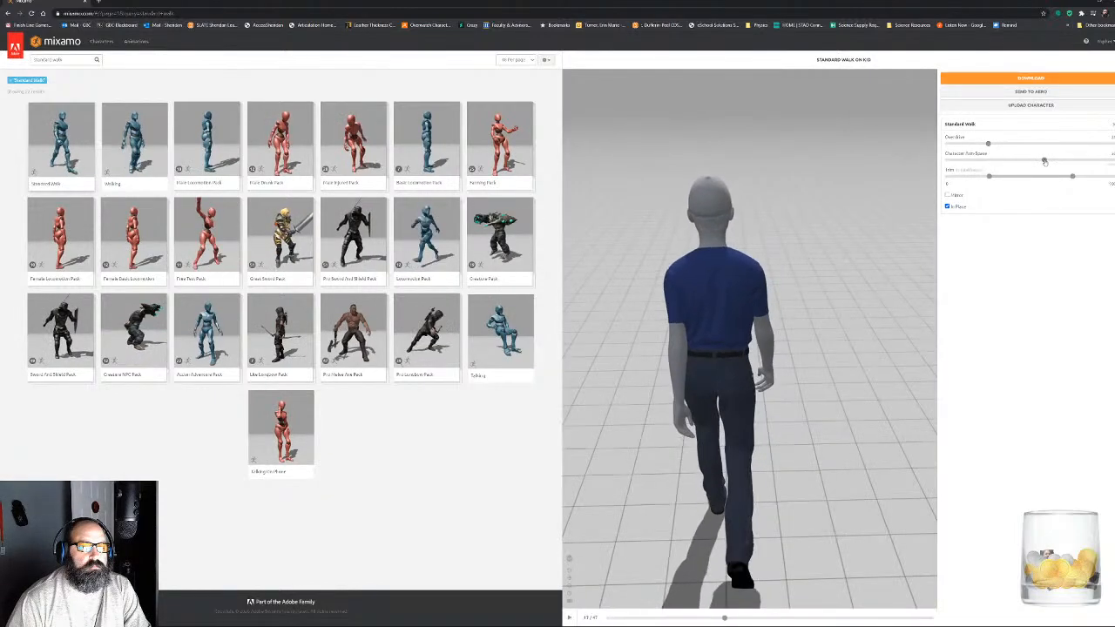
pyautogui.click(1044, 162)
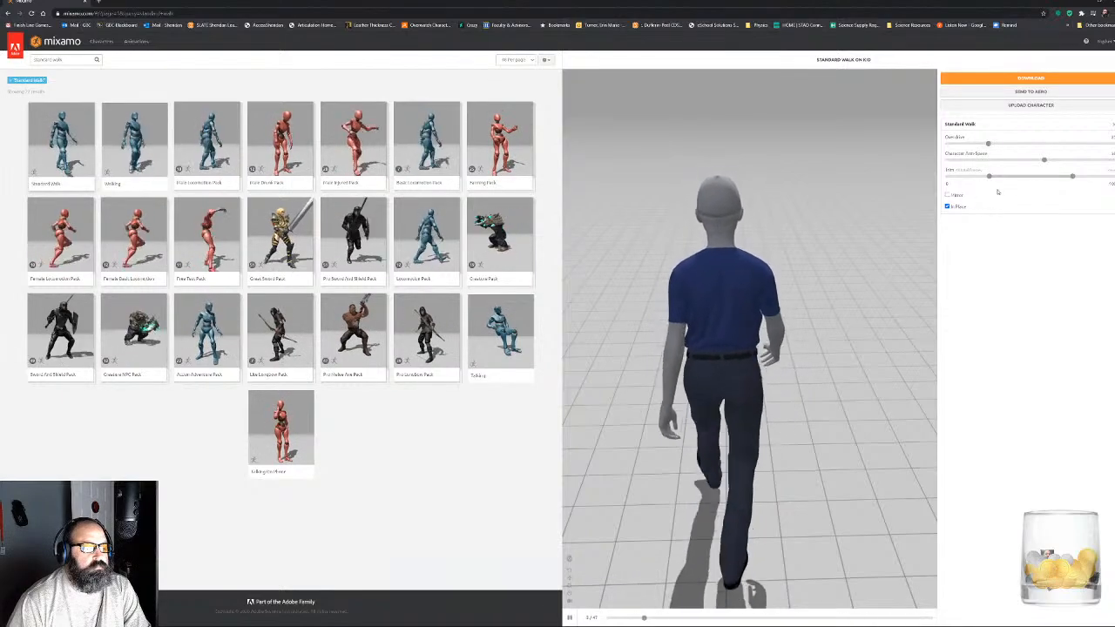
# - Download the Standard Walk animation as FBX Binary with skin, at 30 frames per second and with no keyframe reduction
pyautogui.moveTo(793, 403); pyautogui.dragTo(711, 387)
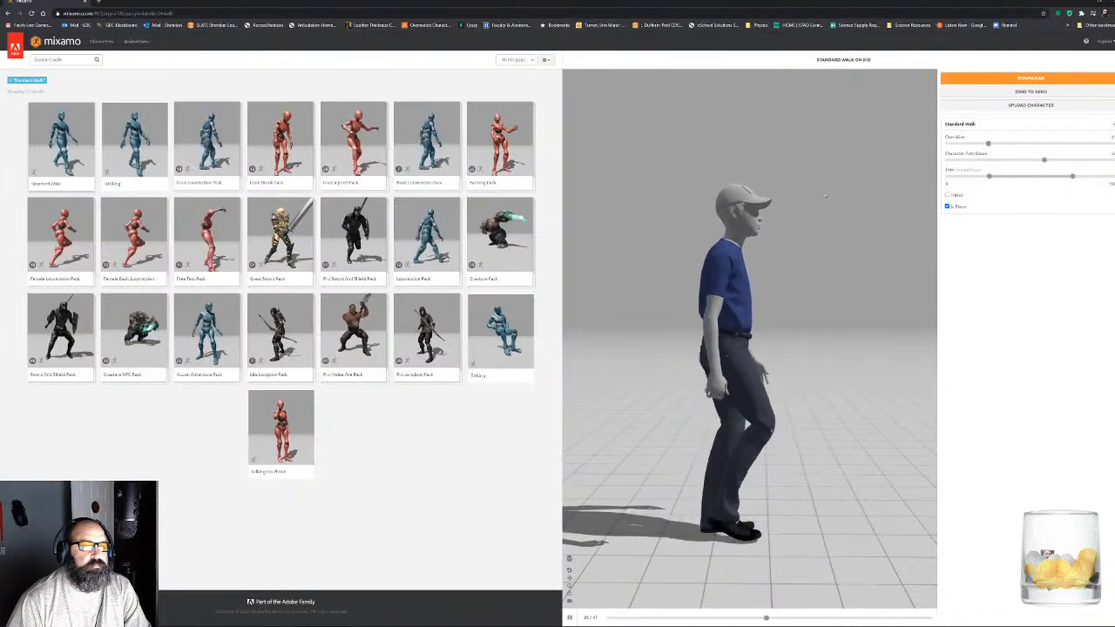
pyautogui.click(1024, 78)
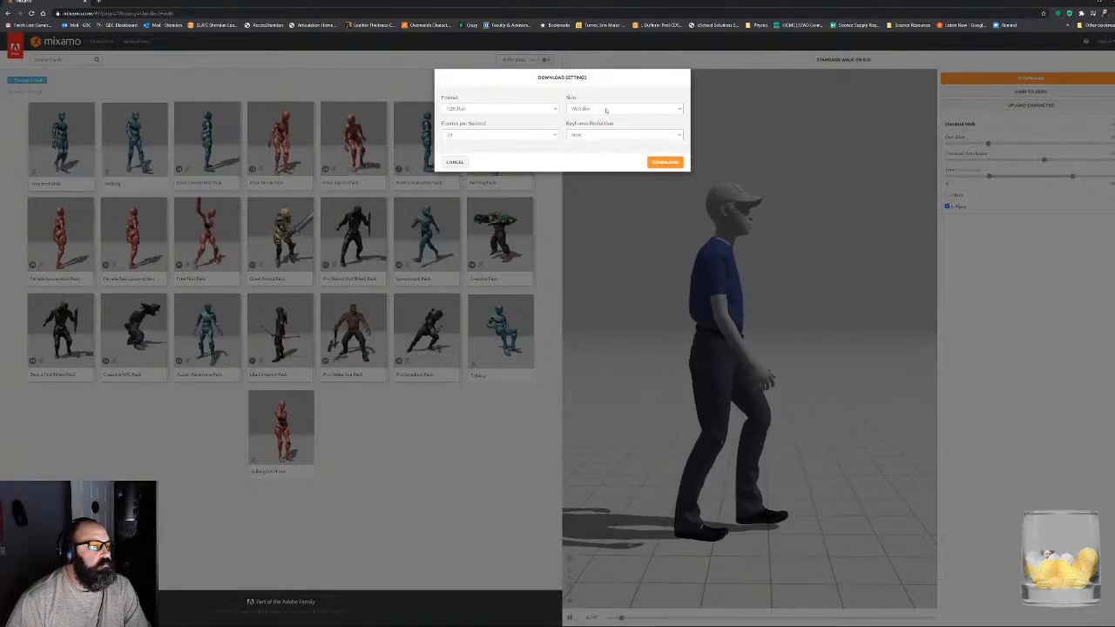
pyautogui.click(552, 138)
pyautogui.click(552, 137)
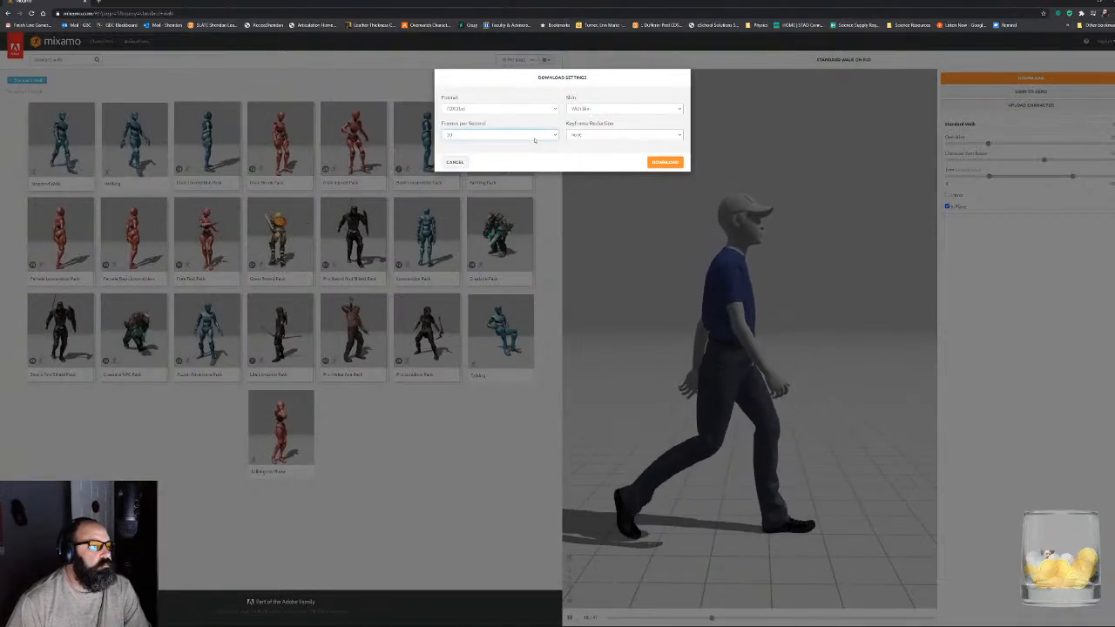
pyautogui.click(553, 137)
pyautogui.click(552, 138)
pyautogui.click(511, 137)
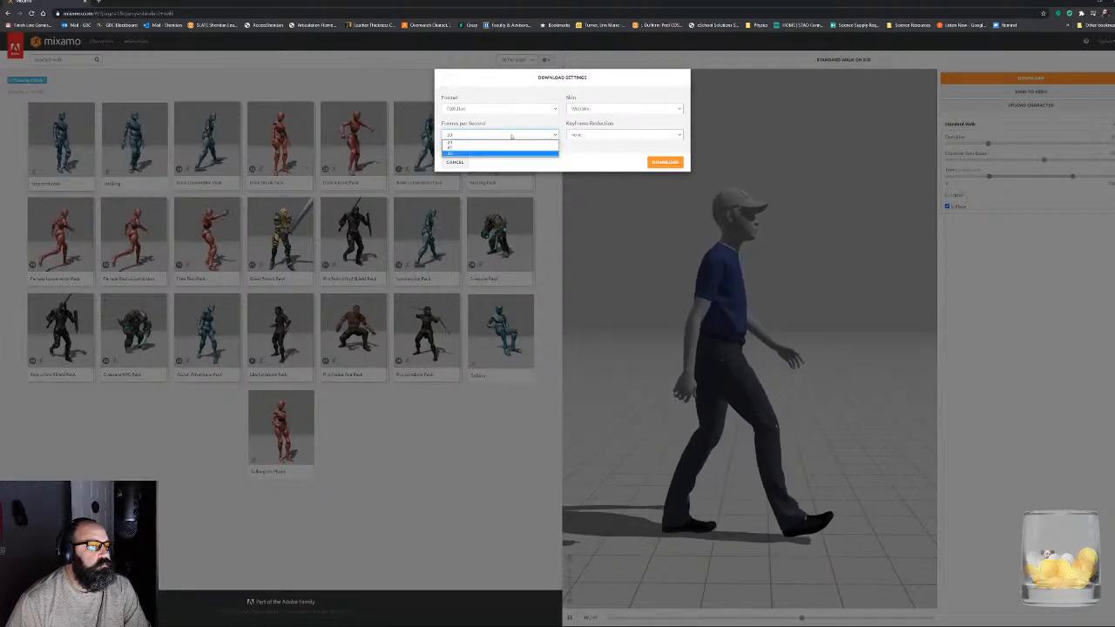
pyautogui.click(511, 137)
pyautogui.click(578, 136)
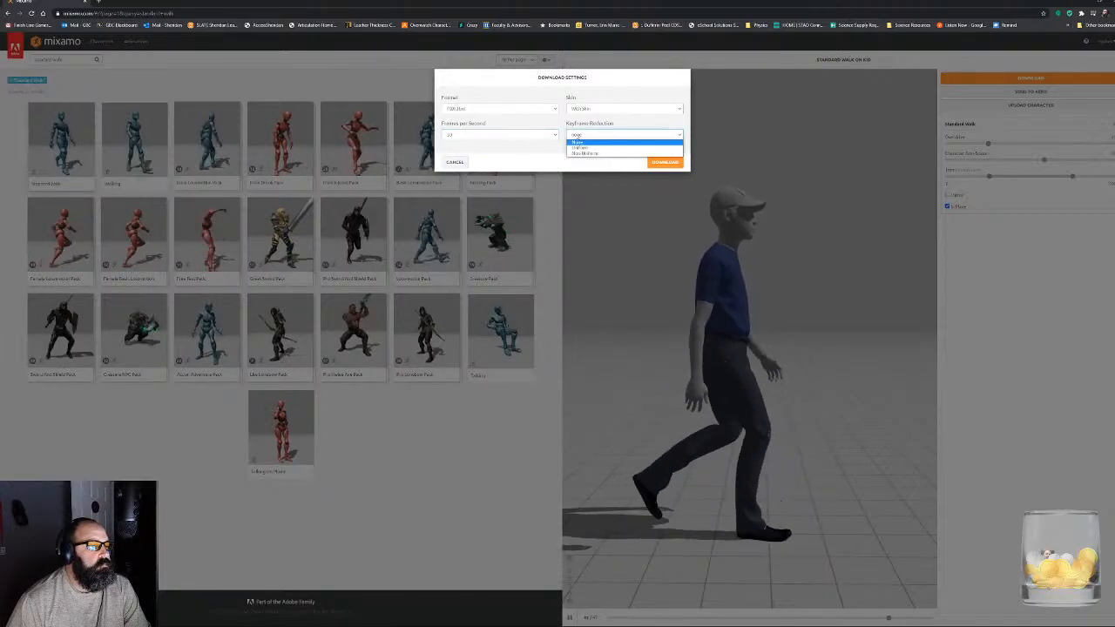
pyautogui.click(578, 136)
pyautogui.click(595, 109)
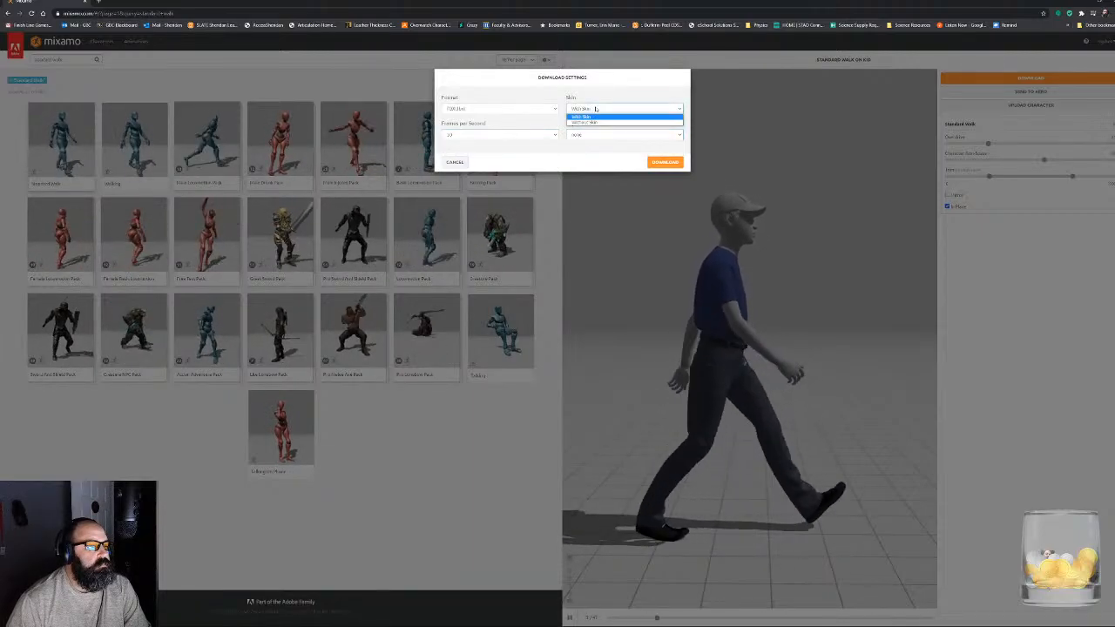
pyautogui.click(596, 109)
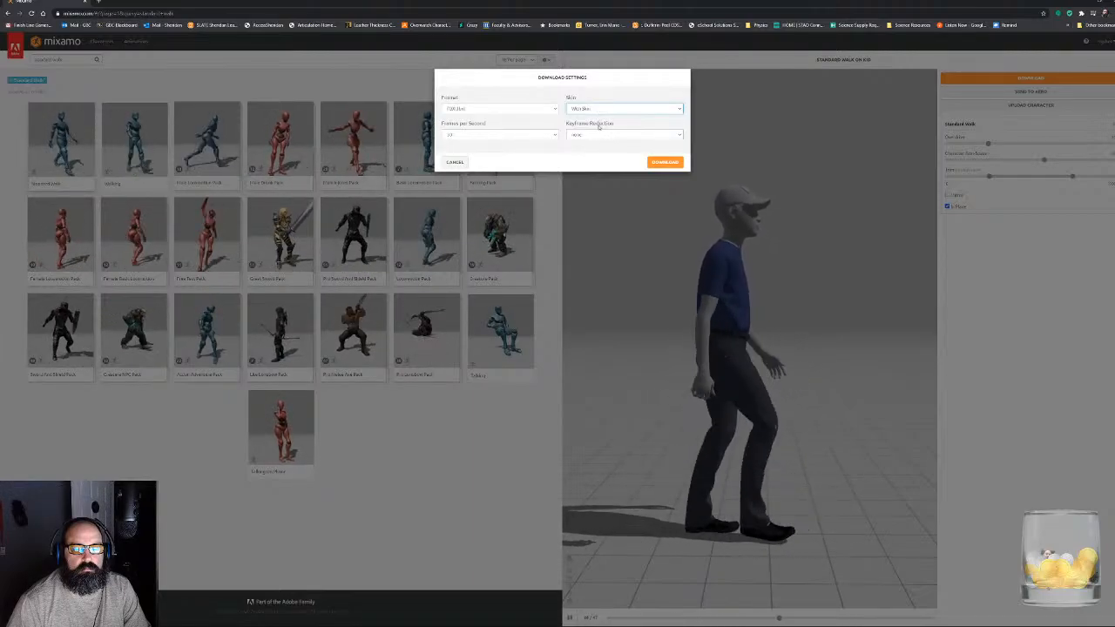
pyautogui.click(655, 162)
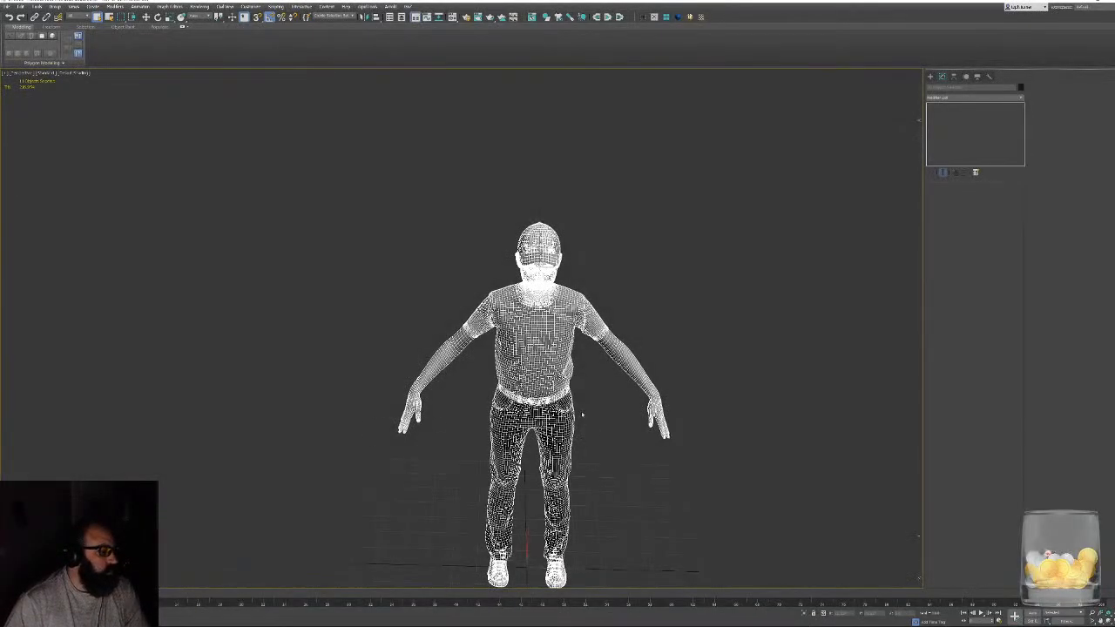
# - Switch to 3ds Max, delete the existing character meshes from the scene and open the file import dialog
pyautogui.press('Delete')
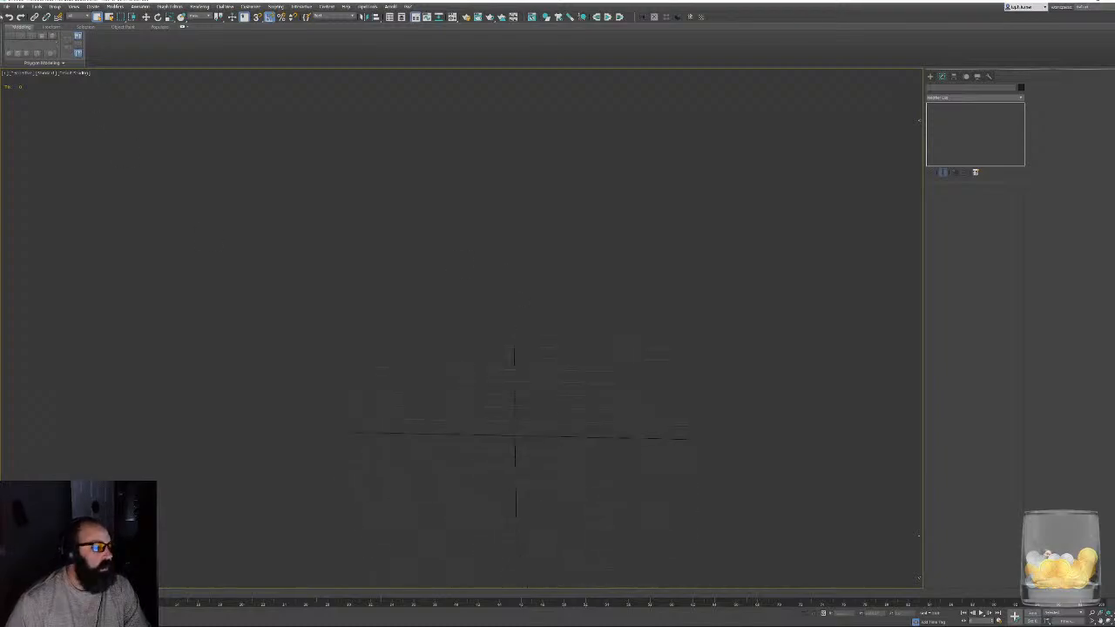
pyautogui.click(6, 8)
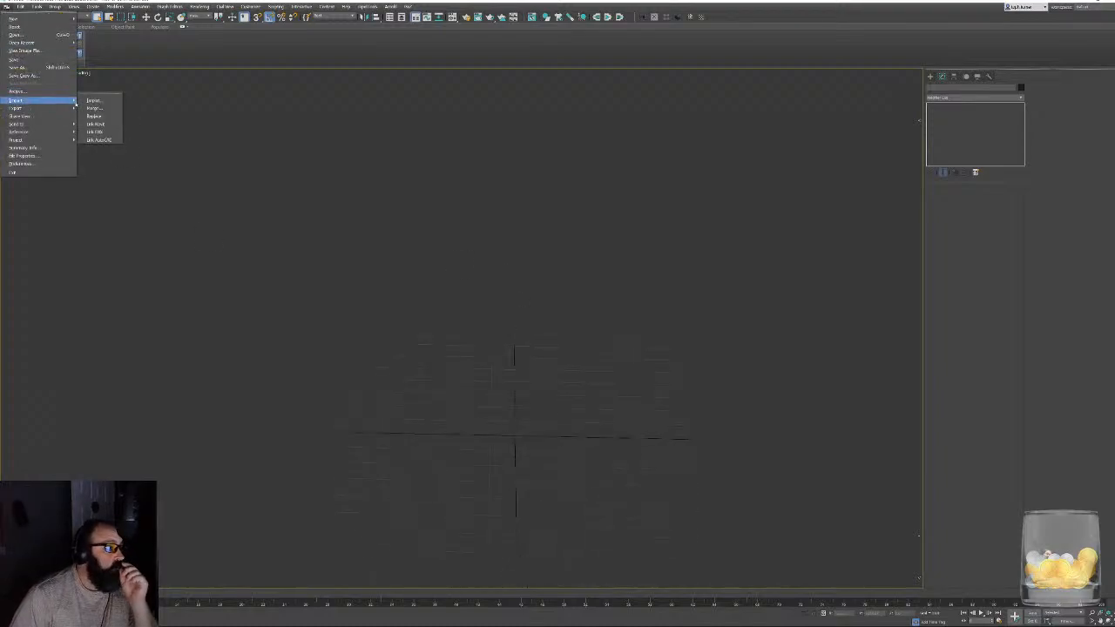
pyautogui.click(93, 101)
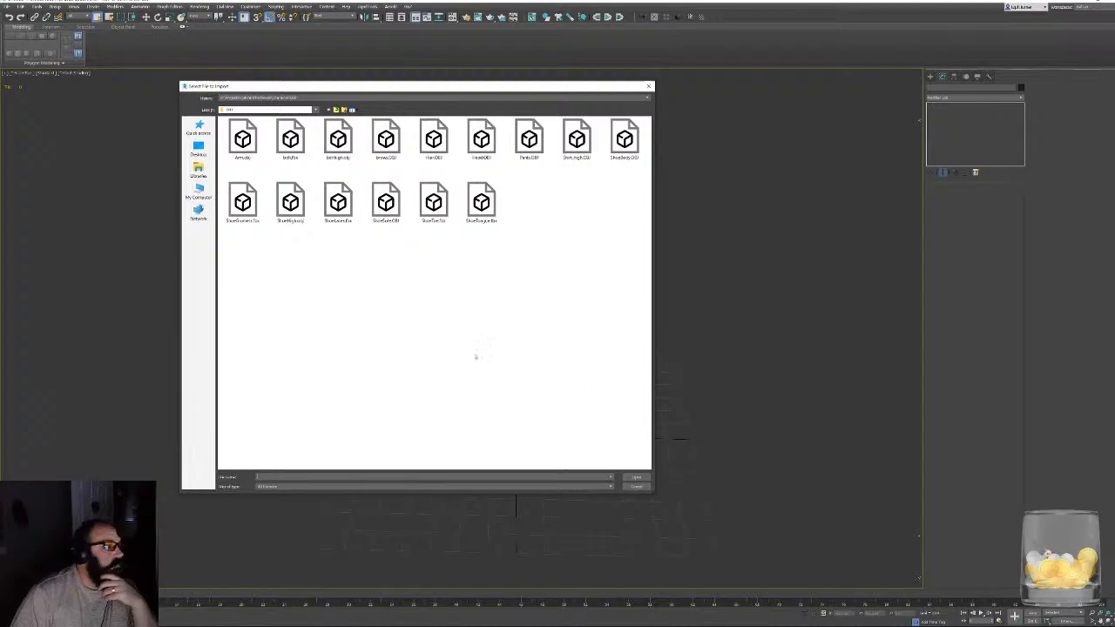
pyautogui.moveTo(316, 91)
pyautogui.mouseDown()
pyautogui.moveTo(863, 96)
pyautogui.moveTo(331, 83)
pyautogui.mouseUp()
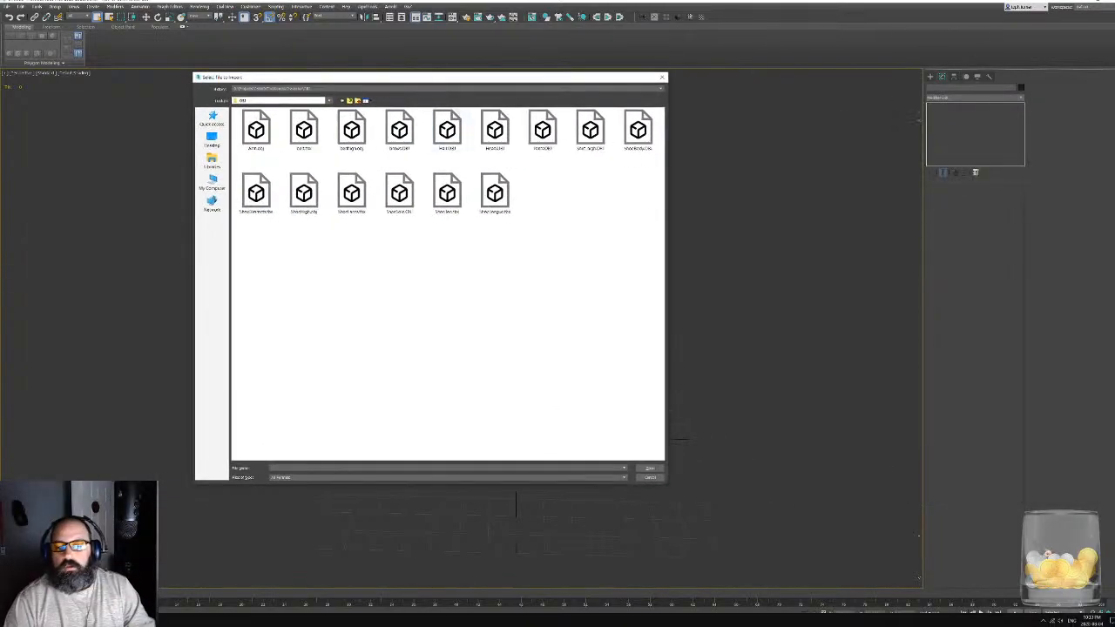
# - Bring the downloaded Standard Walk FBX into the character's import folder using File Explorer
pyautogui.press('super+e')
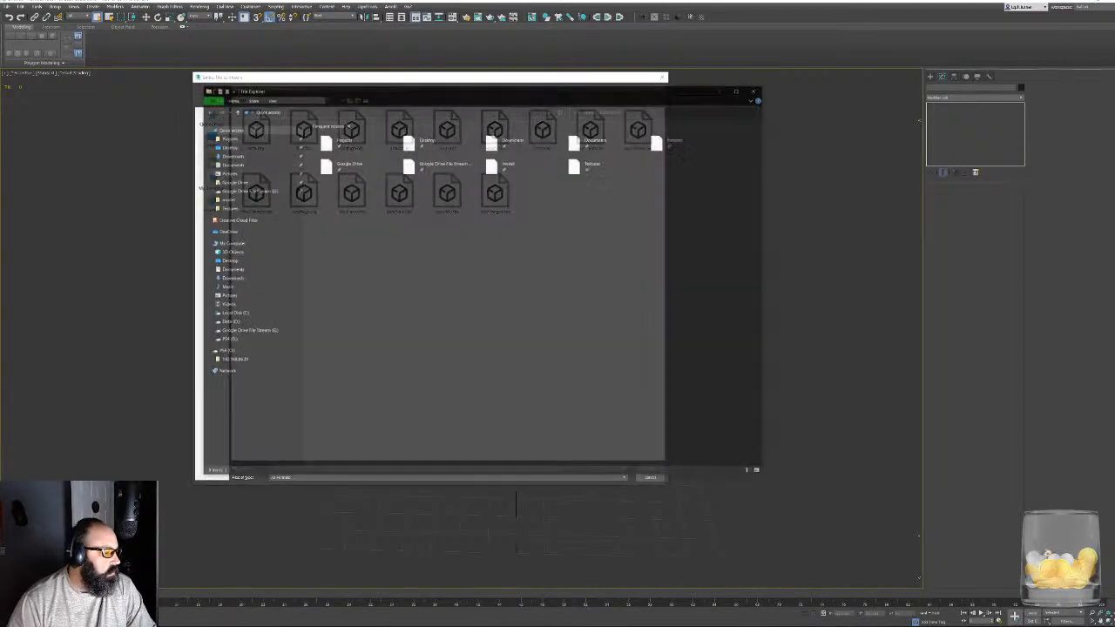
pyautogui.moveTo(610, 87); pyautogui.dragTo(1114, 109)
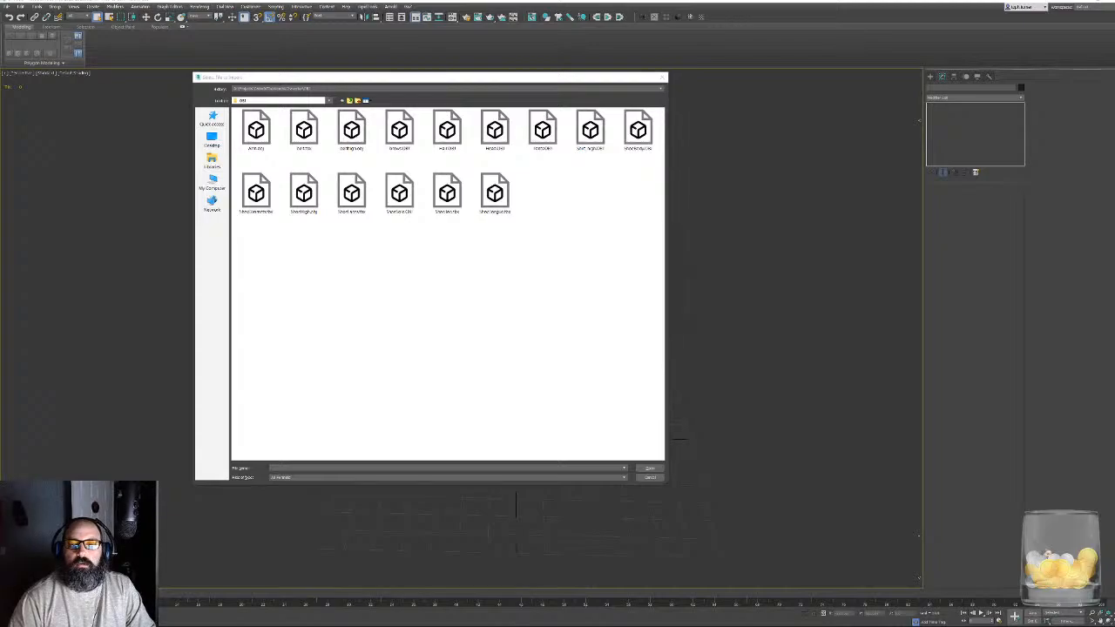
pyautogui.moveTo(1114, 200); pyautogui.dragTo(595, 293)
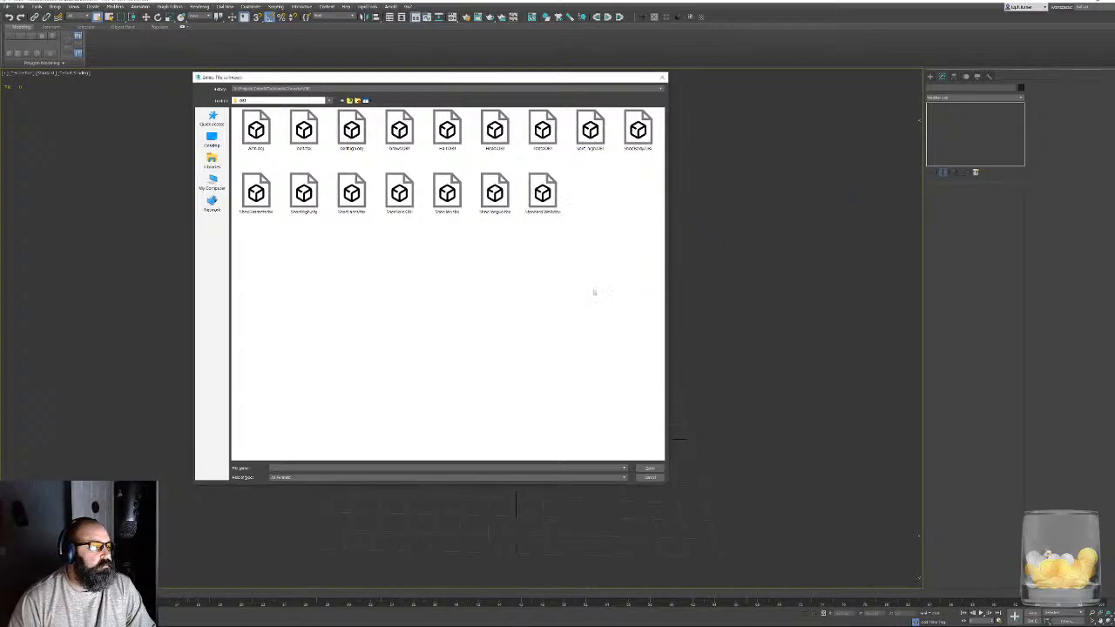
# - Import the Standard Walk FBX file, reviewing the Include options and keeping the import settings as they are
pyautogui.doubleClick(542, 192)
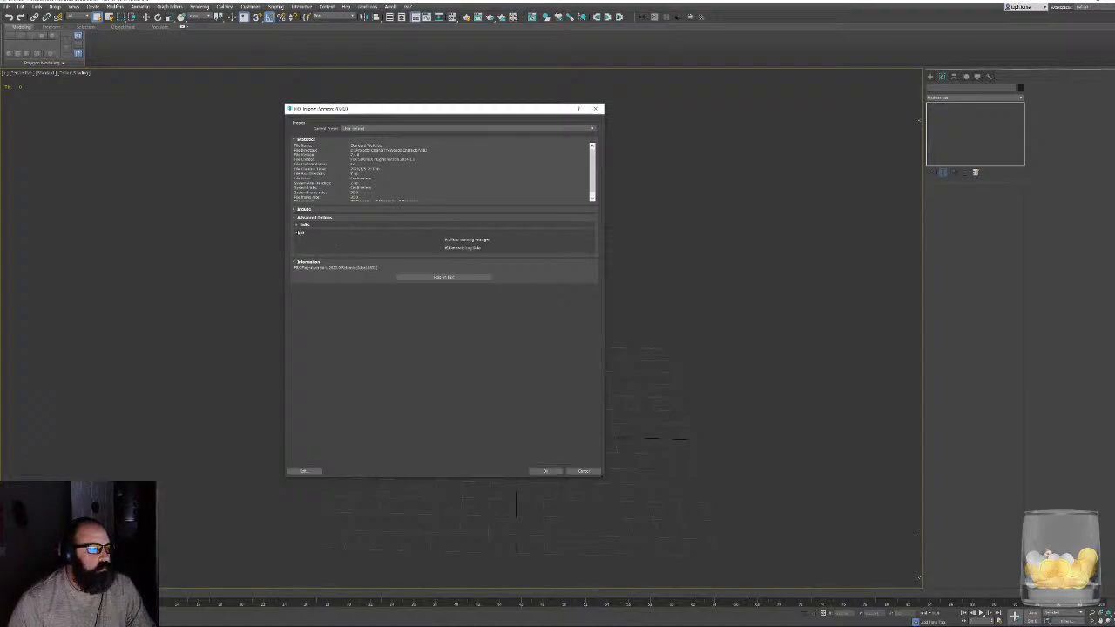
pyautogui.click(303, 210)
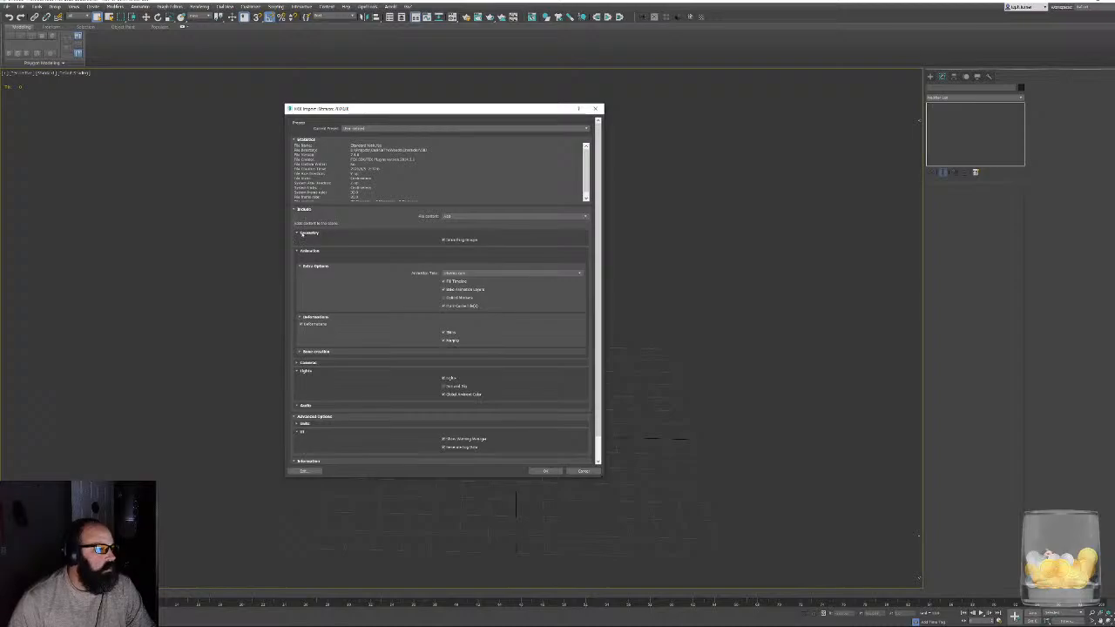
pyautogui.click(302, 234)
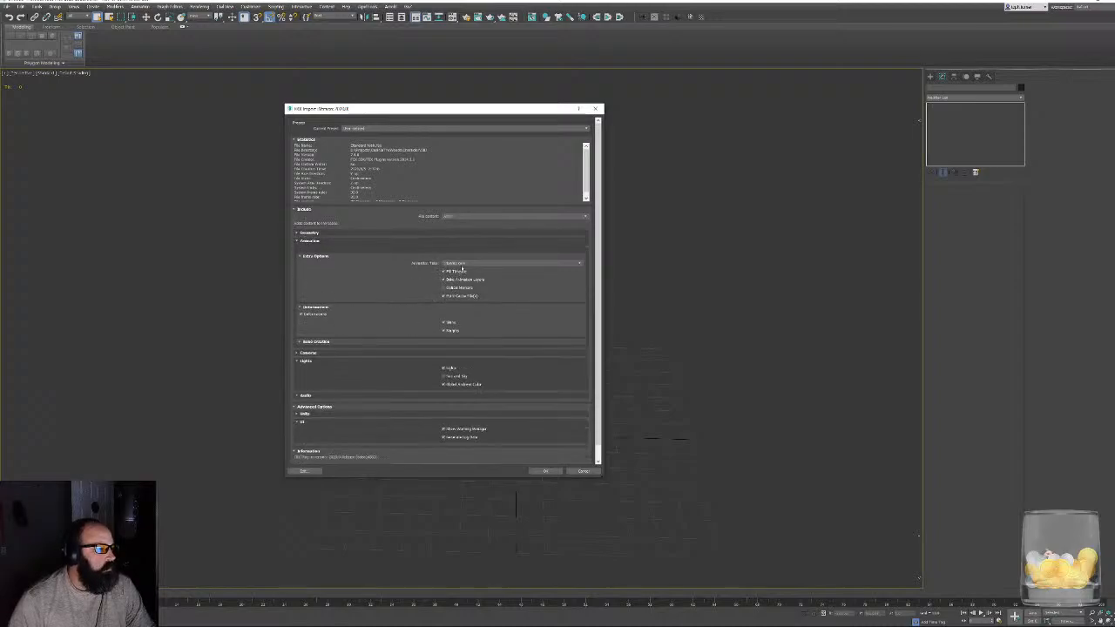
pyautogui.click(547, 472)
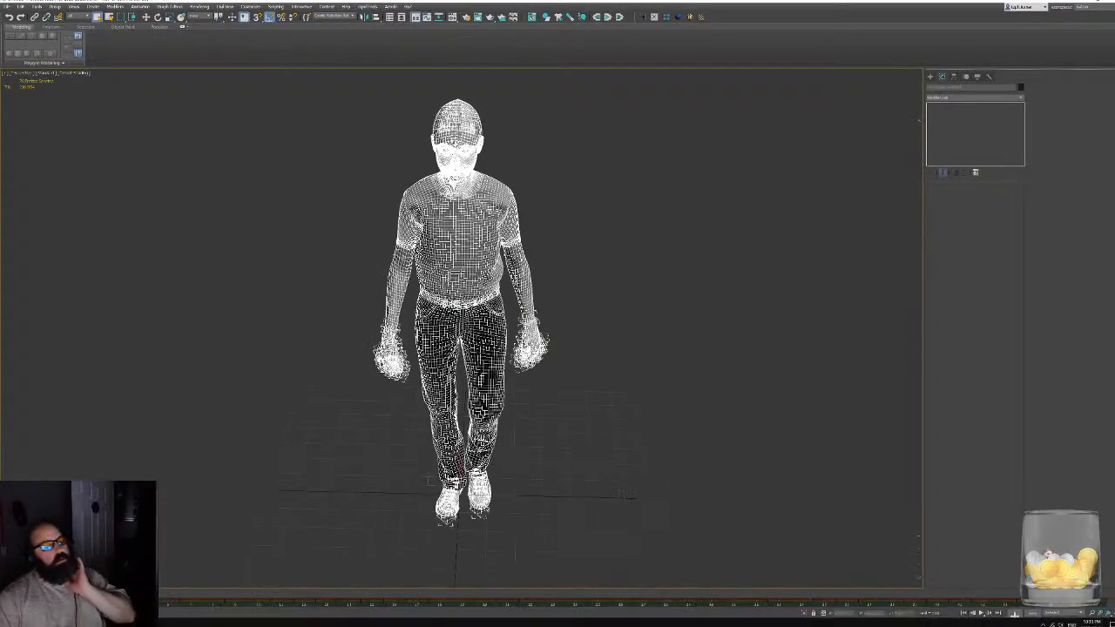
# - Switch the viewport to shaded display and play the walk animation to examine the imported character's body and hands
pyautogui.keyDown('alt'); pyautogui.moveTo(609, 460); pyautogui.dragTo(330, 378, button='middle'); pyautogui.keyUp('alt')
pyautogui.scroll(6, 479, 380)
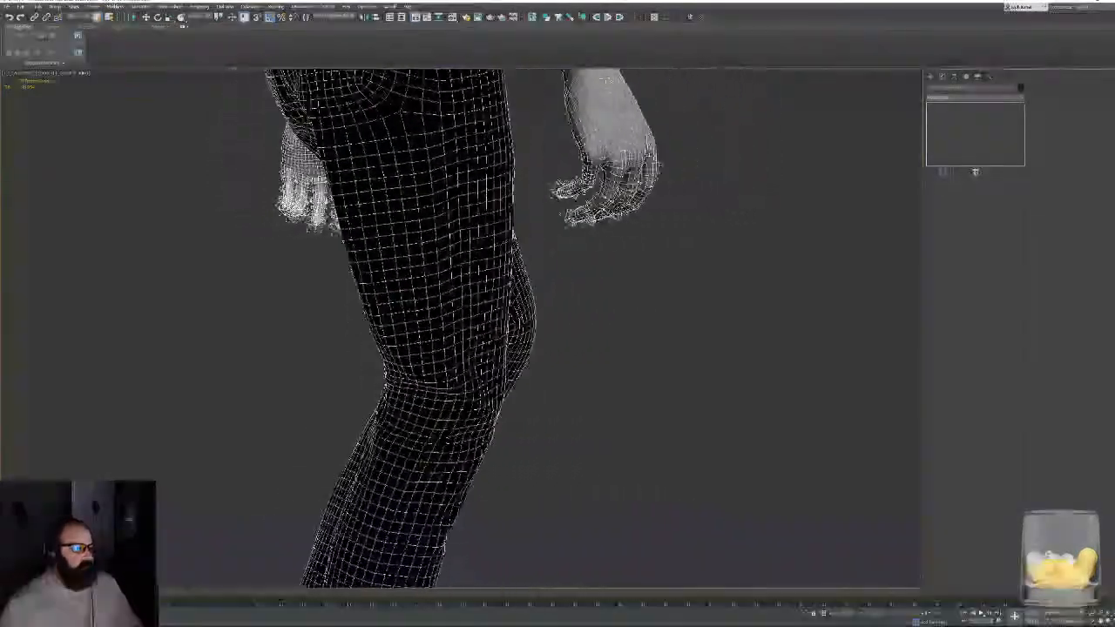
pyautogui.scroll(-3, 383, 227)
pyautogui.moveTo(386, 225); pyautogui.dragTo(390, 383, button='middle')
pyautogui.keyDown('alt'); pyautogui.moveTo(390, 383); pyautogui.dragTo(449, 383, button='middle'); pyautogui.keyUp('alt')
pyautogui.moveTo(509, 245)
pyautogui.keyDown('alt'); pyautogui.mouseDown(button='middle')
pyautogui.moveTo(525, 251)
pyautogui.moveTo(424, 317)
pyautogui.moveTo(480, 292)
pyautogui.mouseUp(button='middle'); pyautogui.keyUp('alt')
pyautogui.press('F3')
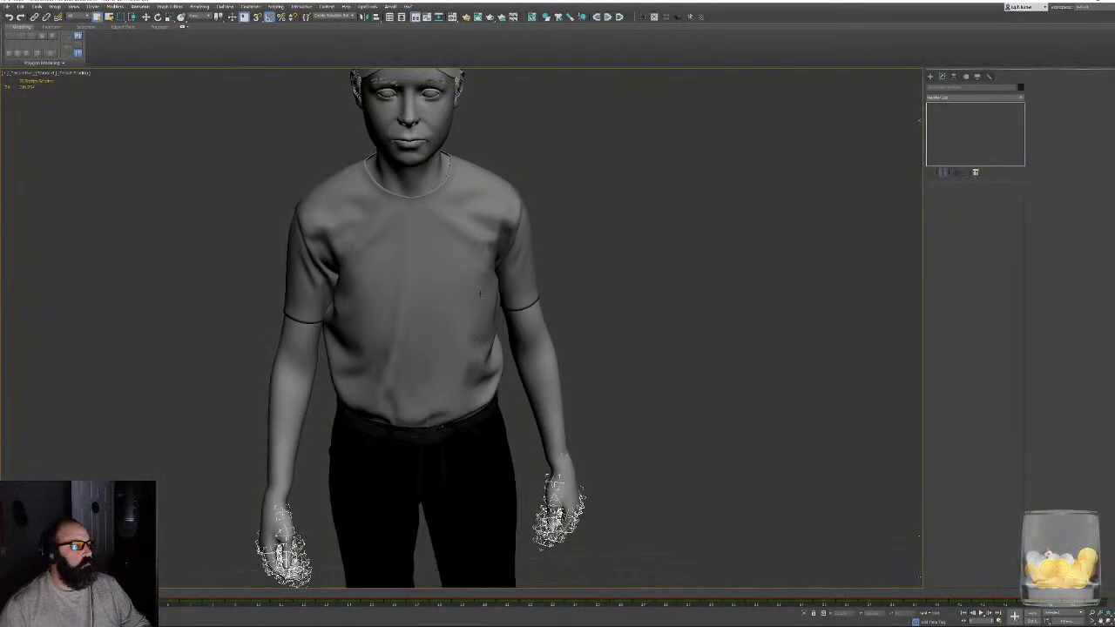
pyautogui.keyDown('alt'); pyautogui.moveTo(500, 331); pyautogui.dragTo(503, 281, button='middle'); pyautogui.keyUp('alt')
pyautogui.scroll(-3, 502, 282)
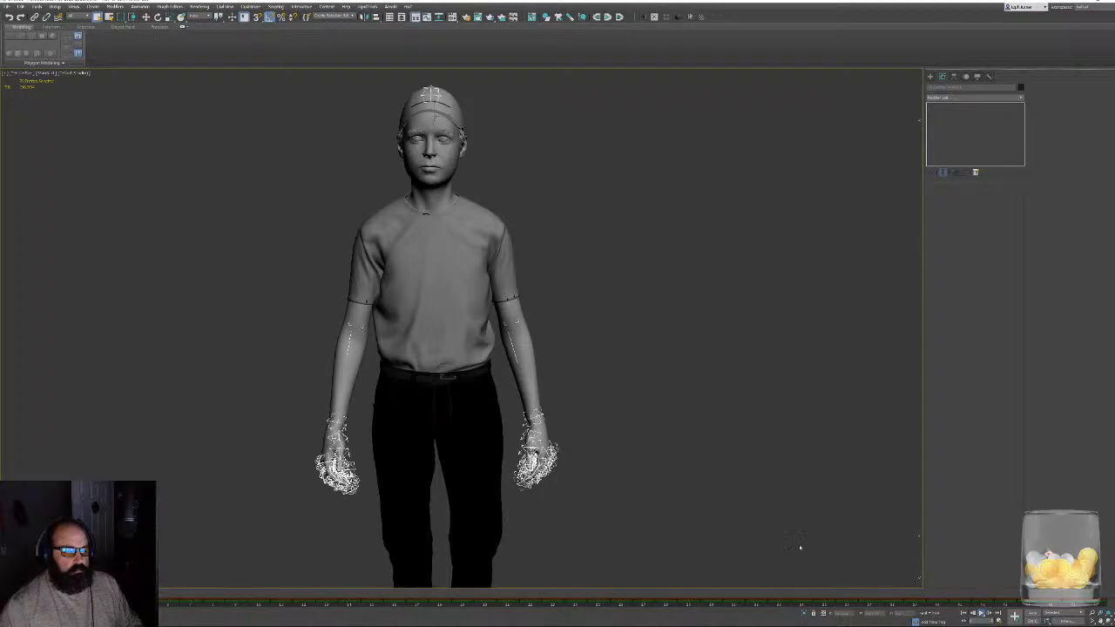
pyautogui.press('/')
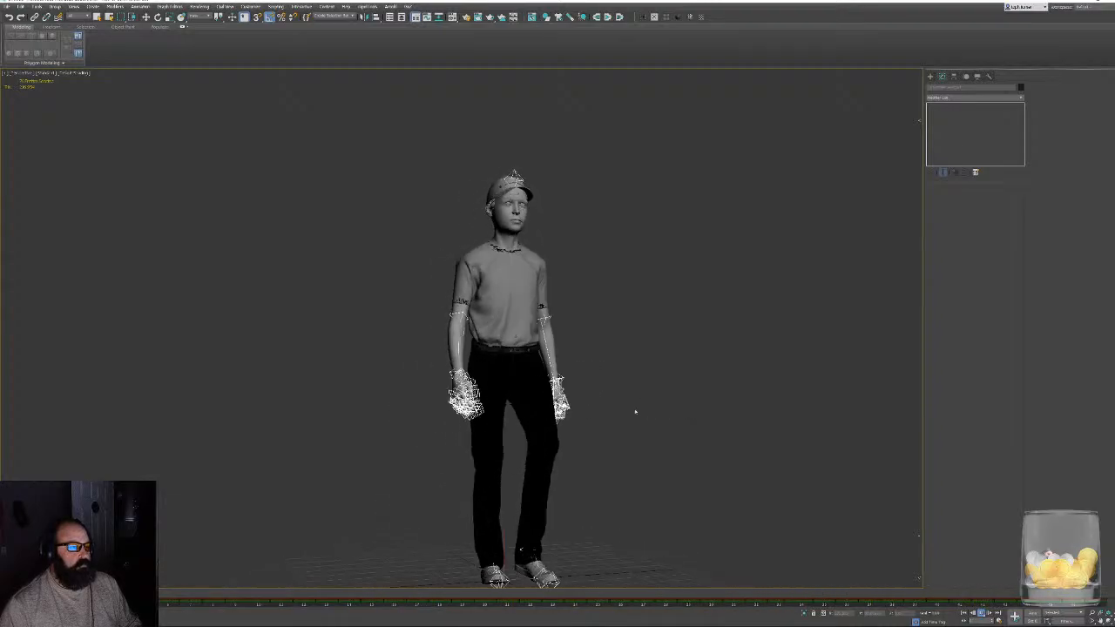
pyautogui.scroll(5, 635, 411)
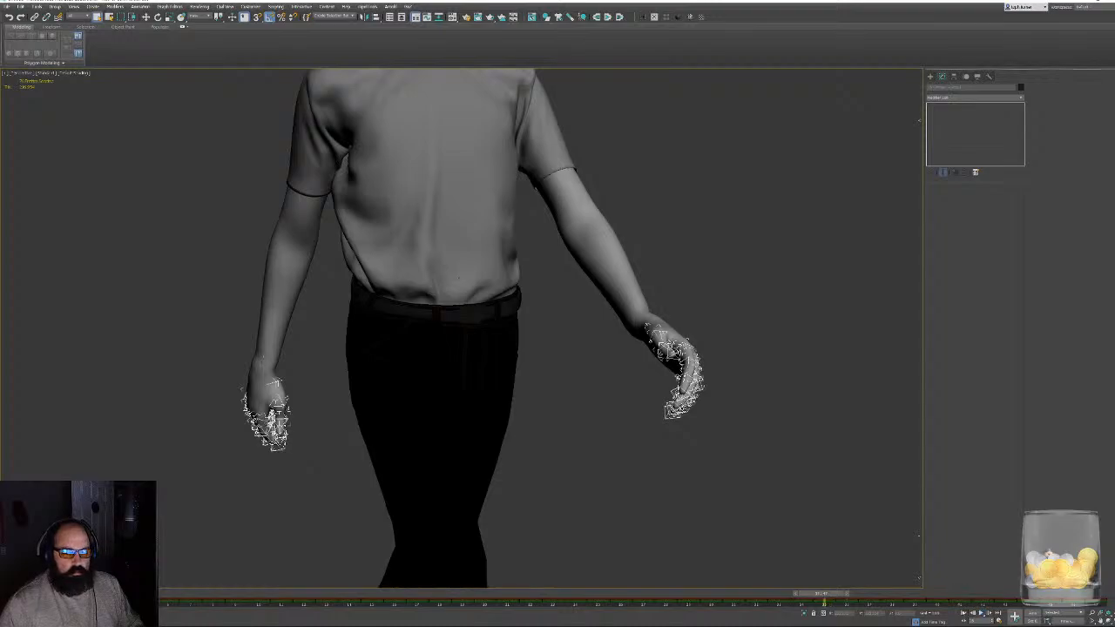
# - Hide the helper objects by category so only the character's meshes are shown
pyautogui.click(978, 76)
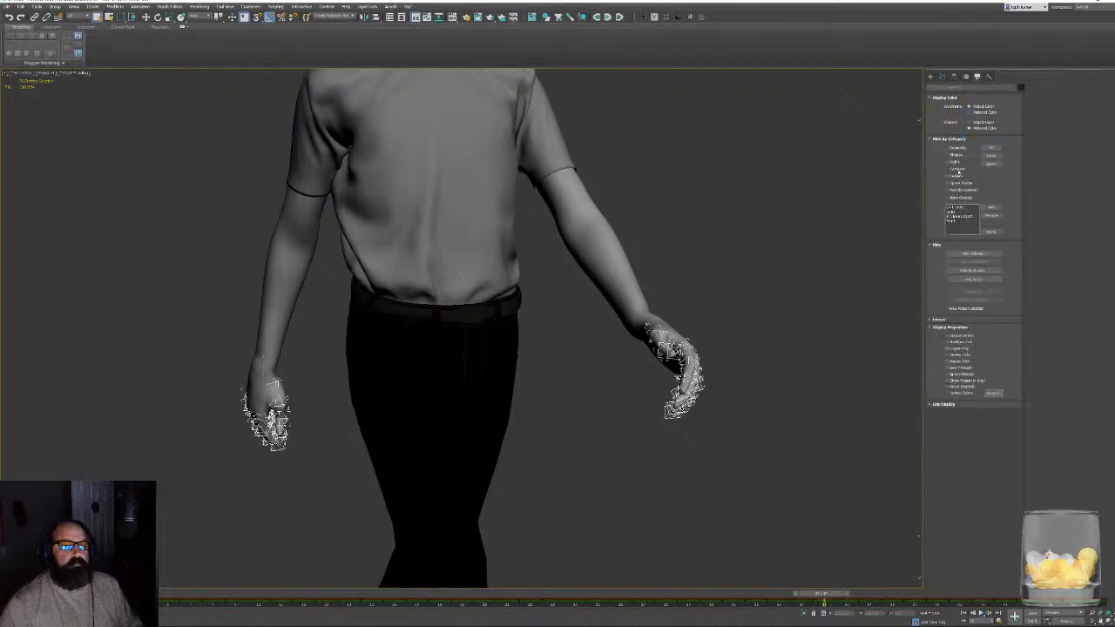
pyautogui.click(948, 176)
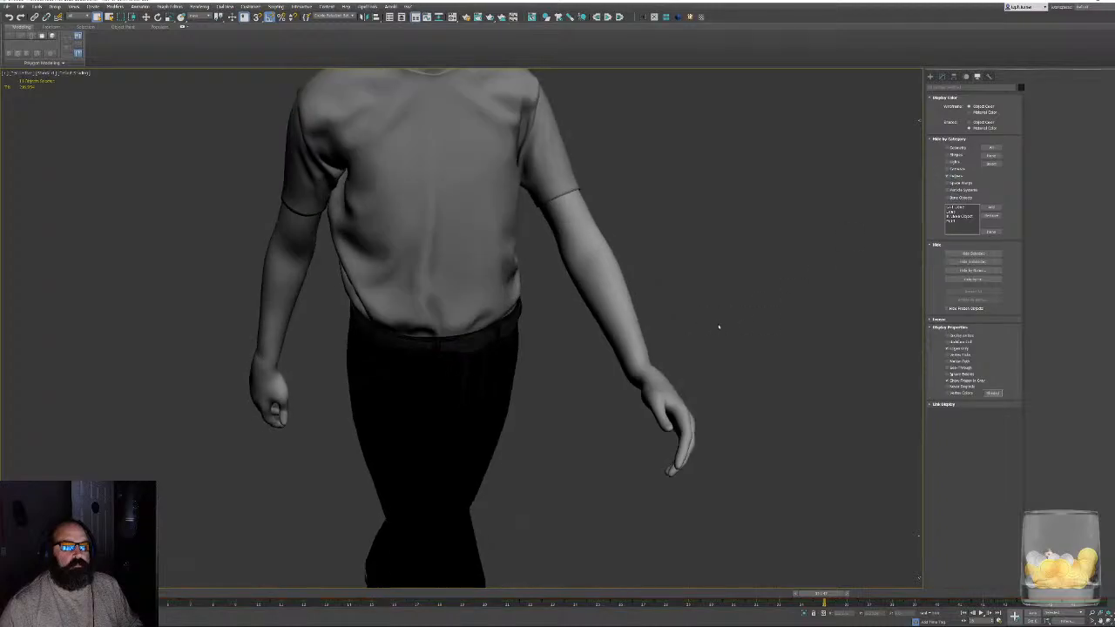
pyautogui.scroll(5, 606, 327)
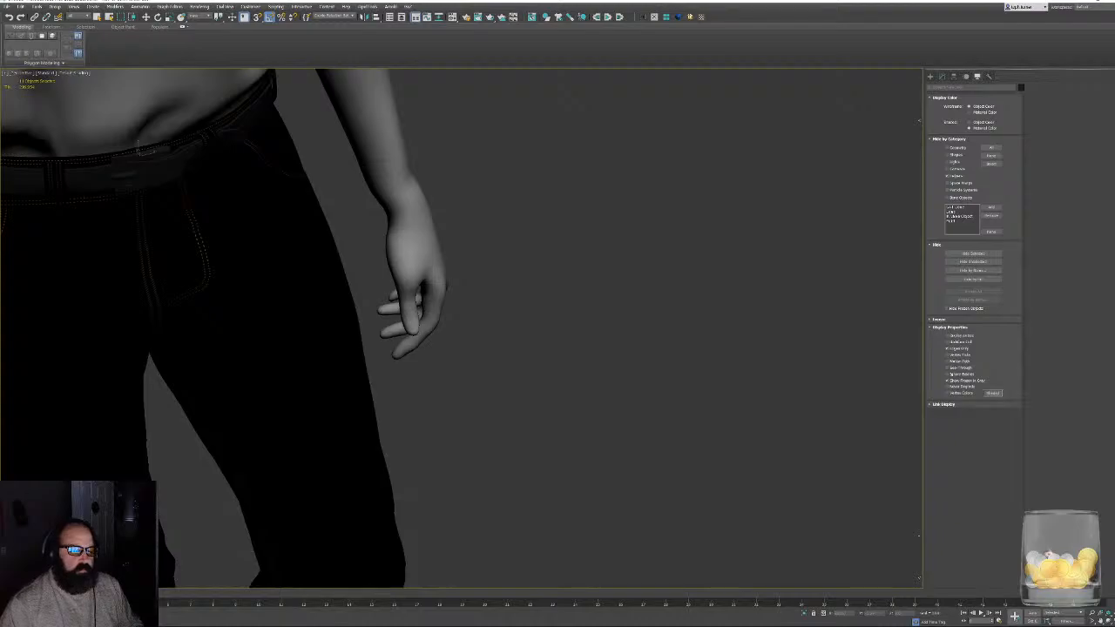
# - Select the arms mesh, enable envelope editing in its Skin modifier and expand the skin Display options
pyautogui.moveTo(284, 441); pyautogui.dragTo(467, 357, button='middle')
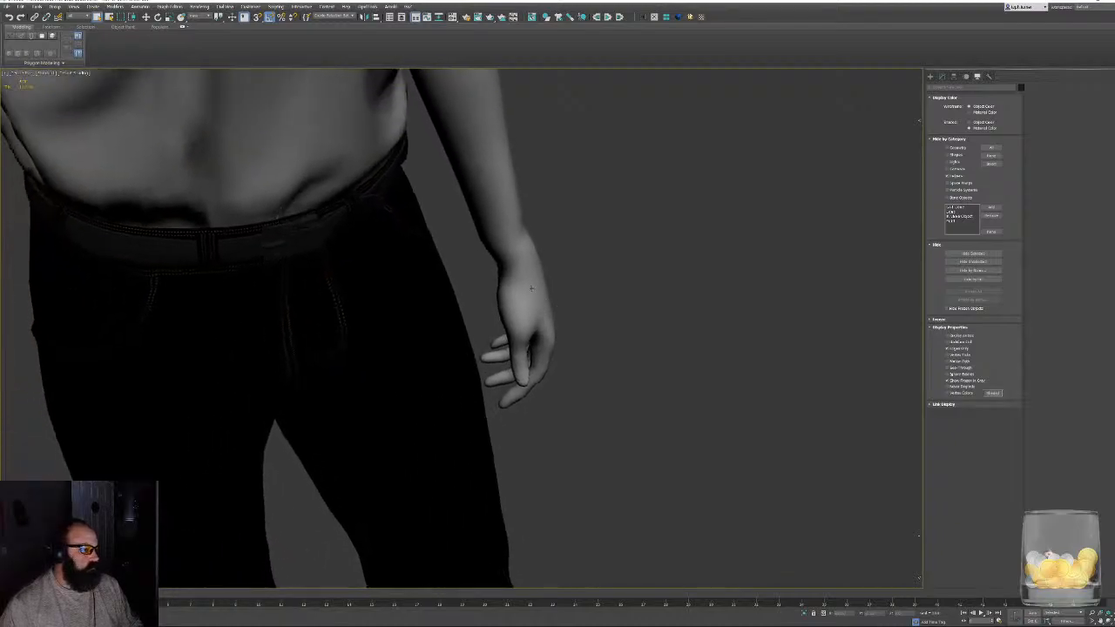
pyautogui.click(942, 76)
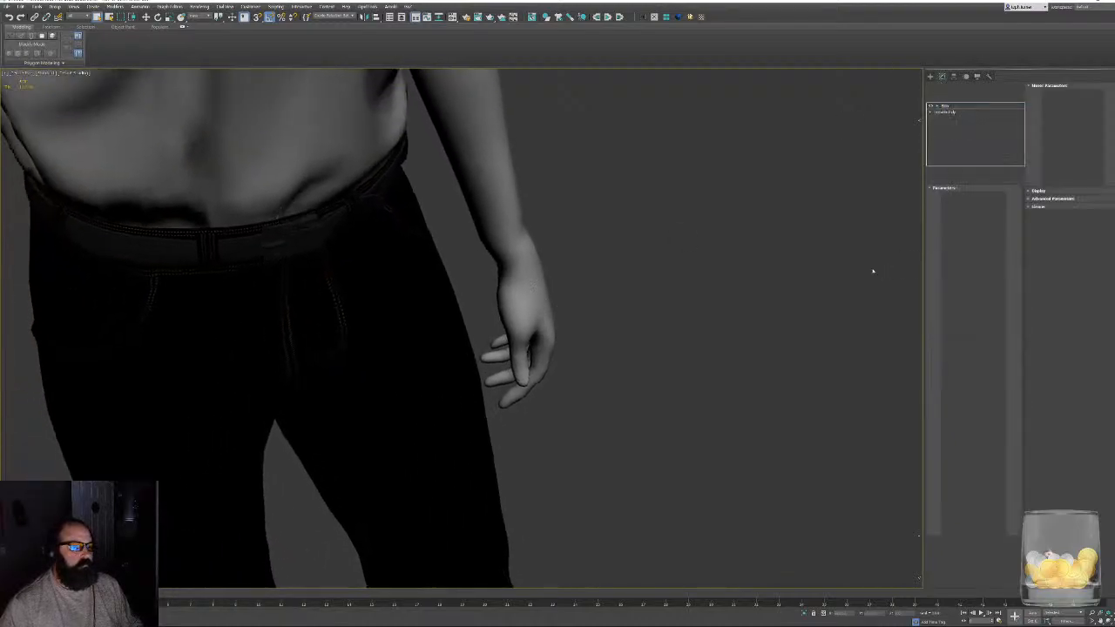
pyautogui.keyDown('alt'); pyautogui.moveTo(765, 275); pyautogui.dragTo(756, 249, button='middle'); pyautogui.keyUp('alt')
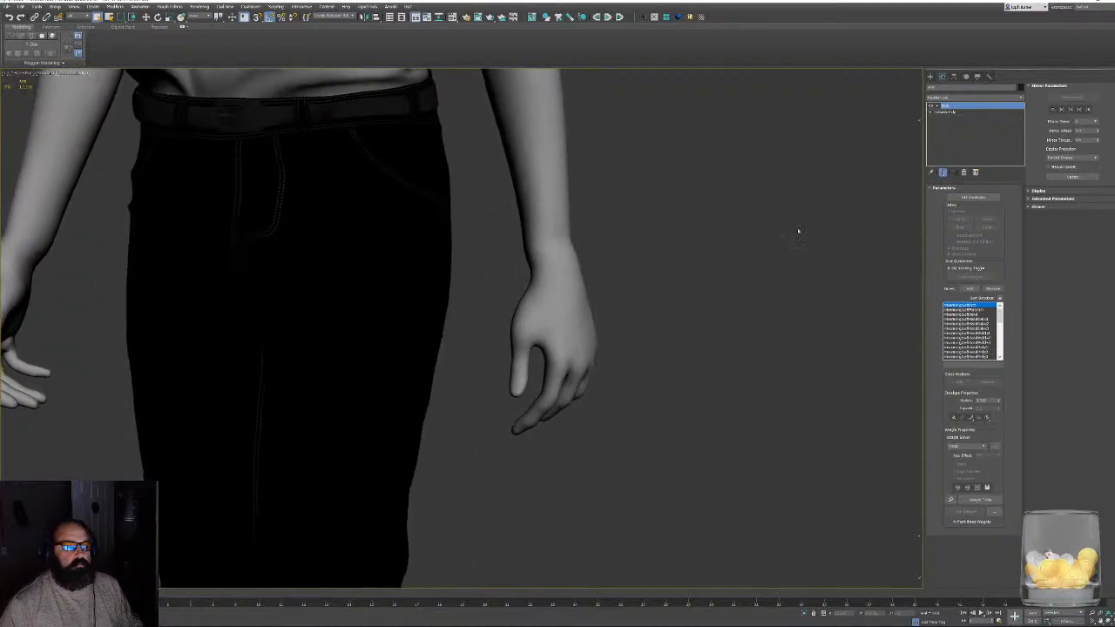
pyautogui.scroll(4, 799, 231)
pyautogui.click(974, 197)
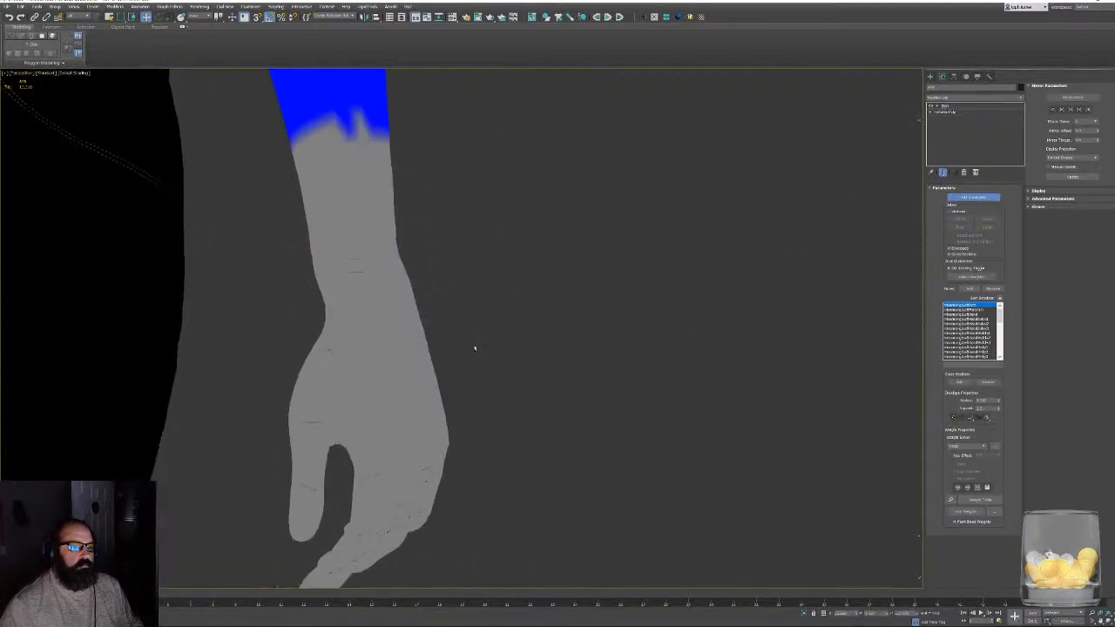
pyautogui.click(1039, 191)
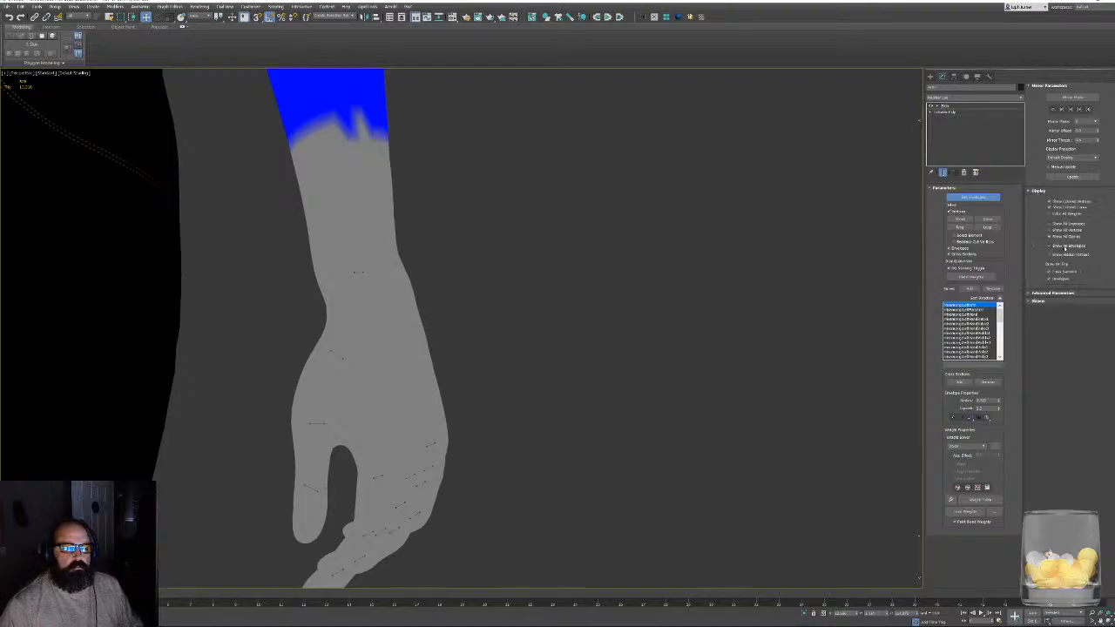
# - Examine the skin weights around the wrist for the left hand bone and the left forearm bone
pyautogui.moveTo(488, 271); pyautogui.dragTo(527, 268, button='middle')
pyautogui.click(411, 271)
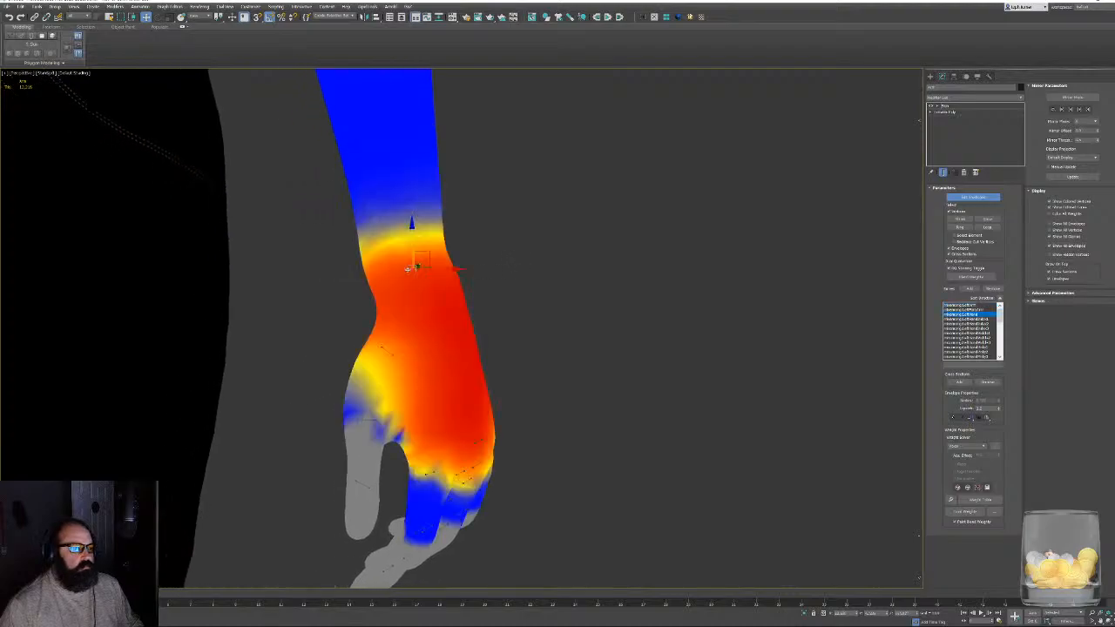
pyautogui.keyDown('alt'); pyautogui.moveTo(454, 267); pyautogui.dragTo(863, 355, button='middle'); pyautogui.keyUp('alt')
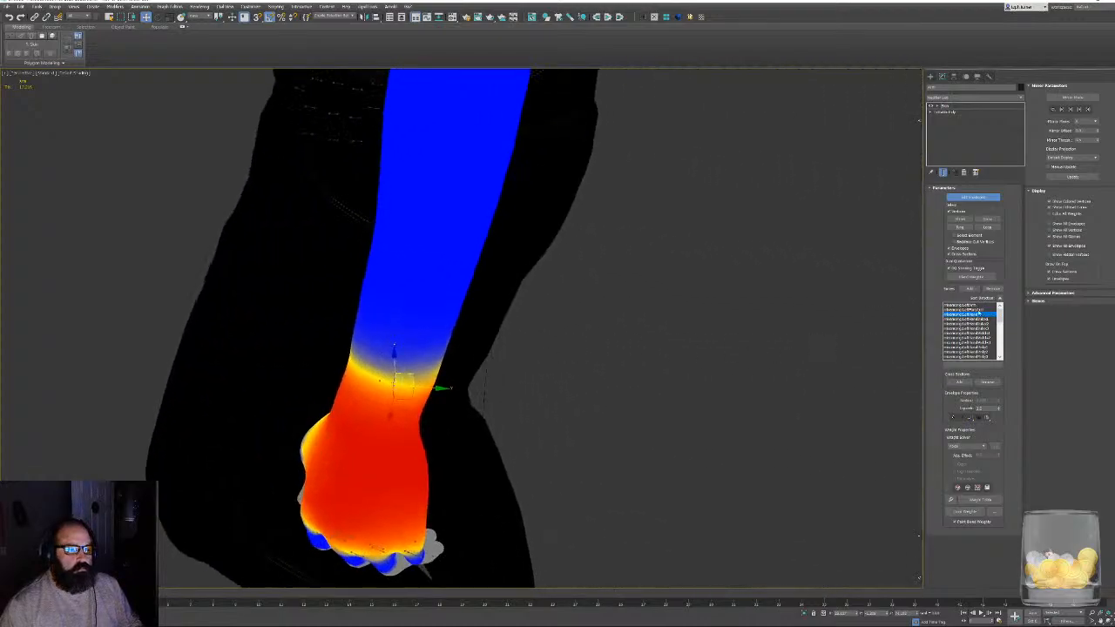
pyautogui.click(965, 309)
pyautogui.keyDown('alt'); pyautogui.moveTo(543, 307); pyautogui.dragTo(620, 261, button='middle'); pyautogui.keyUp('alt')
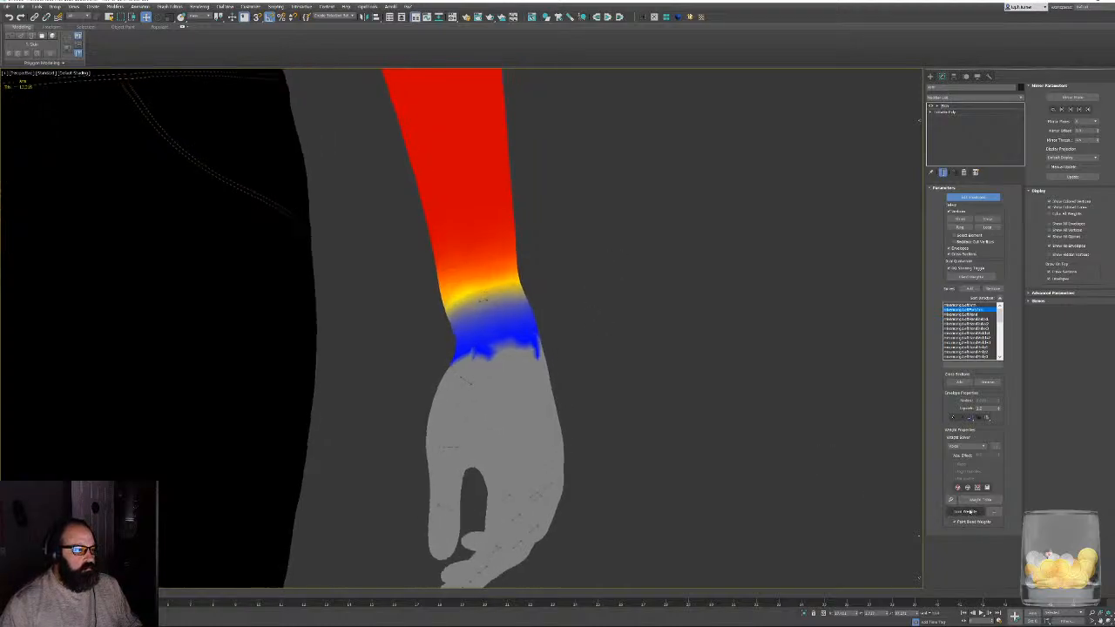
# - Enable Paint Weights with the Painter Options open and paint the left forearm bone's influence down and around the left wrist
pyautogui.click(988, 514)
pyautogui.click(965, 511)
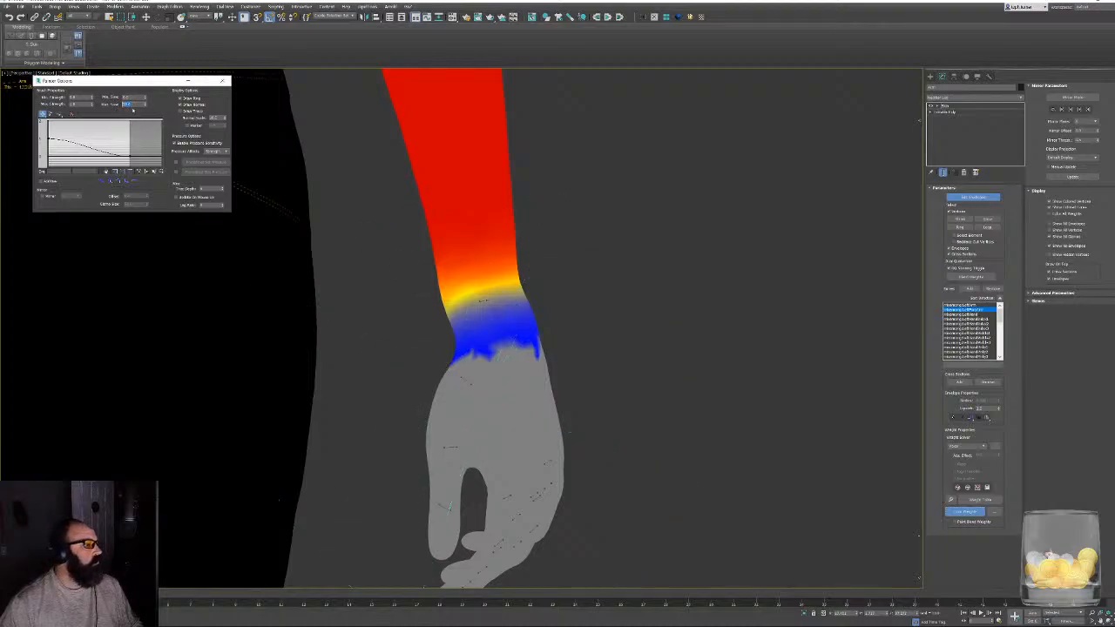
pyautogui.scroll(3, 547, 286)
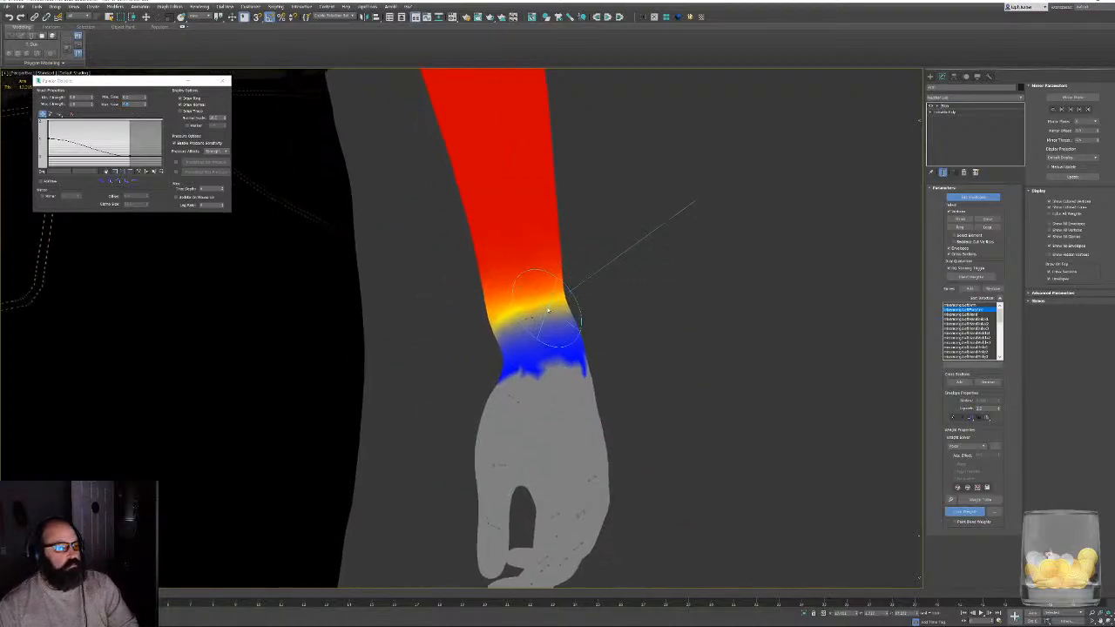
pyautogui.moveTo(547, 285)
pyautogui.mouseDown()
pyautogui.moveTo(480, 304)
pyautogui.moveTo(558, 309)
pyautogui.moveTo(478, 329)
pyautogui.mouseUp()
pyautogui.keyDown('alt'); pyautogui.moveTo(478, 329); pyautogui.dragTo(471, 305, button='middle'); pyautogui.keyUp('alt')
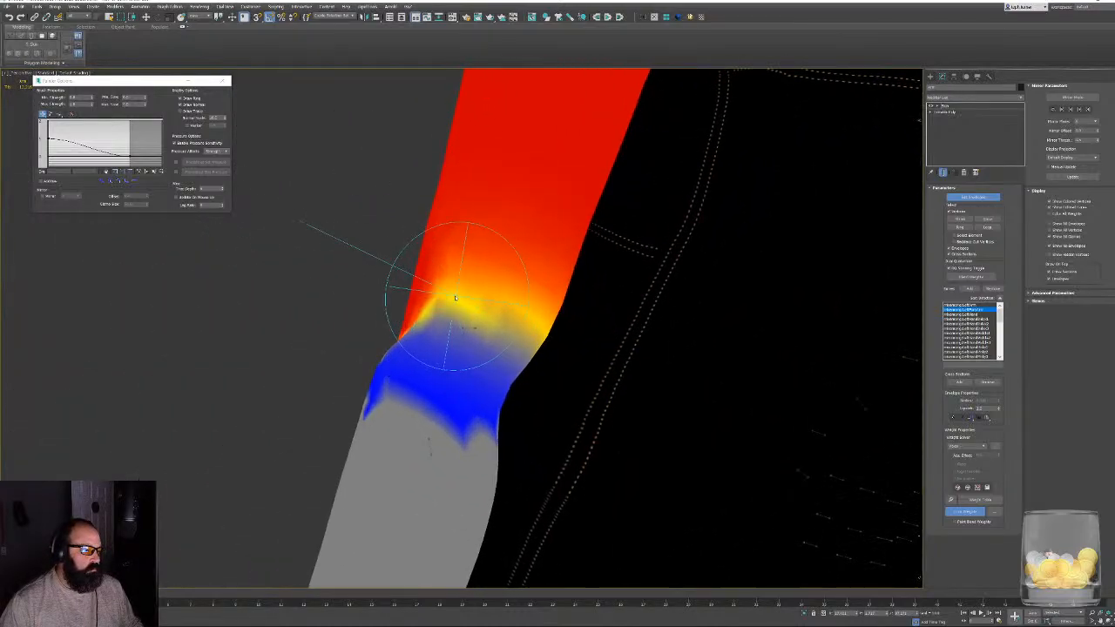
pyautogui.moveTo(495, 316); pyautogui.dragTo(518, 320)
pyautogui.keyDown('alt'); pyautogui.moveTo(488, 316); pyautogui.dragTo(353, 305, button='middle'); pyautogui.keyUp('alt')
pyautogui.moveTo(380, 311)
pyautogui.mouseDown()
pyautogui.moveTo(428, 319)
pyautogui.moveTo(324, 326)
pyautogui.moveTo(425, 328)
pyautogui.moveTo(380, 329)
pyautogui.mouseUp()
pyautogui.keyDown('alt'); pyautogui.moveTo(366, 314); pyautogui.dragTo(528, 321, button='middle'); pyautogui.keyUp('alt')
pyautogui.click(528, 321)
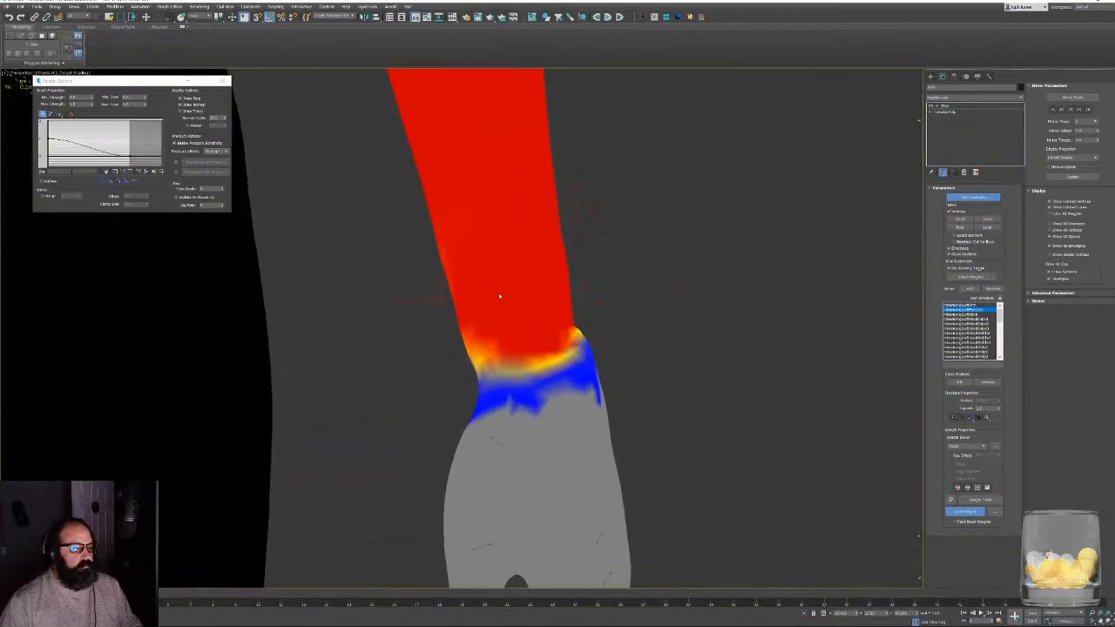
pyautogui.moveTo(499, 296); pyautogui.dragTo(466, 330)
pyautogui.keyDown('alt'); pyautogui.moveTo(516, 310); pyautogui.dragTo(487, 326, button='middle'); pyautogui.keyUp('alt')
pyautogui.moveTo(371, 335)
pyautogui.mouseDown()
pyautogui.moveTo(329, 329)
pyautogui.moveTo(357, 346)
pyautogui.mouseUp()
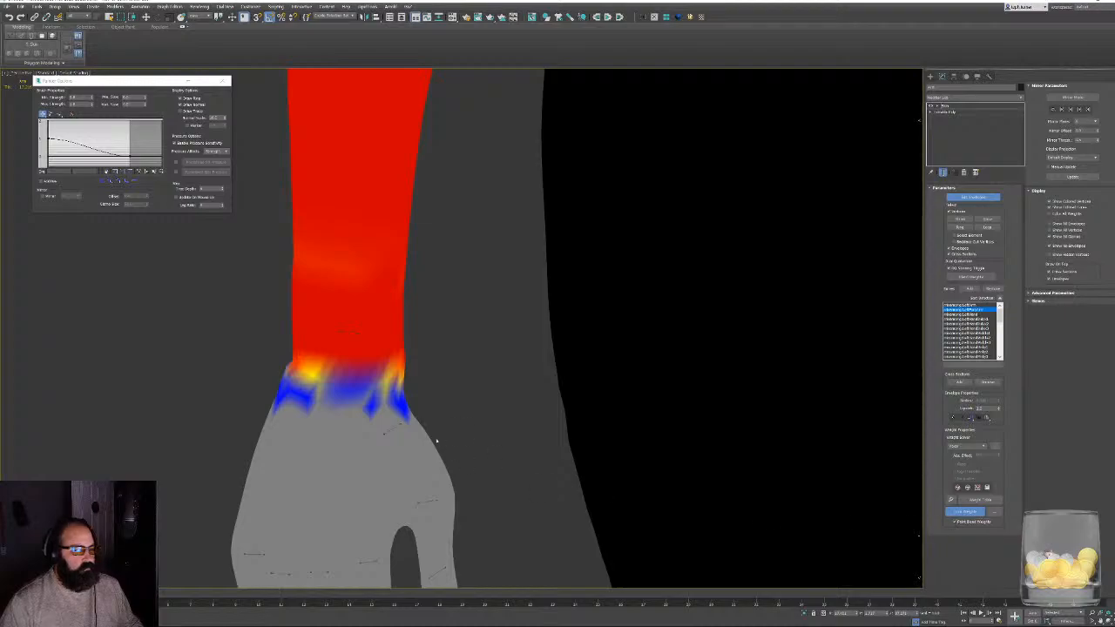
# - Enable Paint Blend Weights and smooth the left forearm bone's weight transition all around the left wrist
pyautogui.moveTo(416, 406)
pyautogui.mouseDown()
pyautogui.moveTo(371, 425)
pyautogui.moveTo(327, 381)
pyautogui.moveTo(373, 422)
pyautogui.moveTo(306, 406)
pyautogui.mouseUp()
pyautogui.moveTo(427, 401)
pyautogui.keyDown('alt'); pyautogui.mouseDown(button='middle')
pyautogui.moveTo(452, 397)
pyautogui.moveTo(386, 403)
pyautogui.moveTo(568, 364)
pyautogui.moveTo(552, 366)
pyautogui.mouseUp(button='middle'); pyautogui.keyUp('alt')
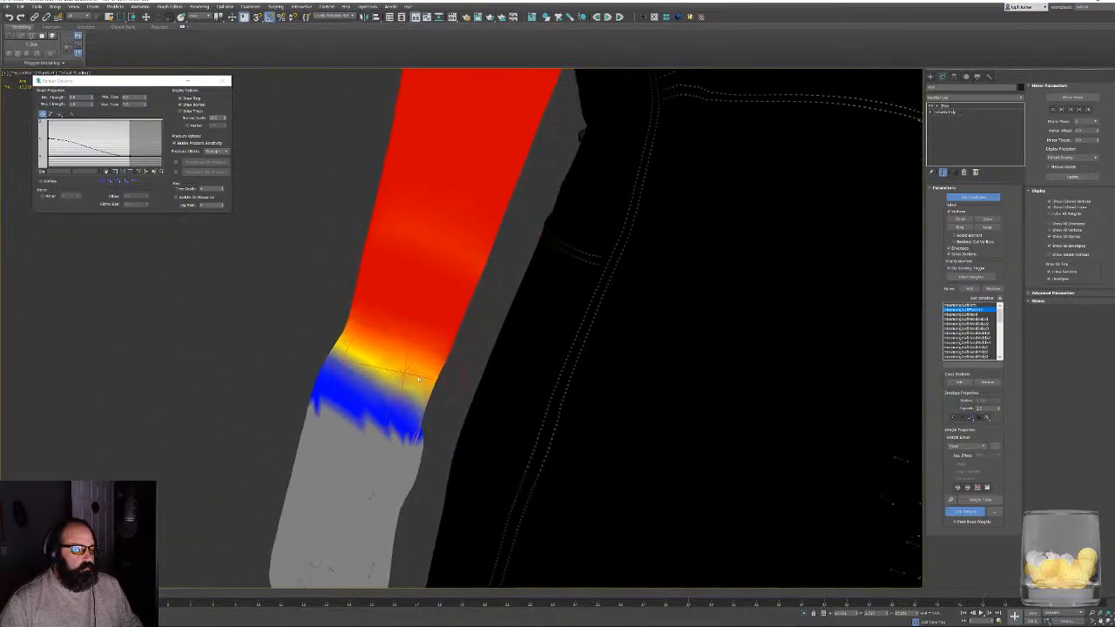
pyautogui.keyDown('alt'); pyautogui.moveTo(436, 349); pyautogui.dragTo(497, 331, button='middle'); pyautogui.keyUp('alt')
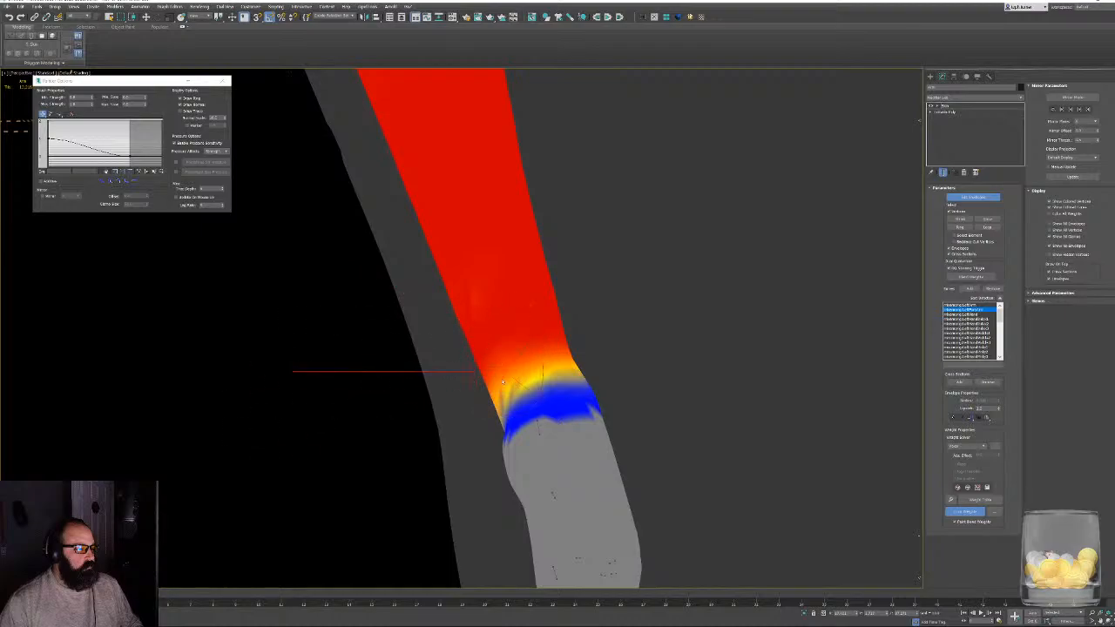
pyautogui.keyDown('alt'); pyautogui.moveTo(604, 360); pyautogui.dragTo(562, 361, button='middle'); pyautogui.keyUp('alt')
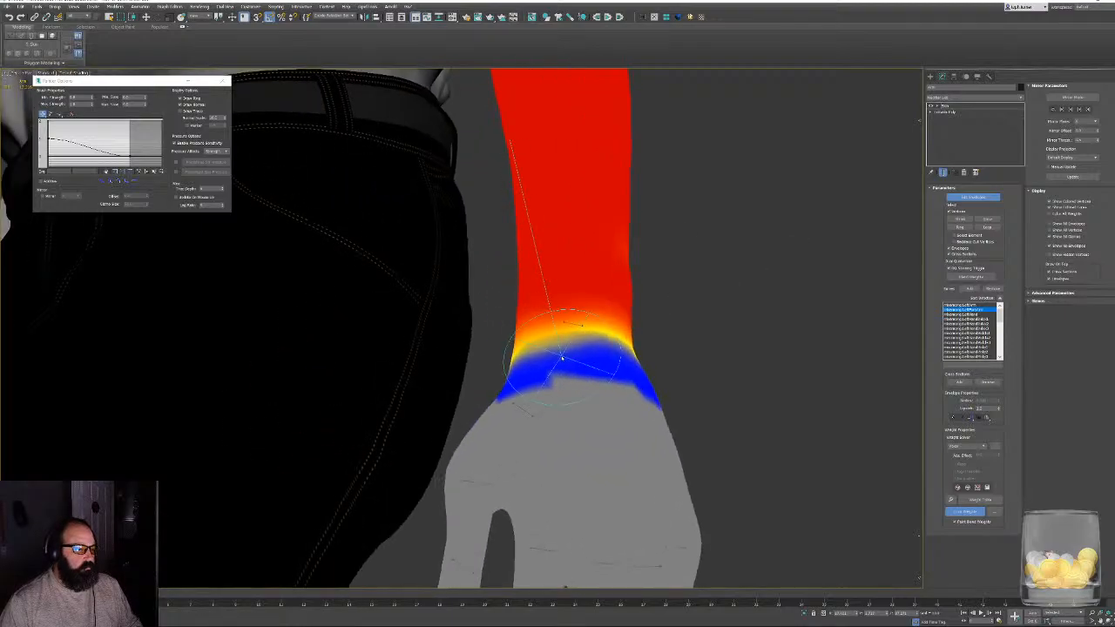
pyautogui.scroll(-4, 562, 360)
pyautogui.keyDown('alt'); pyautogui.moveTo(632, 408); pyautogui.dragTo(662, 342, button='middle'); pyautogui.keyUp('alt')
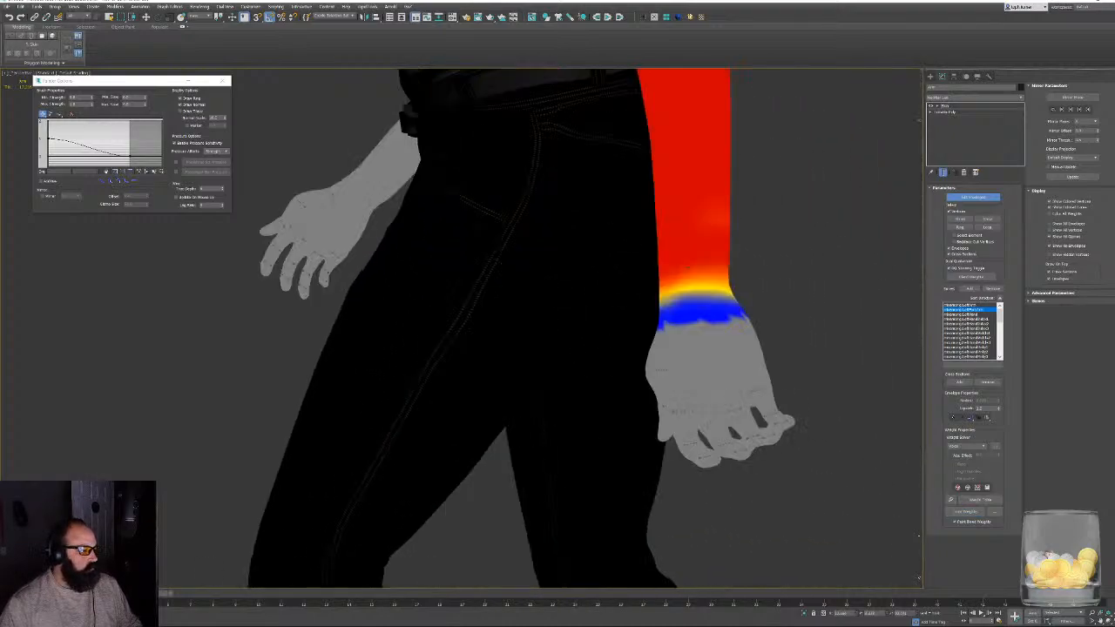
# - Show edged faces in the viewport and scrub the walk animation to check the left arm's deformation
pyautogui.keyDown('alt'); pyautogui.moveTo(321, 533); pyautogui.dragTo(399, 506, button='middle'); pyautogui.keyUp('alt')
pyautogui.press('F4')
pyautogui.keyDown('alt'); pyautogui.moveTo(340, 605); pyautogui.dragTo(373, 595, button='middle'); pyautogui.keyUp('alt')
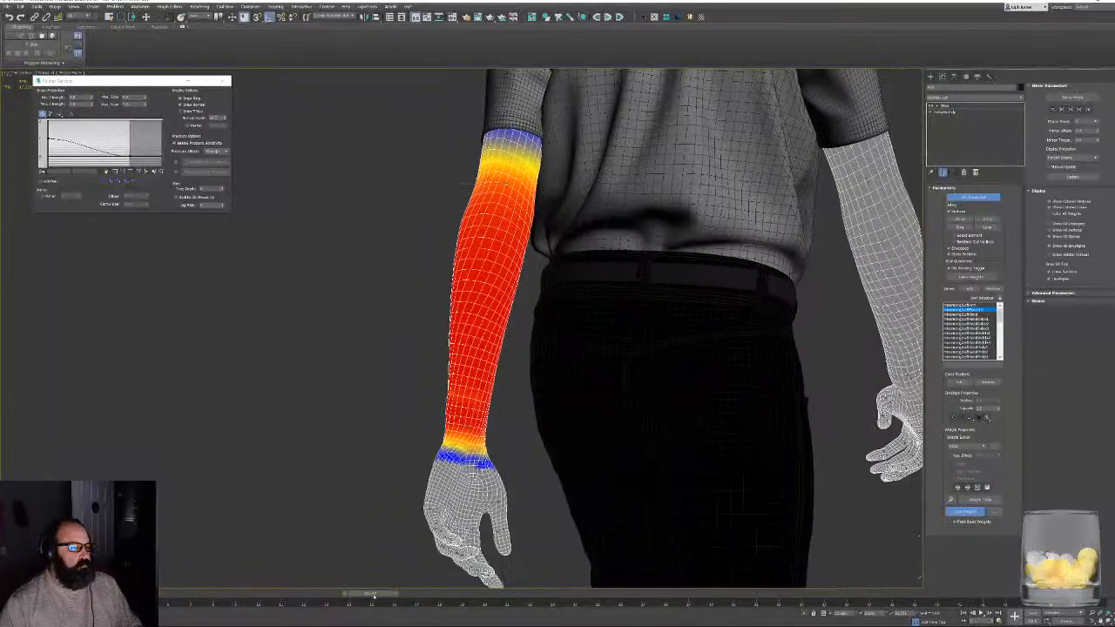
# - Select the right forearm bone in the Skin modifier and enable Paint Weights for the right wrist
pyautogui.keyDown('alt'); pyautogui.moveTo(619, 449); pyautogui.dragTo(459, 398, button='middle'); pyautogui.keyUp('alt')
pyautogui.scroll(2, 459, 398)
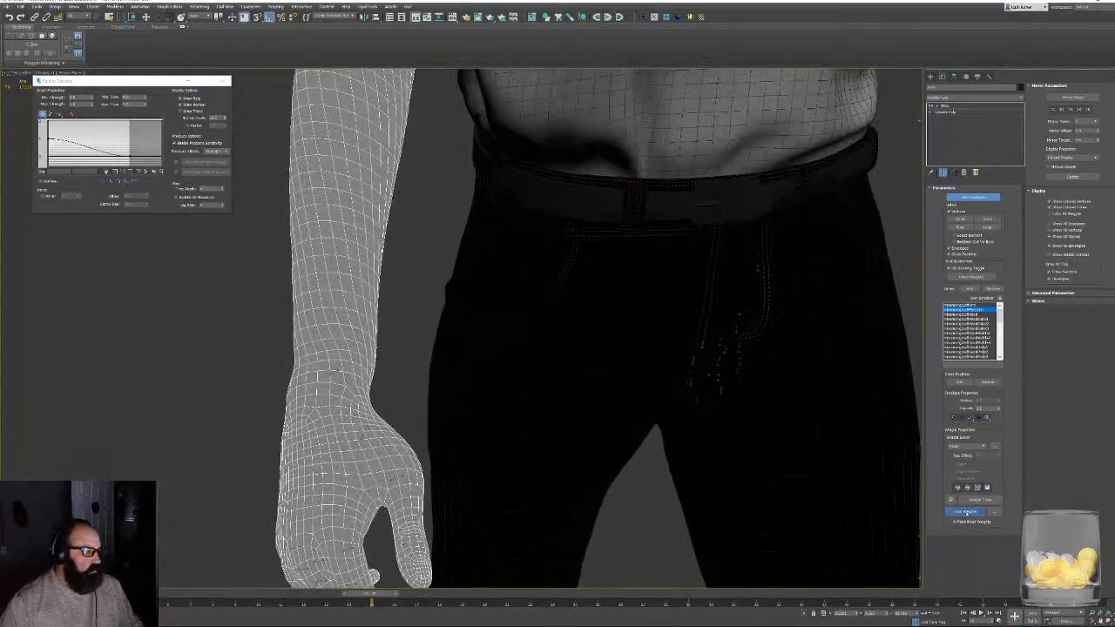
pyautogui.click(337, 370)
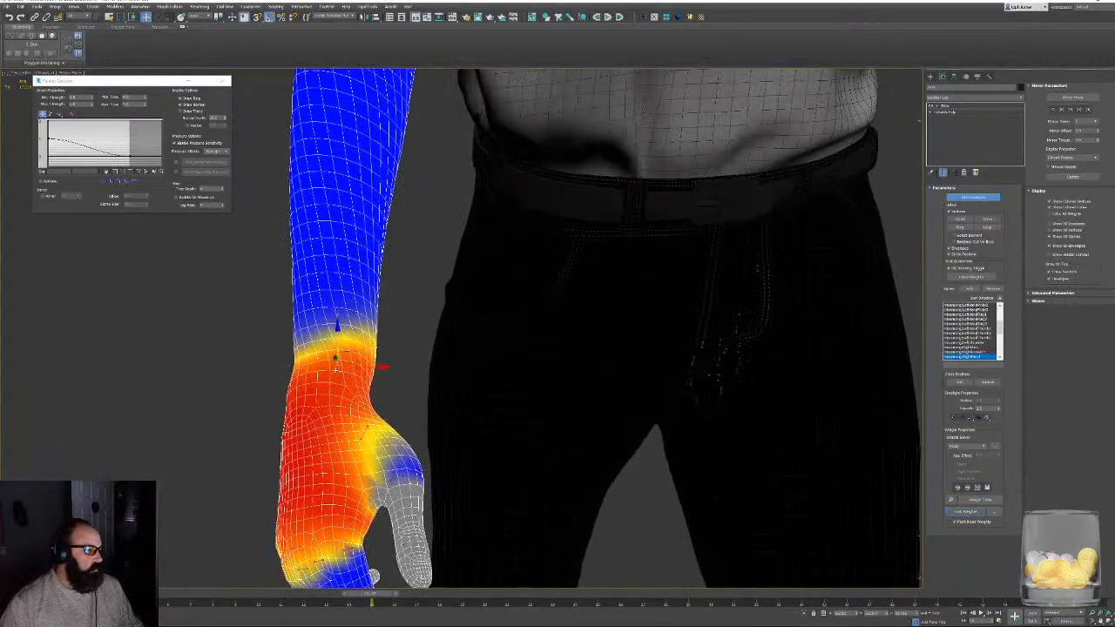
pyautogui.keyDown('alt'); pyautogui.moveTo(327, 277); pyautogui.dragTo(364, 340, button='middle'); pyautogui.keyUp('alt')
pyautogui.click(965, 351)
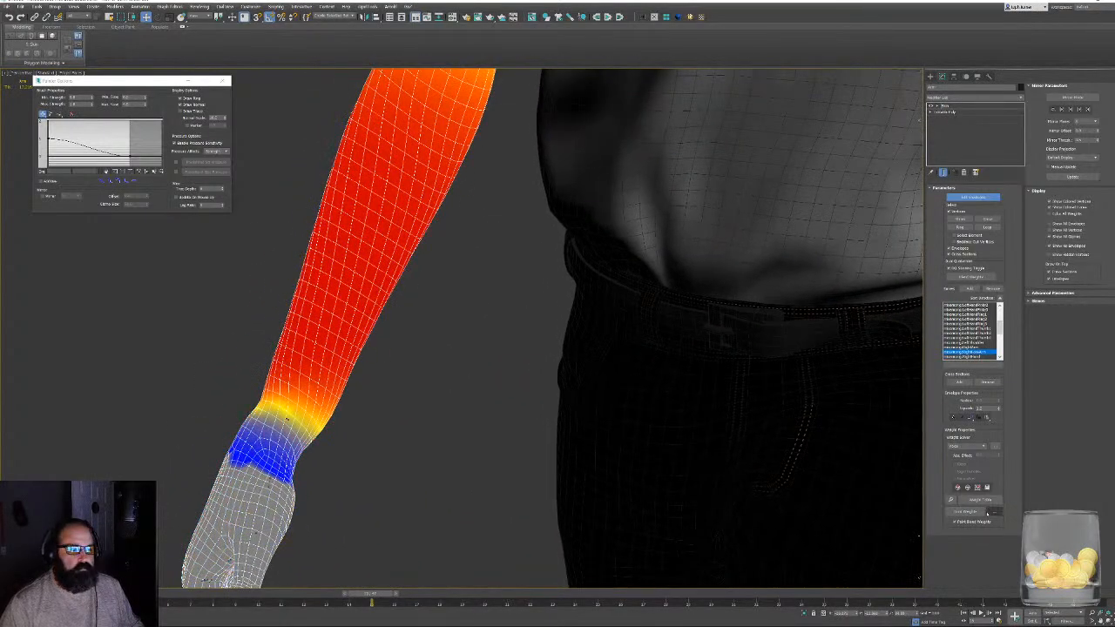
pyautogui.keyDown('alt'); pyautogui.moveTo(291, 397); pyautogui.dragTo(401, 392, button='middle'); pyautogui.keyUp('alt')
pyautogui.scroll(6, 670, 414)
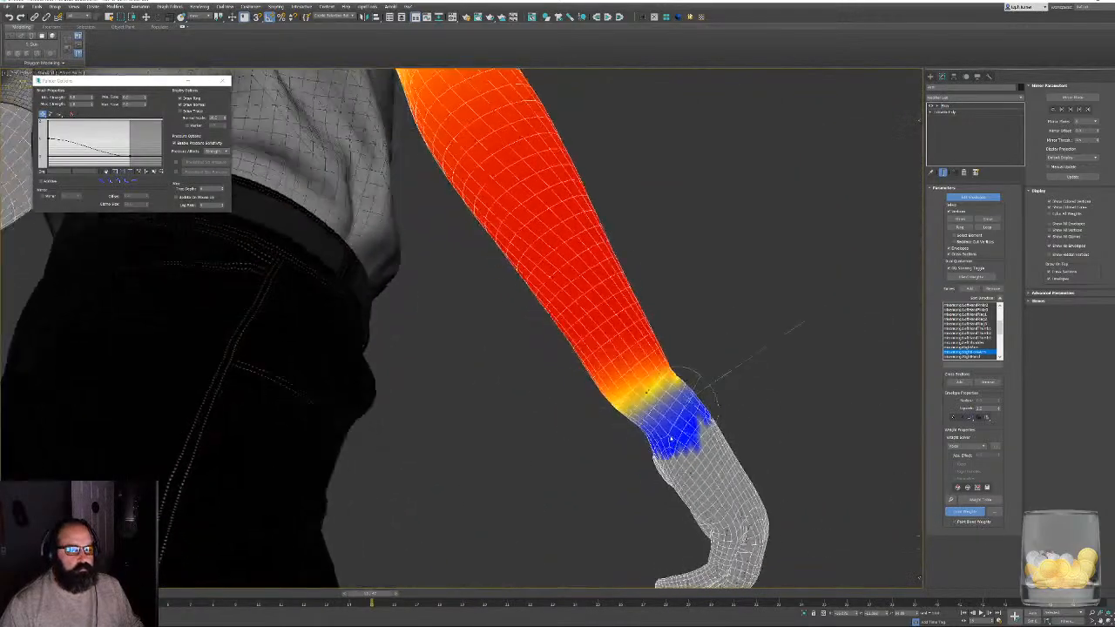
# - Paint the right forearm bone's influence down to the right wrist on every side of the arm
pyautogui.moveTo(667, 353)
pyautogui.mouseDown()
pyautogui.moveTo(606, 418)
pyautogui.moveTo(688, 348)
pyautogui.moveTo(593, 335)
pyautogui.moveTo(634, 321)
pyautogui.mouseUp()
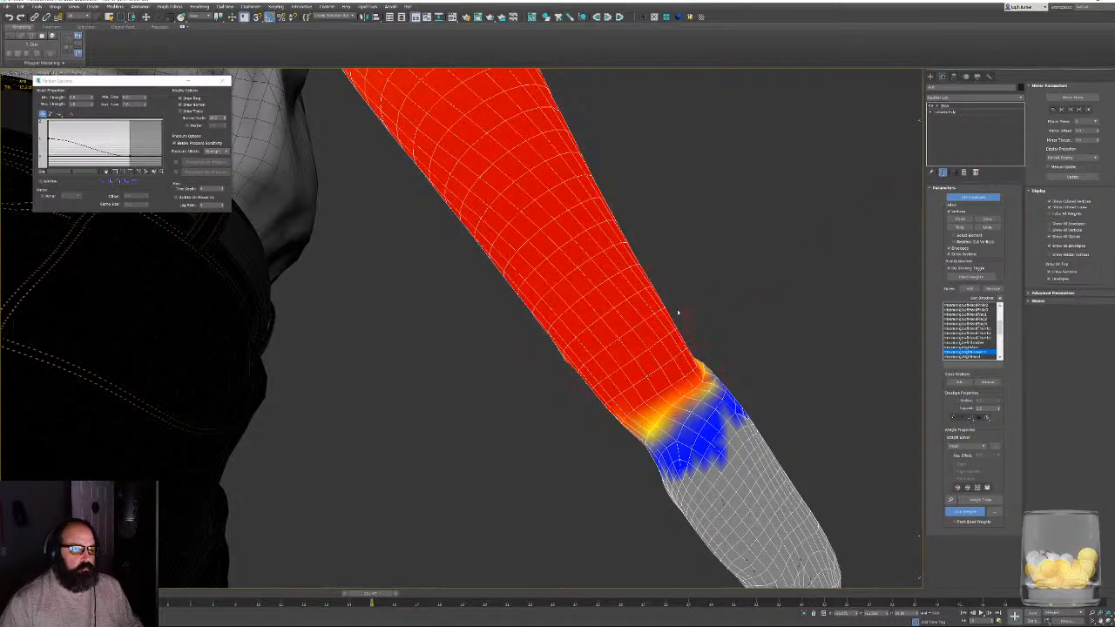
pyautogui.moveTo(678, 312)
pyautogui.keyDown('alt'); pyautogui.mouseDown(button='middle')
pyautogui.moveTo(720, 331)
pyautogui.moveTo(647, 351)
pyautogui.mouseUp(button='middle'); pyautogui.keyUp('alt')
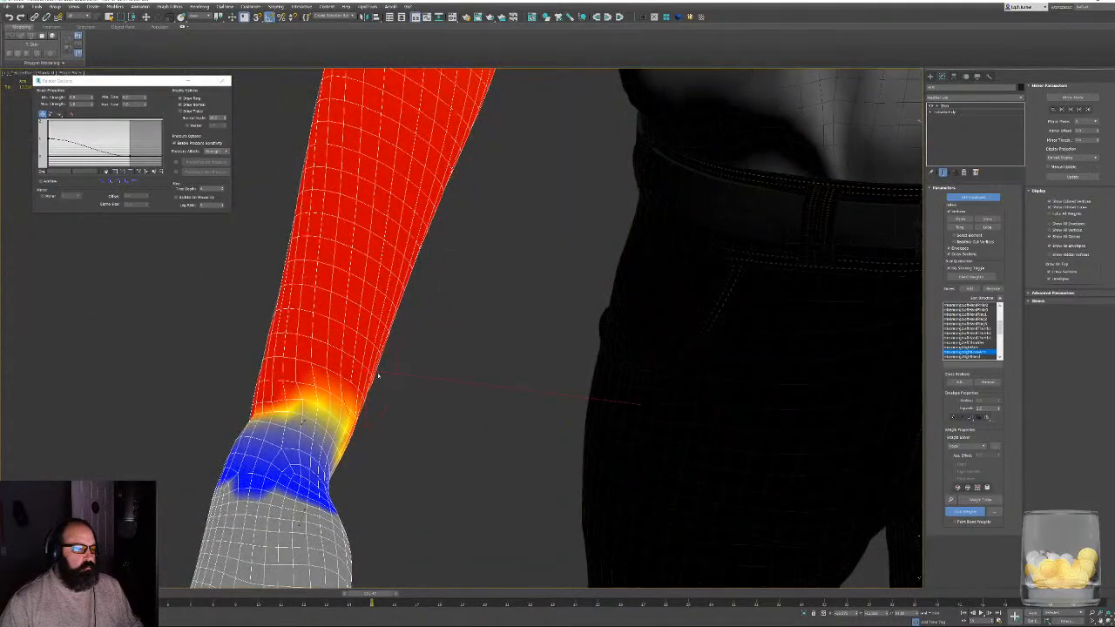
pyautogui.moveTo(378, 375); pyautogui.dragTo(378, 443)
pyautogui.moveTo(378, 443)
pyautogui.keyDown('alt'); pyautogui.mouseDown(button='middle')
pyautogui.moveTo(357, 428)
pyautogui.moveTo(357, 408)
pyautogui.mouseUp(button='middle'); pyautogui.keyUp('alt')
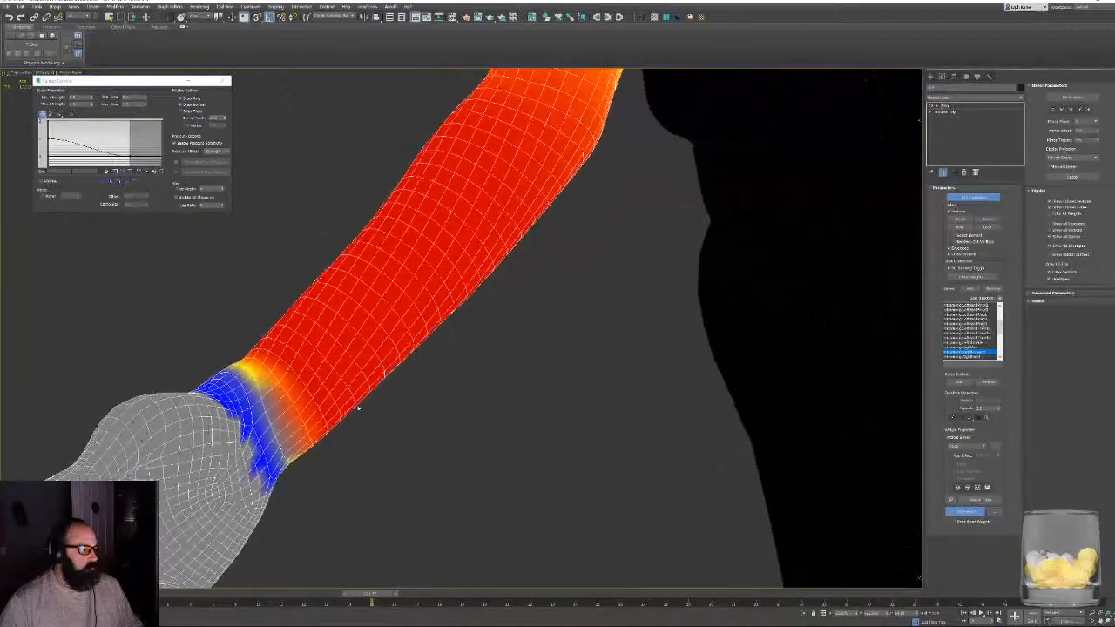
pyautogui.moveTo(316, 376)
pyautogui.mouseDown()
pyautogui.moveTo(306, 379)
pyautogui.moveTo(324, 438)
pyautogui.moveTo(261, 392)
pyautogui.moveTo(264, 348)
pyautogui.mouseUp()
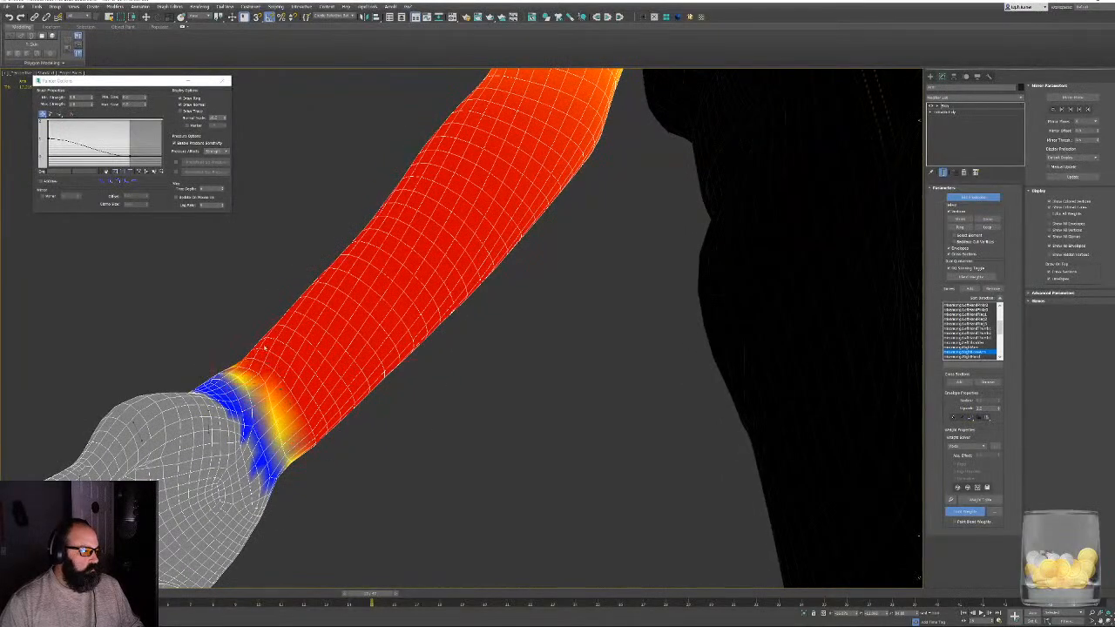
pyautogui.keyDown('alt'); pyautogui.moveTo(265, 348); pyautogui.dragTo(473, 366, button='middle'); pyautogui.keyUp('alt')
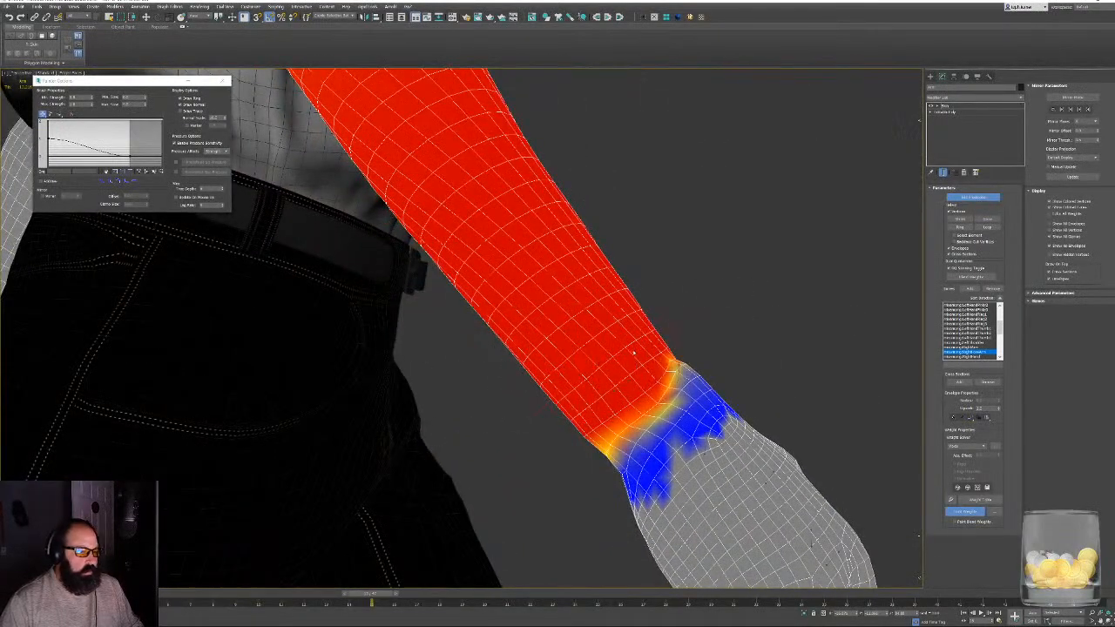
pyautogui.keyDown('alt'); pyautogui.moveTo(634, 352); pyautogui.dragTo(632, 348, button='middle'); pyautogui.keyUp('alt')
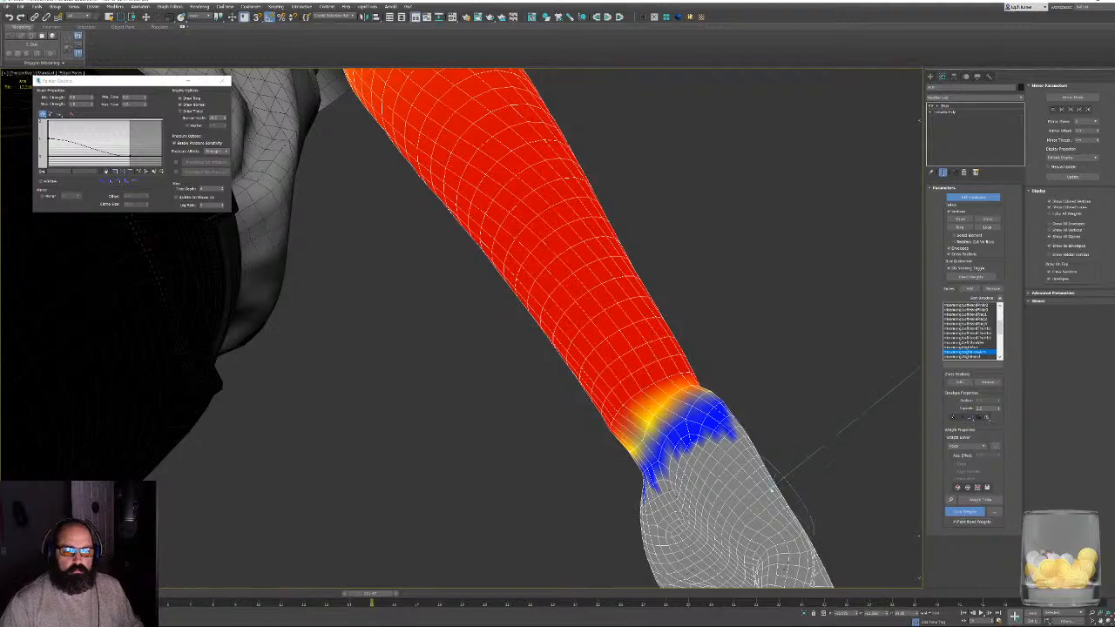
# - Blend and touch up the right forearm bone's weights where the forearm meets the right hand
pyautogui.moveTo(741, 435)
pyautogui.mouseDown()
pyautogui.moveTo(679, 429)
pyautogui.moveTo(645, 392)
pyautogui.moveTo(611, 420)
pyautogui.mouseUp()
pyautogui.keyDown('alt'); pyautogui.moveTo(629, 425); pyautogui.dragTo(688, 420, button='middle'); pyautogui.keyUp('alt')
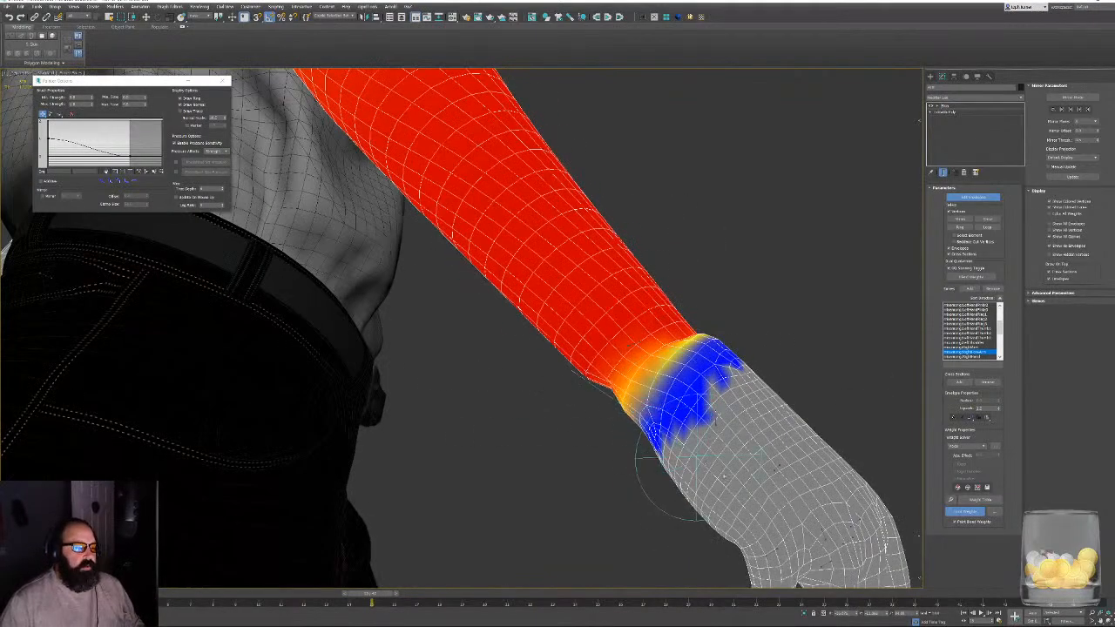
pyautogui.keyDown('alt'); pyautogui.moveTo(680, 479); pyautogui.dragTo(798, 495, button='middle'); pyautogui.keyUp('alt')
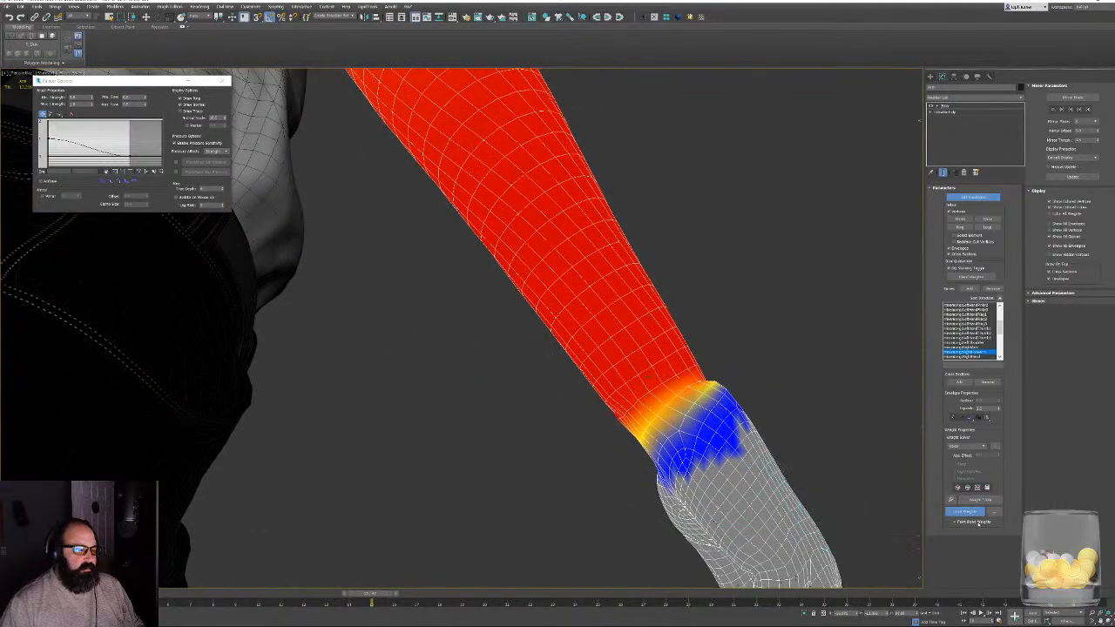
pyautogui.keyDown('alt'); pyautogui.moveTo(645, 438); pyautogui.dragTo(701, 438, button='middle'); pyautogui.keyUp('alt')
pyautogui.moveTo(625, 450)
pyautogui.mouseDown()
pyautogui.moveTo(551, 465)
pyautogui.moveTo(585, 464)
pyautogui.mouseUp()
pyautogui.moveTo(601, 467)
pyautogui.keyDown('alt'); pyautogui.mouseDown(button='middle')
pyautogui.moveTo(555, 471)
pyautogui.moveTo(505, 506)
pyautogui.moveTo(789, 436)
pyautogui.mouseUp(button='middle'); pyautogui.keyUp('alt')
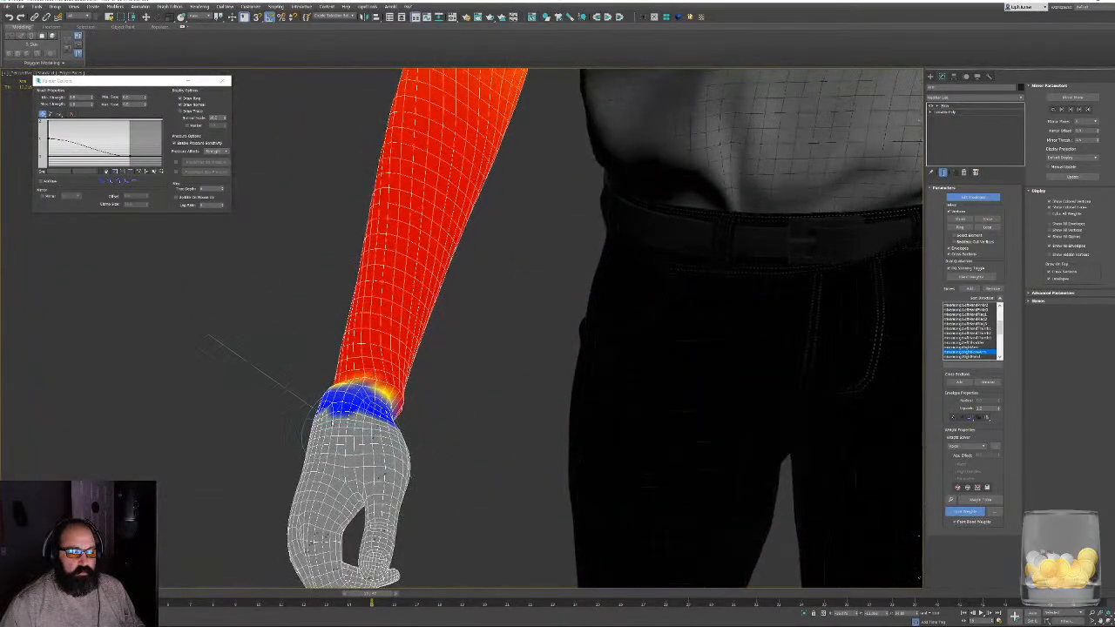
pyautogui.moveTo(308, 412)
pyautogui.mouseDown()
pyautogui.moveTo(323, 375)
pyautogui.moveTo(349, 374)
pyautogui.moveTo(374, 401)
pyautogui.moveTo(408, 390)
pyautogui.mouseUp()
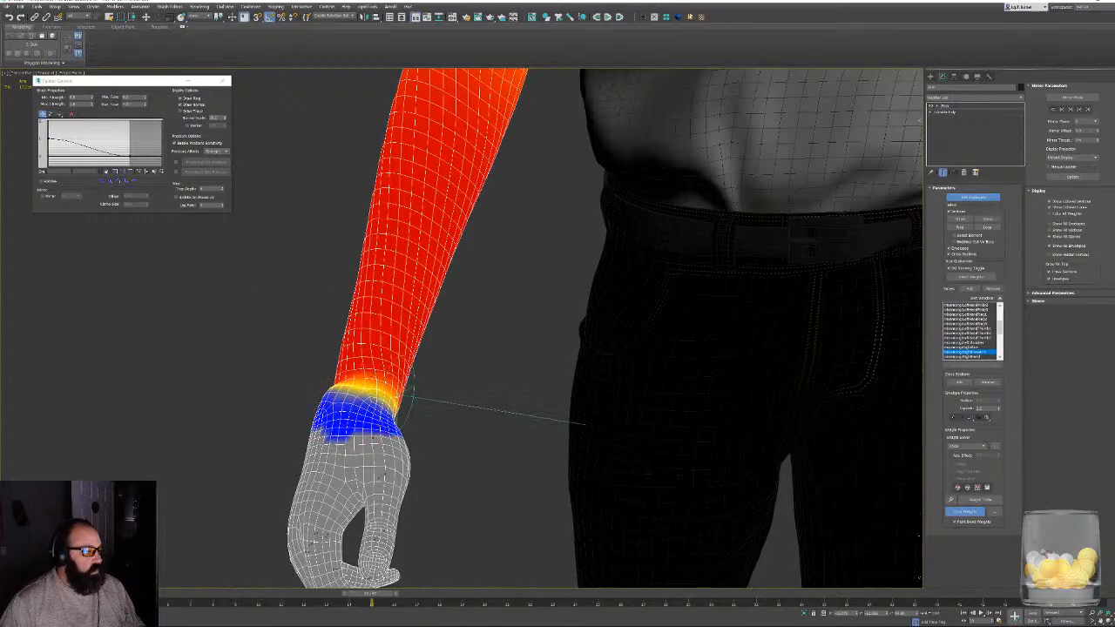
pyautogui.keyDown('alt'); pyautogui.moveTo(409, 397); pyautogui.dragTo(505, 380, button='middle'); pyautogui.keyUp('alt')
# - Brush over the right forearm bone's weights on the outer side and back of the right wrist
pyautogui.moveTo(603, 375)
pyautogui.mouseDown()
pyautogui.moveTo(611, 366)
pyautogui.moveTo(607, 399)
pyautogui.moveTo(530, 406)
pyautogui.mouseUp()
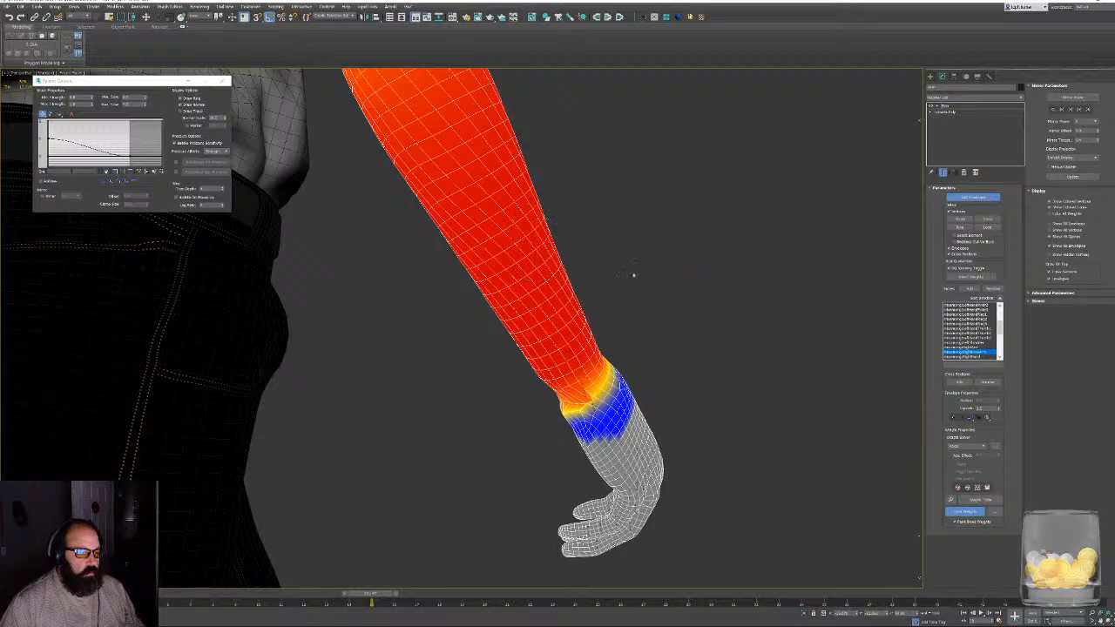
pyautogui.keyDown('alt'); pyautogui.moveTo(633, 274); pyautogui.dragTo(654, 271, button='middle'); pyautogui.keyUp('alt')
pyautogui.scroll(4, 558, 436)
pyautogui.moveTo(580, 421); pyautogui.dragTo(591, 369, button='middle')
pyautogui.moveTo(590, 369)
pyautogui.mouseDown()
pyautogui.moveTo(461, 364)
pyautogui.moveTo(519, 379)
pyautogui.moveTo(559, 356)
pyautogui.moveTo(590, 357)
pyautogui.mouseUp()
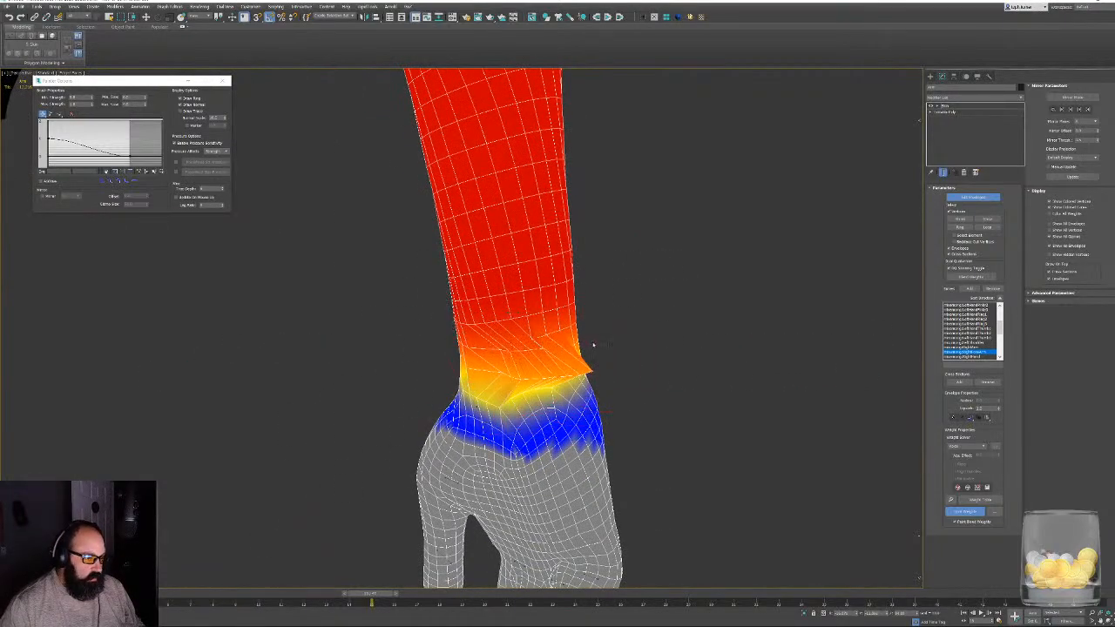
# - Open the Weight Tool, stop painting, select the spiking vertex at the right wrist and choose its right pinky bone weight
pyautogui.click(950, 500)
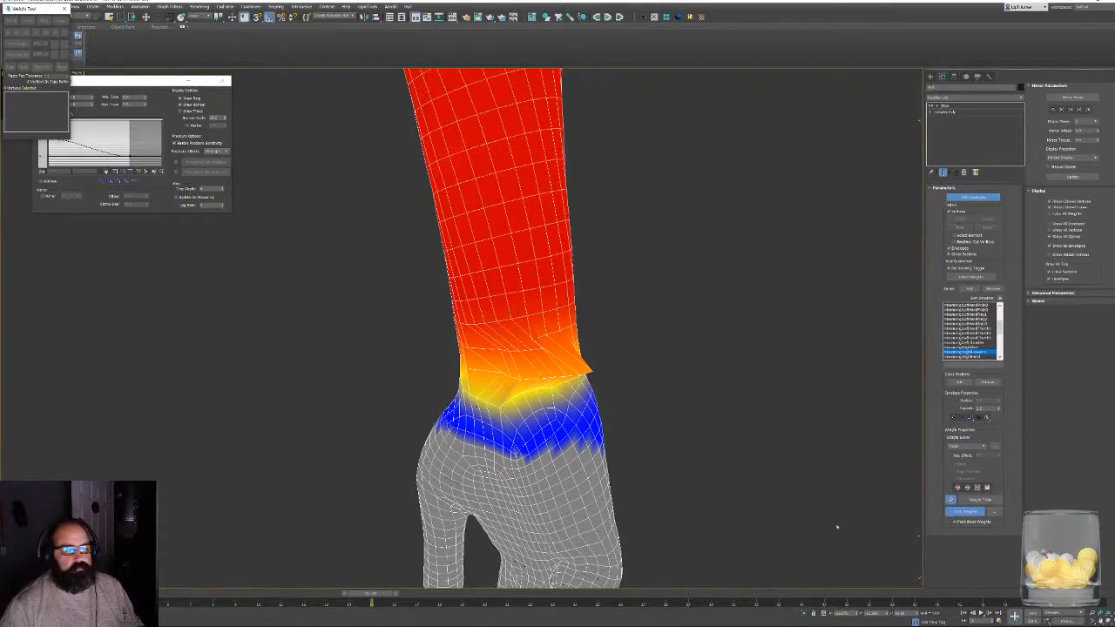
pyautogui.moveTo(16, 8); pyautogui.dragTo(220, 279)
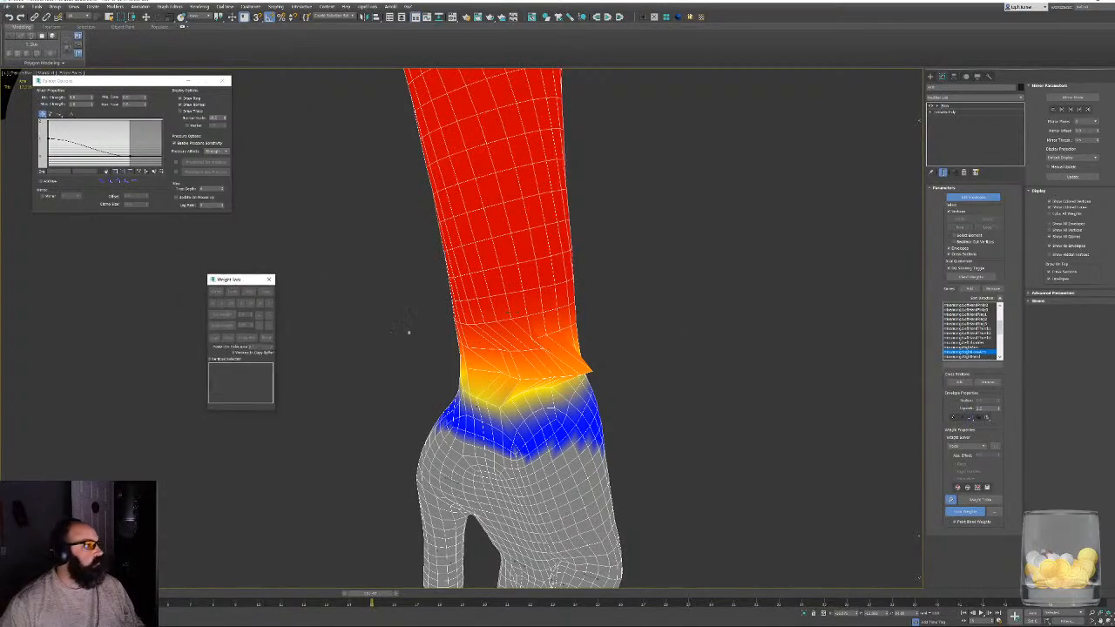
pyautogui.click(970, 513)
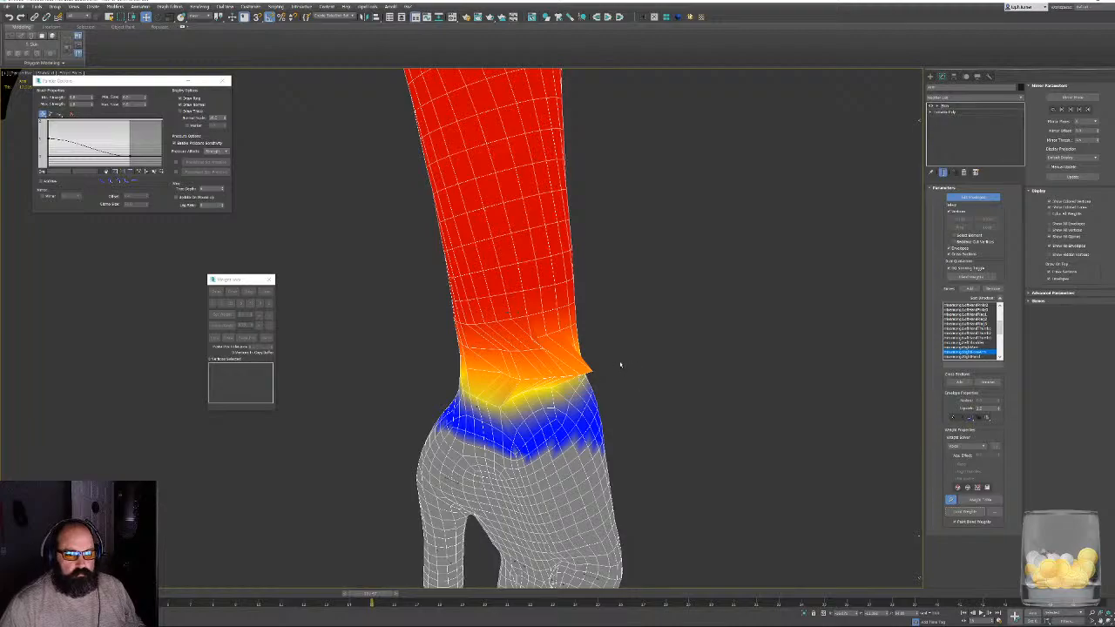
pyautogui.moveTo(620, 365)
pyautogui.keyDown('alt'); pyautogui.mouseDown(button='middle')
pyautogui.moveTo(597, 386)
pyautogui.moveTo(606, 378)
pyautogui.mouseUp(button='middle'); pyautogui.keyUp('alt')
pyautogui.moveTo(538, 444); pyautogui.dragTo(532, 460)
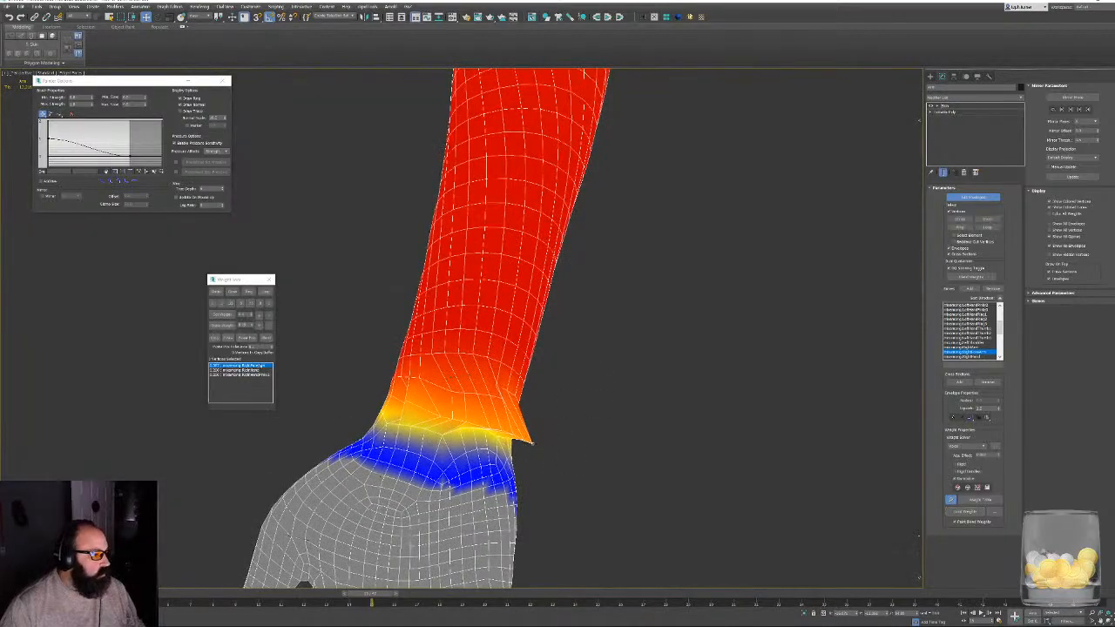
pyautogui.click(264, 374)
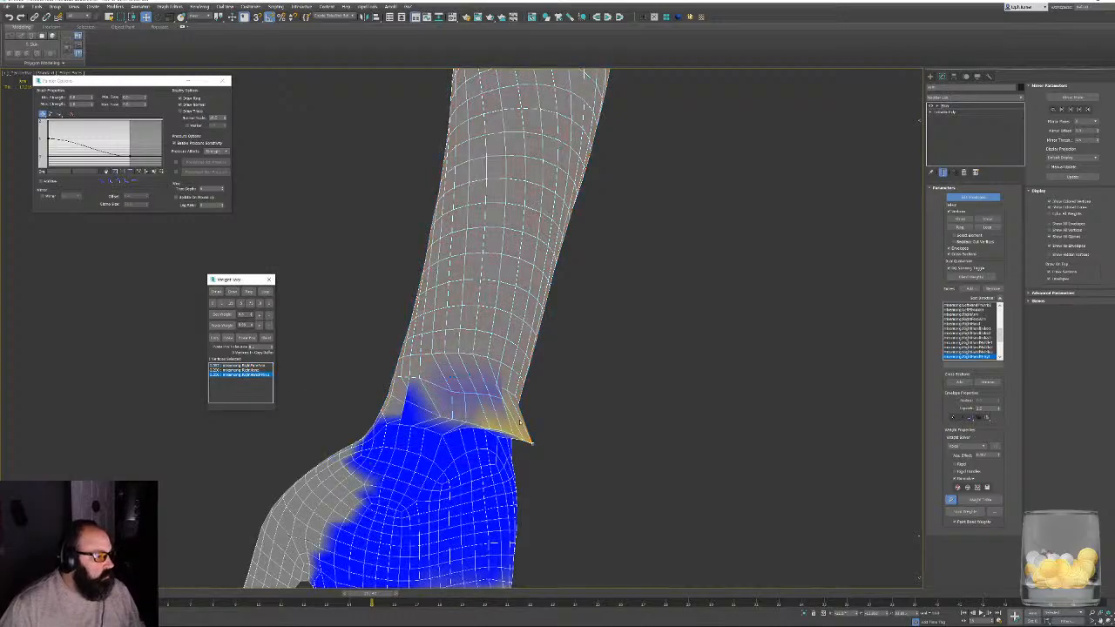
# - Select the vertices around the right wrist, set their right pinky bone weight to 0 and close the Weight Tool
pyautogui.keyDown('alt'); pyautogui.moveTo(567, 435); pyautogui.dragTo(593, 385, button='middle'); pyautogui.keyUp('alt')
pyautogui.moveTo(375, 436); pyautogui.dragTo(561, 436)
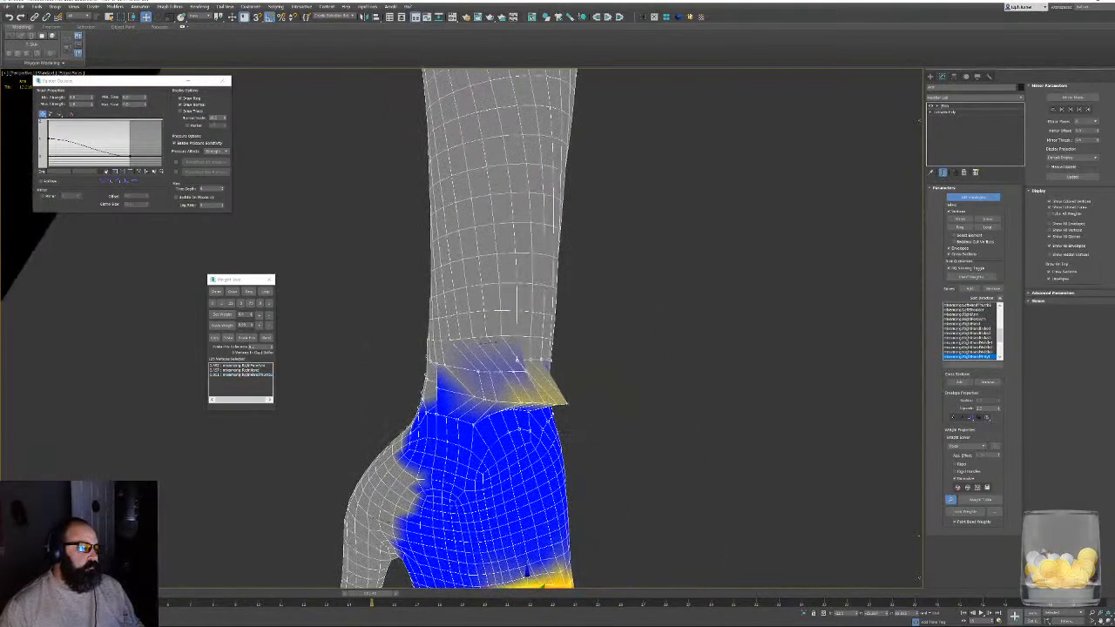
pyautogui.click(214, 304)
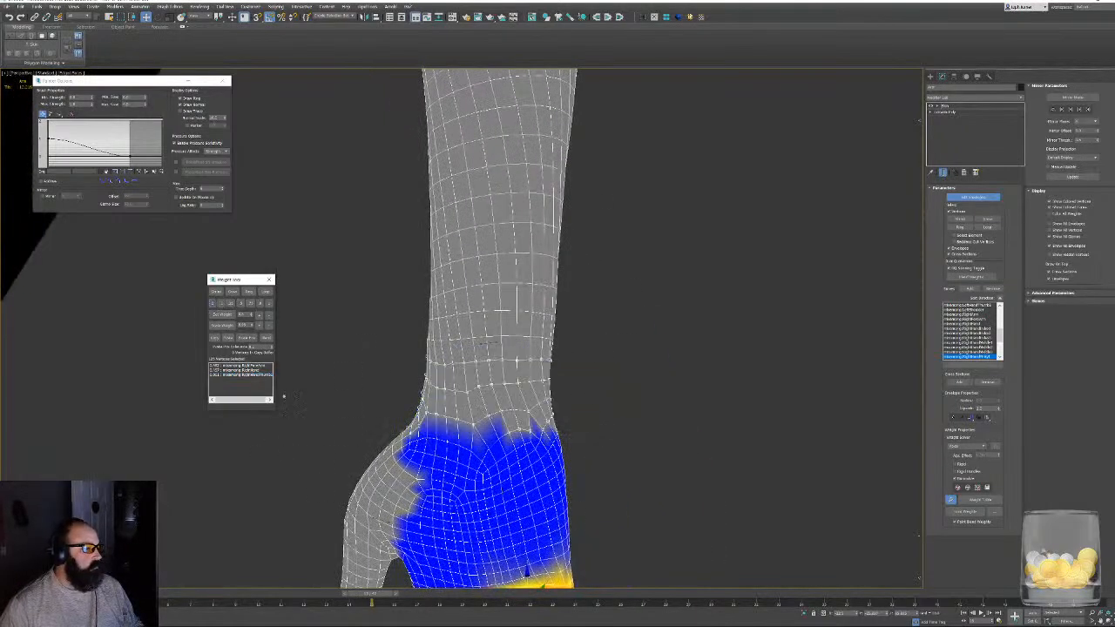
pyautogui.click(272, 275)
pyautogui.click(270, 279)
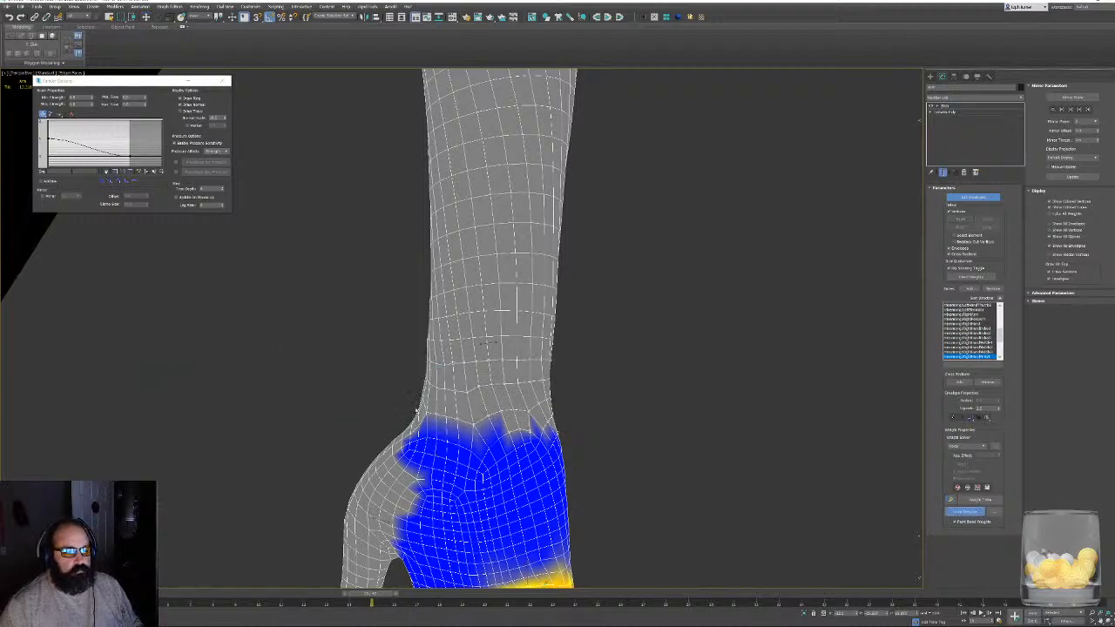
# - Examine the right hand and right forearm bones' weights around the right wrist from several sides
pyautogui.moveTo(423, 420); pyautogui.dragTo(513, 452)
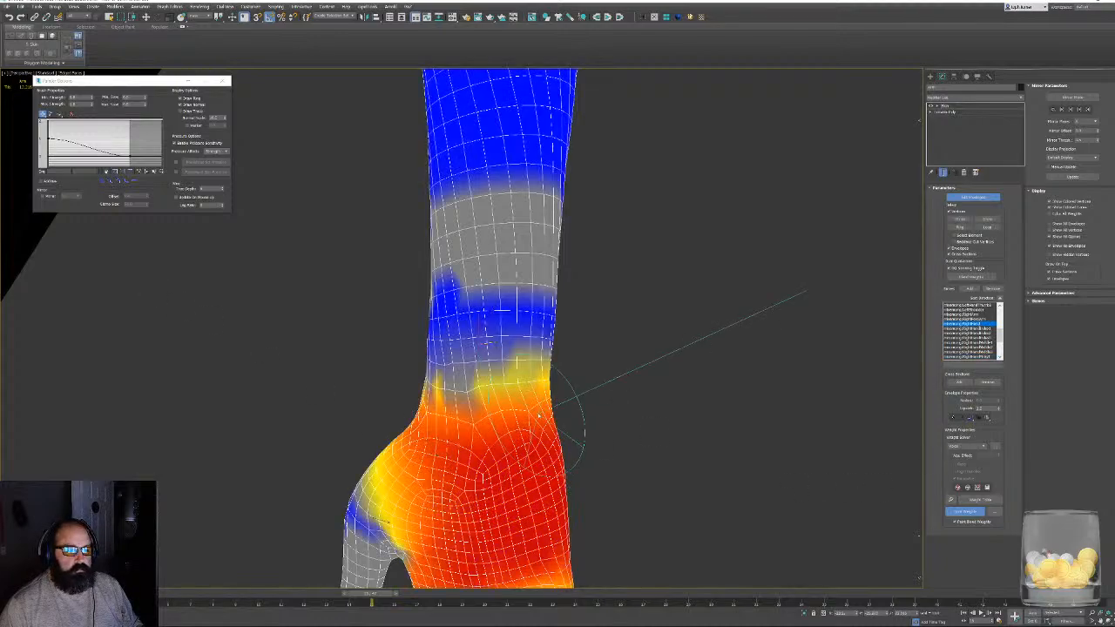
pyautogui.moveTo(565, 388)
pyautogui.mouseDown()
pyautogui.moveTo(411, 387)
pyautogui.moveTo(558, 392)
pyautogui.mouseUp()
pyautogui.moveTo(604, 406)
pyautogui.keyDown('alt'); pyautogui.mouseDown(button='middle')
pyautogui.moveTo(556, 430)
pyautogui.moveTo(626, 394)
pyautogui.mouseUp(button='middle'); pyautogui.keyUp('alt')
pyautogui.click(966, 319)
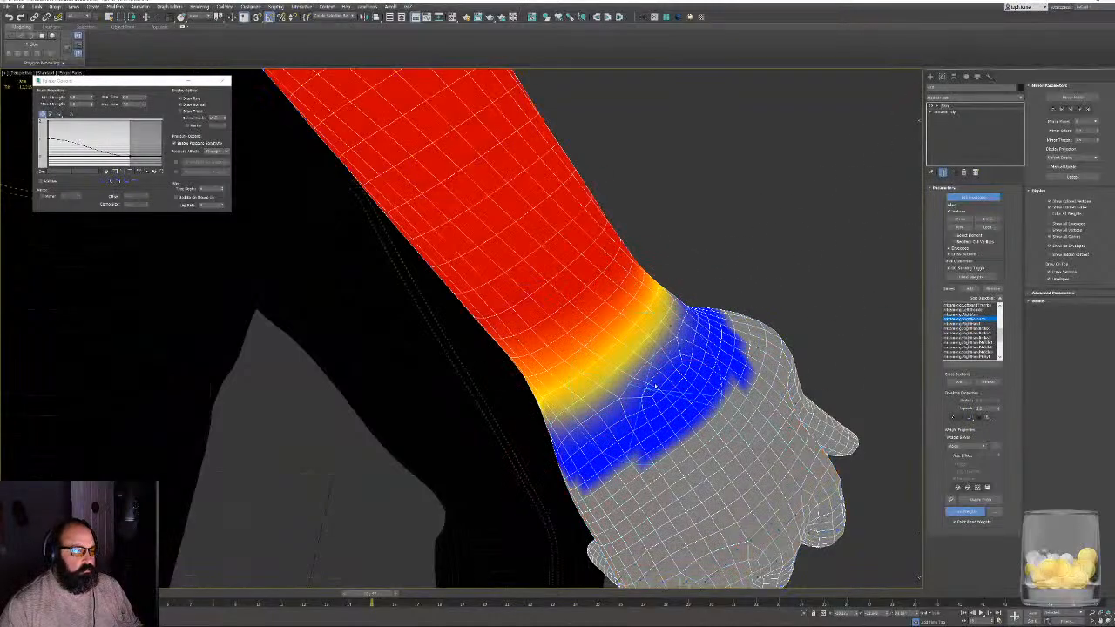
pyautogui.moveTo(677, 349)
pyautogui.keyDown('alt'); pyautogui.mouseDown(button='middle')
pyautogui.moveTo(732, 375)
pyautogui.moveTo(781, 382)
pyautogui.mouseUp(button='middle'); pyautogui.keyUp('alt')
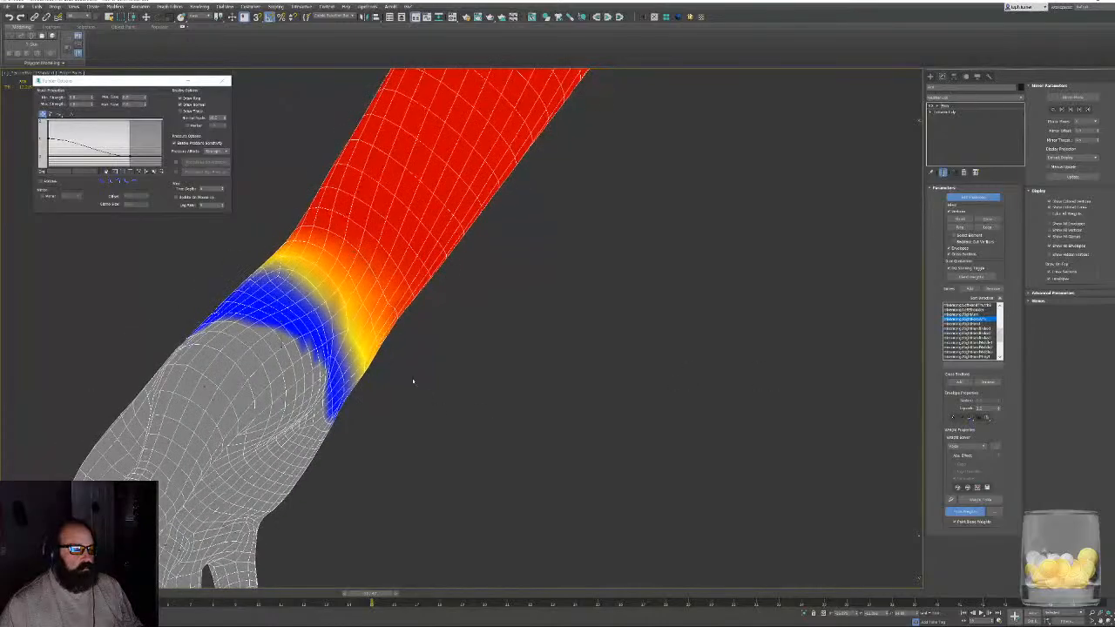
pyautogui.moveTo(252, 301)
pyautogui.mouseDown()
pyautogui.moveTo(320, 373)
pyautogui.moveTo(386, 343)
pyautogui.mouseUp()
pyautogui.scroll(-8, 523, 388)
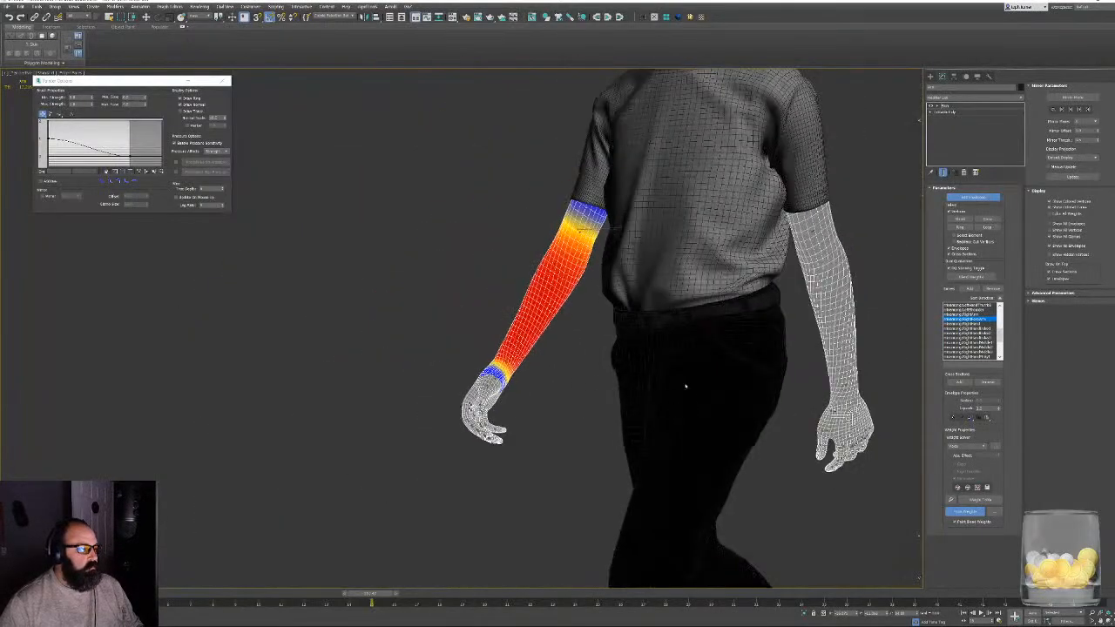
pyautogui.keyDown('alt'); pyautogui.moveTo(686, 386); pyautogui.dragTo(714, 337, button='middle'); pyautogui.keyUp('alt')
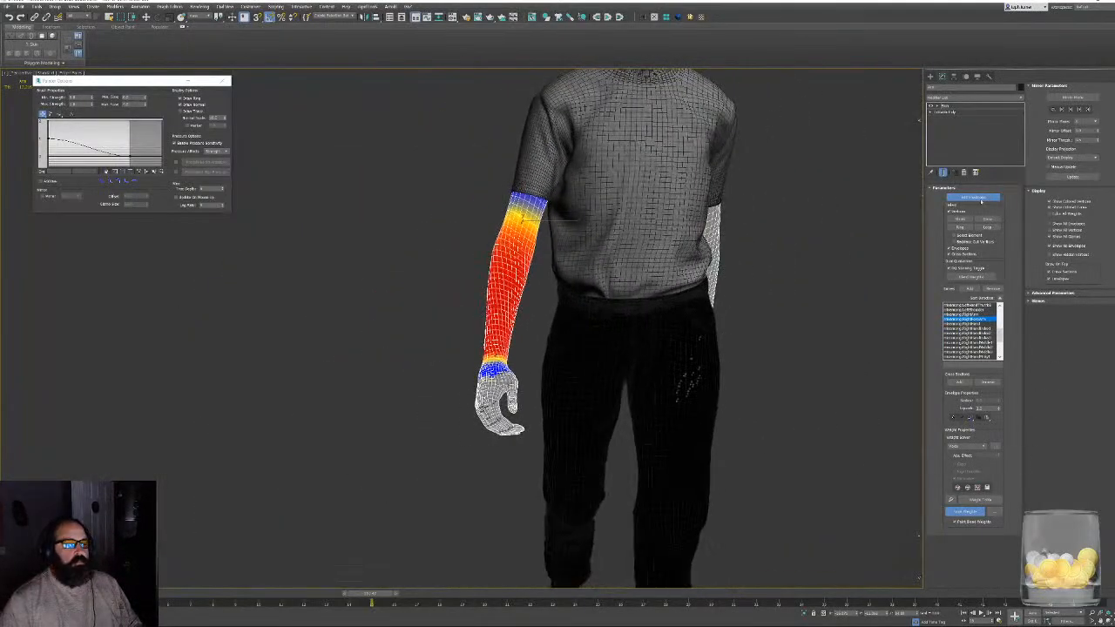
# - Stop editing envelopes, close the Painter Options, deselect the arms and turn off the edged-faces display
pyautogui.click(979, 199)
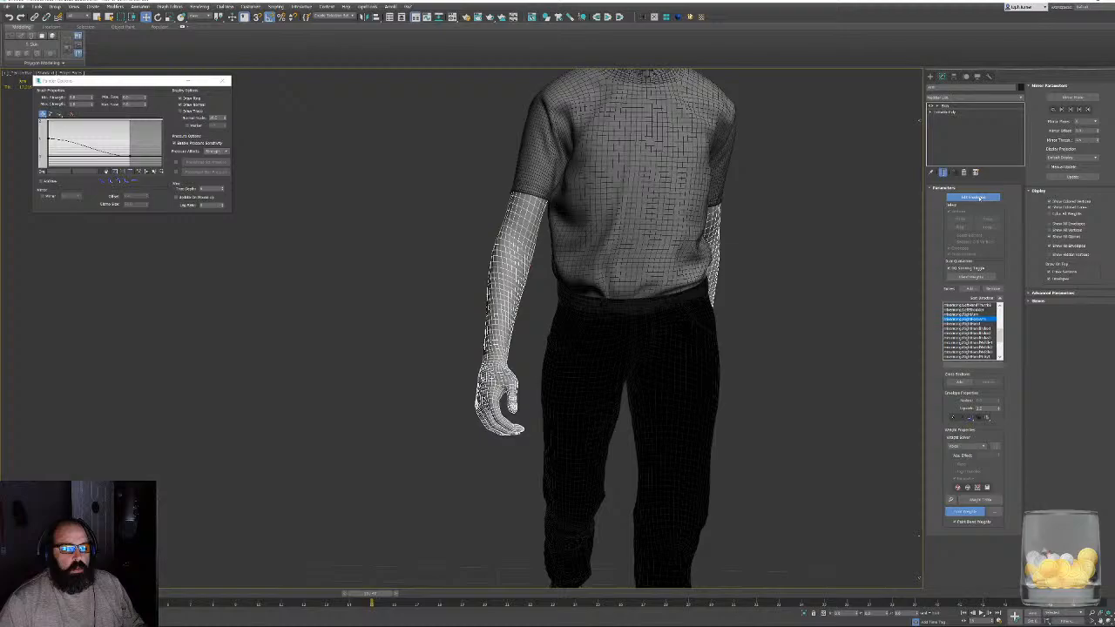
pyautogui.click(223, 81)
pyautogui.click(769, 282)
pyautogui.moveTo(691, 305); pyautogui.dragTo(586, 384, button='middle')
pyautogui.press('F4')
pyautogui.scroll(-4, 582, 388)
pyautogui.keyDown('alt'); pyautogui.moveTo(653, 375); pyautogui.dragTo(545, 518, button='middle'); pyautogui.keyUp('alt')
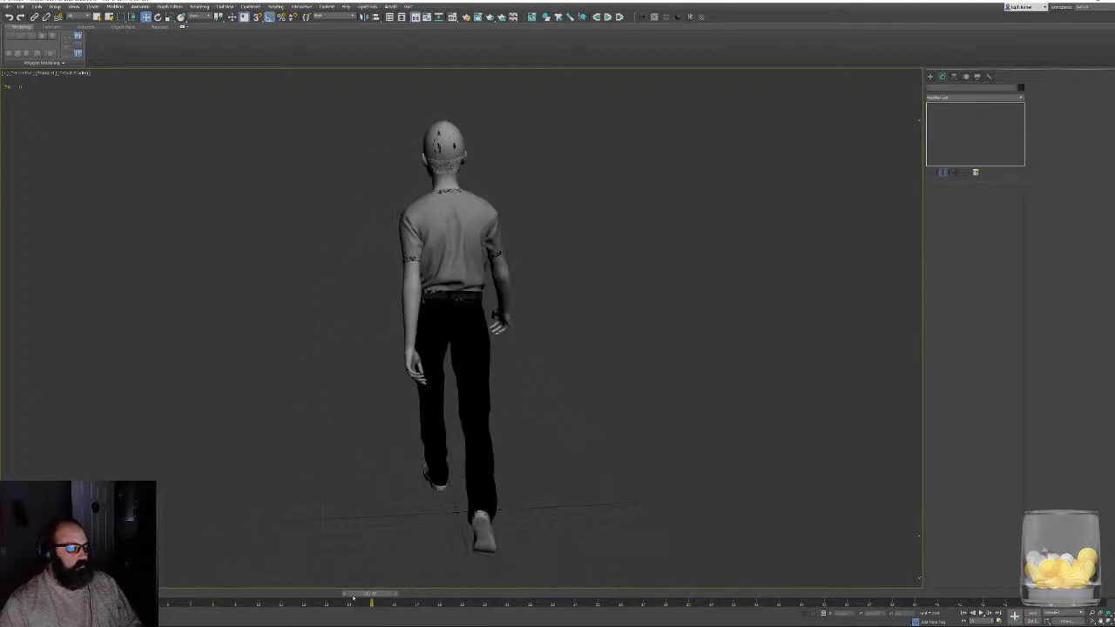
# - Rewind the walk animation to its start and frame the whole character in the Left view
pyautogui.moveTo(352, 597); pyautogui.dragTo(78, 598)
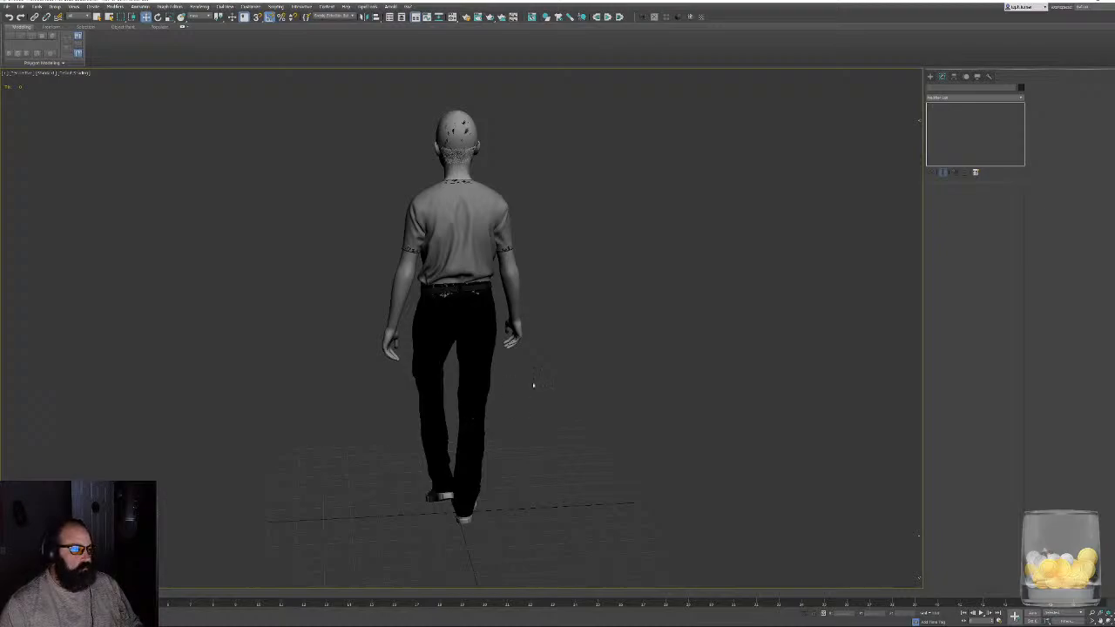
pyautogui.keyDown('alt'); pyautogui.moveTo(533, 384); pyautogui.dragTo(457, 368, button='middle'); pyautogui.keyUp('alt')
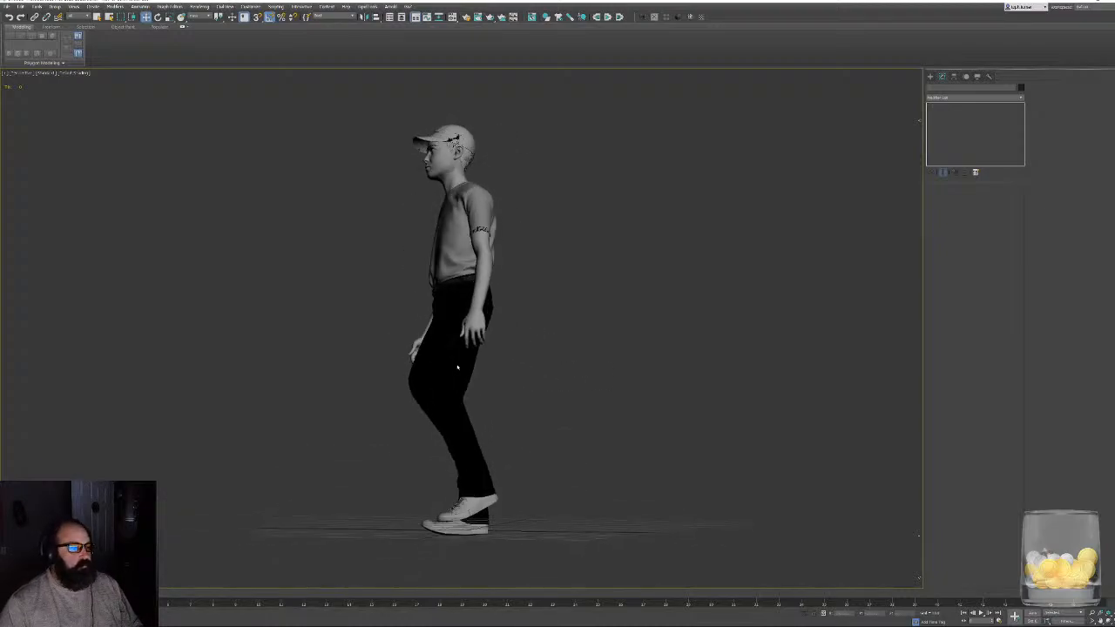
pyautogui.scroll(4, 525, 455)
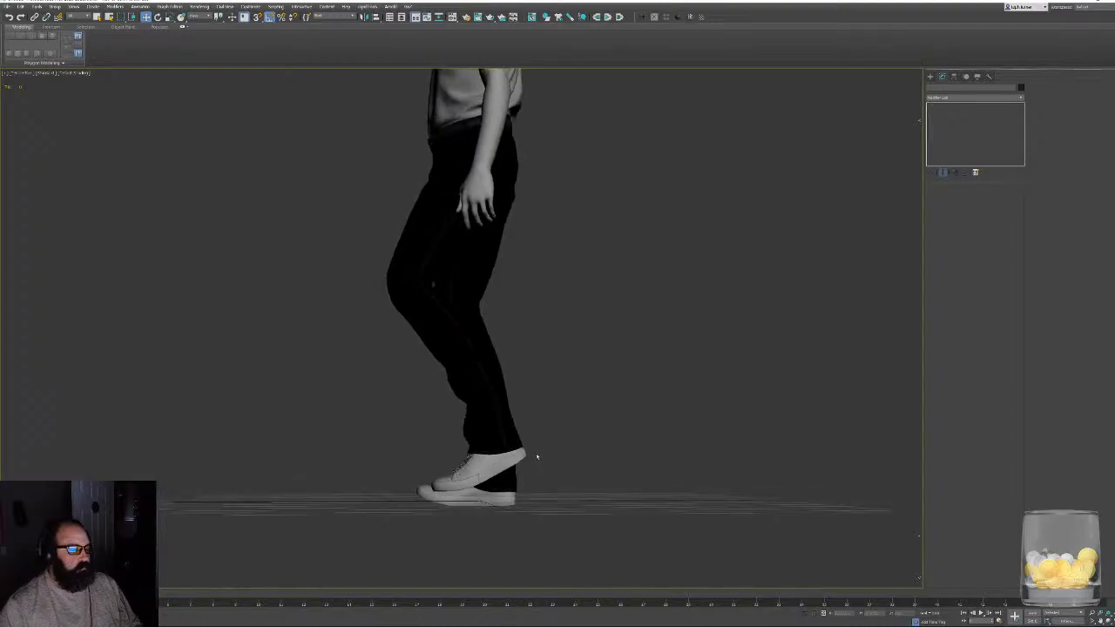
pyautogui.press('l')
pyautogui.press('z')
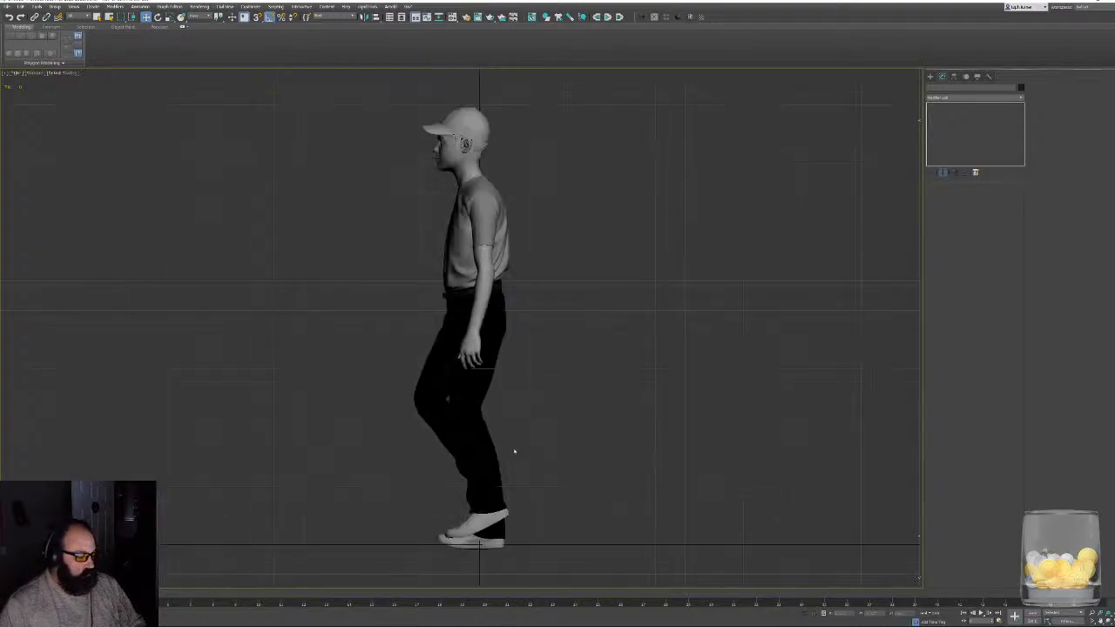
# - Play the walk animation close up on the shoes and examine how the feet meet the ground line
pyautogui.moveTo(519, 541); pyautogui.dragTo(558, 493, button='middle')
pyautogui.scroll(6, 557, 493)
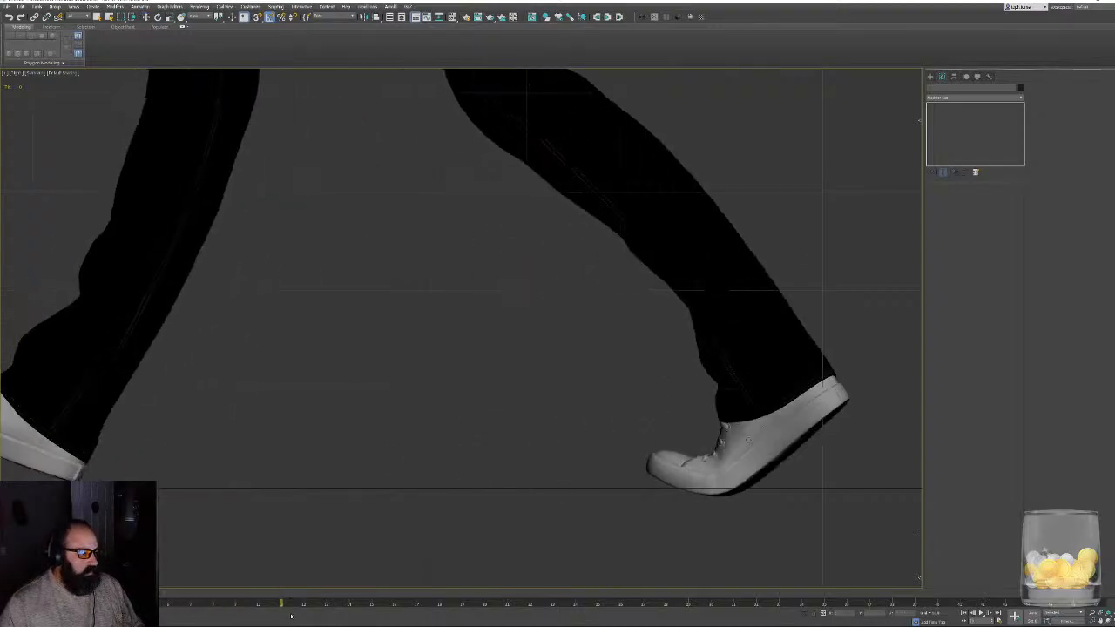
pyautogui.press('/')
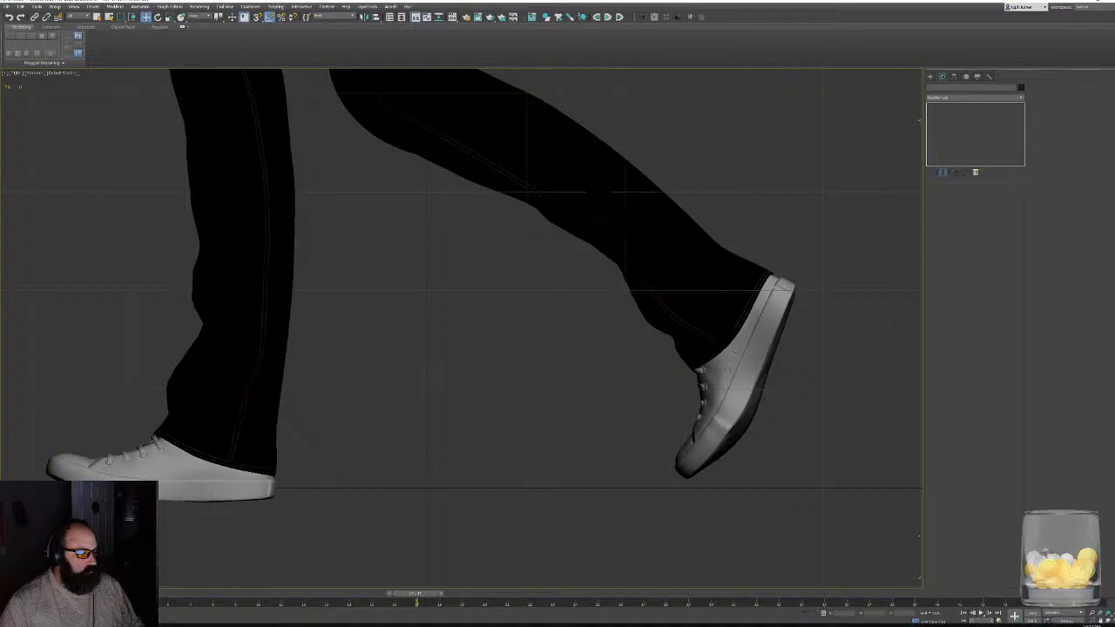
pyautogui.press('F3')
pyautogui.press('F3')
pyautogui.moveTo(504, 471); pyautogui.dragTo(601, 475, button='middle')
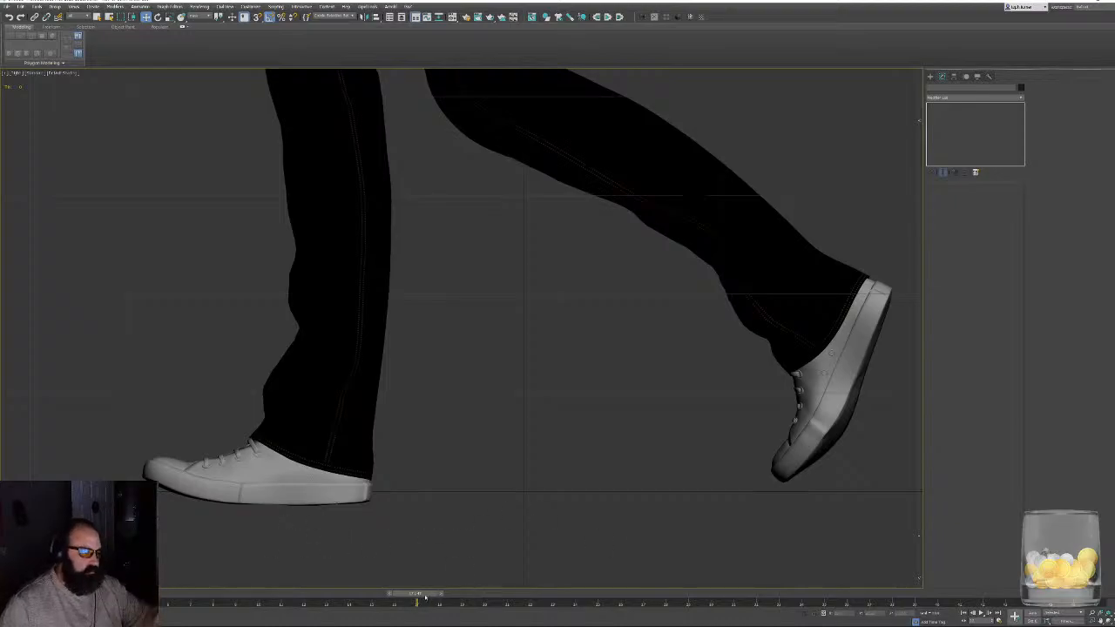
pyautogui.moveTo(627, 363); pyautogui.dragTo(520, 465, button='middle')
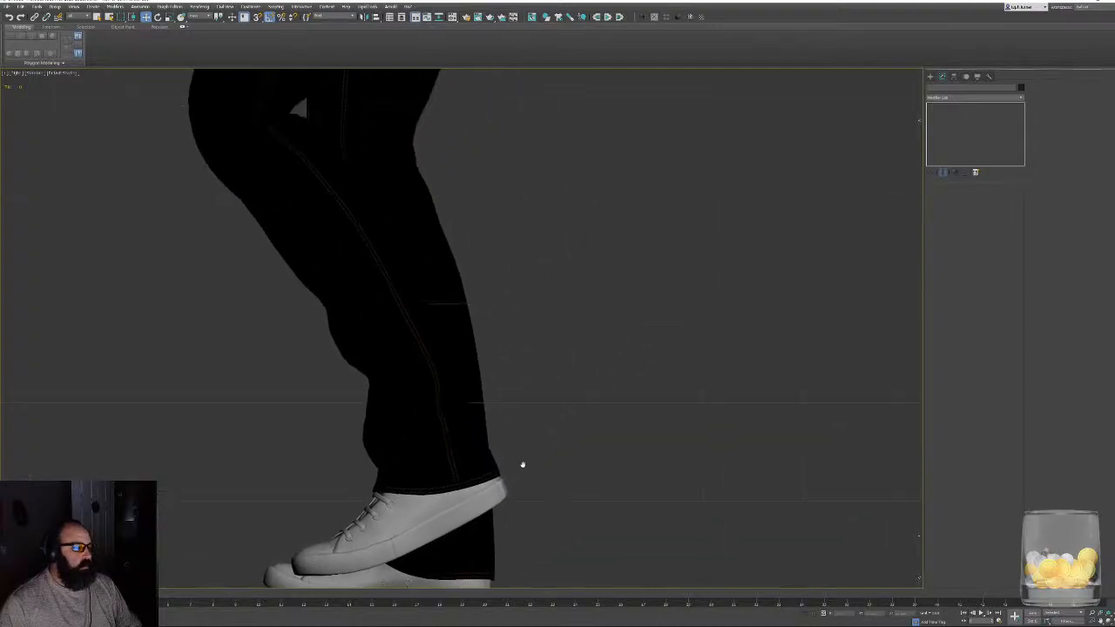
# - Unhide the Helpers category to show the skeleton, switch the viewport to wireframe and select the hips bone
pyautogui.scroll(-3, 548, 449)
pyautogui.moveTo(915, 83); pyautogui.dragTo(906, 173, button='middle')
pyautogui.click(976, 76)
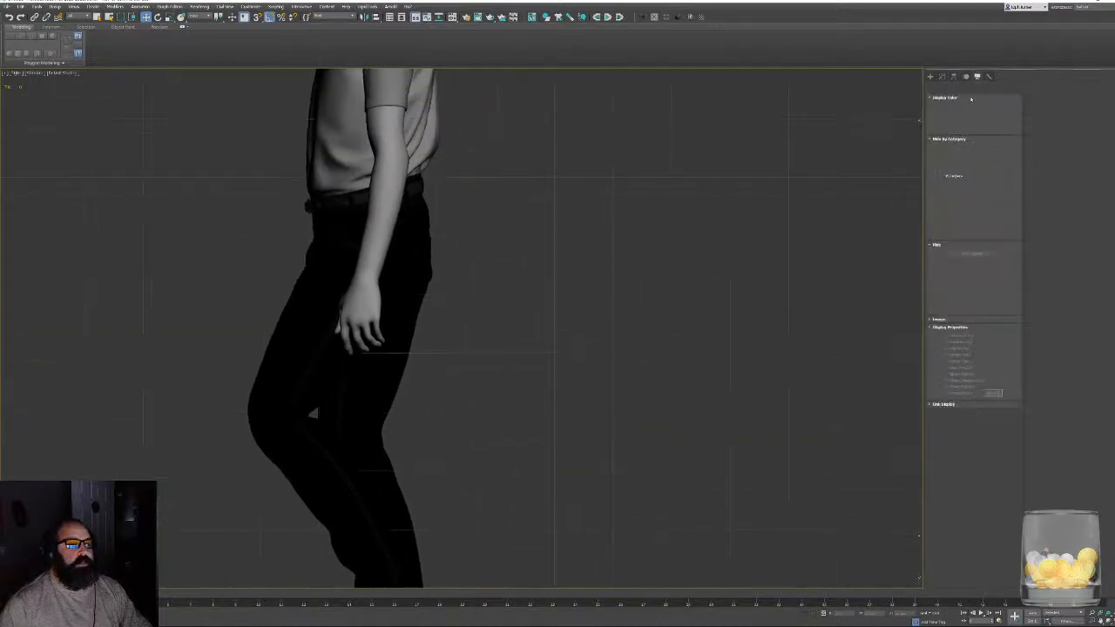
pyautogui.click(955, 178)
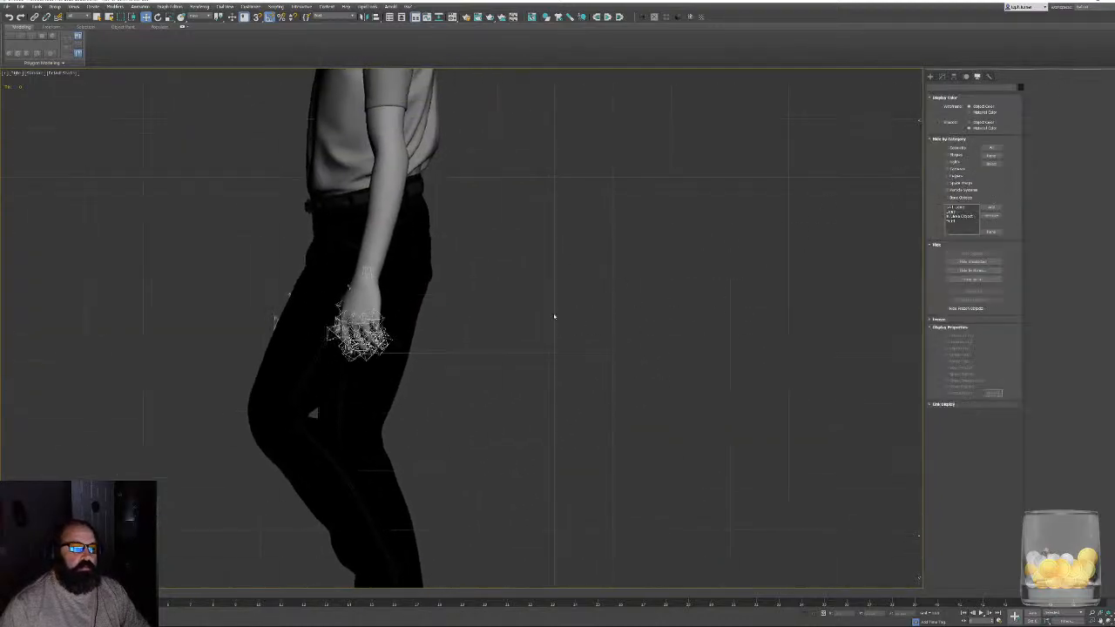
pyautogui.moveTo(545, 318); pyautogui.dragTo(565, 418, button='middle')
pyautogui.press('F3')
pyautogui.moveTo(475, 318); pyautogui.dragTo(493, 528, button='middle')
pyautogui.moveTo(480, 188); pyautogui.dragTo(471, 323, button='middle')
pyautogui.scroll(8, 473, 316)
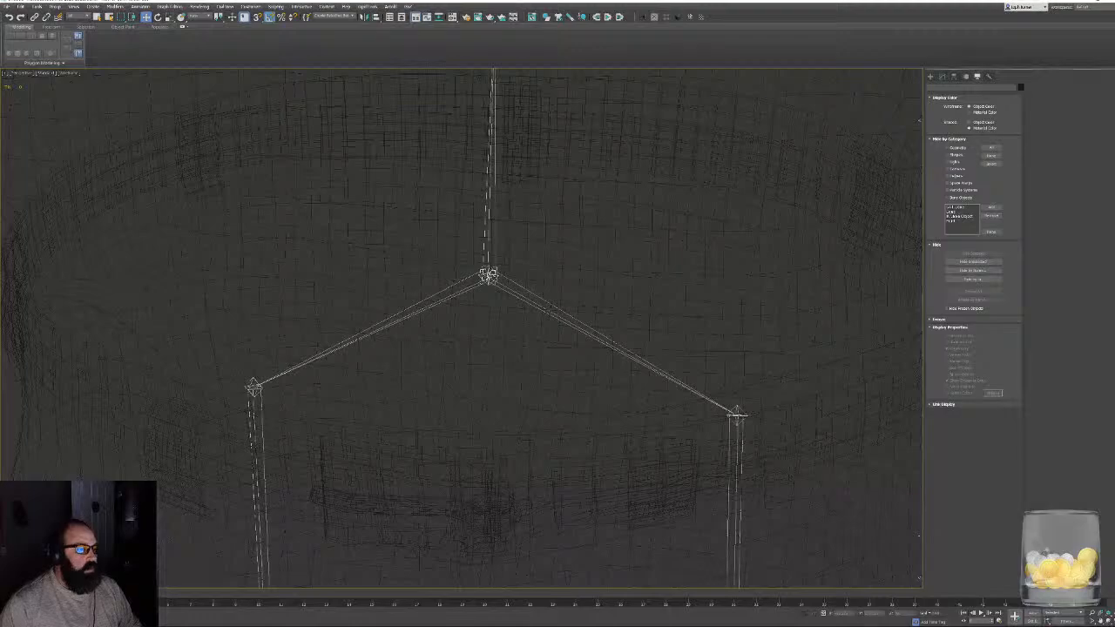
pyautogui.click(487, 275)
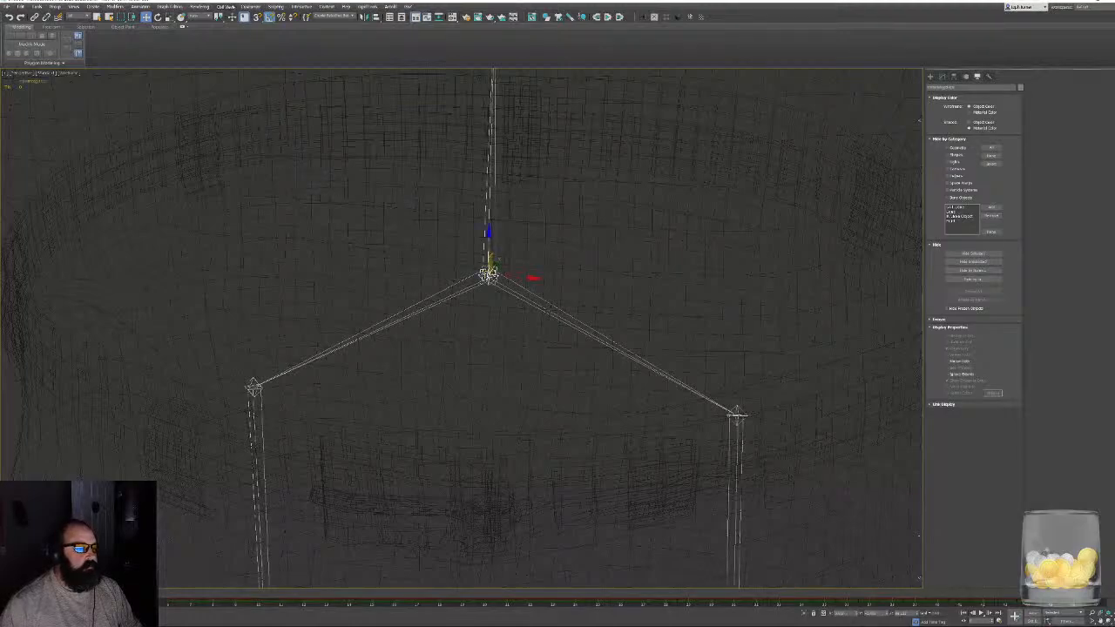
# - Open a new Schematic View, close its display floater and locate the hips bone's node in the hierarchy
pyautogui.click(169, 7)
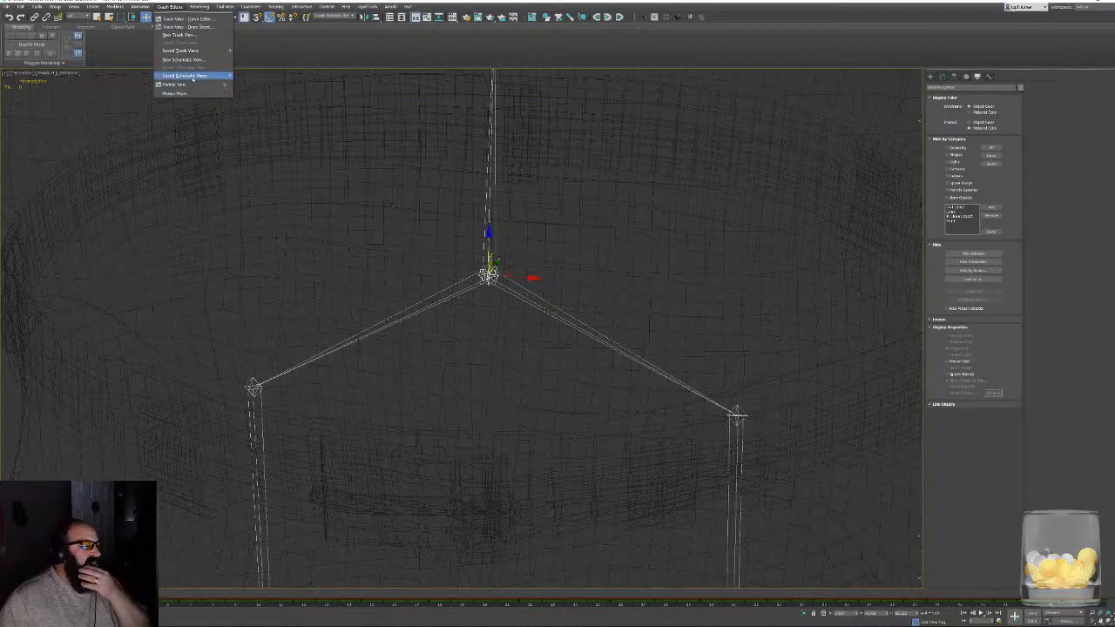
pyautogui.click(181, 58)
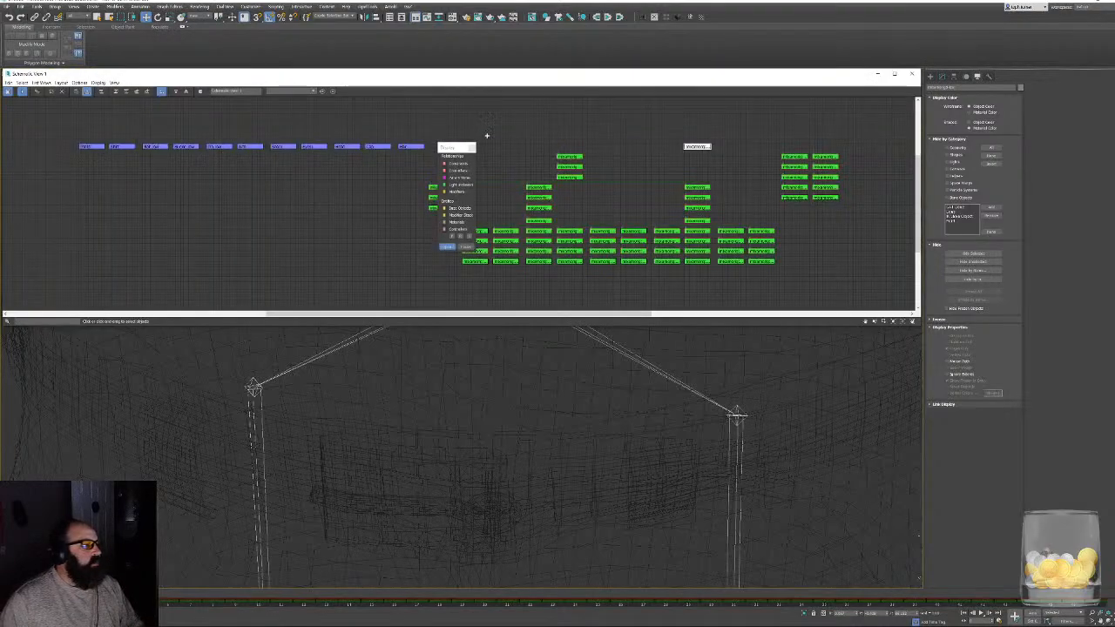
pyautogui.click(472, 147)
pyautogui.moveTo(668, 144); pyautogui.dragTo(521, 209, button='middle')
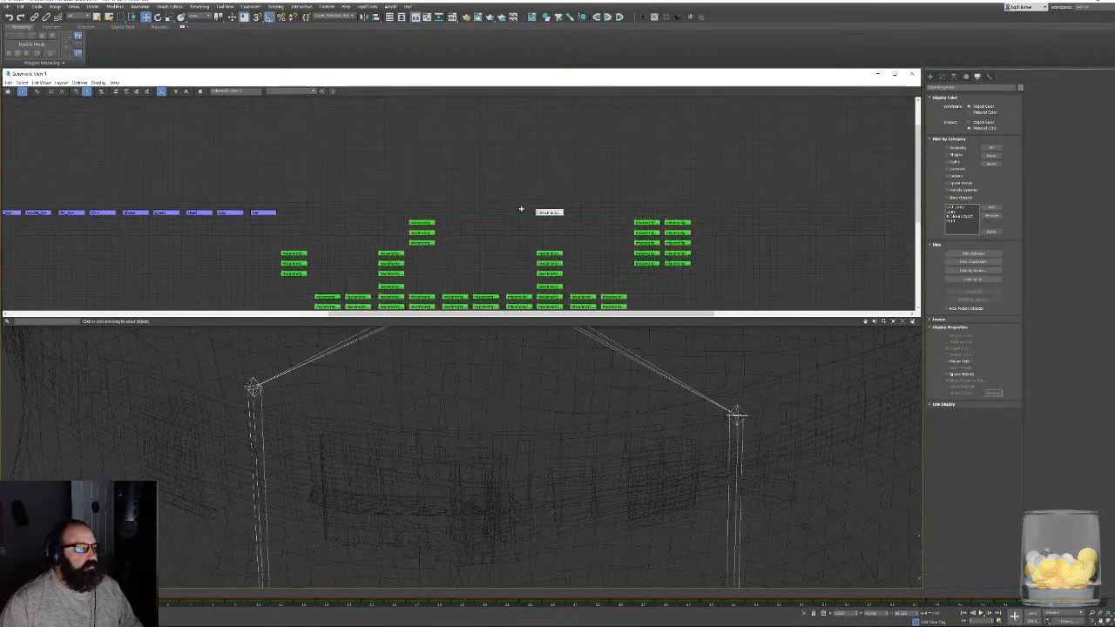
pyautogui.moveTo(591, 226); pyautogui.dragTo(565, 152, button='middle')
pyautogui.scroll(-1, 703, 418)
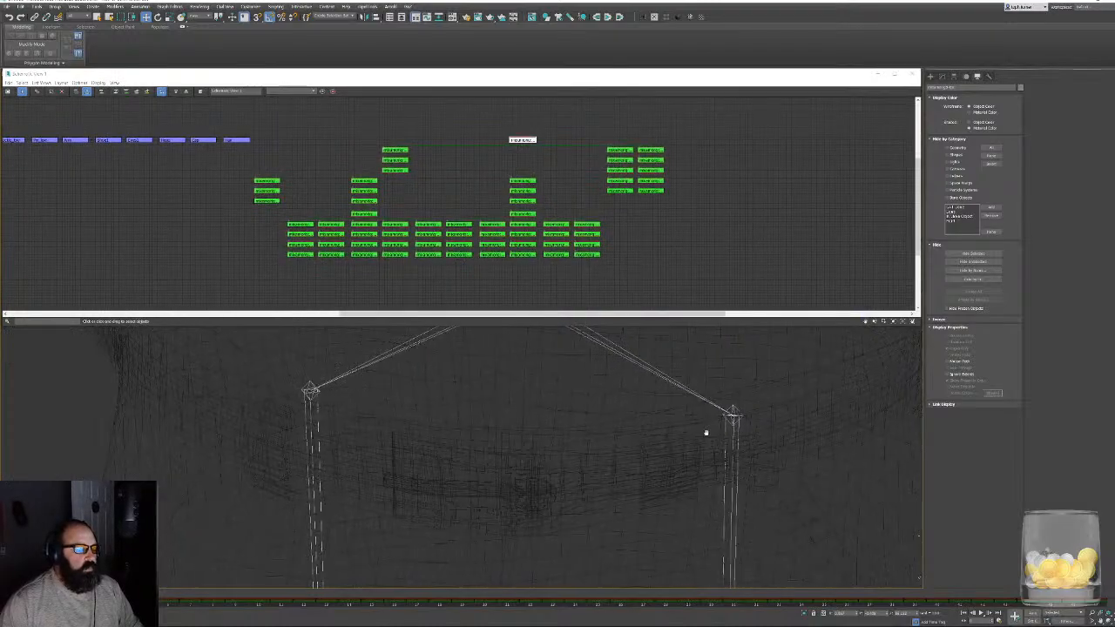
# - View the hips area from the left and reselect the hips bone through its Schematic View node
pyautogui.moveTo(707, 433); pyautogui.dragTo(705, 403, button='middle')
pyautogui.scroll(-3, 705, 403)
pyautogui.press('l')
pyautogui.press('z')
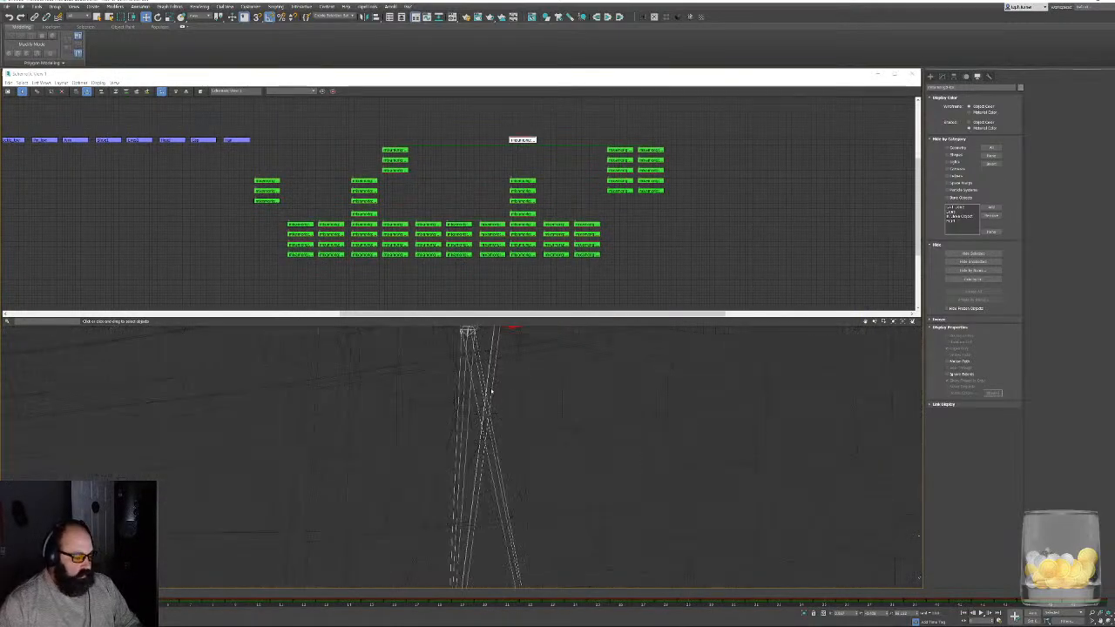
pyautogui.scroll(-5, 561, 351)
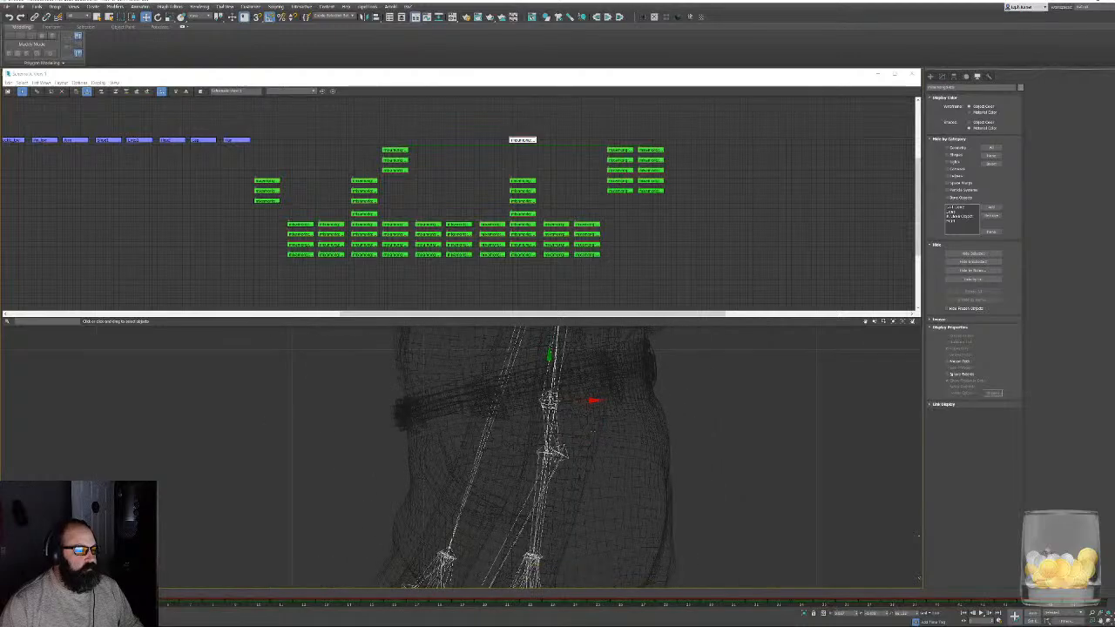
pyautogui.moveTo(594, 429); pyautogui.dragTo(573, 440, button='middle')
pyautogui.click(527, 369)
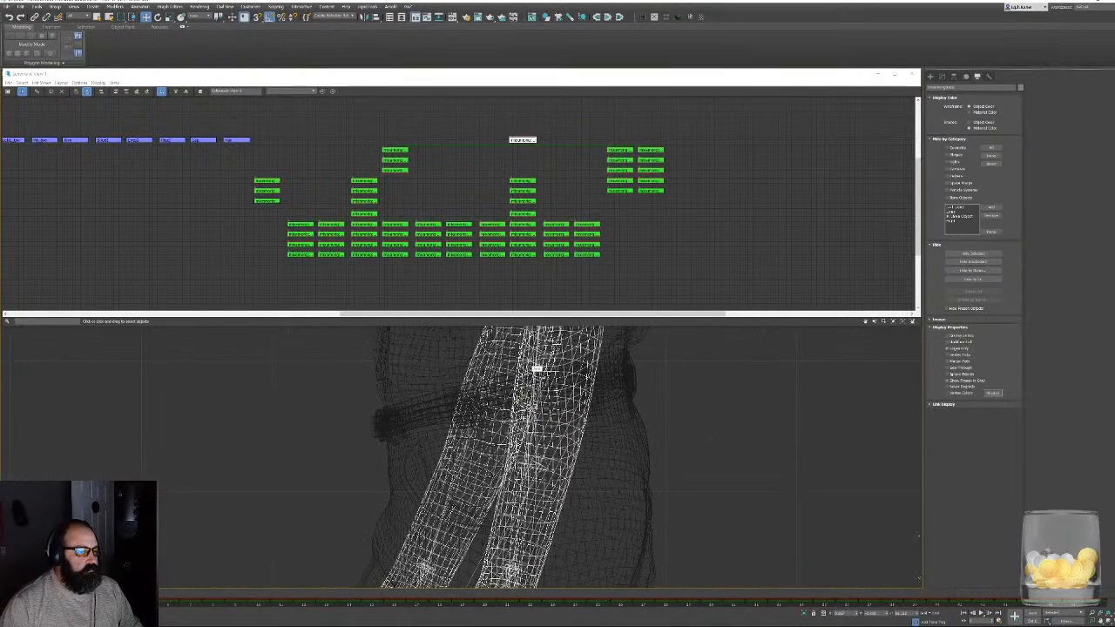
pyautogui.click(524, 140)
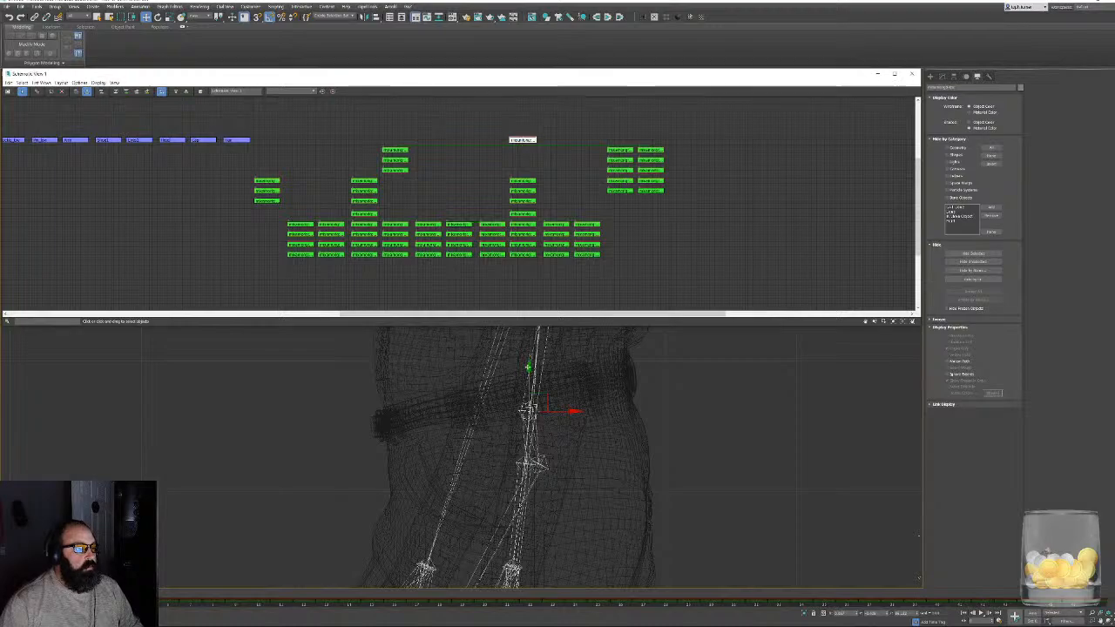
# - Inspect the leg bones in the side view from the hips down through the knees to the feet
pyautogui.moveTo(620, 519); pyautogui.dragTo(538, 286, button='middle')
pyautogui.moveTo(462, 532); pyautogui.dragTo(540, 339, button='middle')
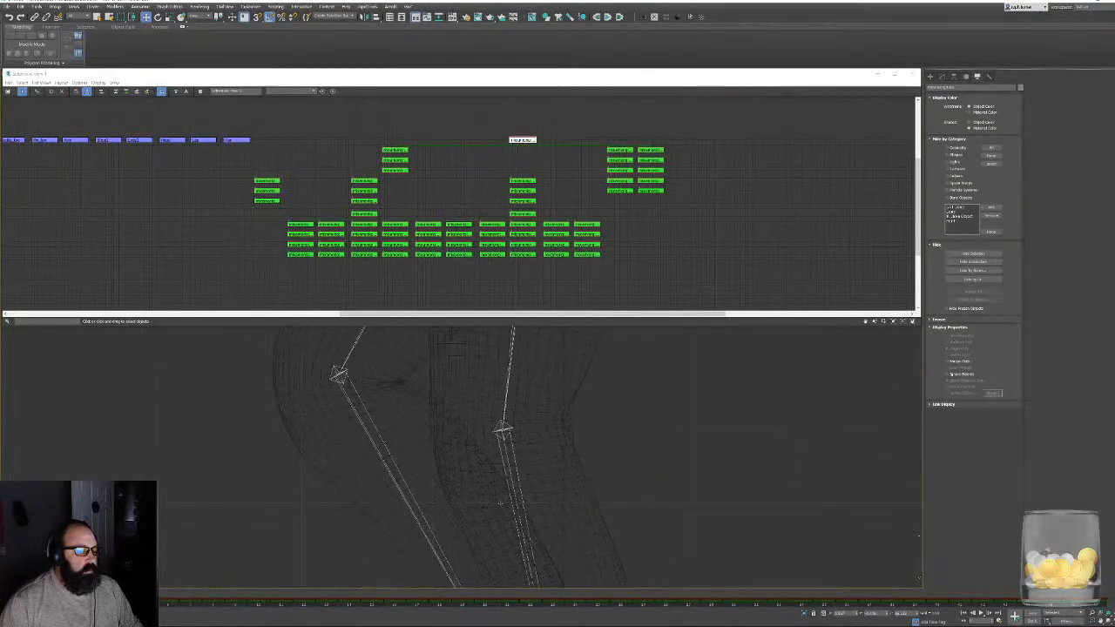
pyautogui.moveTo(479, 562); pyautogui.dragTo(503, 316, button='middle')
pyautogui.moveTo(527, 532); pyautogui.dragTo(502, 422, button='middle')
pyautogui.moveTo(703, 533); pyautogui.dragTo(682, 477, button='middle')
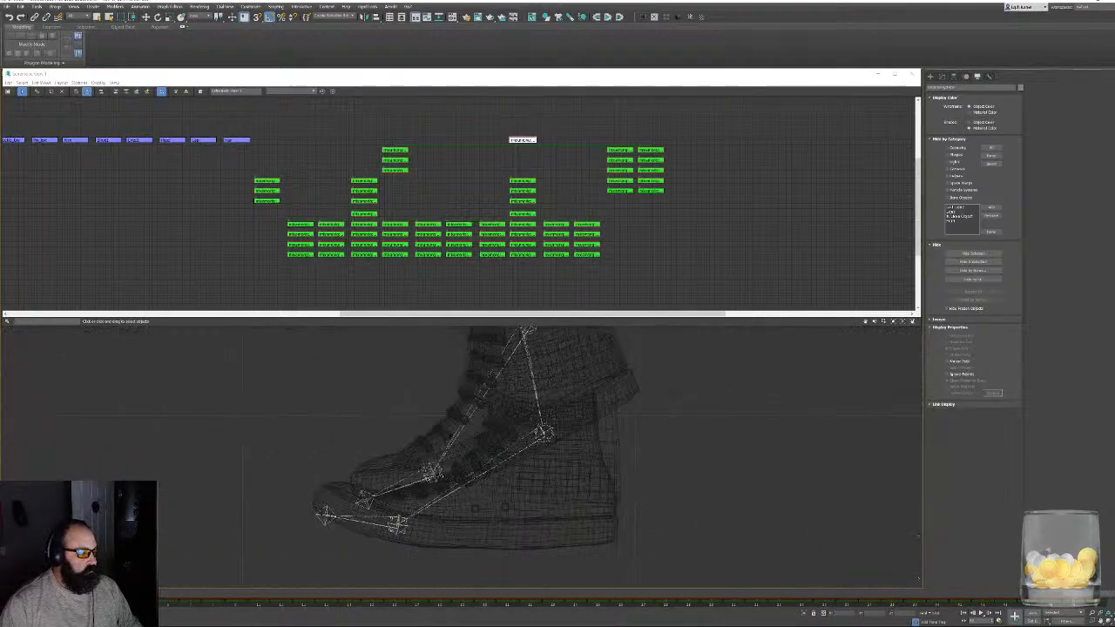
# - Close the Schematic View, deselect the hips bone and frame the whole character in the viewport
pyautogui.press('Escape')
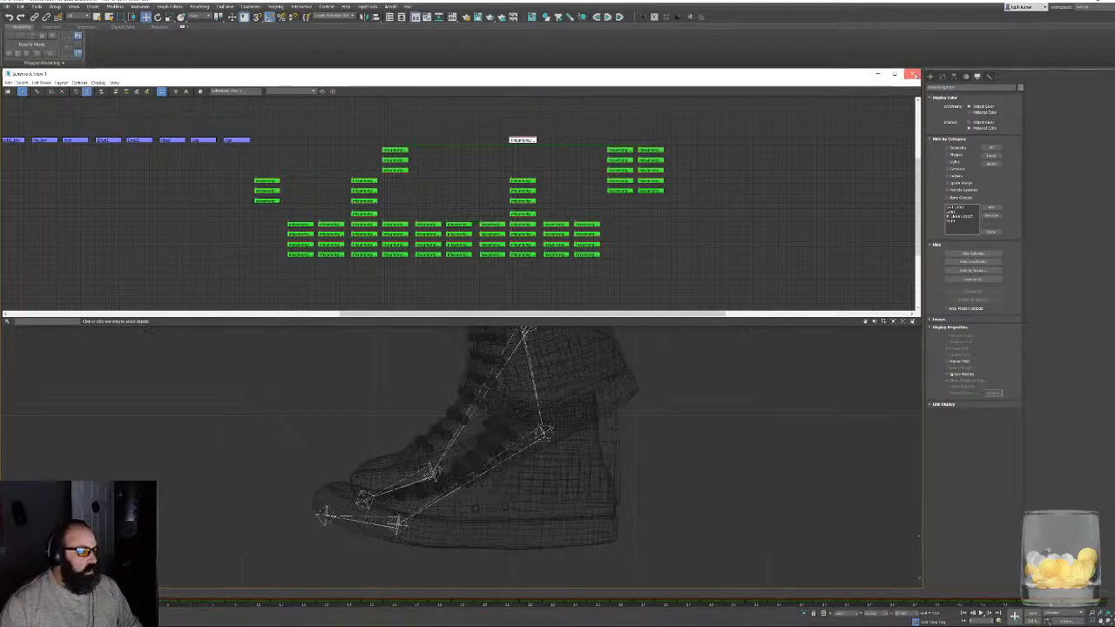
pyautogui.click(913, 74)
pyautogui.press('z')
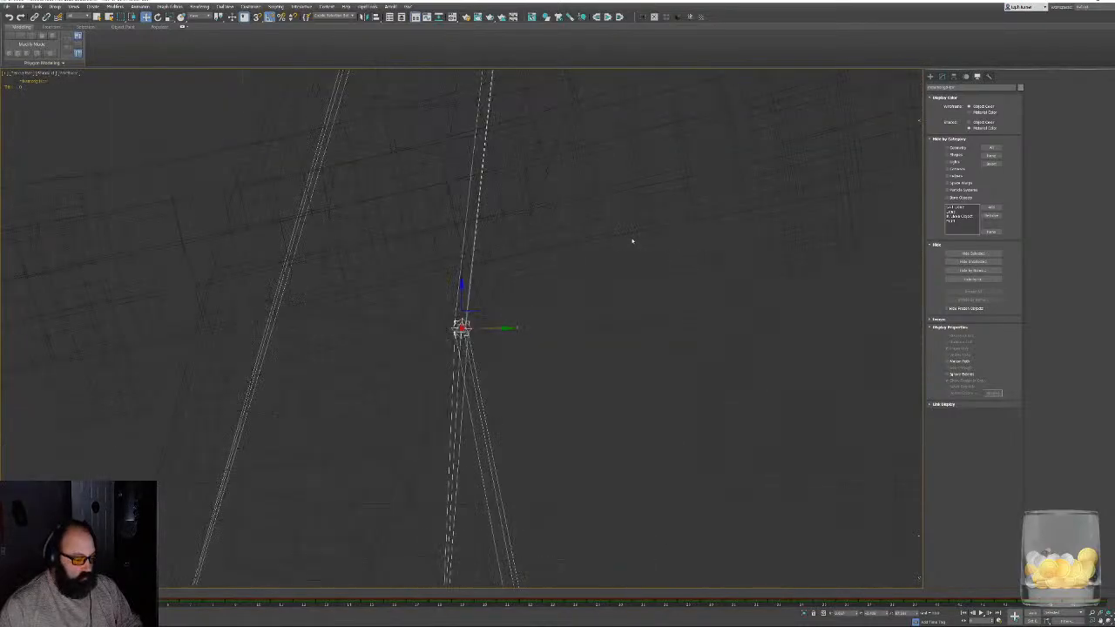
pyautogui.click(619, 304)
pyautogui.press('z')
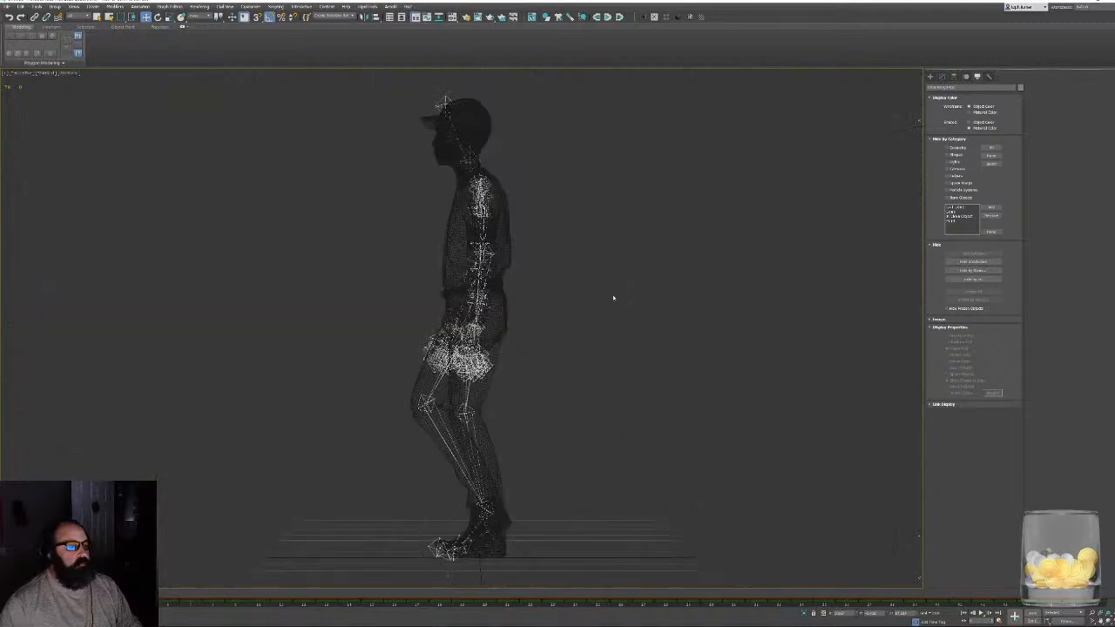
# - Select the whole character with its skeleton and export the selection as the Walk FBX file with animation included
pyautogui.keyDown('alt'); pyautogui.moveTo(615, 298); pyautogui.dragTo(666, 297, button='middle'); pyautogui.keyUp('alt')
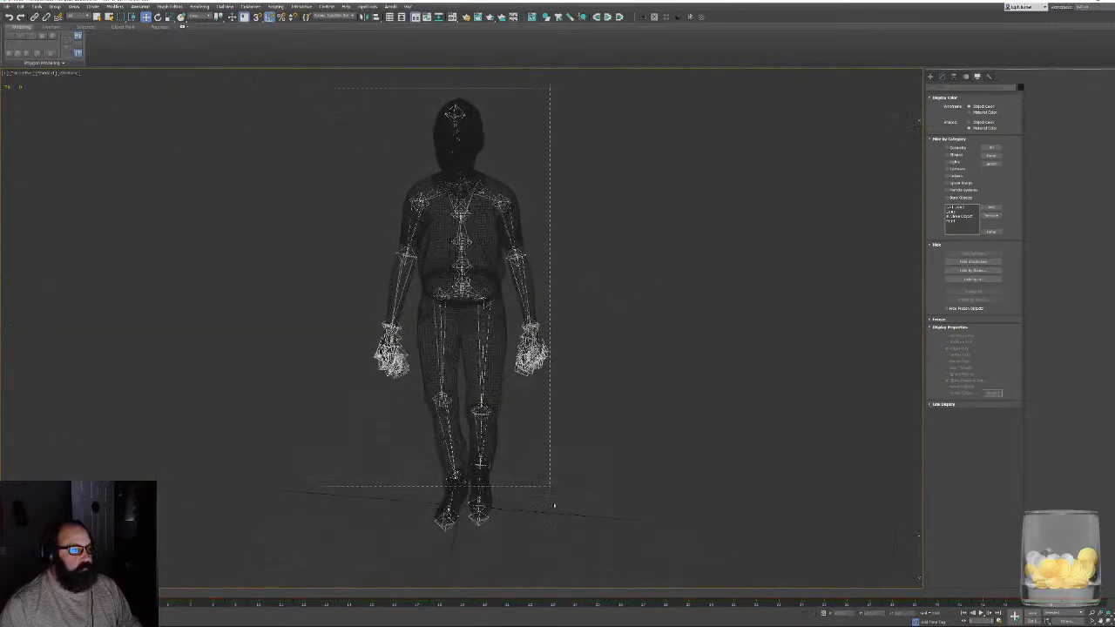
pyautogui.moveTo(554, 505); pyautogui.dragTo(558, 509)
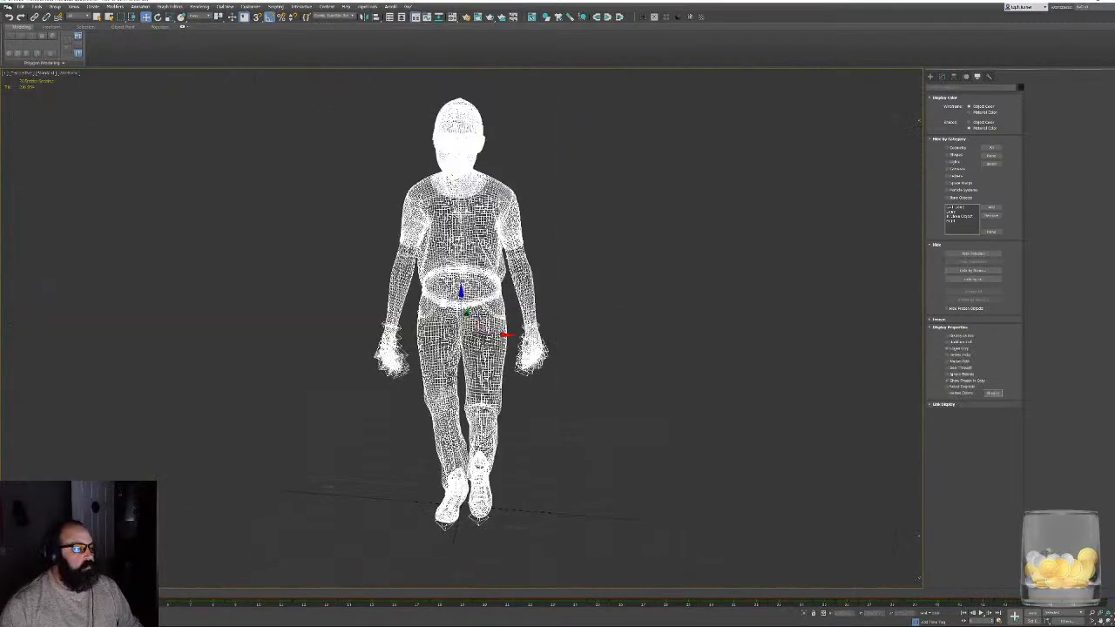
pyautogui.click(20, 6)
pyautogui.moveTo(26, 108)
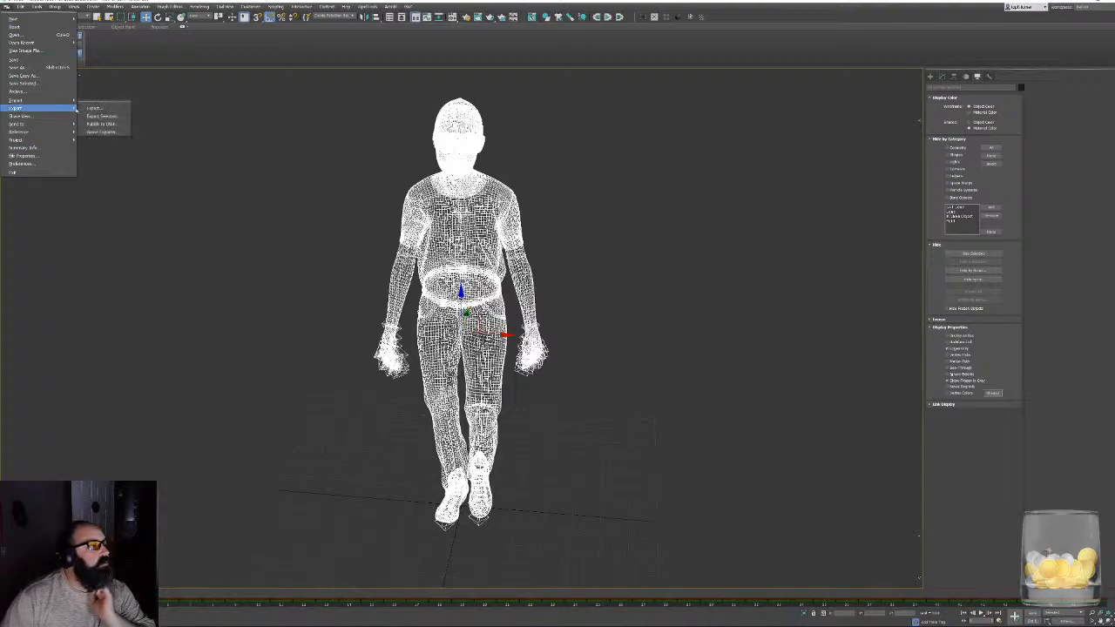
pyautogui.click(111, 117)
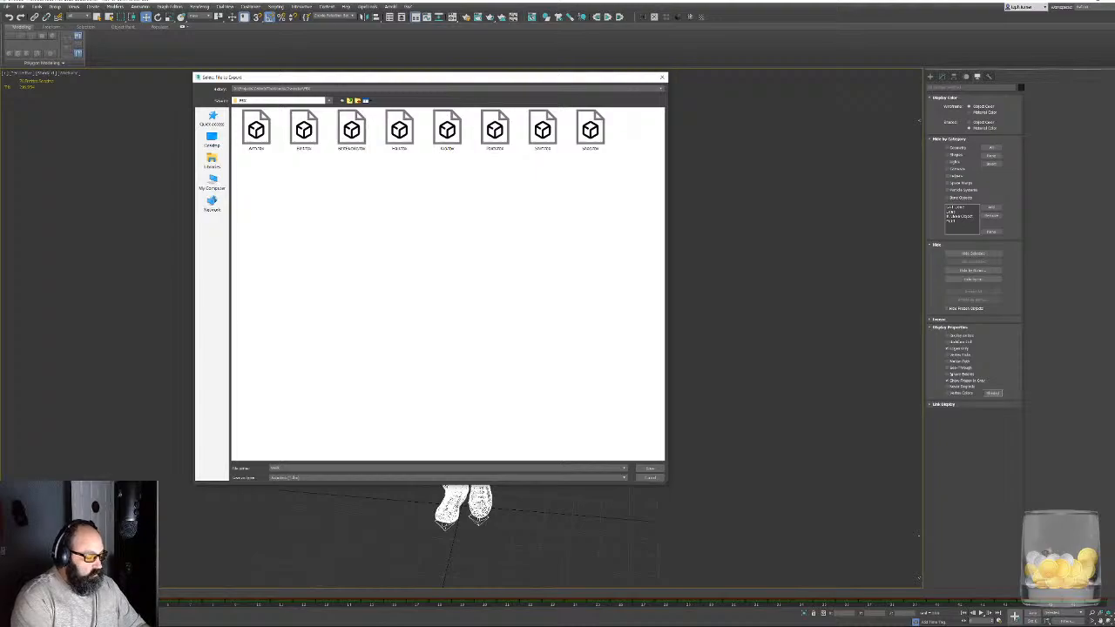
pyautogui.press('Return')
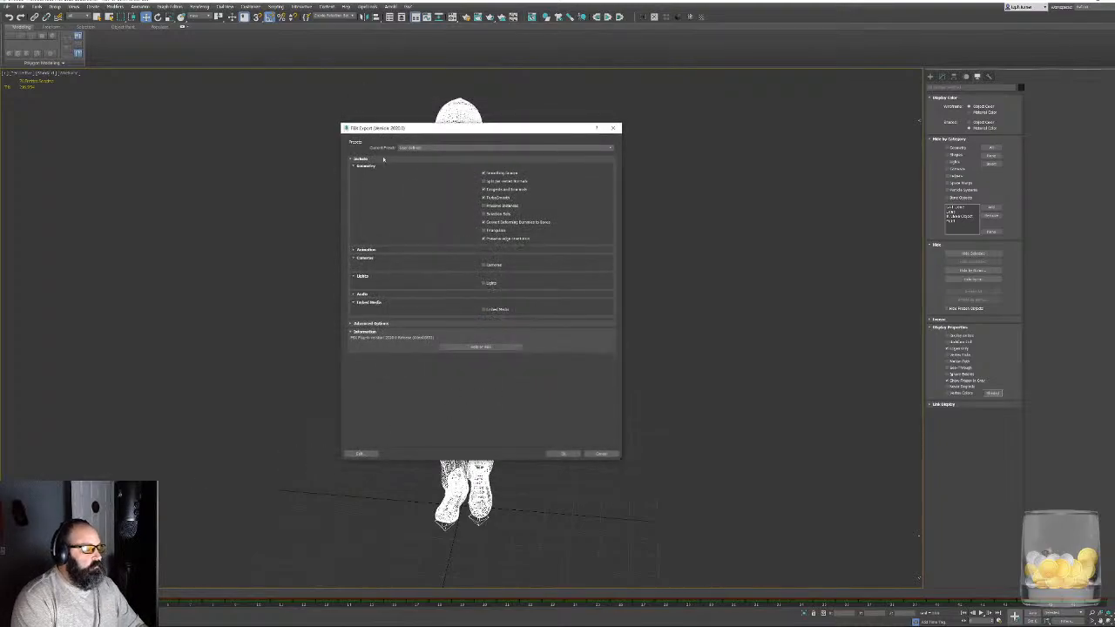
pyautogui.click(367, 251)
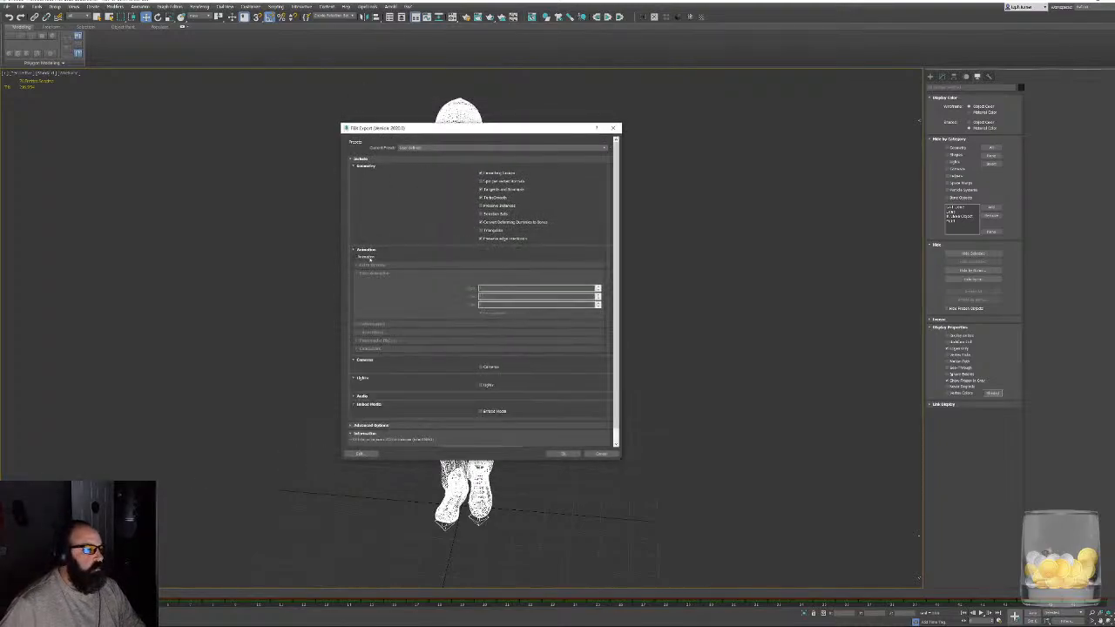
pyautogui.click(565, 453)
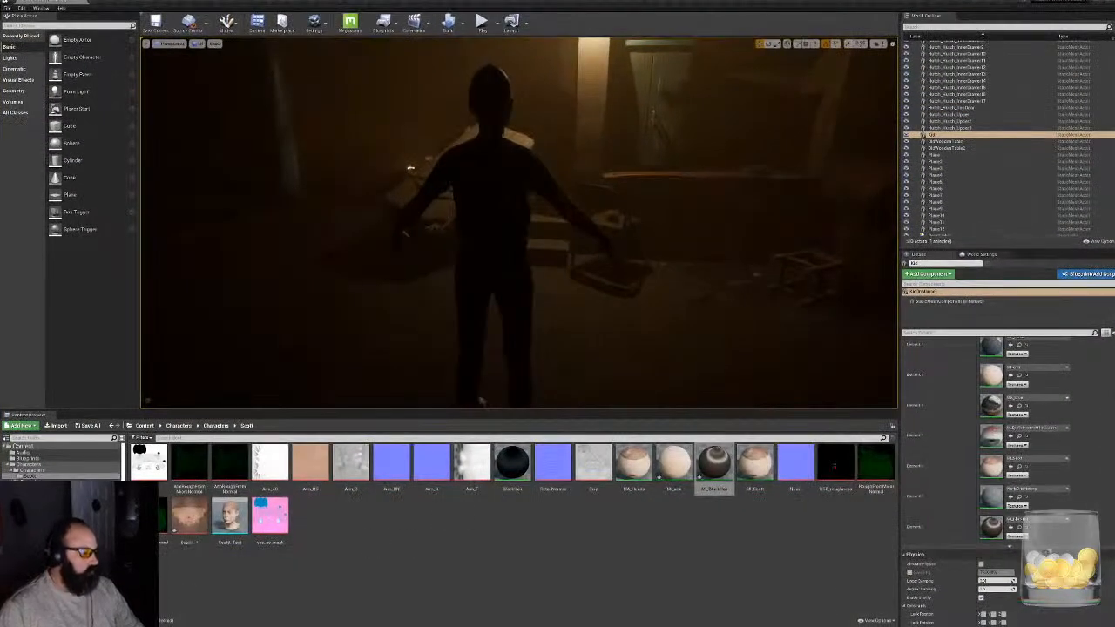
# - Switch to Unreal Editor and import Walk.fbx into the Characters folder as a skeletal mesh with its animation
pyautogui.click(29, 466)
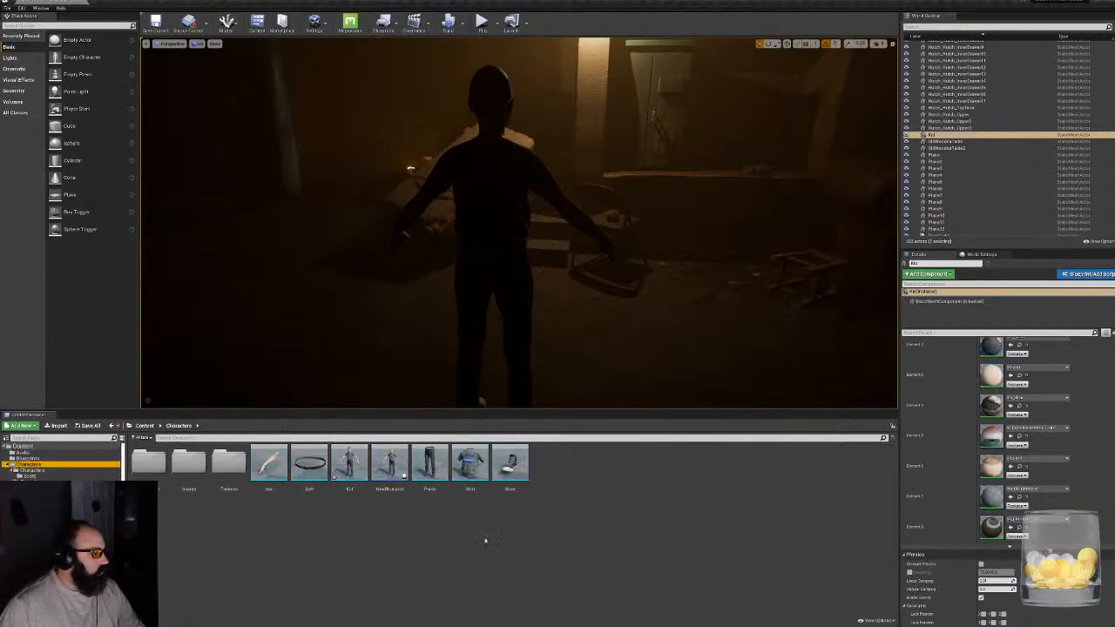
pyautogui.click(595, 525)
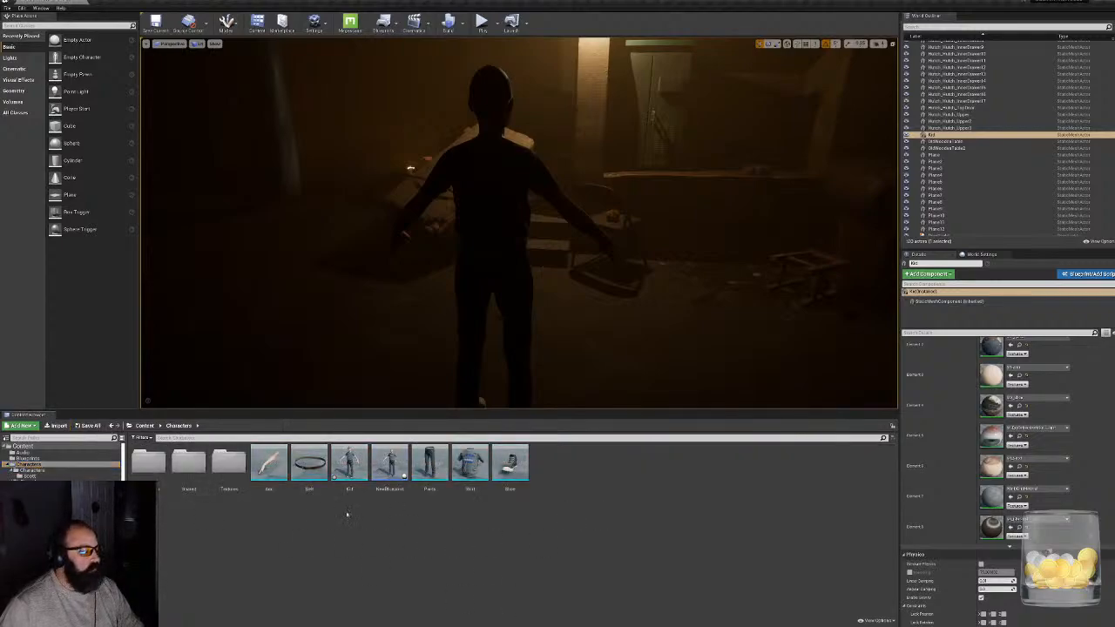
pyautogui.click(57, 425)
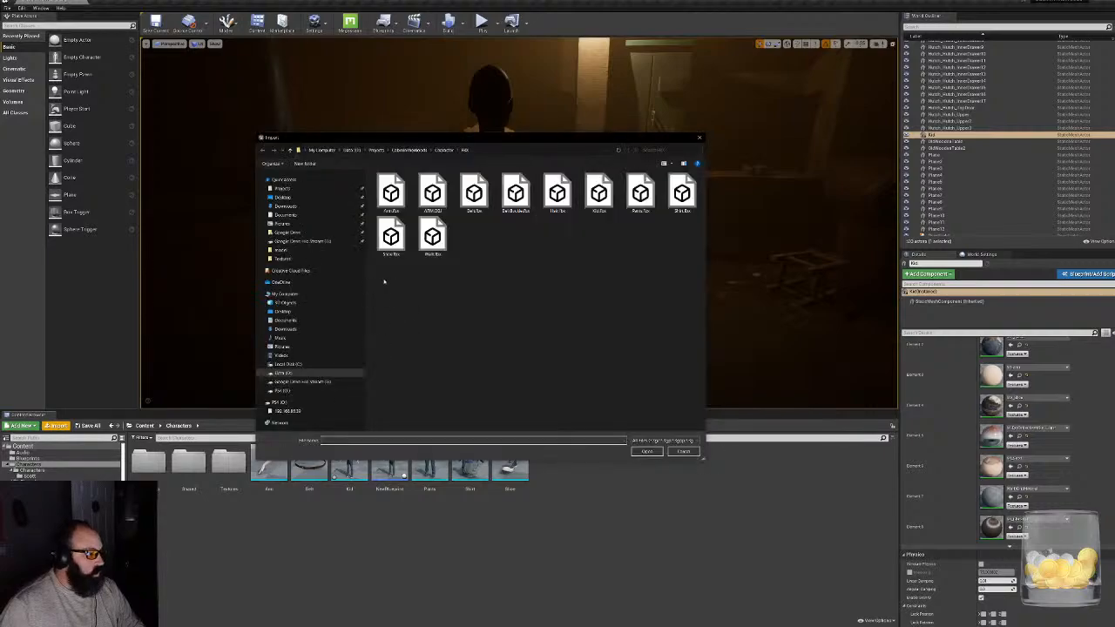
pyautogui.doubleClick(432, 237)
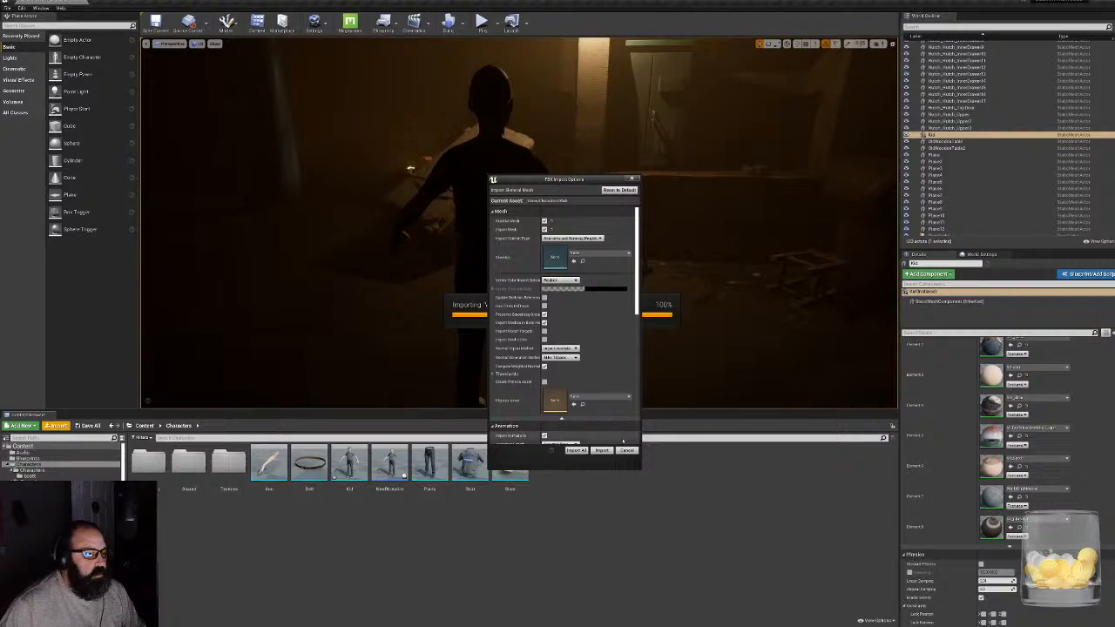
pyautogui.scroll(-6, 621, 439)
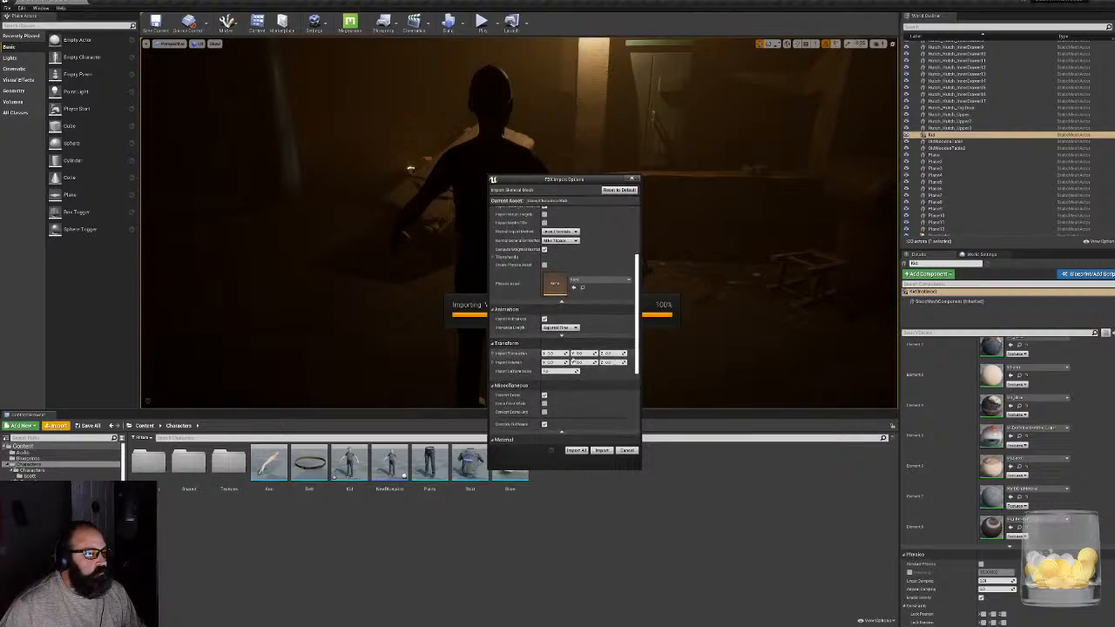
pyautogui.scroll(-4, 551, 450)
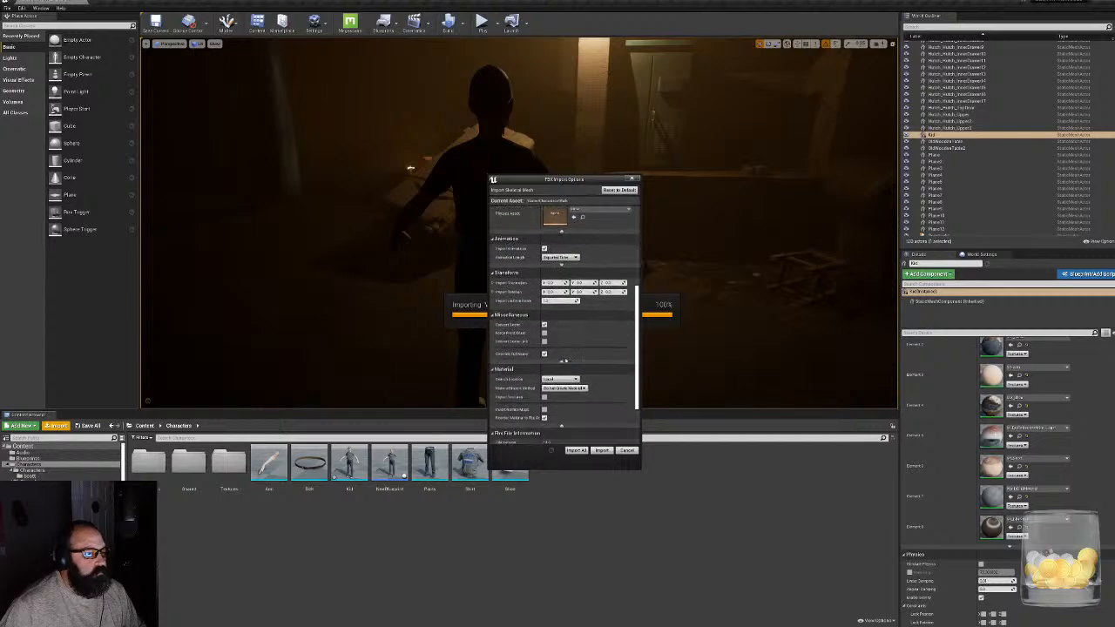
pyautogui.click(604, 452)
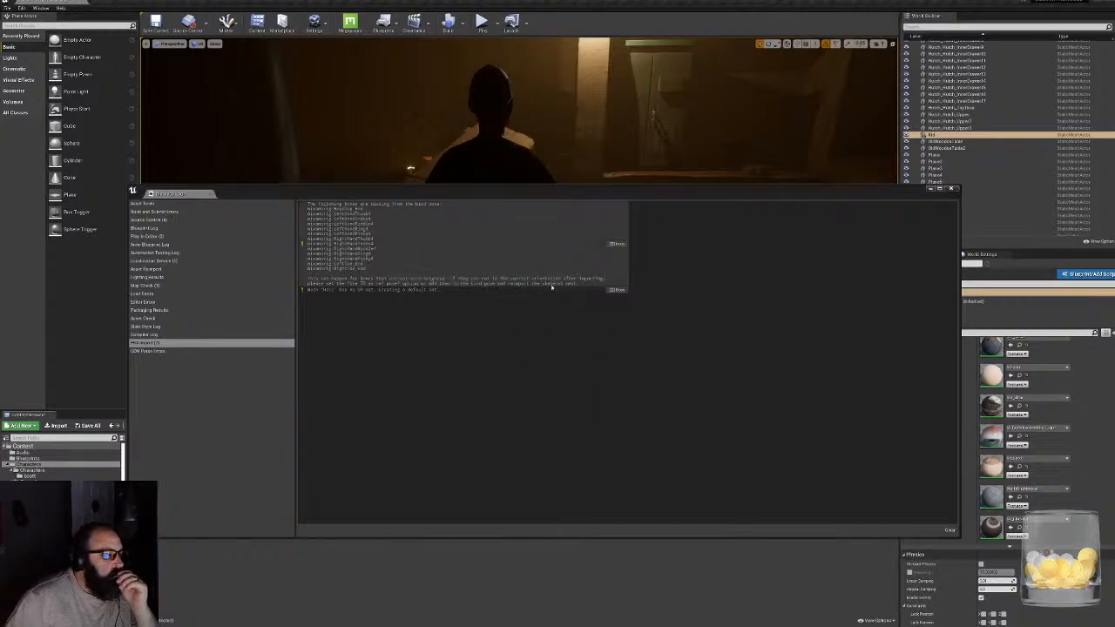
# - Review the FBX import warnings about missing bind-pose bones and the mesh in the message log, and close the log
pyautogui.click(316, 244)
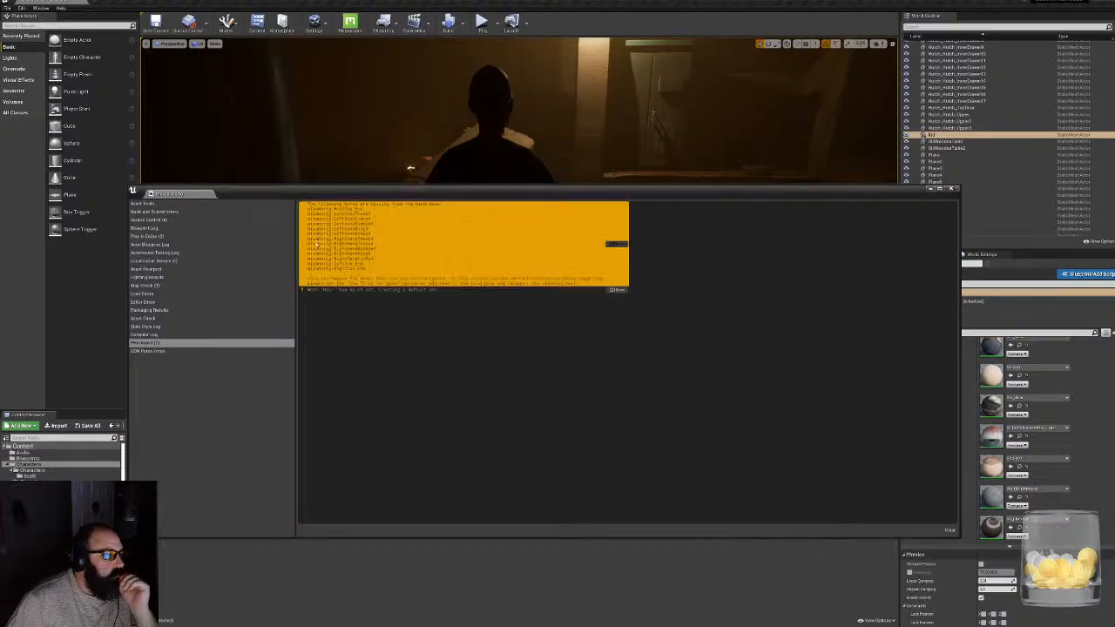
pyautogui.click(350, 291)
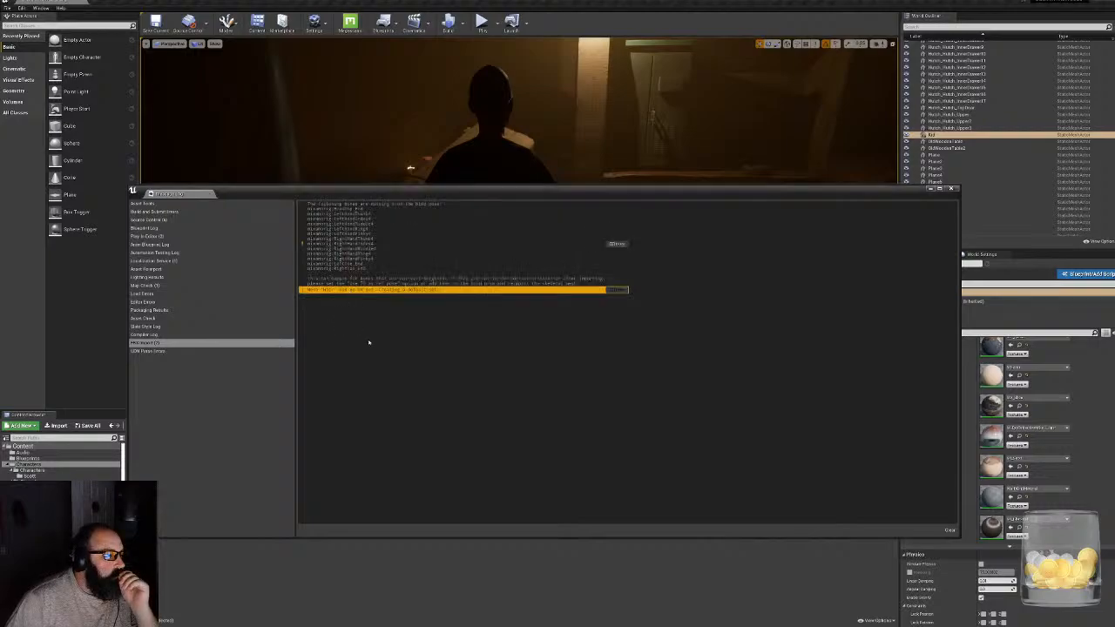
pyautogui.click(953, 189)
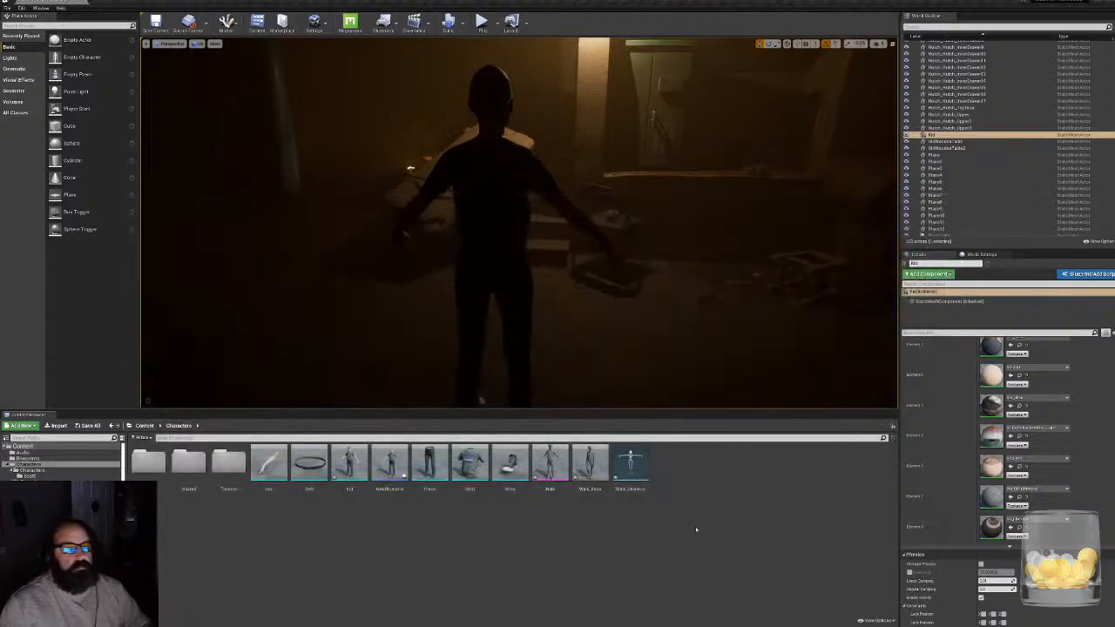
# - Open the imported Walk skeletal mesh and the existing Kid static mesh in their asset editors
pyautogui.doubleClick(552, 463)
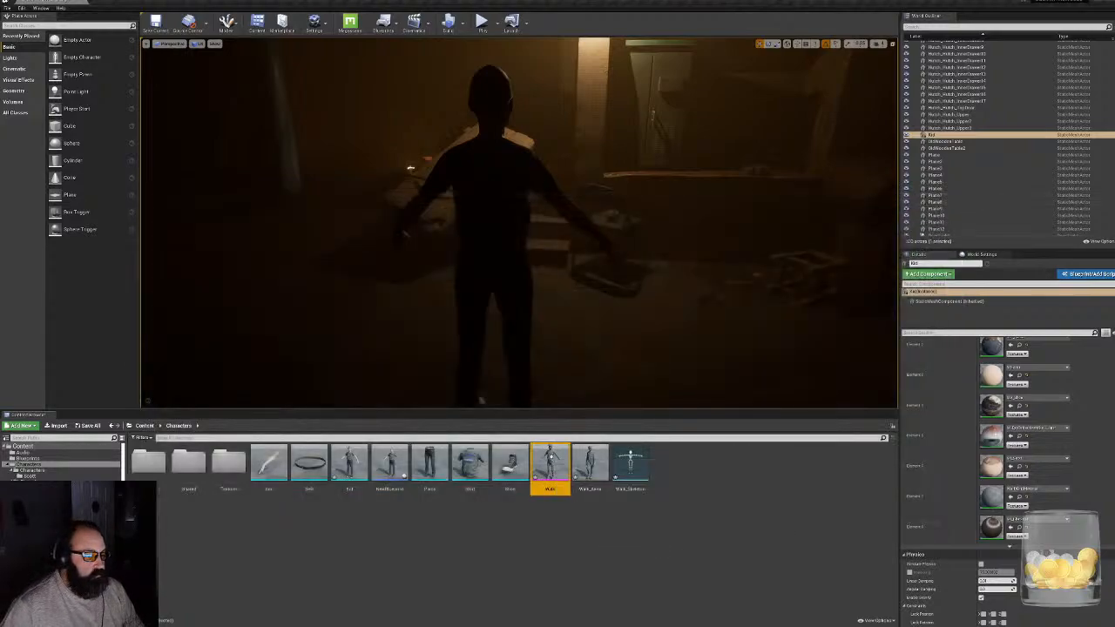
pyautogui.moveTo(436, 305); pyautogui.dragTo(726, 117)
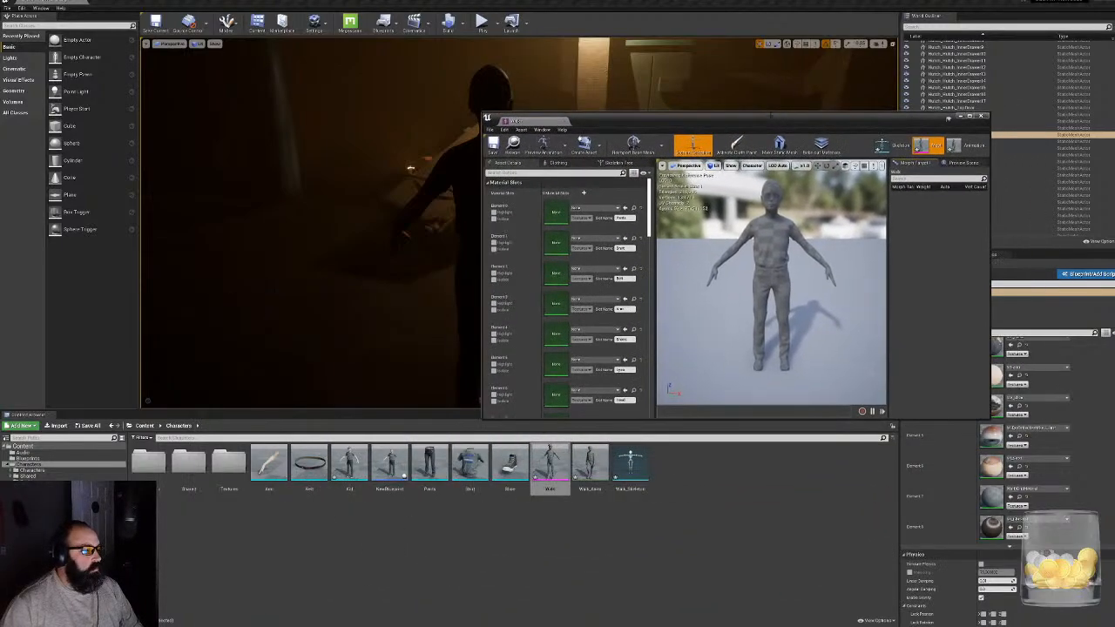
pyautogui.click(348, 462)
pyautogui.doubleClick(349, 462)
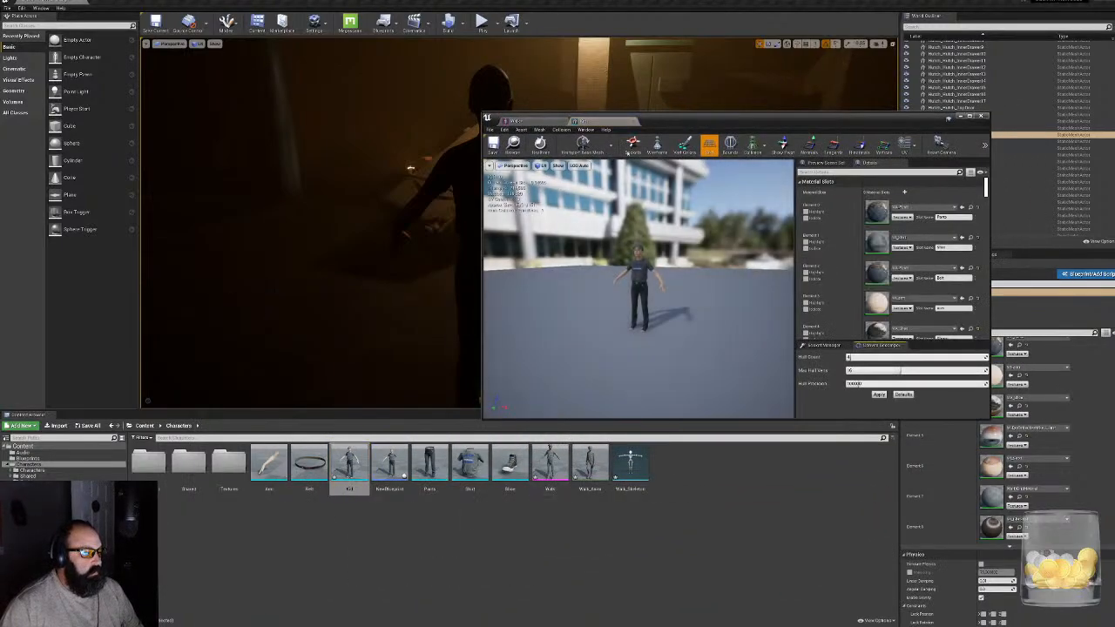
# - Separate the Kid and Walk mesh editors into side-by-side windows tall enough to show all material slots
pyautogui.moveTo(479, 121); pyautogui.dragTo(155, 145)
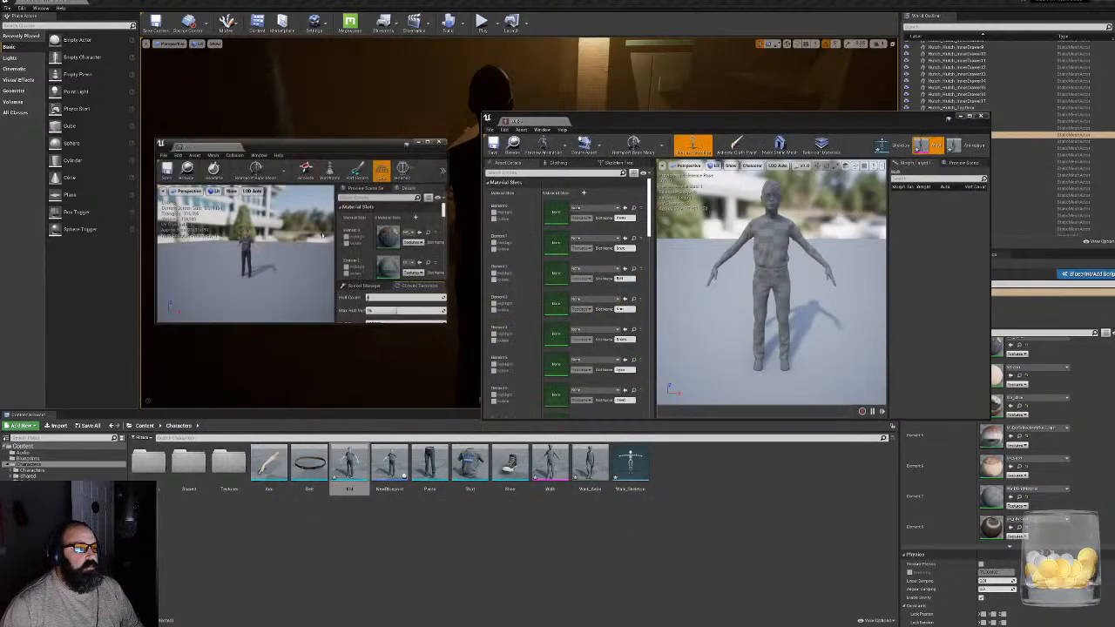
pyautogui.moveTo(392, 138); pyautogui.dragTo(402, 66)
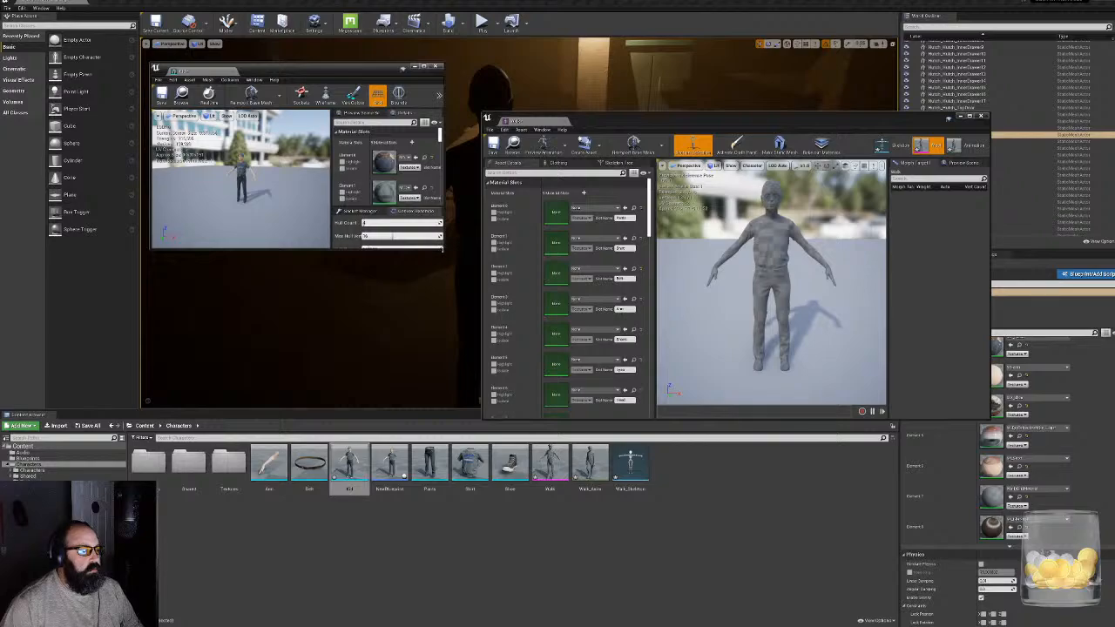
pyautogui.moveTo(442, 250); pyautogui.dragTo(435, 602)
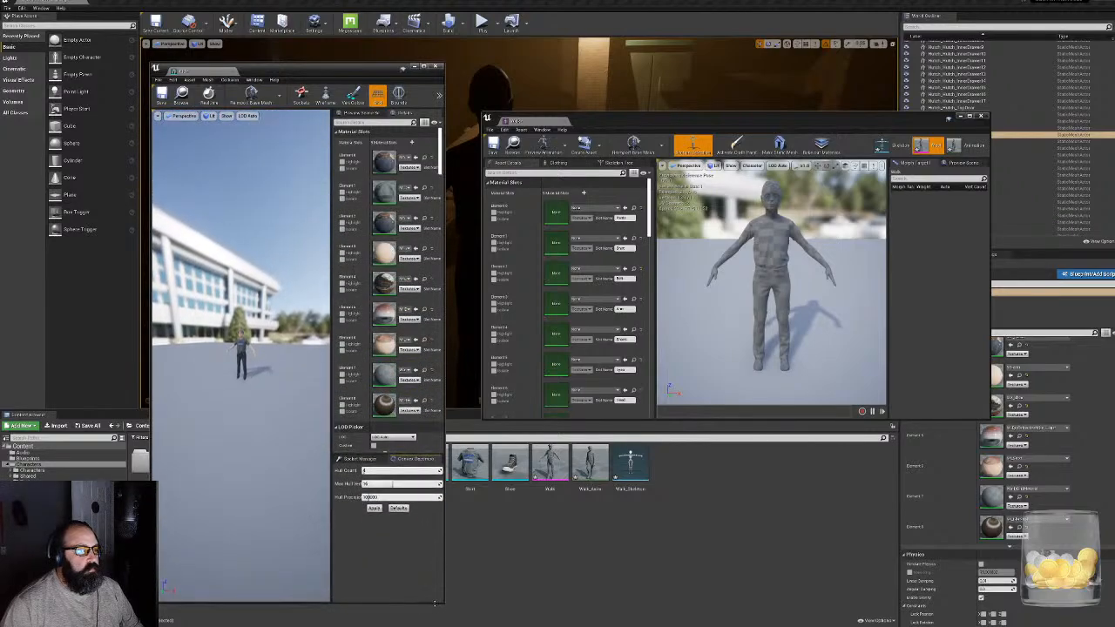
pyautogui.moveTo(571, 117); pyautogui.dragTo(570, 67)
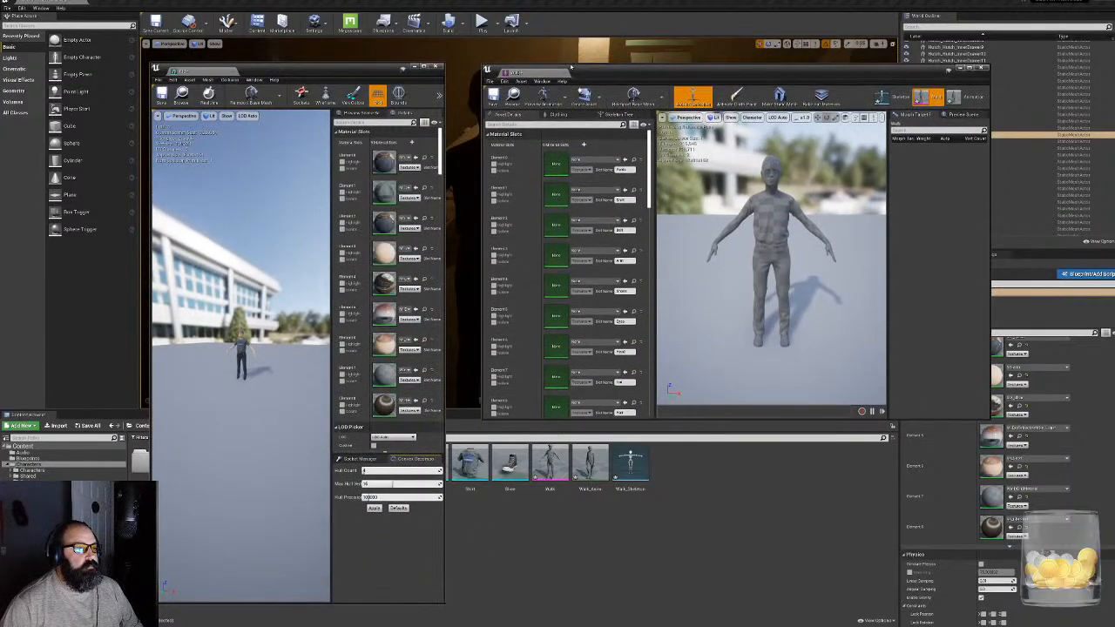
pyautogui.moveTo(540, 420); pyautogui.dragTo(527, 579)
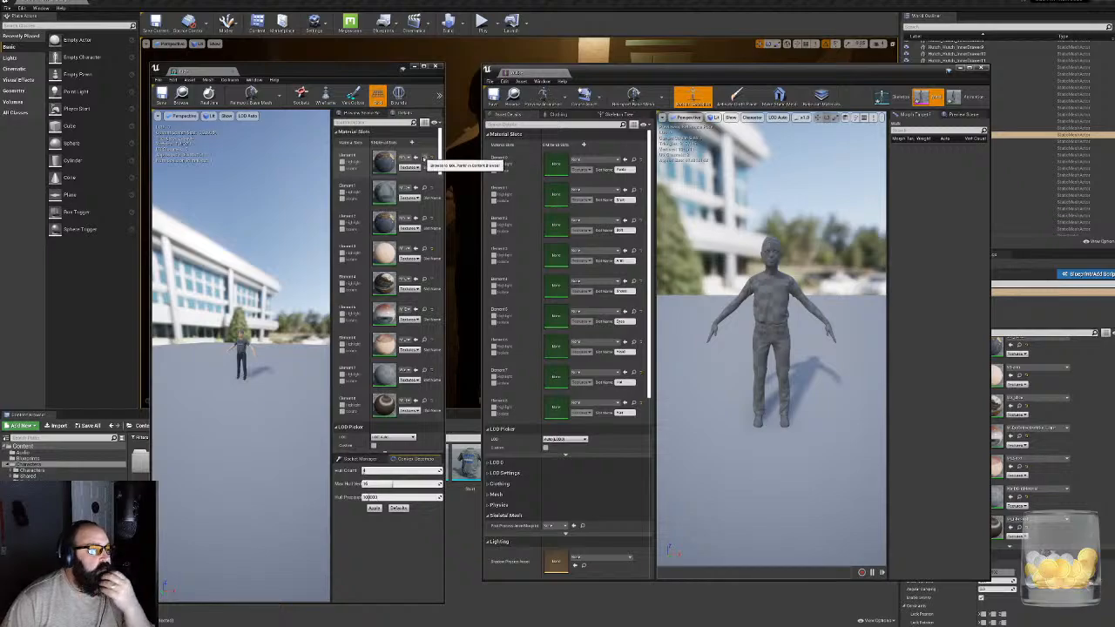
# - Copy the Kid mesh's pants, shirt and belt materials to Elements 0, 1 and 2 of the Walk mesh
pyautogui.click(424, 158)
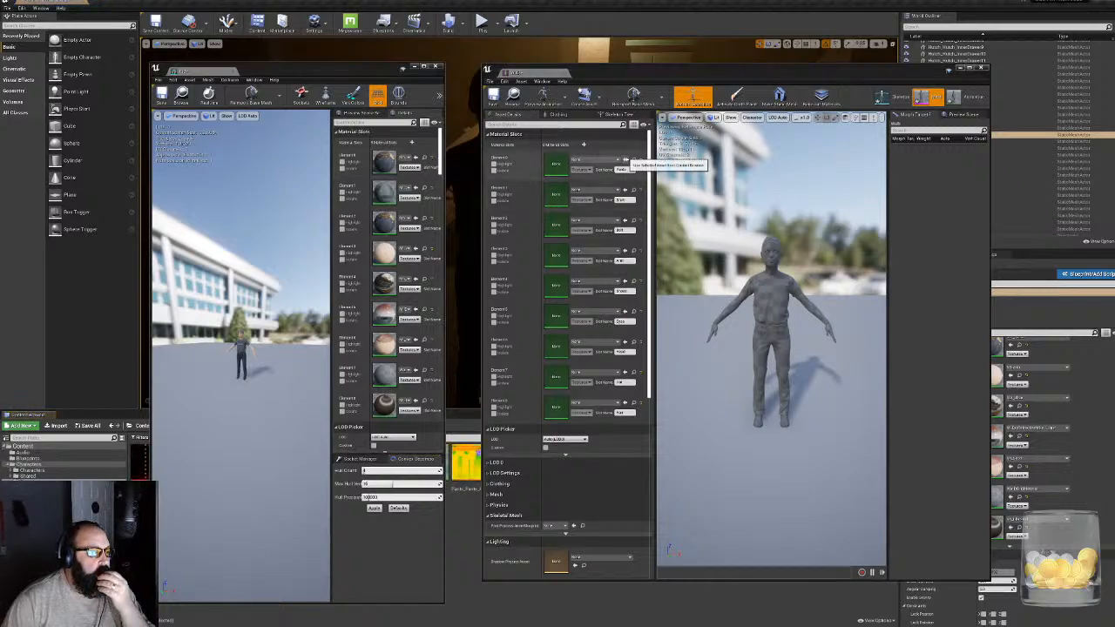
pyautogui.click(623, 159)
pyautogui.click(424, 189)
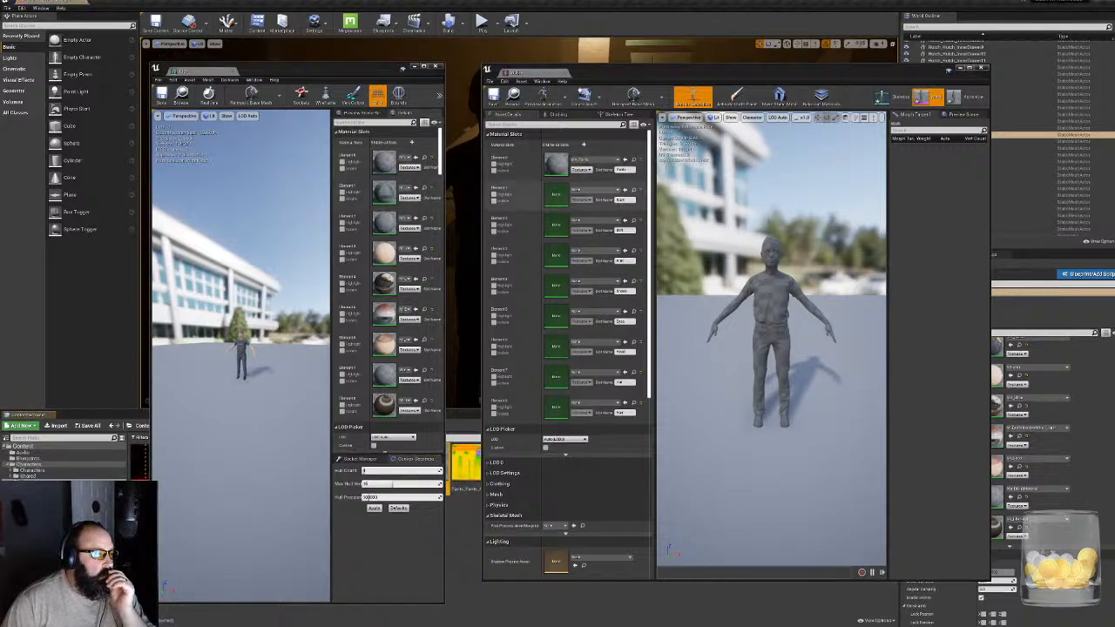
pyautogui.click(624, 190)
pyautogui.click(623, 190)
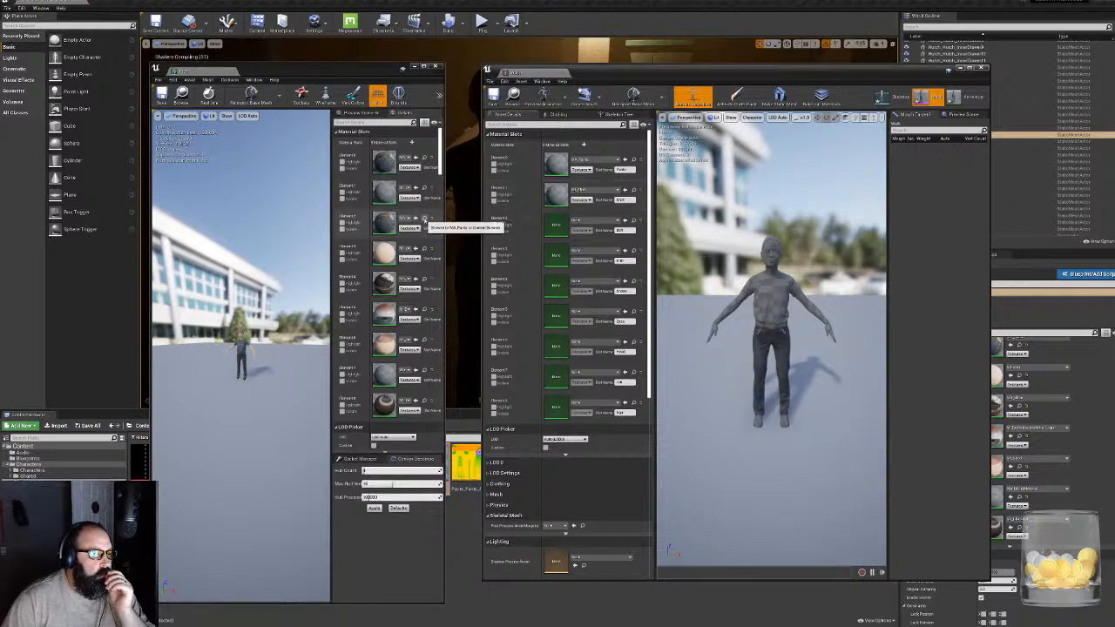
pyautogui.click(424, 221)
pyautogui.click(623, 221)
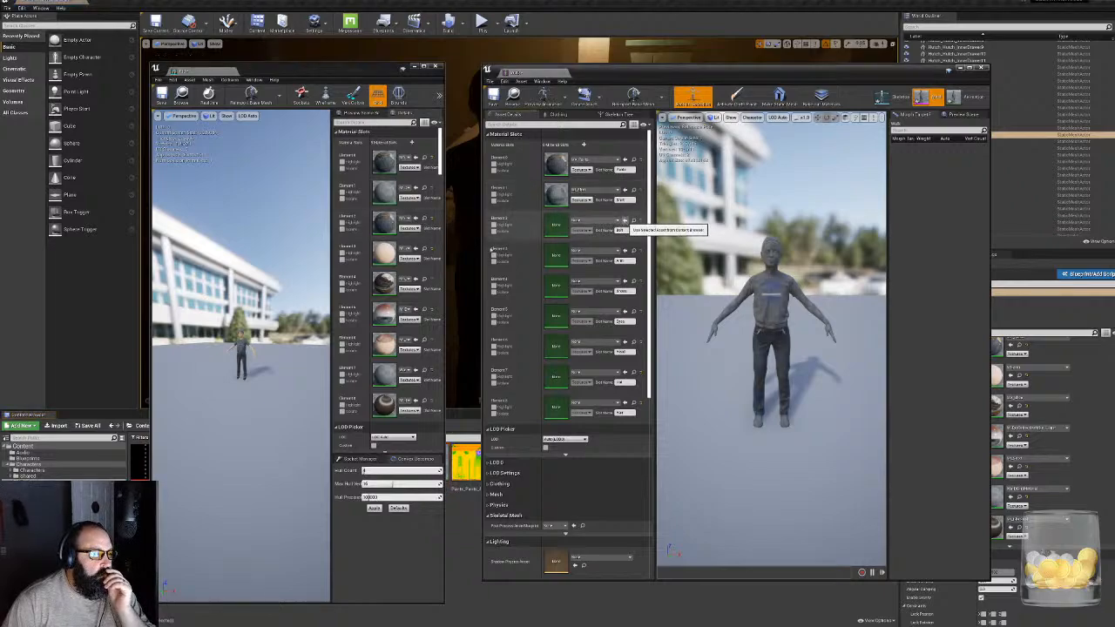
# - Assign the Kid mesh's materials from Elements 3, 4 and 5 to the same slots of the Walk mesh
pyautogui.click(424, 250)
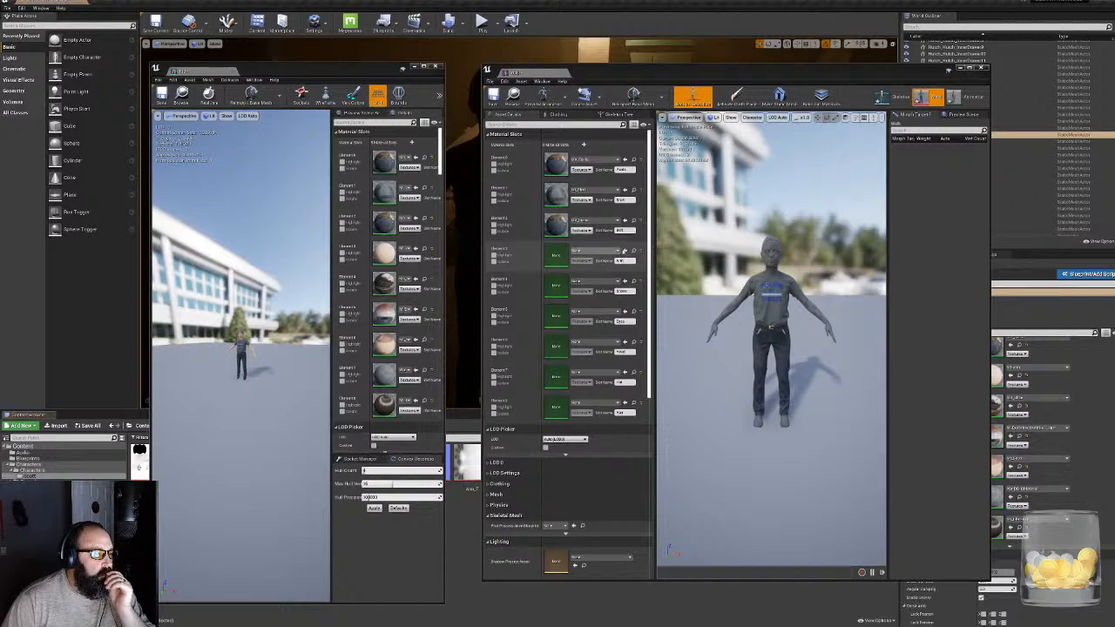
pyautogui.click(624, 251)
pyautogui.click(424, 281)
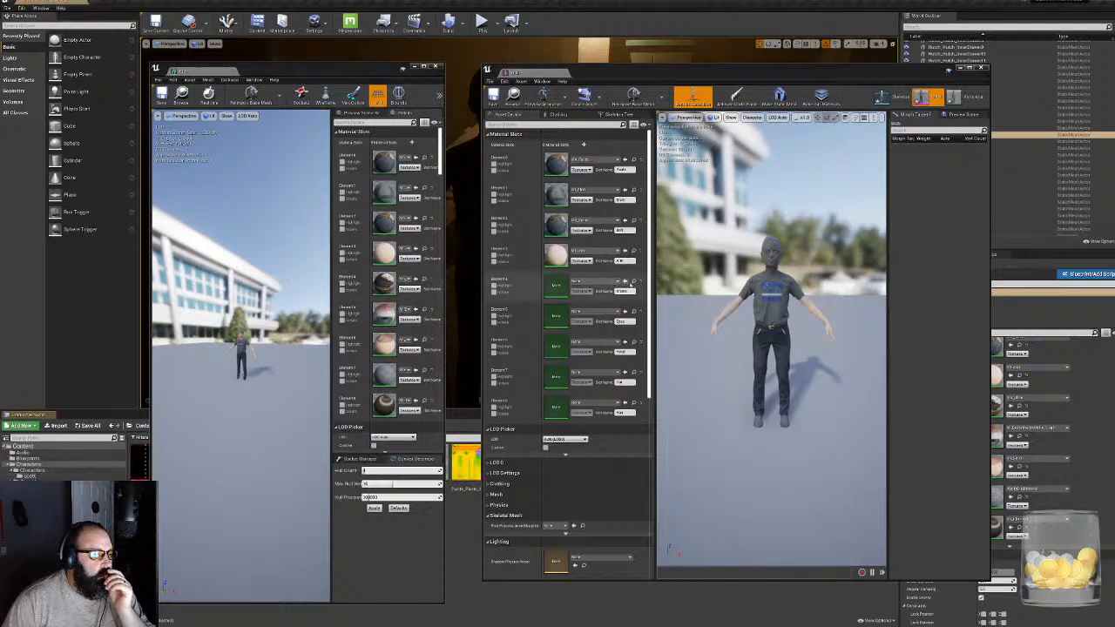
pyautogui.click(623, 281)
pyautogui.click(424, 311)
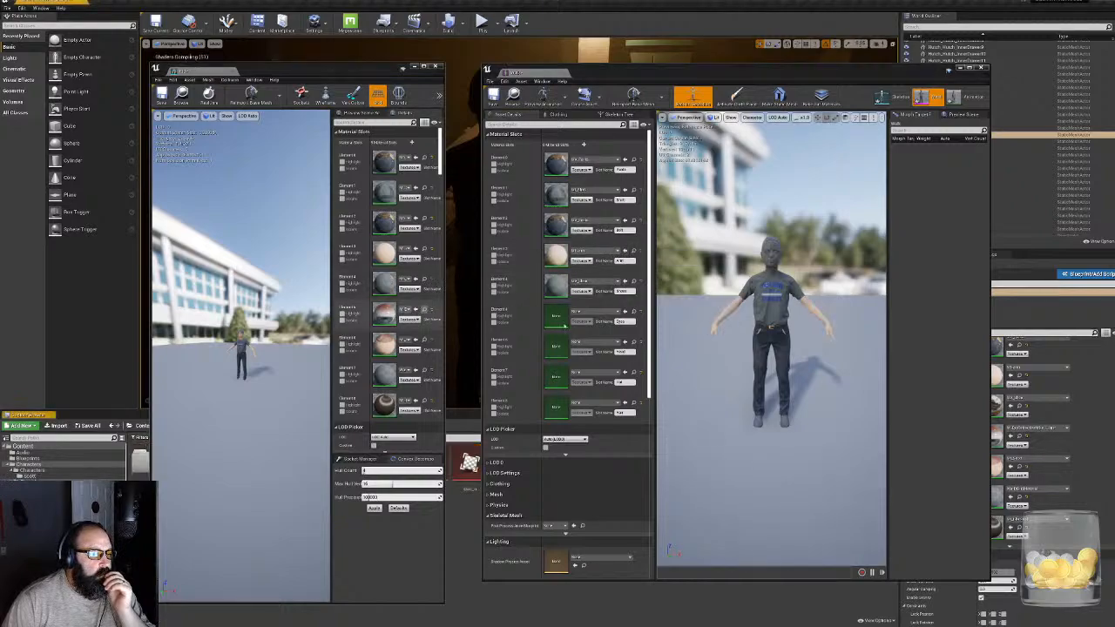
pyautogui.click(624, 311)
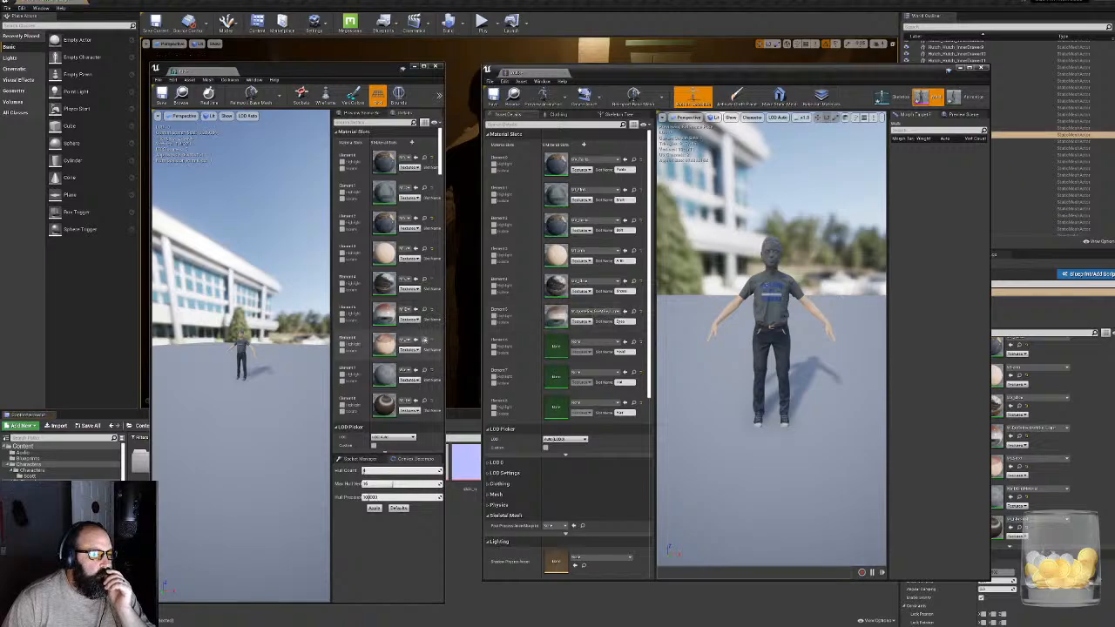
# - Assign the Kid mesh's materials from Elements 6, 7 and 8 to the same Walk mesh slots and close both mesh editors
pyautogui.click(425, 341)
pyautogui.click(624, 341)
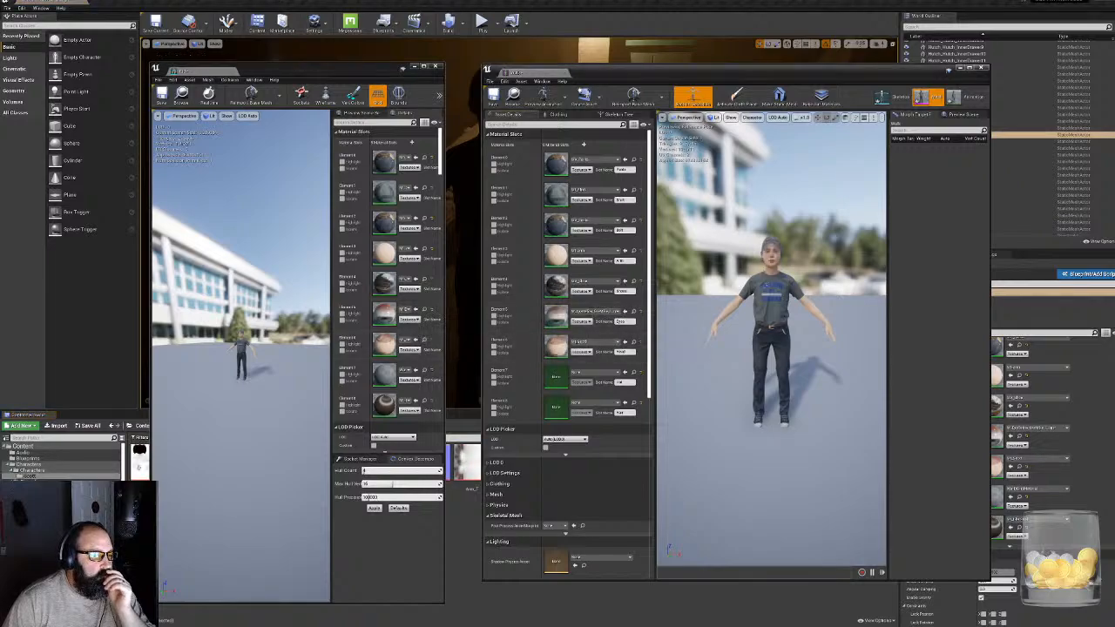
pyautogui.click(424, 372)
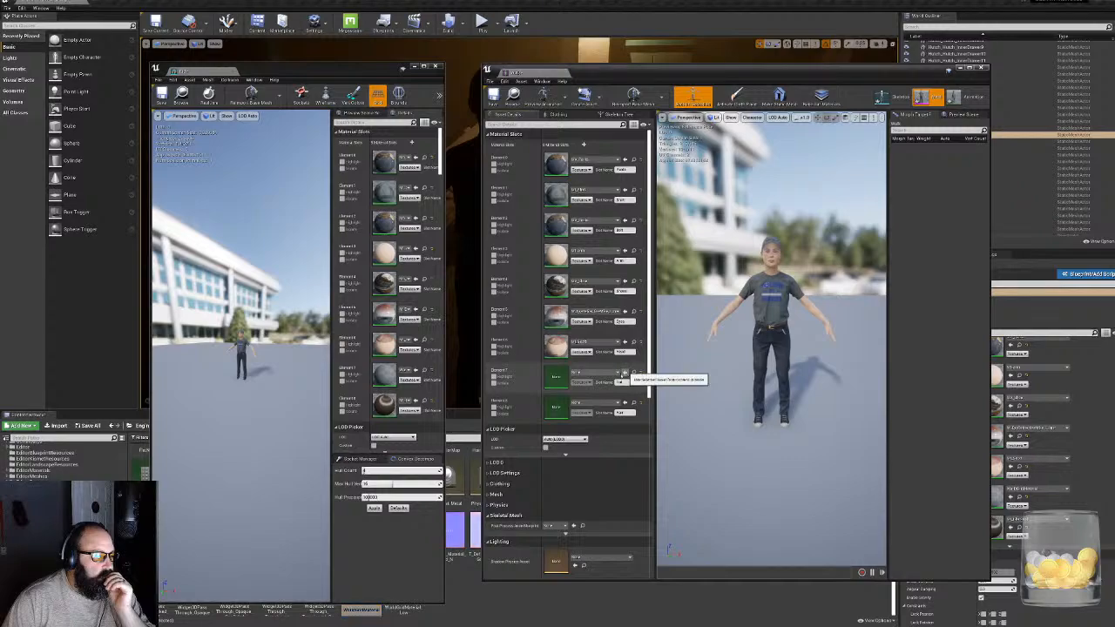
pyautogui.click(624, 372)
pyautogui.click(424, 403)
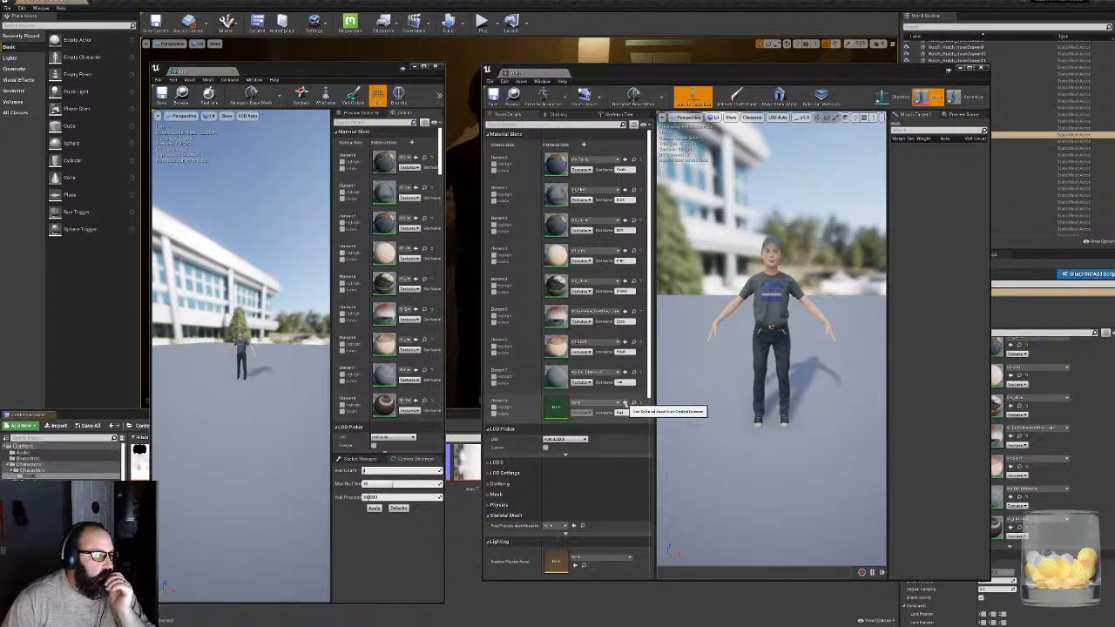
pyautogui.click(624, 402)
pyautogui.click(436, 67)
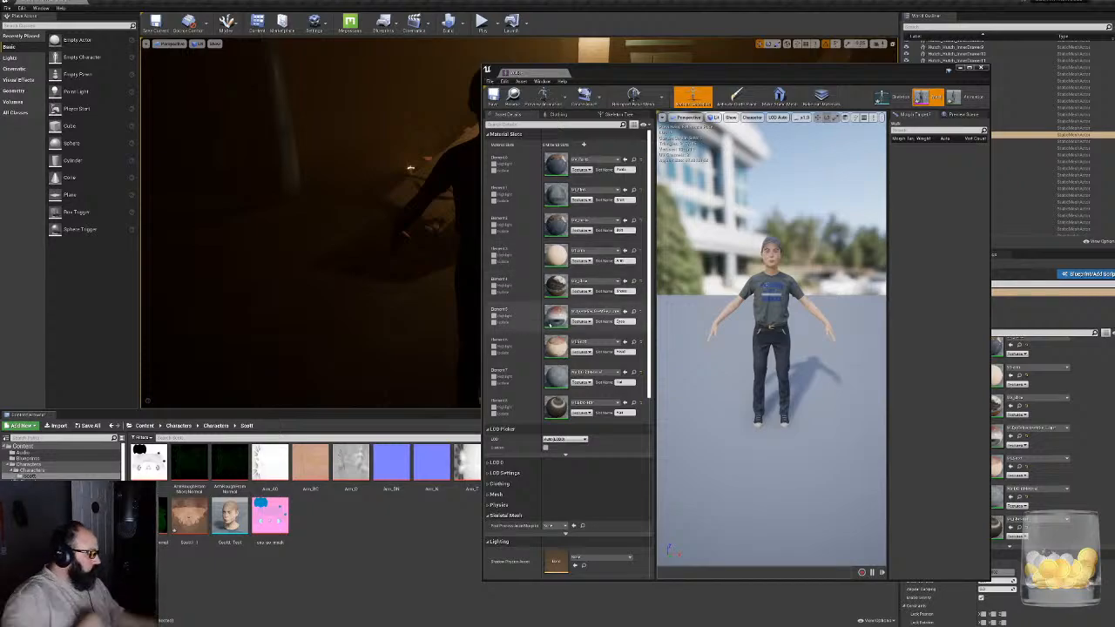
pyautogui.moveTo(766, 336)
pyautogui.mouseDown()
pyautogui.moveTo(784, 270)
pyautogui.moveTo(836, 262)
pyautogui.moveTo(740, 287)
pyautogui.moveTo(767, 262)
pyautogui.moveTo(784, 349)
pyautogui.mouseUp()
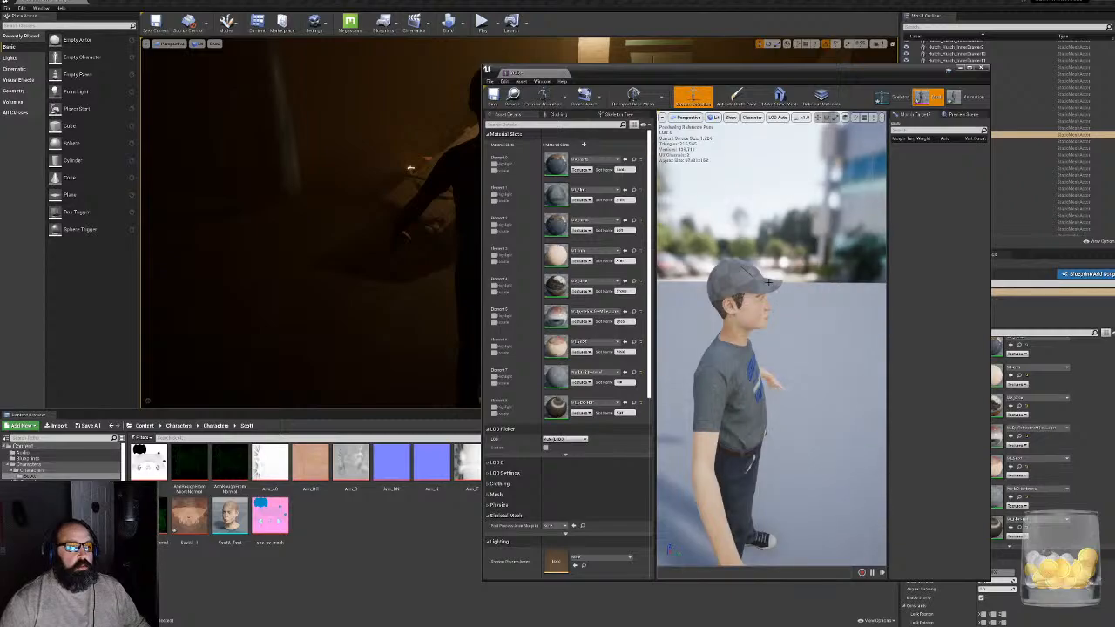
pyautogui.moveTo(748, 331); pyautogui.dragTo(861, 296, button='right')
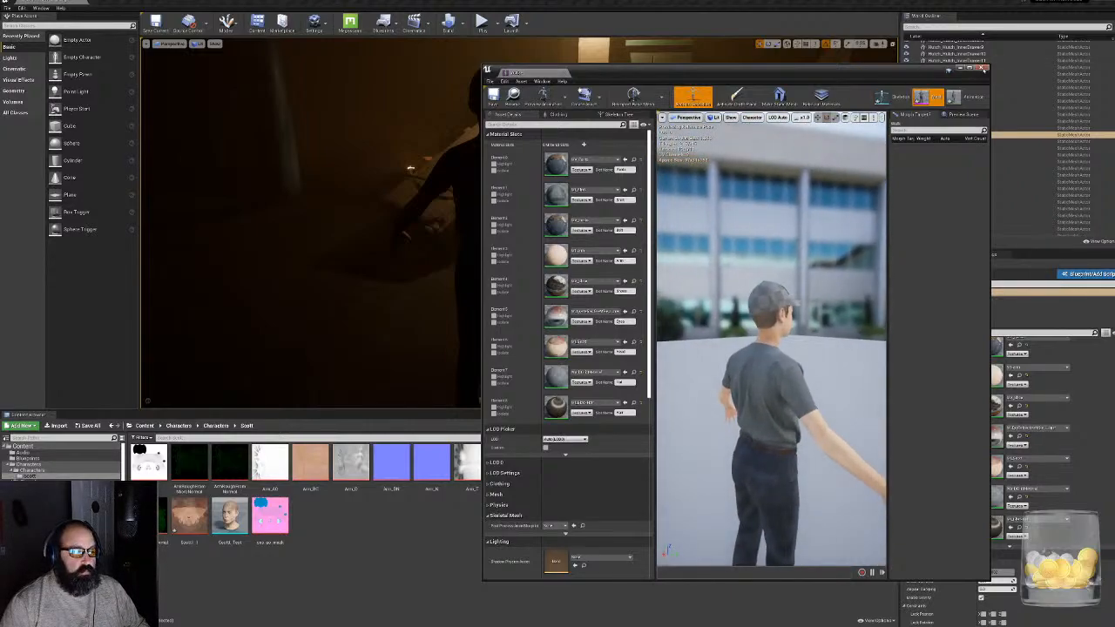
pyautogui.click(982, 69)
# - Preview the imported Walk_Anim animation from the Characters folder with the reassigned materials and close its editor
pyautogui.click(604, 550)
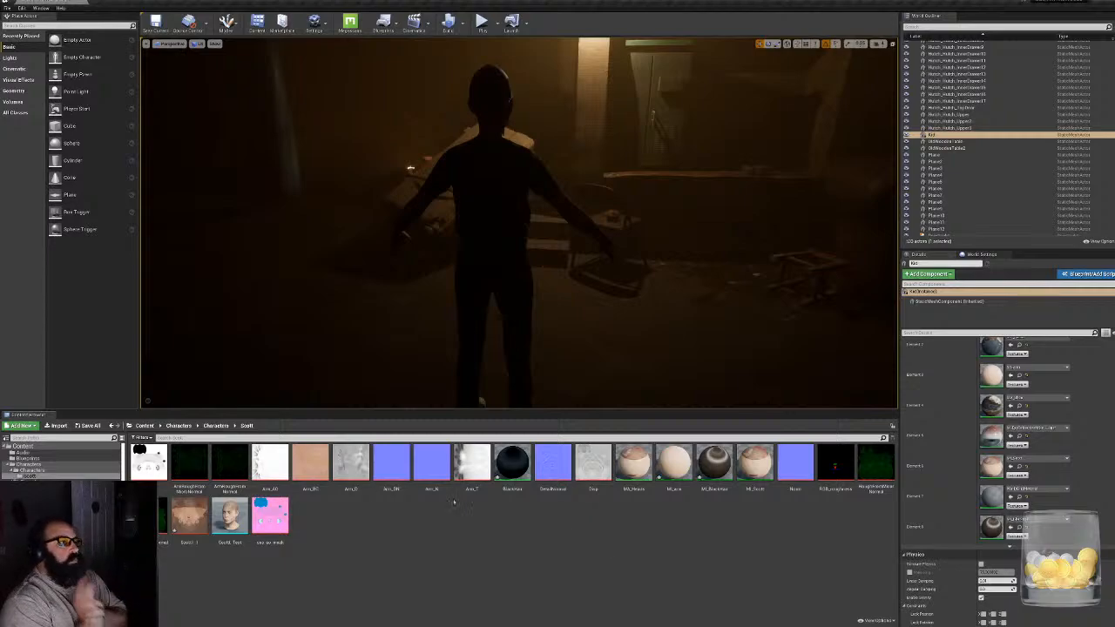
pyautogui.click(217, 426)
pyautogui.click(179, 426)
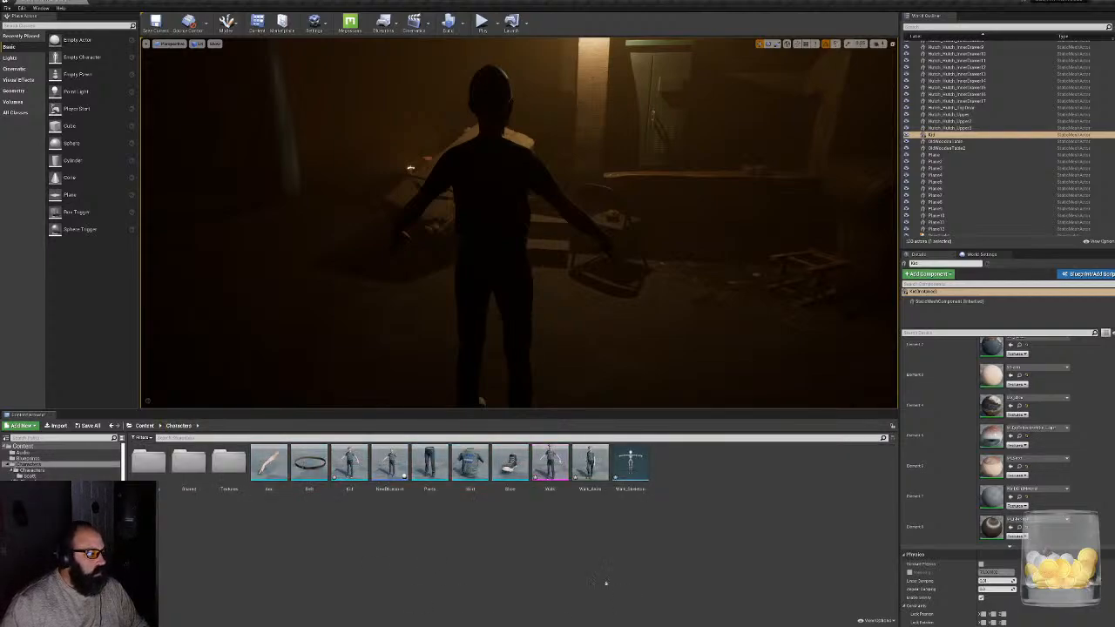
pyautogui.click(549, 463)
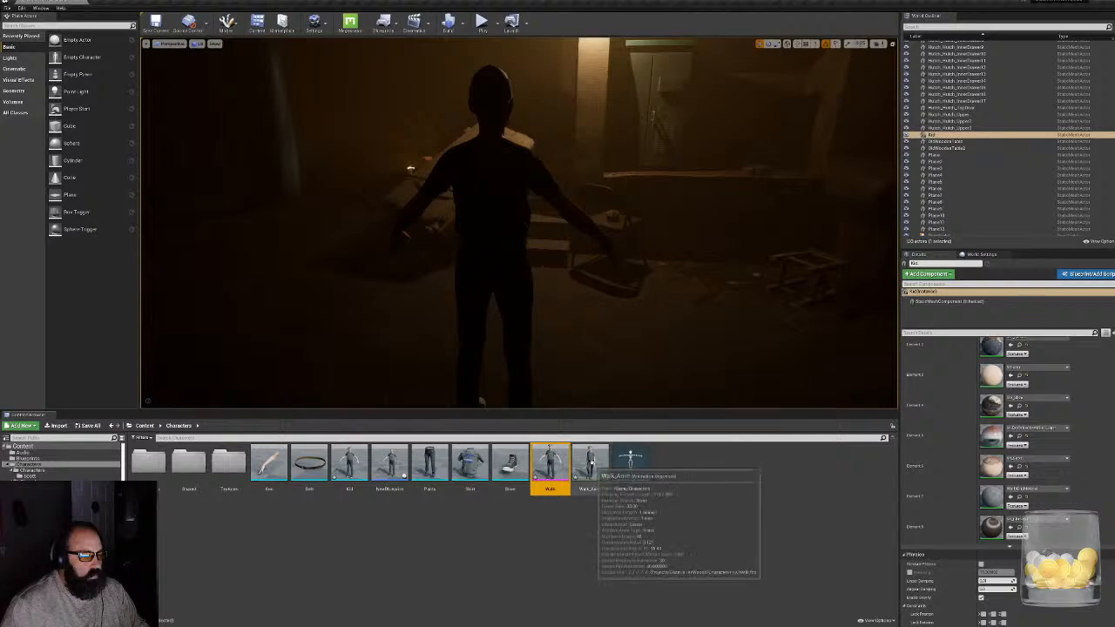
pyautogui.click(590, 466)
pyautogui.doubleClick(591, 464)
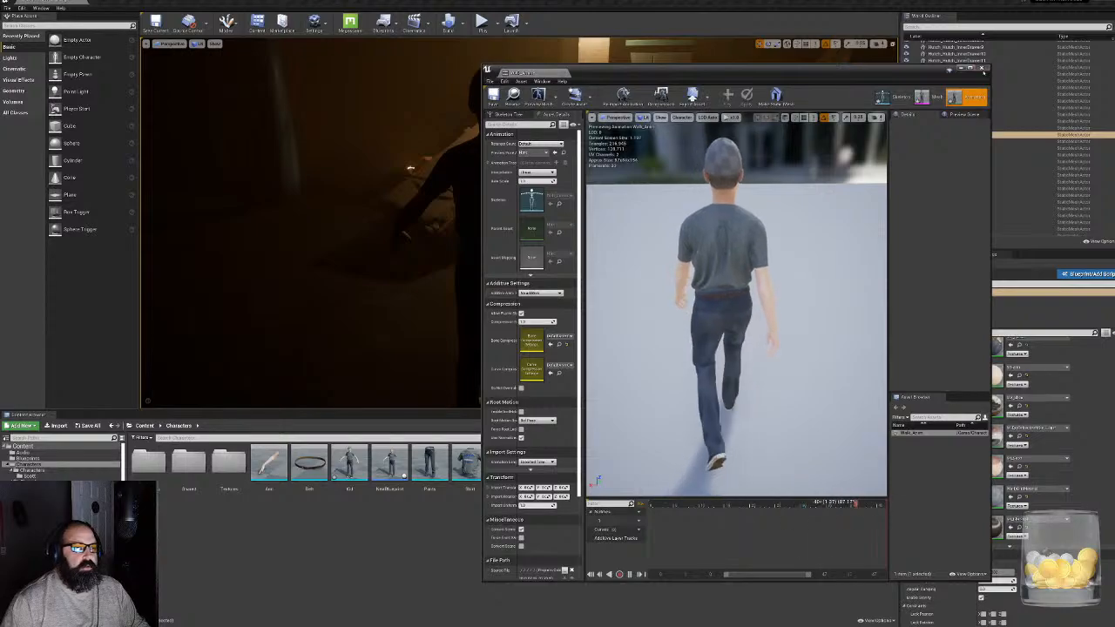
pyautogui.click(983, 69)
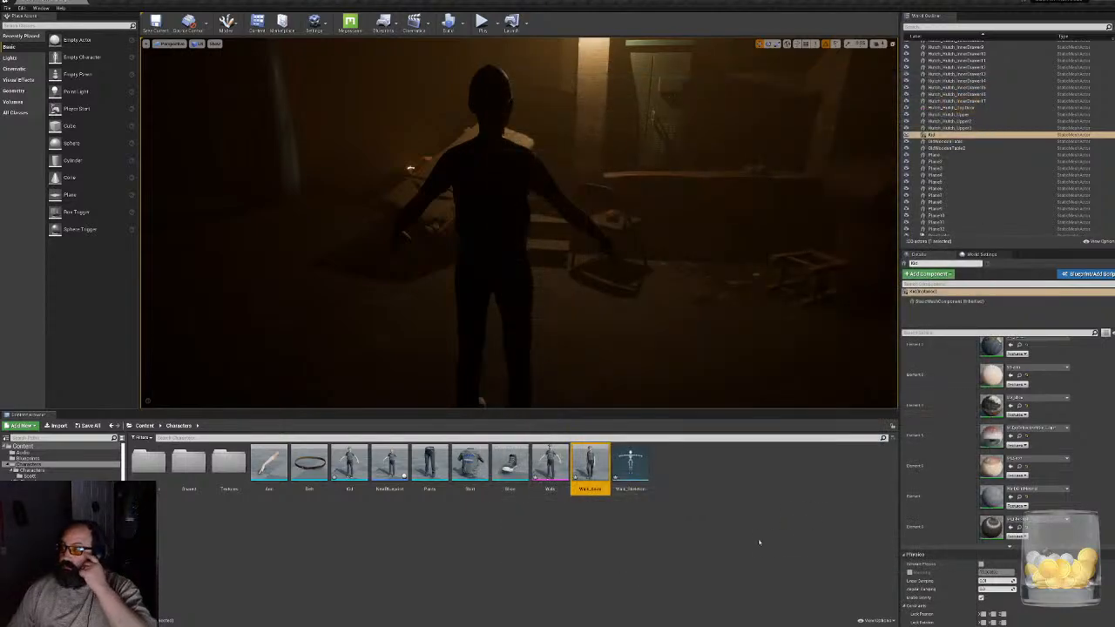
# - Delete the static Kid mesh from the level
pyautogui.press('w')
pyautogui.moveTo(520, 223); pyautogui.dragTo(558, 218, button='right')
pyautogui.press('w')
pyautogui.press('s')
pyautogui.press('w')
pyautogui.press('g')
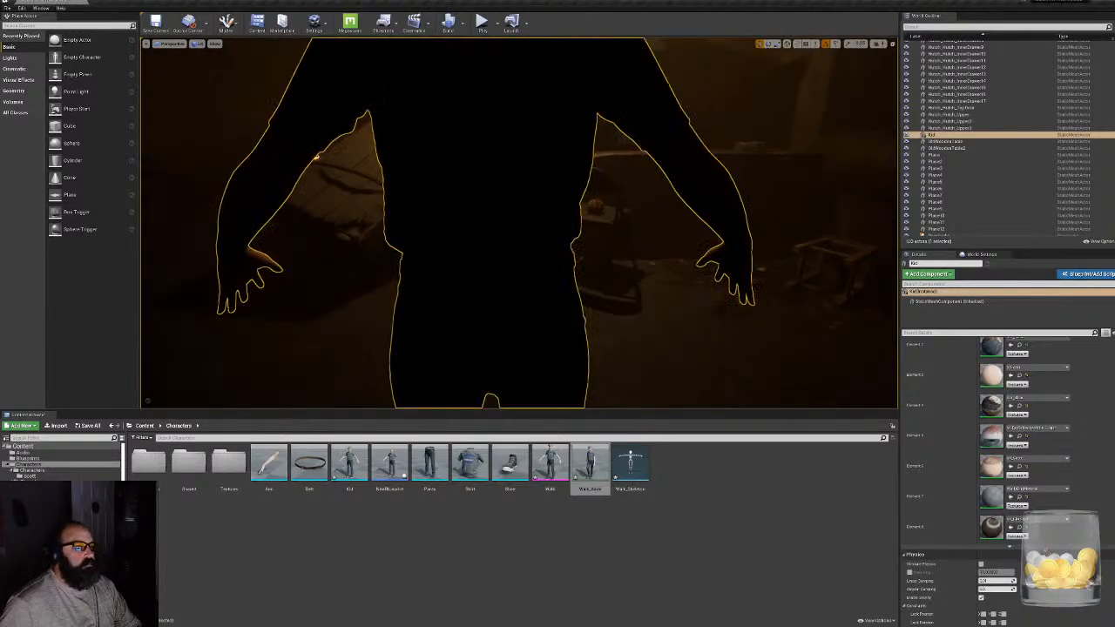
pyautogui.press('Delete')
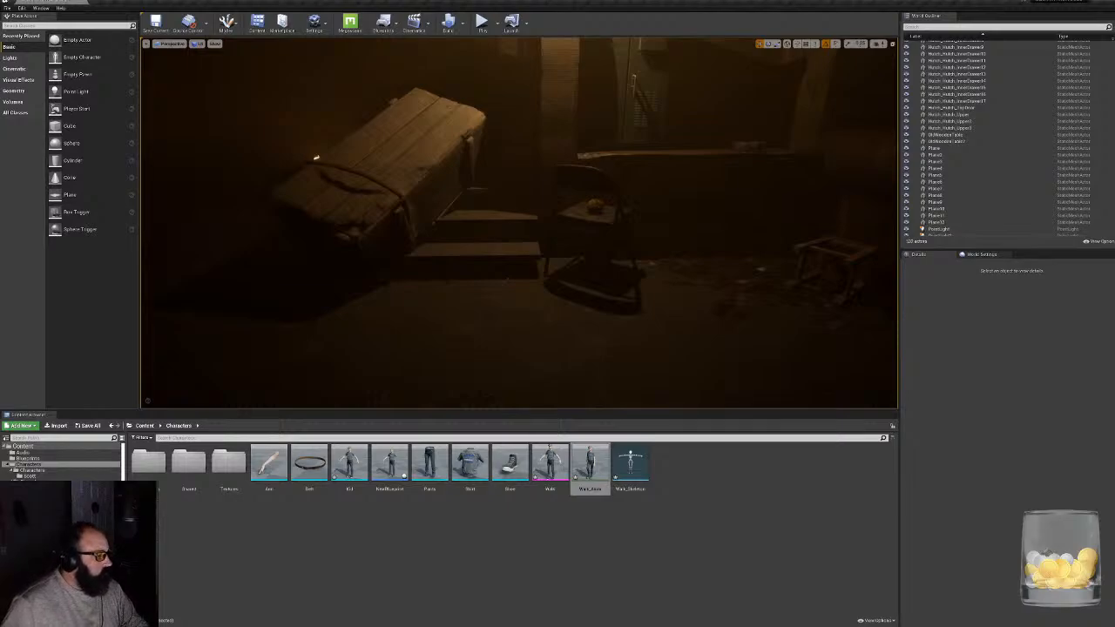
# - Open the BP_CharacterSelectionGameCharacter blueprint from the character interface's Blueprints folder
pyautogui.click(39, 494)
pyautogui.doubleClick(148, 460)
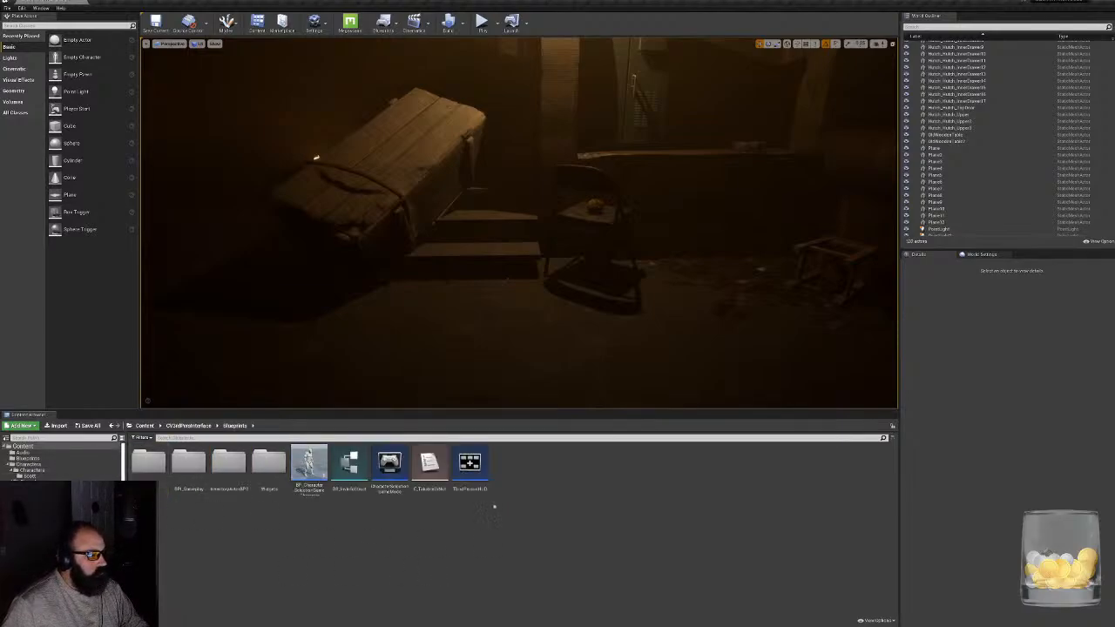
pyautogui.doubleClick(310, 466)
pyautogui.doubleClick(322, 456)
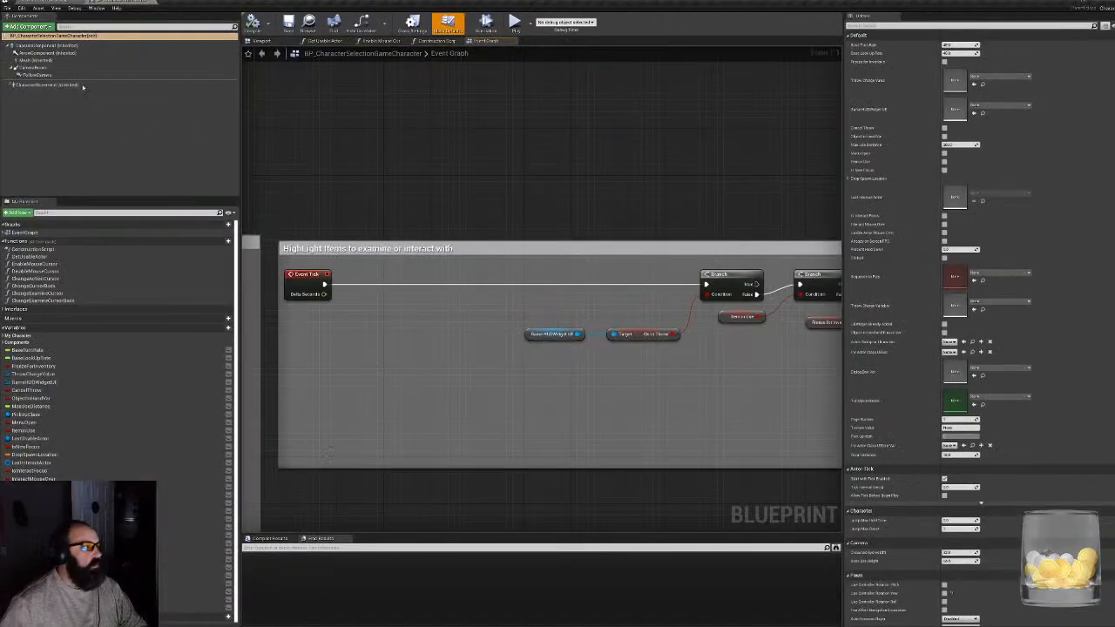
# - Locate the animation class used by the character blueprint's inherited Mesh component and open the ThirdPerson_AnimBP asset
pyautogui.click(36, 60)
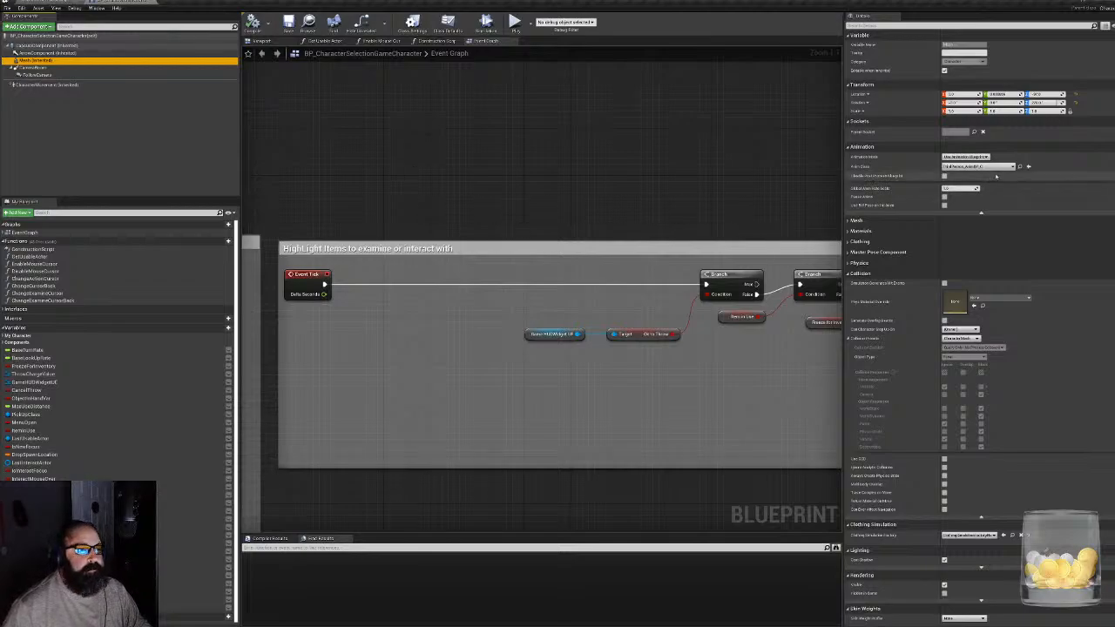
pyautogui.click(1028, 167)
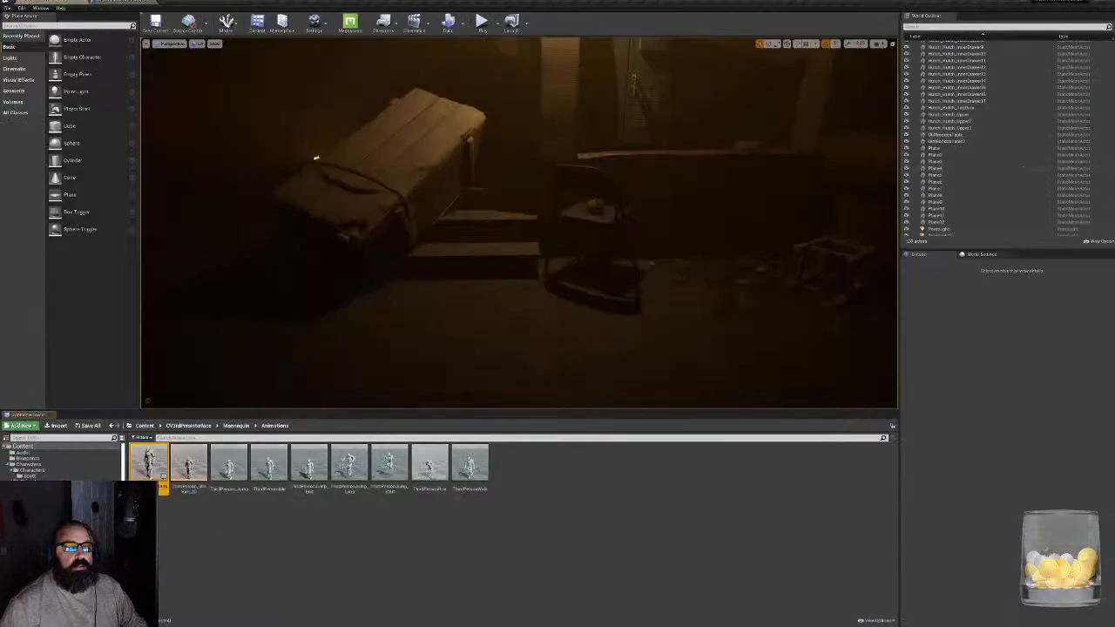
pyautogui.doubleClick(148, 455)
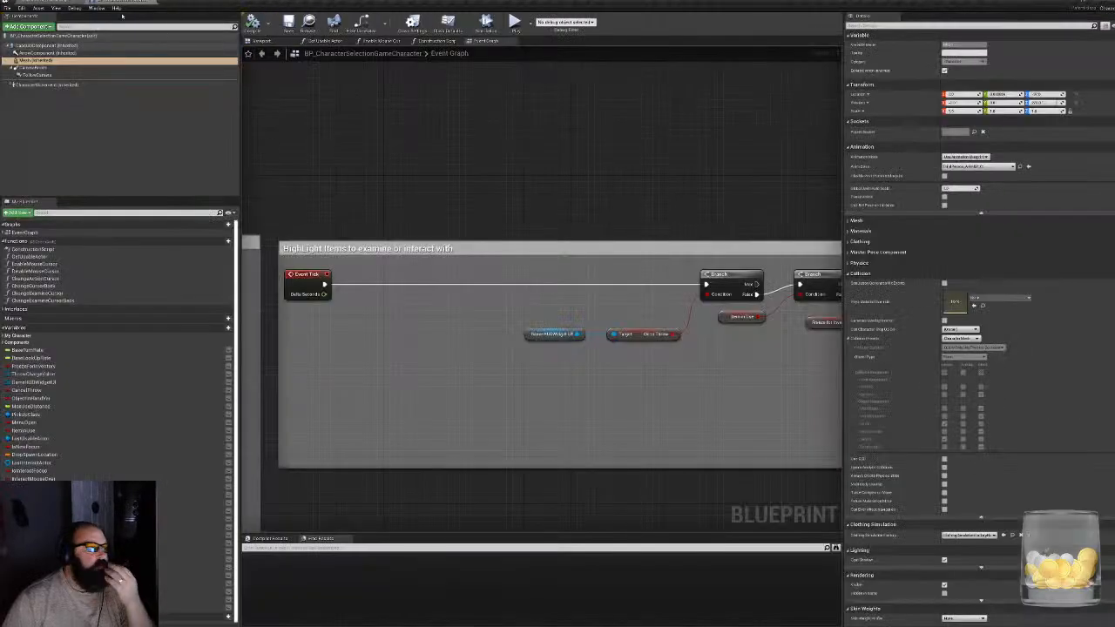
pyautogui.click(45, 2)
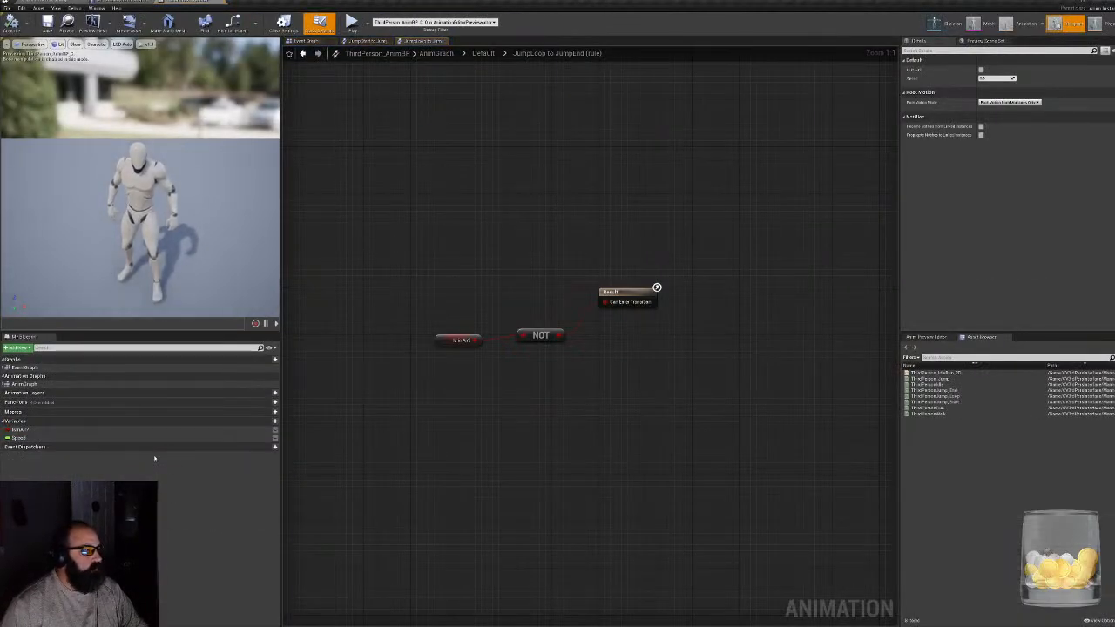
# - Examine the mannequin's skeletal mesh and its animation assets, including the idle/run blend space, starting from the animation blueprint
pyautogui.click(973, 24)
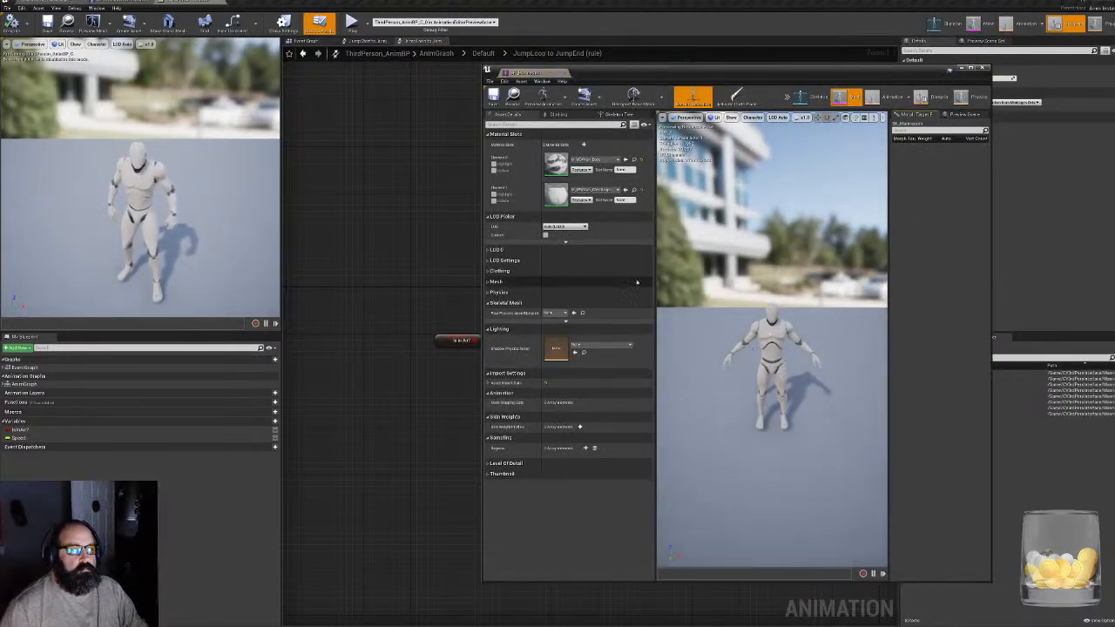
pyautogui.click(983, 68)
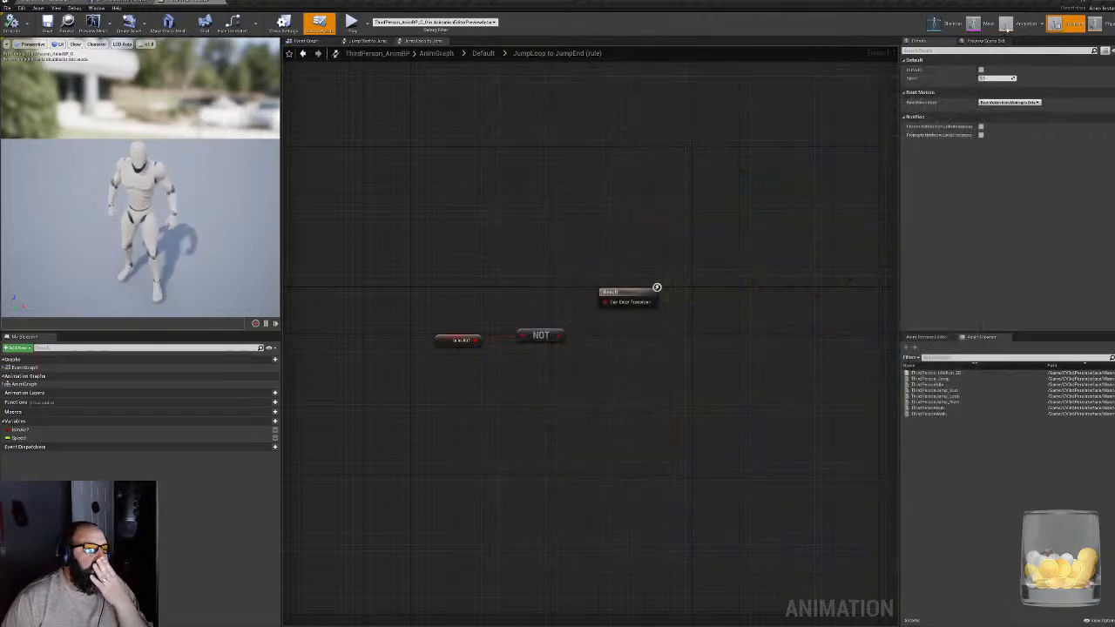
pyautogui.click(1008, 26)
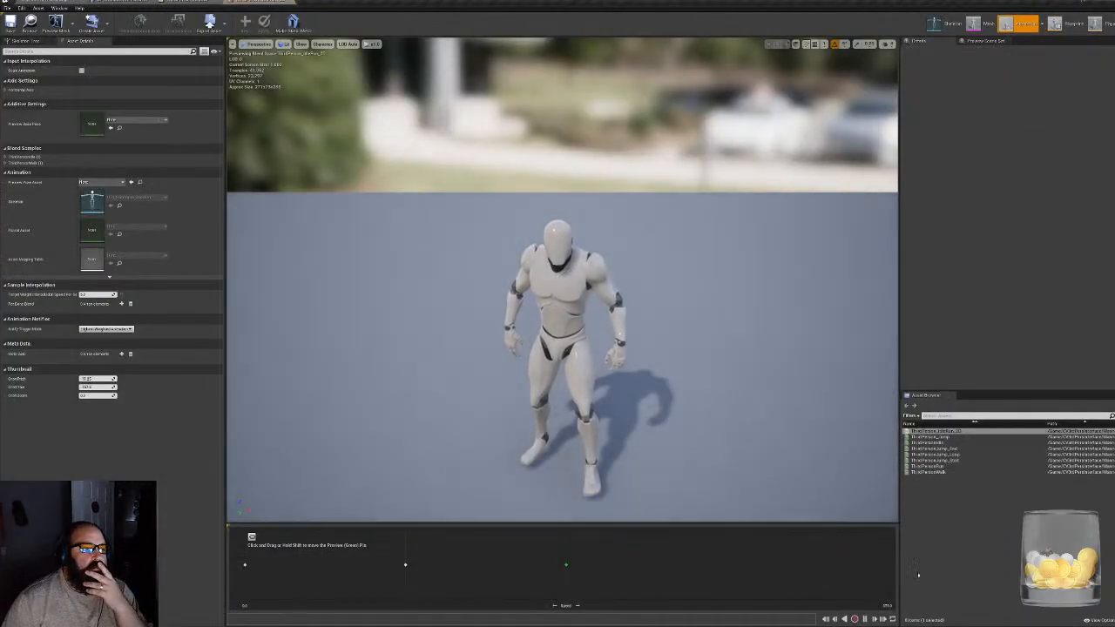
pyautogui.click(963, 443)
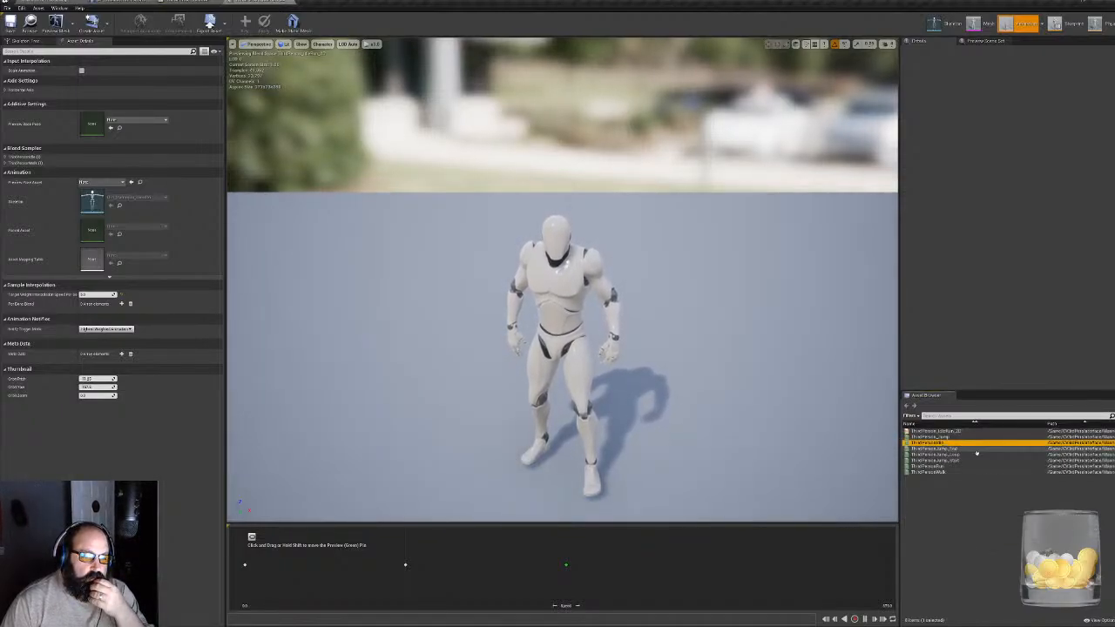
pyautogui.click(918, 431)
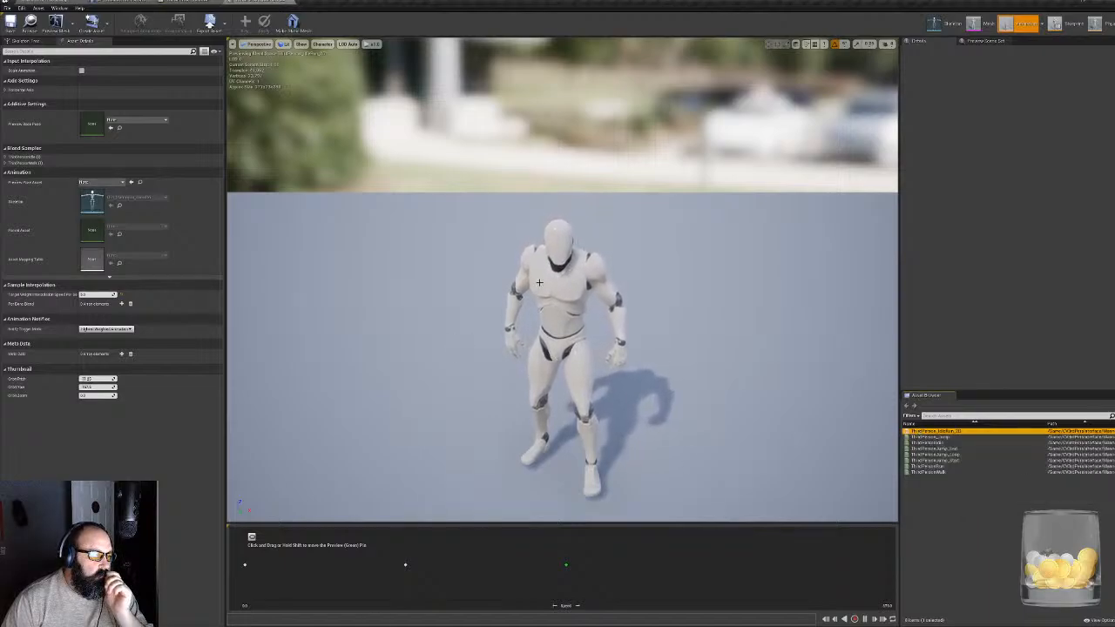
pyautogui.press('super')
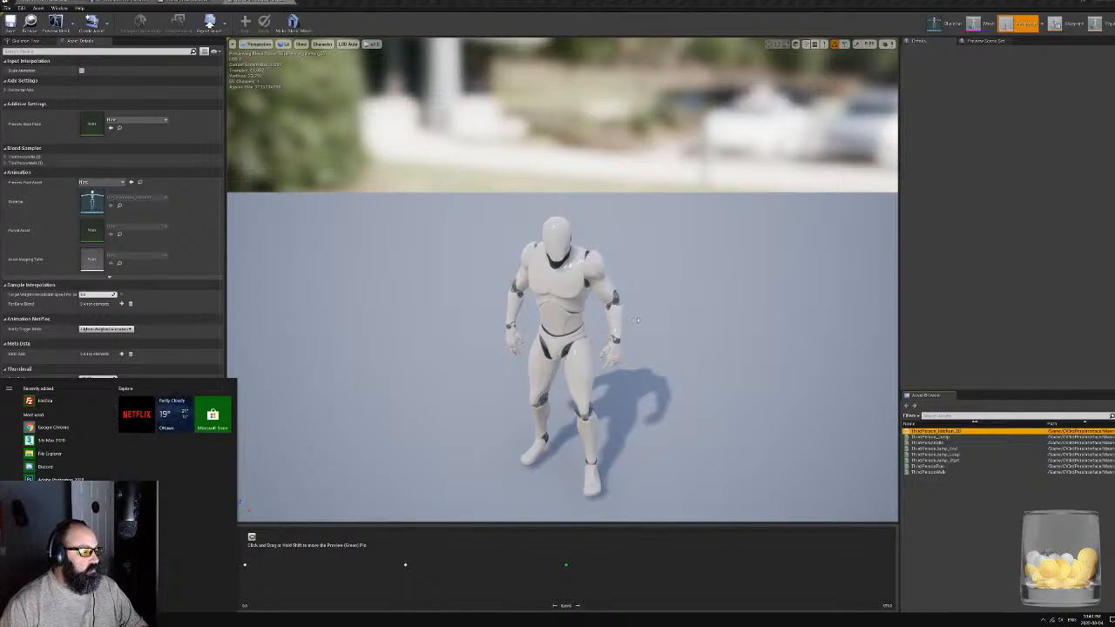
pyautogui.press('super')
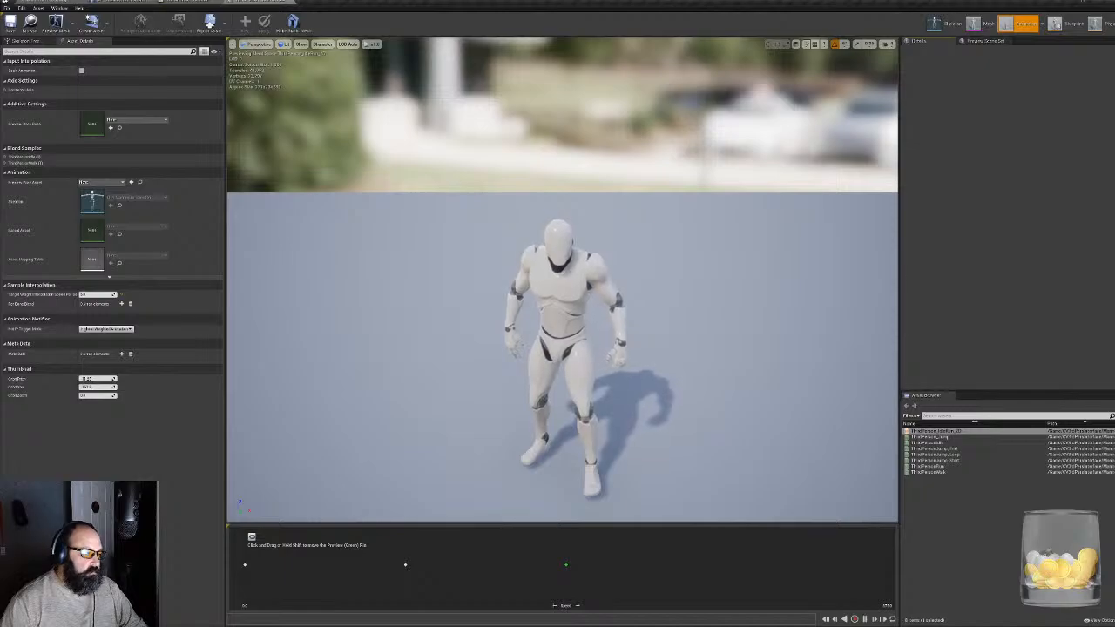
pyautogui.press('super')
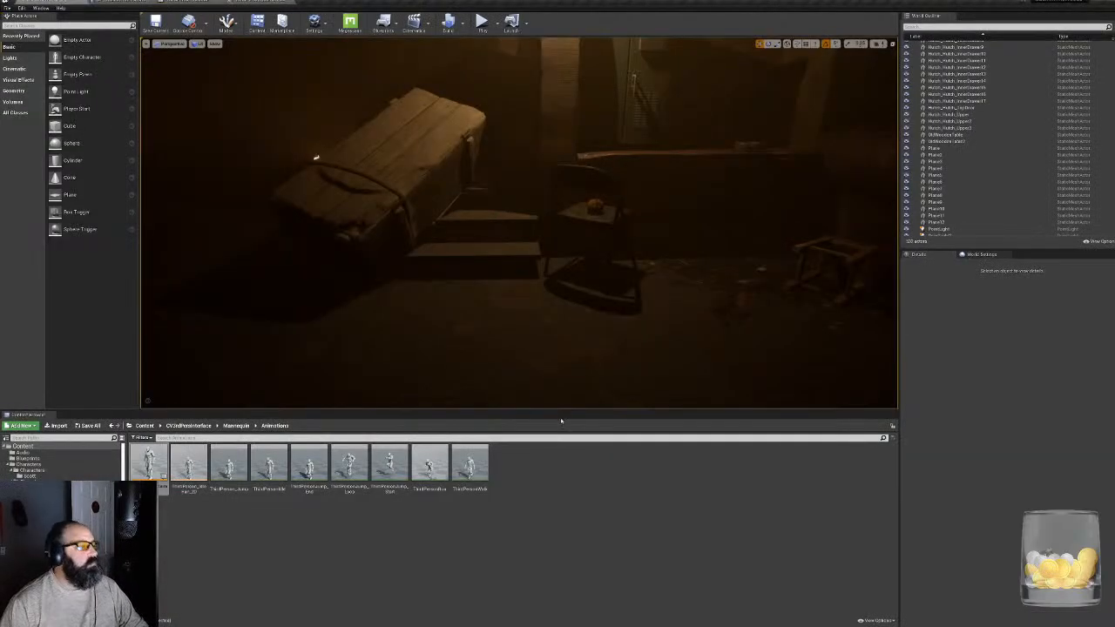
# - Return to the main Characters folder with the Walk assets and save all modified content
pyautogui.click(32, 470)
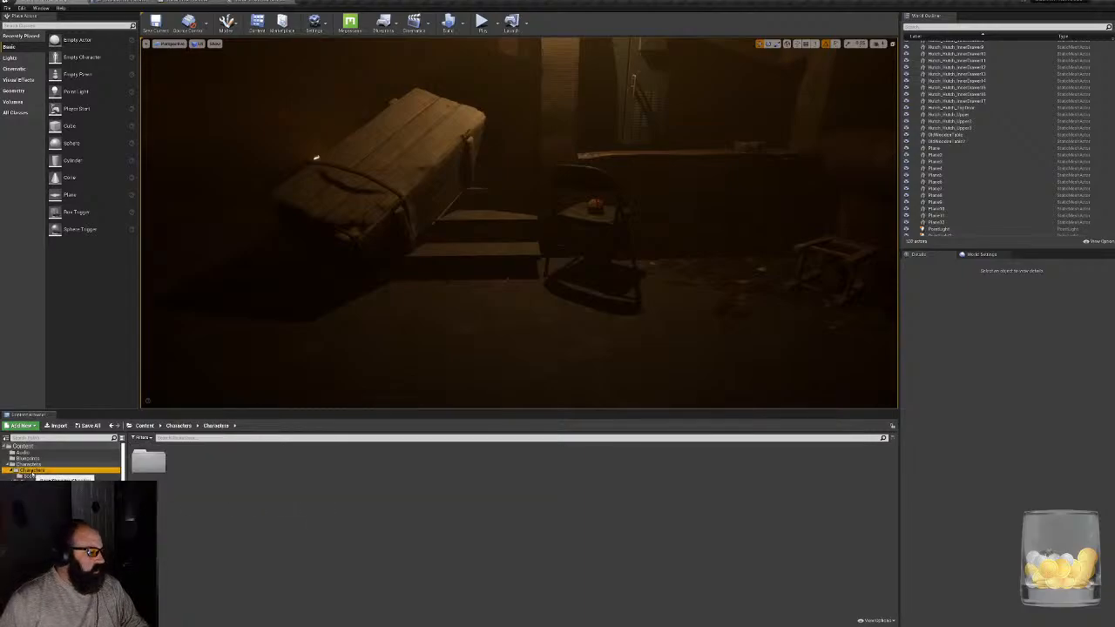
pyautogui.doubleClick(150, 461)
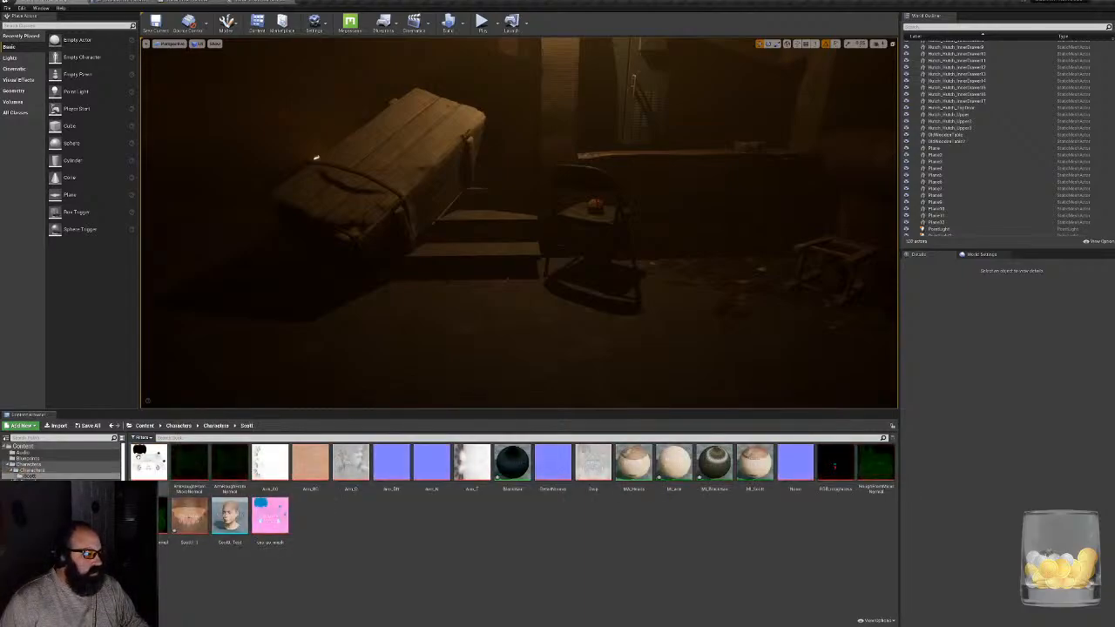
pyautogui.click(30, 471)
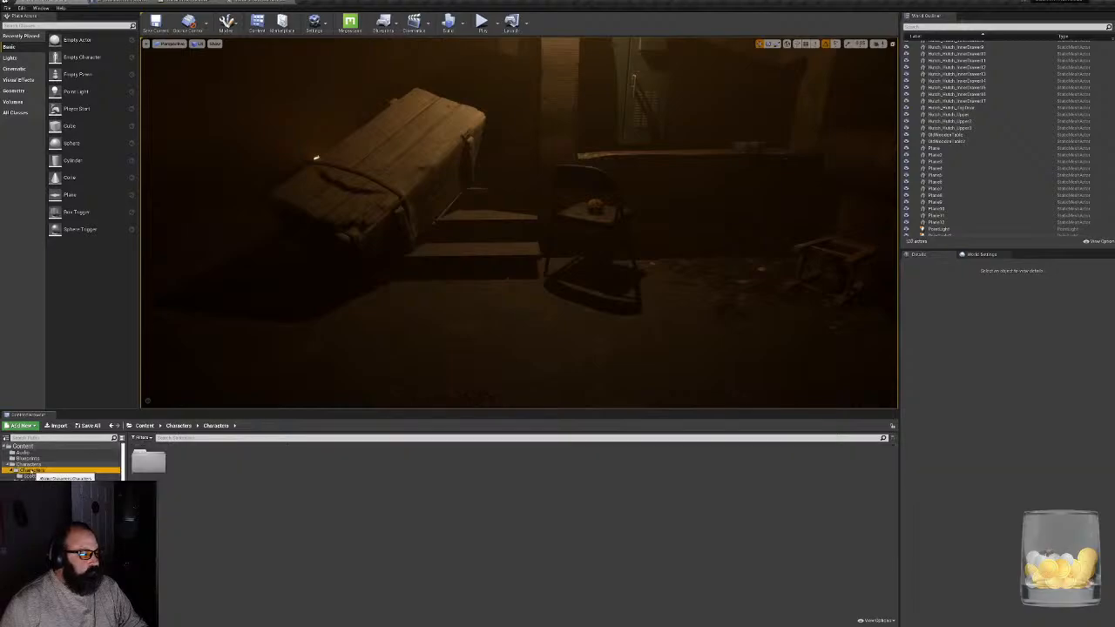
pyautogui.click(29, 464)
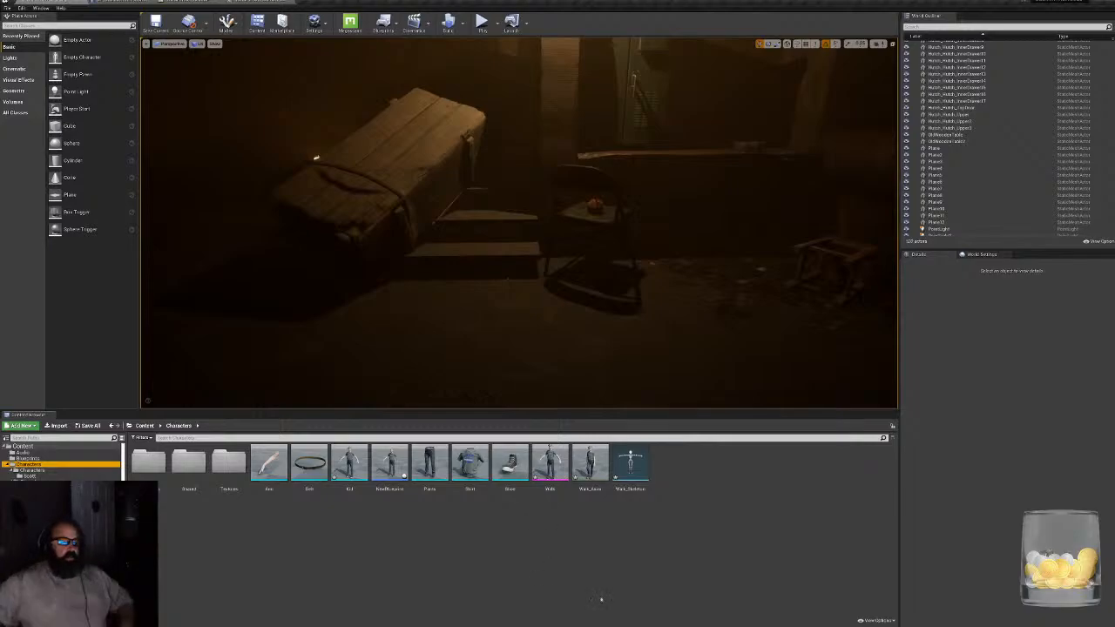
pyautogui.click(665, 501)
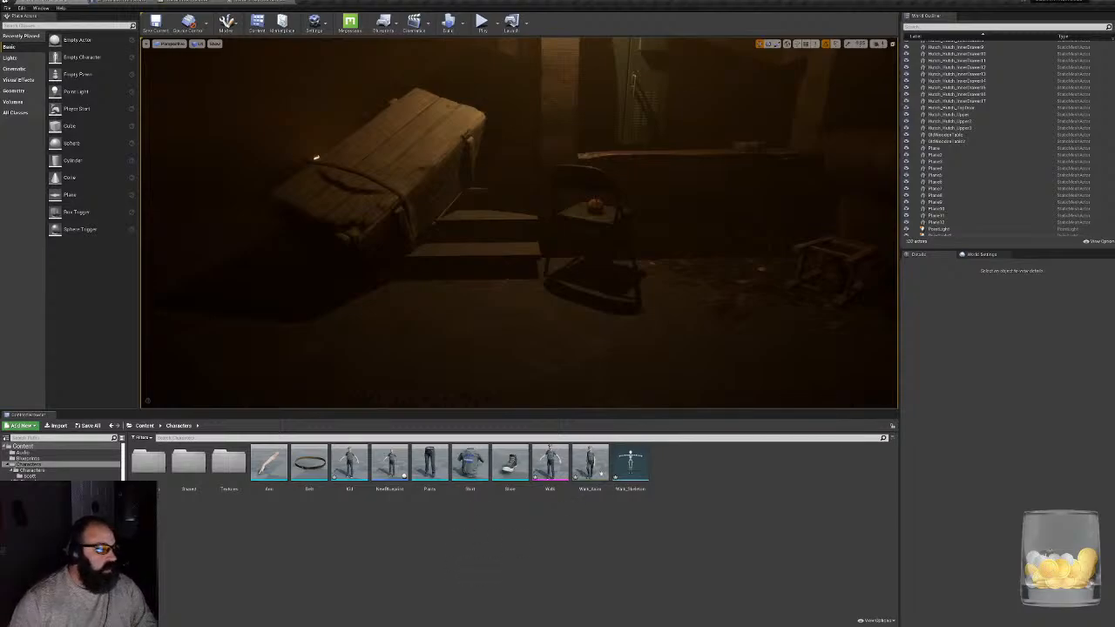
pyautogui.click(551, 462)
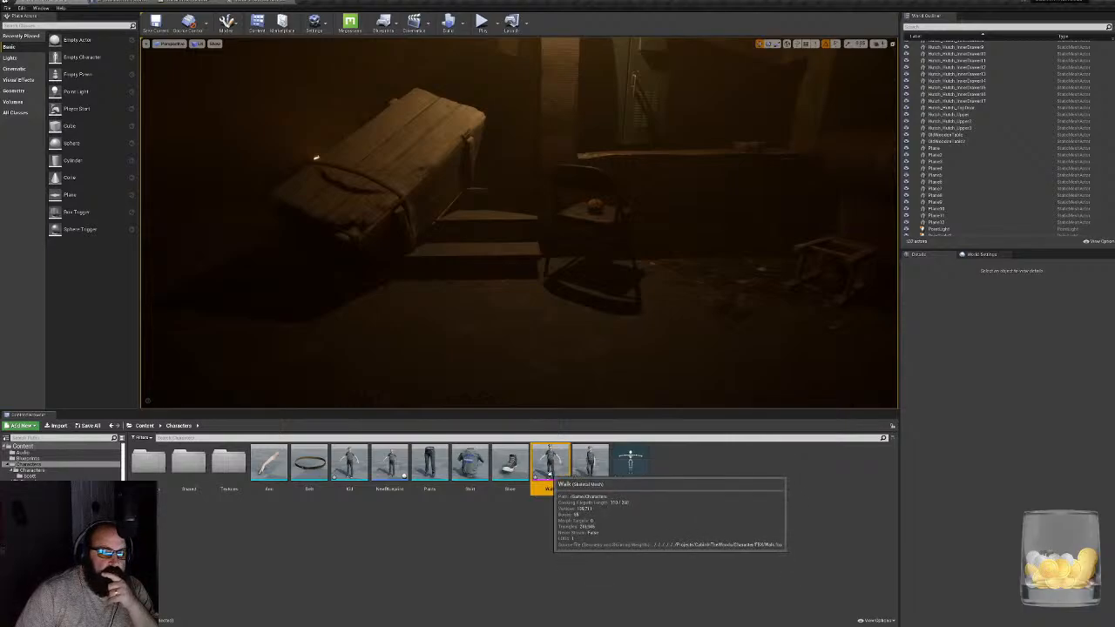
pyautogui.click(87, 425)
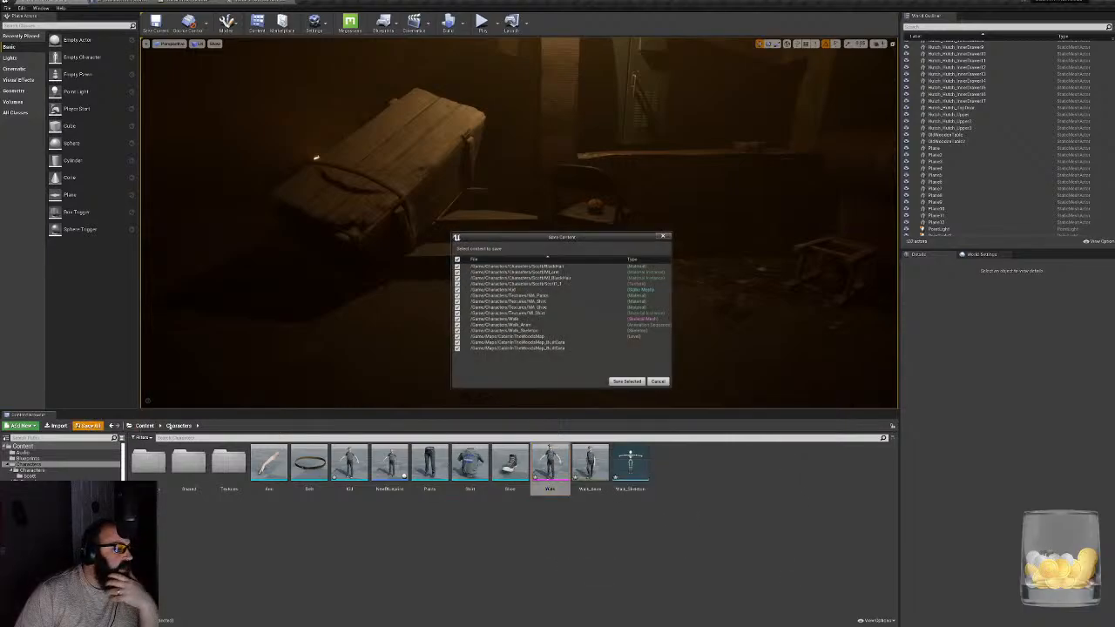
pyautogui.click(626, 381)
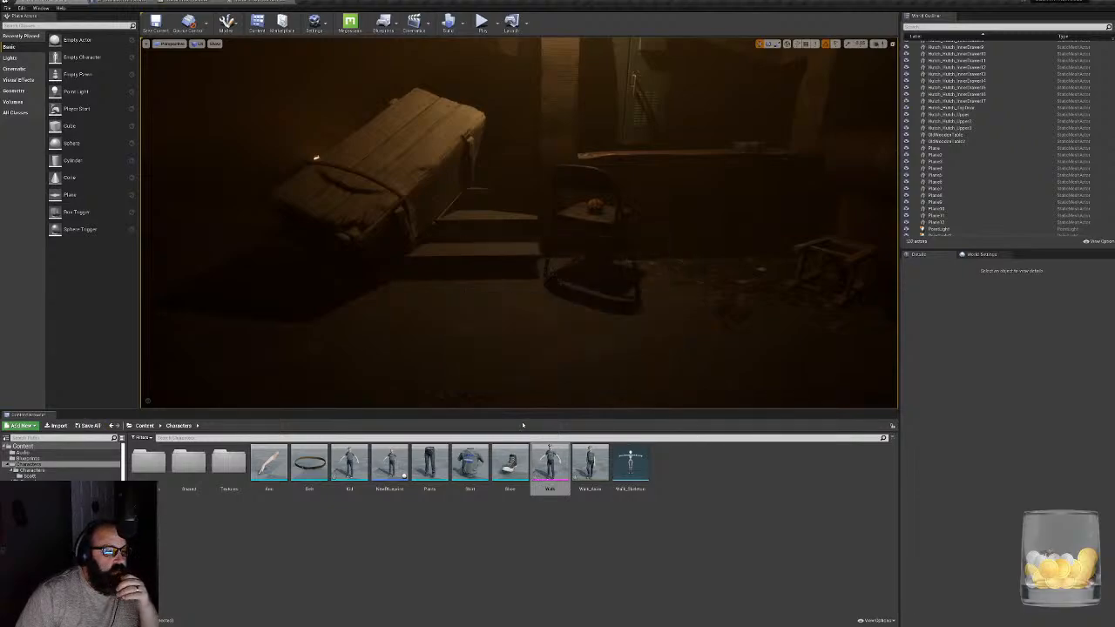
# - Open the kid's Walk skeletal mesh in a maximized editor and examine its walk animation, bone hierarchy and asset details
pyautogui.doubleClick(550, 465)
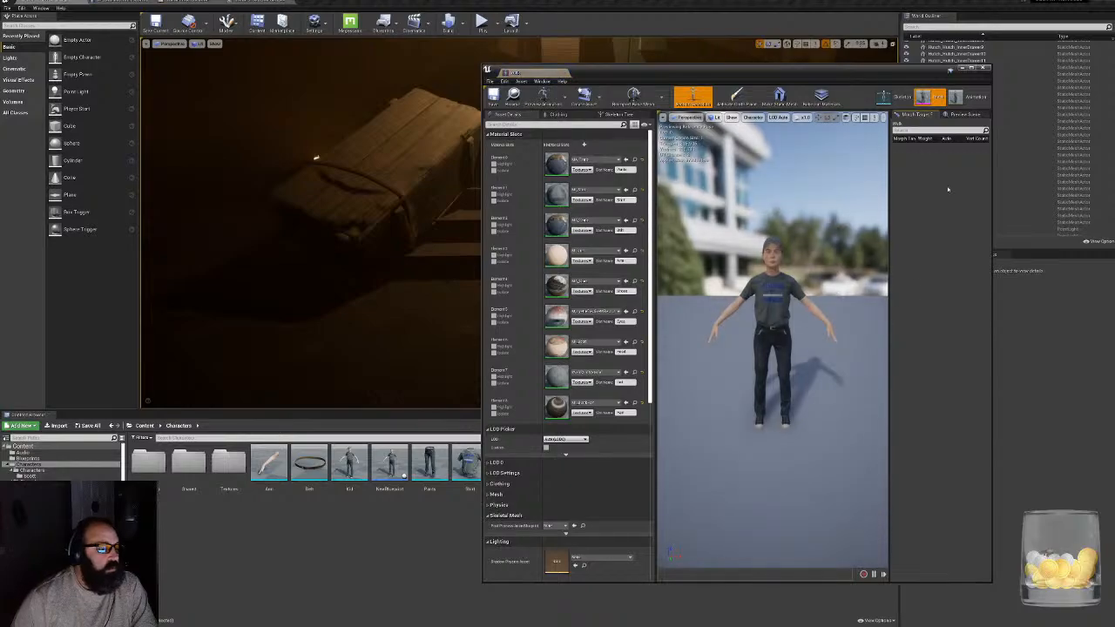
pyautogui.click(970, 68)
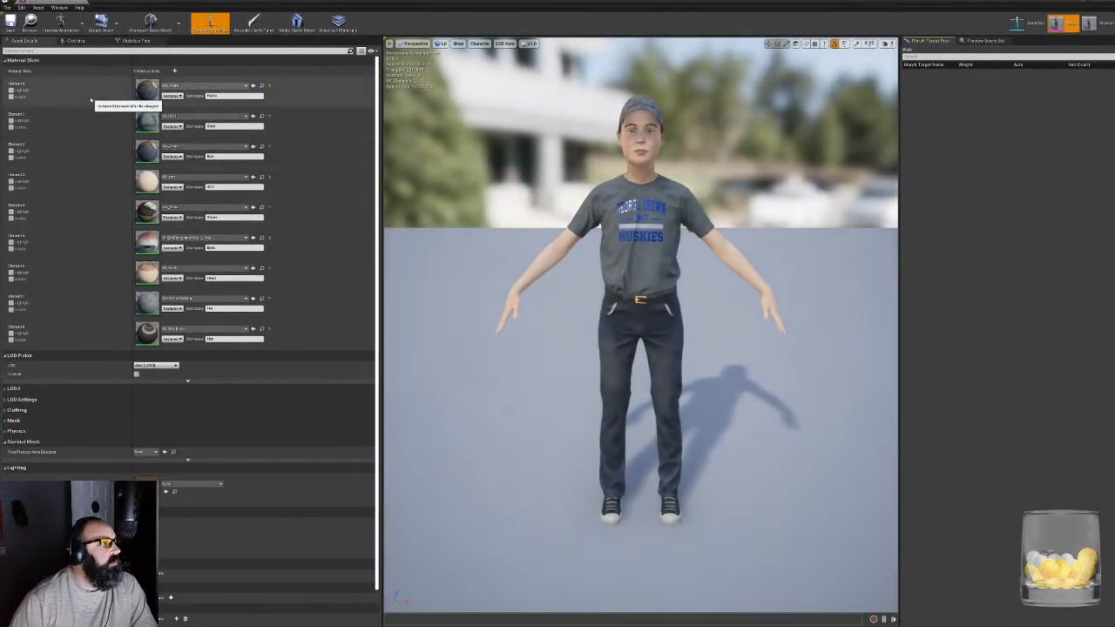
pyautogui.click(1089, 24)
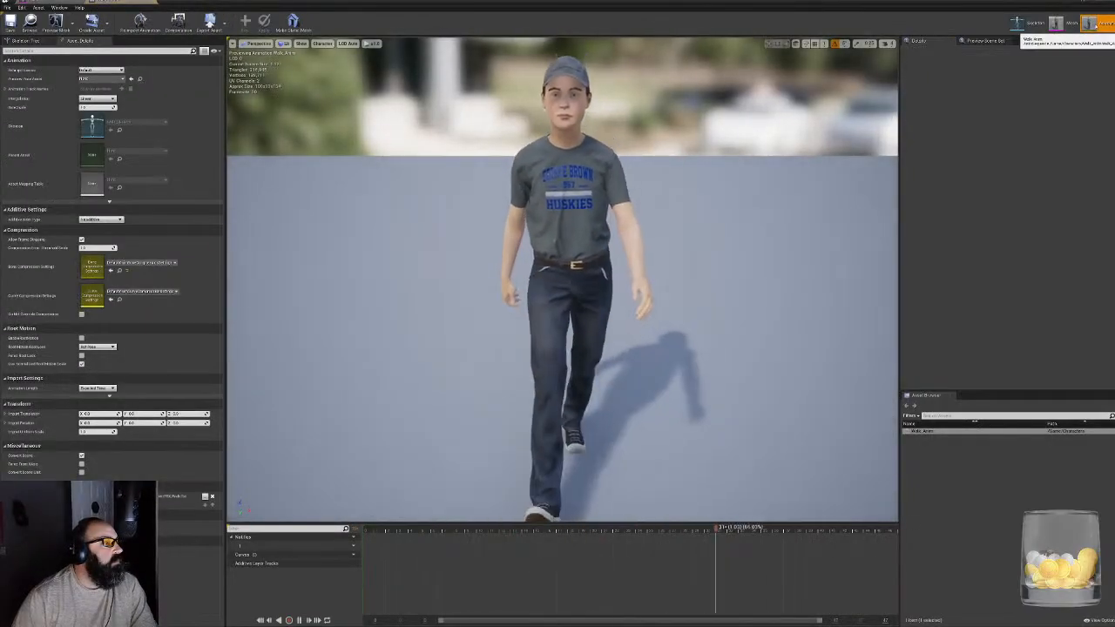
pyautogui.click(1057, 24)
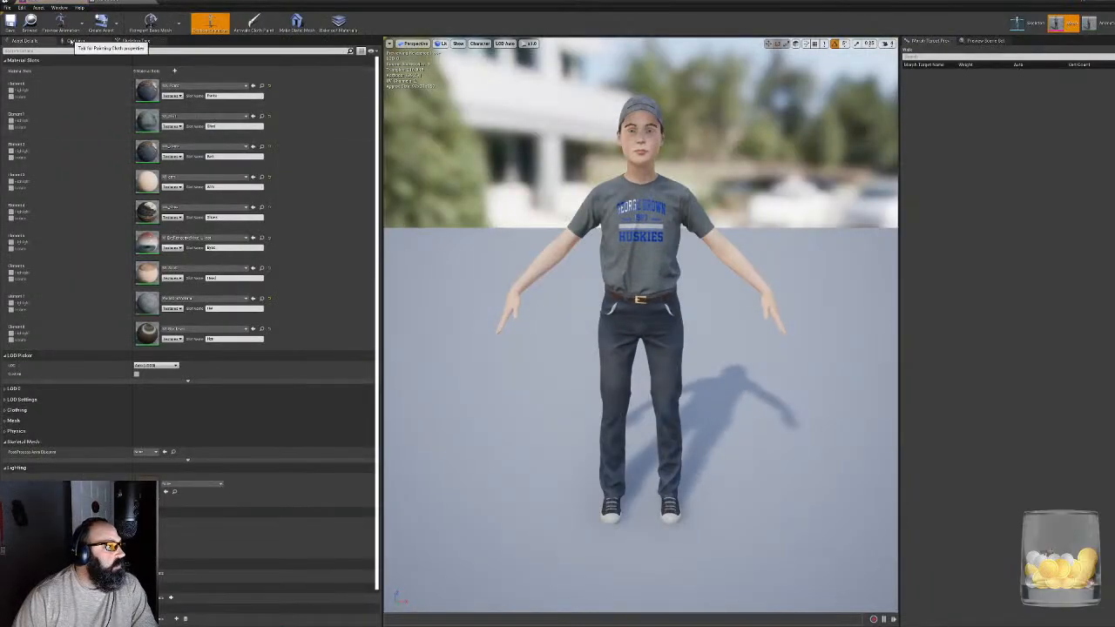
pyautogui.click(135, 41)
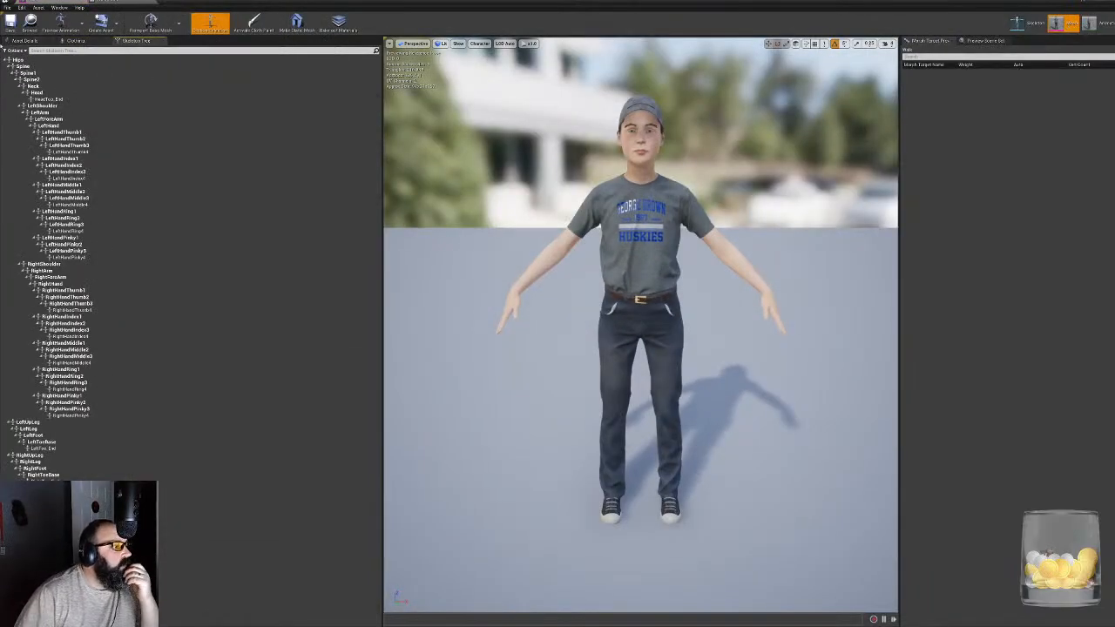
pyautogui.click(24, 41)
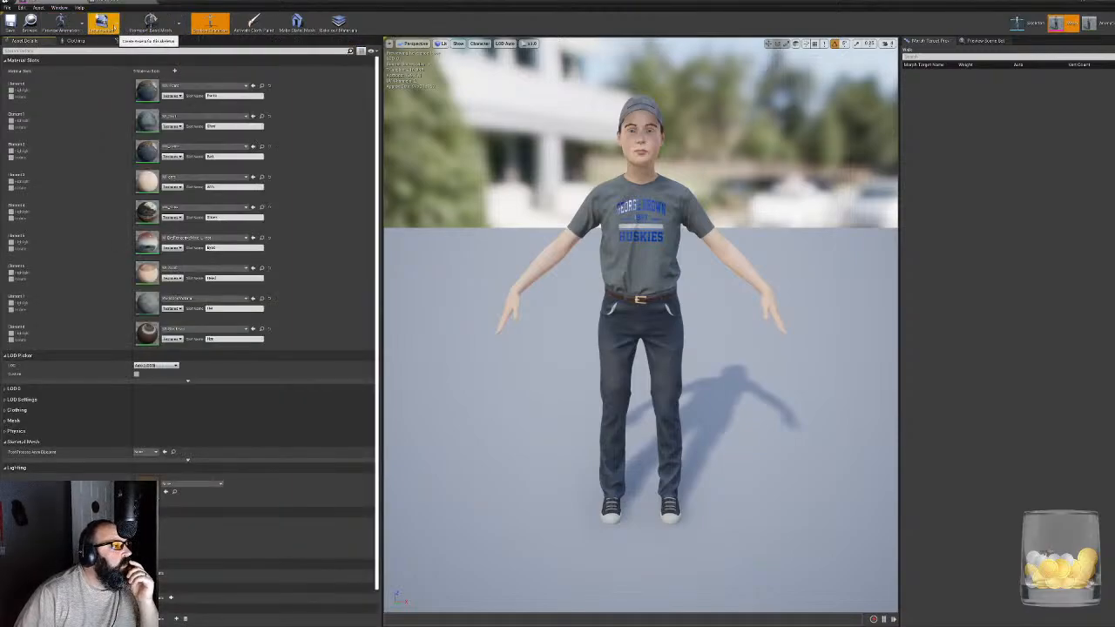
pyautogui.scroll(-1, 249, 331)
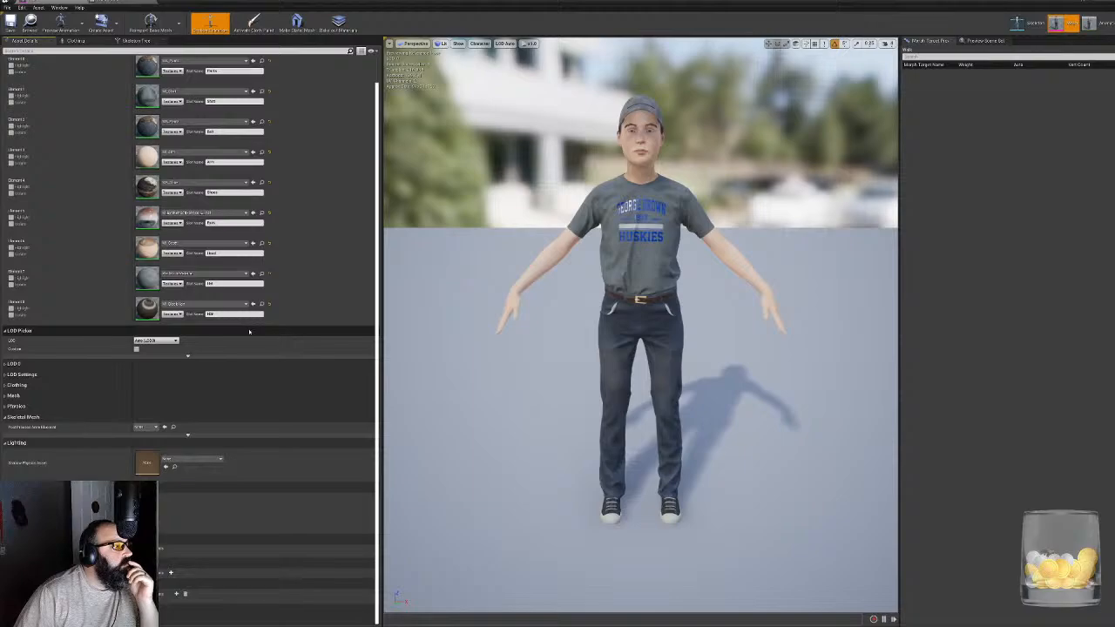
pyautogui.scroll(1, 174, 400)
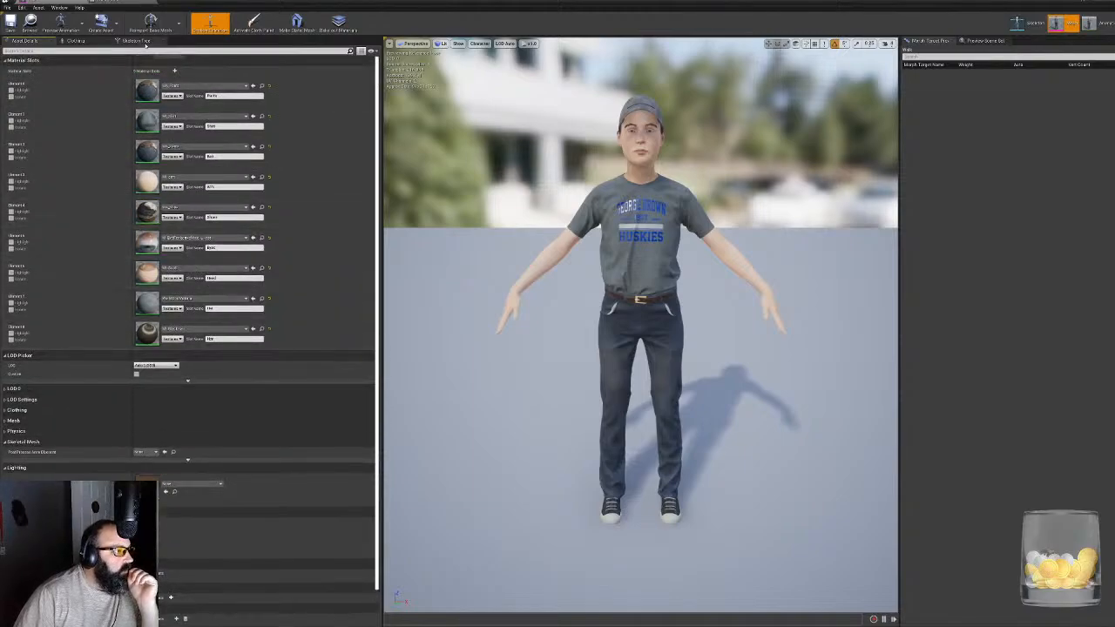
# - Show the retargeting options for the bones in the kid's skeleton tree
pyautogui.click(139, 41)
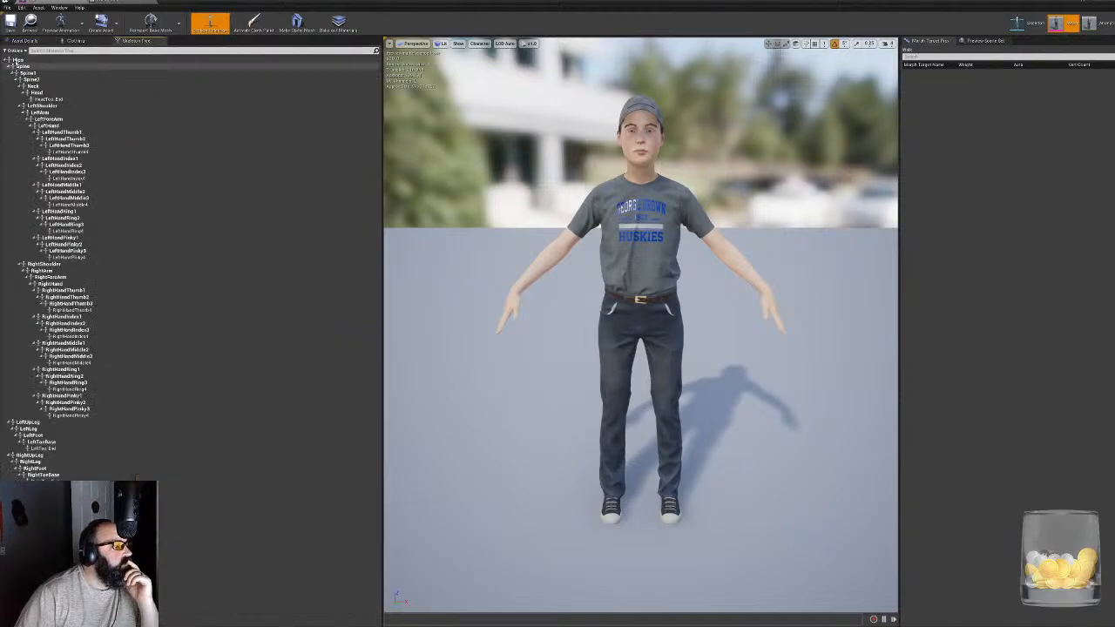
pyautogui.click(15, 50)
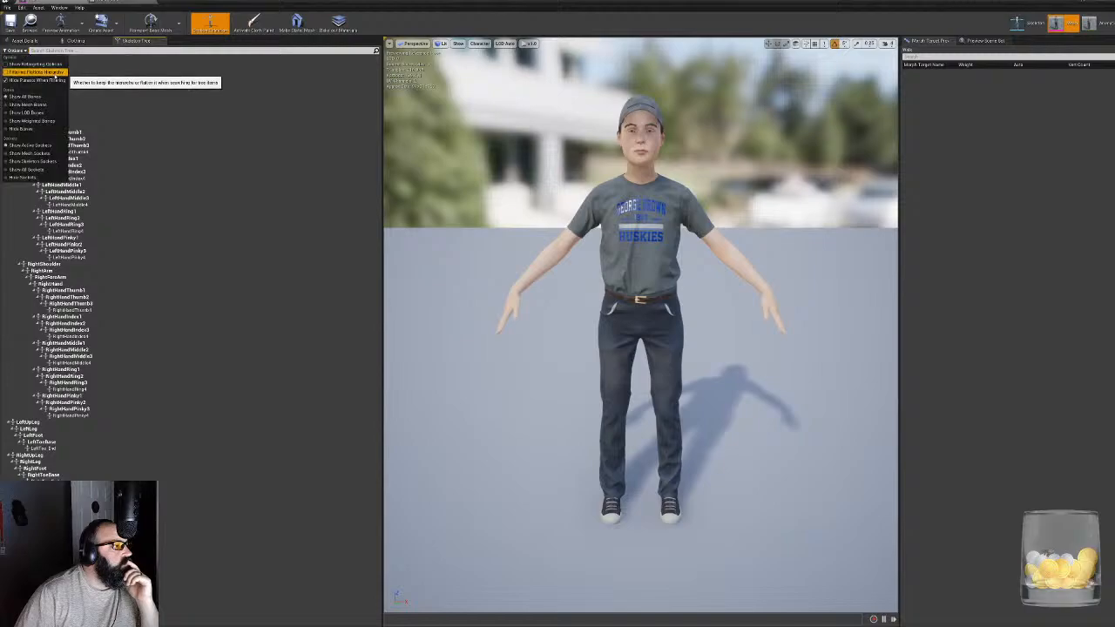
pyautogui.click(19, 63)
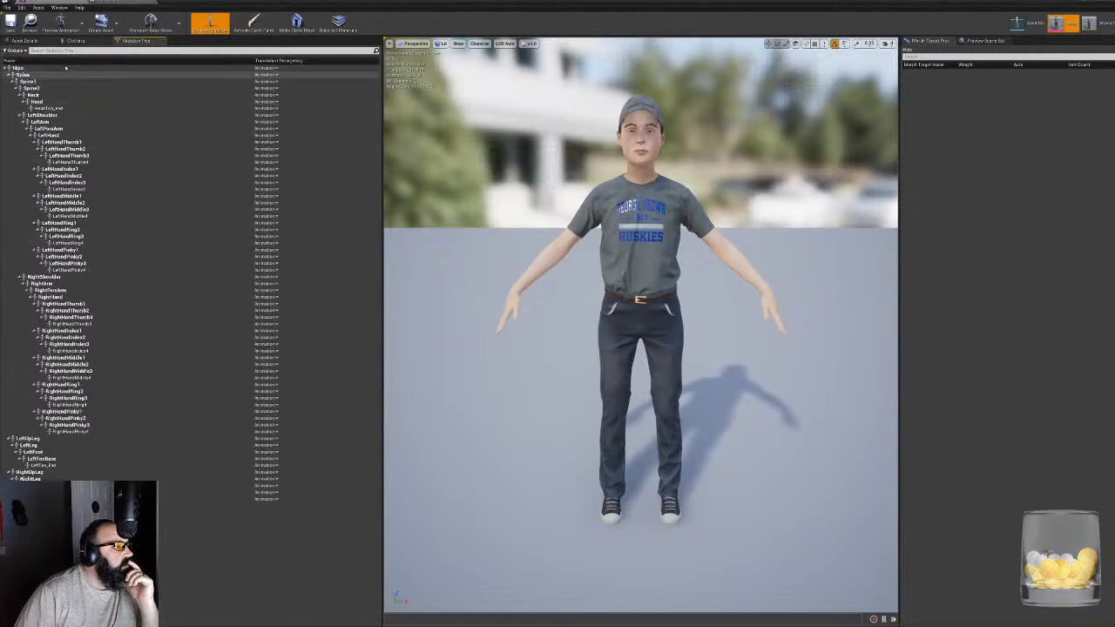
pyautogui.click(15, 50)
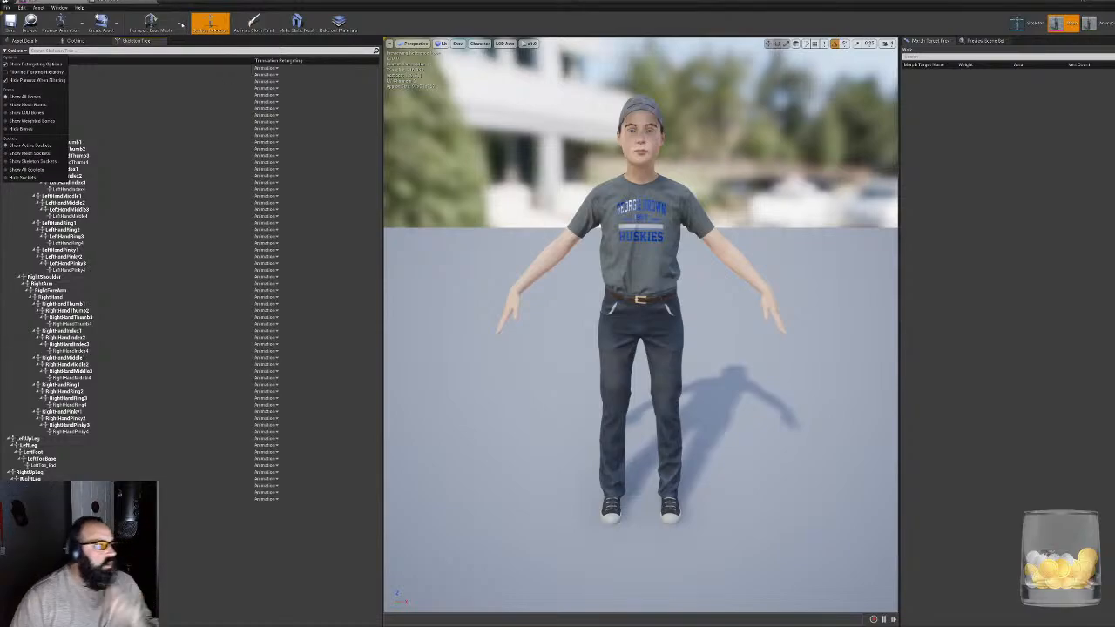
pyautogui.click(180, 24)
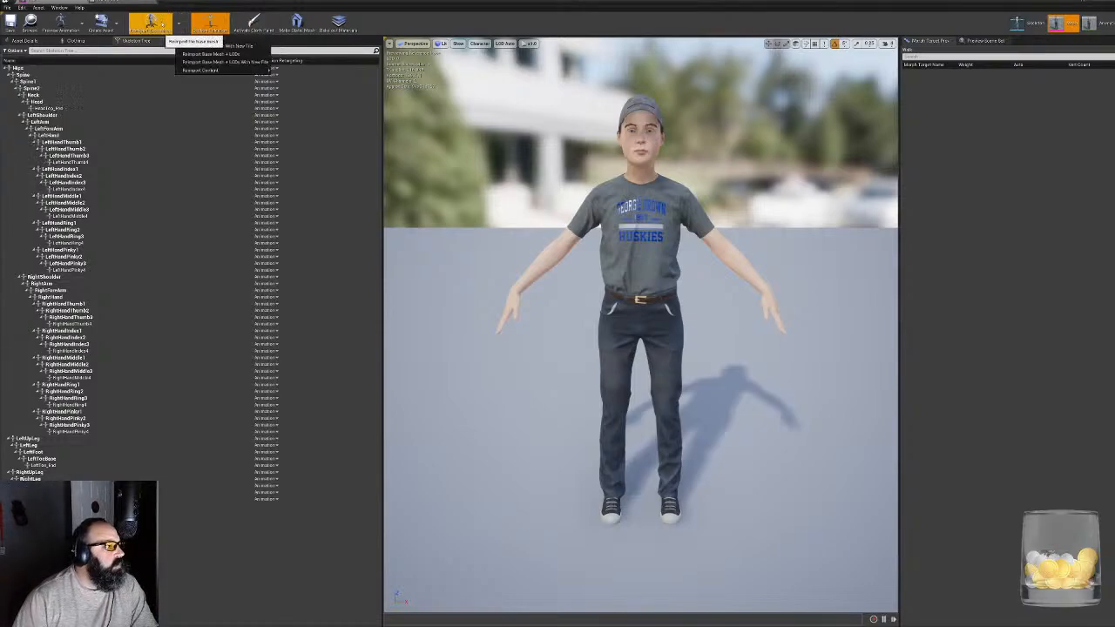
pyautogui.click(425, 26)
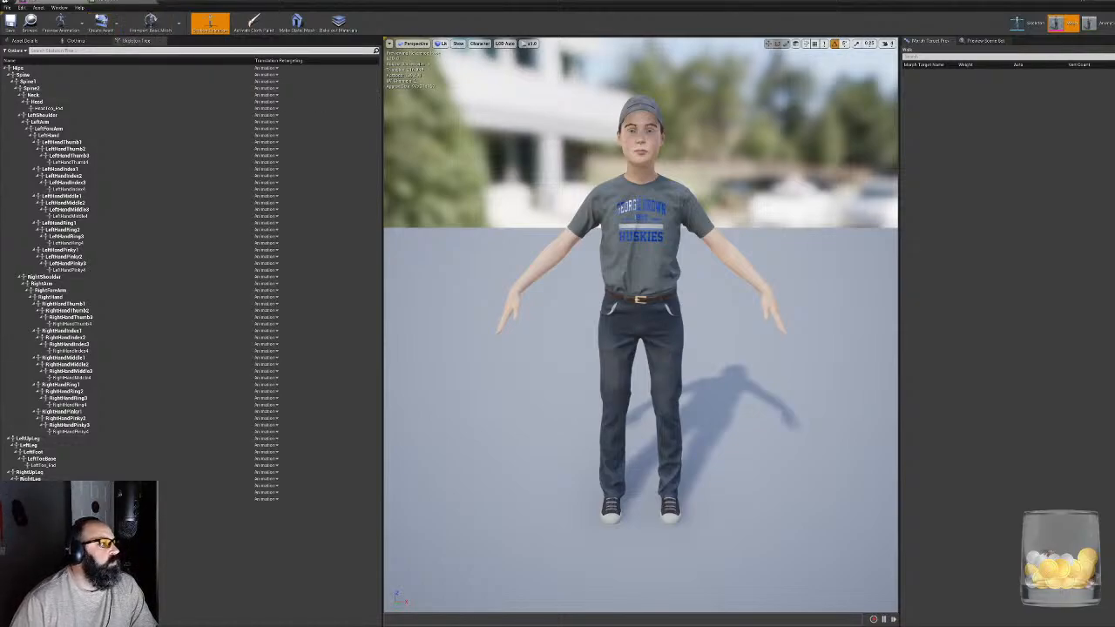
pyautogui.click(32, 42)
pyautogui.scroll(-2, 304, 235)
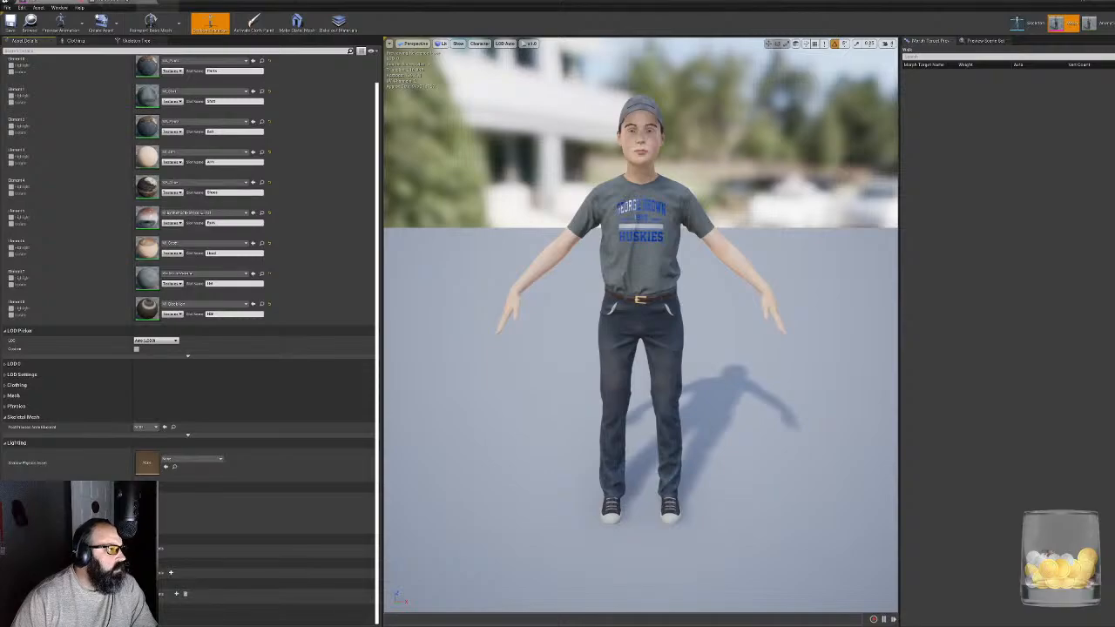
# - Shrink the kid's animation editor window, switch to the mannequin's skeletal mesh and maximize its editor
pyautogui.click(144, 5)
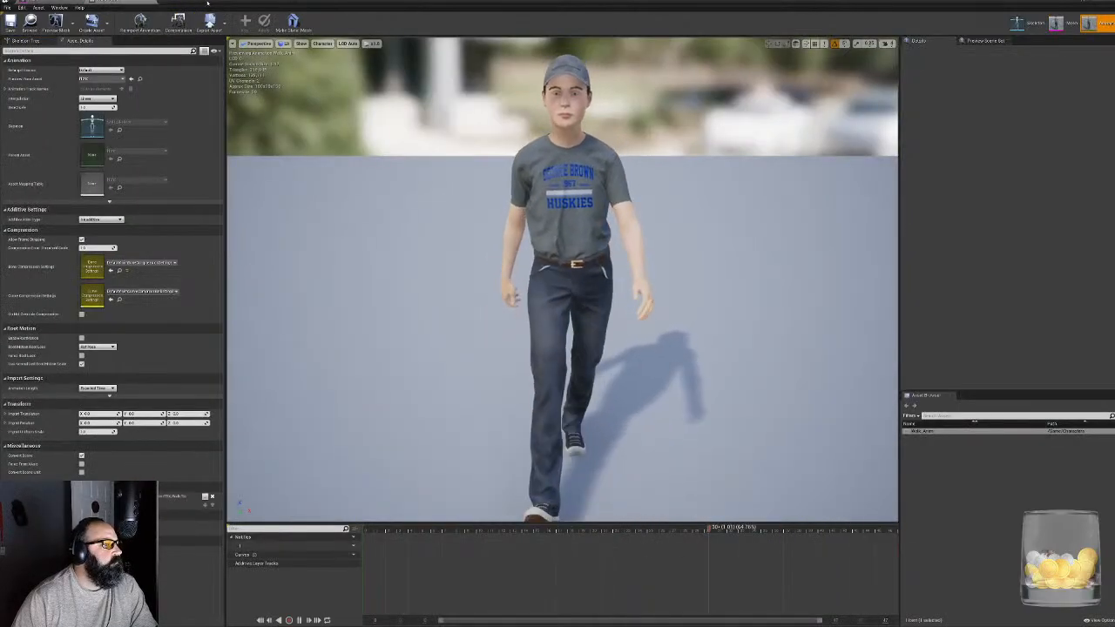
pyautogui.moveTo(125, 2); pyautogui.dragTo(444, 114)
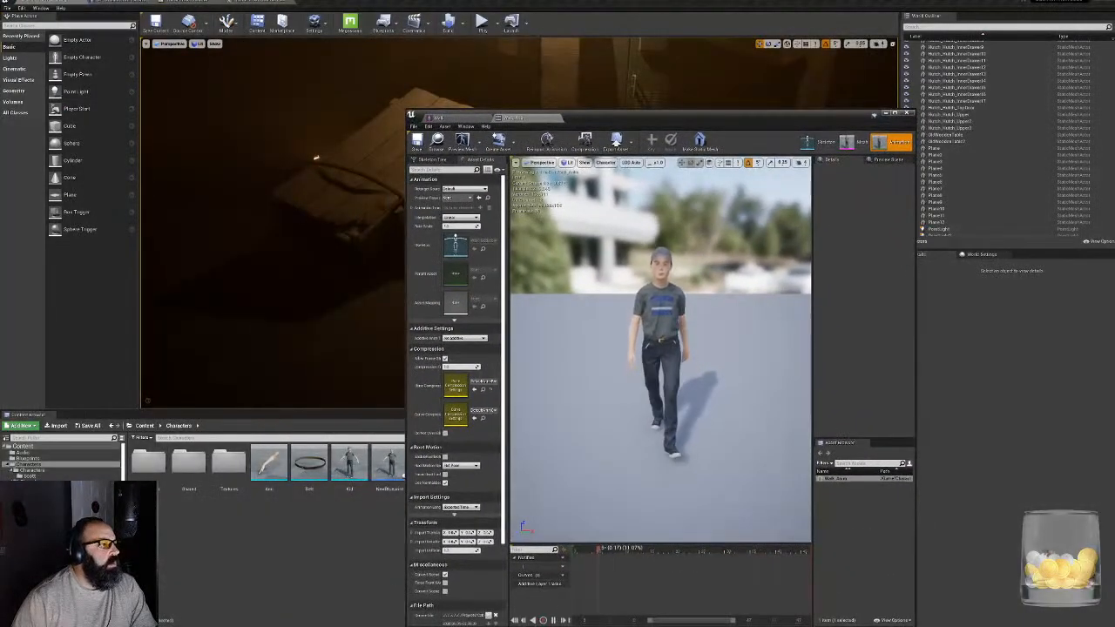
pyautogui.click(209, 3)
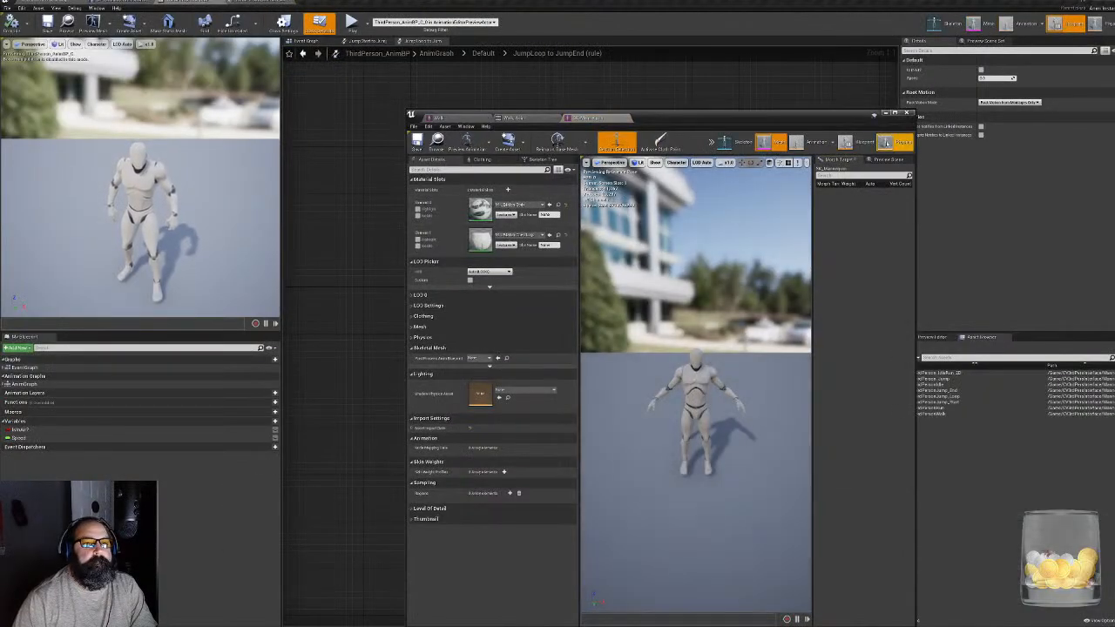
pyautogui.click(895, 113)
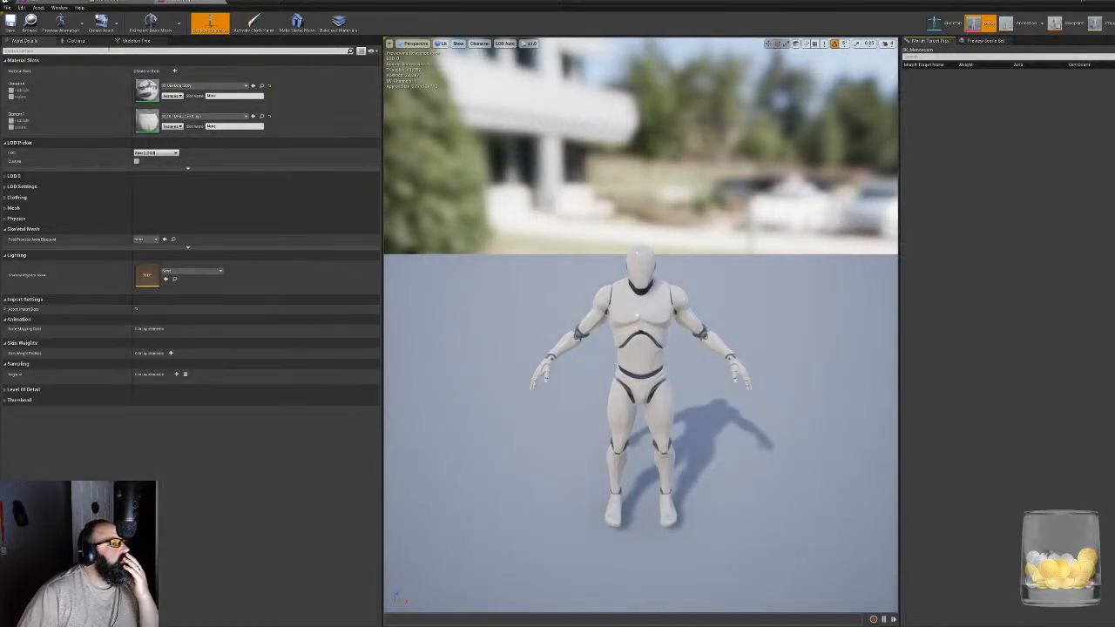
# - Show the retargeting options for the bones in the mannequin's skeleton tree
pyautogui.click(135, 40)
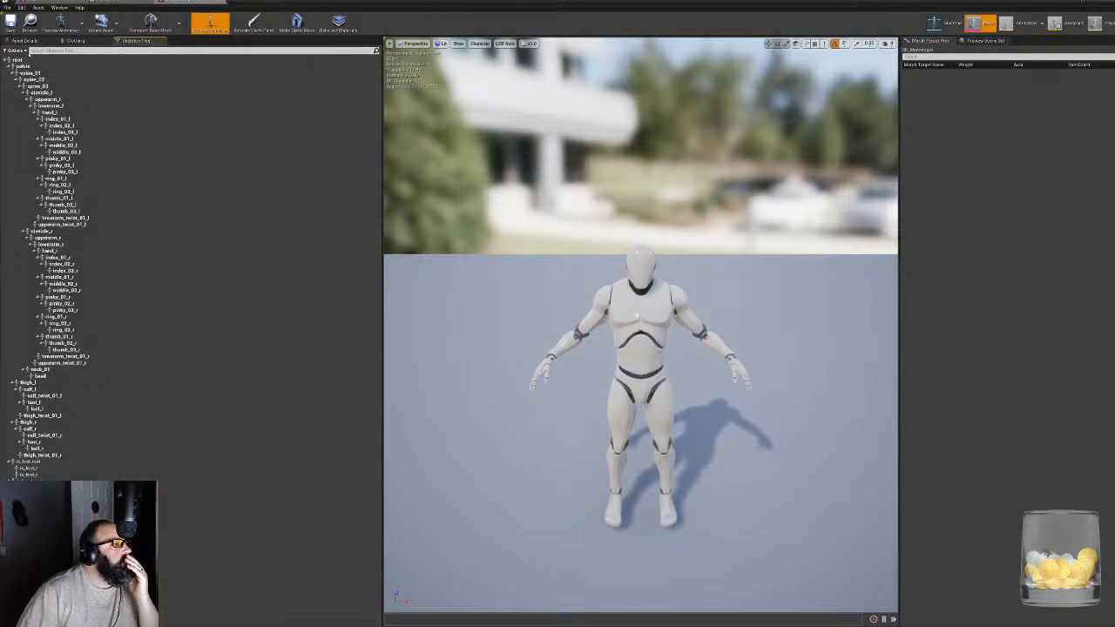
pyautogui.click(15, 49)
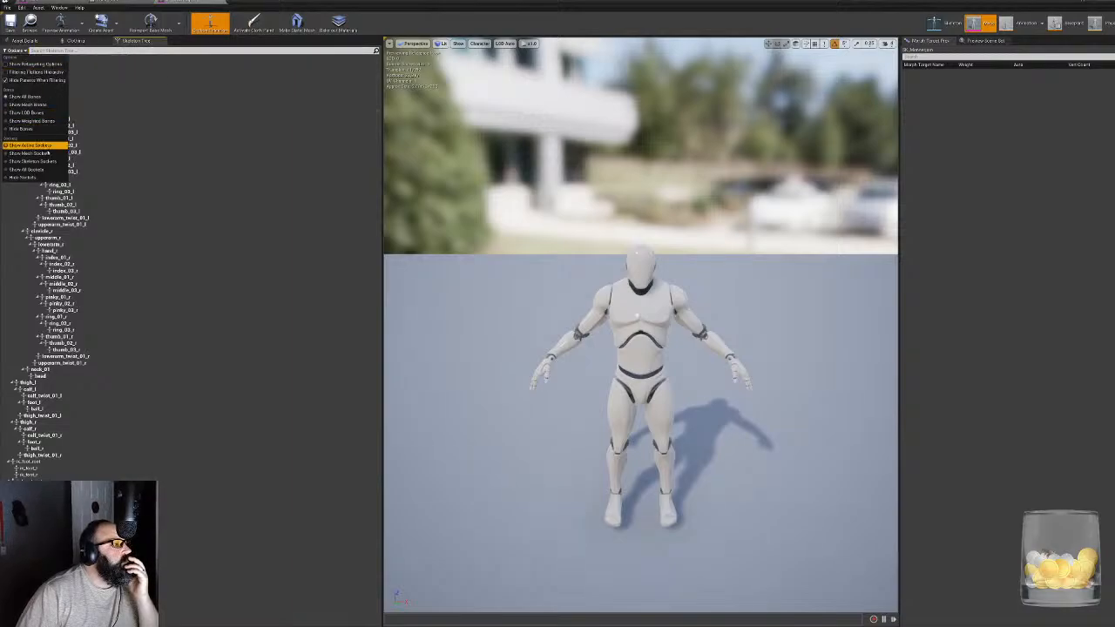
pyautogui.click(34, 64)
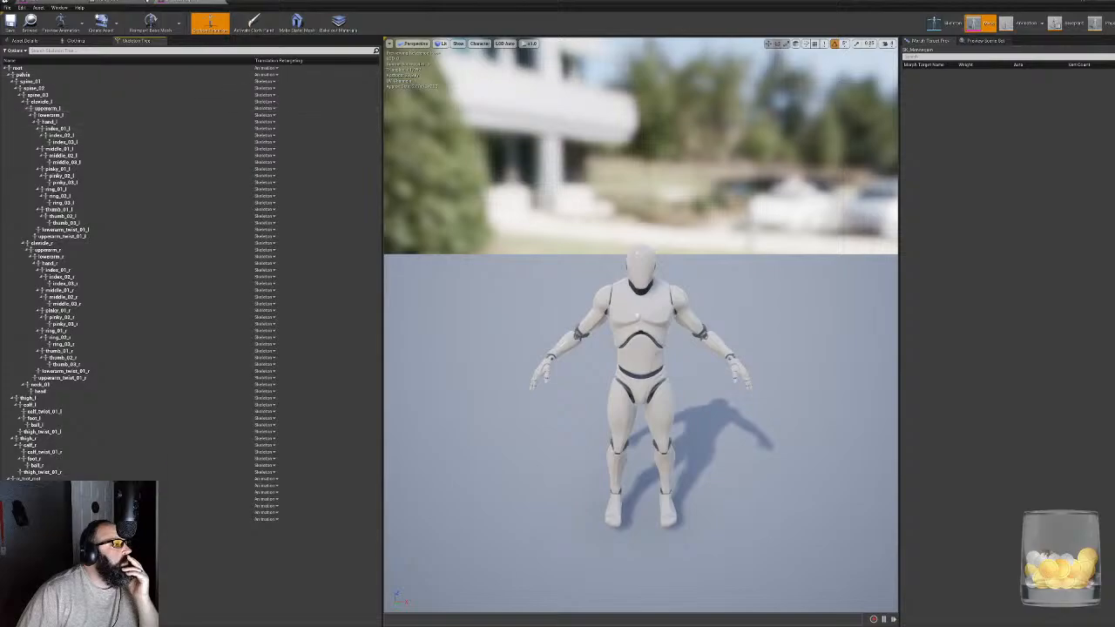
pyautogui.click(101, 22)
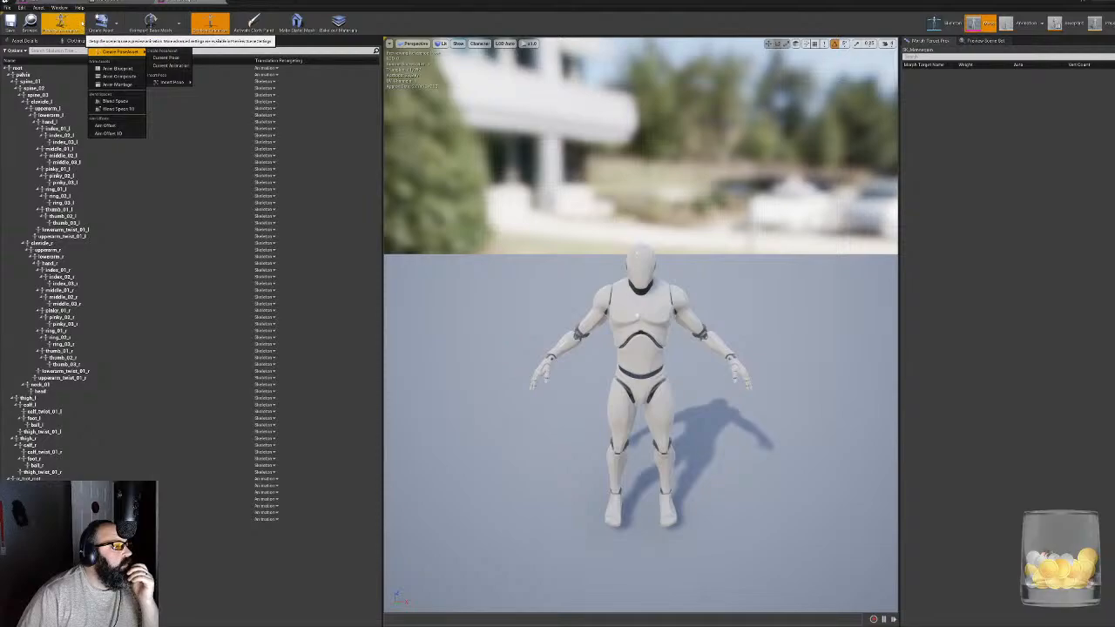
pyautogui.click(122, 249)
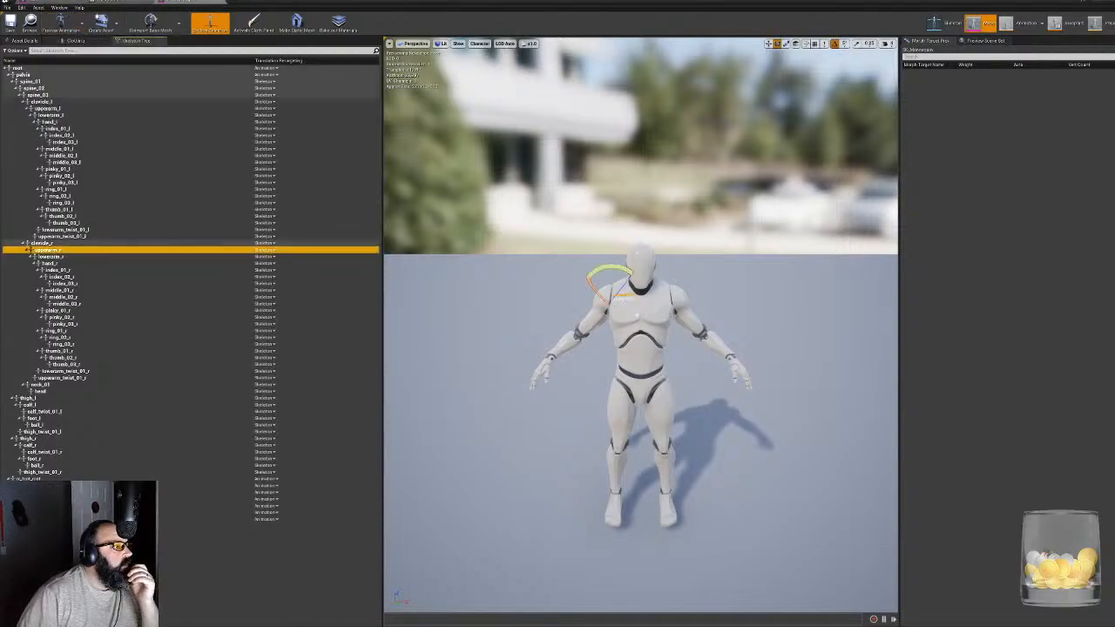
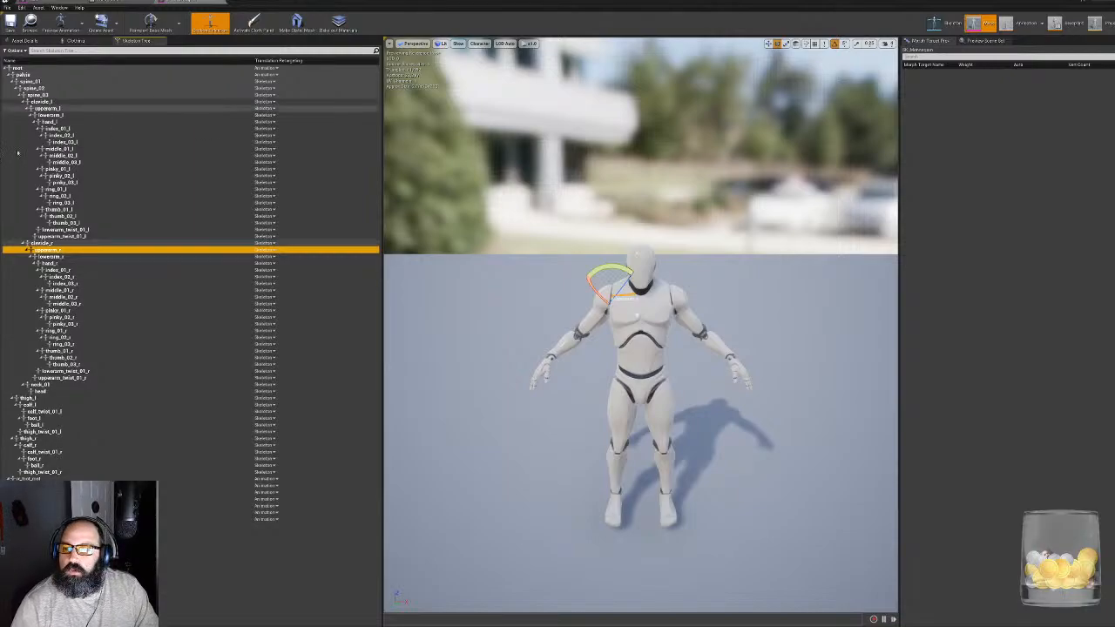
# - Assign the Humanoid rig to UE4_Mannequin_Skeleton in its retarget setup and save the skeleton
pyautogui.click(945, 23)
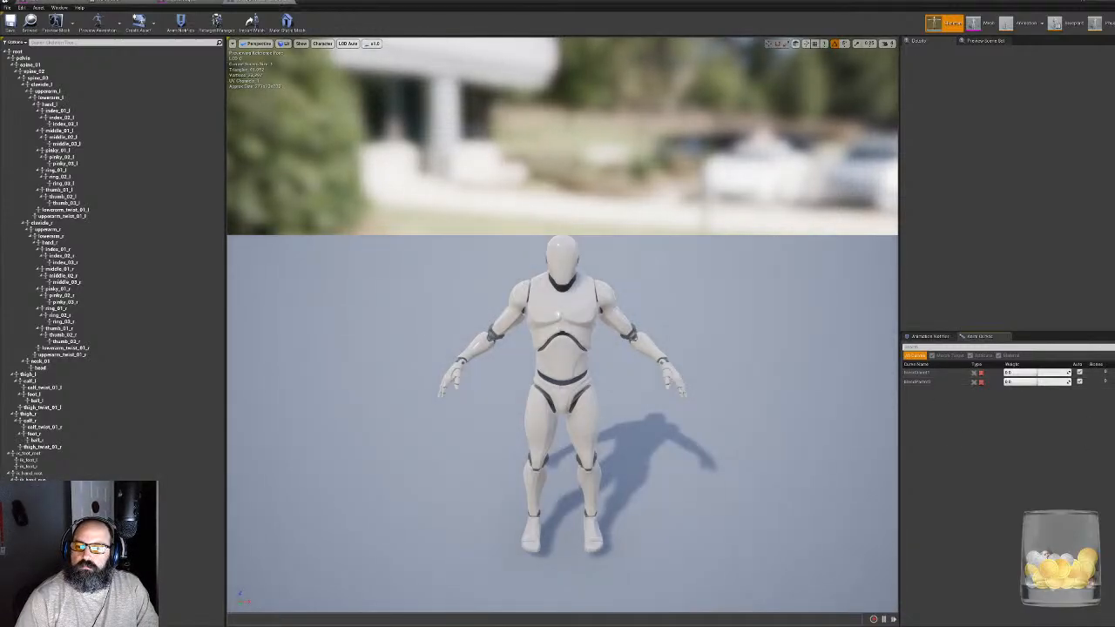
pyautogui.click(216, 21)
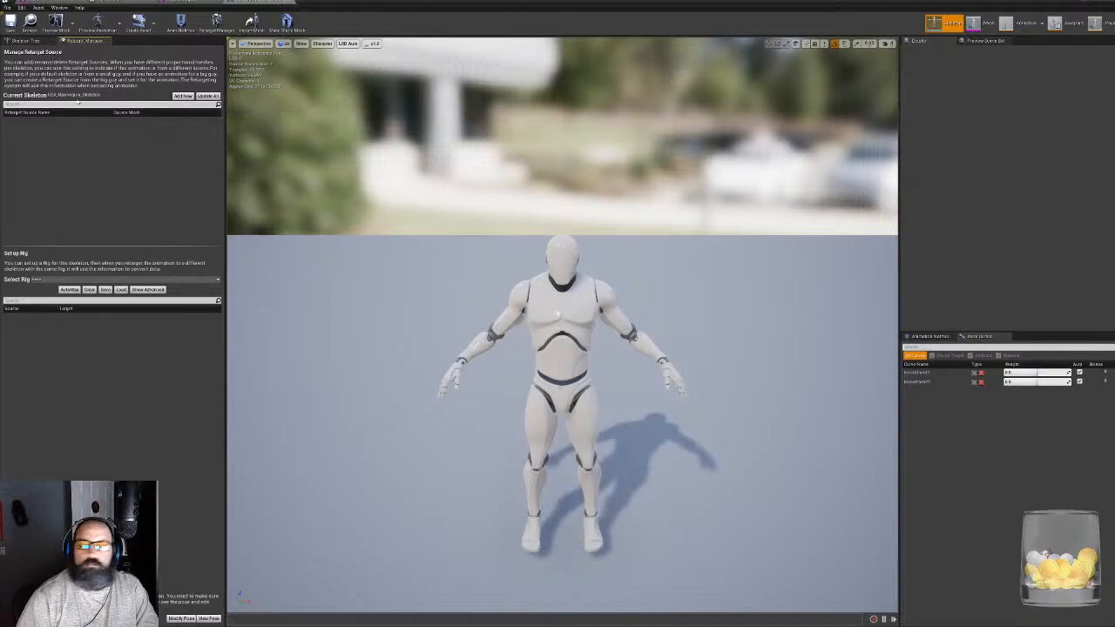
pyautogui.click(35, 279)
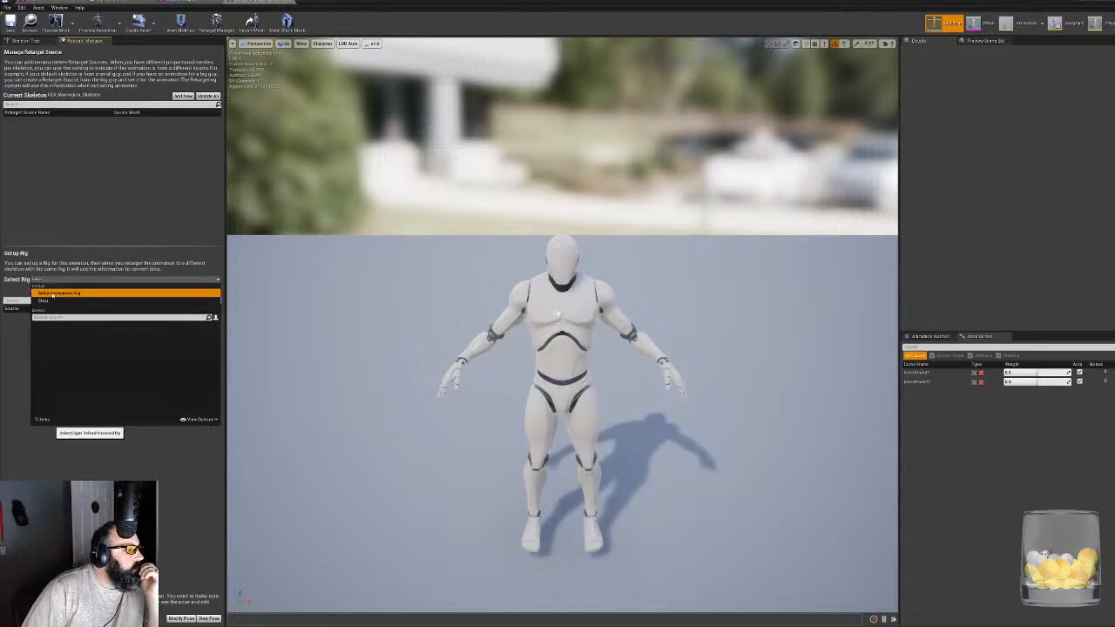
pyautogui.click(54, 294)
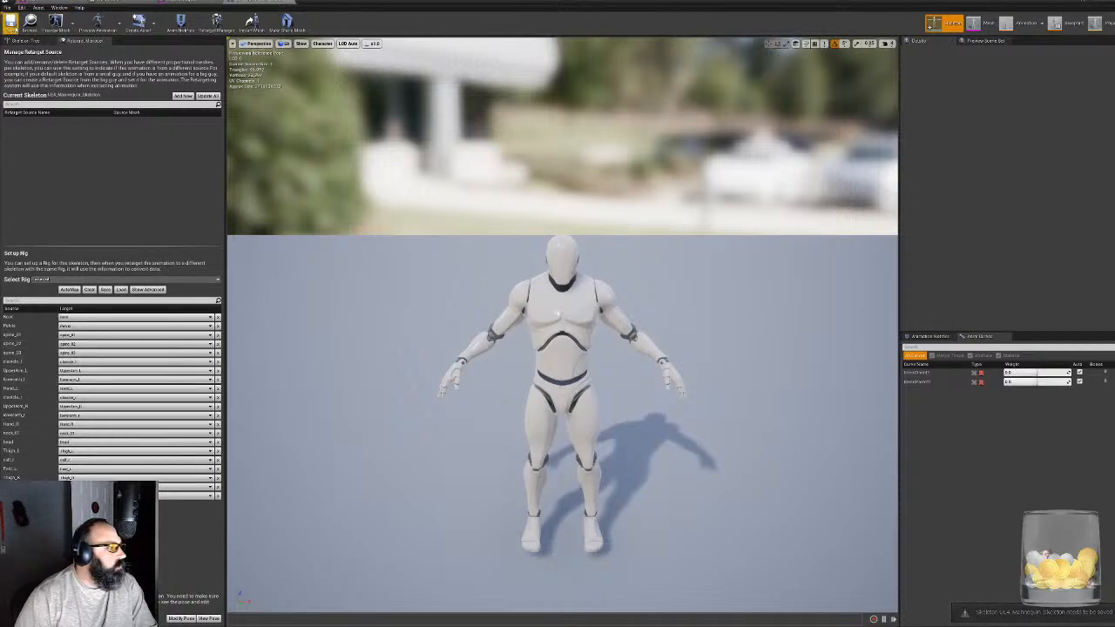
pyautogui.click(11, 22)
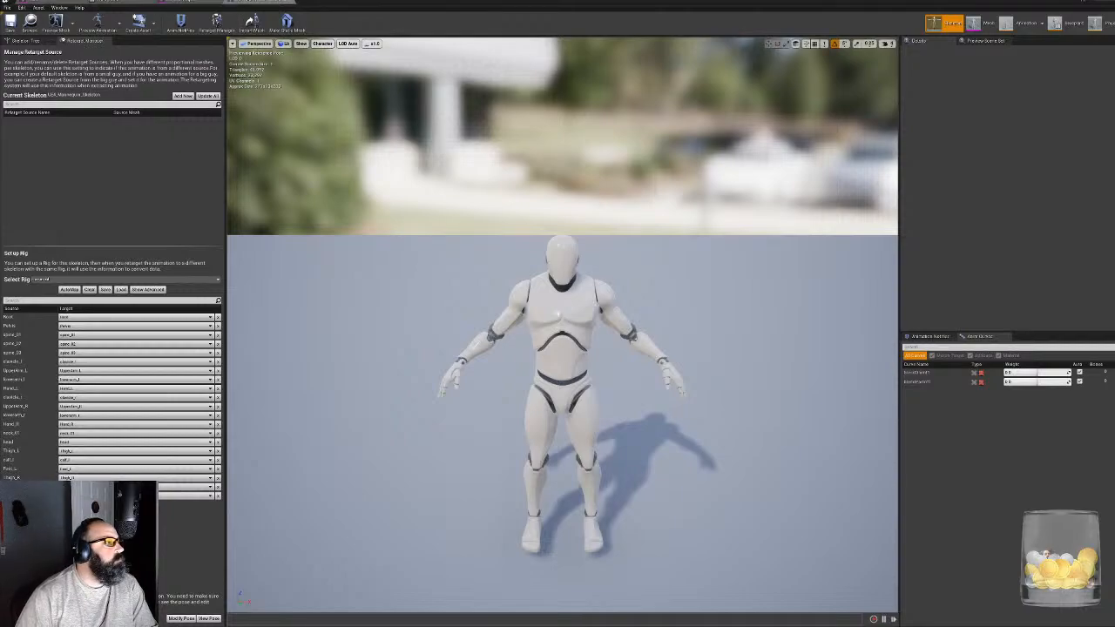
# - Switch to the capped character's Mark_Skeleton and assign the Humanoid rig in its retarget setup
pyautogui.click(108, 2)
pyautogui.click(70, 2)
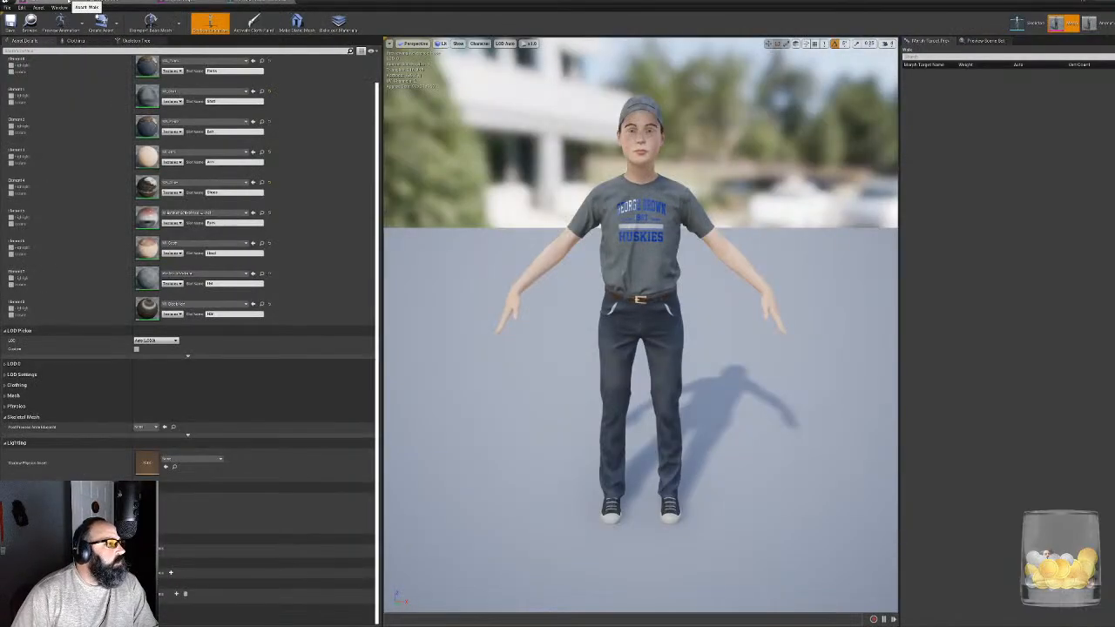
pyautogui.click(1016, 23)
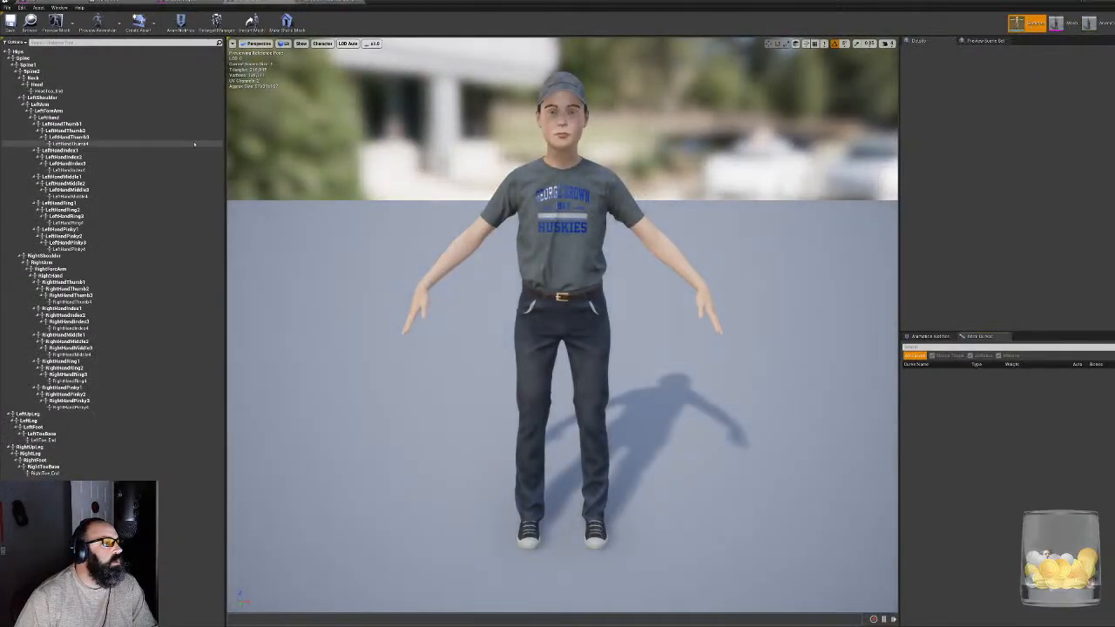
pyautogui.click(216, 21)
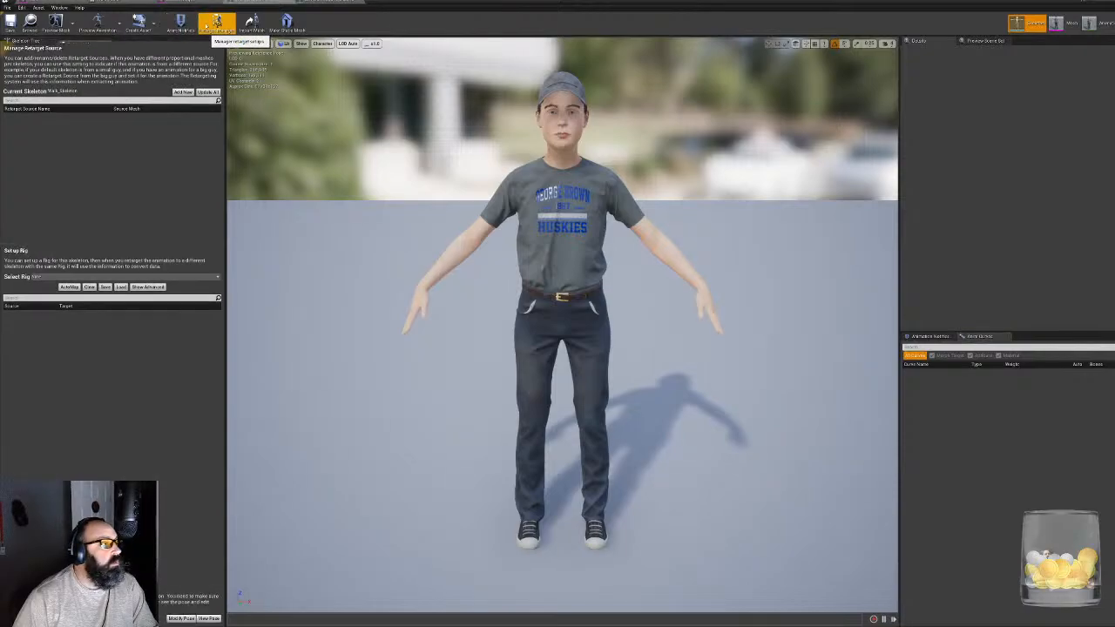
pyautogui.click(52, 277)
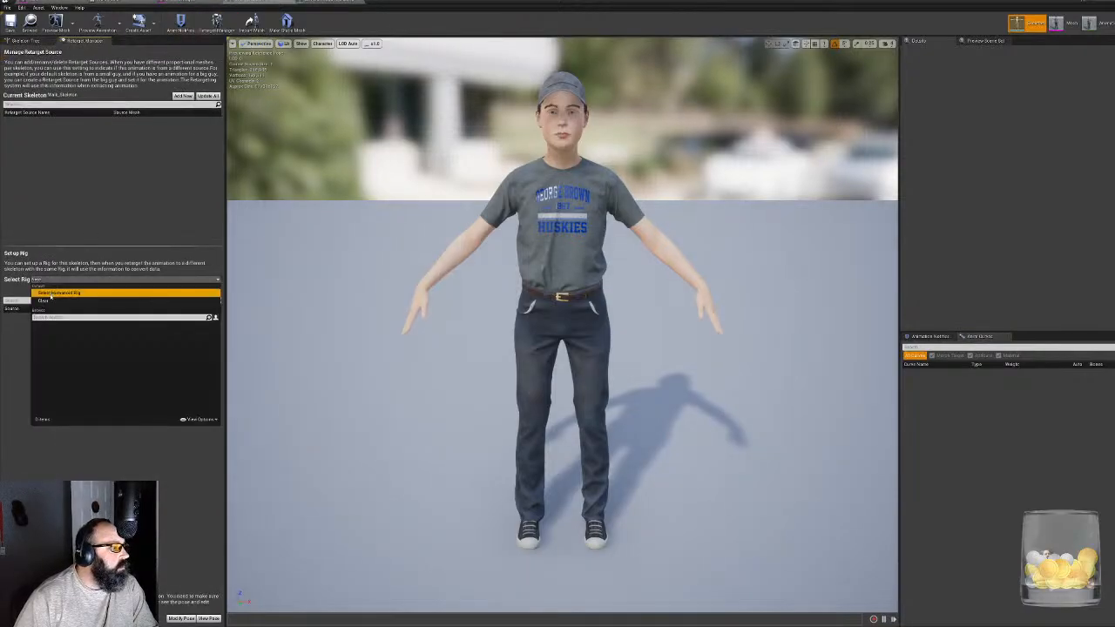
pyautogui.click(58, 292)
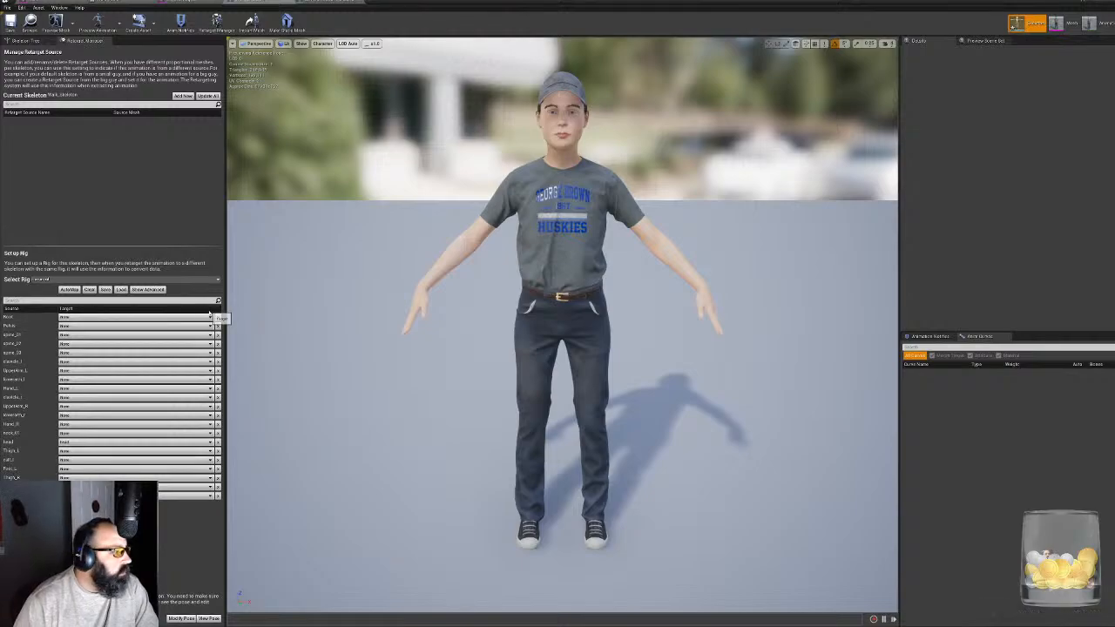
# - Map the rig's Pelvis to the Hips bone, spine_01 to Spine1 and spine_02 to Spine2
pyautogui.click(209, 335)
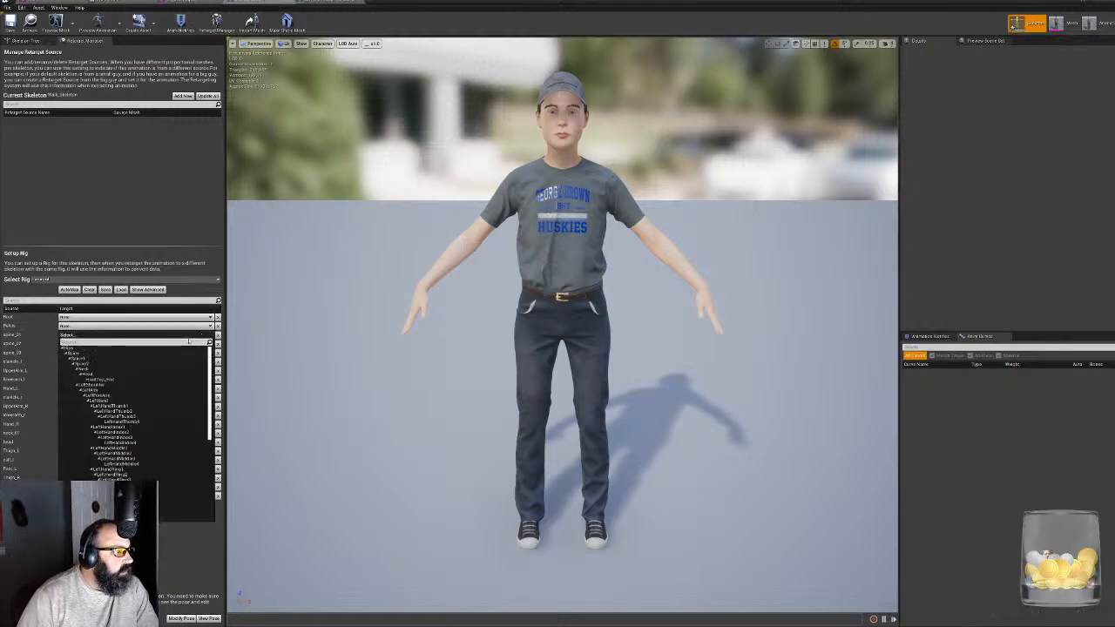
pyautogui.click(76, 352)
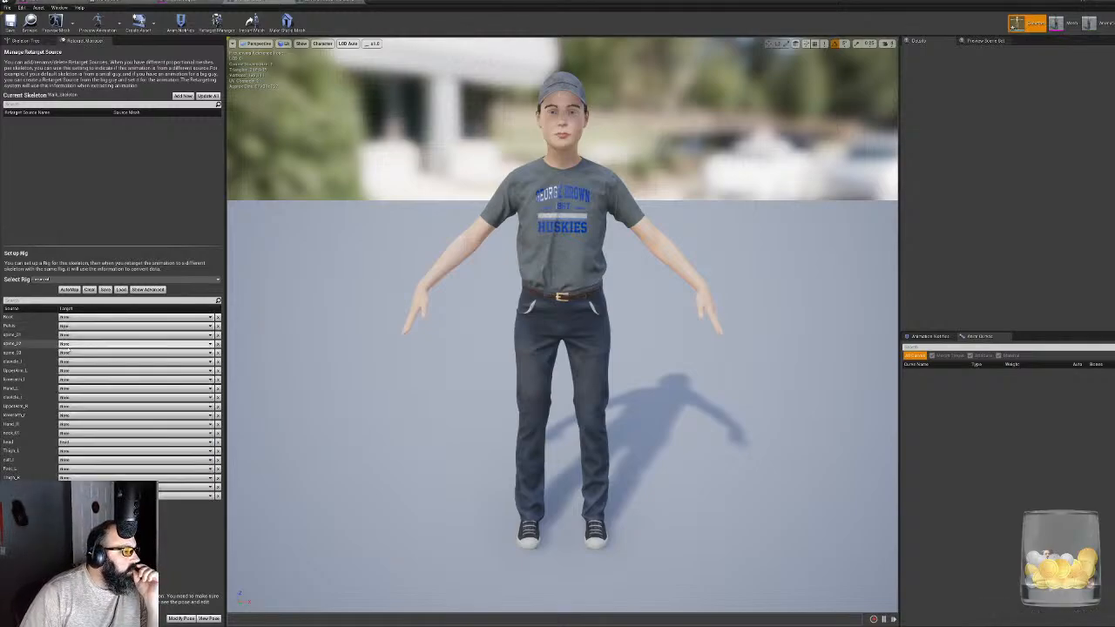
pyautogui.click(98, 344)
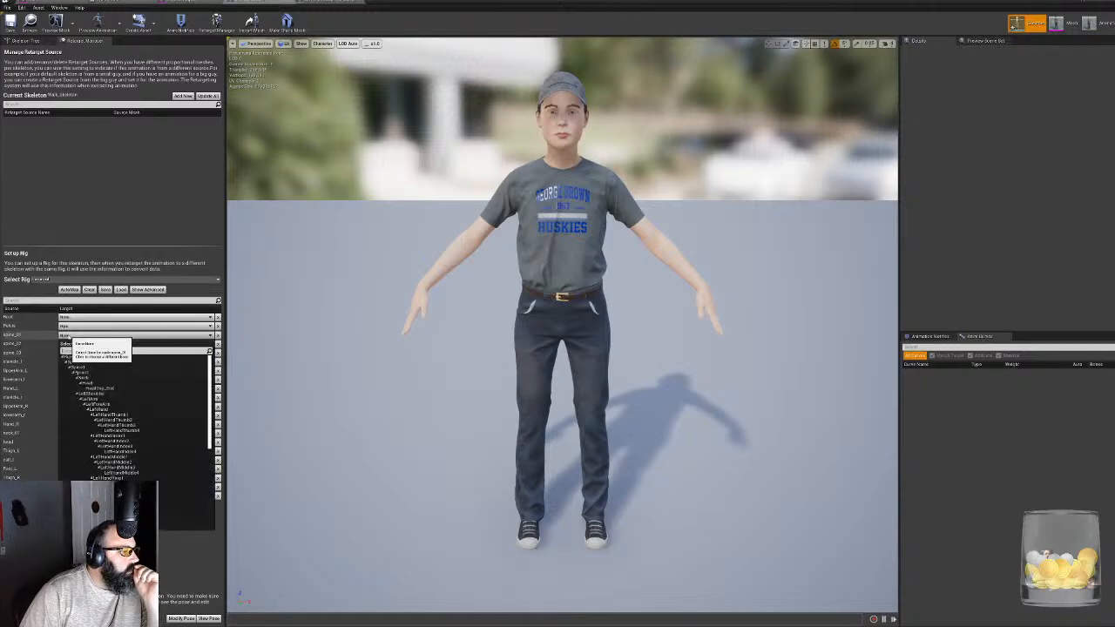
pyautogui.click(99, 372)
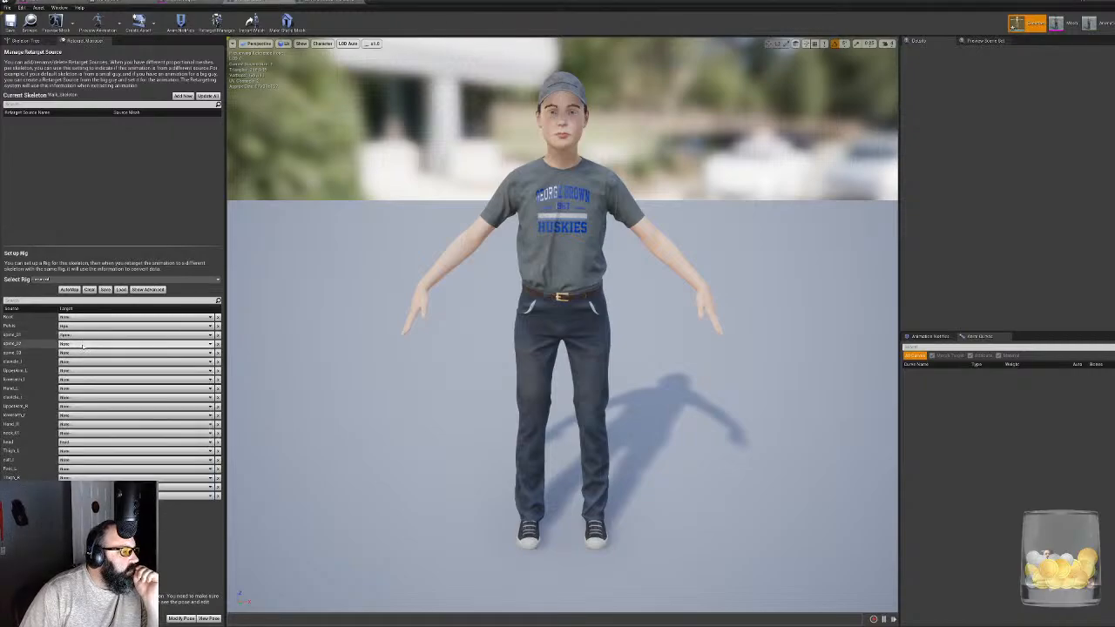
pyautogui.click(88, 353)
pyautogui.click(87, 381)
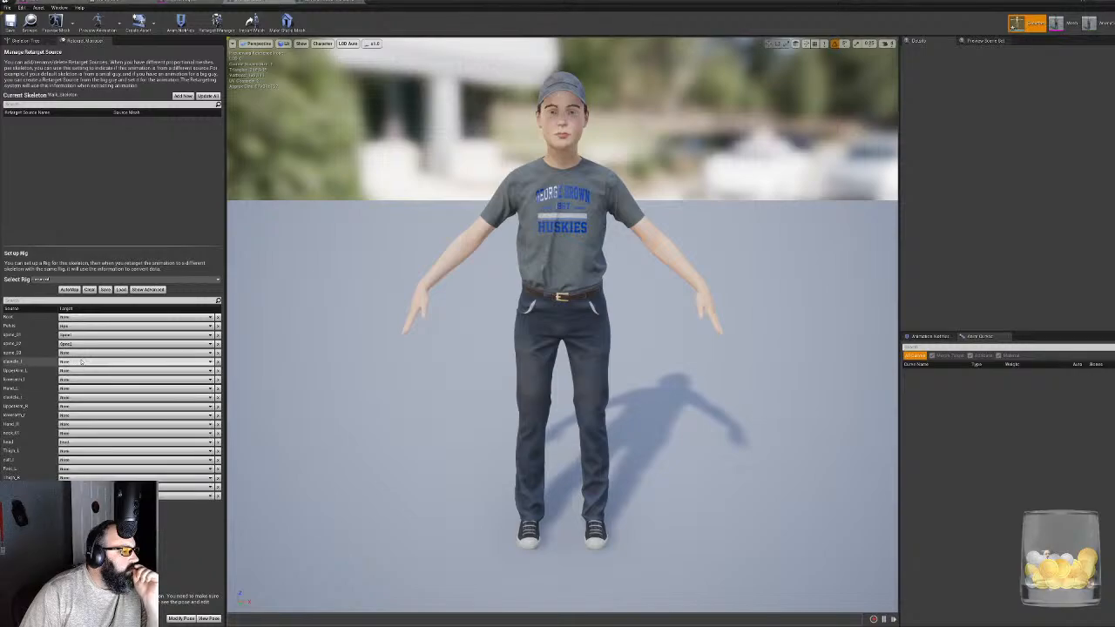
pyautogui.click(100, 360)
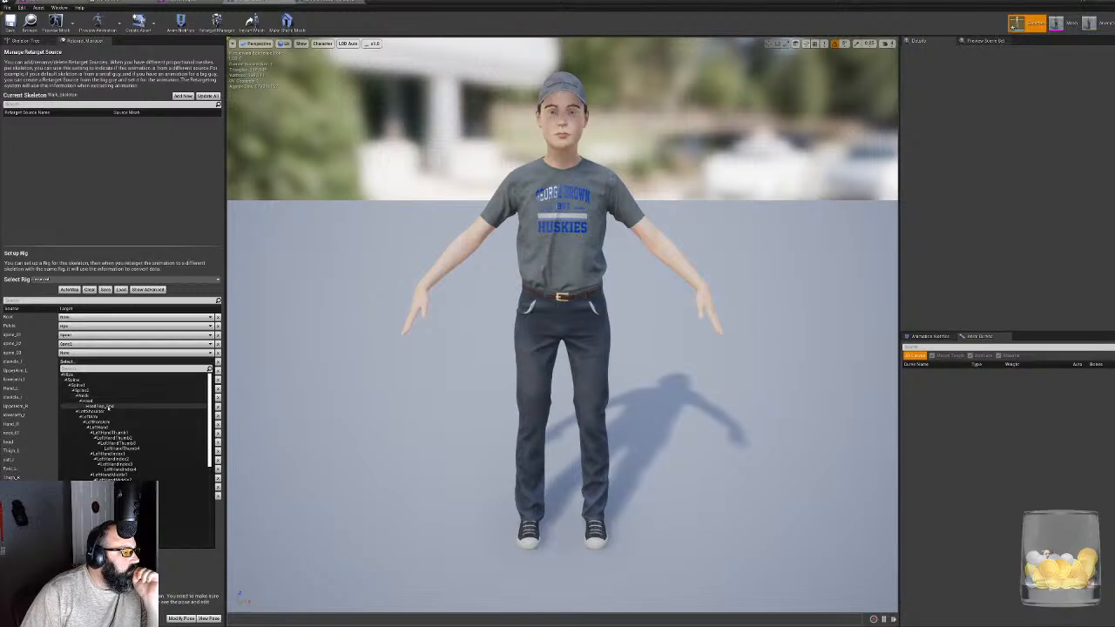
pyautogui.click(110, 397)
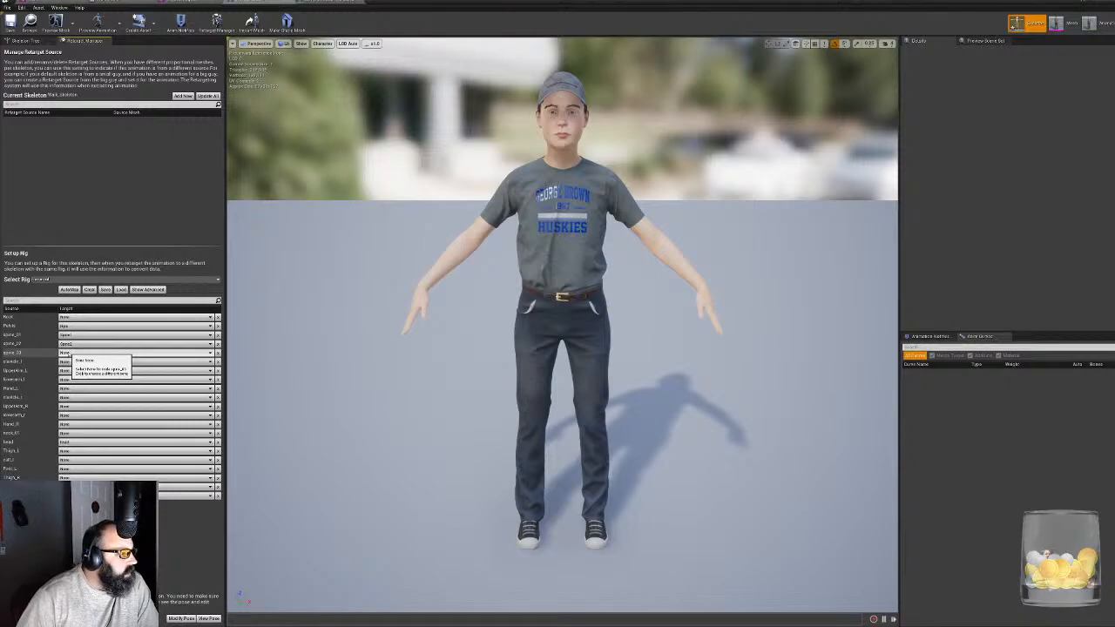
# - Map the left clavicle, upper arm, lower arm and hand rig nodes to LeftShoulder, LeftArm, LeftForeArm and LeftHand
pyautogui.click(72, 371)
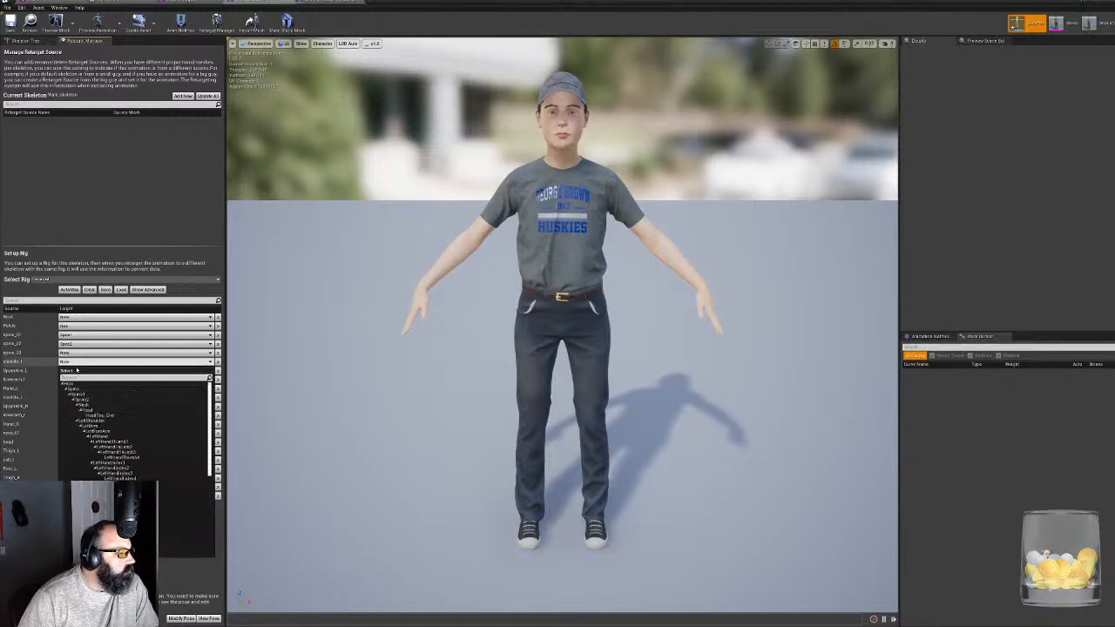
pyautogui.click(108, 422)
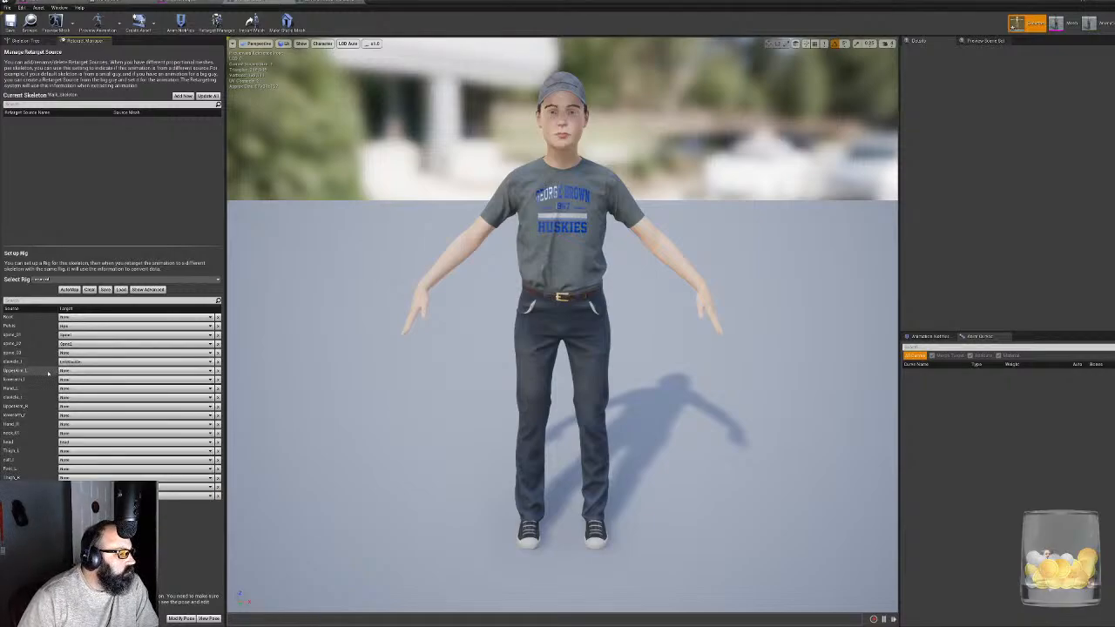
pyautogui.click(91, 380)
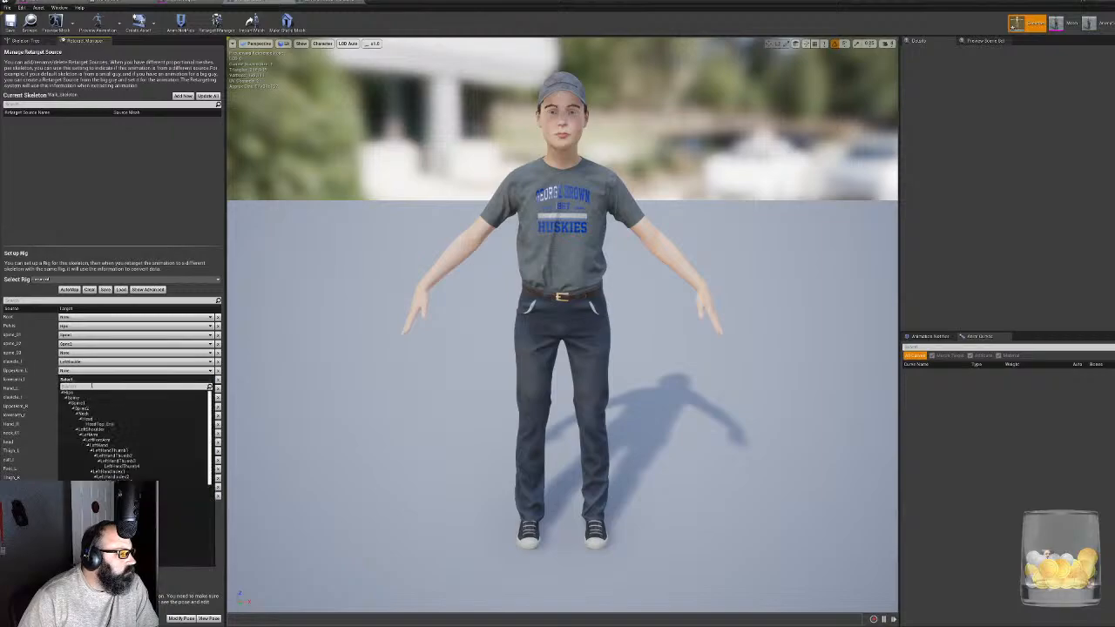
pyautogui.click(133, 435)
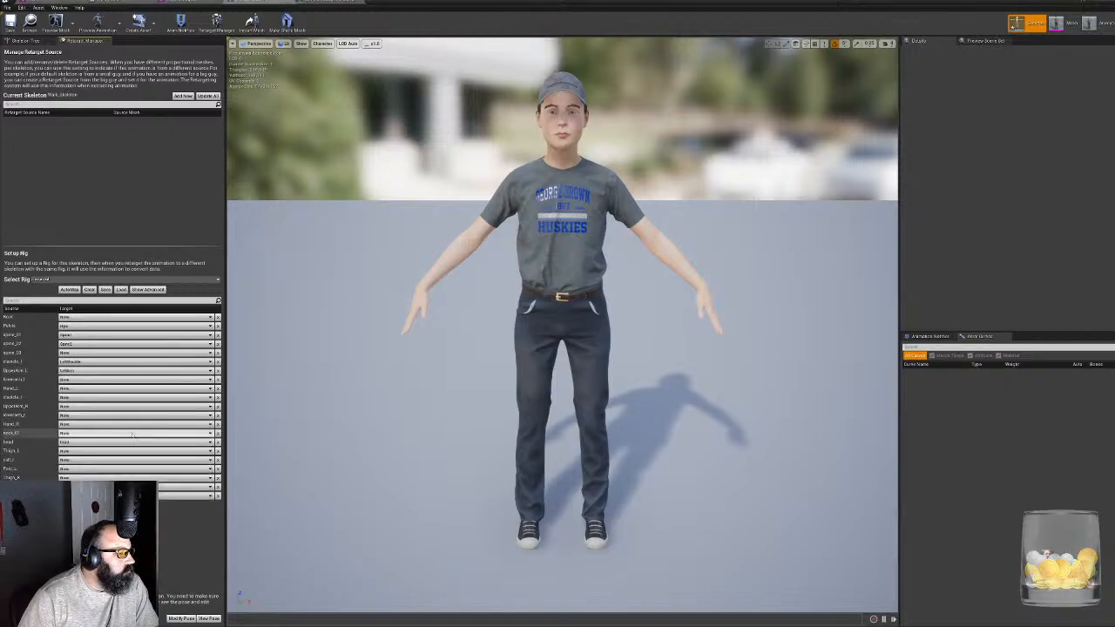
pyautogui.click(92, 380)
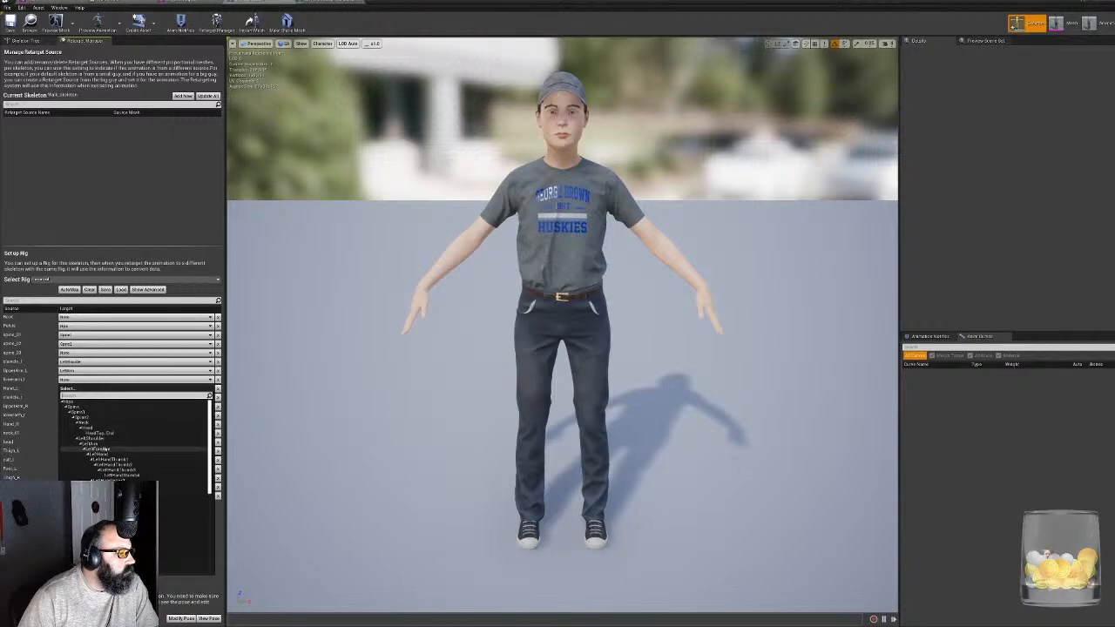
pyautogui.click(118, 449)
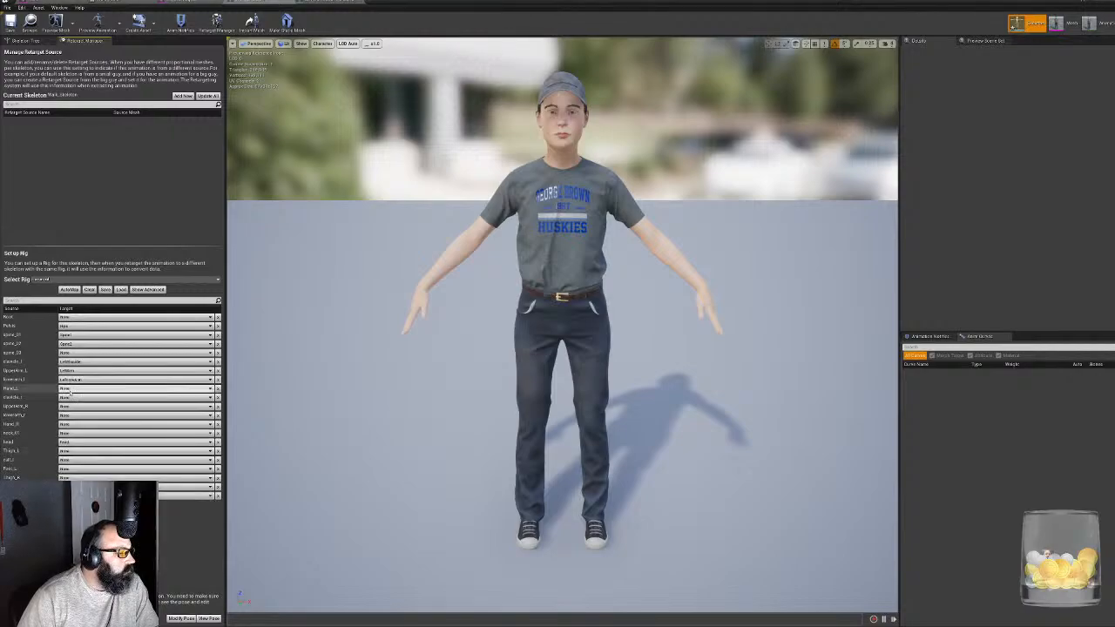
pyautogui.click(70, 389)
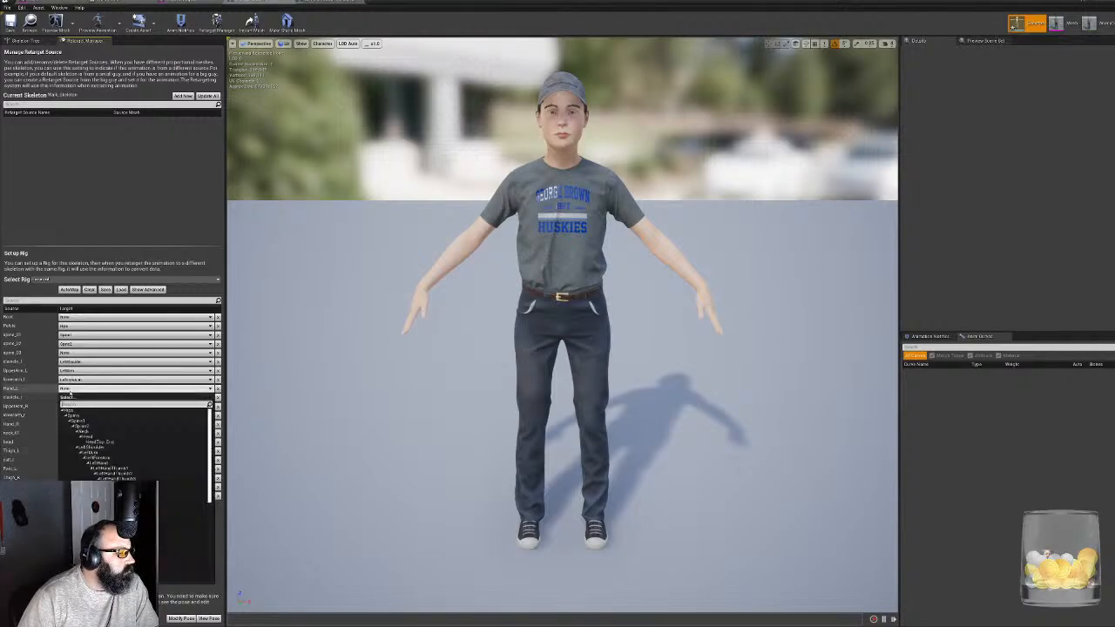
pyautogui.click(101, 462)
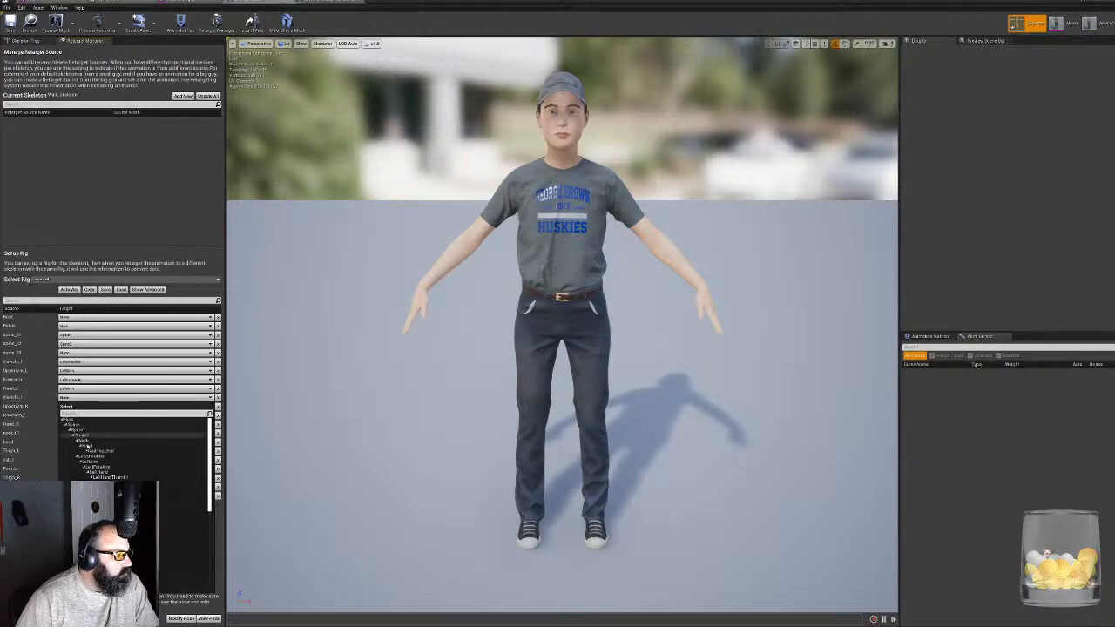
# - Map the rig's right clavicle to the RightShoulder bone and the right upper arm to RightArm
pyautogui.scroll(-5, 135, 449)
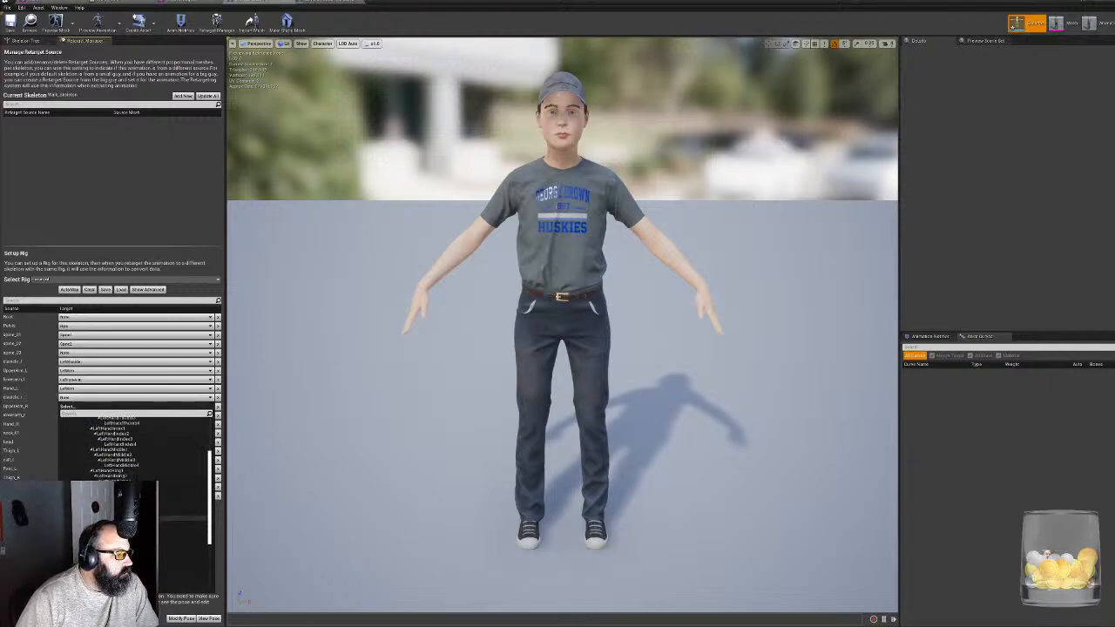
pyautogui.click(105, 512)
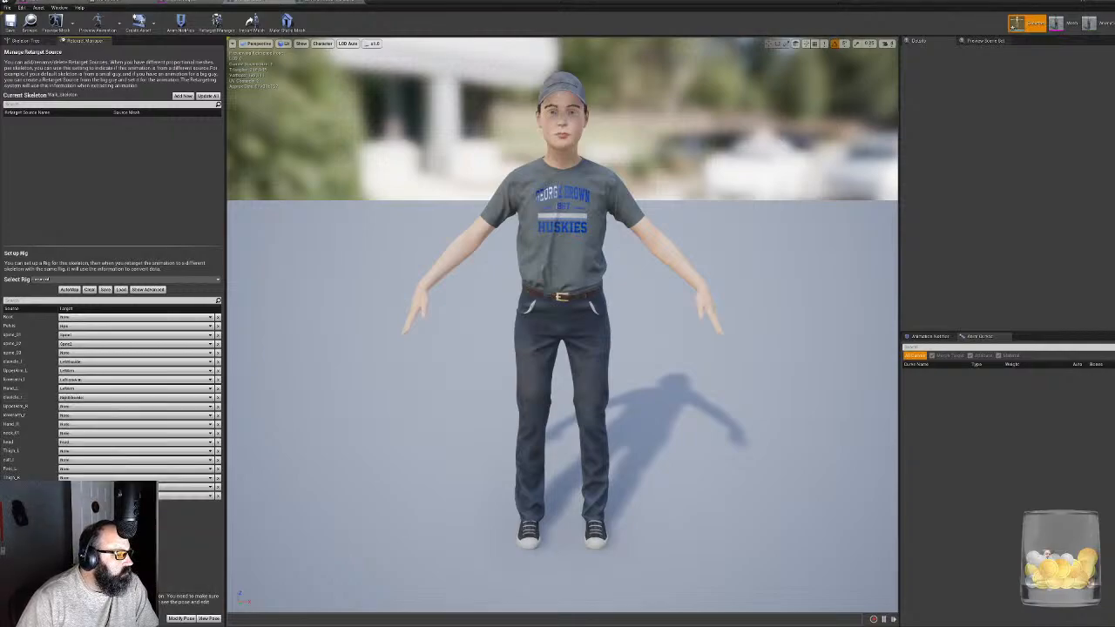
pyautogui.click(75, 407)
pyautogui.scroll(-2, 98, 473)
pyautogui.scroll(-3, 130, 453)
pyautogui.click(113, 475)
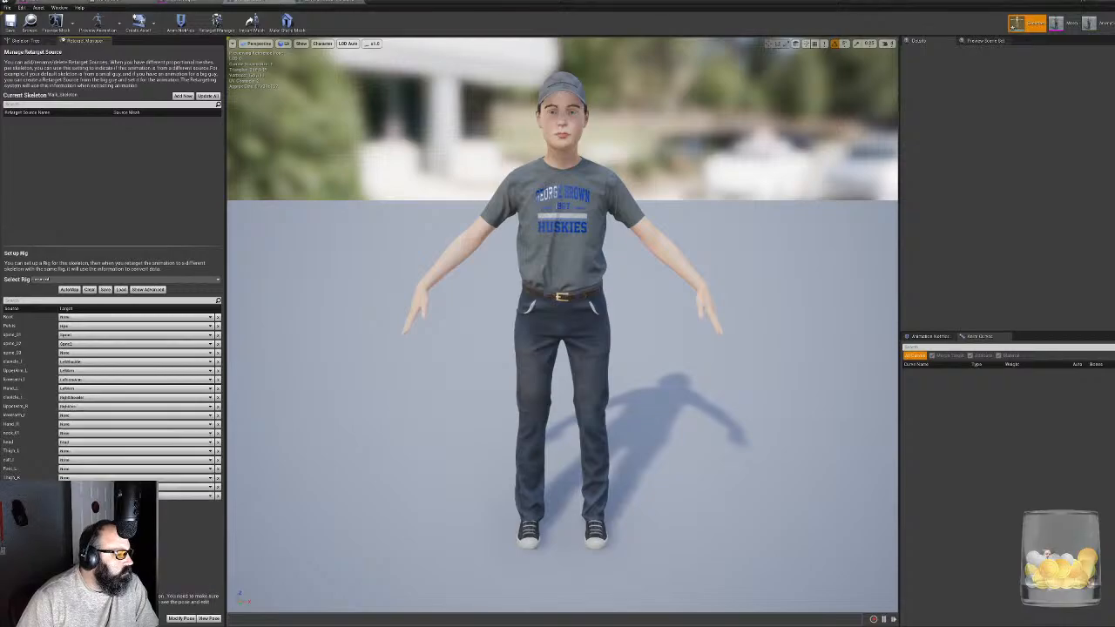
# - Map the rig's right lower arm to the RightForeArm bone and the right hand to RightHand
pyautogui.click(68, 423)
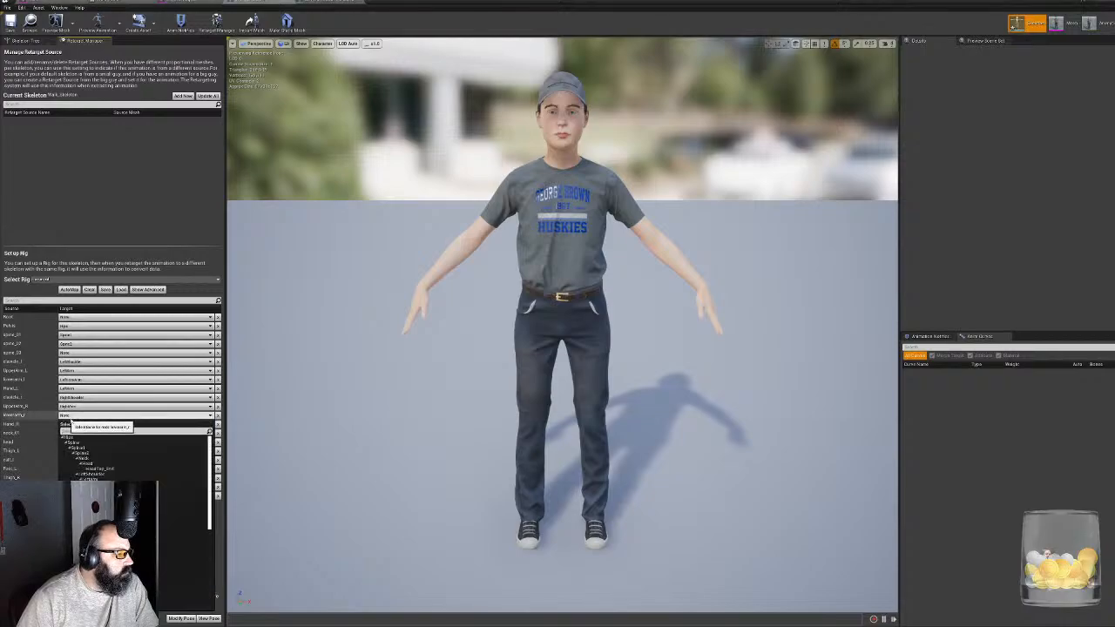
pyautogui.scroll(-3, 122, 488)
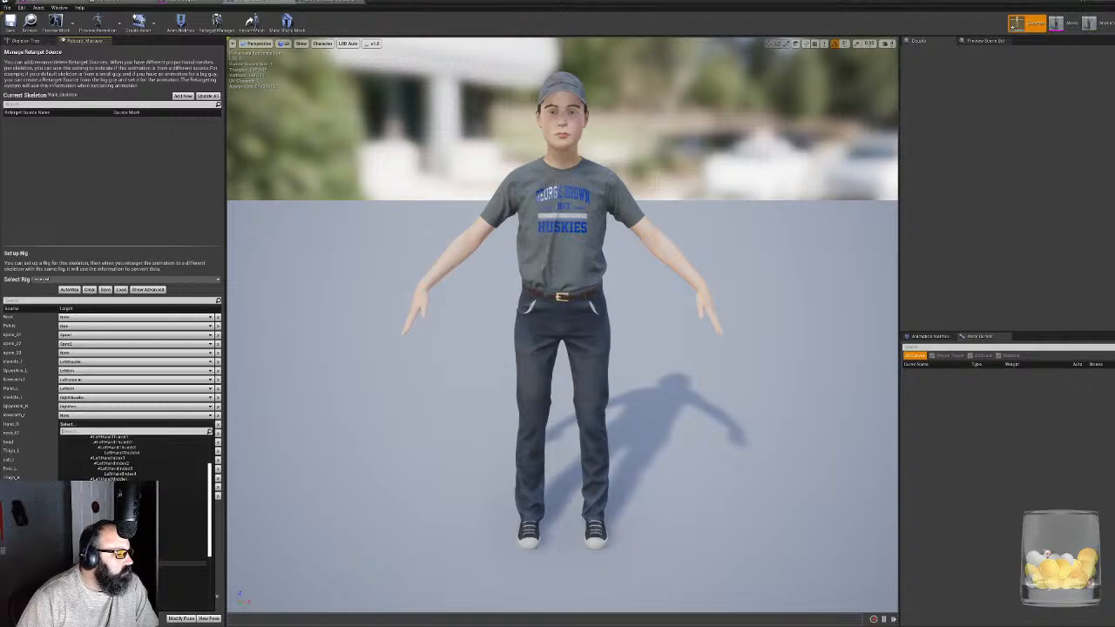
pyautogui.click(113, 552)
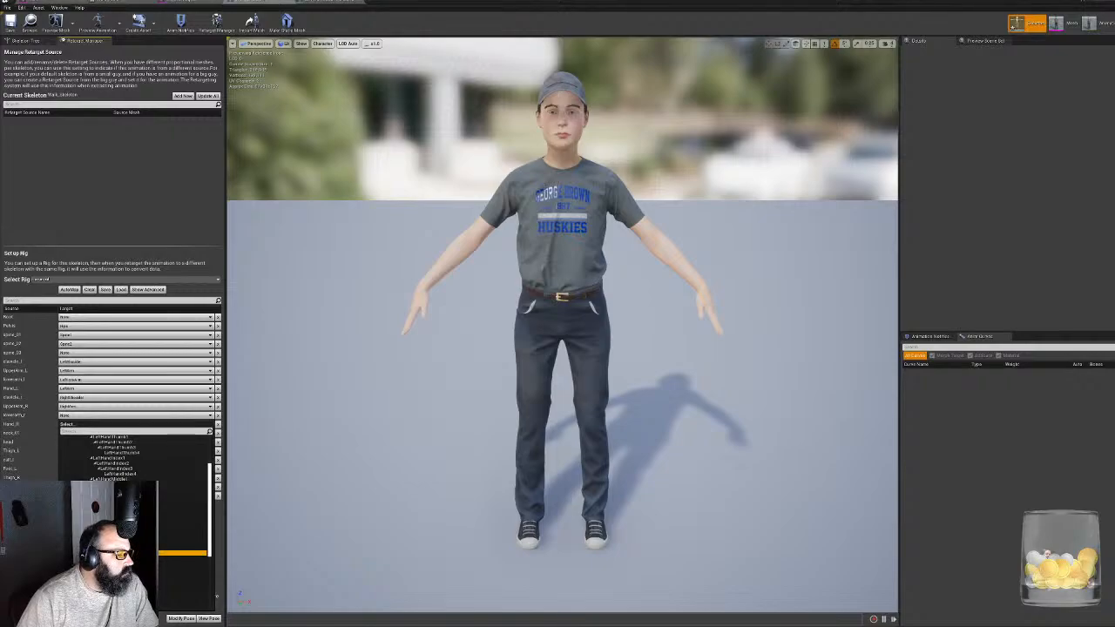
pyautogui.click(66, 425)
pyautogui.scroll(-8, 157, 554)
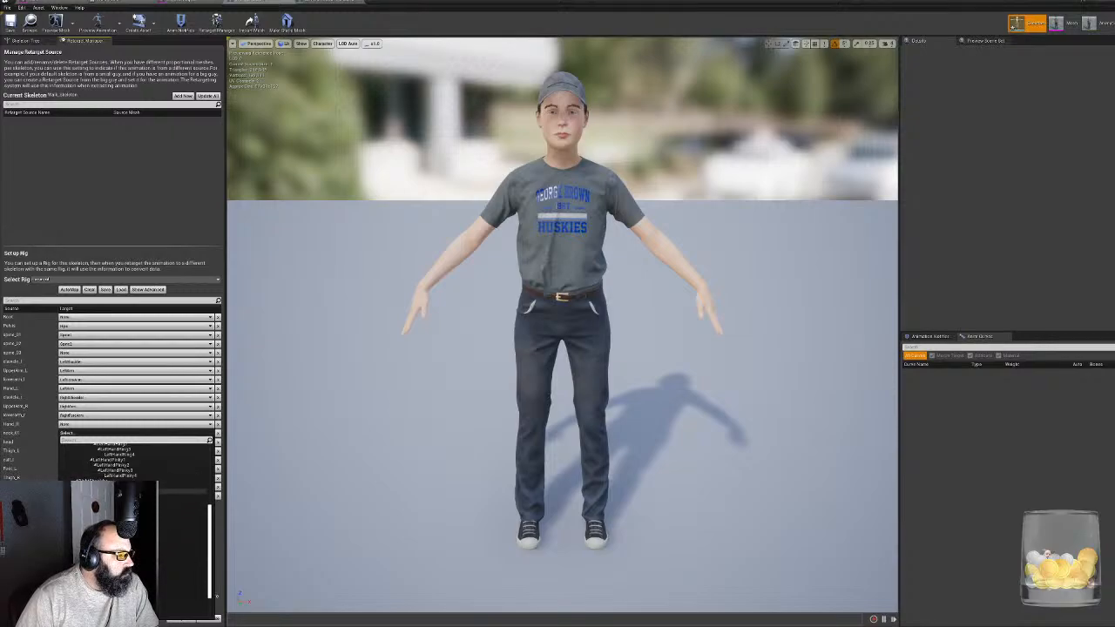
pyautogui.click(118, 496)
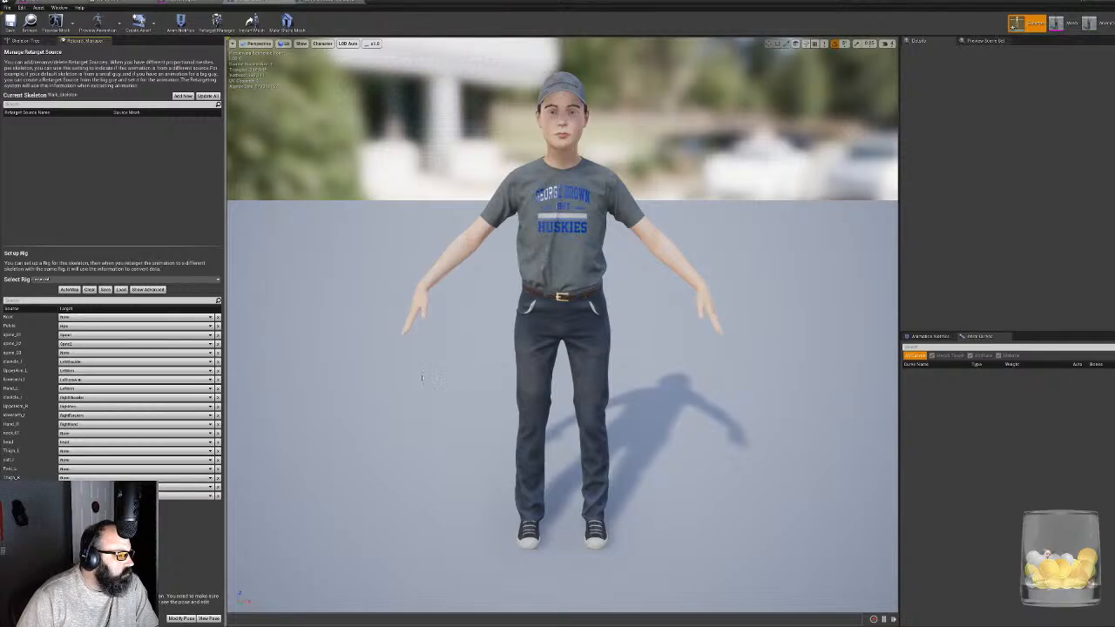
# - Map the rig's neck_01 to the Neck bone and head to the Head bone
pyautogui.click(72, 434)
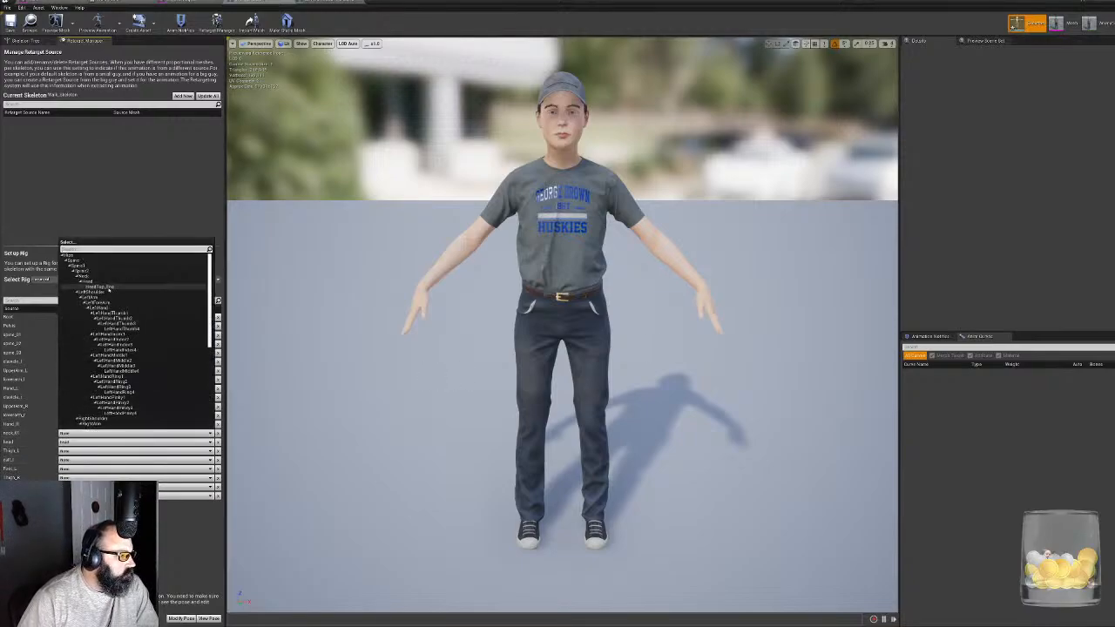
pyautogui.click(87, 276)
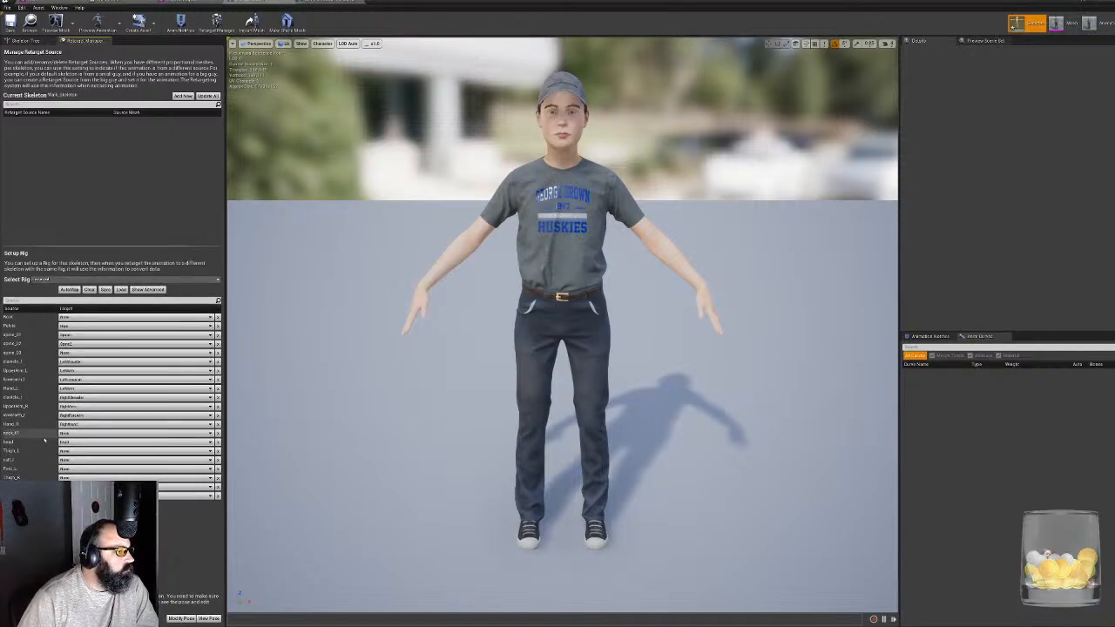
pyautogui.click(78, 433)
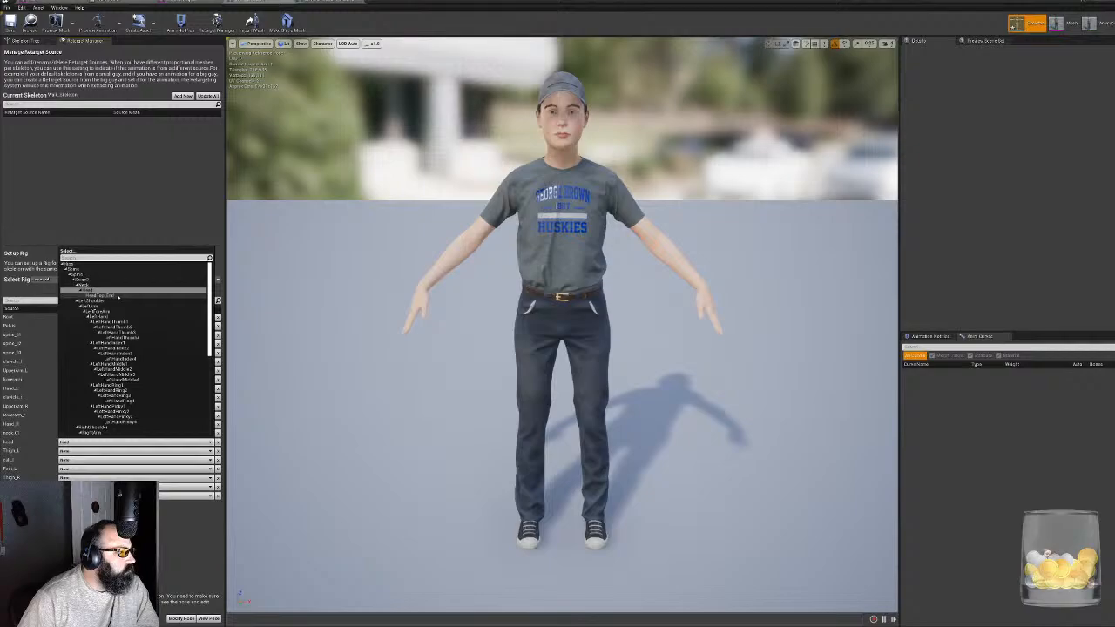
pyautogui.click(87, 291)
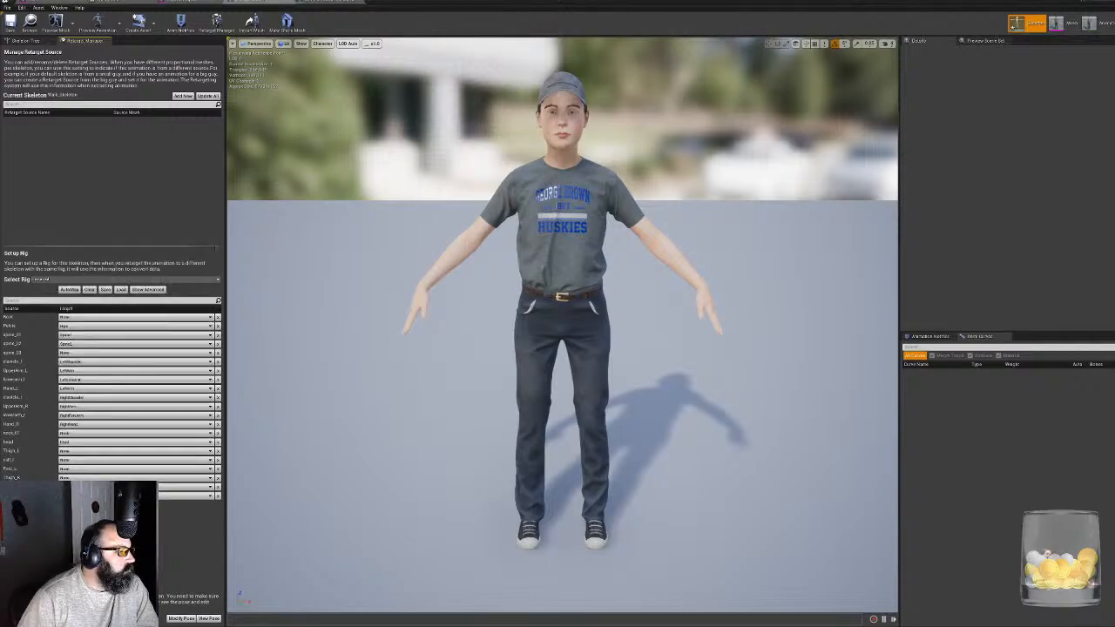
# - Map the rig's left thigh, calf and foot nodes to LeftUpLeg, LeftLeg and LeftFoot
pyautogui.click(87, 452)
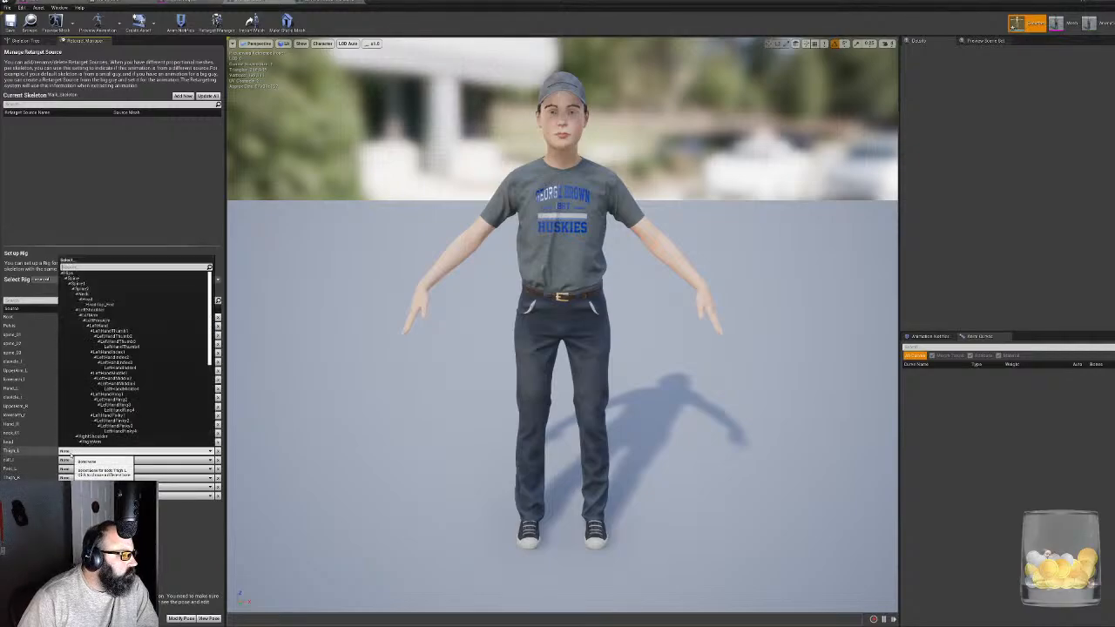
pyautogui.scroll(-3, 104, 358)
pyautogui.scroll(-5, 119, 358)
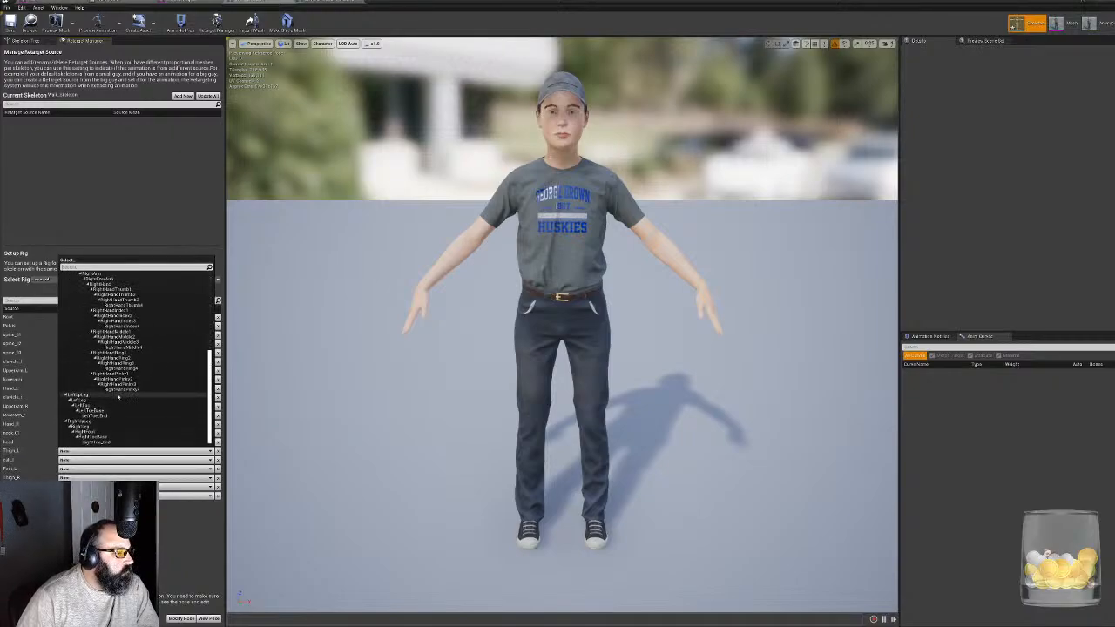
pyautogui.click(118, 396)
pyautogui.click(70, 460)
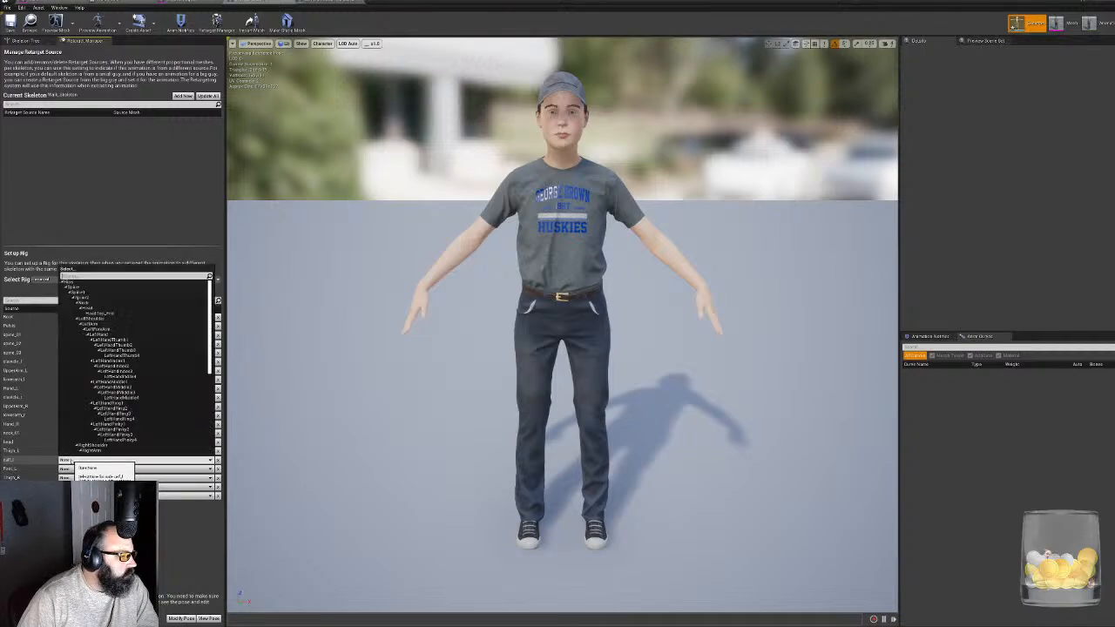
pyautogui.scroll(-8, 127, 428)
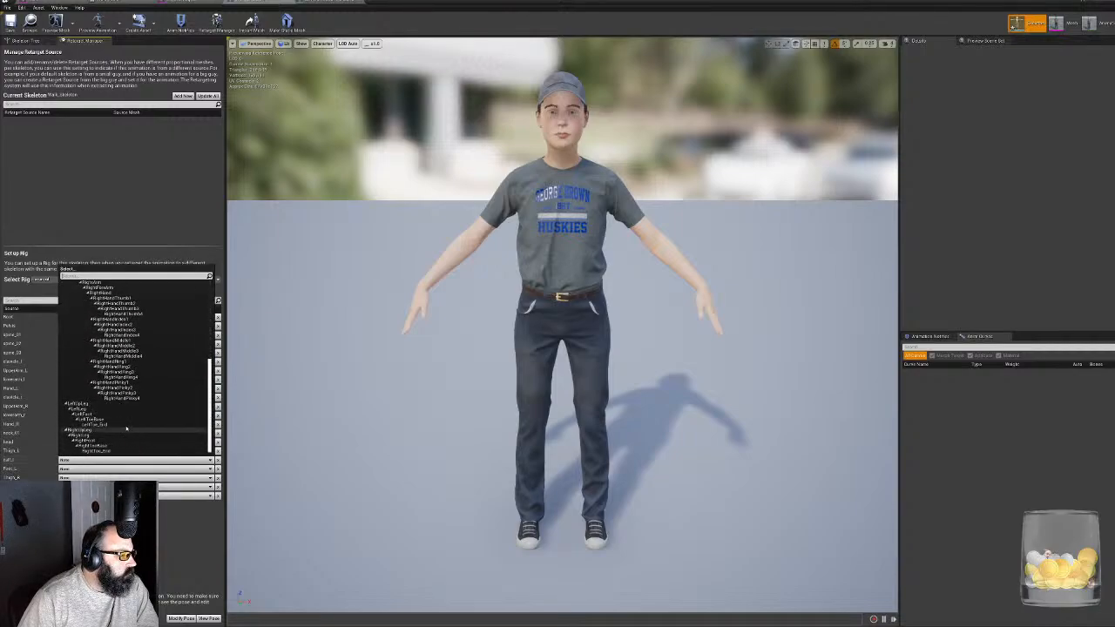
pyautogui.click(128, 408)
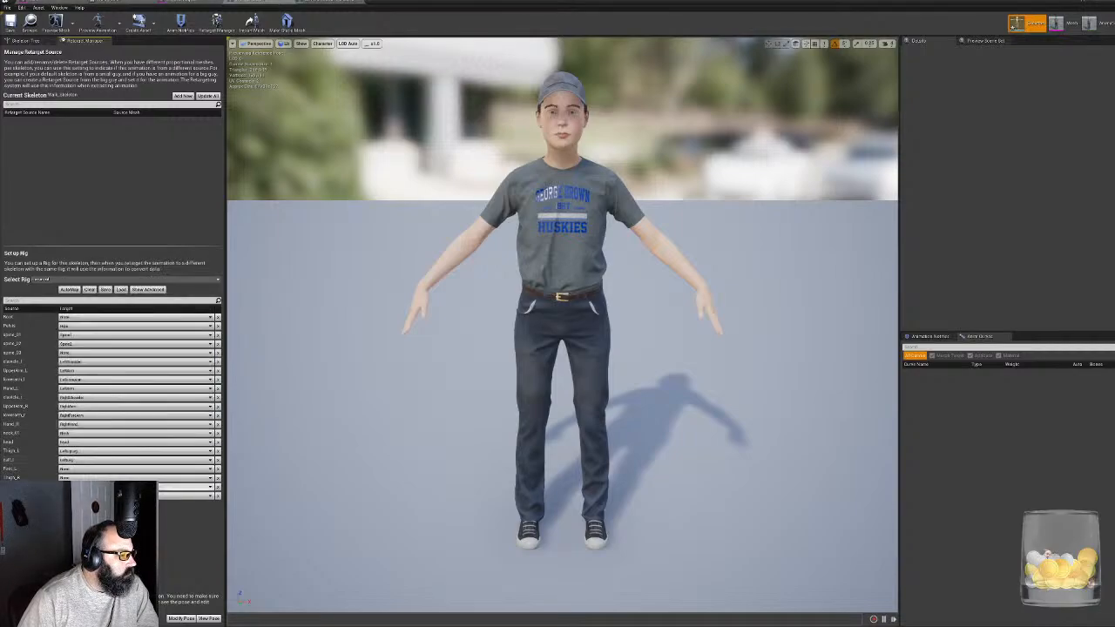
pyautogui.click(82, 470)
pyautogui.scroll(-10, 140, 427)
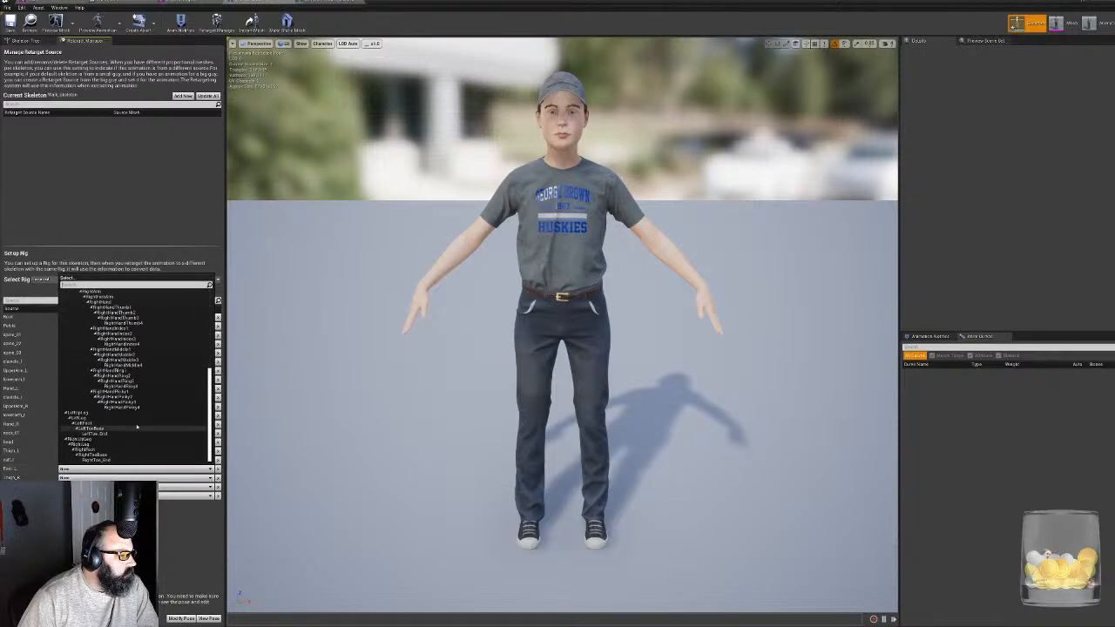
pyautogui.click(140, 425)
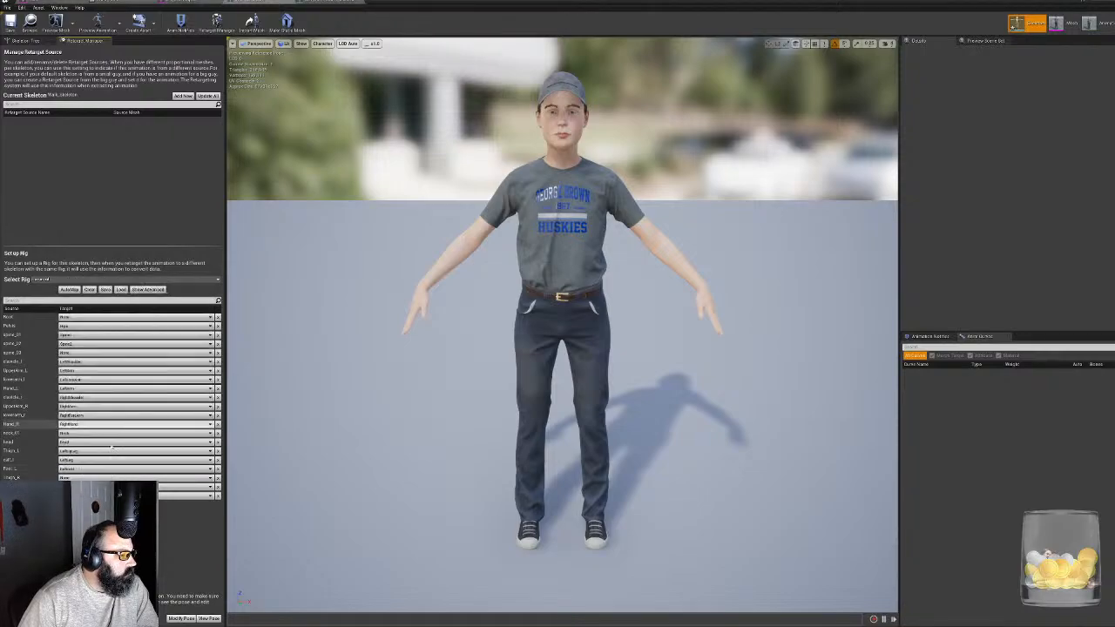
# - Map the rig's right thigh, calf and foot nodes to RightUpLeg, RightLeg and RightFoot
pyautogui.click(78, 478)
pyautogui.scroll(-10, 96, 443)
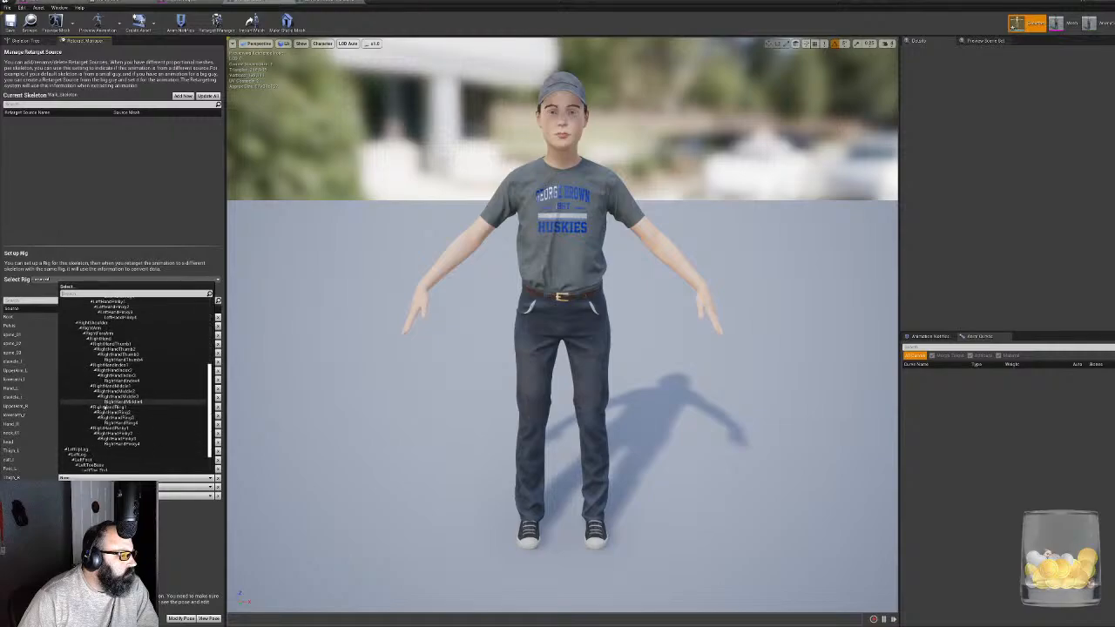
pyautogui.click(96, 448)
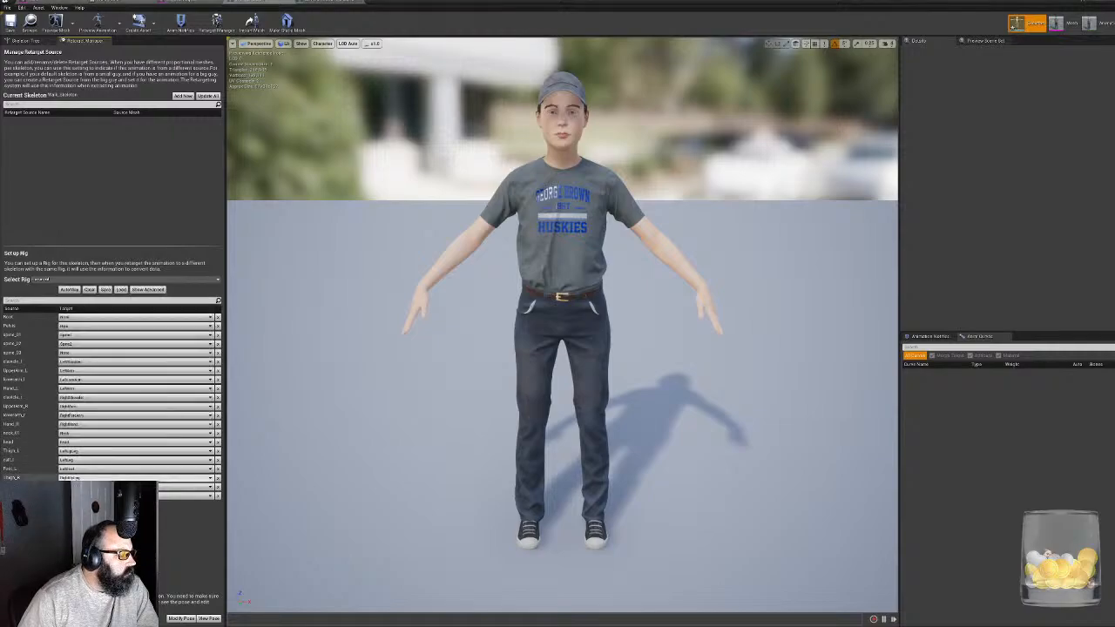
pyautogui.click(97, 487)
pyautogui.scroll(-6, 111, 437)
pyautogui.scroll(-3, 93, 461)
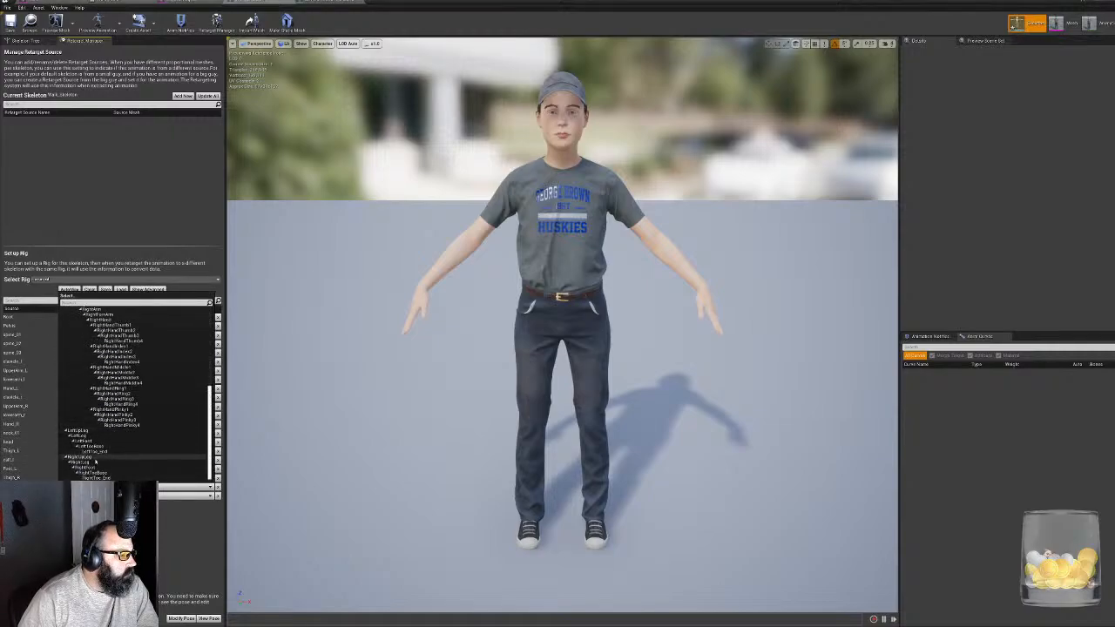
pyautogui.click(99, 468)
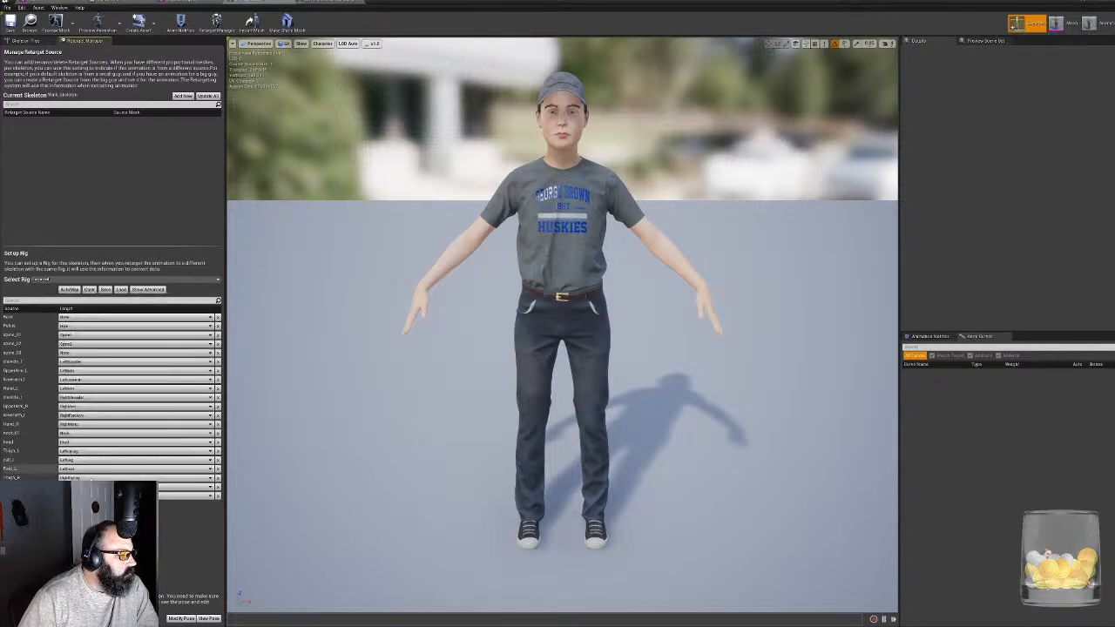
pyautogui.click(97, 487)
pyautogui.scroll(-5, 135, 392)
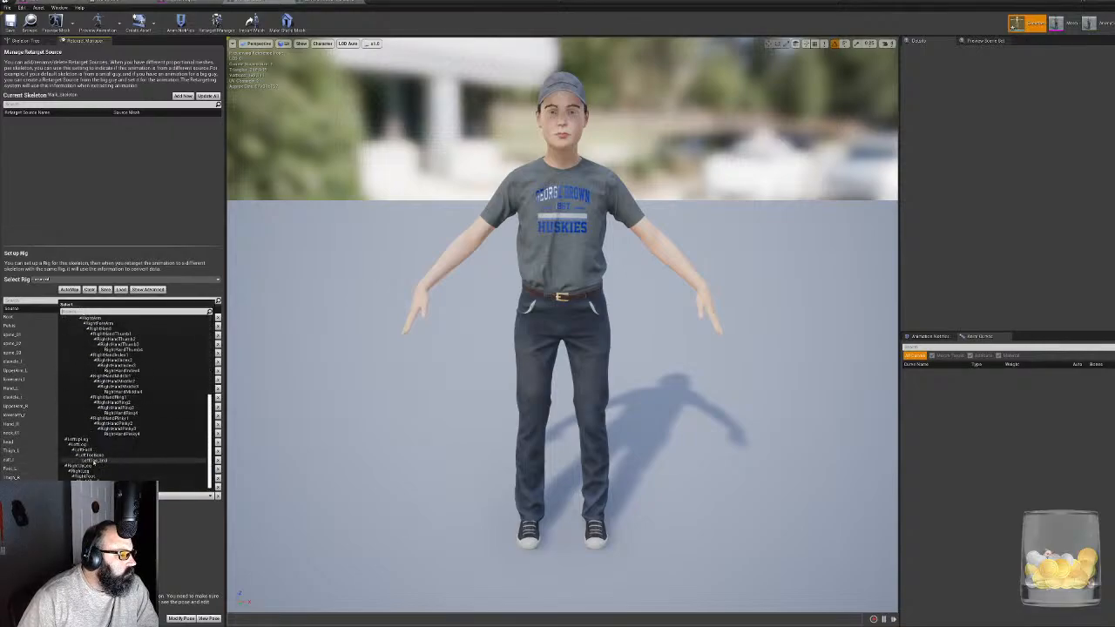
pyautogui.click(98, 478)
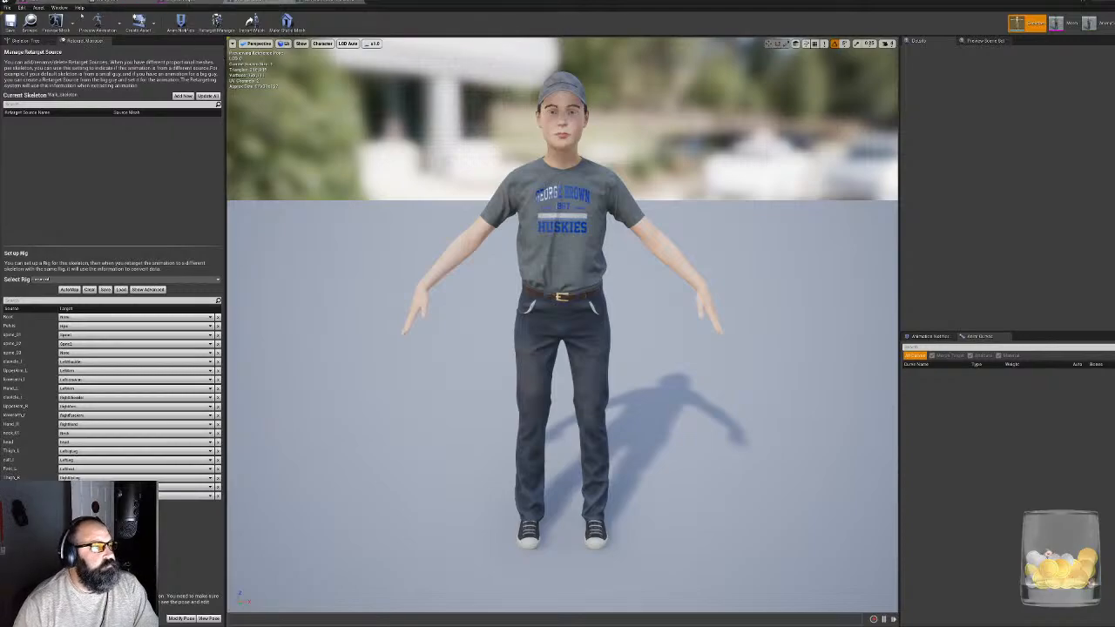
# - Detach the skeleton editor window and bring the level editor with its Content Browser up behind it
pyautogui.moveTo(383, 1); pyautogui.dragTo(727, 98)
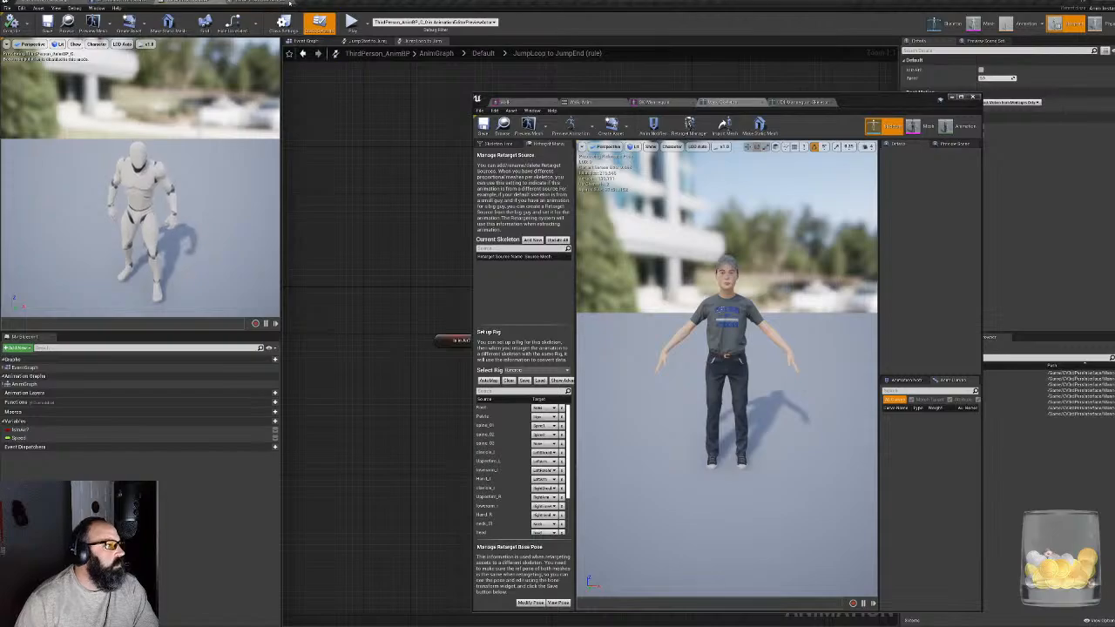
pyautogui.click(162, 2)
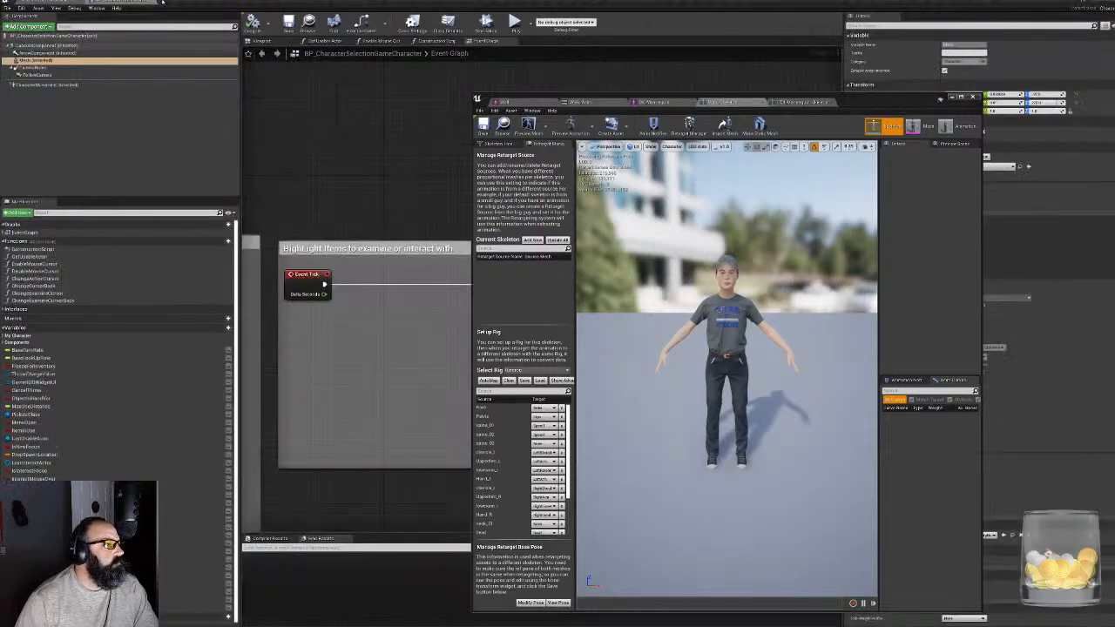
pyautogui.click(61, 2)
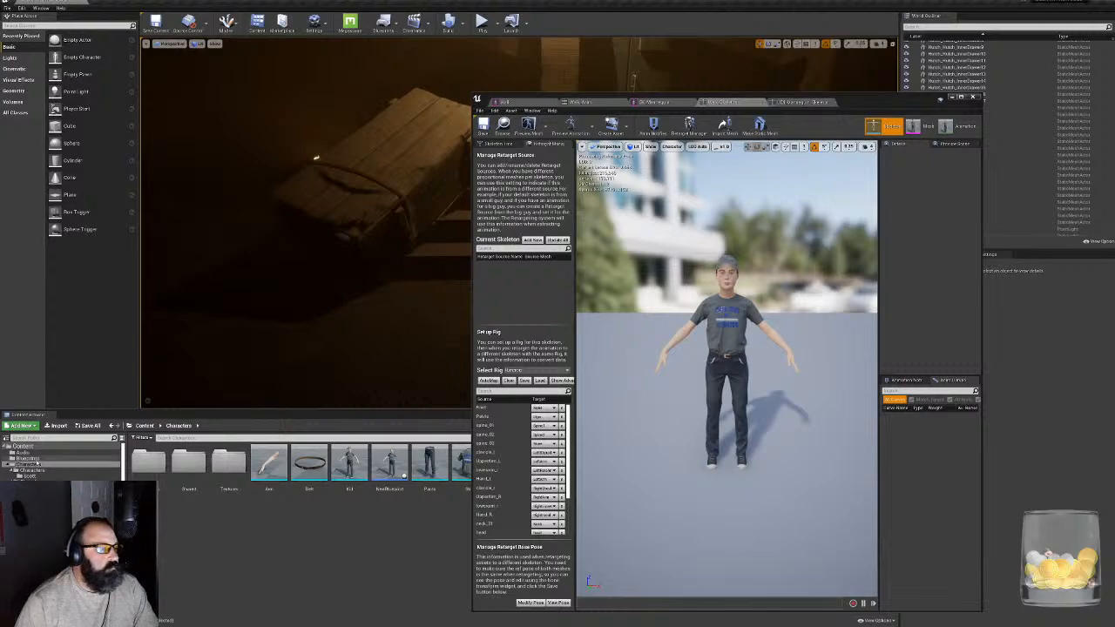
# - Show the Mannequin's Animations folder in the Content Browser, with the skeleton editor window moved clear of the assets
pyautogui.click(28, 459)
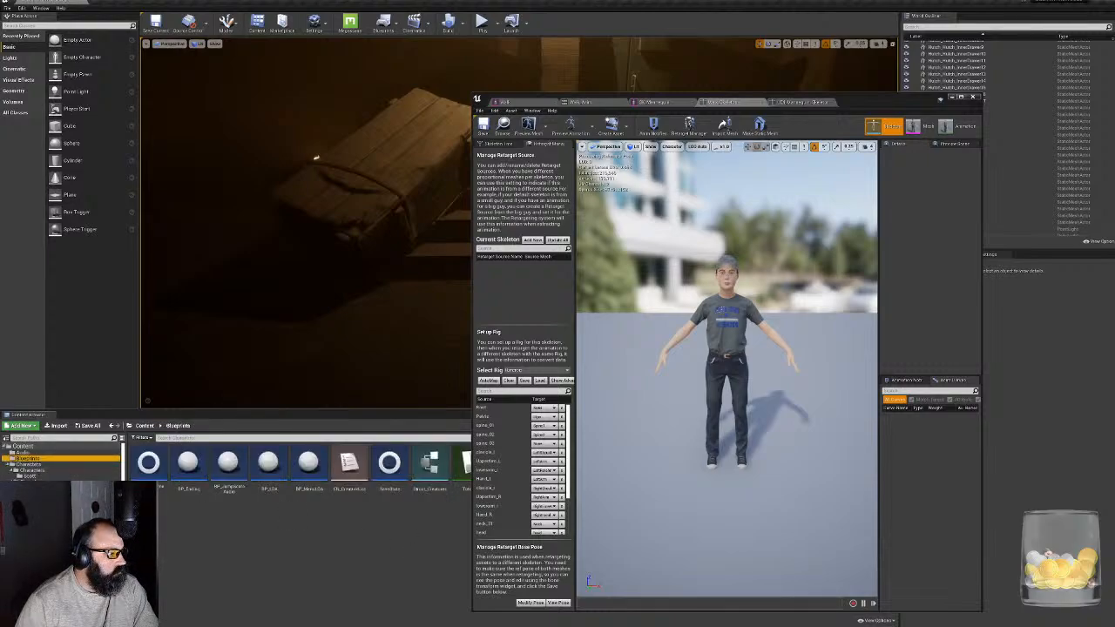
pyautogui.click(35, 493)
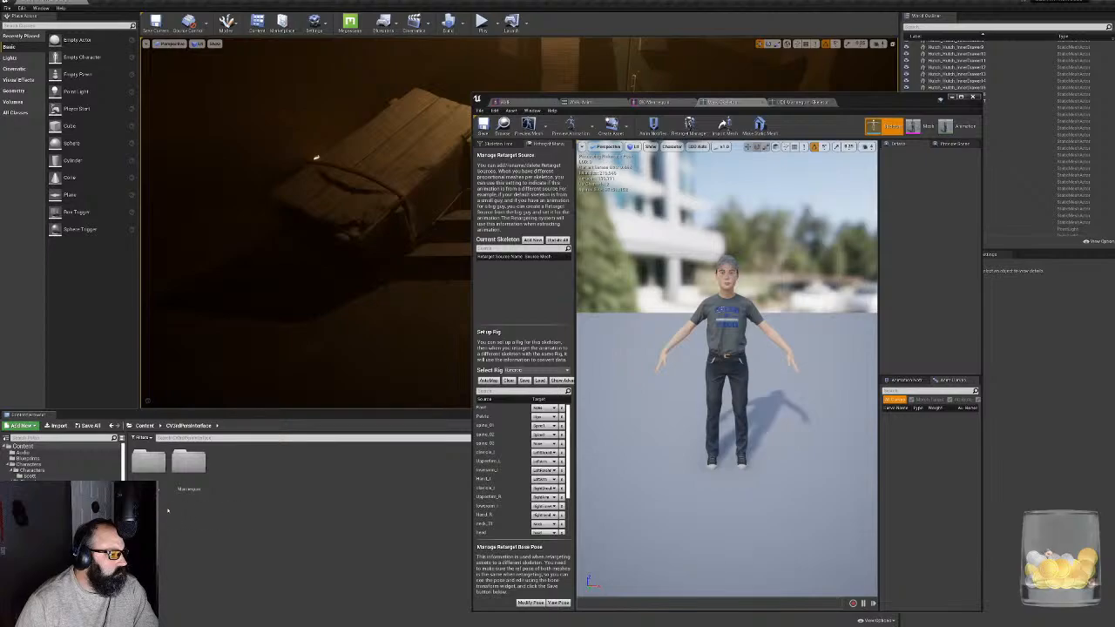
pyautogui.doubleClick(148, 461)
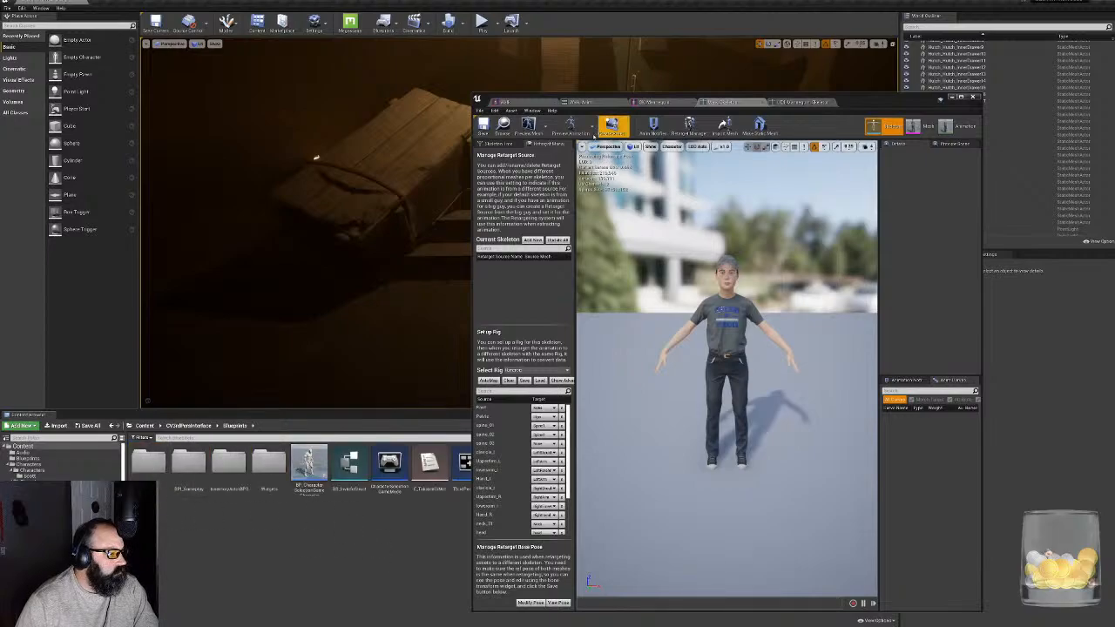
pyautogui.moveTo(883, 102); pyautogui.dragTo(1010, 22)
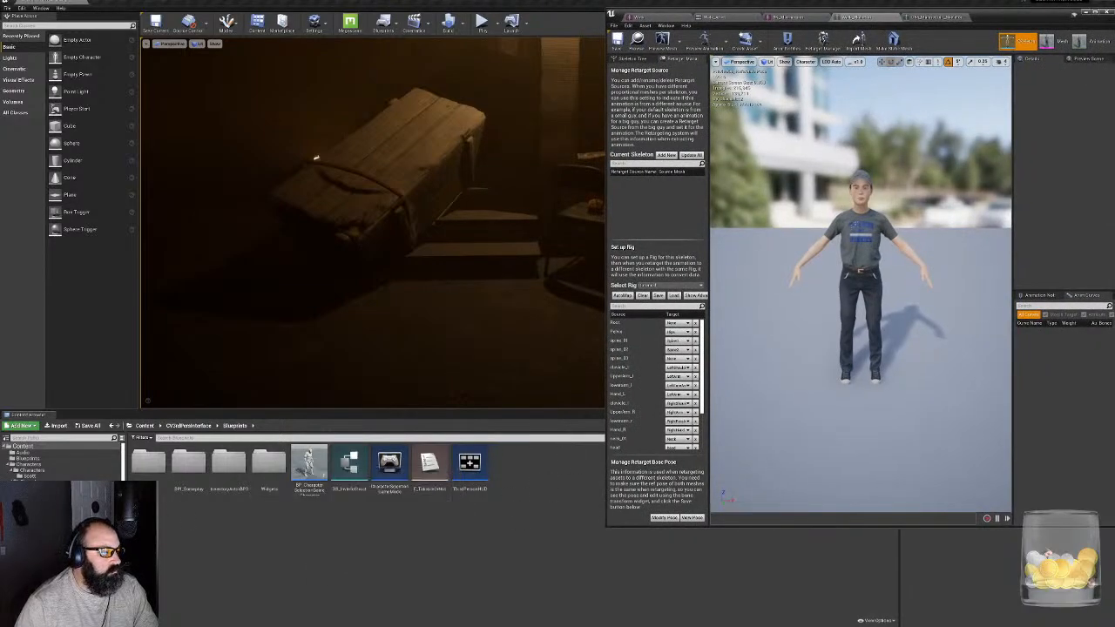
pyautogui.click(39, 534)
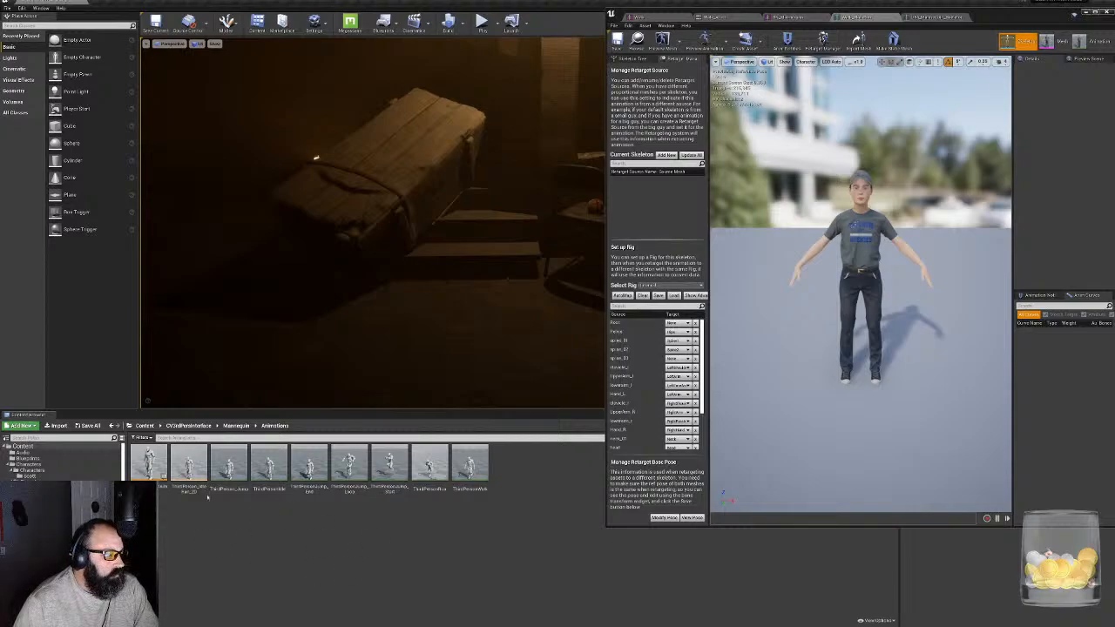
# - Duplicate the ThirdPersonIdle animation and retarget the copy to Walk_Skeleton
pyautogui.click(186, 464)
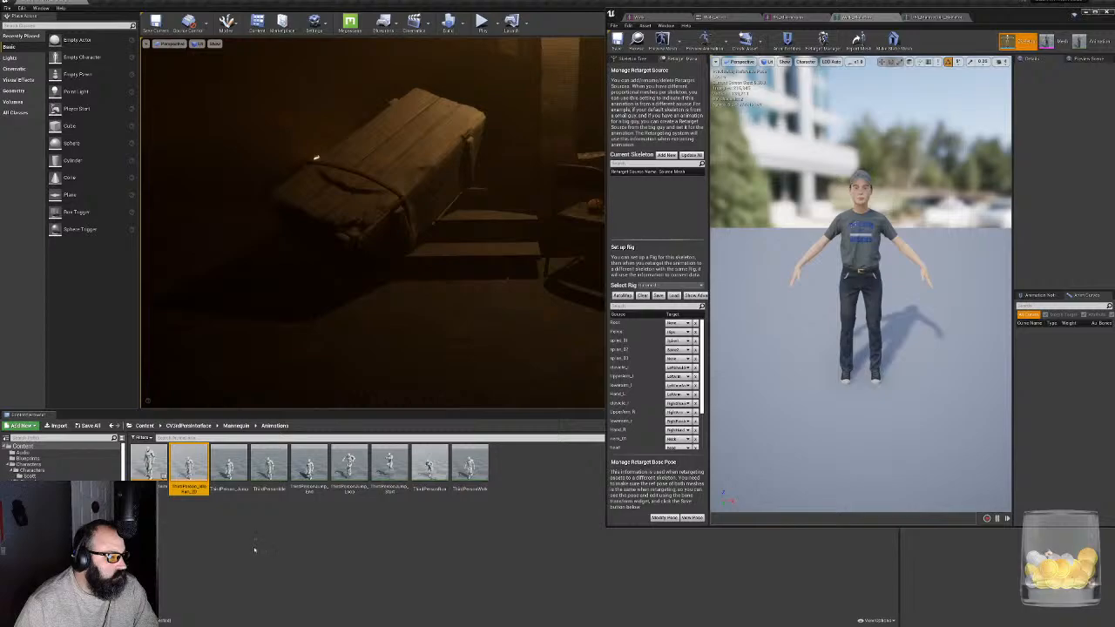
pyautogui.click(469, 466)
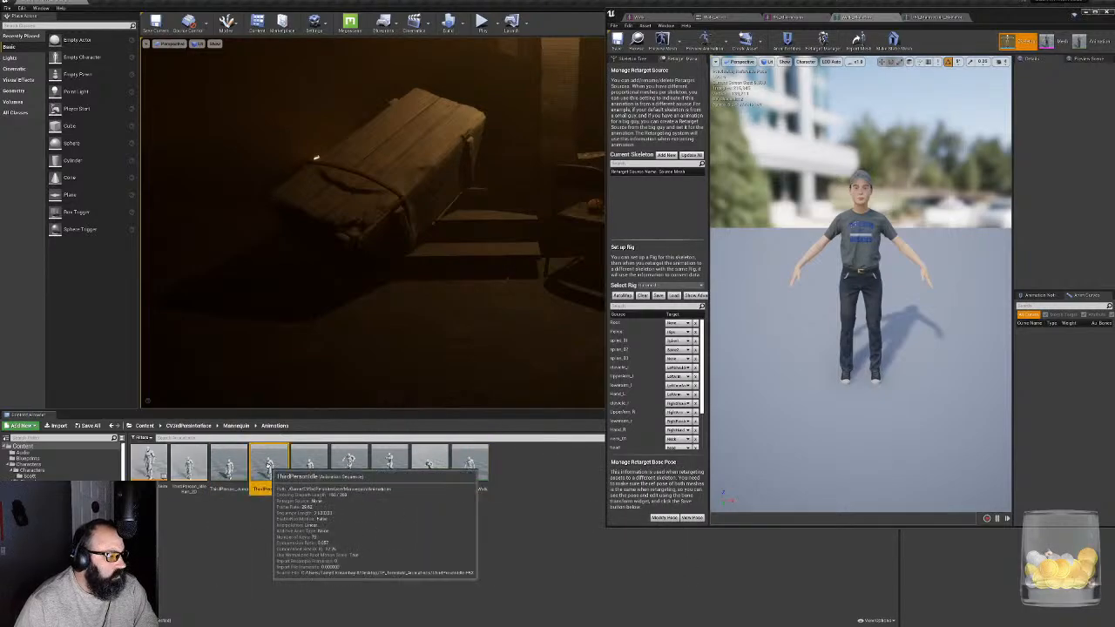
pyautogui.rightClick(269, 465)
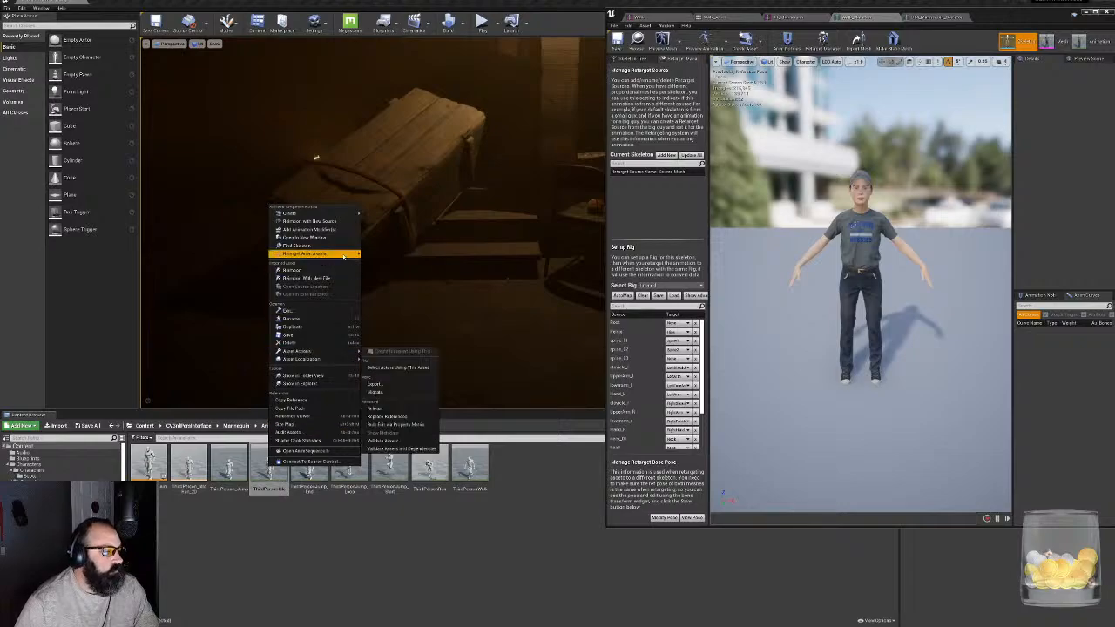
pyautogui.moveTo(341, 256)
pyautogui.click(388, 253)
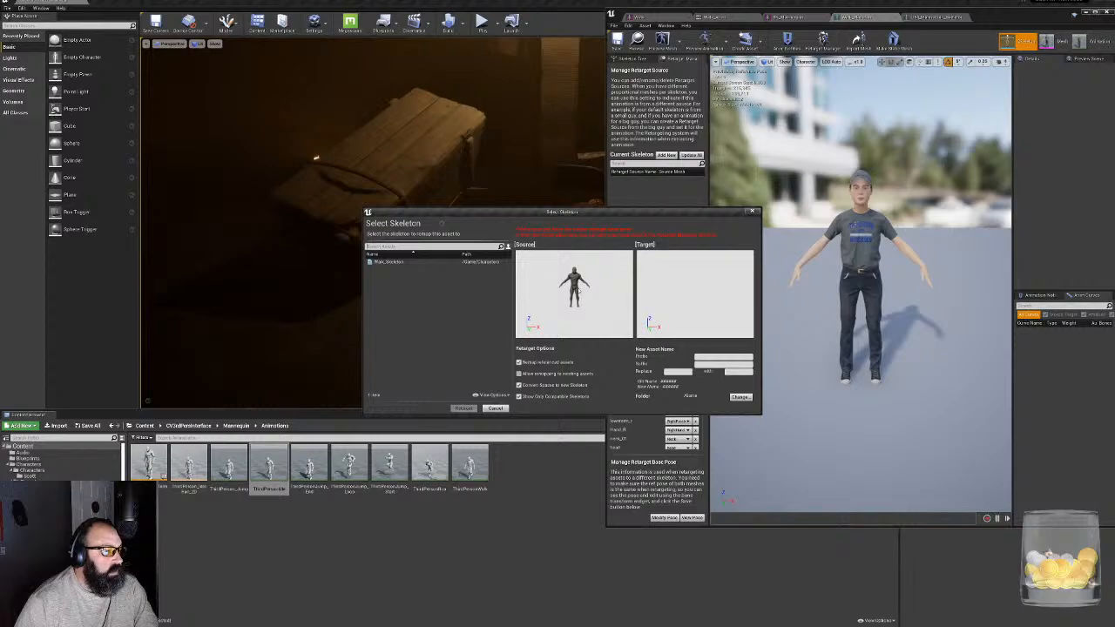
pyautogui.moveTo(628, 212); pyautogui.dragTo(464, 203)
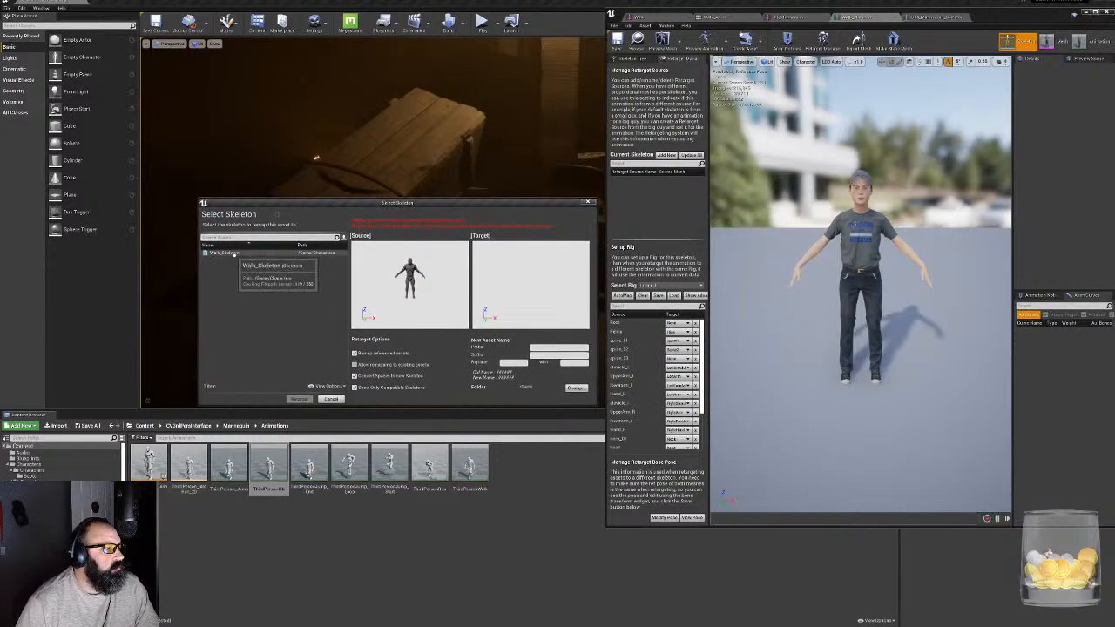
pyautogui.click(252, 253)
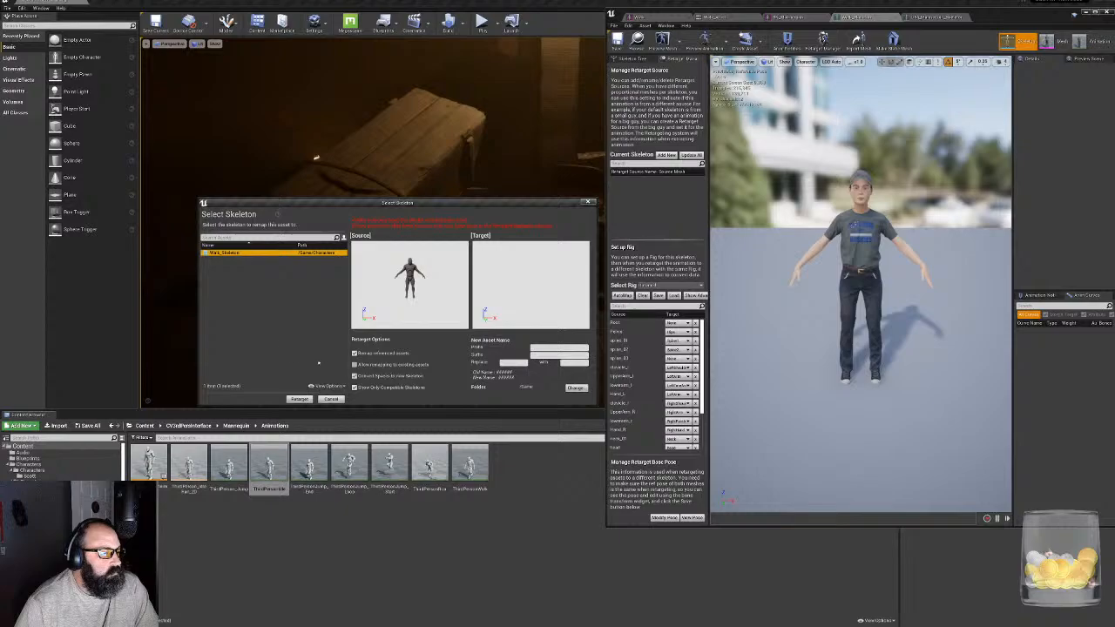
pyautogui.click(299, 399)
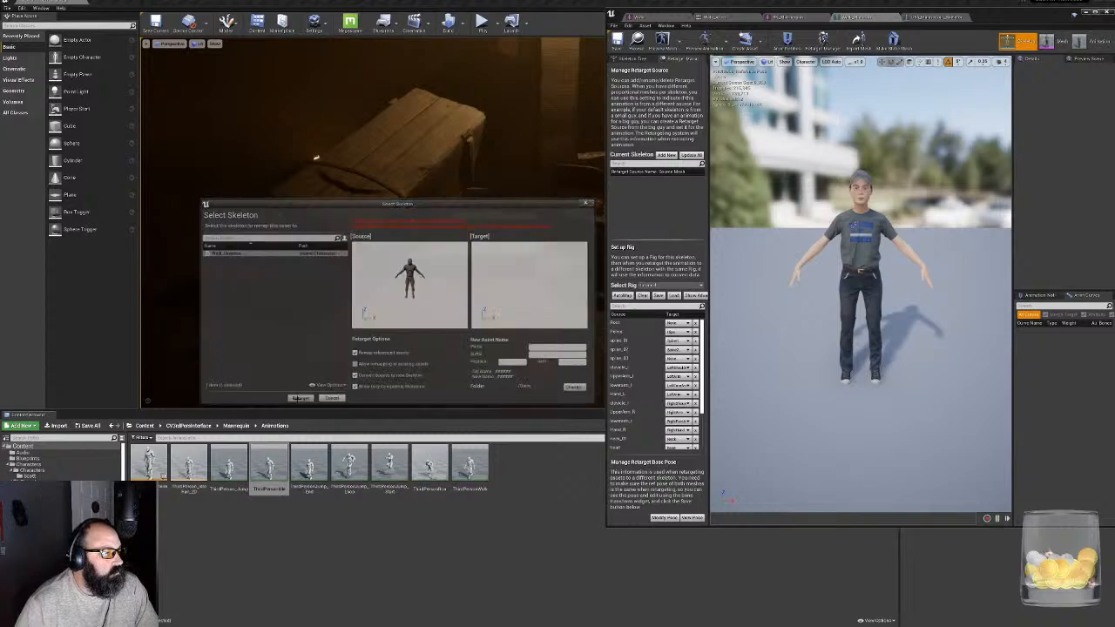
# - Open the retargeted ThirdPersonIdle animation in a maximized editor and examine the character's pose in the preview
pyautogui.doubleClick(190, 520)
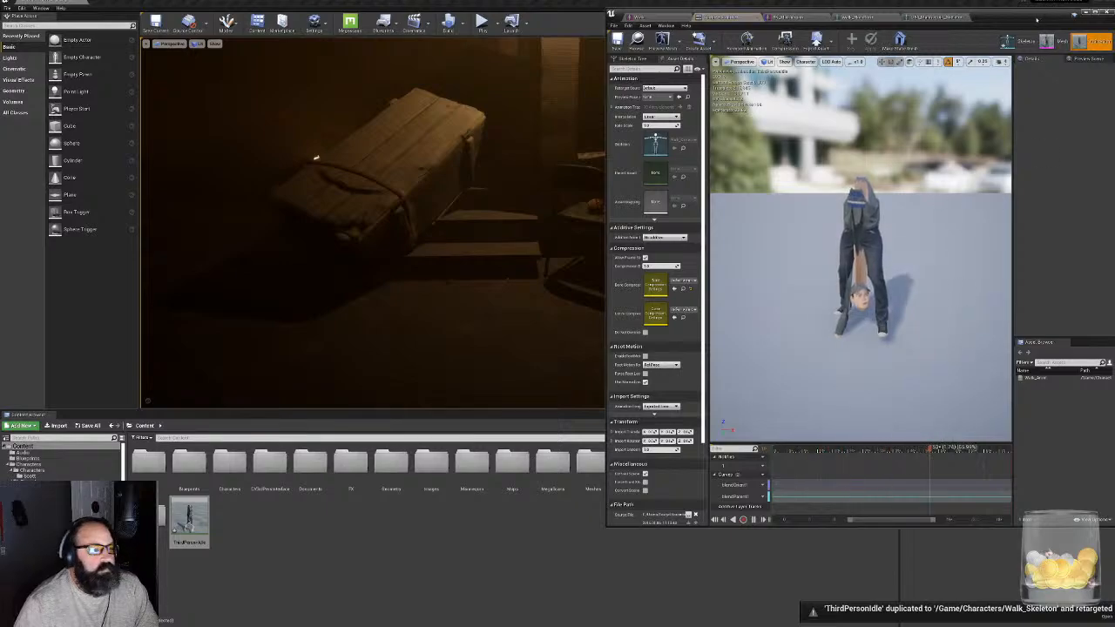
pyautogui.doubleClick(1037, 19)
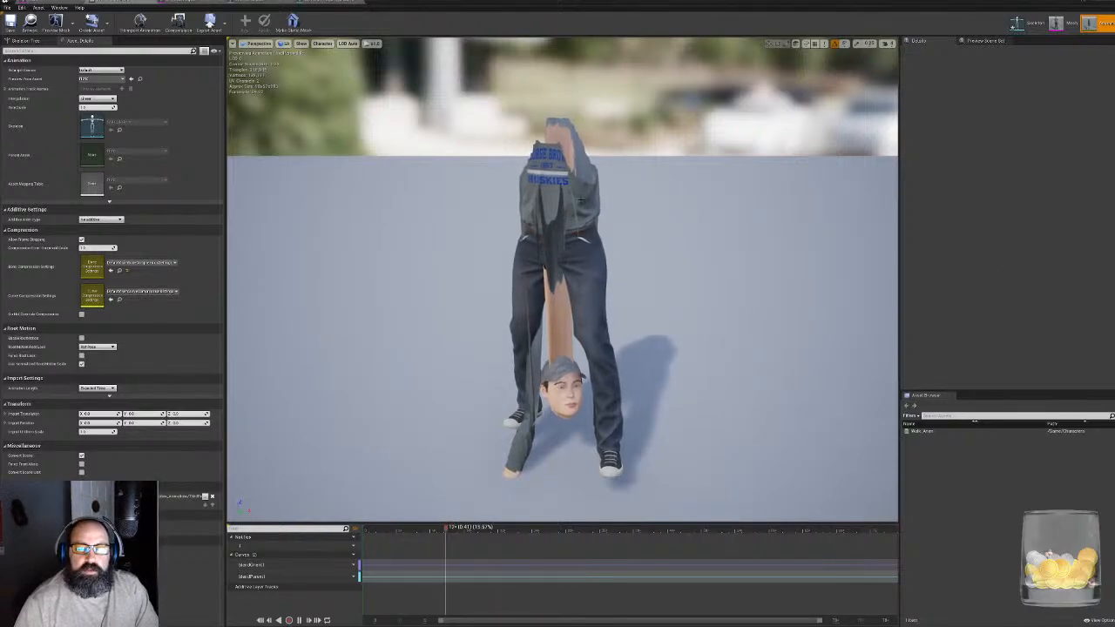
pyautogui.moveTo(639, 259); pyautogui.dragTo(688, 270, button='right')
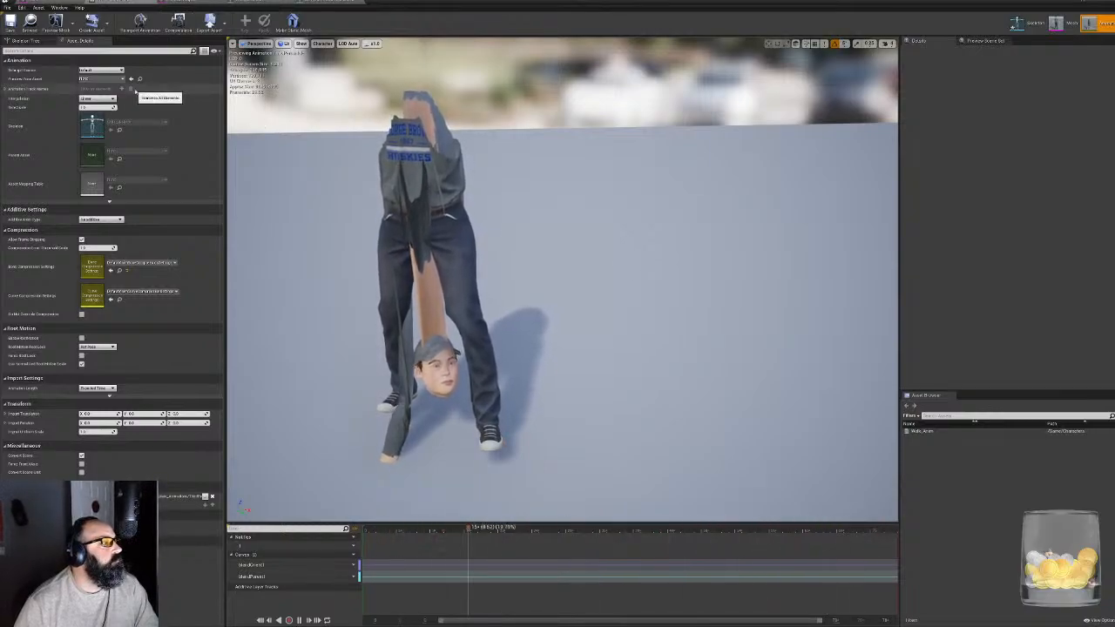
# - Examine the retargeted ThirdPersonIdle pose from the front and side in the preview
pyautogui.moveTo(562, 279); pyautogui.dragTo(558, 238, button='right')
pyautogui.scroll(-5, 562, 279)
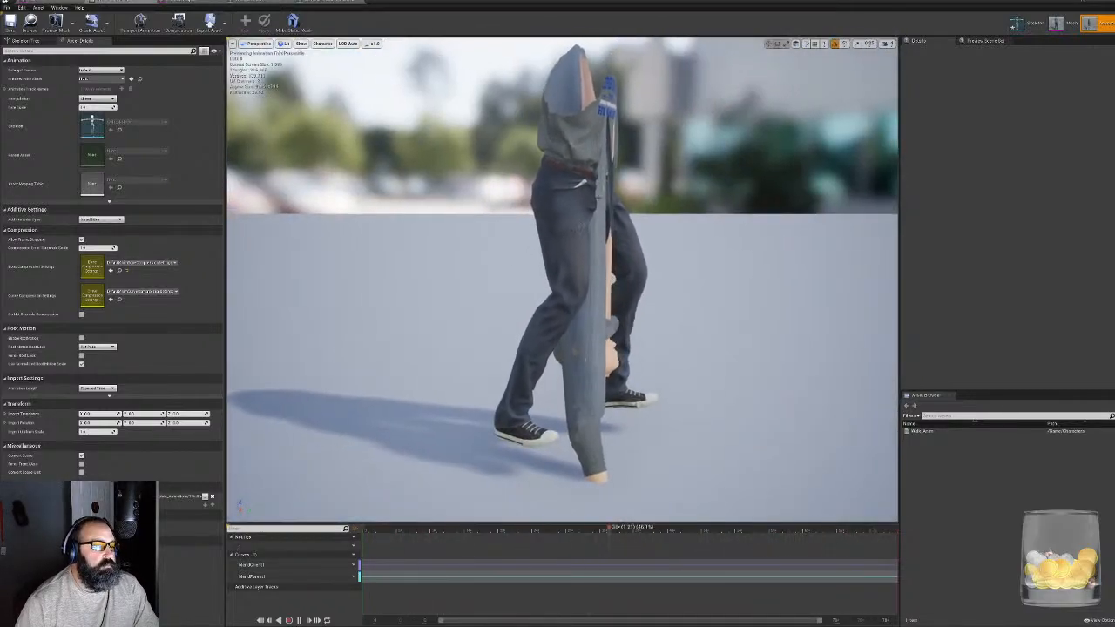
pyautogui.moveTo(562, 279); pyautogui.dragTo(558, 327, button='middle')
pyautogui.moveTo(558, 279); pyautogui.dragTo(479, 283, button='right')
pyautogui.moveTo(405, 189); pyautogui.dragTo(484, 192, button='right')
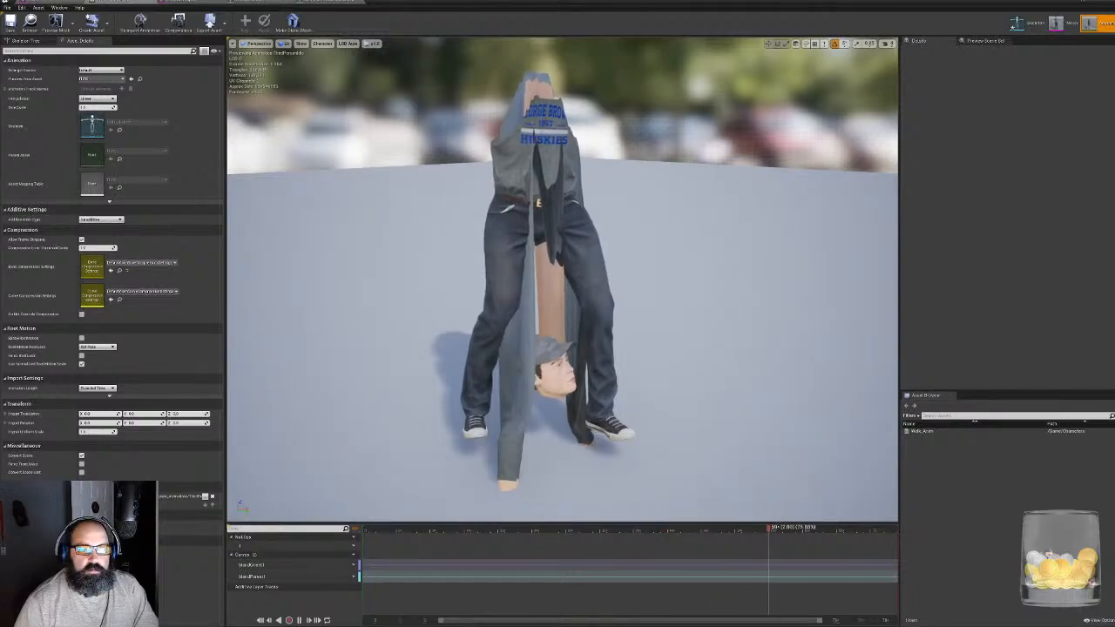
pyautogui.scroll(-3, 405, 190)
# - Show the retargeting options in the skeleton tree and recursively set translation retargeting to Skeleton from the Hips bone
pyautogui.click(26, 41)
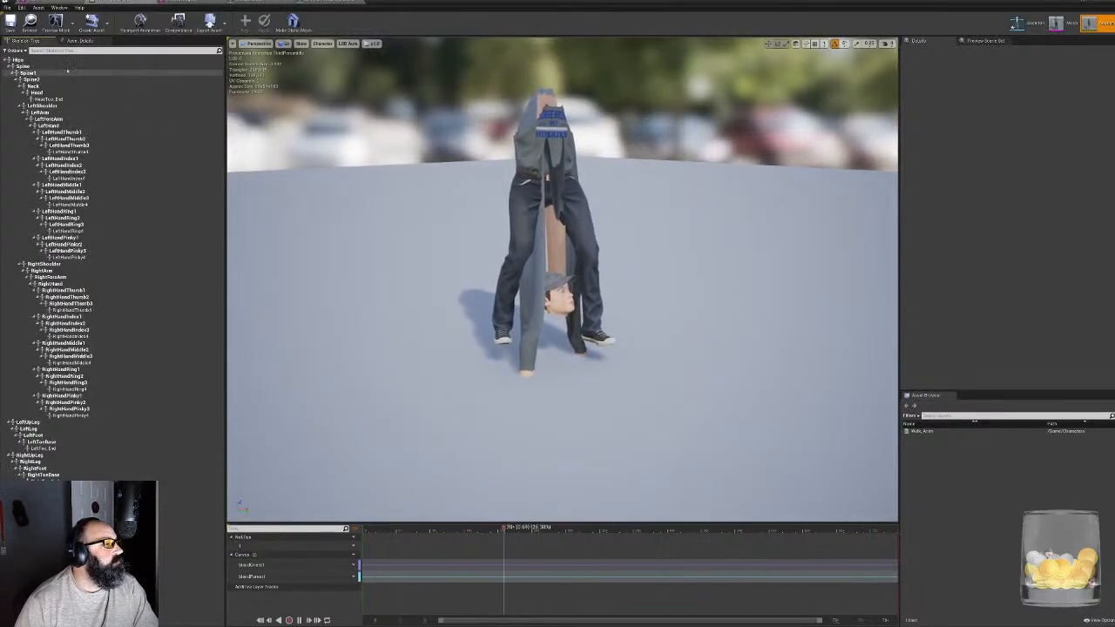
pyautogui.click(14, 50)
pyautogui.click(135, 73)
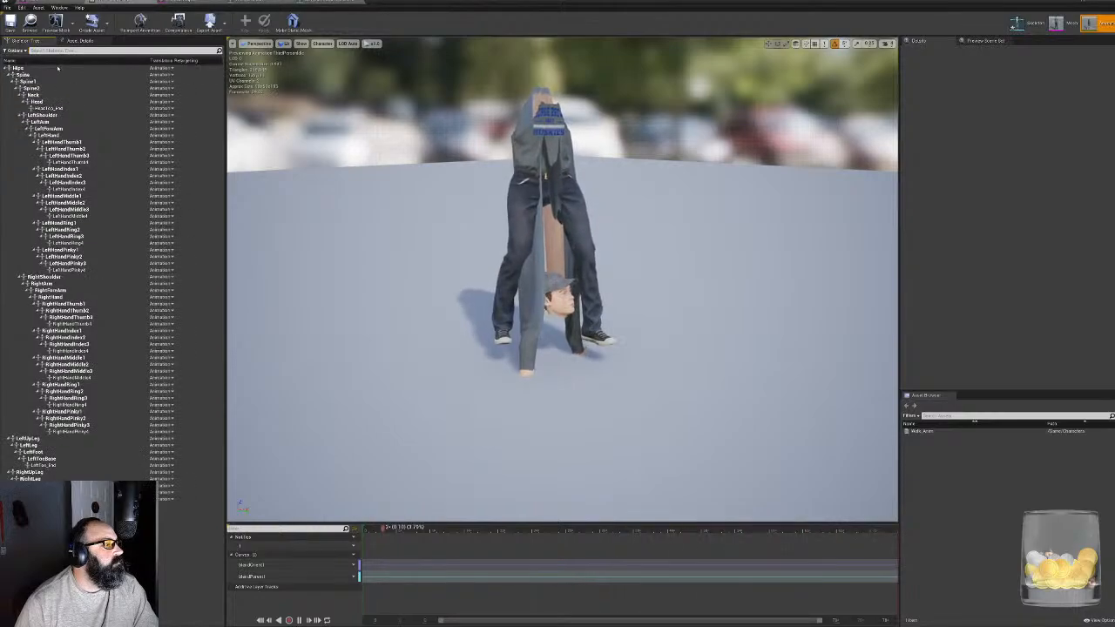
pyautogui.rightClick(161, 67)
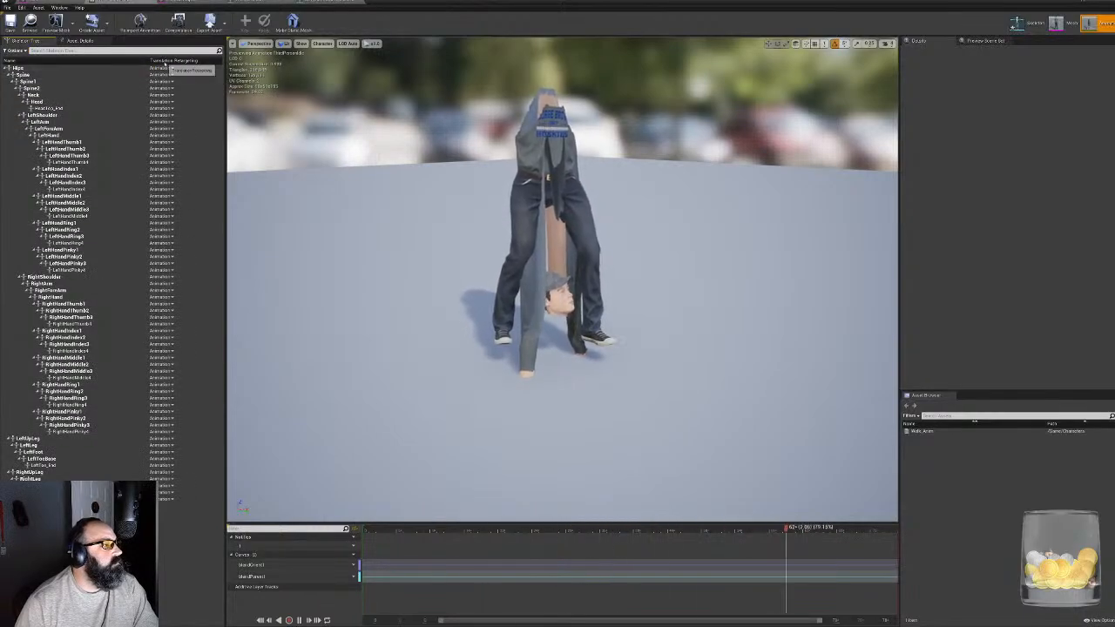
pyautogui.rightClick(155, 69)
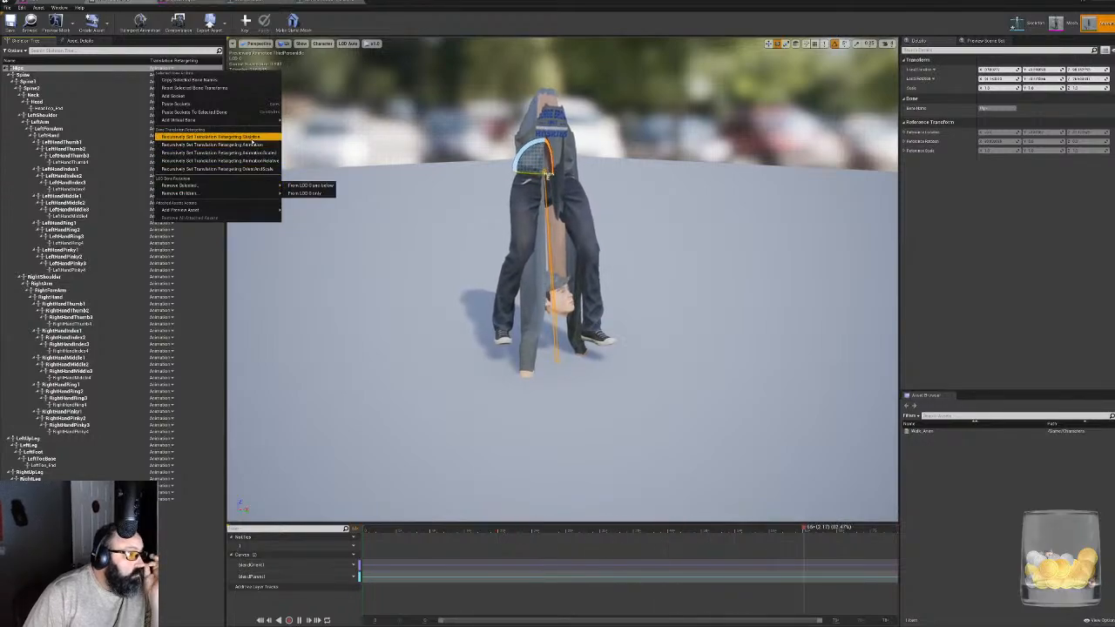
pyautogui.click(218, 137)
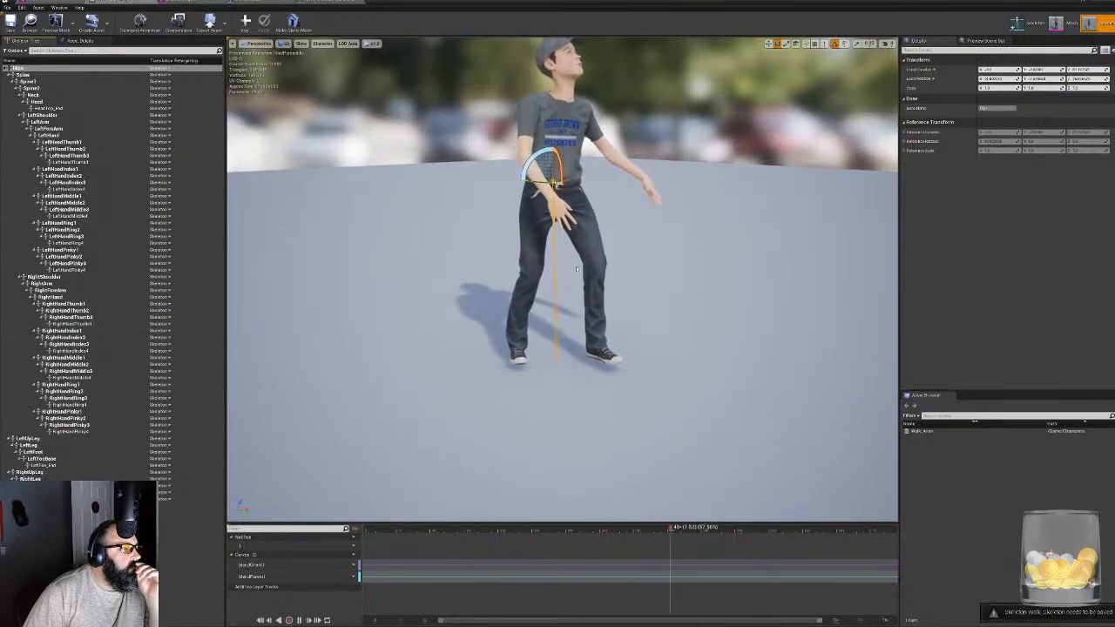
pyautogui.moveTo(385, 250); pyautogui.dragTo(409, 299, button='right')
pyautogui.moveTo(545, 252)
pyautogui.mouseDown(button='right')
pyautogui.moveTo(610, 254)
pyautogui.moveTo(546, 251)
pyautogui.mouseUp(button='right')
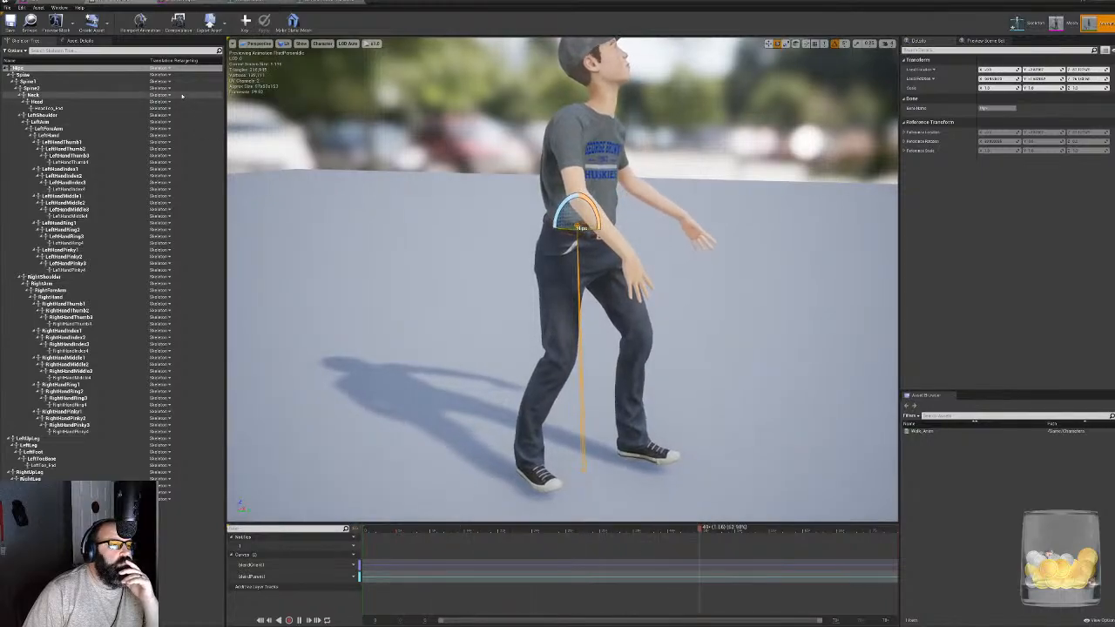
# - Try the Animation, AnimationScaled, AnimationRelative and OrientAndScale translation retargeting modes recursively from the Hips bone
pyautogui.rightClick(164, 68)
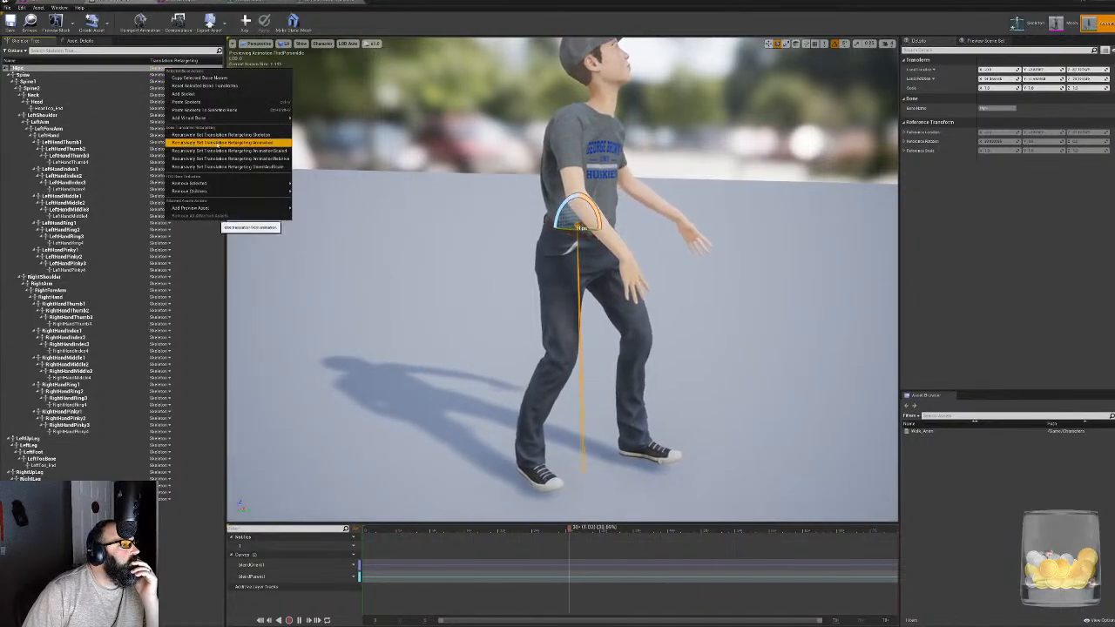
pyautogui.click(218, 143)
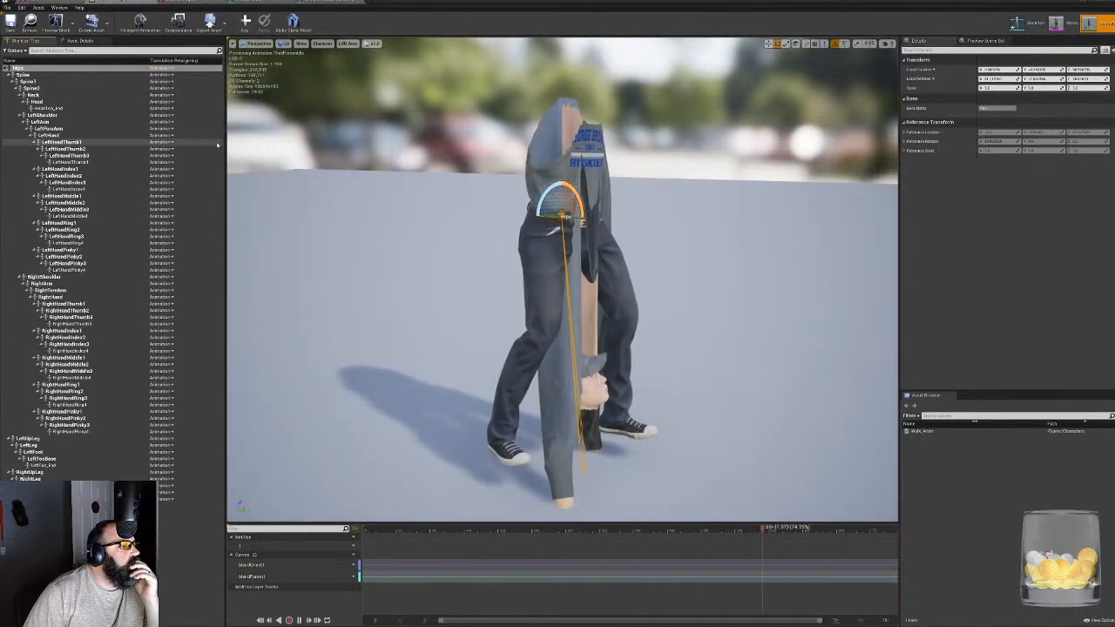
pyautogui.click(162, 69)
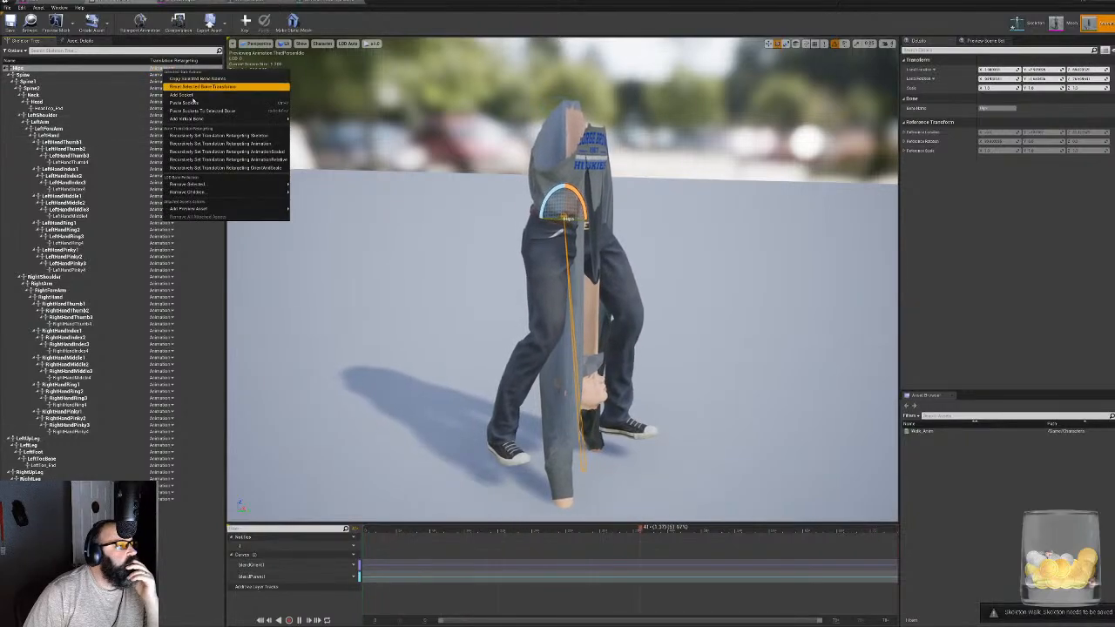
pyautogui.click(205, 149)
pyautogui.rightClick(177, 70)
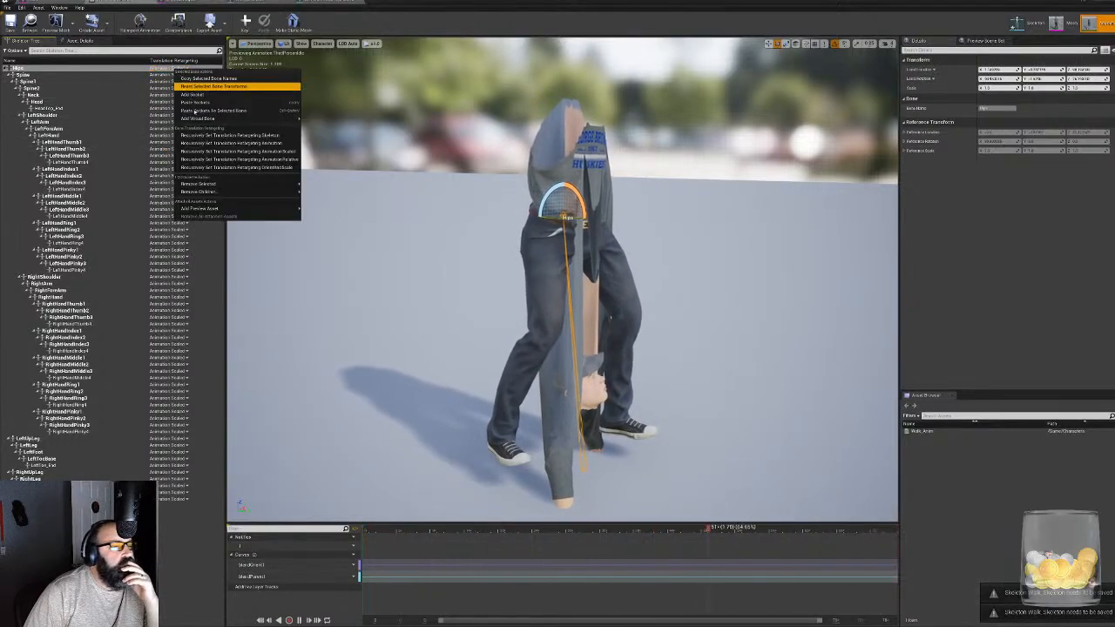
pyautogui.click(213, 160)
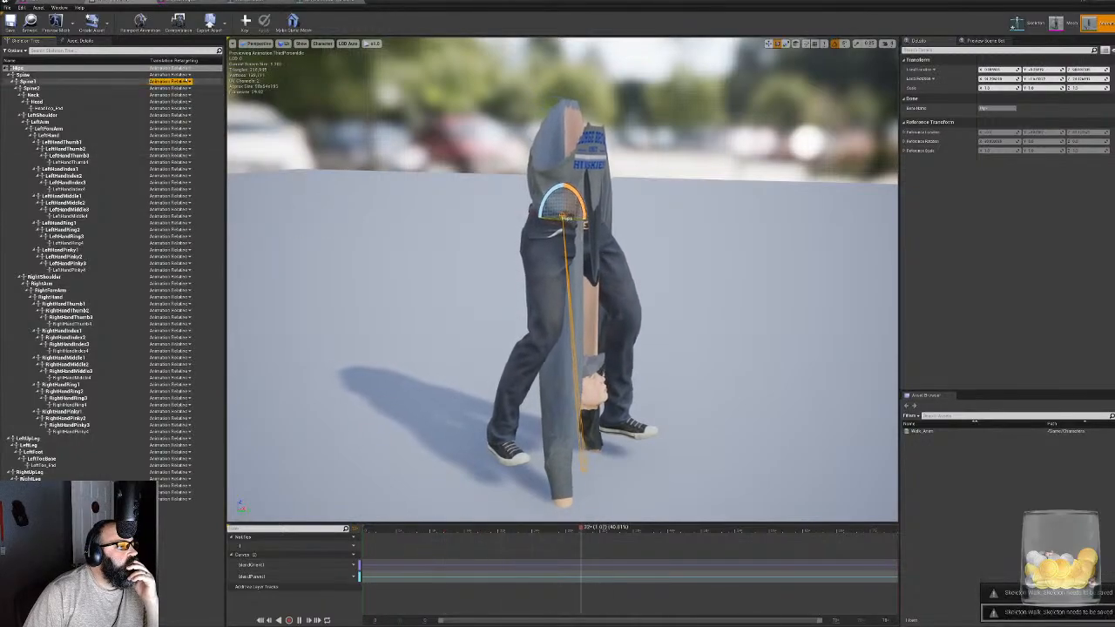
pyautogui.rightClick(177, 73)
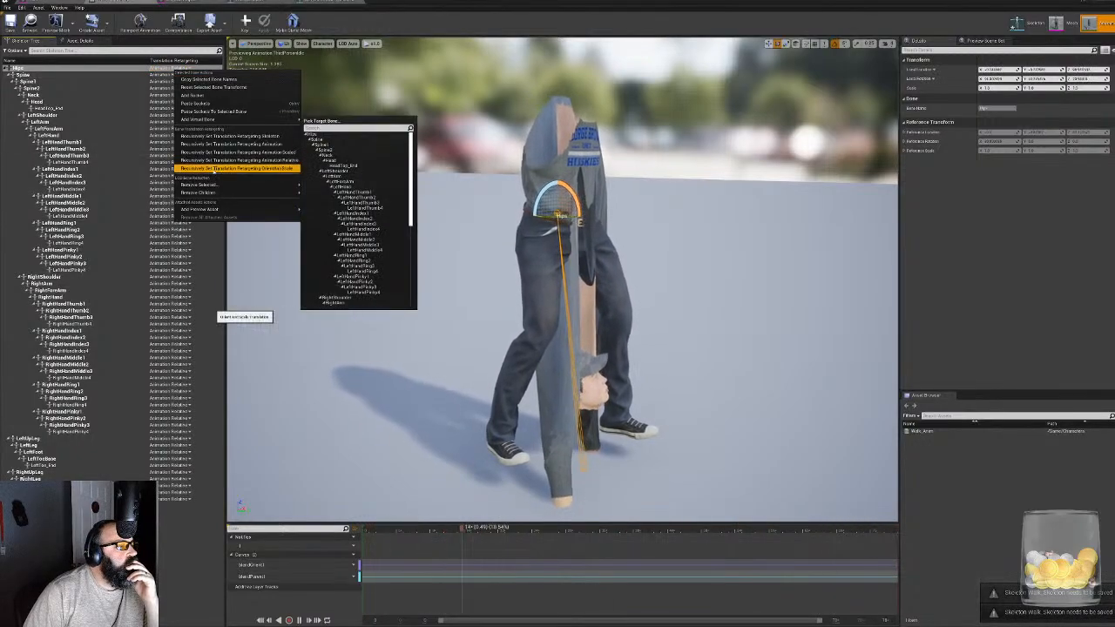
pyautogui.click(213, 167)
# - Recursively set translation retargeting back to Skeleton from the Hips bone and examine the character's pose from both sides
pyautogui.rightClick(170, 68)
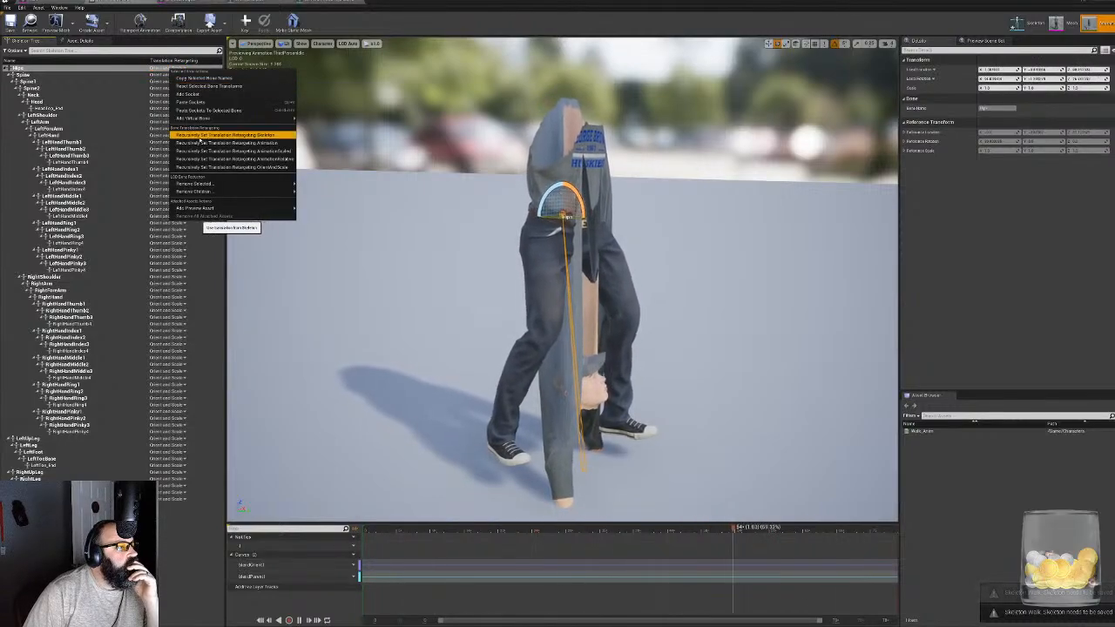
pyautogui.click(202, 136)
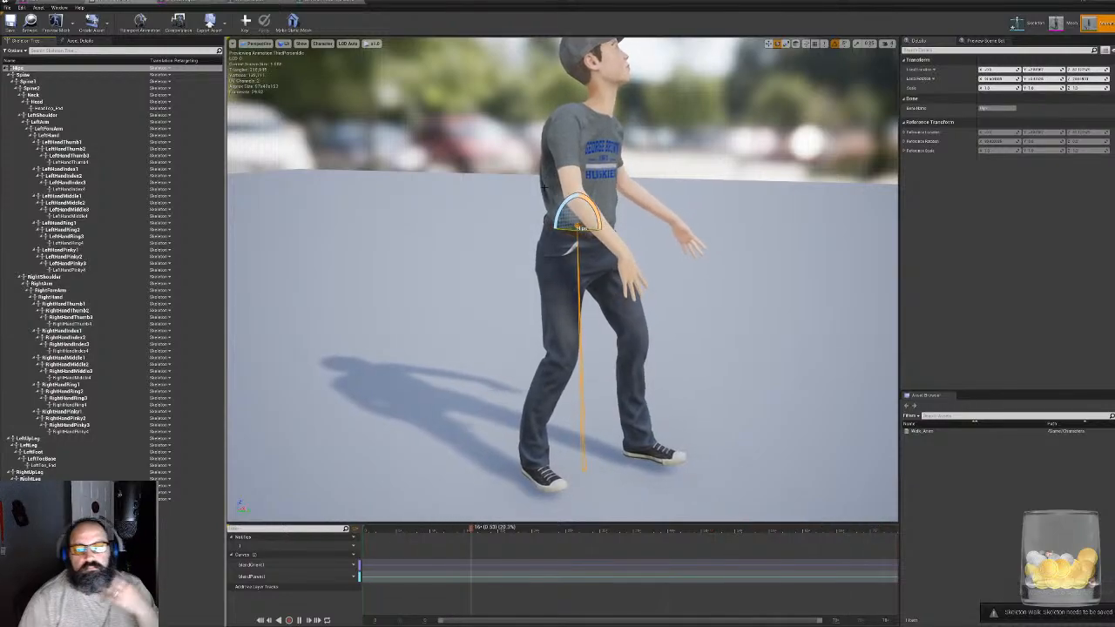
pyautogui.moveTo(659, 277); pyautogui.dragTo(526, 260, button='right')
pyautogui.moveTo(527, 260); pyautogui.dragTo(610, 209, button='middle')
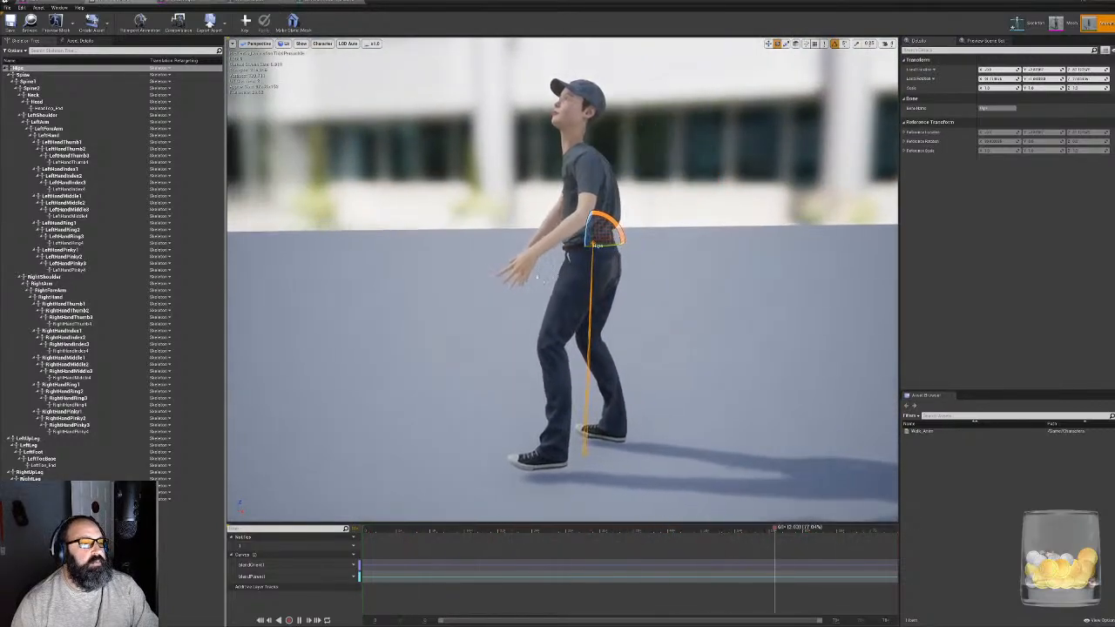
pyautogui.moveTo(622, 321); pyautogui.dragTo(862, 302, button='right')
pyautogui.scroll(3, 605, 321)
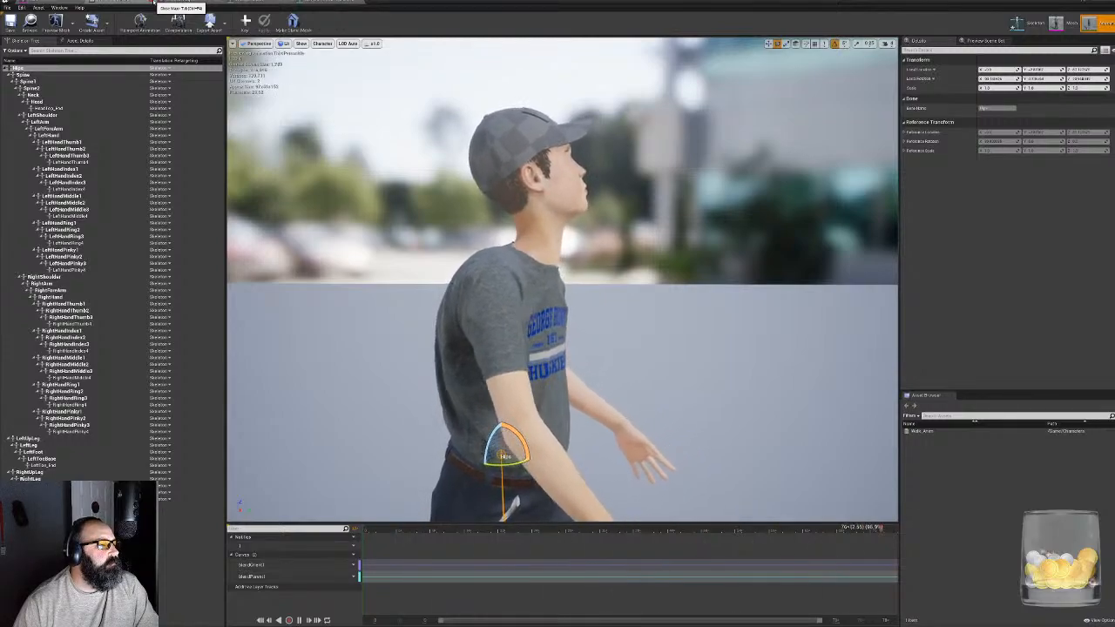
# - Close the retargeted animation's editor and preview Walk_Anim on the character in the remaining animation editor
pyautogui.click(153, 3)
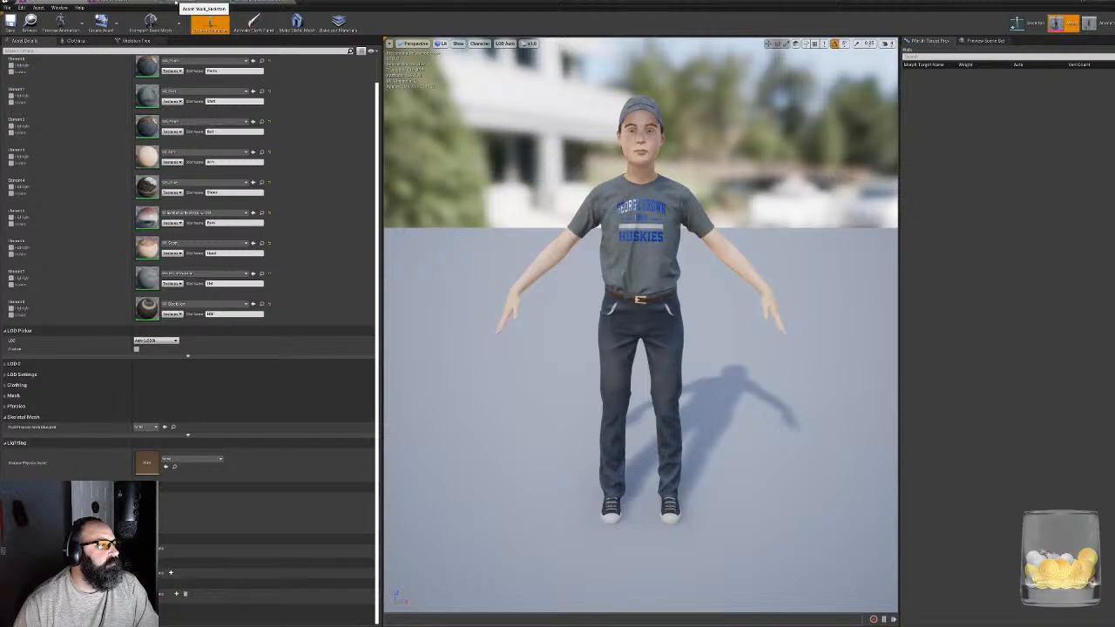
pyautogui.click(179, 4)
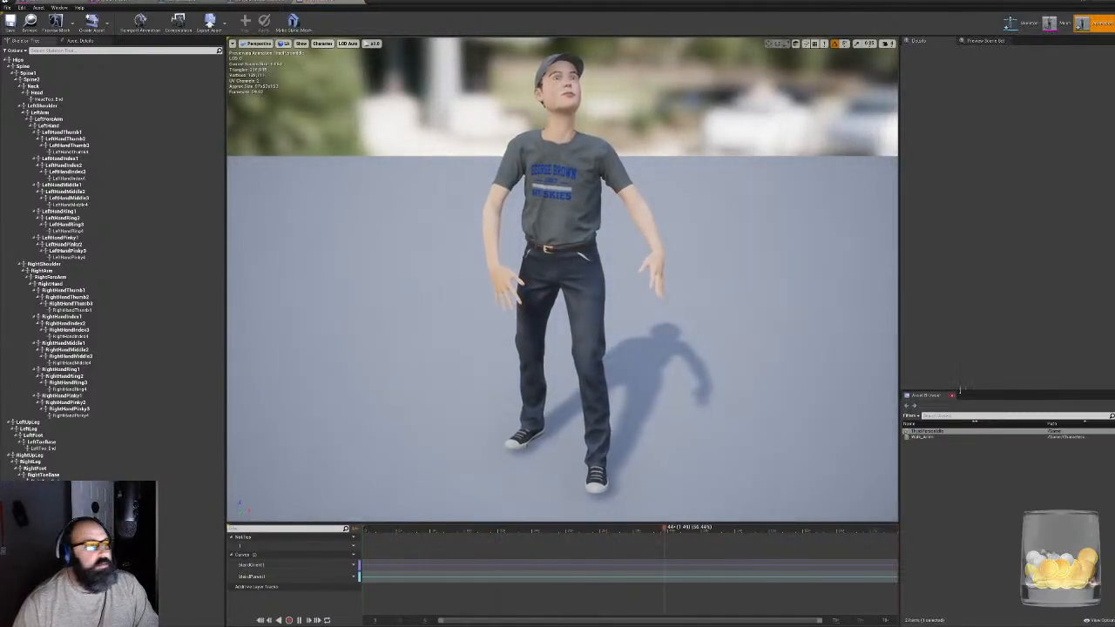
pyautogui.click(928, 437)
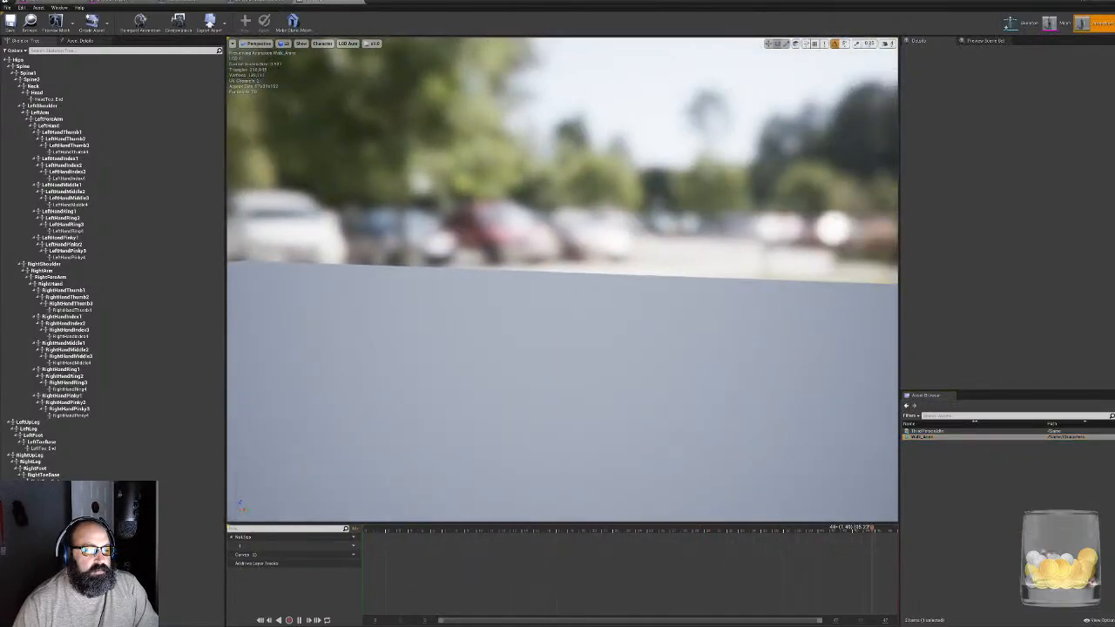
# - Force-delete the retargeted ThirdPersonIdle animation from the Content folder
pyautogui.rightClick(925, 435)
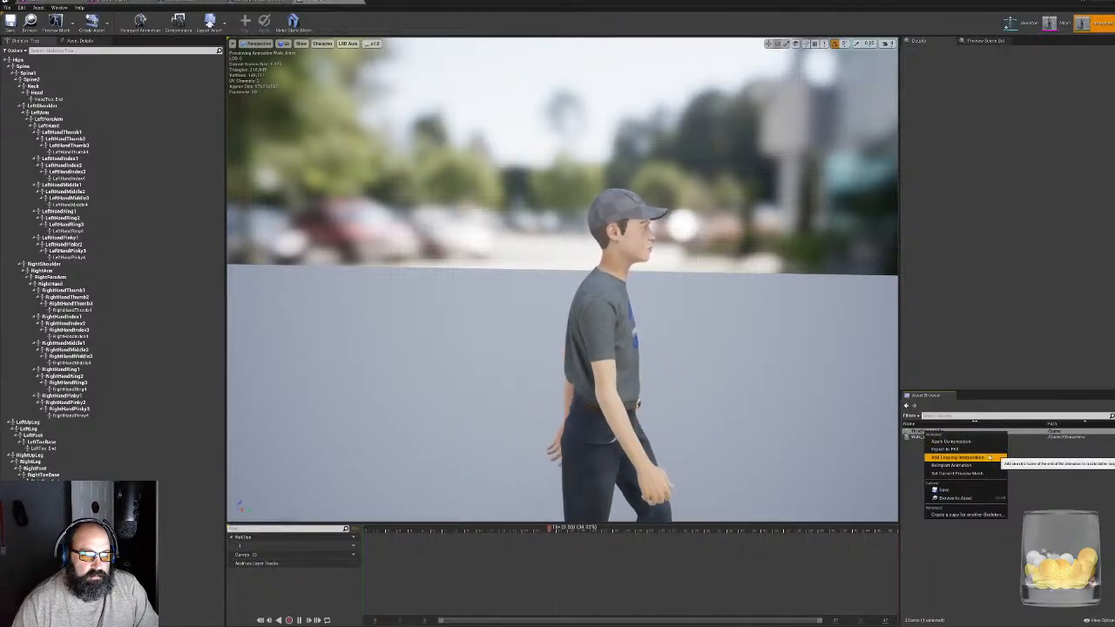
pyautogui.click(953, 549)
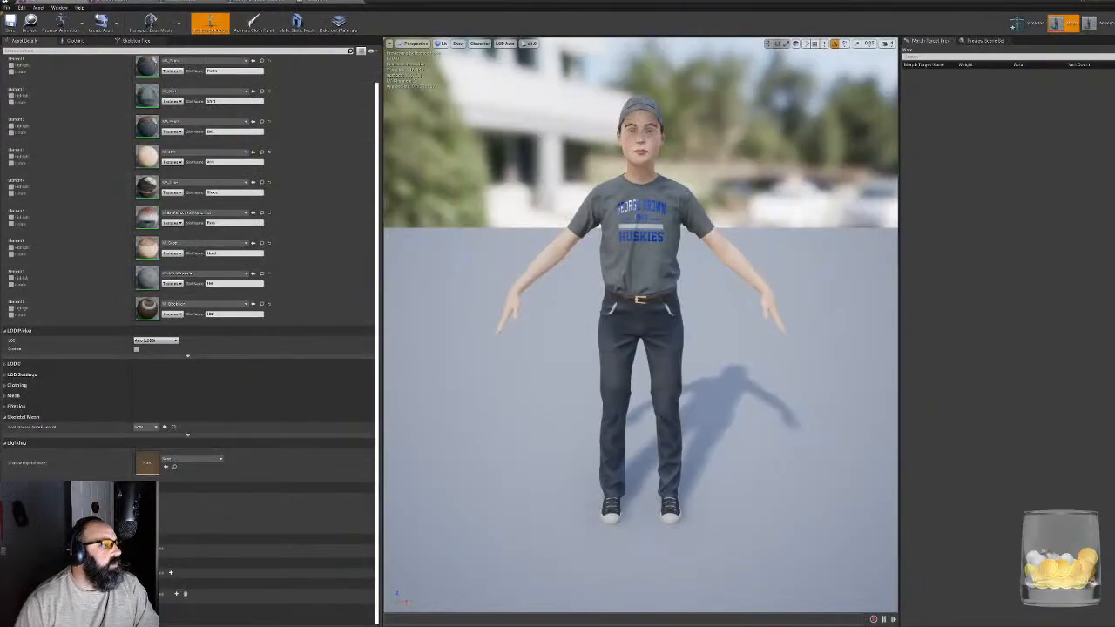
pyautogui.moveTo(557, 3); pyautogui.dragTo(854, 88)
pyautogui.click(291, 536)
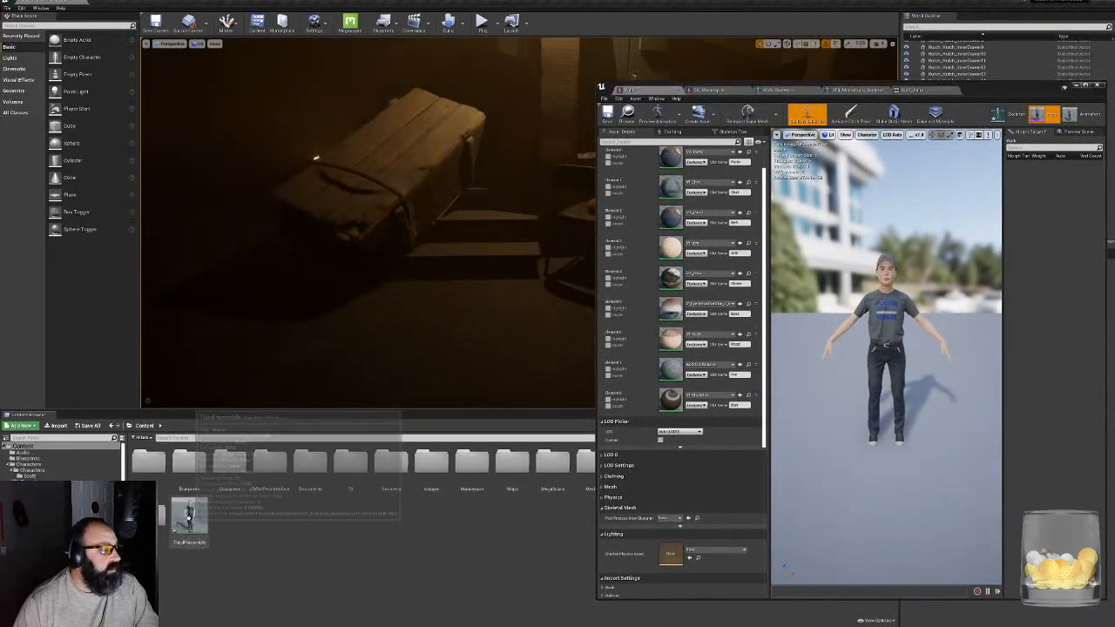
pyautogui.click(189, 518)
pyautogui.press('Delete')
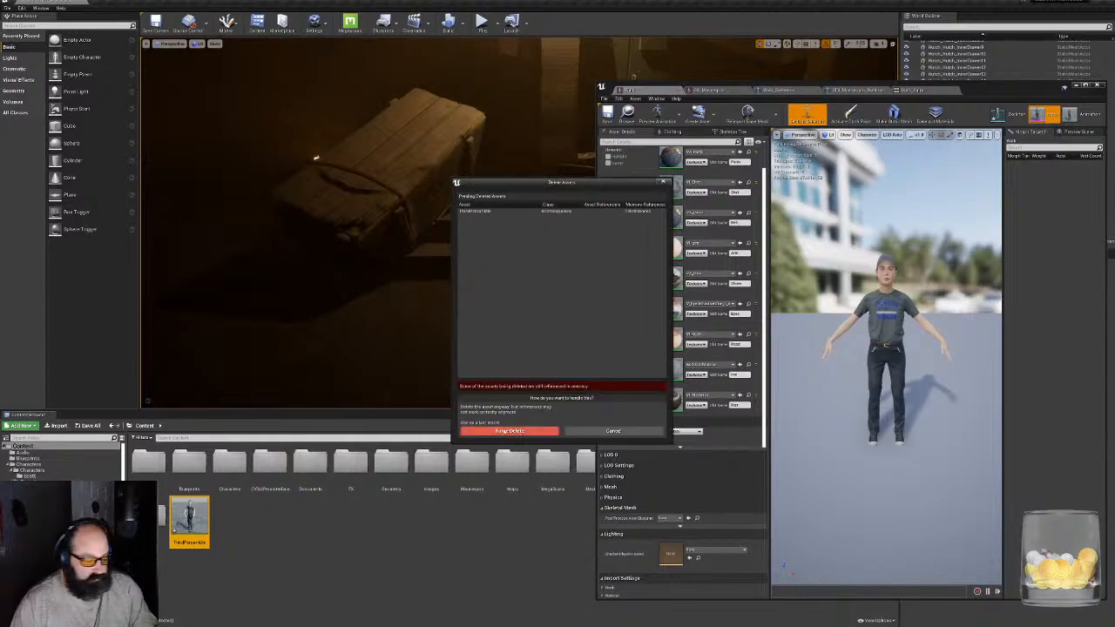
pyautogui.click(509, 431)
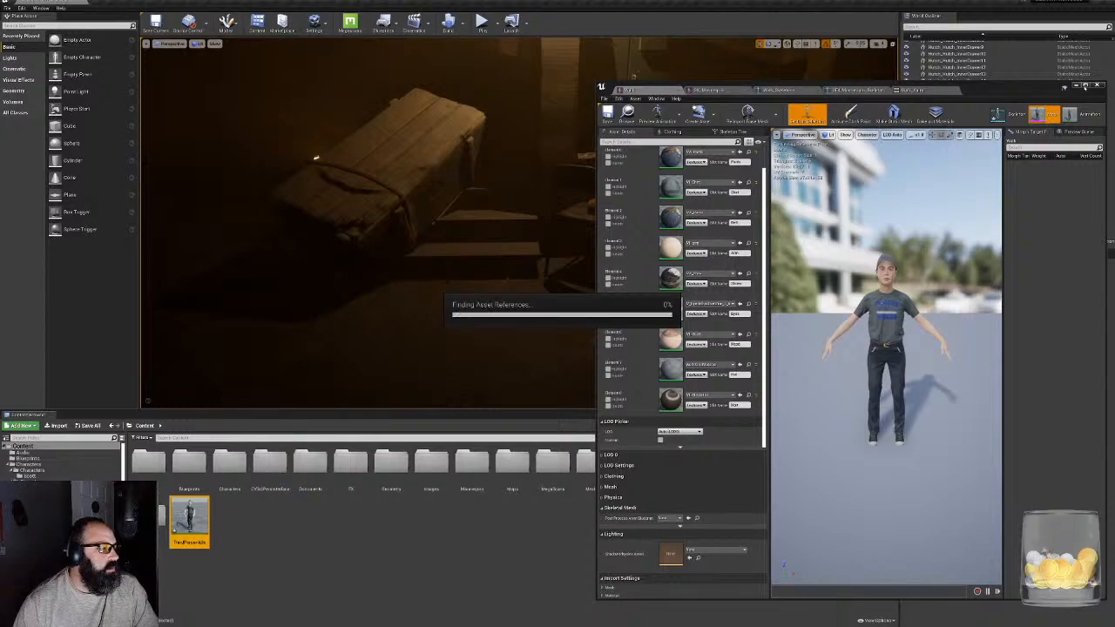
# - Return to Walk_Anim in the maximized animation editor and examine the walk cycle from behind and from the front
pyautogui.click(1085, 87)
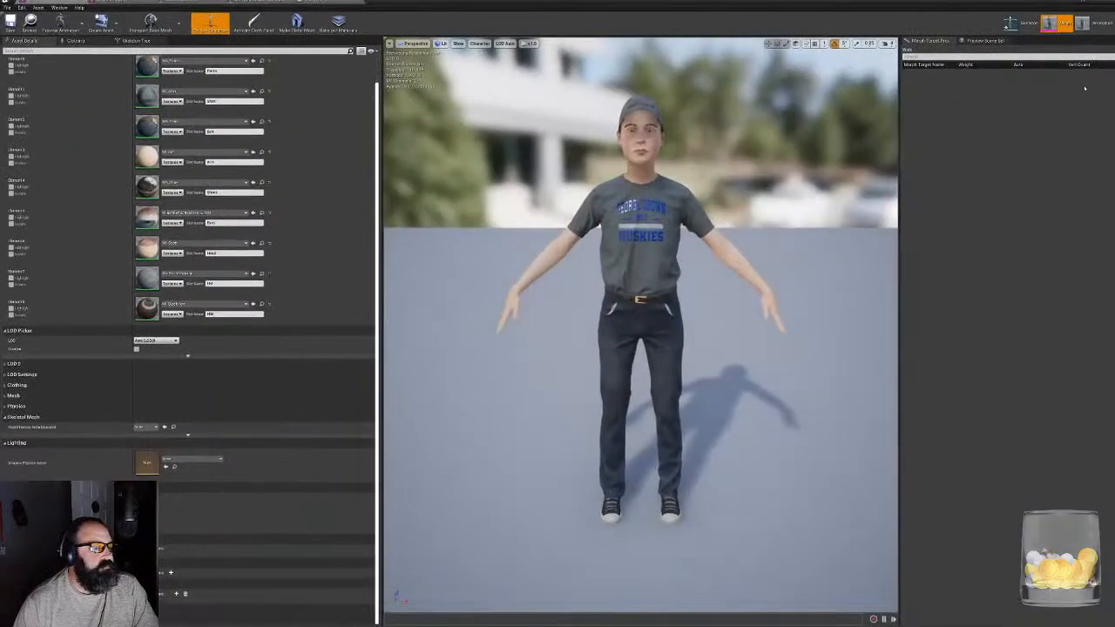
pyautogui.click(1083, 23)
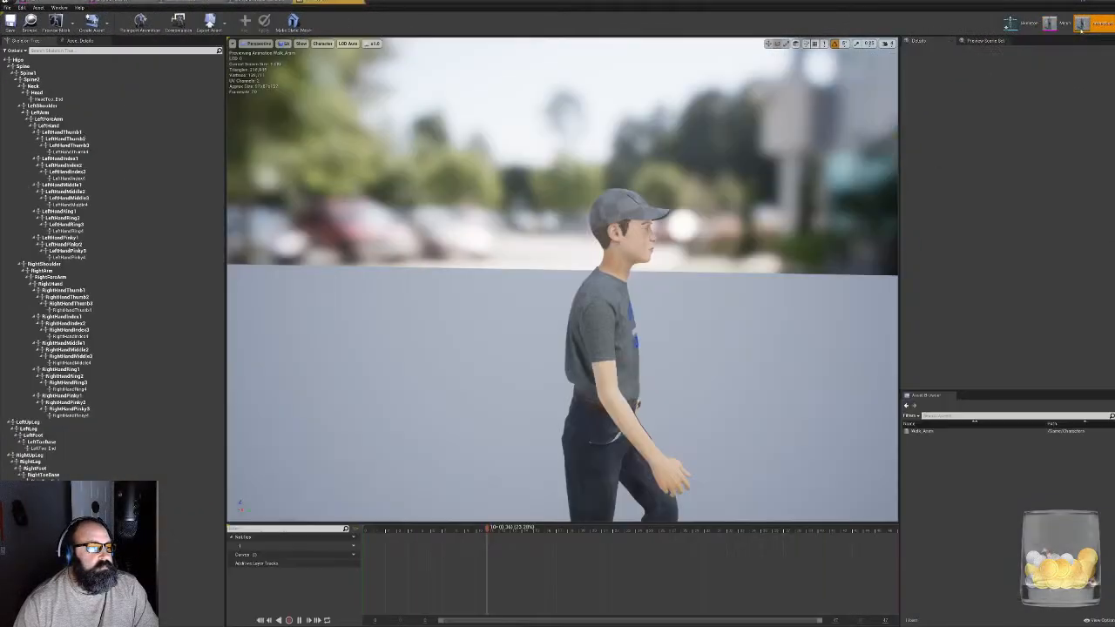
pyautogui.moveTo(670, 318)
pyautogui.mouseDown(button='right')
pyautogui.moveTo(715, 319)
pyautogui.moveTo(670, 319)
pyautogui.moveTo(775, 375)
pyautogui.moveTo(593, 318)
pyautogui.moveTo(649, 320)
pyautogui.mouseUp(button='right')
pyautogui.moveTo(560, 331); pyautogui.dragTo(560, 357, button='right')
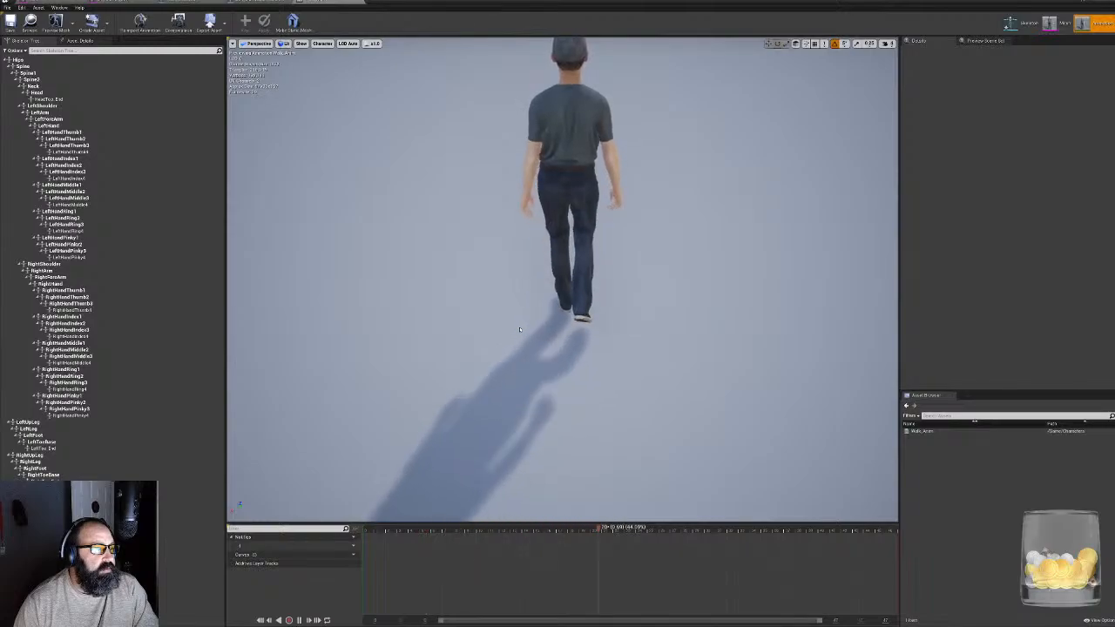
pyautogui.moveTo(518, 324)
pyautogui.mouseDown(button='right')
pyautogui.moveTo(529, 277)
pyautogui.moveTo(519, 302)
pyautogui.moveTo(518, 274)
pyautogui.moveTo(422, 291)
pyautogui.moveTo(348, 218)
pyautogui.moveTo(300, 232)
pyautogui.moveTo(531, 325)
pyautogui.moveTo(505, 325)
pyautogui.mouseUp(button='right')
pyautogui.press('w')
pyautogui.press('d')
pyautogui.press('d')
pyautogui.press('s')
pyautogui.press('s')
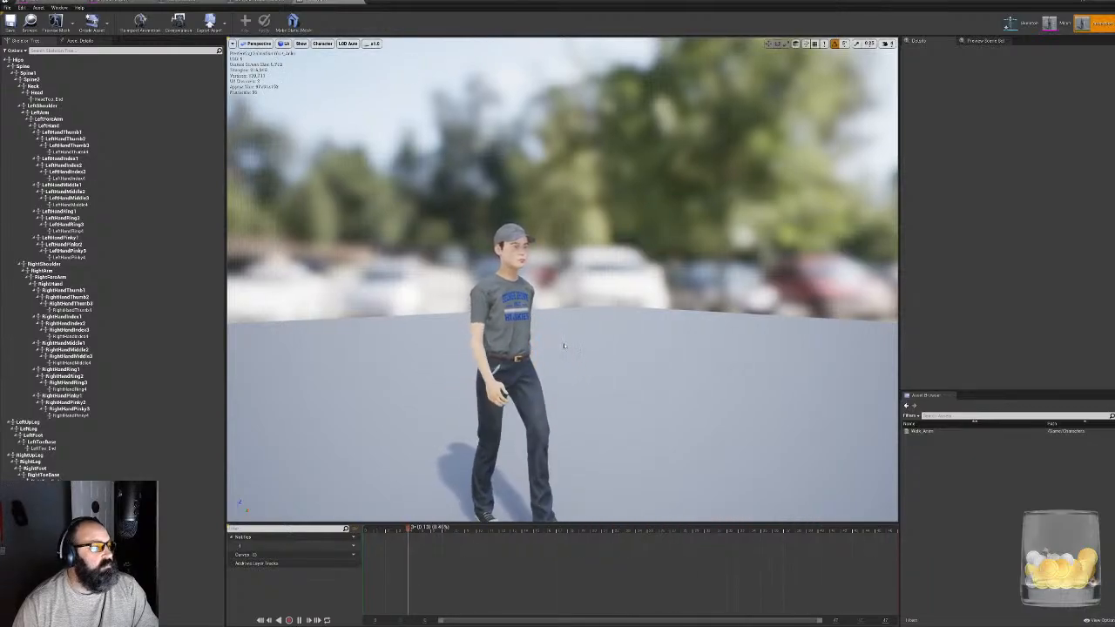
# - Switch to Google Chrome and search the web for "mixamo"
pyautogui.press('super')
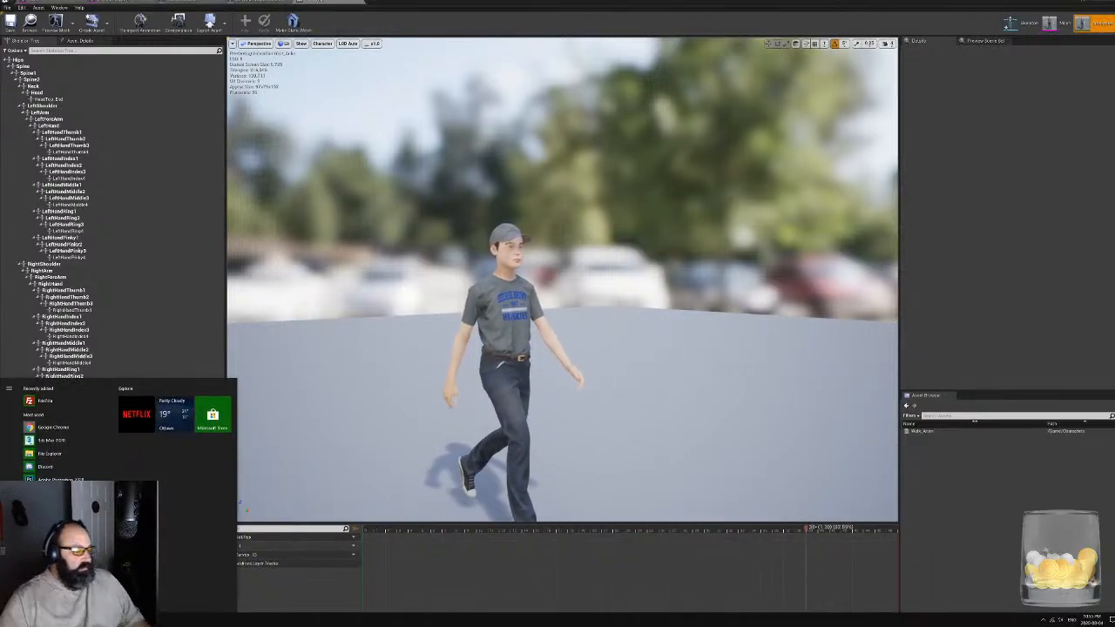
pyautogui.press('super')
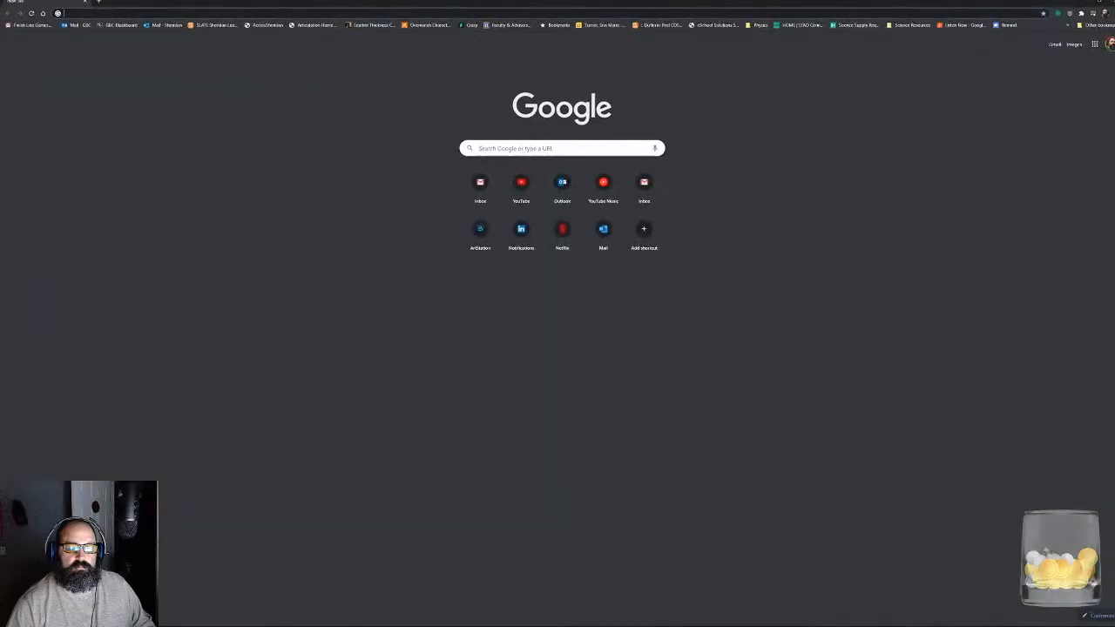
pyautogui.click(68, 13)
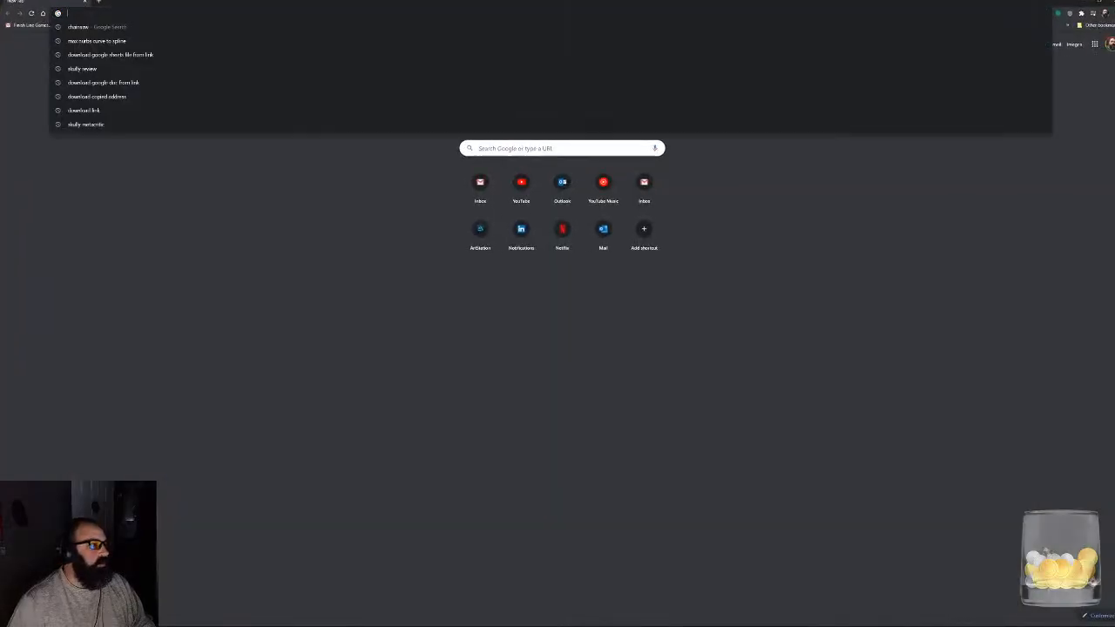
pyautogui.write('mixamo')
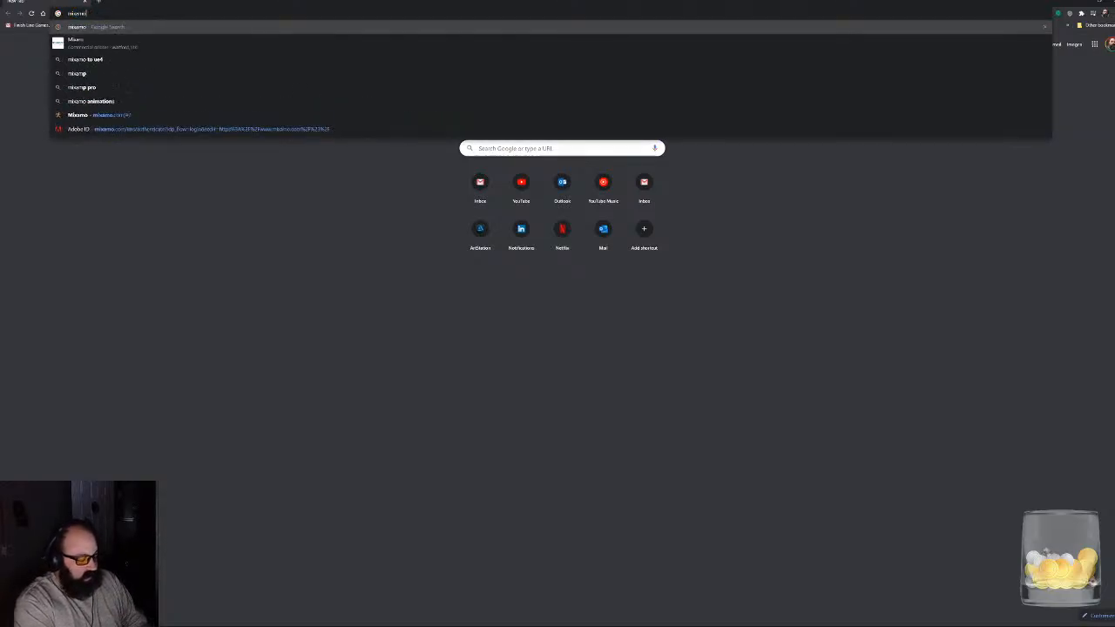
pyautogui.press('Return')
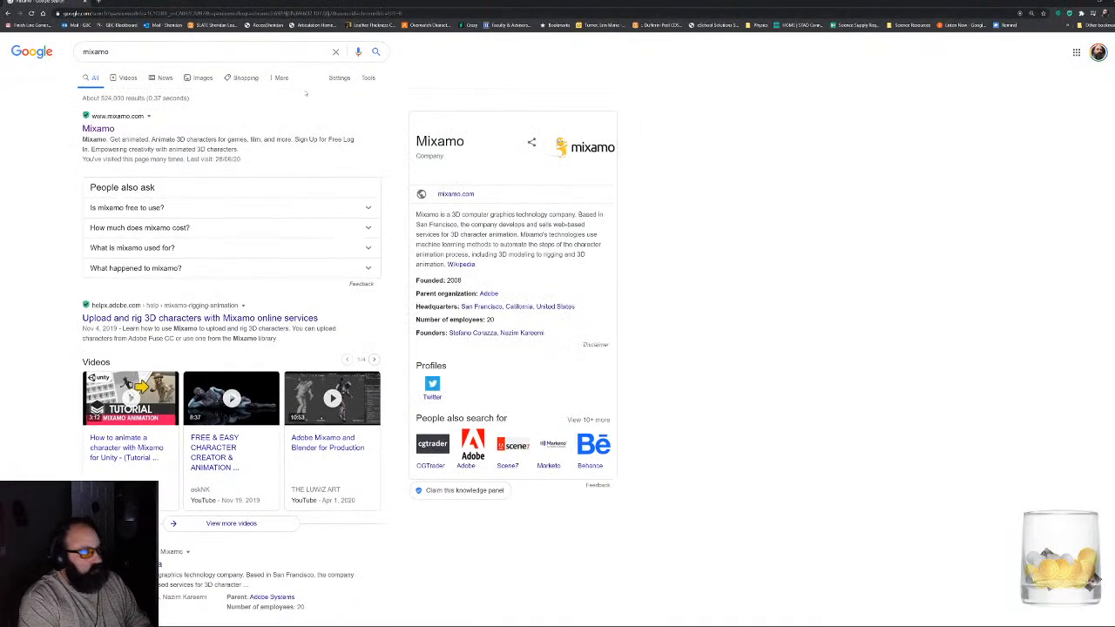
# - Open the Mixamo site, search its animations for "idle" and preview two of the Idle animations, ending on the third one in the second row
pyautogui.click(112, 128)
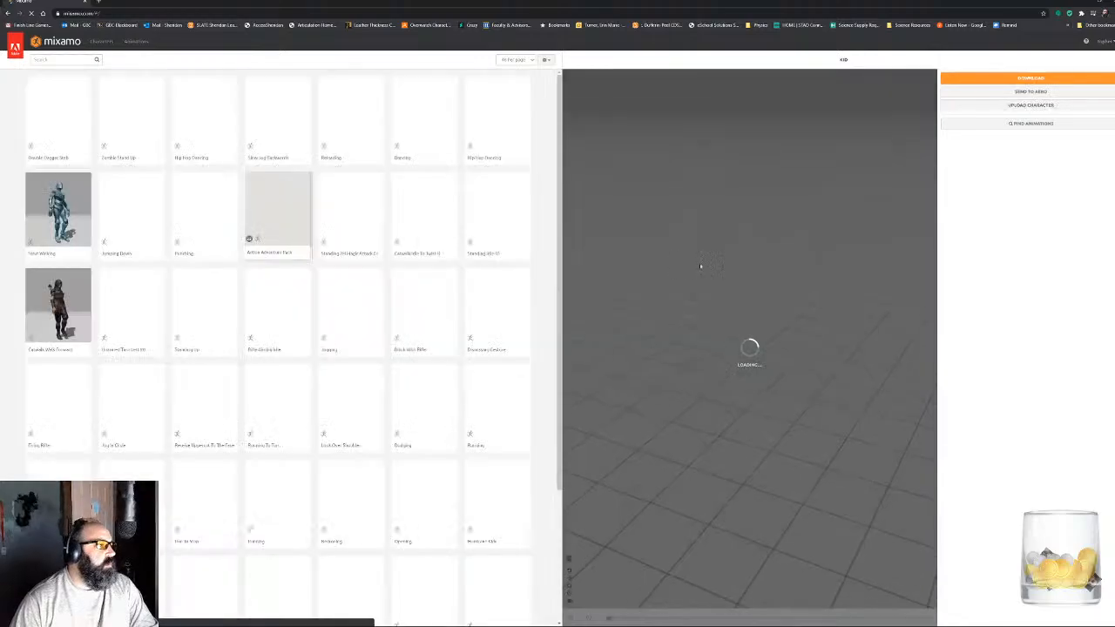
pyautogui.click(57, 59)
pyautogui.write('idle')
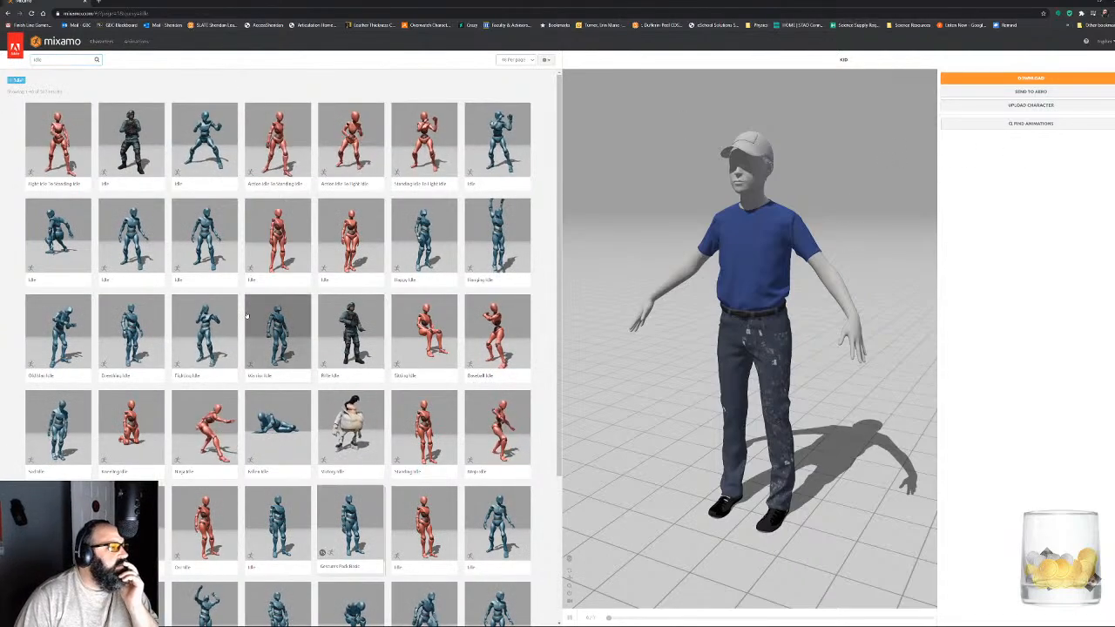
pyautogui.click(132, 237)
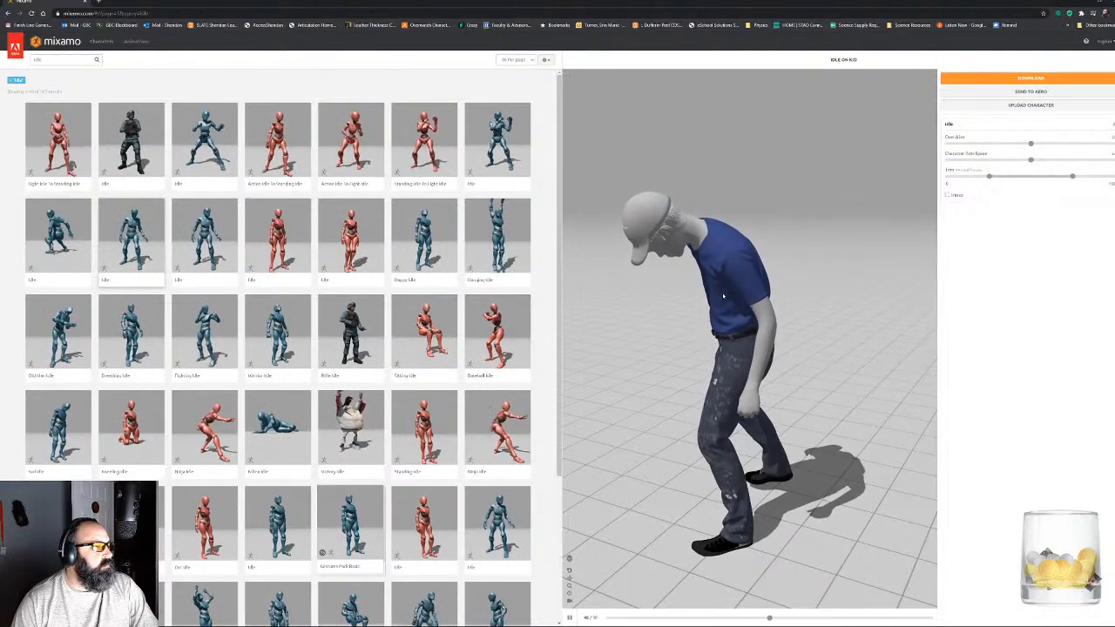
pyautogui.click(204, 235)
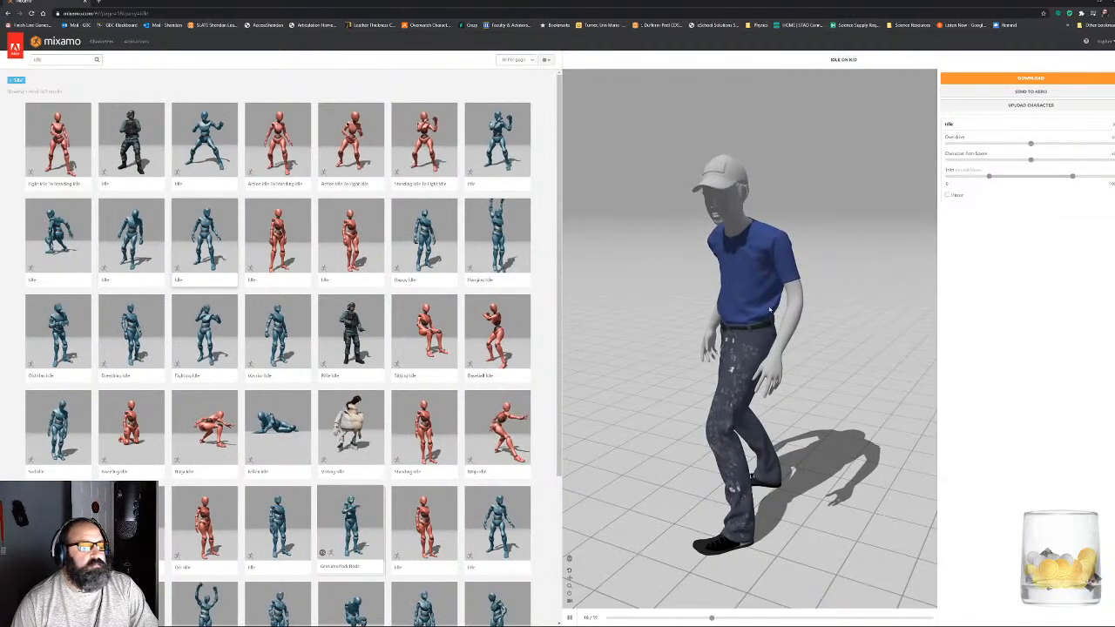
pyautogui.moveTo(769, 309); pyautogui.dragTo(733, 313)
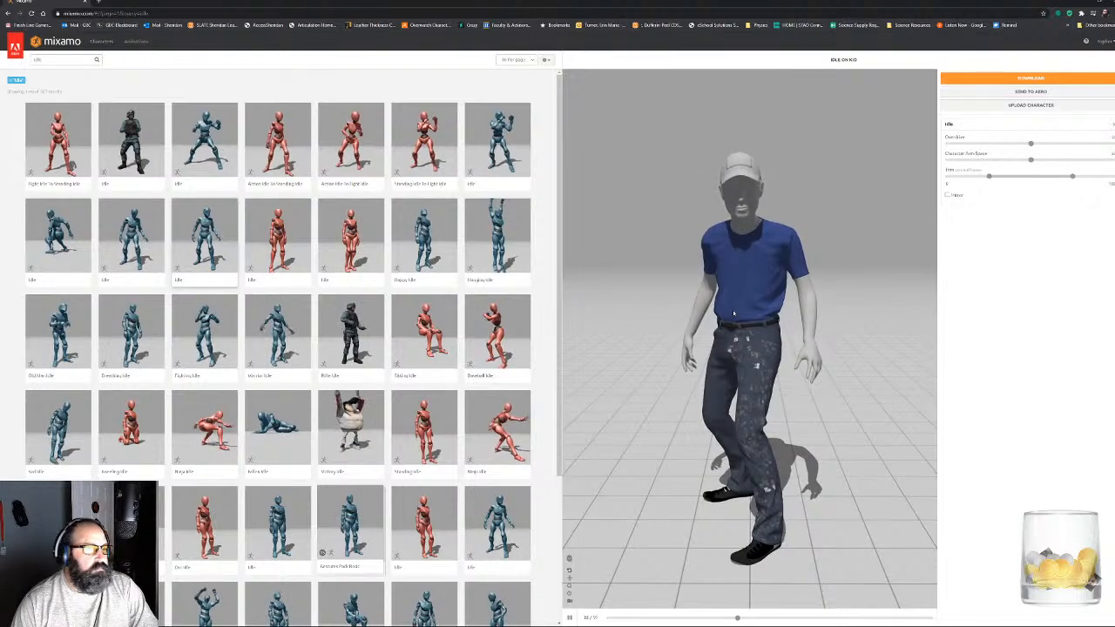
# - Download the previewed Idle animation with the Skin option set to Without Skin
pyautogui.click(1054, 77)
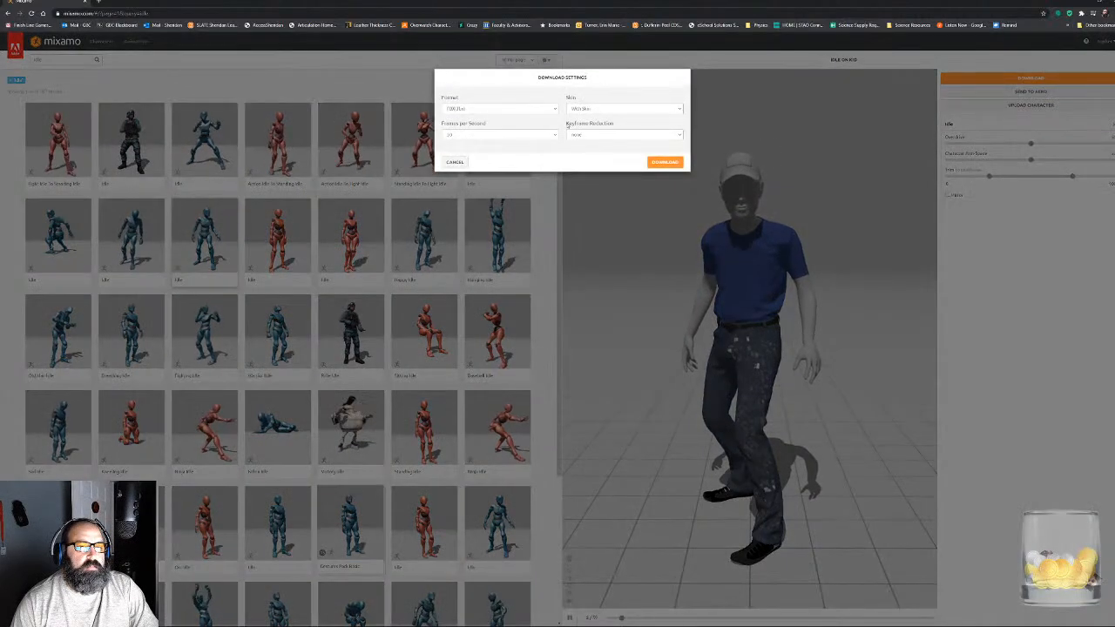
pyautogui.click(596, 108)
pyautogui.click(610, 119)
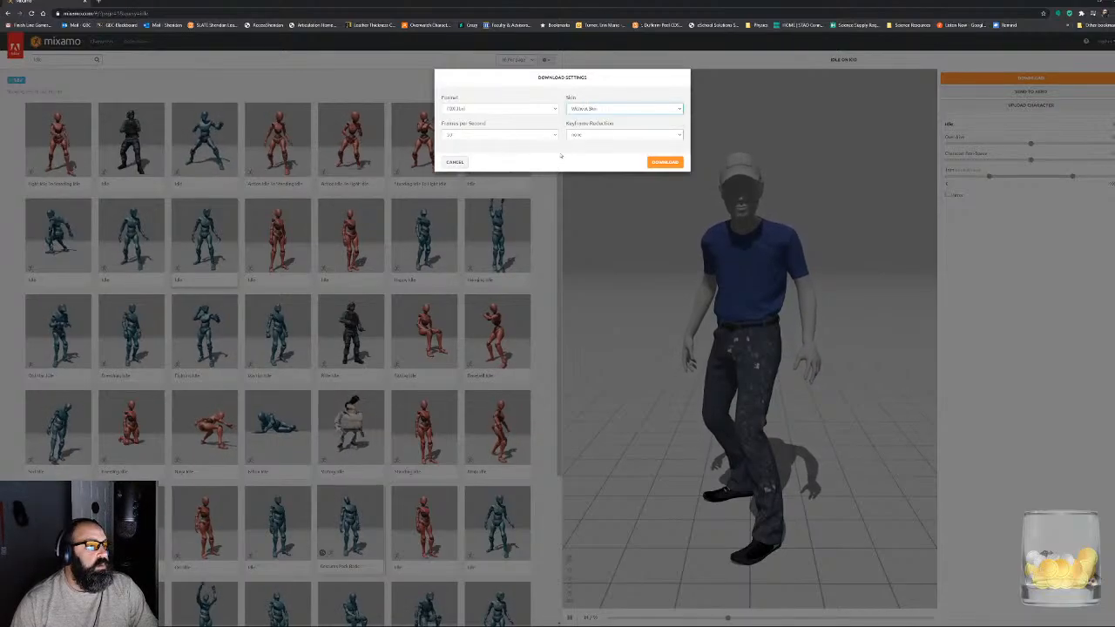
pyautogui.click(662, 163)
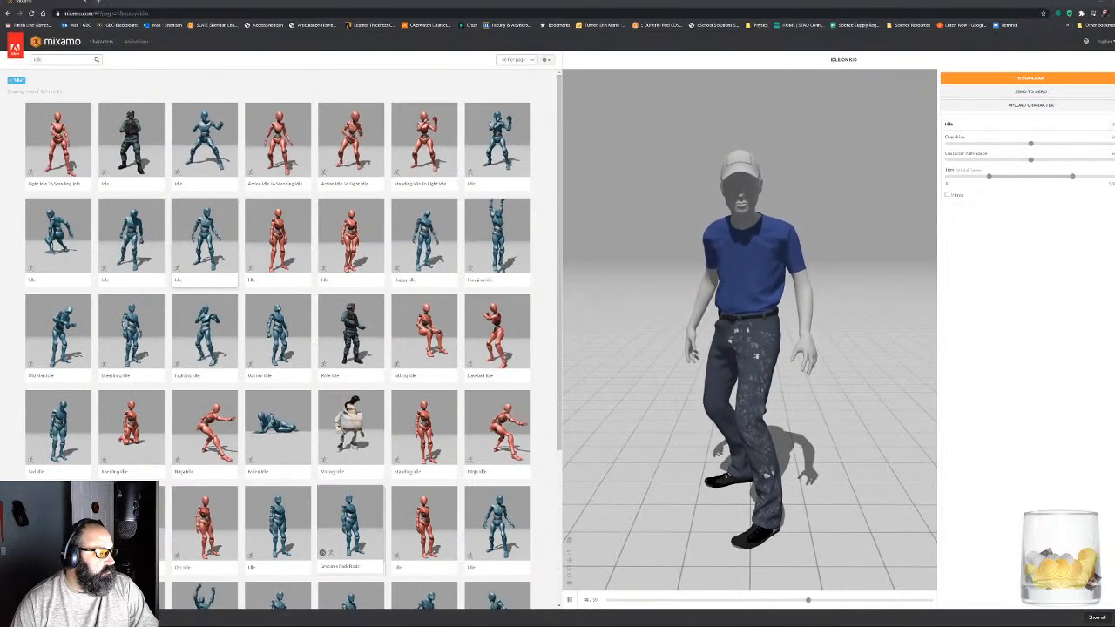
# - In File Explorer, go to Projects > CabinInTheWoods > Character > FBX and put the downloaded animation there as Idle.fbx
pyautogui.moveTo(1114, 35); pyautogui.dragTo(640, 120)
pyautogui.click(596, 167)
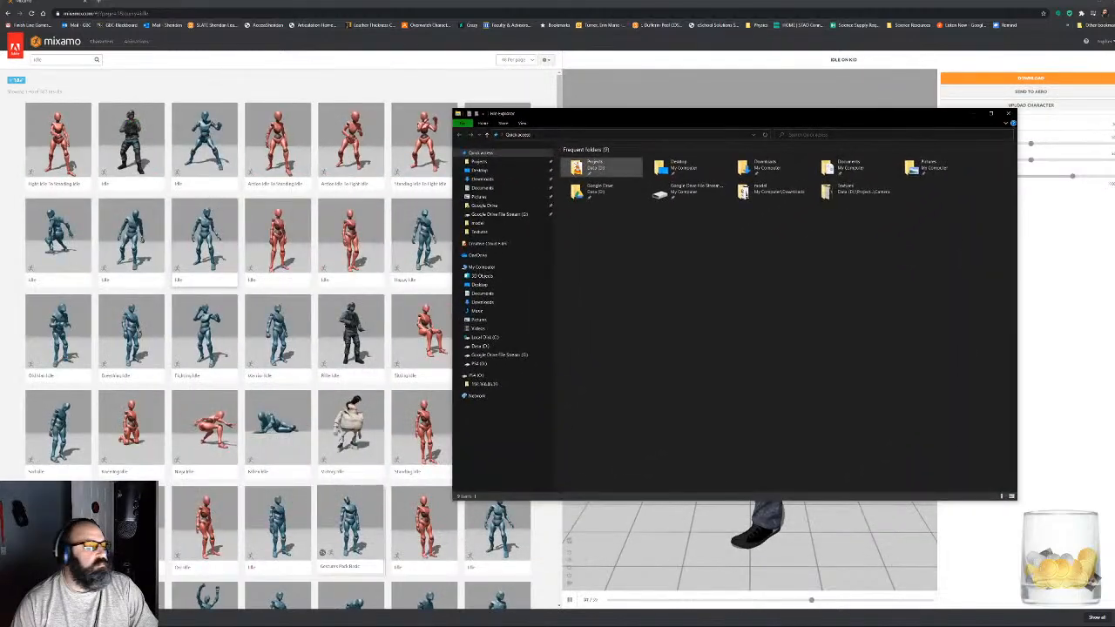
pyautogui.doubleClick(596, 168)
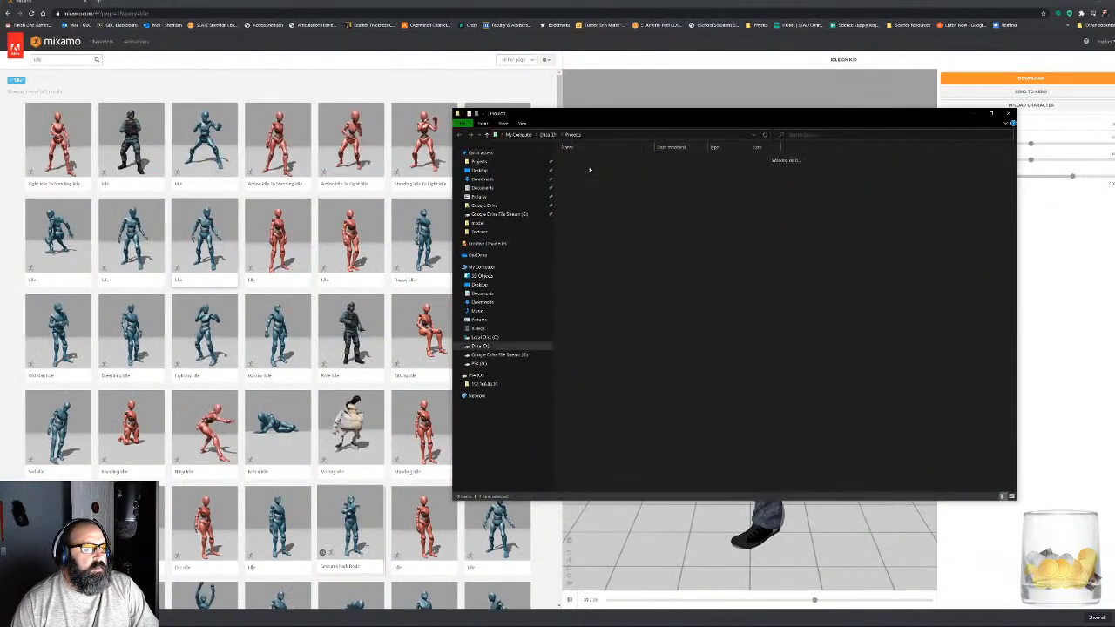
pyautogui.doubleClick(585, 381)
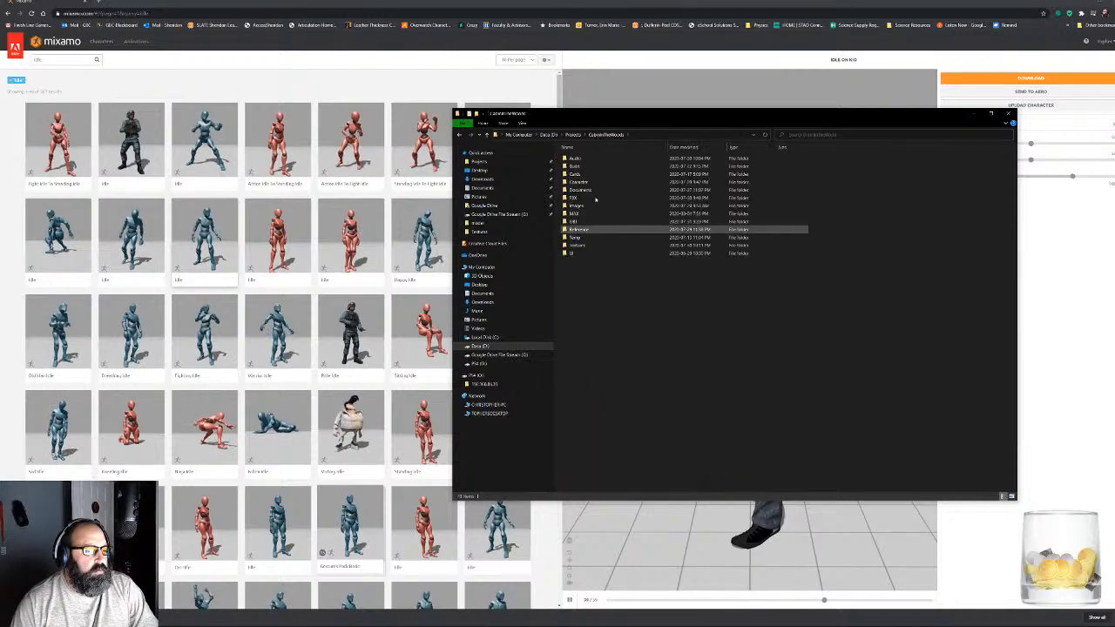
pyautogui.doubleClick(582, 183)
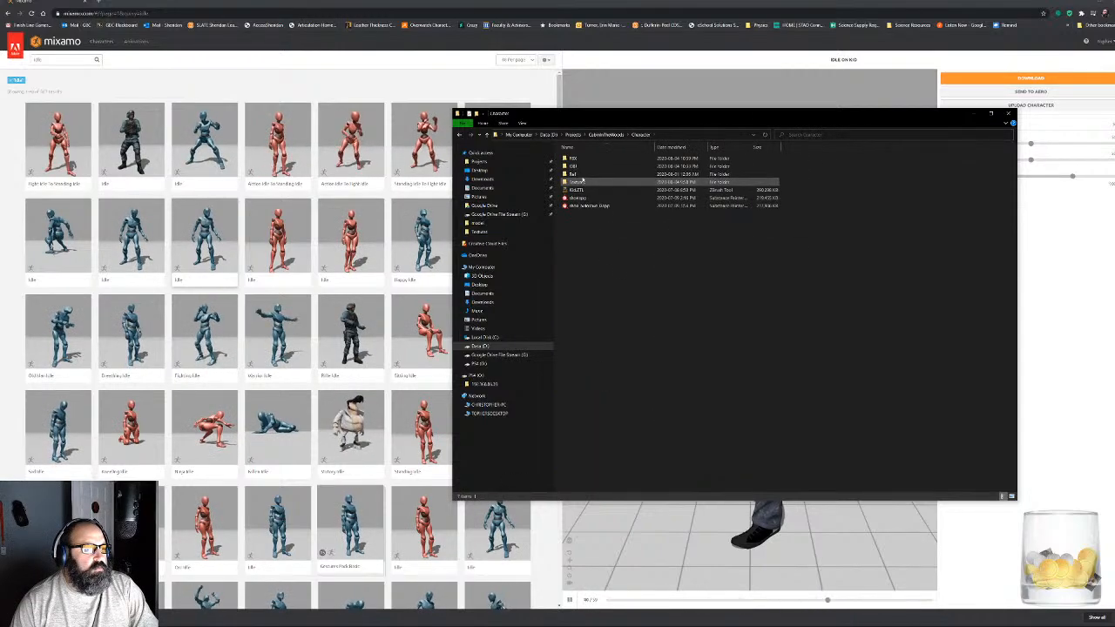
pyautogui.doubleClick(575, 157)
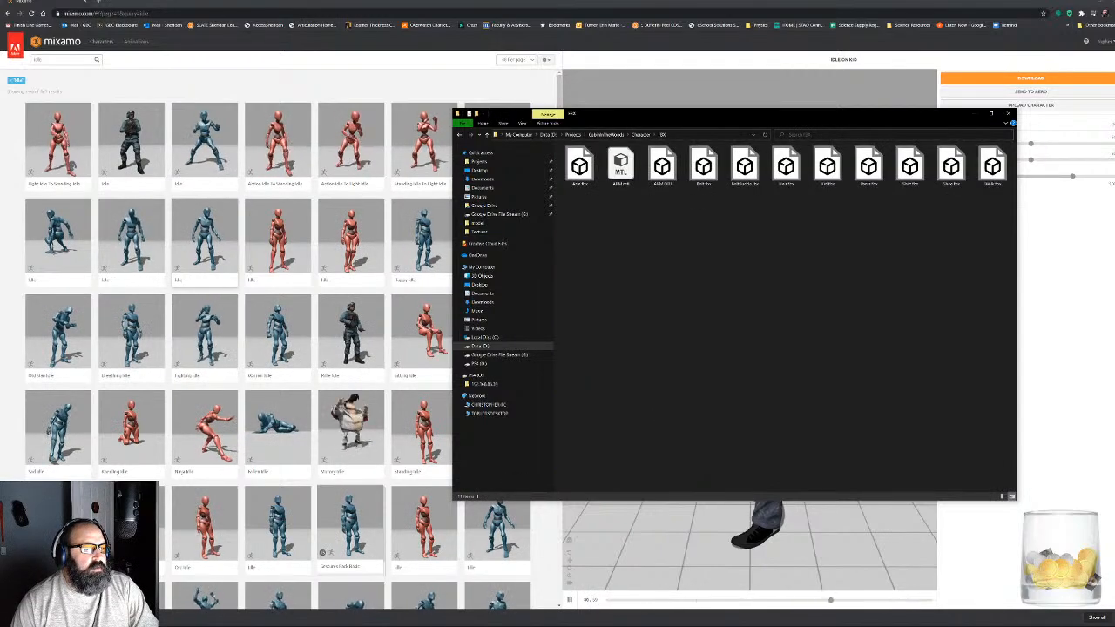
pyautogui.moveTo(737, 318); pyautogui.dragTo(737, 331)
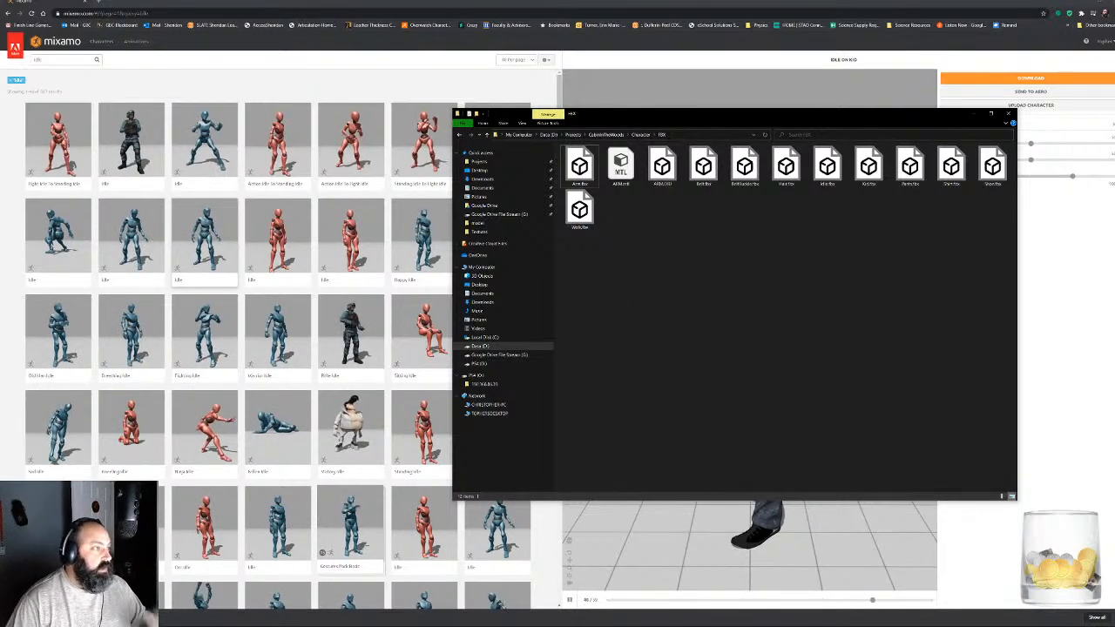
# - Switch to Unreal Editor and import Idle.fbx from File Explorer into the Characters folder with Walk_Skeleton as its skeleton
pyautogui.click(103, 619)
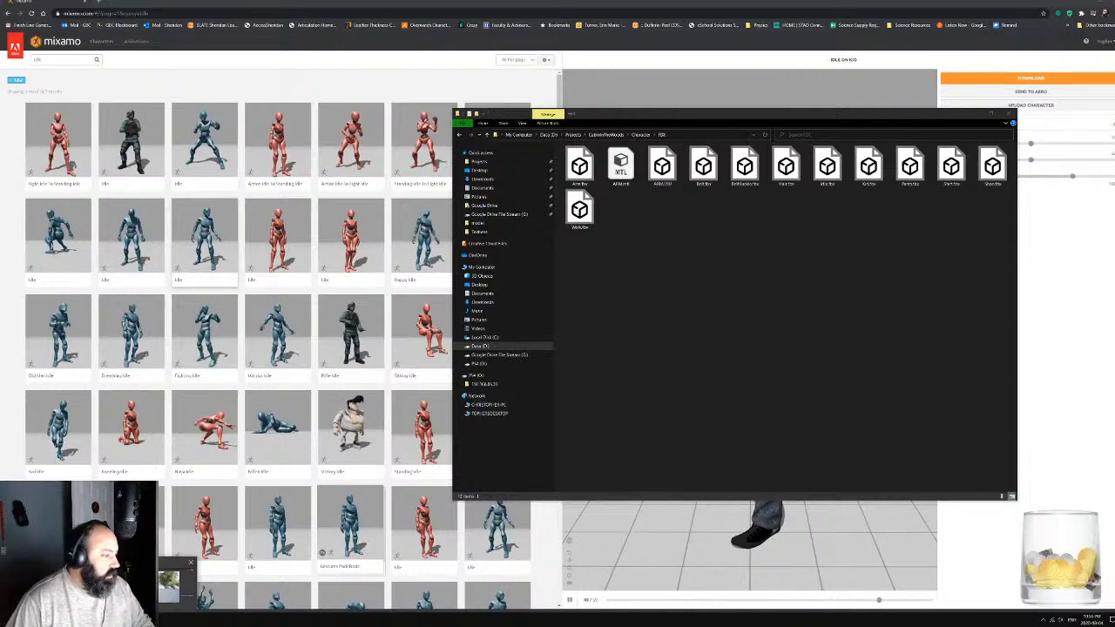
pyautogui.click(148, 586)
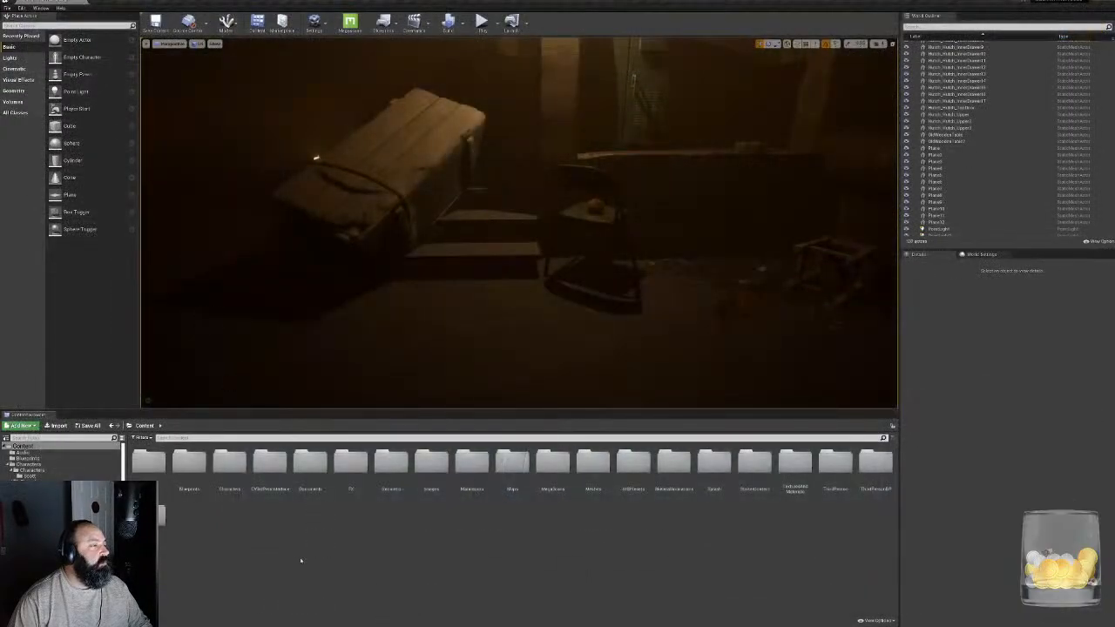
pyautogui.click(28, 465)
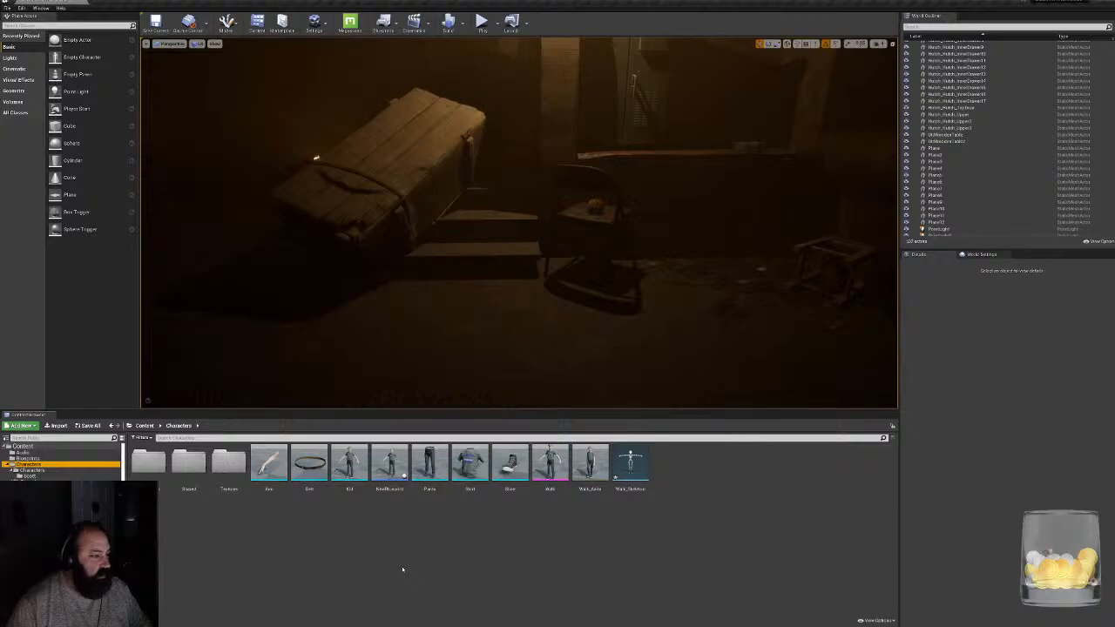
pyautogui.click(590, 464)
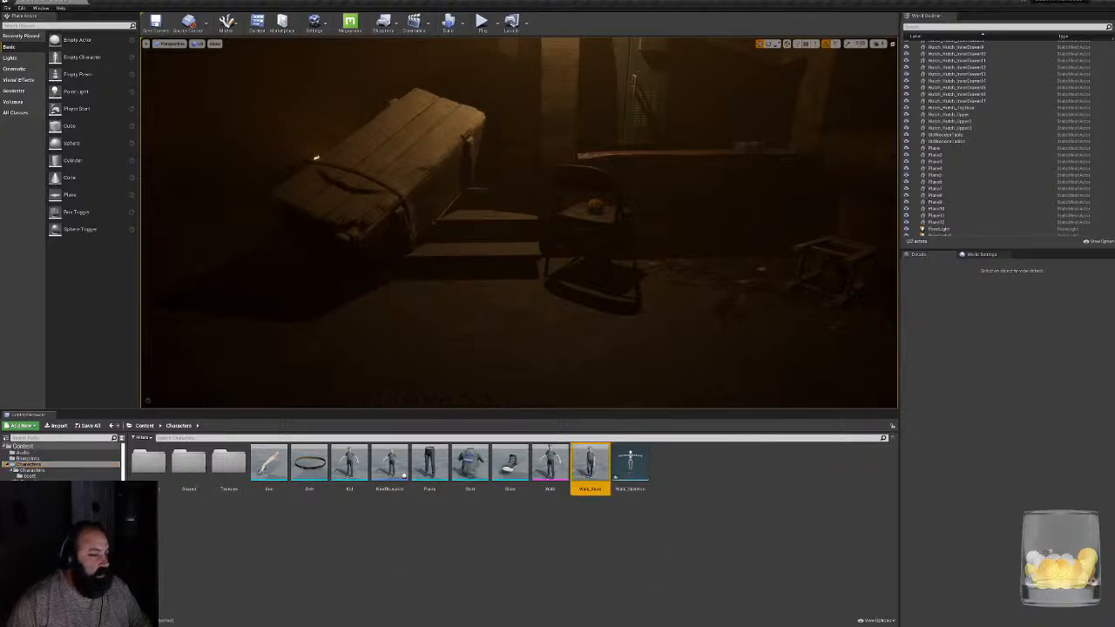
pyautogui.press('super')
pyautogui.click(174, 619)
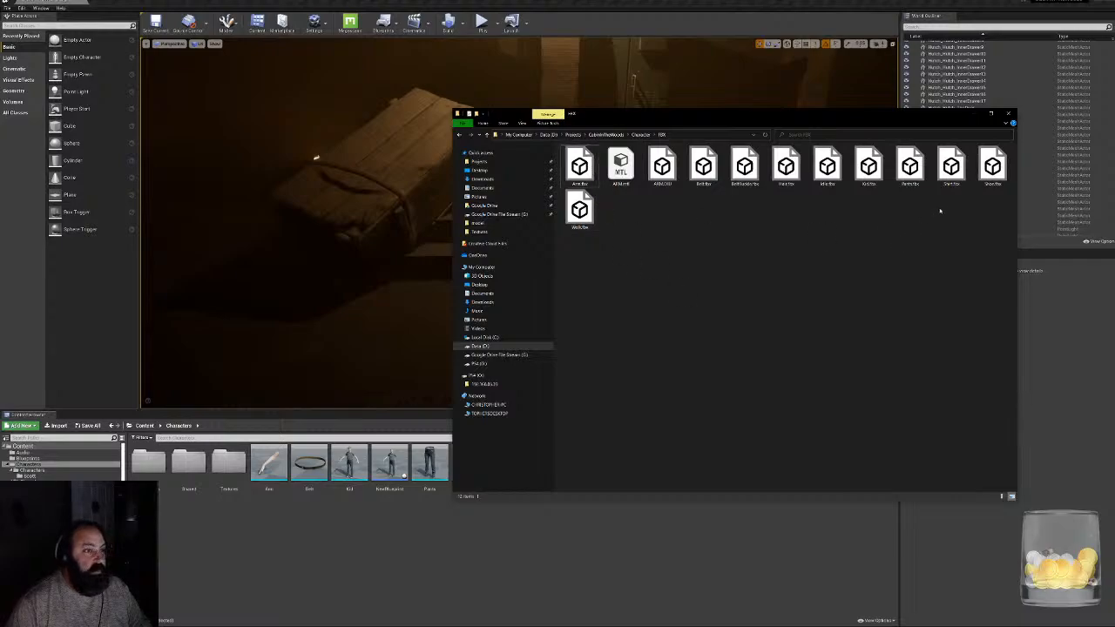
pyautogui.moveTo(826, 167); pyautogui.dragTo(625, 546)
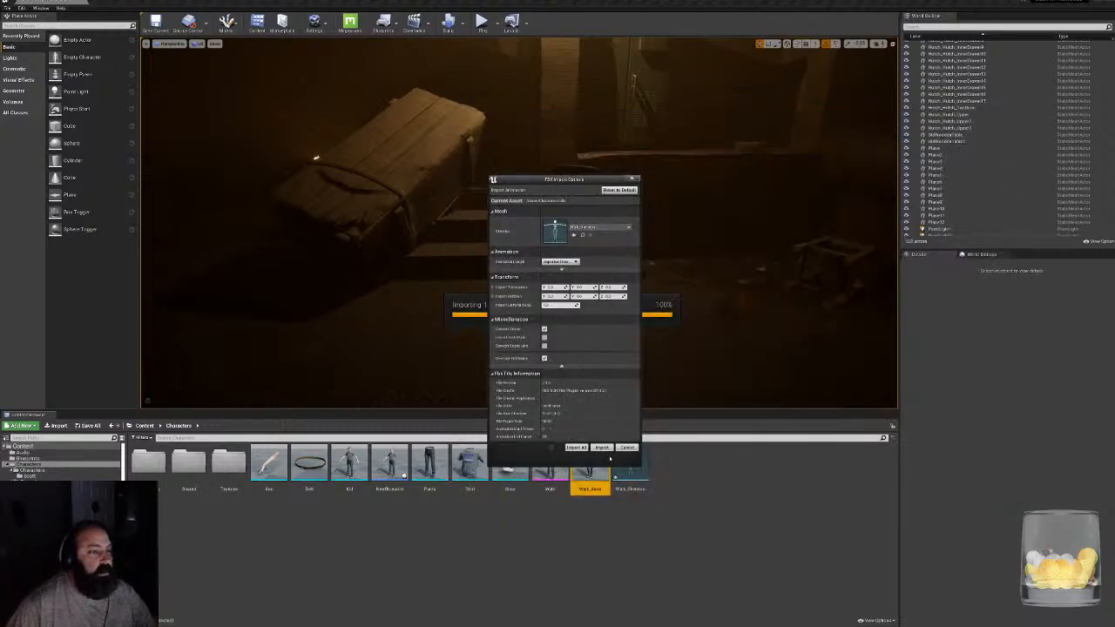
pyautogui.click(602, 448)
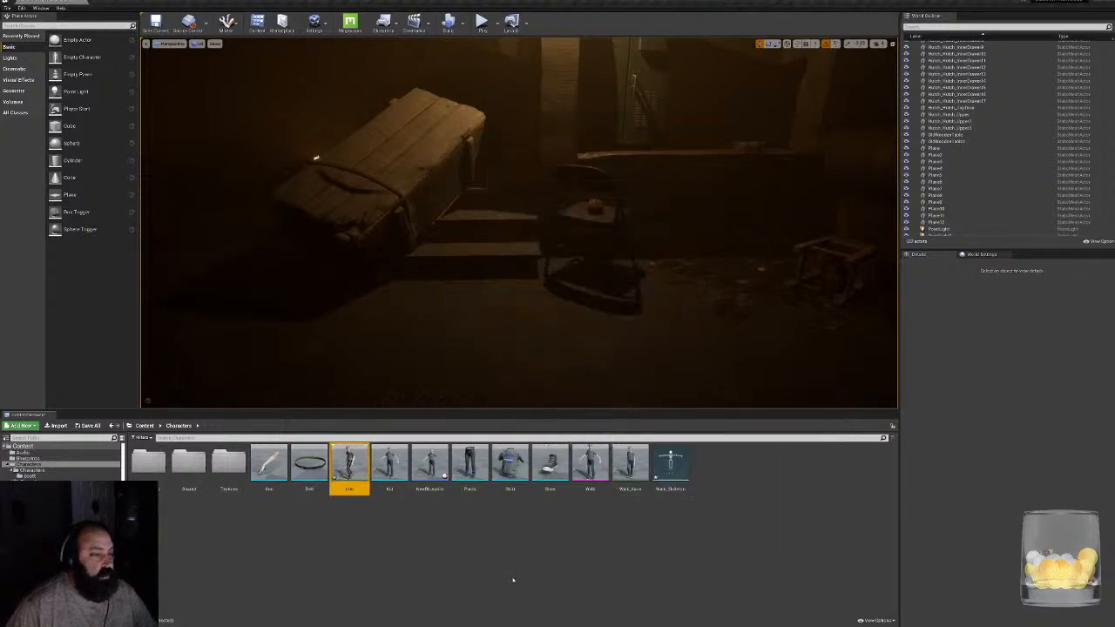
# - Open the imported Idle animation, examine its playback on the character from several angles and close its editor
pyautogui.doubleClick(349, 457)
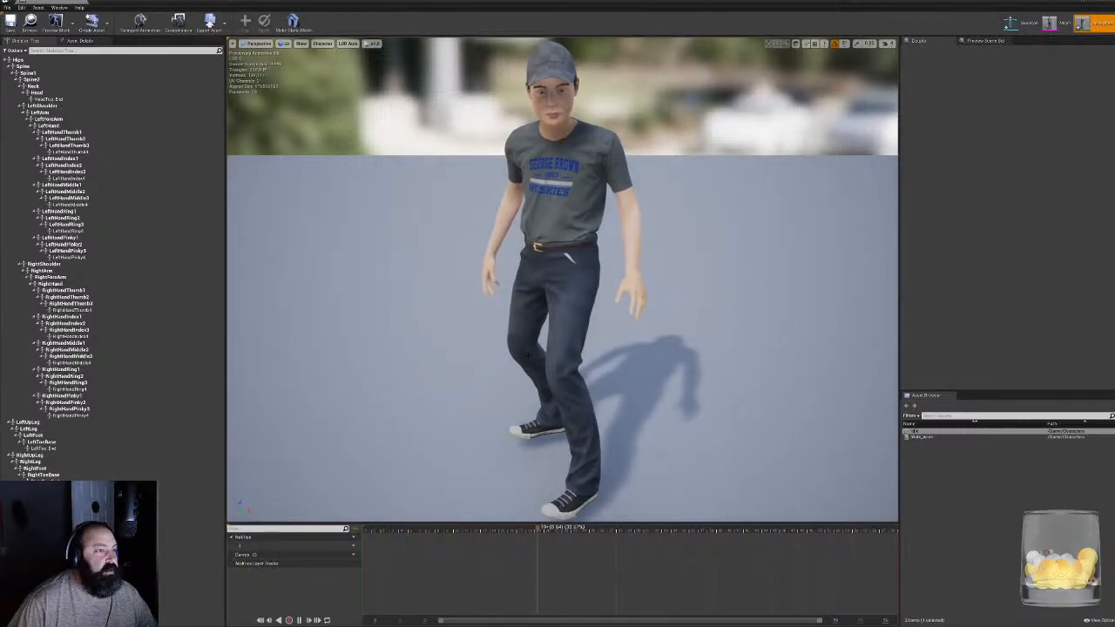
pyautogui.moveTo(485, 345); pyautogui.dragTo(323, 283, button='right')
pyautogui.moveTo(485, 345); pyautogui.dragTo(469, 305, button='middle')
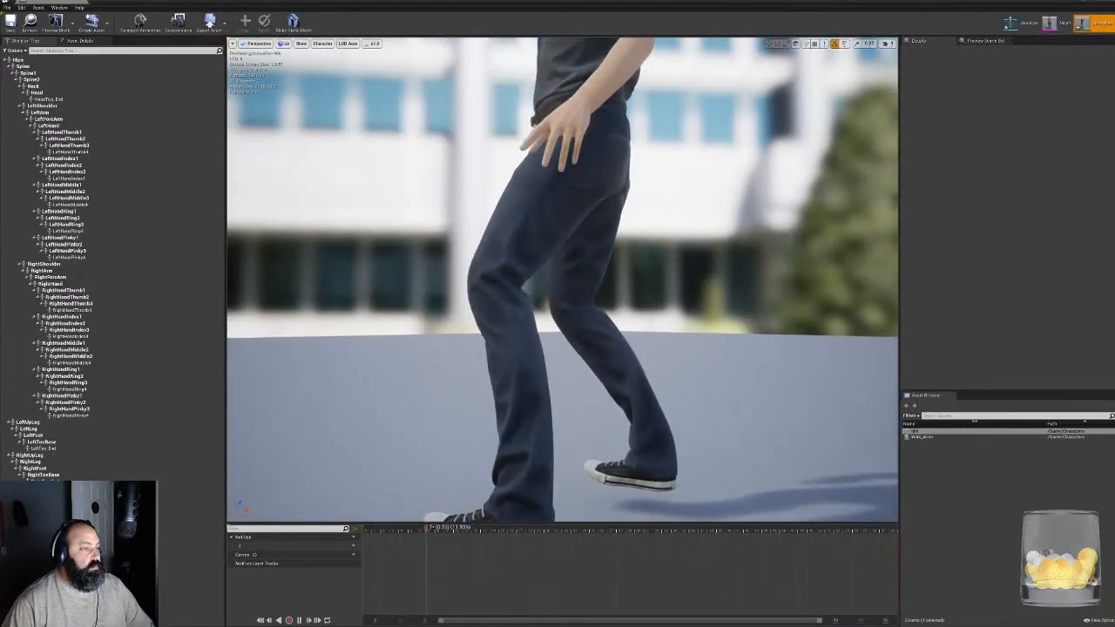
pyautogui.scroll(-4, 485, 345)
pyautogui.moveTo(469, 304); pyautogui.dragTo(601, 306, button='right')
pyautogui.moveTo(601, 306); pyautogui.dragTo(522, 306, button='middle')
pyautogui.scroll(5, 522, 307)
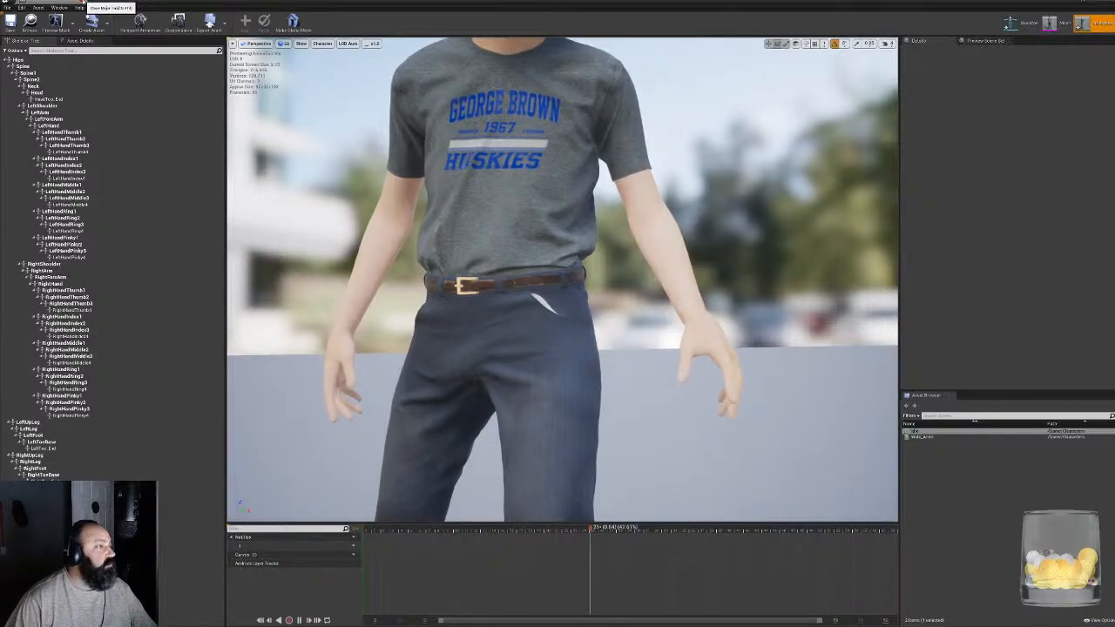
pyautogui.click(84, 6)
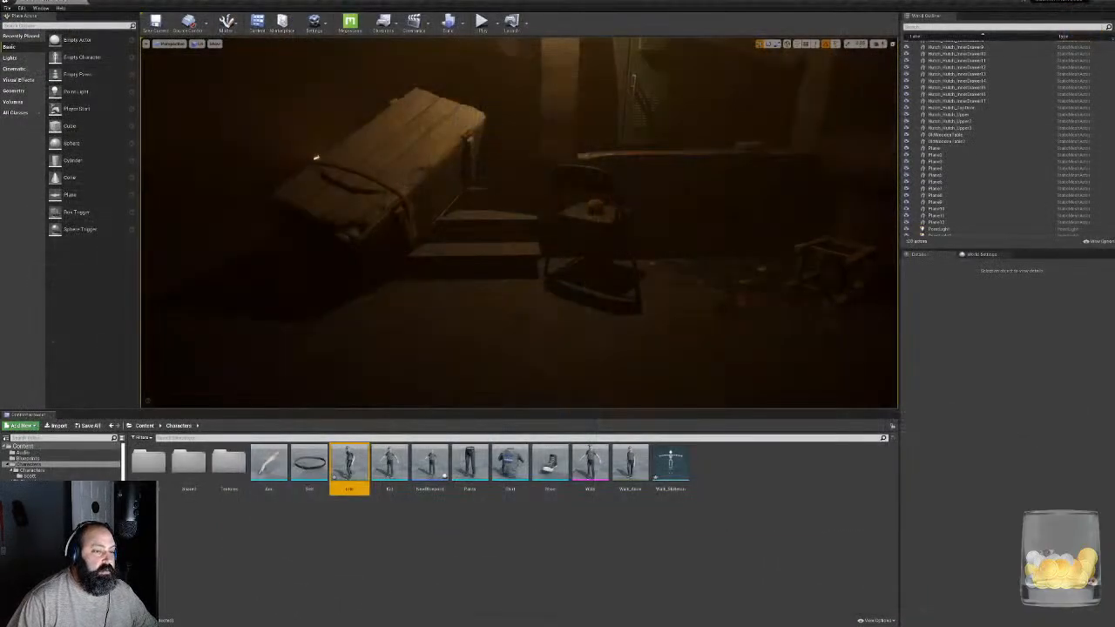
# - Create a Blend Space 1D for Walk_Skeleton in the Characters folder, name it WalkIdleBlend1D and open it
pyautogui.click(461, 563)
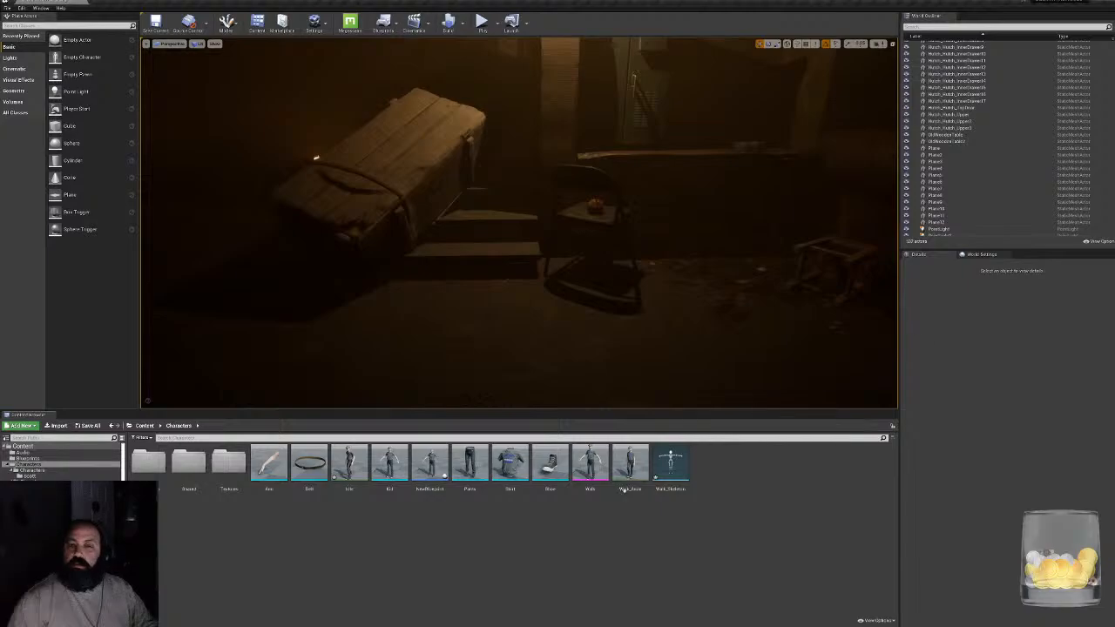
pyautogui.rightClick(695, 565)
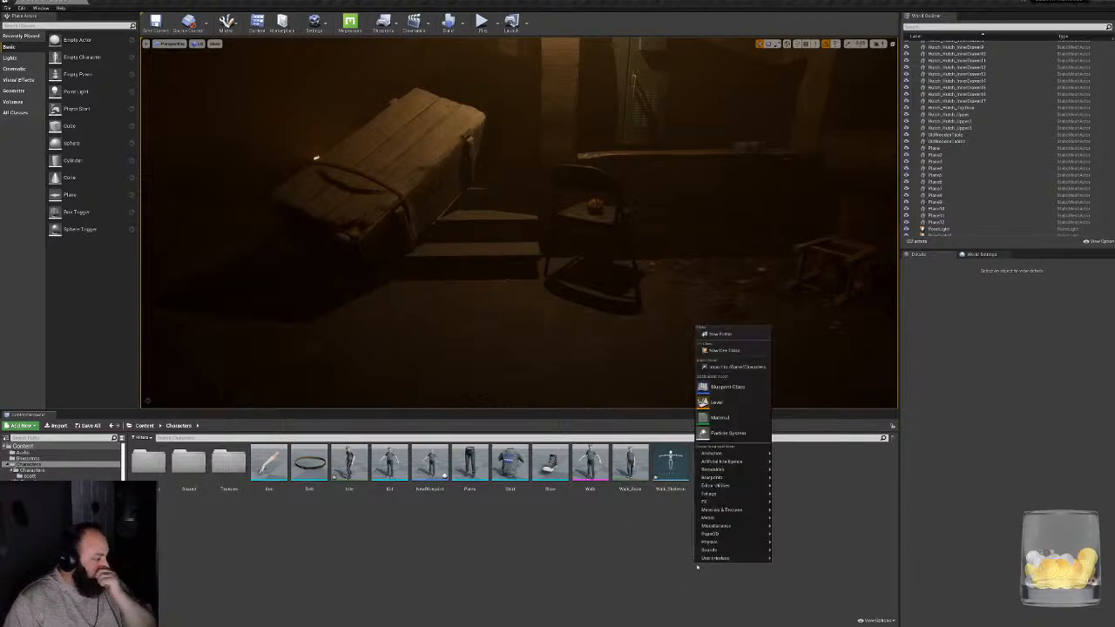
pyautogui.moveTo(739, 455)
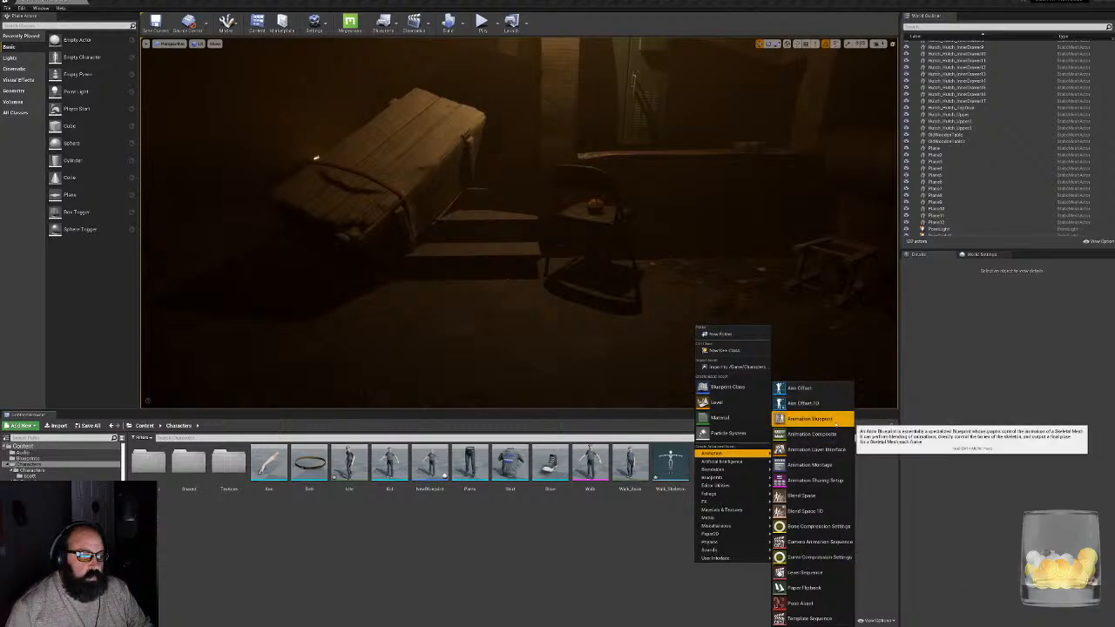
pyautogui.click(826, 512)
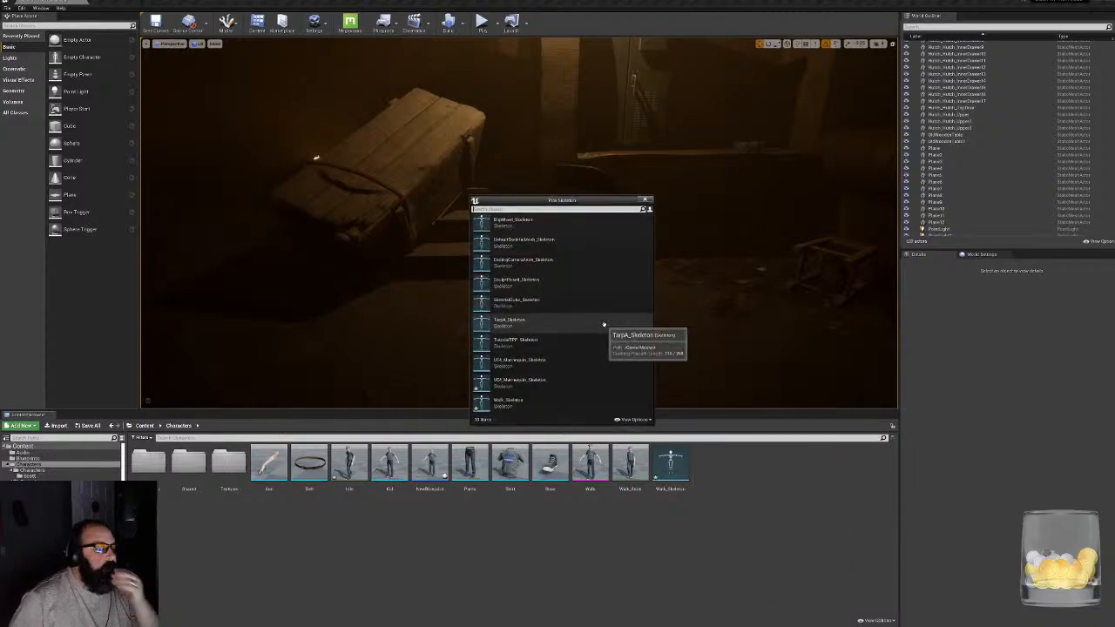
pyautogui.click(510, 402)
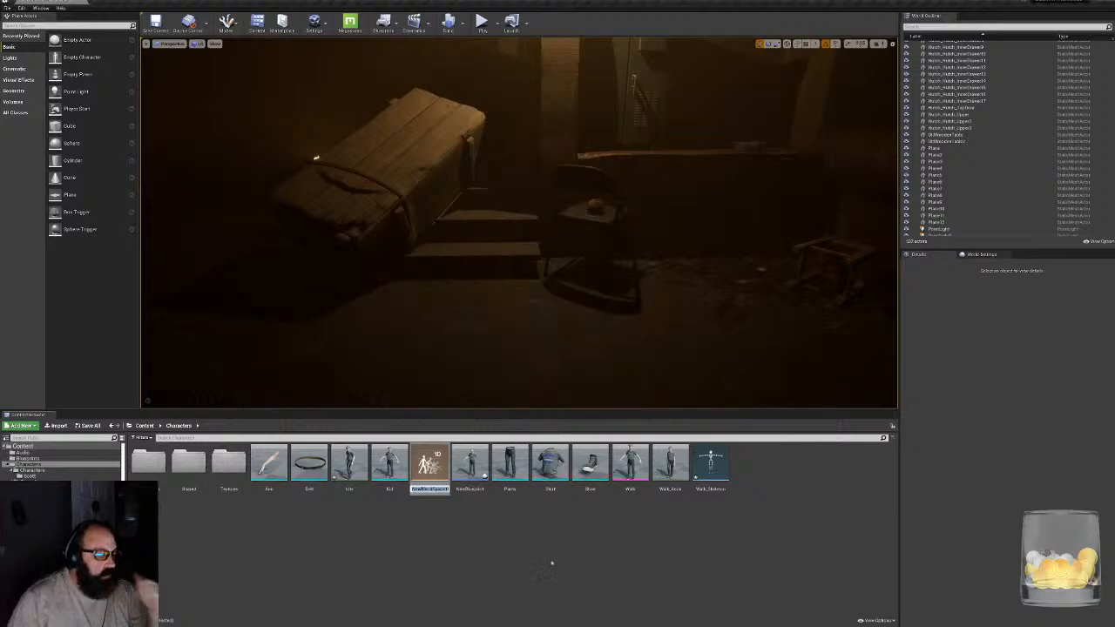
pyautogui.write('Walk')
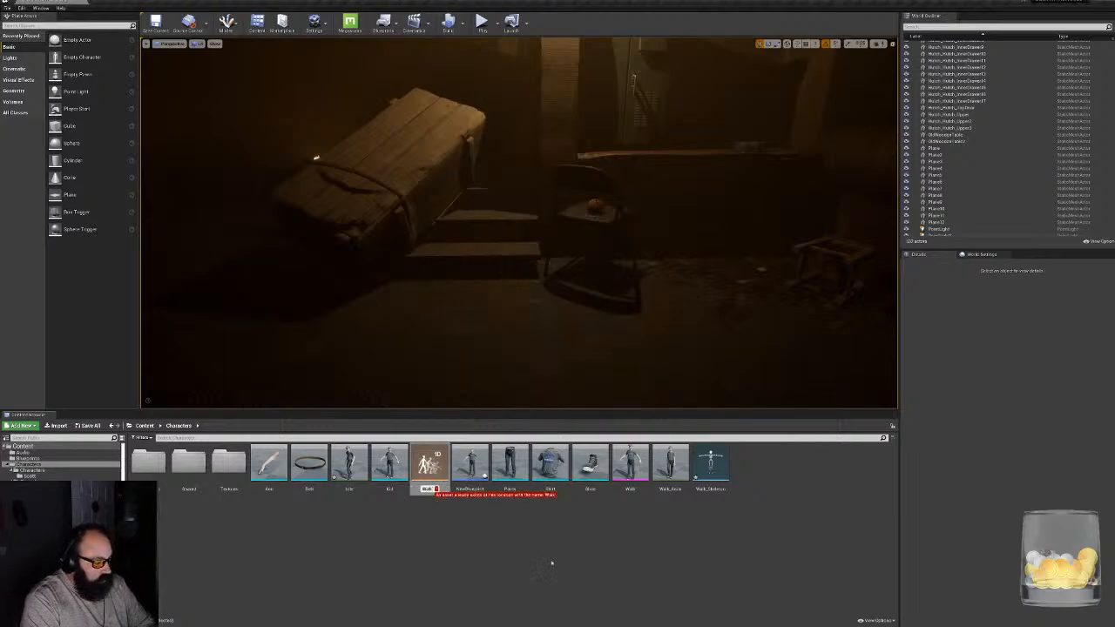
pyautogui.write('Blend1D')
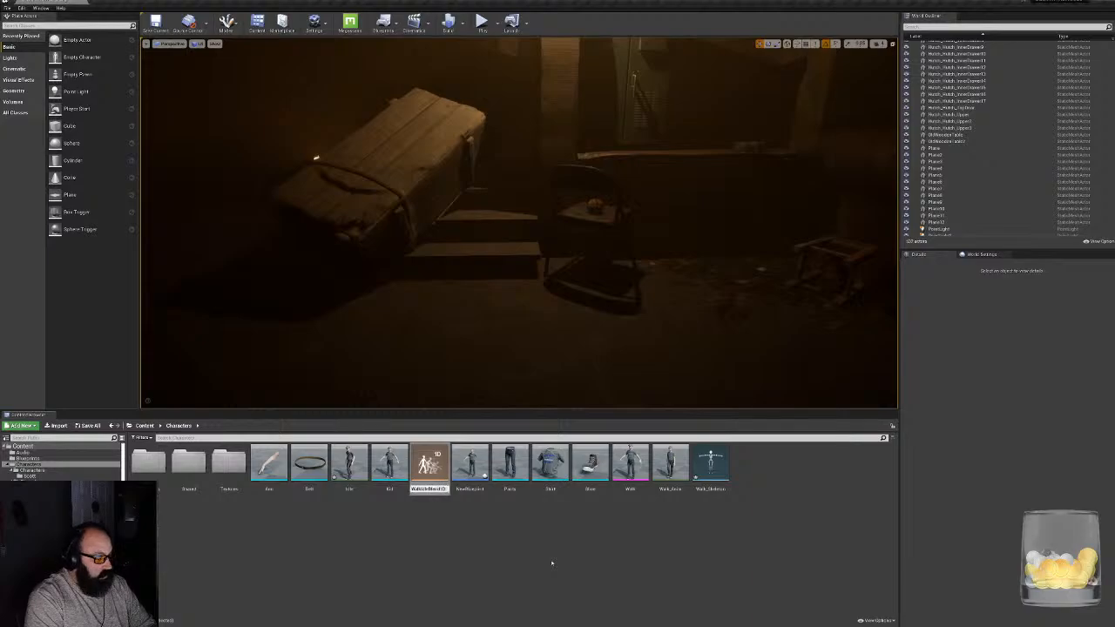
pyautogui.press('Return')
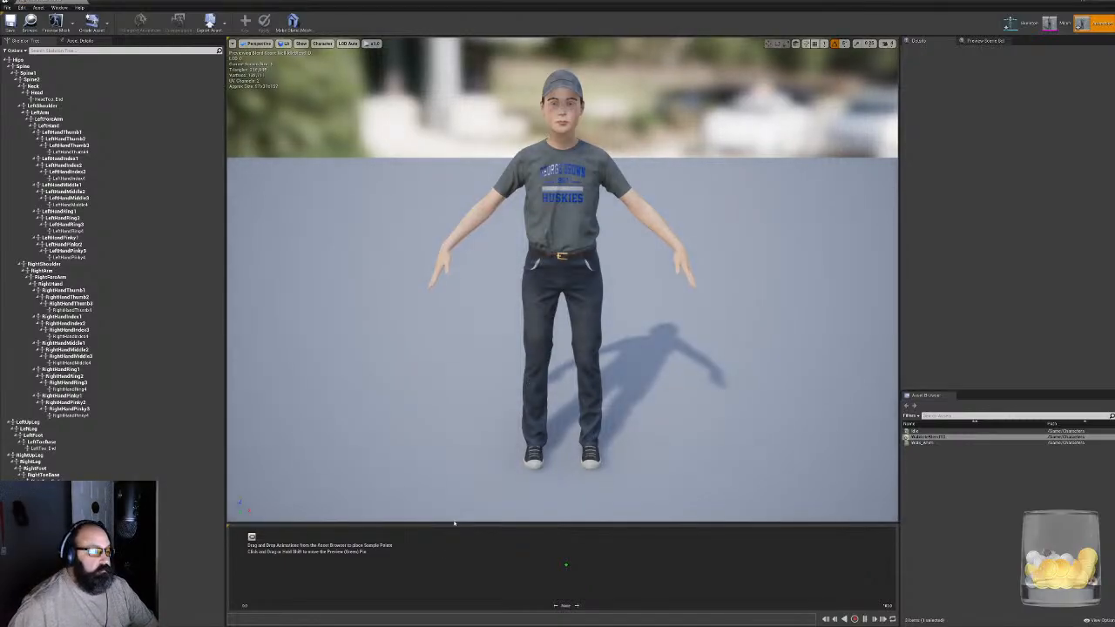
# - Place Idle at the start and Walk_Anim at the midpoint of the blend space axis, preview the start and close the editor
pyautogui.moveTo(454, 522); pyautogui.dragTo(454, 451)
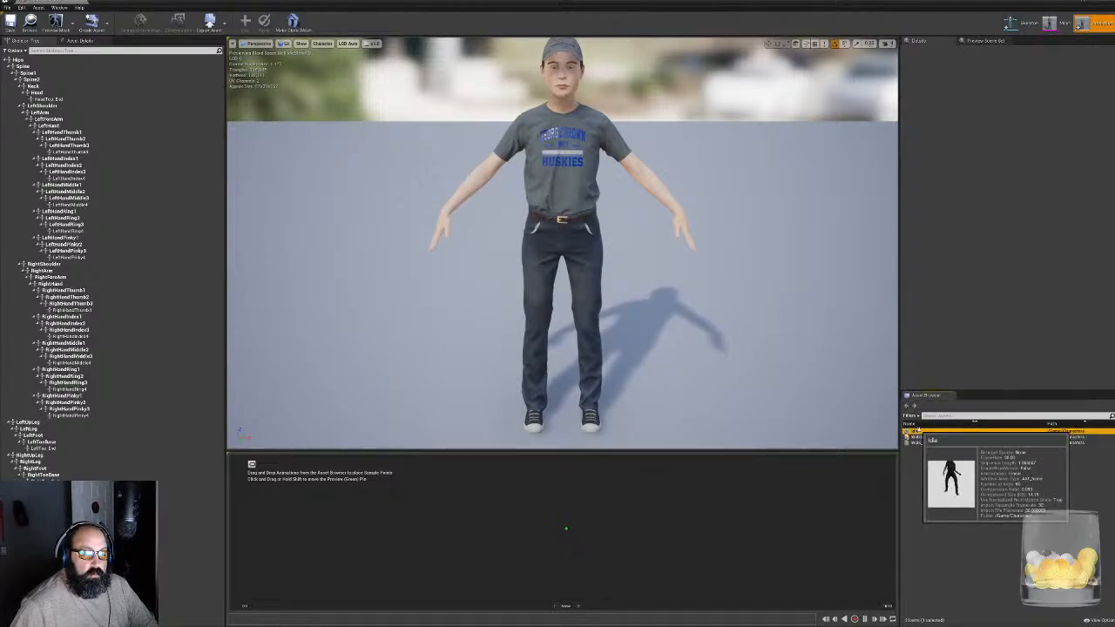
pyautogui.moveTo(915, 432); pyautogui.dragTo(246, 557)
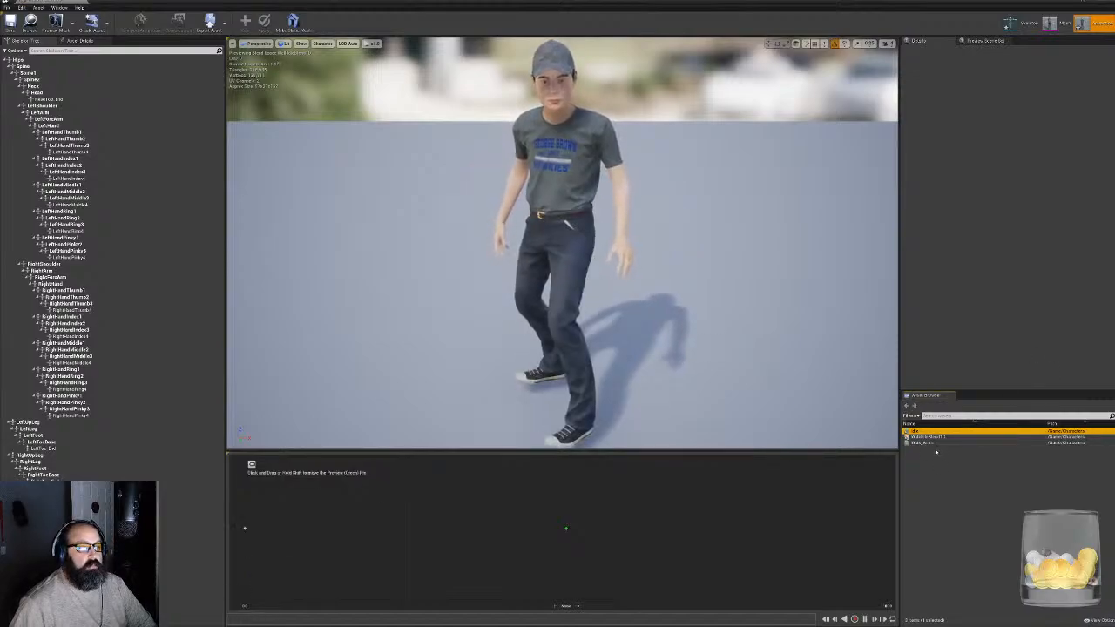
pyautogui.moveTo(923, 442); pyautogui.dragTo(572, 536)
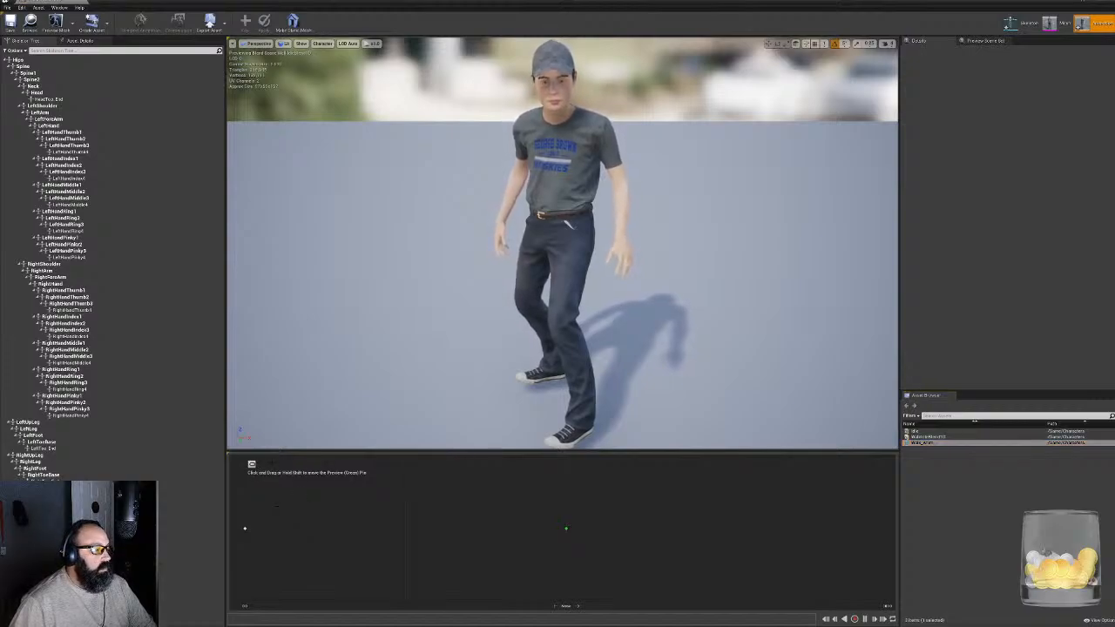
pyautogui.press('shift')
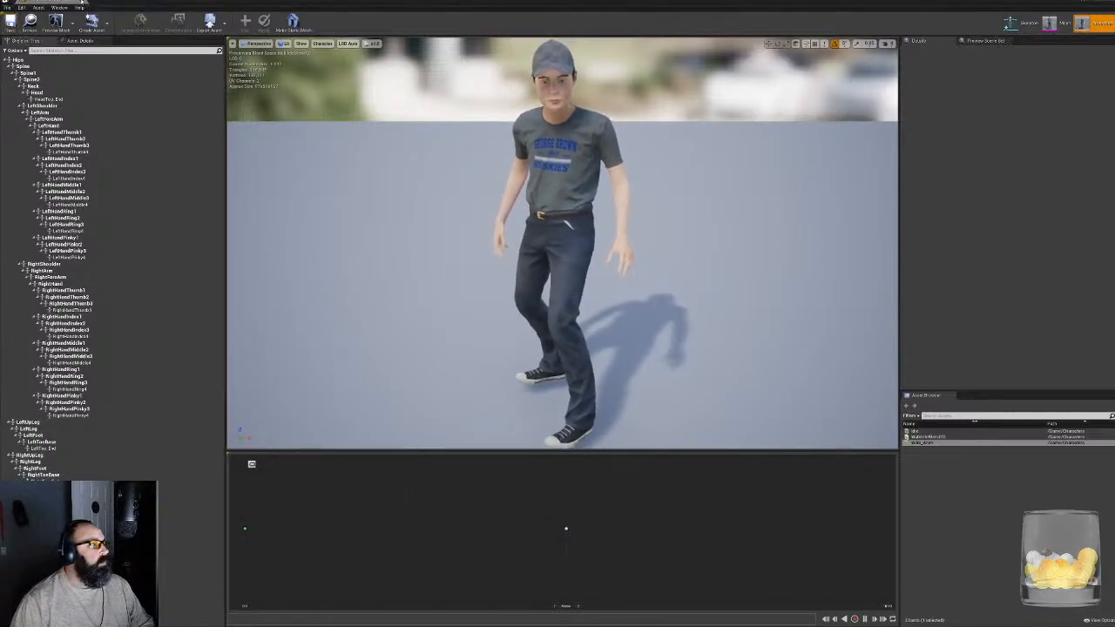
pyautogui.click(98, 5)
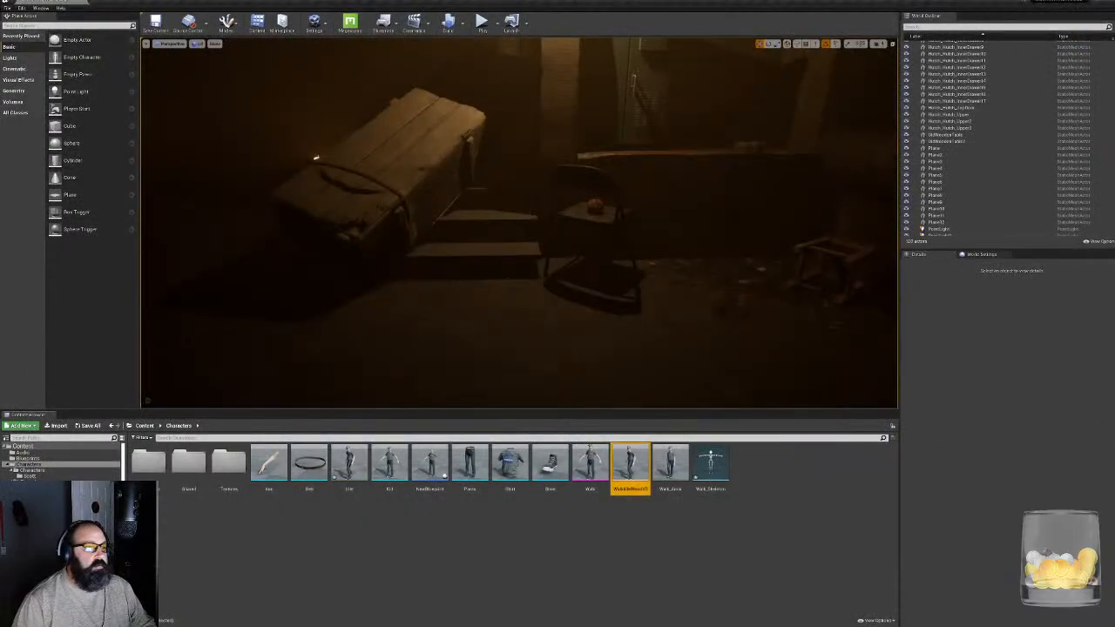
# - Save all modified assets in the project
pyautogui.click(581, 549)
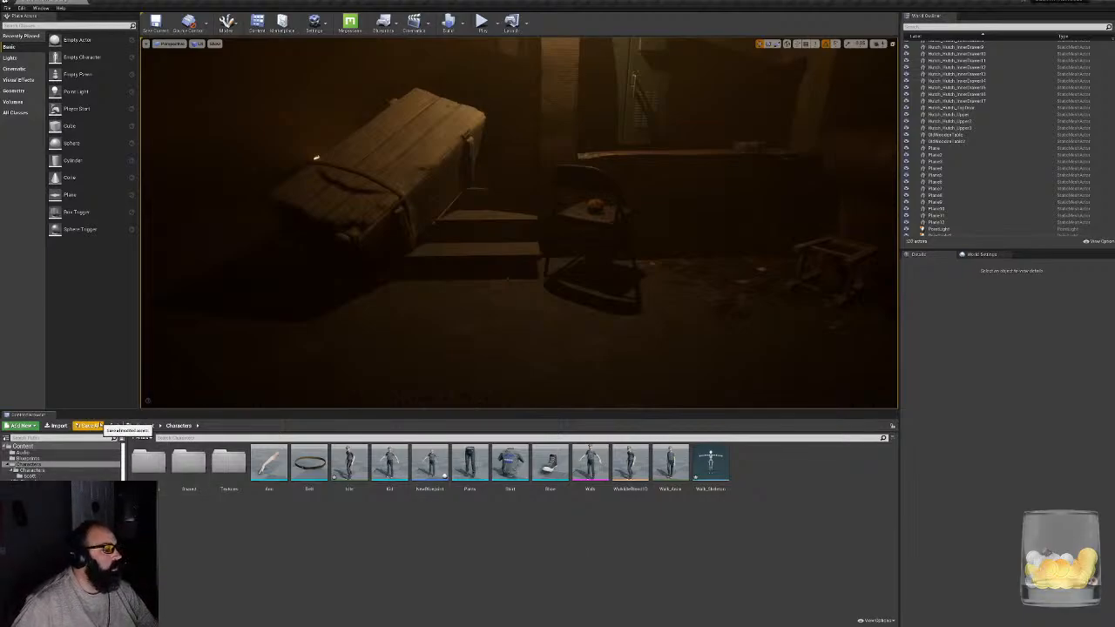
pyautogui.click(88, 425)
pyautogui.click(626, 381)
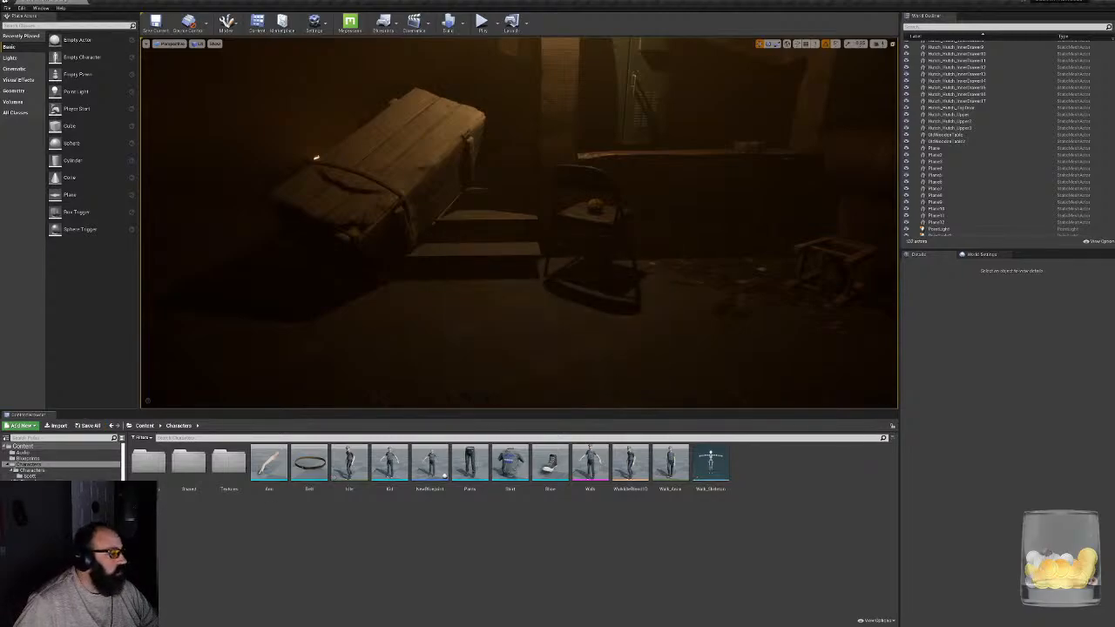
# - Go to the third-person interface's Blueprints folder and open BP_CharacterSelectionGameCharacter
pyautogui.click(41, 494)
pyautogui.doubleClick(163, 468)
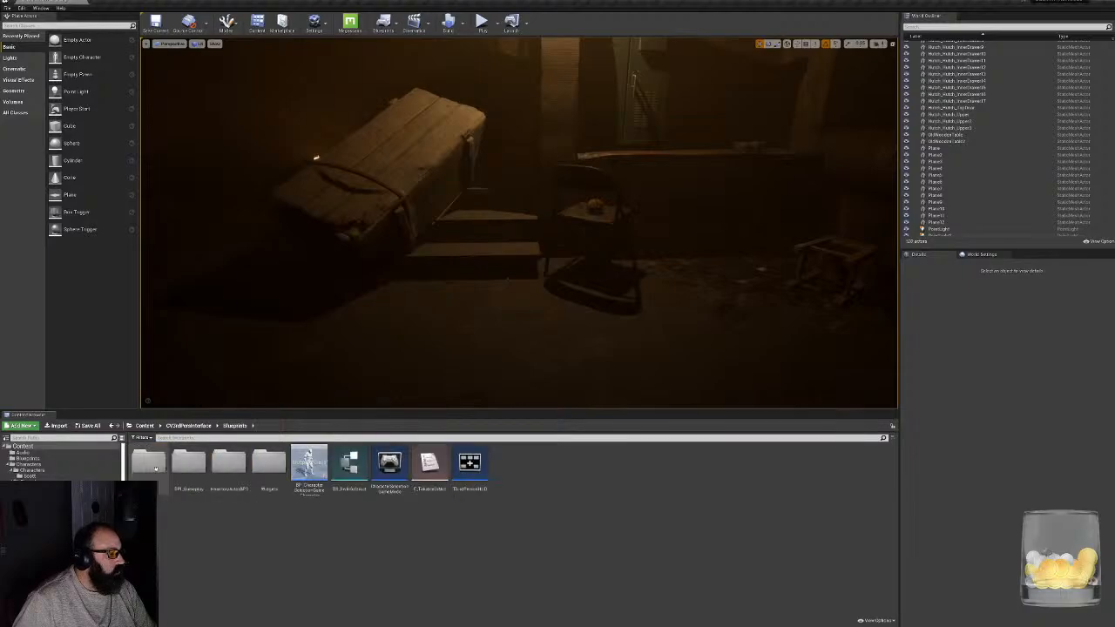
pyautogui.doubleClick(322, 466)
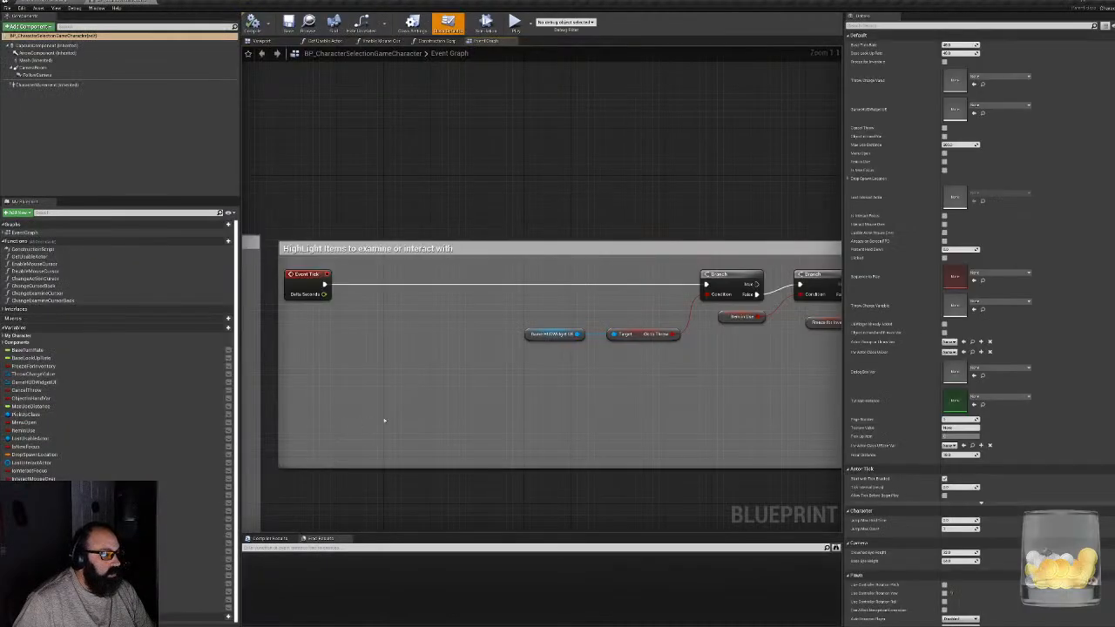
# - Select the inherited Mesh component, show the character in the blueprint viewport and expose the component's skeletal mesh setting
pyautogui.click(39, 60)
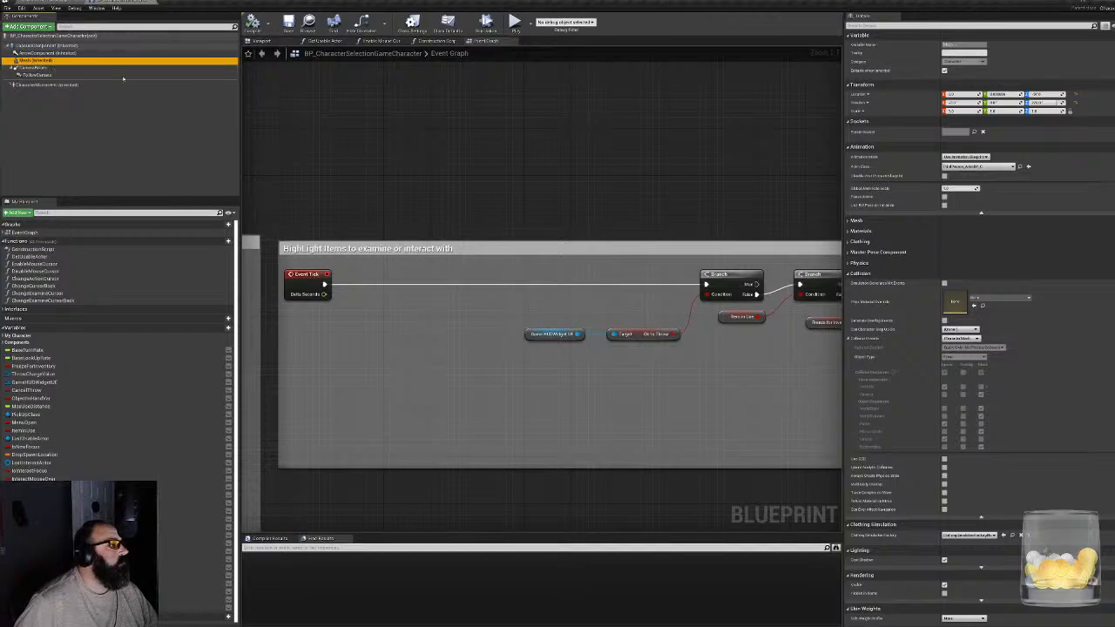
pyautogui.click(260, 41)
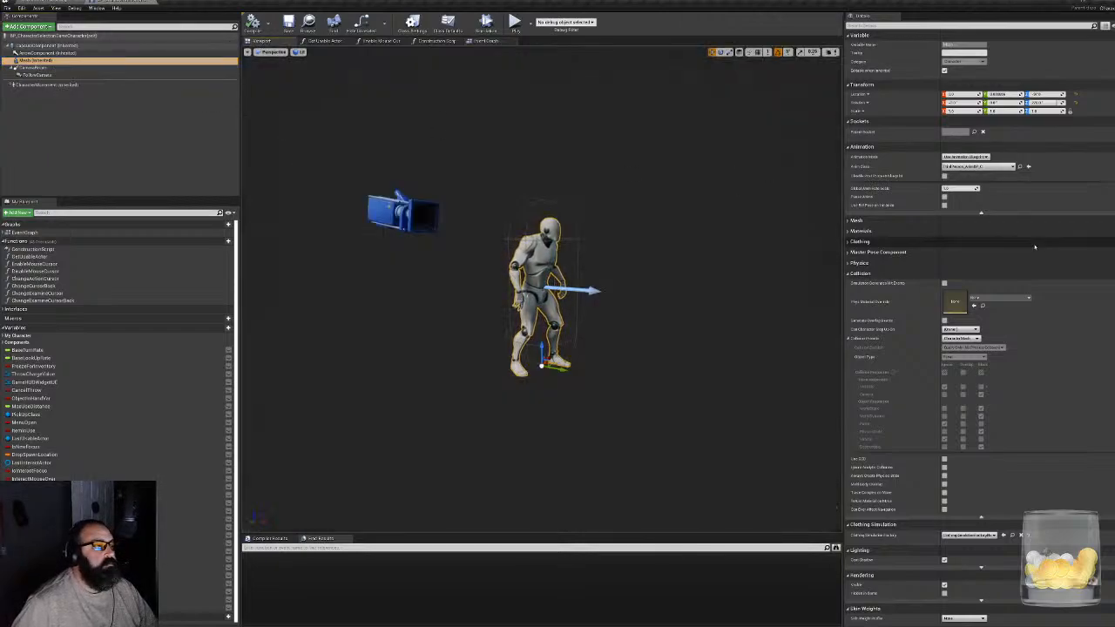
pyautogui.scroll(-2, 1049, 249)
pyautogui.scroll(3, 1049, 248)
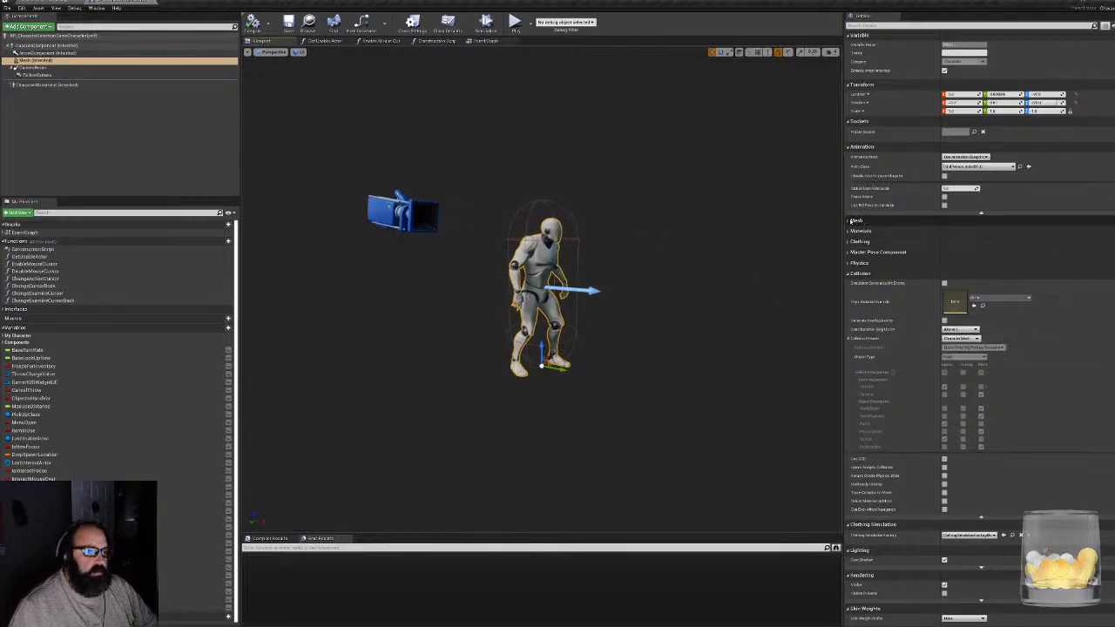
pyautogui.click(851, 221)
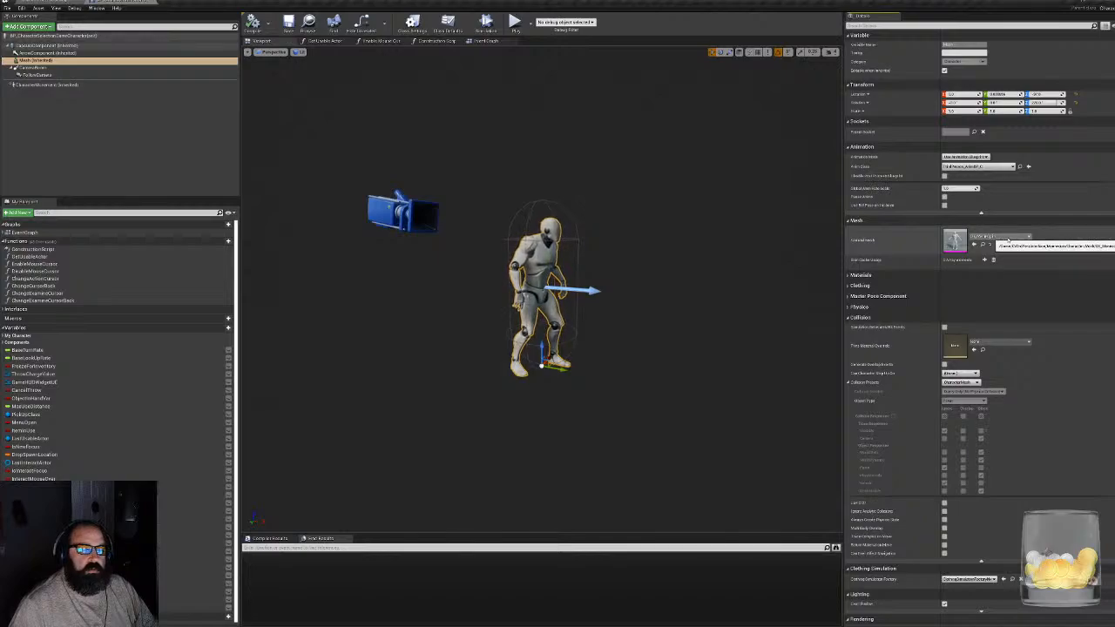
pyautogui.click(1001, 237)
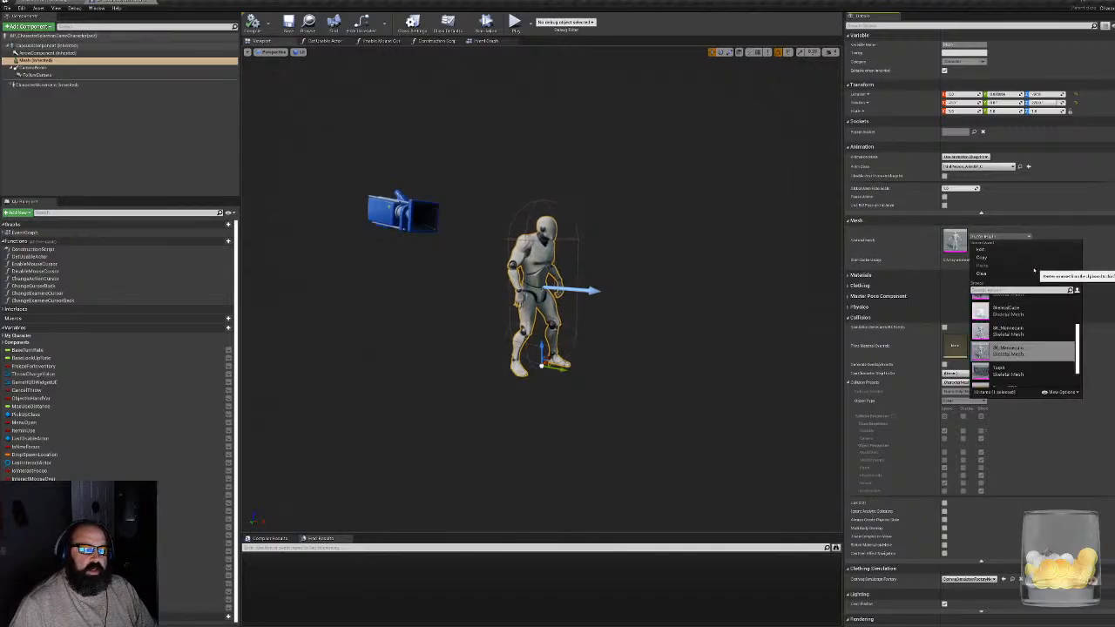
pyautogui.write('k')
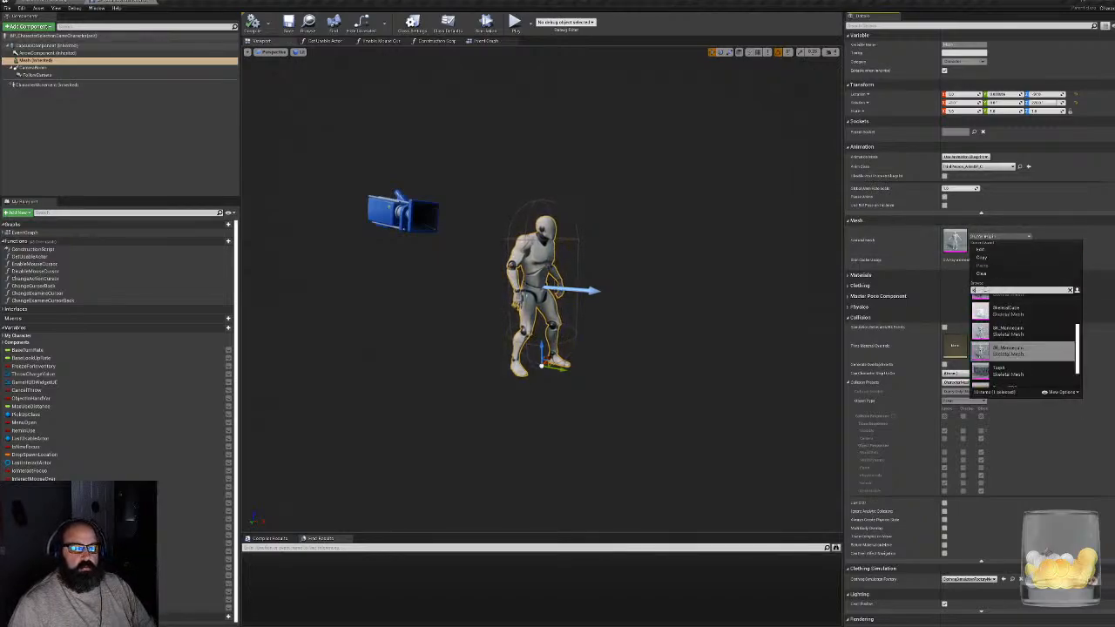
pyautogui.write('i')
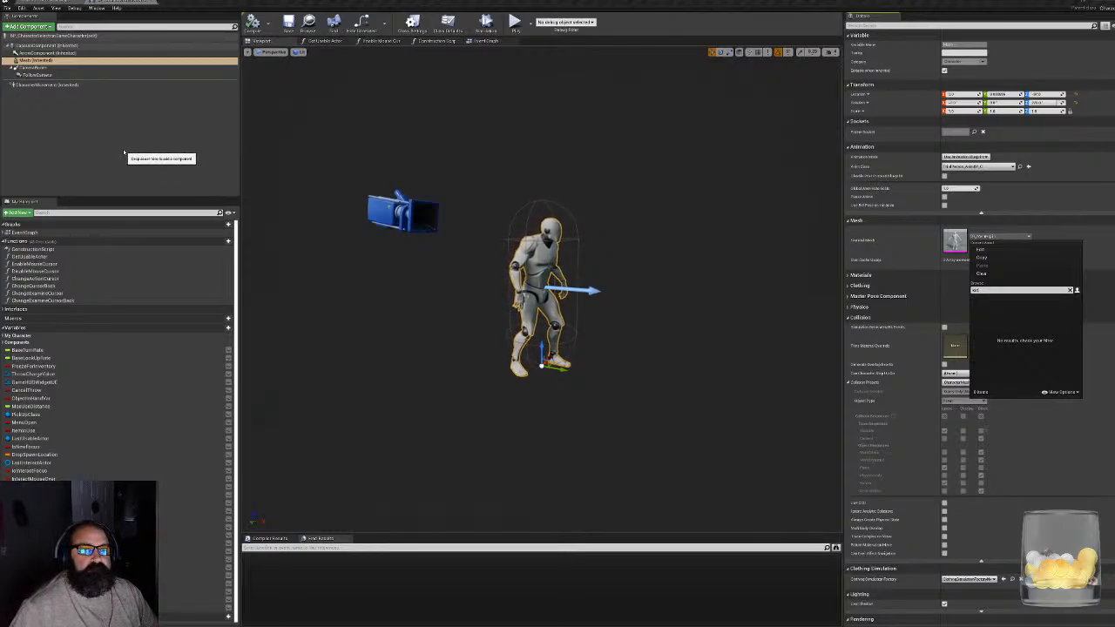
pyautogui.click(325, 178)
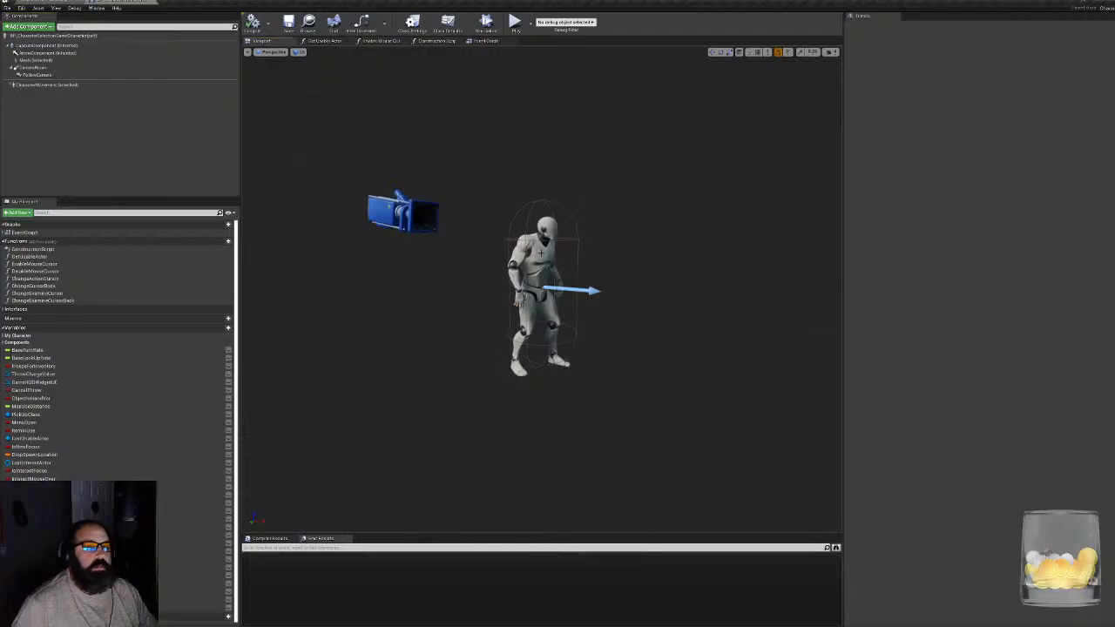
# - Set the Mesh component's skeletal mesh to Walk, frame the character in the viewport and compile the blueprint
pyautogui.click(540, 262)
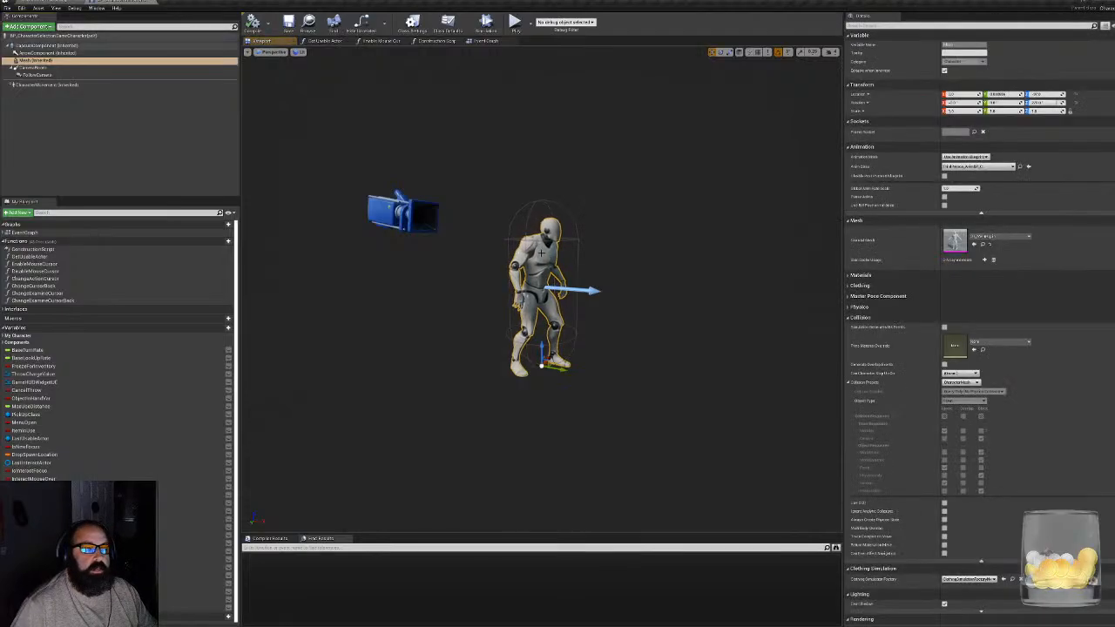
pyautogui.click(1029, 237)
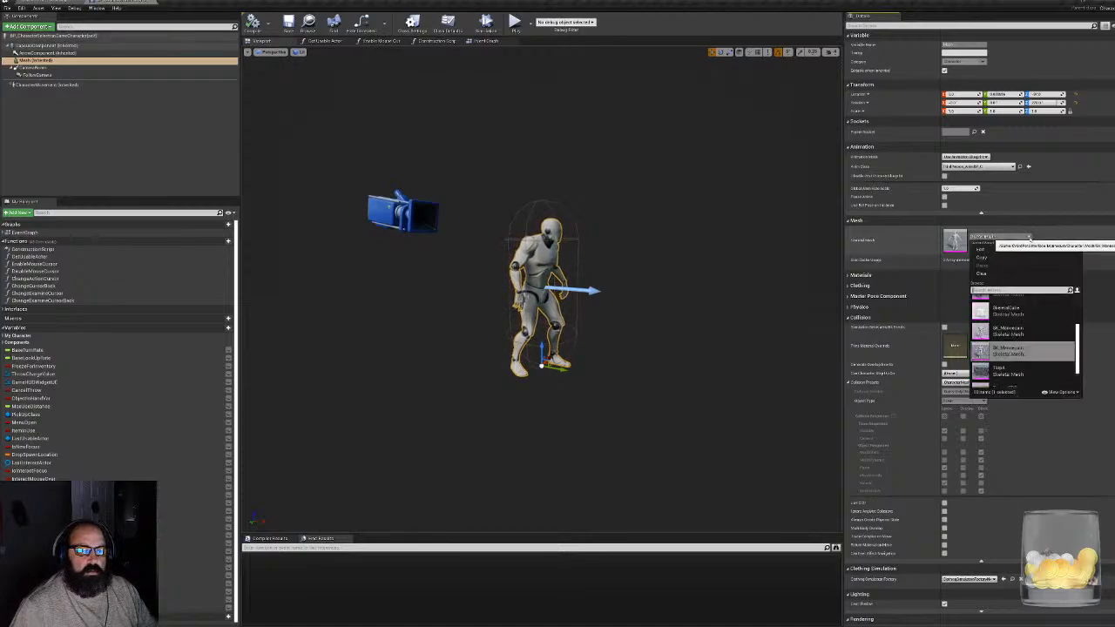
pyautogui.write('sl')
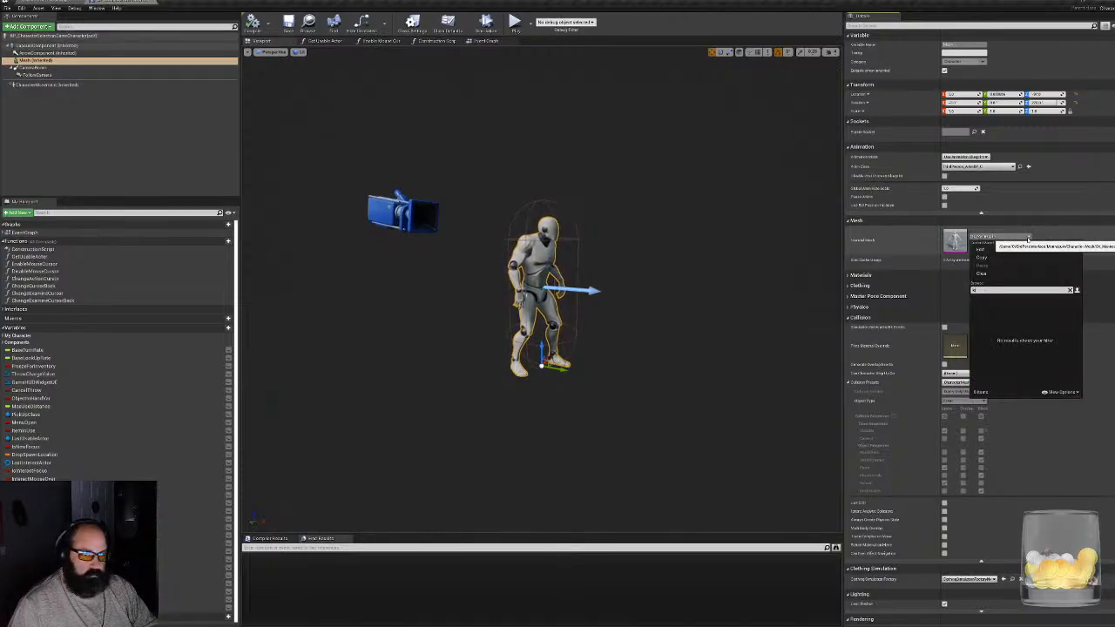
pyautogui.write('a')
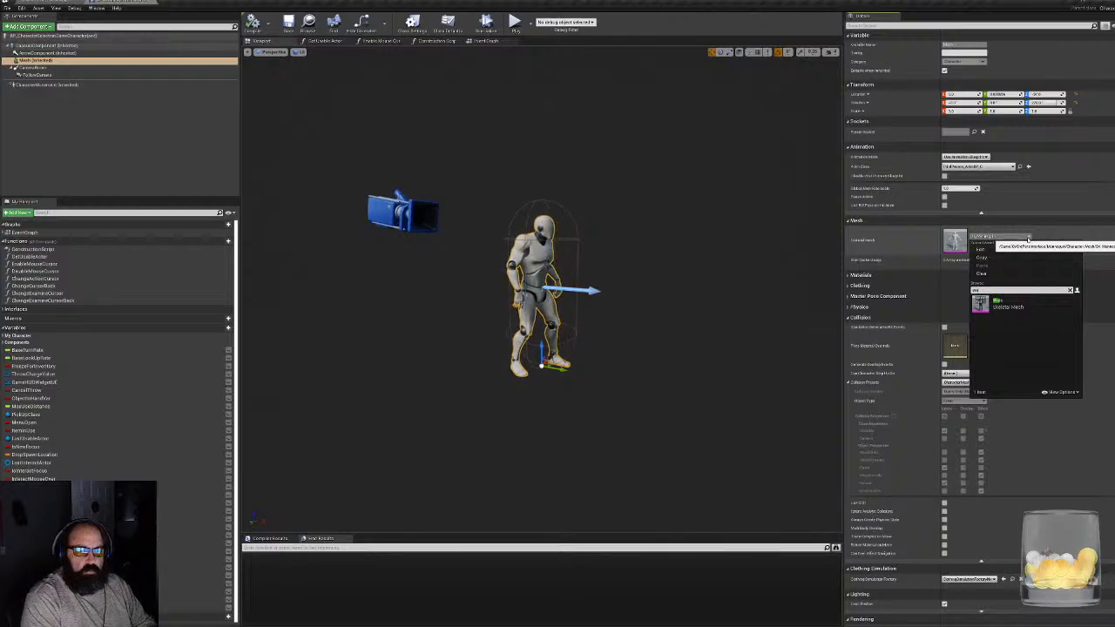
pyautogui.click(1000, 305)
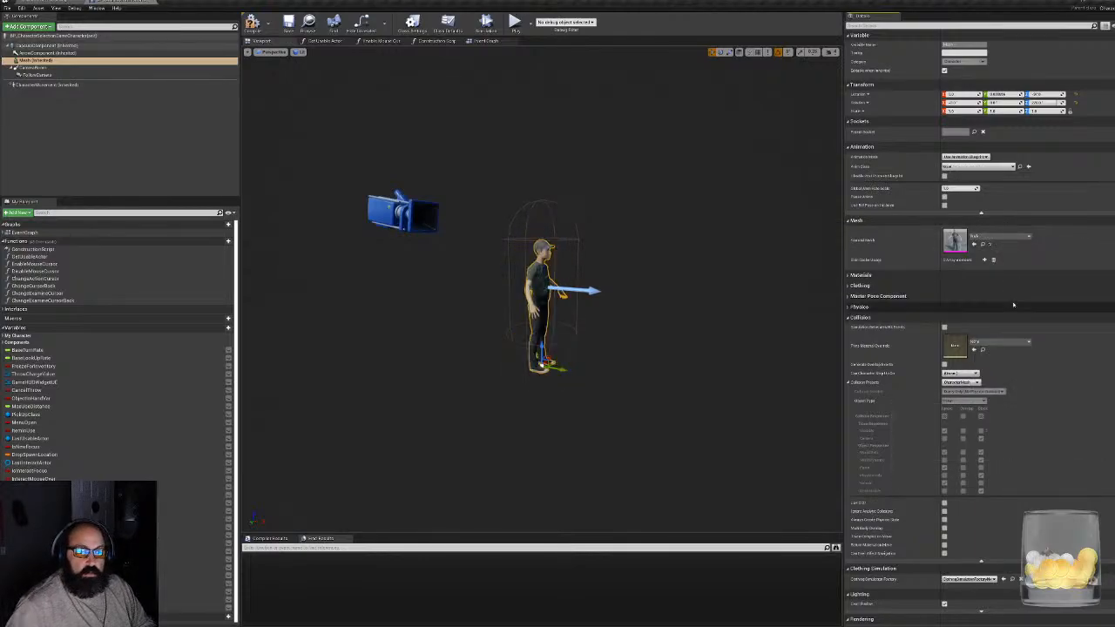
pyautogui.press('f')
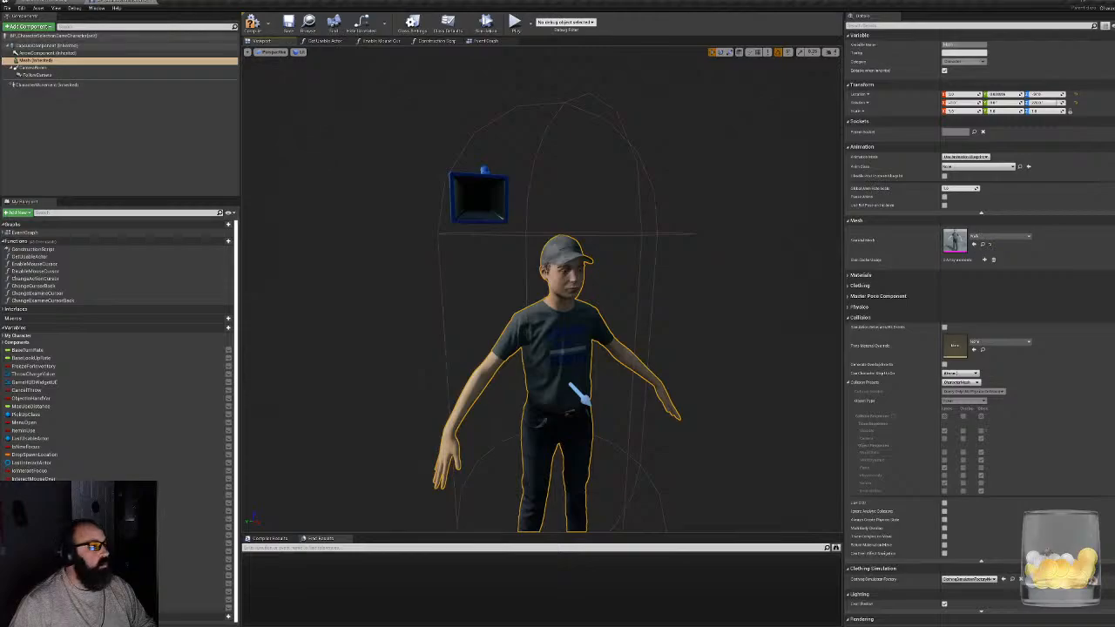
pyautogui.click(253, 24)
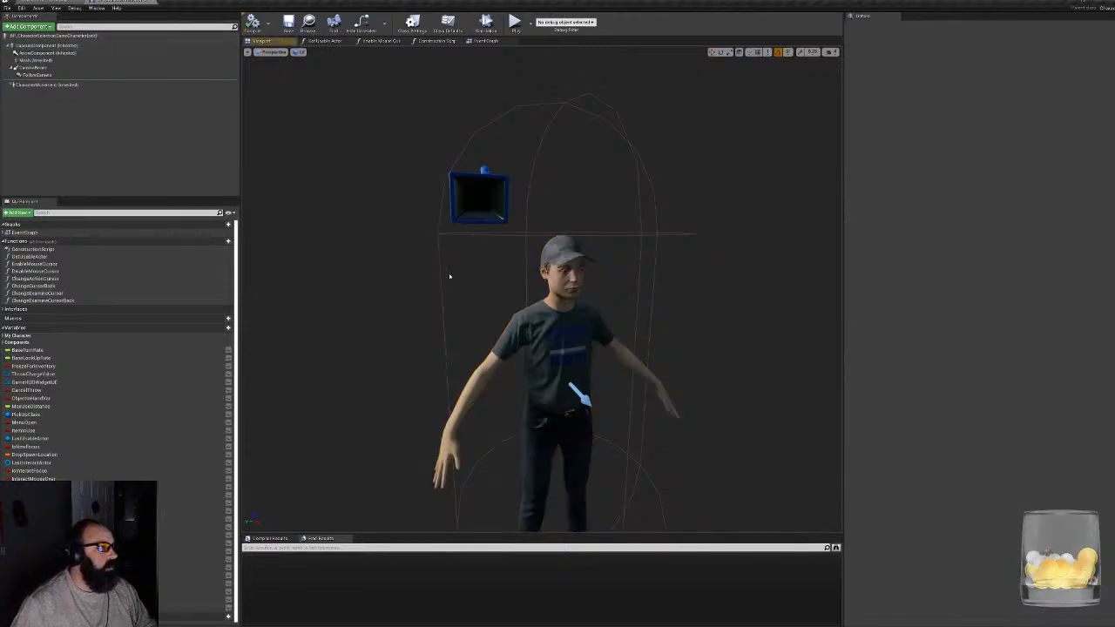
# - Return to the level, play it and walk the character through the cabin rooms to examine how the new mesh looks in game
pyautogui.click(54, 2)
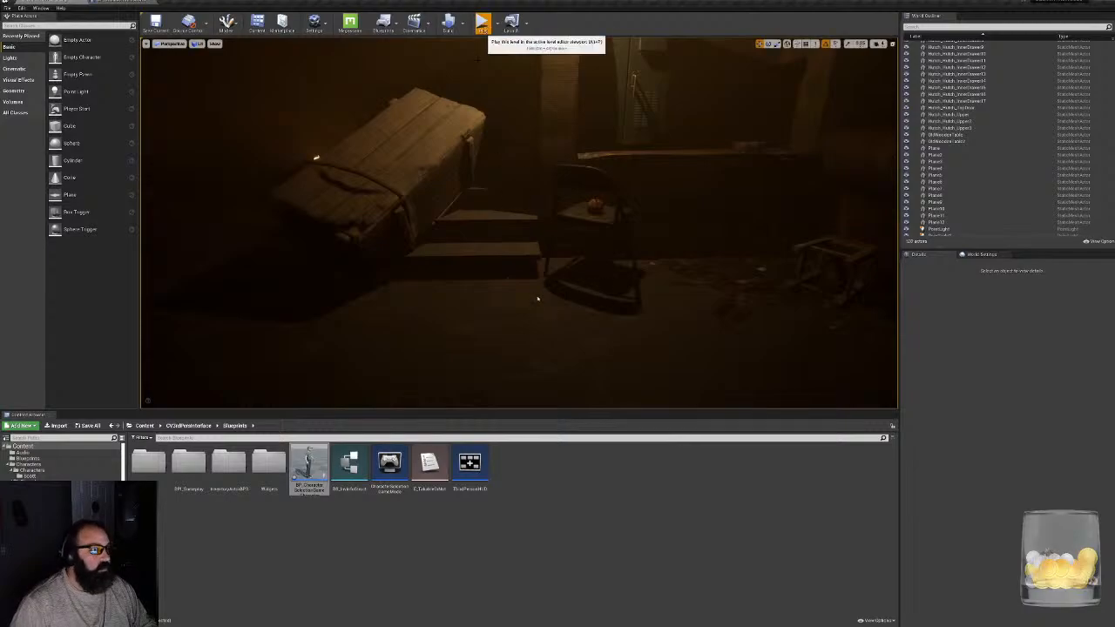
pyautogui.click(596, 297)
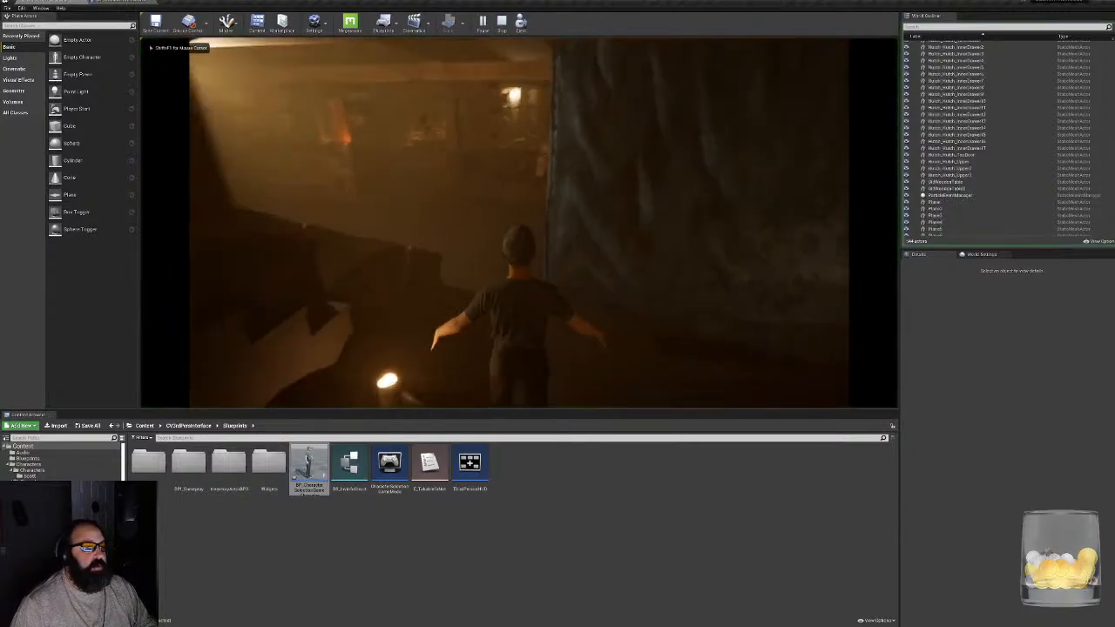
pyautogui.press('w')
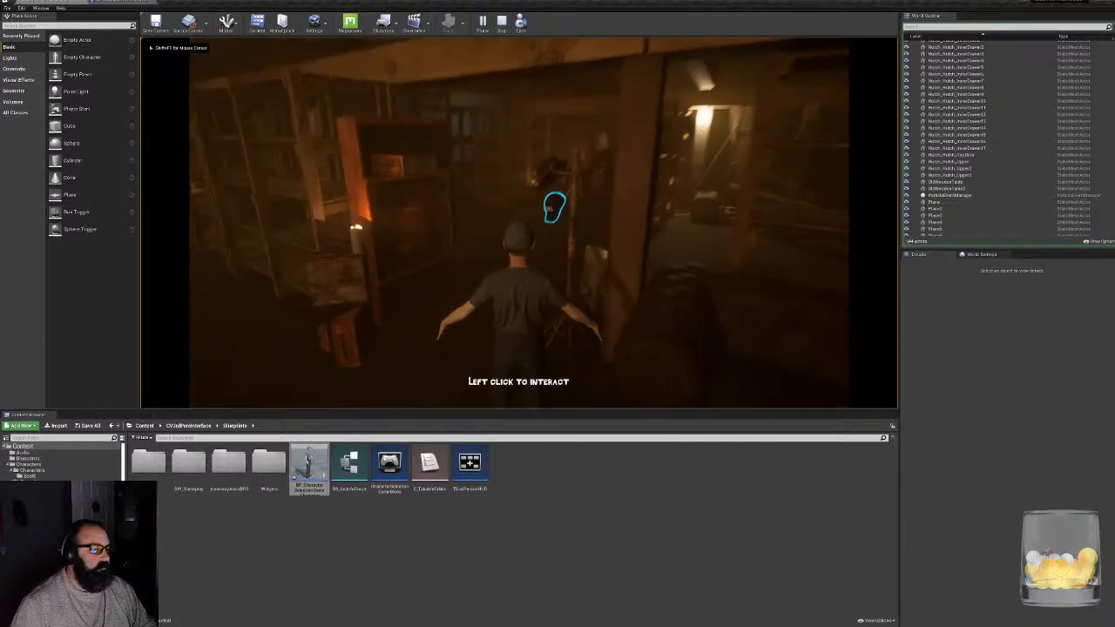
pyautogui.press('w')
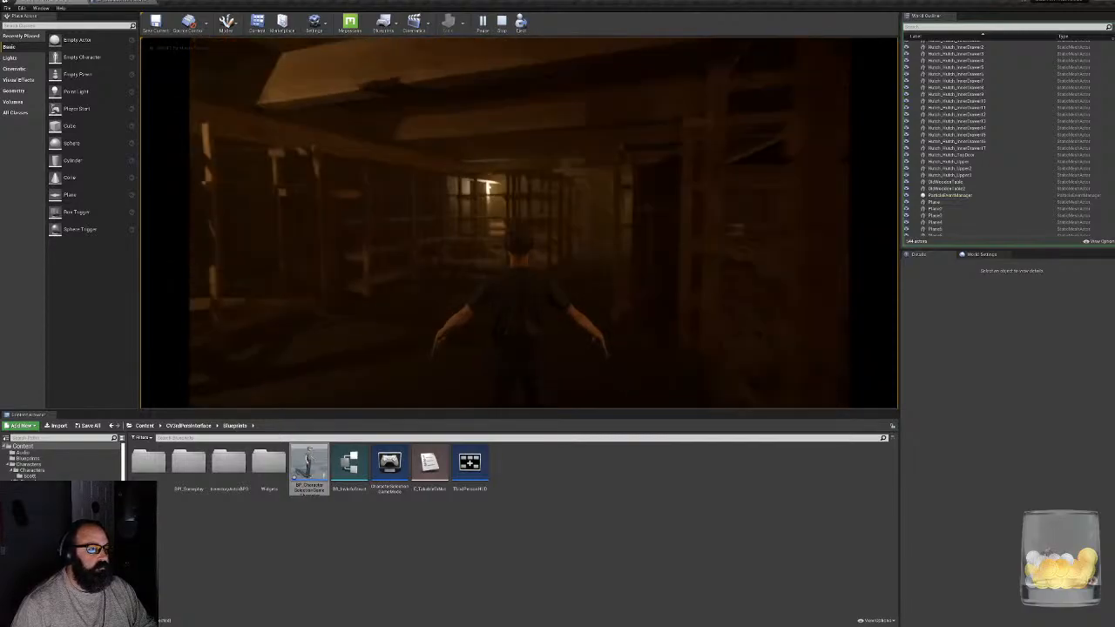
pyautogui.press('w')
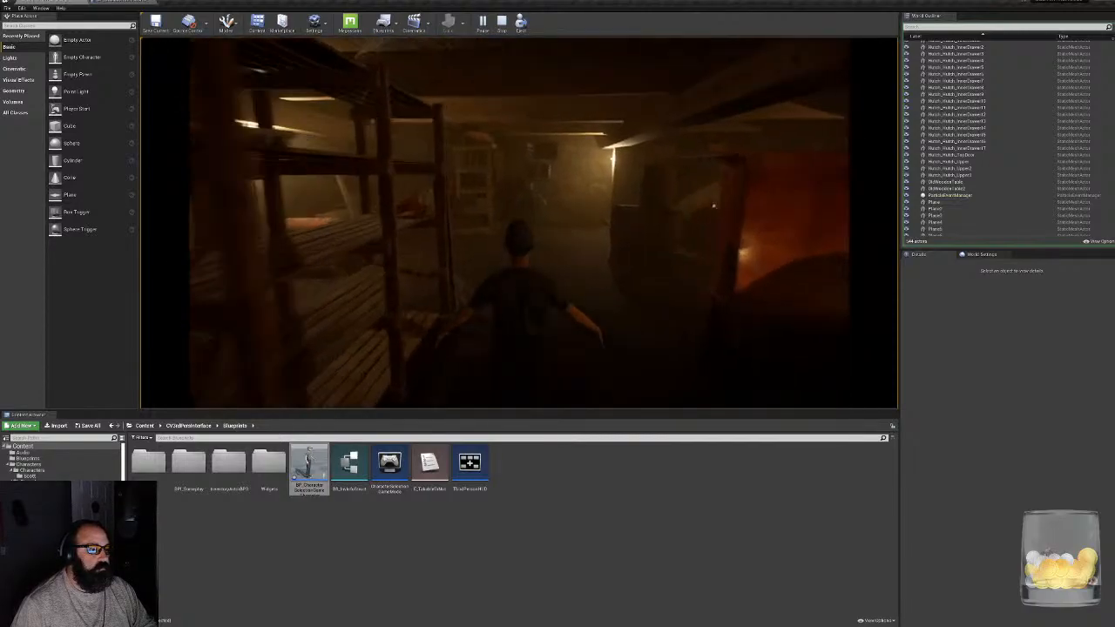
pyautogui.press('w')
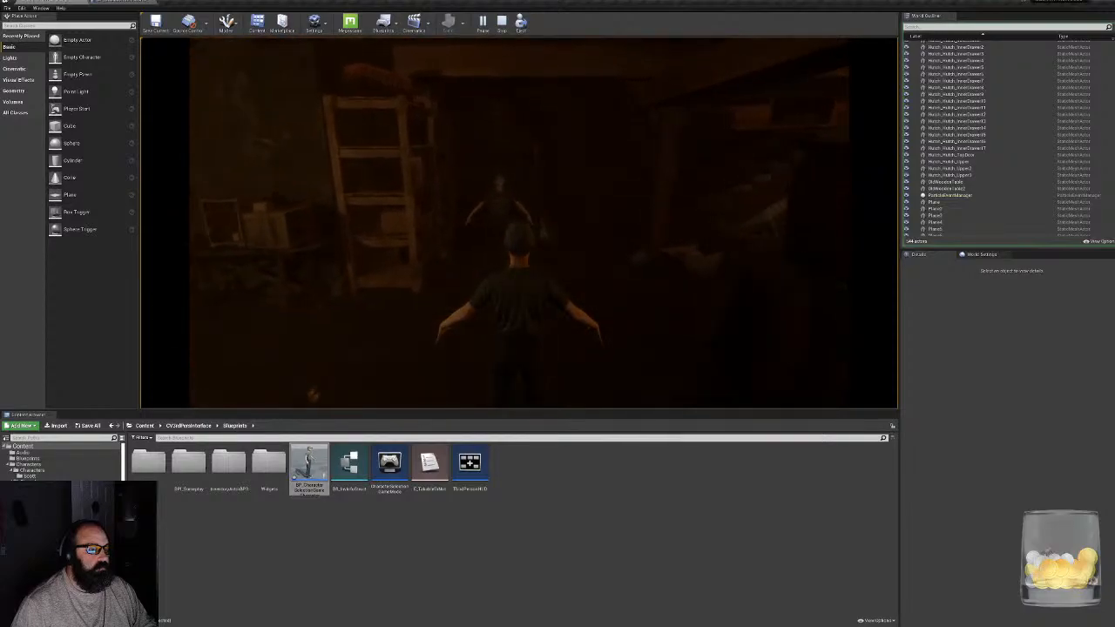
pyautogui.press('w')
pyautogui.press('s')
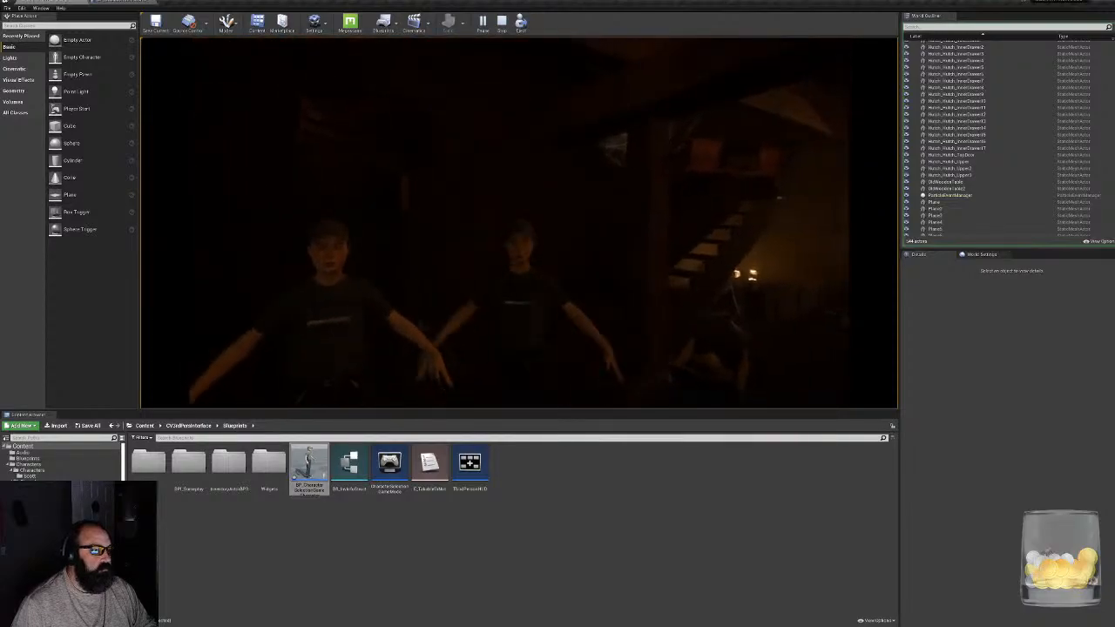
pyautogui.press('w')
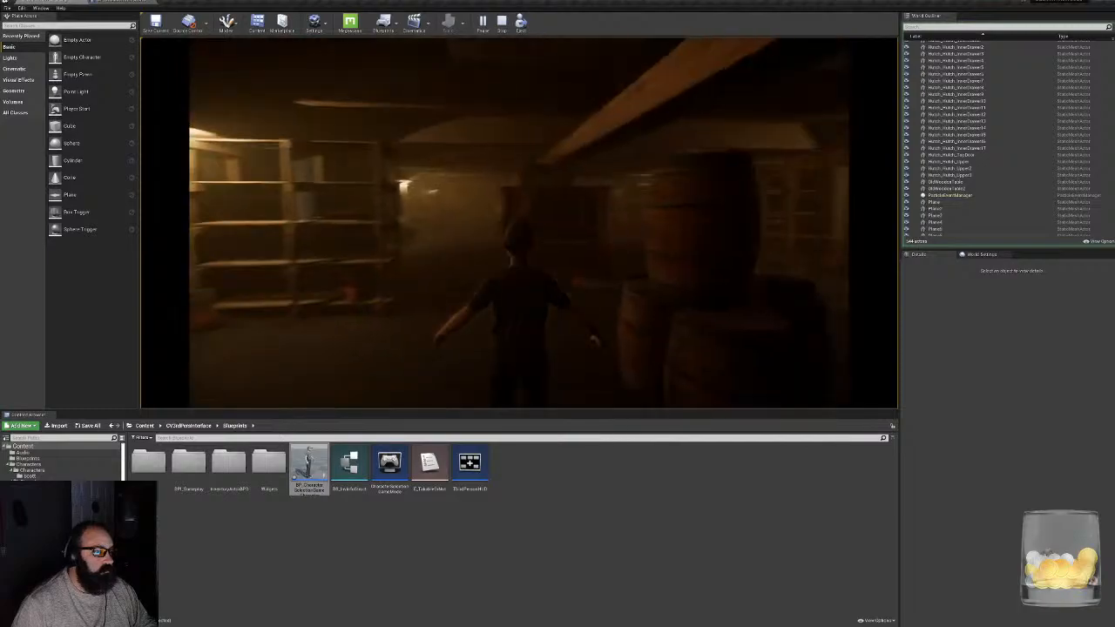
pyautogui.press('w')
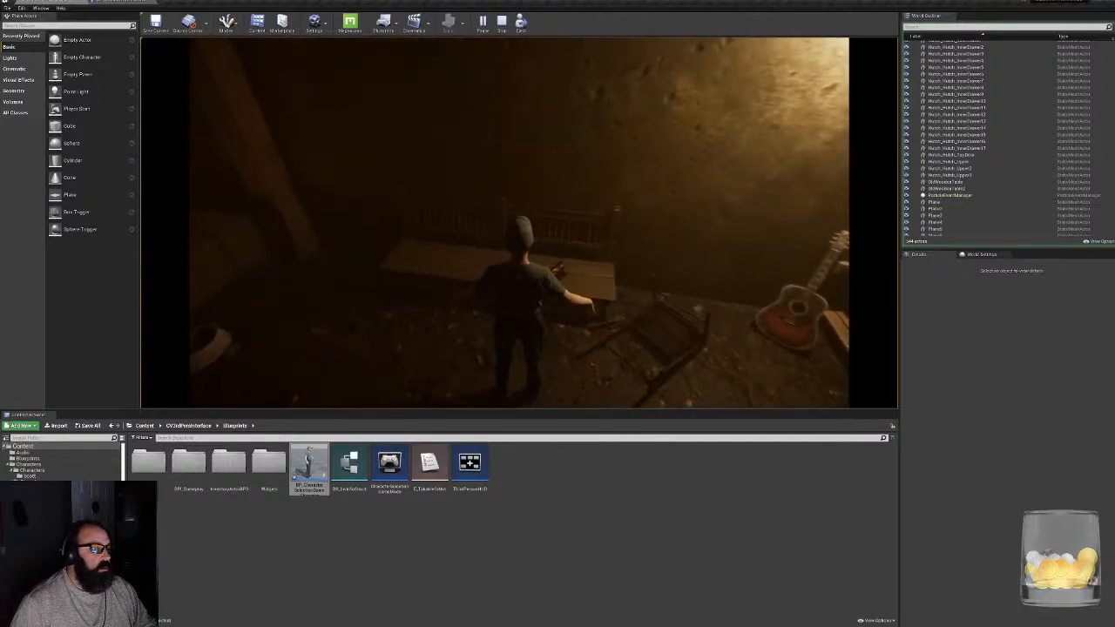
pyautogui.press('w')
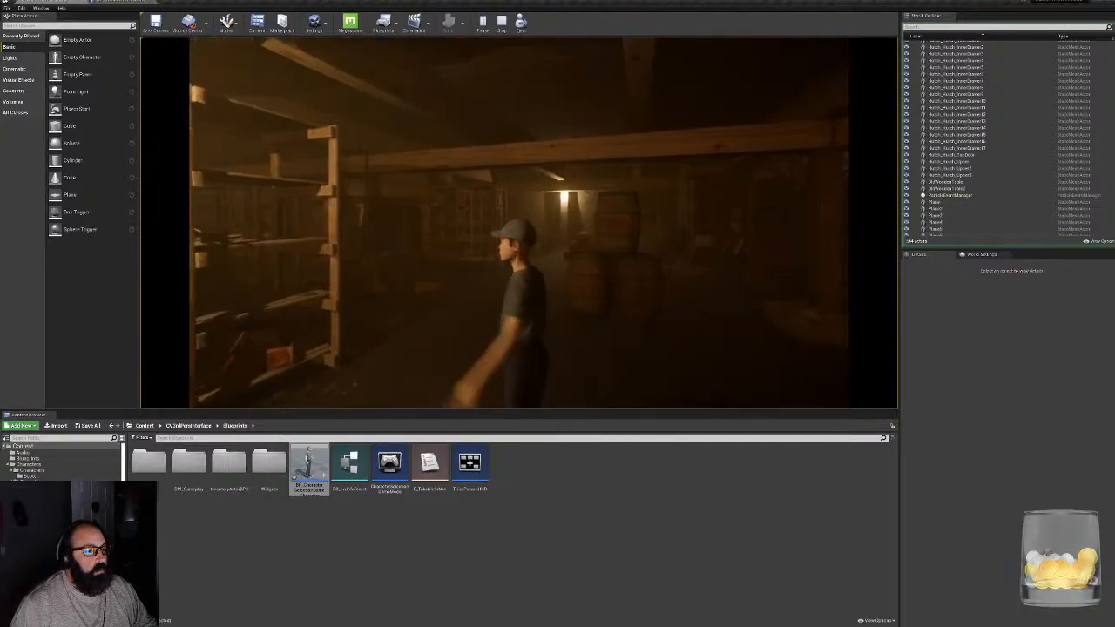
pyautogui.press('w')
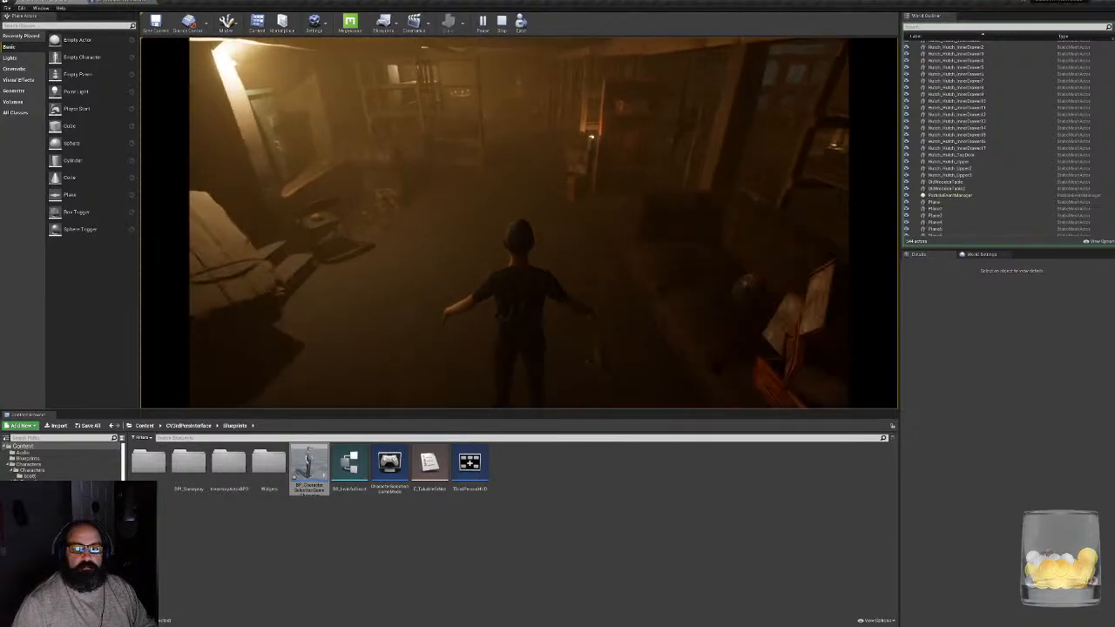
# - Stop the play session, open the mannequin's ThirdPerson_AnimBP and examine the node logic in its event graph
pyautogui.press('Escape')
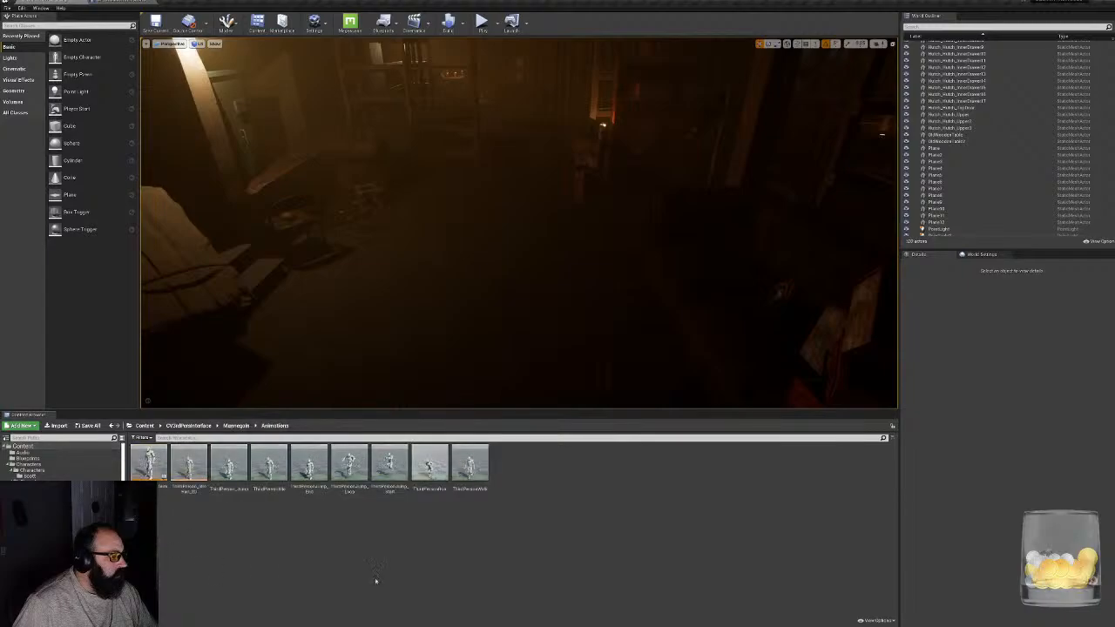
pyautogui.doubleClick(161, 470)
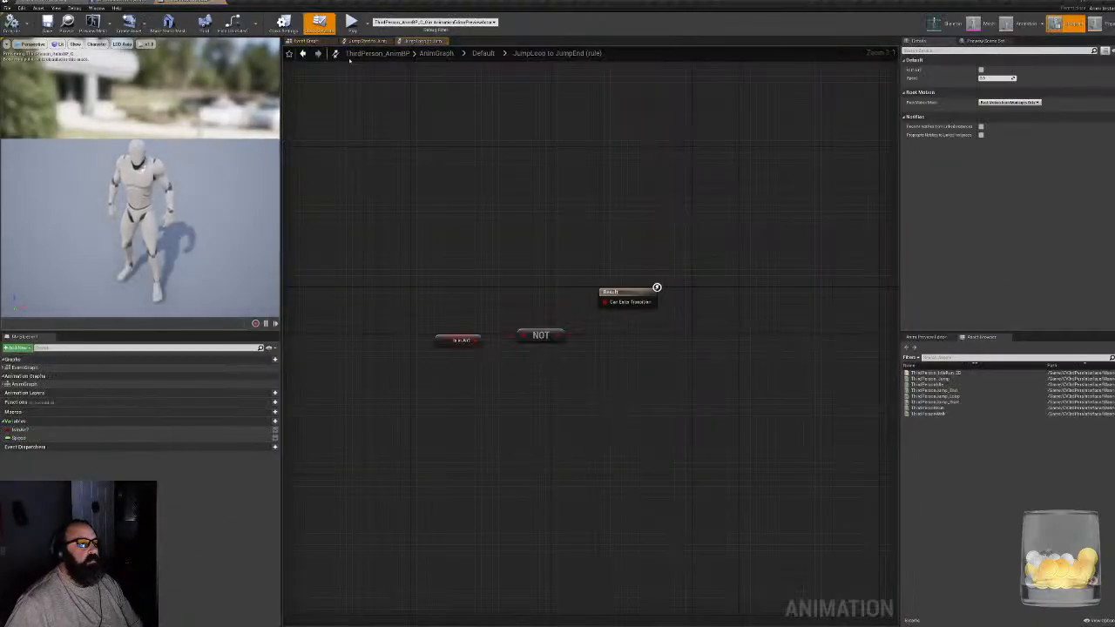
pyautogui.click(313, 41)
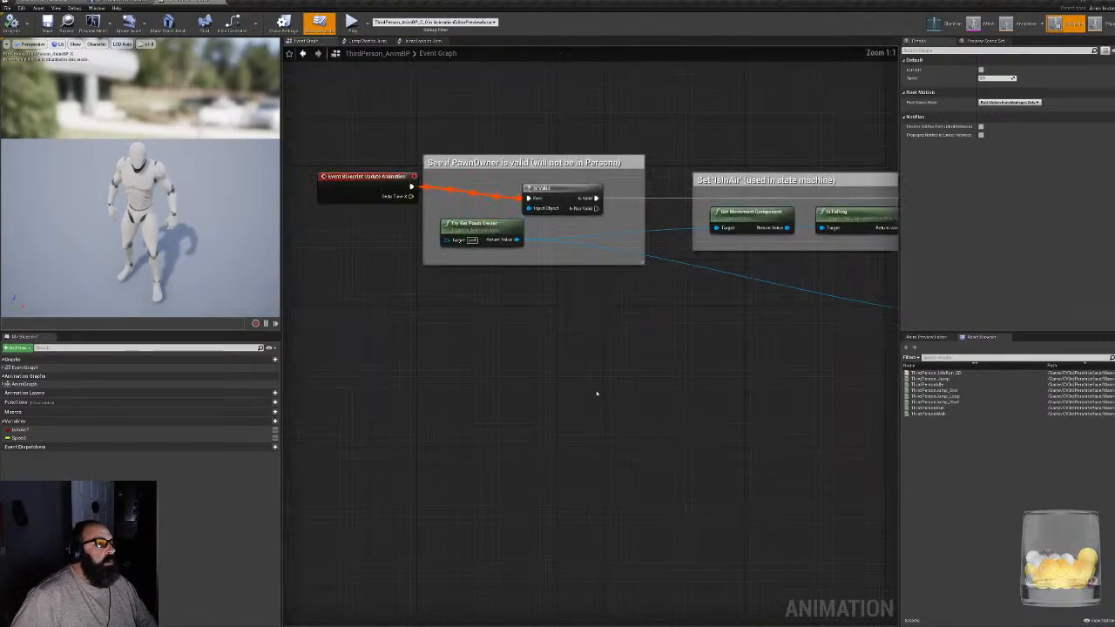
pyautogui.click(458, 250)
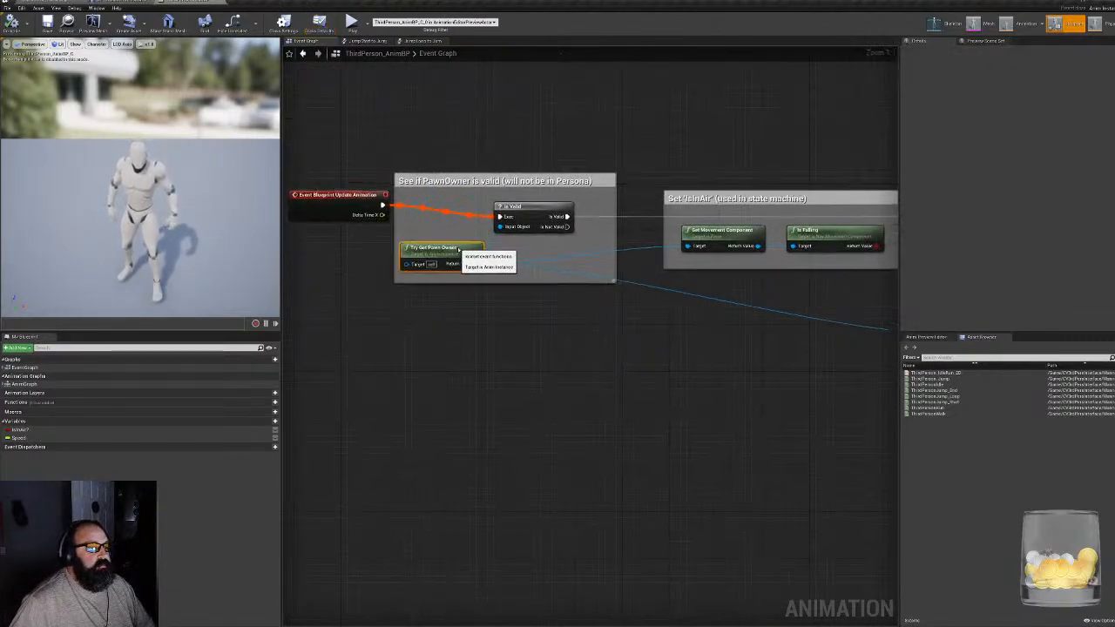
pyautogui.scroll(-3, 480, 378)
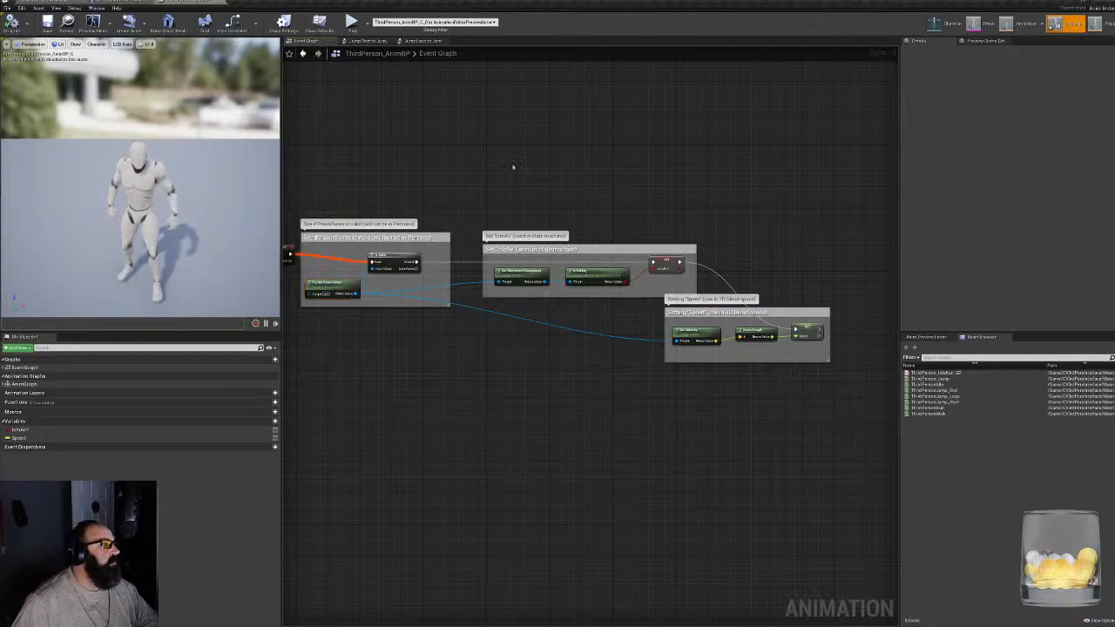
pyautogui.moveTo(513, 166); pyautogui.dragTo(555, 177, button='right')
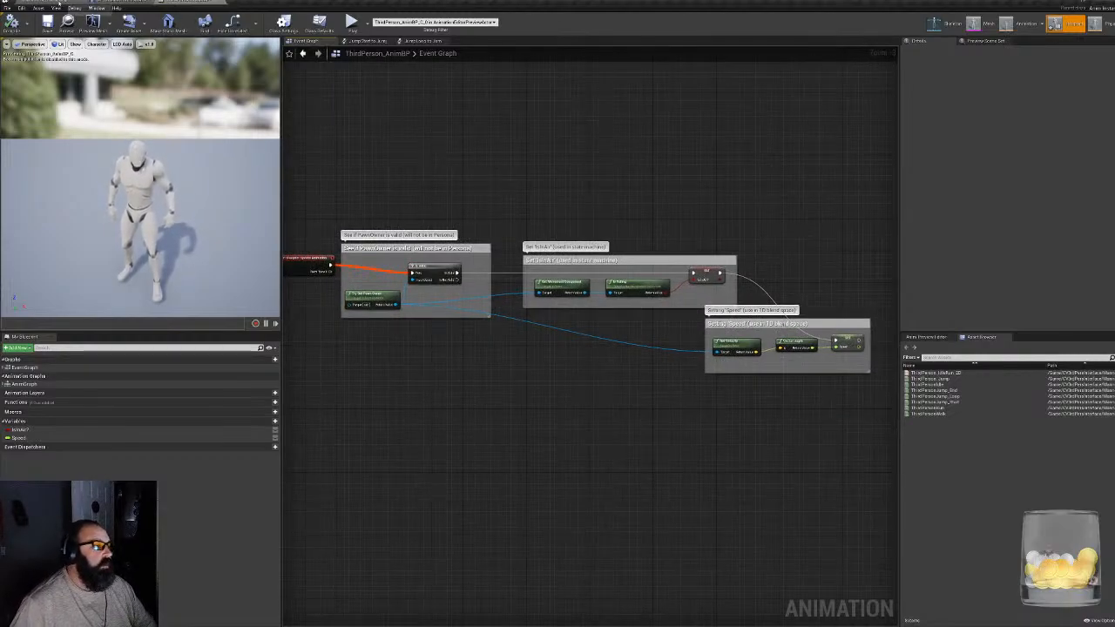
# - Detach the ThirdPerson_AnimBP editor into a separate window out of the way and go to the level editor's Characters folder
pyautogui.moveTo(183, 2); pyautogui.dragTo(256, 144)
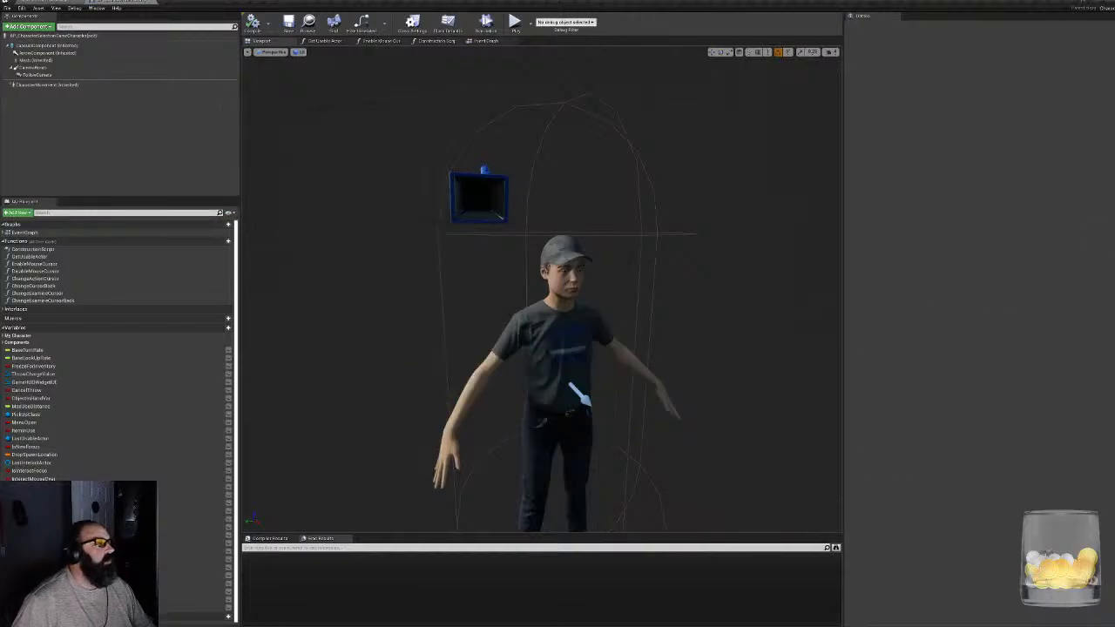
pyautogui.moveTo(590, 253); pyautogui.dragTo(1114, 254)
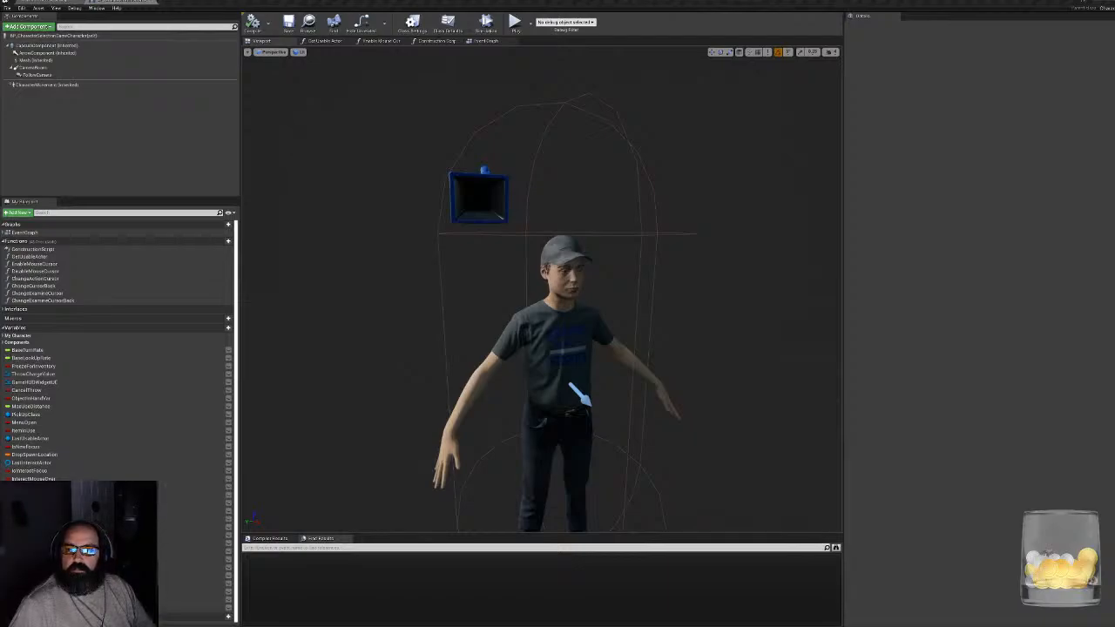
pyautogui.click(52, 2)
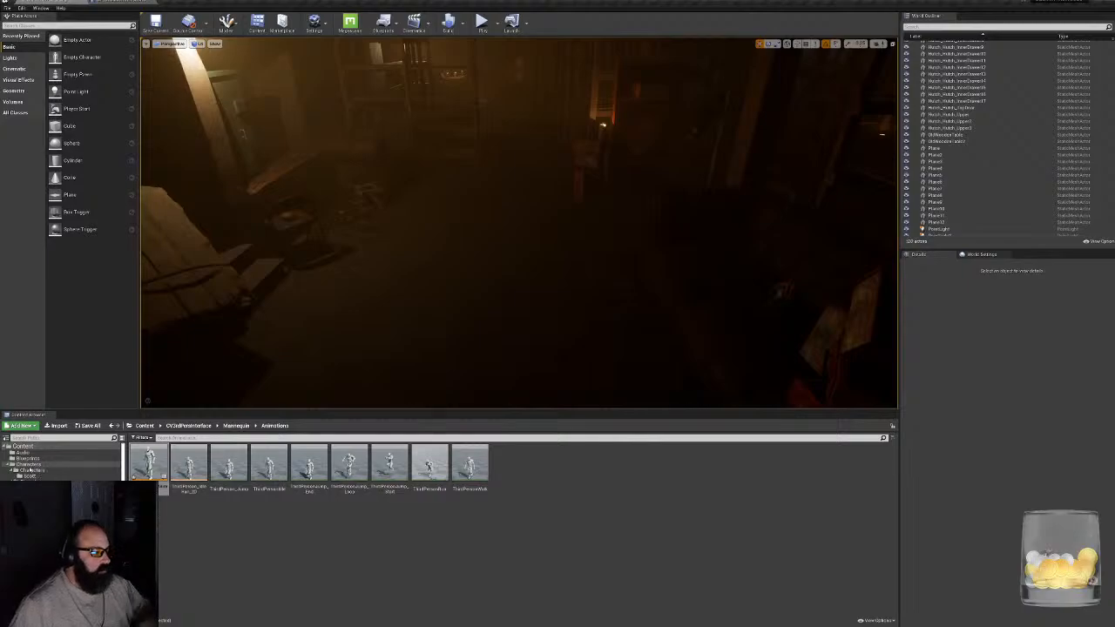
pyautogui.click(31, 471)
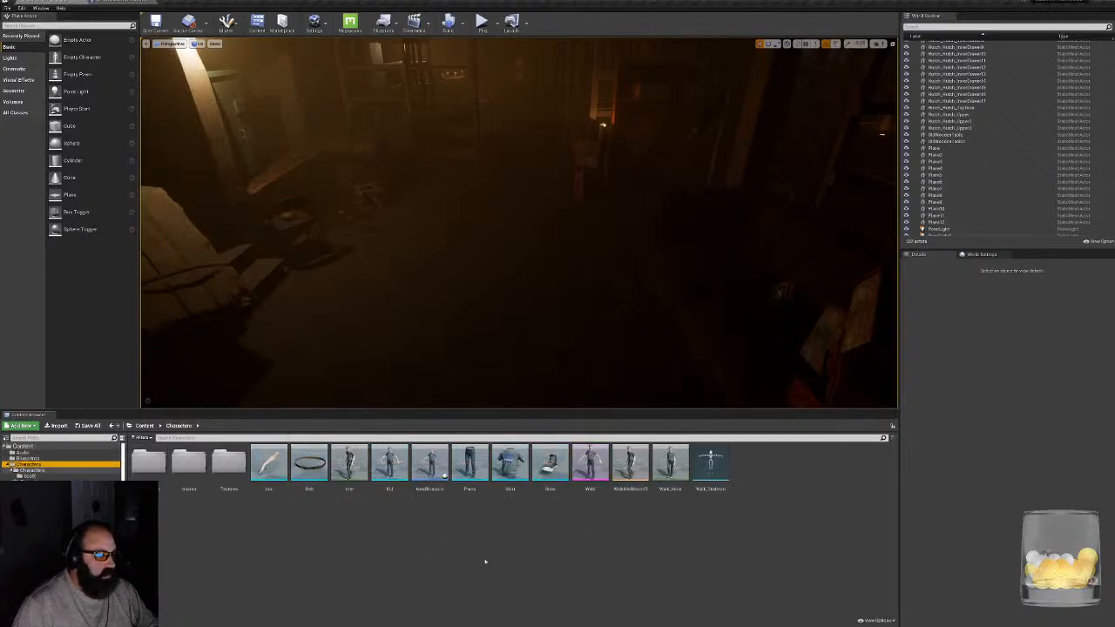
# - Try to create an animation blueprint named KidAnimBP for Walk_Skeleton after checking ThirdPerson_AnimBP as its parent class
pyautogui.rightClick(644, 540)
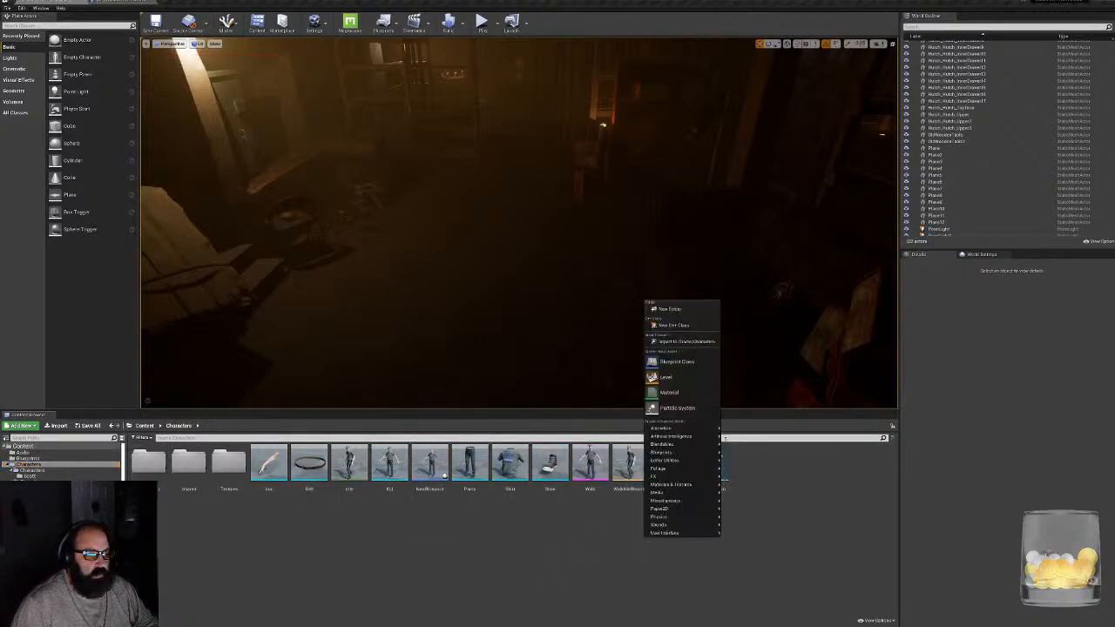
pyautogui.moveTo(716, 431)
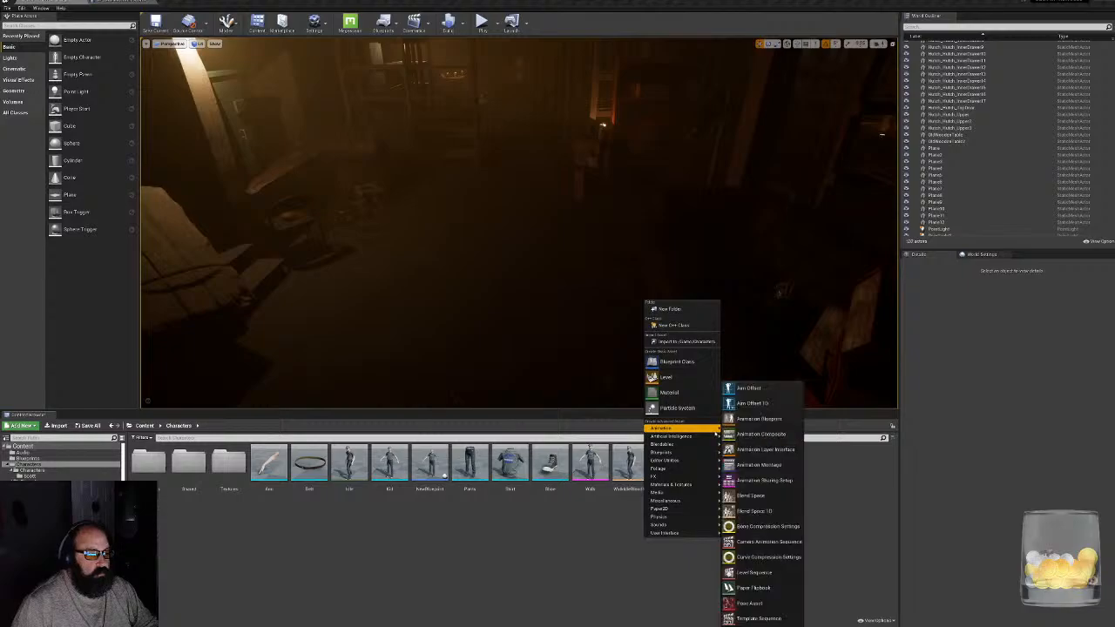
pyautogui.click(757, 419)
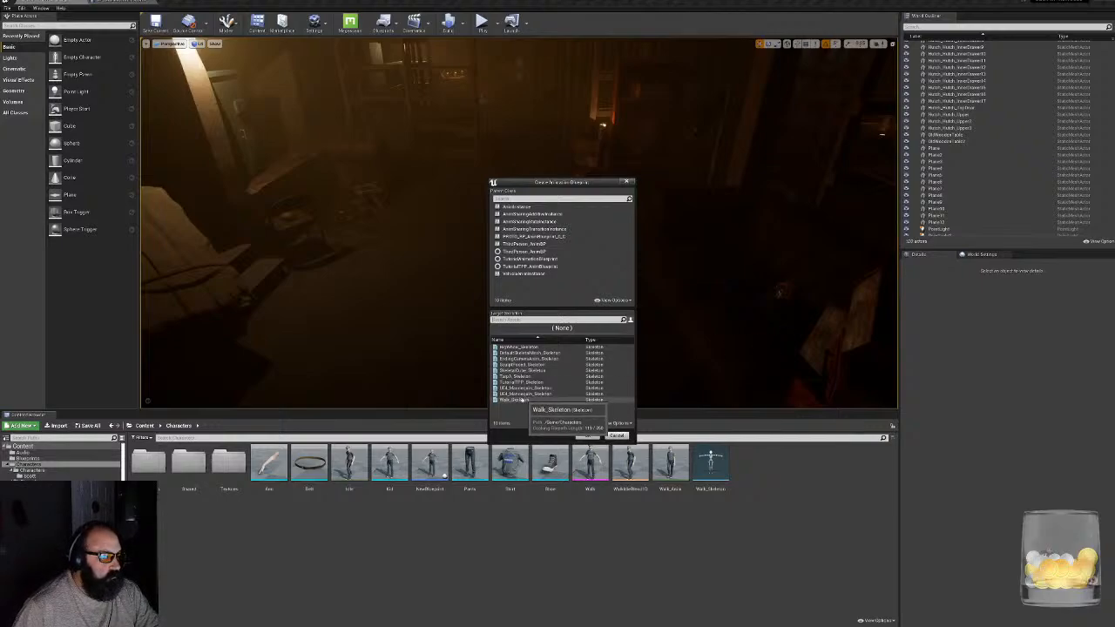
pyautogui.click(520, 400)
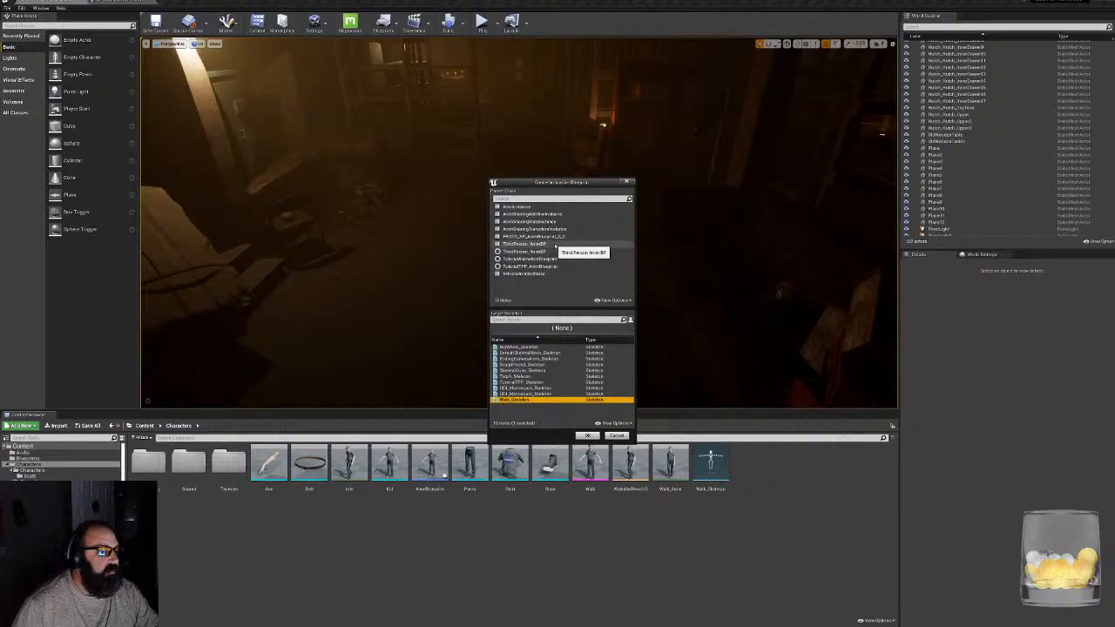
pyautogui.click(527, 245)
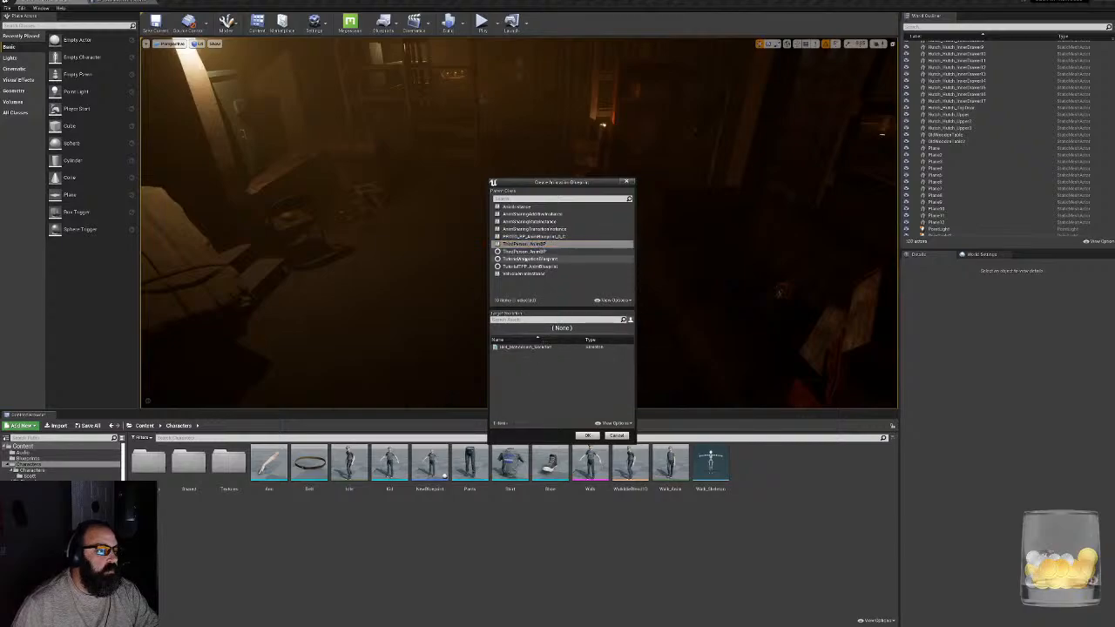
pyautogui.click(537, 252)
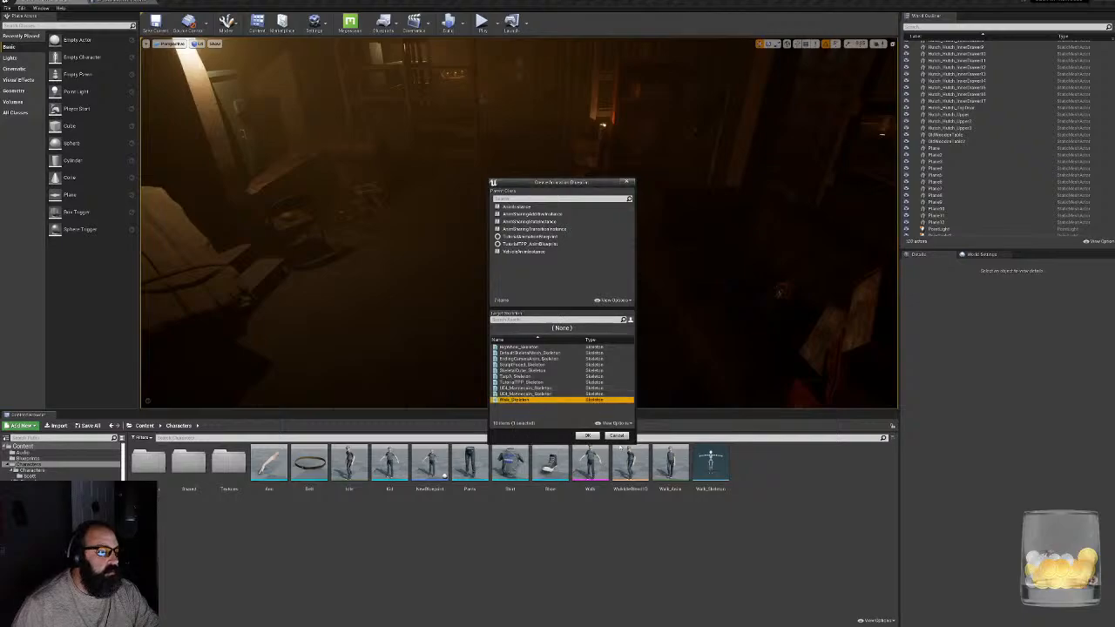
pyautogui.click(588, 436)
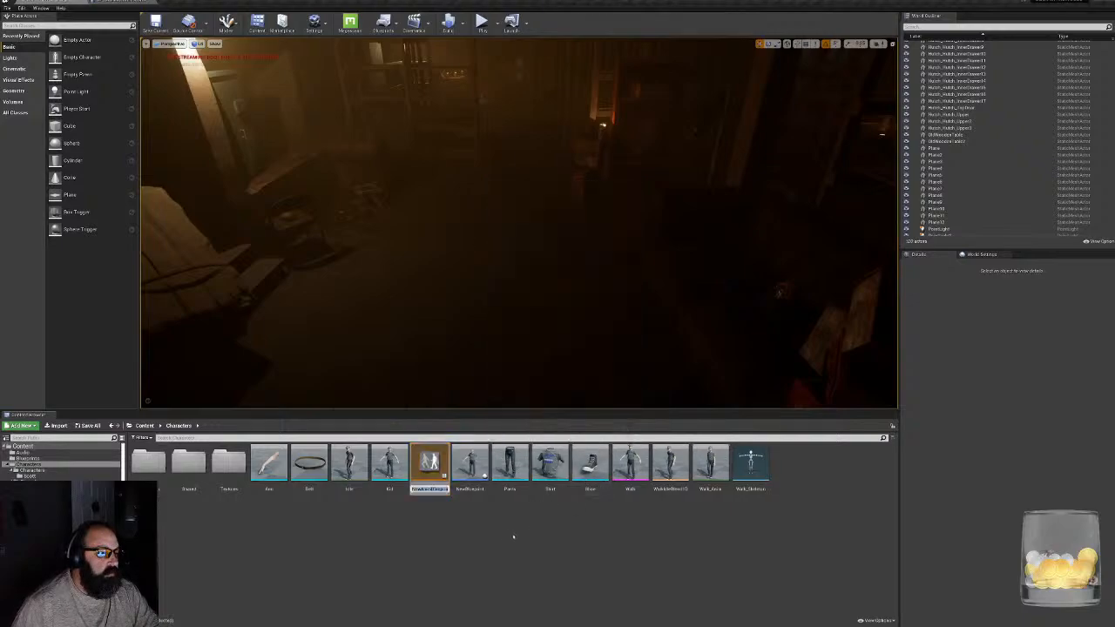
pyautogui.write('Kid')
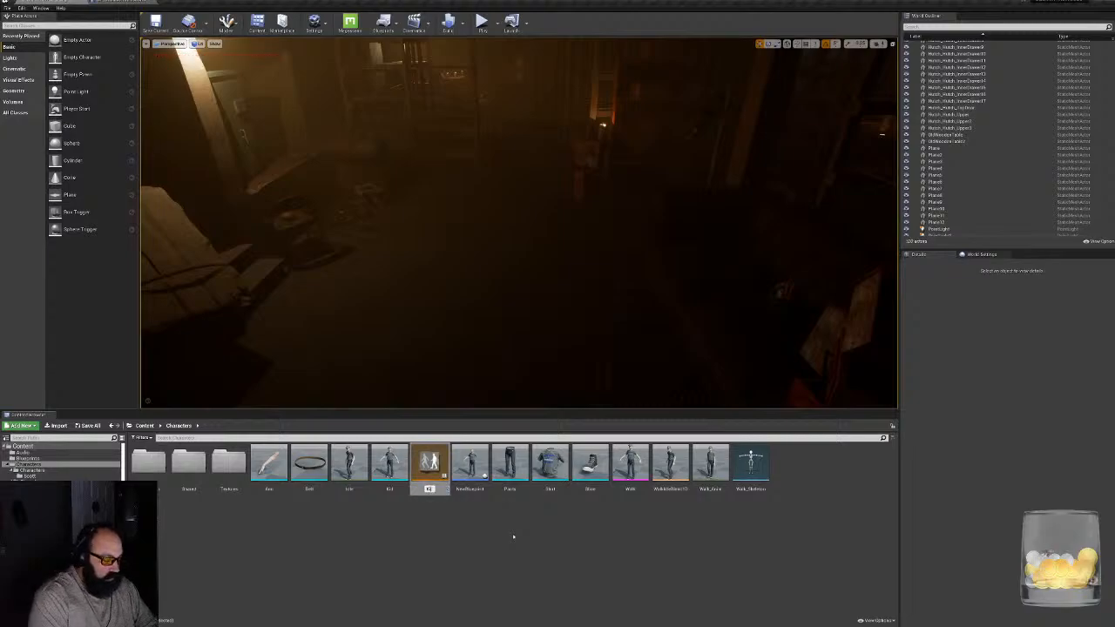
pyautogui.write('doAnimBP')
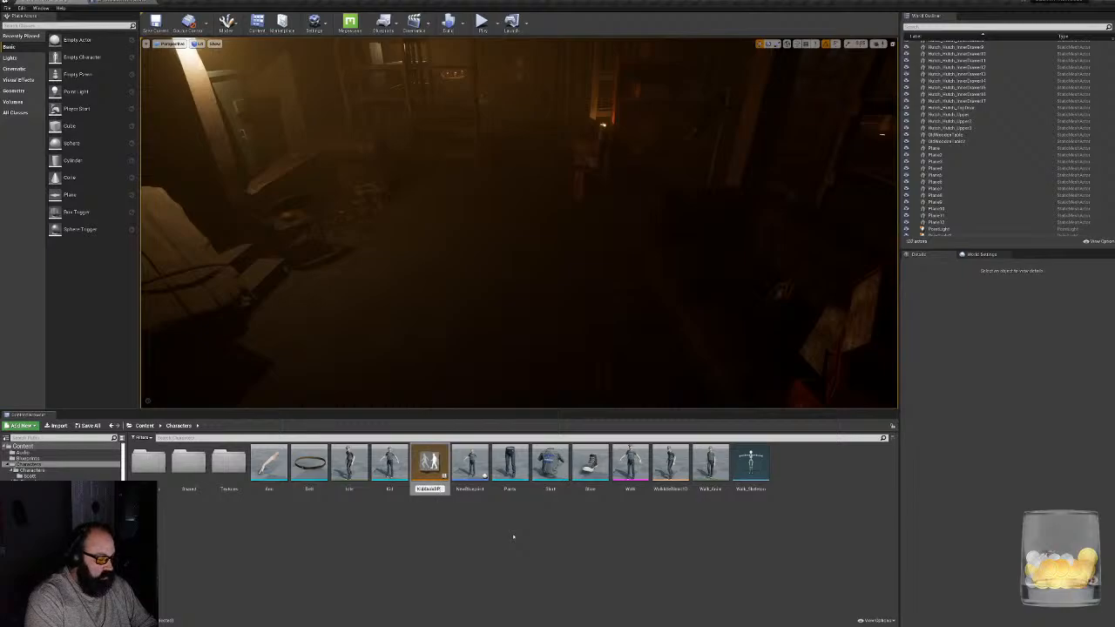
pyautogui.press('Return')
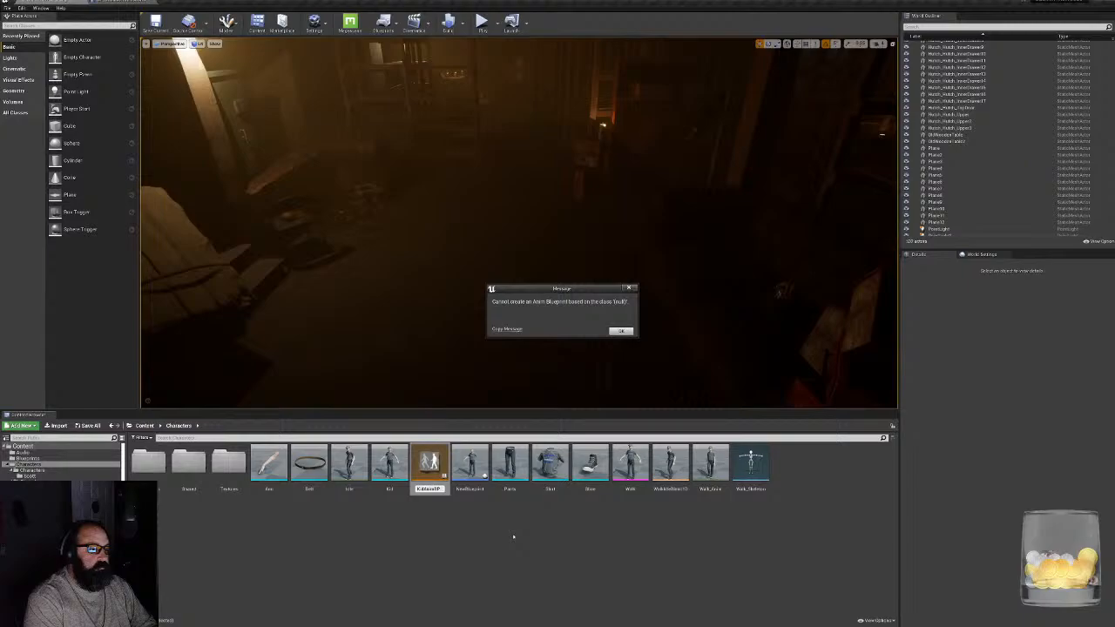
pyautogui.click(621, 331)
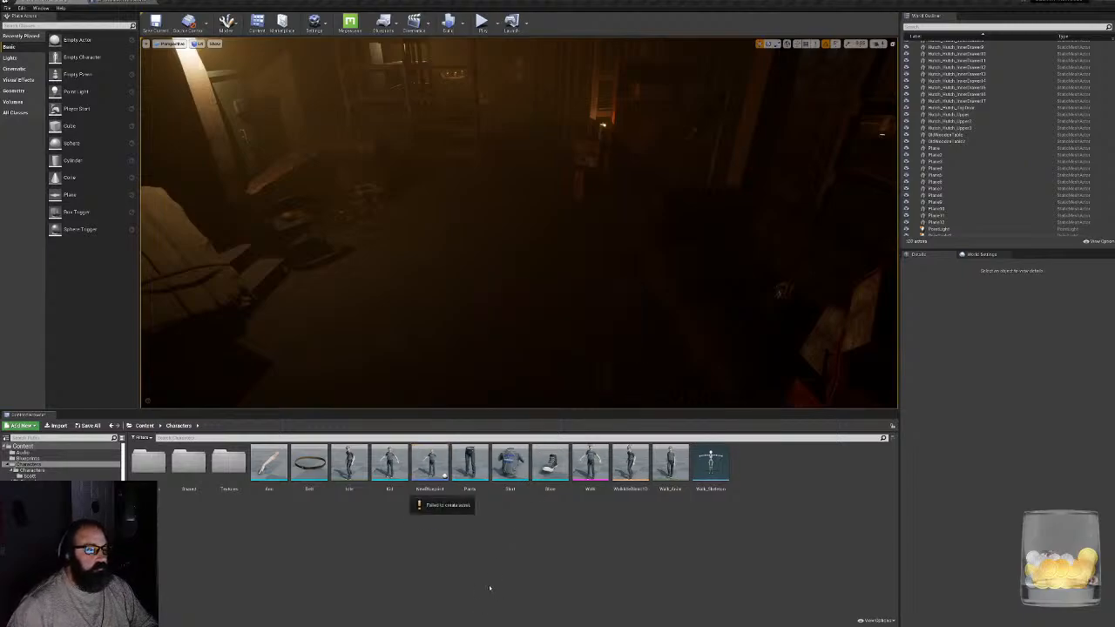
# - Start a new animation blueprint and compare the target skeletons offered for the ThirdPerson_AnimBP and VehicleAnimInstance parent classes
pyautogui.rightClick(780, 465)
pyautogui.moveTo(825, 361)
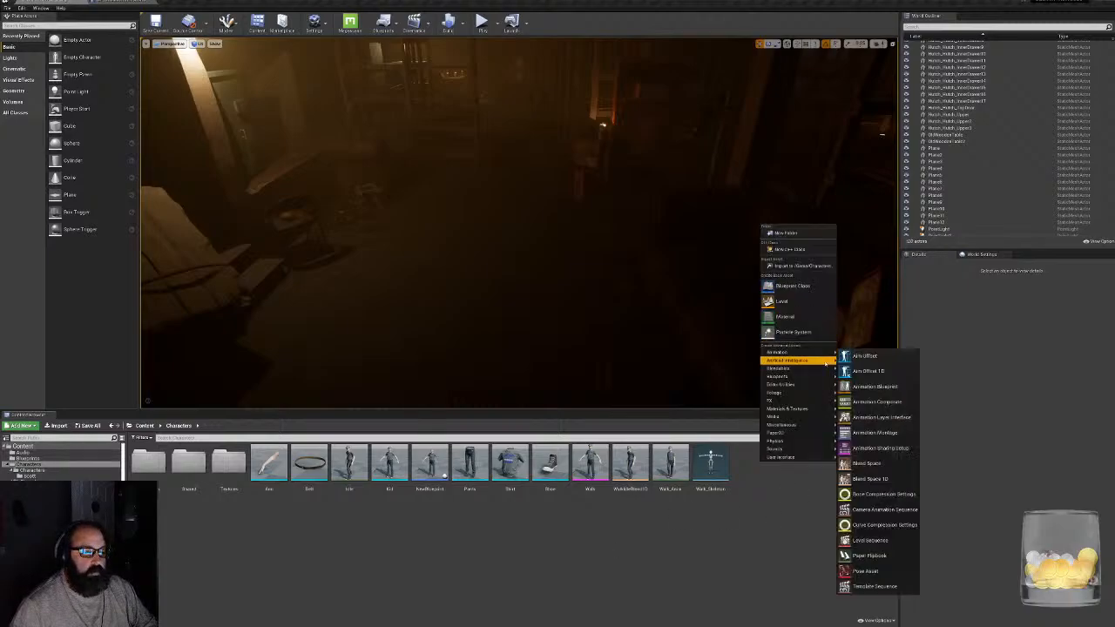
pyautogui.click(874, 386)
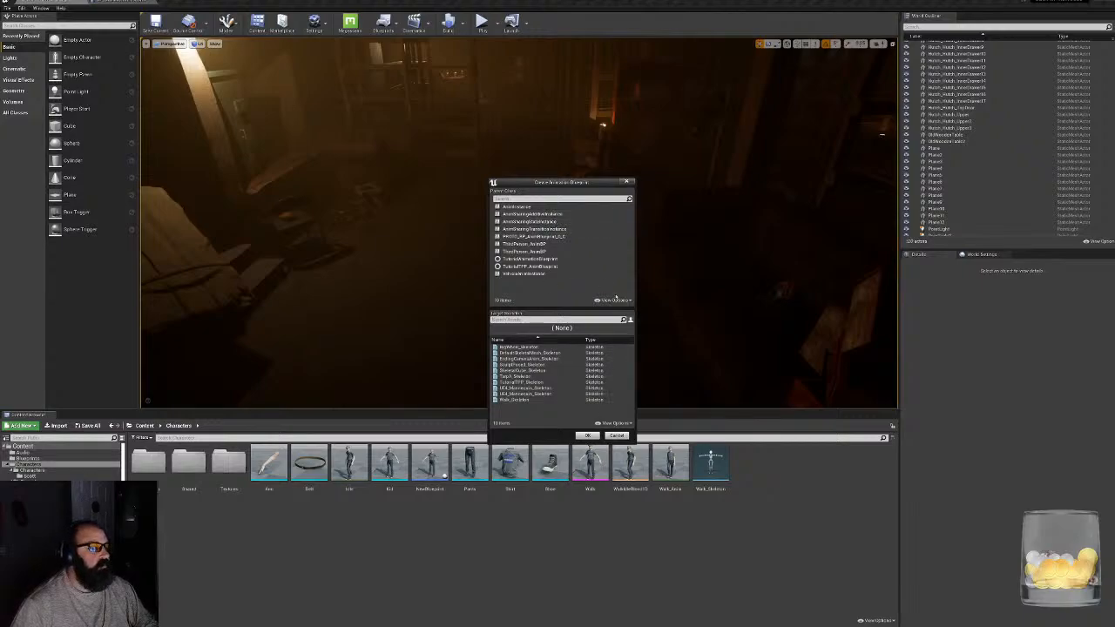
pyautogui.click(533, 251)
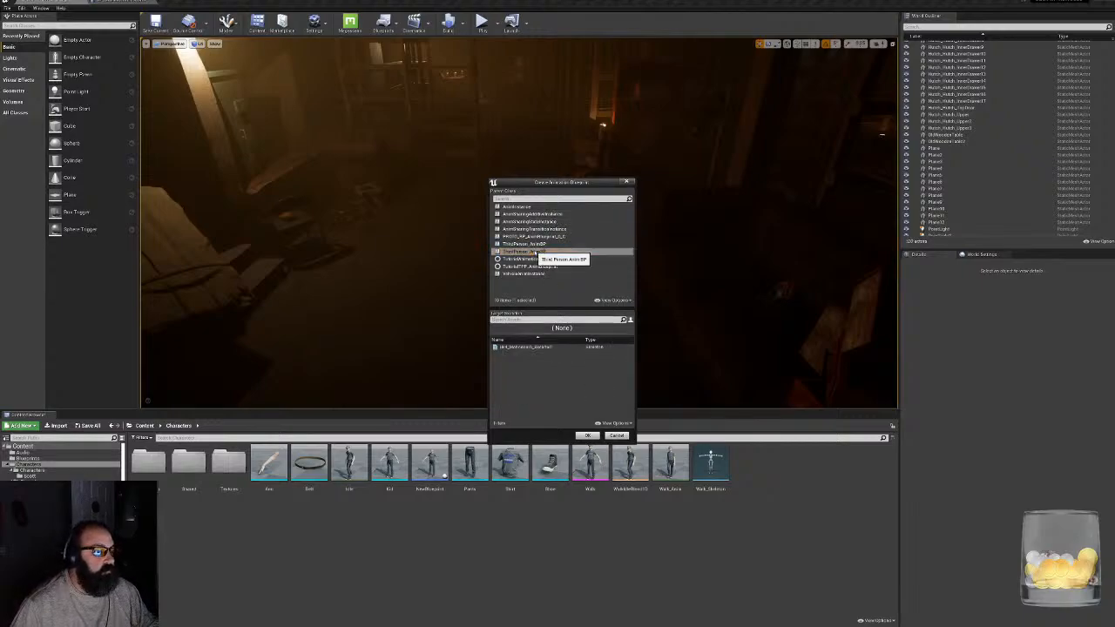
pyautogui.click(527, 244)
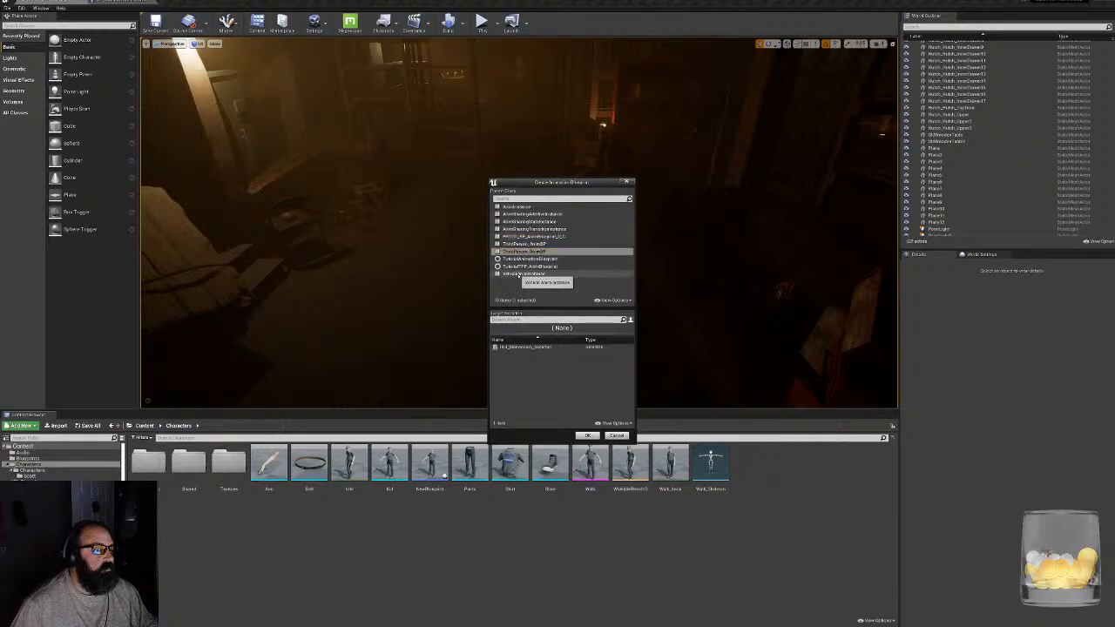
pyautogui.click(523, 275)
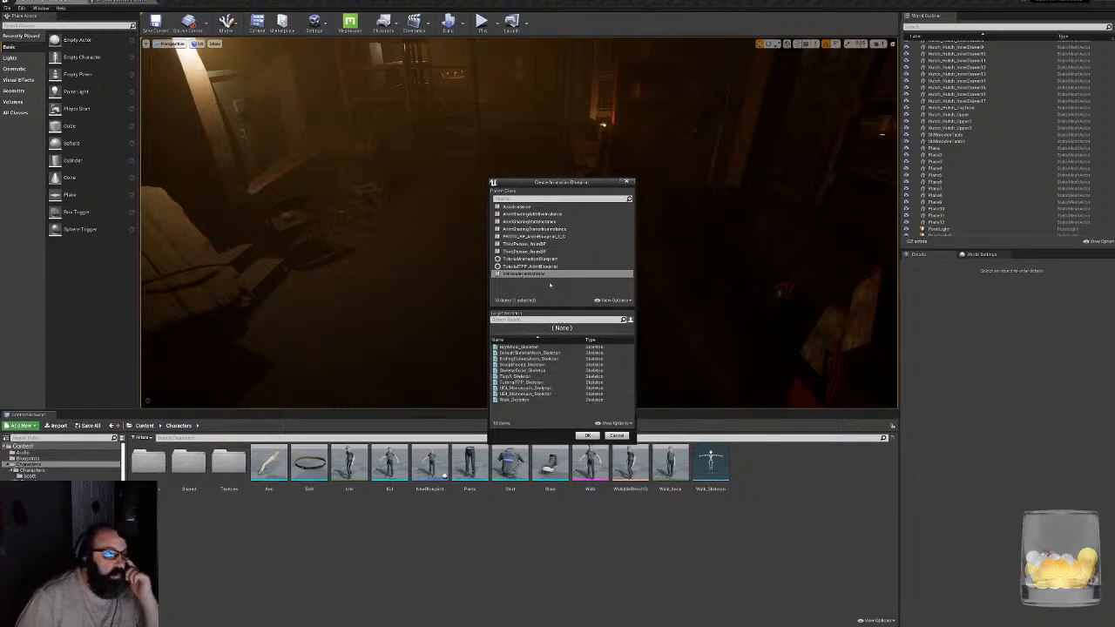
pyautogui.click(521, 252)
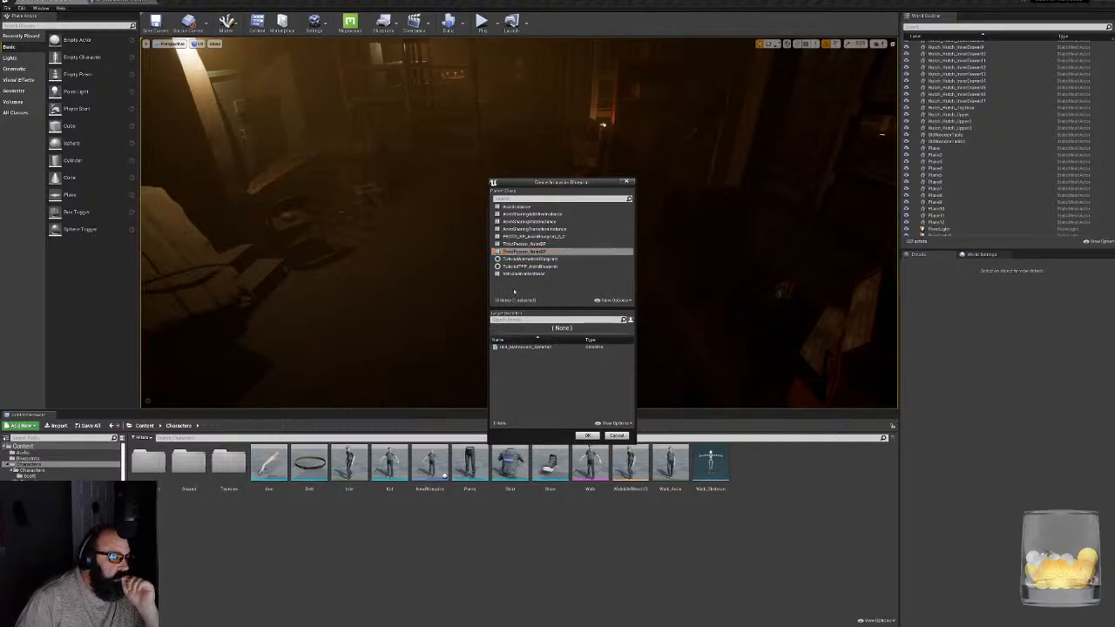
# - Create the animation blueprint with AnimInstance as the parent class and Walk_Skeleton as the target skeleton
pyautogui.click(566, 207)
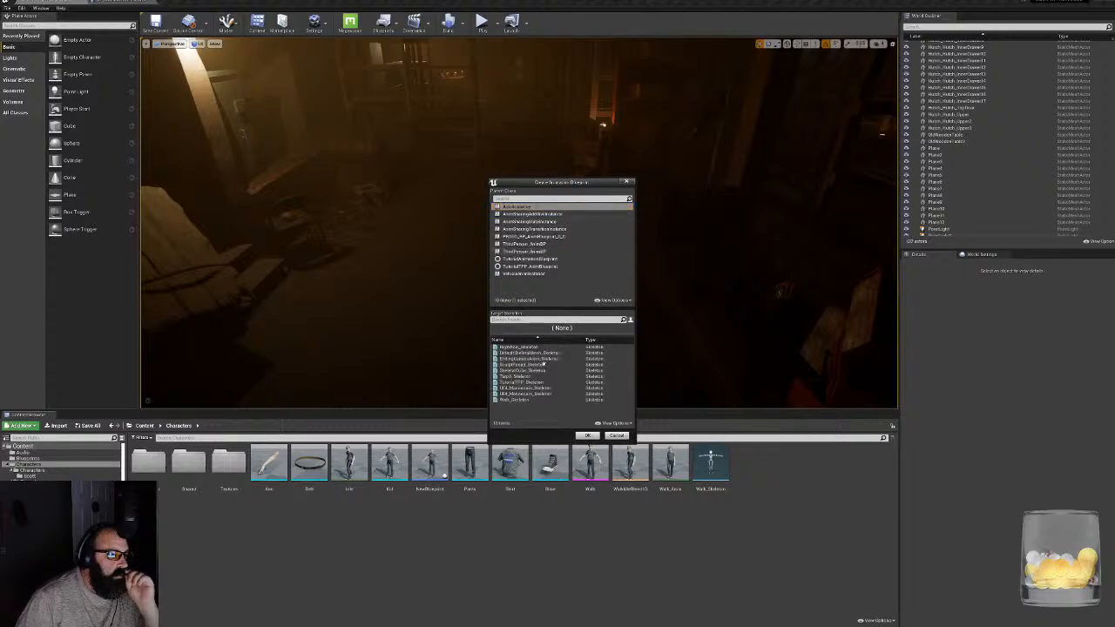
pyautogui.click(514, 400)
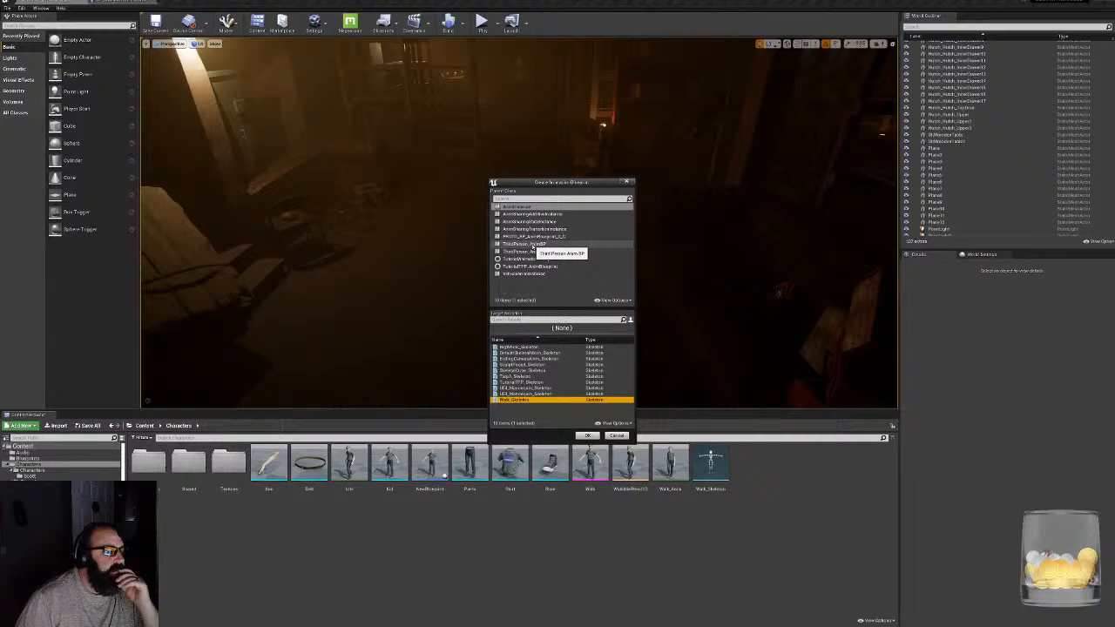
pyautogui.click(532, 248)
pyautogui.click(523, 399)
pyautogui.click(587, 435)
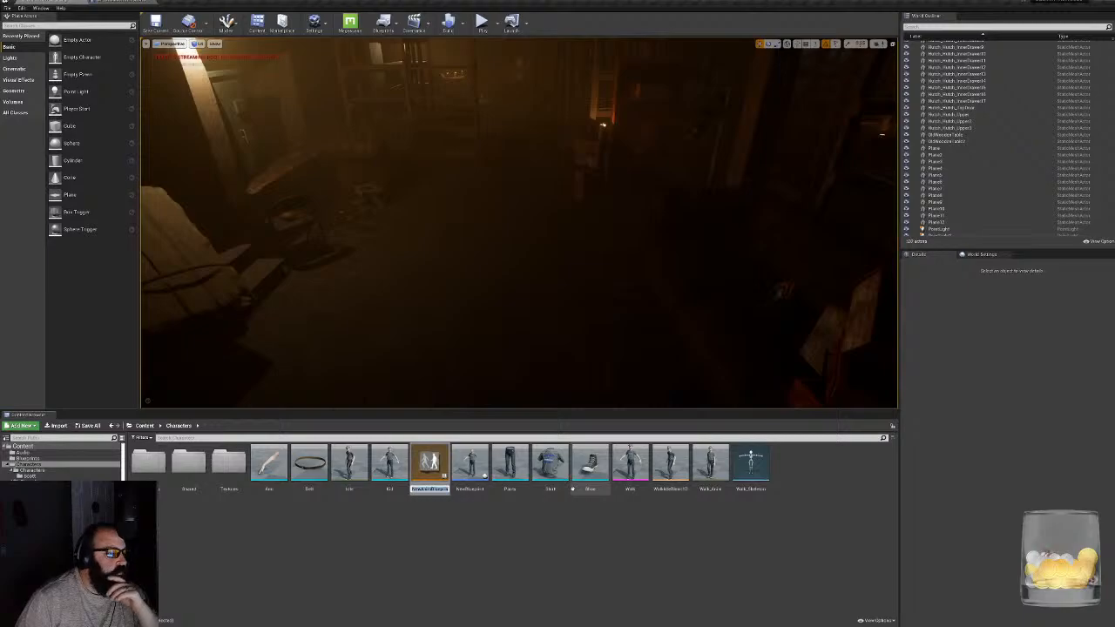
# - Name the new animation blueprint AnimBP_Kid and open its event graph
pyautogui.write('Sol')
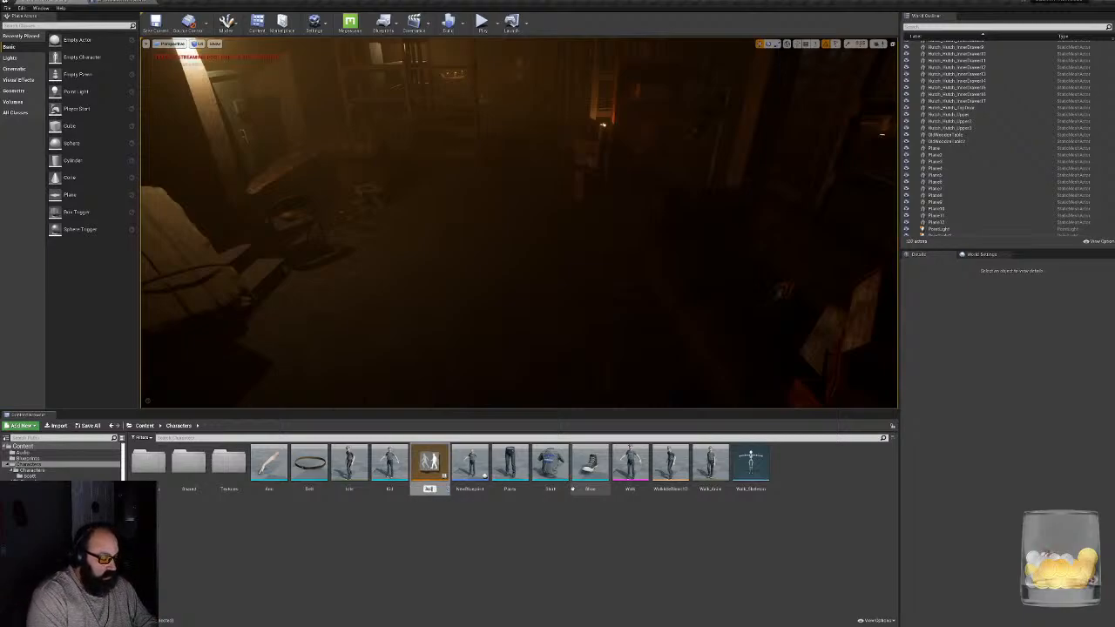
pyautogui.write('mBP_Kid')
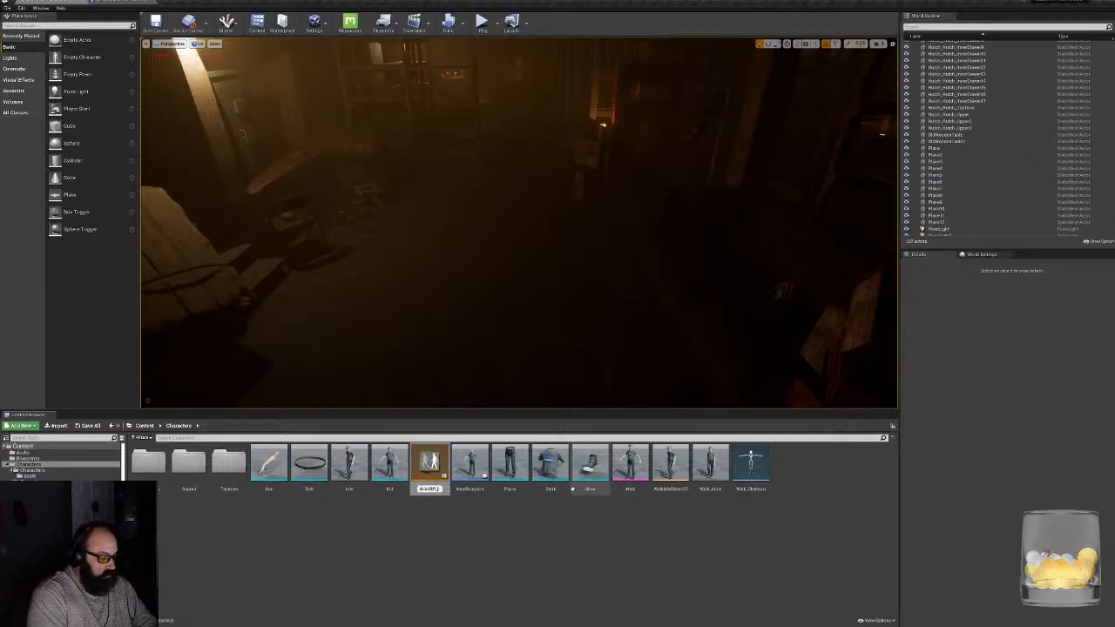
pyautogui.press('Return')
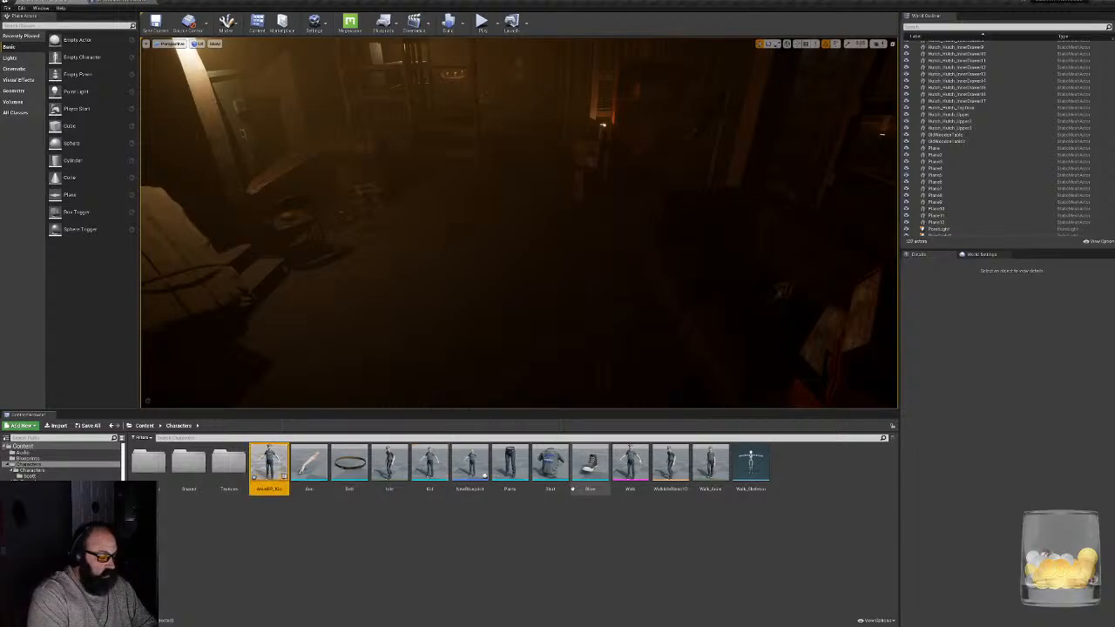
pyautogui.doubleClick(261, 464)
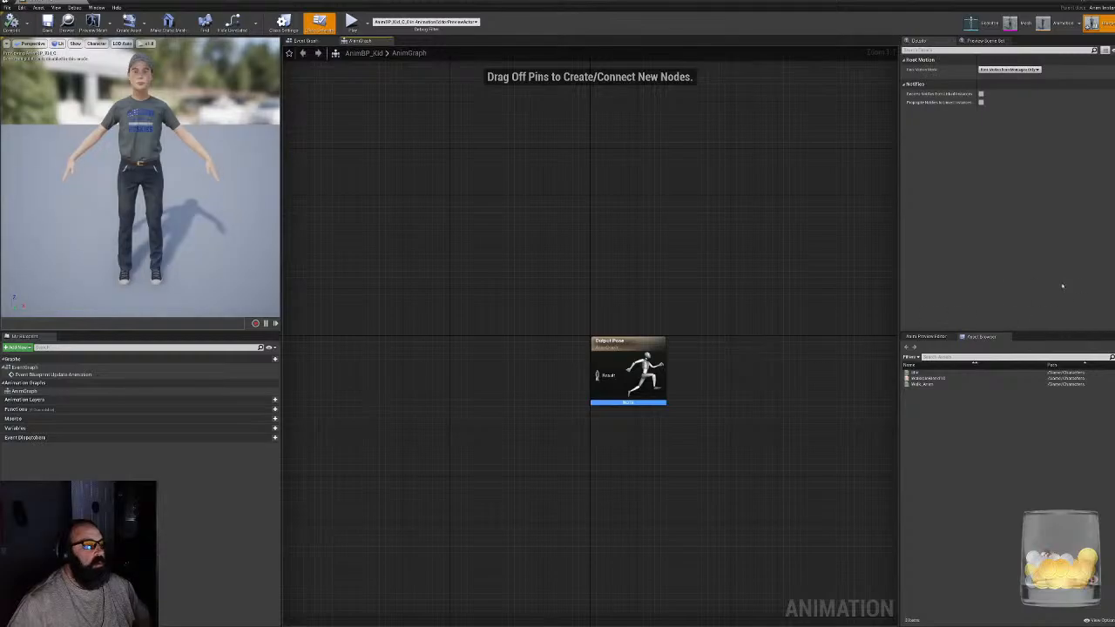
pyautogui.click(306, 41)
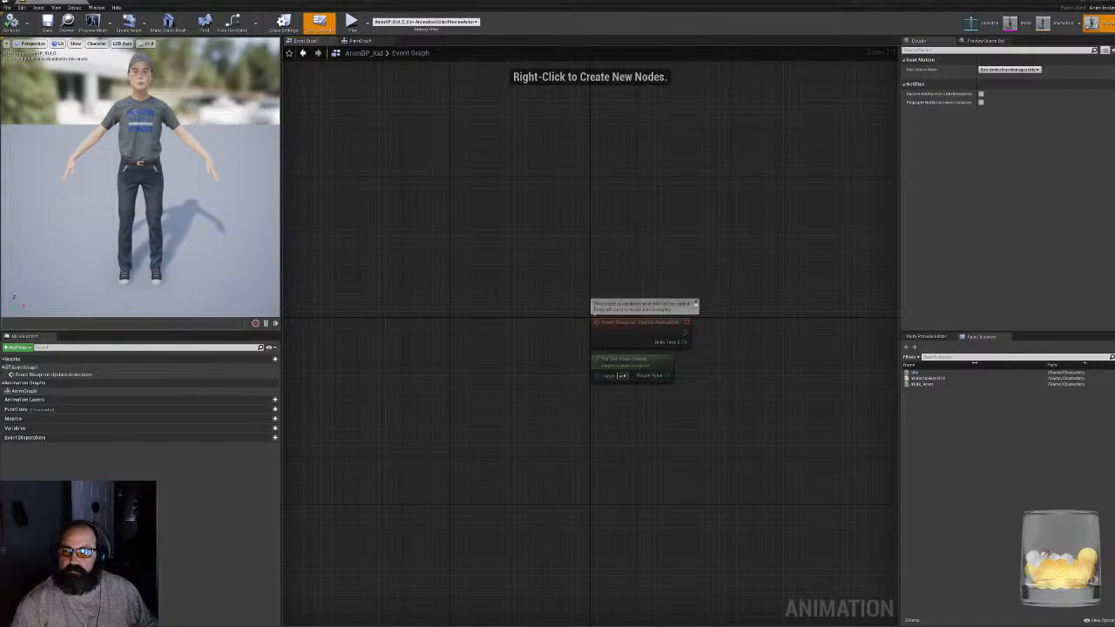
# - Paste the copied animation update nodes into the AnimBP_Kid event graph and place them beside the Event Blueprint Update Animation node
pyautogui.moveTo(714, 362); pyautogui.dragTo(605, 374, button='right')
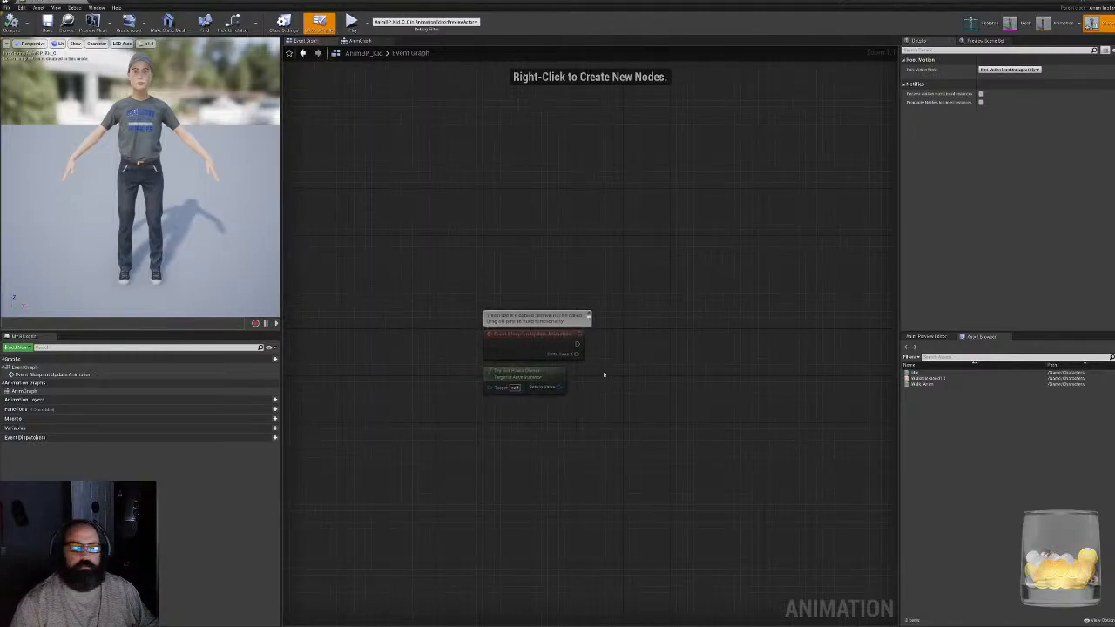
pyautogui.scroll(1, 787, 327)
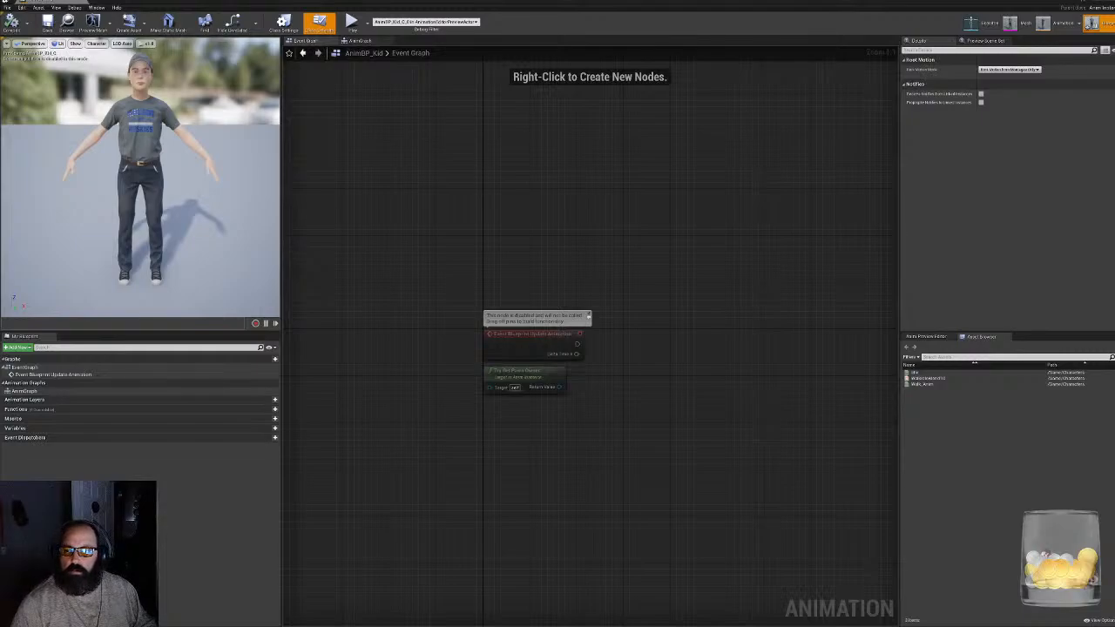
pyautogui.hotkey('ctrl', 'v')
pyautogui.moveTo(652, 346); pyautogui.dragTo(597, 230, button='right')
pyautogui.moveTo(401, 152); pyautogui.dragTo(723, 192)
# - Delete the disabled Try Get Pawn Owner node, connect Event Blueprint Update Animation to Is Valid, and compile the blueprint
pyautogui.click(484, 253)
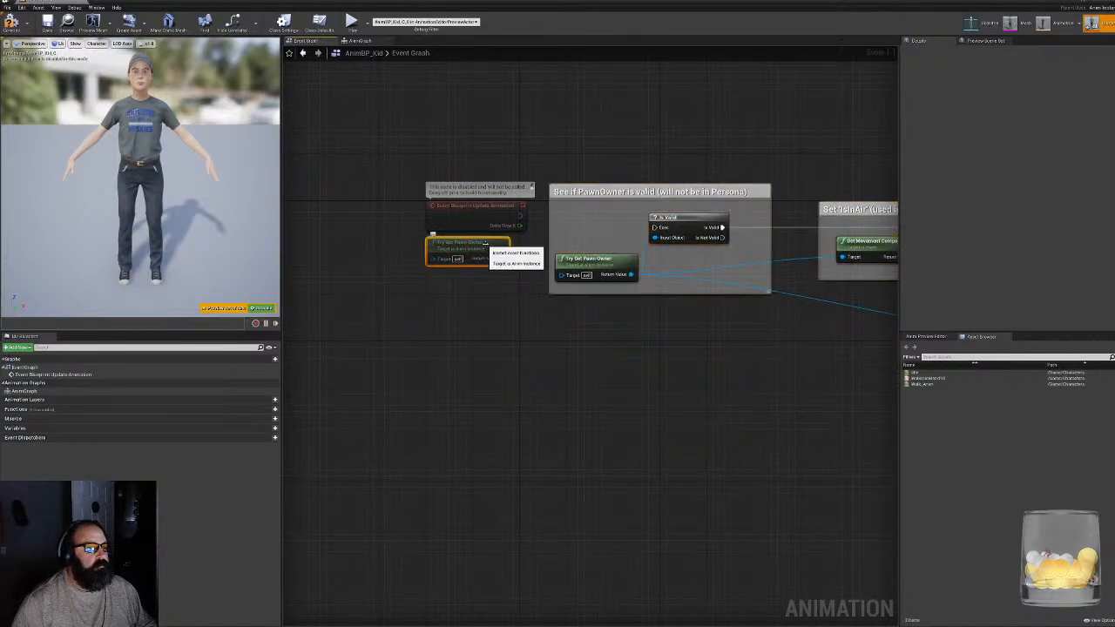
pyautogui.press('Delete')
pyautogui.moveTo(524, 206); pyautogui.dragTo(655, 227)
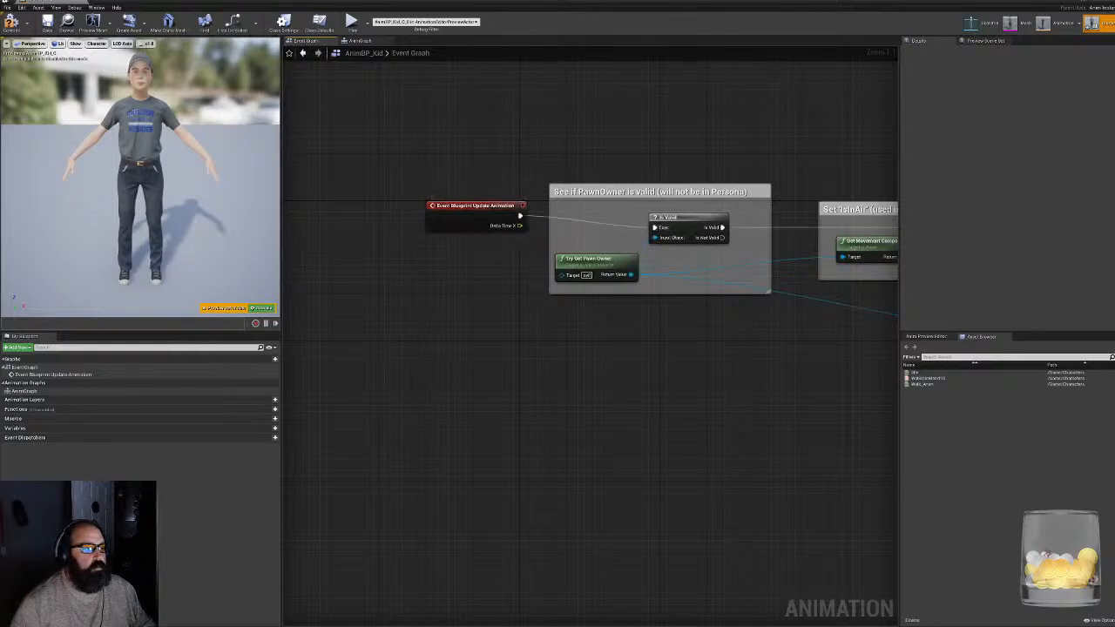
pyautogui.click(20, 8)
pyautogui.click(12, 23)
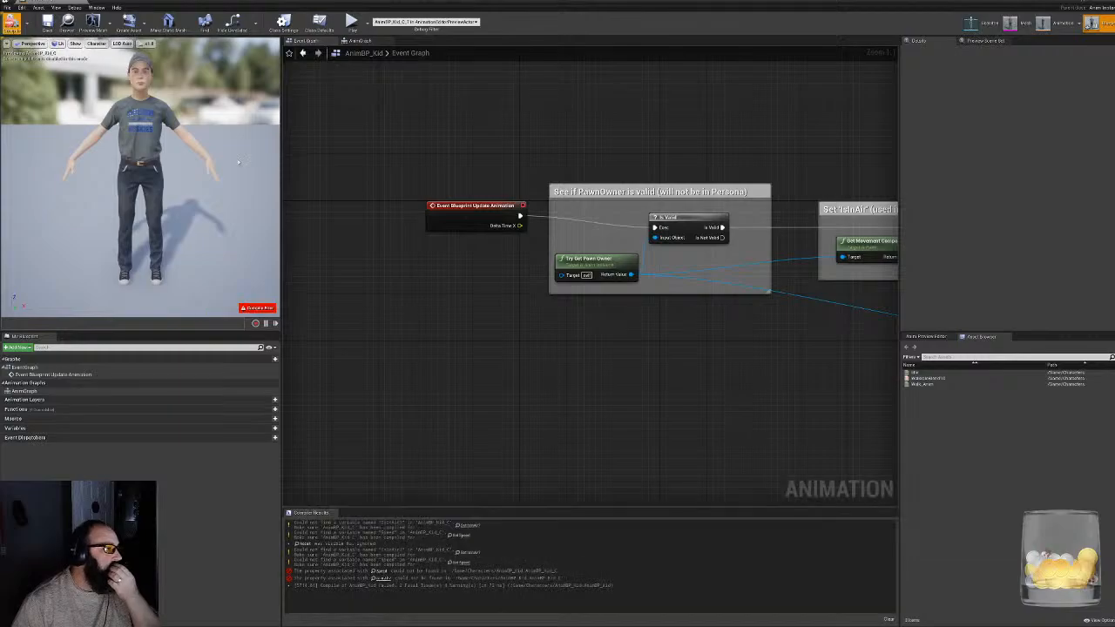
# - Create the missing IsInAir? variable from the failing SET node in the Set 'IsInAir' comment group
pyautogui.moveTo(563, 358); pyautogui.dragTo(204, 337, button='right')
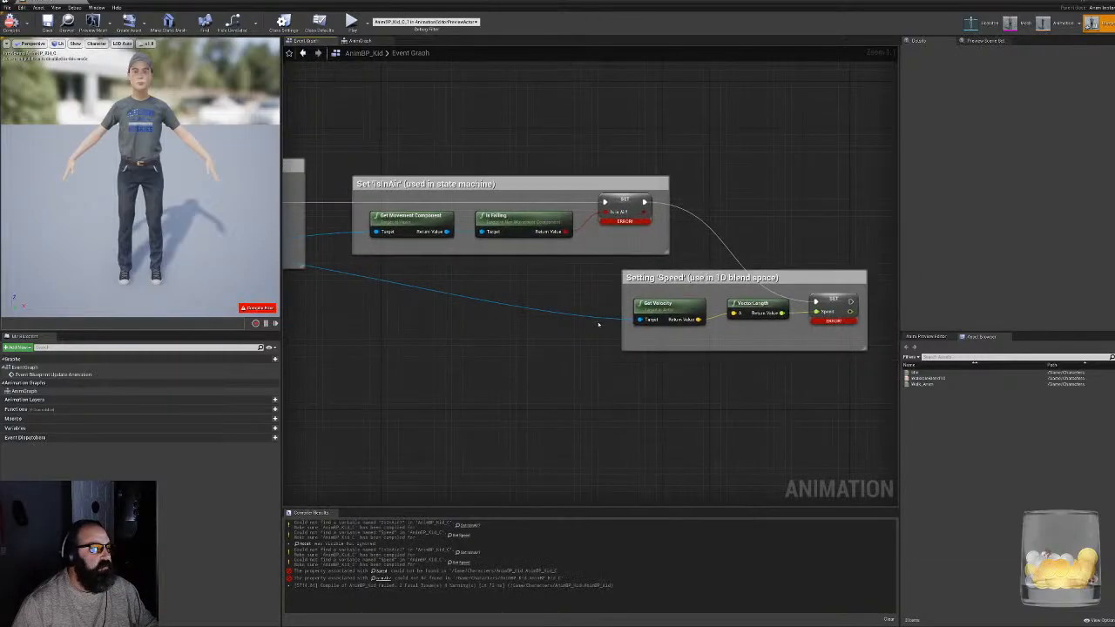
pyautogui.moveTo(736, 260); pyautogui.dragTo(721, 262, button='right')
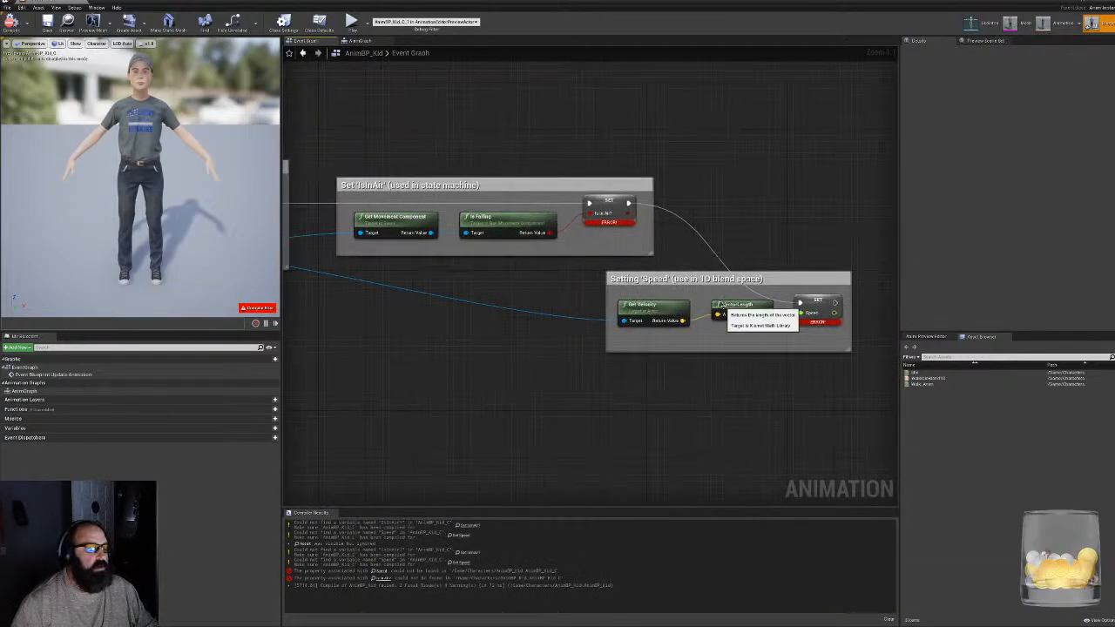
pyautogui.moveTo(601, 204); pyautogui.dragTo(577, 252, button='right')
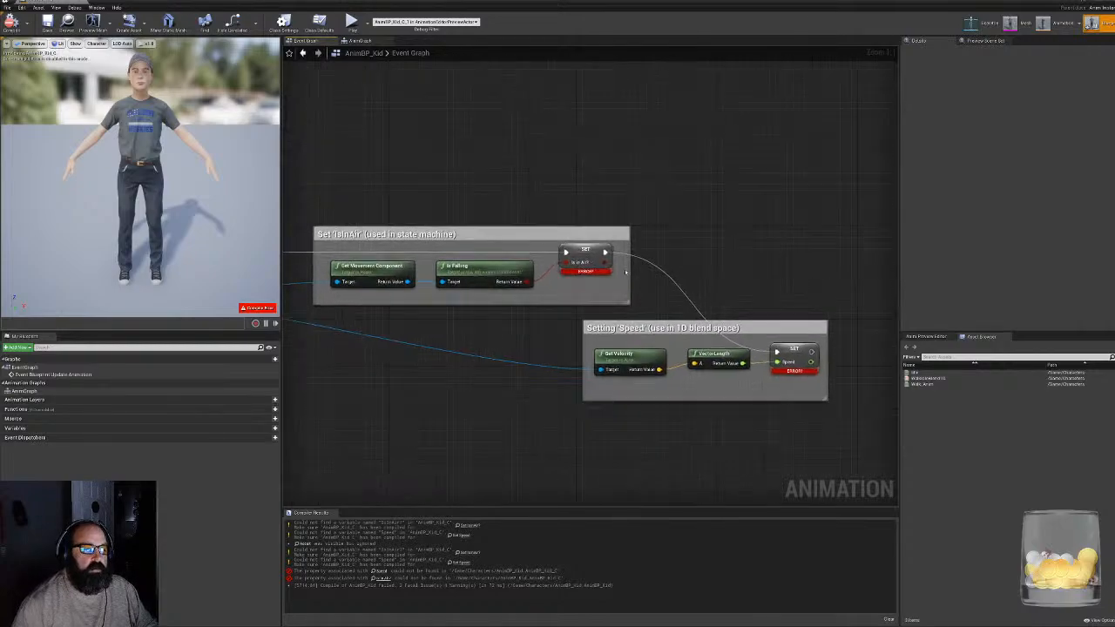
pyautogui.click(578, 252)
pyautogui.rightClick(577, 253)
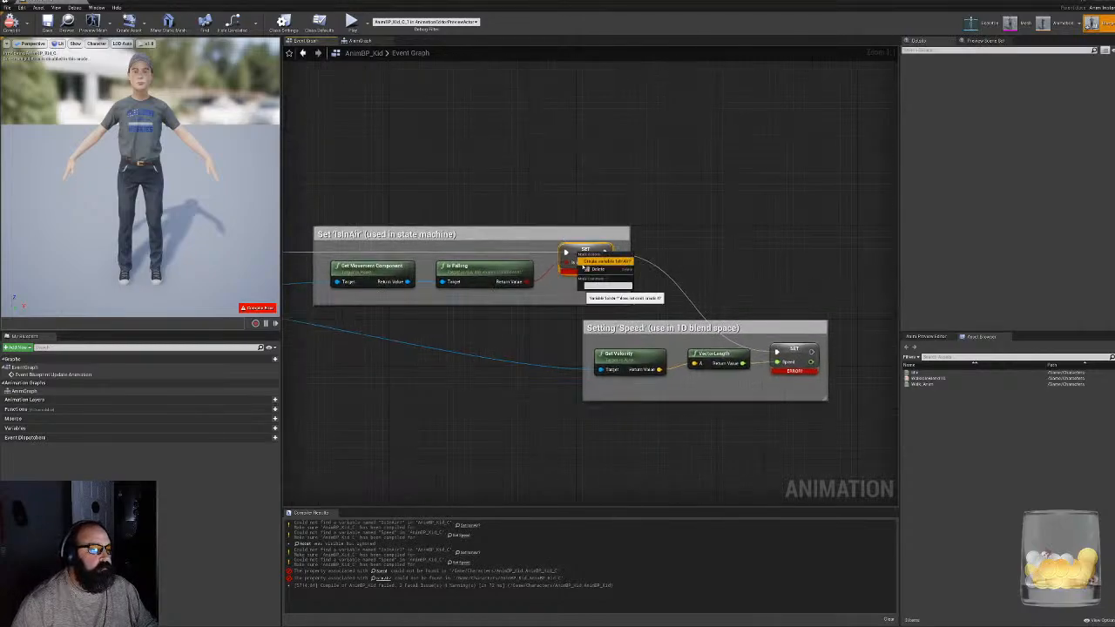
pyautogui.click(586, 264)
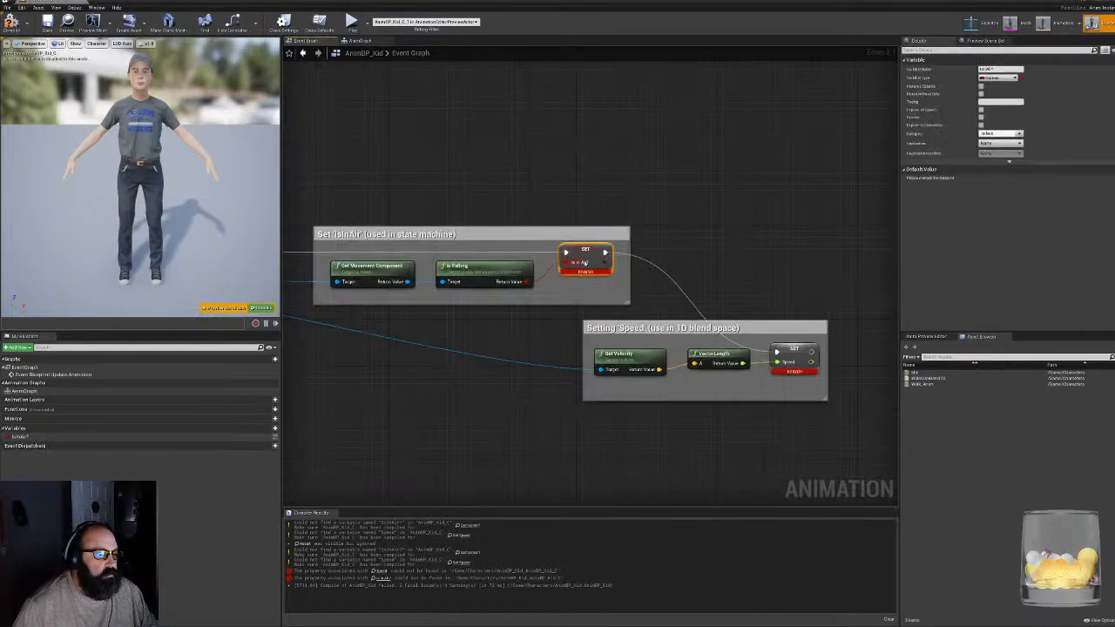
# - Create the missing Speed variable from the SET node in the Setting 'Speed' group and recompile the blueprint
pyautogui.click(788, 350)
pyautogui.rightClick(788, 350)
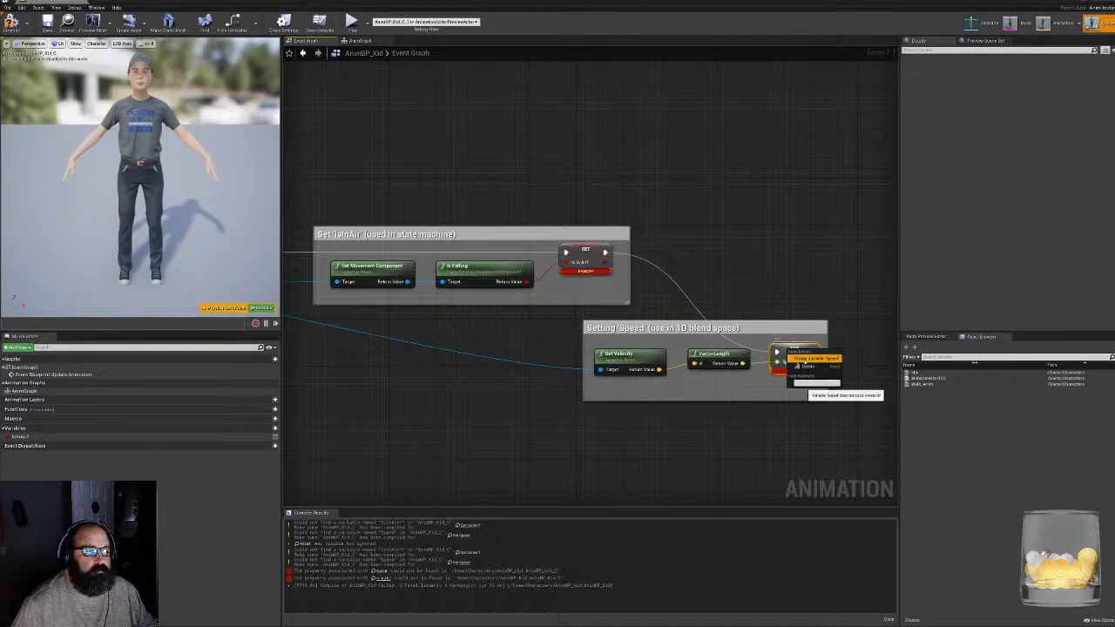
pyautogui.click(824, 395)
pyautogui.click(12, 23)
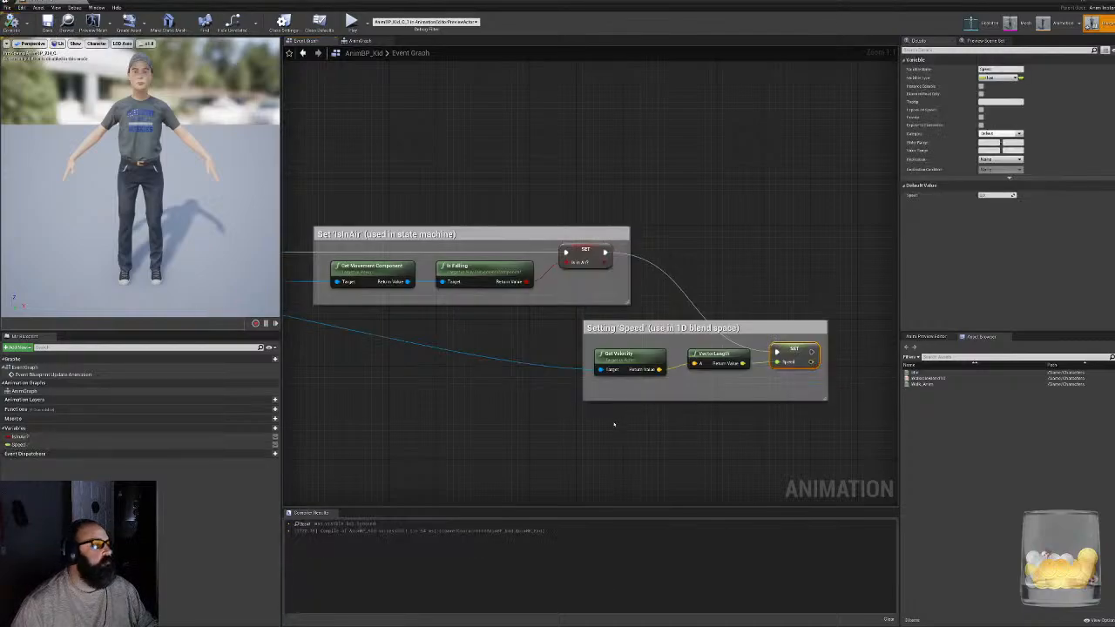
# - Review the pasted event graph nodes and open the AnimGraph with room in front of the Output Pose node
pyautogui.moveTo(551, 354); pyautogui.dragTo(781, 355, button='right')
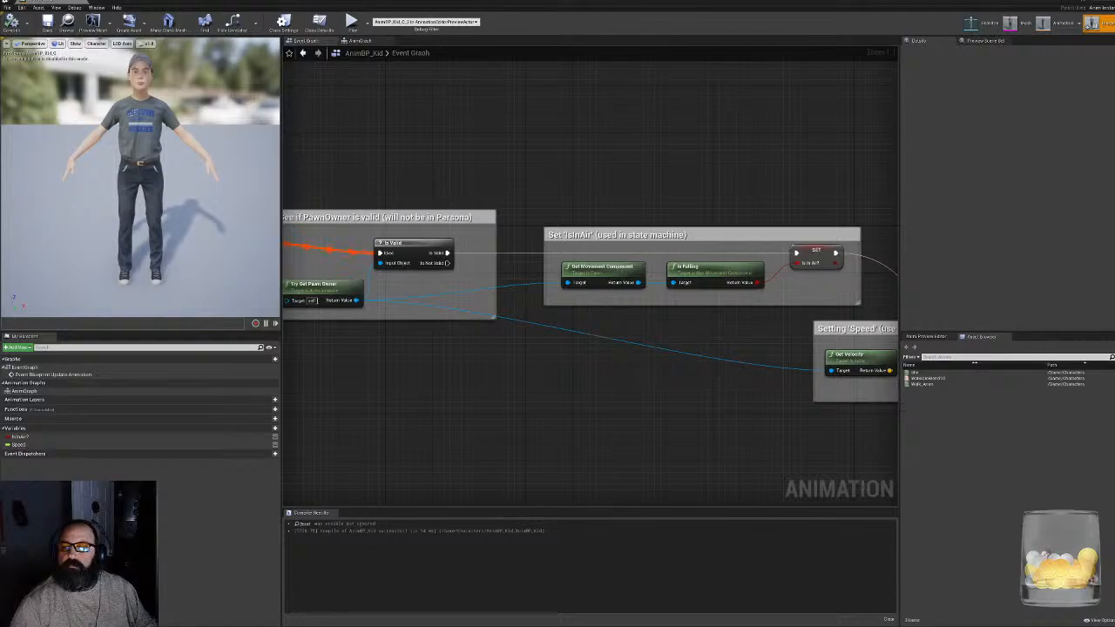
pyautogui.moveTo(938, 378)
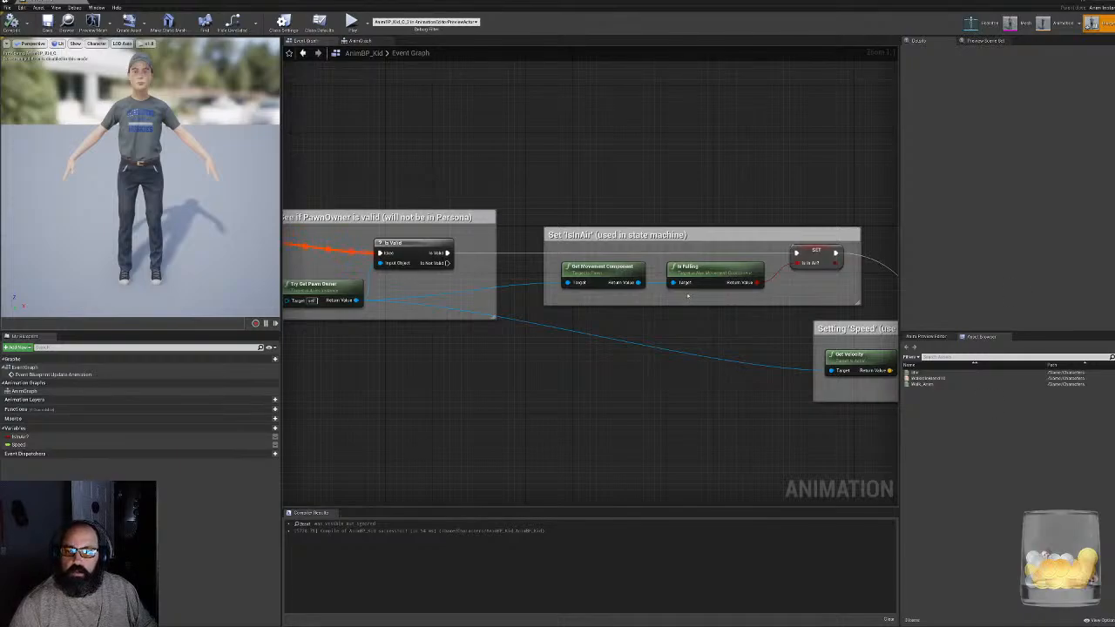
pyautogui.click(359, 41)
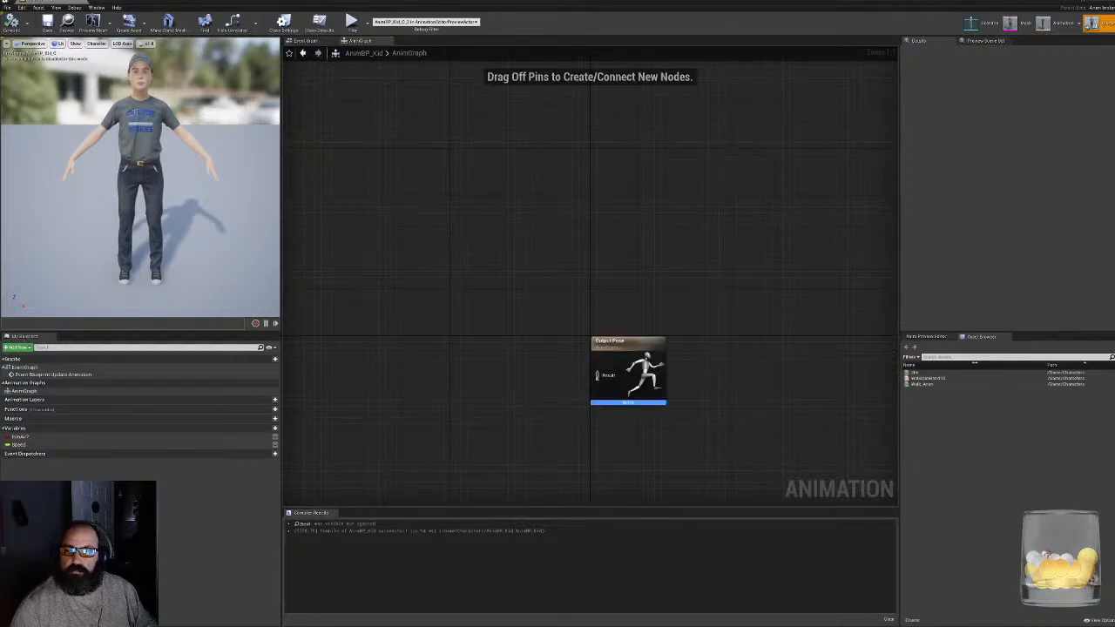
pyautogui.moveTo(648, 366); pyautogui.dragTo(615, 296, button='right')
pyautogui.moveTo(546, 319); pyautogui.dragTo(561, 309, button='right')
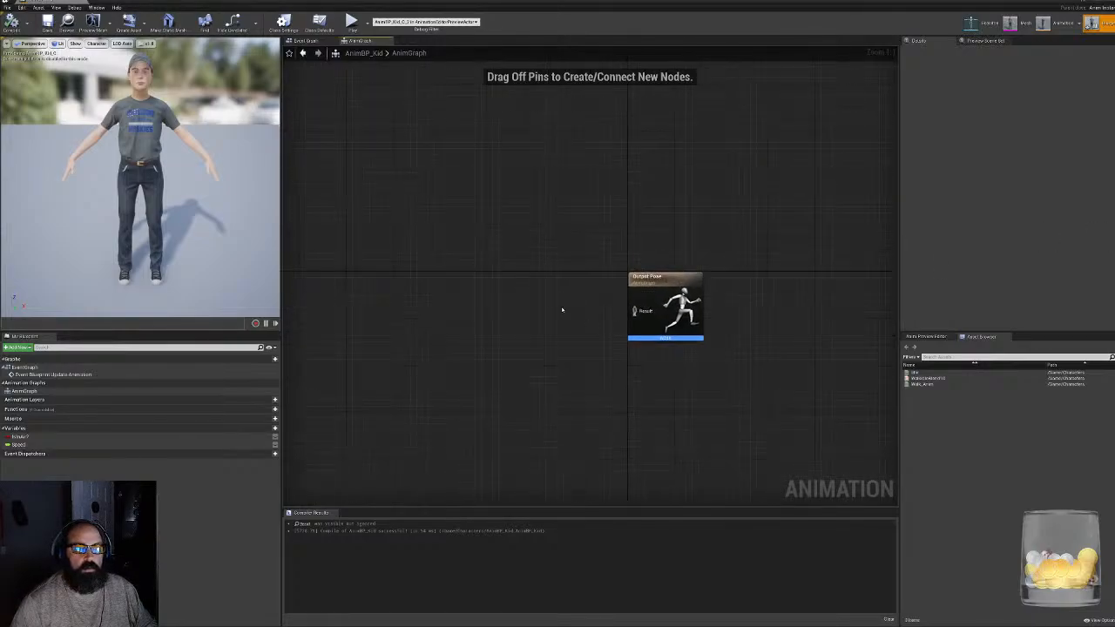
# - Try to add a Default node through the action search, placing and removing a Blend Poses (EFieldPhysicsDefaultFields) node
pyautogui.rightClick(484, 303)
pyautogui.write('defa')
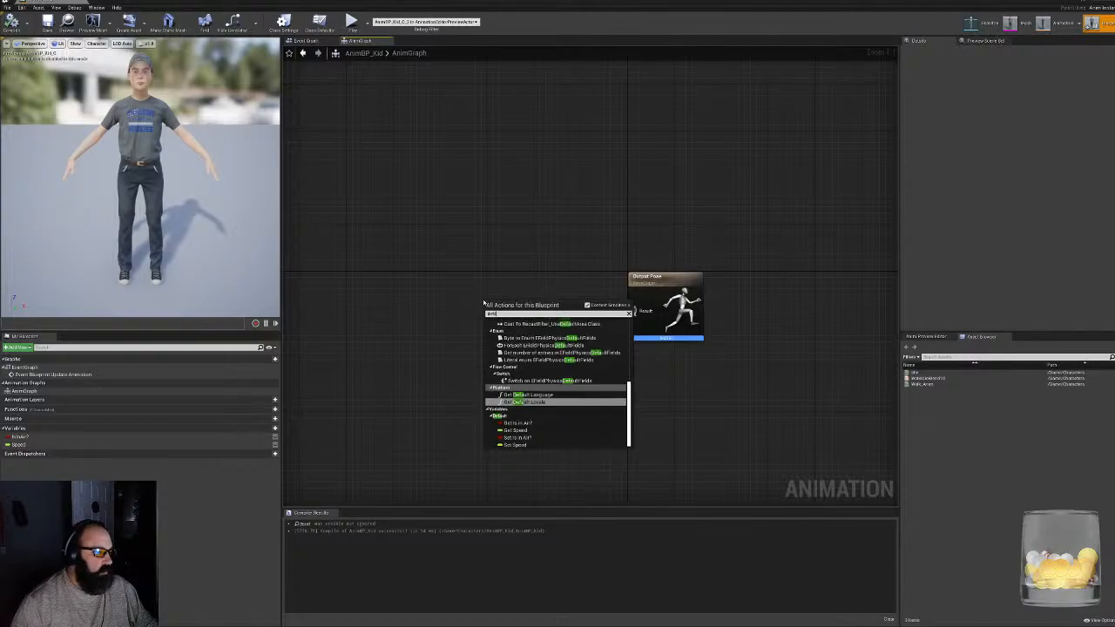
pyautogui.write('ult')
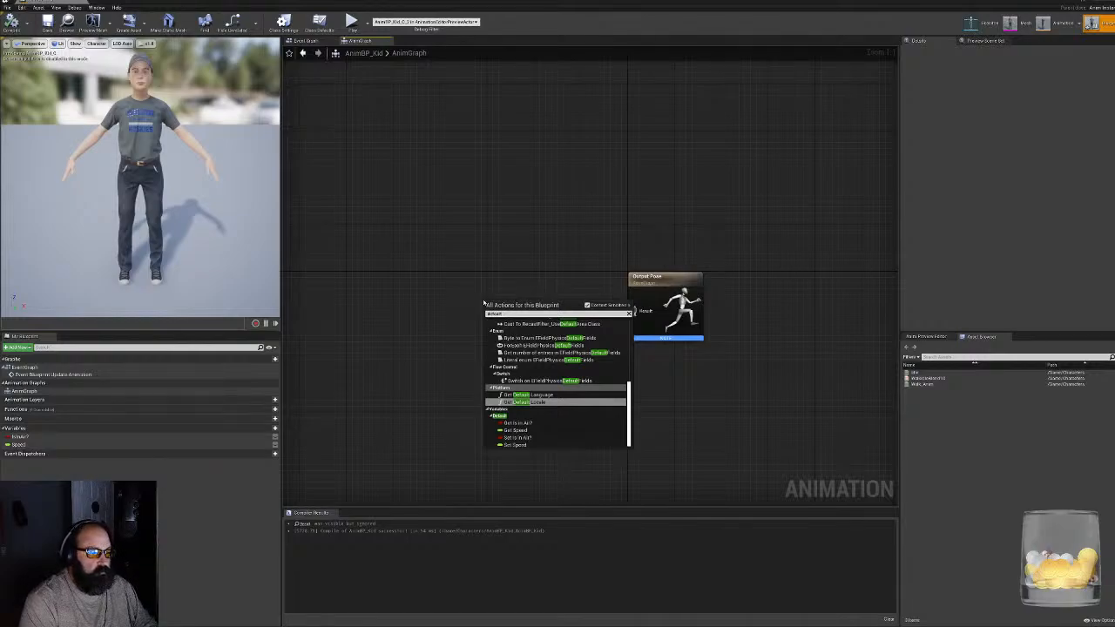
pyautogui.press('Up')
pyautogui.press('Up')
pyautogui.press('Up')
pyautogui.press('Up')
pyautogui.press('Up')
pyautogui.press('Up')
pyautogui.press('Up')
pyautogui.press('Up')
pyautogui.press('Up')
pyautogui.press('Up')
pyautogui.press('Up')
pyautogui.press('Up')
pyautogui.press('Up')
pyautogui.press('Up')
pyautogui.press('Up')
pyautogui.press('Up')
pyautogui.press('Up')
pyautogui.press('Up')
pyautogui.press('Up')
pyautogui.press('Up')
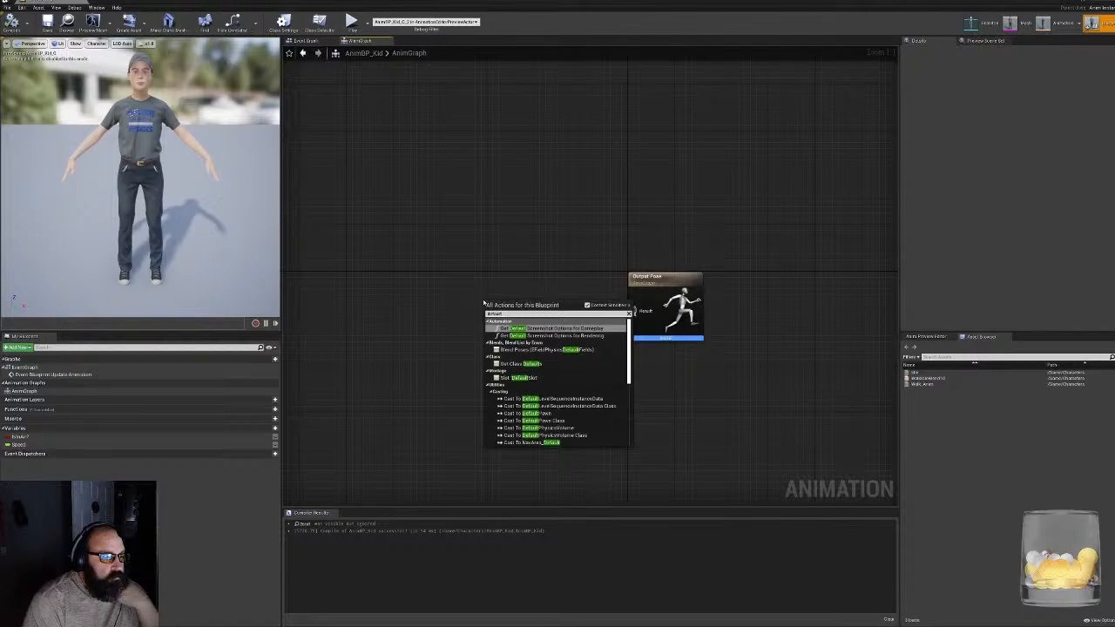
pyautogui.press('Down')
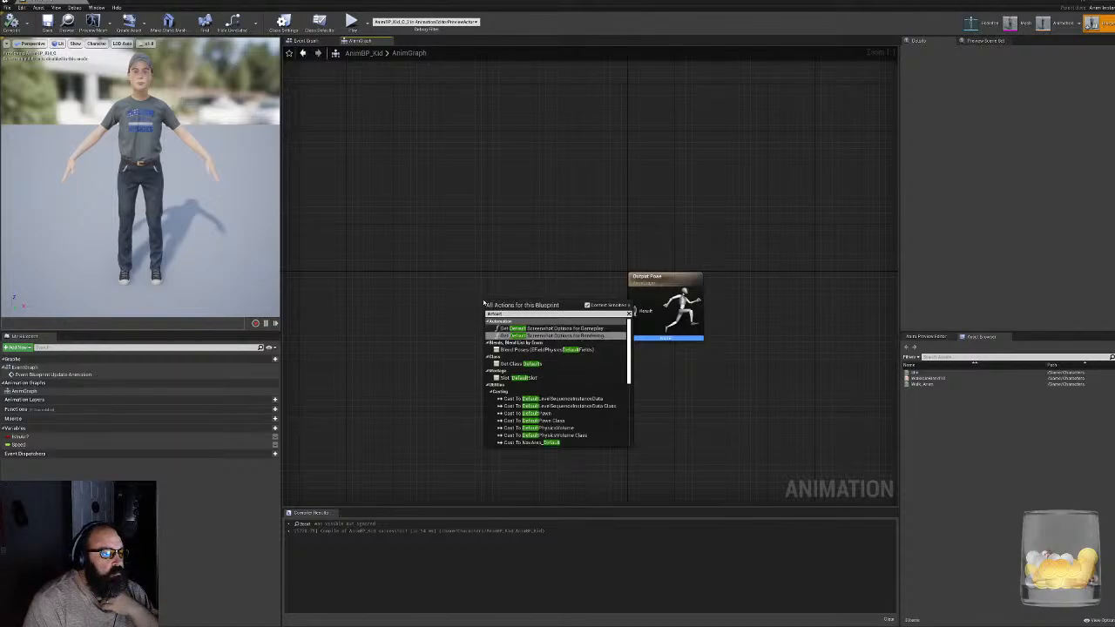
pyautogui.press('Up')
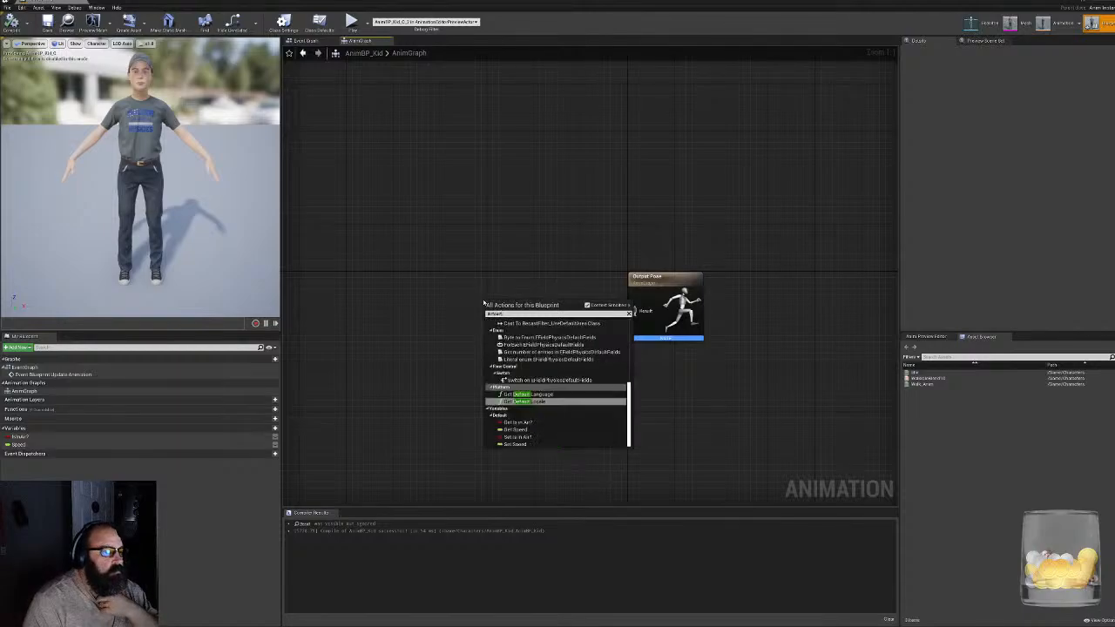
pyautogui.write('p')
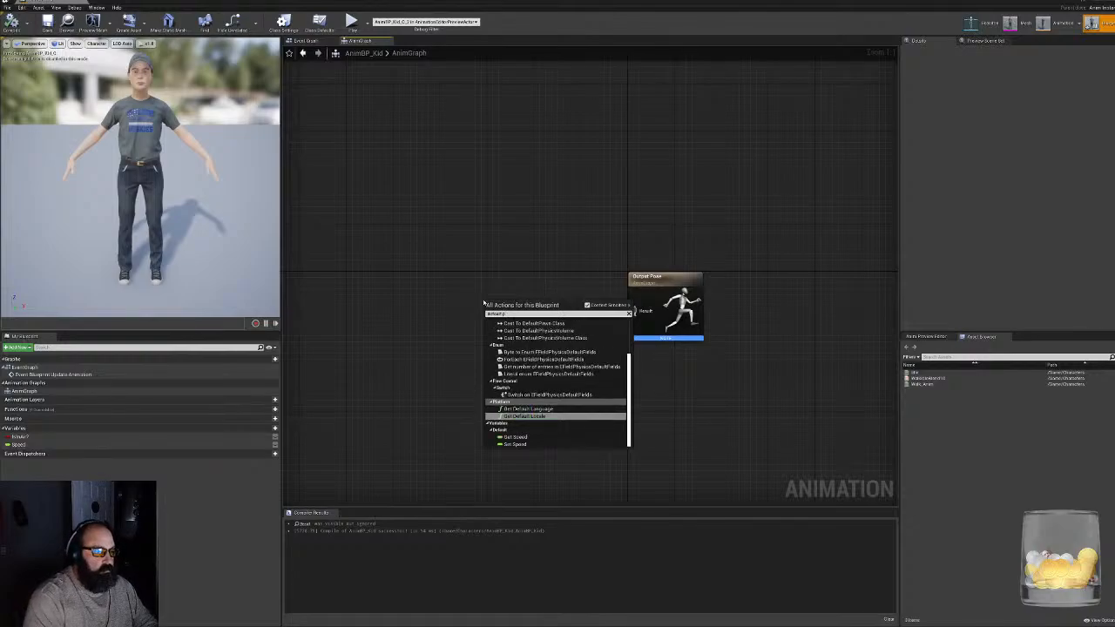
pyautogui.write('o')
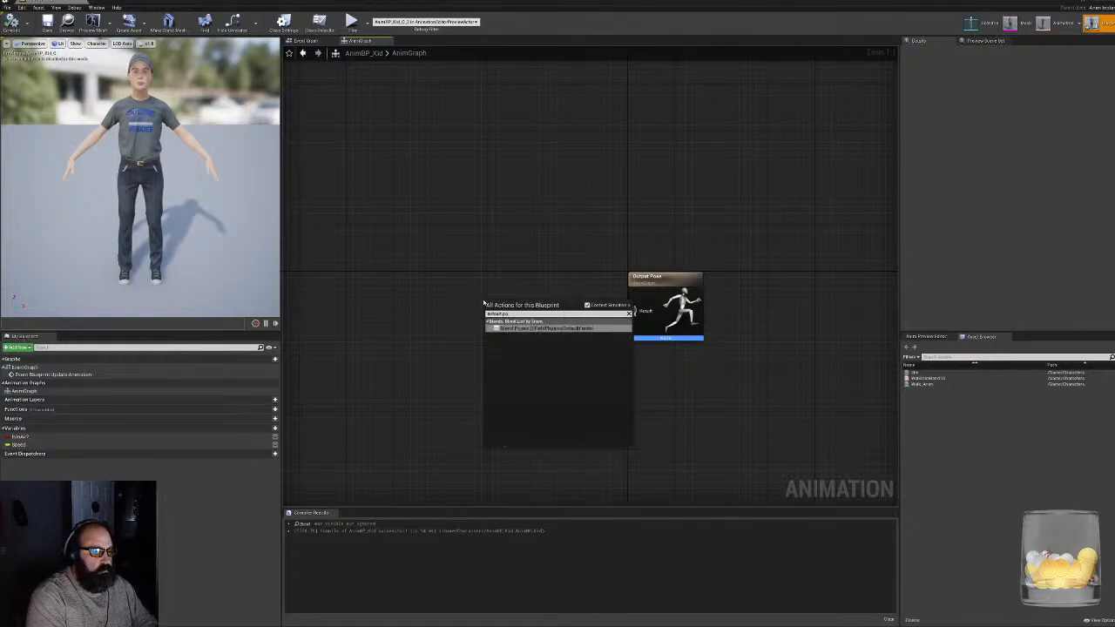
pyautogui.press('Return')
pyautogui.moveTo(408, 190); pyautogui.dragTo(597, 367)
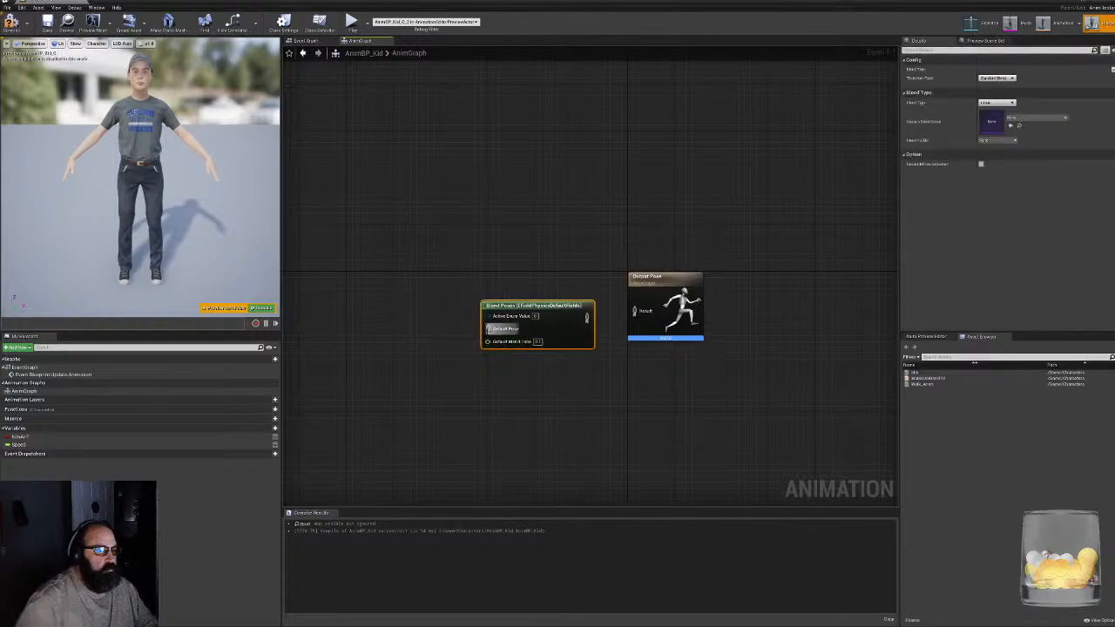
pyautogui.press('Delete')
# - Try a Get Pose node from the action search in the AnimGraph and delete it
pyautogui.rightClick(454, 308)
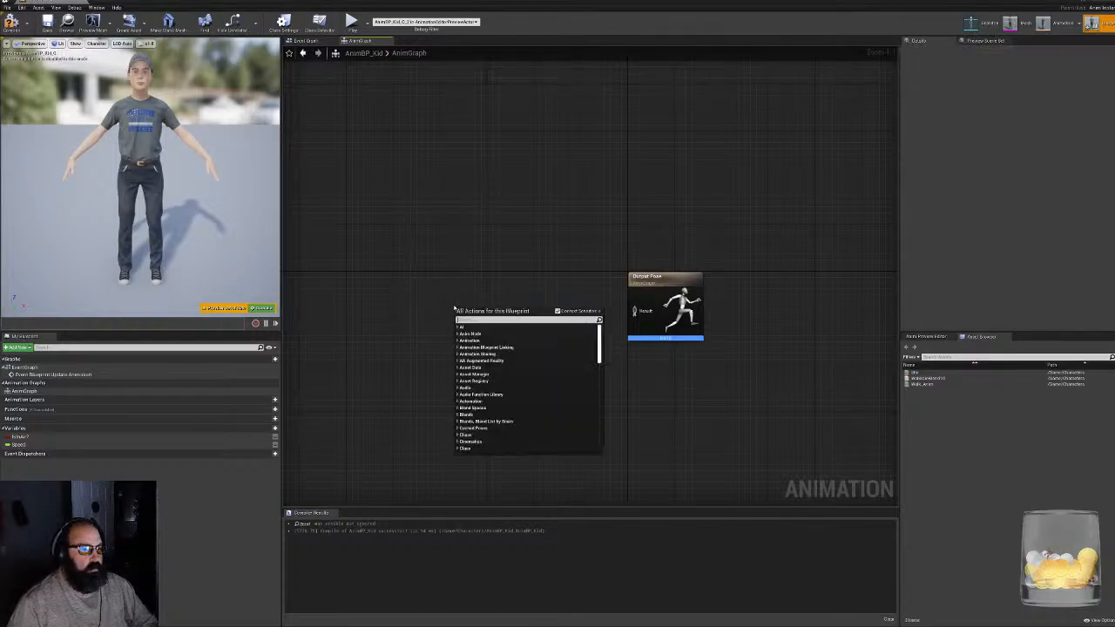
pyautogui.write('pose')
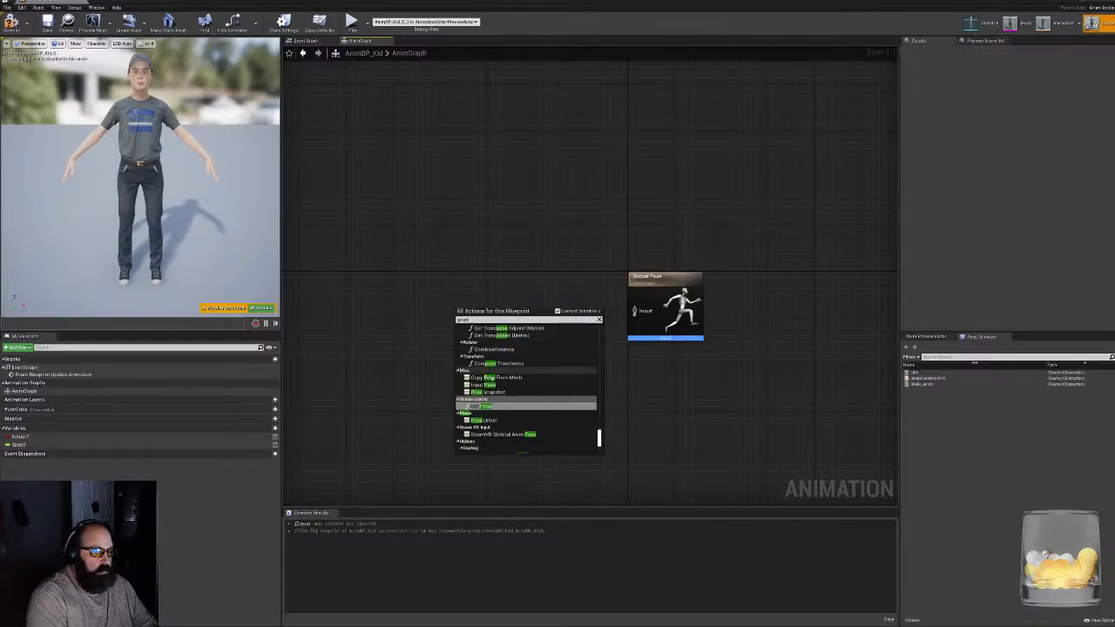
pyautogui.click(483, 406)
pyautogui.moveTo(465, 272); pyautogui.dragTo(504, 395)
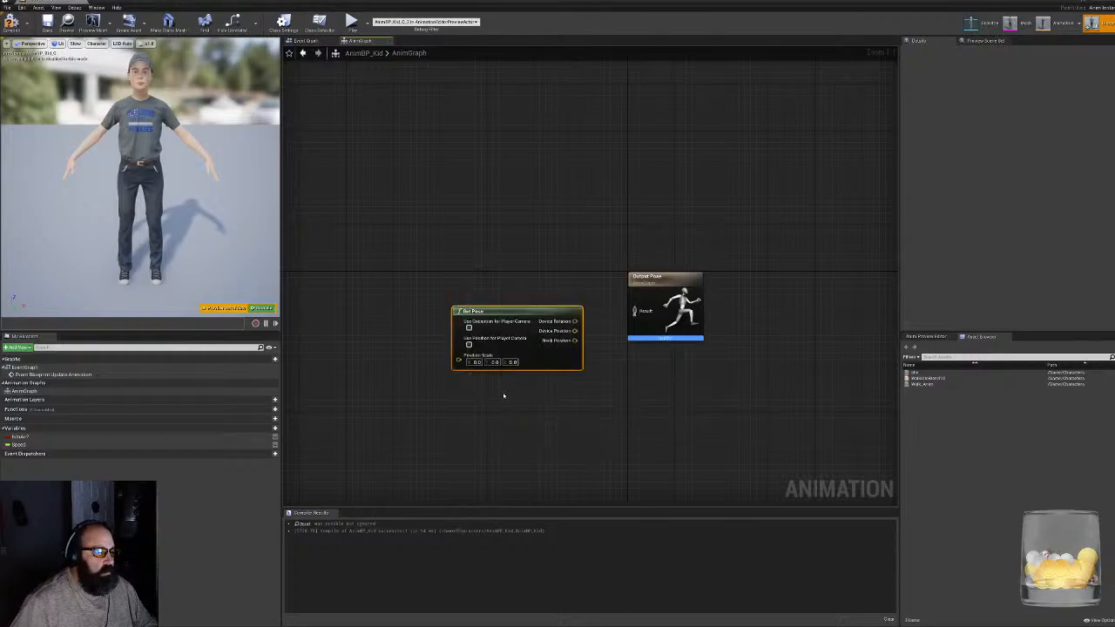
pyautogui.press('Delete')
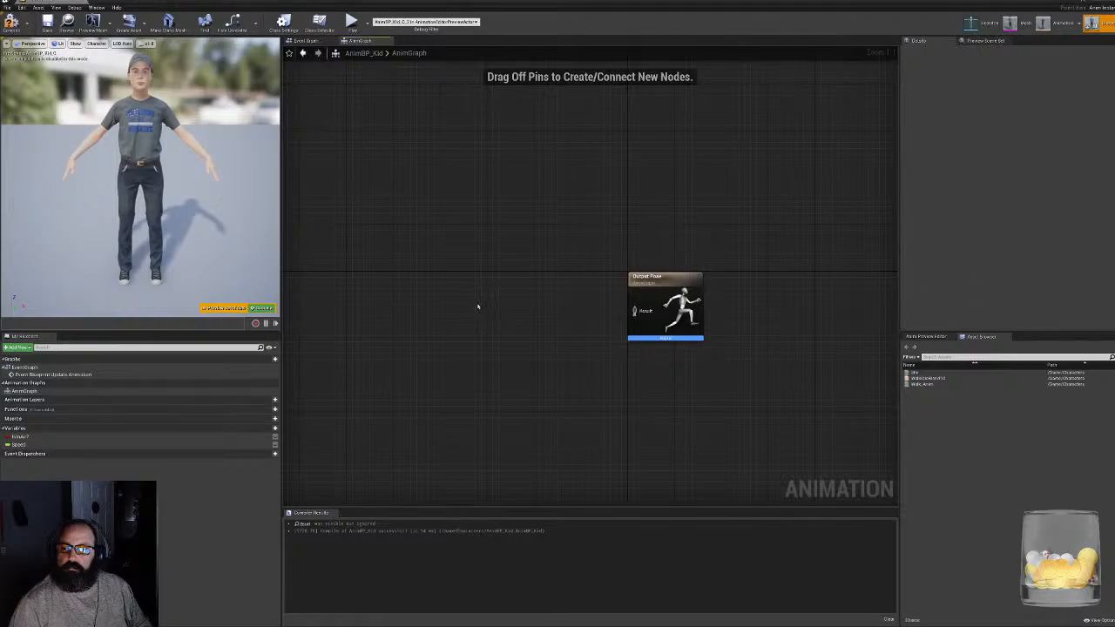
# - Paste the copied Default state machine into the AnimGraph, connect it to the Output Pose result, and align it with that node
pyautogui.hotkey('ctrl', 'v')
pyautogui.moveTo(522, 325); pyautogui.dragTo(634, 311)
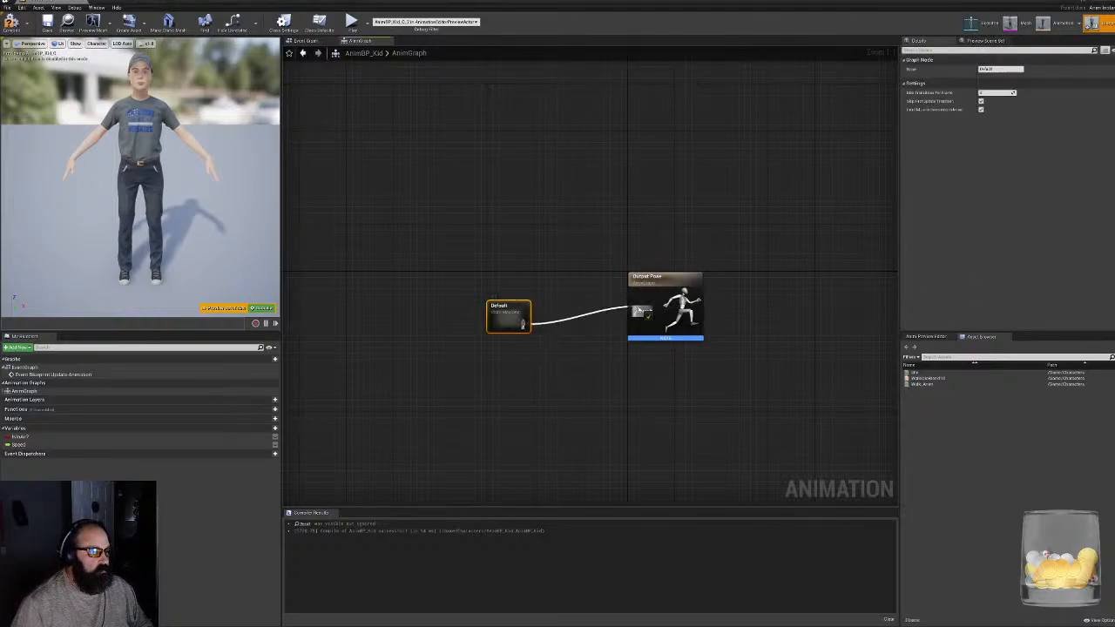
pyautogui.moveTo(521, 316); pyautogui.dragTo(520, 287)
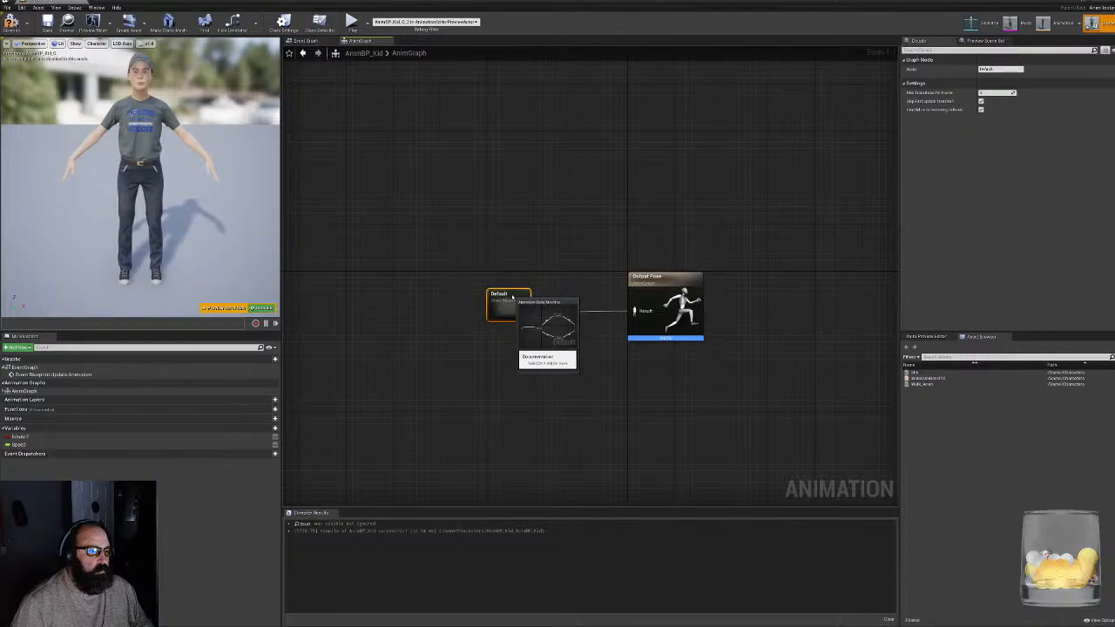
# - In the Default state machine's Idle/Run state, add the WalkIdleBlend1D blend space and wire it between Speed and the Output Animation Pose
pyautogui.doubleClick(507, 289)
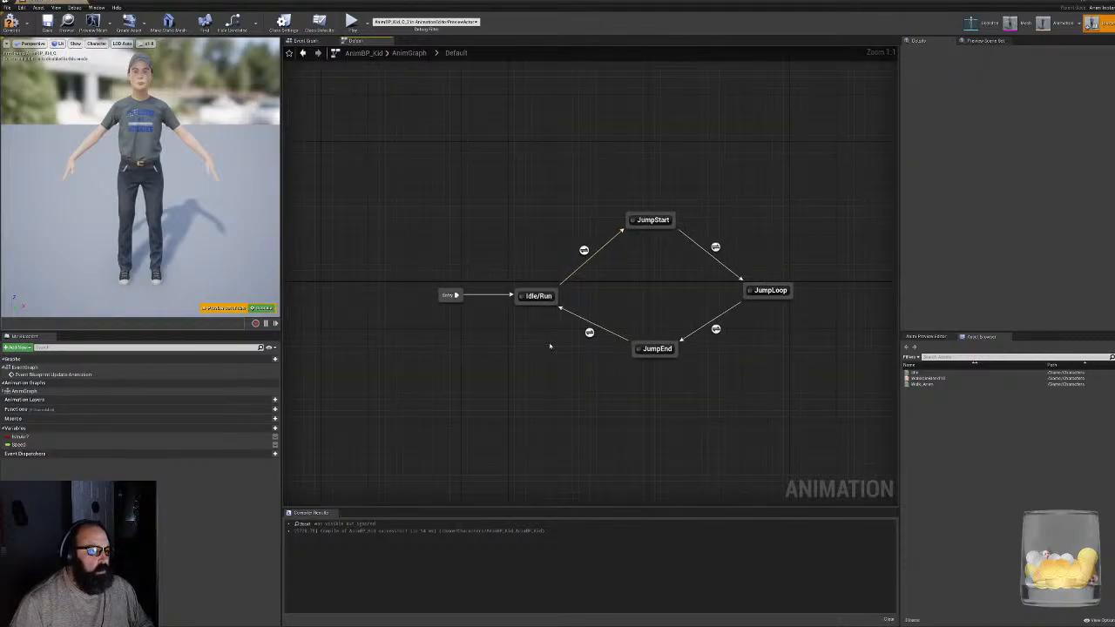
pyautogui.doubleClick(533, 295)
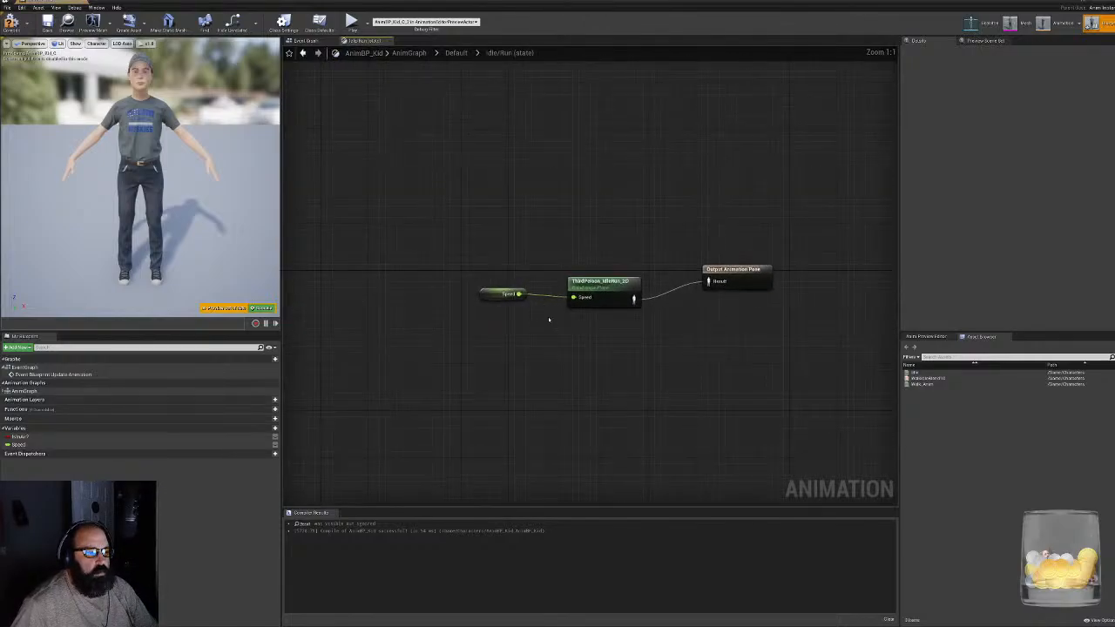
pyautogui.click(606, 296)
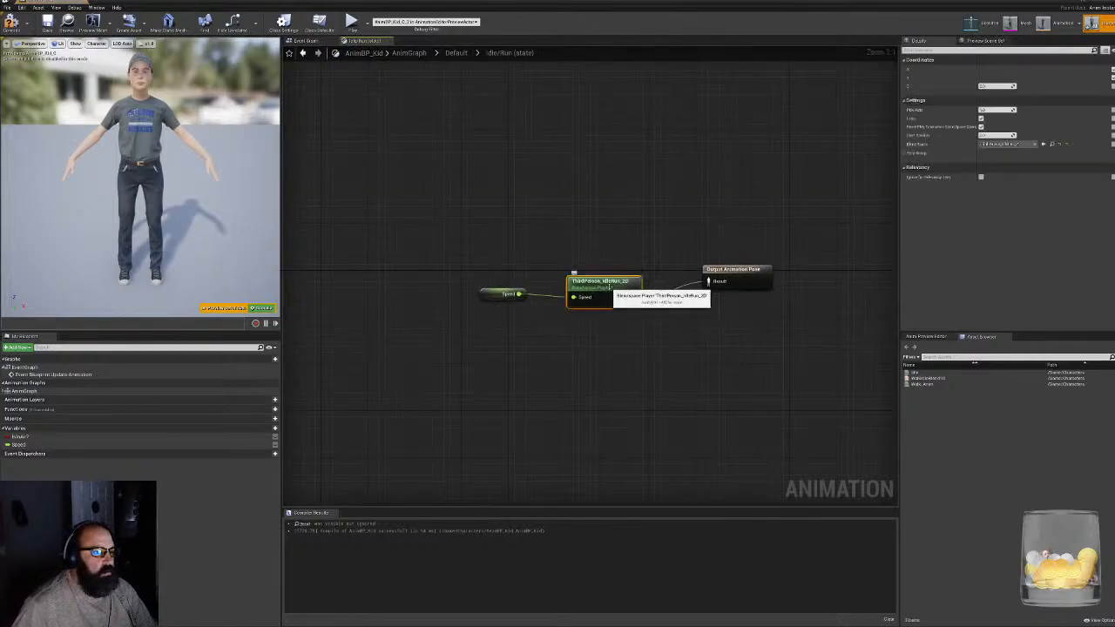
pyautogui.click(503, 297)
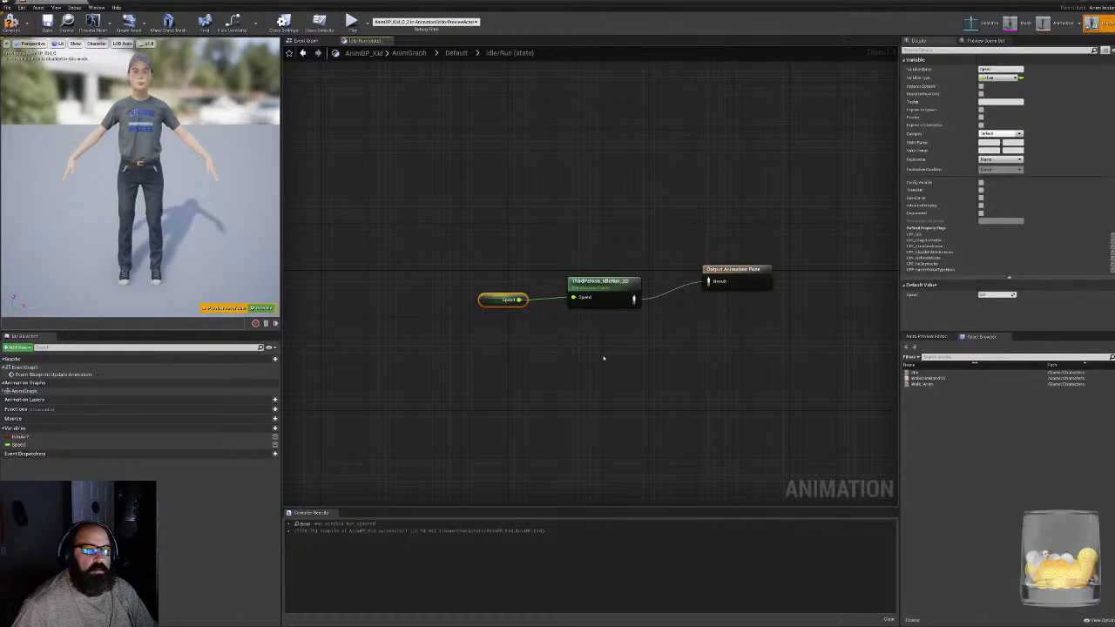
pyautogui.click(593, 292)
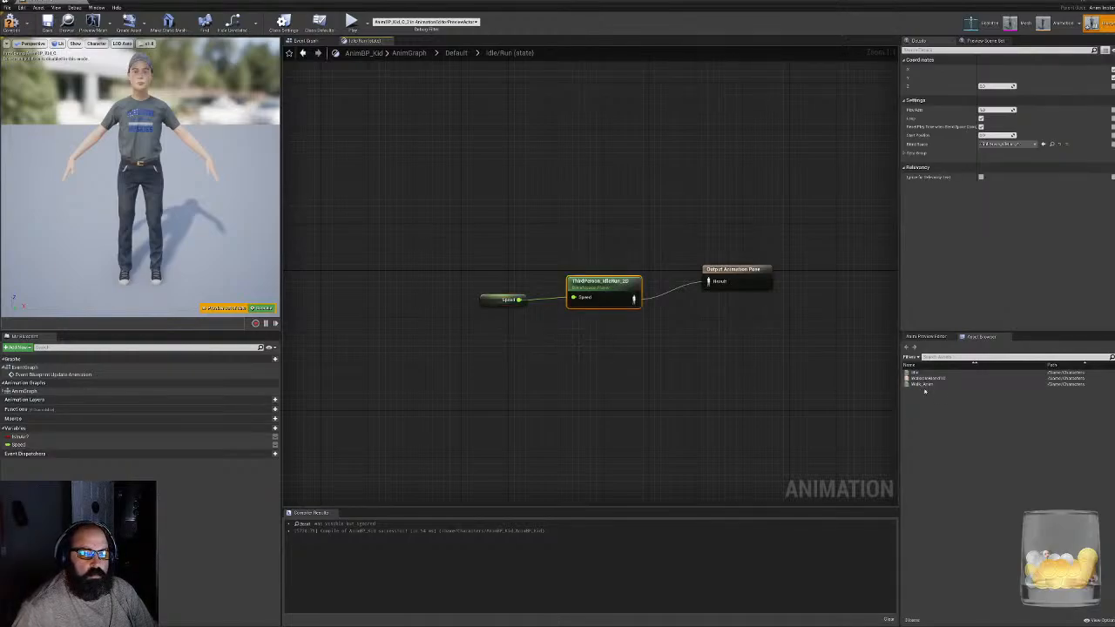
pyautogui.moveTo(925, 378); pyautogui.dragTo(586, 341)
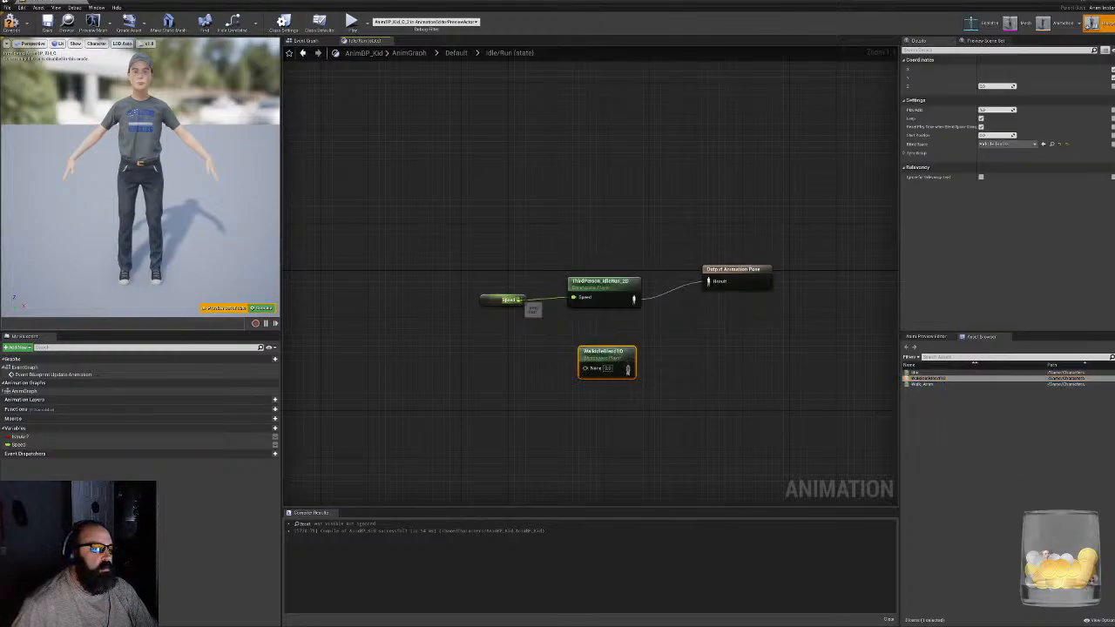
pyautogui.moveTo(519, 300); pyautogui.dragTo(708, 281)
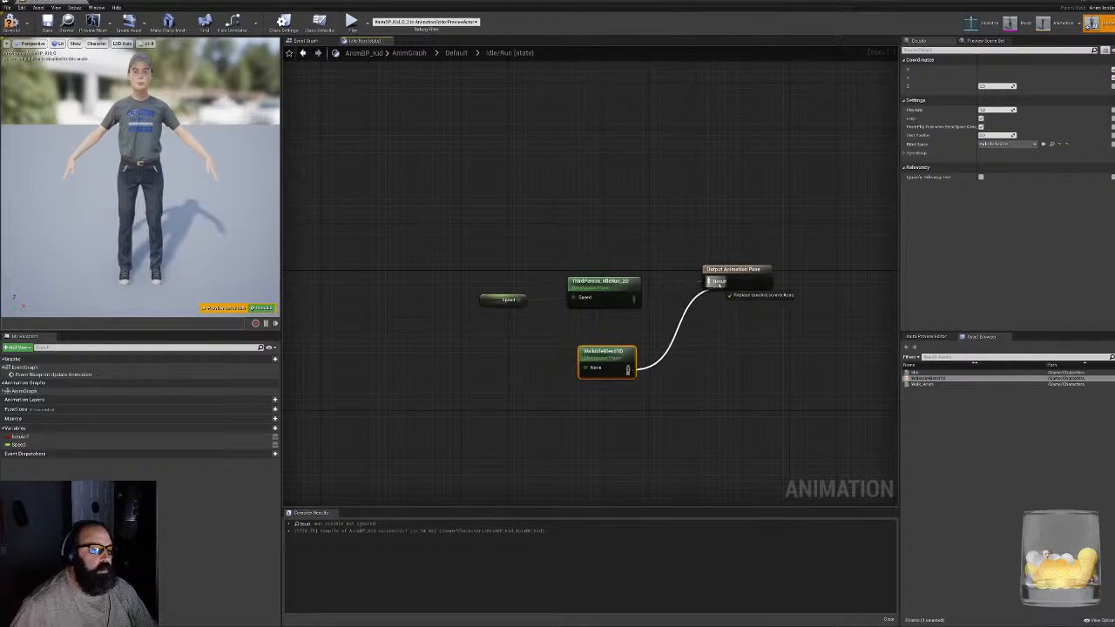
# - Delete the ThirdPerson_IdleRun_2D node, move the WalkIdleBlend1D node into its place, and compile the blueprint
pyautogui.click(603, 288)
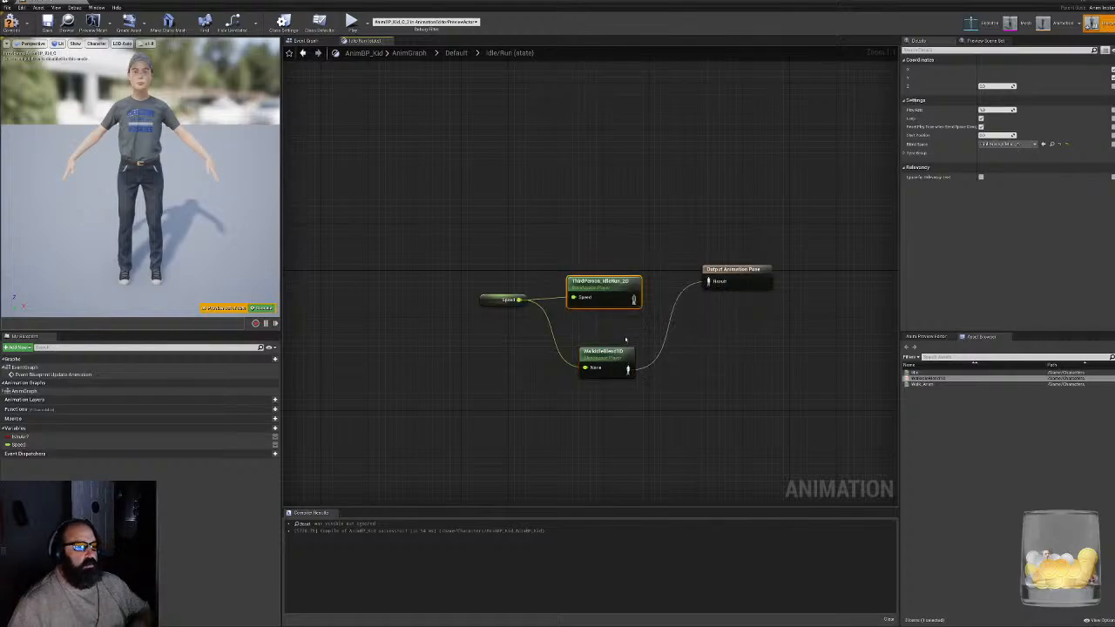
pyautogui.press('Delete')
pyautogui.moveTo(609, 357); pyautogui.dragTo(607, 282)
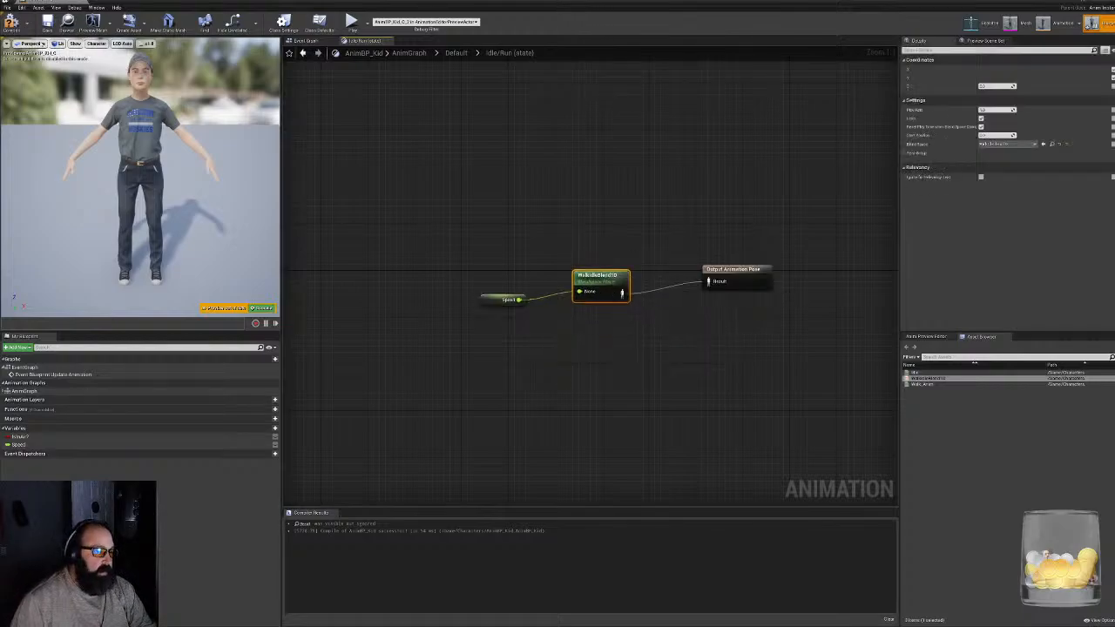
pyautogui.click(12, 24)
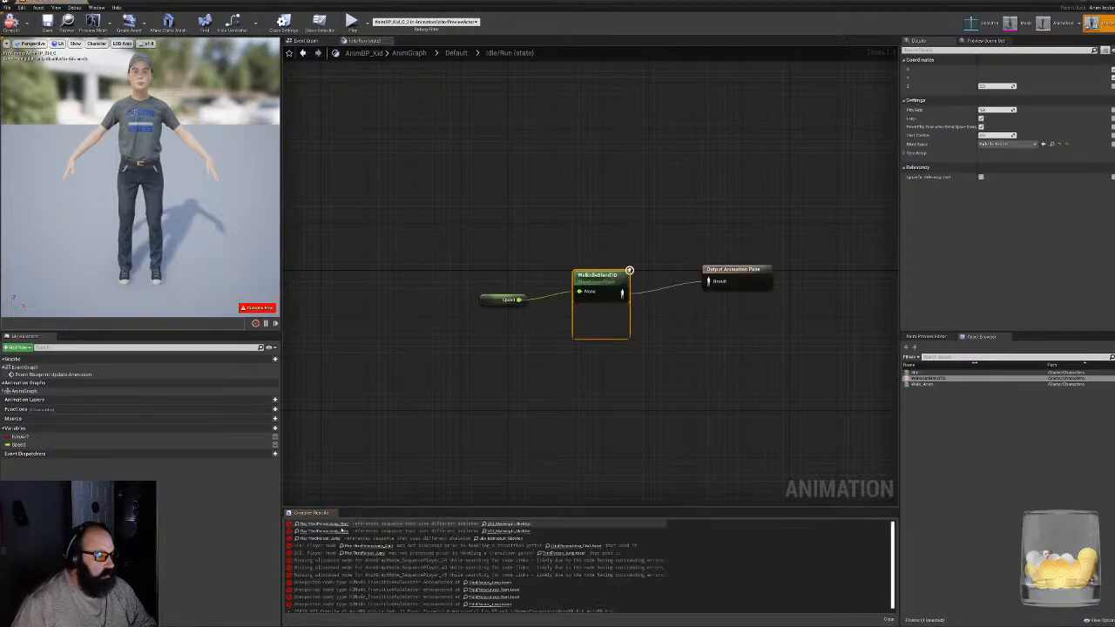
# - Trace the first compile error to the JumpStart state, delete its Play ThirdPersonJump_Start node, and recompile
pyautogui.click(328, 525)
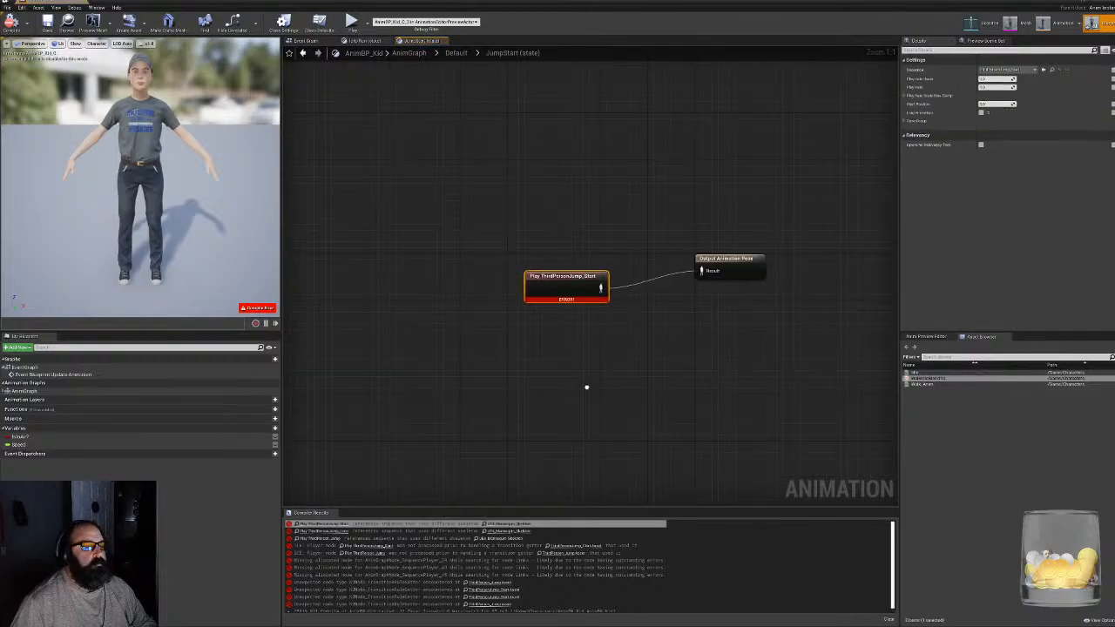
pyautogui.click(504, 341)
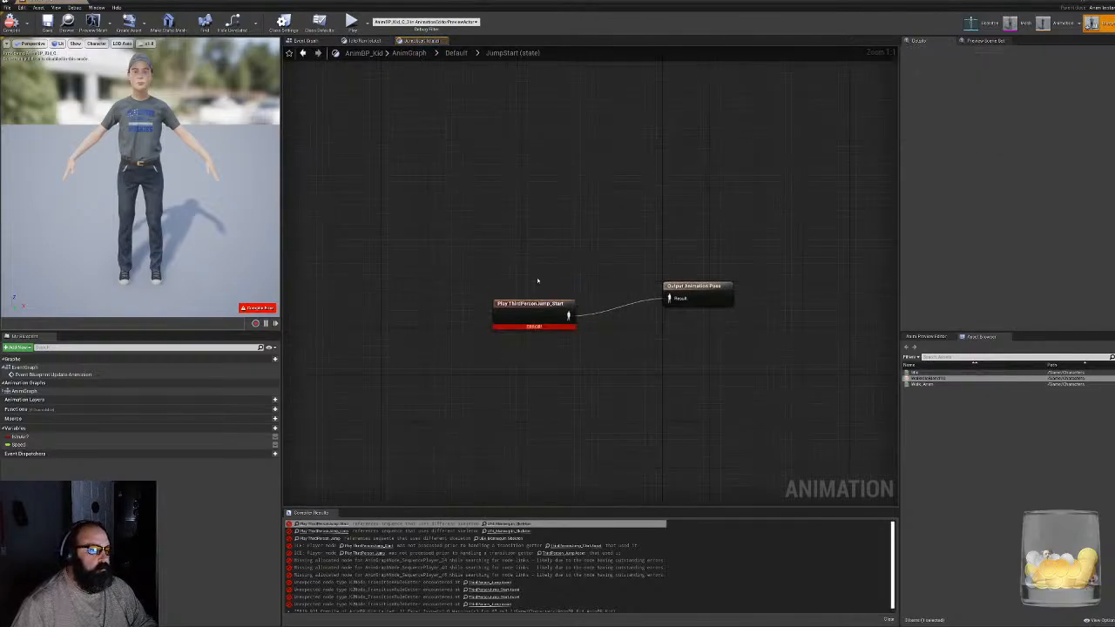
pyautogui.moveTo(523, 305); pyautogui.dragTo(540, 286)
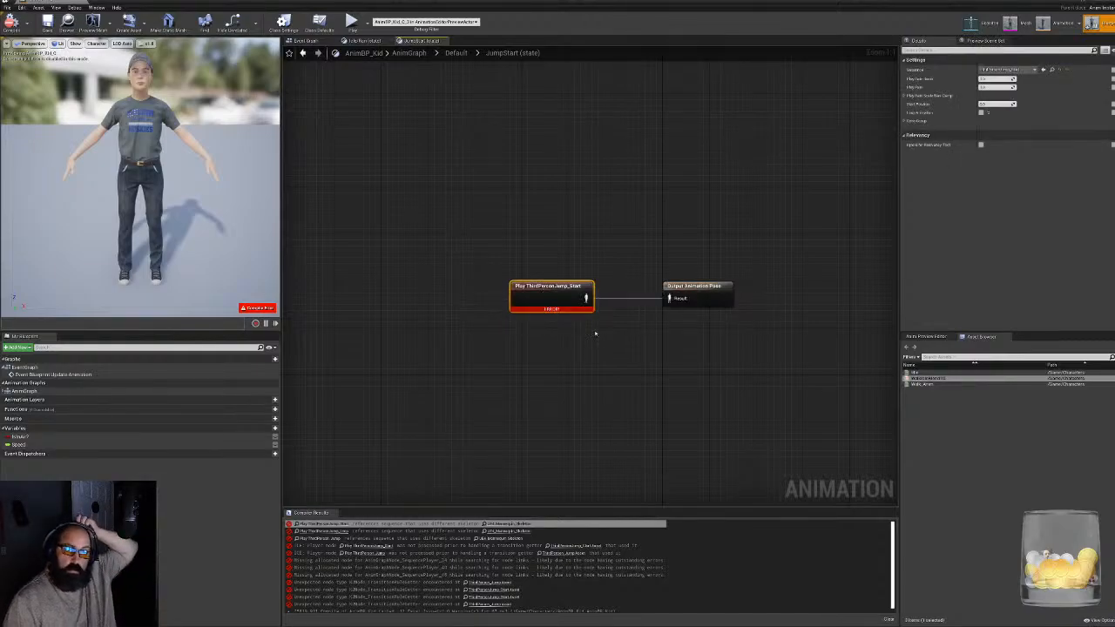
pyautogui.moveTo(480, 259); pyautogui.dragTo(592, 315)
pyautogui.press('Delete')
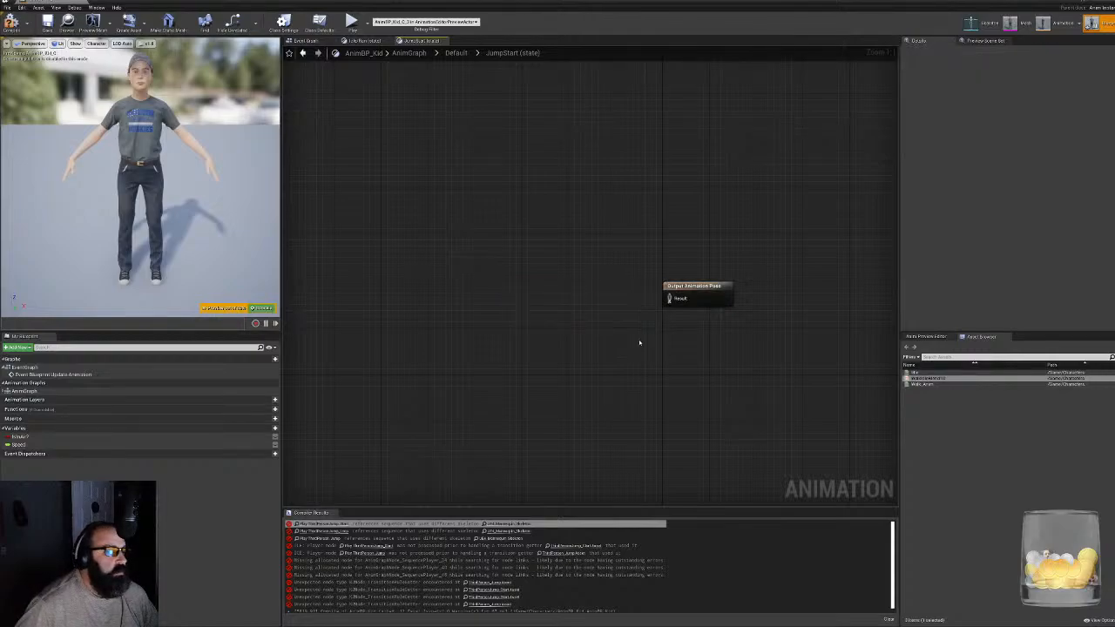
pyautogui.click(12, 22)
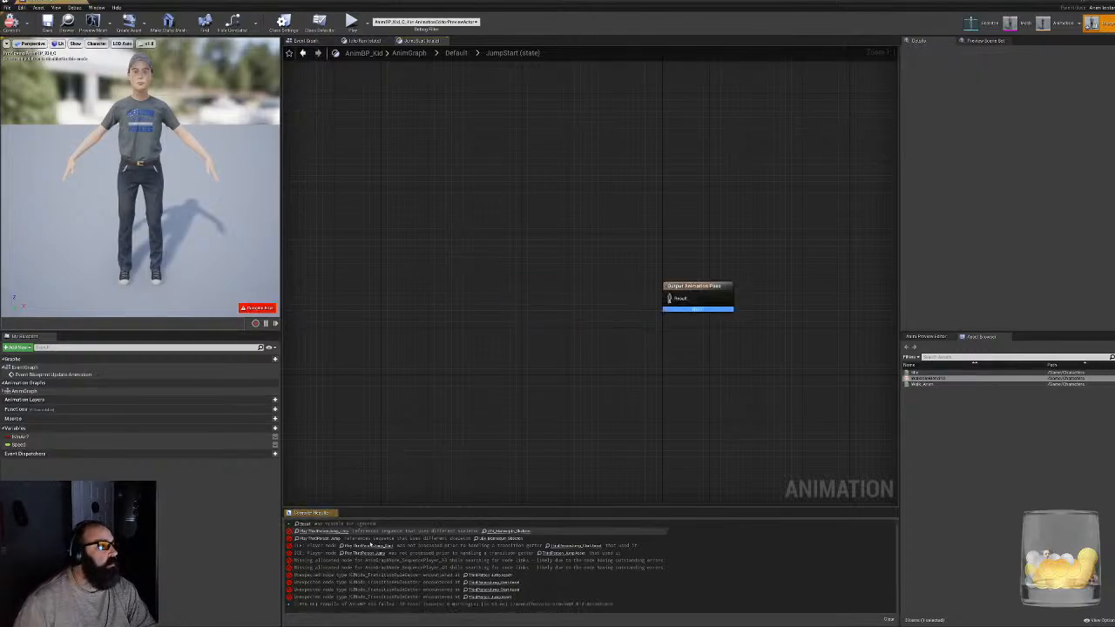
# - Delete the Play ThirdPersonJump_Loop node in JumpLoop and the Play ThirdPerson_Jump node in JumpEnd, recompiling after each deletion
pyautogui.click(327, 532)
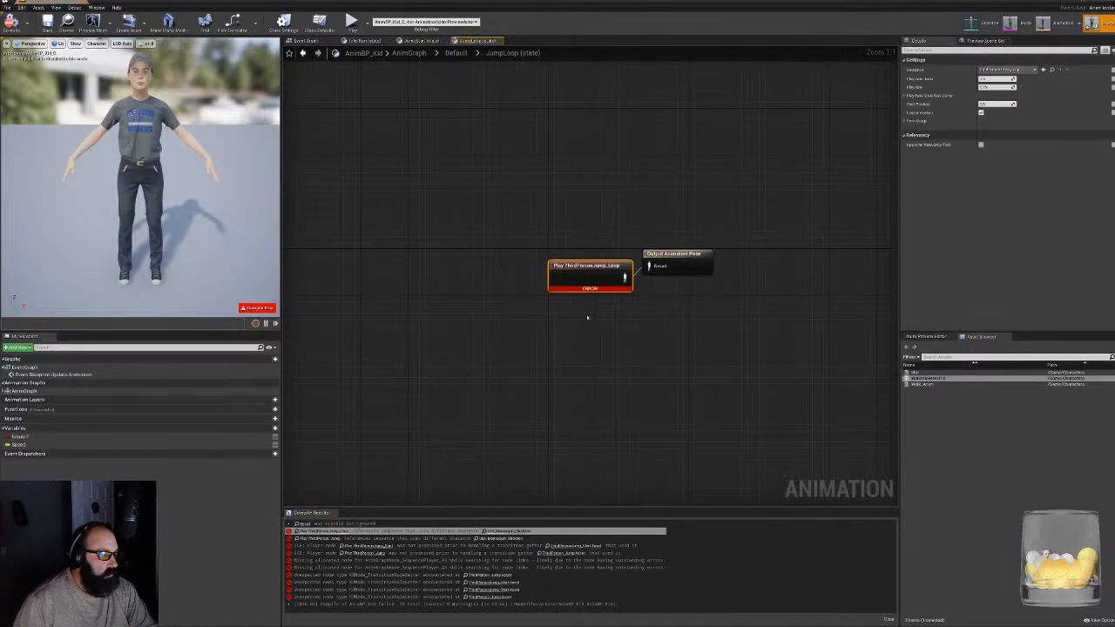
pyautogui.press('Delete')
pyautogui.click(12, 22)
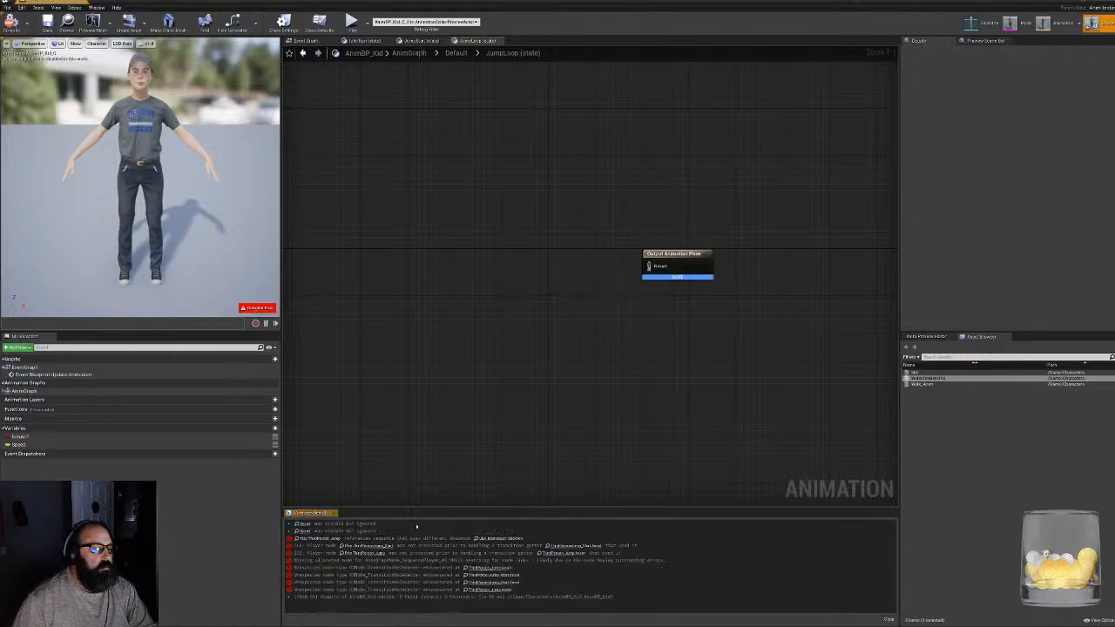
pyautogui.click(331, 540)
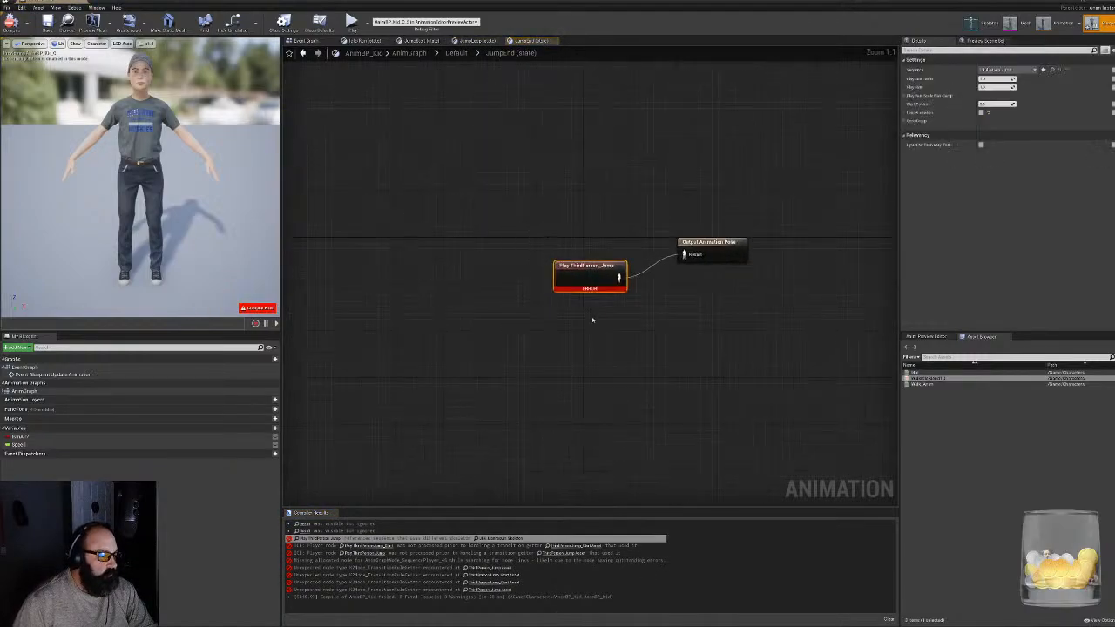
pyautogui.press('Delete')
pyautogui.click(12, 22)
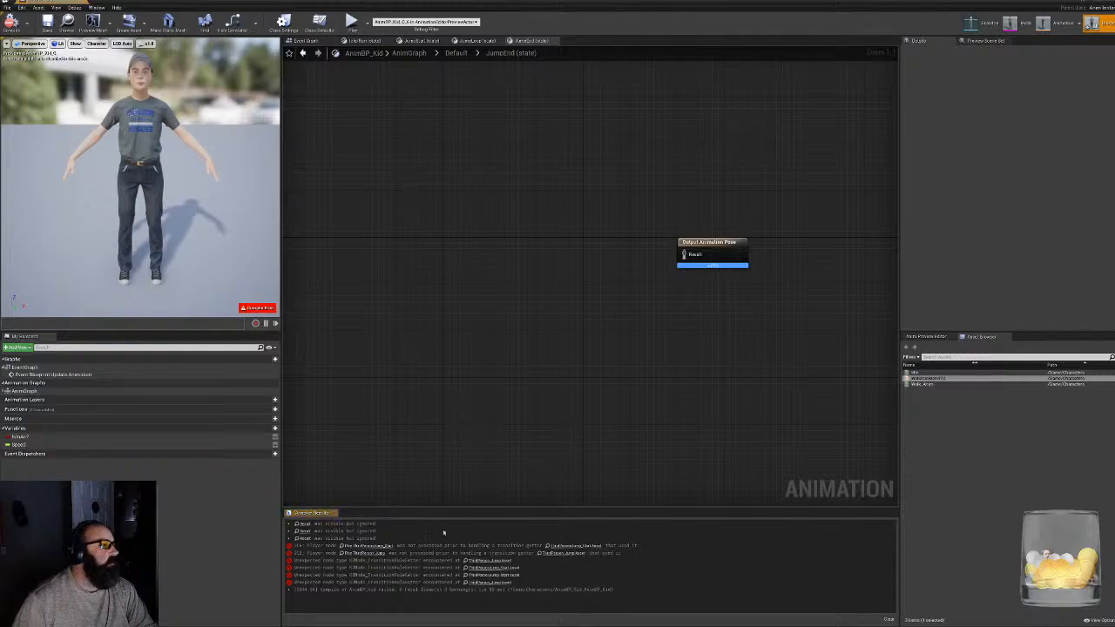
# - Remove the JumpStart, JumpLoop and JumpEnd states with their transitions from the Default state machine and compile AnimBP_Kid
pyautogui.click(371, 553)
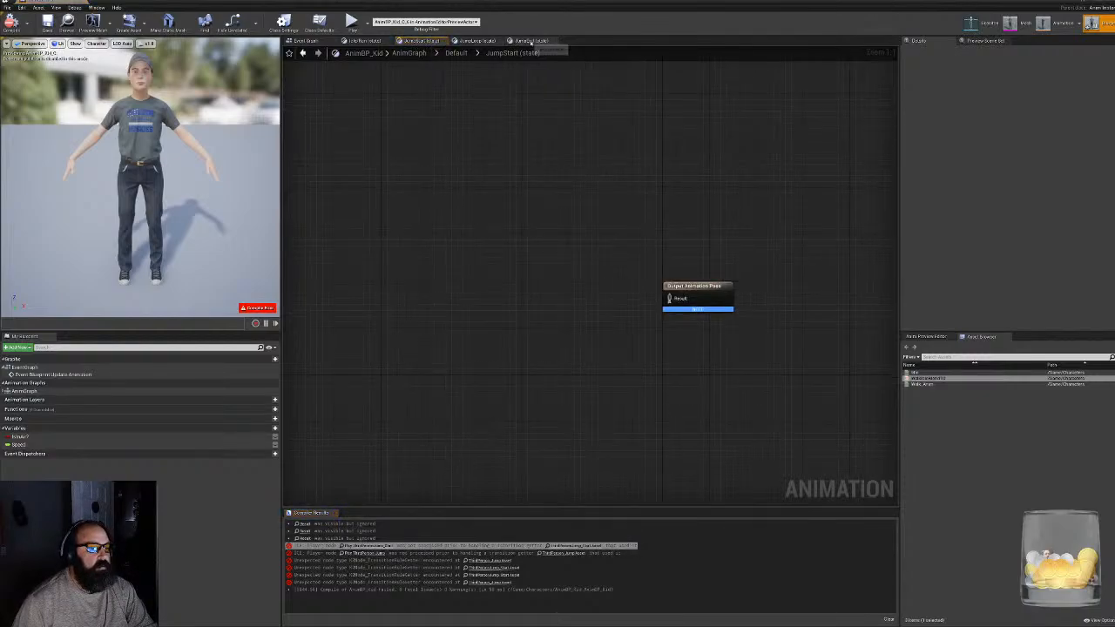
pyautogui.click(360, 42)
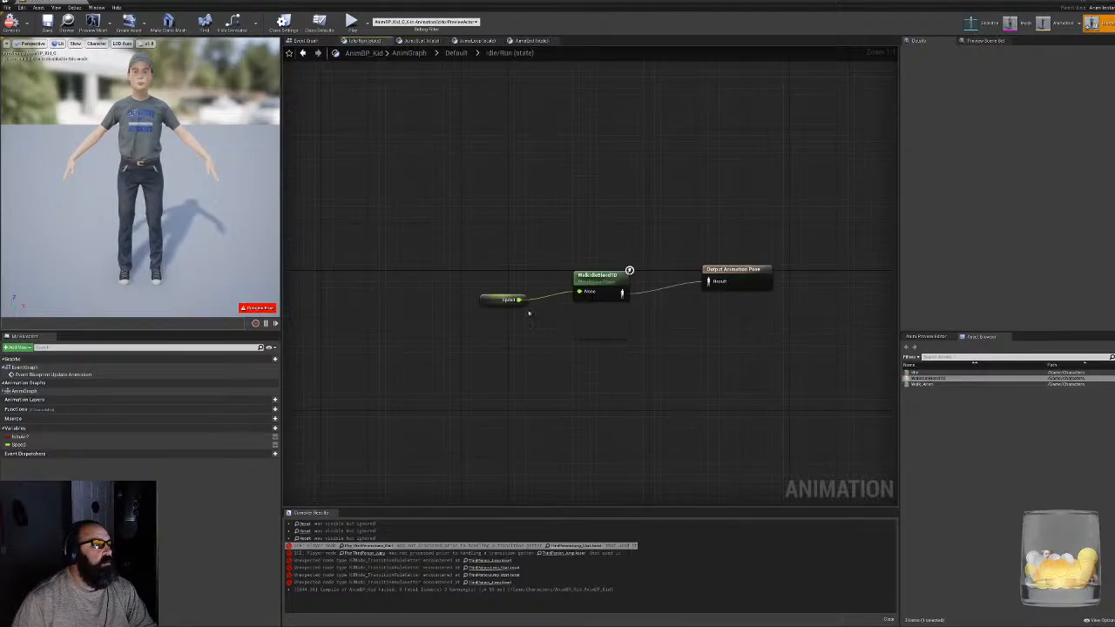
pyautogui.click(307, 41)
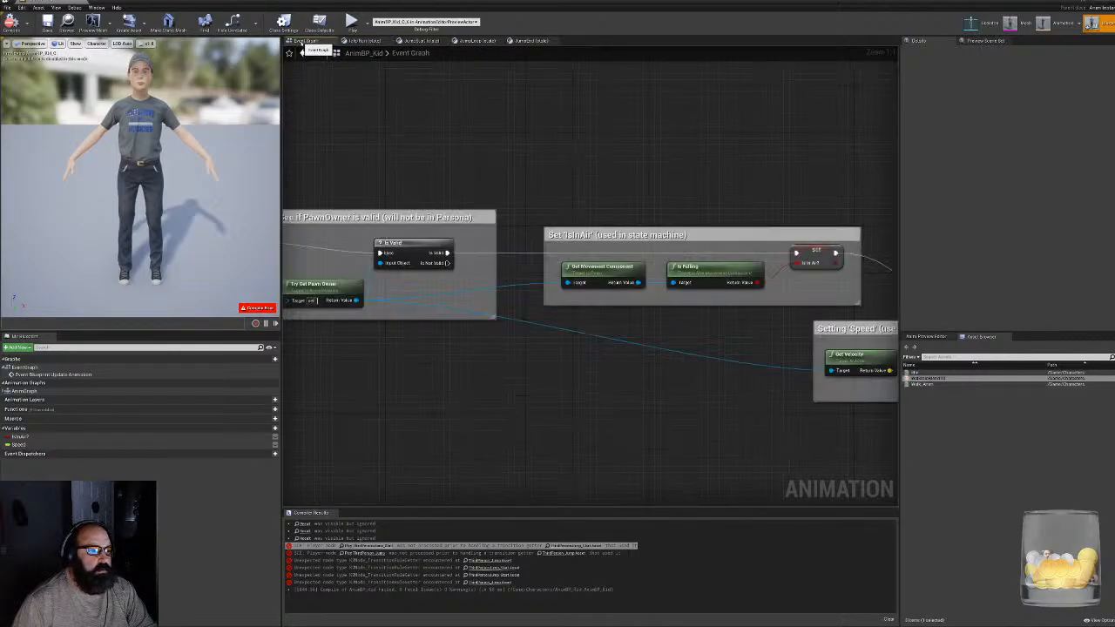
pyautogui.click(26, 391)
pyautogui.doubleClick(26, 391)
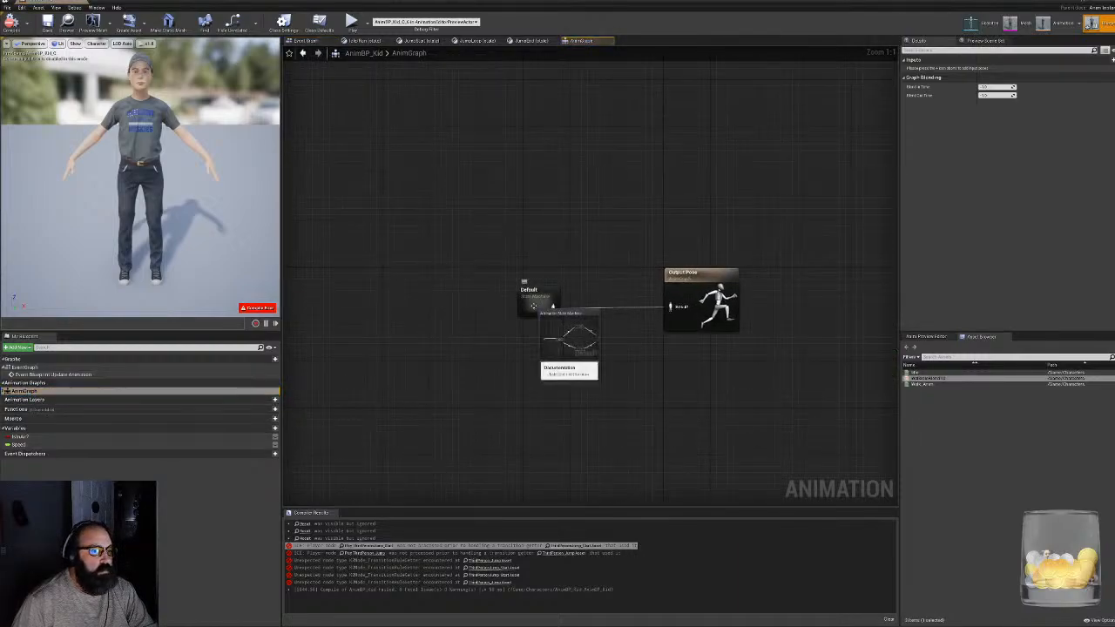
pyautogui.doubleClick(533, 305)
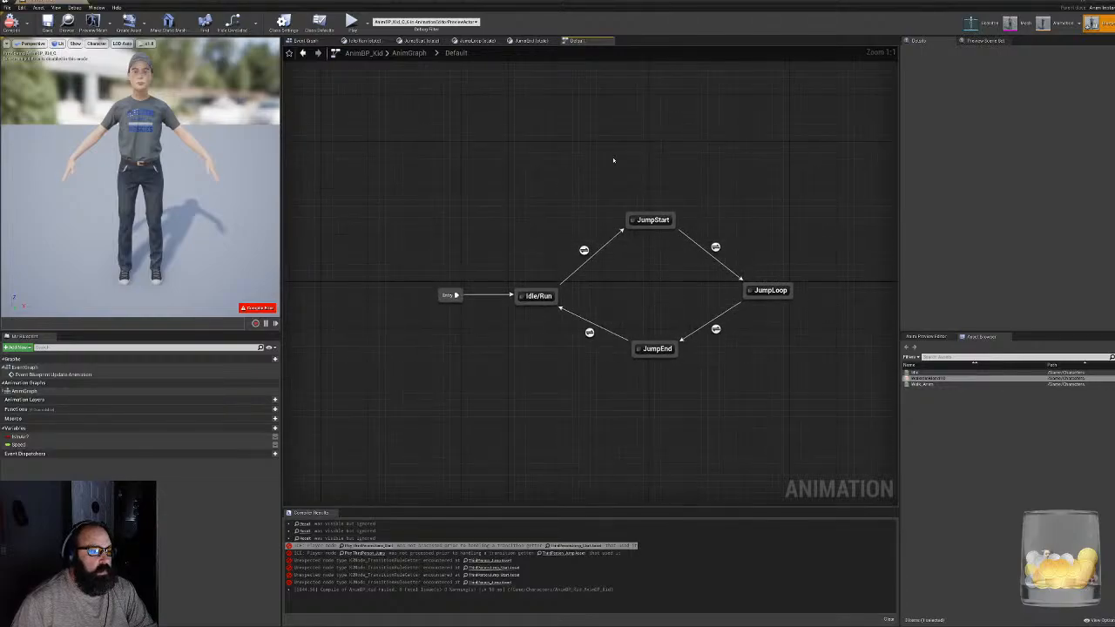
pyautogui.moveTo(582, 196); pyautogui.dragTo(814, 413)
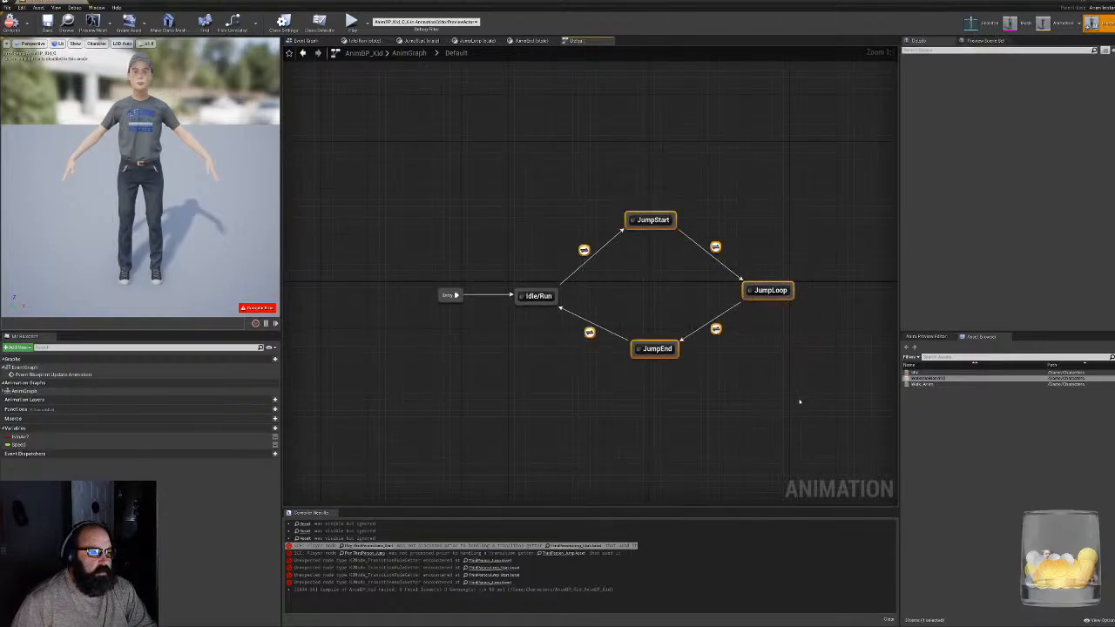
pyautogui.press('Delete')
pyautogui.click(12, 21)
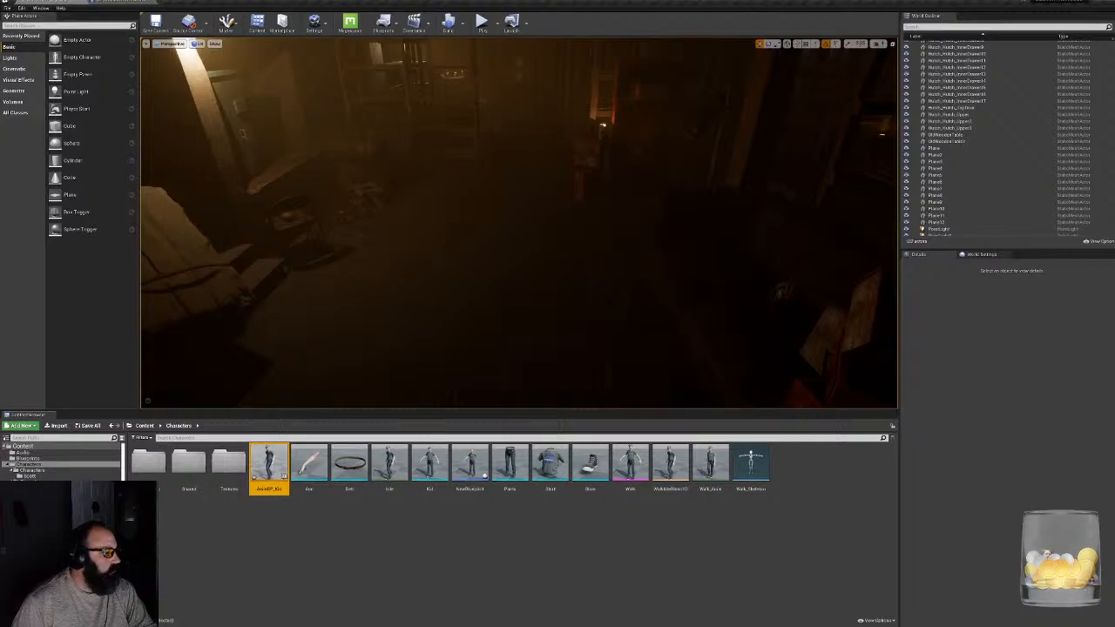
# - Open the playable character blueprint from the interface's Blueprints folder, set its mesh's Anim Class to AnimBP_Kid, and compile
pyautogui.click(35, 557)
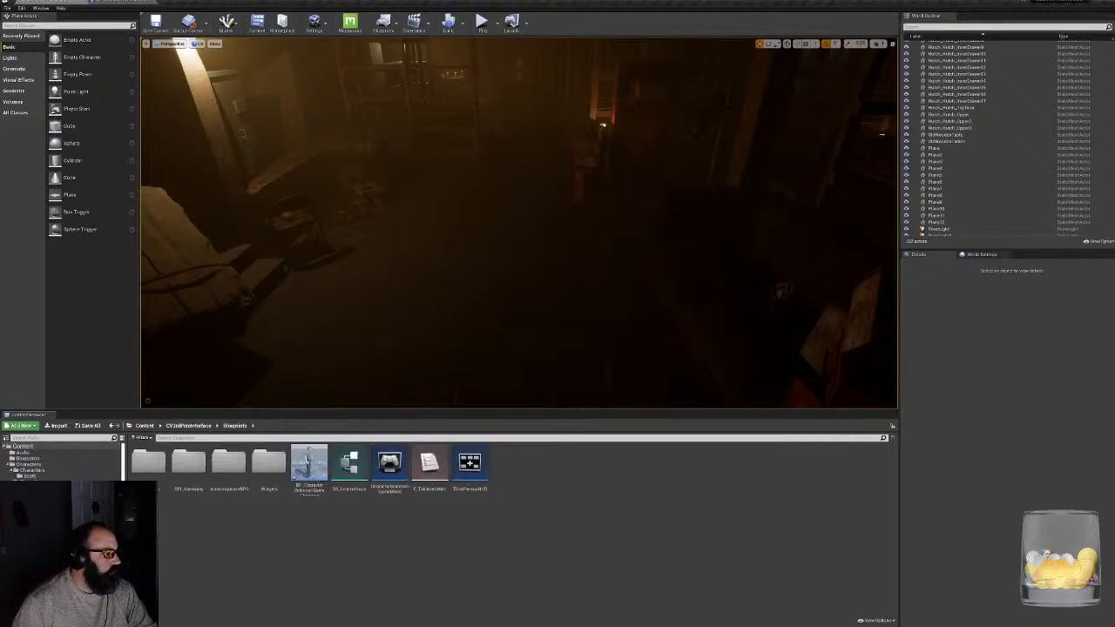
pyautogui.doubleClick(308, 470)
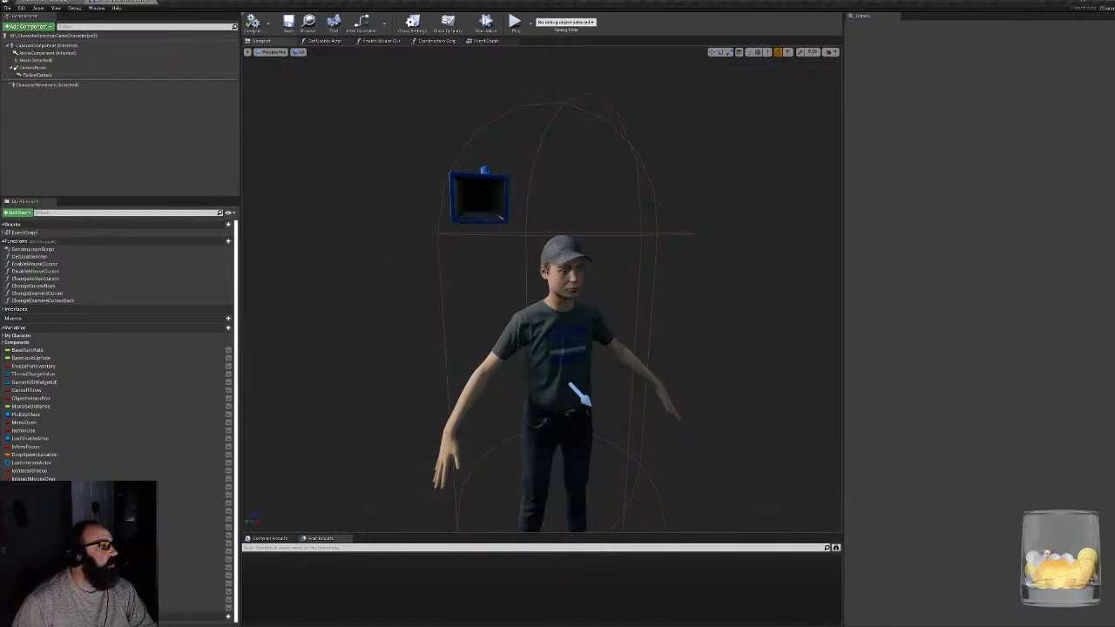
pyautogui.click(550, 344)
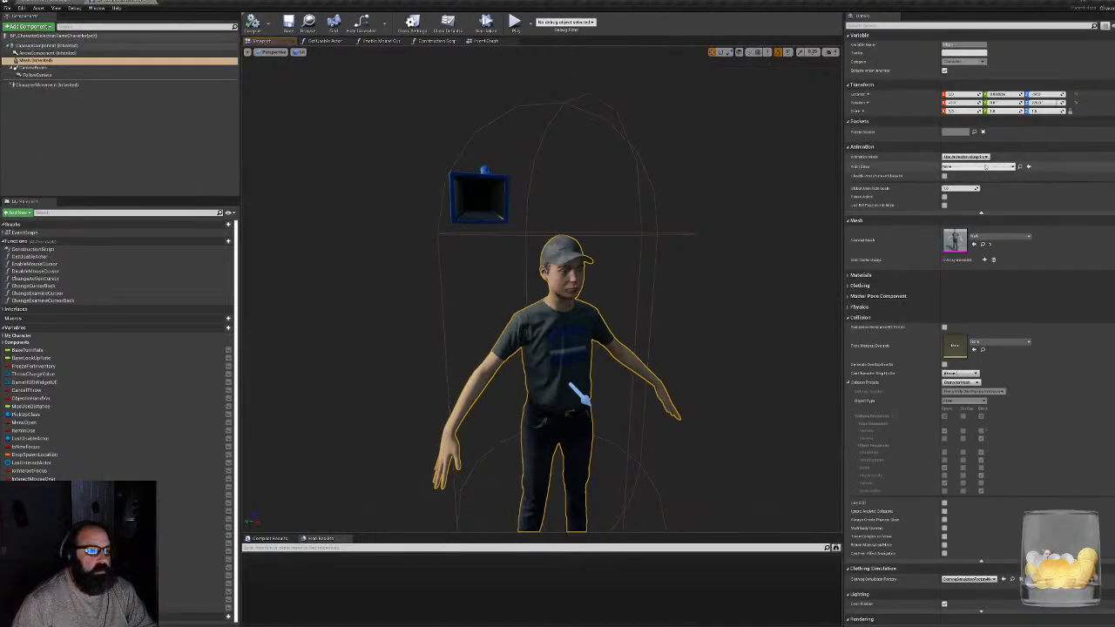
pyautogui.click(984, 166)
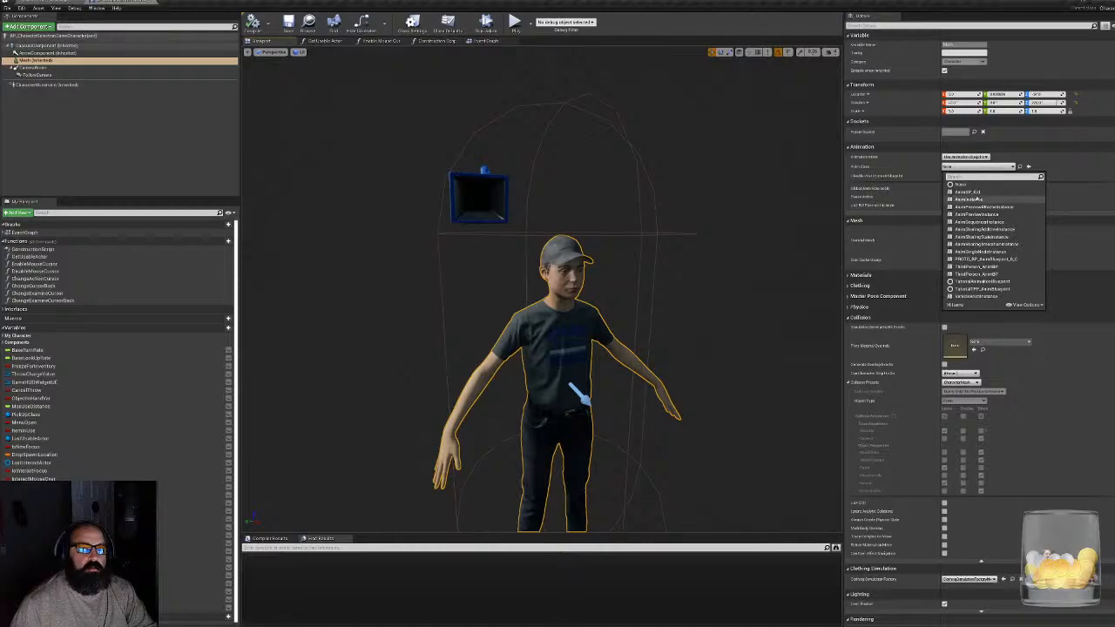
pyautogui.click(972, 191)
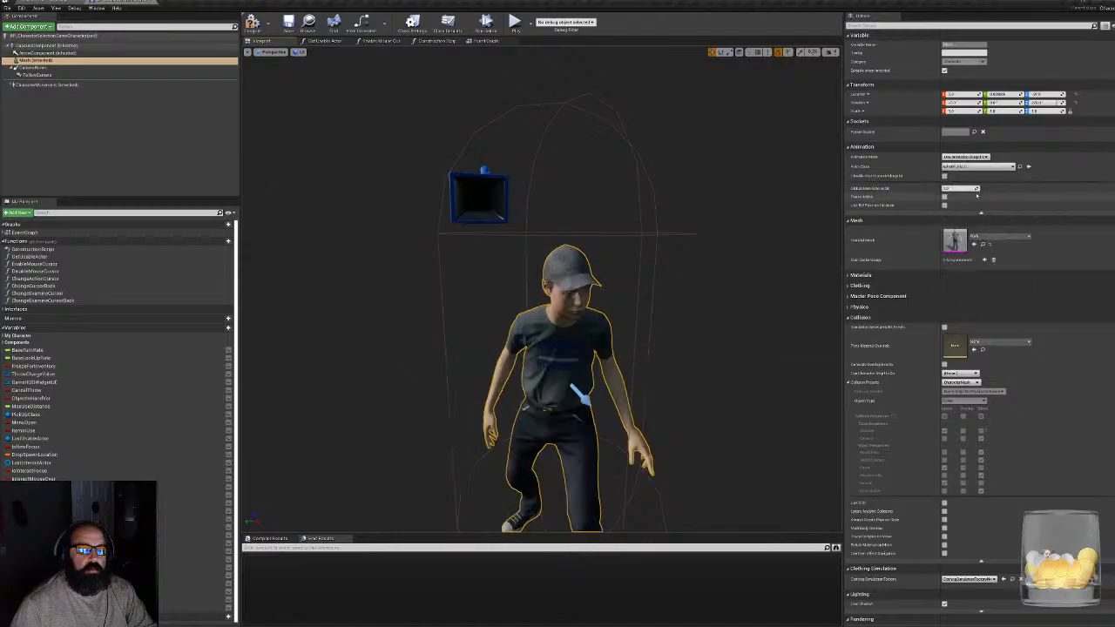
pyautogui.click(254, 22)
# - Return to the level, restart play mode, and walk the character forward to test its idle and walk animations
pyautogui.click(65, 7)
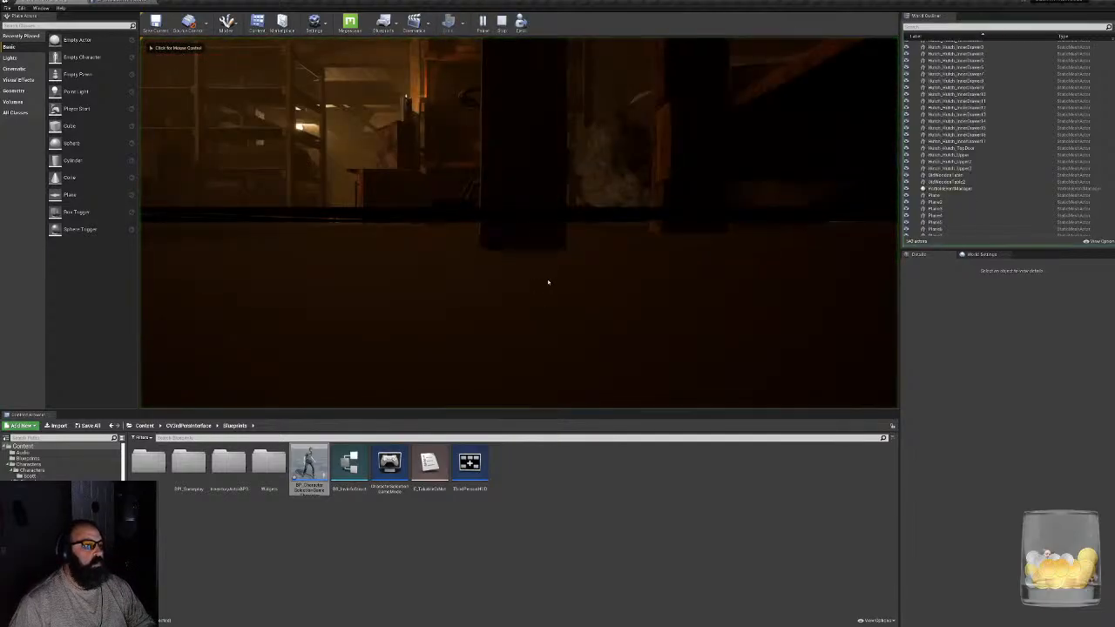
pyautogui.click(503, 23)
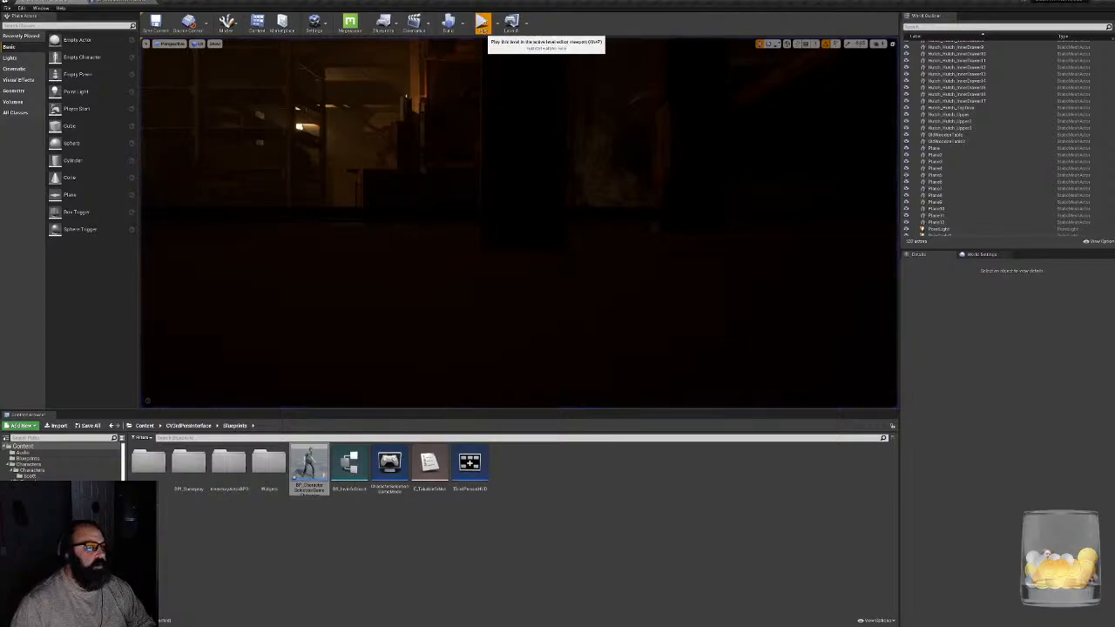
pyautogui.click(481, 23)
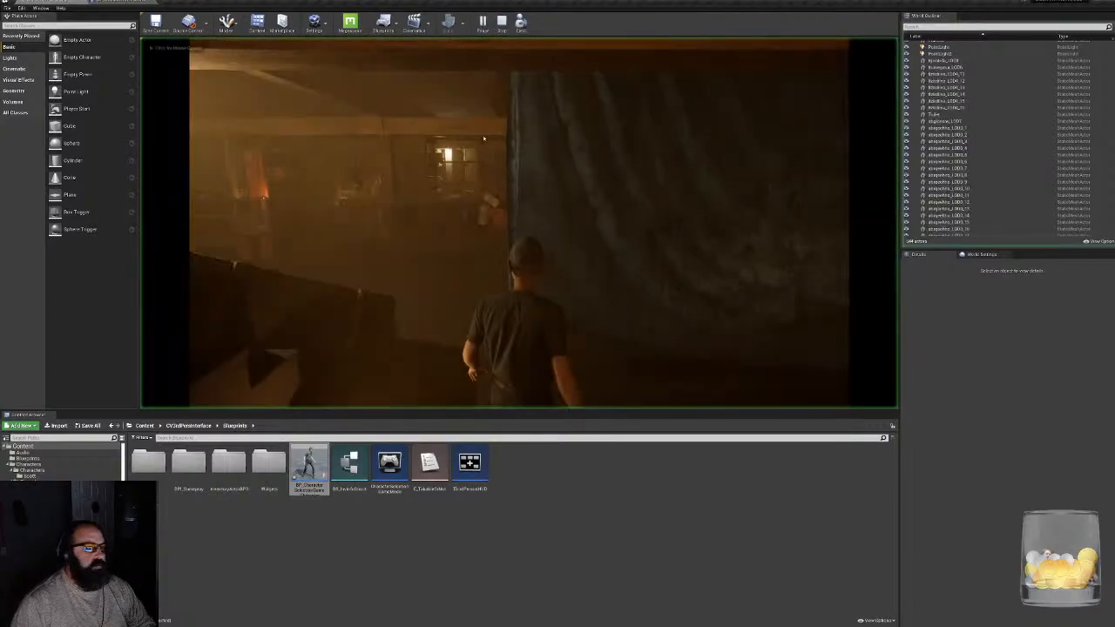
pyautogui.press('w')
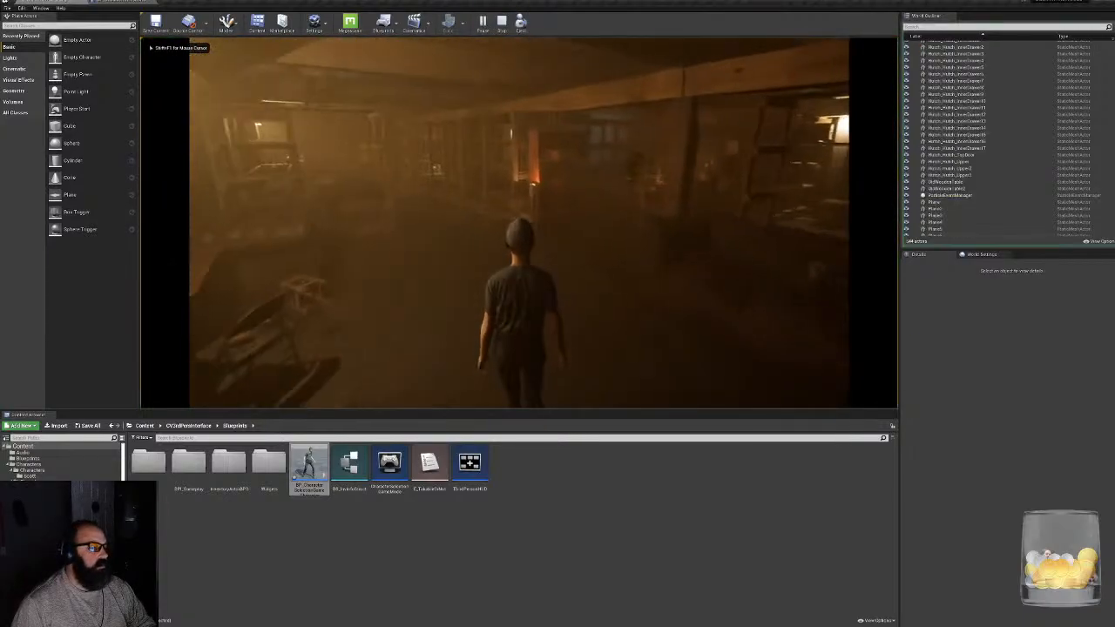
# - Walk the character around the dark room, turning between the shelves and furniture to examine its movement animations, and end the play session
pyautogui.press('w')
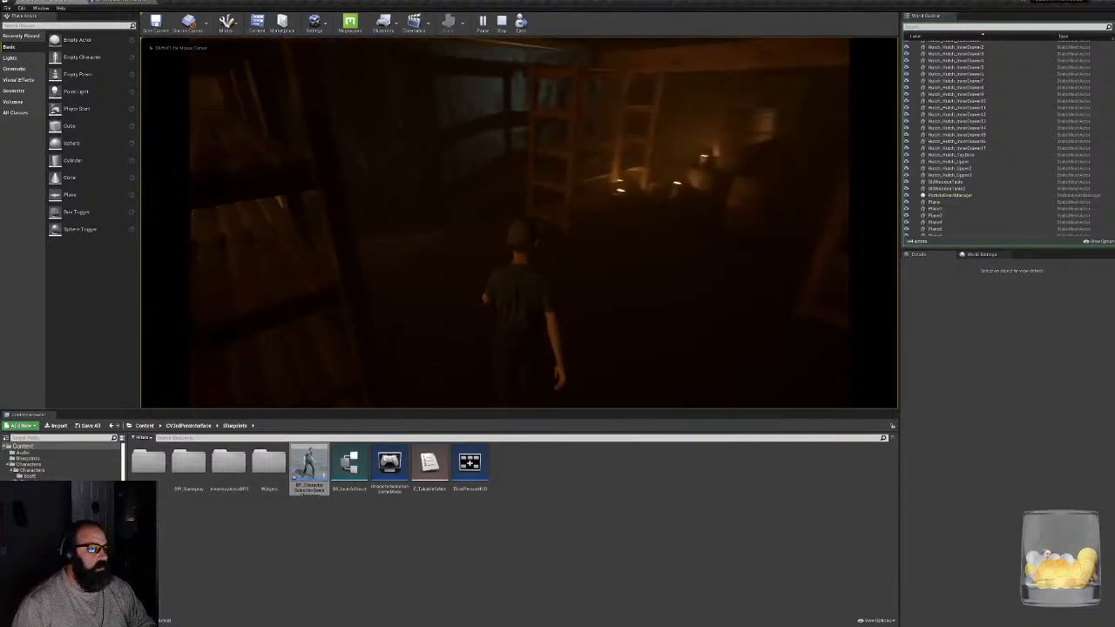
pyautogui.press('w')
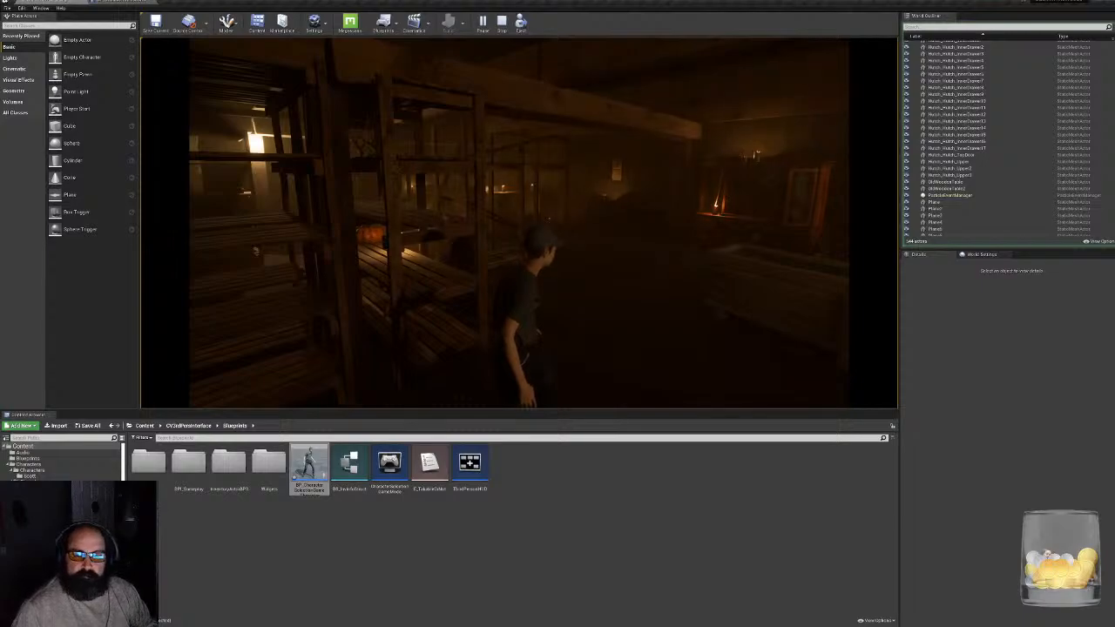
pyautogui.press('w')
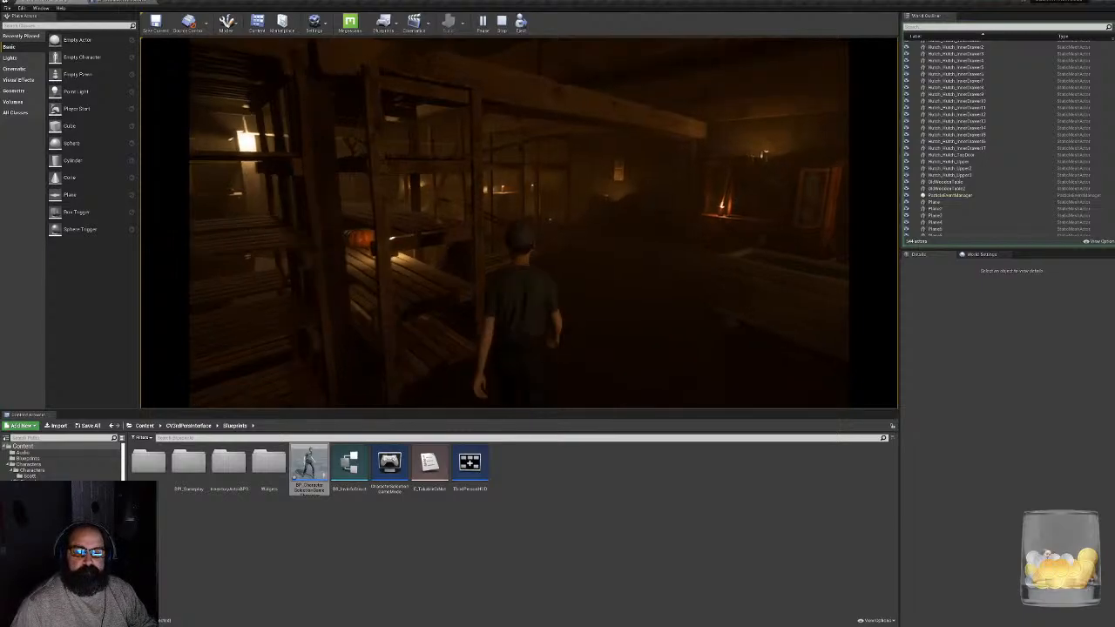
pyautogui.press('w')
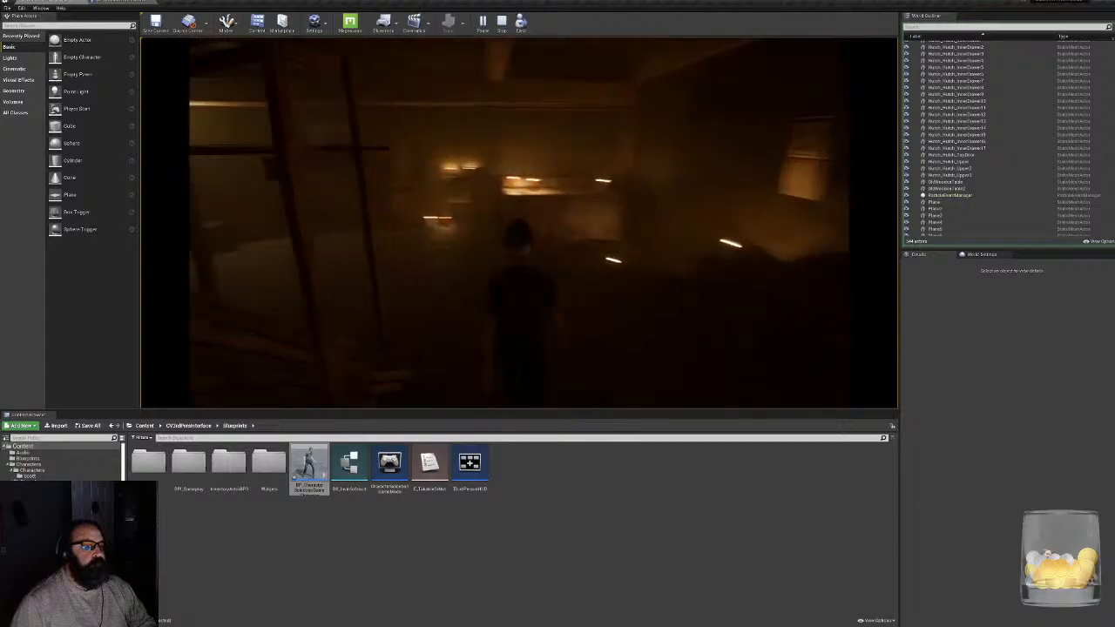
pyautogui.press('w')
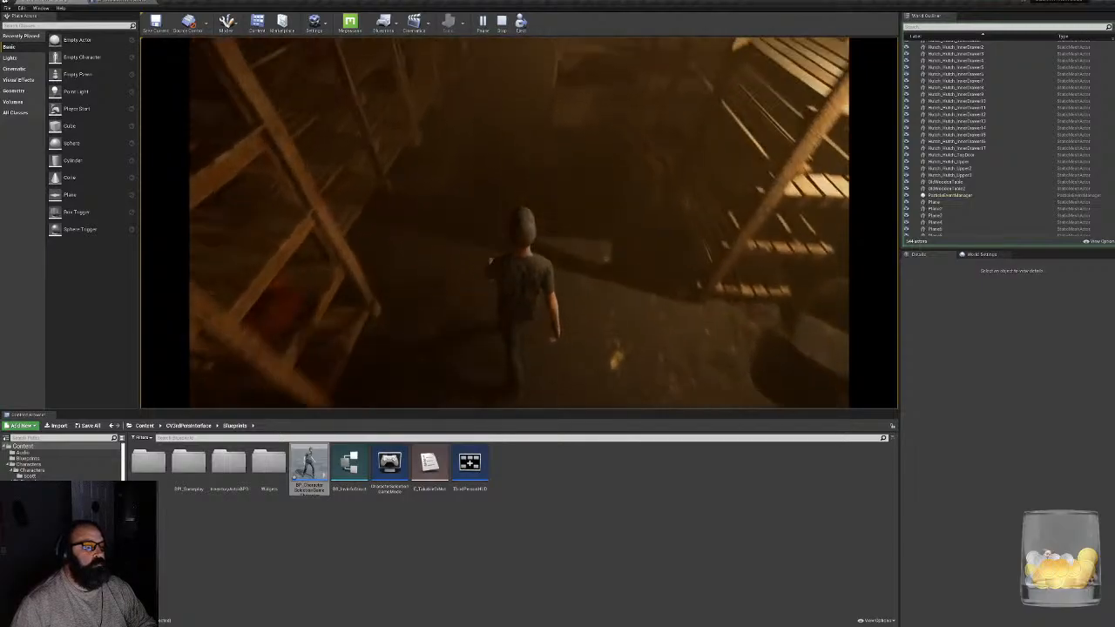
pyautogui.press('w')
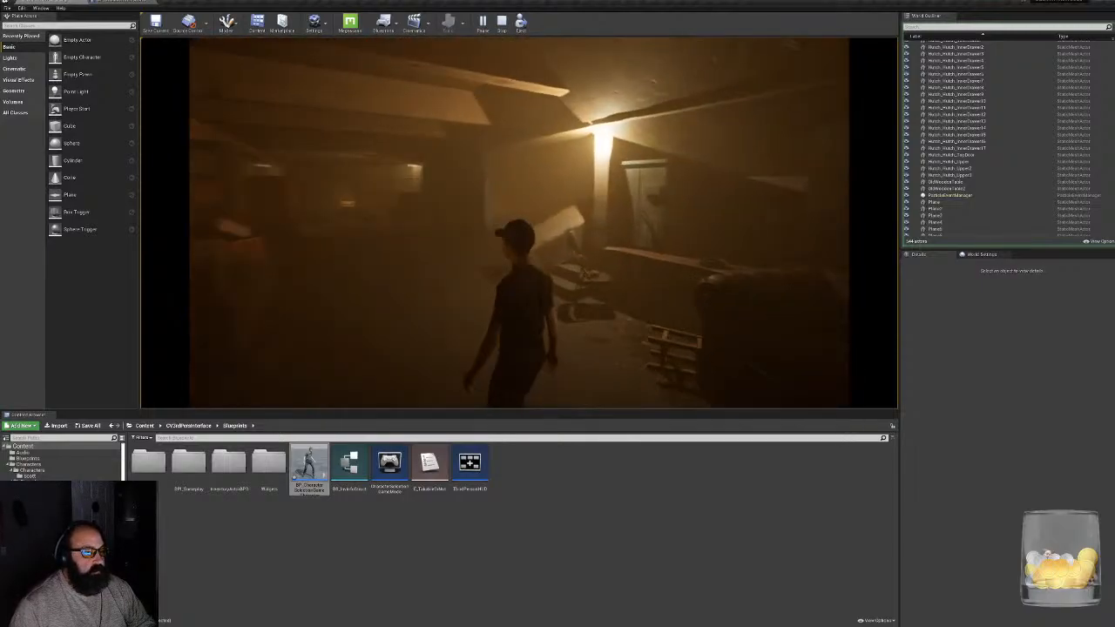
pyautogui.press('d')
pyautogui.press('w')
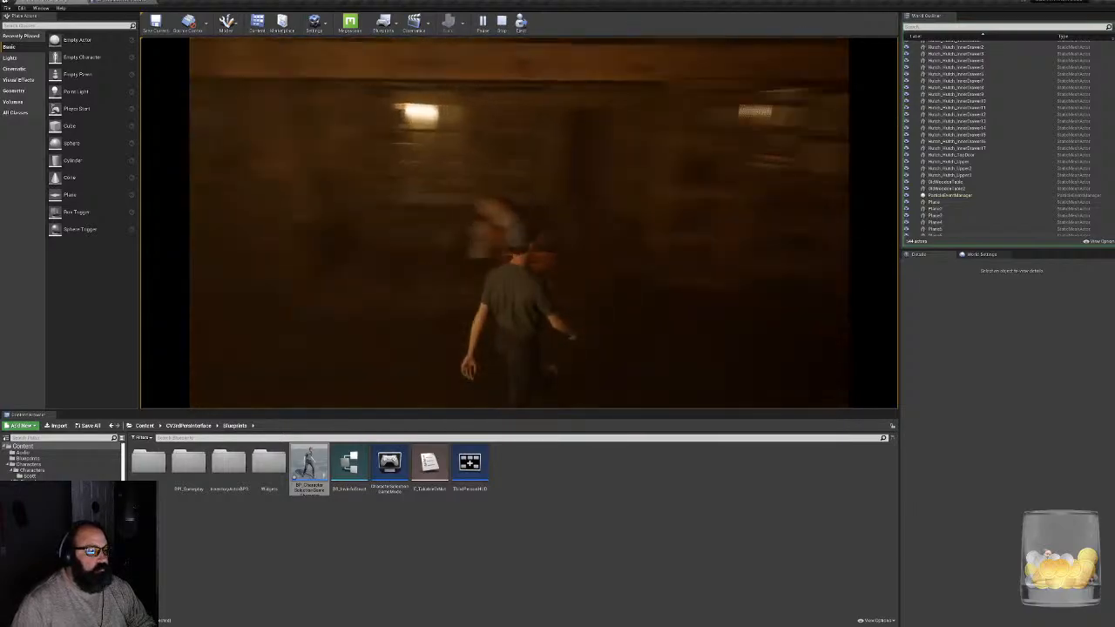
pyautogui.press('w')
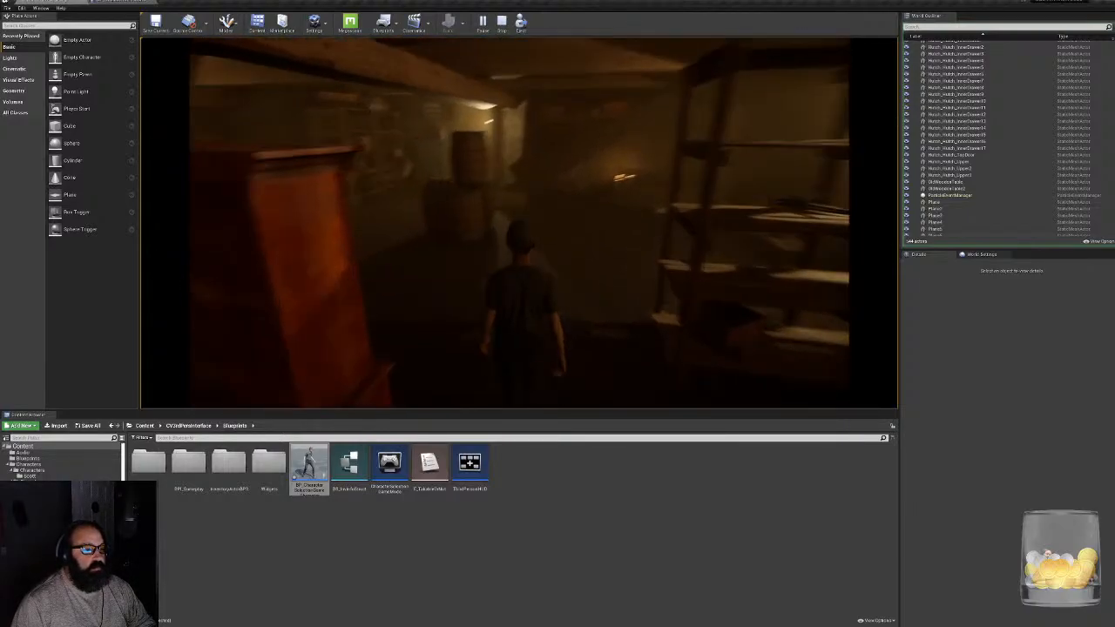
pyautogui.press('w')
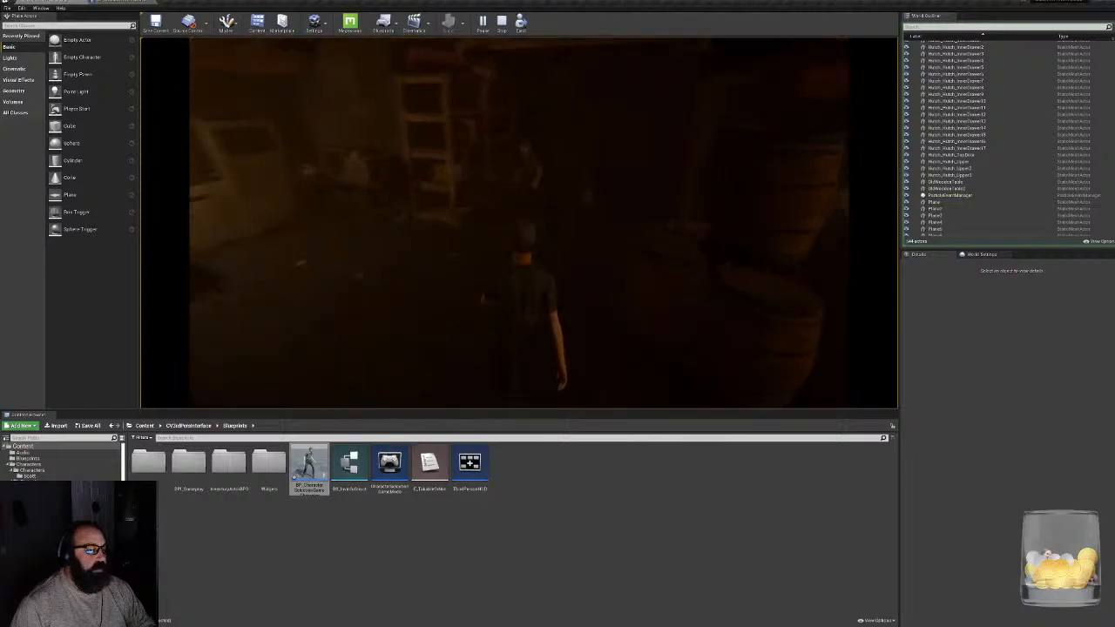
pyautogui.press('w')
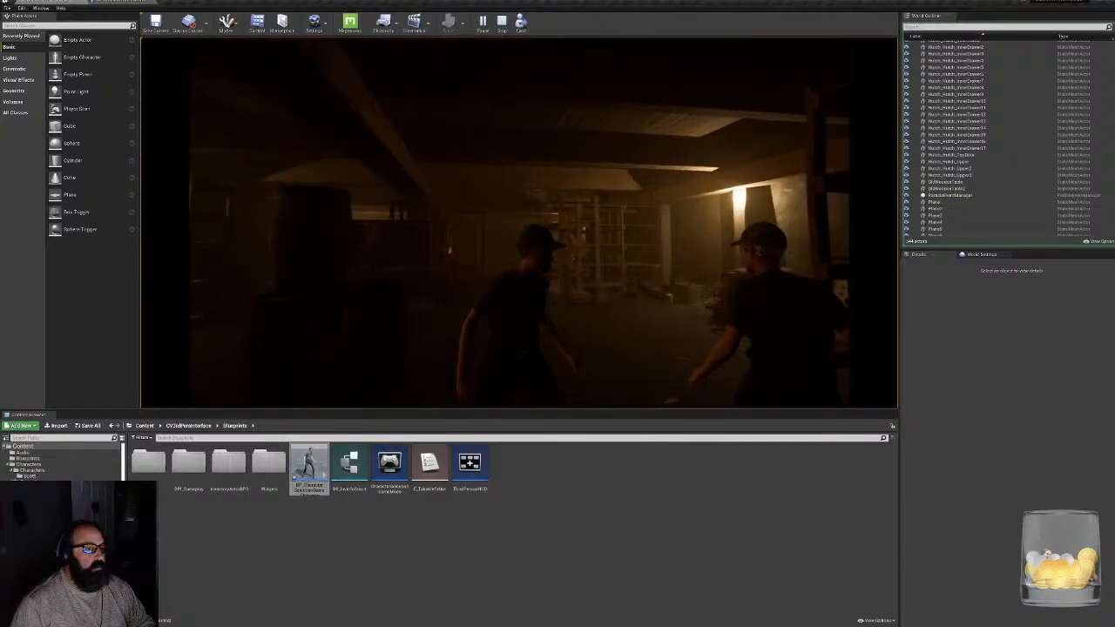
pyautogui.press('w')
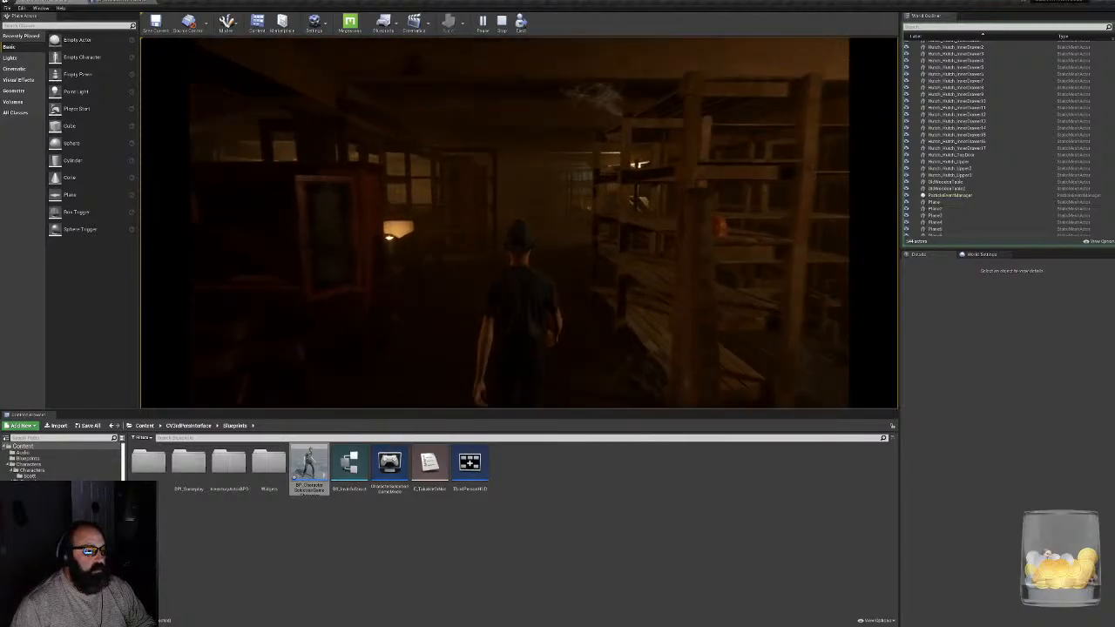
pyautogui.press('w')
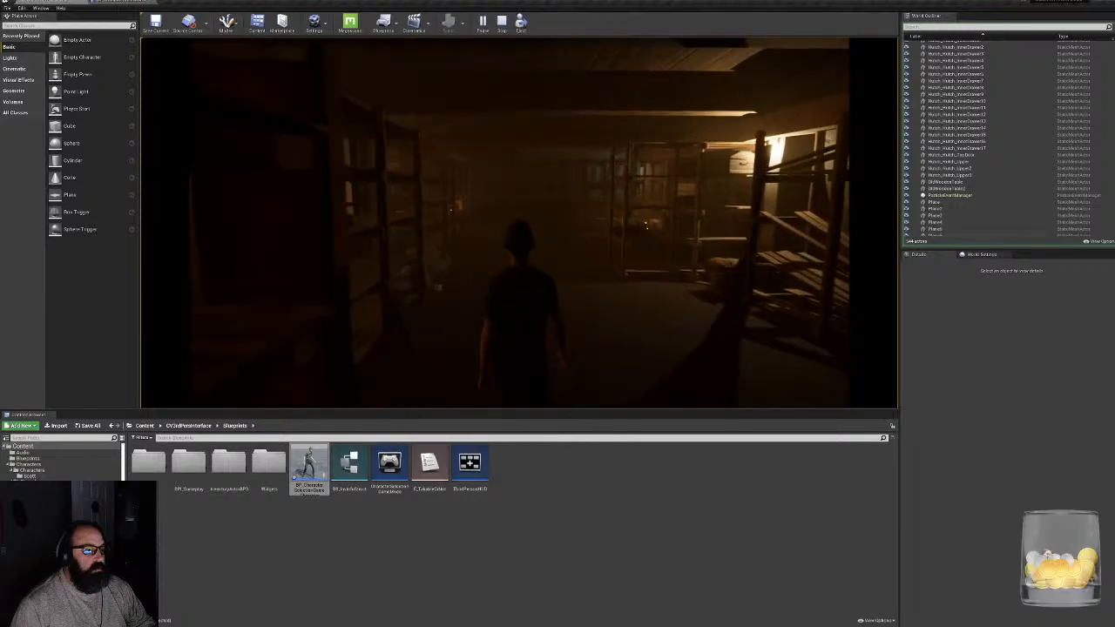
pyautogui.press('Escape')
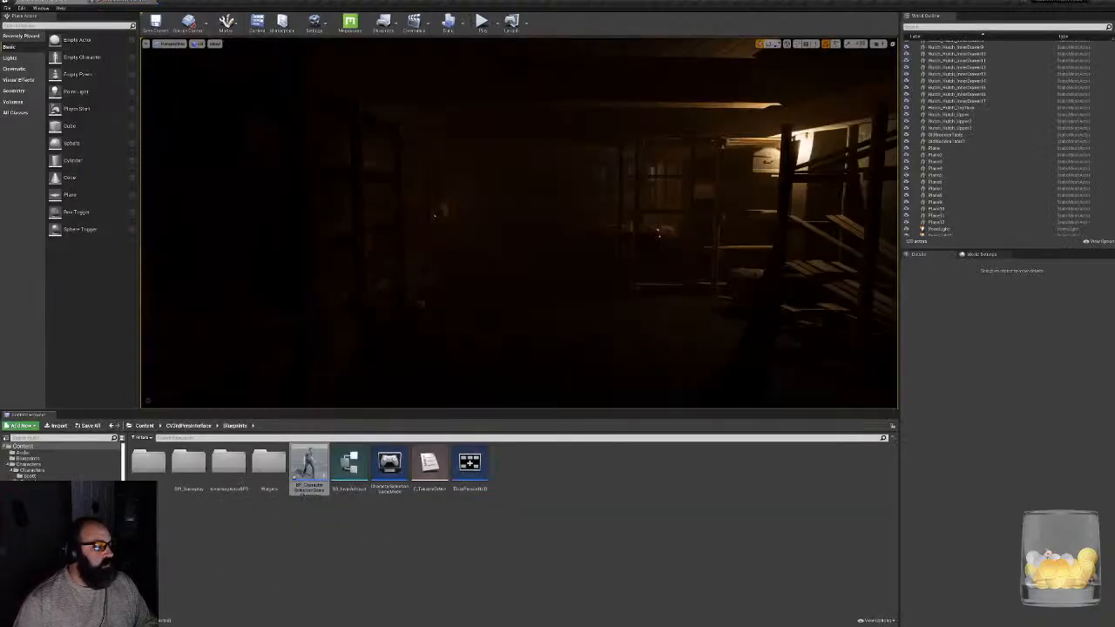
# - Open AnimBP_Kid's Idle/Run state from the Characters folder, line up the Speed and blend space nodes with the output pose, and return to the level
pyautogui.click(44, 467)
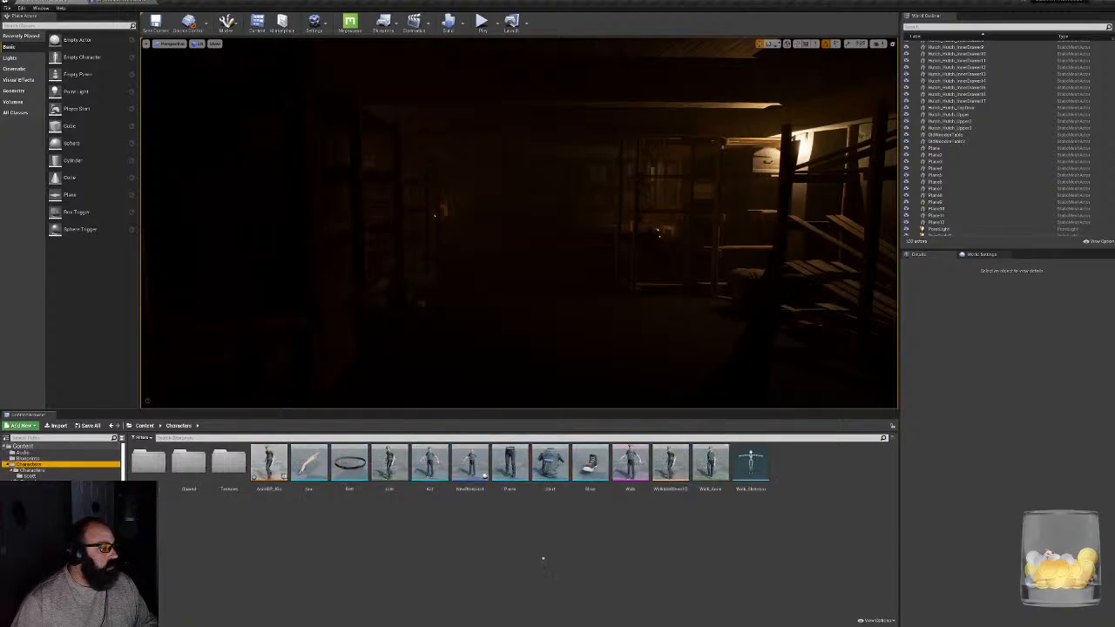
pyautogui.doubleClick(269, 461)
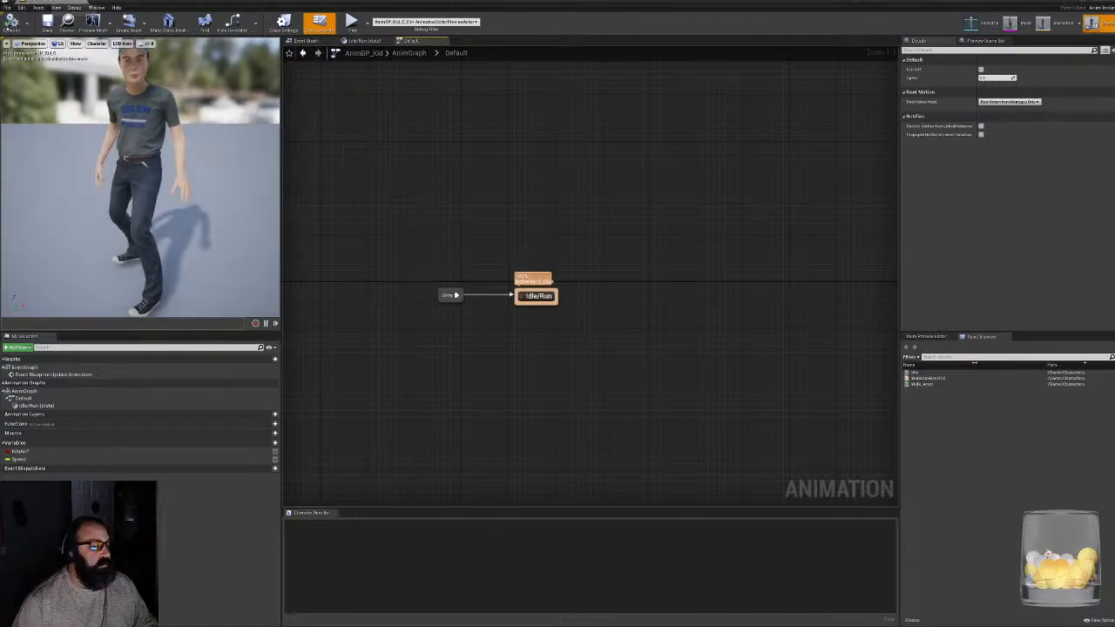
pyautogui.doubleClick(538, 296)
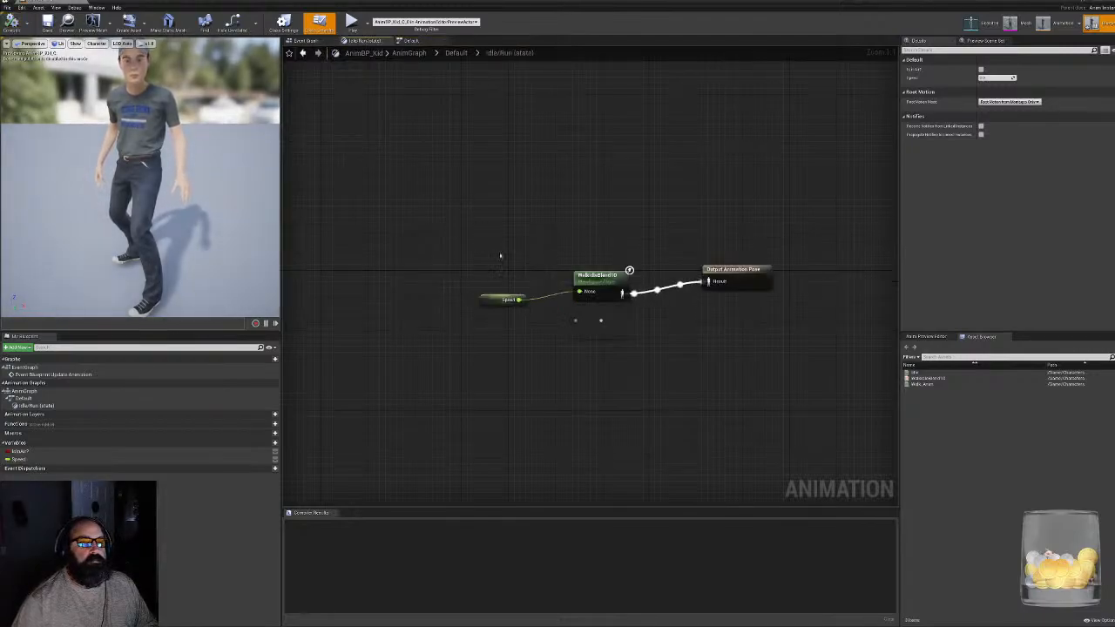
pyautogui.moveTo(497, 299); pyautogui.dragTo(504, 280)
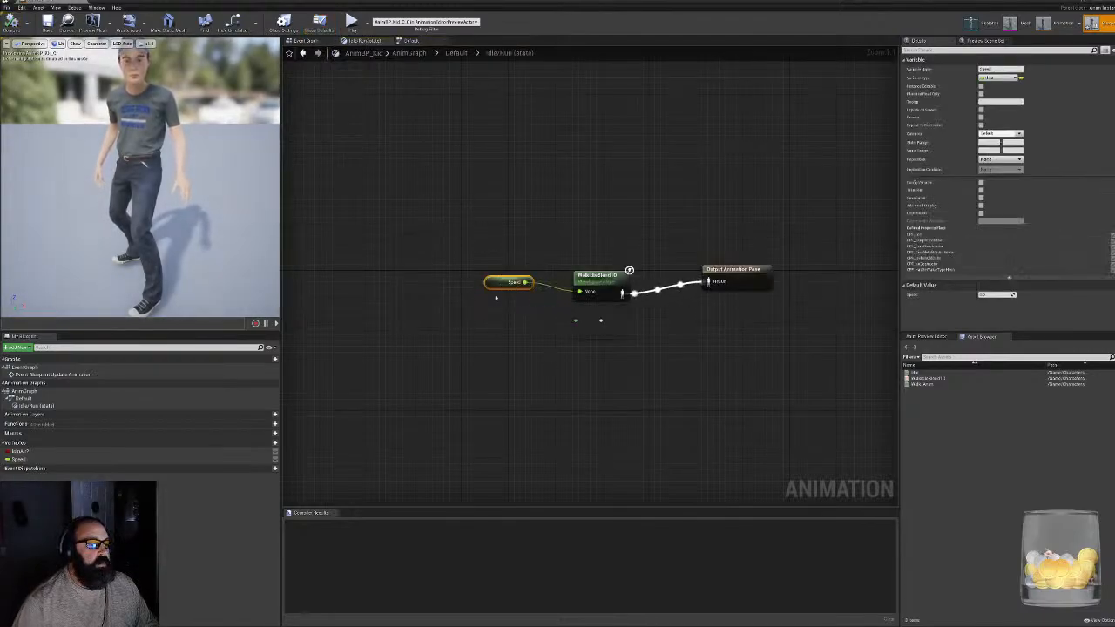
pyautogui.moveTo(595, 337)
pyautogui.mouseDown()
pyautogui.moveTo(597, 370)
pyautogui.moveTo(596, 331)
pyautogui.mouseUp()
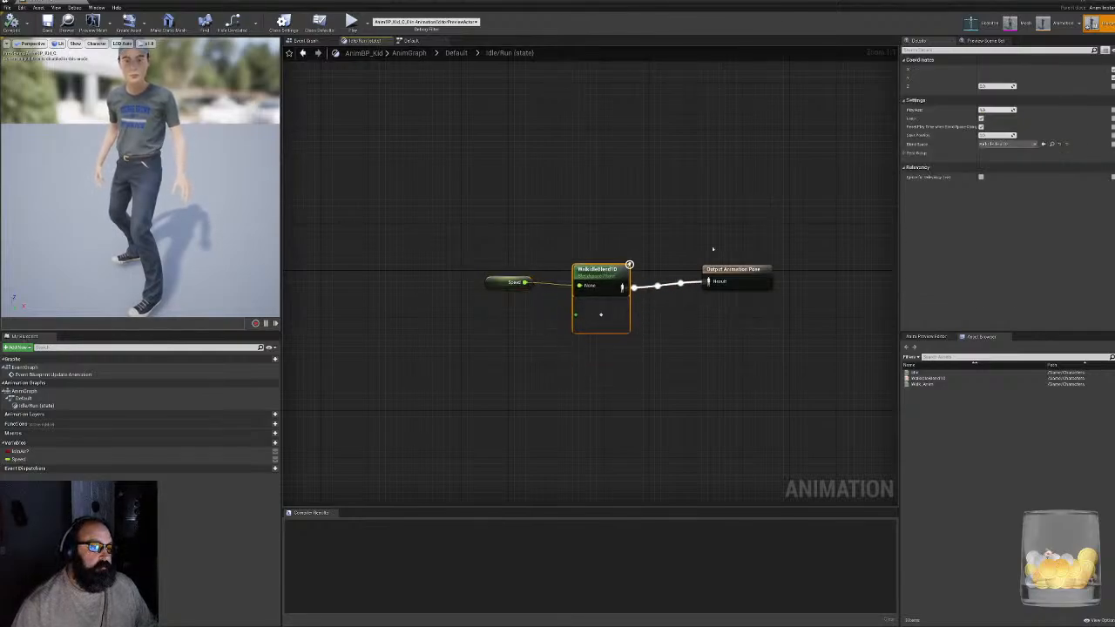
pyautogui.click(508, 283)
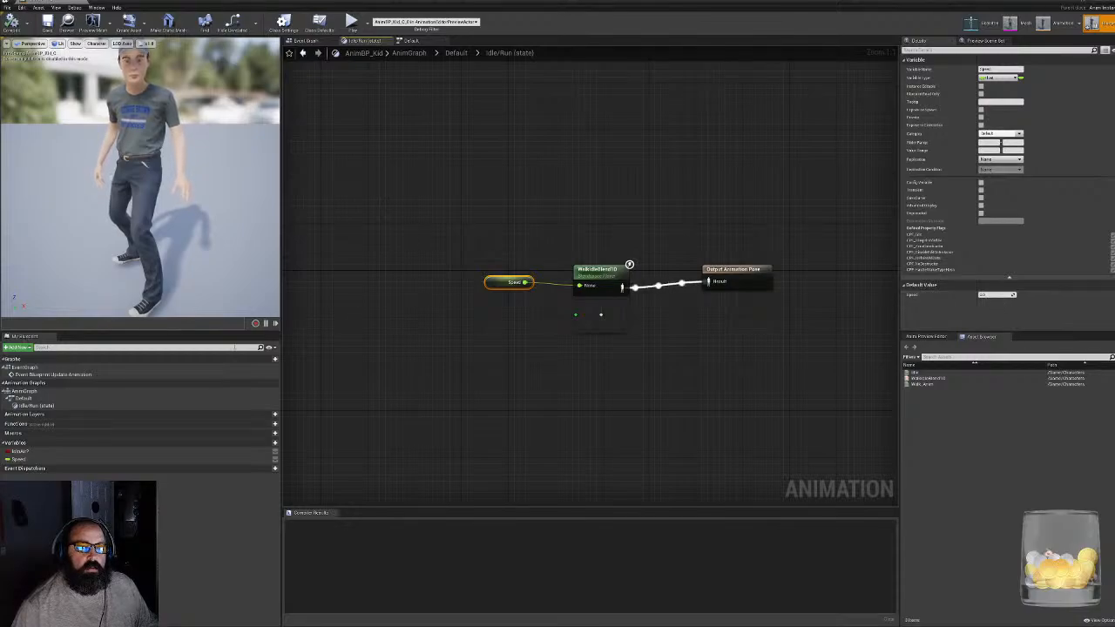
pyautogui.click(66, 2)
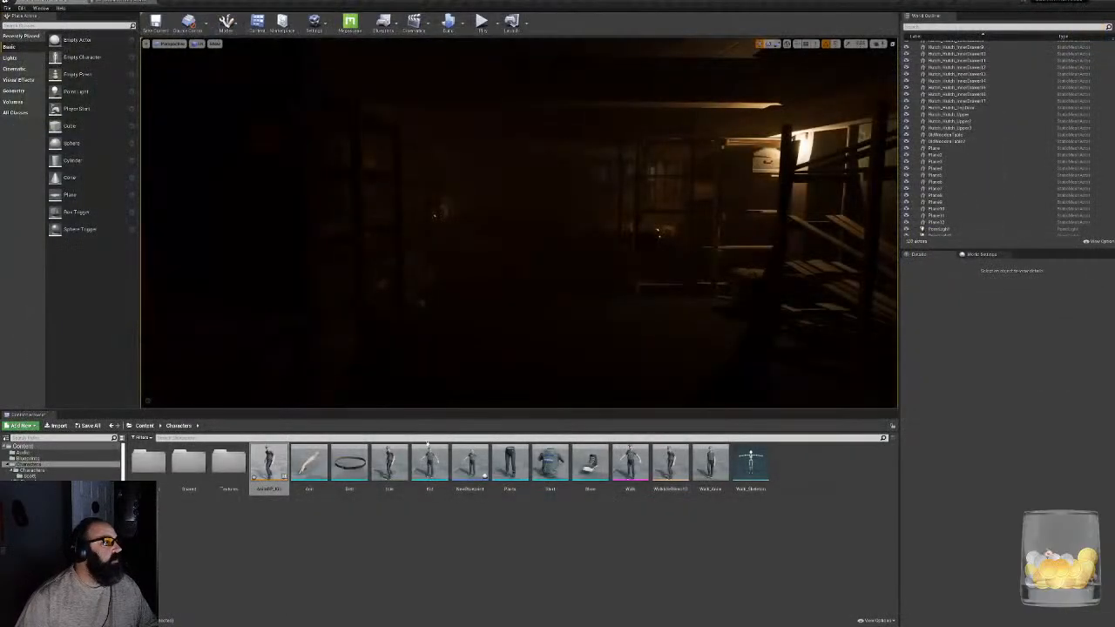
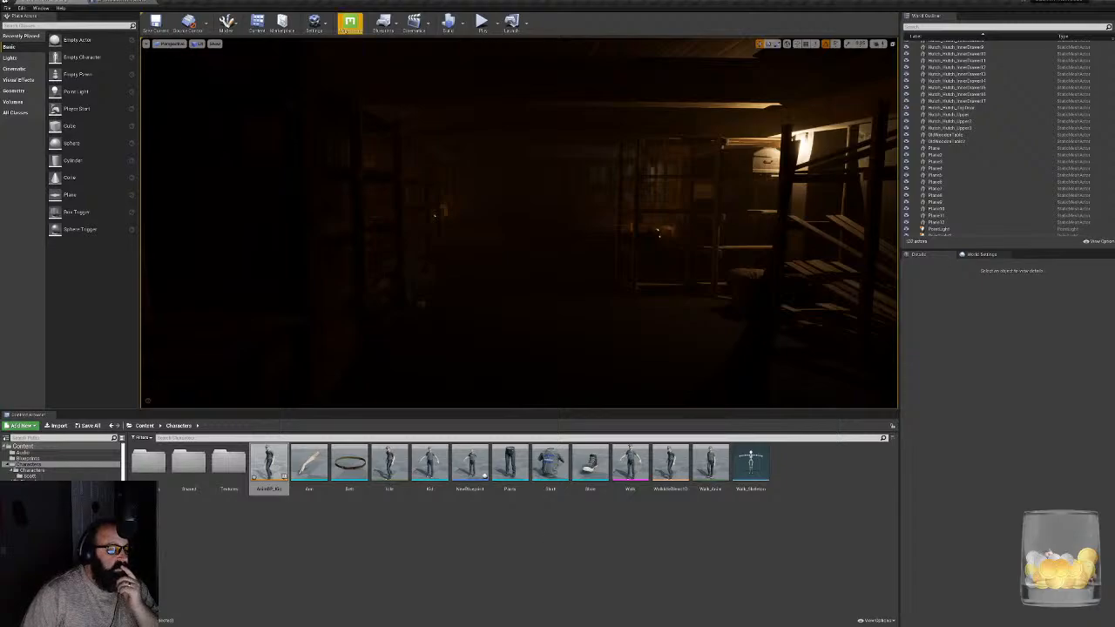
# - Search the project settings for "walk" and "speed" to look for a character walking speed option
pyautogui.click(314, 21)
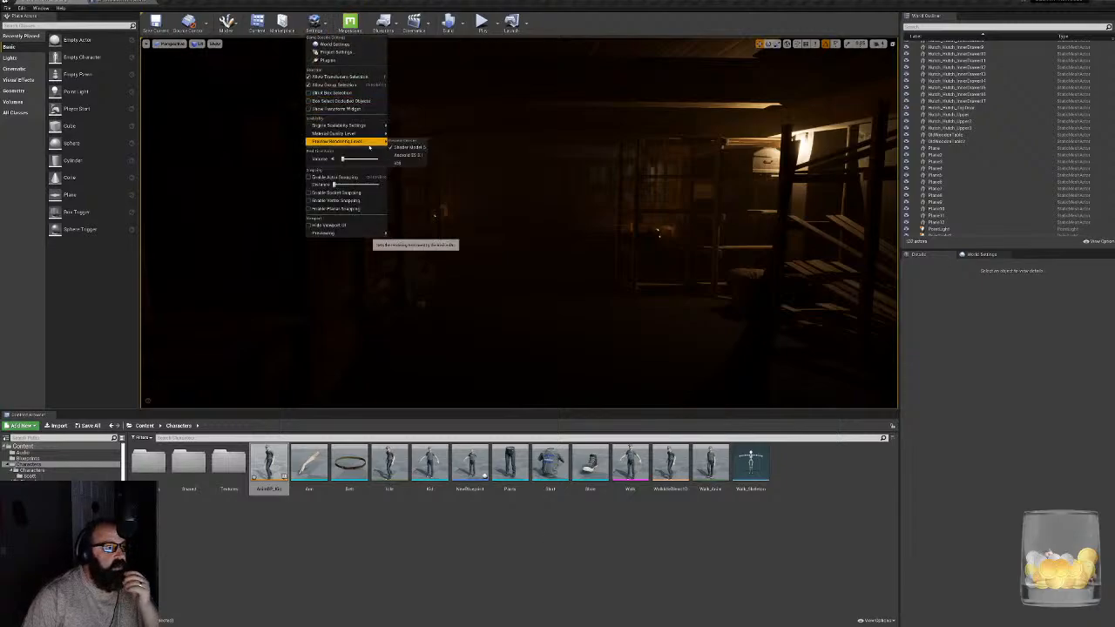
pyautogui.click(344, 53)
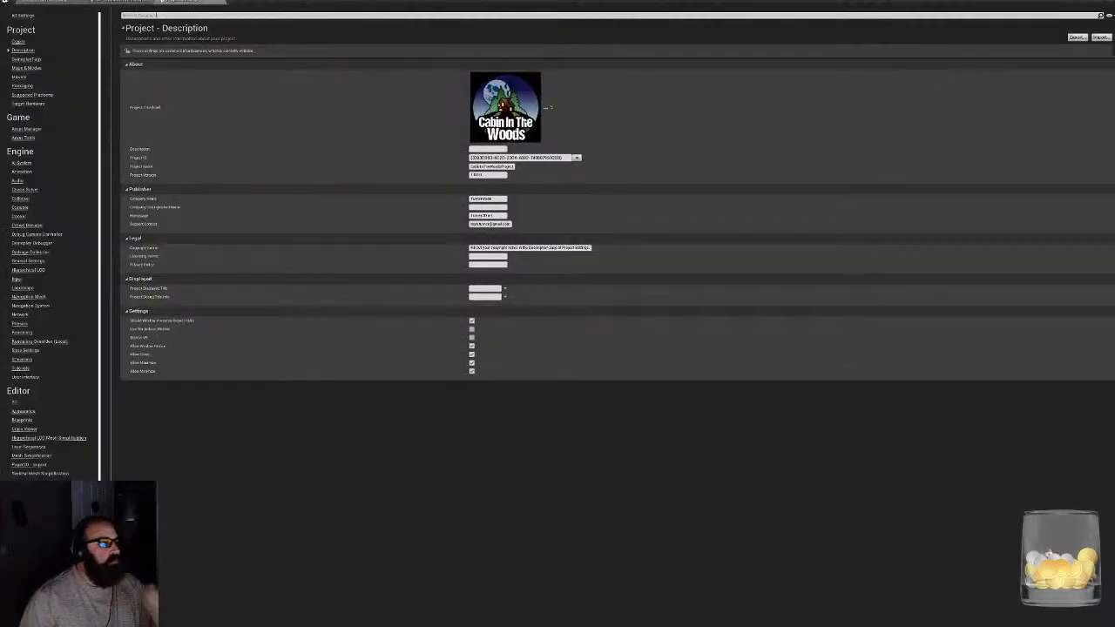
pyautogui.write('walk')
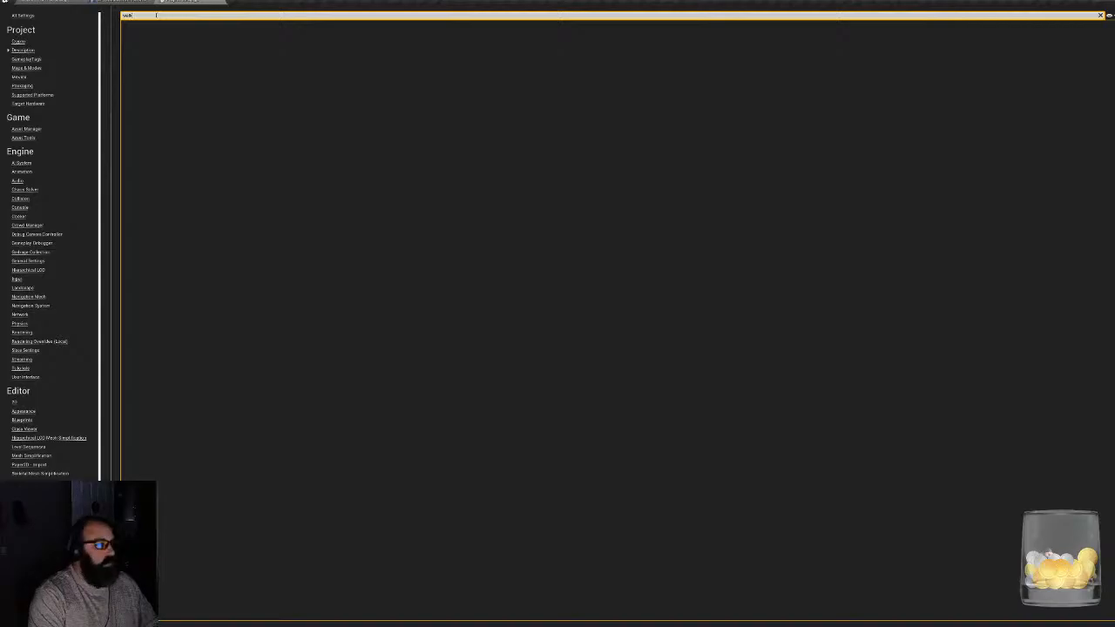
pyautogui.press('BackSpace')
pyautogui.press('BackSpace')
pyautogui.press('BackSpace')
pyautogui.press('BackSpace')
pyautogui.write('speed')
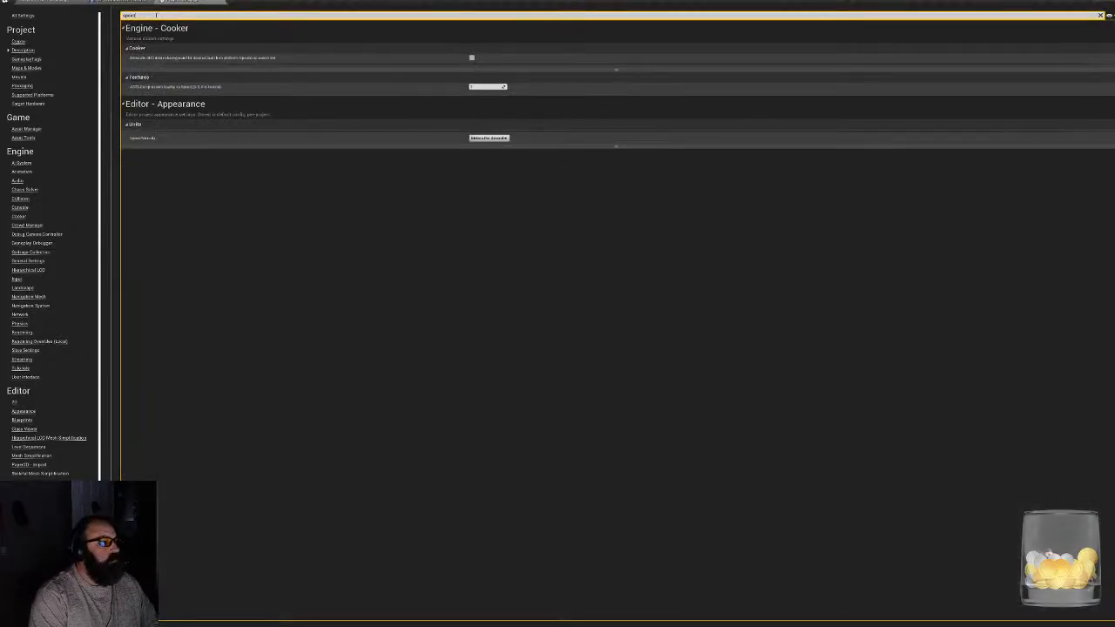
pyautogui.press('BackSpace')
pyautogui.press('BackSpace')
pyautogui.press('BackSpace')
pyautogui.press('BackSpace')
pyautogui.press('BackSpace')
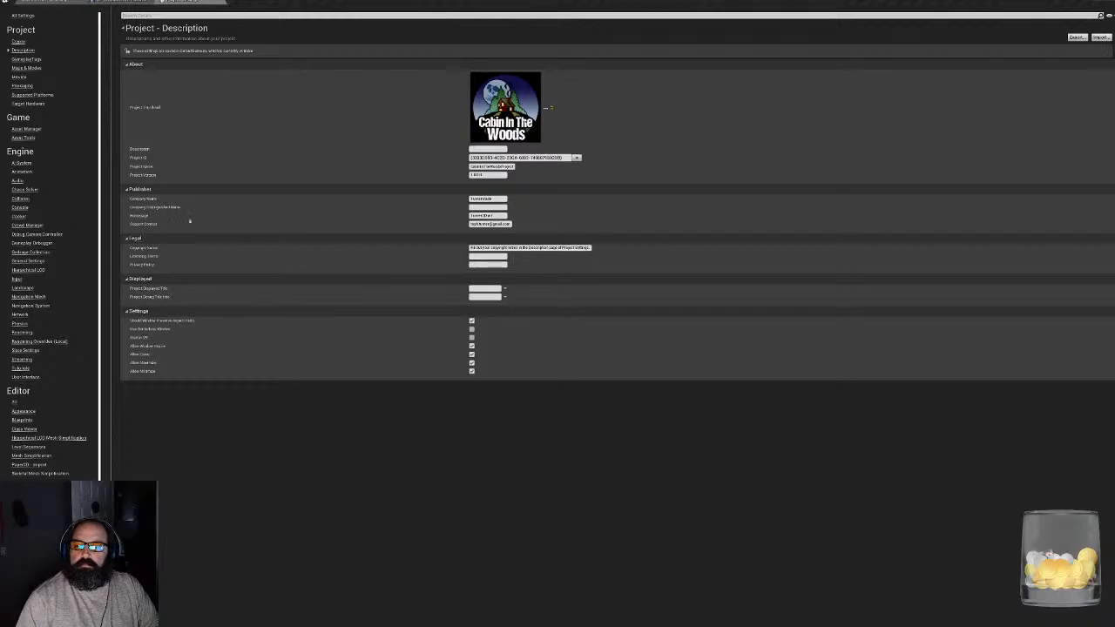
# - Change the Max Walk Speed of the character blueprint's CharacterMovement component and compile the blueprint
pyautogui.click(115, 2)
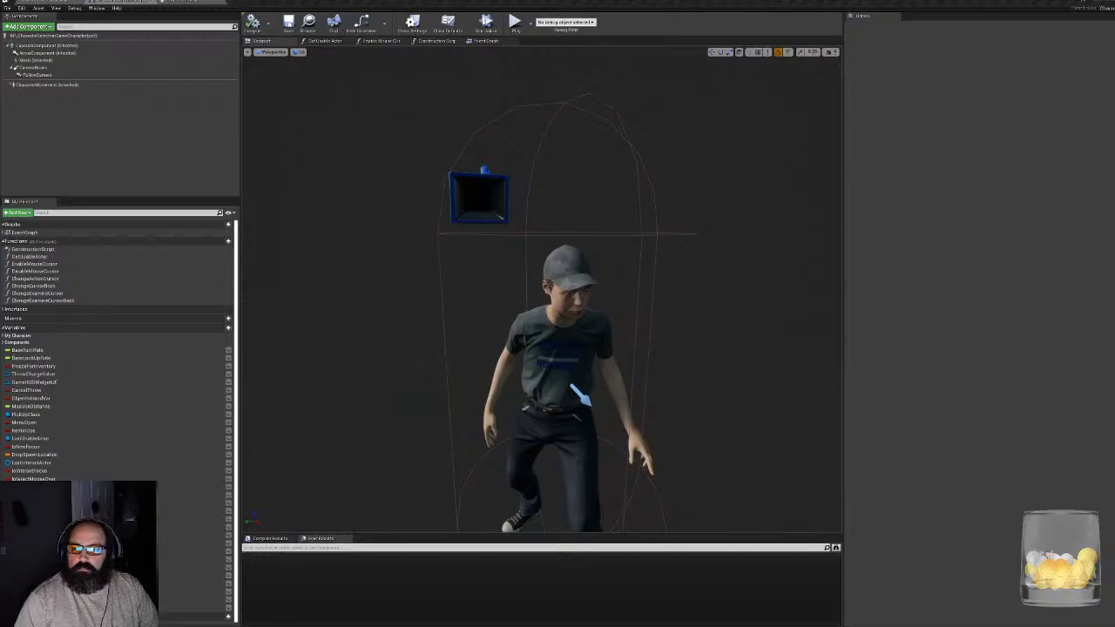
pyautogui.click(39, 85)
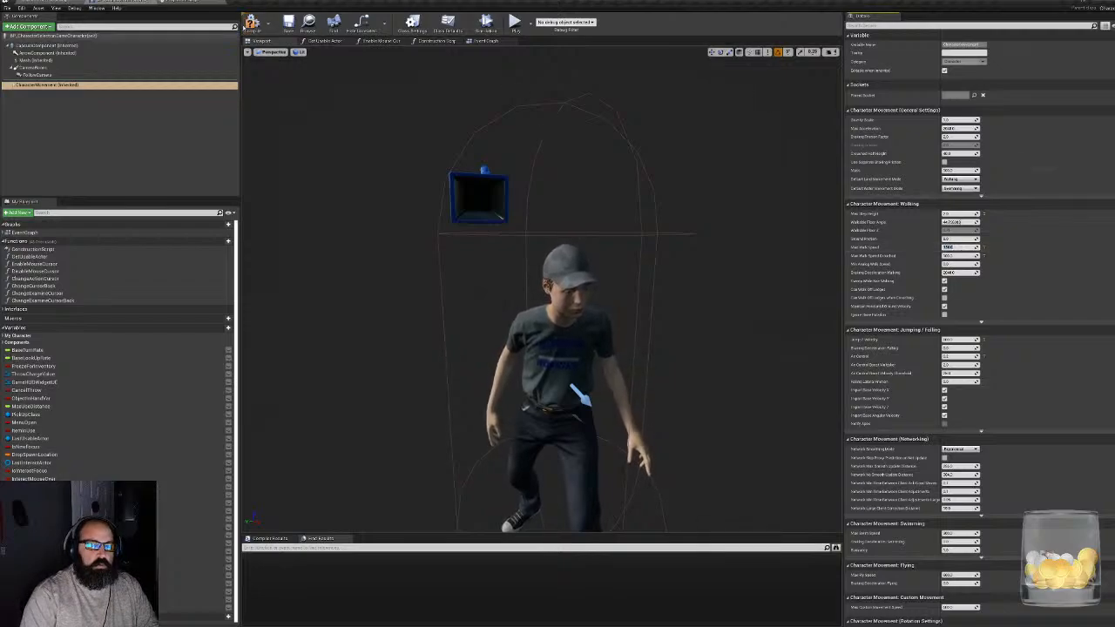
pyautogui.click(251, 24)
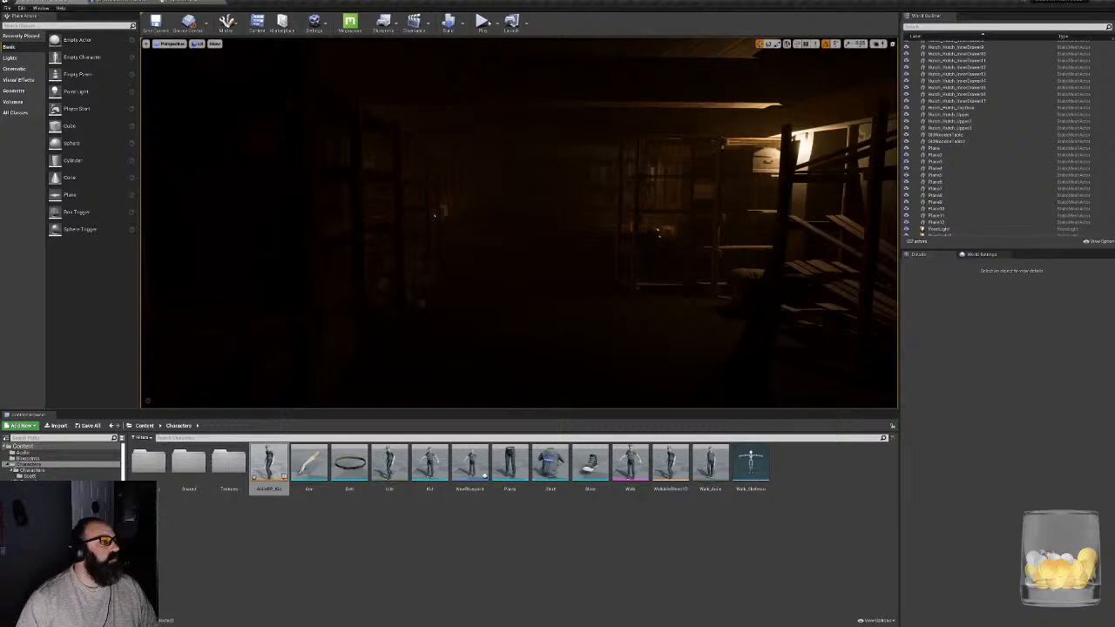
# - Play the level and walk the character through the dark room between the shelves to test the walking pace
pyautogui.click(573, 280)
pyautogui.press('w')
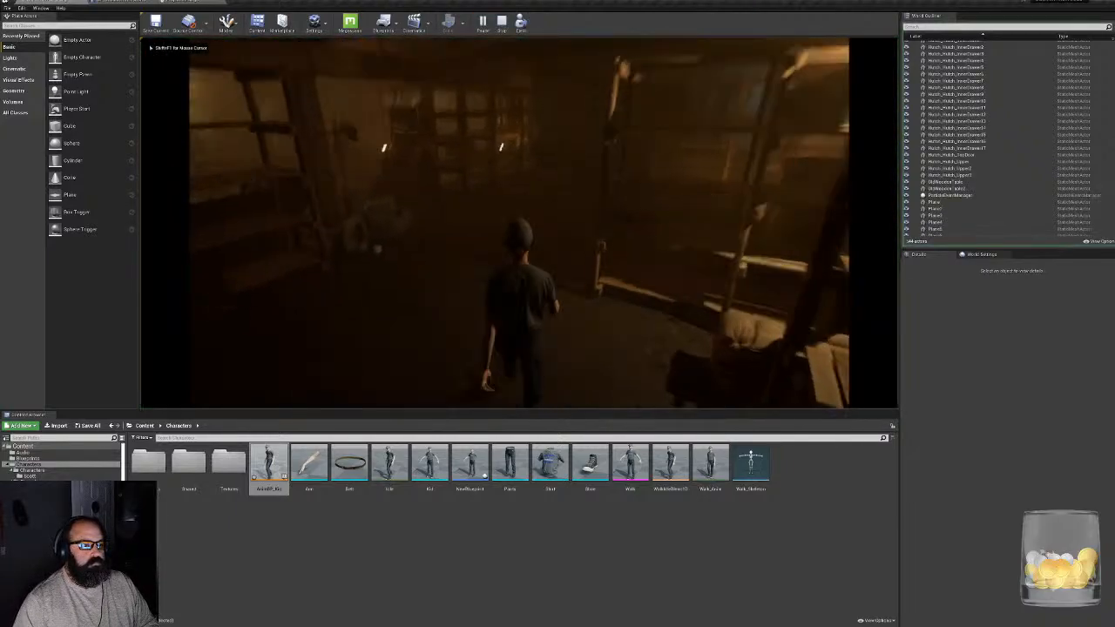
pyautogui.press('w')
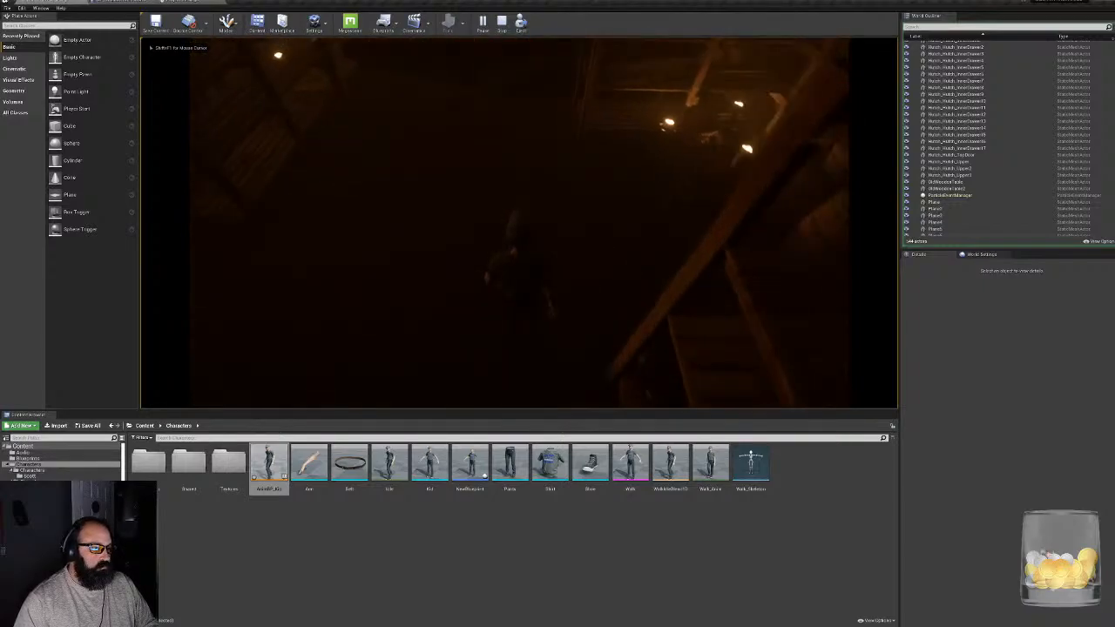
pyautogui.press('w')
pyautogui.press('w')
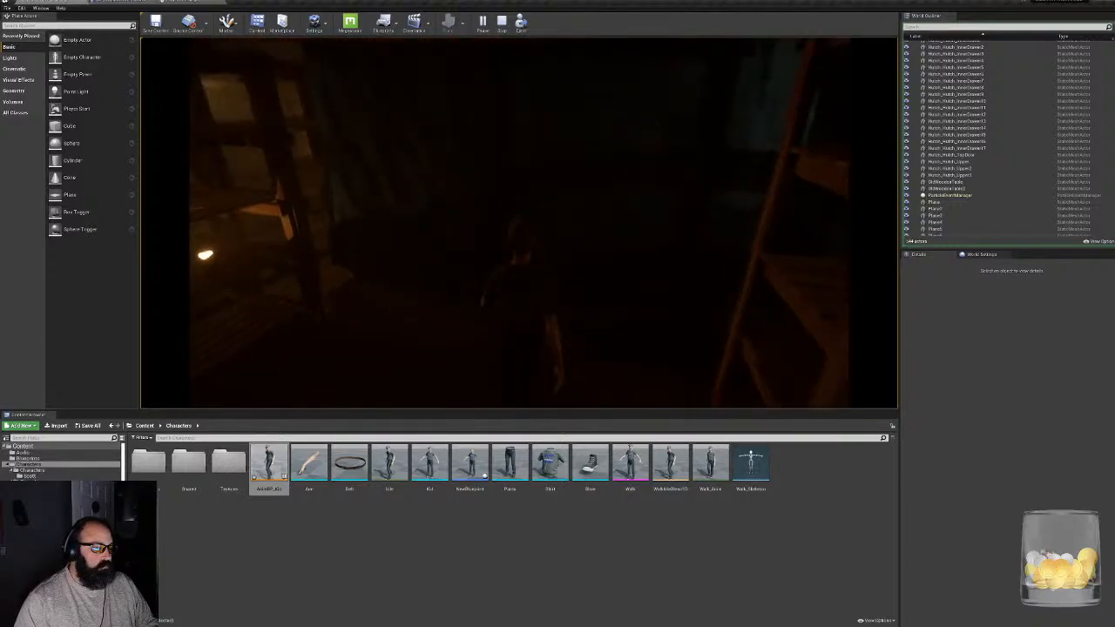
pyautogui.press('w')
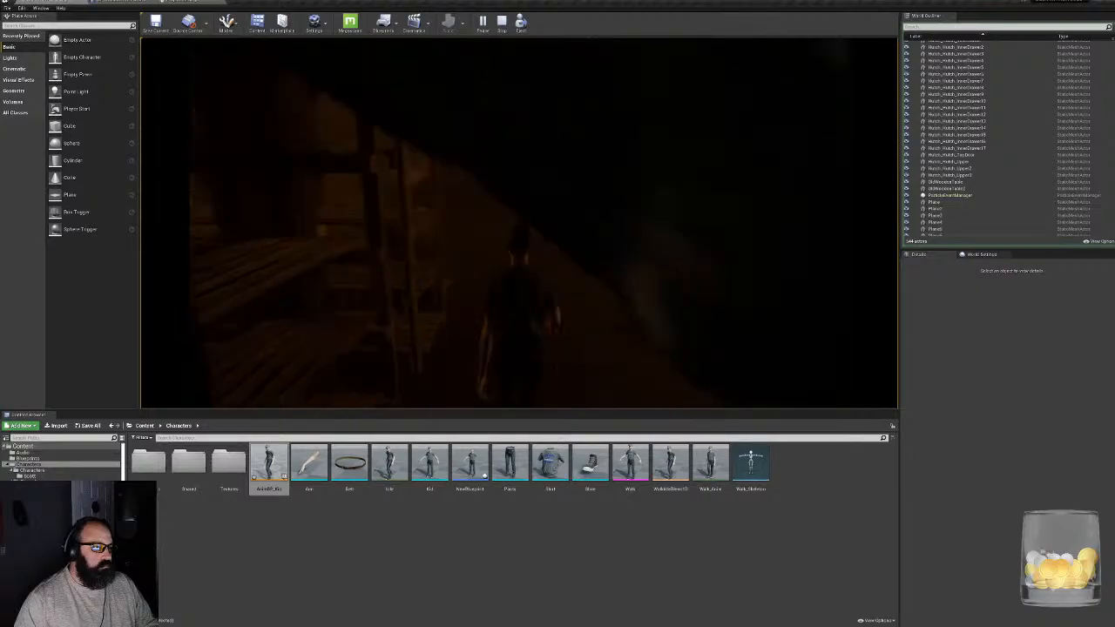
pyautogui.press('w')
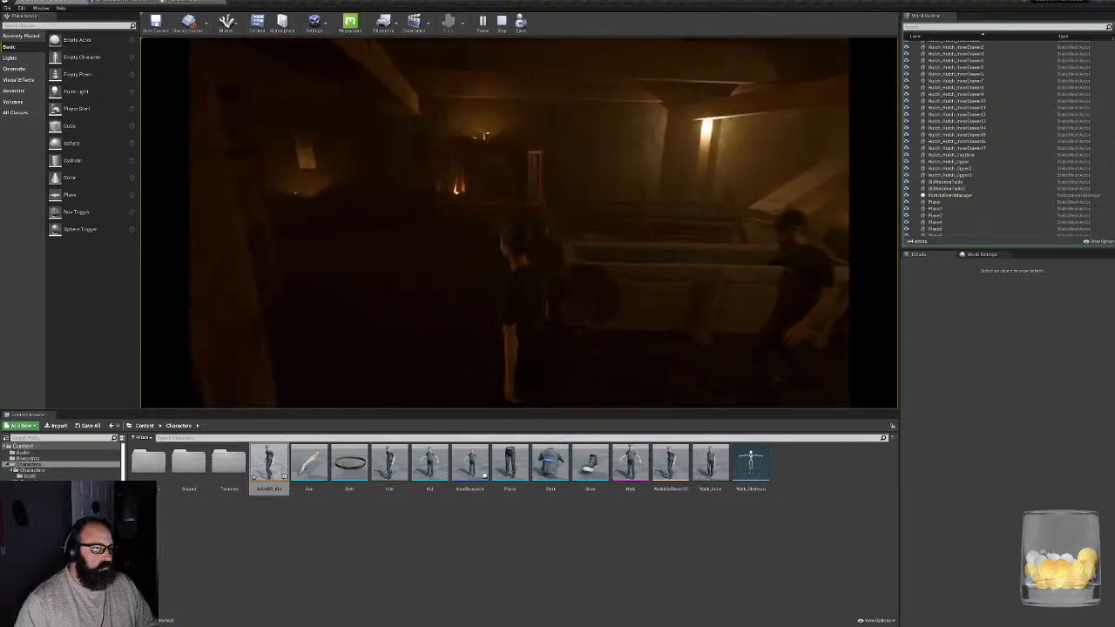
pyautogui.press('w')
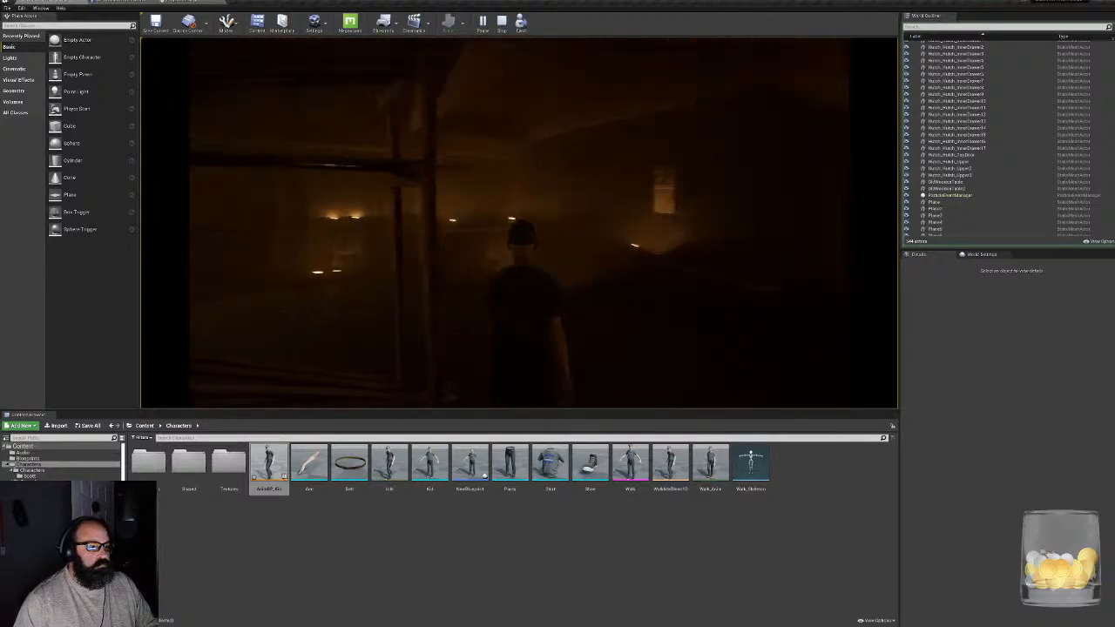
pyautogui.press('w')
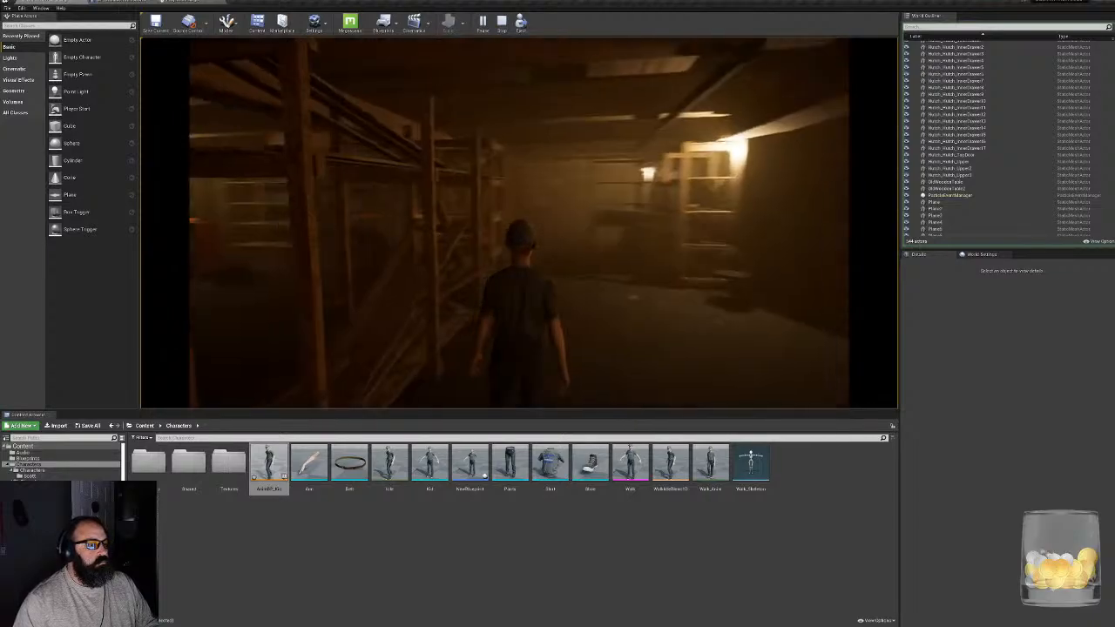
pyautogui.press('w')
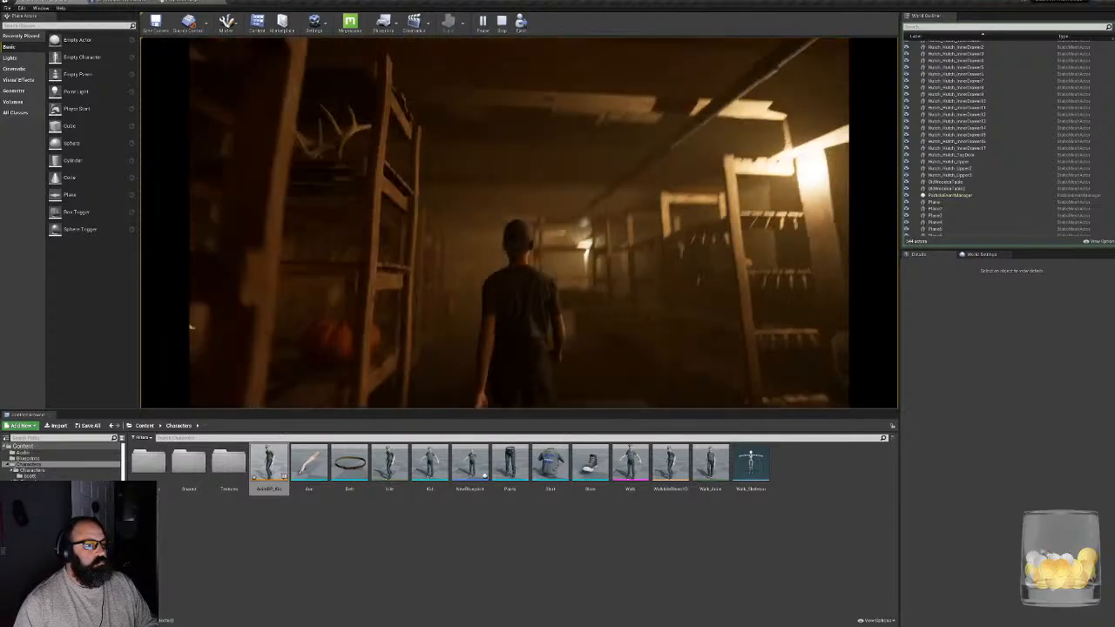
pyautogui.press('w')
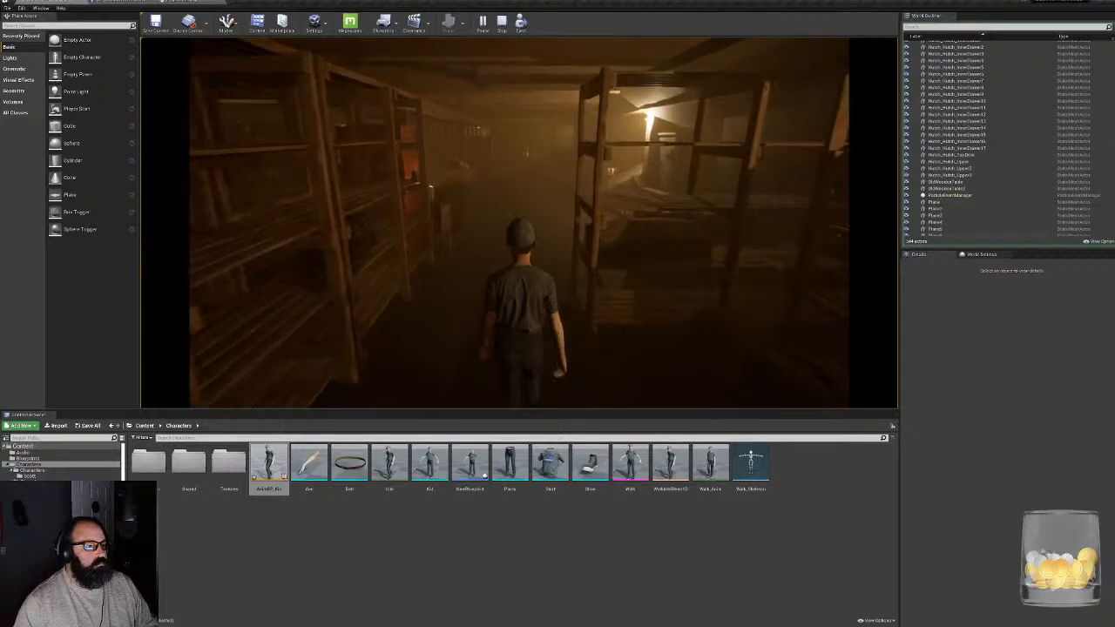
pyautogui.press('w')
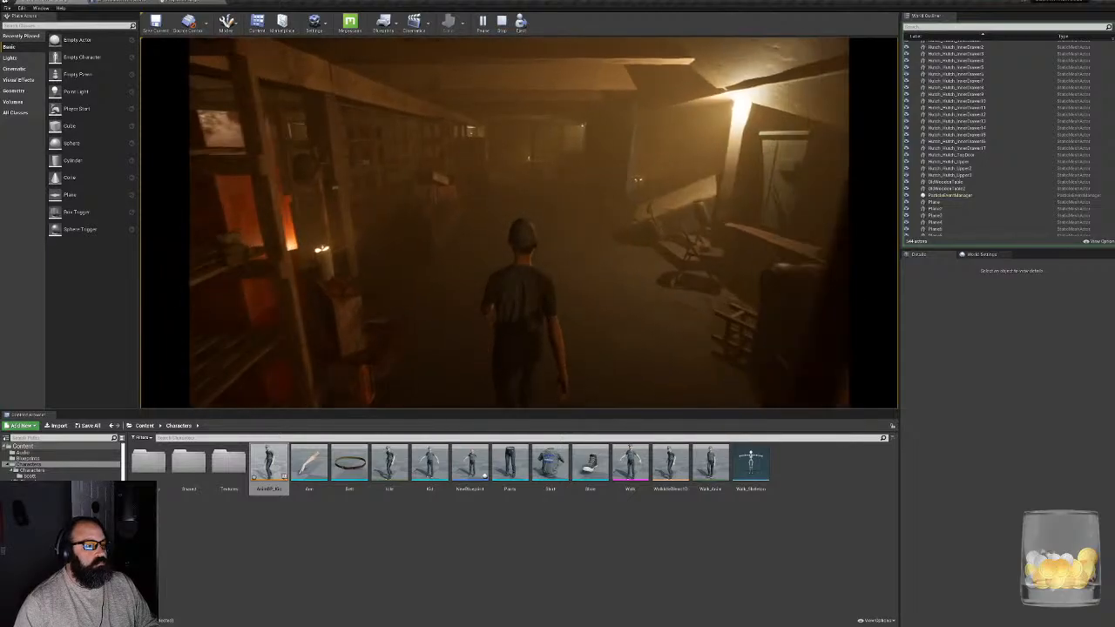
# - Switch the play session to full screen and walk the character past the shelves and red cabinet to examine its walk animation
pyautogui.press('F11')
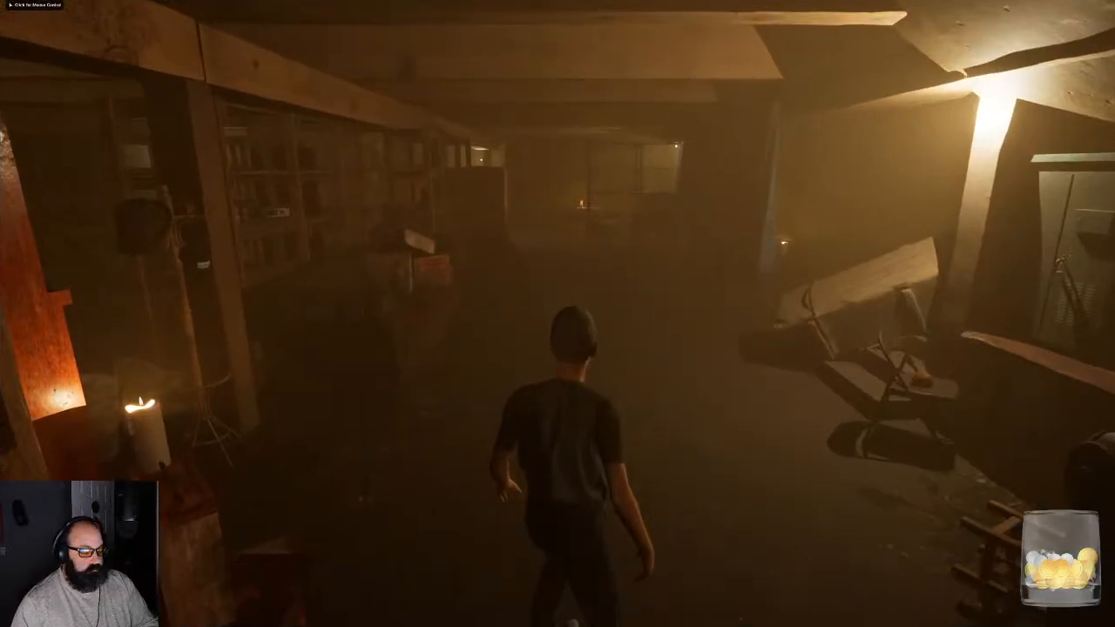
pyautogui.press('w')
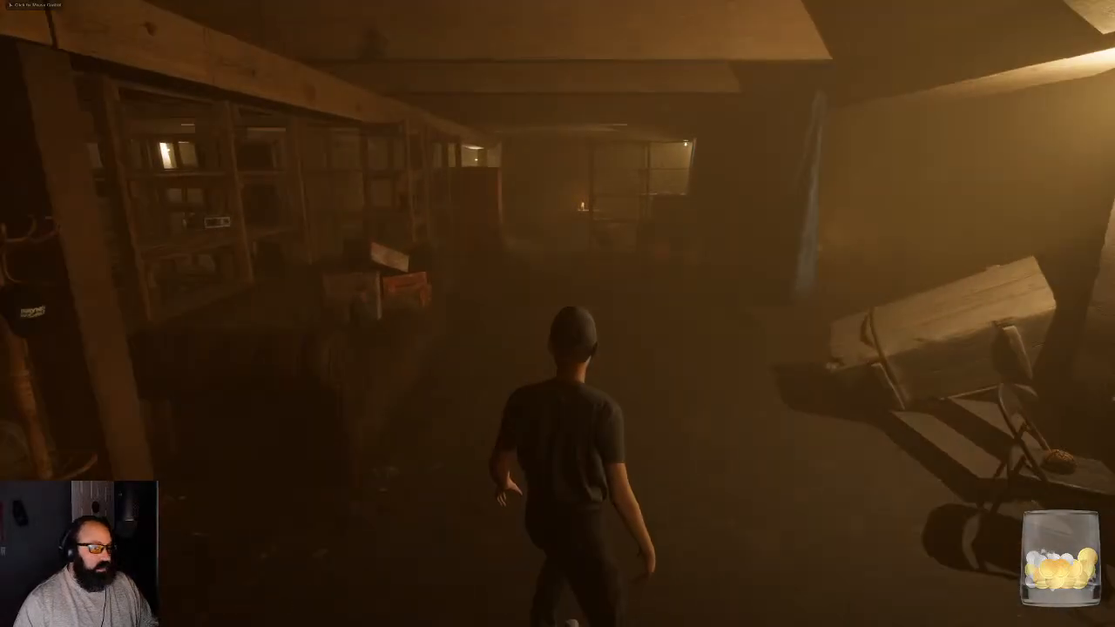
pyautogui.press('w')
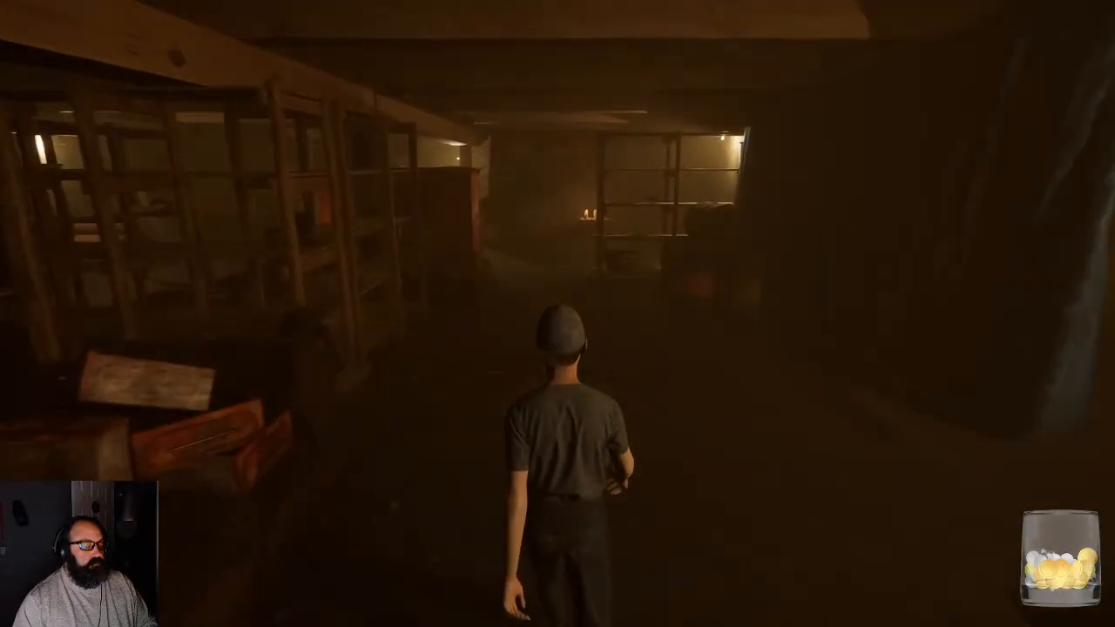
pyautogui.press('w')
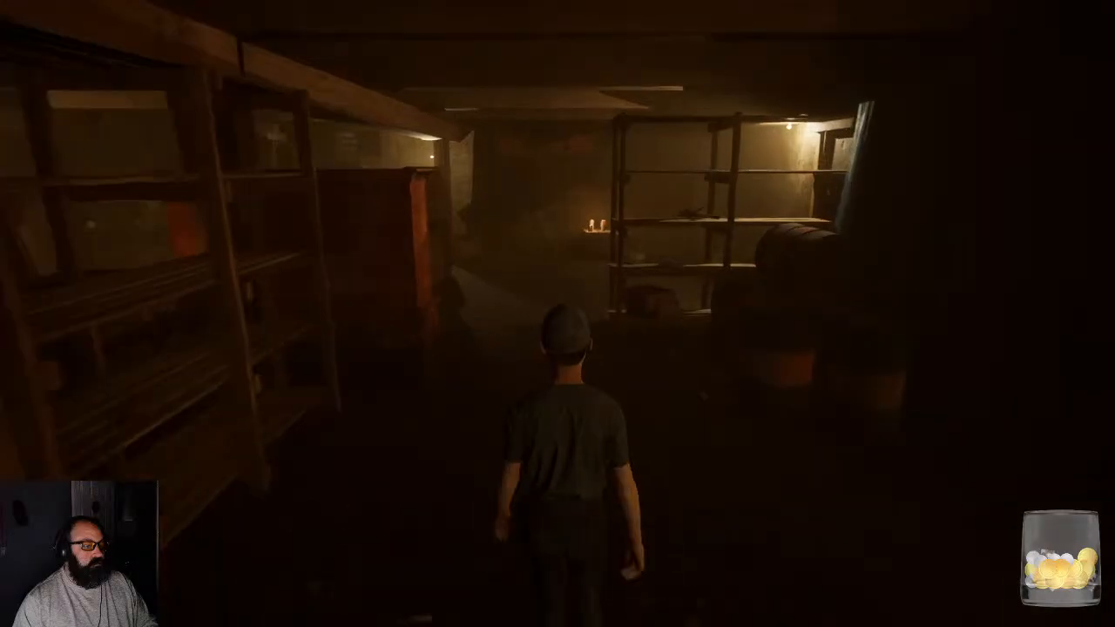
pyautogui.press('w')
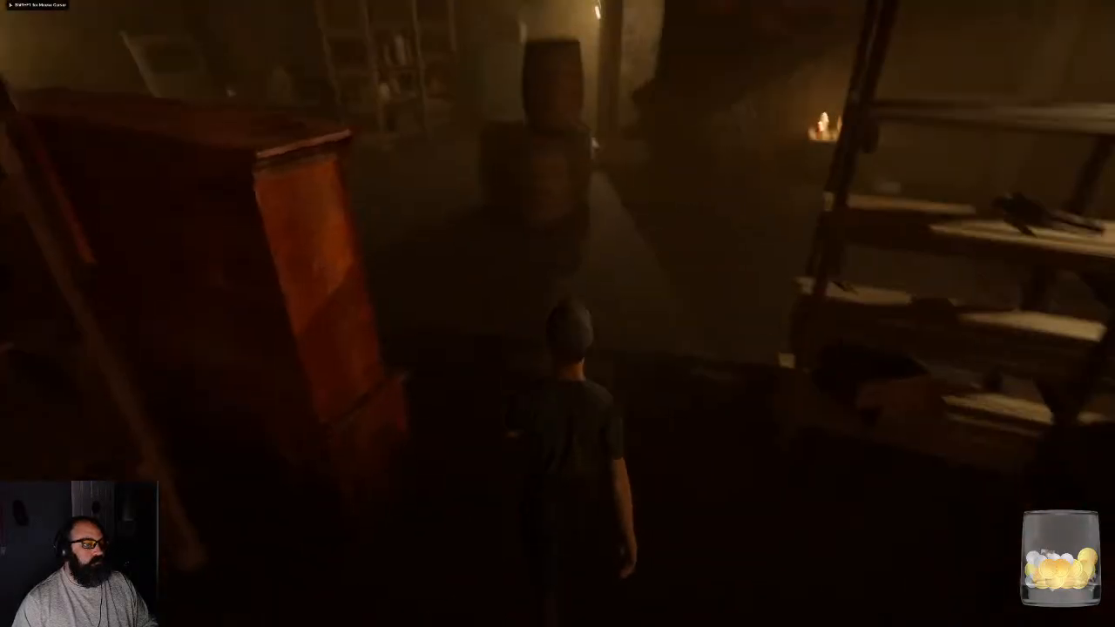
pyautogui.press('w')
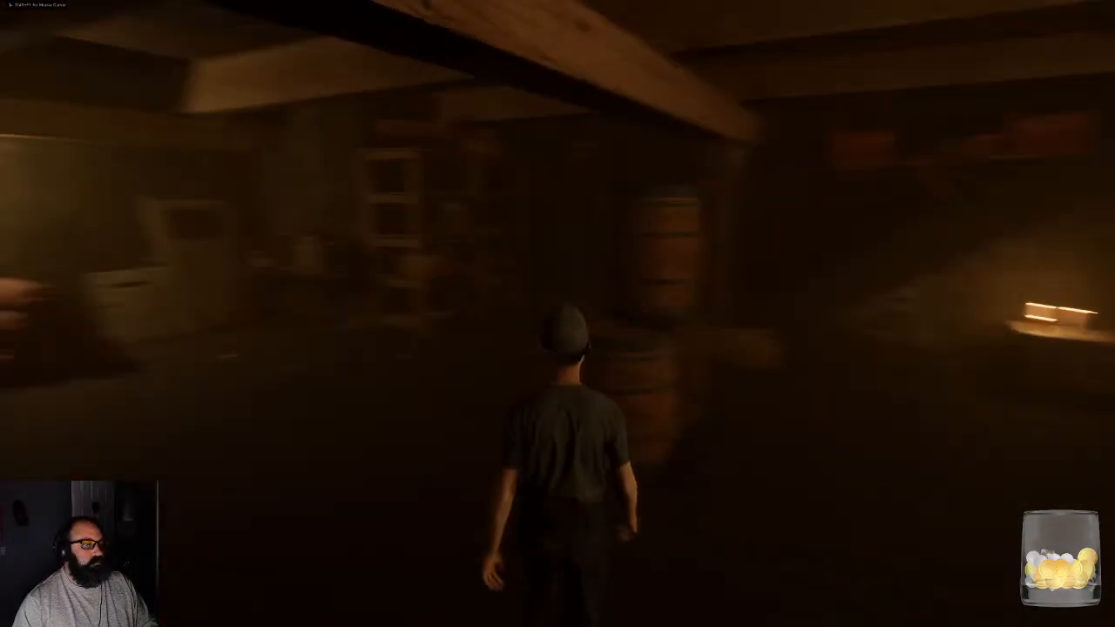
# - Walk the character around the stacked barrels, inspect the coin there, and put it back
pyautogui.press('w')
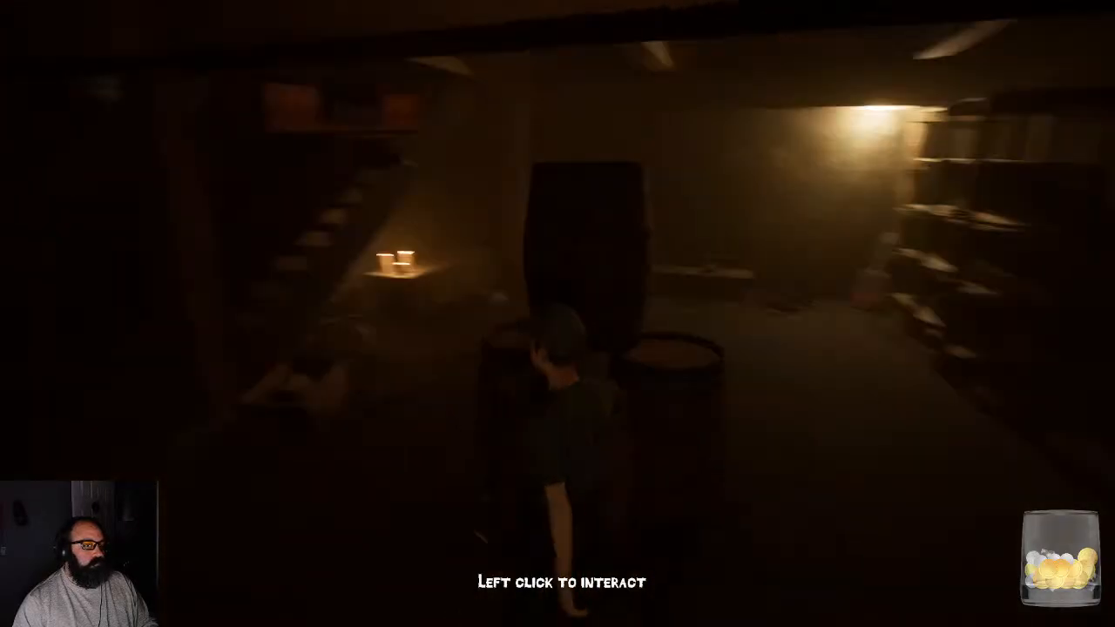
pyautogui.press('w')
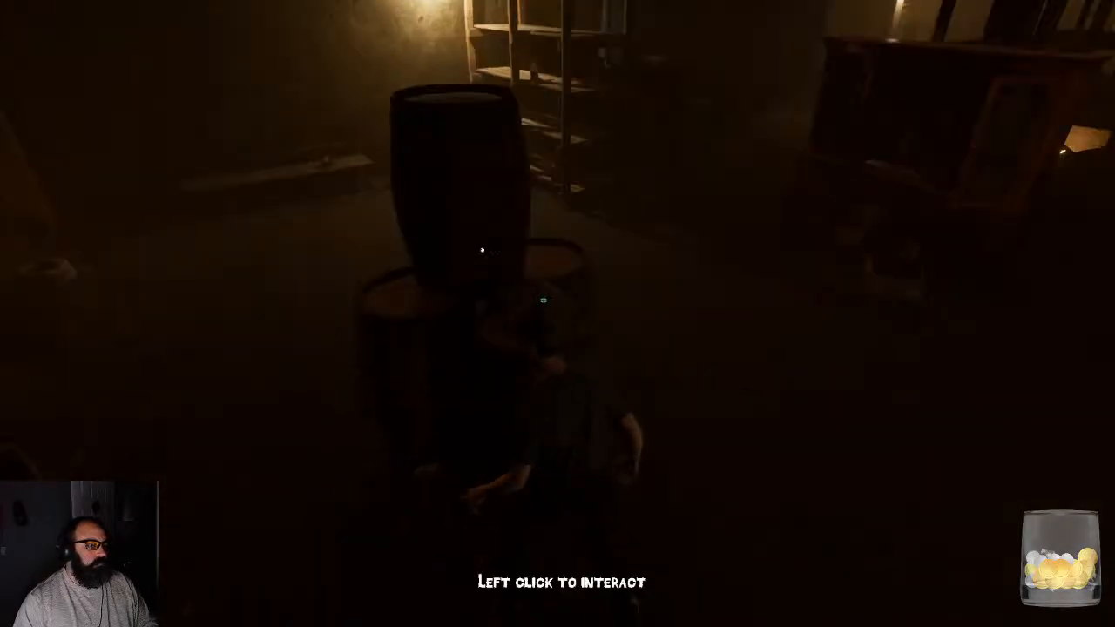
pyautogui.click(480, 256)
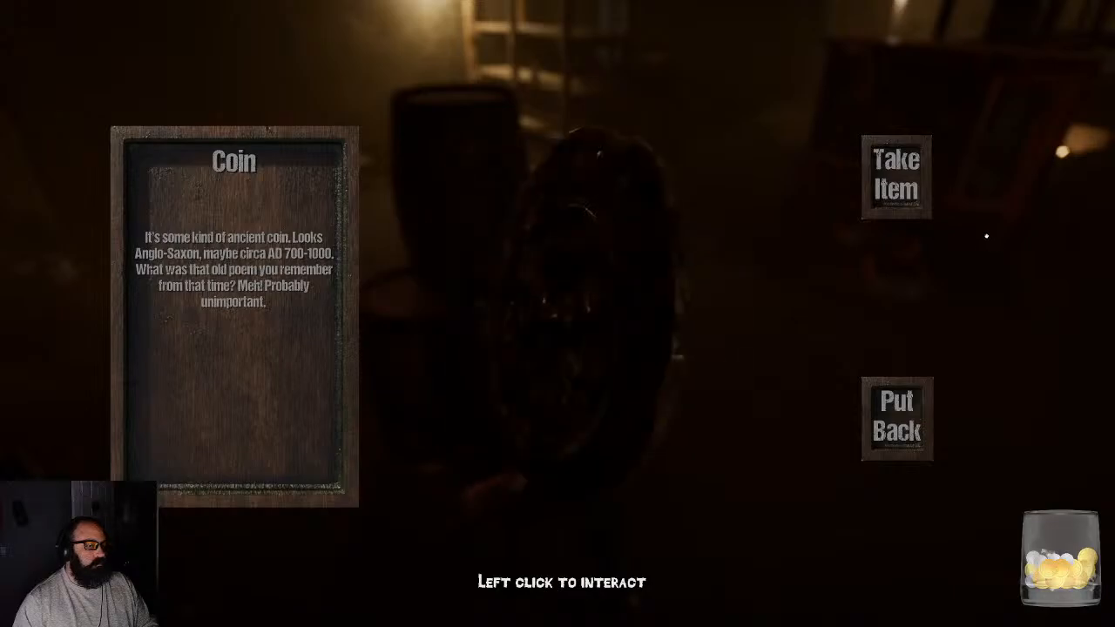
pyautogui.click(897, 418)
# - Walk the character to the bench by the wall, inspect the bull paper weight, and put it back
pyautogui.press('w')
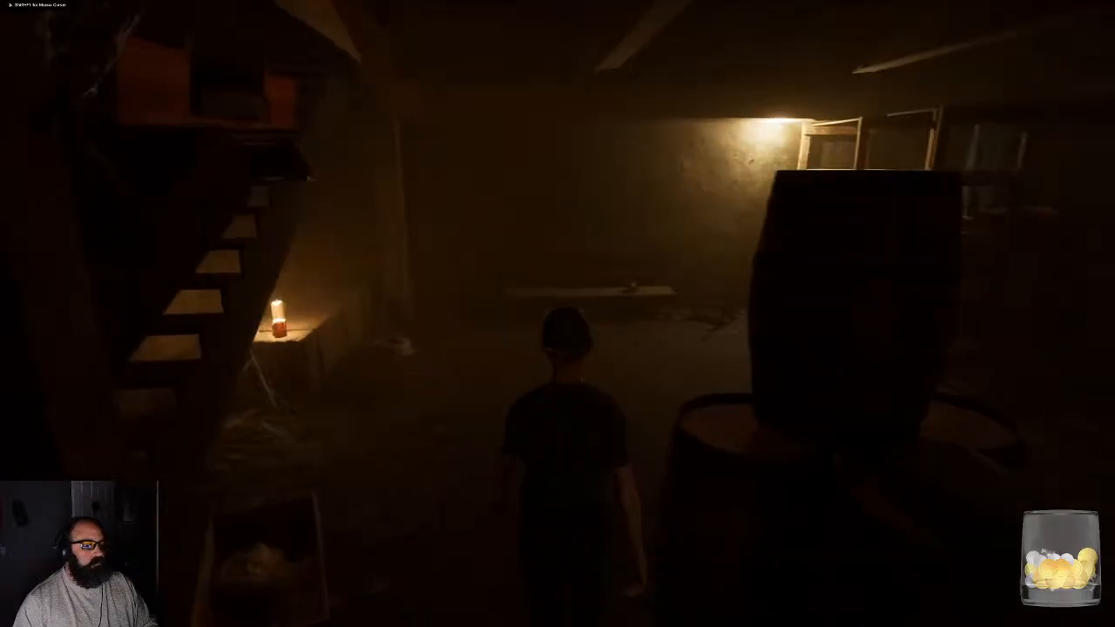
pyautogui.press('w')
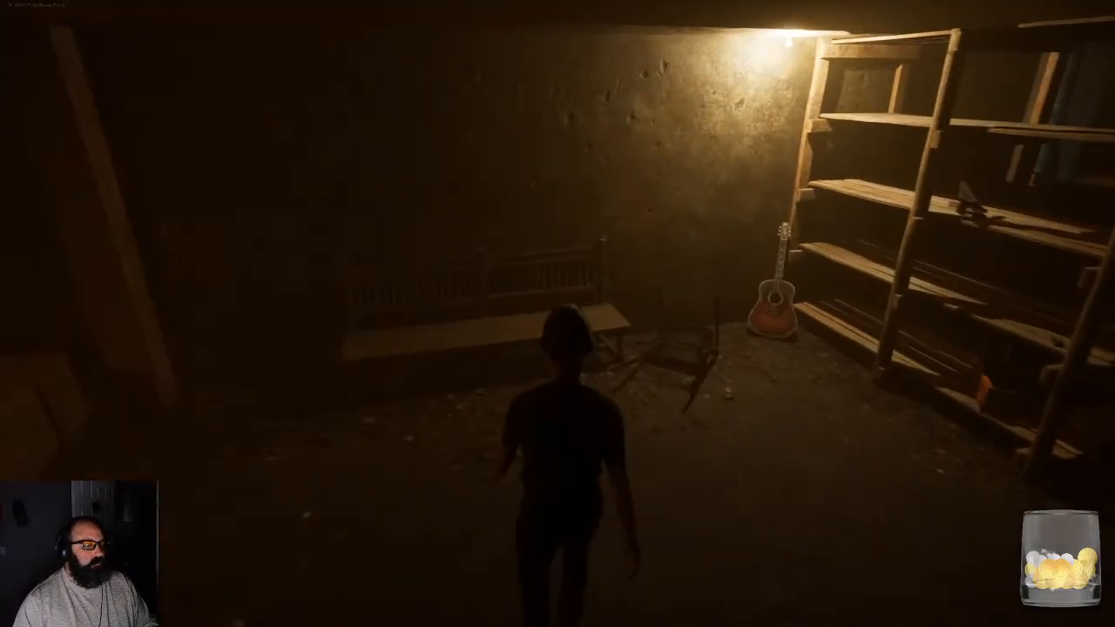
pyautogui.click(565, 291)
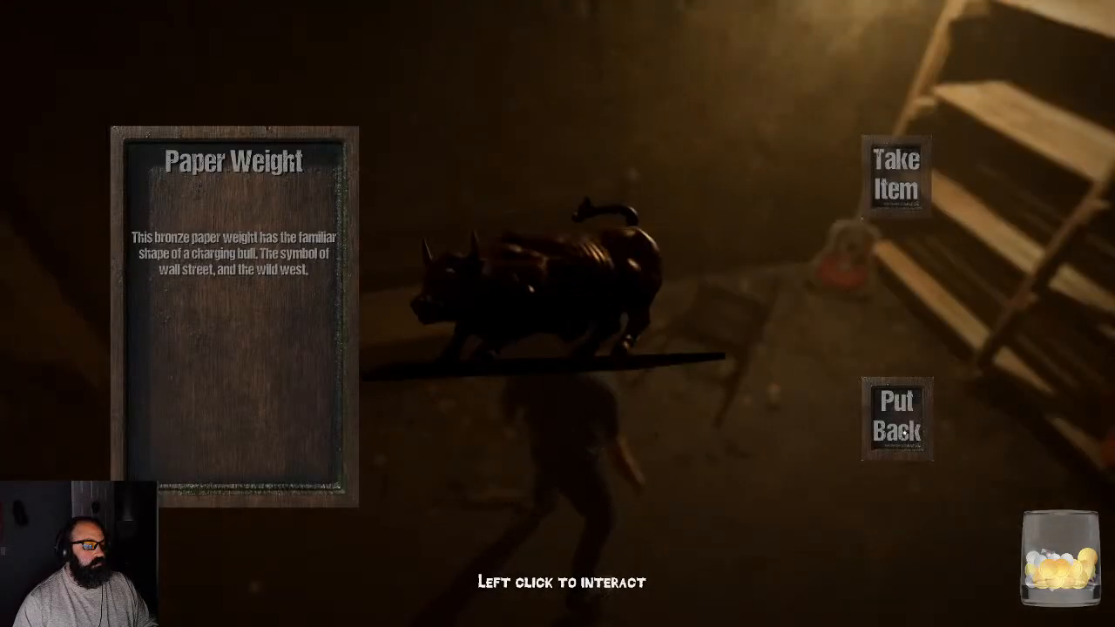
pyautogui.click(897, 418)
# - Walk the character from the bench past the guitar and wooden shelves to the red cabinet, examining its walk animation
pyautogui.press('w')
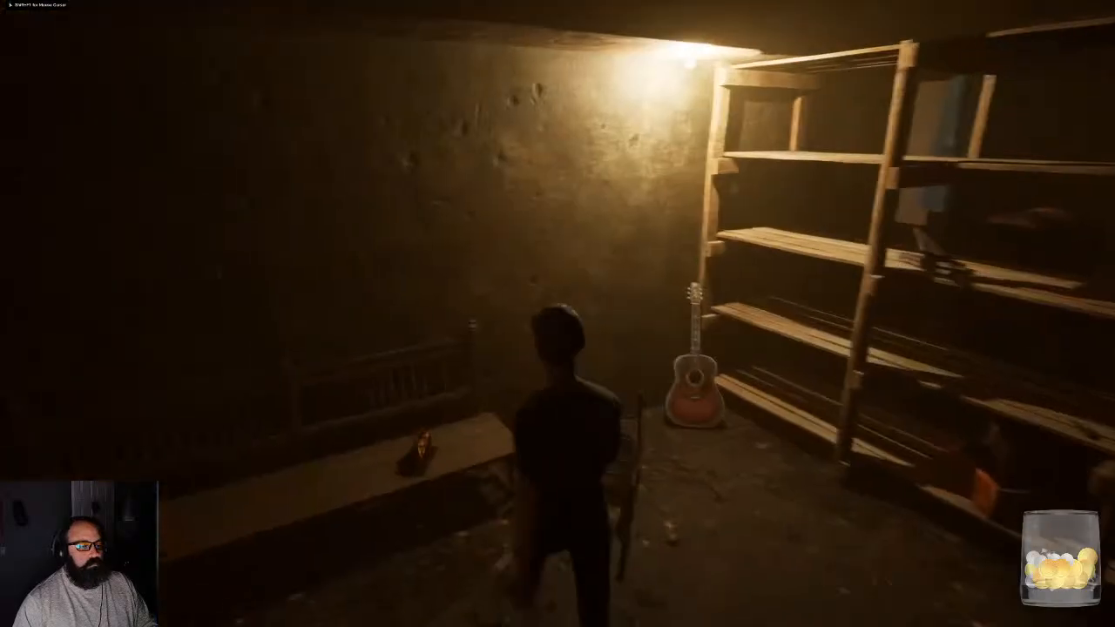
pyautogui.press('w')
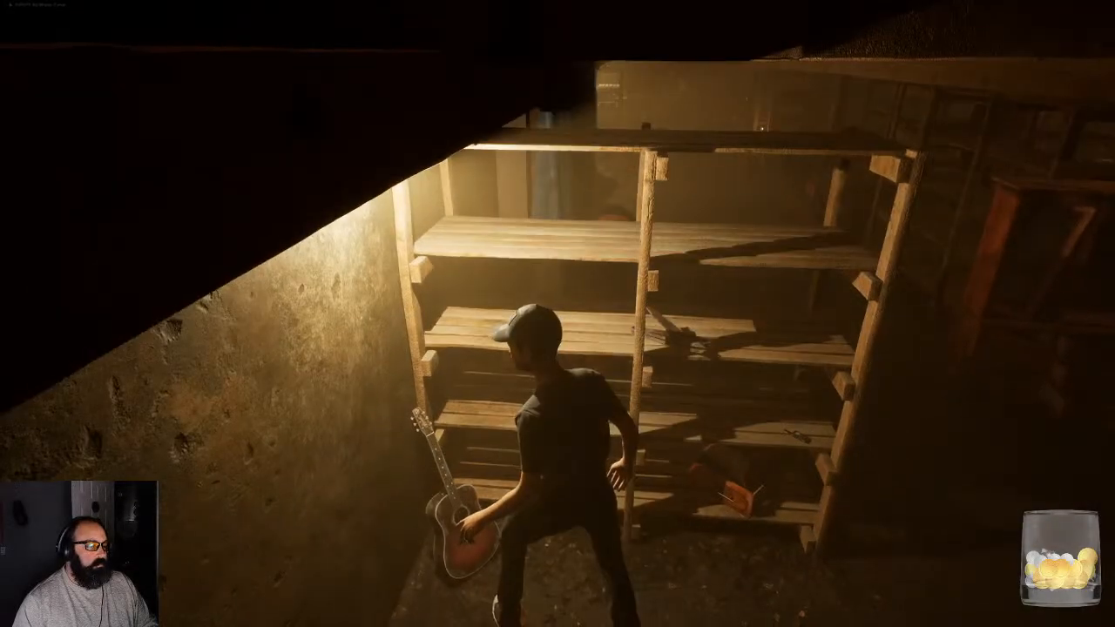
pyautogui.press('w')
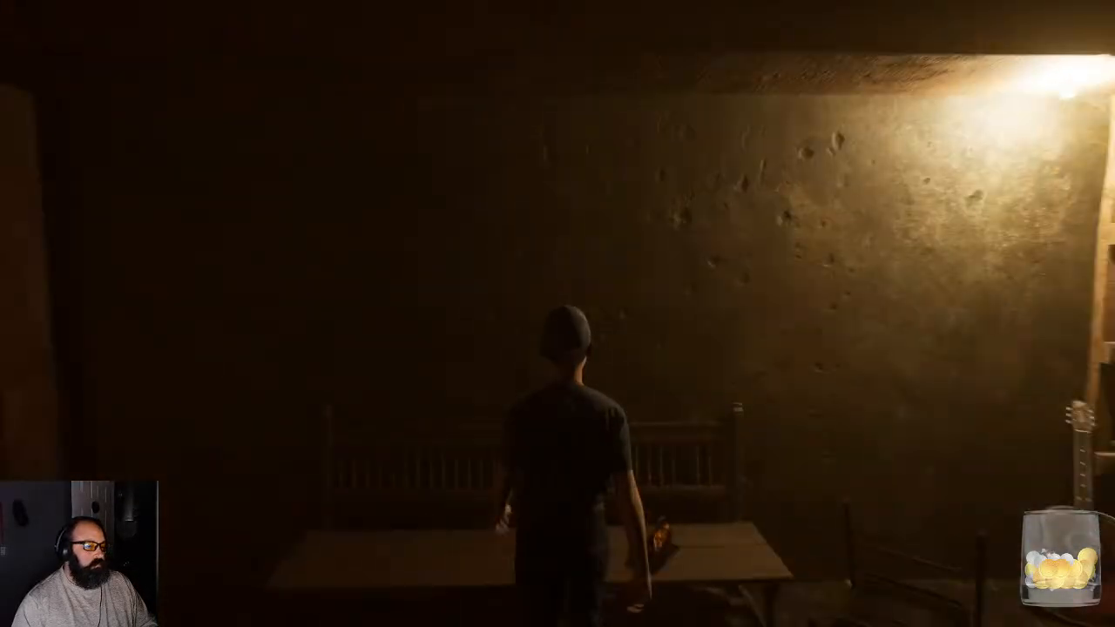
pyautogui.press('w')
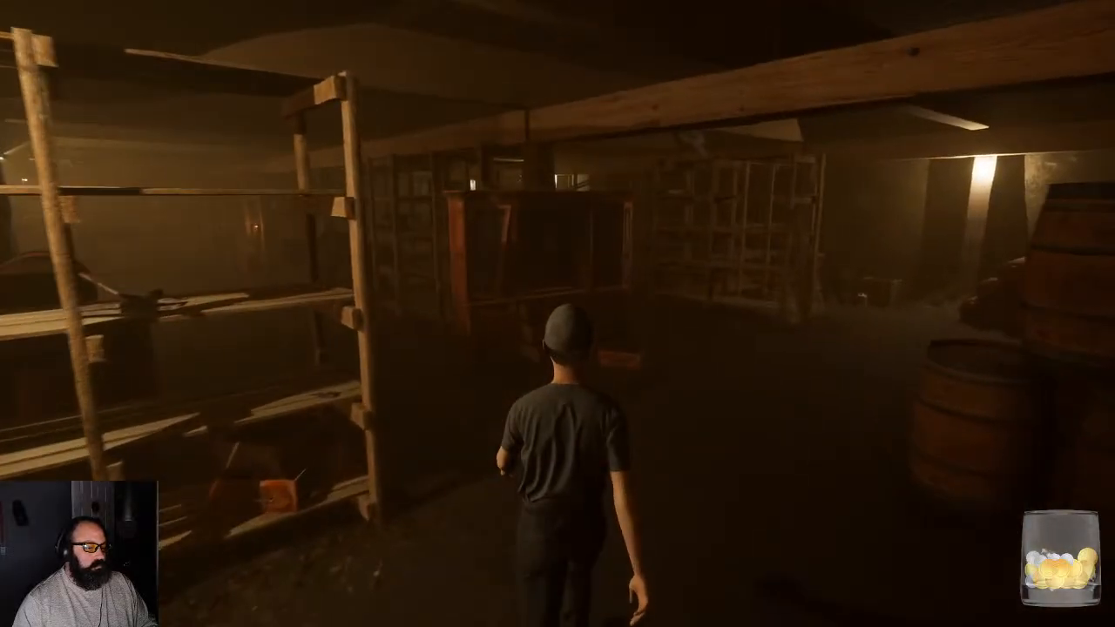
pyautogui.press('w')
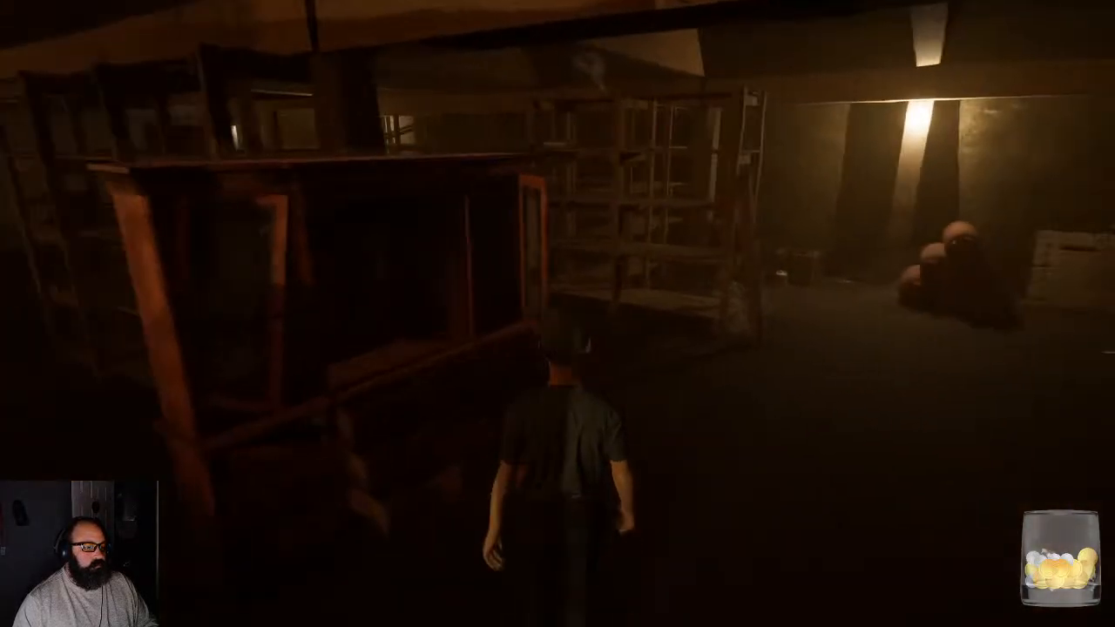
pyautogui.press('w')
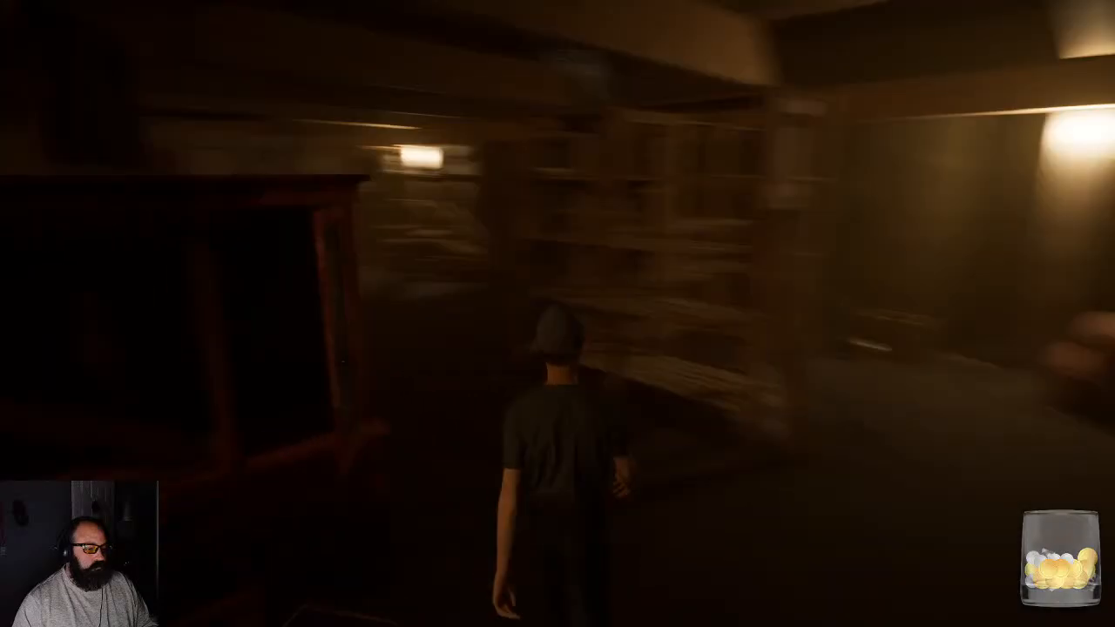
# - Walk the character between the shelves and past the collapsed planks to the candles beside the barrels
pyautogui.press('w')
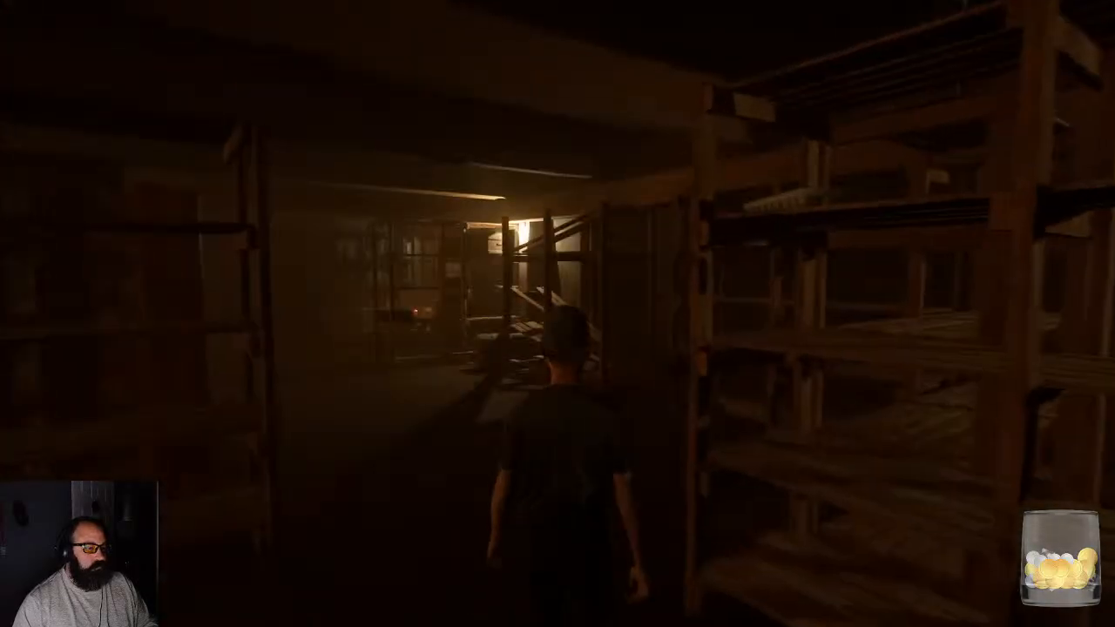
pyautogui.press('w')
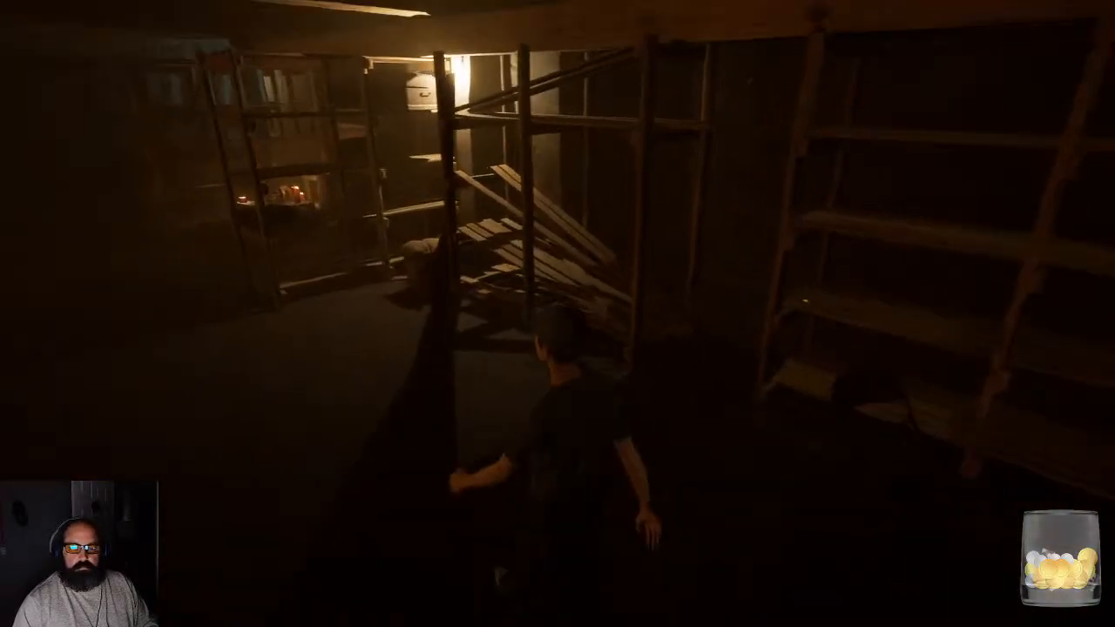
pyautogui.press('w')
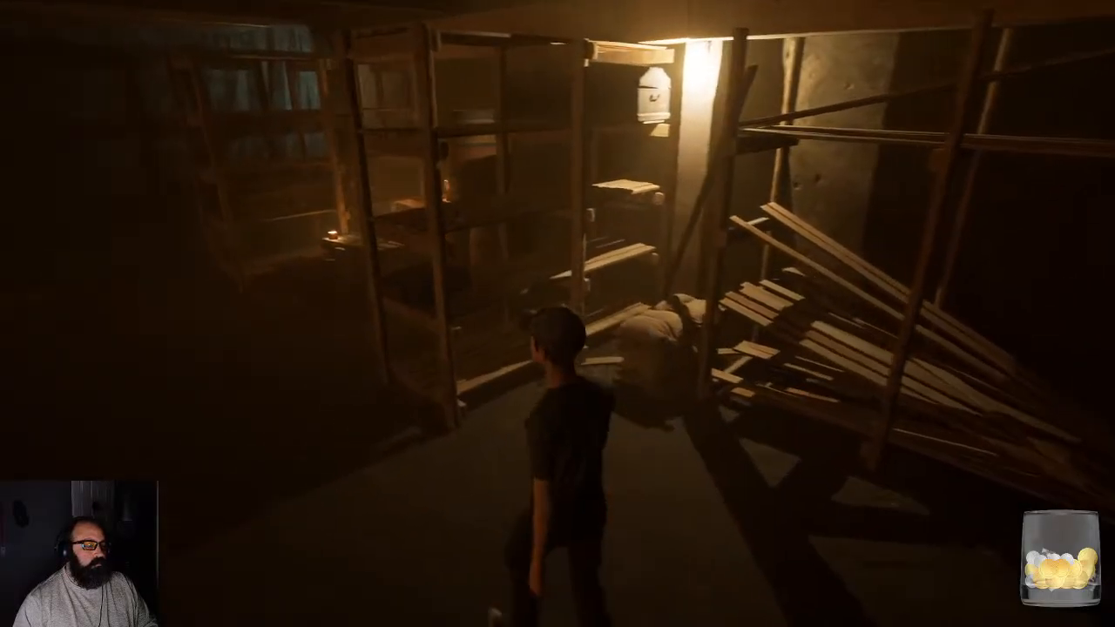
pyautogui.press('w')
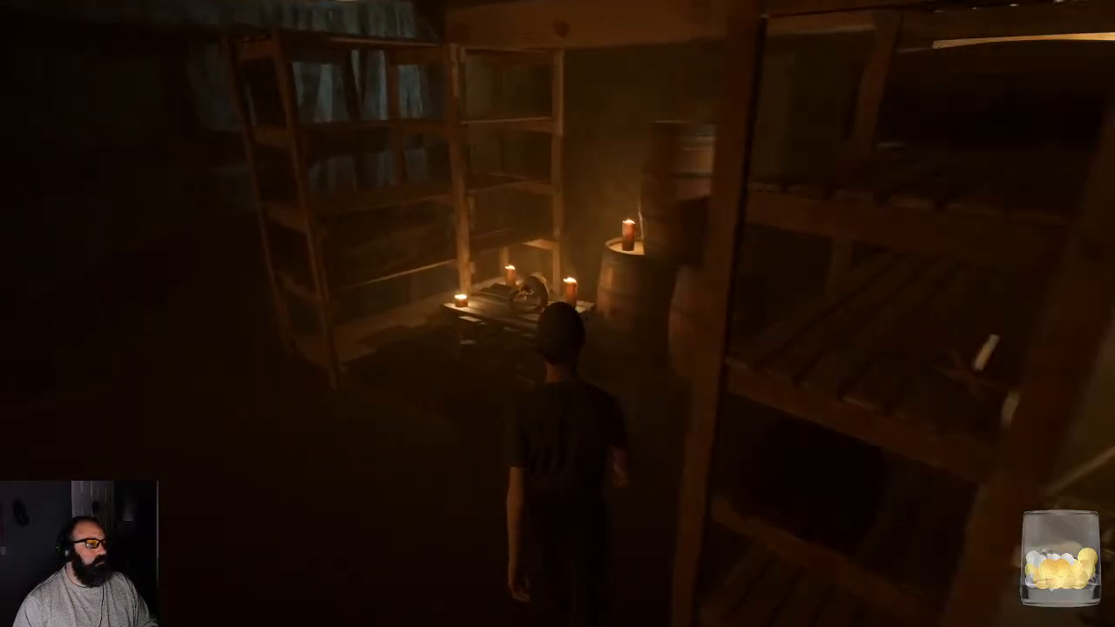
pyautogui.press('w')
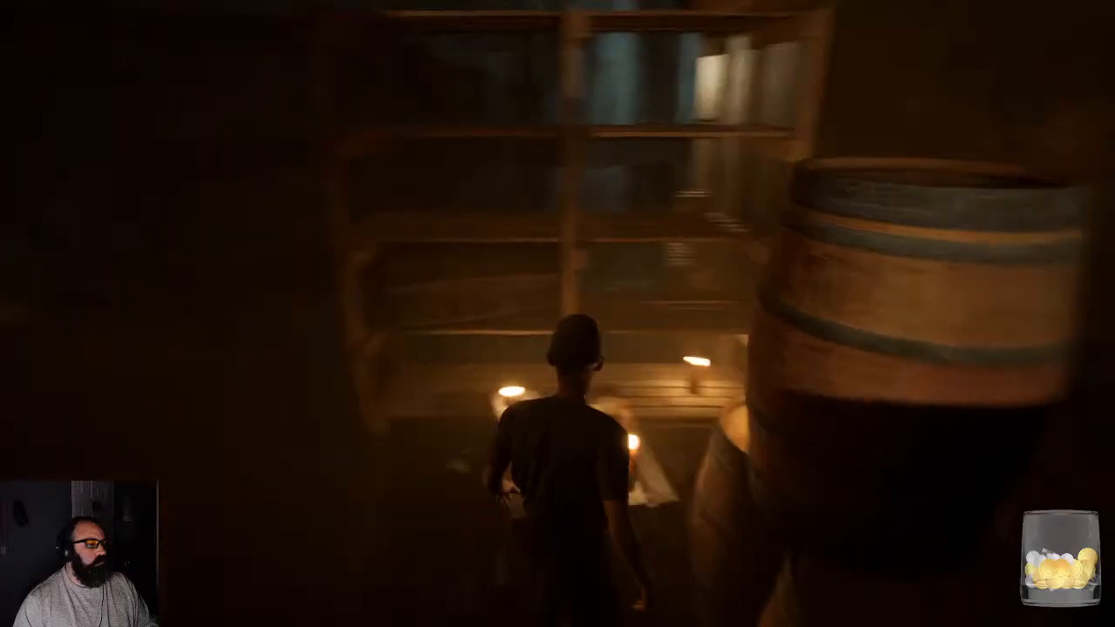
# - Walk the character through the dark passage, past the candlelit counter, and along the long wooden trough toward the cabinet with candles
pyautogui.press('w')
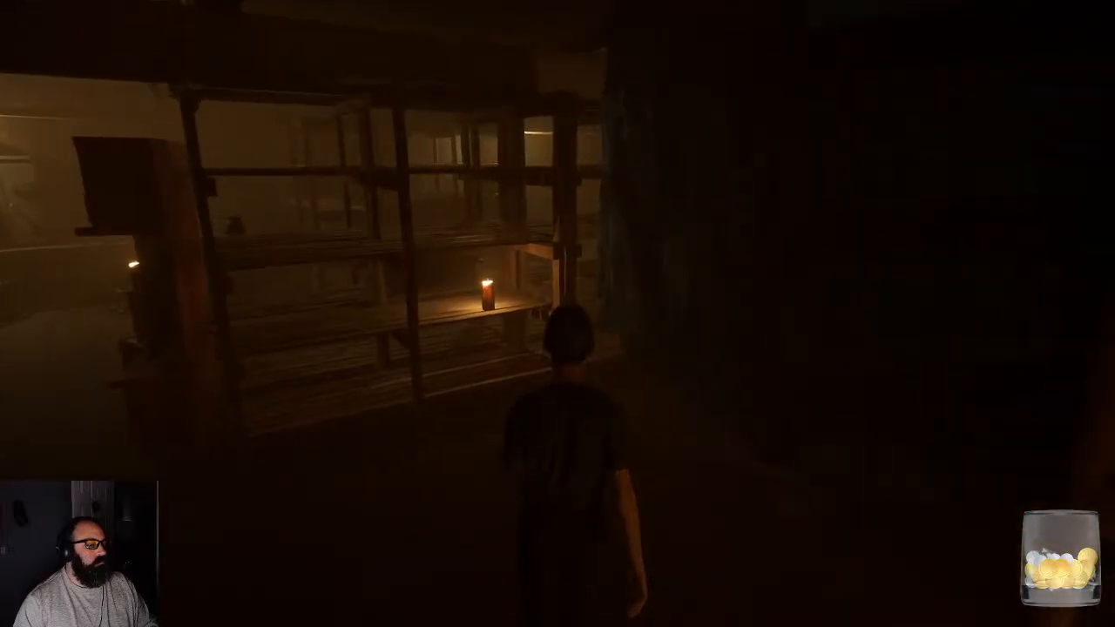
pyautogui.press('w')
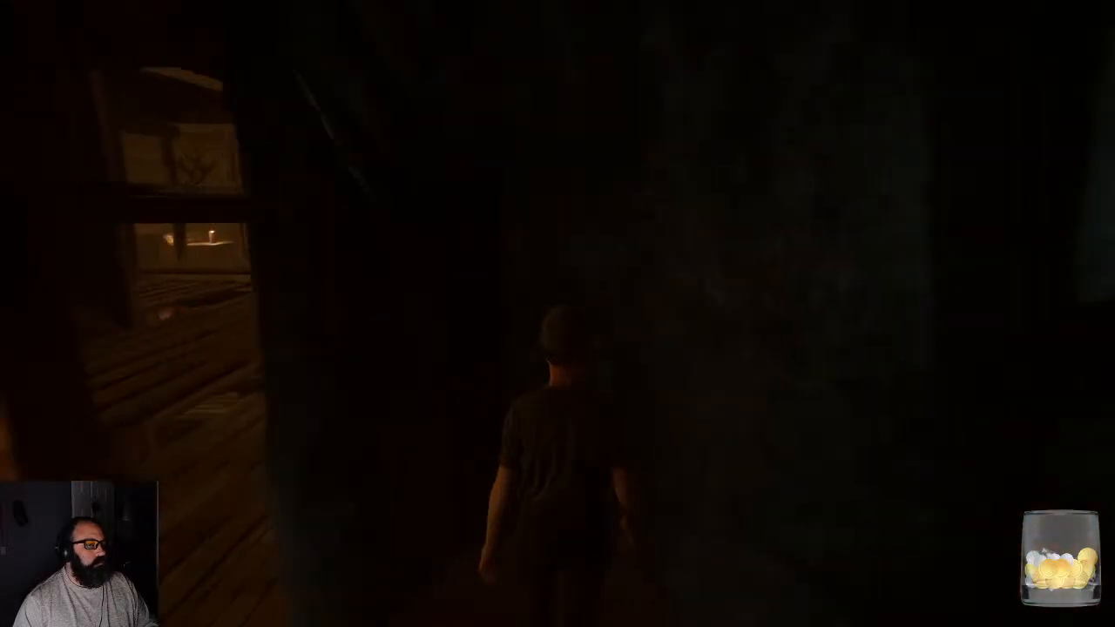
pyautogui.press('w')
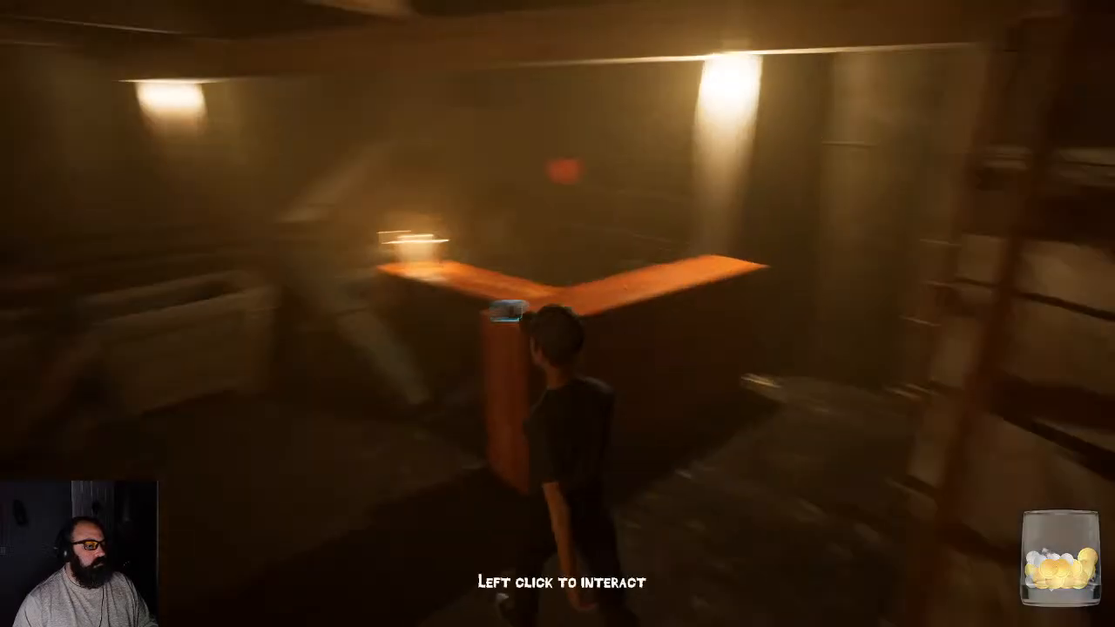
pyautogui.press('w')
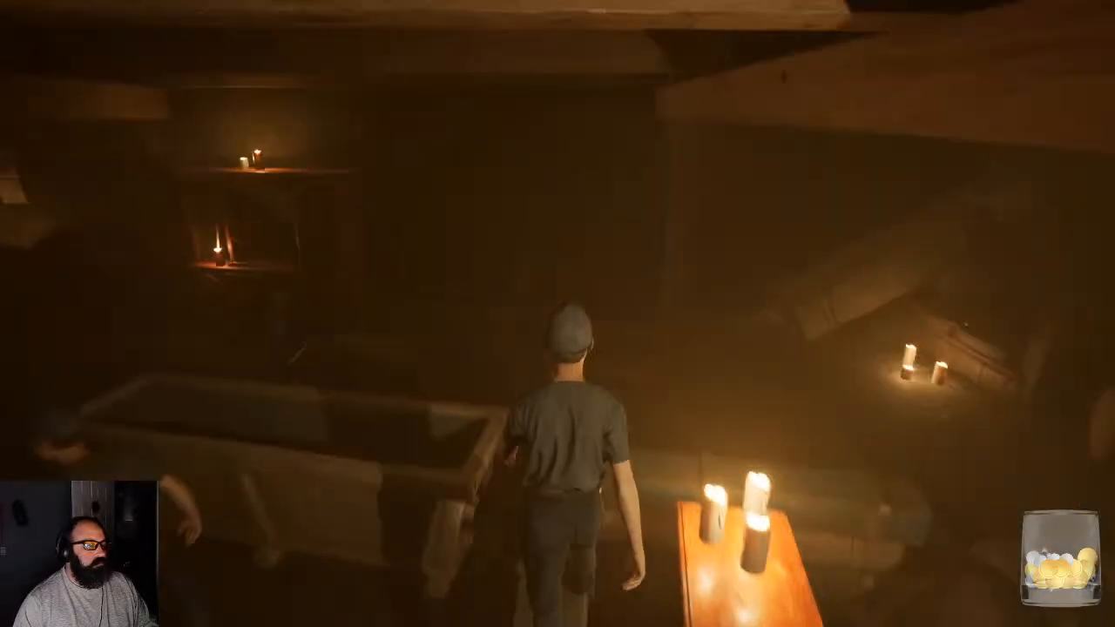
pyautogui.press('w')
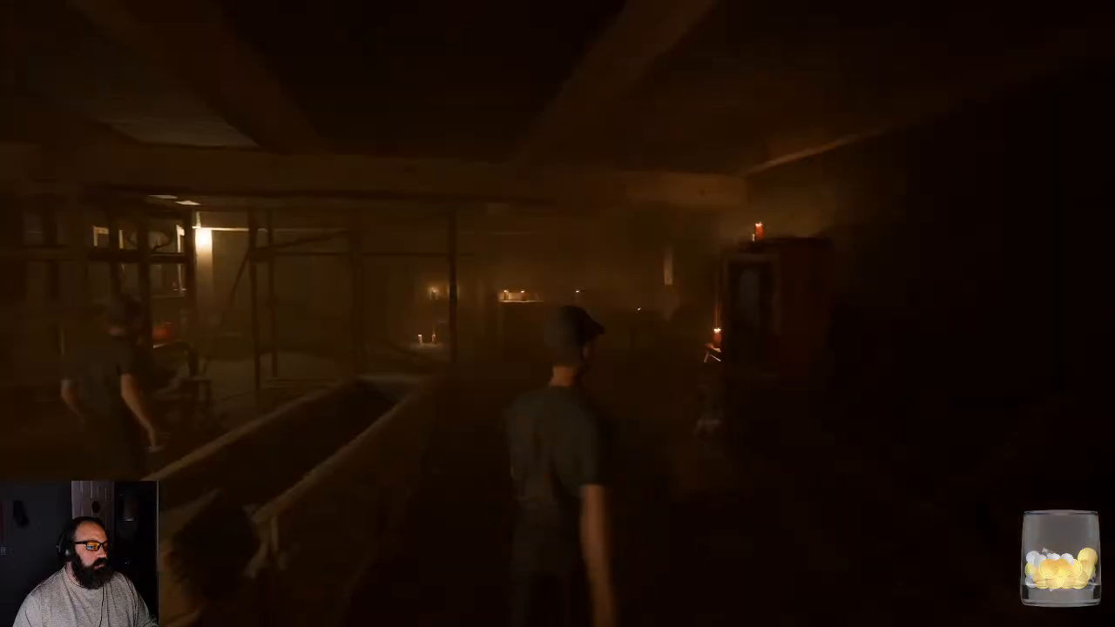
pyautogui.press('w')
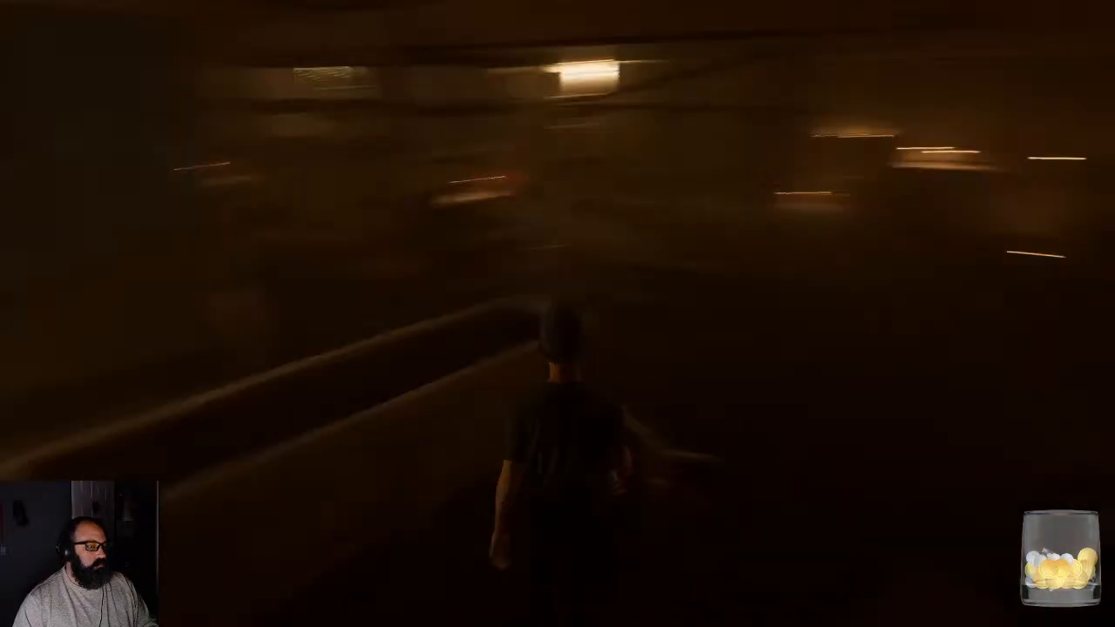
pyautogui.press('w')
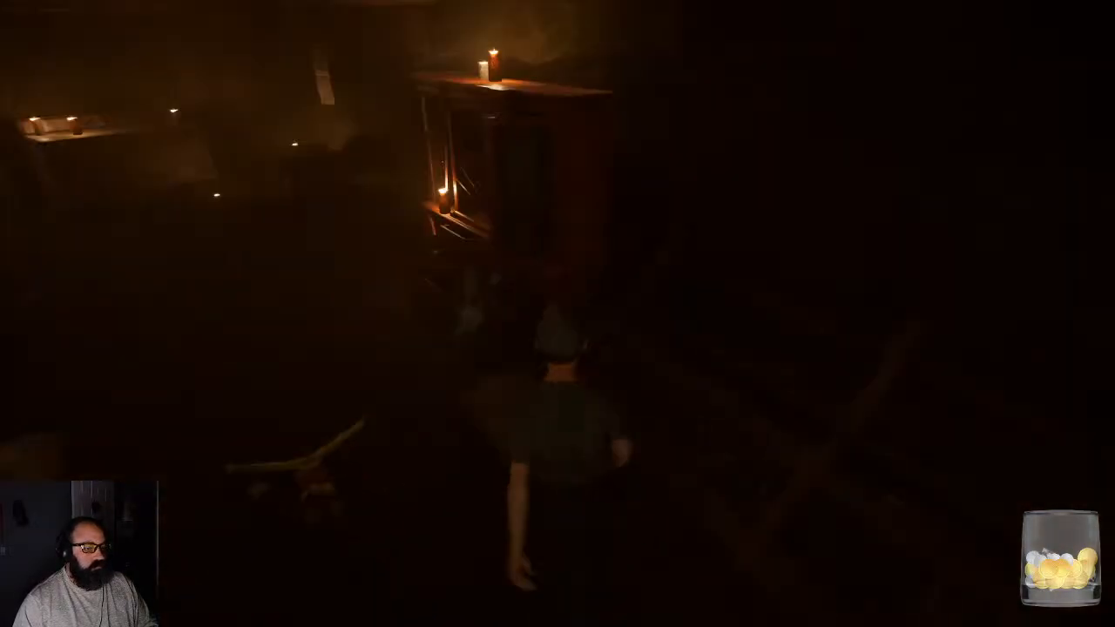
# - Turn the character around near the cabinet and walk it toward the camera to examine the walk animation from the front
pyautogui.press('w')
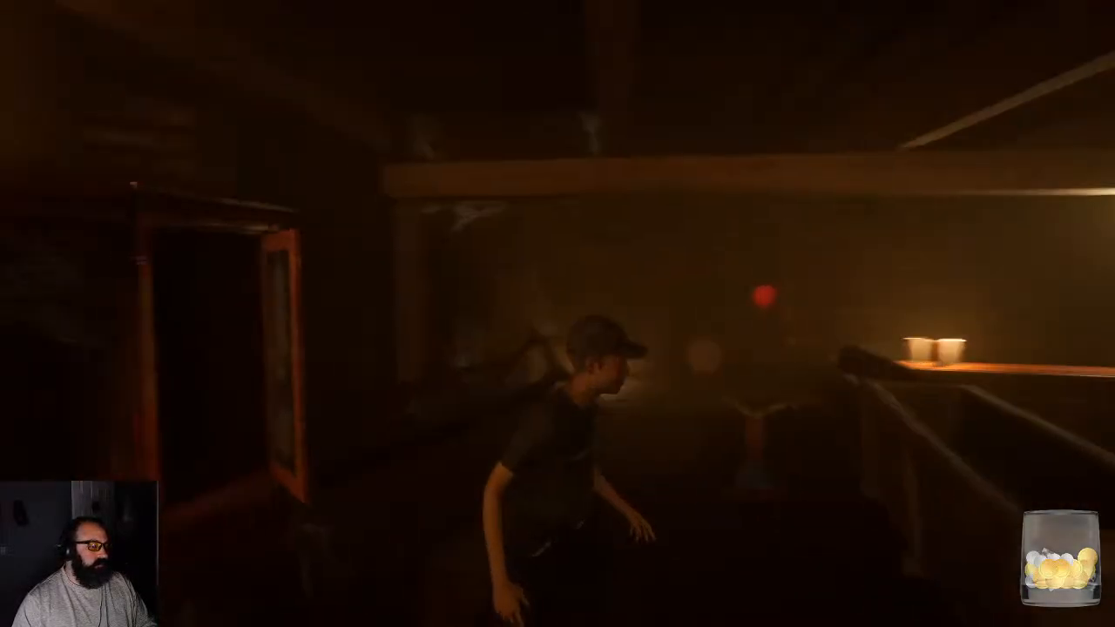
pyautogui.press('s')
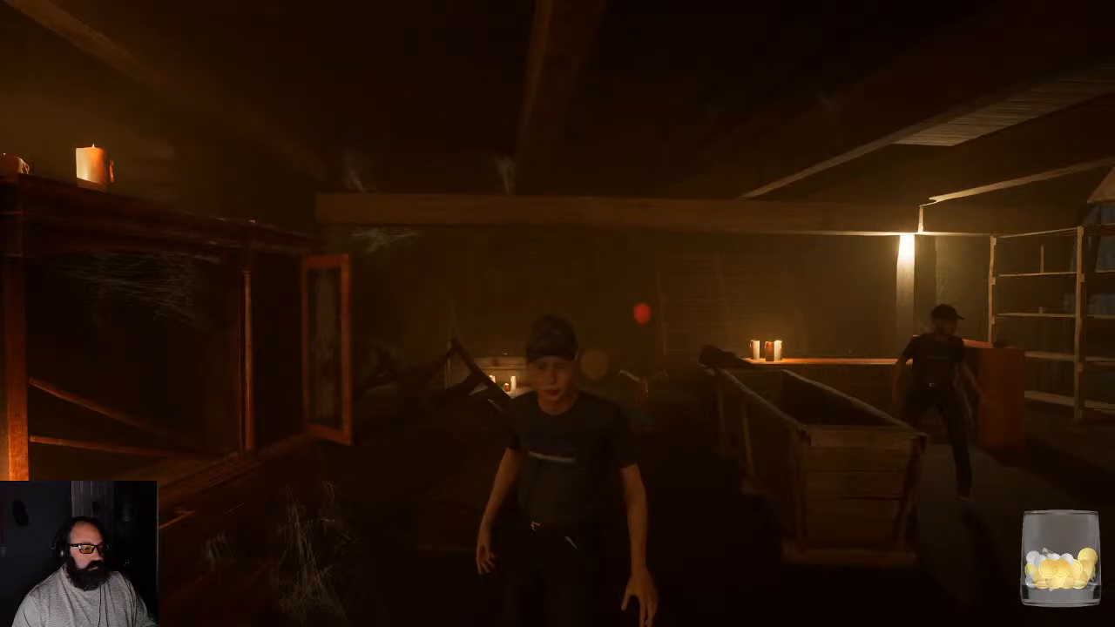
pyautogui.press('s')
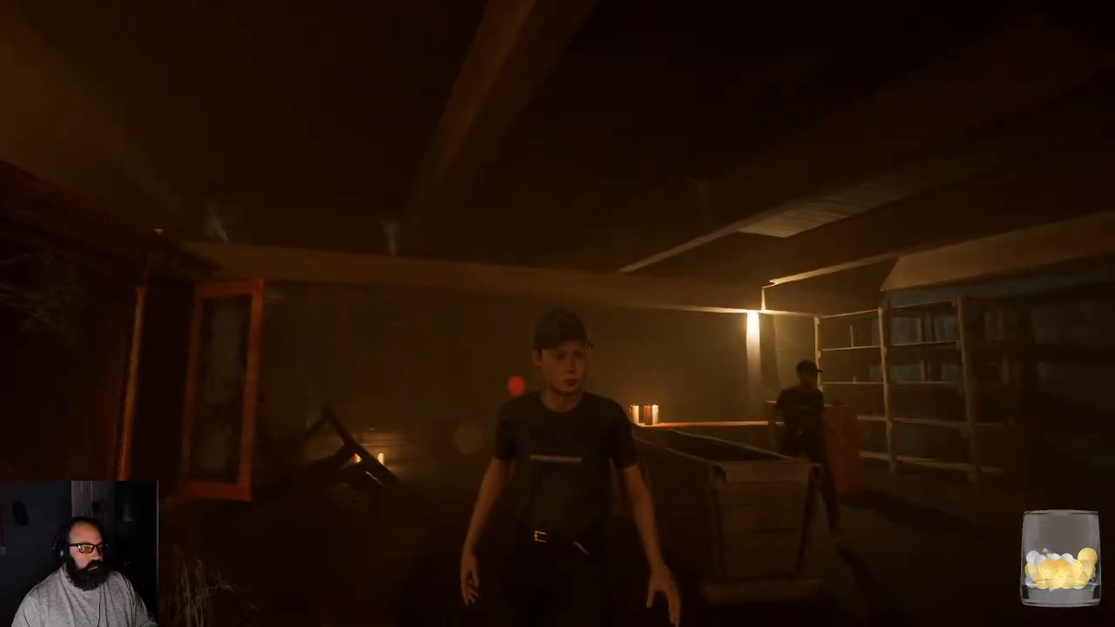
pyautogui.press('s')
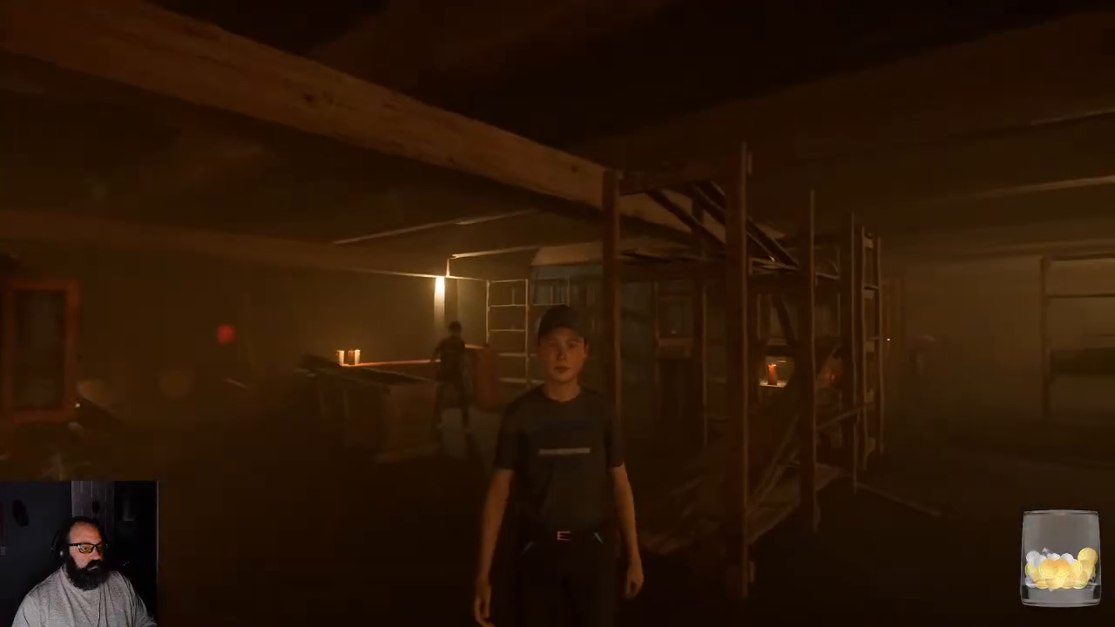
# - Walk the character away alongside the leaning wooden shelves and examine its walk from behind and above
pyautogui.press('d')
pyautogui.press('w')
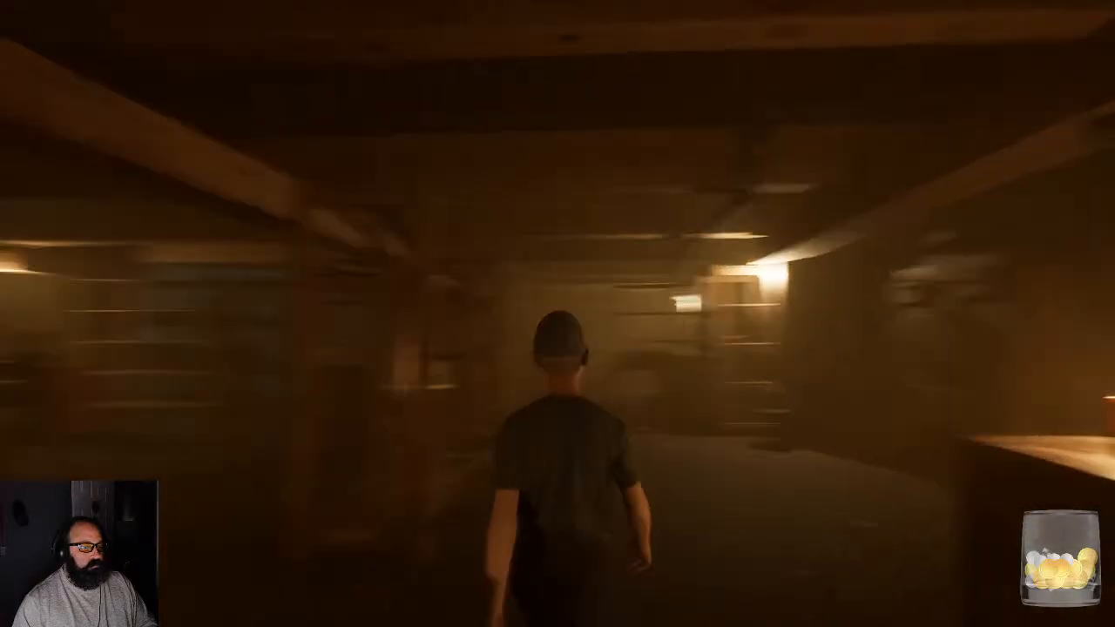
pyautogui.press('w')
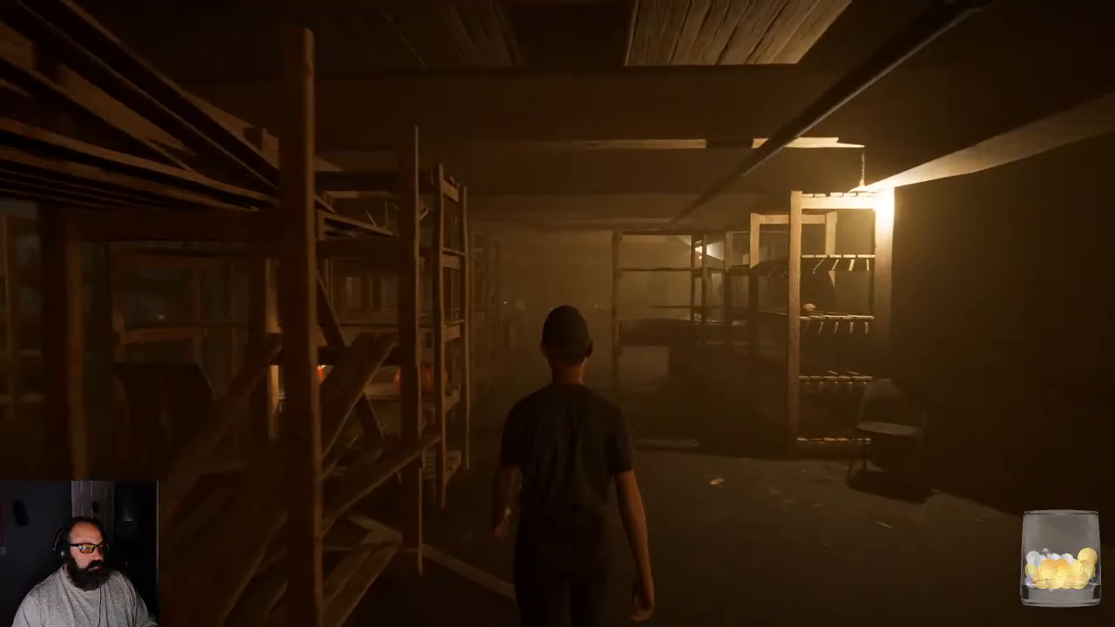
pyautogui.press('w')
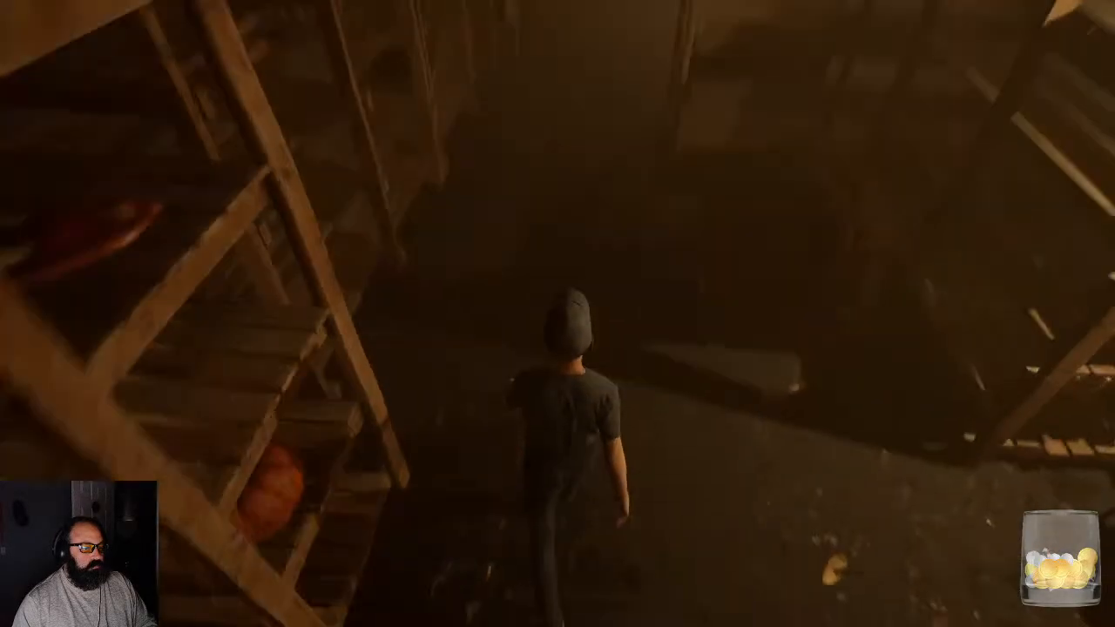
pyautogui.press('w')
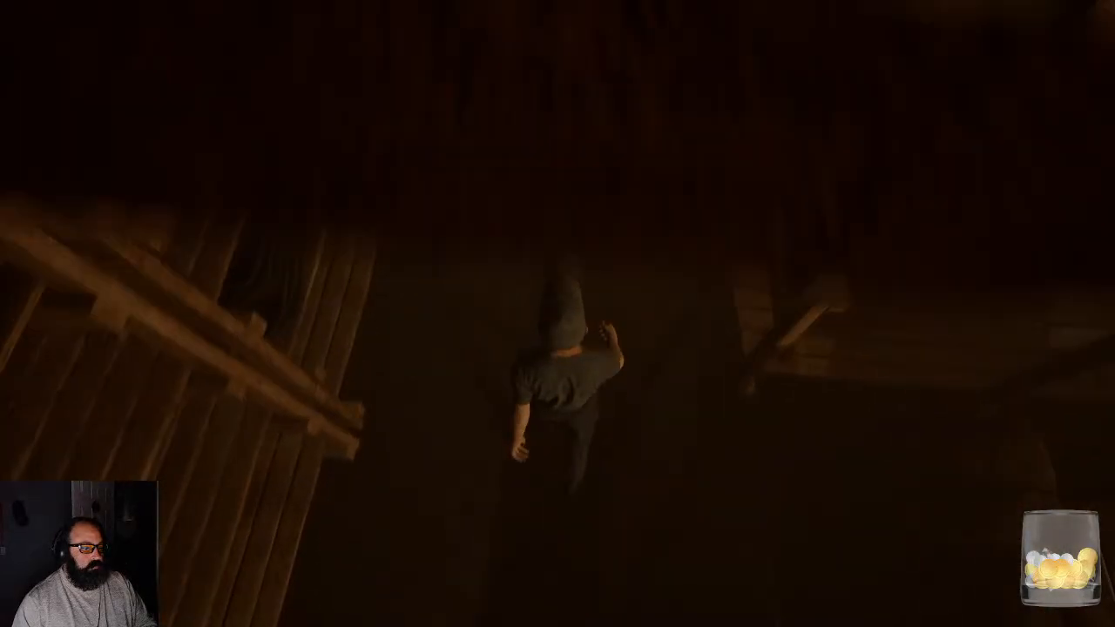
# - Walk the character down the dark aisle past the red cabinet to the stacked barrels near the two candles
pyautogui.press('w')
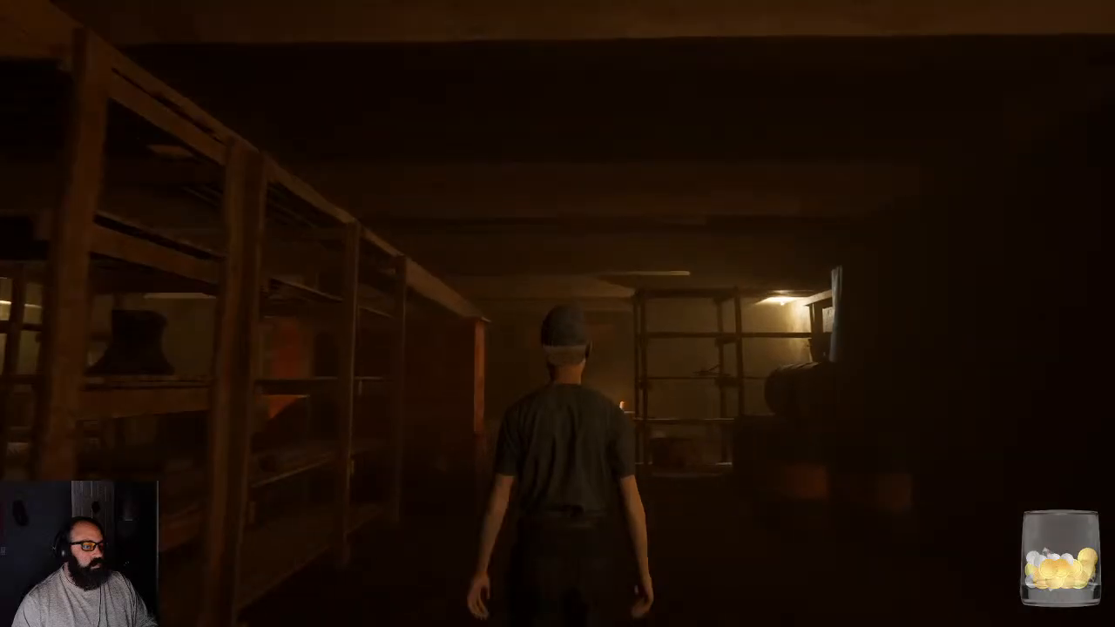
pyautogui.press('w')
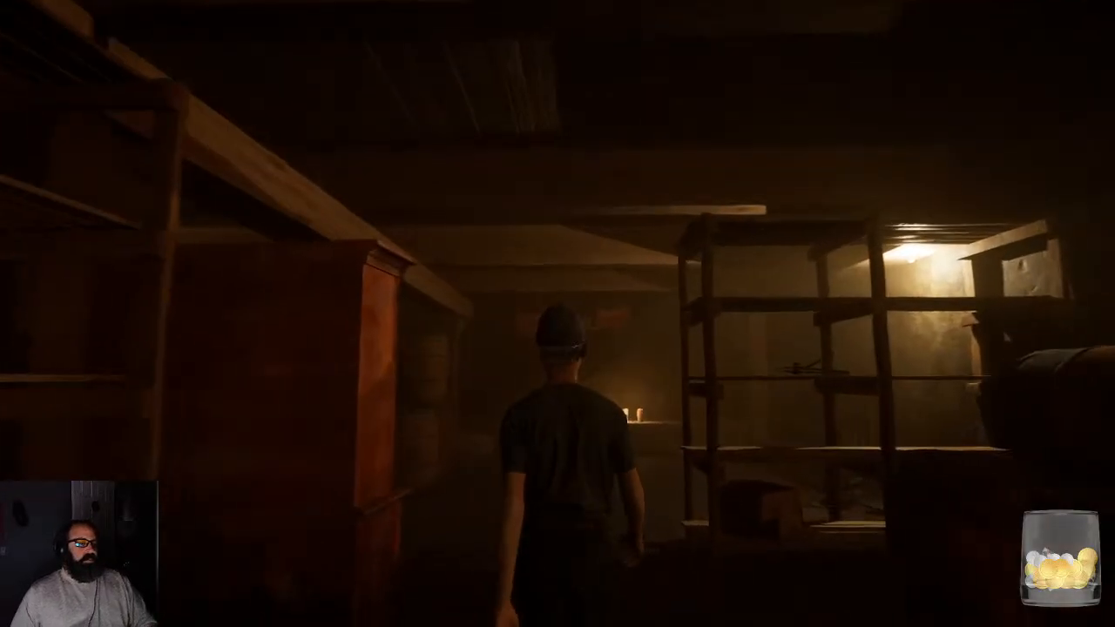
pyautogui.press('w')
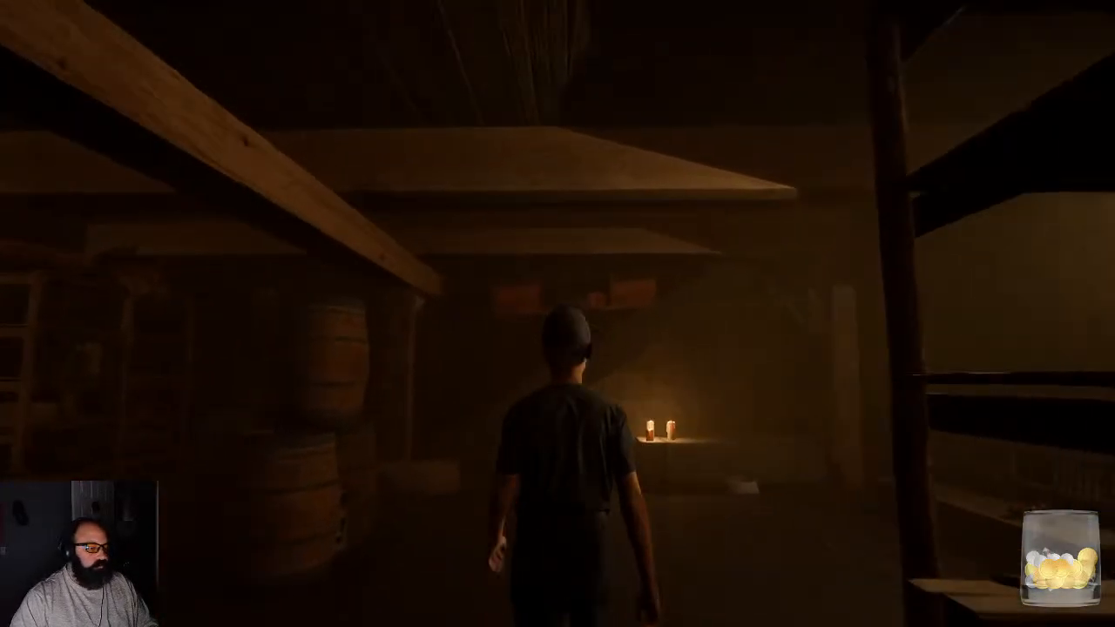
pyautogui.press('w')
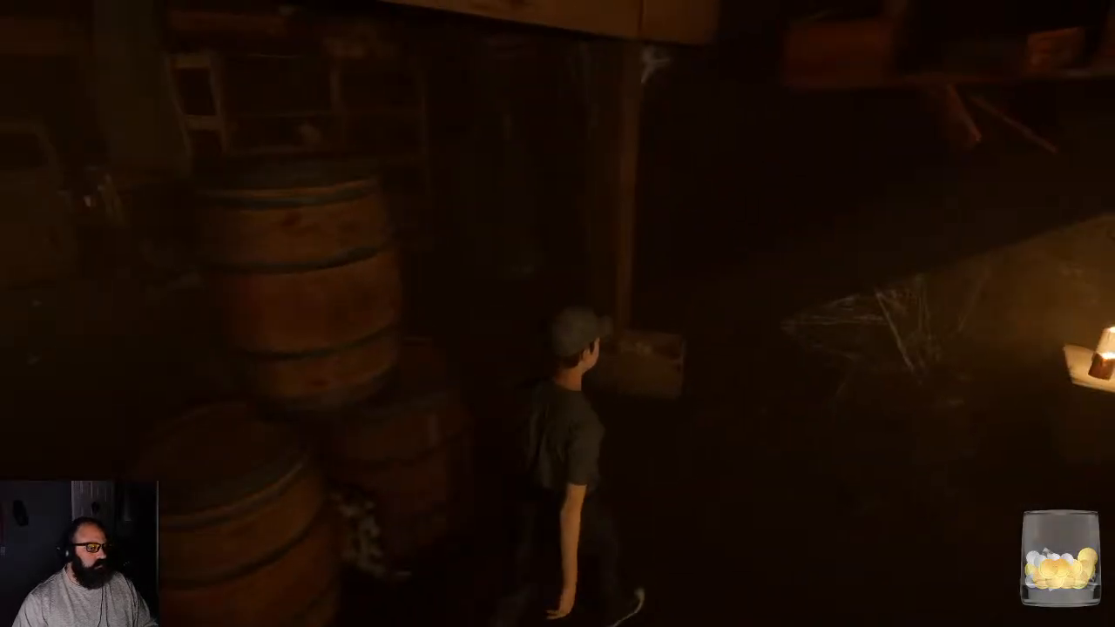
# - Walk the character back past the red cabinet and between the shelves to the area with the coat rack
pyautogui.press('w')
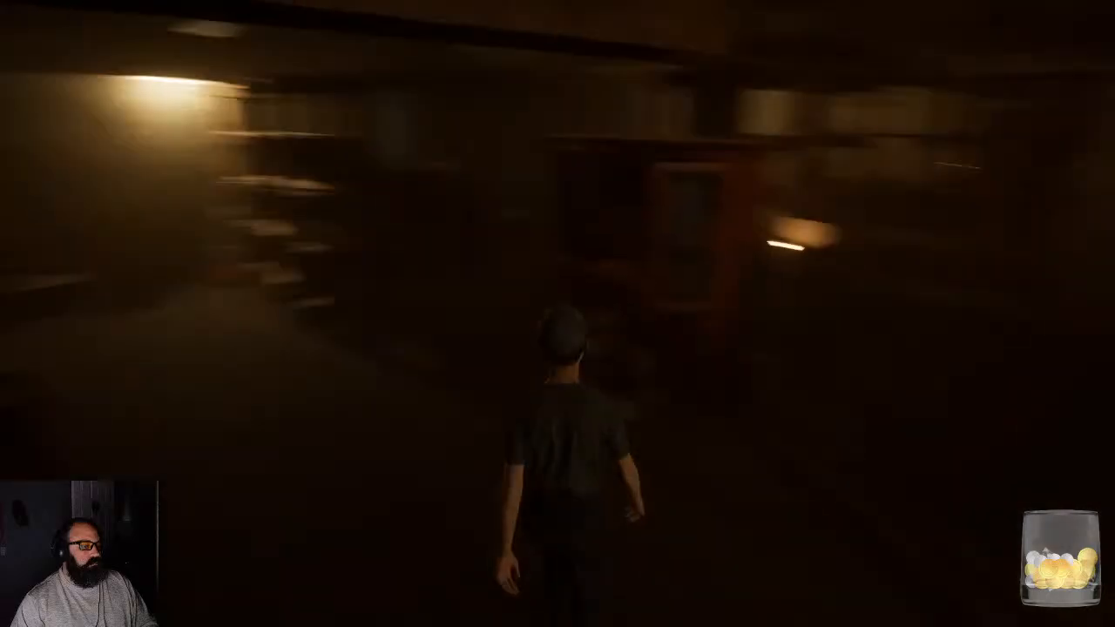
pyautogui.press('w')
pyautogui.press('w')
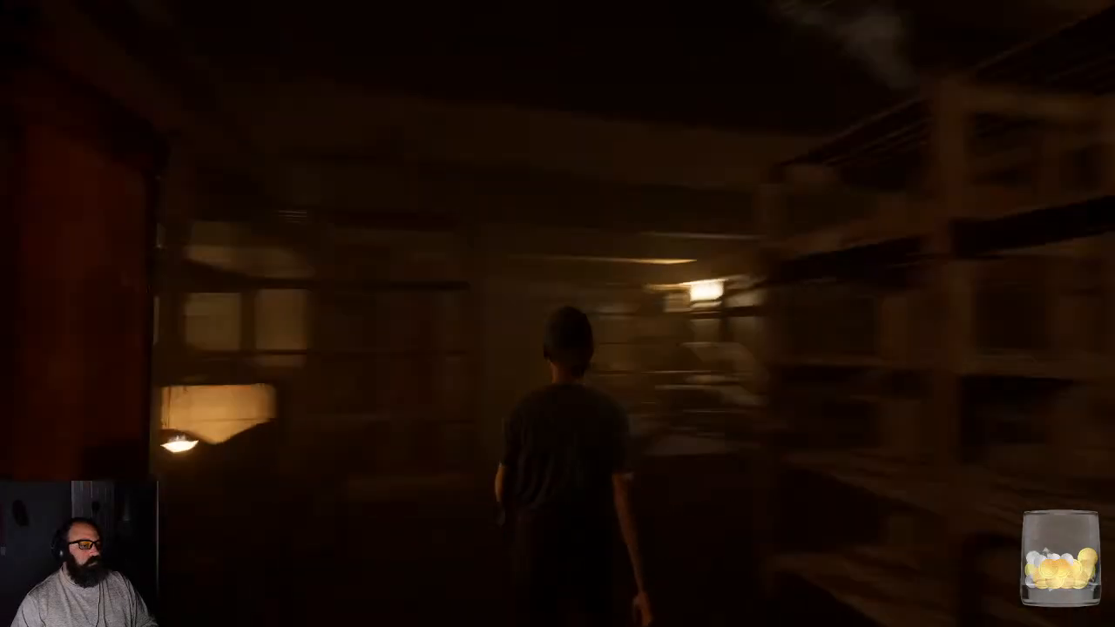
pyautogui.press('w')
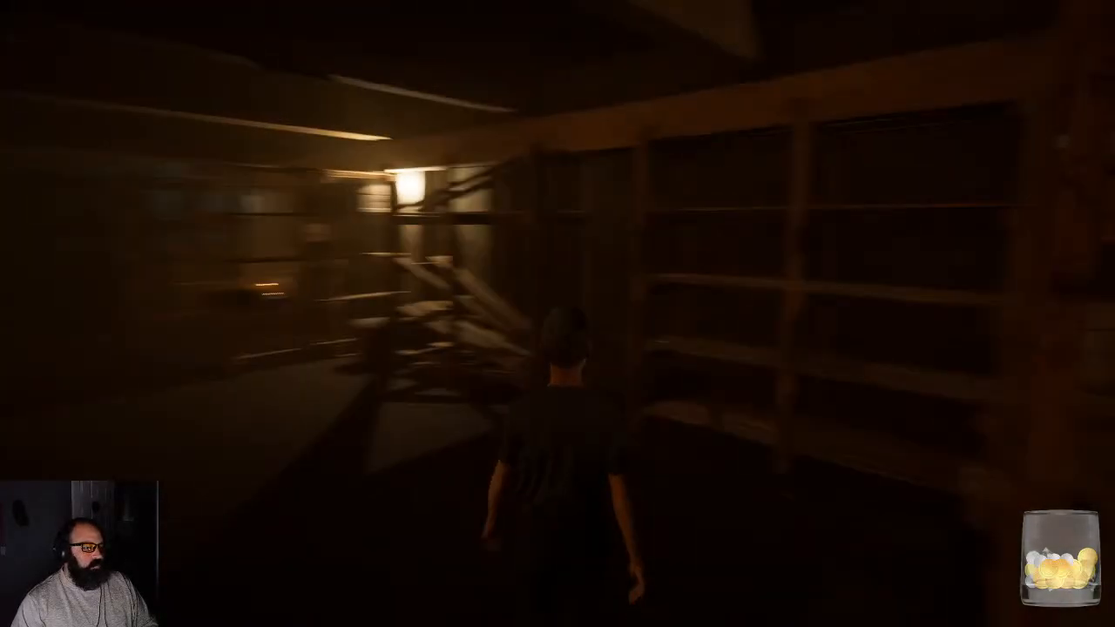
pyautogui.press('w')
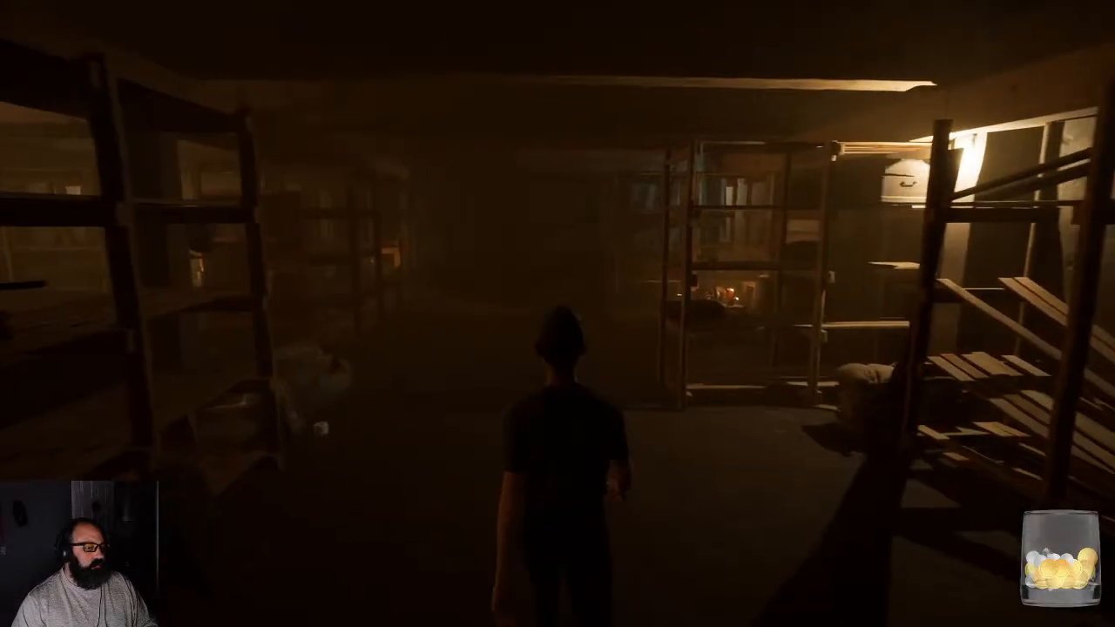
pyautogui.press('w')
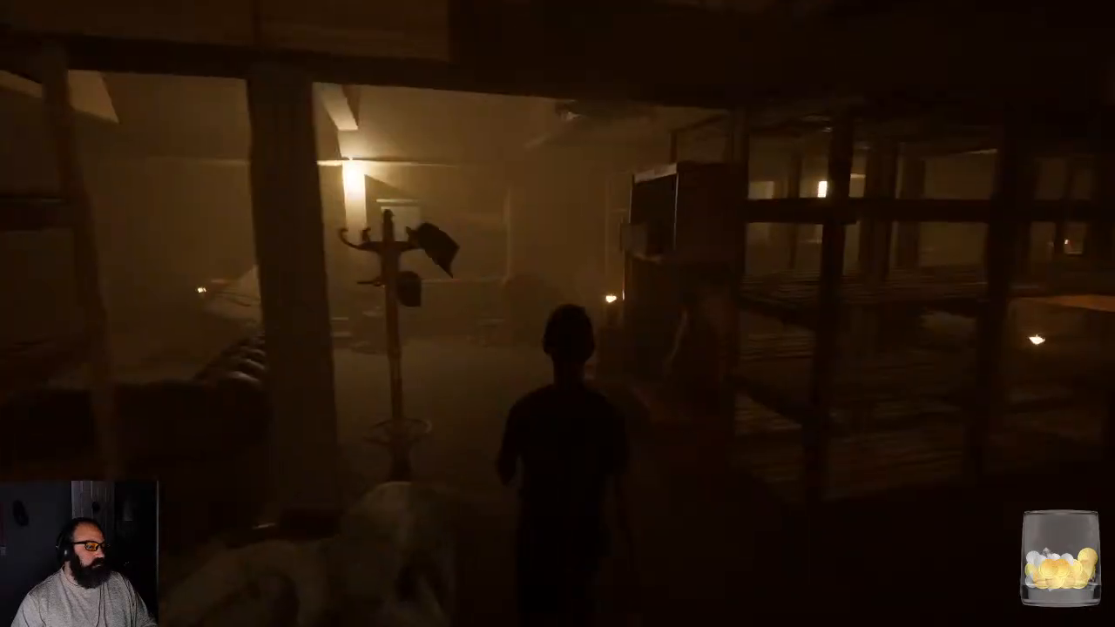
# - Walk the character past the coat rack toward the leaning wooden crate, end the play test and restore the full editor layout
pyautogui.press('w')
pyautogui.press('w')
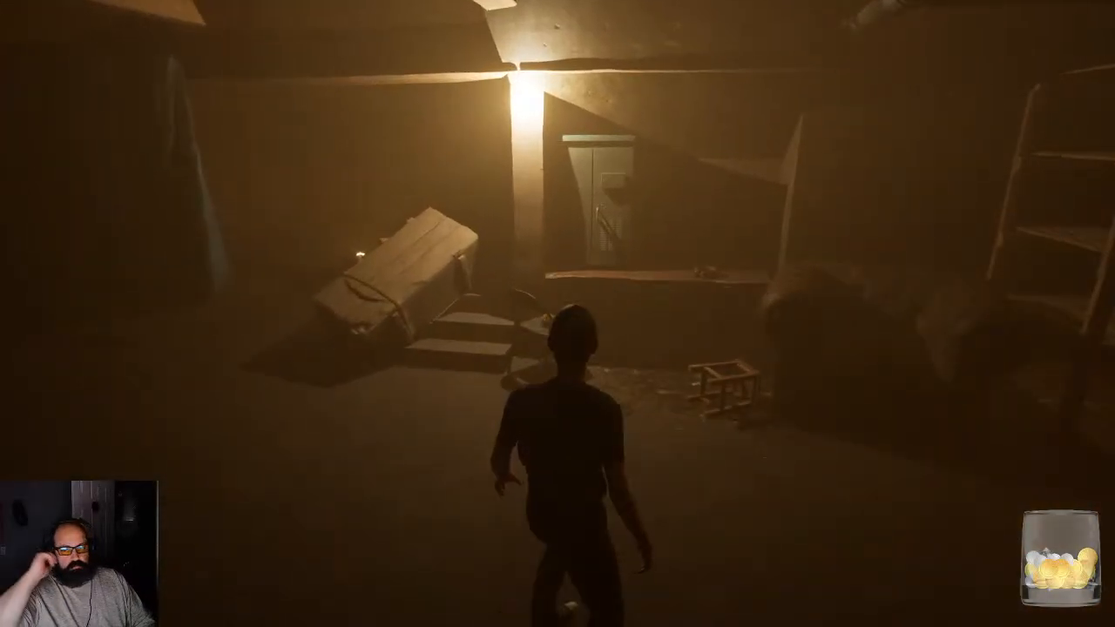
pyautogui.hotkey('shift', 'F1')
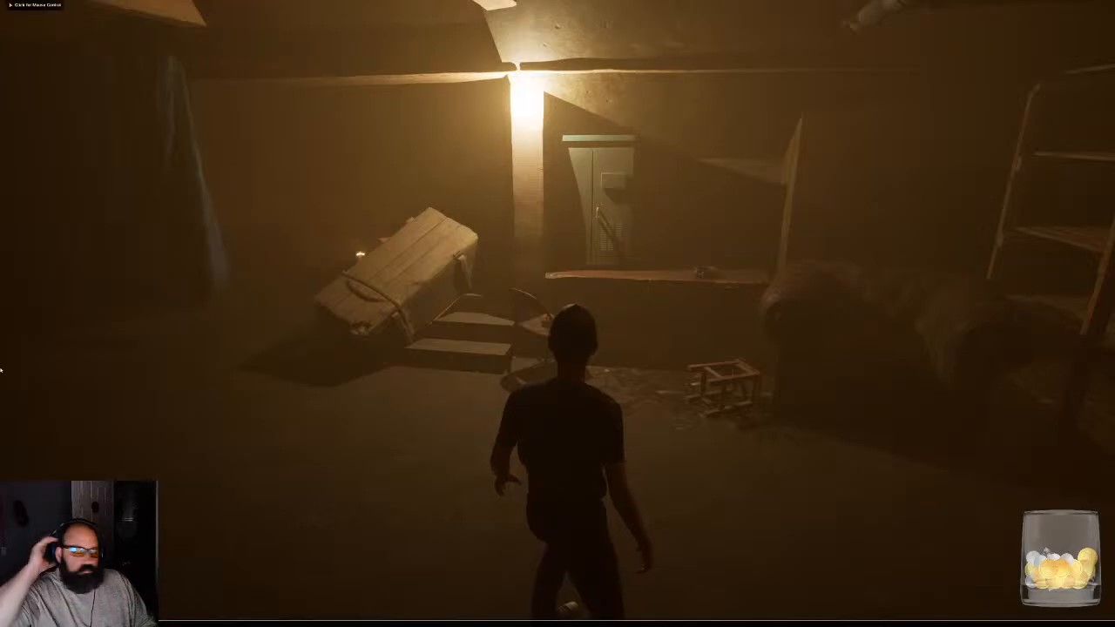
pyautogui.press('Escape')
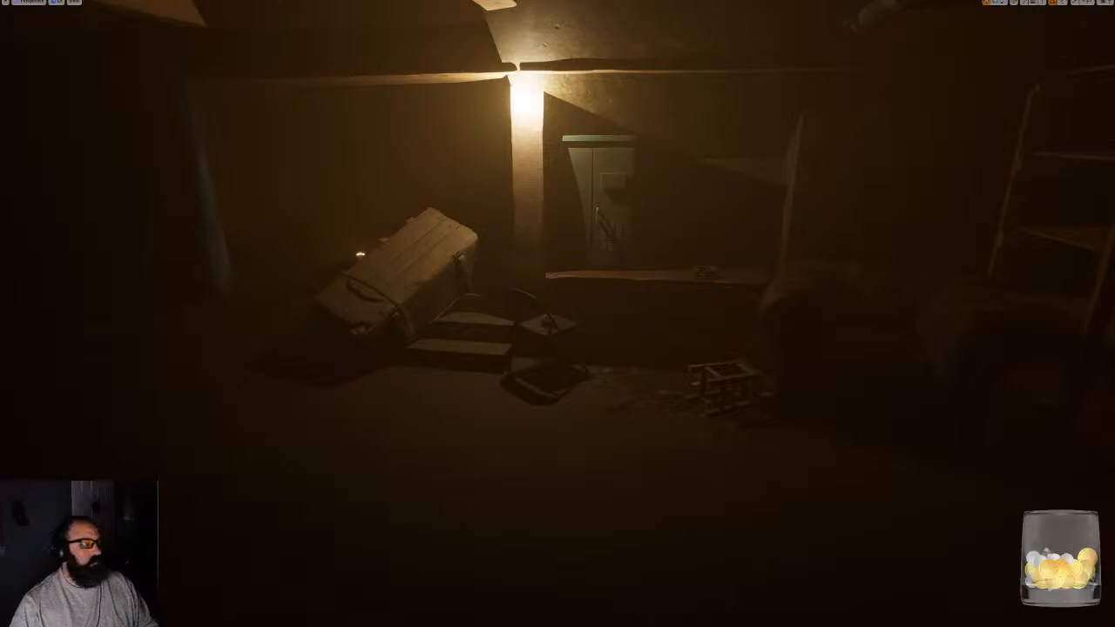
pyautogui.press('F11')
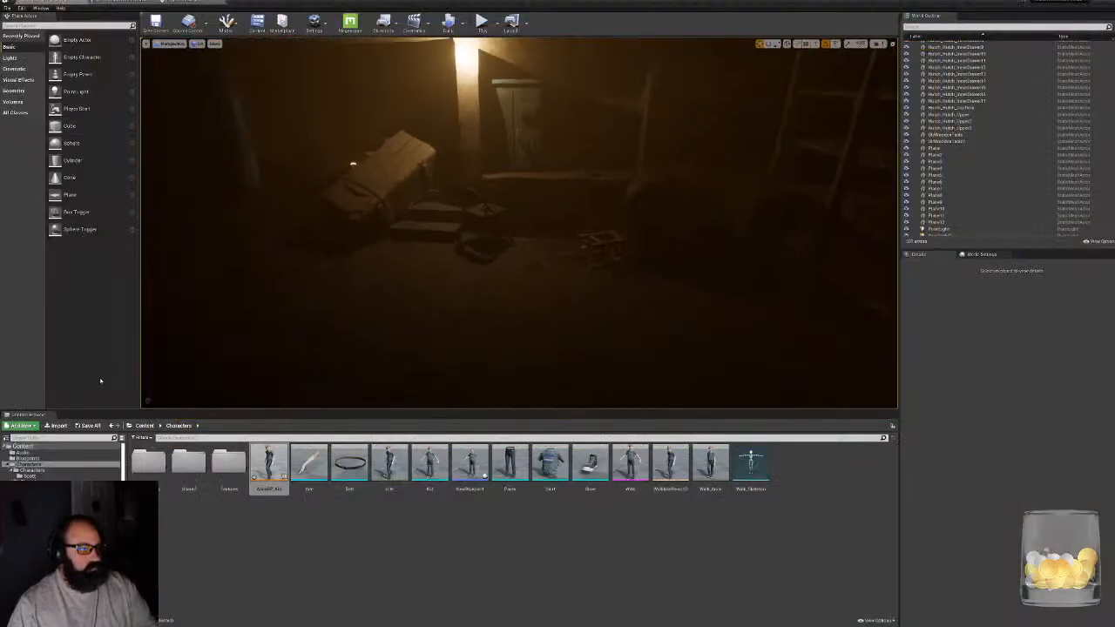
# - Save all the modified assets, including AnimBP_Kid and the character blueprint
pyautogui.click(77, 426)
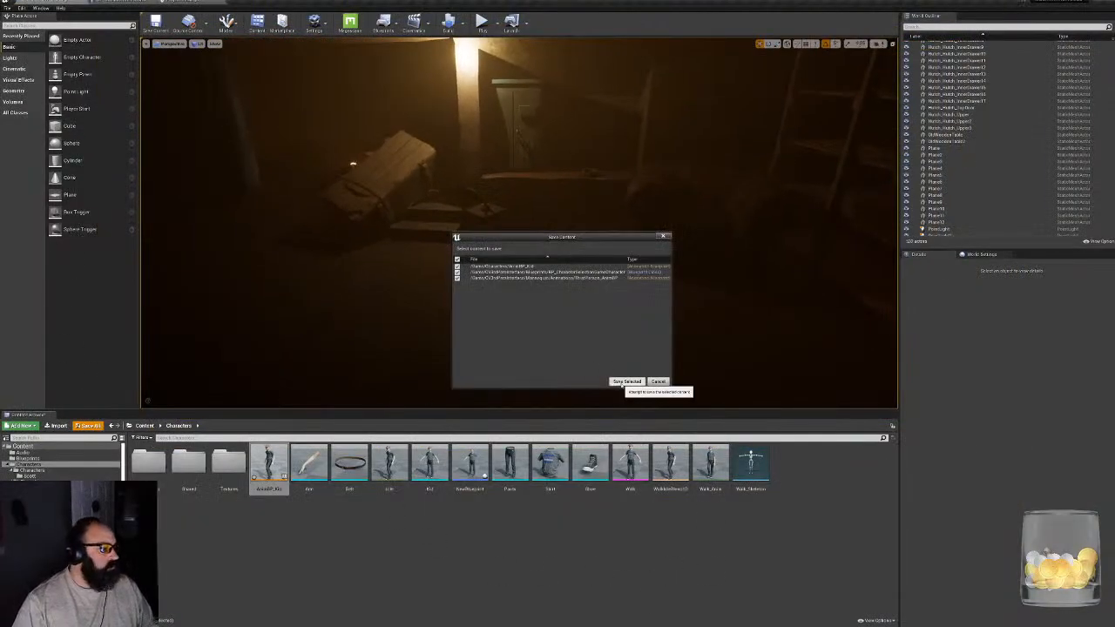
pyautogui.click(624, 382)
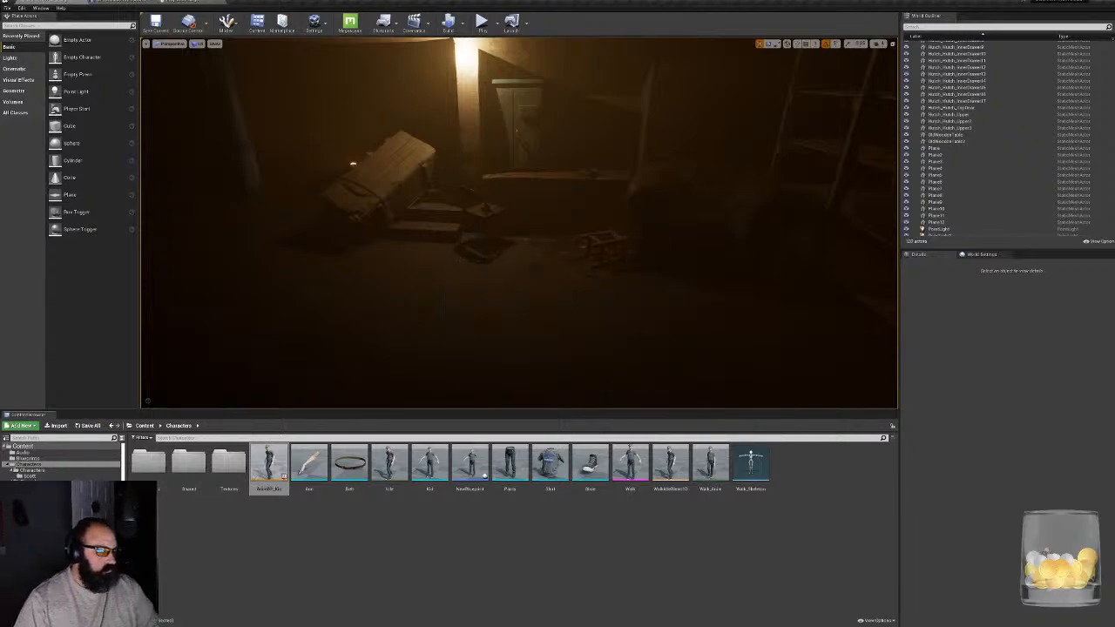
pyautogui.press('super')
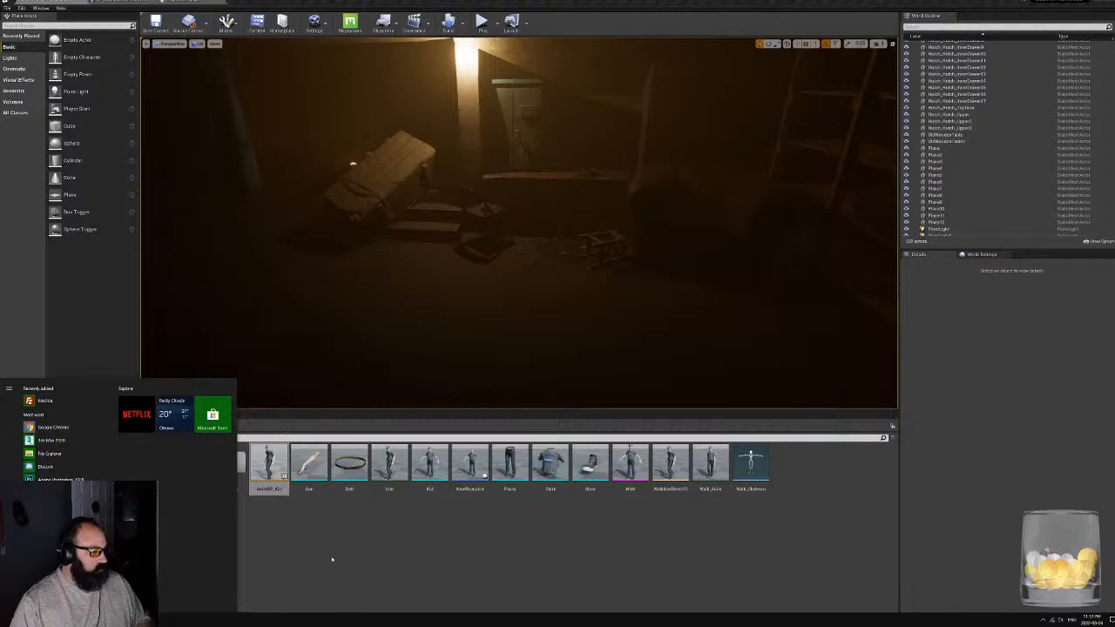
pyautogui.click(332, 560)
# - In the character blueprint, reduce the capsule component's half height to fit the kid more closely, and compile
pyautogui.click(265, 455)
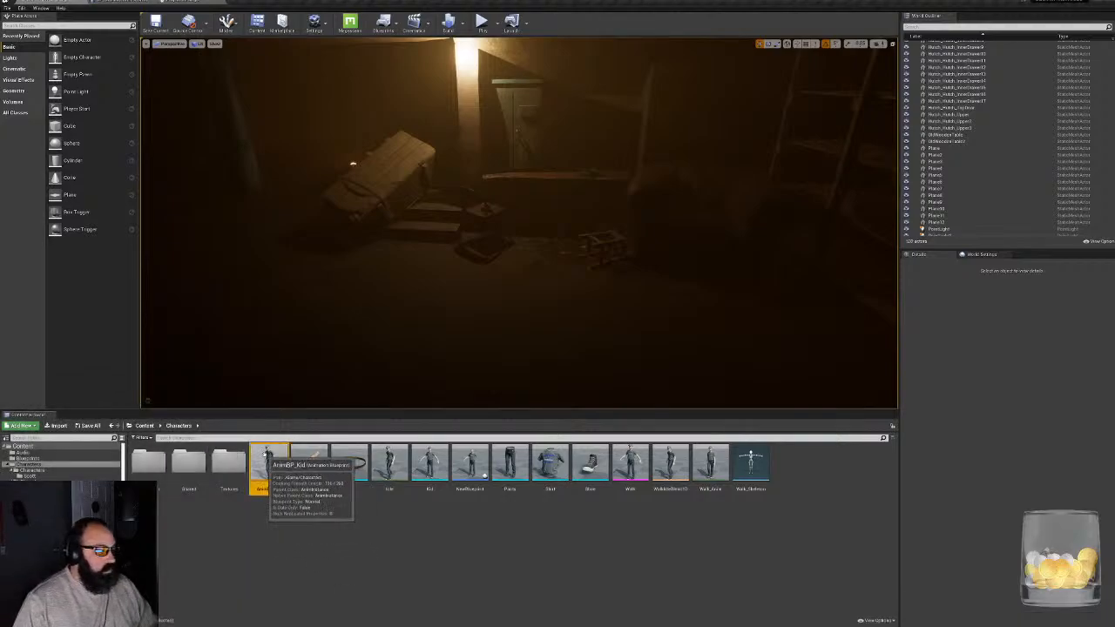
pyautogui.doubleClick(265, 455)
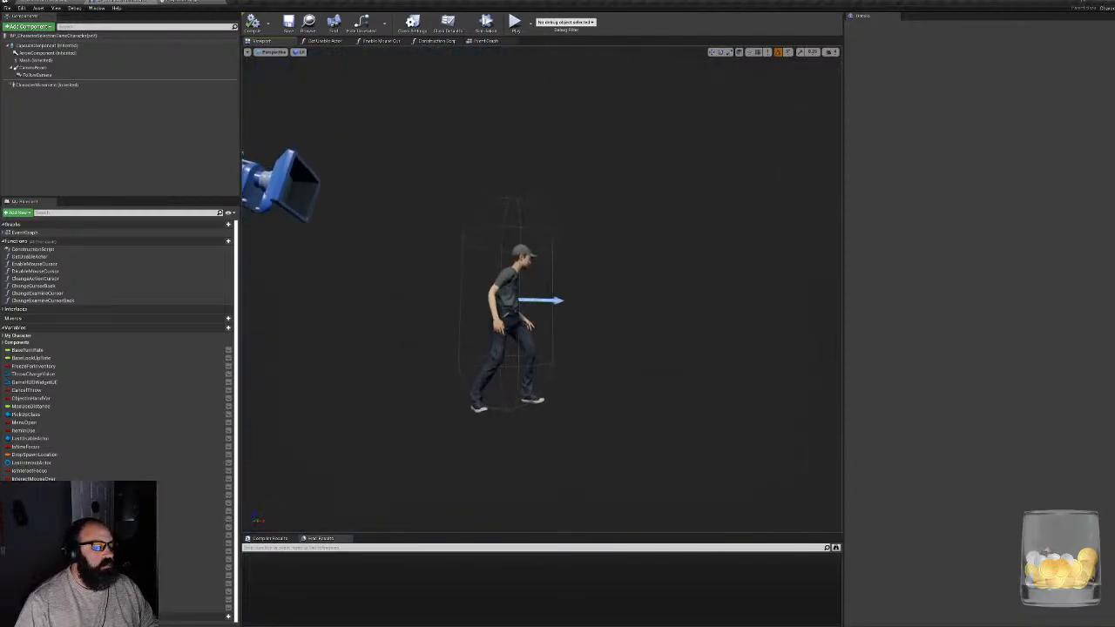
pyautogui.moveTo(471, 357)
pyautogui.mouseDown(button='right')
pyautogui.moveTo(451, 357)
pyautogui.moveTo(471, 349)
pyautogui.mouseUp(button='right')
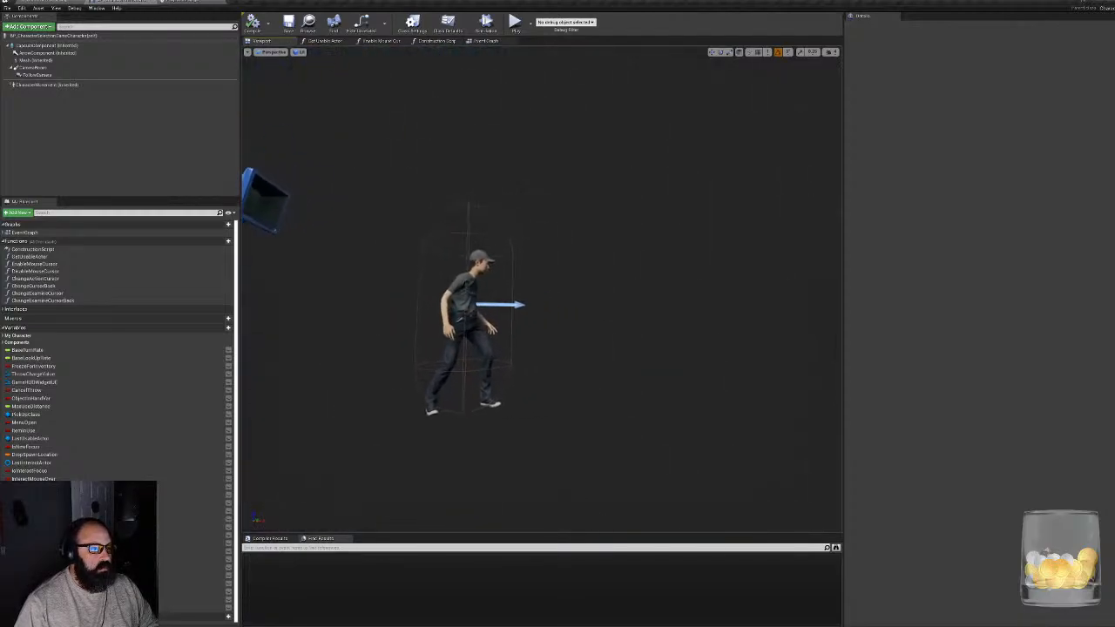
pyautogui.click(560, 271)
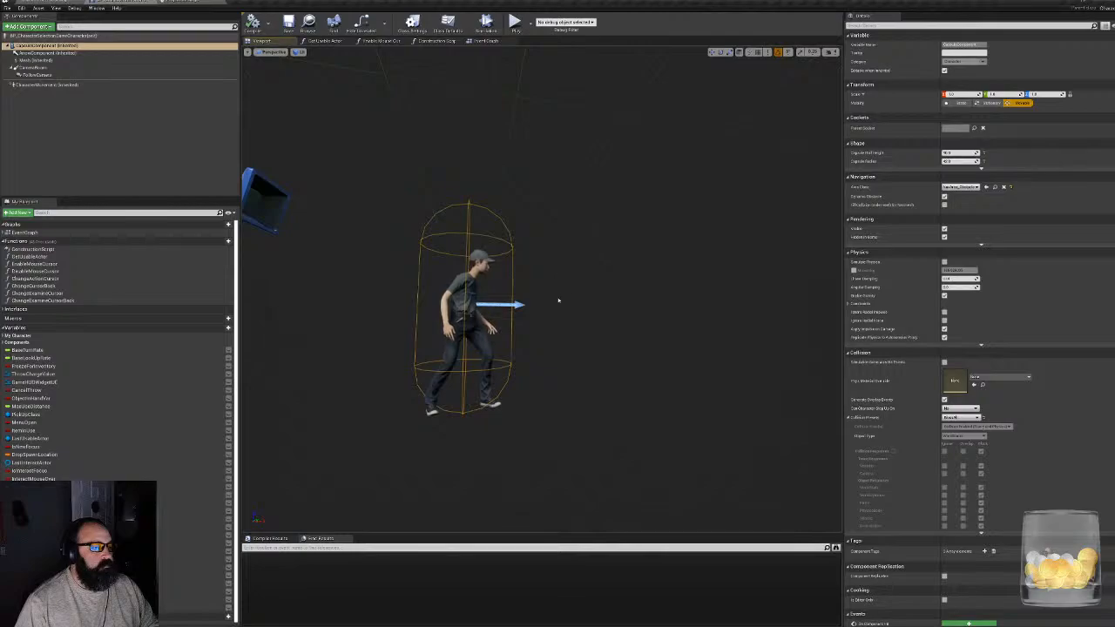
pyautogui.moveTo(754, 314); pyautogui.dragTo(764, 265, button='right')
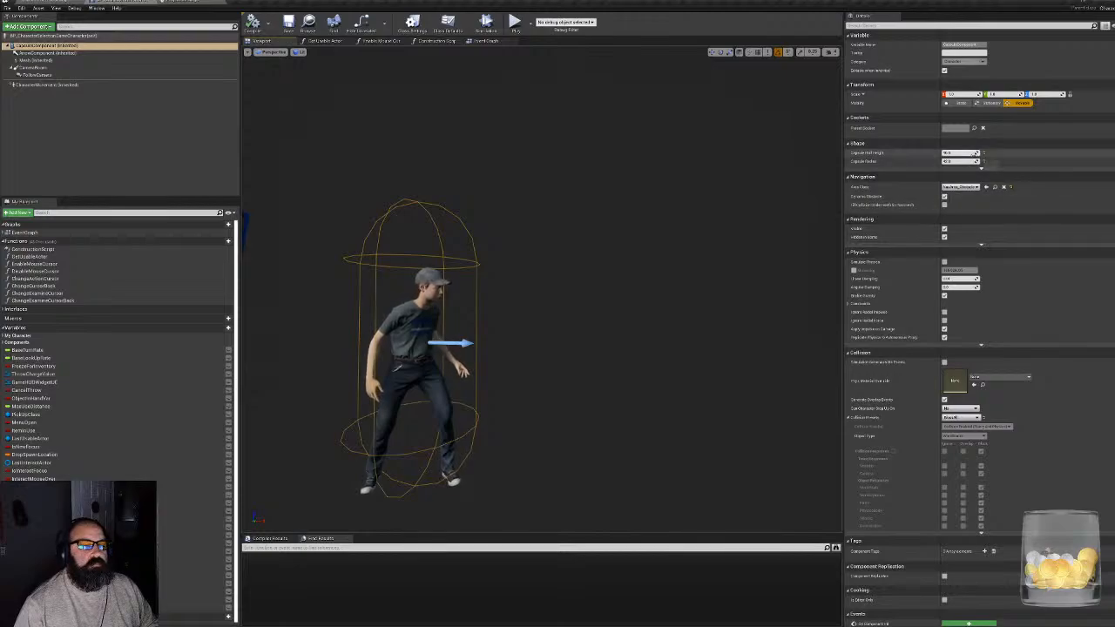
pyautogui.moveTo(974, 153); pyautogui.dragTo(959, 153)
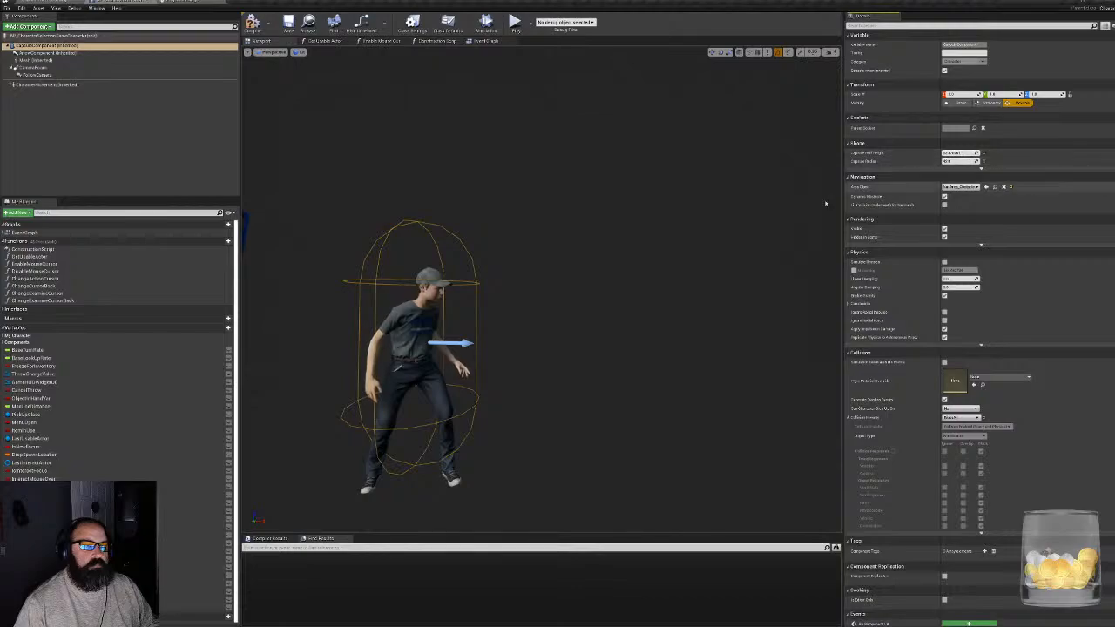
pyautogui.moveTo(540, 296); pyautogui.dragTo(483, 296, button='right')
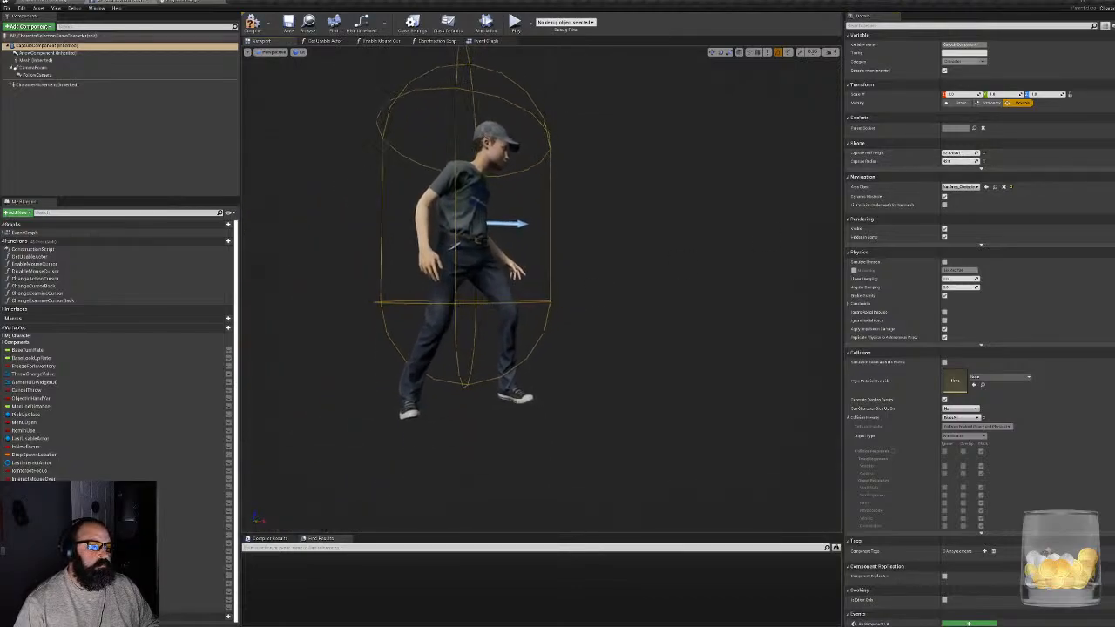
pyautogui.click(252, 21)
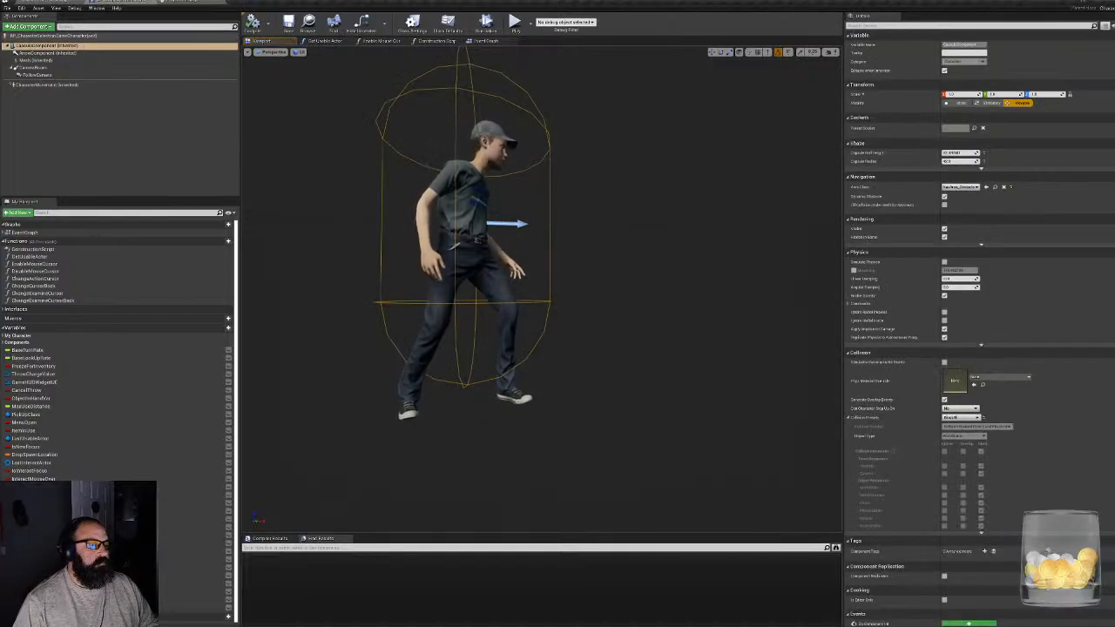
pyautogui.moveTo(640, 264); pyautogui.dragTo(669, 255, button='right')
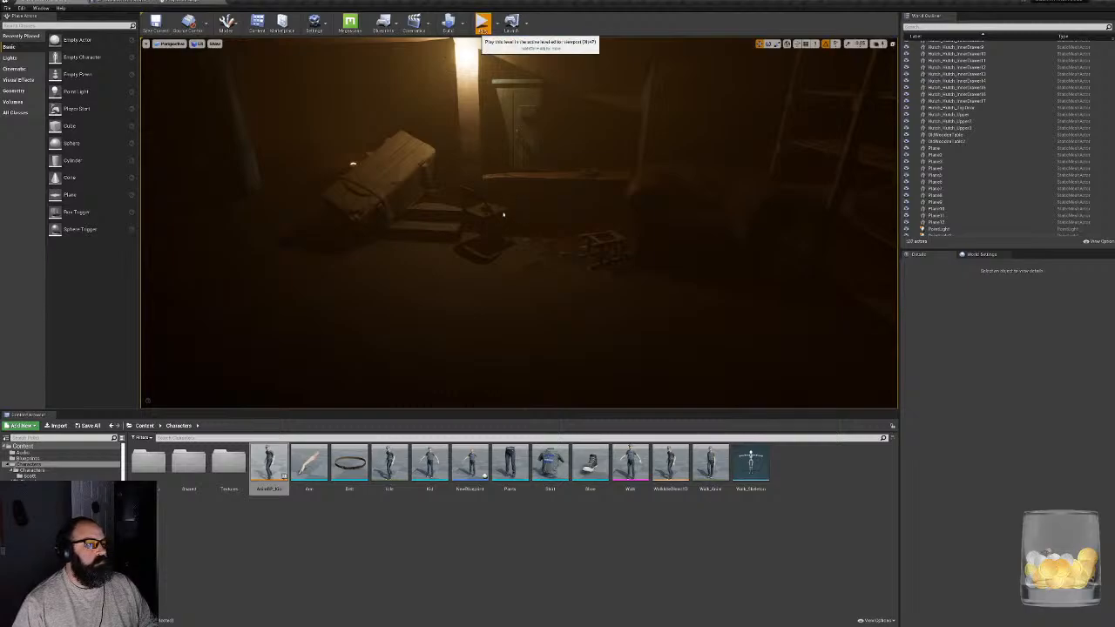
# - Play-test the resized capsule by walking the character past the shelves, barrels and coat rack, and end the play session
pyautogui.click(481, 23)
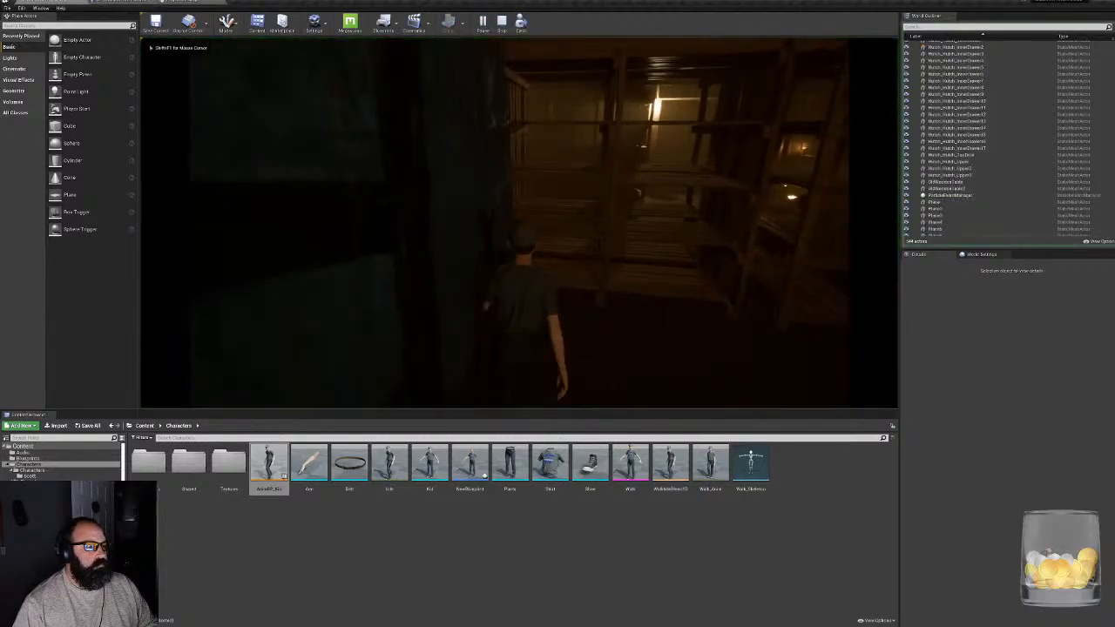
pyautogui.press('w')
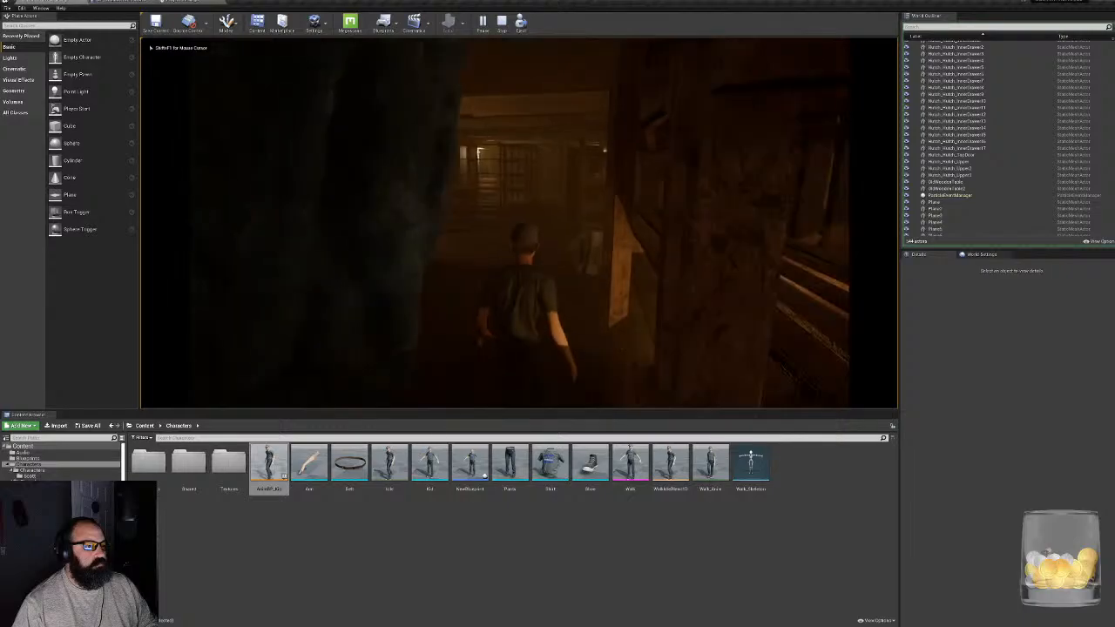
pyautogui.press('w')
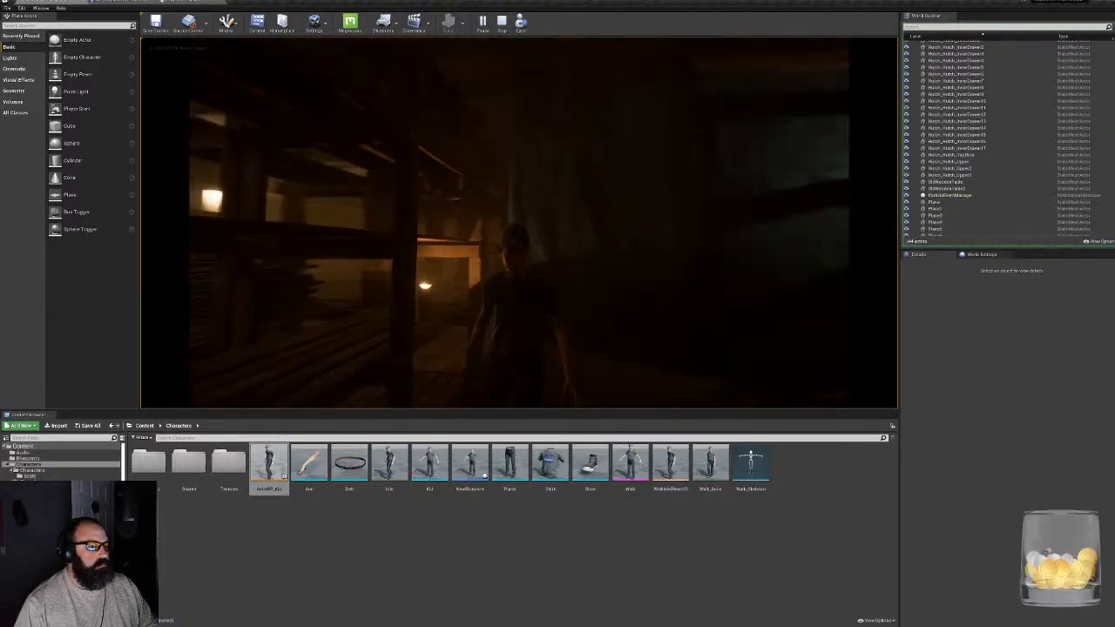
pyautogui.press('w')
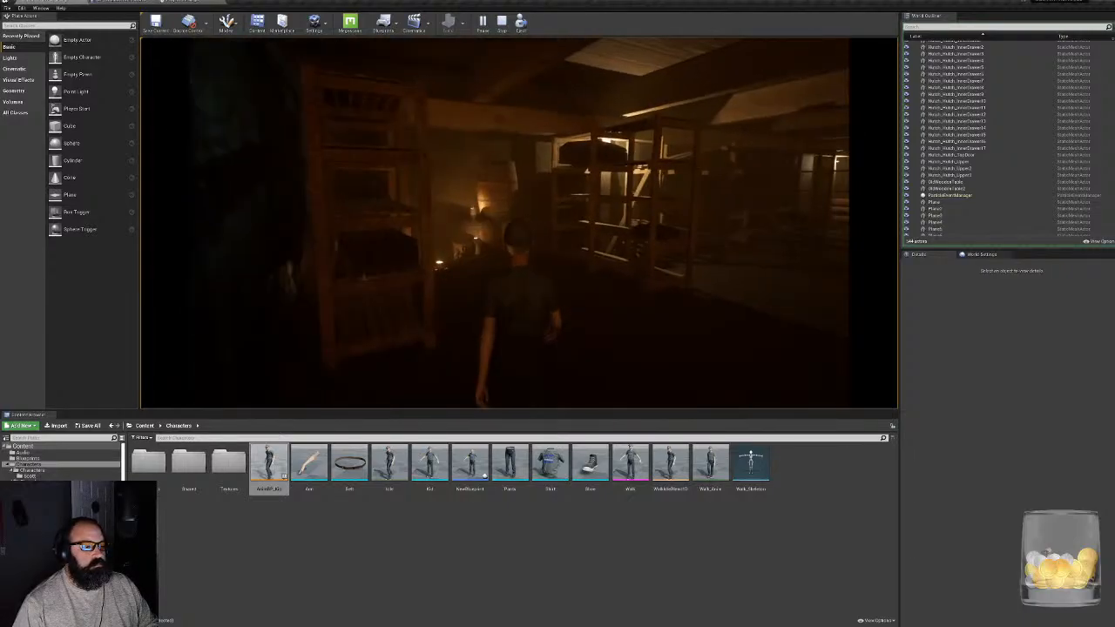
pyautogui.press('w')
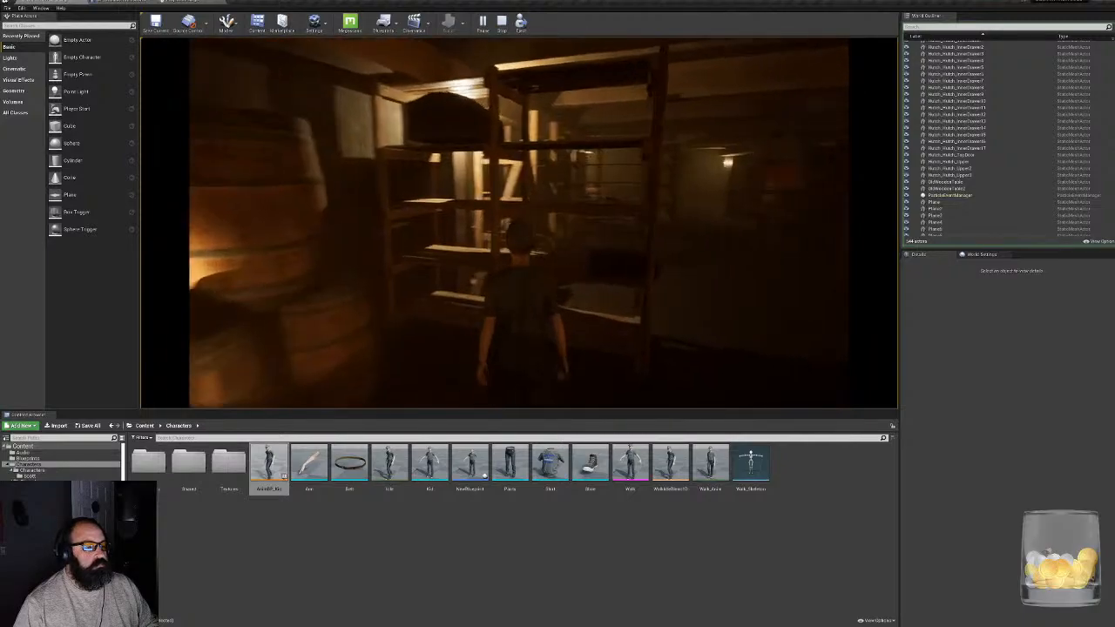
pyautogui.press('w')
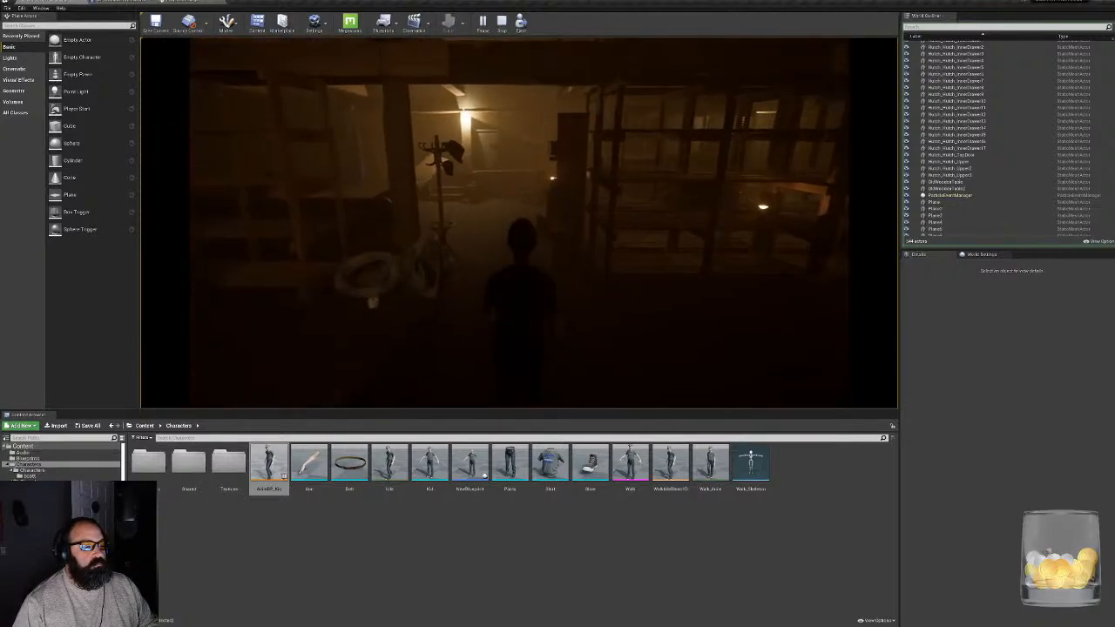
pyautogui.press('w')
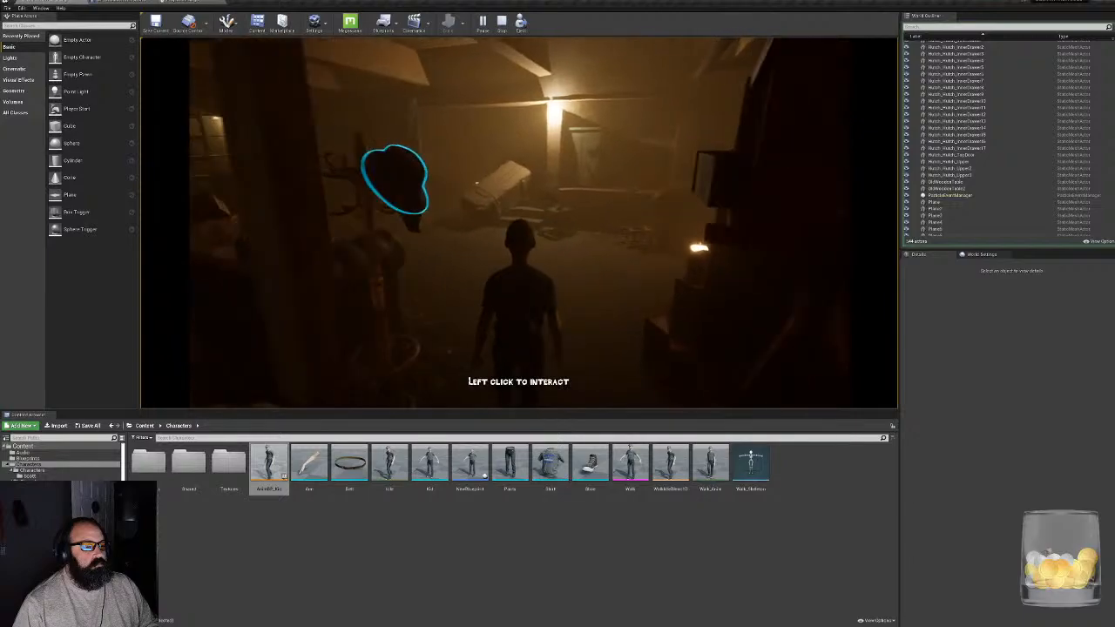
pyautogui.press('w')
pyautogui.press('Escape')
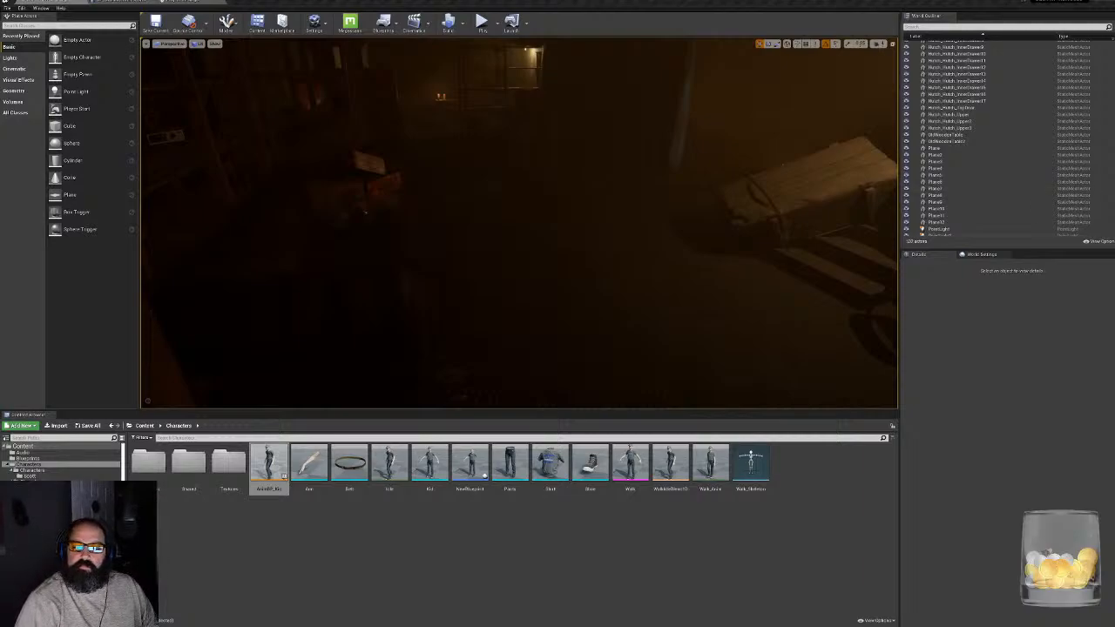
# - Enable Camera Lag on the character blueprint's CameraBoom spring arm and compile the blueprint
pyautogui.click(170, 6)
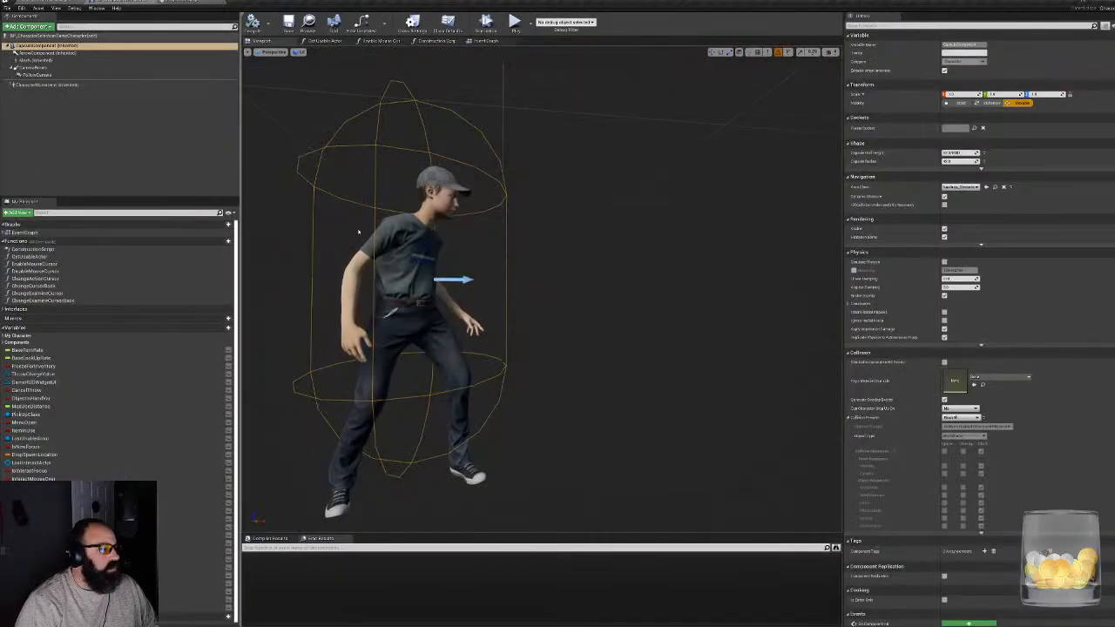
pyautogui.moveTo(540, 309); pyautogui.dragTo(407, 253, button='right')
pyautogui.press('s')
pyautogui.click(376, 336)
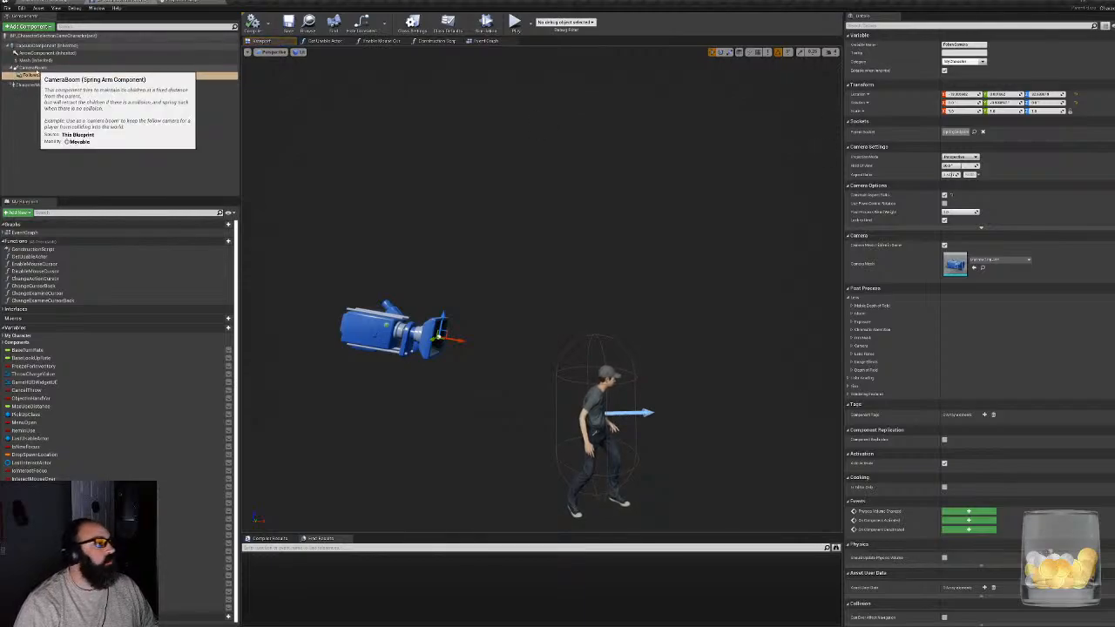
pyautogui.click(35, 67)
pyautogui.moveTo(565, 362); pyautogui.dragTo(586, 341, button='middle')
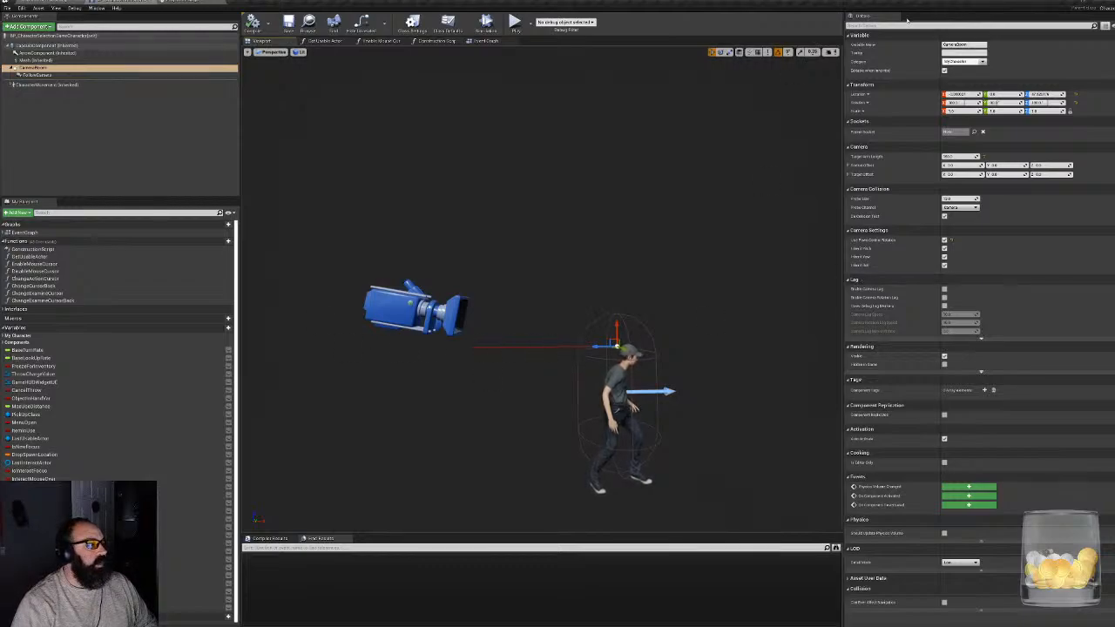
pyautogui.click(881, 26)
pyautogui.write('lag')
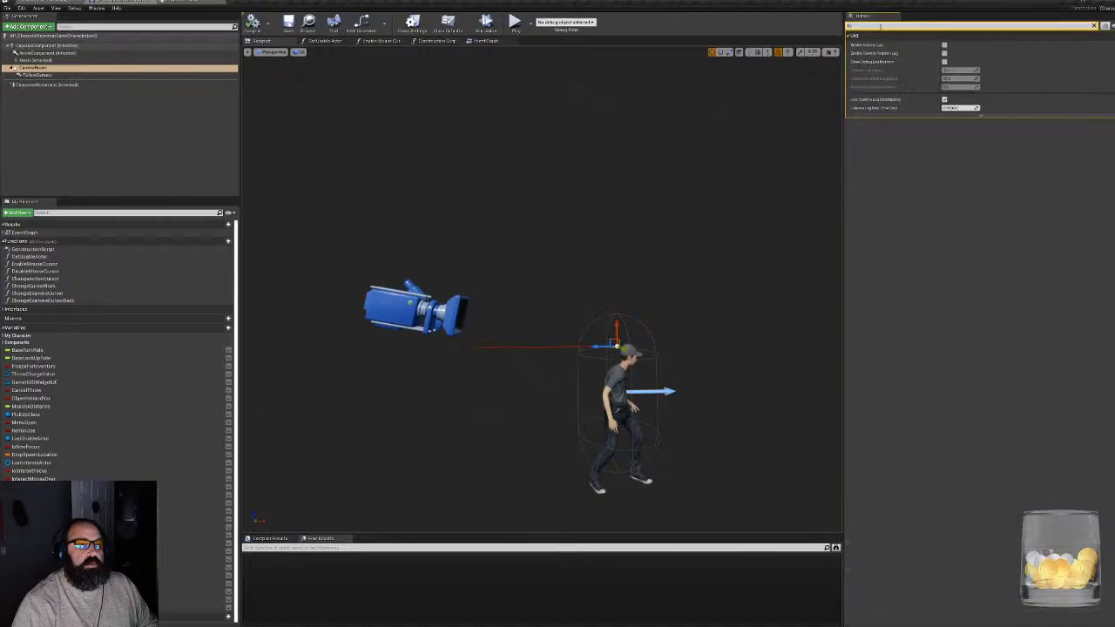
pyautogui.click(944, 44)
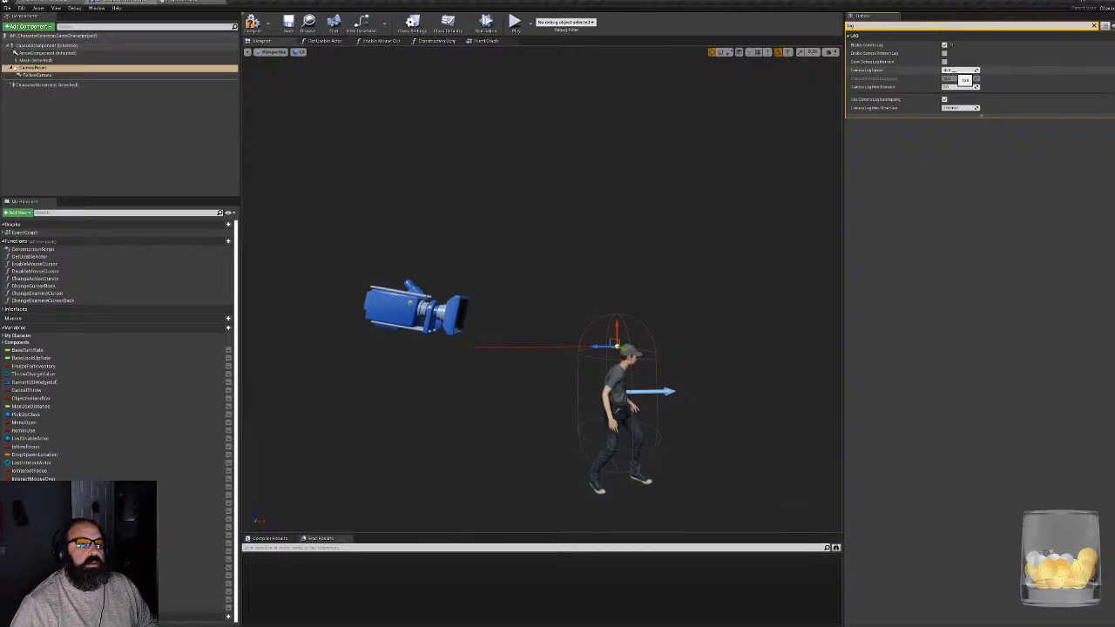
pyautogui.click(253, 24)
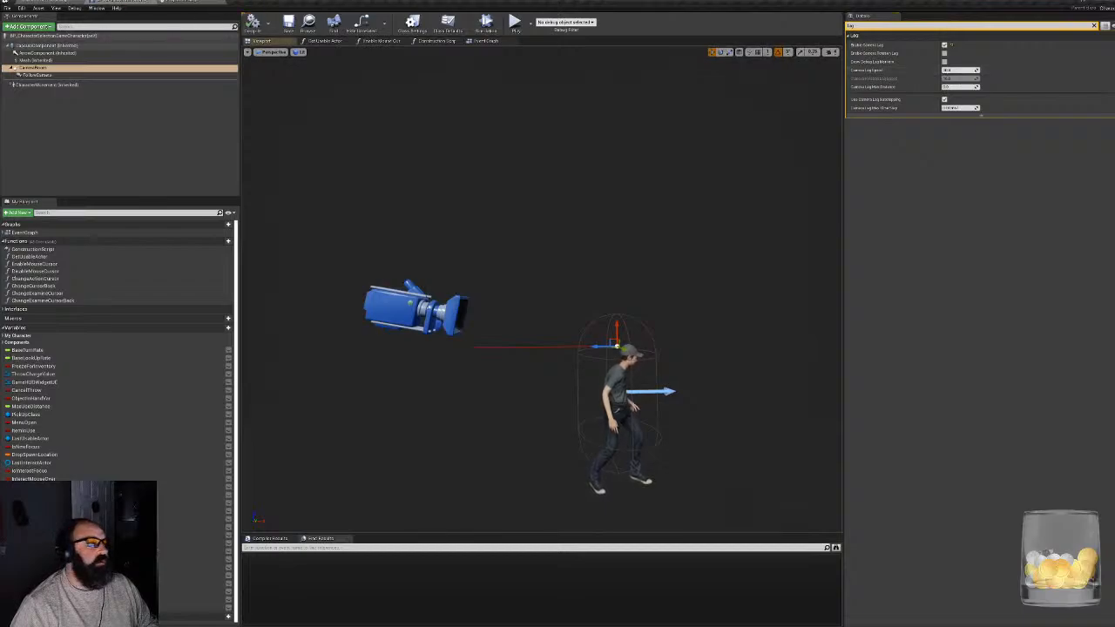
# - Play-test the camera lag in the level by walking the character around the barrels and shelves, and end the play session
pyautogui.click(53, 2)
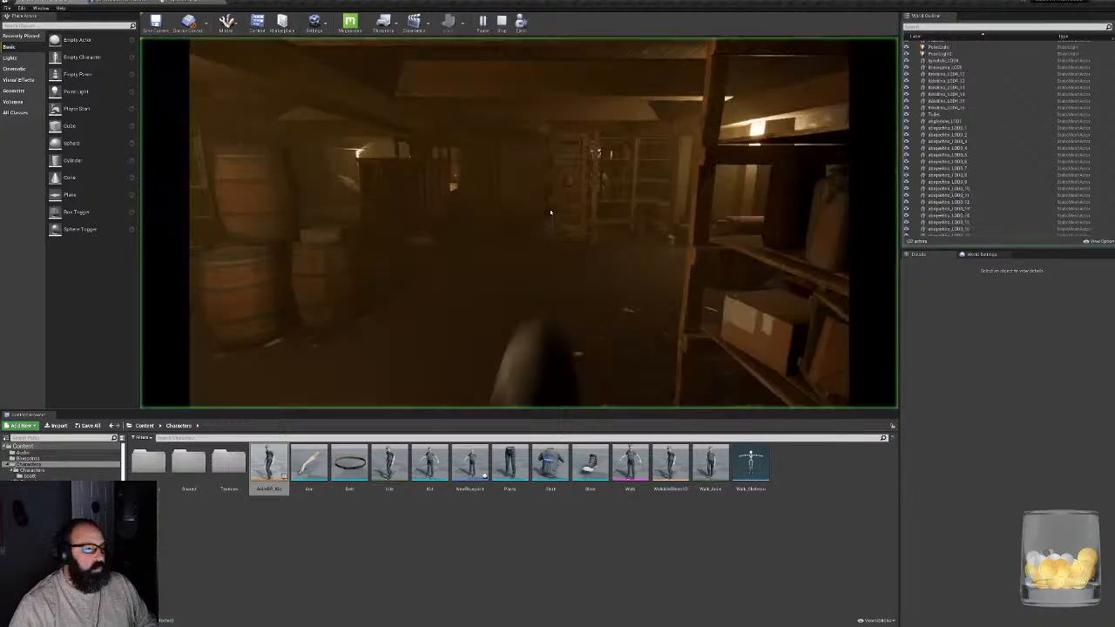
pyautogui.click(552, 213)
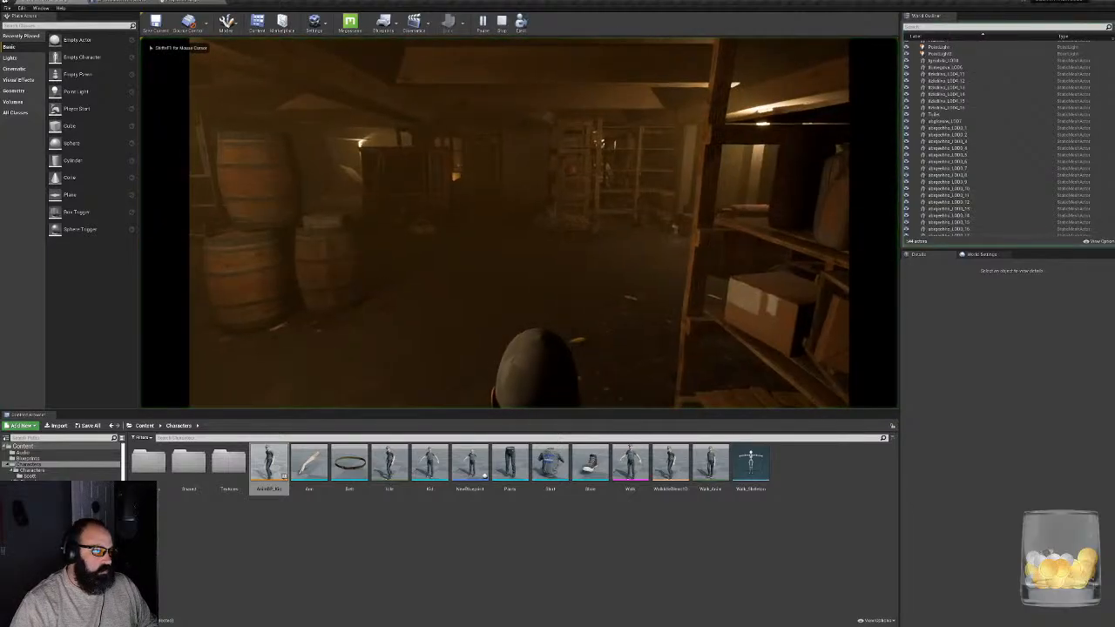
pyautogui.press('w')
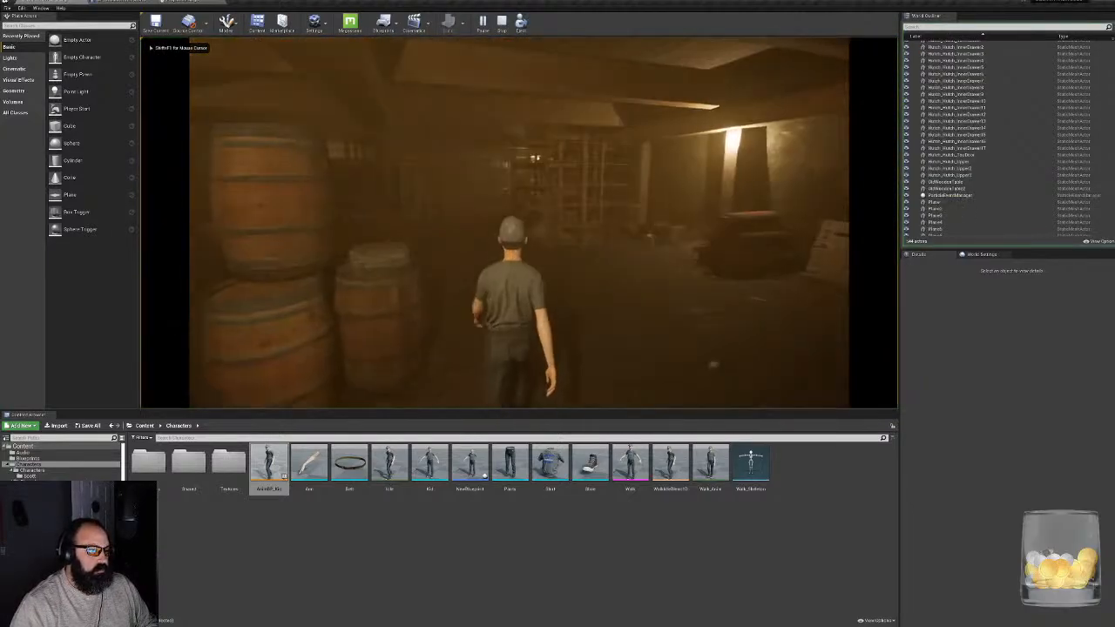
pyautogui.press('w')
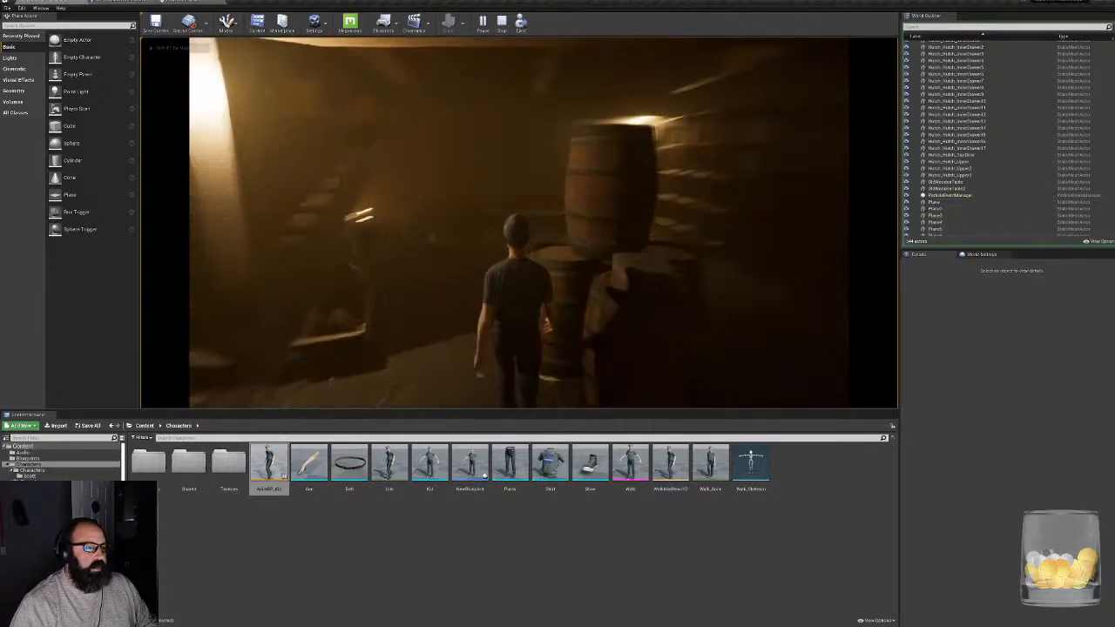
pyautogui.press('w')
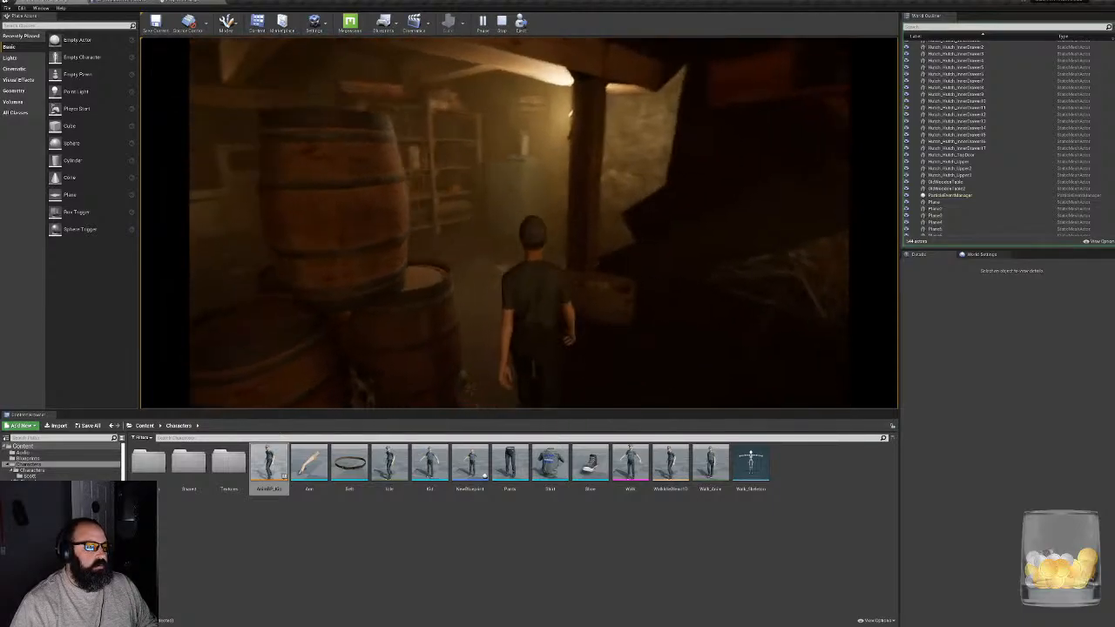
pyautogui.press('w')
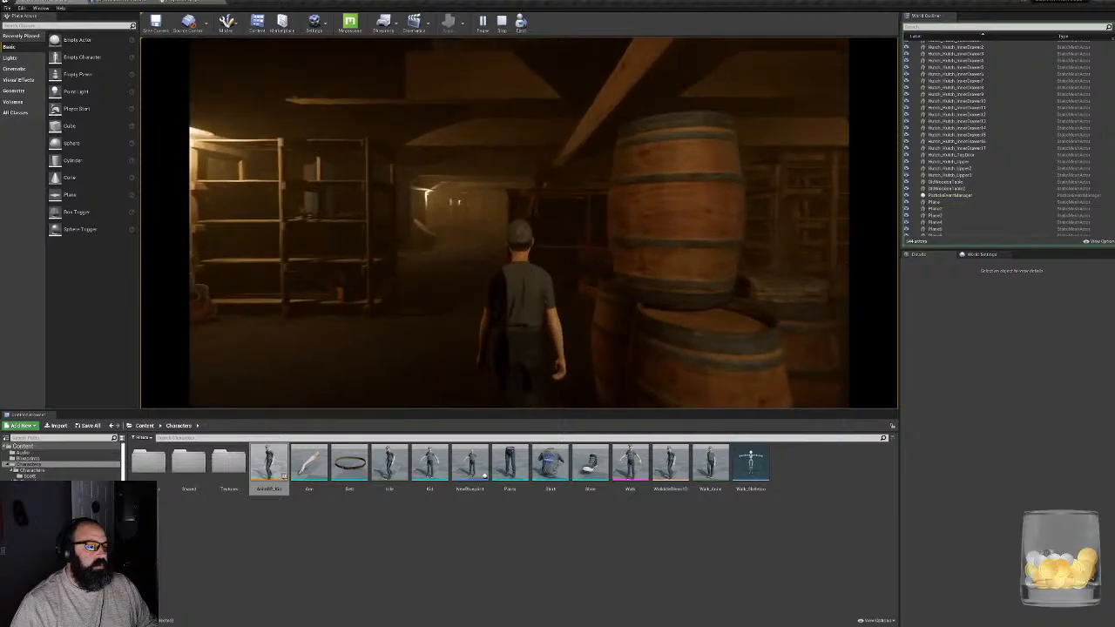
pyautogui.press('Escape')
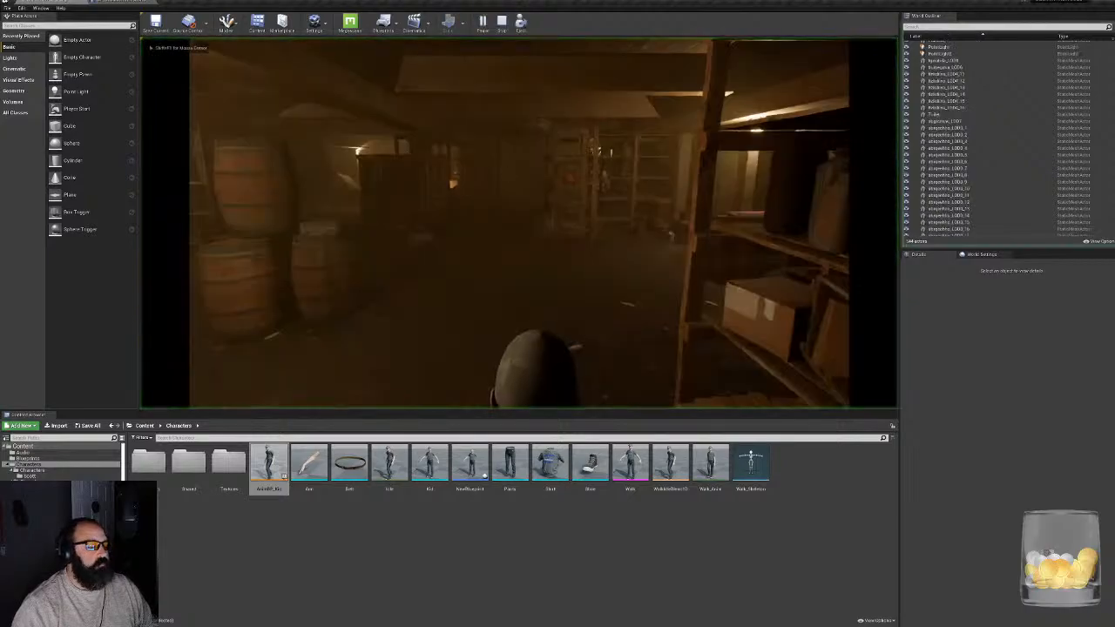
# - Play-test the camera lag again by walking from the barrels past the shelves with quick camera turns, and end the session
pyautogui.press('w')
pyautogui.press('w')
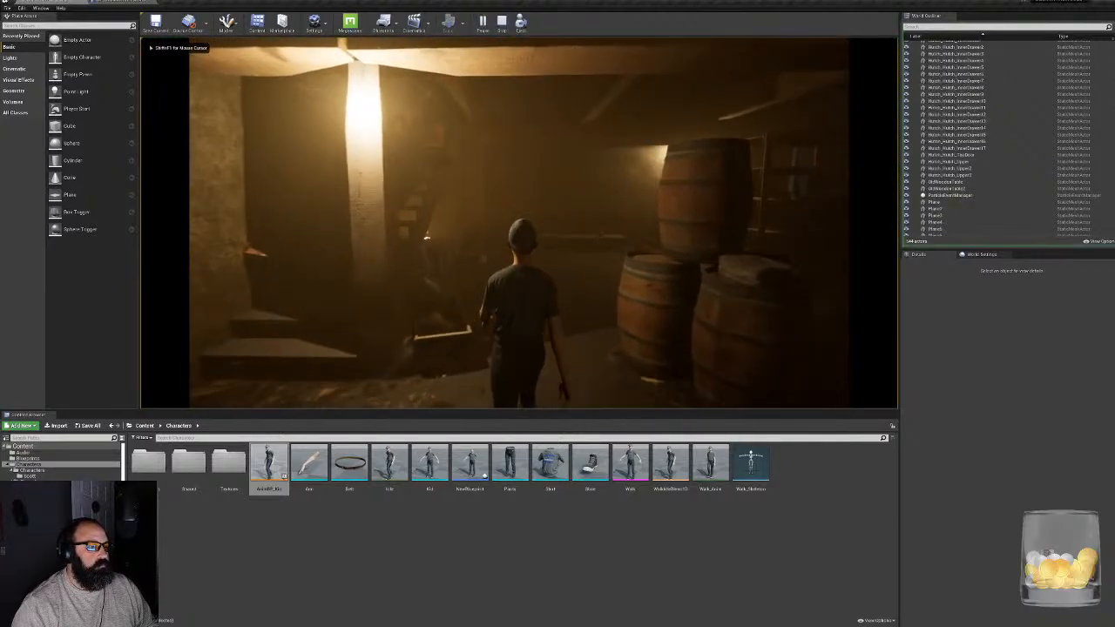
pyautogui.press('w')
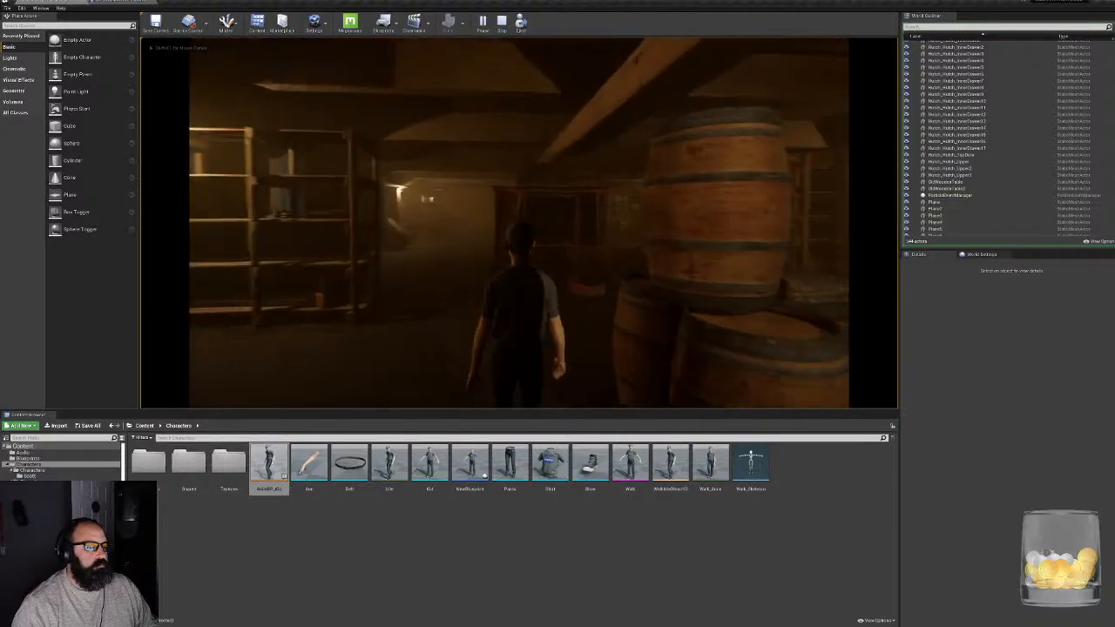
pyautogui.press('w')
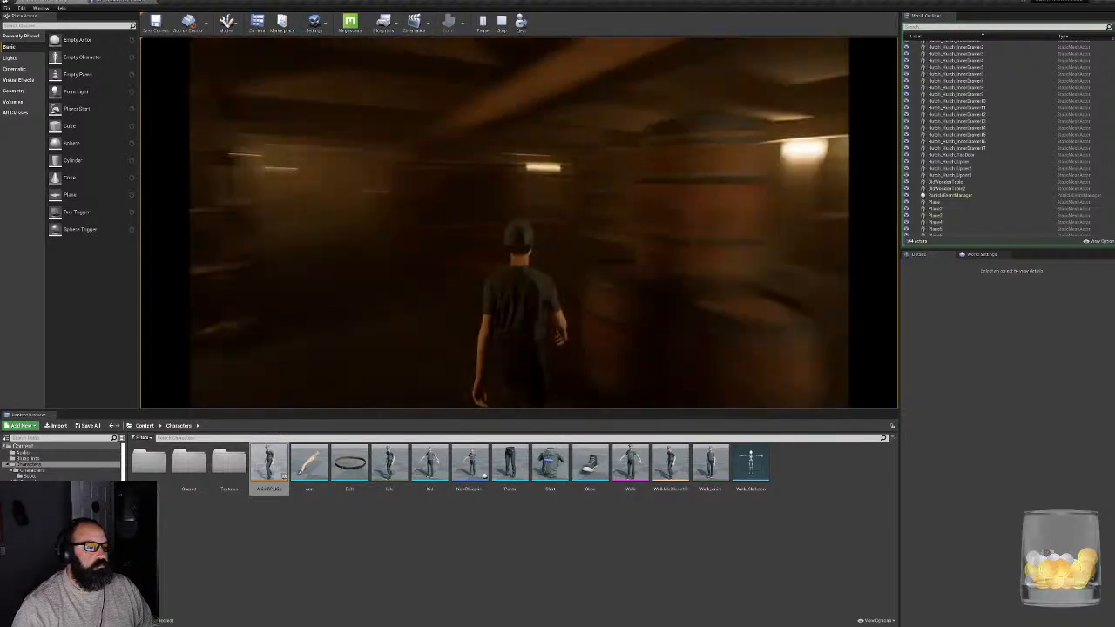
pyautogui.press('w')
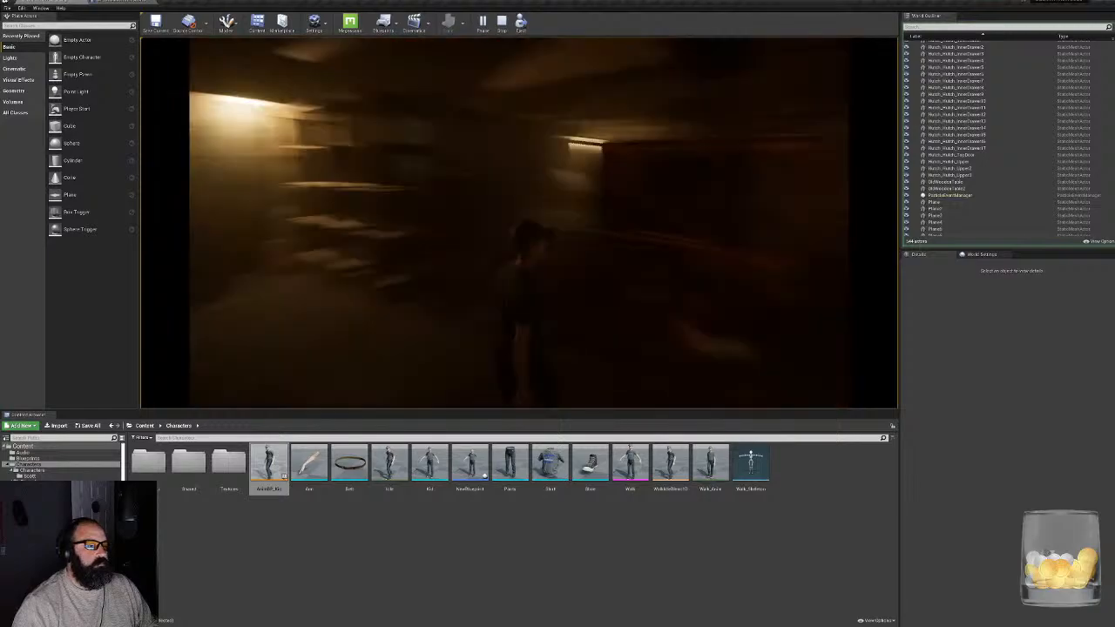
pyautogui.press('w')
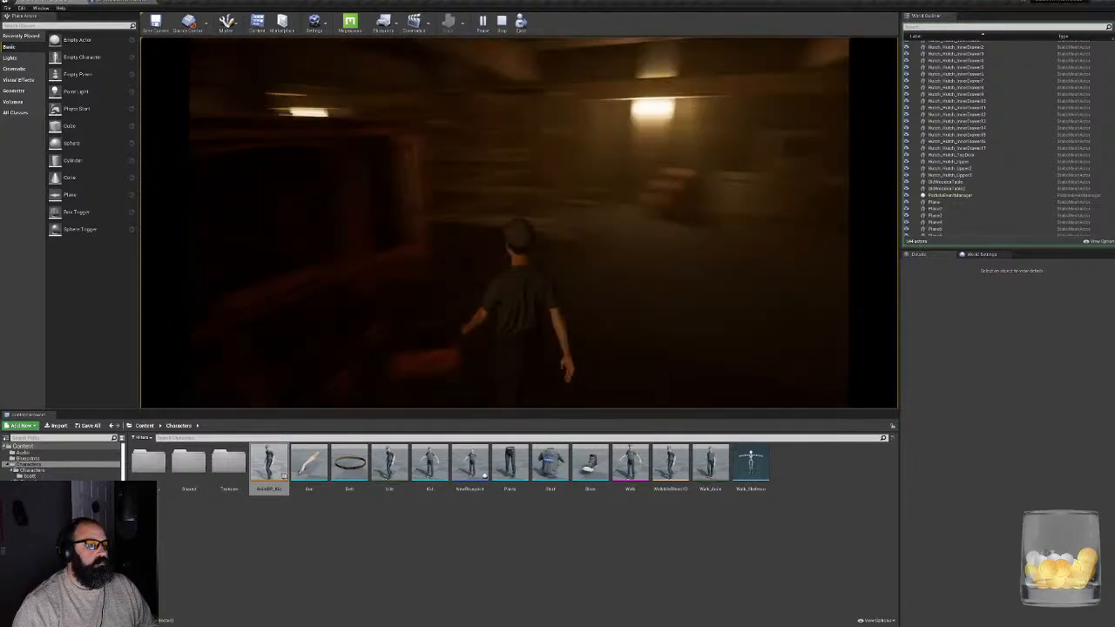
pyautogui.press('Escape')
# - In the character blueprint, enable Camera Rotation Lag on the CameraBoom and reset Camera Lag Speed to its default
pyautogui.click(120, 2)
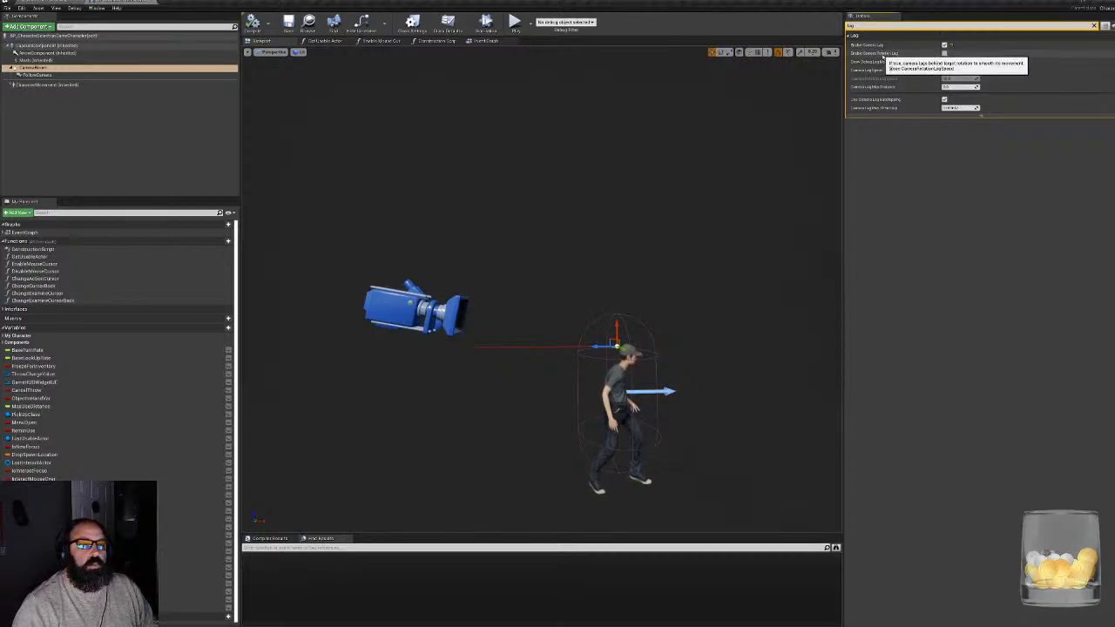
pyautogui.click(944, 52)
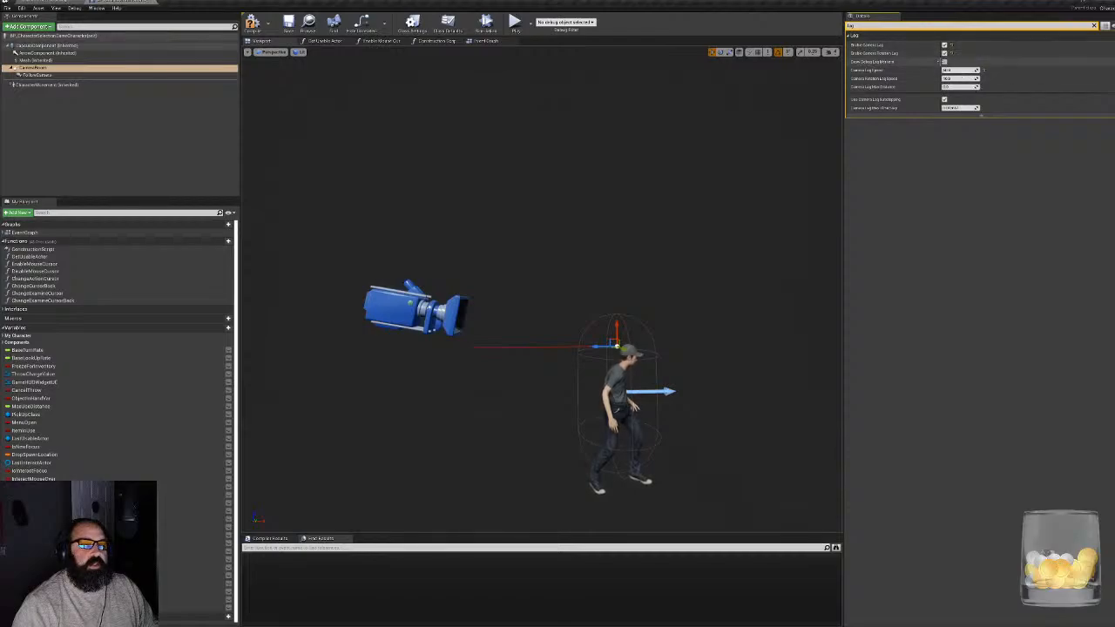
pyautogui.click(950, 78)
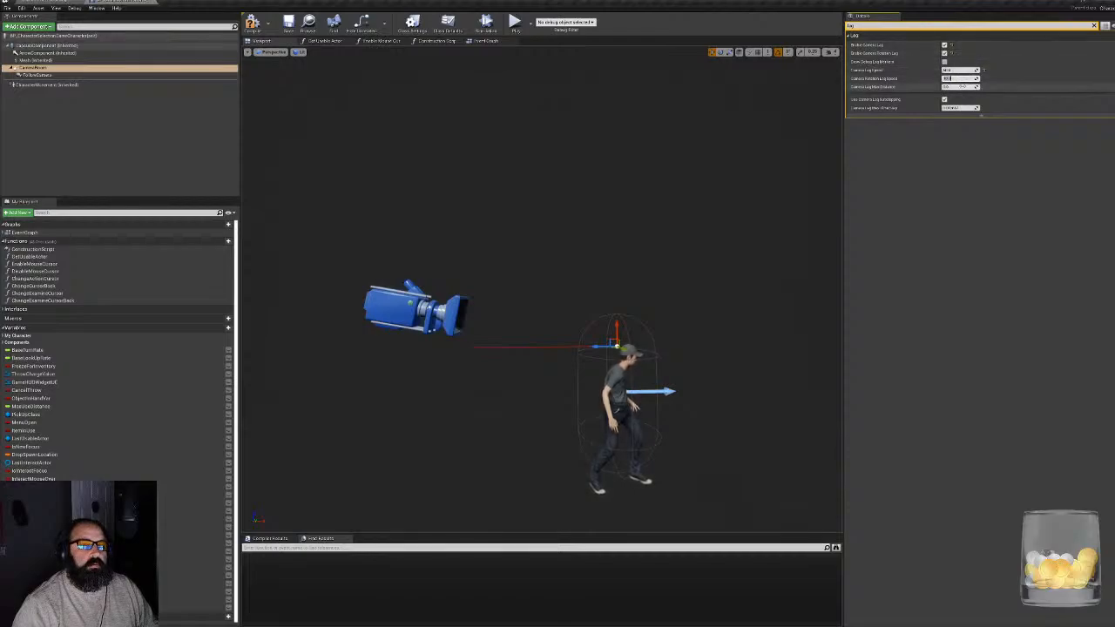
pyautogui.click(984, 69)
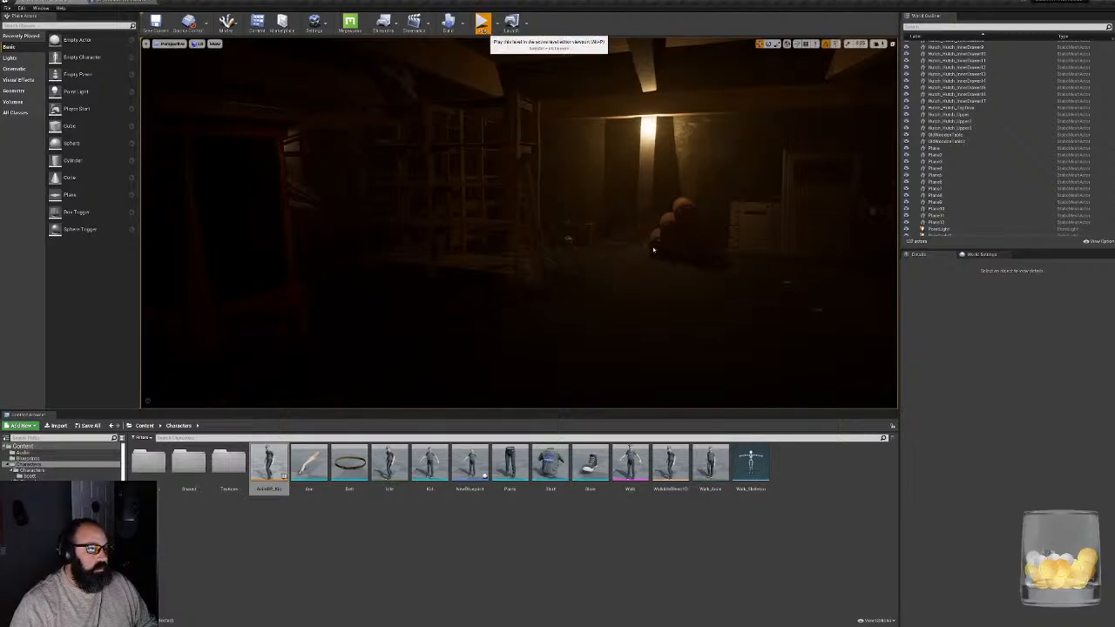
# - Play-test the camera rotation lag by walking and turning the character around the candlelit area and wooden racks, and end the session
pyautogui.hotkey('alt', 'p')
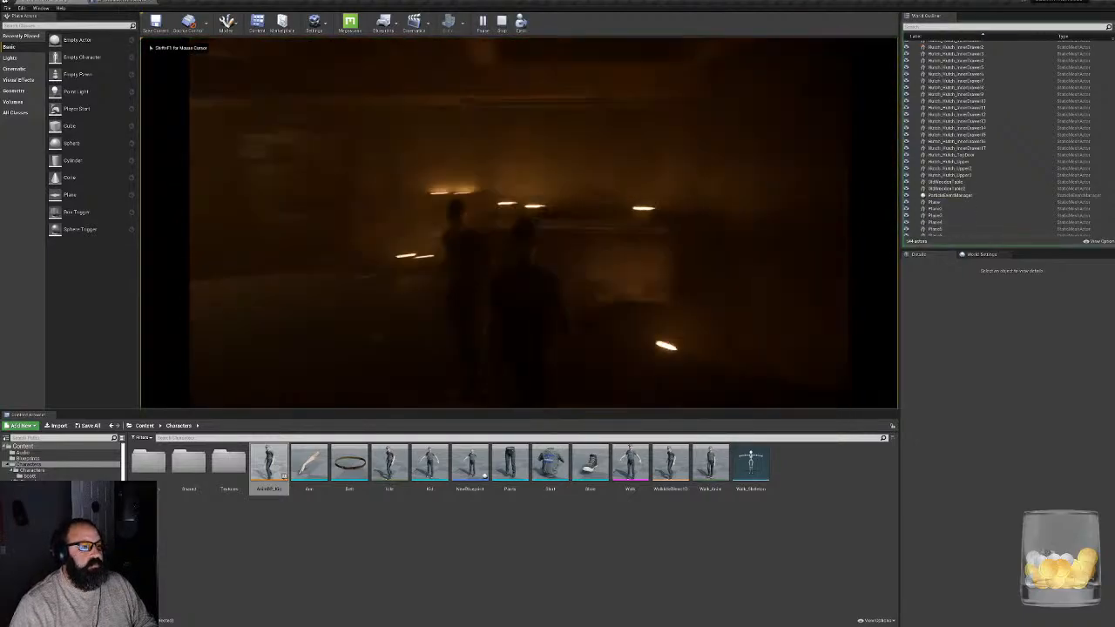
pyautogui.press('w')
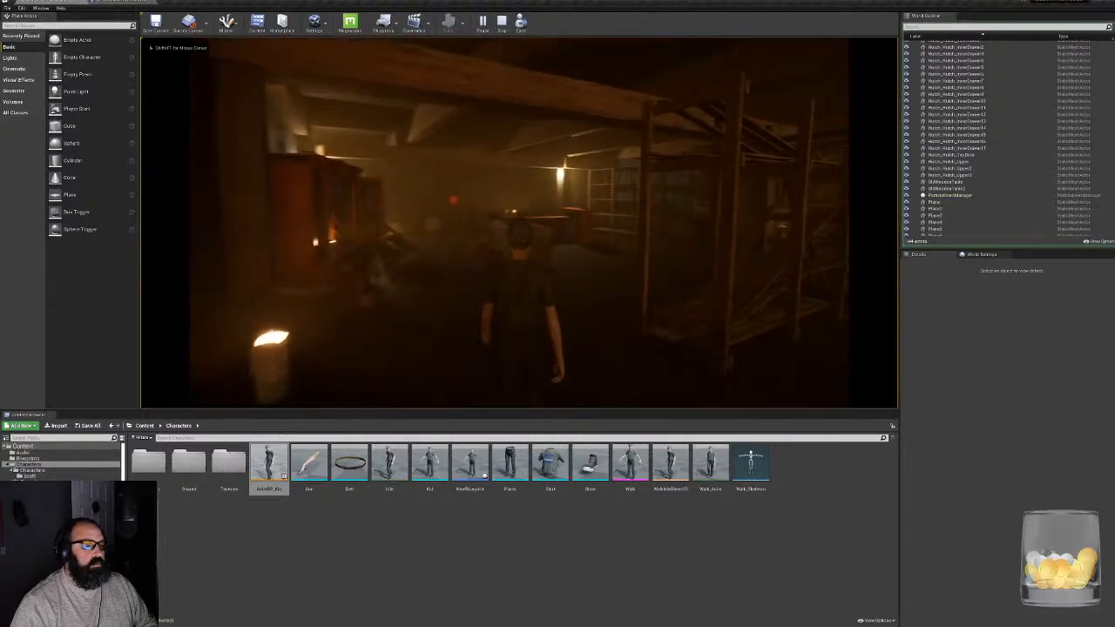
pyautogui.press('w')
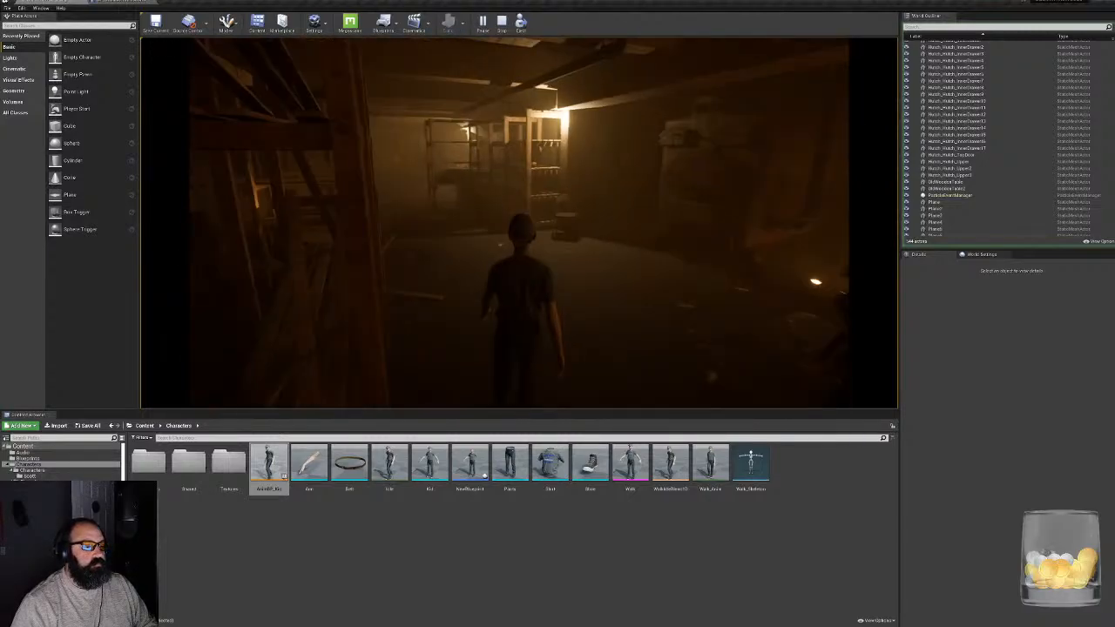
pyautogui.press('w')
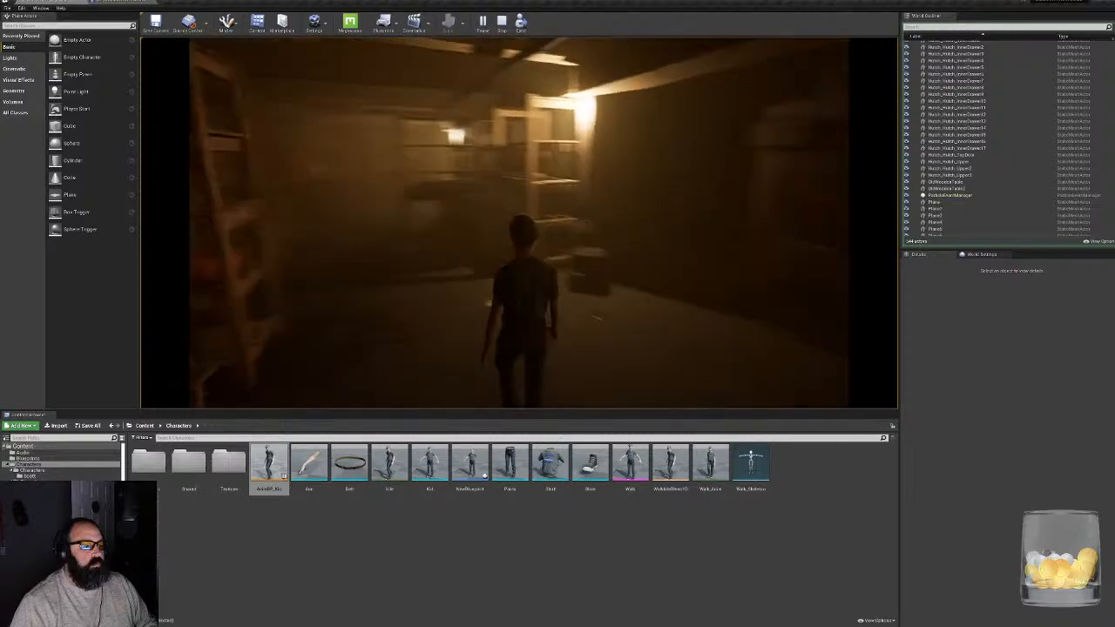
pyautogui.press('w')
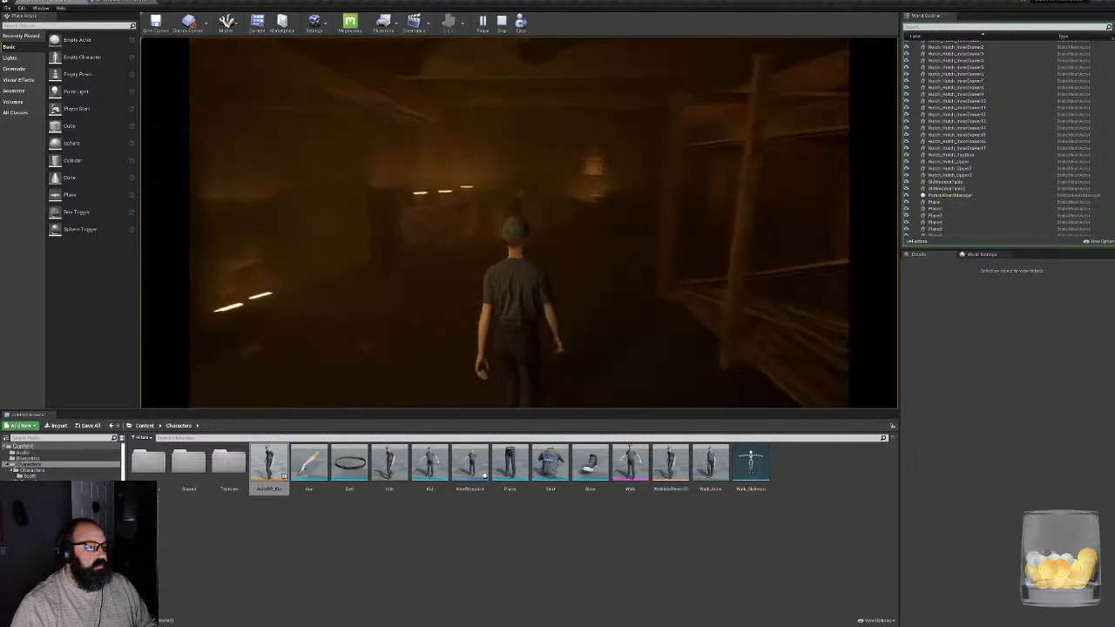
pyautogui.press('w')
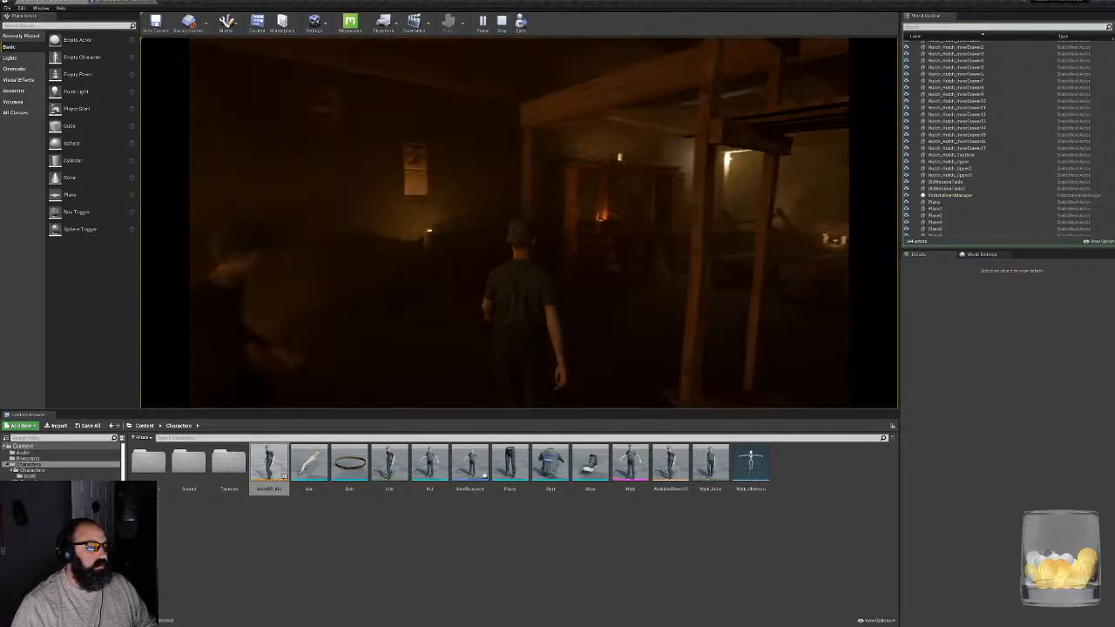
pyautogui.press('w')
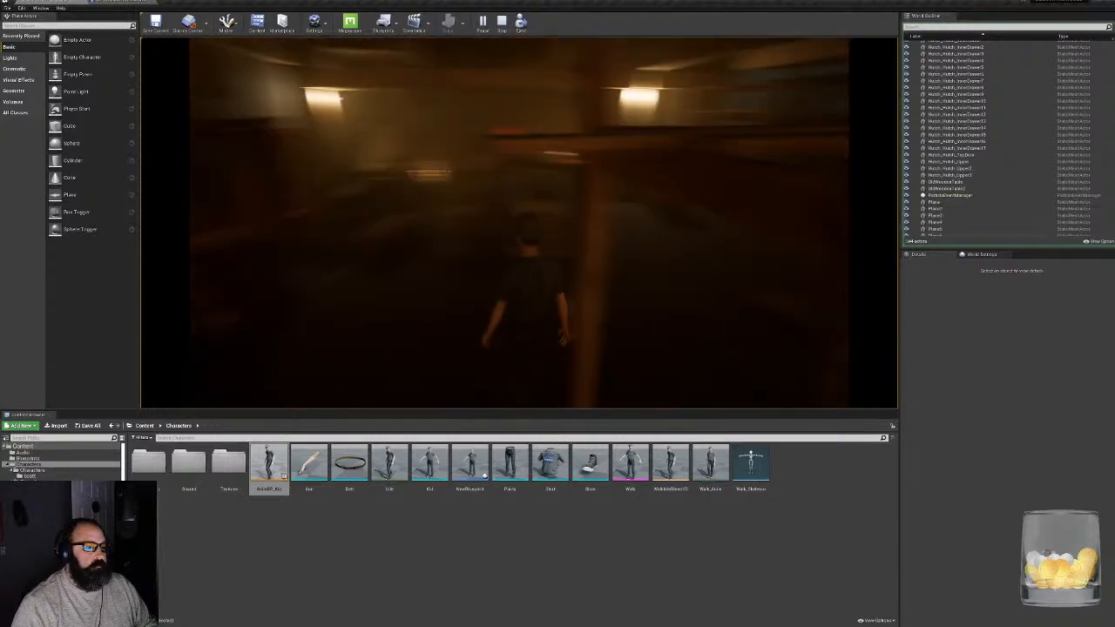
pyautogui.press('w')
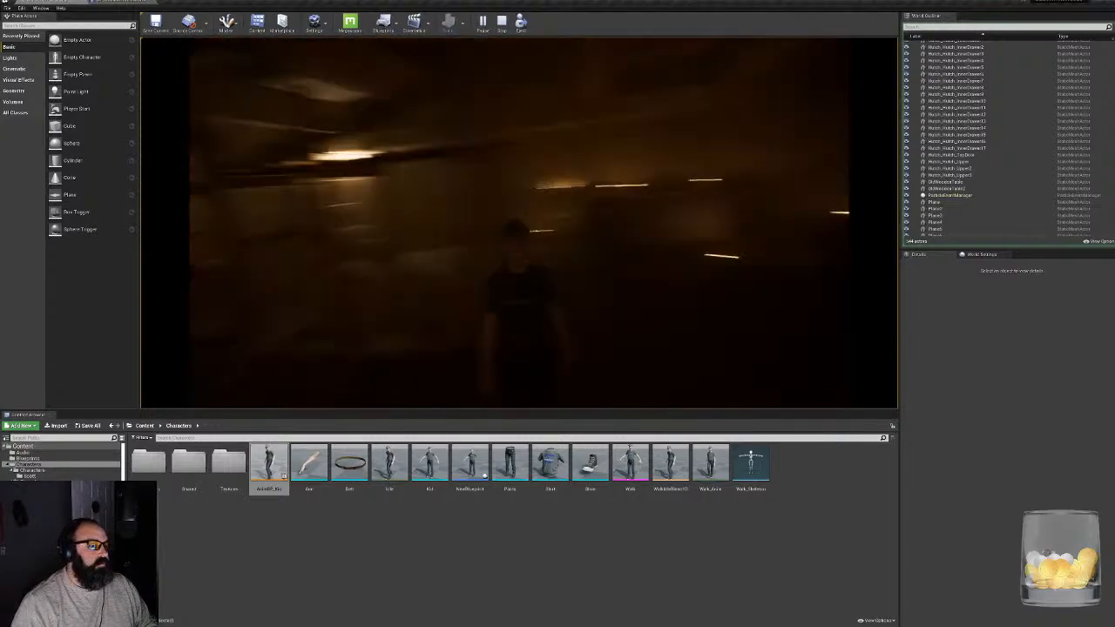
pyautogui.press('w')
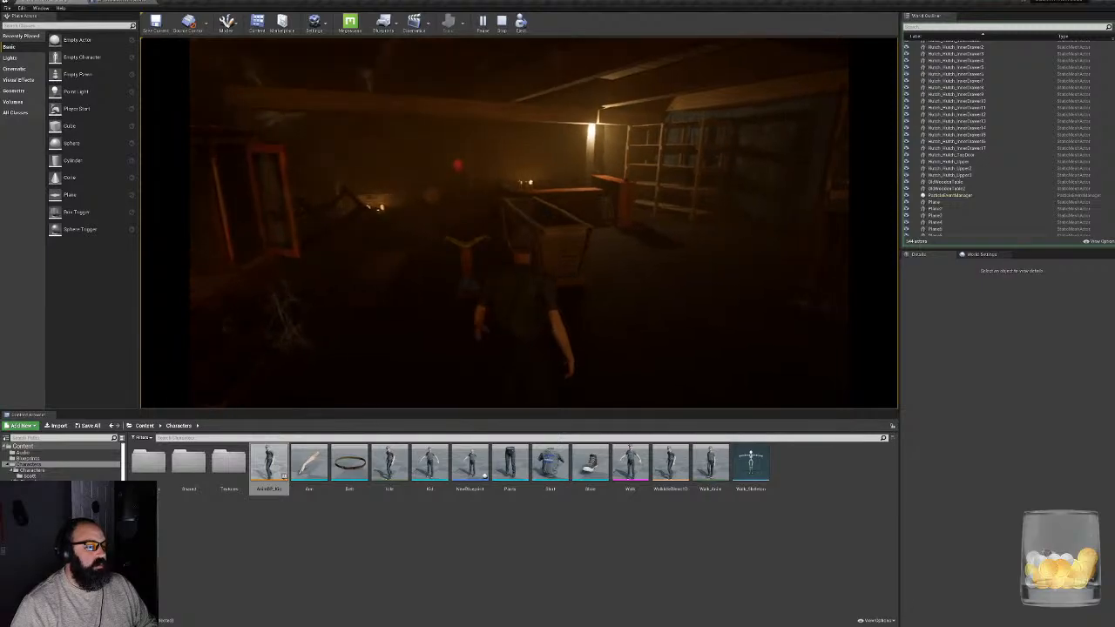
pyautogui.press('Escape')
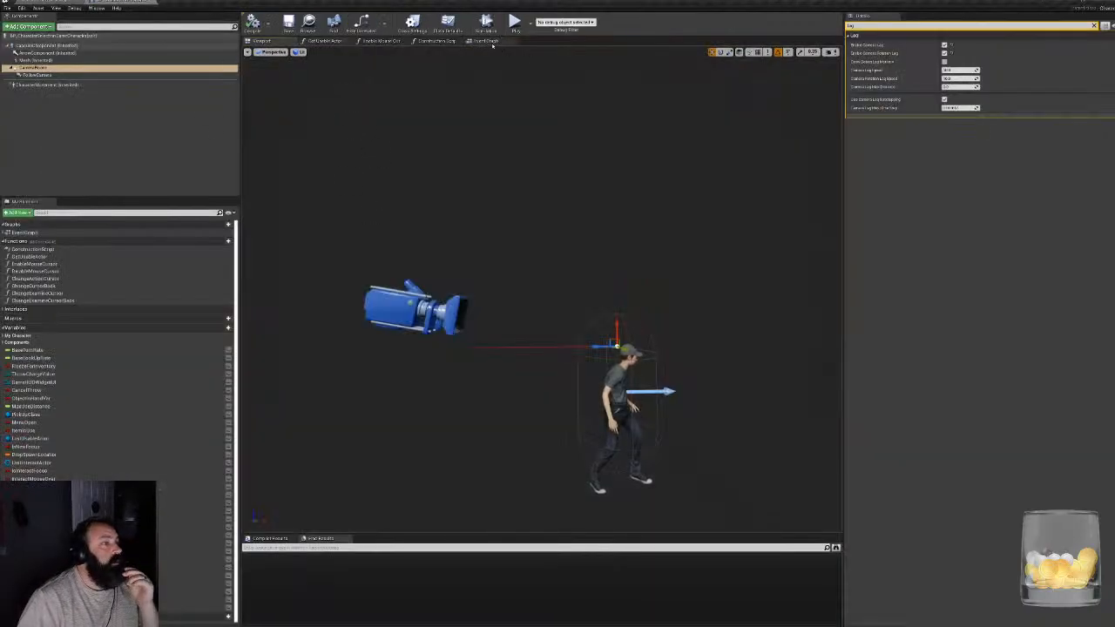
# - Open the character blueprint's Event Graph and examine the Gamepad input nodes for turn and look-up rate
pyautogui.click(486, 41)
pyautogui.scroll(-5, 401, 311)
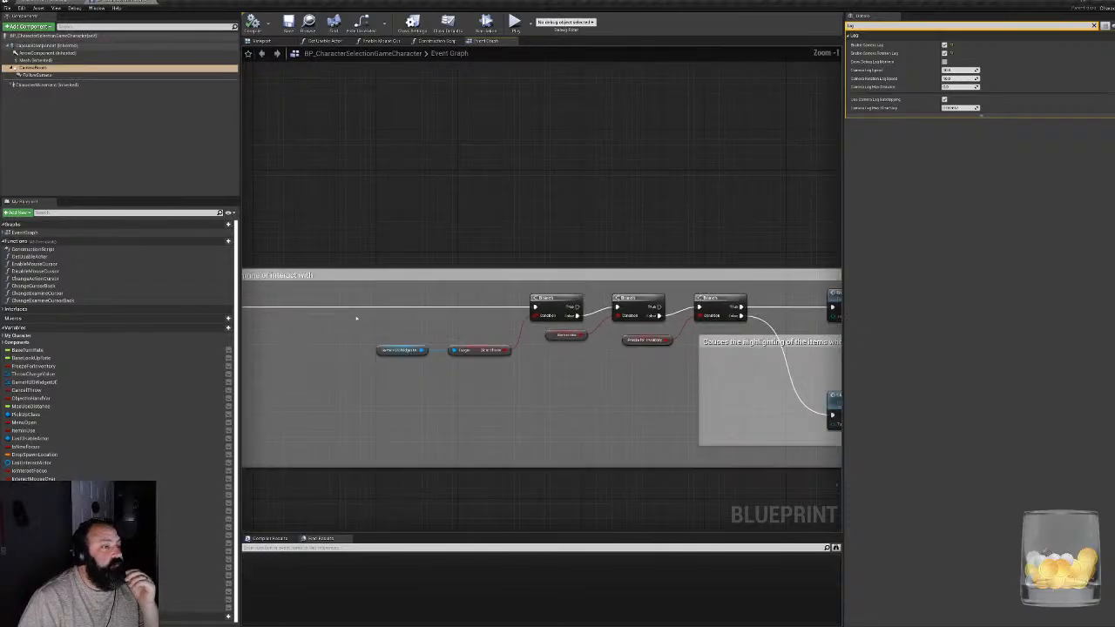
pyautogui.moveTo(780, 219); pyautogui.dragTo(572, 418, button='right')
pyautogui.scroll(-2, 573, 418)
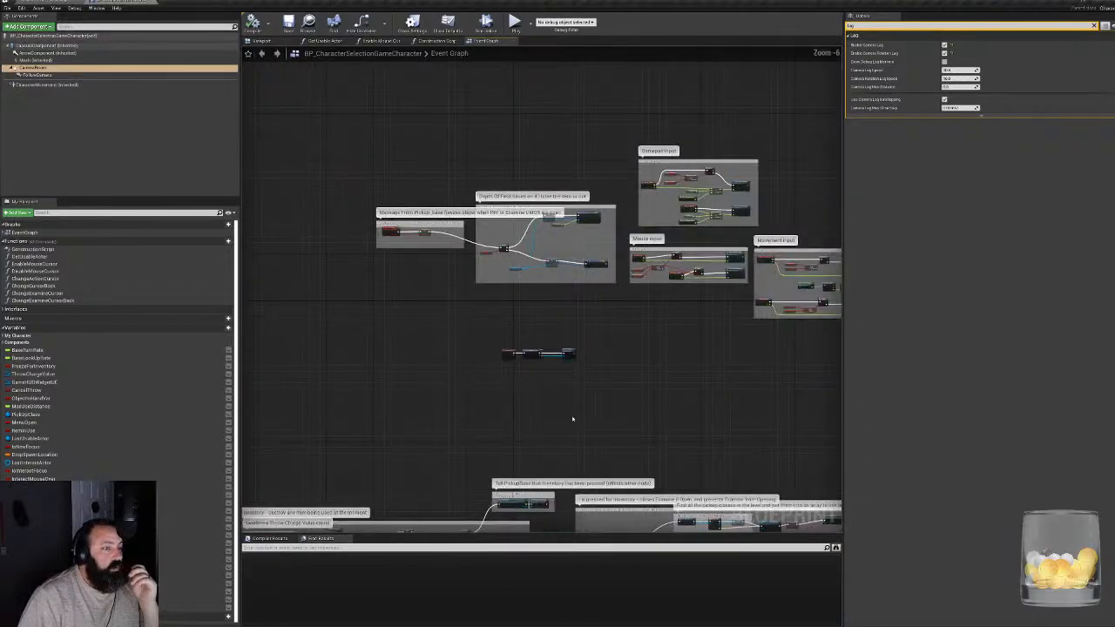
pyautogui.moveTo(622, 304); pyautogui.dragTo(503, 470, button='right')
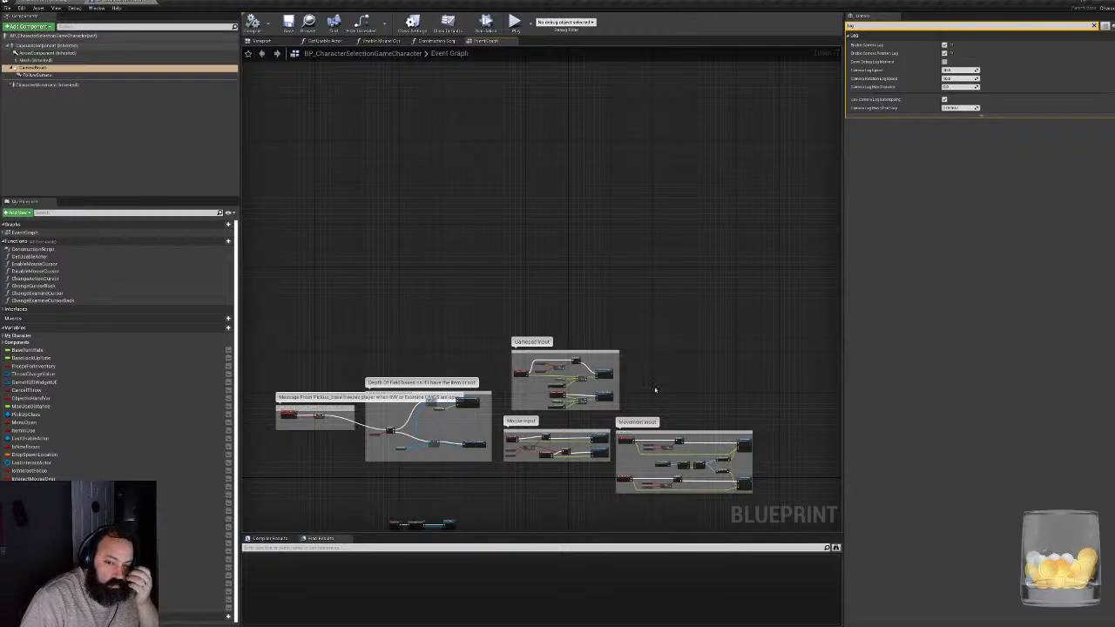
pyautogui.moveTo(655, 389); pyautogui.dragTo(567, 288, button='right')
pyautogui.scroll(5, 567, 288)
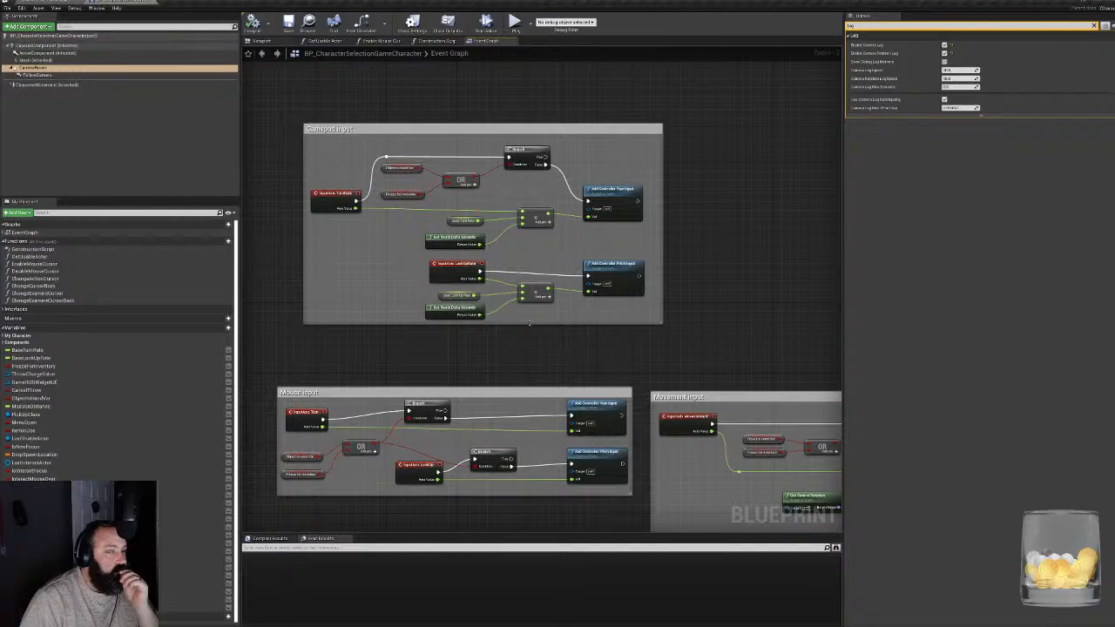
pyautogui.scroll(3, 528, 324)
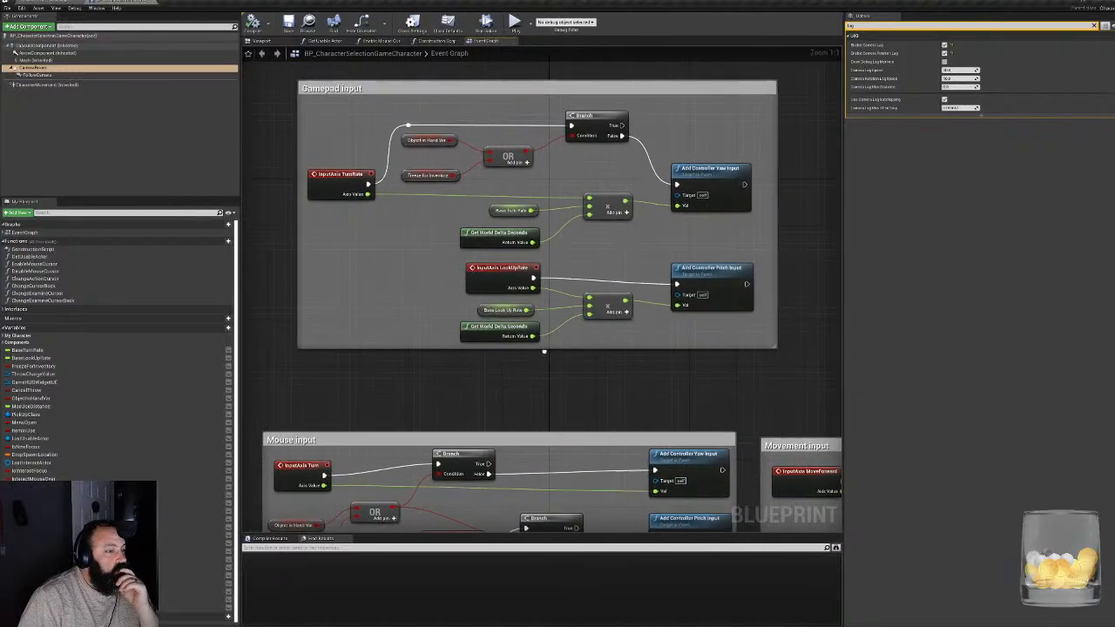
# - Examine the Movement input and Mouse input node groups in the Event Graph for how walking and turning are driven
pyautogui.moveTo(543, 352); pyautogui.dragTo(625, 282, button='right')
pyautogui.moveTo(513, 299); pyautogui.dragTo(739, 259, button='right')
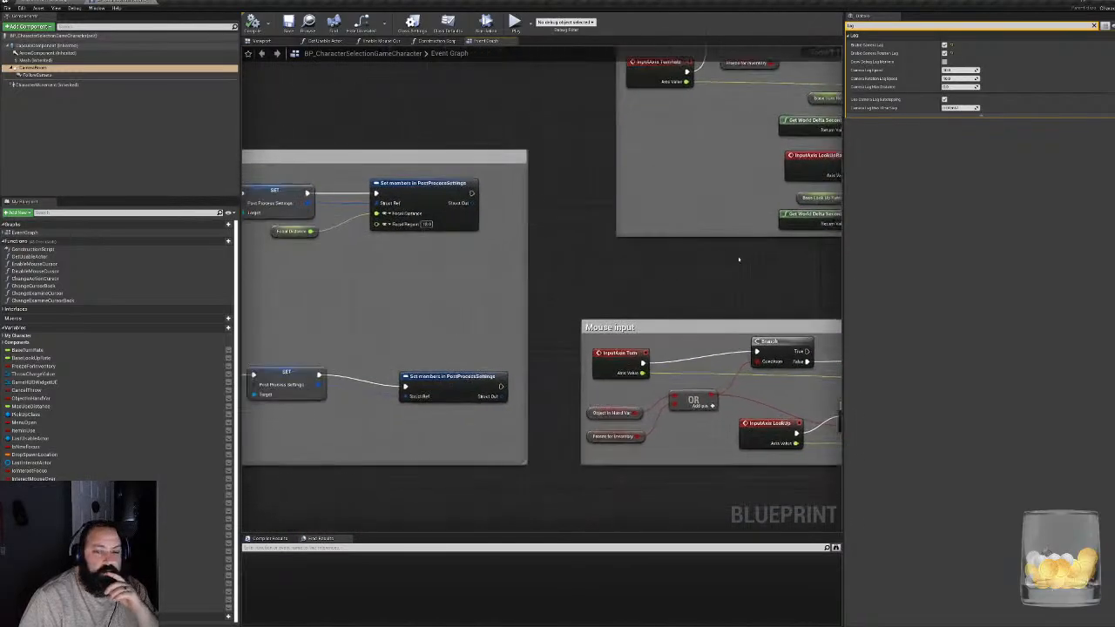
pyautogui.moveTo(631, 269); pyautogui.dragTo(242, 241, button='right')
pyautogui.moveTo(539, 260); pyautogui.dragTo(345, 88, button='right')
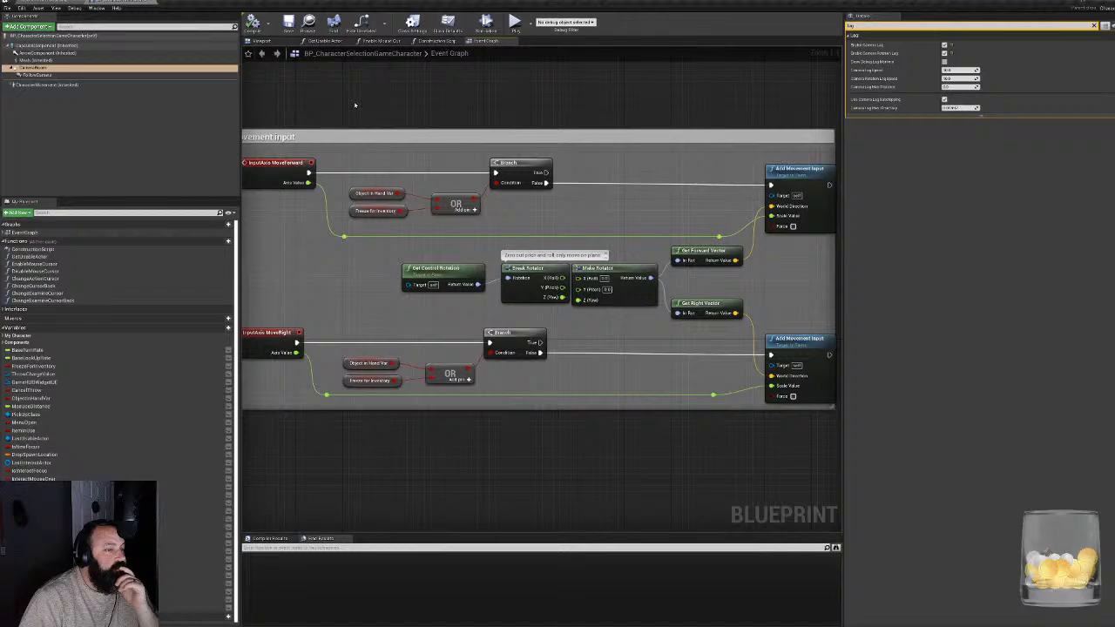
pyautogui.moveTo(362, 109); pyautogui.dragTo(405, 128, button='right')
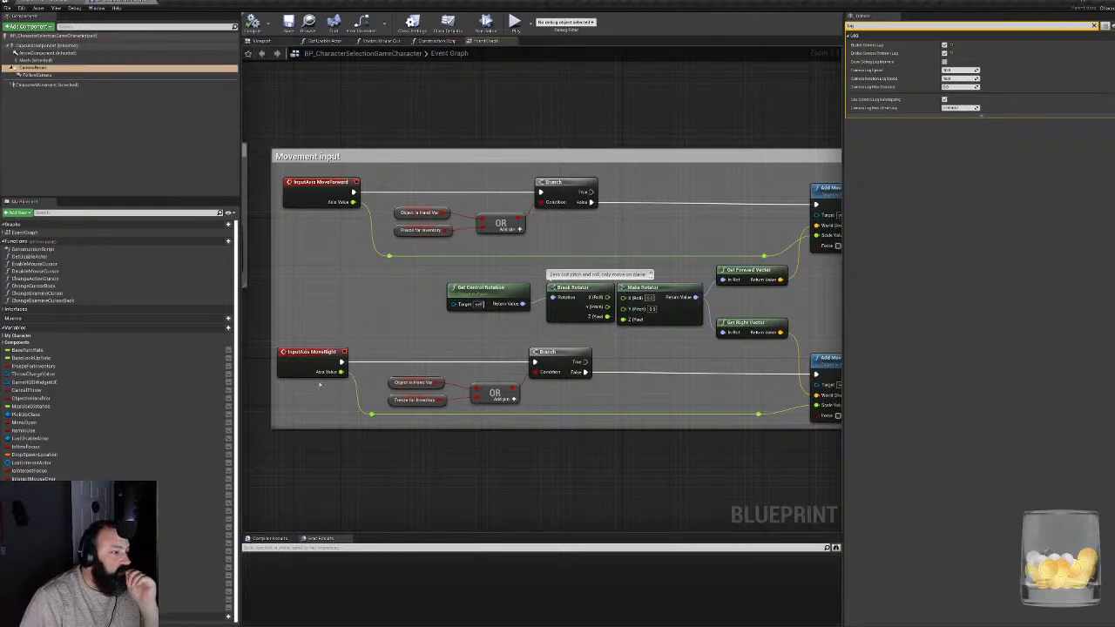
pyautogui.moveTo(299, 233); pyautogui.dragTo(953, 320, button='right')
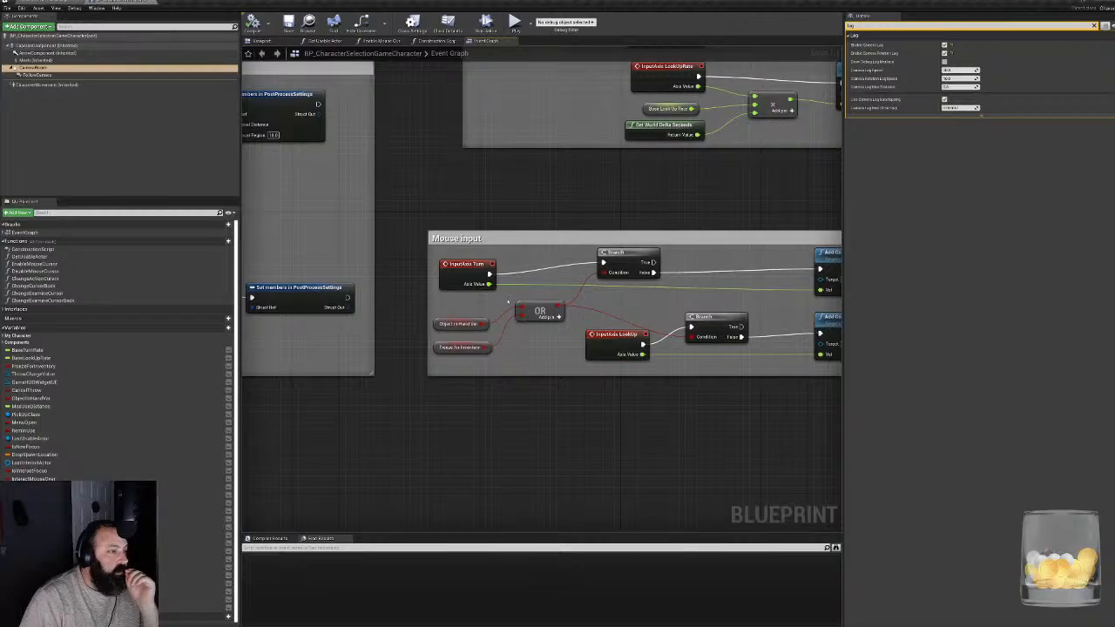
pyautogui.moveTo(508, 301); pyautogui.dragTo(470, 322, button='right')
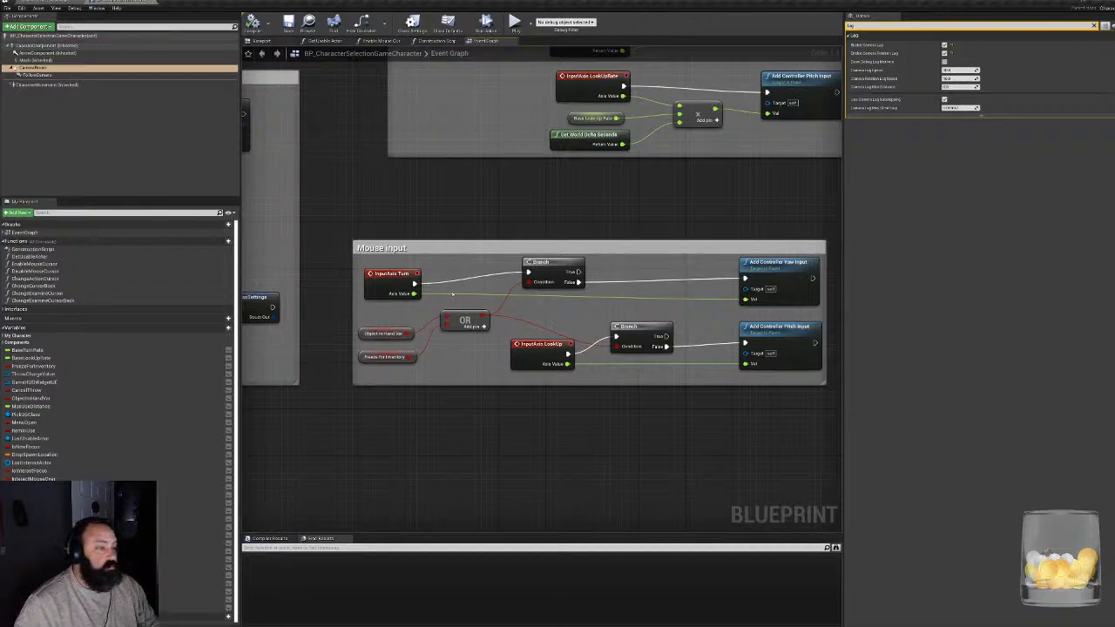
pyautogui.moveTo(414, 294); pyautogui.dragTo(533, 305)
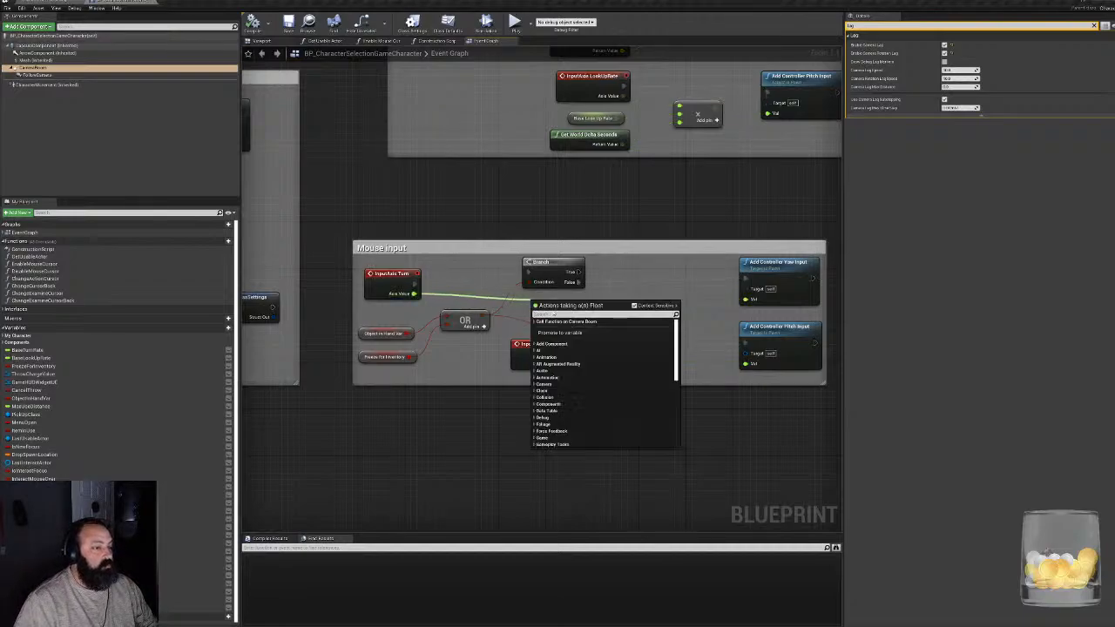
pyautogui.write('*')
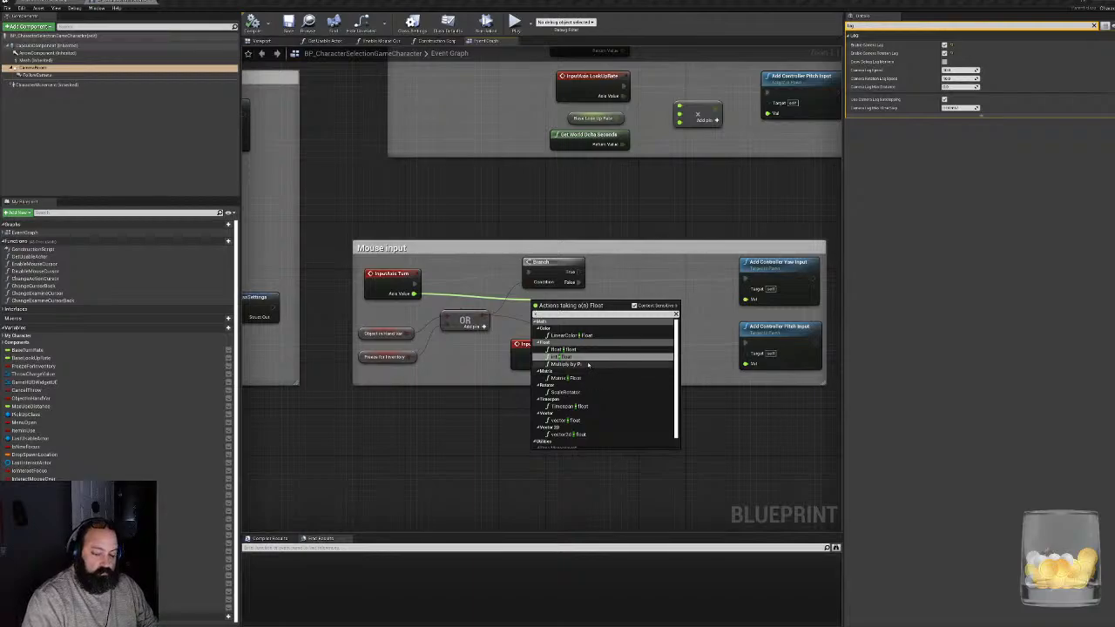
pyautogui.click(573, 353)
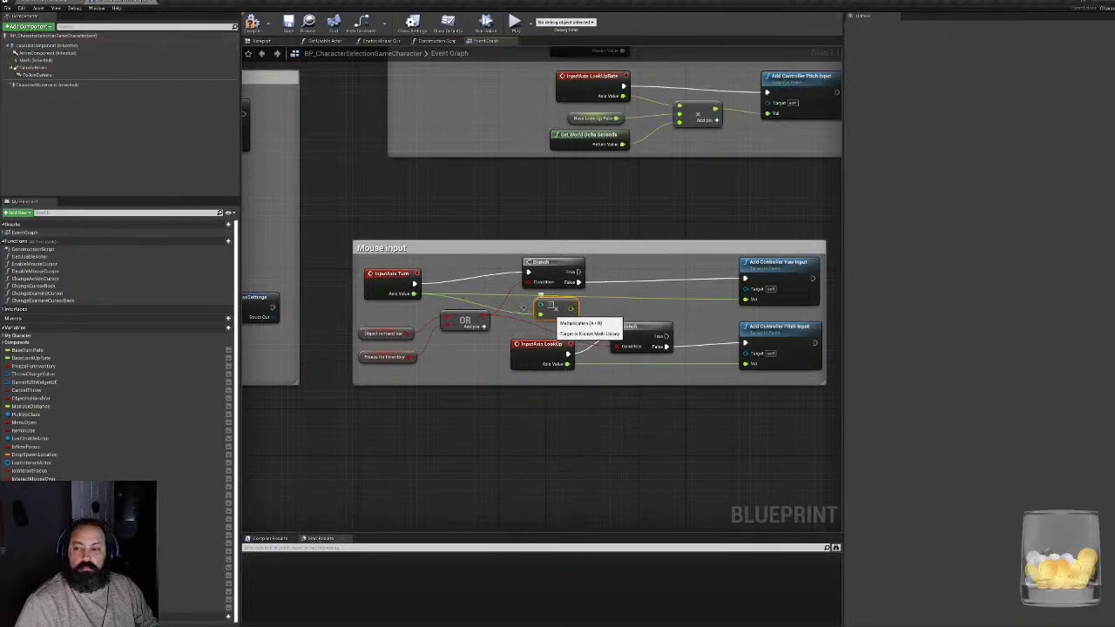
pyautogui.press('Delete')
# - Insert a float multiply node between InputAxis Turn's Axis Value and the Val input of Add Controller Yaw Input
pyautogui.moveTo(415, 294); pyautogui.dragTo(546, 298)
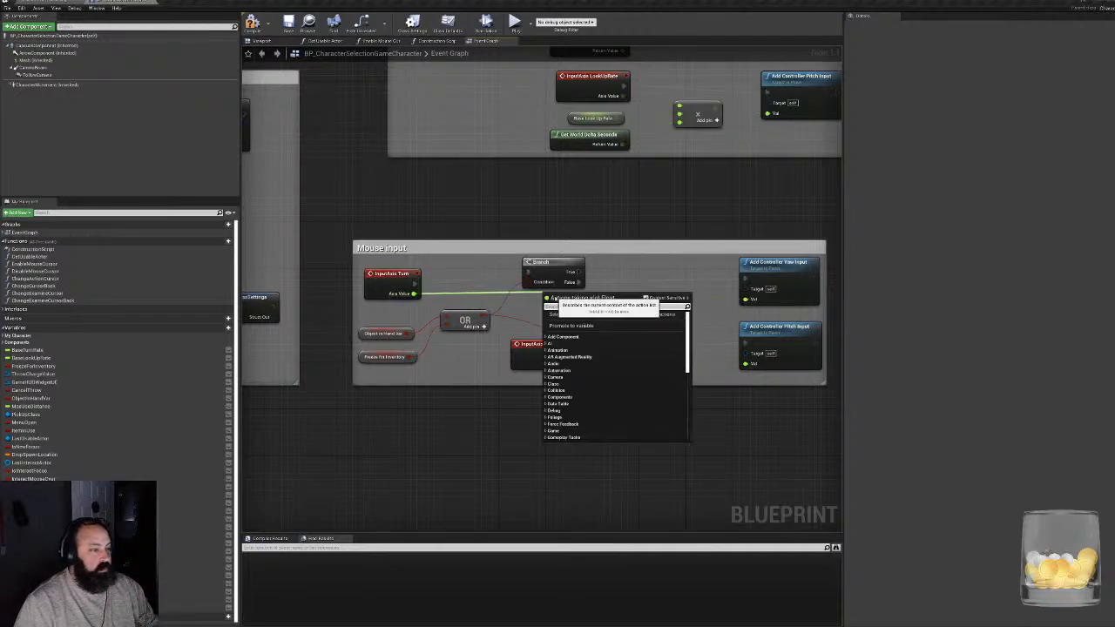
pyautogui.write('*')
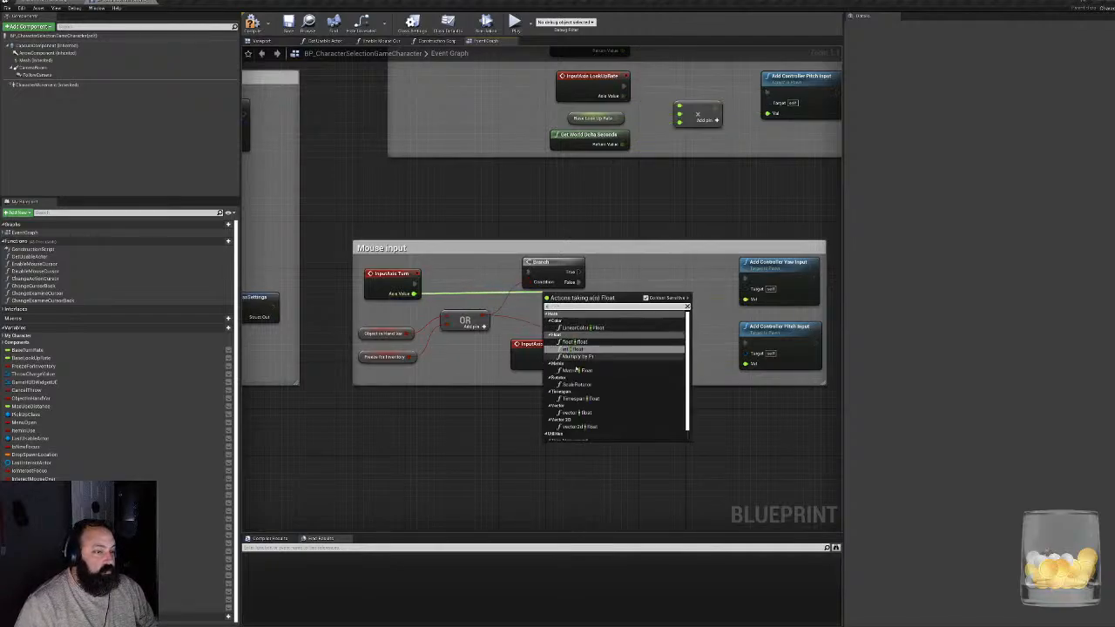
pyautogui.click(575, 348)
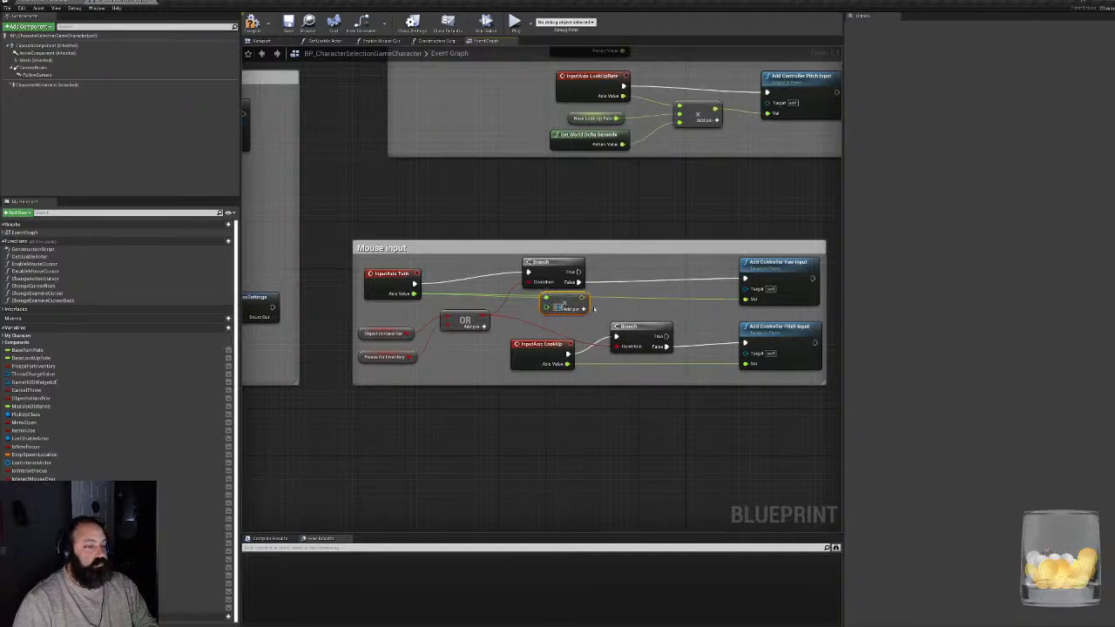
pyautogui.moveTo(582, 299); pyautogui.dragTo(745, 300)
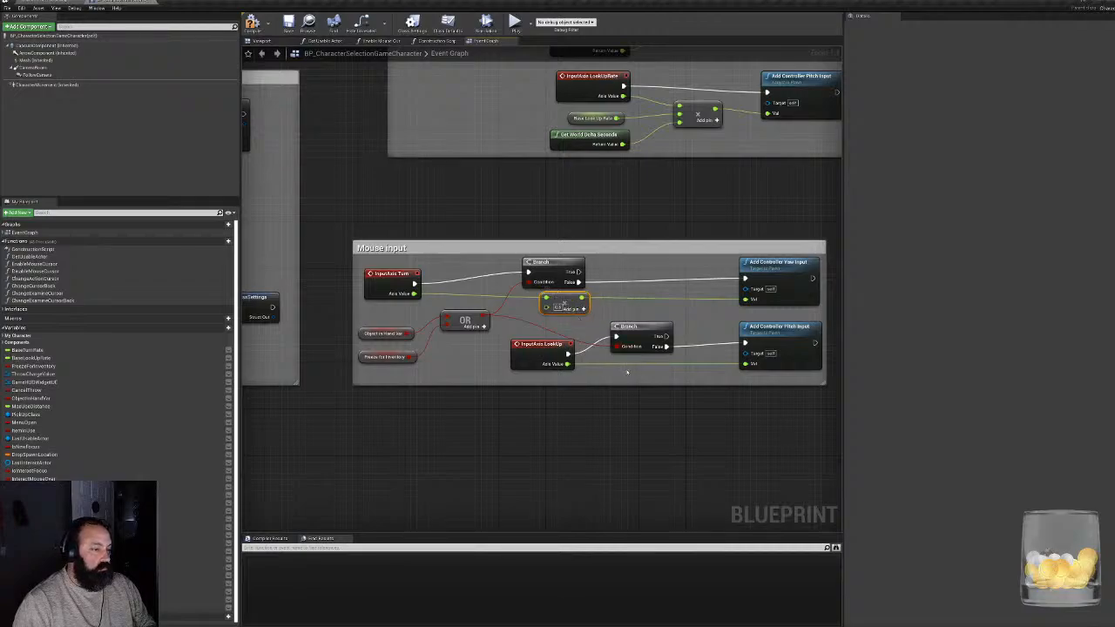
# - Duplicate the multiply node, wire it between InputAxis LookUp's Axis Value and Add Controller Pitch Input's Val, and compile the blueprint
pyautogui.hotkey('ctrl', 'v')
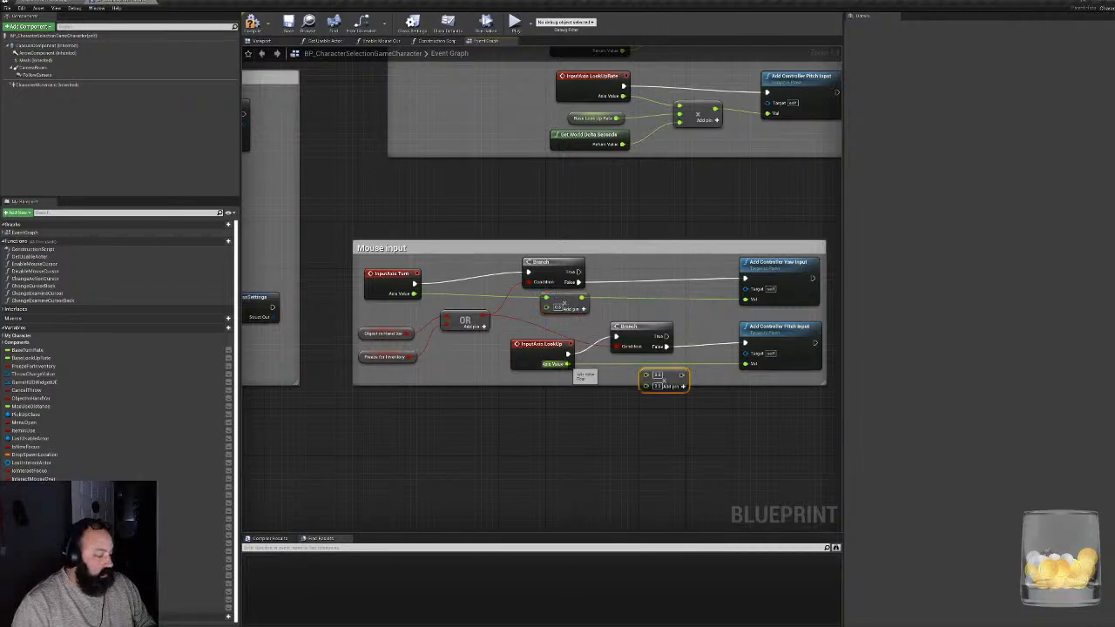
pyautogui.moveTo(568, 364); pyautogui.dragTo(743, 366)
pyautogui.click(654, 369)
pyautogui.moveTo(653, 369); pyautogui.dragTo(745, 363)
pyautogui.click(251, 22)
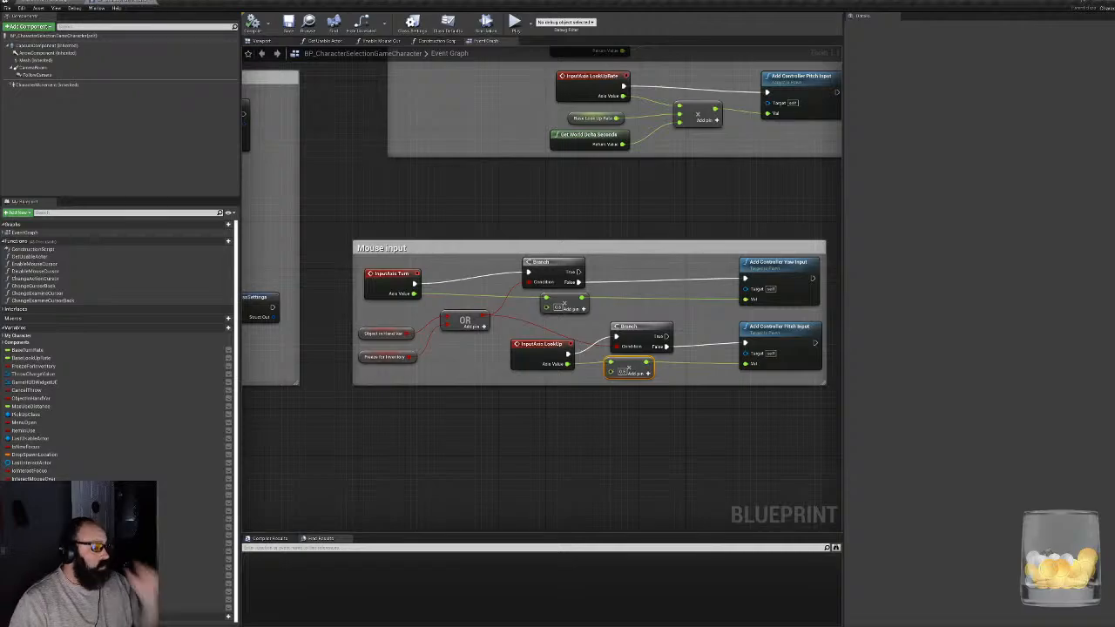
# - Play-test the scaled mouse turning in the level by walking and turning the character around the shelves, curtains and barrels
pyautogui.click(54, 1)
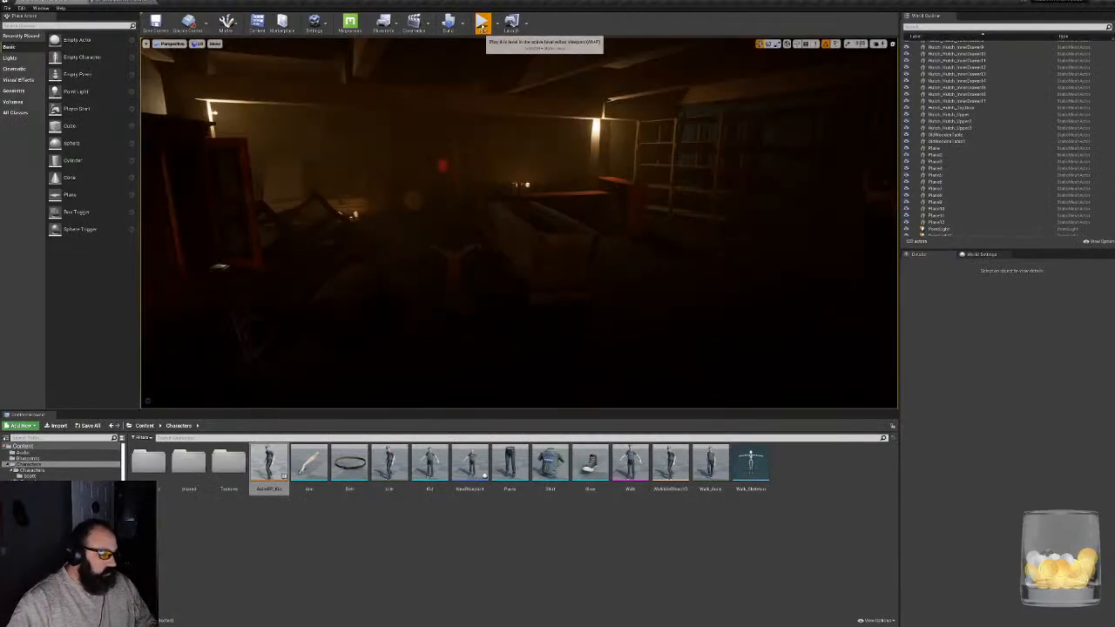
pyautogui.hotkey('alt', 'p')
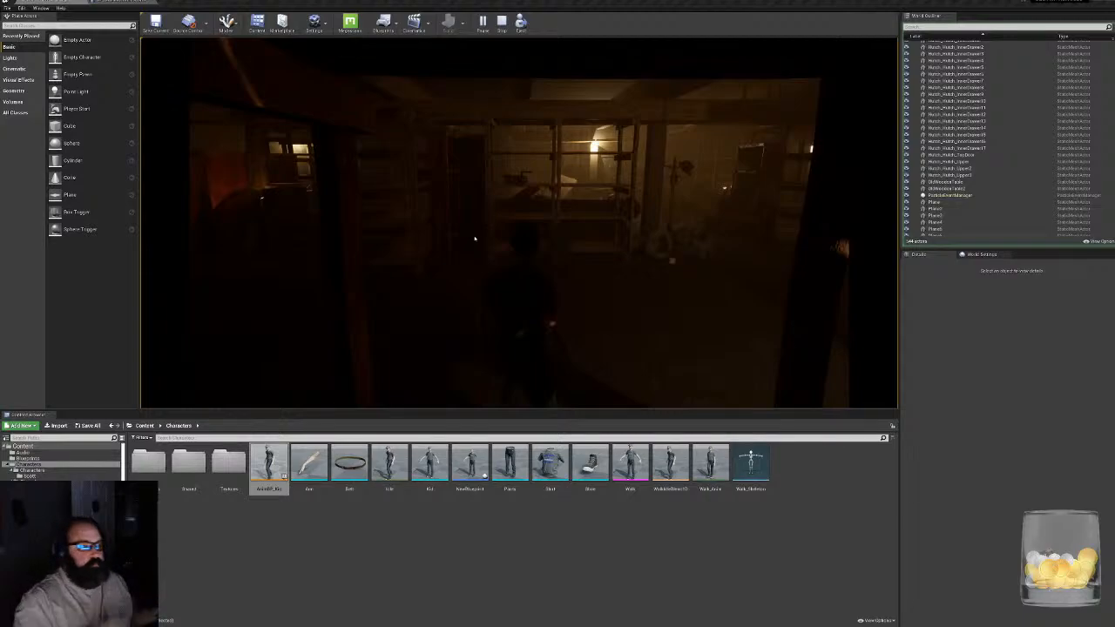
pyautogui.click(572, 111)
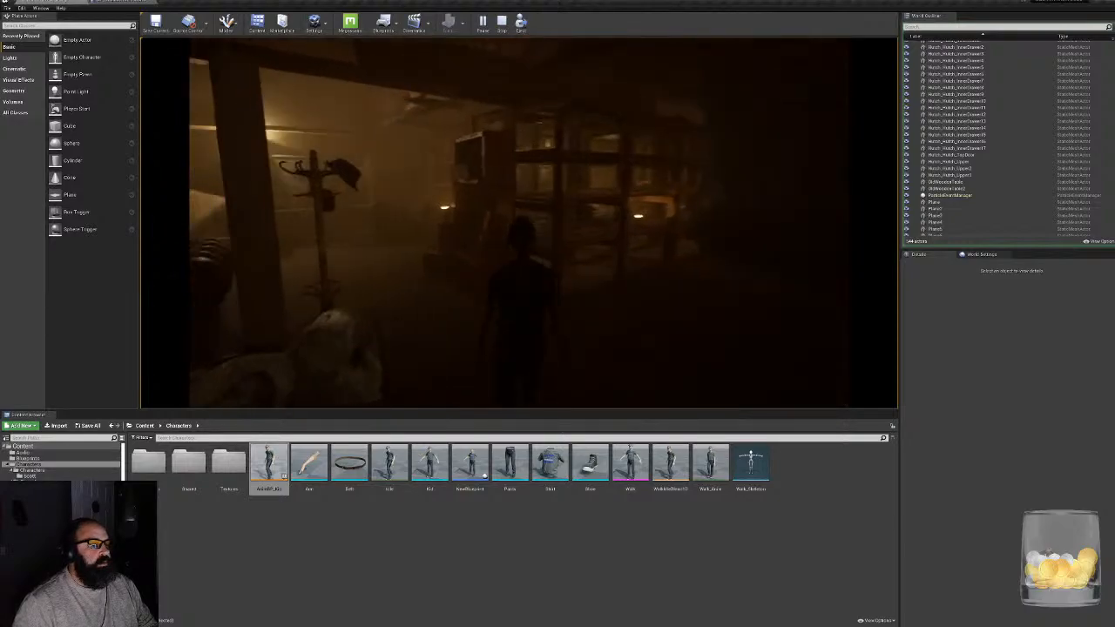
pyautogui.press('w')
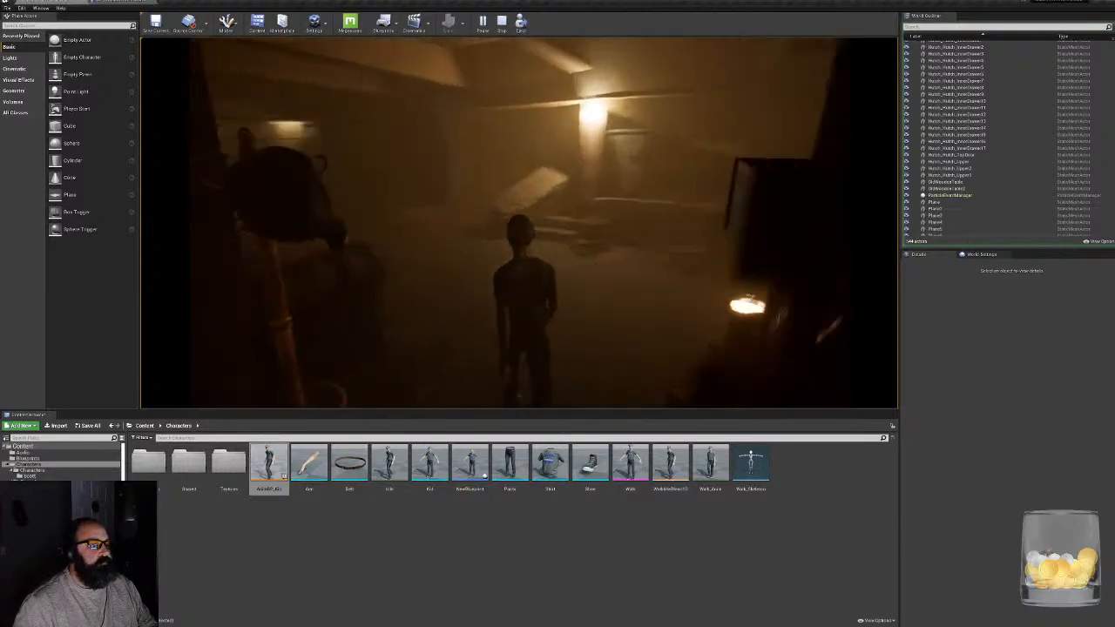
pyautogui.press('w')
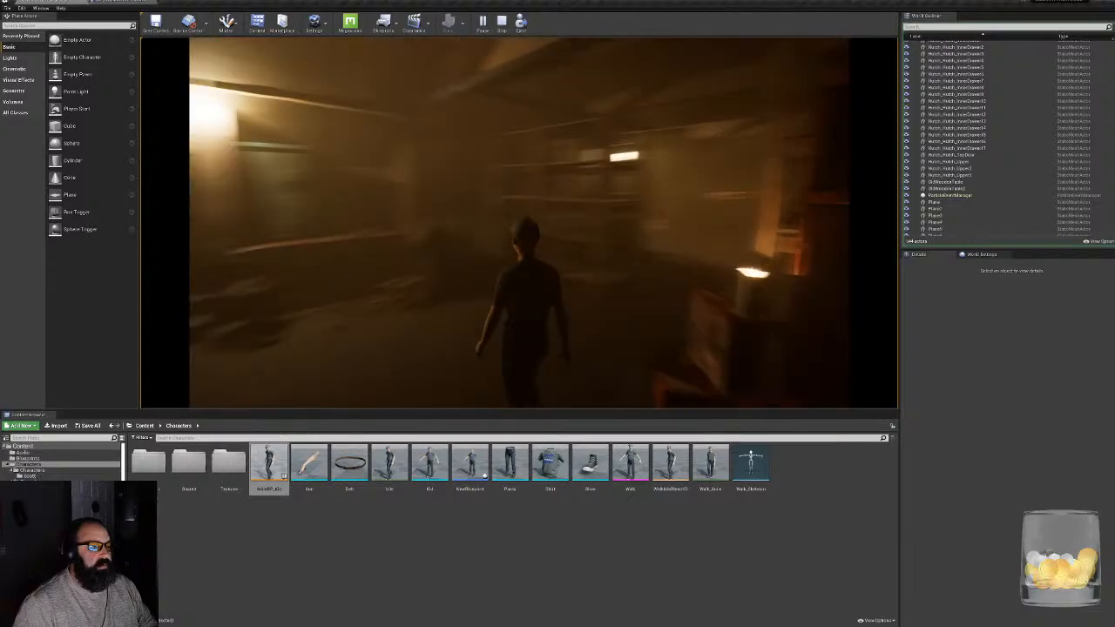
pyautogui.press('w')
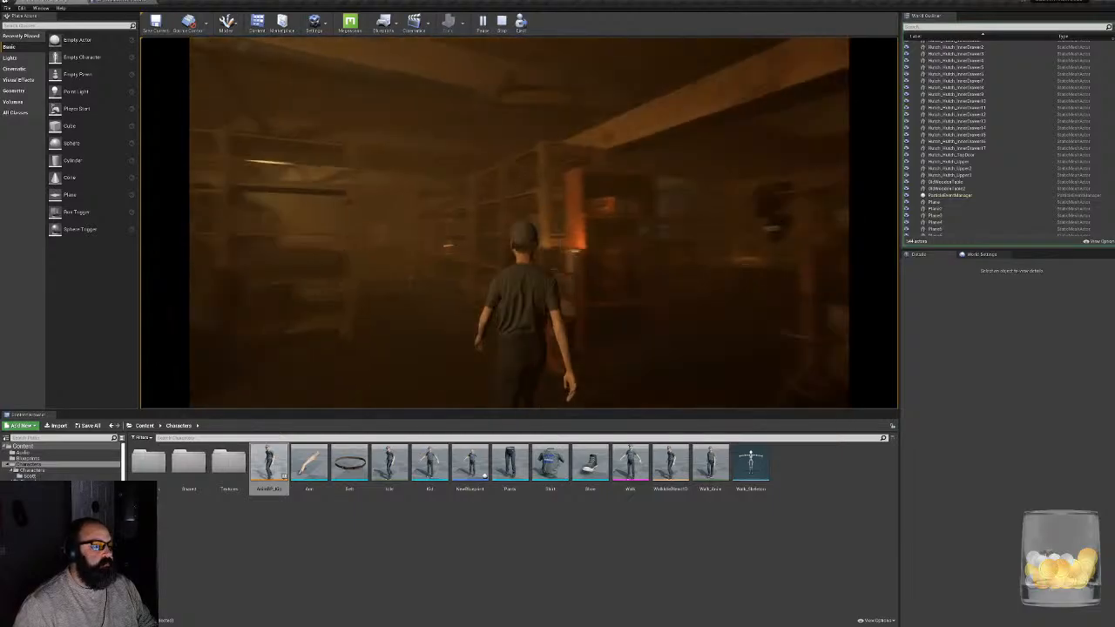
pyautogui.press('w')
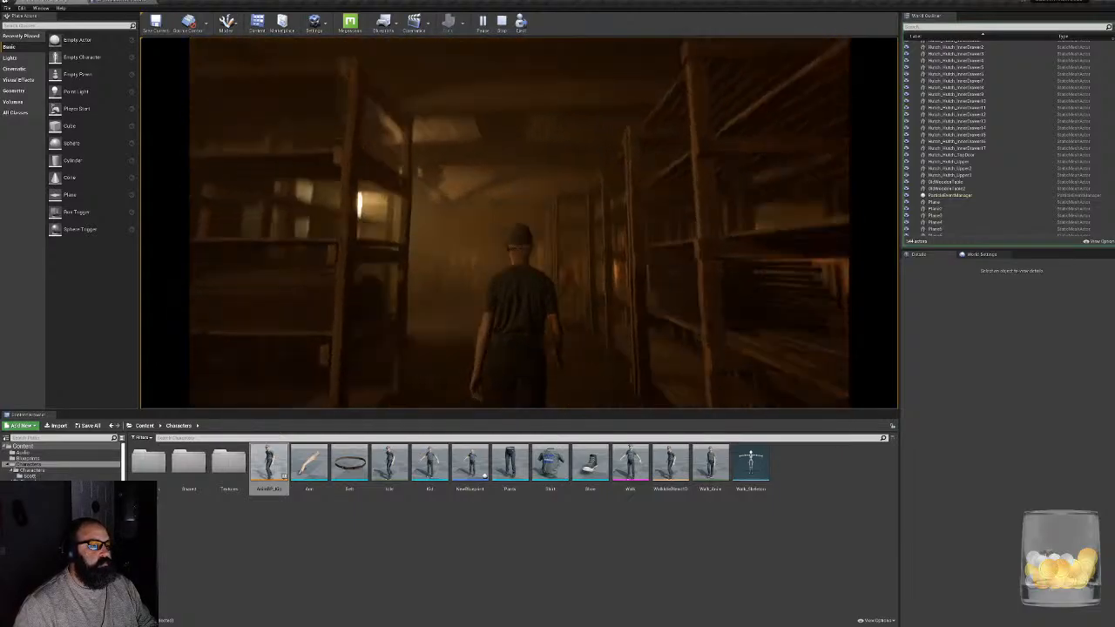
pyautogui.press('w')
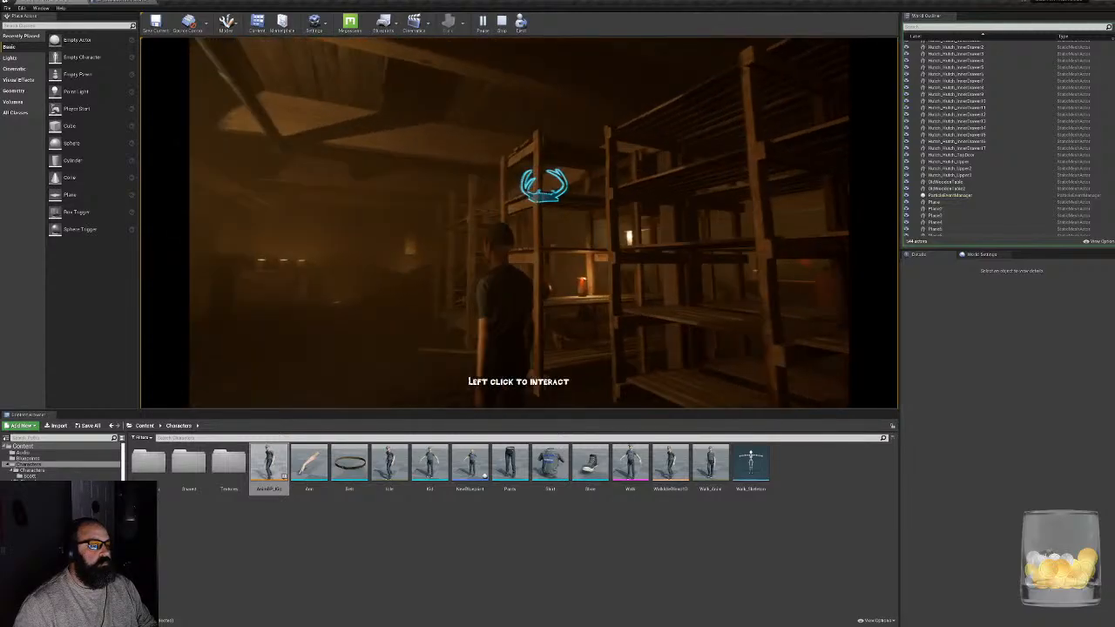
pyautogui.press('w')
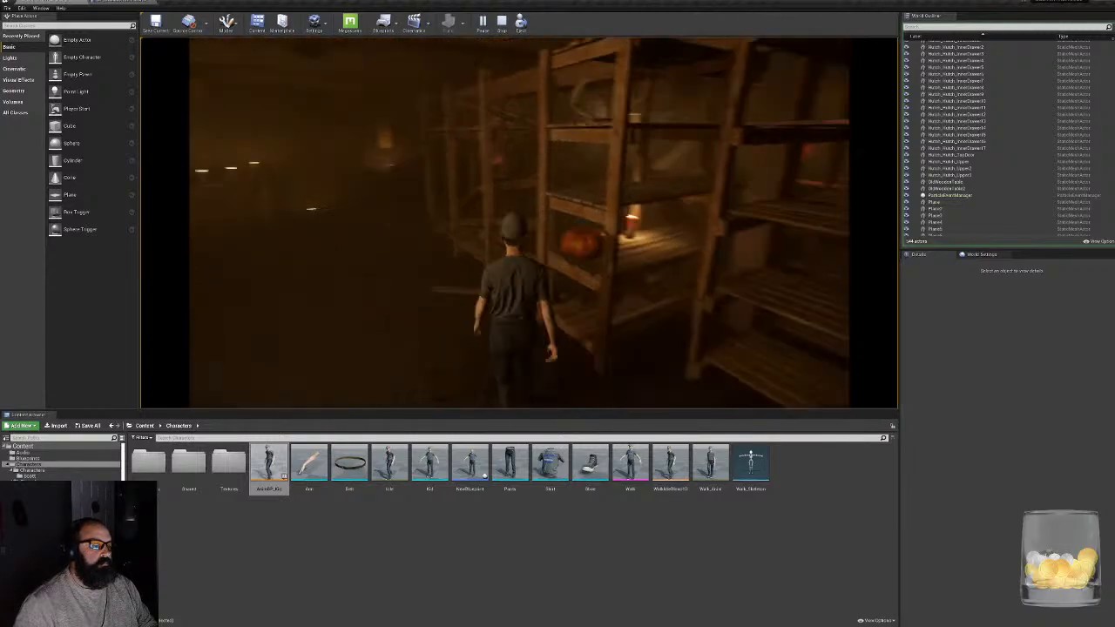
pyautogui.press('w')
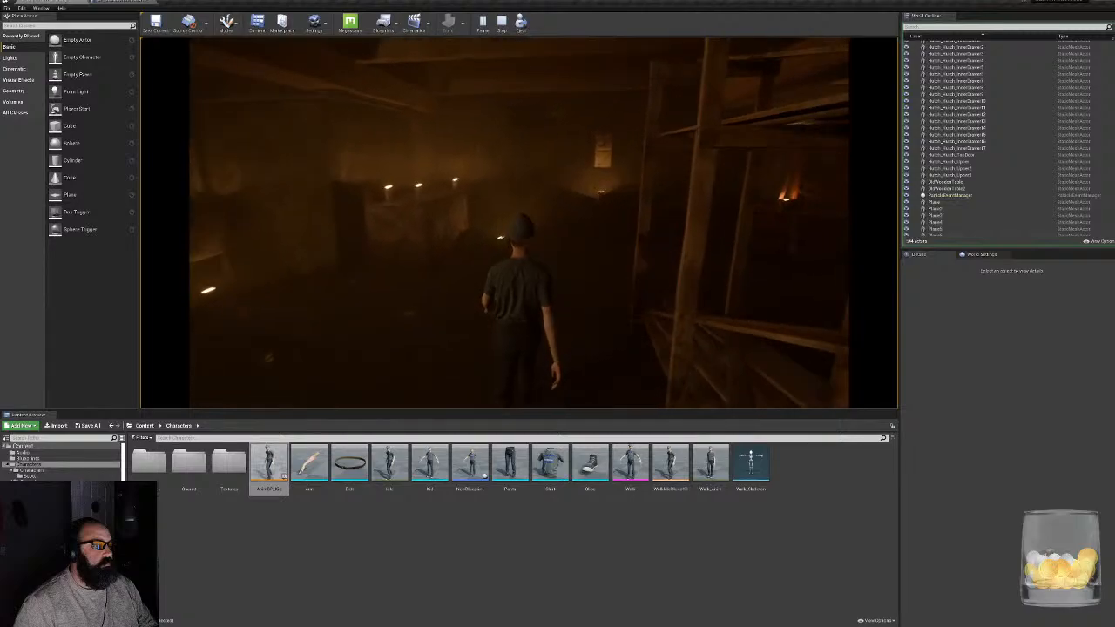
pyautogui.press('w')
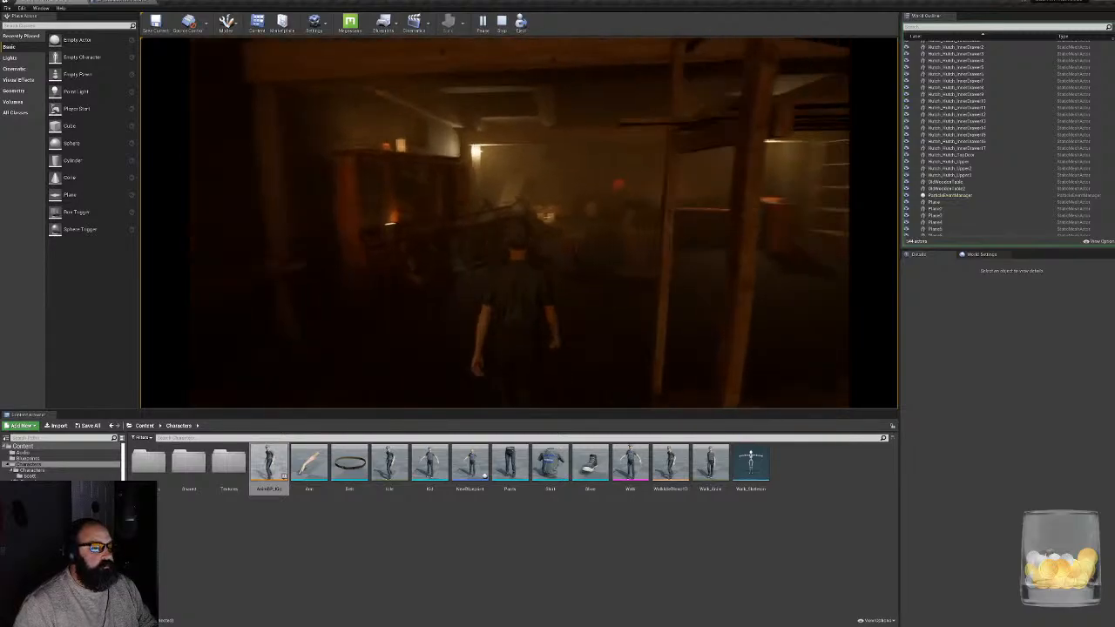
pyautogui.press('w')
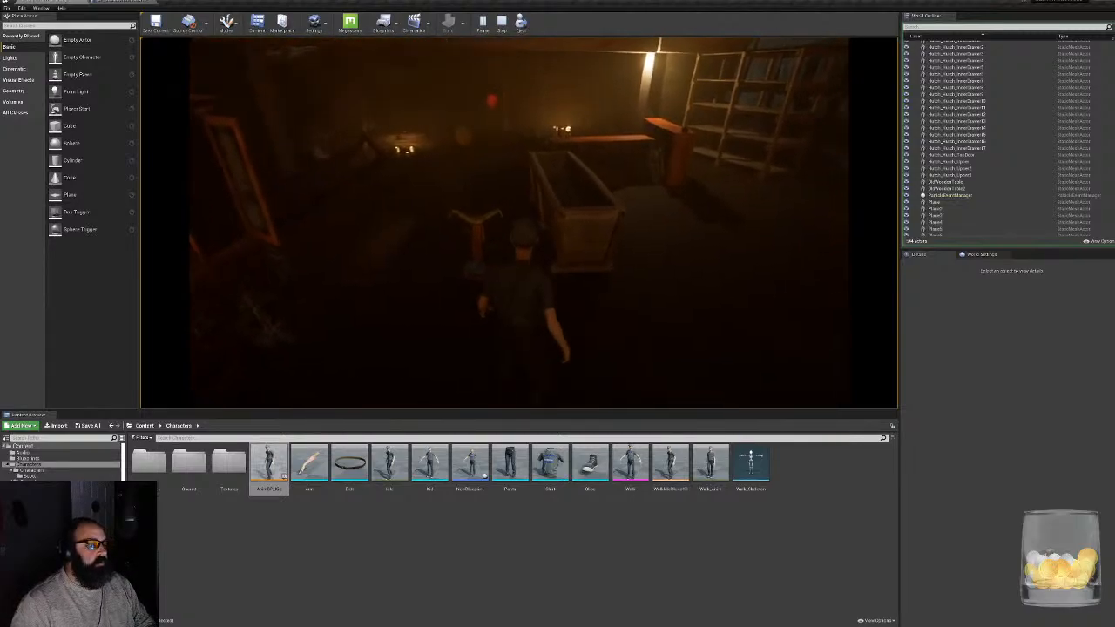
pyautogui.press('w')
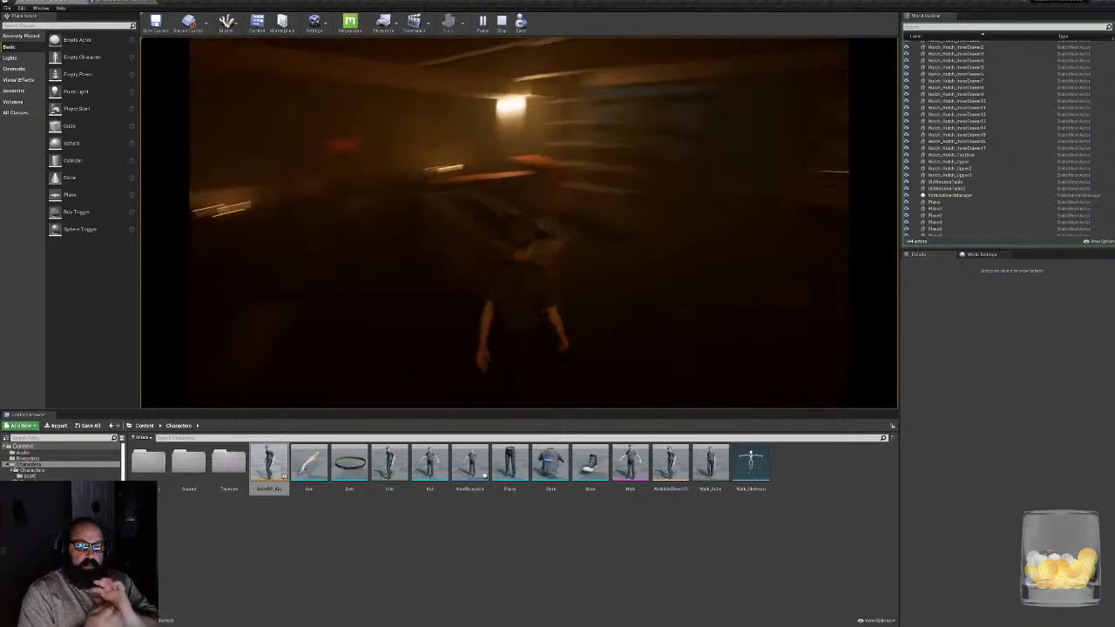
pyautogui.press('w')
pyautogui.press('w')
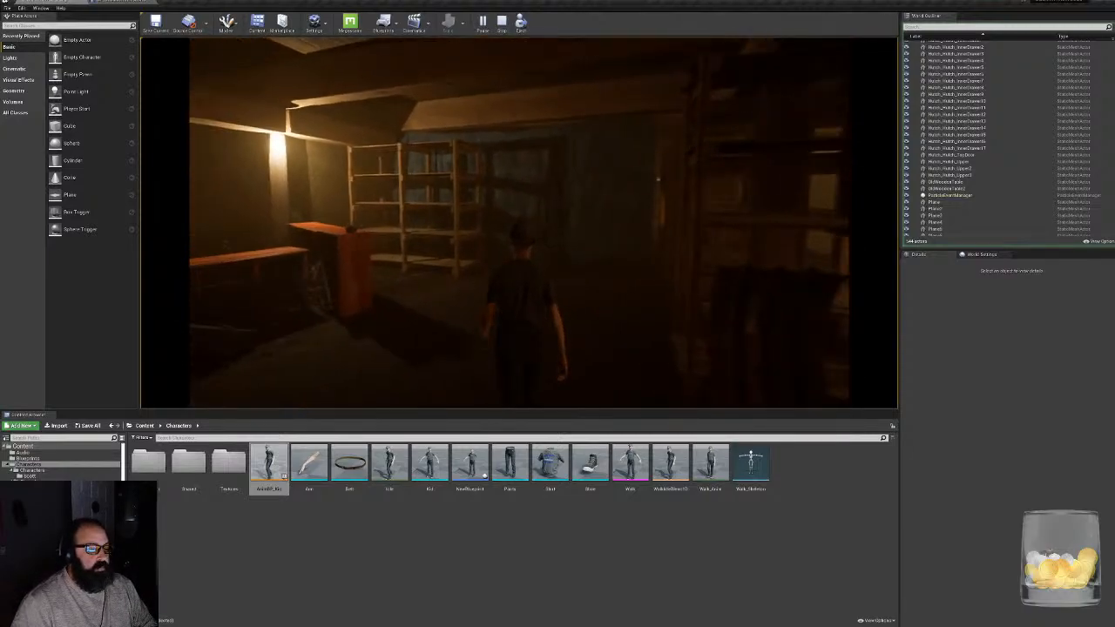
pyautogui.press('w')
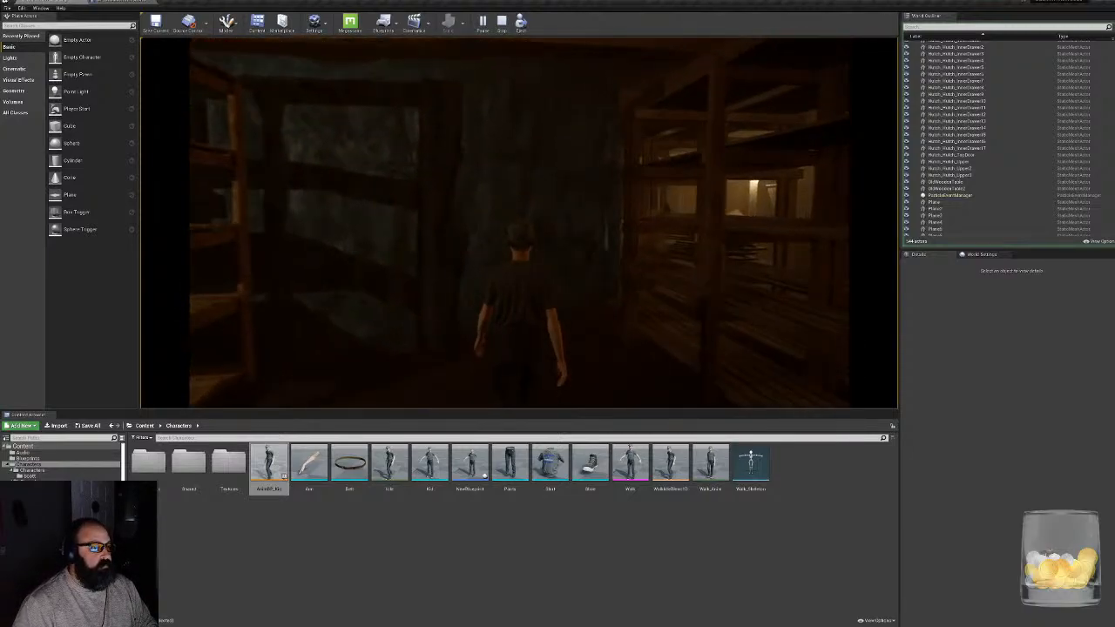
pyautogui.press('w')
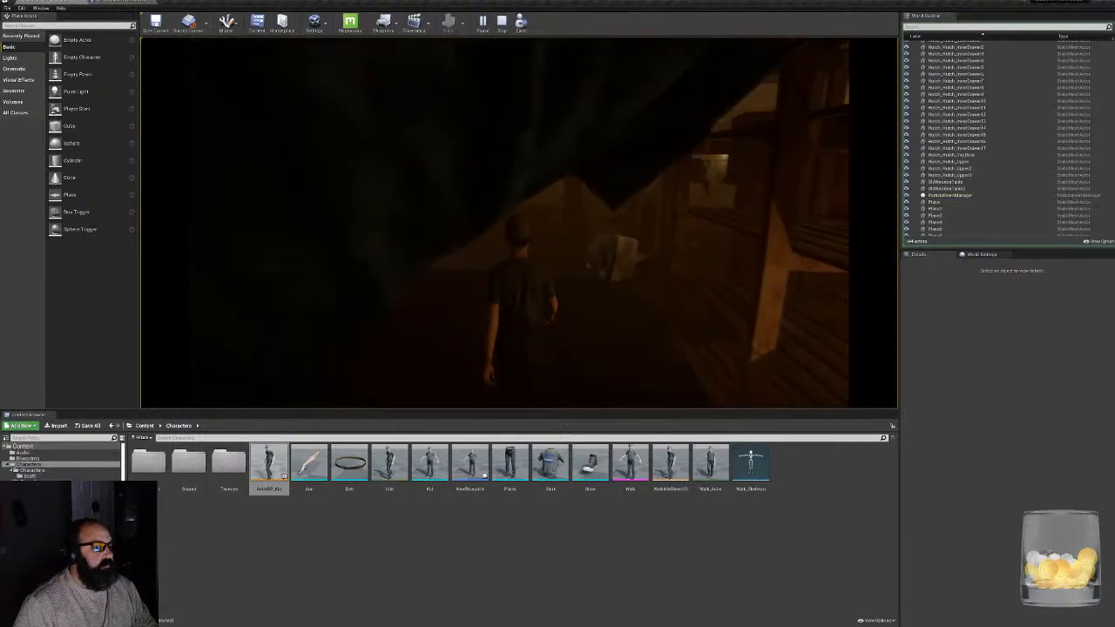
pyautogui.press('w')
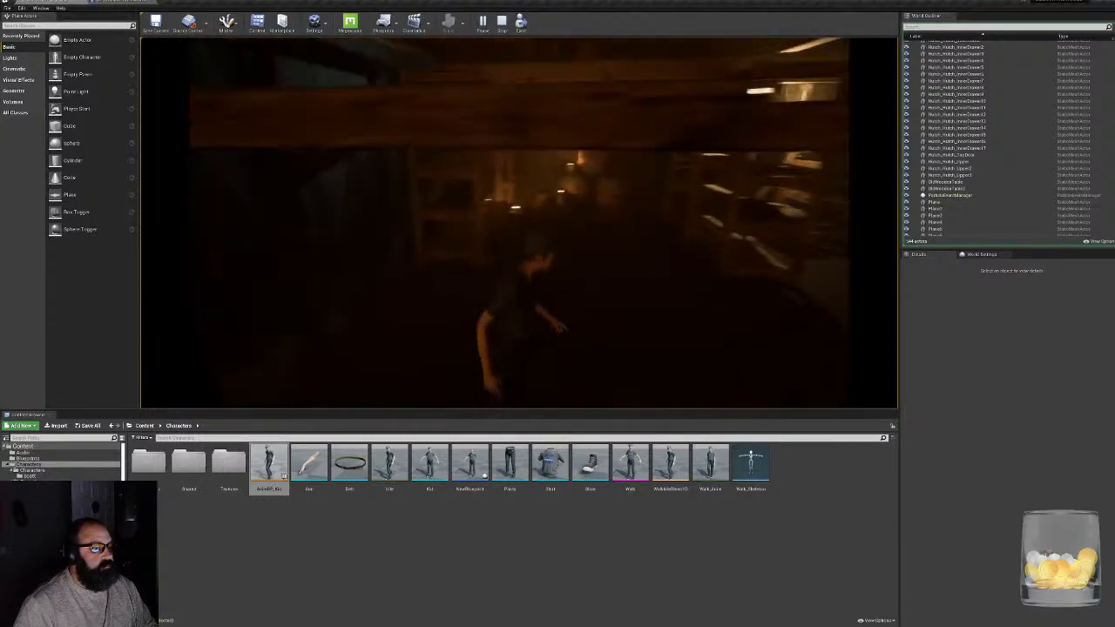
pyautogui.press('w')
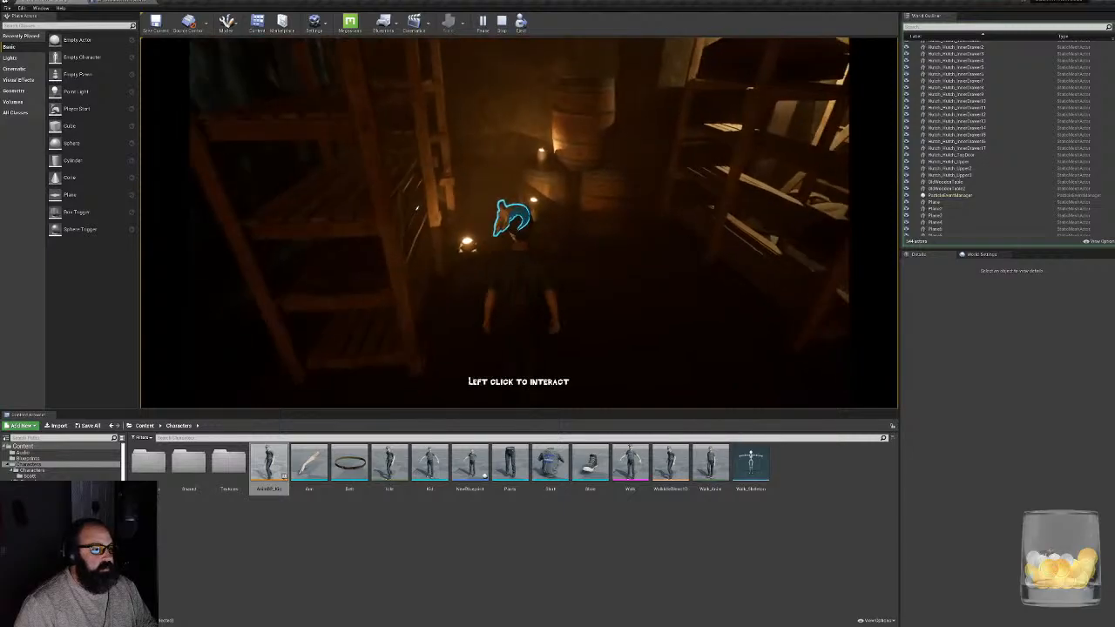
pyautogui.press('w')
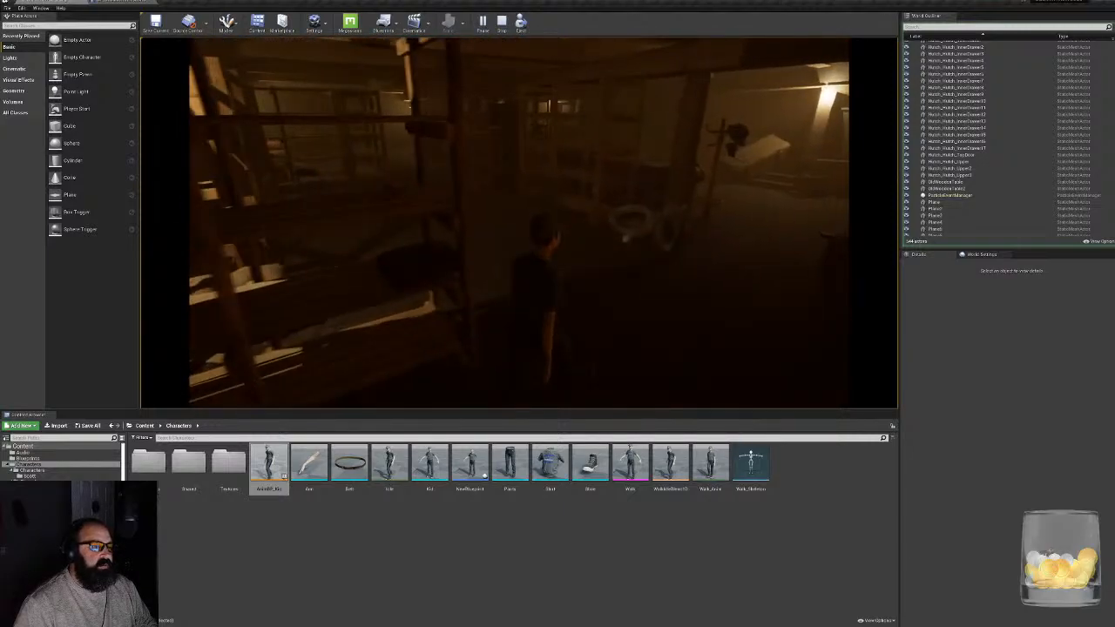
pyautogui.press('w')
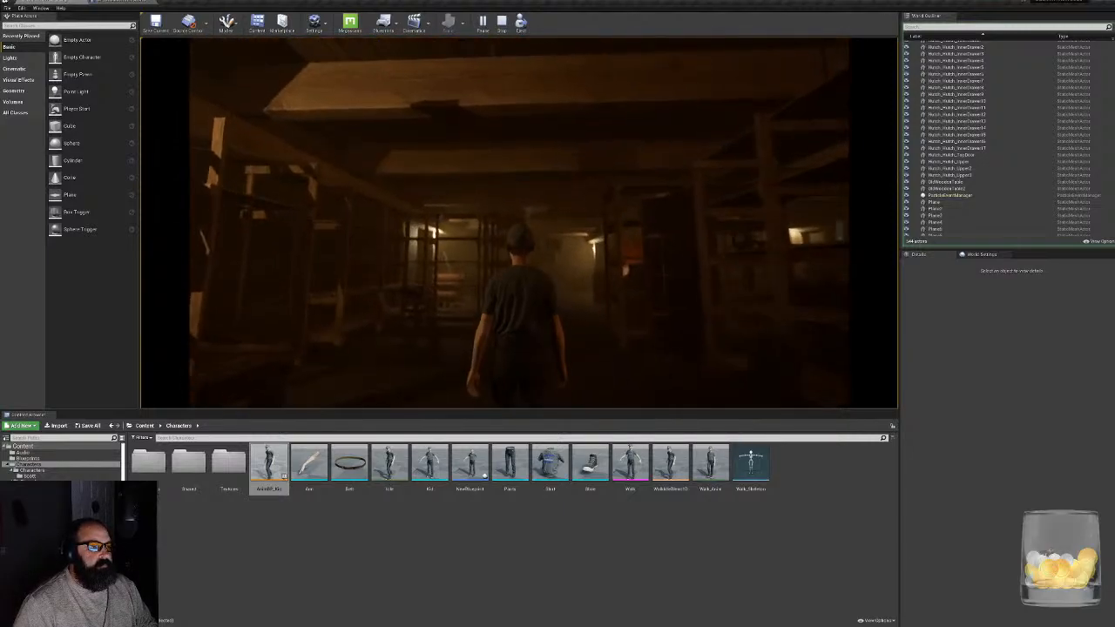
pyautogui.press('w')
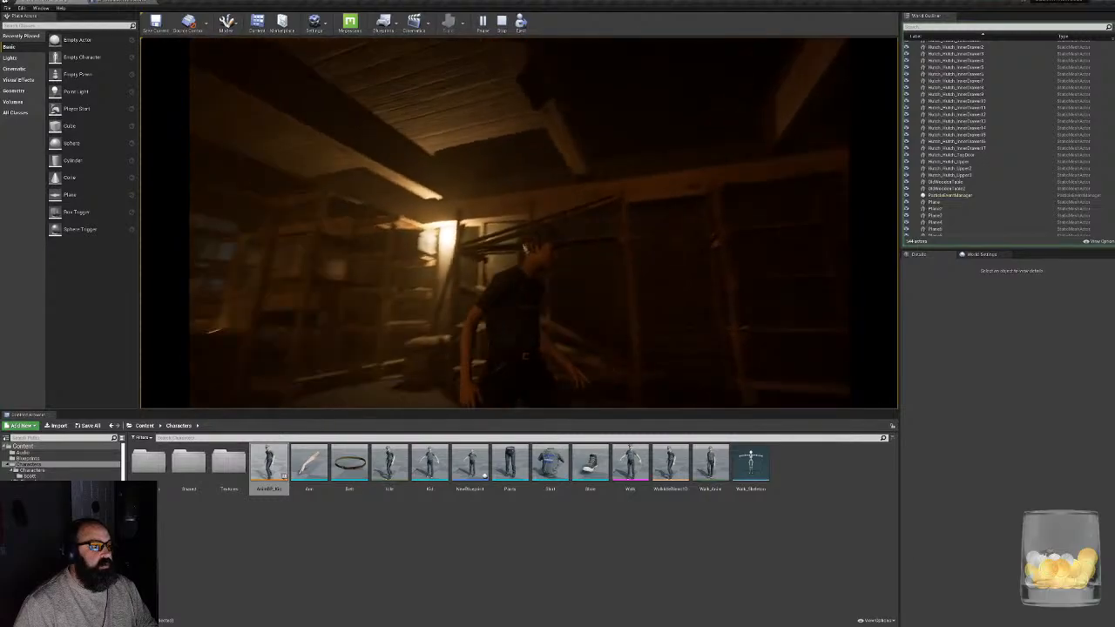
pyautogui.press('w')
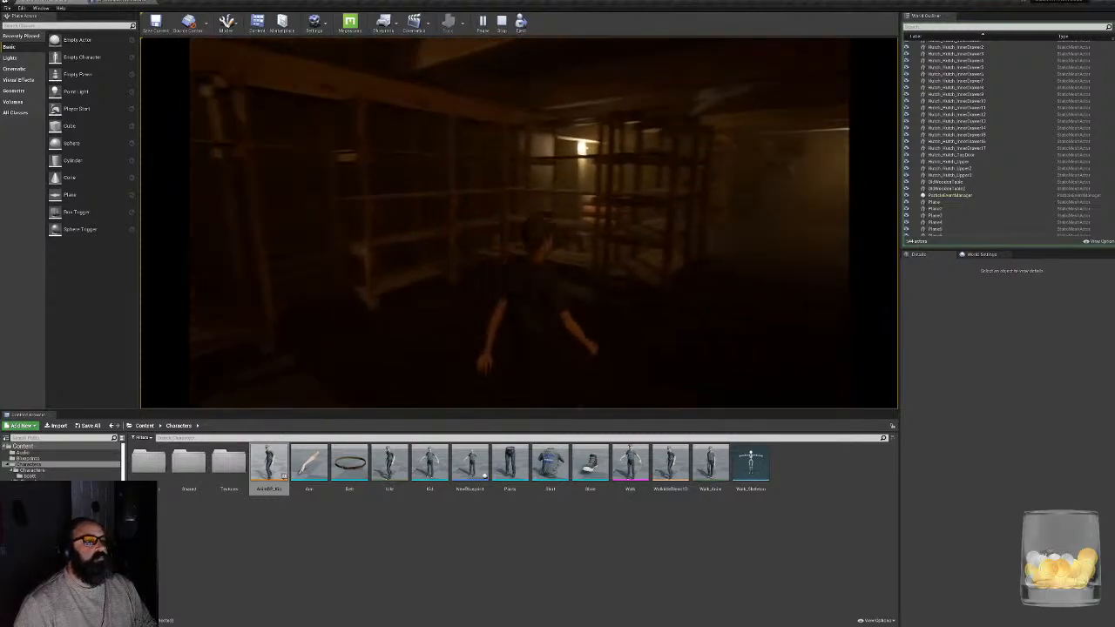
pyautogui.press('w')
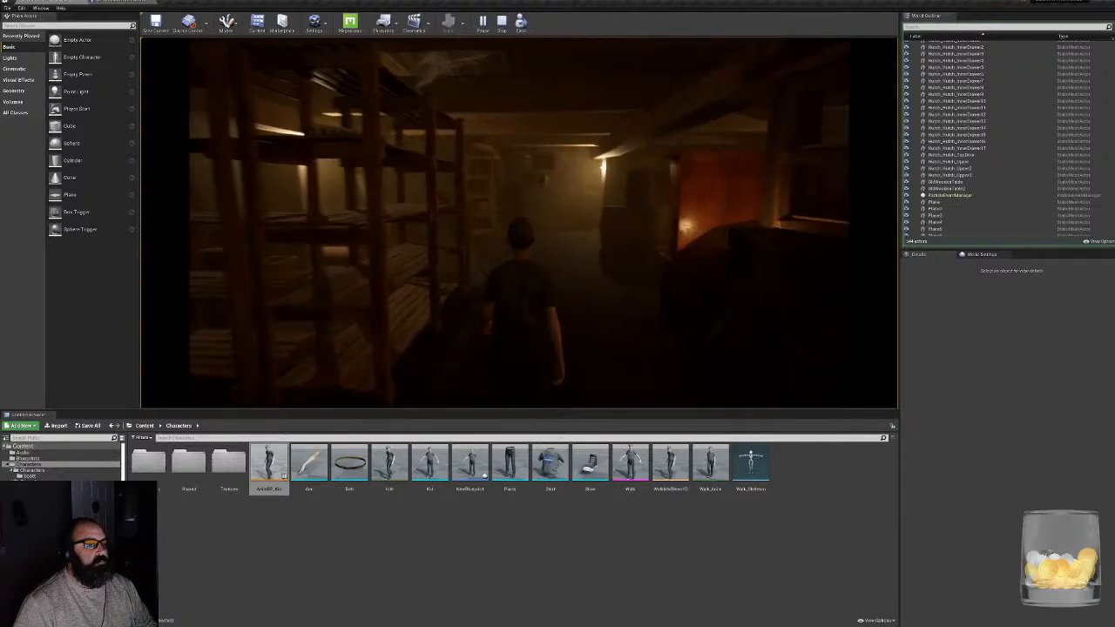
pyautogui.press('w')
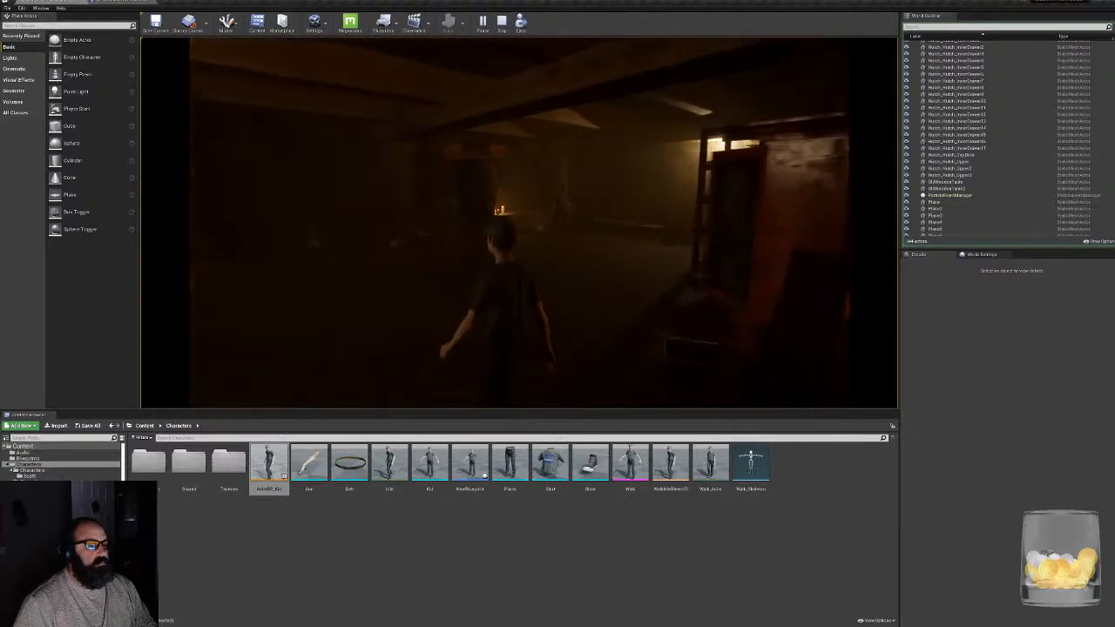
# - Walk the character up to the duplicate figure in the dark corner and end the play session
pyautogui.press('w')
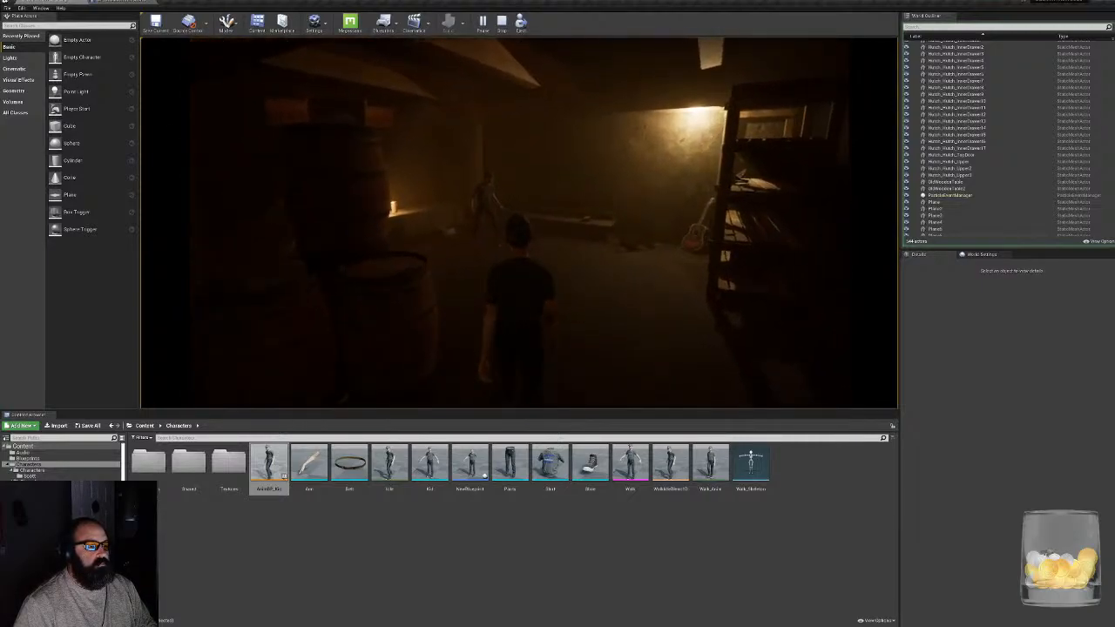
pyautogui.press('w')
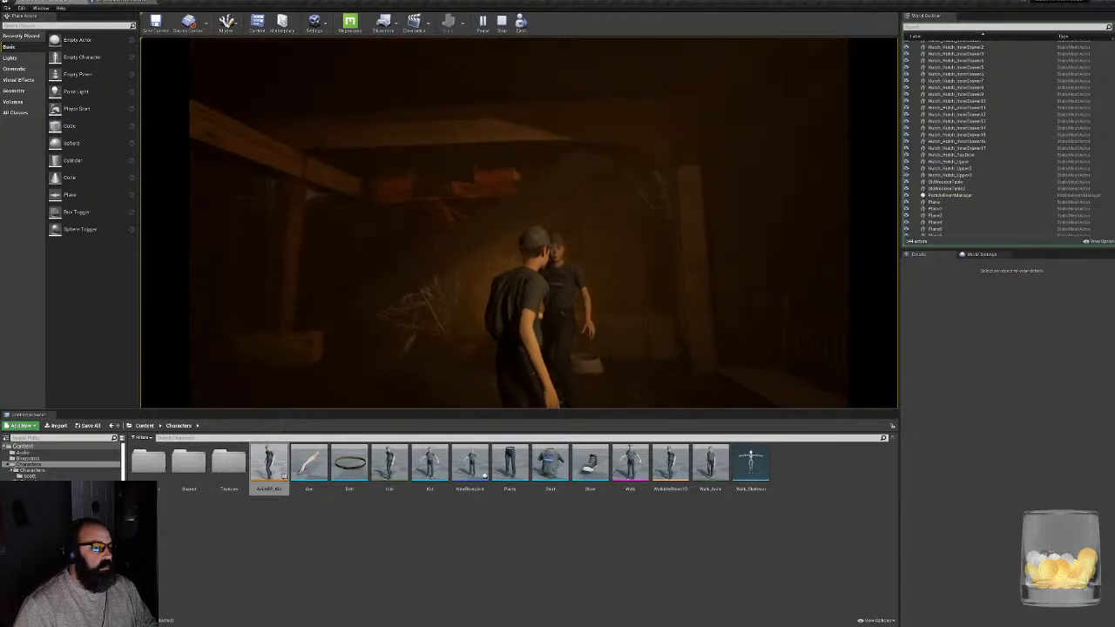
pyautogui.press('Escape')
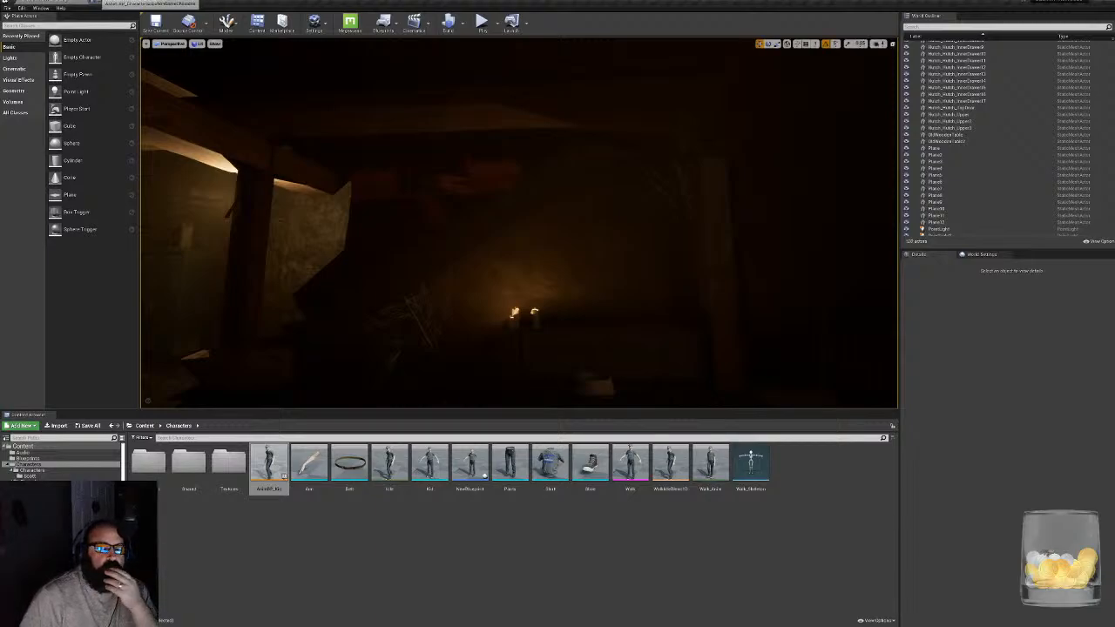
# - Review the camera boom's full, unfiltered settings in the character blueprint, recompile the blueprint and close it
pyautogui.click(122, 2)
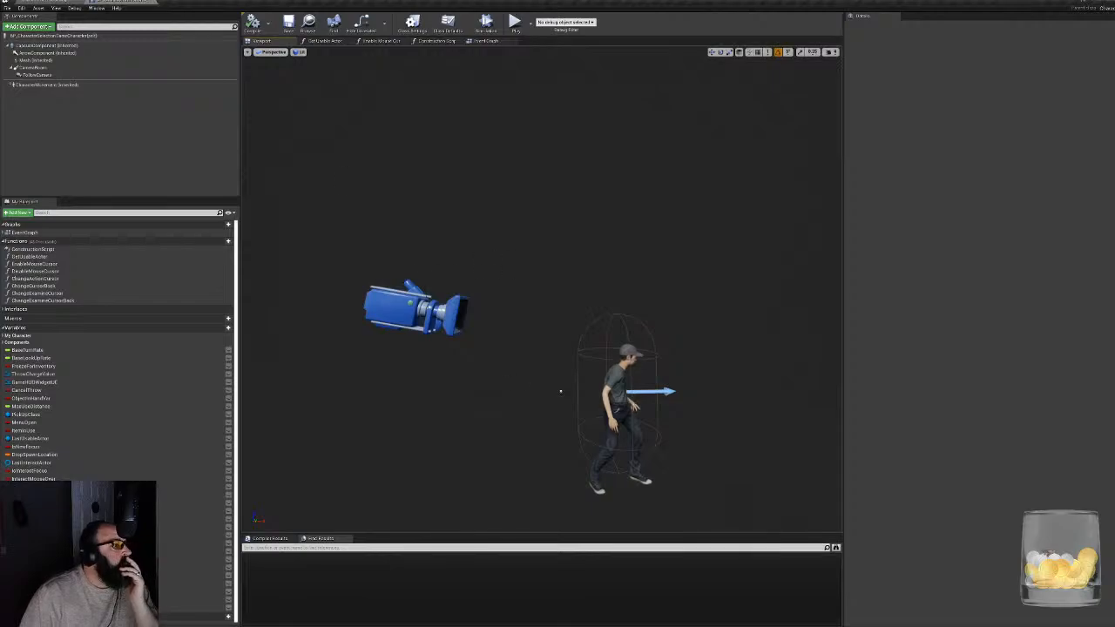
pyautogui.click(35, 67)
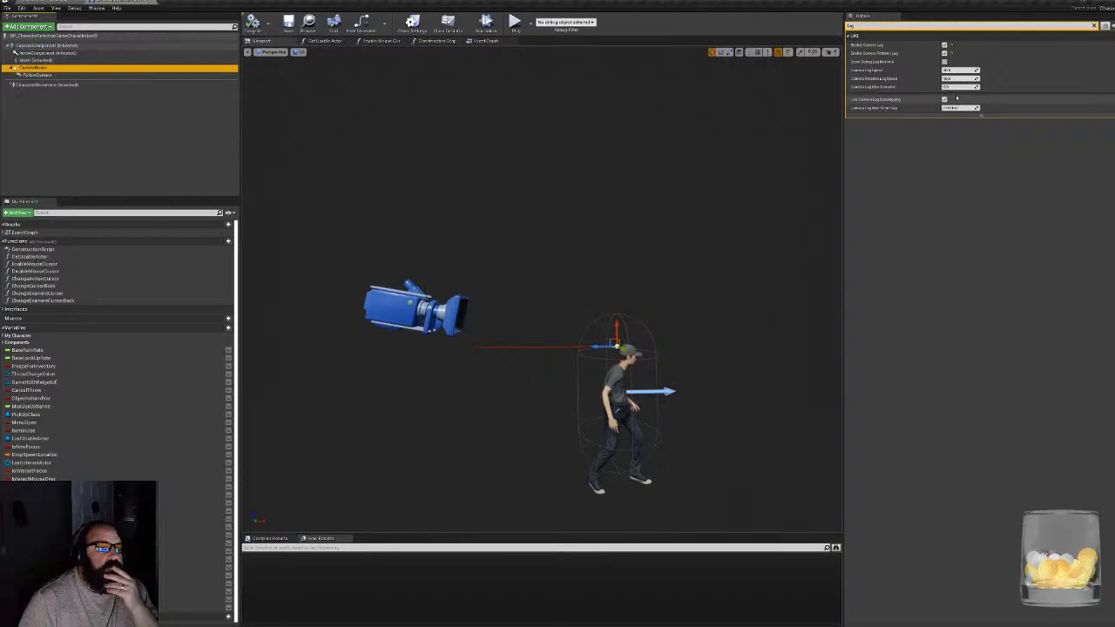
pyautogui.click(1094, 25)
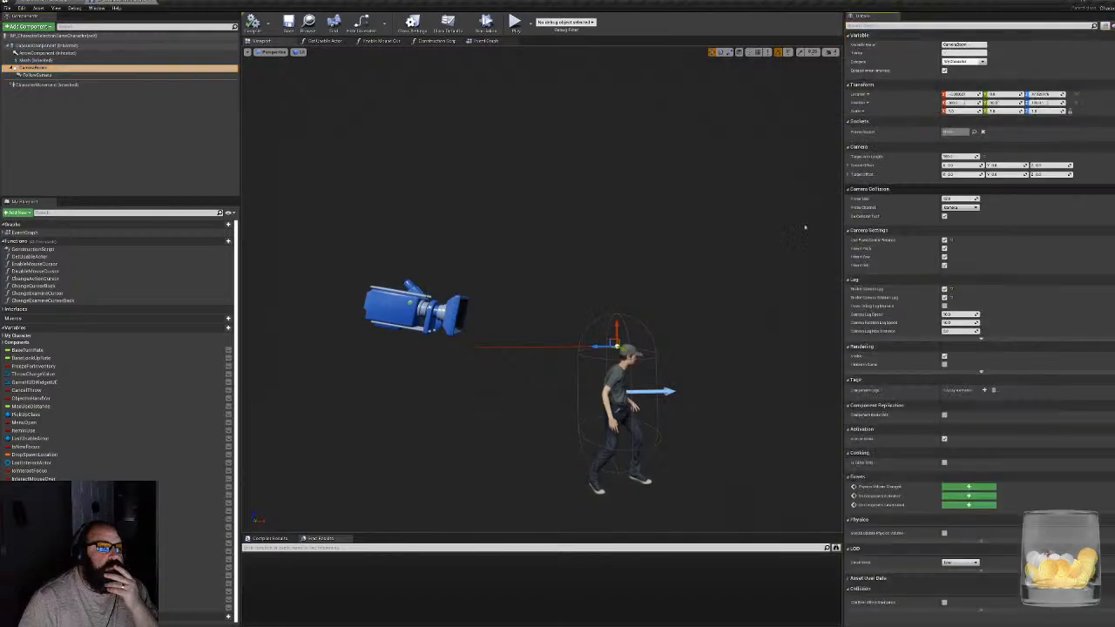
pyautogui.moveTo(542, 292); pyautogui.dragTo(575, 316, button='right')
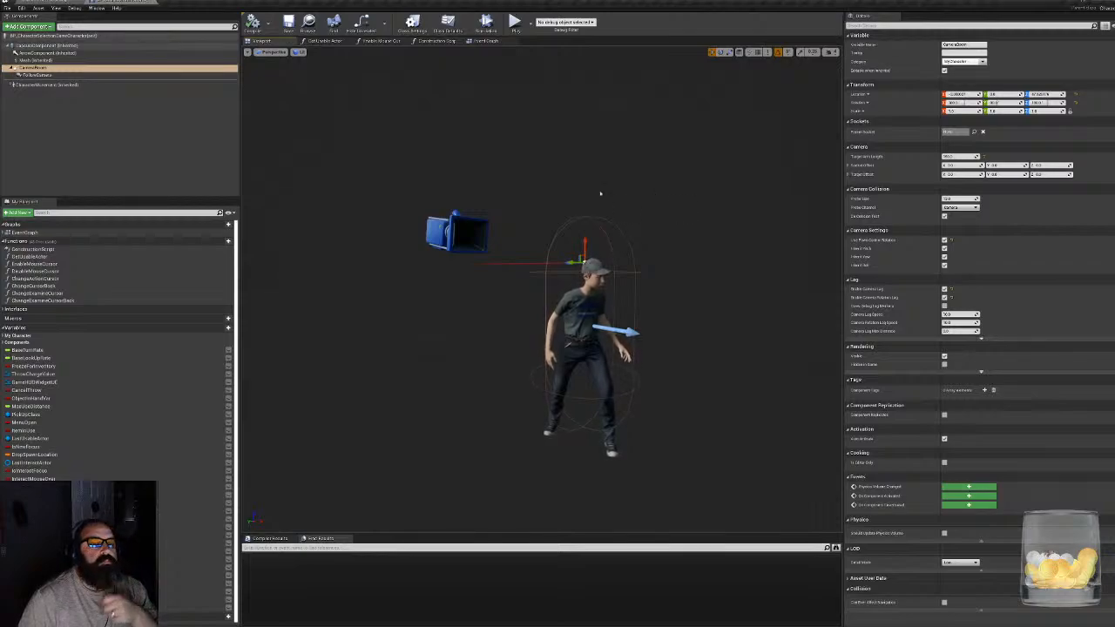
pyautogui.click(252, 24)
pyautogui.click(151, 1)
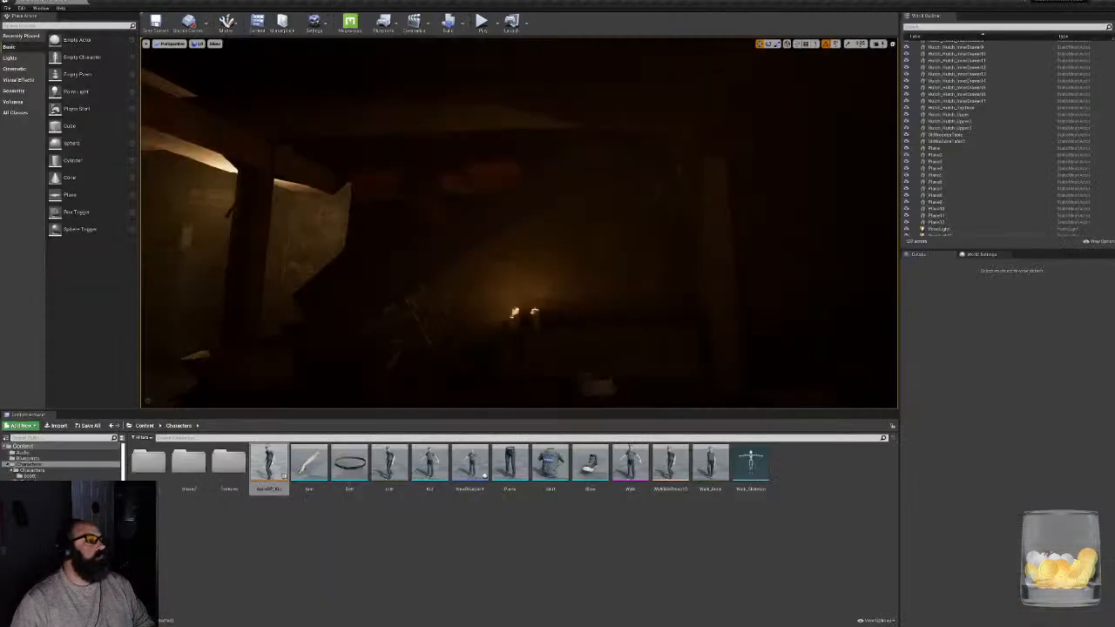
# - Open the Persistent map from the Maps folder, saving the modified character blueprint
pyautogui.moveTo(519, 223); pyautogui.dragTo(180, 200, button='right')
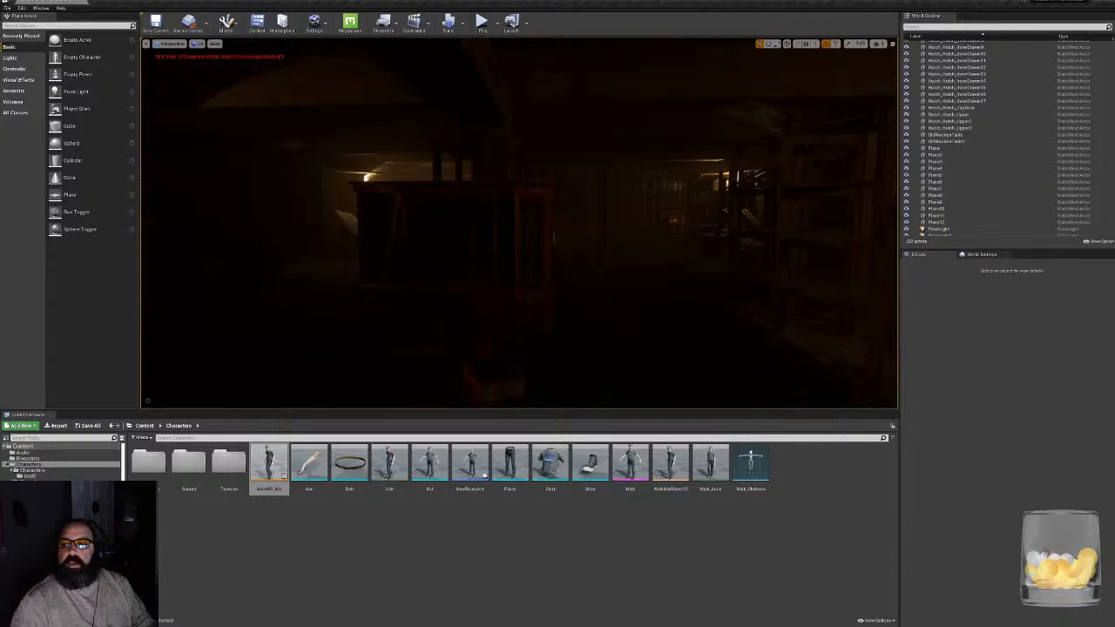
pyautogui.click(28, 523)
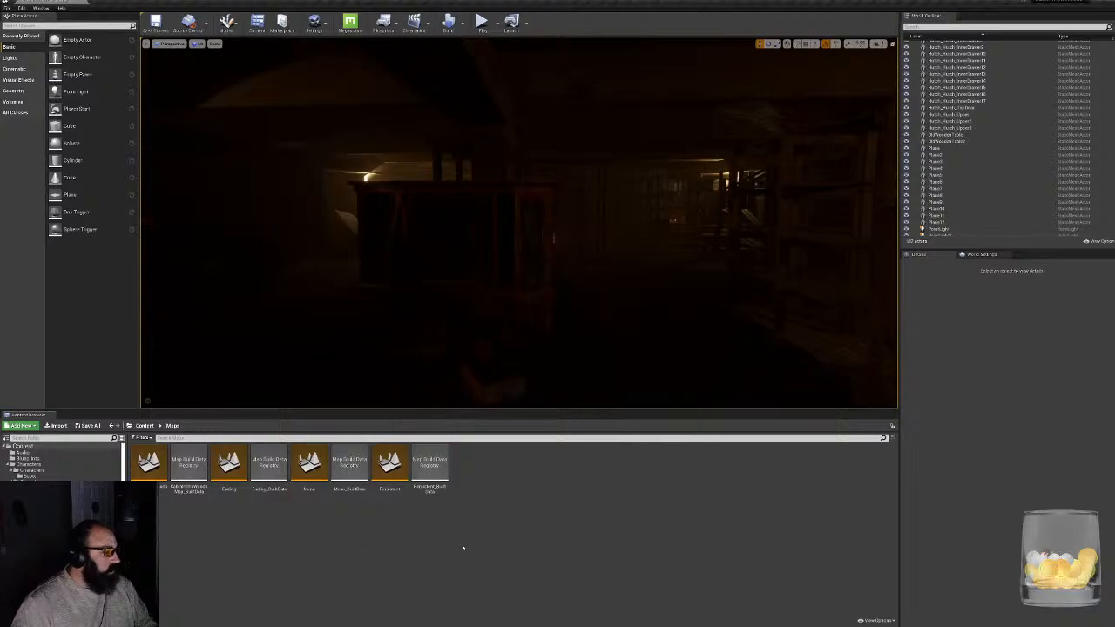
pyautogui.doubleClick(389, 466)
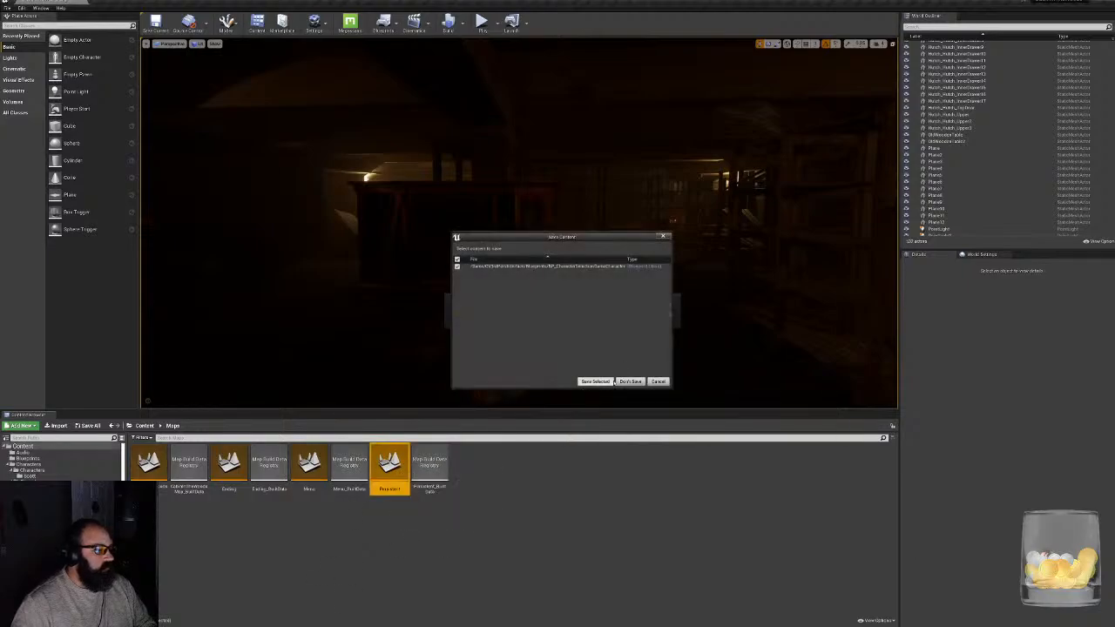
pyautogui.click(605, 382)
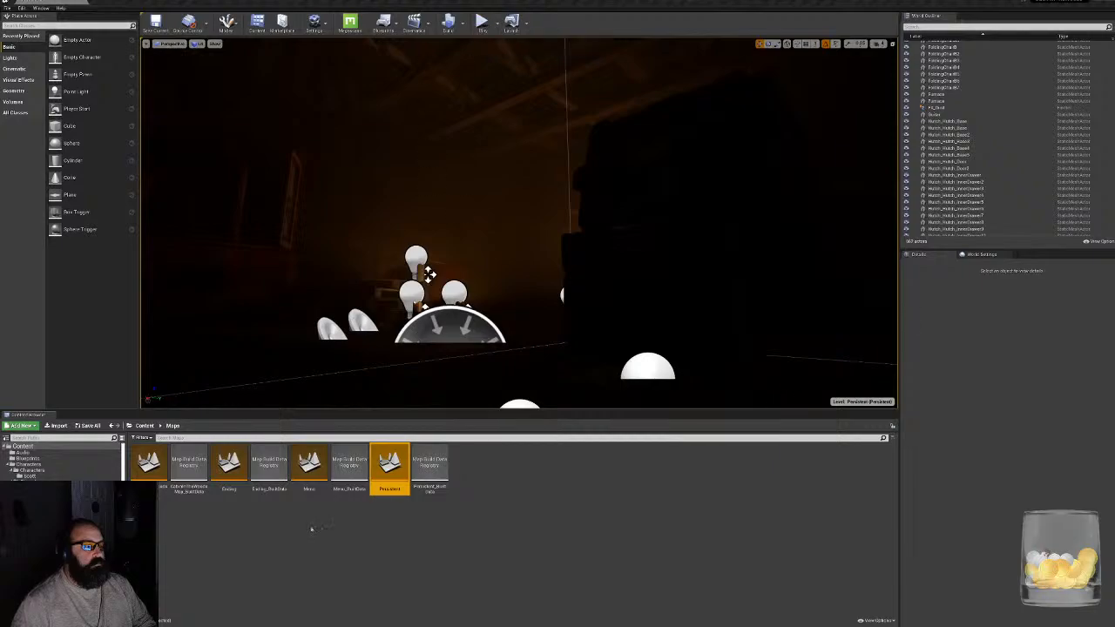
# - Play the Persistent level and proceed past the name and email form into the game
pyautogui.moveTo(519, 223); pyautogui.dragTo(453, 246, button='right')
pyautogui.moveTo(600, 227); pyautogui.dragTo(599, 227, button='right')
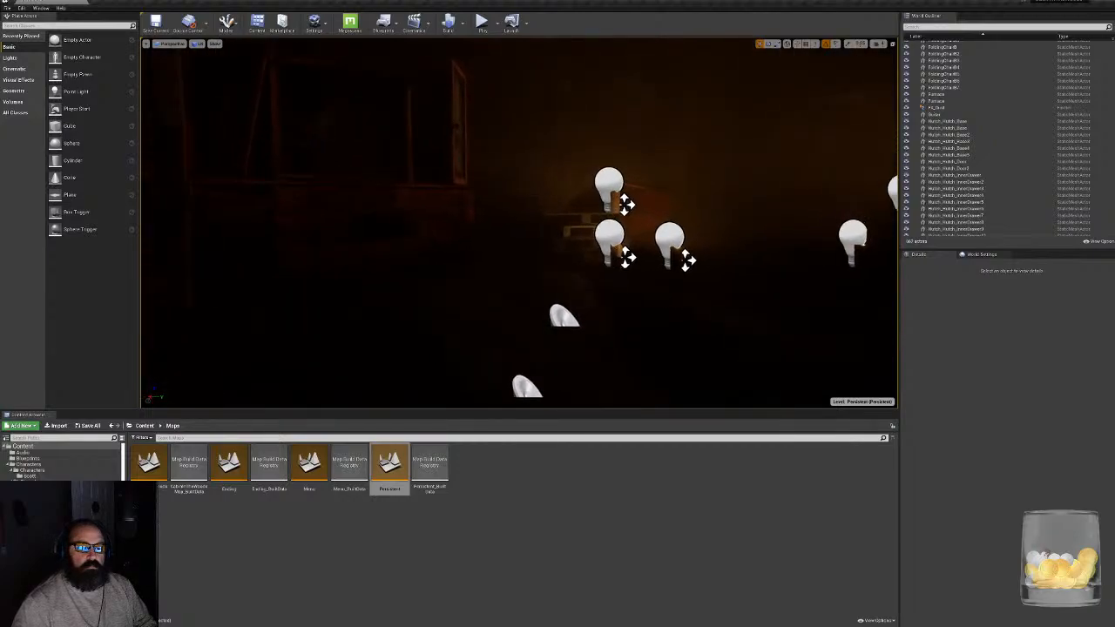
pyautogui.click(481, 21)
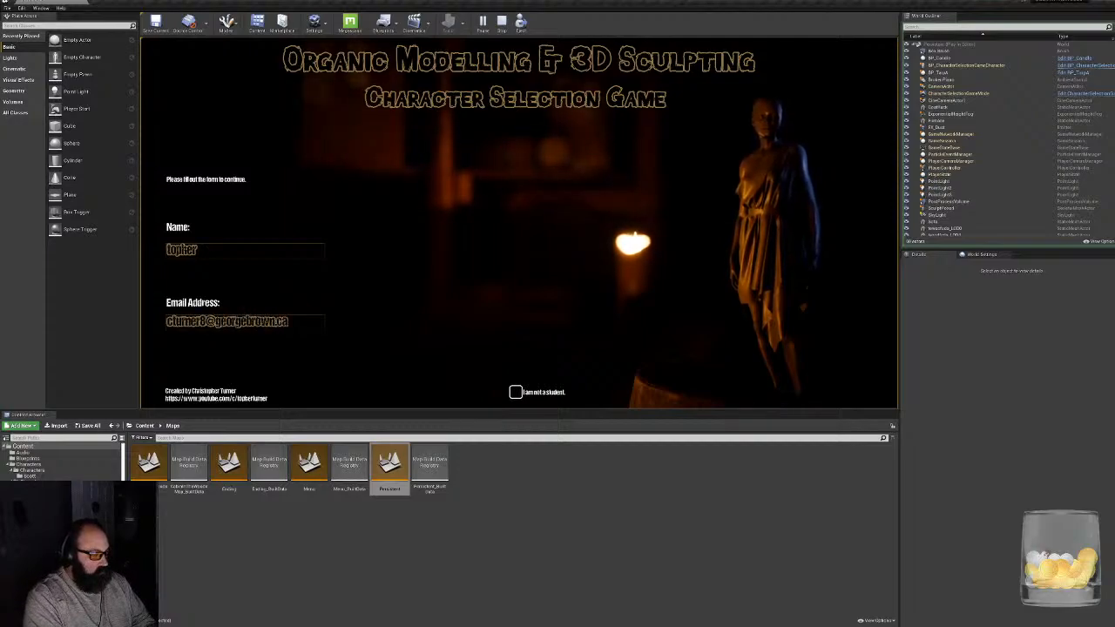
pyautogui.click(764, 360)
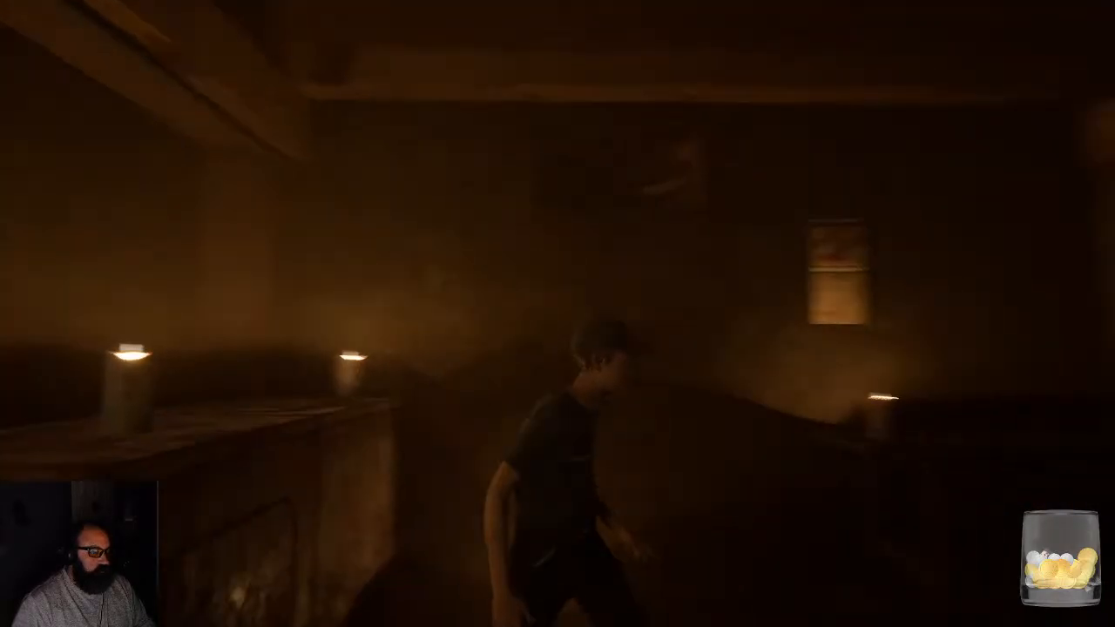
# - Walk to the Papyrus item, inspect it by rotating it, and put it back
pyautogui.press('w')
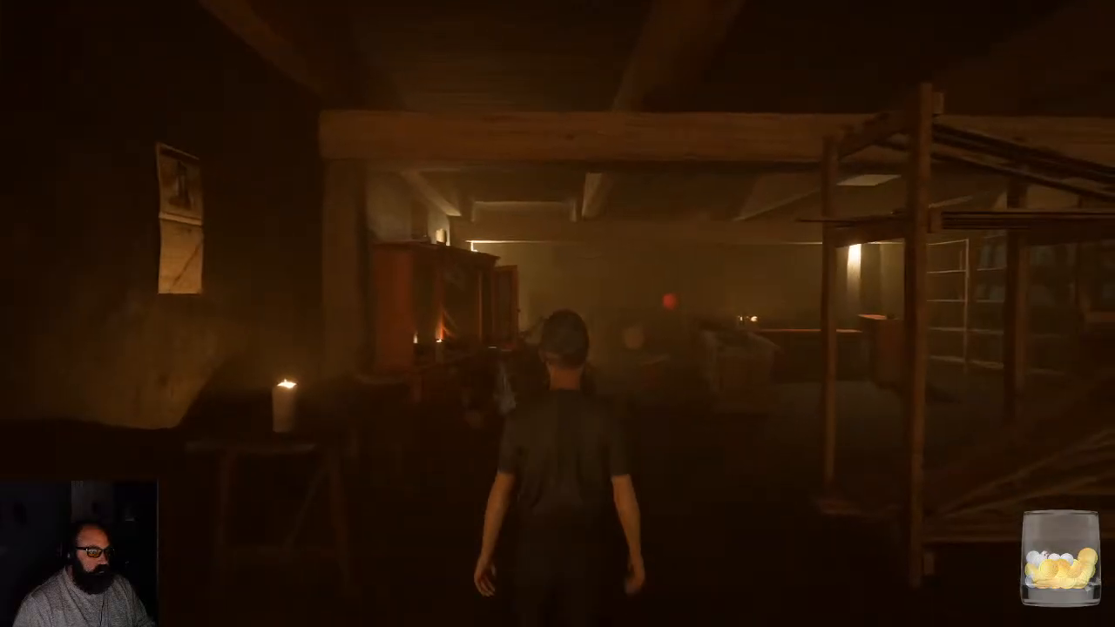
pyautogui.press('w')
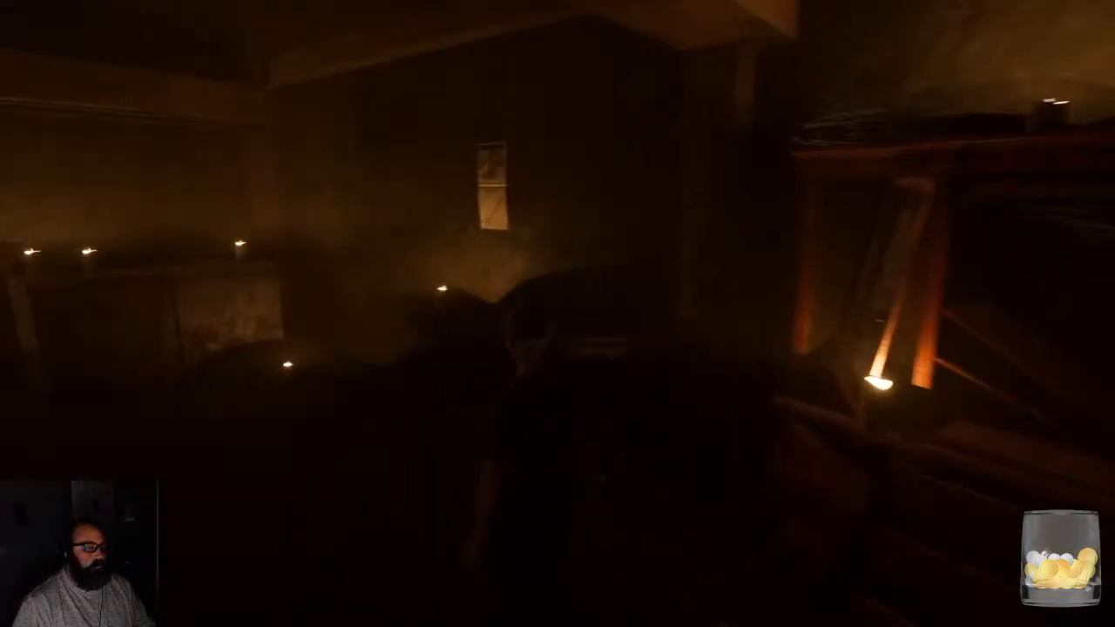
pyautogui.click(577, 331)
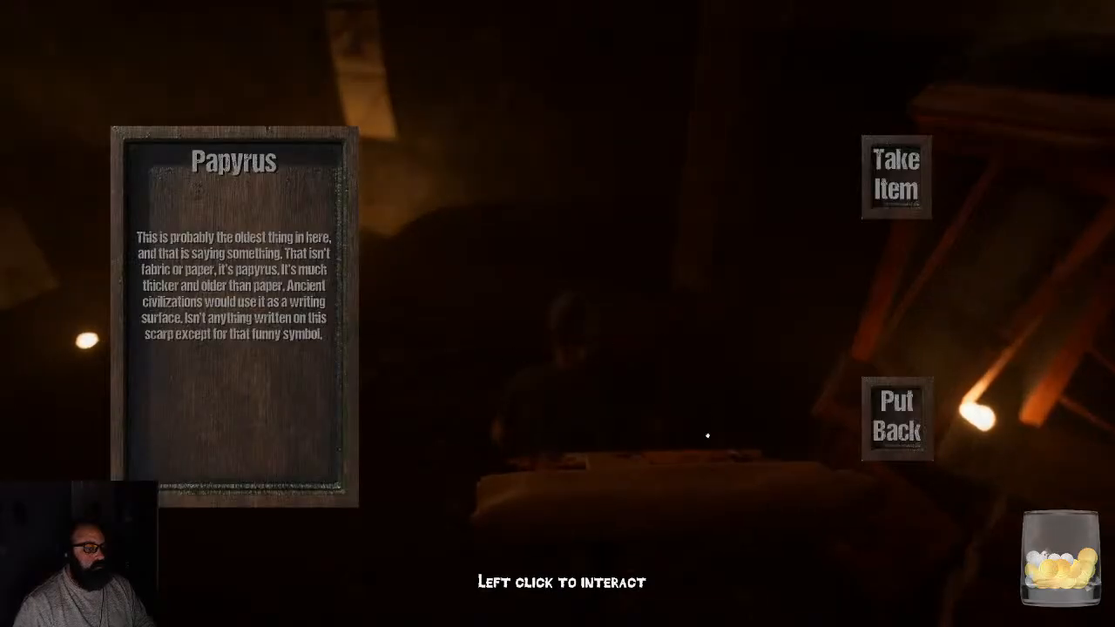
pyautogui.moveTo(708, 436); pyautogui.dragTo(610, 512)
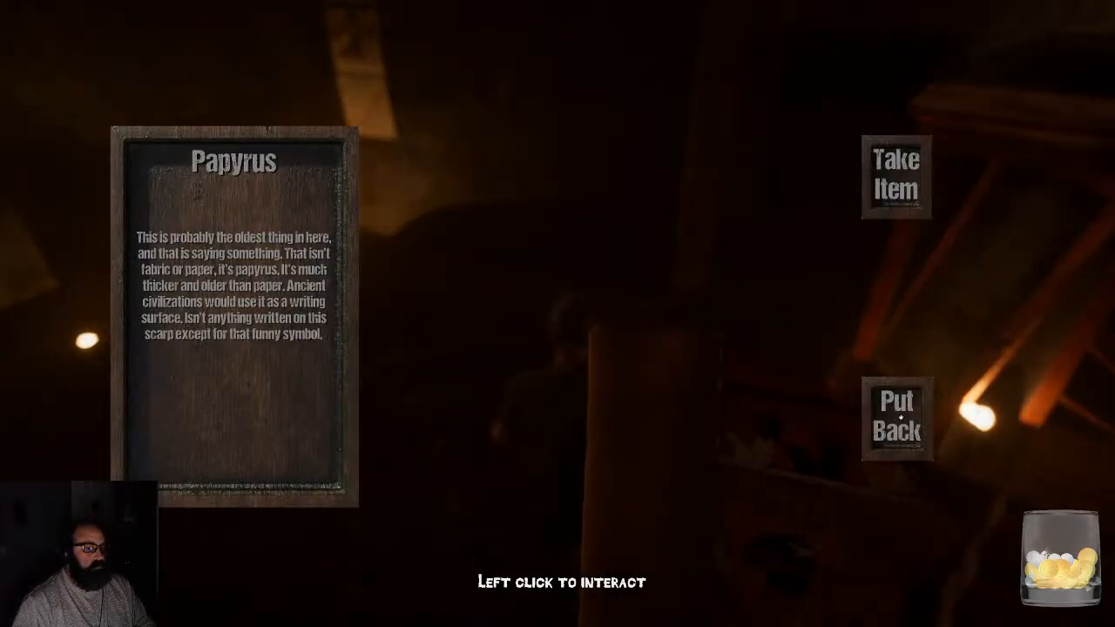
pyautogui.click(900, 418)
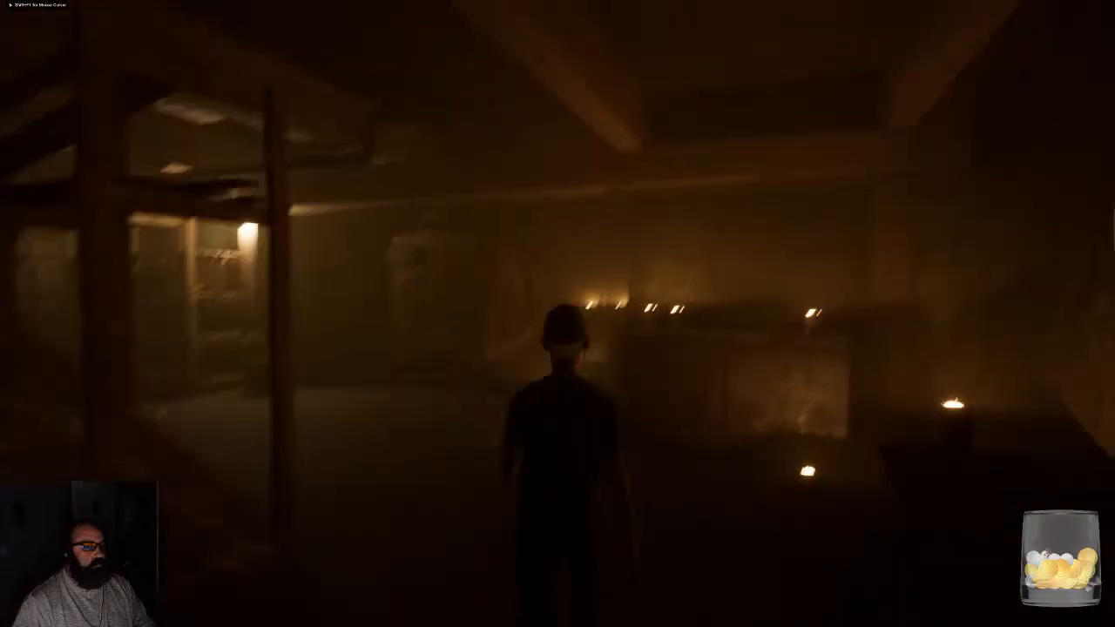
# - Play-test walking and turning the character from the candlelit corner through the aisle between the wooden shelves
pyautogui.press('w')
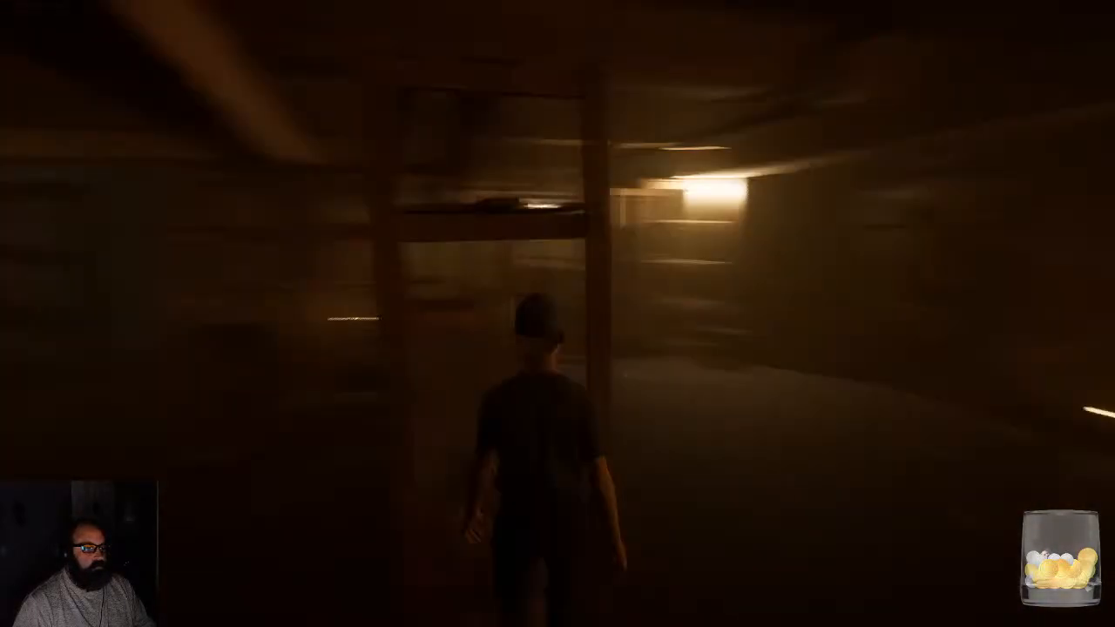
pyautogui.press('w')
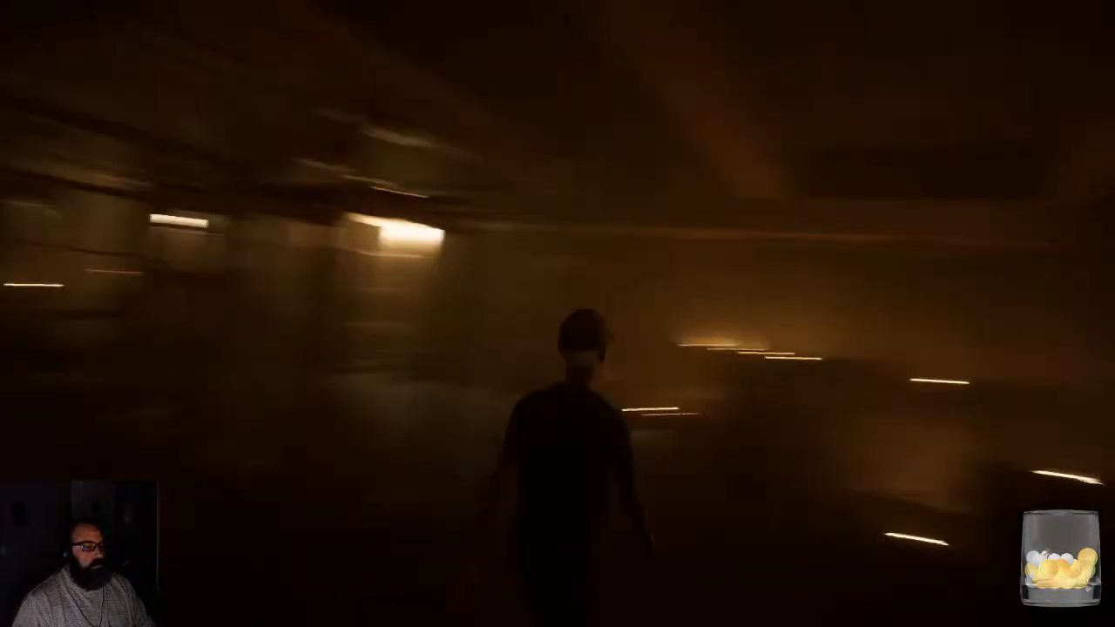
pyautogui.press('w')
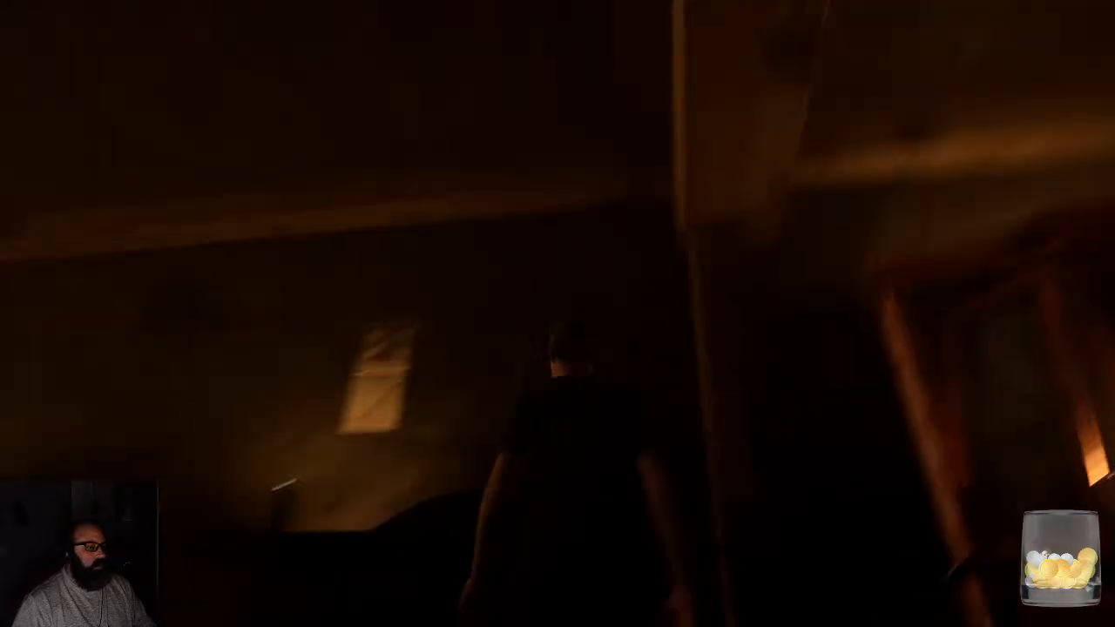
pyautogui.press('w')
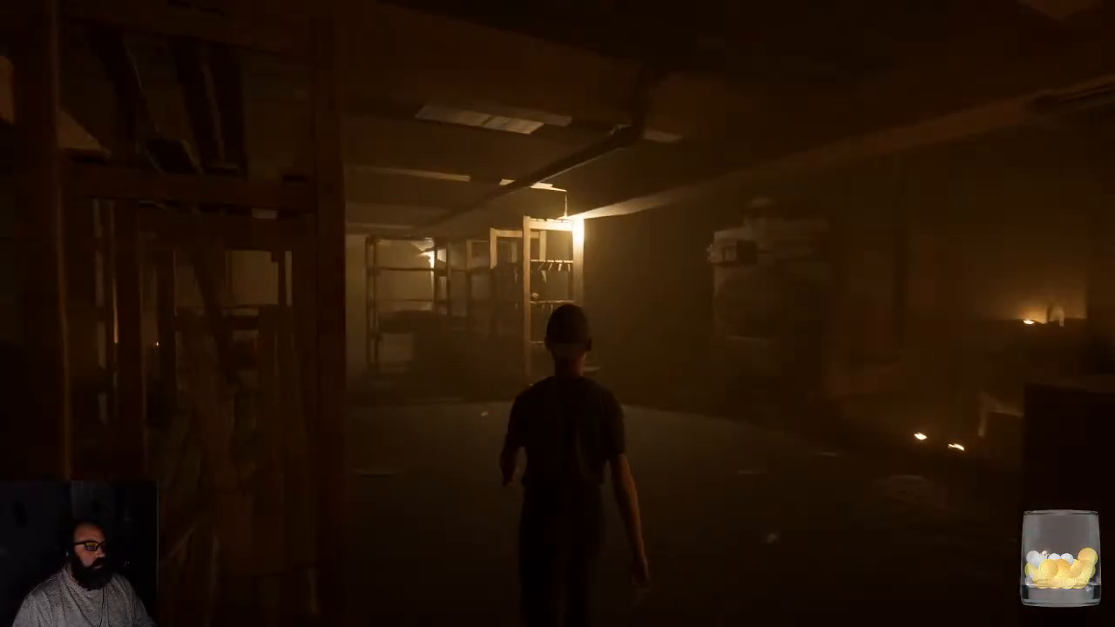
pyautogui.press('w')
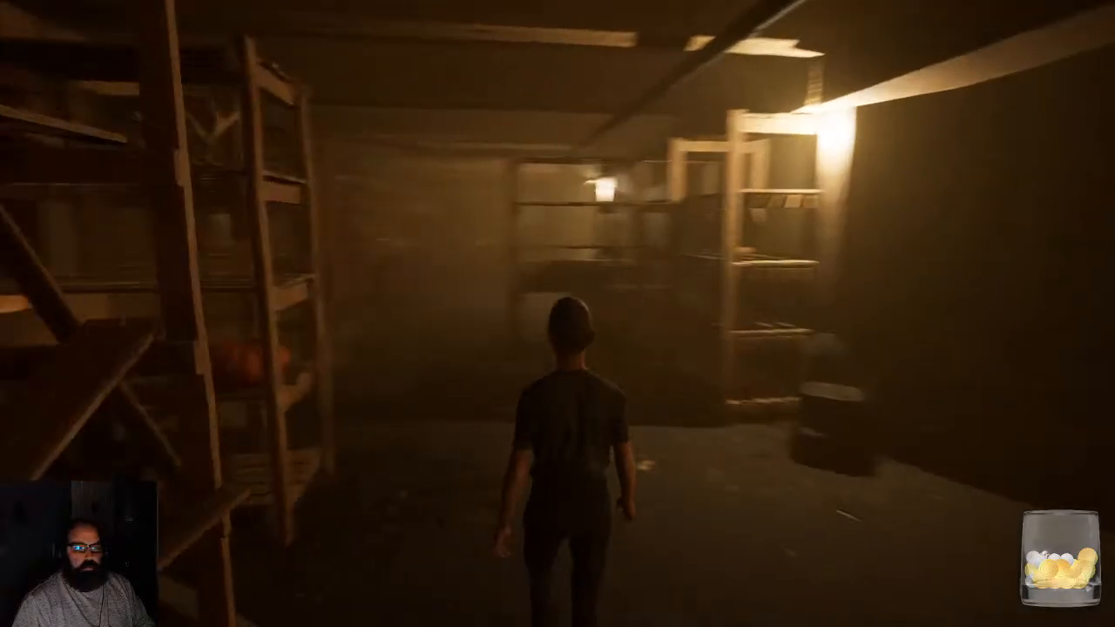
pyautogui.press('w')
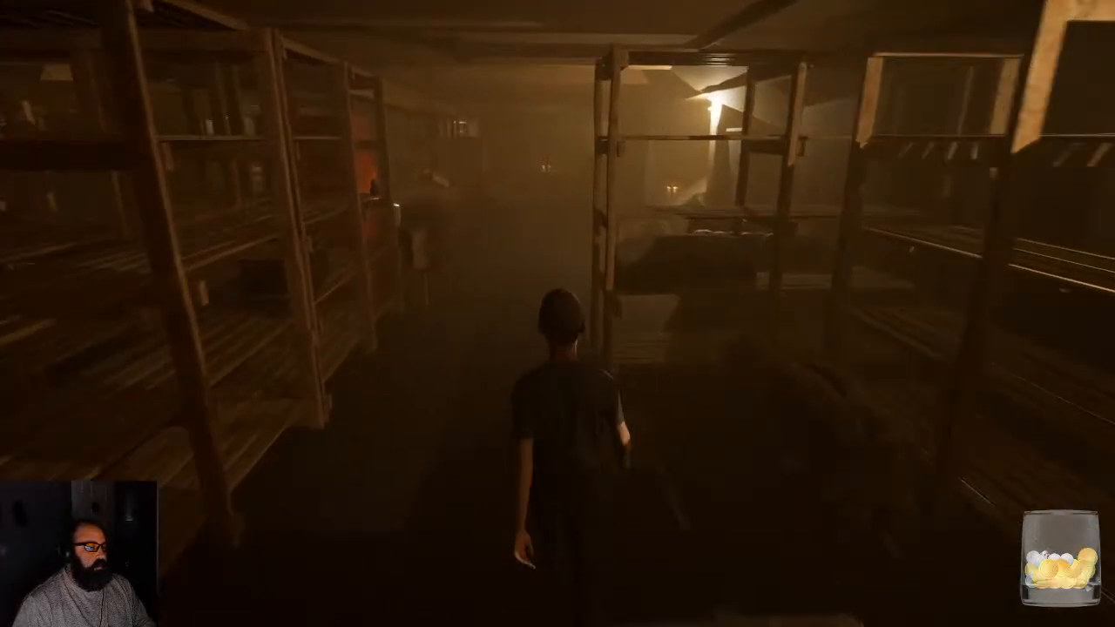
pyautogui.press('w')
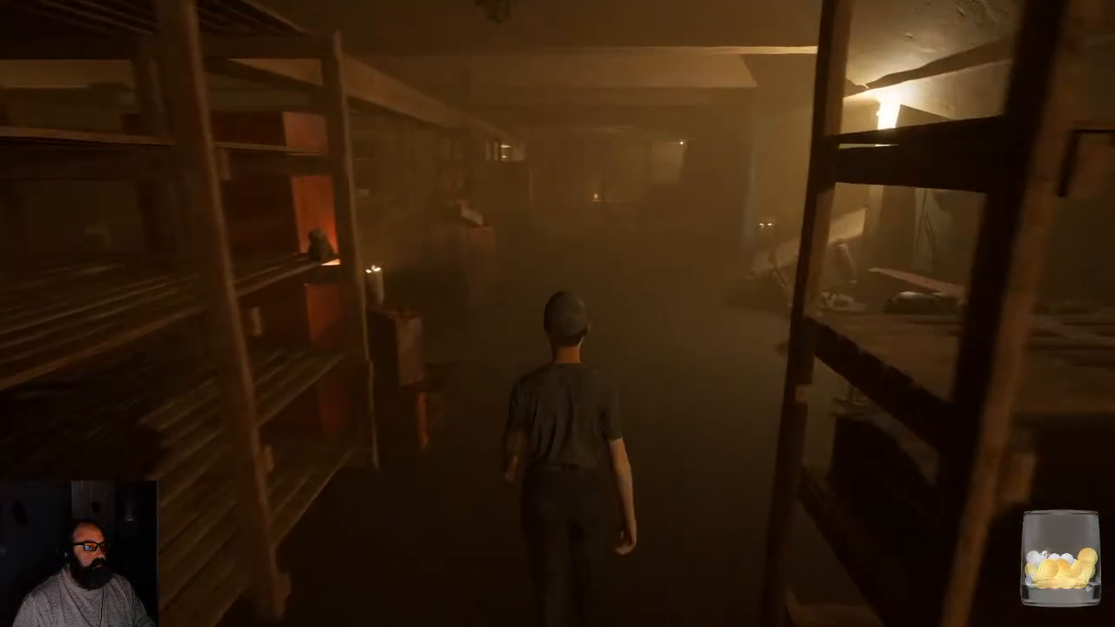
pyautogui.press('w')
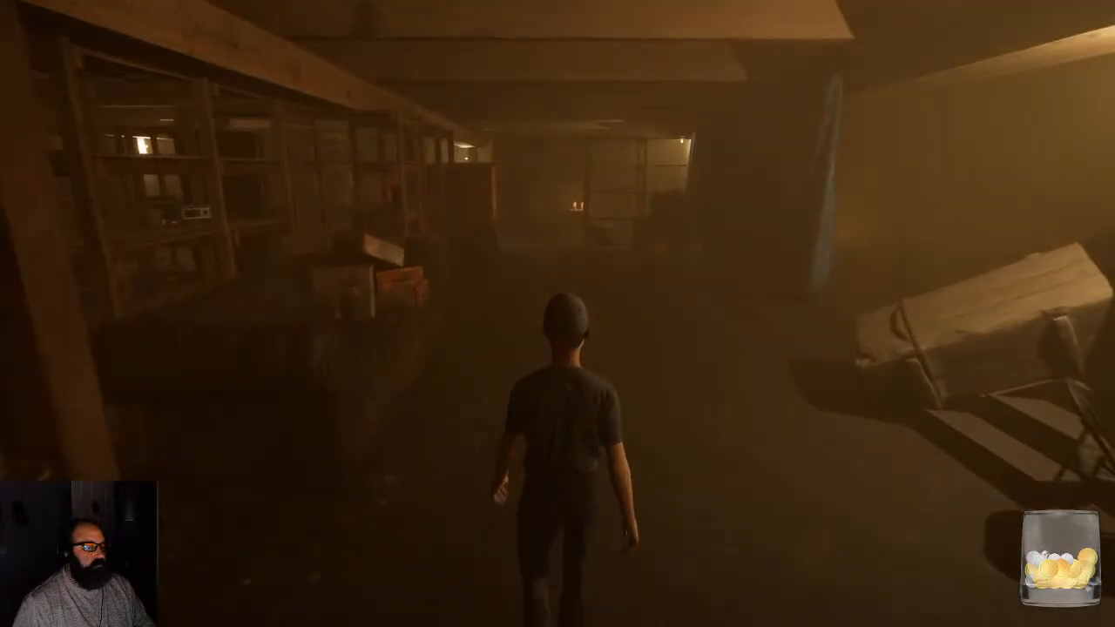
# - Play-test the character past the red cabinet and barrels, swing the camera around to its face, and walk back among the shelves
pyautogui.press('w')
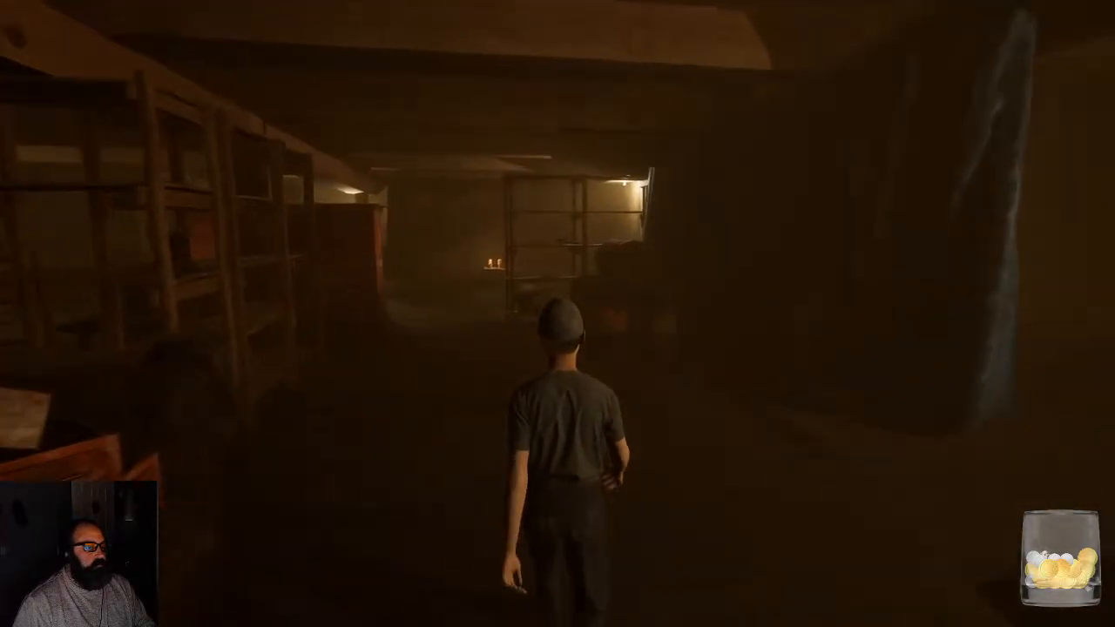
pyautogui.press('w')
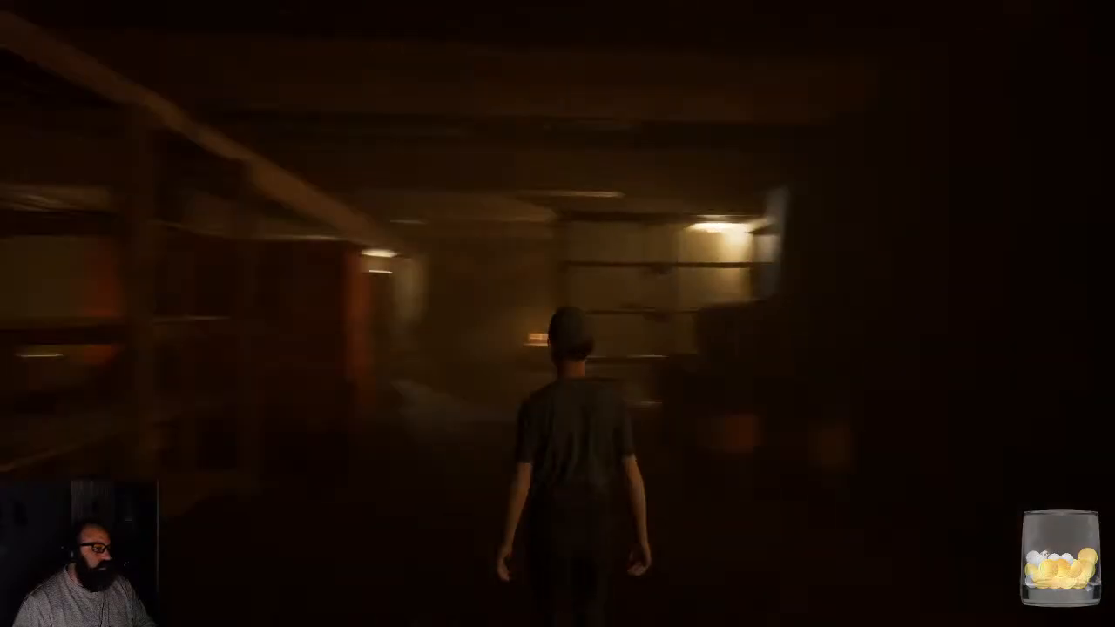
pyautogui.press('w')
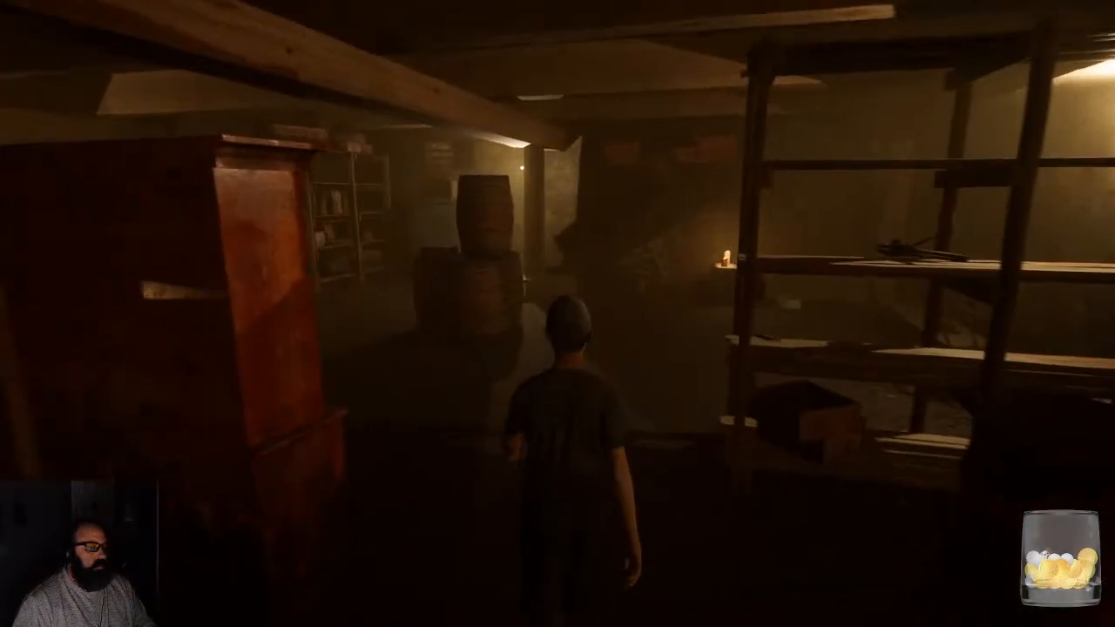
pyautogui.press('w')
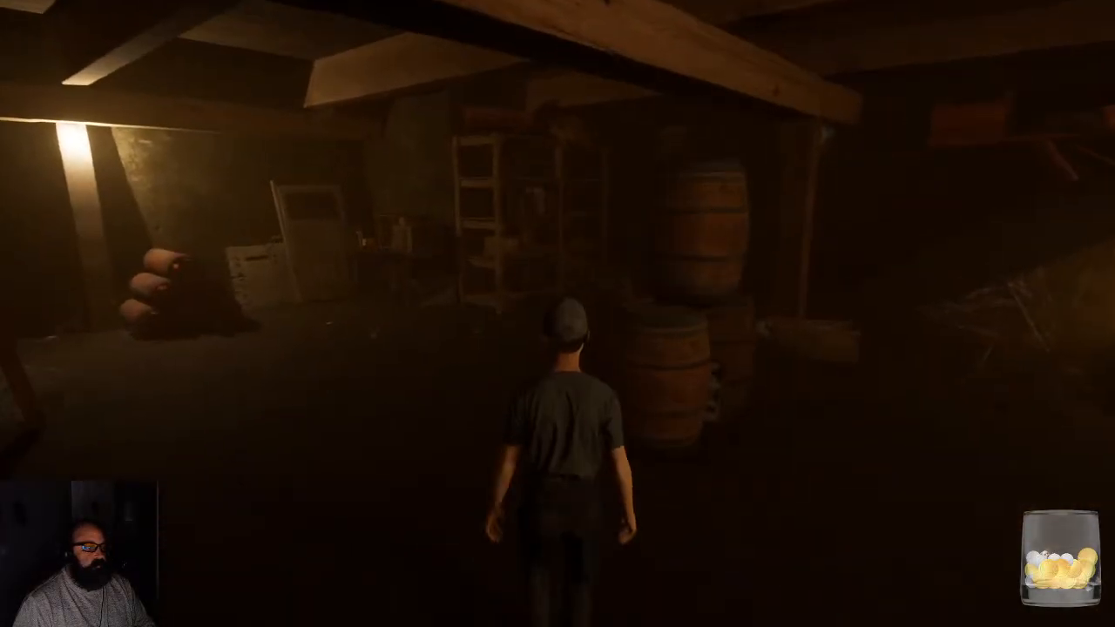
pyautogui.press('w')
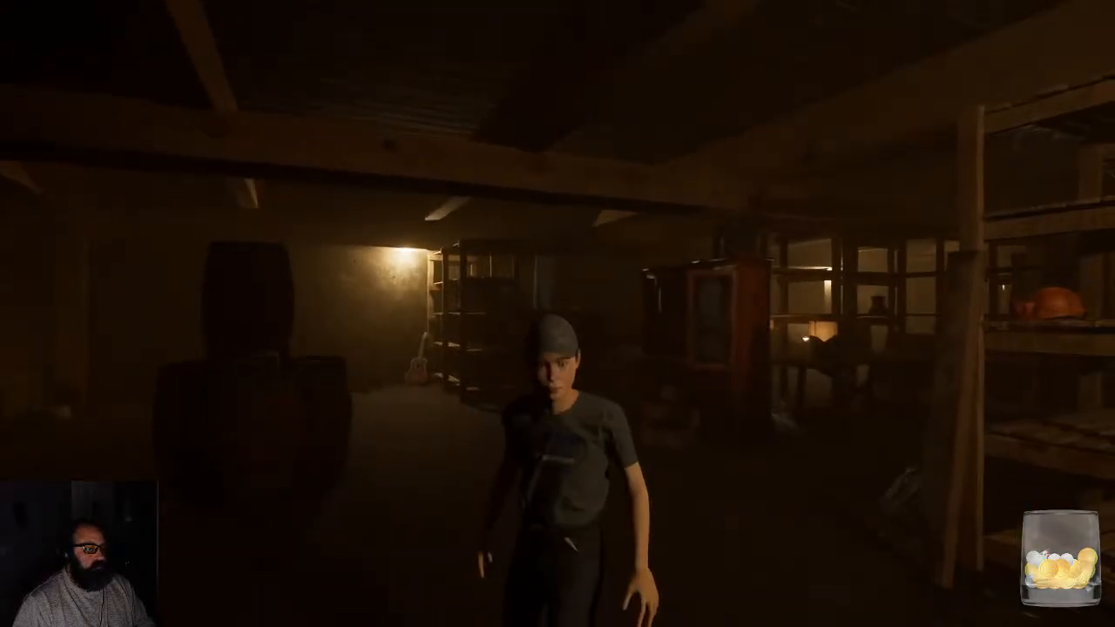
pyautogui.press('w')
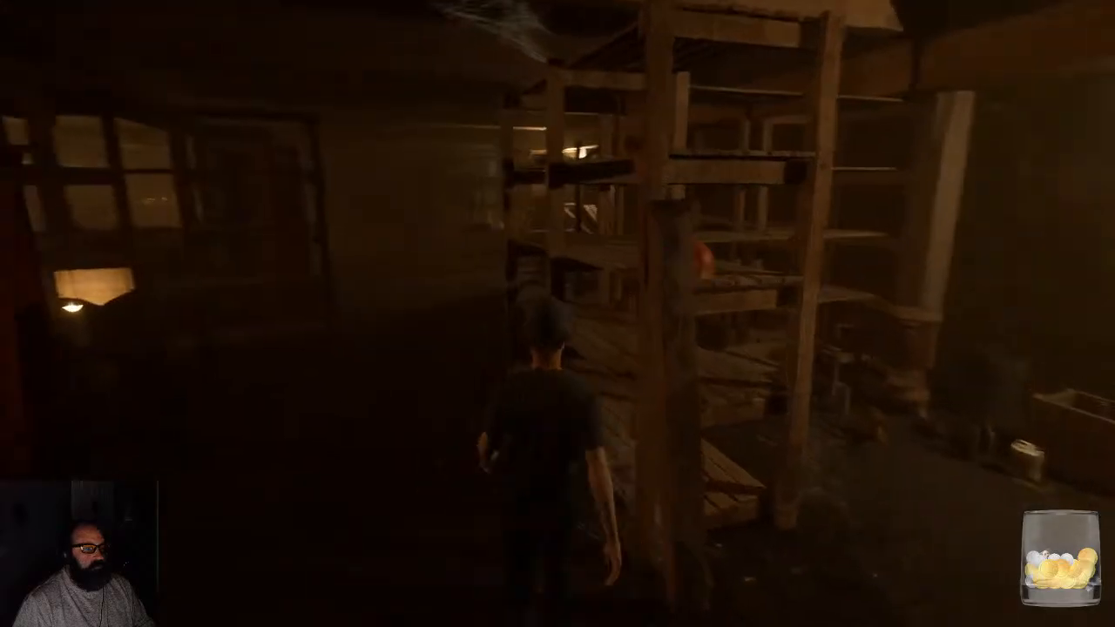
pyautogui.press('w')
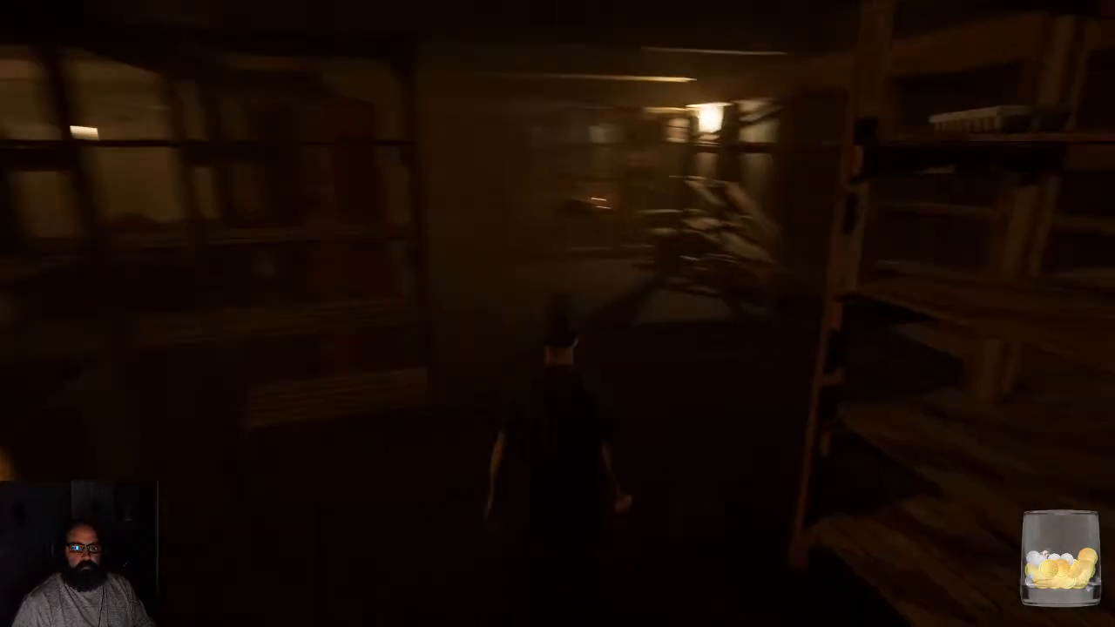
pyautogui.press('w')
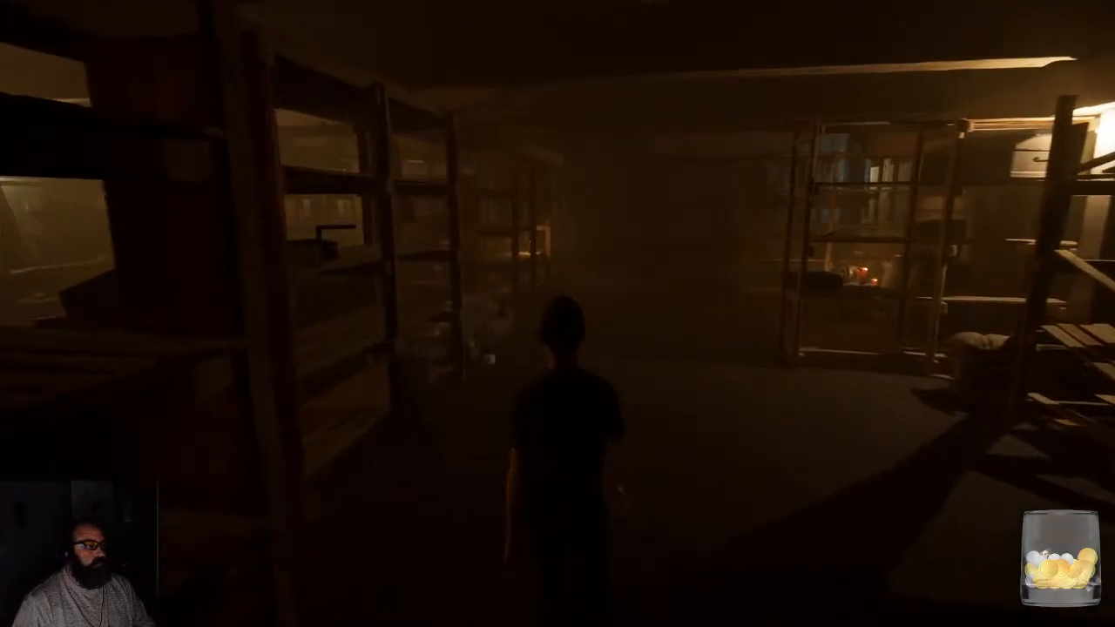
# - Walk the character to the highlighted Movie prop on the shelves, inspect it, and put it back twice
pyautogui.press('w')
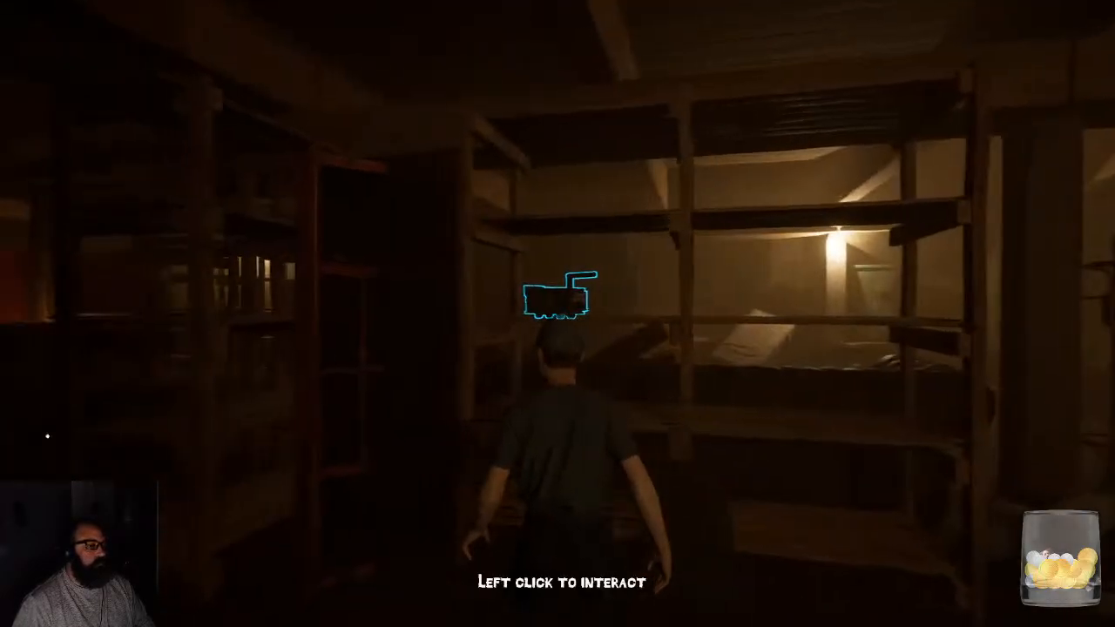
pyautogui.click(558, 301)
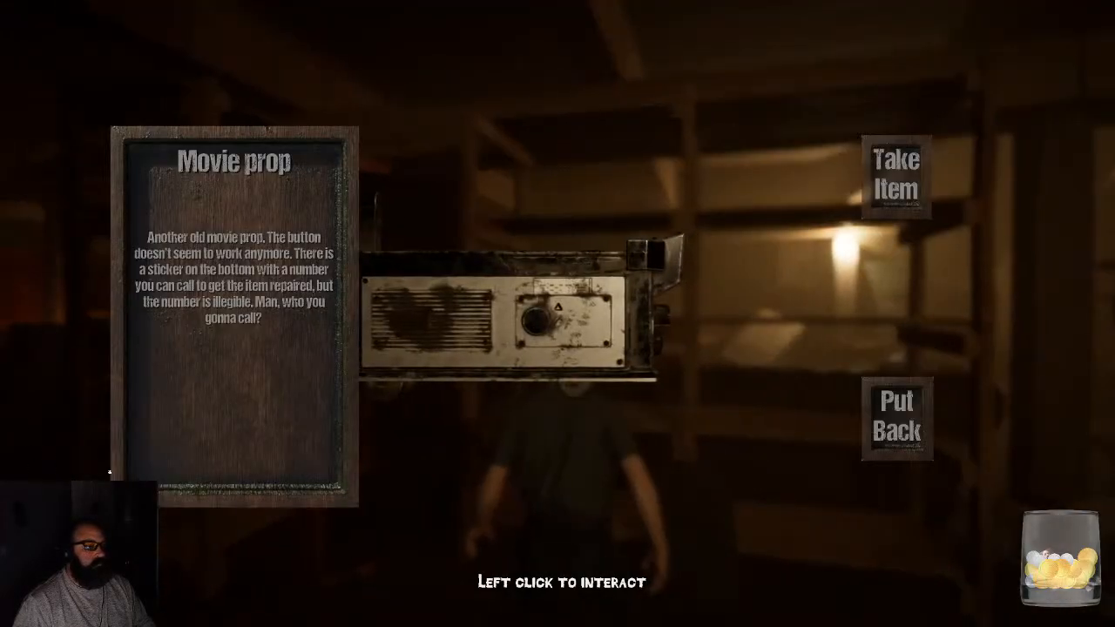
pyautogui.click(907, 428)
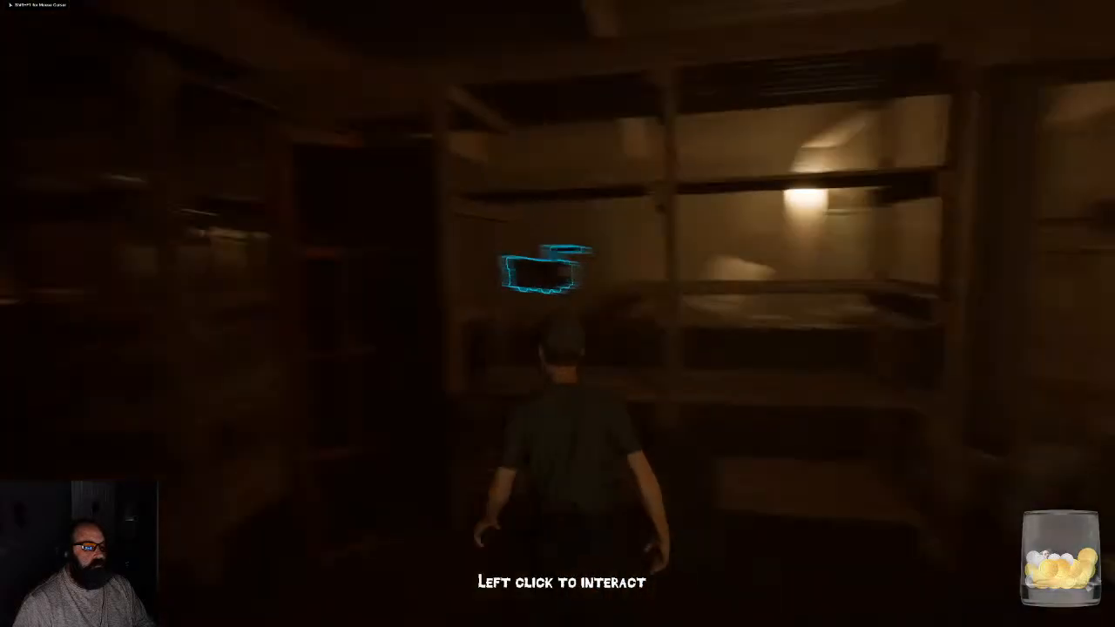
pyautogui.click(558, 313)
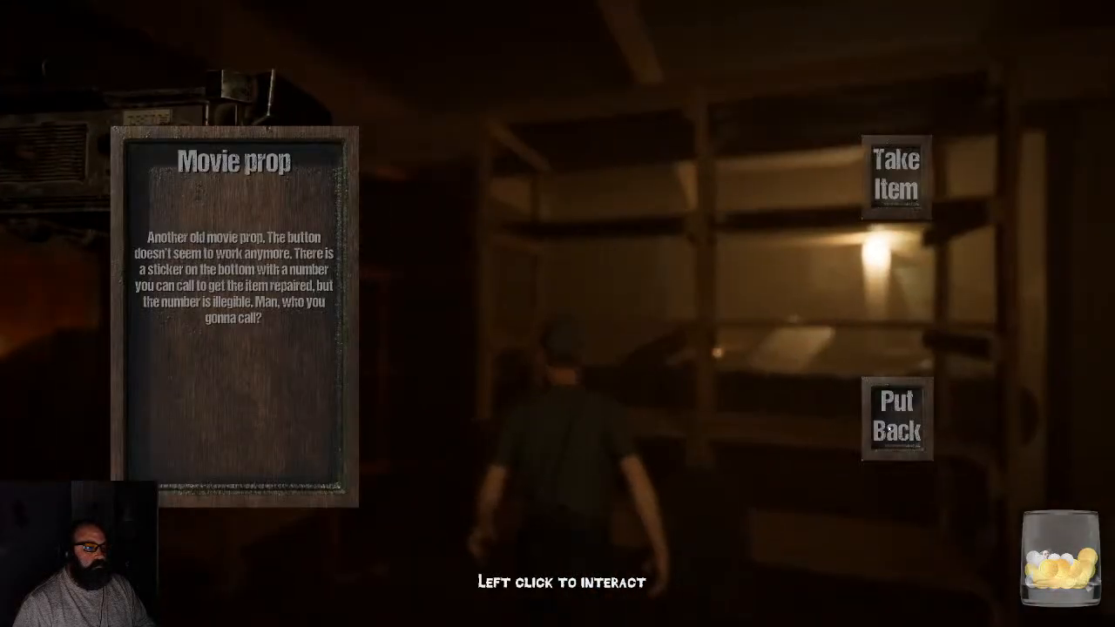
pyautogui.click(889, 429)
pyautogui.click(884, 426)
pyautogui.click(865, 415)
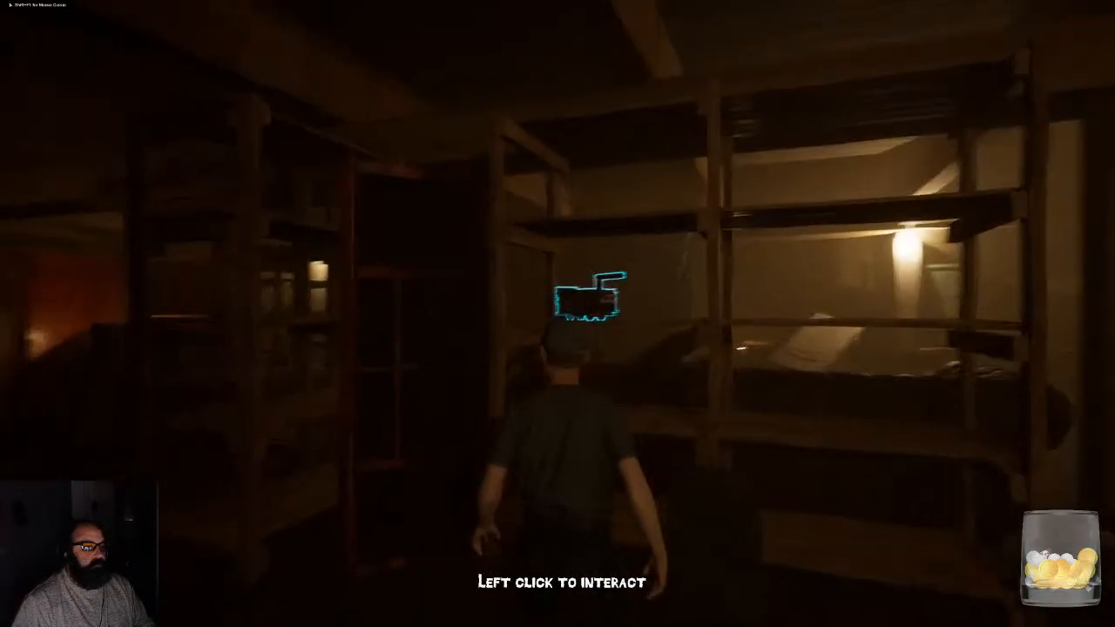
# - Test picking up and putting back the Movie prop again while shifting the camera beside the shelves
pyautogui.click(849, 409)
pyautogui.click(895, 410)
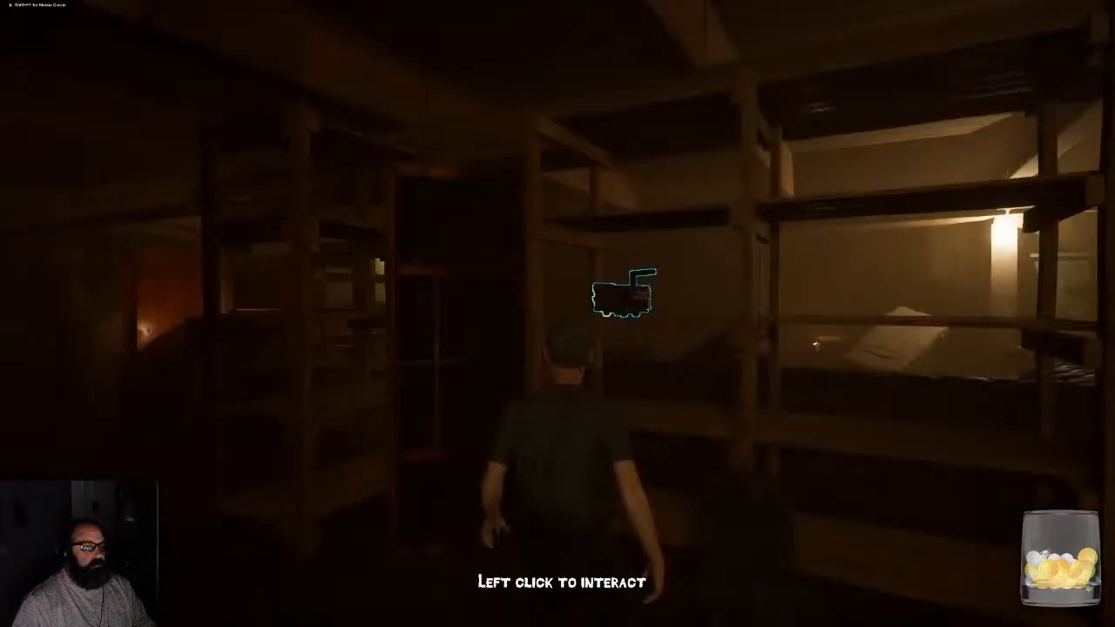
pyautogui.click(889, 408)
pyautogui.click(897, 411)
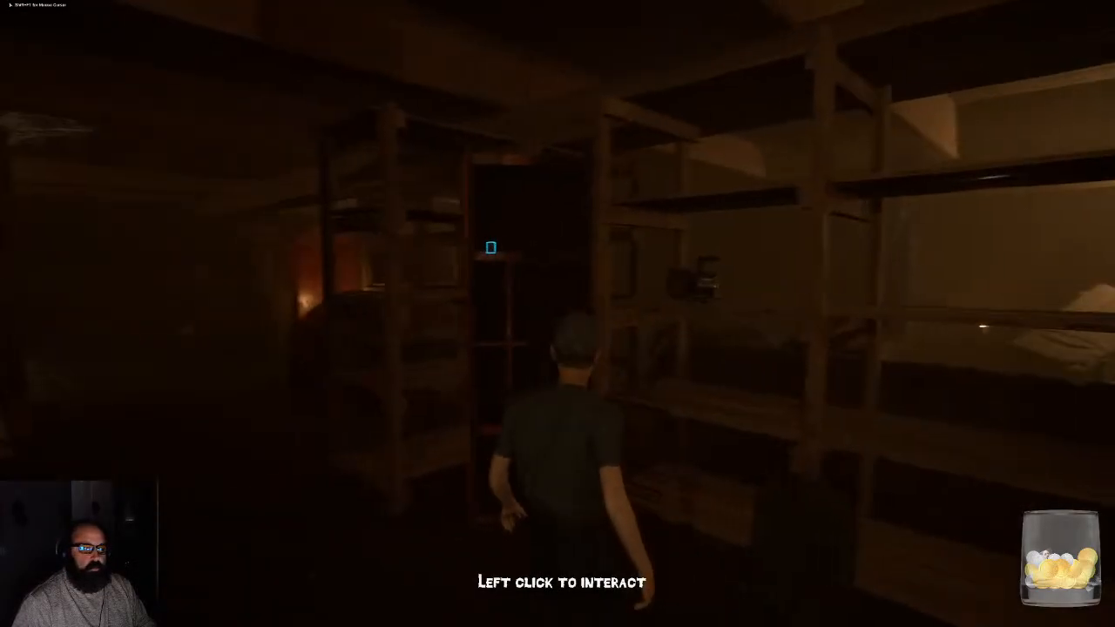
pyautogui.click(896, 417)
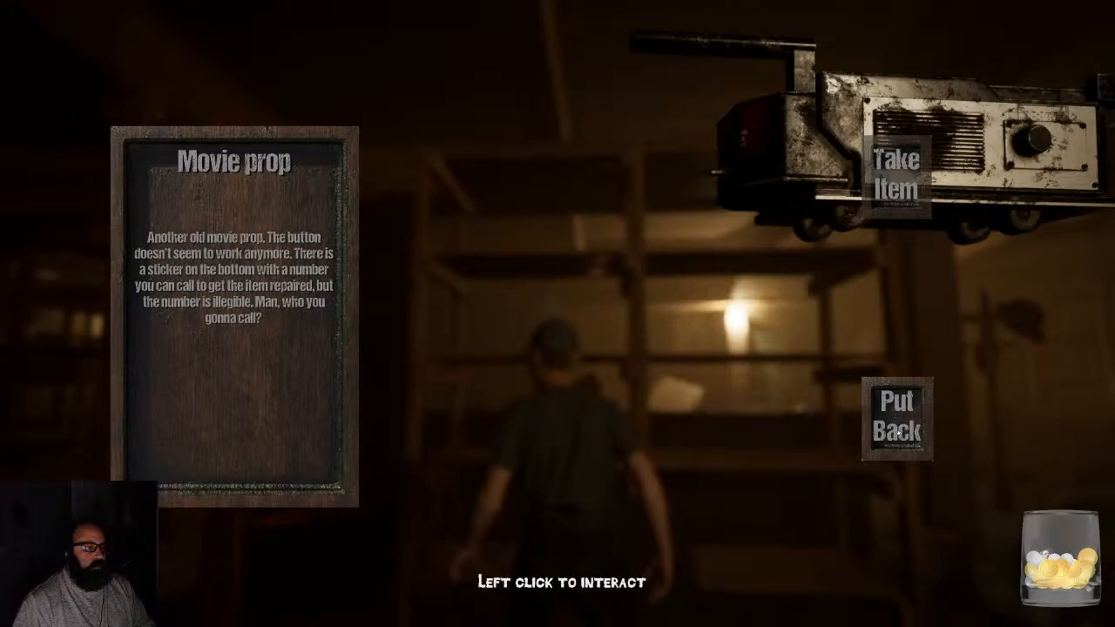
# - Put the Movie prop back, inspect it again by rotating it toward its striped top and danger label, and take the item
pyautogui.click(897, 432)
pyautogui.click(906, 430)
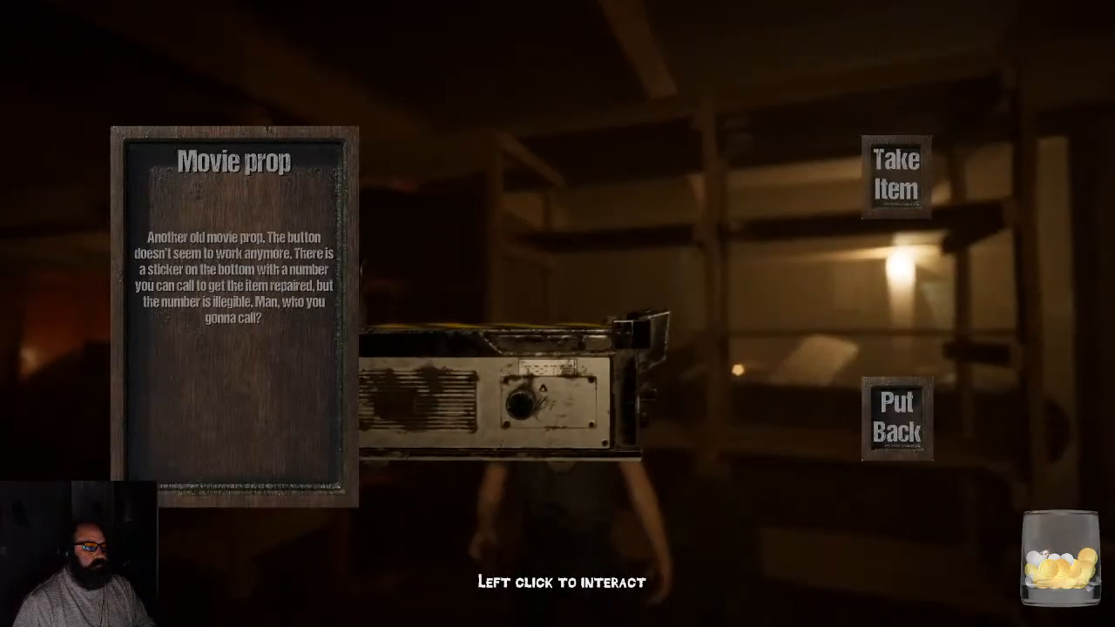
pyautogui.click(906, 429)
pyautogui.click(908, 428)
pyautogui.moveTo(709, 352); pyautogui.dragTo(777, 263)
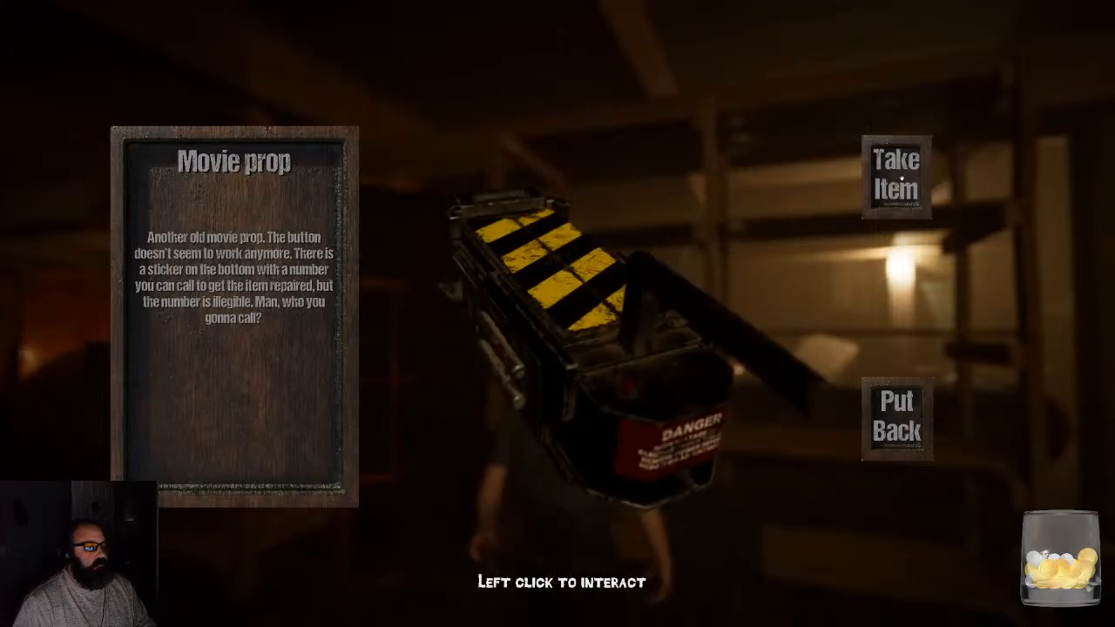
pyautogui.click(901, 180)
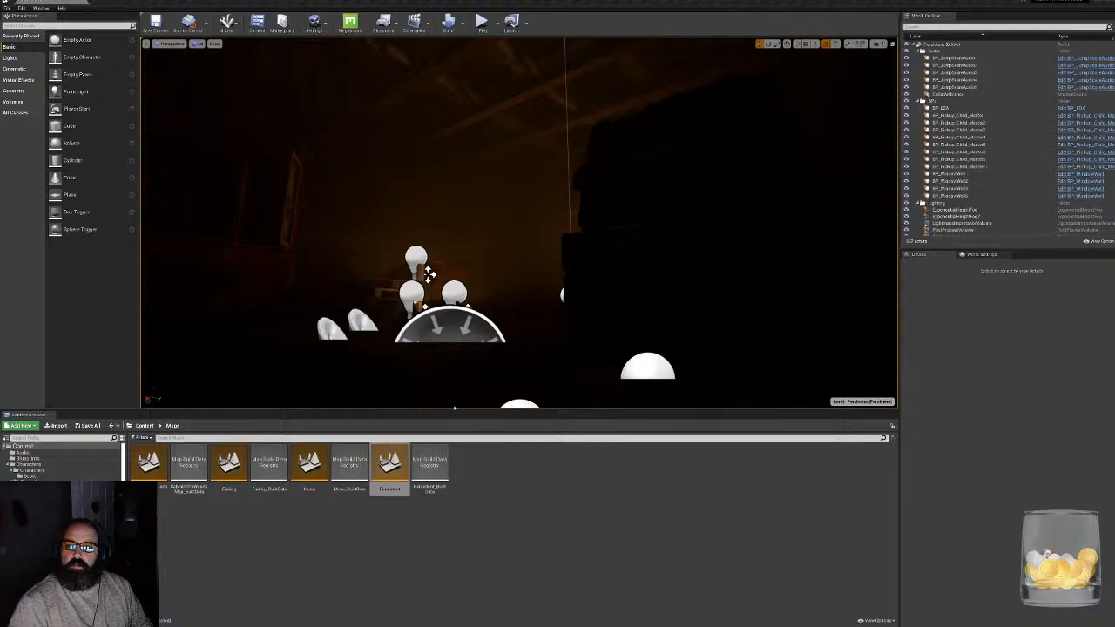
# - Open the Ending level from the Maps folder and open its Level Blueprint
pyautogui.click(453, 555)
pyautogui.scroll(-8, 67, 464)
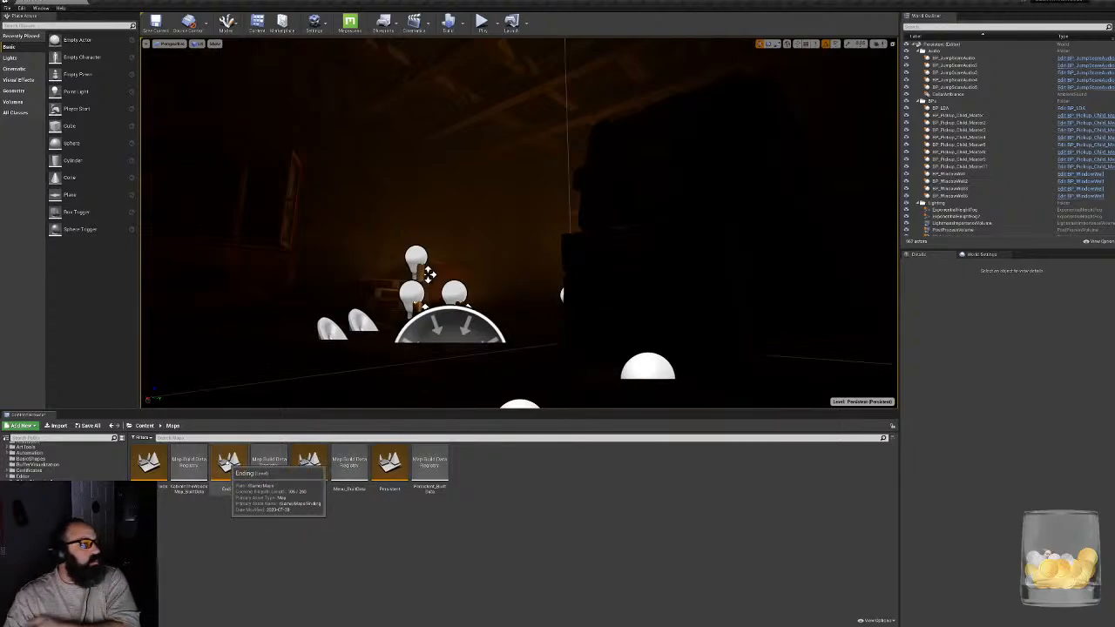
pyautogui.doubleClick(230, 463)
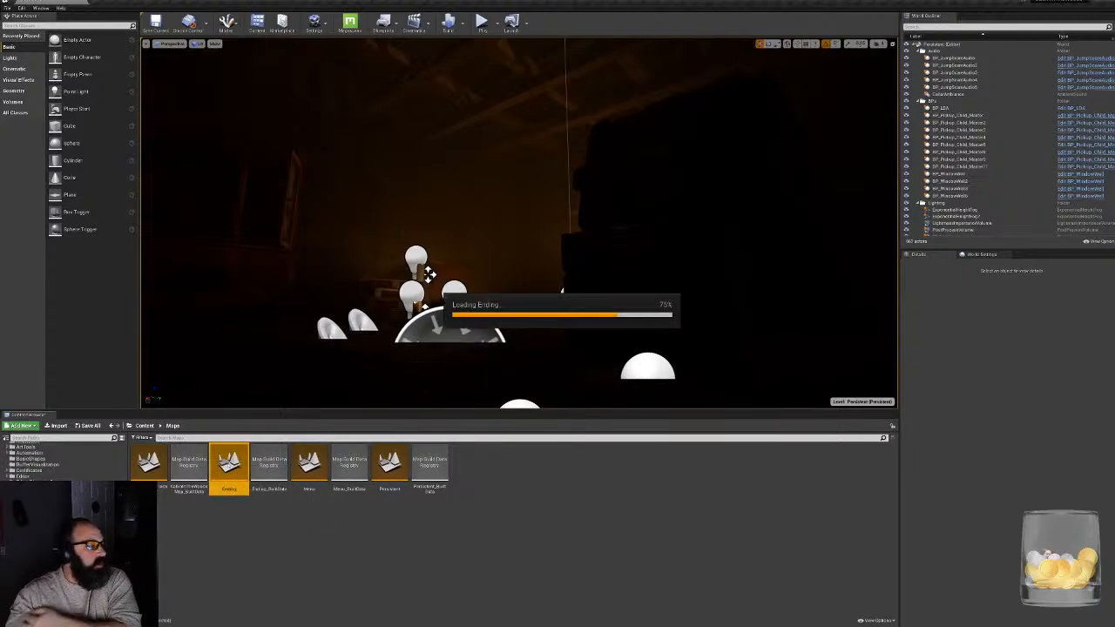
pyautogui.click(395, 24)
pyautogui.click(418, 76)
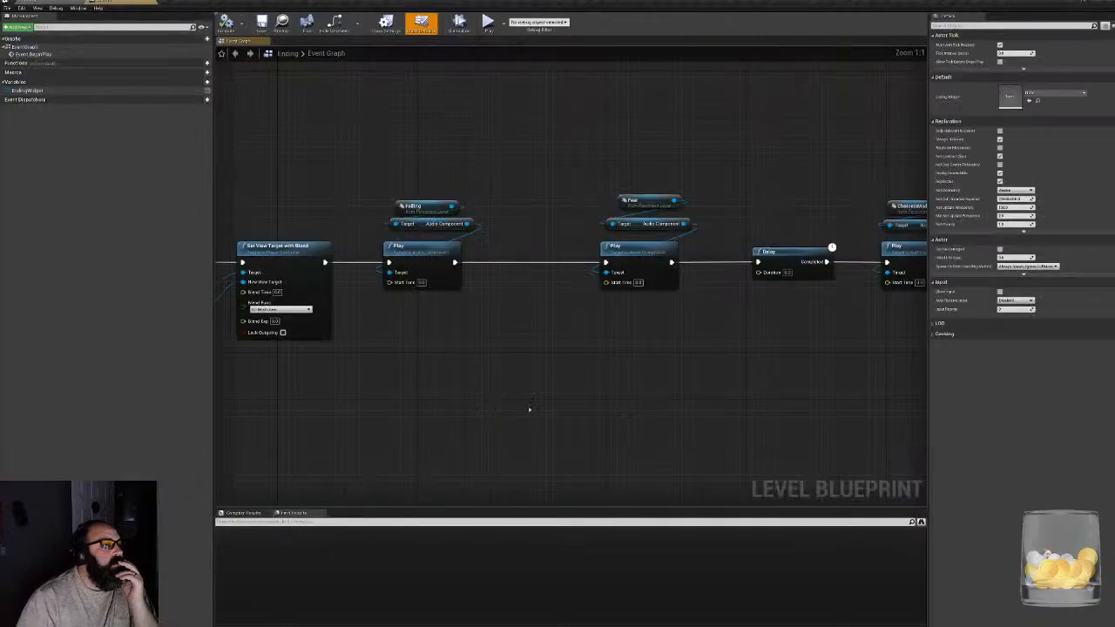
# - Examine the Ending Level Blueprint from the Ending Widget creation through the fade animations to Quit Game, and close it
pyautogui.scroll(-8, 598, 358)
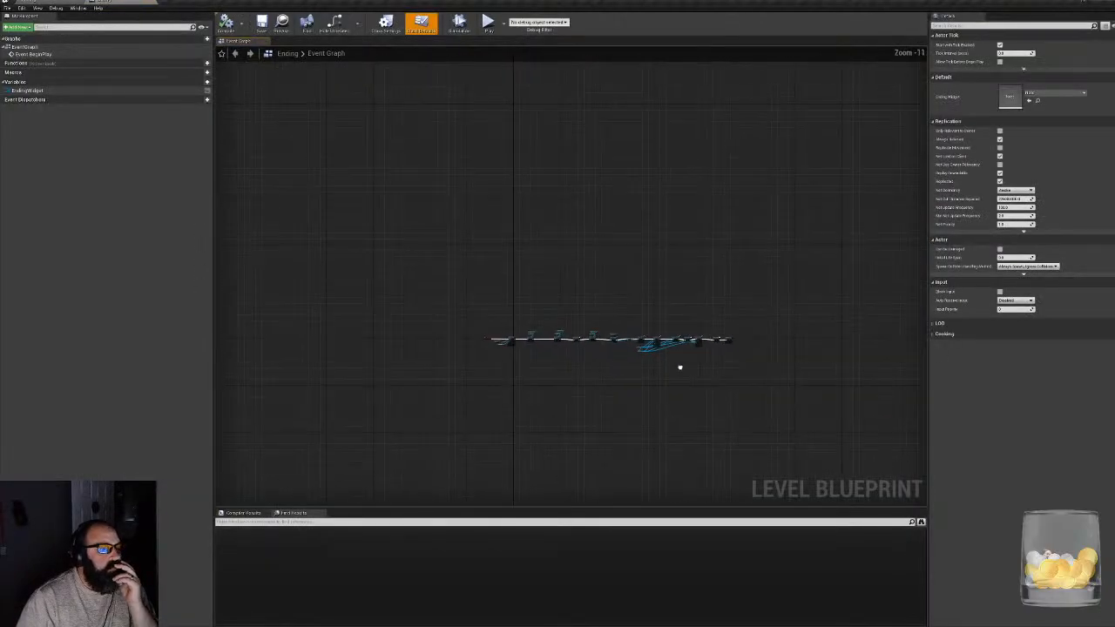
pyautogui.scroll(12, 680, 367)
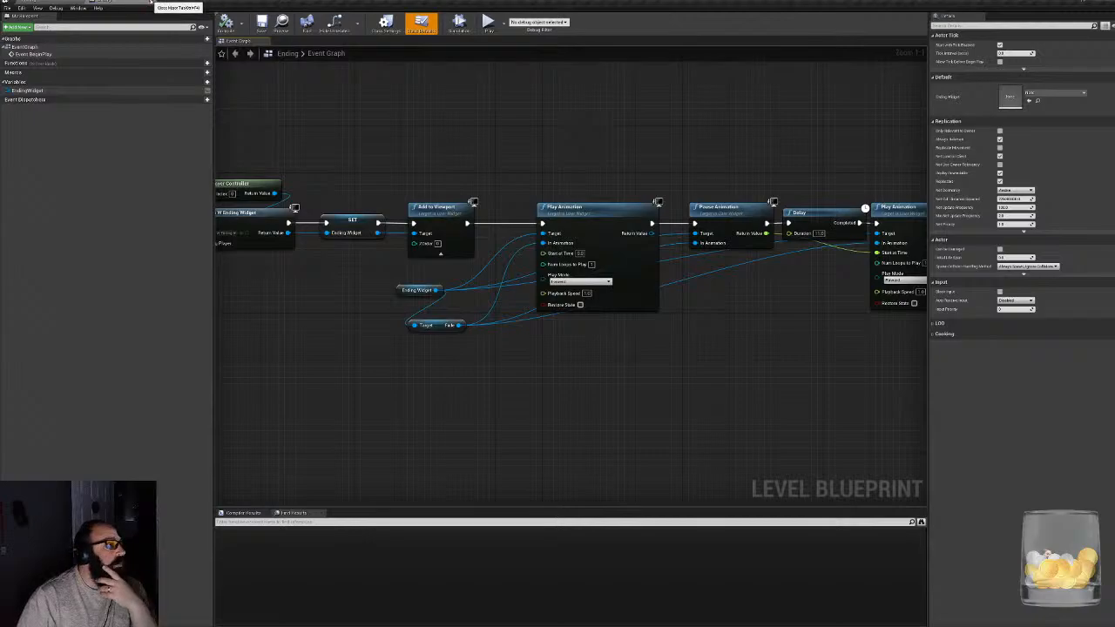
pyautogui.moveTo(352, 143); pyautogui.dragTo(119, 176, button='right')
pyautogui.moveTo(548, 298); pyautogui.dragTo(291, 307, button='right')
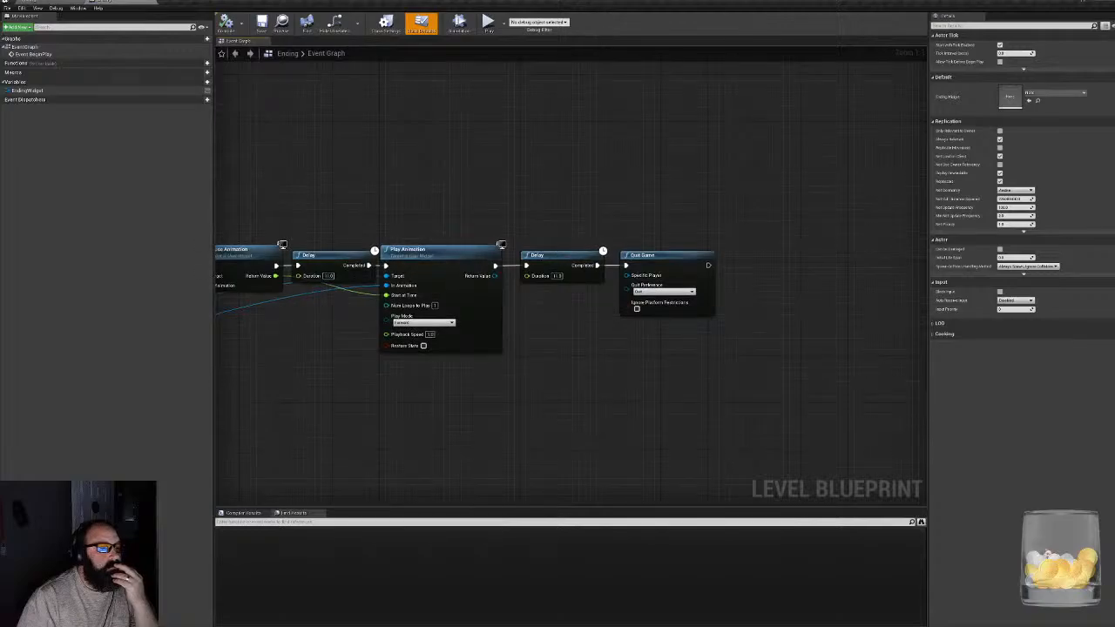
pyautogui.click(151, 1)
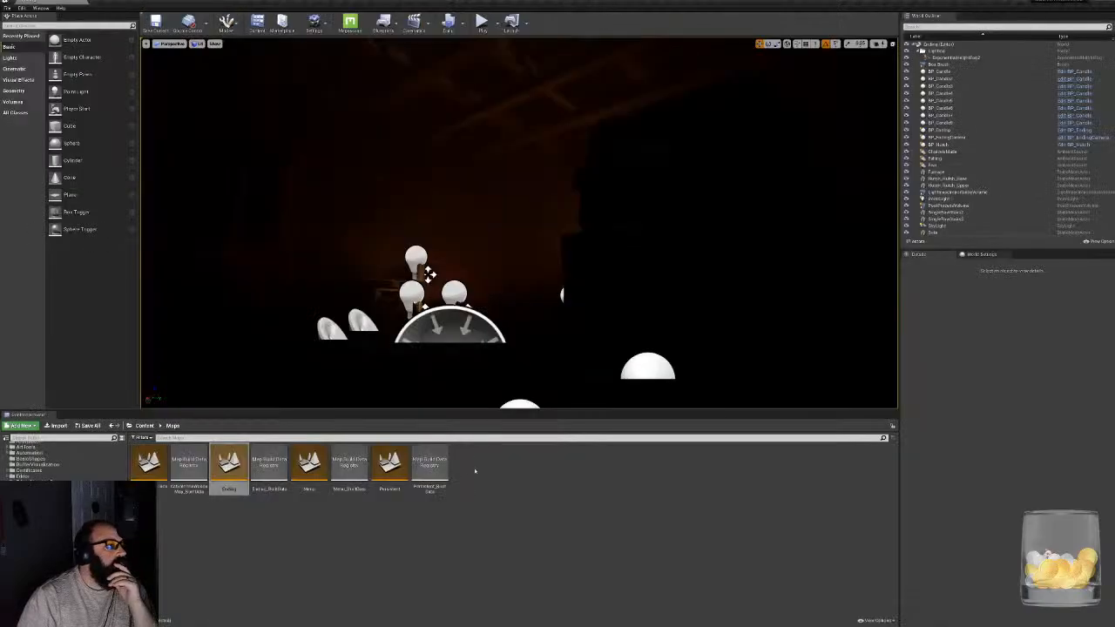
# - Browse the project's content folders to the Widgets folder
pyautogui.scroll(-8, 66, 488)
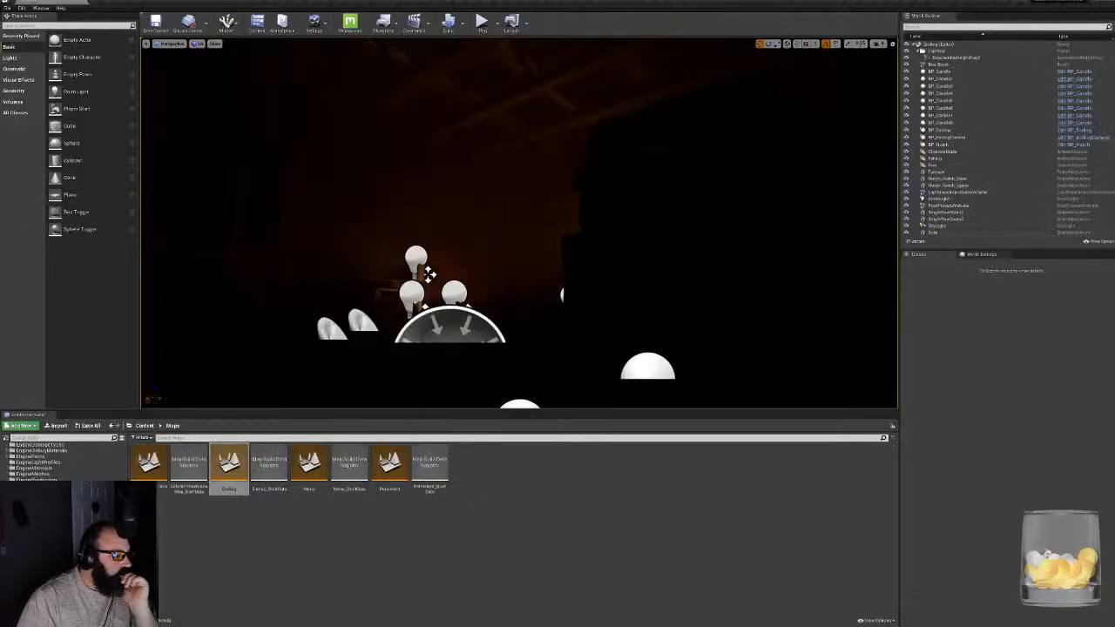
pyautogui.scroll(-10, 62, 462)
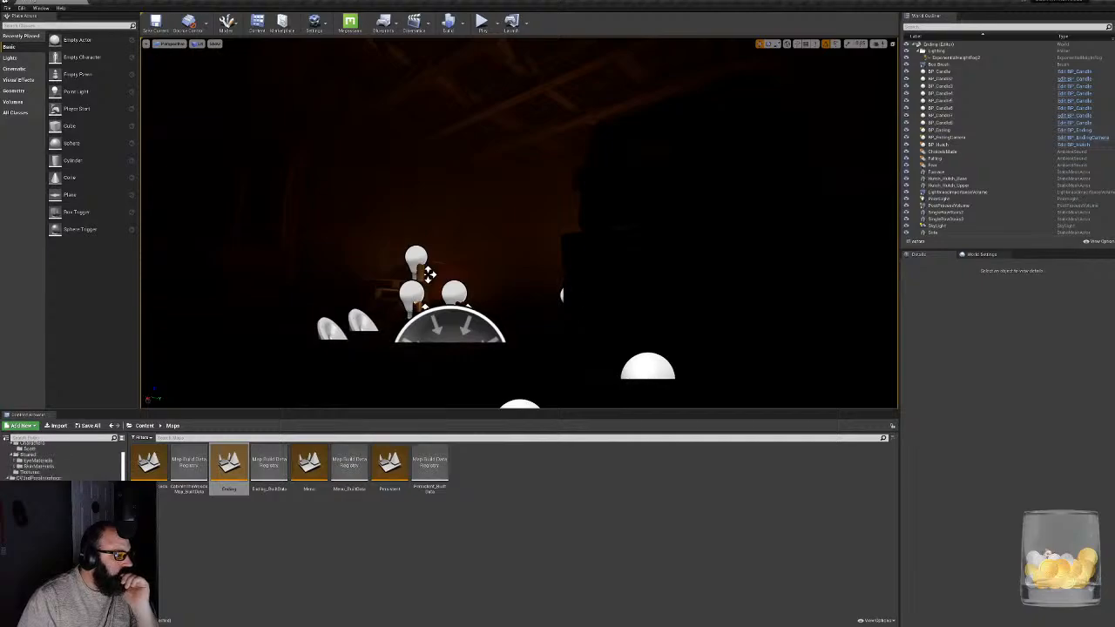
pyautogui.scroll(-5, 63, 460)
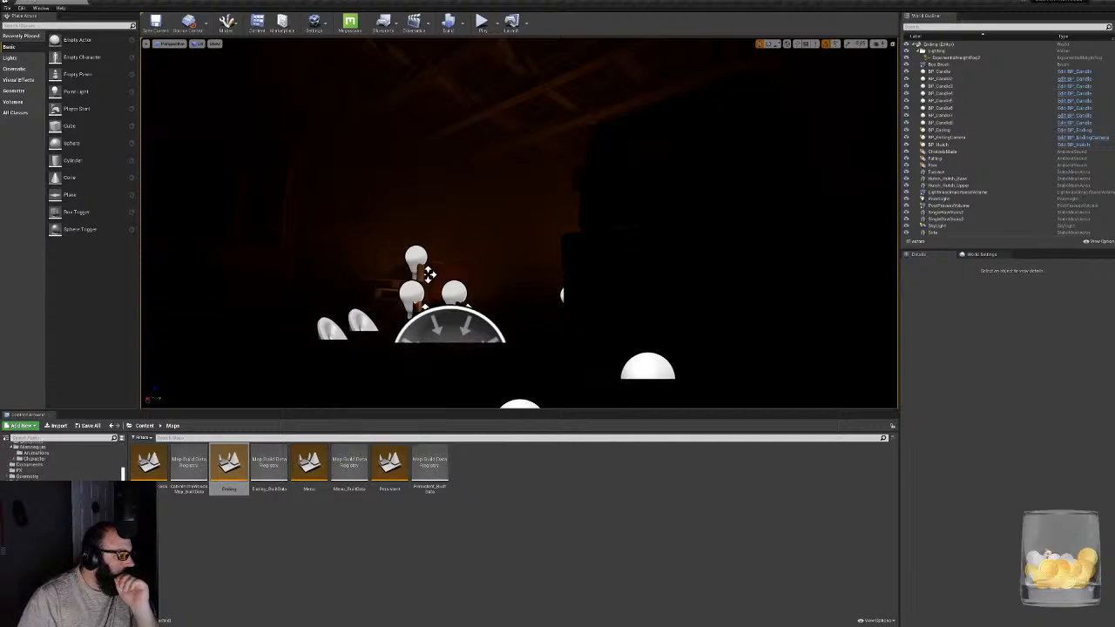
pyautogui.scroll(5, 62, 460)
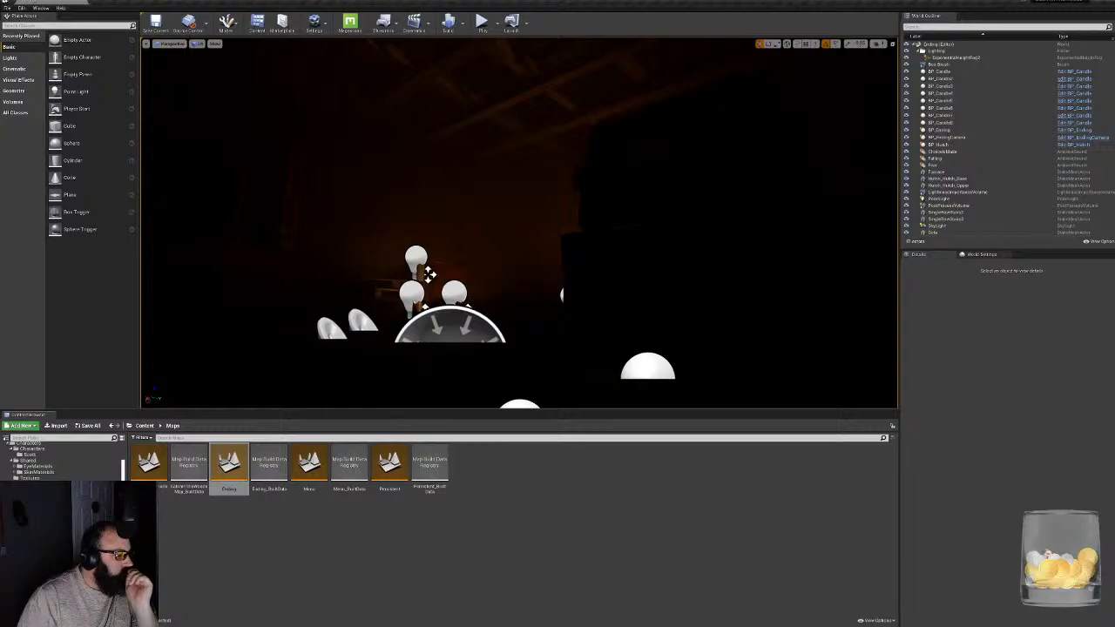
pyautogui.rightClick(33, 601)
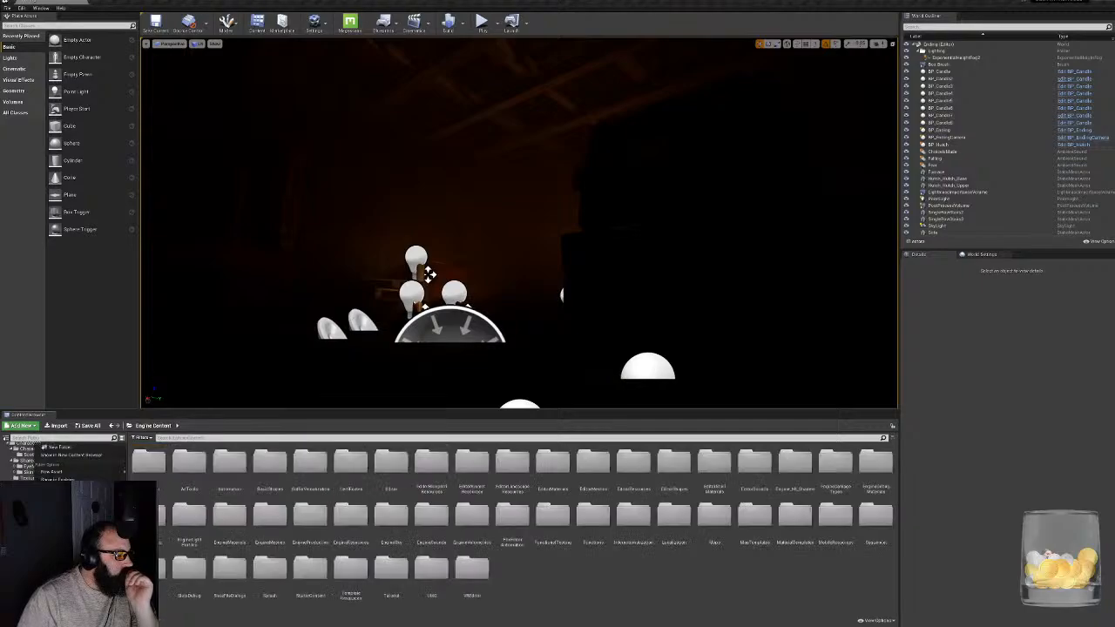
pyautogui.click(185, 619)
pyautogui.click(33, 594)
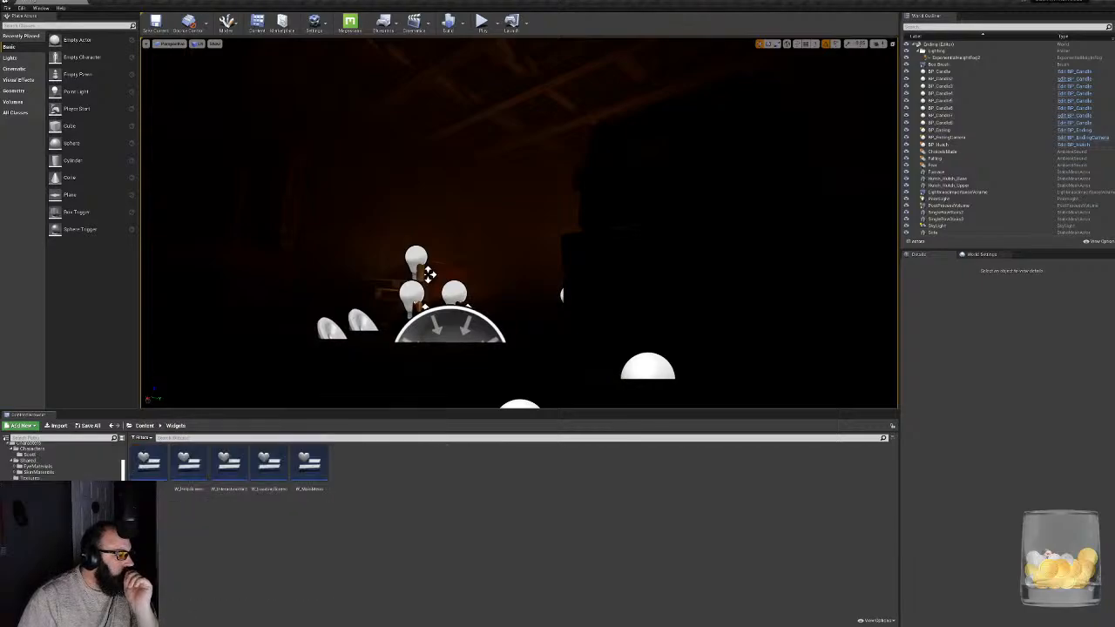
# - Open the W_Ending widget, check its Event Graph for logic, and close it
pyautogui.doubleClick(149, 462)
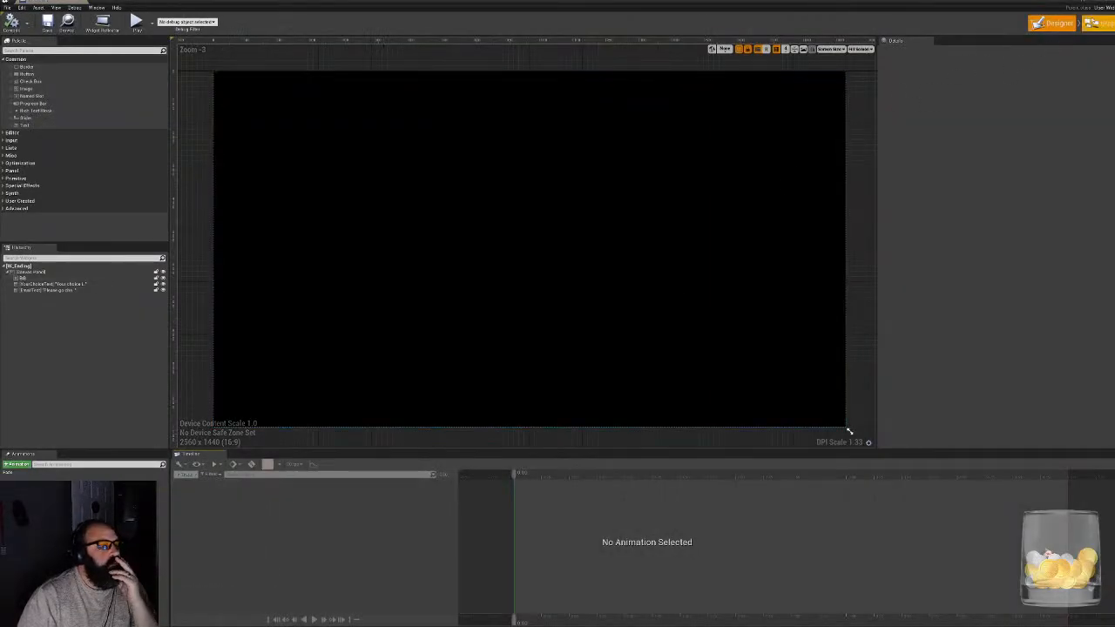
pyautogui.click(1100, 23)
pyautogui.moveTo(525, 336); pyautogui.dragTo(401, 275, button='right')
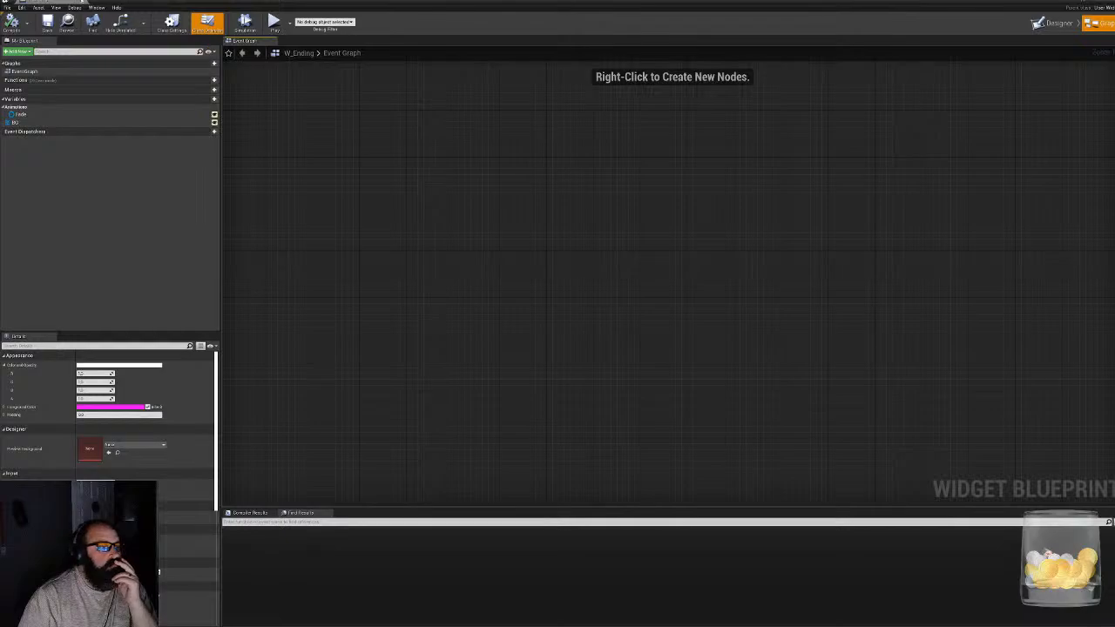
pyautogui.click(83, 1)
# - Open the BP_Ending blueprint from the Blueprints folder
pyautogui.scroll(3, 51, 470)
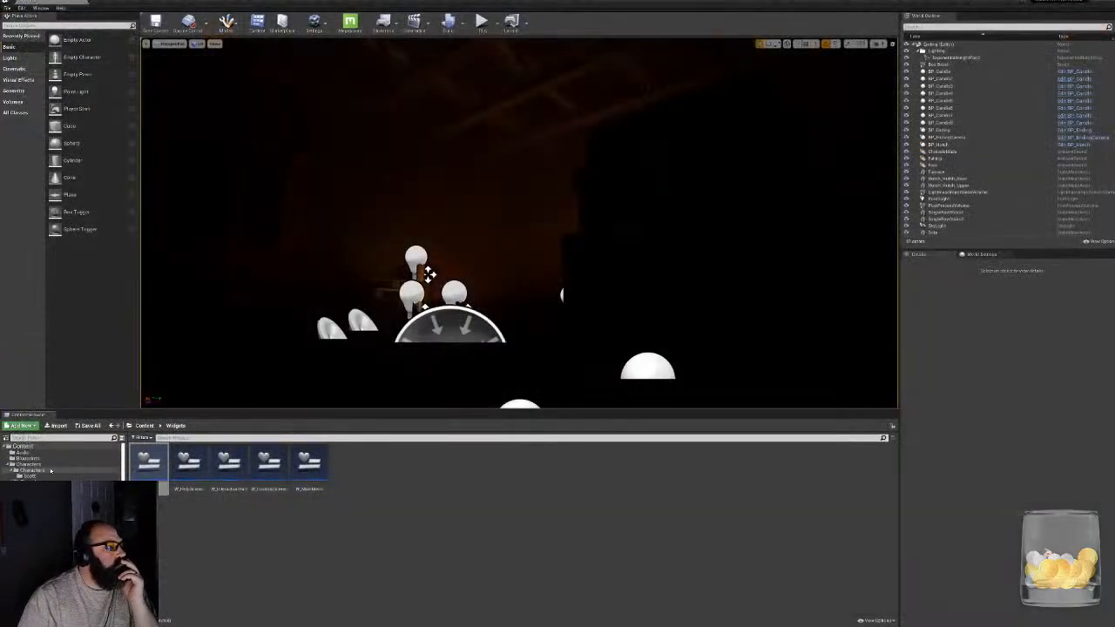
pyautogui.click(31, 458)
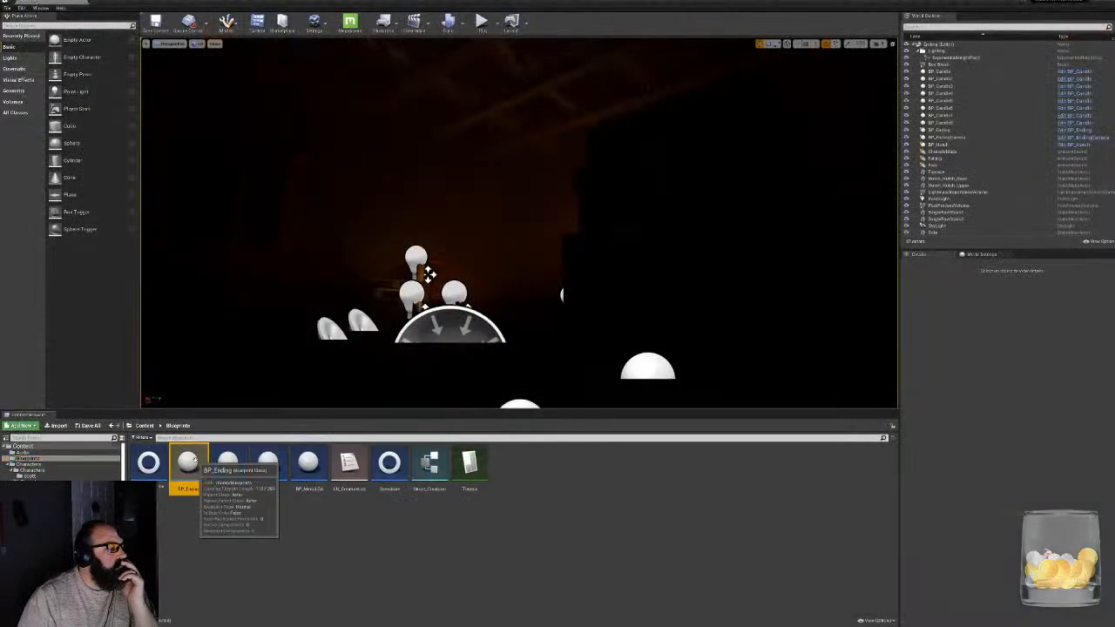
pyautogui.doubleClick(188, 462)
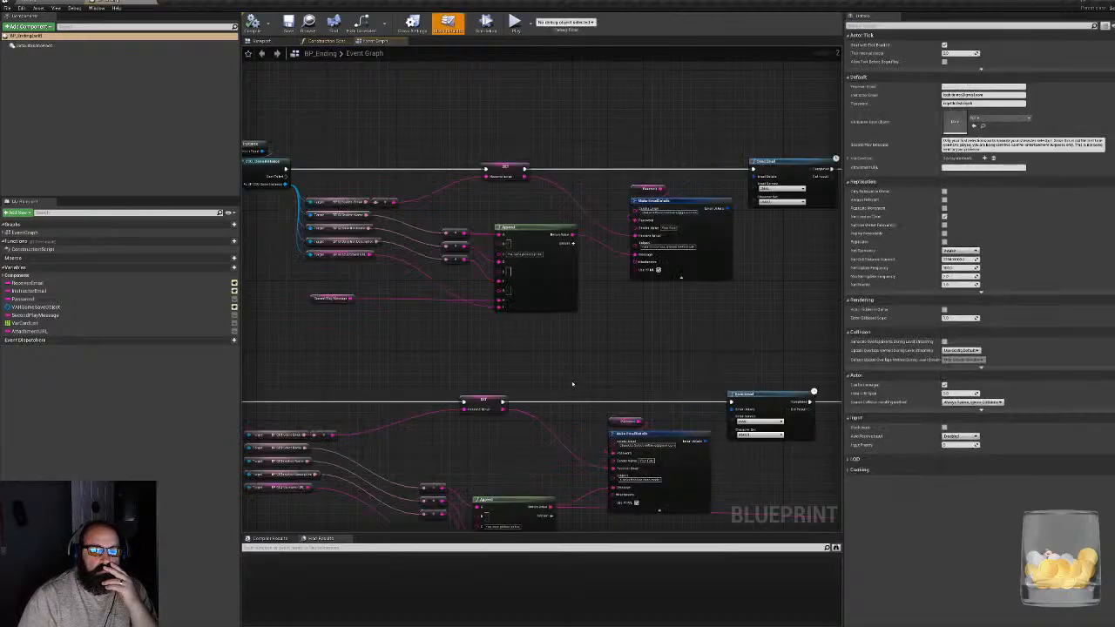
# - Examine BP_Ending's Event Graph, following the Make EmailDetails and Send Email chains through the Should Email branch
pyautogui.moveTo(664, 344); pyautogui.dragTo(346, 276, button='right')
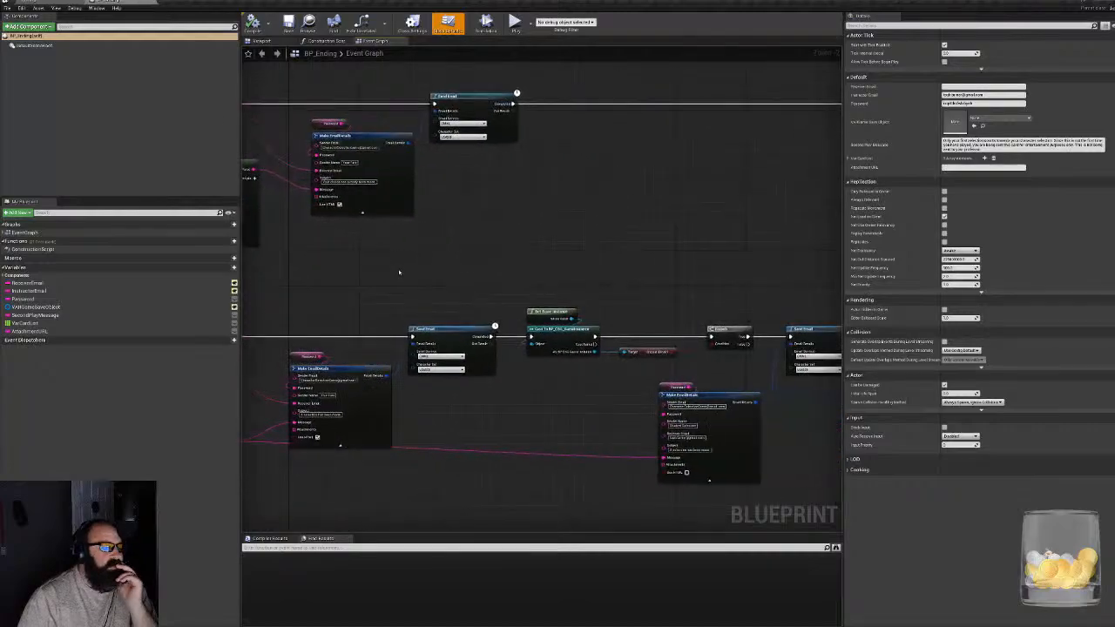
pyautogui.scroll(-5, 422, 281)
pyautogui.moveTo(483, 263); pyautogui.dragTo(479, 263, button='right')
pyautogui.scroll(6, 562, 289)
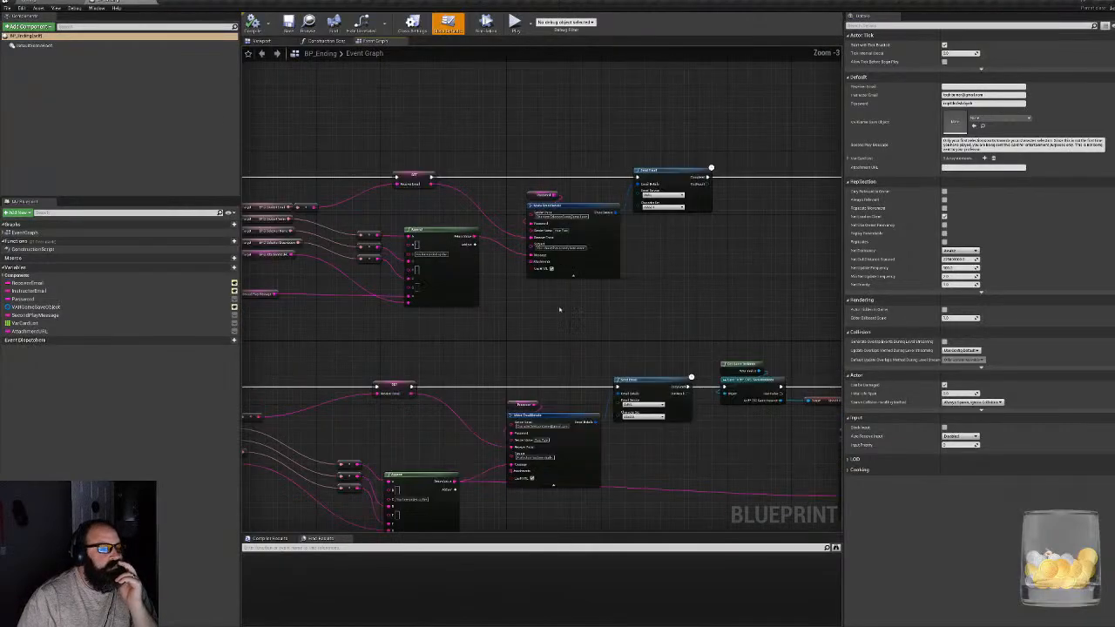
pyautogui.moveTo(557, 307); pyautogui.dragTo(577, 141, button='right')
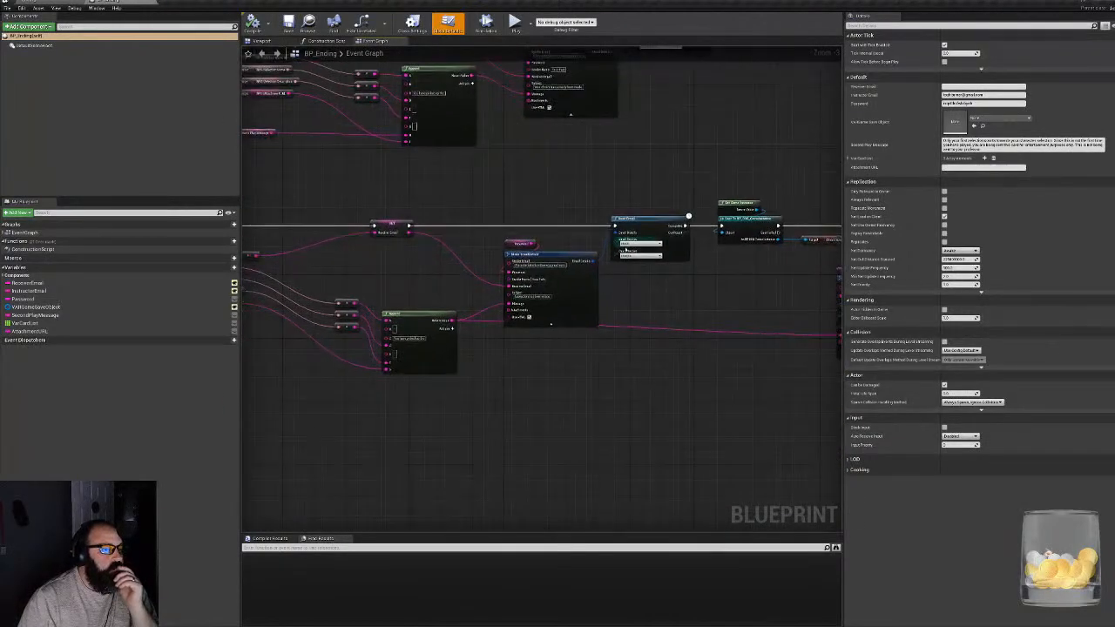
pyautogui.moveTo(710, 302); pyautogui.dragTo(569, 306, button='right')
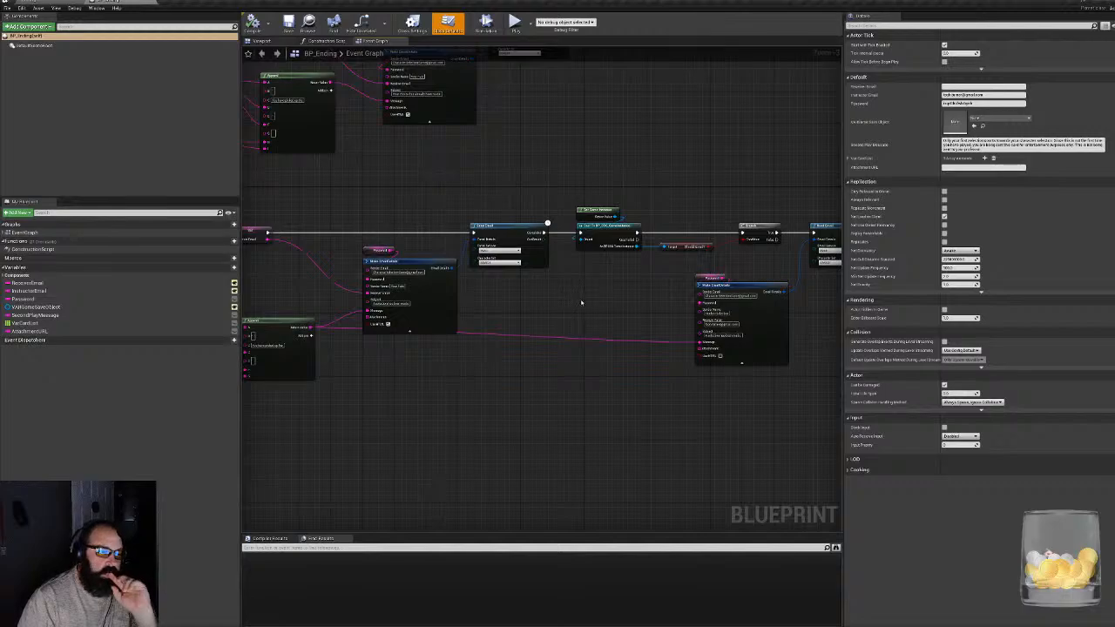
pyautogui.moveTo(579, 304); pyautogui.dragTo(369, 346, button='right')
pyautogui.scroll(2, 620, 322)
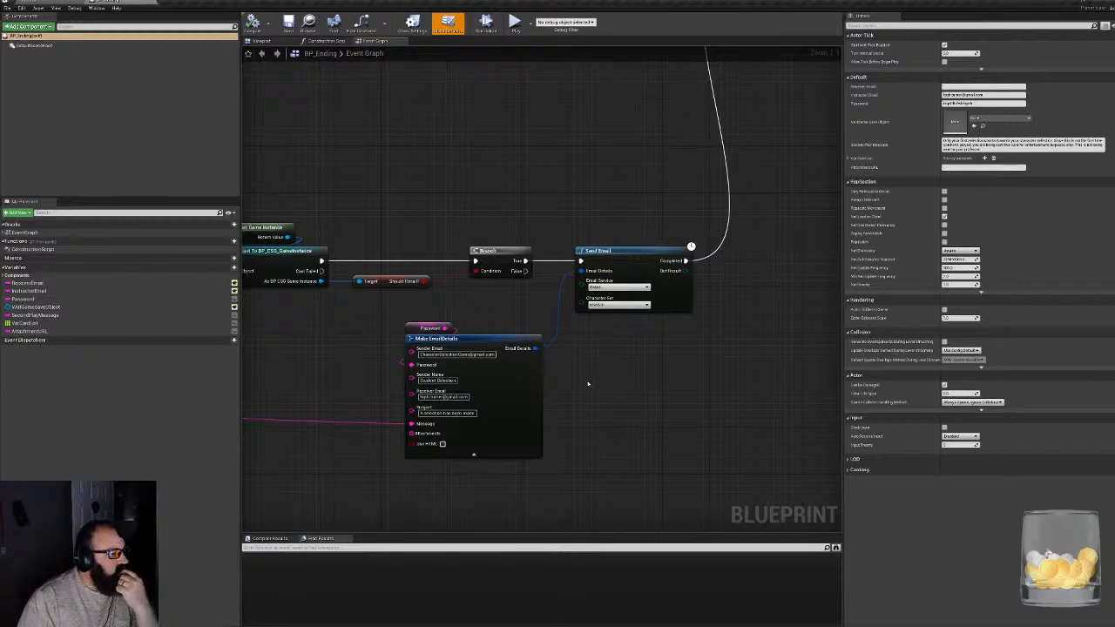
pyautogui.moveTo(588, 384); pyautogui.dragTo(657, 386, button='right')
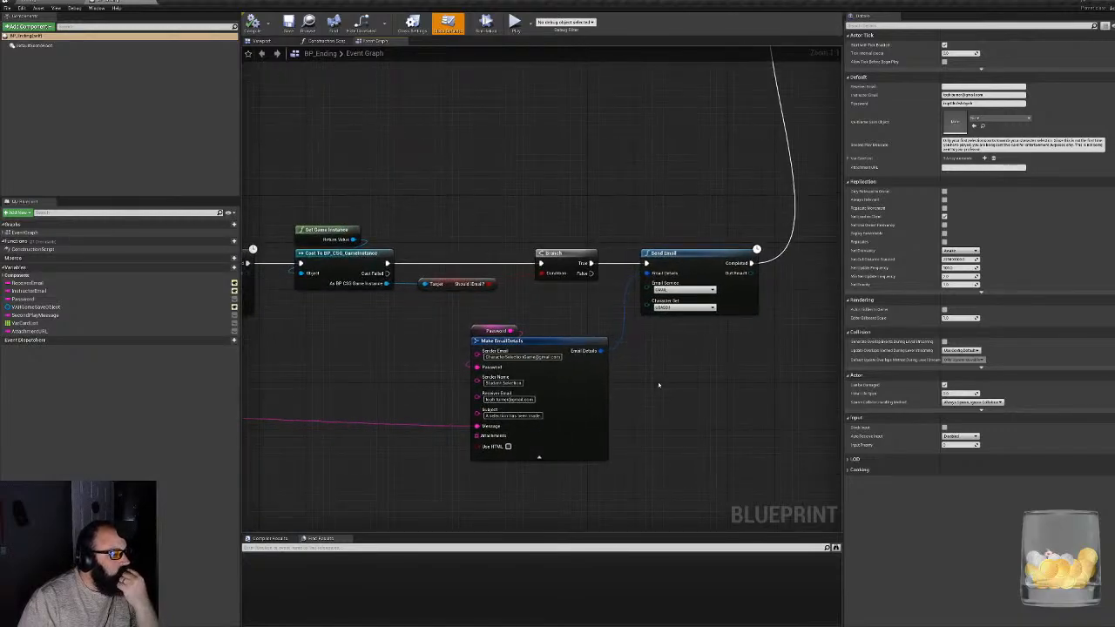
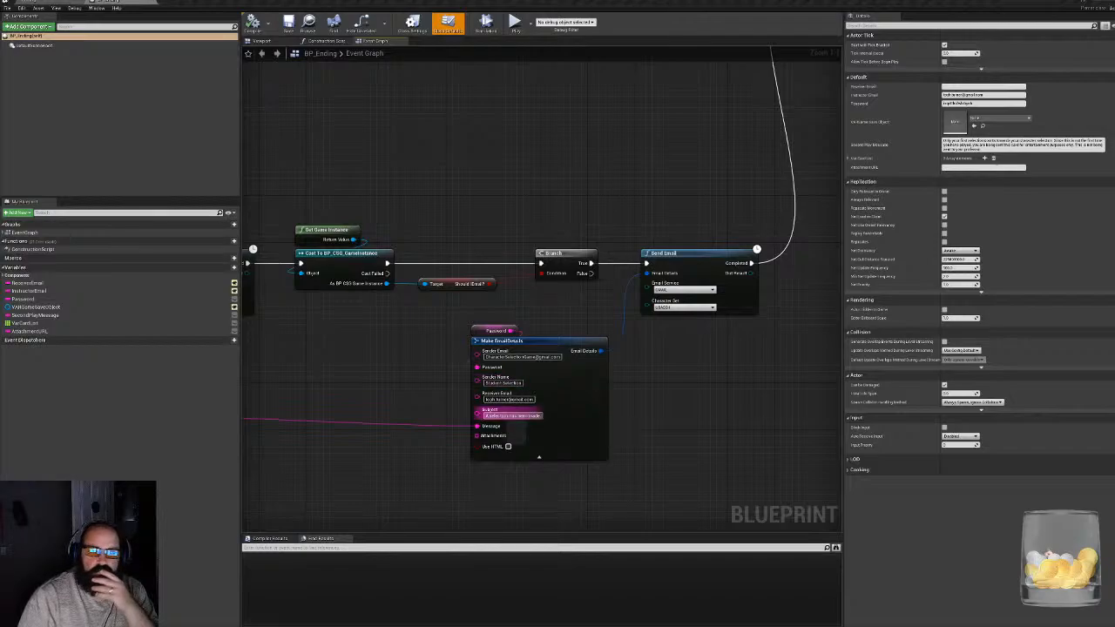
# - Trace BP_Ending's Event Graph between the final Should Email check and the initial branch, examining both email chains
pyautogui.moveTo(384, 407); pyautogui.dragTo(851, 399, button='right')
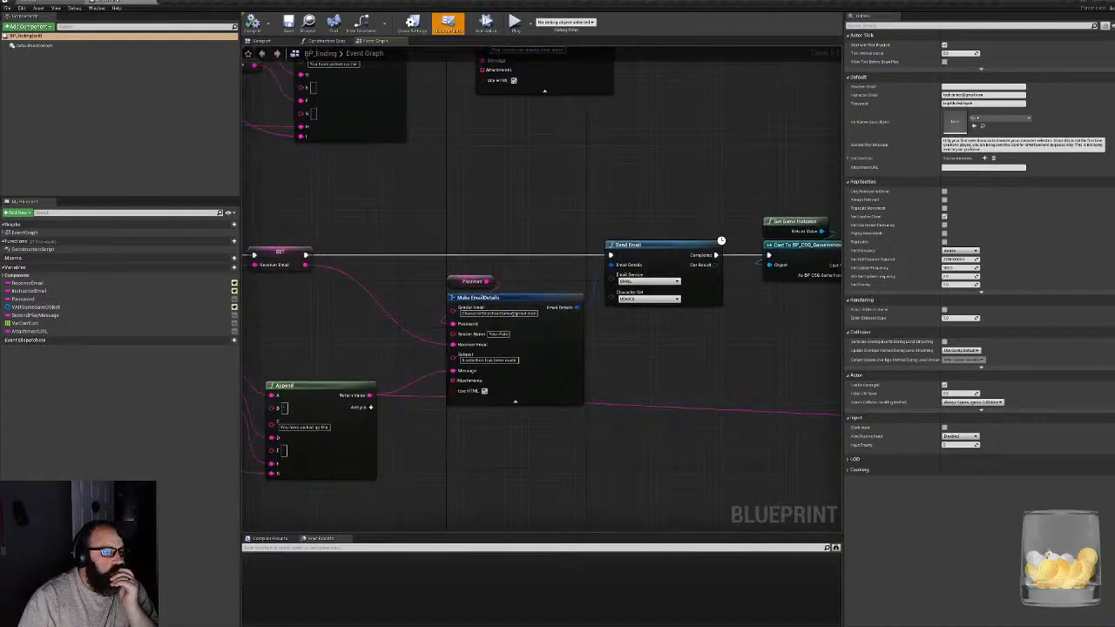
pyautogui.moveTo(523, 391); pyautogui.dragTo(379, 352, button='right')
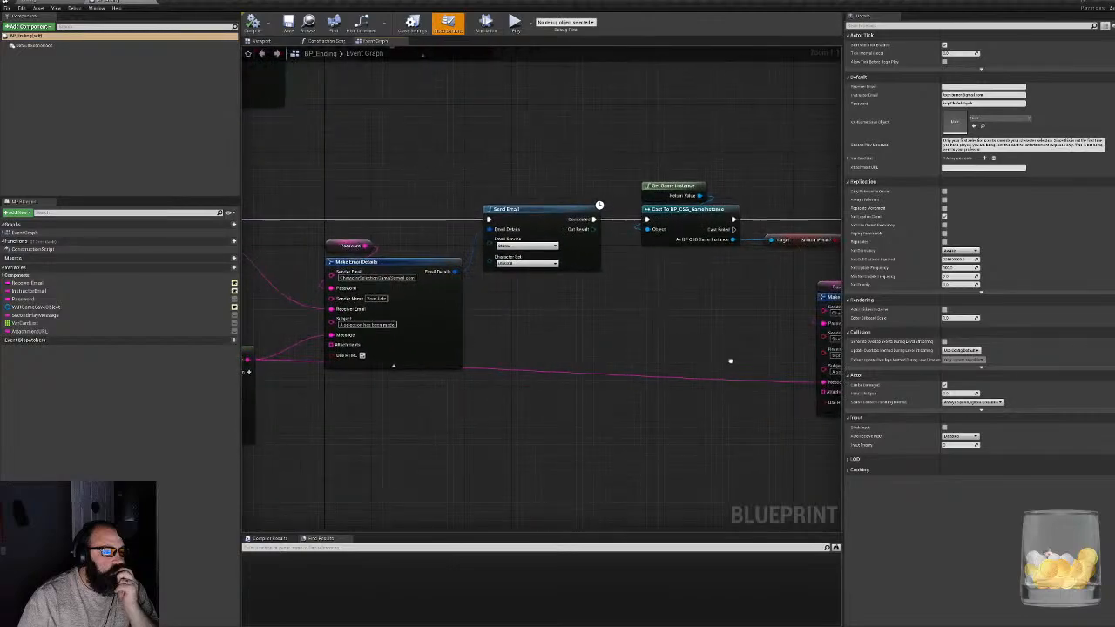
pyautogui.scroll(-3, 730, 360)
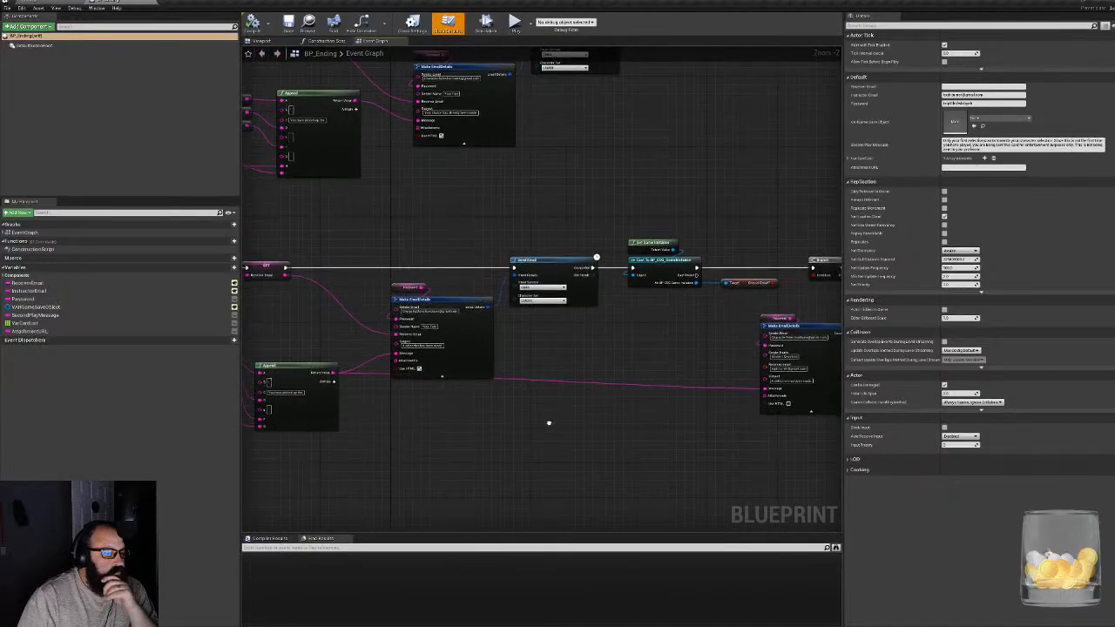
pyautogui.moveTo(549, 423); pyautogui.dragTo(533, 427, button='right')
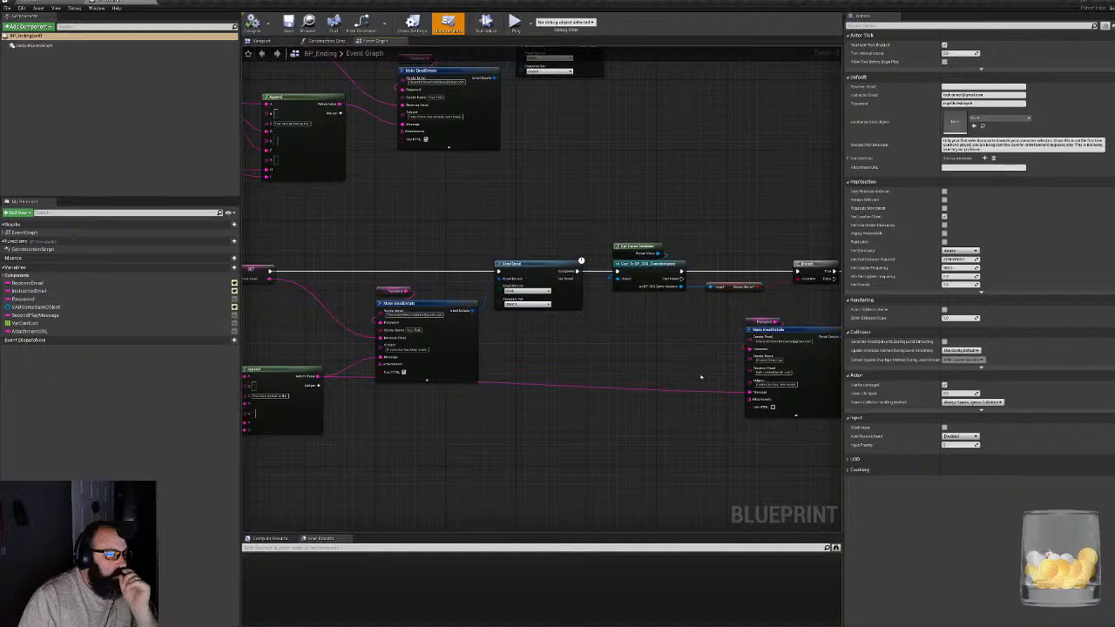
pyautogui.moveTo(701, 376); pyautogui.dragTo(520, 383, button='right')
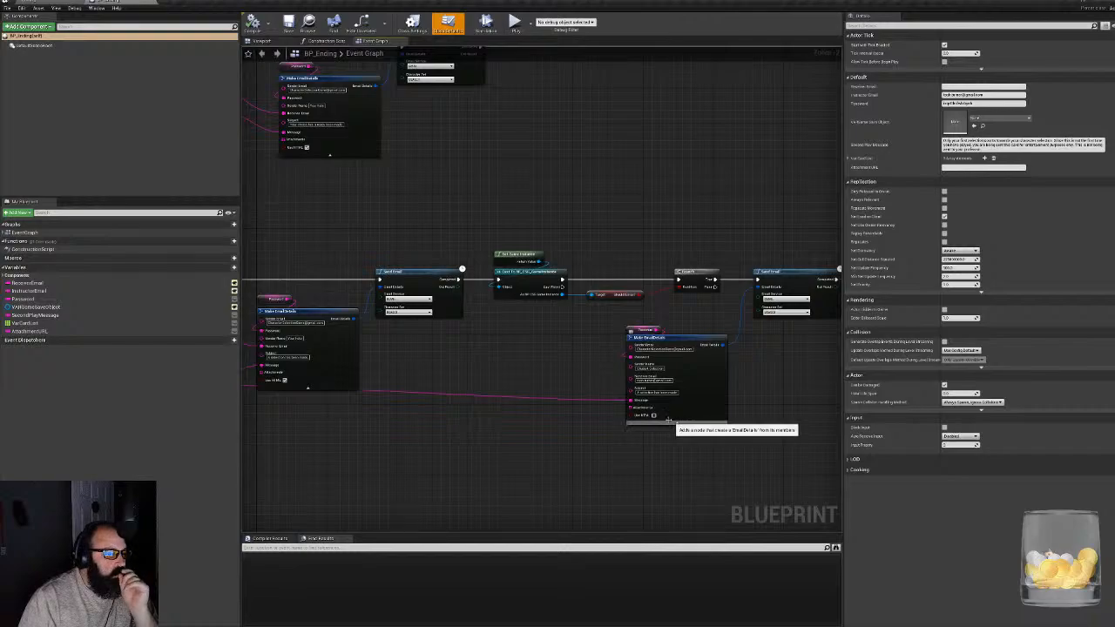
pyautogui.moveTo(671, 424); pyautogui.dragTo(693, 427, button='right')
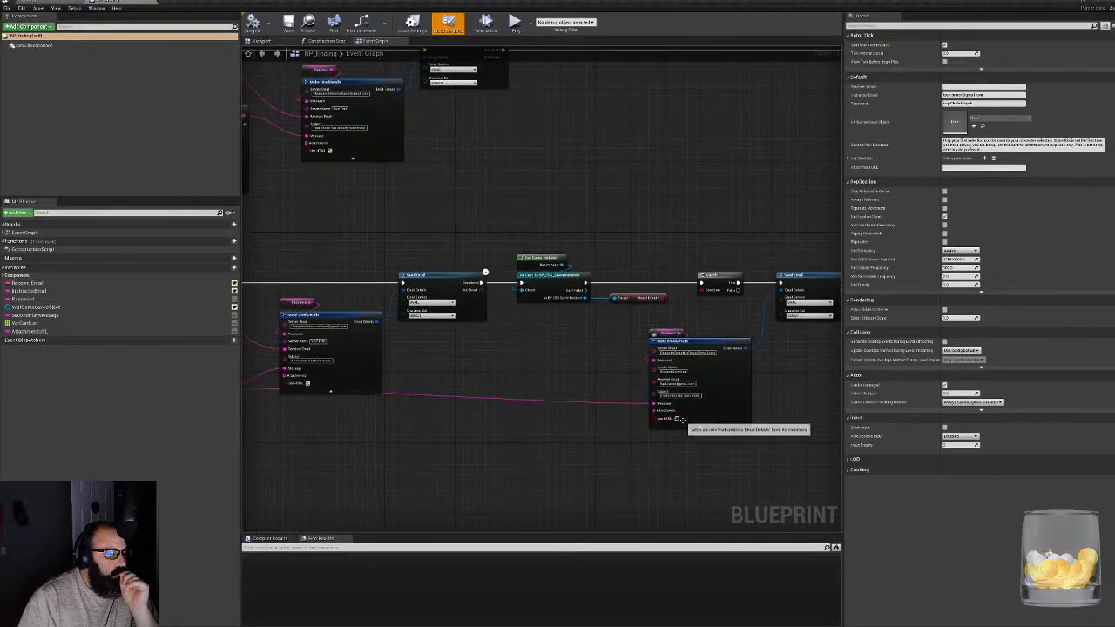
pyautogui.moveTo(619, 289); pyautogui.dragTo(841, 301, button='right')
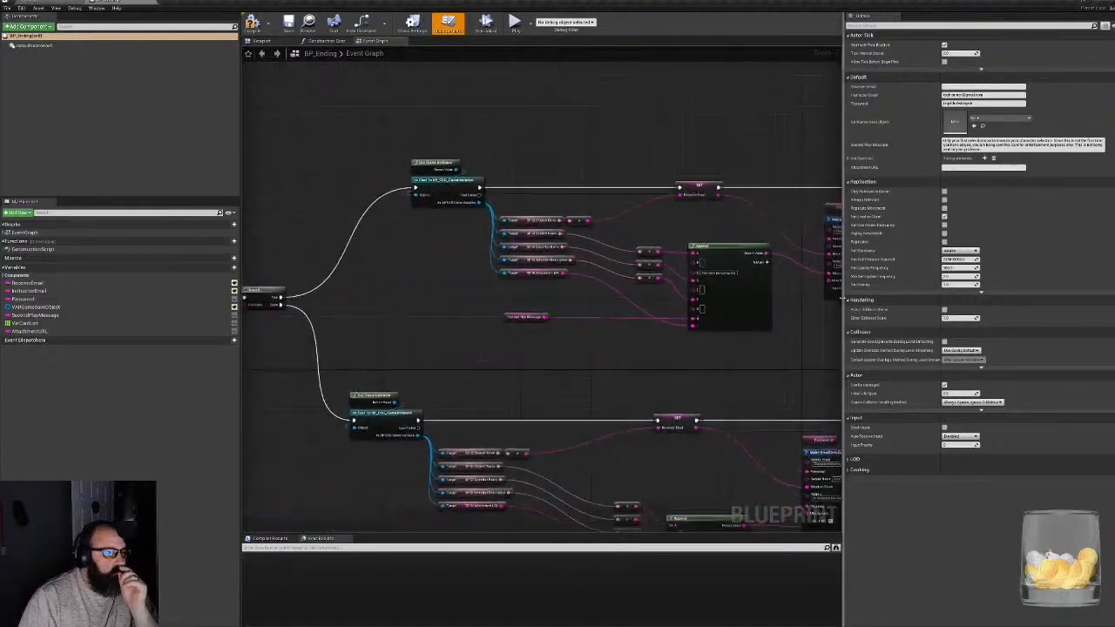
# - Close the BP_Ending blueprint and save all modified project content
pyautogui.click(154, 3)
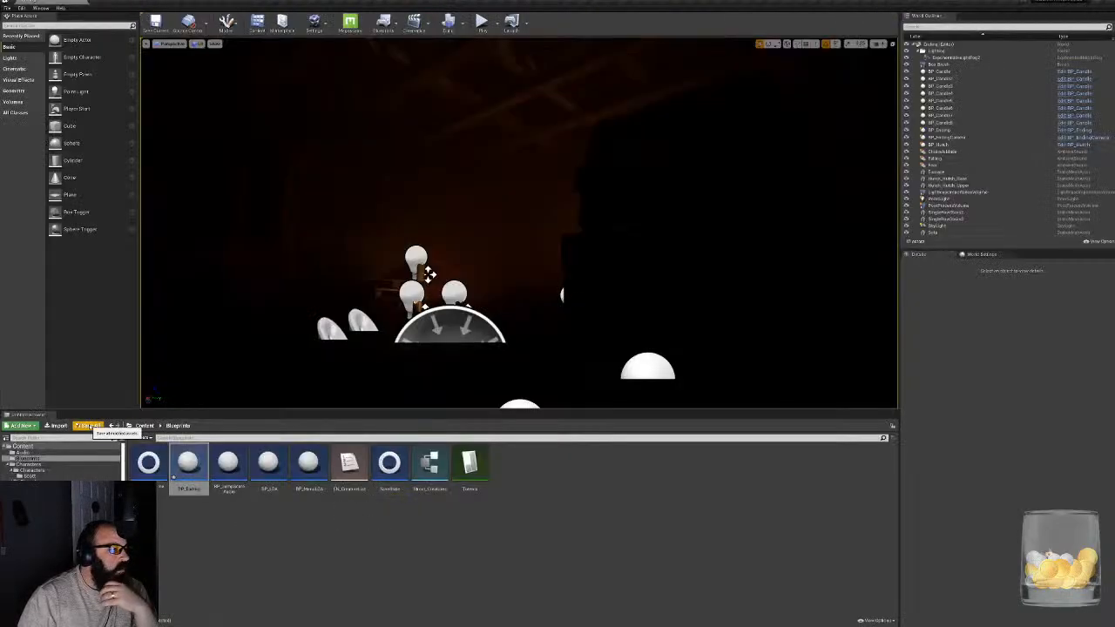
pyautogui.click(87, 425)
pyautogui.click(626, 381)
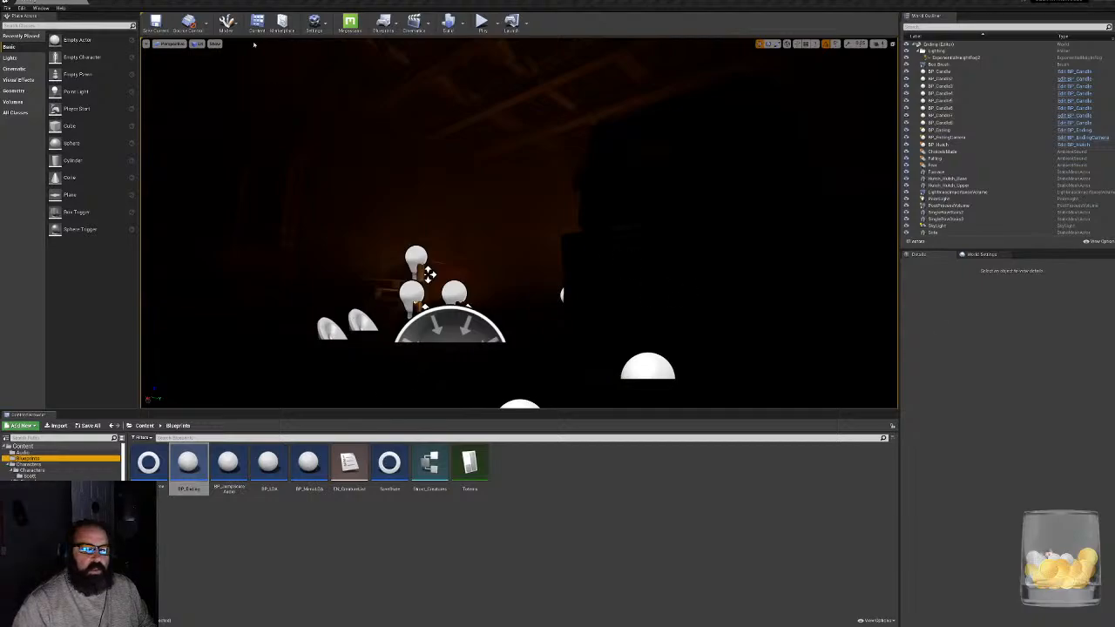
# - Browse to the project's Maps folder and open the main gameplay level containing the item pickups
pyautogui.scroll(-2, 61, 461)
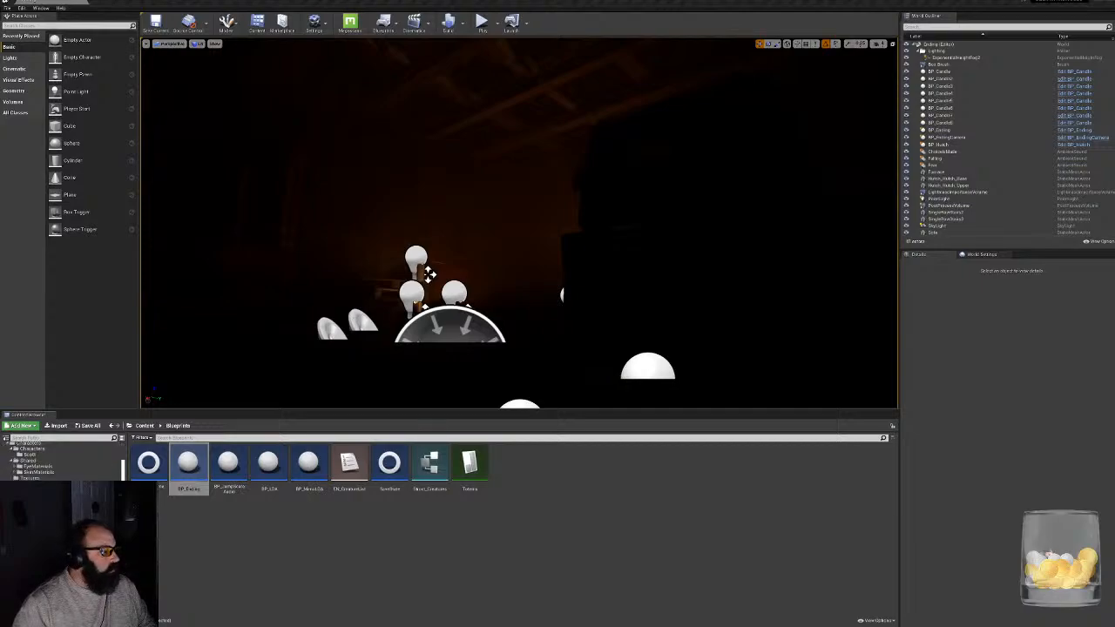
pyautogui.scroll(2, 61, 462)
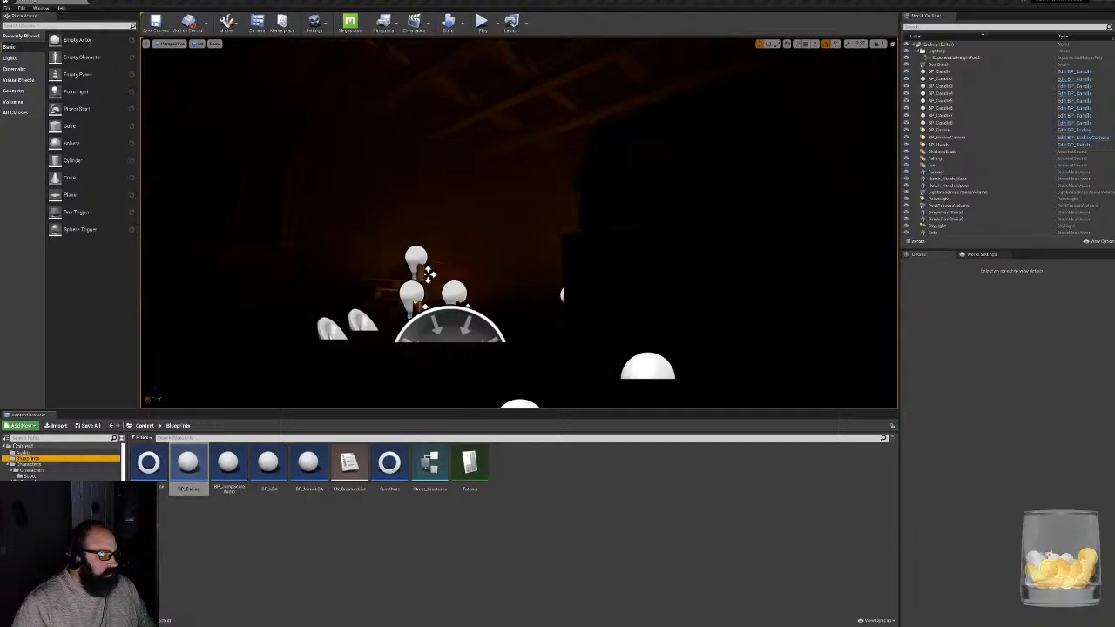
pyautogui.click(52, 540)
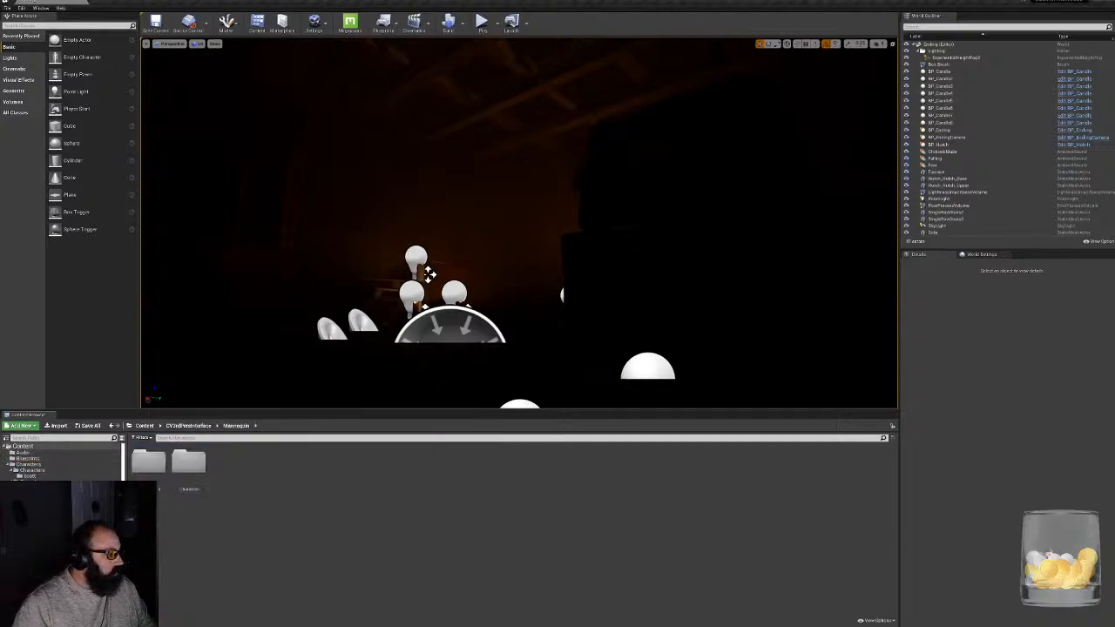
pyautogui.click(4, 447)
pyautogui.click(5, 446)
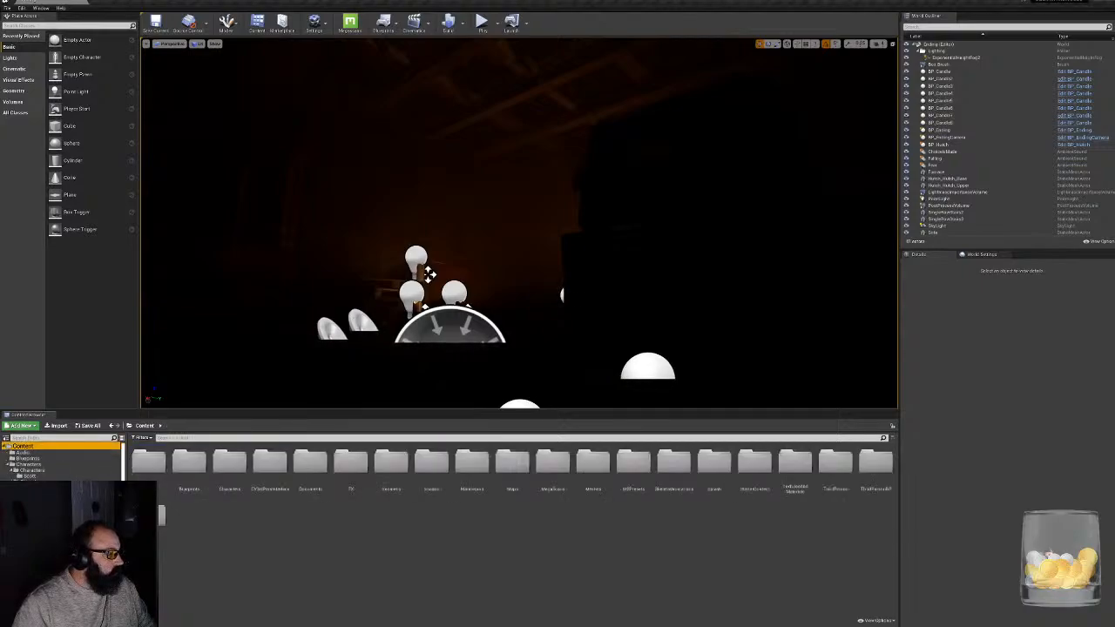
pyautogui.doubleClick(512, 463)
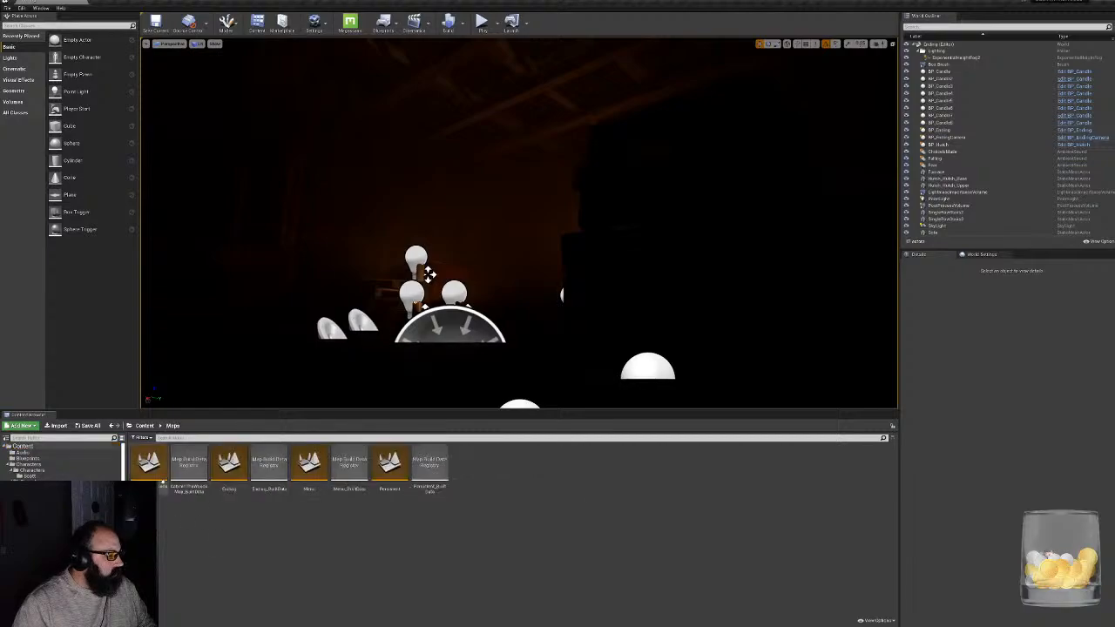
pyautogui.doubleClick(150, 464)
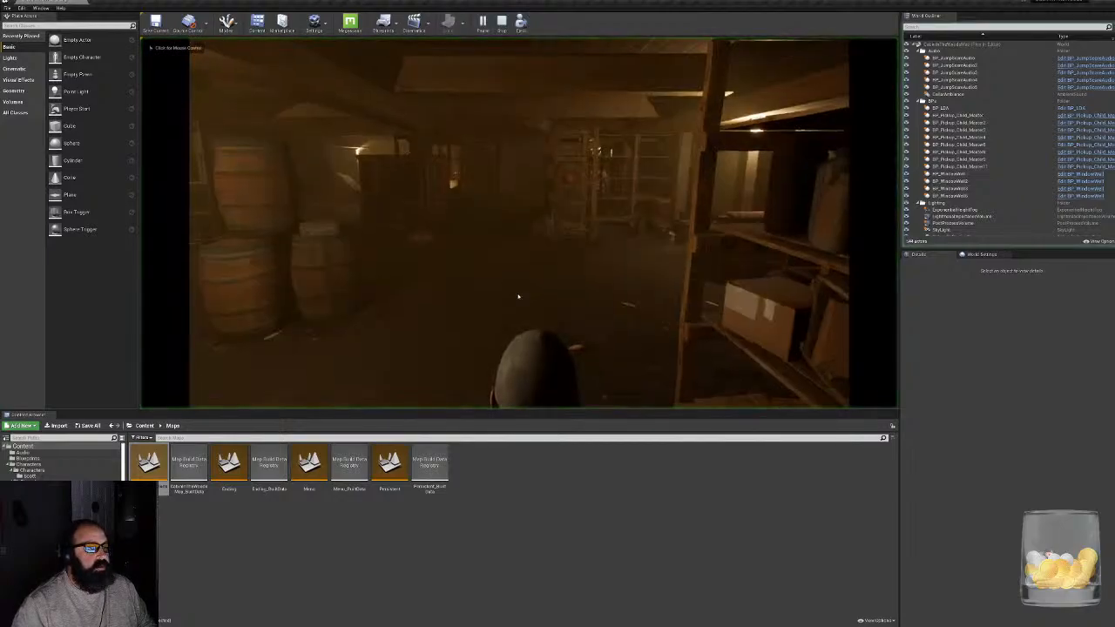
# - Play the level in the editor and walk the custom character past the shelves and candlelit areas to the red balloon
pyautogui.click(518, 297)
pyautogui.press('w')
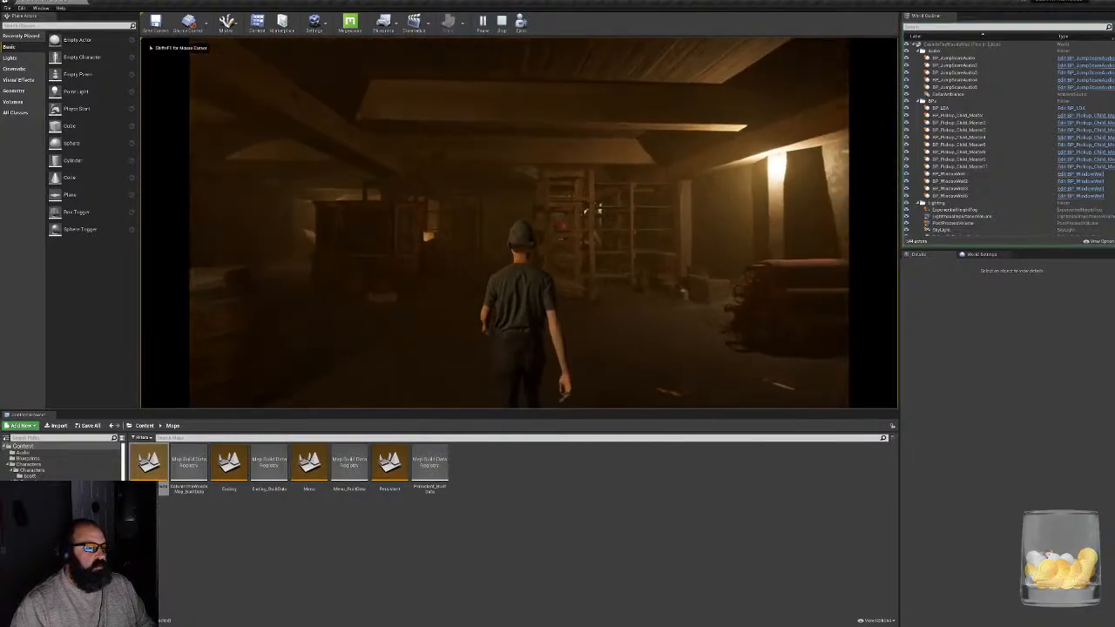
pyautogui.press('w')
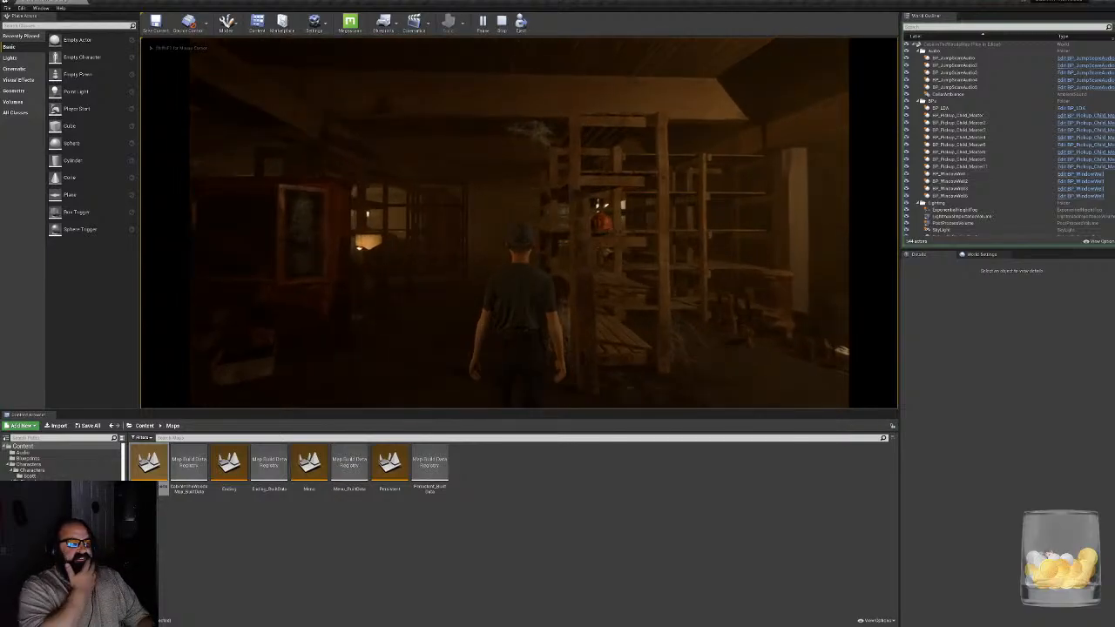
pyautogui.press('w')
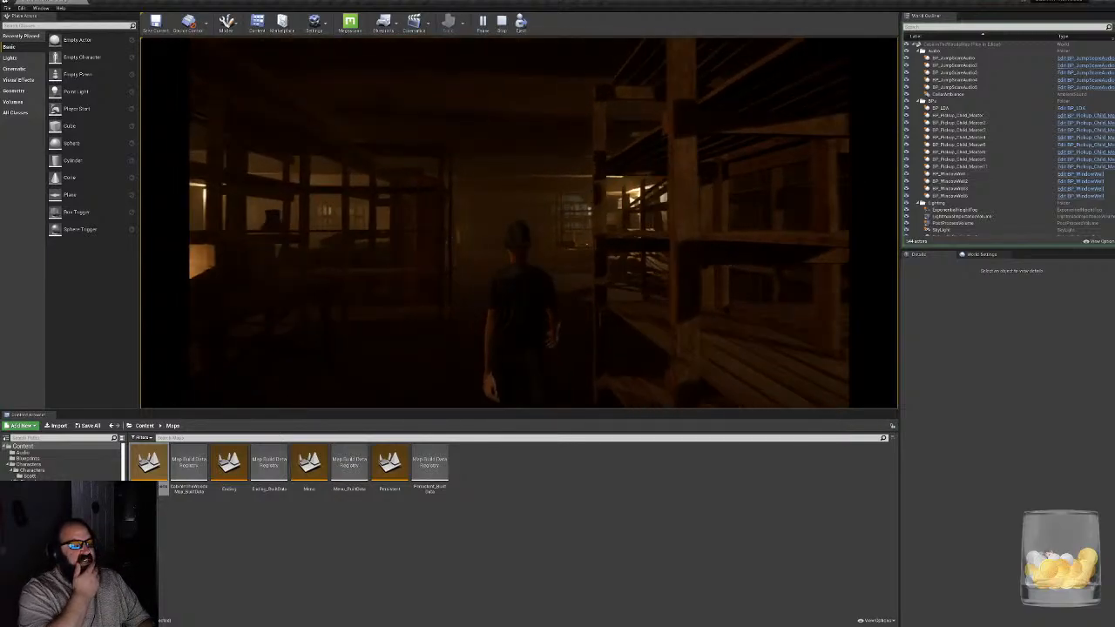
pyautogui.press('w')
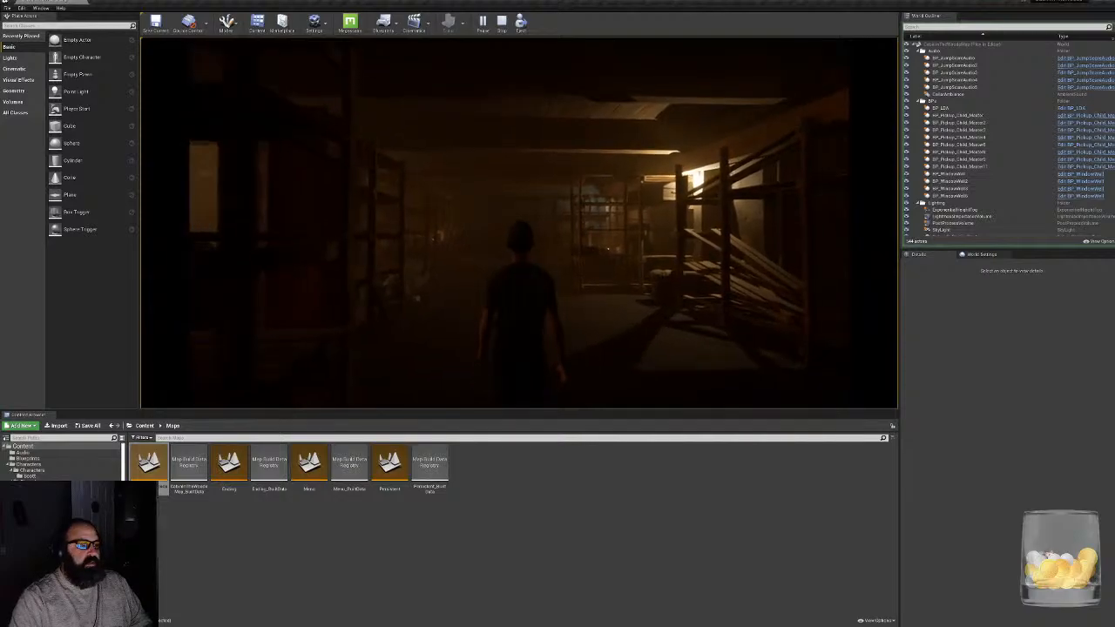
pyautogui.press('w')
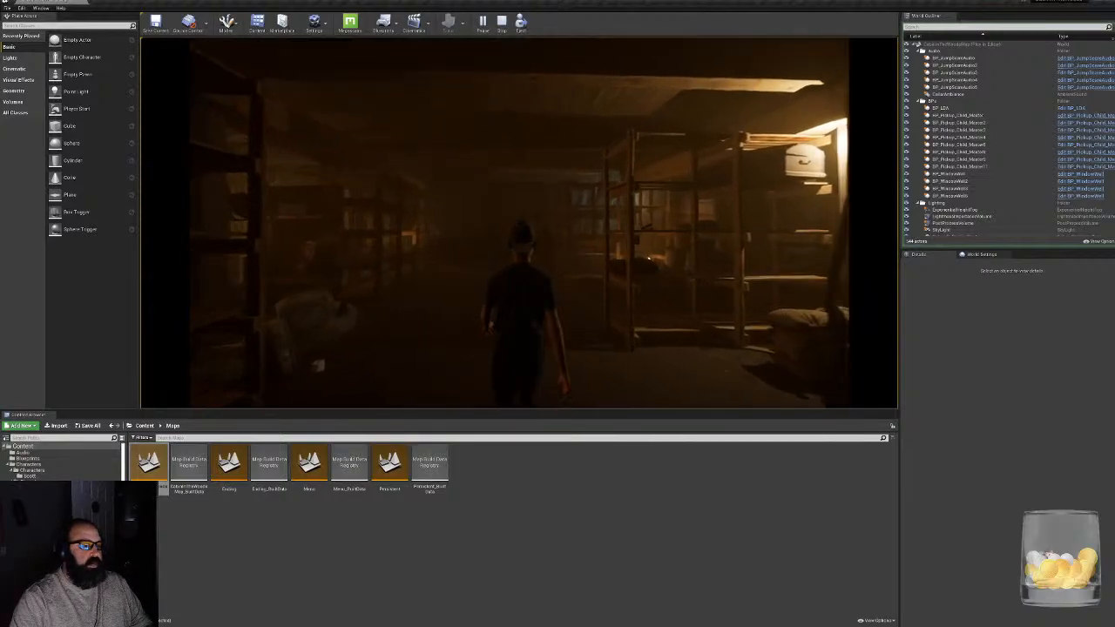
pyautogui.press('w')
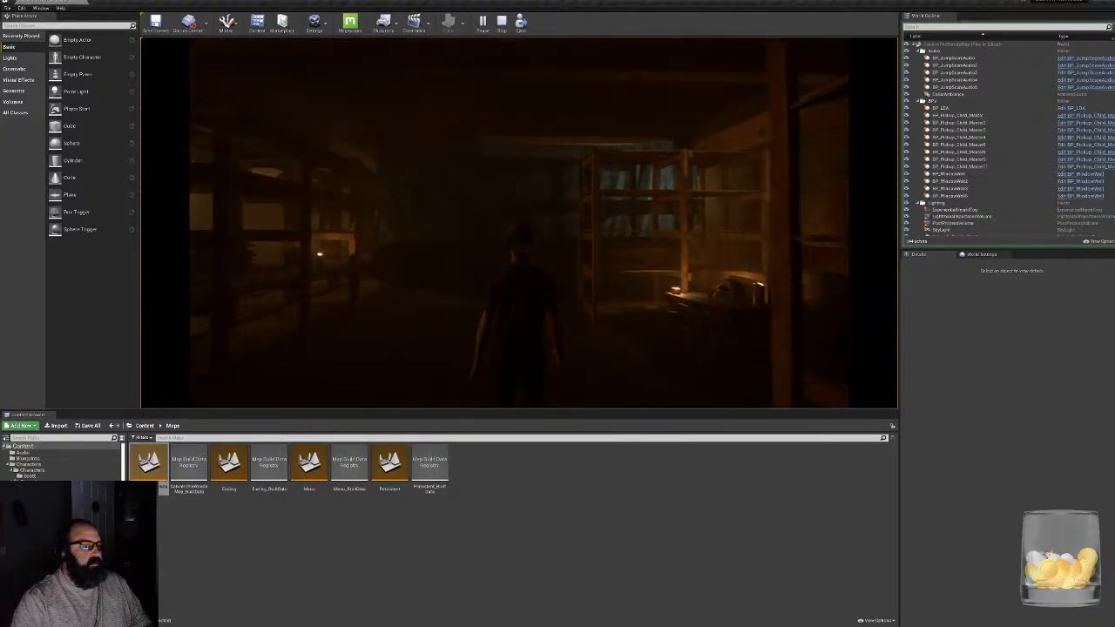
pyautogui.press('w')
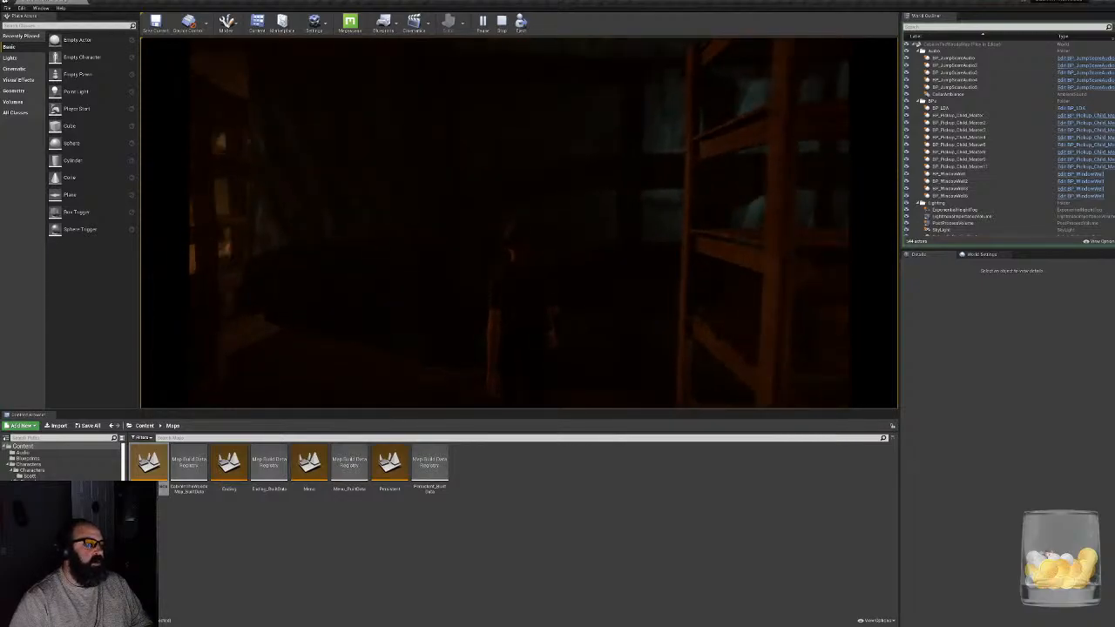
pyautogui.press('w')
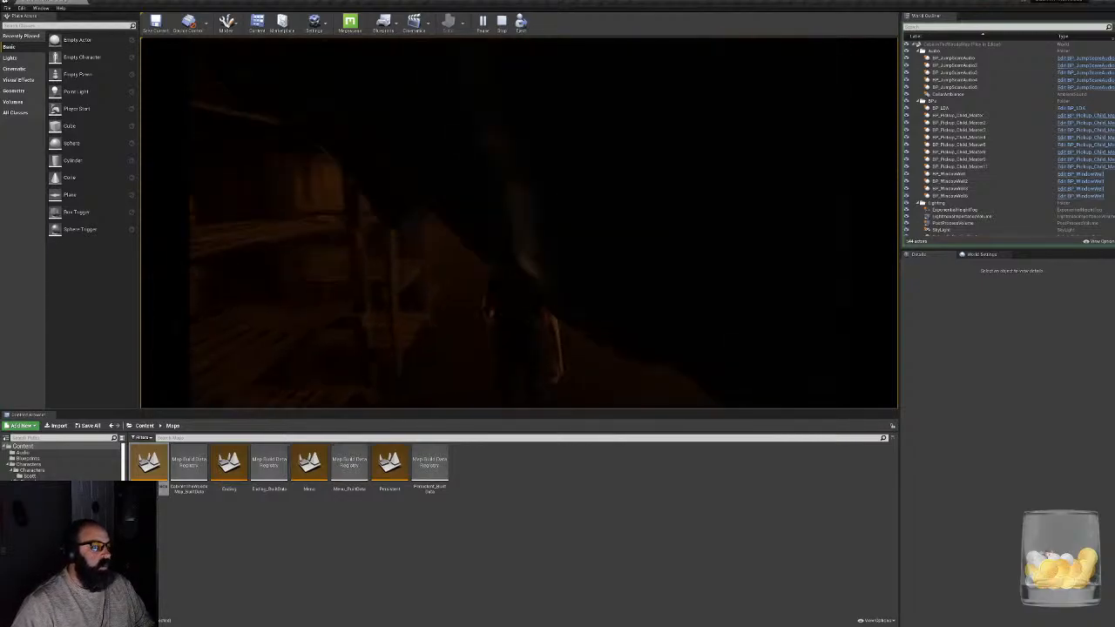
pyautogui.press('w')
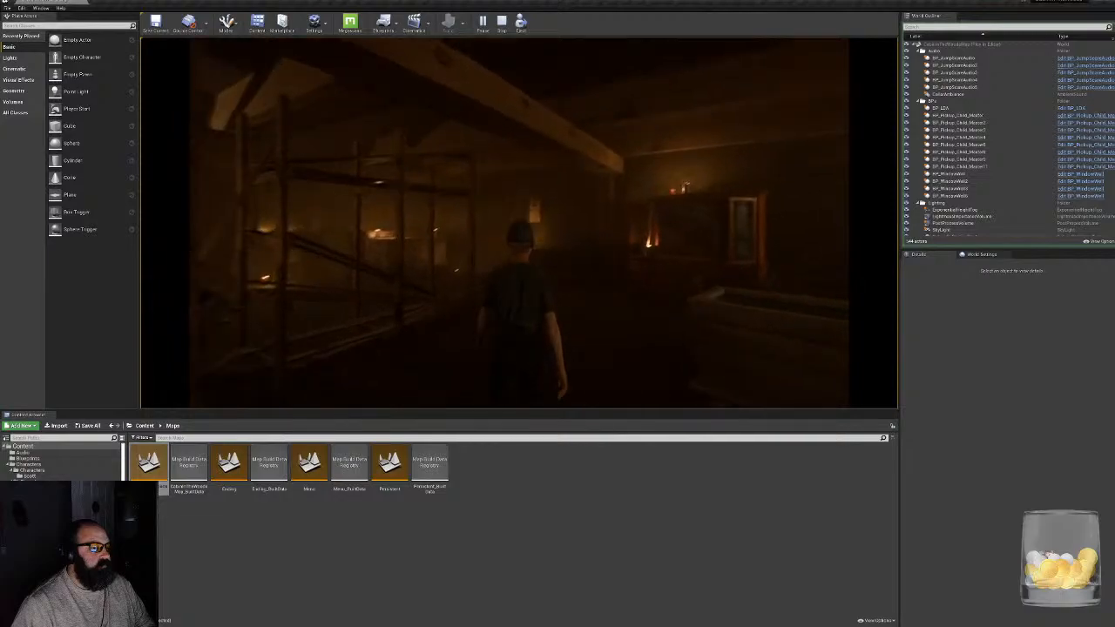
pyautogui.press('w')
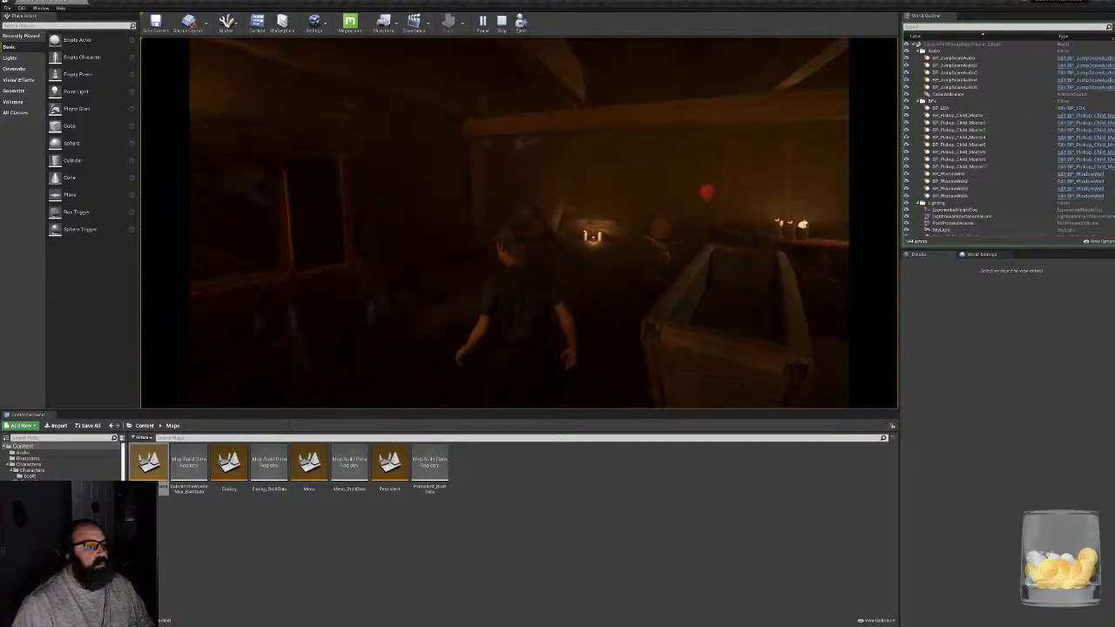
pyautogui.press('w')
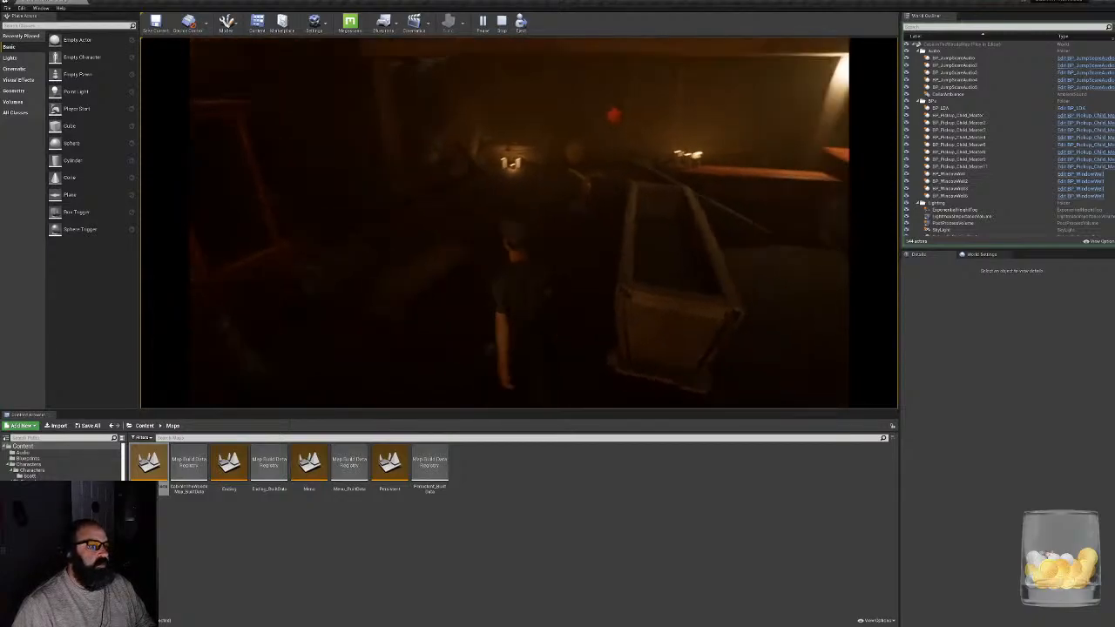
pyautogui.press('w')
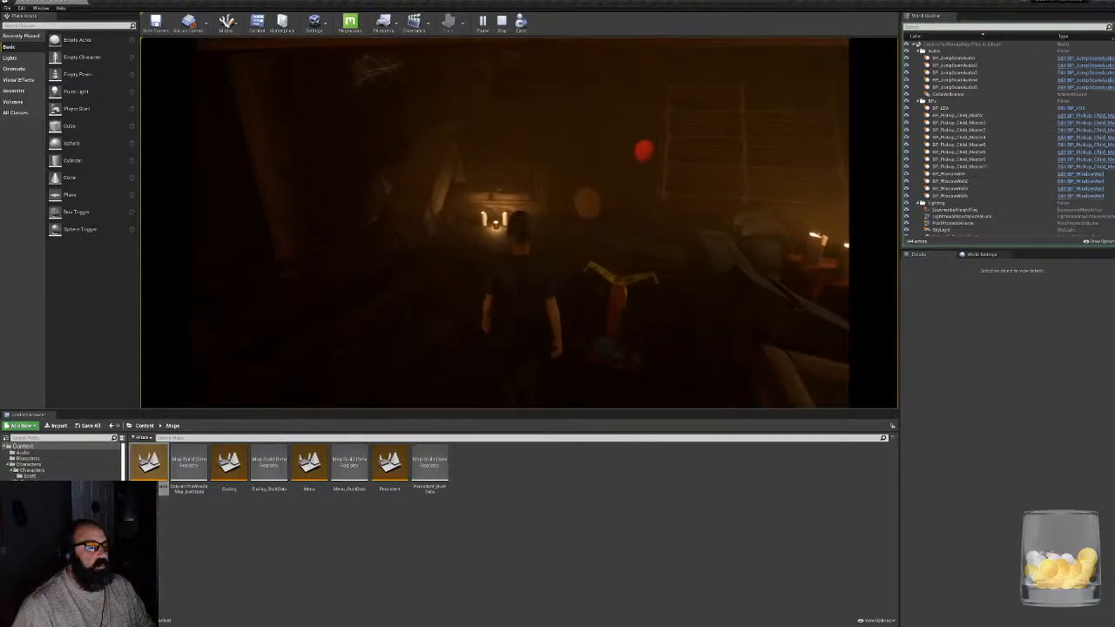
pyautogui.press('w')
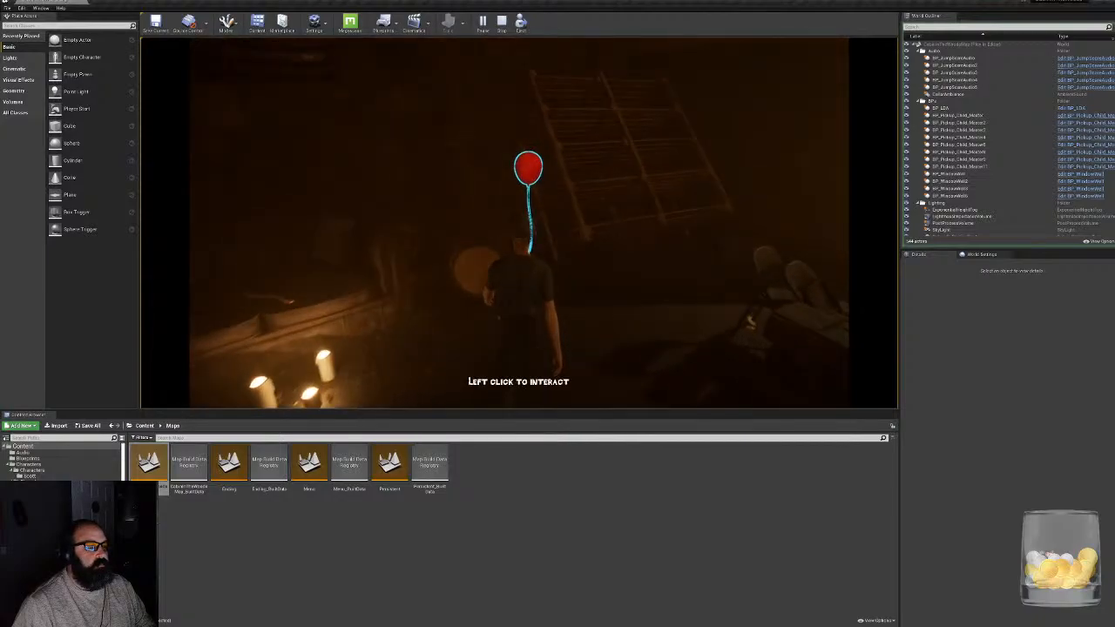
# - Repeatedly examine the red balloon and put it back from different standing positions to test the pickup interaction, ending the play session
pyautogui.click(528, 178)
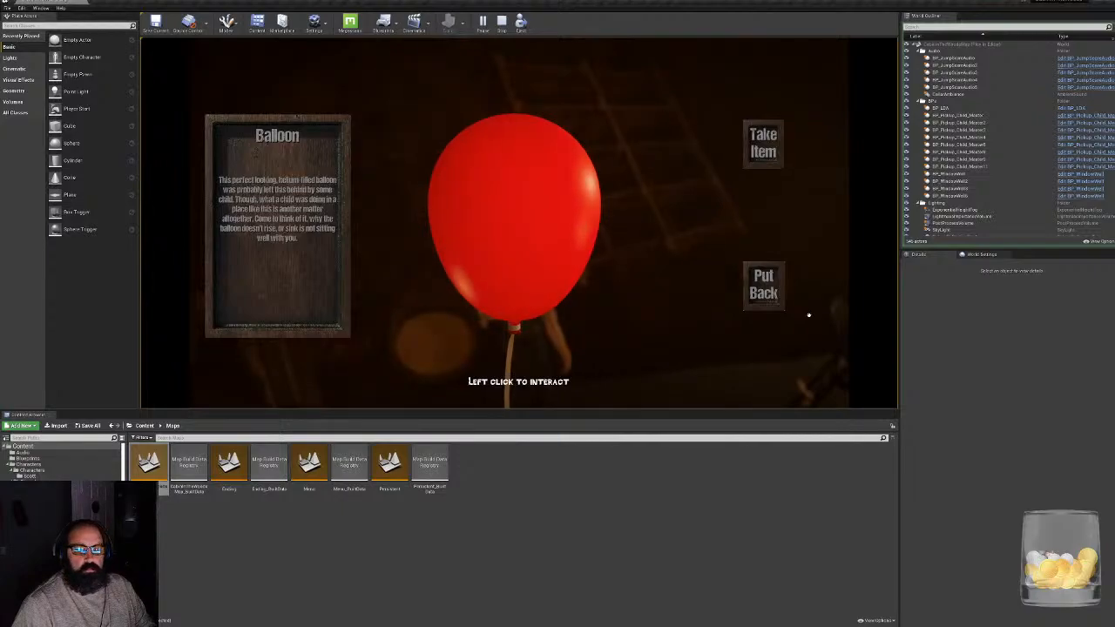
pyautogui.click(762, 294)
pyautogui.click(508, 178)
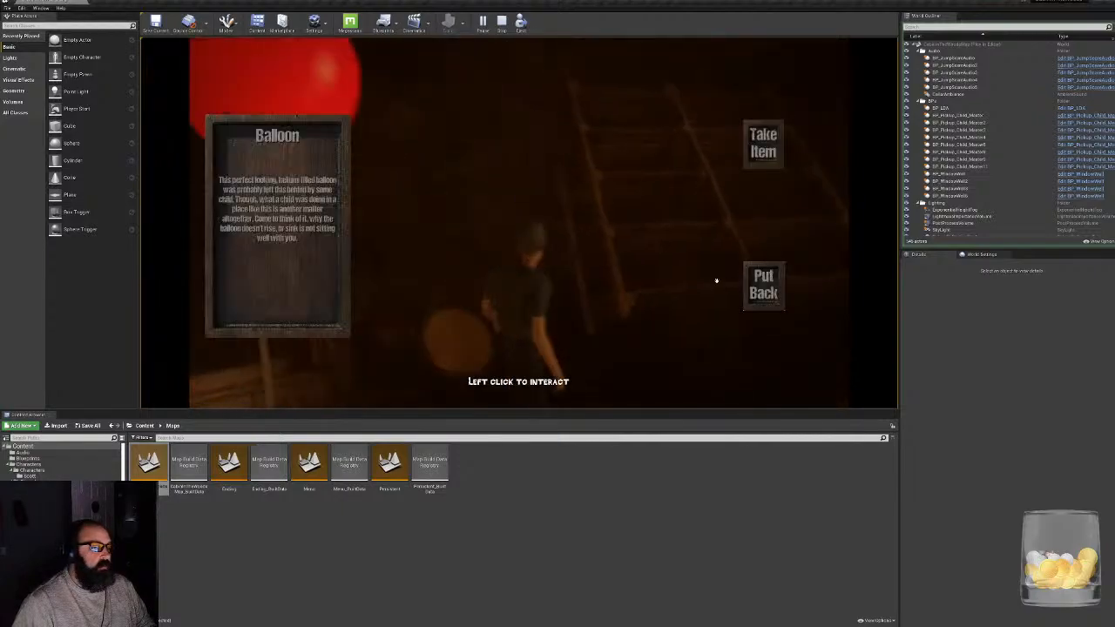
pyautogui.click(765, 292)
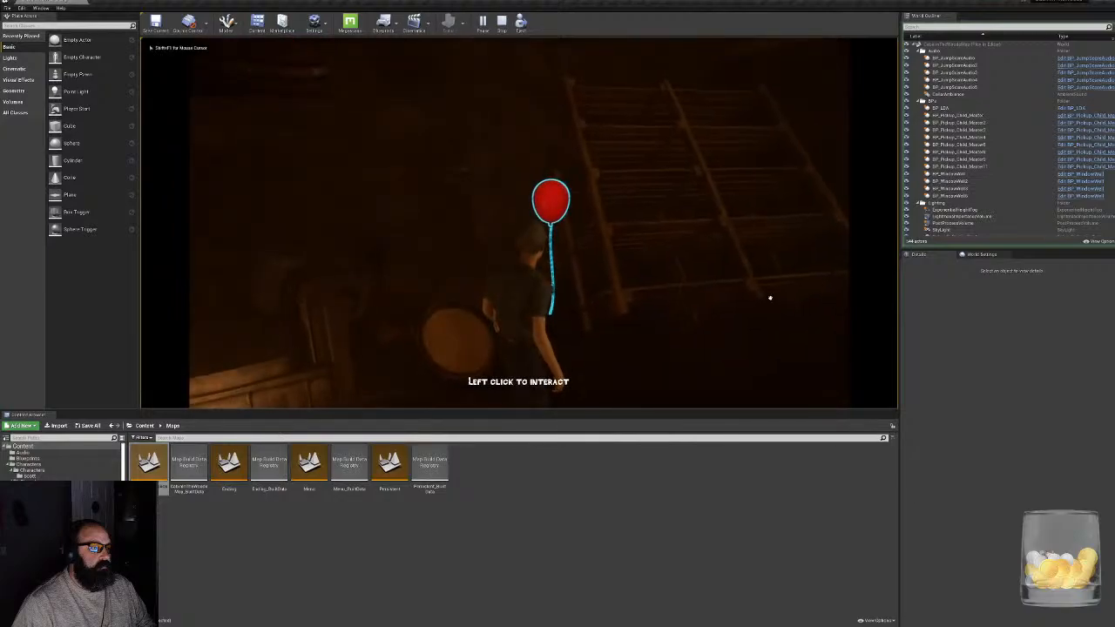
pyautogui.click(545, 198)
pyautogui.click(763, 285)
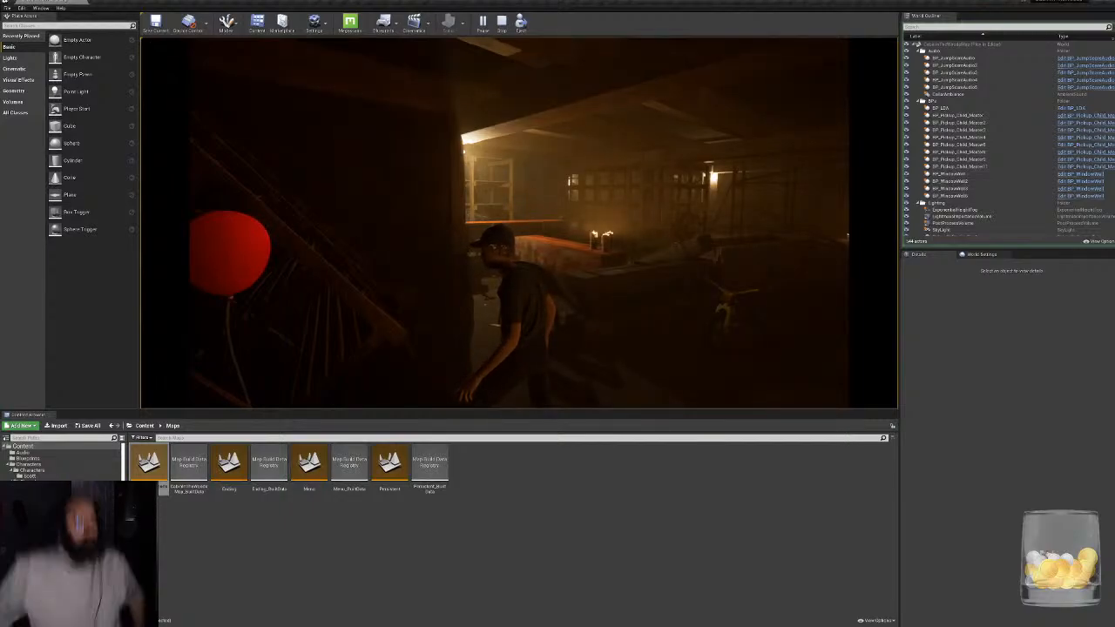
pyautogui.click(597, 188)
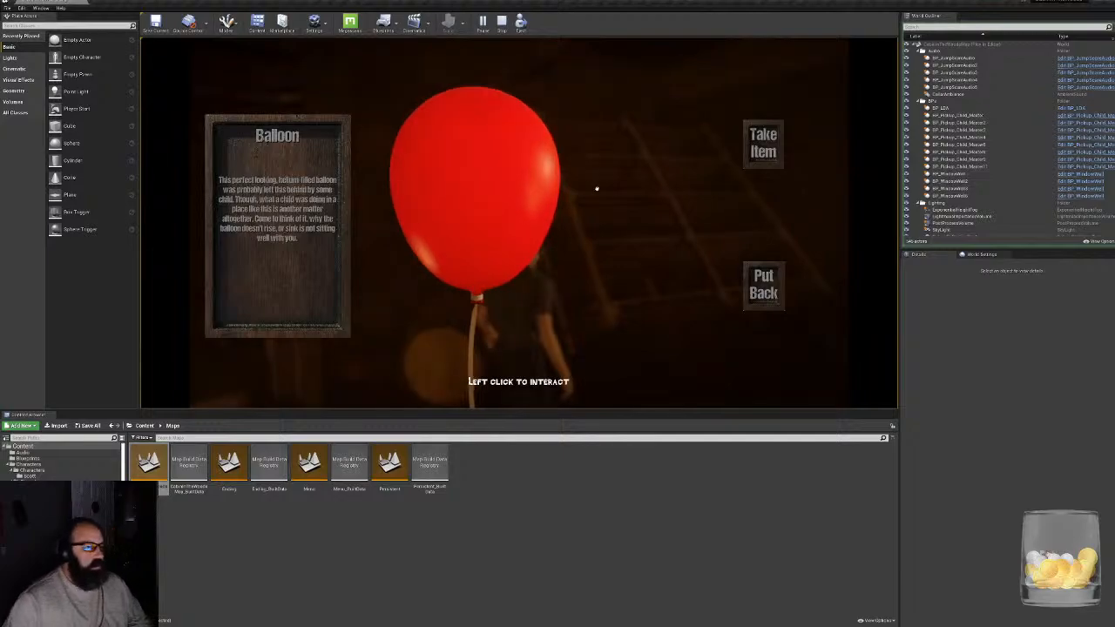
pyautogui.click(760, 284)
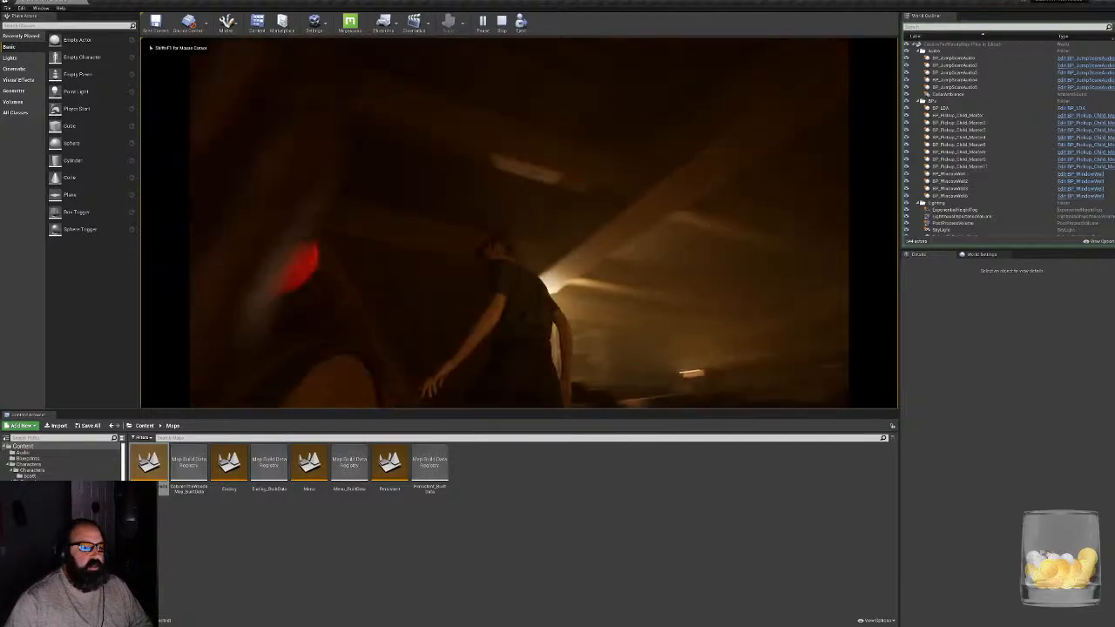
pyautogui.click(531, 233)
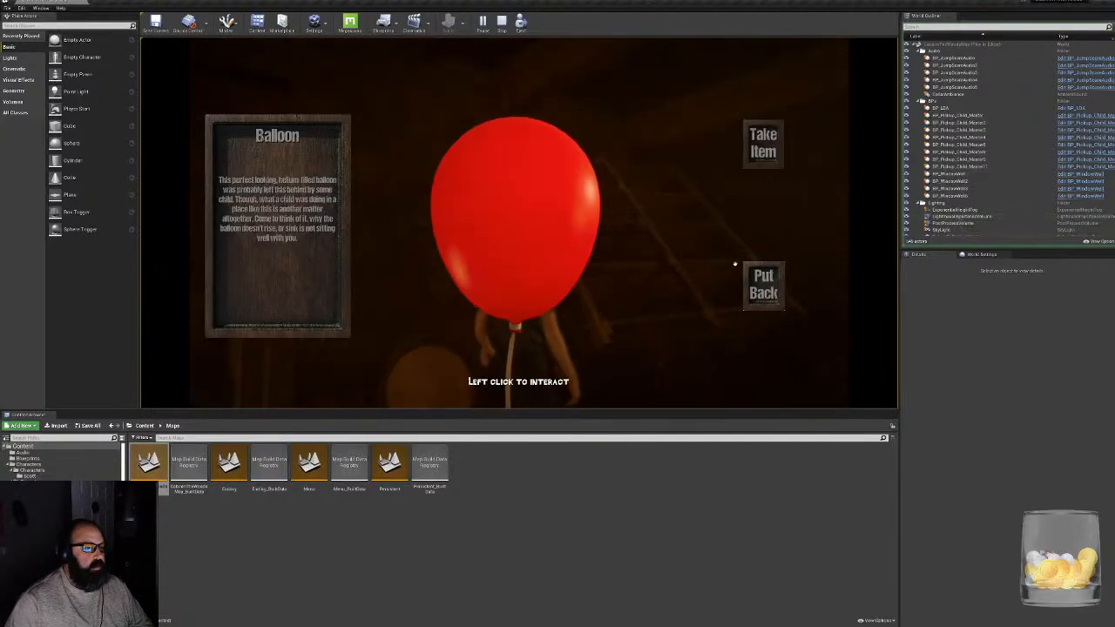
pyautogui.click(759, 284)
pyautogui.click(659, 231)
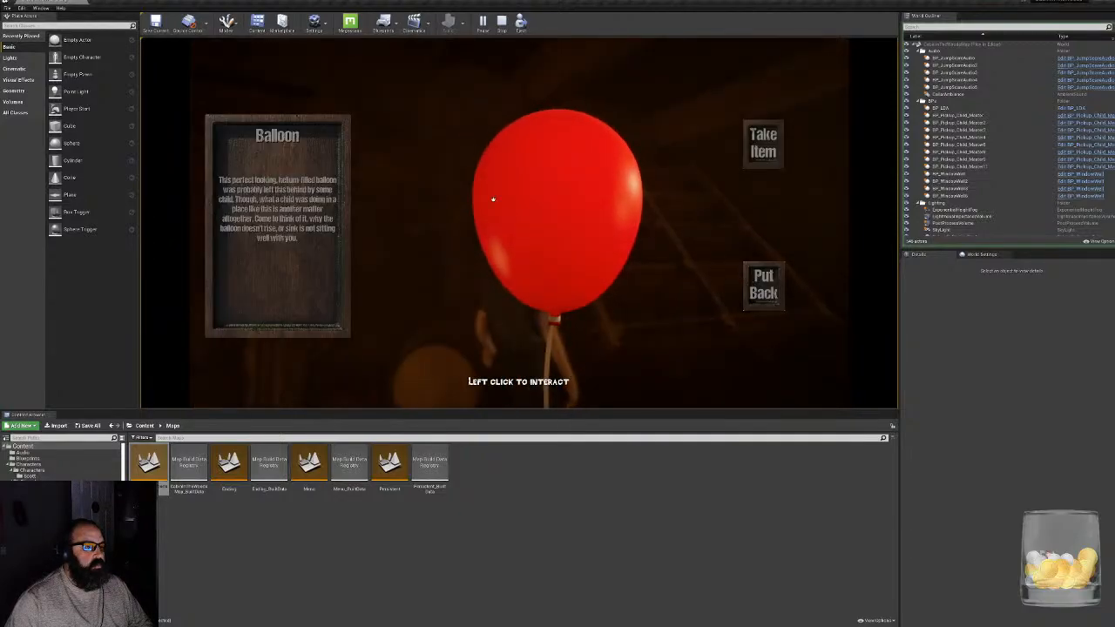
pyautogui.click(770, 299)
pyautogui.click(583, 232)
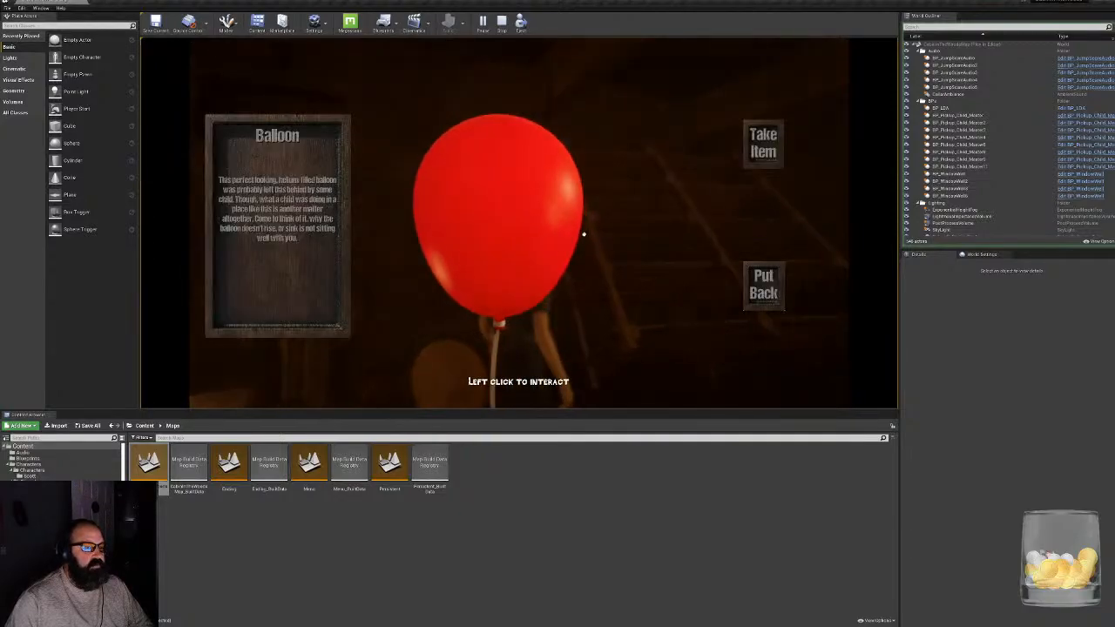
pyautogui.click(763, 295)
pyautogui.click(667, 237)
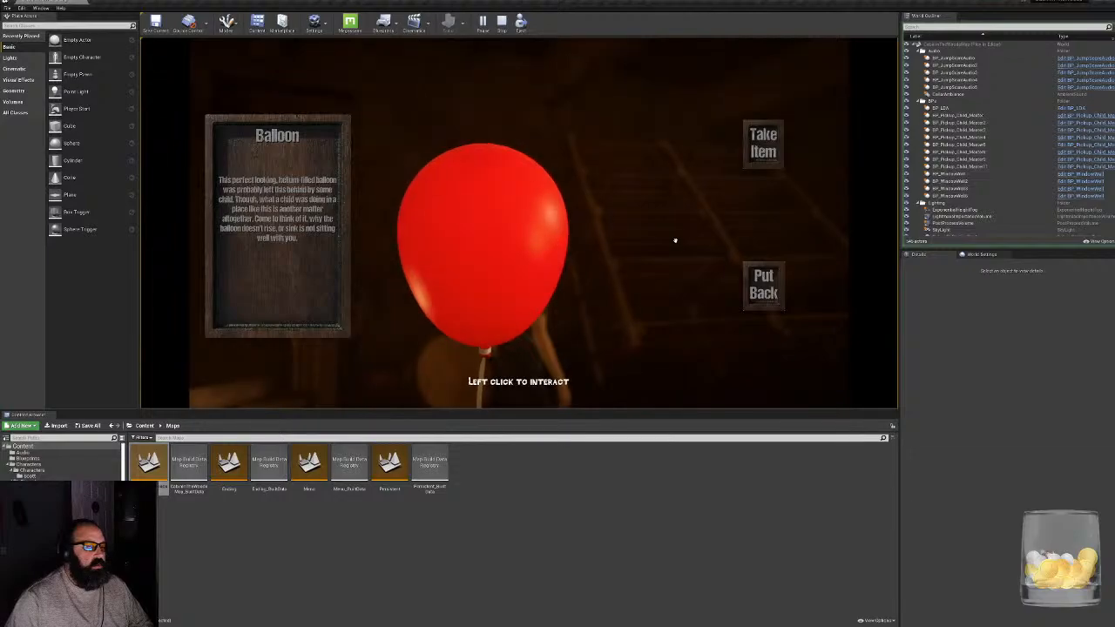
pyautogui.click(764, 281)
pyautogui.click(666, 237)
pyautogui.click(763, 288)
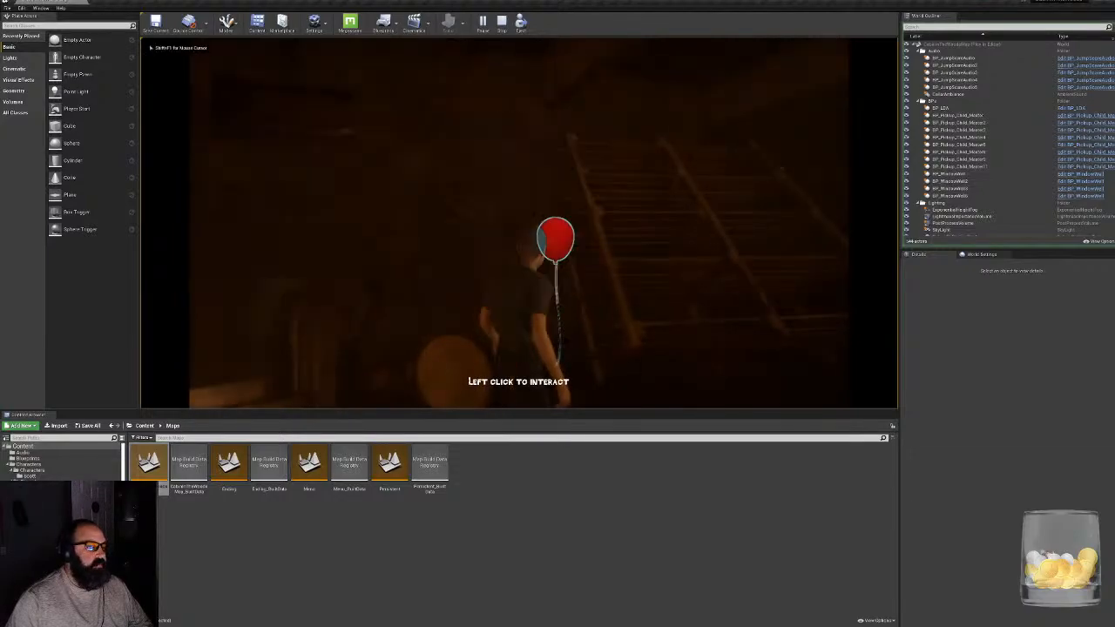
pyautogui.click(523, 256)
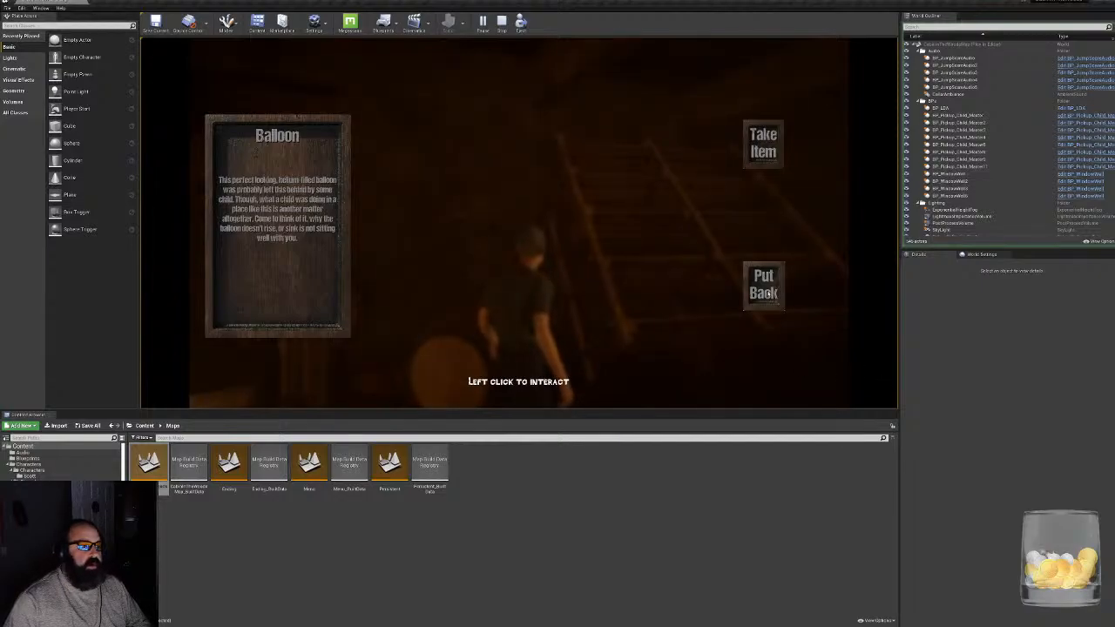
pyautogui.click(763, 287)
pyautogui.press('Escape')
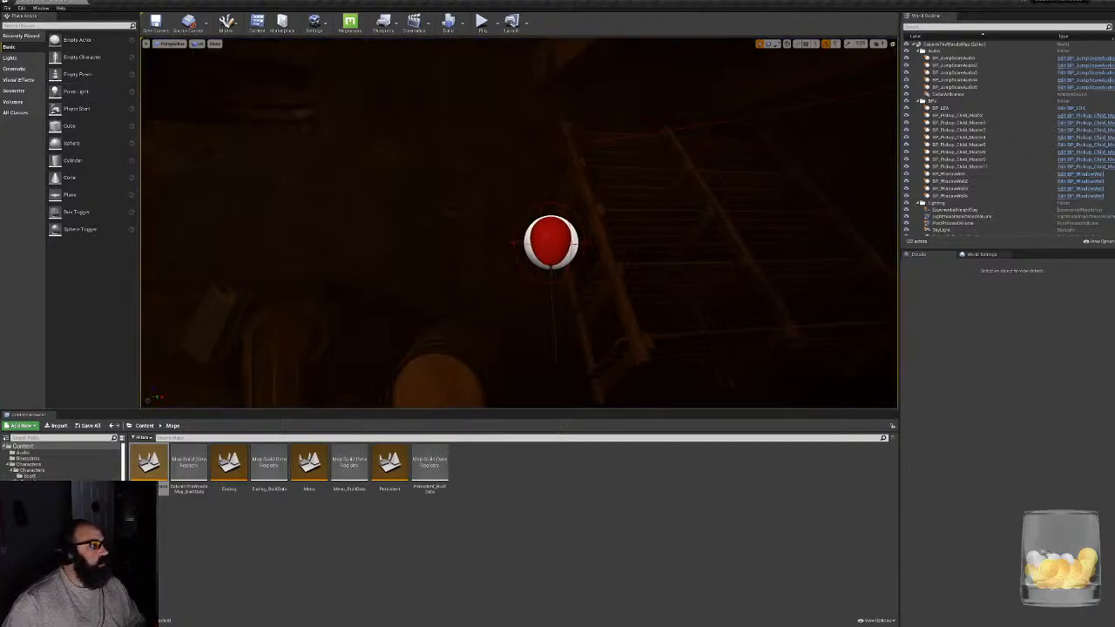
# - Browse to the third-person interface's Blueprints folder and open the BP_CharacterSelectionGameCharacter blueprint
pyautogui.click(33, 470)
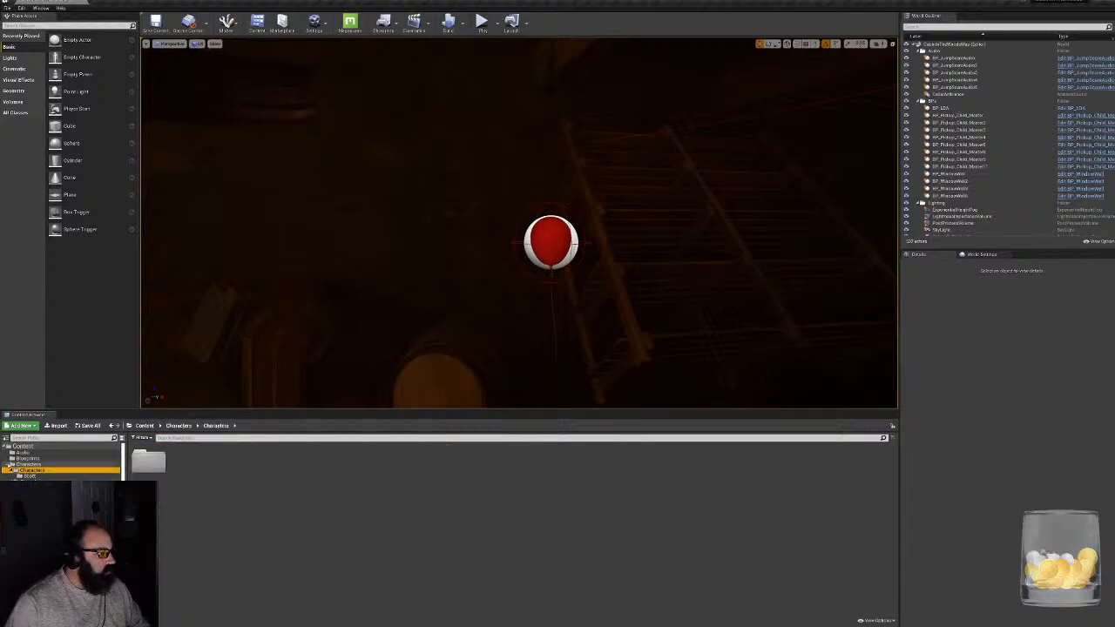
pyautogui.click(17, 464)
pyautogui.click(31, 477)
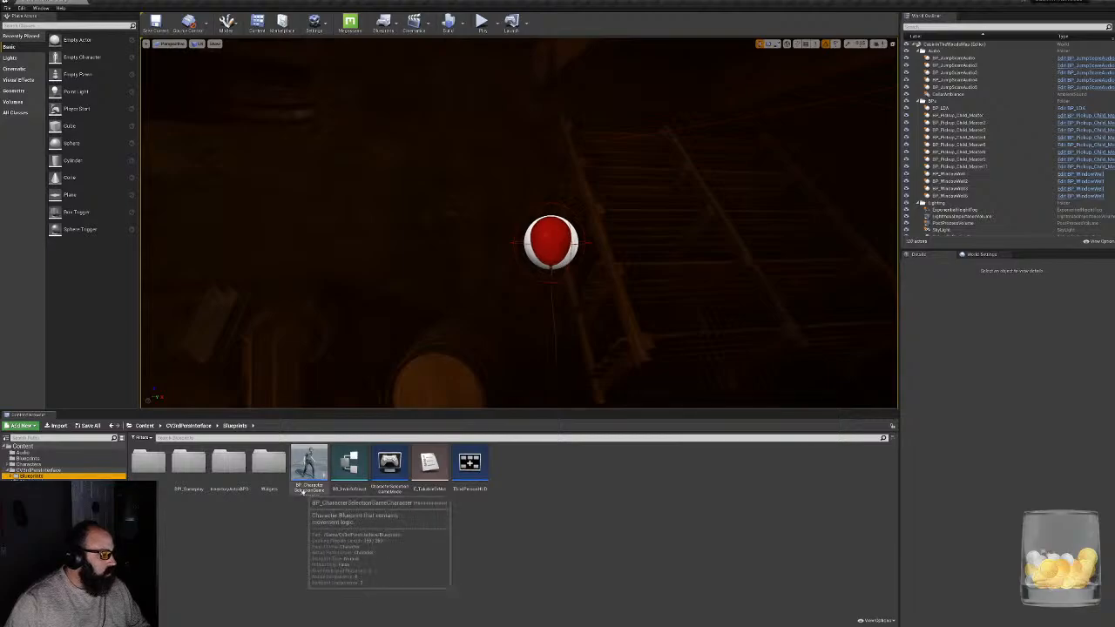
pyautogui.doubleClick(309, 463)
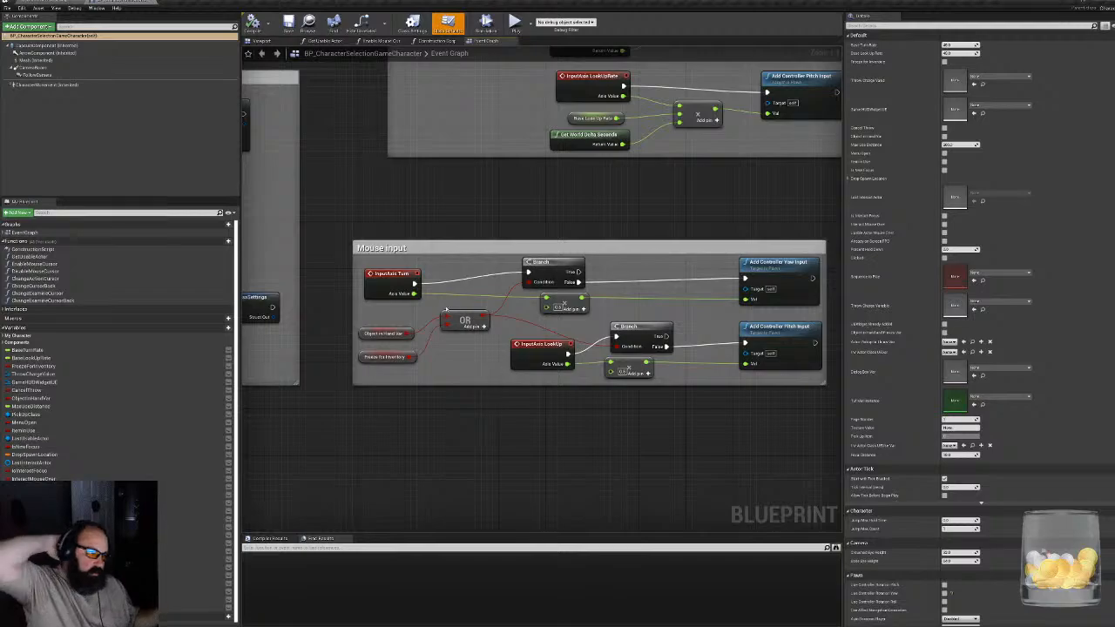
# - Look over the Event Graph's input and depth-of-field groups, and examine the node chain of the DisableMouseCursor function
pyautogui.moveTo(391, 176); pyautogui.dragTo(834, 526, button='right')
pyautogui.scroll(-9, 556, 359)
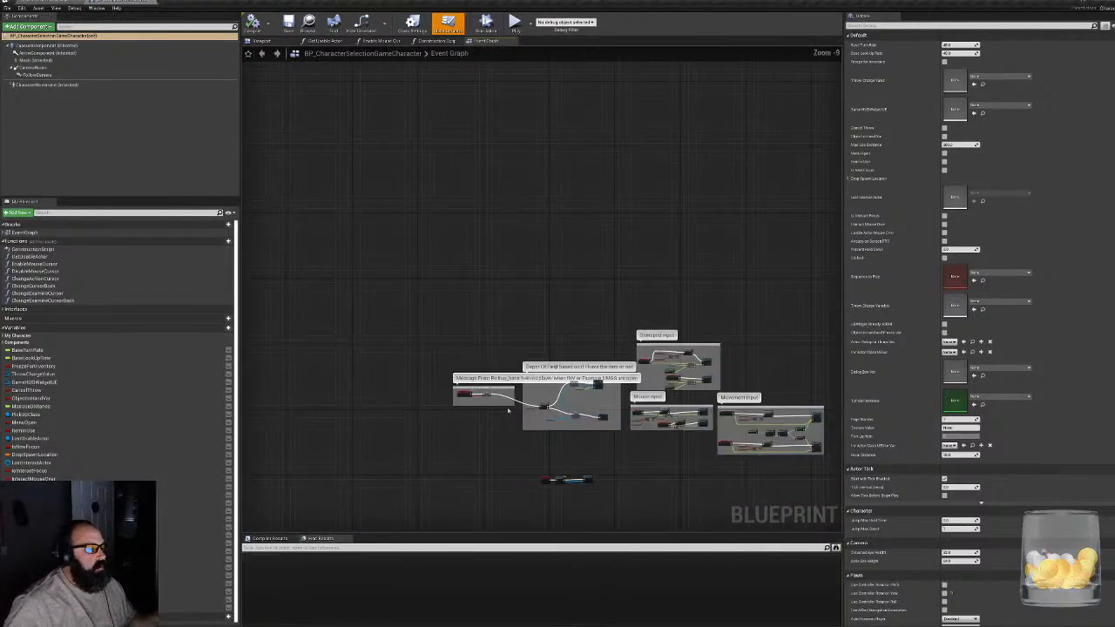
pyautogui.scroll(6, 508, 412)
pyautogui.scroll(-1, 517, 441)
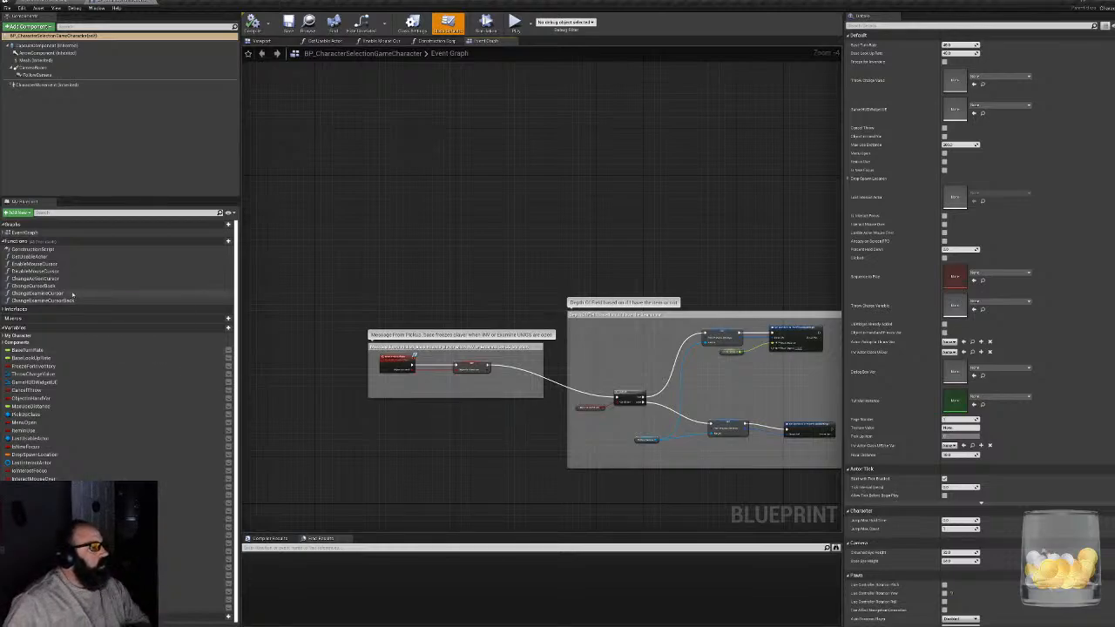
pyautogui.doubleClick(35, 271)
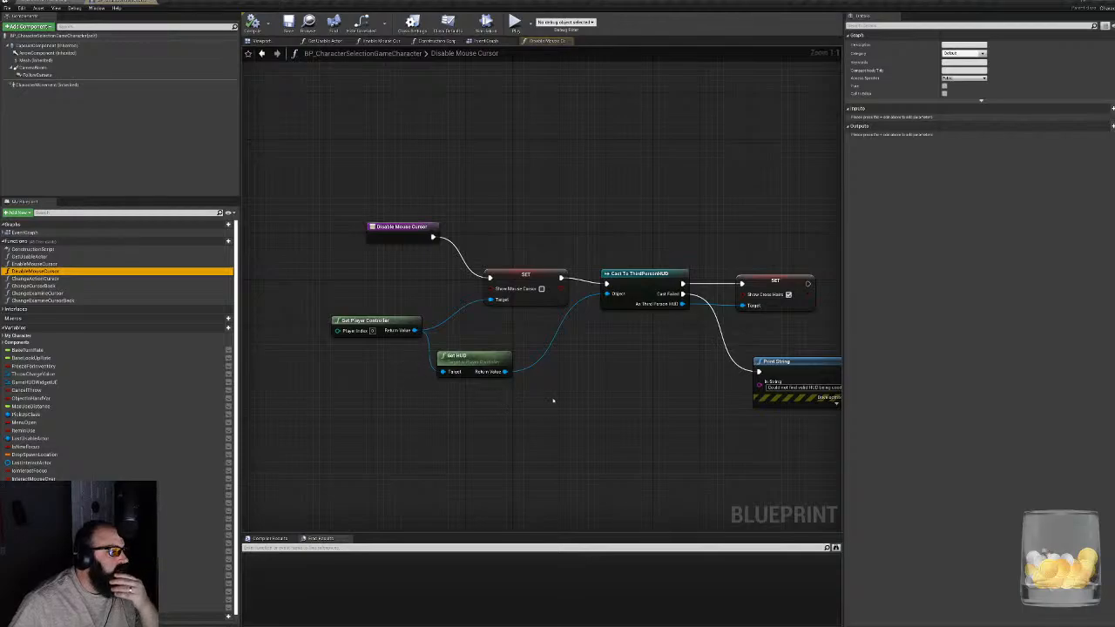
pyautogui.moveTo(593, 393); pyautogui.dragTo(500, 389, button='right')
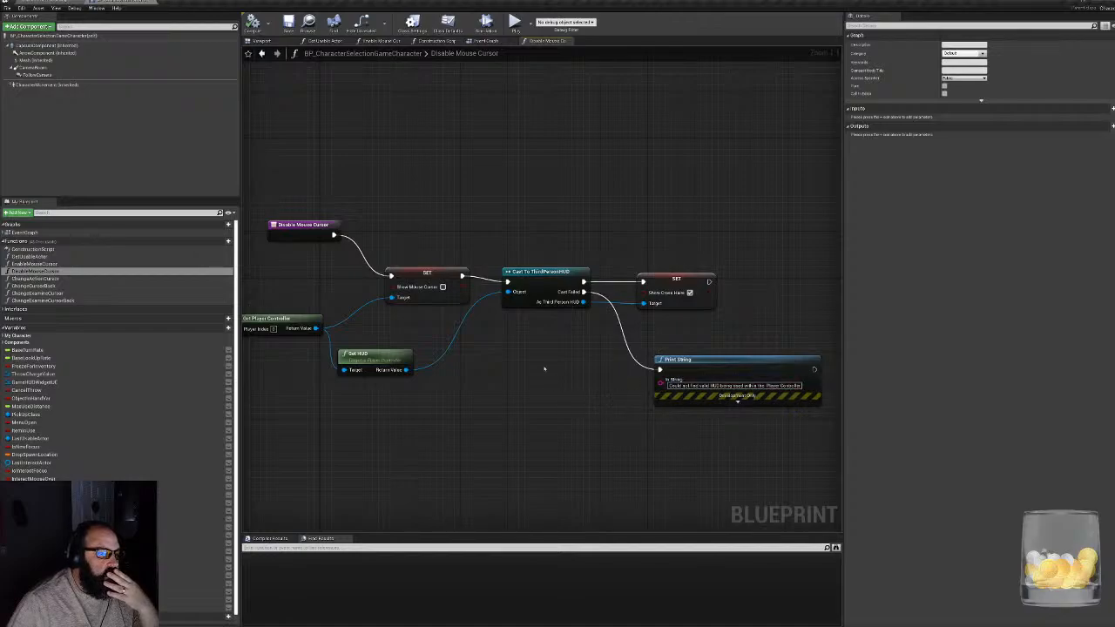
pyautogui.moveTo(543, 391); pyautogui.dragTo(587, 400, button='right')
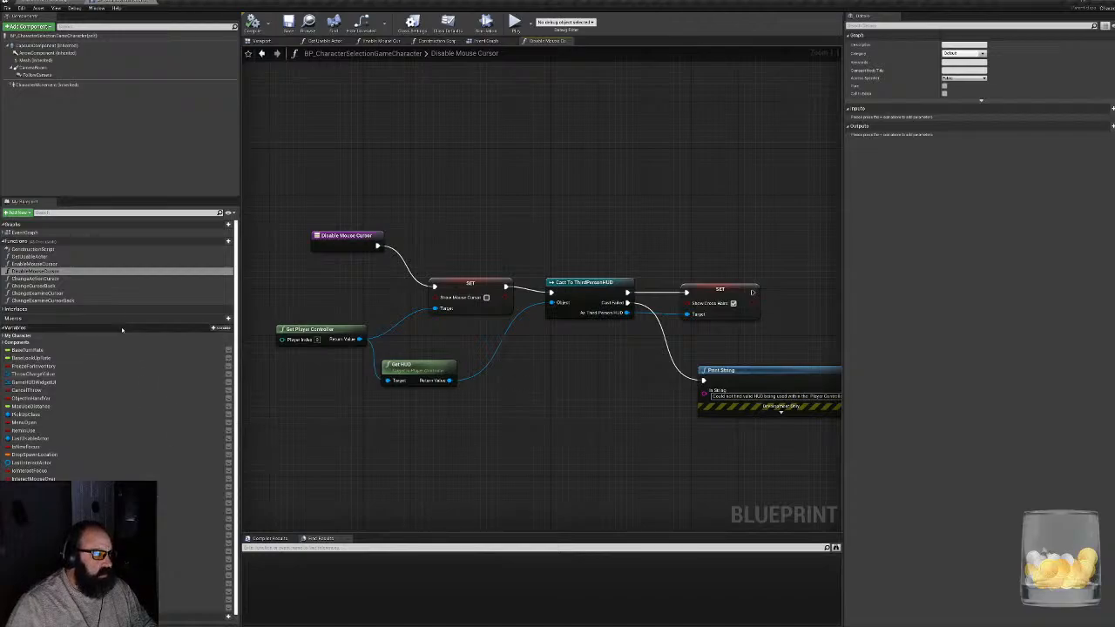
# - Return to the Event Graph and look through the inventory, item-dropping and throwing groups to find the uncommented Event Take Item chain
pyautogui.click(487, 41)
pyautogui.scroll(-6, 576, 274)
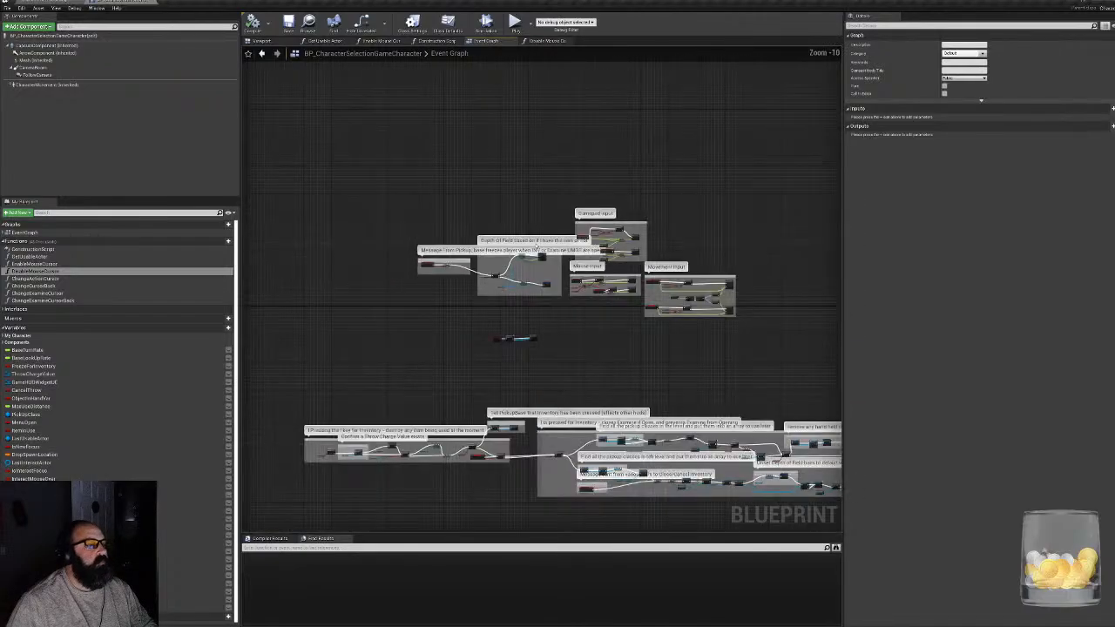
pyautogui.moveTo(366, 462); pyautogui.dragTo(609, 312, button='right')
pyautogui.scroll(4, 491, 338)
pyautogui.scroll(4, 686, 331)
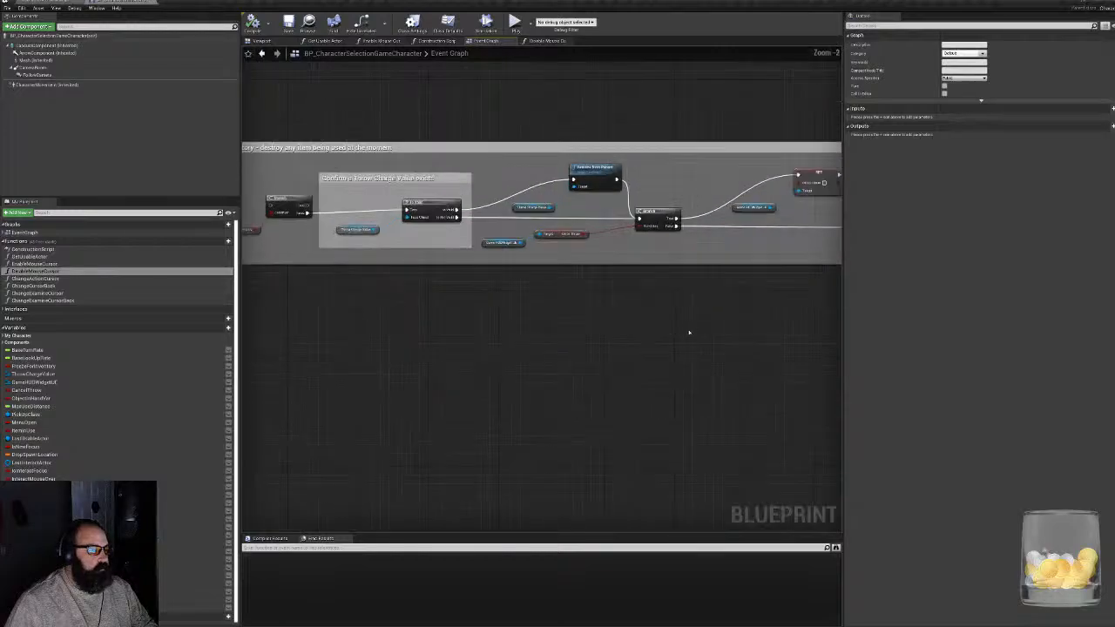
pyautogui.moveTo(689, 331); pyautogui.dragTo(1114, 327, button='right')
pyautogui.scroll(-5, 378, 296)
pyautogui.moveTo(378, 296); pyautogui.dragTo(731, 298, button='right')
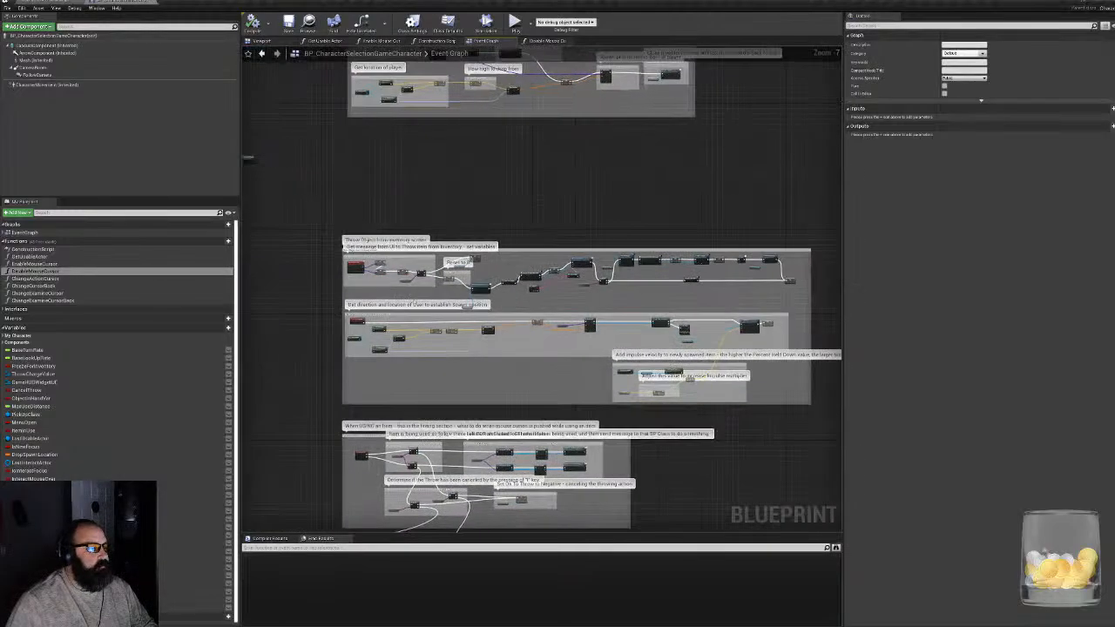
pyautogui.scroll(2, 396, 298)
pyautogui.moveTo(348, 179); pyautogui.dragTo(897, 424, button='right')
pyautogui.moveTo(695, 412); pyautogui.dragTo(532, 448, button='right')
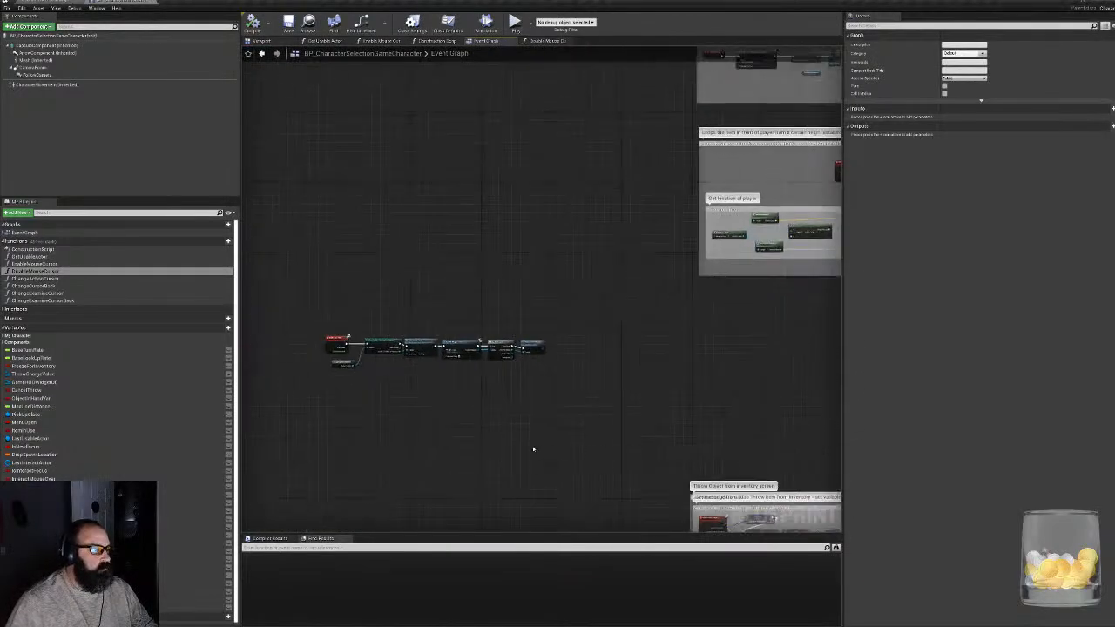
# - Enclose the Event Take Item node chain in a comment box titled "Take Item"
pyautogui.scroll(5, 527, 444)
pyautogui.moveTo(343, 326); pyautogui.dragTo(489, 394, button='right')
pyautogui.scroll(-6, 550, 409)
pyautogui.click(441, 363)
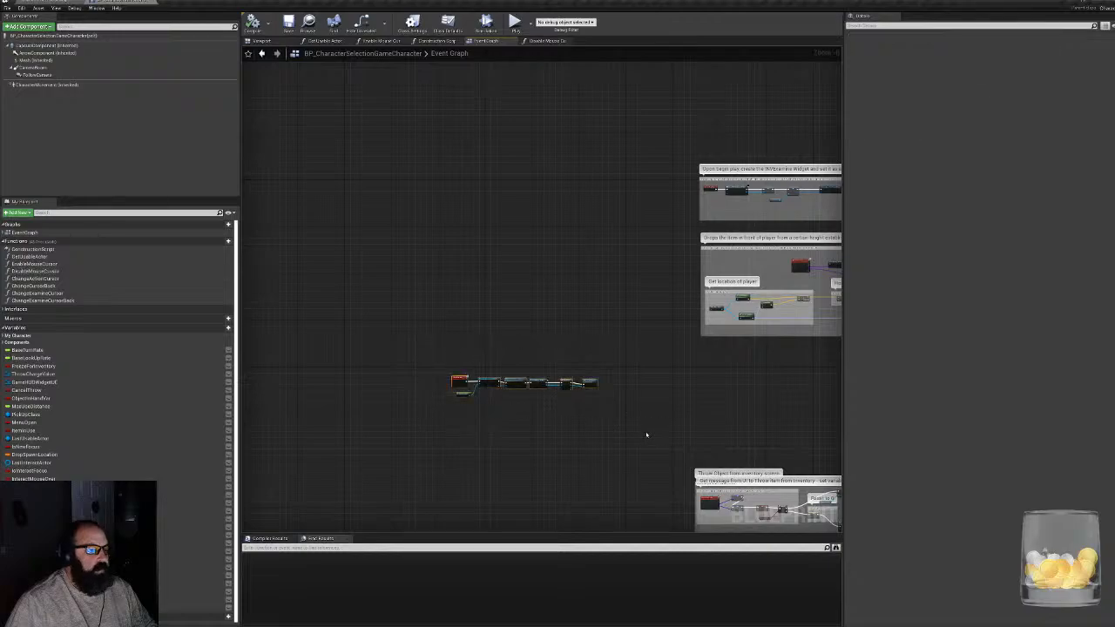
pyautogui.press('c')
pyautogui.scroll(6, 488, 397)
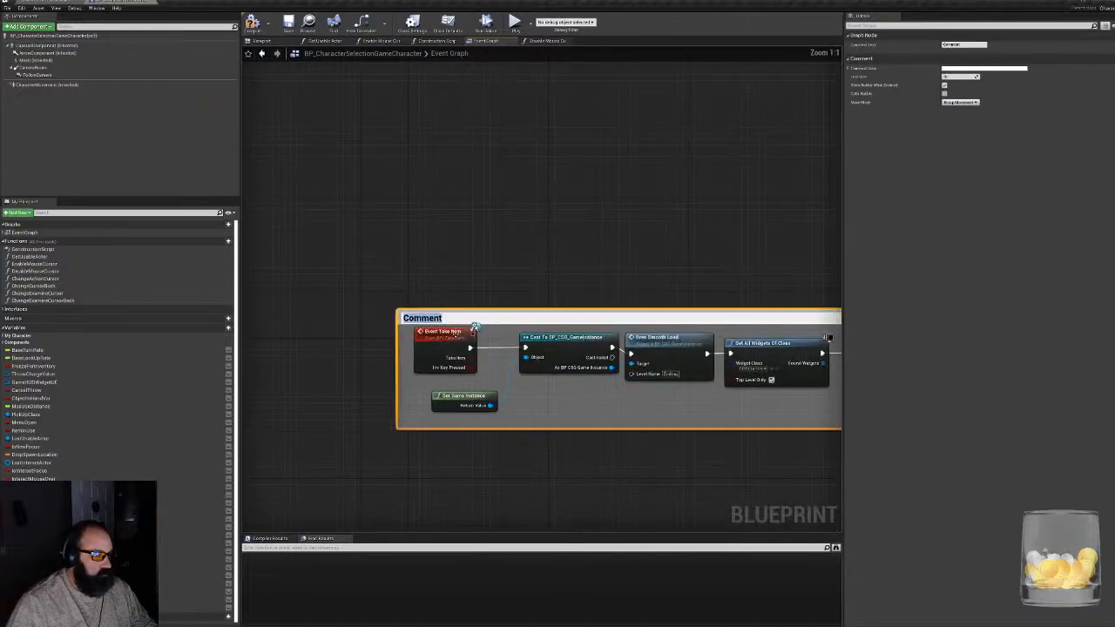
pyautogui.write('Tak')
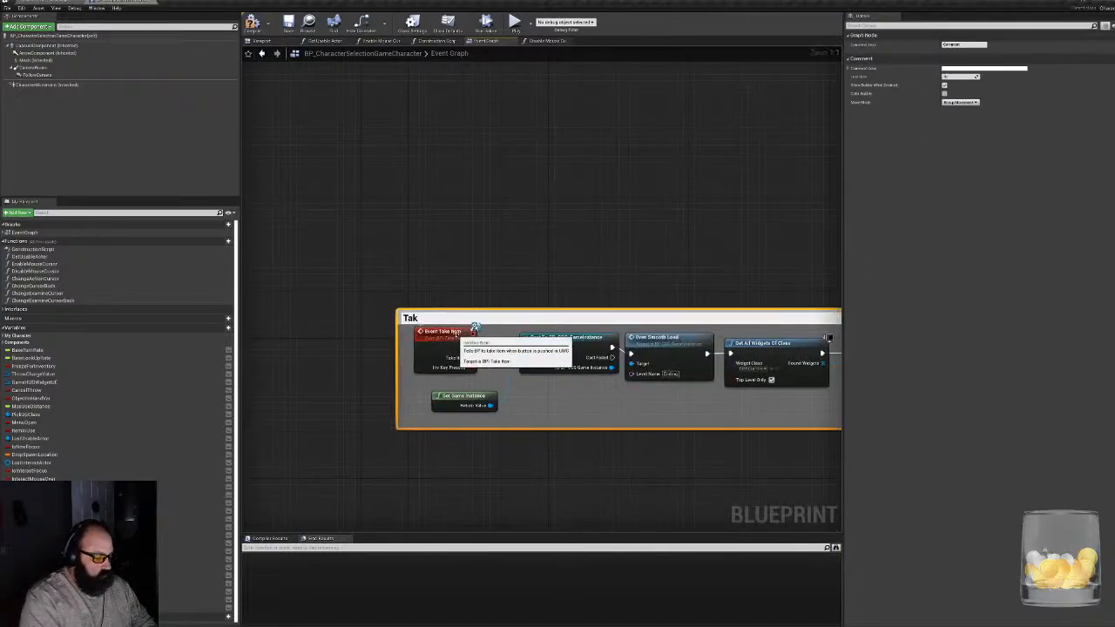
pyautogui.write('e It')
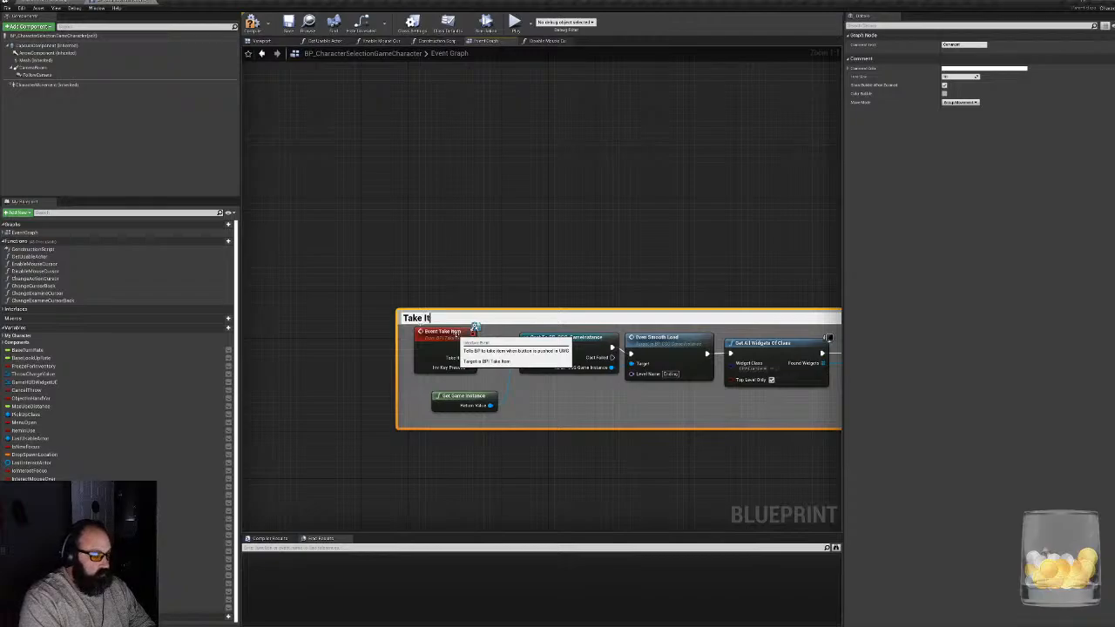
pyautogui.write('em')
pyautogui.press('Return')
# - Examine the end of the Take Item chain and the Event Graph's BeginPlay, item-dropping and Throw Object from inventory groups
pyautogui.moveTo(642, 222); pyautogui.dragTo(591, 271, button='right')
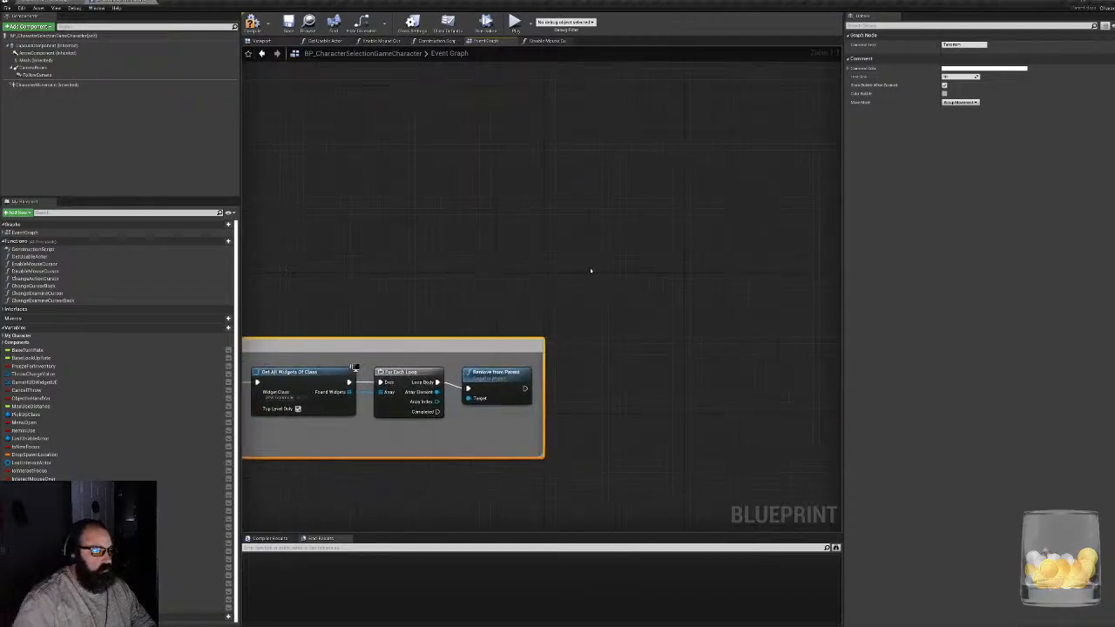
pyautogui.scroll(-3, 590, 271)
pyautogui.moveTo(664, 271); pyautogui.dragTo(278, 388, button='right')
pyautogui.moveTo(601, 303); pyautogui.dragTo(565, 400, button='right')
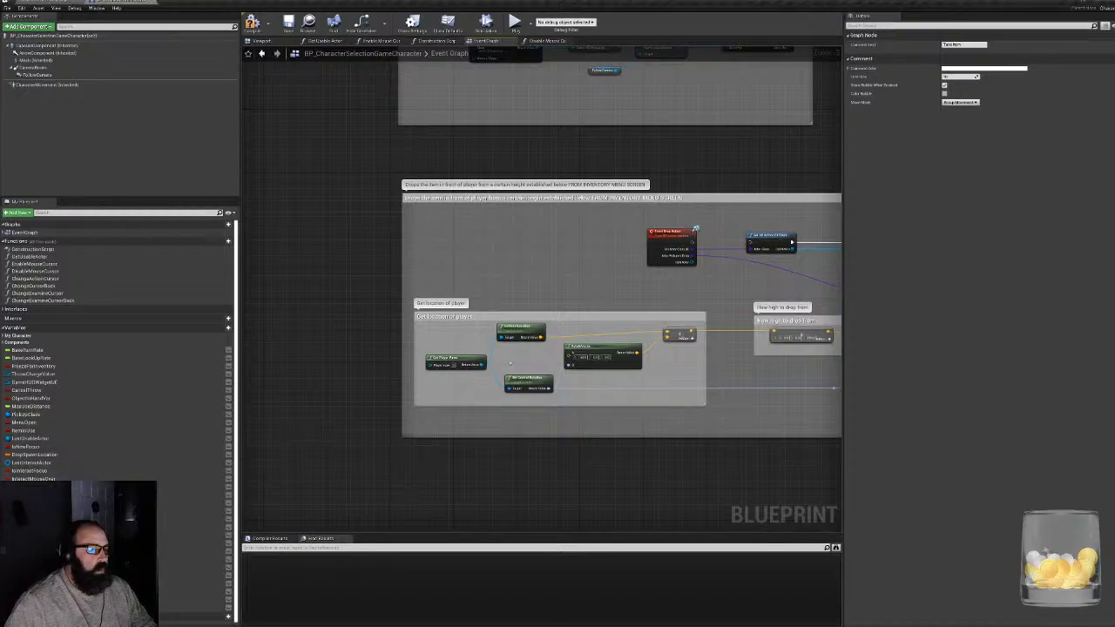
pyautogui.moveTo(674, 324); pyautogui.dragTo(635, 585, button='right')
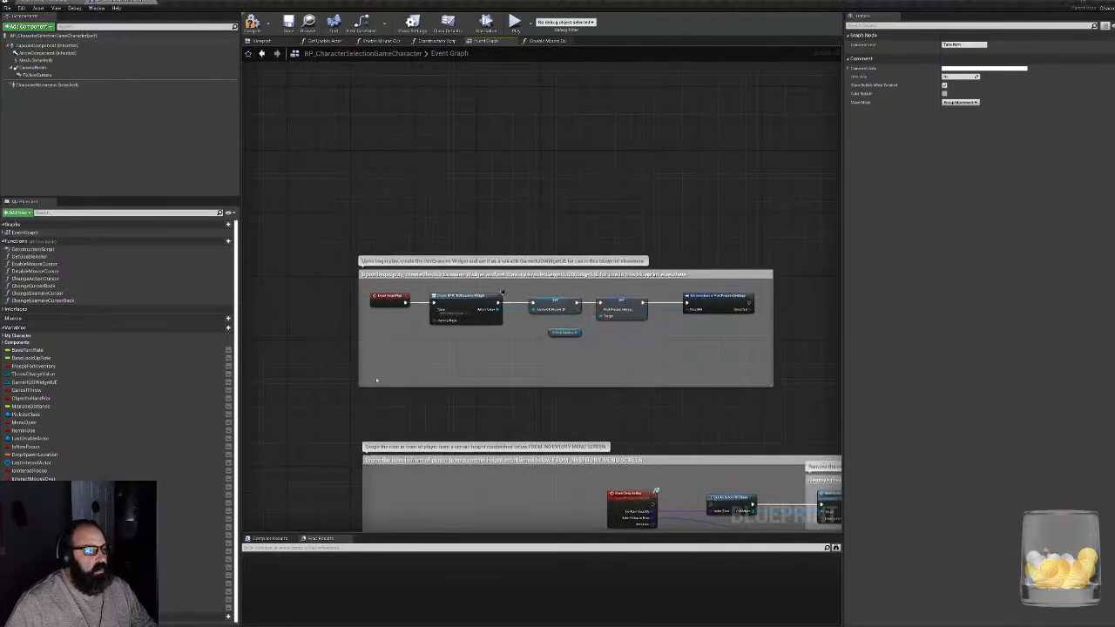
pyautogui.scroll(3, 419, 377)
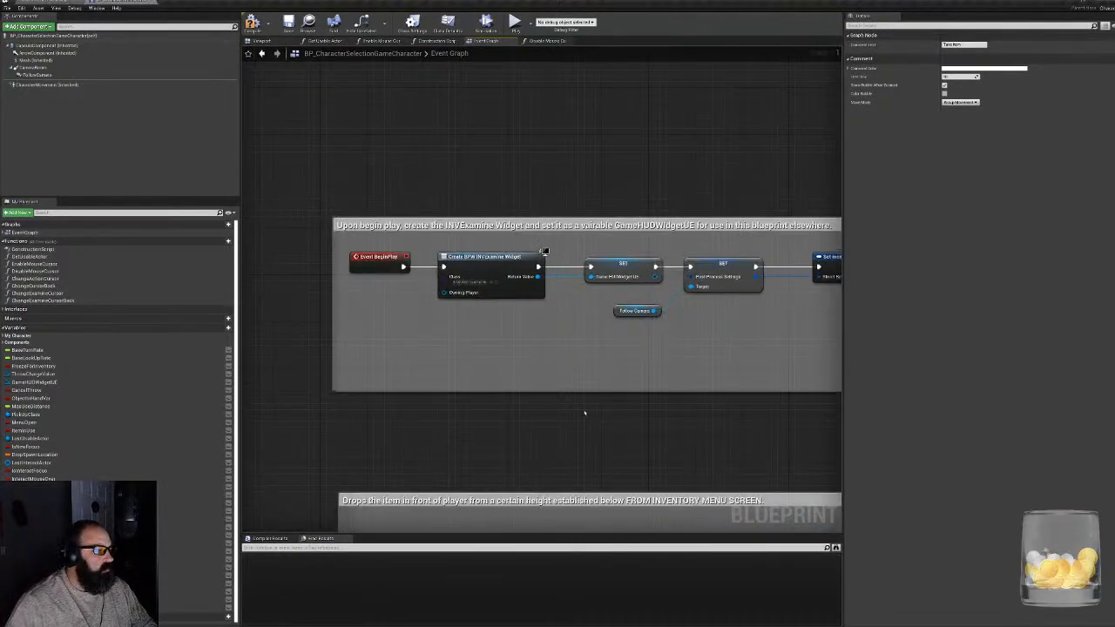
pyautogui.moveTo(585, 413); pyautogui.dragTo(512, 53, button='right')
pyautogui.scroll(-4, 470, 256)
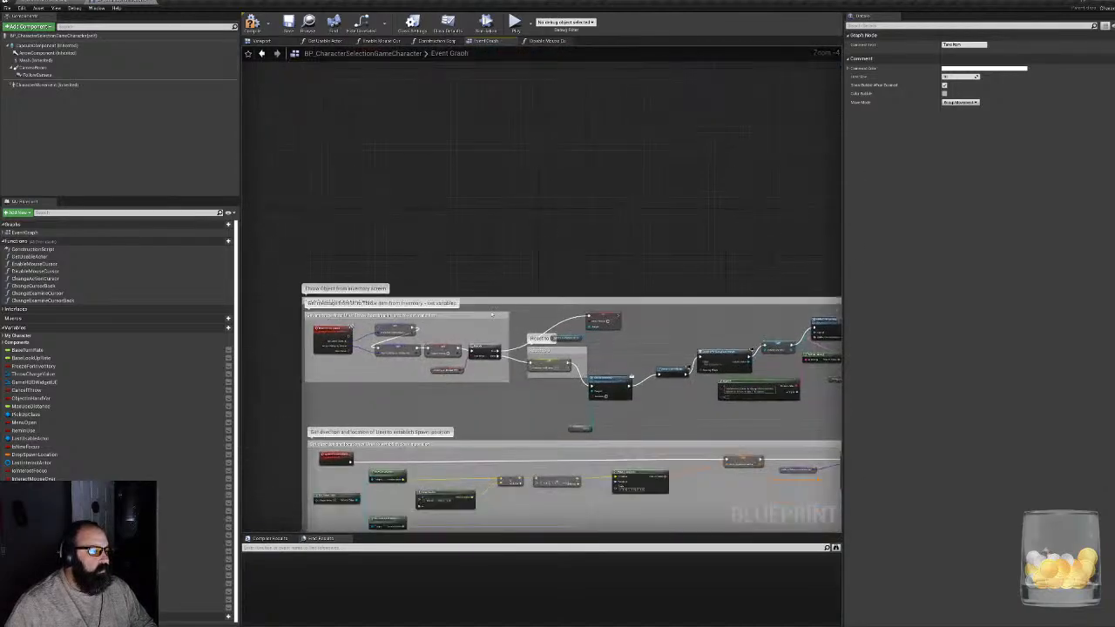
pyautogui.moveTo(478, 334); pyautogui.dragTo(527, 266, button='right')
pyautogui.scroll(2, 410, 301)
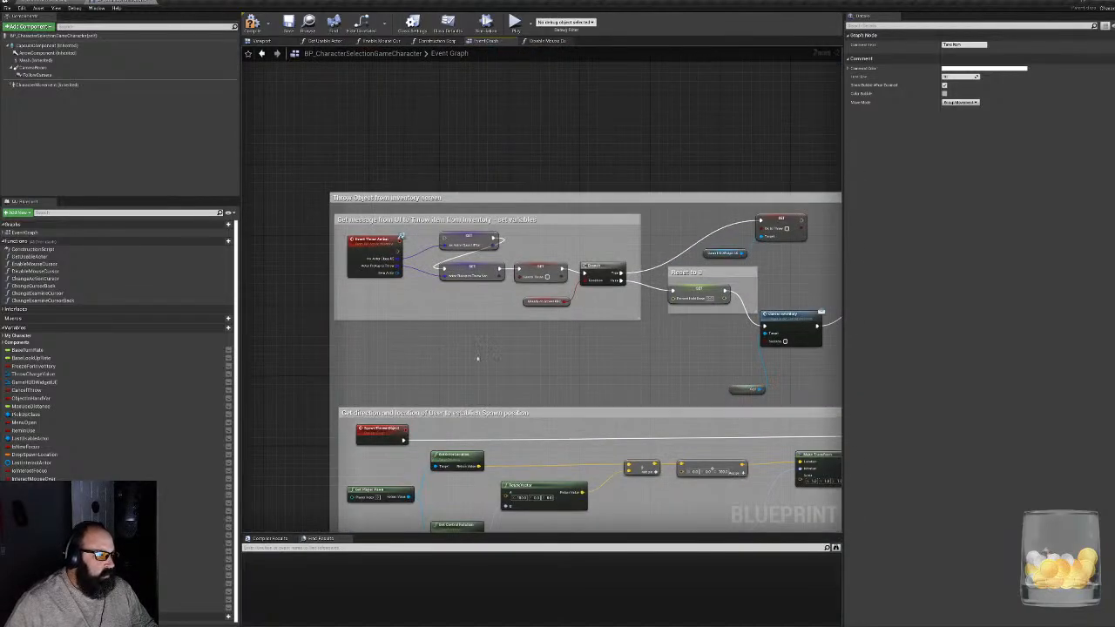
# - Examine the item-using group's fire input, throw cancellation and left-click chains, and the throw-force timer groups for the held and released mouse button
pyautogui.moveTo(478, 358); pyautogui.dragTo(470, 47, button='right')
pyautogui.scroll(-3, 452, 316)
pyautogui.scroll(5, 366, 239)
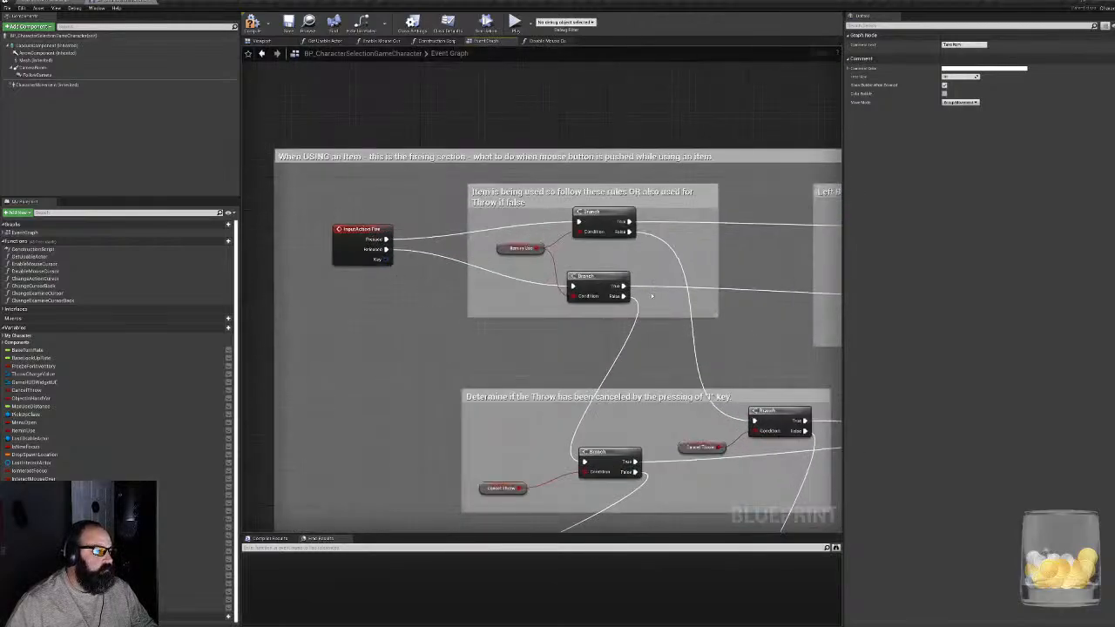
pyautogui.moveTo(651, 296); pyautogui.dragTo(486, 288, button='right')
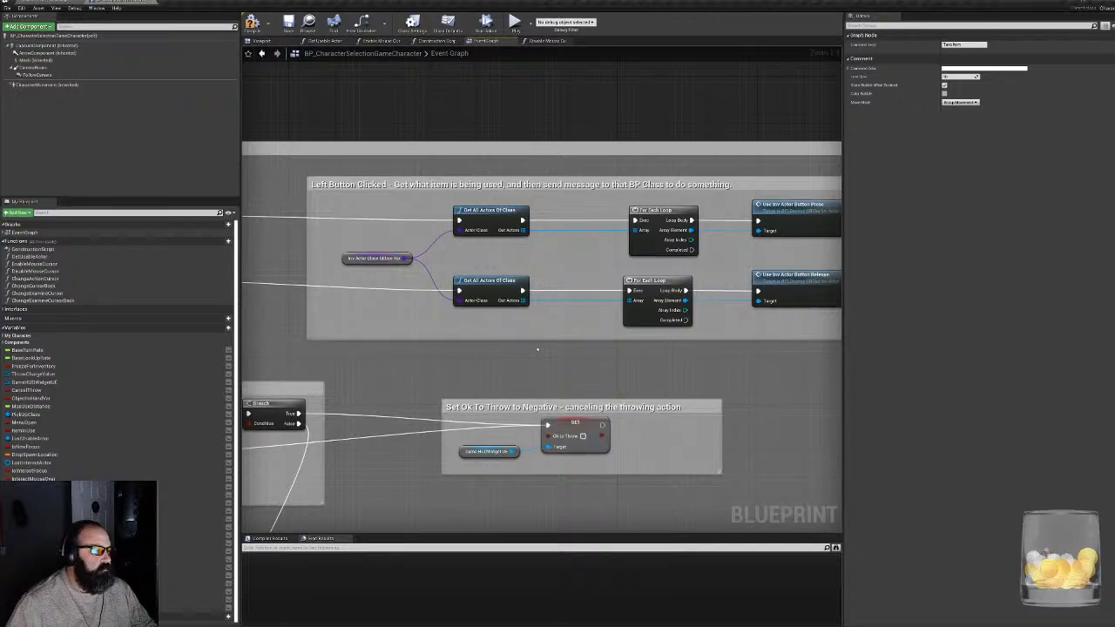
pyautogui.moveTo(537, 349); pyautogui.dragTo(840, 183, button='right')
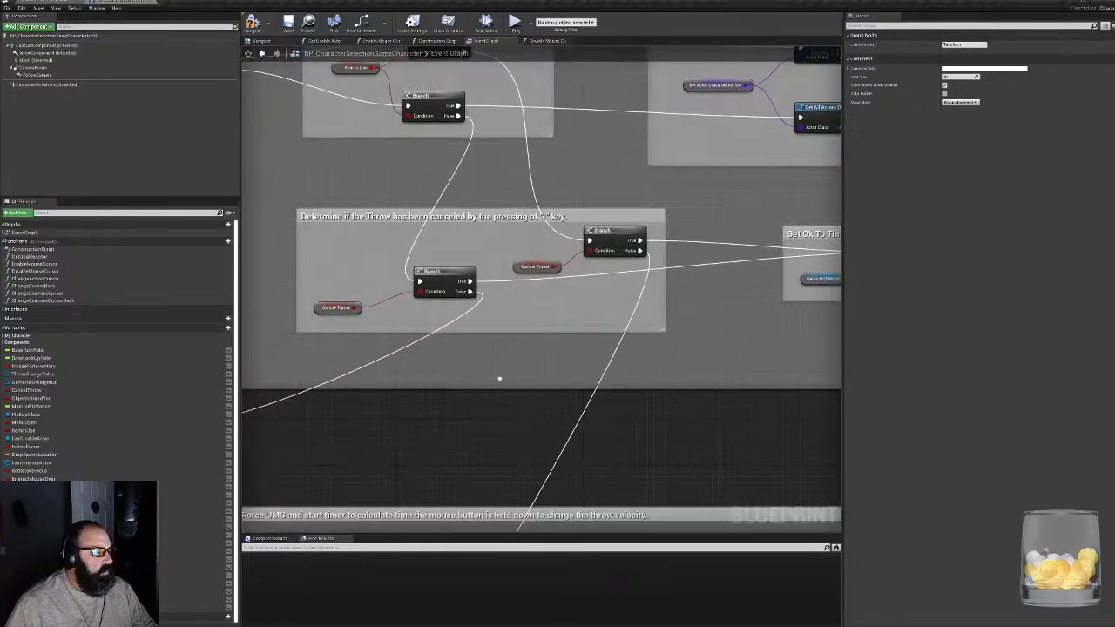
pyautogui.moveTo(467, 406); pyautogui.dragTo(593, 117, button='right')
pyautogui.scroll(-1, 630, 256)
pyautogui.moveTo(637, 254); pyautogui.dragTo(507, 158, button='right')
pyautogui.moveTo(510, 498); pyautogui.dragTo(475, 253, button='right')
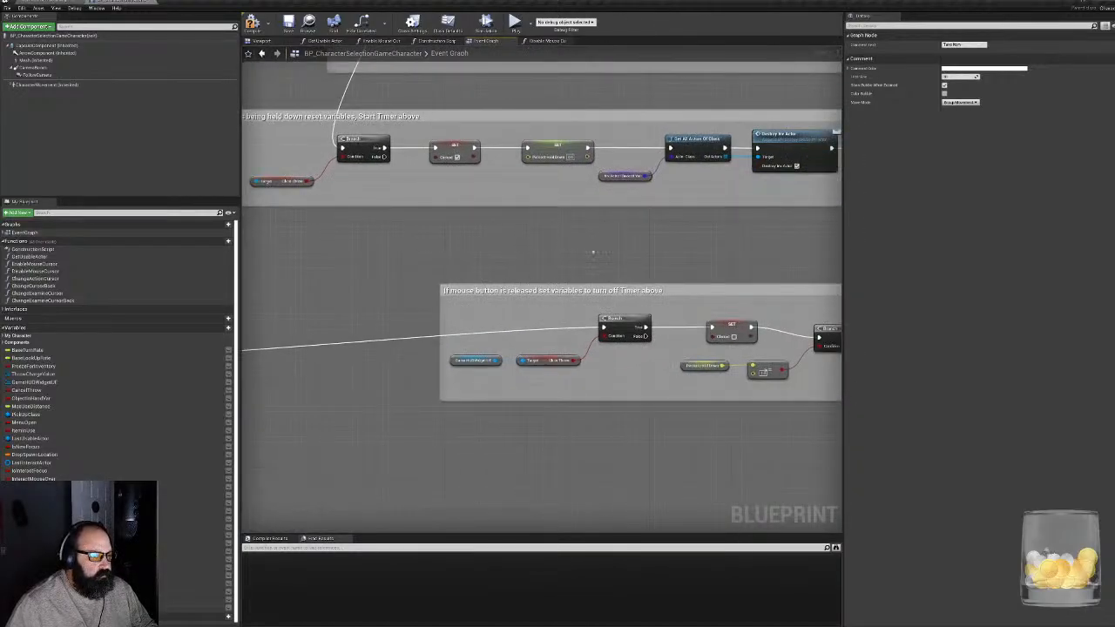
pyautogui.click(565, 258)
pyautogui.moveTo(661, 230); pyautogui.dragTo(421, 341, button='right')
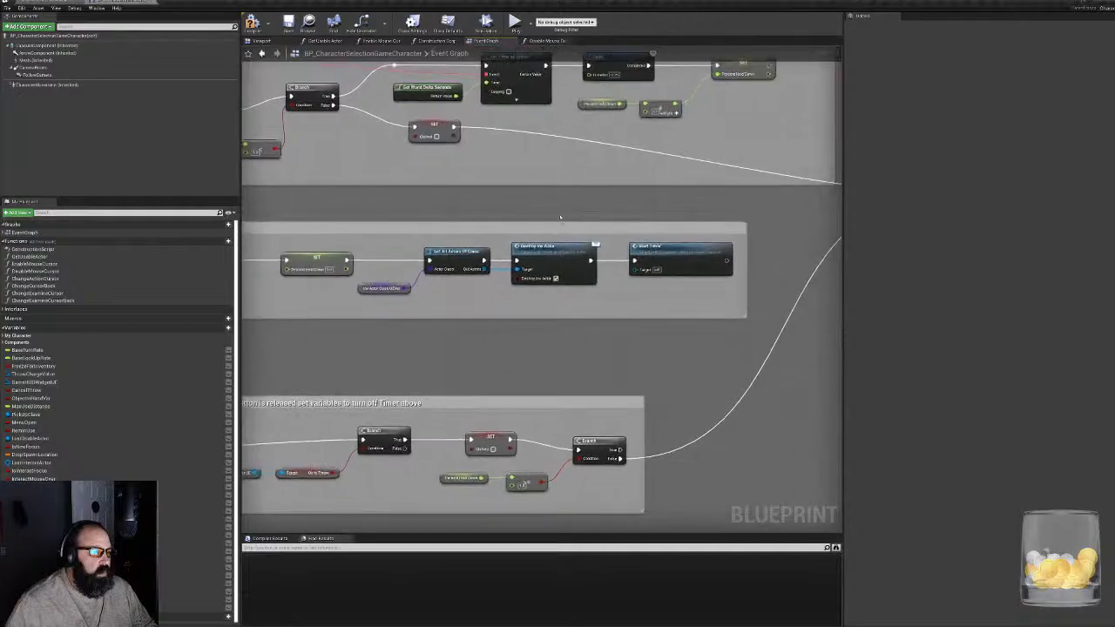
pyautogui.moveTo(560, 217); pyautogui.dragTo(947, 254, button='right')
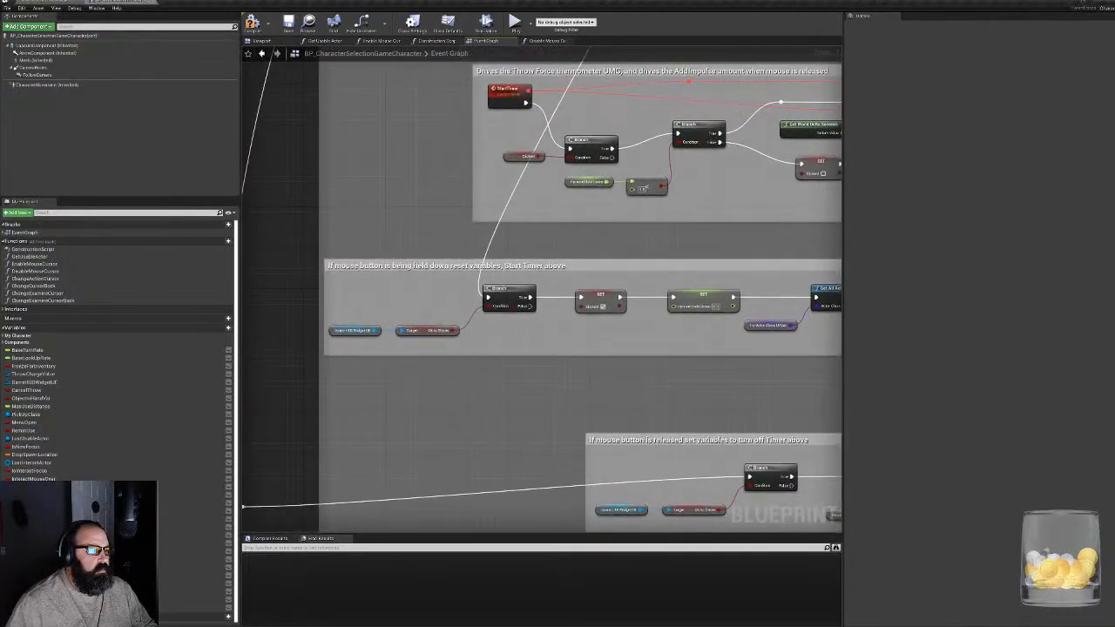
pyautogui.moveTo(818, 122); pyautogui.dragTo(363, 465, button='right')
pyautogui.moveTo(446, 309); pyautogui.dragTo(553, 479, button='right')
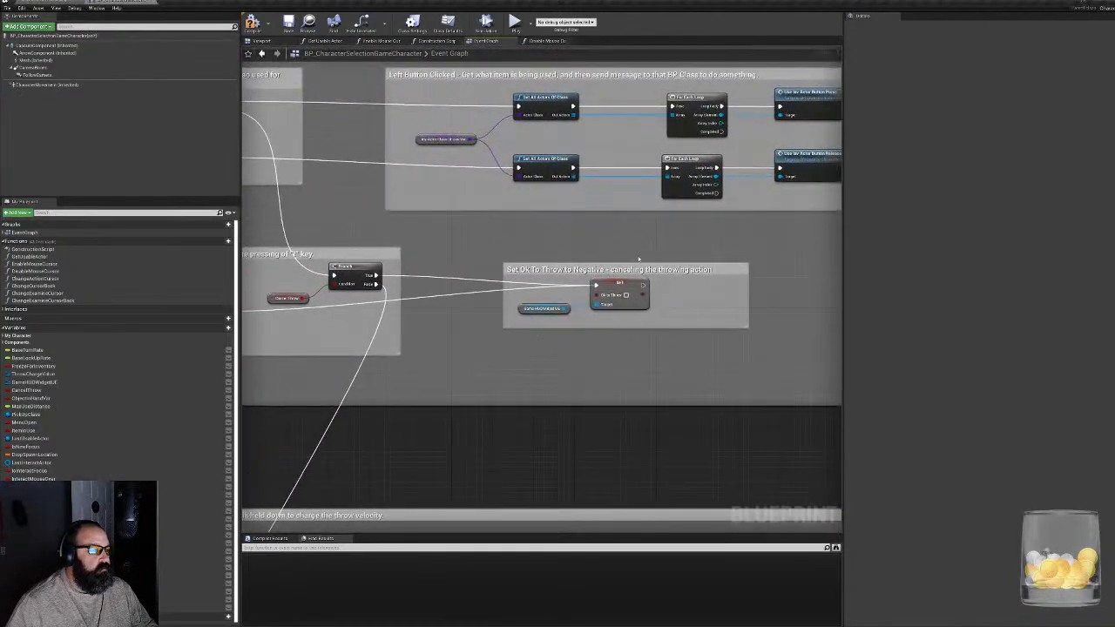
# - Look over the throw cancellation group and the Throw Object from inventory group, including its item message, reset and spawn-position chains
pyautogui.moveTo(657, 241); pyautogui.dragTo(344, 422, button='right')
pyautogui.scroll(-4, 656, 280)
pyautogui.moveTo(710, 303); pyautogui.dragTo(597, 488, button='right')
pyautogui.moveTo(314, 355); pyautogui.dragTo(587, 413, button='right')
pyautogui.scroll(4, 513, 393)
pyautogui.moveTo(362, 360); pyautogui.dragTo(568, 415, button='right')
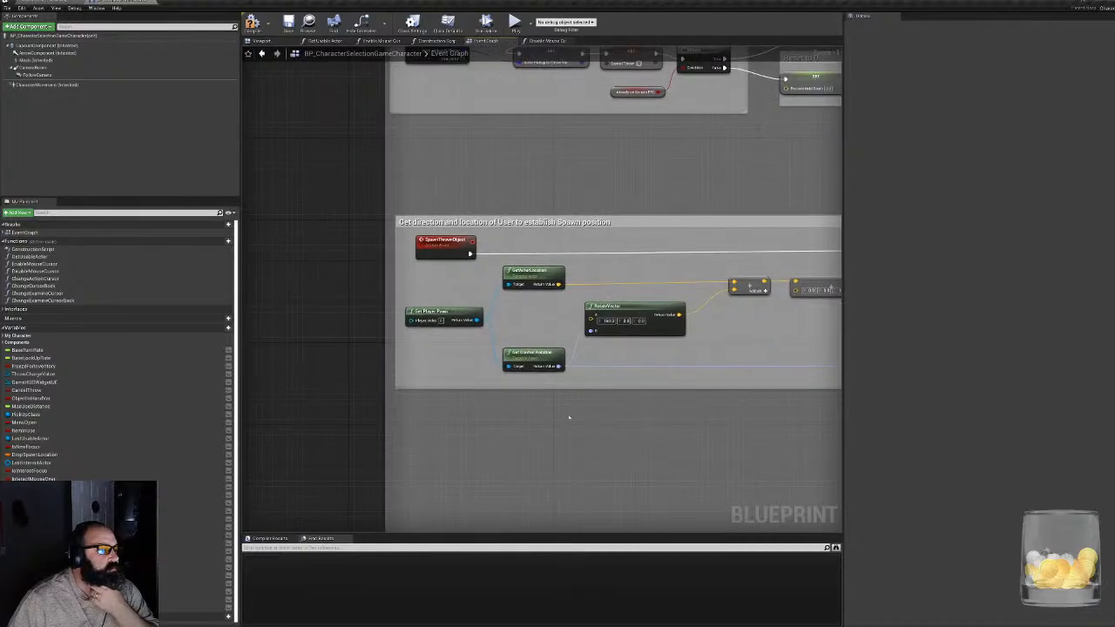
pyautogui.moveTo(640, 188); pyautogui.dragTo(545, 404, button='right')
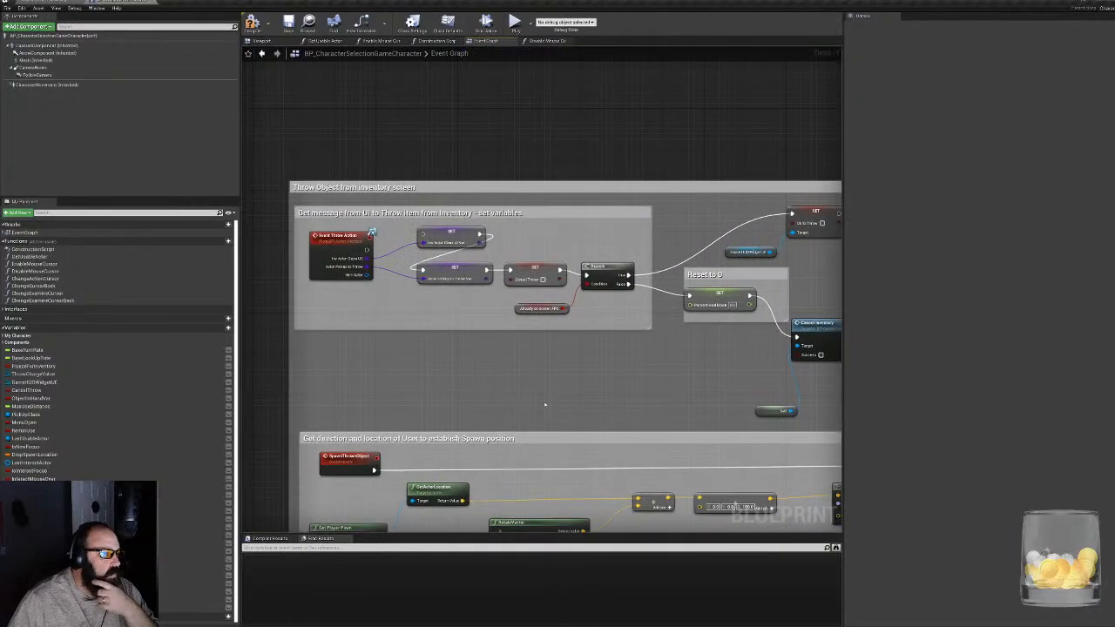
pyautogui.moveTo(640, 424); pyautogui.dragTo(564, 381, button='right')
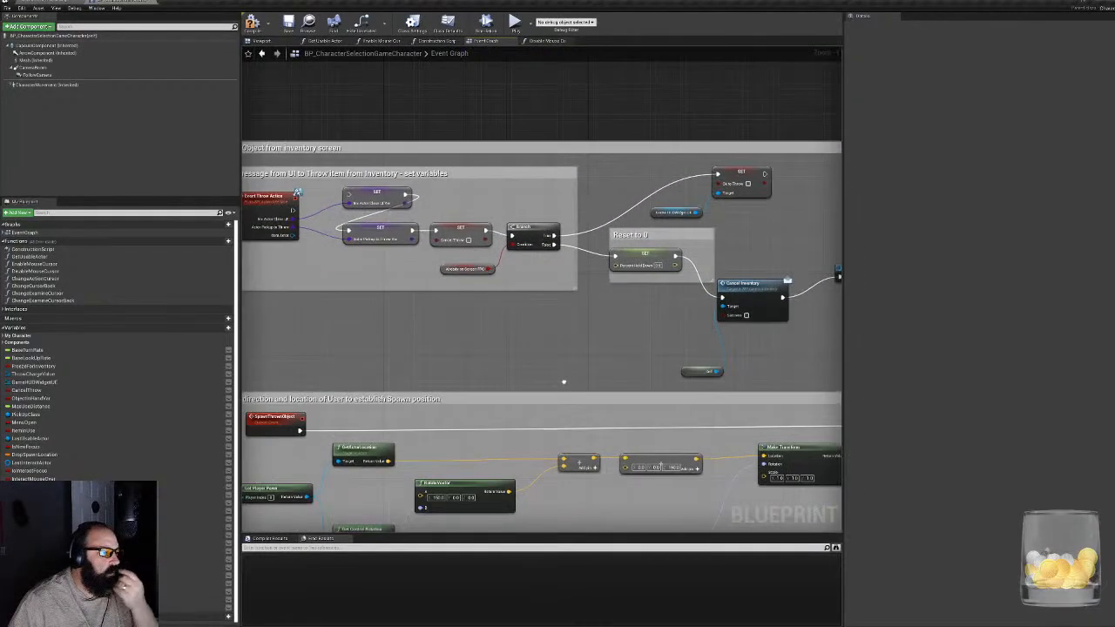
pyautogui.scroll(-5, 564, 382)
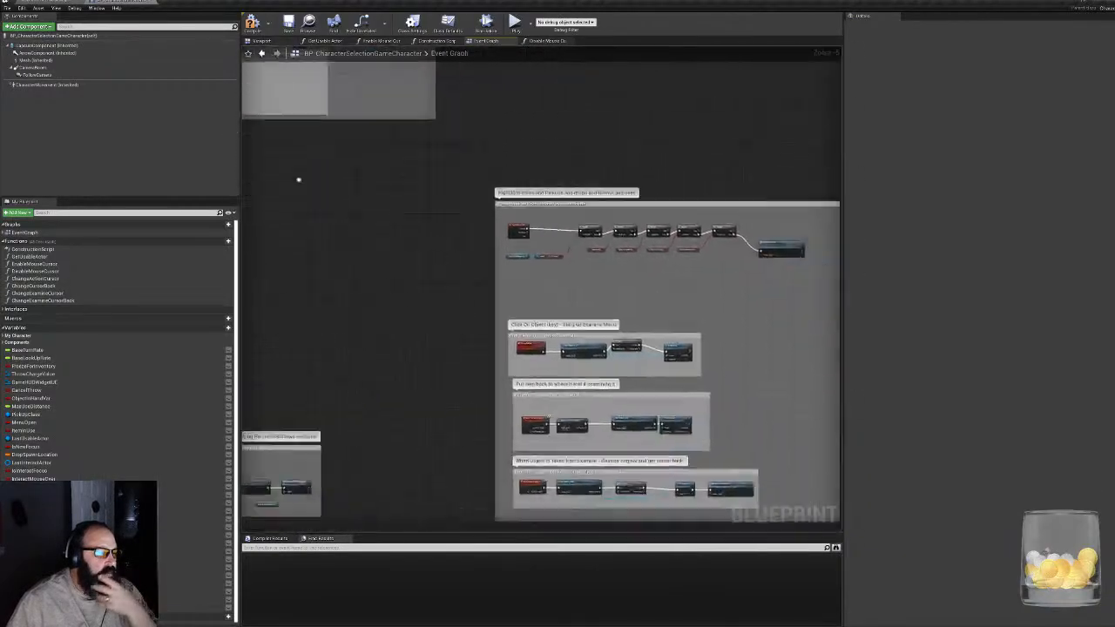
# - Examine the item highlighting and pickup group with its Examine, put-back and object-taken chains, and view the Put Item Back 2 interface function
pyautogui.scroll(4, 493, 181)
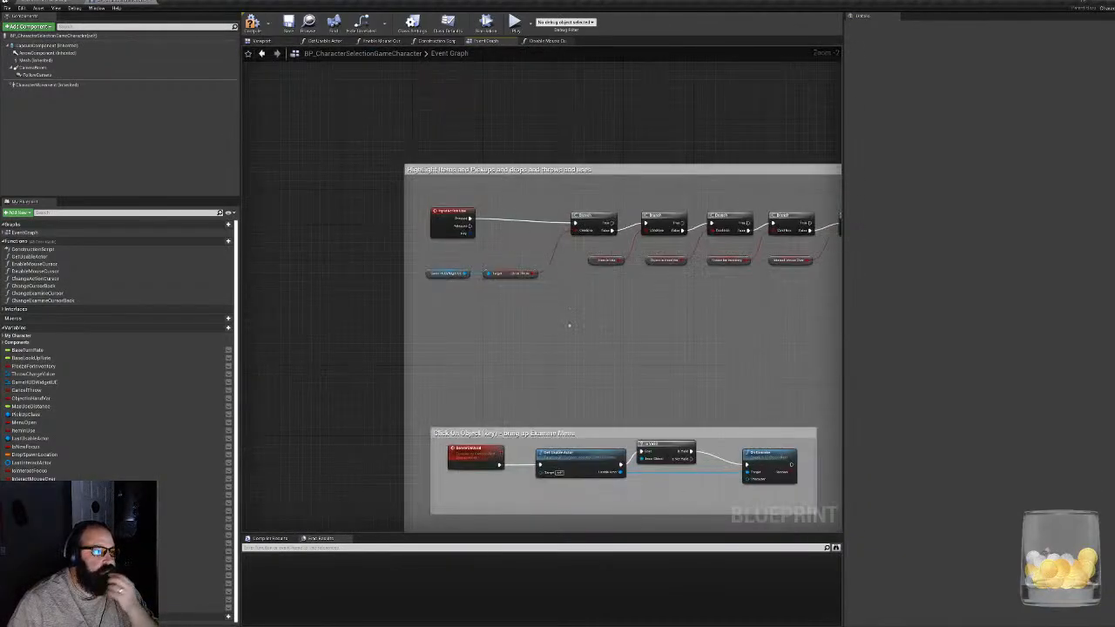
pyautogui.scroll(2, 493, 348)
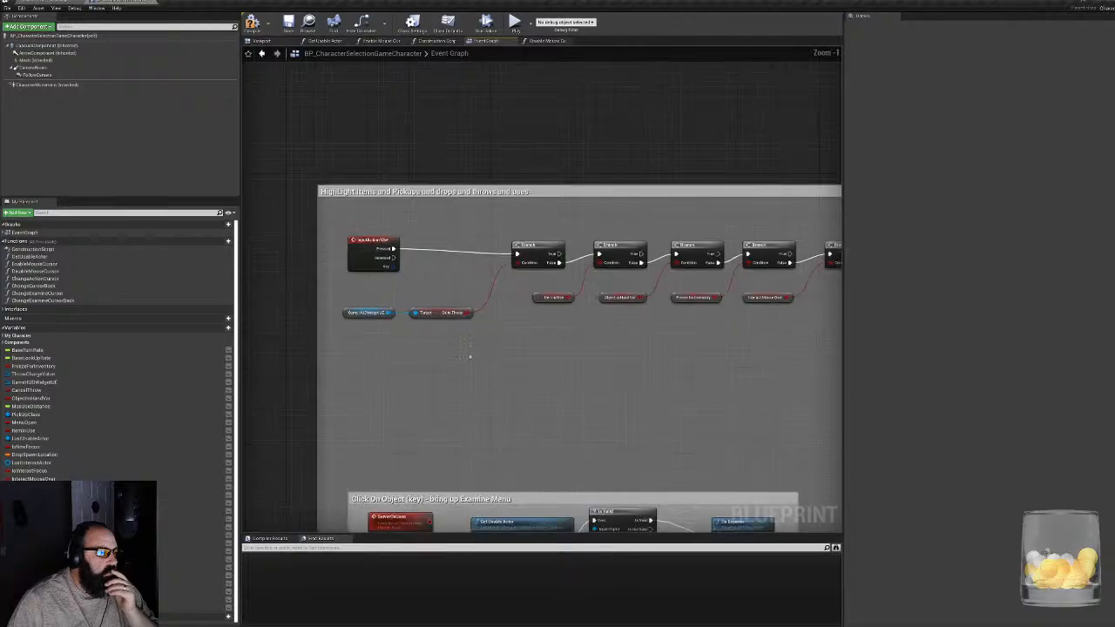
pyautogui.click(357, 248)
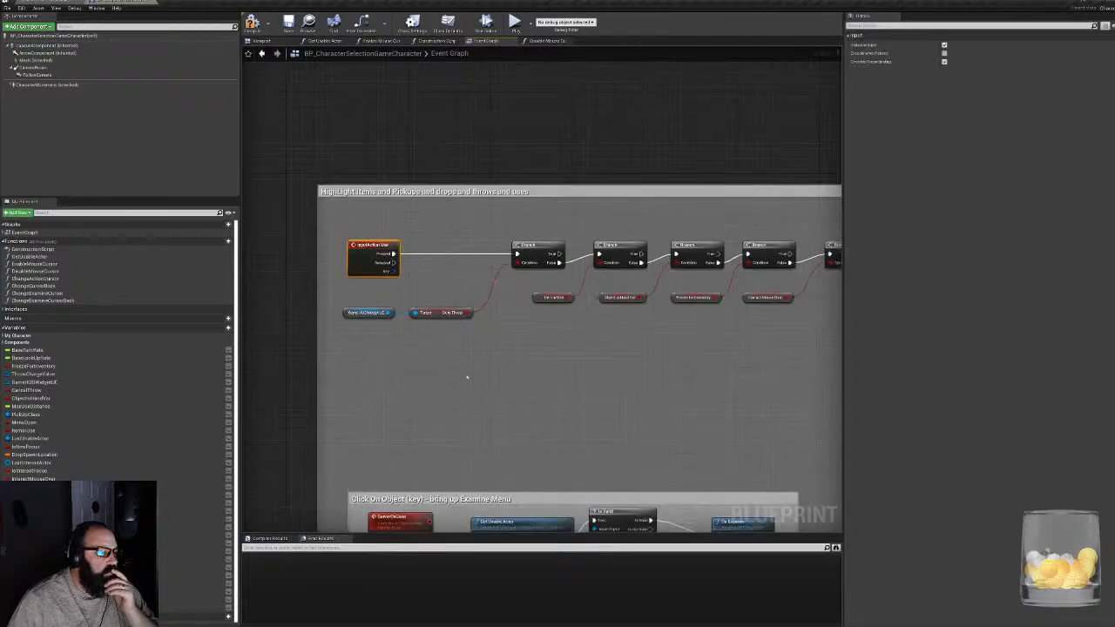
pyautogui.moveTo(465, 375); pyautogui.dragTo(460, 162, button='right')
pyautogui.moveTo(476, 490); pyautogui.dragTo(505, 292, button='right')
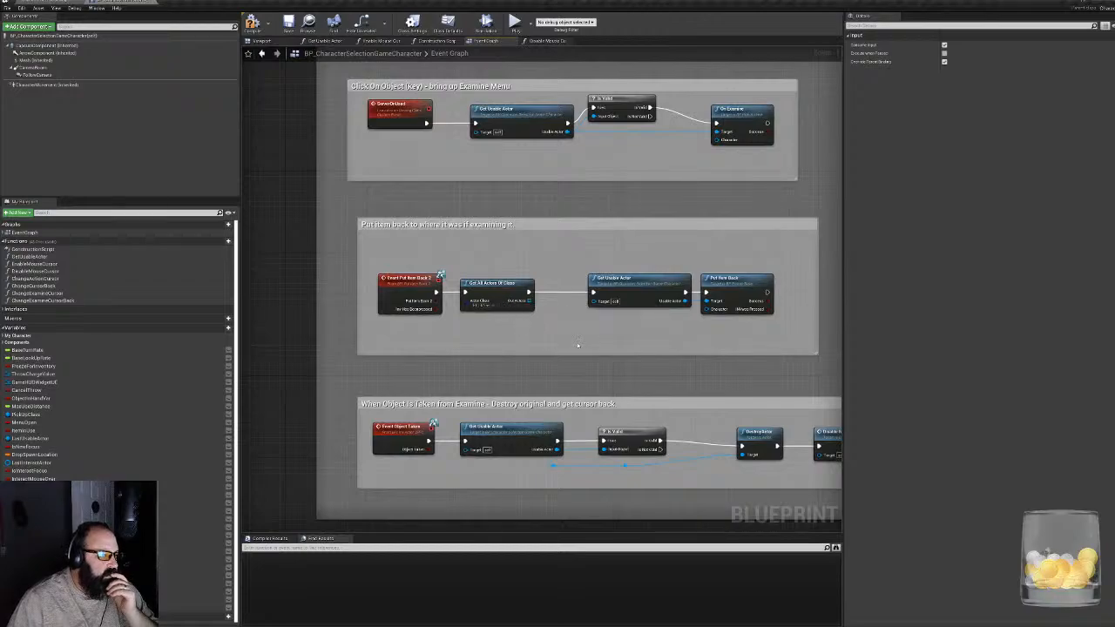
pyautogui.doubleClick(407, 284)
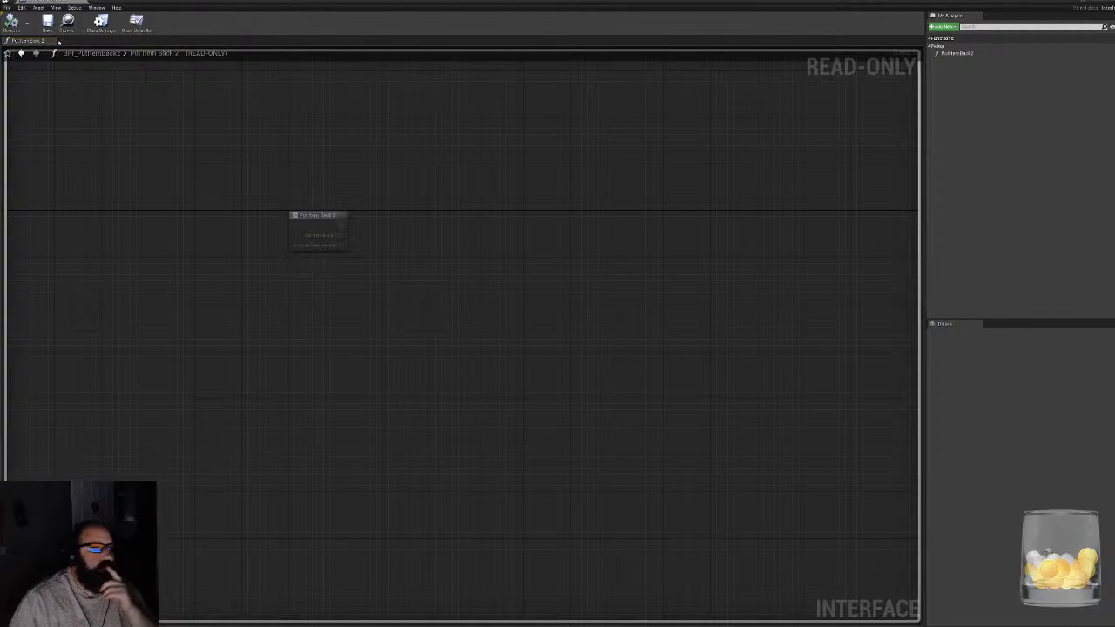
pyautogui.click(84, 2)
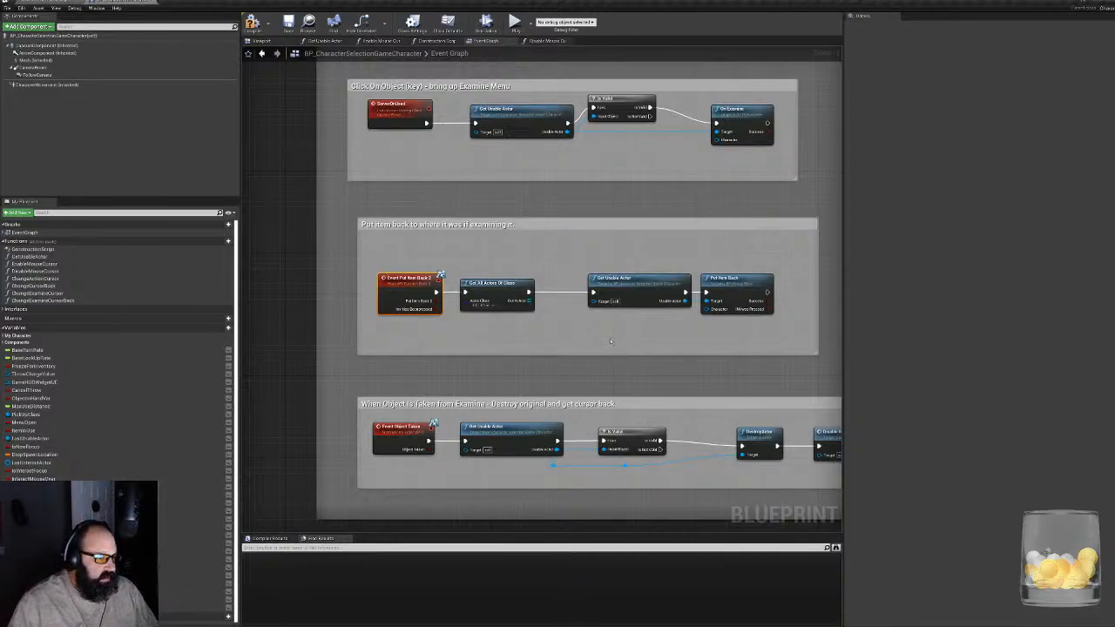
# - Move Get Usable Actor and Put Item Back closer, connect Event Put Item Back 2 straight to Get Usable Actor, and compile the blueprint
pyautogui.moveTo(655, 247); pyautogui.dragTo(705, 285)
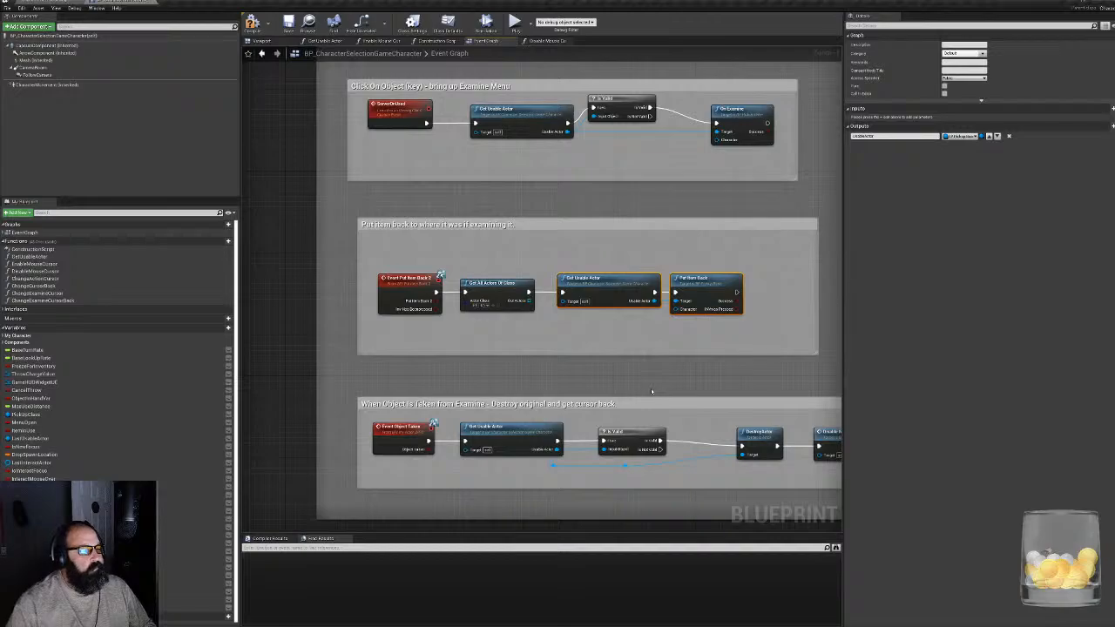
pyautogui.moveTo(651, 391); pyautogui.dragTo(672, 391, button='right')
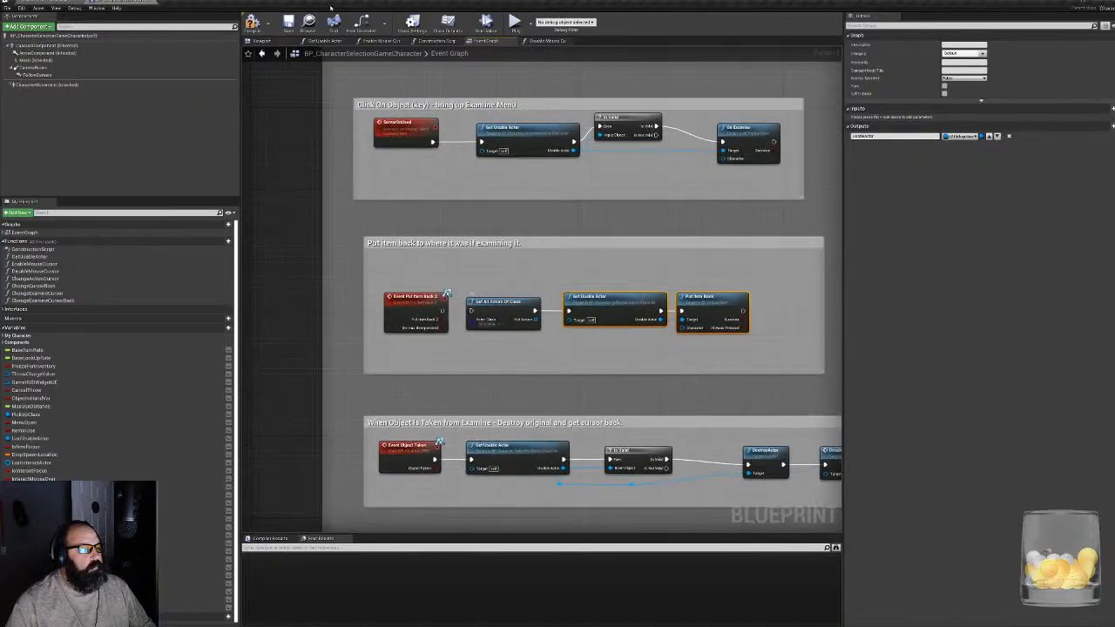
pyautogui.click(252, 25)
# - Playtest the level by examining the Ancient Prayer Stone, end the session and return to the character blueprint
pyautogui.click(47, 2)
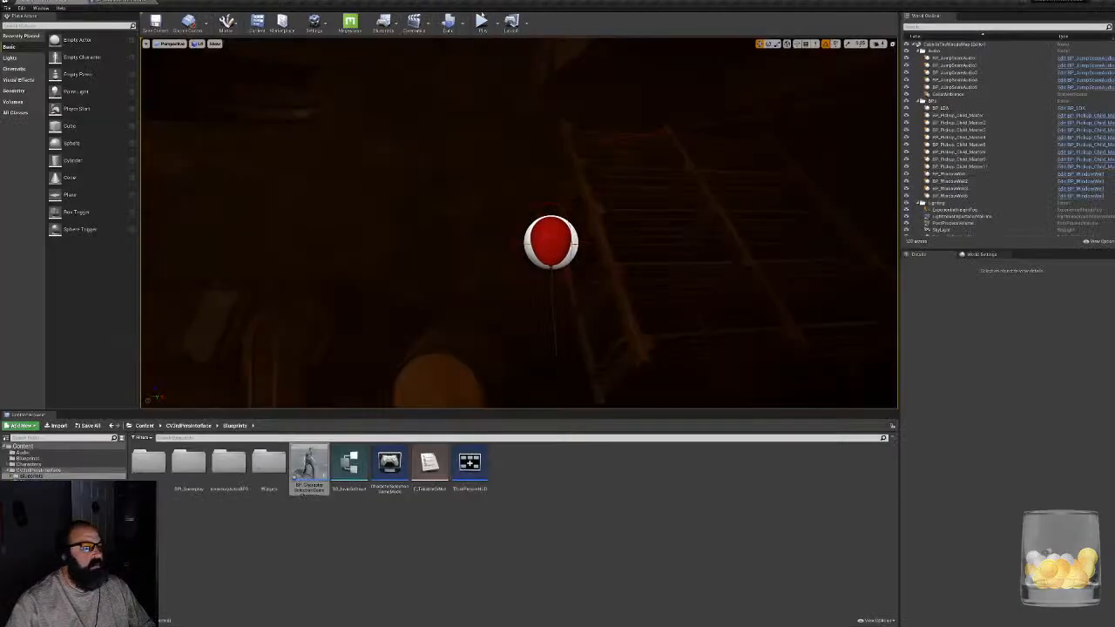
pyautogui.click(481, 19)
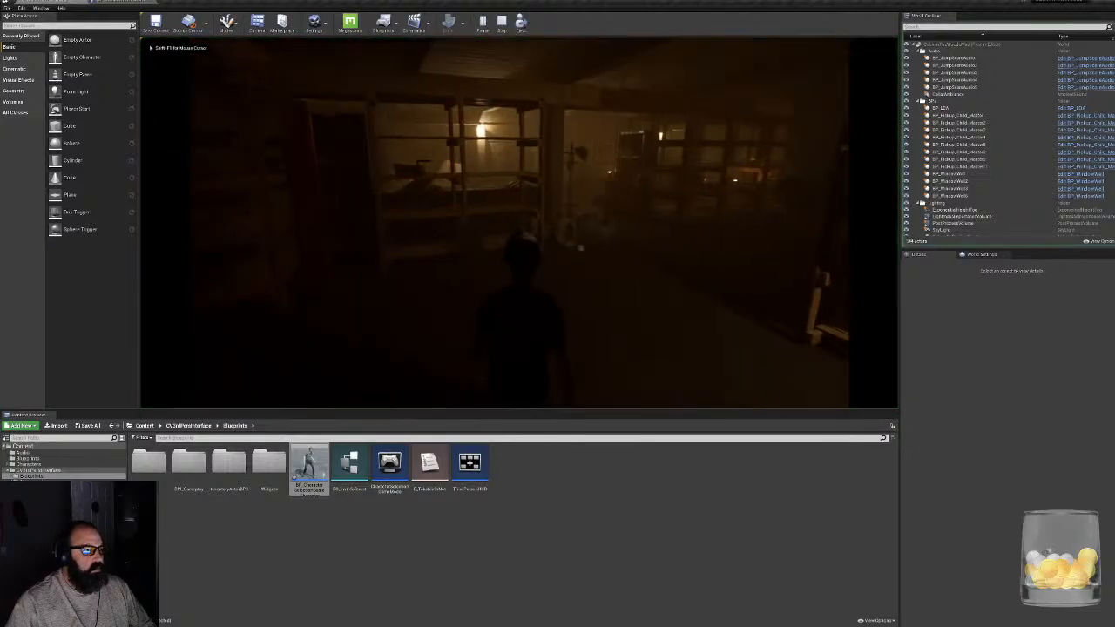
pyautogui.click(517, 328)
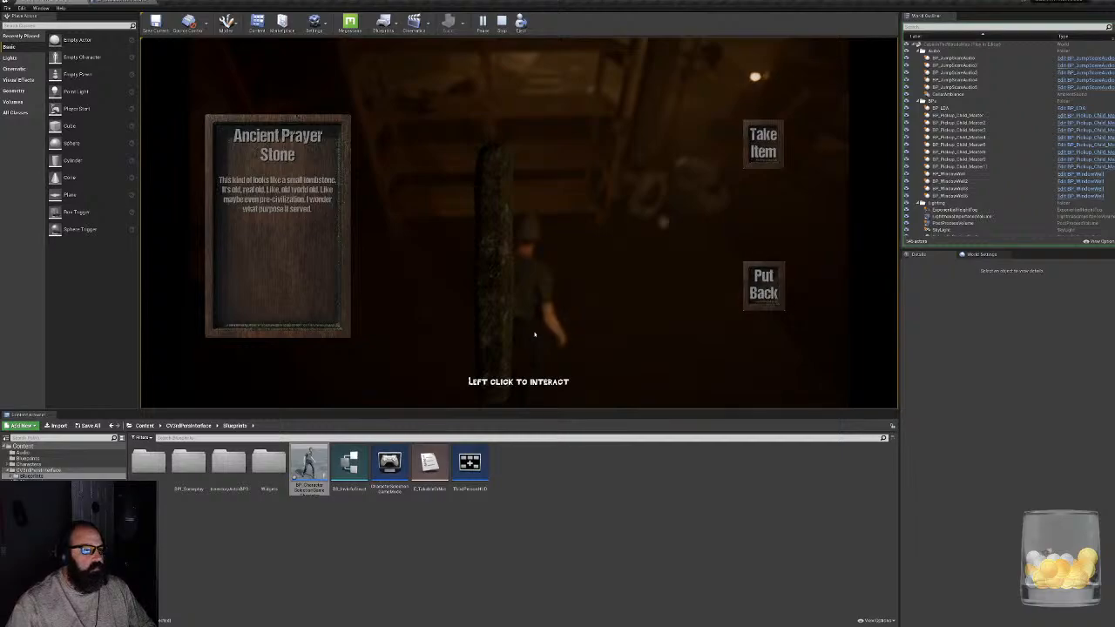
pyautogui.press('Escape')
pyautogui.click(124, 3)
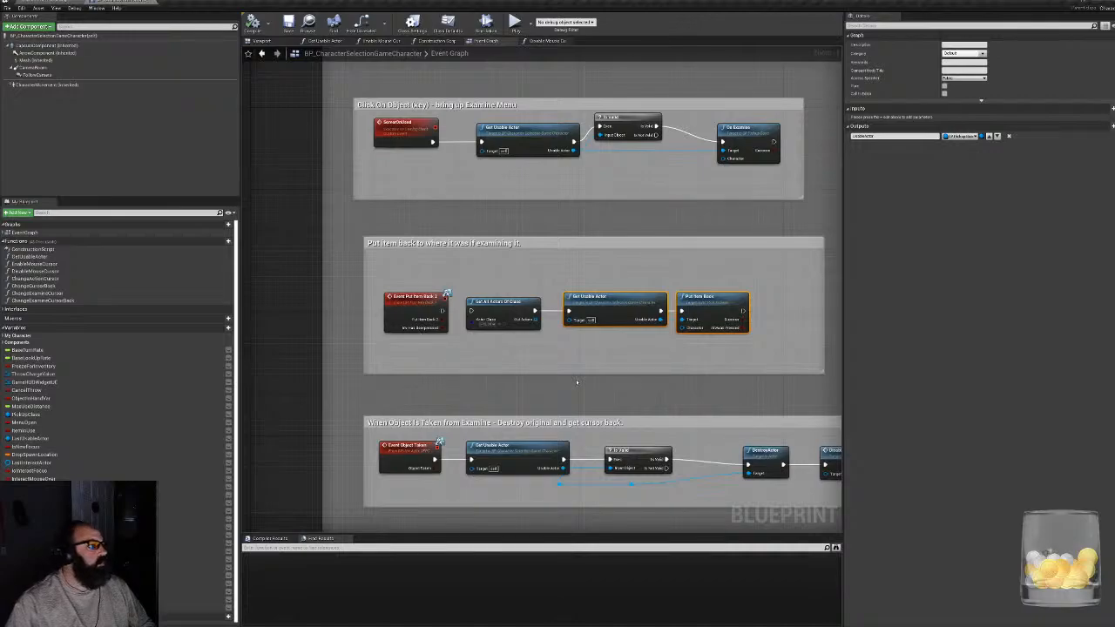
# - Move the bypassed Get All Actors Of Class node above the put-back chain and compile the blueprint
pyautogui.scroll(1, 454, 325)
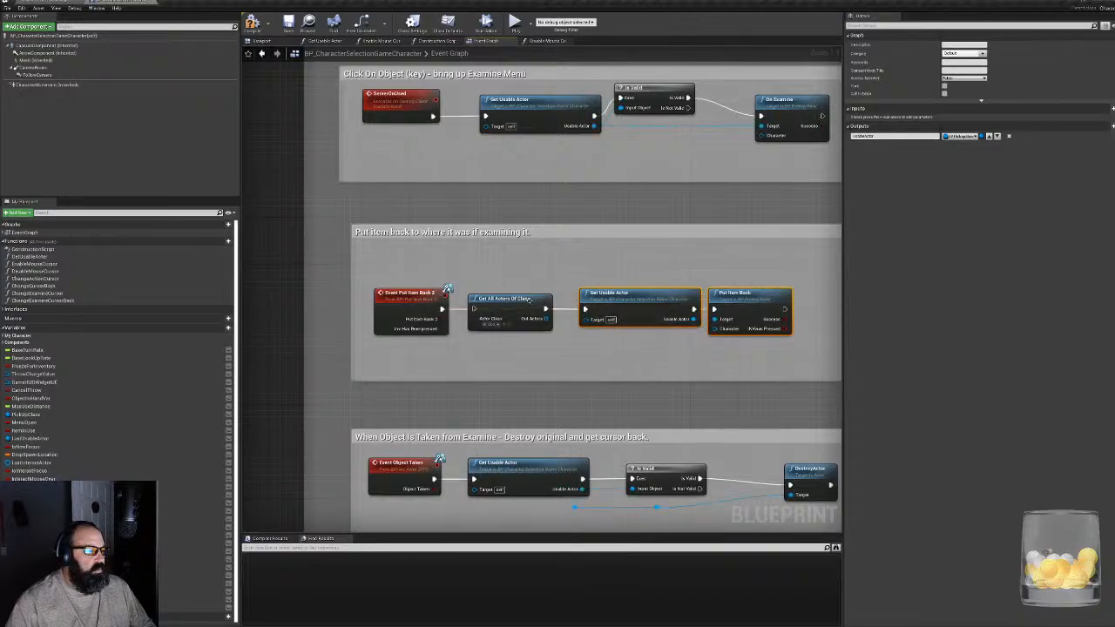
pyautogui.moveTo(531, 298); pyautogui.dragTo(531, 257)
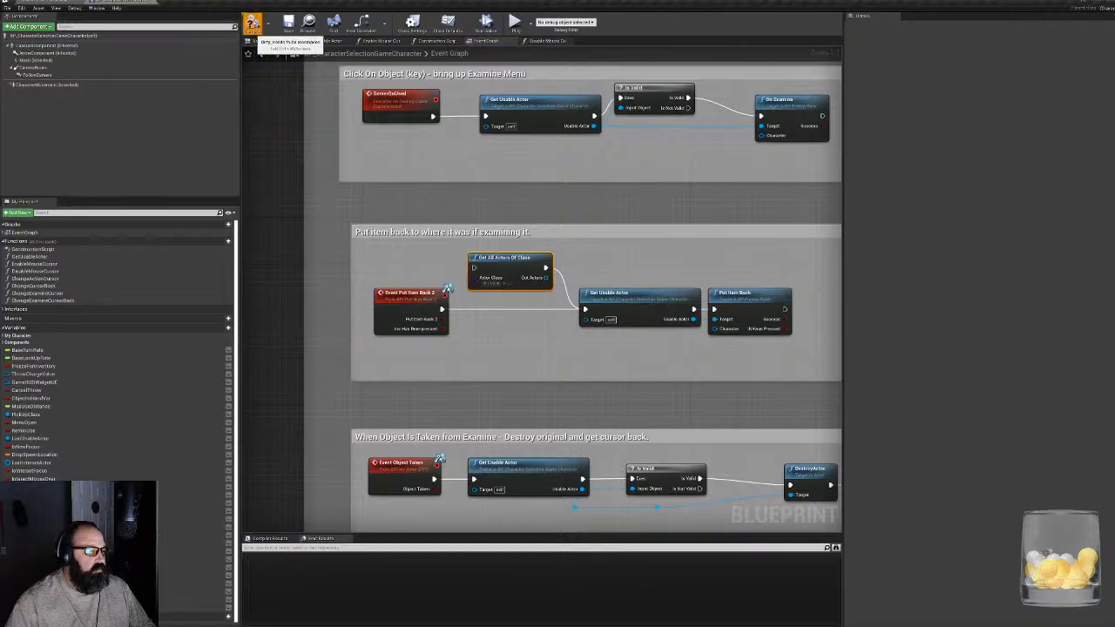
pyautogui.click(251, 22)
# - Playtest the level by repeatedly examining the garlic and putting it back, and end the session
pyautogui.click(865, 122)
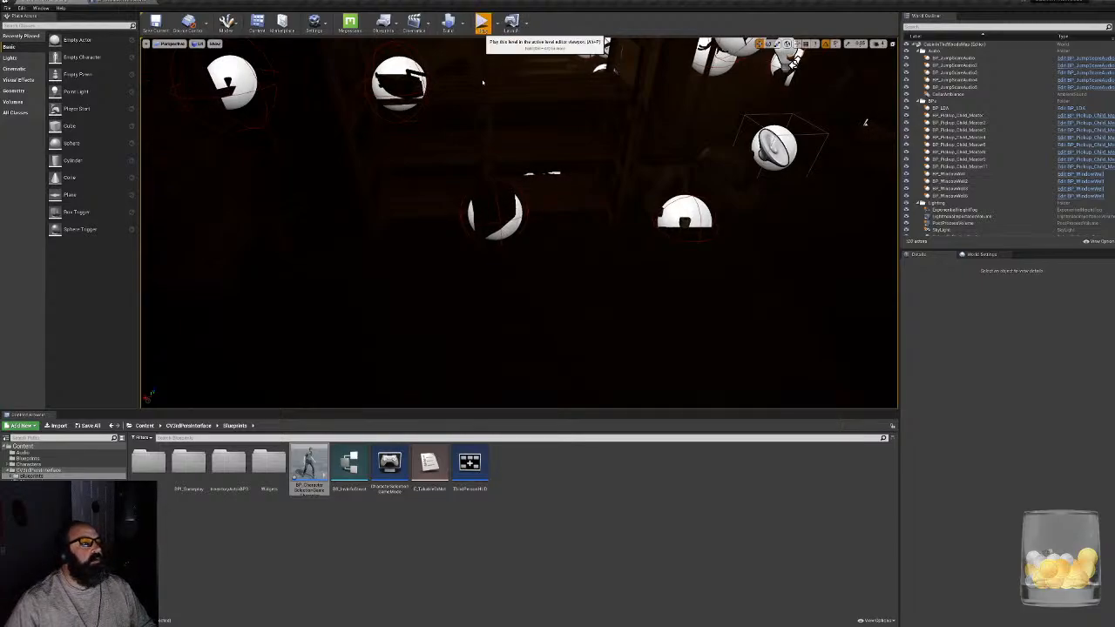
pyautogui.click(482, 22)
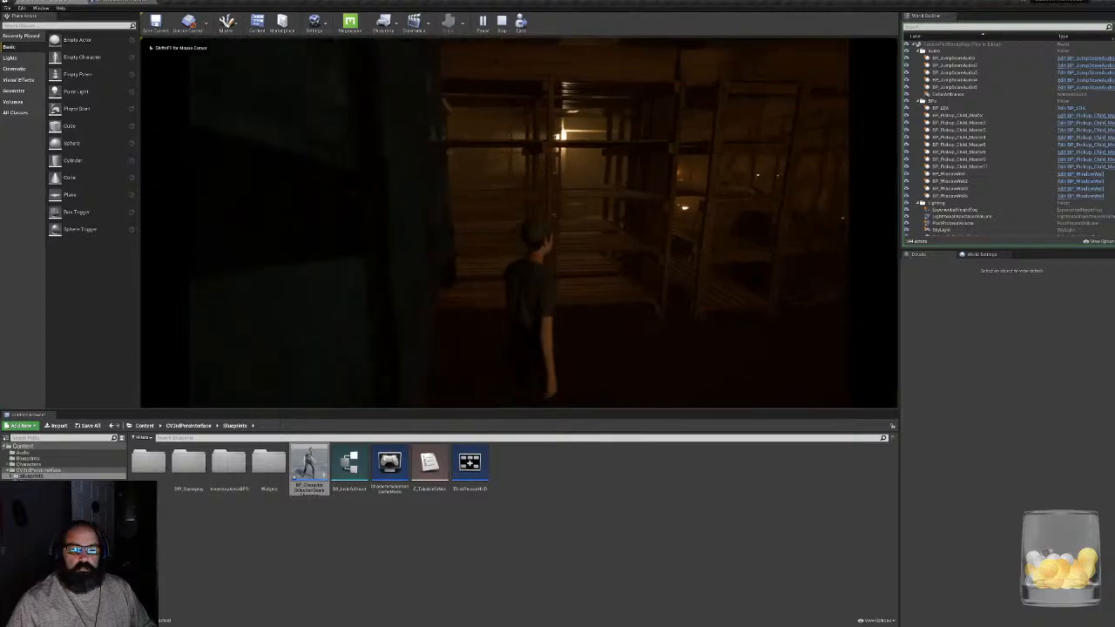
pyautogui.click(804, 289)
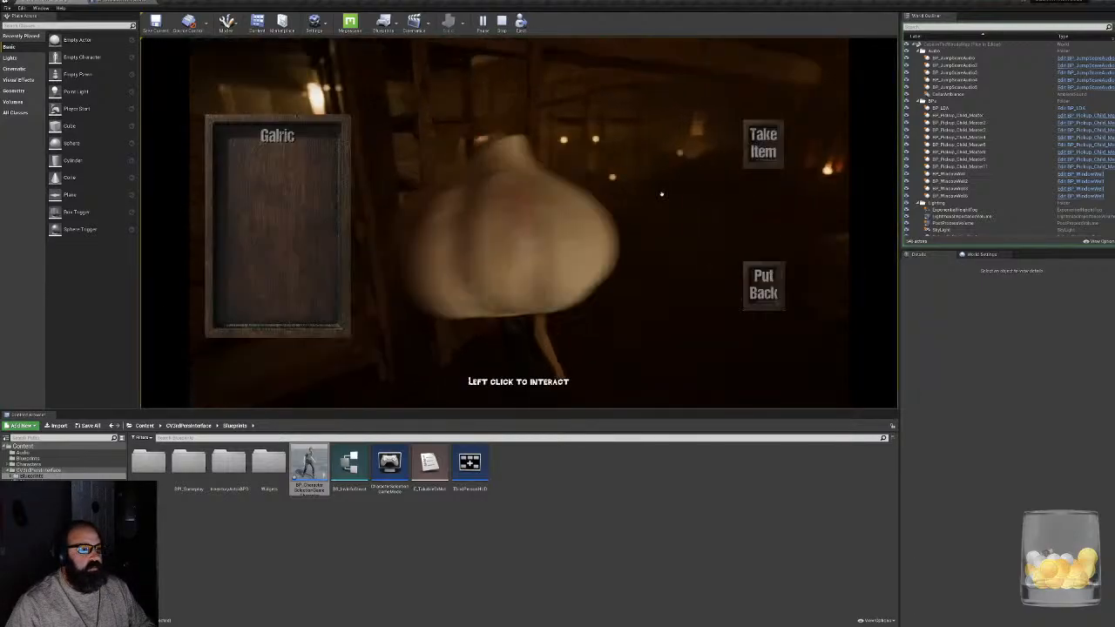
pyautogui.click(763, 287)
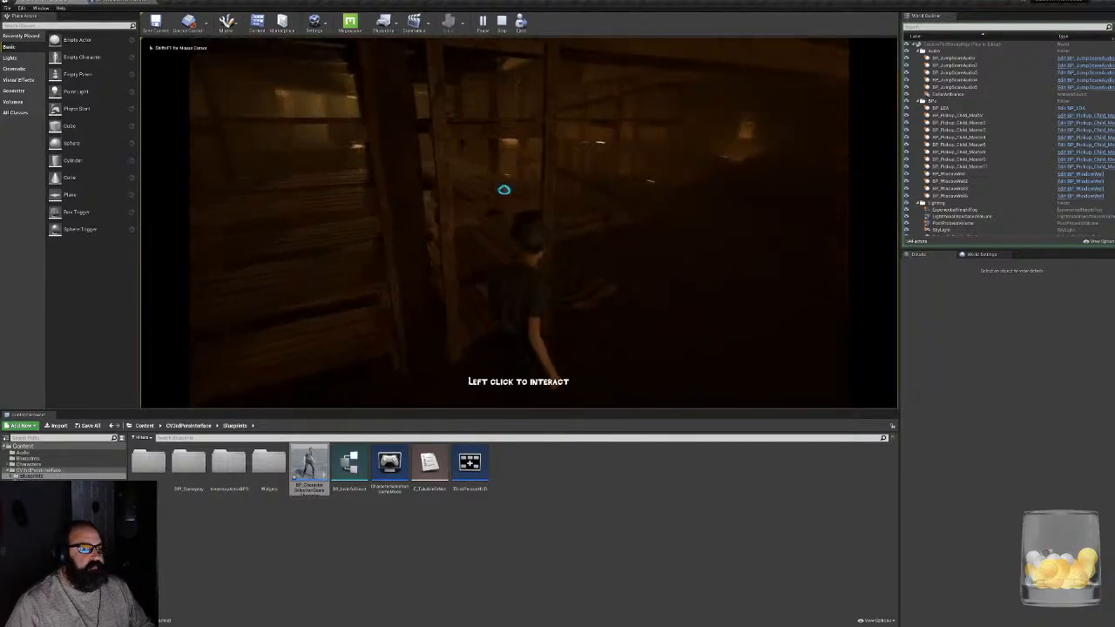
pyautogui.click(502, 186)
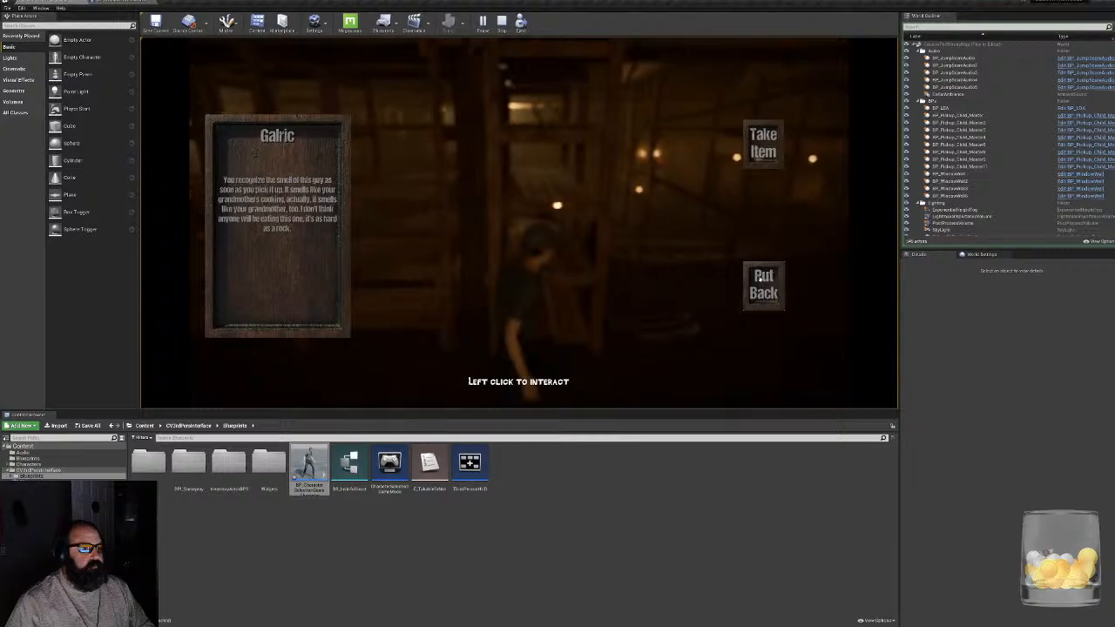
pyautogui.click(763, 287)
pyautogui.click(673, 283)
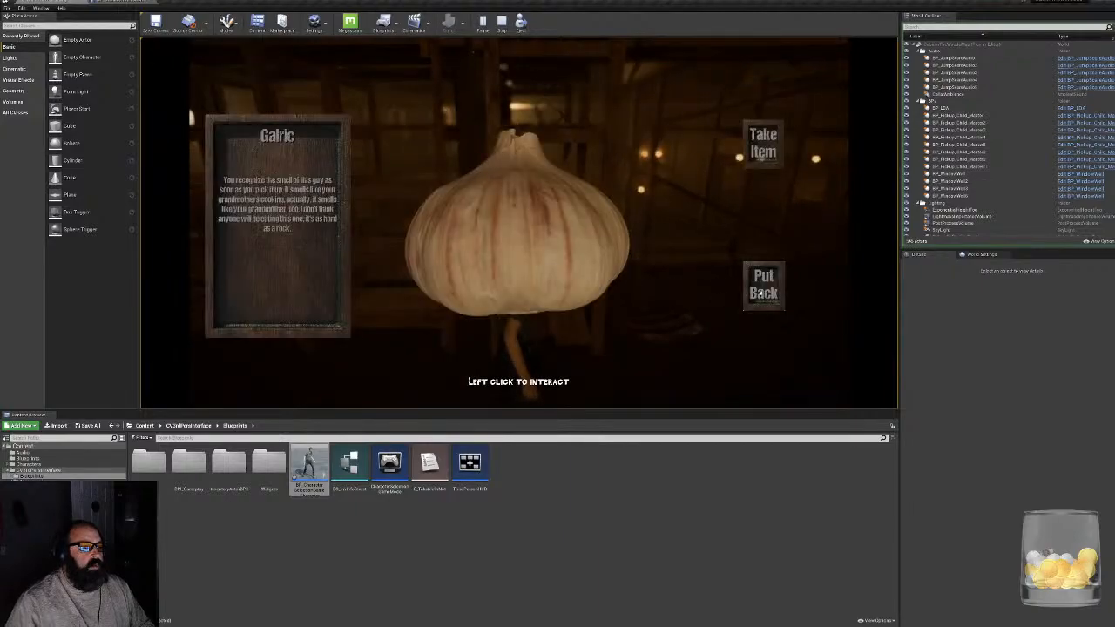
pyautogui.click(753, 291)
pyautogui.click(626, 287)
pyautogui.moveTo(627, 287); pyautogui.dragTo(511, 280)
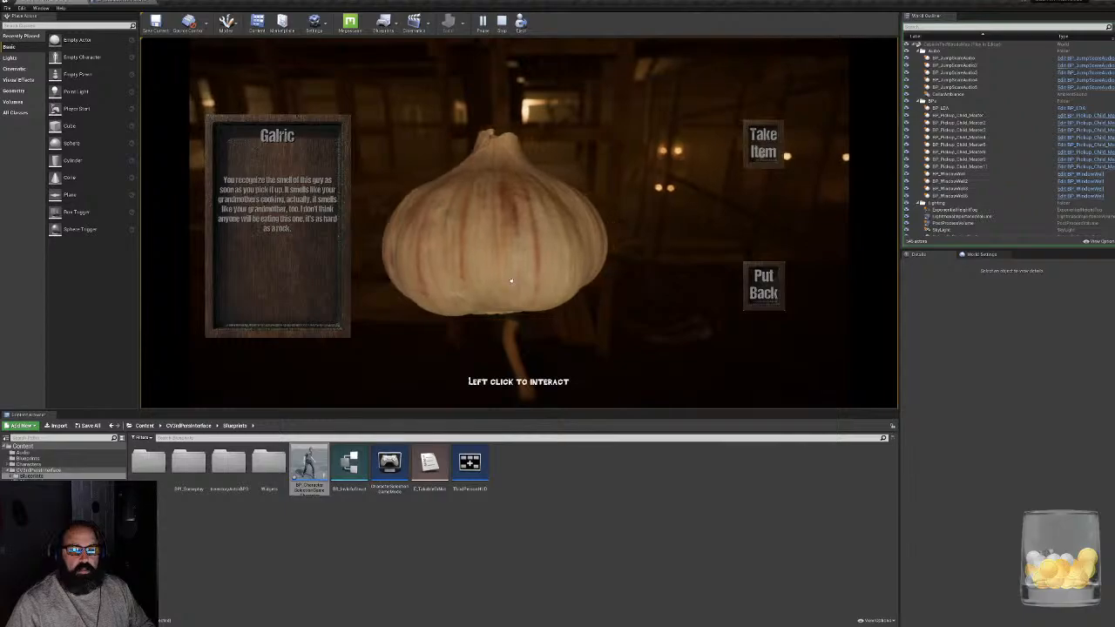
pyautogui.click(764, 285)
pyautogui.press('Escape')
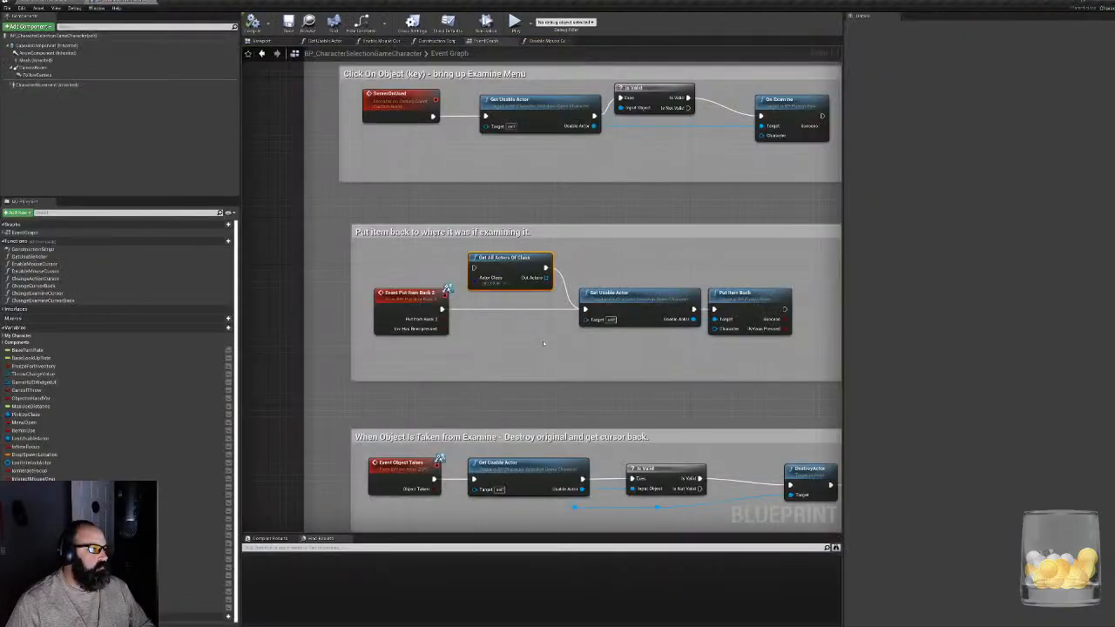
# - Delete the unused Get All Actors Of Class node from the group that puts an examined item back
pyautogui.moveTo(543, 343); pyautogui.dragTo(465, 374, button='right')
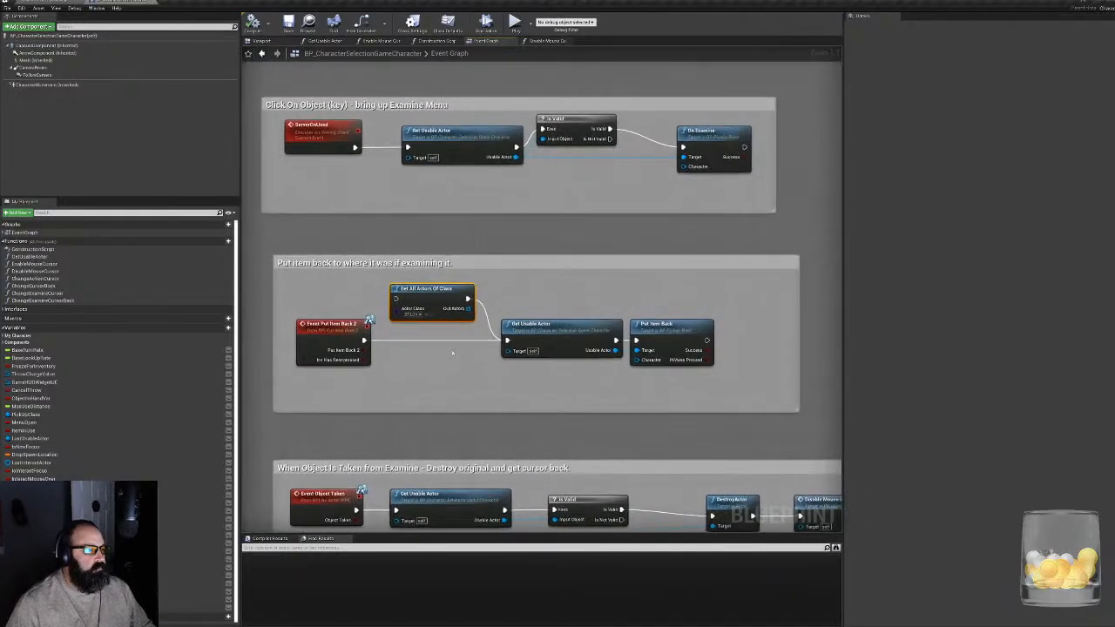
pyautogui.press('Delete')
# - Open the Get Usable Actor function and examine its player location, sphere trace, hit result and widget visibility logic
pyautogui.moveTo(668, 317); pyautogui.dragTo(435, 370, button='right')
pyautogui.scroll(-1, 433, 354)
pyautogui.scroll(-1, 433, 355)
pyautogui.moveTo(621, 251); pyautogui.dragTo(707, 395, button='right')
pyautogui.scroll(1, 707, 395)
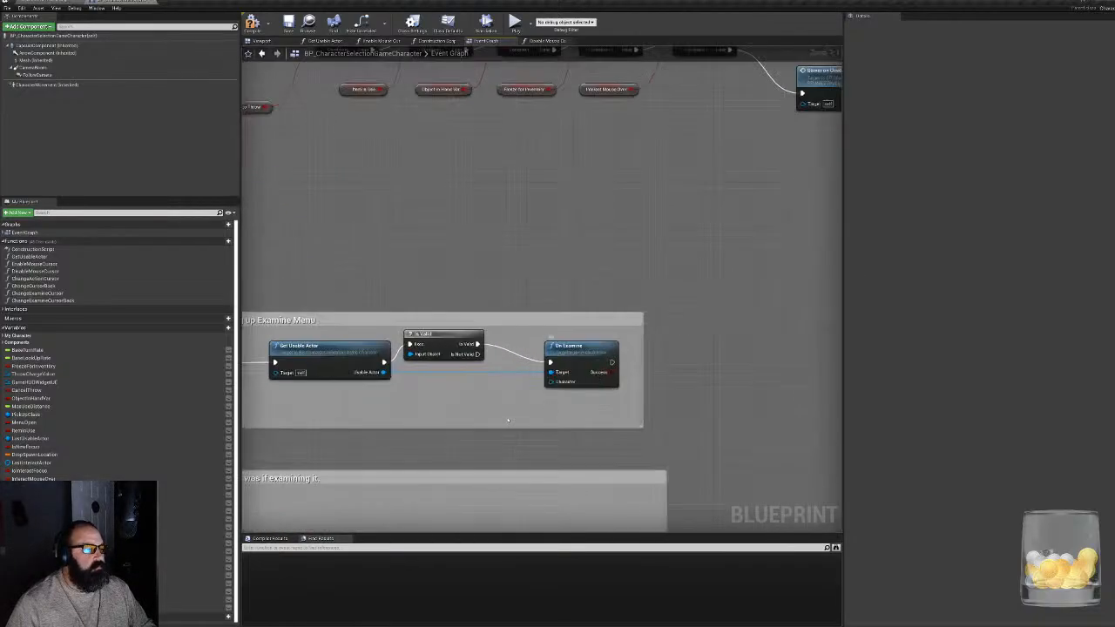
pyautogui.moveTo(509, 420); pyautogui.dragTo(614, 352, button='right')
pyautogui.doubleClick(521, 271)
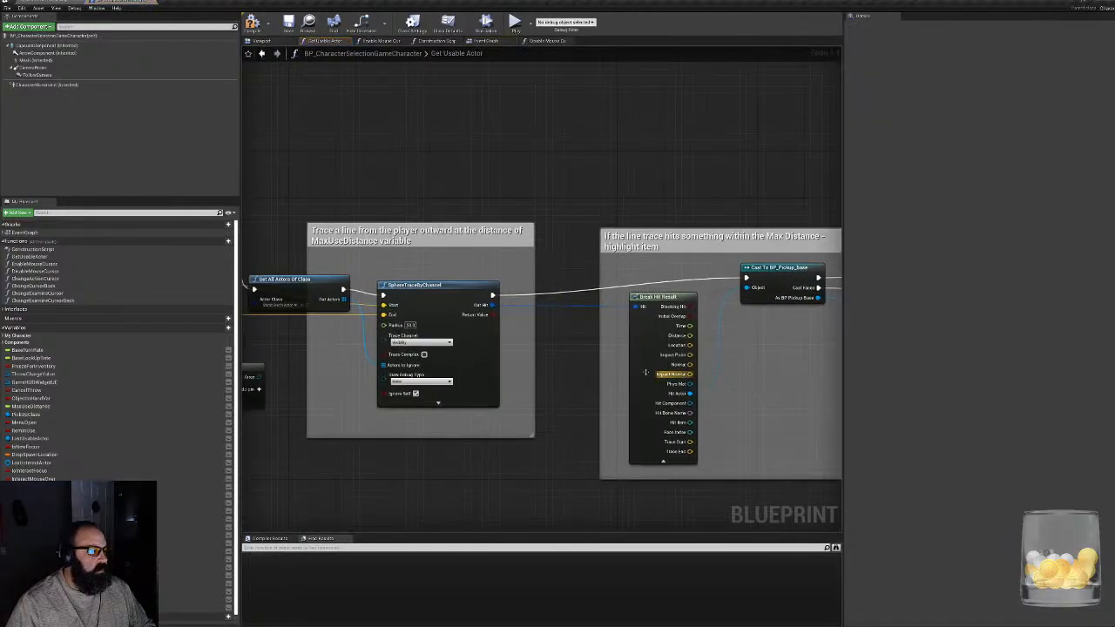
pyautogui.scroll(-6, 819, 375)
pyautogui.scroll(4, 385, 406)
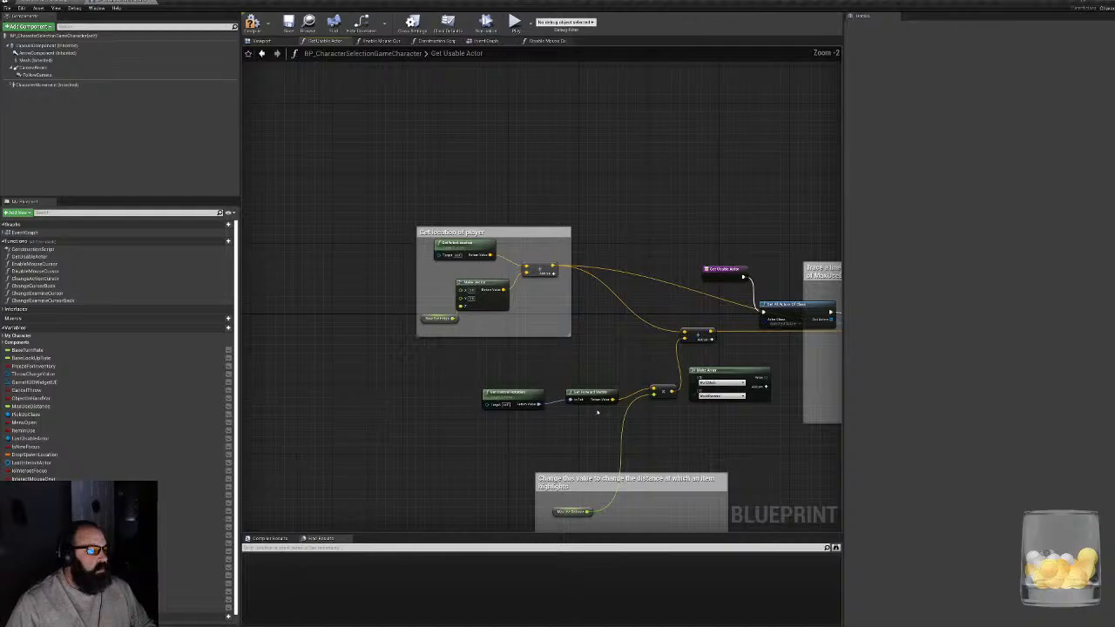
pyautogui.moveTo(755, 443); pyautogui.dragTo(266, 442, button='right')
pyautogui.scroll(2, 525, 450)
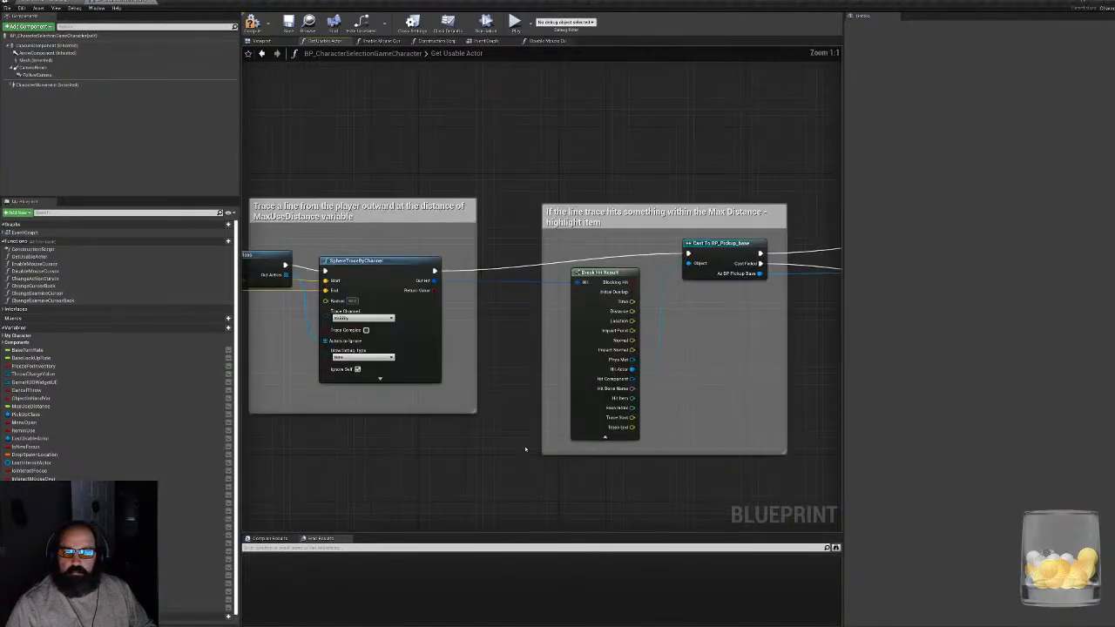
pyautogui.moveTo(685, 428); pyautogui.dragTo(293, 438, button='right')
pyautogui.moveTo(610, 411); pyautogui.dragTo(374, 478, button='right')
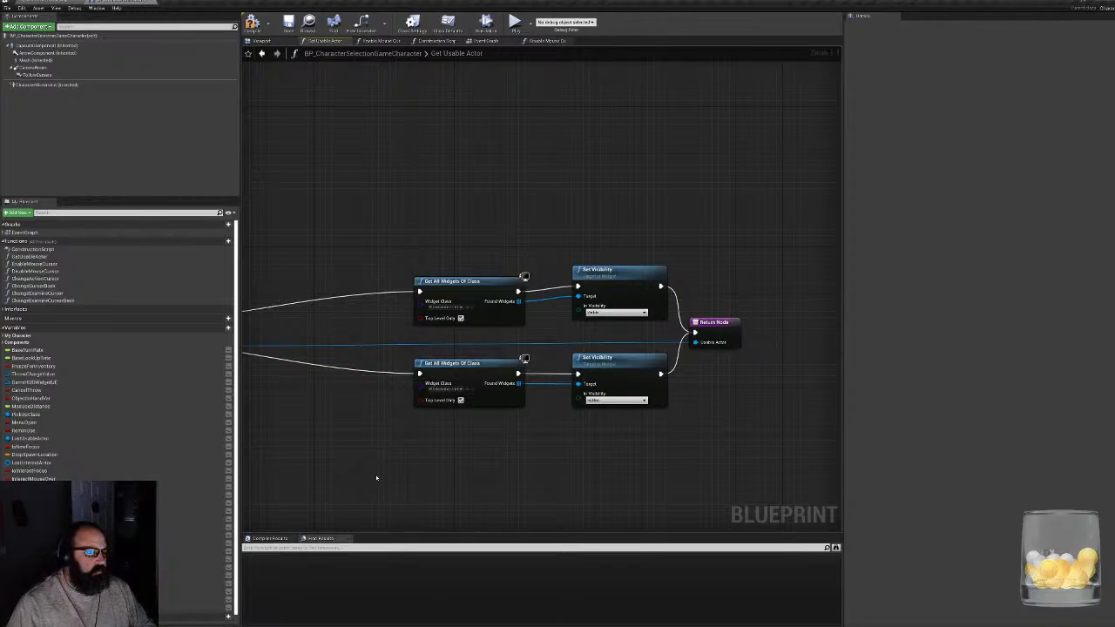
pyautogui.moveTo(363, 460); pyautogui.dragTo(800, 399, button='right')
pyautogui.moveTo(635, 425)
pyautogui.mouseDown(button='right')
pyautogui.moveTo(740, 374)
pyautogui.moveTo(758, 302)
pyautogui.mouseUp(button='right')
pyautogui.moveTo(676, 247); pyautogui.dragTo(618, 477, button='right')
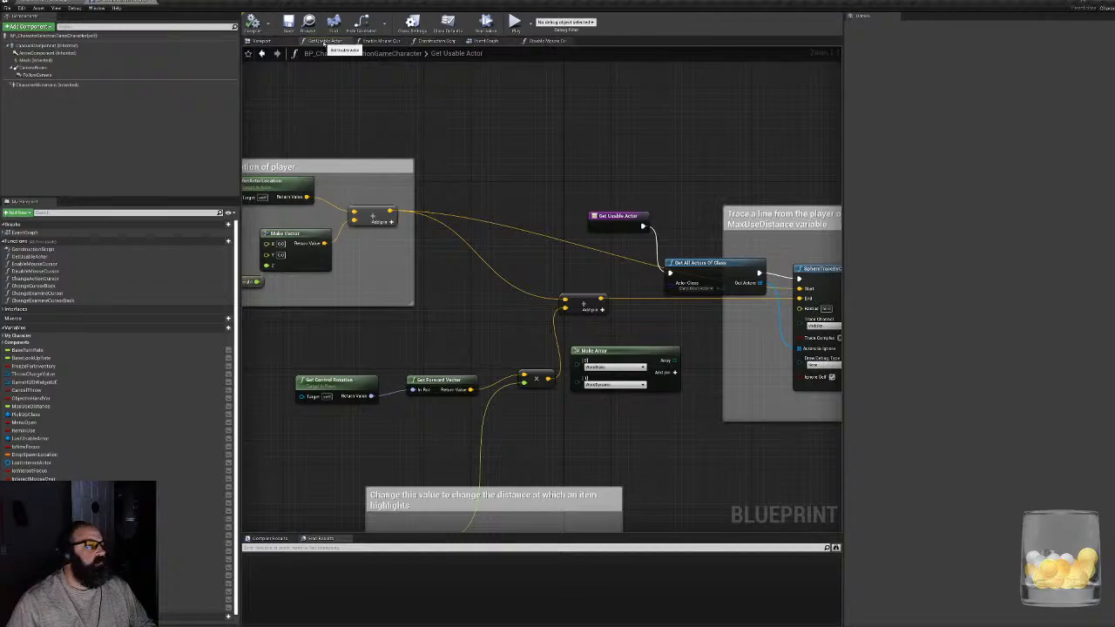
# - Check the Enable Mouse Cursor function, close the Construction Script graph and return to the Event Graph
pyautogui.click(381, 41)
pyautogui.click(438, 41)
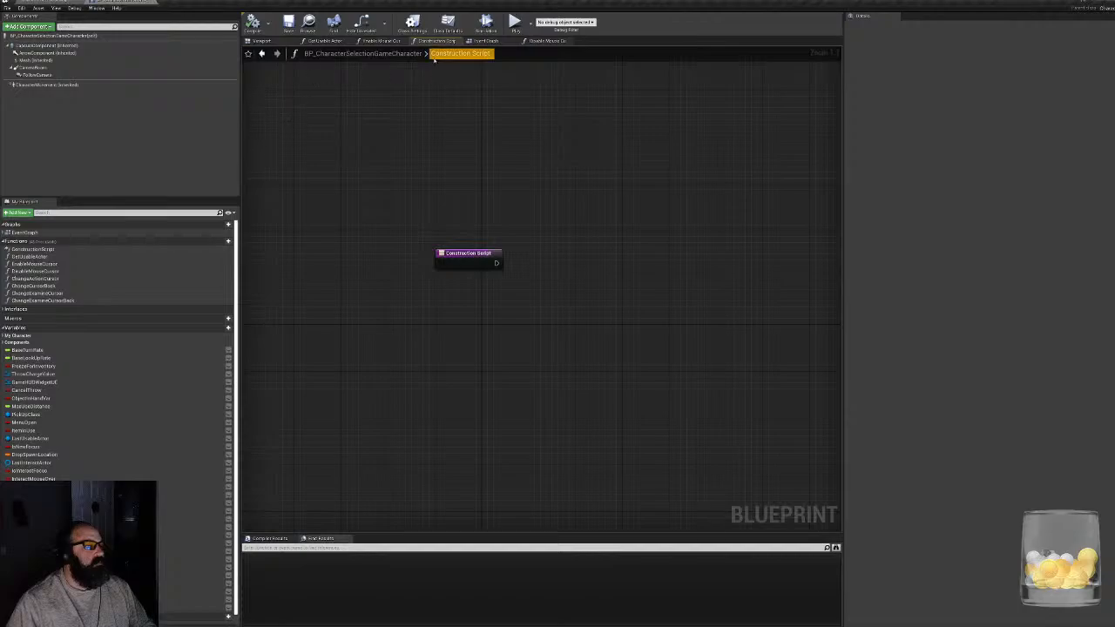
pyautogui.click(458, 41)
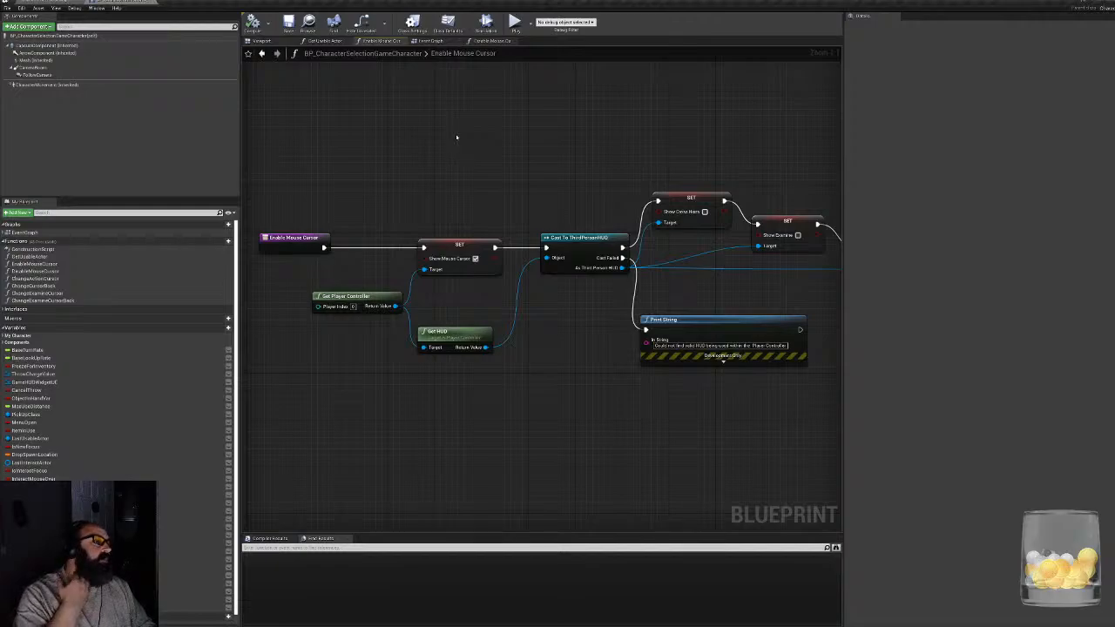
pyautogui.click(431, 41)
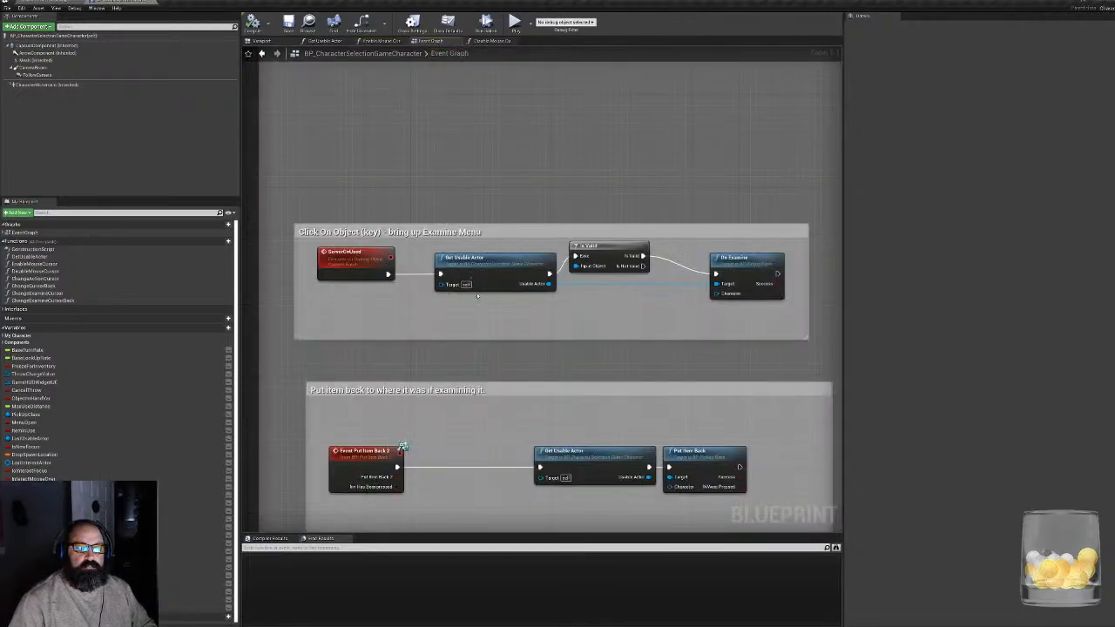
# - Move the Client Handle Focus node inside its item-highlighting comment and align the Enable Mouse Cursor node above it
pyautogui.moveTo(571, 226); pyautogui.dragTo(393, 201, button='right')
pyautogui.scroll(-4, 410, 213)
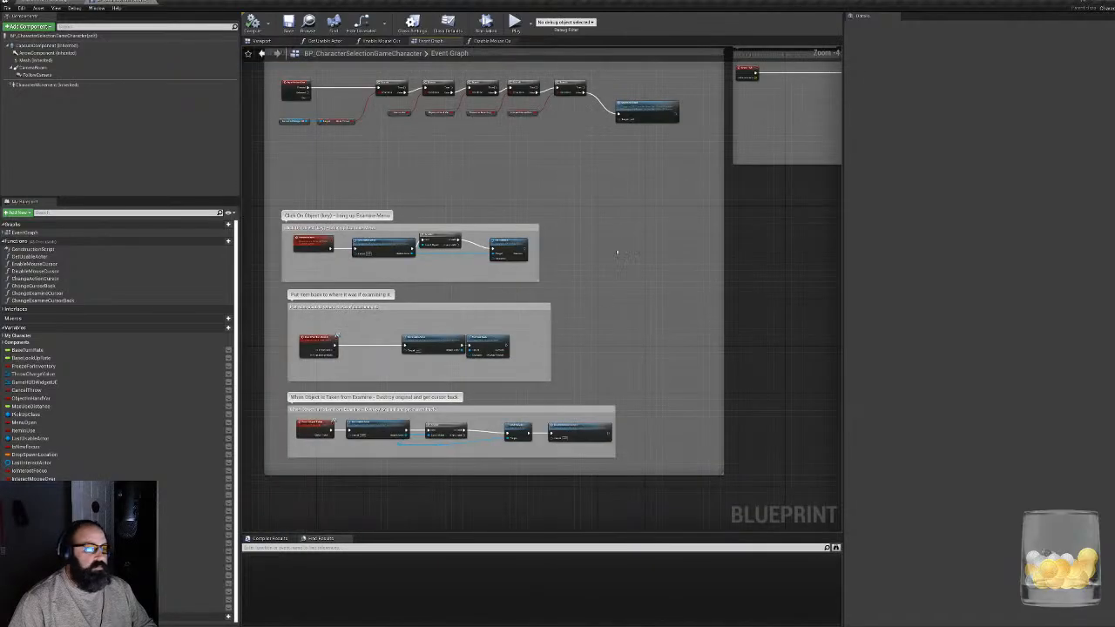
pyautogui.moveTo(620, 249); pyautogui.dragTo(175, 444, button='right')
pyautogui.scroll(4, 408, 350)
pyautogui.moveTo(408, 351); pyautogui.dragTo(15, 380, button='right')
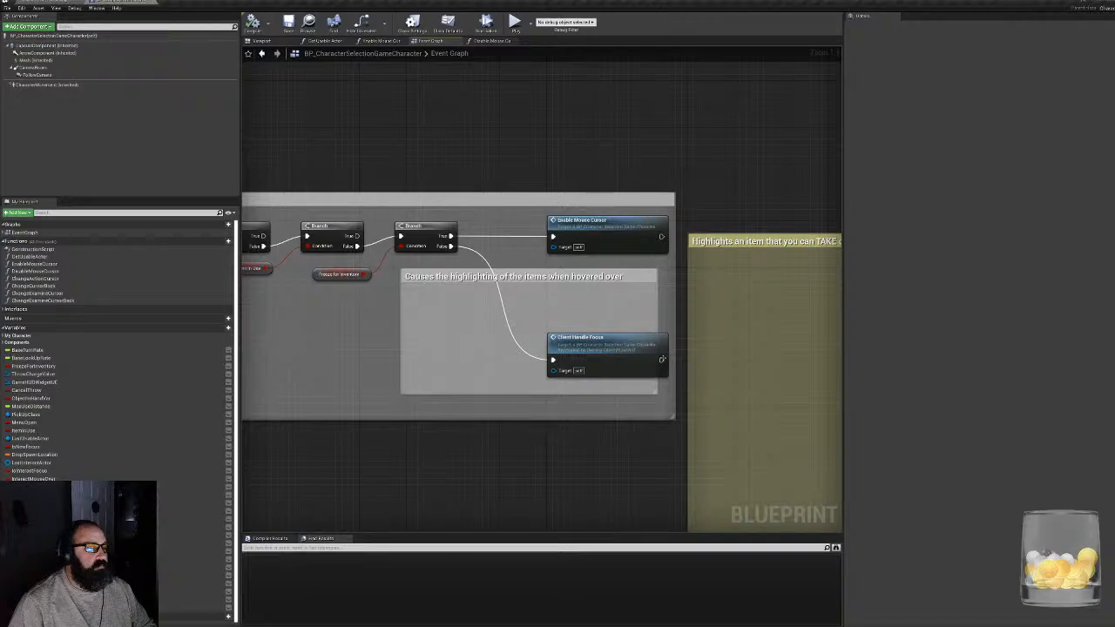
pyautogui.moveTo(592, 337); pyautogui.dragTo(552, 314)
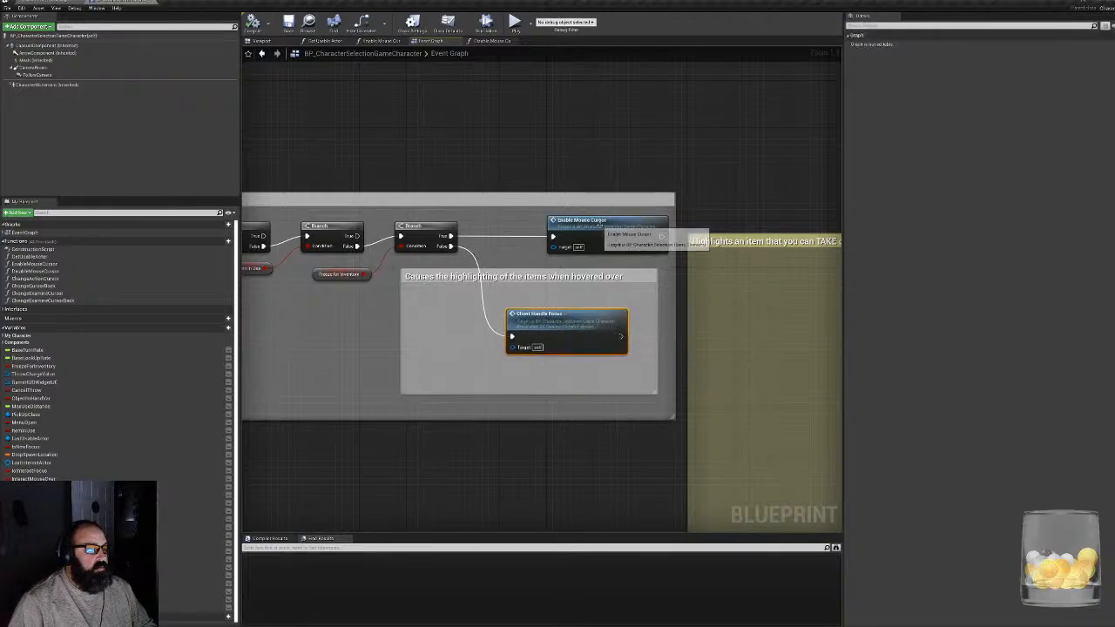
pyautogui.moveTo(596, 221); pyautogui.dragTo(554, 221)
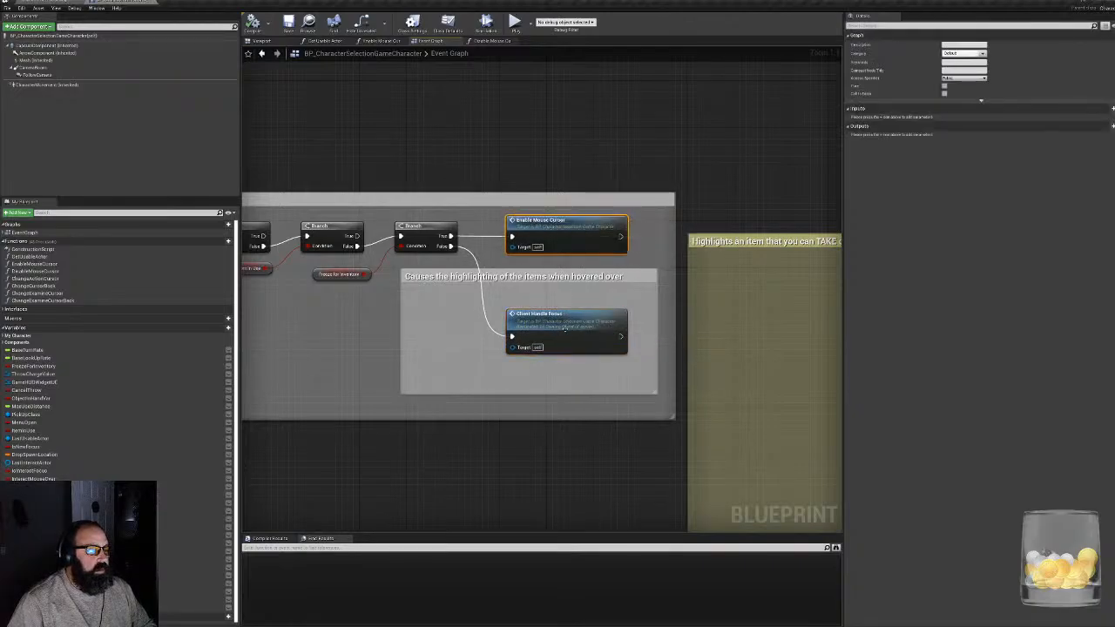
# - Jump to the ClientHandleFocus event and examine its sequence, new-focus check and Begin Focus chains
pyautogui.doubleClick(588, 338)
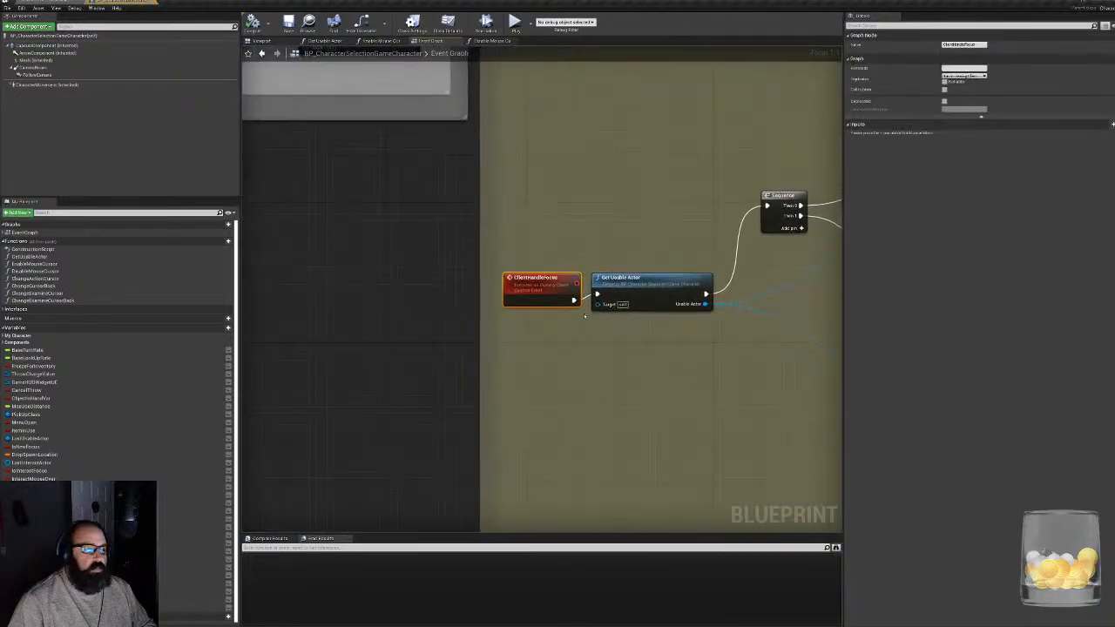
pyautogui.moveTo(664, 349); pyautogui.dragTo(464, 342, button='right')
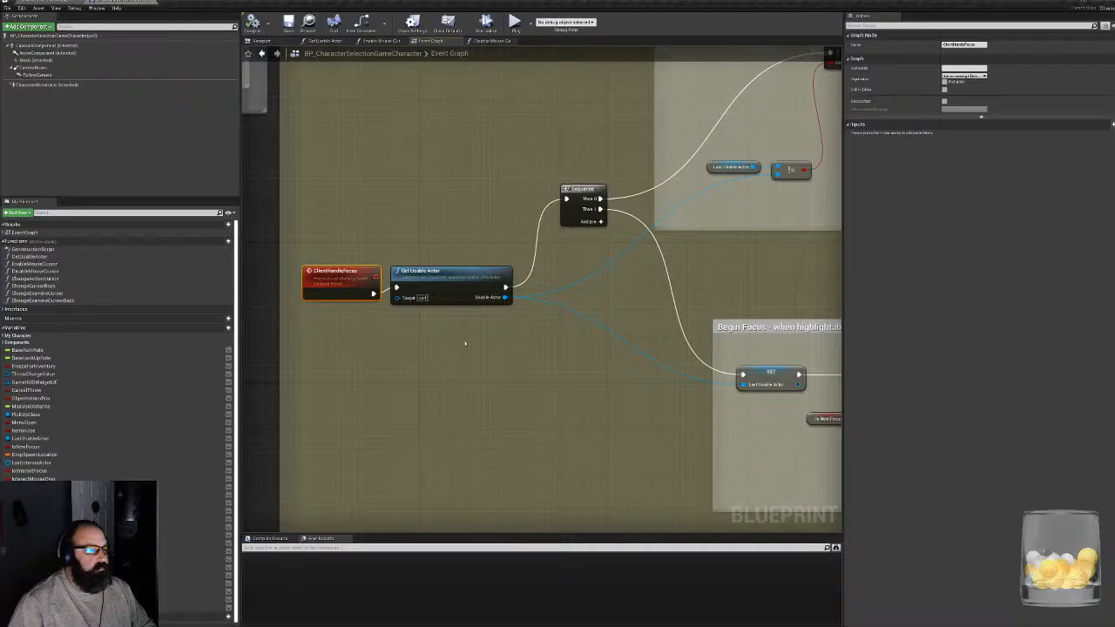
pyautogui.moveTo(694, 263); pyautogui.dragTo(378, 307, button='right')
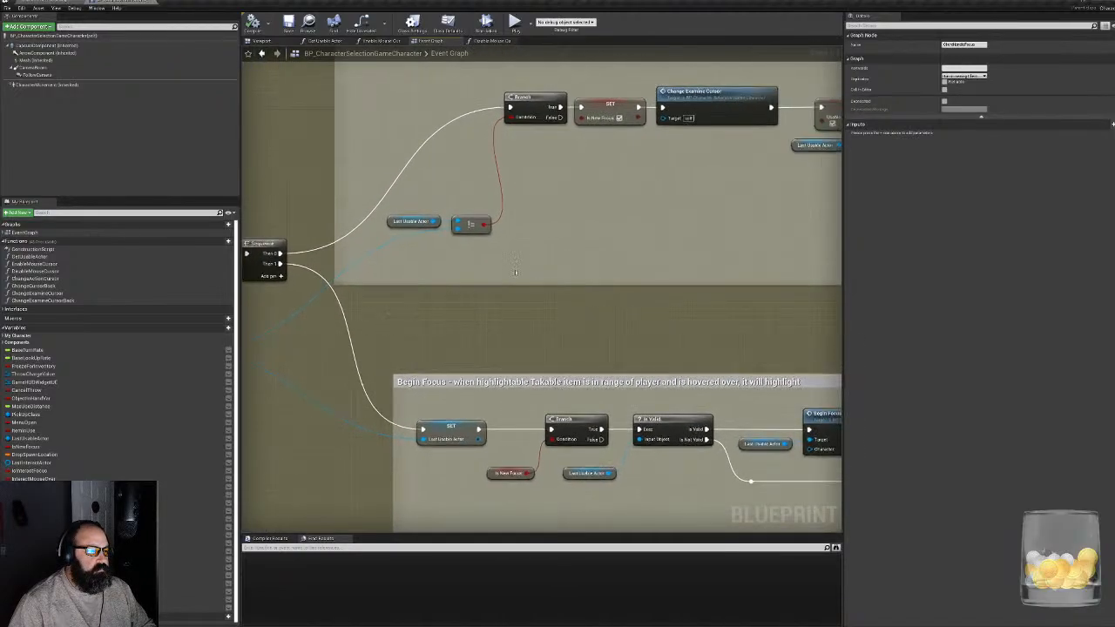
pyautogui.moveTo(577, 316); pyautogui.dragTo(431, 256, button='right')
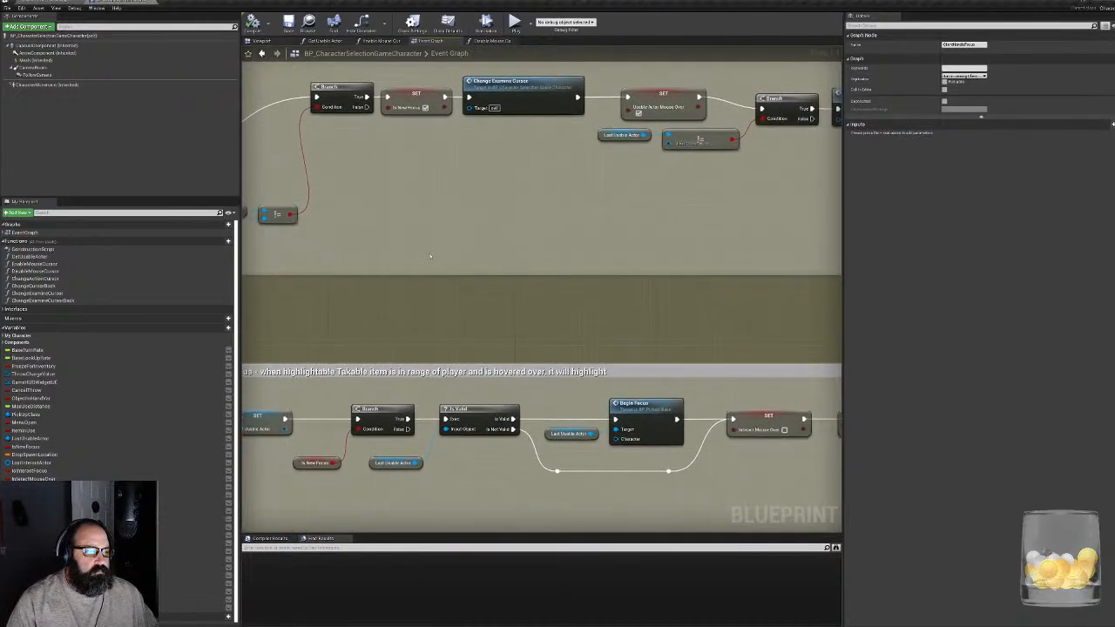
pyautogui.moveTo(500, 301); pyautogui.dragTo(256, 399, button='right')
pyautogui.moveTo(519, 329); pyautogui.dragTo(729, 176, button='right')
pyautogui.moveTo(542, 397); pyautogui.dragTo(581, 345, button='right')
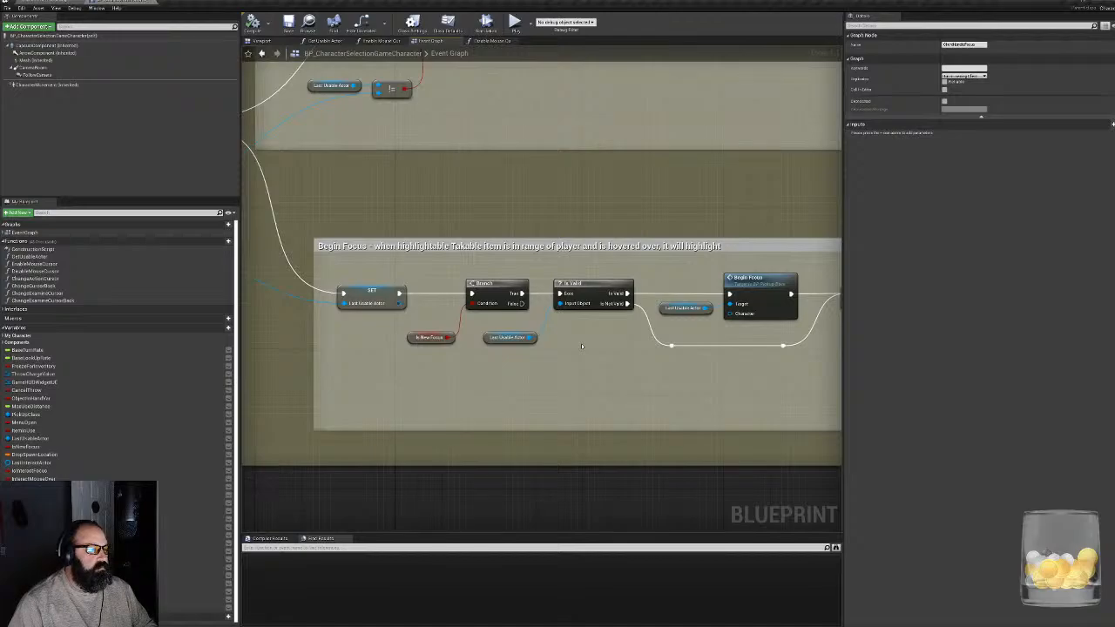
pyautogui.moveTo(581, 344); pyautogui.dragTo(687, 513, button='right')
pyautogui.moveTo(611, 336); pyautogui.dragTo(455, 257, button='right')
# - Review the Event Tick highlighting chain, the Object Taken group and the branches leading to Server On Used
pyautogui.scroll(-4, 455, 257)
pyautogui.moveTo(586, 354); pyautogui.dragTo(958, 482, button='right')
pyautogui.moveTo(340, 383); pyautogui.dragTo(627, 371, button='right')
pyautogui.scroll(4, 679, 325)
pyautogui.moveTo(678, 322); pyautogui.dragTo(468, 323, button='right')
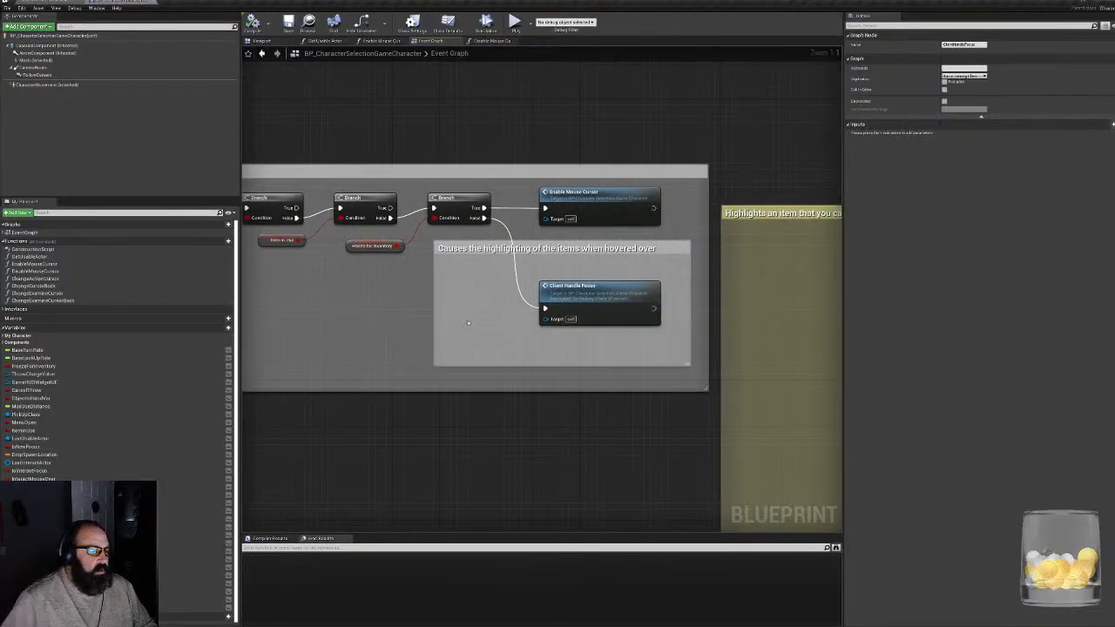
pyautogui.moveTo(468, 322); pyautogui.dragTo(836, 295, button='right')
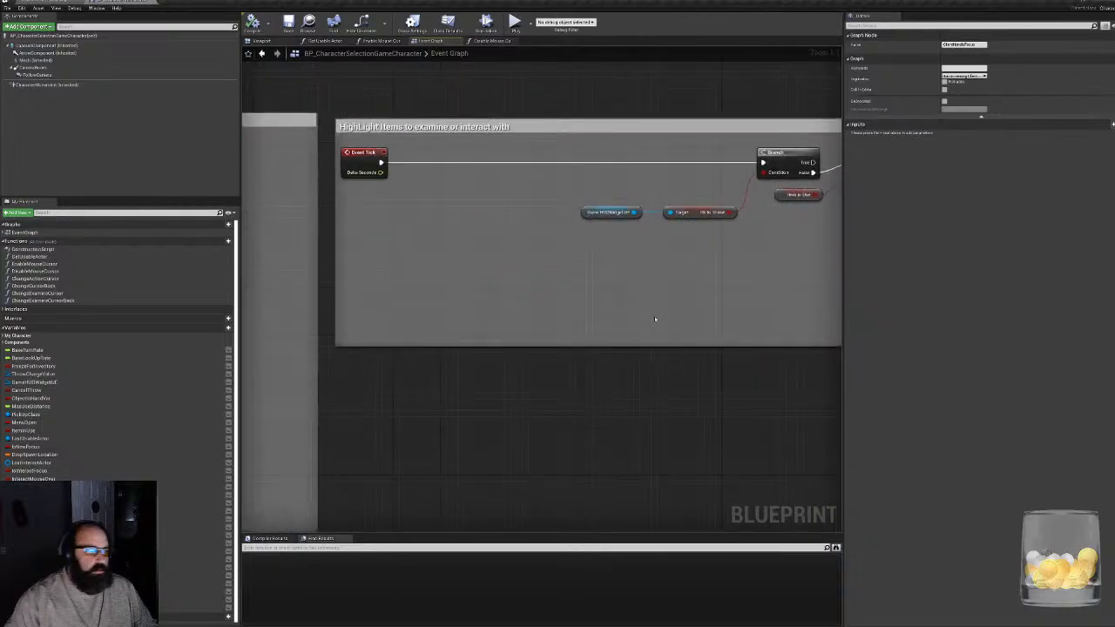
pyautogui.moveTo(654, 316); pyautogui.dragTo(843, 46, button='right')
pyautogui.scroll(-4, 505, 304)
pyautogui.moveTo(430, 361); pyautogui.dragTo(664, 182, button='right')
pyautogui.scroll(4, 515, 239)
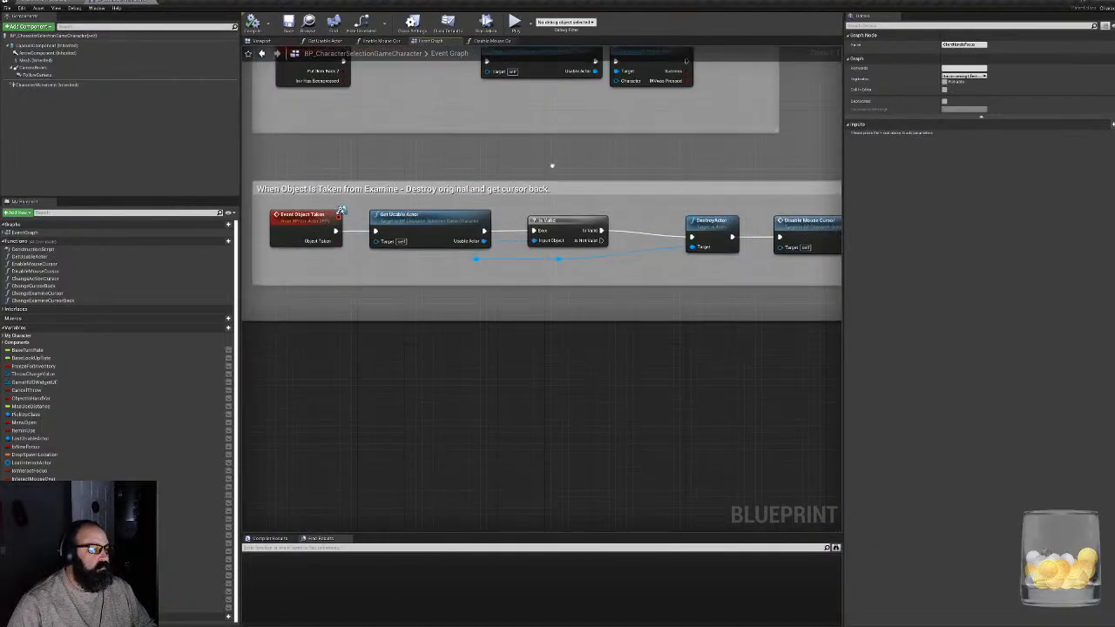
pyautogui.moveTo(552, 169); pyautogui.dragTo(348, 532, button='right')
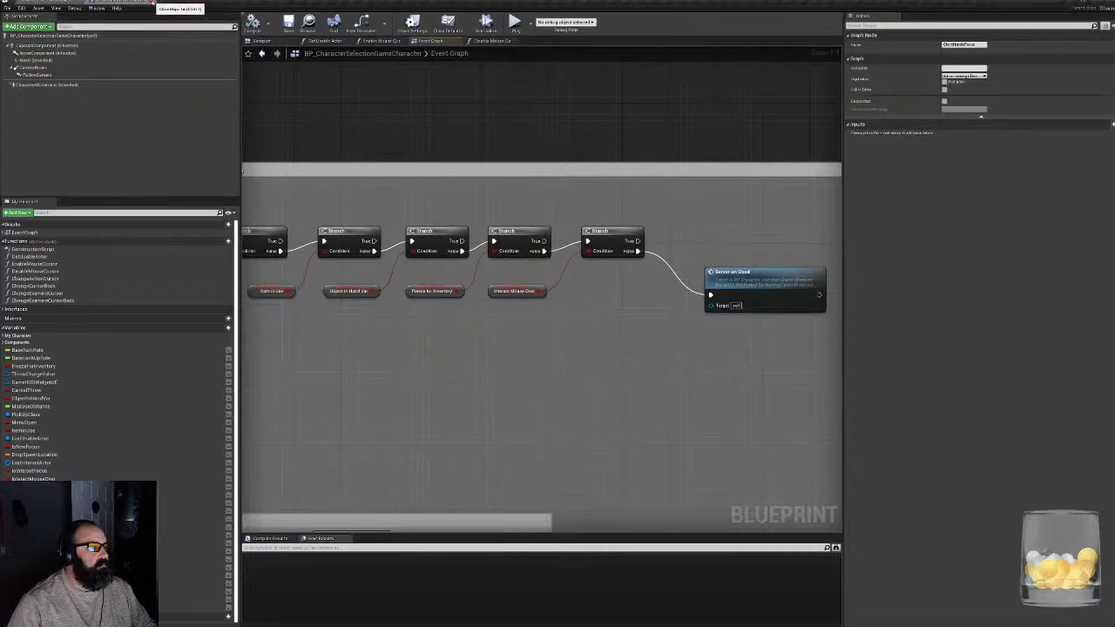
# - Close the character blueprint and start playing the level, walking forward to examine the Alien Pod
pyautogui.click(146, 1)
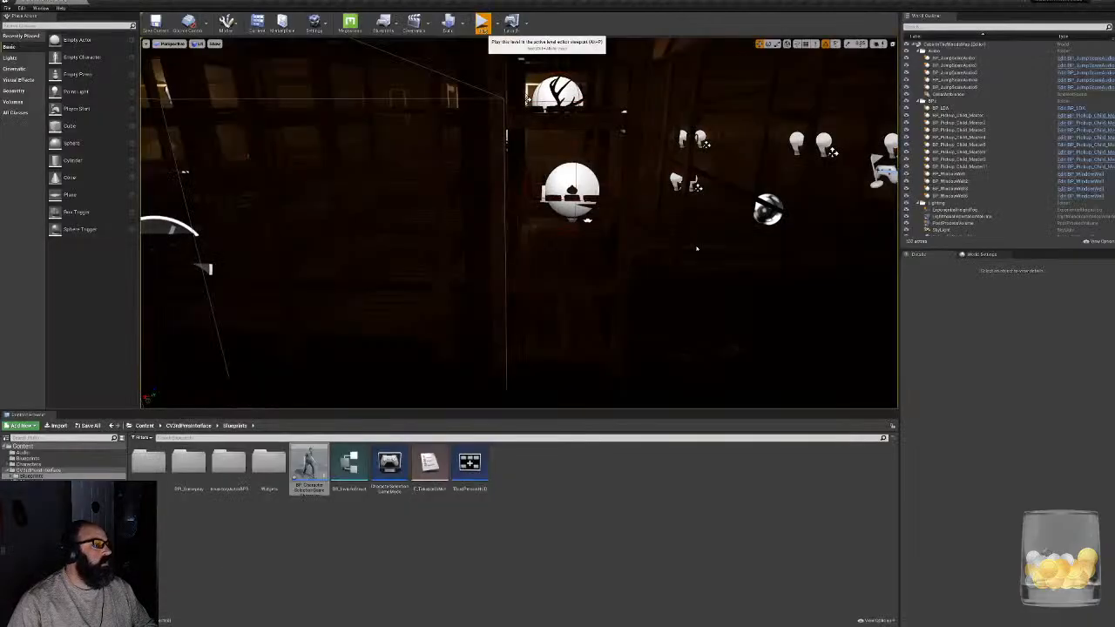
pyautogui.hotkey('alt', 'p')
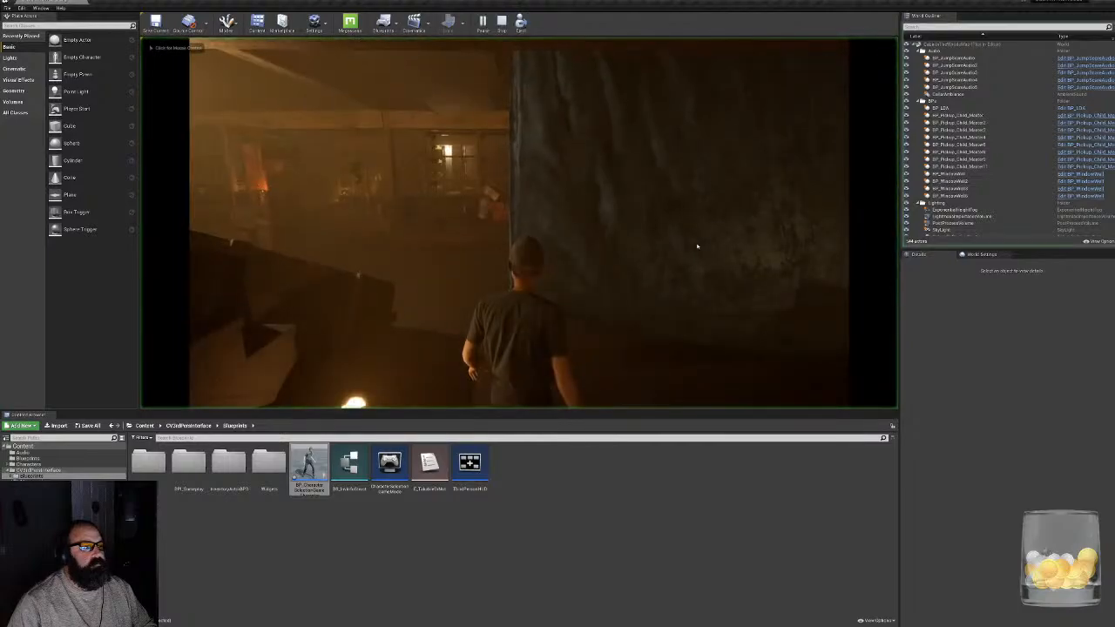
pyautogui.press('w')
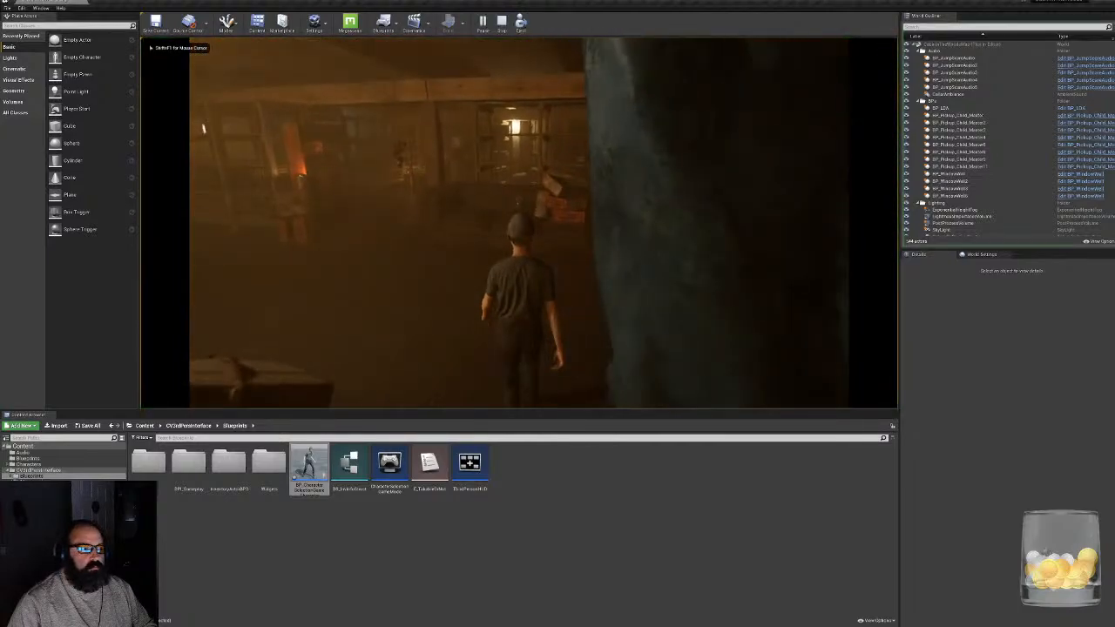
pyautogui.click(653, 271)
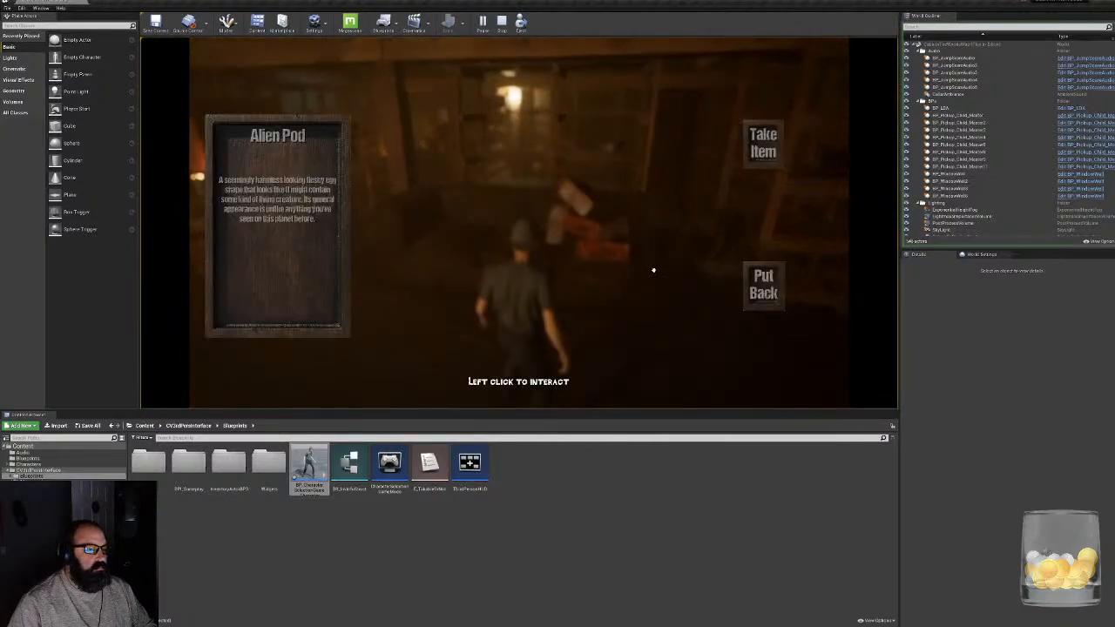
# - Playtest putting the Alien Pod back and examining it again repeatedly, and end the play session
pyautogui.click(754, 298)
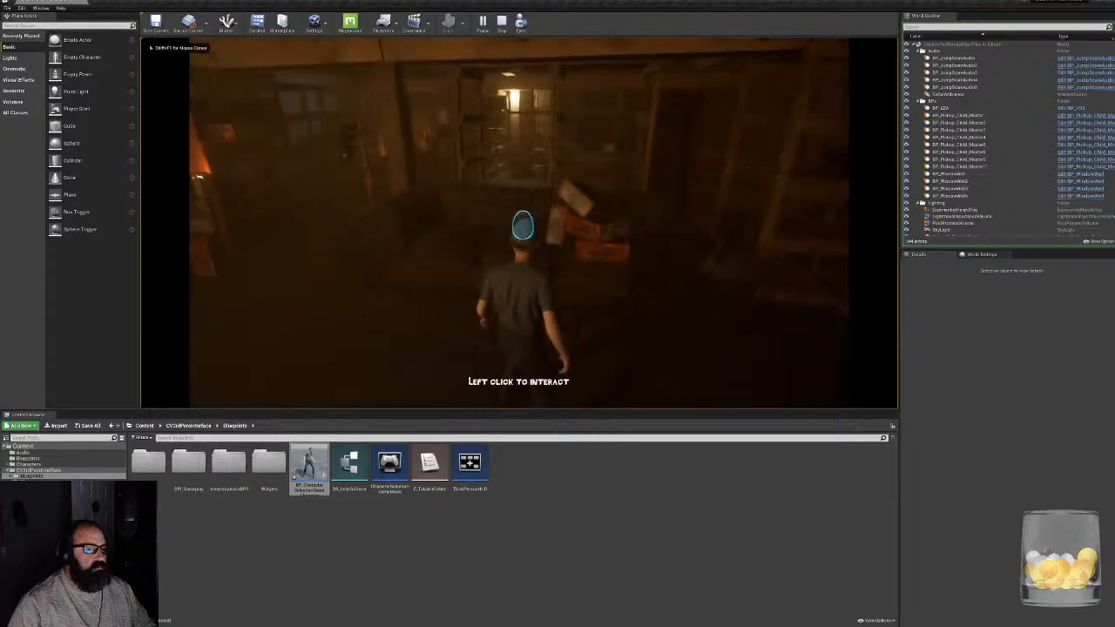
pyautogui.click(754, 292)
pyautogui.click(754, 291)
pyautogui.click(753, 286)
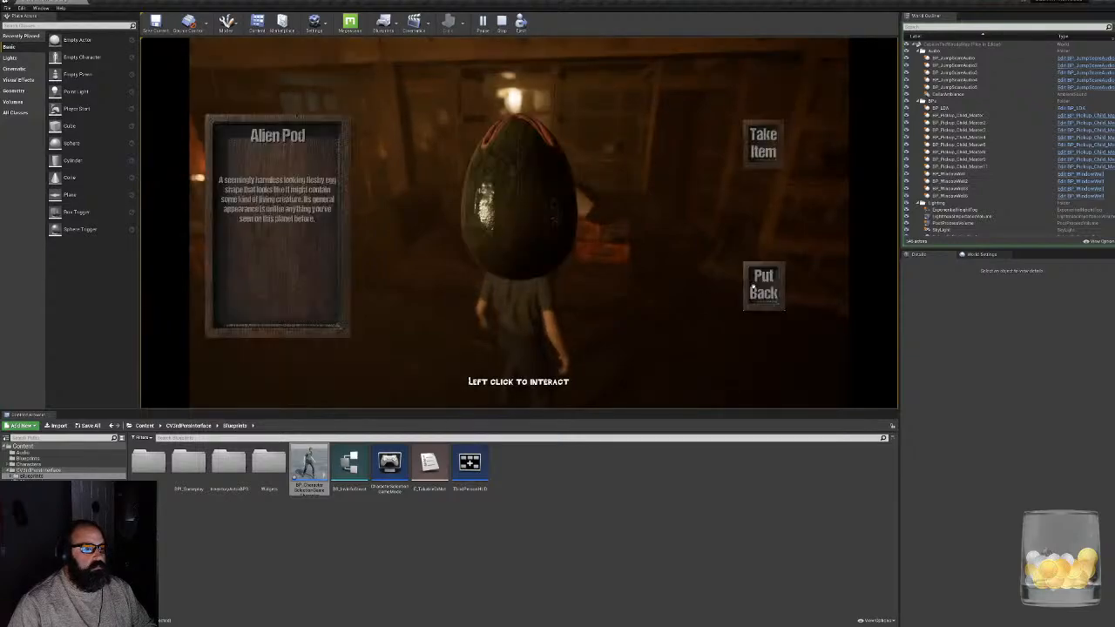
pyautogui.click(753, 288)
pyautogui.click(752, 289)
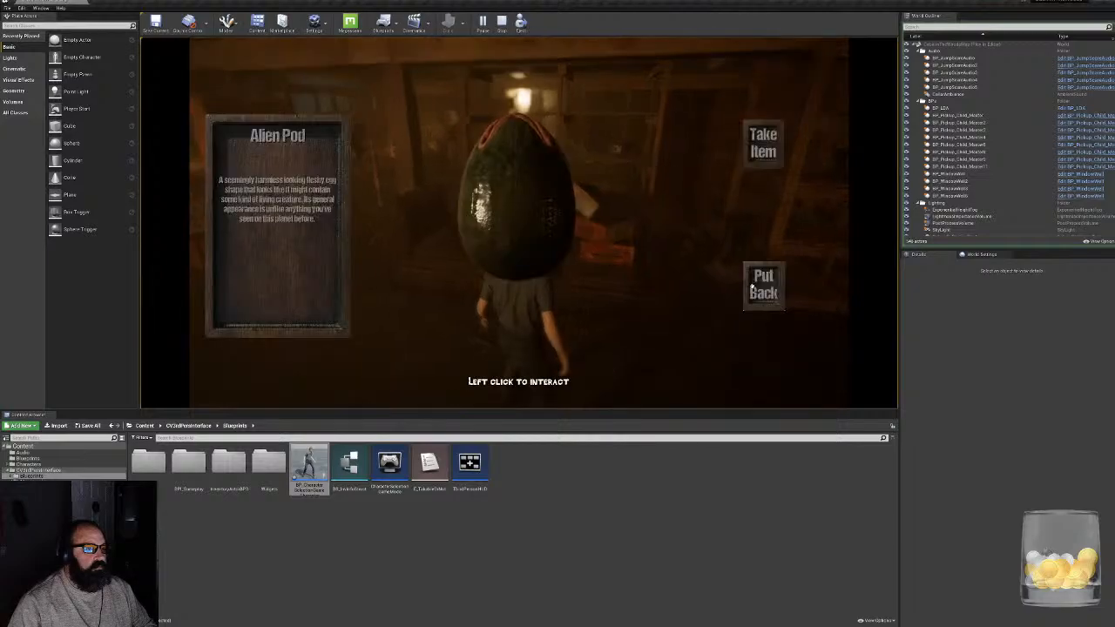
pyautogui.click(755, 291)
pyautogui.click(759, 294)
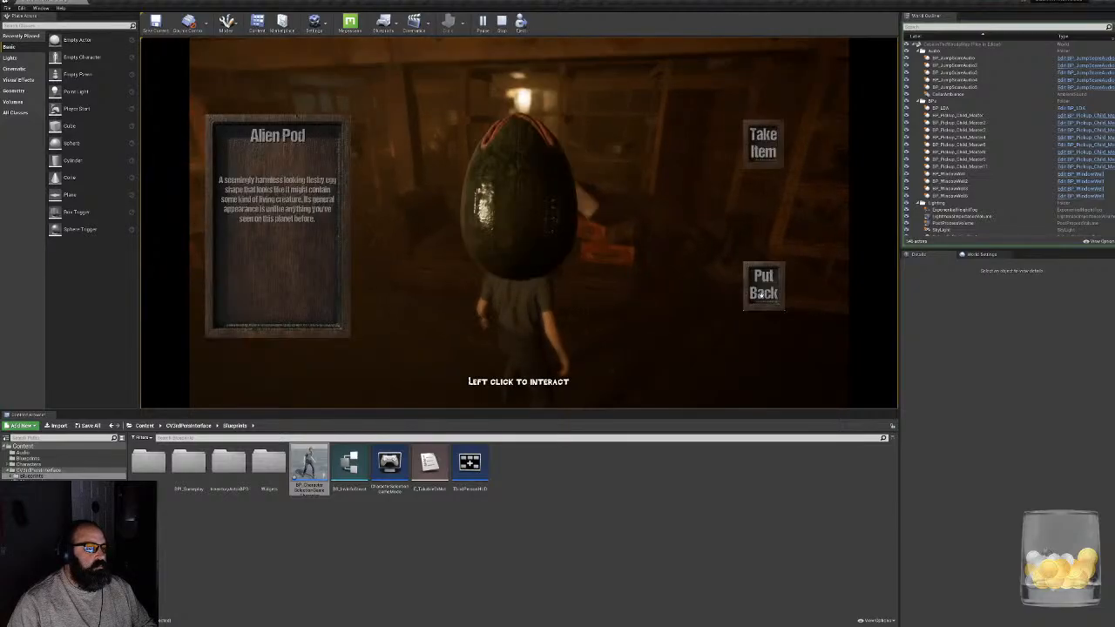
pyautogui.click(754, 293)
pyautogui.click(754, 291)
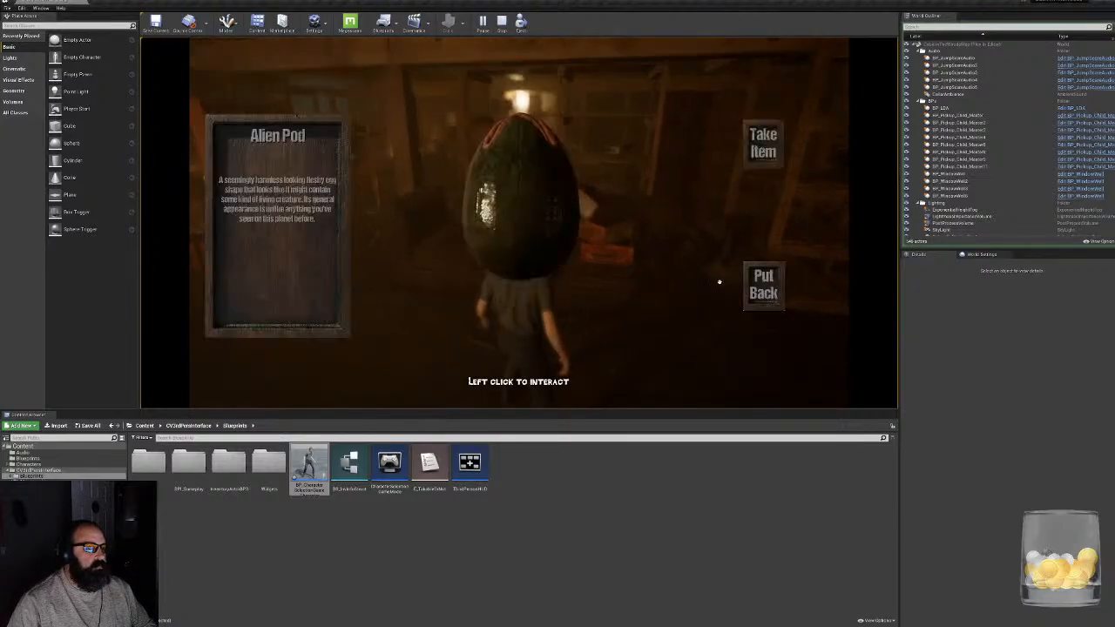
pyautogui.click(756, 288)
pyautogui.click(772, 278)
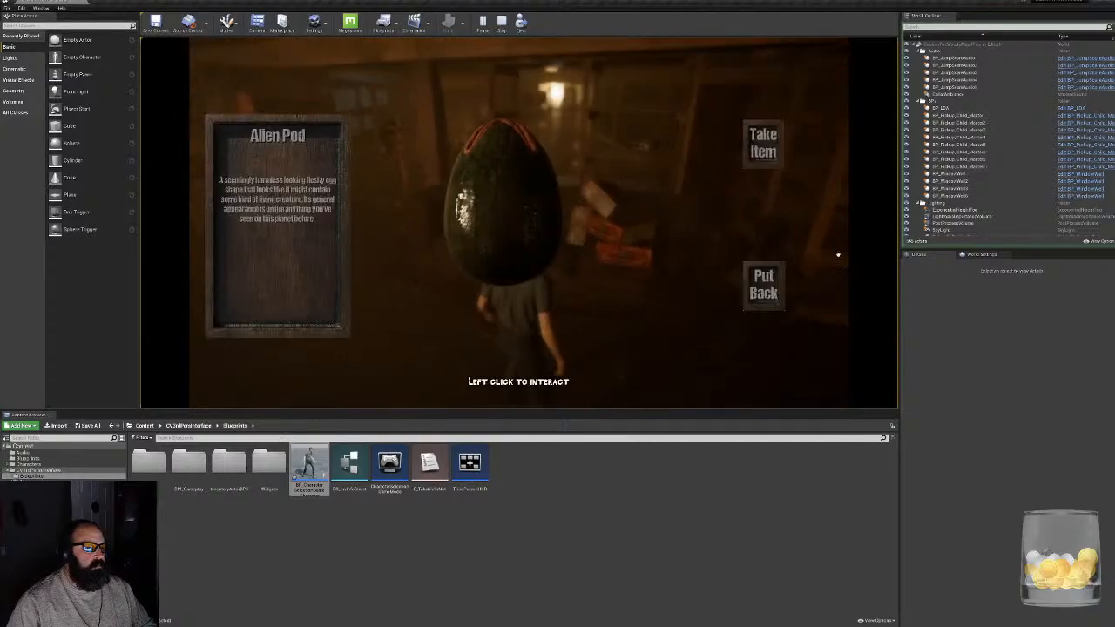
pyautogui.click(770, 277)
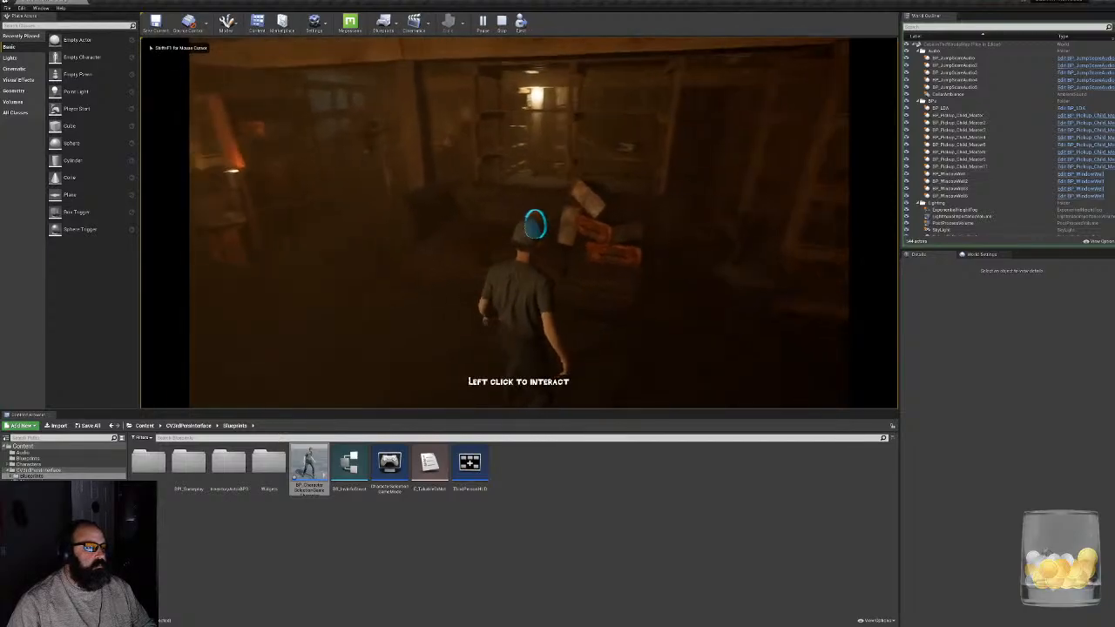
pyautogui.click(782, 280)
pyautogui.click(767, 284)
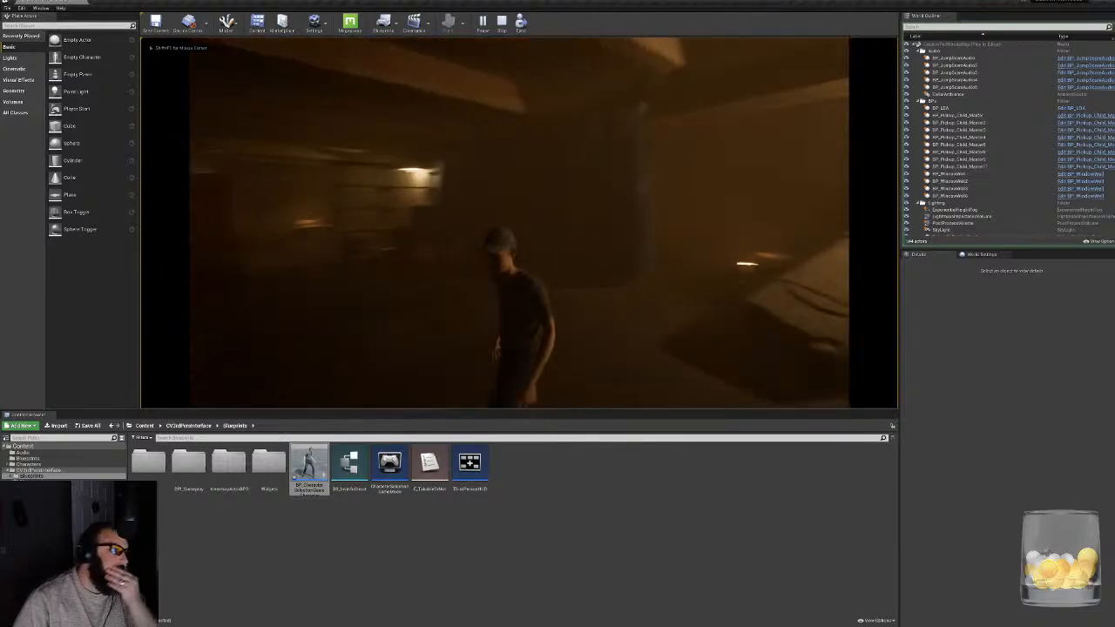
pyautogui.press('Escape')
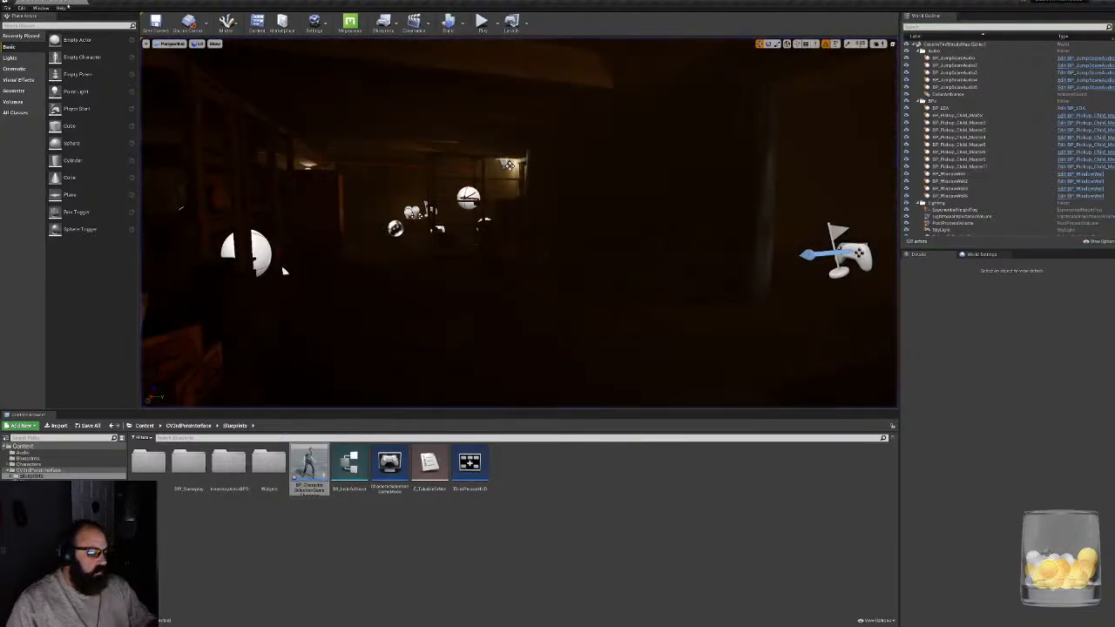
# - Reopen the character blueprint and look over the event graph's inventory drop and Take Item groups
pyautogui.doubleClick(309, 466)
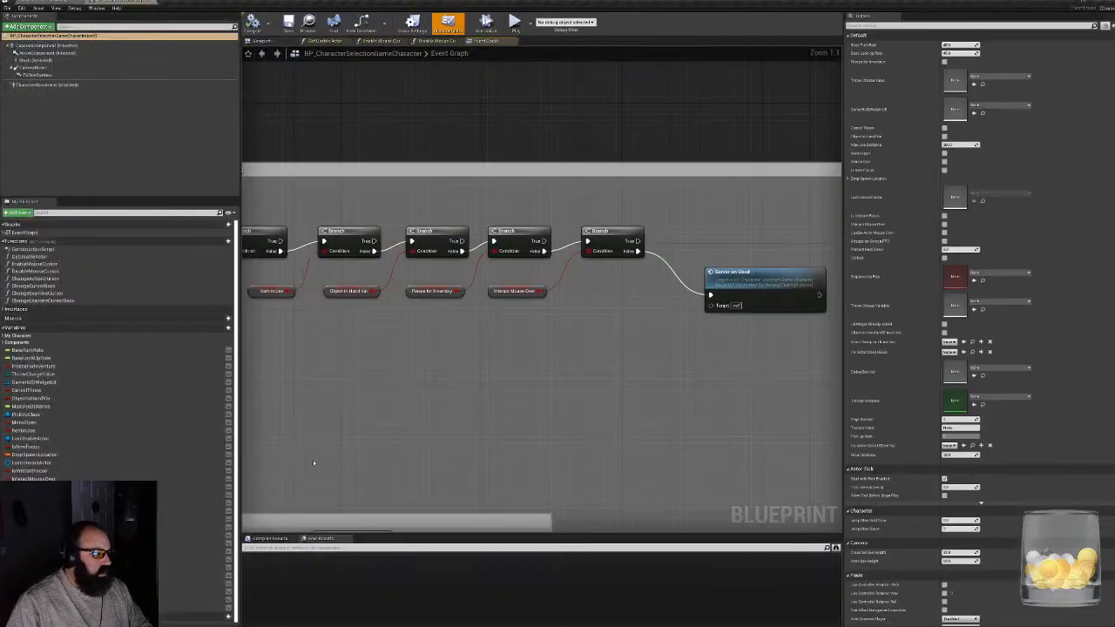
pyautogui.moveTo(449, 381); pyautogui.dragTo(645, 201, button='right')
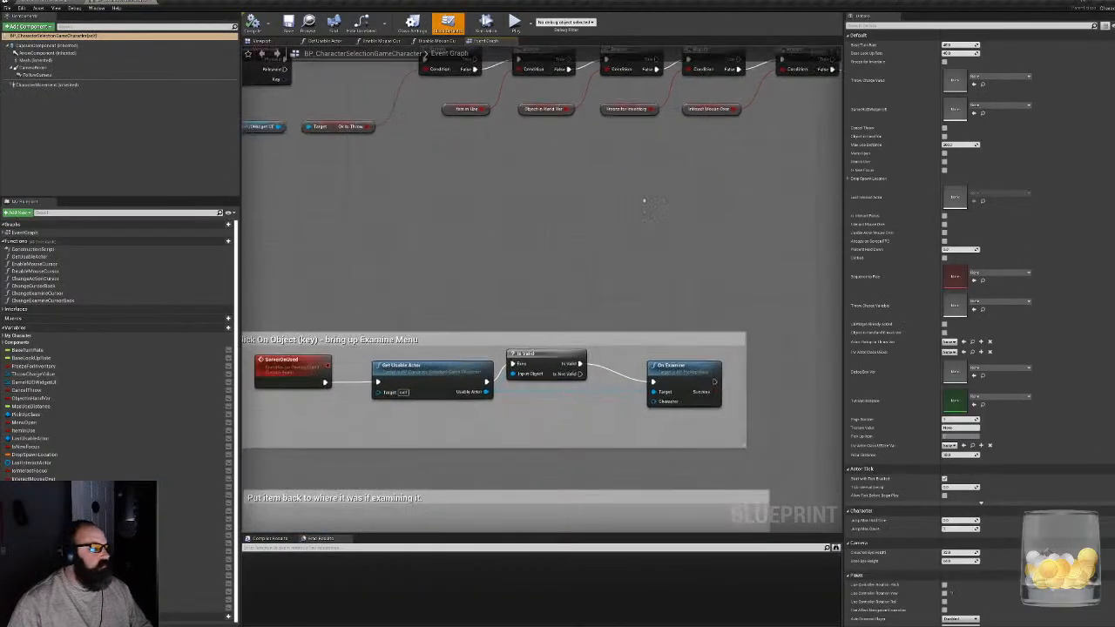
pyautogui.scroll(-8, 618, 217)
pyautogui.moveTo(440, 187); pyautogui.dragTo(601, 382, button='right')
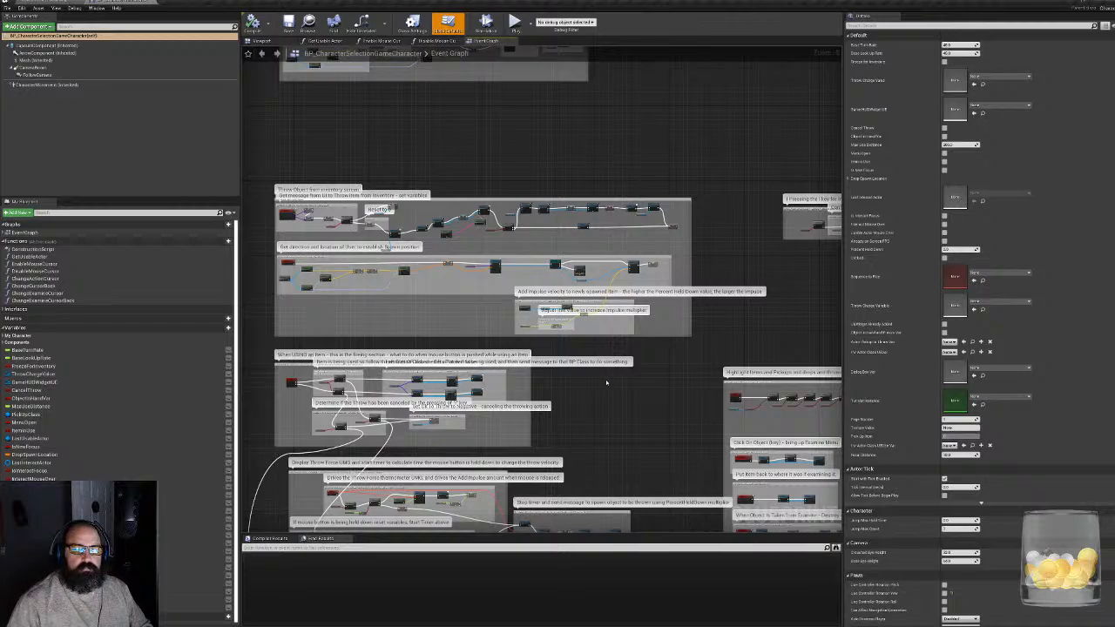
pyautogui.moveTo(421, 164); pyautogui.dragTo(582, 386, button='right')
pyautogui.scroll(4, 592, 330)
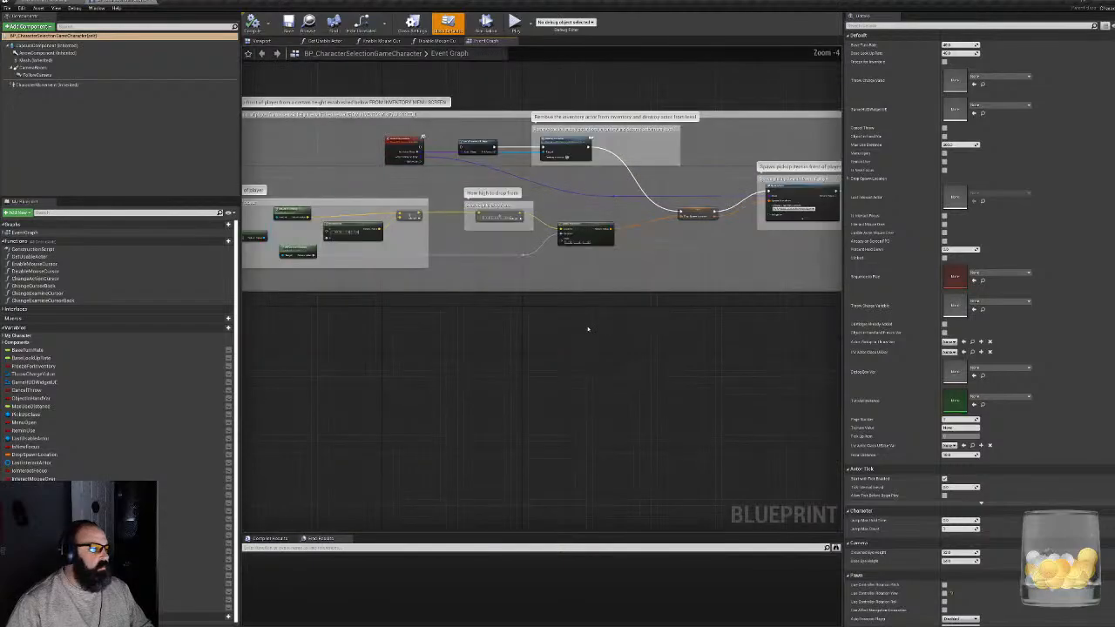
pyautogui.moveTo(489, 273); pyautogui.dragTo(918, 292, button='right')
pyautogui.moveTo(529, 314); pyautogui.dragTo(649, 233, button='right')
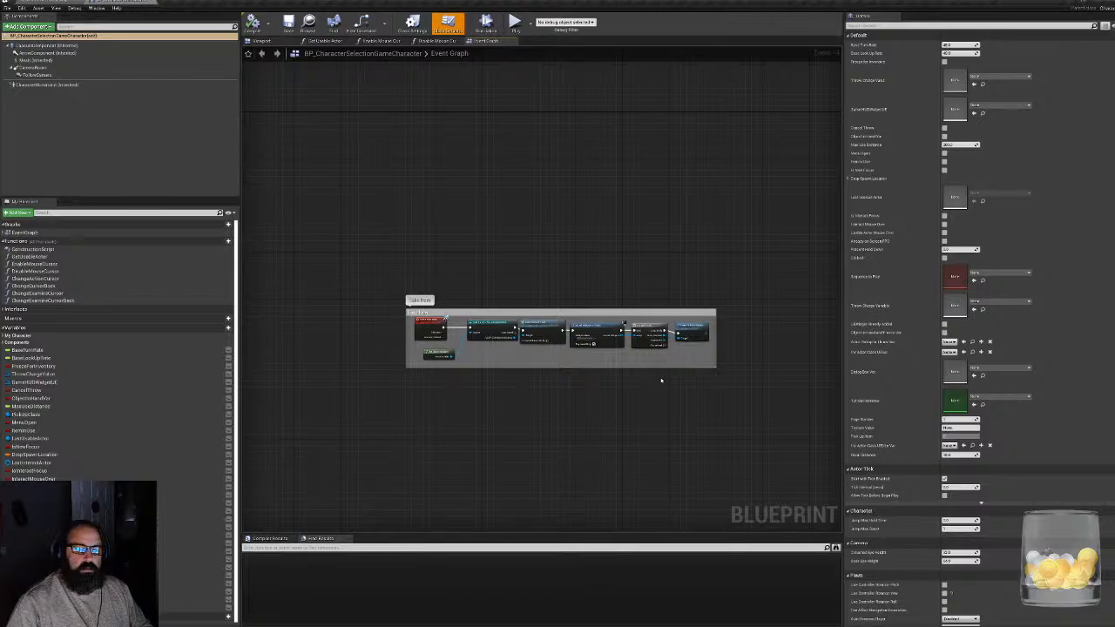
pyautogui.scroll(4, 505, 376)
pyautogui.moveTo(642, 383); pyautogui.dragTo(453, 308, button='right')
pyautogui.scroll(-5, 530, 414)
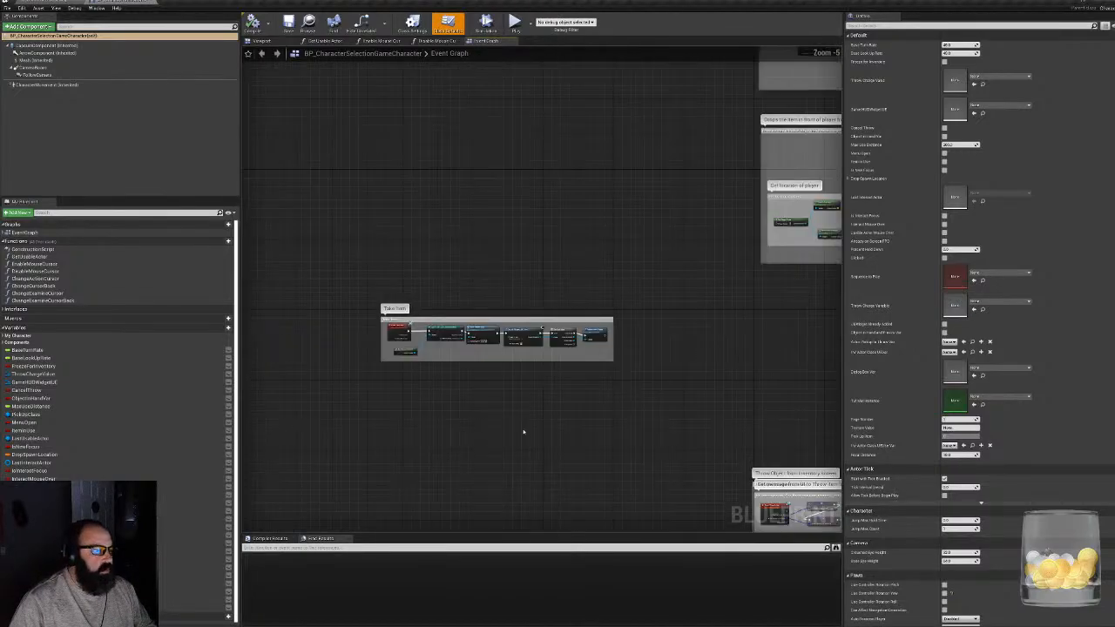
# - Review the Throw Object from inventory group, its spawn position logic, and the InputAction Fire section for using an item
pyautogui.moveTo(640, 457); pyautogui.dragTo(403, 272, button='right')
pyautogui.scroll(3, 648, 321)
pyautogui.moveTo(581, 407); pyautogui.dragTo(563, 255, button='right')
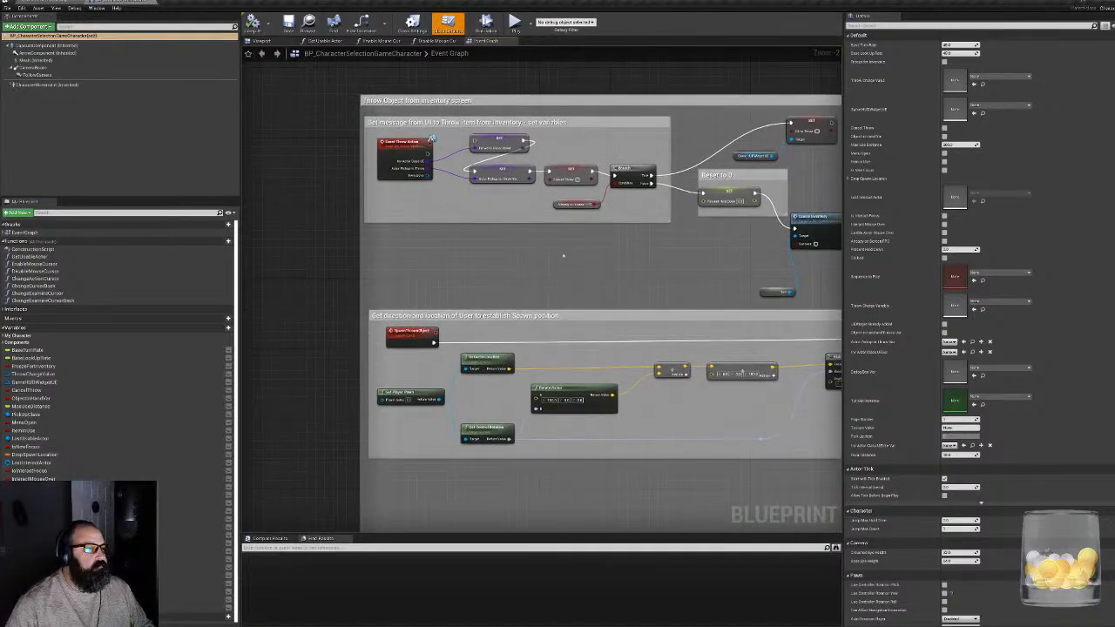
pyautogui.moveTo(602, 457); pyautogui.dragTo(523, 208, button='right')
pyautogui.scroll(-2, 526, 218)
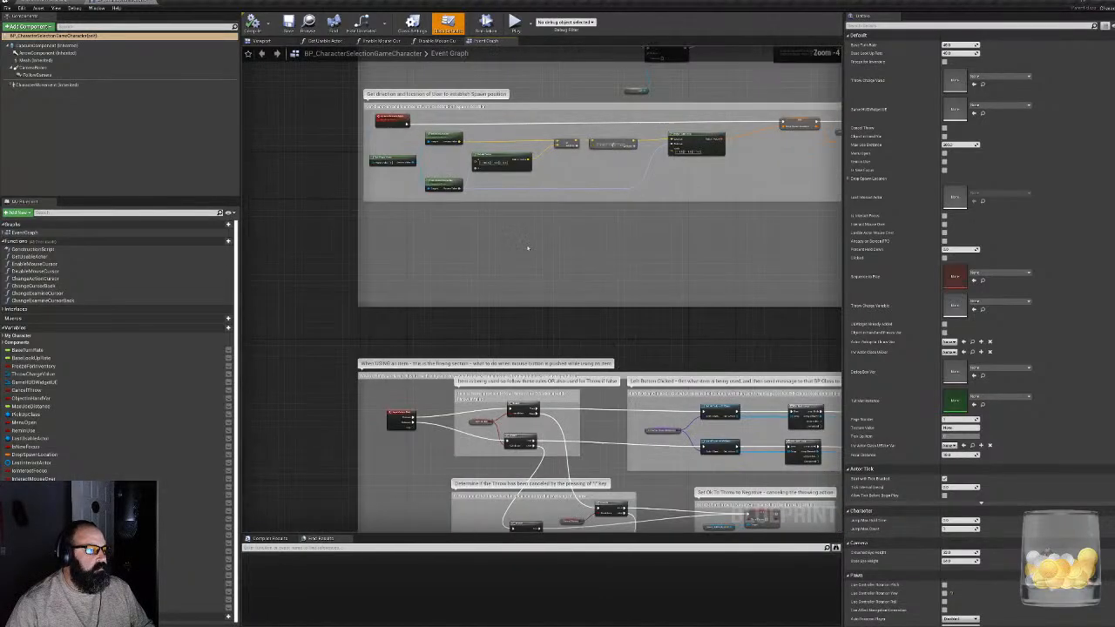
pyautogui.moveTo(581, 236); pyautogui.dragTo(217, 390, button='right')
pyautogui.scroll(-3, 263, 384)
pyautogui.scroll(4, 333, 382)
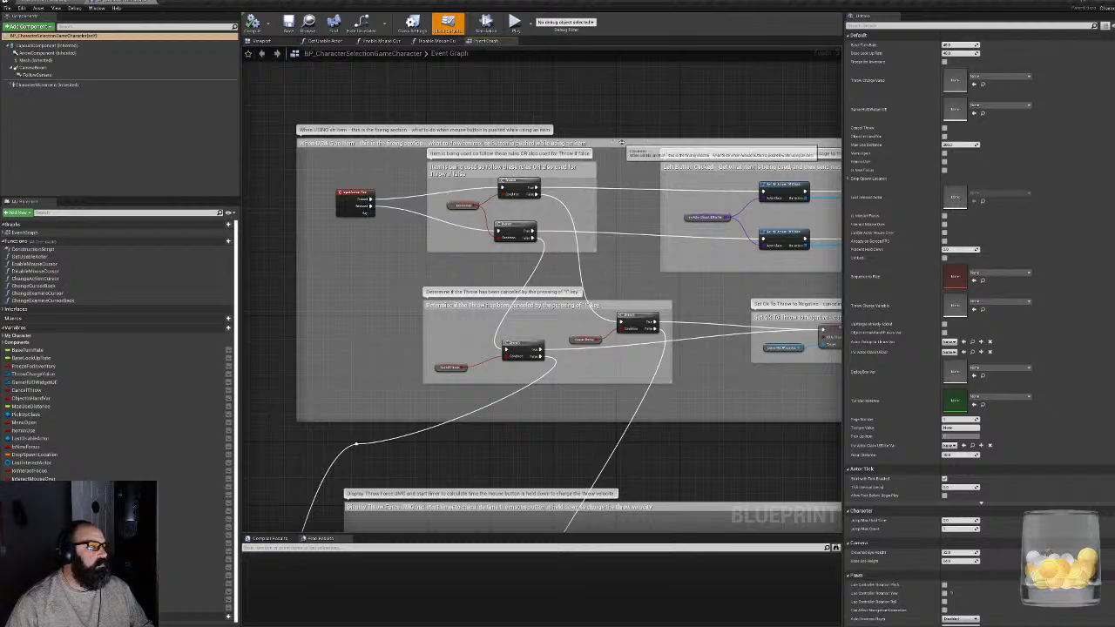
pyautogui.scroll(2, 387, 290)
pyautogui.scroll(1, 388, 290)
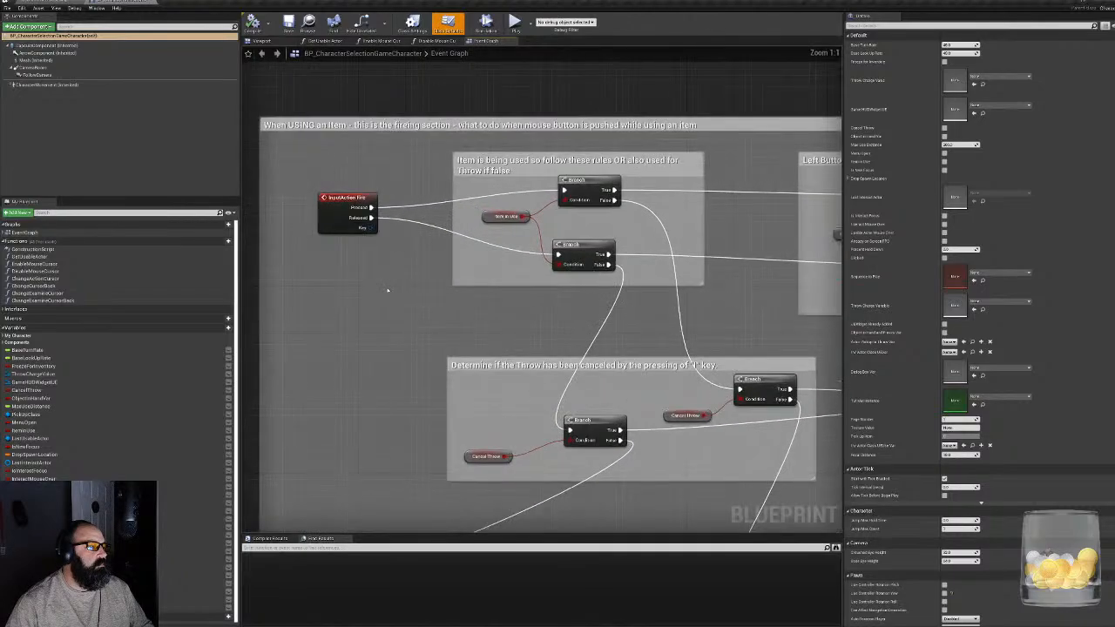
pyautogui.moveTo(627, 319); pyautogui.dragTo(495, 528, button='right')
pyautogui.scroll(-5, 306, 417)
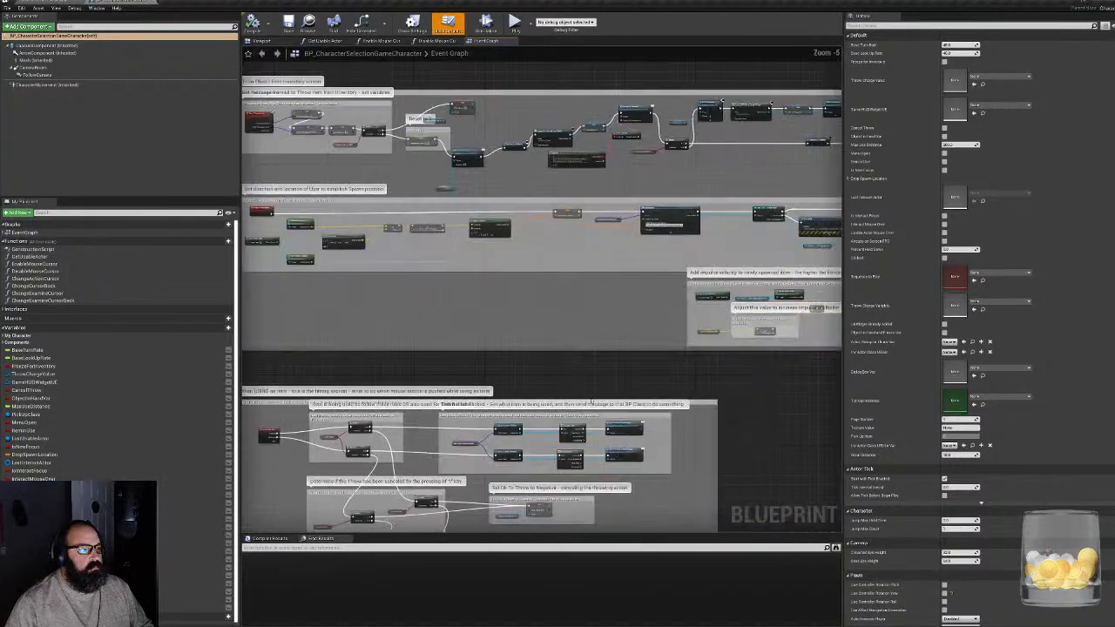
# - Examine the throw force timer groups, including the stop-timer chain and the mouse held-down and released logic
pyautogui.moveTo(776, 462); pyautogui.dragTo(456, 236, button='right')
pyautogui.moveTo(376, 389); pyautogui.dragTo(619, 233, button='right')
pyautogui.scroll(4, 707, 318)
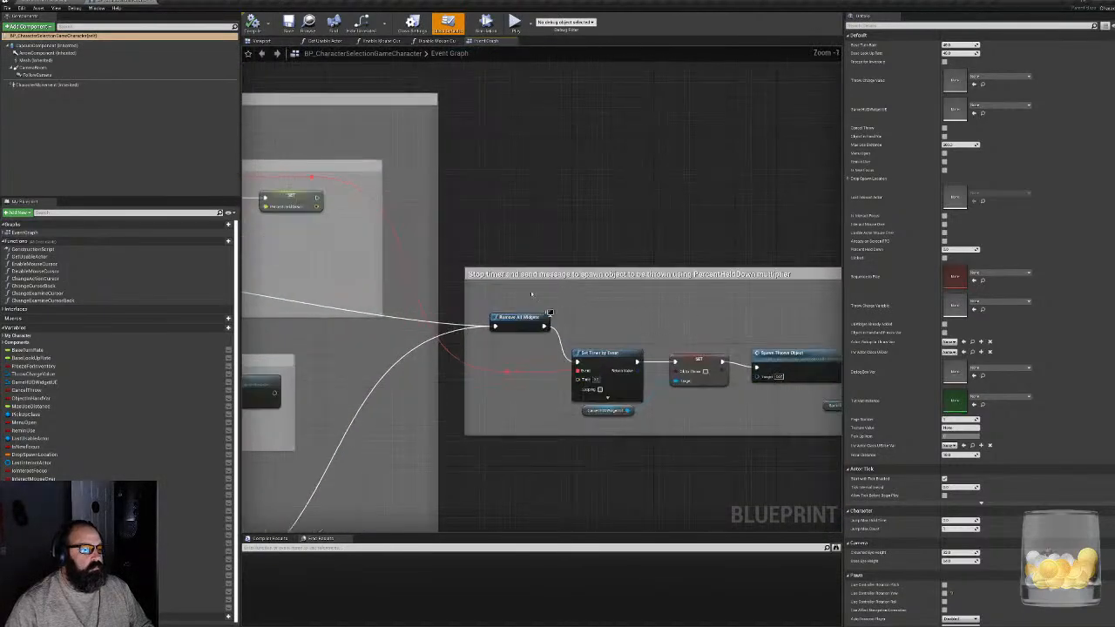
pyautogui.moveTo(270, 277); pyautogui.dragTo(841, 219, button='right')
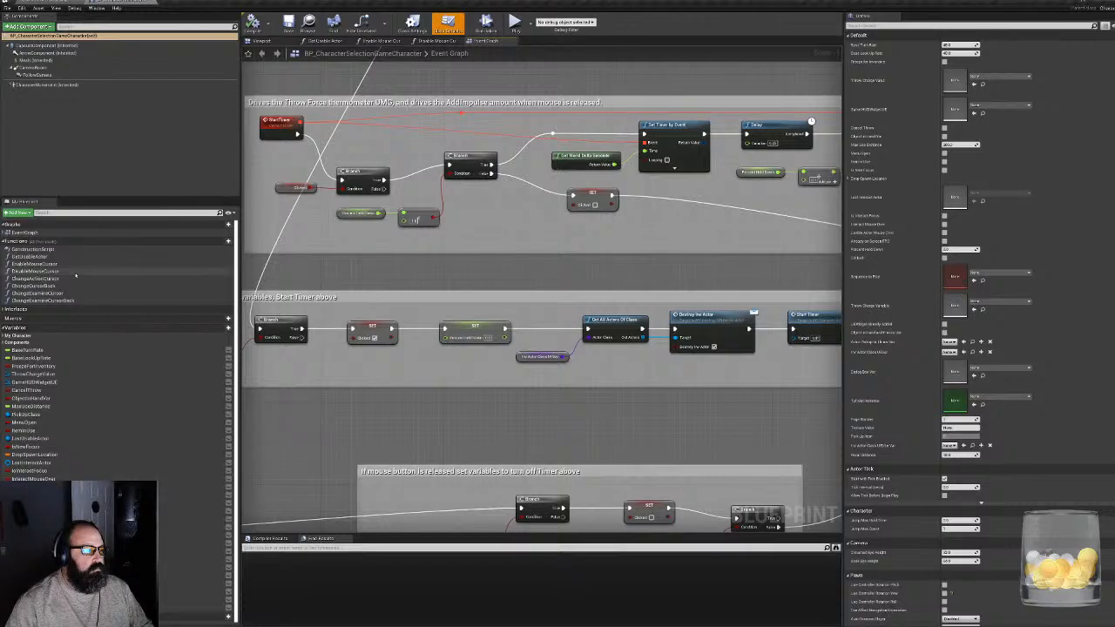
pyautogui.moveTo(421, 372); pyautogui.dragTo(598, 207, button='right')
pyautogui.scroll(-7, 470, 318)
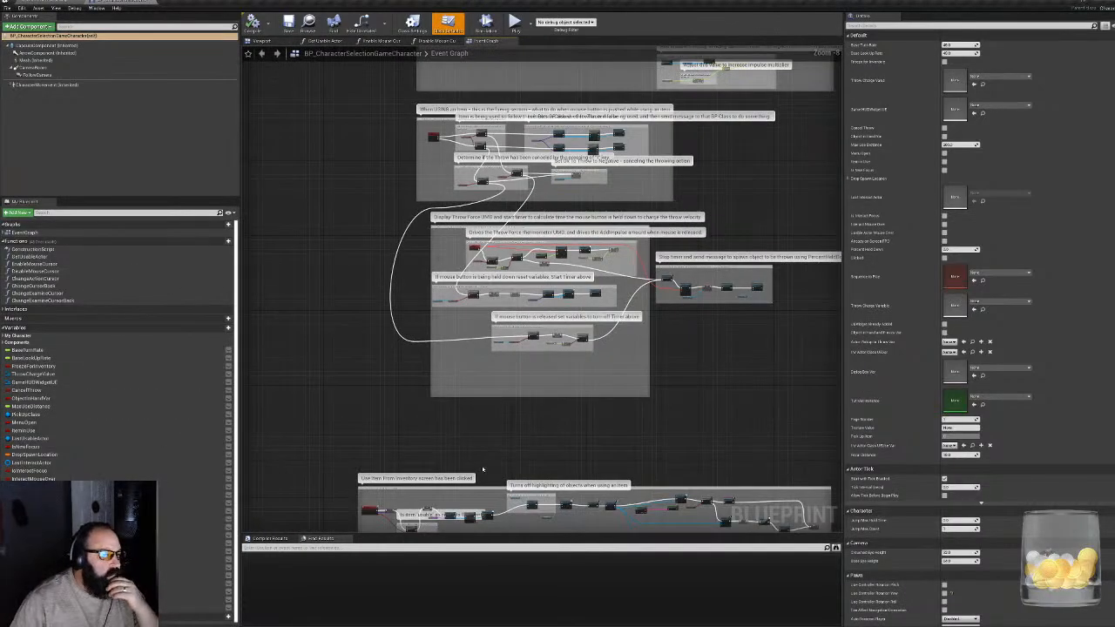
# - Examine Event Use Action, its usable-item branch and the warning box chain for items that are not usable
pyautogui.moveTo(482, 466); pyautogui.dragTo(476, 187, button='right')
pyautogui.scroll(3, 364, 236)
pyautogui.scroll(5, 364, 236)
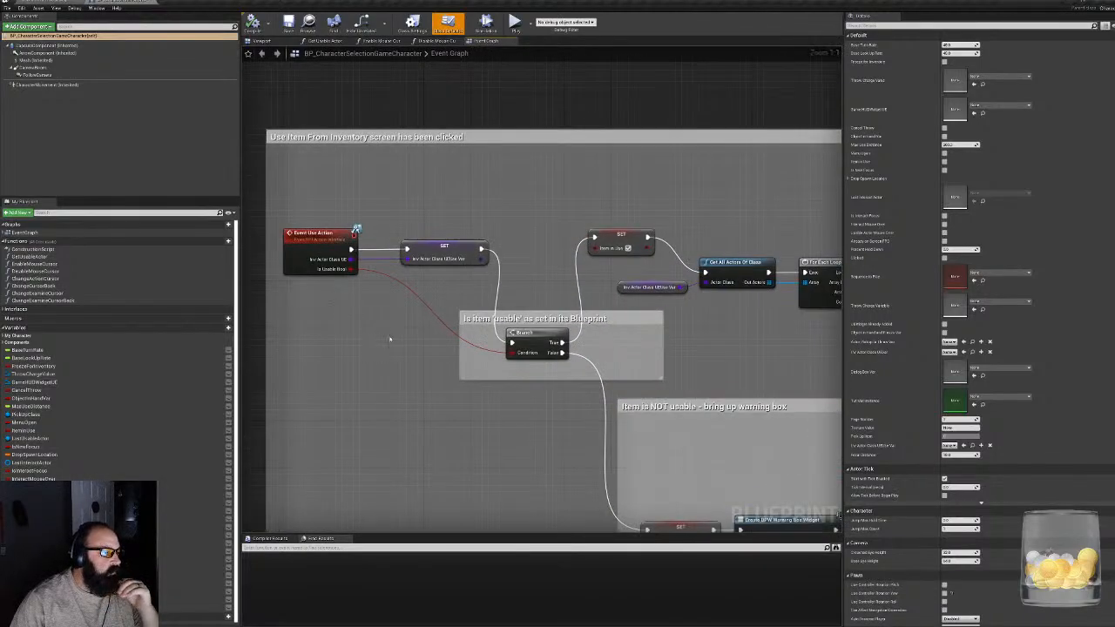
pyautogui.moveTo(728, 333); pyautogui.dragTo(500, 304, button='right')
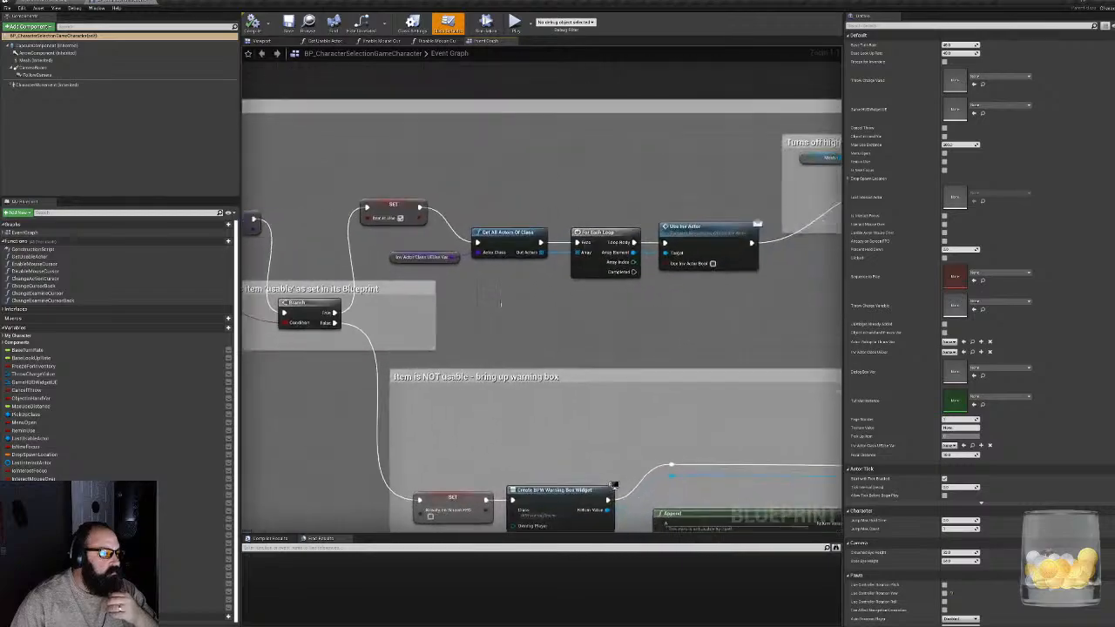
pyautogui.moveTo(636, 304); pyautogui.dragTo(523, 112, button='right')
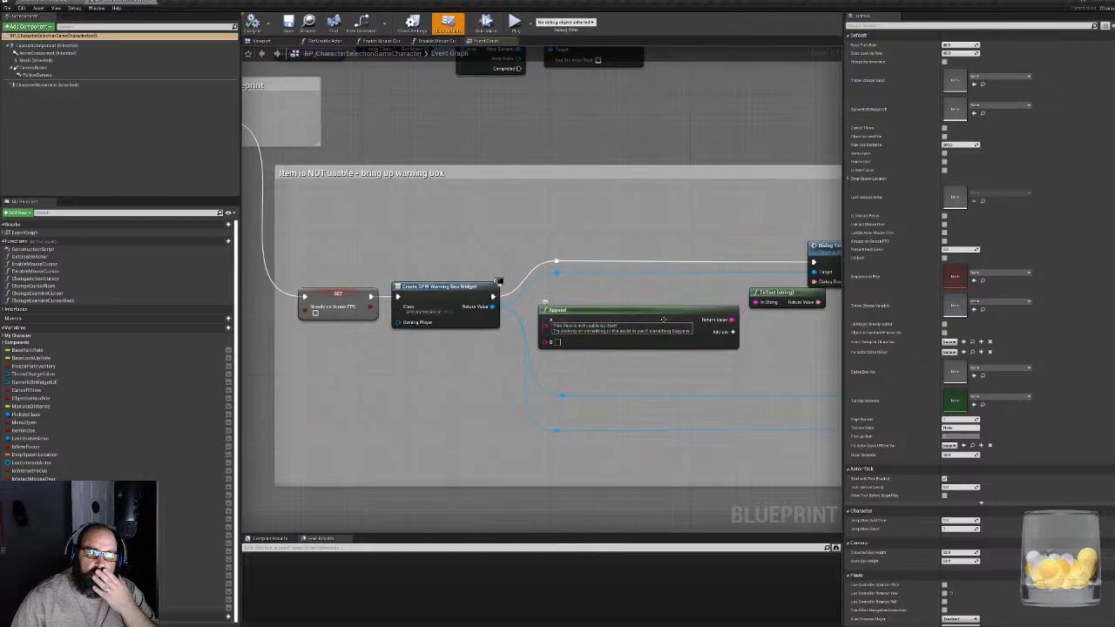
pyautogui.moveTo(620, 405); pyautogui.dragTo(548, 427, button='right')
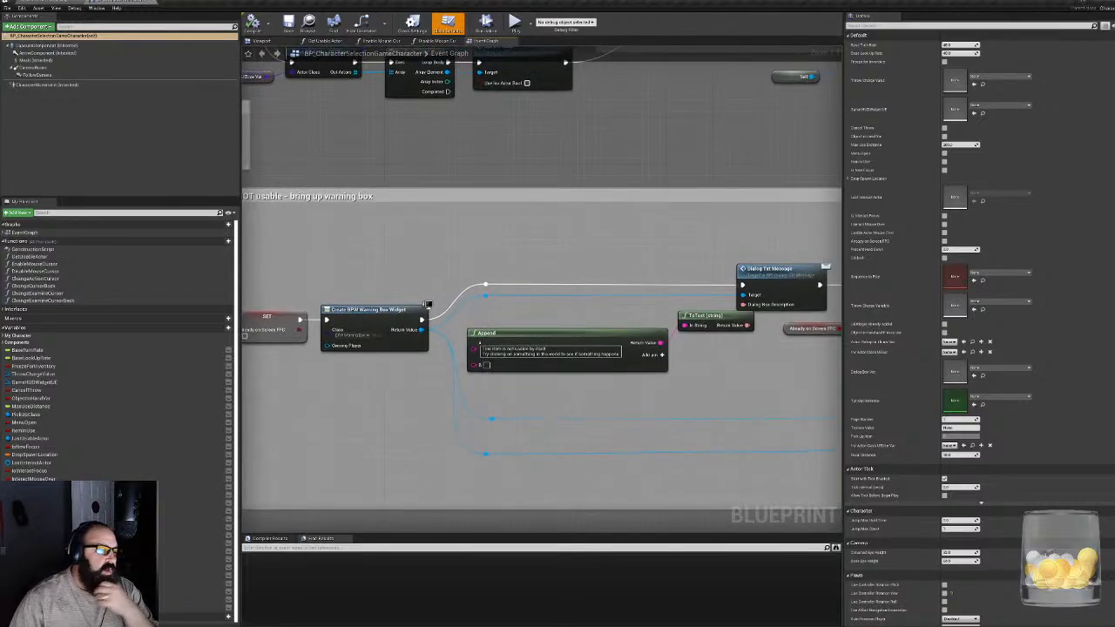
pyautogui.moveTo(644, 389); pyautogui.dragTo(242, 413, button='right')
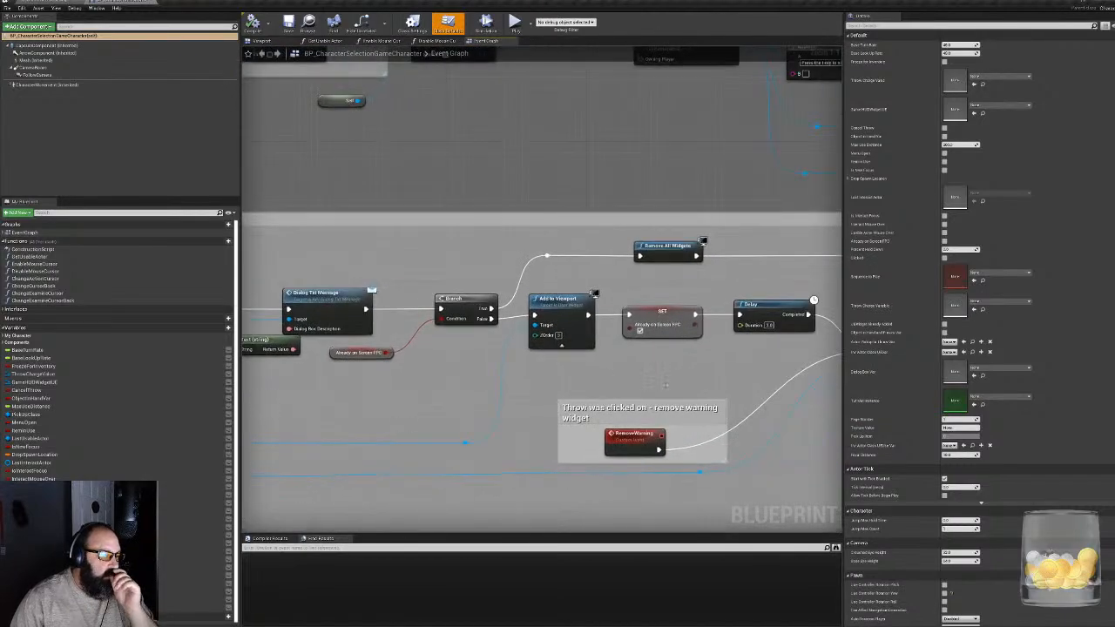
pyautogui.moveTo(666, 384); pyautogui.dragTo(529, 393, button='right')
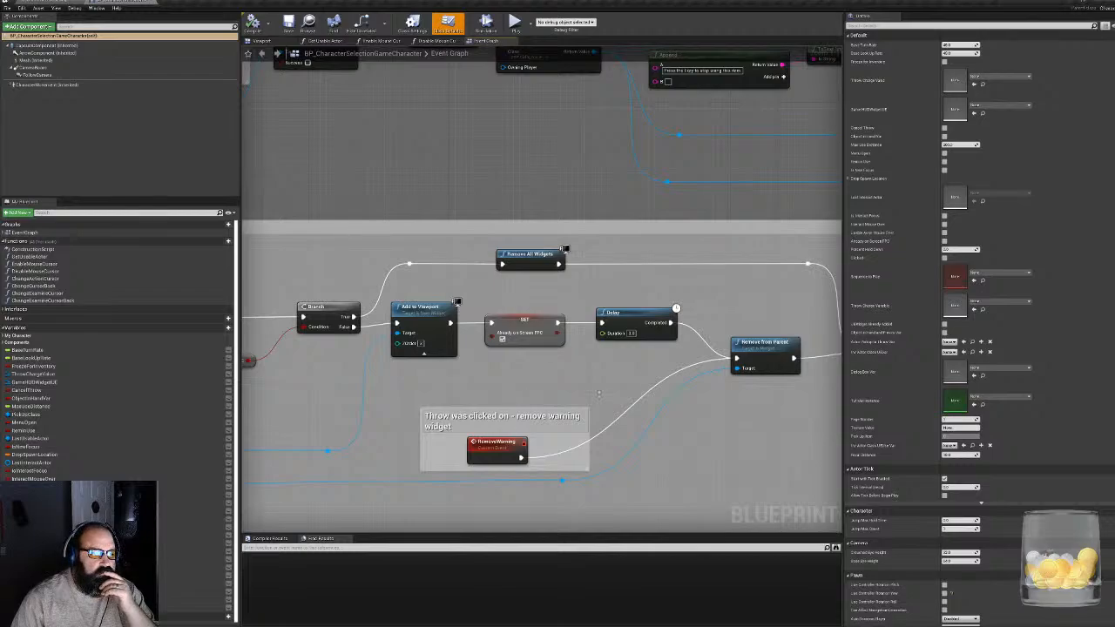
pyautogui.moveTo(599, 393); pyautogui.dragTo(309, 447, button='right')
# - Trace the usable-item chain through turning off highlighting, Cancel Inventory and the dialog box message
pyautogui.moveTo(423, 322); pyautogui.dragTo(467, 493, button='right')
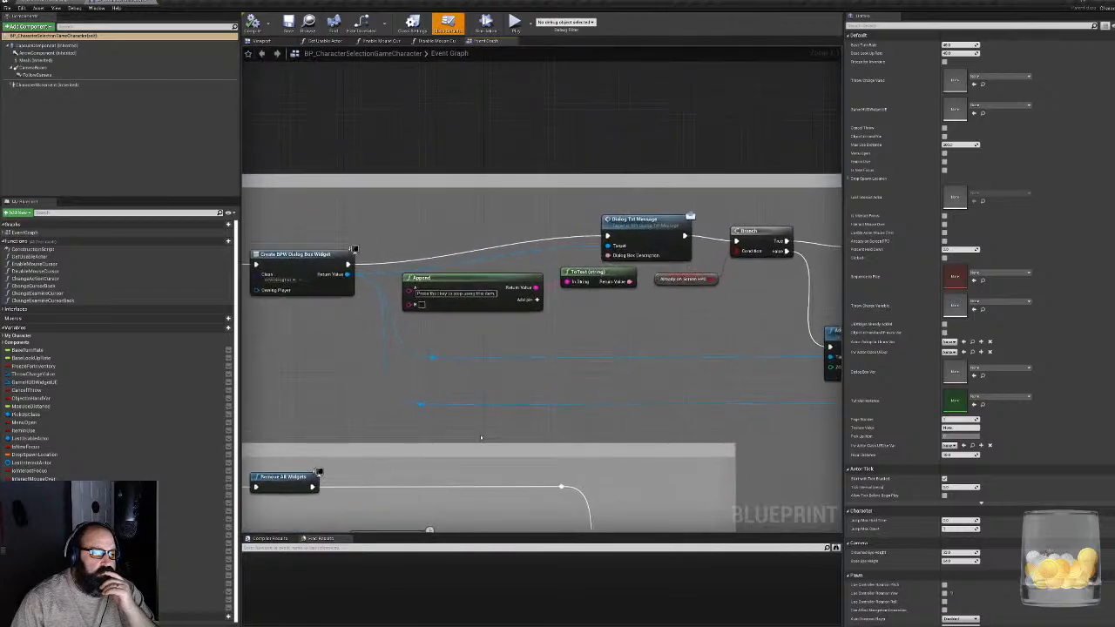
pyautogui.moveTo(384, 347); pyautogui.dragTo(611, 352, button='right')
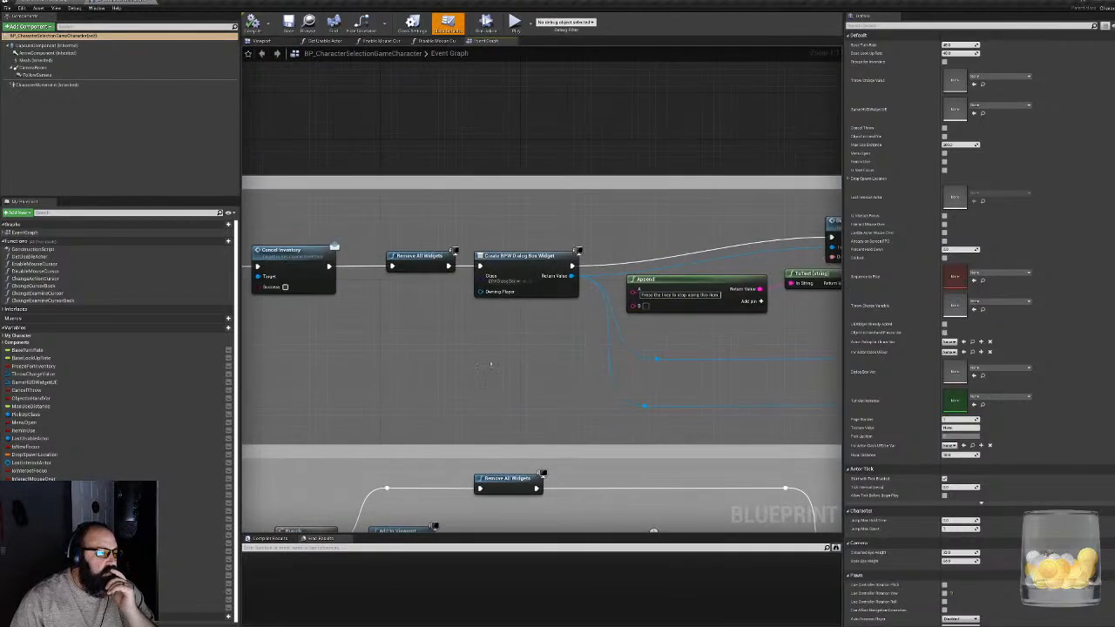
pyautogui.moveTo(491, 364); pyautogui.dragTo(745, 365, button='right')
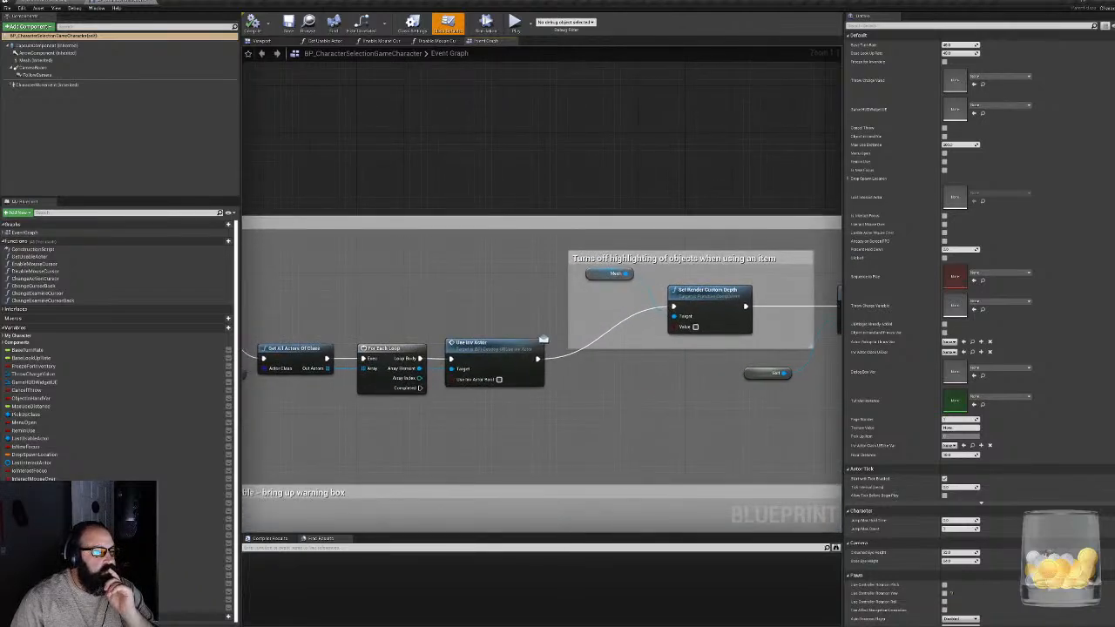
pyautogui.moveTo(963, 405); pyautogui.dragTo(740, 435, button='right')
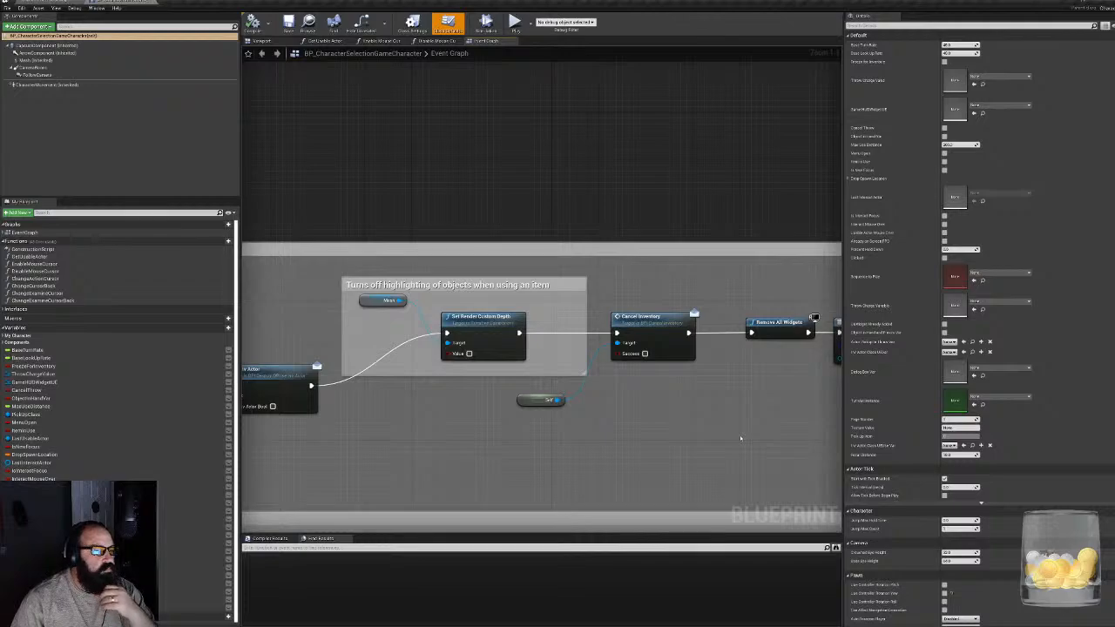
pyautogui.moveTo(740, 438); pyautogui.dragTo(218, 447, button='right')
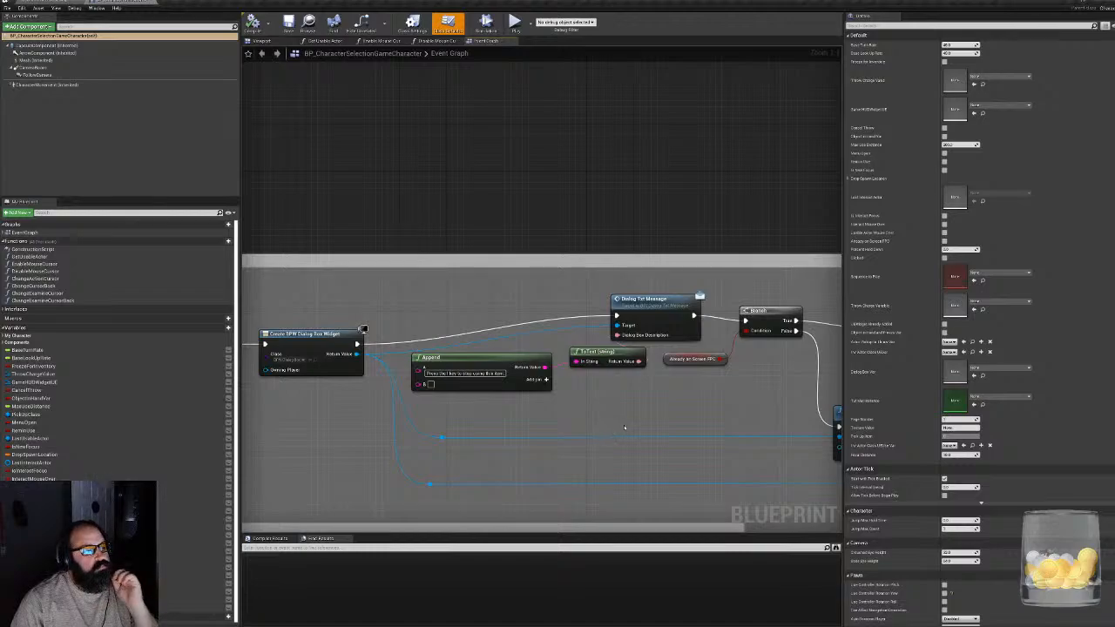
pyautogui.scroll(-6, 679, 201)
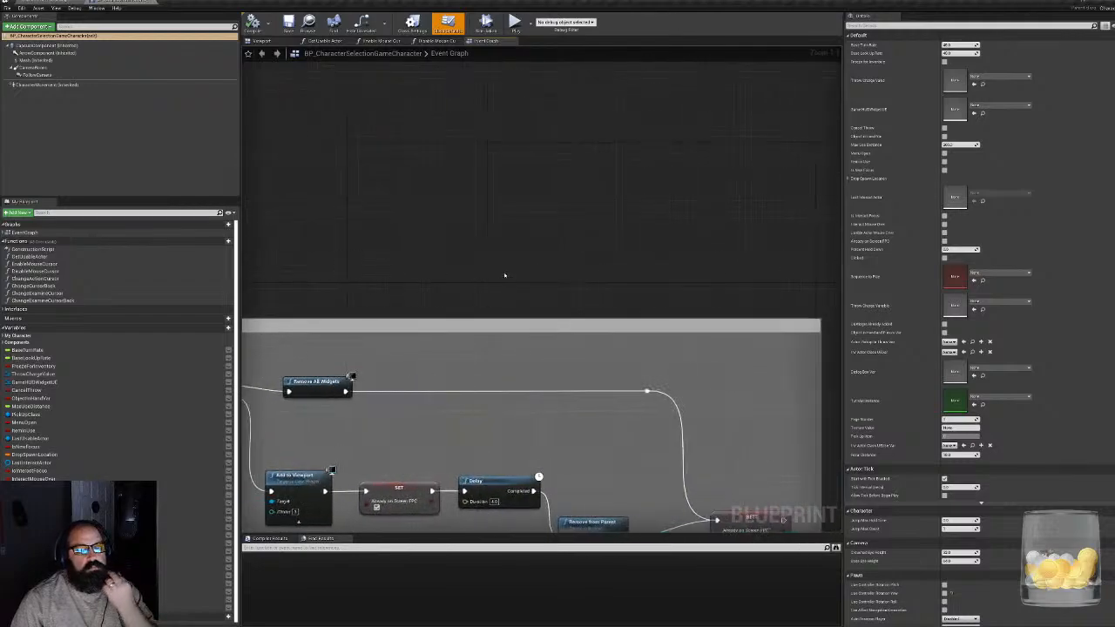
# - Recheck the Spawn Thrown Object chain, the StartTimer logic and the branches that determine whether the throw was canceled
pyautogui.scroll(5, 626, 363)
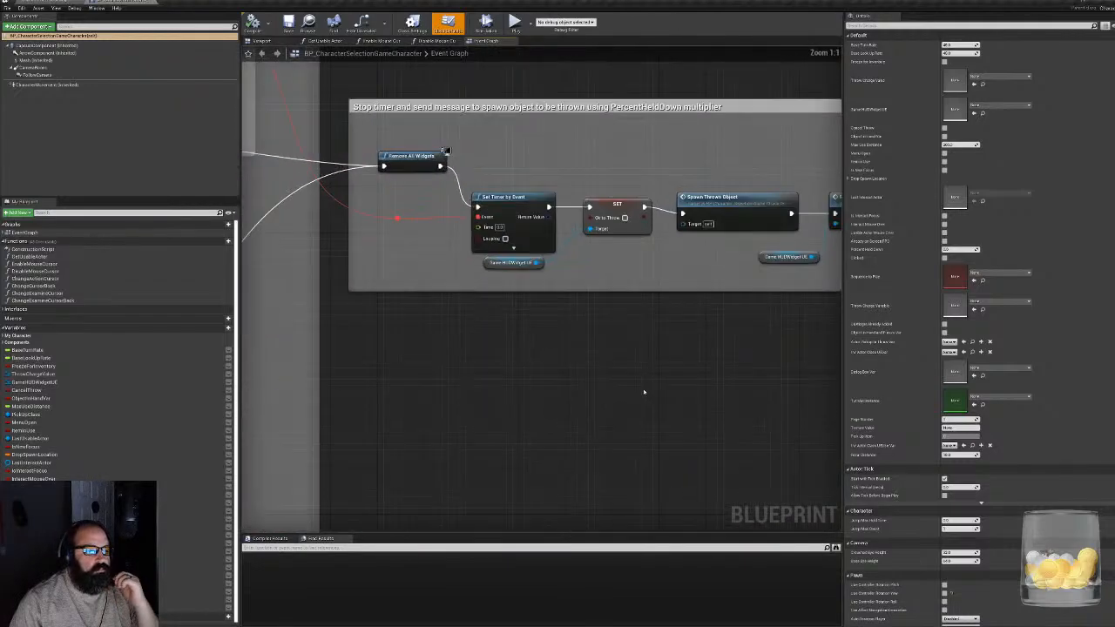
pyautogui.moveTo(700, 356); pyautogui.dragTo(500, 447, button='right')
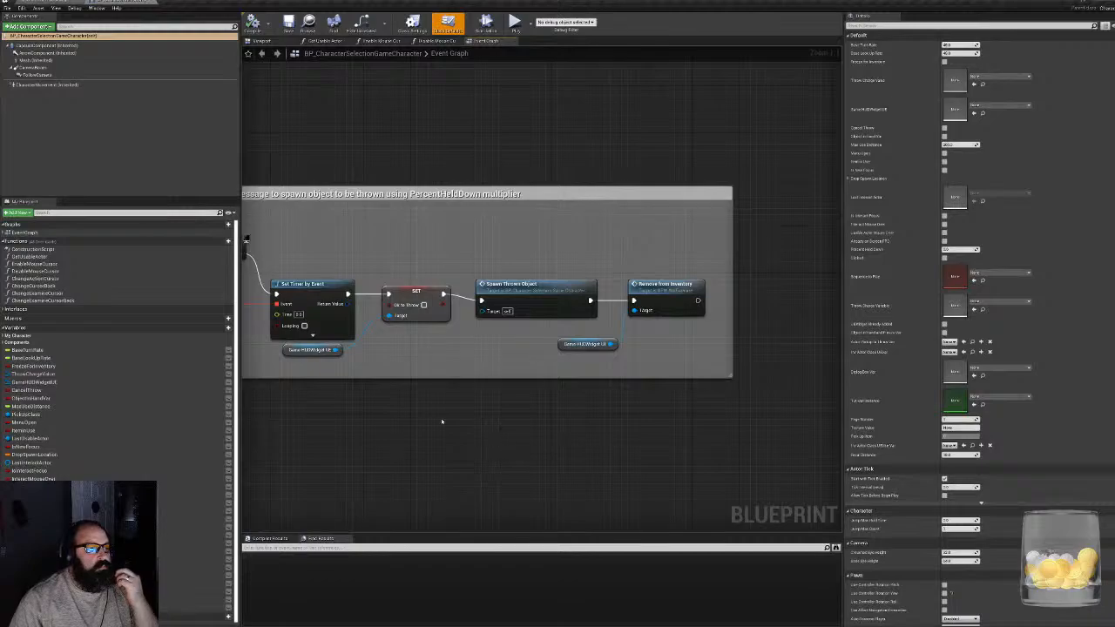
pyautogui.moveTo(405, 402); pyautogui.dragTo(776, 404, button='right')
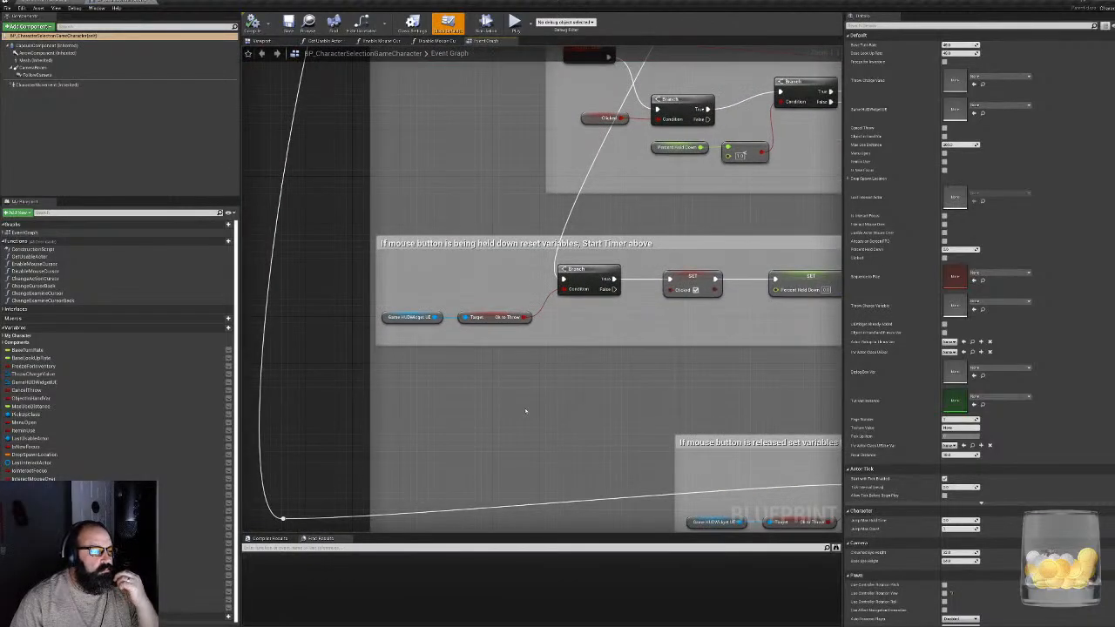
pyautogui.moveTo(567, 166); pyautogui.dragTo(550, 389, button='right')
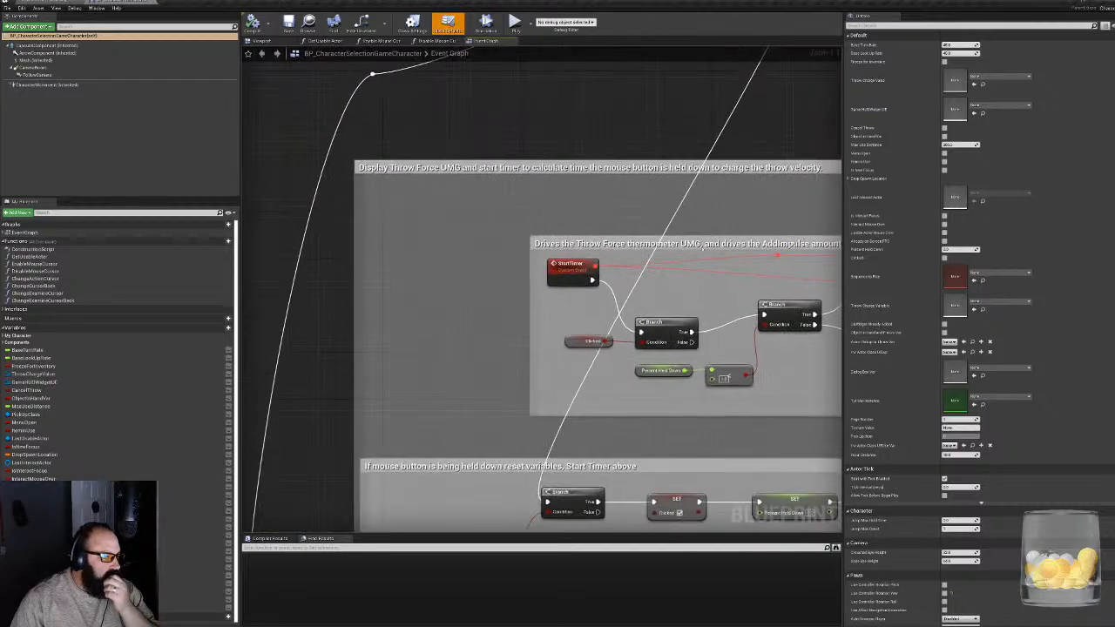
pyautogui.moveTo(679, 247); pyautogui.dragTo(564, 374, button='right')
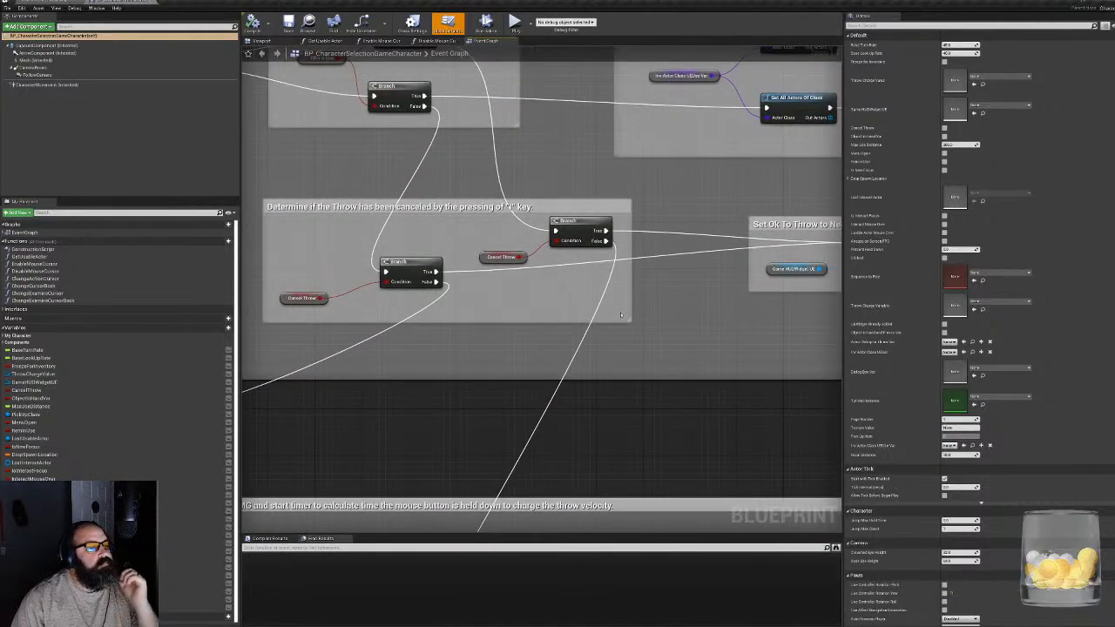
pyautogui.moveTo(490, 175); pyautogui.dragTo(583, 481, button='right')
# - Review the SpawnThrownObject position logic, the throw instruction dialog chain and the group that drops items from the inventory
pyautogui.moveTo(343, 214); pyautogui.dragTo(915, 191, button='right')
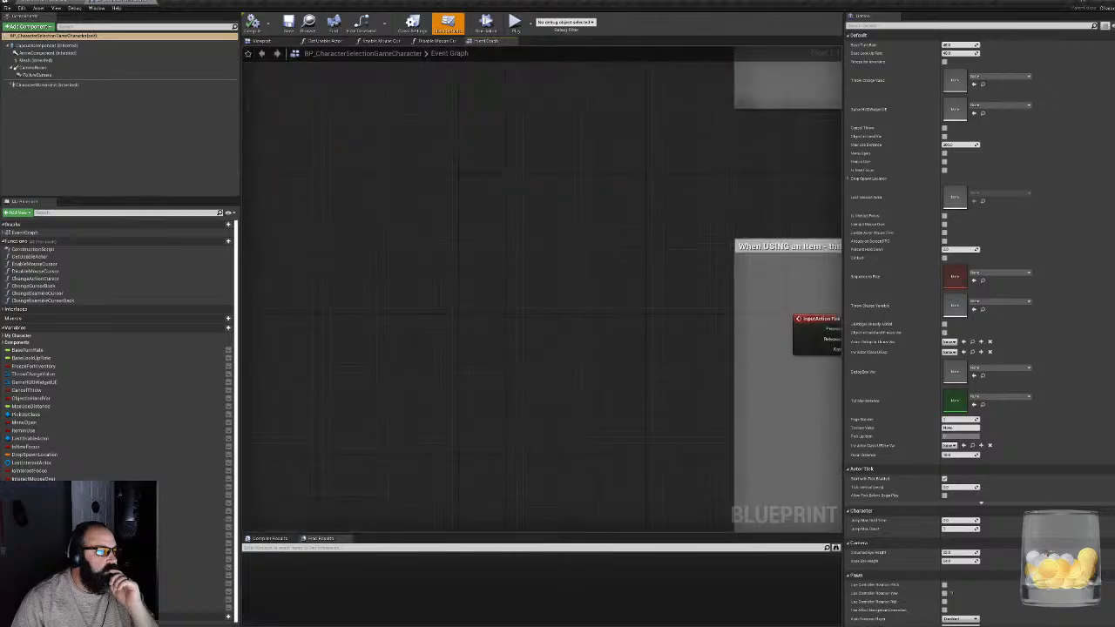
pyautogui.moveTo(832, 523); pyautogui.dragTo(439, 434, button='right')
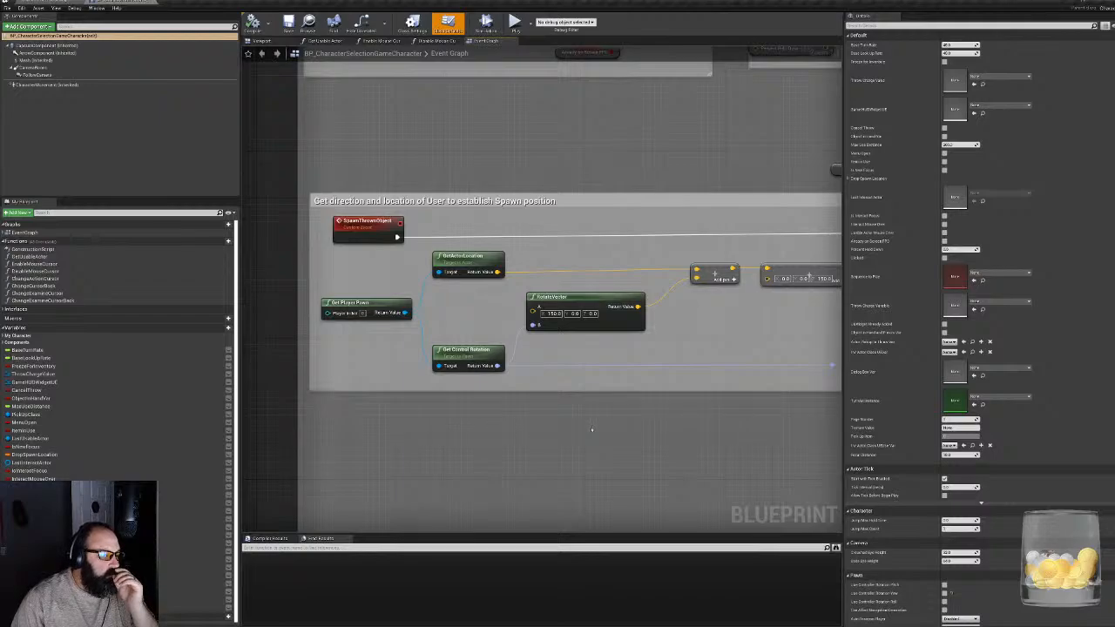
pyautogui.moveTo(691, 414); pyautogui.dragTo(61, 606, button='right')
pyautogui.moveTo(729, 355); pyautogui.dragTo(619, 381, button='right')
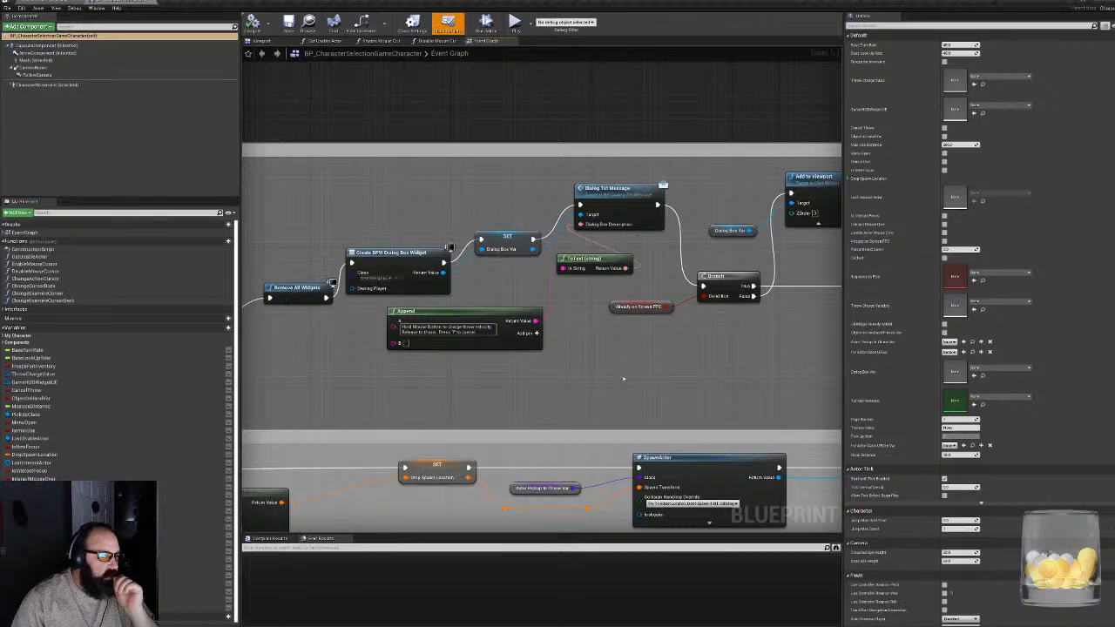
pyautogui.moveTo(472, 169); pyautogui.dragTo(631, 291, button='right')
pyautogui.scroll(-5, 618, 351)
pyautogui.moveTo(482, 195); pyautogui.dragTo(575, 475, button='right')
pyautogui.scroll(4, 499, 359)
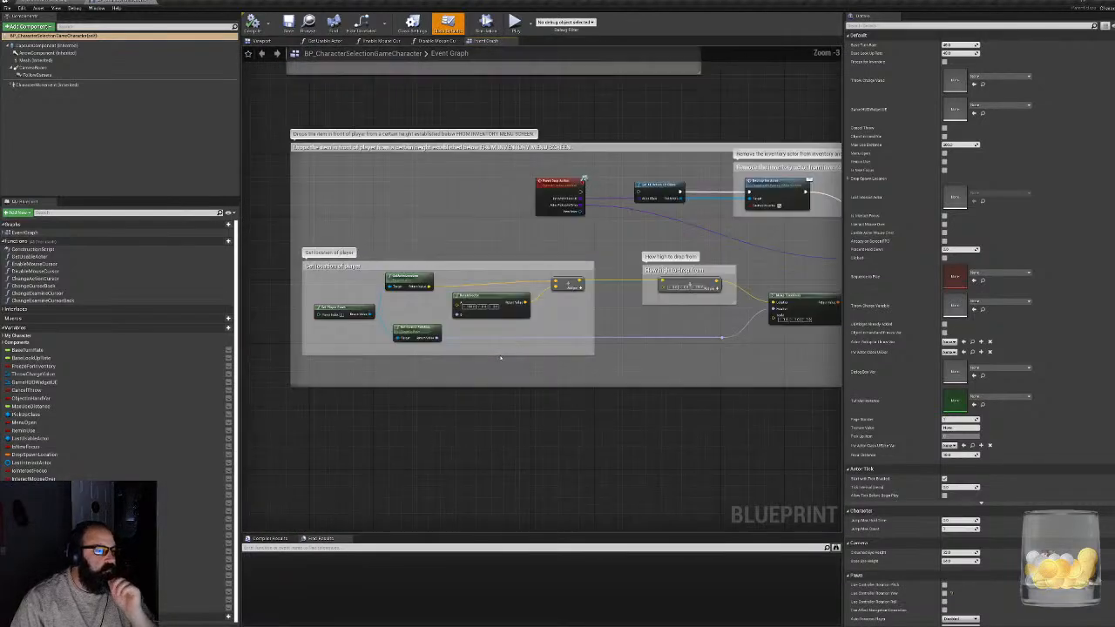
# - Review the Event Drop Action chain from the player location and drop height through the pickup spawn and Cancel Inventory
pyautogui.moveTo(492, 361); pyautogui.dragTo(570, 463, button='right')
pyautogui.scroll(1, 385, 286)
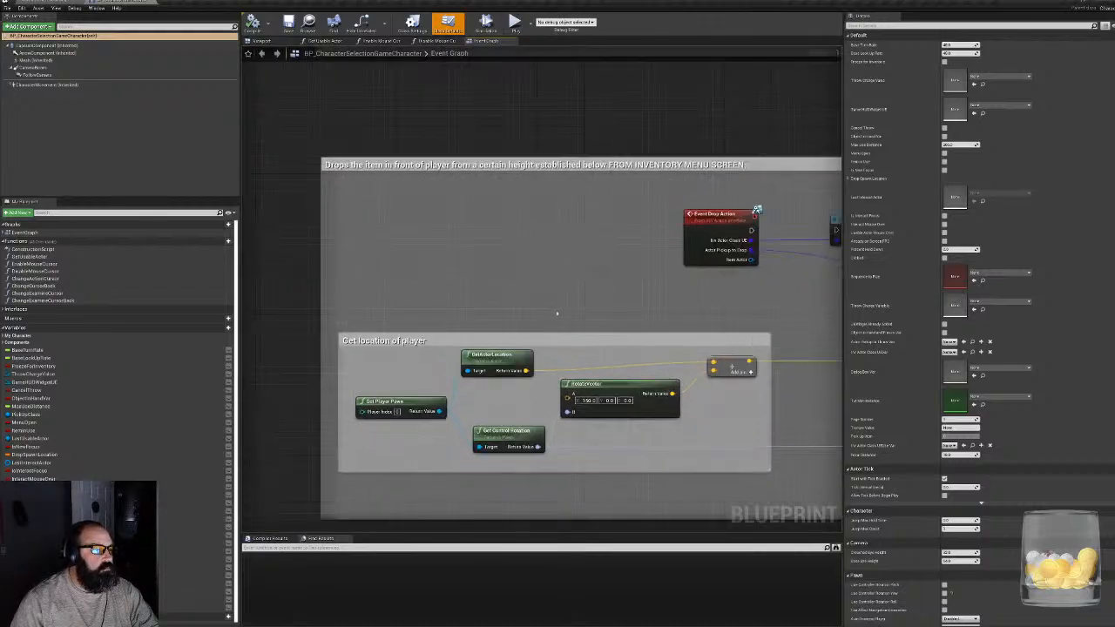
pyautogui.moveTo(653, 312); pyautogui.dragTo(574, 271, button='right')
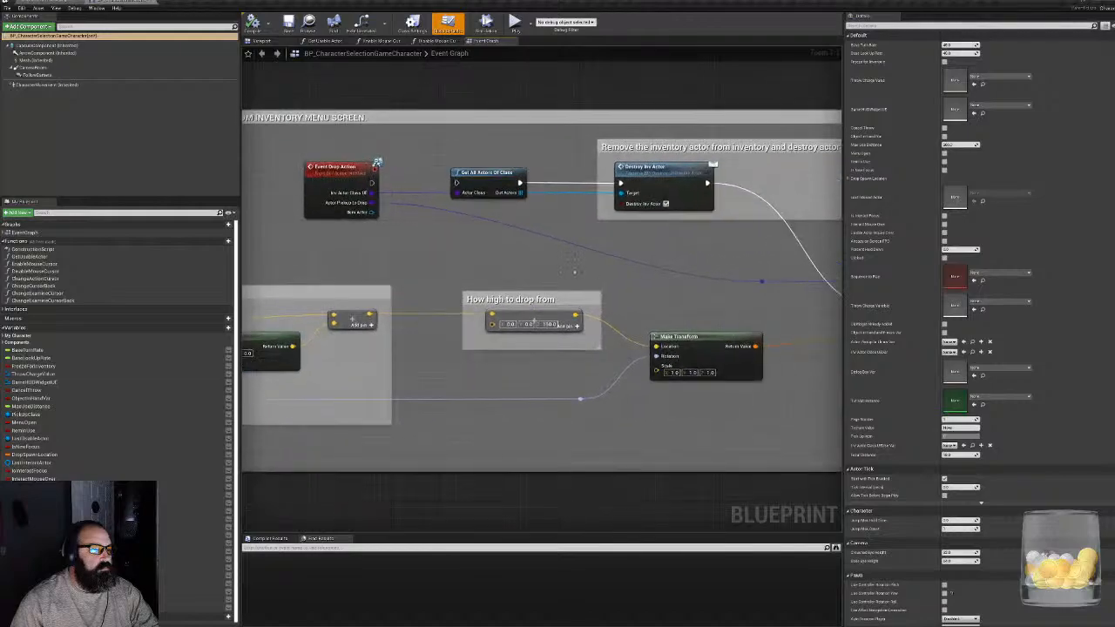
pyautogui.moveTo(728, 292); pyautogui.dragTo(490, 360, button='right')
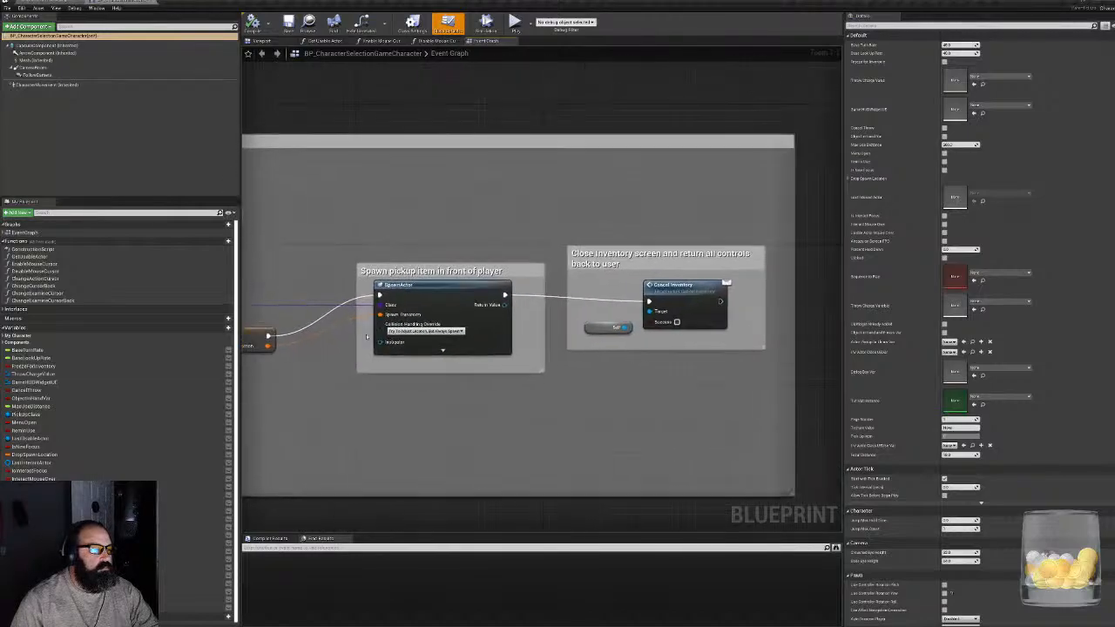
pyautogui.scroll(-8, 485, 362)
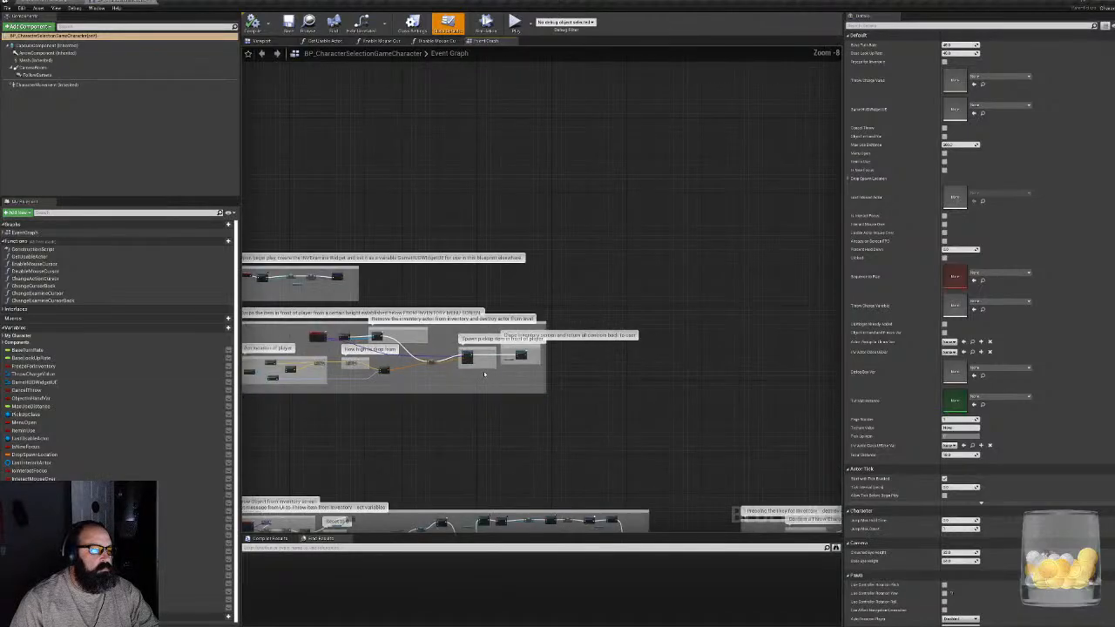
# - Move the comment group holding Event Freeze Player down to line up with the depth of field branch
pyautogui.moveTo(634, 366); pyautogui.dragTo(348, 351, button='right')
pyautogui.scroll(6, 348, 352)
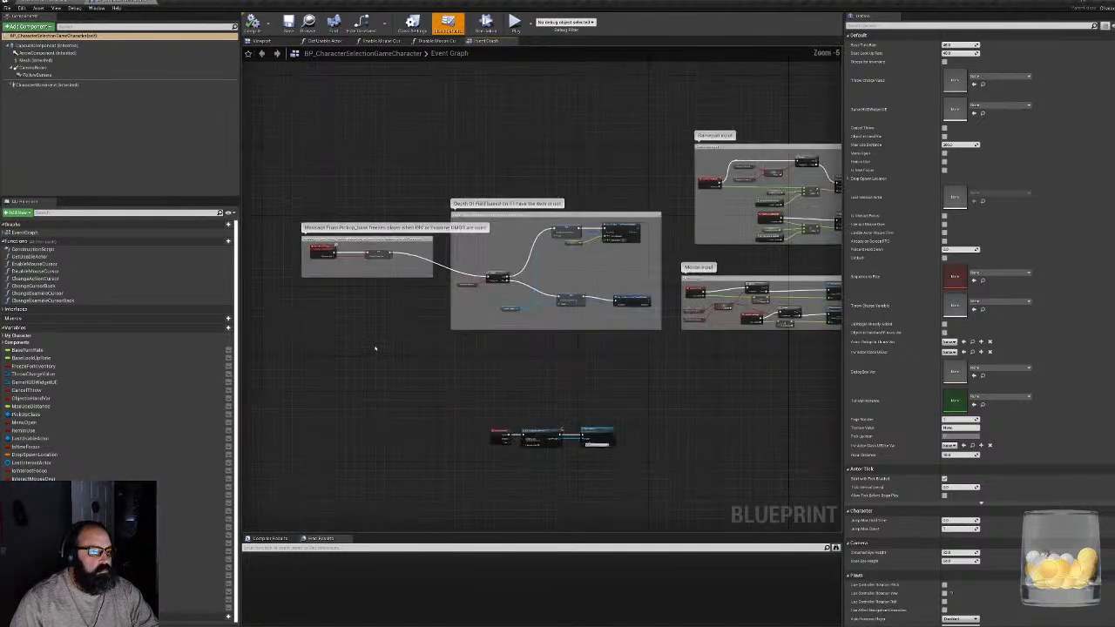
pyautogui.moveTo(516, 411); pyautogui.dragTo(590, 423, button='right')
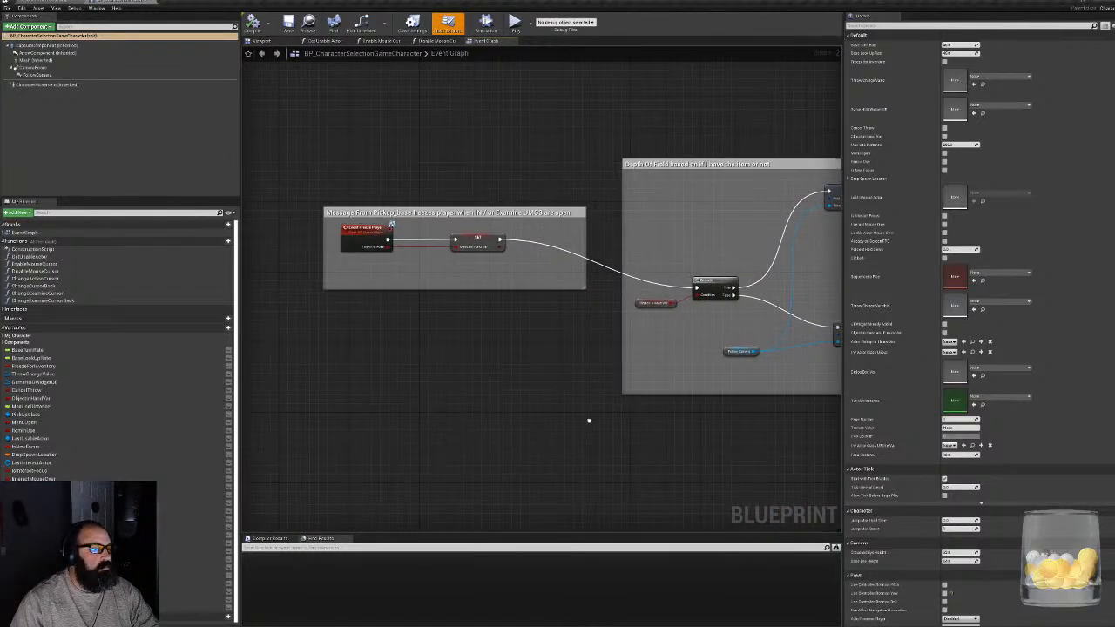
pyautogui.click(552, 219)
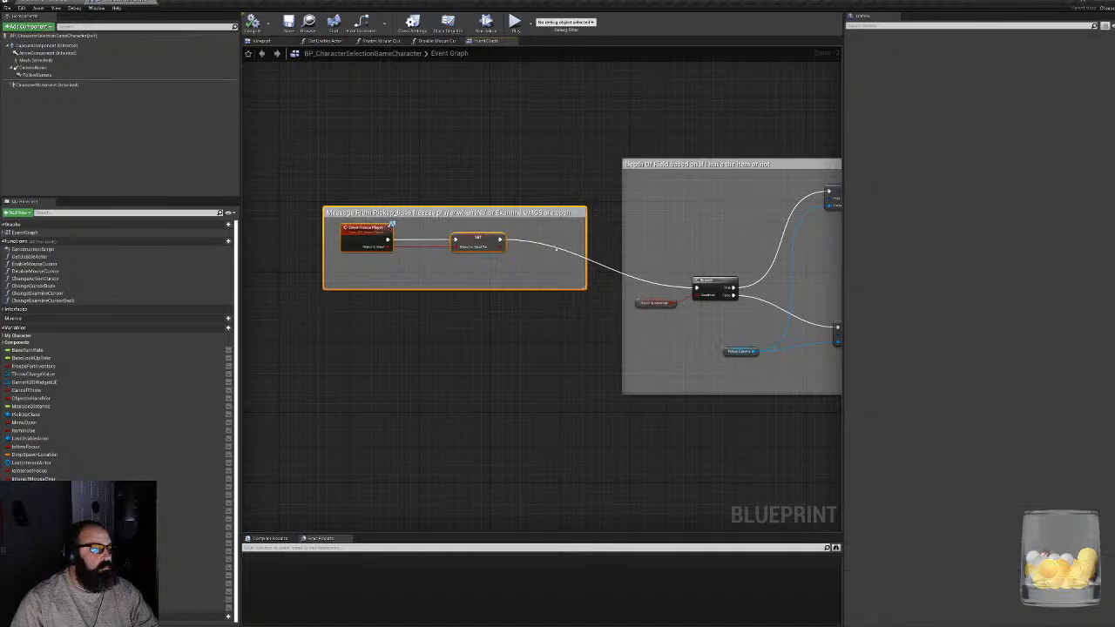
pyautogui.moveTo(552, 220); pyautogui.dragTo(555, 255)
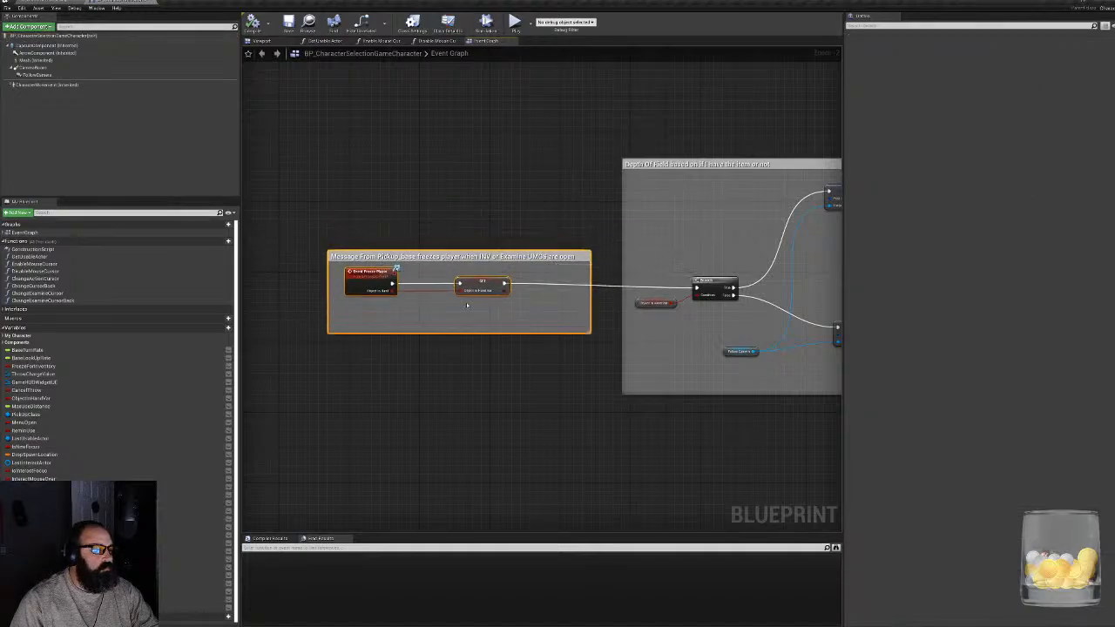
# - Examine the Event Freeze Player group and check the interface function behind the event
pyautogui.scroll(2, 446, 272)
pyautogui.click(492, 371)
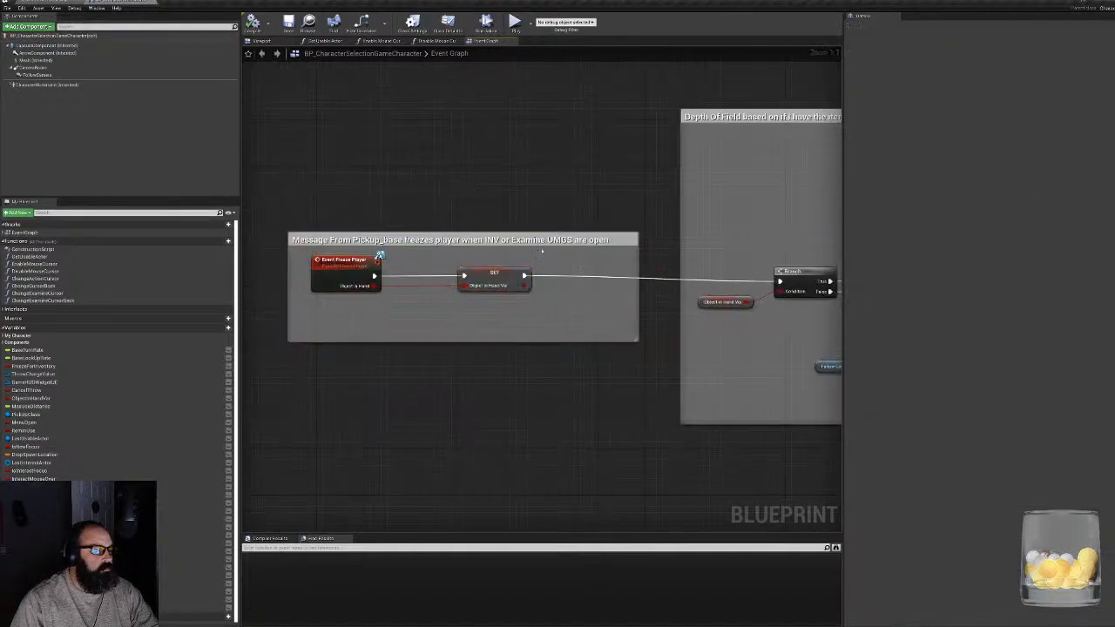
pyautogui.click(452, 277)
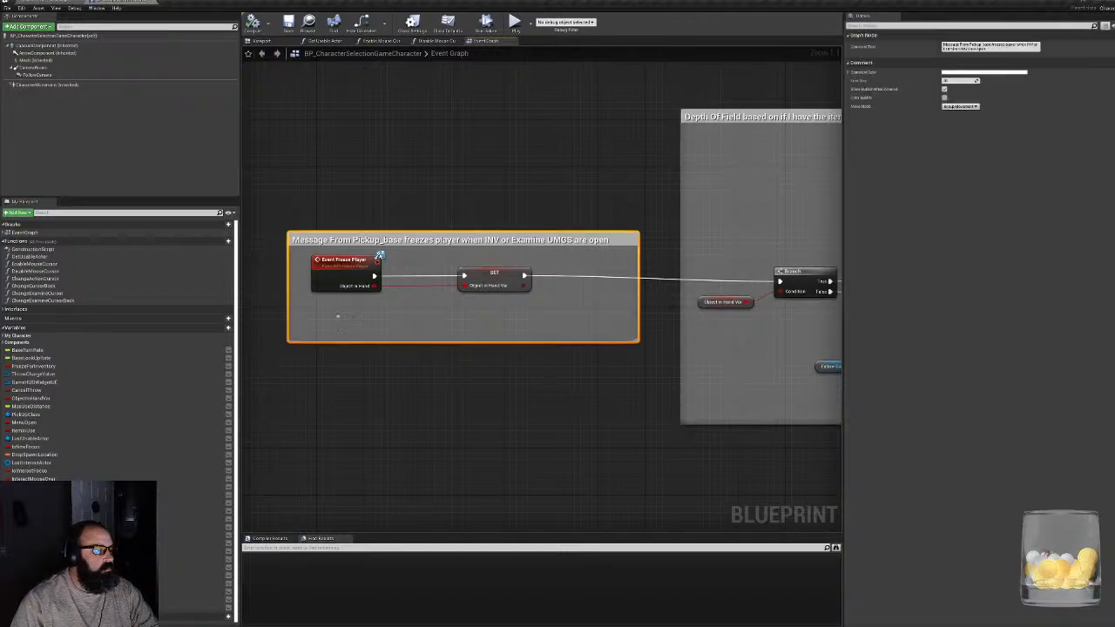
pyautogui.doubleClick(337, 269)
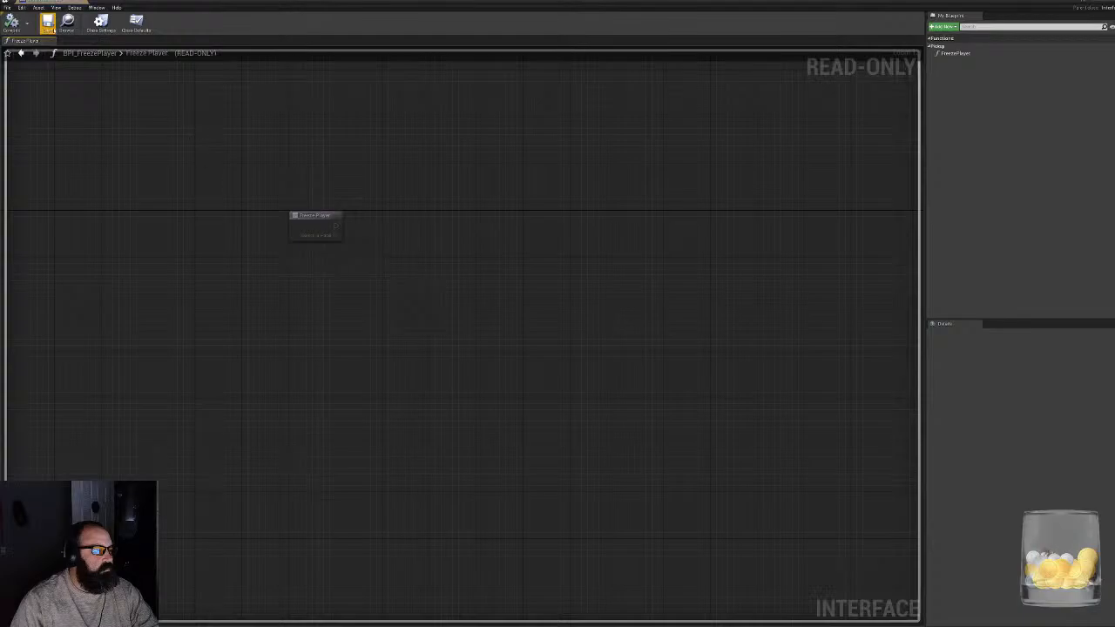
pyautogui.click(123, 3)
# - Review the depth of field branch with its PostProcessSettings nodes, and the mouse and gamepad input groups
pyautogui.moveTo(693, 386); pyautogui.dragTo(316, 378, button='right')
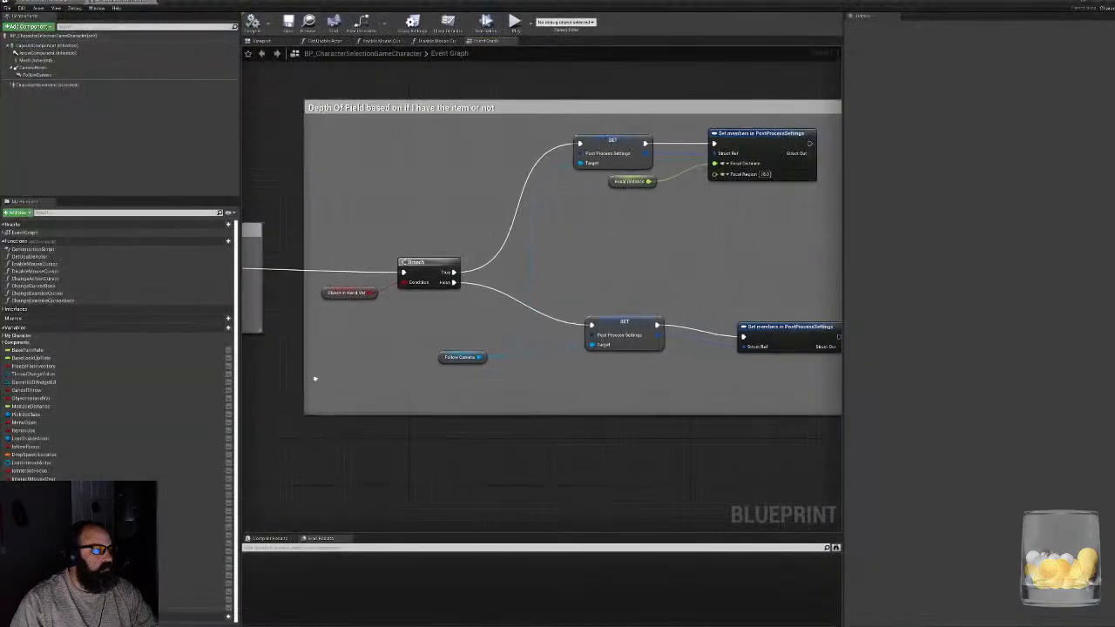
pyautogui.moveTo(571, 375); pyautogui.dragTo(452, 409, button='right')
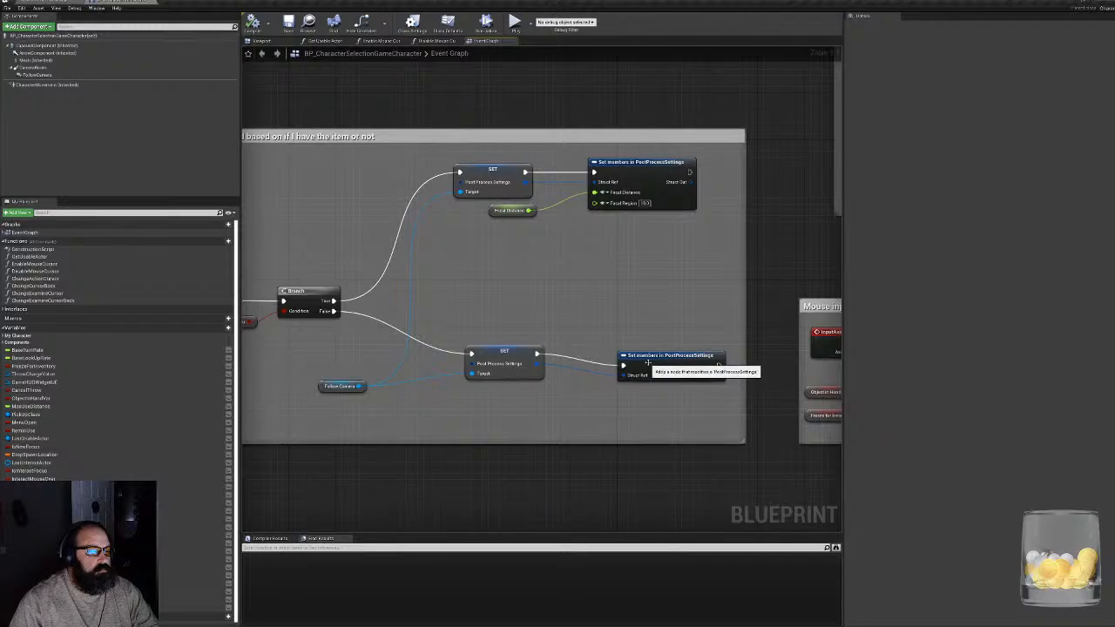
pyautogui.moveTo(645, 355); pyautogui.dragTo(587, 342)
pyautogui.moveTo(664, 354); pyautogui.dragTo(251, 331, button='right')
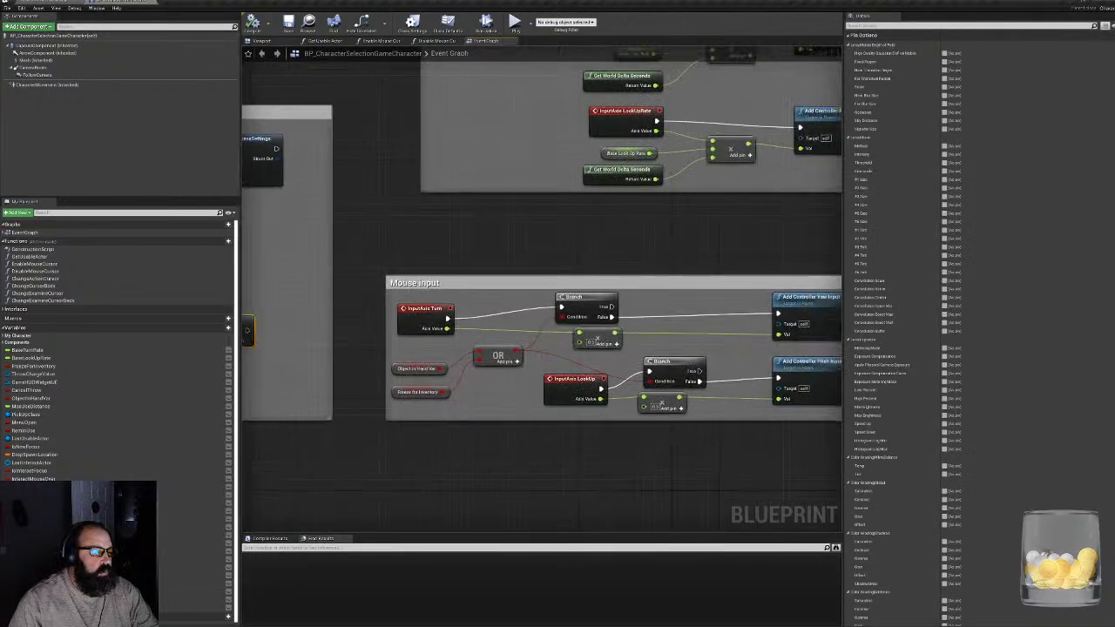
pyautogui.moveTo(601, 235); pyautogui.dragTo(508, 353, button='right')
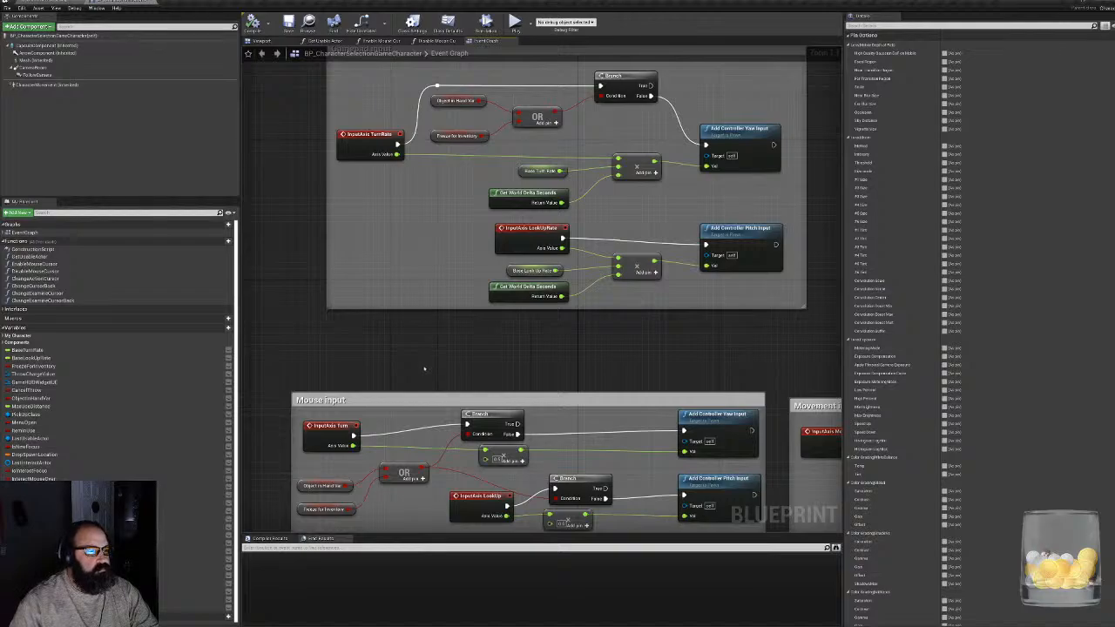
pyautogui.moveTo(526, 144); pyautogui.dragTo(516, 220, button='right')
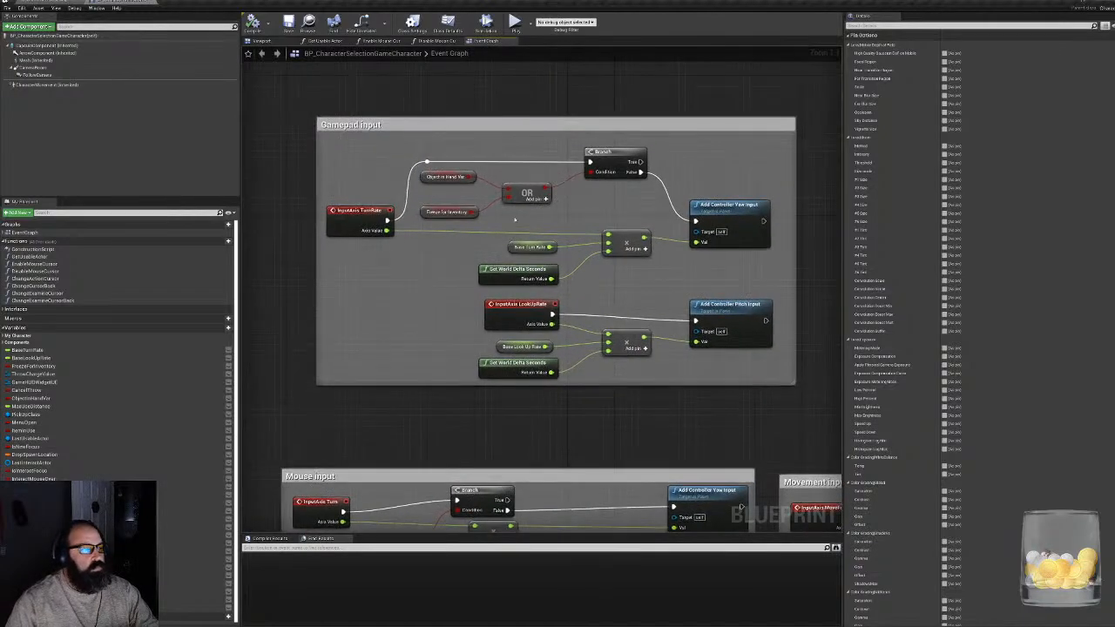
# - Set the default values of Base Turn Rate and Base Look Up Rate in the gamepad input group to 30
pyautogui.click(335, 207)
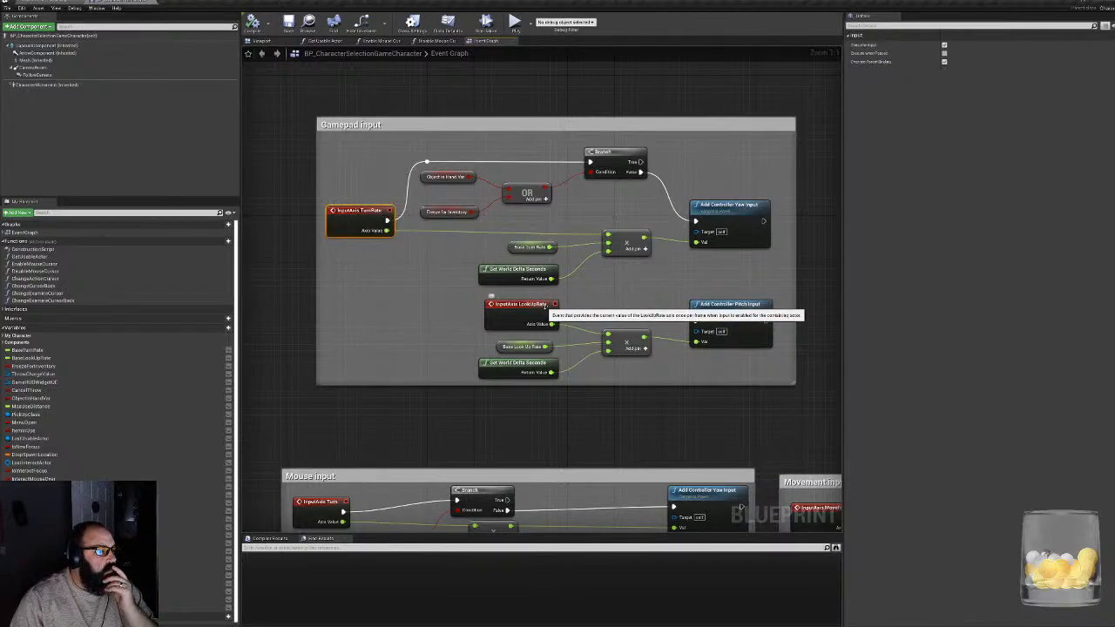
pyautogui.click(516, 243)
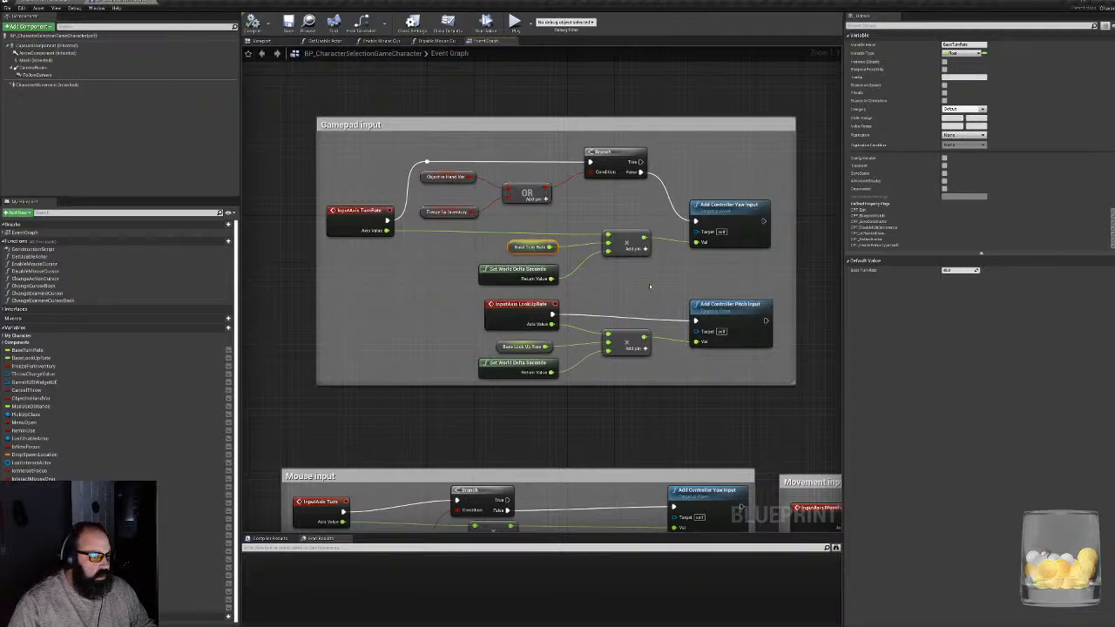
pyautogui.click(502, 343)
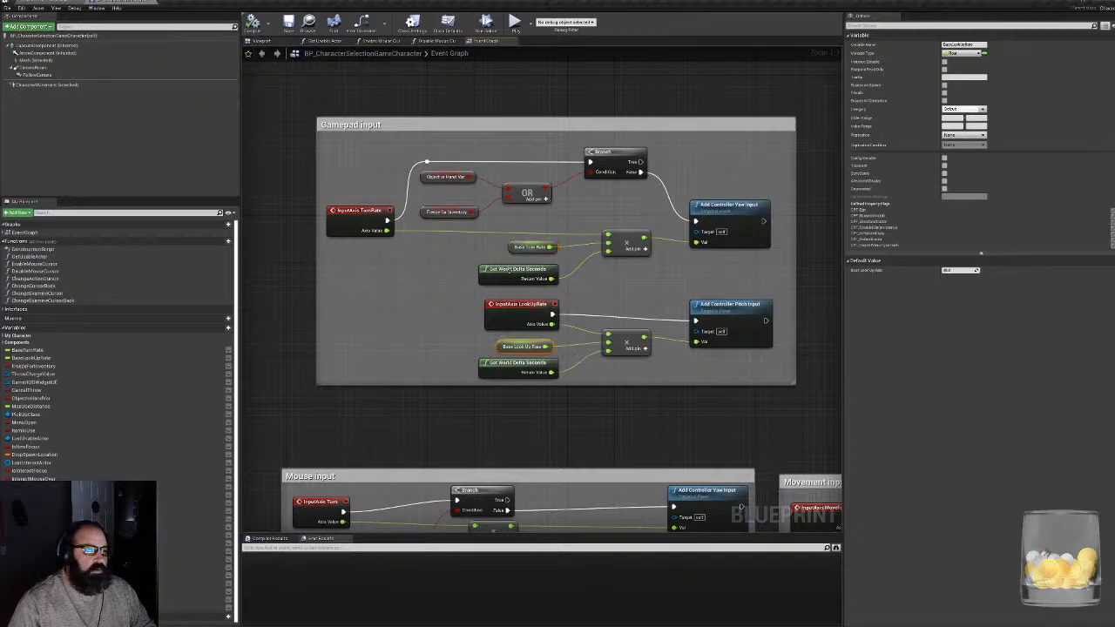
pyautogui.click(521, 247)
pyautogui.click(959, 270)
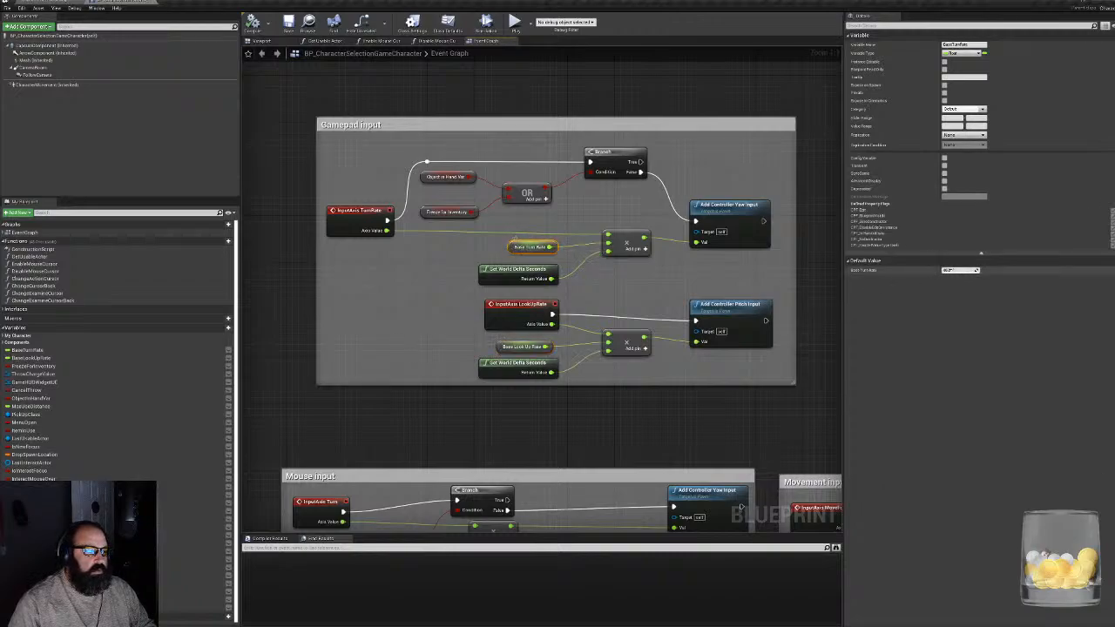
pyautogui.write('30')
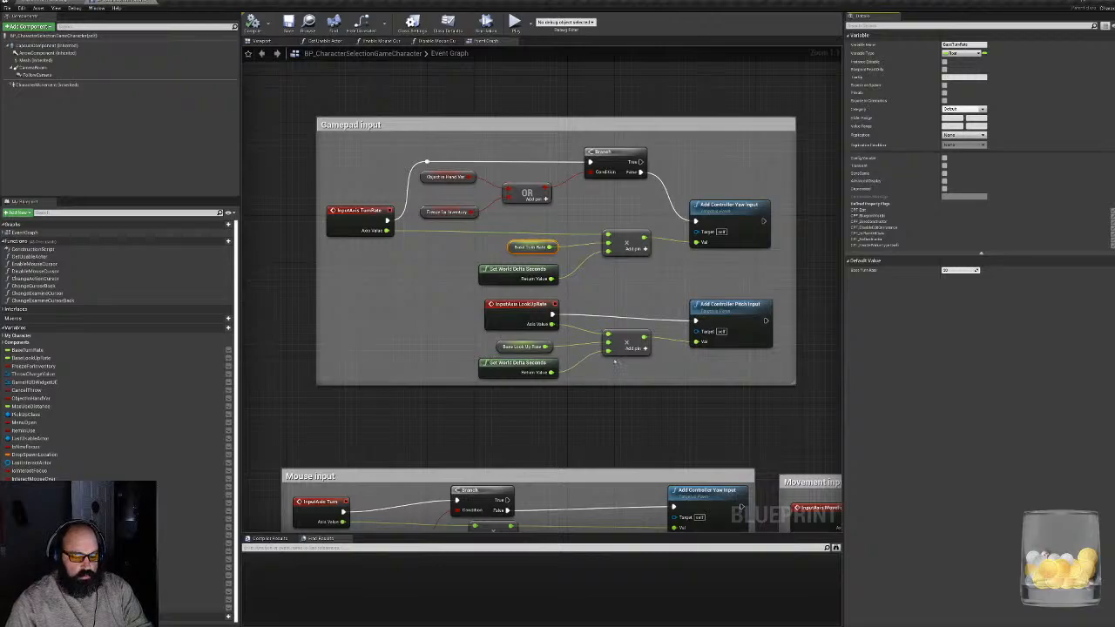
pyautogui.click(521, 346)
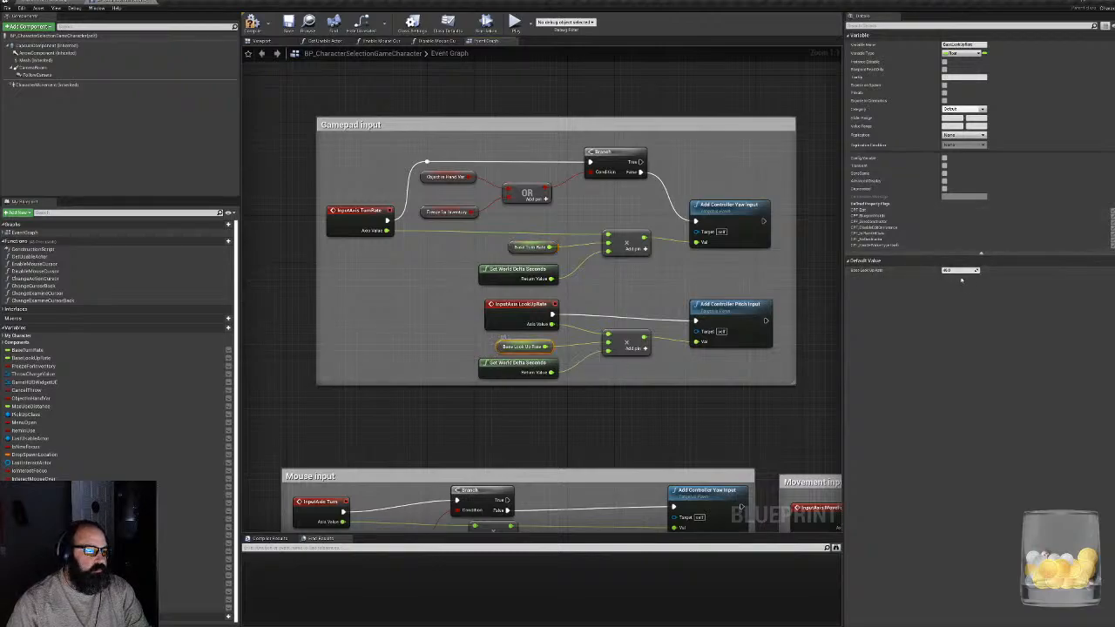
pyautogui.click(960, 270)
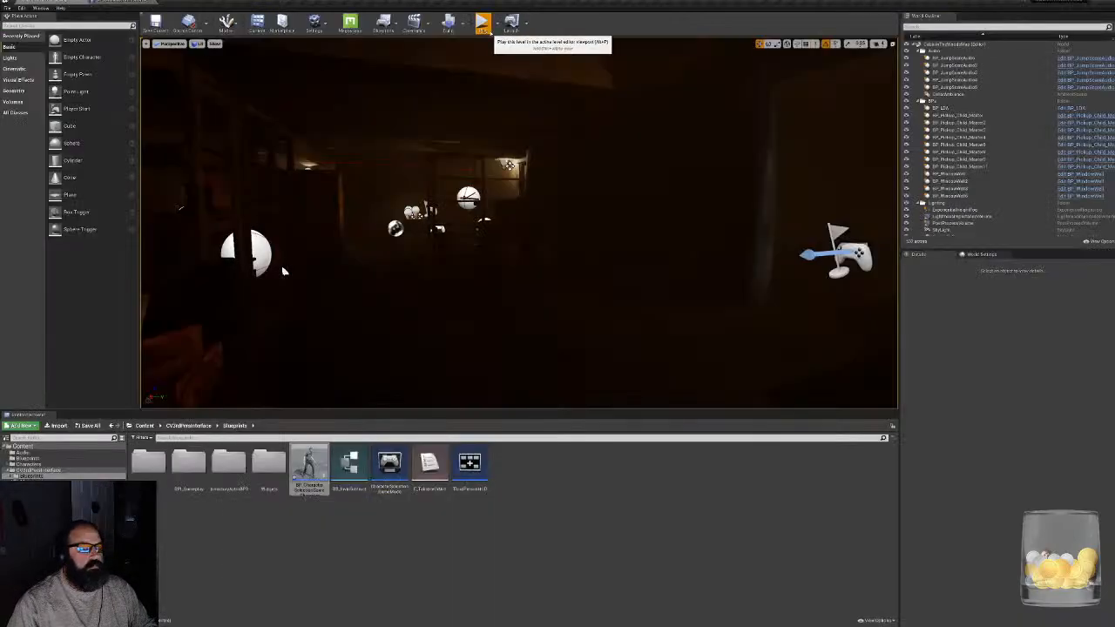
# - Playtest the level by walking to the barrels, examining the coin and putting it back, then end the session
pyautogui.click(482, 22)
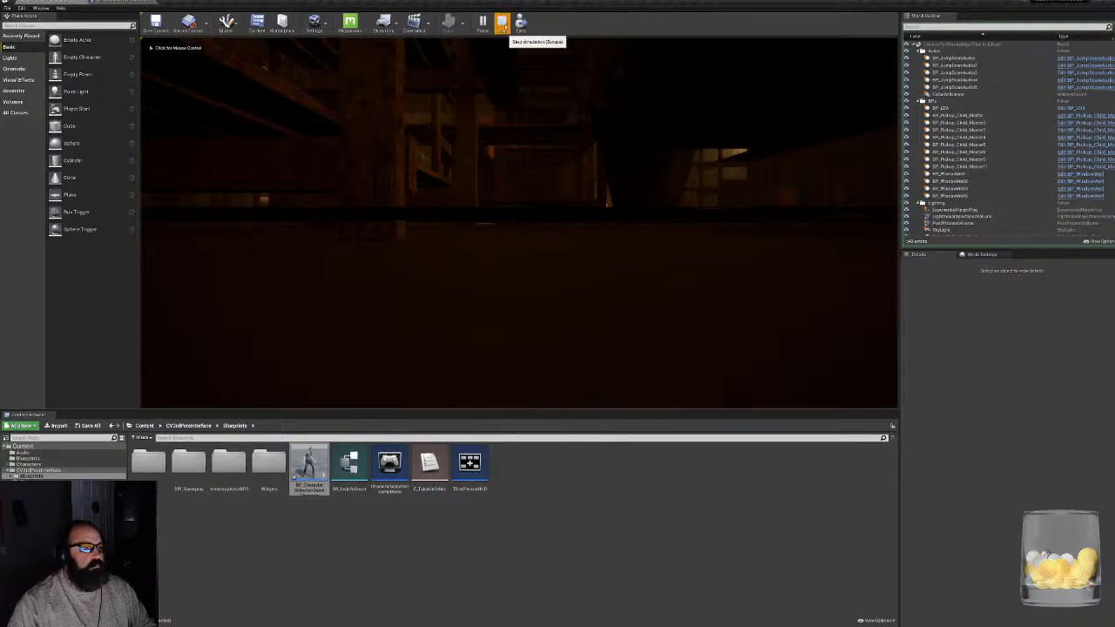
pyautogui.click(502, 24)
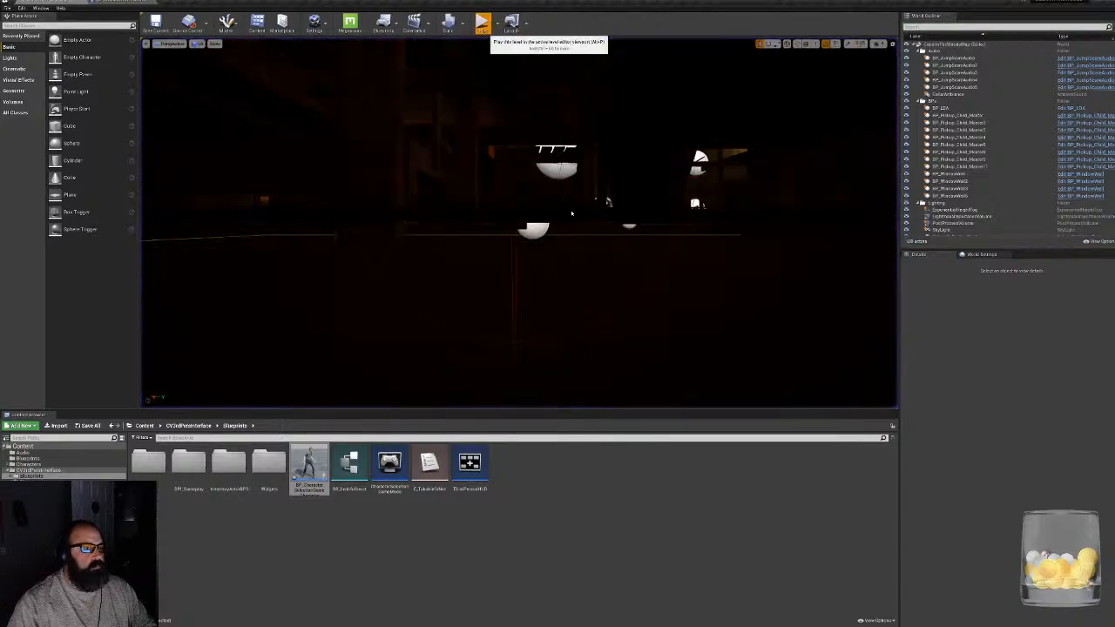
pyautogui.hotkey('alt', 'p')
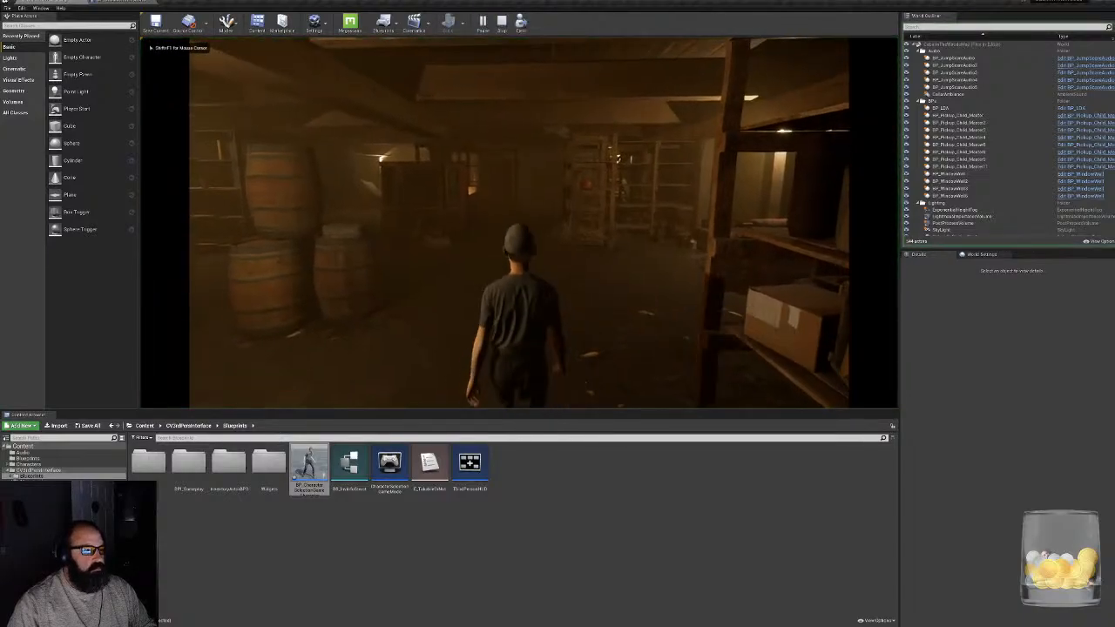
pyautogui.press('w')
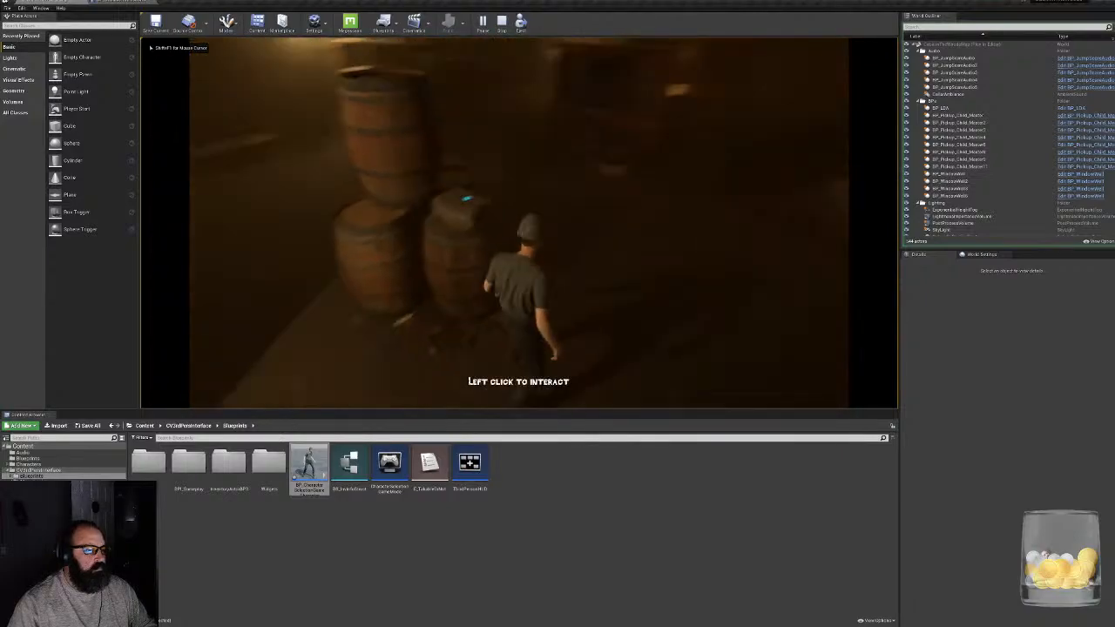
pyautogui.click(520, 223)
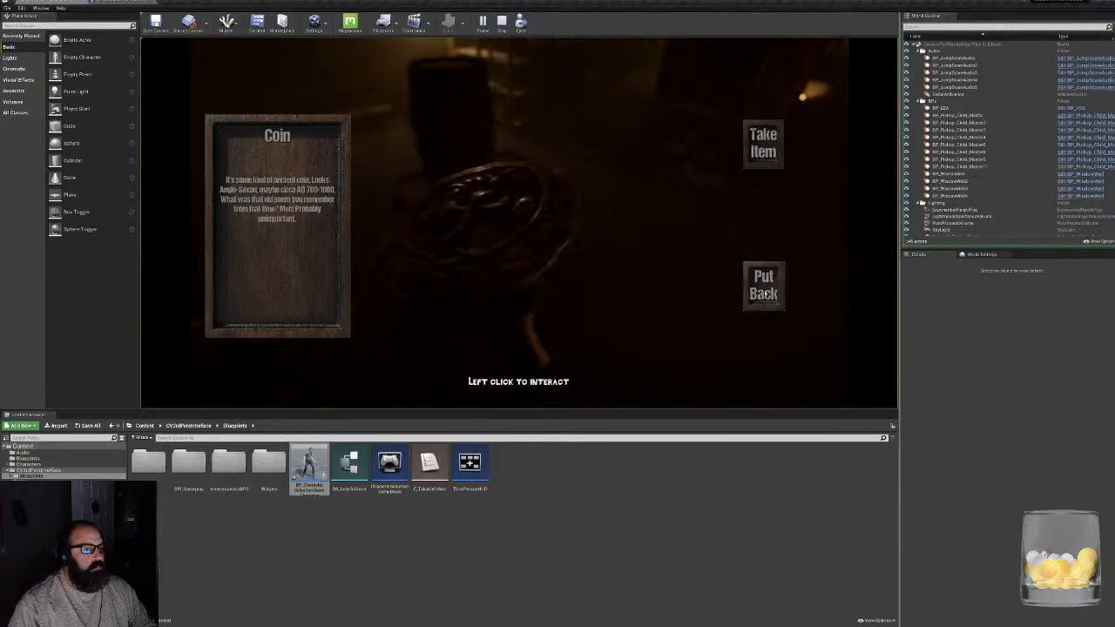
pyautogui.click(764, 291)
pyautogui.press('Escape')
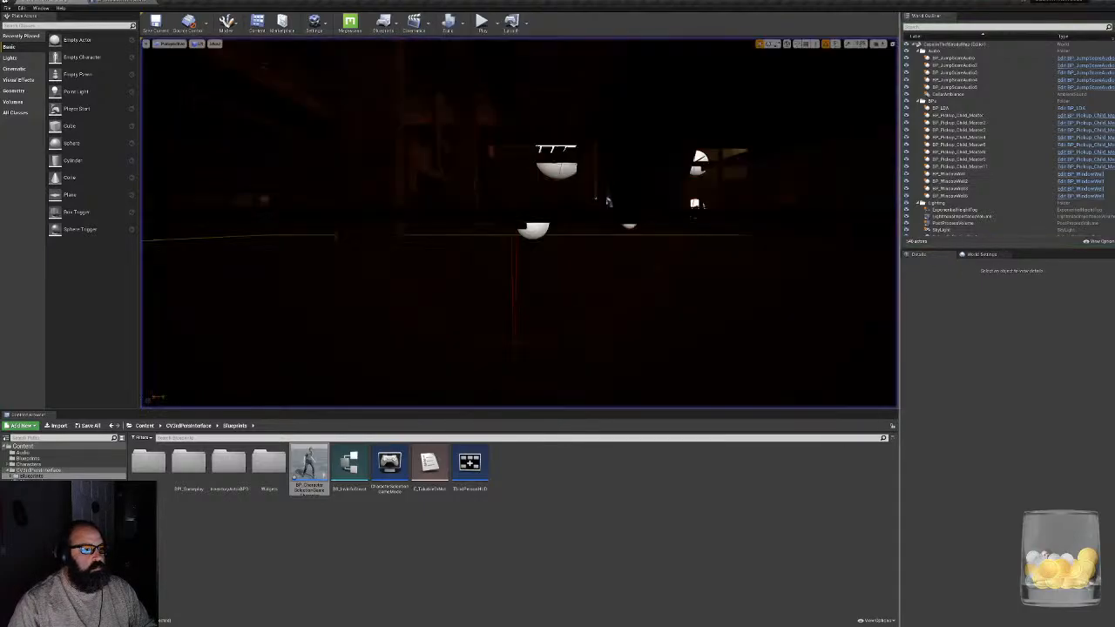
# - Set the default values of Base Turn Rate and Base Look Up Rate in the character blueprint to 45
pyautogui.click(113, 1)
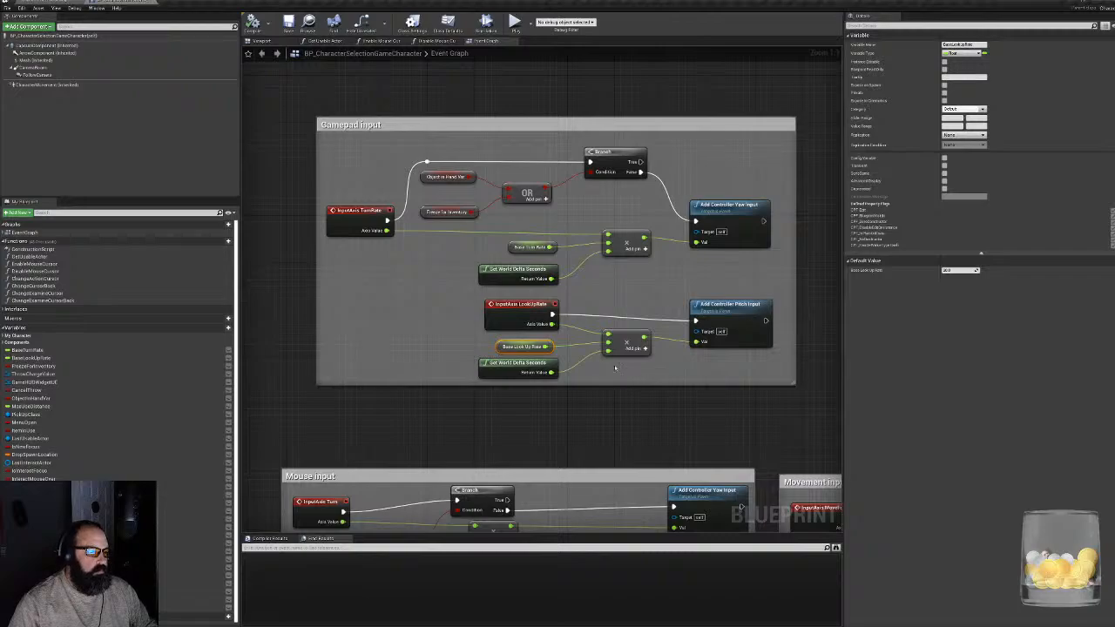
pyautogui.click(517, 245)
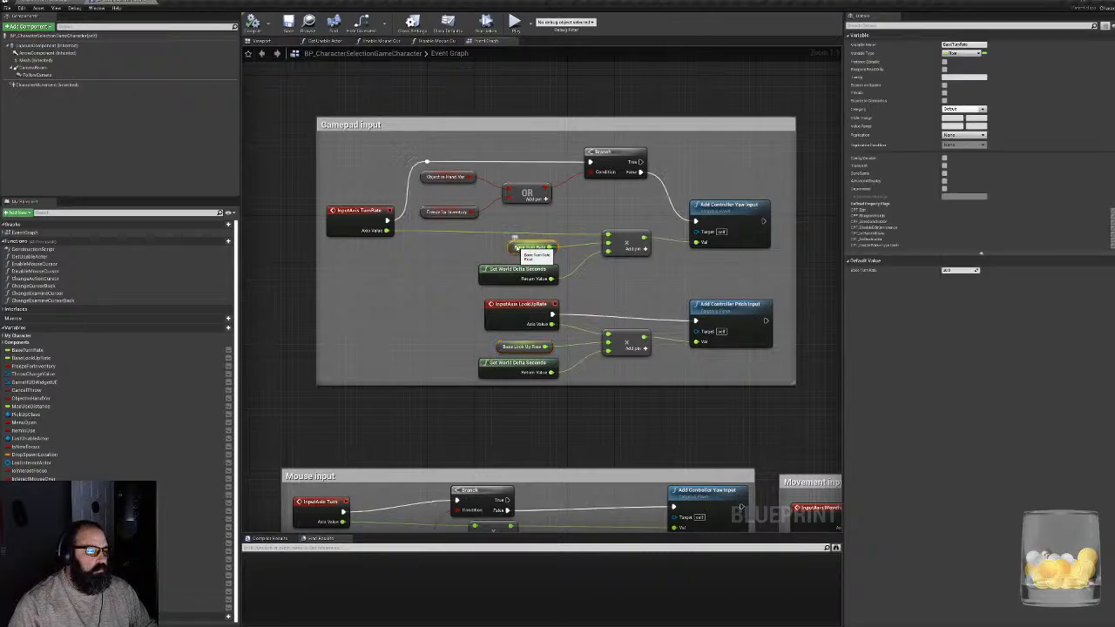
pyautogui.click(961, 271)
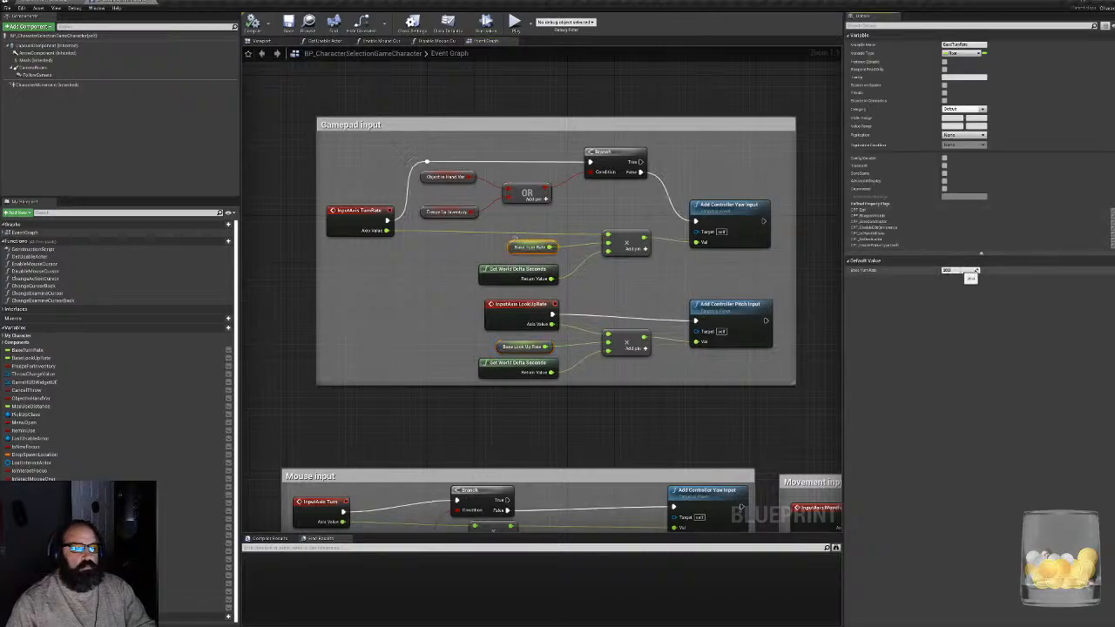
pyautogui.write('45')
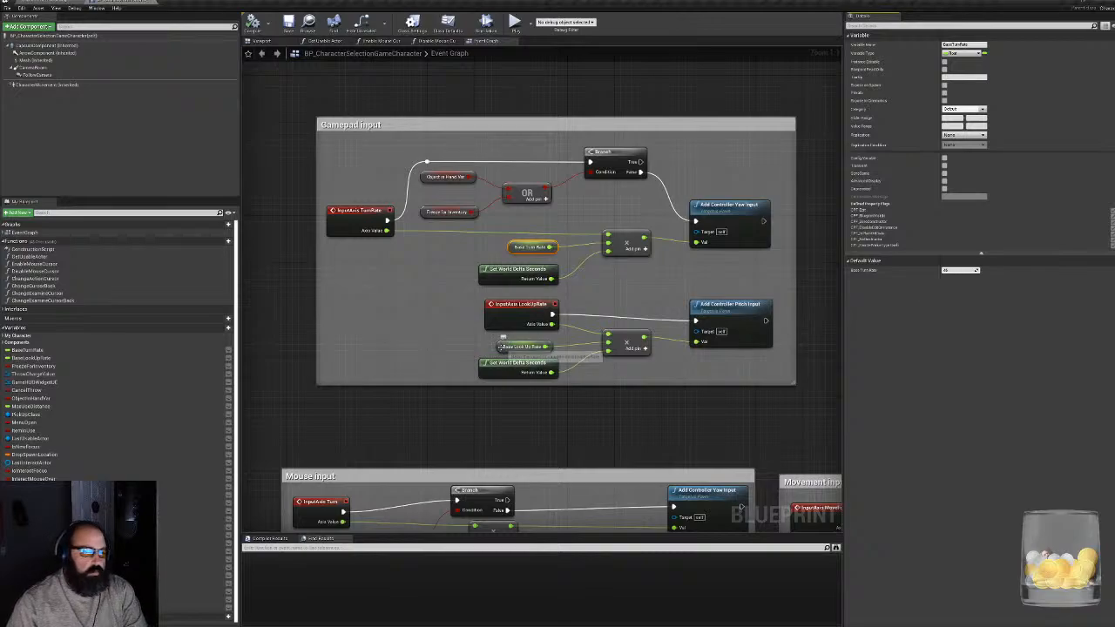
pyautogui.click(521, 346)
pyautogui.click(961, 270)
pyautogui.write('45')
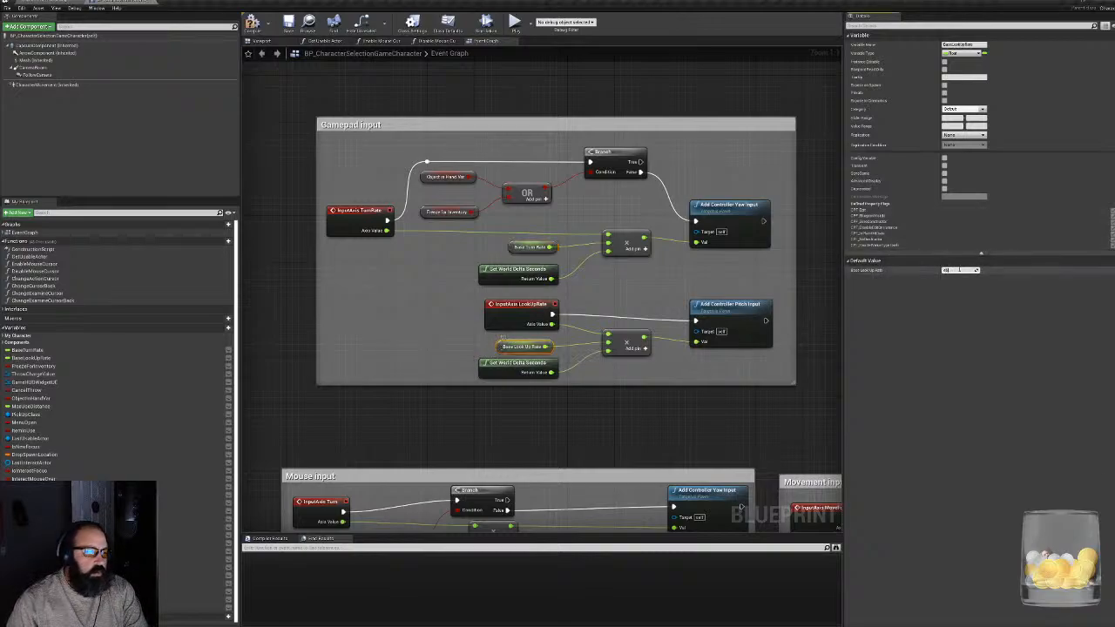
pyautogui.moveTo(683, 401); pyautogui.dragTo(642, 219, button='right')
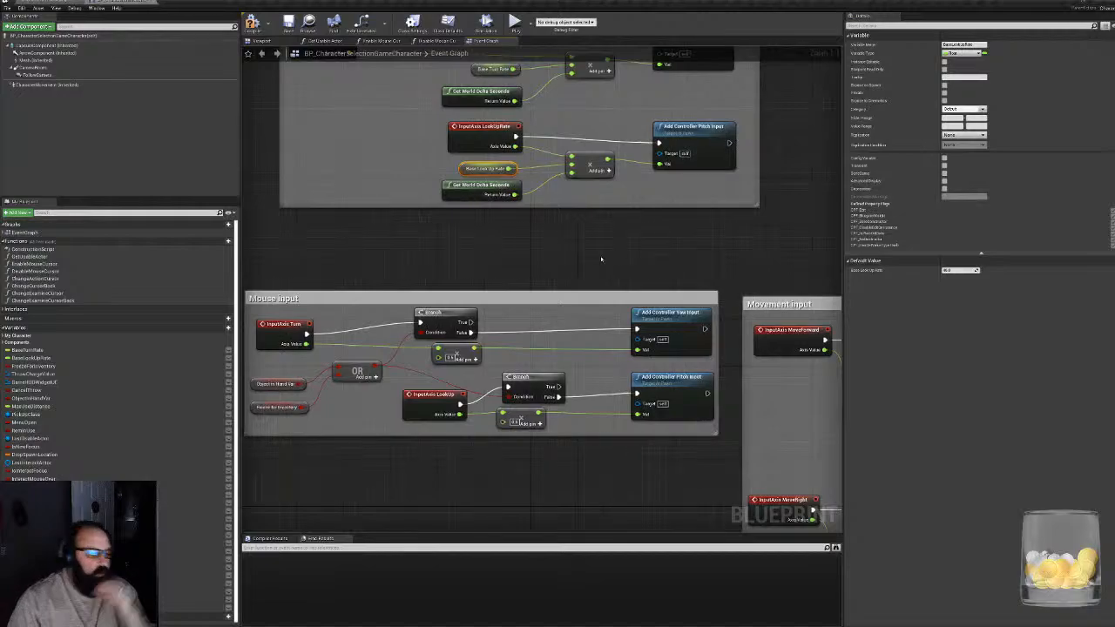
# - Review the gamepad, mouse and movement input groups in the character's event graph
pyautogui.moveTo(509, 272); pyautogui.dragTo(556, 267, button='right')
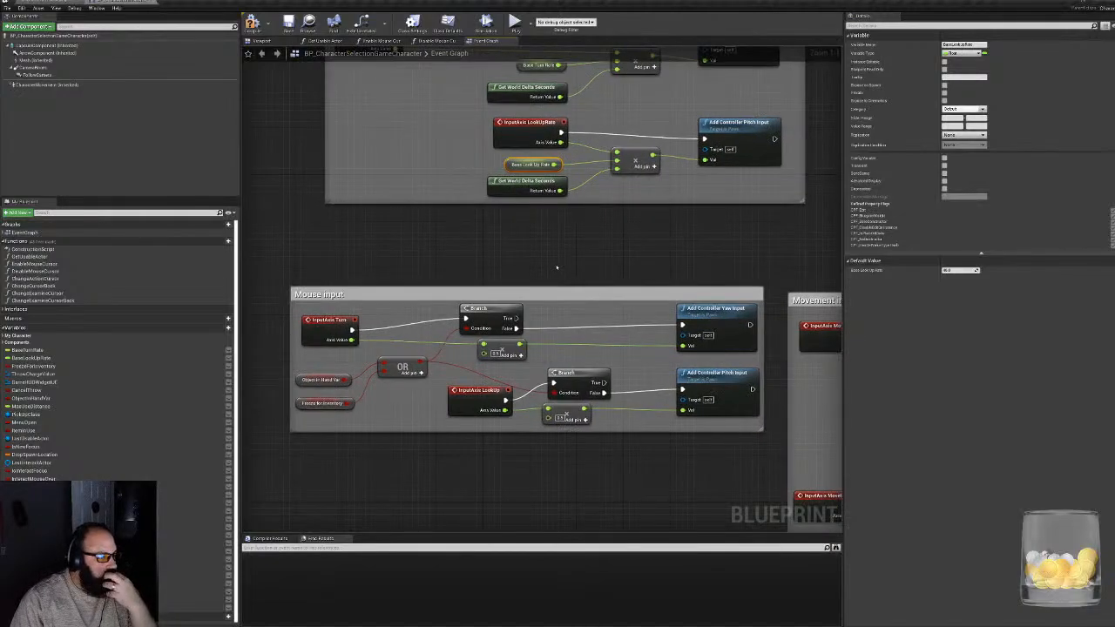
pyautogui.moveTo(641, 259); pyautogui.dragTo(642, 331, button='right')
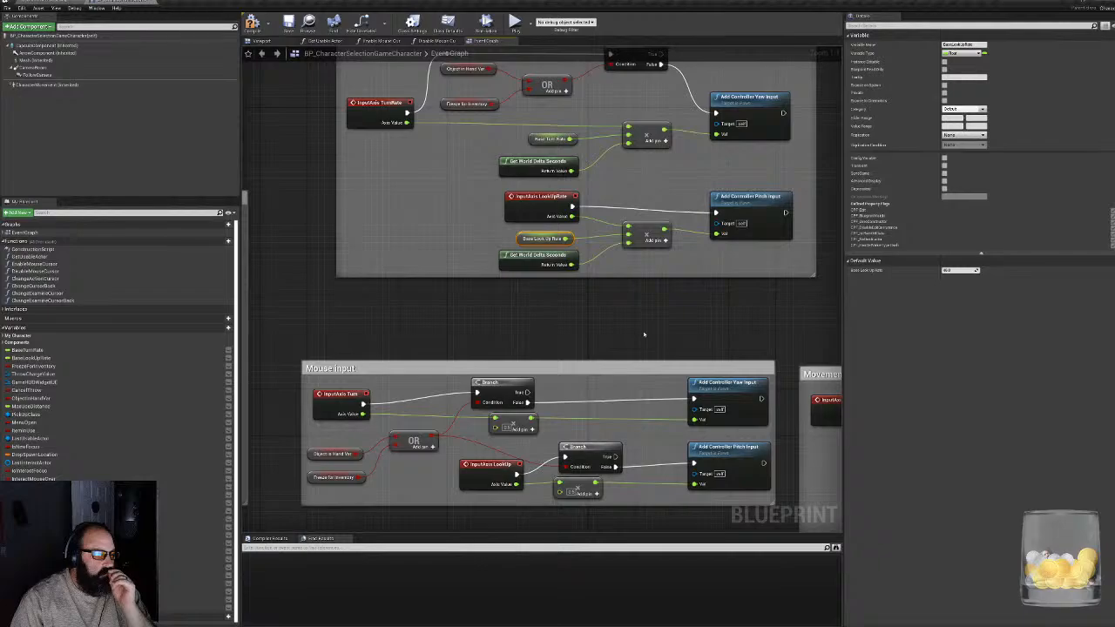
pyautogui.moveTo(644, 333); pyautogui.dragTo(608, 459, button='right')
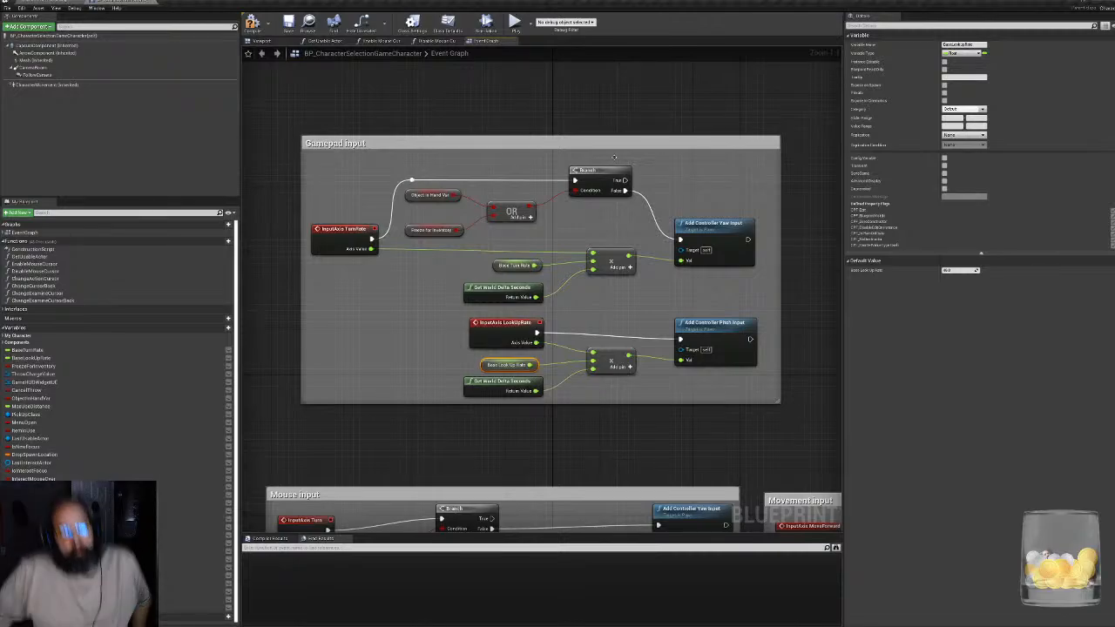
pyautogui.scroll(-5, 533, 261)
pyautogui.scroll(4, 696, 427)
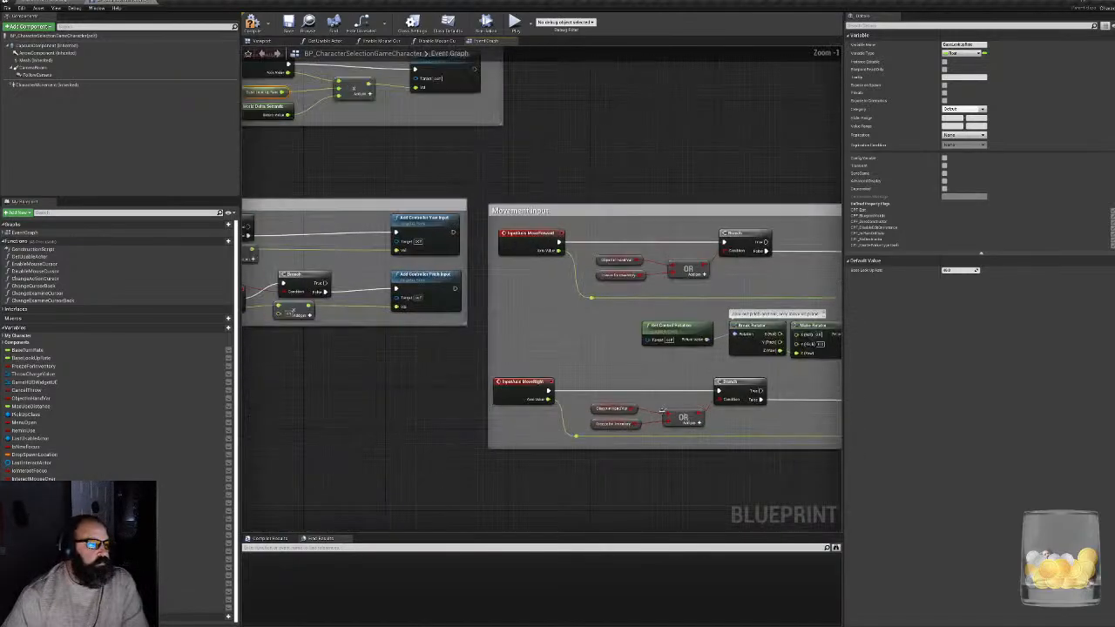
pyautogui.moveTo(430, 360); pyautogui.dragTo(218, 390, button='right')
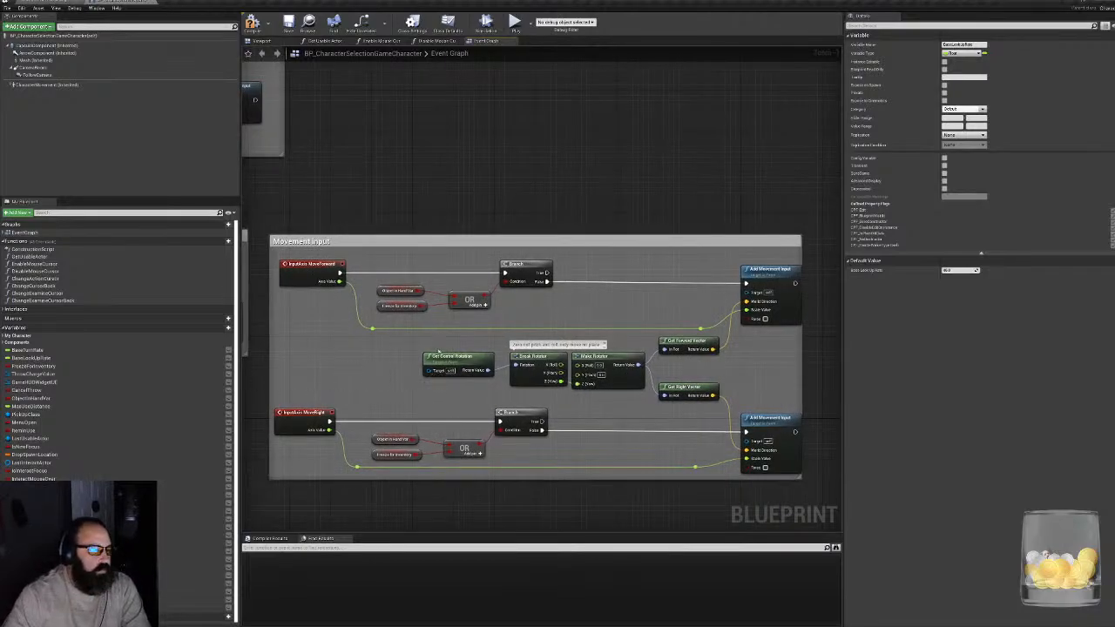
pyautogui.moveTo(367, 355); pyautogui.dragTo(842, 390, button='right')
pyautogui.scroll(1, 540, 370)
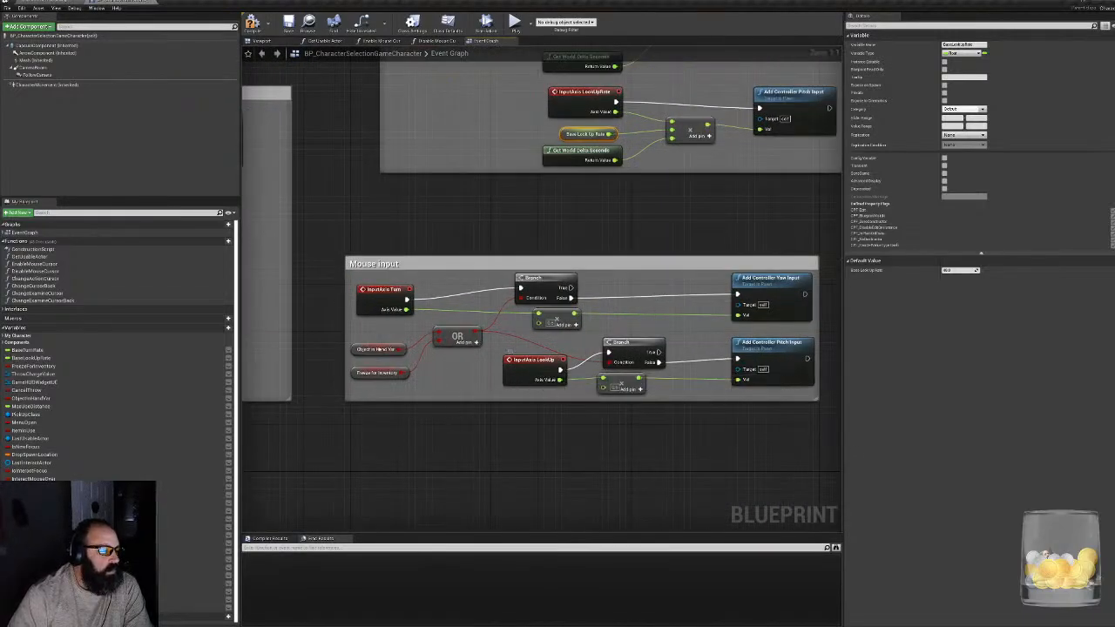
# - Find references to the Object in Hand Var variable from the mouse input group and go to its Set node after Event Freeze Player
pyautogui.click(370, 349)
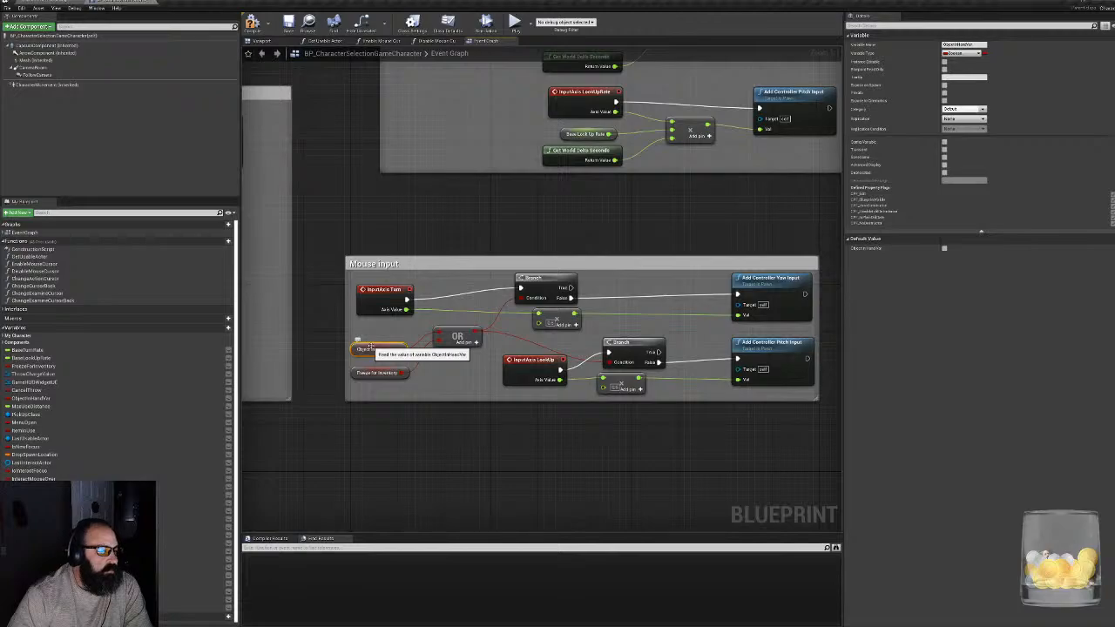
pyautogui.rightClick(372, 348)
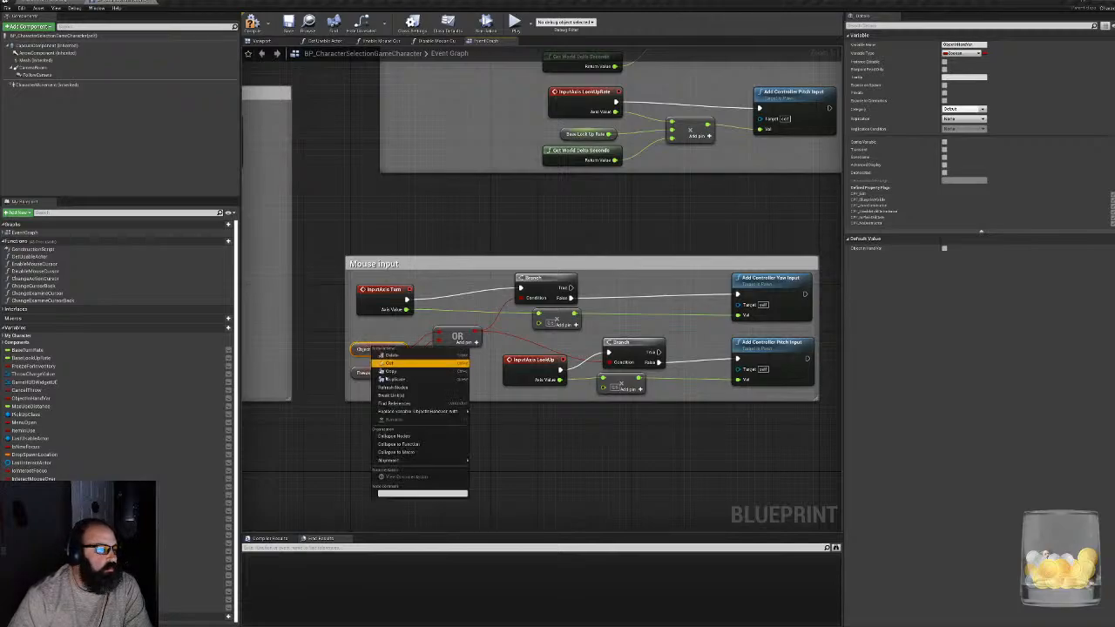
pyautogui.click(399, 404)
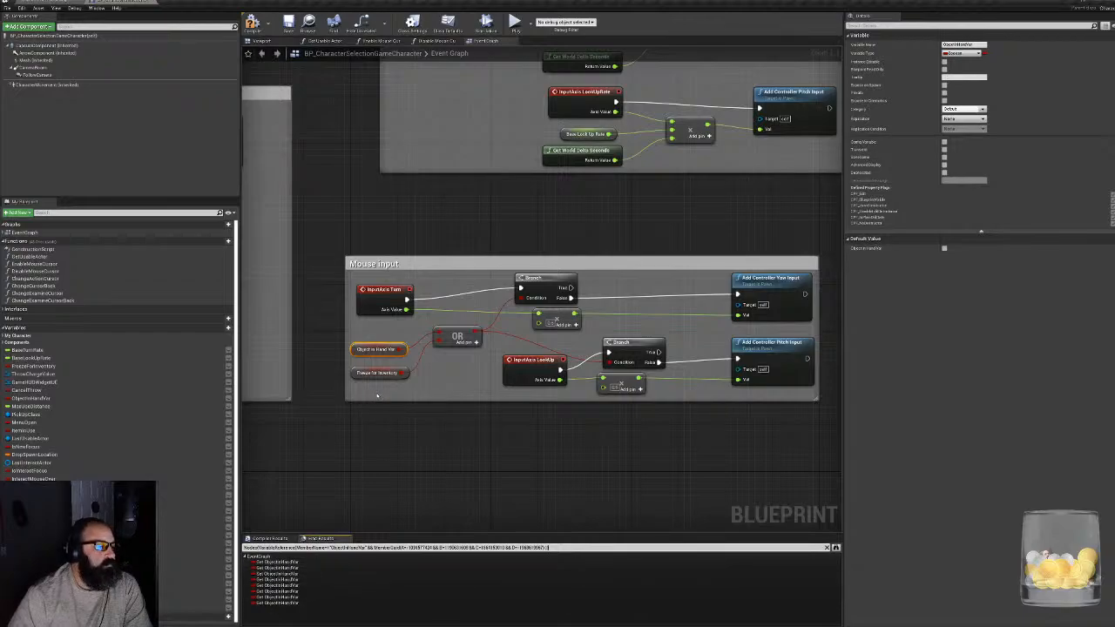
pyautogui.click(274, 575)
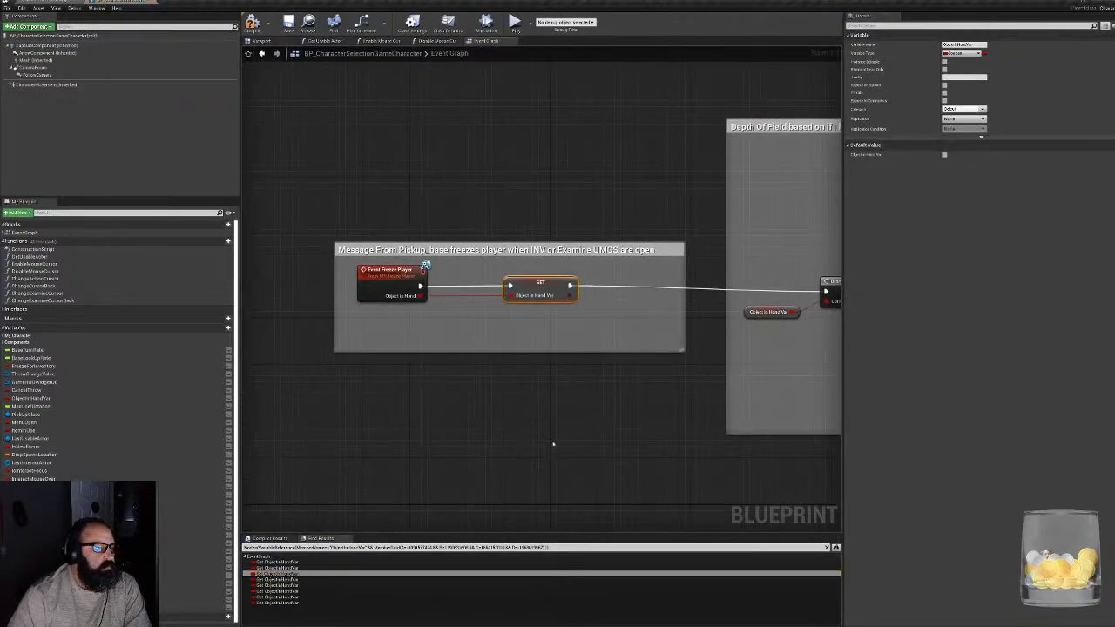
pyautogui.moveTo(555, 444); pyautogui.dragTo(434, 432, button='right')
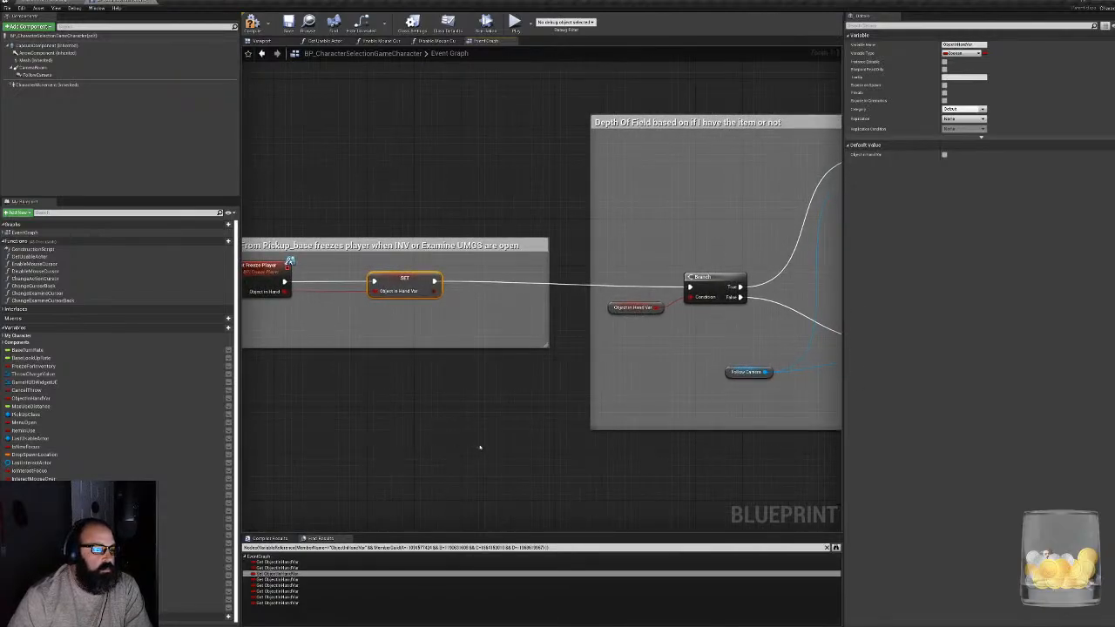
# - Move the Event Tick node next to the first Branch in the item highlighting group
pyautogui.scroll(-8, 546, 449)
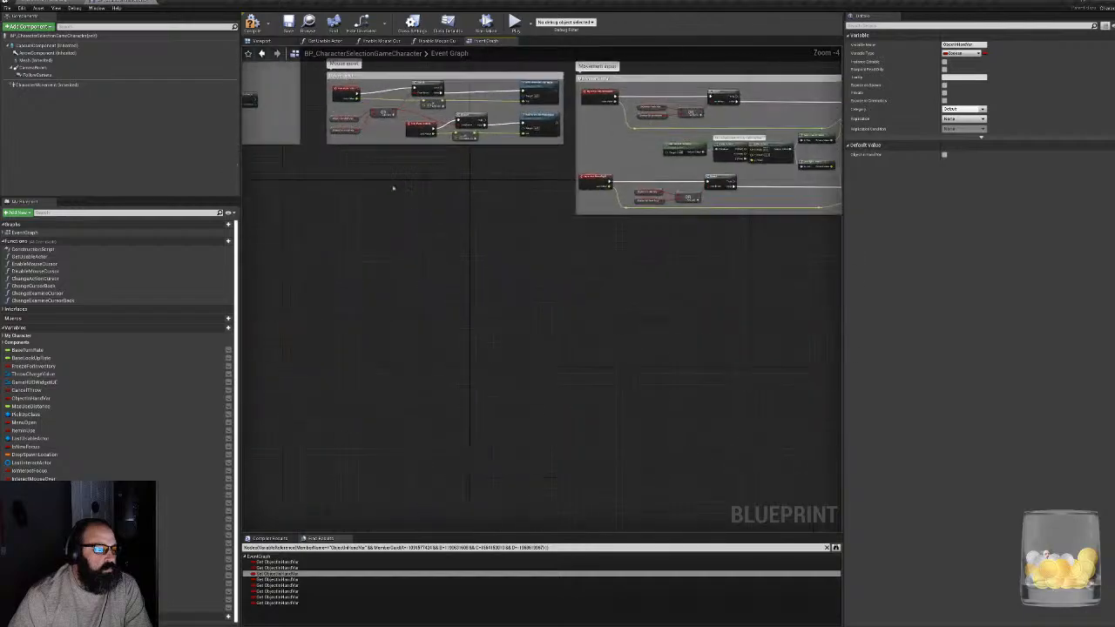
pyautogui.scroll(6, 524, 374)
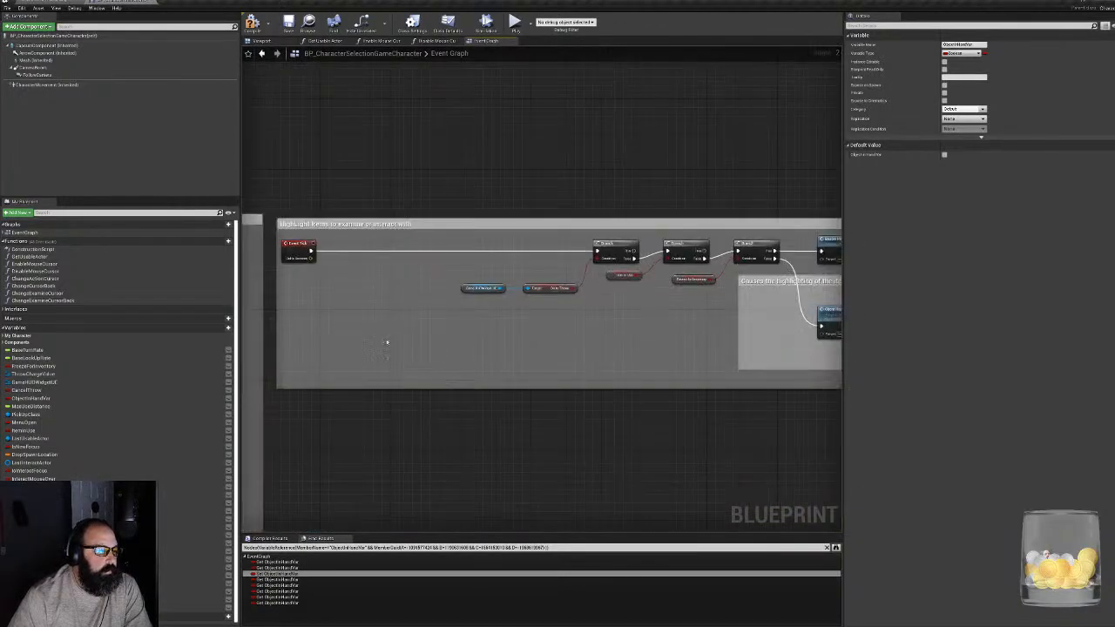
pyautogui.moveTo(465, 353); pyautogui.dragTo(426, 364, button='right')
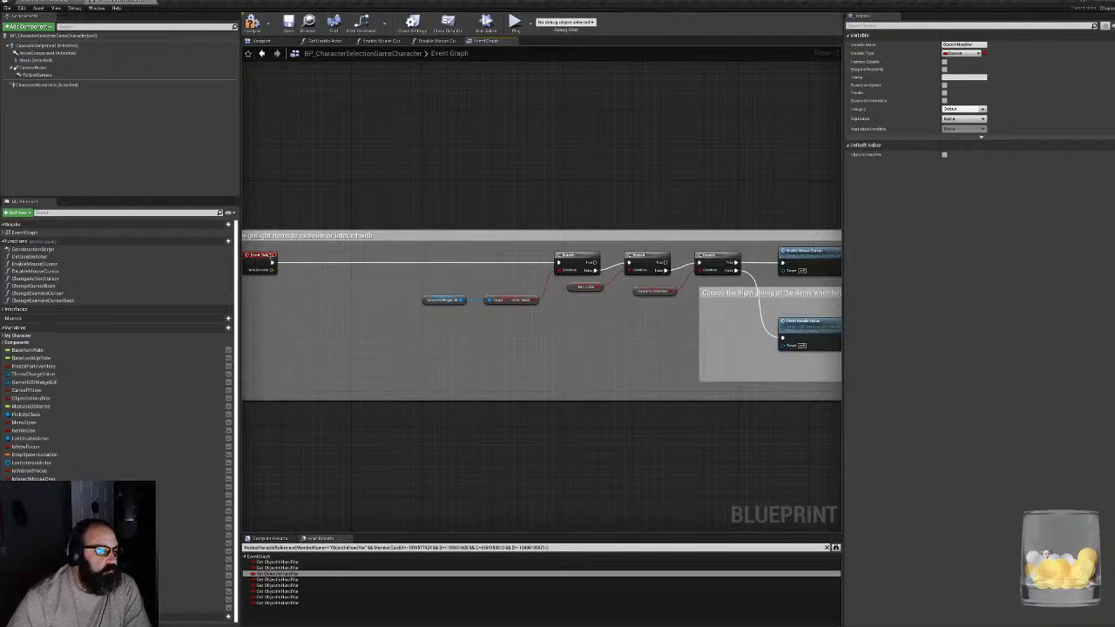
pyautogui.moveTo(259, 256); pyautogui.dragTo(512, 256)
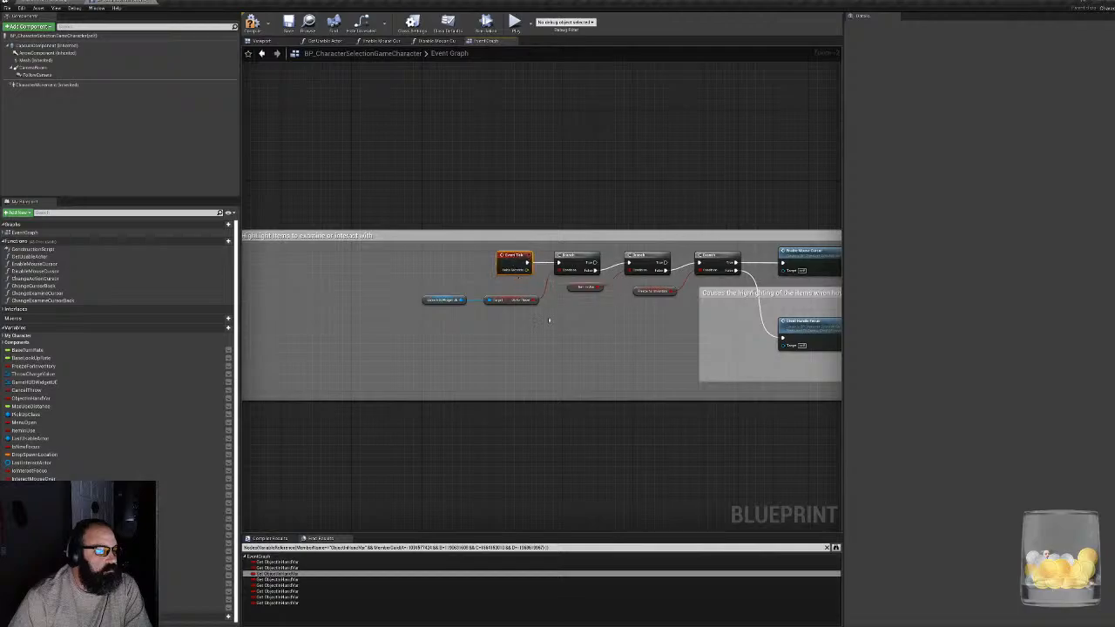
pyautogui.moveTo(578, 321); pyautogui.dragTo(463, 382, button='right')
pyautogui.scroll(2, 504, 372)
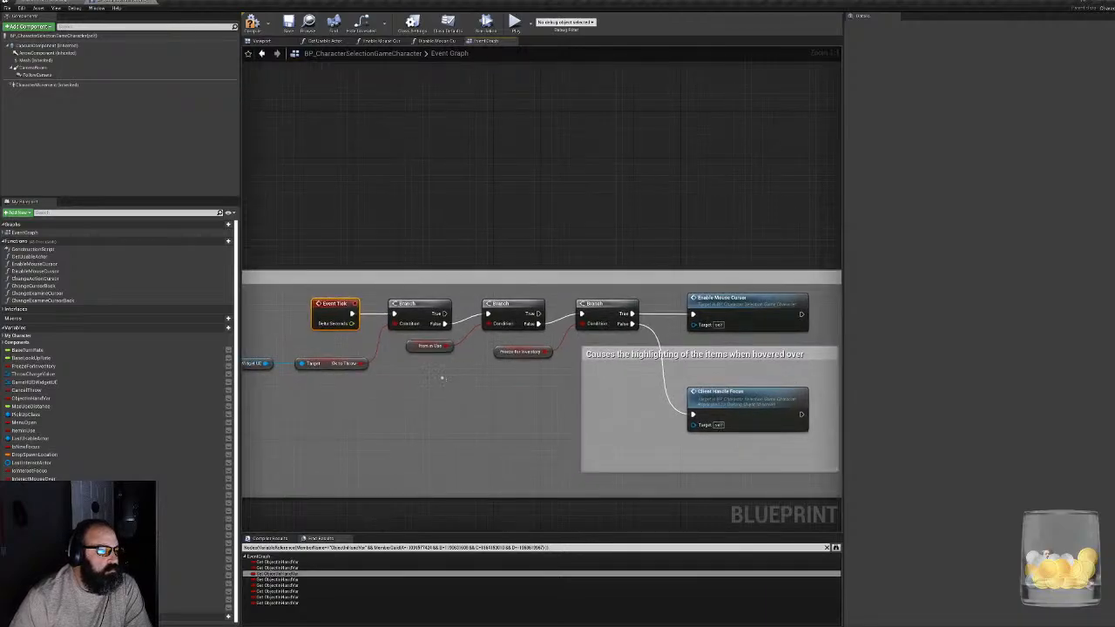
# - Connect Event Tick directly to the second Branch, bypassing the HUD widget throw check, and move the bypassed Branch below the execution line
pyautogui.moveTo(442, 378); pyautogui.dragTo(516, 384, button='right')
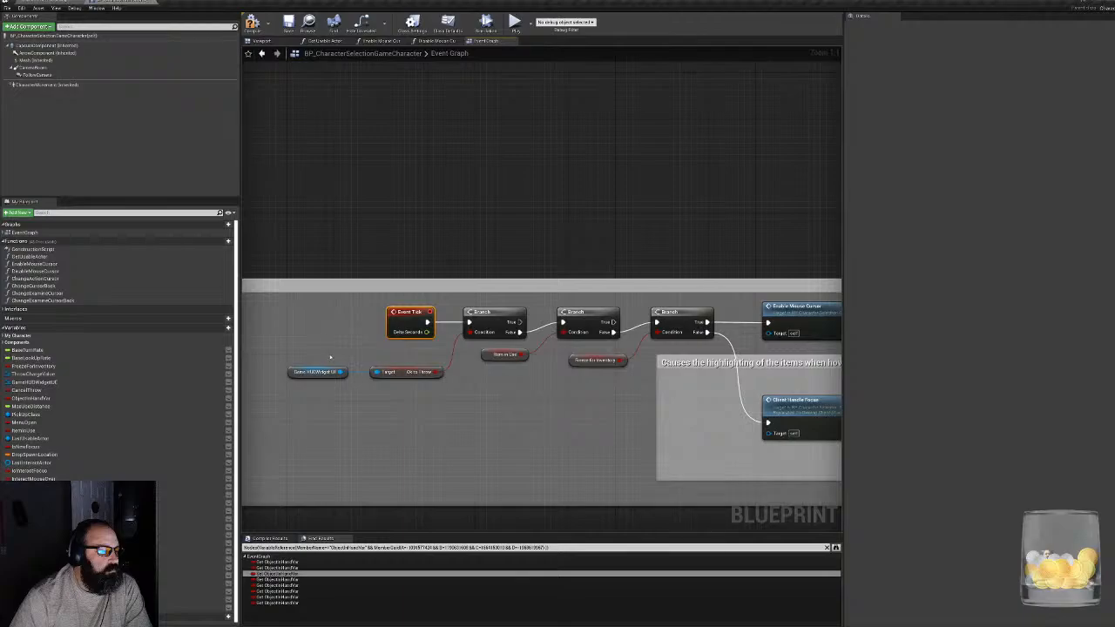
pyautogui.moveTo(331, 356); pyautogui.dragTo(406, 389)
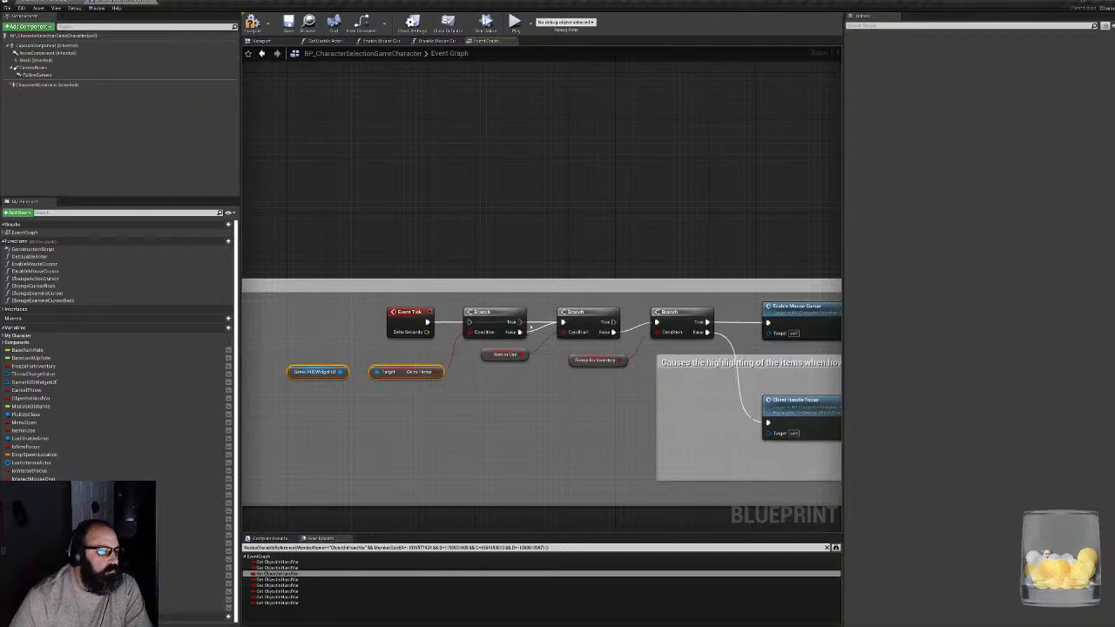
pyautogui.moveTo(470, 305); pyautogui.dragTo(461, 397)
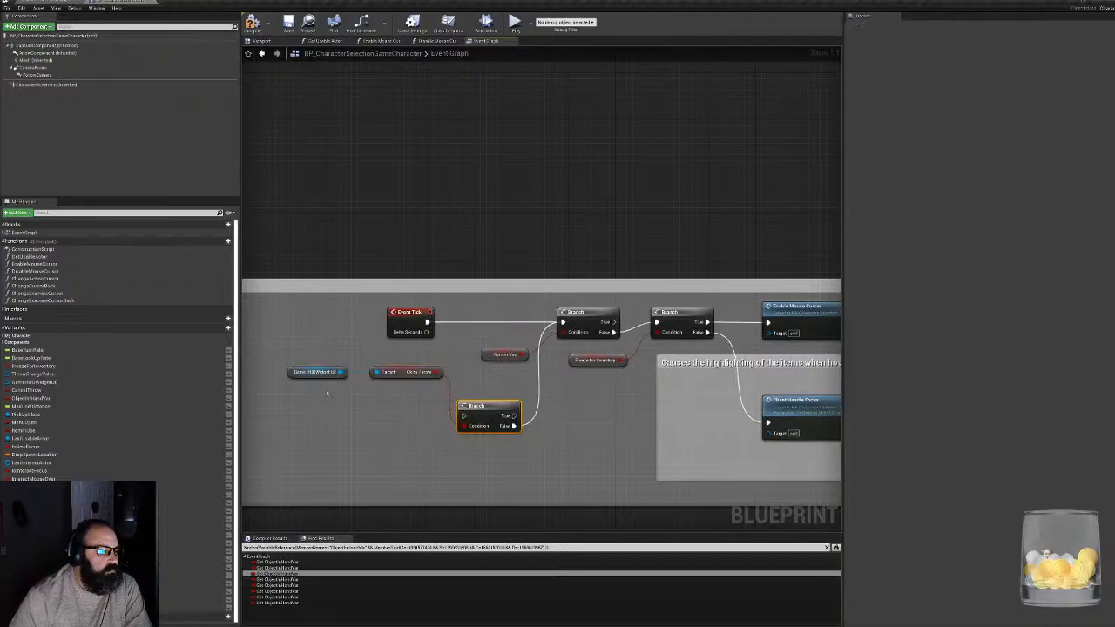
pyautogui.moveTo(407, 312); pyautogui.dragTo(465, 314)
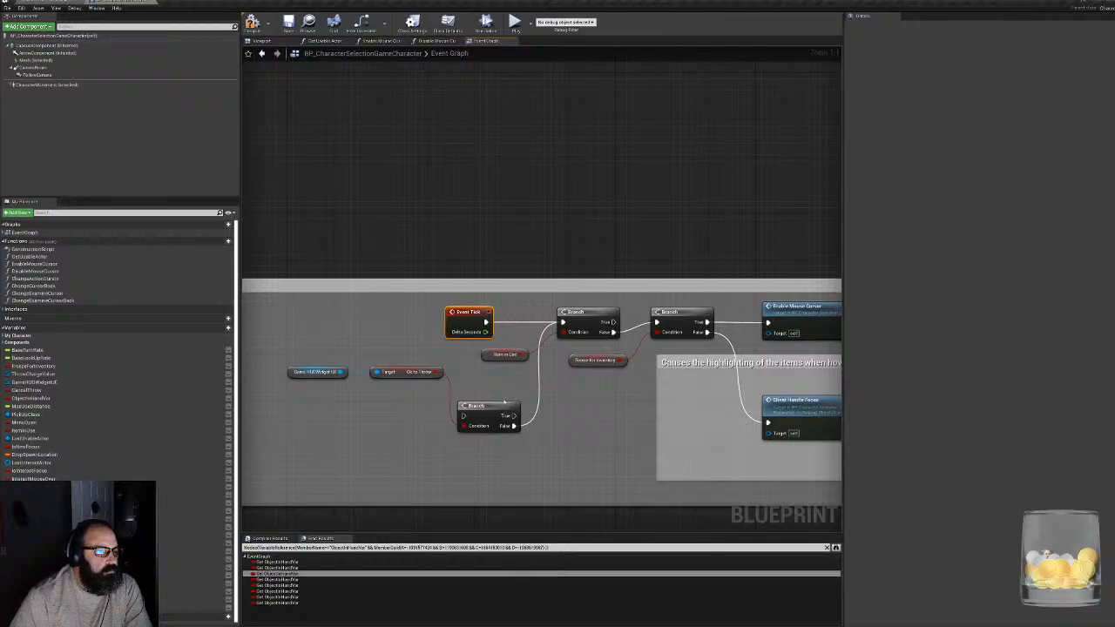
pyautogui.moveTo(503, 401); pyautogui.dragTo(395, 394, button='right')
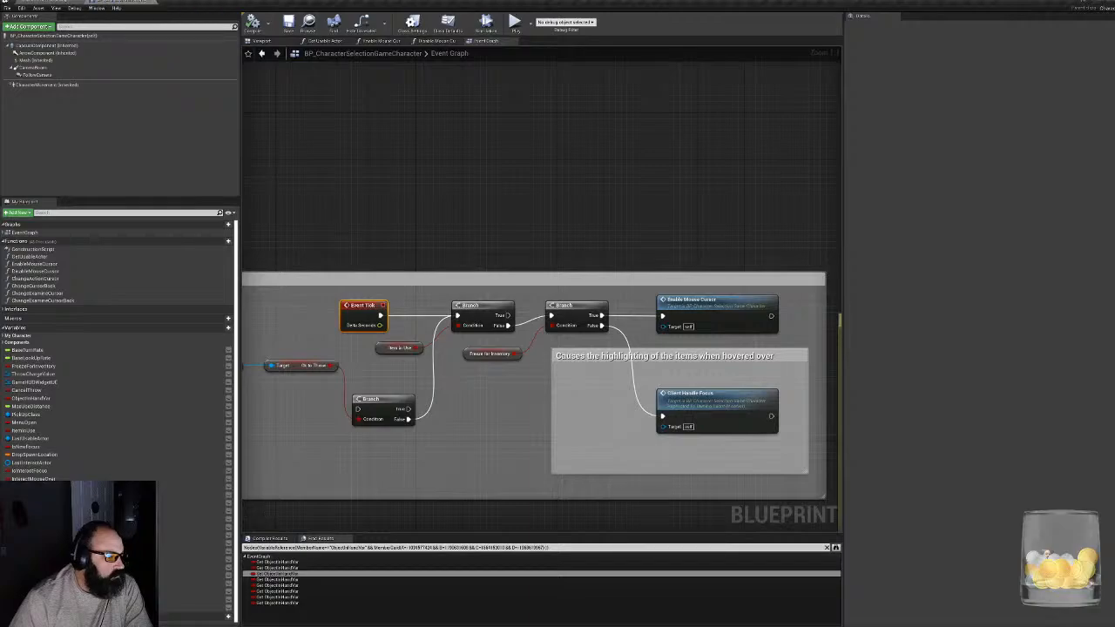
# - Switch to the level editor and playtest the level, repeatedly examining the garlic and putting it back
pyautogui.click(48, 2)
pyautogui.click(481, 23)
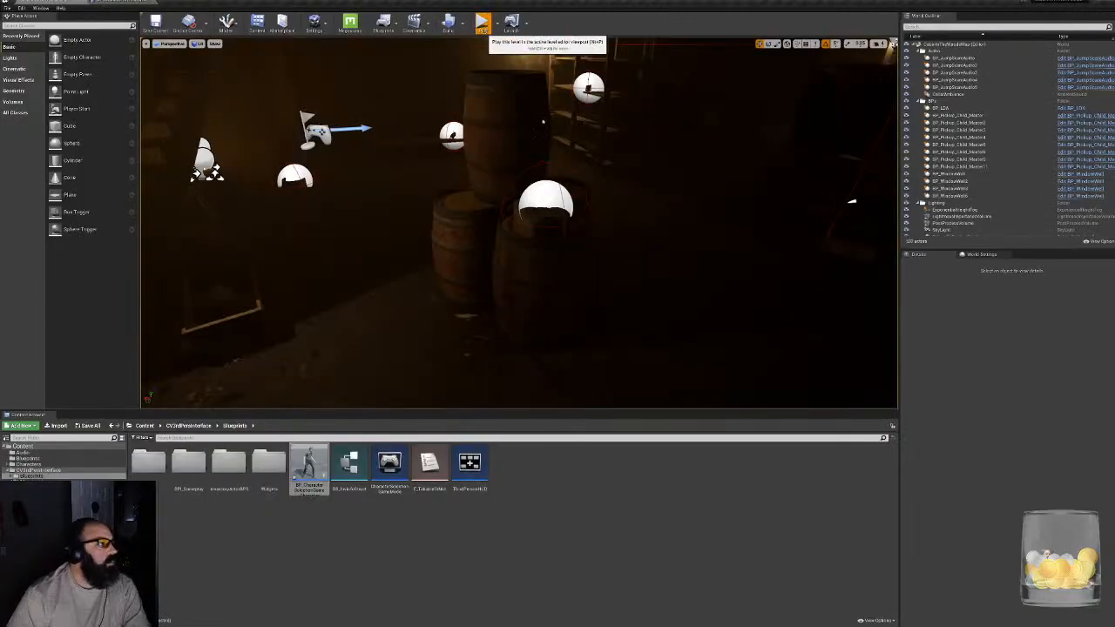
pyautogui.click(524, 201)
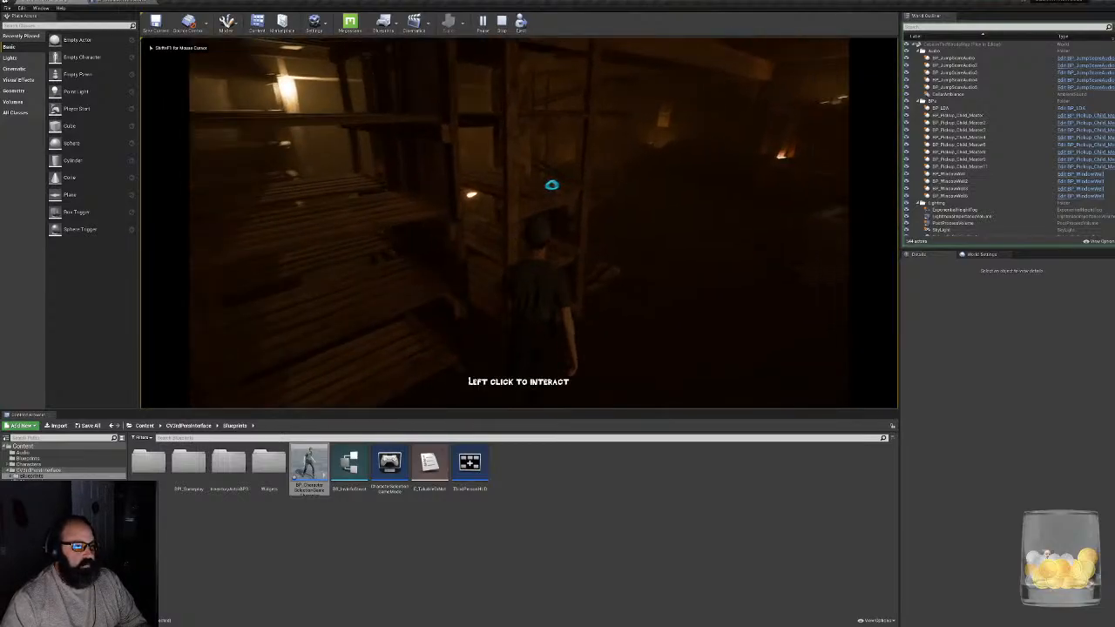
pyautogui.click(550, 182)
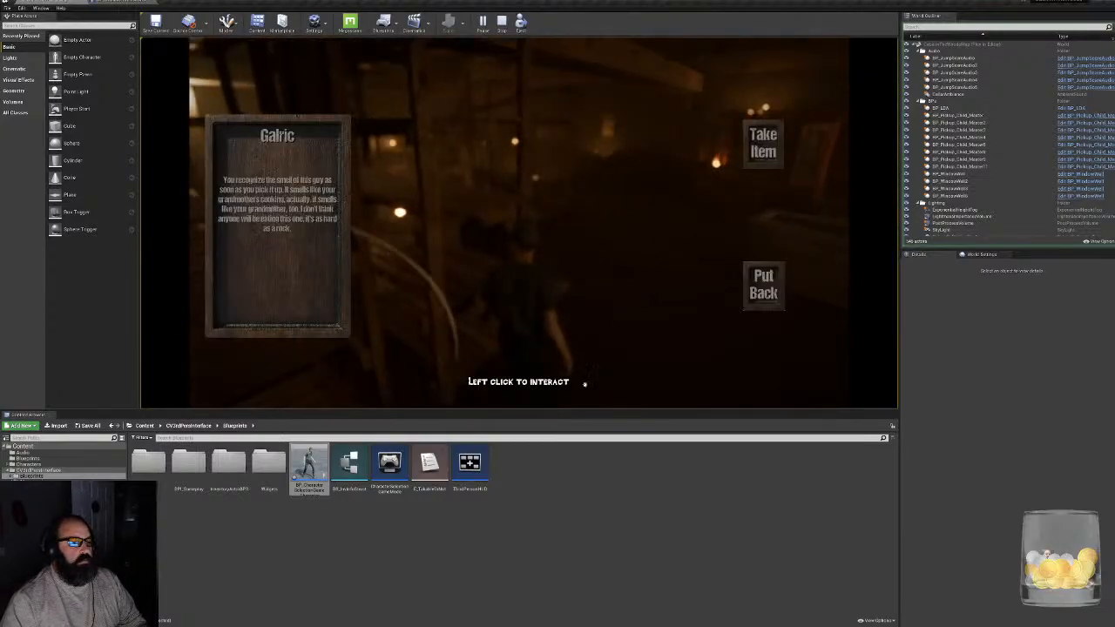
pyautogui.click(763, 286)
pyautogui.click(489, 197)
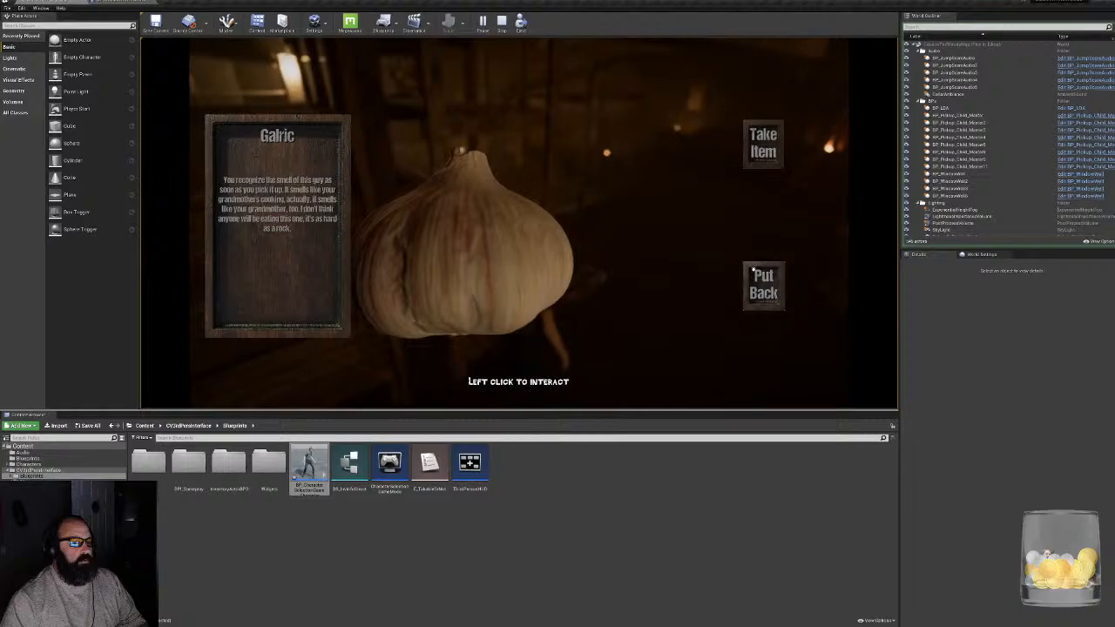
pyautogui.click(763, 285)
pyautogui.click(580, 216)
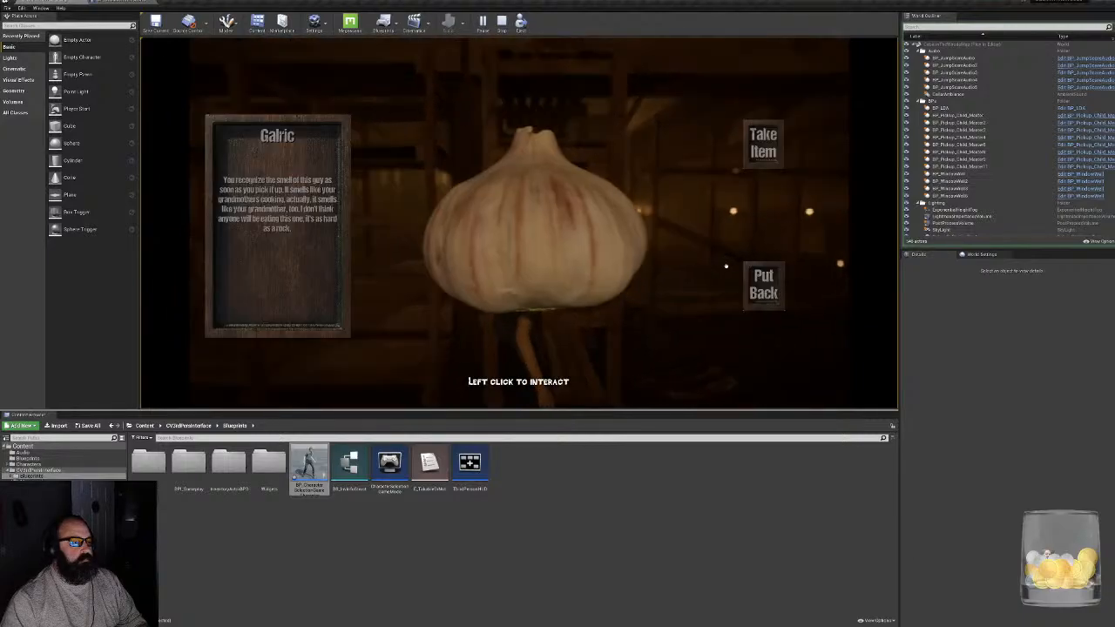
pyautogui.click(763, 286)
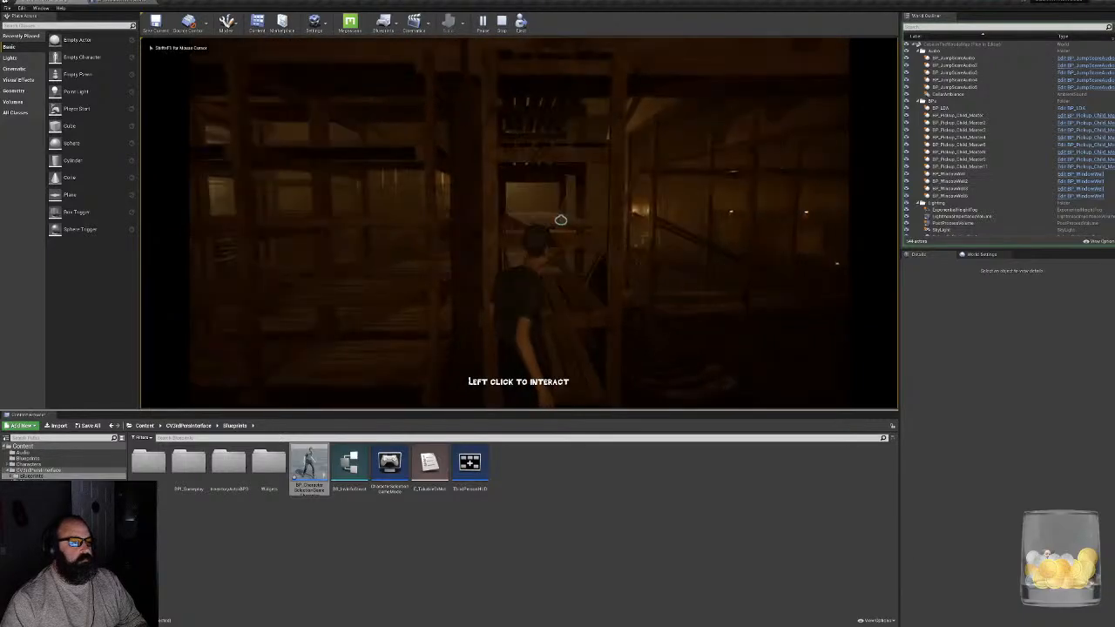
pyautogui.click(560, 219)
pyautogui.moveTo(552, 267); pyautogui.dragTo(592, 262)
pyautogui.click(763, 286)
# - Walk to the orange table, examine the brain and put it back
pyautogui.press('w')
pyautogui.press('w')
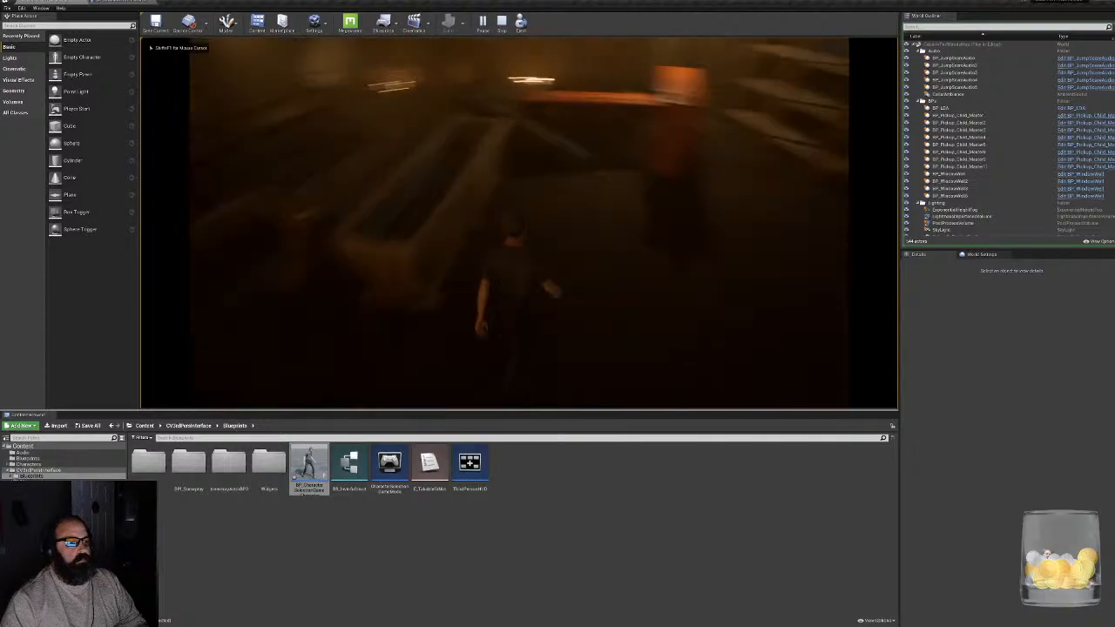
pyautogui.press('w')
pyautogui.click(545, 177)
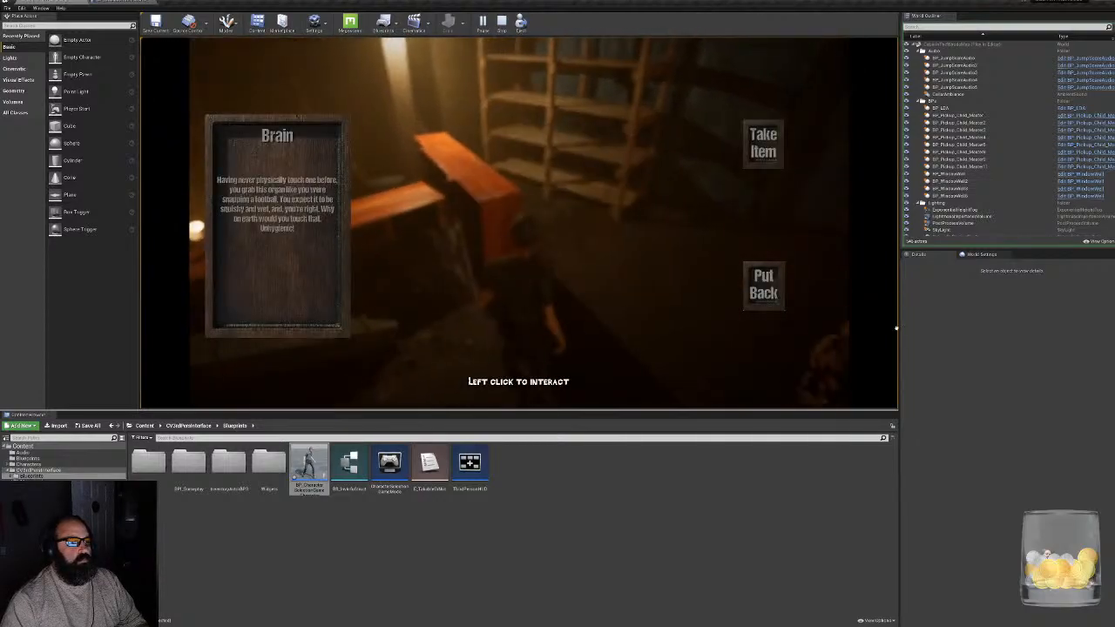
pyautogui.click(784, 299)
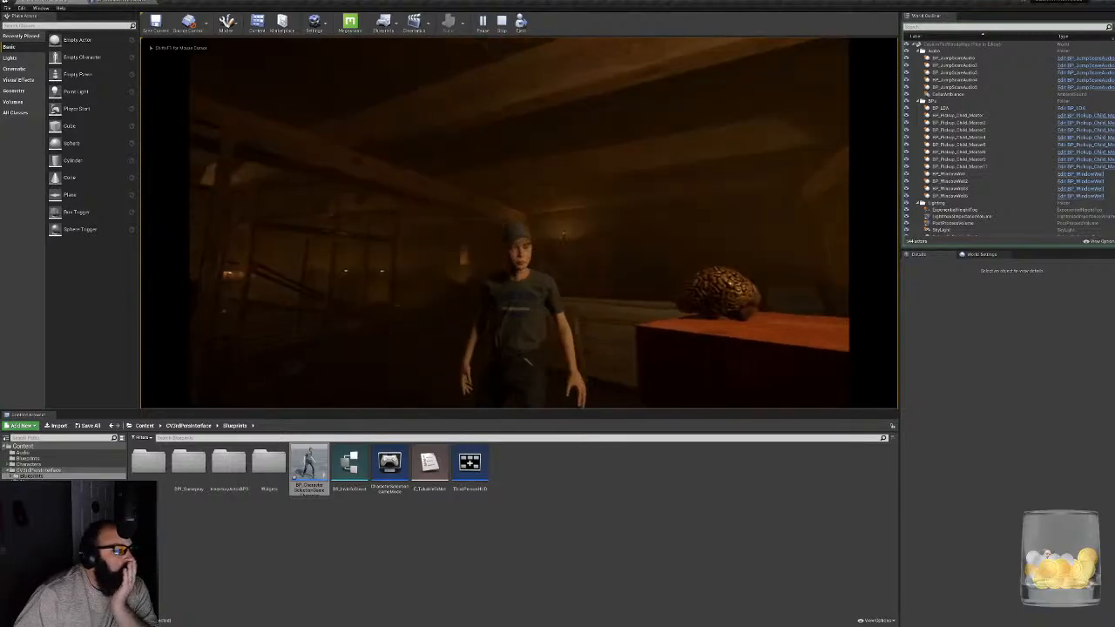
# - Examine the brain again after turning the camera around the character, put it back and end the playtest
pyautogui.press('w')
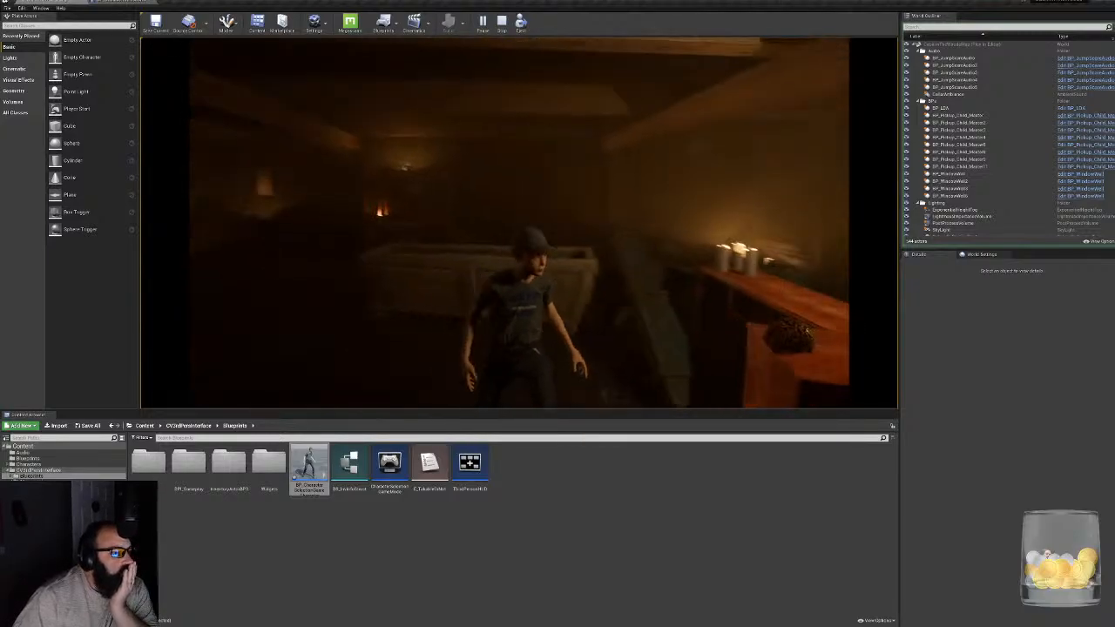
pyautogui.click(617, 177)
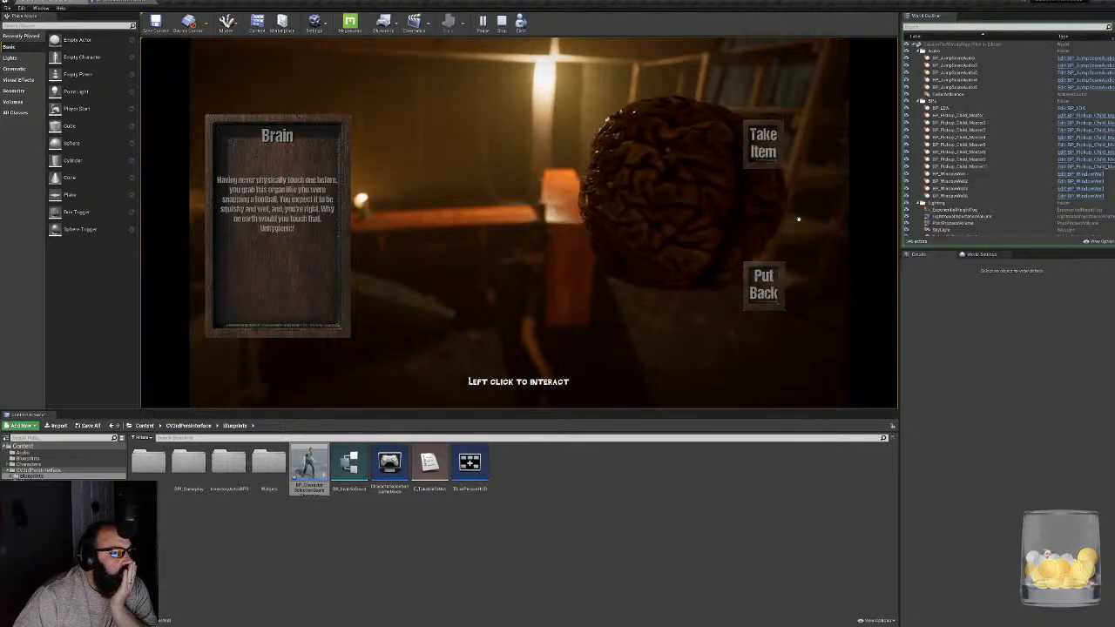
pyautogui.click(763, 284)
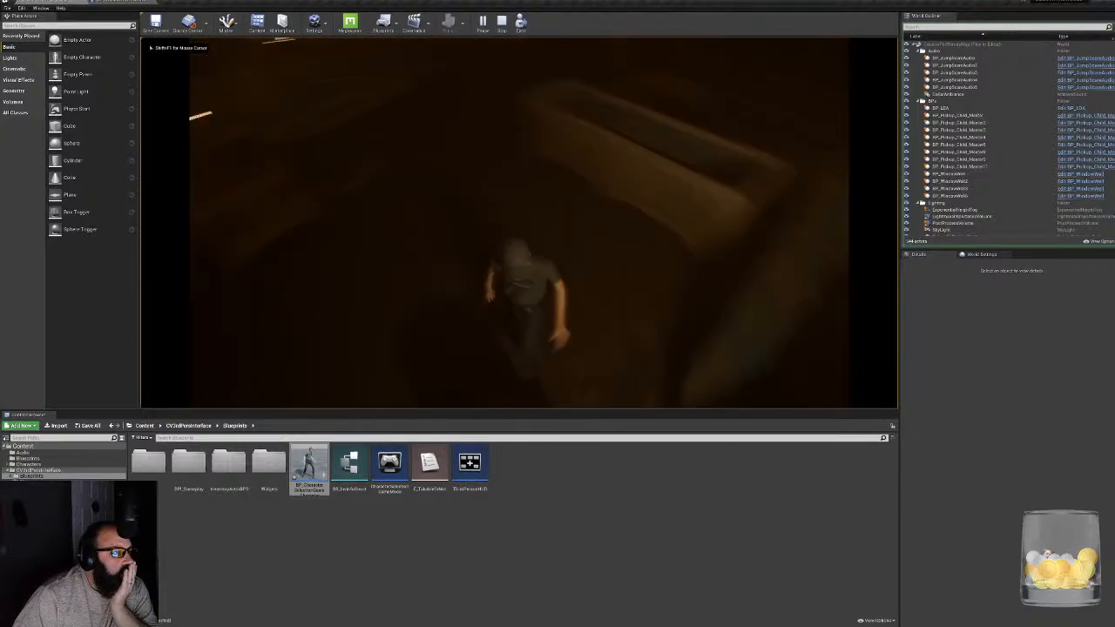
pyautogui.click(819, 202)
pyautogui.click(763, 284)
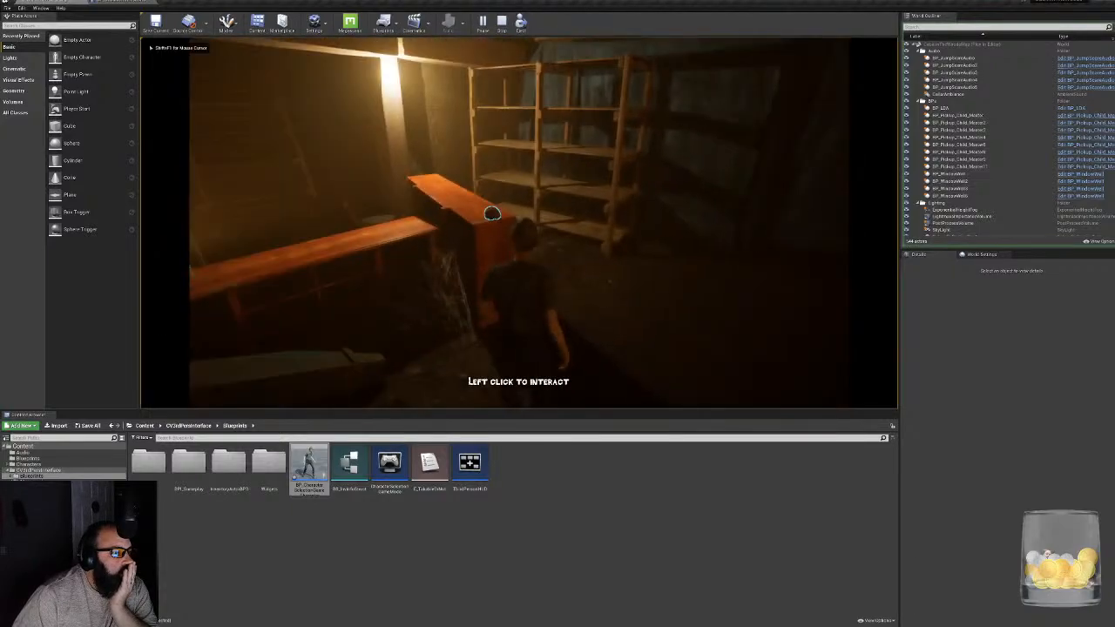
pyautogui.press('Escape')
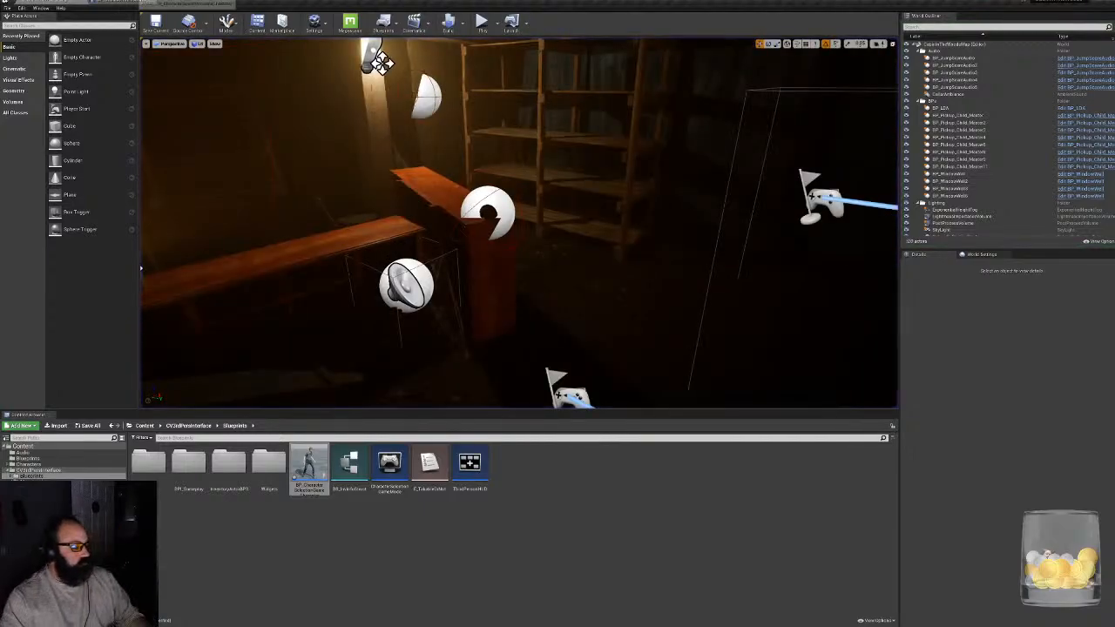
# - Return to the character blueprint and delete the bypassed Branch together with the Game HUD Widget throw check nodes feeding it
pyautogui.click(124, 2)
pyautogui.moveTo(527, 330); pyautogui.dragTo(583, 249, button='right')
pyautogui.moveTo(609, 329); pyautogui.dragTo(706, 381, button='right')
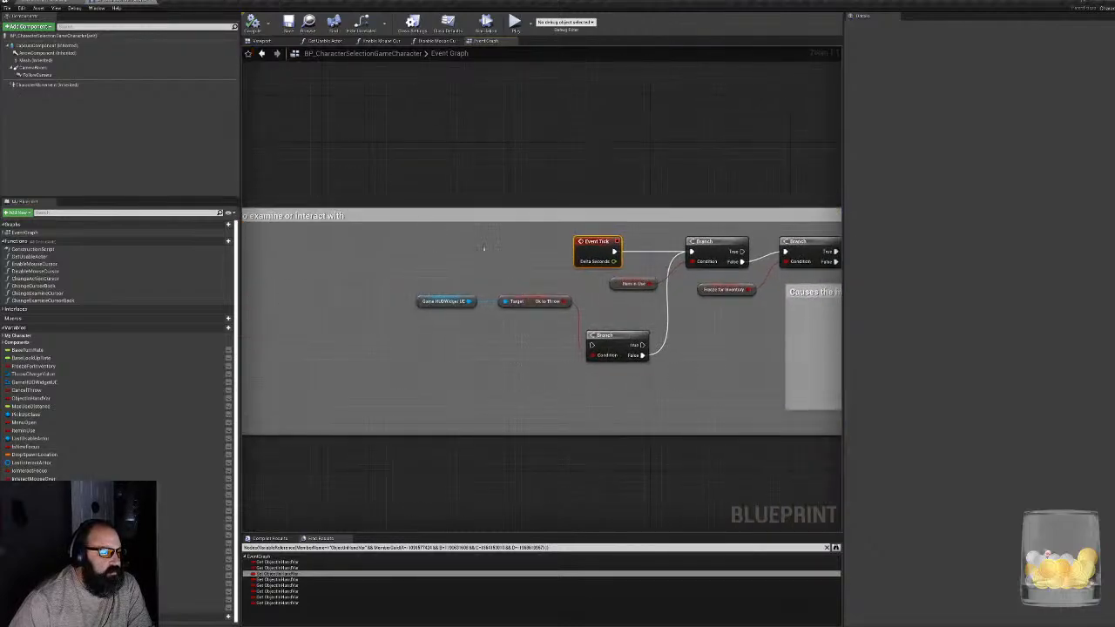
pyautogui.moveTo(611, 297); pyautogui.dragTo(541, 305, button='right')
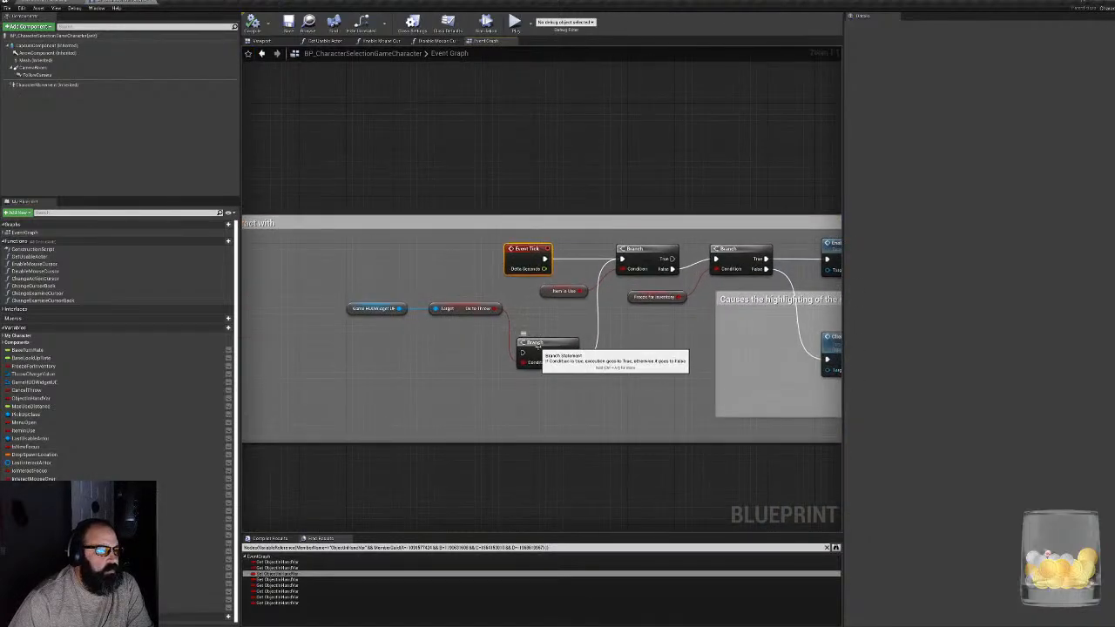
pyautogui.moveTo(351, 368); pyautogui.dragTo(563, 311)
pyautogui.press('Delete')
# - Review the event graph around the Cancel Inventory and Examine Is Closed events and their connected Branches
pyautogui.moveTo(505, 179); pyautogui.dragTo(505, 336, button='right')
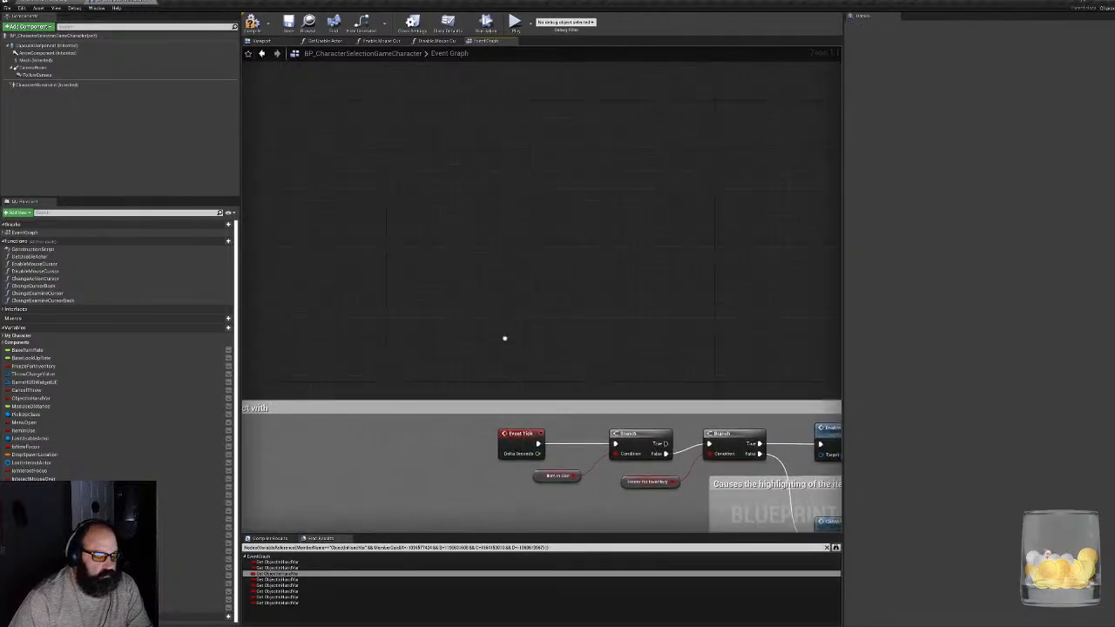
pyautogui.scroll(-4, 559, 341)
pyautogui.moveTo(642, 260); pyautogui.dragTo(290, 400, button='right')
pyautogui.scroll(4, 591, 280)
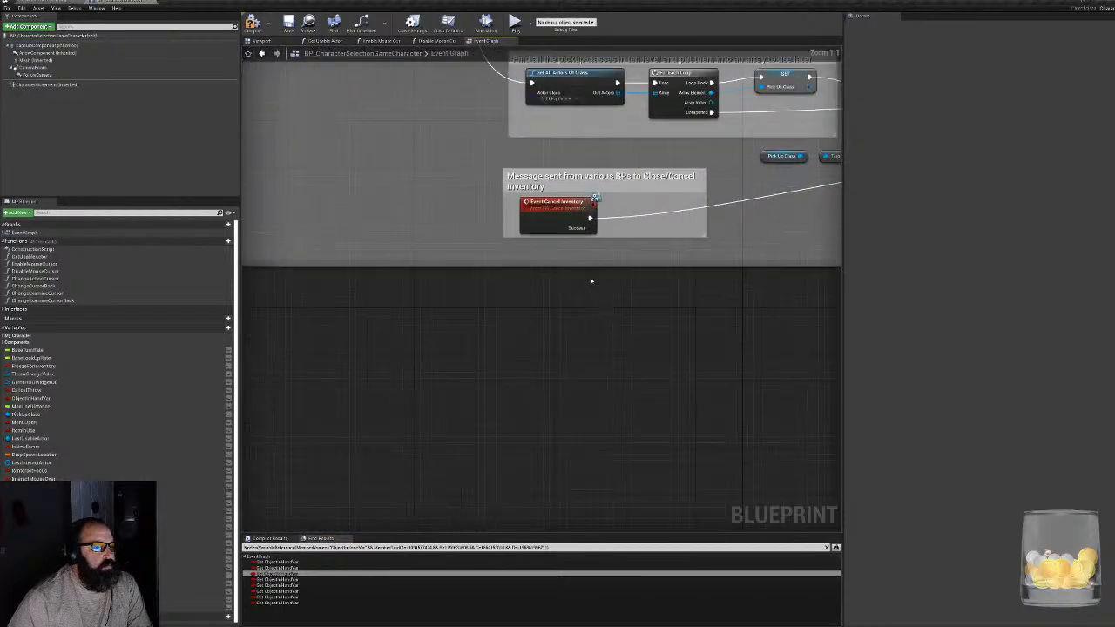
pyautogui.moveTo(374, 210); pyautogui.dragTo(595, 456, button='right')
pyautogui.moveTo(413, 372); pyautogui.dragTo(727, 391, button='right')
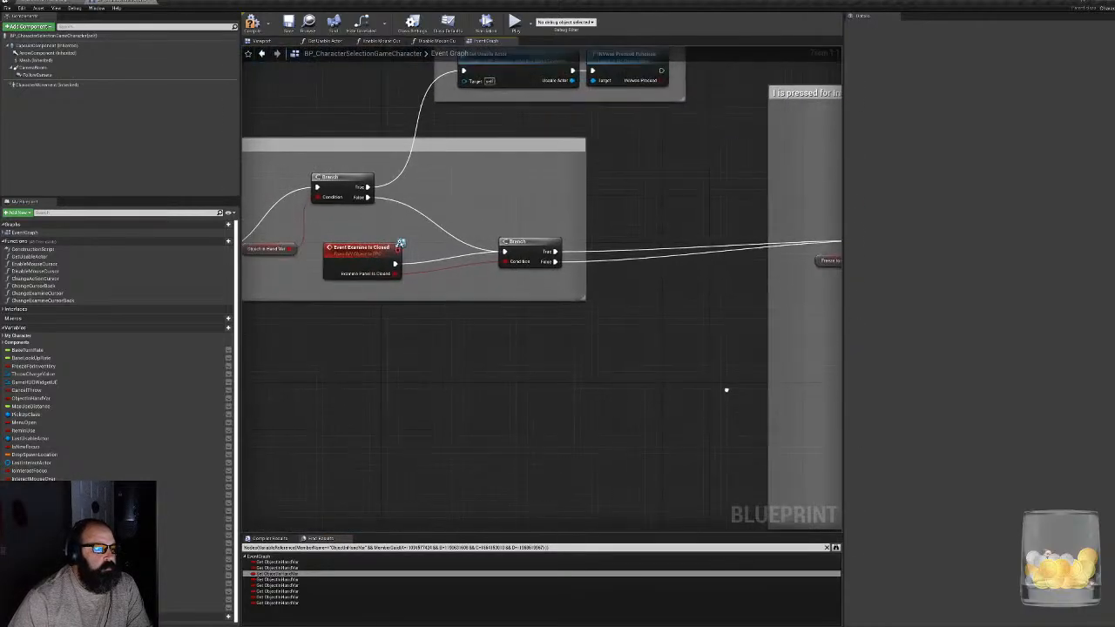
pyautogui.scroll(-5, 683, 403)
pyautogui.scroll(-4, 610, 374)
# - Shift the Mouse input comment group slightly and stack its Object in Hand Var and Freeze for Inventory nodes beside the OR node
pyautogui.moveTo(650, 242); pyautogui.dragTo(485, 423, button='right')
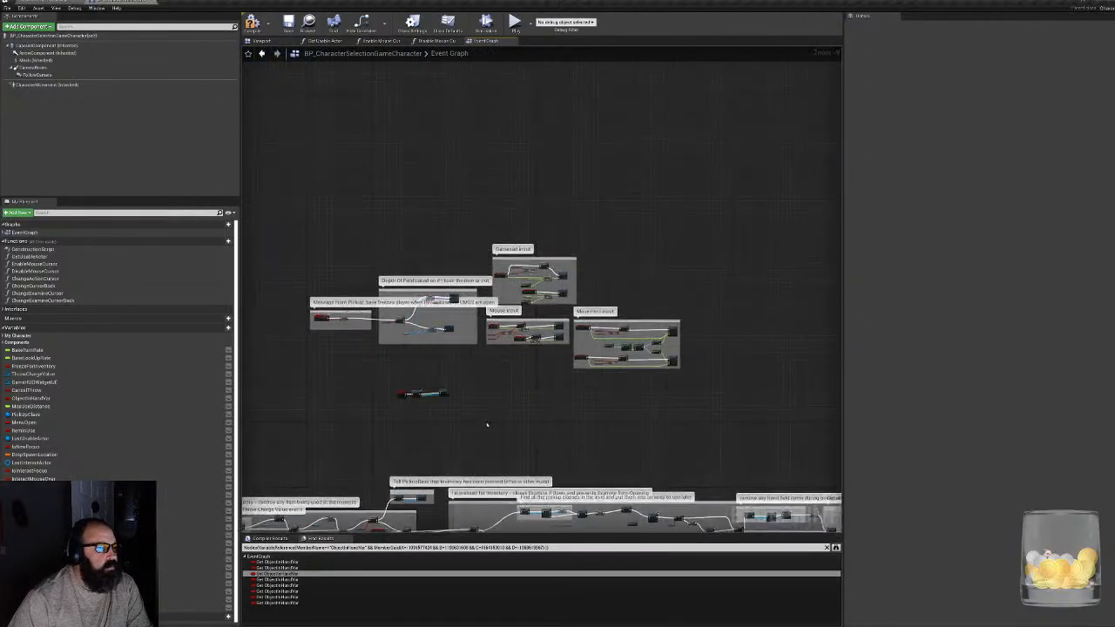
pyautogui.scroll(5, 490, 349)
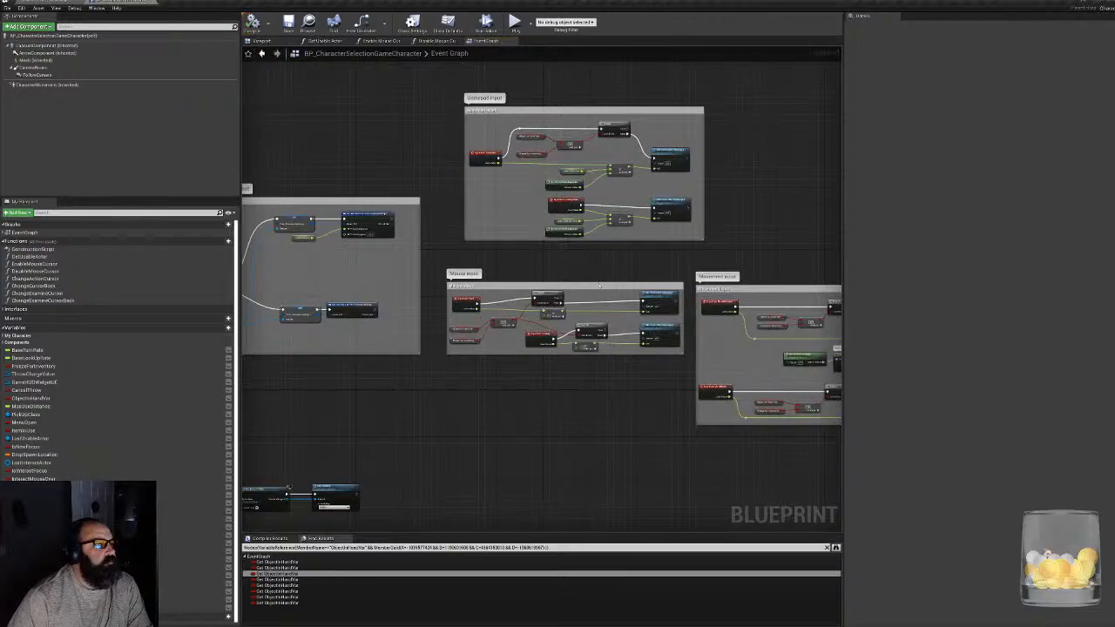
pyautogui.scroll(4, 592, 296)
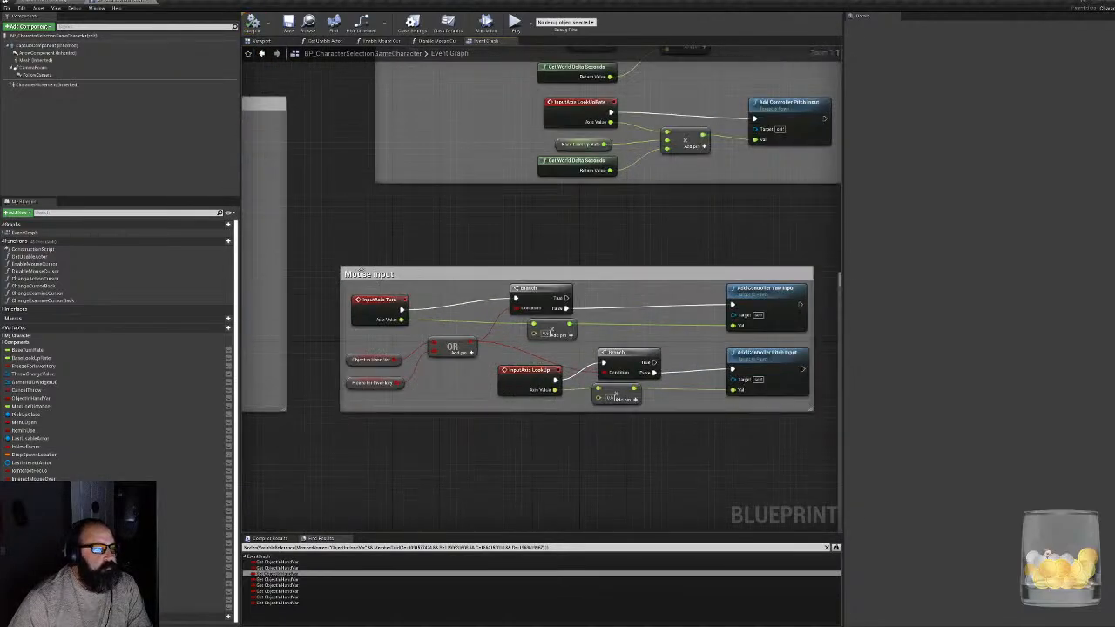
pyautogui.moveTo(364, 273); pyautogui.dragTo(340, 249)
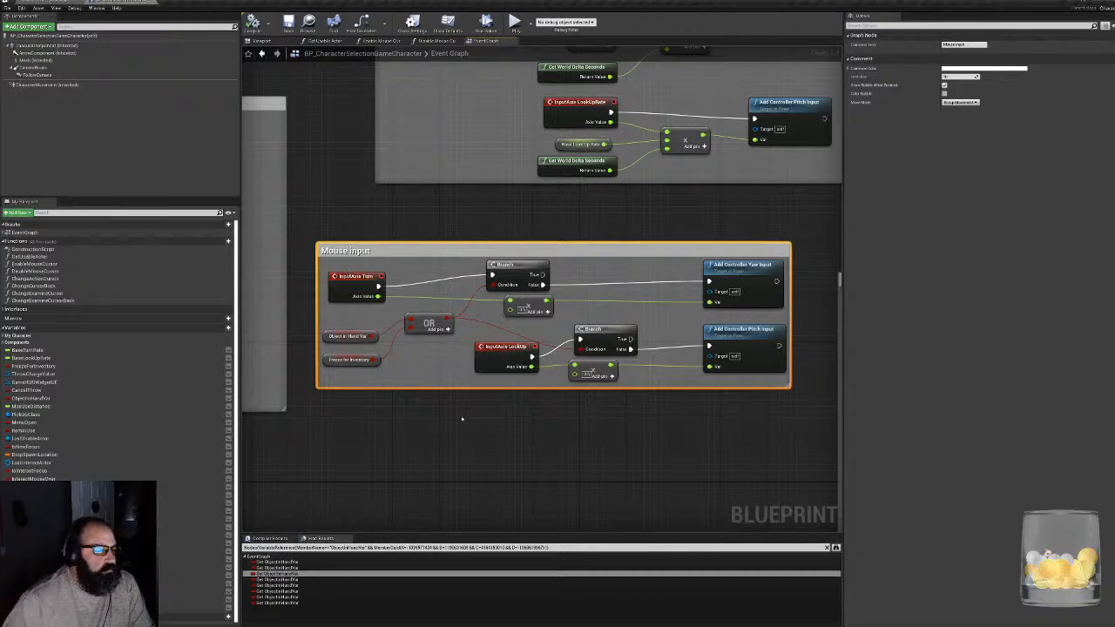
pyautogui.moveTo(342, 335); pyautogui.dragTo(346, 317)
pyautogui.click(351, 360)
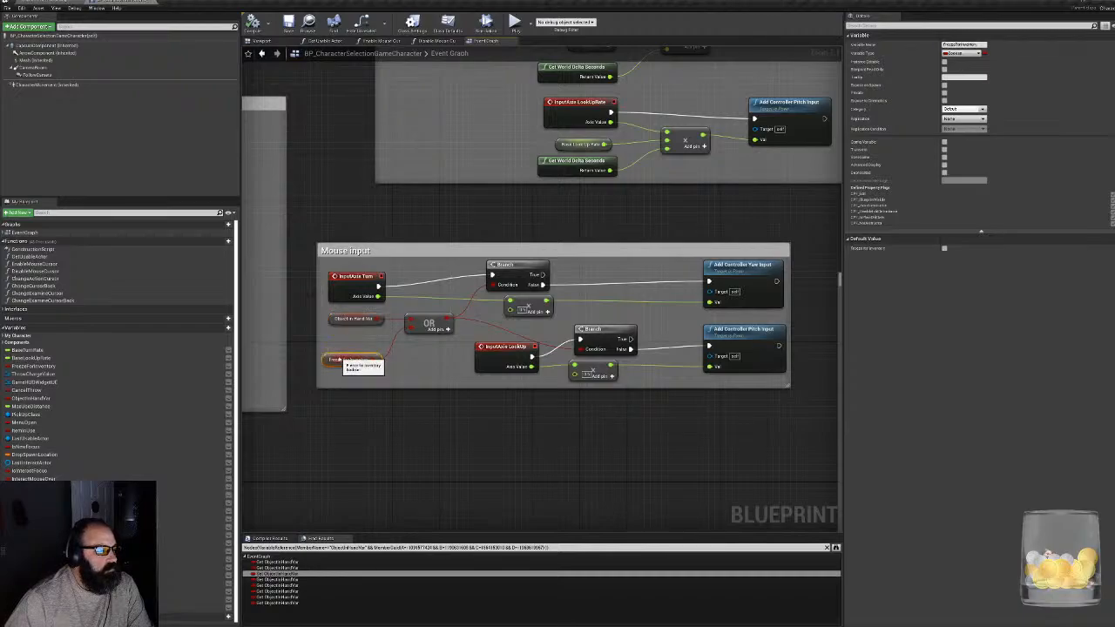
pyautogui.moveTo(351, 360); pyautogui.dragTo(347, 337)
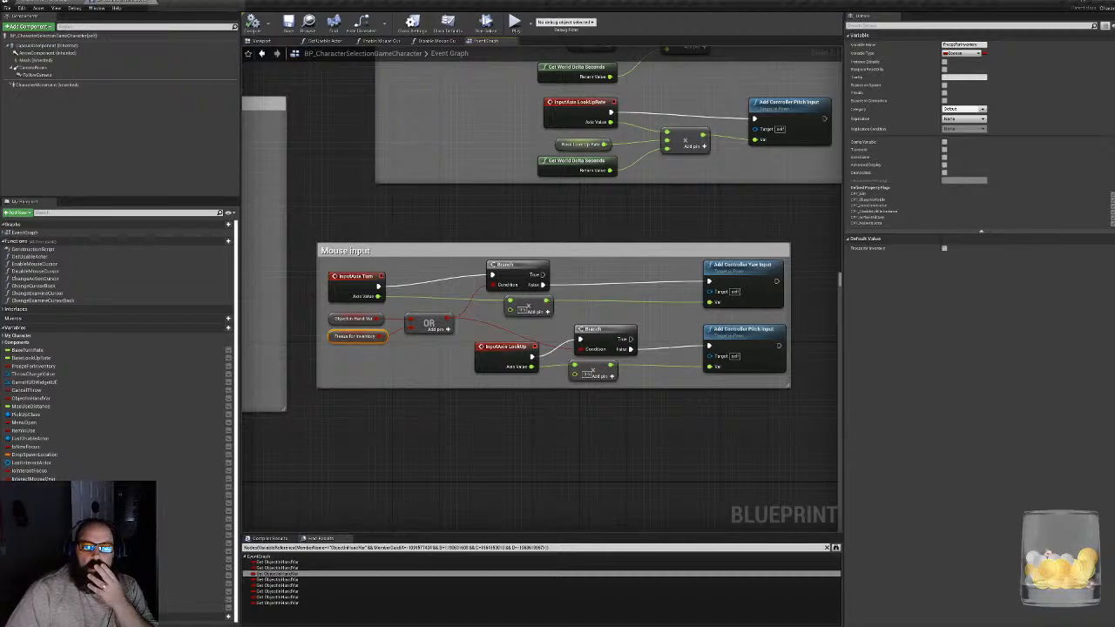
# - Switch to the level editor and save all modified content
pyautogui.click(150, 4)
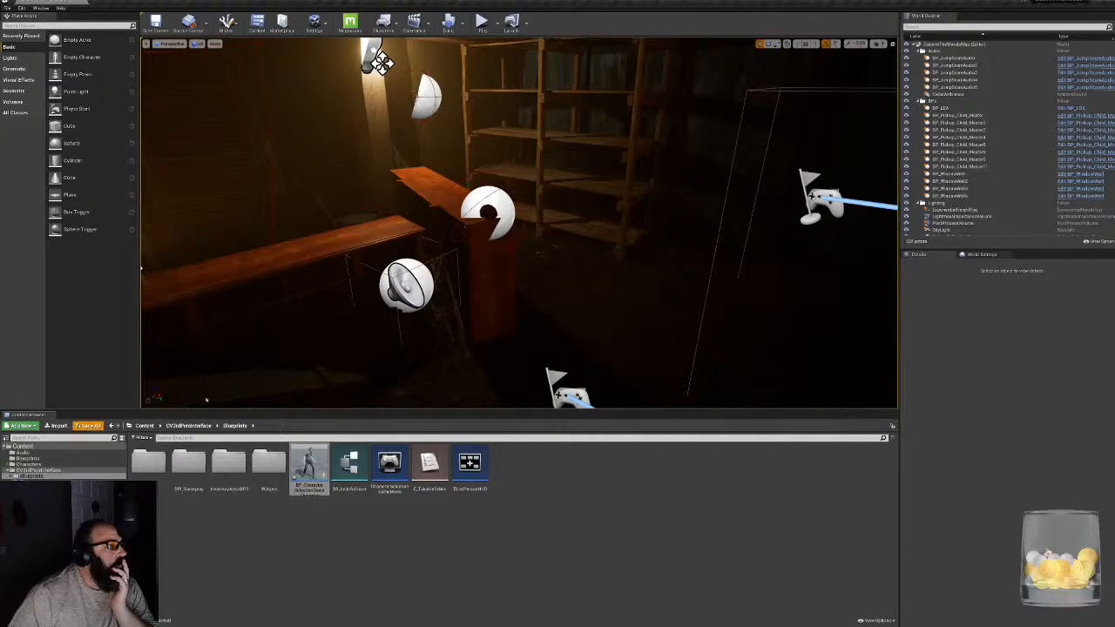
pyautogui.click(87, 425)
pyautogui.click(627, 382)
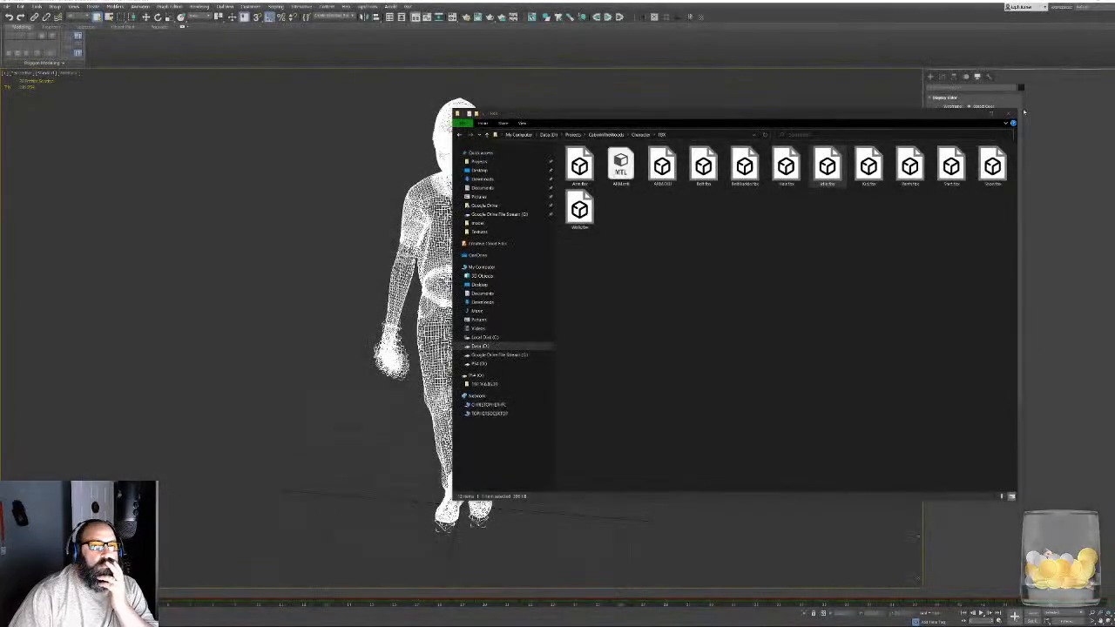
# - Close the file explorer window showing the character's FBX folder, and close 3ds Max without saving the scene changes
pyautogui.click(1008, 114)
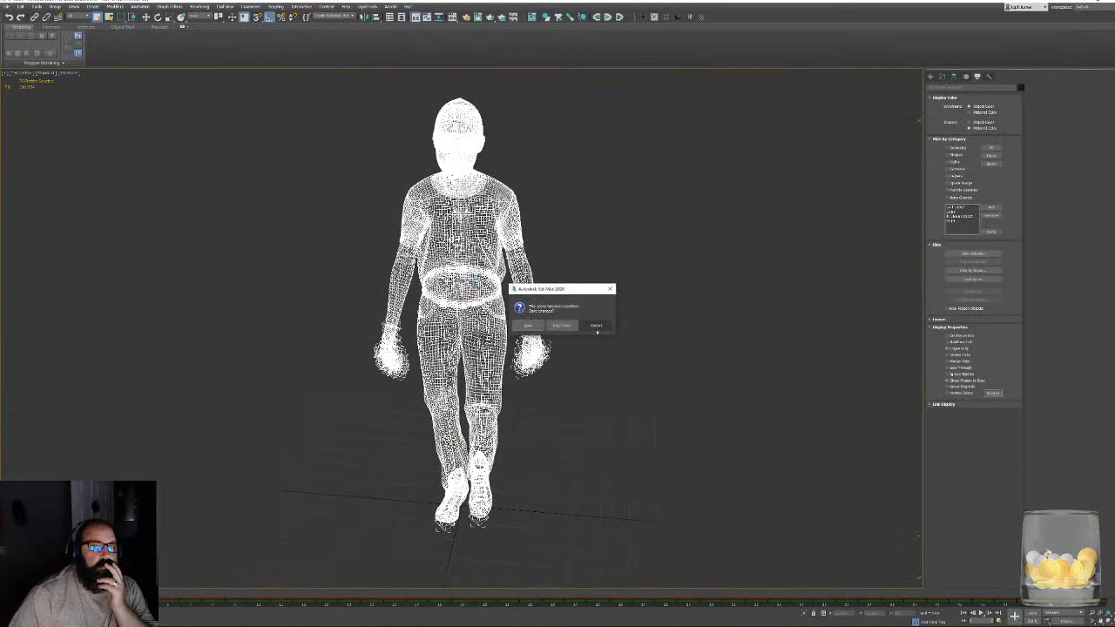
pyautogui.click(571, 328)
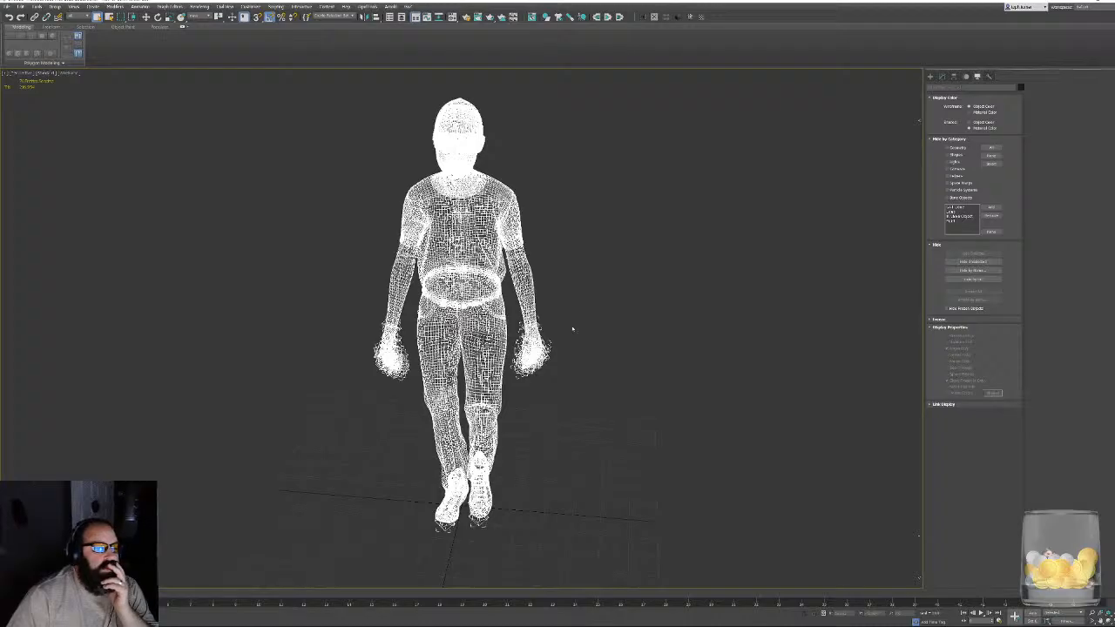